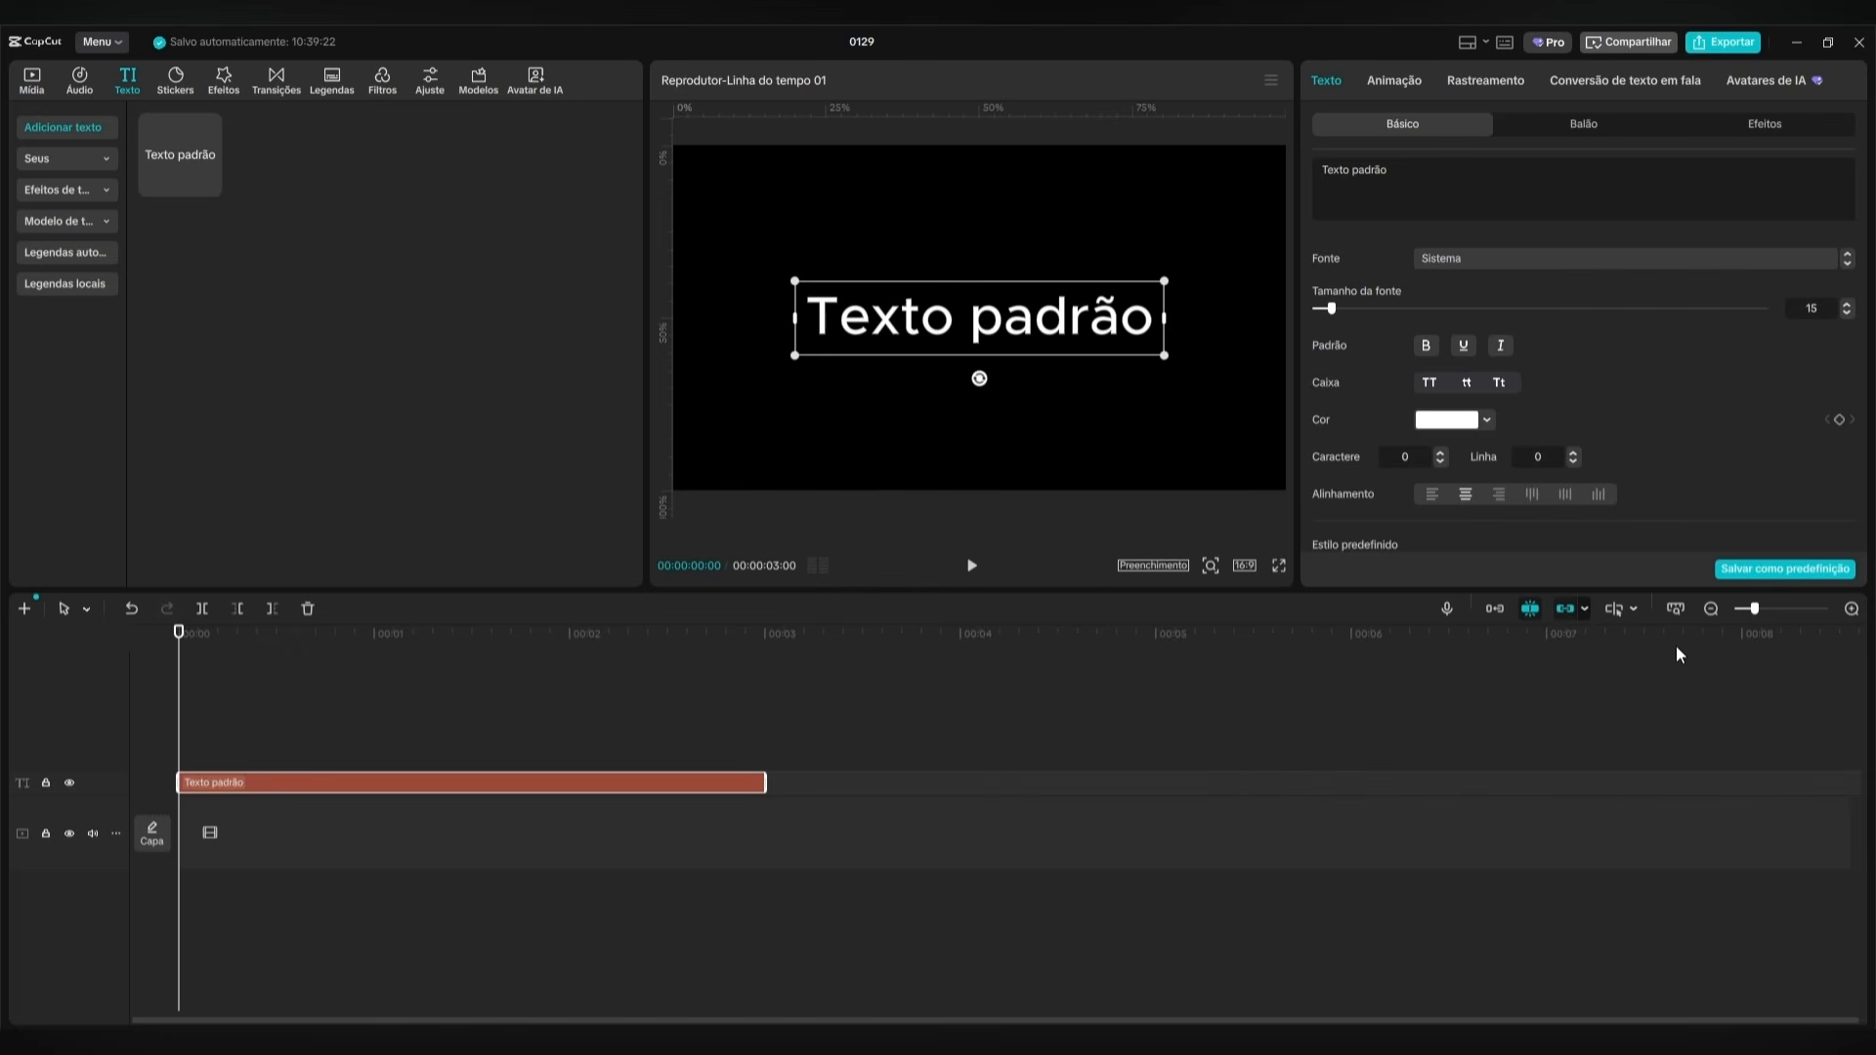
Extend the text clip to about 10 seconds 20 frames and replace its text with "Esse é um efeito muito simples de fazer".
{"action": "left_click", "coordinate": [1711, 608]}
{"action": "left_click_drag", "start_coordinate": [613, 782], "coordinate": [1718, 781]}
{"action": "left_click", "coordinate": [1494, 177]}
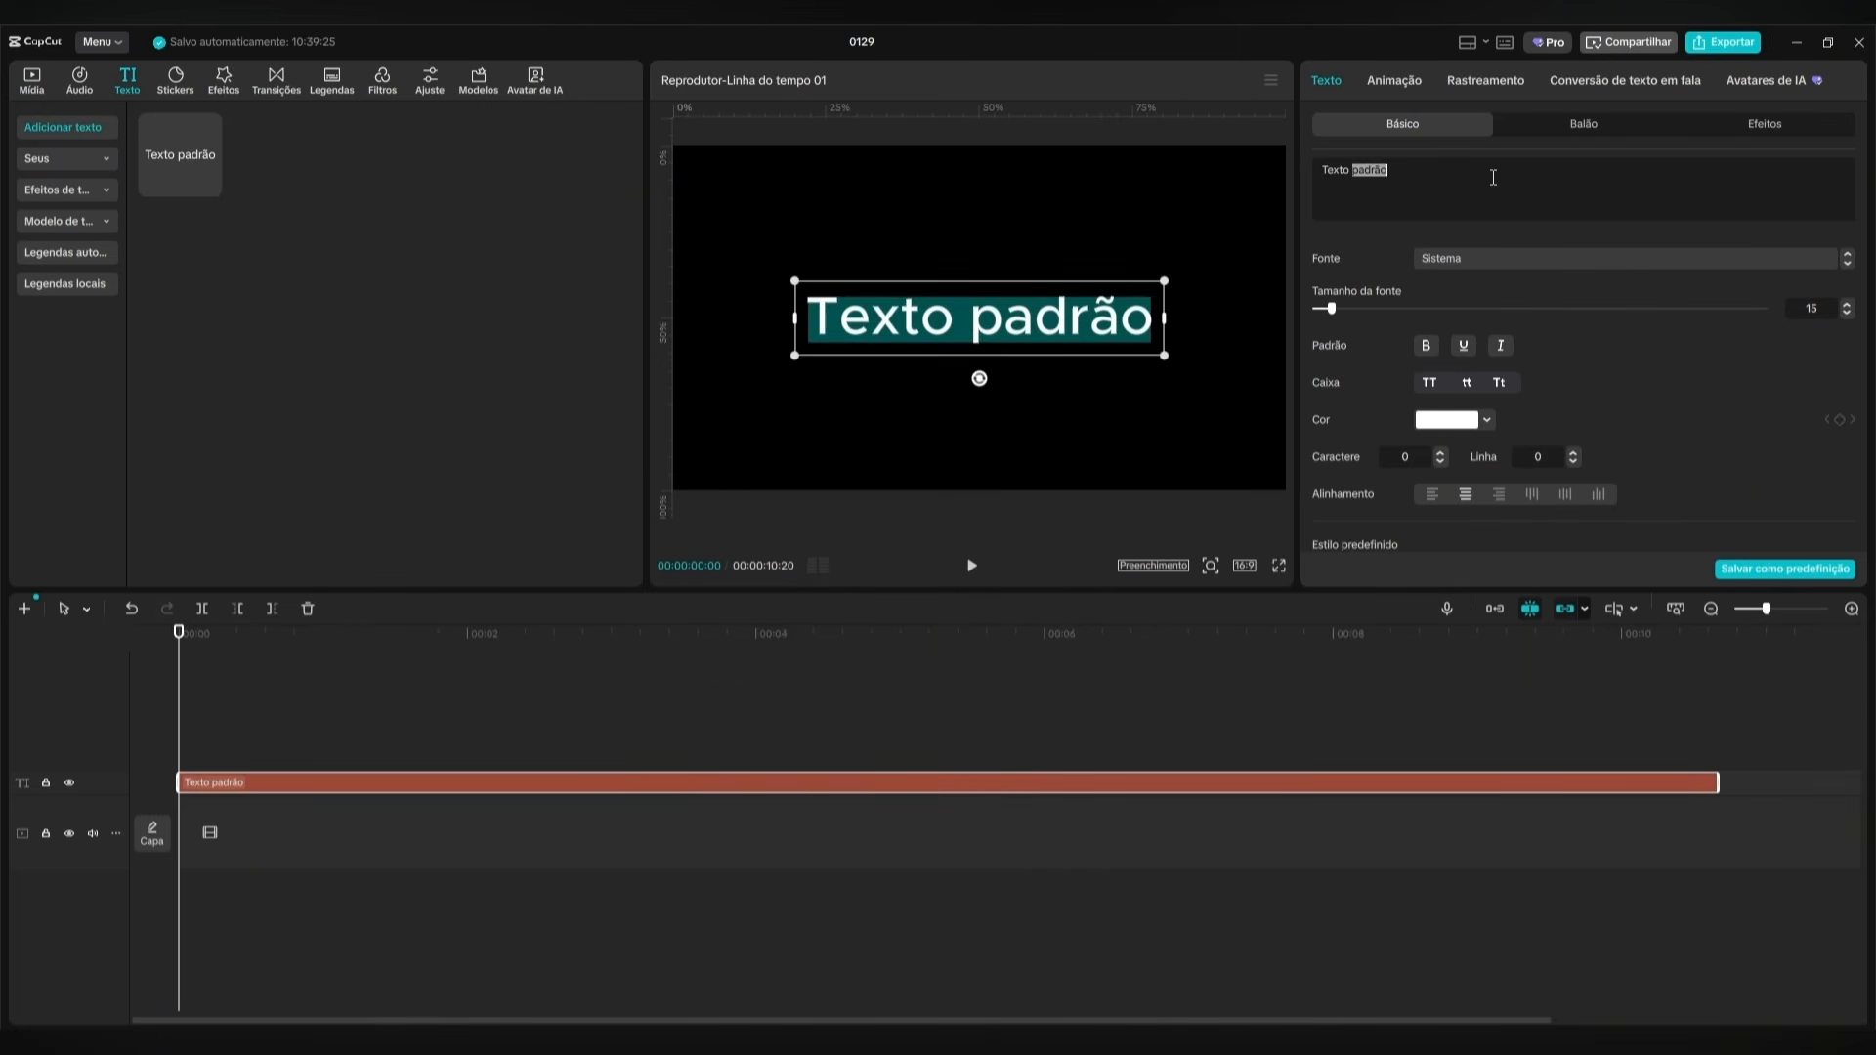
{"action": "type", "text": "Ess"}
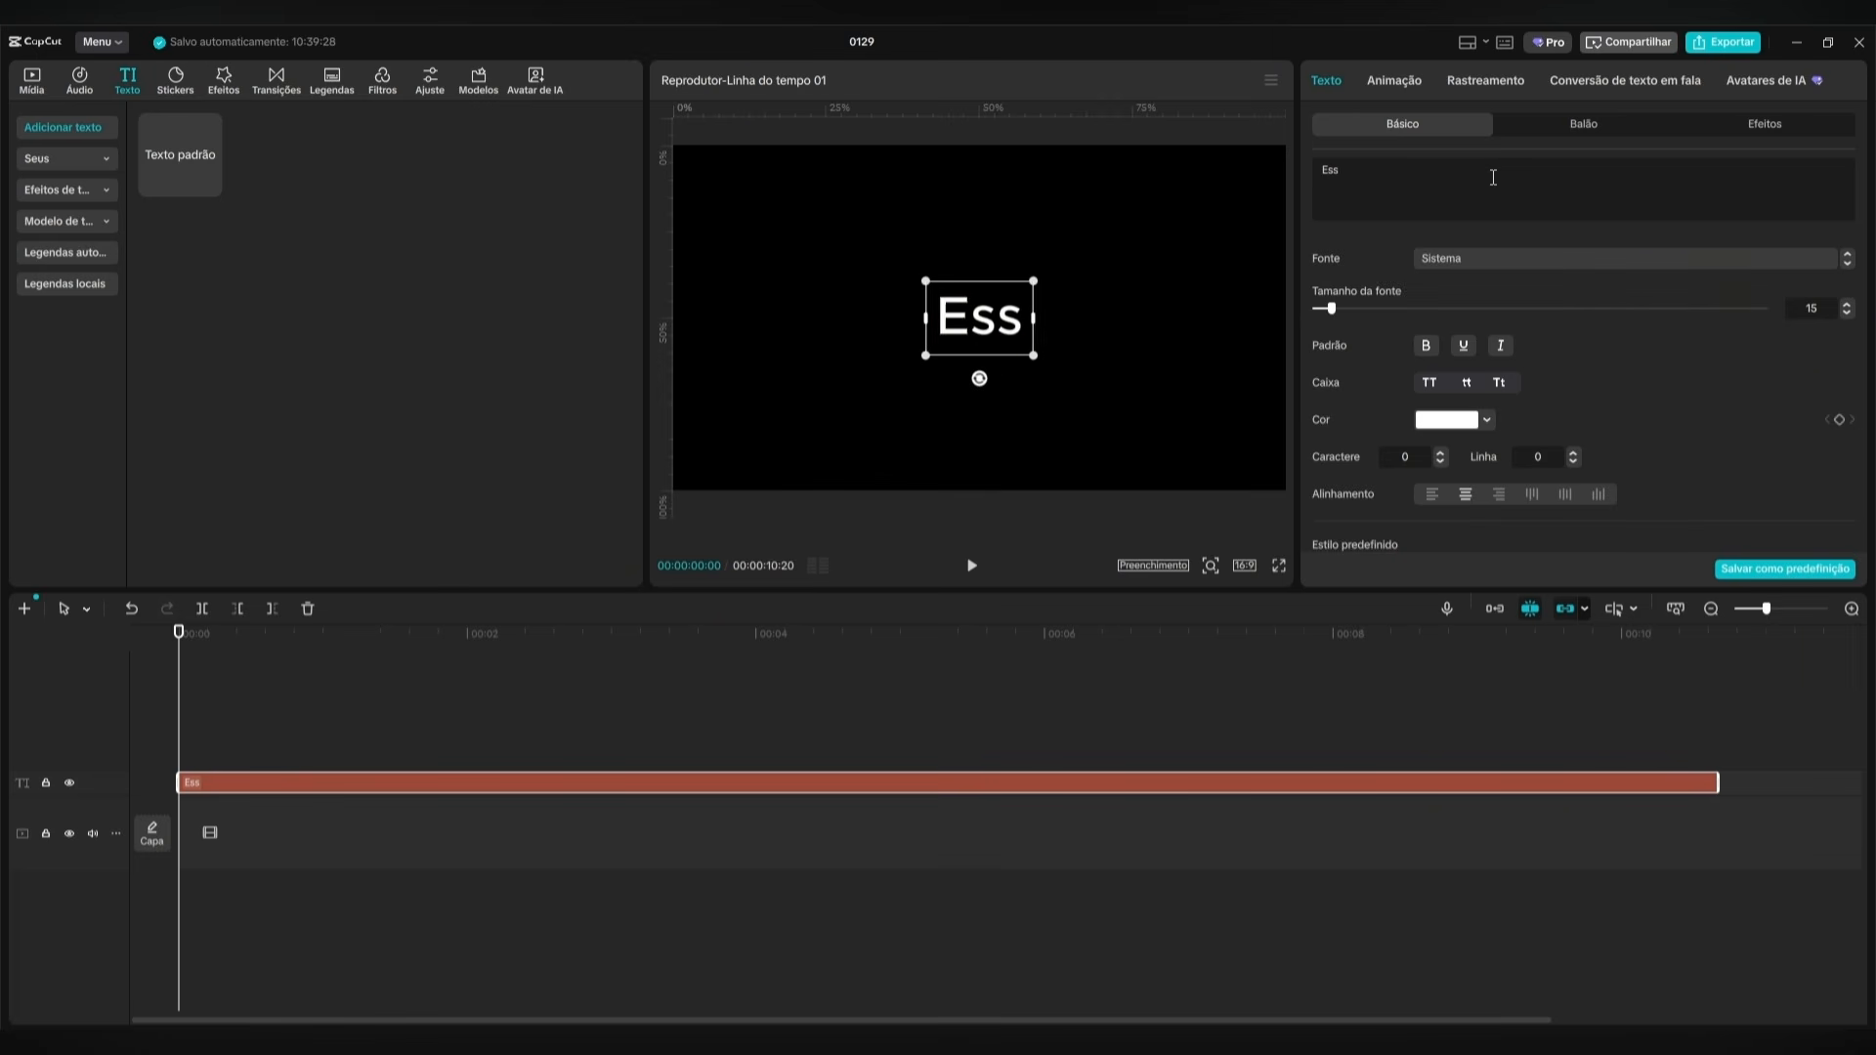
{"action": "type", "text": "e"}
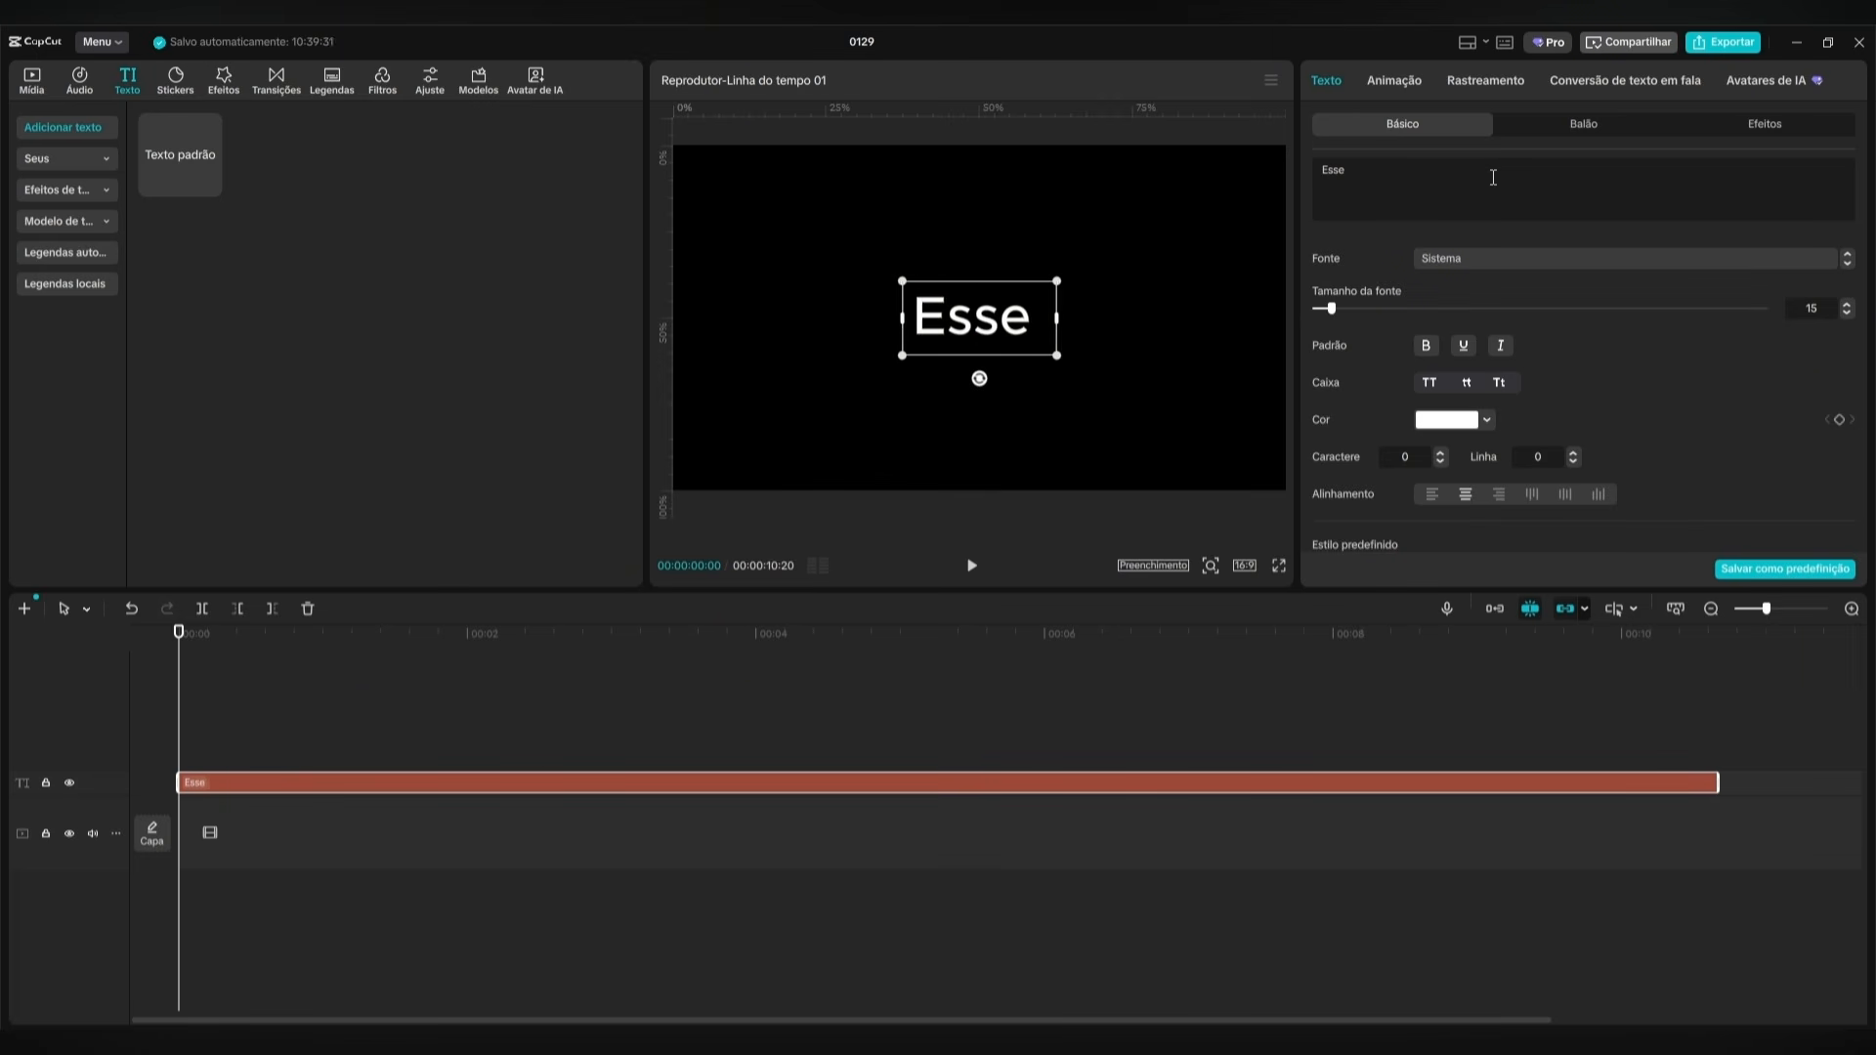
{"action": "type", "text": " é um efeito muito simples de fazer"}
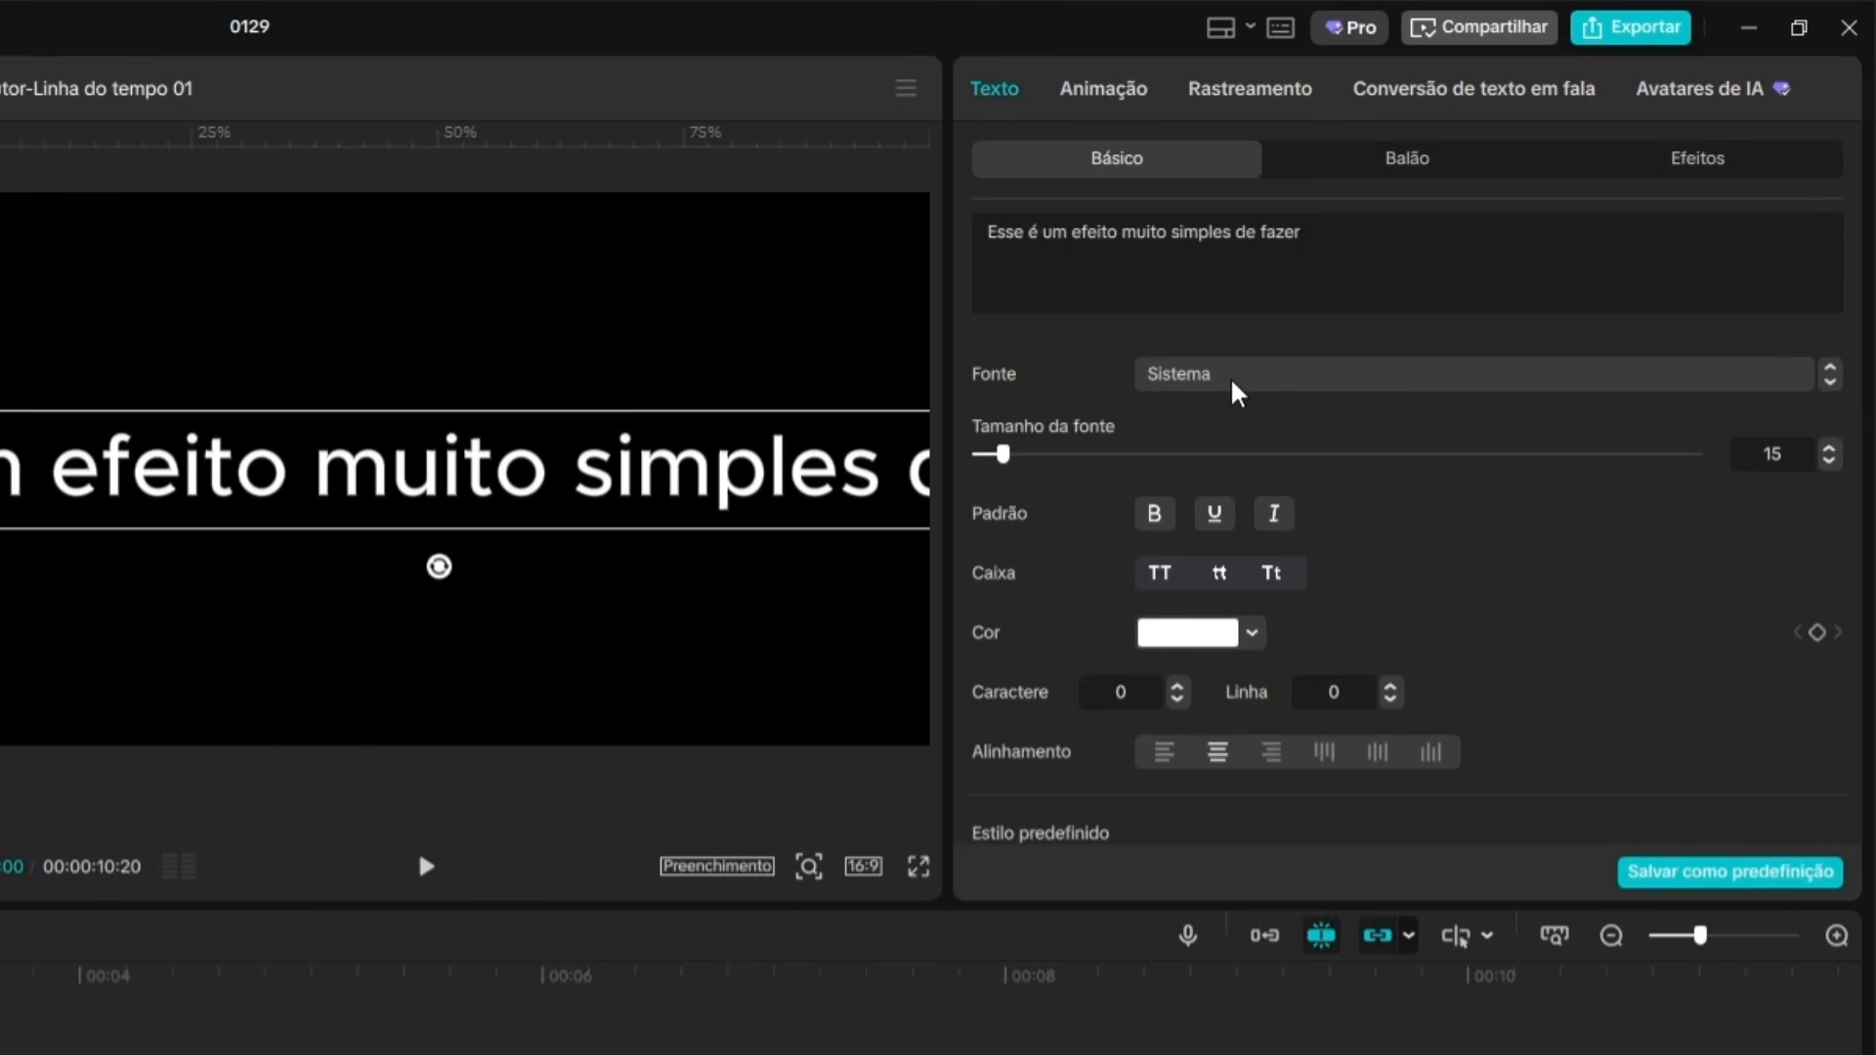
Change the sentence's font to Anton.
{"action": "left_click", "coordinate": [1475, 264]}
{"action": "scroll", "coordinate": [1491, 559], "scroll_direction": "up", "scroll_amount": 5}
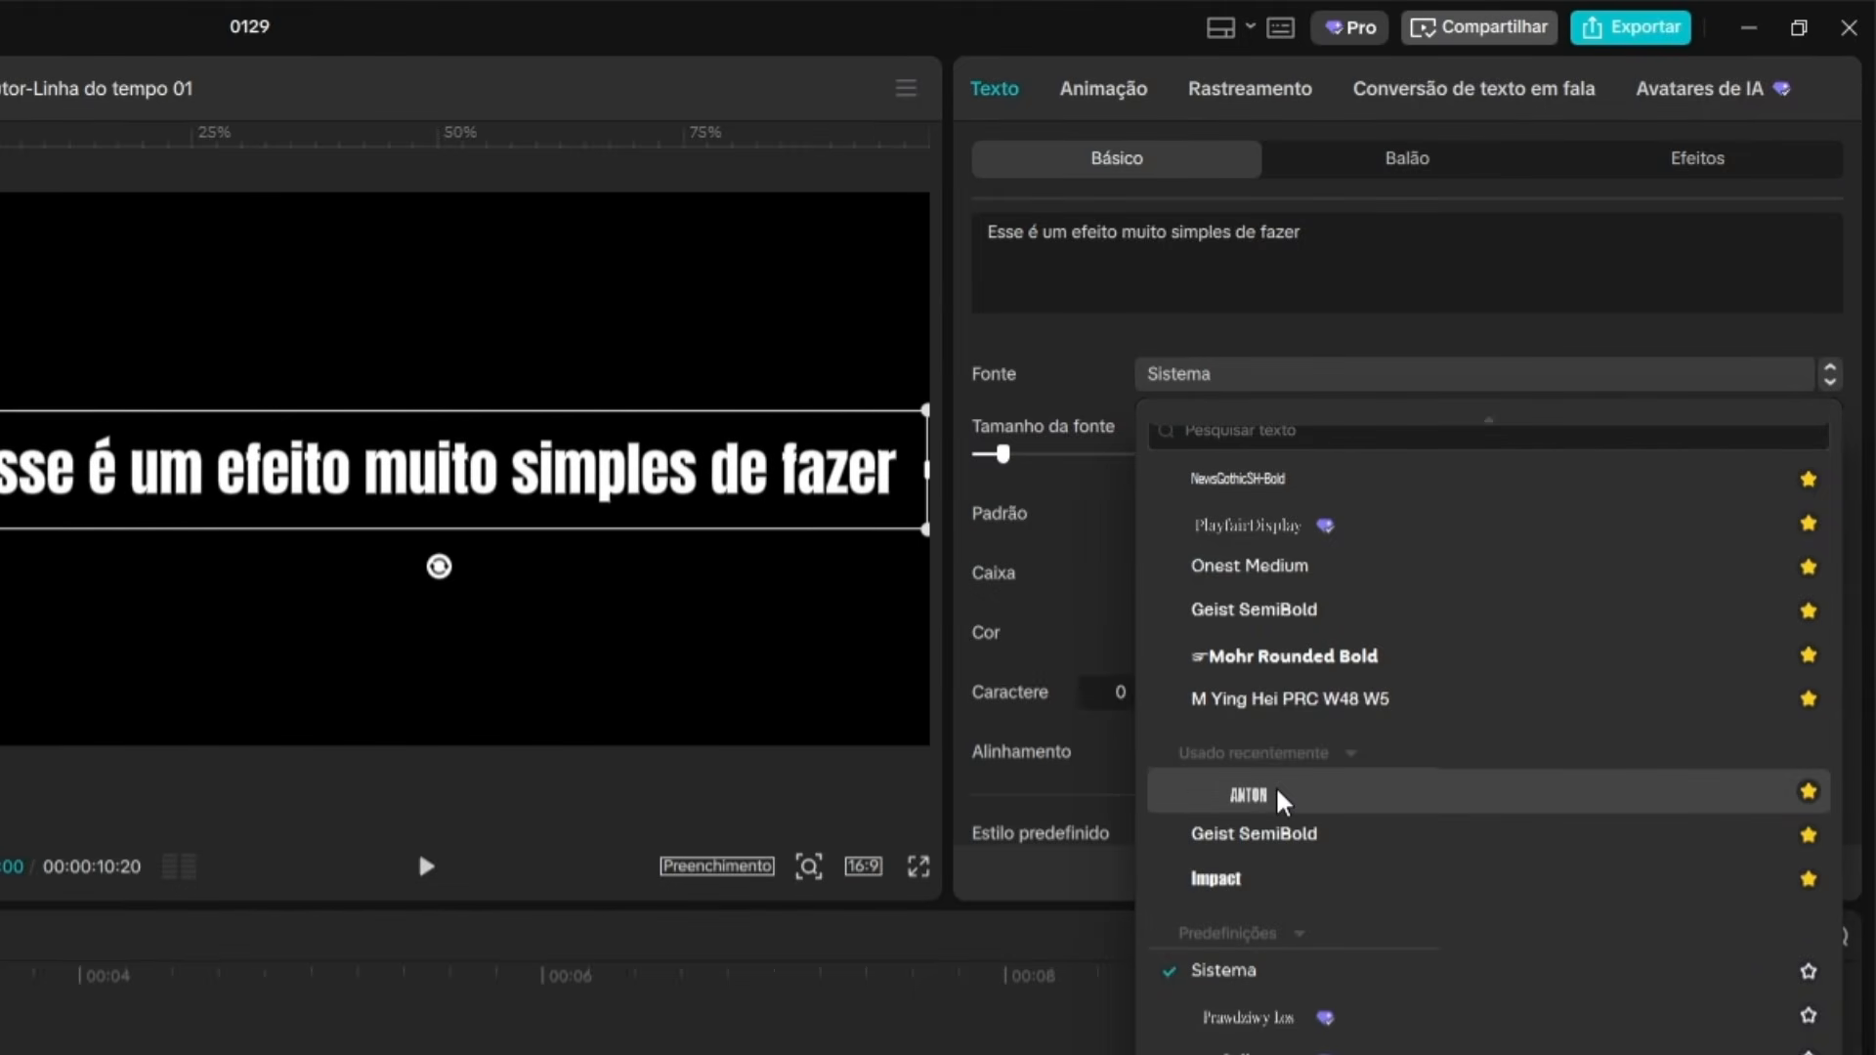
{"action": "left_click", "coordinate": [1261, 793]}
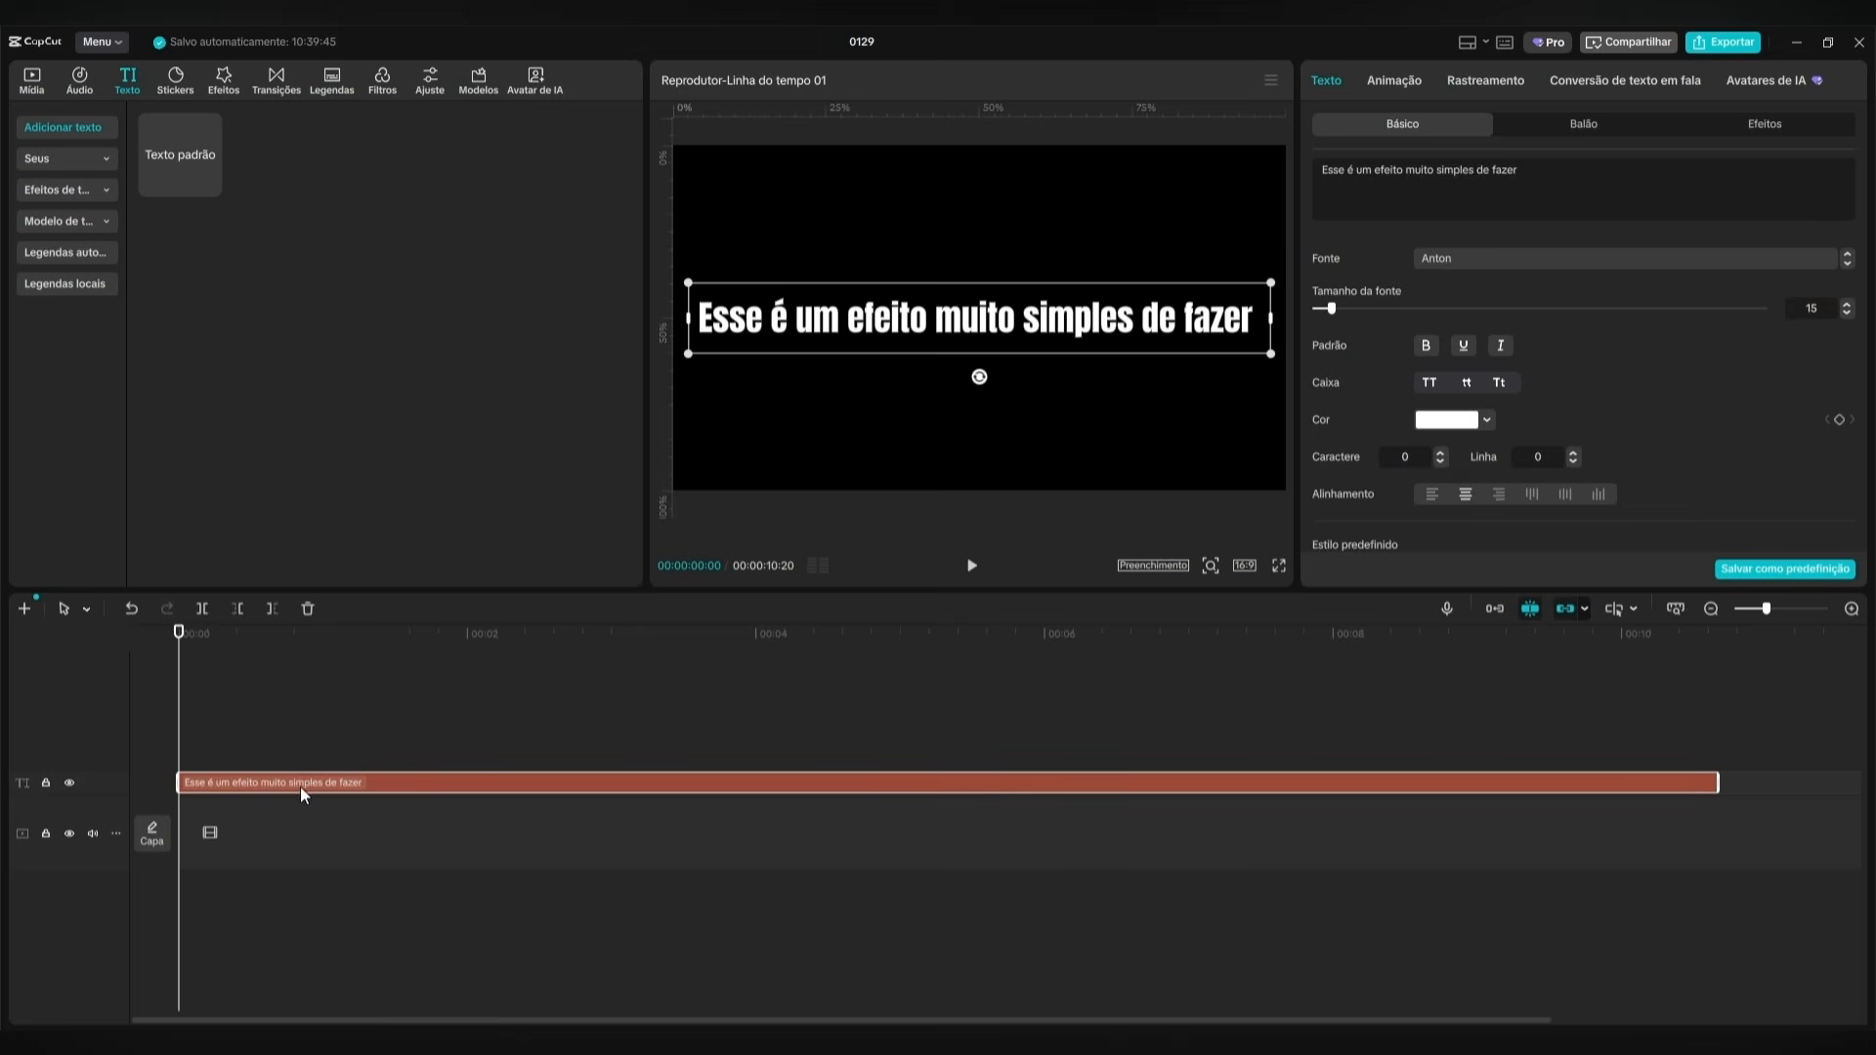
Duplicate the sentence clip until eight identical copies are stacked on separate tracks, all starting at the same time.
{"action": "left_click_drag", "start_coordinate": [309, 783], "coordinate": [307, 753]}
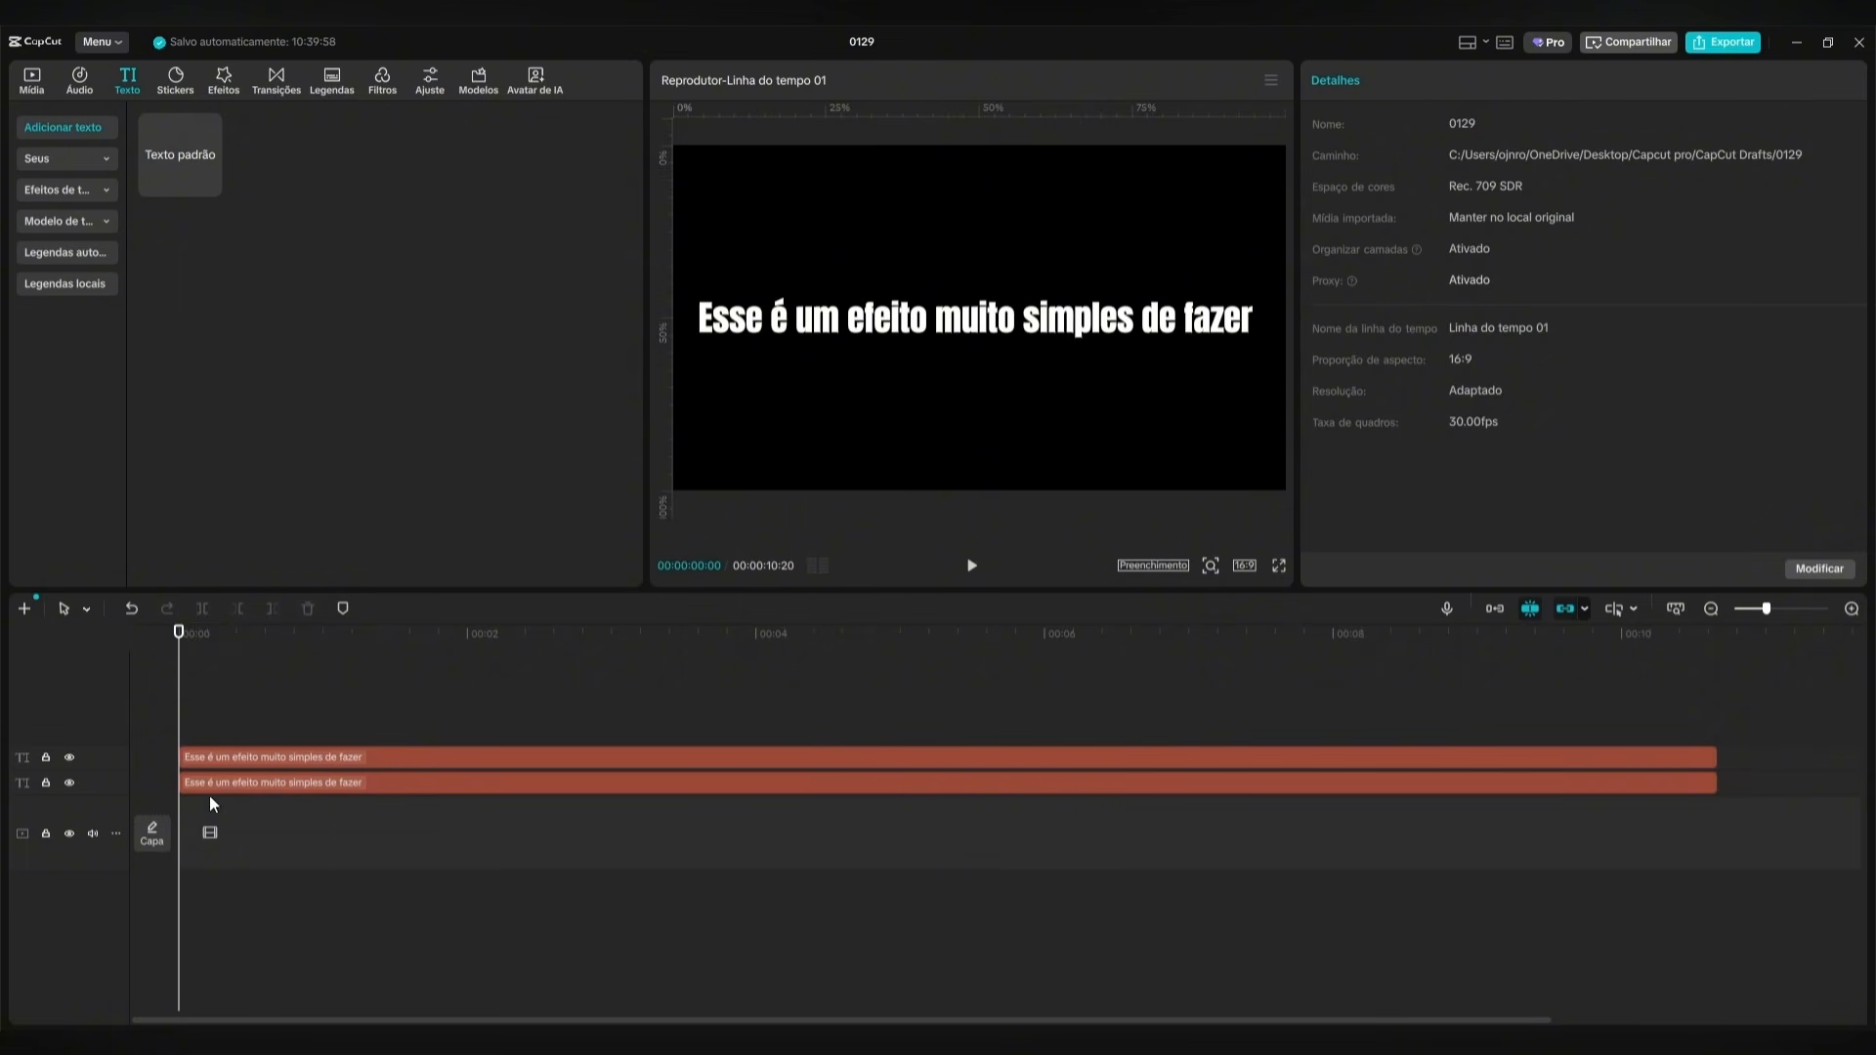
{"action": "left_click_drag", "start_coordinate": [260, 755], "coordinate": [260, 686]}
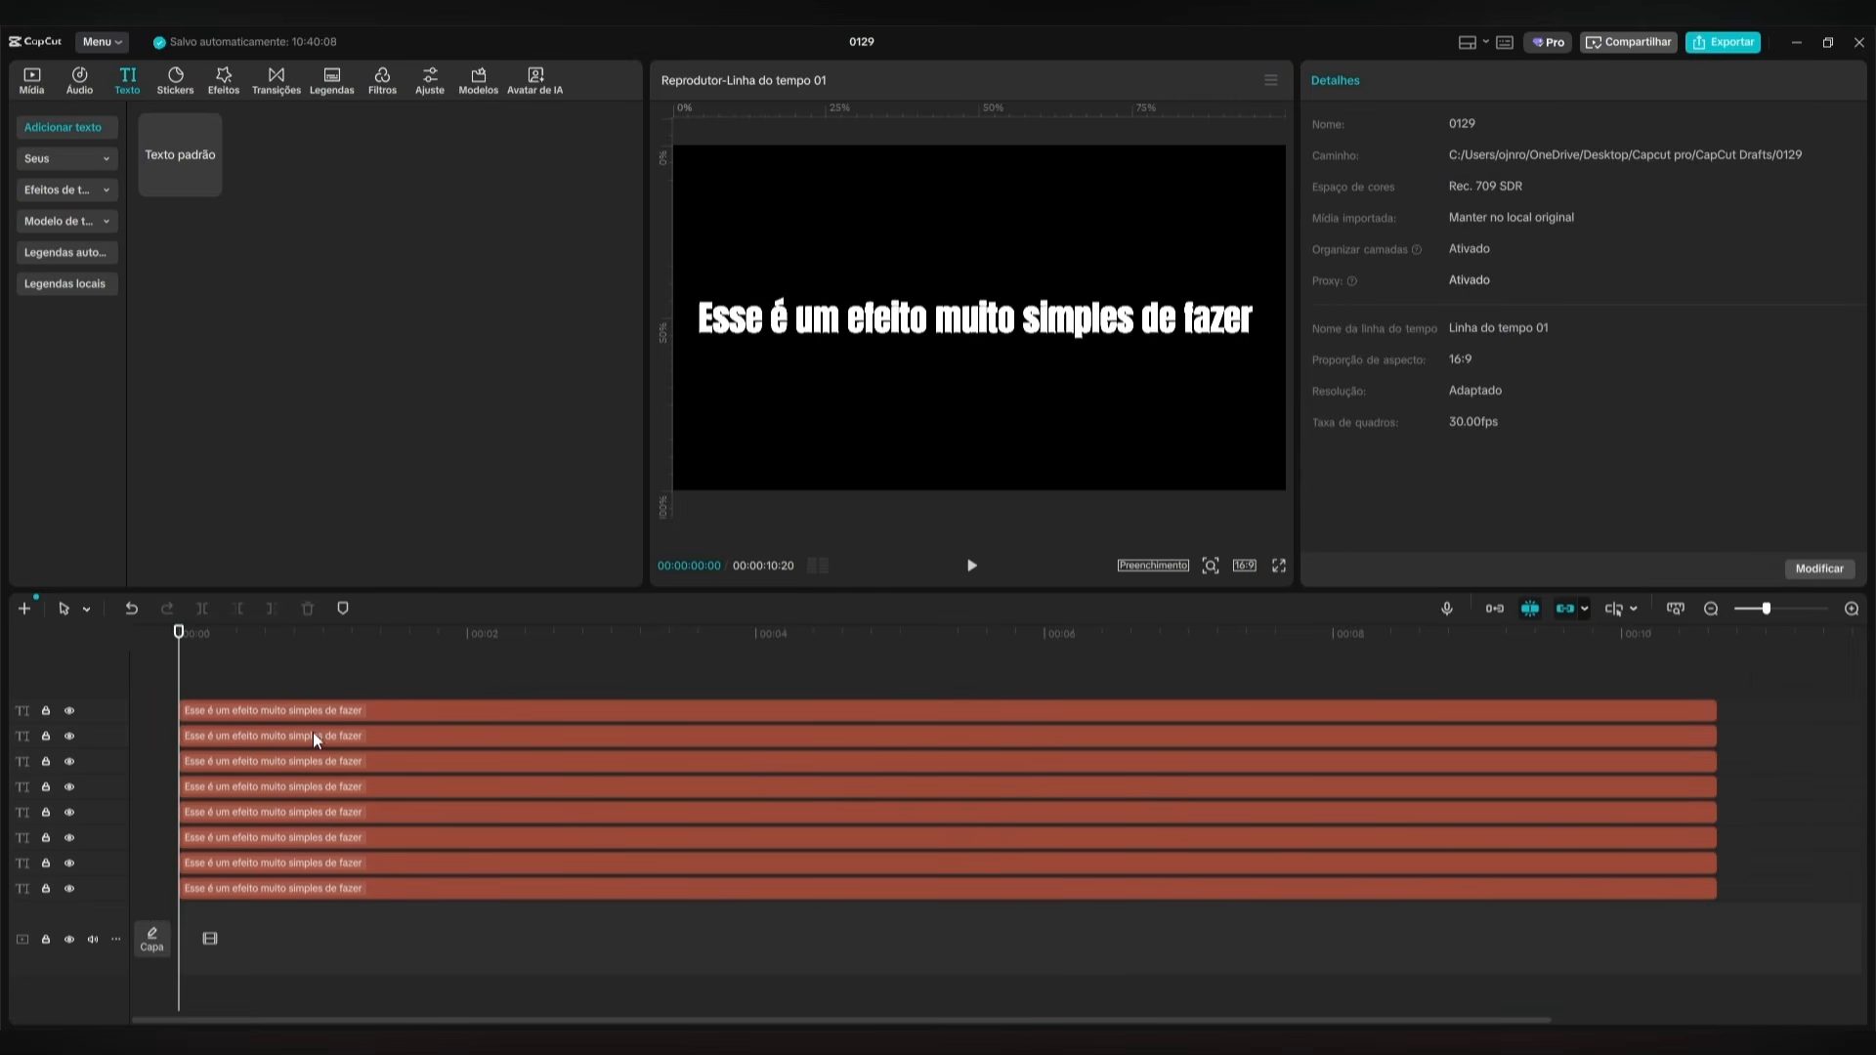
{"action": "left_click", "coordinate": [365, 664]}
Reduce the three lowest text clips to a single word each: "Esse", "é" and "um", going upwards.
{"action": "left_click", "coordinate": [503, 885]}
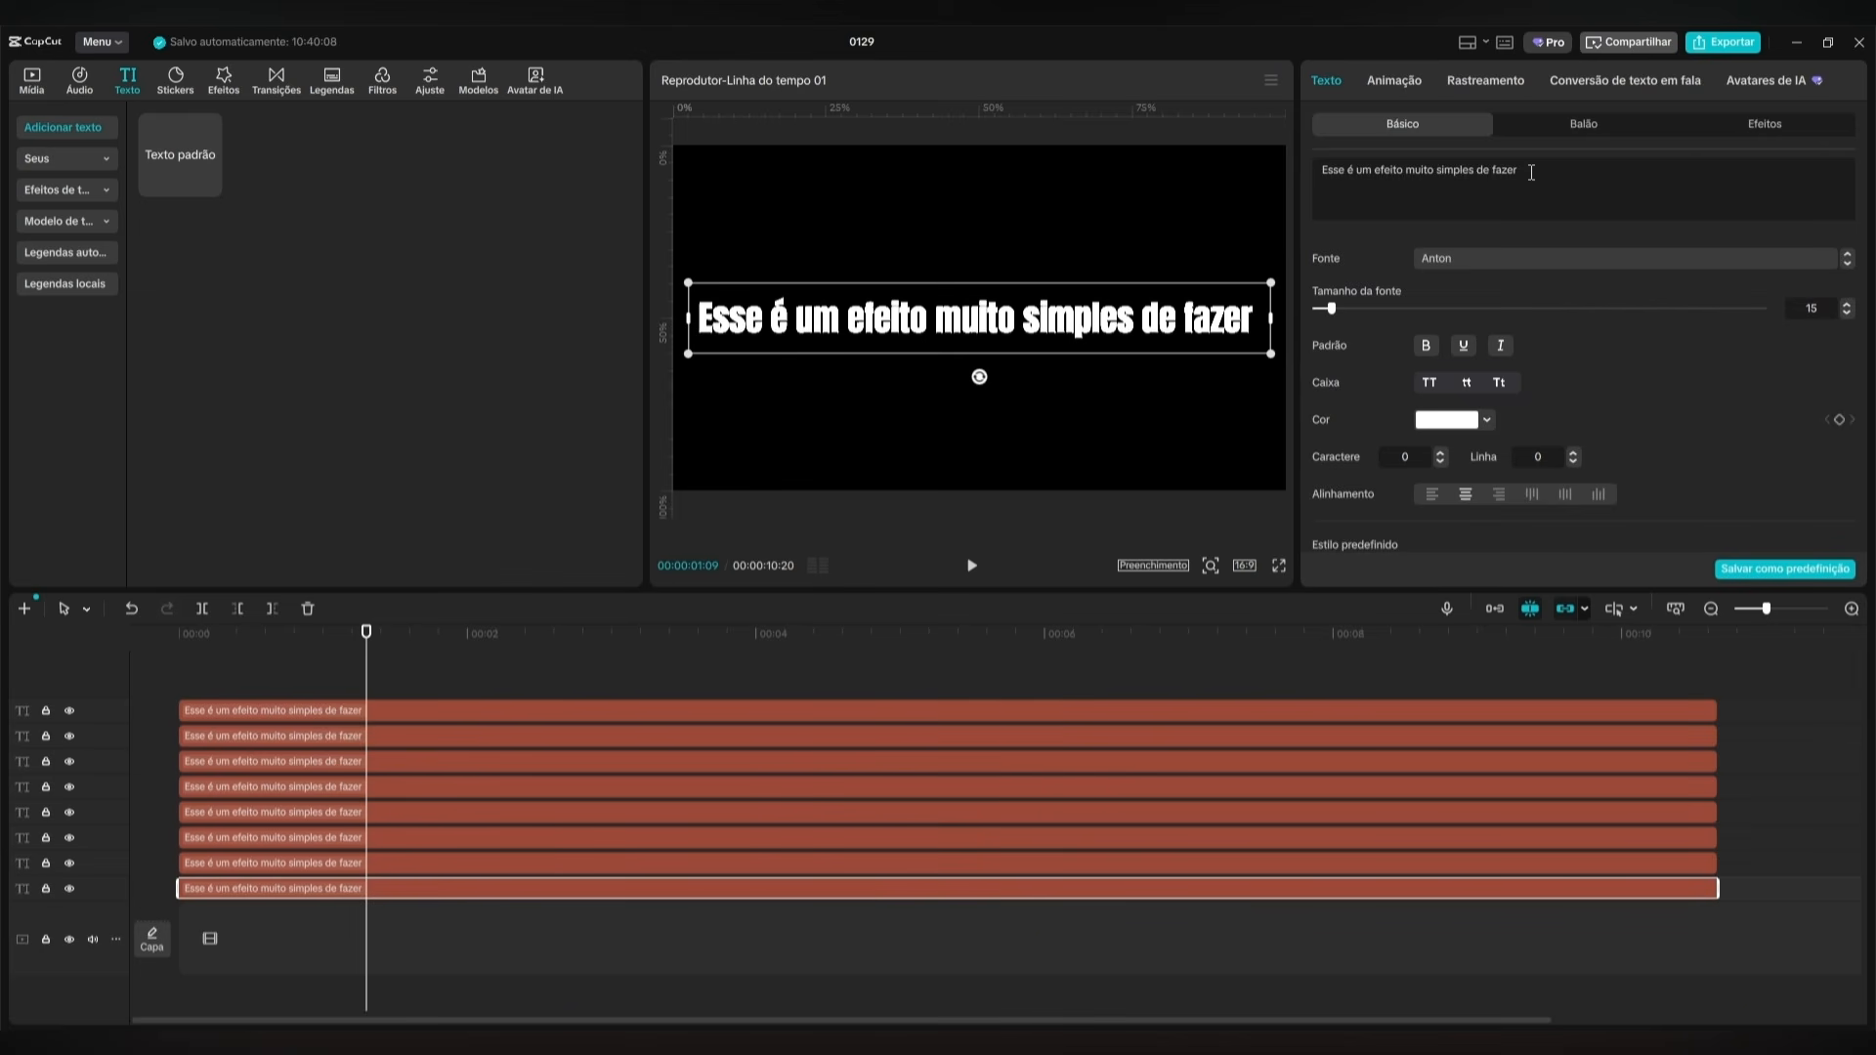
{"action": "mouse_move", "coordinate": [1532, 173]}
{"action": "left_mouse_down"}
{"action": "mouse_move", "coordinate": [1295, 175]}
{"action": "mouse_move", "coordinate": [1509, 173]}
{"action": "left_mouse_up"}
{"action": "key", "text": "BackSpace"}
{"action": "left_click", "coordinate": [1173, 864]}
{"action": "key", "text": "BackSpace"}
{"action": "key", "text": "BackSpace"}
{"action": "left_click", "coordinate": [1172, 839]}
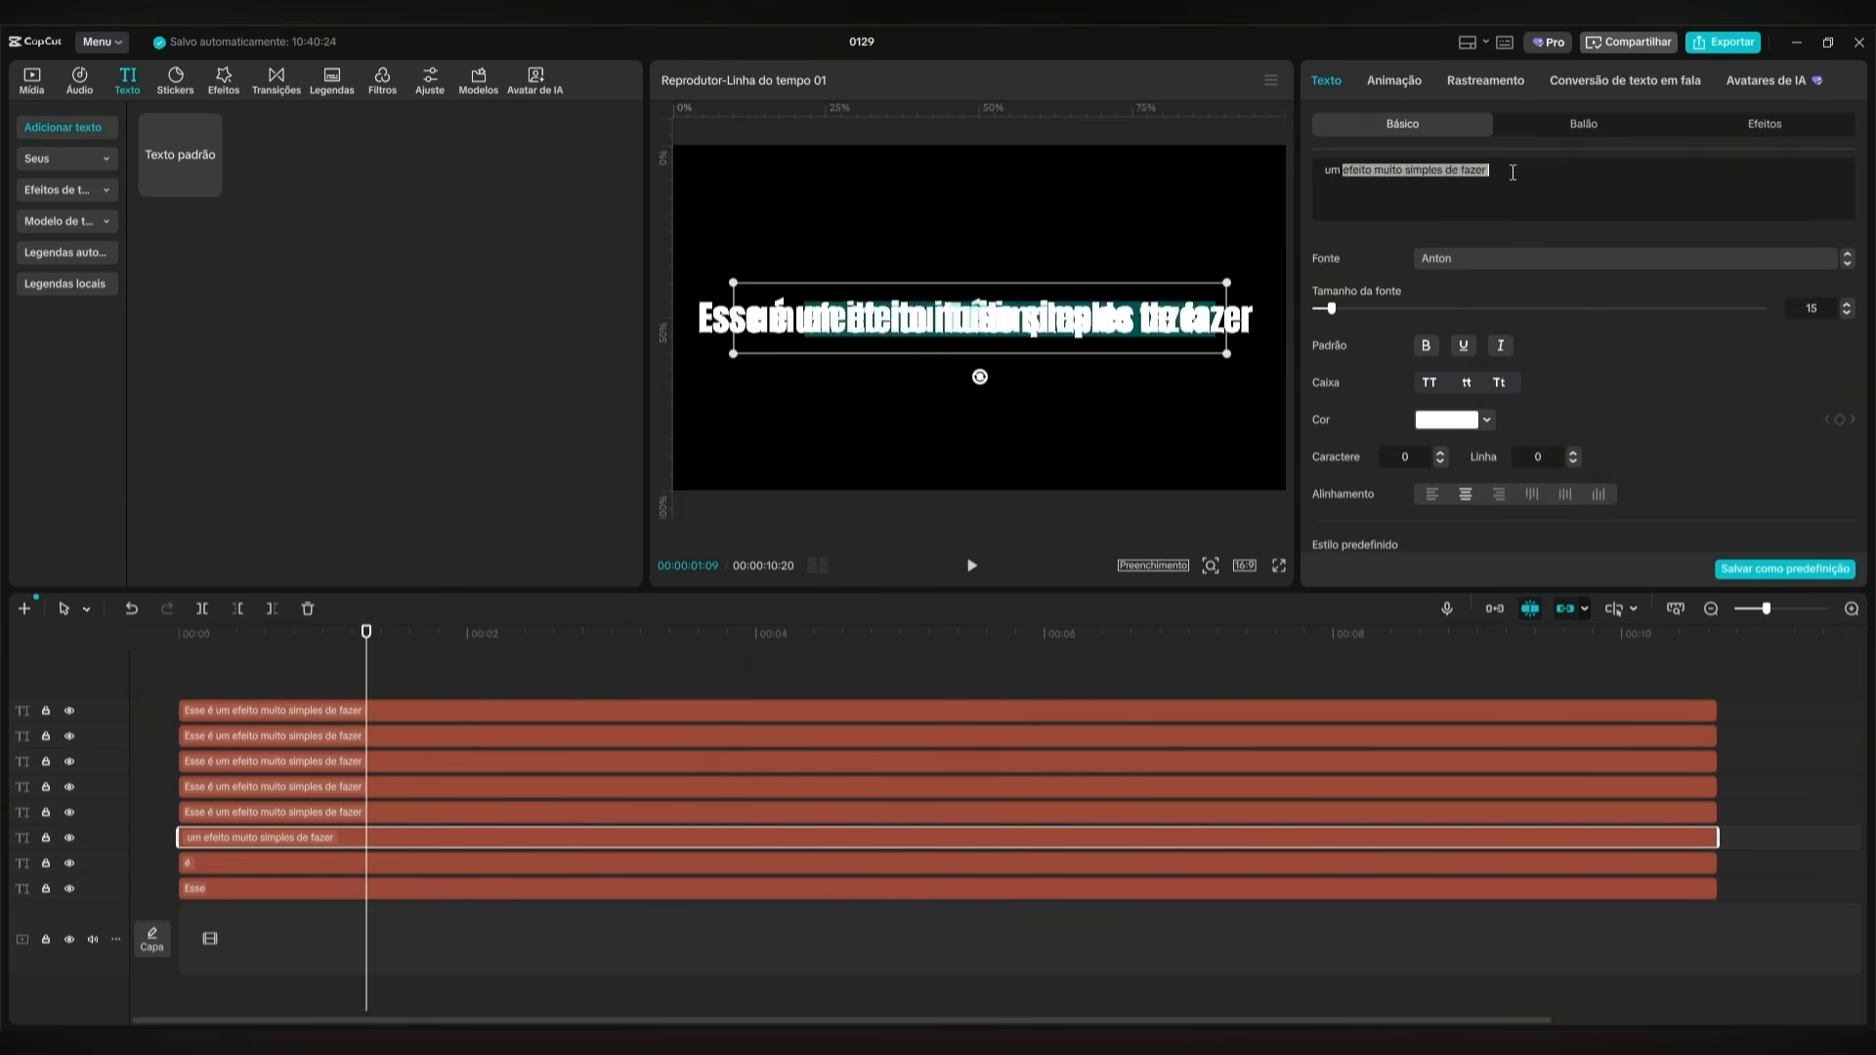
Reduce the remaining five text clips to one word each, going upwards: "efeito", "muito", "simples", "de" and "fazer".
{"action": "key", "text": "BackSpace"}
{"action": "left_click", "coordinate": [1173, 814]}
{"action": "key", "text": "BackSpace"}
{"action": "left_click_drag", "start_coordinate": [1375, 172], "coordinate": [1510, 173]}
{"action": "key", "text": "BackSpace"}
{"action": "left_click", "coordinate": [1173, 788]}
{"action": "key", "text": "BackSpace"}
{"action": "left_click", "coordinate": [1173, 712]}
{"action": "left_click_drag", "start_coordinate": [1488, 171], "coordinate": [1310, 172]}
{"action": "key", "text": "BackSpace"}
Move "Esse" to the upper left of the frame, "é" just above the centre and "um" below "Esse".
{"action": "left_click", "coordinate": [421, 890]}
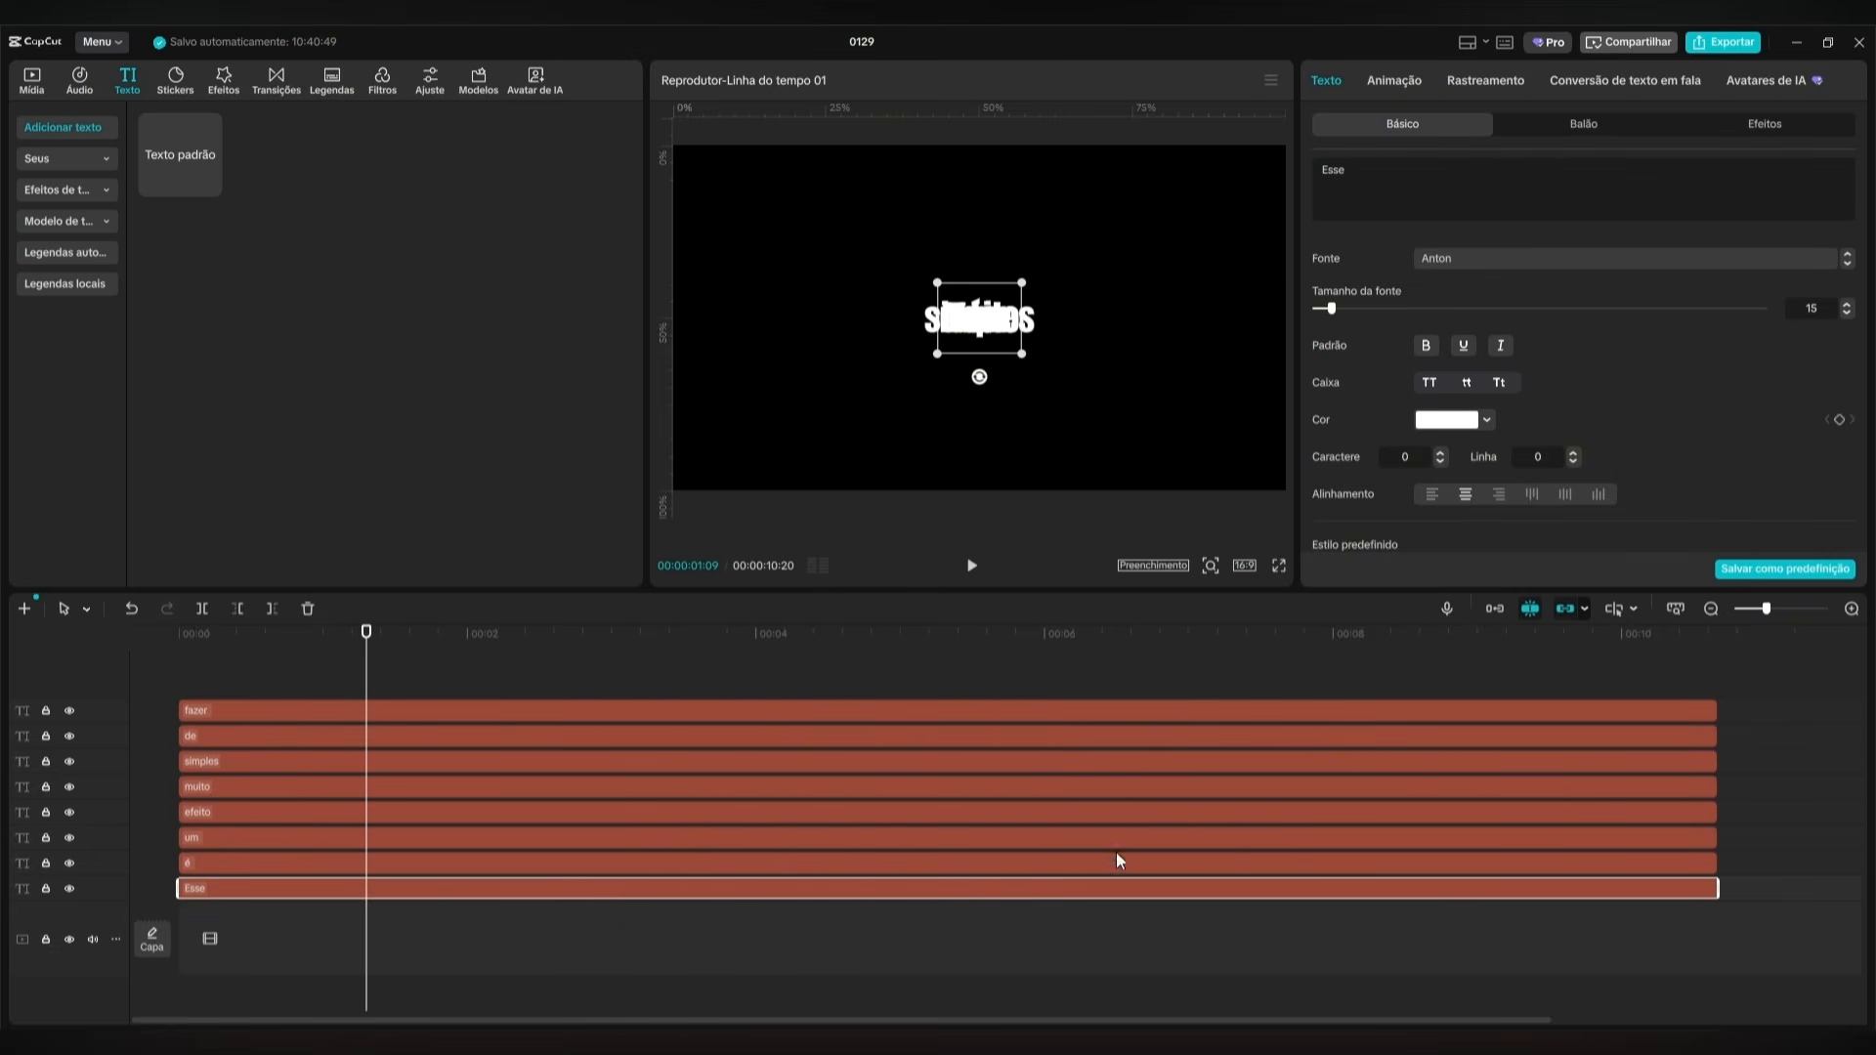
{"action": "left_click_drag", "start_coordinate": [980, 340], "coordinate": [856, 262]}
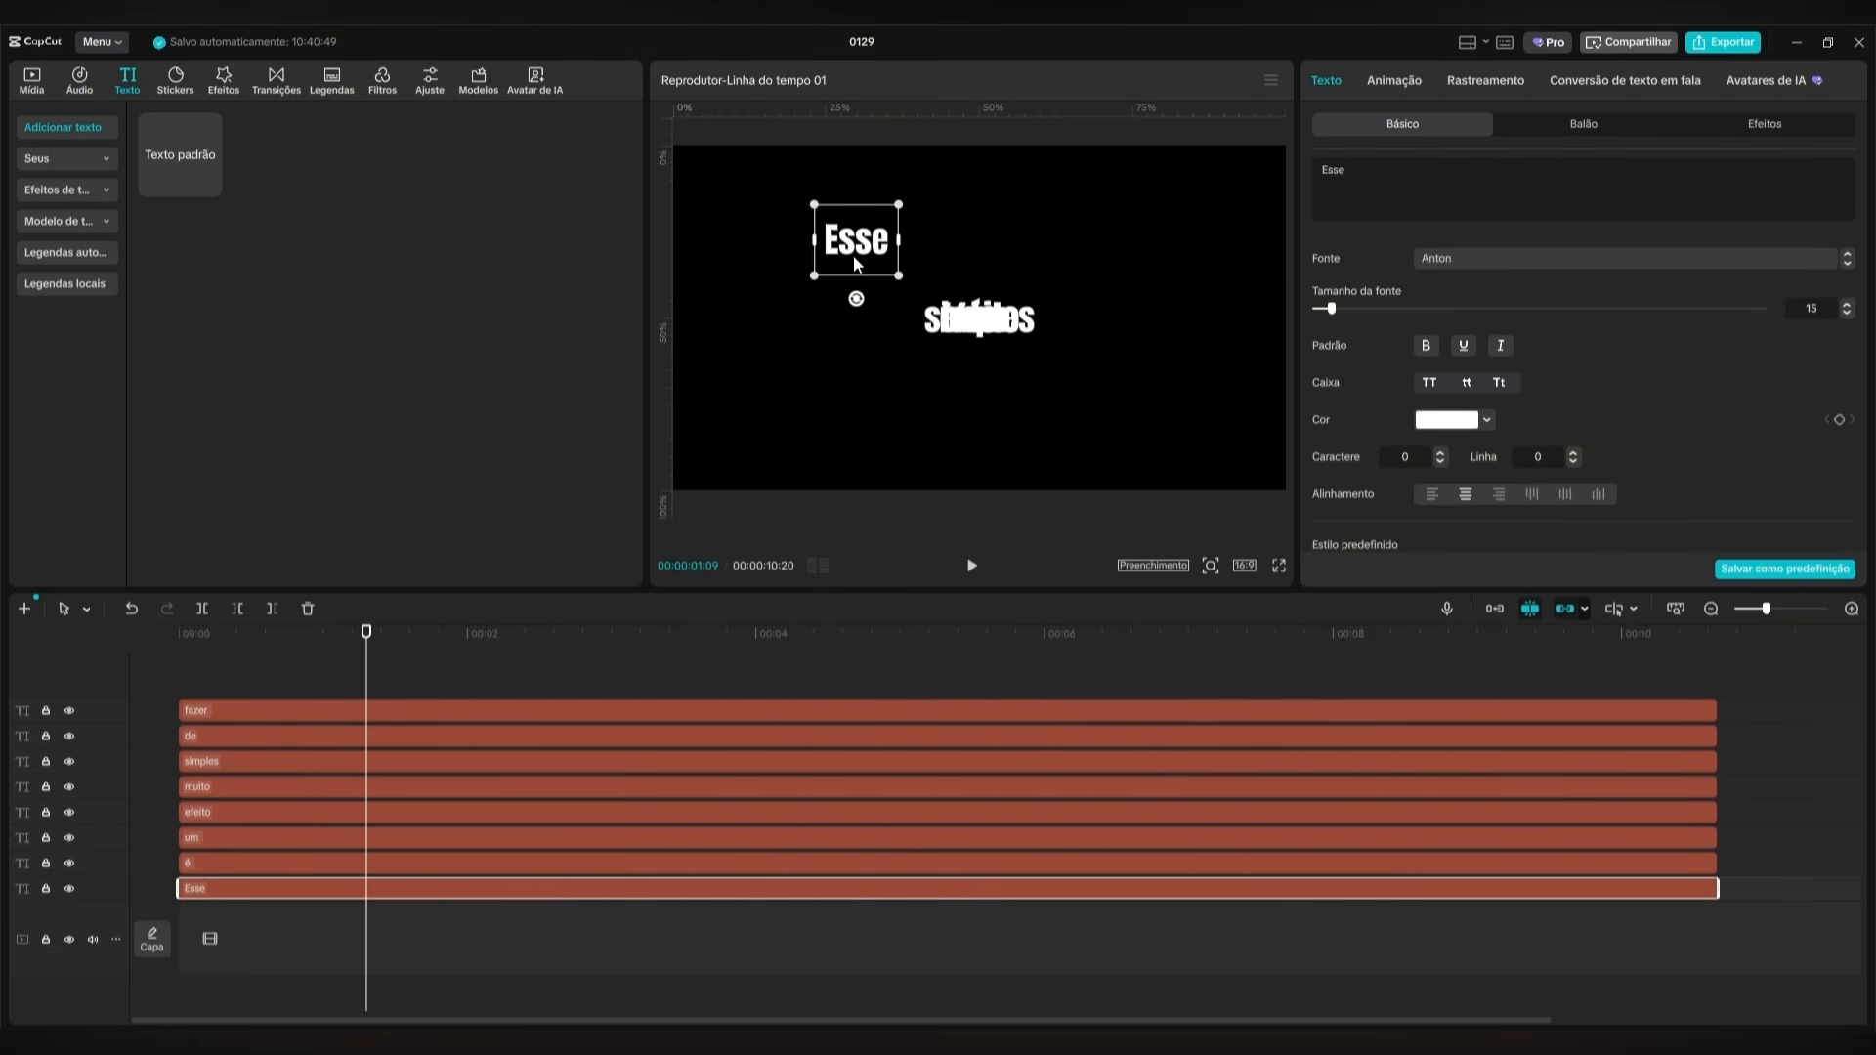
{"action": "left_click", "coordinate": [440, 864]}
{"action": "left_click_drag", "start_coordinate": [941, 339], "coordinate": [824, 315]}
{"action": "left_click", "coordinate": [448, 633]}
{"action": "left_click", "coordinate": [589, 839]}
Separate the overlapping words, placing "efeito" right of "fazer", "de" to its left, and "muito" and "simples" below it.
{"action": "left_click", "coordinate": [658, 812]}
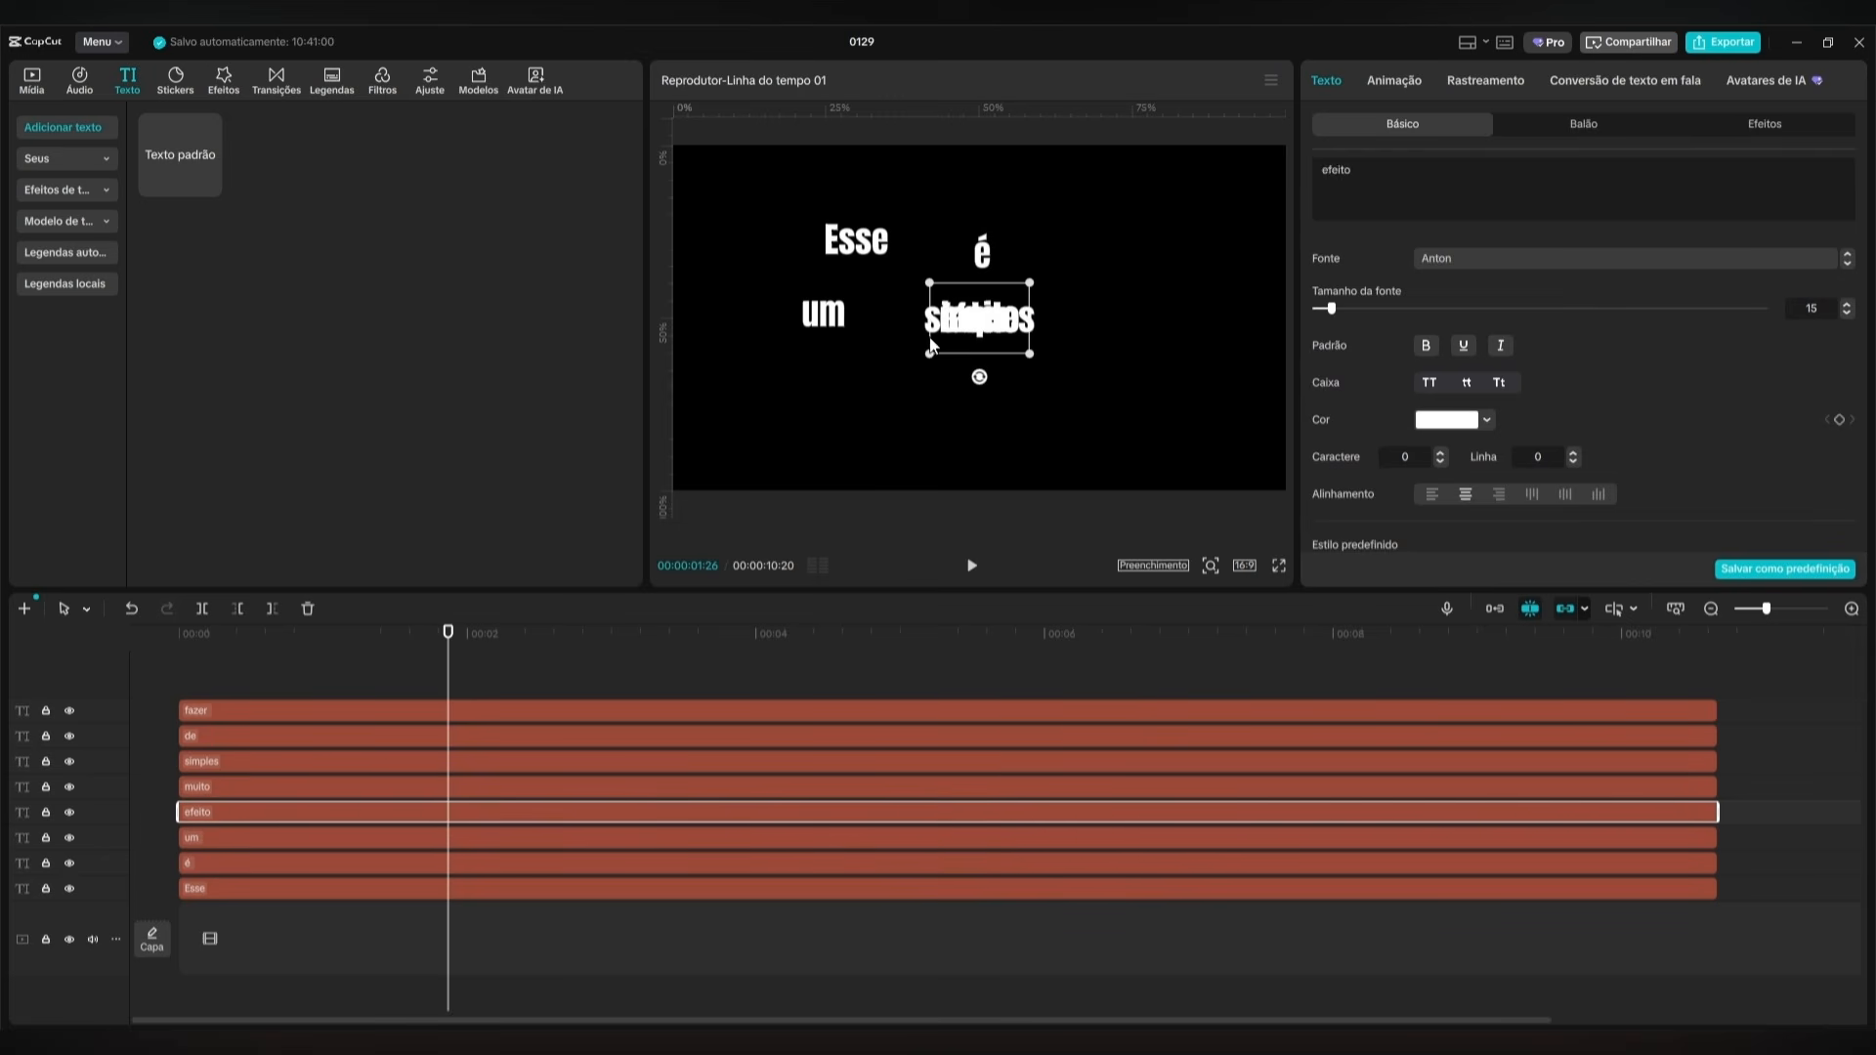
{"action": "left_click", "coordinate": [743, 786]}
{"action": "left_click_drag", "start_coordinate": [940, 337], "coordinate": [897, 307]}
{"action": "left_click", "coordinate": [743, 761]}
{"action": "left_click", "coordinate": [733, 736]}
{"action": "left_click", "coordinate": [1094, 341]}
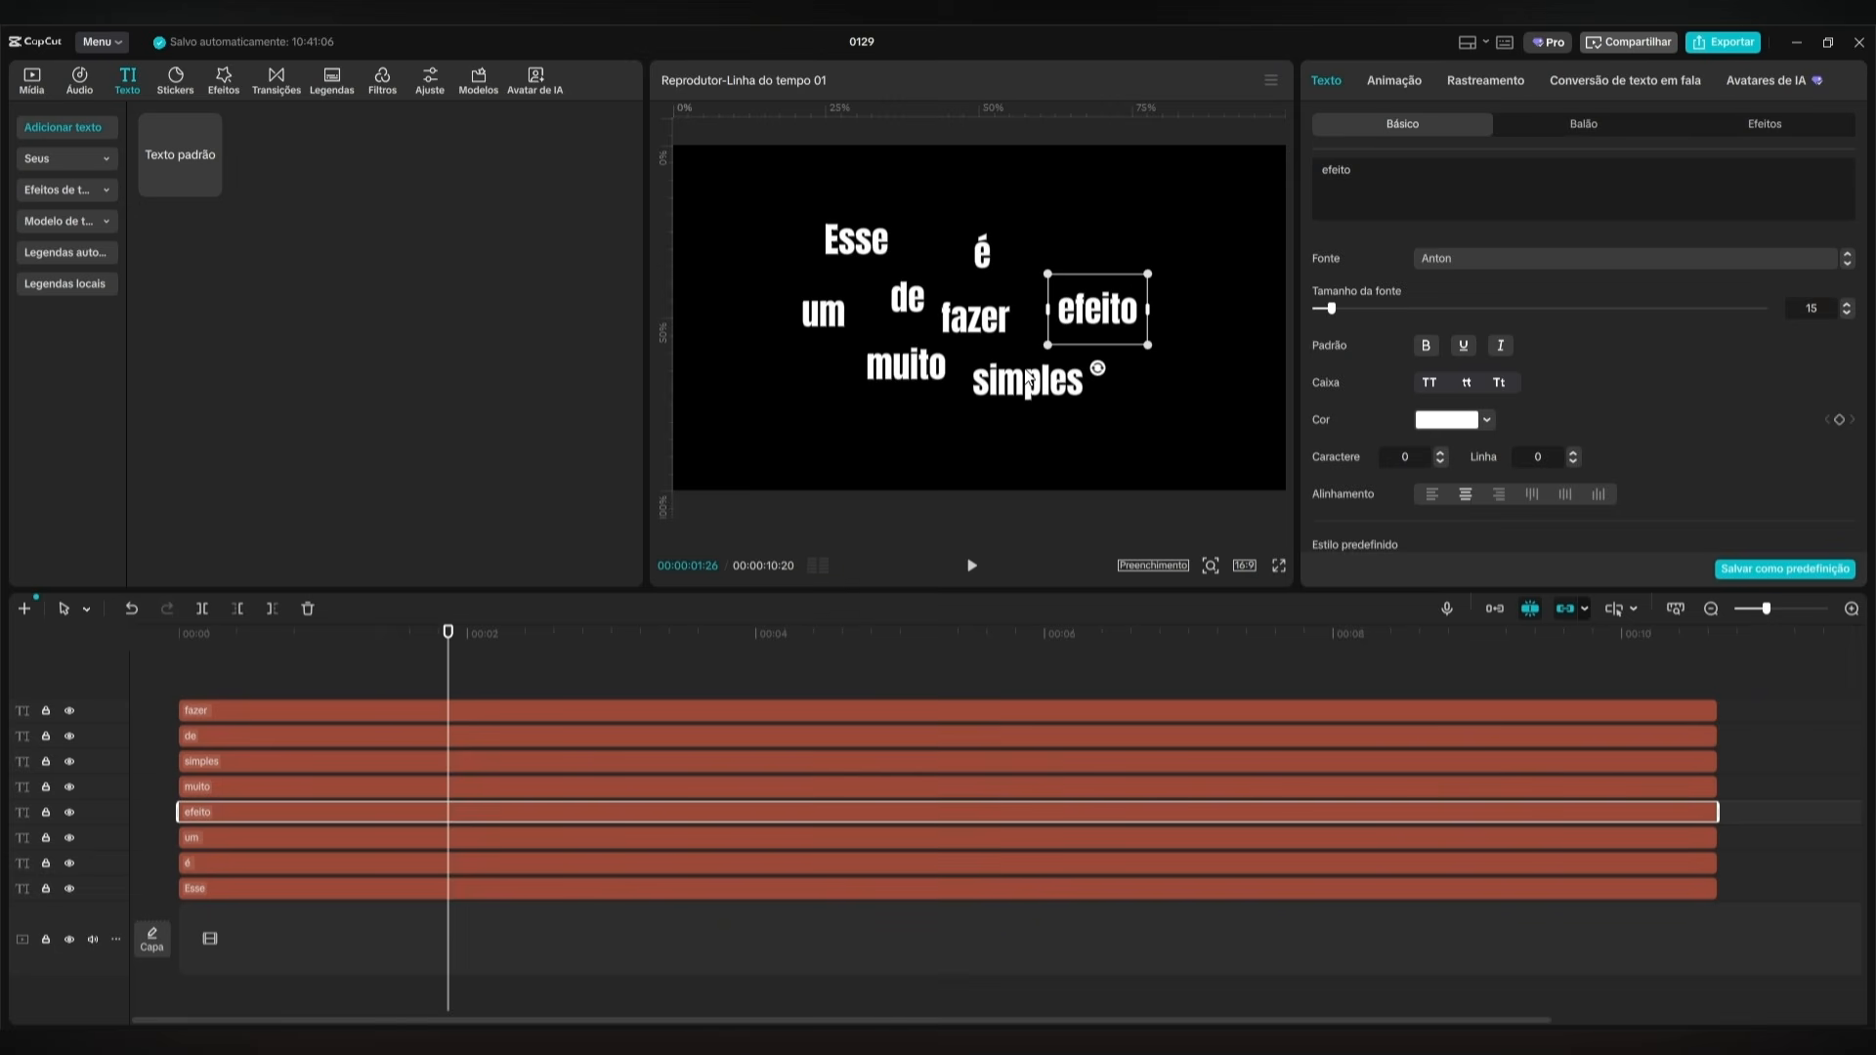
Shift "Esse", "é", "muito", "simples" and "um" further right in the frame, raising "Esse" slightly.
{"action": "left_click", "coordinate": [326, 890]}
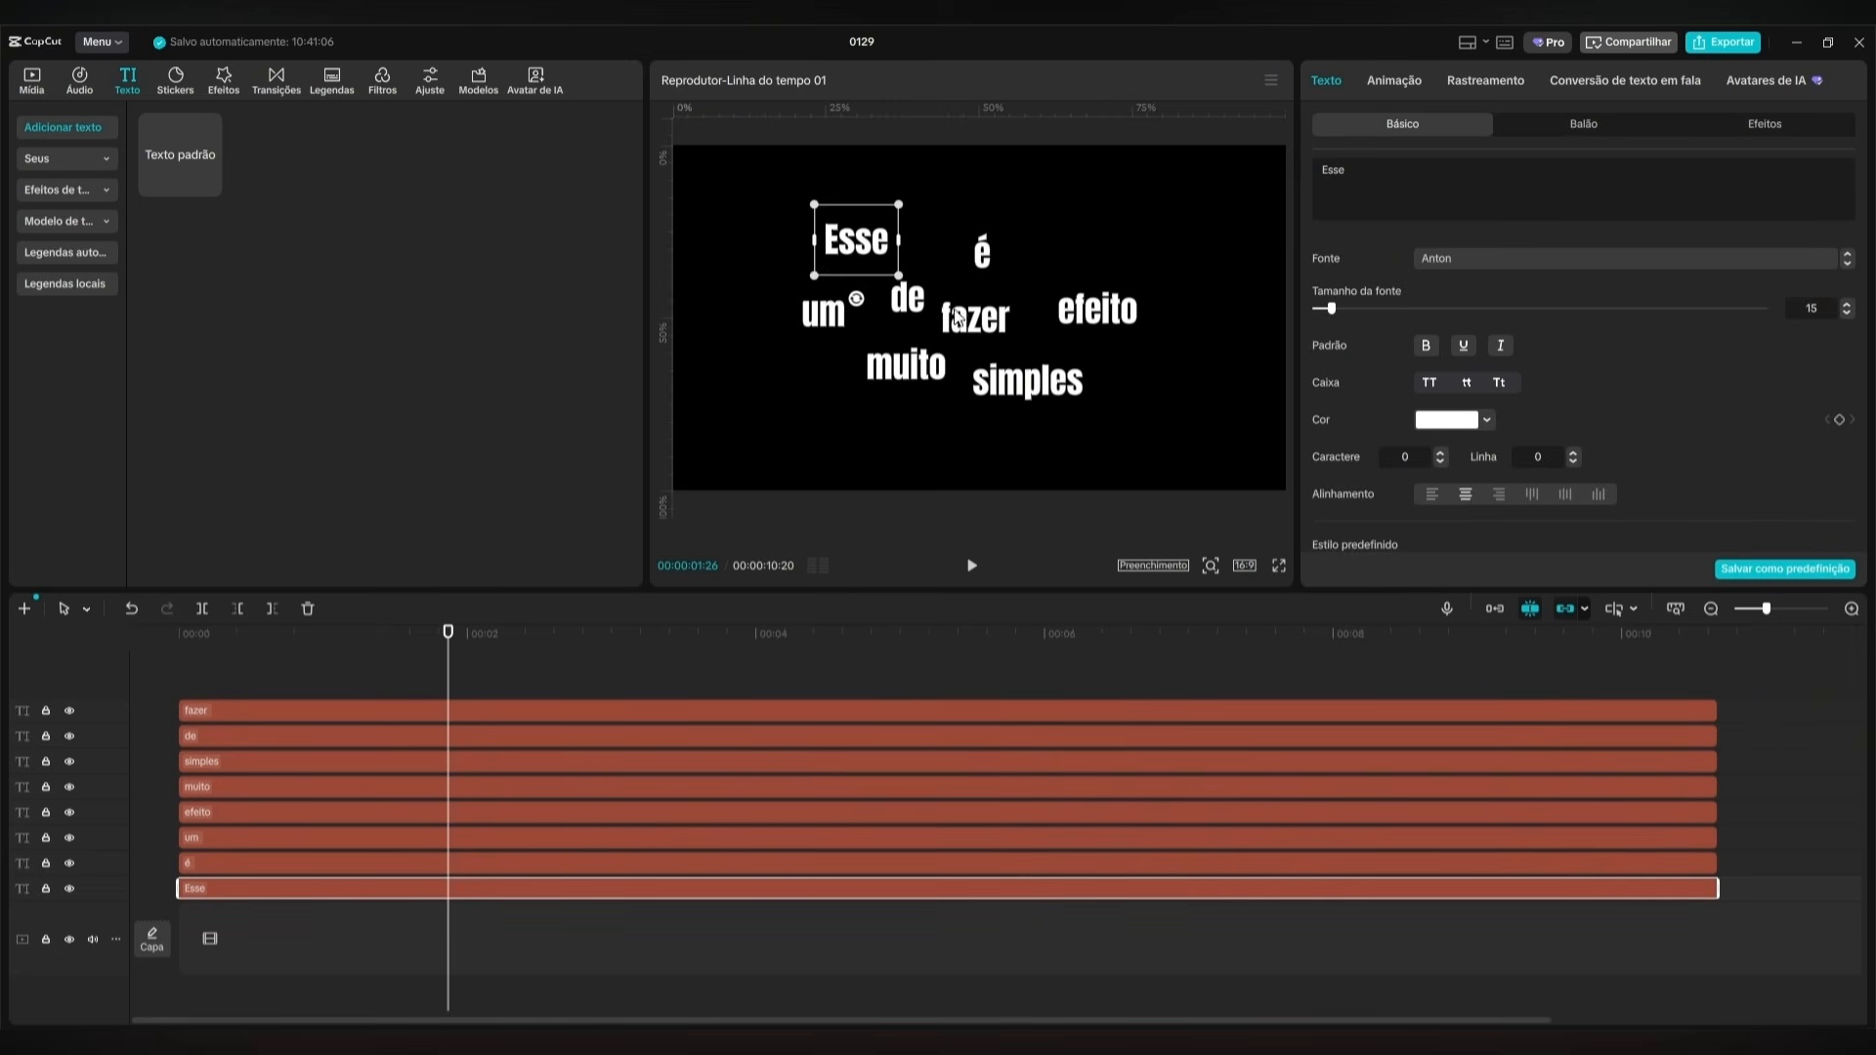
{"action": "left_click_drag", "start_coordinate": [864, 240], "coordinate": [911, 213]}
{"action": "left_click", "coordinate": [363, 863]}
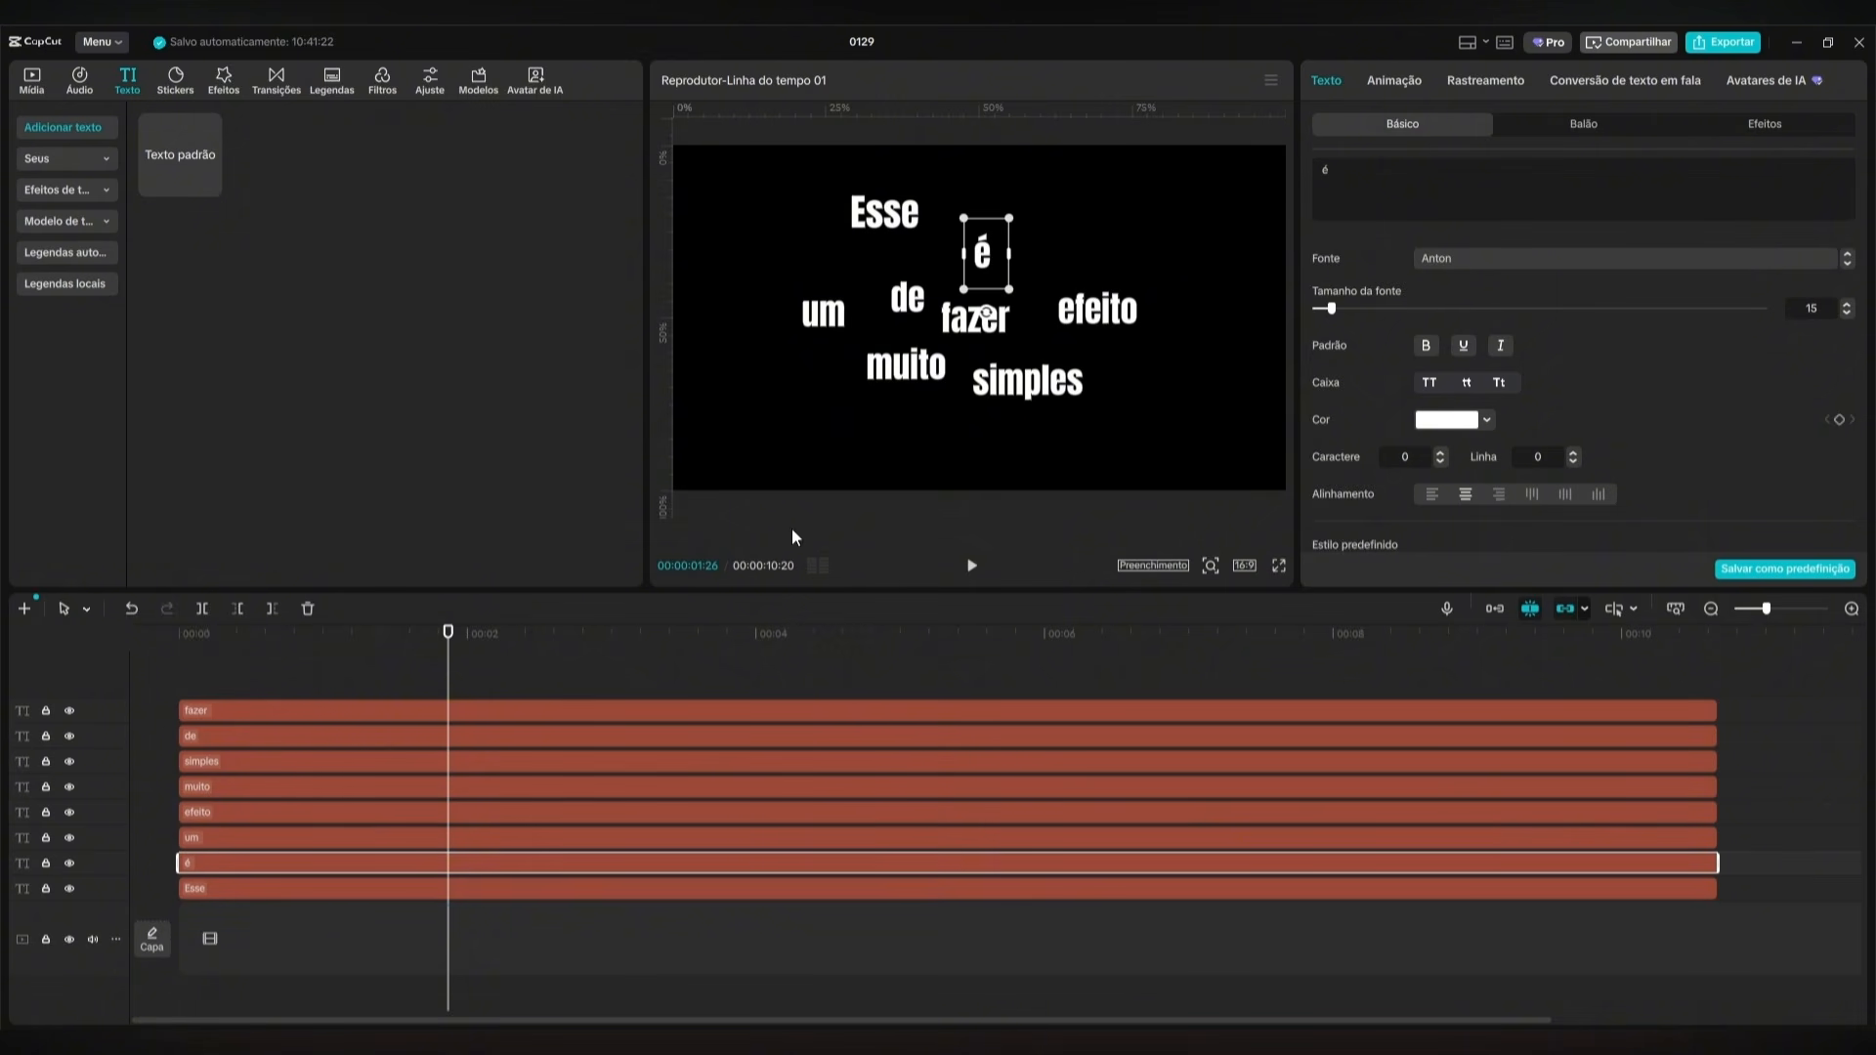
{"action": "left_click_drag", "start_coordinate": [981, 259], "coordinate": [1035, 264]}
{"action": "left_click", "coordinate": [825, 342]}
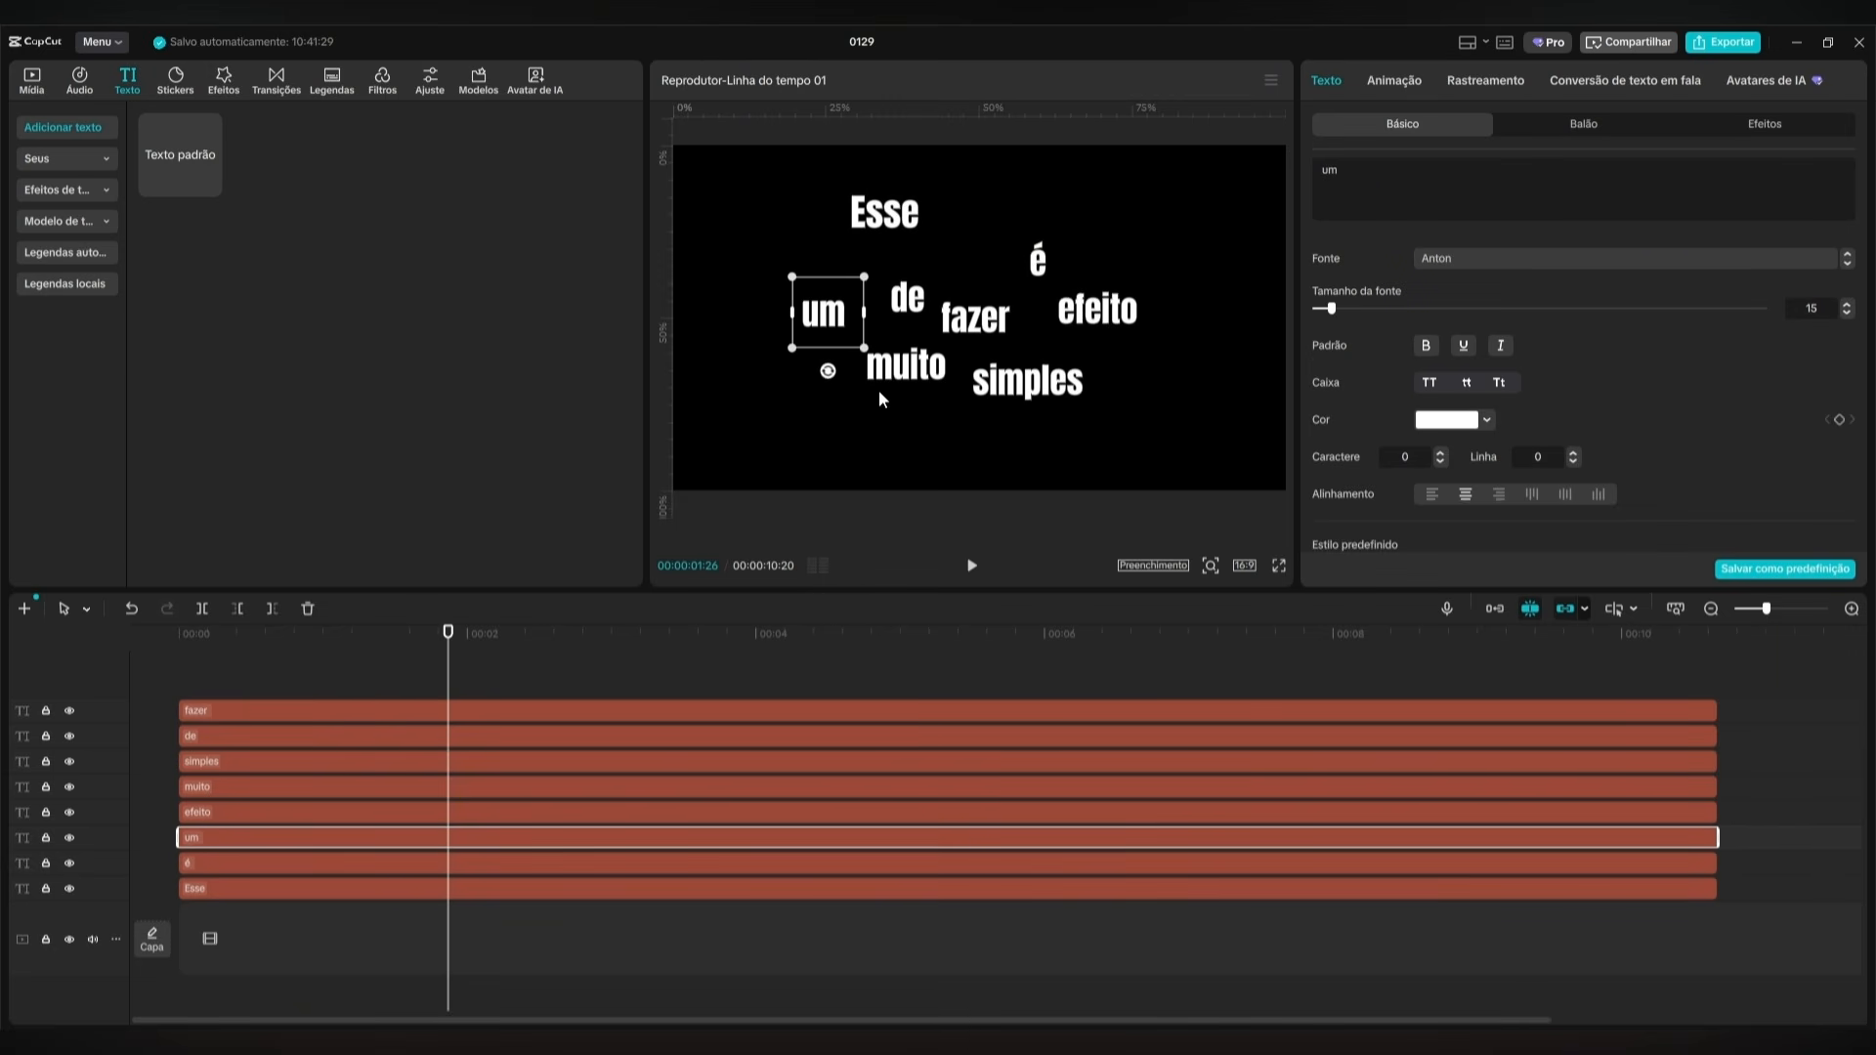
{"action": "left_click_drag", "start_coordinate": [912, 374], "coordinate": [1129, 371]}
{"action": "left_click", "coordinate": [992, 358]}
{"action": "left_click_drag", "start_coordinate": [822, 318], "coordinate": [876, 334]}
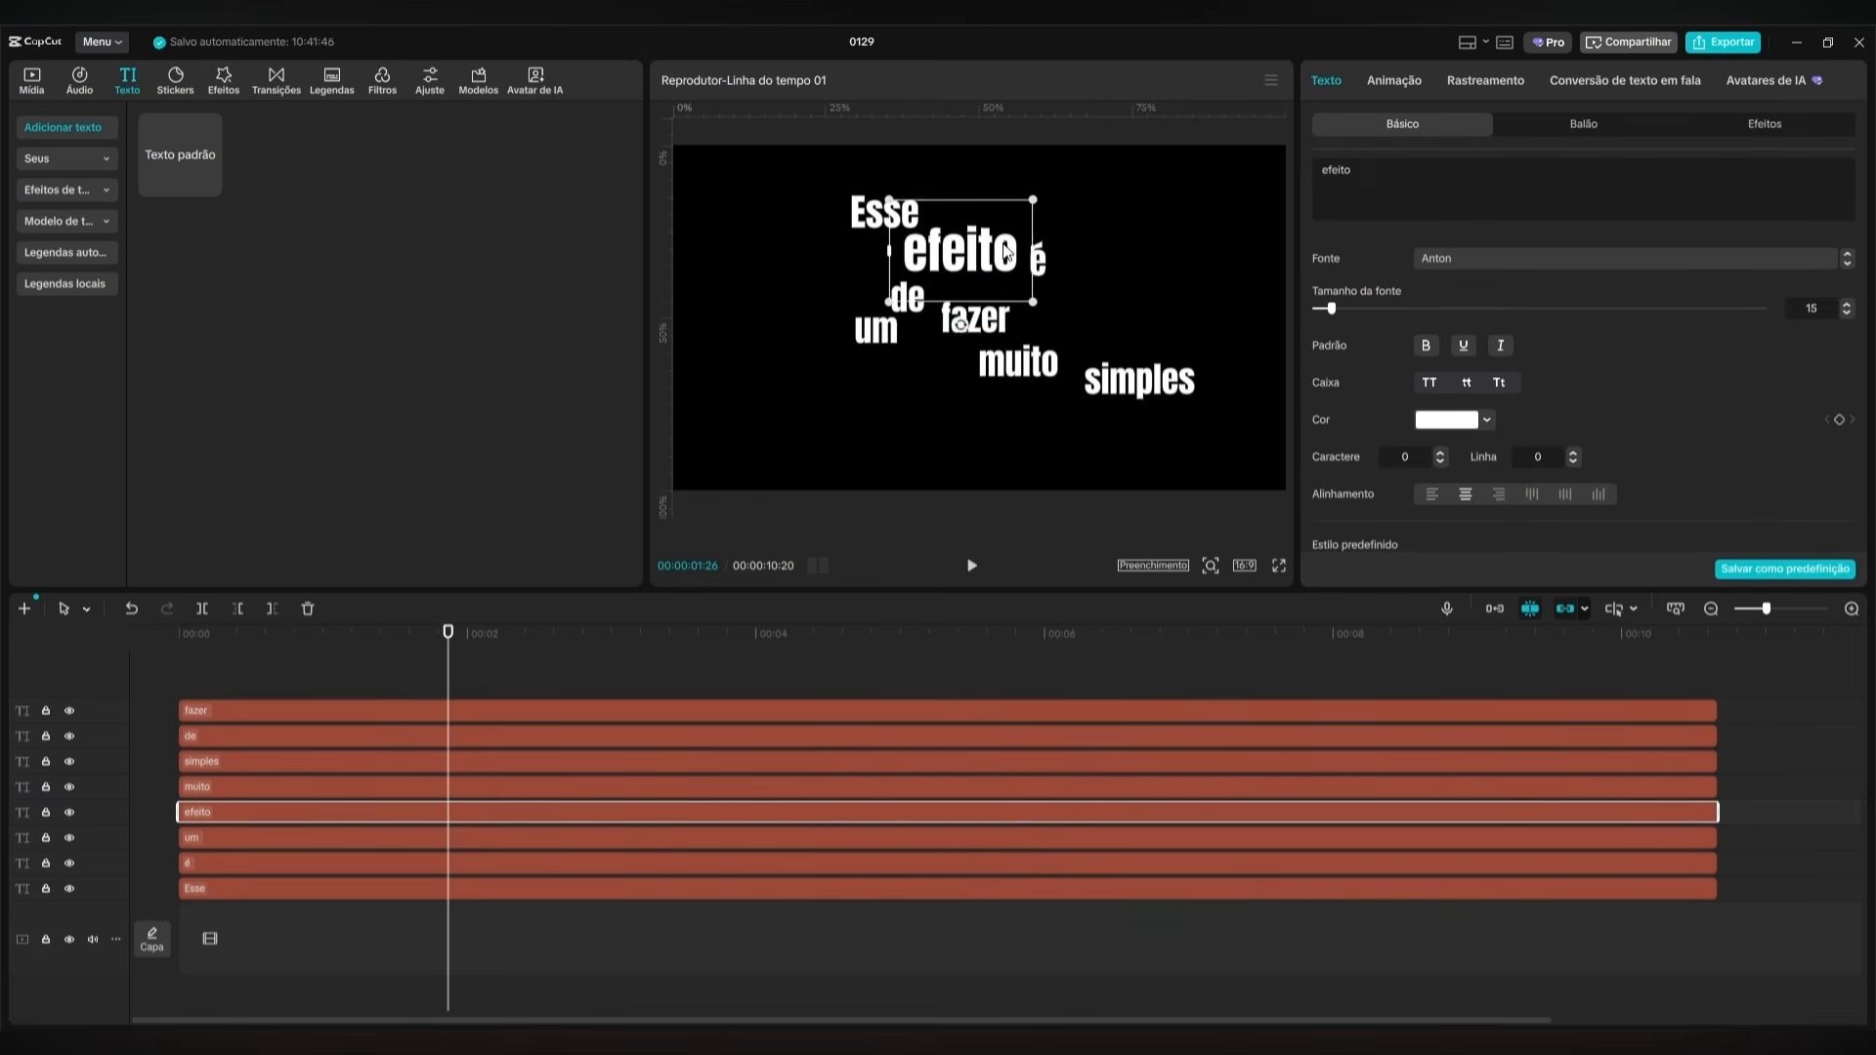
Arrange the words in a compact four-row block, "Esse simples", "efeito é", "de fazer" and "um muito", with "efeito" enlarged.
{"action": "left_click", "coordinate": [1018, 369]}
{"action": "left_click_drag", "start_coordinate": [1019, 370], "coordinate": [1012, 332]}
{"action": "left_click_drag", "start_coordinate": [878, 335], "coordinate": [885, 331]}
{"action": "left_click_drag", "start_coordinate": [1139, 383], "coordinate": [997, 216]}
{"action": "left_click_drag", "start_coordinate": [1063, 247], "coordinate": [1058, 244]}
{"action": "left_click_drag", "start_coordinate": [958, 252], "coordinate": [1012, 219]}
{"action": "left_click_drag", "start_coordinate": [907, 298], "coordinate": [883, 292]}
{"action": "left_click_drag", "start_coordinate": [909, 325], "coordinate": [1018, 335]}
{"action": "left_click", "coordinate": [966, 294]}
{"action": "left_click_drag", "start_coordinate": [966, 293], "coordinate": [1029, 267]}
{"action": "left_click", "coordinate": [1102, 256]}
Colour the words "efeito" and "muito" dark red (B20000).
{"action": "left_click_drag", "start_coordinate": [448, 632], "coordinate": [179, 631]}
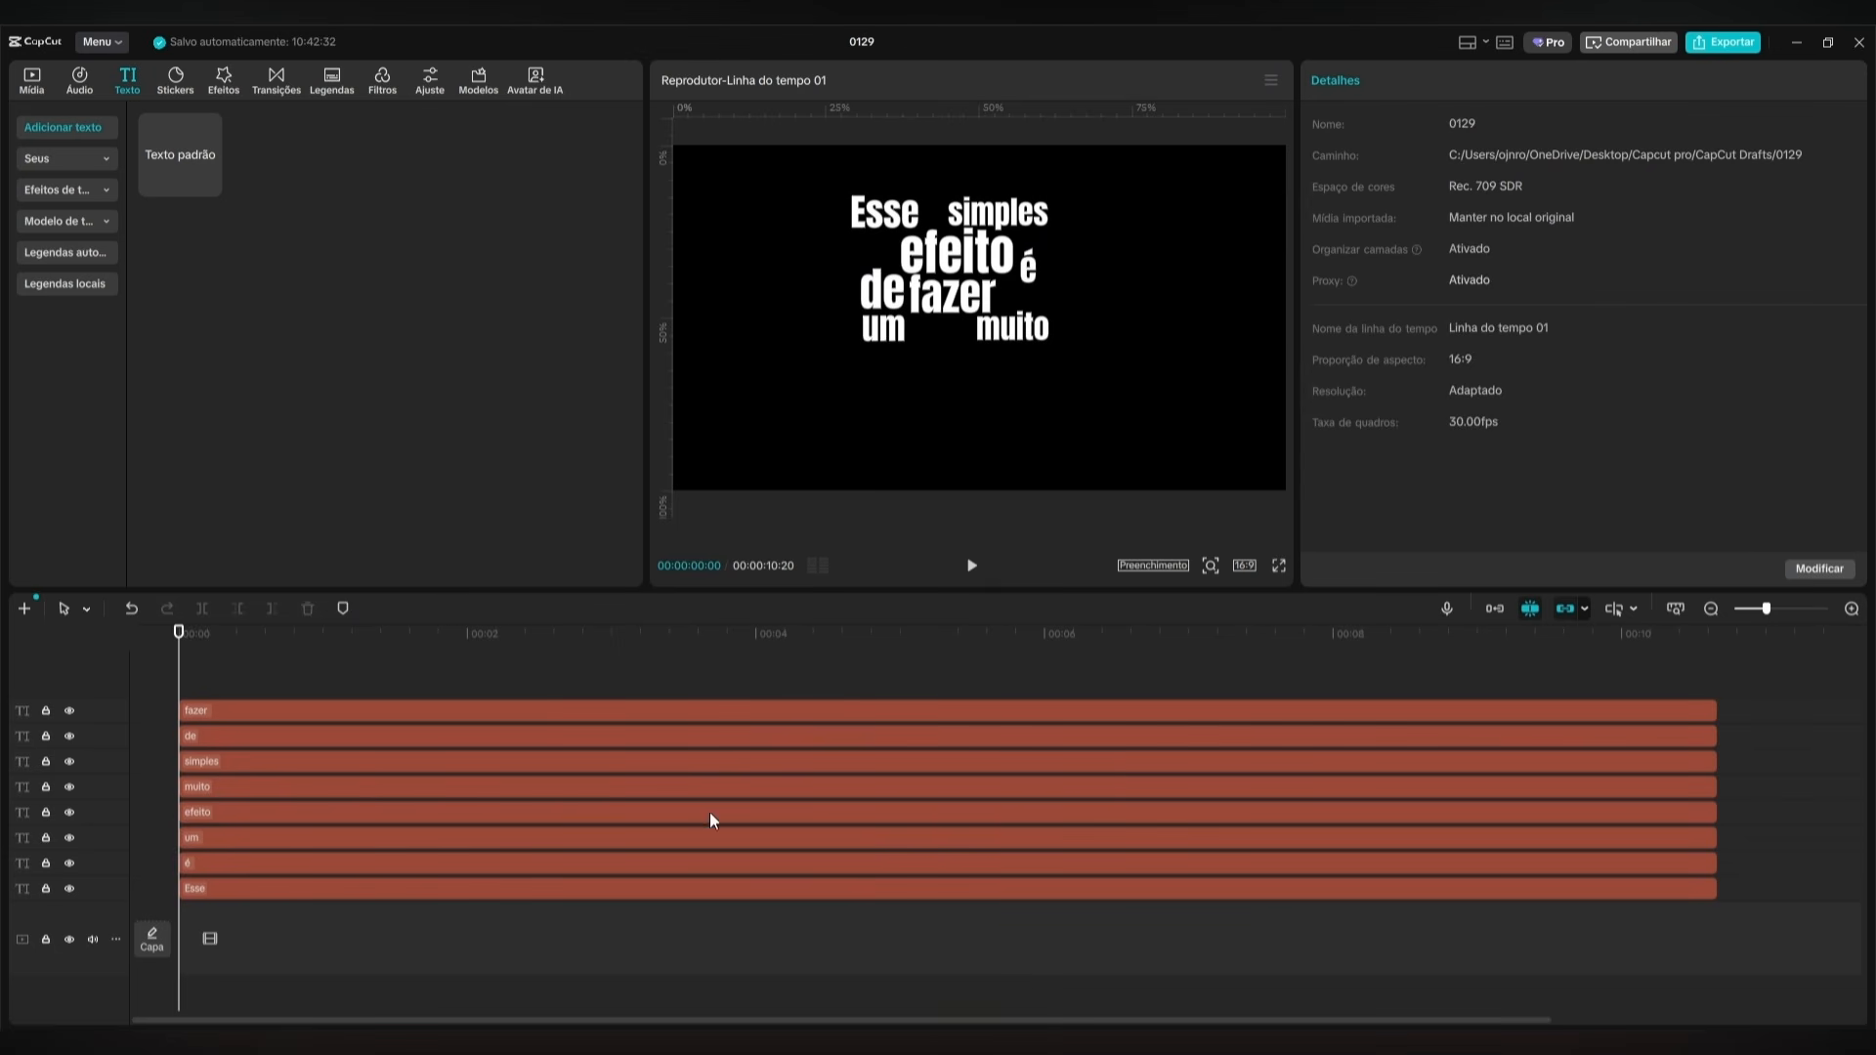
{"action": "left_click", "coordinate": [342, 813]}
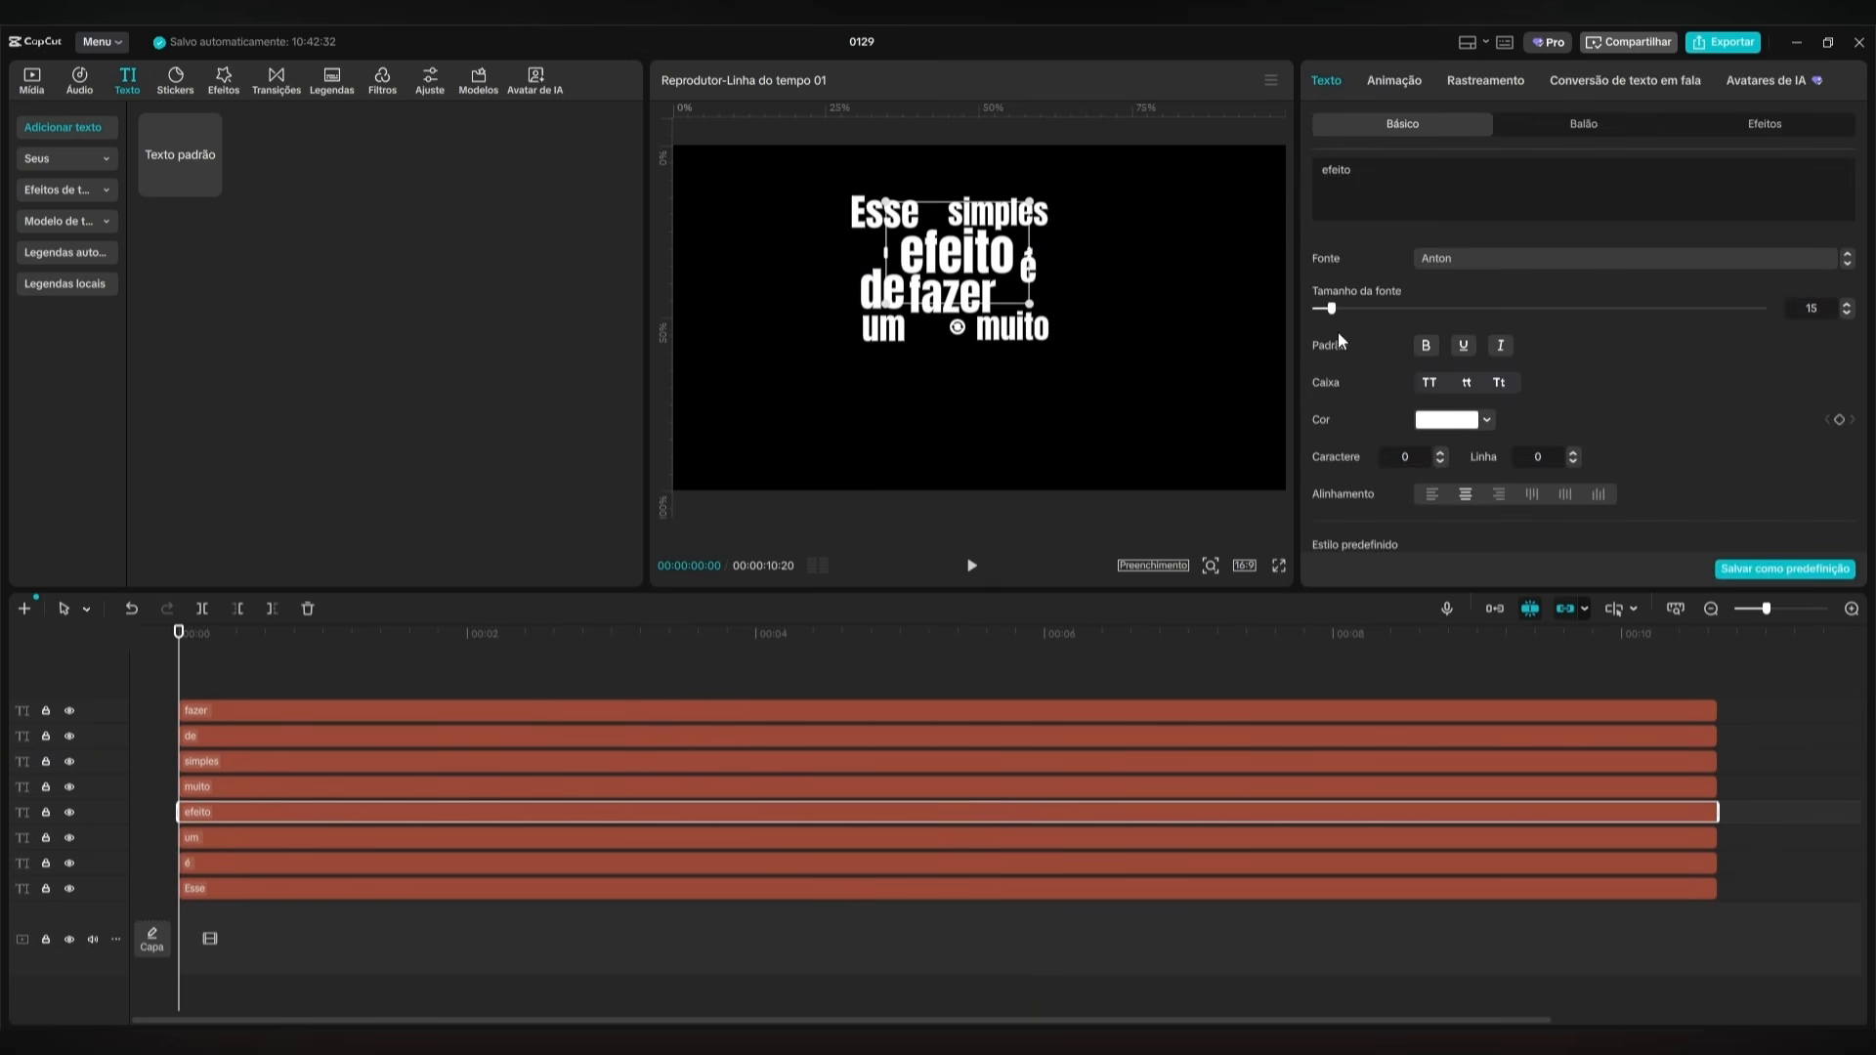
{"action": "left_click", "coordinate": [1462, 423]}
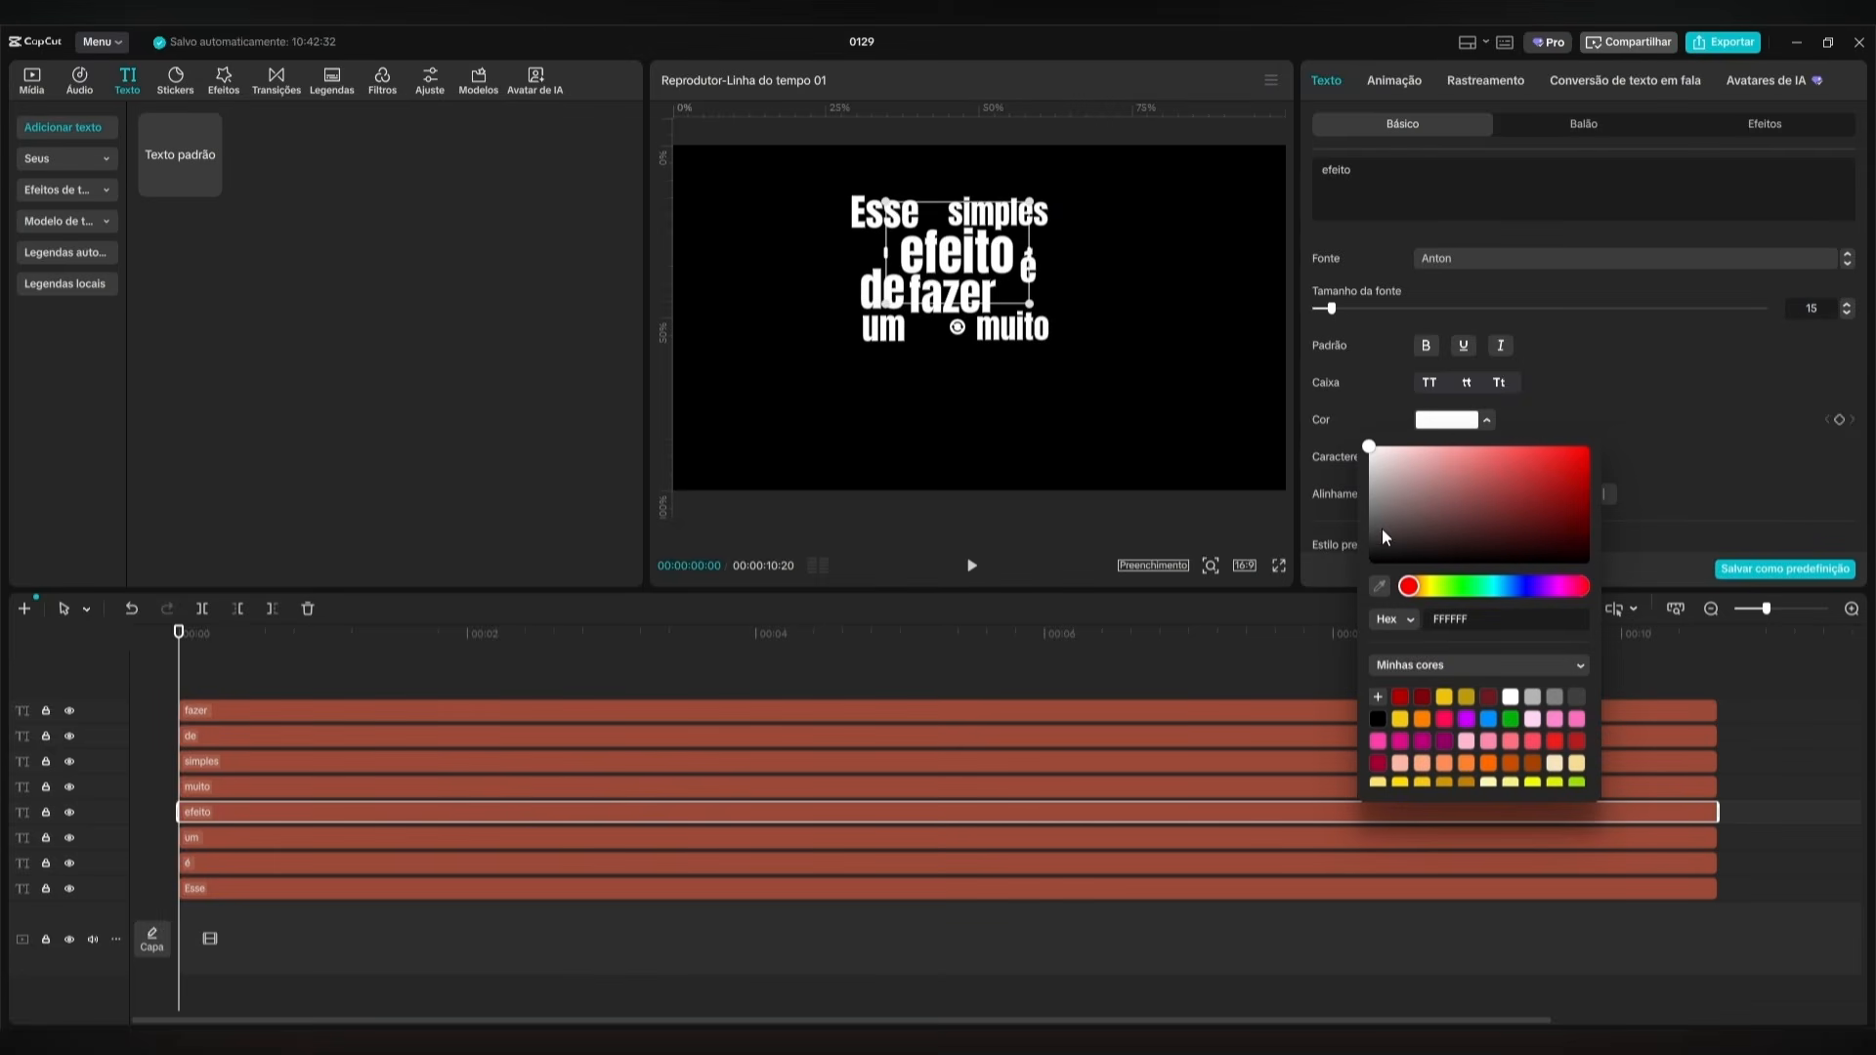
{"action": "left_click", "coordinate": [1401, 697]}
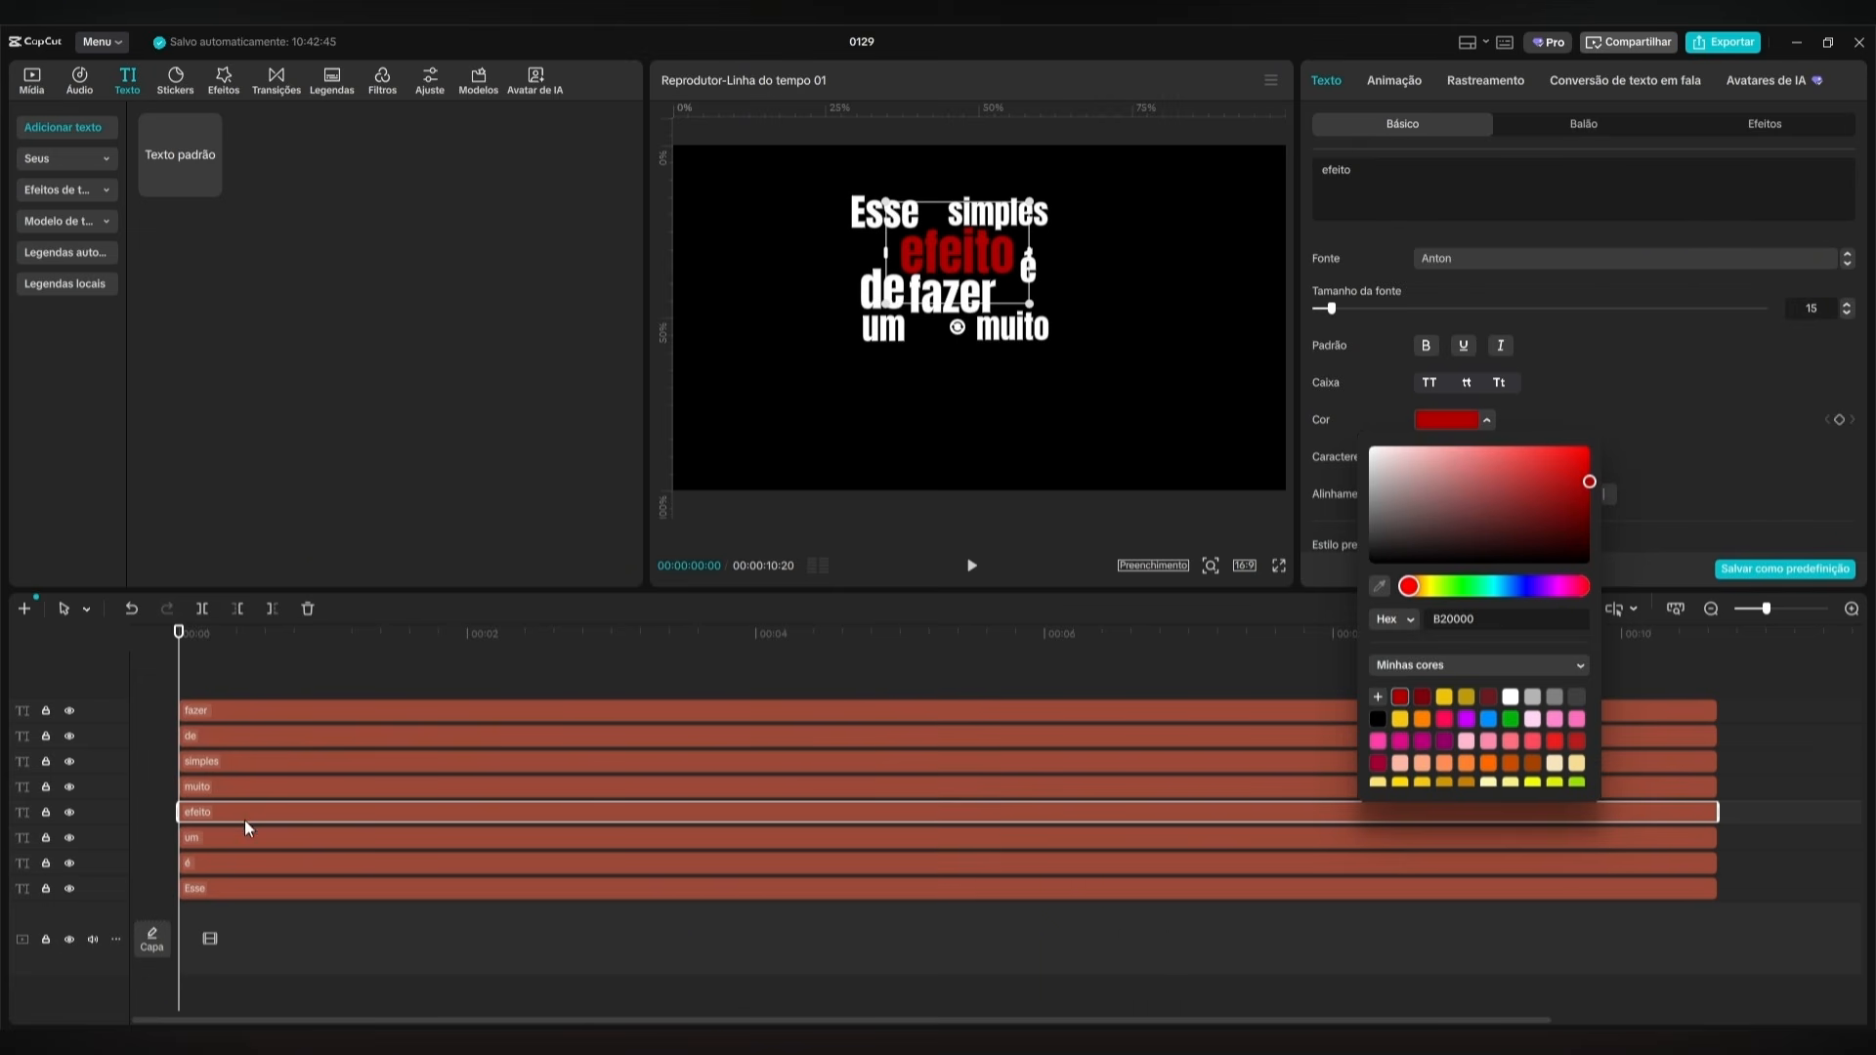
{"action": "left_click", "coordinate": [256, 788]}
{"action": "left_click", "coordinate": [1444, 422]}
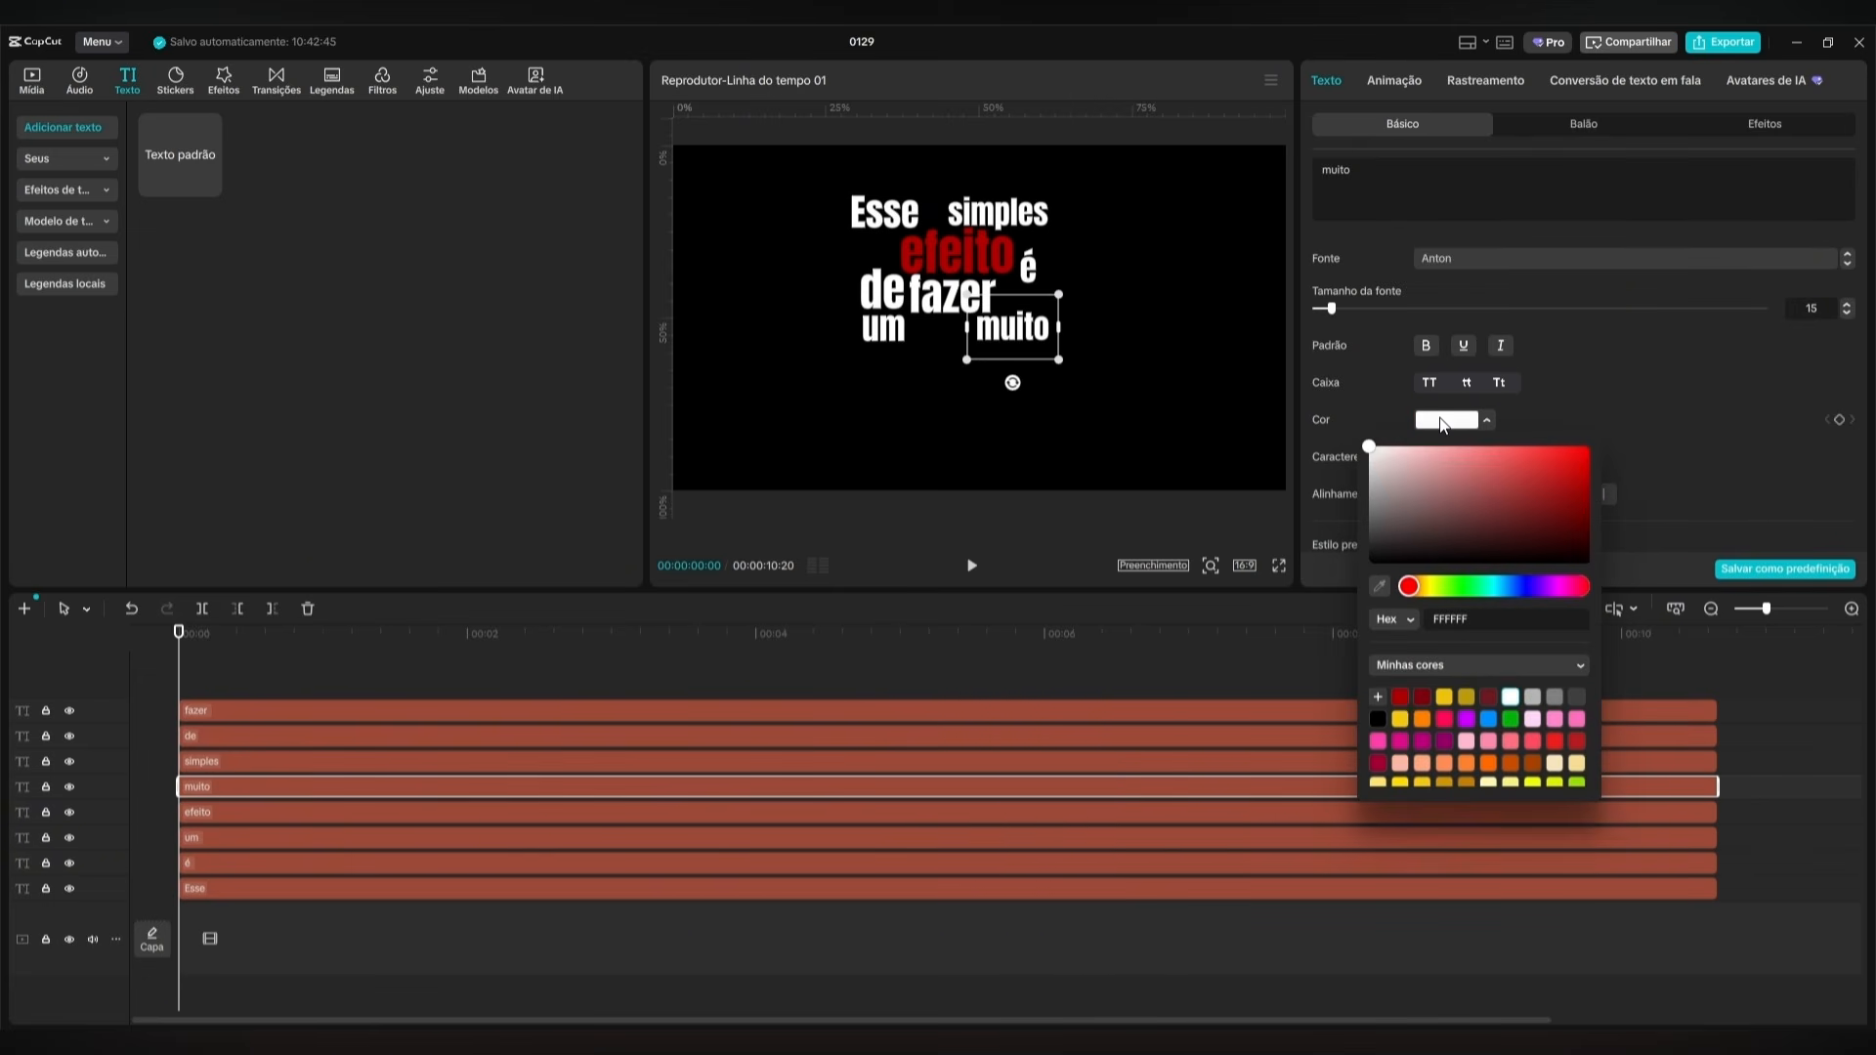
{"action": "left_click", "coordinate": [1400, 698]}
{"action": "left_click", "coordinate": [918, 643]}
{"action": "left_click", "coordinate": [722, 643]}
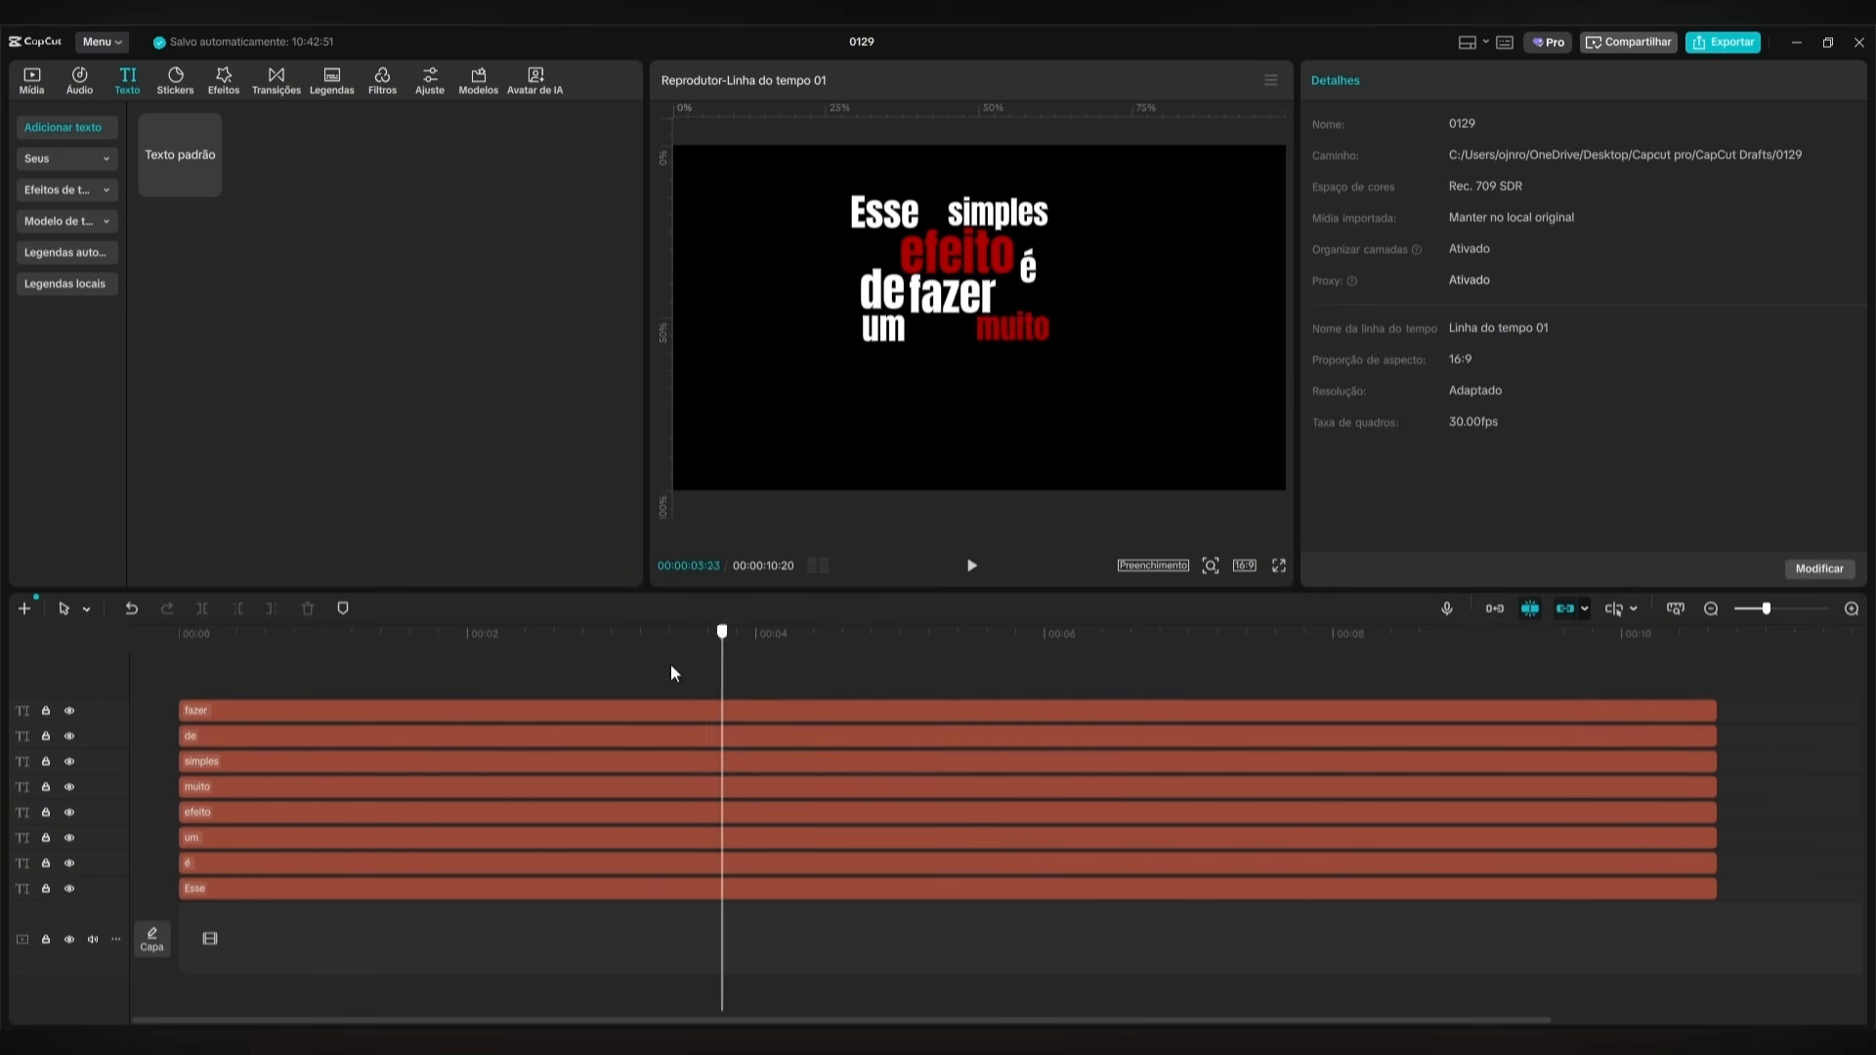
Move all eight words together so the block sits in the centre of the frame.
{"action": "left_click_drag", "start_coordinate": [670, 667], "coordinate": [284, 675]}
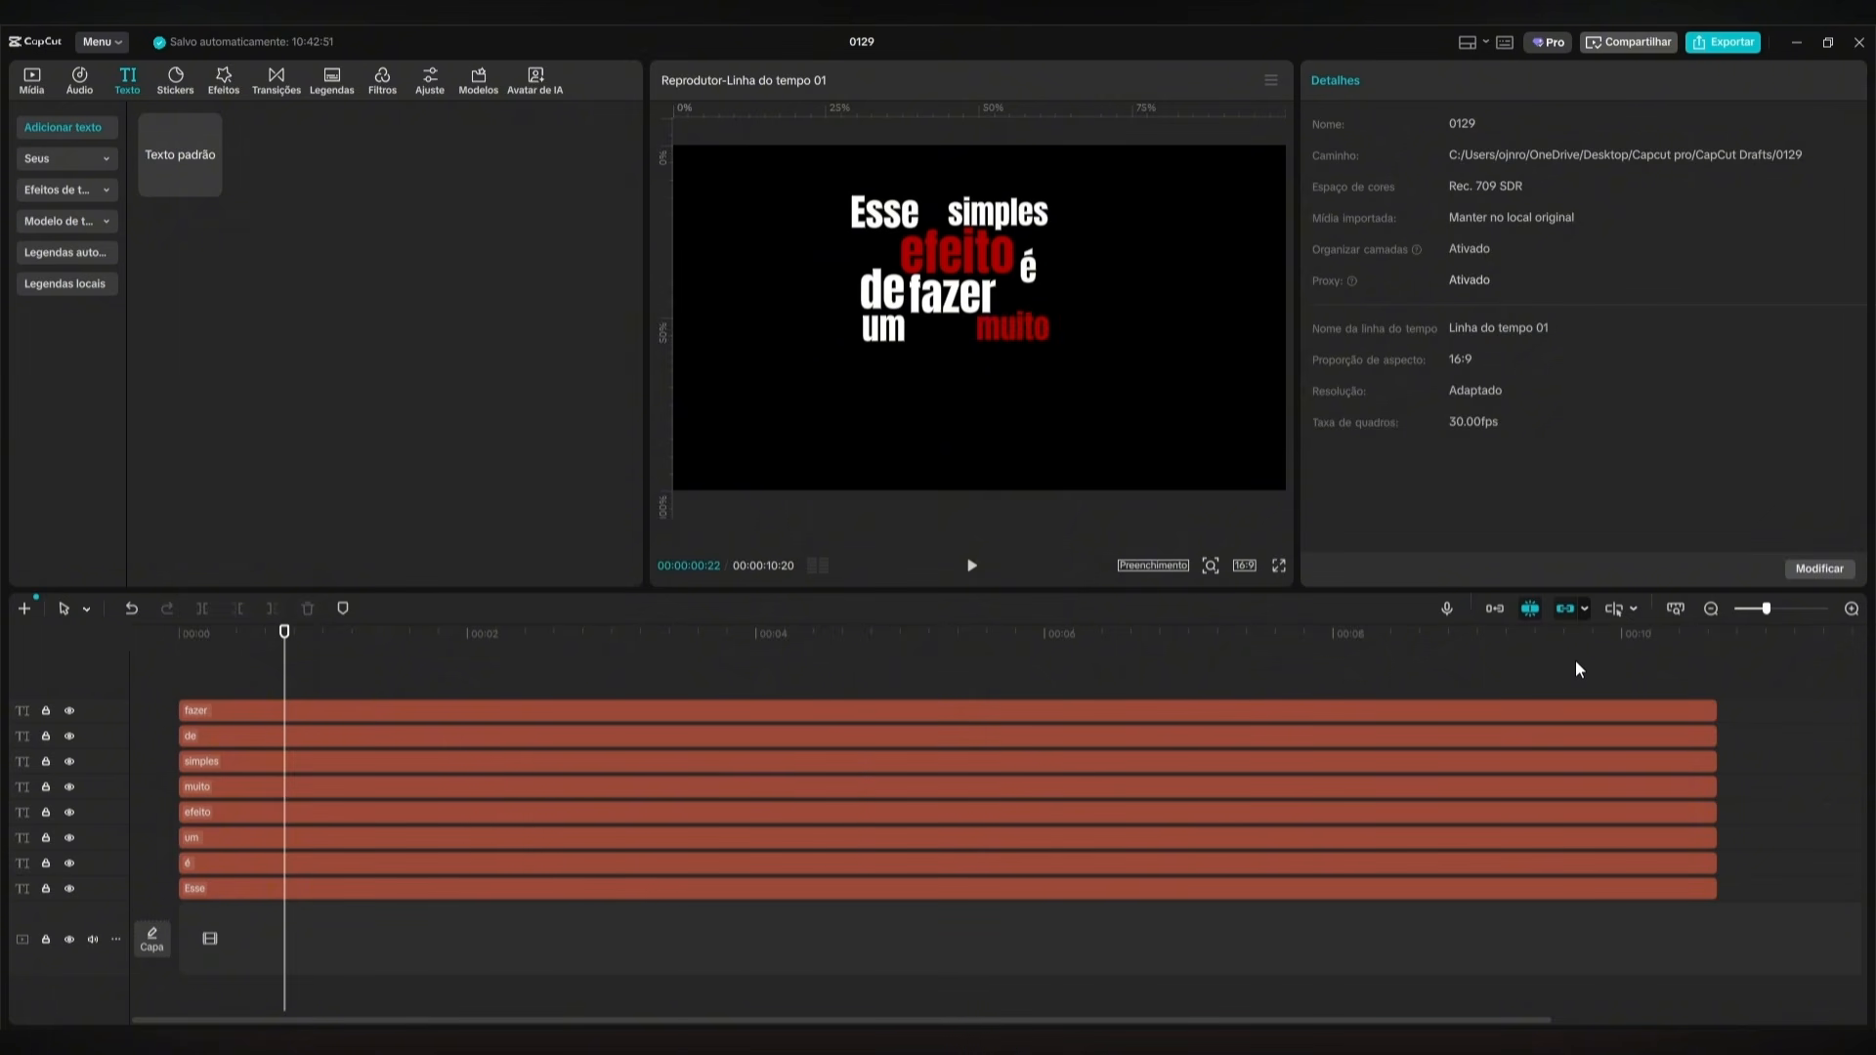
{"action": "key", "text": "ctrl+a"}
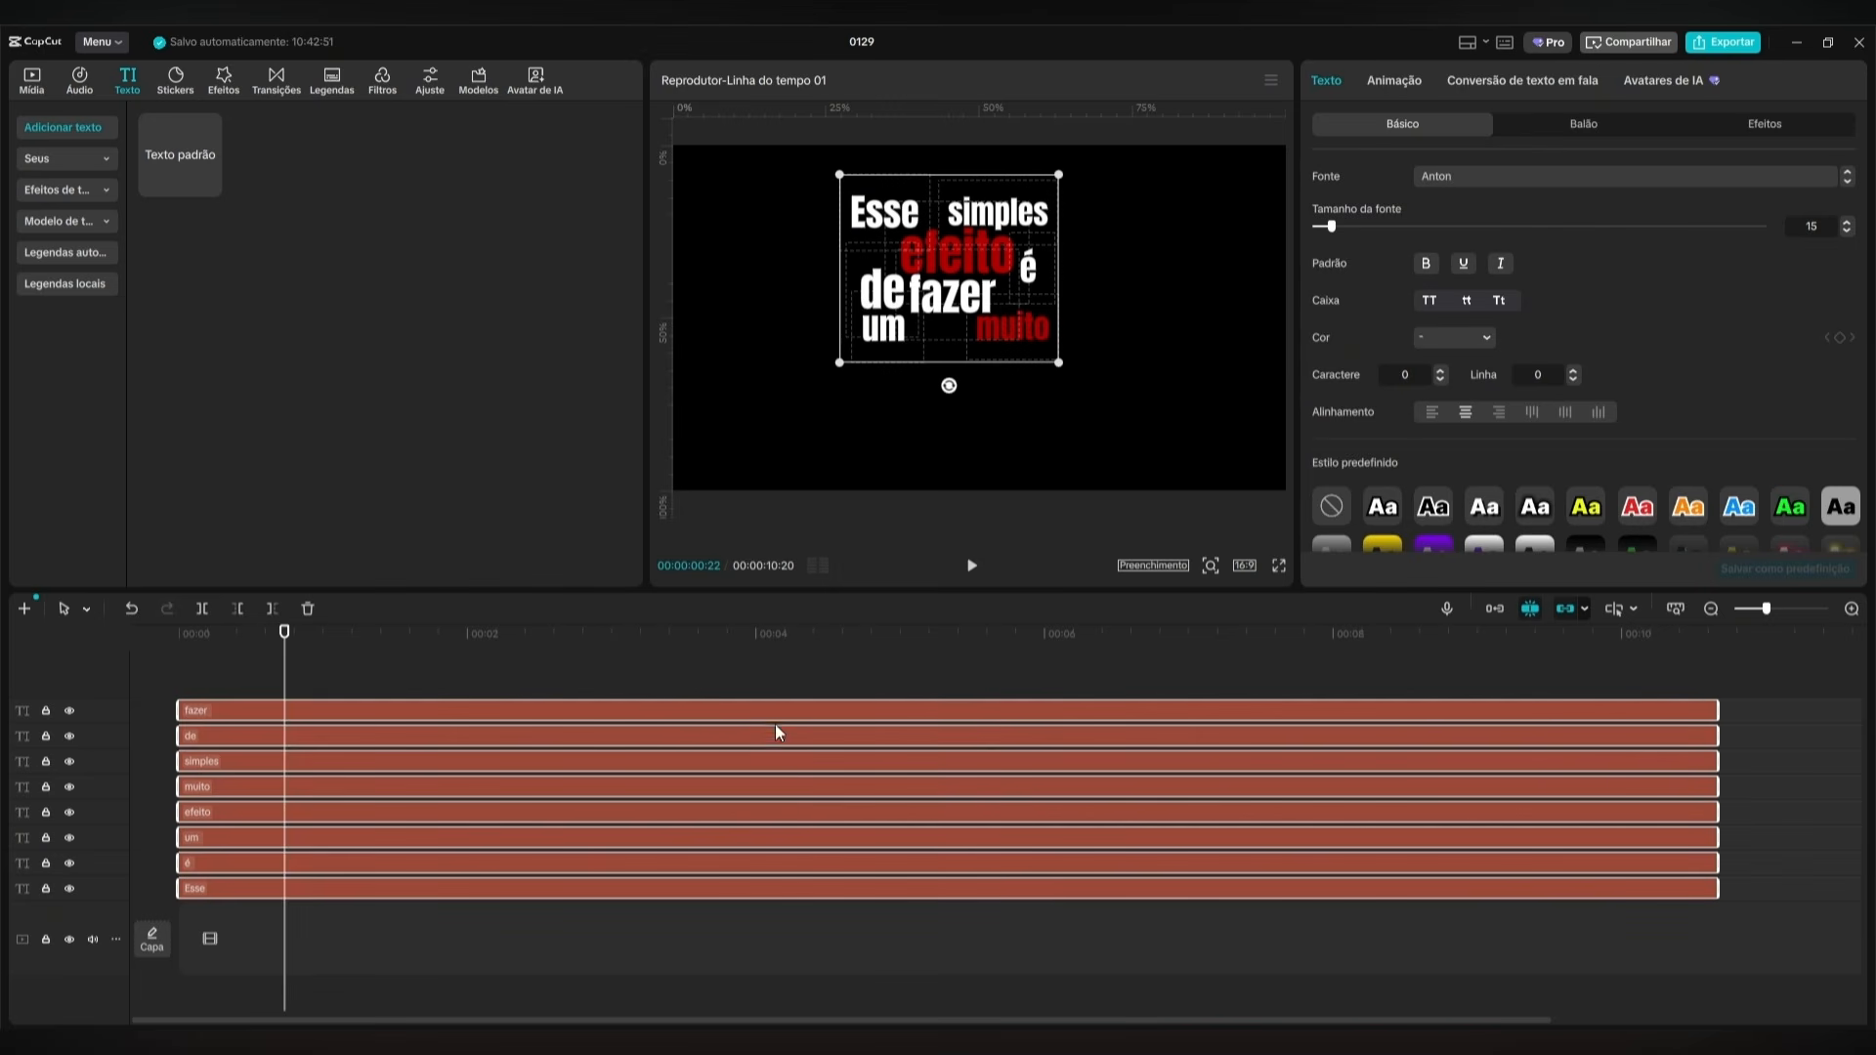
{"action": "left_click_drag", "start_coordinate": [936, 295], "coordinate": [966, 344]}
Combine the selected text clips into a compound clip and place it at the start of the main track.
{"action": "right_click", "coordinate": [856, 707]}
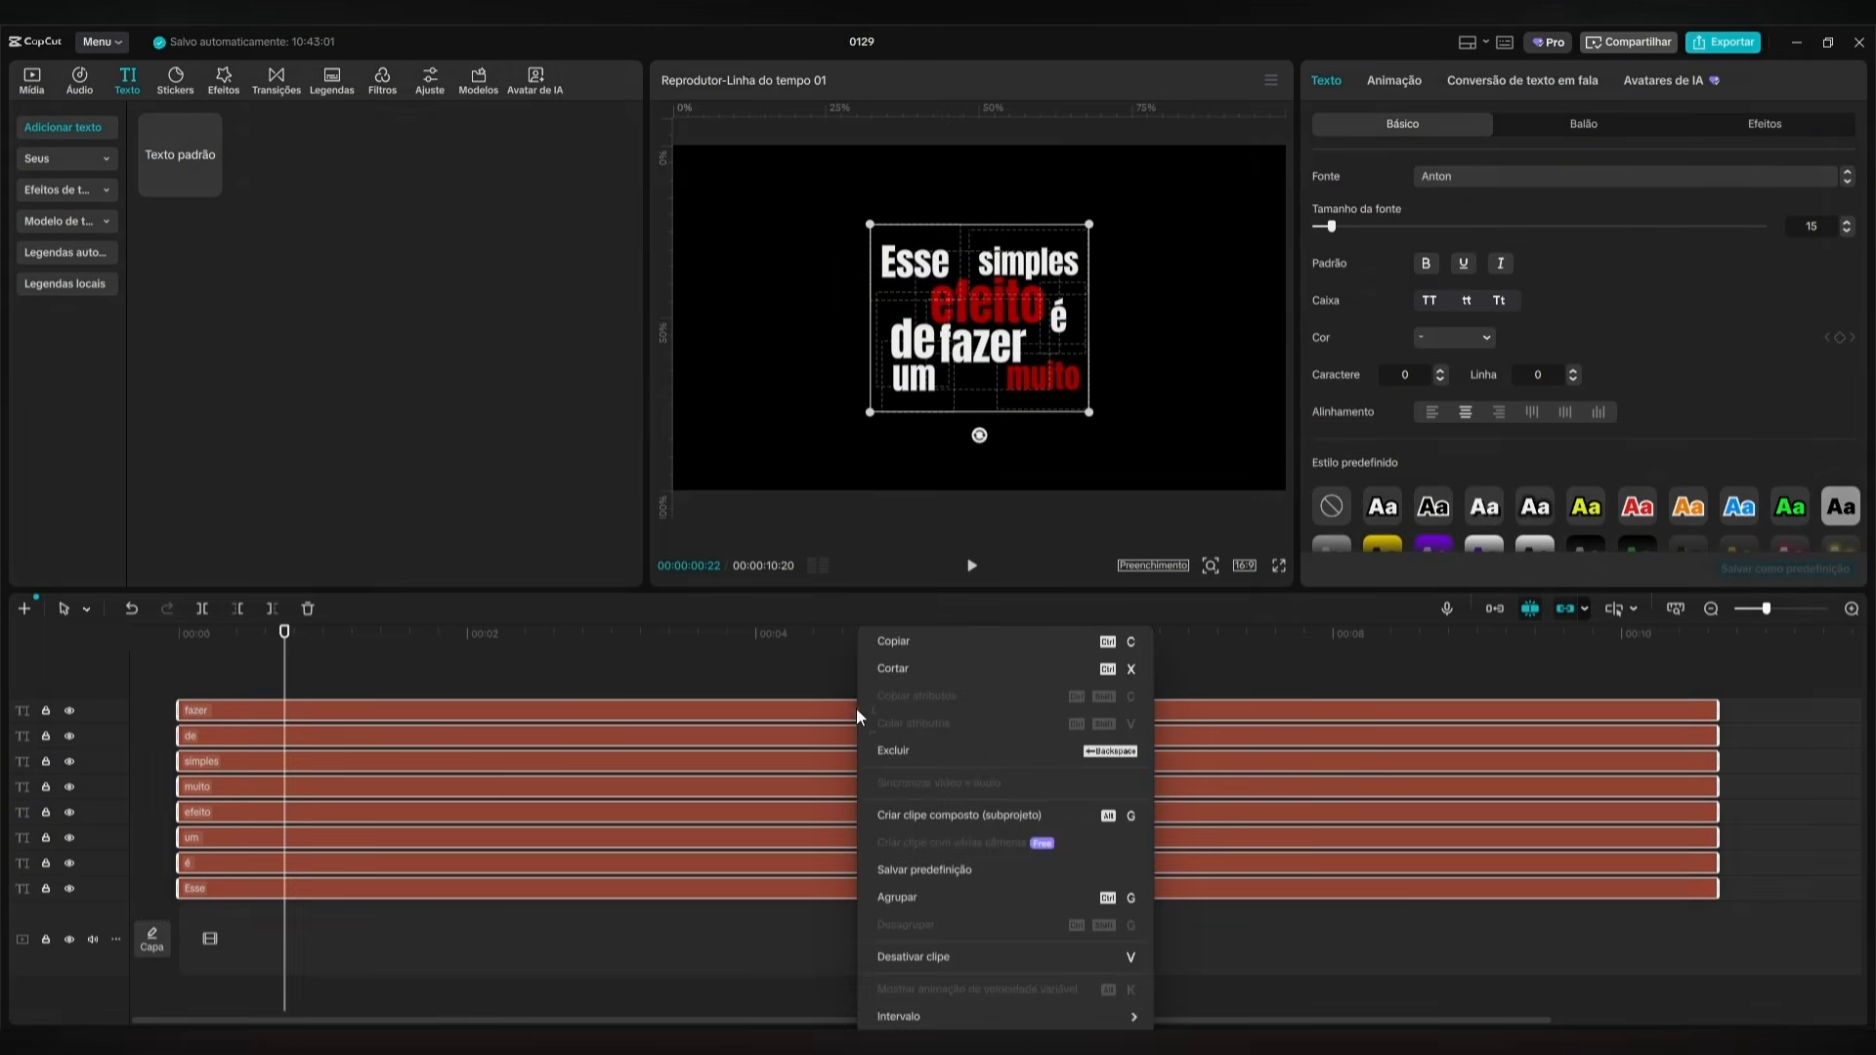
{"action": "left_click", "coordinate": [987, 813]}
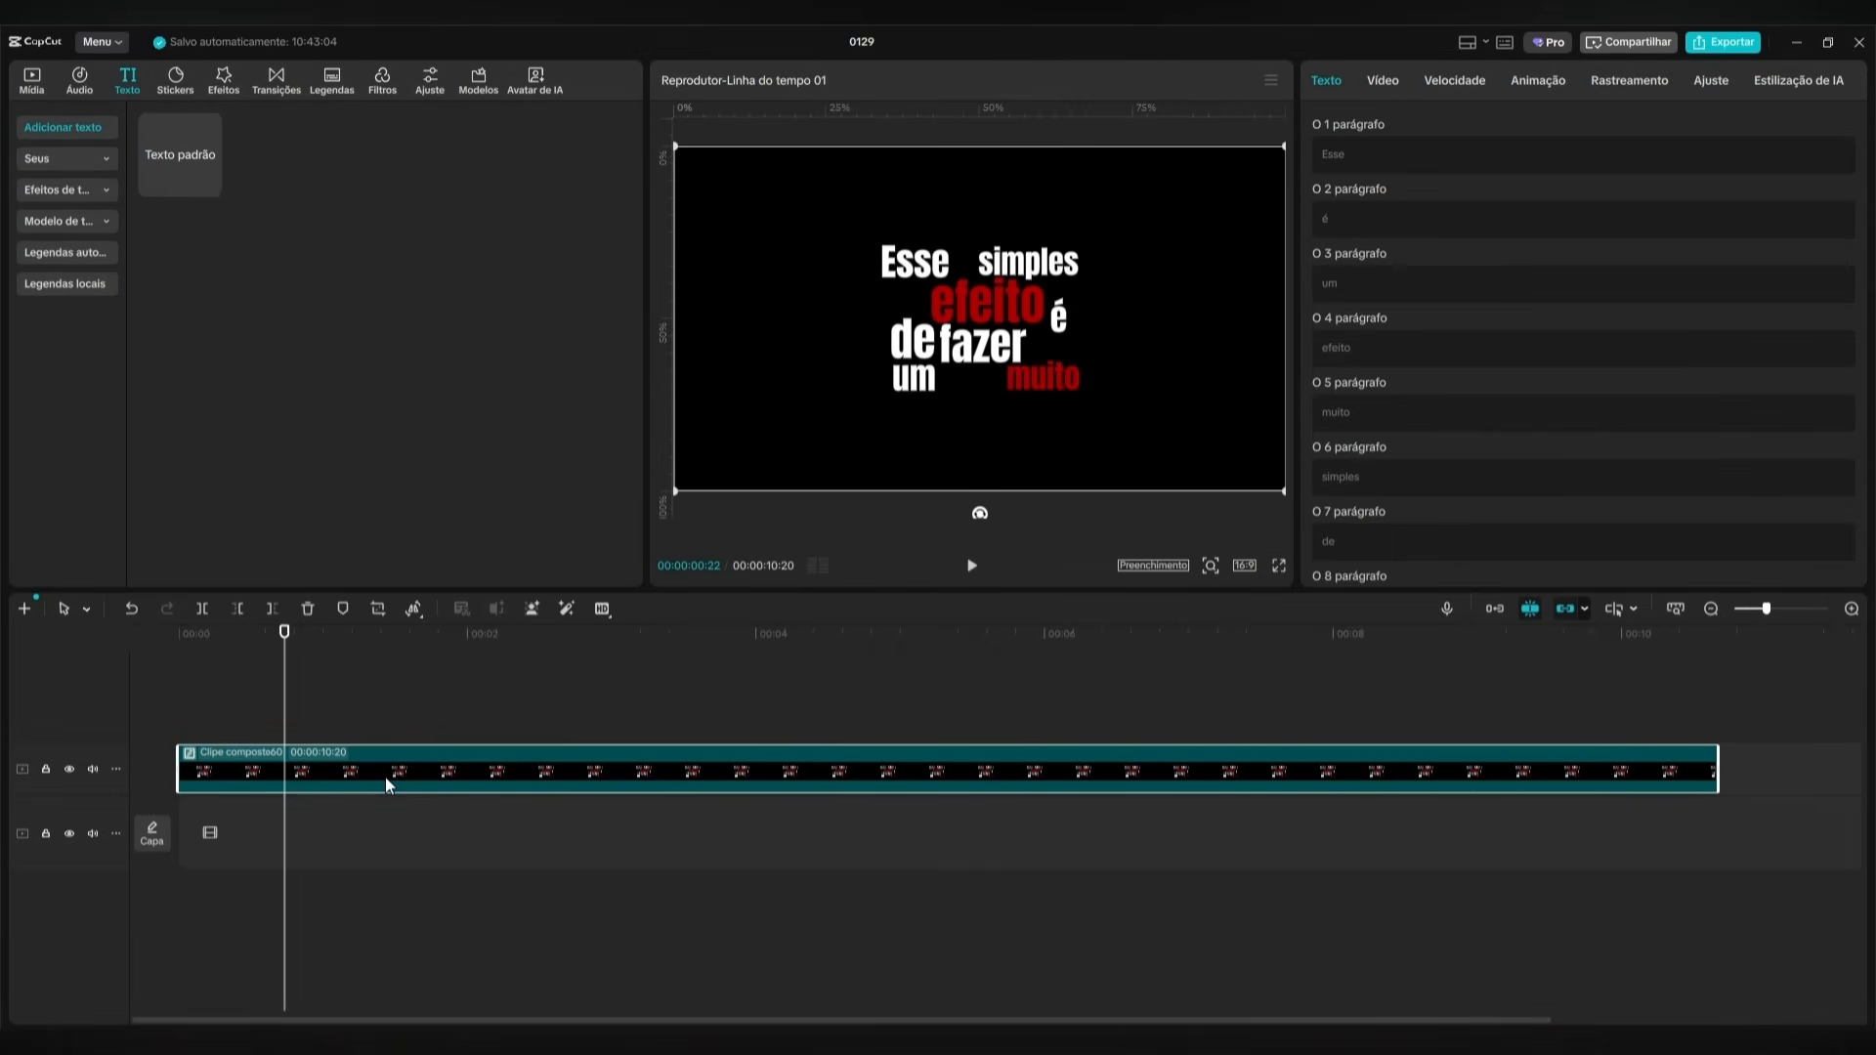
{"action": "left_click_drag", "start_coordinate": [385, 776], "coordinate": [381, 800]}
{"action": "left_click", "coordinate": [178, 665]}
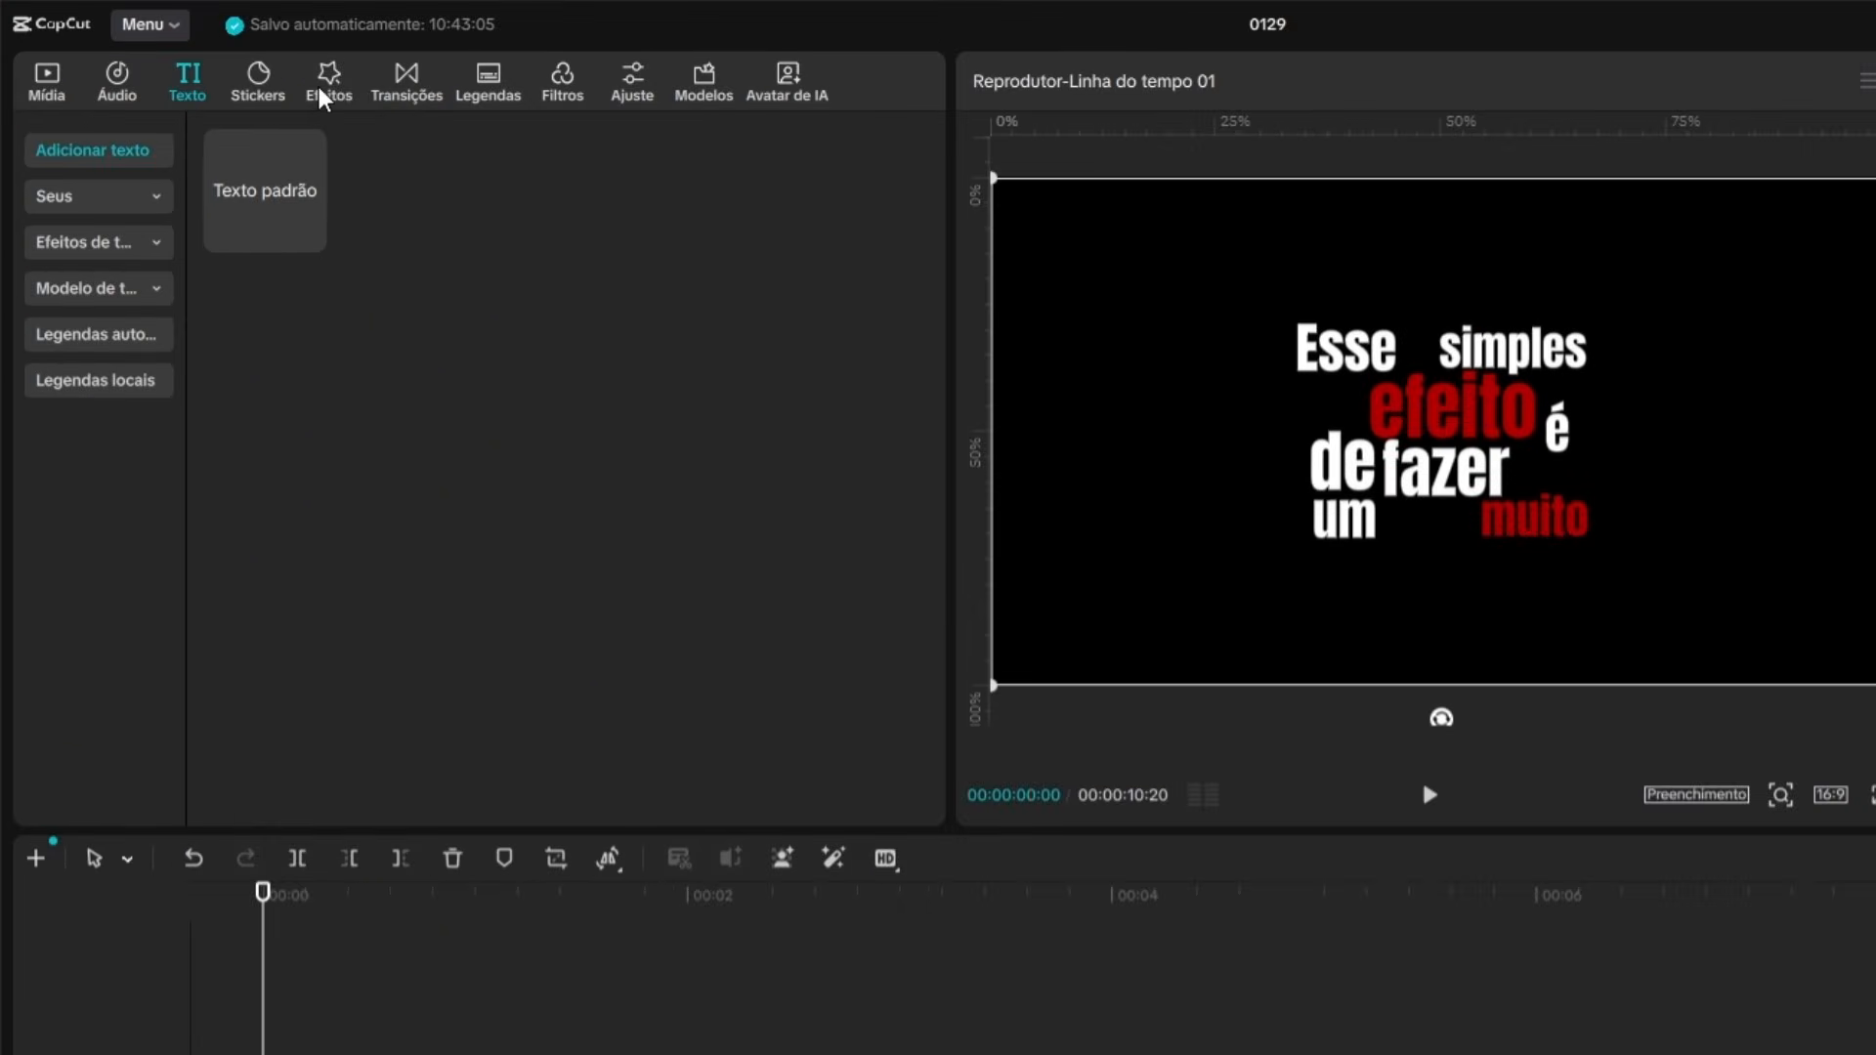
Search the video effects for "Fish" and add Olho de peixe above the compound clip at the start of the timeline.
{"action": "left_click", "coordinate": [224, 79]}
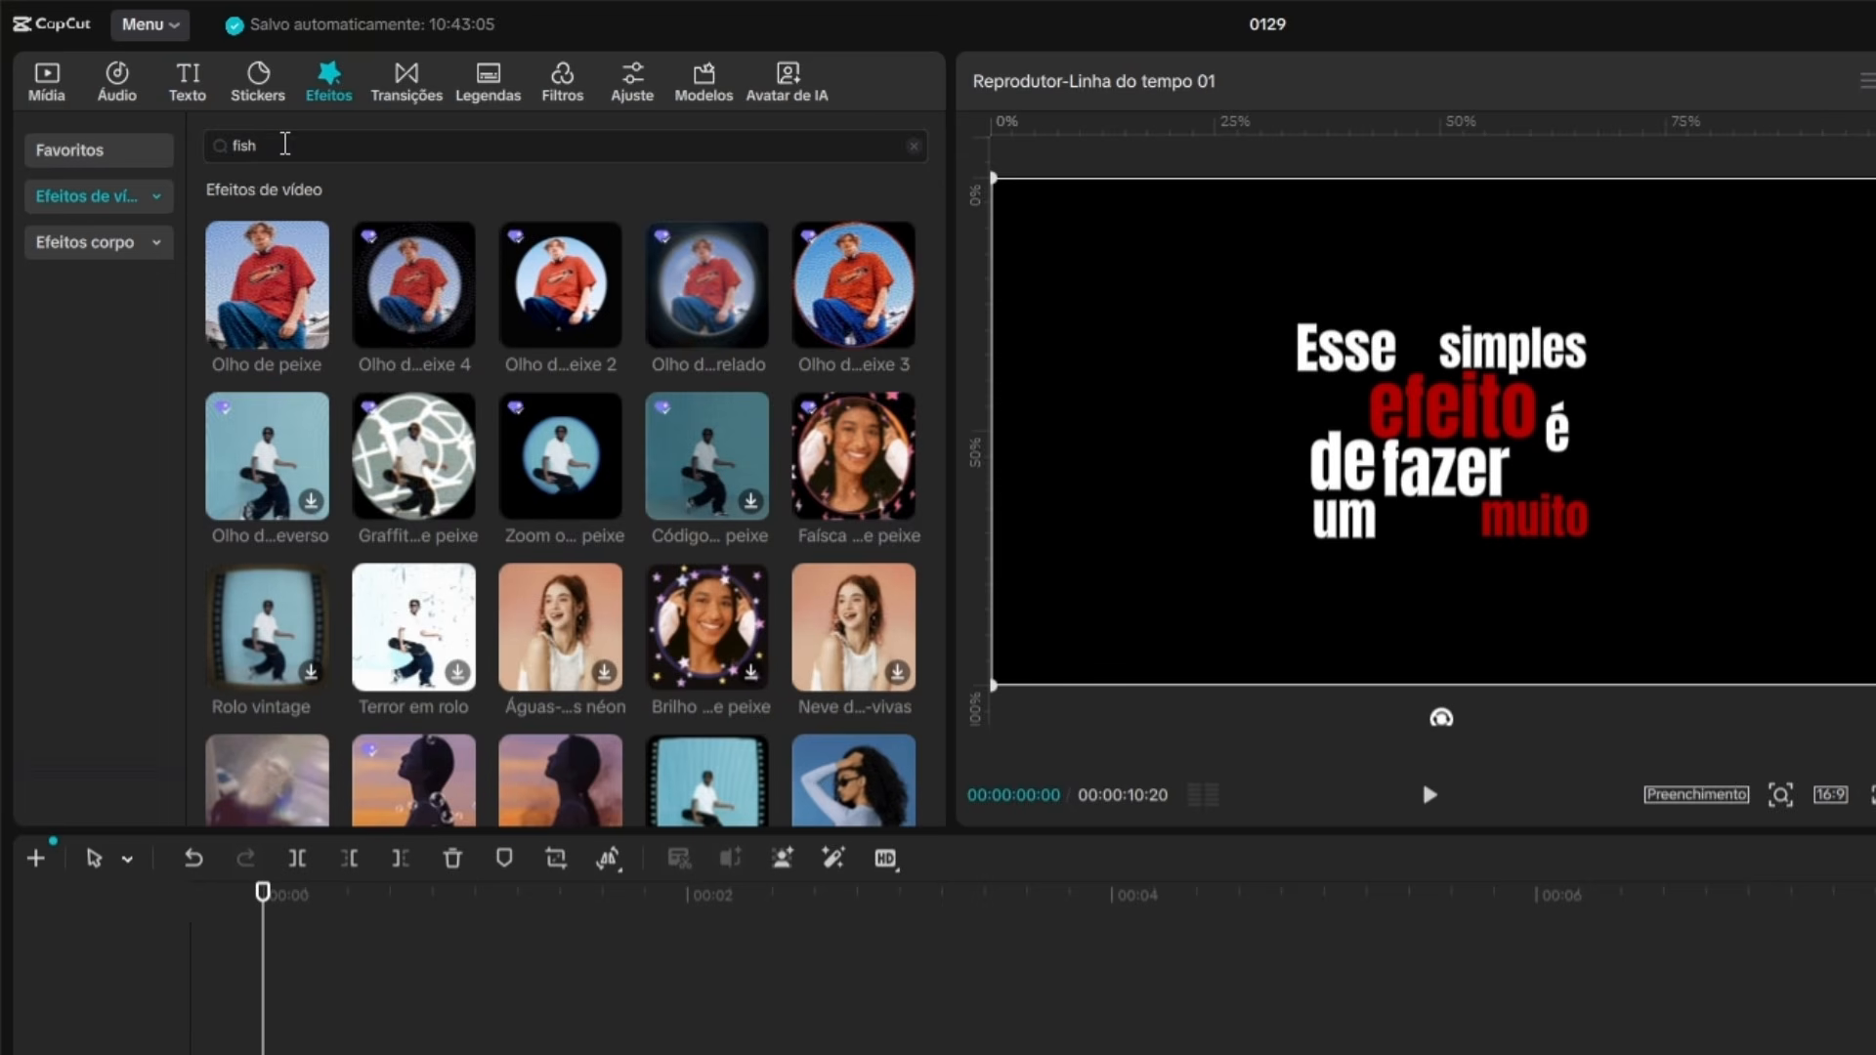
{"action": "left_click", "coordinate": [283, 143]}
{"action": "left_click", "coordinate": [304, 195]}
{"action": "left_click", "coordinate": [303, 144]}
{"action": "left_click", "coordinate": [86, 584]}
{"action": "left_click", "coordinate": [846, 282]}
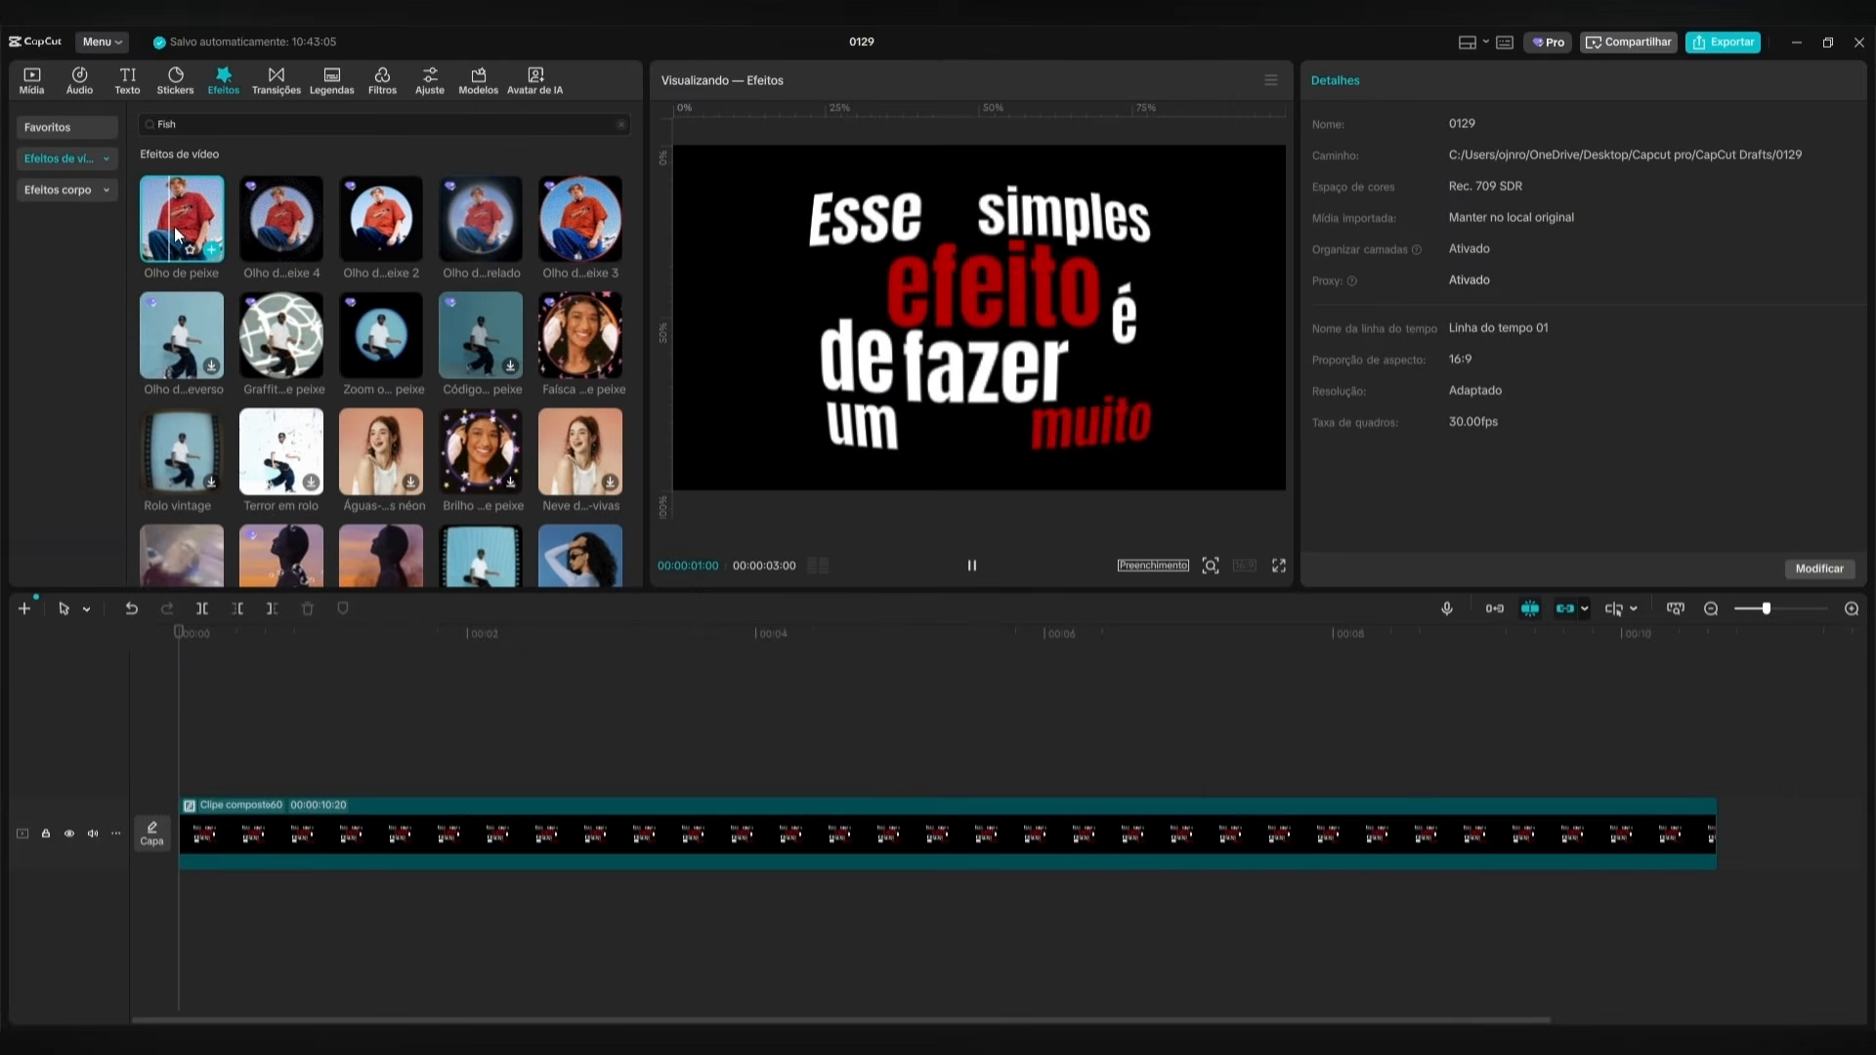
{"action": "left_click_drag", "start_coordinate": [174, 227], "coordinate": [196, 759]}
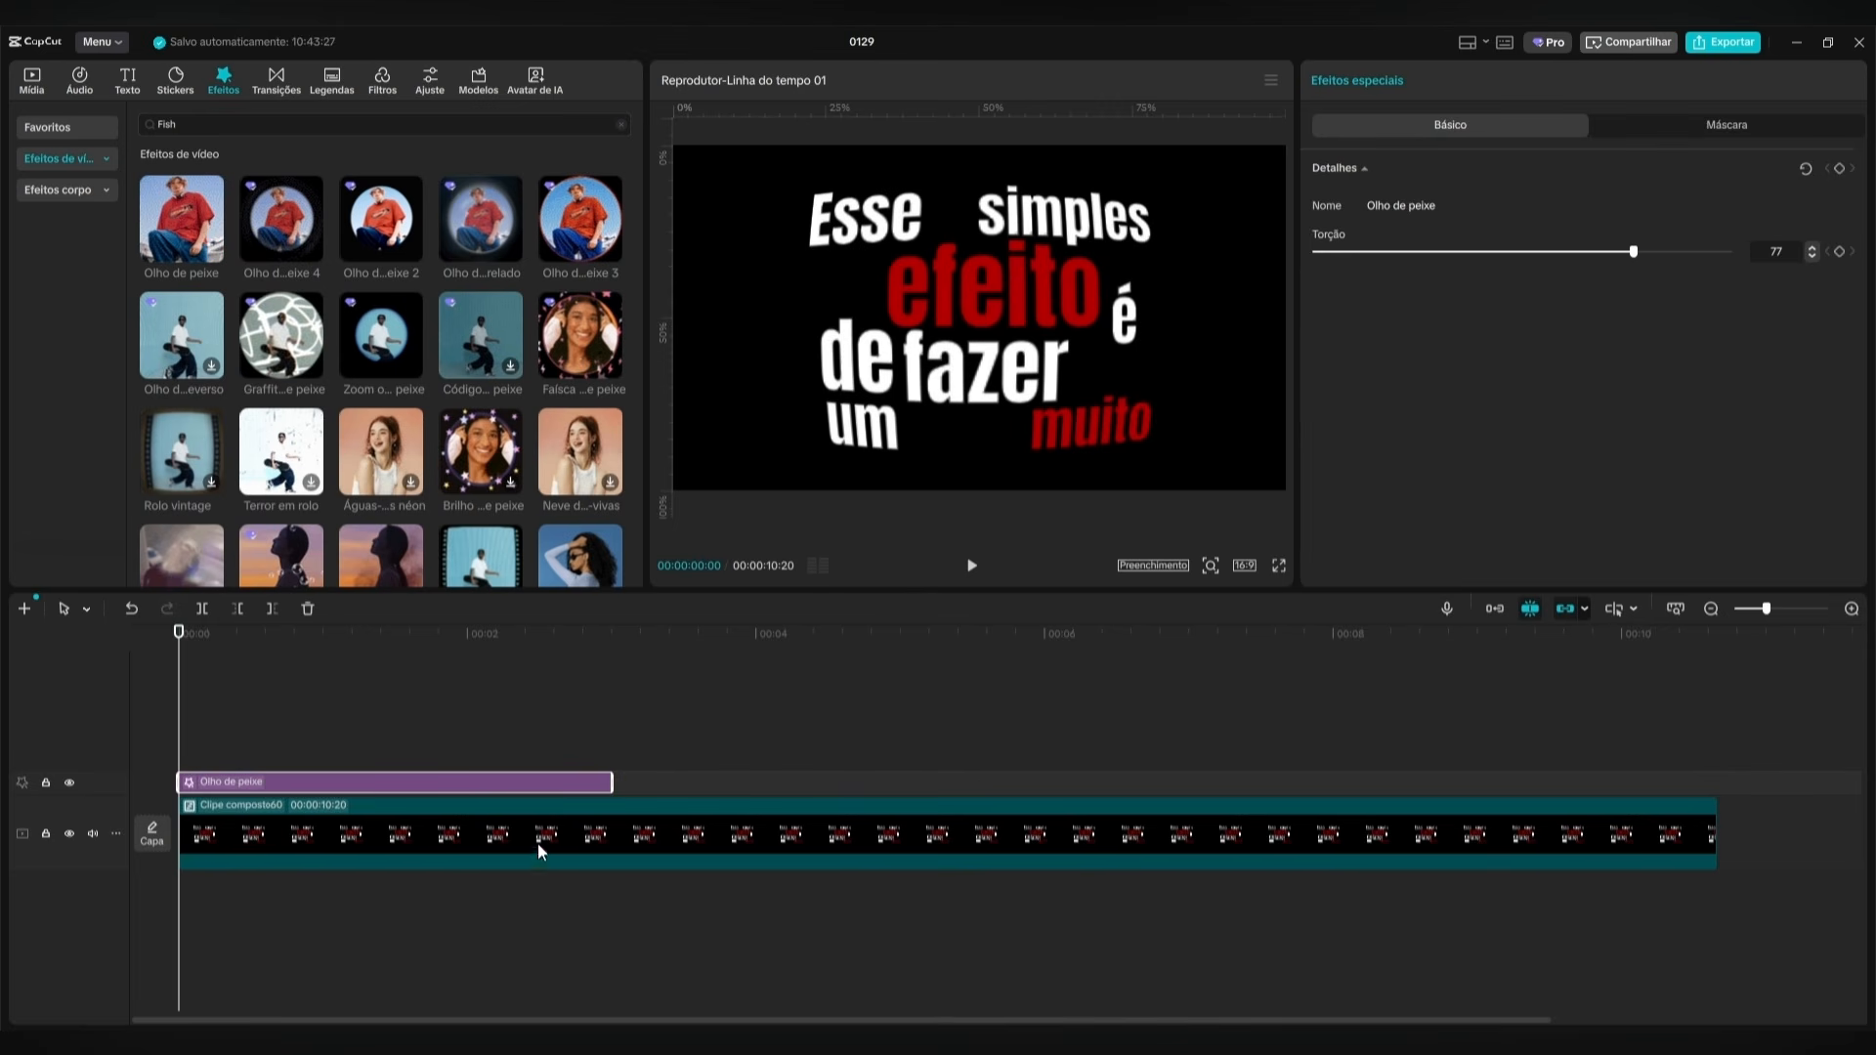
Extend the Olho de peixe effect to the end of the compound clip and set its Torção to 100.
{"action": "left_click_drag", "start_coordinate": [620, 791], "coordinate": [1744, 754]}
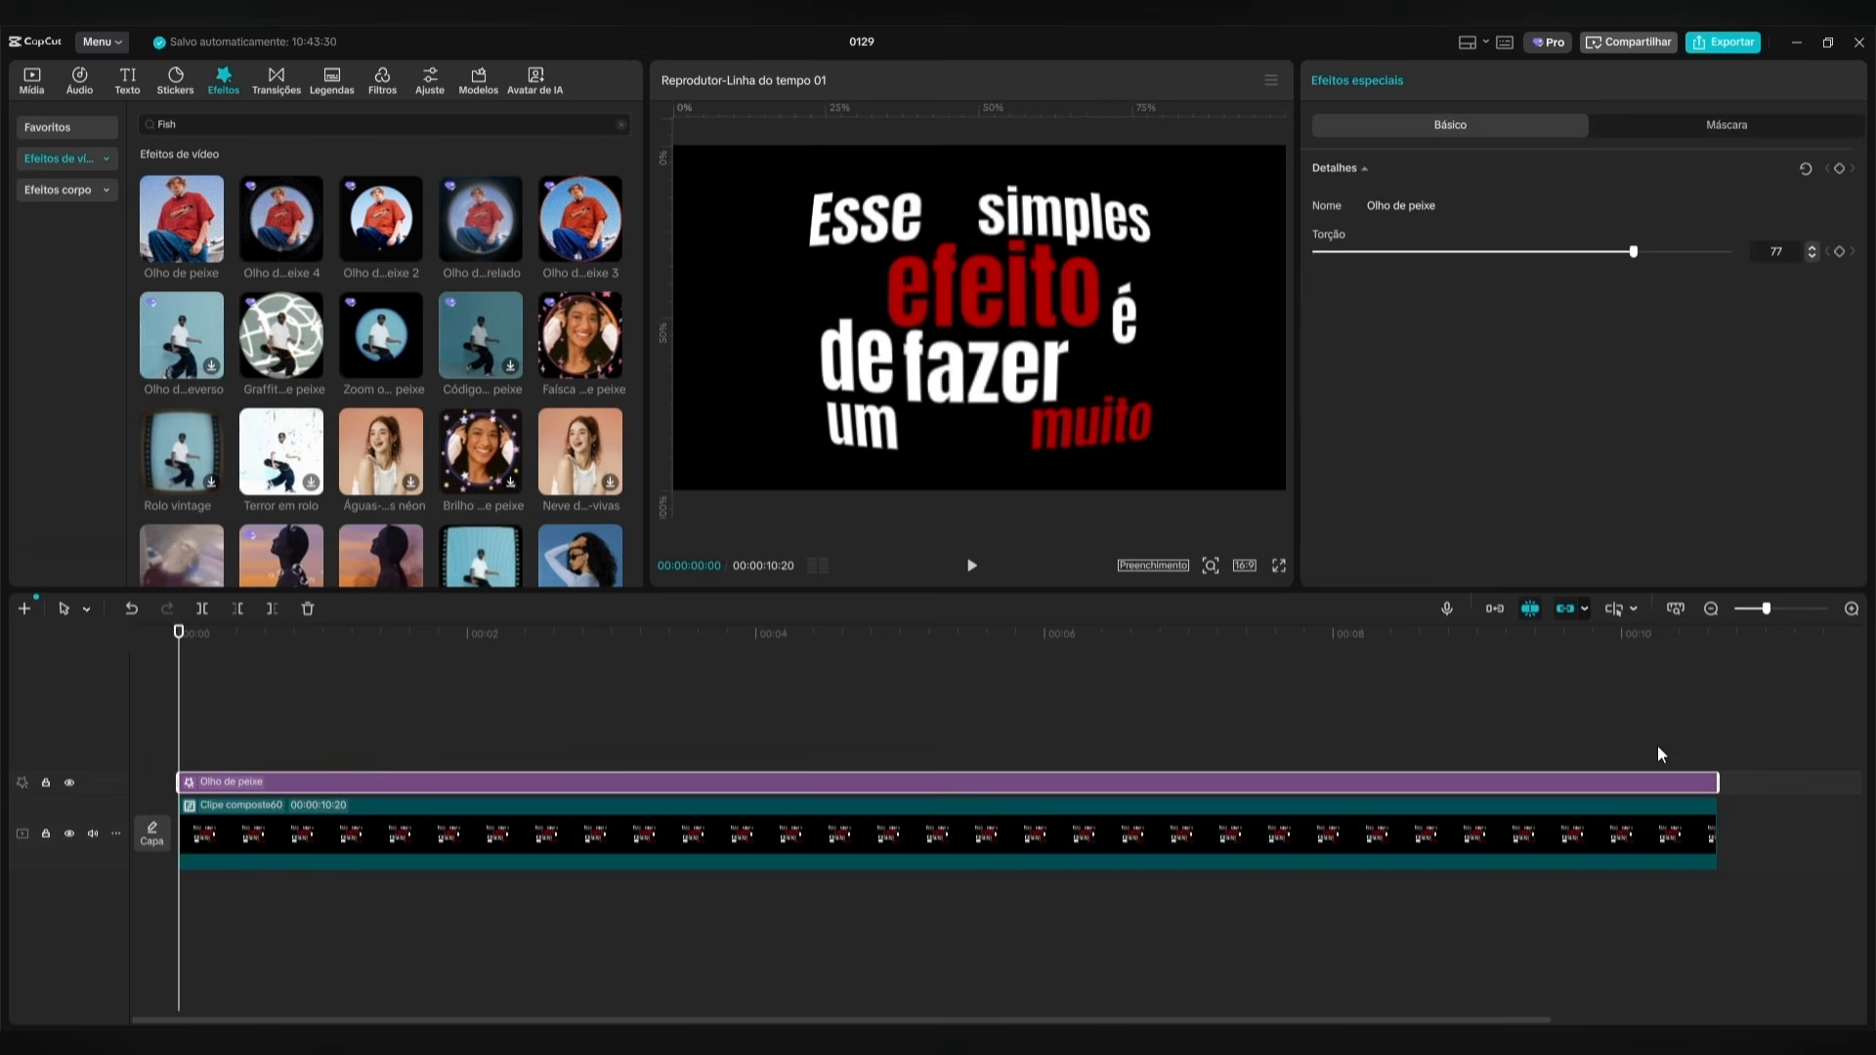
{"action": "left_click", "coordinate": [1656, 651]}
{"action": "left_click_drag", "start_coordinate": [1656, 652], "coordinate": [178, 708]}
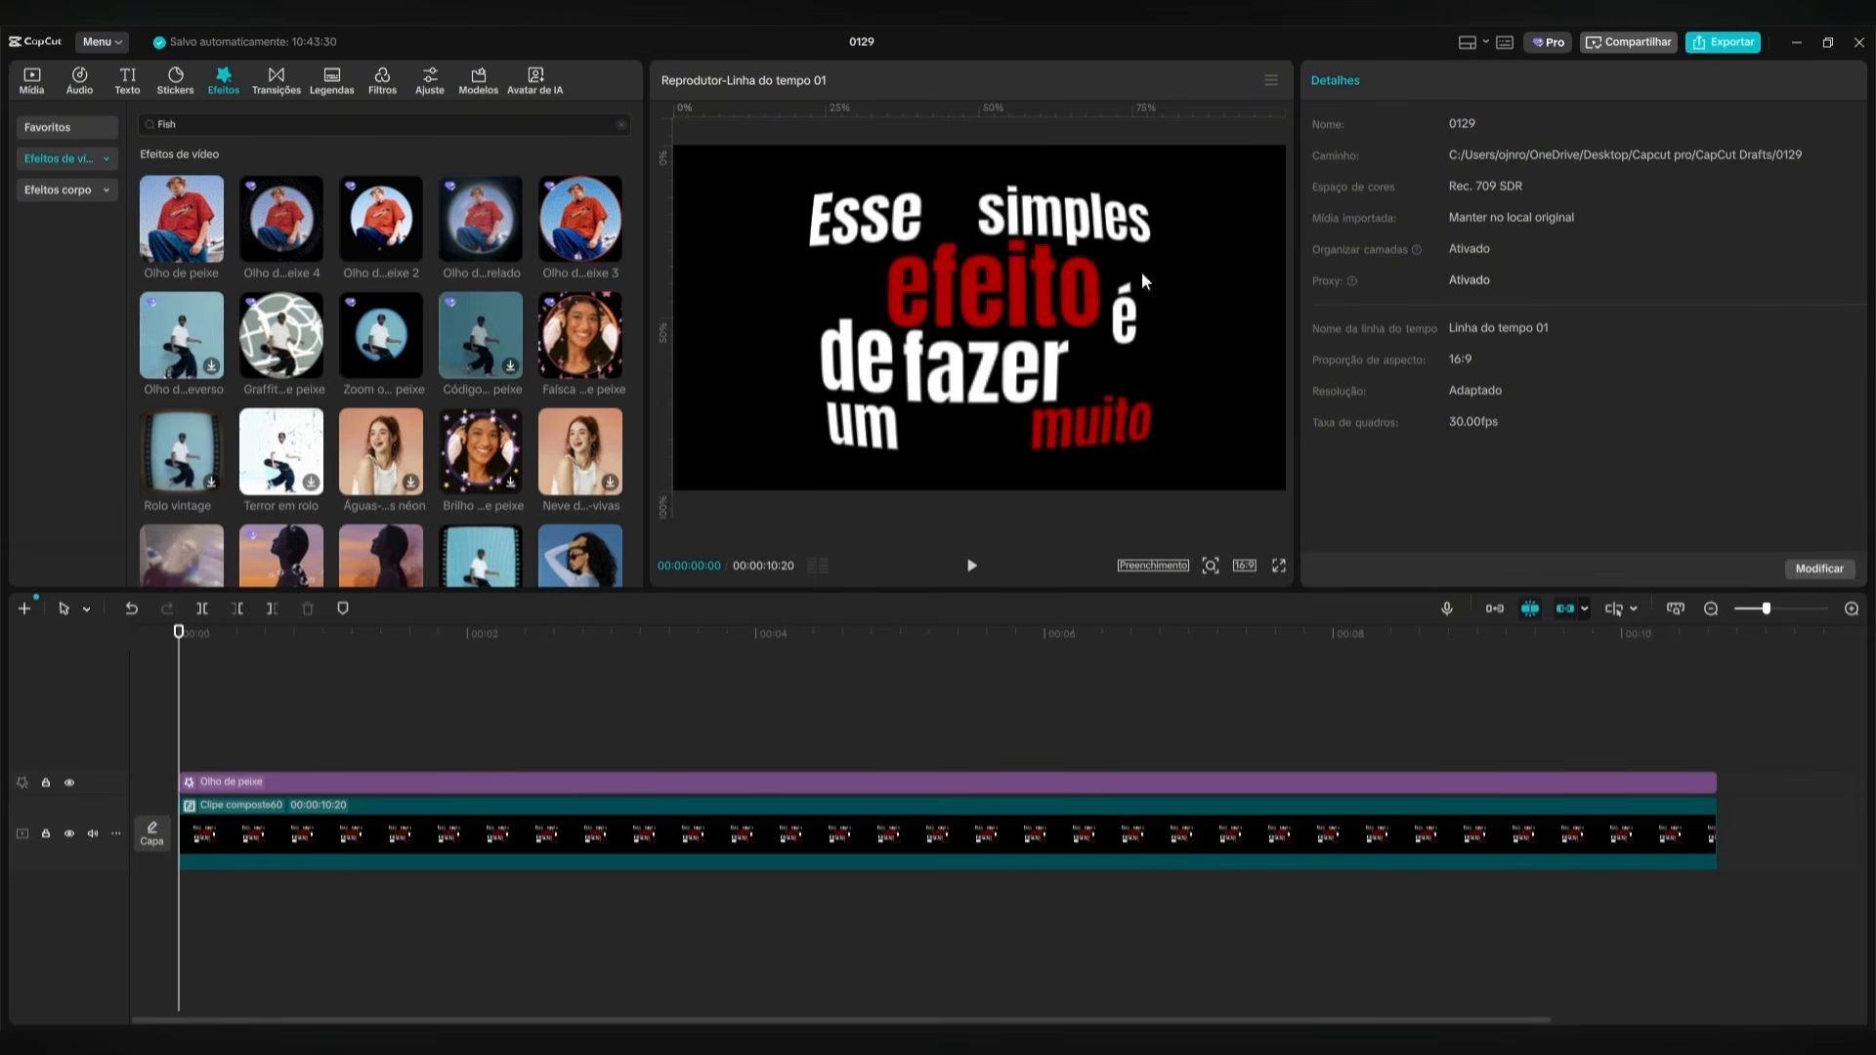
{"action": "left_click", "coordinate": [516, 785]}
{"action": "left_click_drag", "start_coordinate": [1633, 251], "coordinate": [1738, 251]}
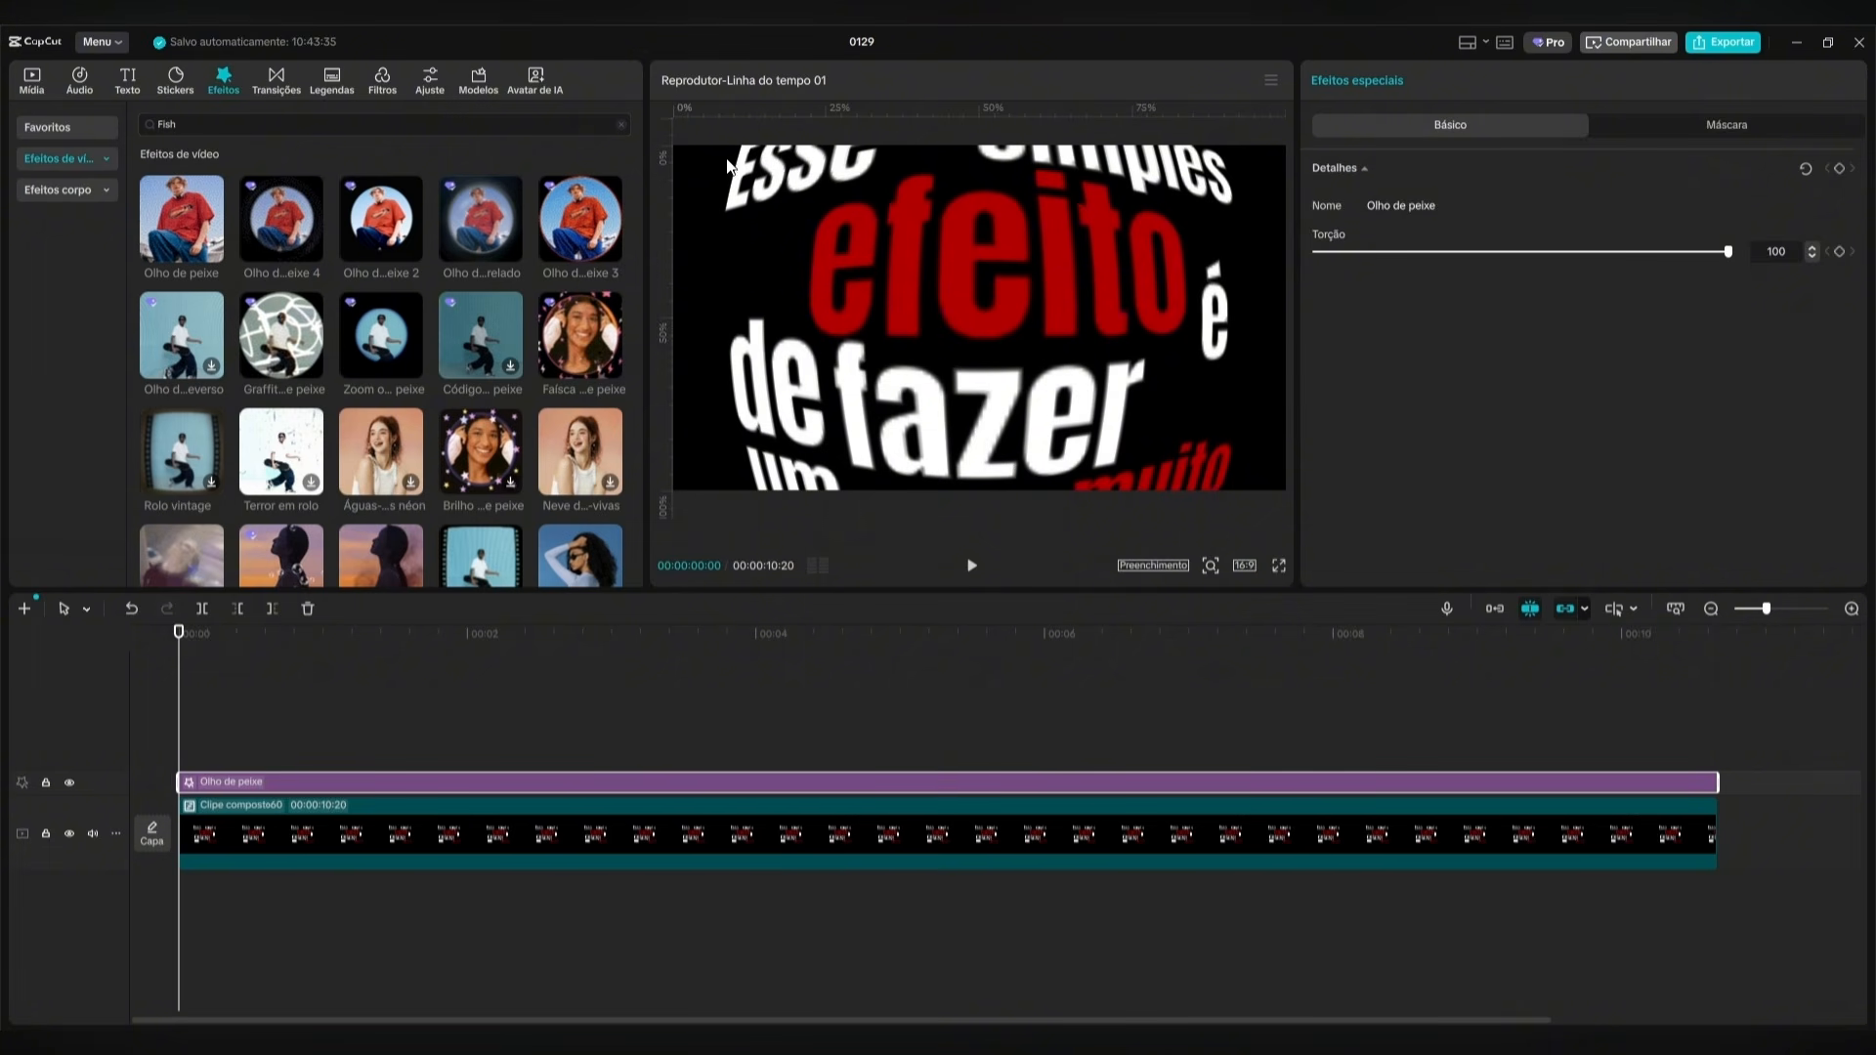
Add a Transformar 2 keyframe to the compound clip at the start of the timeline.
{"action": "left_click", "coordinate": [390, 833]}
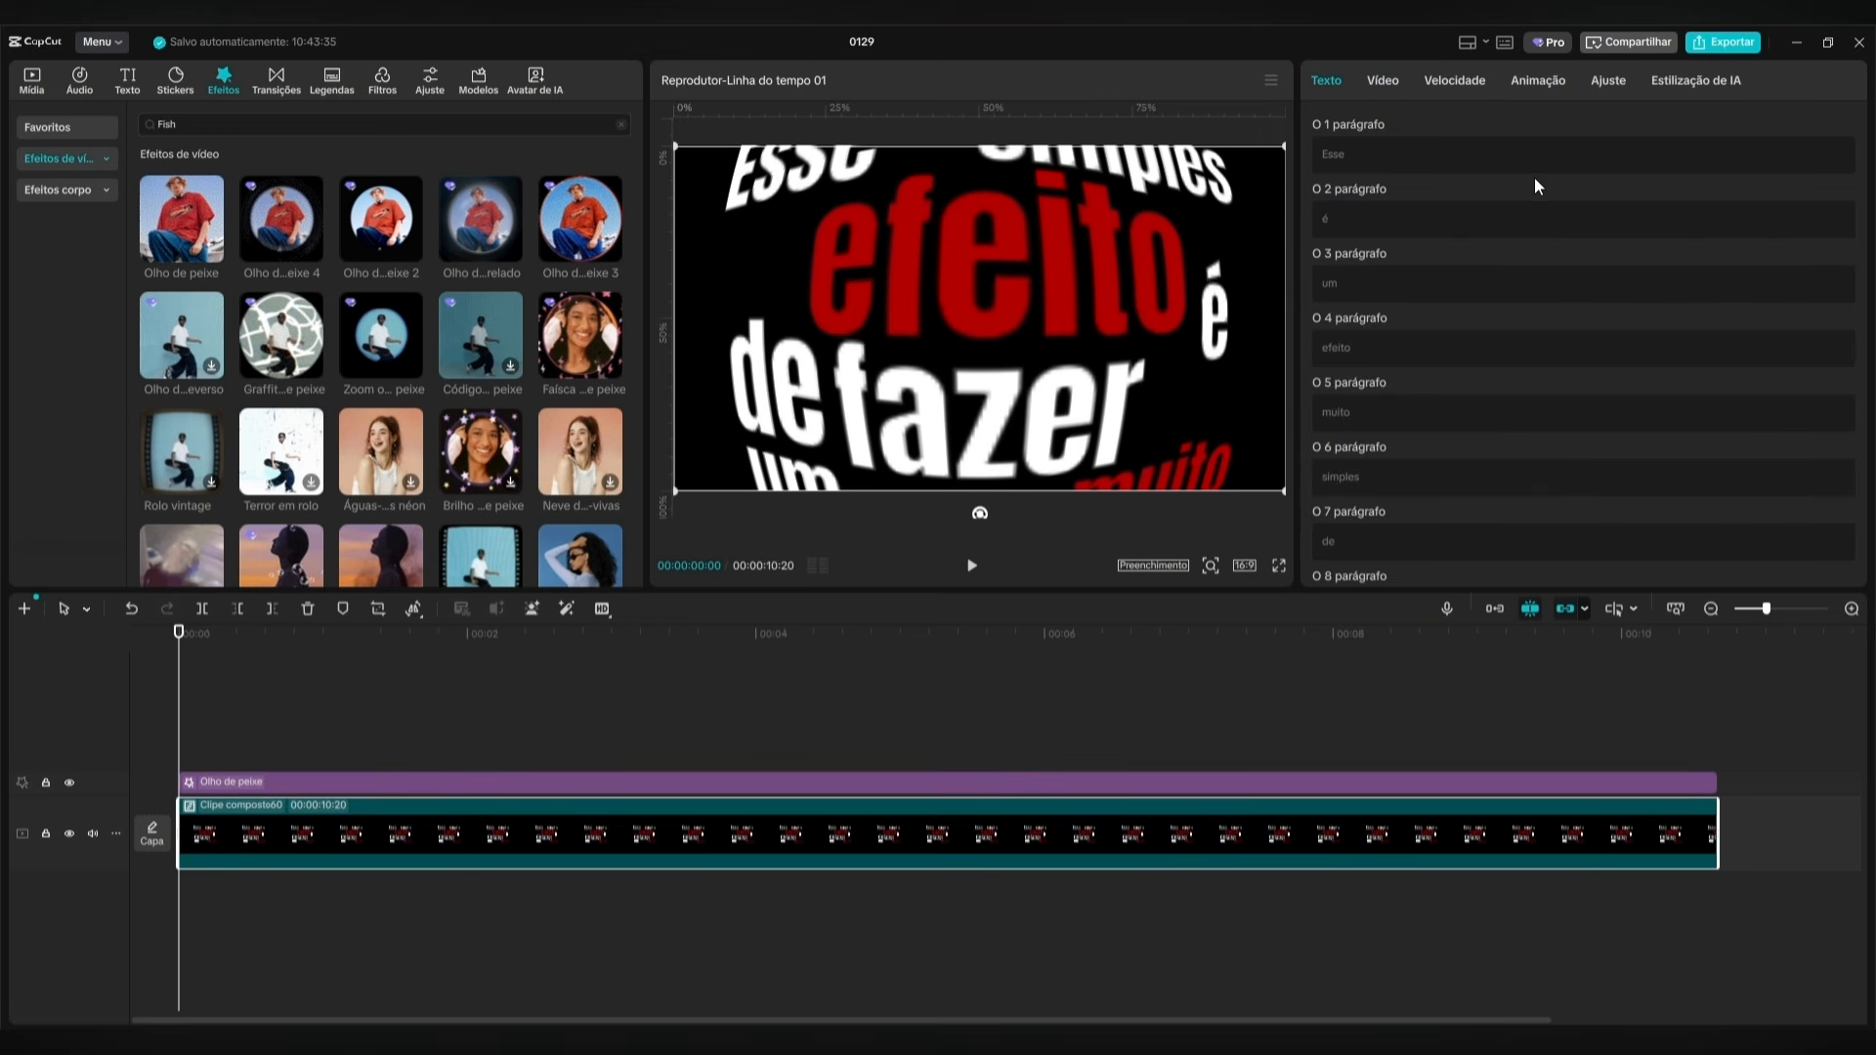
{"action": "left_click", "coordinate": [1384, 82]}
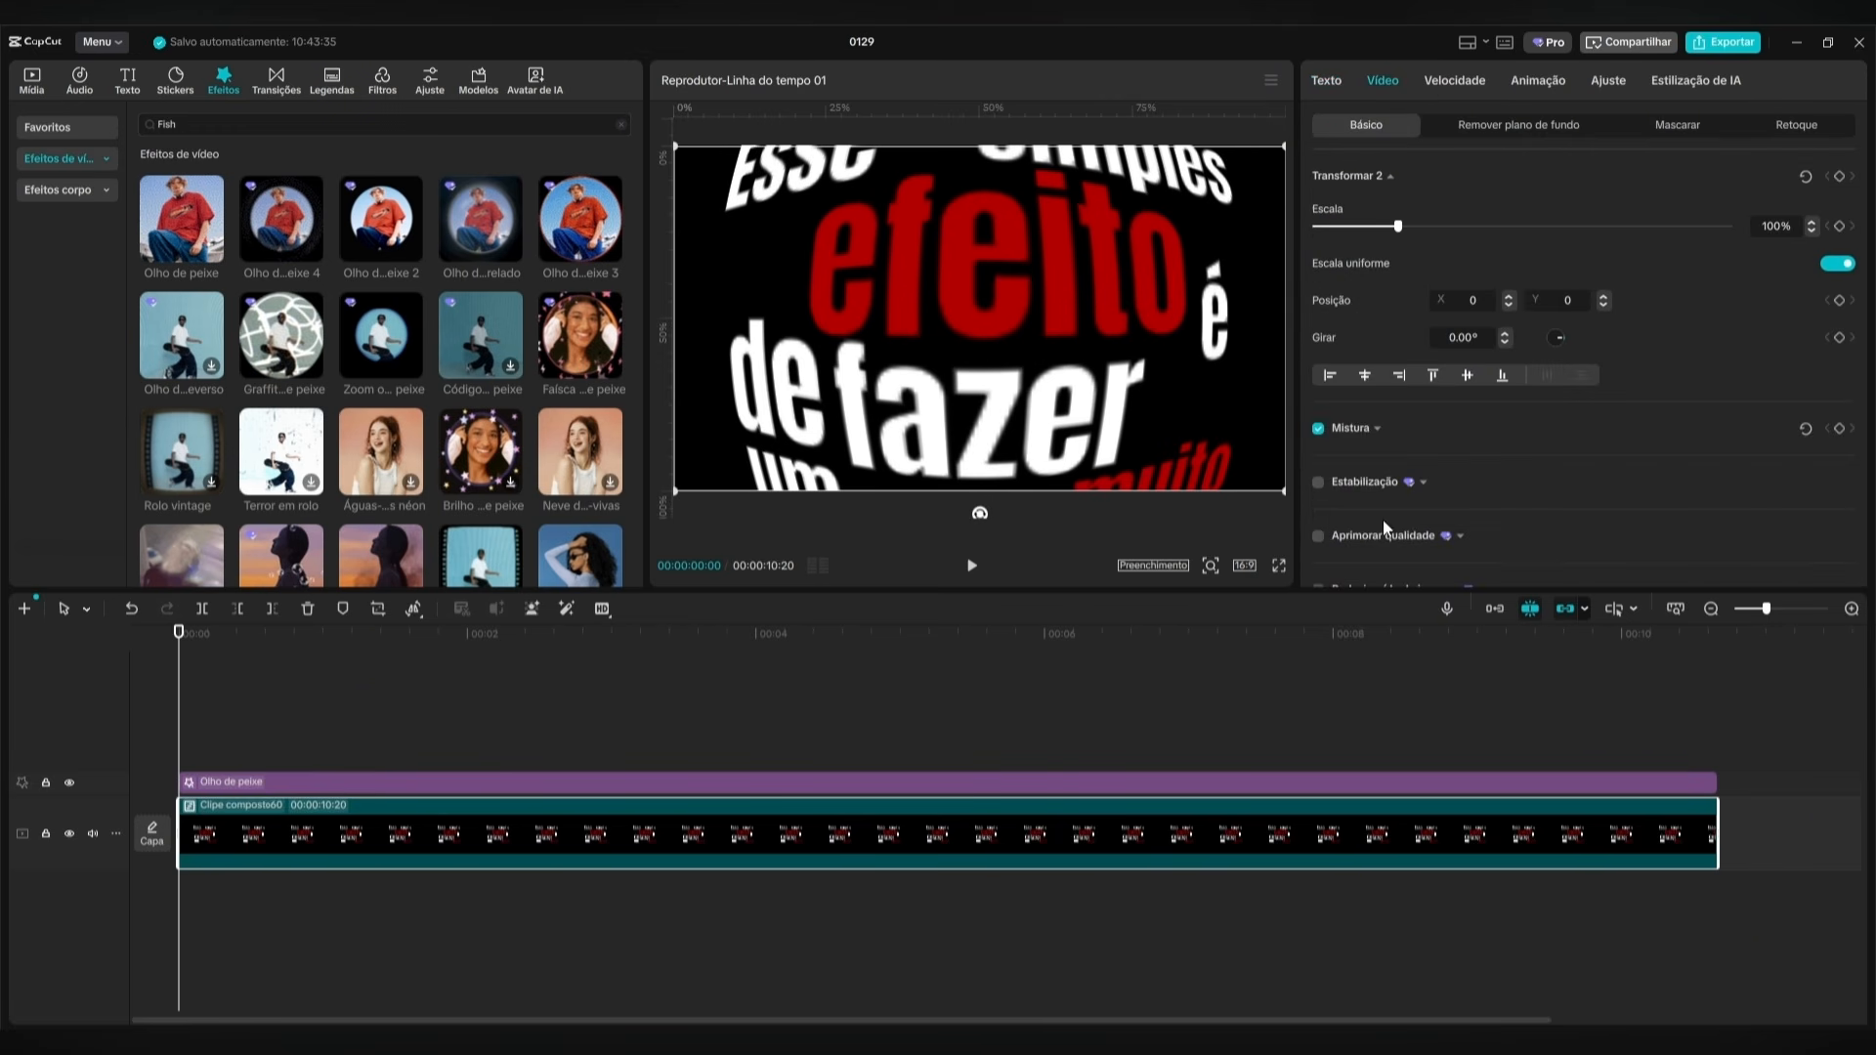
{"action": "left_click", "coordinate": [1839, 176]}
At 1 second, shift the compound clip to about X 429, Y -346 to frame "Esse" and scale it to 112%.
{"action": "key", "text": "shift+Right"}
{"action": "key", "text": "shift+Right"}
{"action": "key", "text": "shift+Right"}
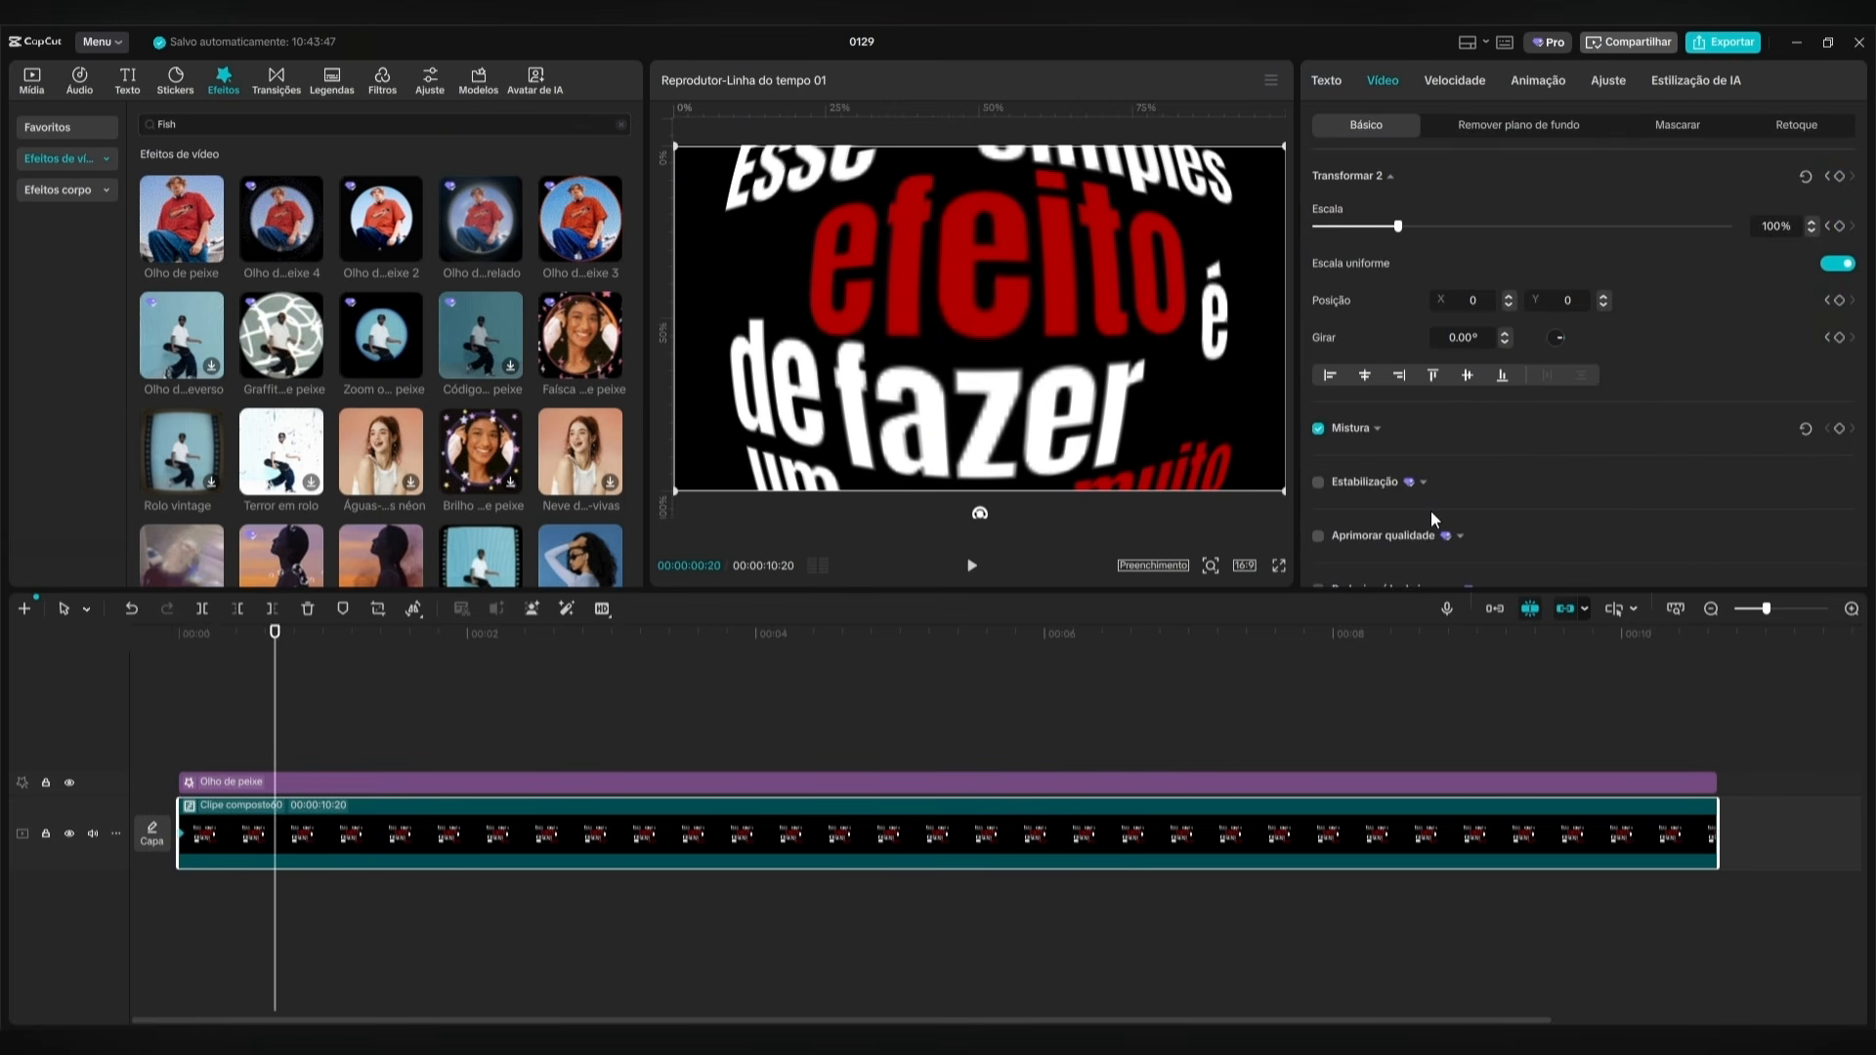
{"action": "left_click_drag", "start_coordinate": [976, 302], "coordinate": [1036, 340]}
{"action": "left_click_drag", "start_coordinate": [1400, 228], "coordinate": [1410, 229]}
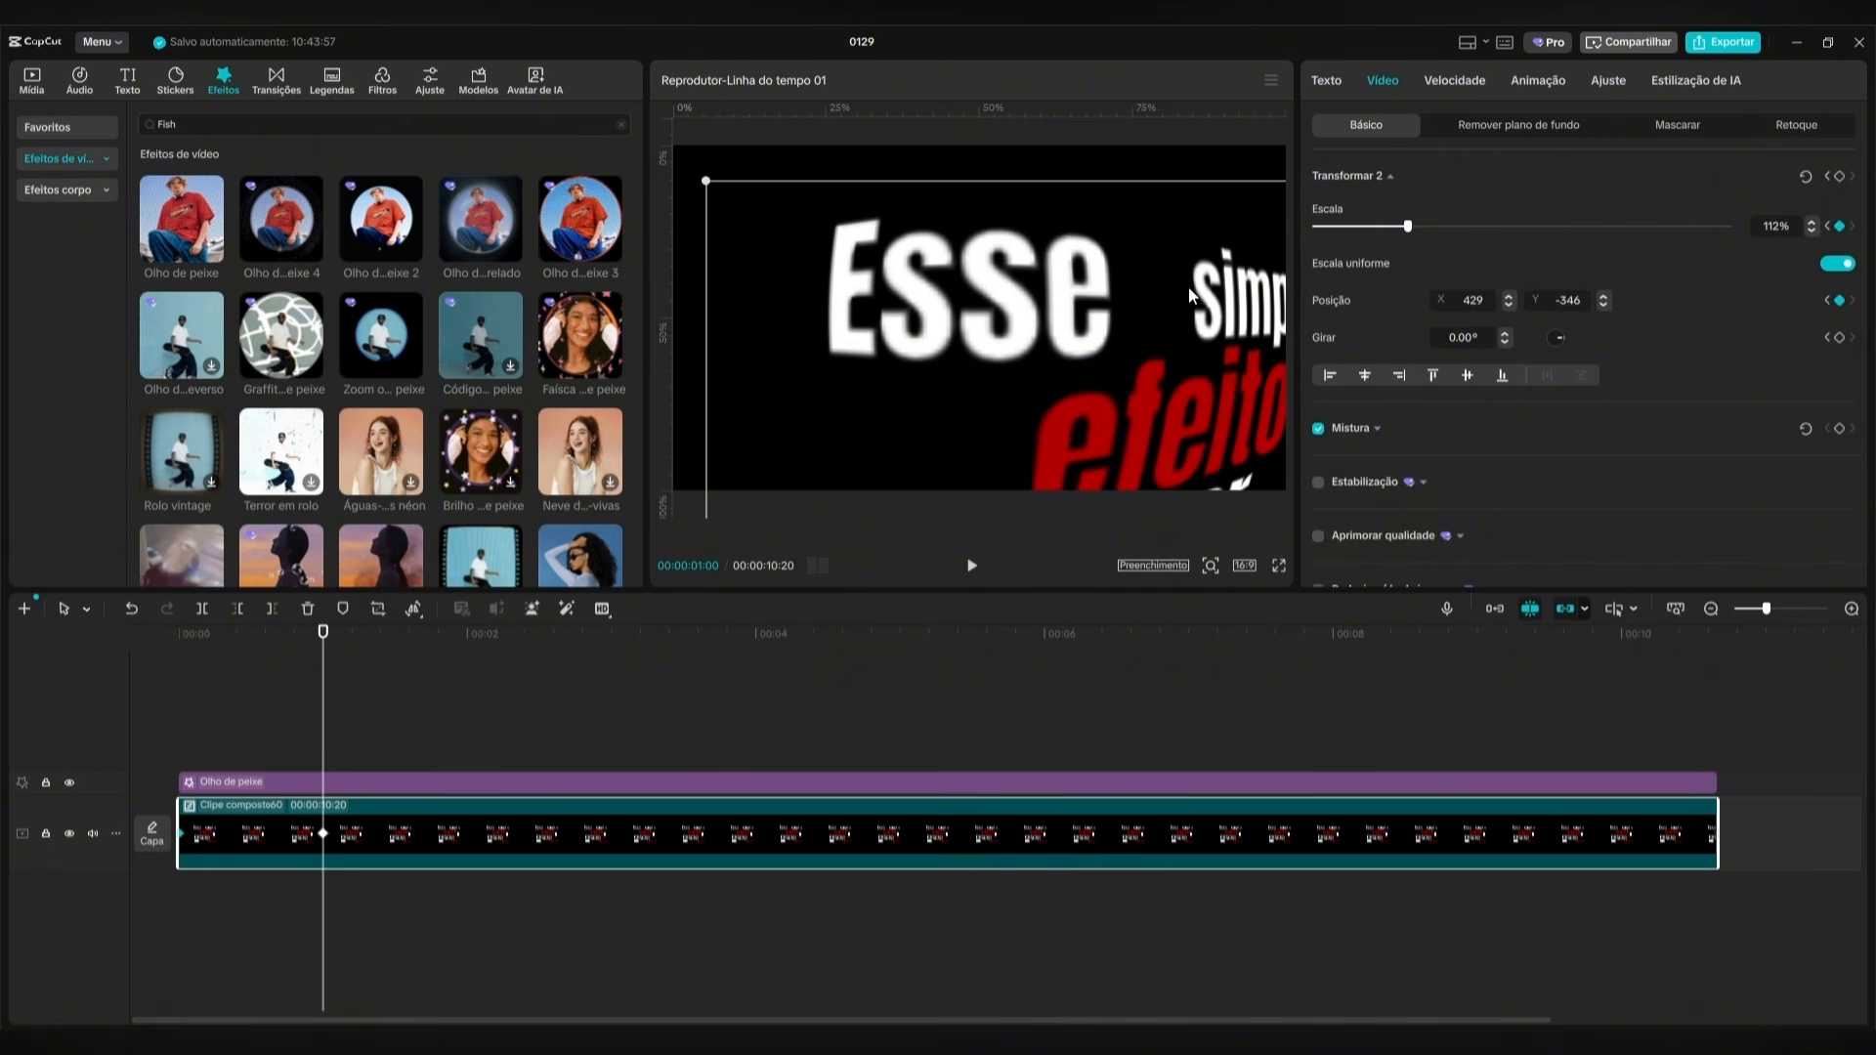
At 2 seconds, move the compound clip to about X -576, Y 0 so that "é" is centred, with scale at 116%.
{"action": "key", "text": "shift+Right"}
{"action": "key", "text": "shift+Right"}
{"action": "key", "text": "shift+Right"}
{"action": "left_click_drag", "start_coordinate": [1224, 396], "coordinate": [1072, 338]}
{"action": "left_click_drag", "start_coordinate": [1234, 508], "coordinate": [1243, 516]}
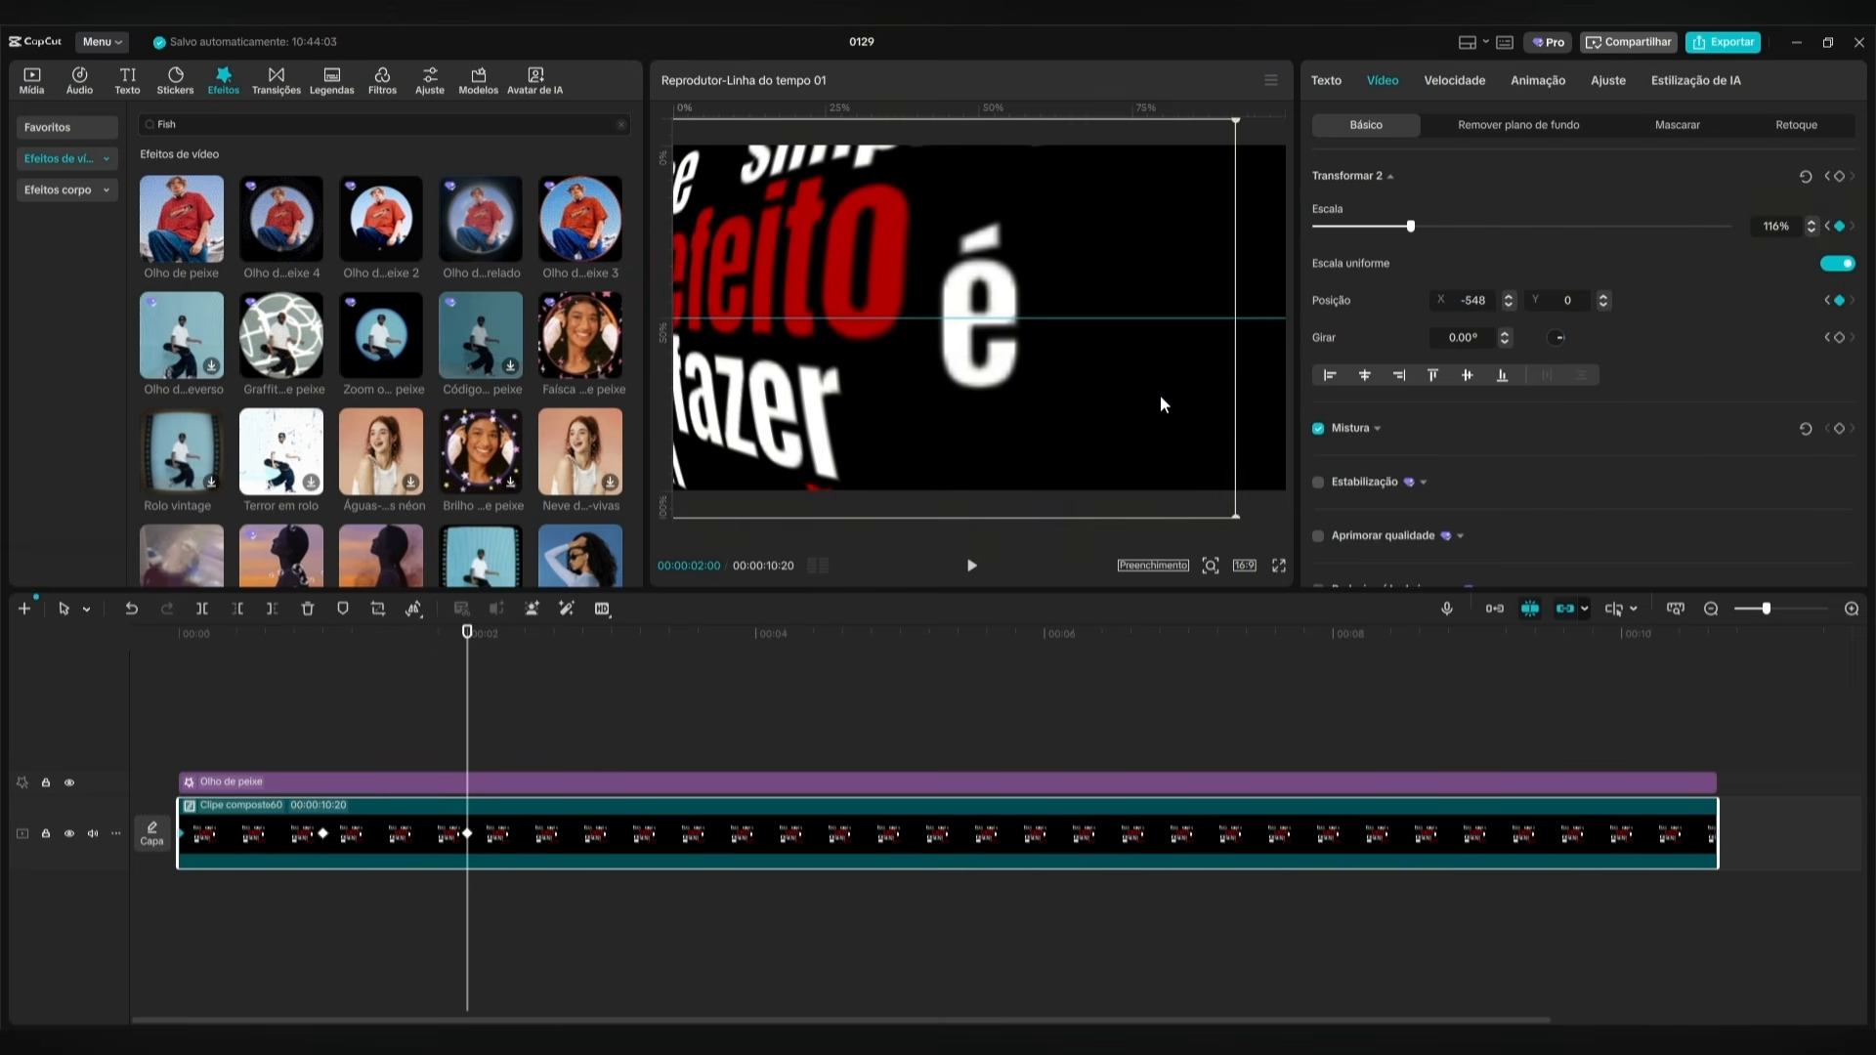
At 3 seconds, reposition the compound clip to about X 450, Y 425 to centre the word "um".
{"action": "key", "text": "shift+Right"}
{"action": "key", "text": "shift+Right"}
{"action": "key", "text": "shift+Right"}
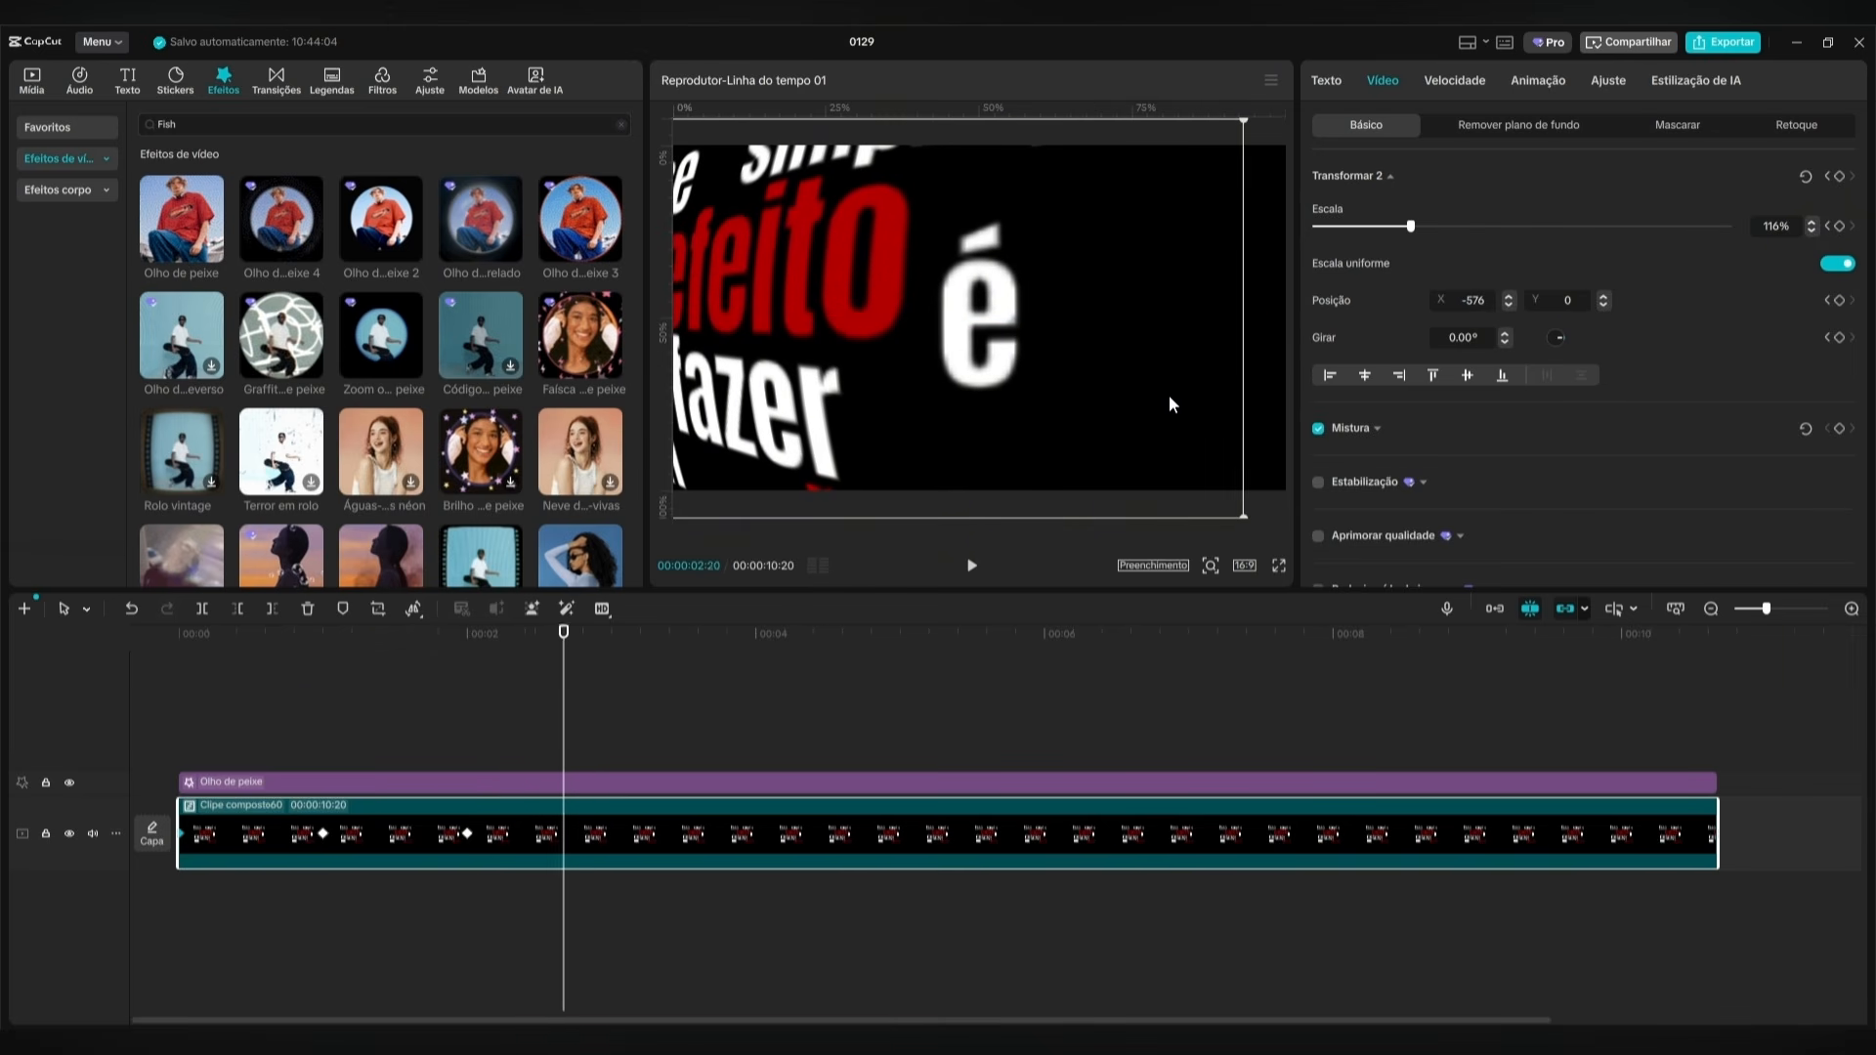
{"action": "left_click_drag", "start_coordinate": [854, 350], "coordinate": [1016, 290]}
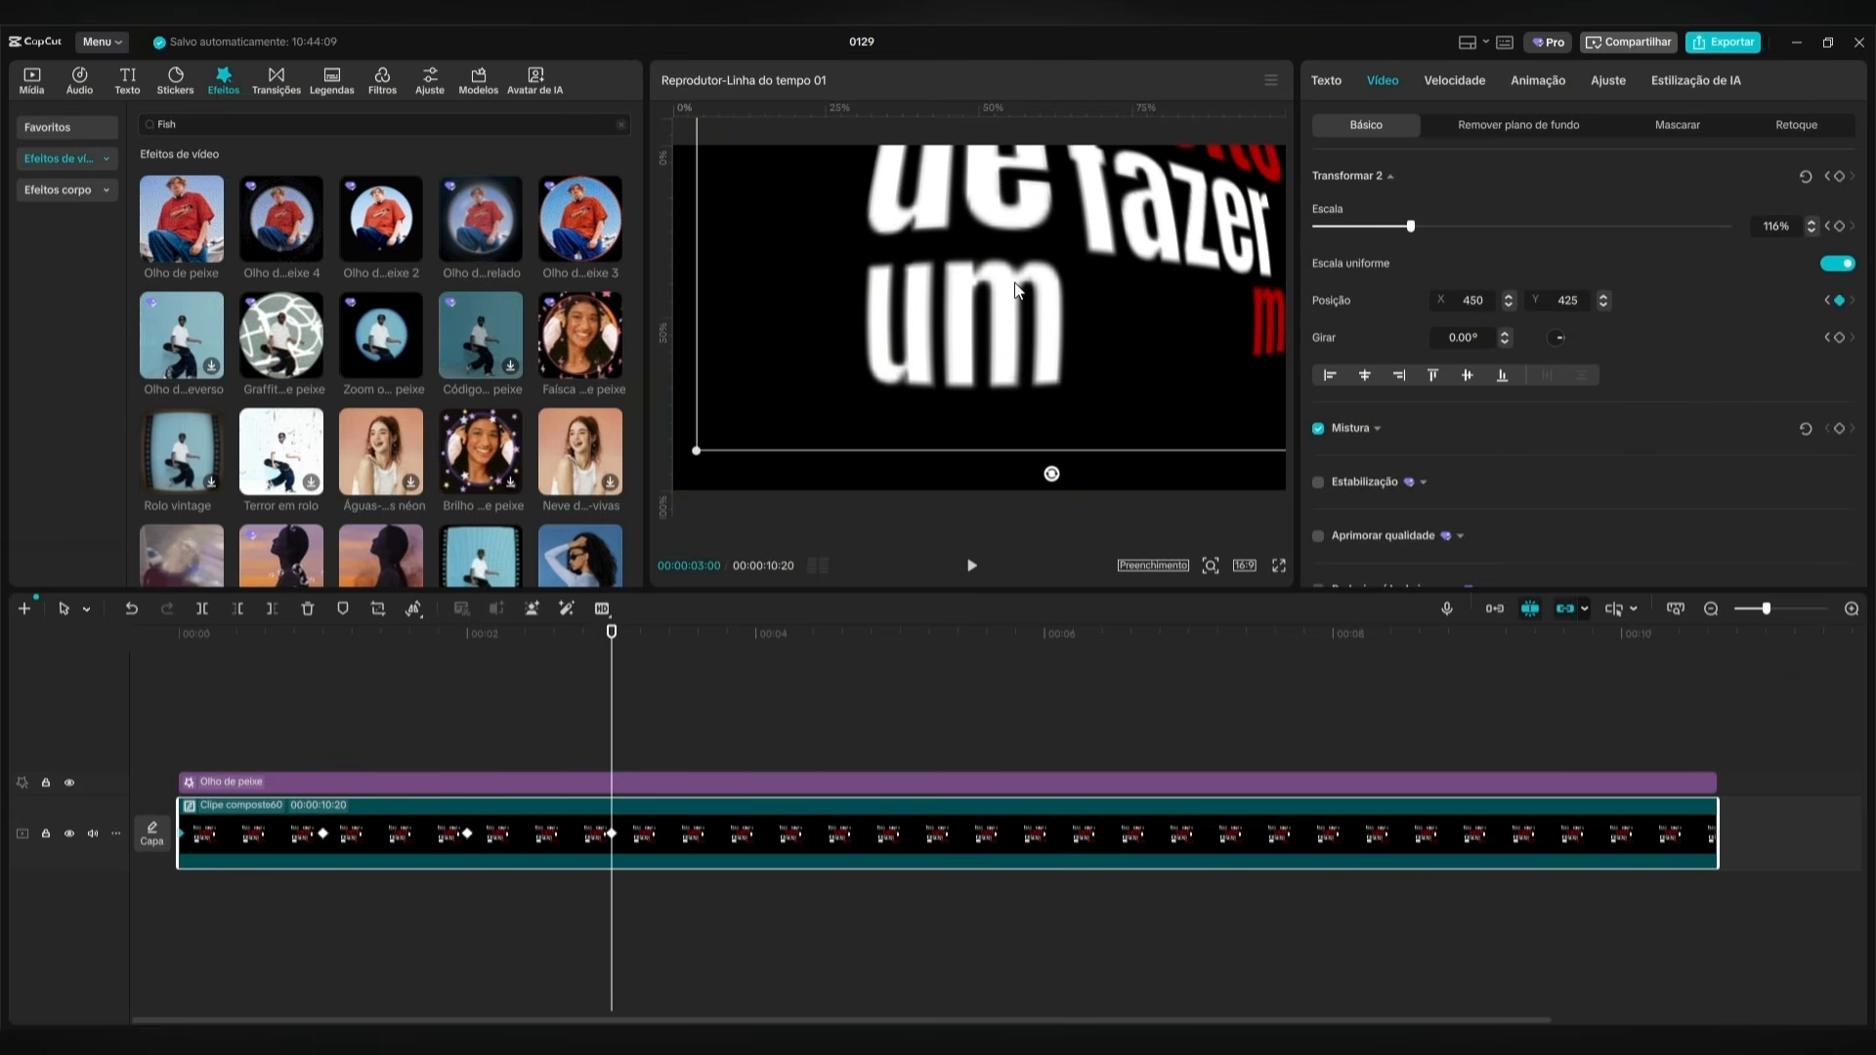
At 4 seconds, centre "efeito" by moving the compound clip to about X -61, Y -110 and scaling it to 125%.
{"action": "key", "text": "shift+Right"}
{"action": "key", "text": "shift+Right"}
{"action": "key", "text": "shift+Right"}
{"action": "left_click_drag", "start_coordinate": [1132, 257], "coordinate": [1059, 342]}
{"action": "left_click_drag", "start_coordinate": [1415, 233], "coordinate": [1419, 232]}
Frame "muito" at 5 seconds, about X -545, Y 474, and "simples" at 6 seconds, about X -416, Y -404.
{"action": "key", "text": "shift+Right"}
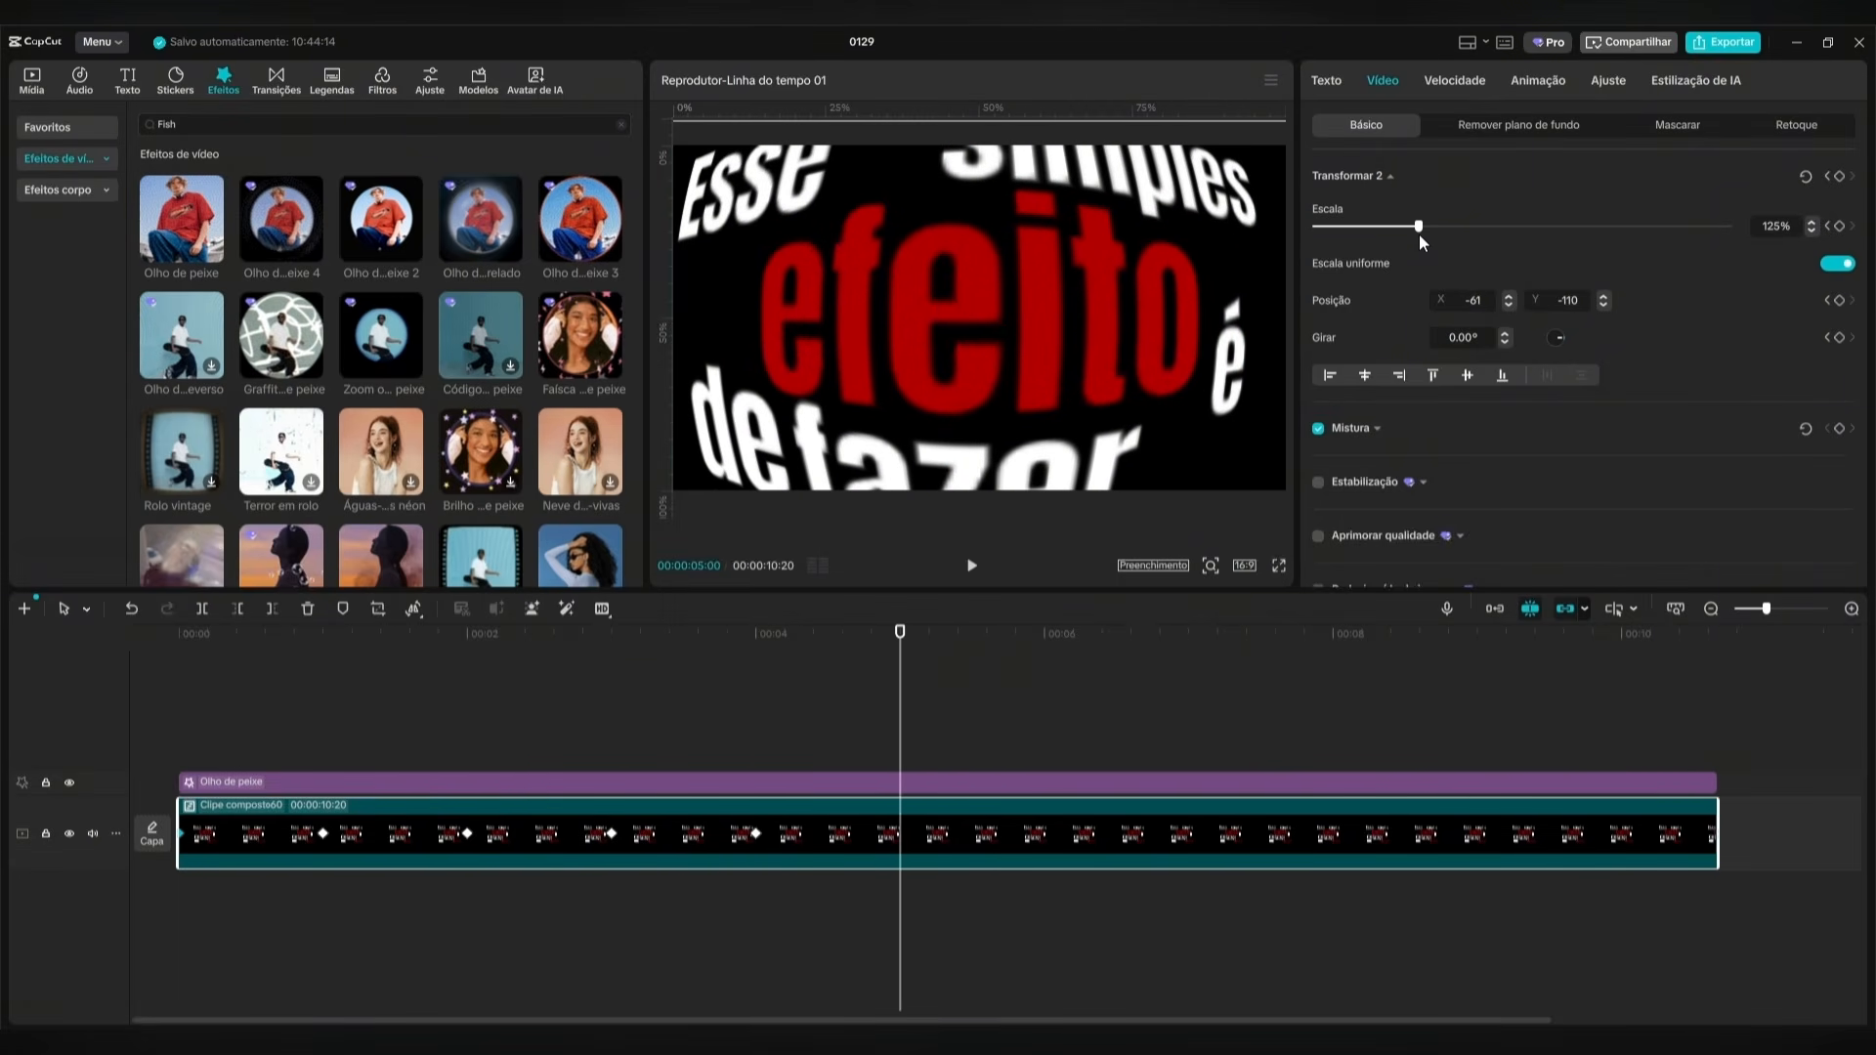
{"action": "left_click_drag", "start_coordinate": [1065, 368], "coordinate": [956, 337]}
{"action": "key", "text": "shift+Right"}
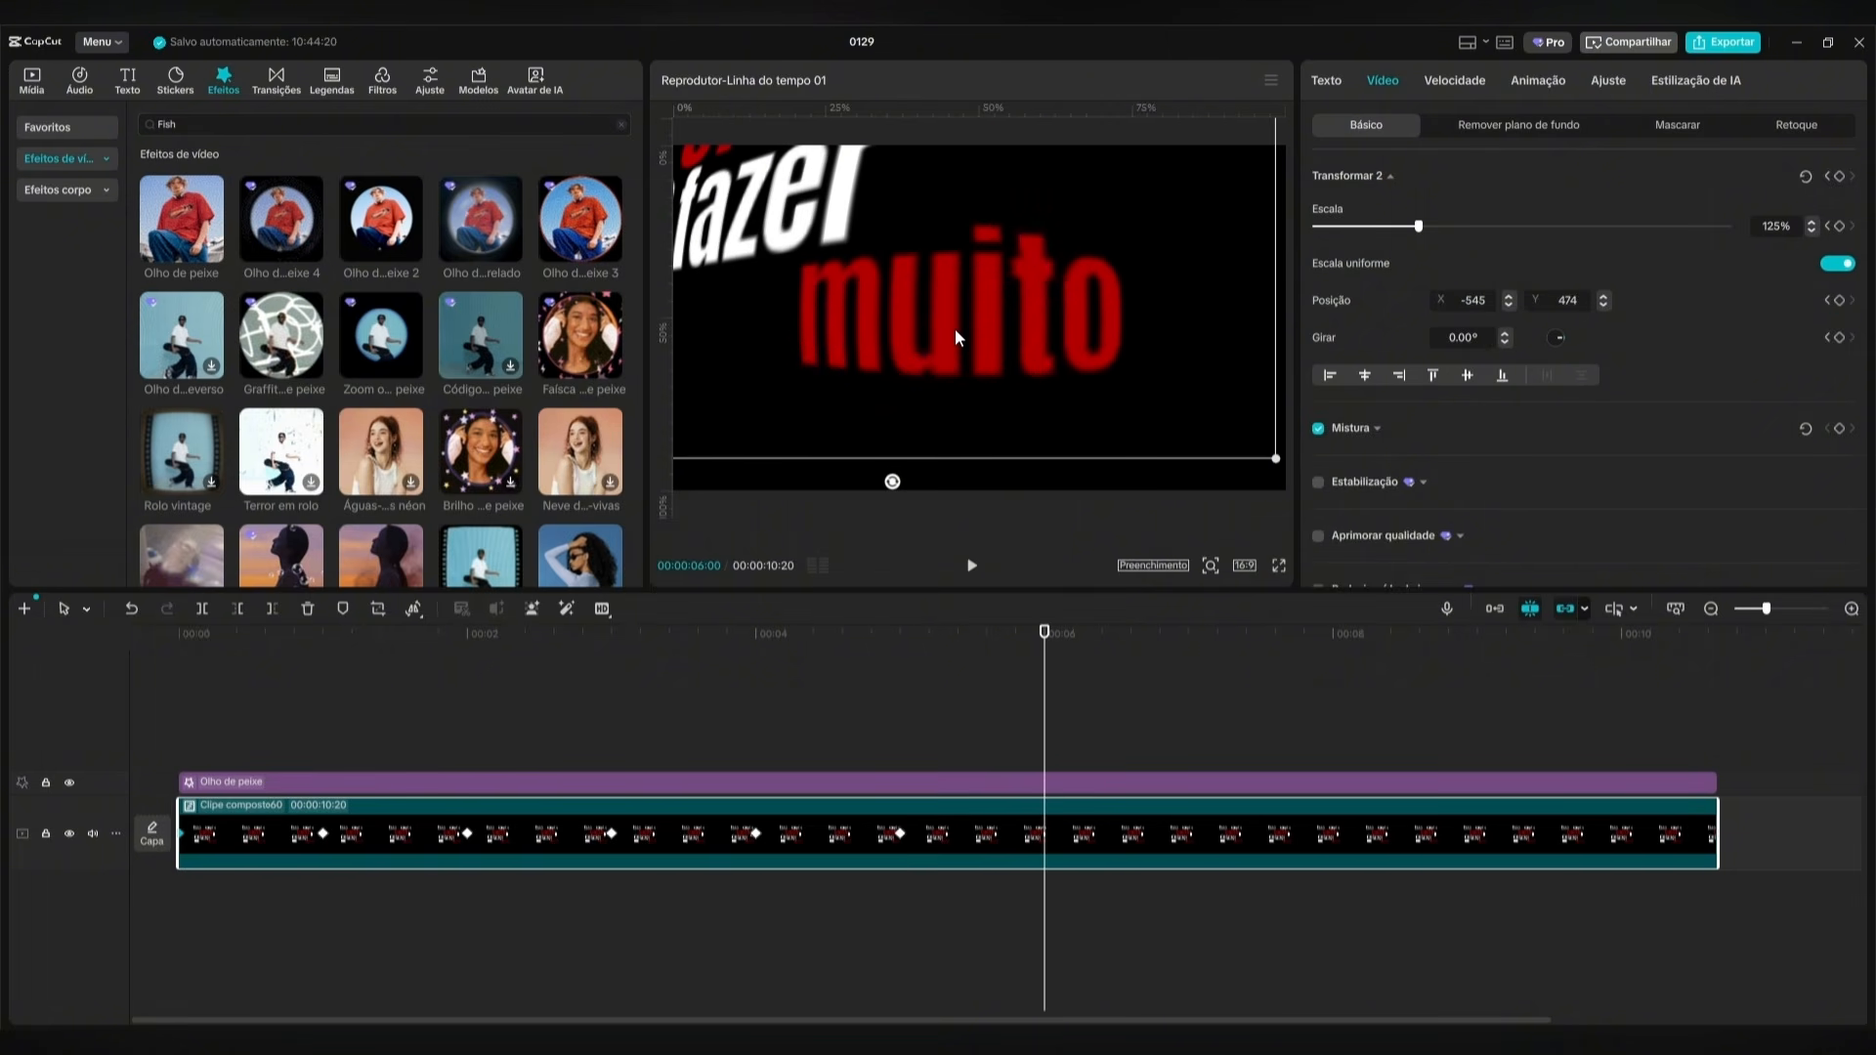
{"action": "left_click_drag", "start_coordinate": [1115, 344], "coordinate": [1095, 339]}
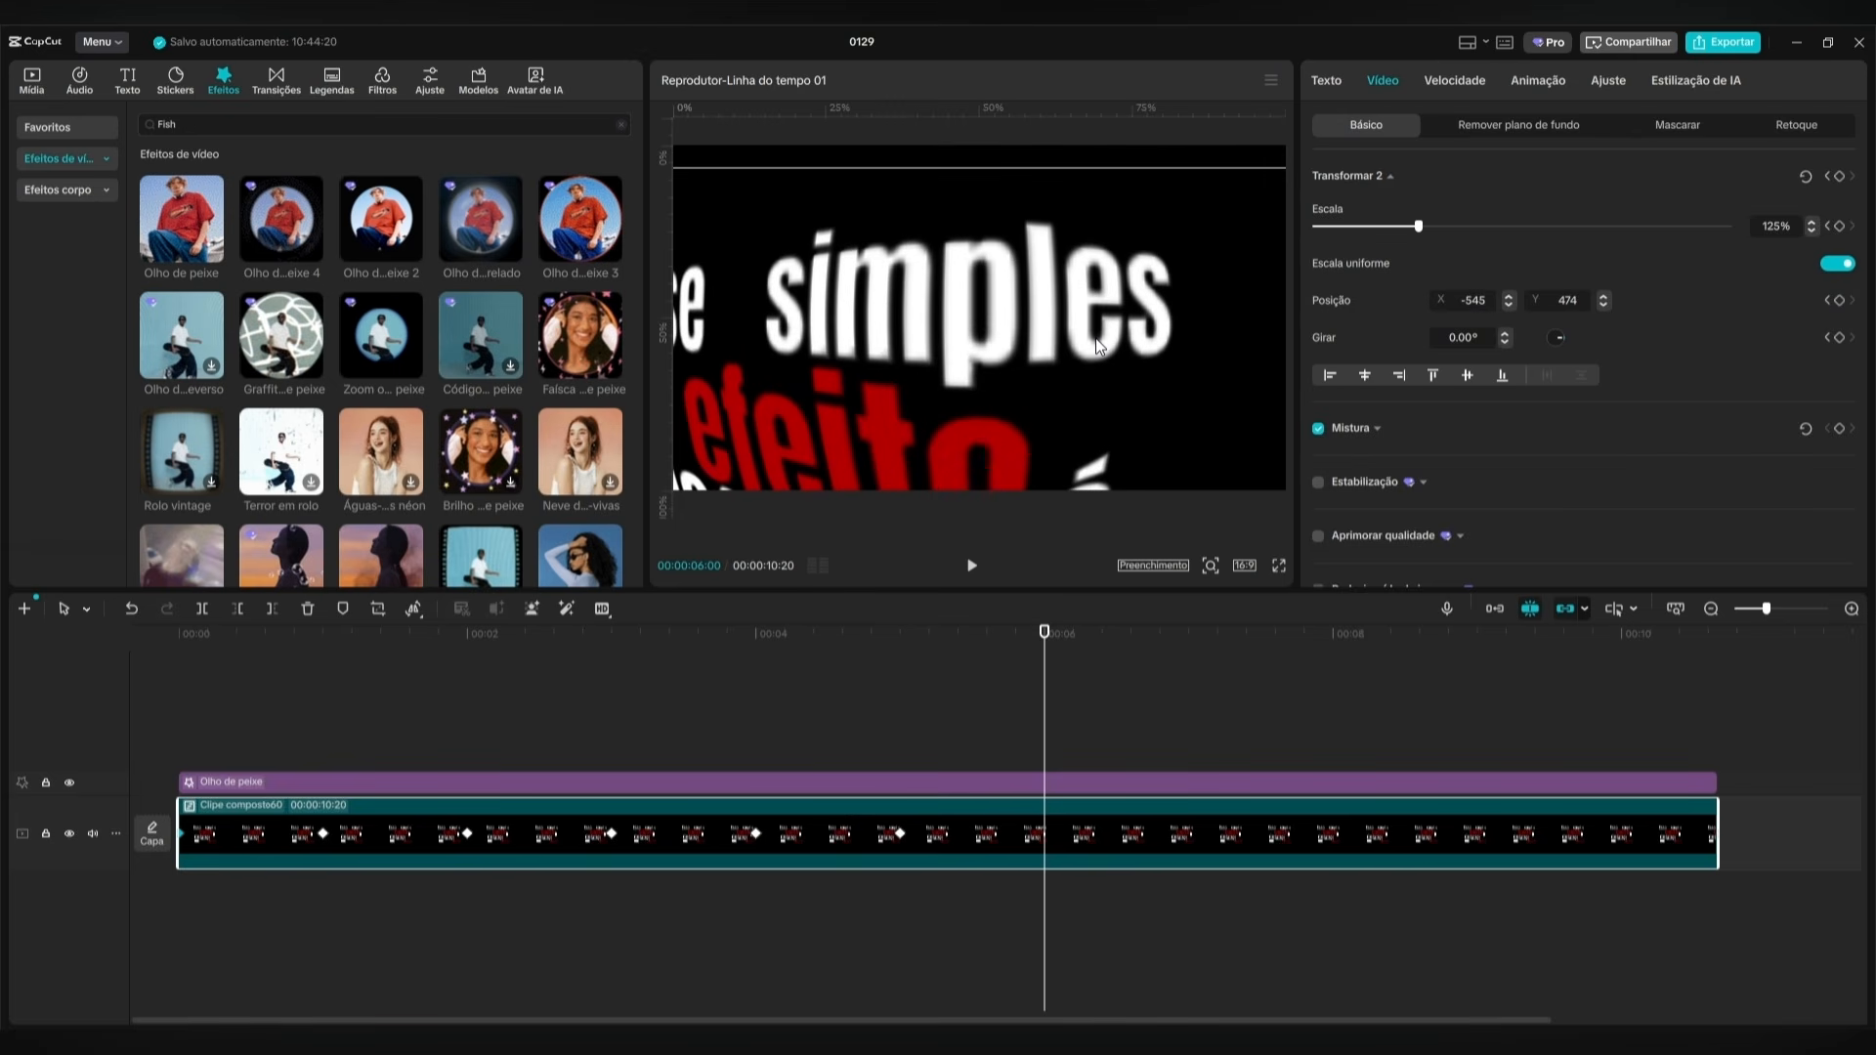
At 7 seconds, move the compound clip to about X 483, Y 162 to frame the word "de".
{"action": "key", "text": "shift+Right"}
{"action": "key", "text": "shift+Right"}
{"action": "key", "text": "shift+Right"}
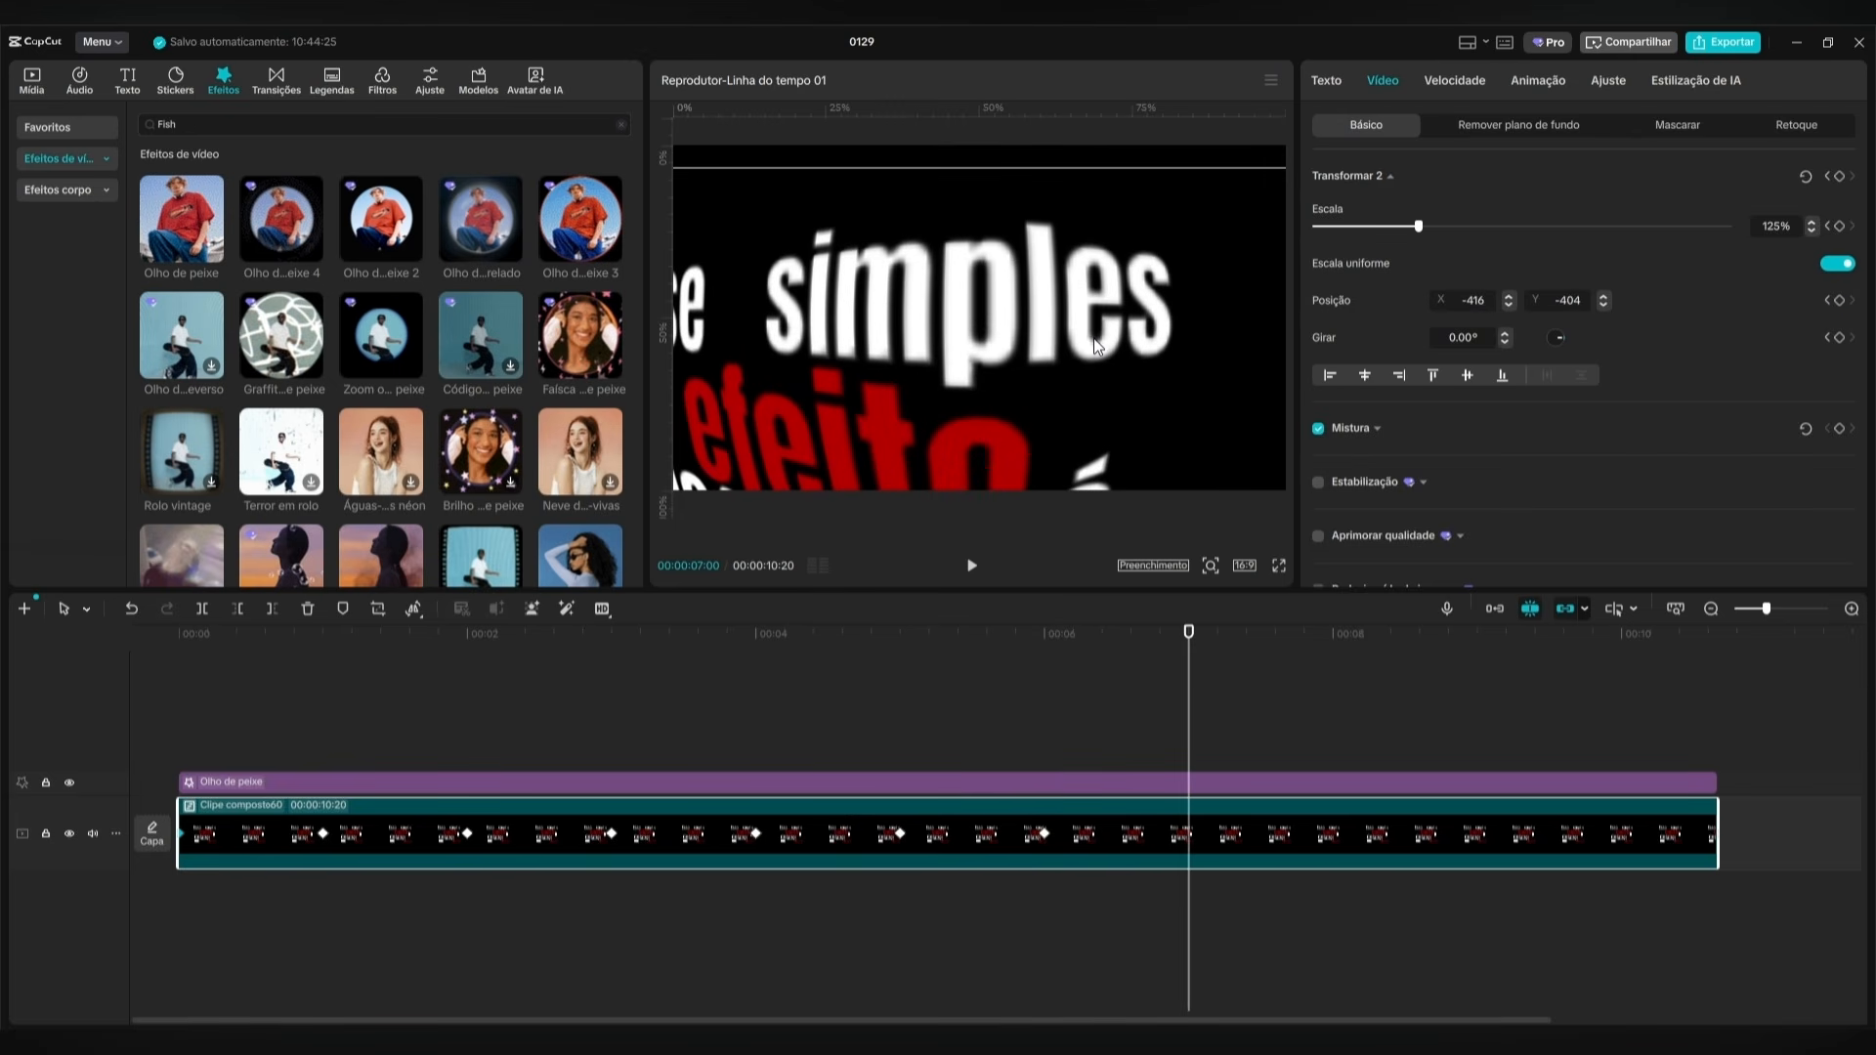
{"action": "left_click_drag", "start_coordinate": [864, 391], "coordinate": [1006, 310]}
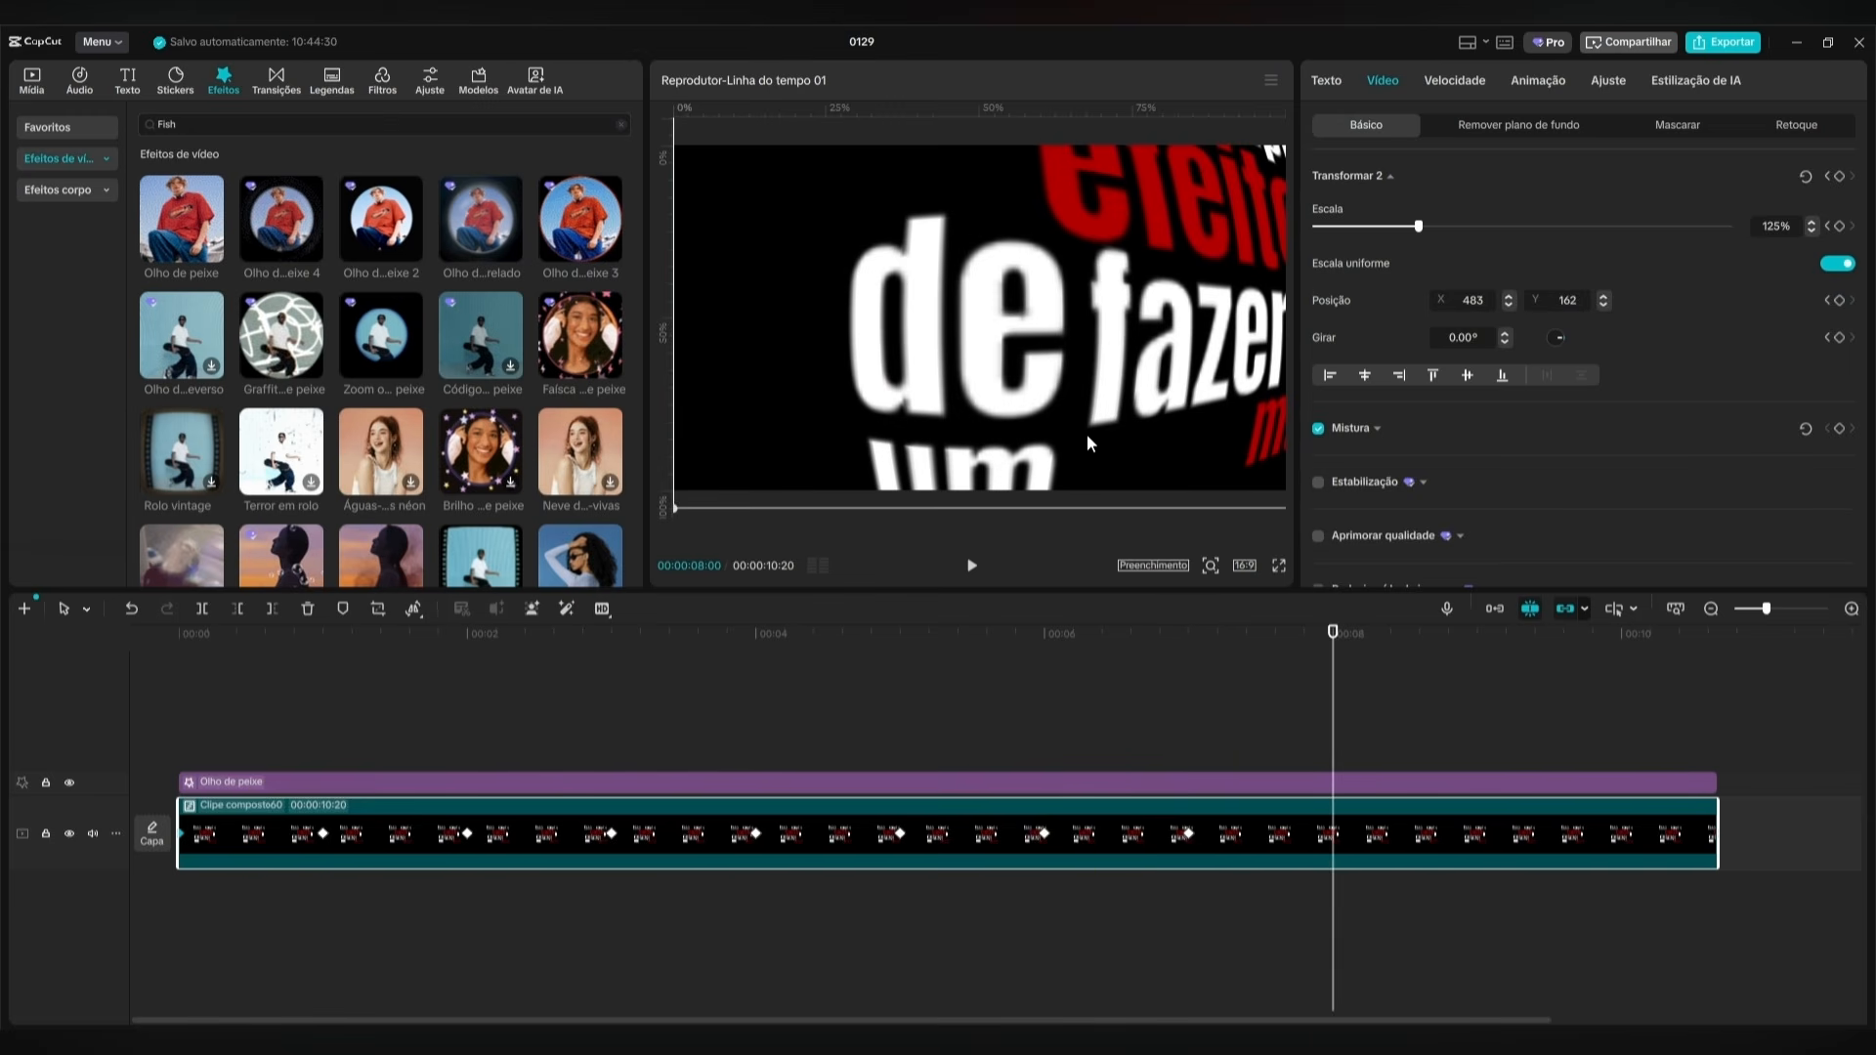
At 8 seconds, centre "fazer" at about X 0, Y 269 and enlarge the compound clip to 175%.
{"action": "left_click_drag", "start_coordinate": [1088, 440], "coordinate": [1035, 420]}
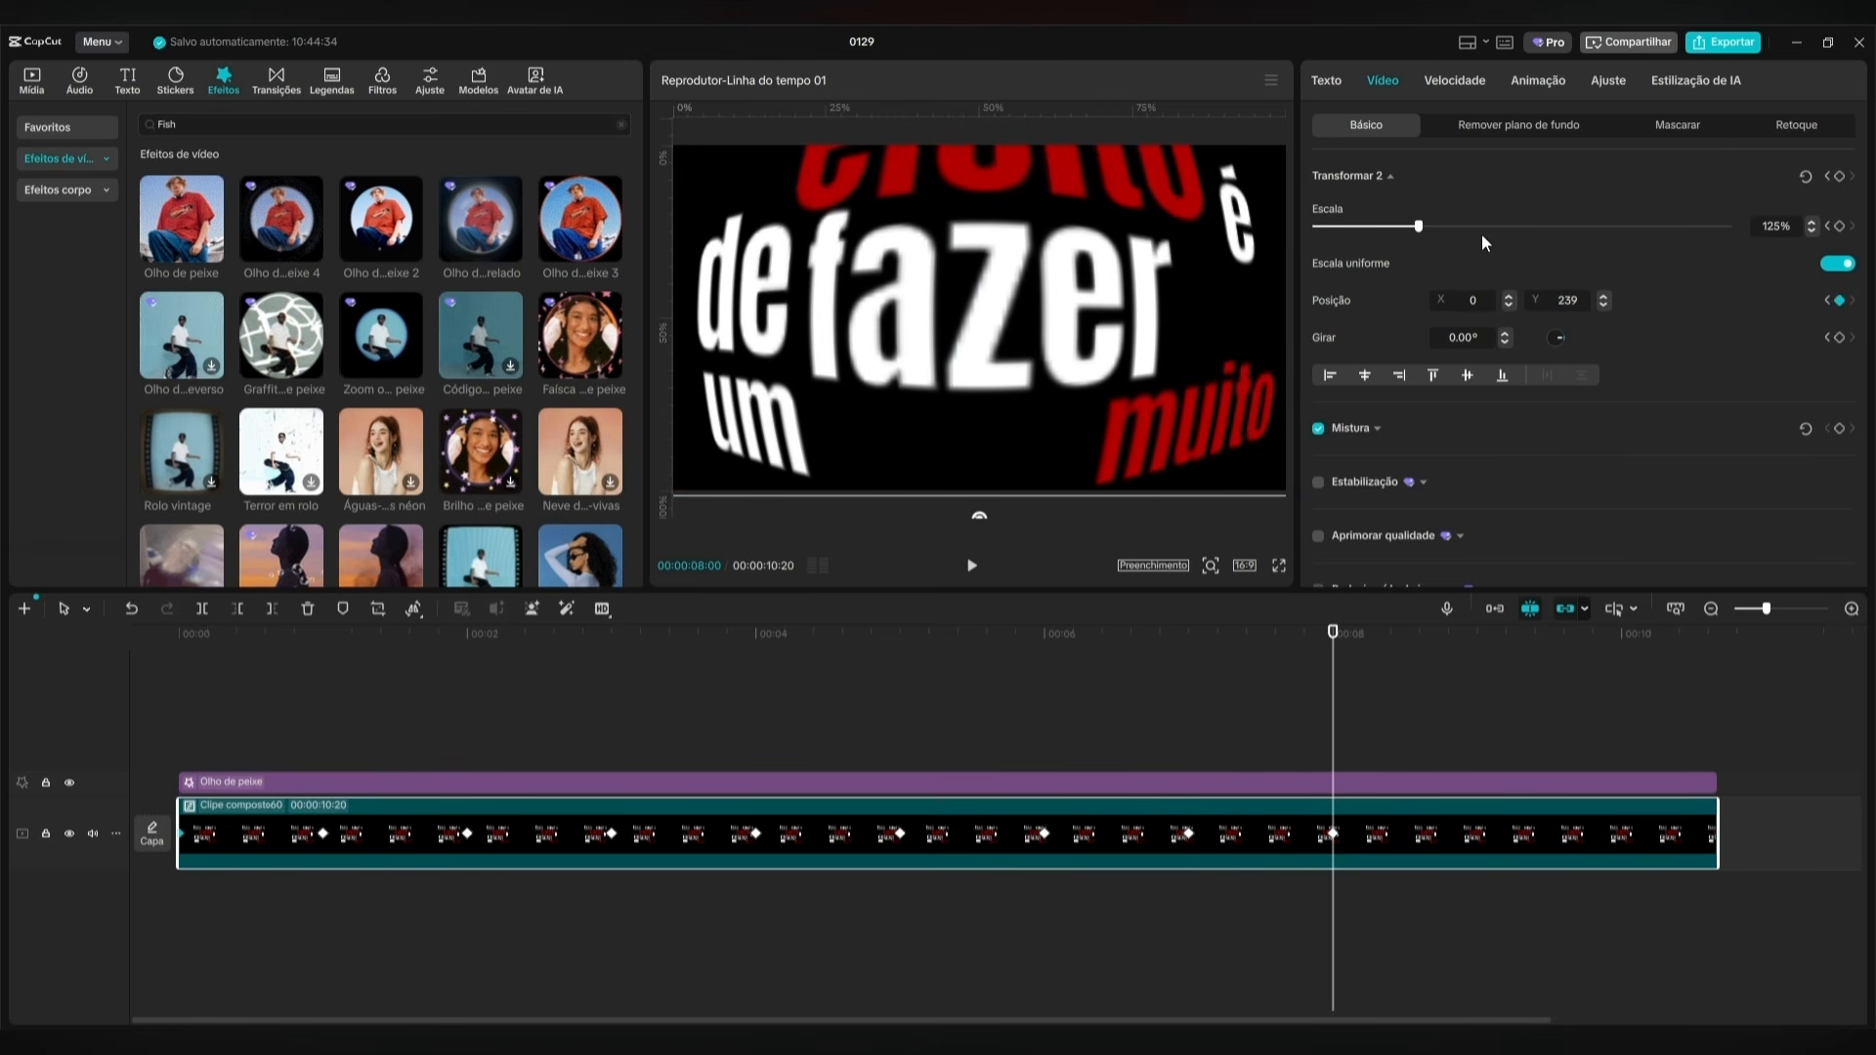
{"action": "left_click_drag", "start_coordinate": [1420, 227], "coordinate": [1459, 226]}
{"action": "left_click_drag", "start_coordinate": [1120, 393], "coordinate": [1123, 405]}
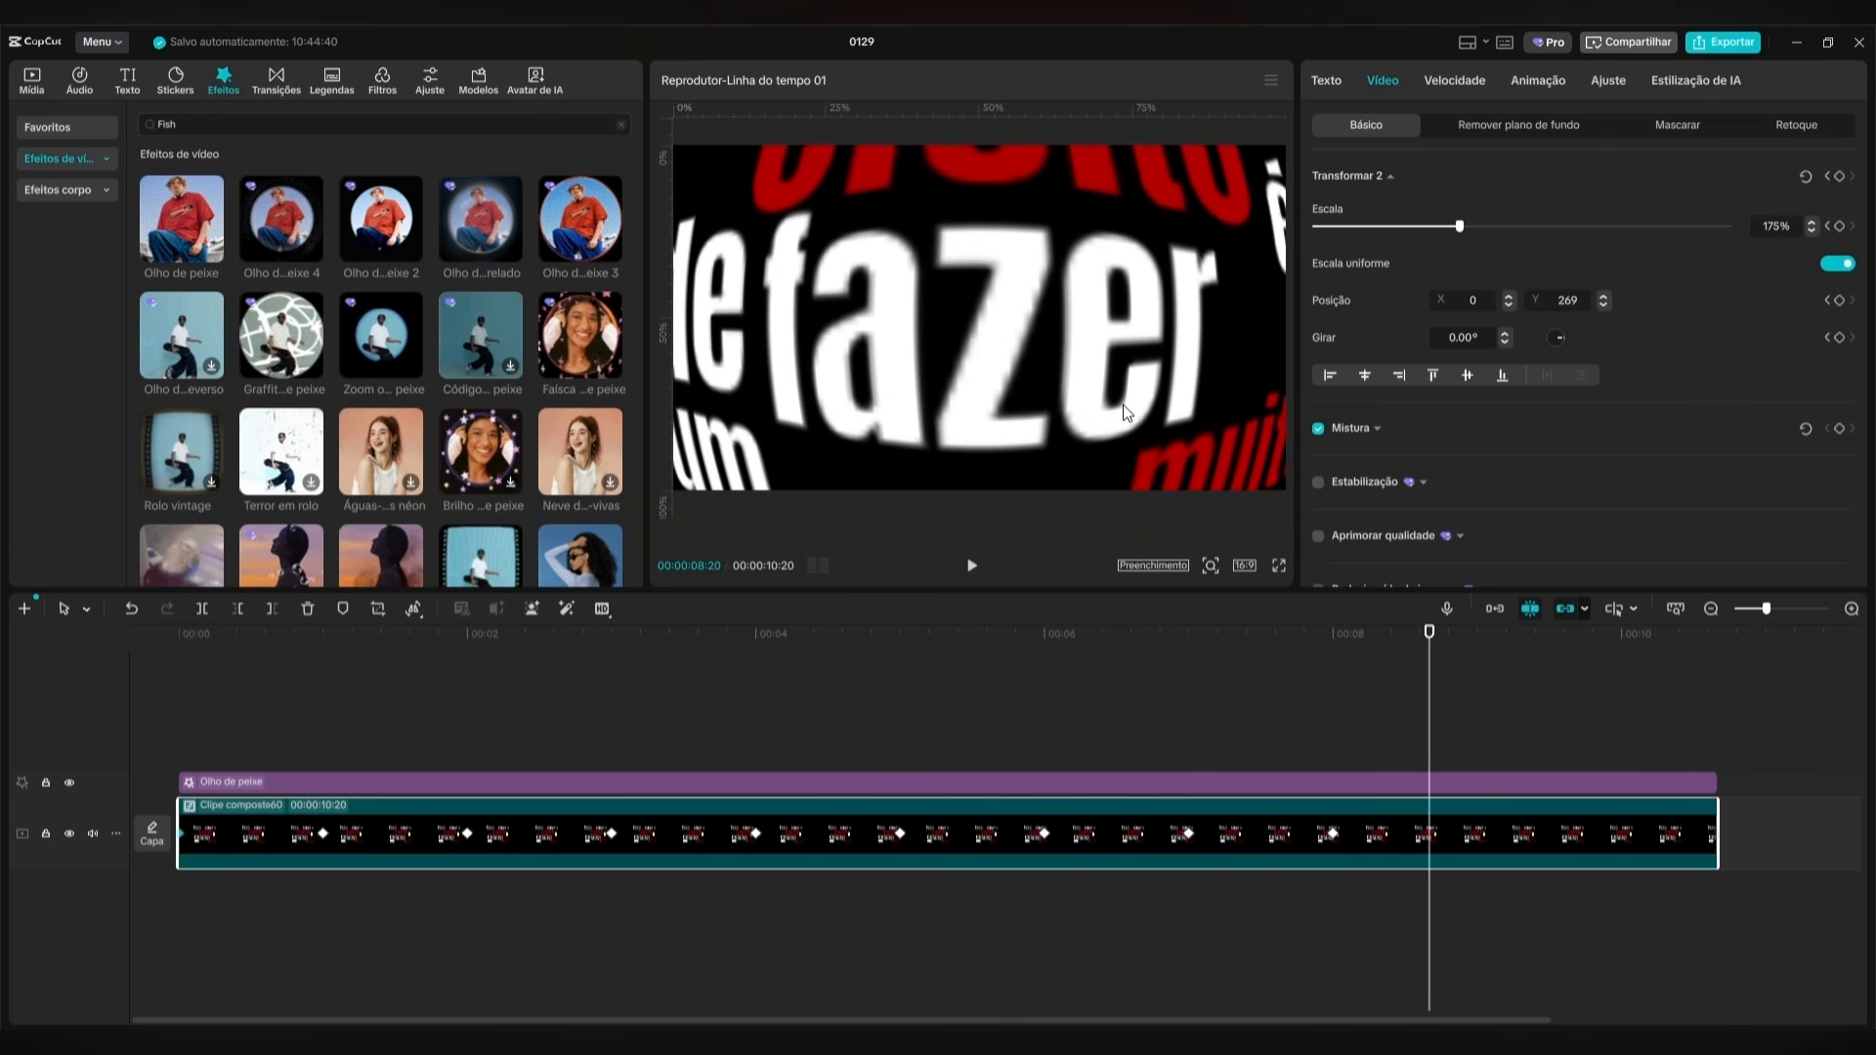
At 9 seconds, scale the compound clip down below 89% and reposition it to show the whole block of words centred.
{"action": "left_click_drag", "start_coordinate": [1461, 226], "coordinate": [1389, 231]}
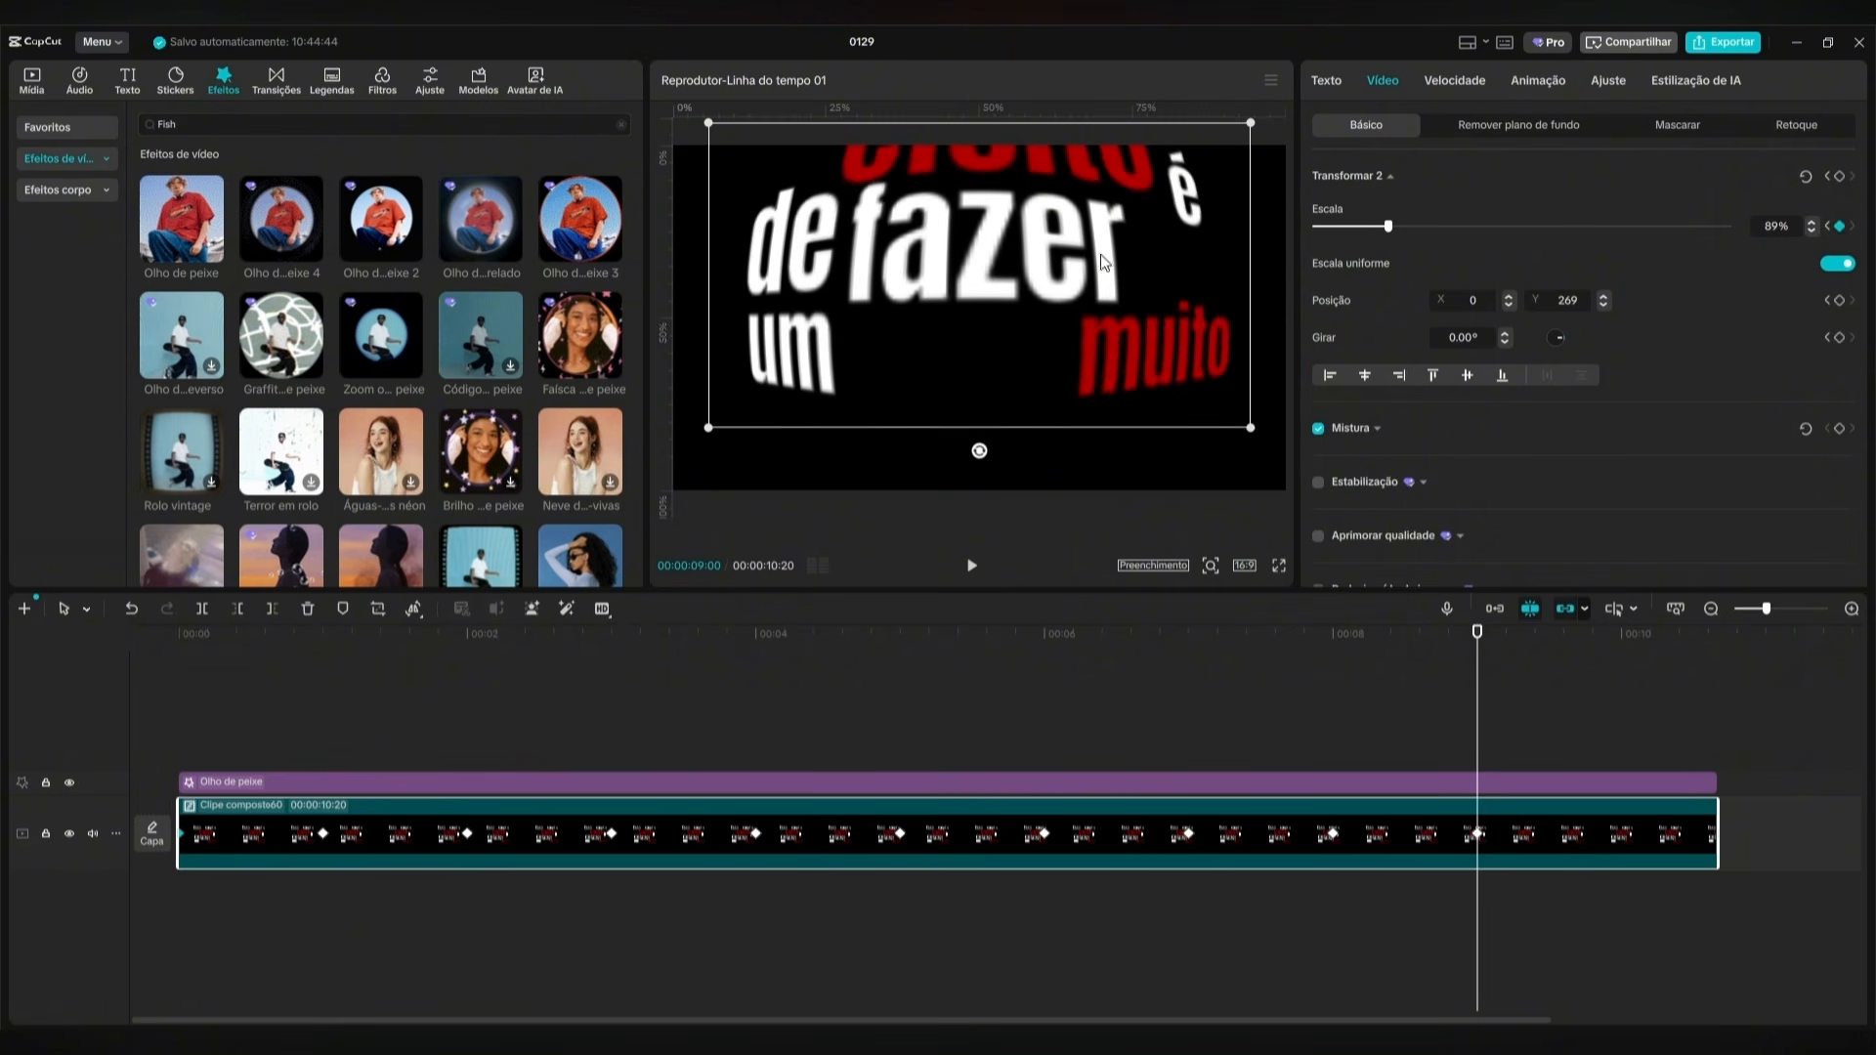
{"action": "left_click_drag", "start_coordinate": [1102, 262], "coordinate": [1107, 291]}
{"action": "left_click_drag", "start_coordinate": [1381, 229], "coordinate": [1370, 229]}
{"action": "left_click_drag", "start_coordinate": [1077, 262], "coordinate": [1069, 280]}
Play the keyframed word animation from the start of the timeline to check the movement.
{"action": "left_click", "coordinate": [979, 653]}
{"action": "key", "text": "Home"}
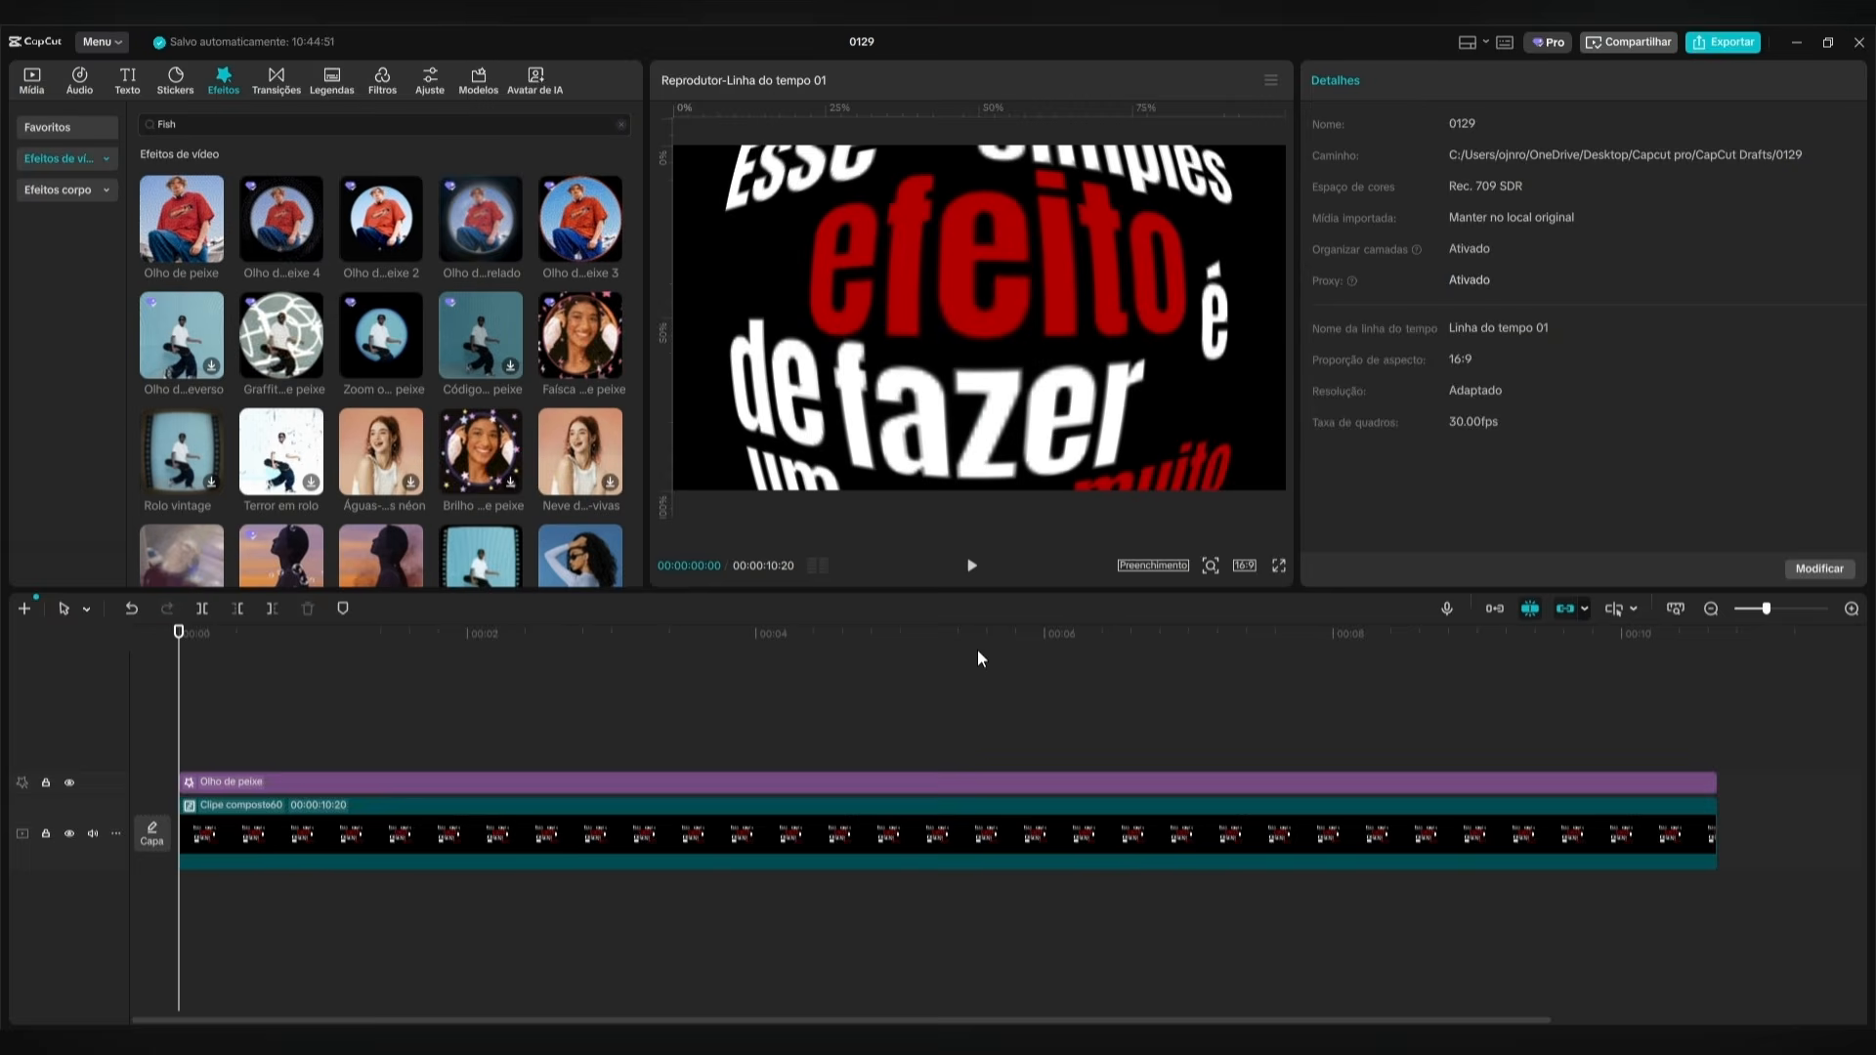
{"action": "left_click", "coordinate": [971, 566]}
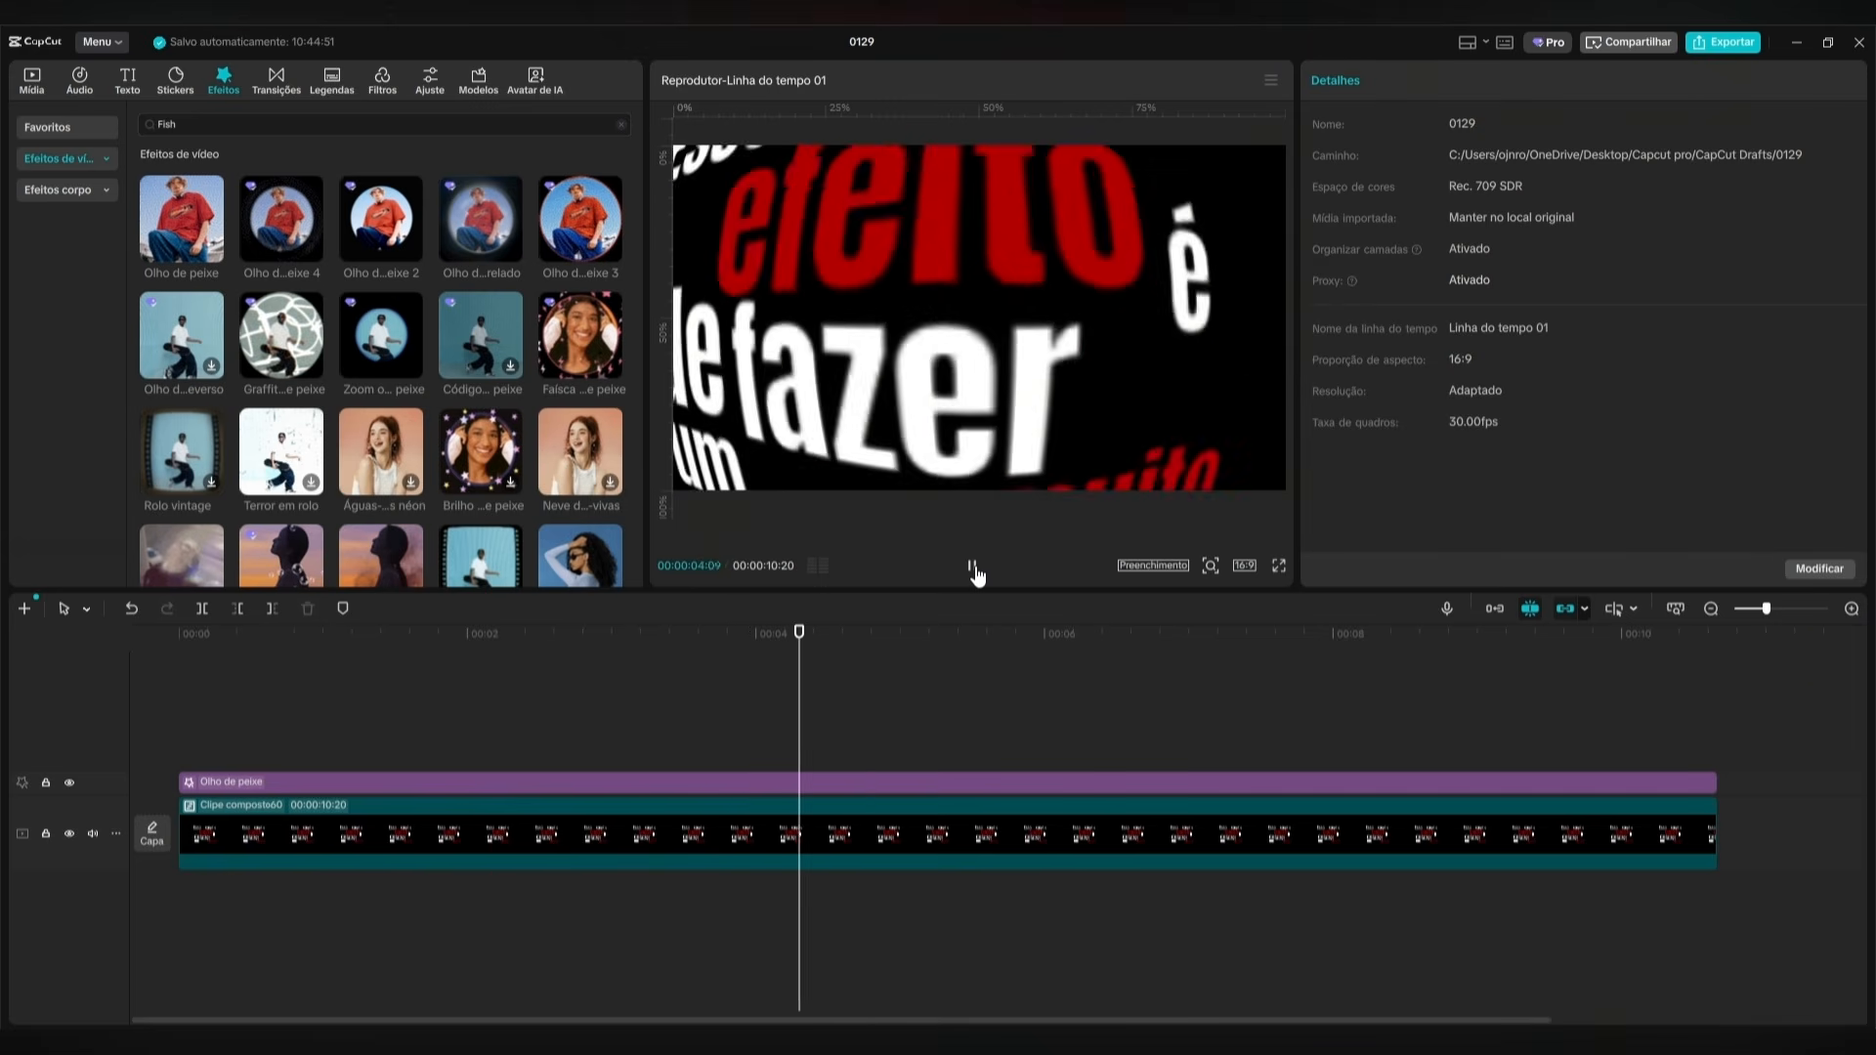
{"action": "left_click", "coordinate": [974, 569]}
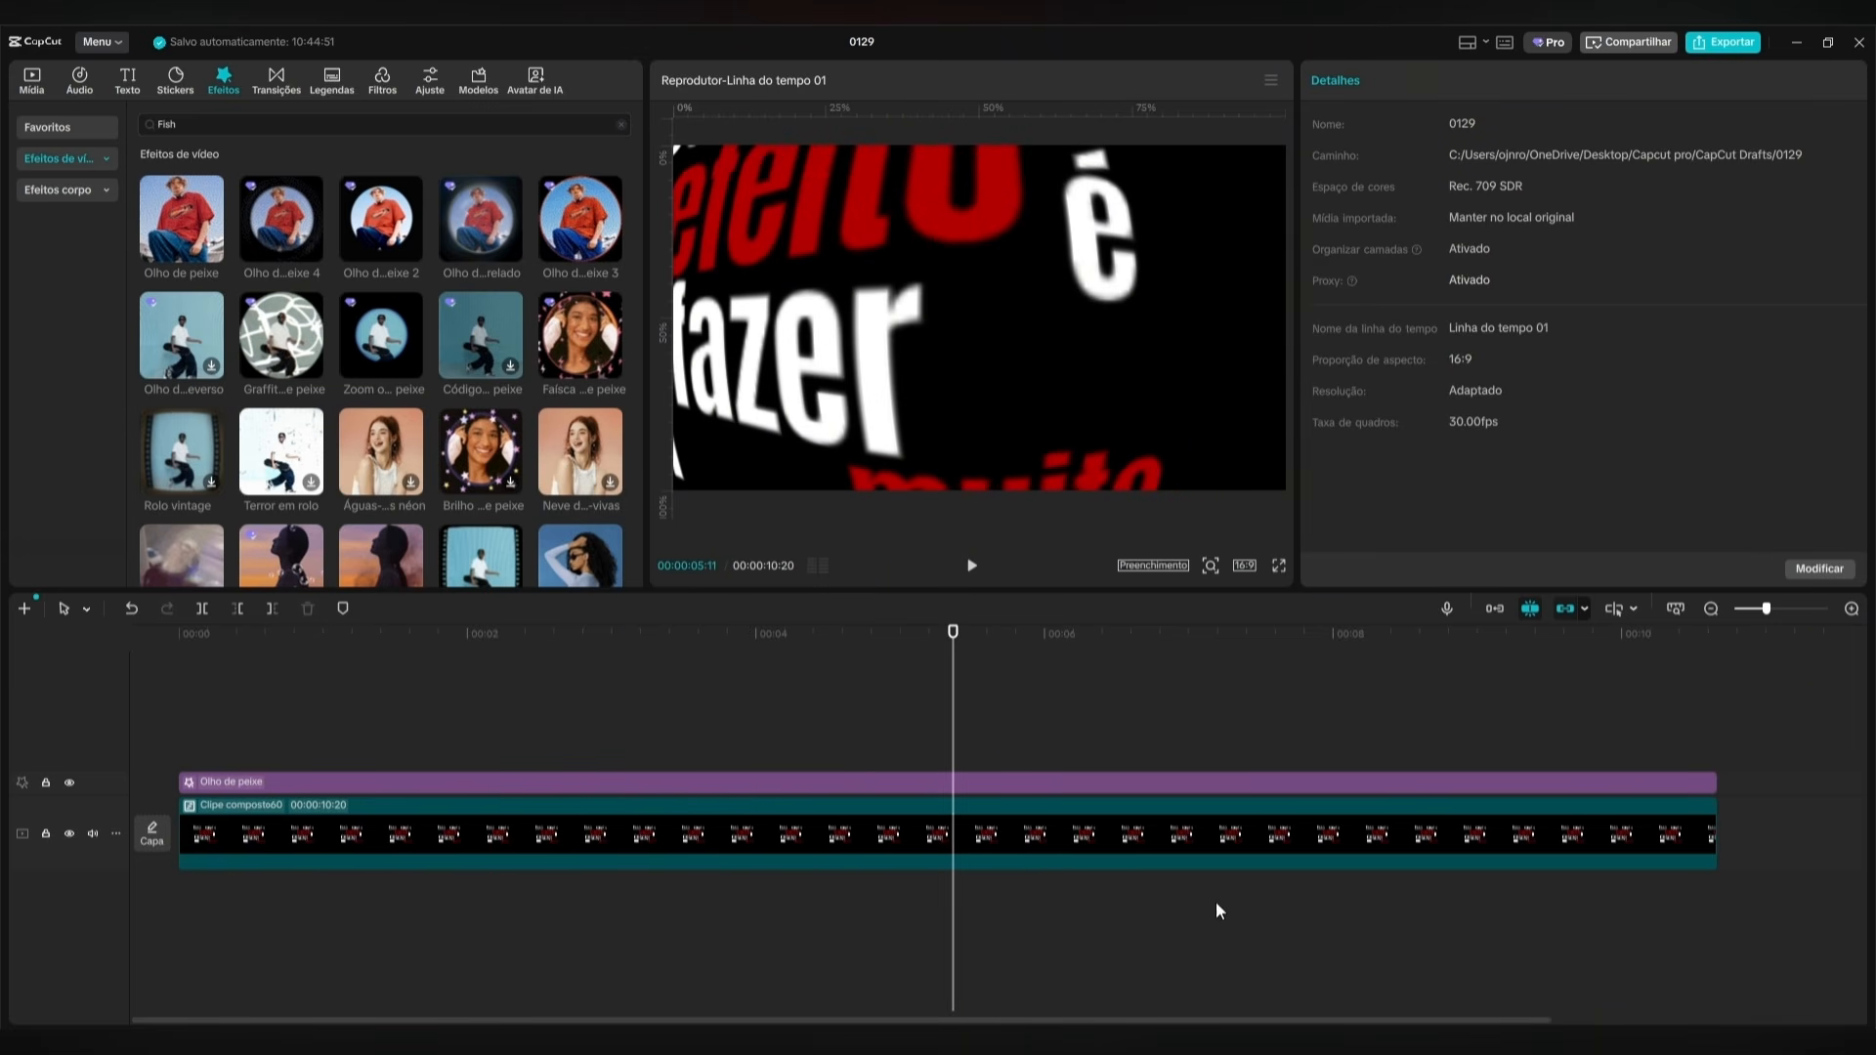
Show the compound clip's variable speed animation graph and apply the Desac...ração preset curve to all Escala keyframes.
{"action": "right_click", "coordinate": [1239, 839]}
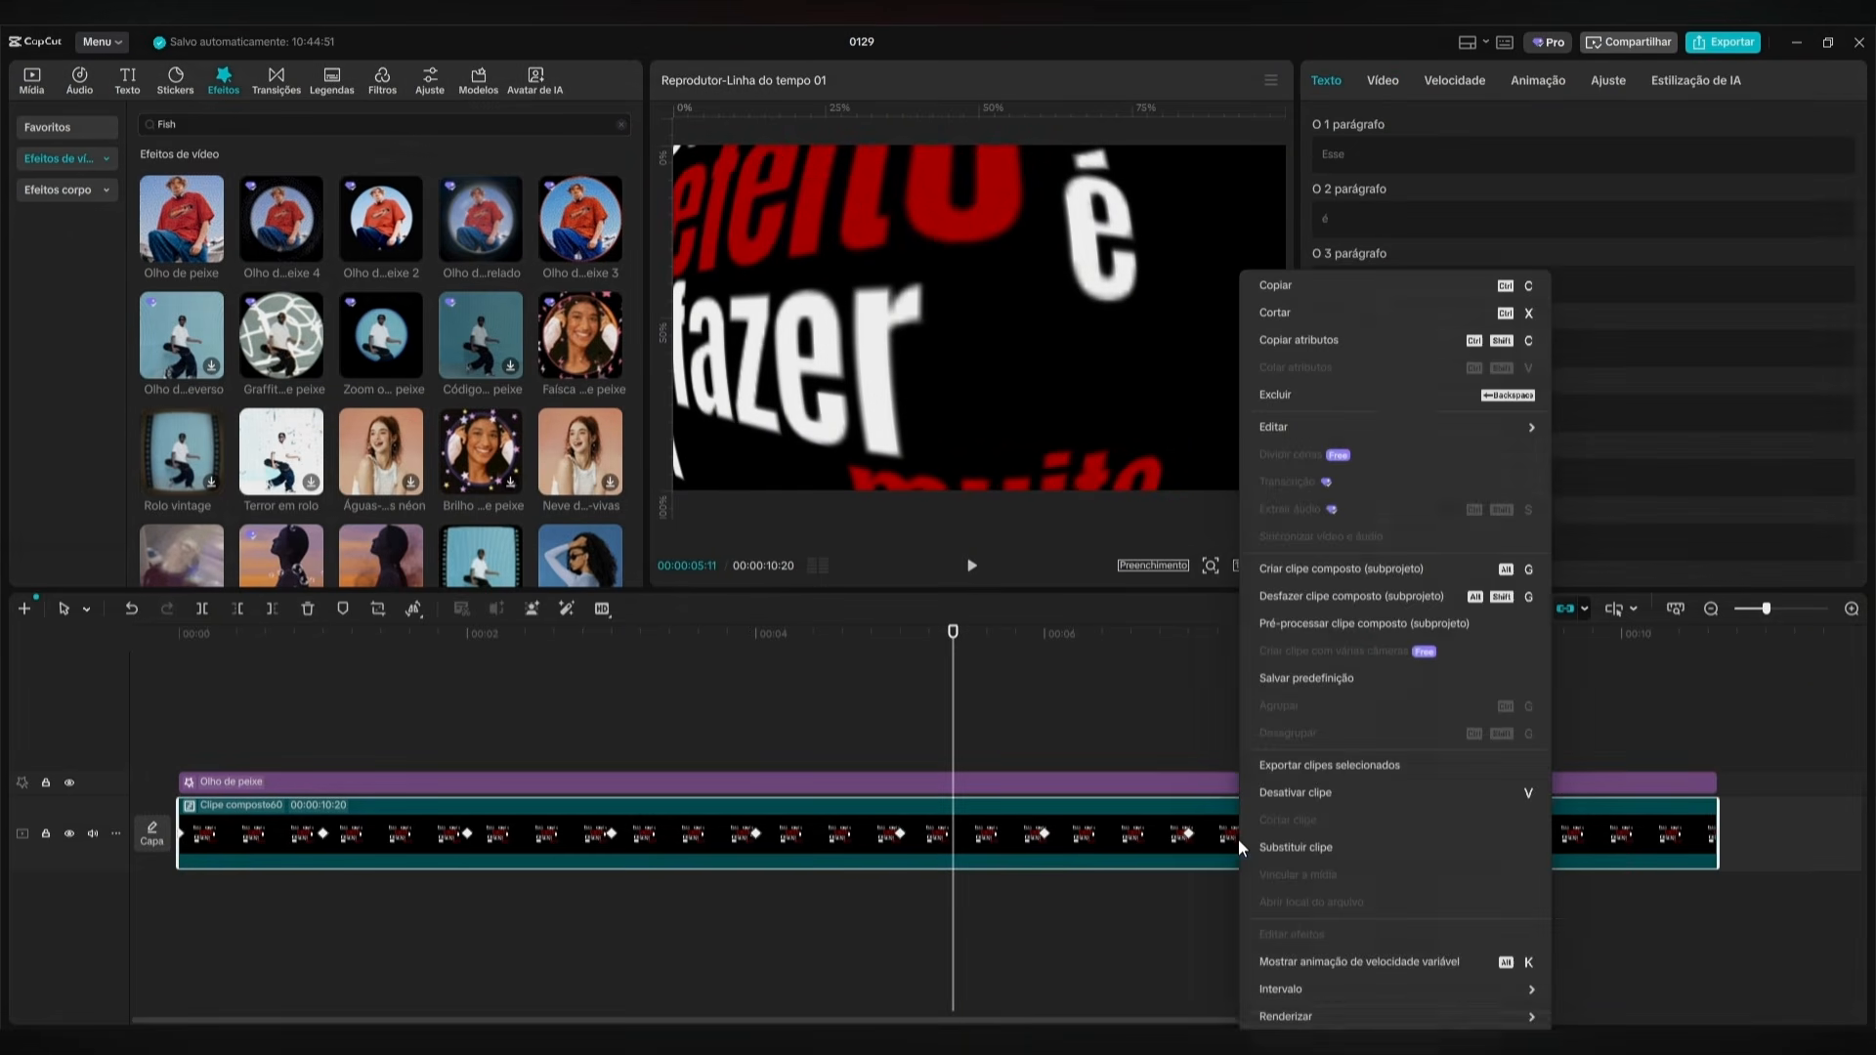
{"action": "left_click", "coordinate": [1351, 964]}
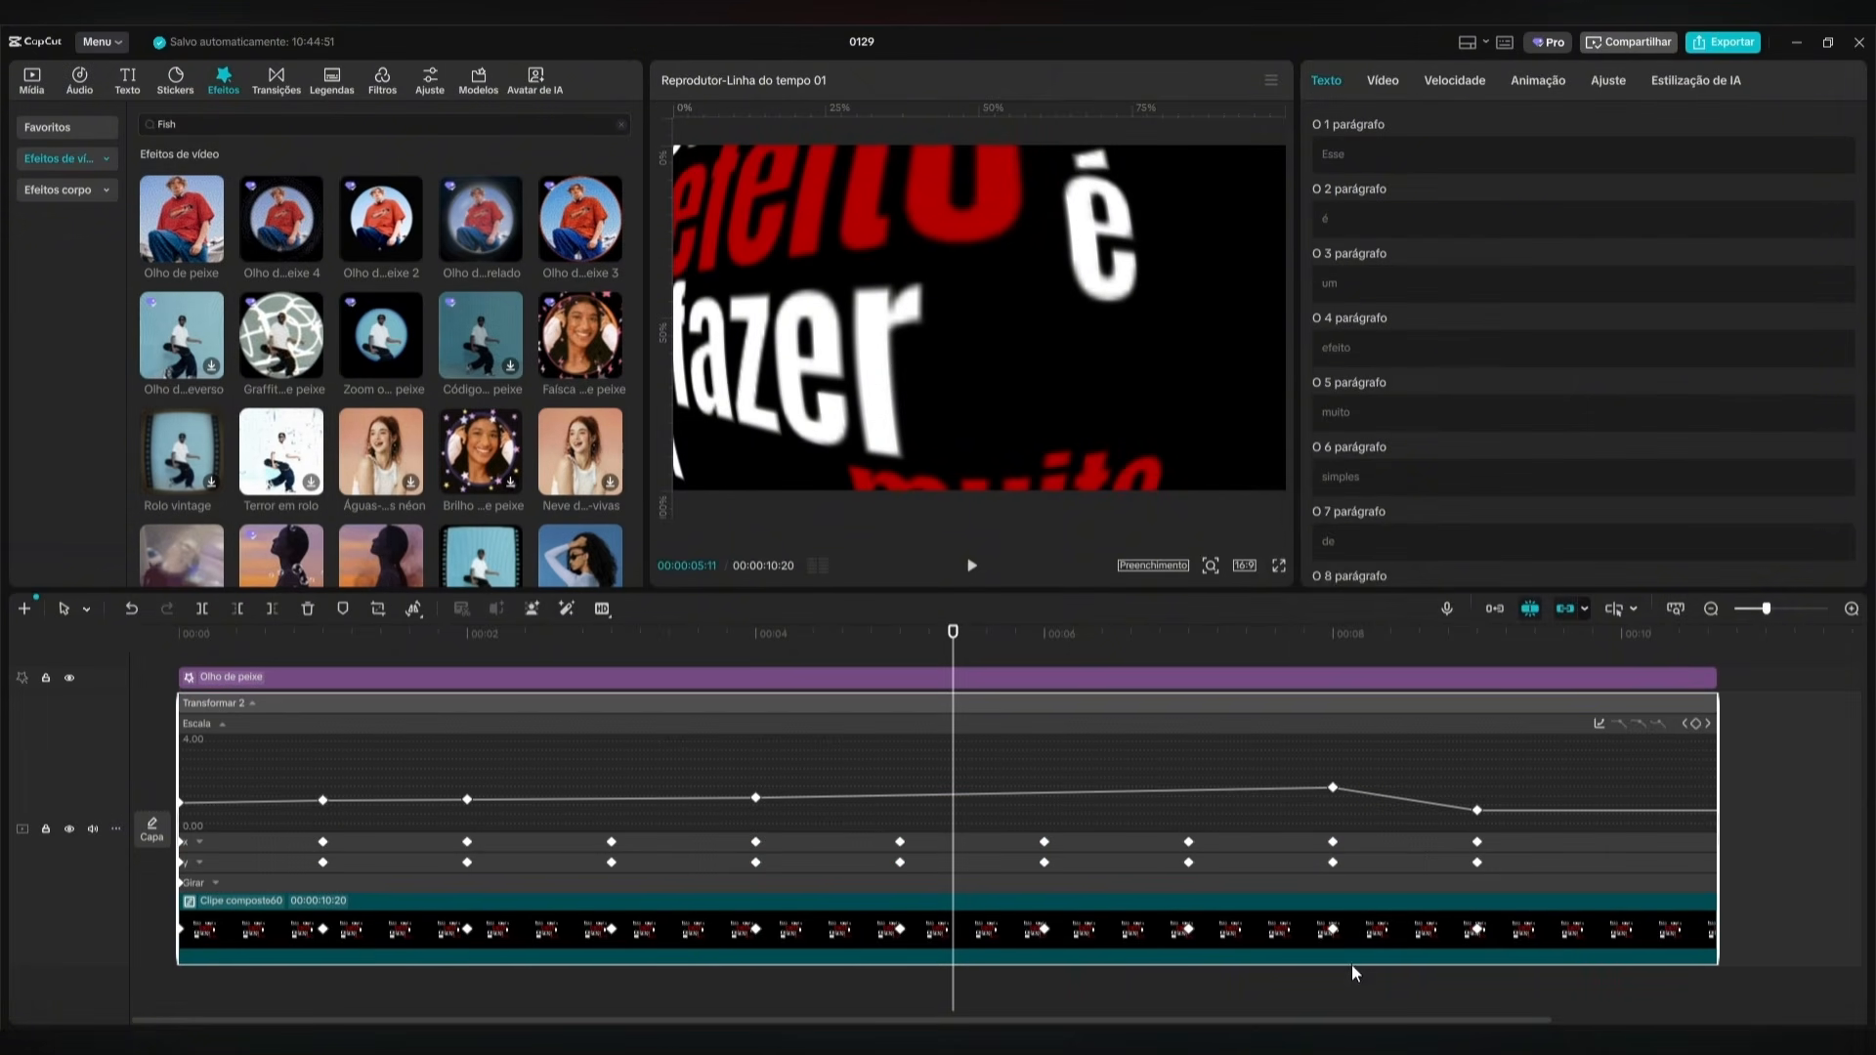
{"action": "left_click", "coordinate": [1599, 724]}
{"action": "left_click", "coordinate": [1572, 718]}
{"action": "left_click_drag", "start_coordinate": [1609, 761], "coordinate": [151, 833]}
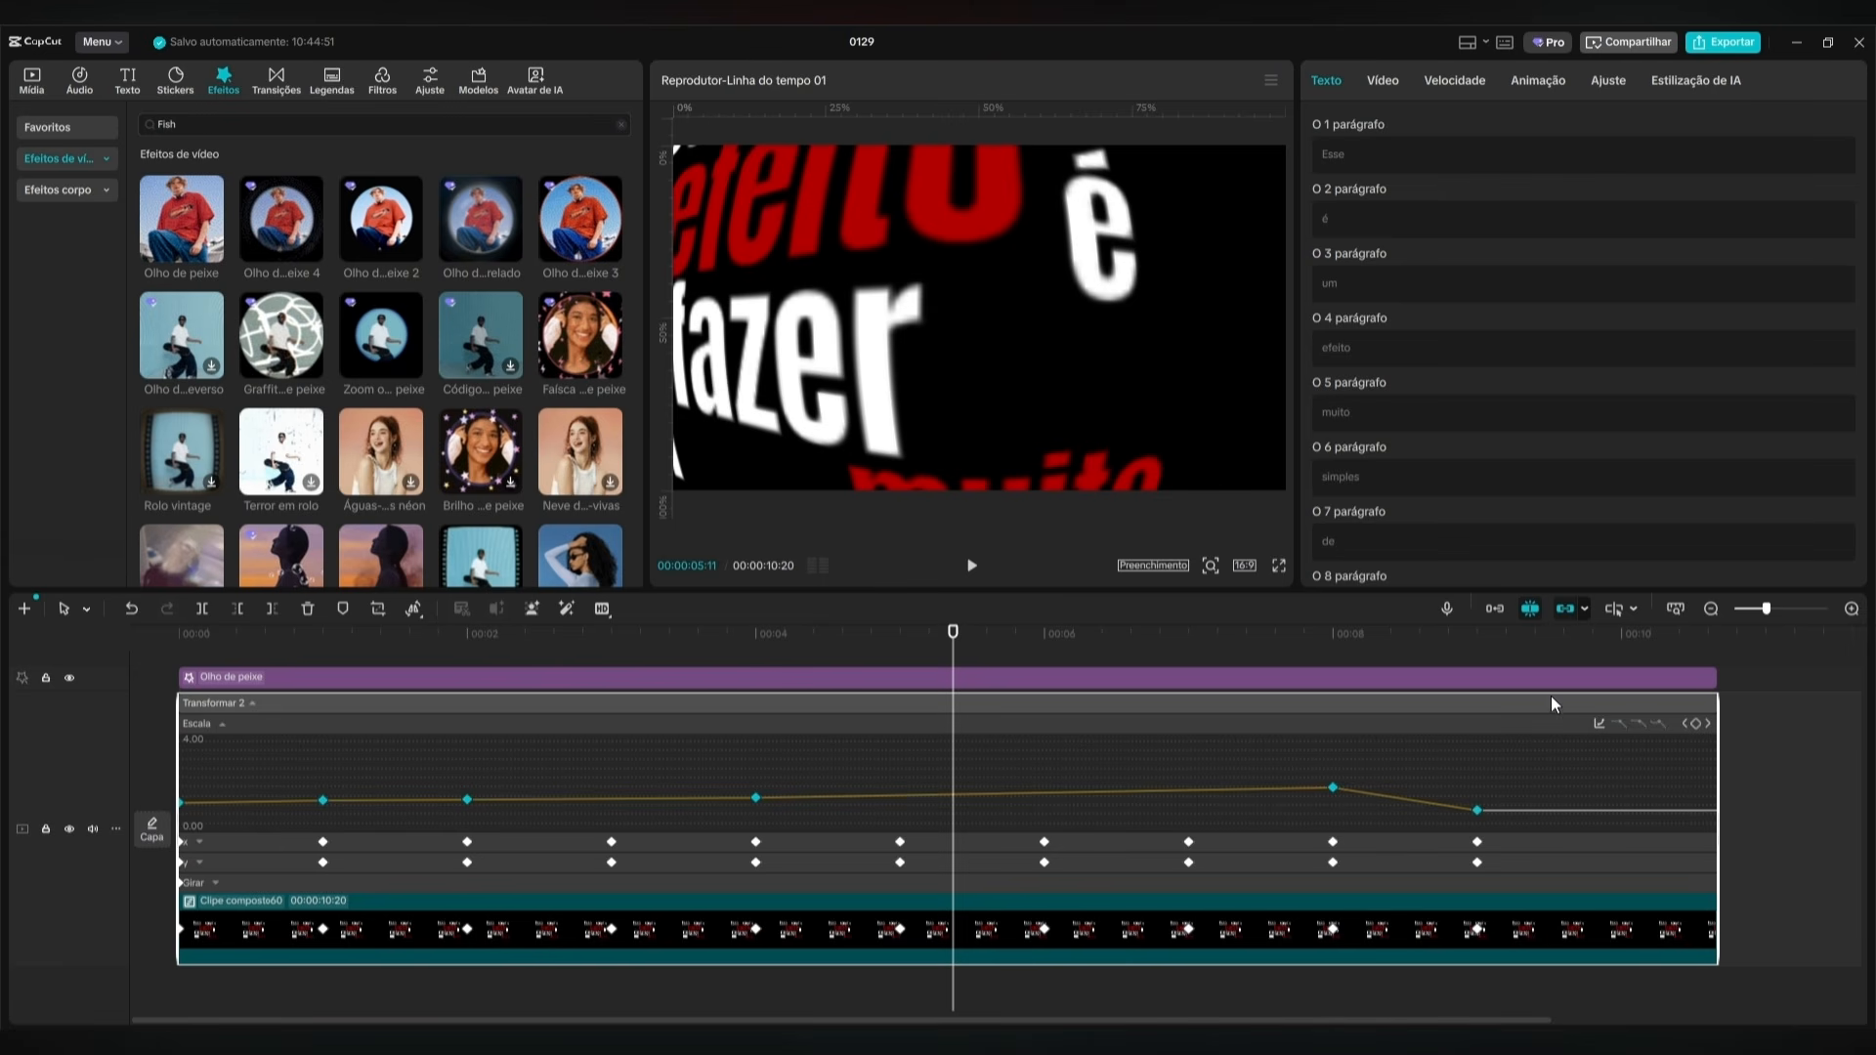
{"action": "left_click", "coordinate": [1599, 724]}
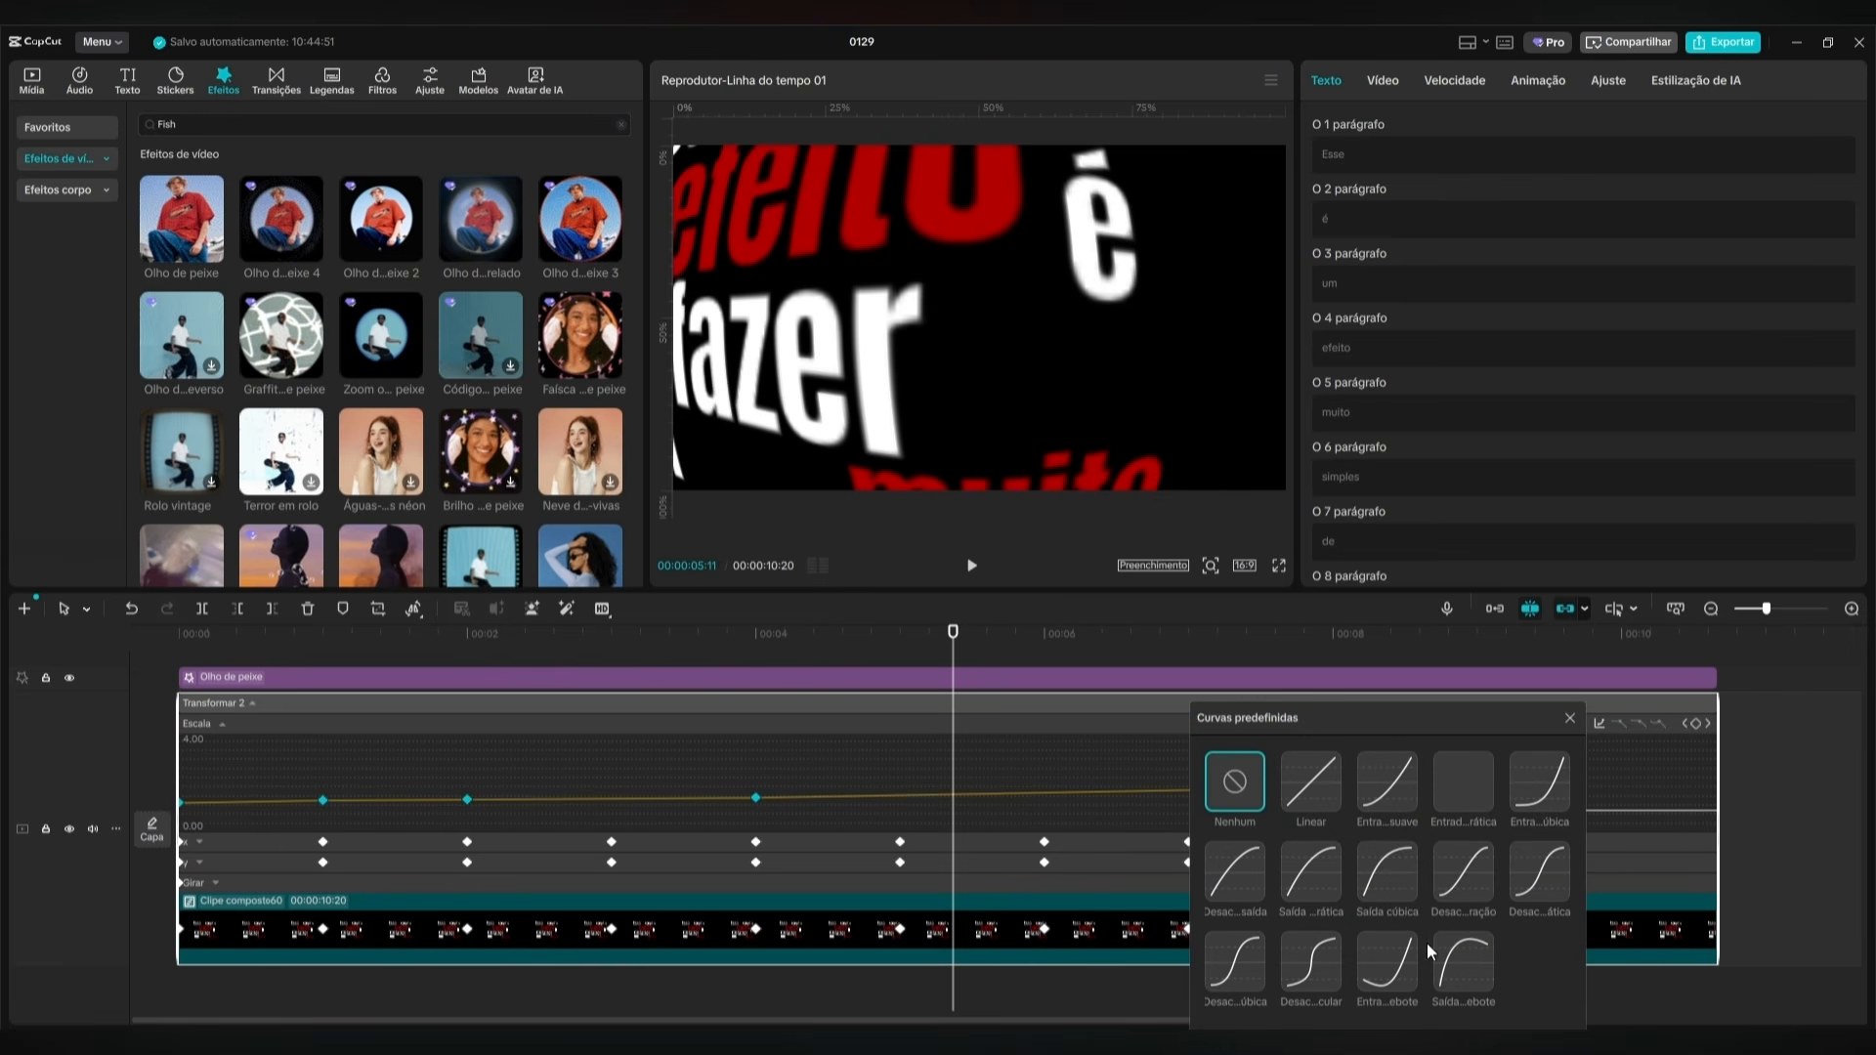
{"action": "left_click", "coordinate": [1463, 893]}
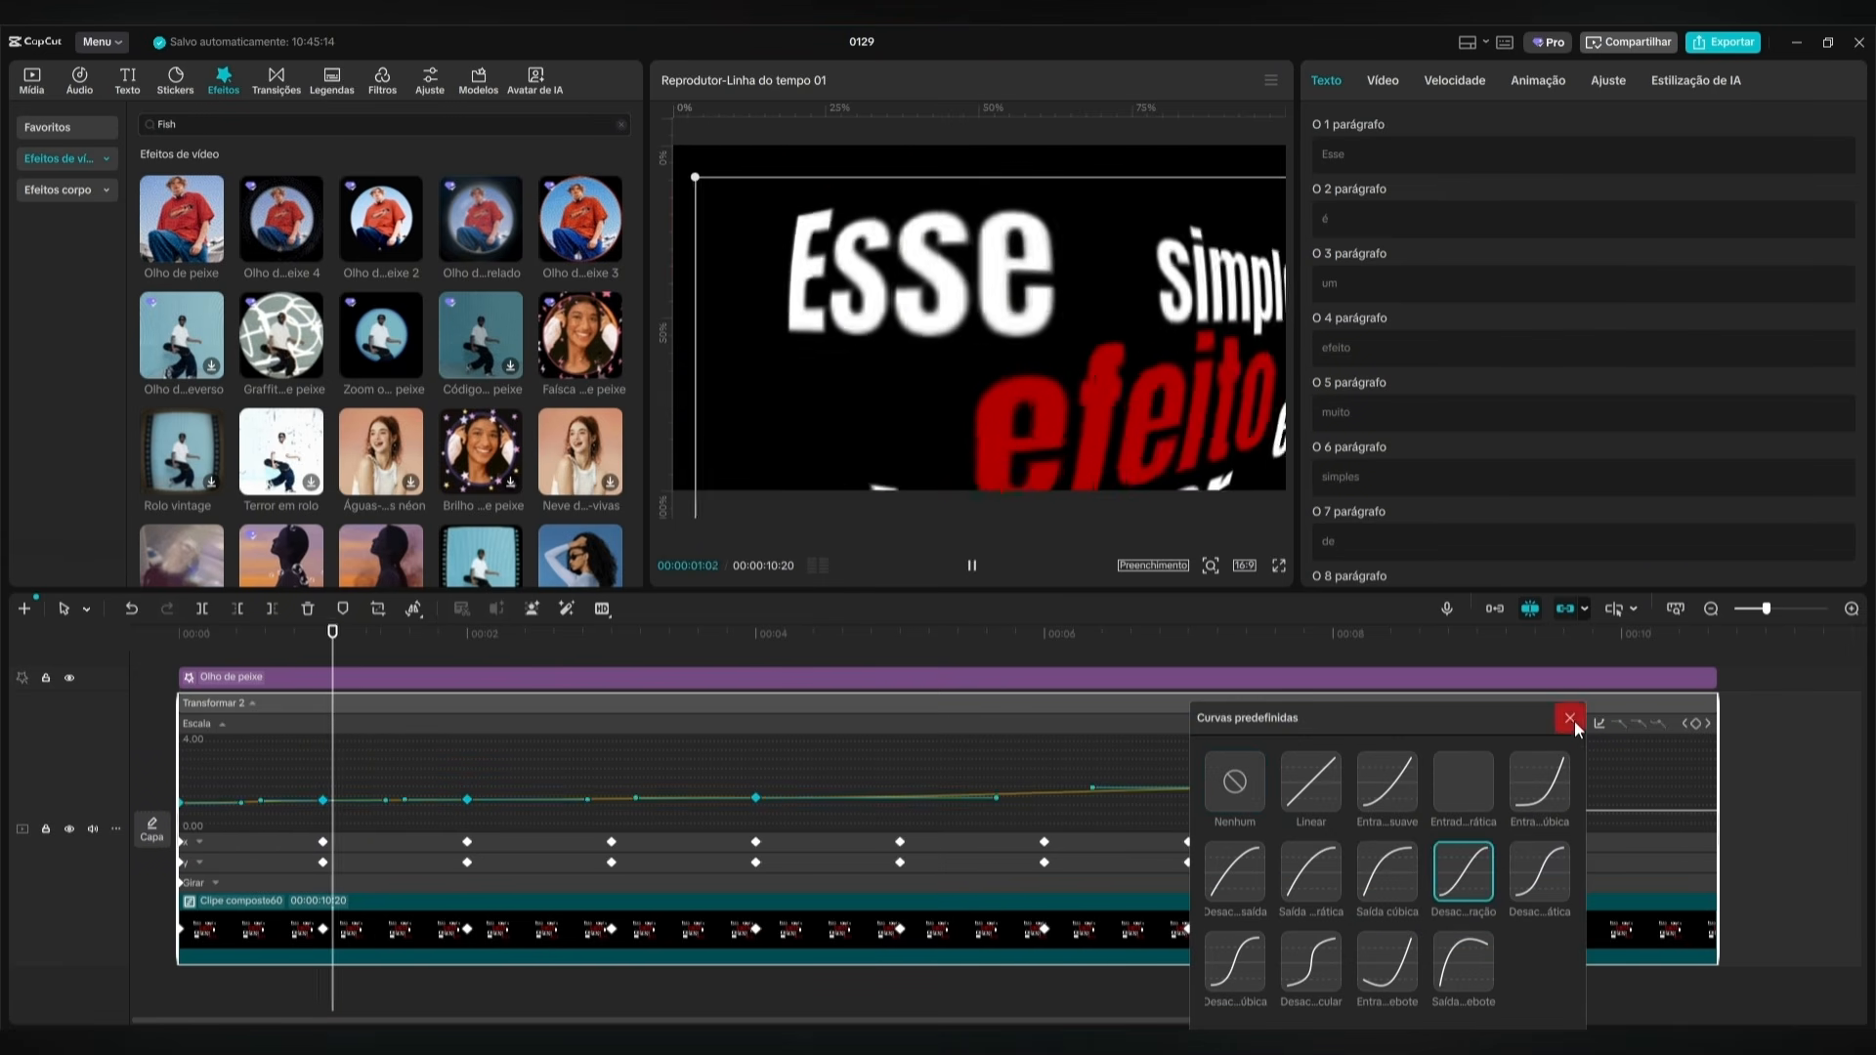
{"action": "left_click", "coordinate": [1570, 720]}
Apply the Desac...ração preset curve to all X position keyframes of the compound clip.
{"action": "left_click", "coordinate": [1405, 837]}
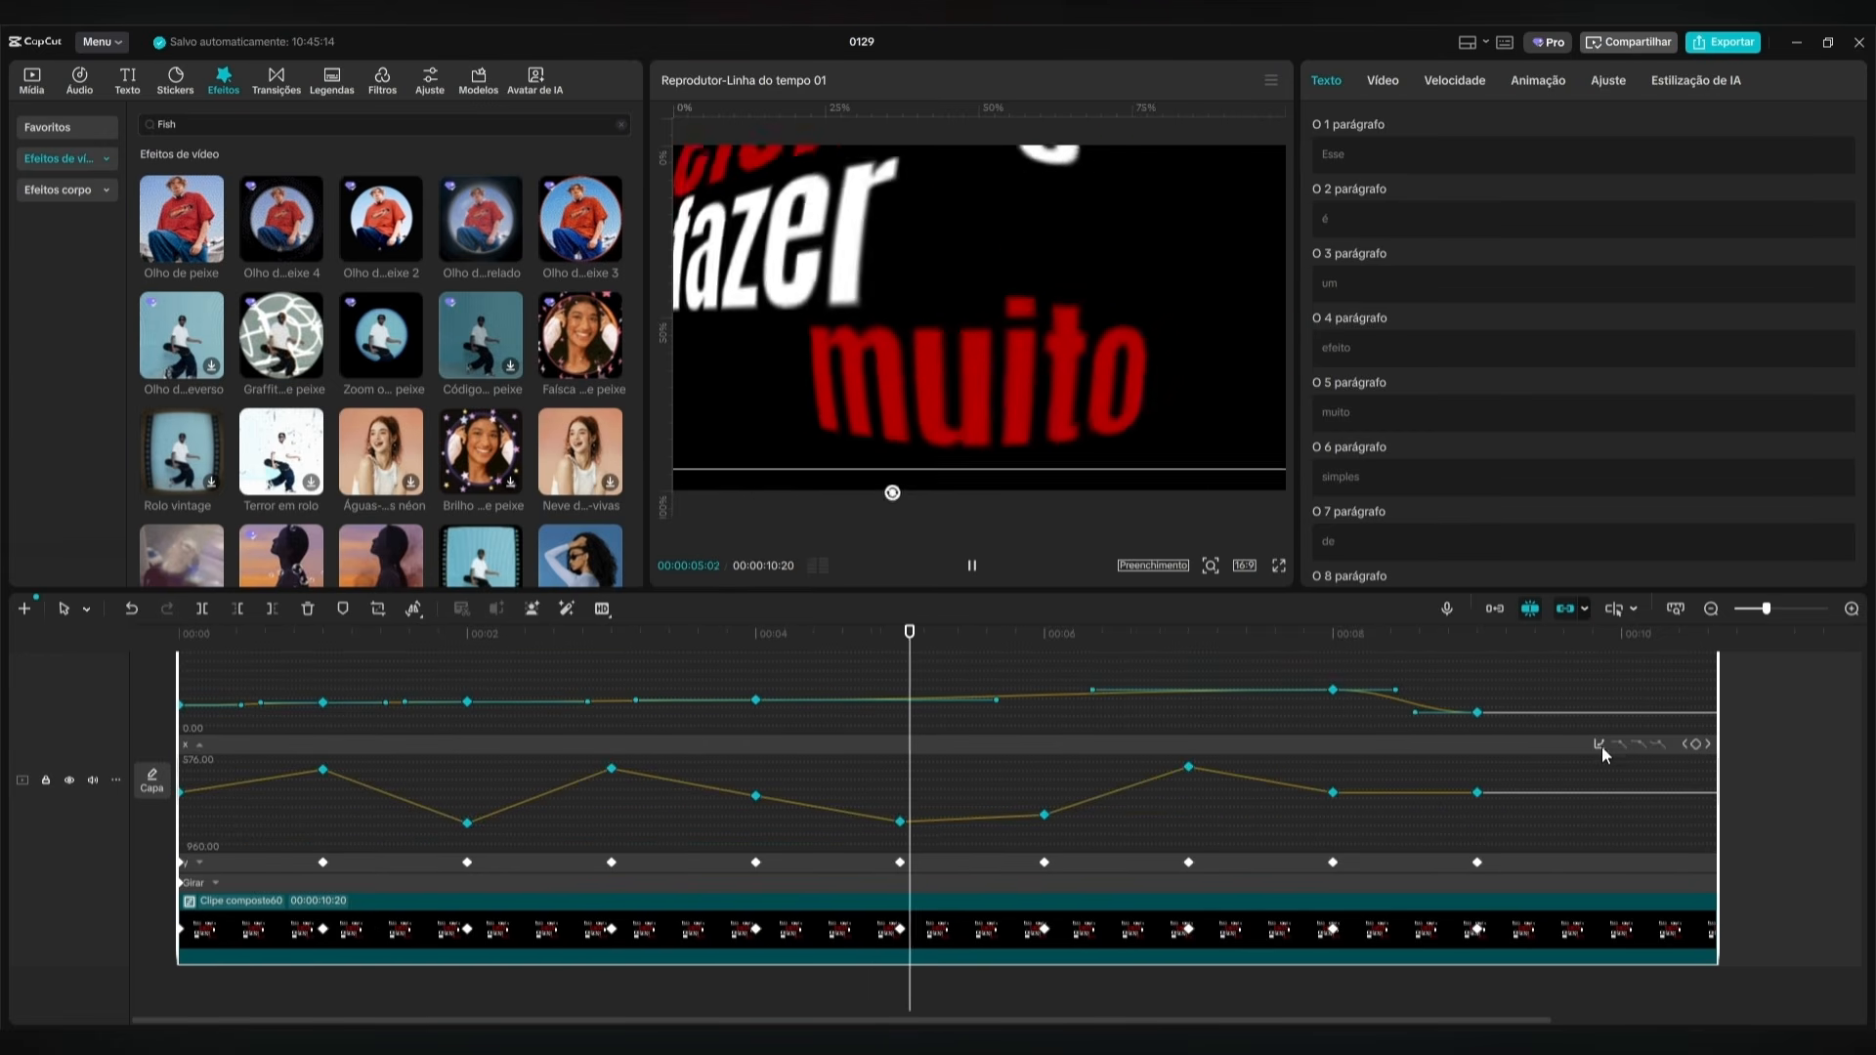
{"action": "left_click", "coordinate": [1600, 744]}
{"action": "left_click", "coordinate": [1460, 885]}
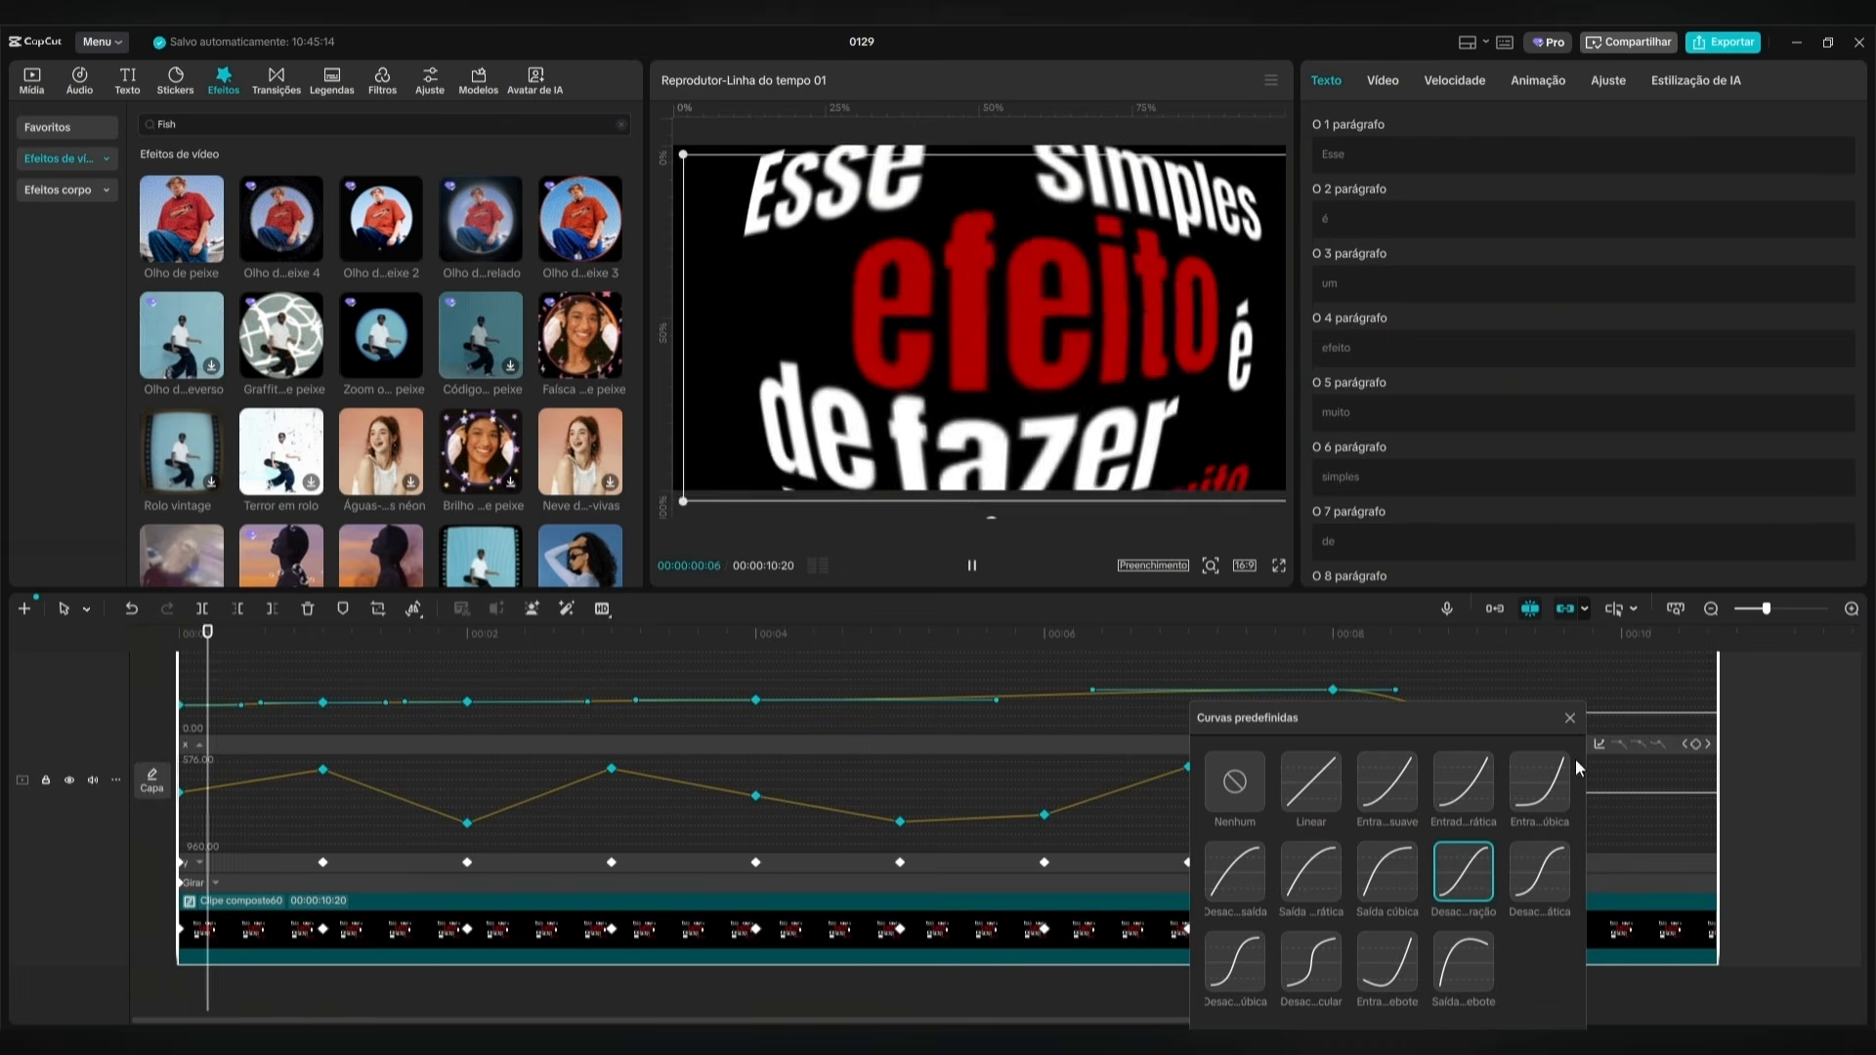
{"action": "left_click", "coordinate": [1411, 873]}
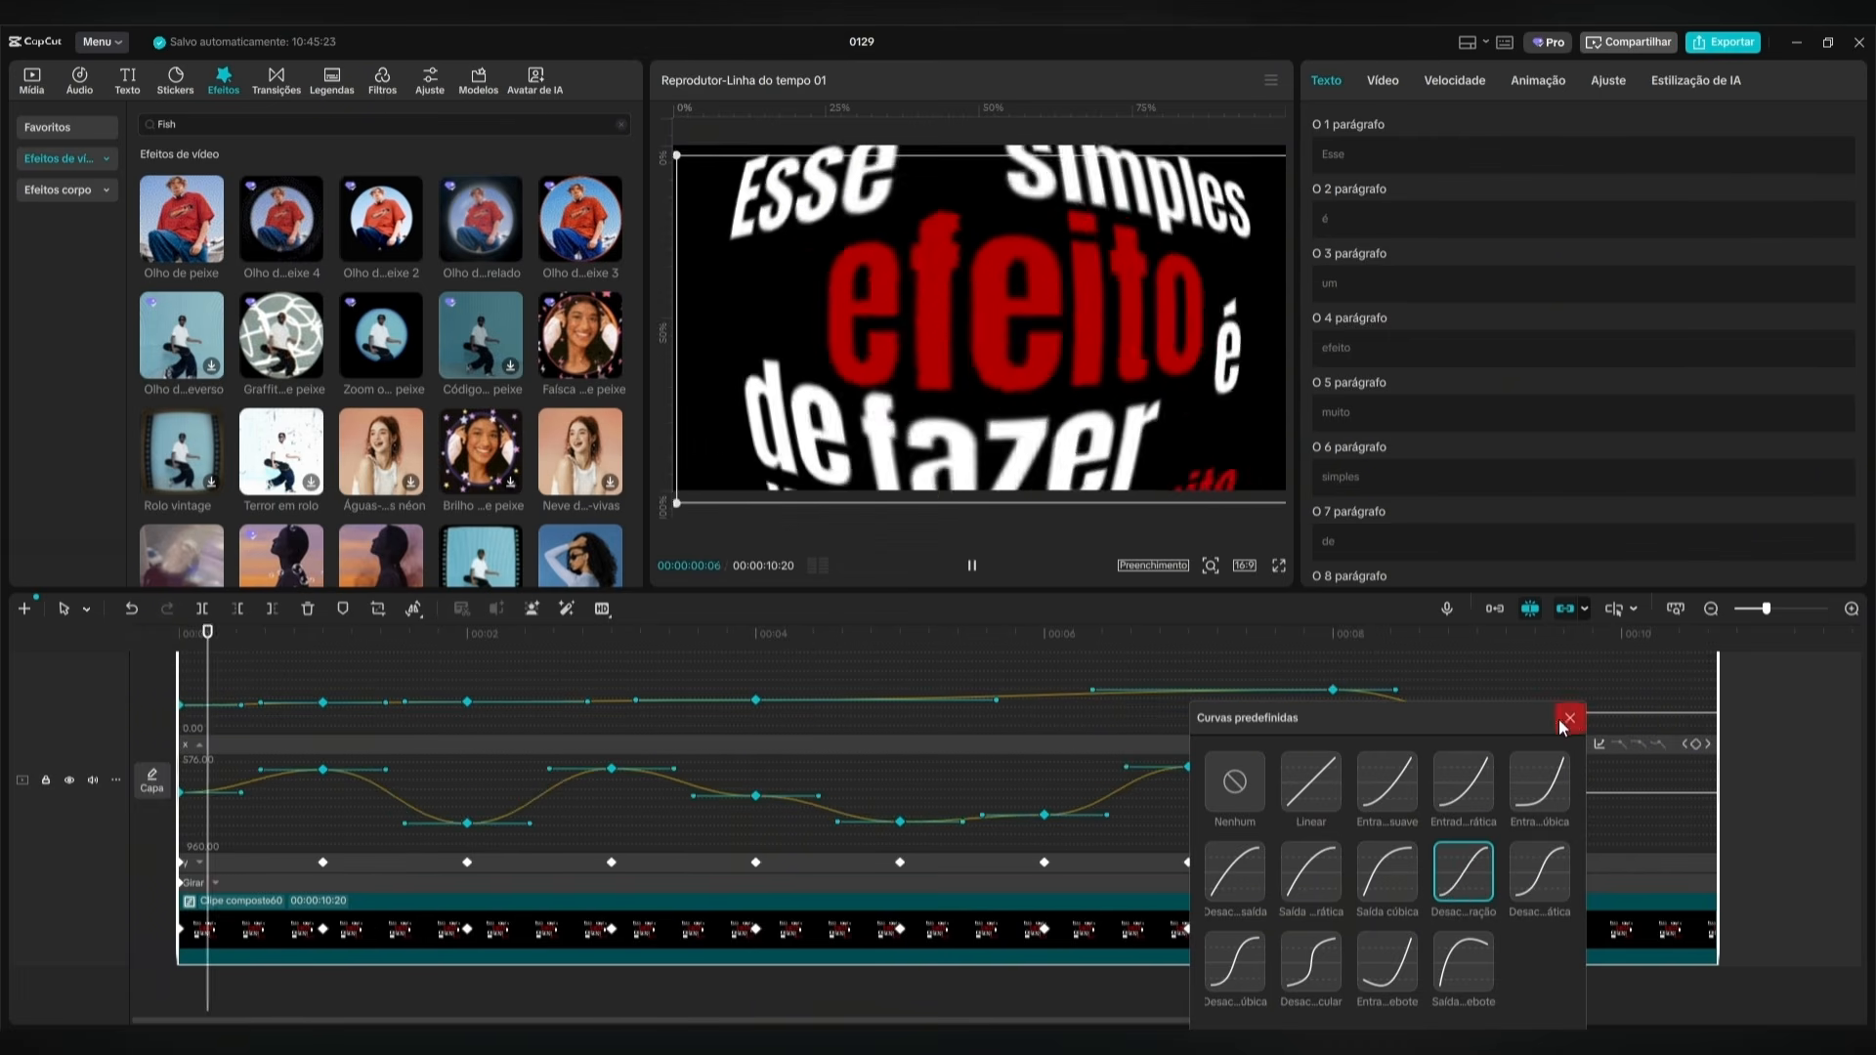
{"action": "left_click", "coordinate": [1571, 718]}
Select all Y position keyframes of the compound clip and apply the Desac...ração preset curve to them.
{"action": "left_click", "coordinate": [1223, 870]}
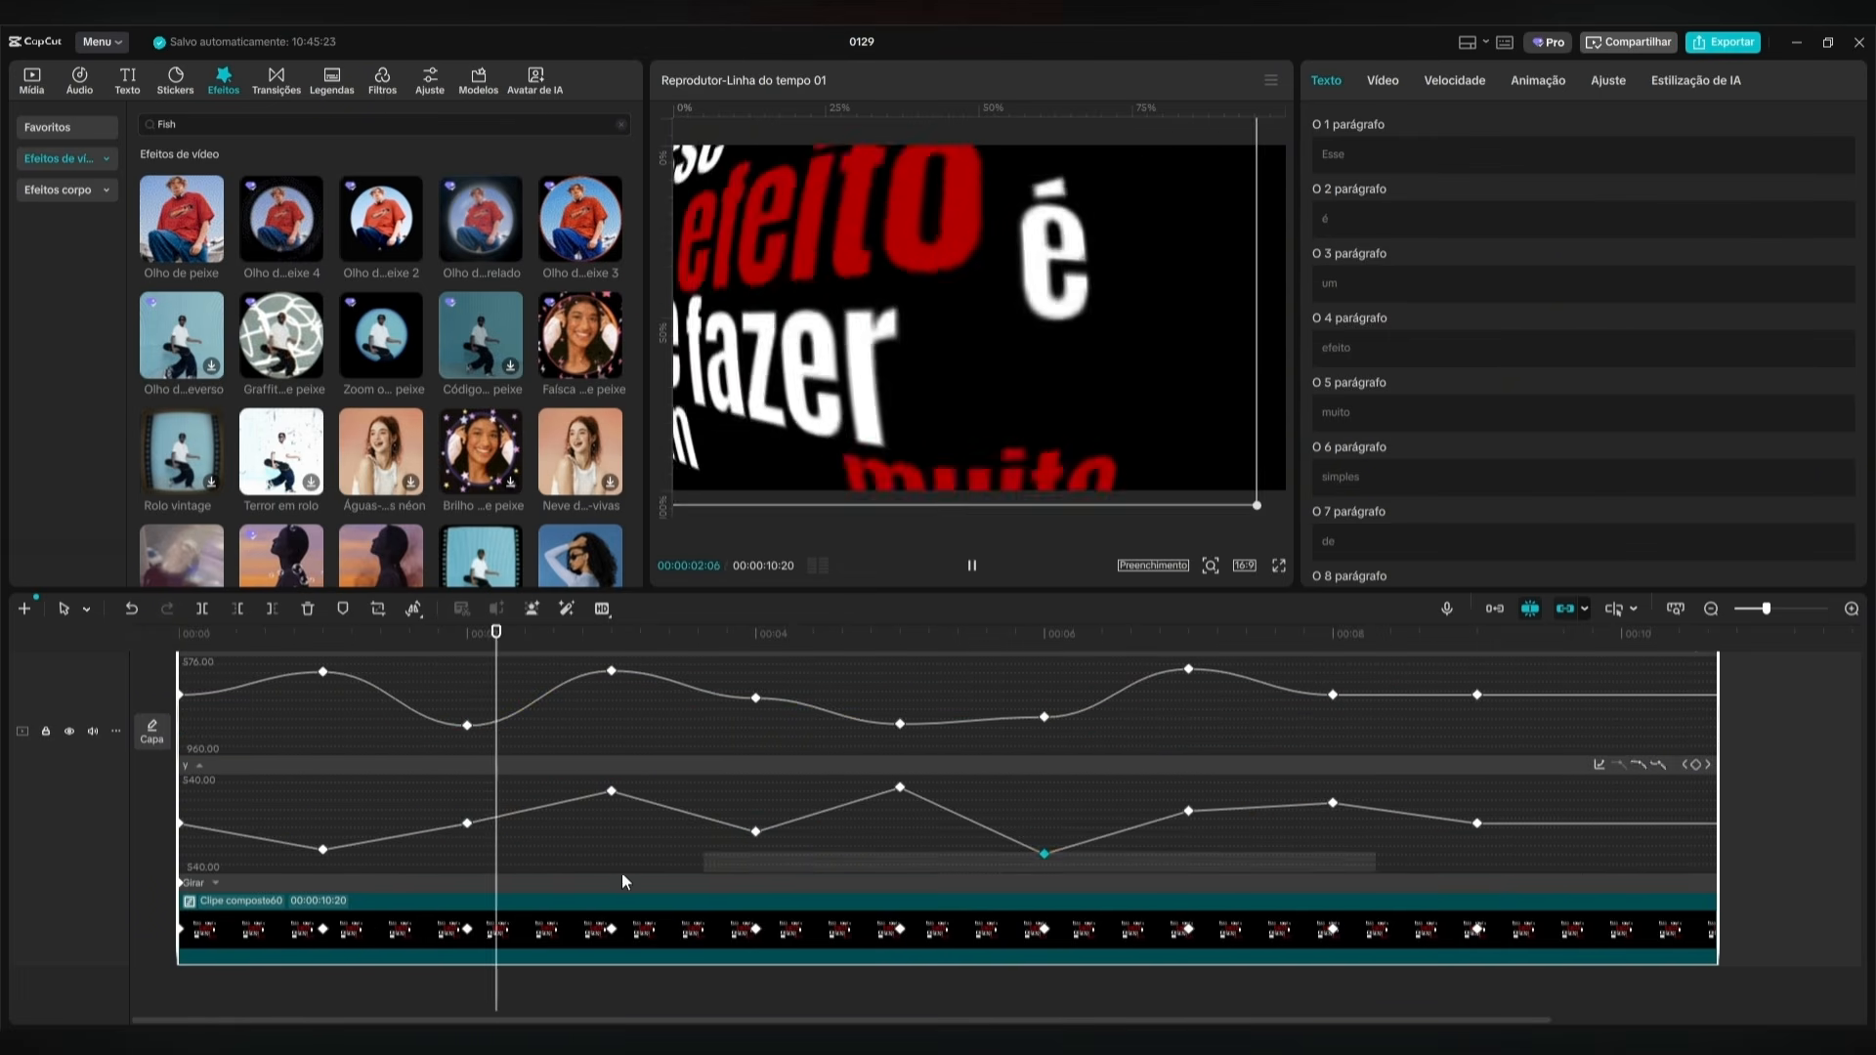
{"action": "left_click_drag", "start_coordinate": [1375, 855], "coordinate": [1611, 814]}
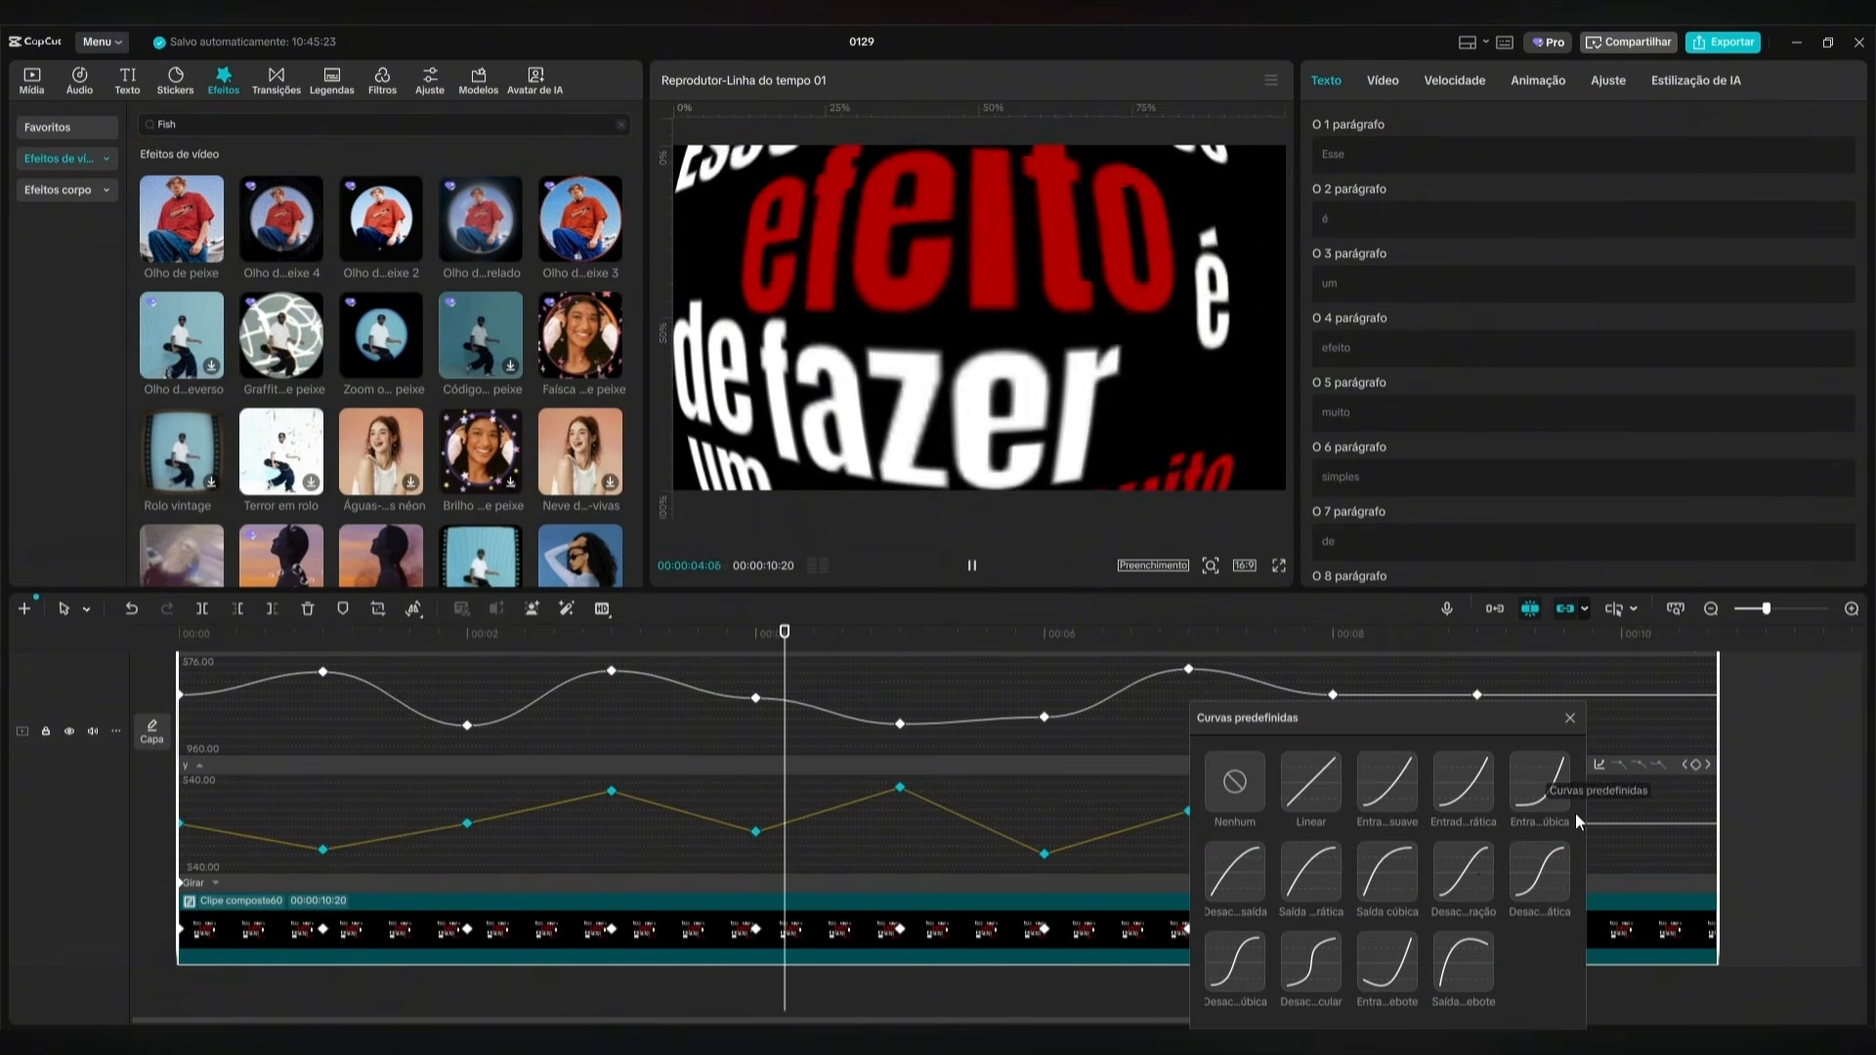
{"action": "left_click", "coordinate": [1599, 764]}
{"action": "left_click", "coordinate": [1456, 873]}
{"action": "left_click", "coordinate": [1372, 874]}
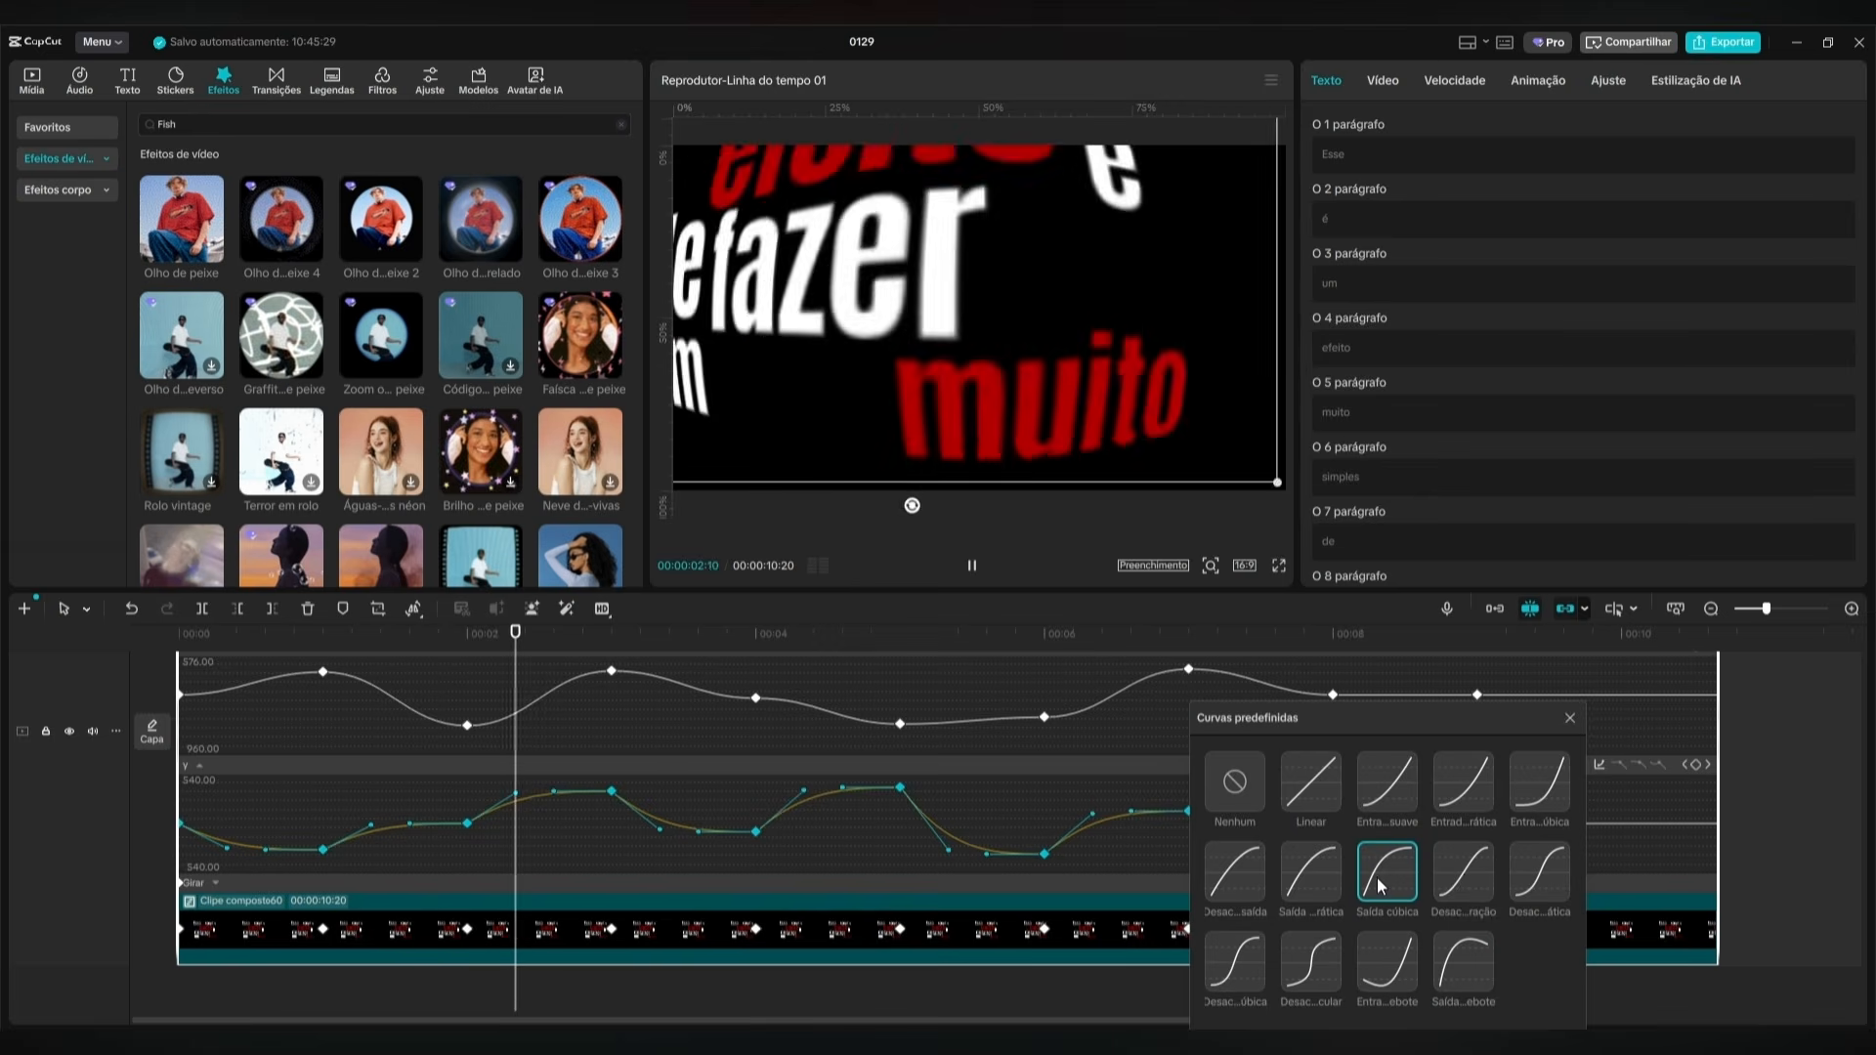
{"action": "left_click", "coordinate": [1464, 874]}
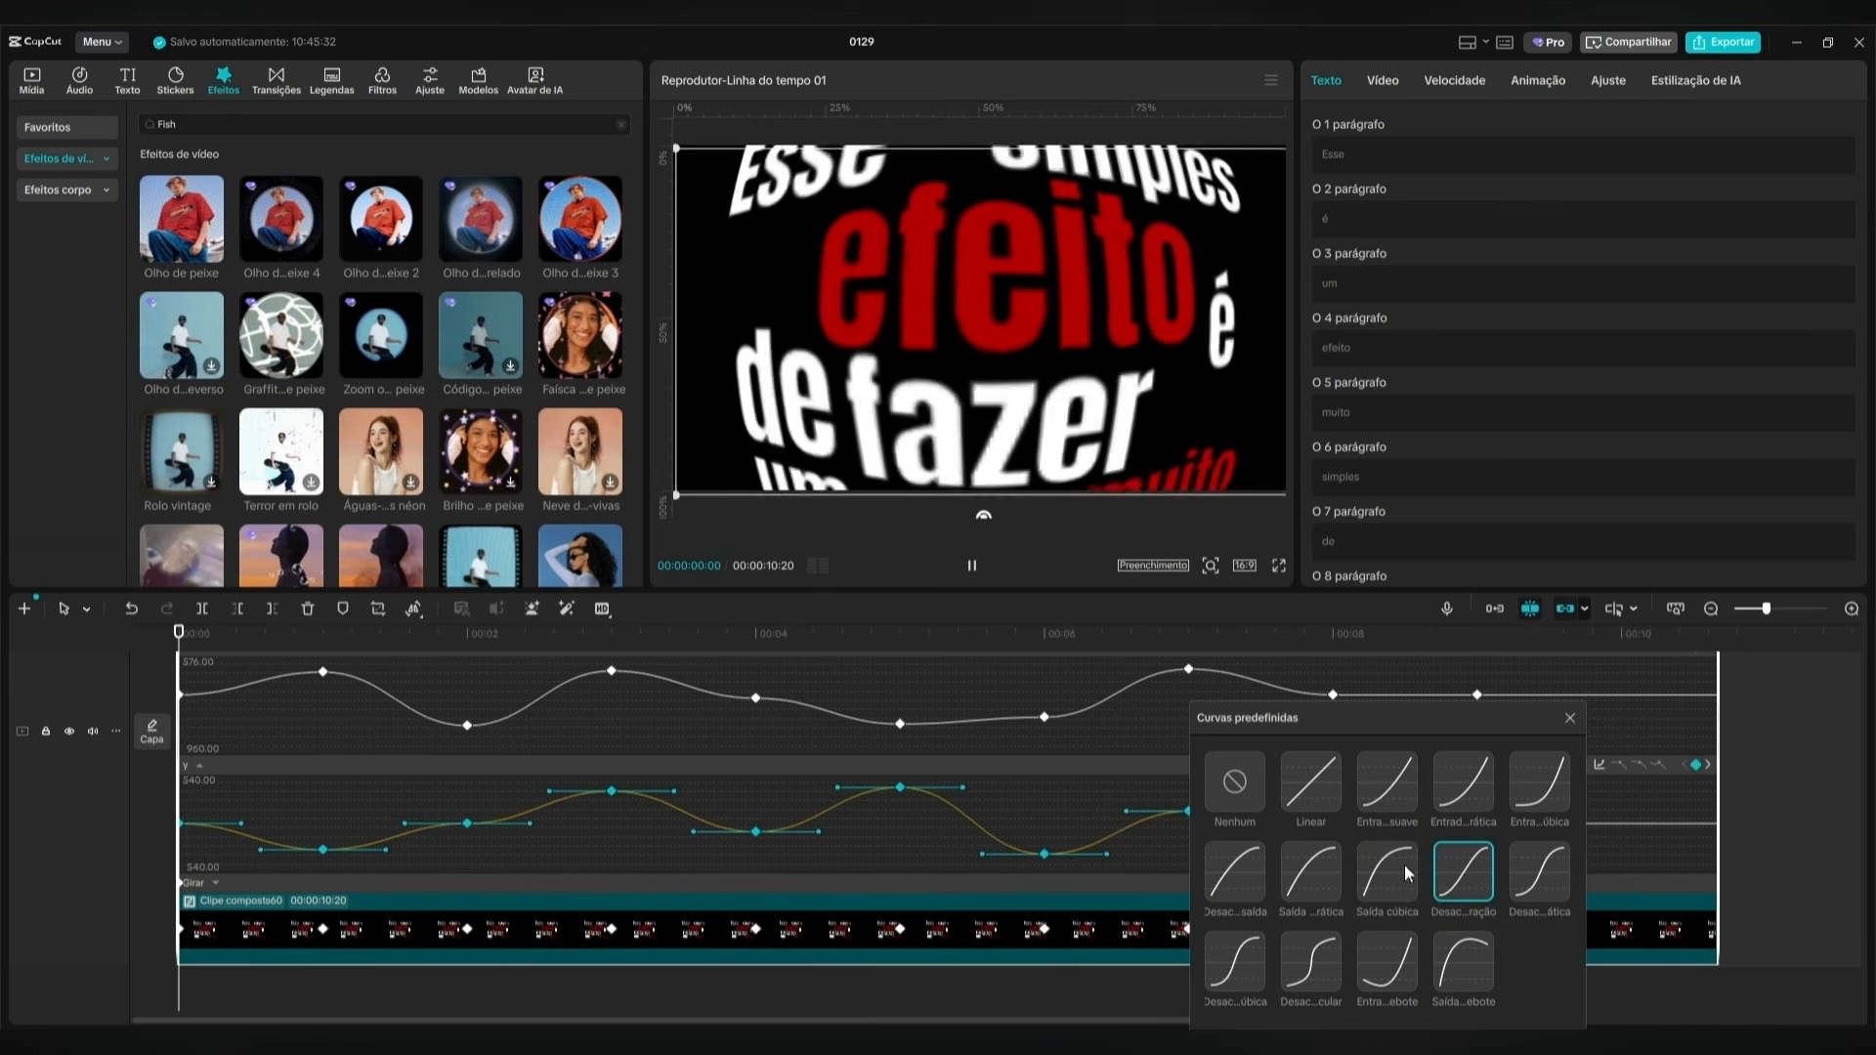
{"action": "left_click", "coordinate": [1571, 719]}
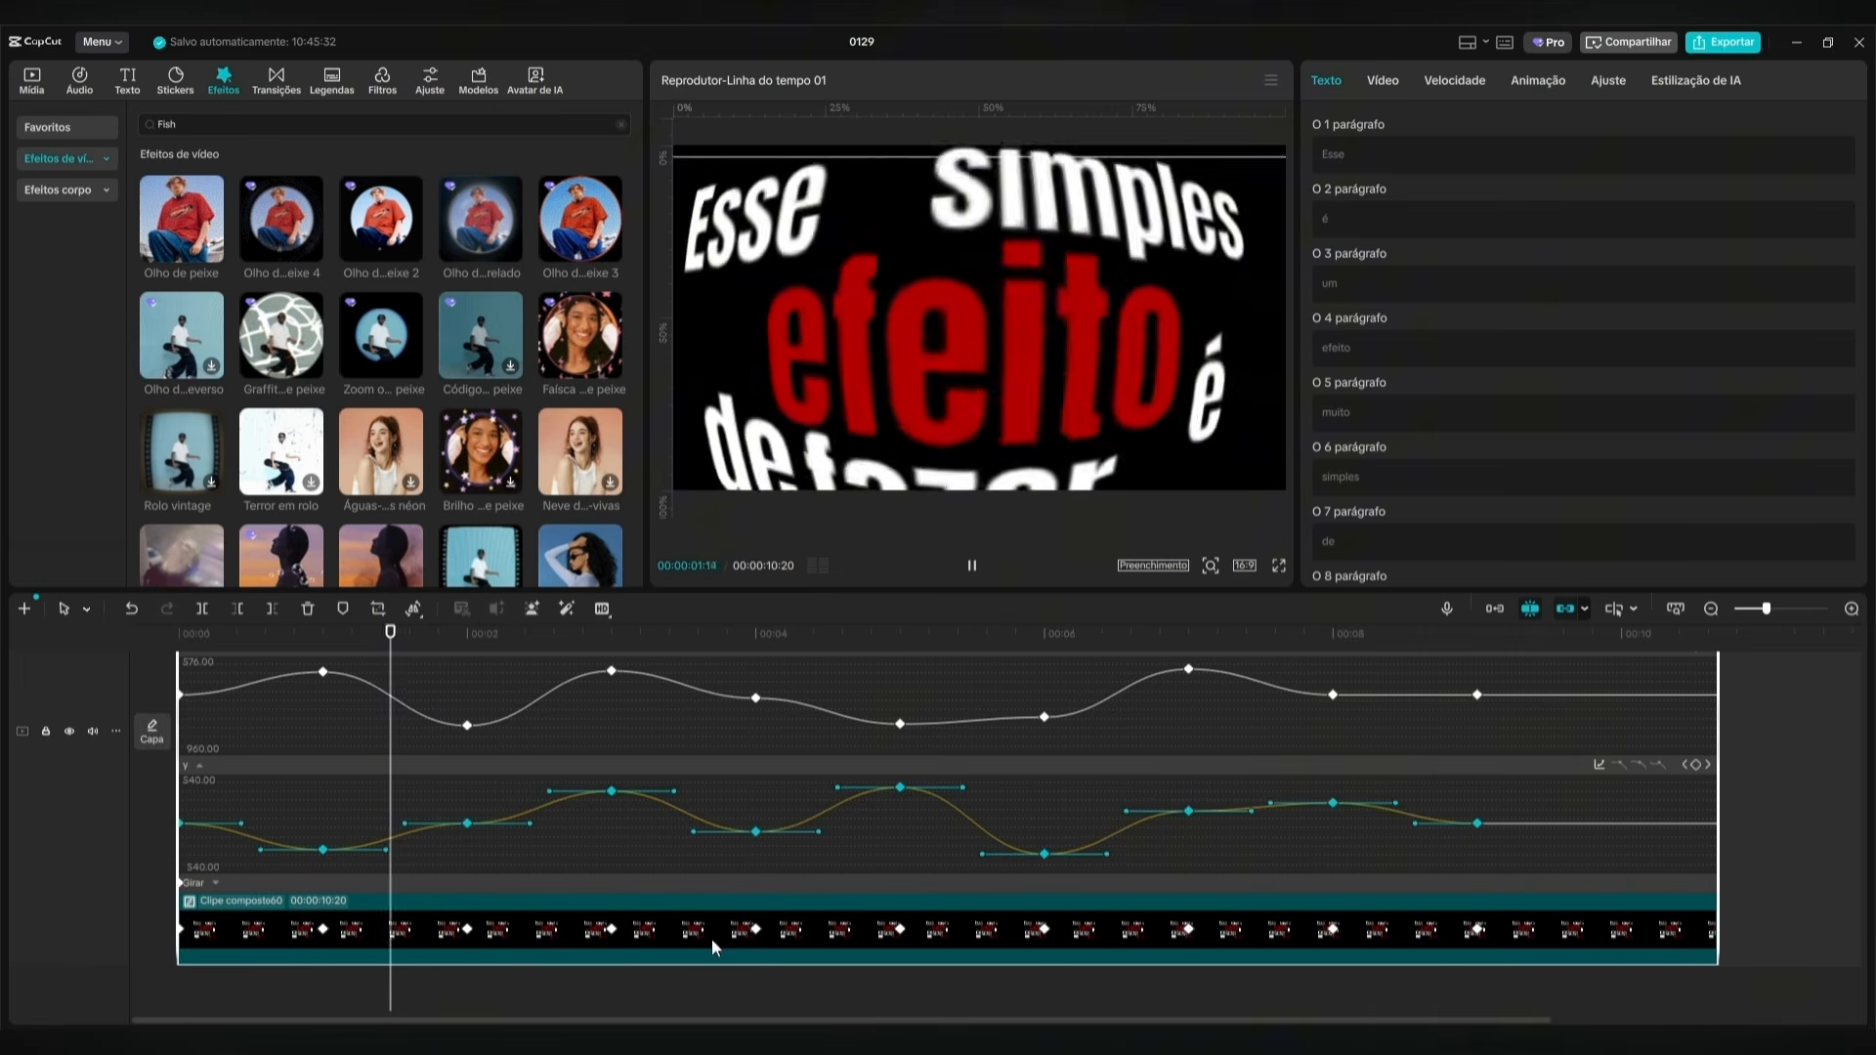
Hide the compound clip's variable speed animation graph and play the finished animation from the start.
{"action": "right_click", "coordinate": [1026, 922]}
{"action": "left_click", "coordinate": [1105, 964]}
{"action": "left_click", "coordinate": [1206, 655]}
{"action": "left_click", "coordinate": [193, 659]}
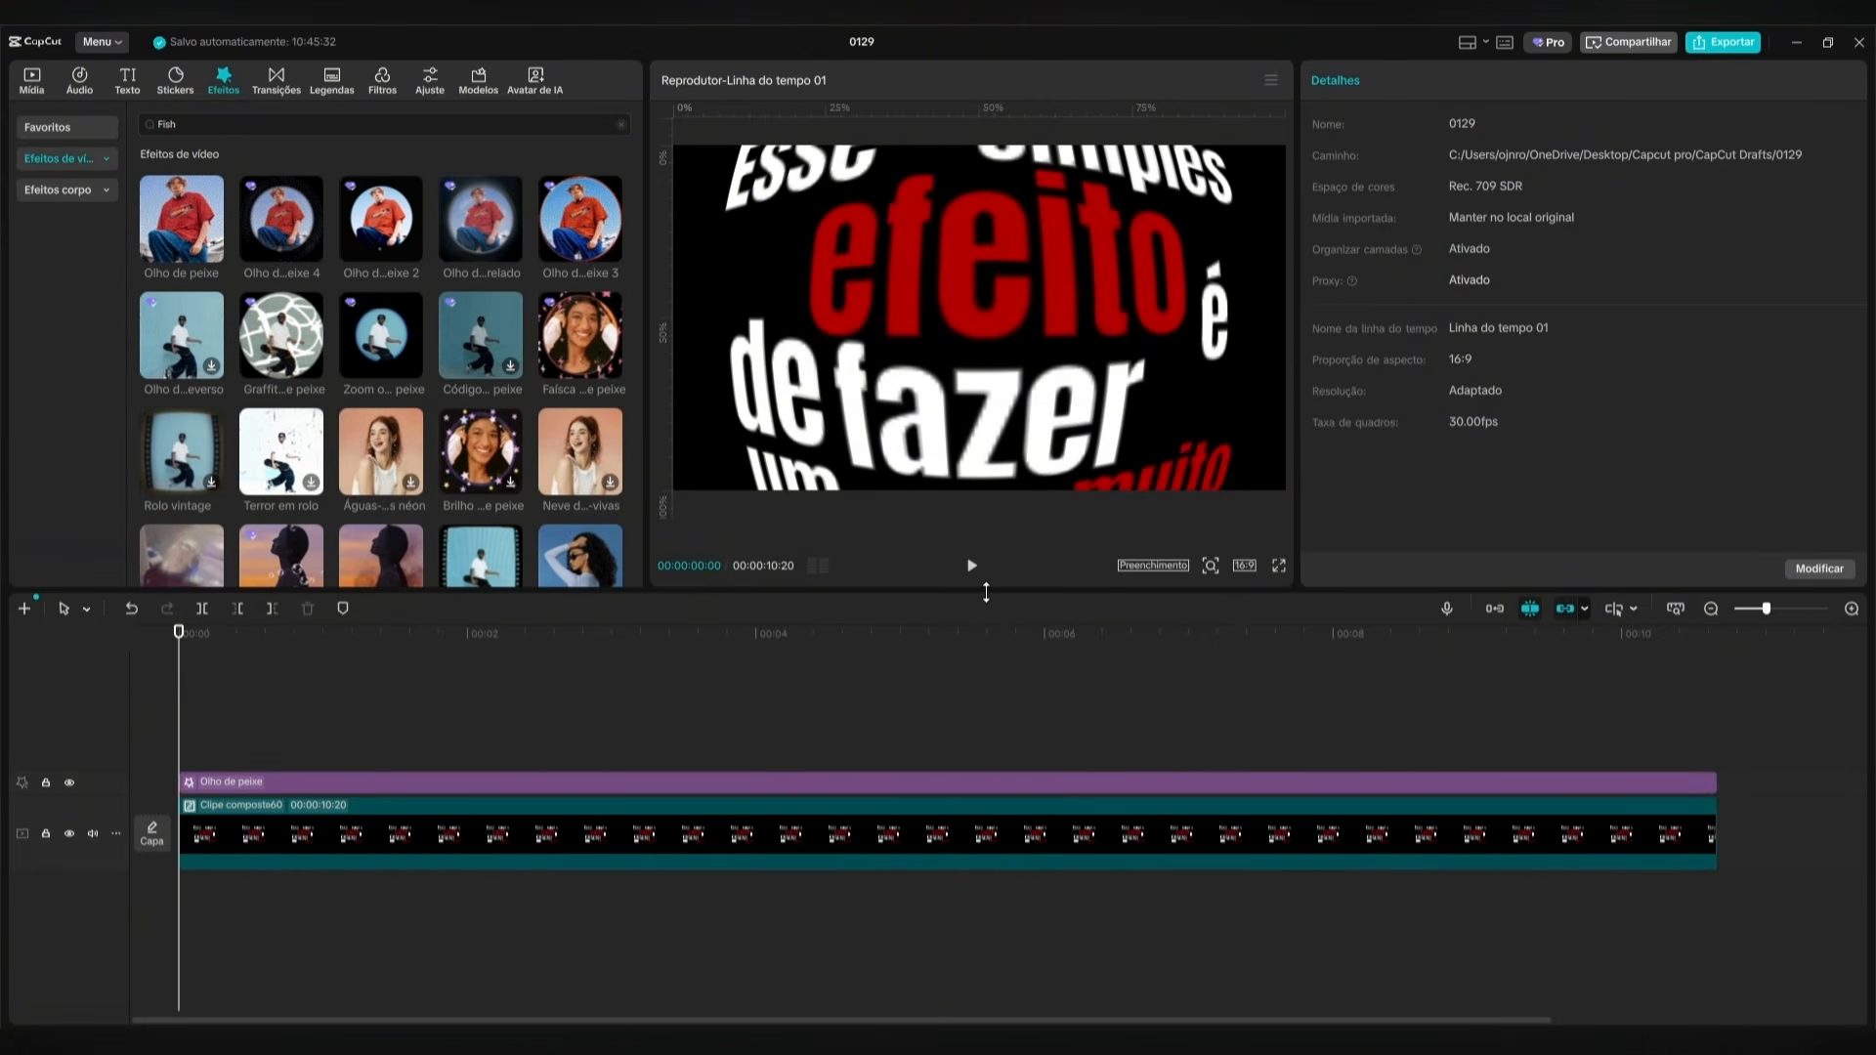
{"action": "left_click", "coordinate": [972, 567]}
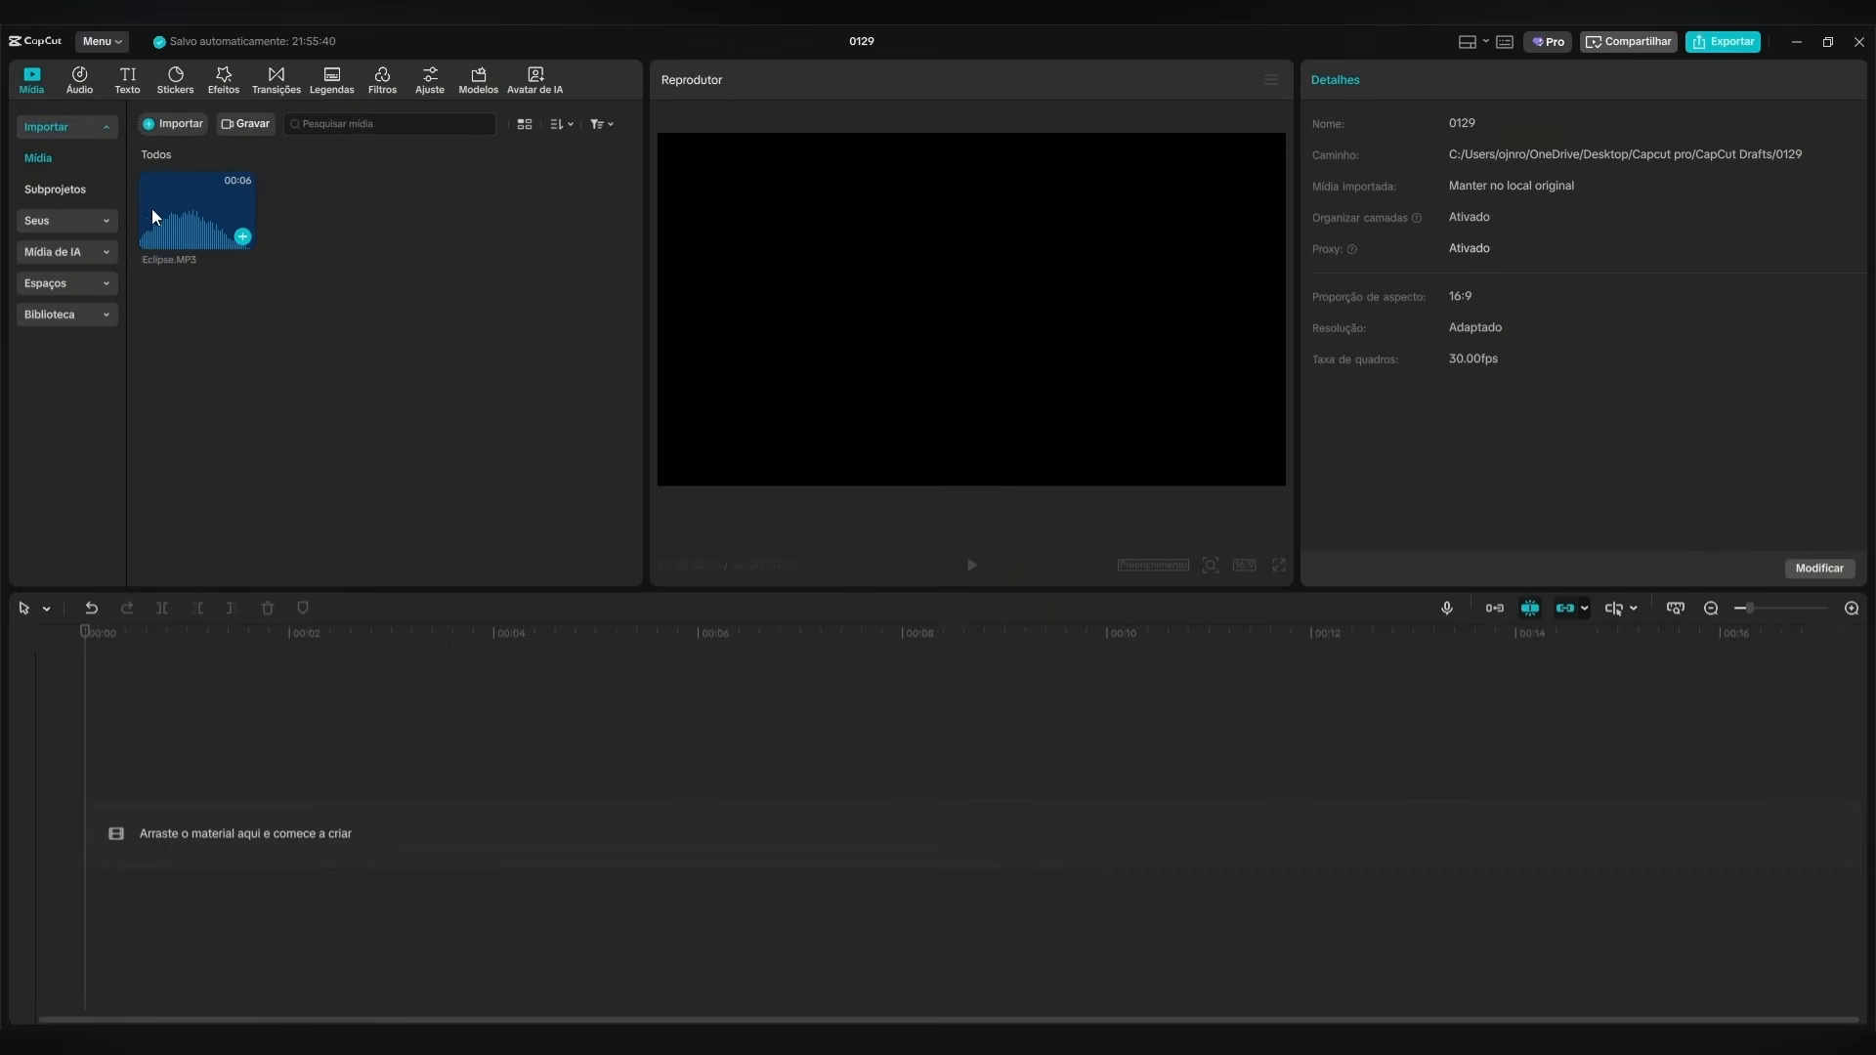
Place Eclipse.MP3 from the imported media at the start of the empty timeline.
{"action": "left_click_drag", "start_coordinate": [151, 208], "coordinate": [278, 684]}
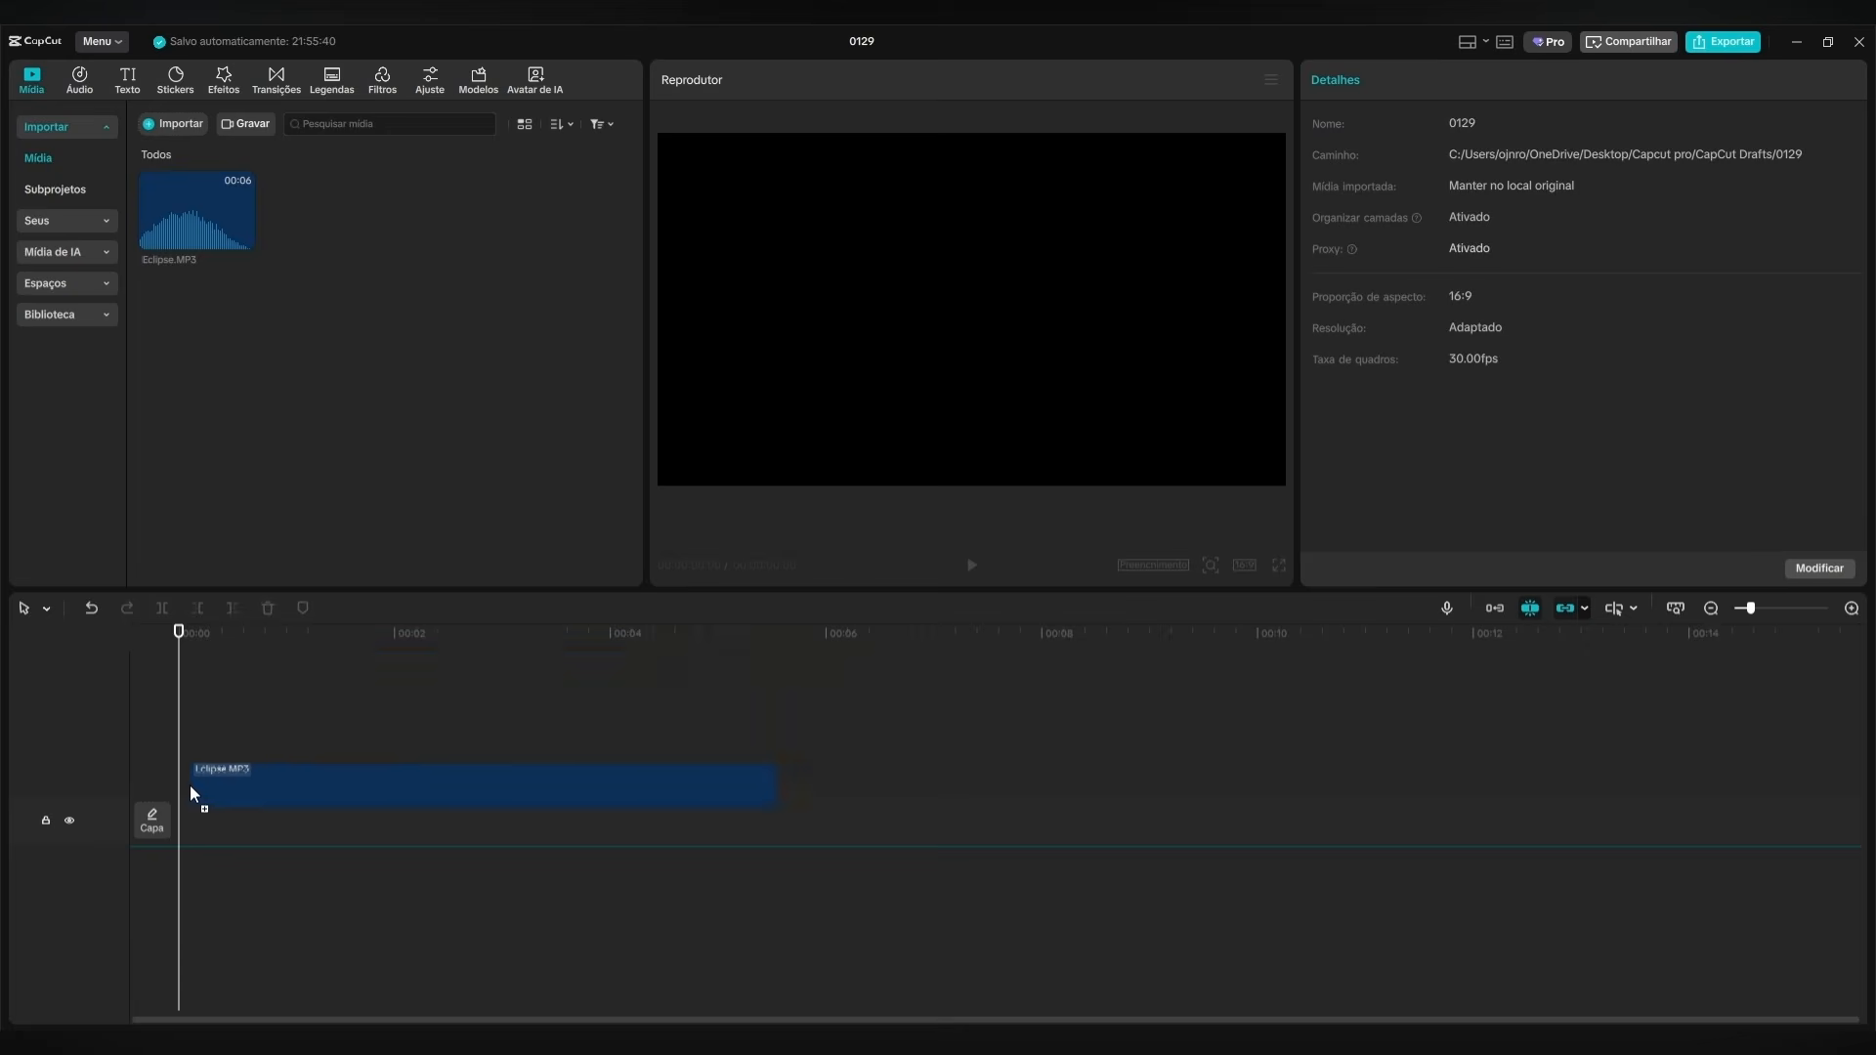
{"action": "left_click_drag", "start_coordinate": [190, 788], "coordinate": [178, 797]}
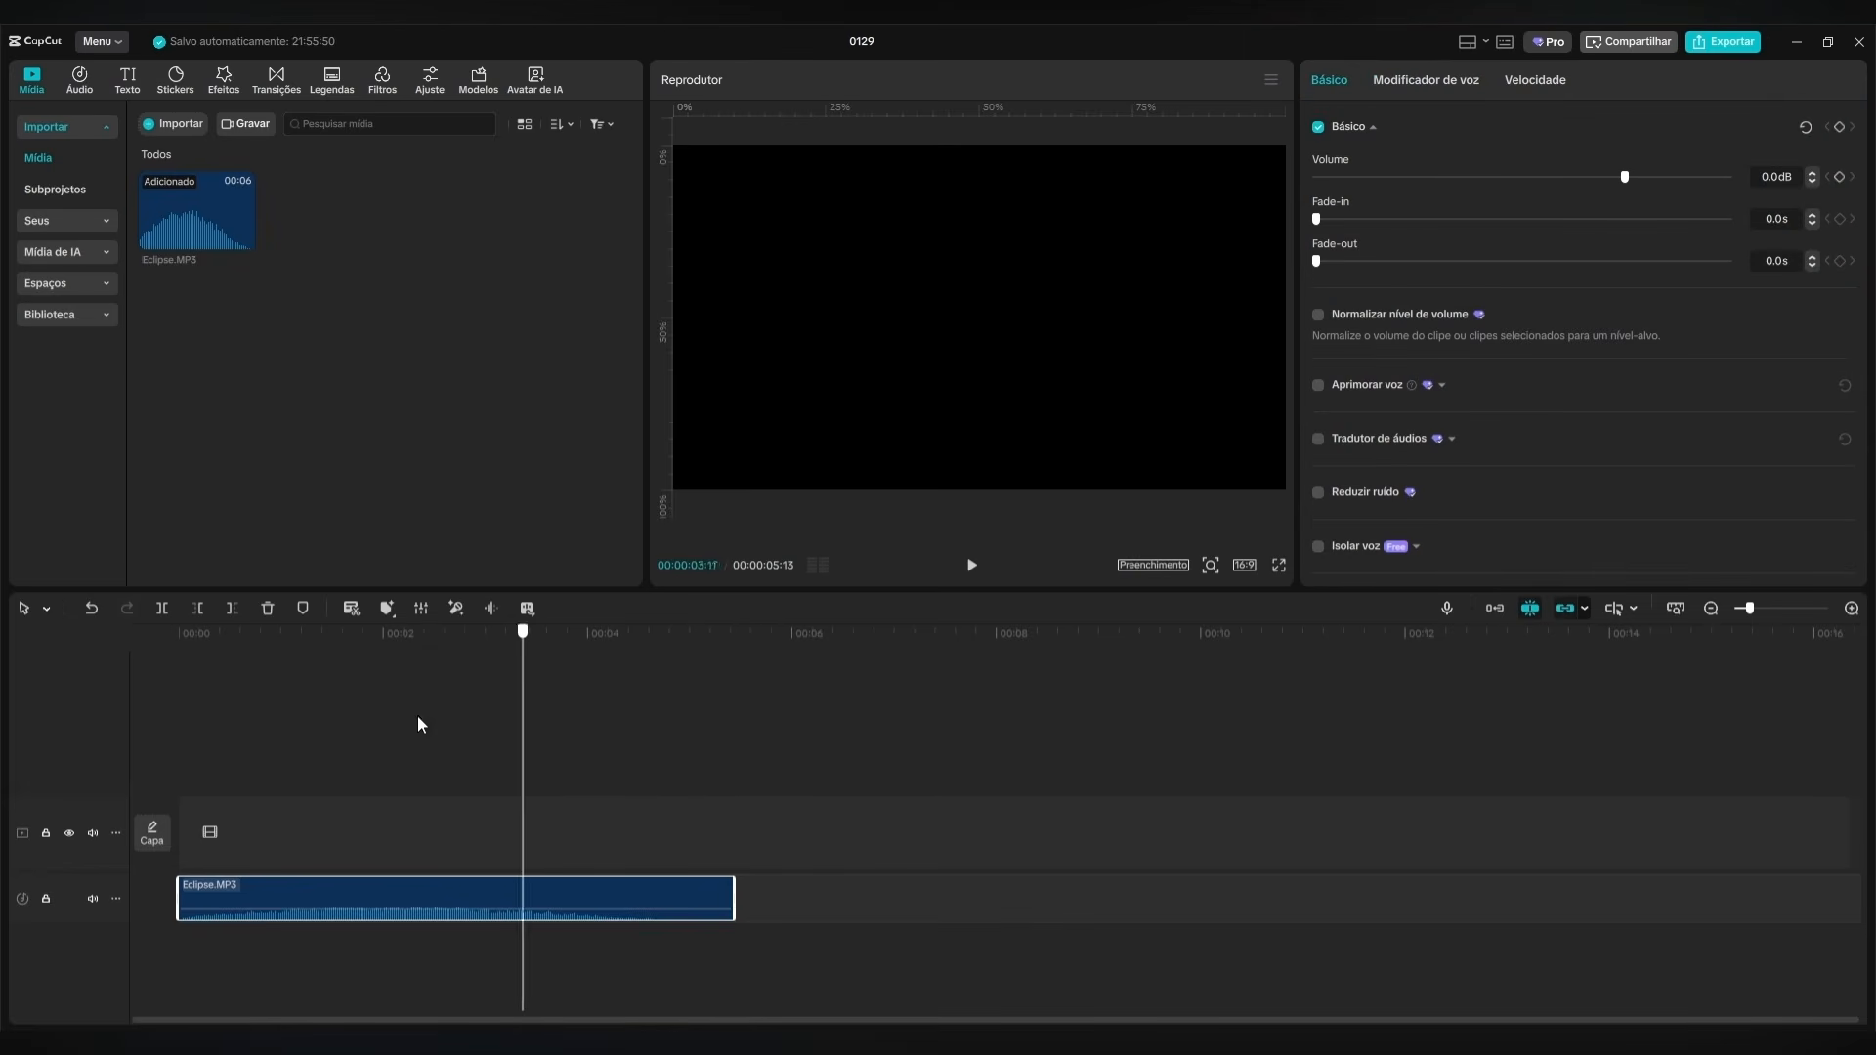
Add a default text clip at the start of the timeline and extend it to the end of the Eclipse.MP3 audio.
{"action": "left_click", "coordinate": [128, 76]}
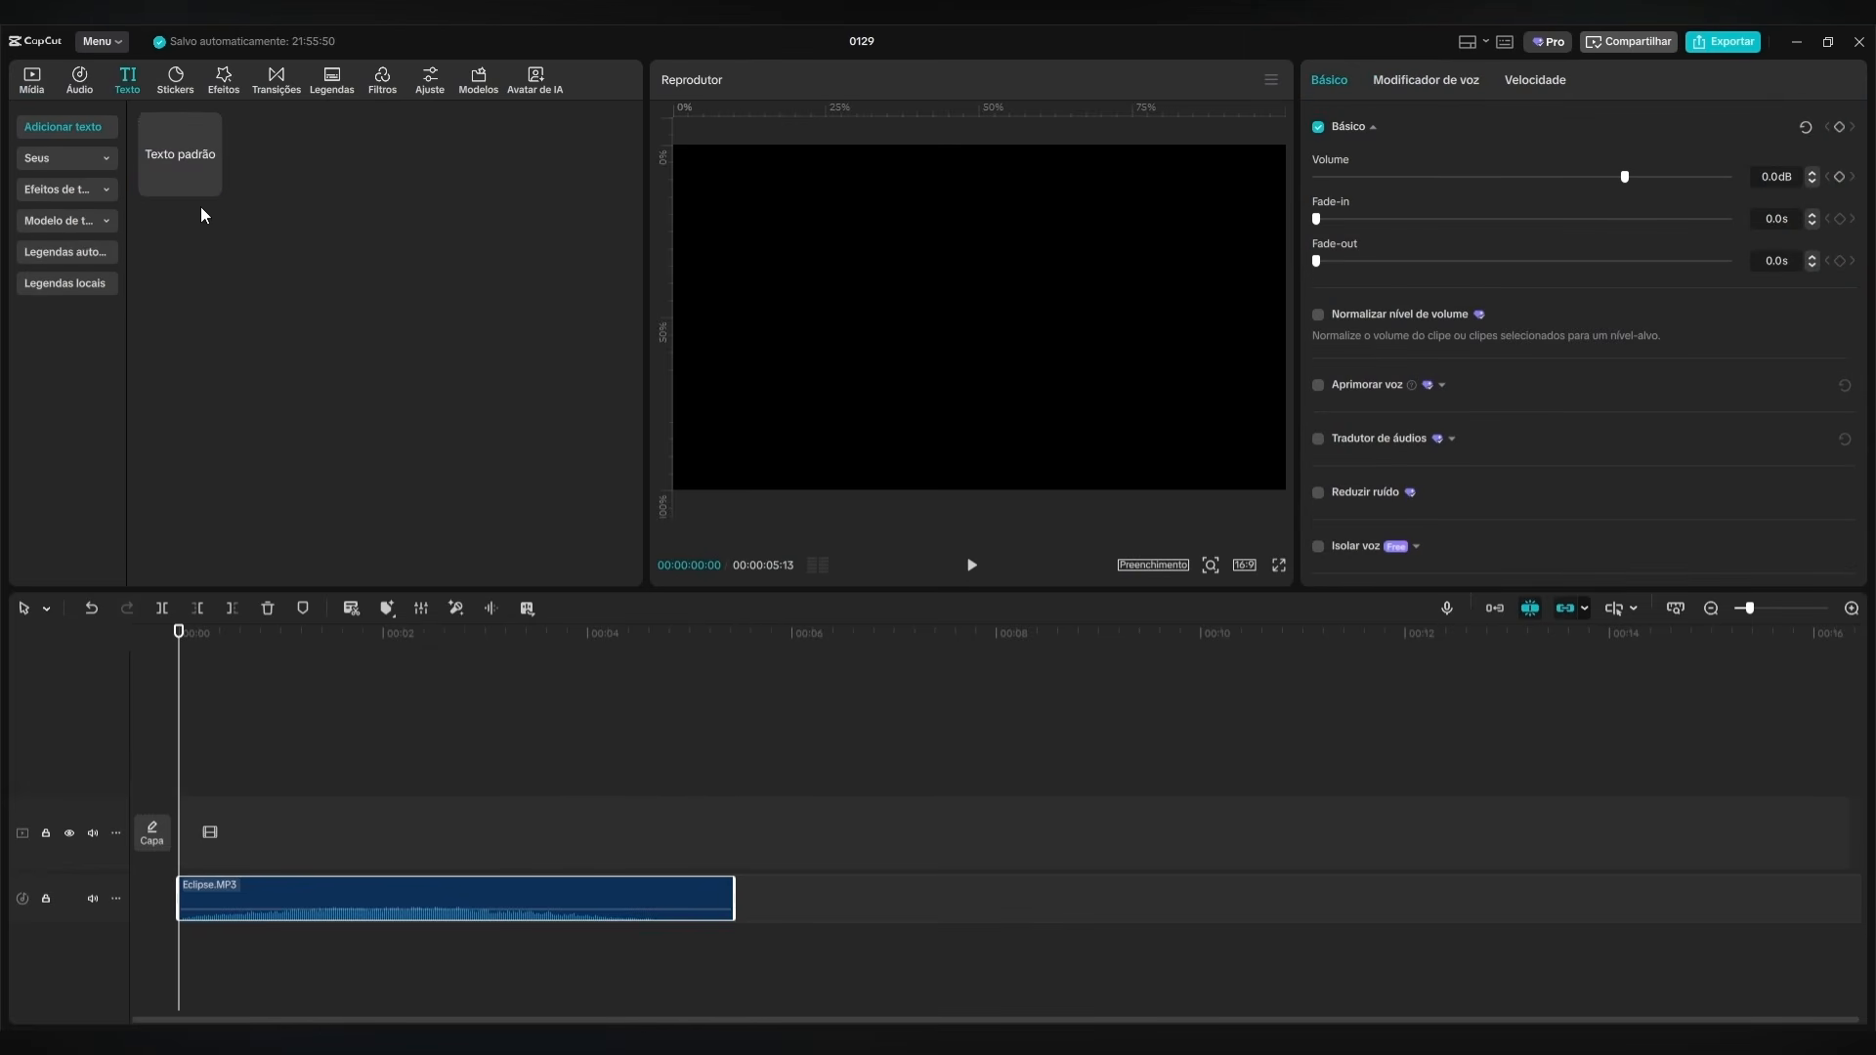
{"action": "left_click", "coordinate": [210, 183]}
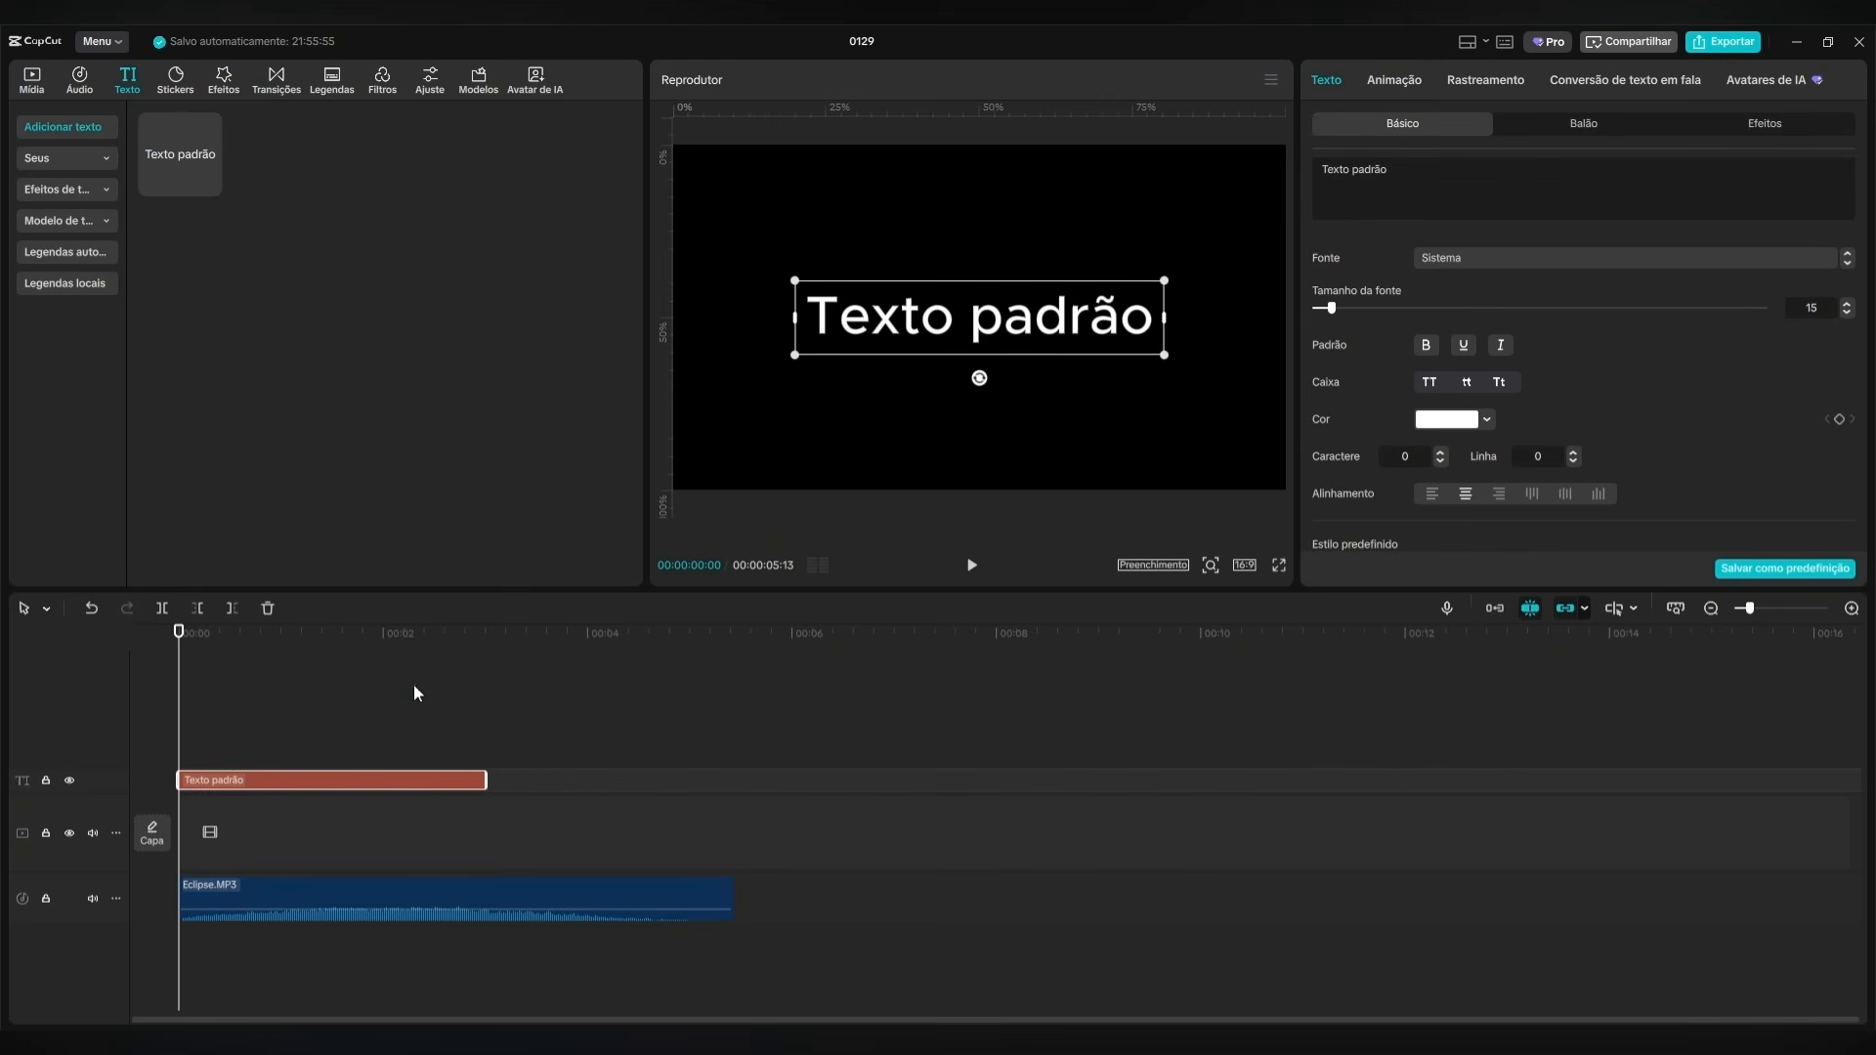
{"action": "left_click_drag", "start_coordinate": [483, 782], "coordinate": [725, 781]}
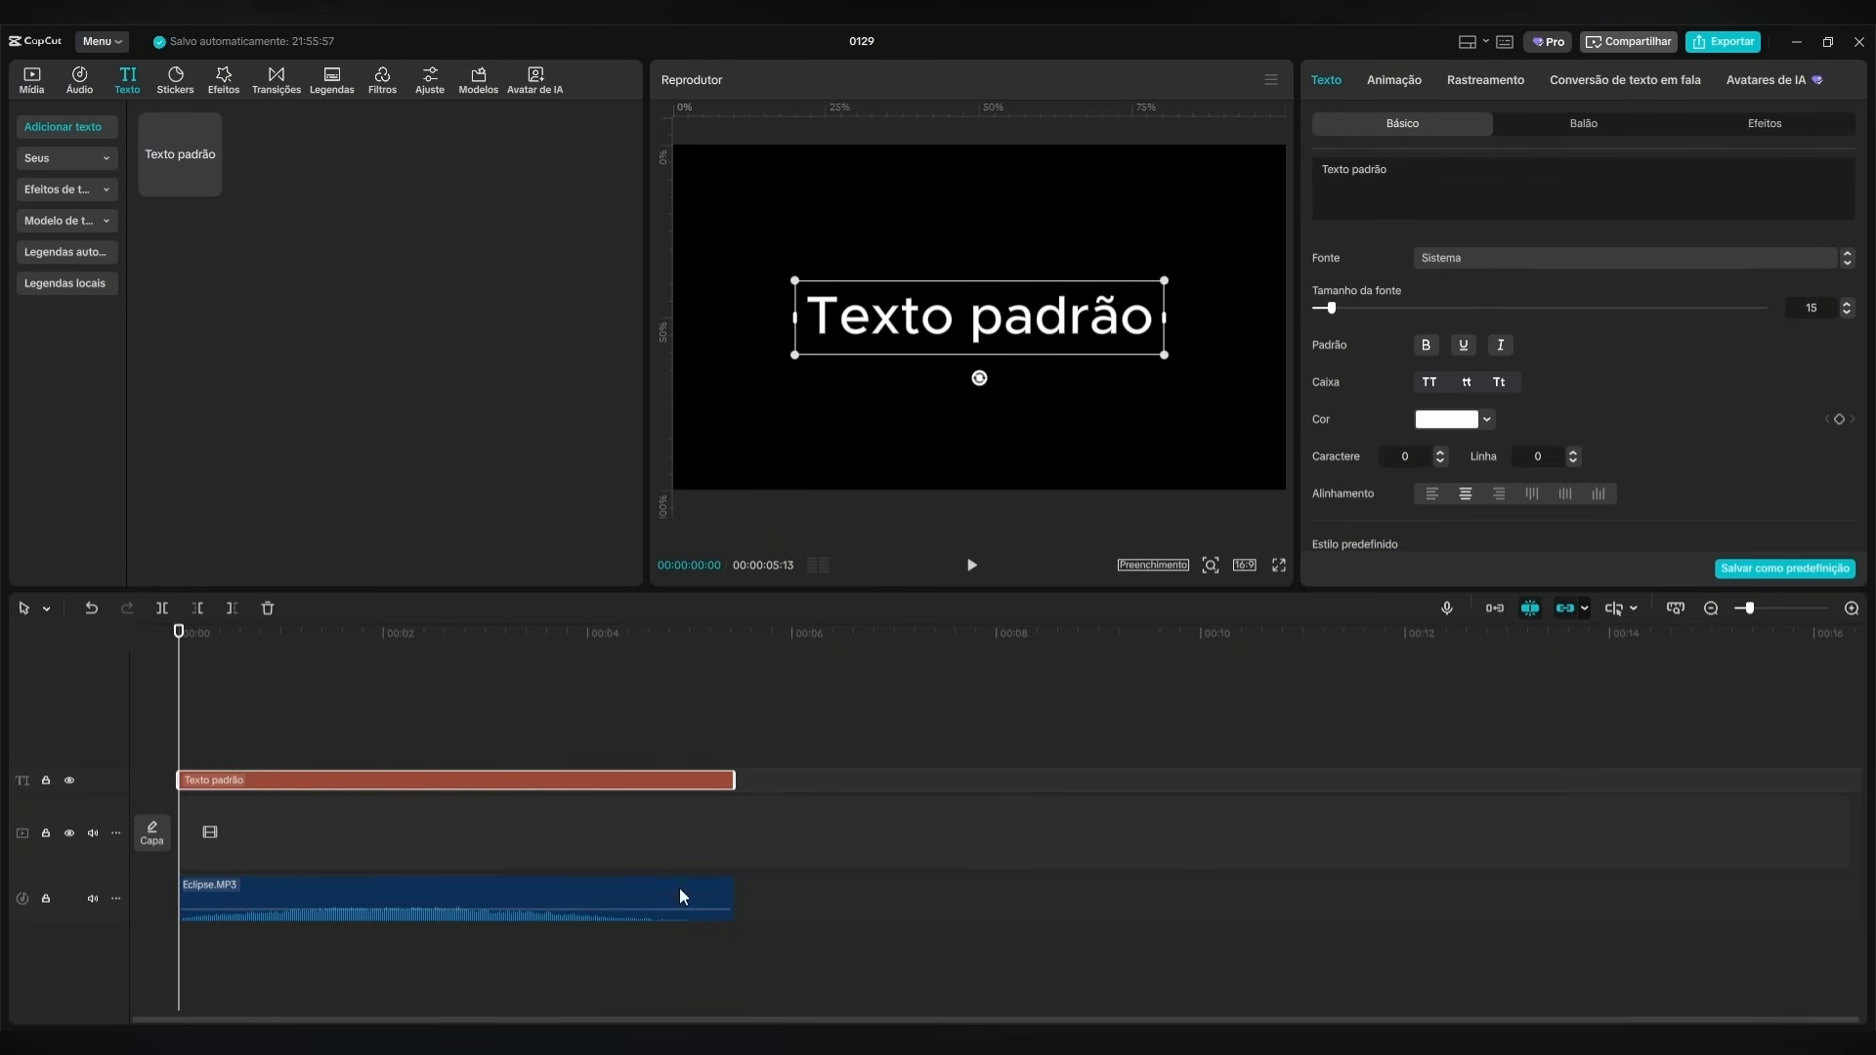
Replace the default text with ECLIPSE and set its font to CreatoDisplay-Regular.
{"action": "key", "text": "ctrl+a"}
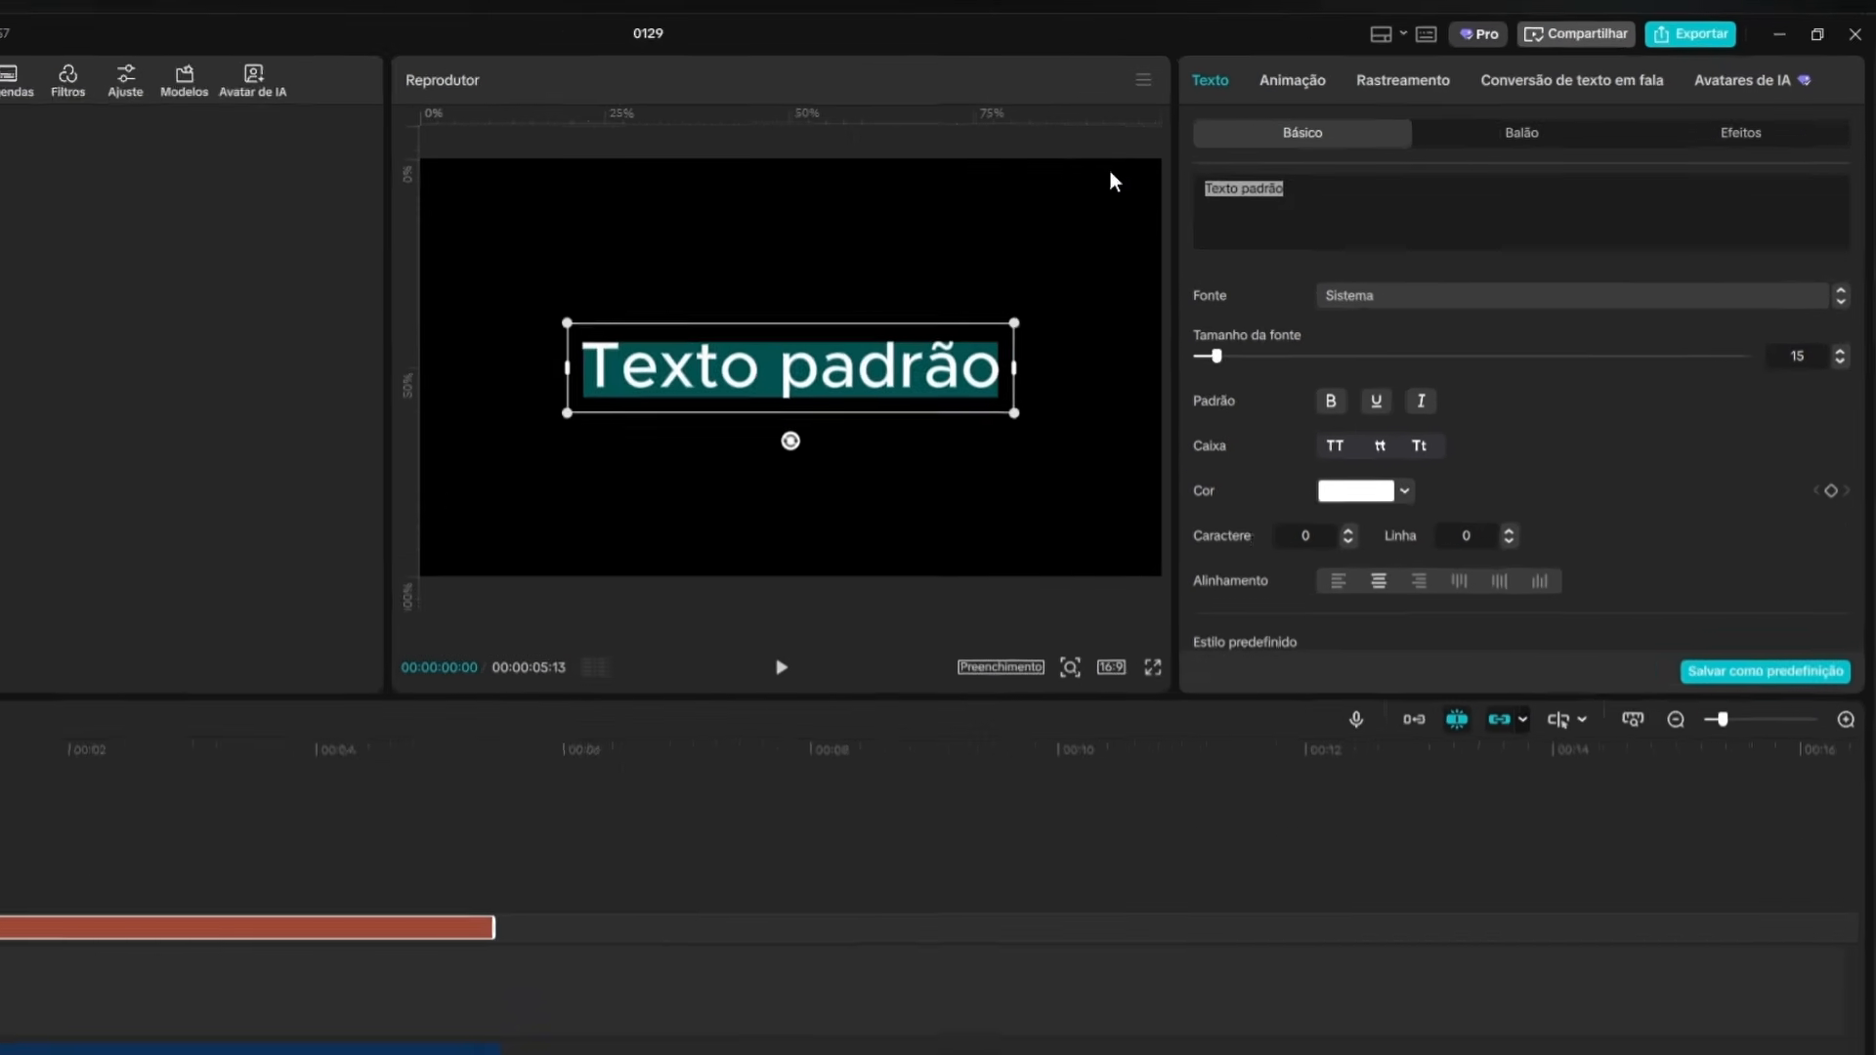
{"action": "type", "text": "ECLIPSE"}
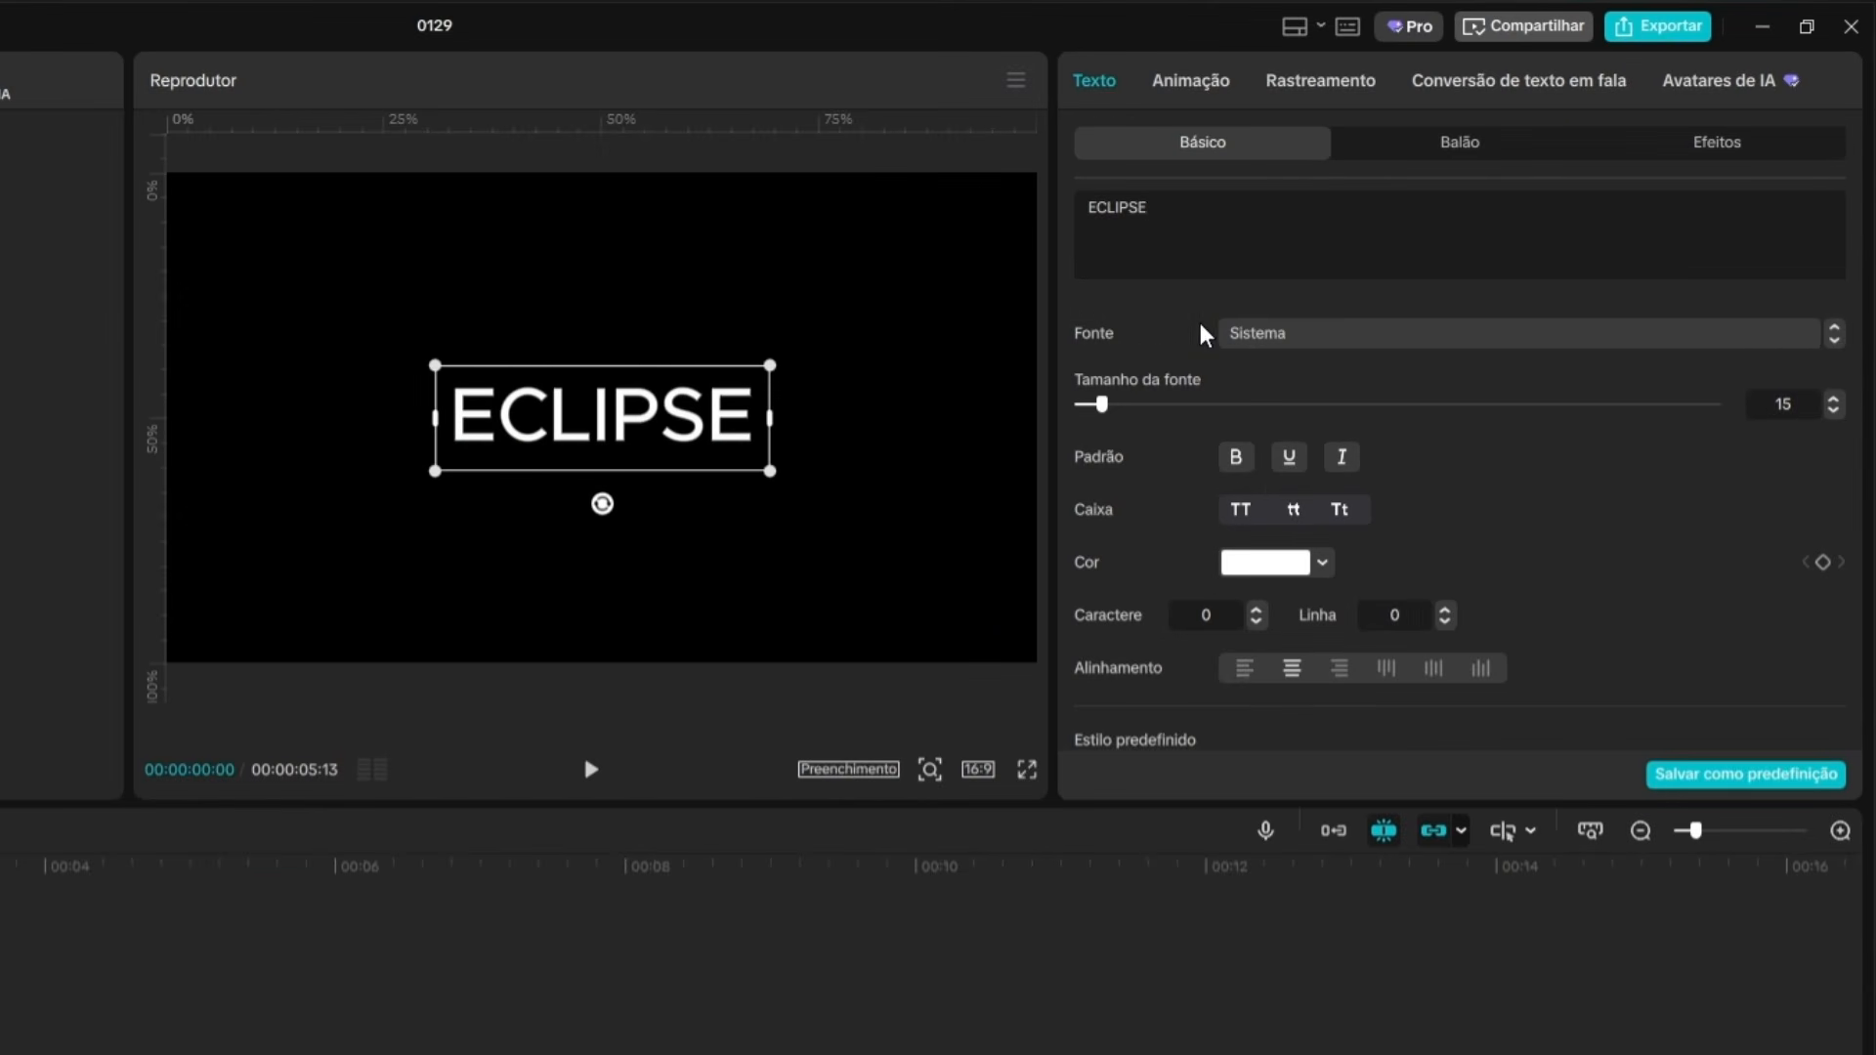
{"action": "left_click", "coordinate": [1319, 337]}
{"action": "scroll", "coordinate": [1476, 621], "scroll_direction": "up", "scroll_amount": 2}
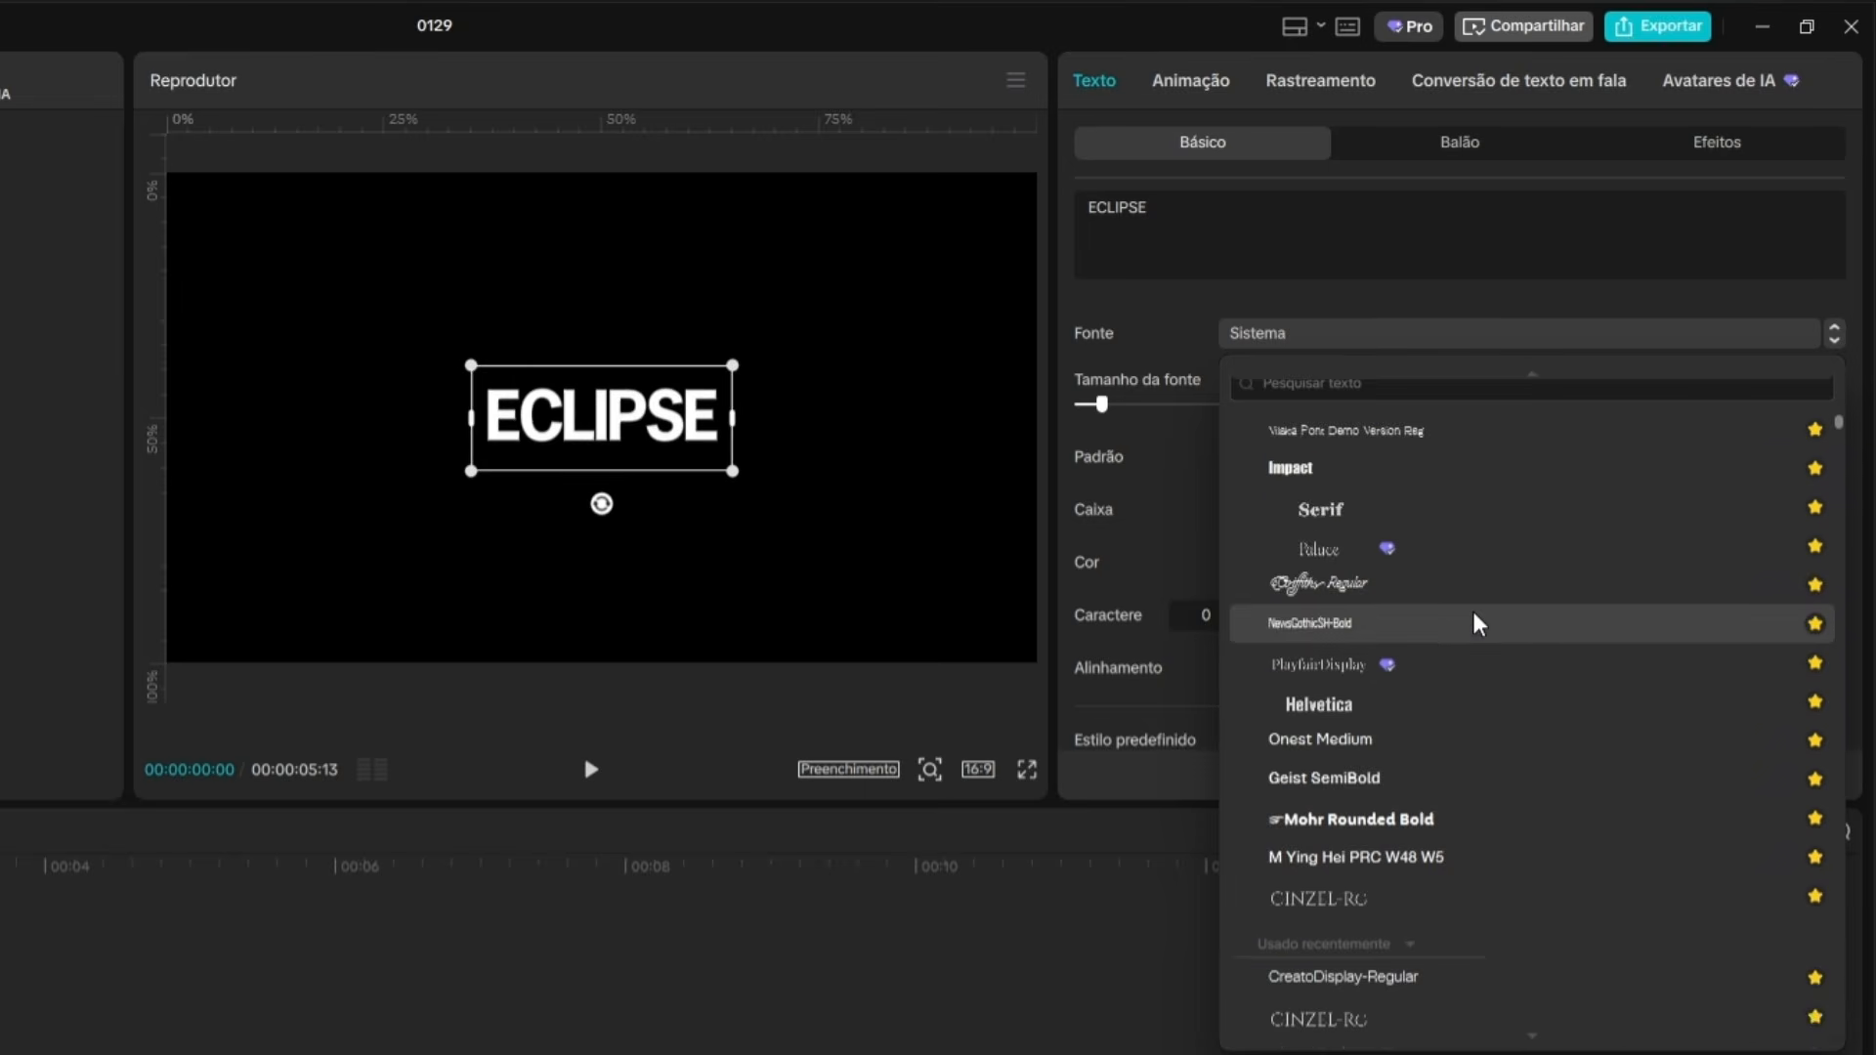
{"action": "scroll", "coordinate": [1476, 622], "scroll_direction": "up", "scroll_amount": 3}
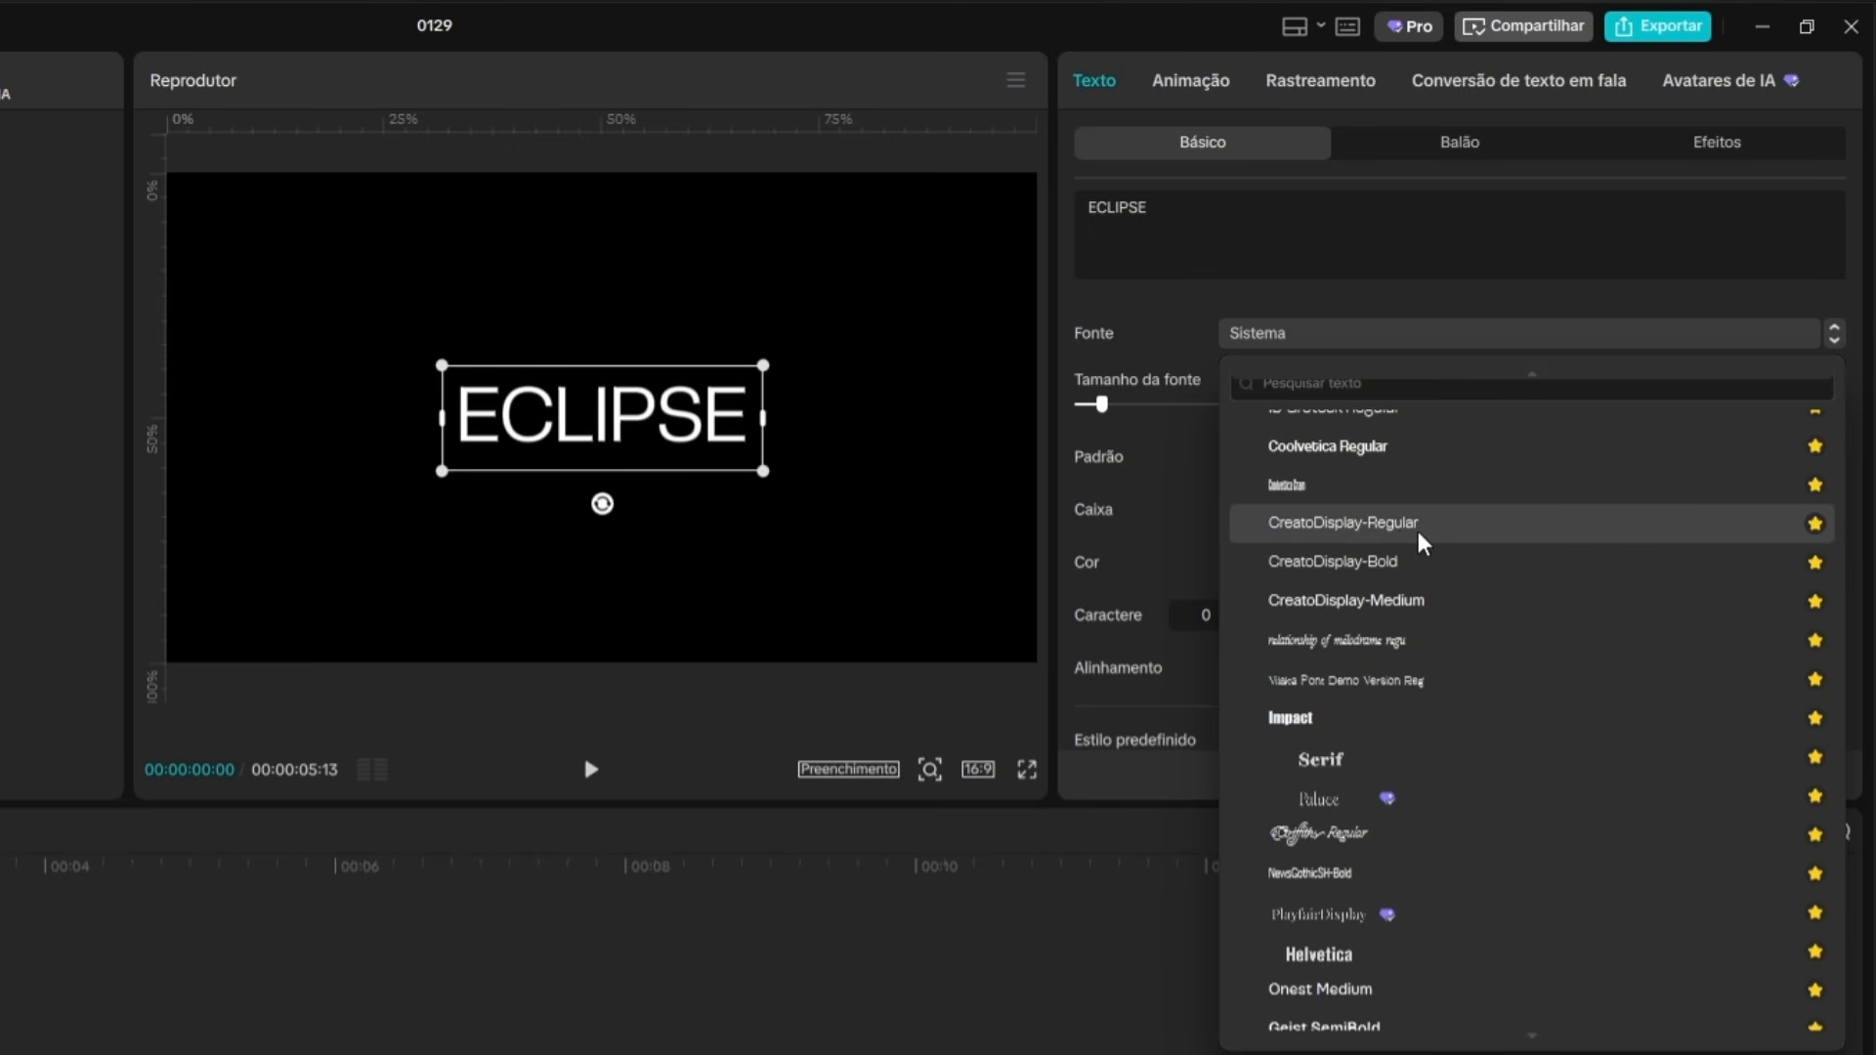
{"action": "left_click", "coordinate": [1404, 544]}
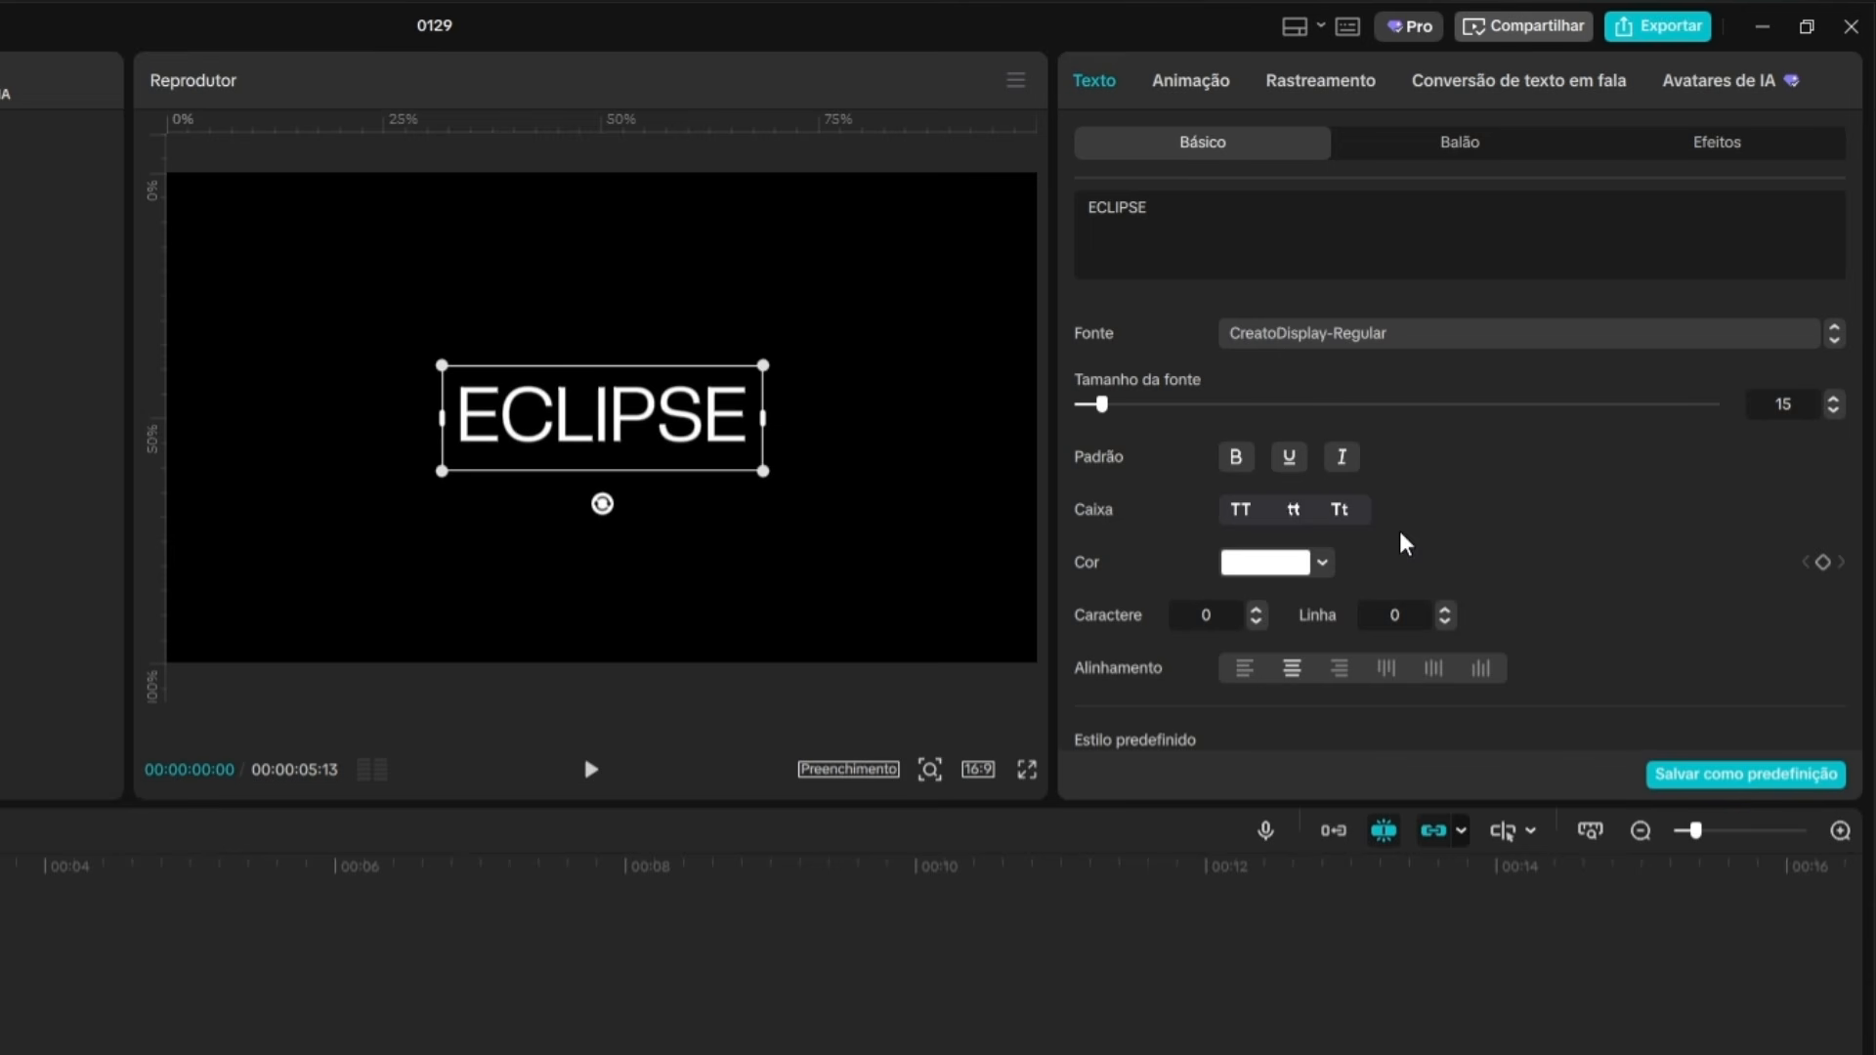
Increase the character spacing of the ECLIPSE text to 6.
{"action": "left_click", "coordinate": [1258, 611]}
{"action": "left_click", "coordinate": [1257, 611]}
{"action": "left_click", "coordinate": [1257, 611]}
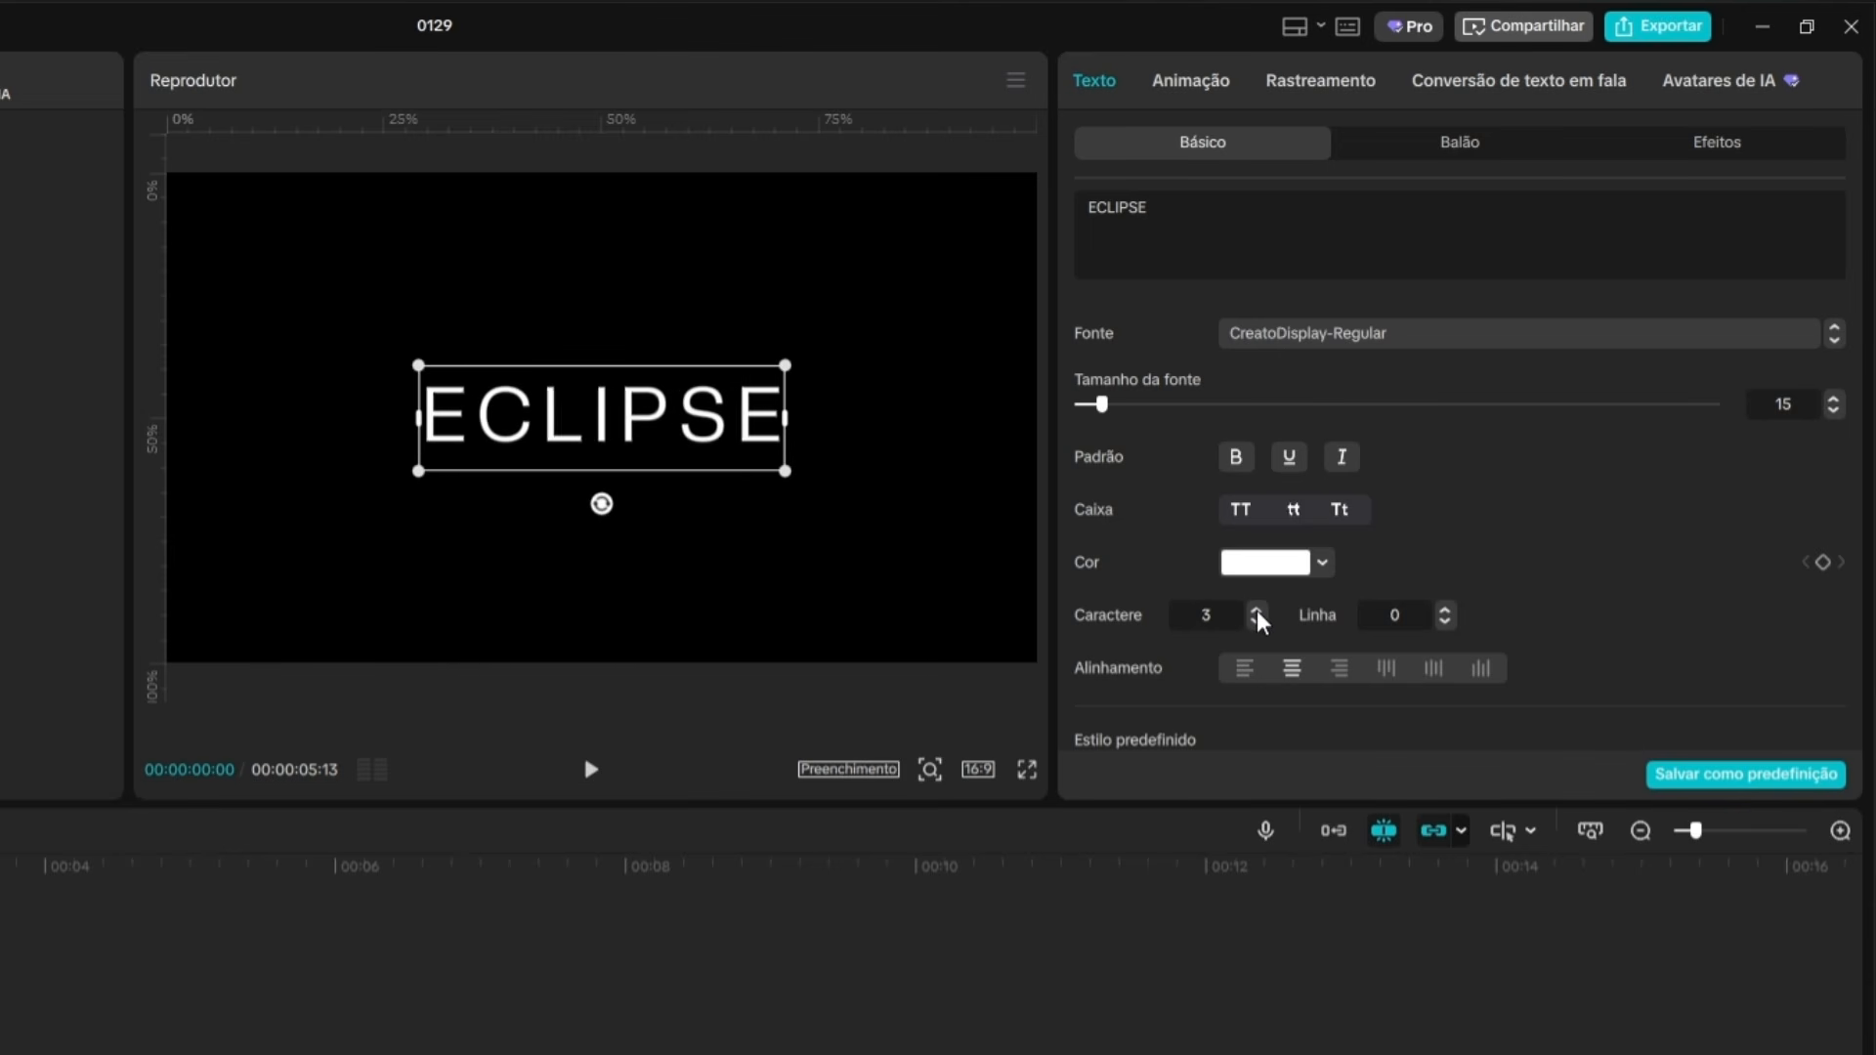
{"action": "left_click", "coordinate": [1258, 611]}
{"action": "left_click", "coordinate": [1258, 611]}
{"action": "left_click", "coordinate": [1258, 611]}
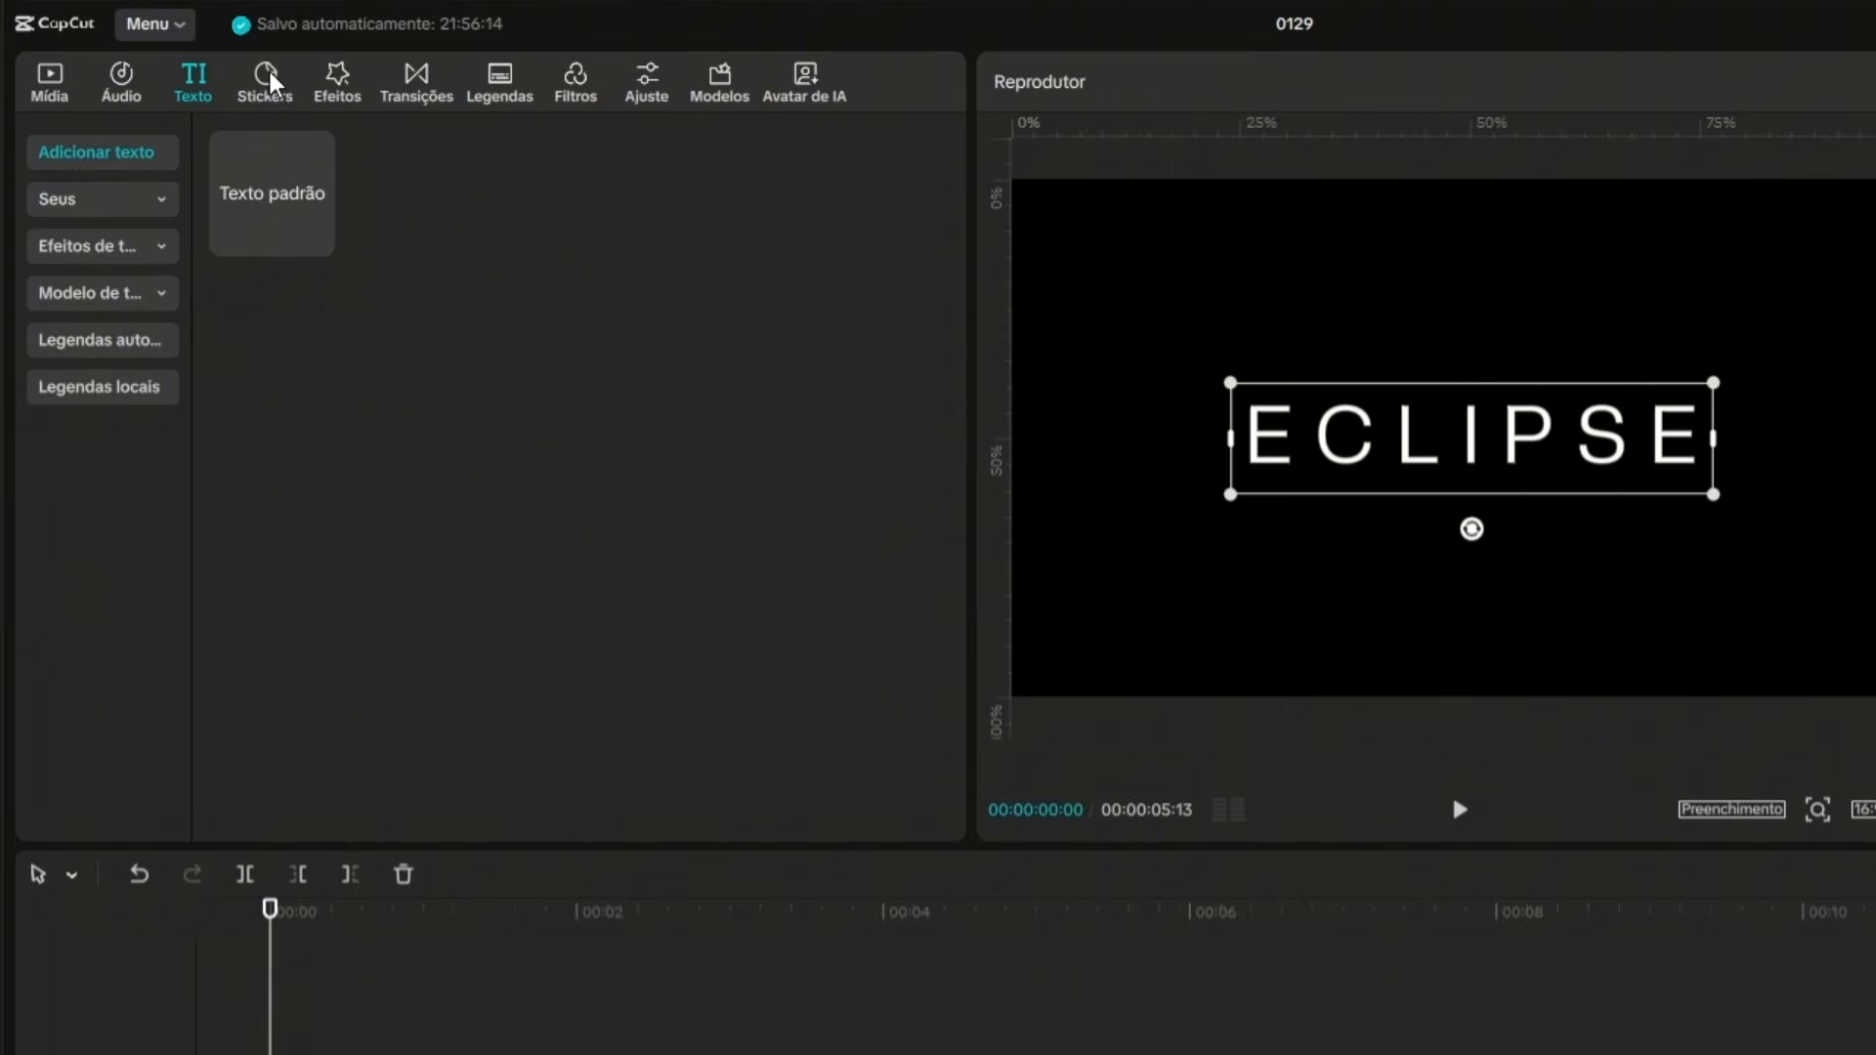
Add a circle shape above the text and extend its clip to the end of the audio.
{"action": "left_click", "coordinate": [175, 76]}
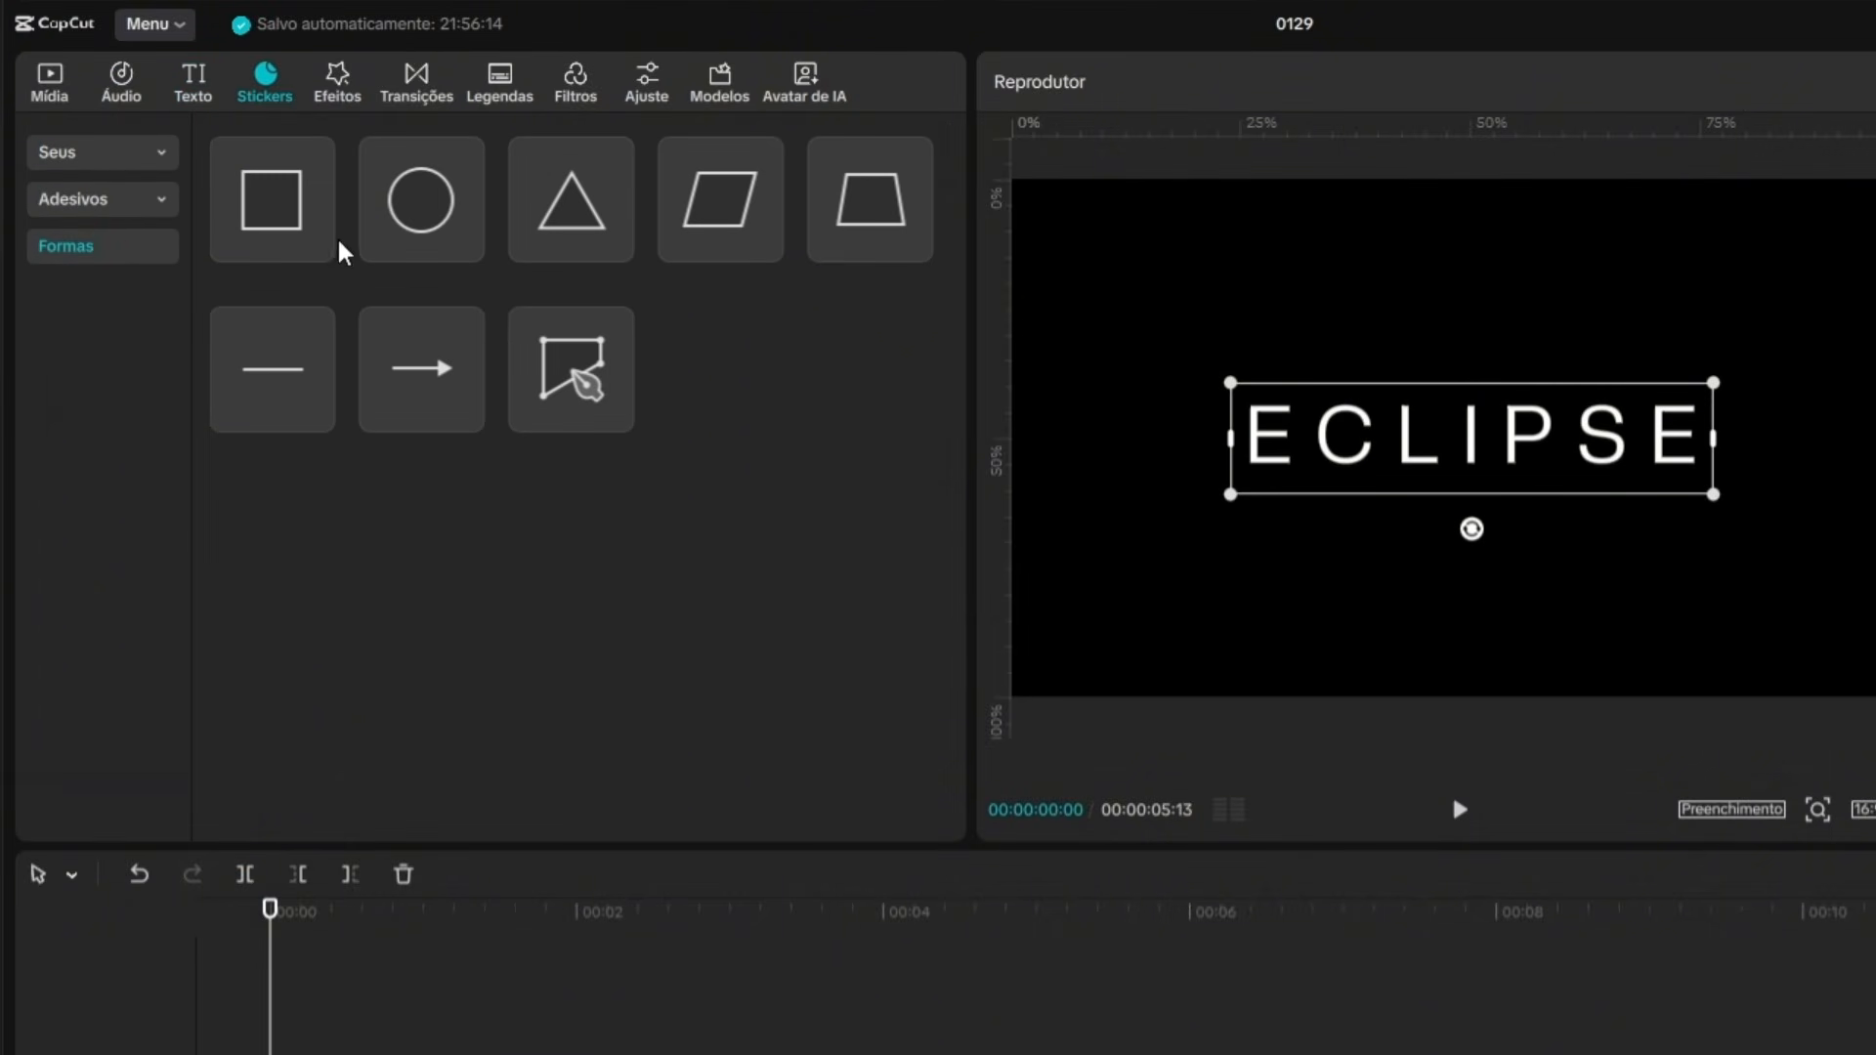
{"action": "left_click", "coordinate": [466, 245]}
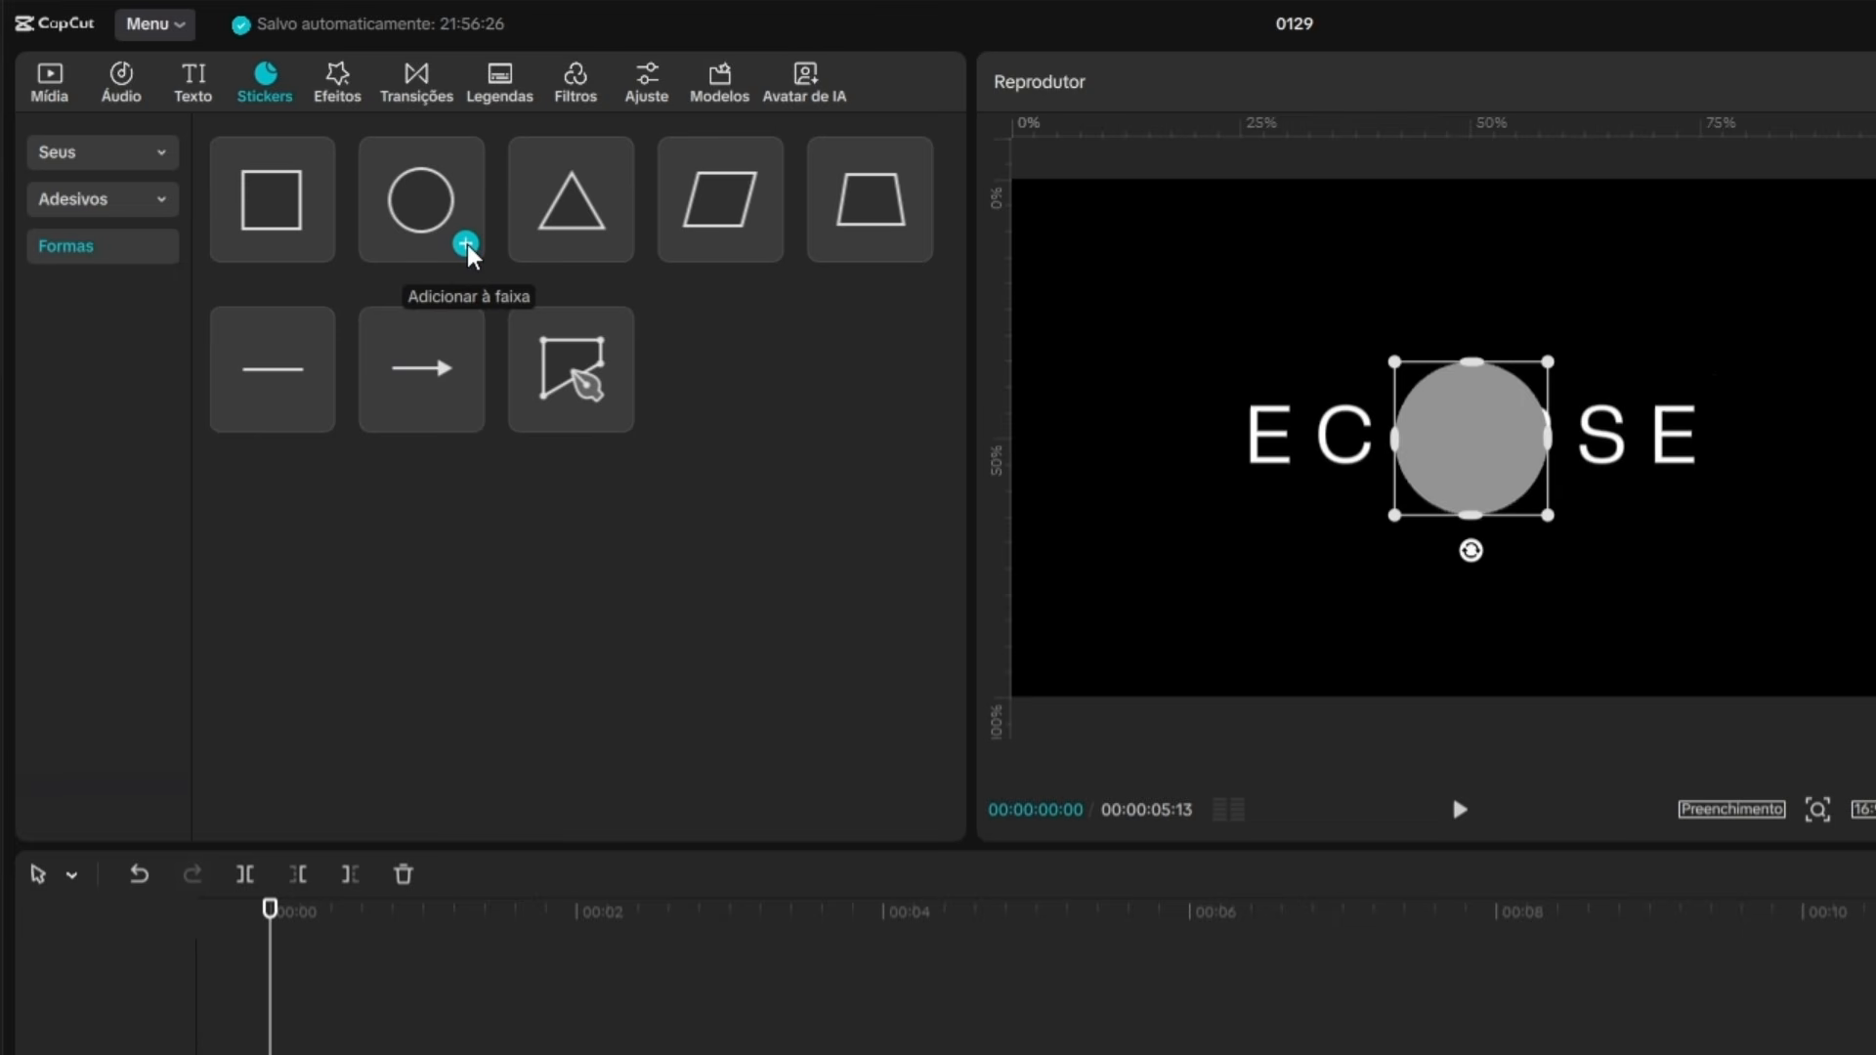
{"action": "left_click_drag", "start_coordinate": [486, 755], "coordinate": [724, 755]}
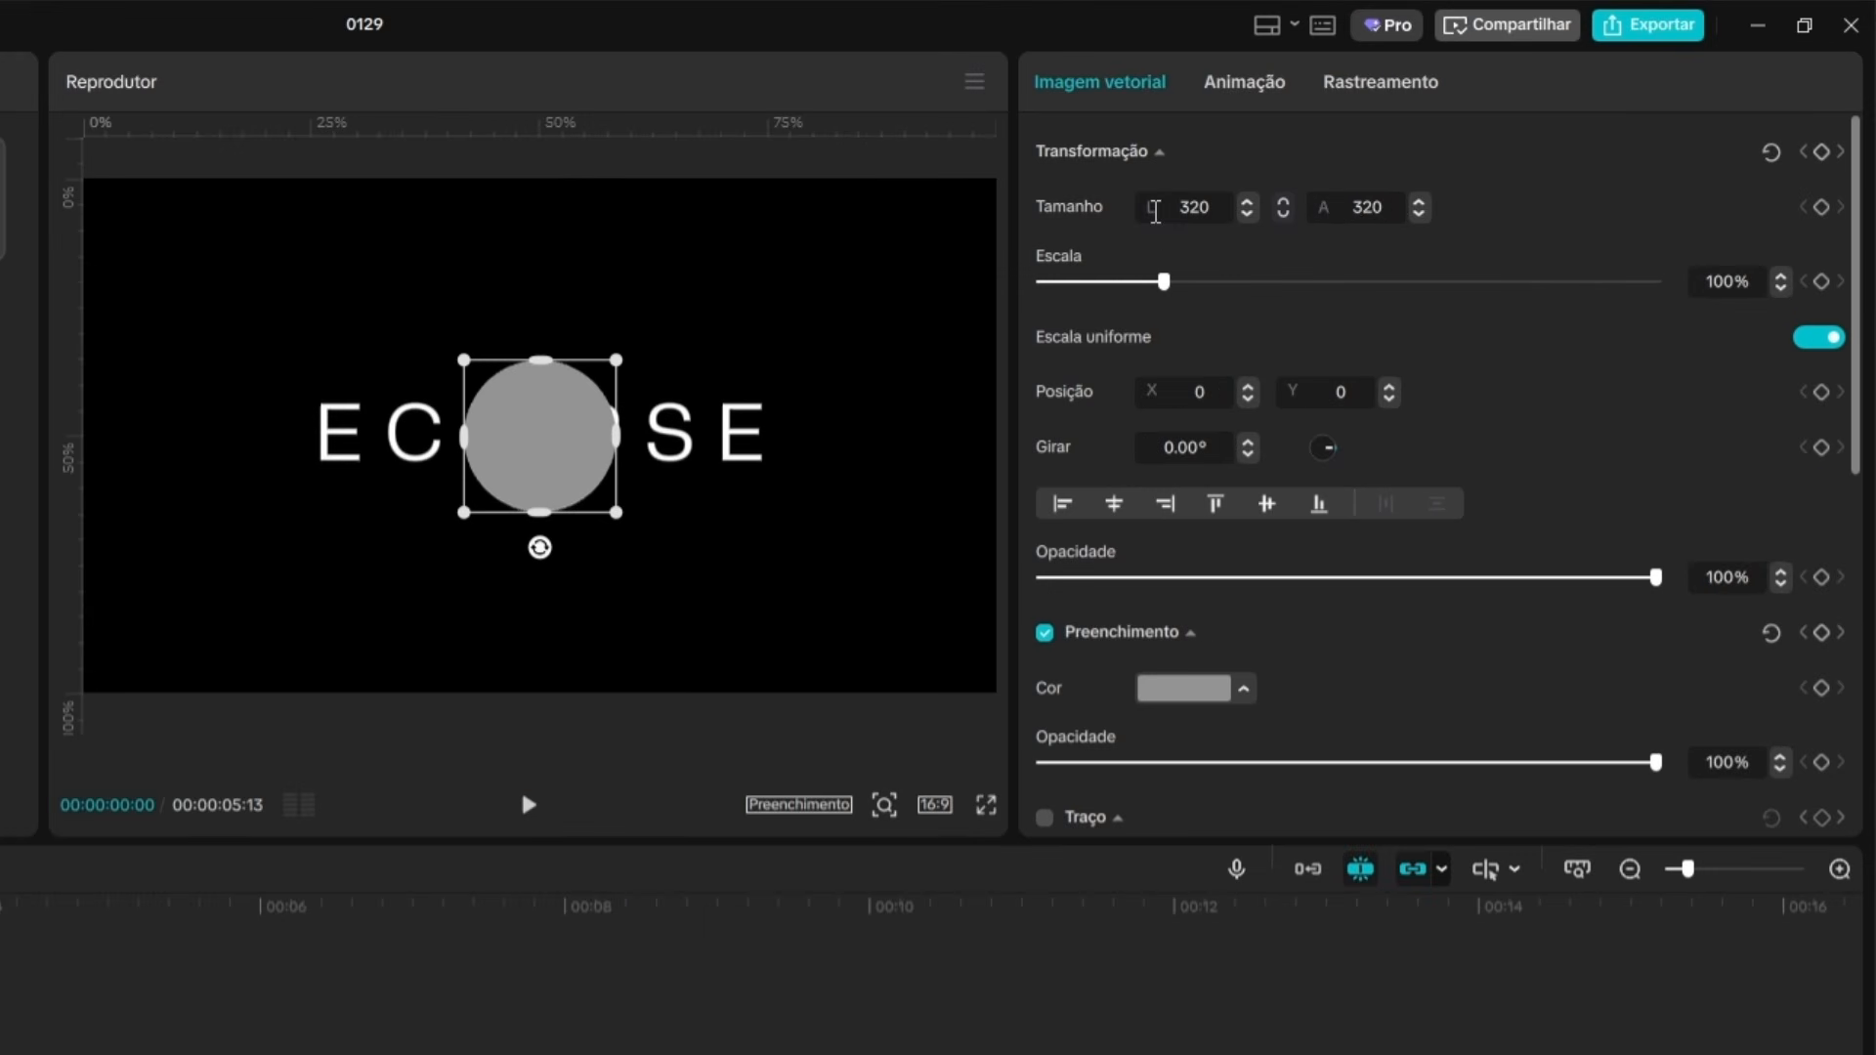
Shrink the circle to about 150 × 150 and place it over the letter C at about X -527, Y 19.
{"action": "left_click_drag", "start_coordinate": [620, 518], "coordinate": [669, 534]}
{"action": "left_click", "coordinate": [1772, 157]}
{"action": "left_click_drag", "start_coordinate": [617, 514], "coordinate": [420, 439]}
{"action": "scroll", "coordinate": [555, 529], "scroll_direction": "up", "scroll_amount": 5}
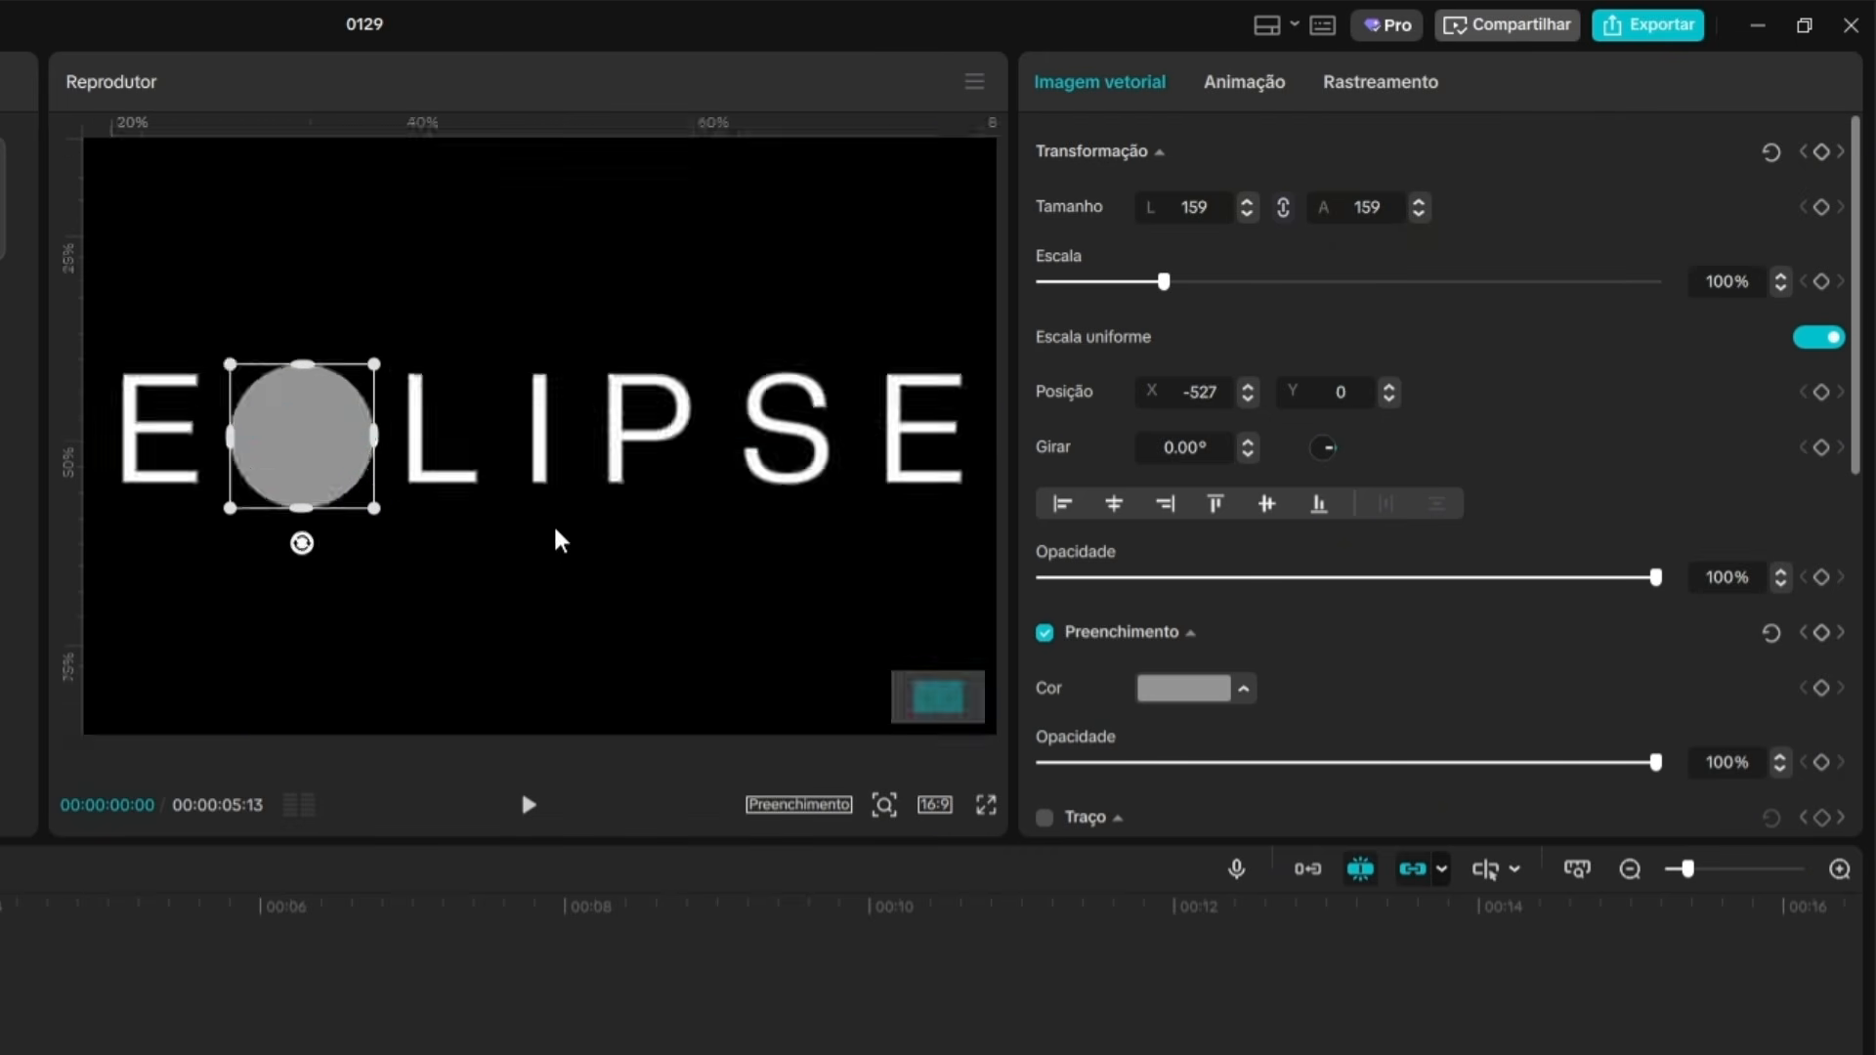
{"action": "left_click_drag", "start_coordinate": [292, 437], "coordinate": [295, 430]}
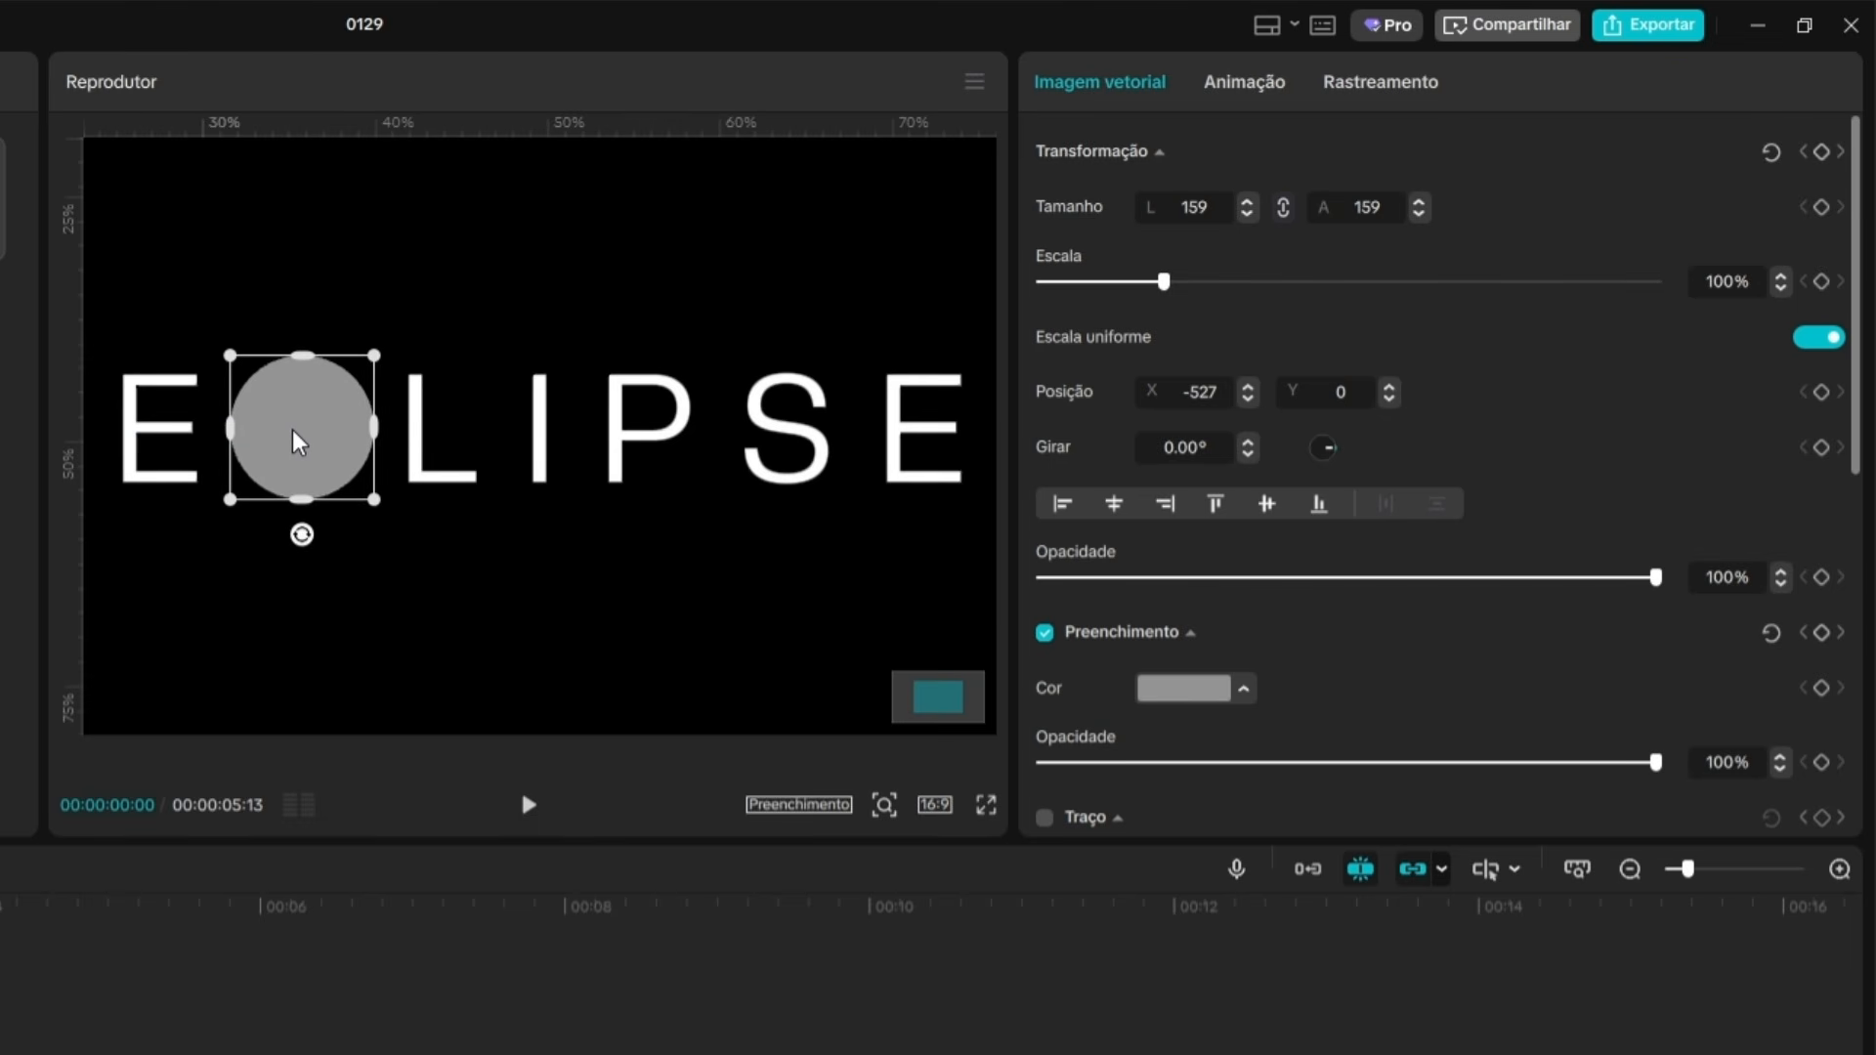
{"action": "left_click_drag", "start_coordinate": [391, 502], "coordinate": [385, 497]}
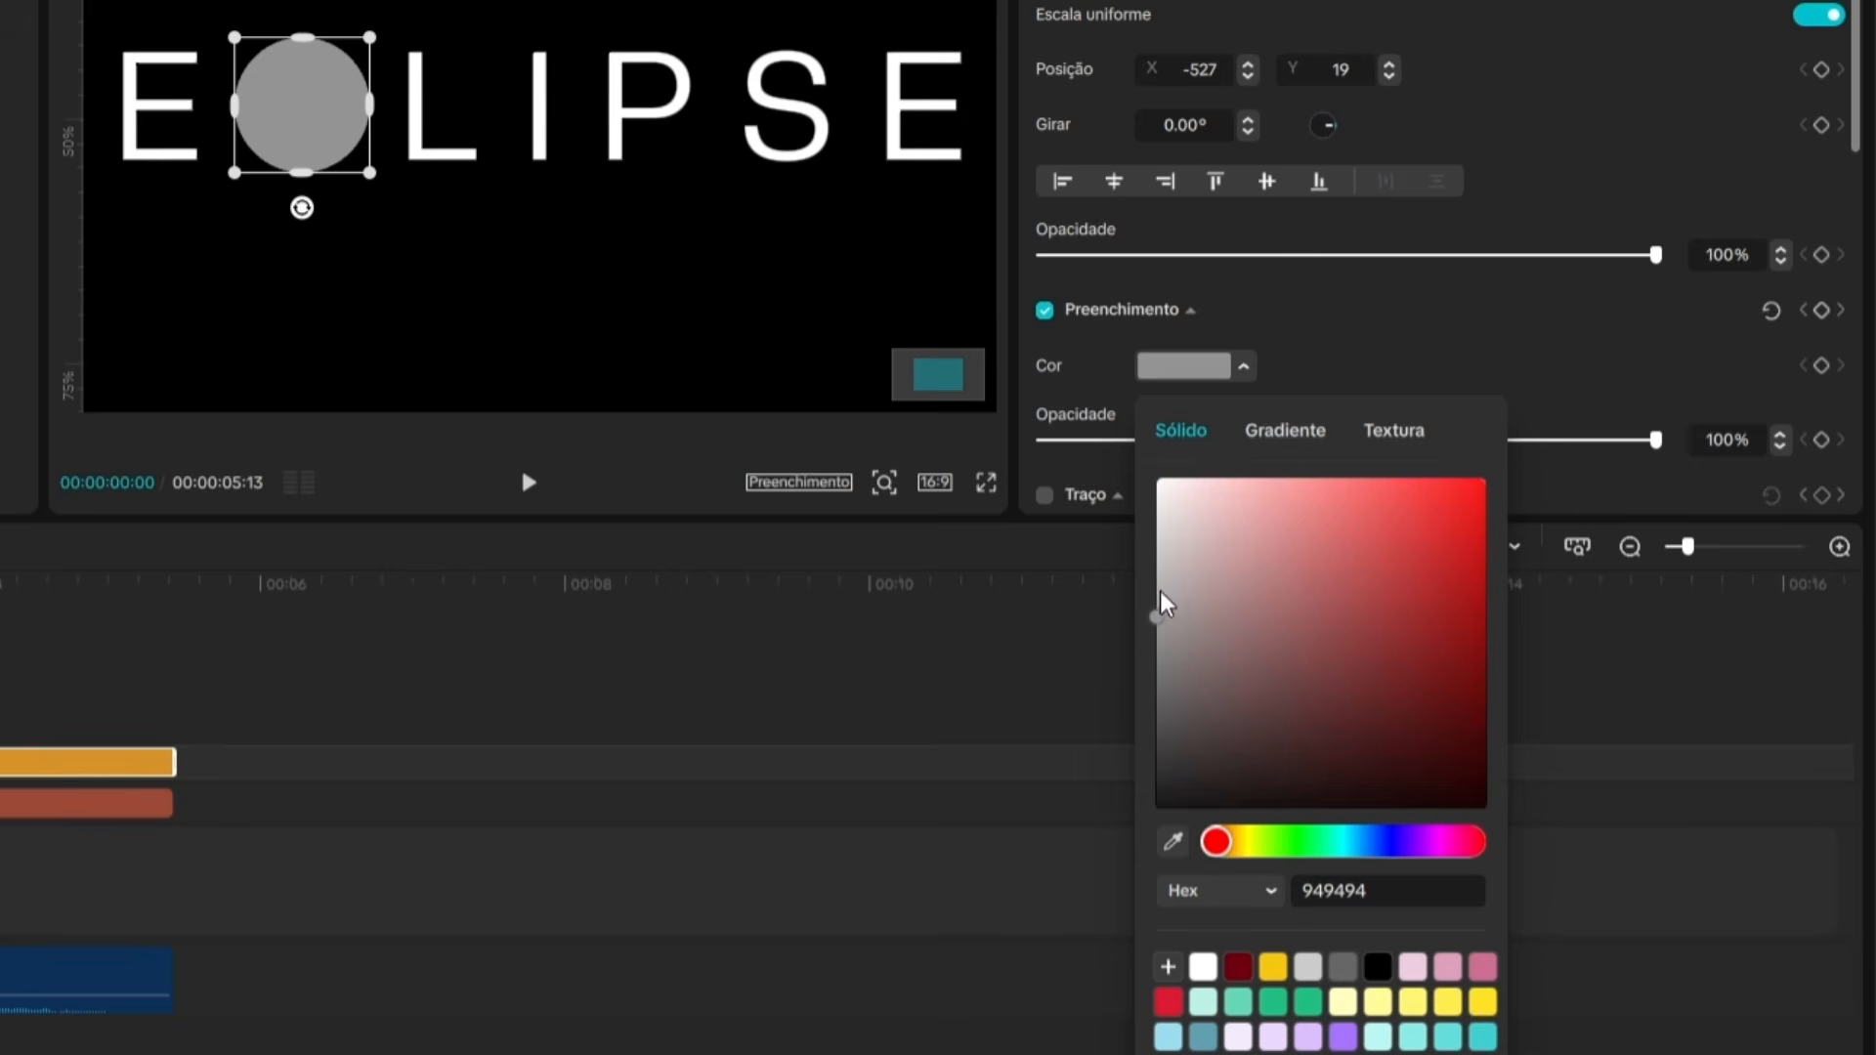
Set the circle's fill to white (FFFFFF) and the ECLIPSE text color to black (000000).
{"action": "left_click", "coordinate": [1203, 967]}
{"action": "left_click", "coordinate": [464, 276]}
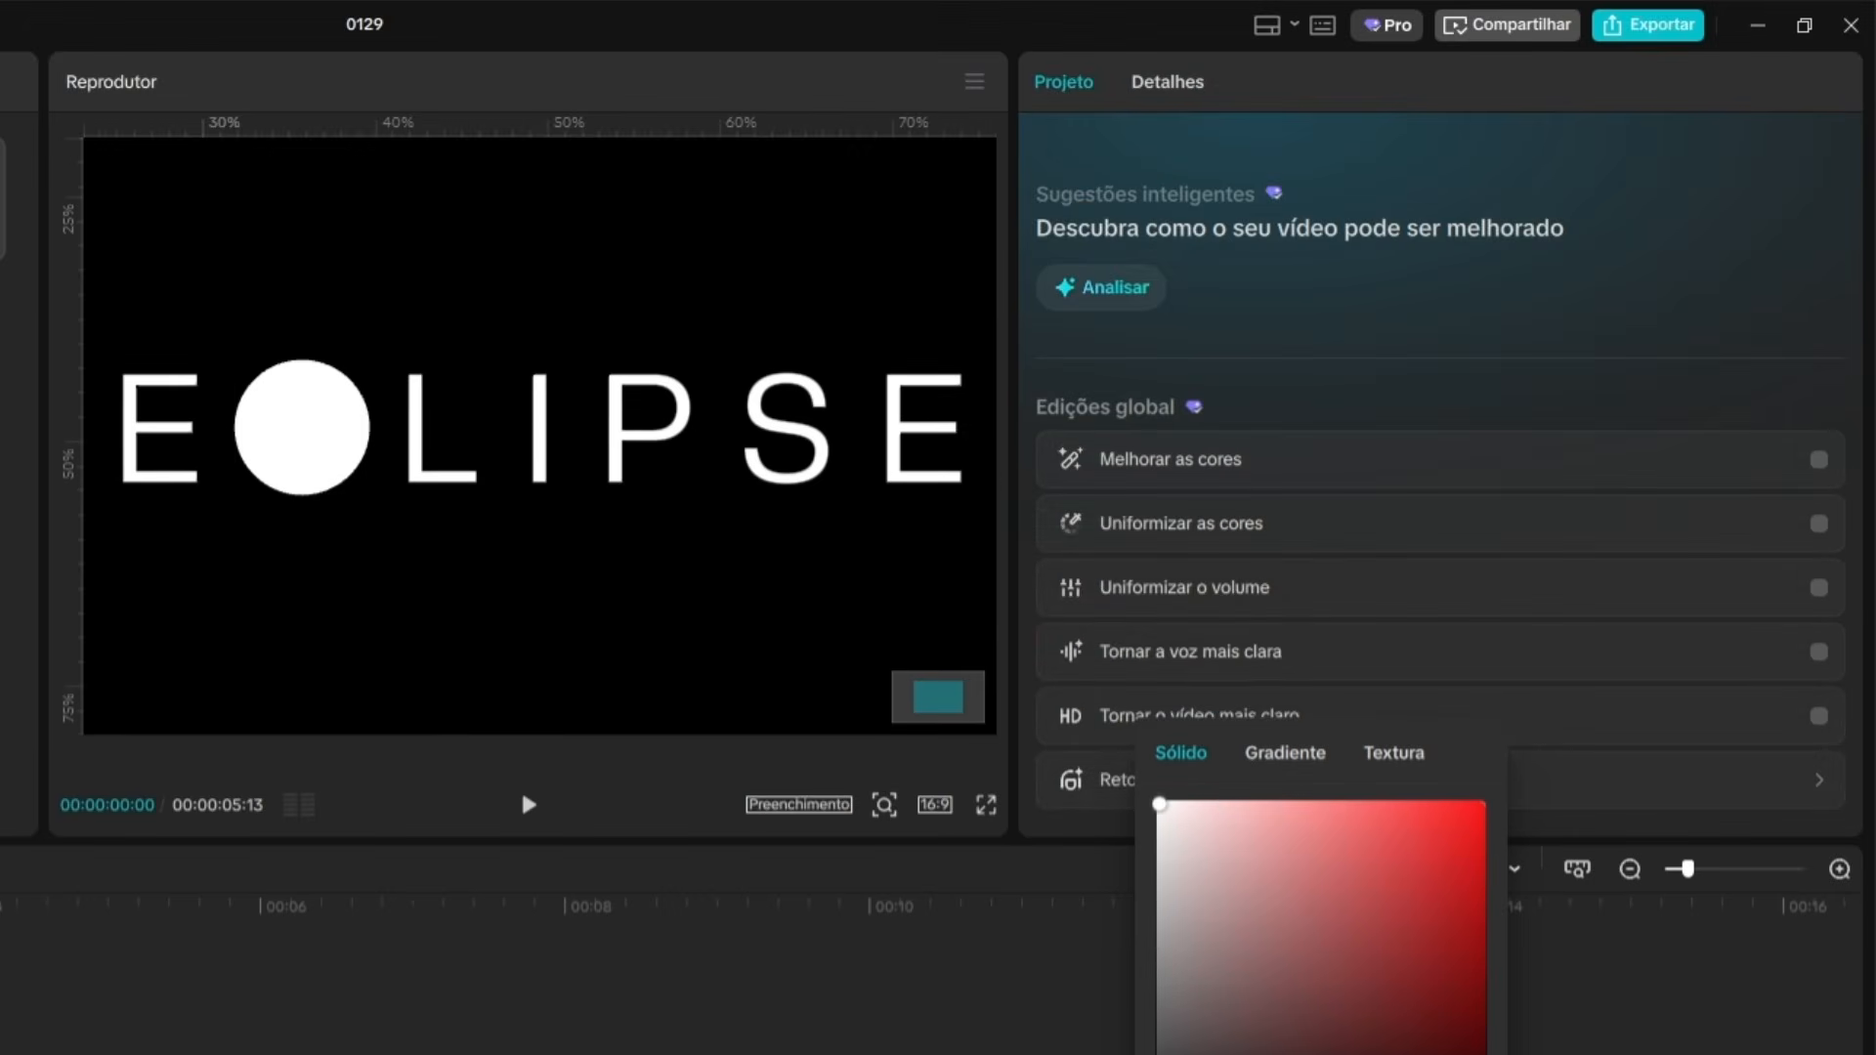
{"action": "left_click", "coordinate": [460, 43]}
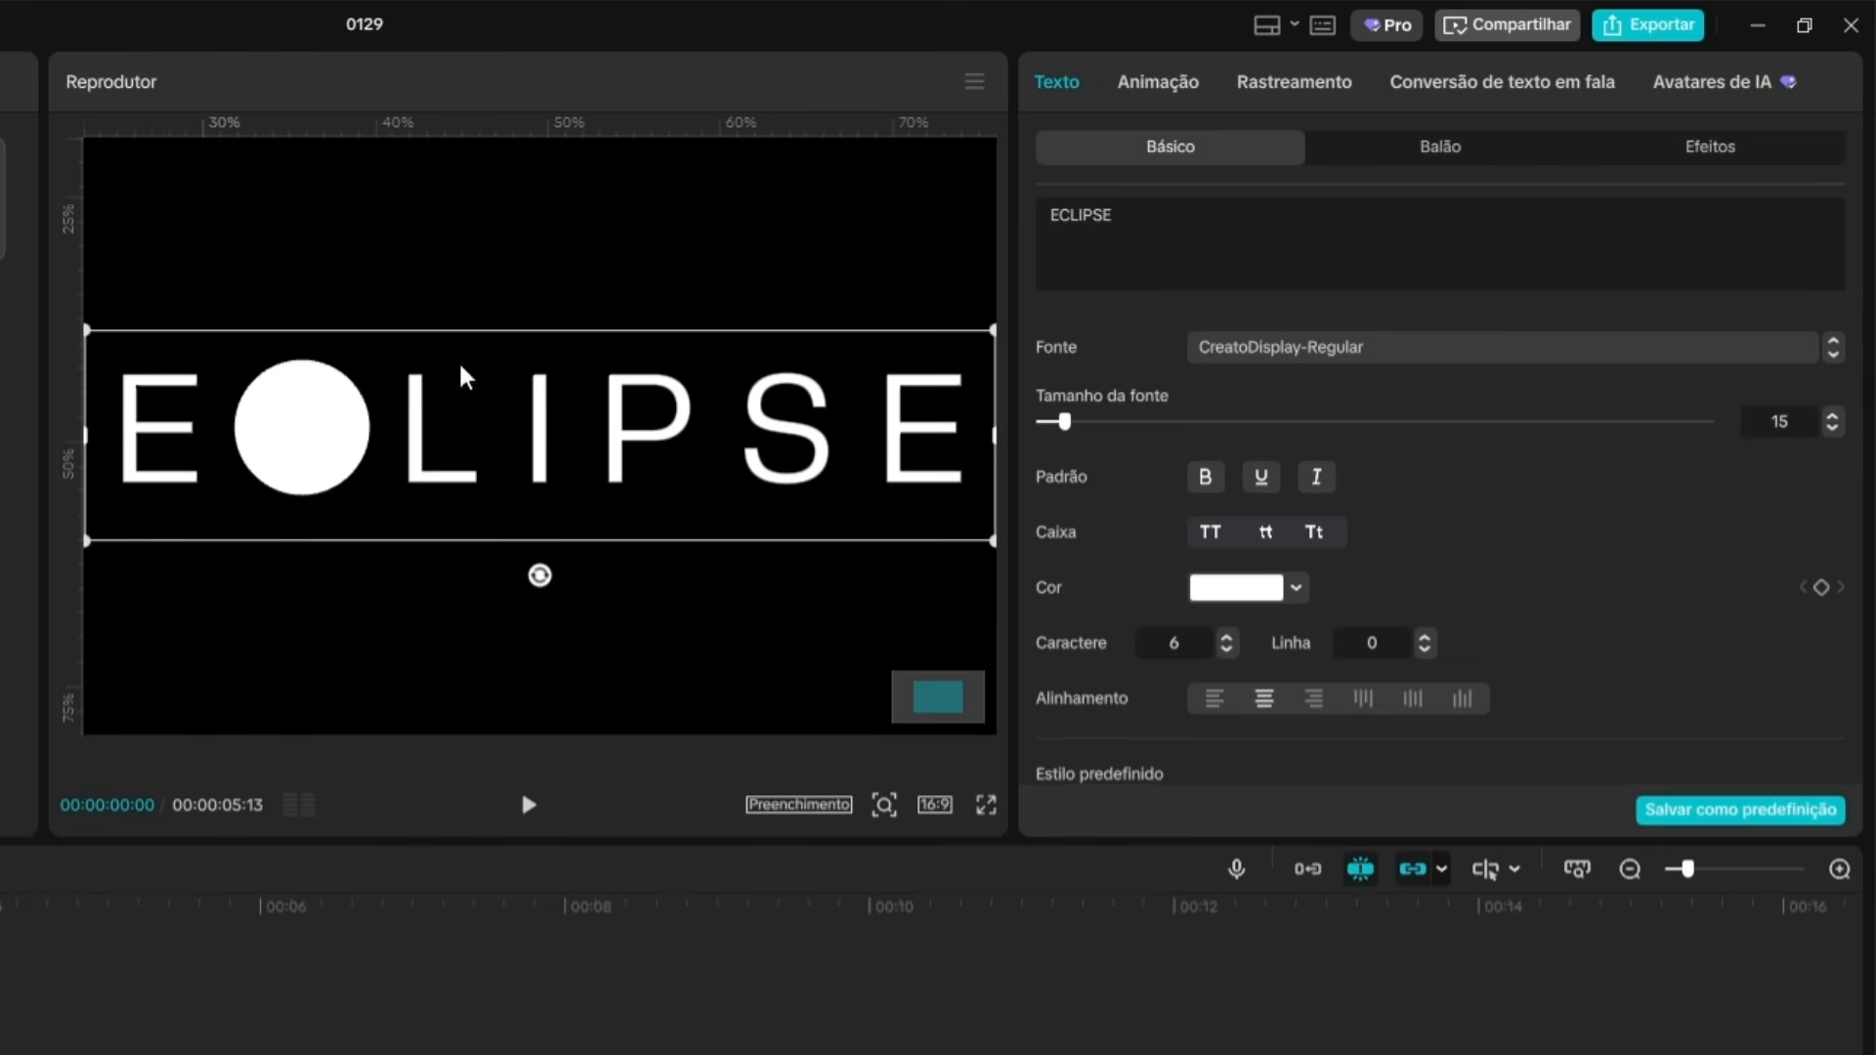
{"action": "left_click", "coordinate": [1234, 596]}
{"action": "left_click", "coordinate": [1136, 1036]}
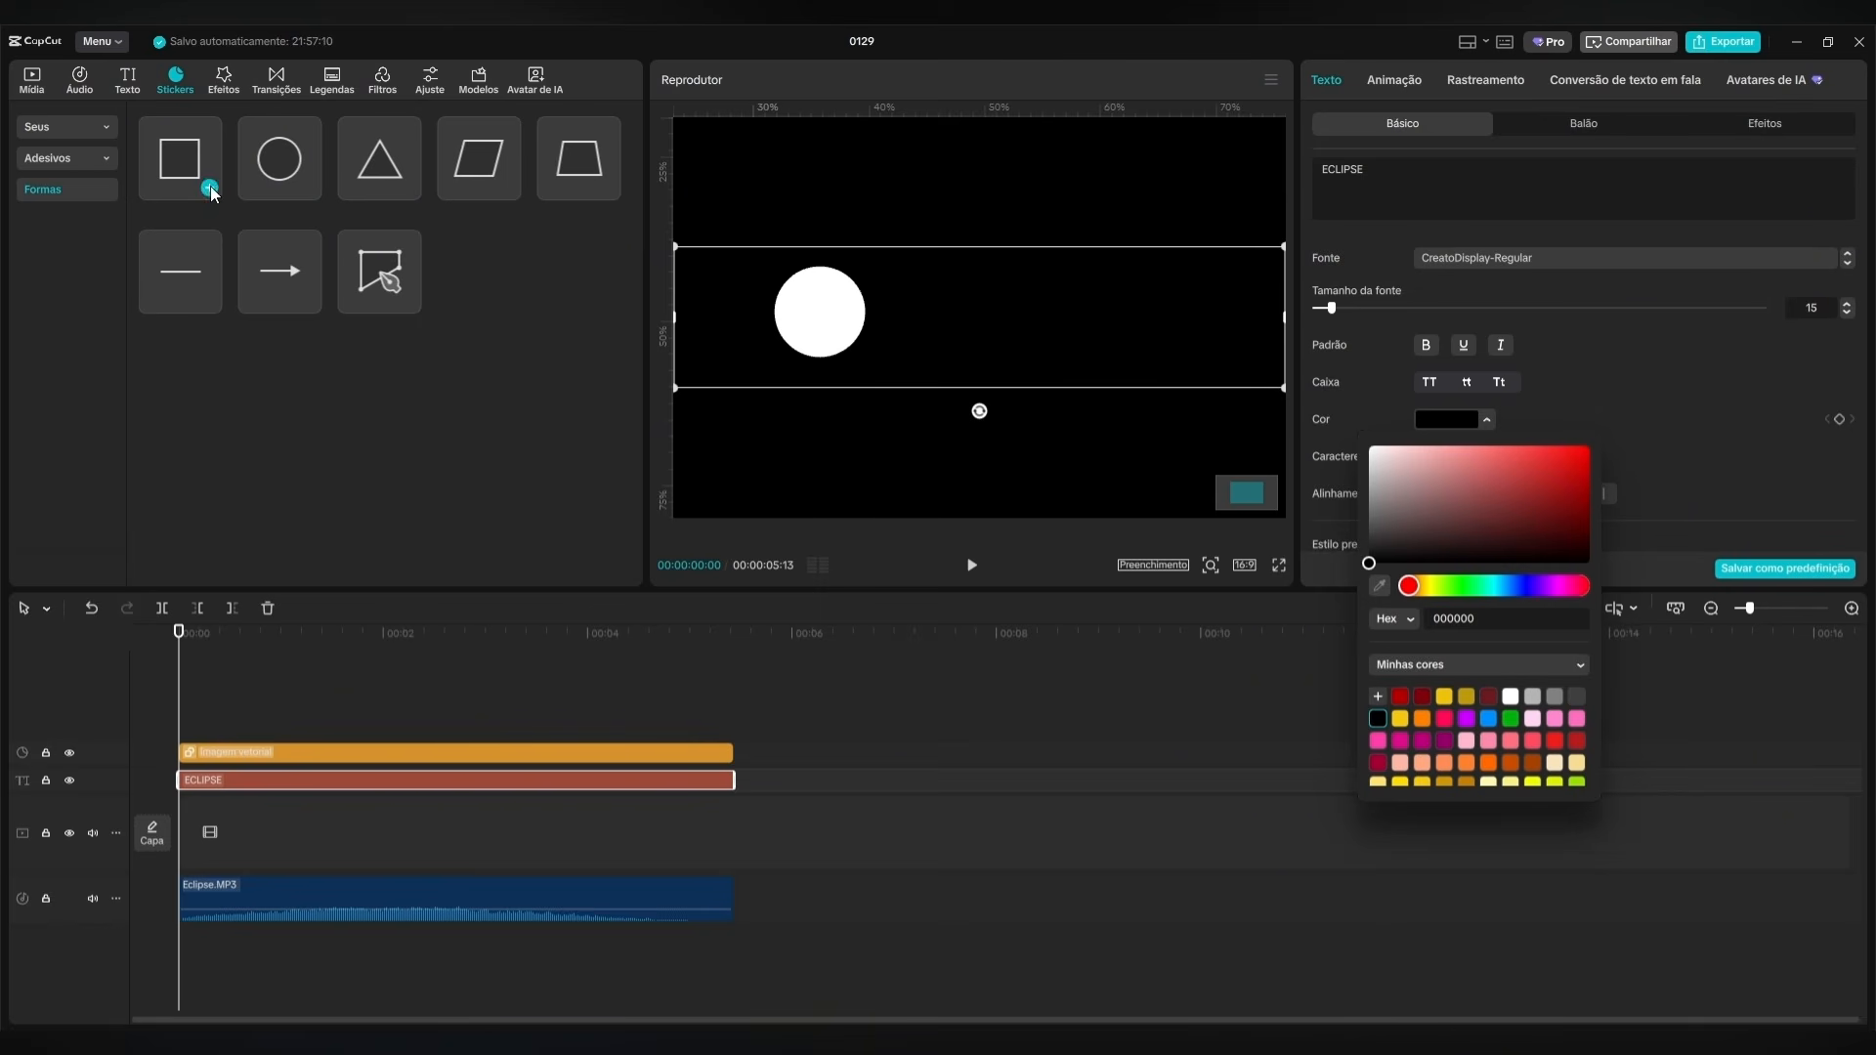
Fit the preview to the whole frame, add a square shape, and move its clip to the track below the ECLIPSE text.
{"action": "left_click", "coordinate": [1217, 566]}
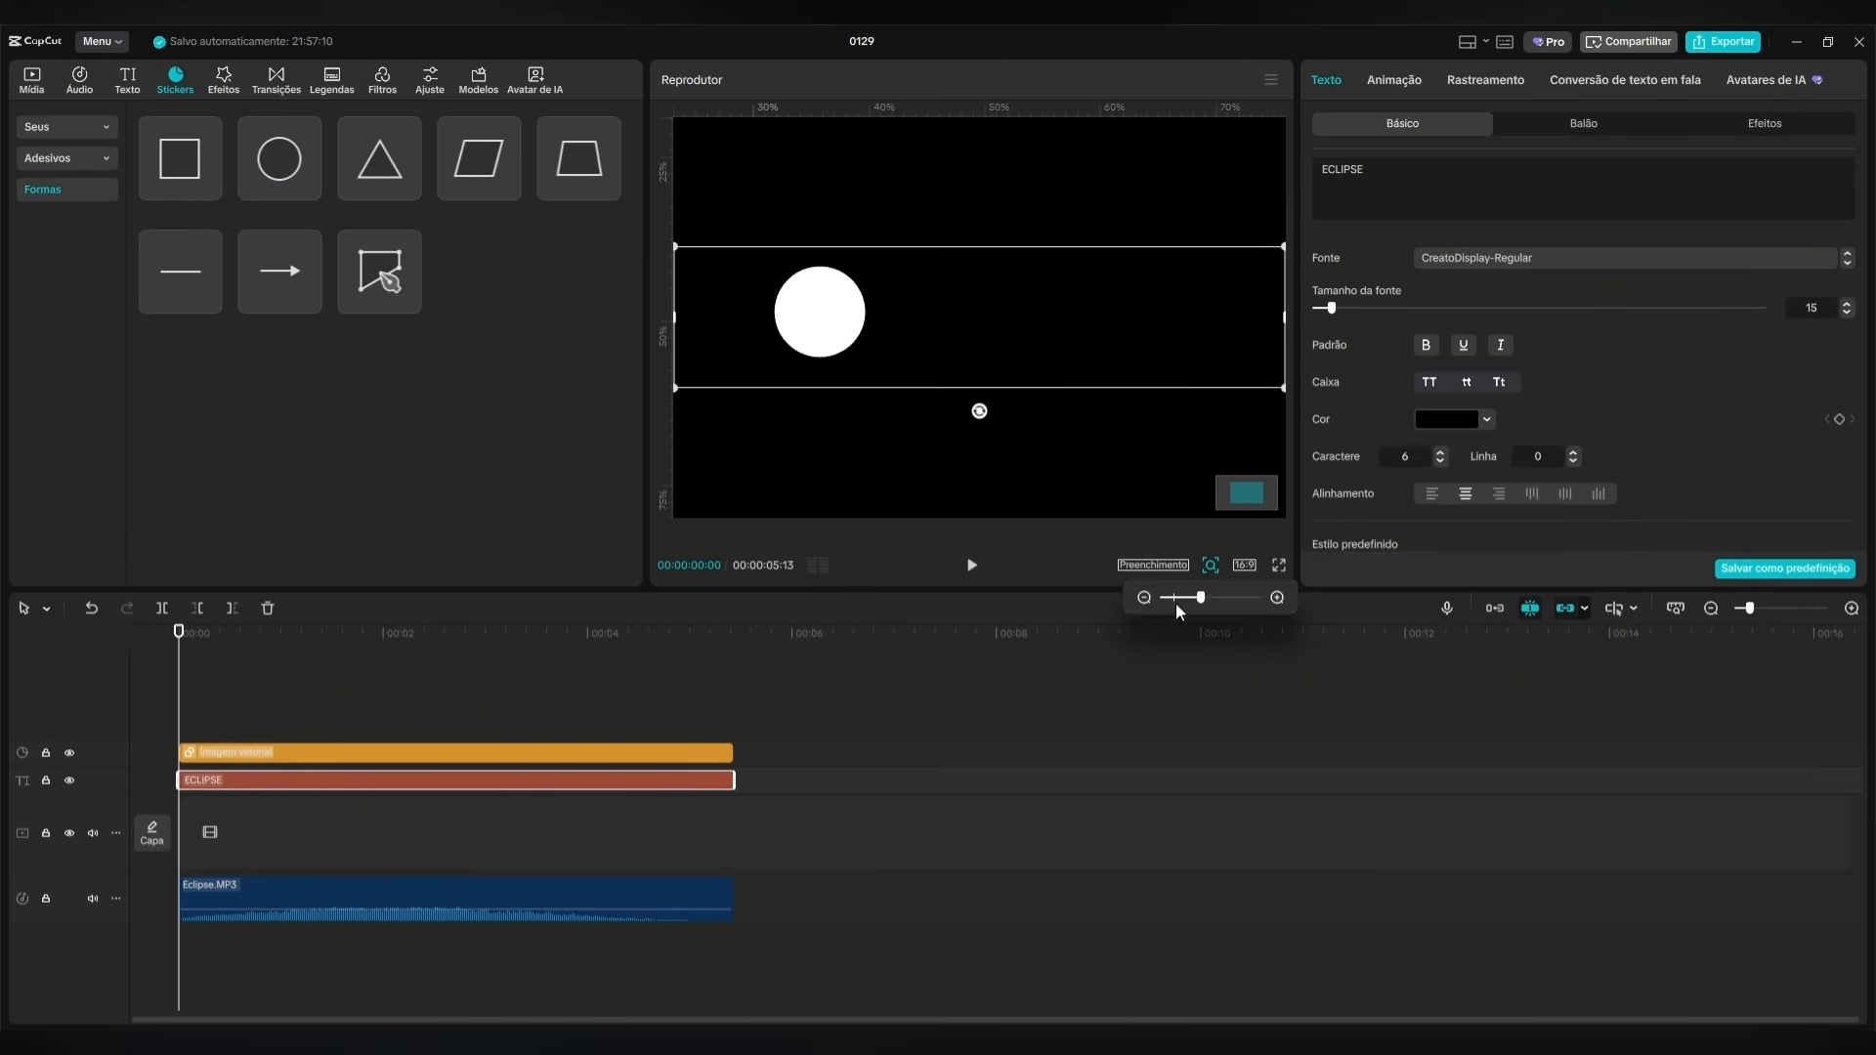
{"action": "left_click", "coordinate": [211, 189]}
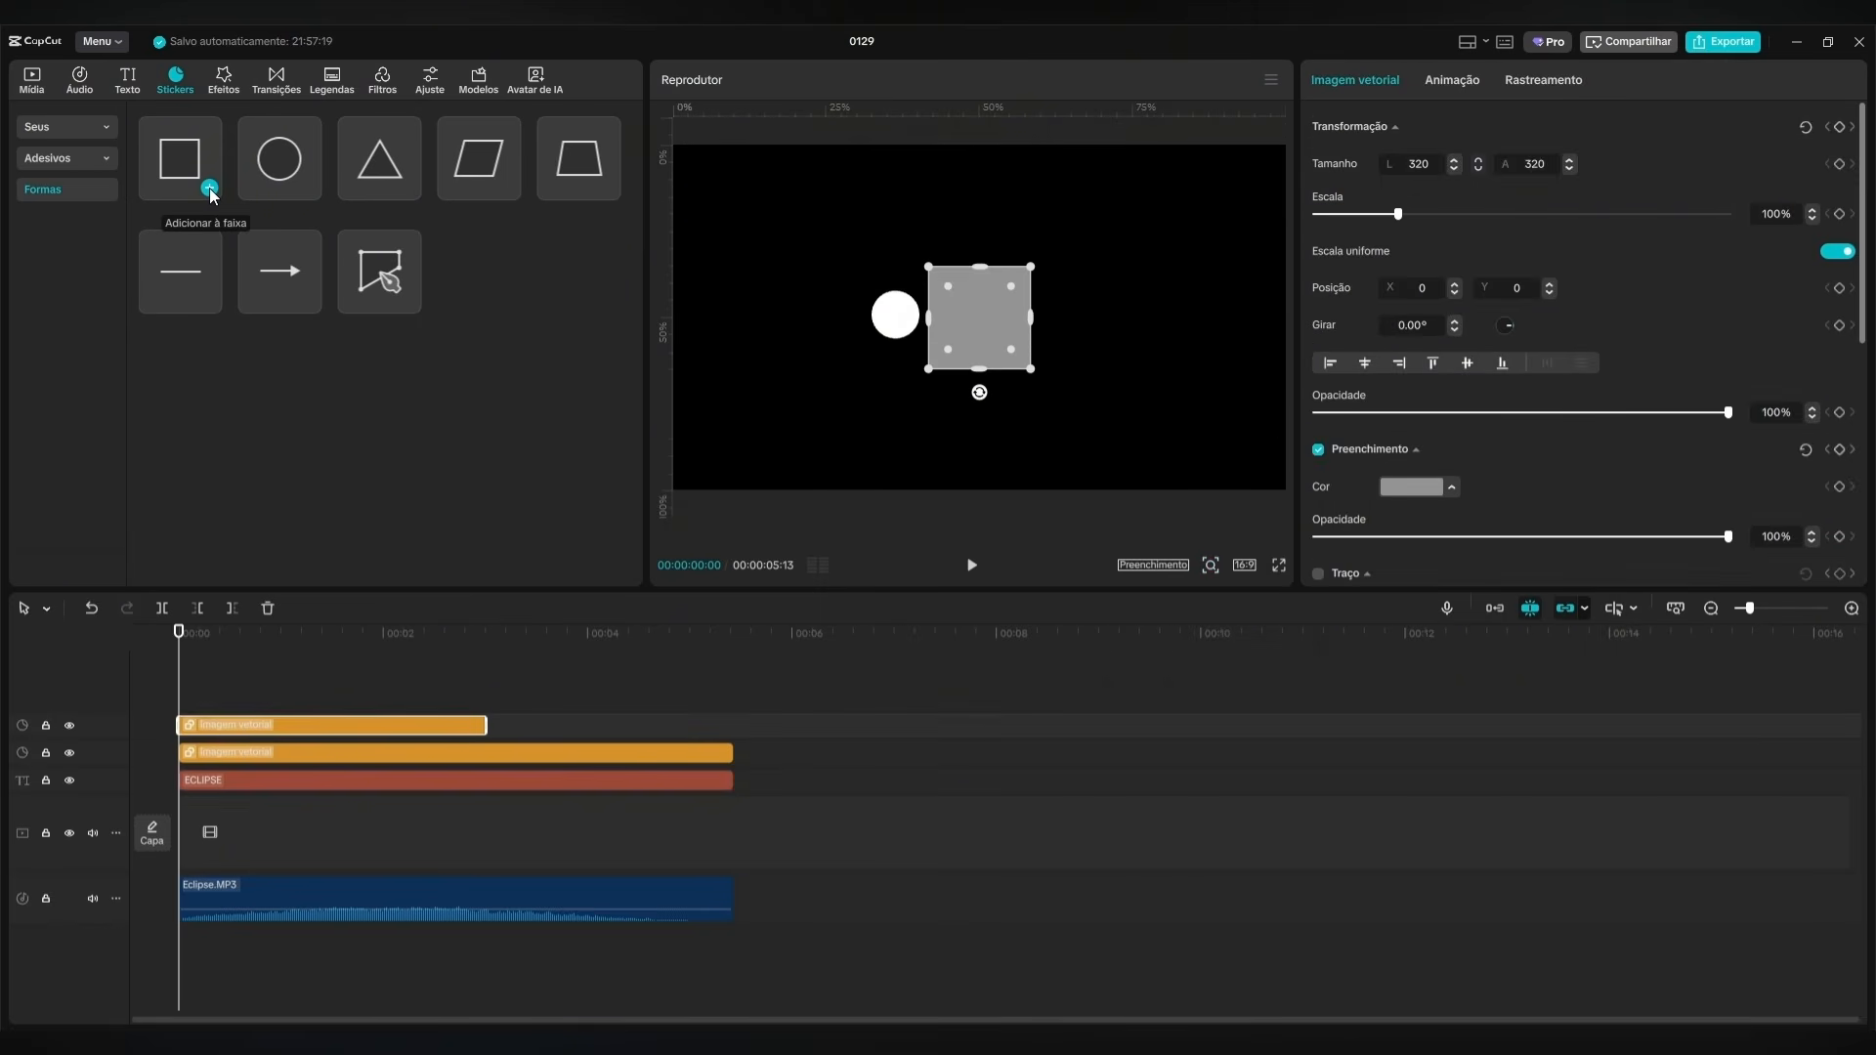
{"action": "left_click_drag", "start_coordinate": [309, 743], "coordinate": [311, 801]}
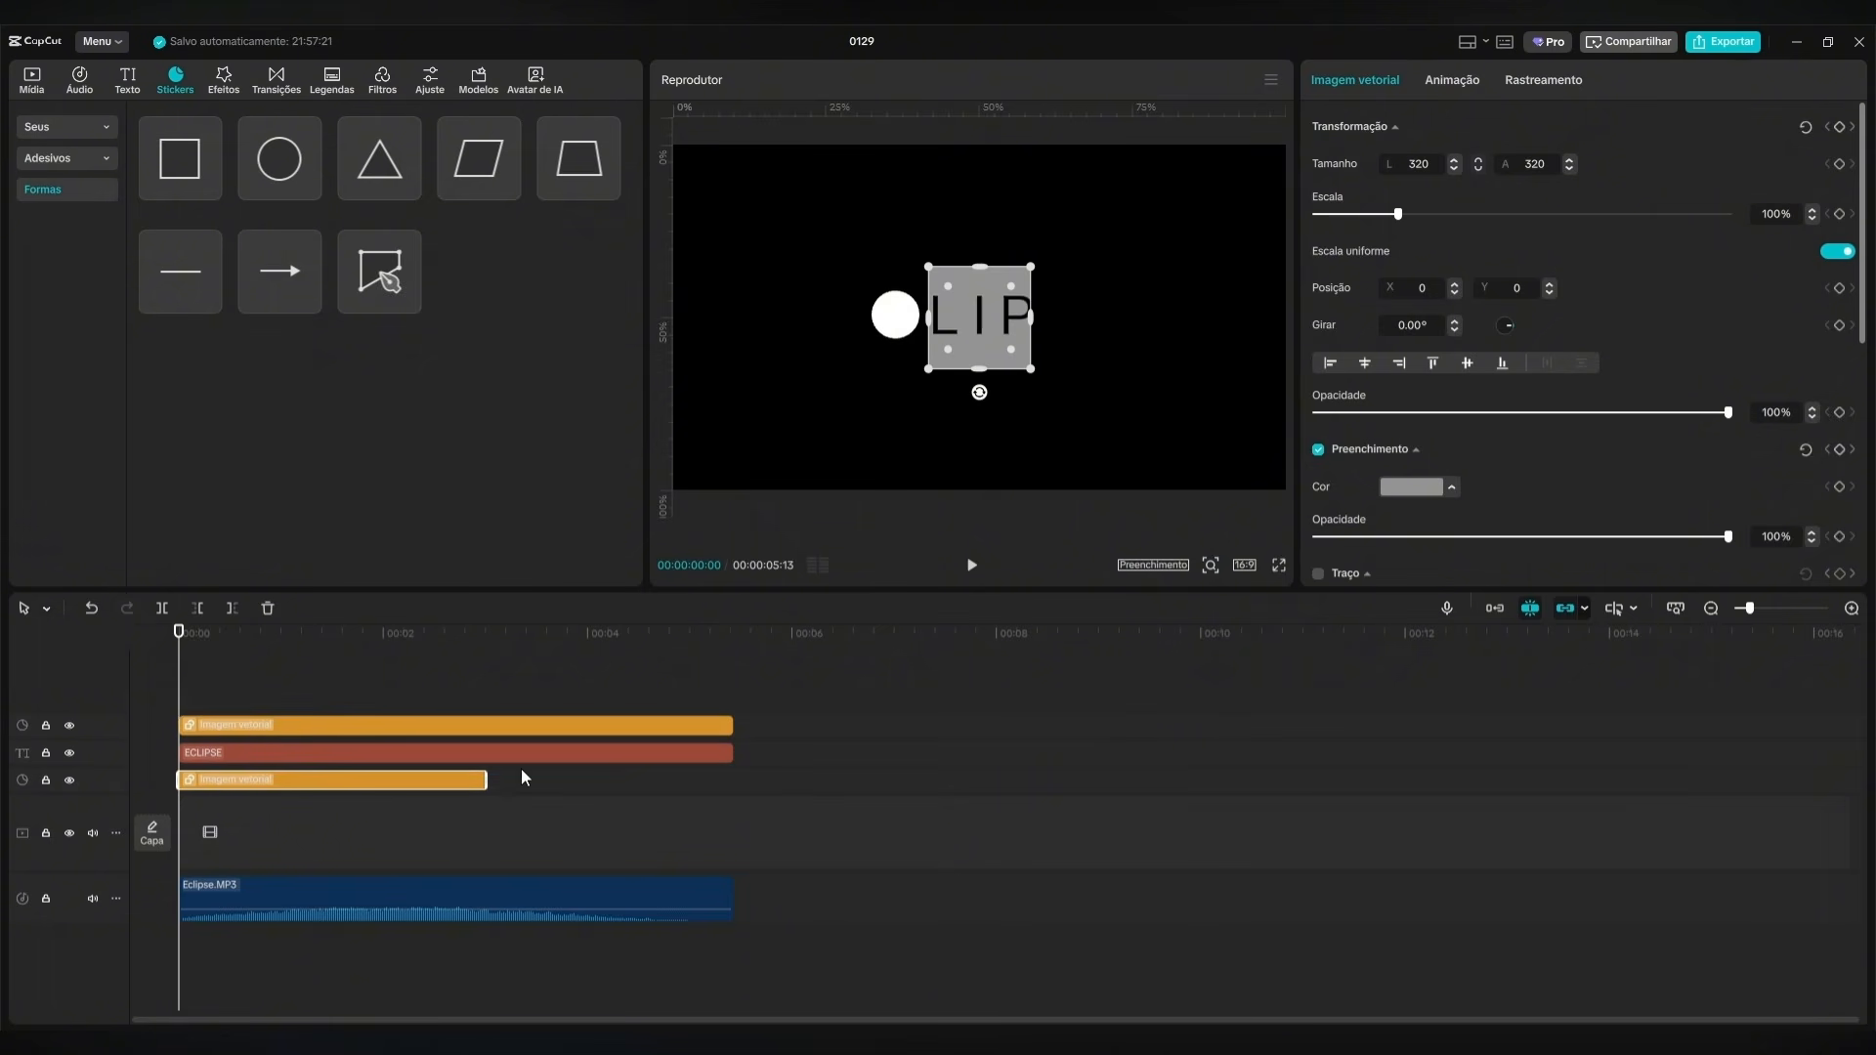
Fill the square with light gray C0C0C0 and enlarge it to about 2553 × 1259 to cover the whole frame.
{"action": "left_click", "coordinate": [1405, 487]}
{"action": "left_click", "coordinate": [1397, 616]}
{"action": "mouse_move", "coordinate": [1398, 615]}
{"action": "left_mouse_down"}
{"action": "mouse_move", "coordinate": [1392, 555]}
{"action": "mouse_move", "coordinate": [1389, 613]}
{"action": "left_mouse_up"}
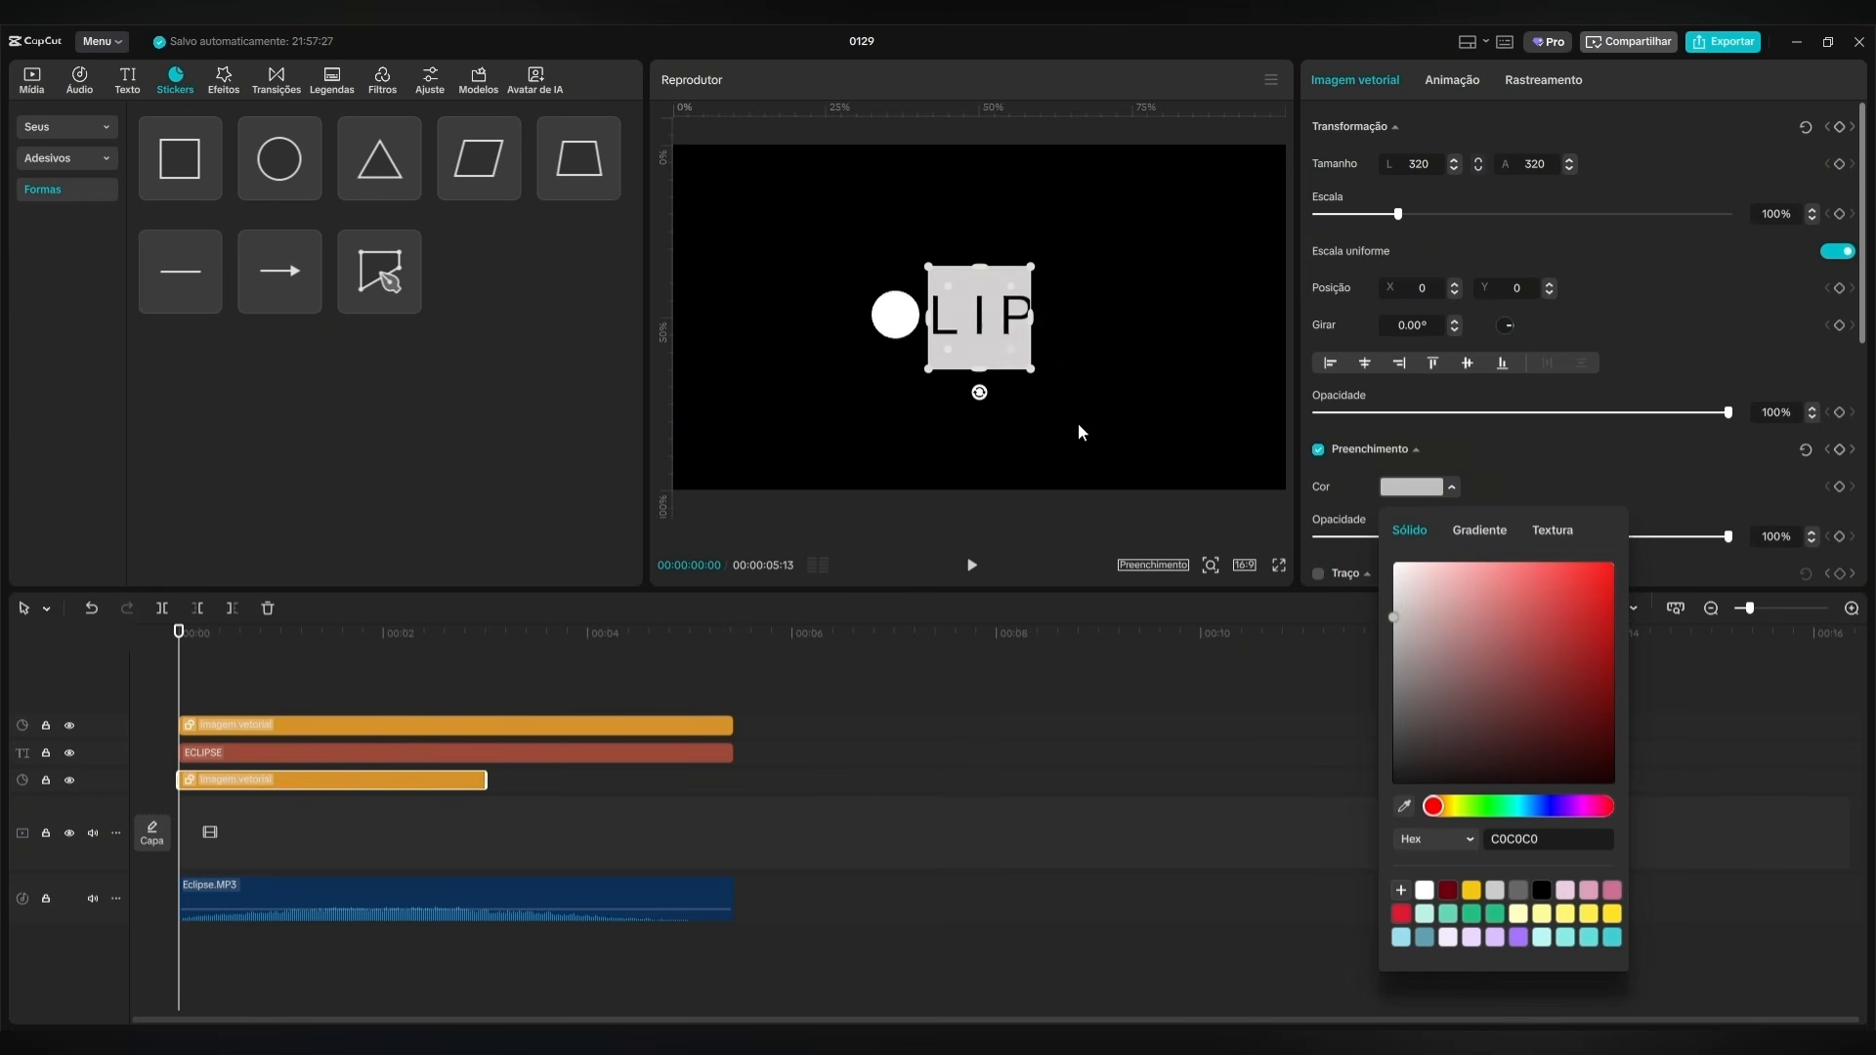
{"action": "left_click_drag", "start_coordinate": [1031, 369], "coordinate": [1388, 518]}
{"action": "left_click", "coordinate": [343, 682]}
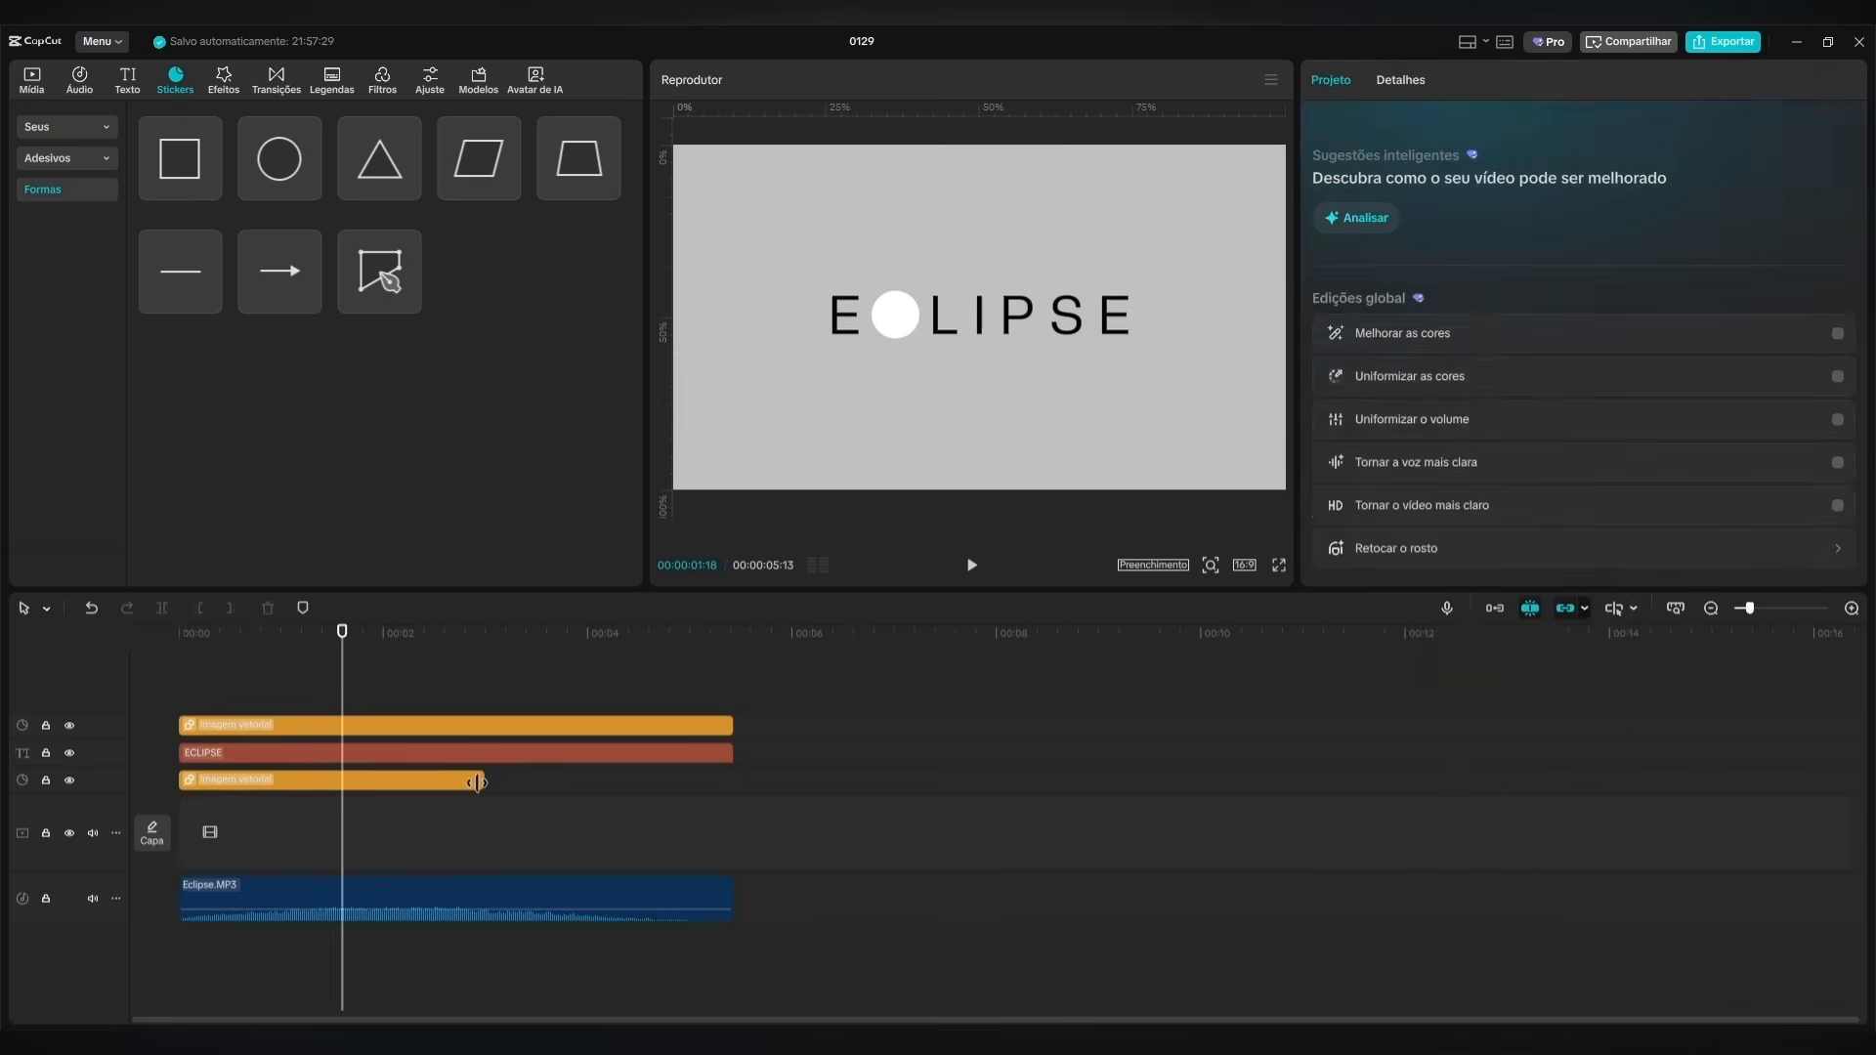
Extend the gray background clip to the end of the audio.
{"action": "left_click_drag", "start_coordinate": [479, 782], "coordinate": [601, 790]}
{"action": "key", "text": "ctrl+z"}
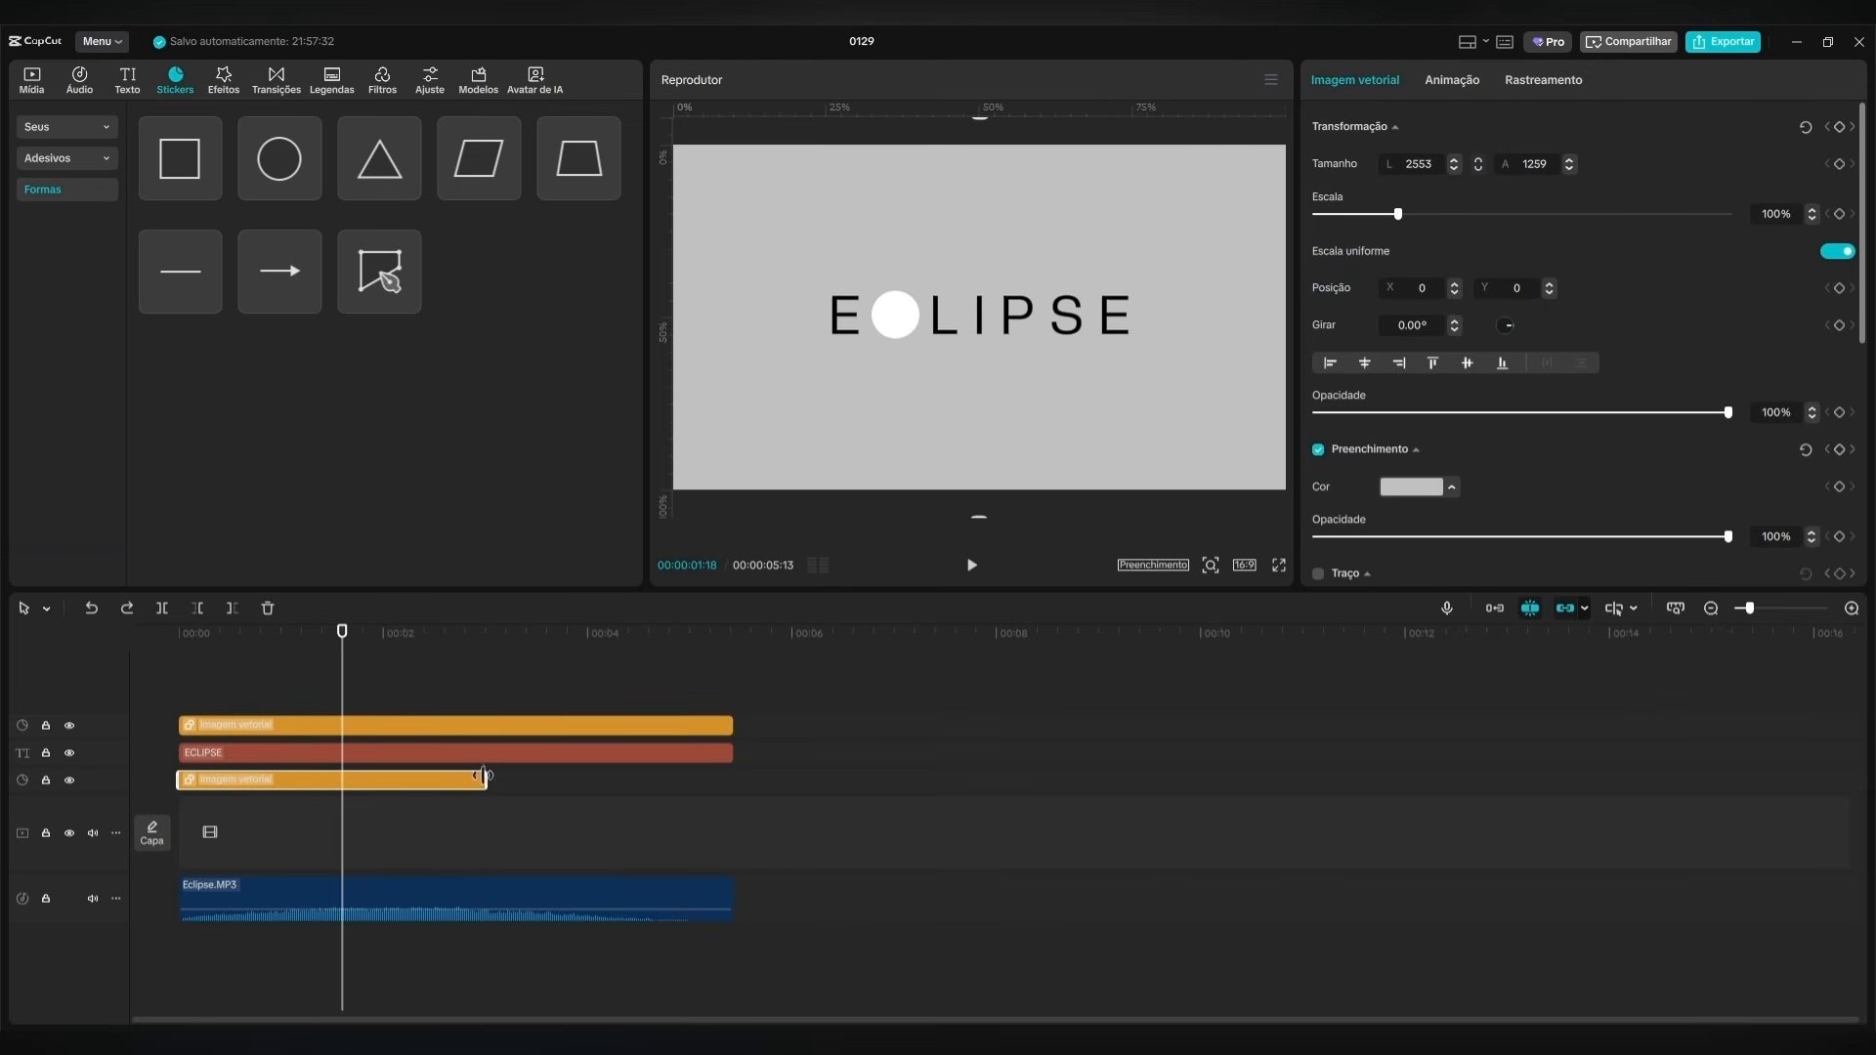
{"action": "left_click_drag", "start_coordinate": [485, 782], "coordinate": [734, 782]}
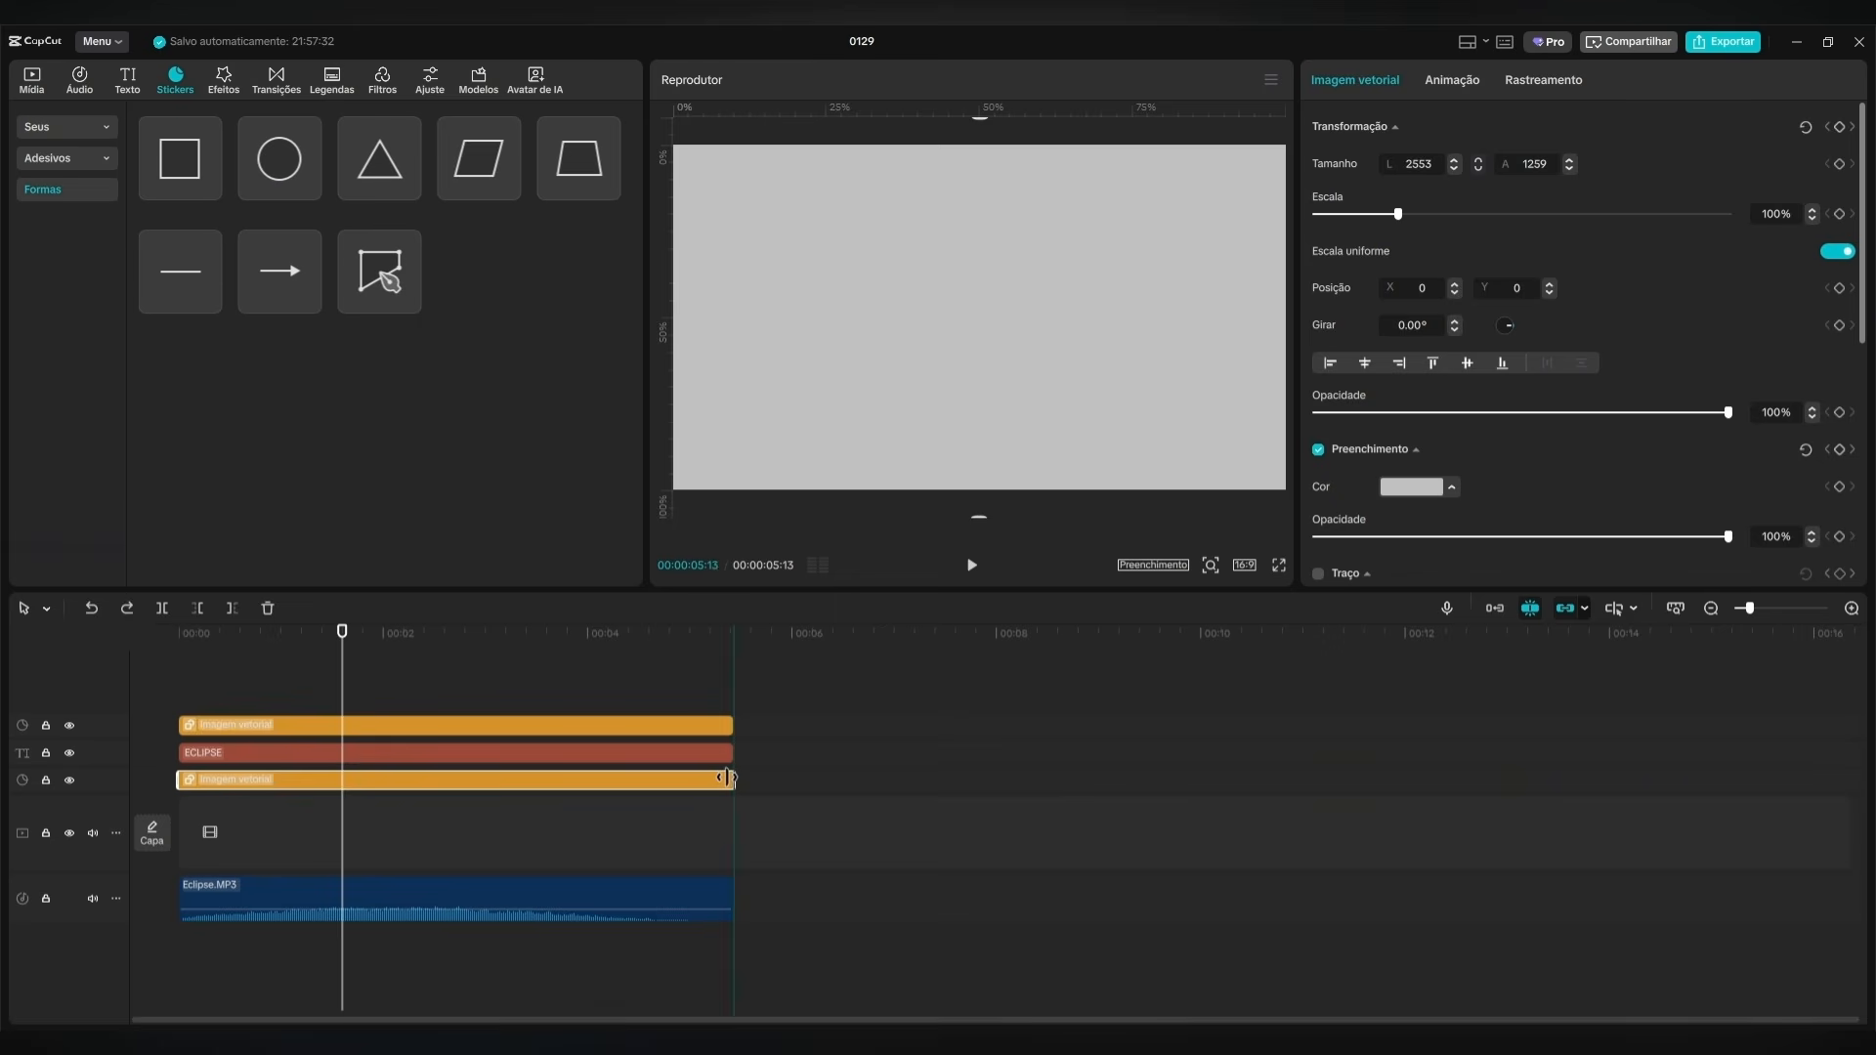
{"action": "left_click", "coordinate": [536, 682]}
{"action": "left_click", "coordinate": [332, 710]}
Replace the letter C in the ECLIPSE text with blank spaces under the white circle.
{"action": "left_click", "coordinate": [404, 723]}
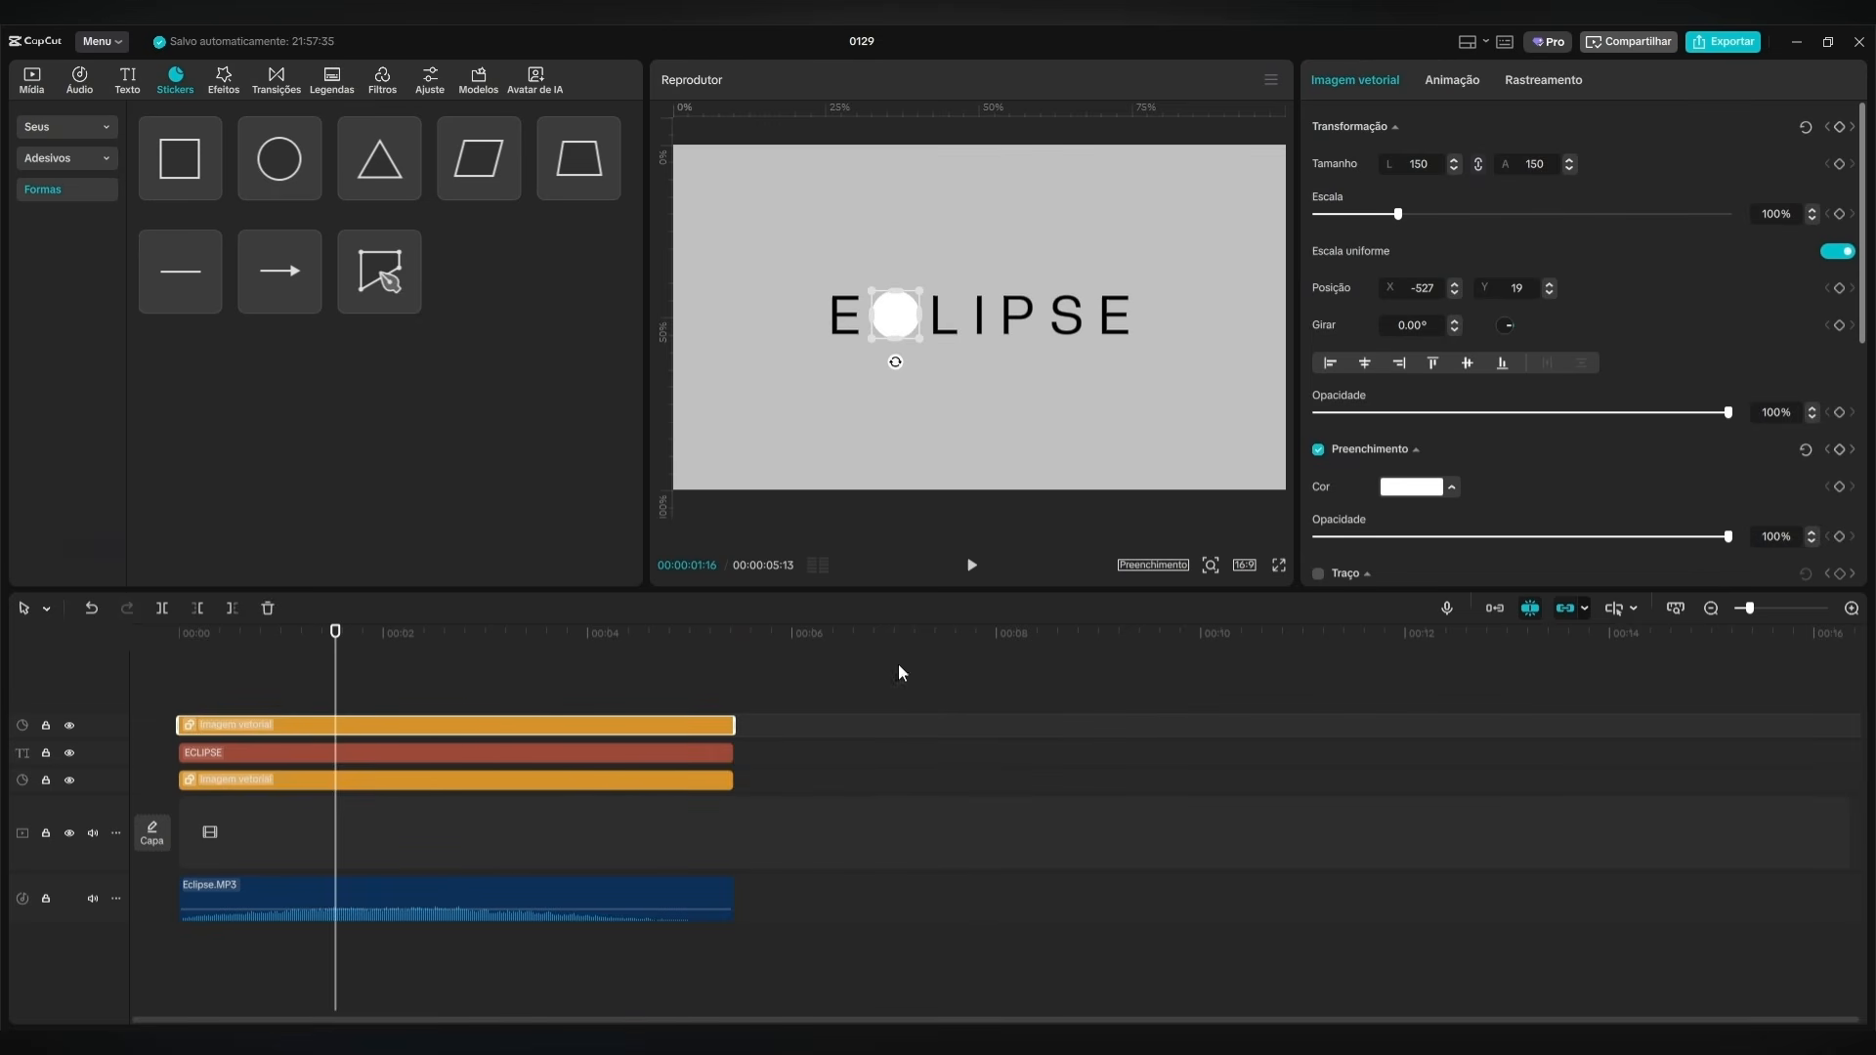
{"action": "left_click", "coordinate": [410, 756]}
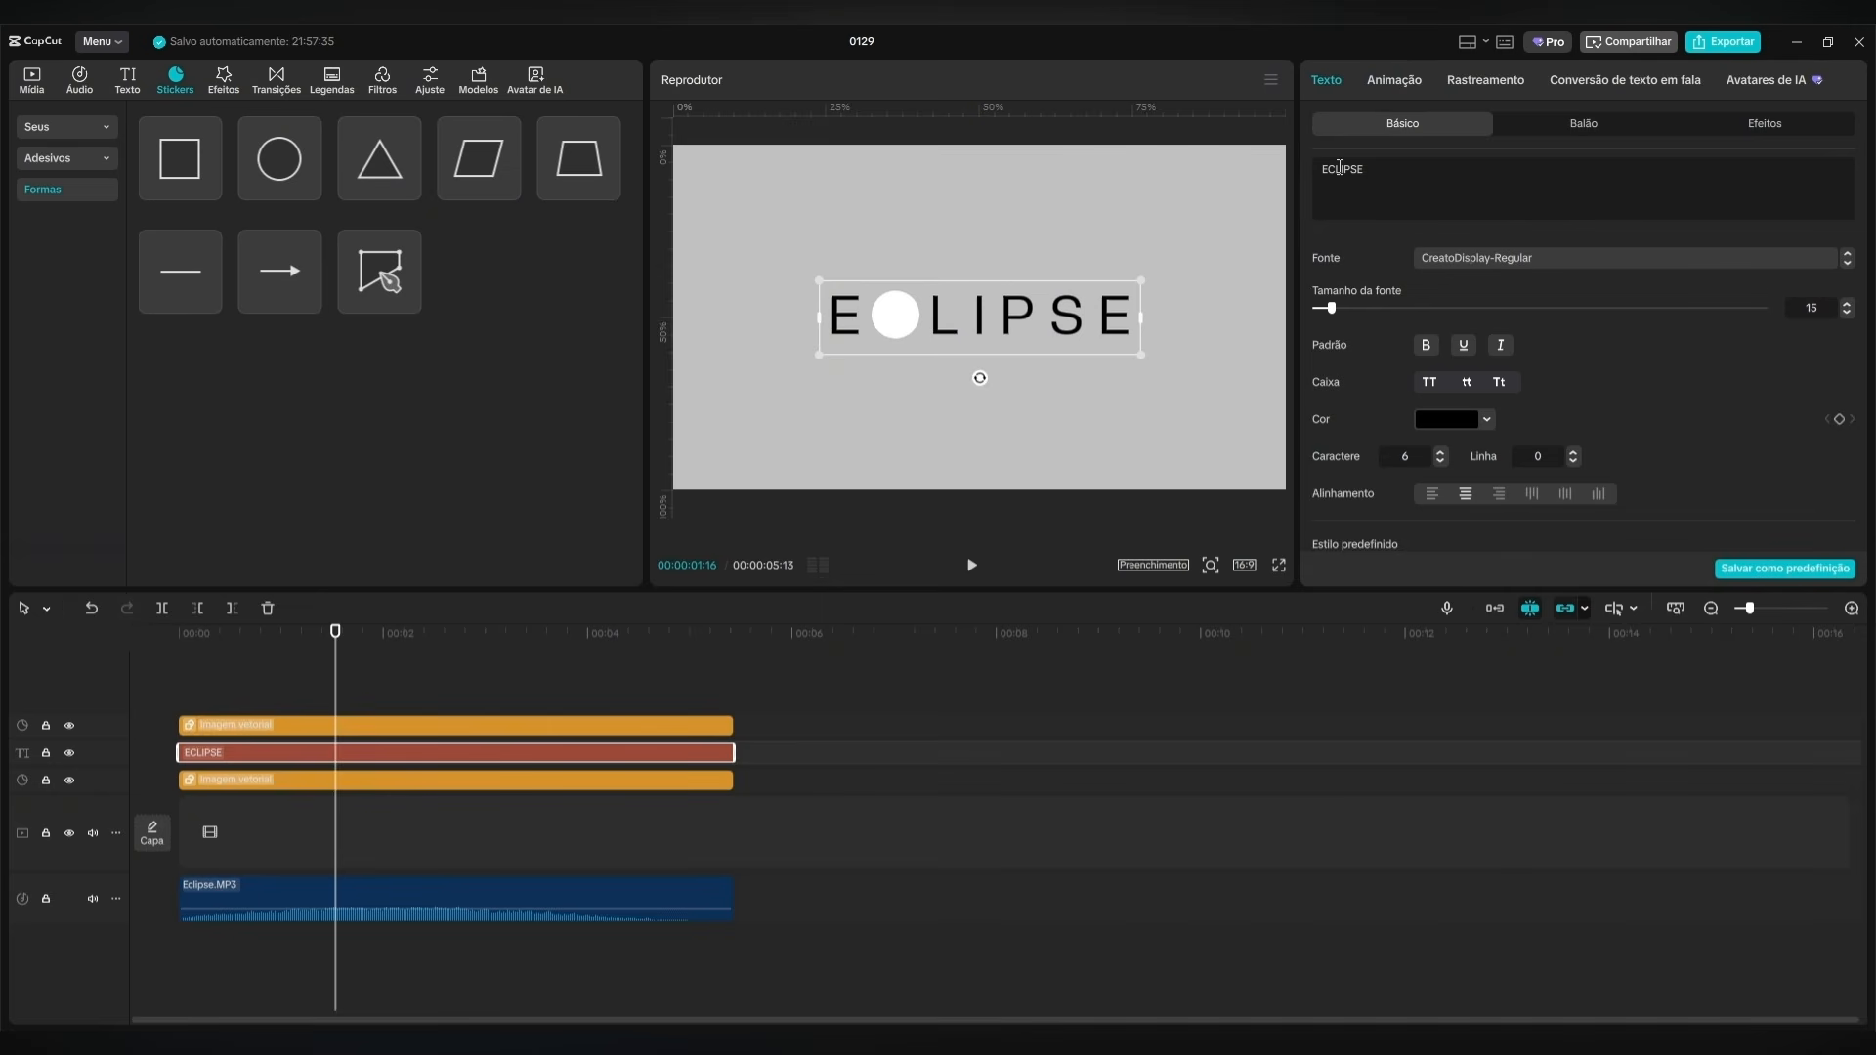
{"action": "key", "text": "BackSpace"}
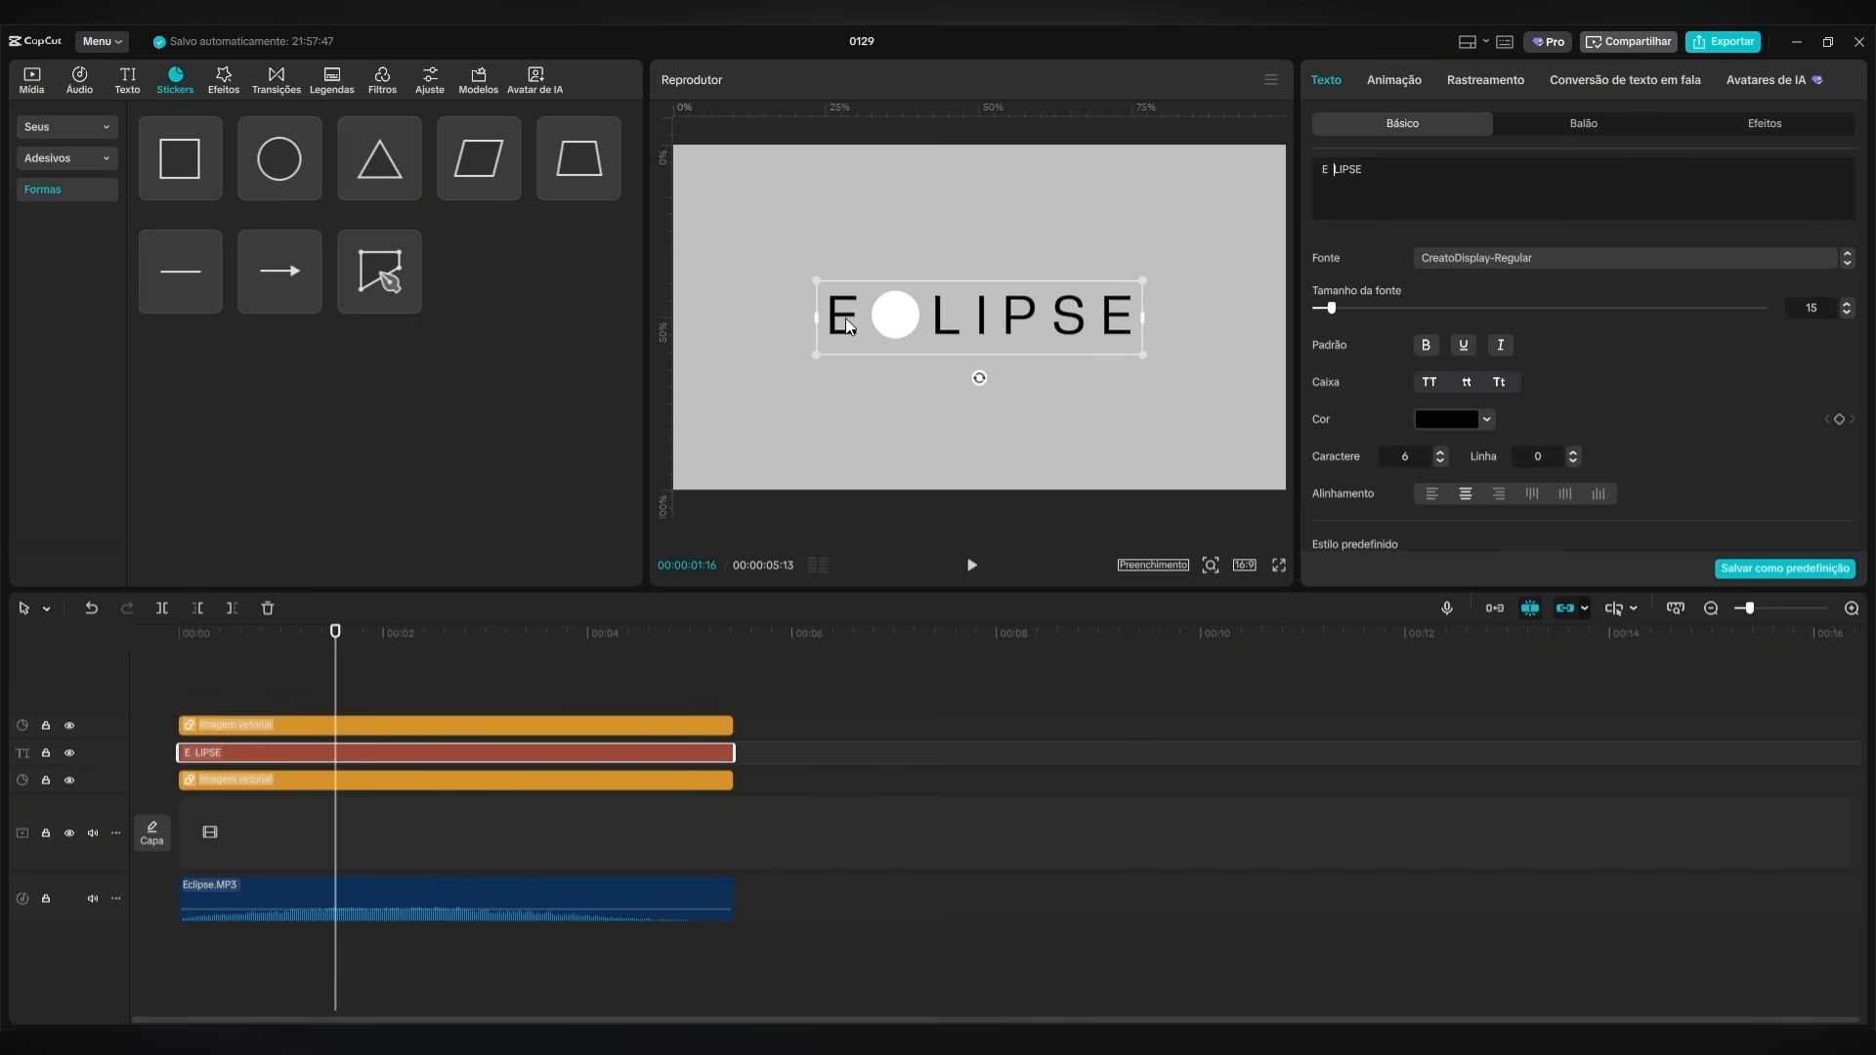
Turn the white circle's clip into a compound clip.
{"action": "left_click", "coordinate": [358, 727]}
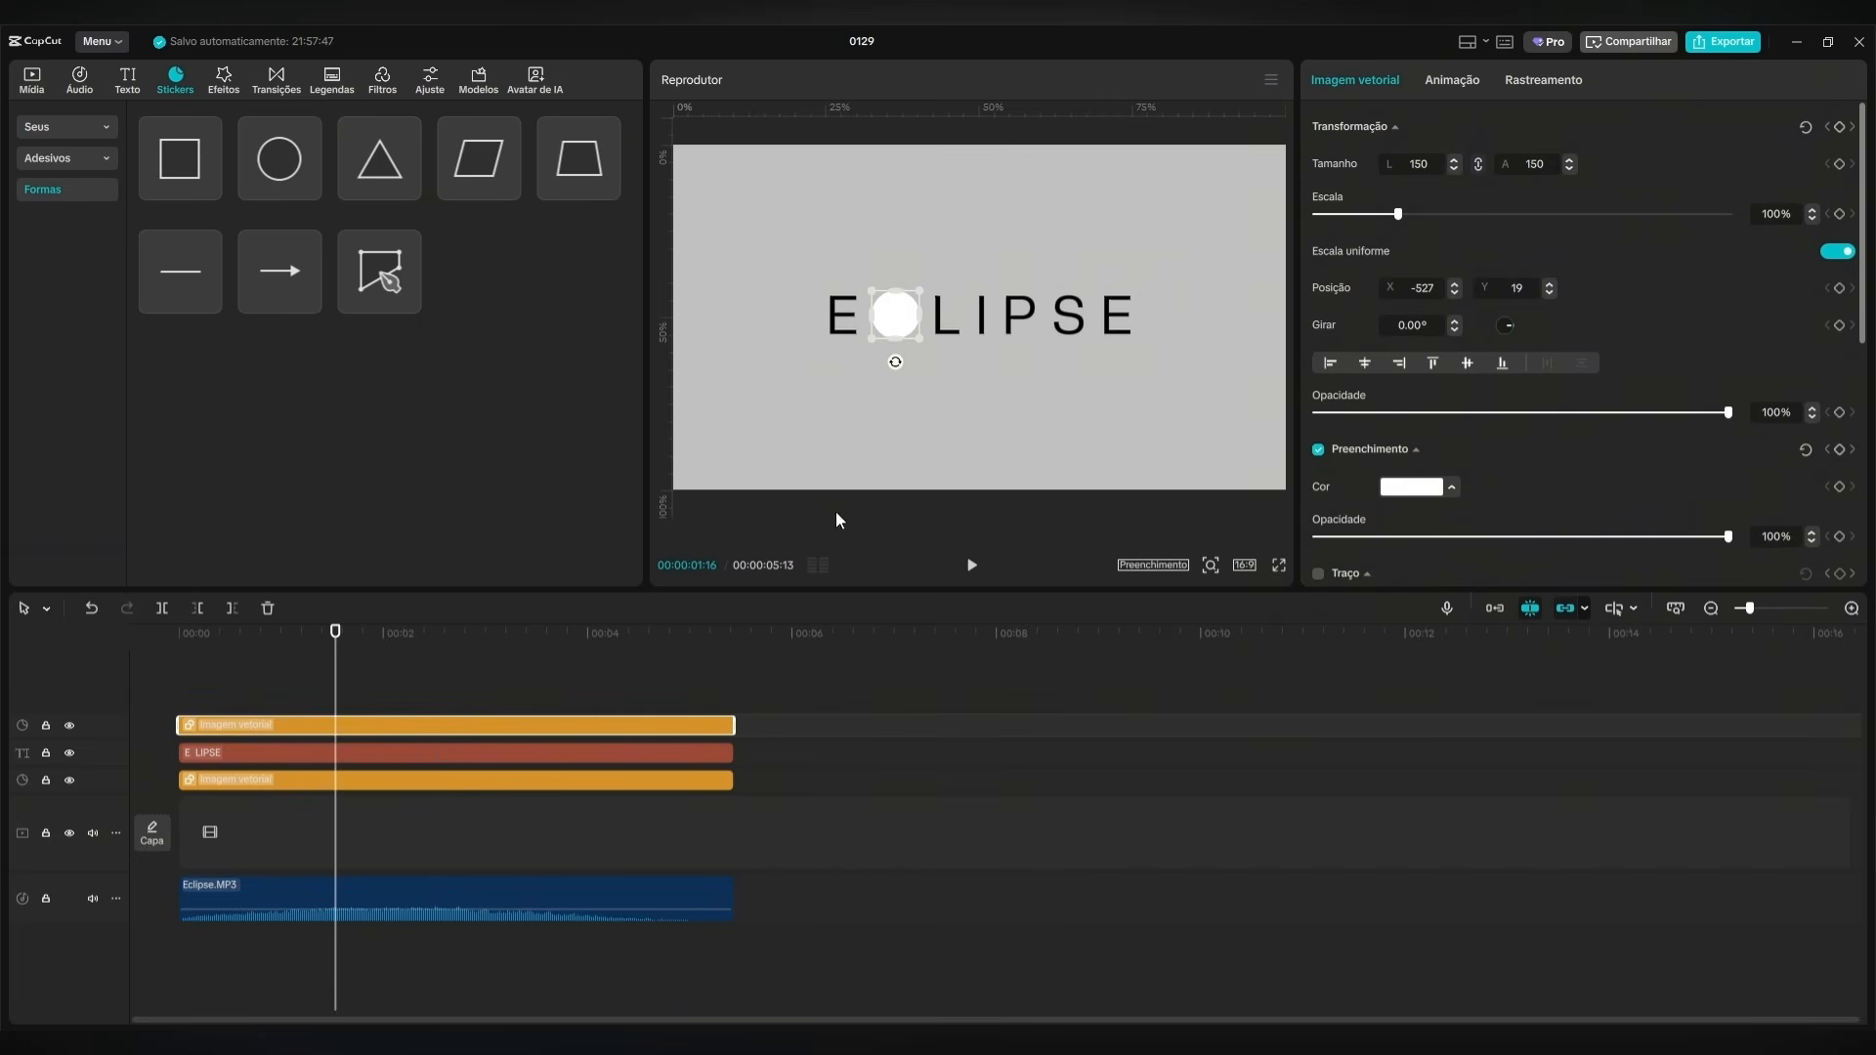
{"action": "right_click", "coordinate": [430, 725]}
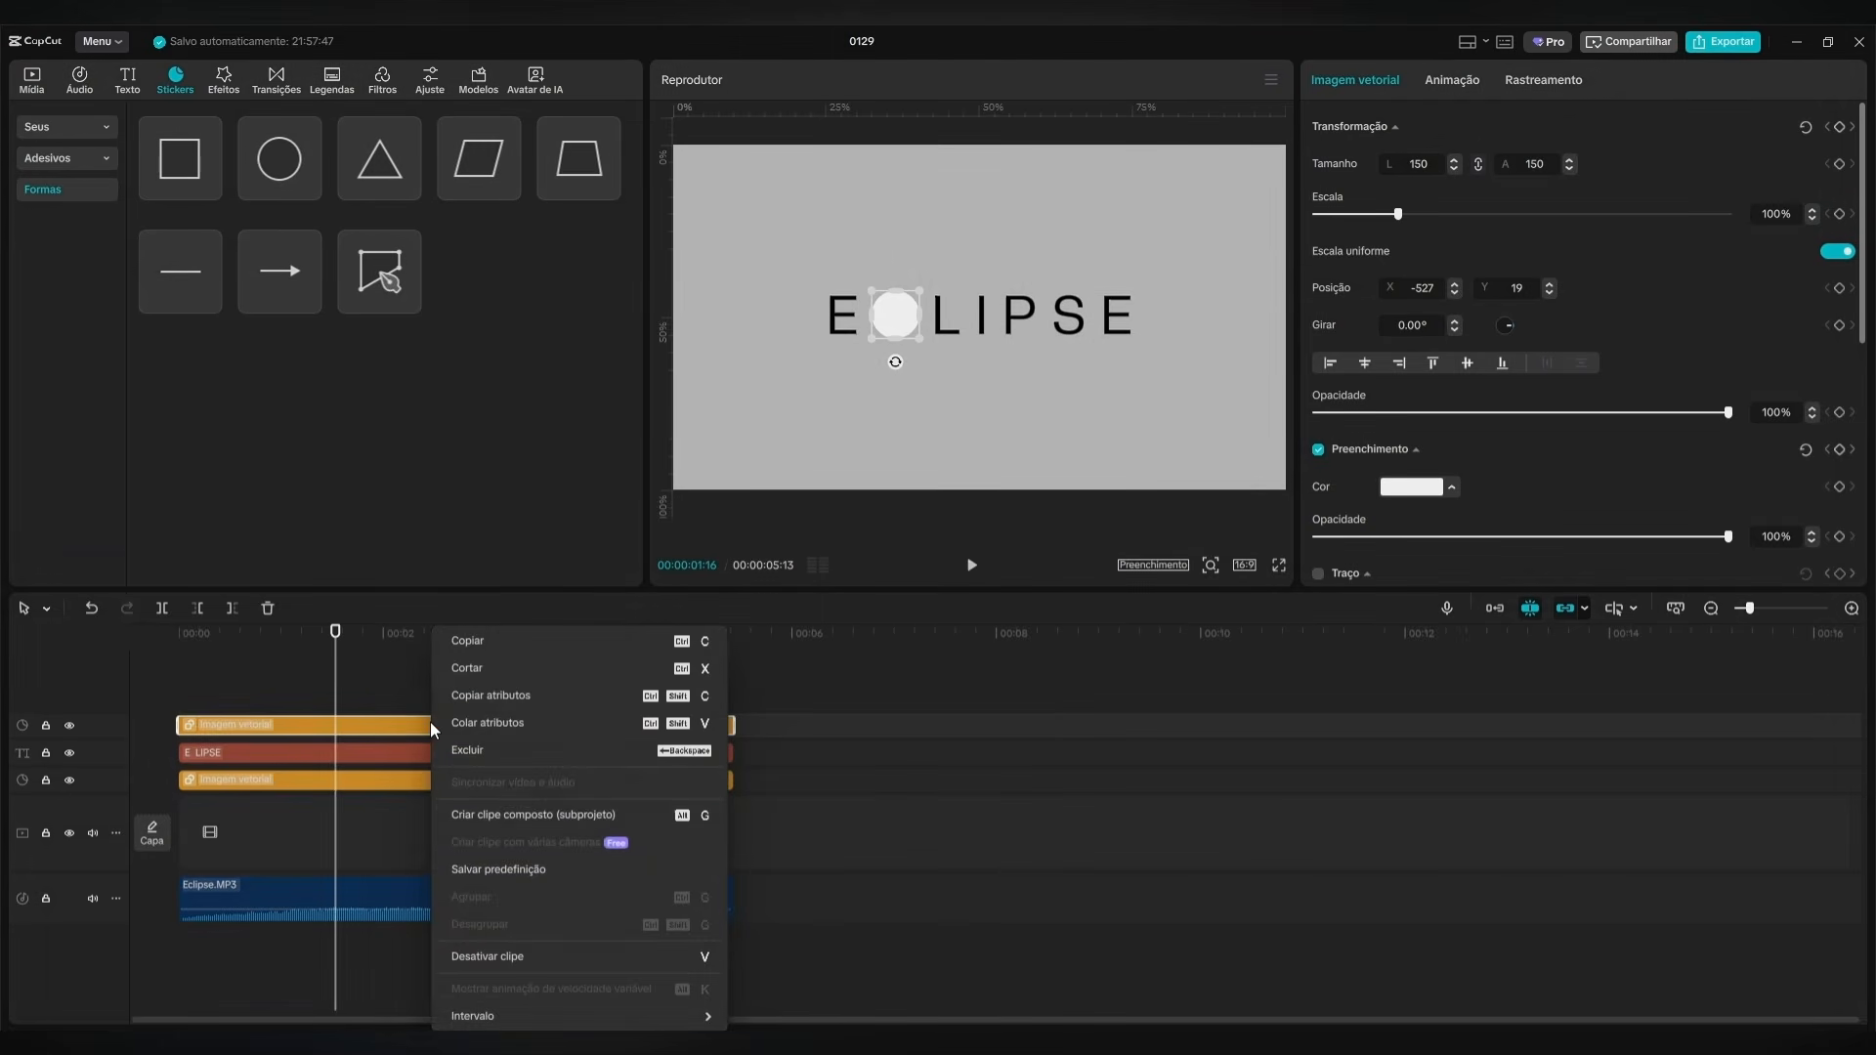
{"action": "left_click", "coordinate": [524, 815]}
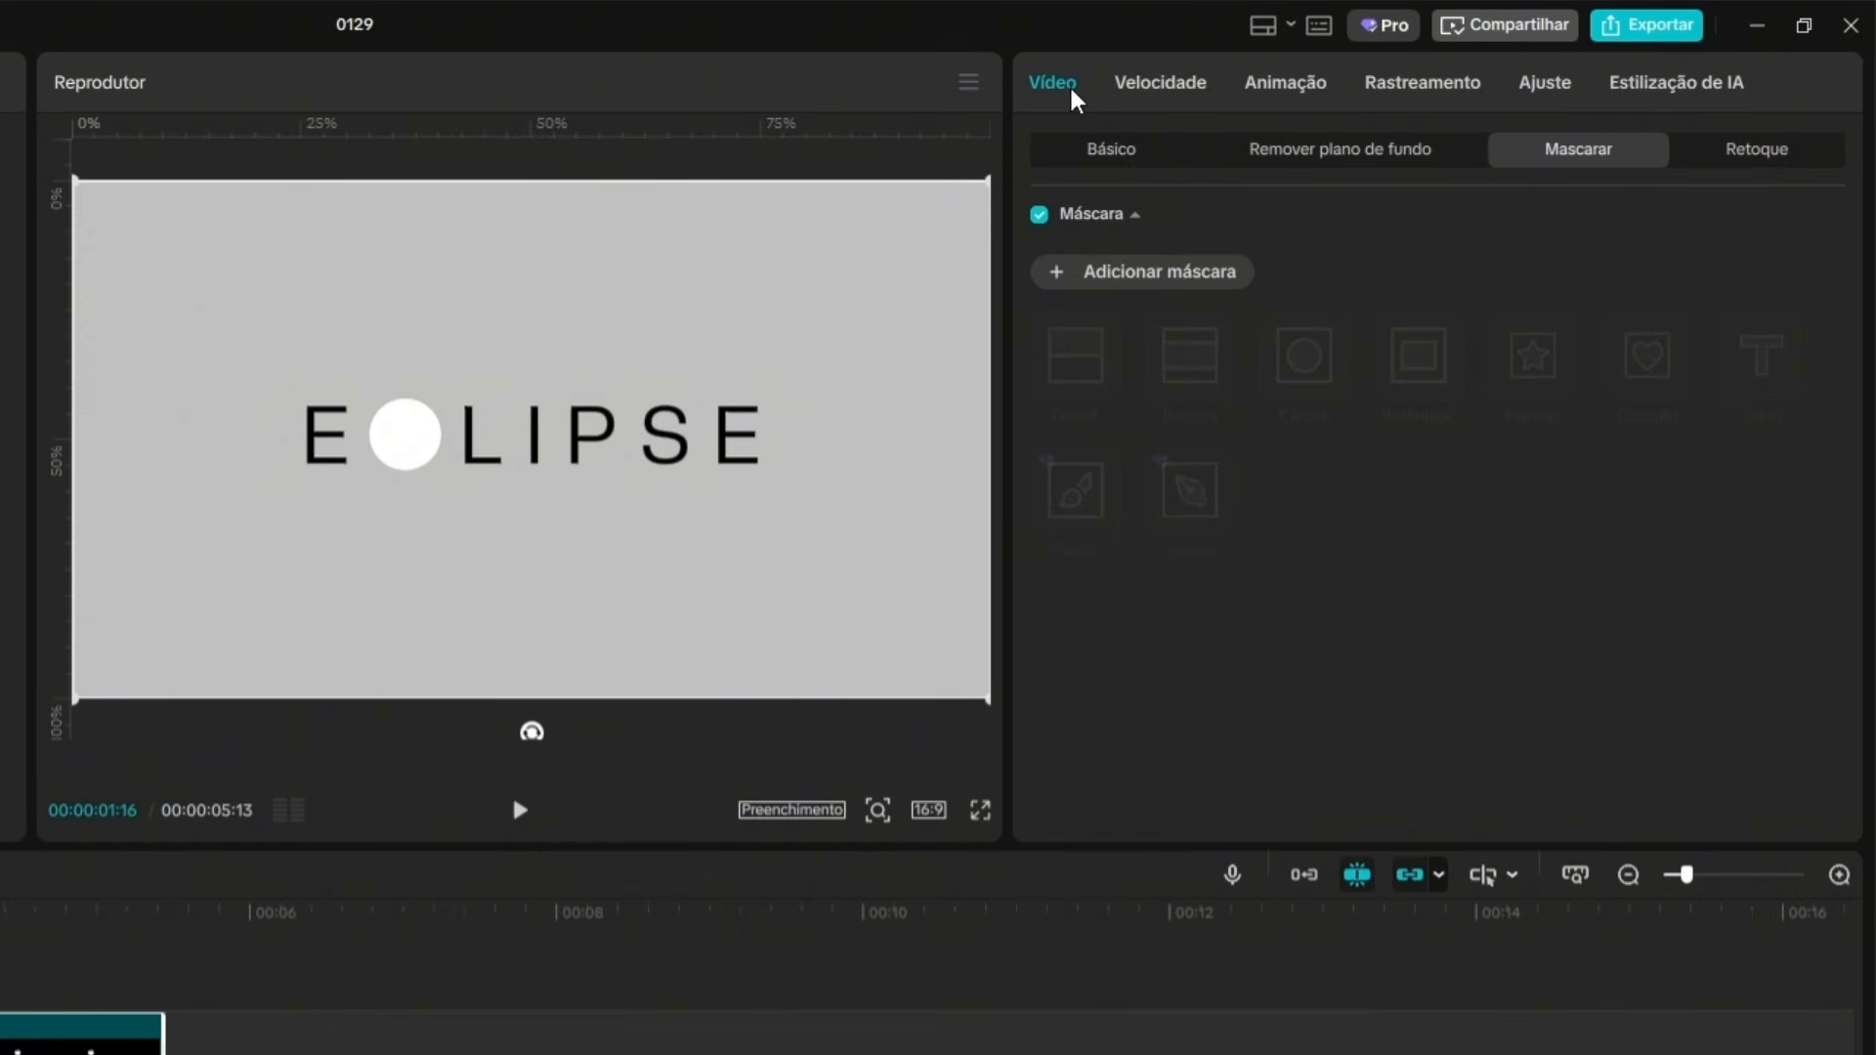
Add a circle mask to the compound clip, sized about 166 × 167 and placed around the white circle.
{"action": "left_click", "coordinate": [1055, 273]}
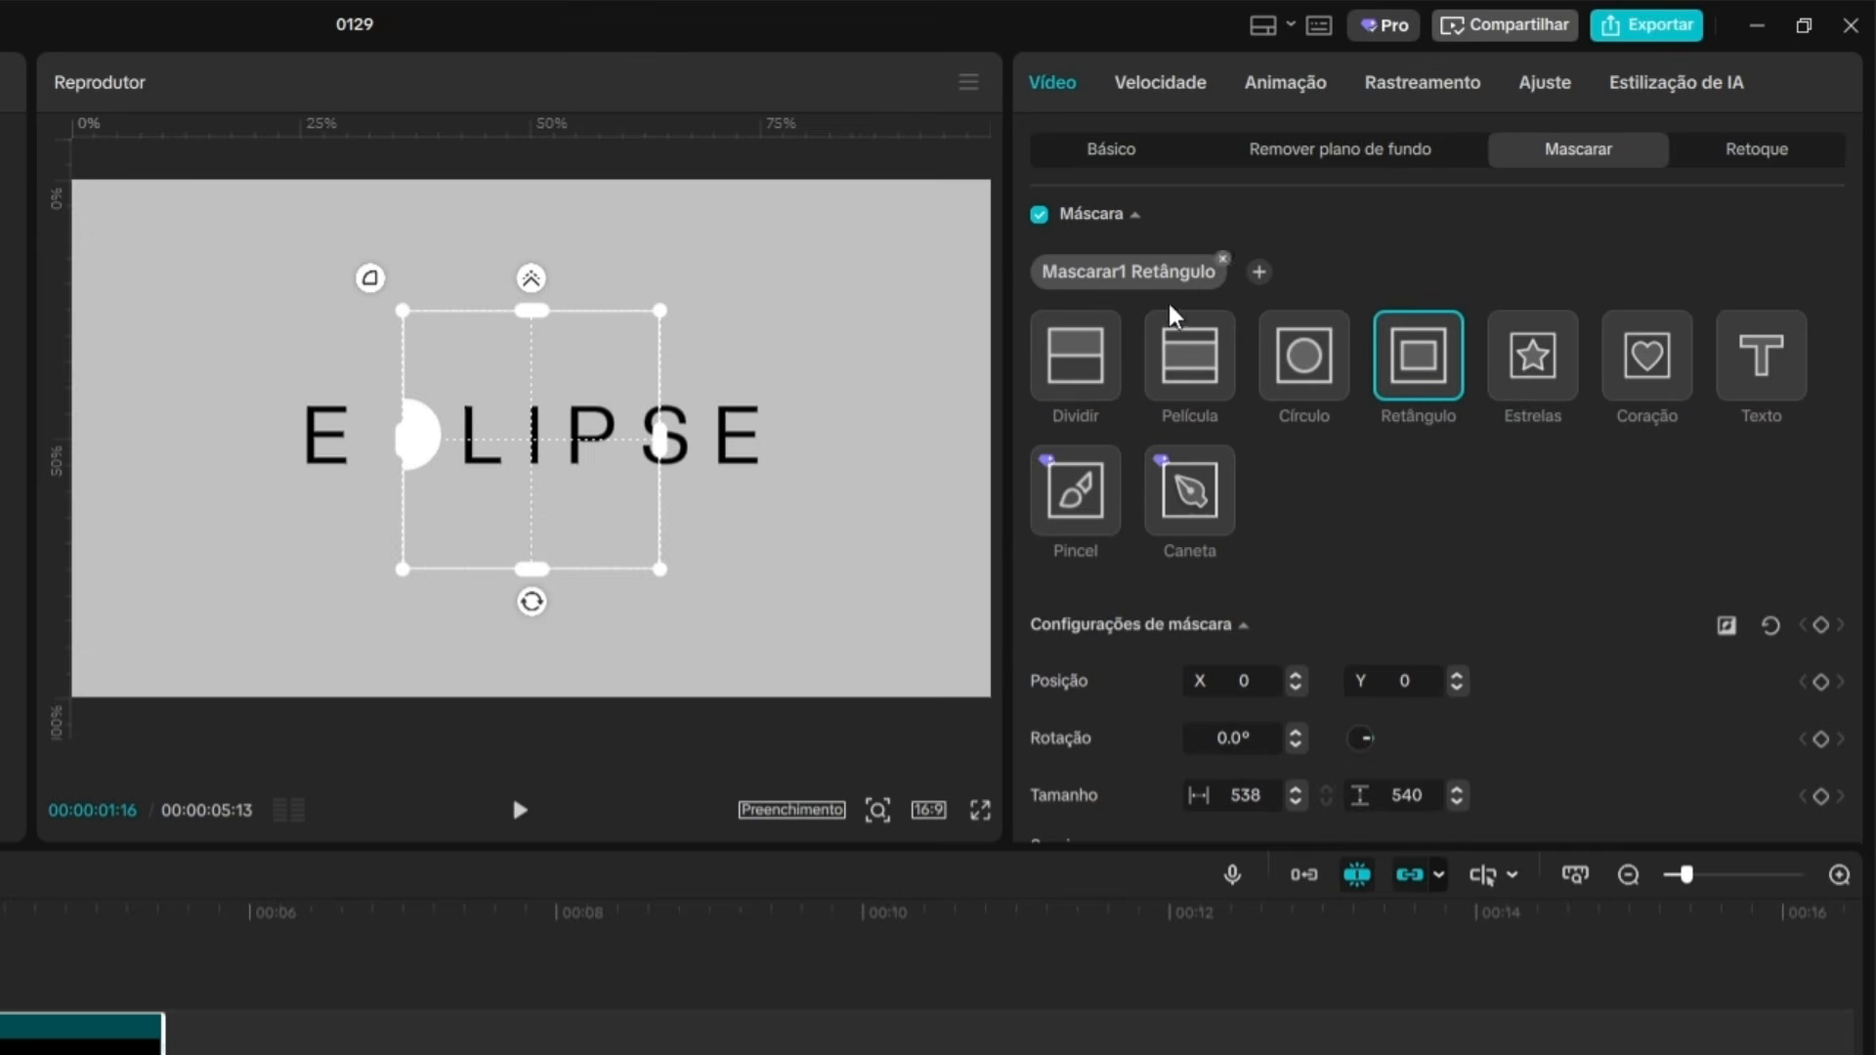
{"action": "left_click", "coordinate": [1310, 379]}
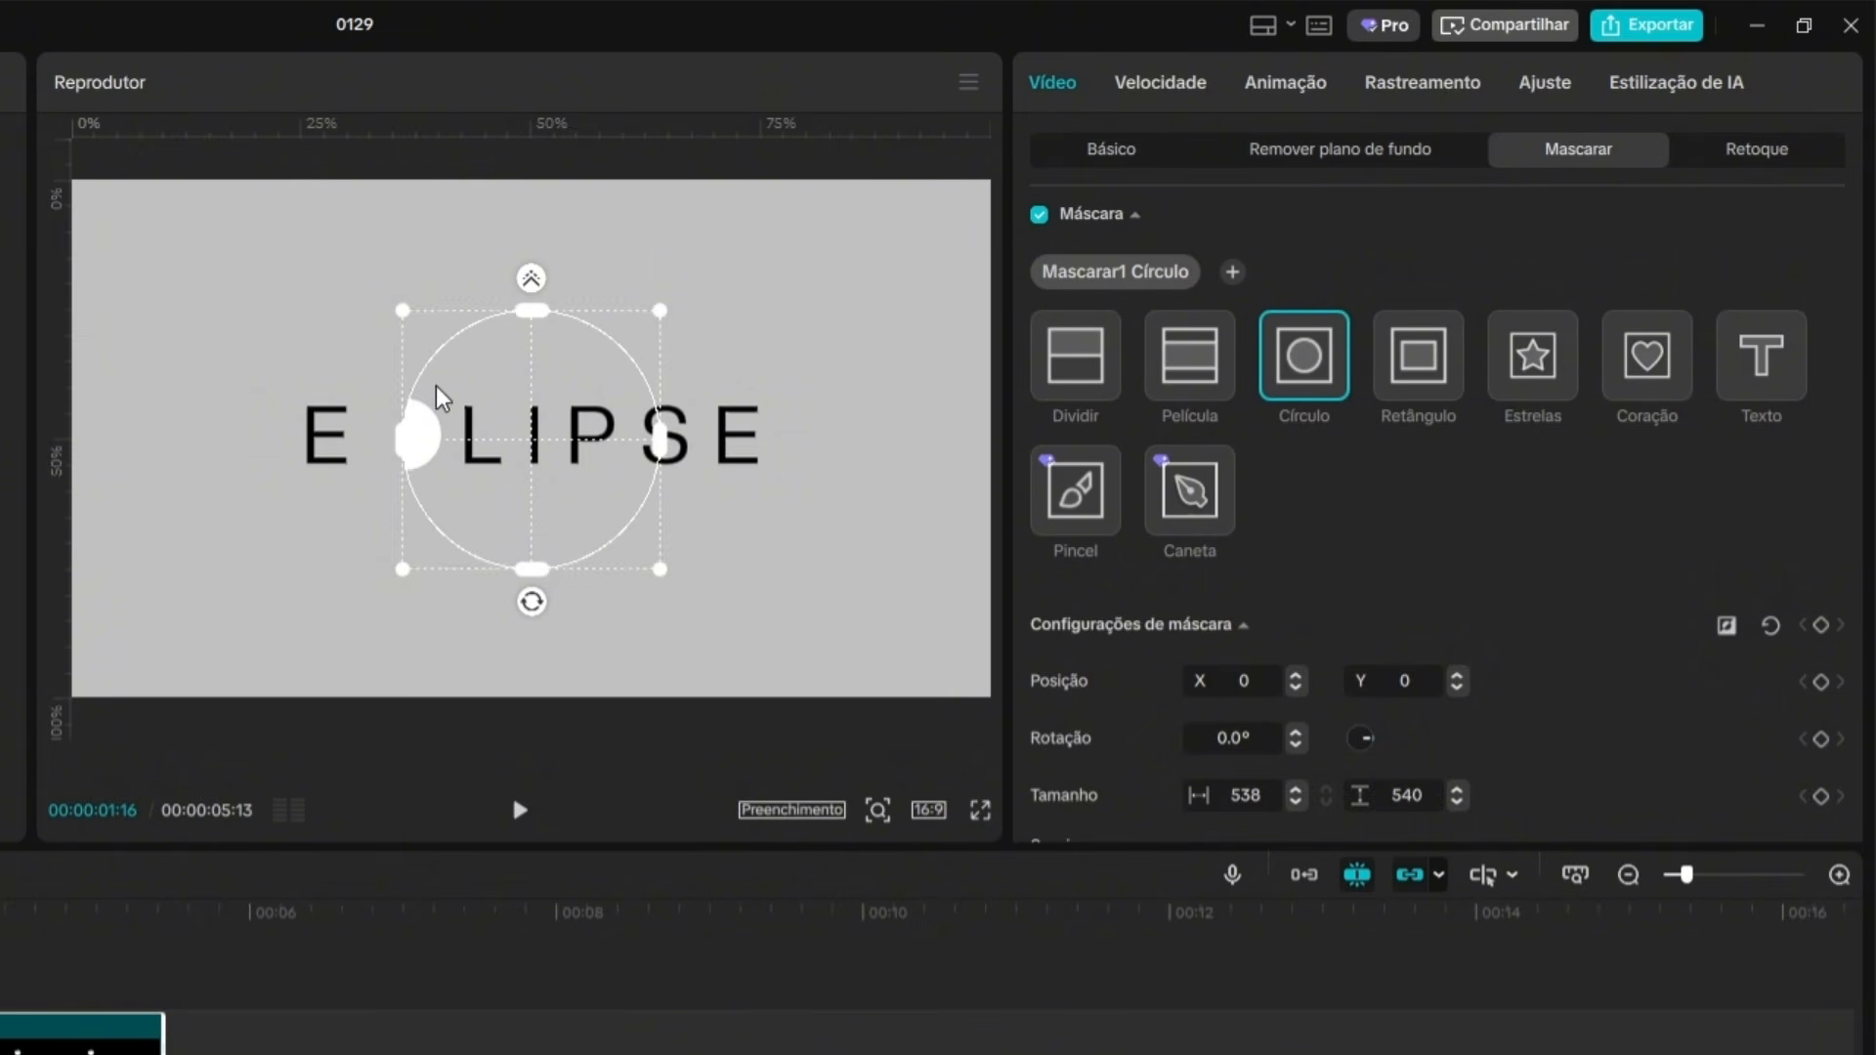
{"action": "left_click_drag", "start_coordinate": [587, 460], "coordinate": [483, 470]}
{"action": "scroll", "coordinate": [430, 524], "scroll_direction": "up", "scroll_amount": 3}
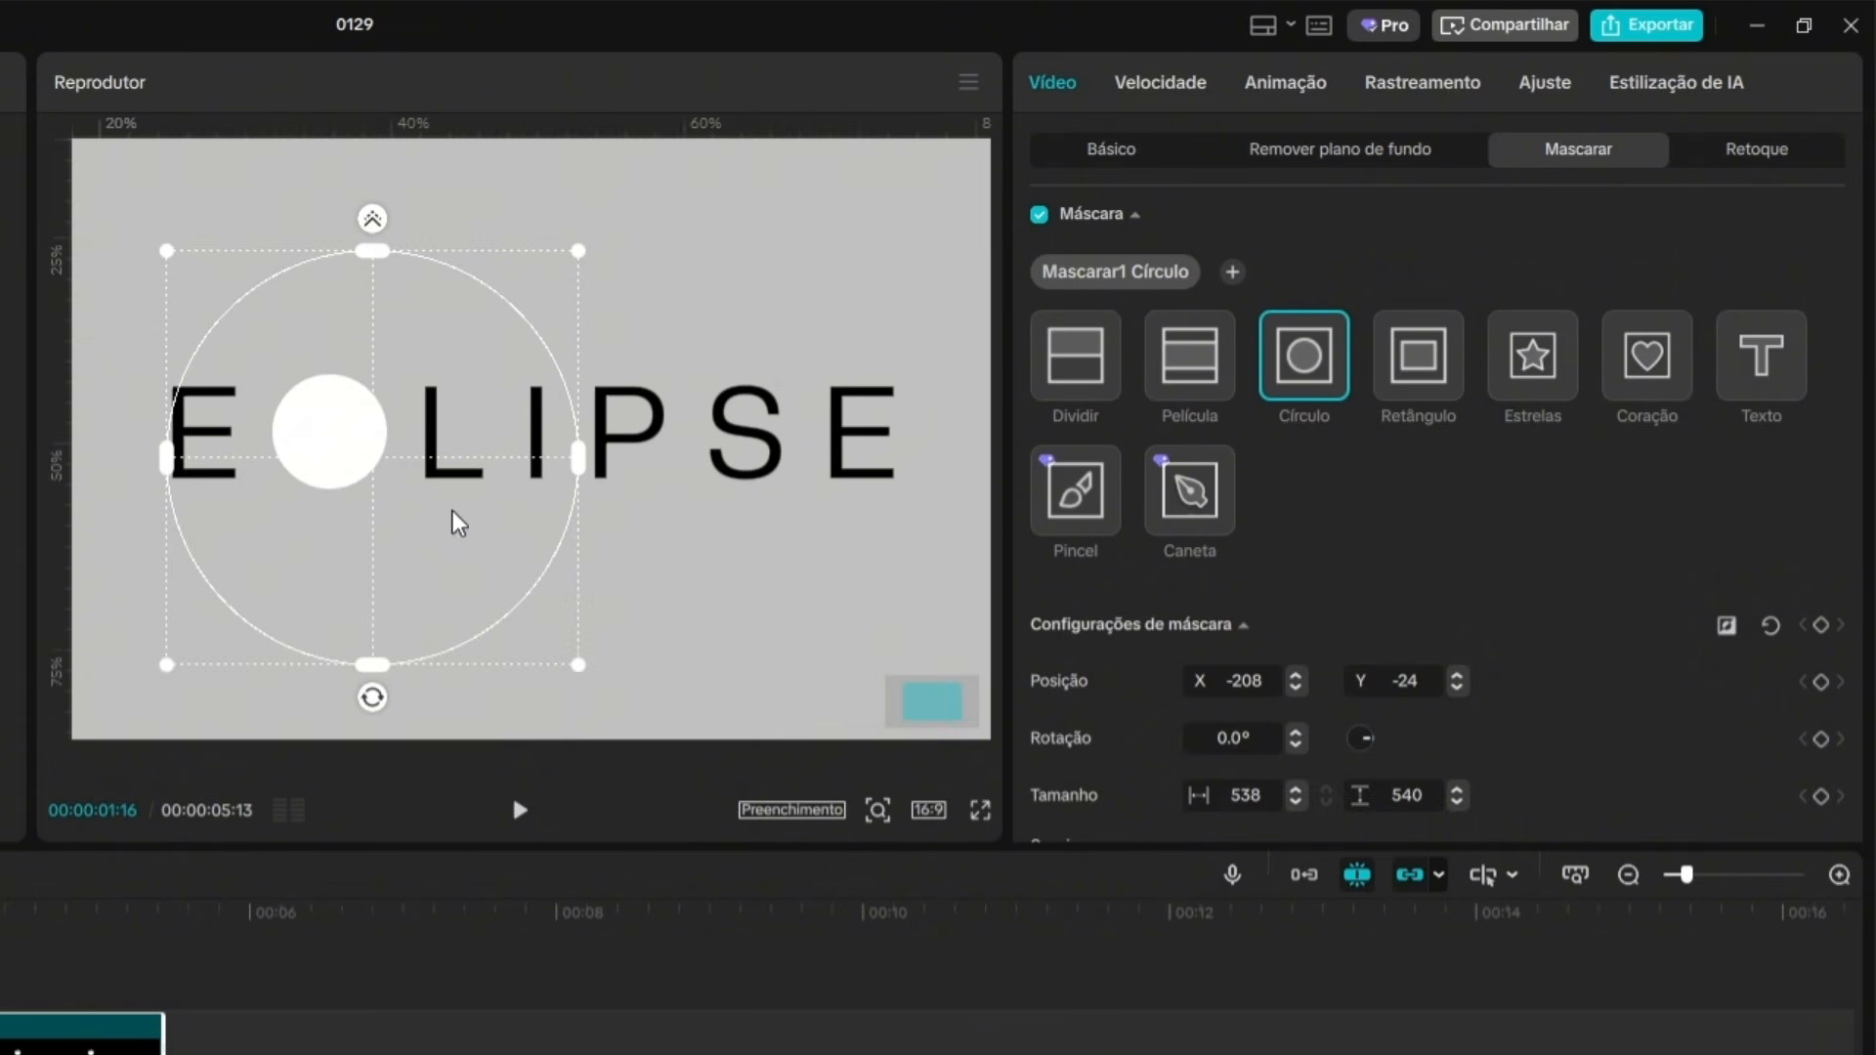
{"action": "left_click_drag", "start_coordinate": [554, 641], "coordinate": [396, 500]}
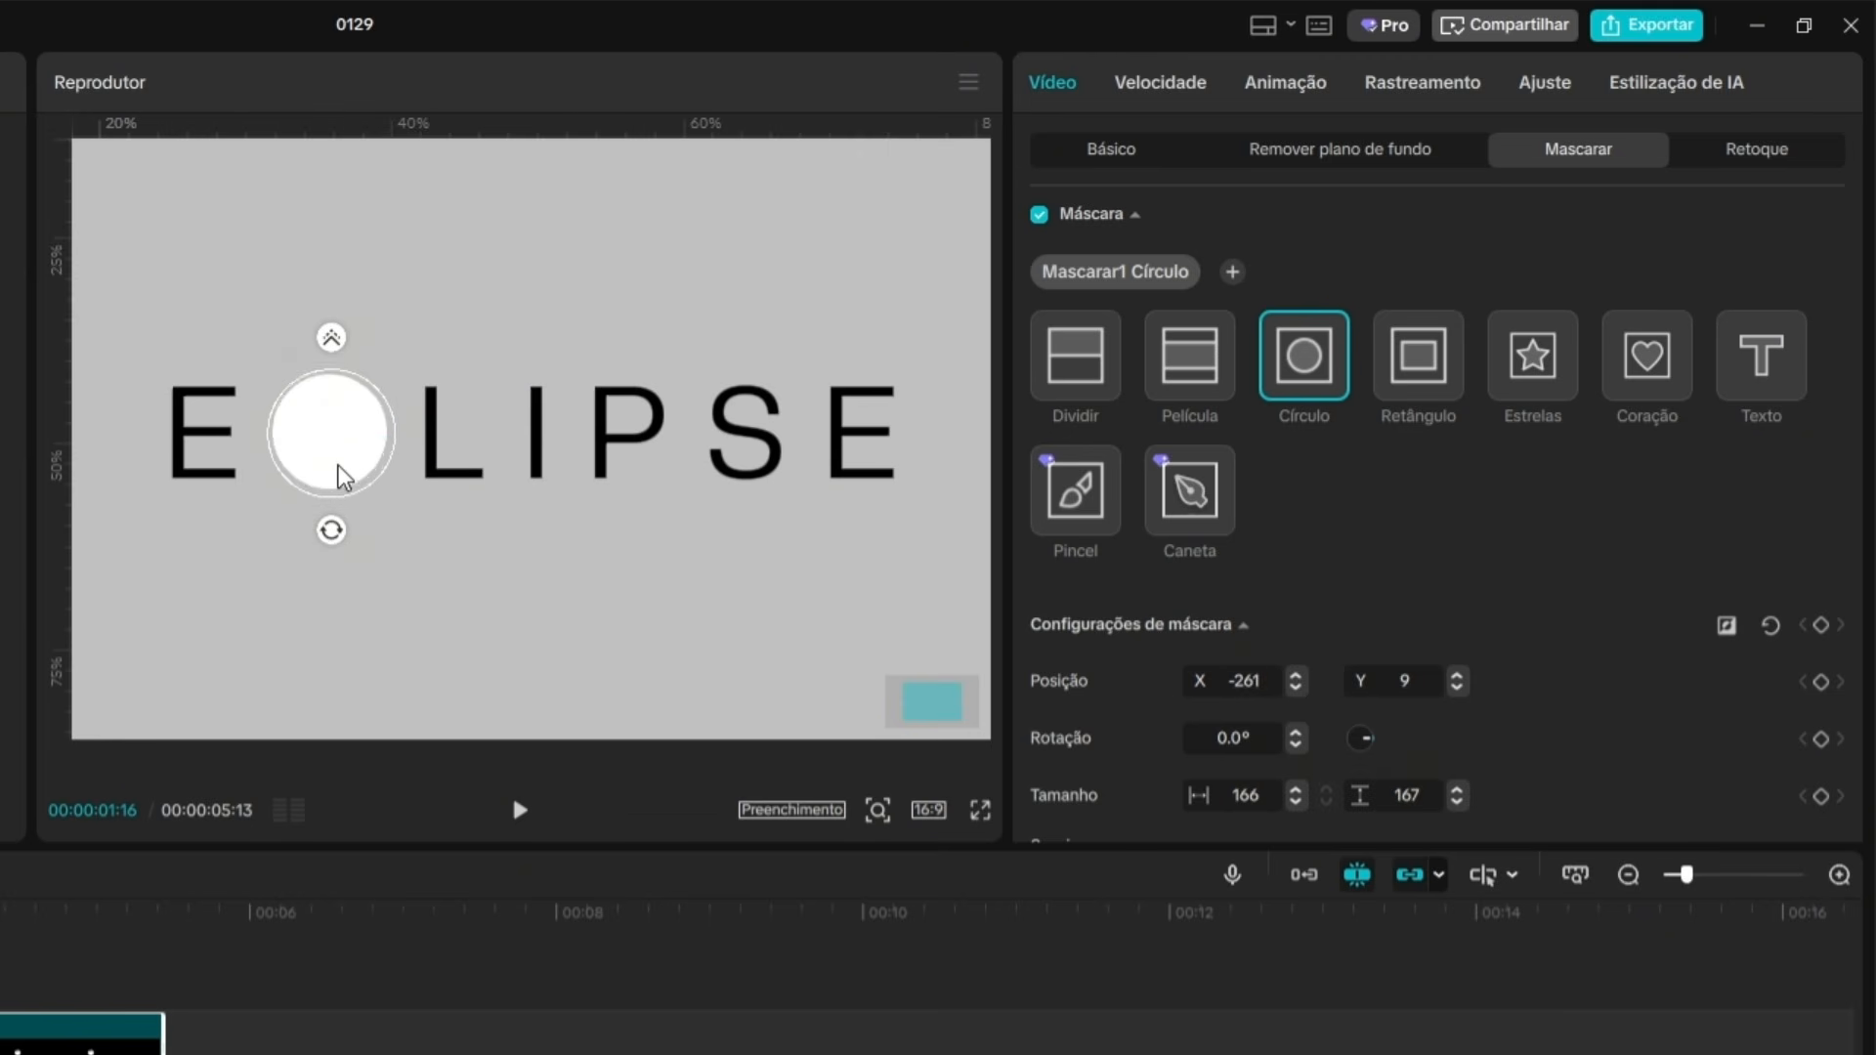
{"action": "left_click_drag", "start_coordinate": [340, 465], "coordinate": [336, 462]}
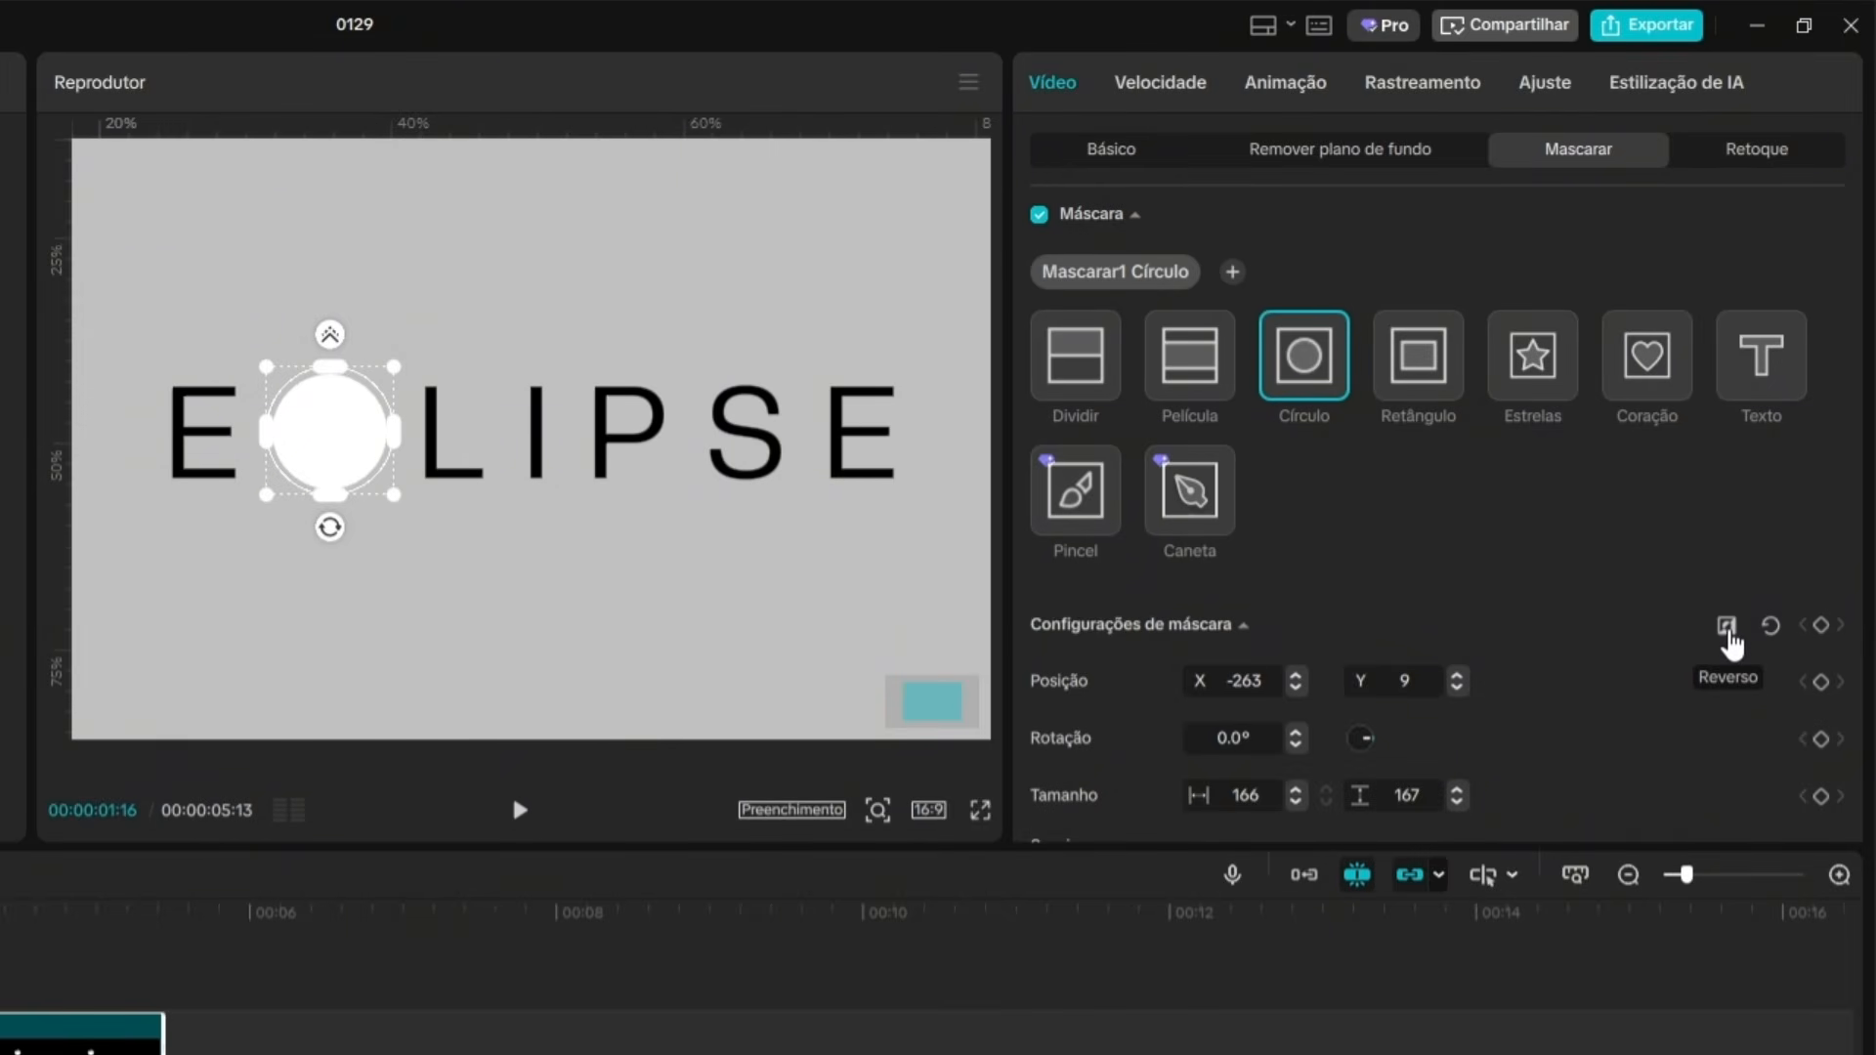
Invert the mask, move it beside the white circle over the L, around X -102, Y 15, and keyframe it at the start.
{"action": "left_click", "coordinate": [1726, 631]}
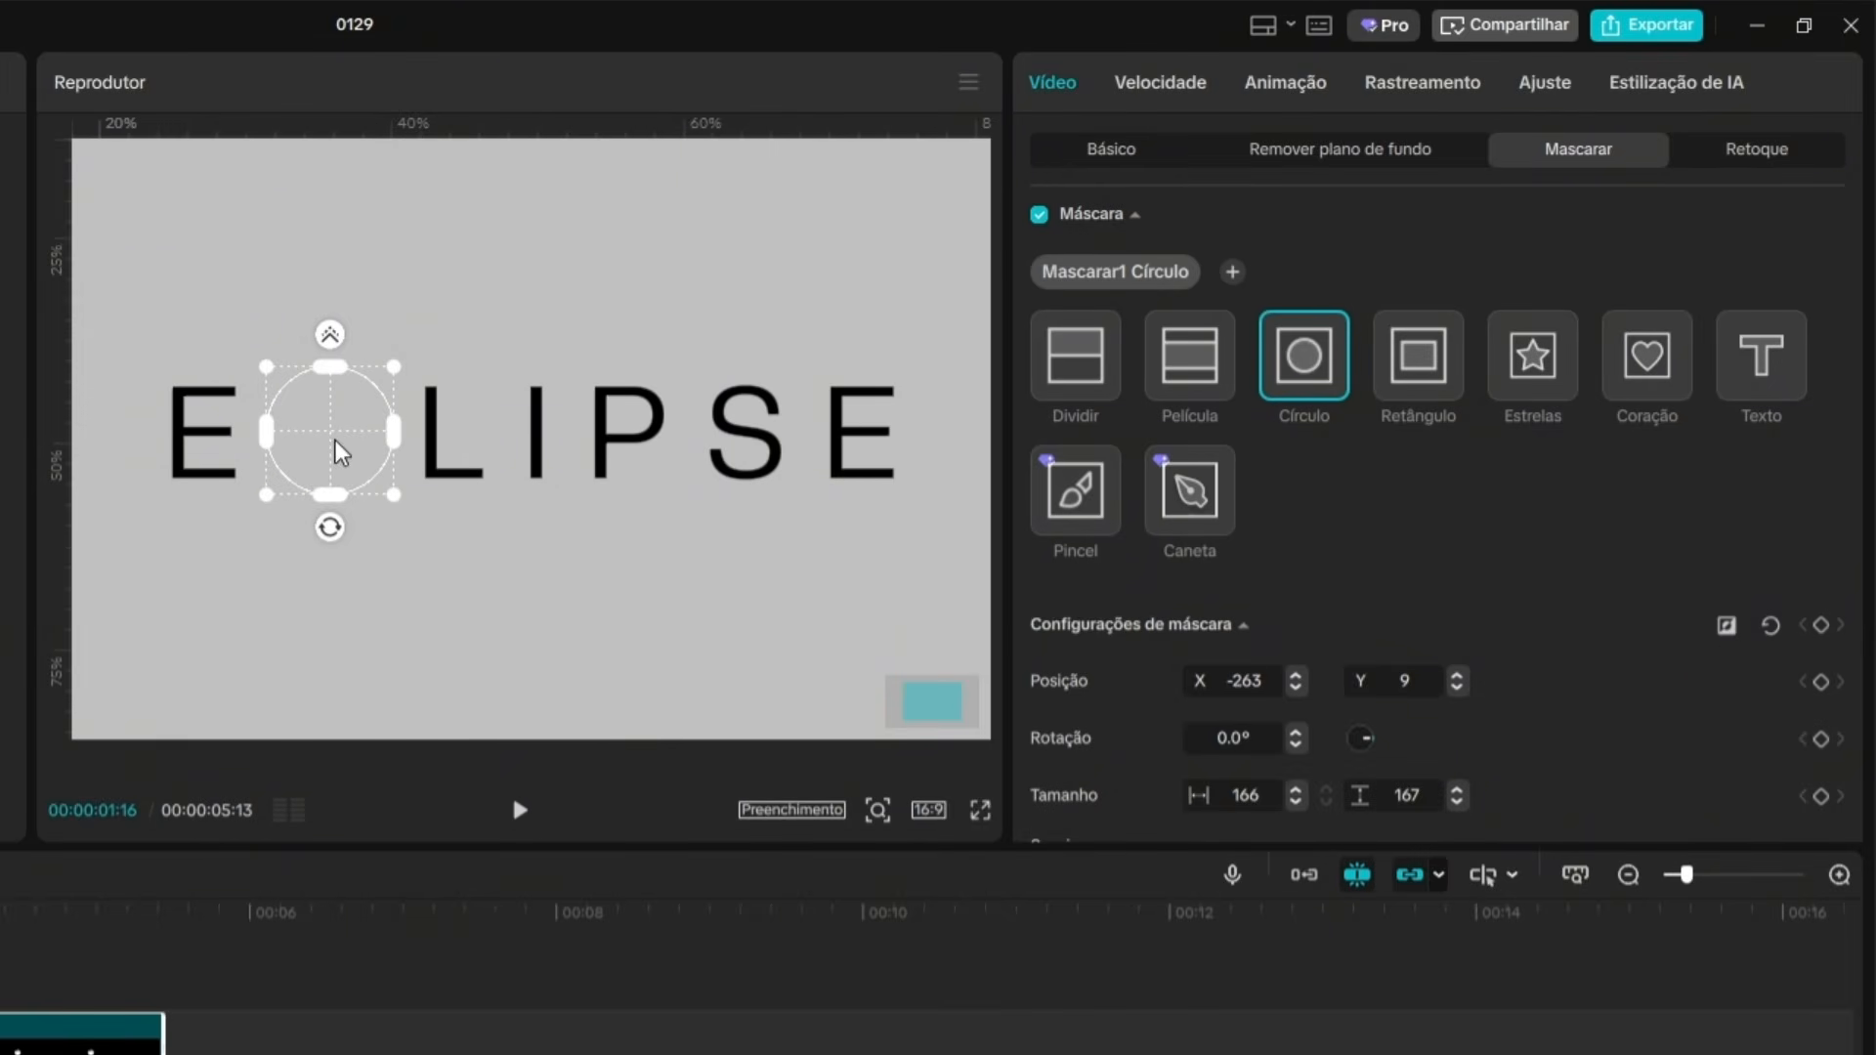
{"action": "left_click_drag", "start_coordinate": [339, 453], "coordinate": [436, 456]}
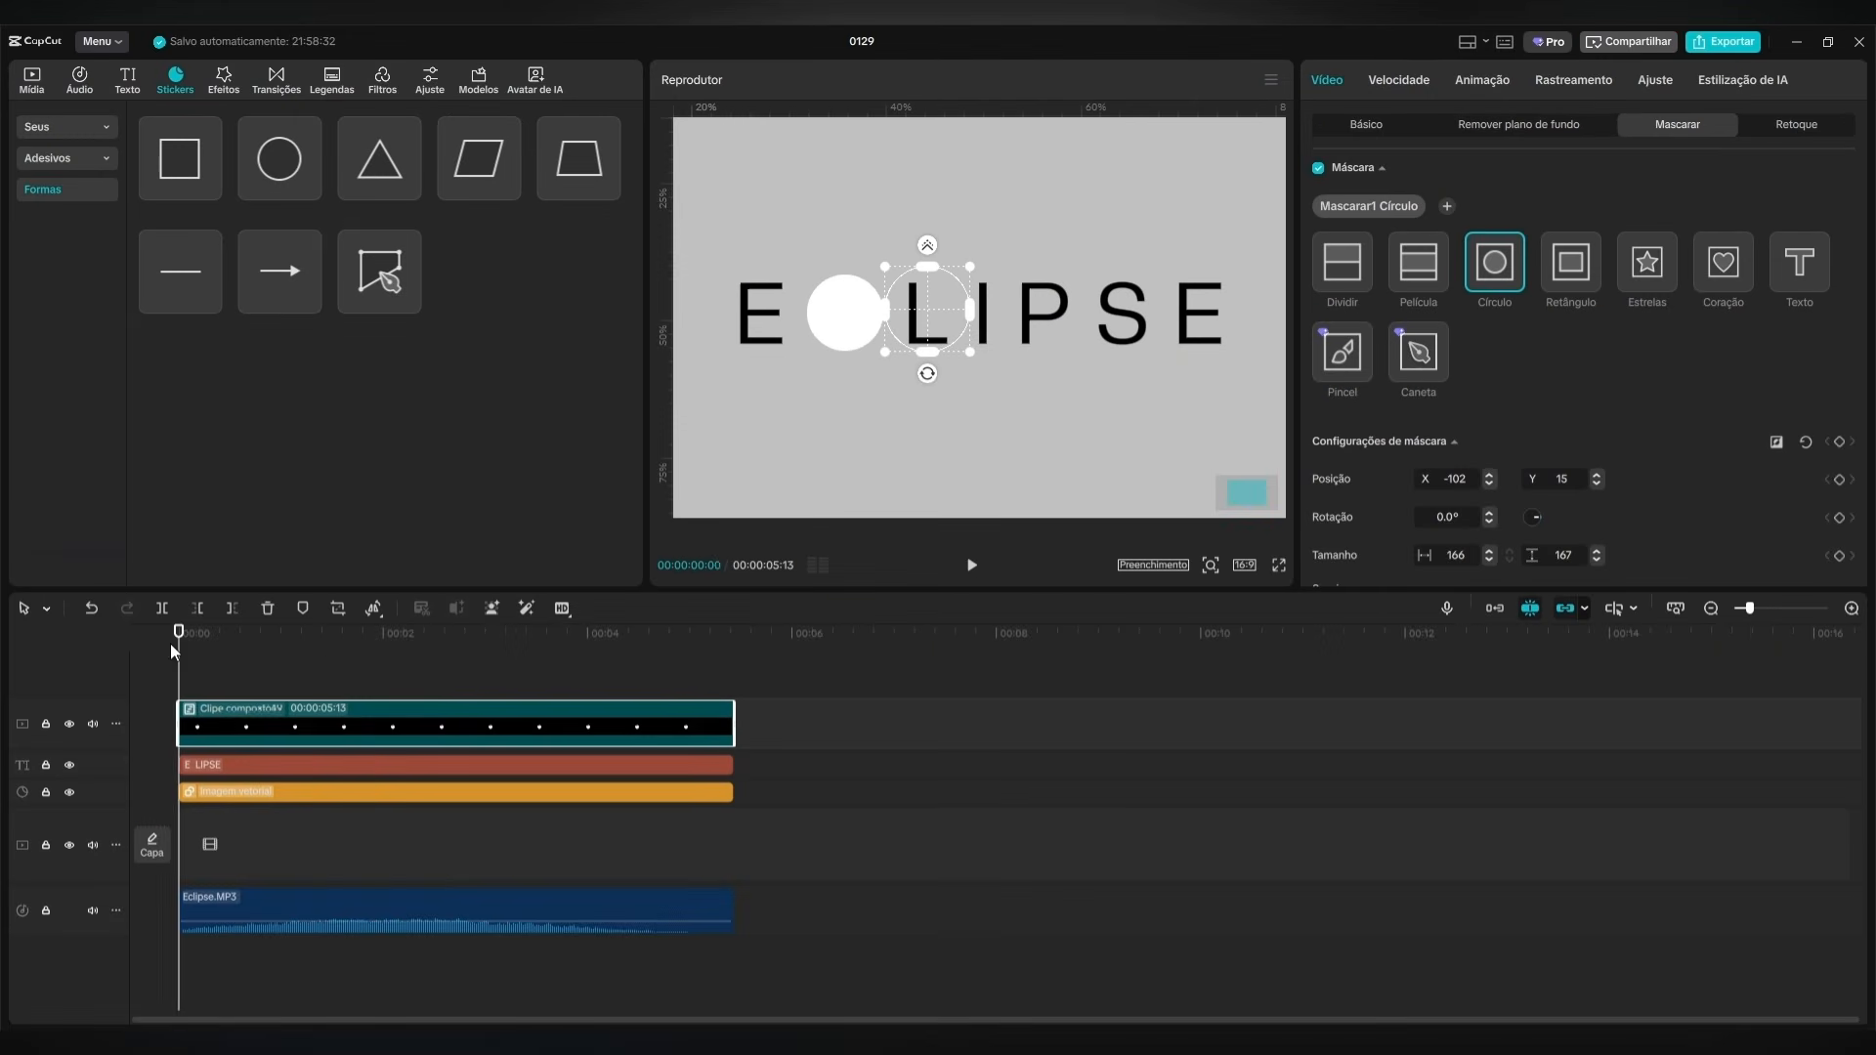
{"action": "left_click_drag", "start_coordinate": [176, 644], "coordinate": [128, 651]}
{"action": "left_click", "coordinate": [1840, 443]}
At 4 seconds, move the mask over the white circle, around X -265, Y 11, and preview the animation from the start.
{"action": "left_click_drag", "start_coordinate": [176, 650], "coordinate": [585, 643]}
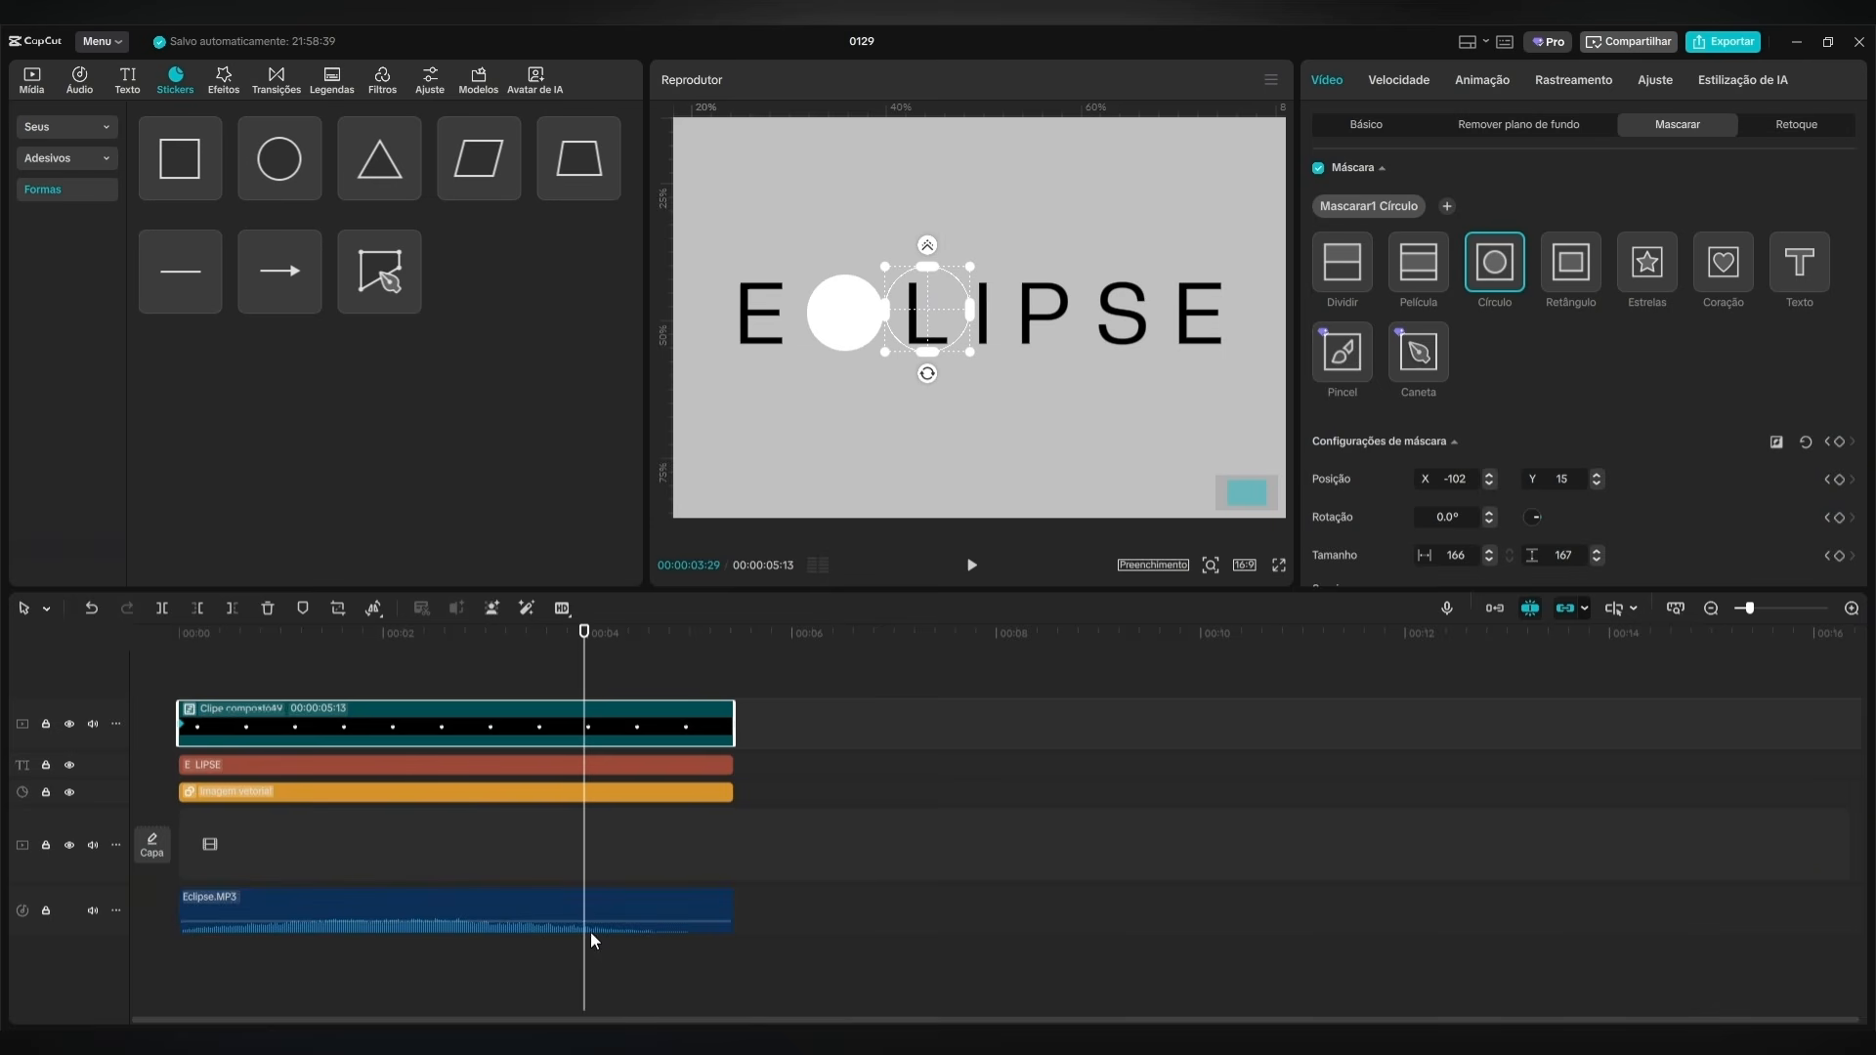
{"action": "left_click_drag", "start_coordinate": [584, 643], "coordinate": [587, 643]}
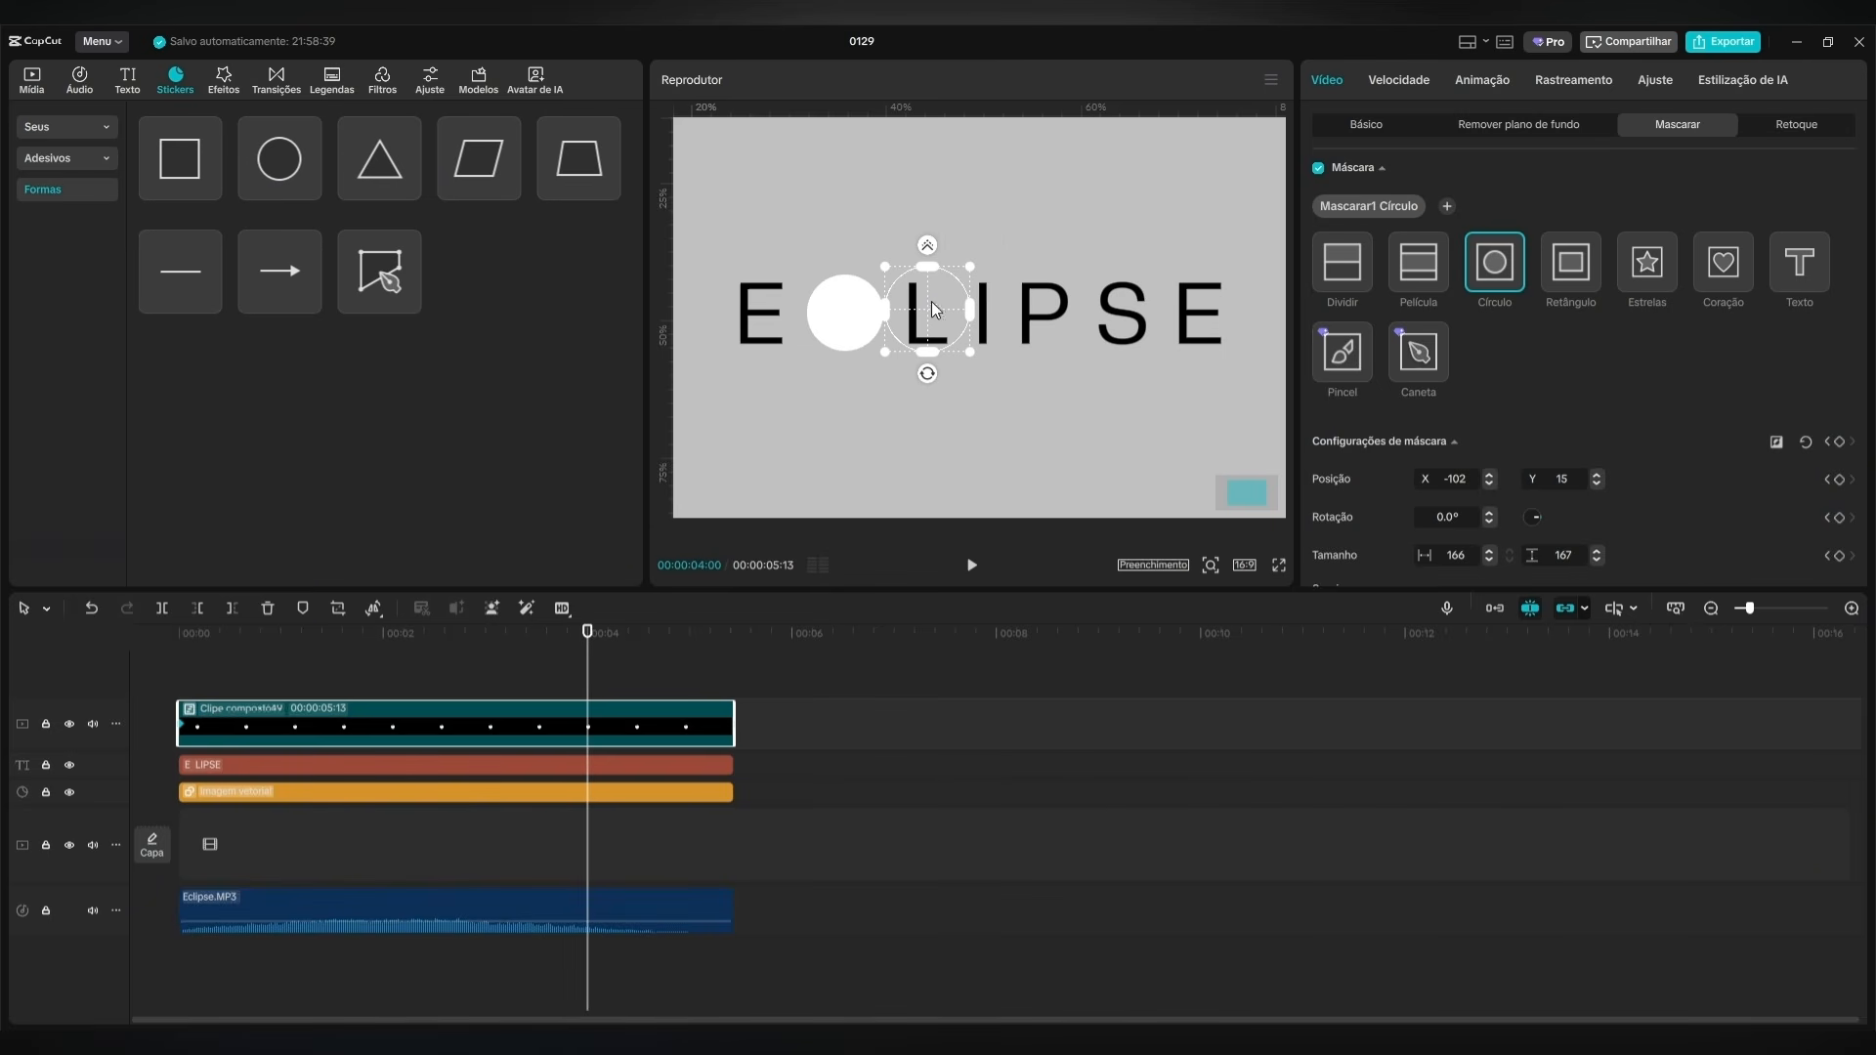
{"action": "left_click_drag", "start_coordinate": [917, 315], "coordinate": [833, 317]}
{"action": "left_click_drag", "start_coordinate": [589, 672], "coordinate": [136, 659]}
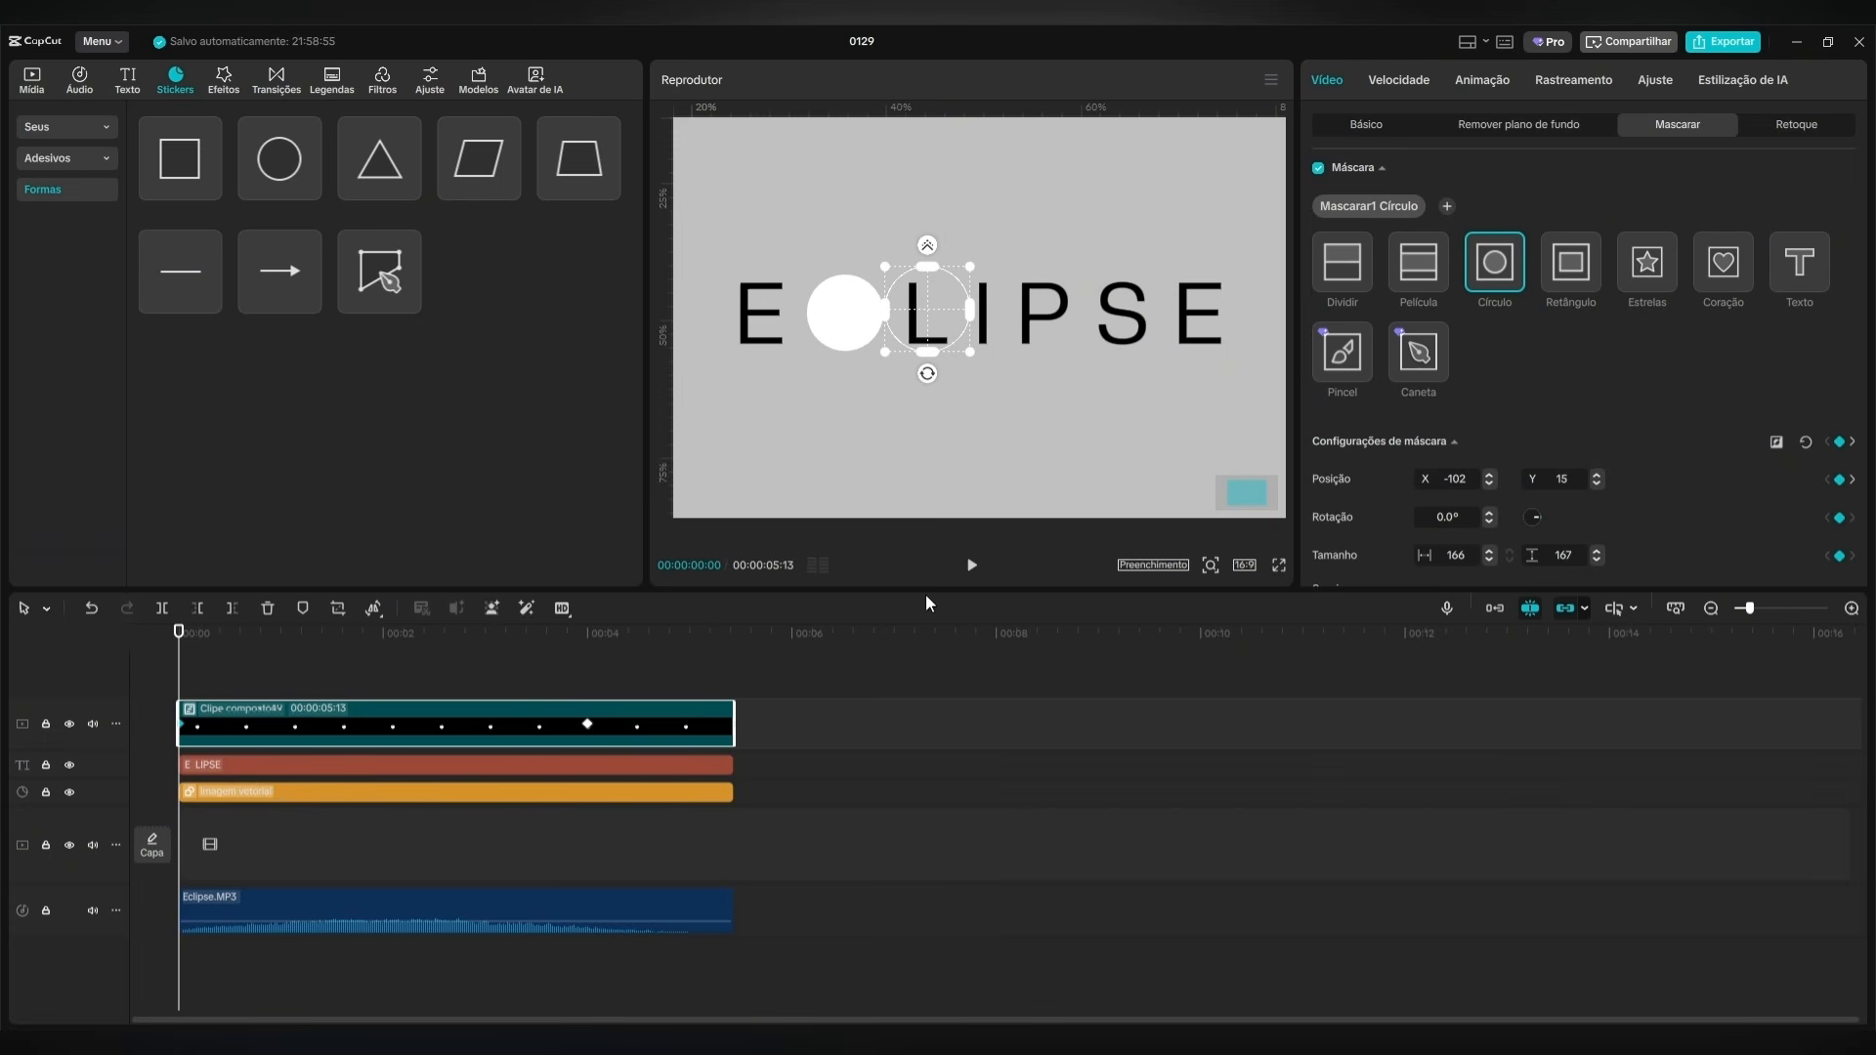
{"action": "left_click", "coordinate": [970, 570]}
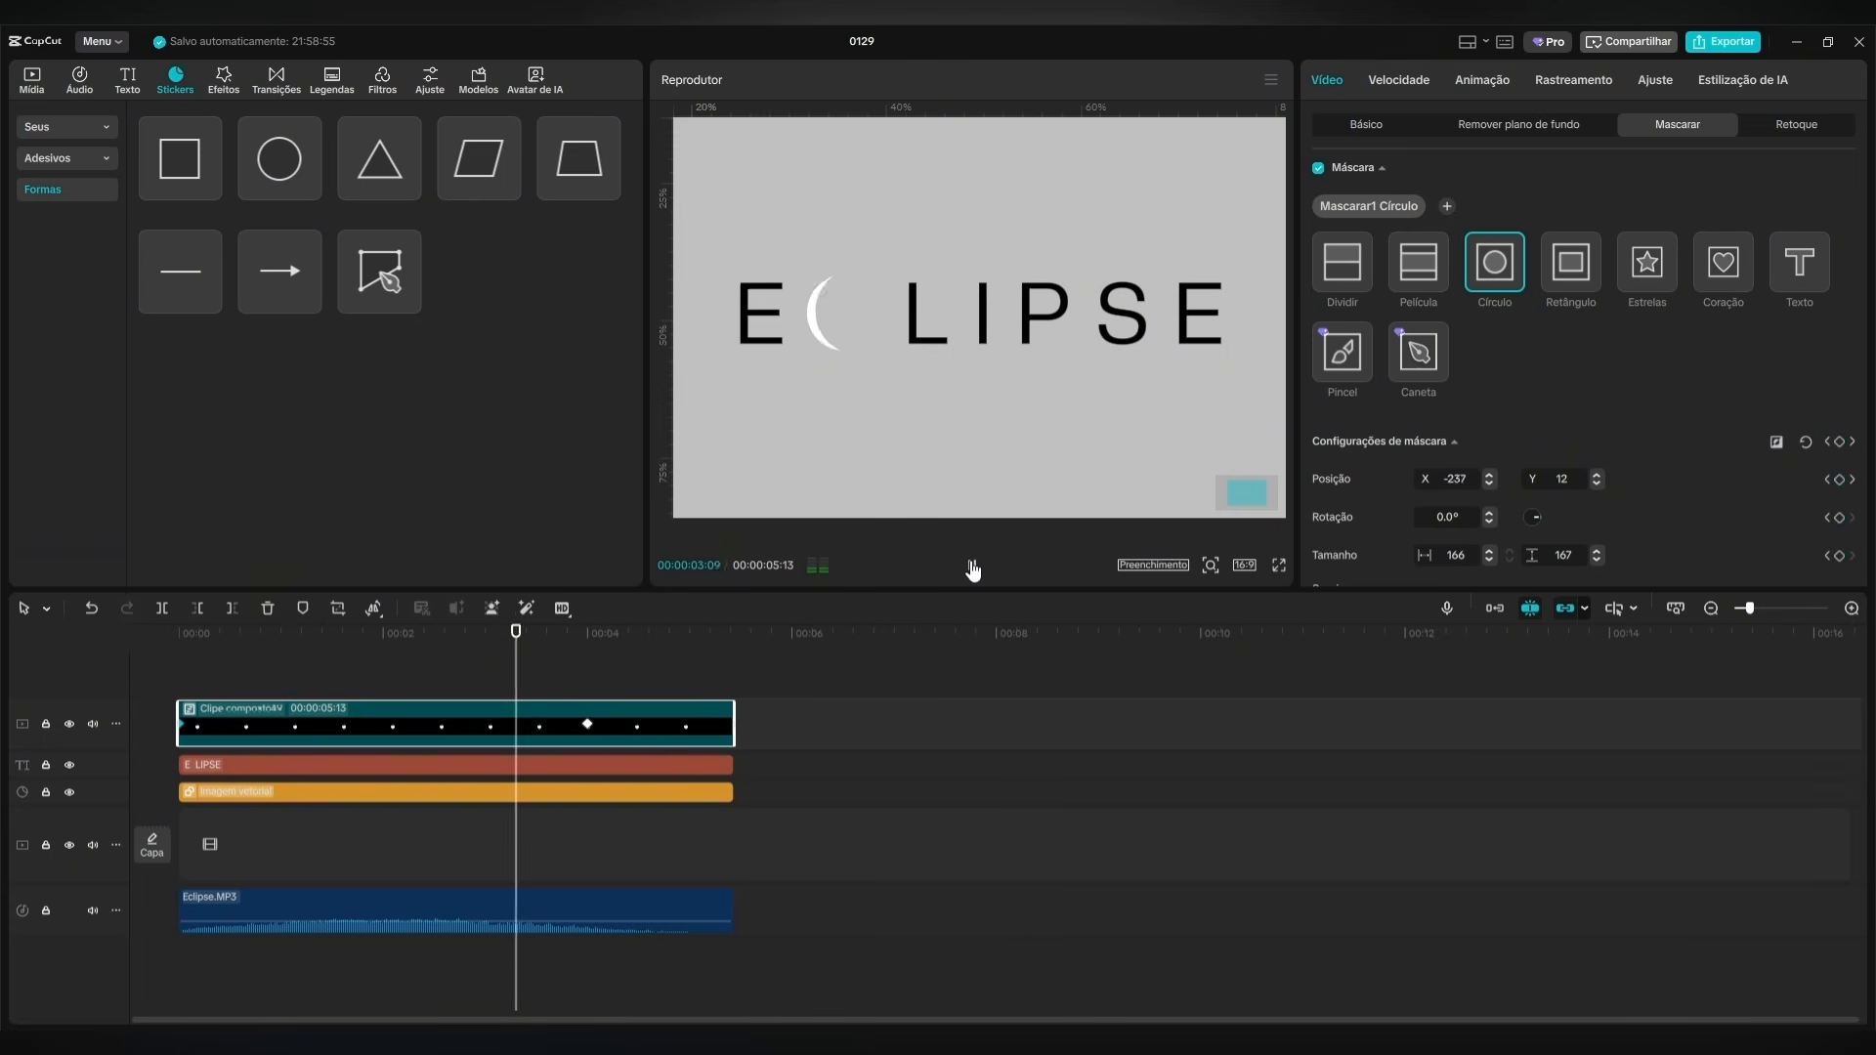
{"action": "left_click", "coordinate": [972, 568]}
Add a fill color keyframe to the gray background at the start of the timeline and set it to white FFFFFF.
{"action": "left_click", "coordinate": [586, 658]}
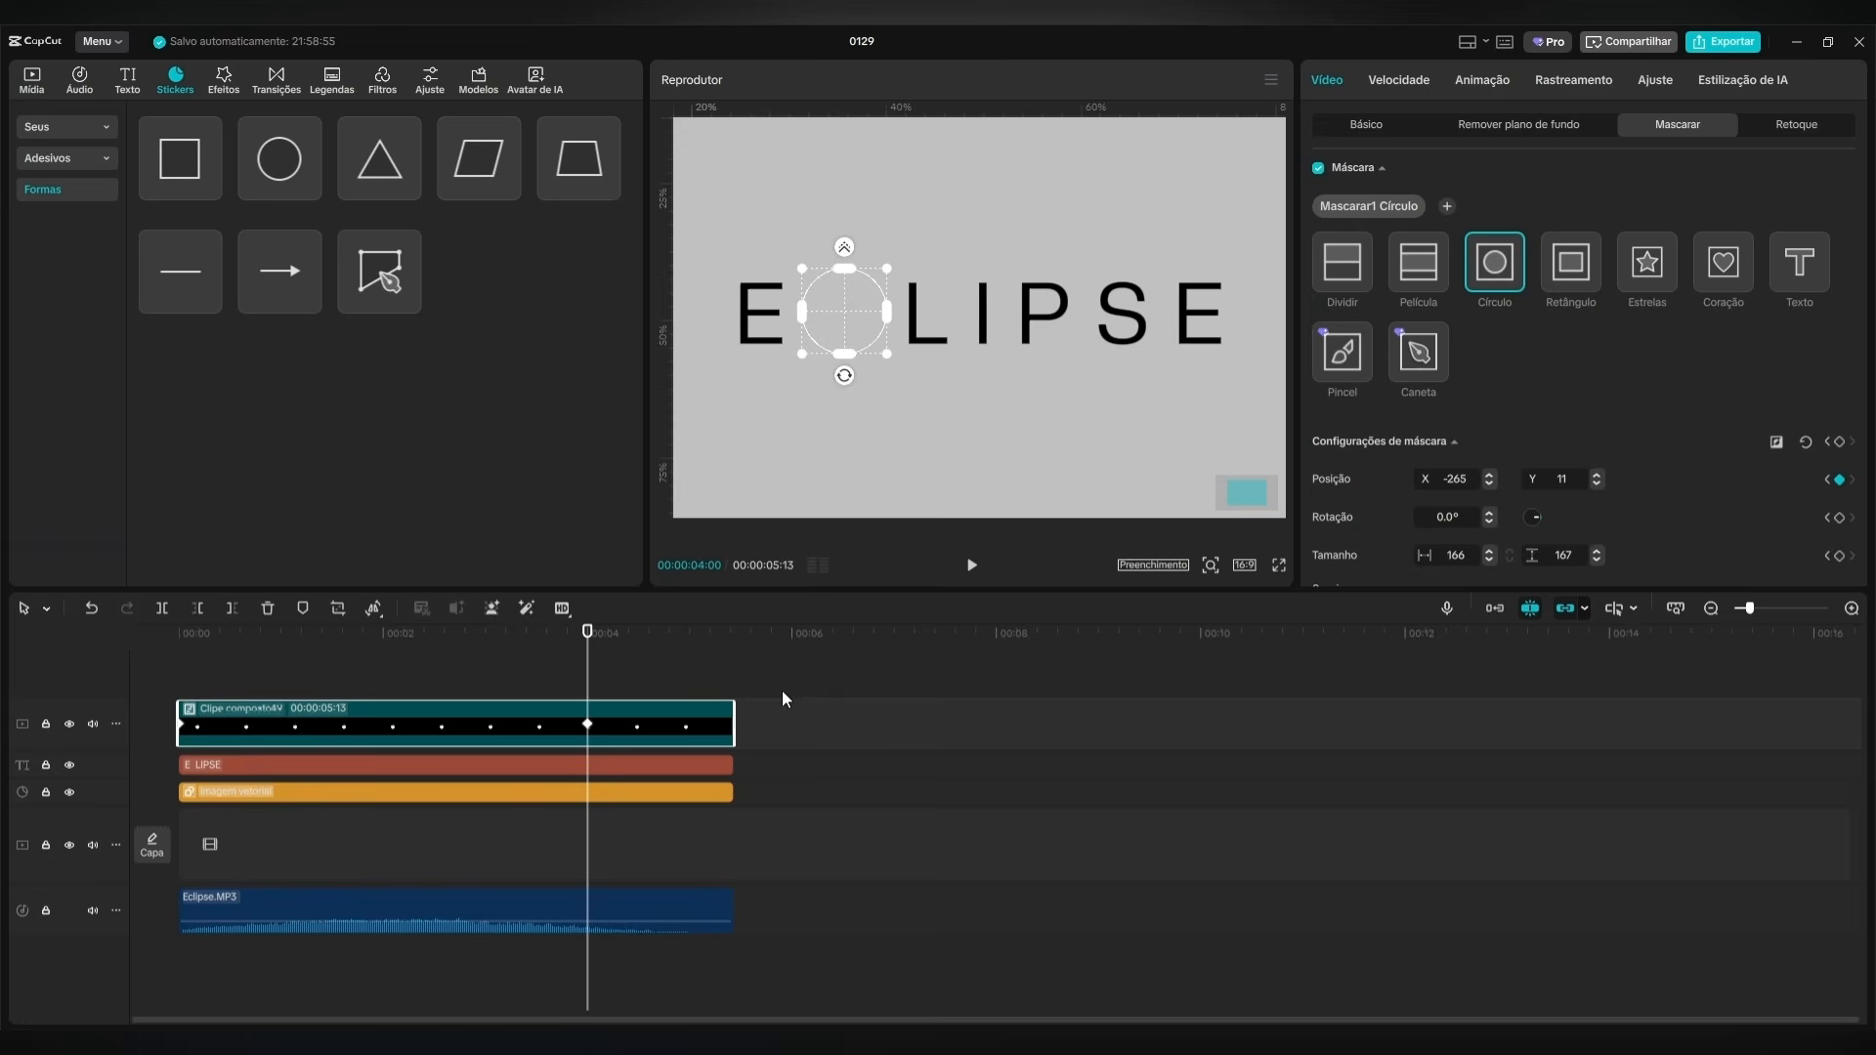
{"action": "left_click", "coordinate": [657, 796]}
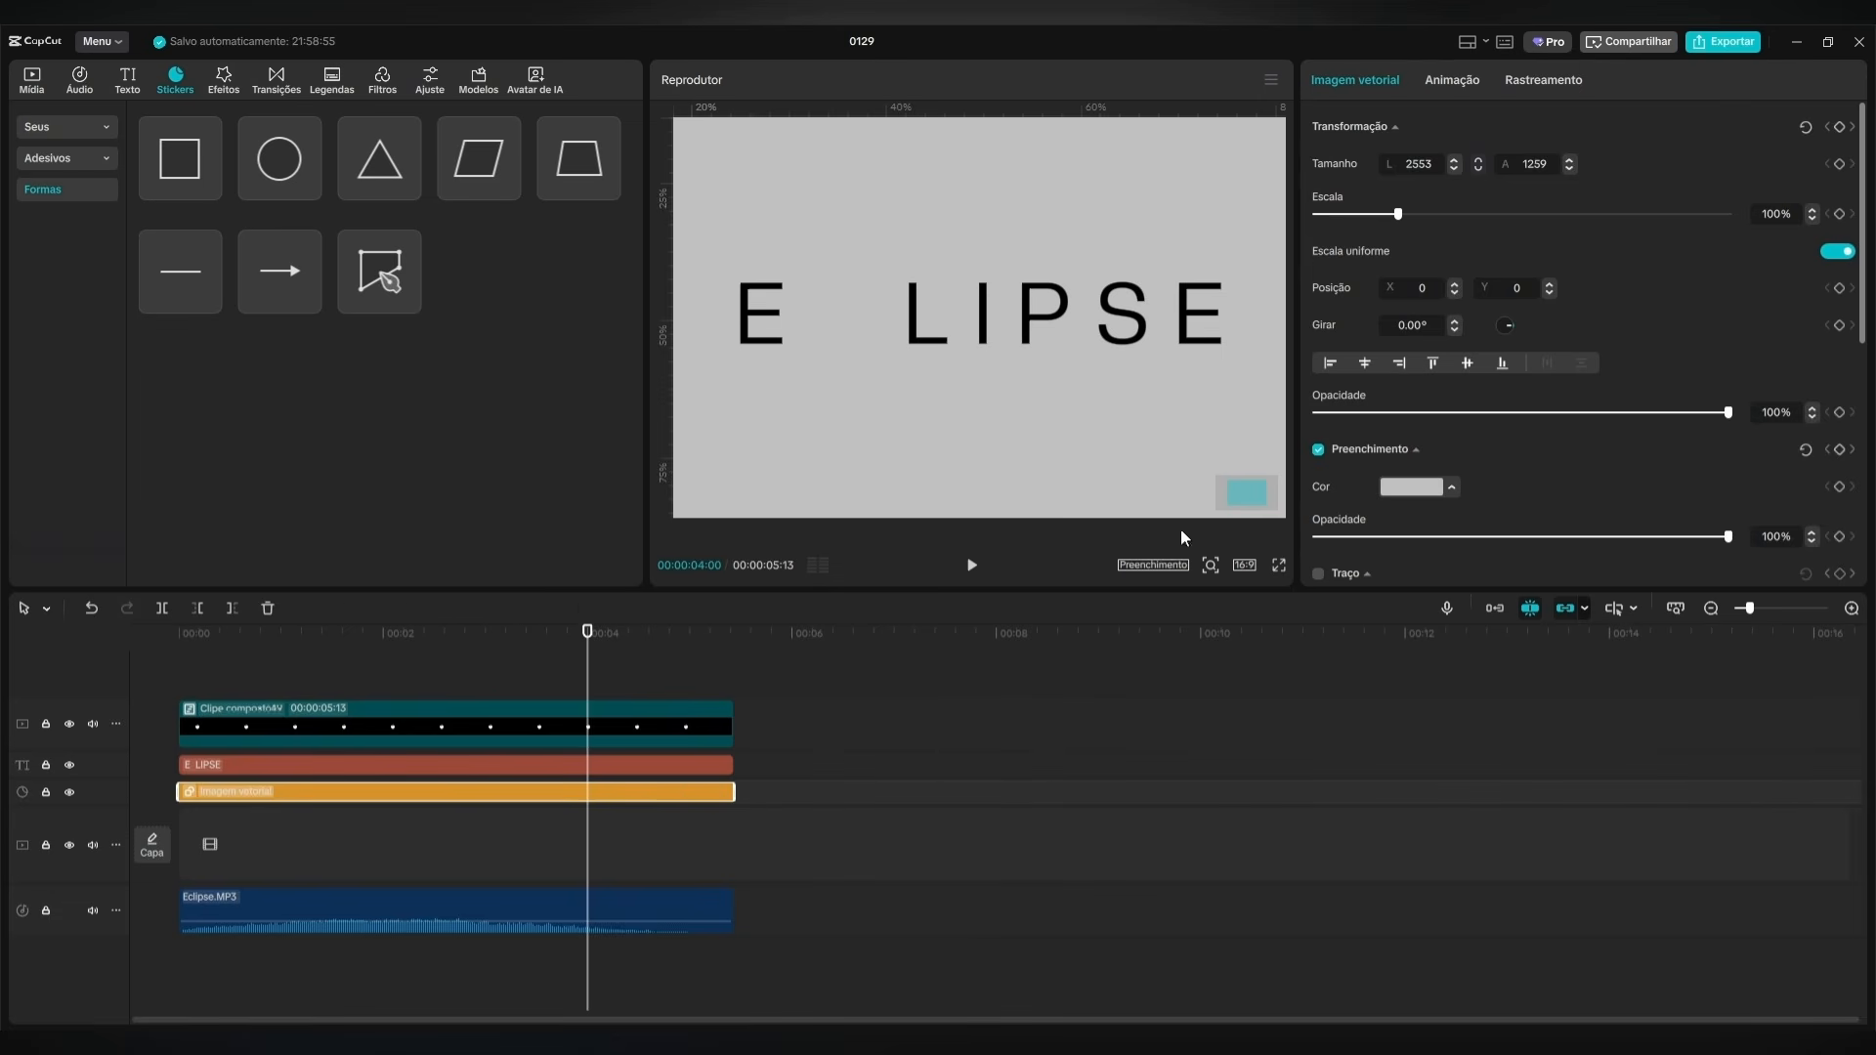
{"action": "left_click", "coordinate": [1212, 565]}
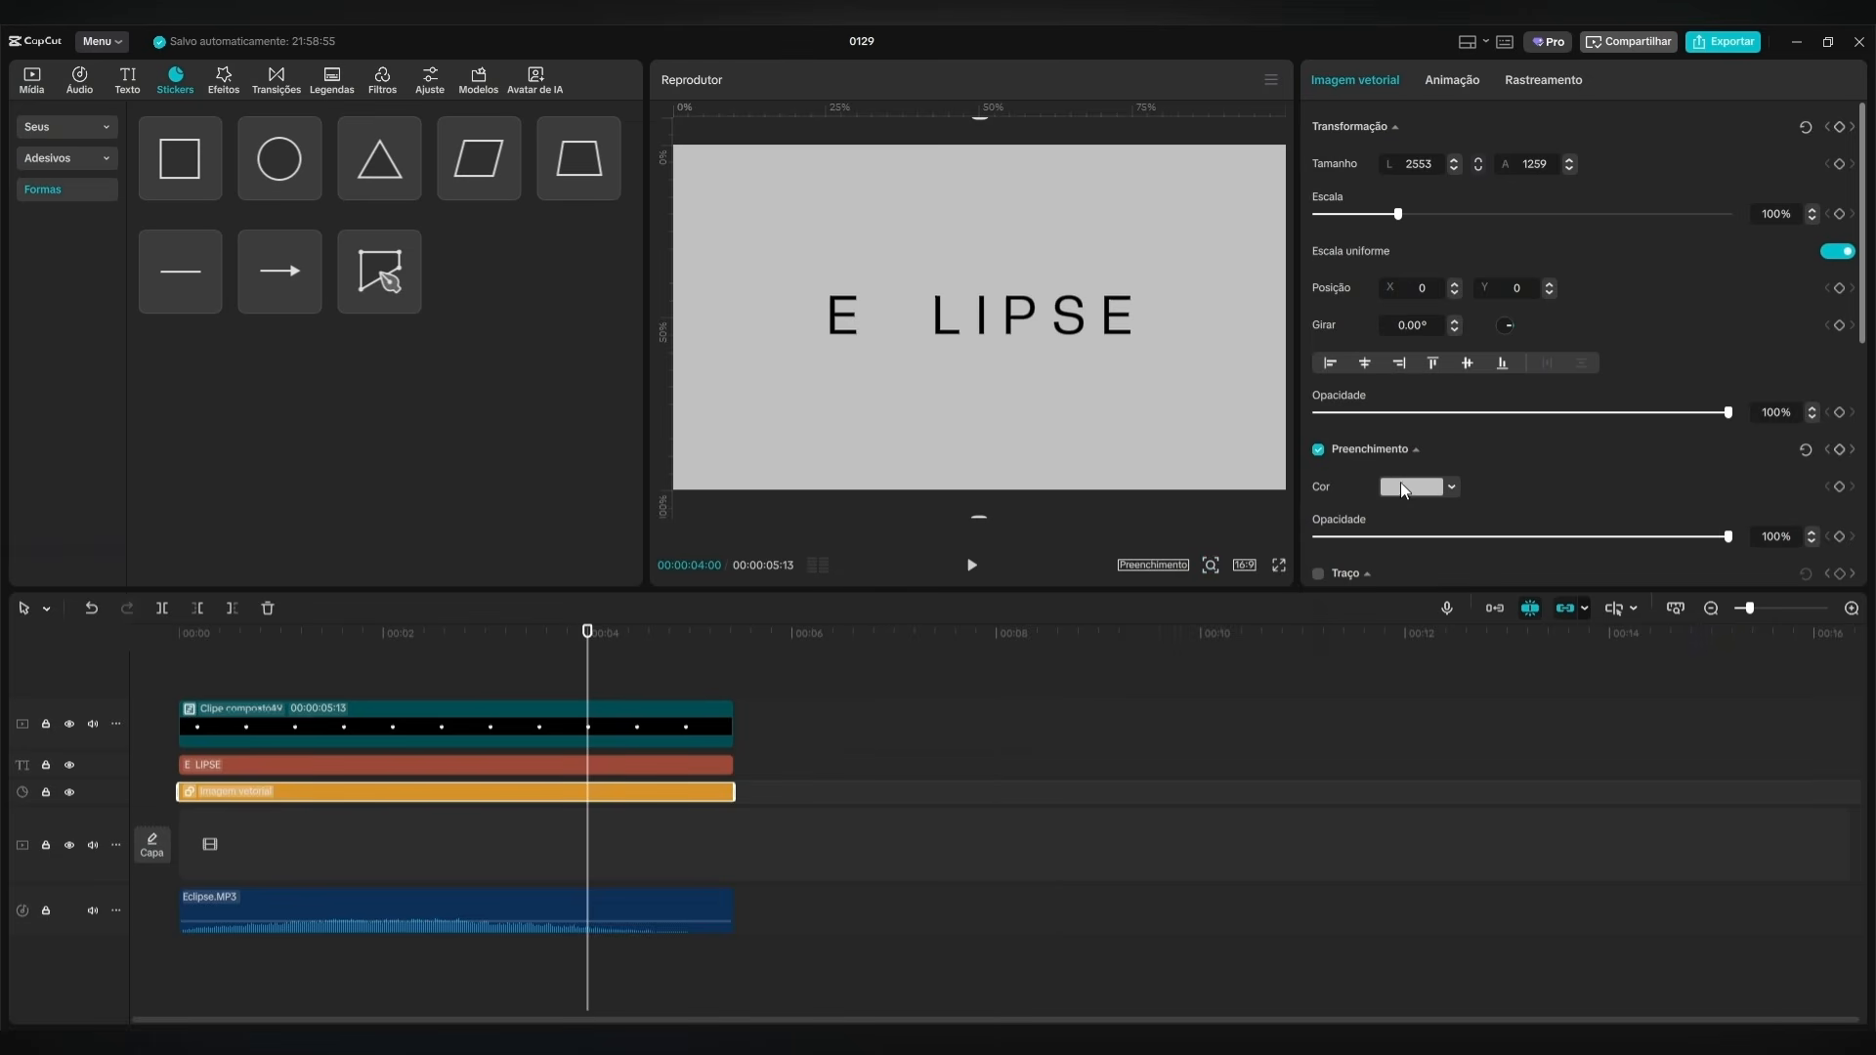
{"action": "left_click_drag", "start_coordinate": [588, 671], "coordinate": [179, 762]}
{"action": "left_click", "coordinate": [1840, 487]}
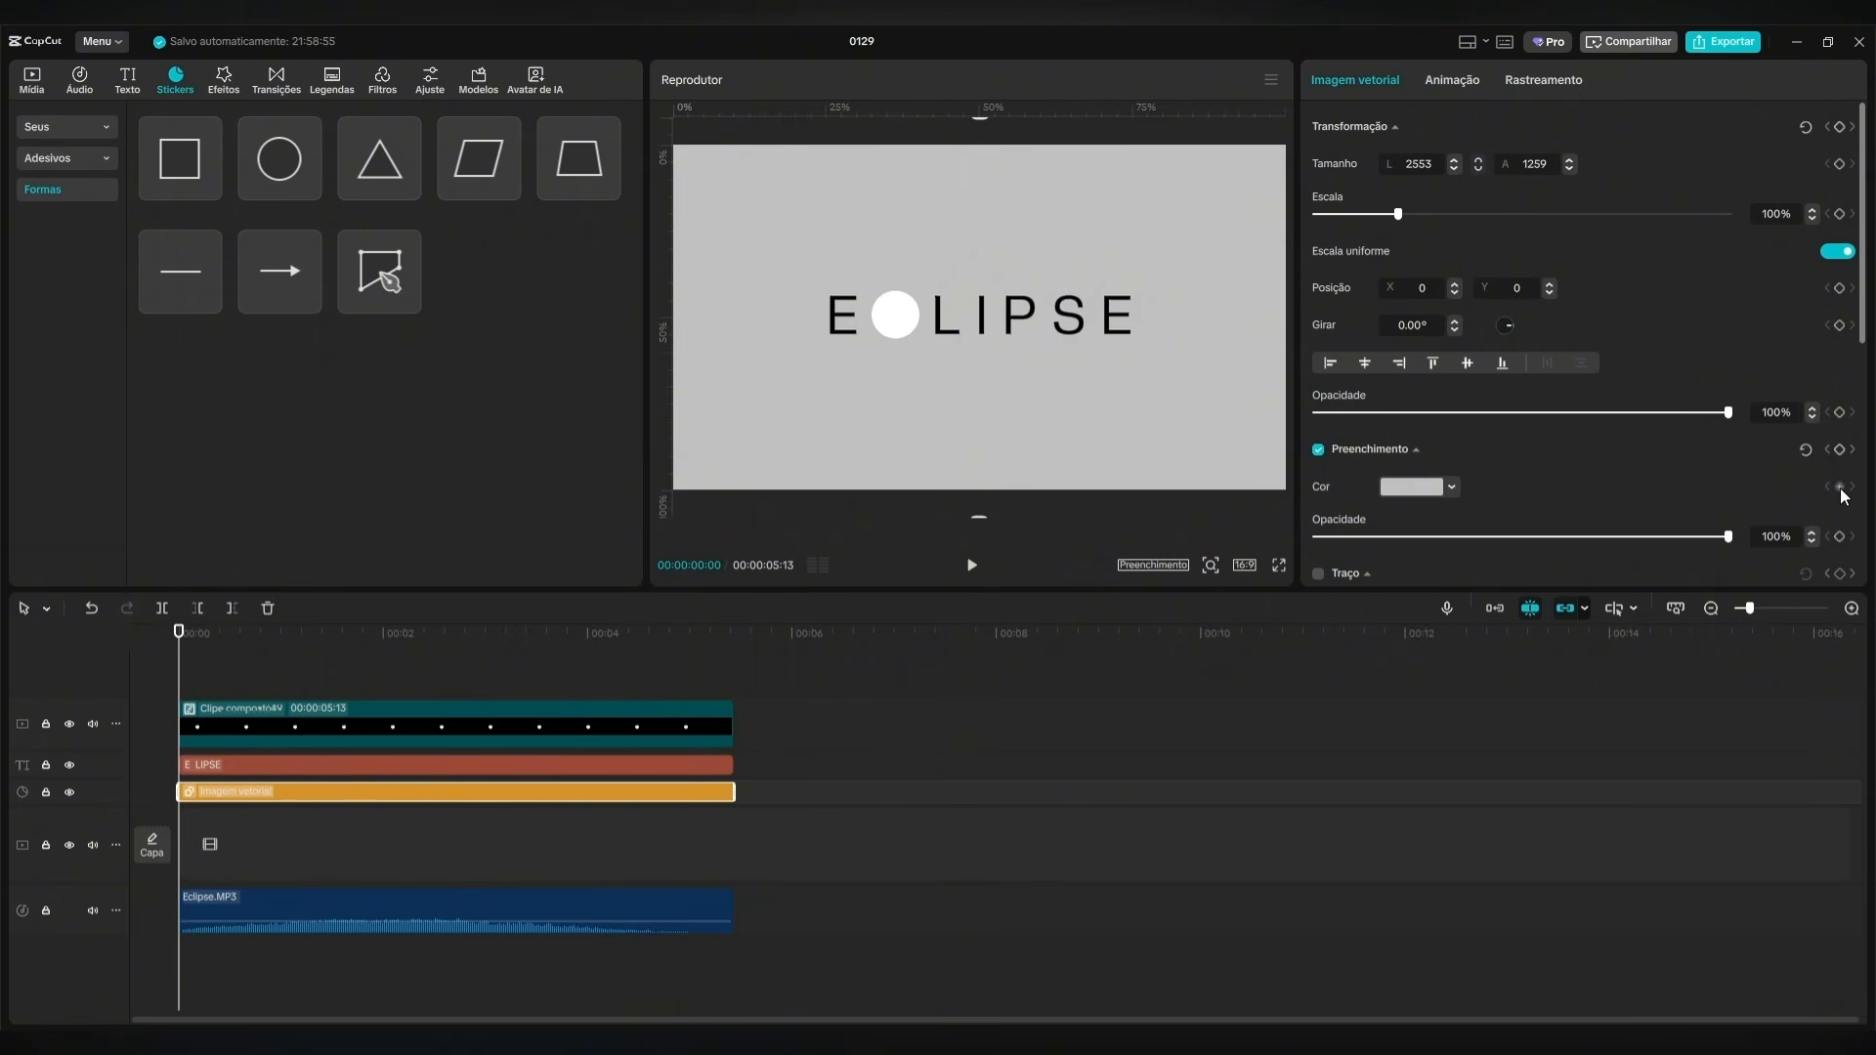
{"action": "left_click", "coordinate": [1411, 487]}
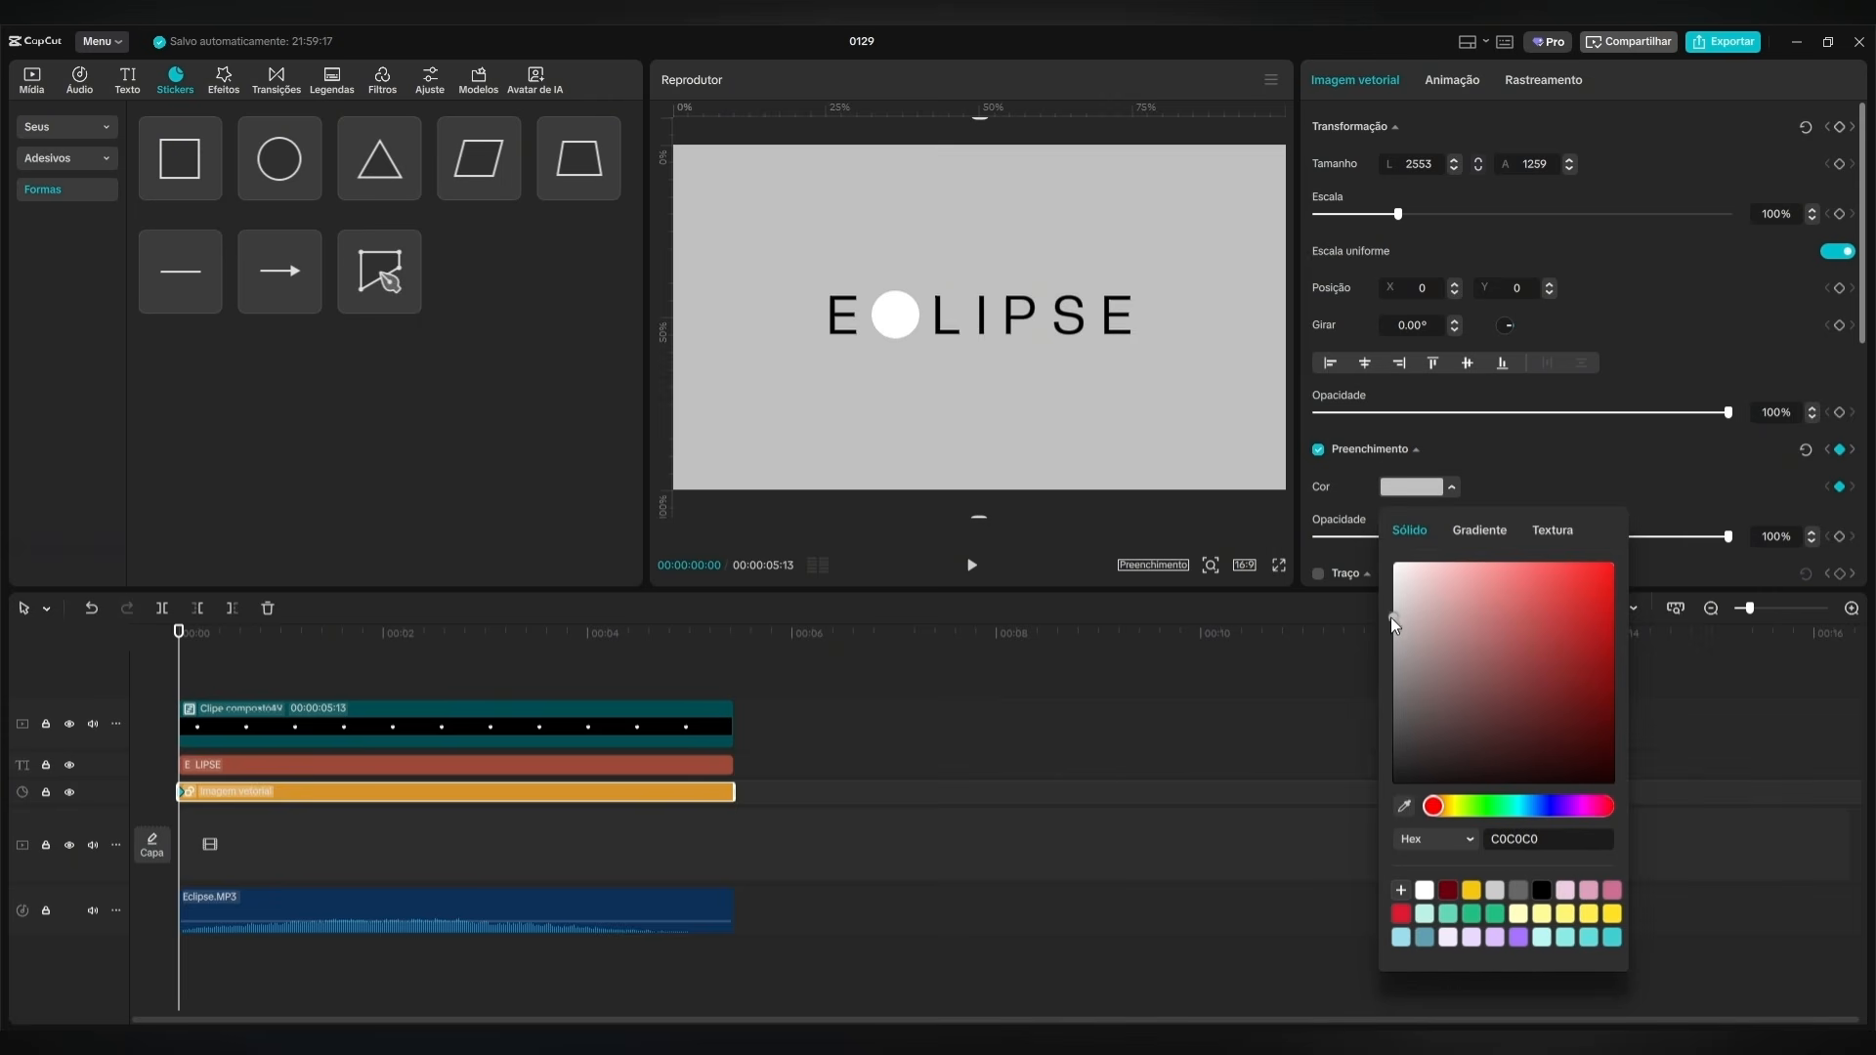
{"action": "left_click_drag", "start_coordinate": [1392, 617], "coordinate": [1380, 541]}
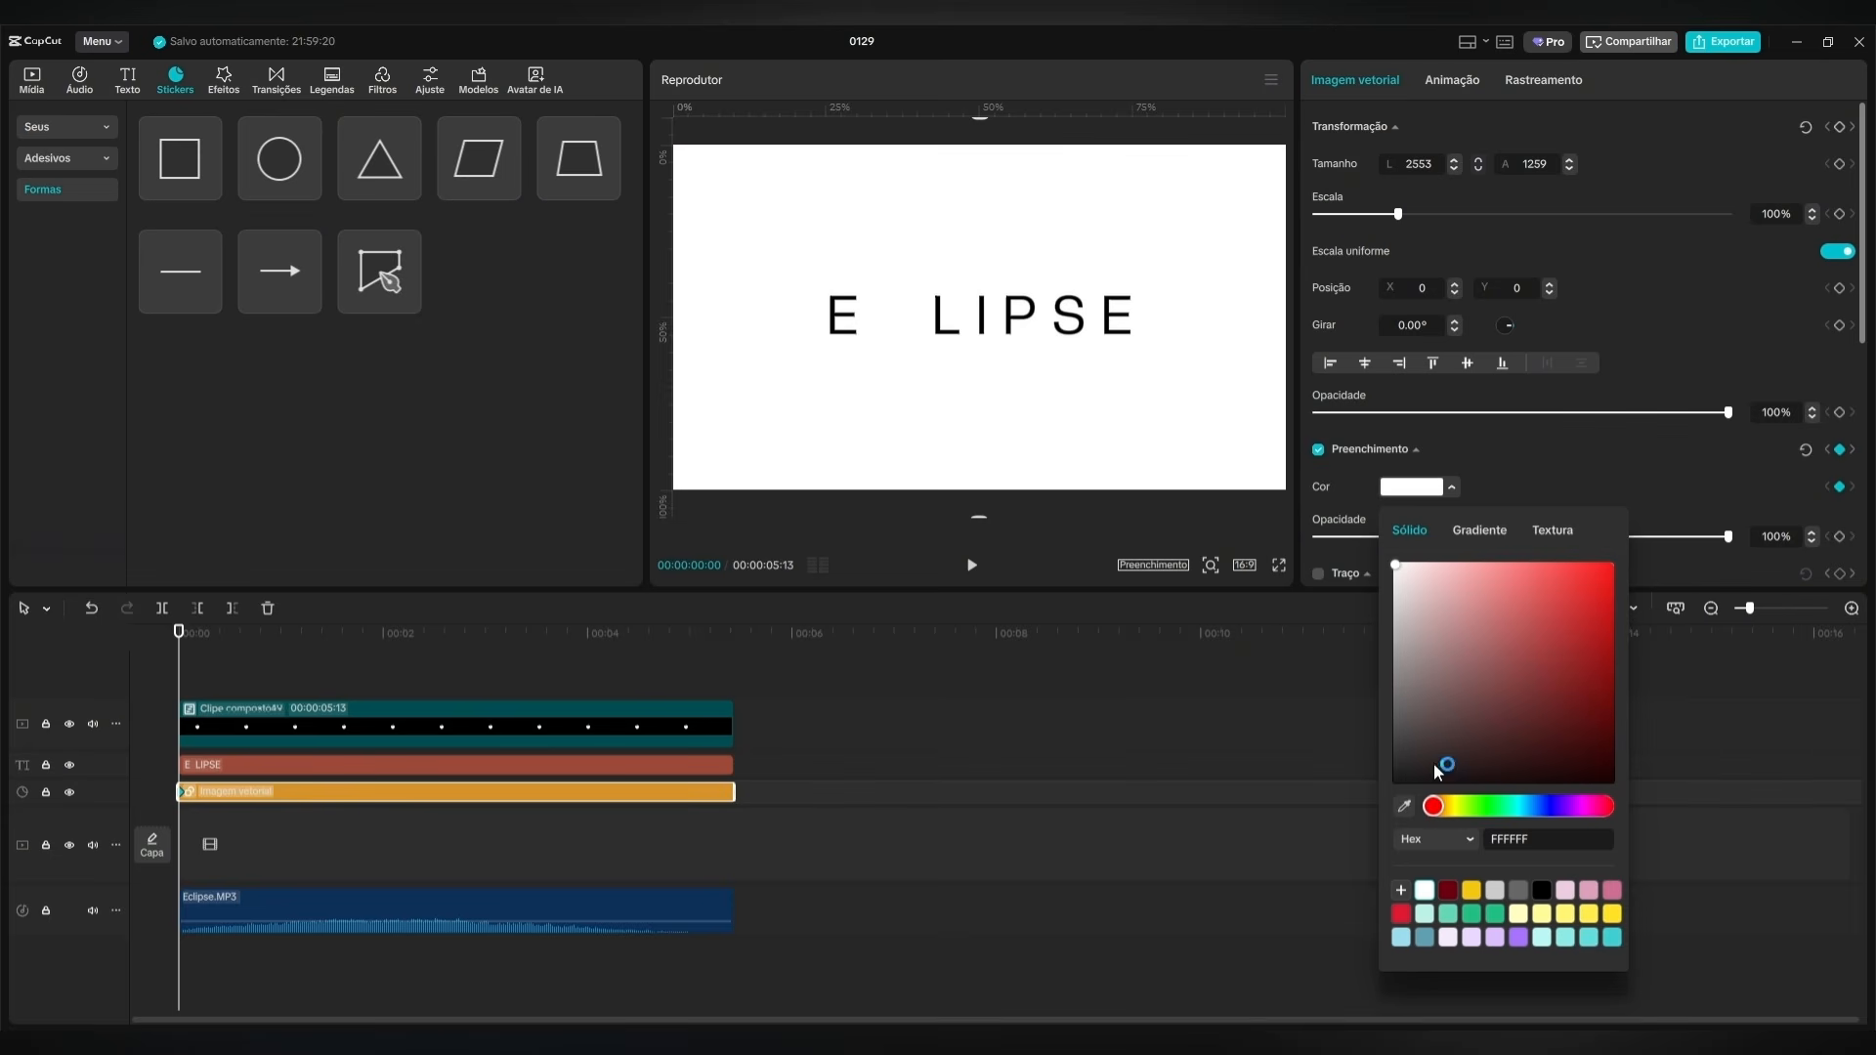
Set the background's fill color to black at 4 seconds and play the eclipse animation from the start.
{"action": "left_click", "coordinate": [480, 686]}
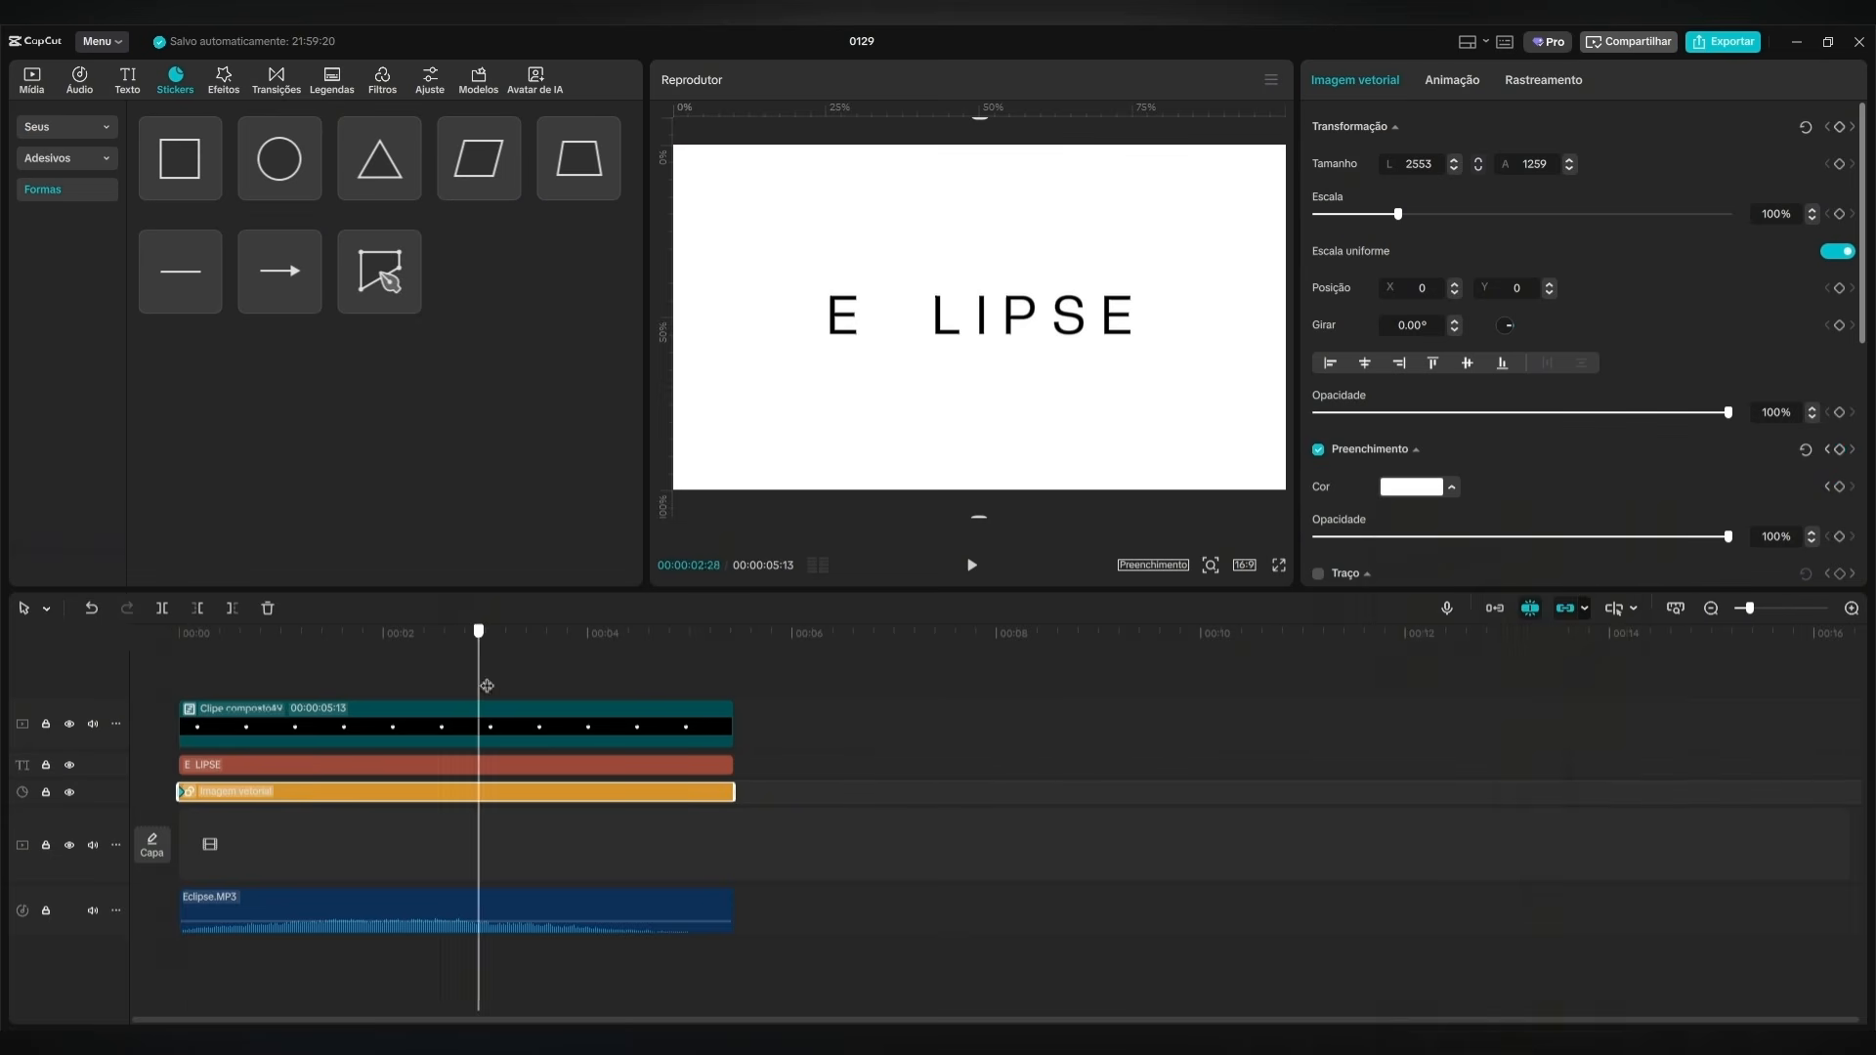
{"action": "left_click", "coordinate": [573, 725]}
{"action": "left_click_drag", "start_coordinate": [486, 752], "coordinate": [588, 752]}
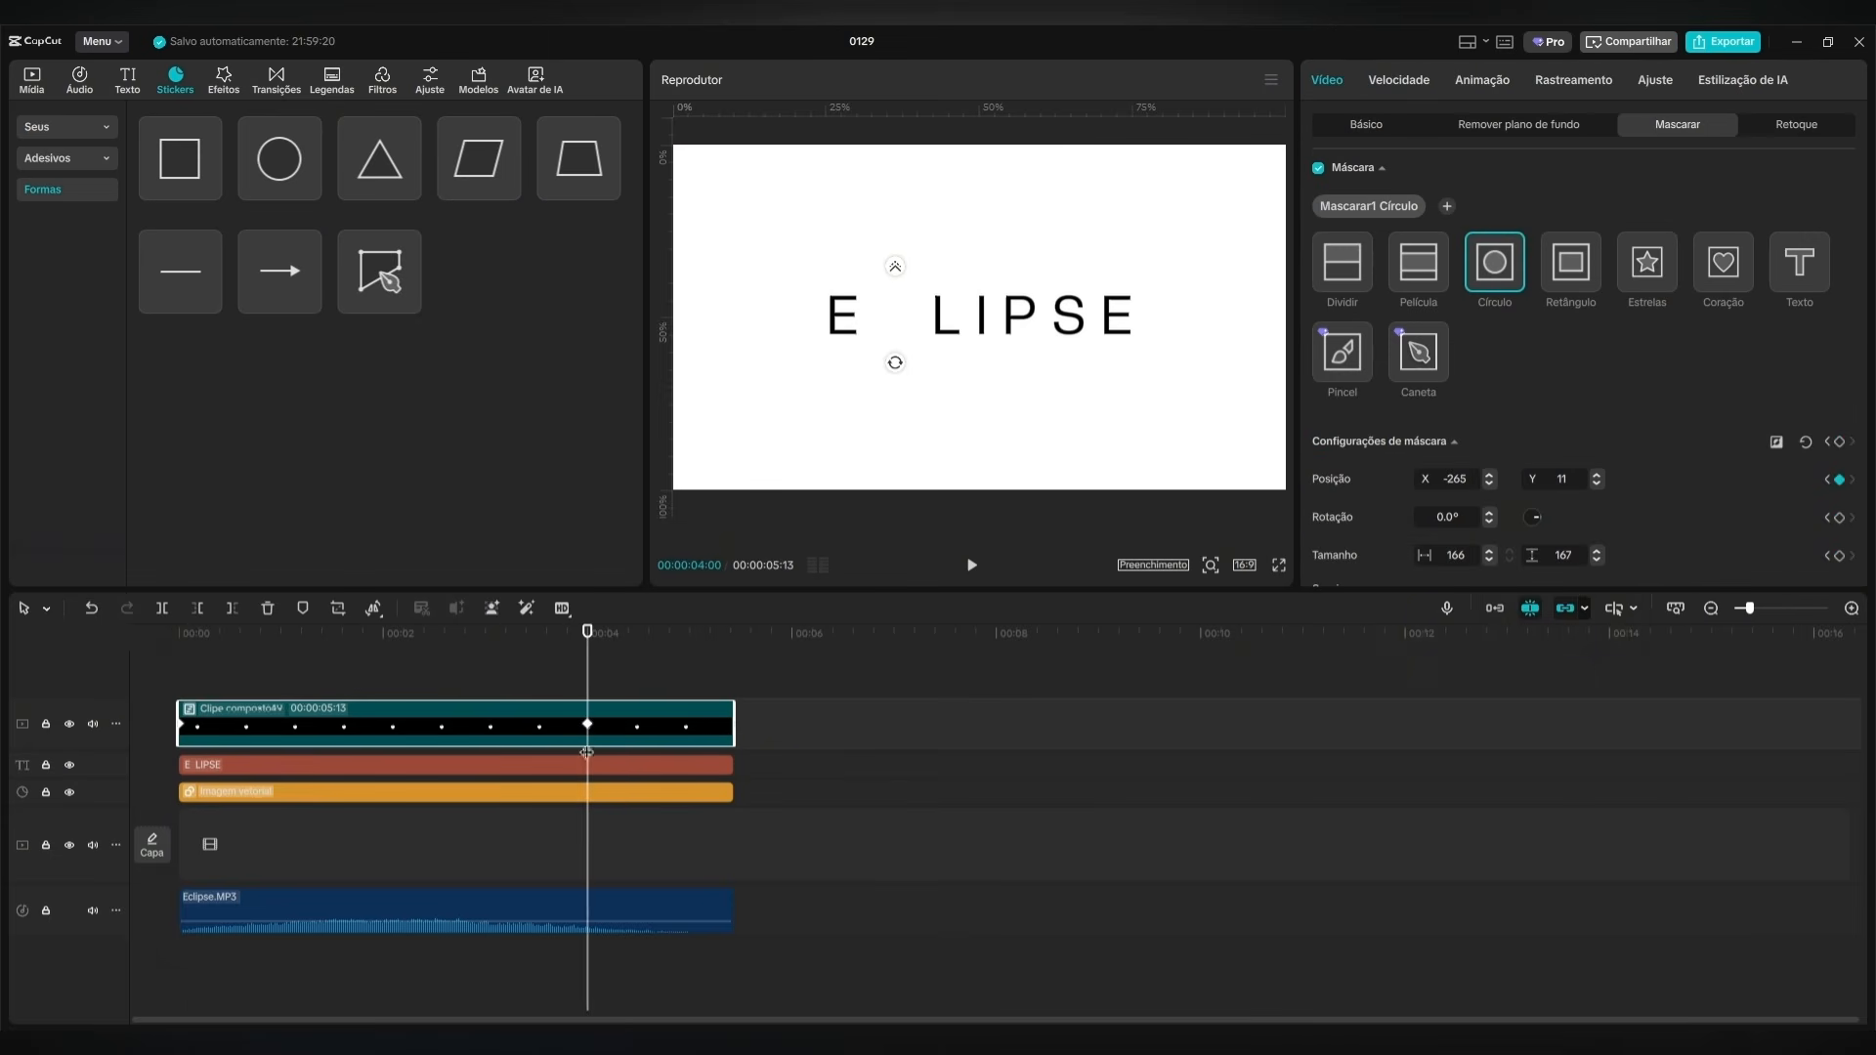
{"action": "left_click", "coordinate": [619, 790]}
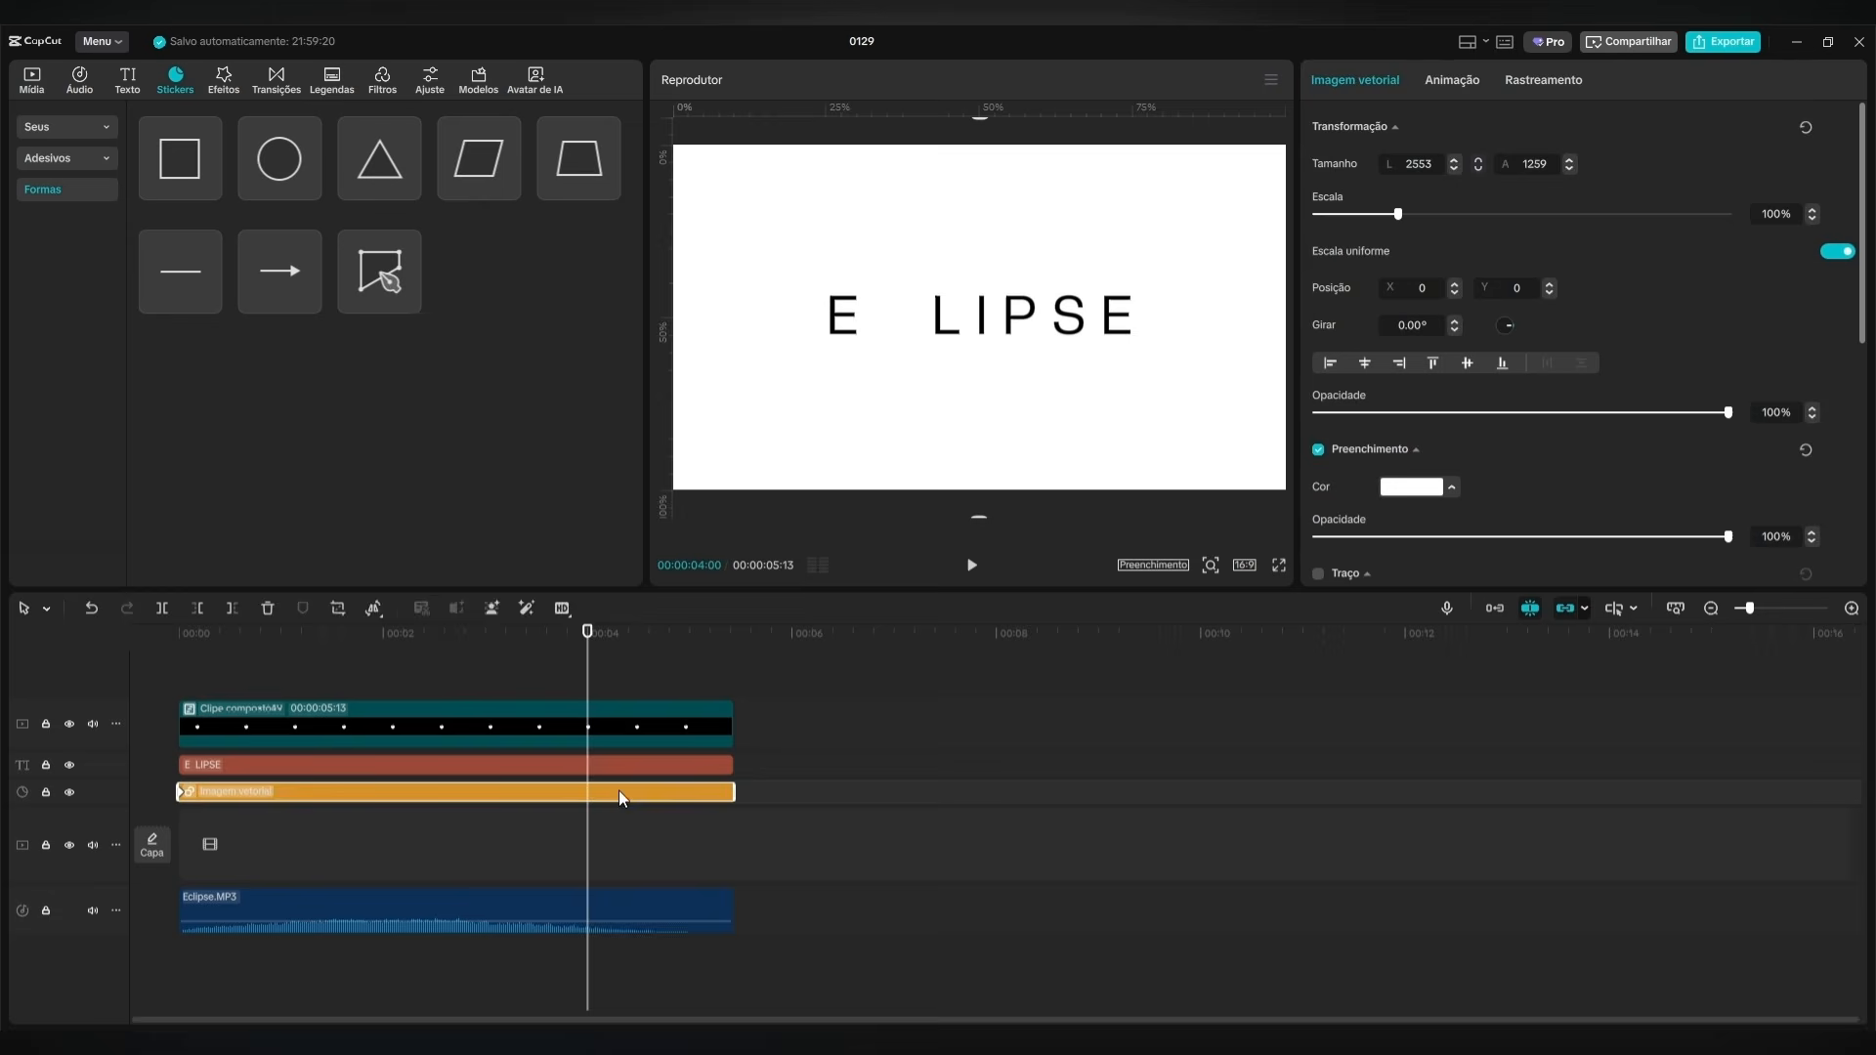
{"action": "left_click", "coordinate": [1429, 491]}
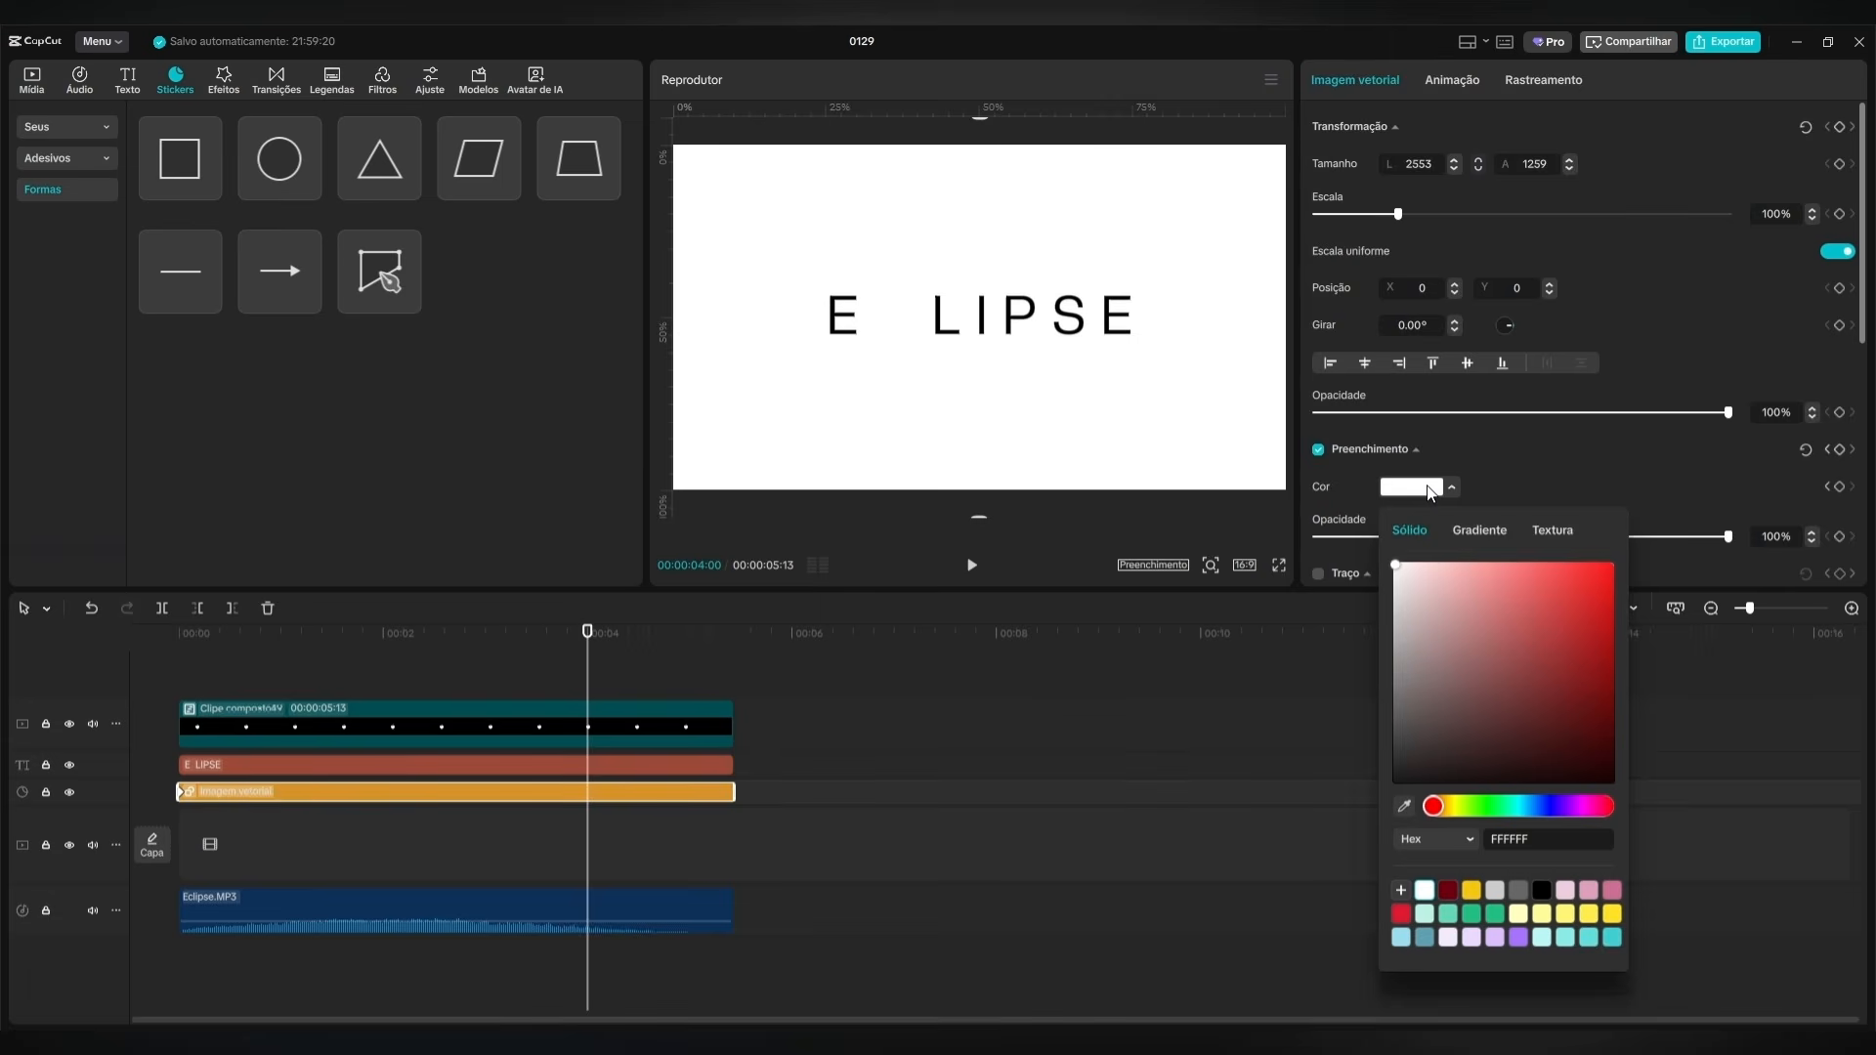
{"action": "left_click", "coordinate": [1542, 889]}
{"action": "left_click_drag", "start_coordinate": [584, 640], "coordinate": [179, 635]}
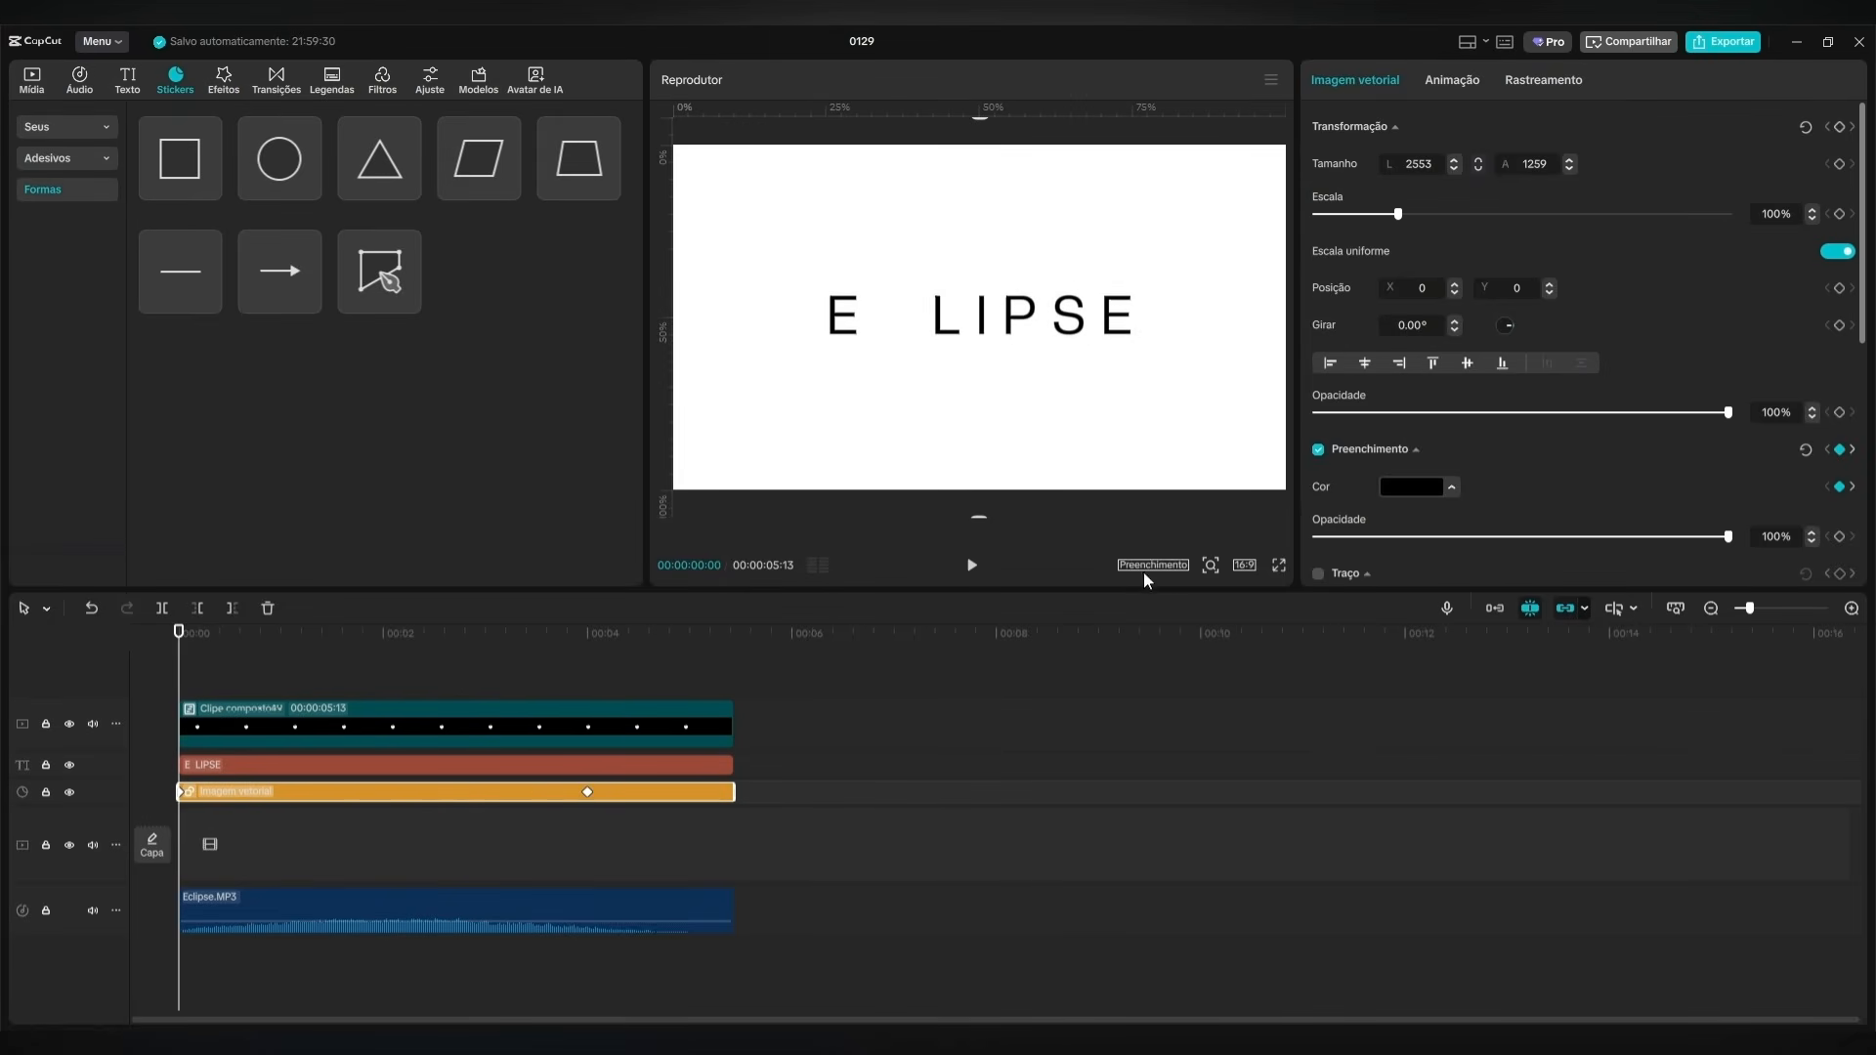
{"action": "left_click", "coordinate": [973, 566]}
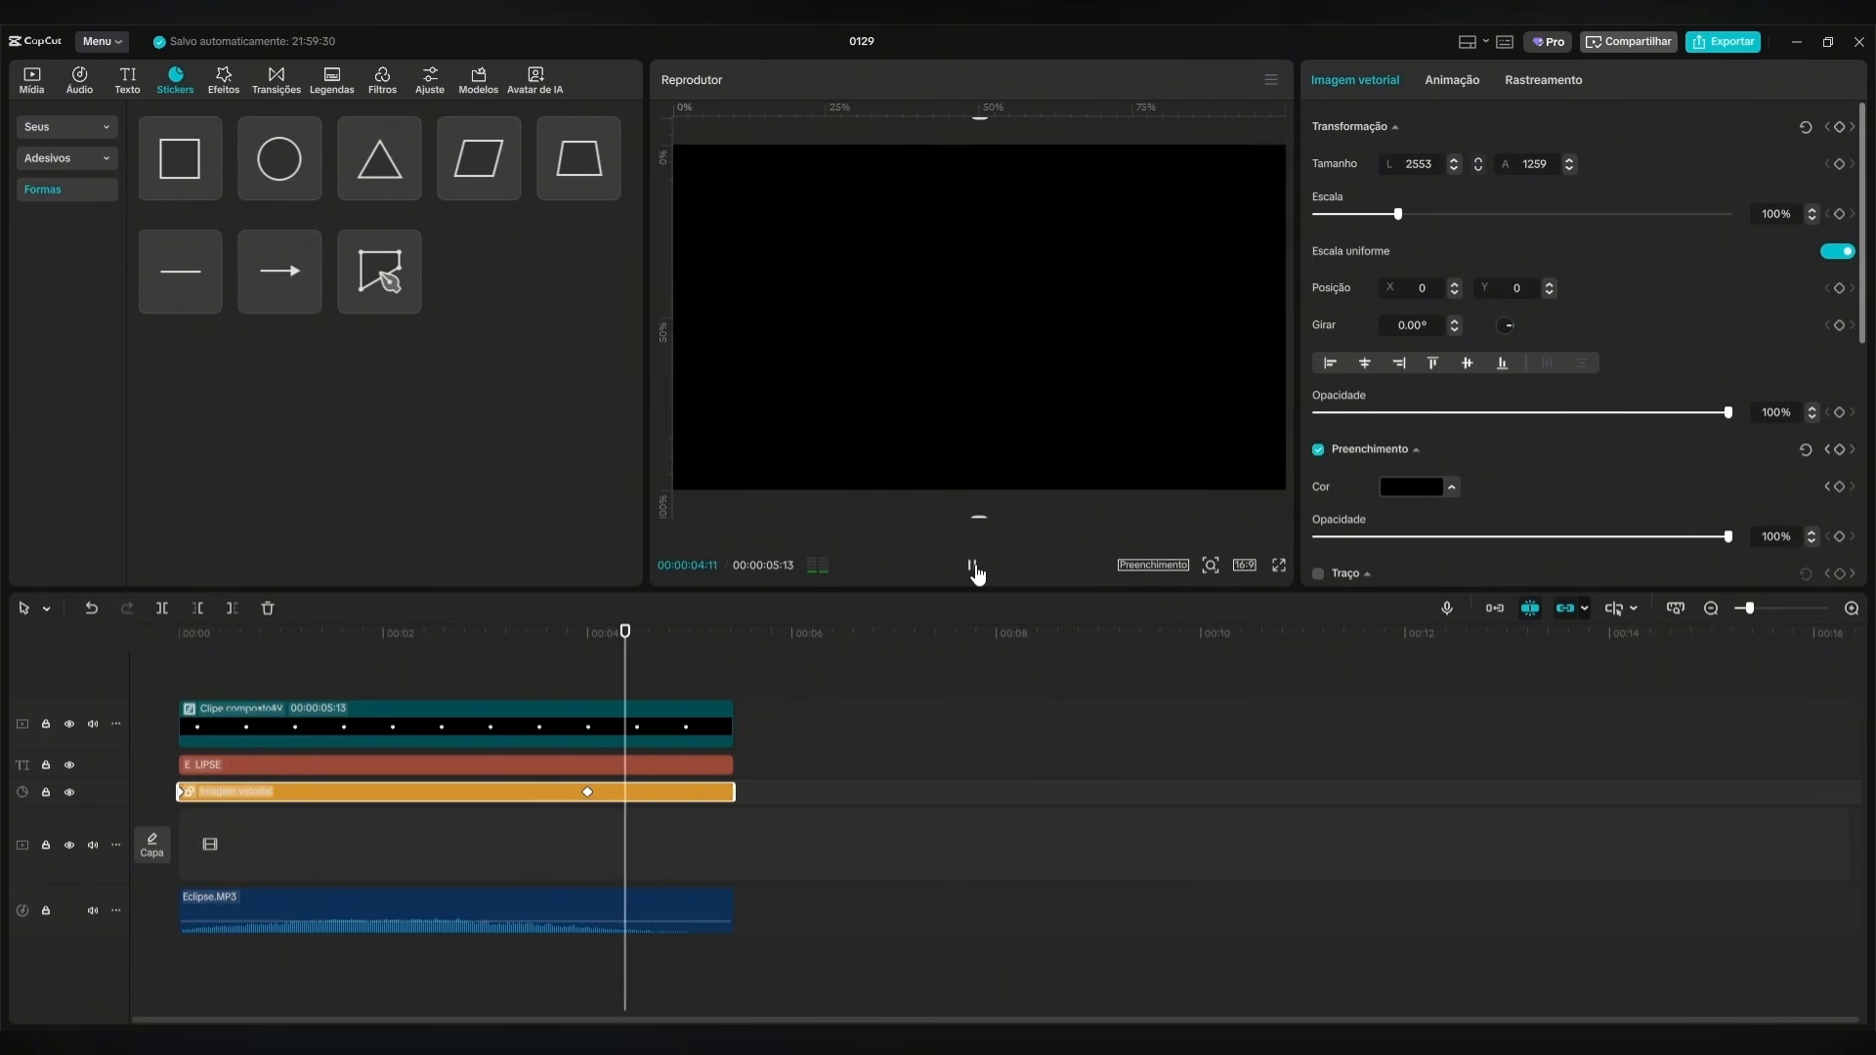
{"action": "left_click", "coordinate": [974, 566]}
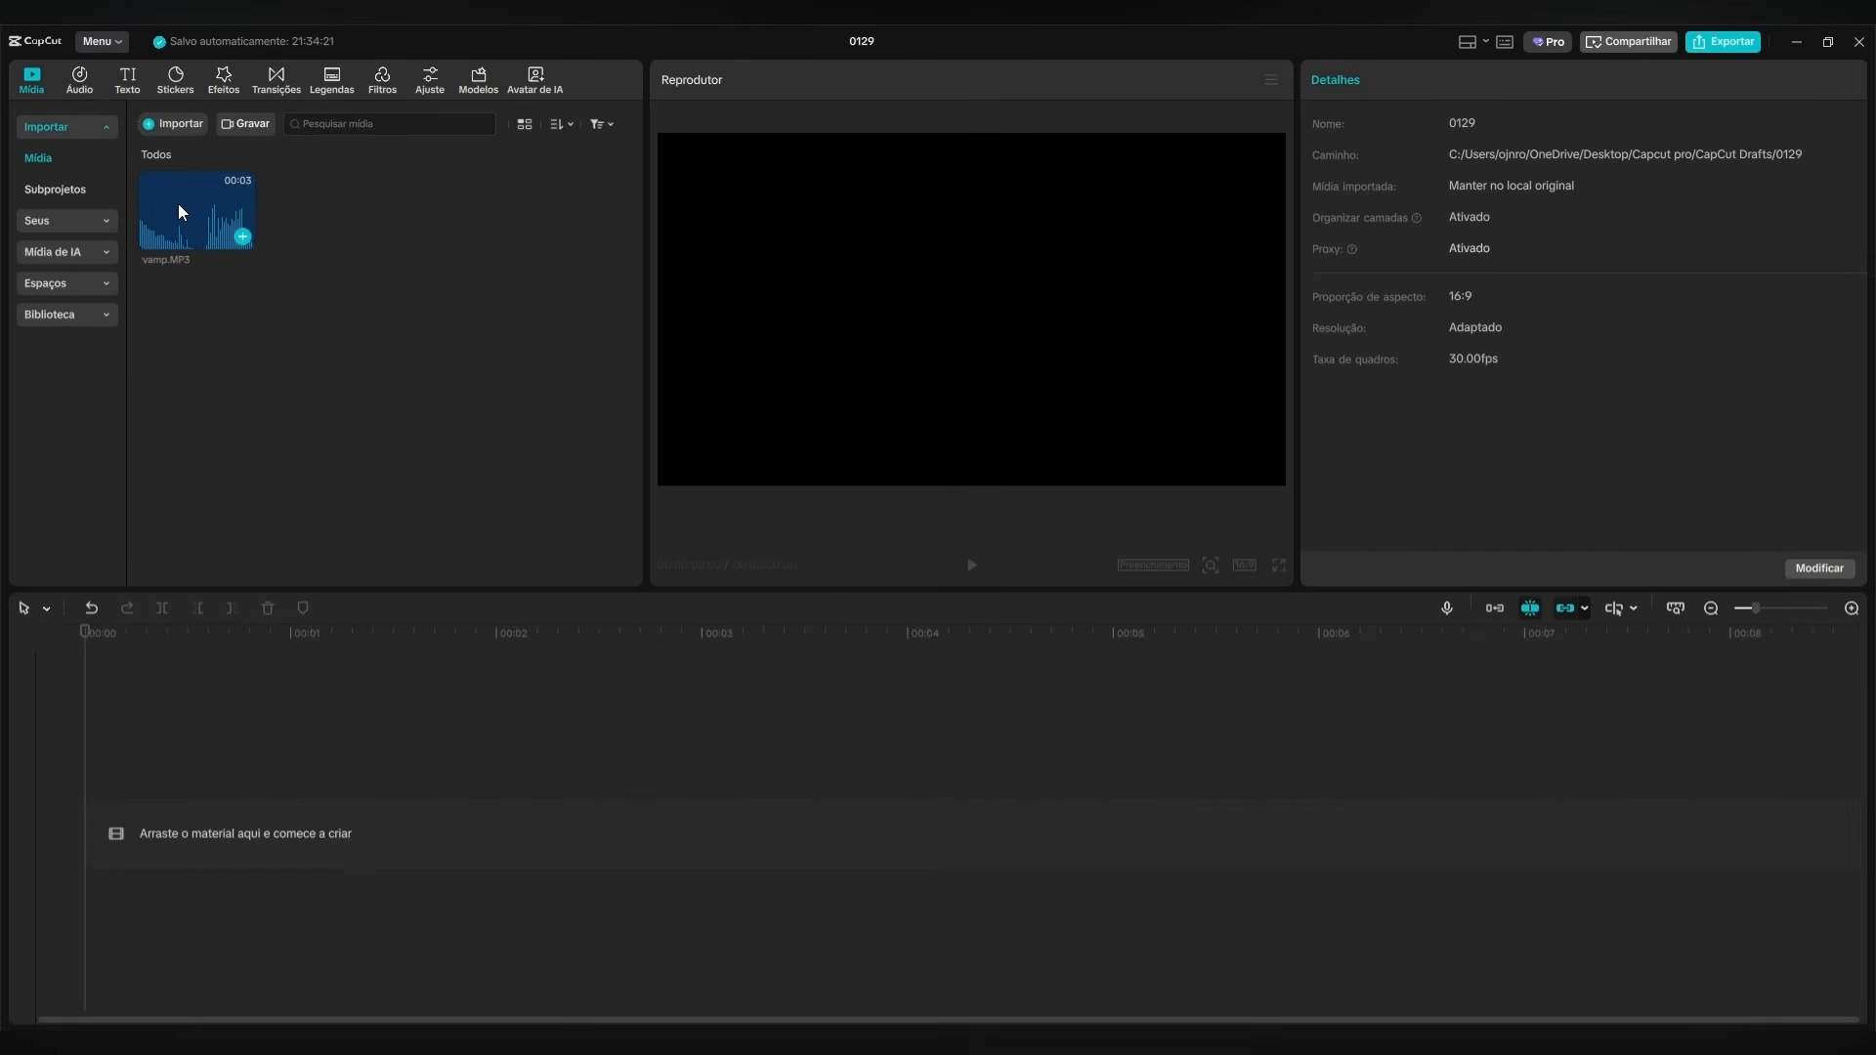
Place the vamp.MP3 audio at the start of the timeline.
{"action": "left_click_drag", "start_coordinate": [178, 203], "coordinate": [249, 694]}
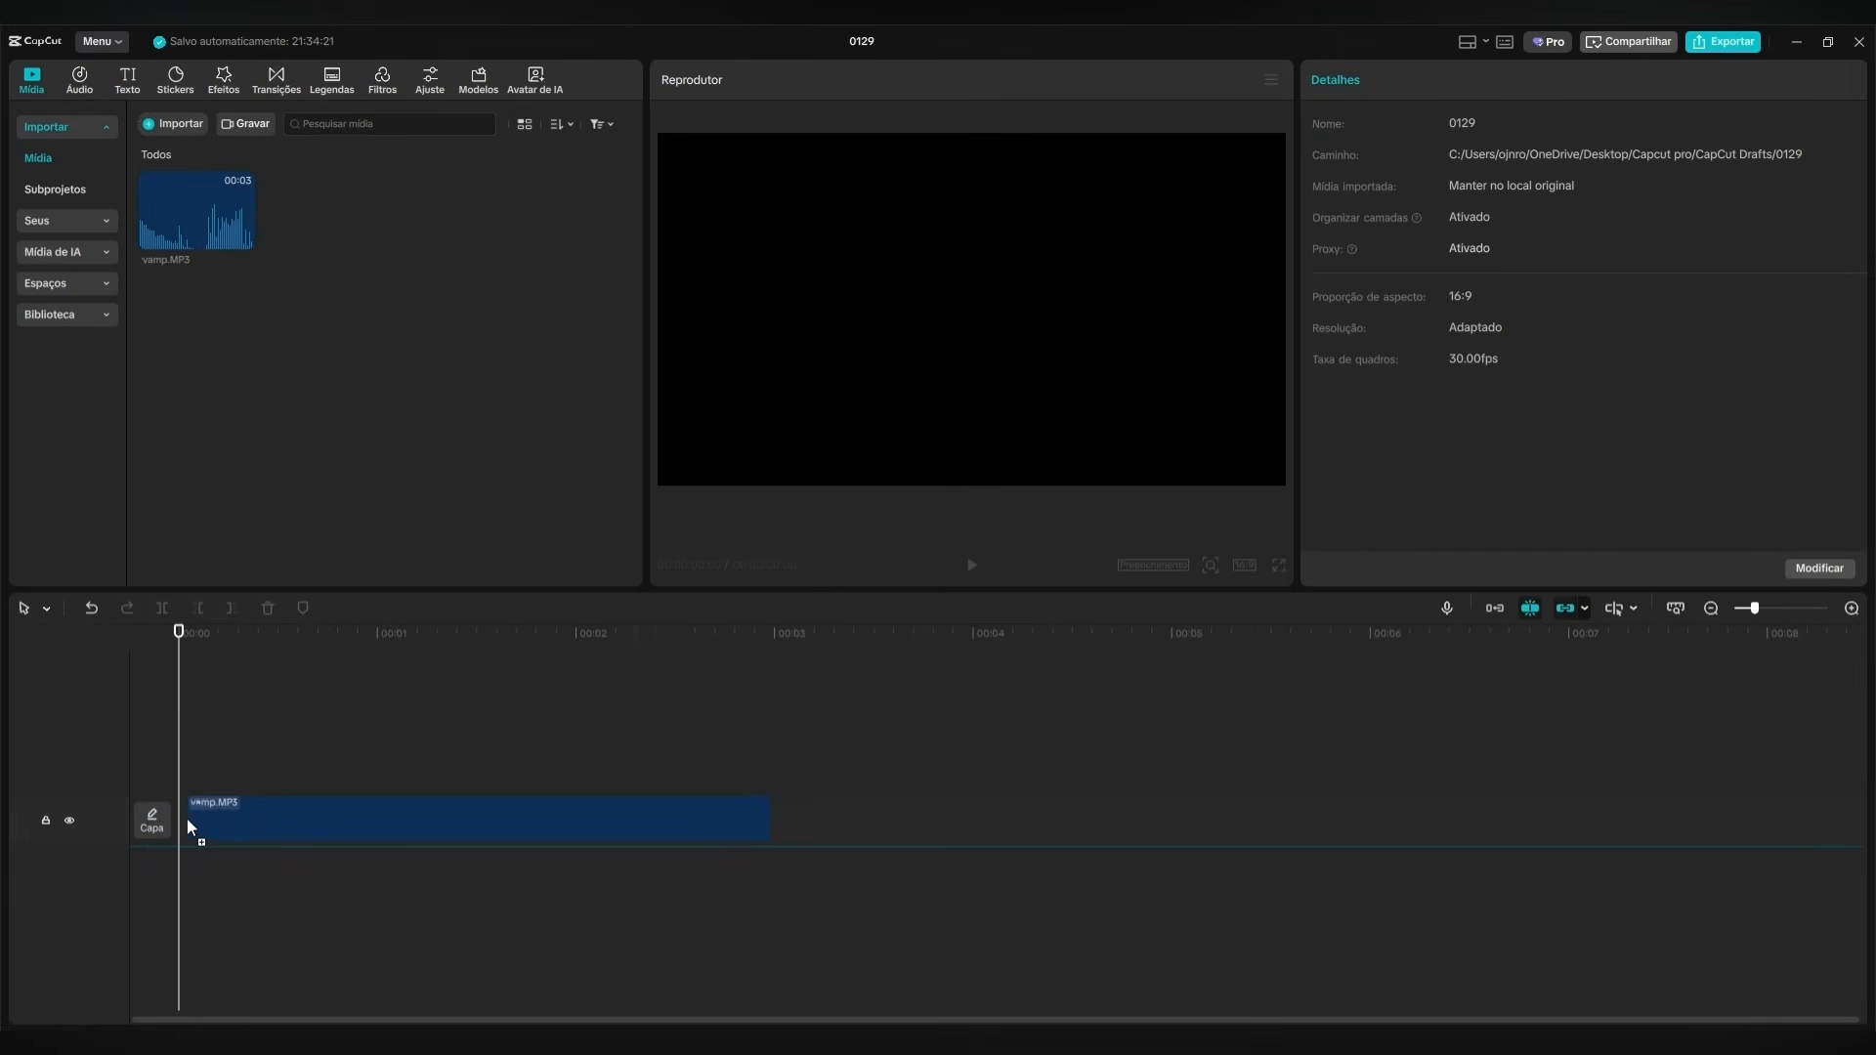
{"action": "left_click_drag", "start_coordinate": [188, 818], "coordinate": [174, 819]}
{"action": "left_click", "coordinate": [266, 740]}
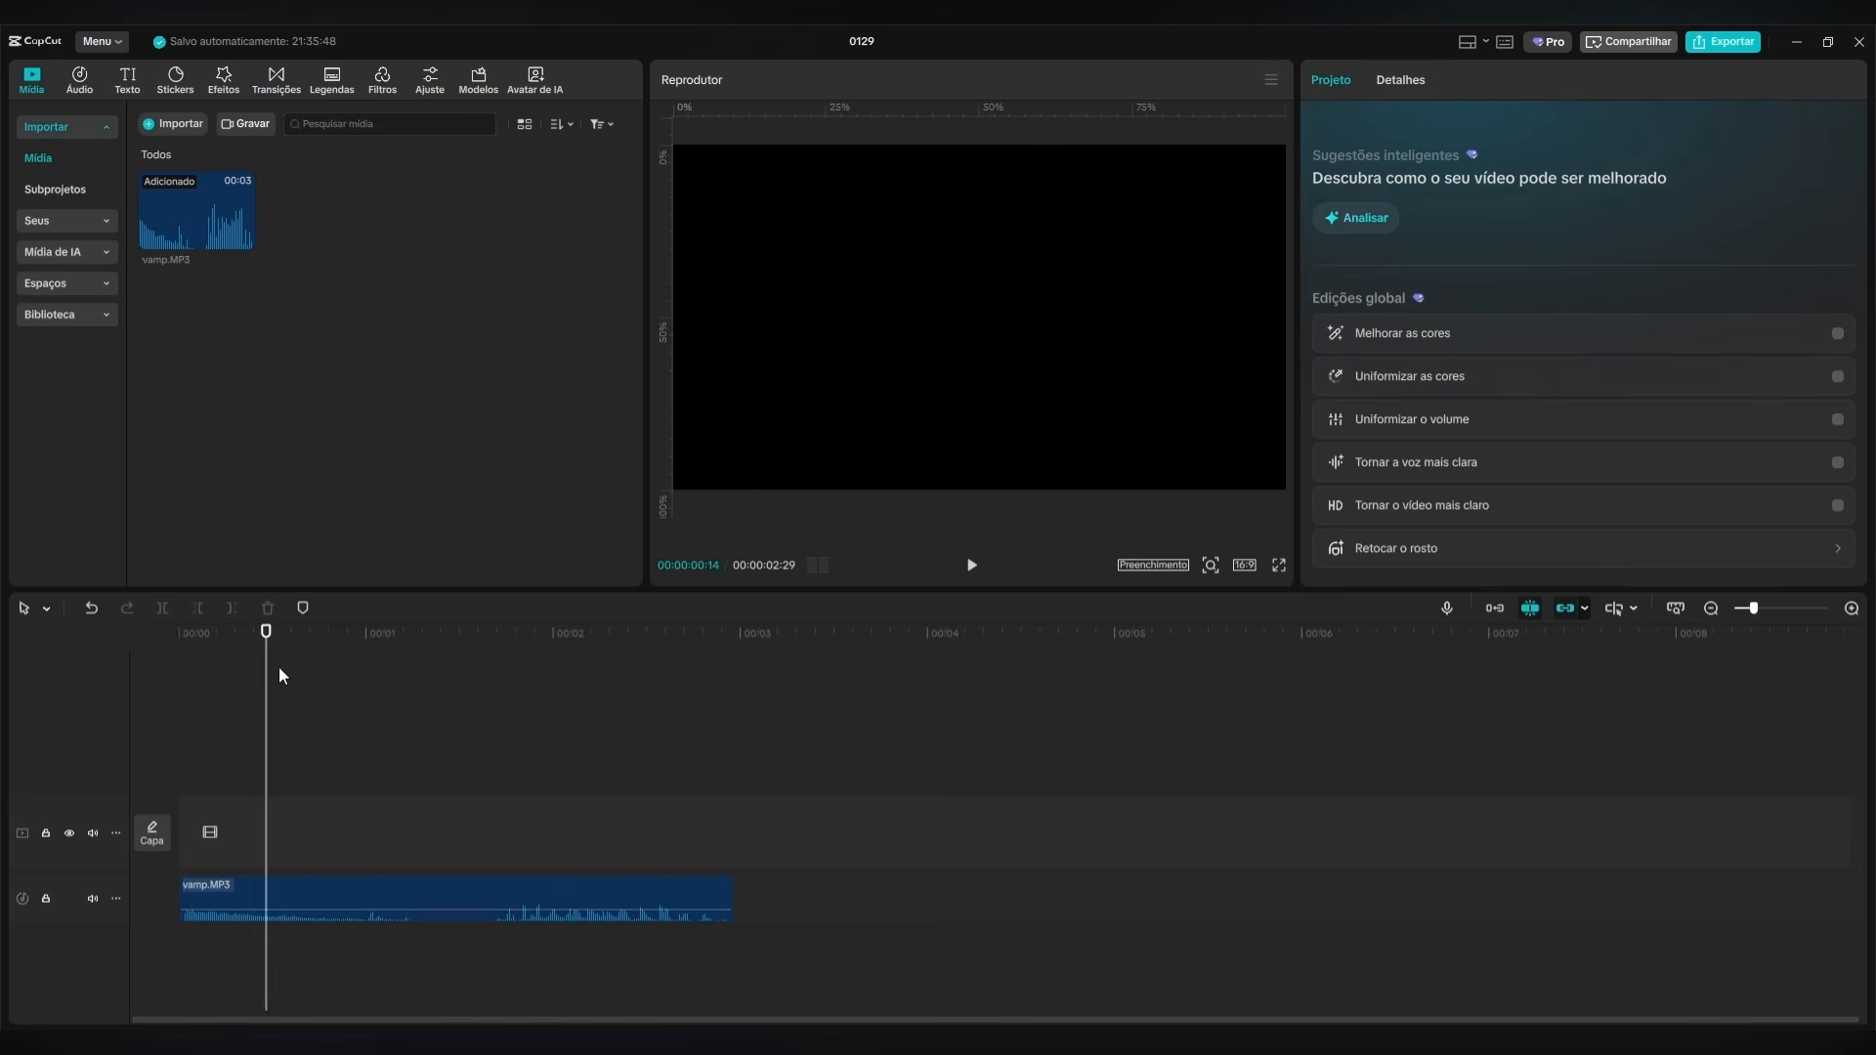
{"action": "key", "text": "space"}
Add a default text clip at the start and trim its end to match the audio.
{"action": "left_click", "coordinate": [125, 78]}
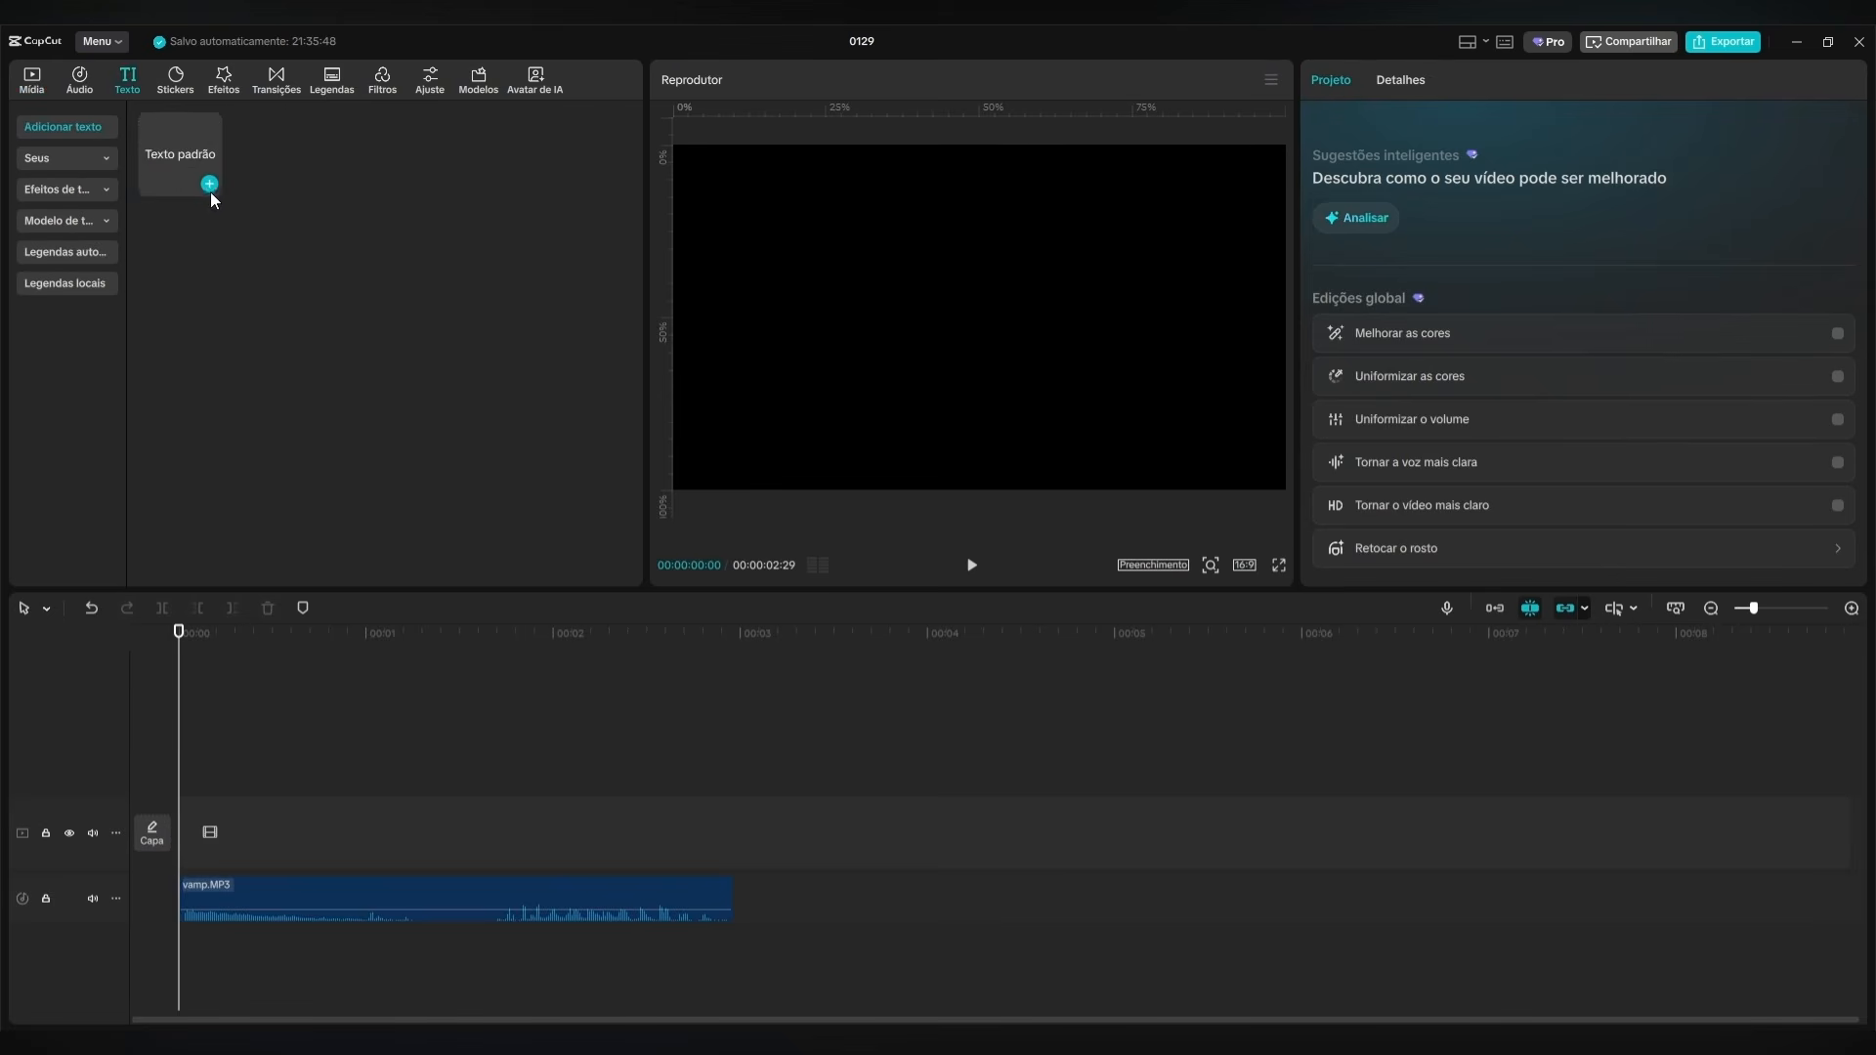
{"action": "left_click", "coordinate": [213, 183]}
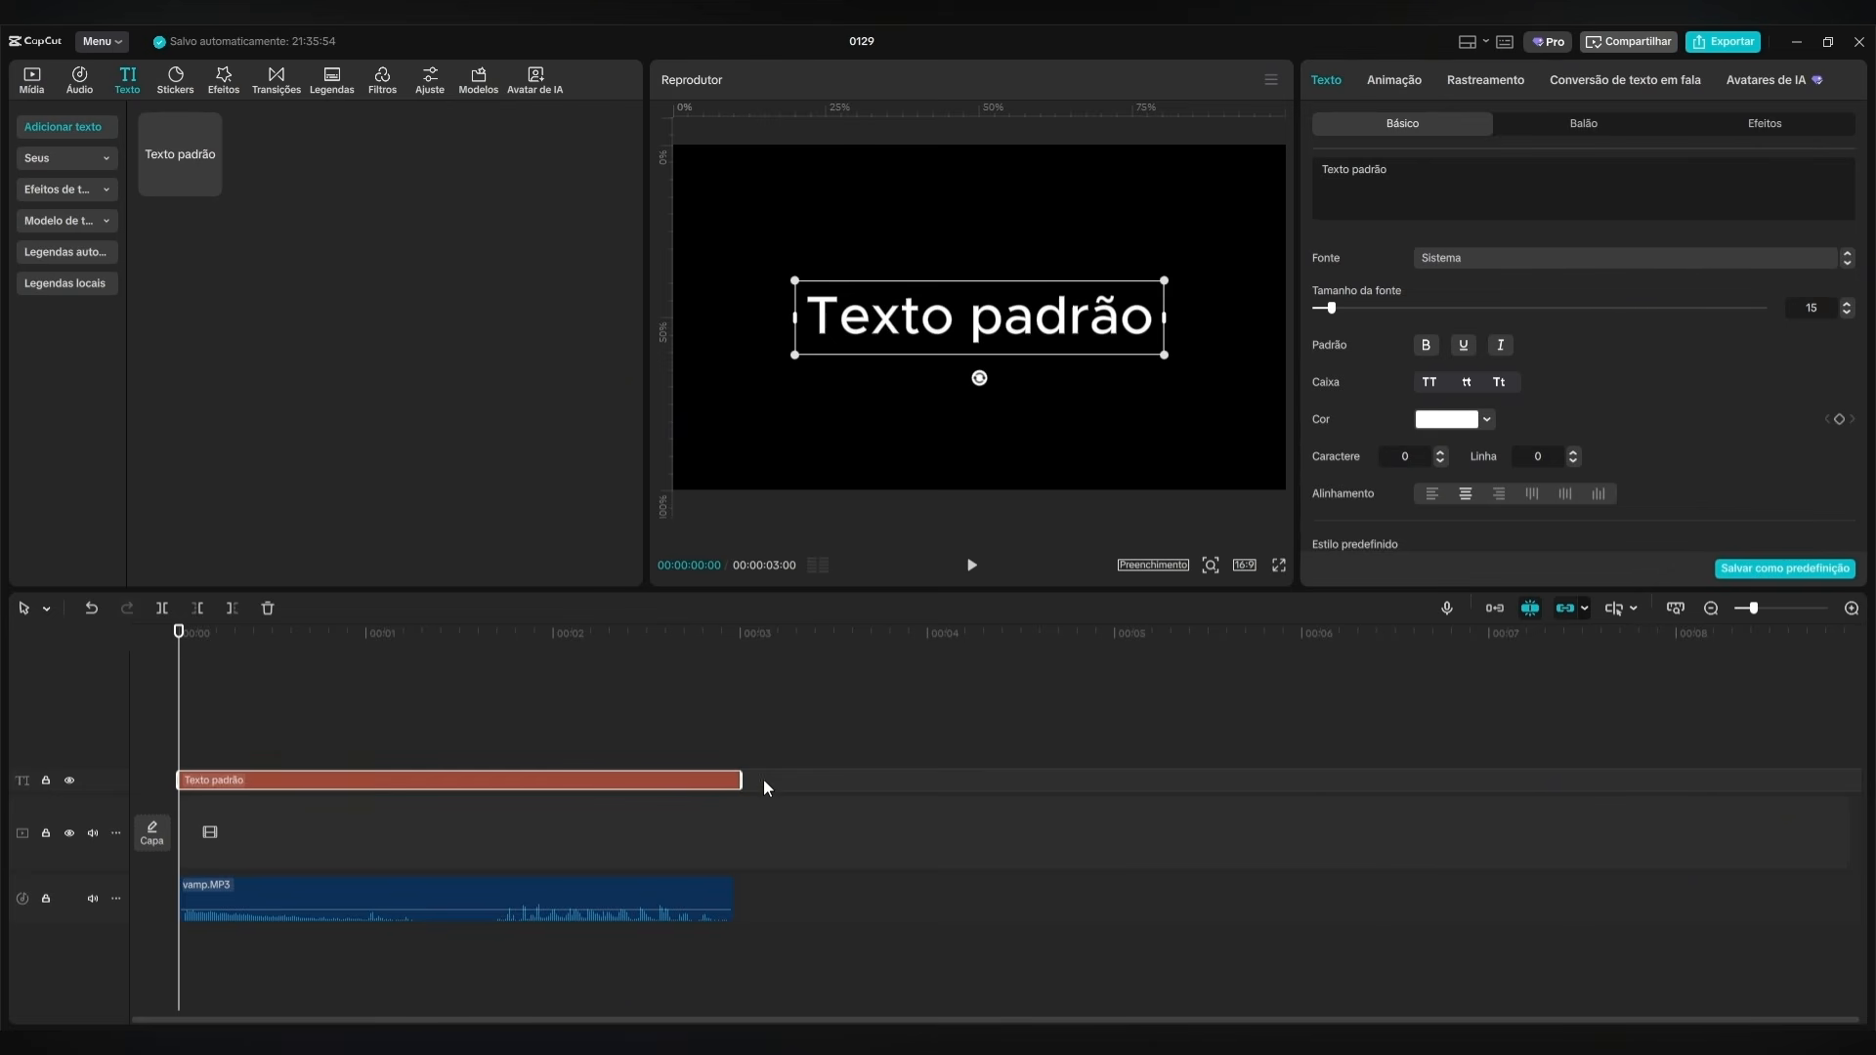
{"action": "left_click_drag", "start_coordinate": [740, 780], "coordinate": [735, 780]}
Change the default text to VAMPIRO and set its font to CINZEL-Rg.
{"action": "left_click", "coordinate": [1425, 162]}
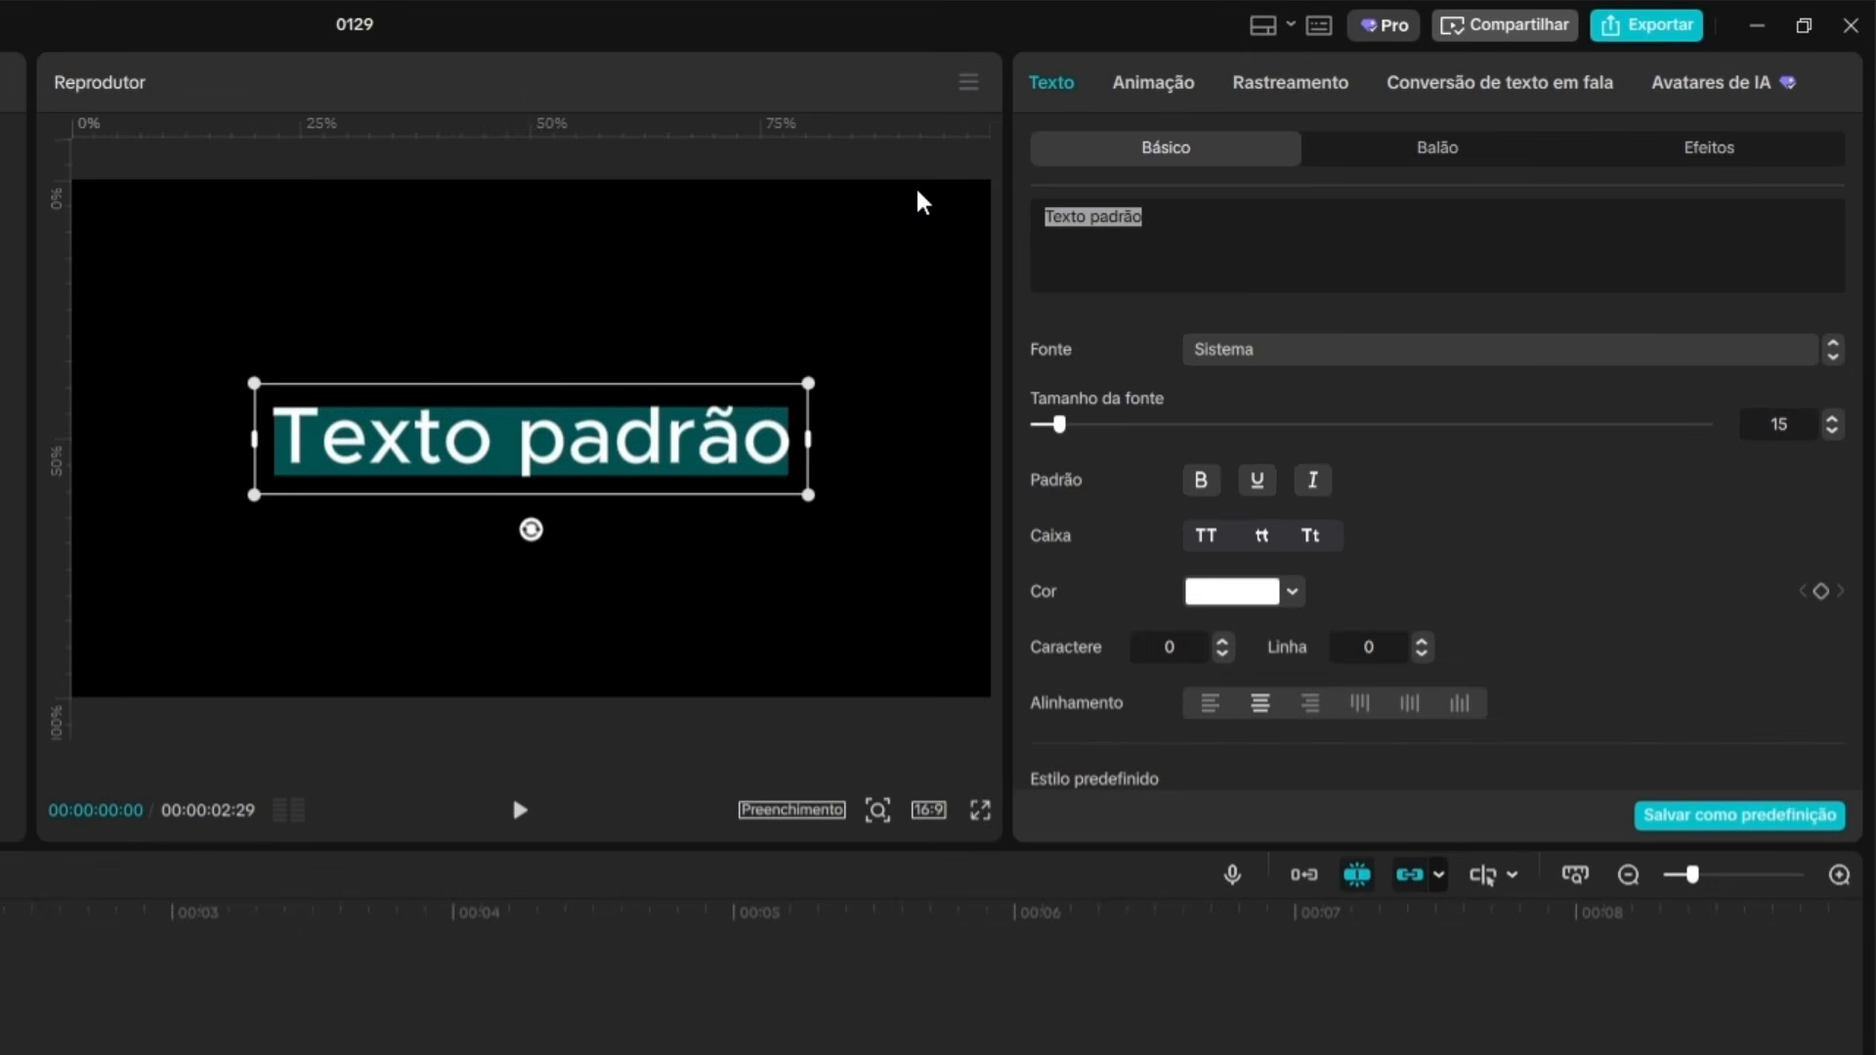
{"action": "type", "text": "VAMPIRO"}
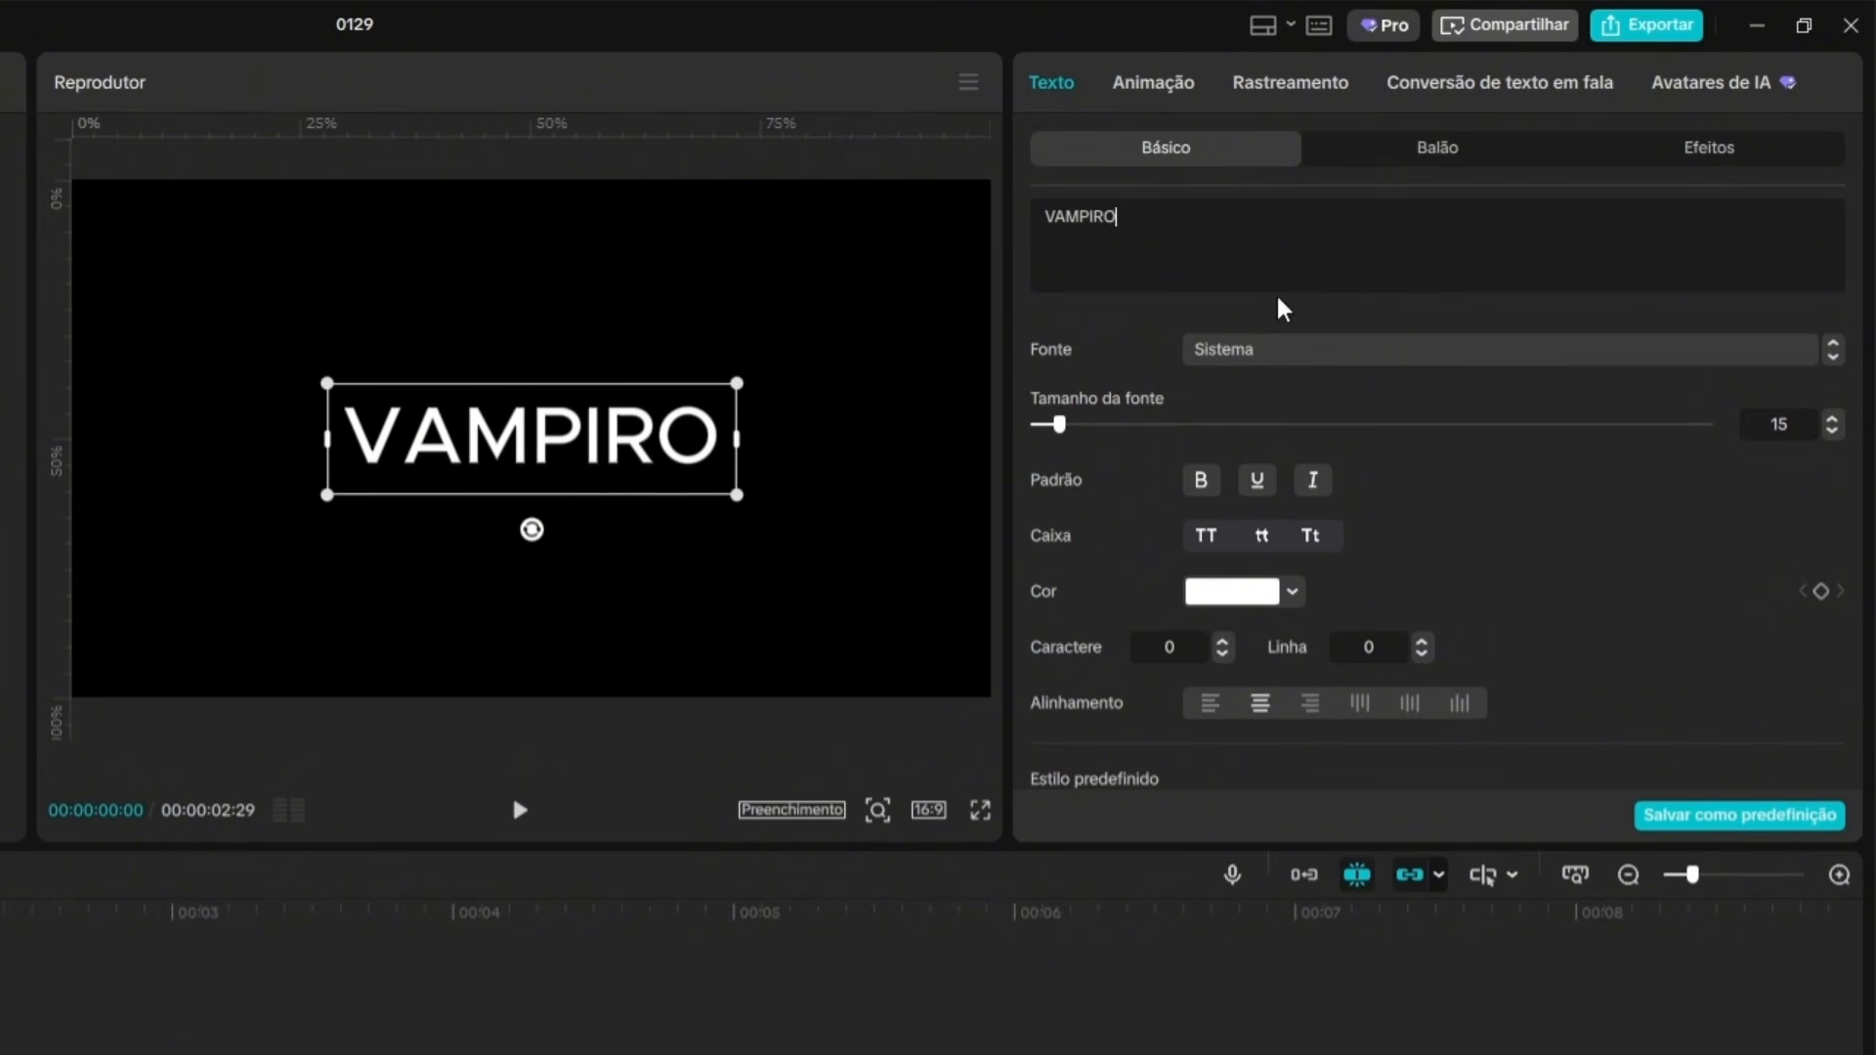
{"action": "left_click", "coordinate": [1264, 362]}
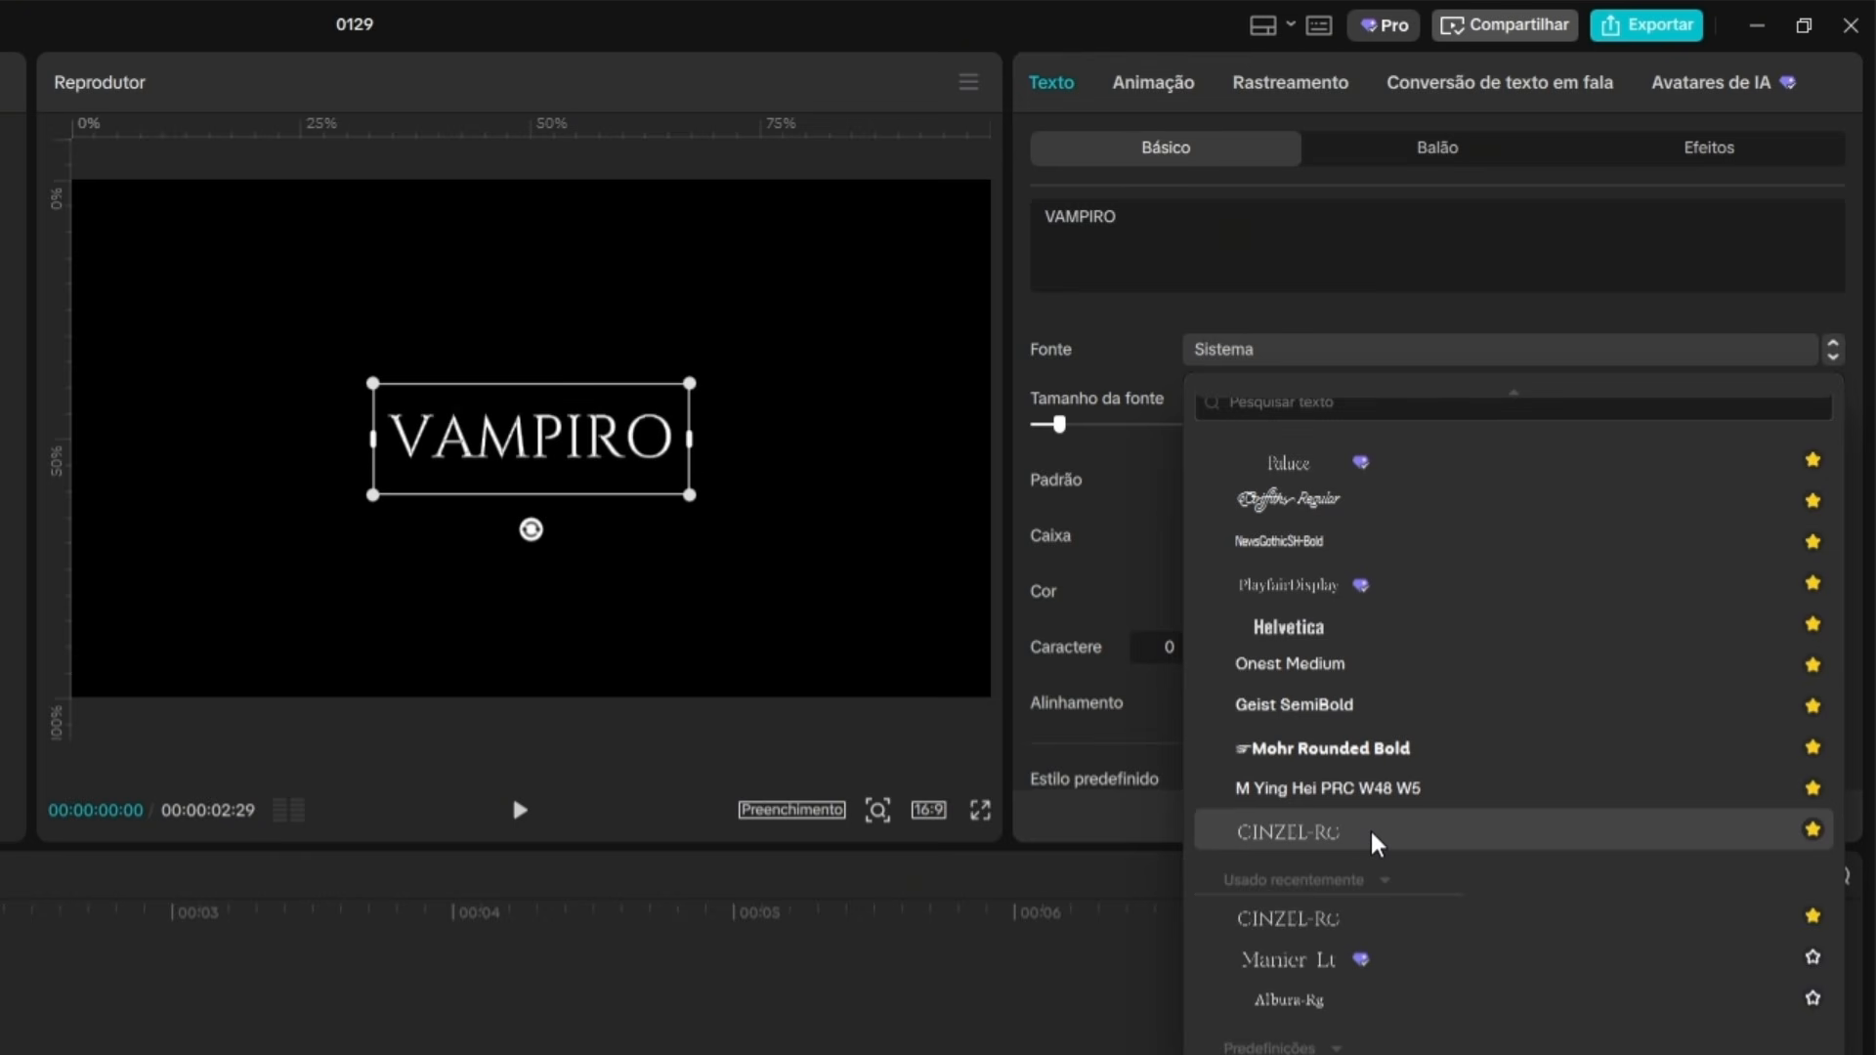
{"action": "left_click", "coordinate": [1376, 842]}
Enlarge the VAMPIRO text in the preview and rotate it upside down.
{"action": "left_click_drag", "start_coordinate": [690, 495], "coordinate": [947, 613]}
{"action": "left_click_drag", "start_coordinate": [530, 587], "coordinate": [557, 284]}
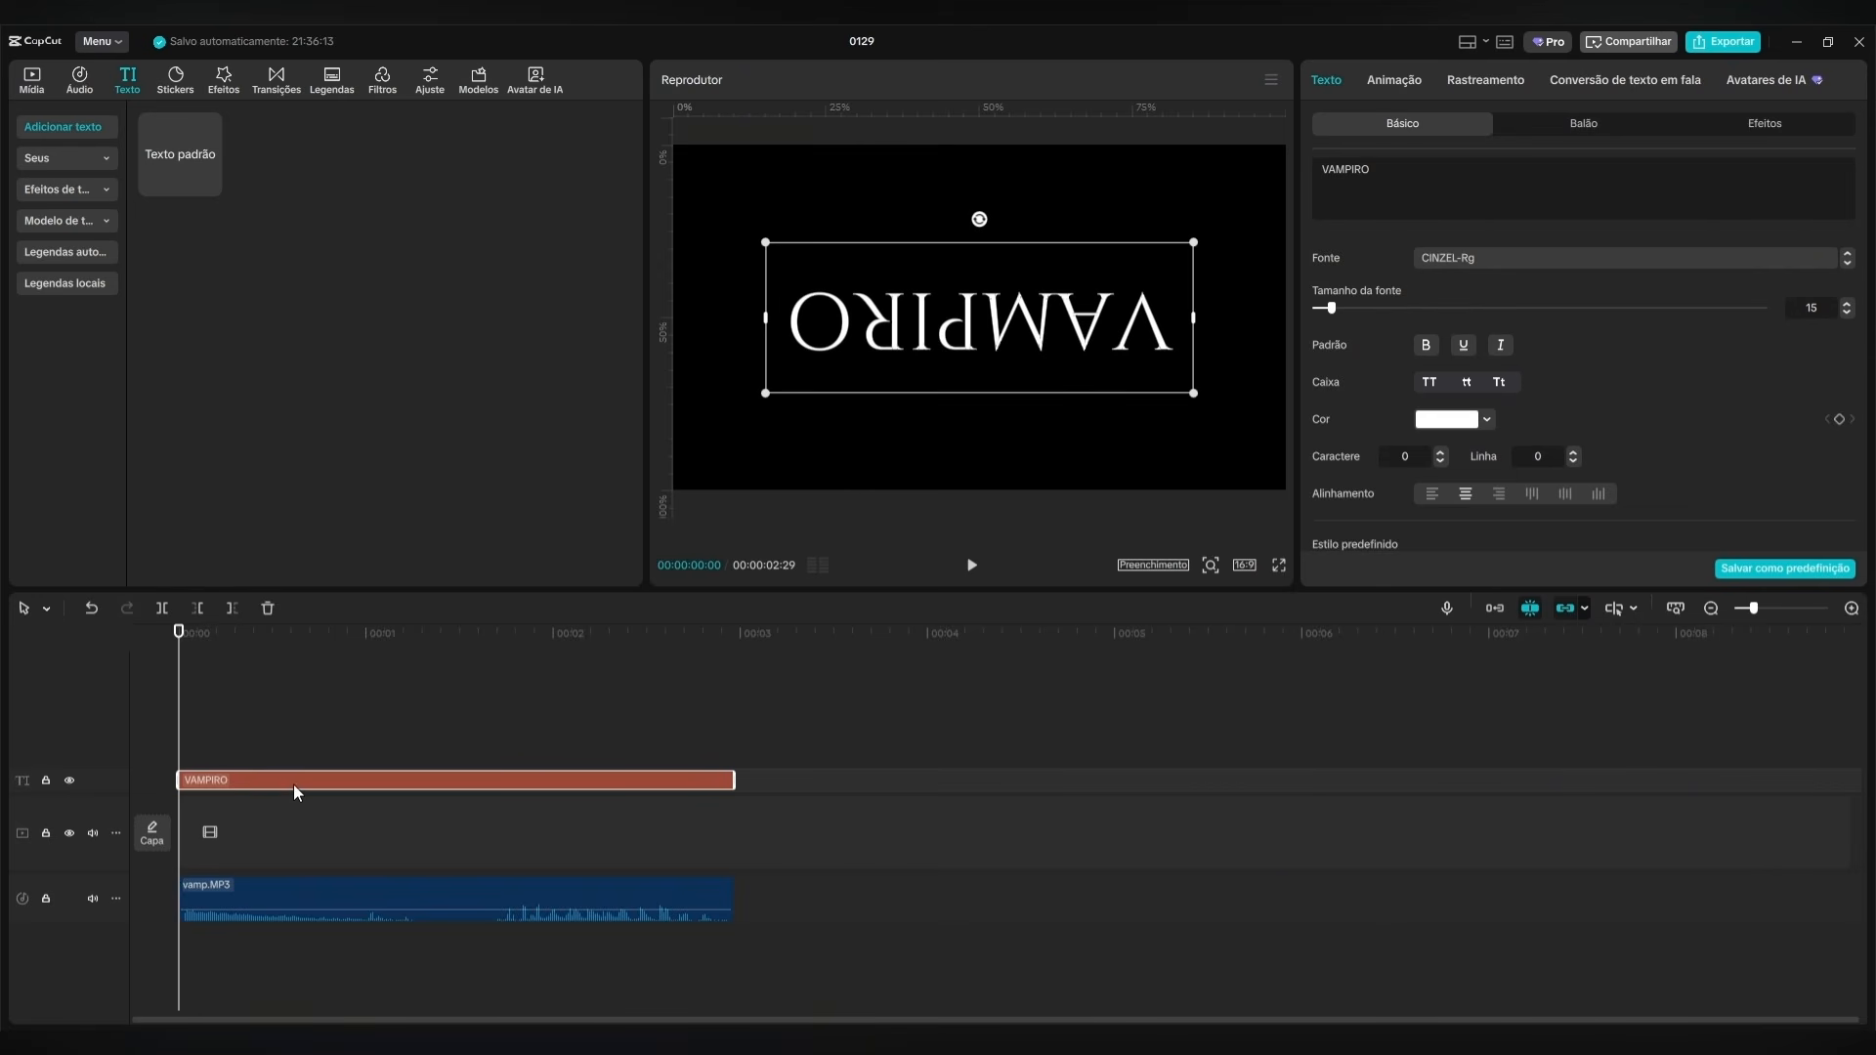
Duplicate the VAMPIRO text on a track above, reduce the copy to the letter M and align it over the title's M.
{"action": "left_click_drag", "start_coordinate": [289, 782], "coordinate": [290, 752]}
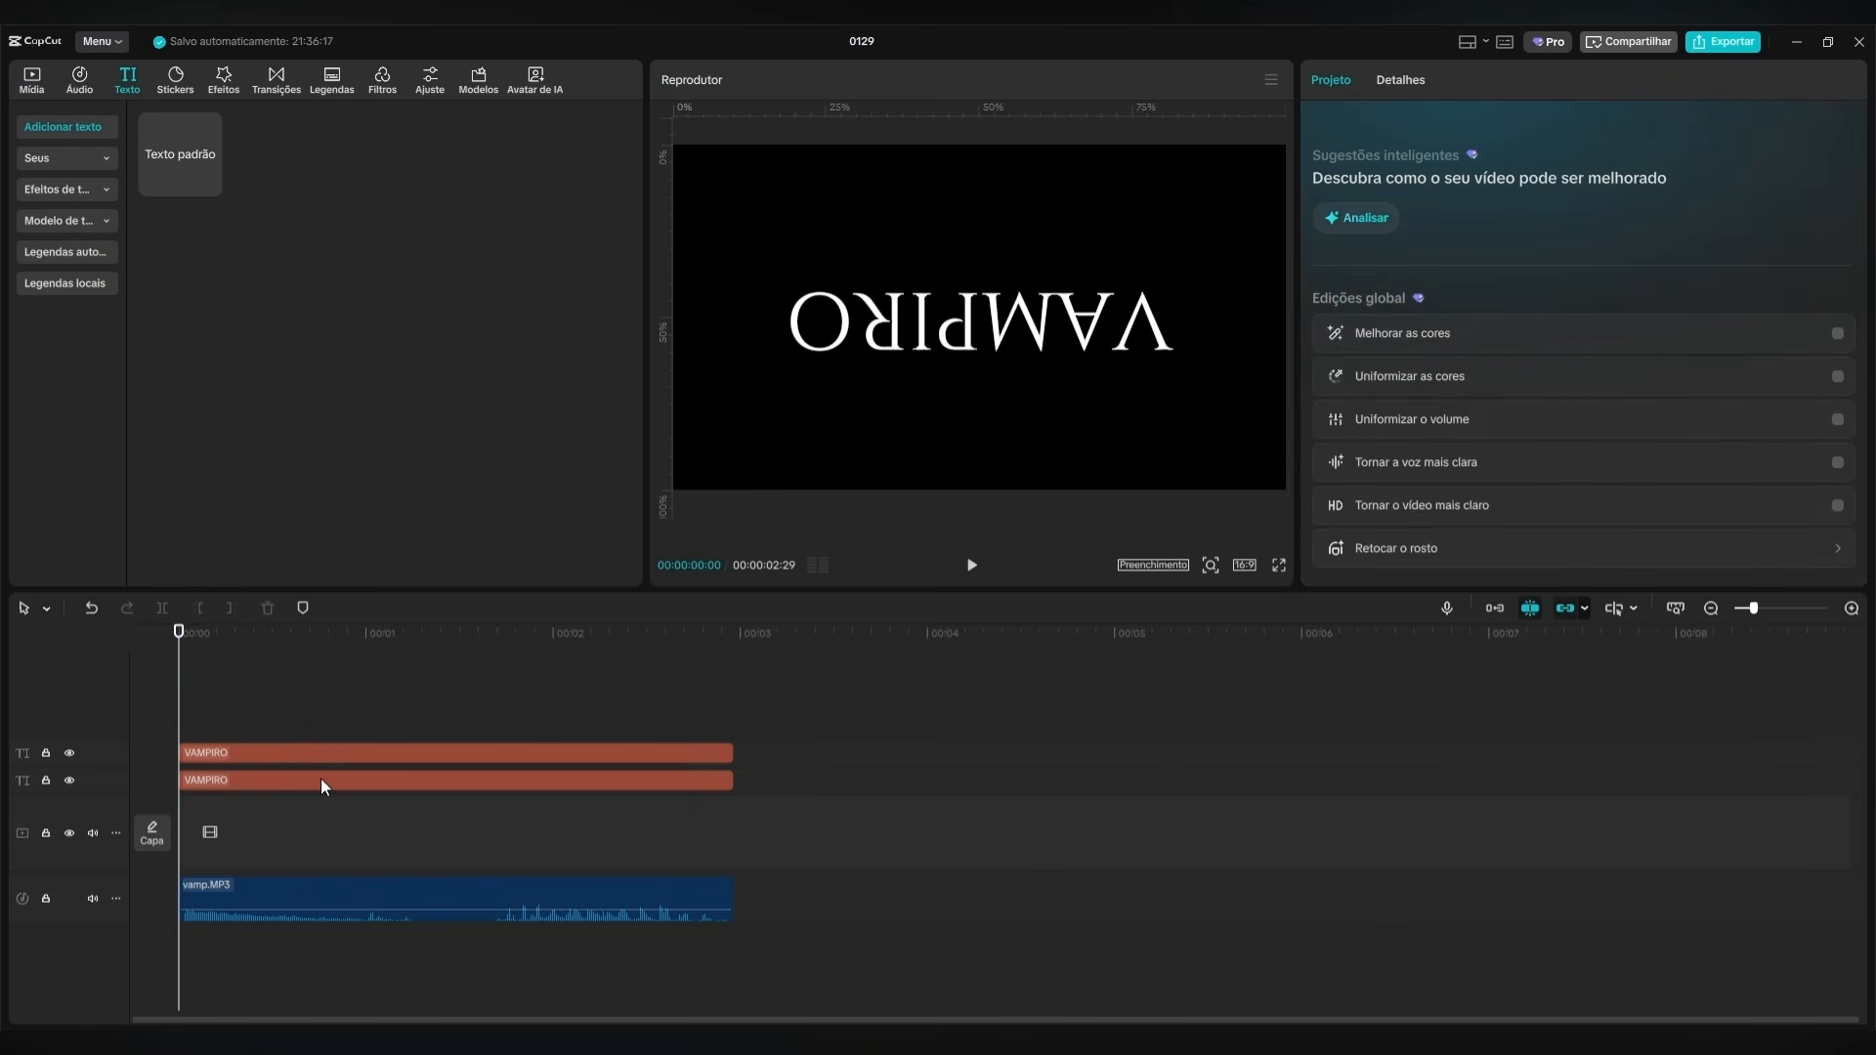
{"action": "left_click", "coordinate": [336, 750]}
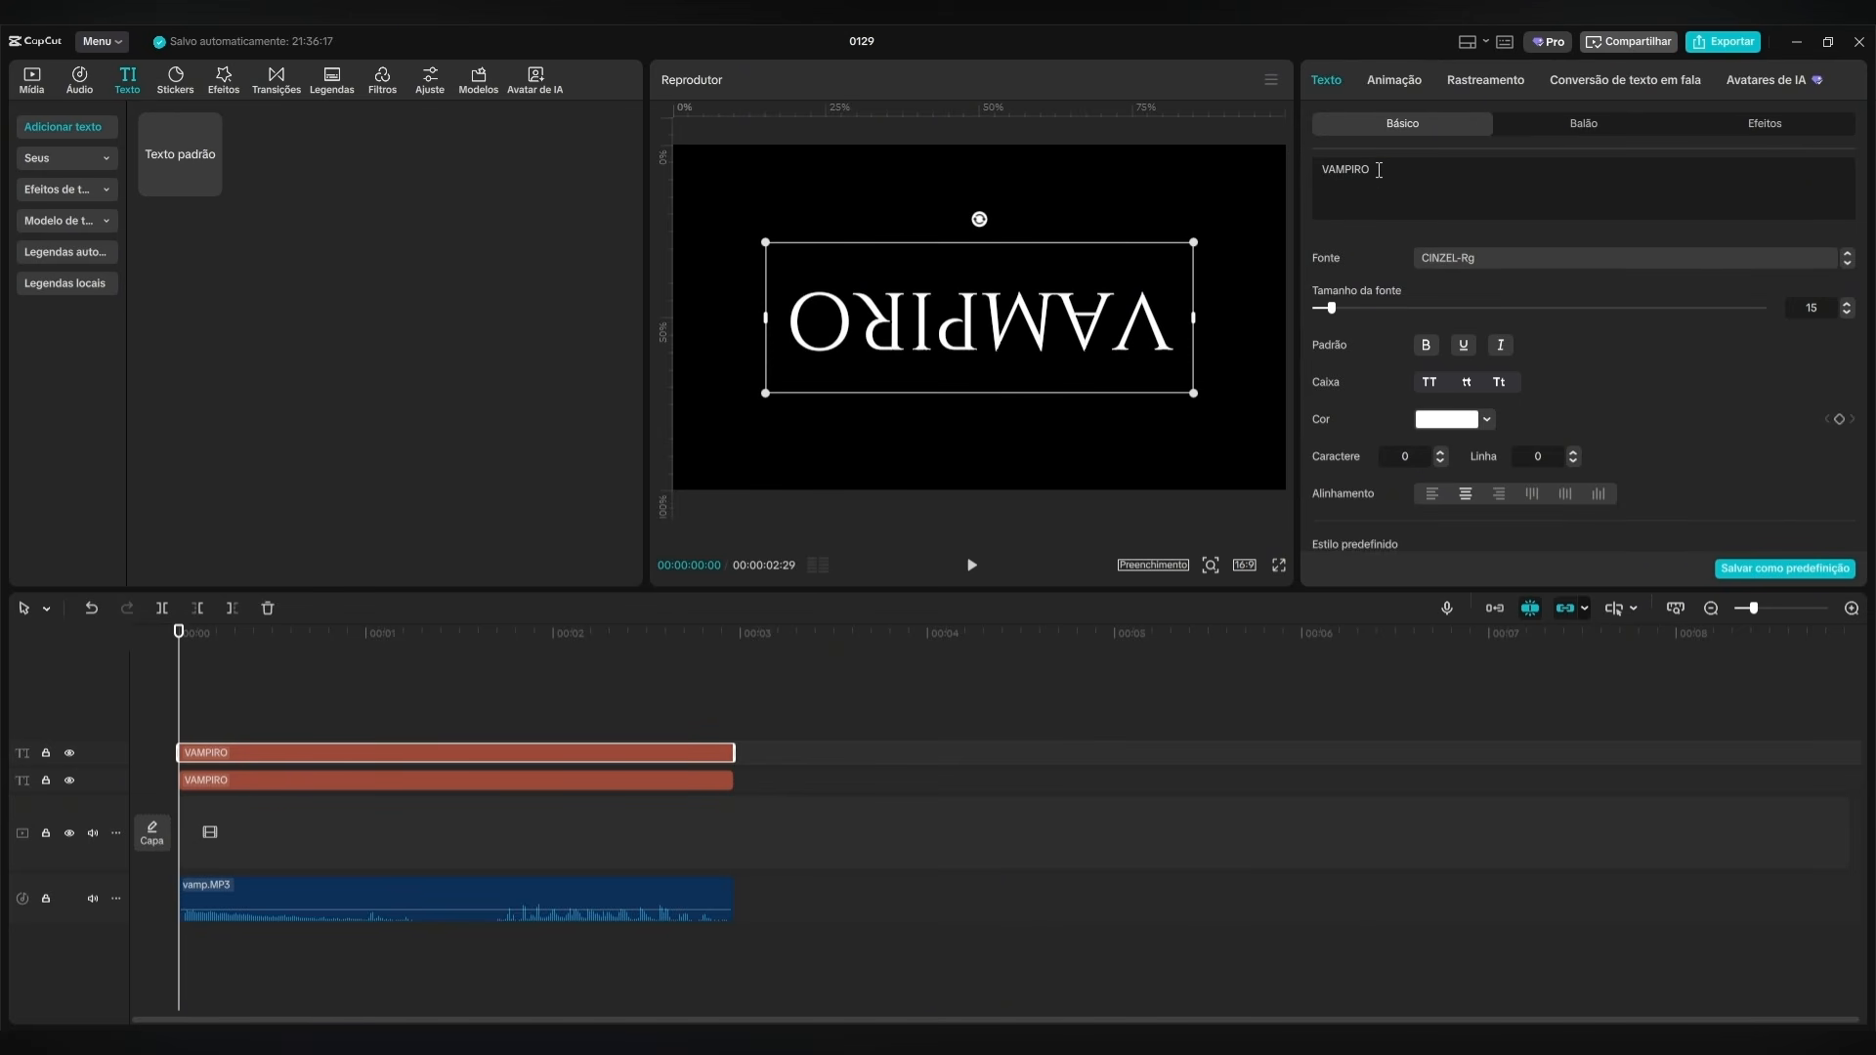
{"action": "left_click", "coordinate": [1379, 170]}
{"action": "key", "text": "BackSpace"}
{"action": "key", "text": "BackSpace"}
{"action": "key", "text": "BackSpace"}
{"action": "key", "text": "BackSpace"}
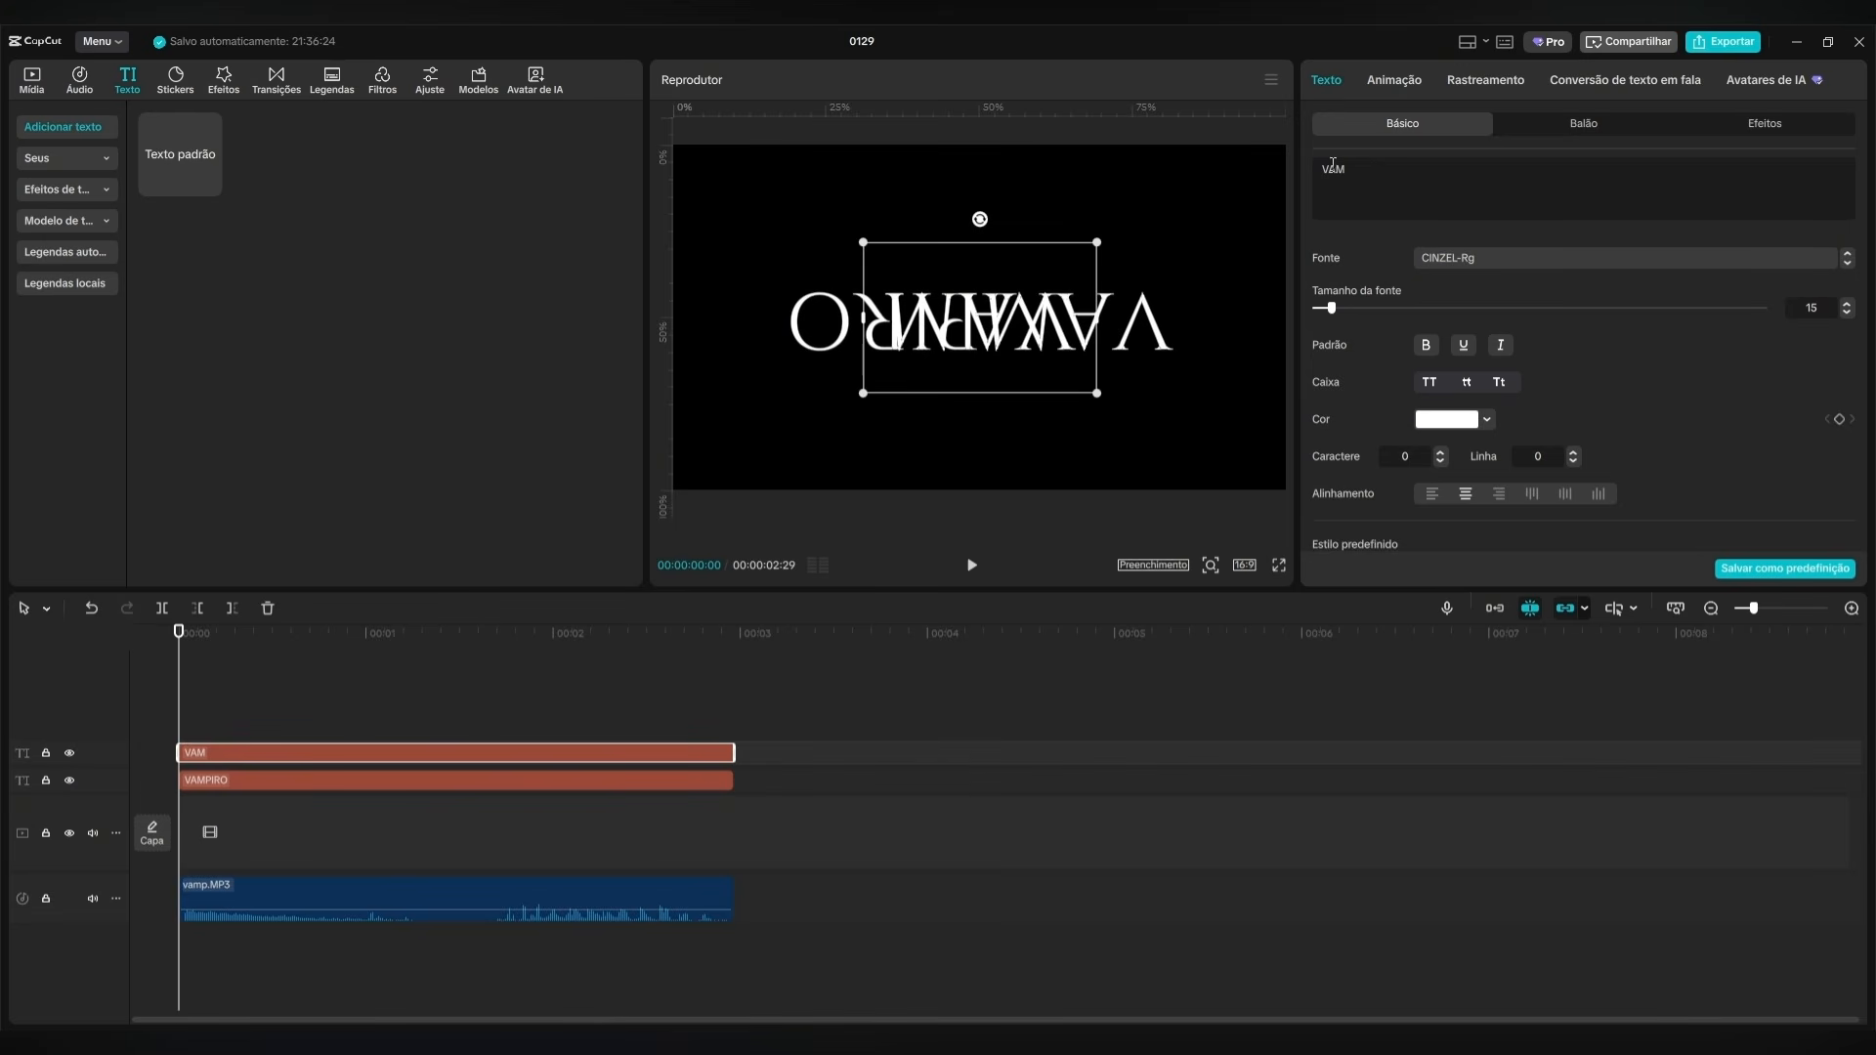
{"action": "left_click_drag", "start_coordinate": [1337, 168], "coordinate": [1319, 168]}
{"action": "key", "text": "BackSpace"}
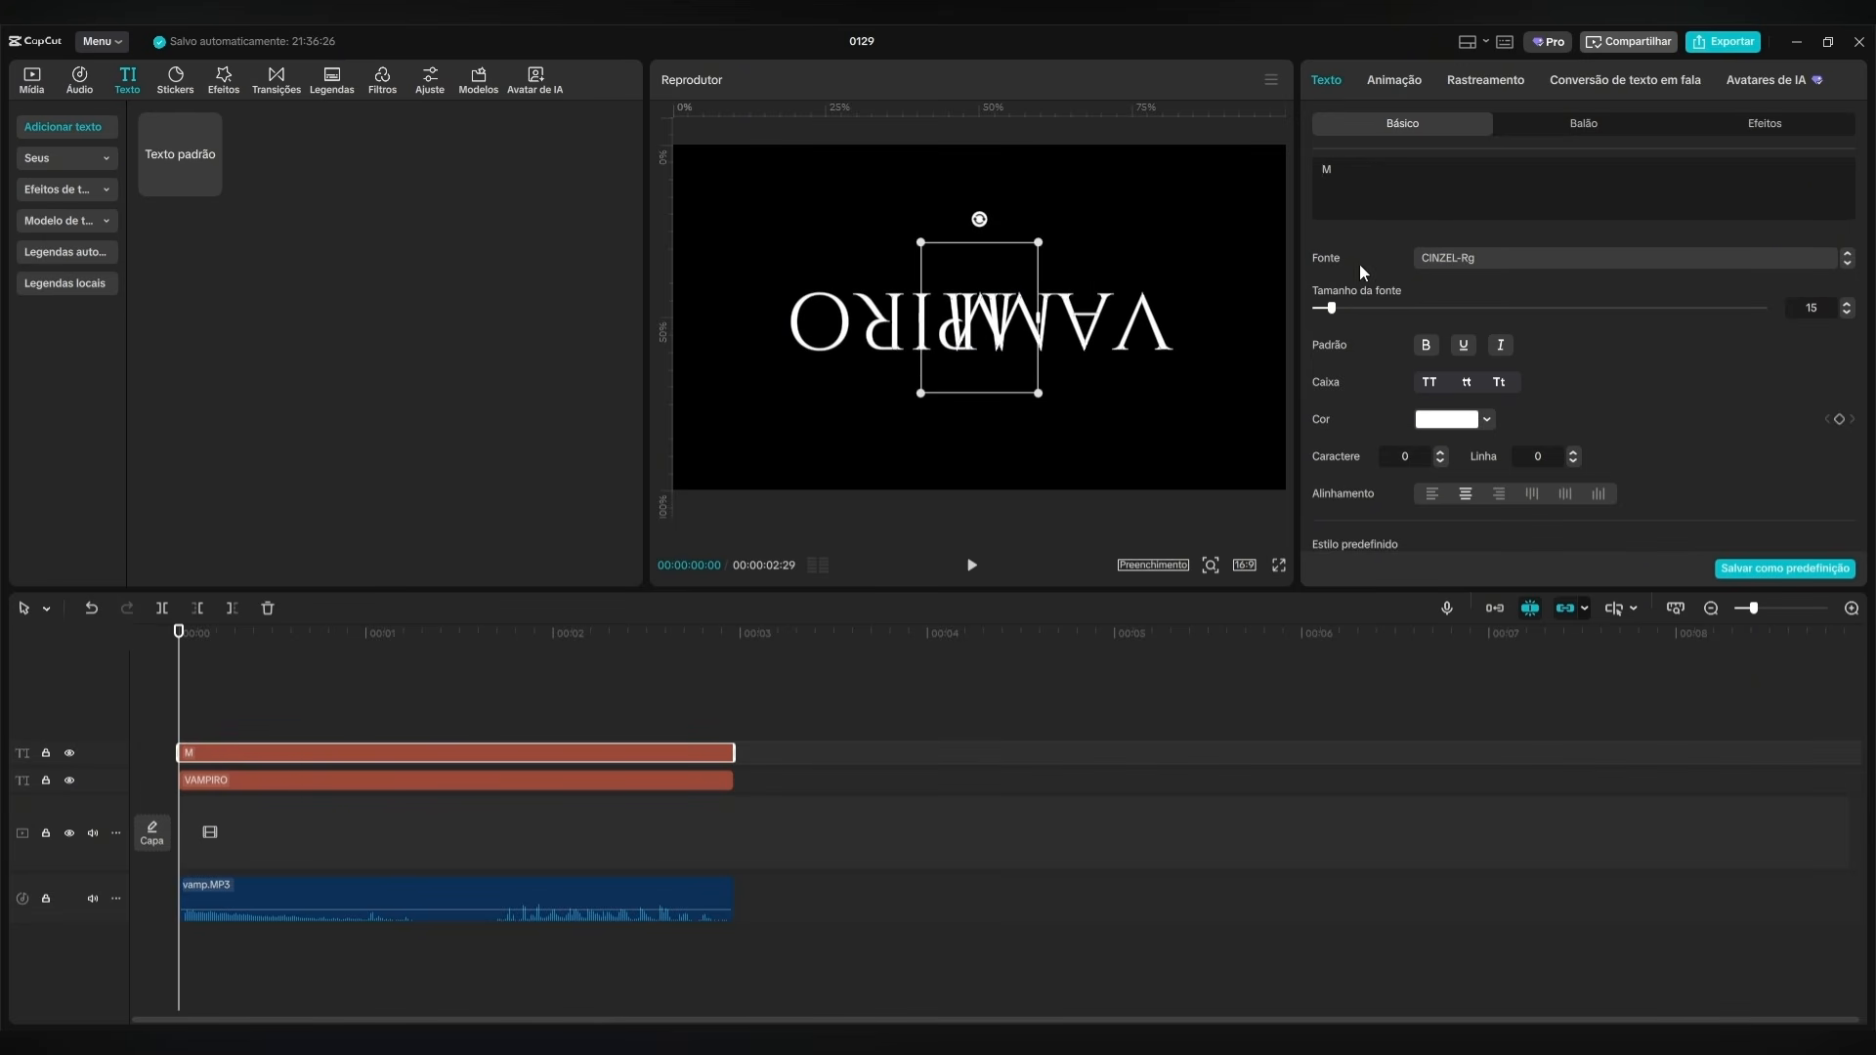
{"action": "mouse_move", "coordinate": [1023, 368]}
{"action": "left_mouse_down"}
{"action": "mouse_move", "coordinate": [1043, 365]}
{"action": "mouse_move", "coordinate": [983, 373]}
{"action": "mouse_move", "coordinate": [1041, 368]}
{"action": "left_mouse_up"}
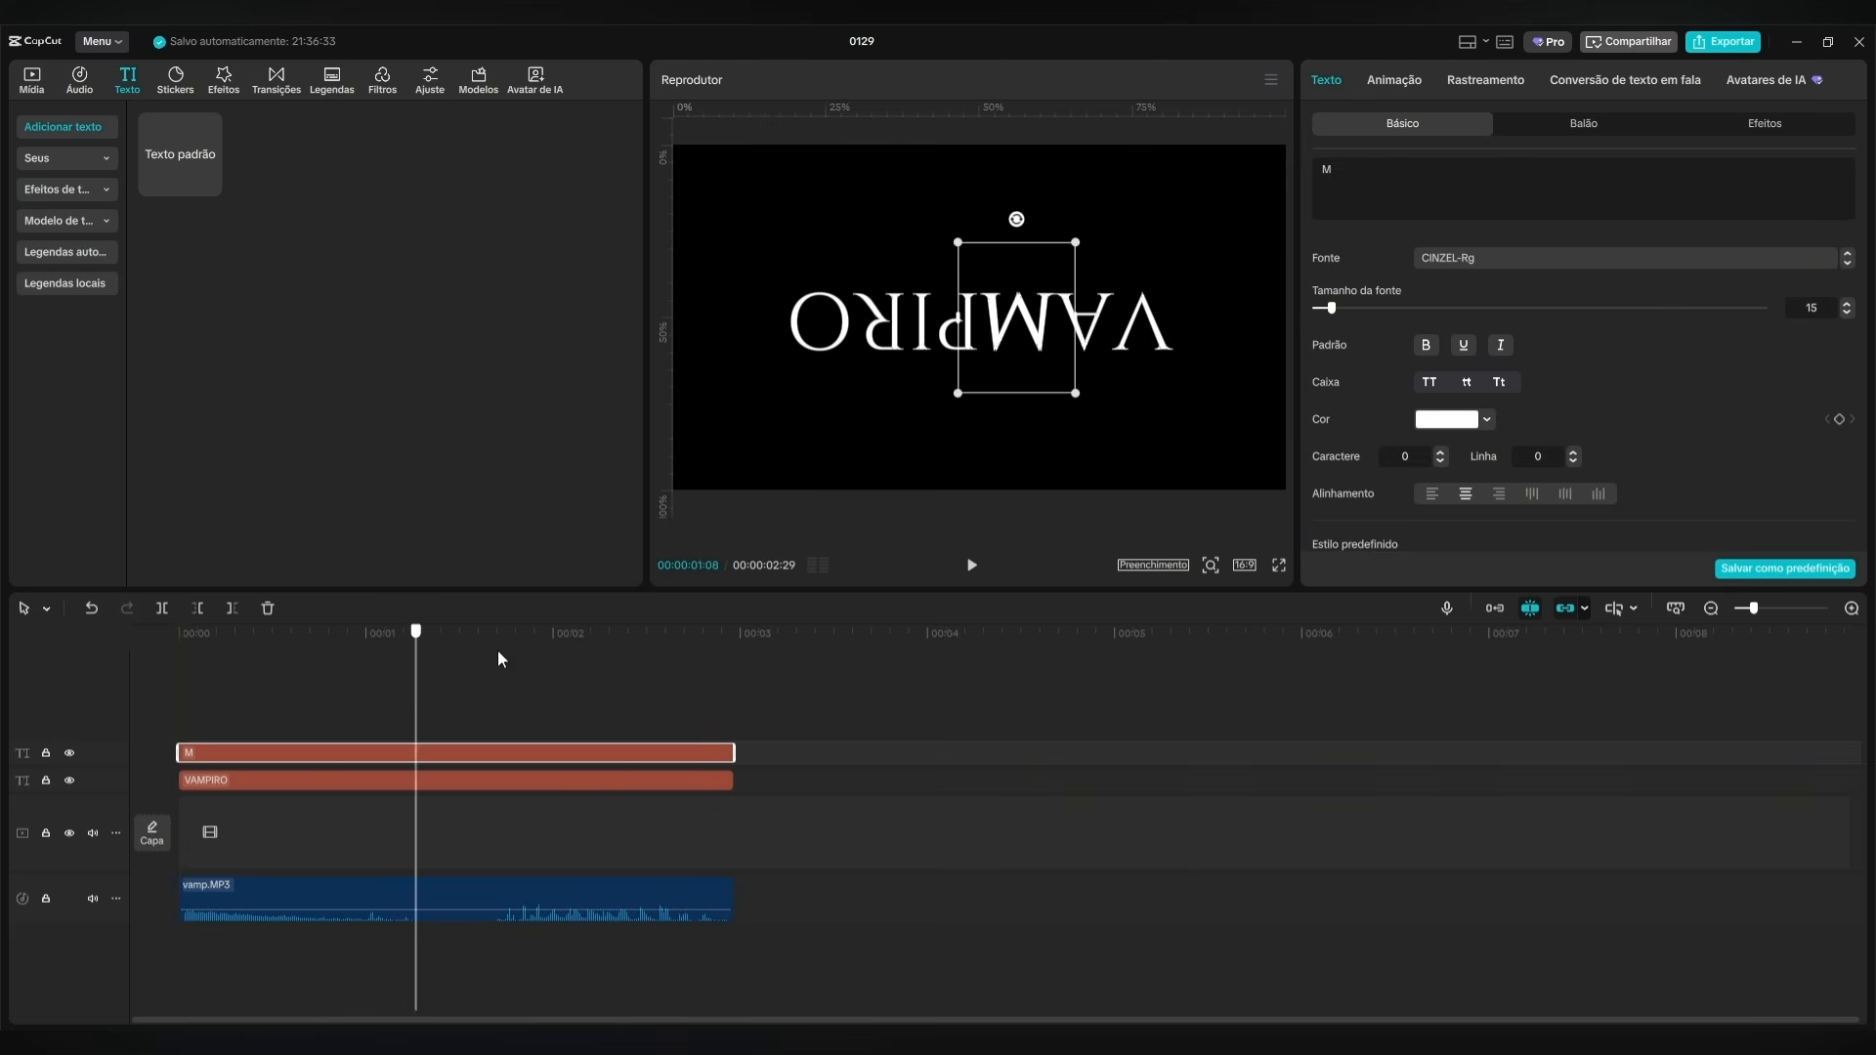
Replace the M in the original VAMPIRO text with spaces so the separate M fills the gap.
{"action": "left_click", "coordinate": [257, 787]}
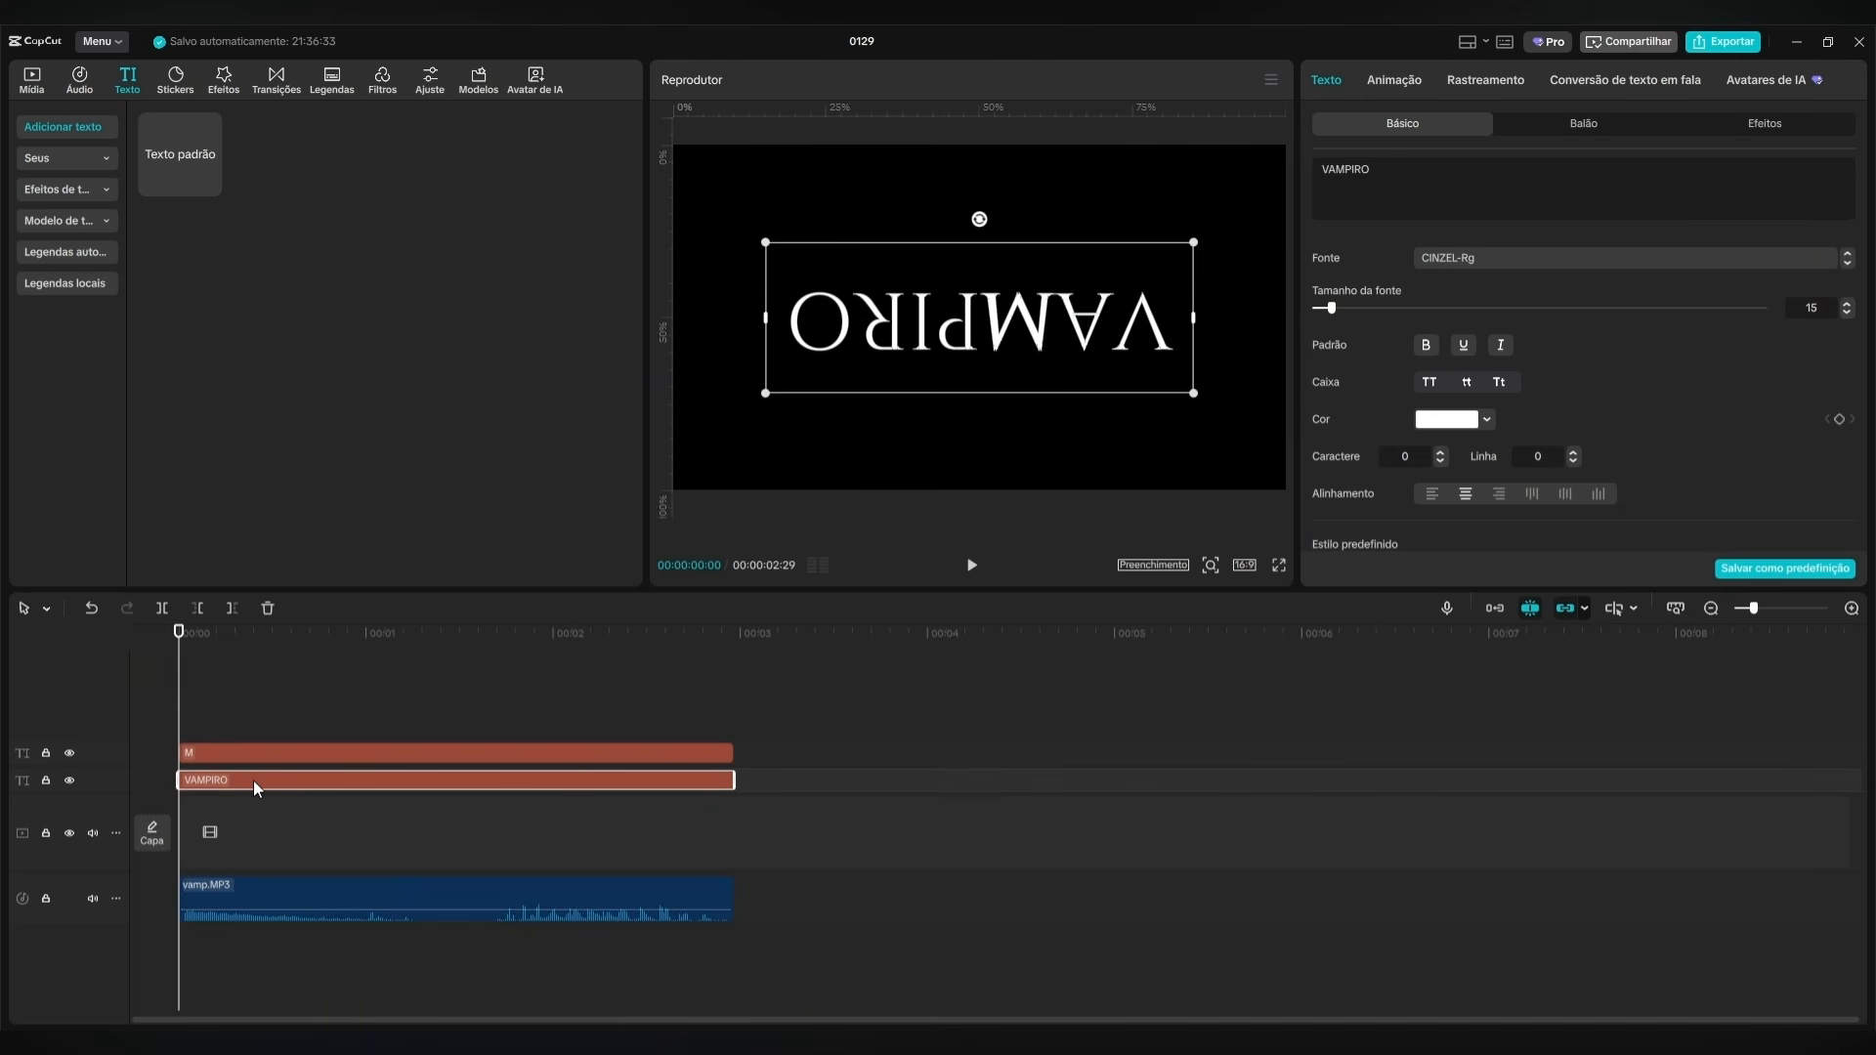
{"action": "left_click", "coordinate": [1354, 170]}
{"action": "key", "text": "BackSpace"}
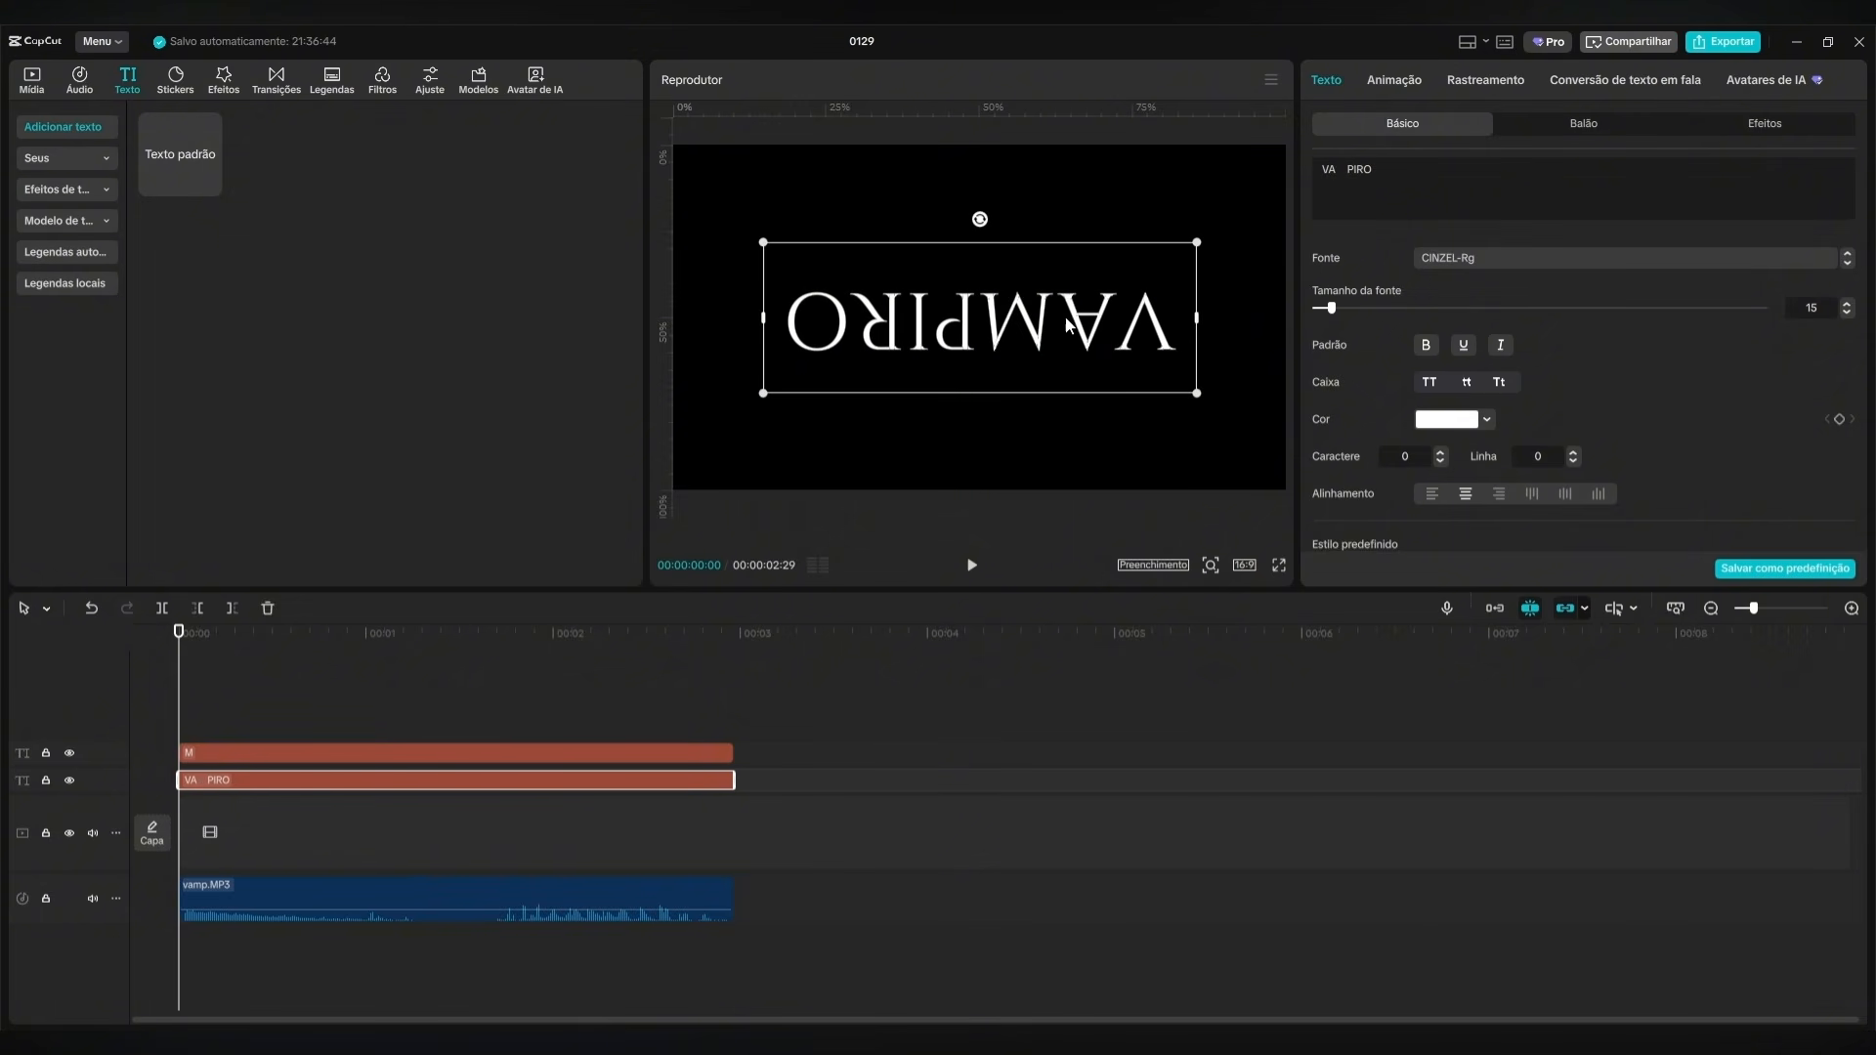
{"action": "left_click", "coordinate": [780, 702]}
Duplicate the M text clip on a track above and colour the copy dark red.
{"action": "left_click", "coordinate": [336, 753]}
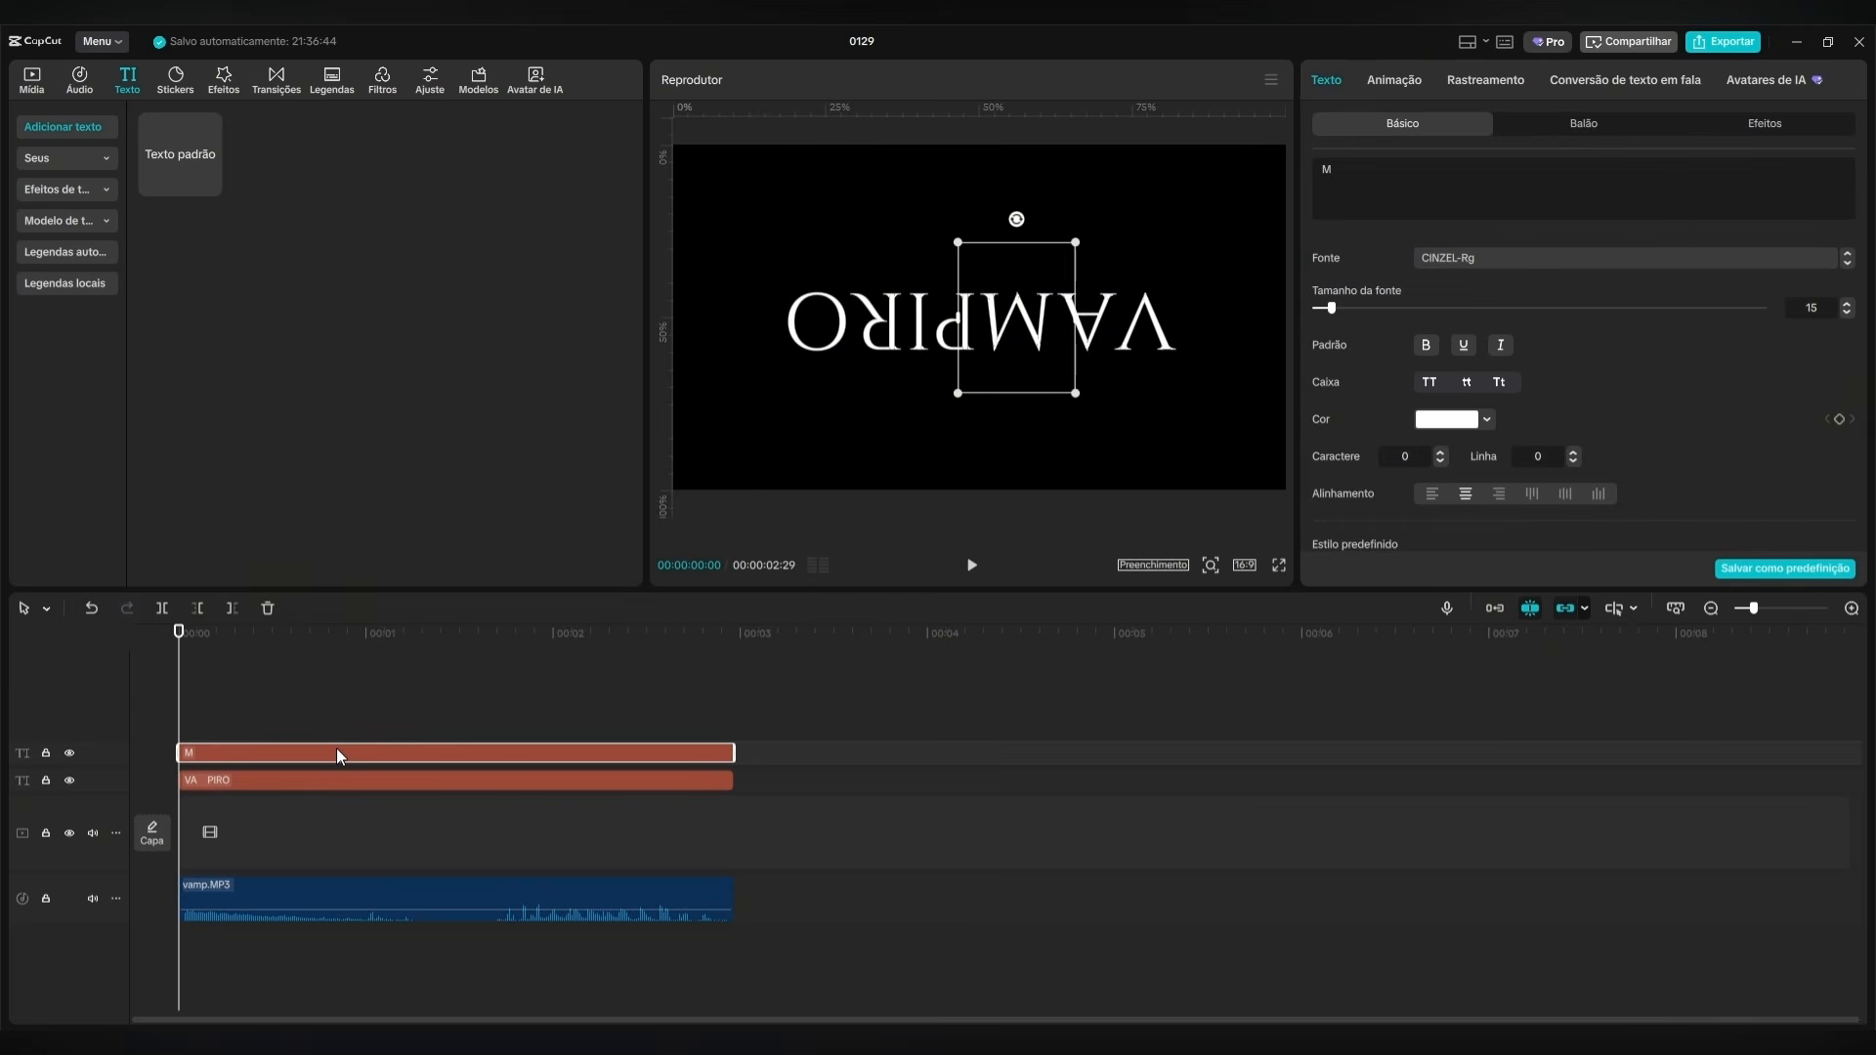
{"action": "left_click_drag", "start_coordinate": [338, 750], "coordinate": [336, 723]}
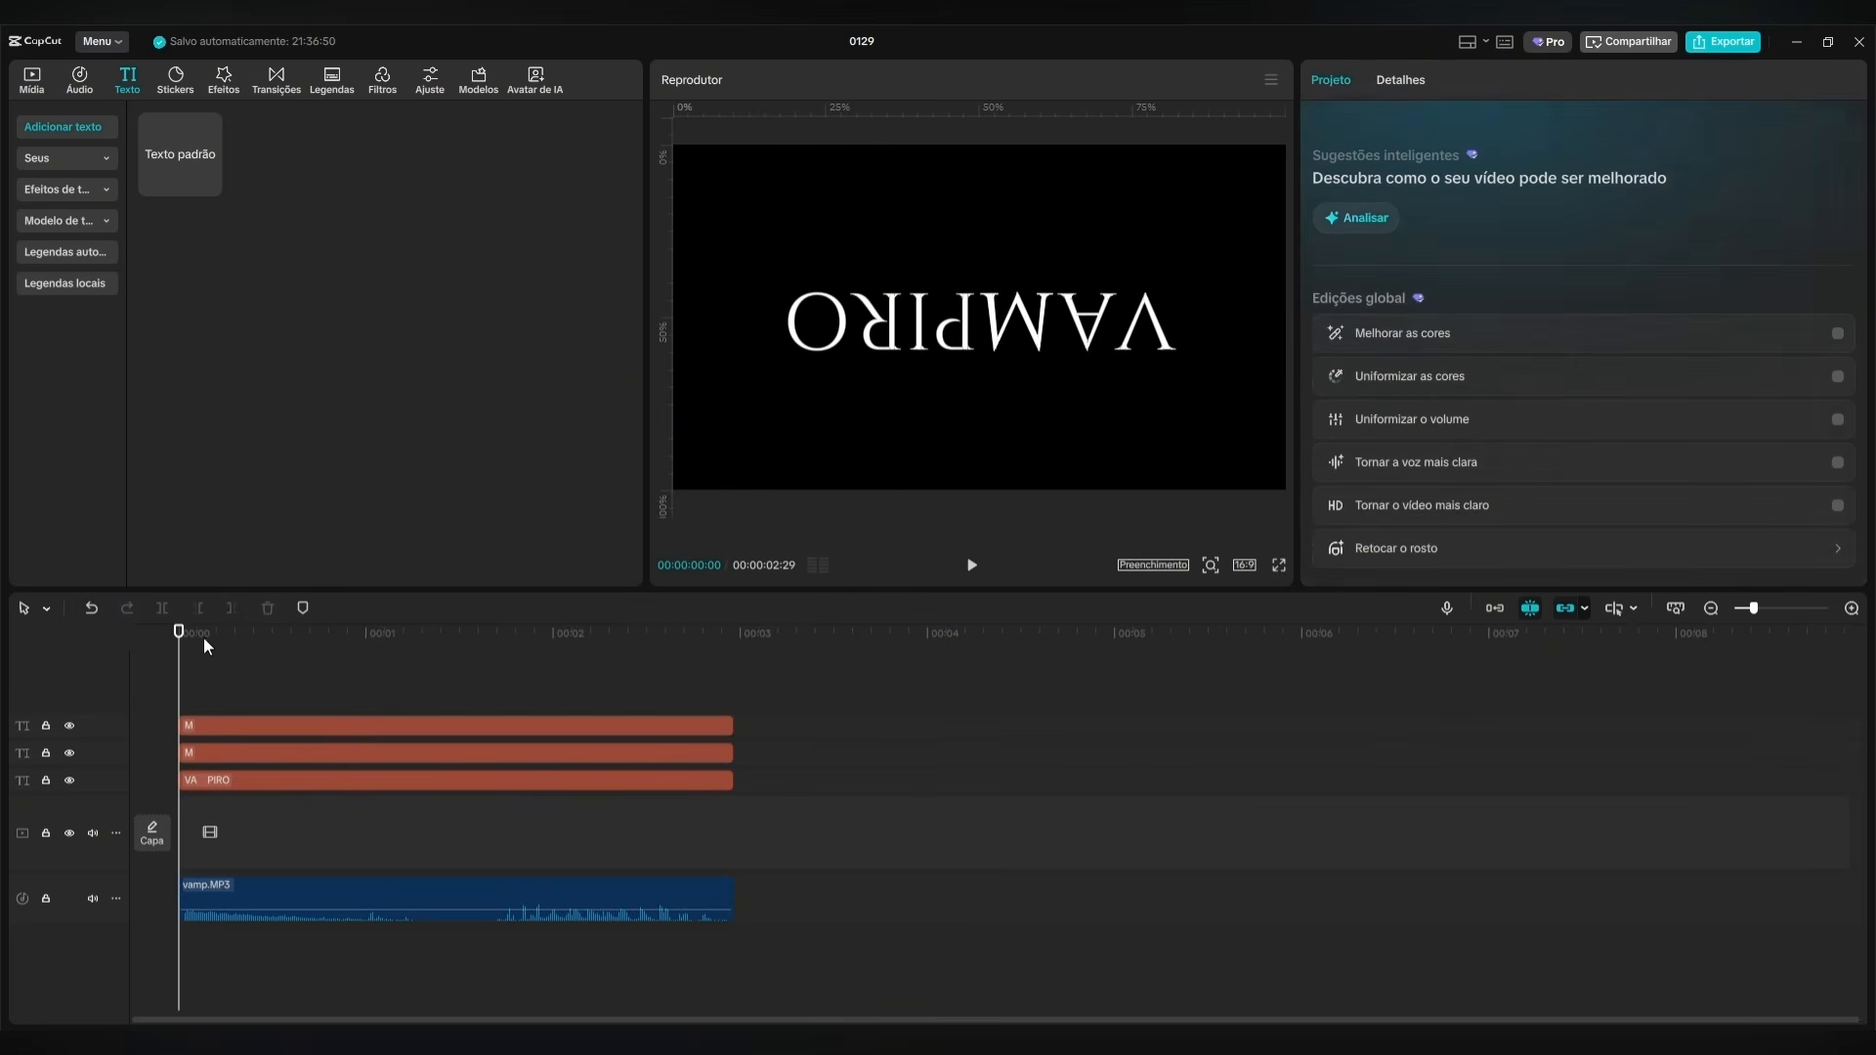
{"action": "left_click_drag", "start_coordinate": [203, 638], "coordinate": [371, 650]}
{"action": "left_click", "coordinate": [451, 728]}
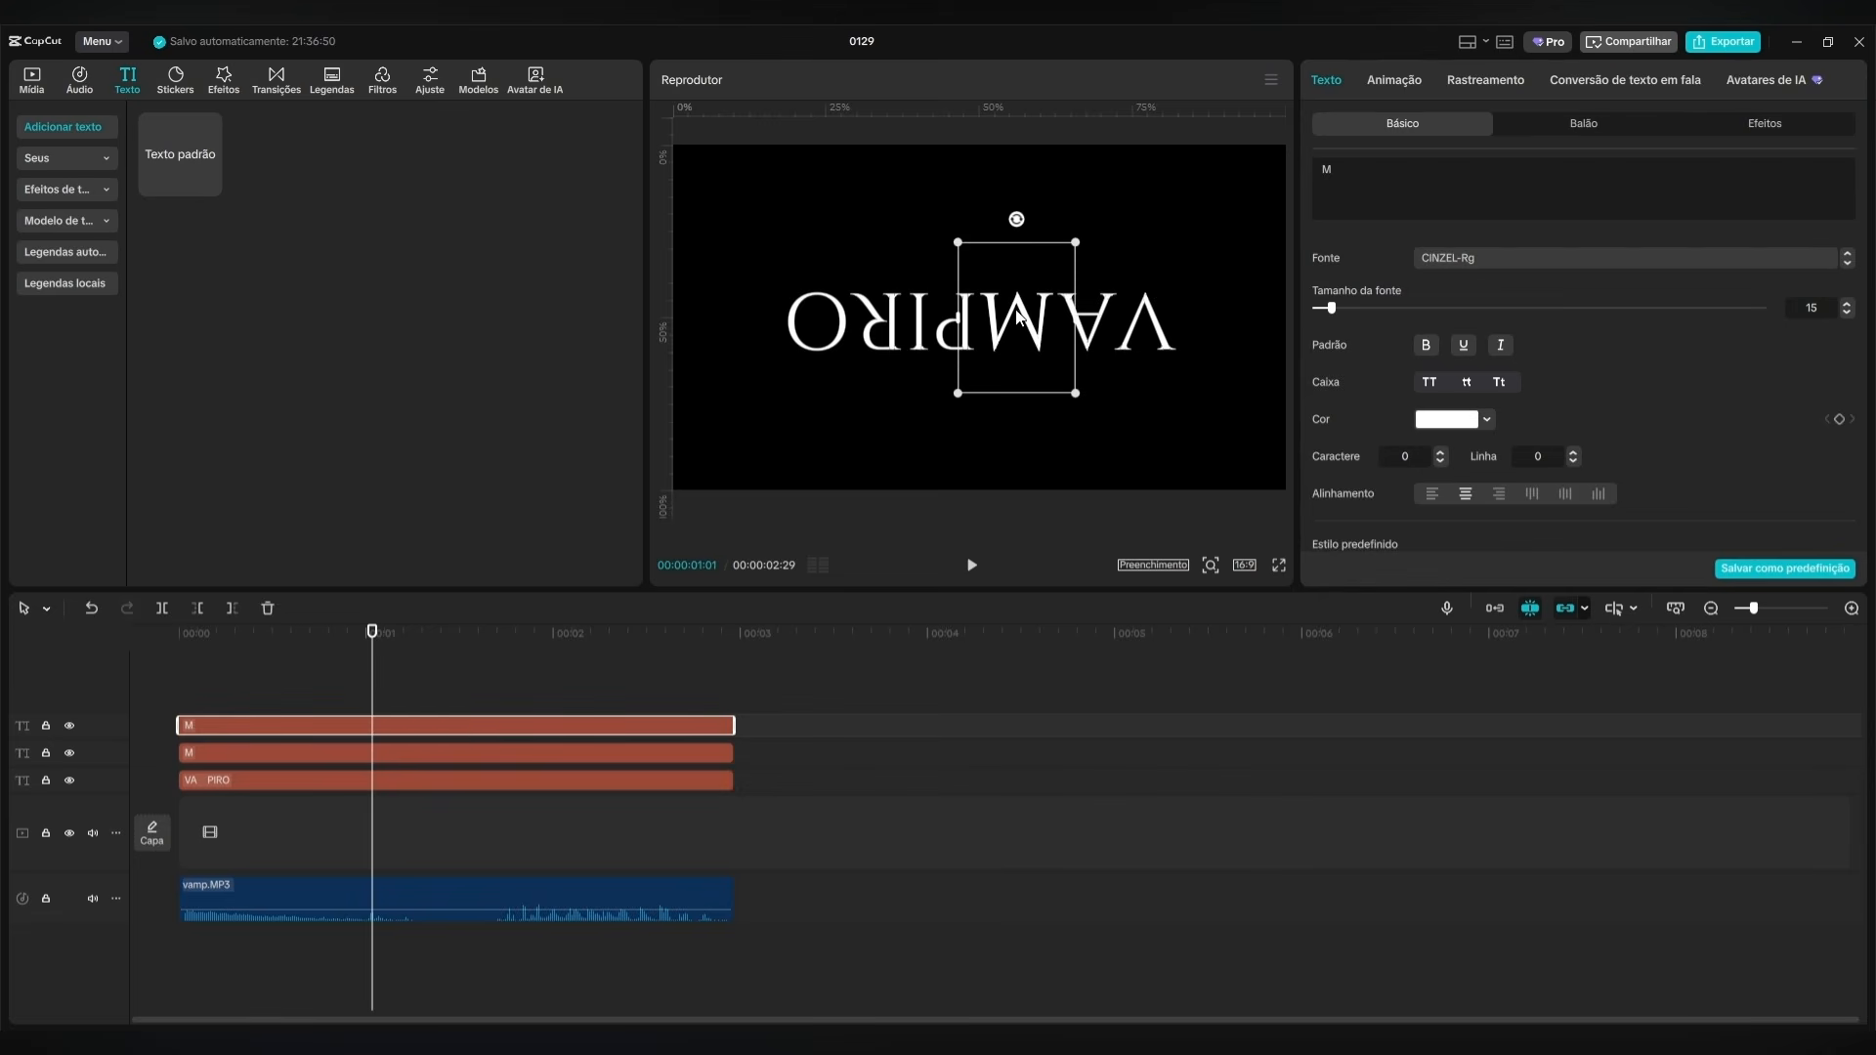
{"action": "left_click", "coordinate": [1466, 421]}
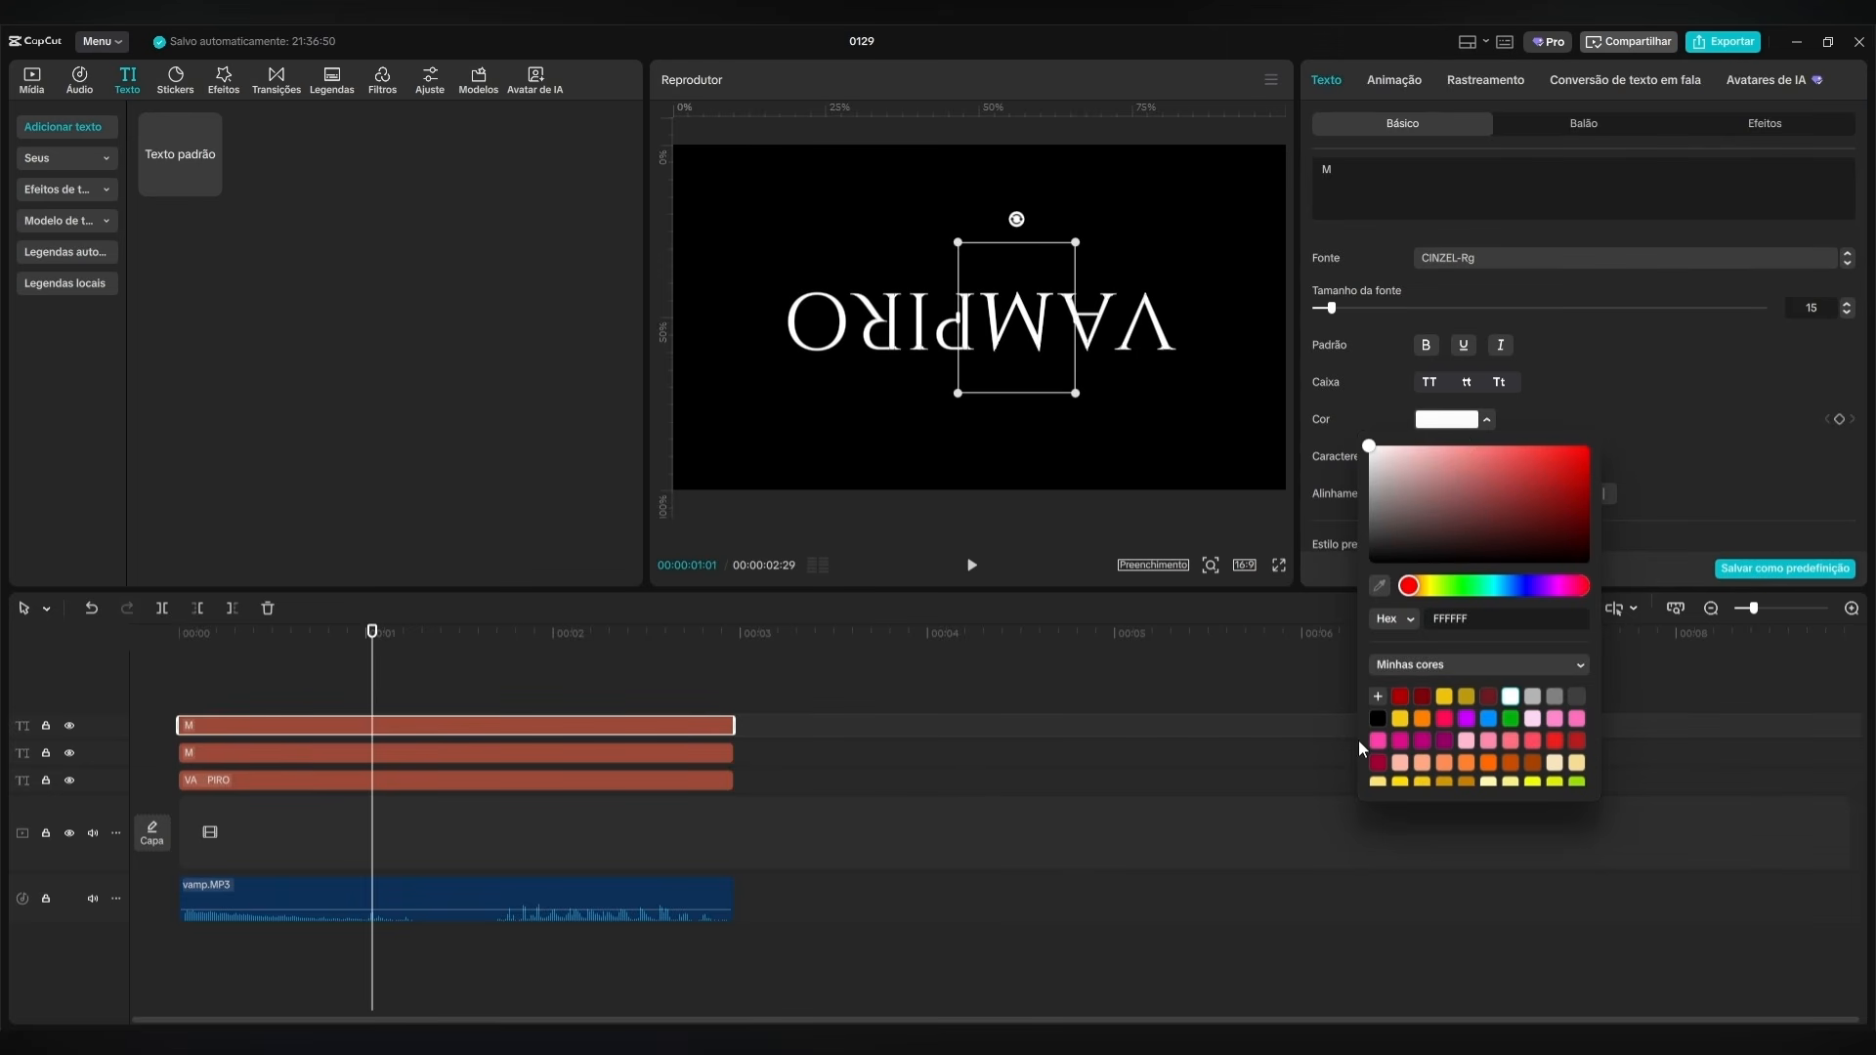
{"action": "left_click", "coordinate": [1401, 696]}
Convert the white M and the red M text clips into two separate compound clips.
{"action": "left_click", "coordinate": [450, 755]}
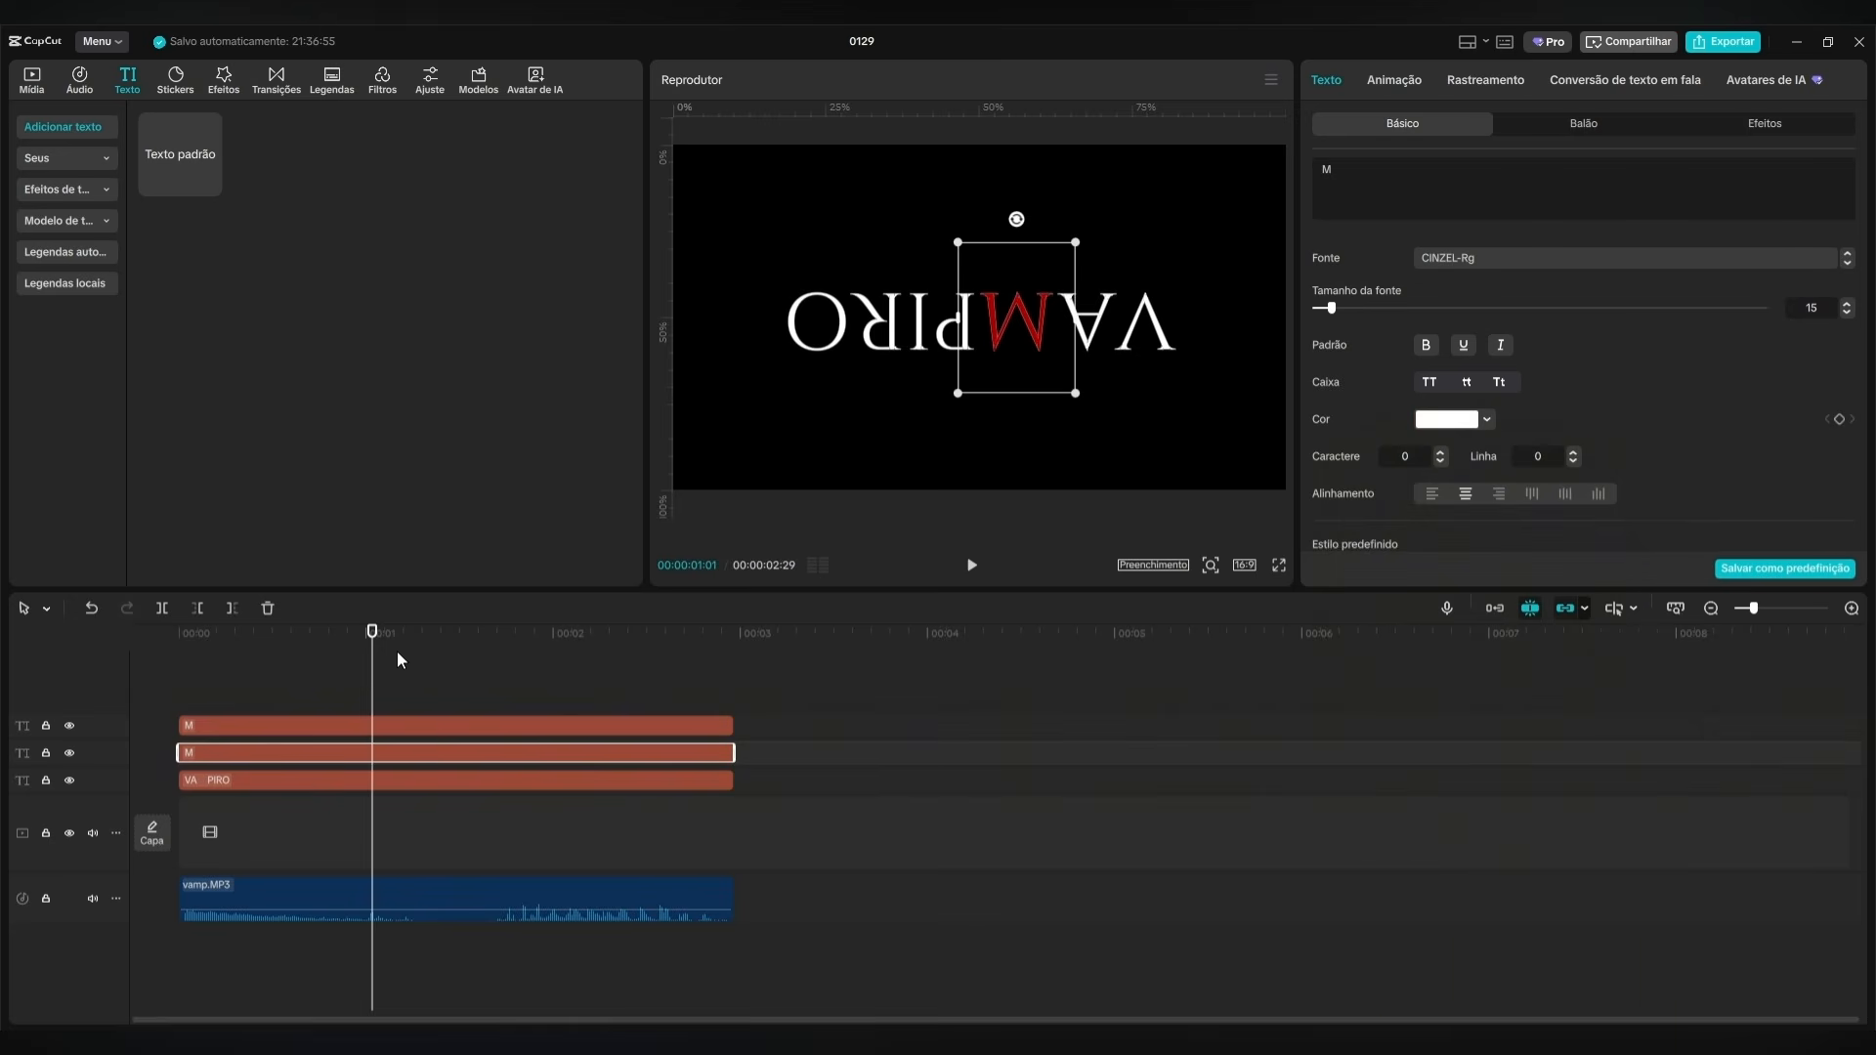
{"action": "right_click", "coordinate": [445, 753]}
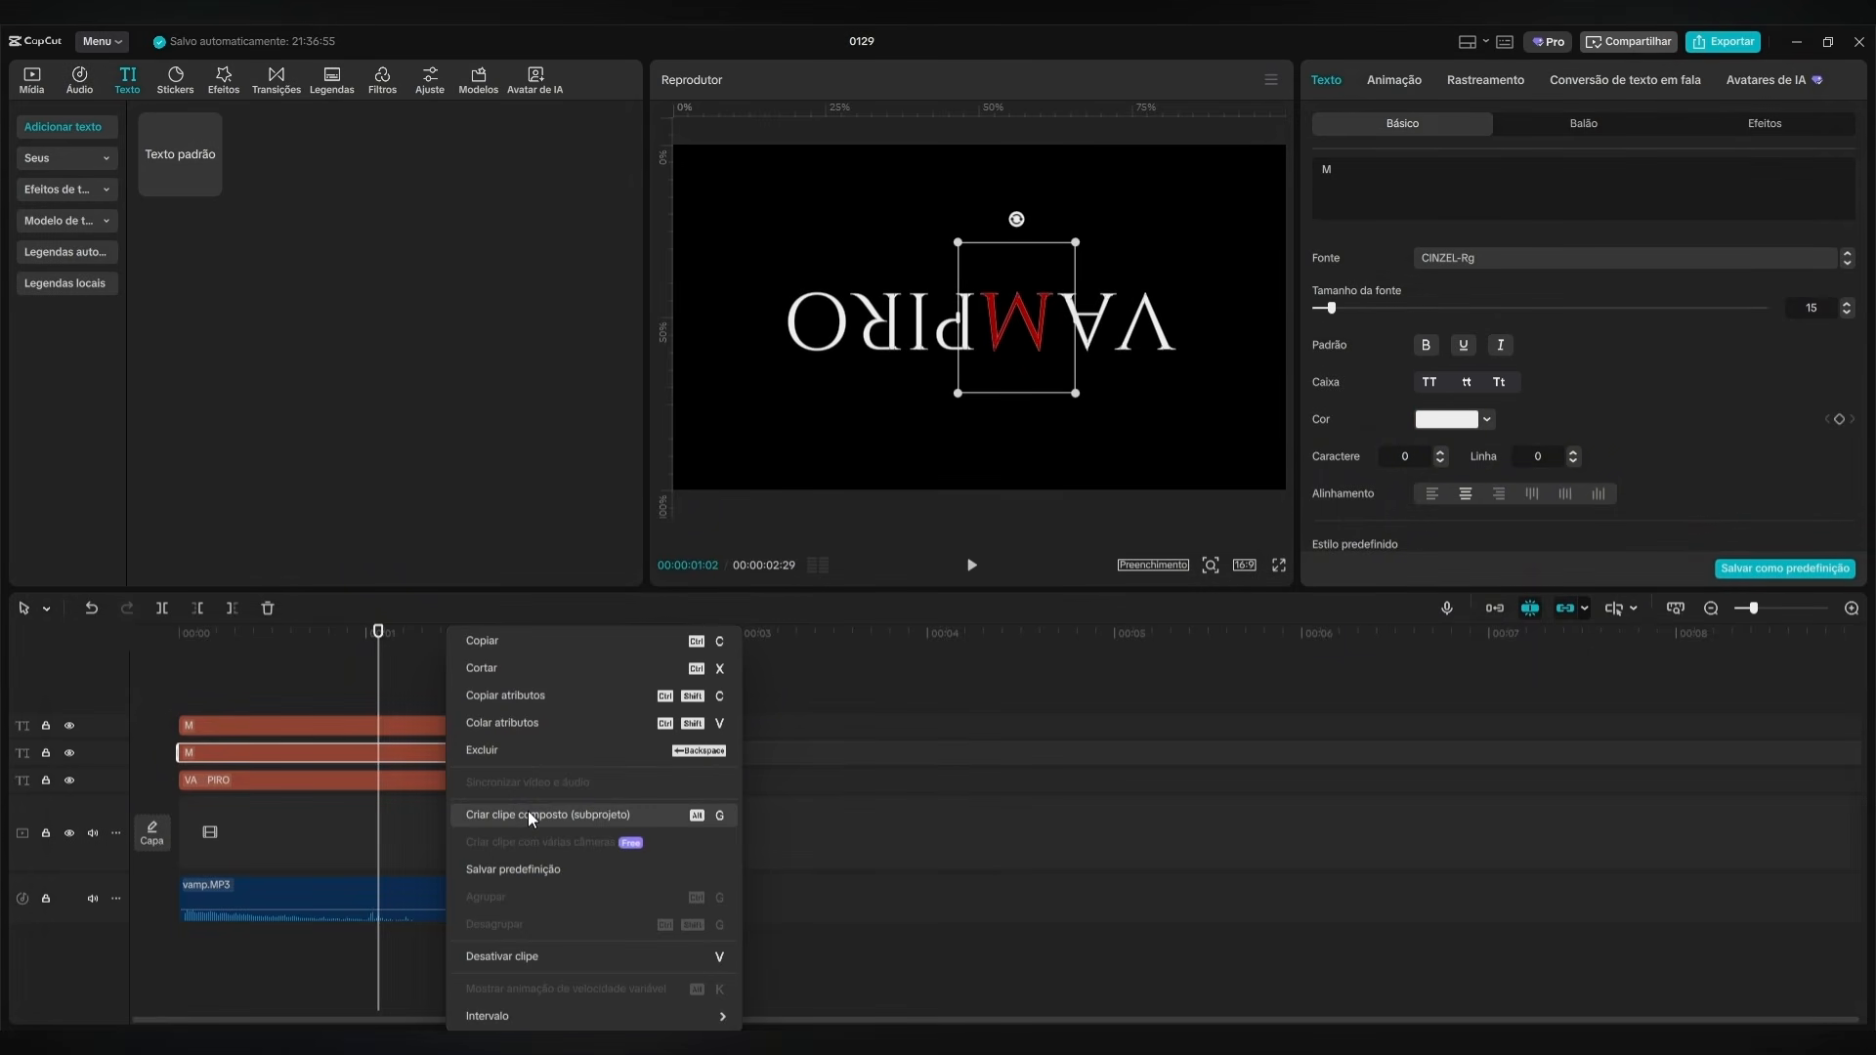
{"action": "left_click", "coordinate": [529, 817]}
{"action": "right_click", "coordinate": [464, 717]}
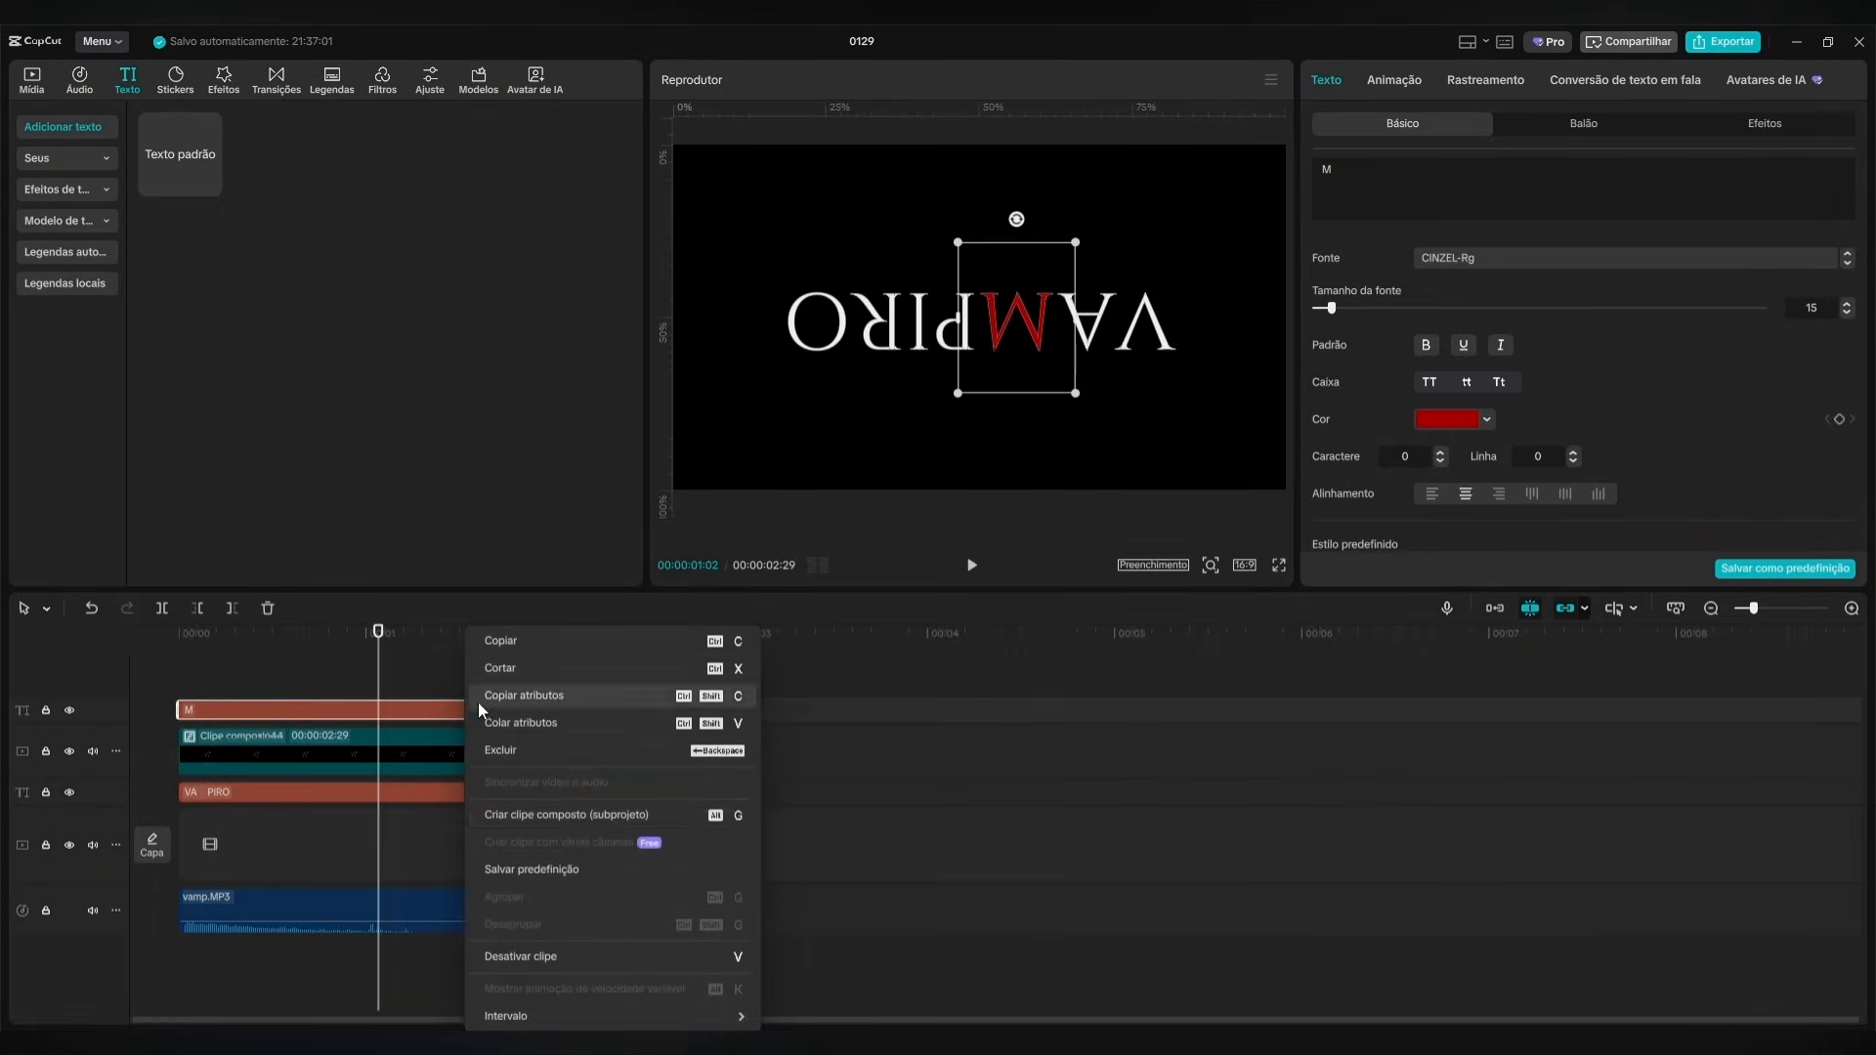
{"action": "left_click", "coordinate": [571, 809]}
{"action": "mouse_move", "coordinate": [377, 673]}
{"action": "left_mouse_down"}
{"action": "mouse_move", "coordinate": [160, 662]}
{"action": "mouse_move", "coordinate": [373, 677]}
{"action": "left_mouse_up"}
{"action": "left_click", "coordinate": [463, 777]}
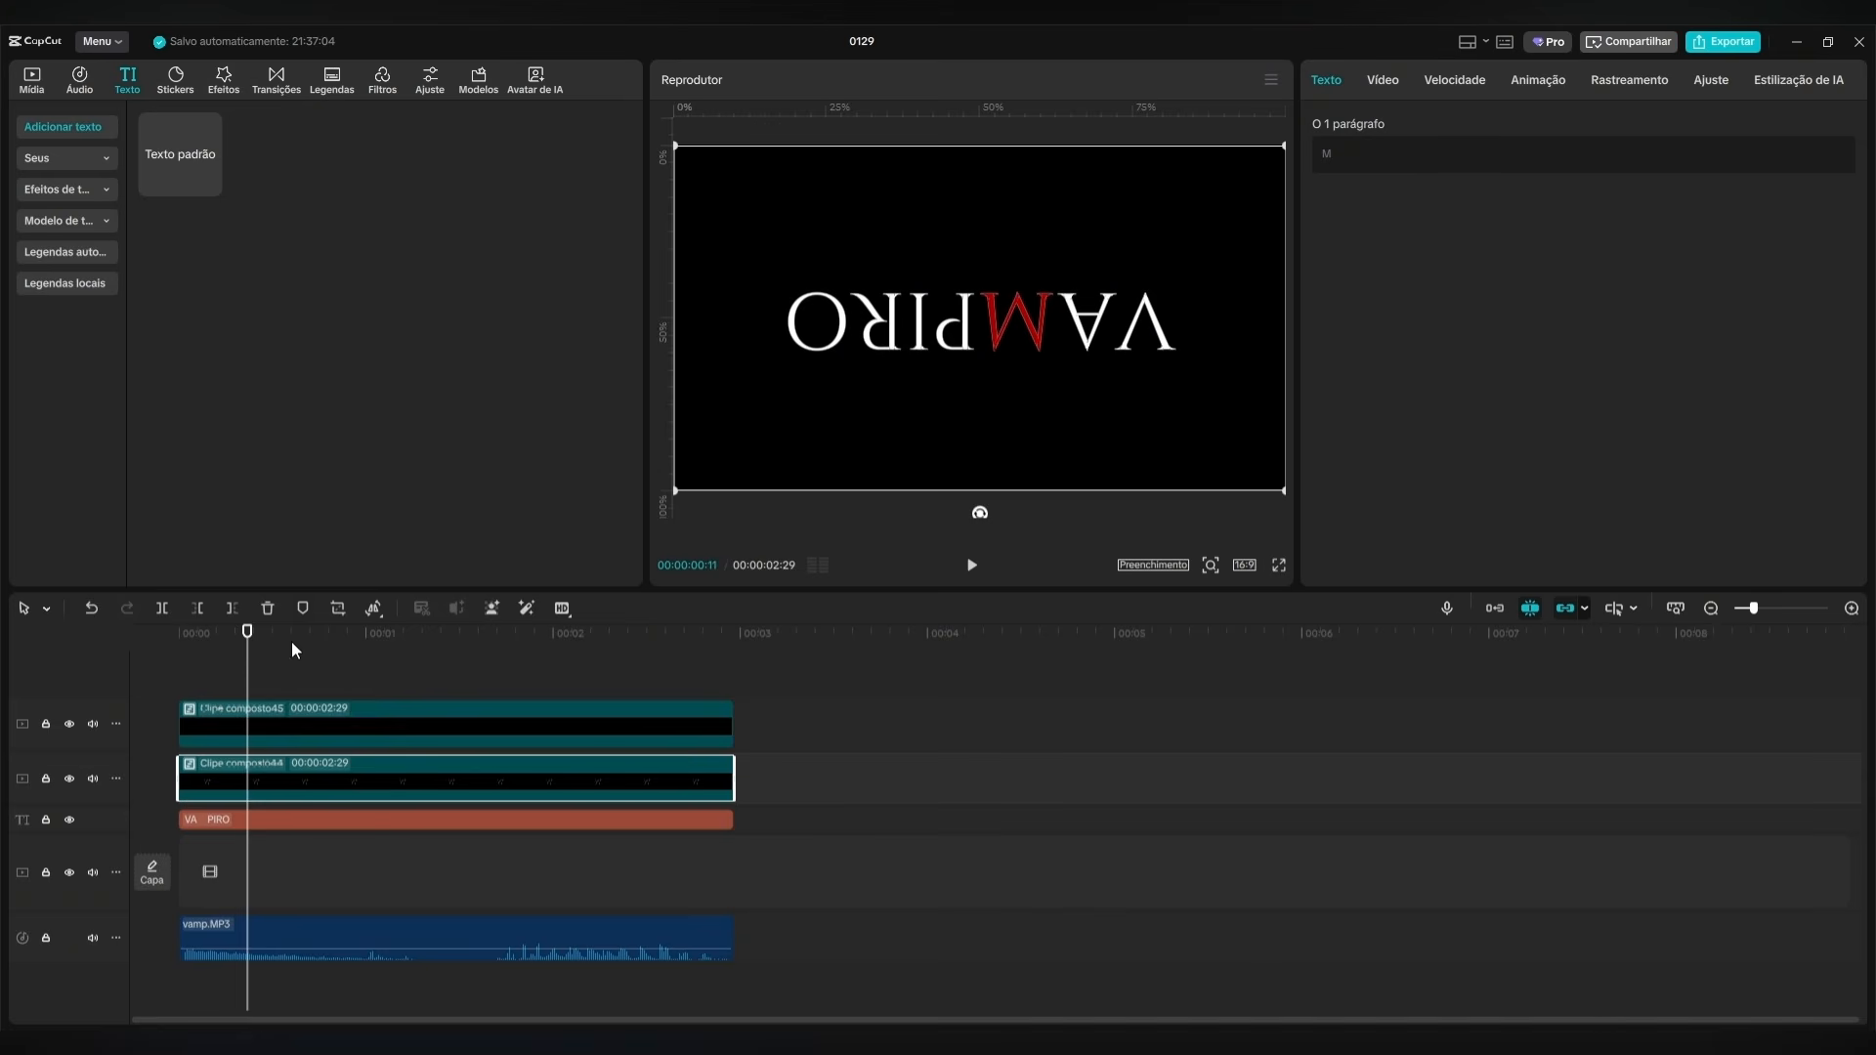
{"action": "left_click", "coordinate": [341, 638]}
Keyframe a Dividir mask on the red M's compound clip at 00:00:01:00, rotated -180° and positioned below the letter at X 122, Y -113.
{"action": "left_click", "coordinate": [690, 710]}
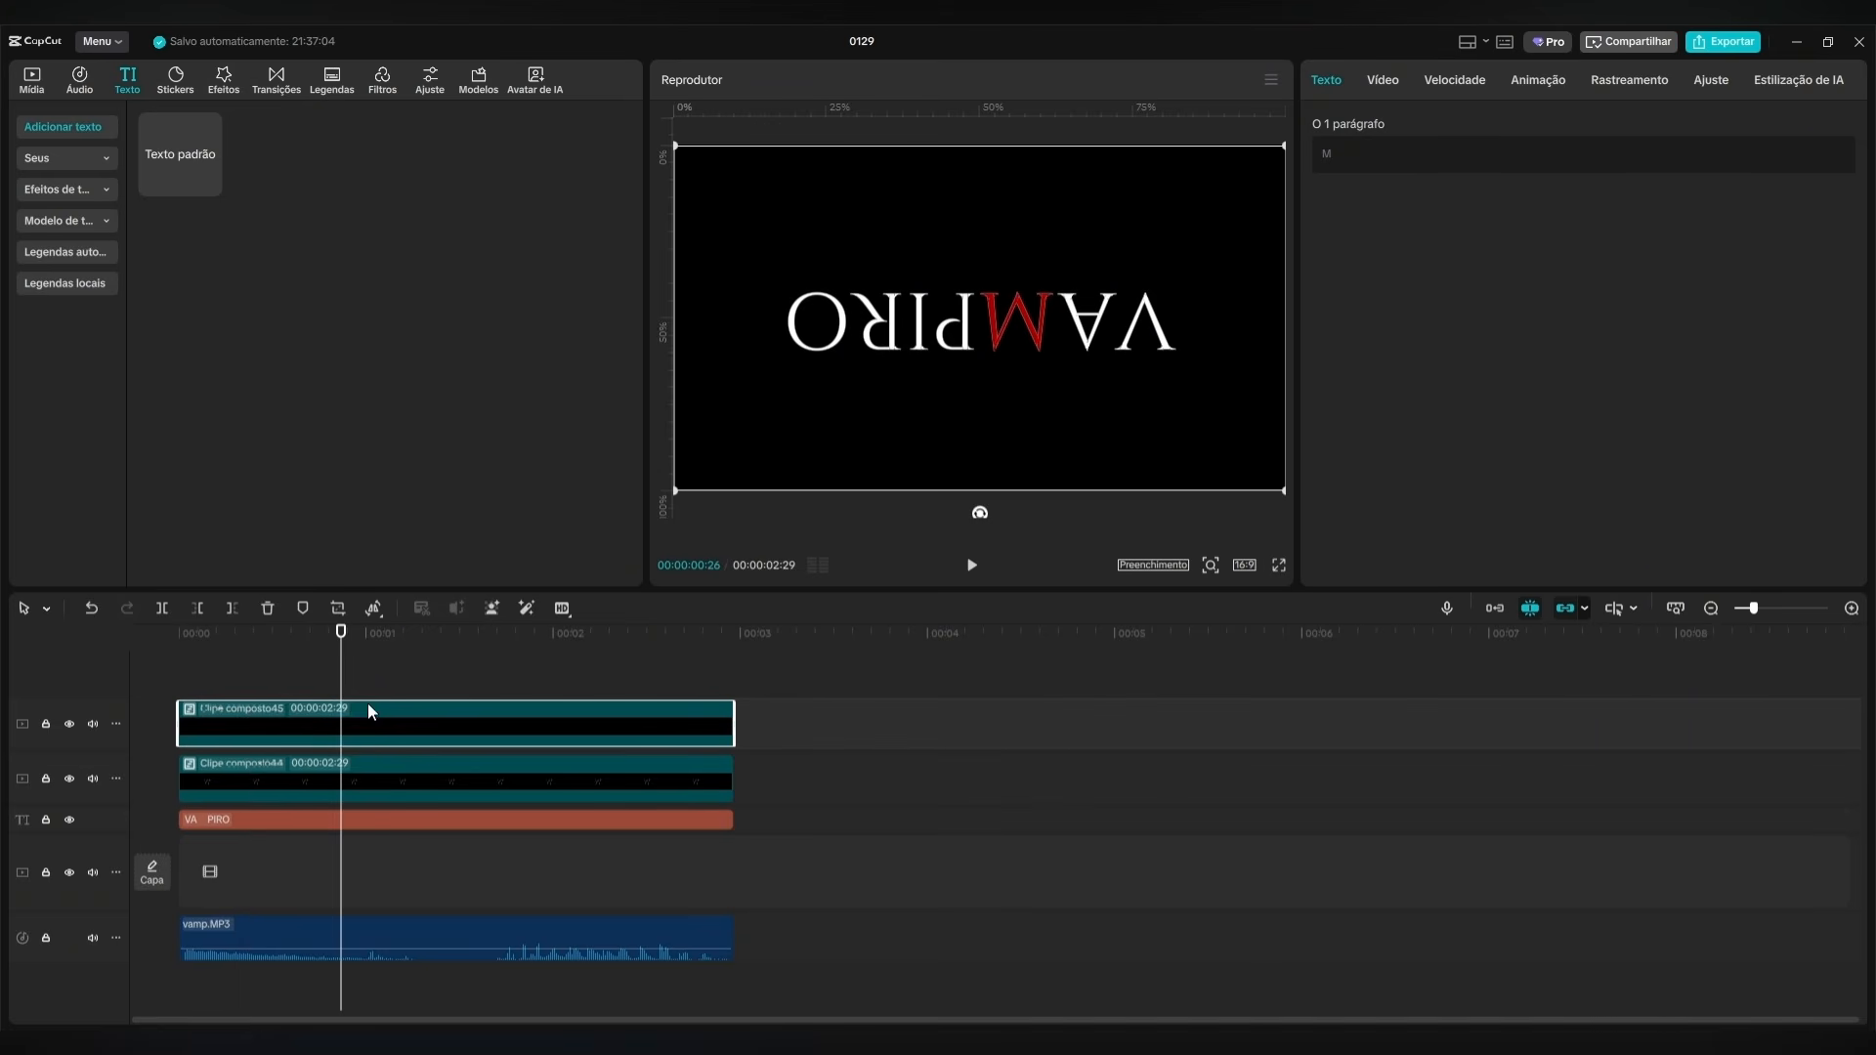
{"action": "left_click_drag", "start_coordinate": [341, 655], "coordinate": [180, 659]}
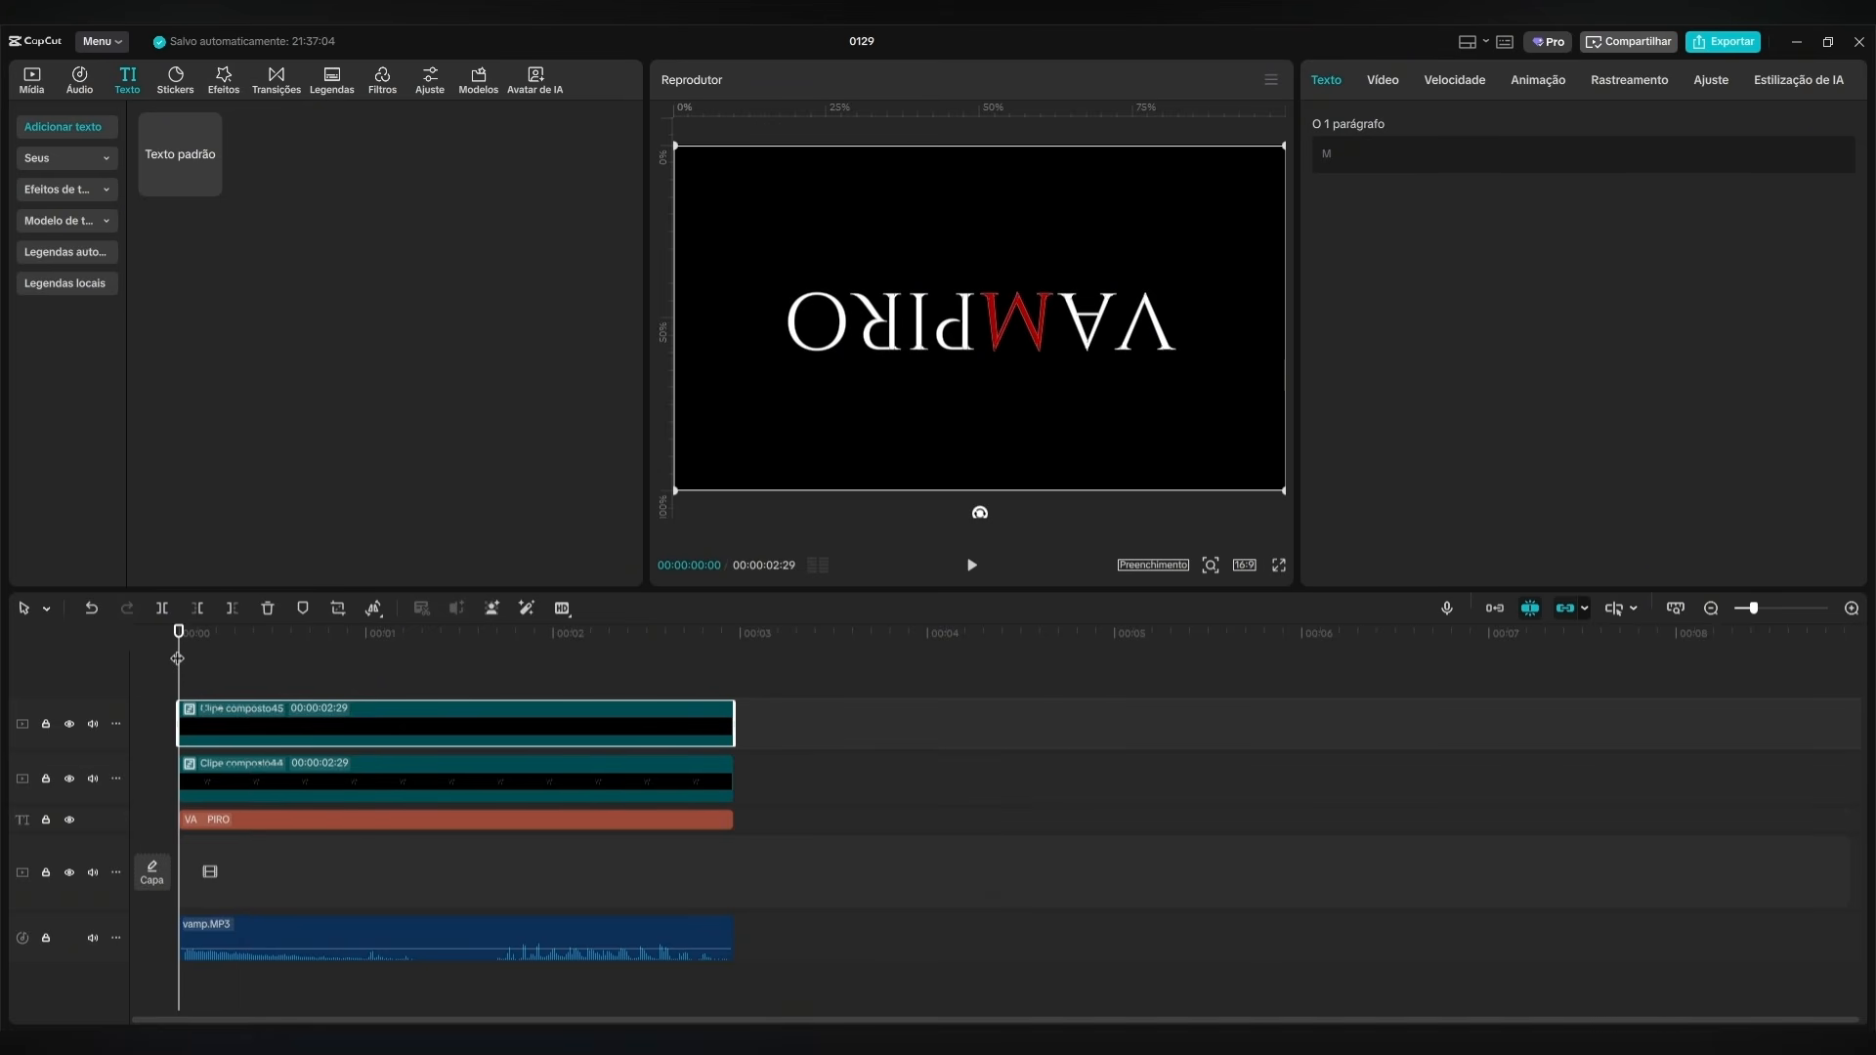
{"action": "key", "text": "shift+Right"}
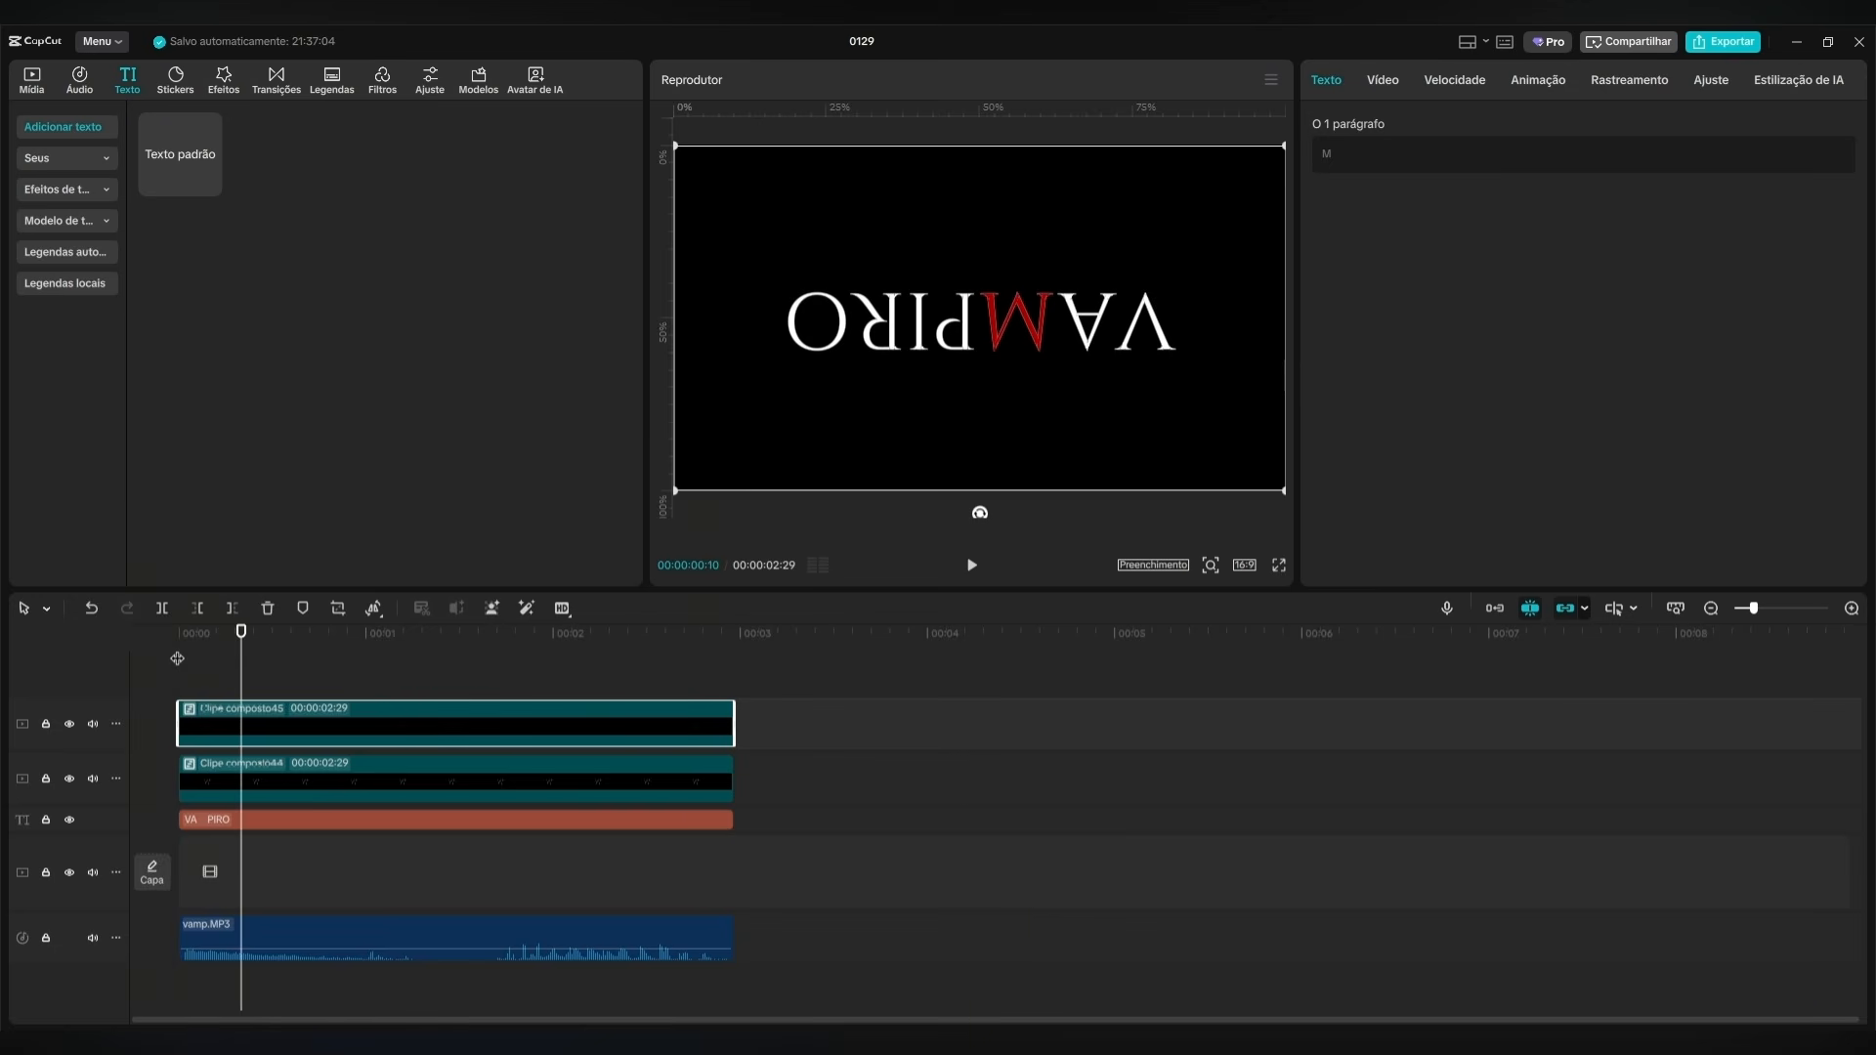
{"action": "key", "text": "shift+Right"}
{"action": "key", "text": "shift+Right"}
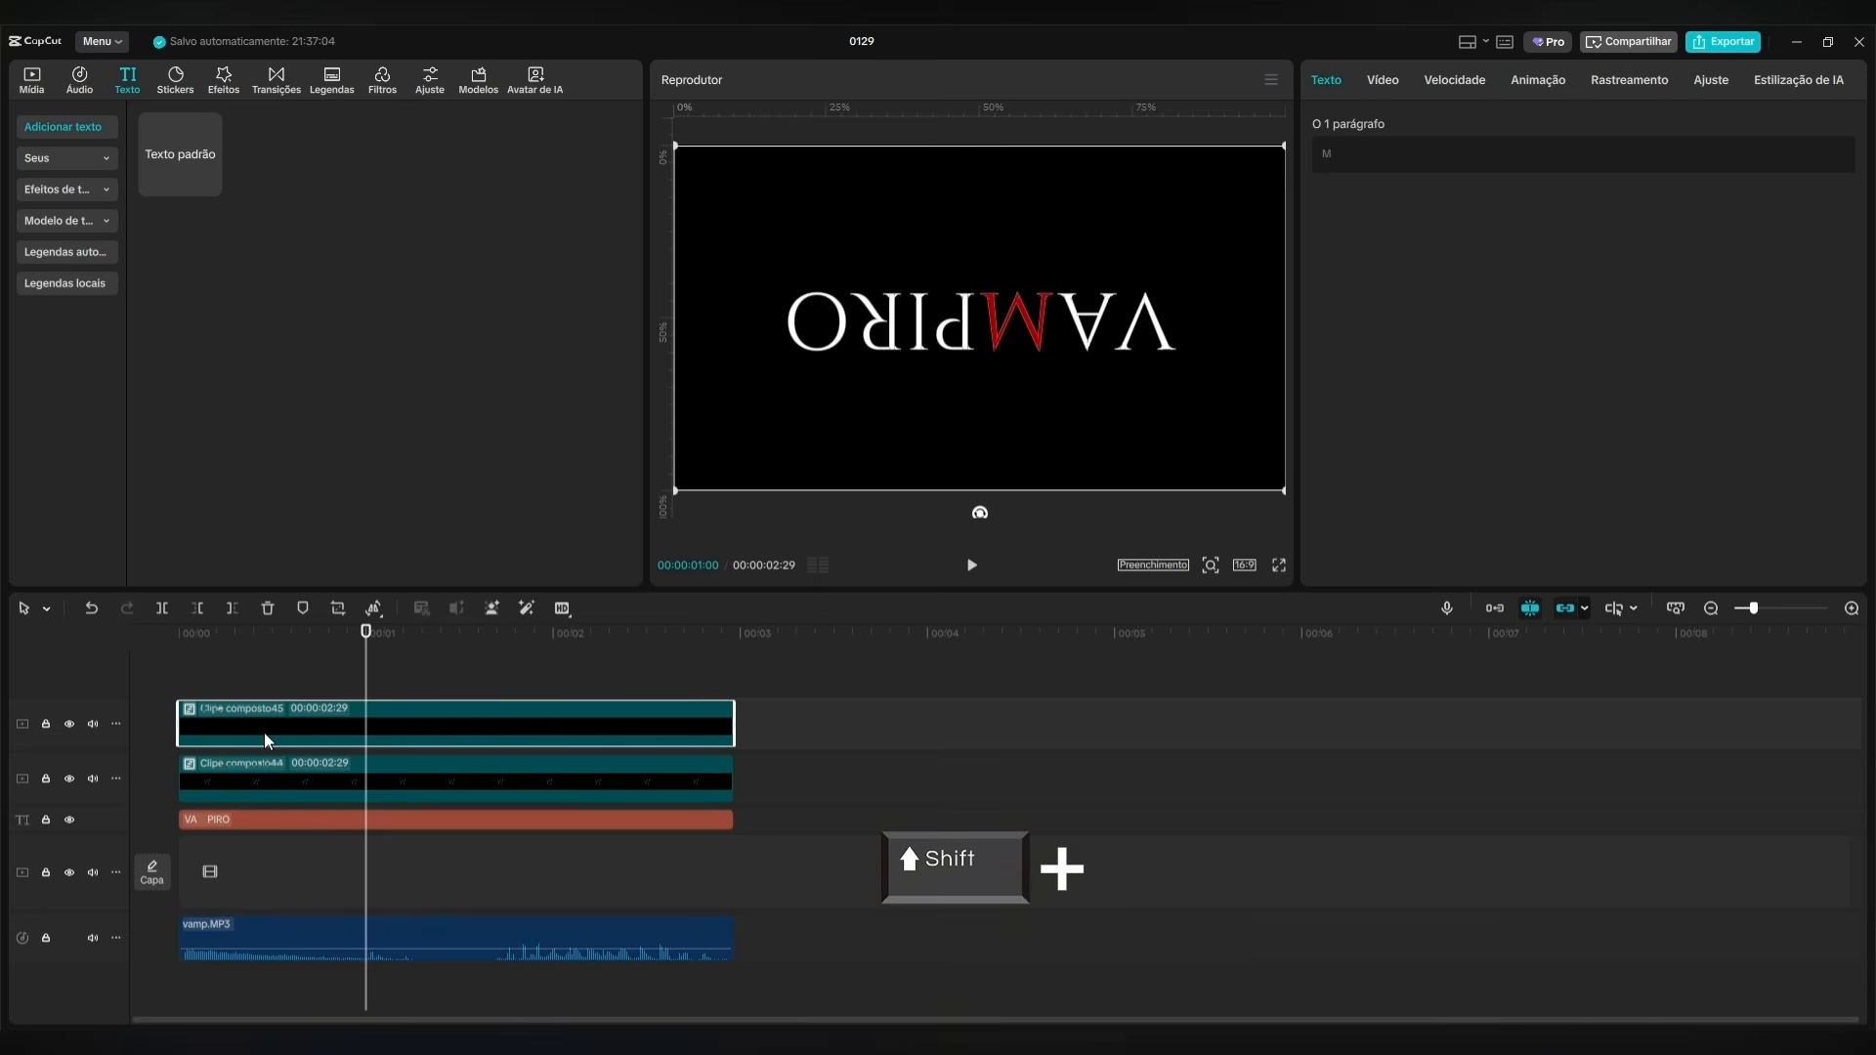
{"action": "key", "text": "shift+Right"}
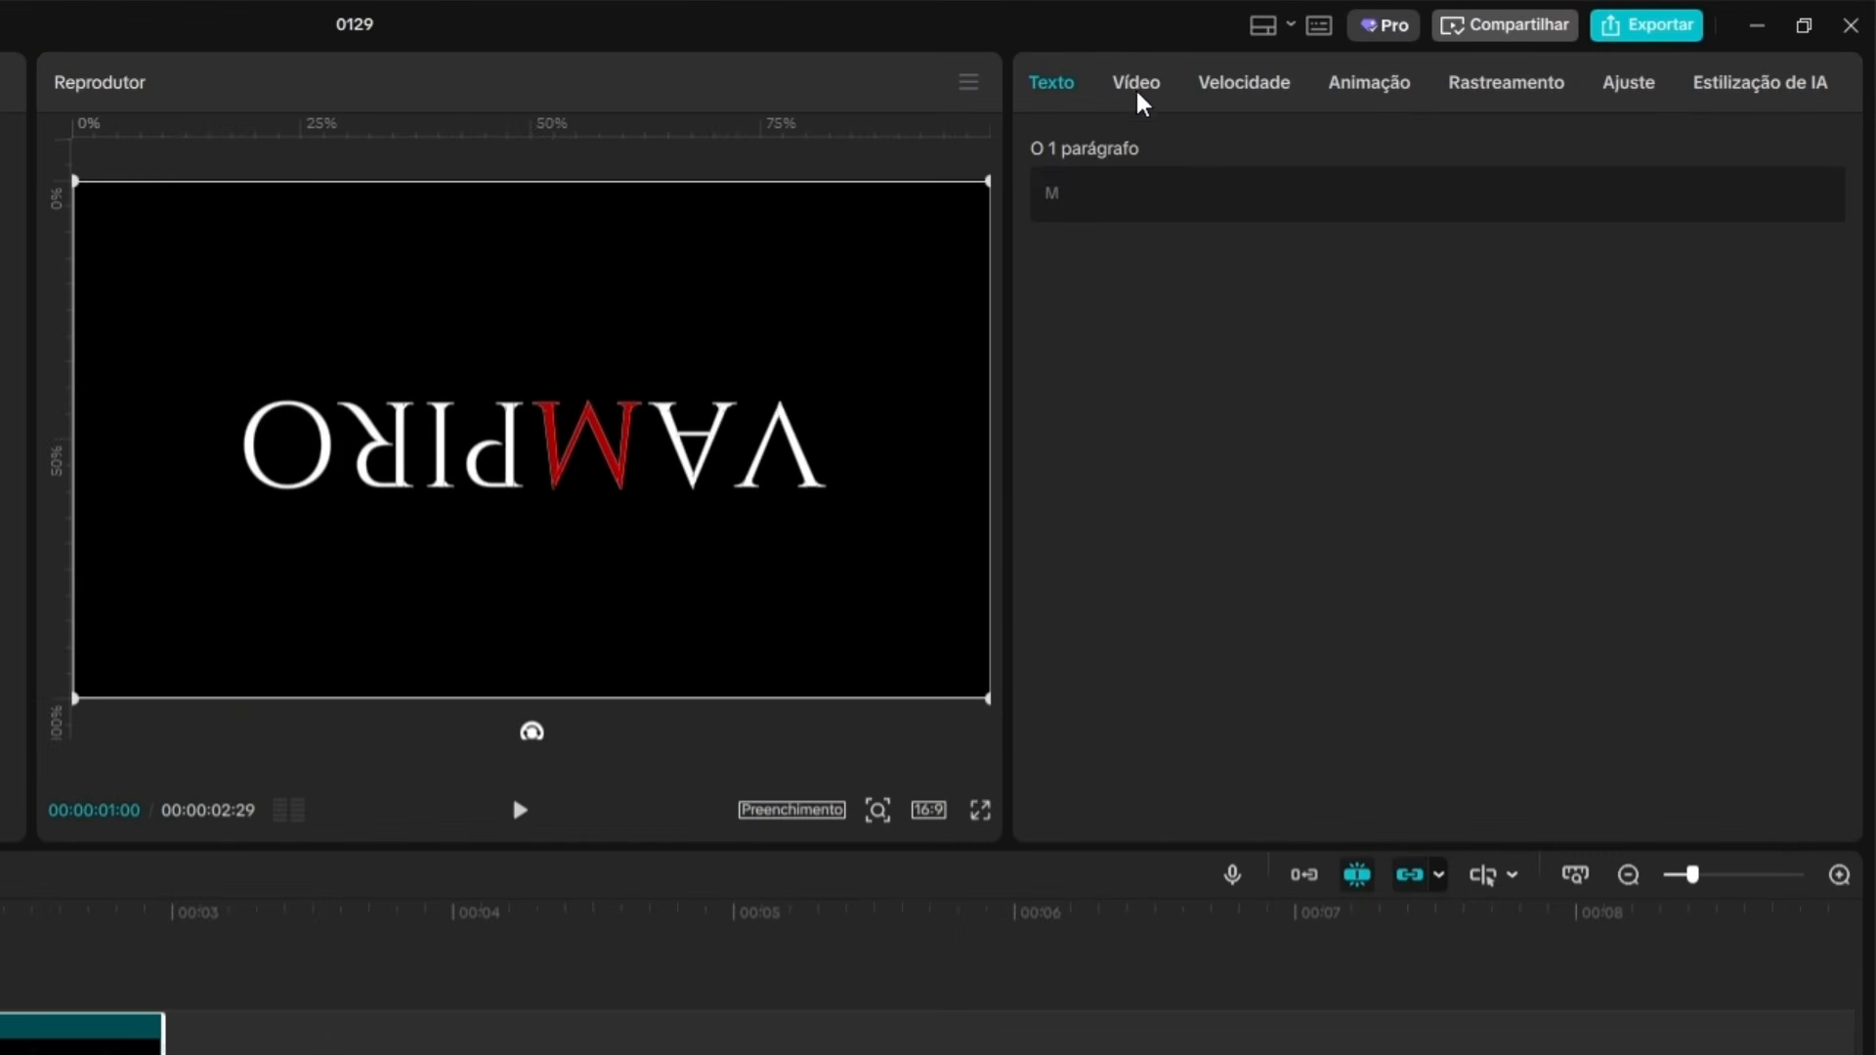
{"action": "left_click", "coordinate": [1385, 83]}
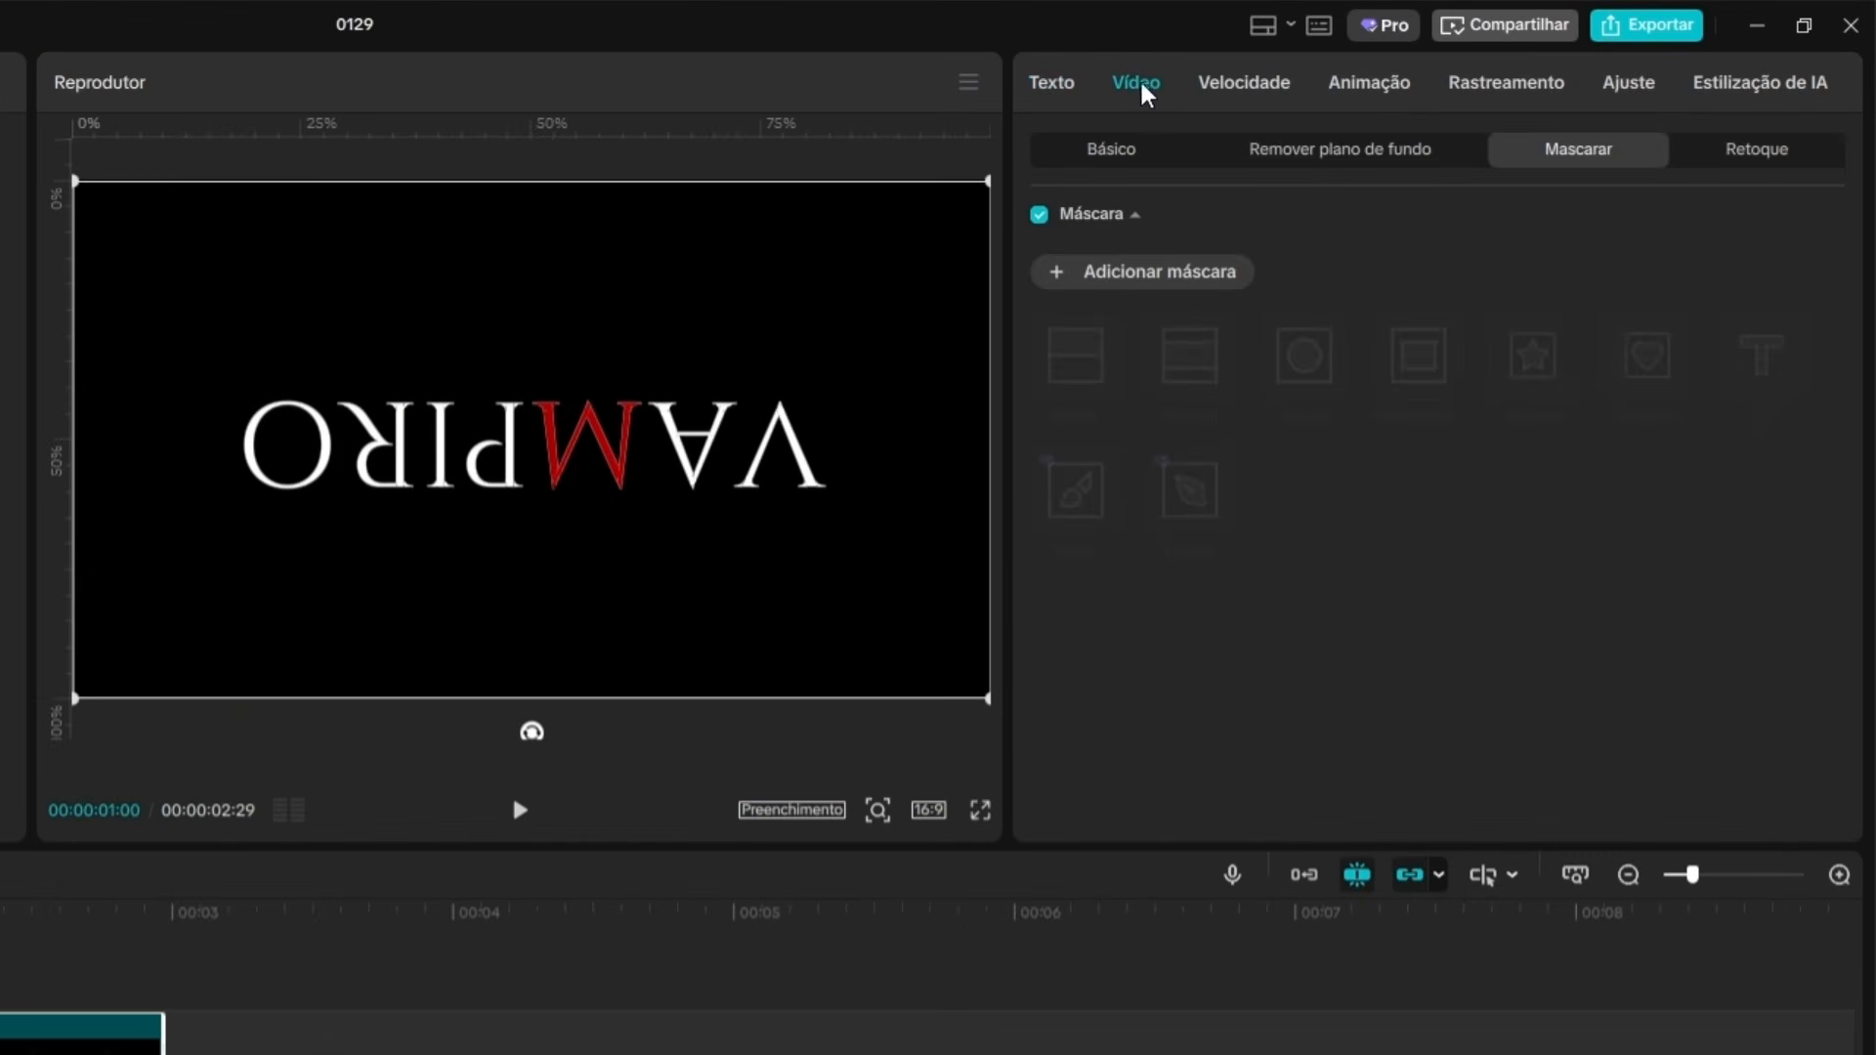
{"action": "left_click", "coordinate": [1068, 279]}
{"action": "left_click", "coordinate": [1078, 399]}
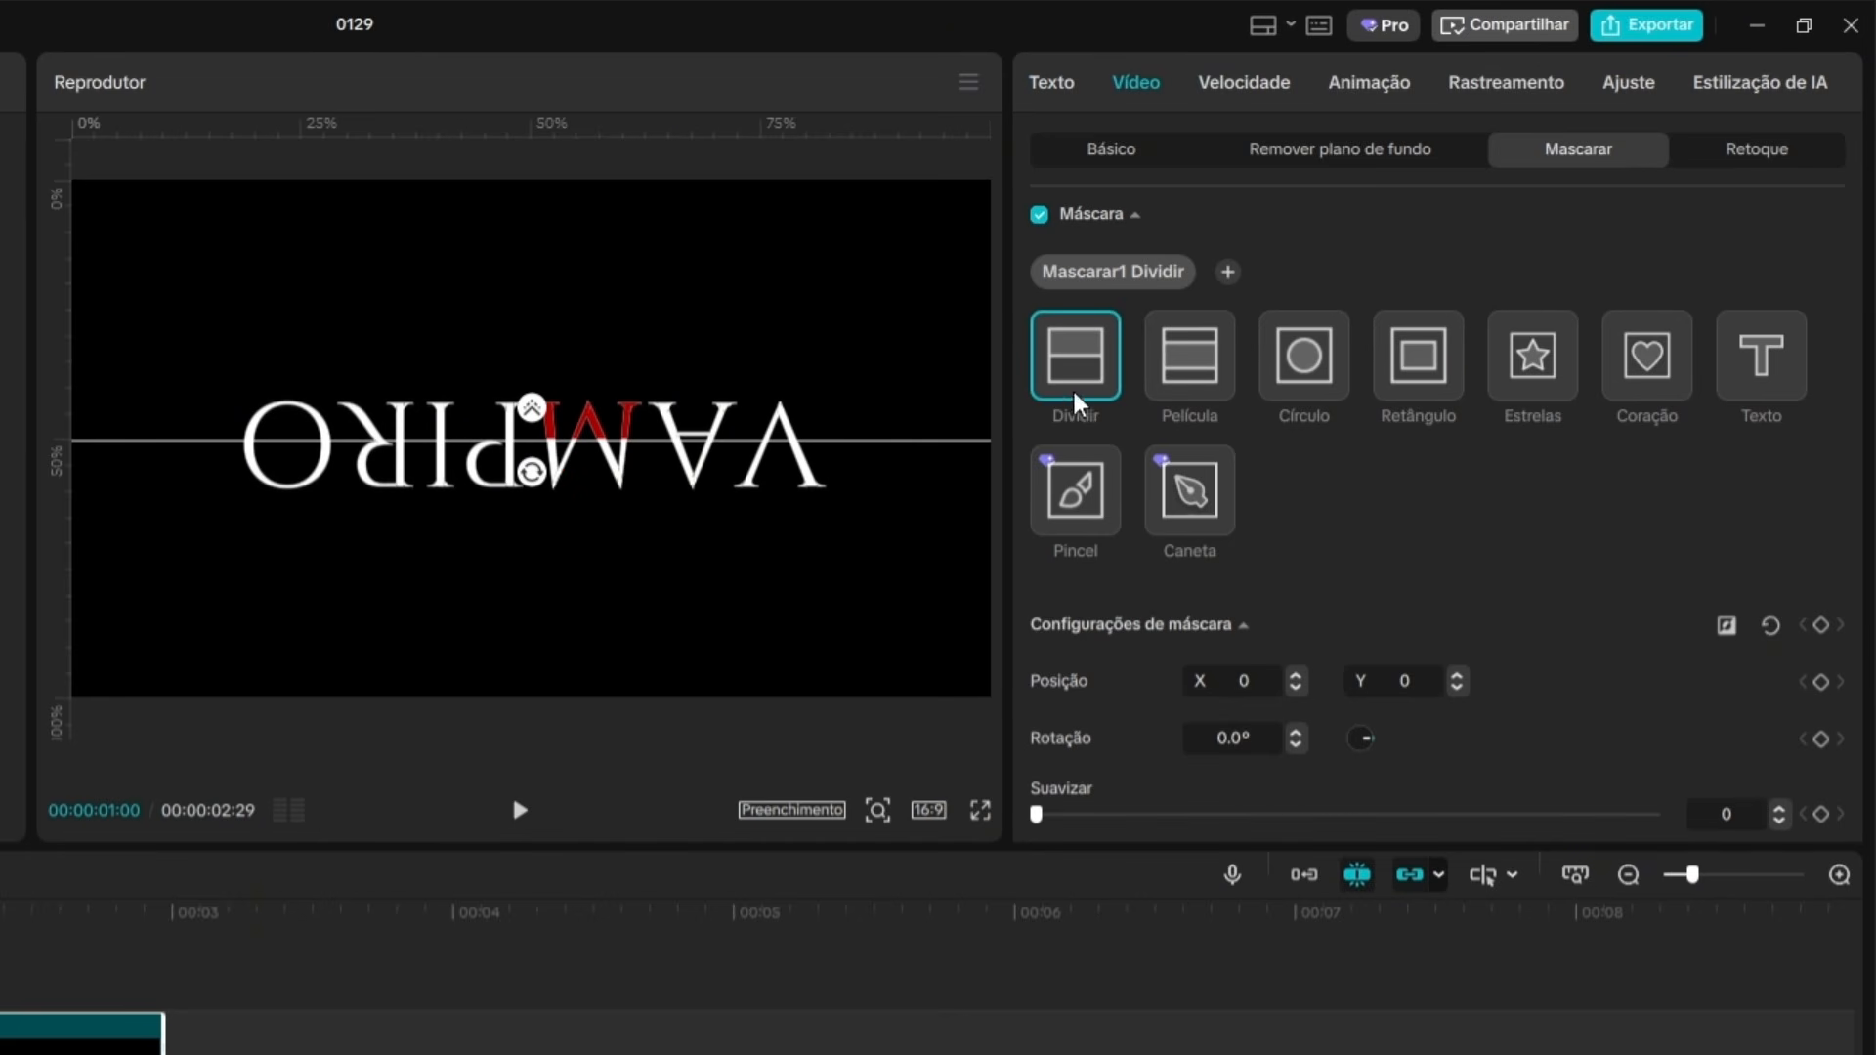
{"action": "left_click_drag", "start_coordinate": [585, 442], "coordinate": [591, 496]}
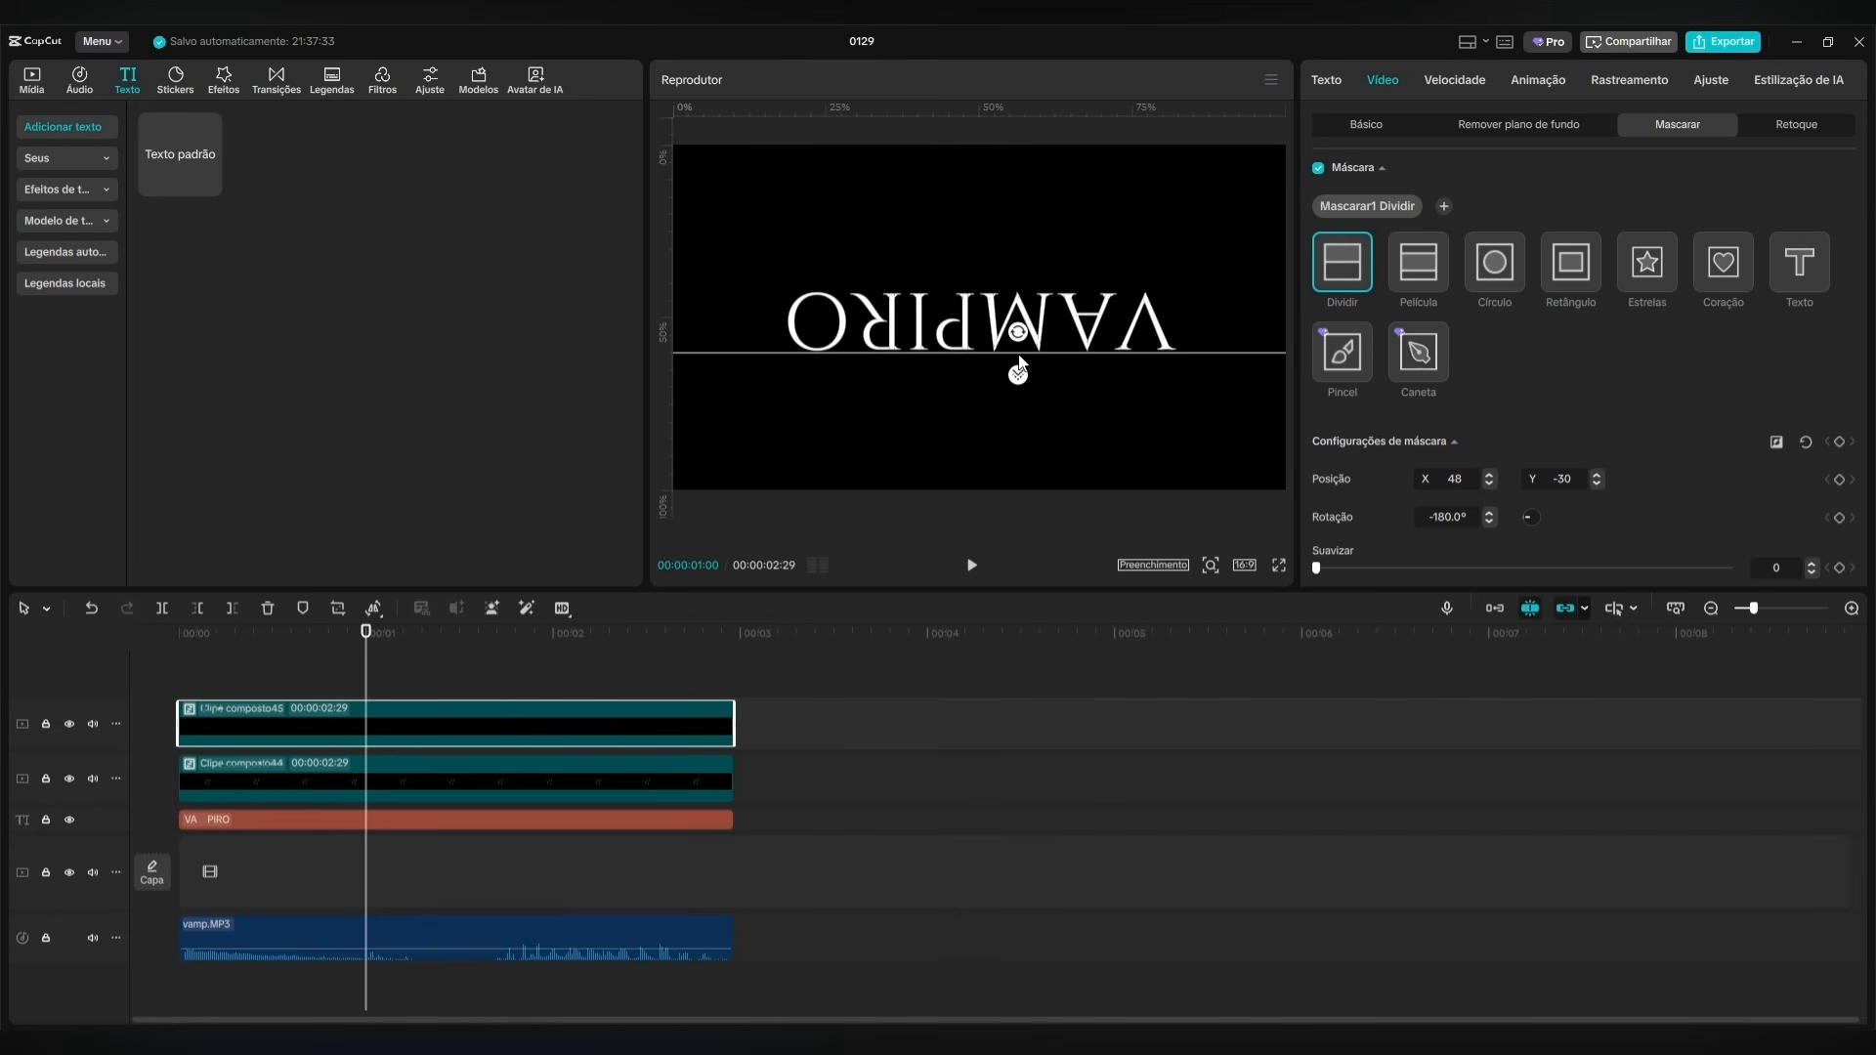
{"action": "left_click_drag", "start_coordinate": [1020, 356], "coordinate": [1019, 358]}
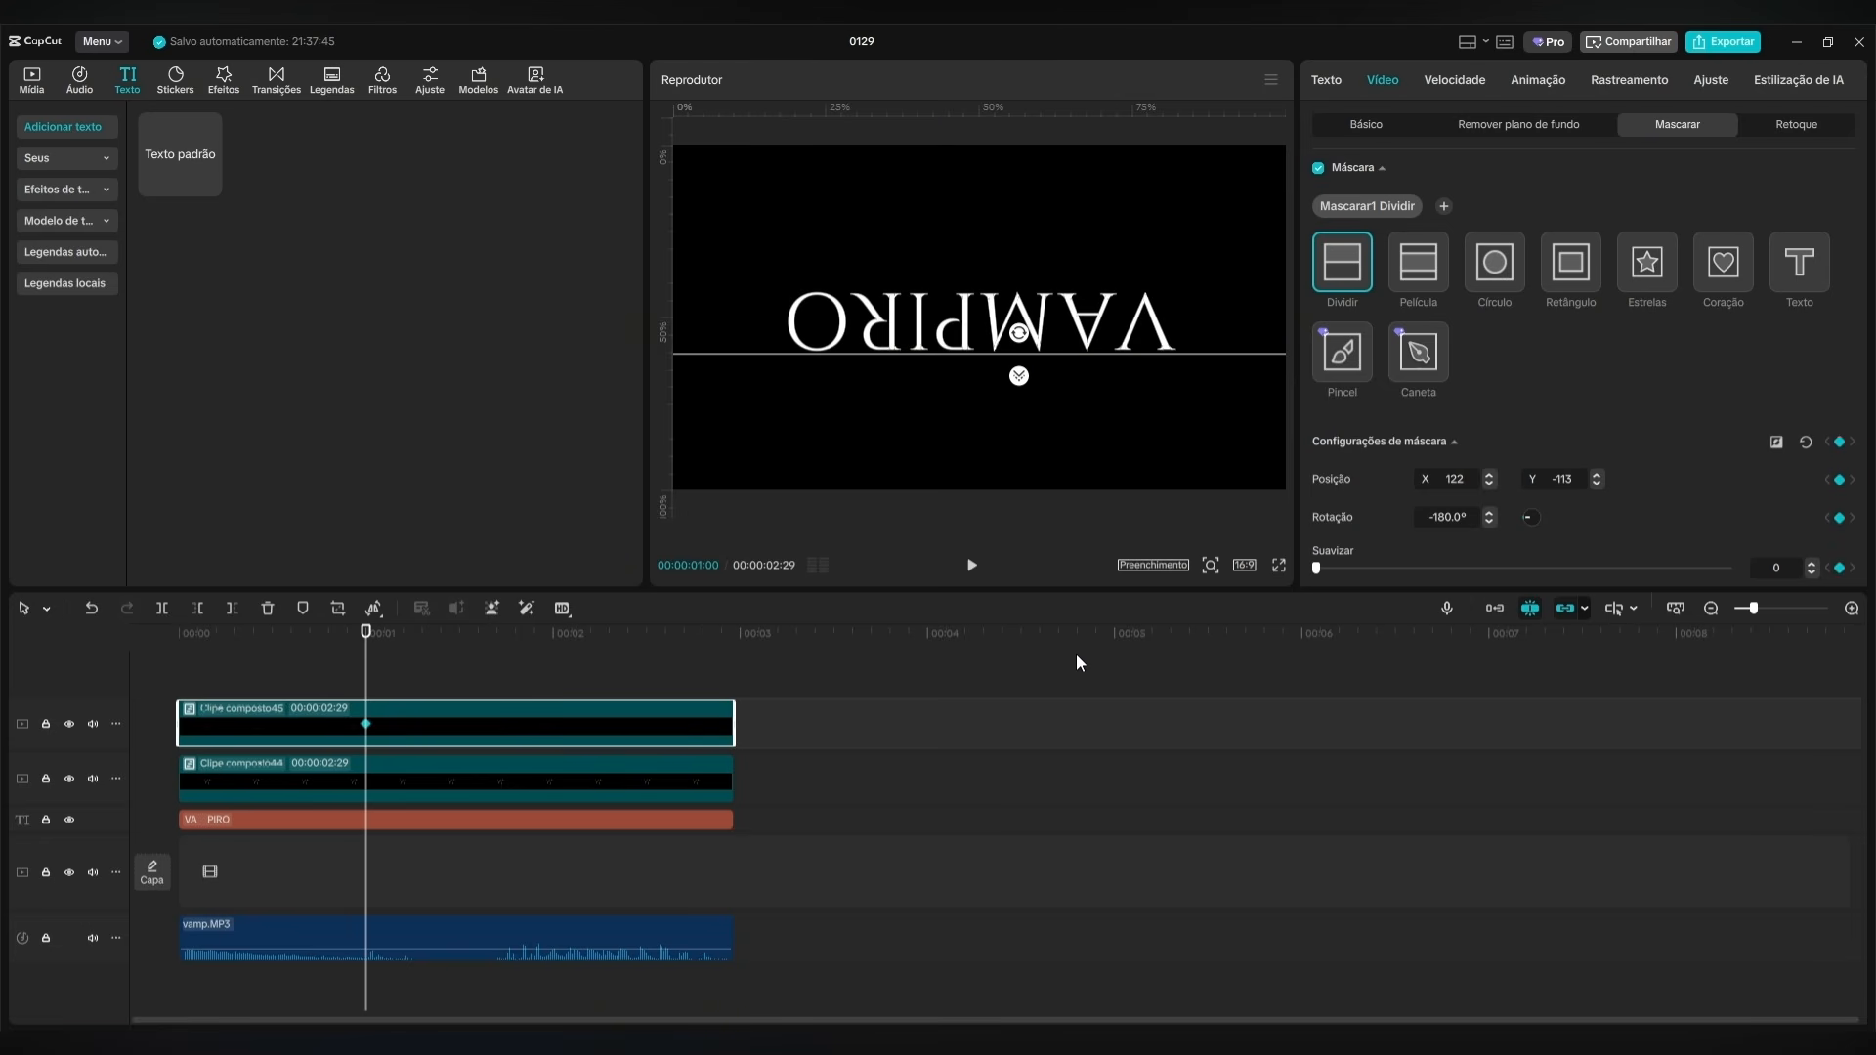
Raise the mask line to about the middle of the M at 00:00:01:10 and preview the animated reveal.
{"action": "key", "text": "shift+Right"}
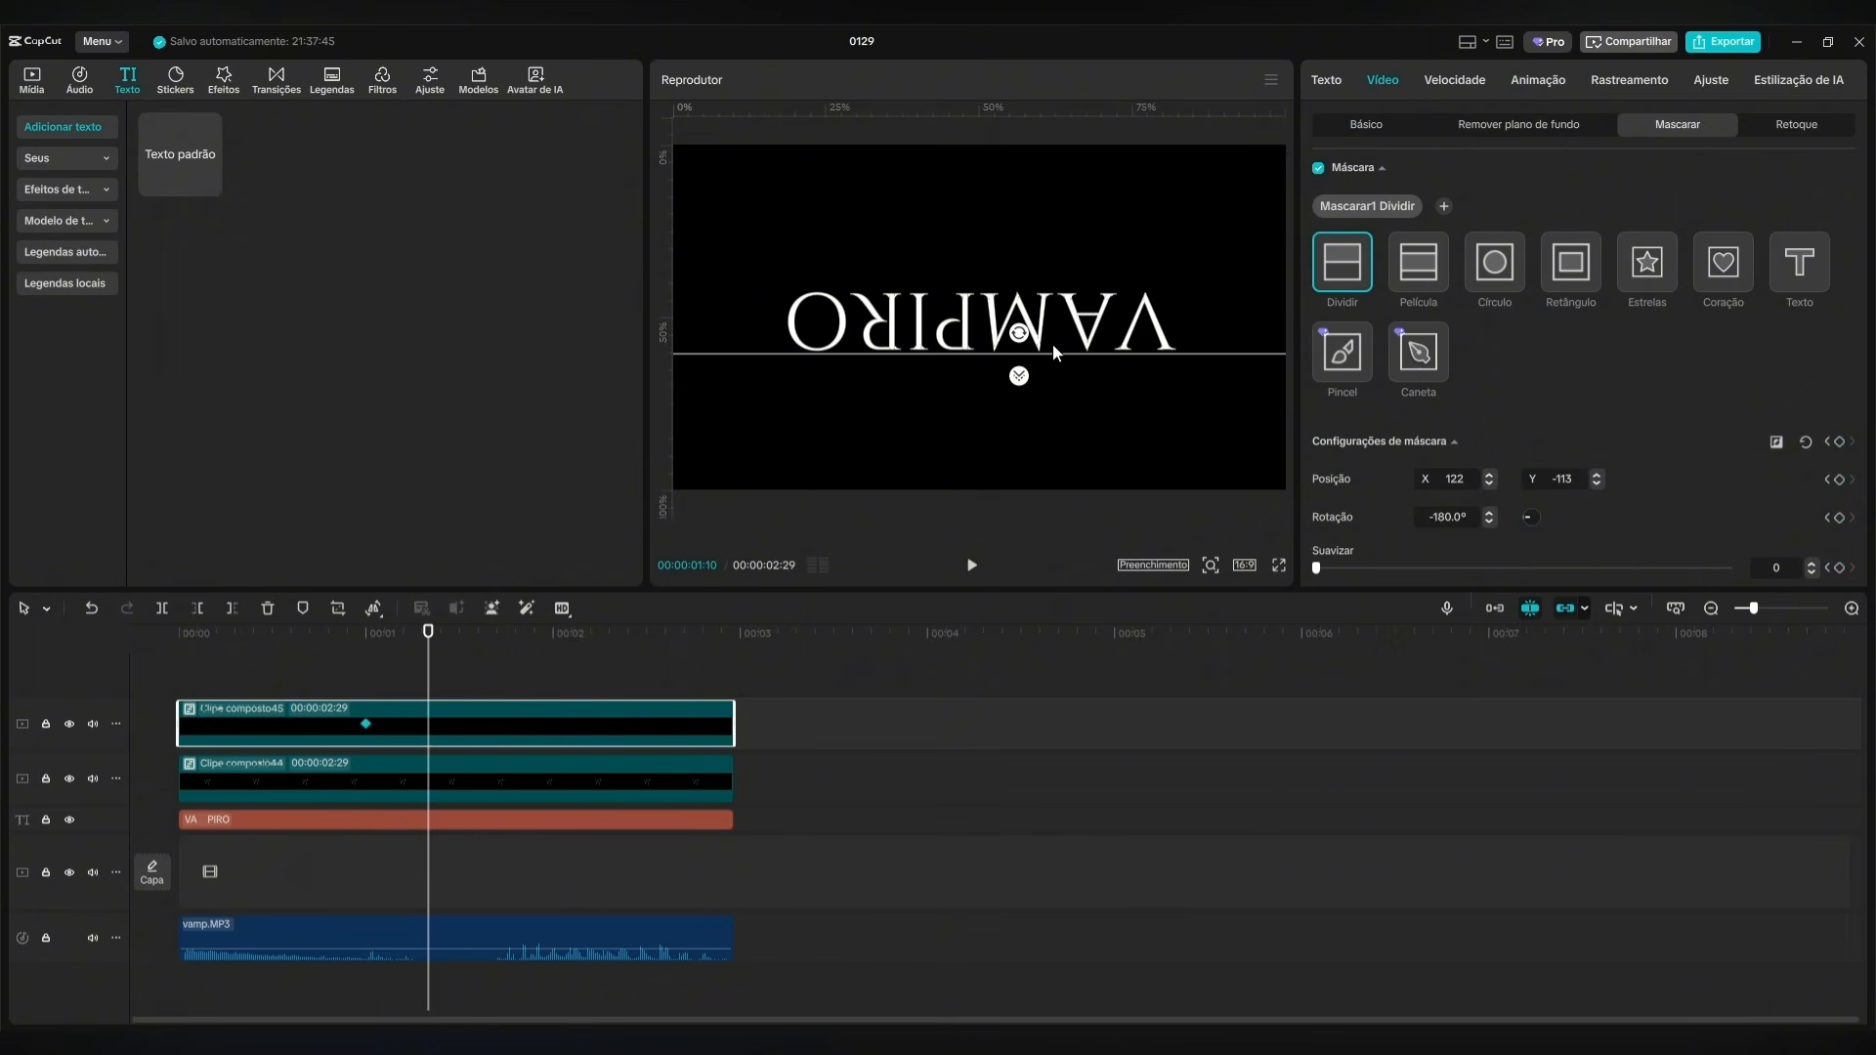
{"action": "left_click_drag", "start_coordinate": [1052, 348], "coordinate": [1054, 319]}
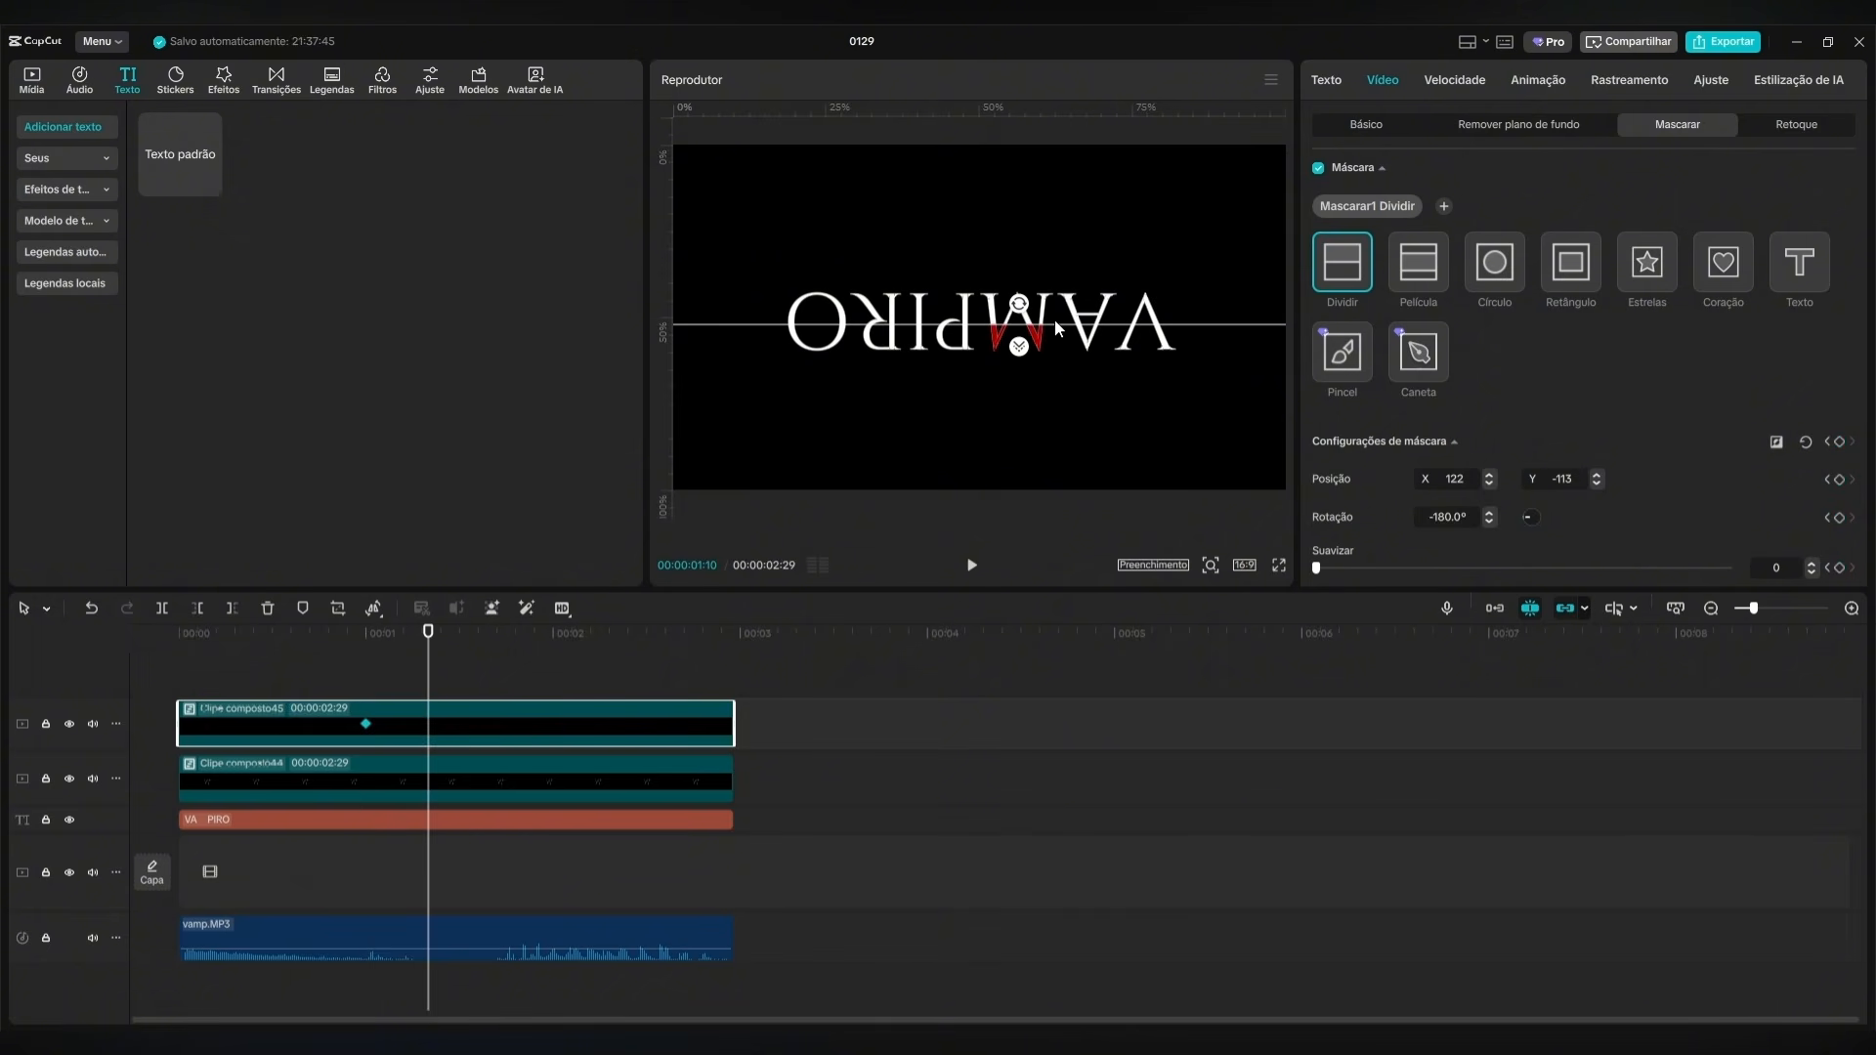
{"action": "left_click_drag", "start_coordinate": [430, 645], "coordinate": [364, 668]}
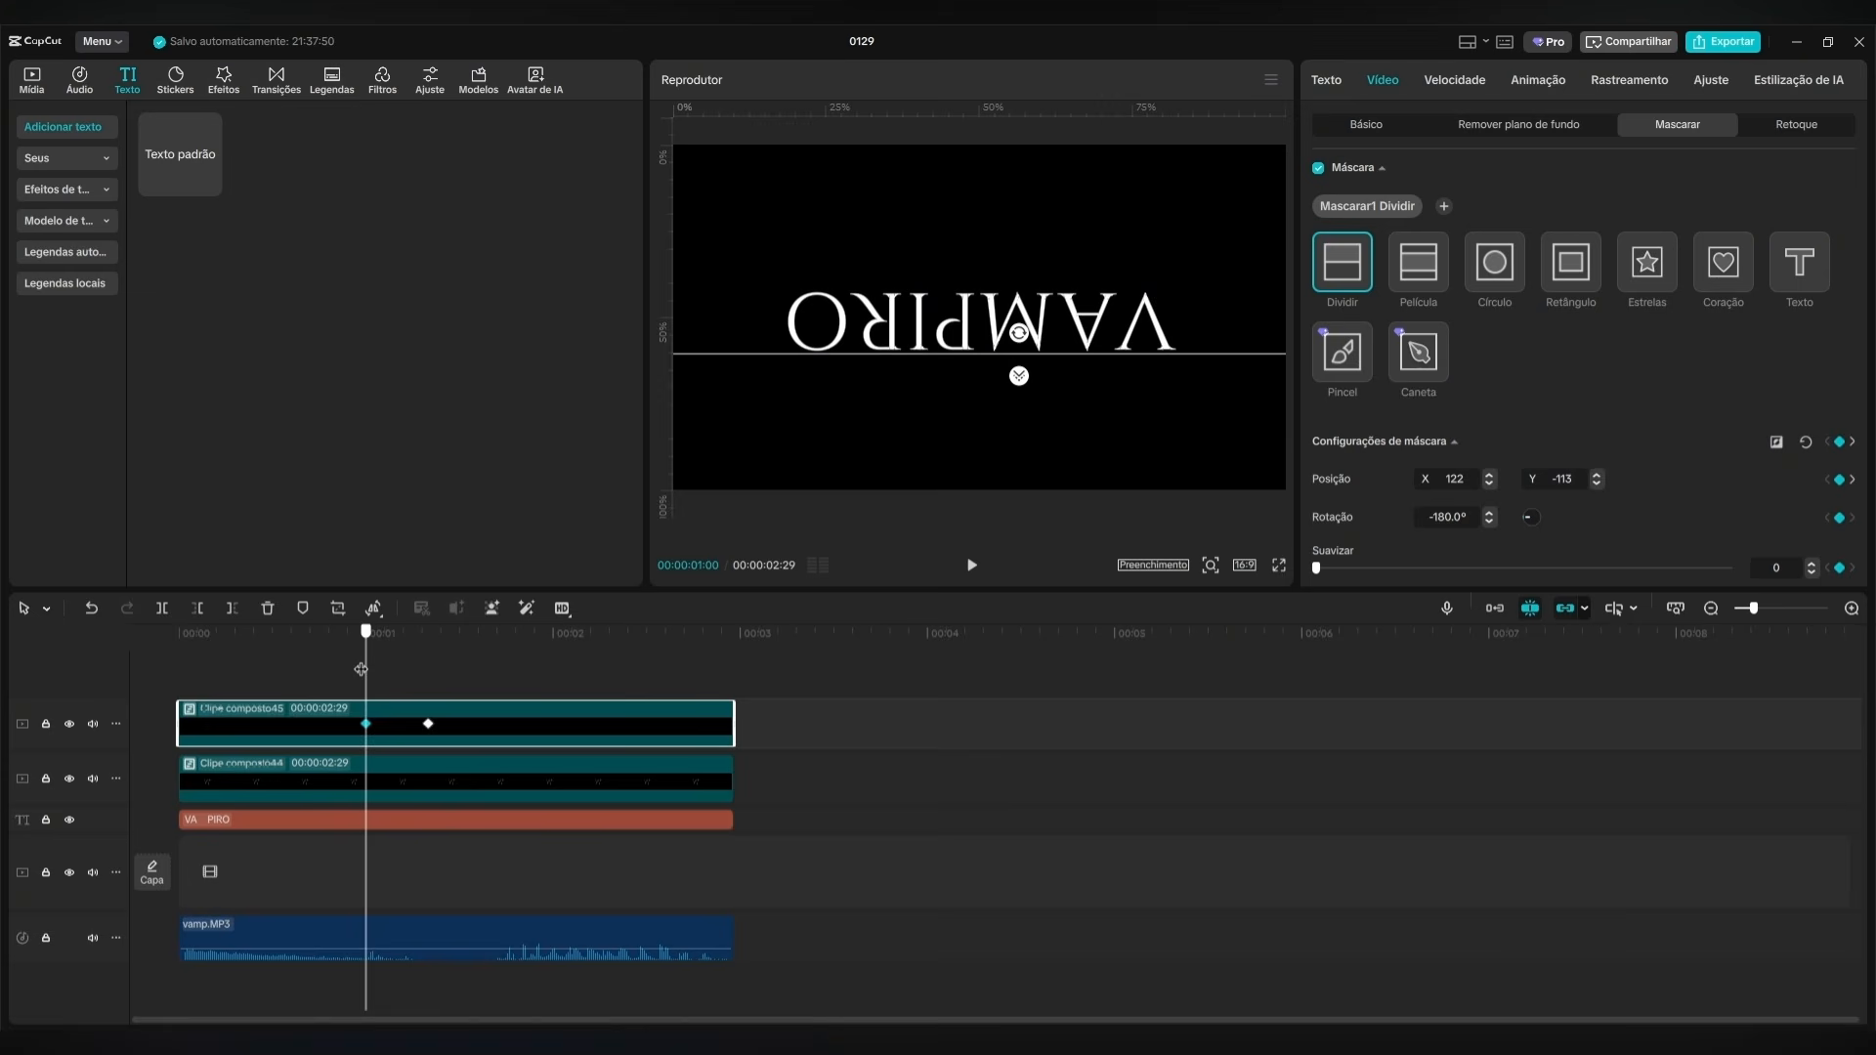
{"action": "left_click", "coordinate": [976, 563]}
{"action": "left_click", "coordinate": [978, 559]}
{"action": "left_click_drag", "start_coordinate": [503, 647], "coordinate": [391, 665]}
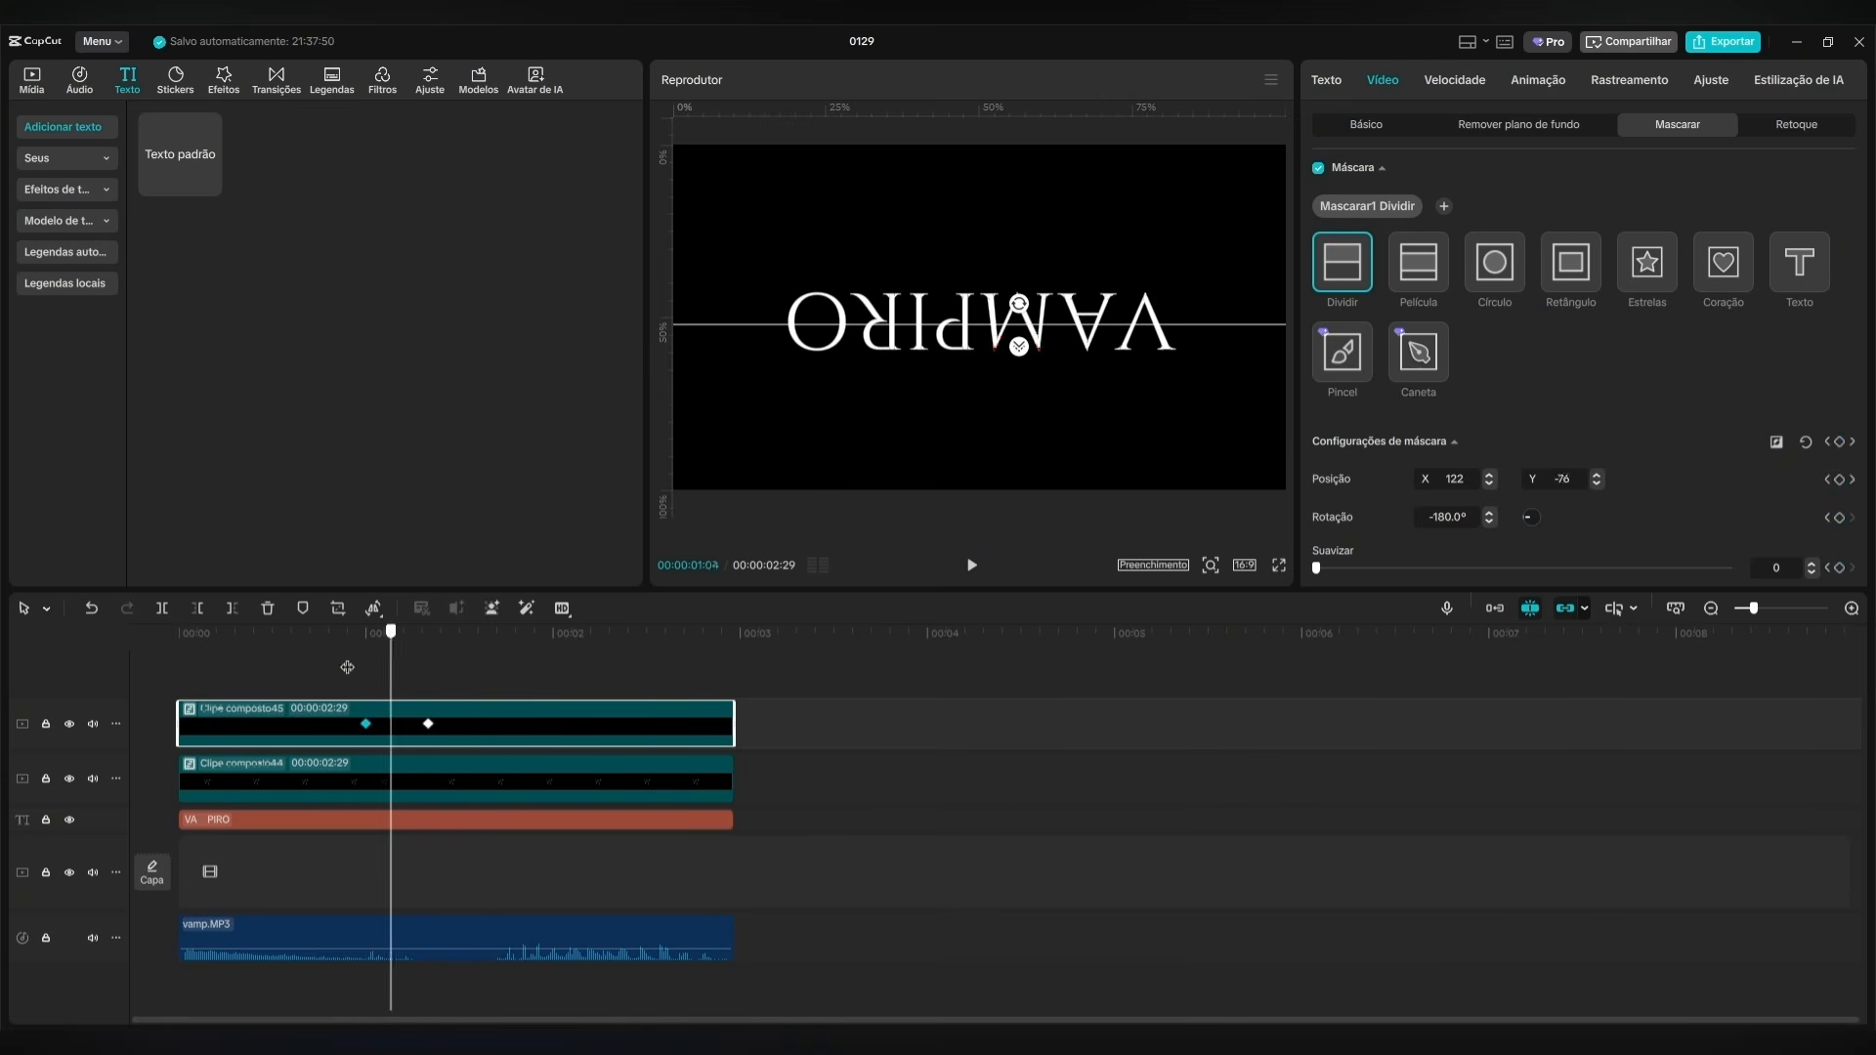
Combine the white M and red M compound clips into a single compound clip.
{"action": "left_click", "coordinate": [852, 713]}
{"action": "left_click", "coordinate": [520, 718]}
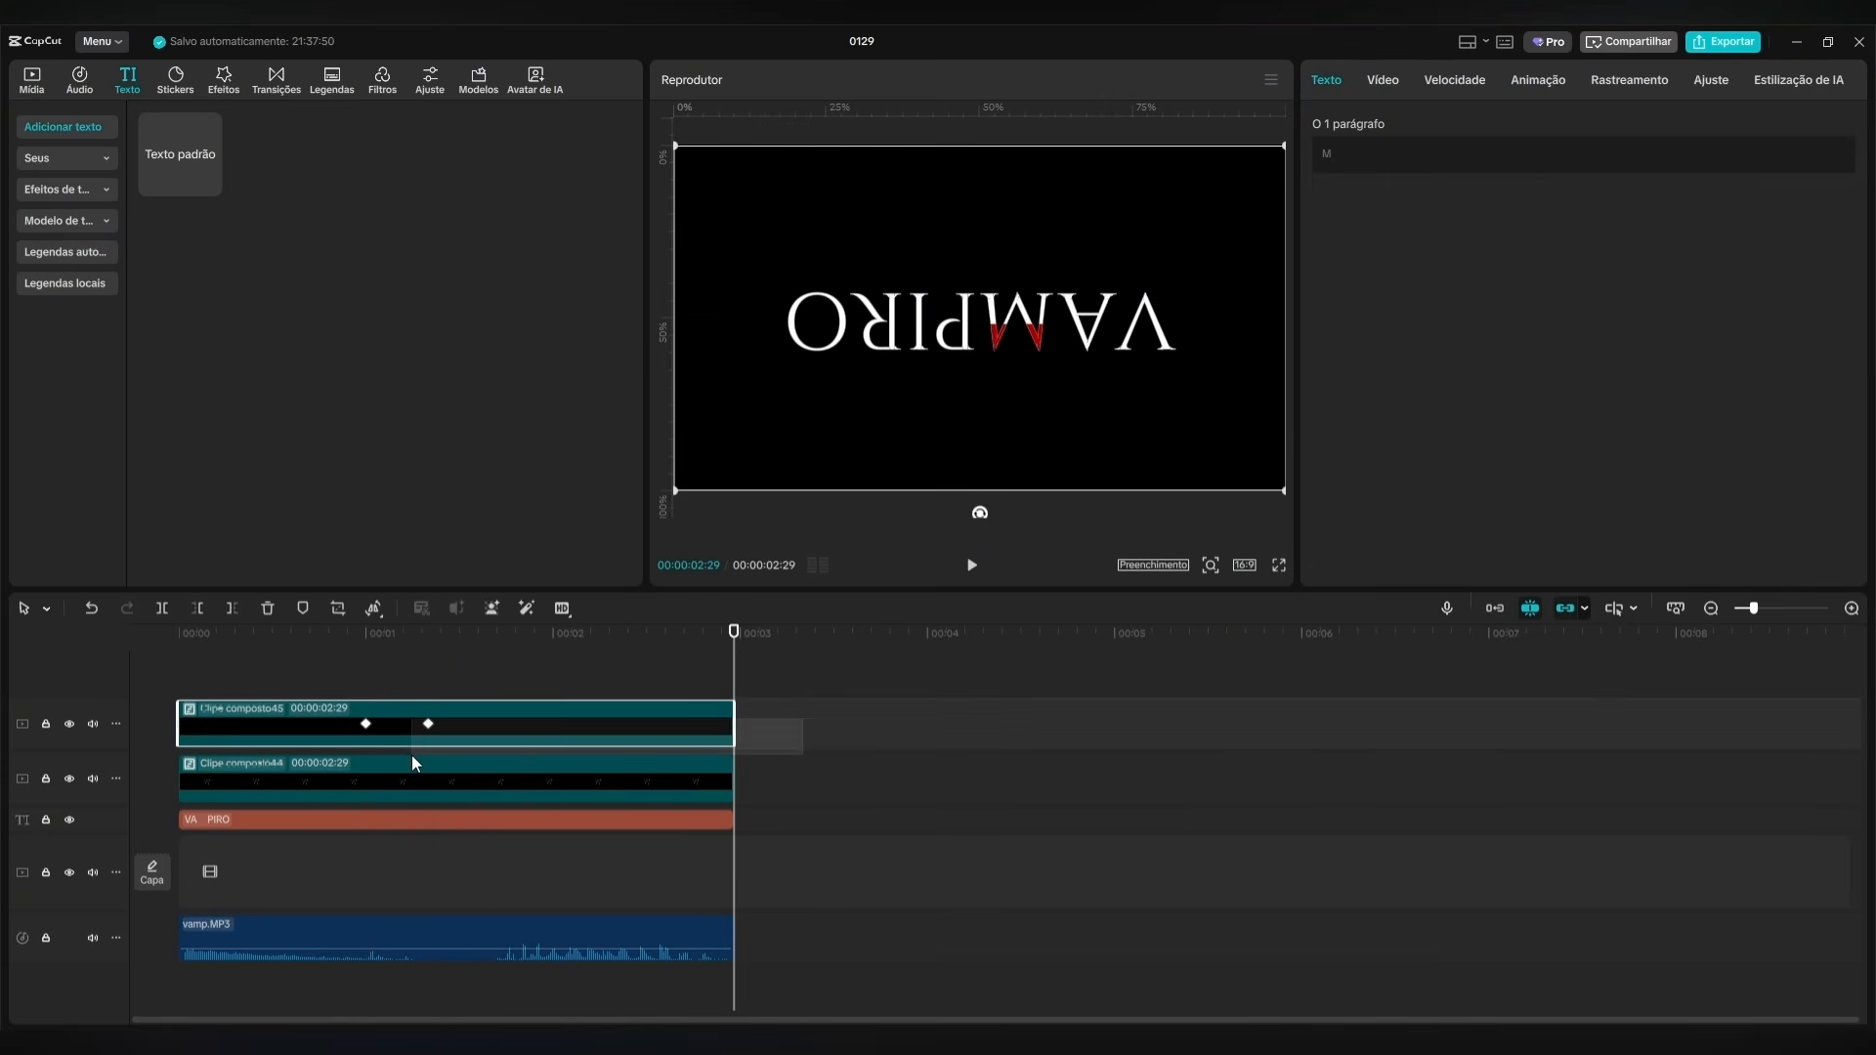
{"action": "left_click", "coordinate": [371, 773]}
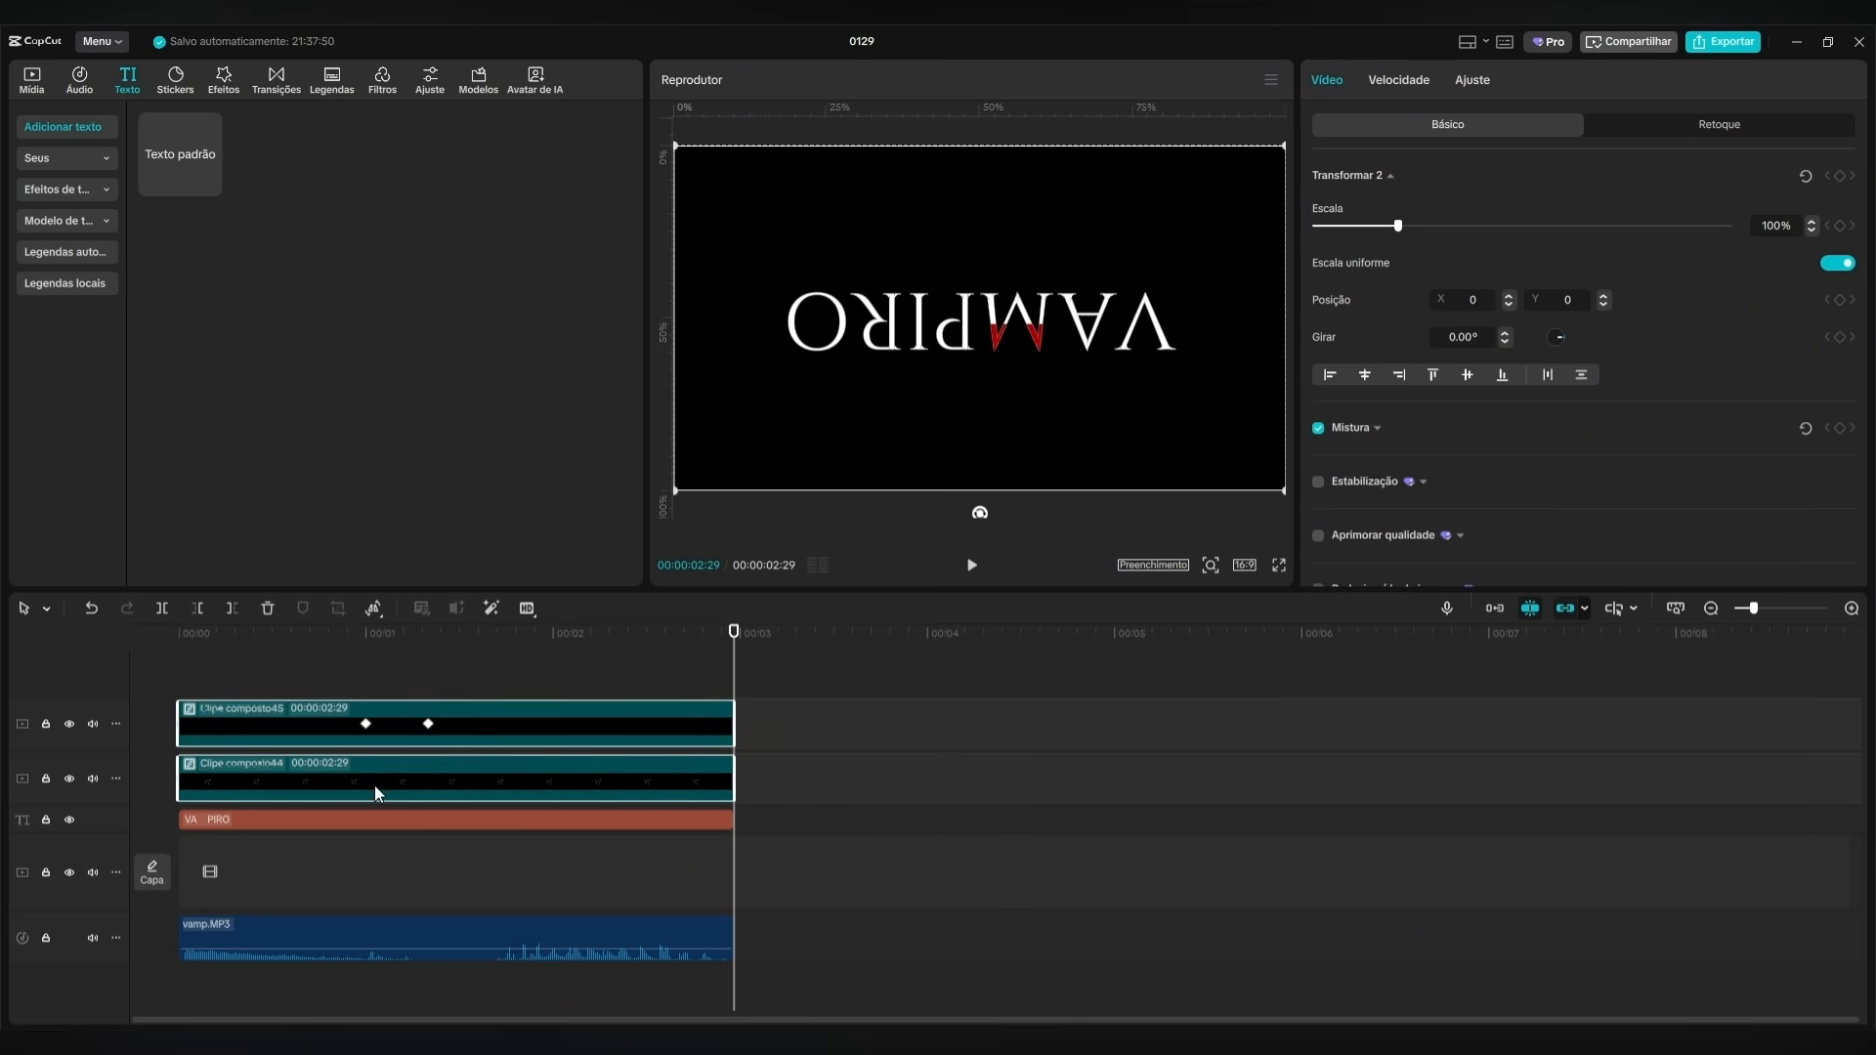
{"action": "right_click", "coordinate": [383, 782]}
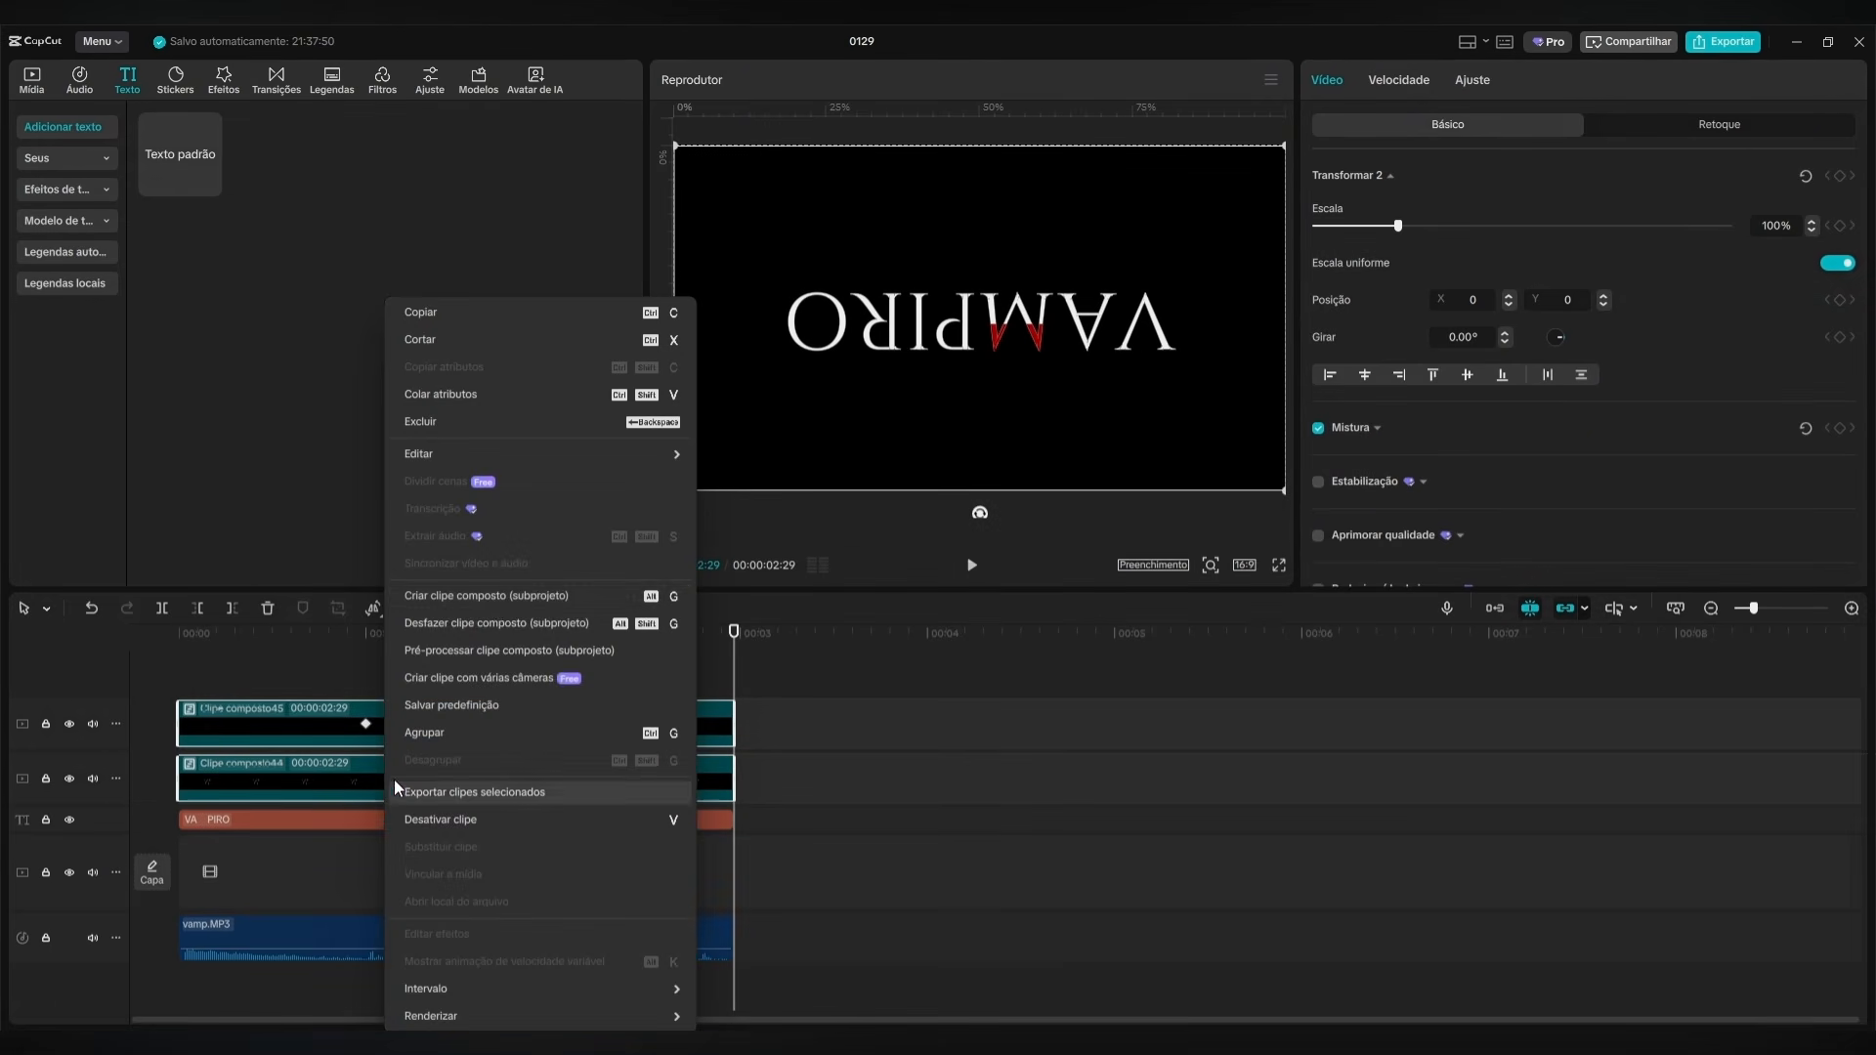
{"action": "left_click", "coordinate": [494, 600]}
{"action": "left_click_drag", "start_coordinate": [733, 651], "coordinate": [465, 647]}
{"action": "mouse_move", "coordinate": [1046, 401]}
{"action": "left_mouse_down"}
{"action": "mouse_move", "coordinate": [1047, 367]}
{"action": "mouse_move", "coordinate": [1038, 413]}
{"action": "left_mouse_up"}
{"action": "key", "text": "ctrl+z"}
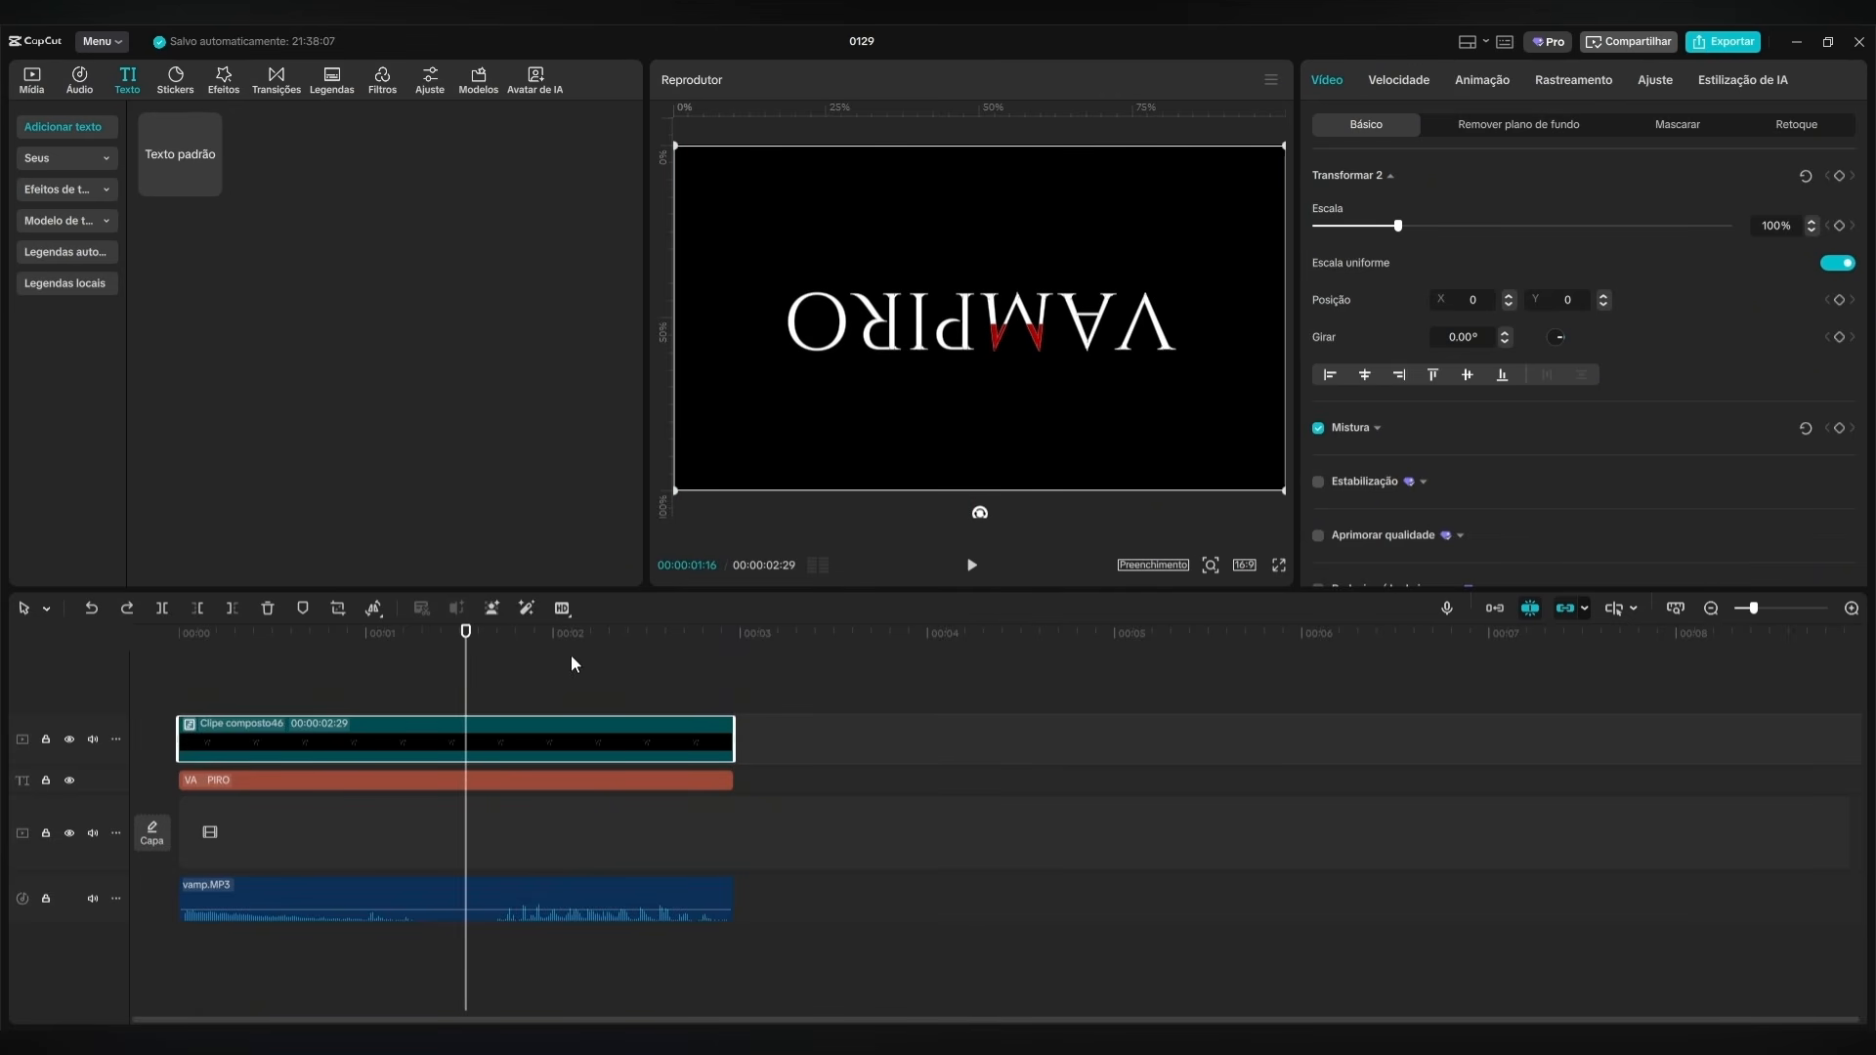
Keyframe the M compound clip's transform at 00:00:01:00, and lower it to Y -217 at 00:00:01:10.
{"action": "left_click_drag", "start_coordinate": [468, 642], "coordinate": [136, 644]}
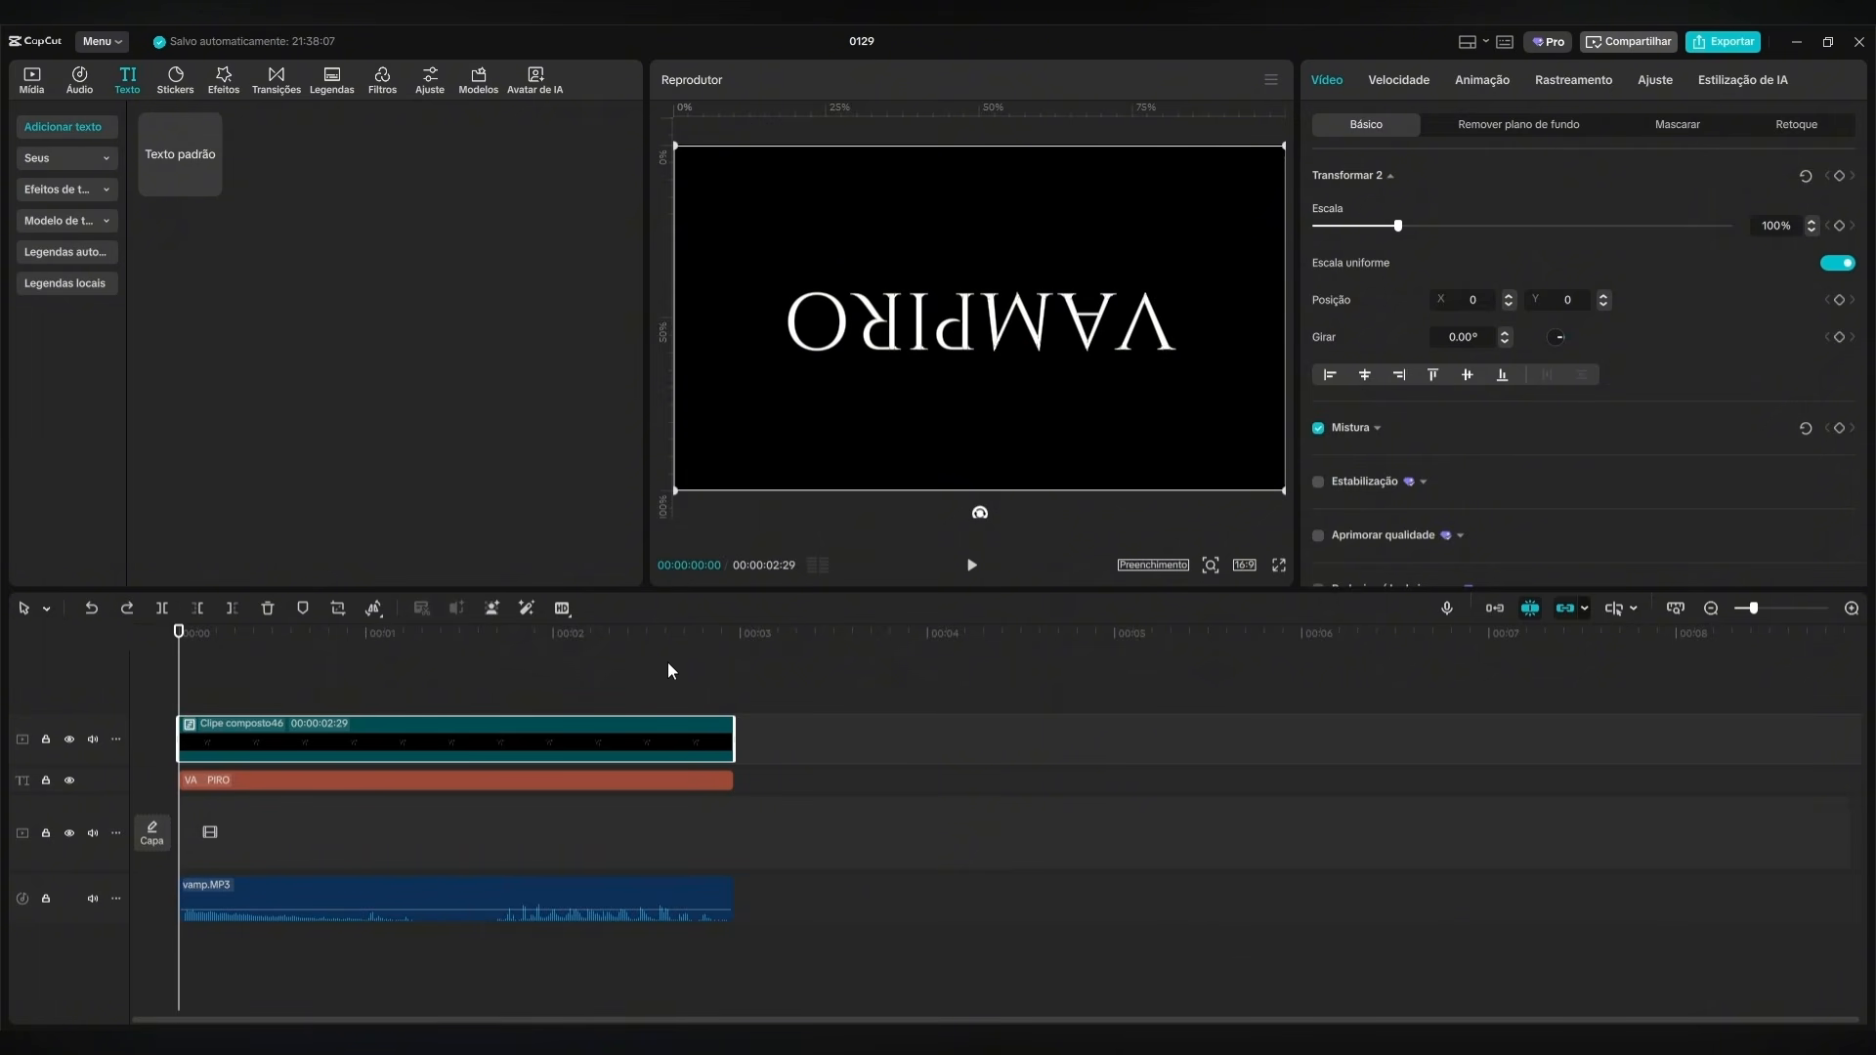
{"action": "key", "text": "space"}
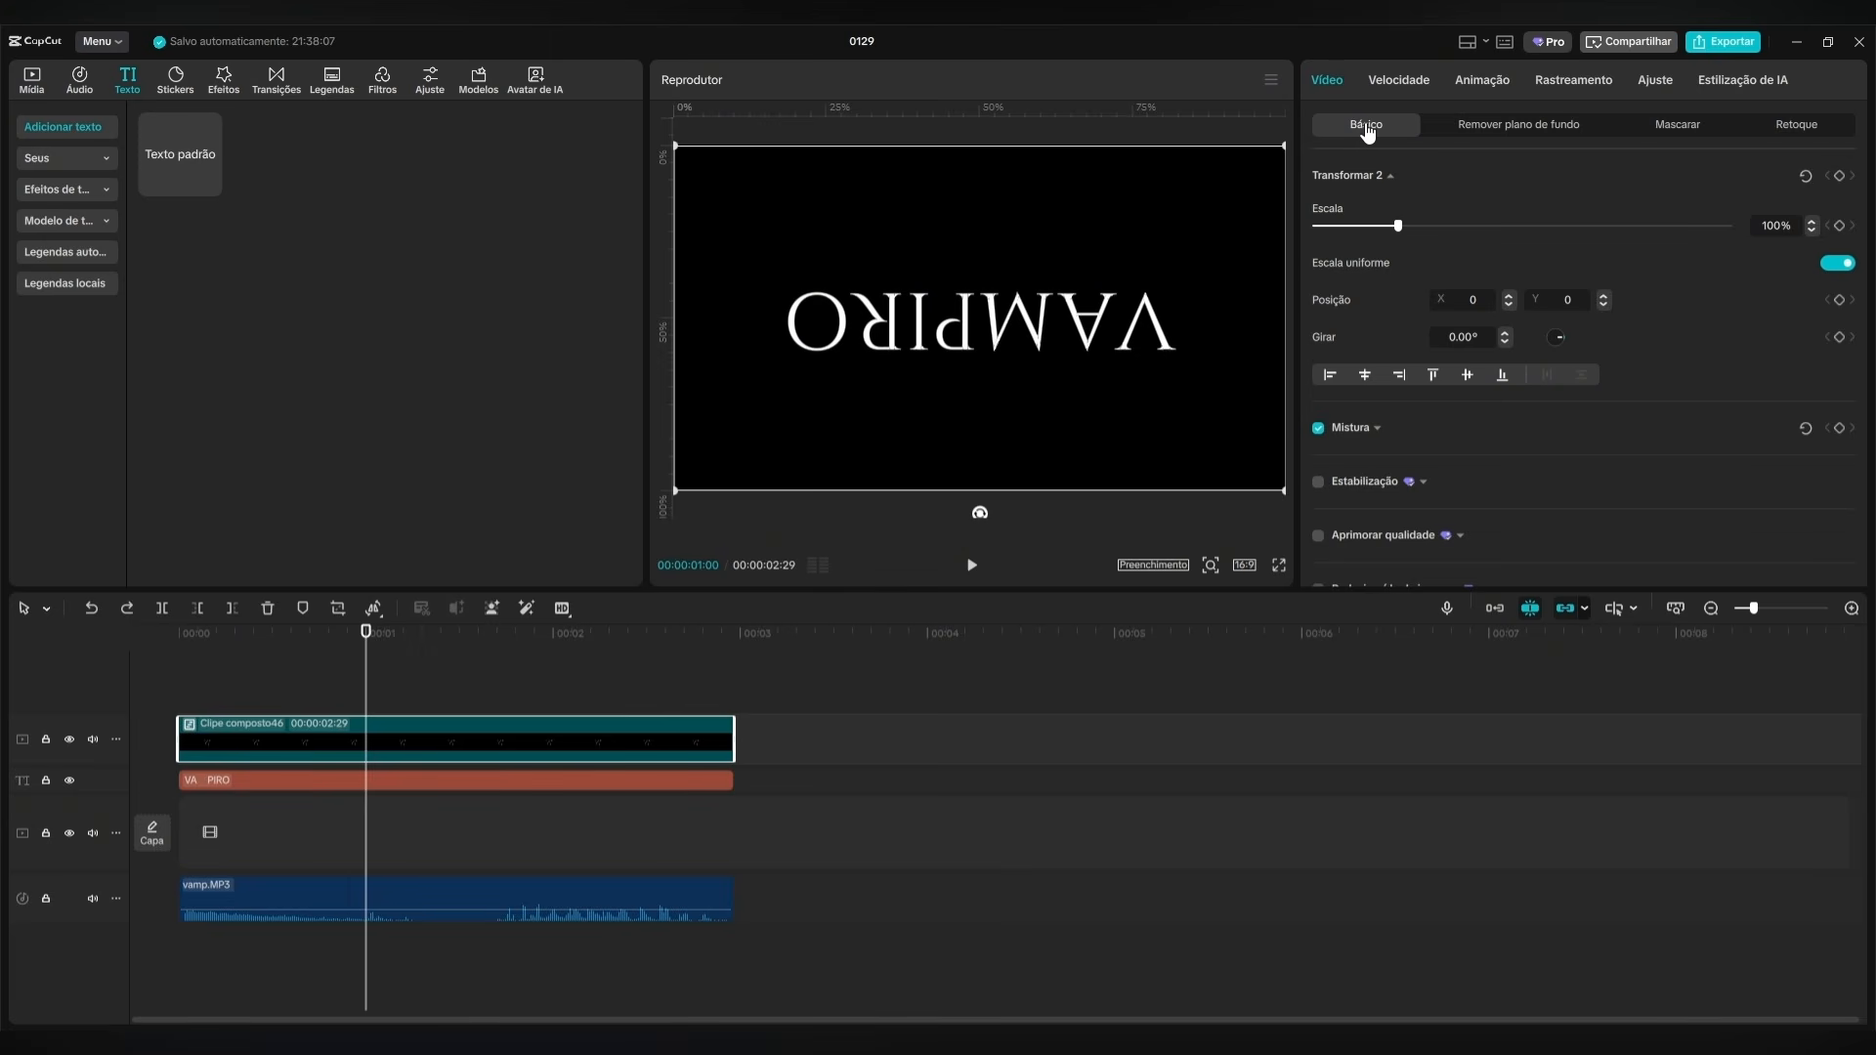
{"action": "left_click", "coordinate": [1840, 176]}
{"action": "key", "text": "shift+Right"}
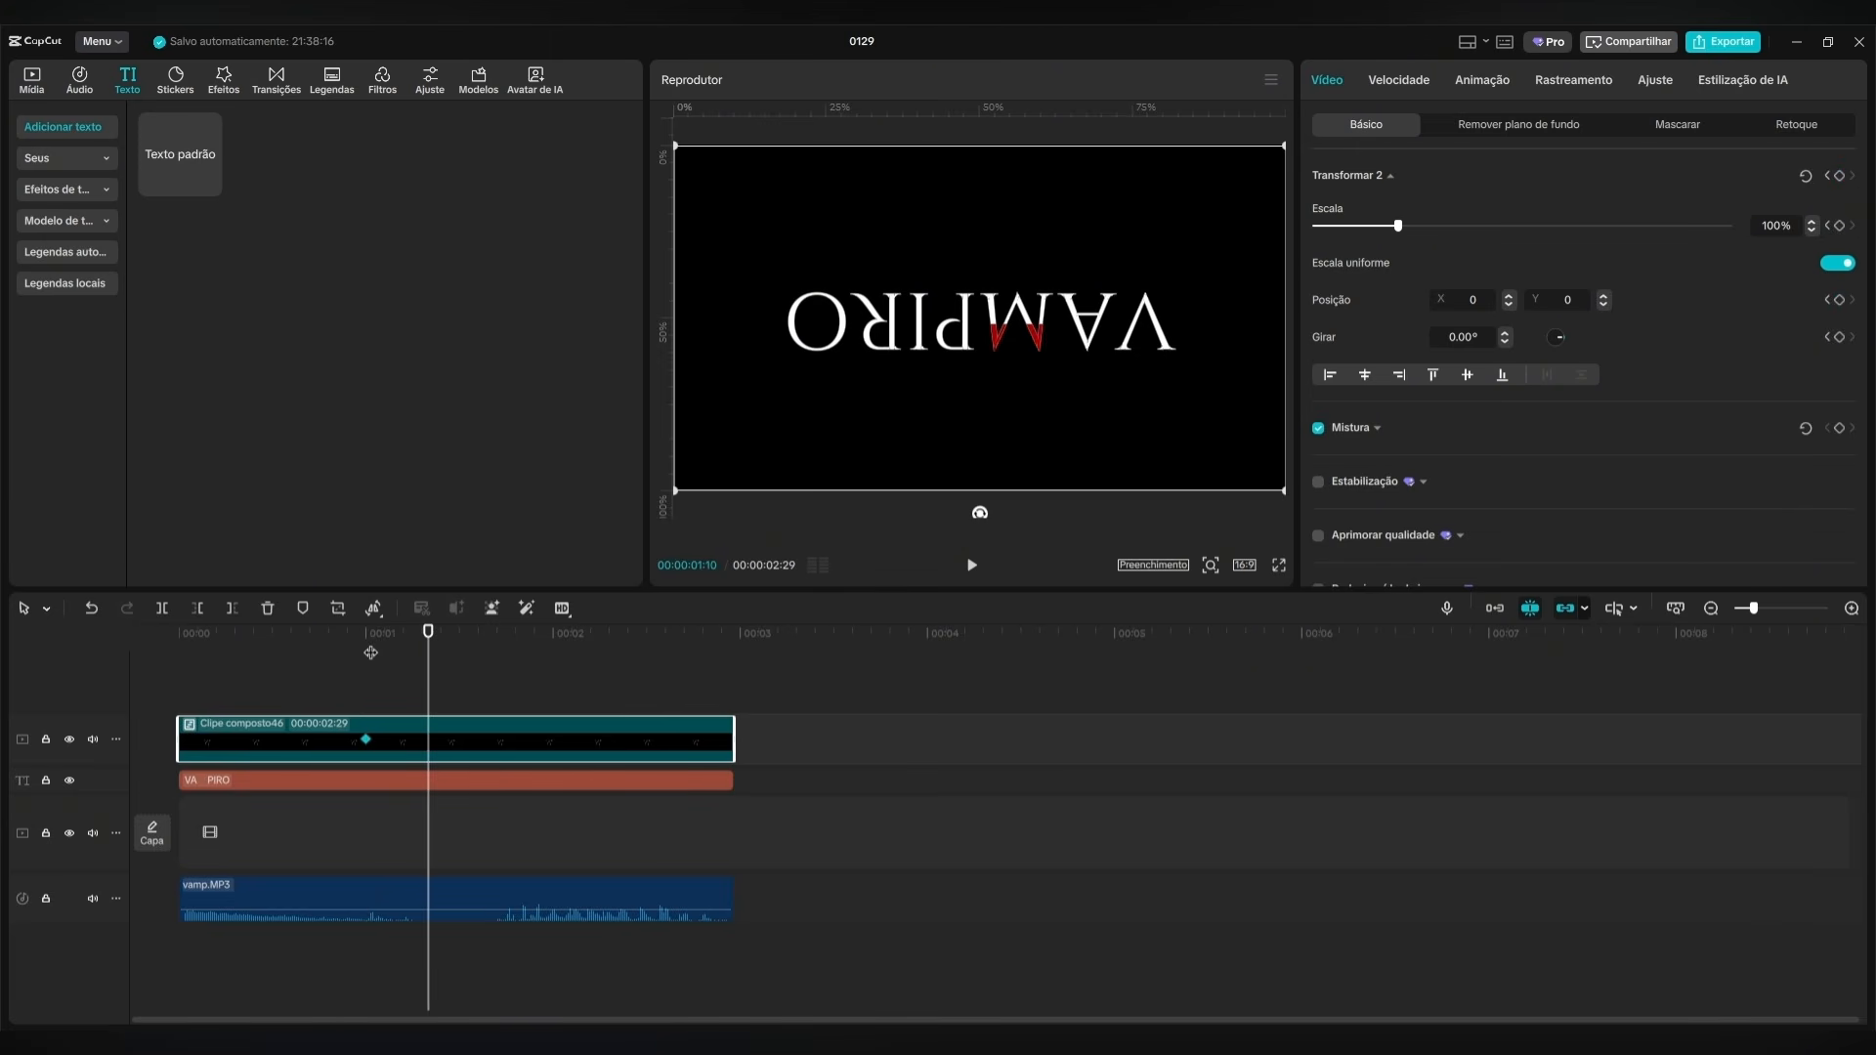
{"action": "left_click_drag", "start_coordinate": [1030, 377], "coordinate": [1034, 395]}
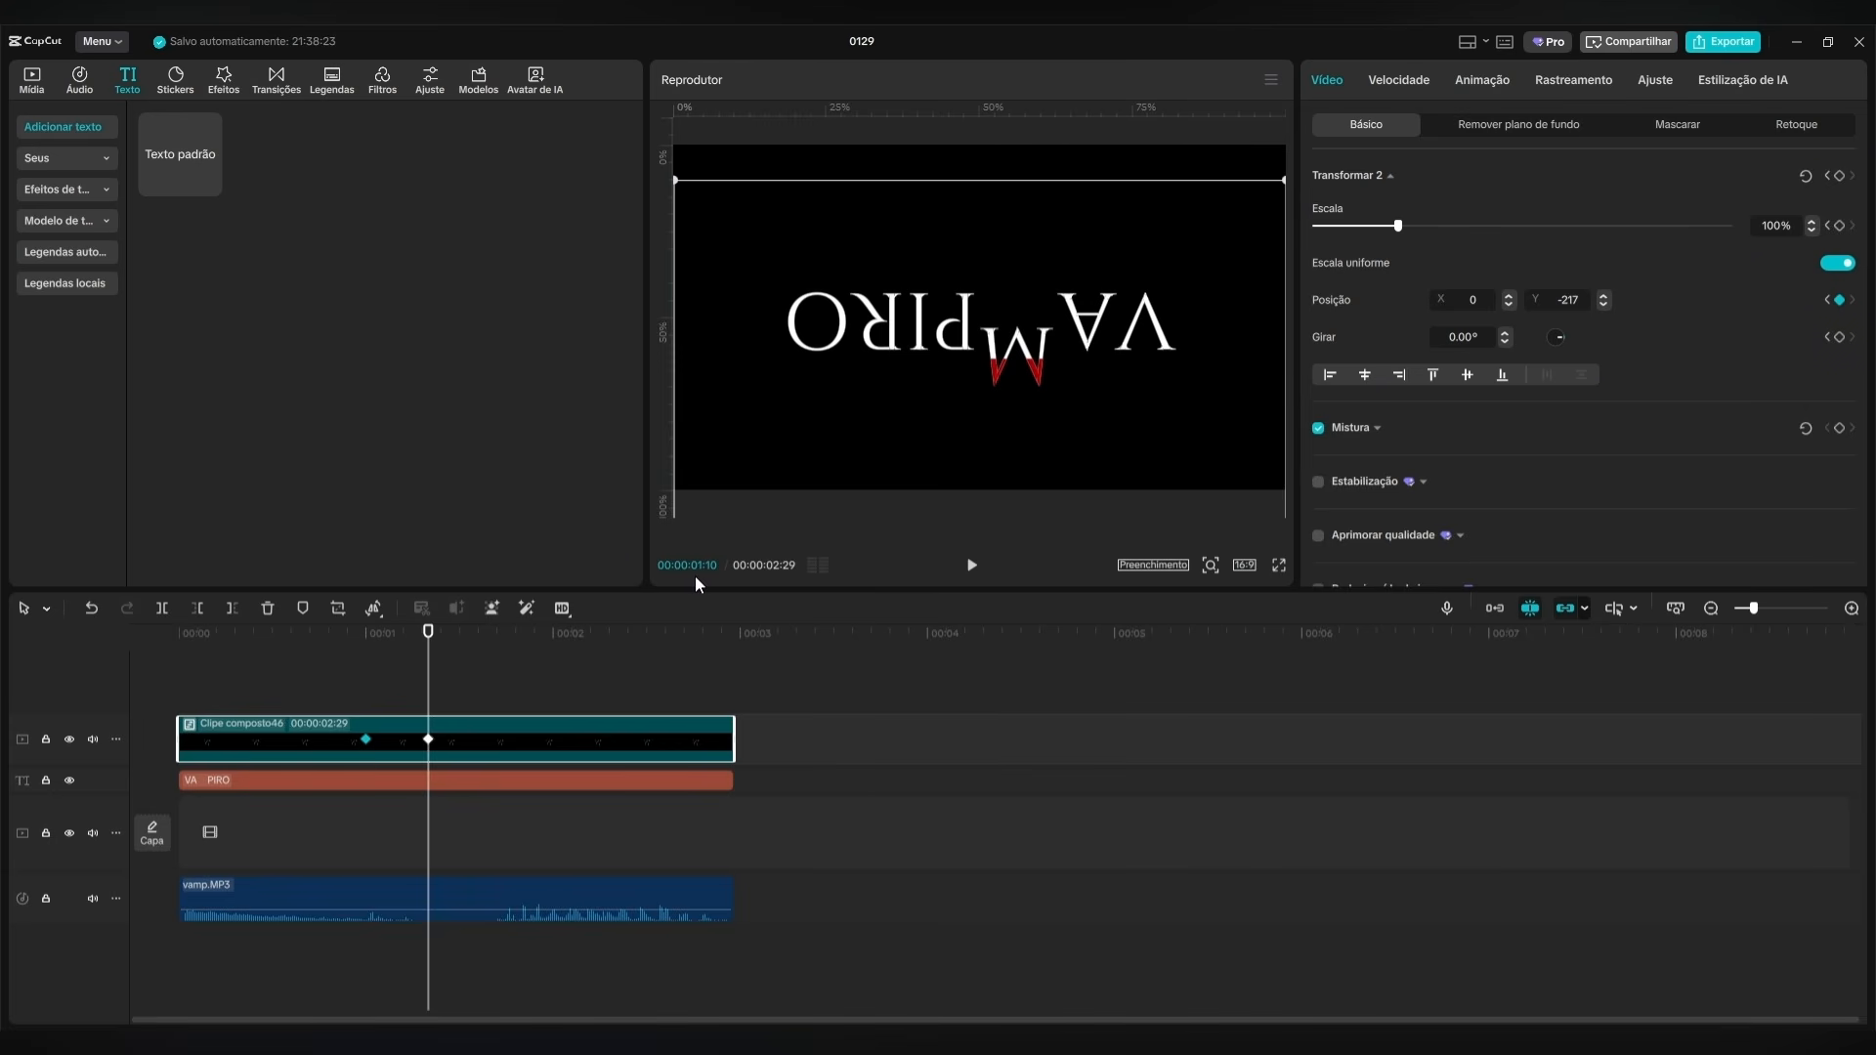
Return the M compound clip to position Y 0 at 00:00:01:20 and preview the movement from 00:00:01:00.
{"action": "key", "text": "shift+Right"}
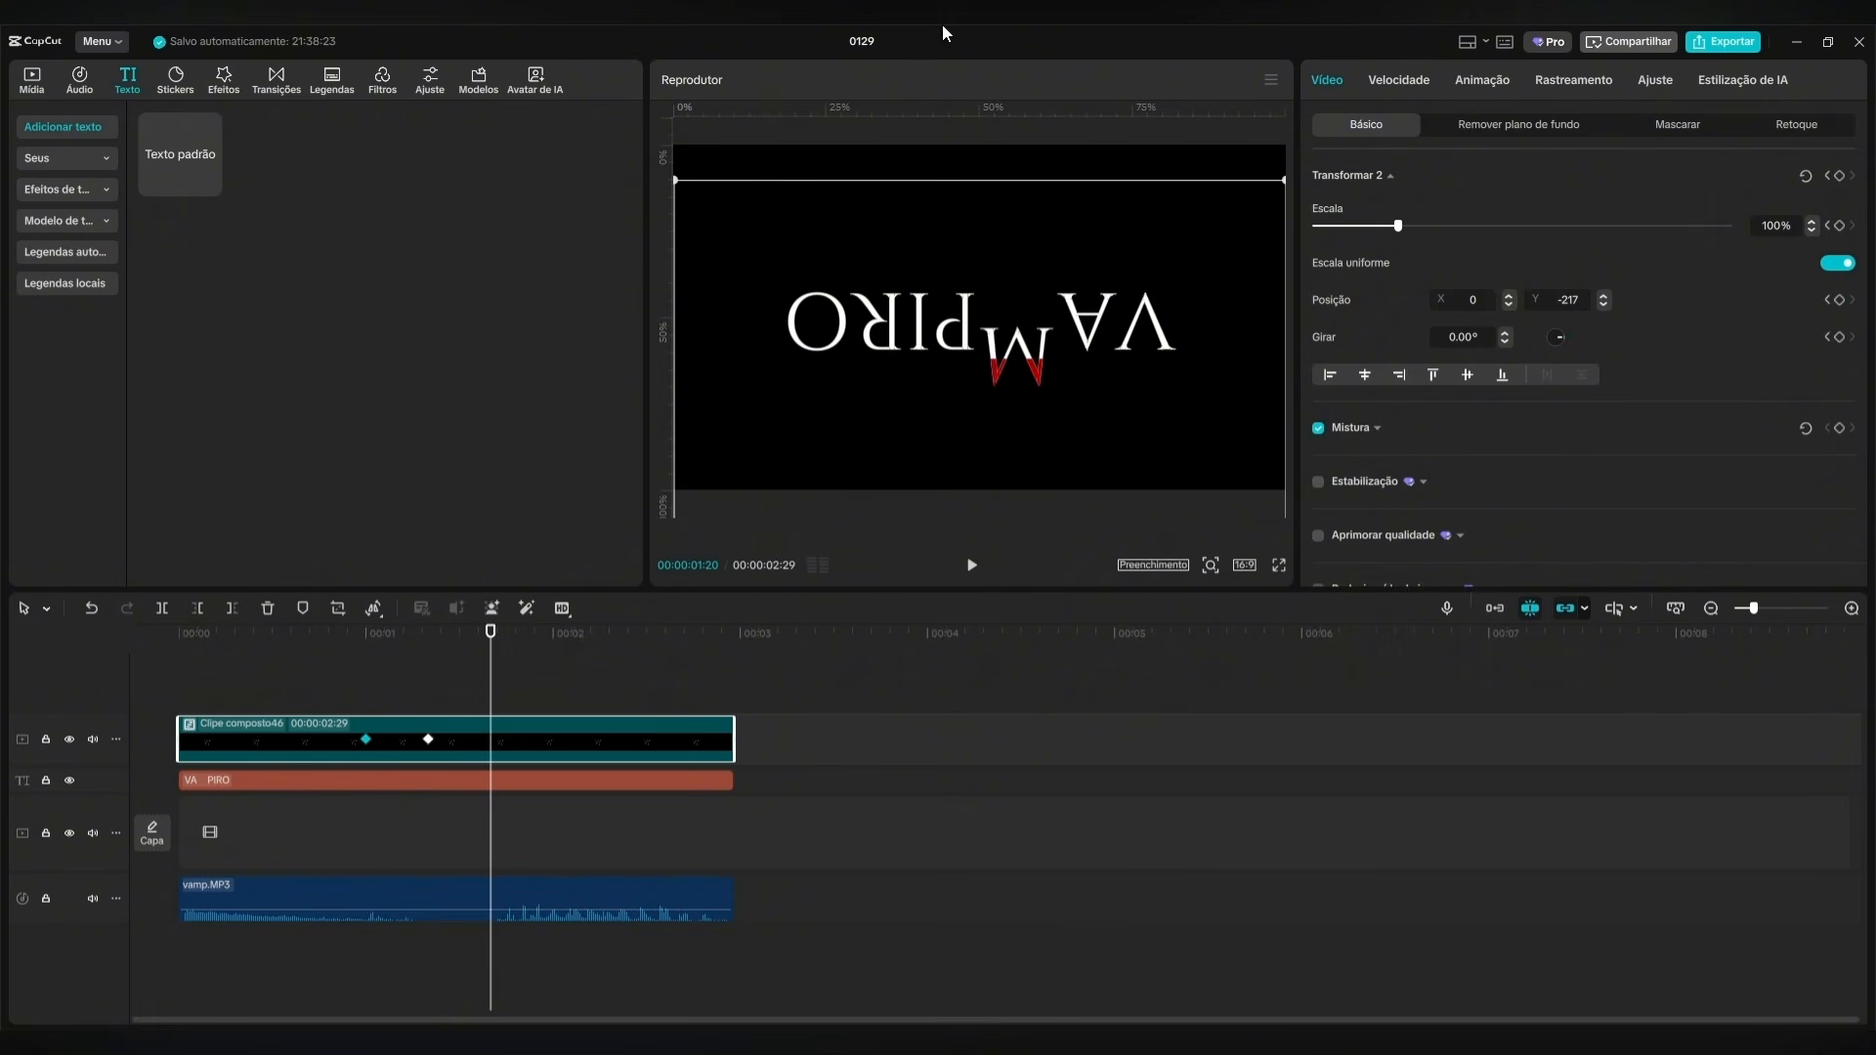
{"action": "left_click", "coordinate": [366, 740]}
{"action": "left_click", "coordinate": [428, 686]}
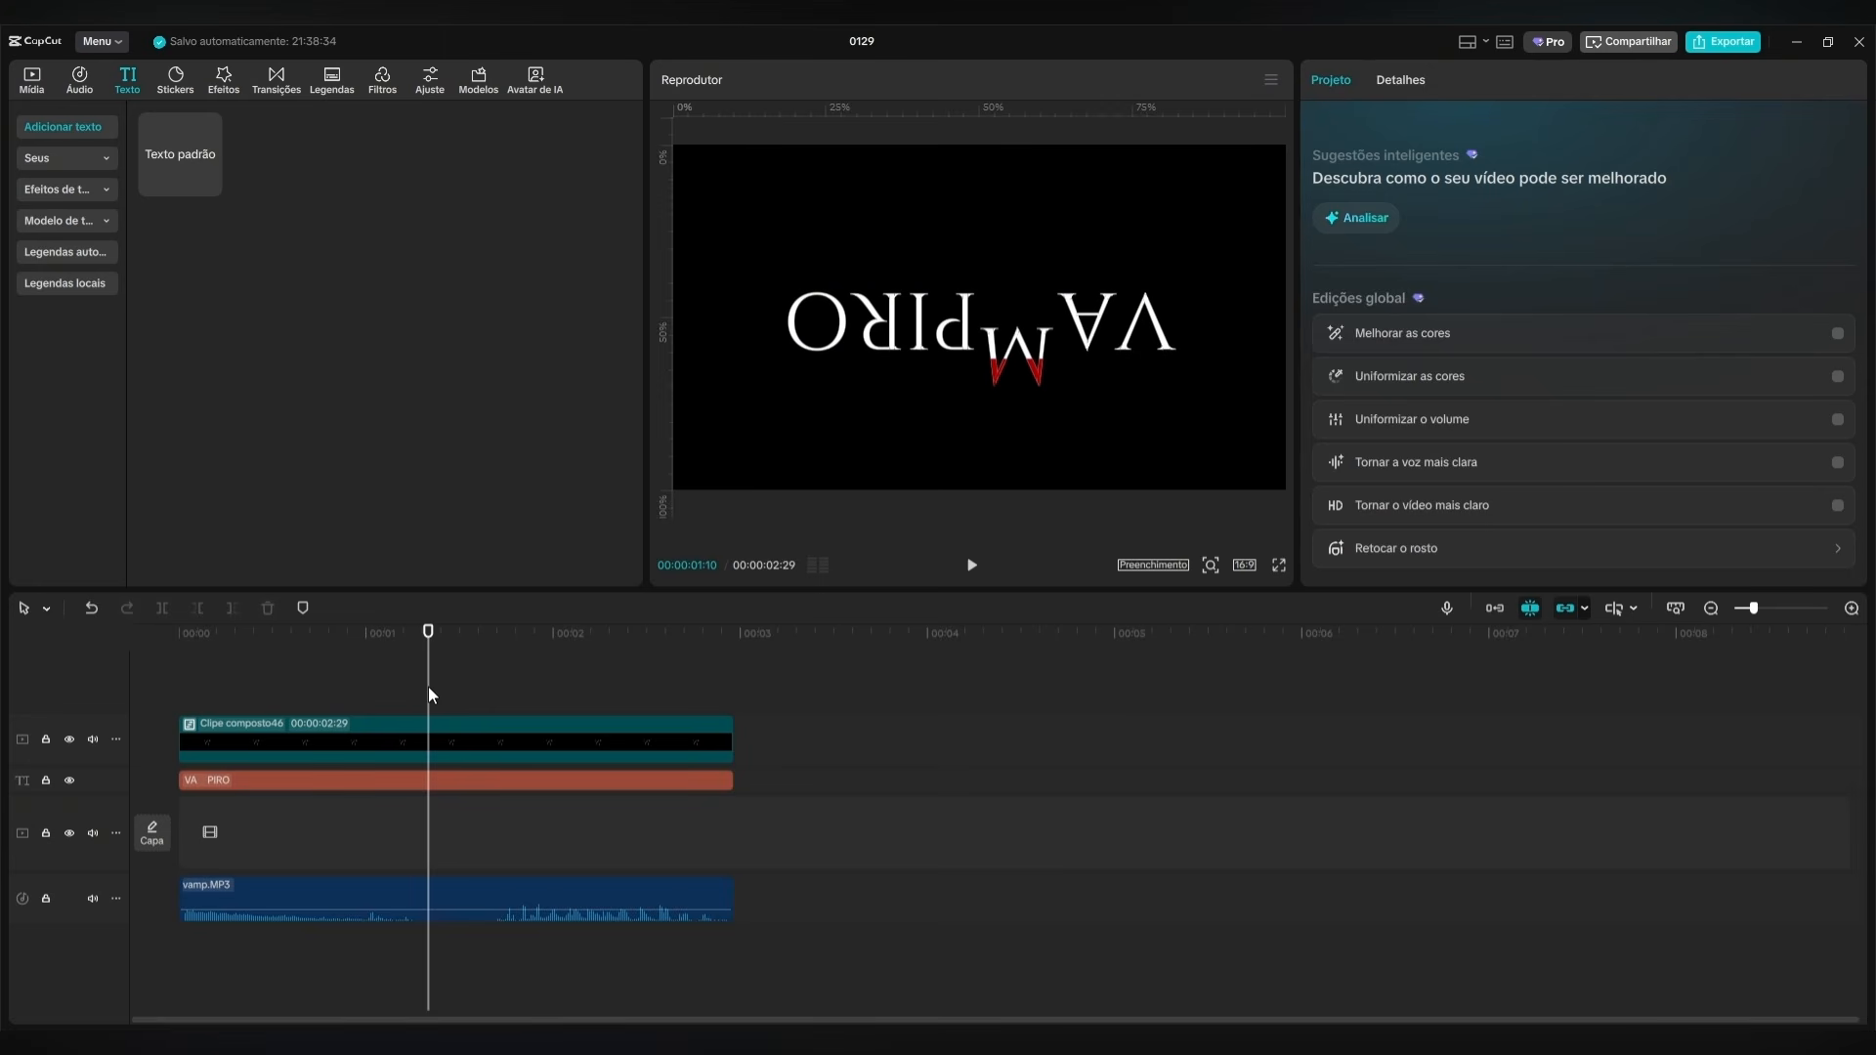
{"action": "key", "text": "shift+Right"}
{"action": "left_click", "coordinate": [488, 740]}
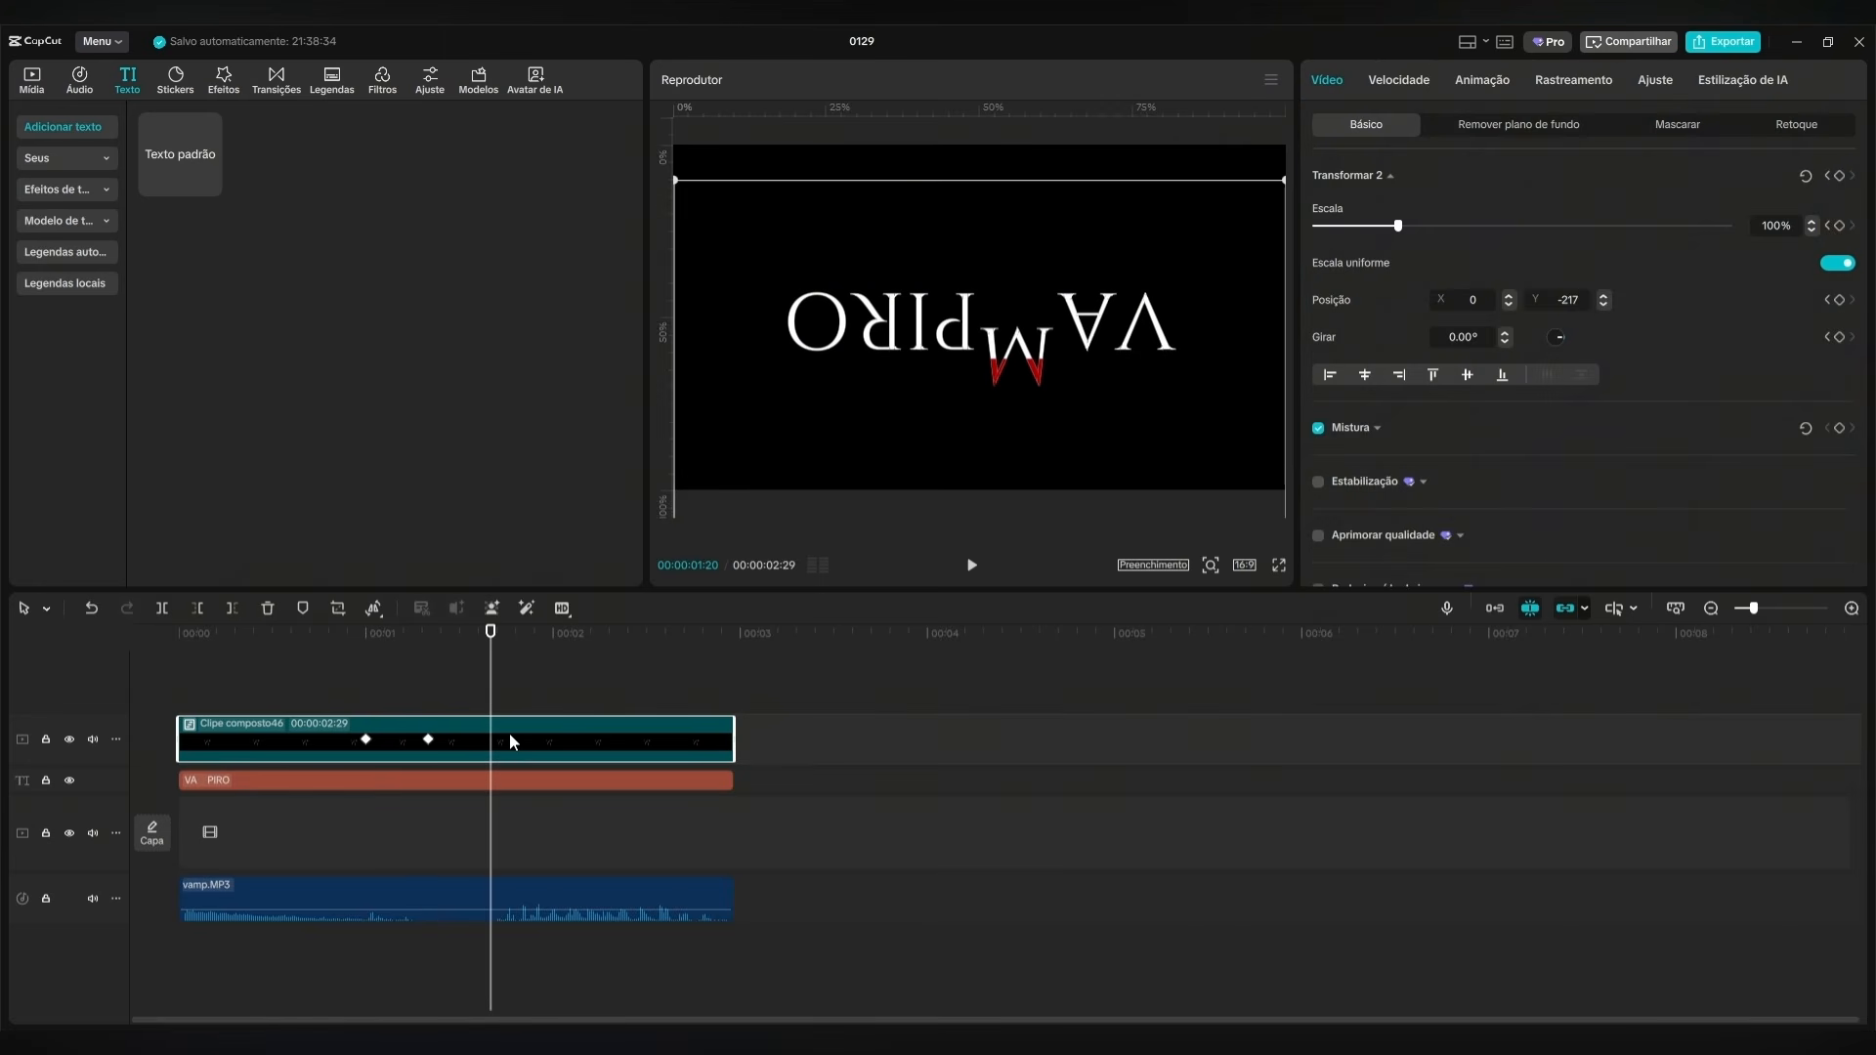
{"action": "left_click_drag", "start_coordinate": [1022, 344], "coordinate": [1024, 311]}
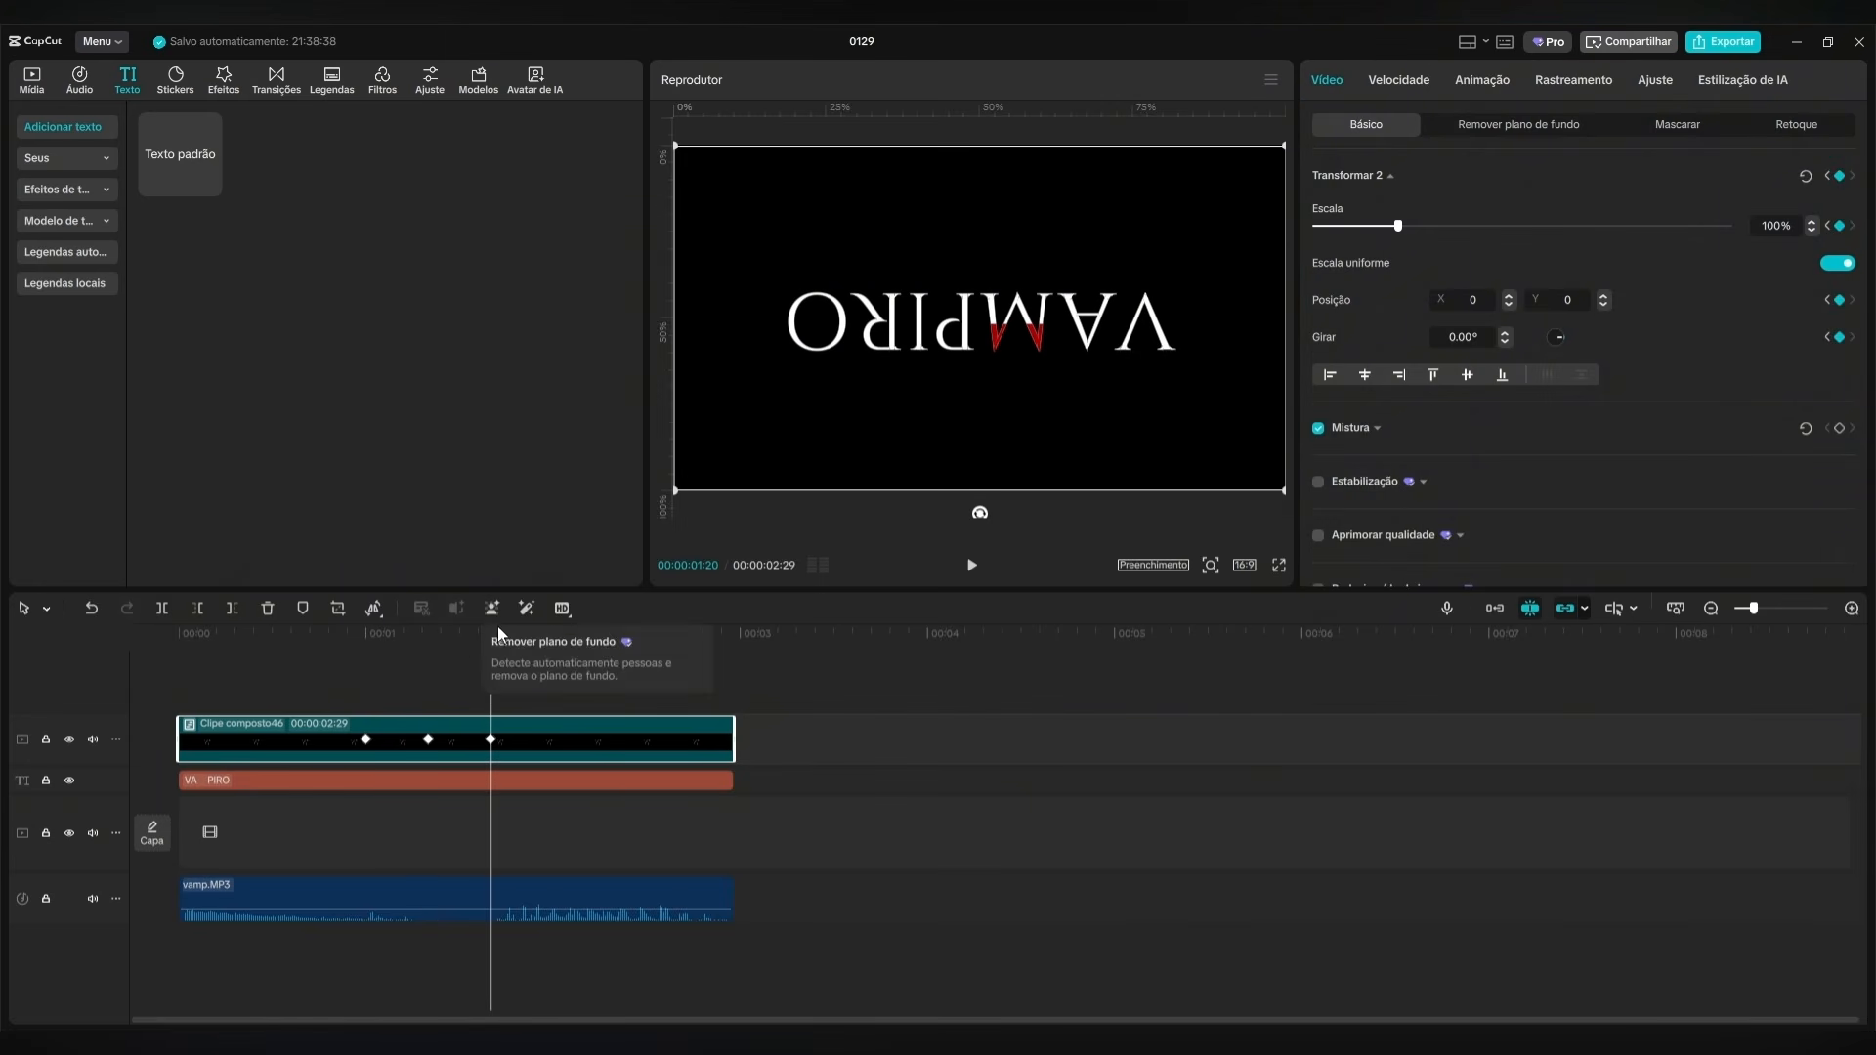
{"action": "key", "text": "shift+Left"}
{"action": "key", "text": "shift+Left"}
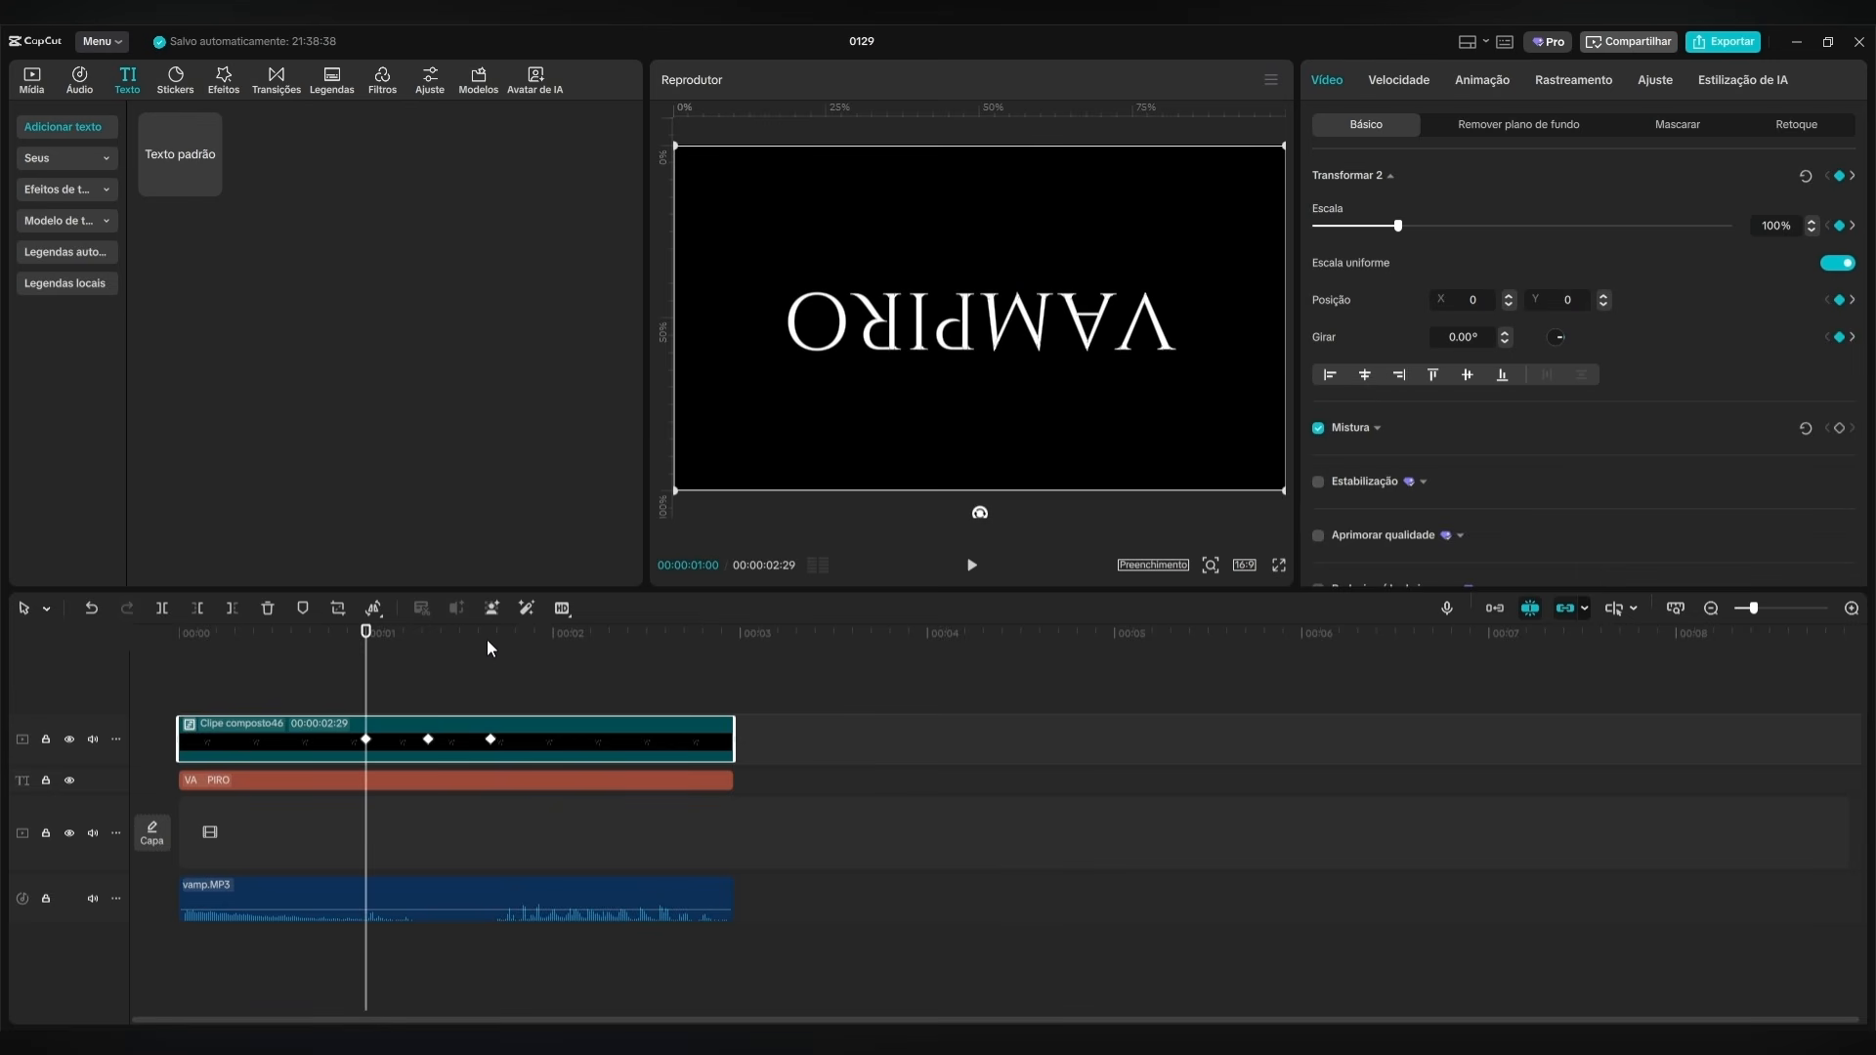
{"action": "left_click", "coordinate": [971, 565]}
{"action": "left_click", "coordinate": [971, 565]}
Combine the M compound clip and the VA PIRO text clip into one compound clip.
{"action": "left_click_drag", "start_coordinate": [644, 660], "coordinate": [564, 709]}
{"action": "left_click", "coordinate": [606, 731]}
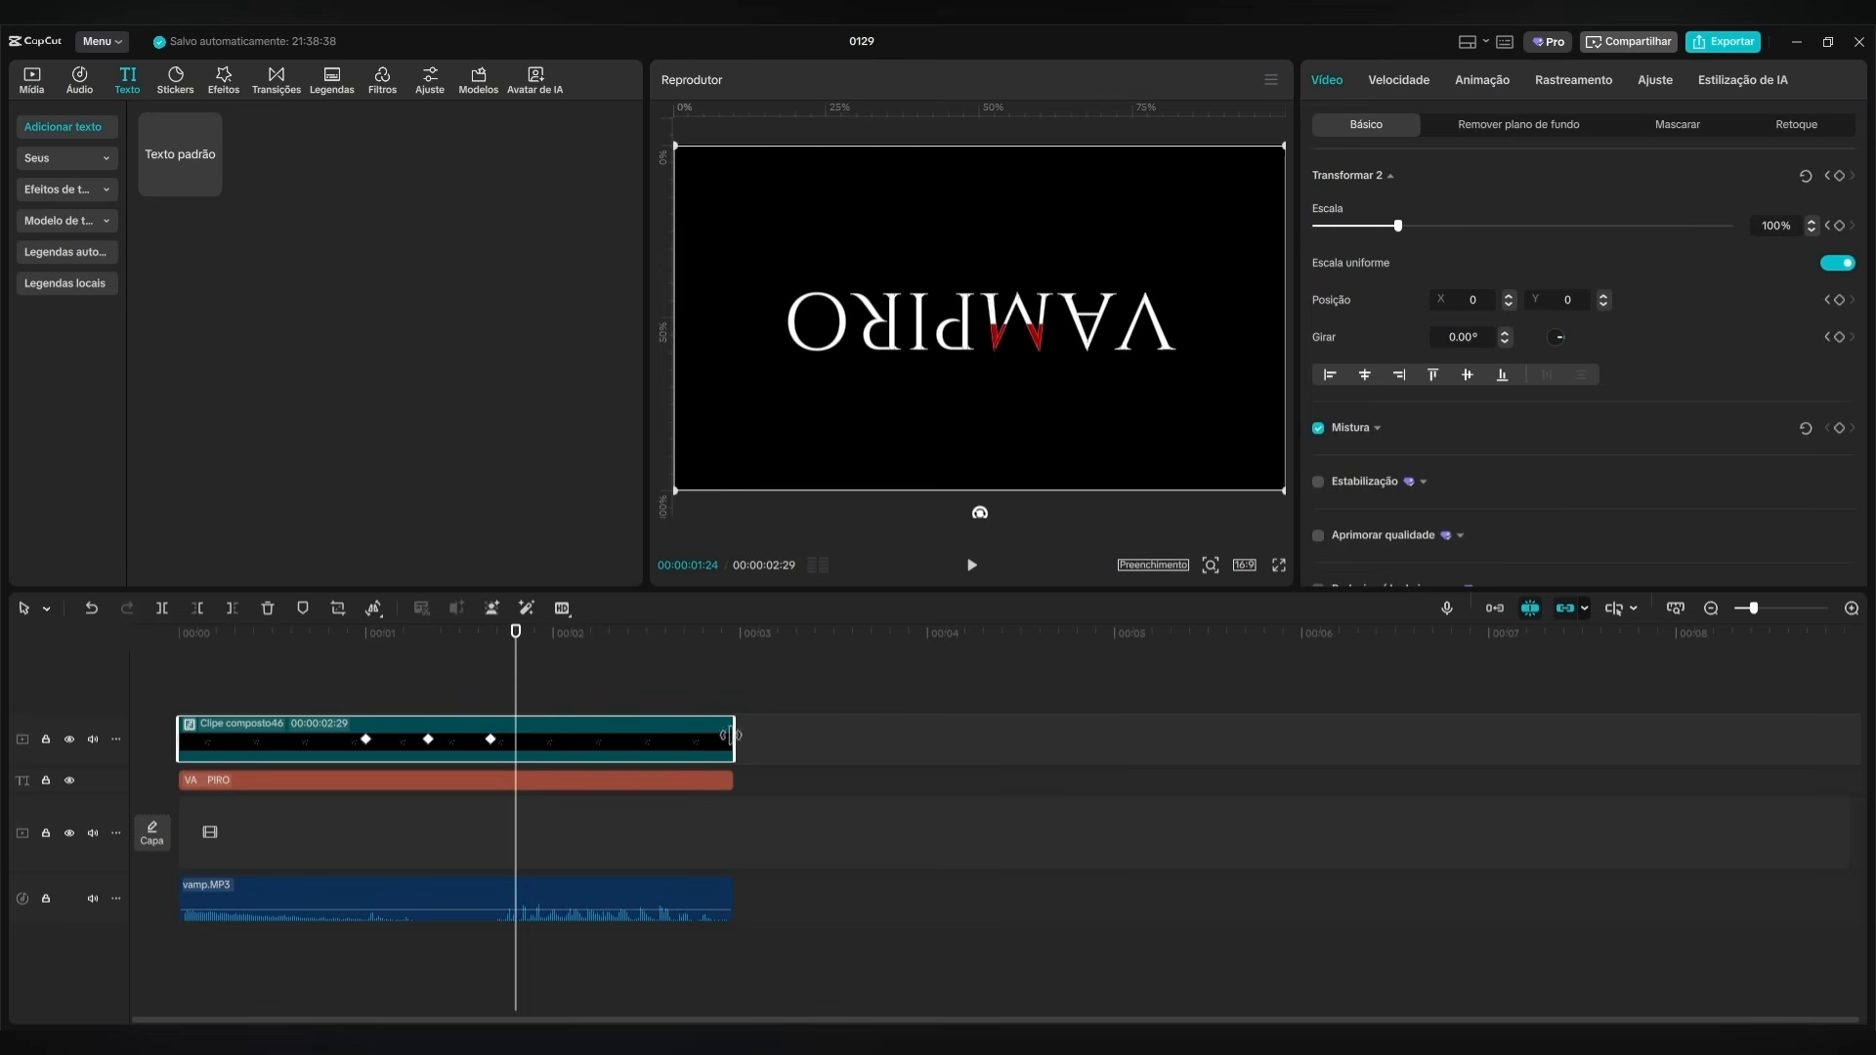
{"action": "left_click_drag", "start_coordinate": [829, 733], "coordinate": [332, 825]}
{"action": "right_click", "coordinate": [238, 783]}
{"action": "left_click", "coordinate": [294, 733]}
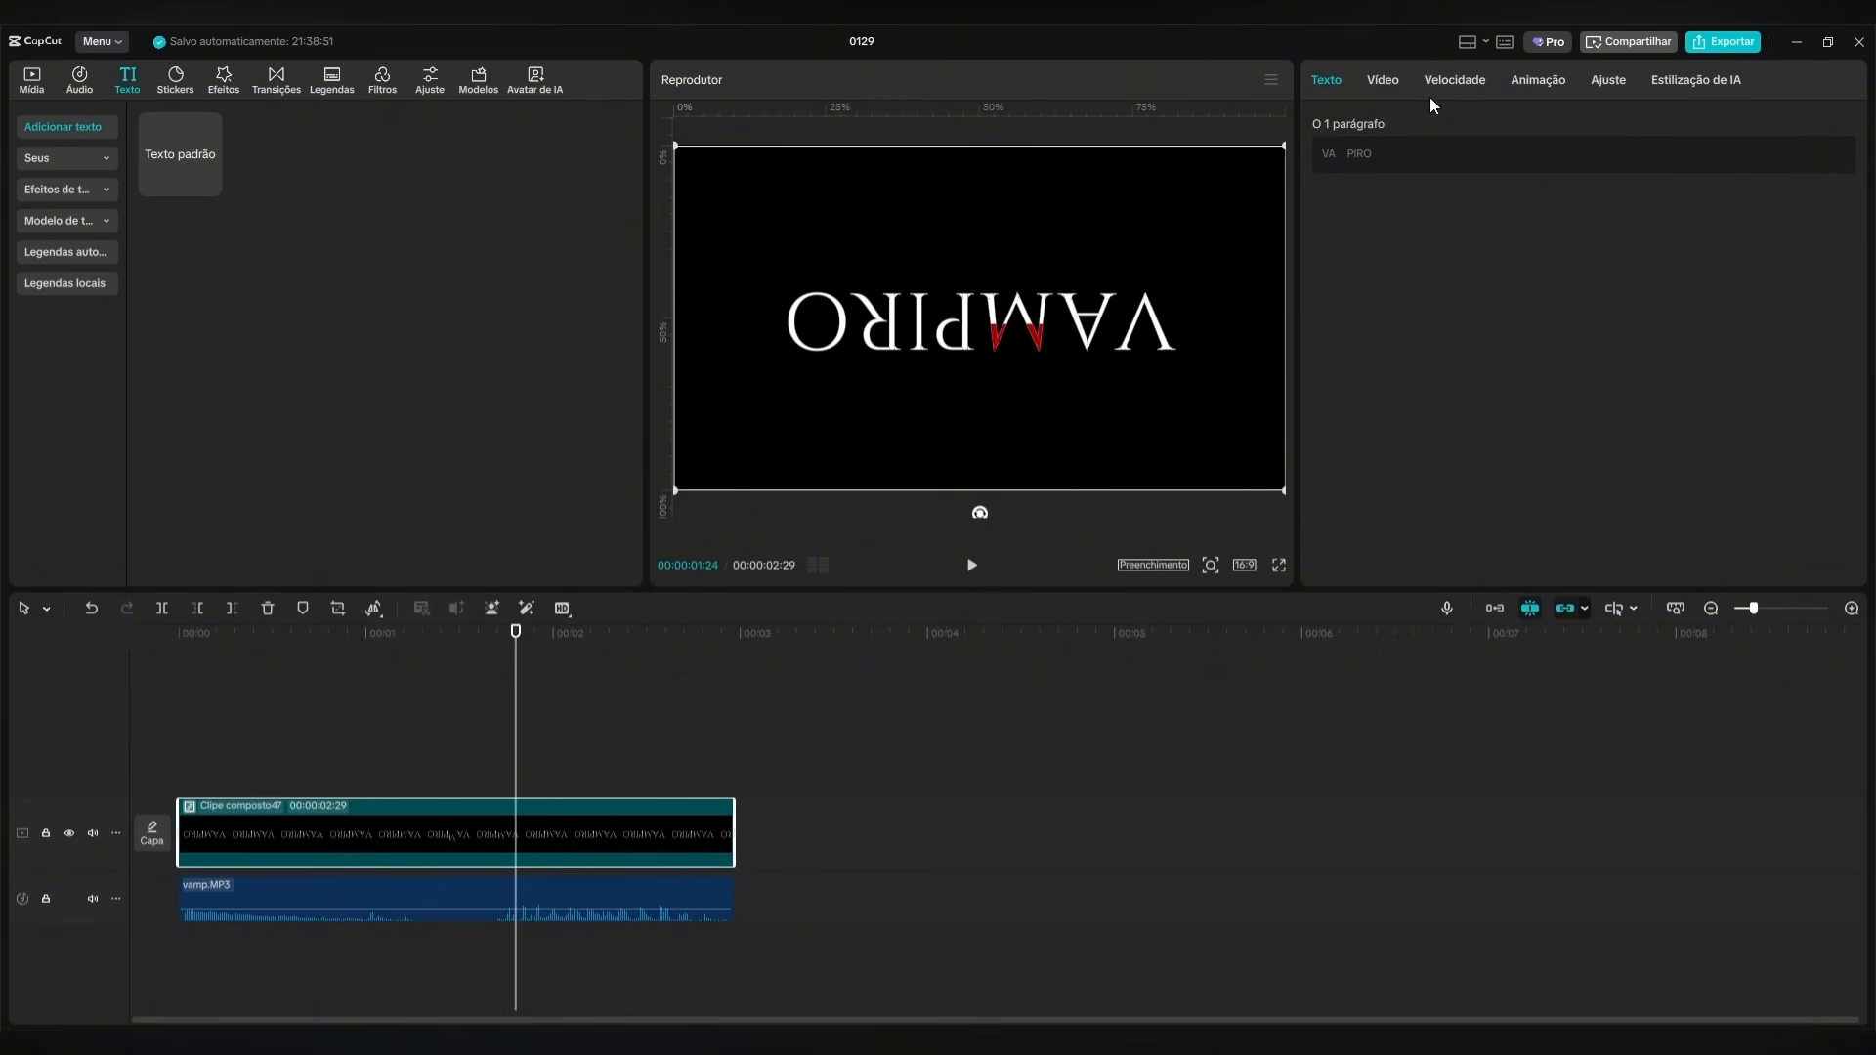
Apply a Dividir mask to the combined title clip with its line along the letters' lower edge, and preview the animation from the start.
{"action": "left_click", "coordinate": [1395, 78]}
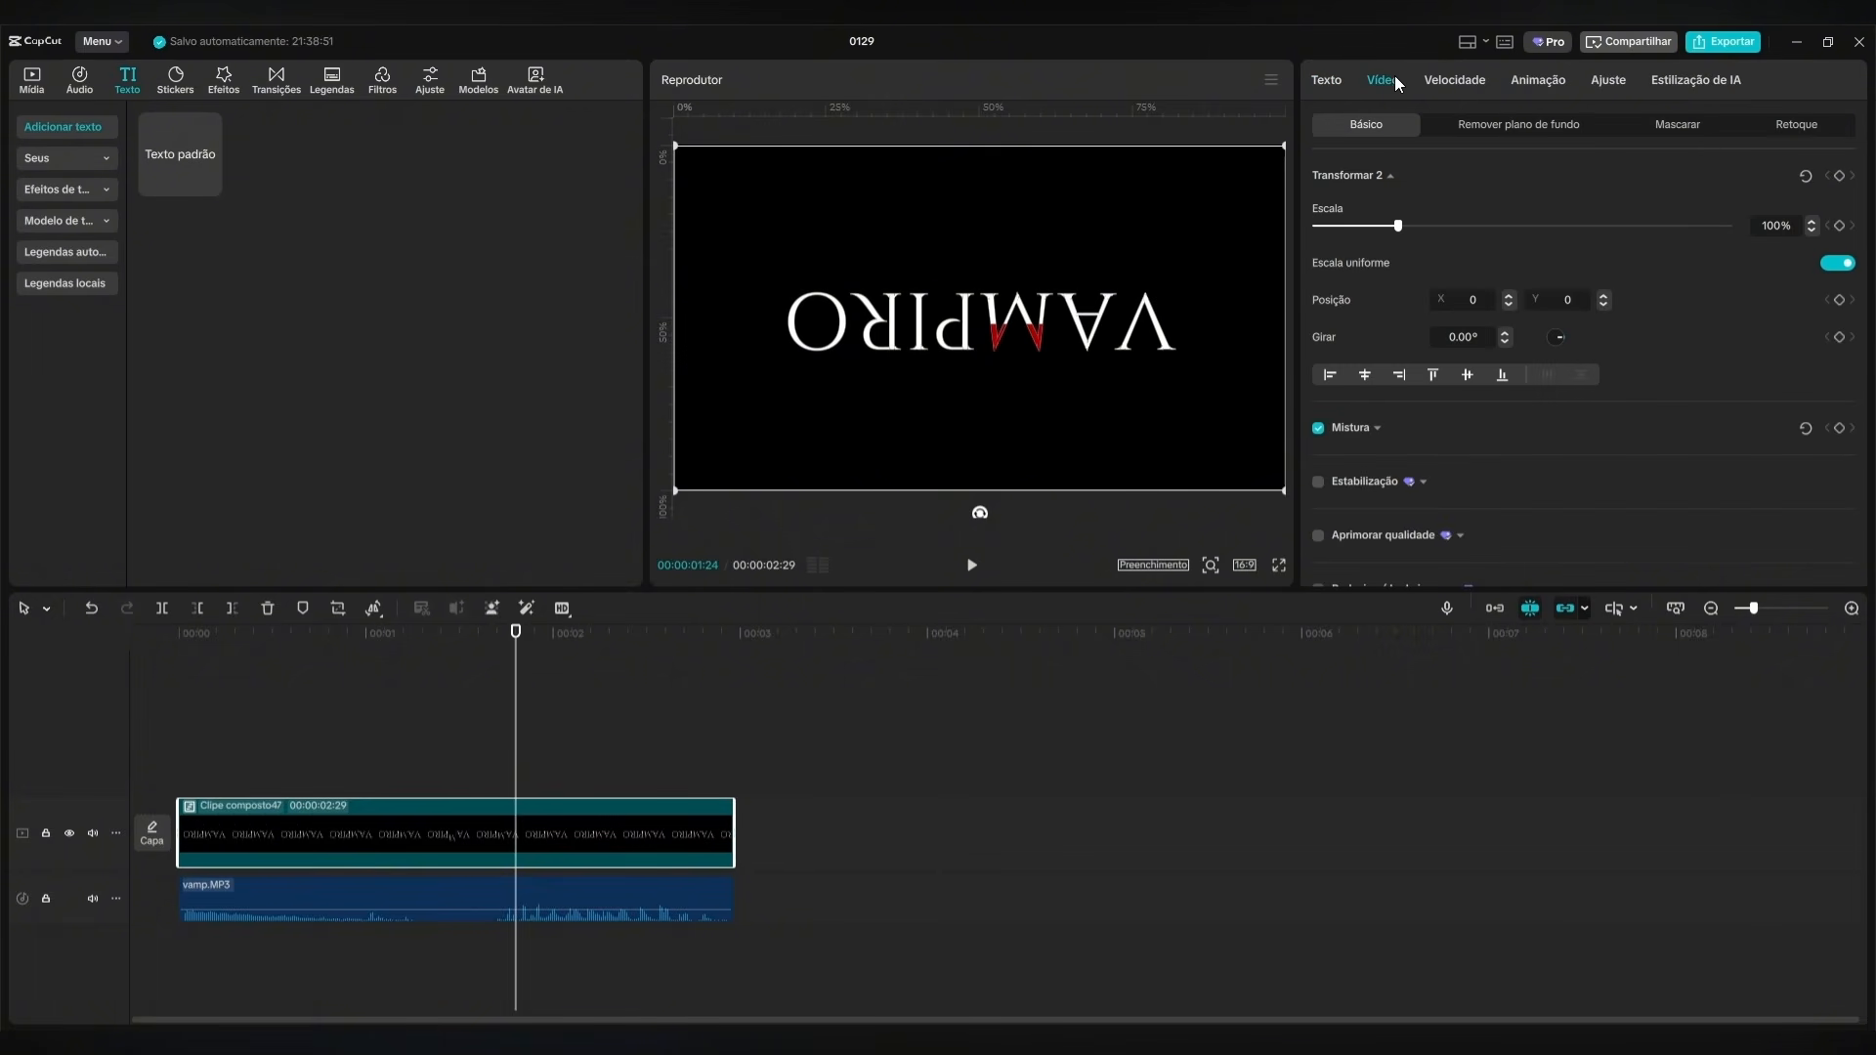
{"action": "left_click", "coordinate": [1691, 127]}
{"action": "left_click", "coordinate": [1335, 212]}
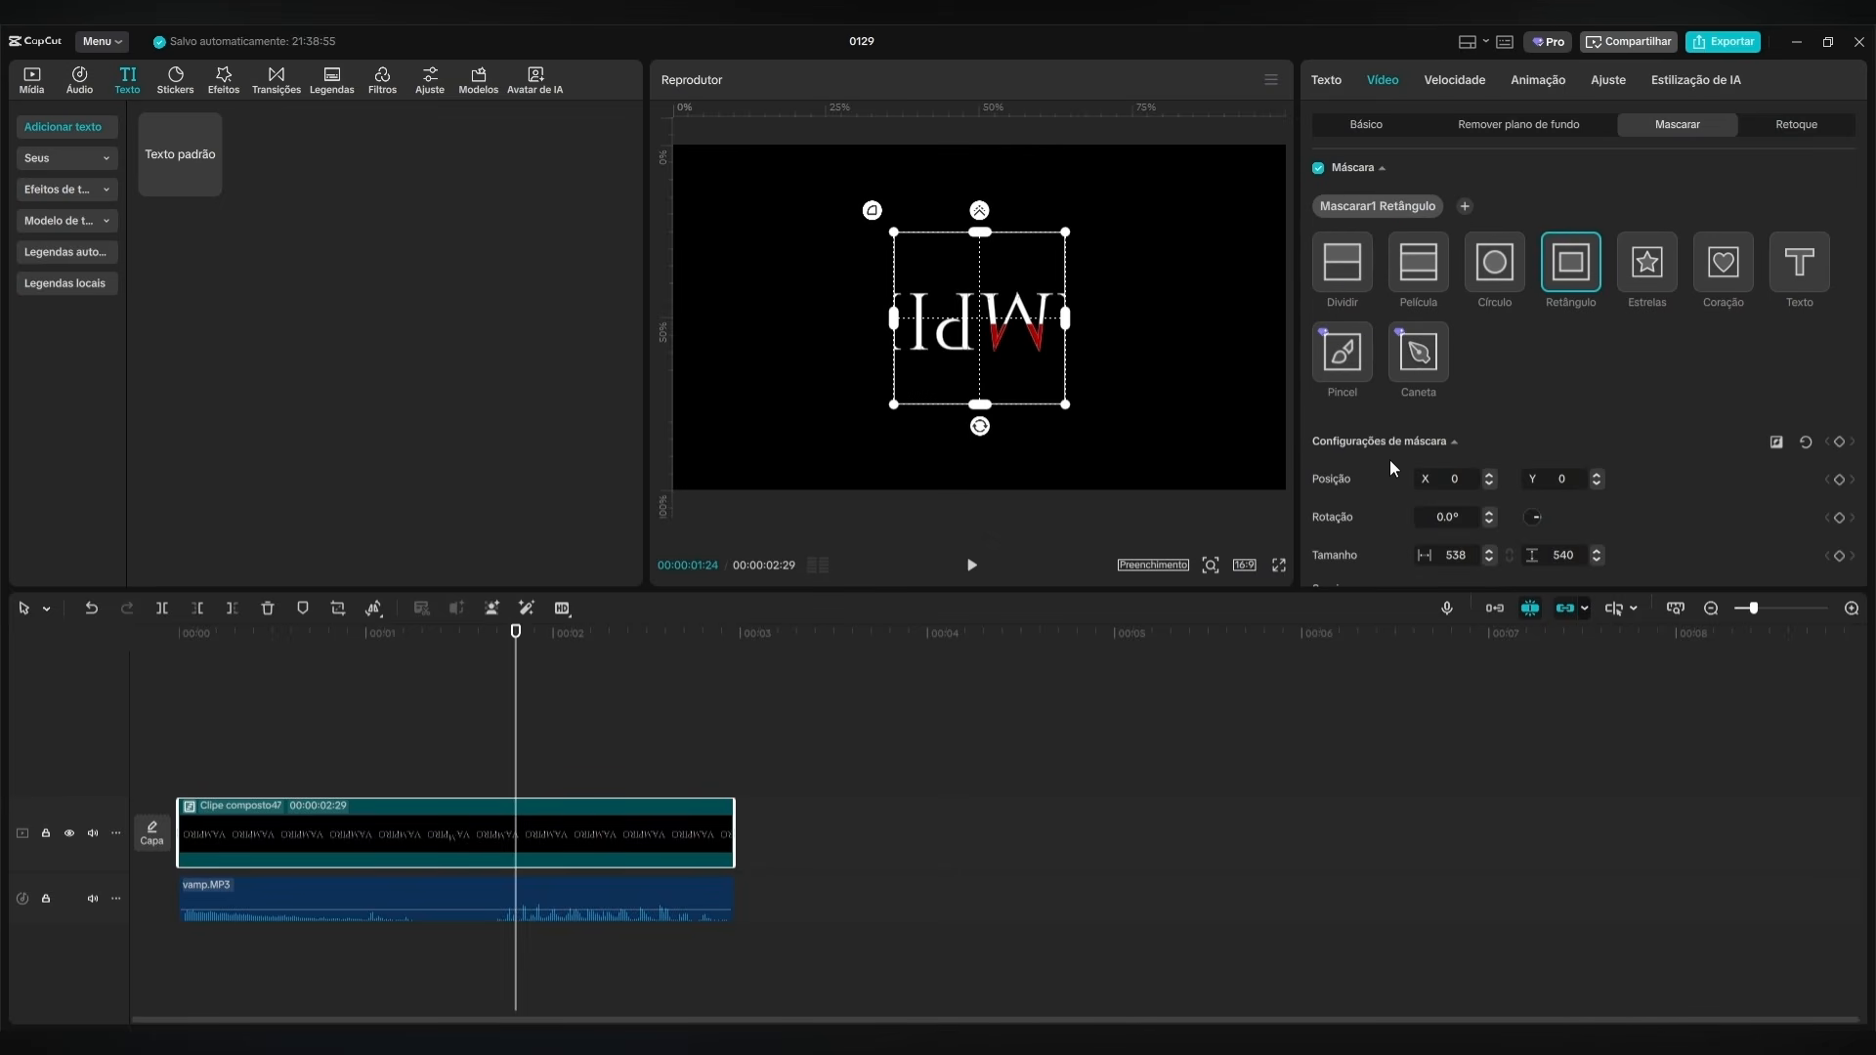
{"action": "left_click", "coordinate": [1345, 270]}
{"action": "mouse_move", "coordinate": [1007, 318]}
{"action": "left_mouse_down"}
{"action": "mouse_move", "coordinate": [1016, 374]}
{"action": "mouse_move", "coordinate": [1021, 346]}
{"action": "left_mouse_up"}
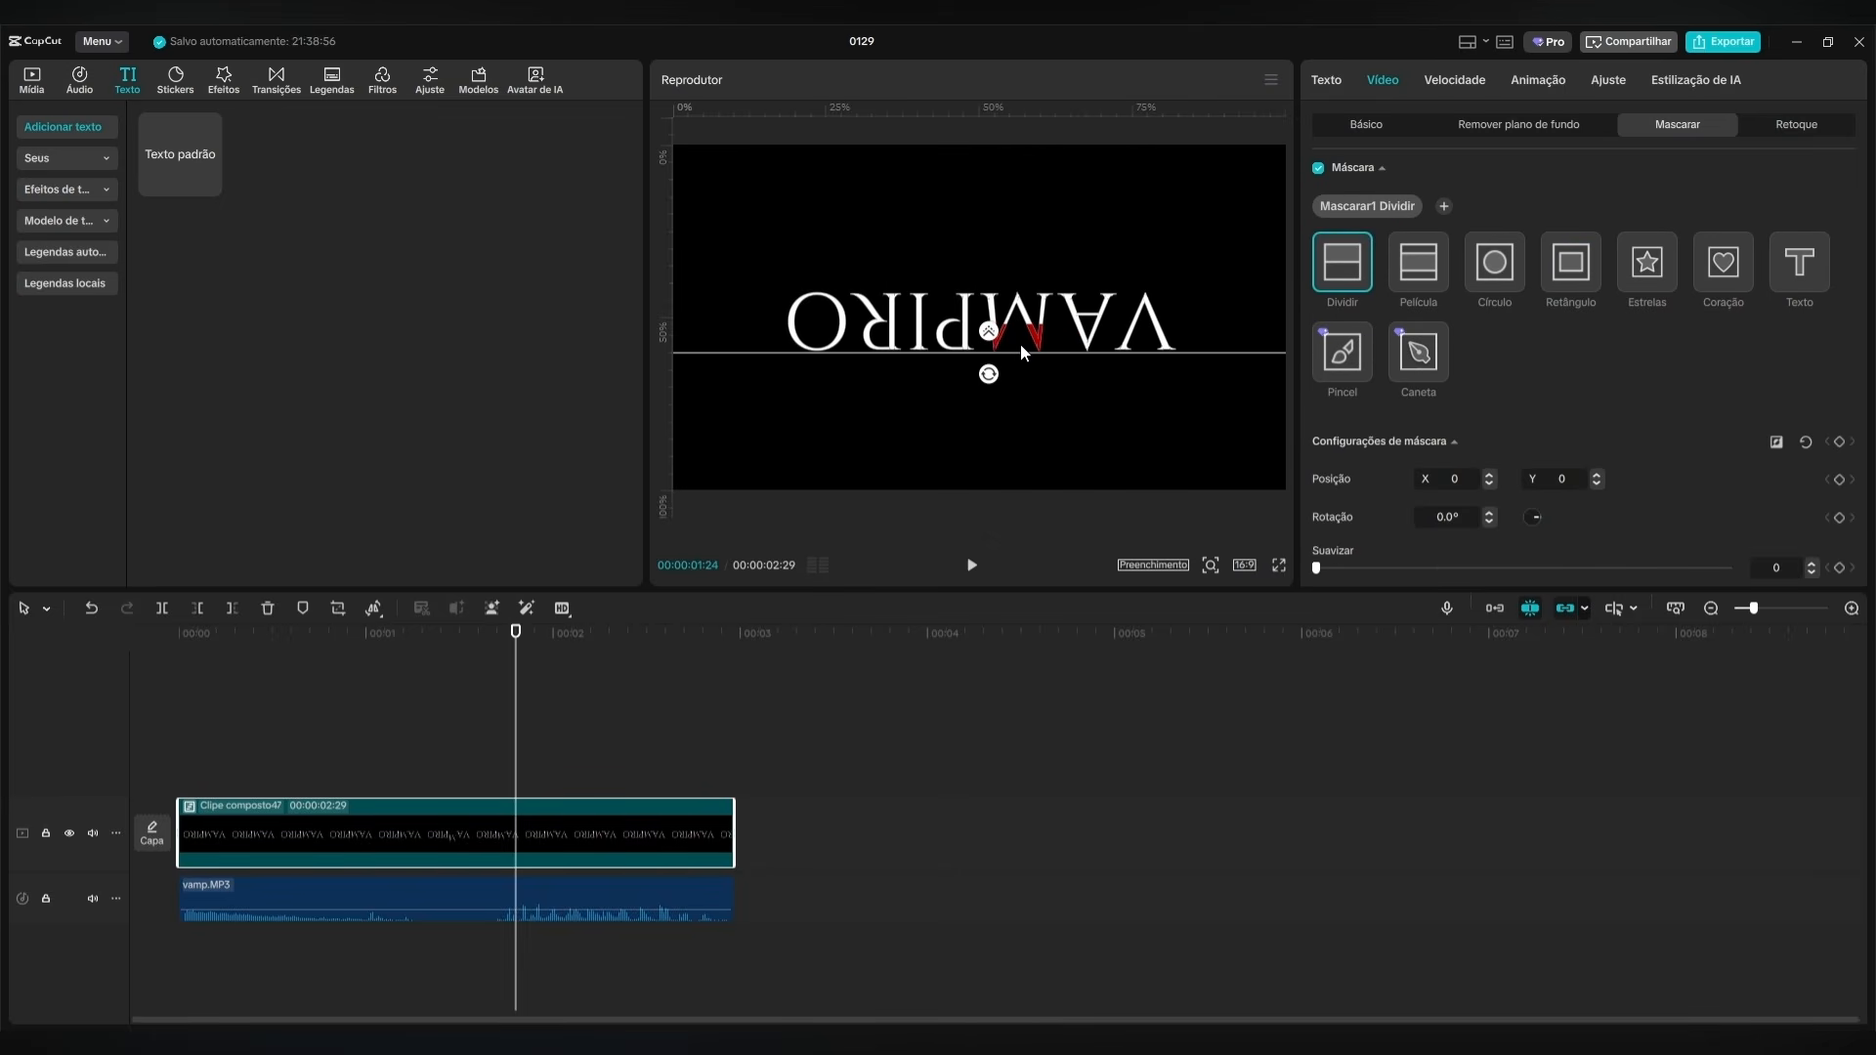
{"action": "left_click_drag", "start_coordinate": [509, 633], "coordinate": [131, 647]}
{"action": "left_click", "coordinate": [289, 697]}
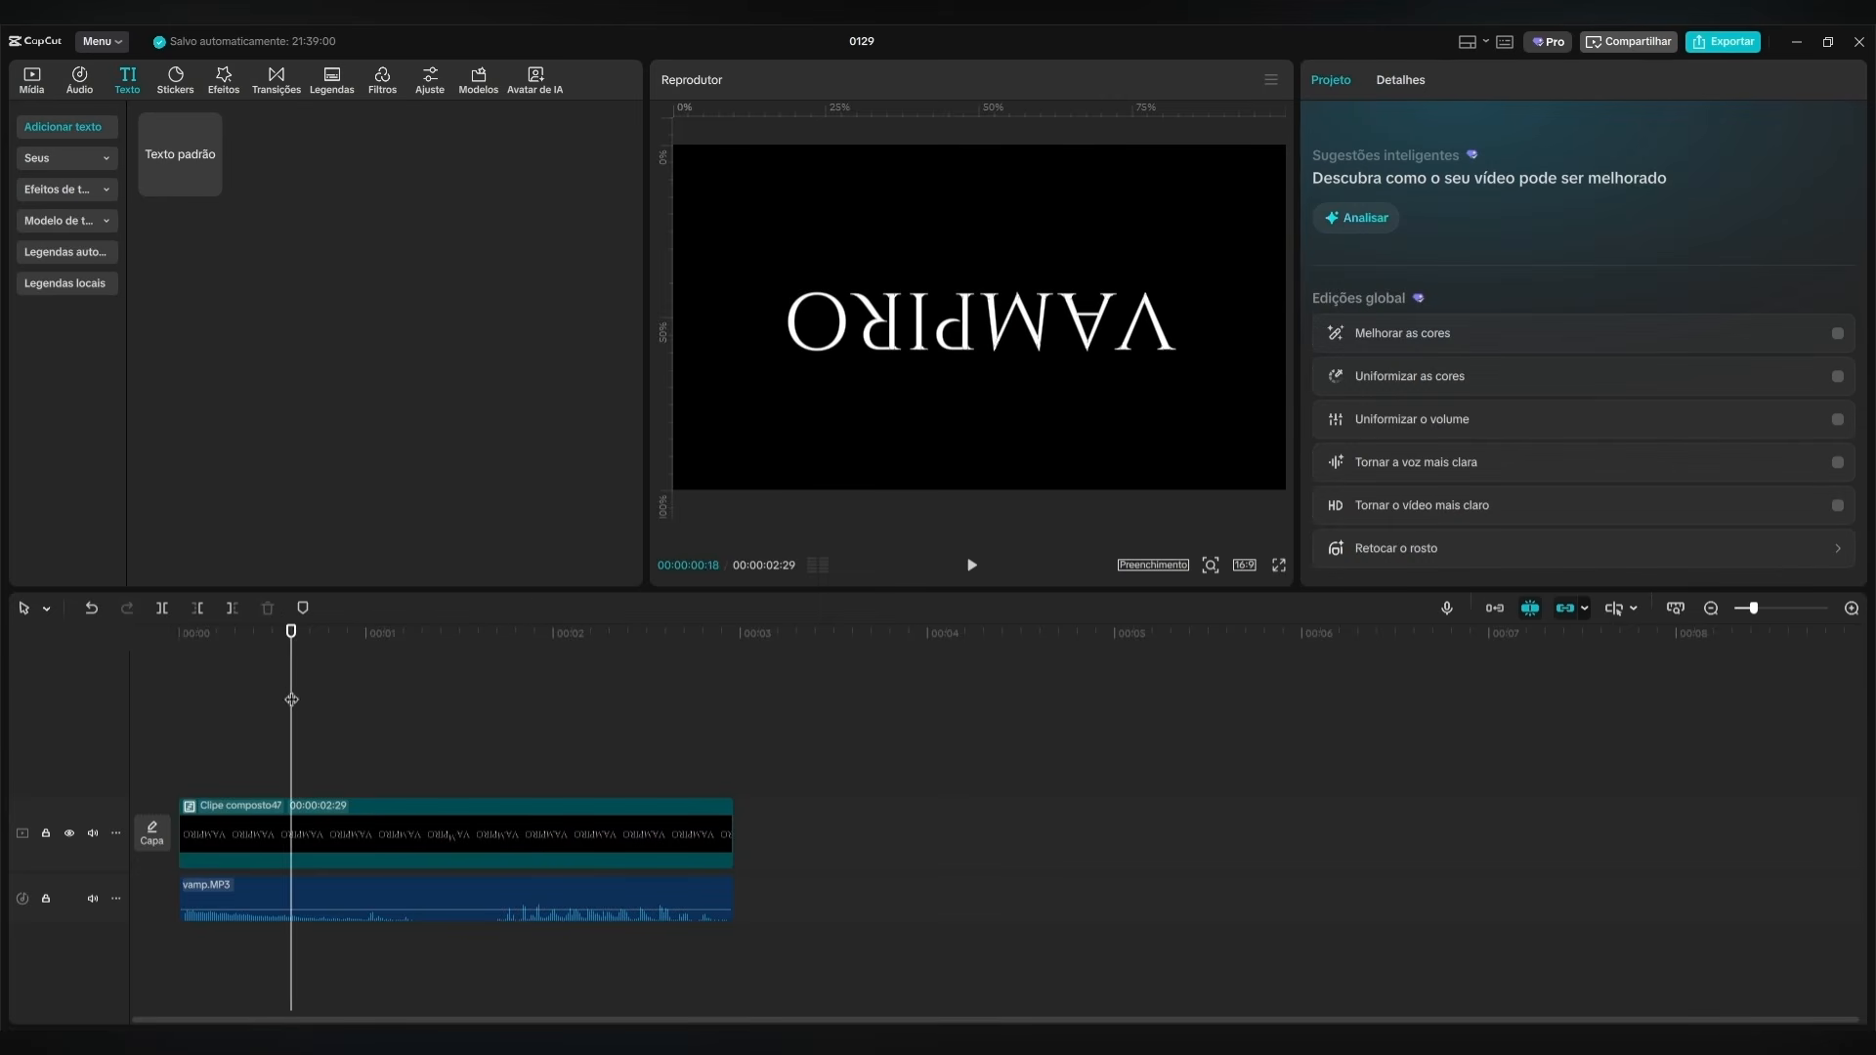
{"action": "left_click_drag", "start_coordinate": [287, 637], "coordinate": [47, 679]}
{"action": "left_click", "coordinate": [972, 566]}
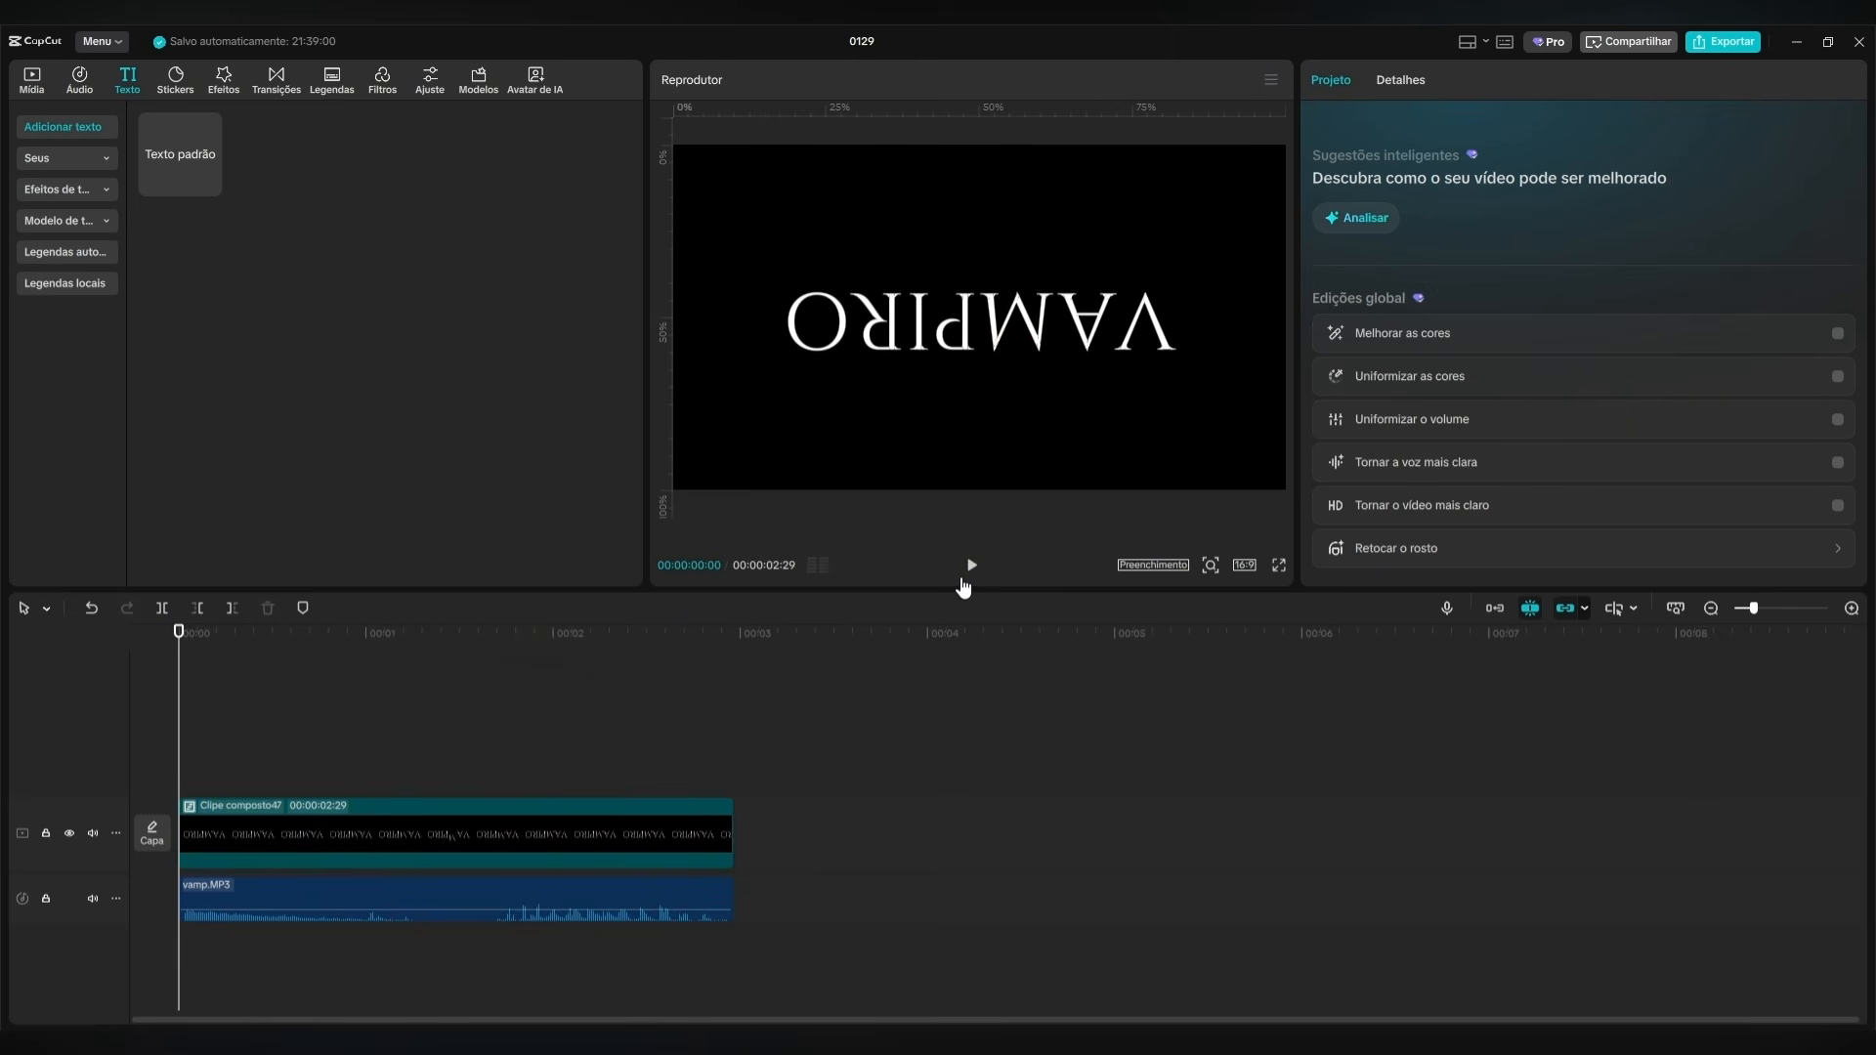
{"action": "left_click", "coordinate": [970, 575]}
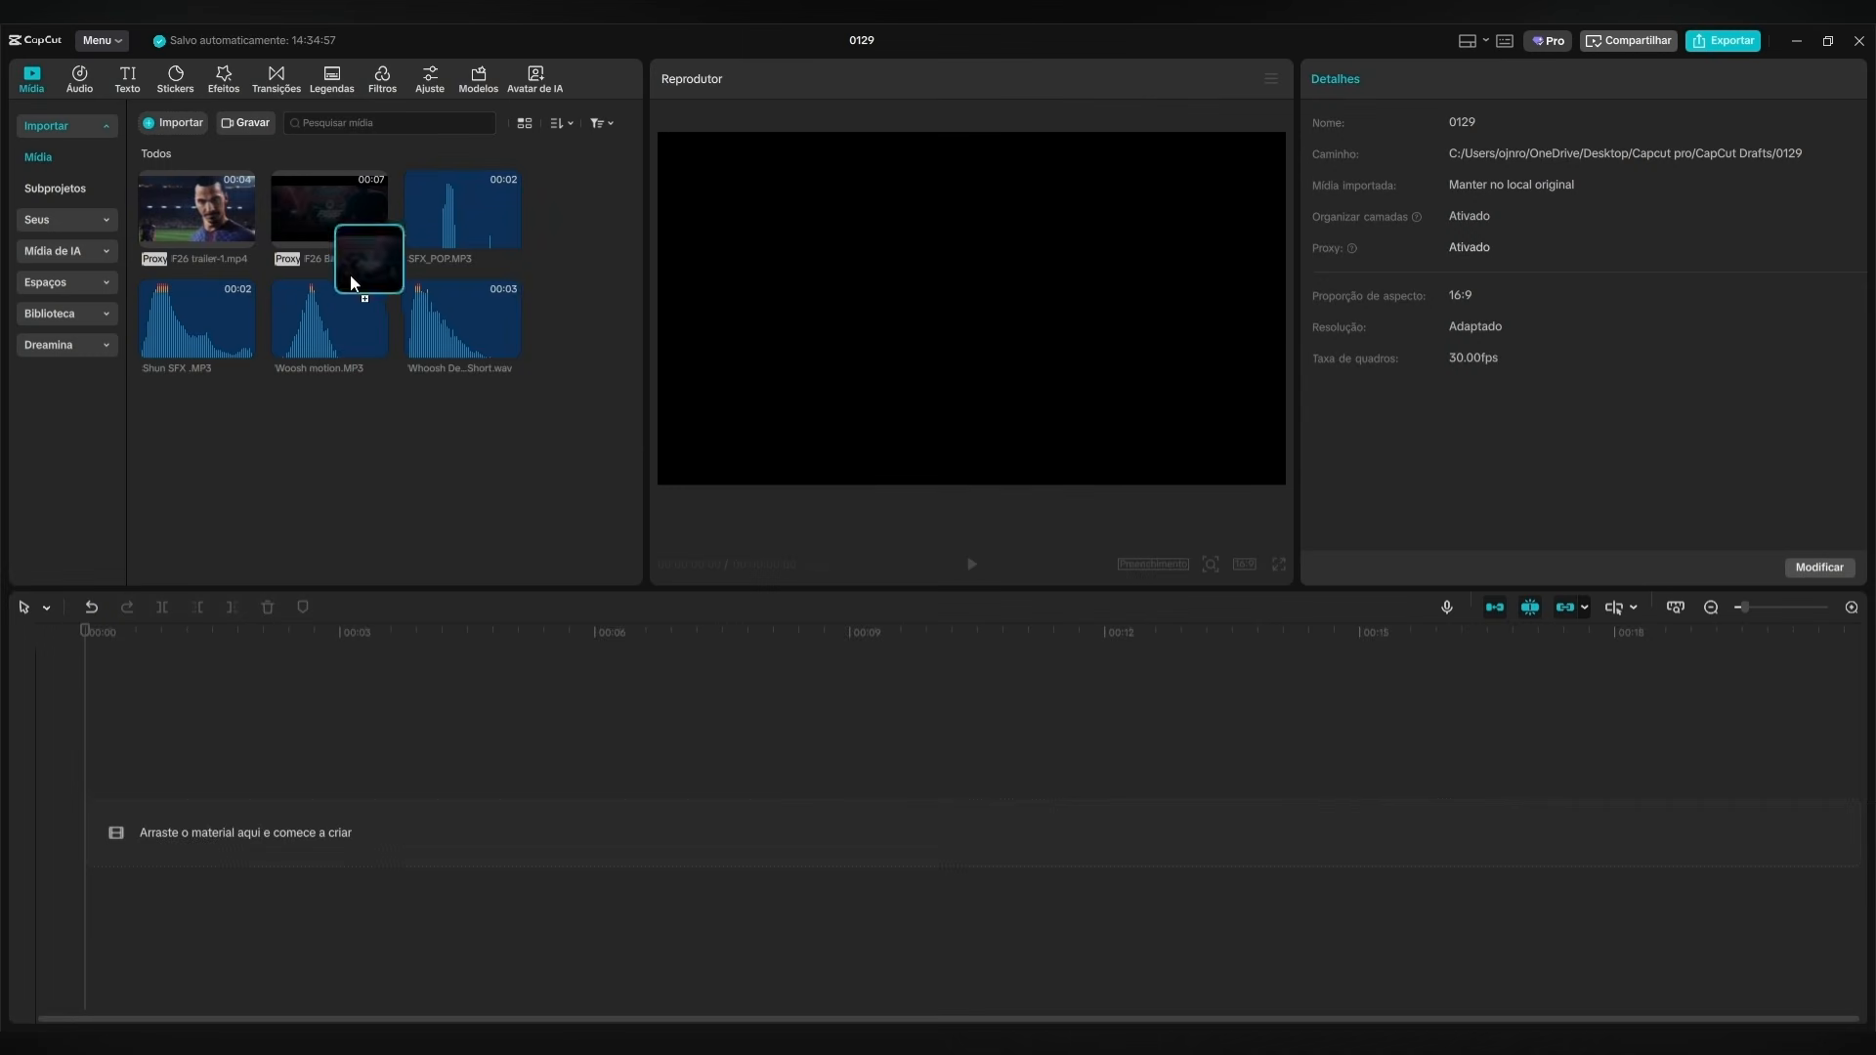
Place the F26 Back-1.mp4 clip at the start of the empty timeline as the background.
{"action": "left_click_drag", "start_coordinate": [350, 274], "coordinate": [180, 808]}
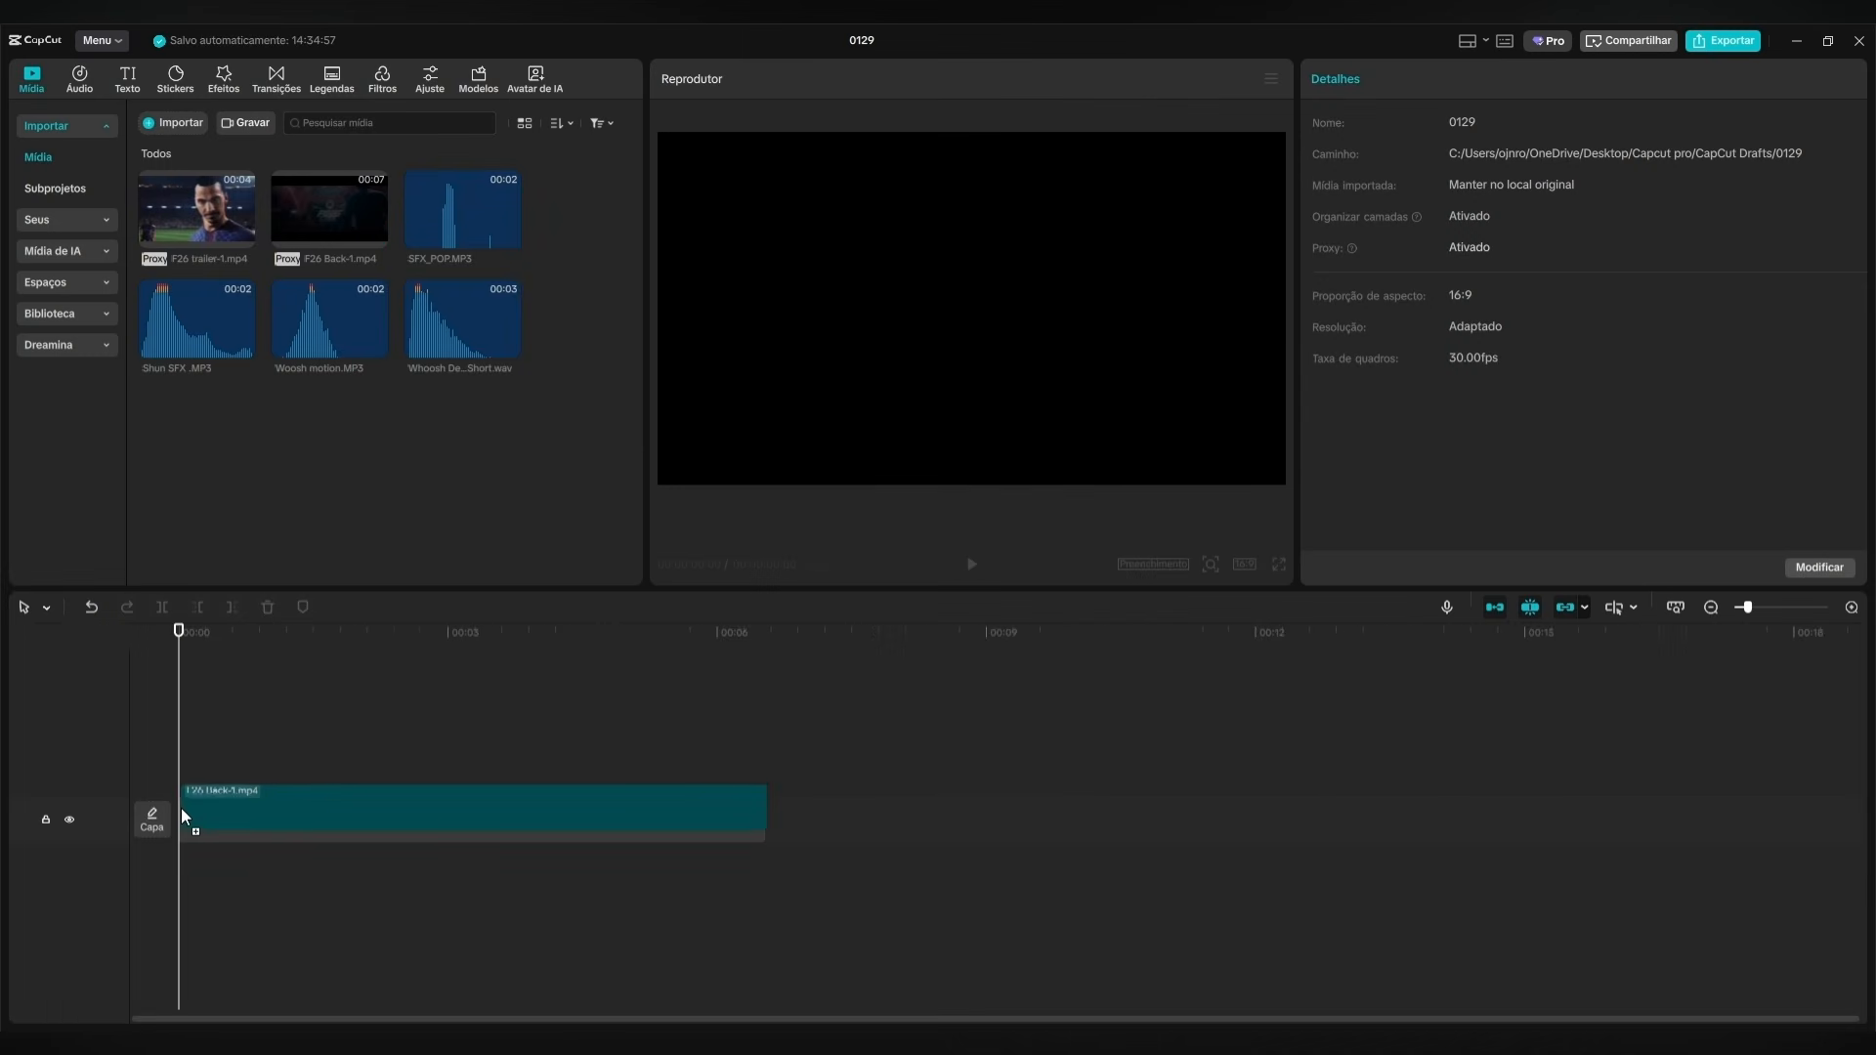
{"action": "left_click", "coordinate": [379, 645]}
{"action": "left_click_drag", "start_coordinate": [379, 653], "coordinate": [221, 653]}
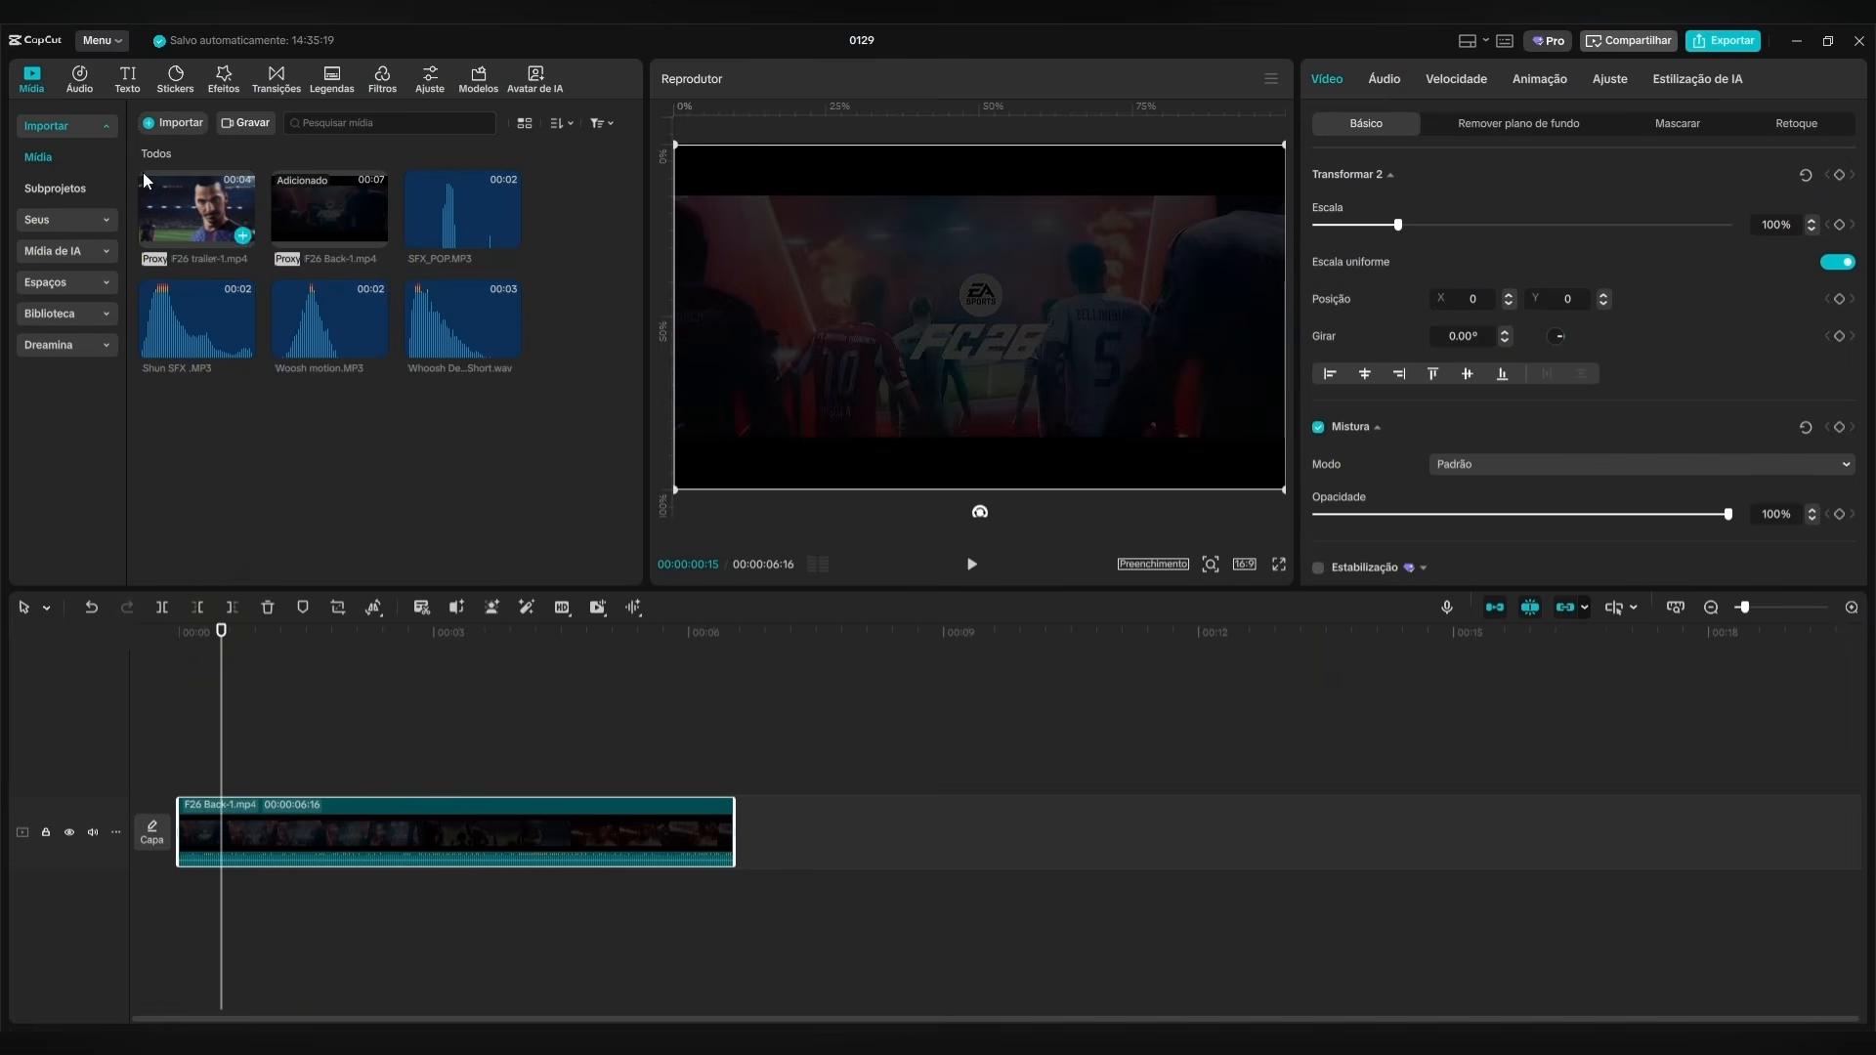
Add a default text layer spanning the full length of the background clip and change its text to GAMING.
{"action": "left_click", "coordinate": [128, 78]}
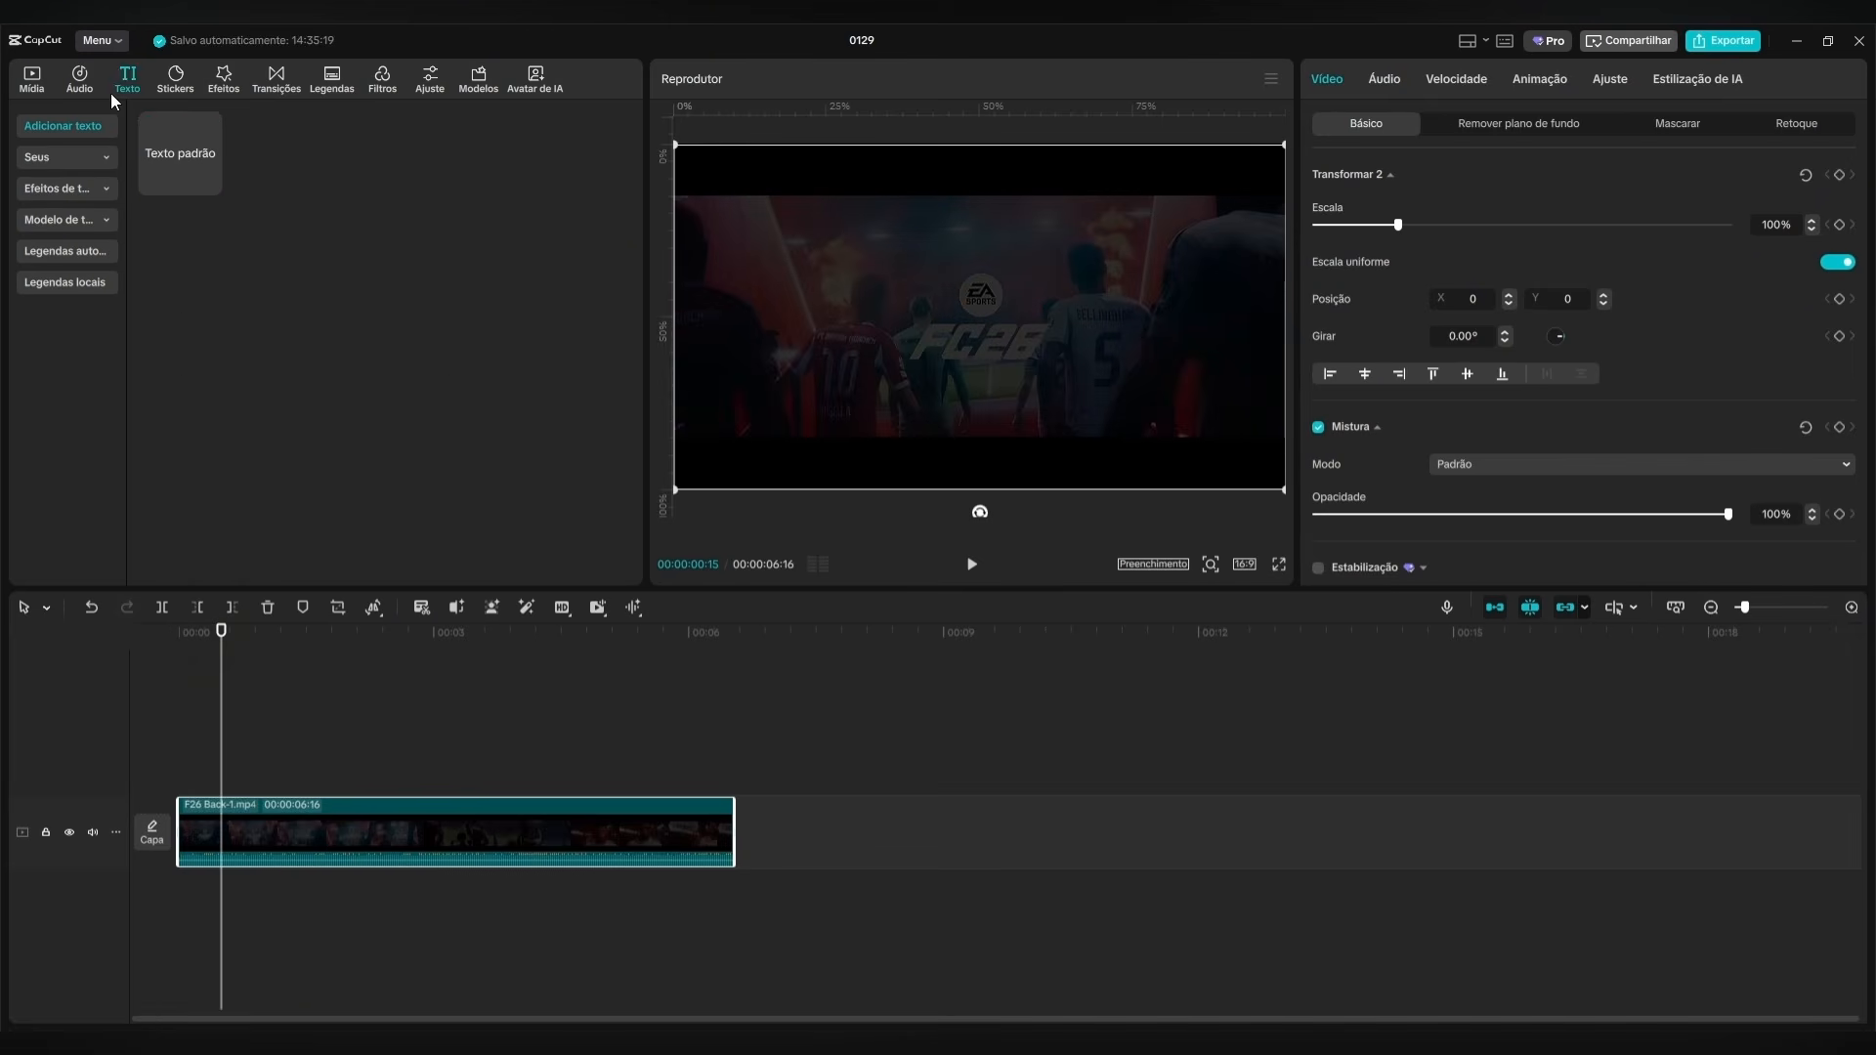
{"action": "left_click", "coordinate": [210, 183]}
{"action": "left_click_drag", "start_coordinate": [220, 779], "coordinate": [177, 779]}
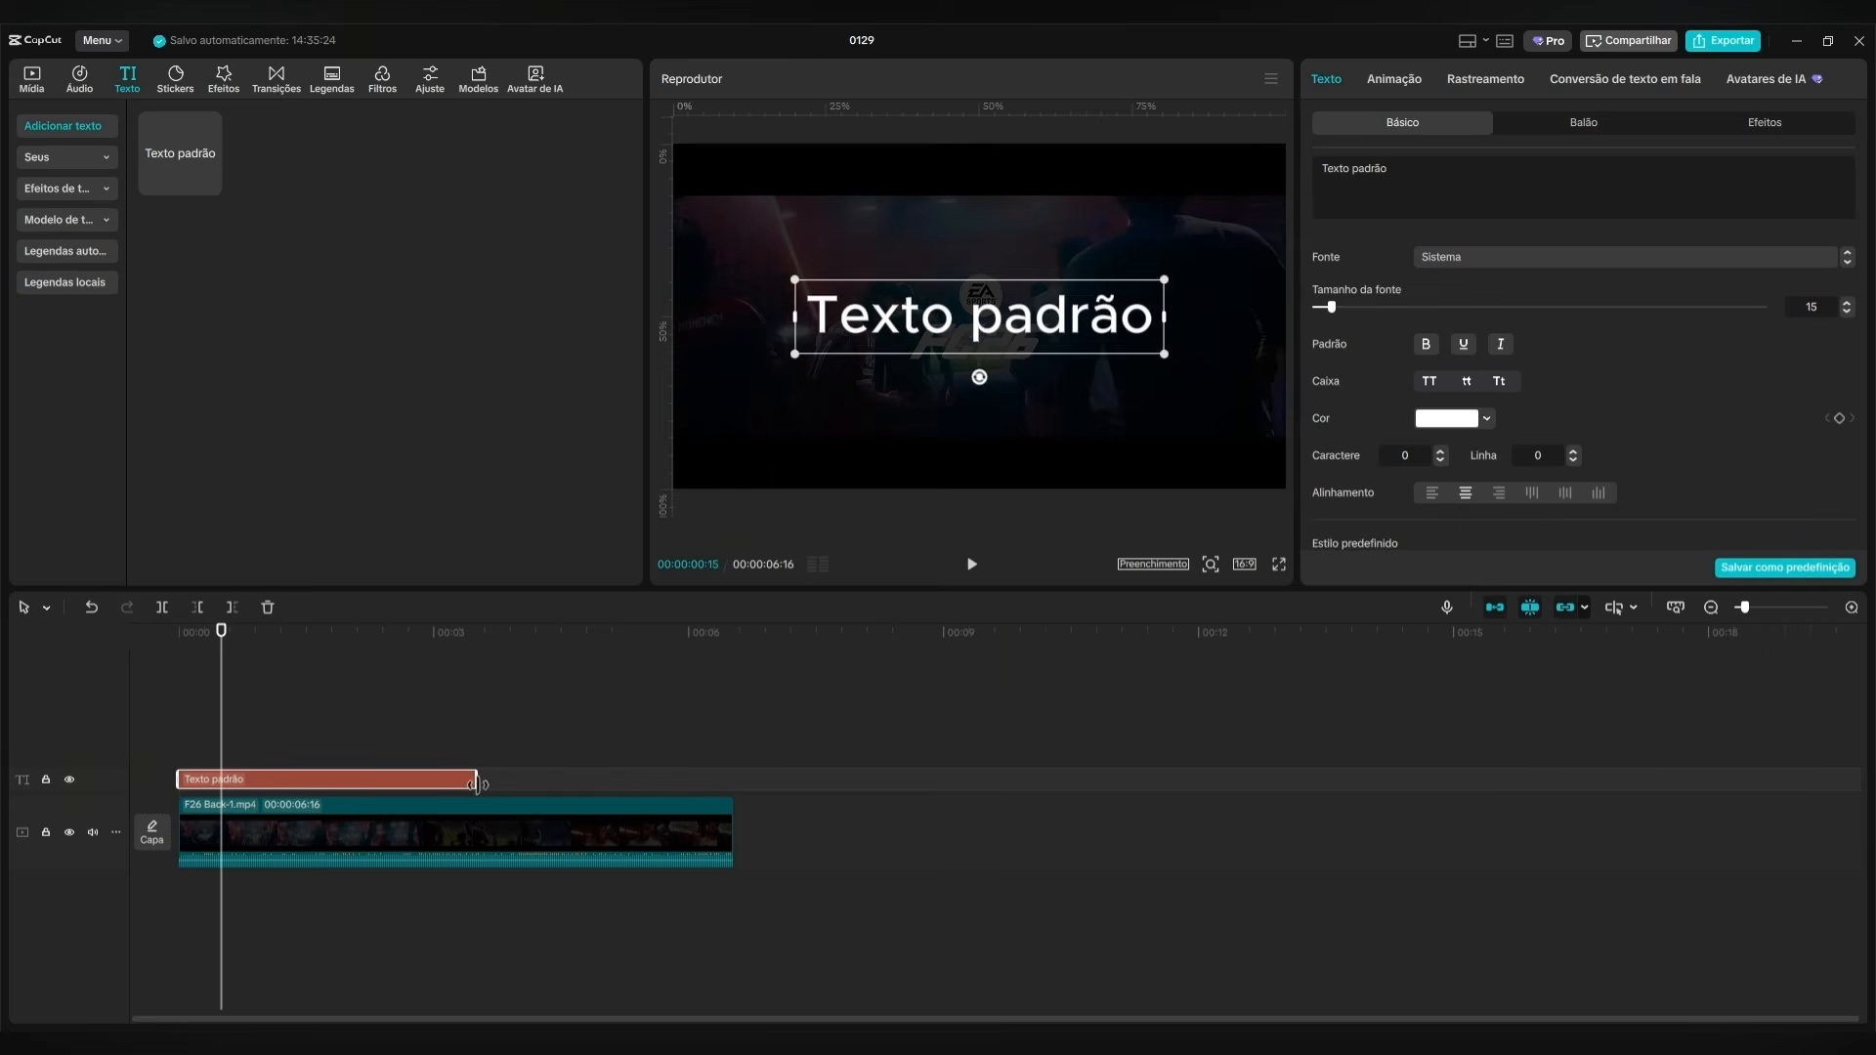
{"action": "left_click_drag", "start_coordinate": [476, 778], "coordinate": [735, 779]}
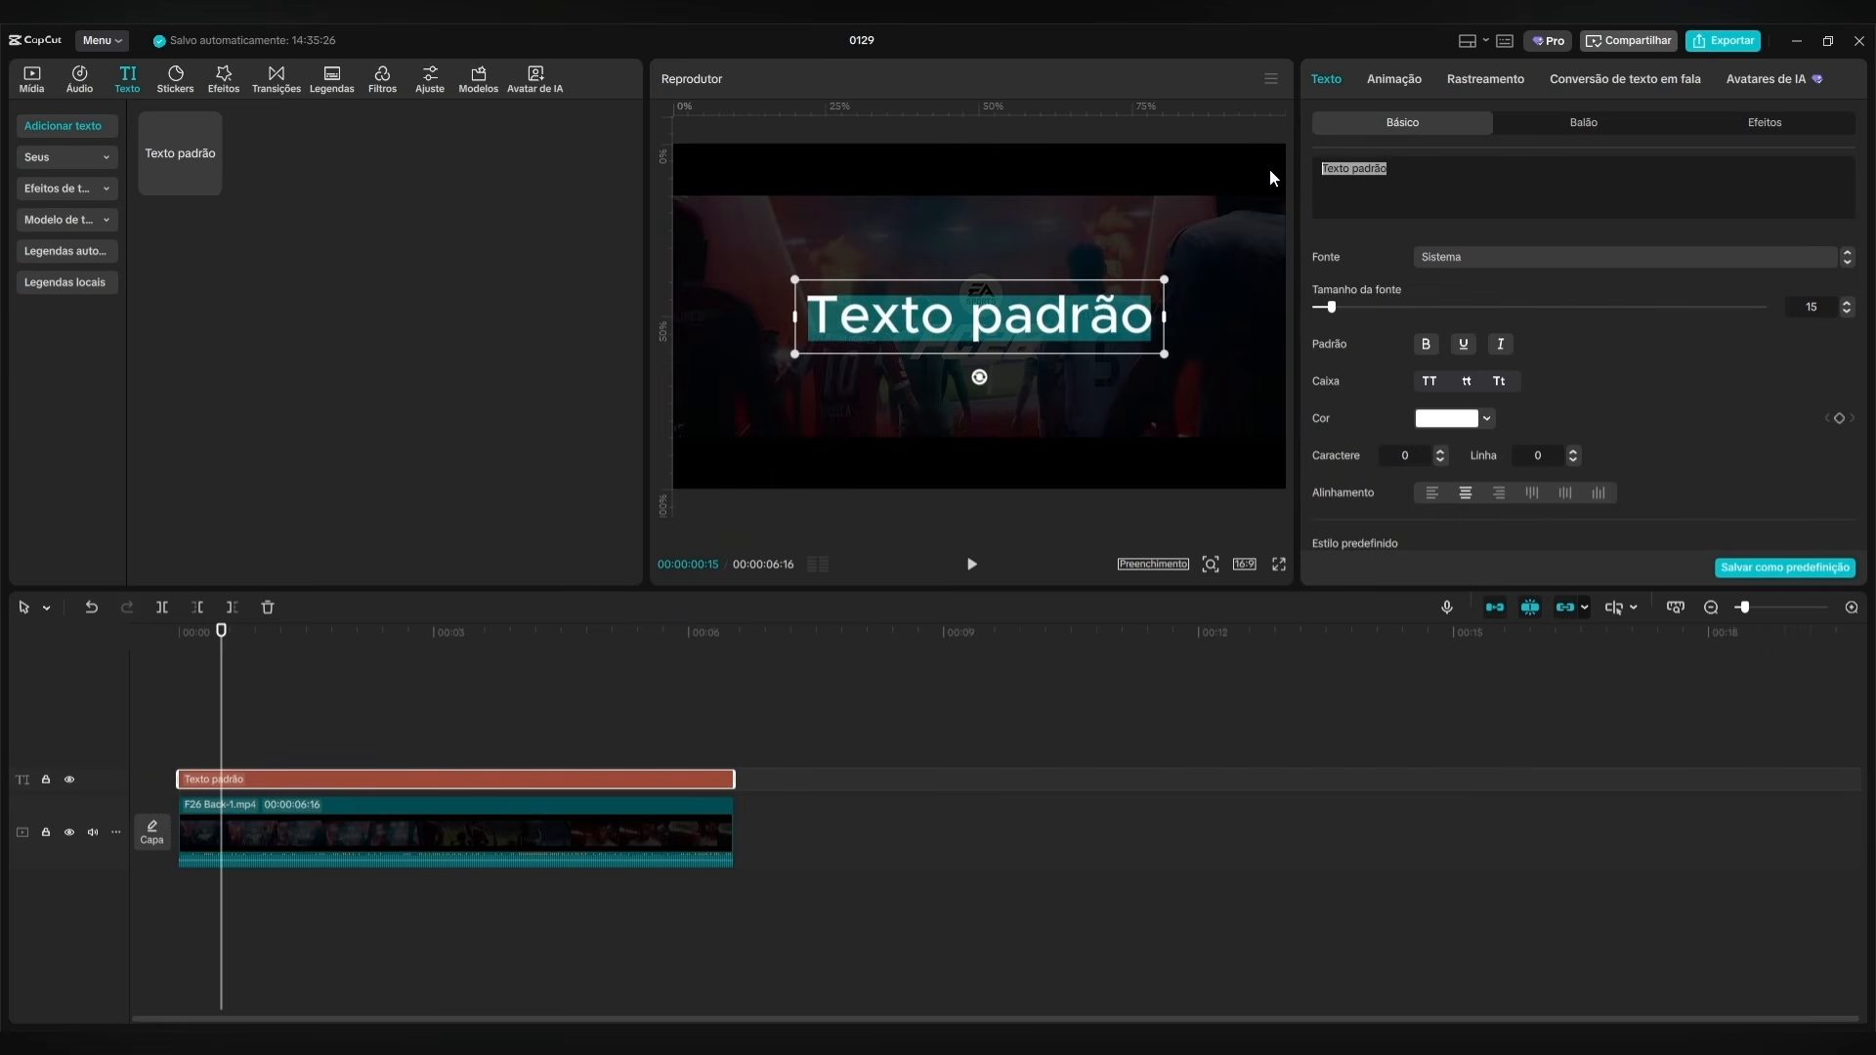
{"action": "type", "text": "GAMING"}
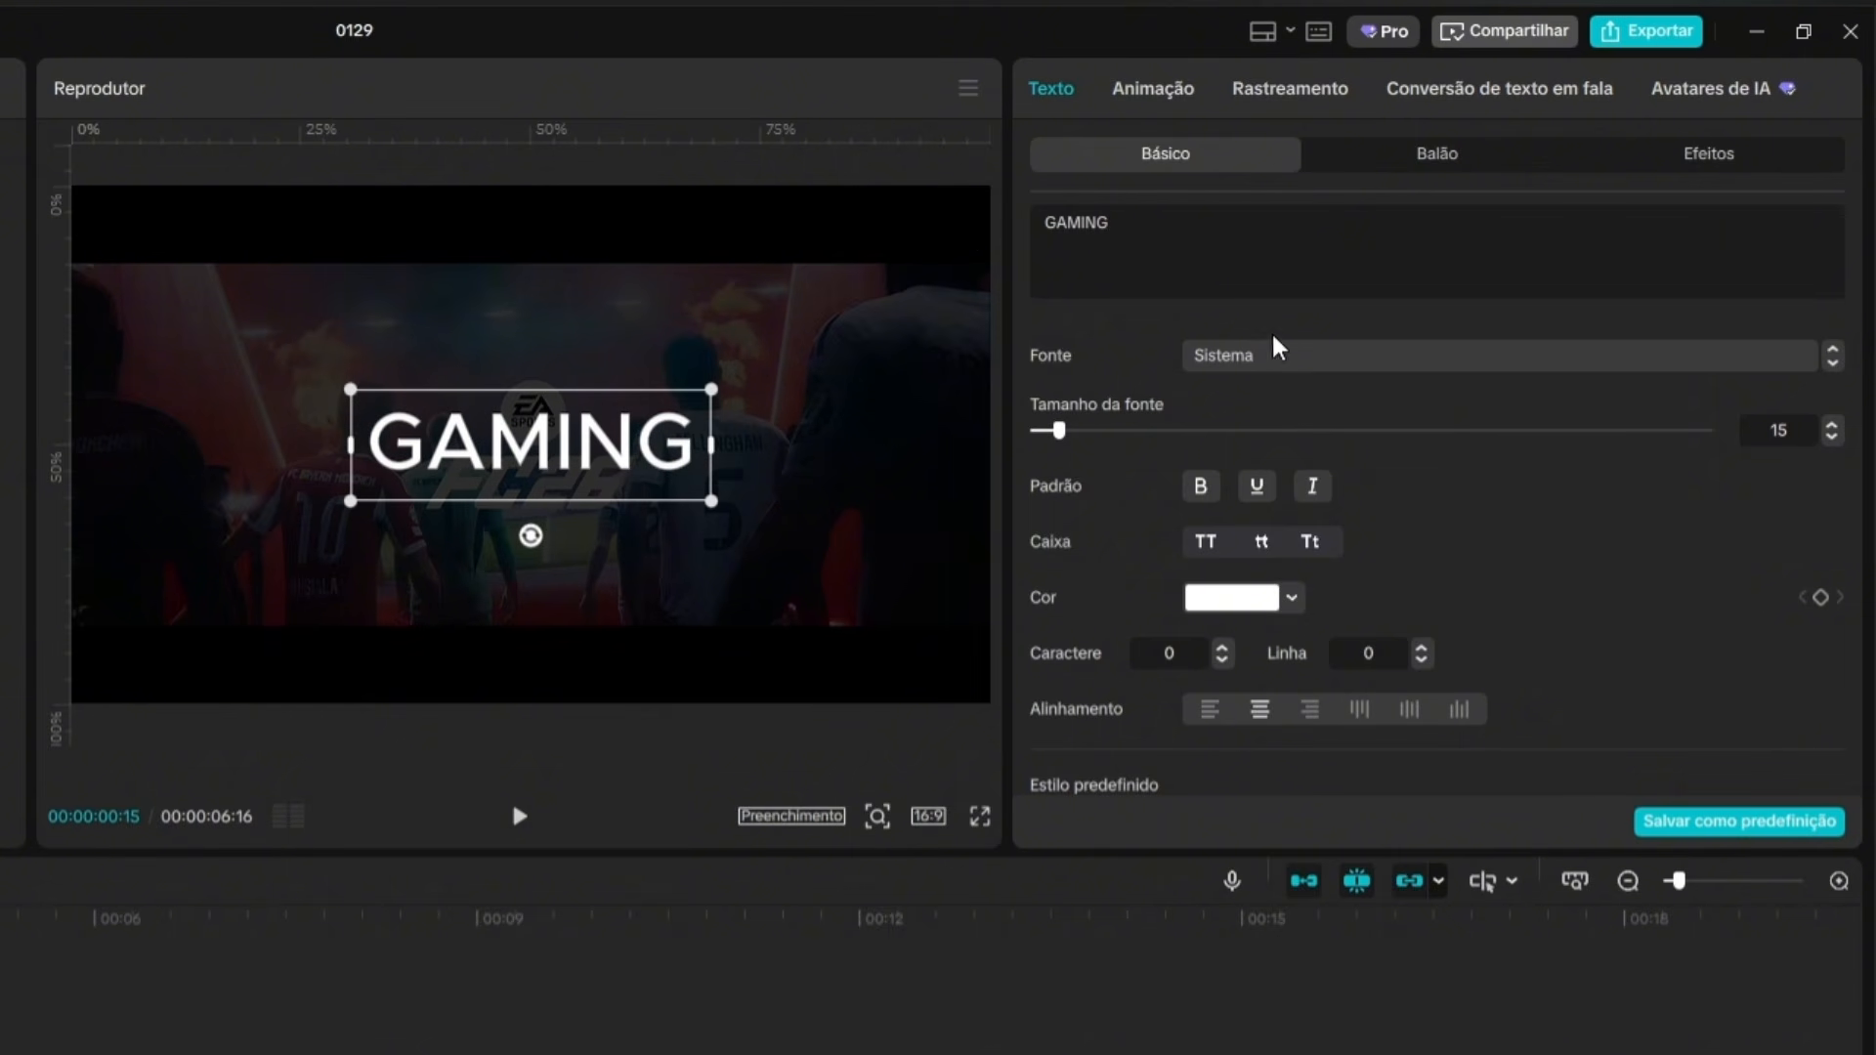
Set the GAMING text's font to HelveticaLTPro-BlackCond.
{"action": "left_click", "coordinate": [1381, 352]}
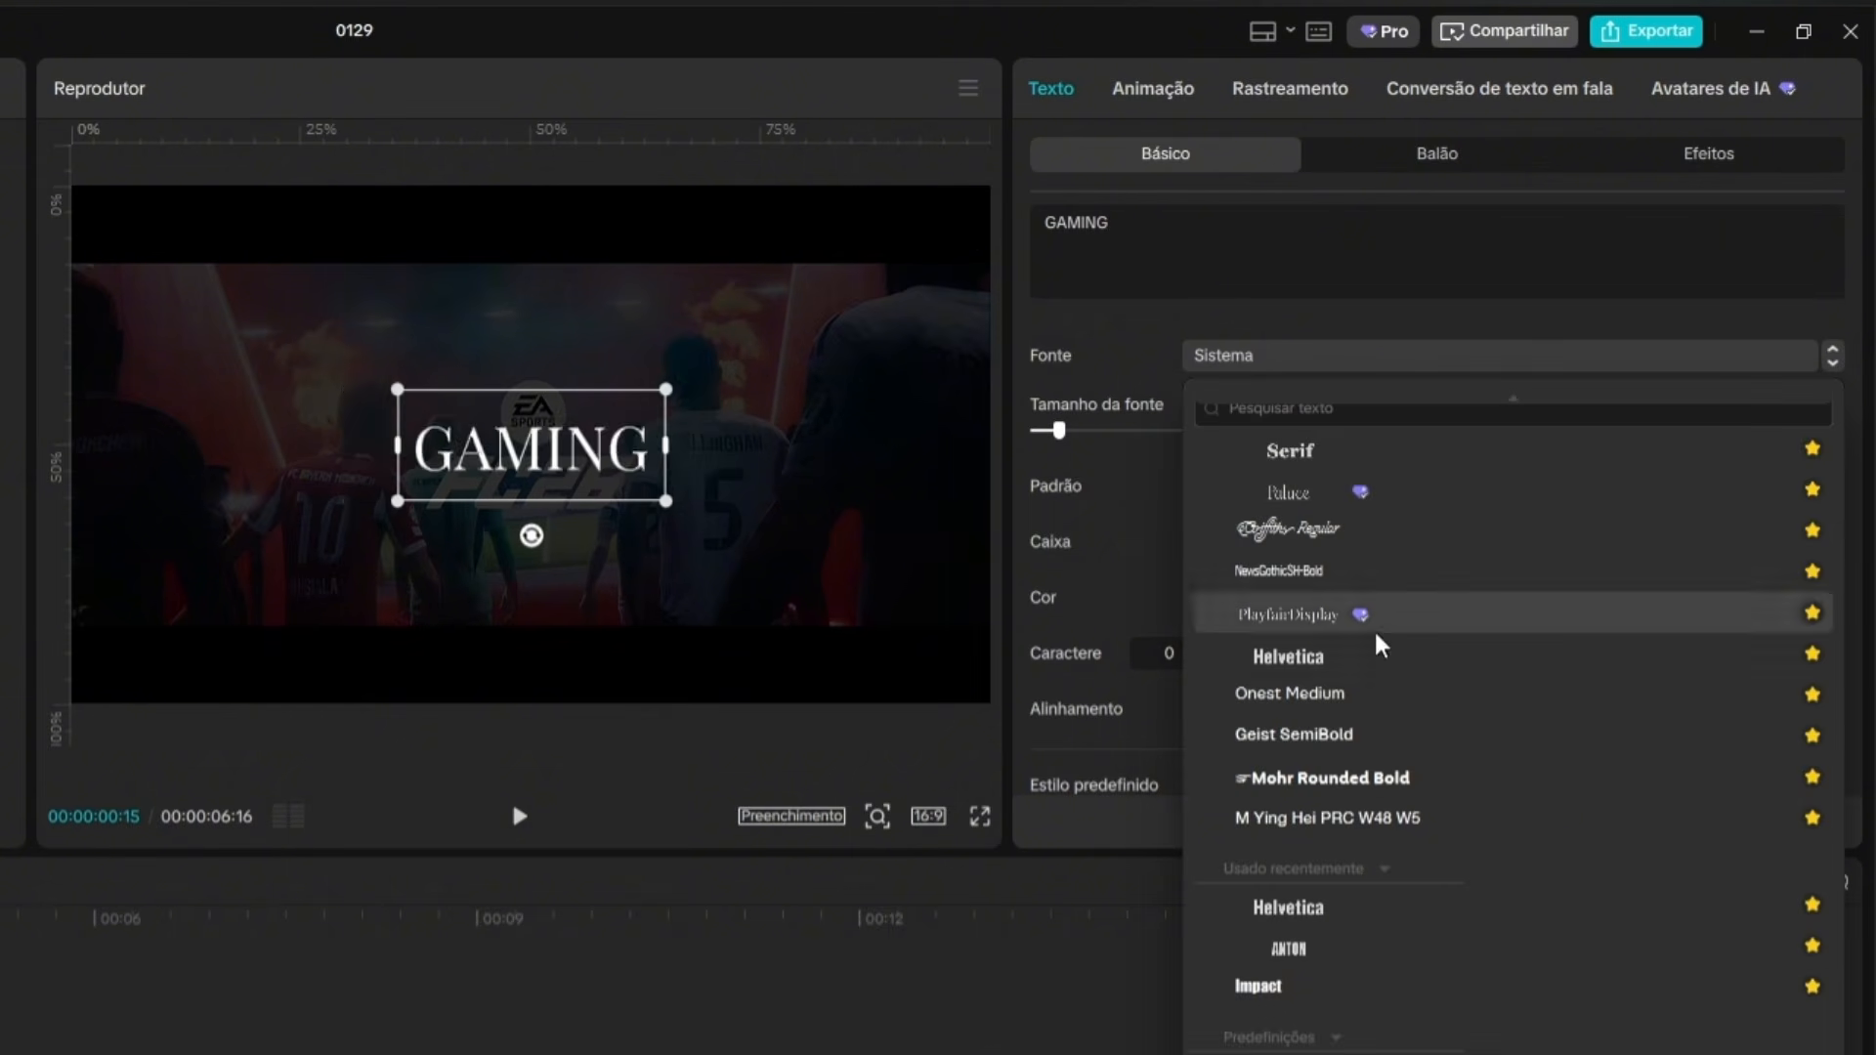
{"action": "scroll", "coordinate": [1378, 636], "scroll_direction": "up", "scroll_amount": 3}
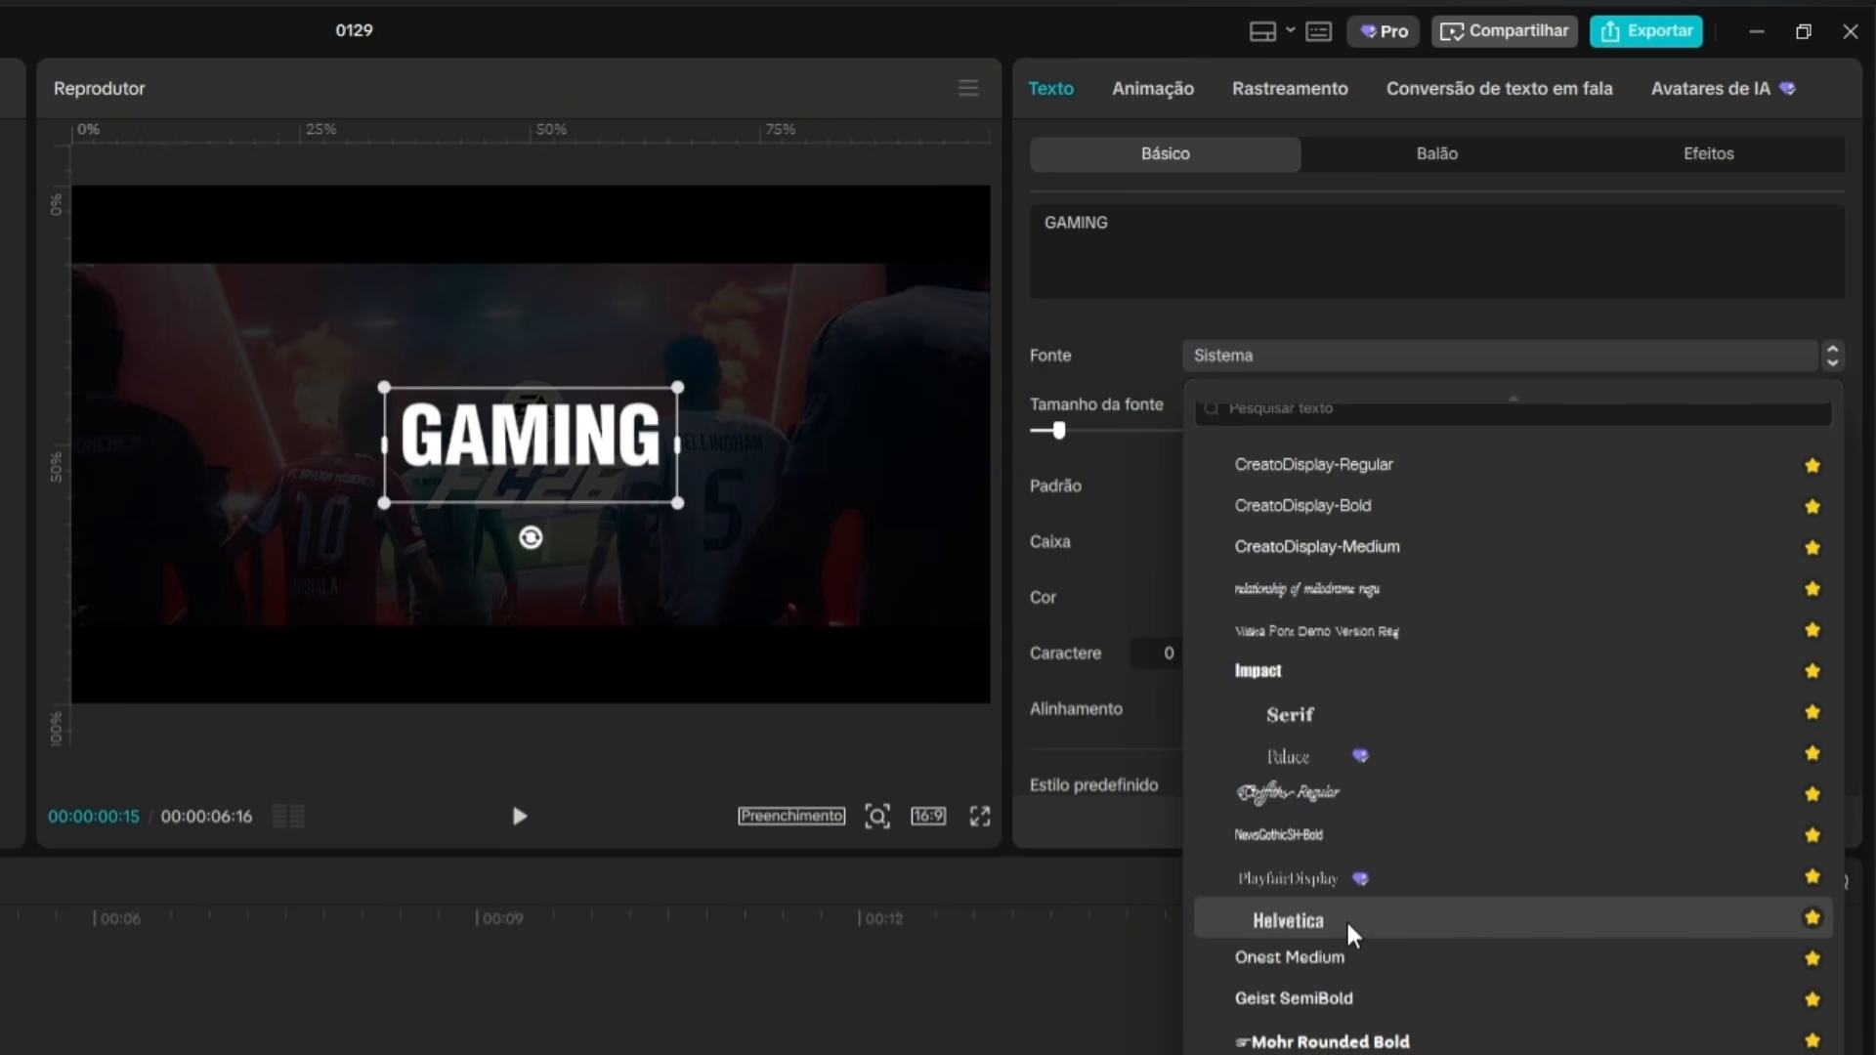
{"action": "left_click", "coordinate": [1352, 933]}
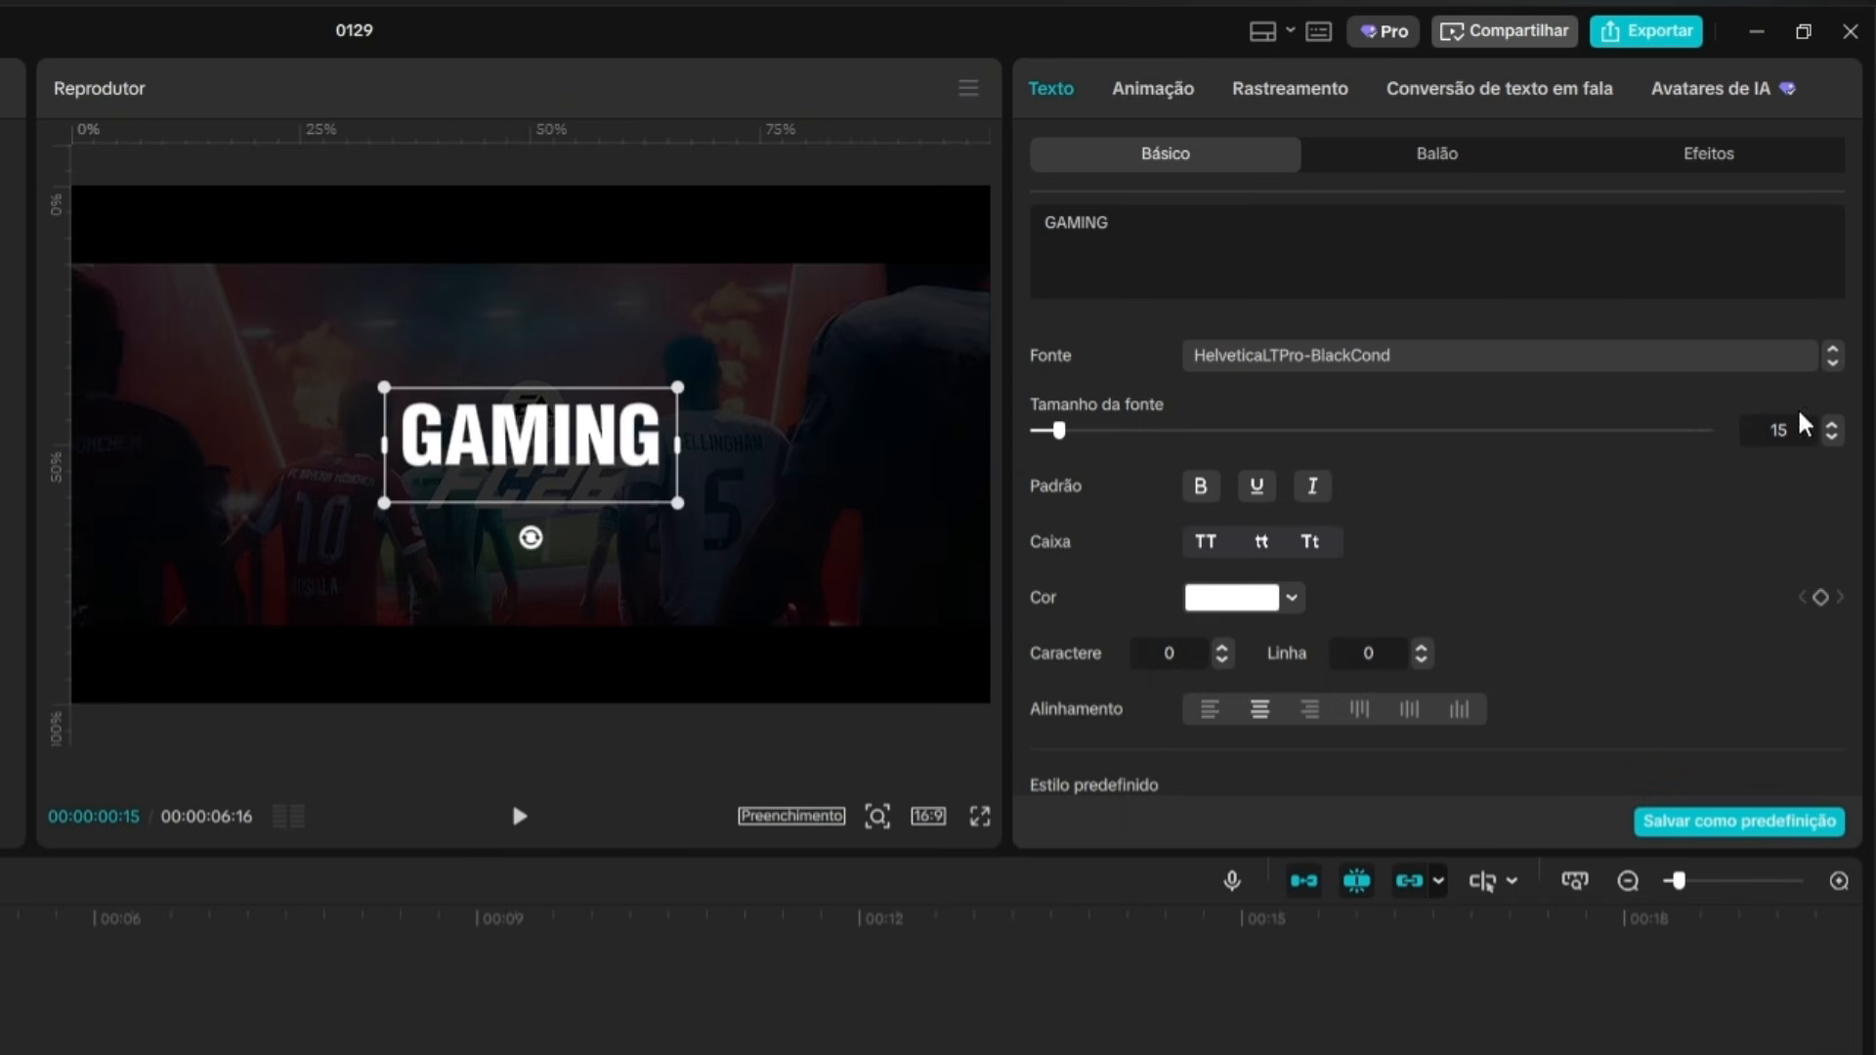
Try a font size of 60 on the GAMING text.
{"action": "left_click", "coordinate": [1779, 430]}
{"action": "type", "text": "60"}
{"action": "key", "text": "Return"}
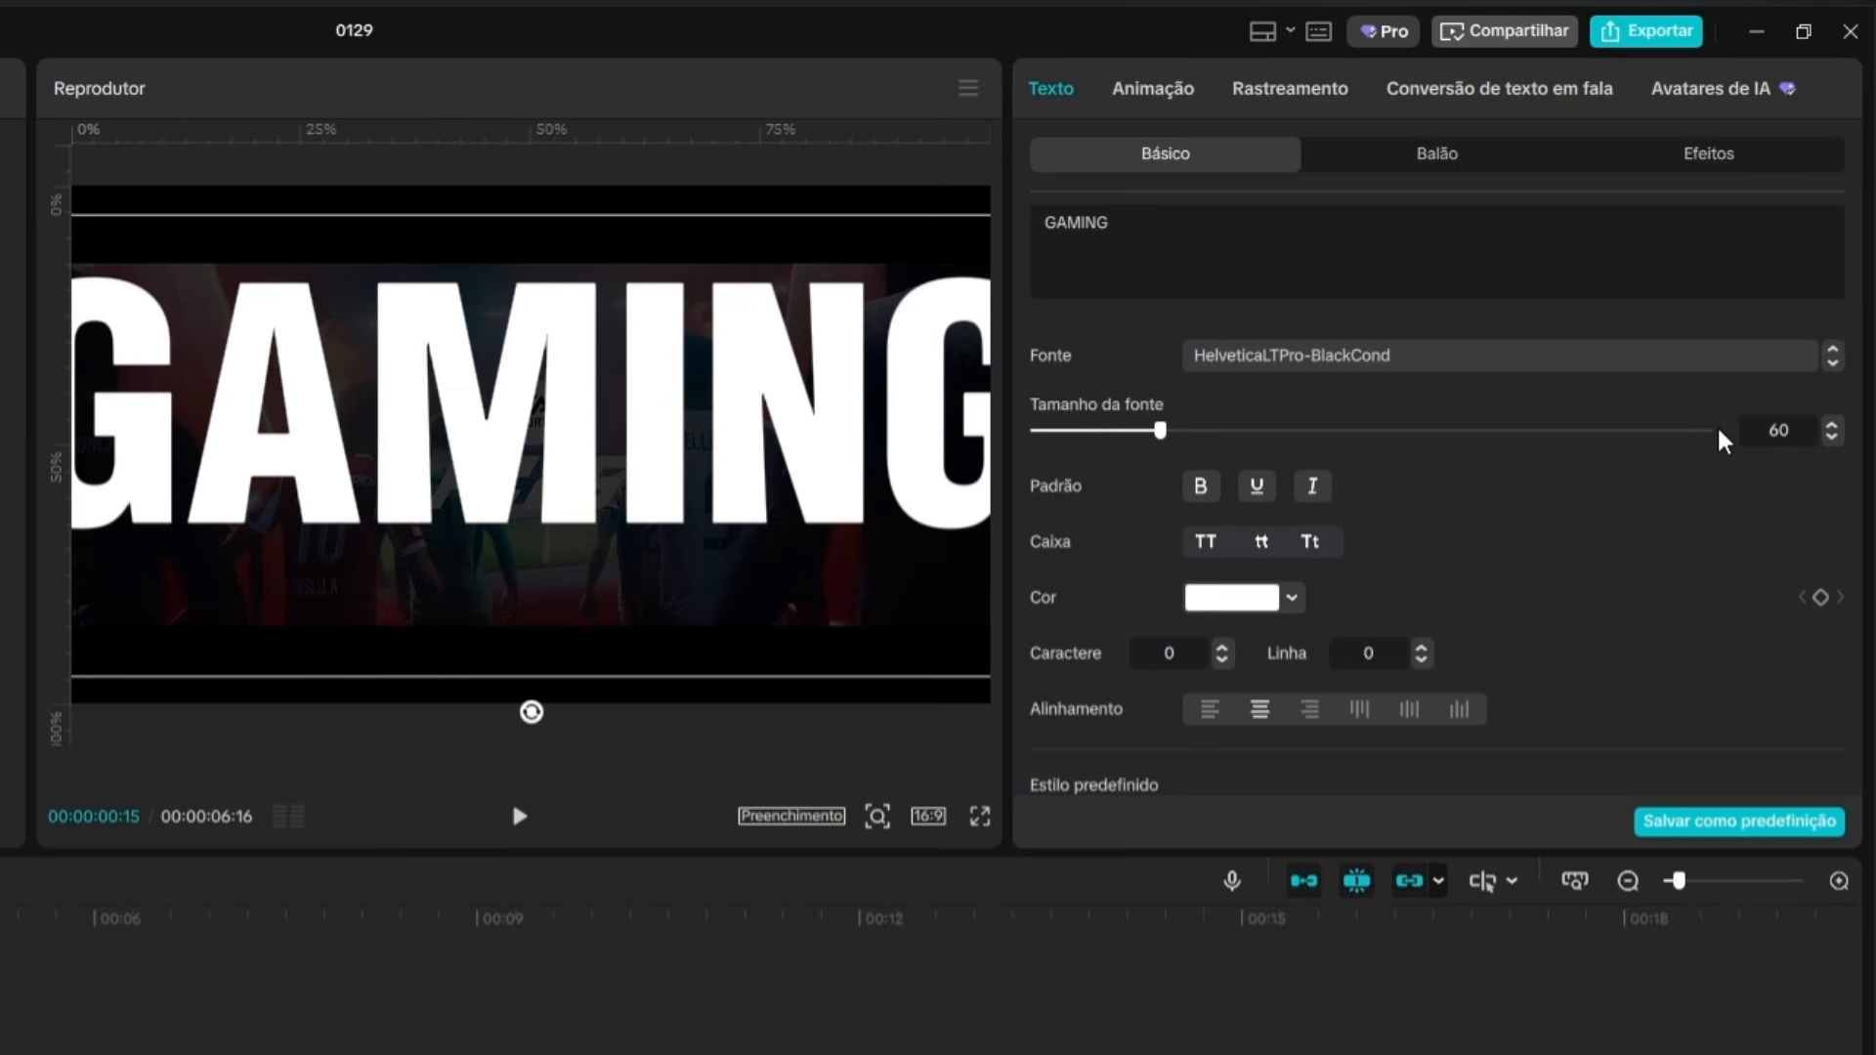
Set the GAMING text's font size to 40 and scale the text down slightly in the preview.
{"action": "left_click", "coordinate": [1794, 416]}
{"action": "type", "text": "40"}
{"action": "key", "text": "Return"}
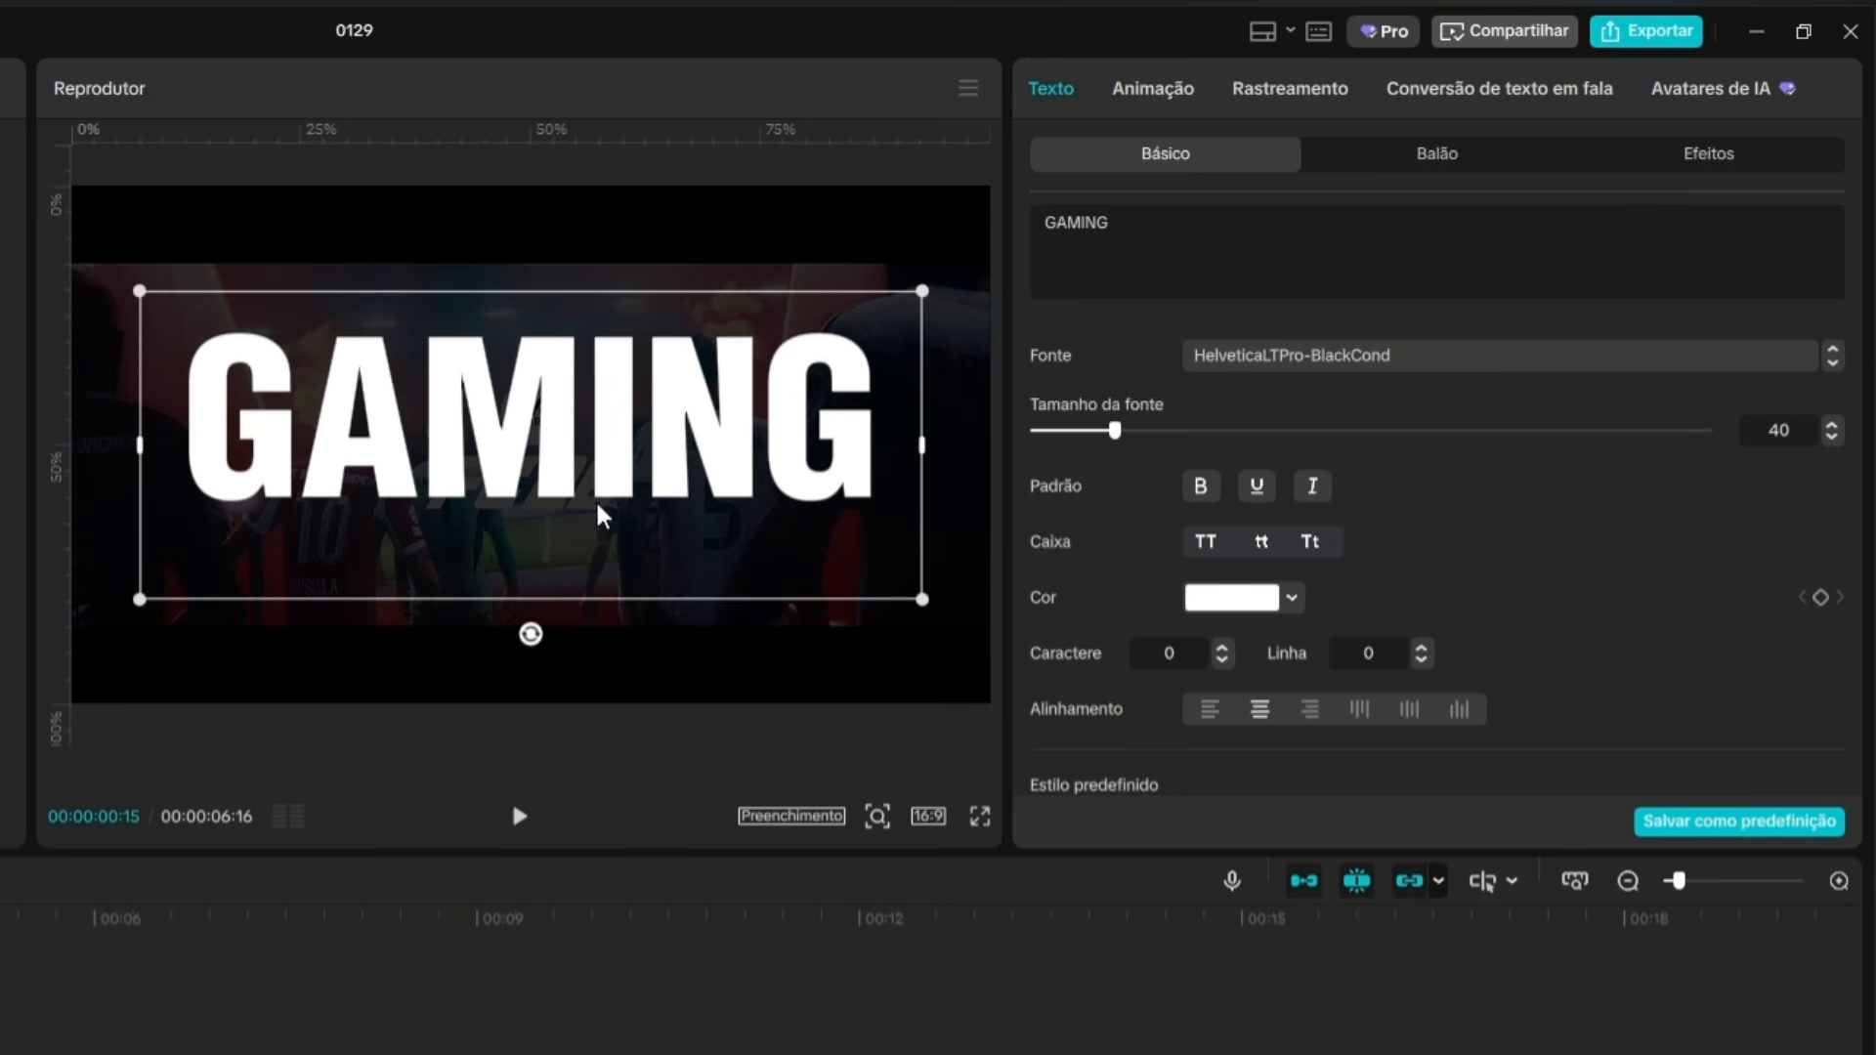
{"action": "left_click_drag", "start_coordinate": [922, 599], "coordinate": [883, 584]}
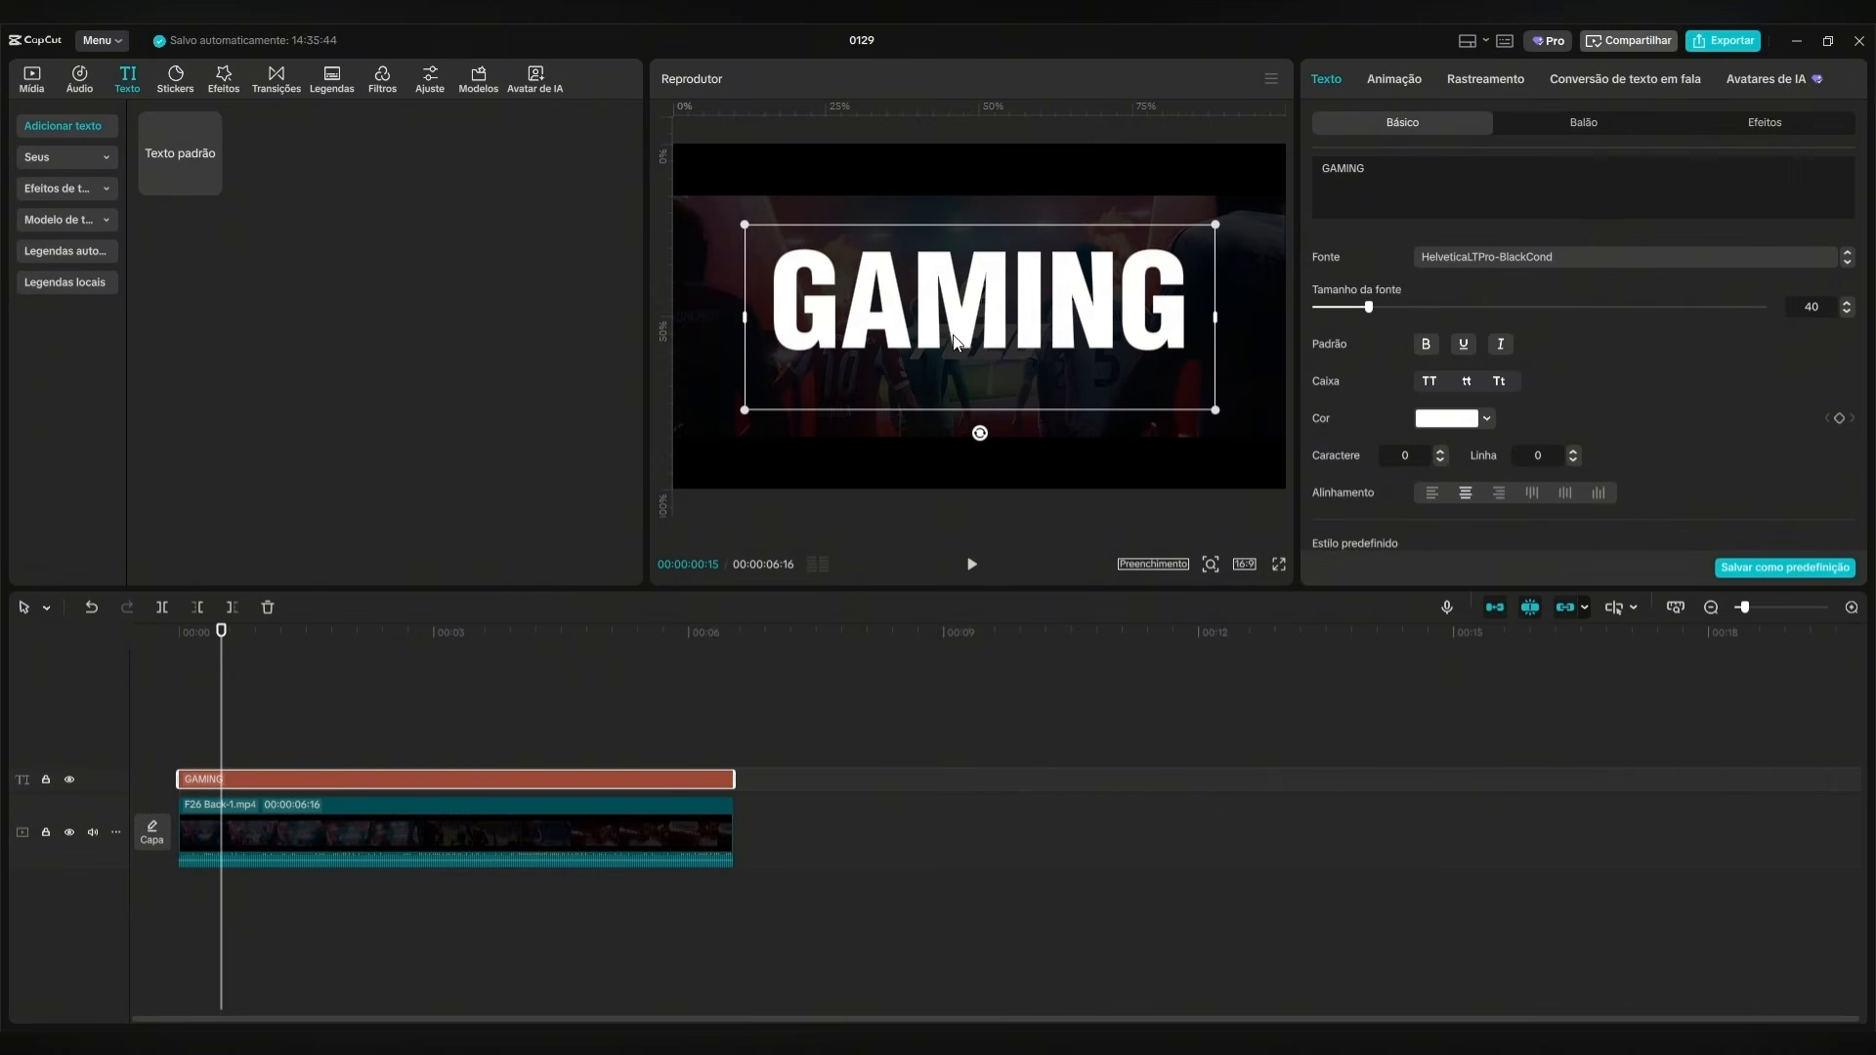
Convert the GAMING text into a compound clip and duplicate it onto the track directly above.
{"action": "right_click", "coordinate": [373, 778]}
{"action": "left_click", "coordinate": [461, 813]}
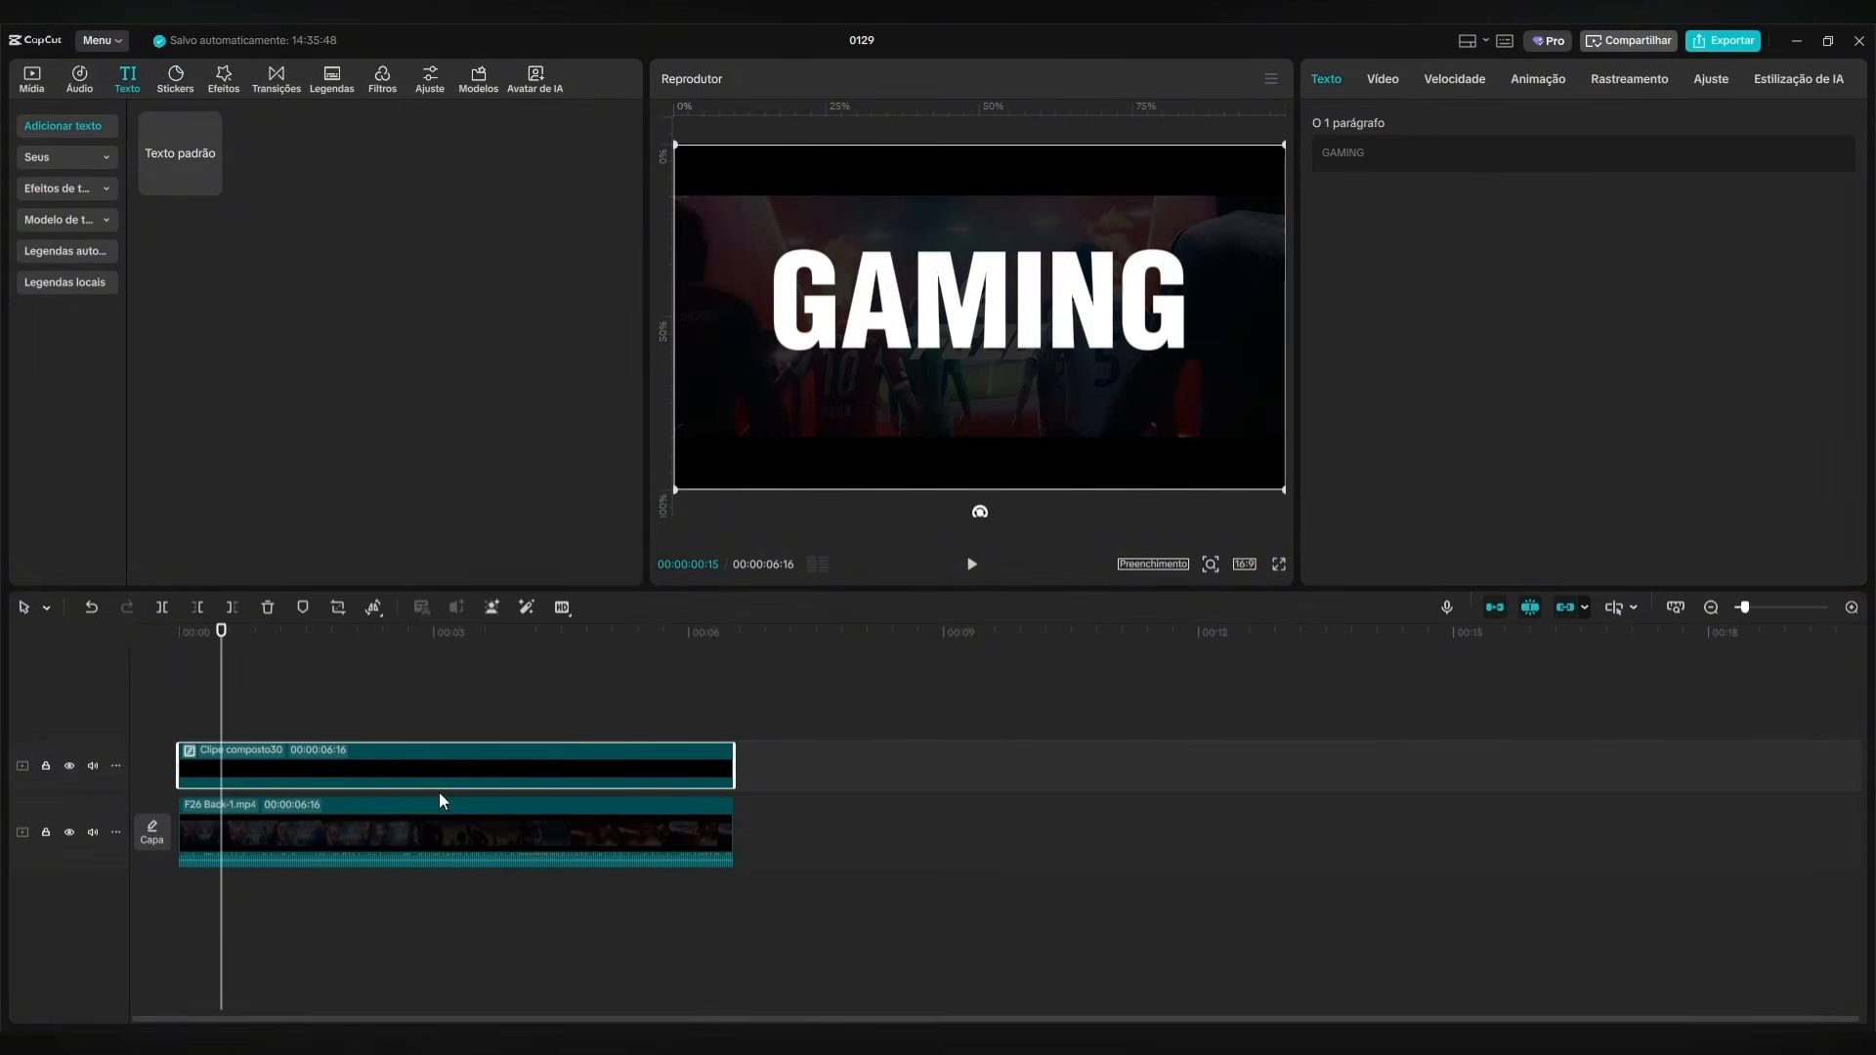
{"action": "left_click_drag", "start_coordinate": [308, 760], "coordinate": [311, 720]}
{"action": "left_click", "coordinate": [325, 770]}
{"action": "left_click_drag", "start_coordinate": [236, 642], "coordinate": [193, 648]}
{"action": "left_click", "coordinate": [393, 728]}
{"action": "left_click", "coordinate": [392, 772]}
{"action": "left_click", "coordinate": [393, 752]}
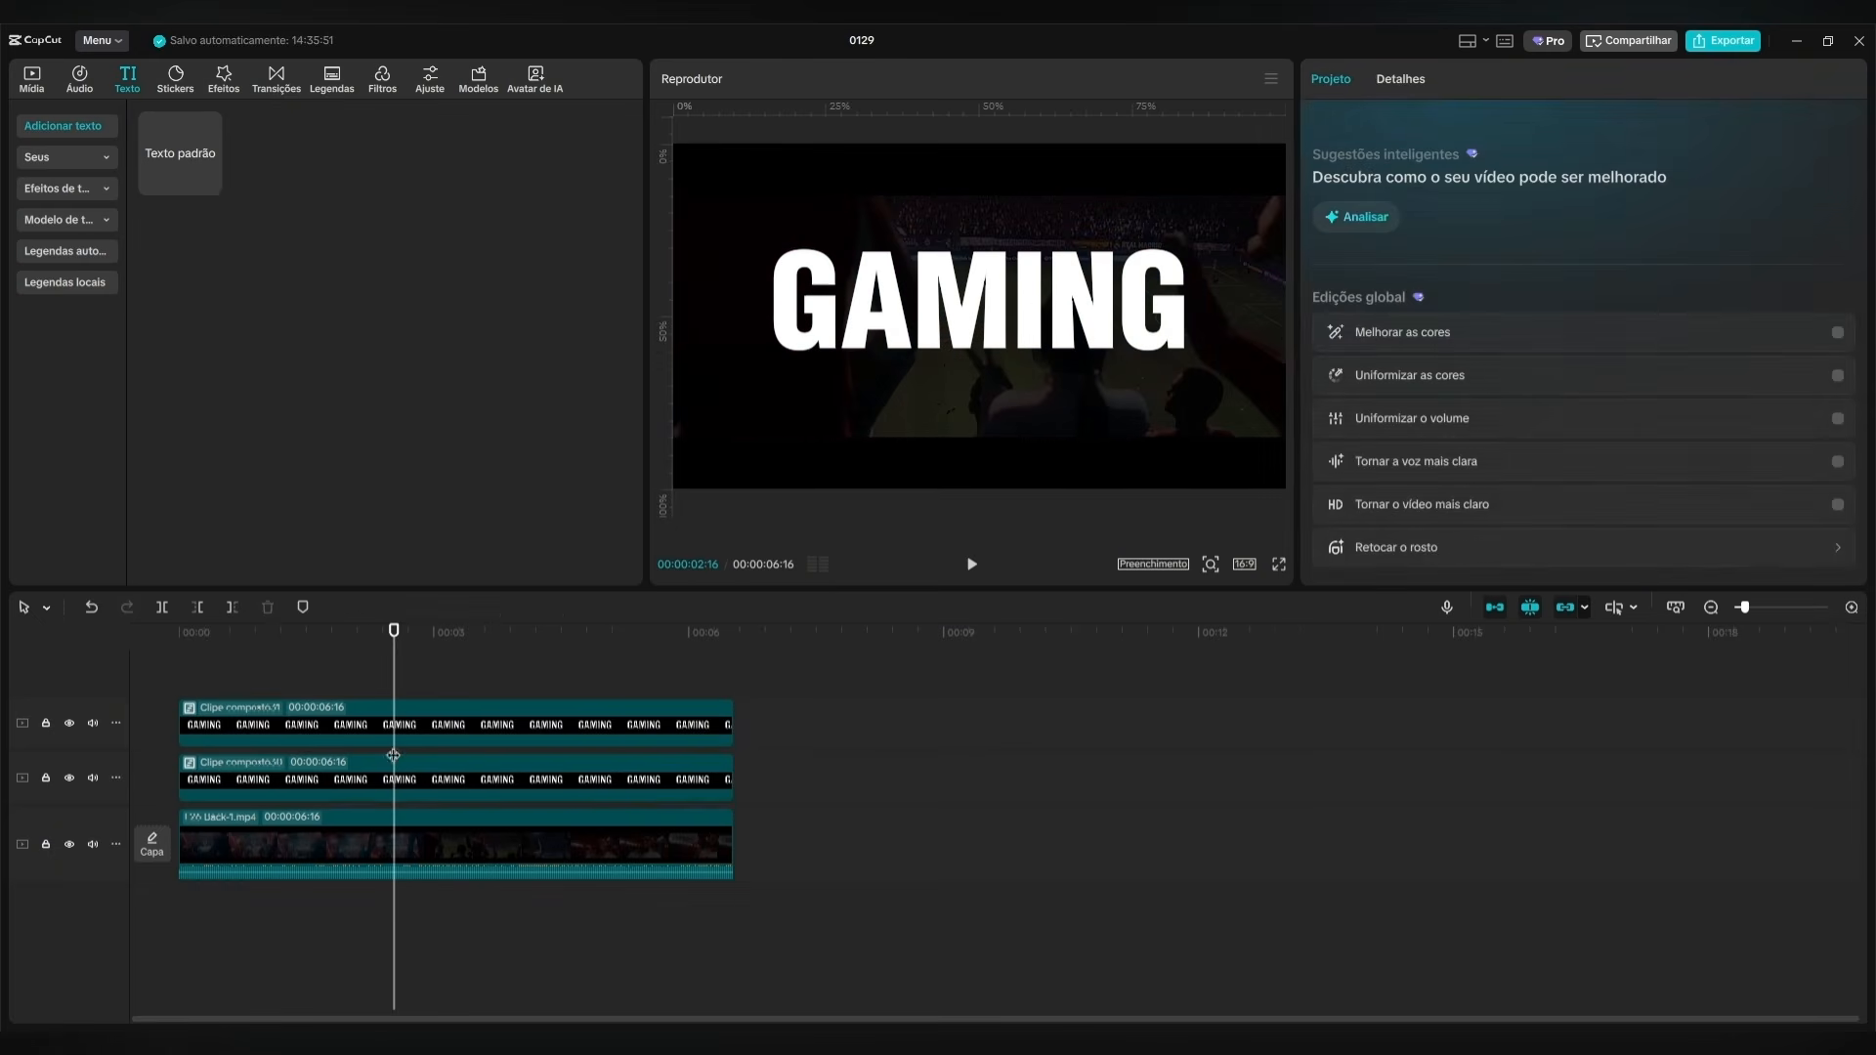
Disable the upper copy of the GAMING compound clip.
{"action": "left_click", "coordinate": [411, 731]}
{"action": "left_click_drag", "start_coordinate": [390, 651], "coordinate": [205, 645]}
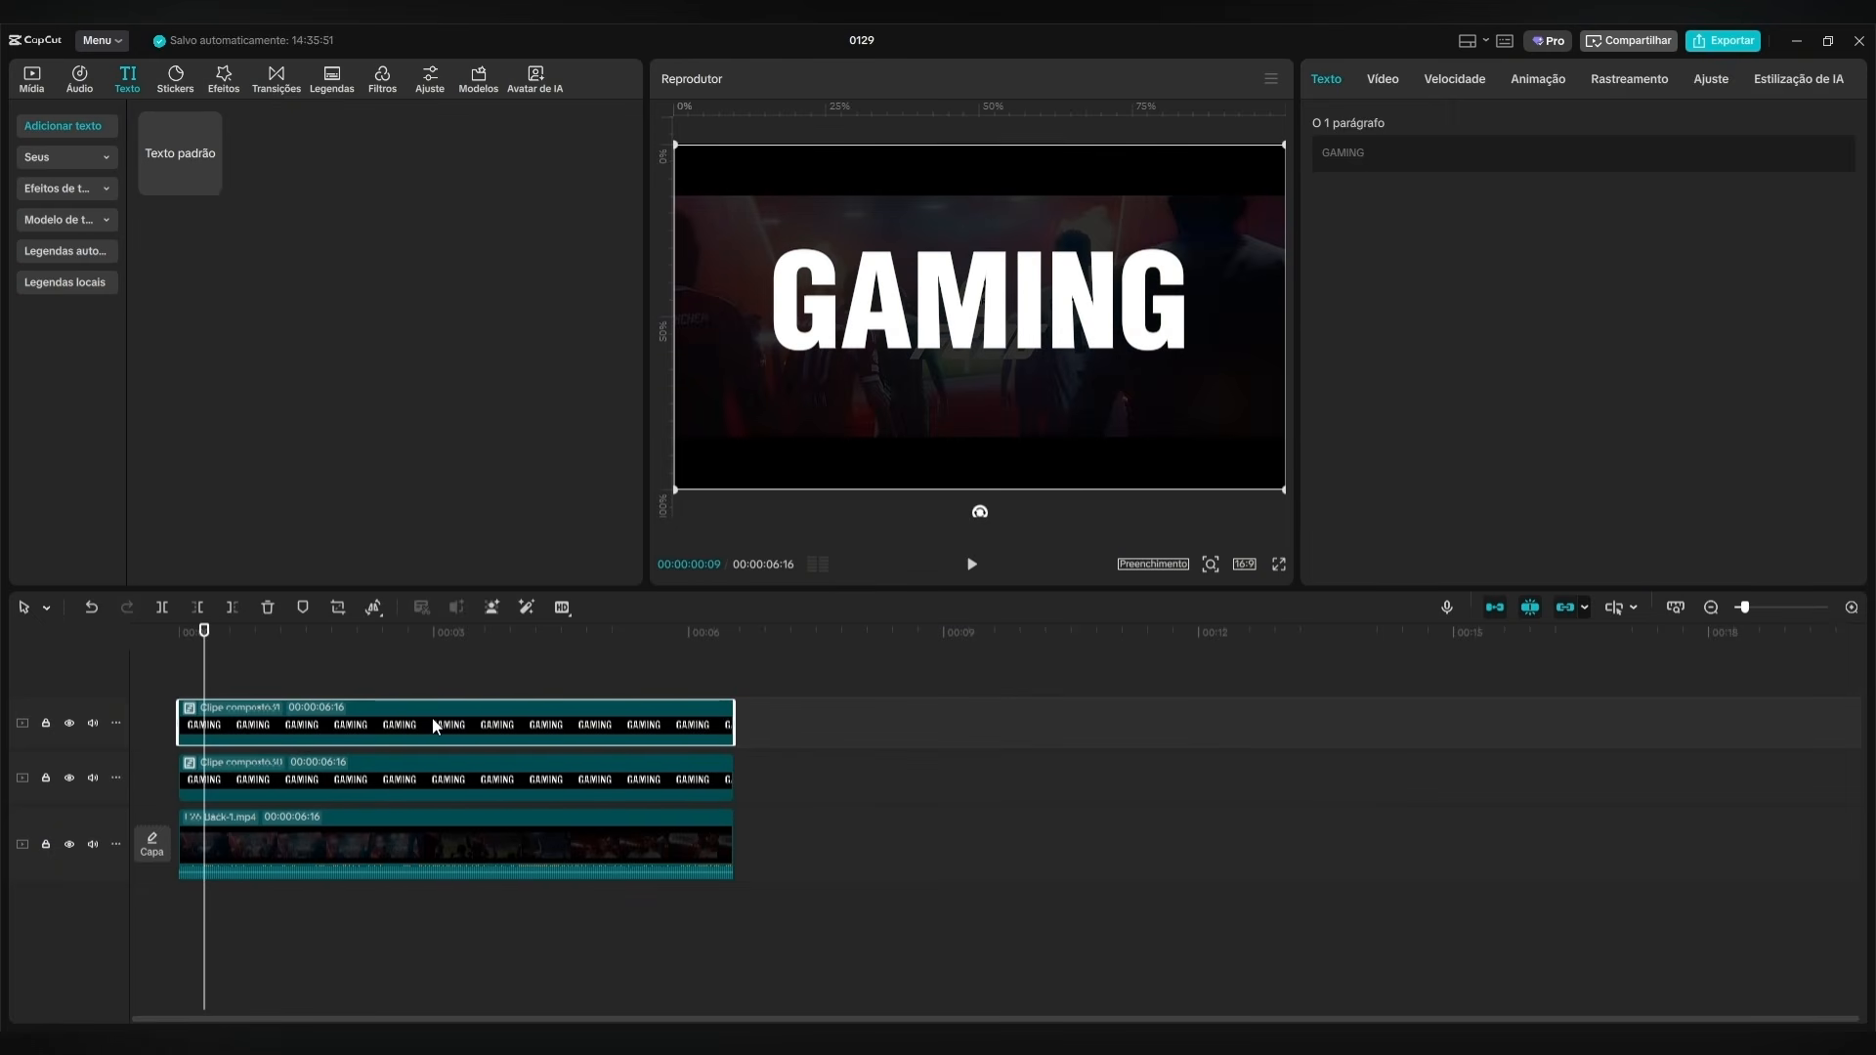
{"action": "key", "text": "v"}
Add a Dividir mask to the lower GAMING compound clip, rotated to -90° and positioned at X 150, Y 91.
{"action": "left_click", "coordinate": [455, 773]}
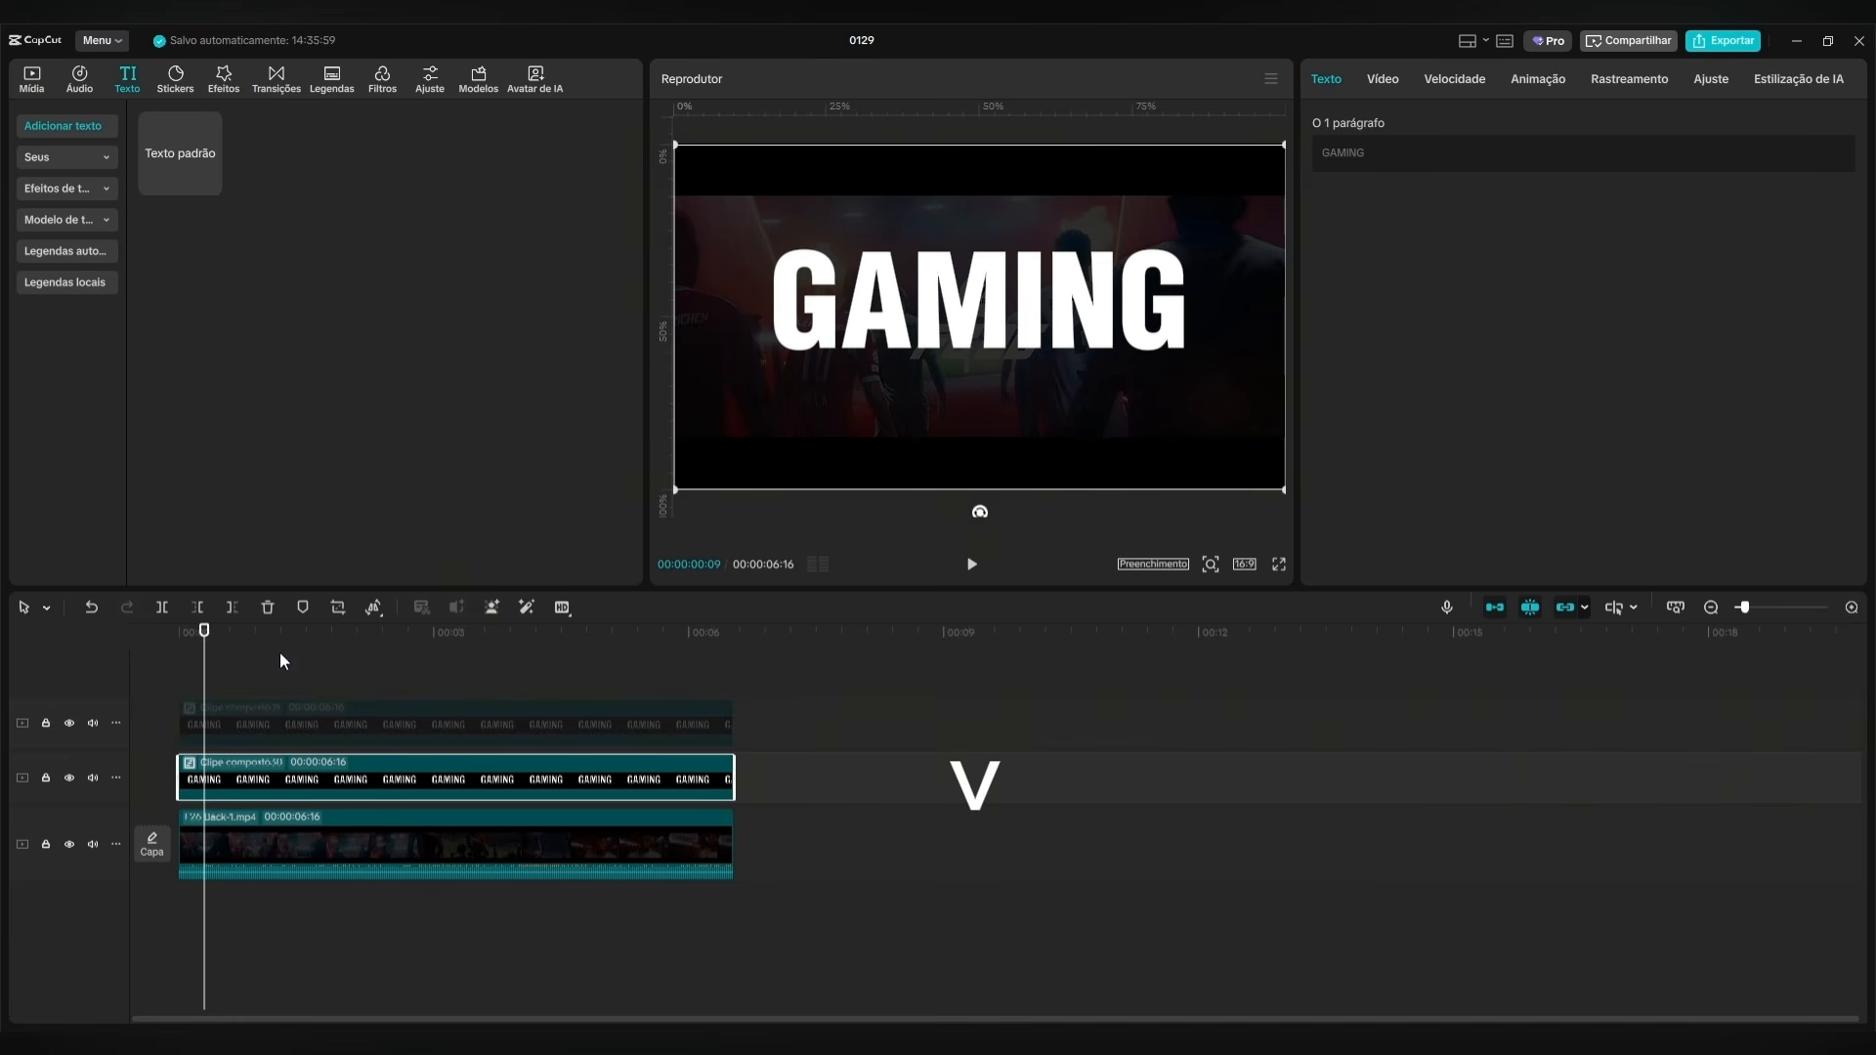
{"action": "mouse_move", "coordinate": [203, 643]}
{"action": "left_mouse_down"}
{"action": "mouse_move", "coordinate": [160, 641]}
{"action": "mouse_move", "coordinate": [310, 641]}
{"action": "mouse_move", "coordinate": [171, 650]}
{"action": "left_mouse_up"}
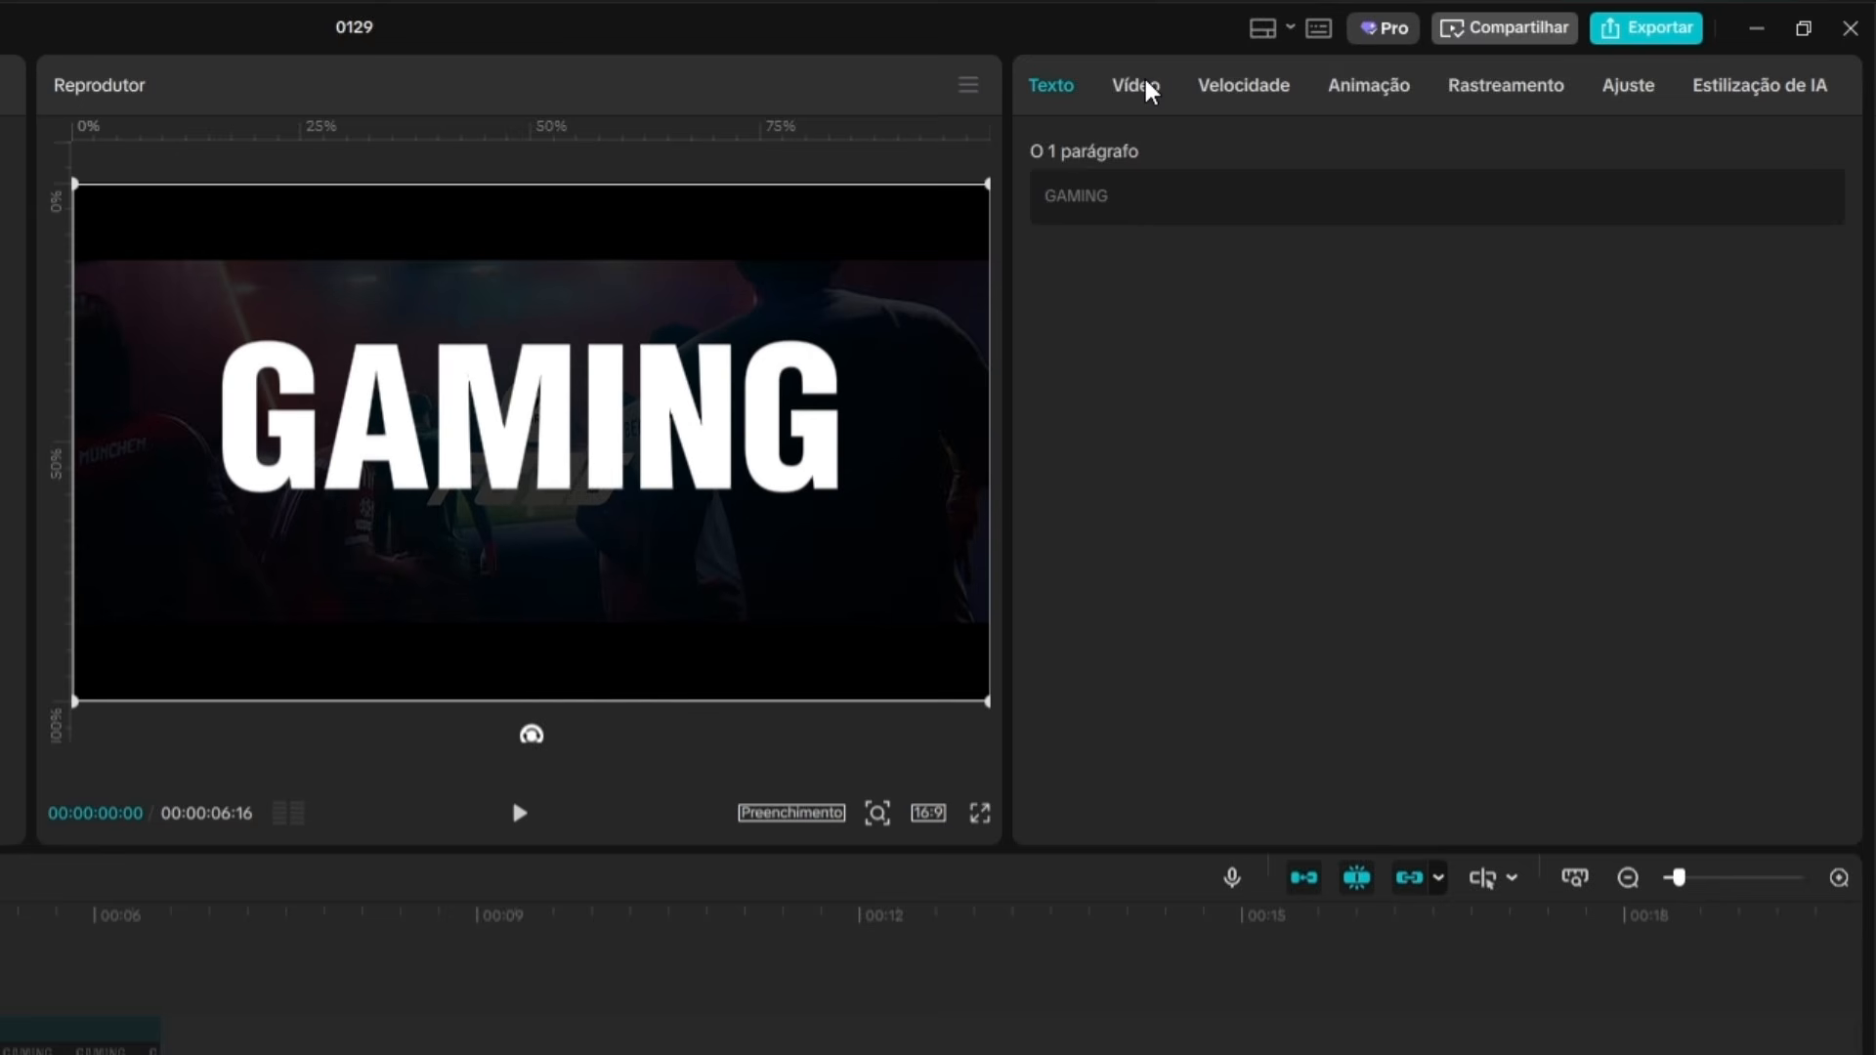
{"action": "left_click", "coordinate": [1375, 87]}
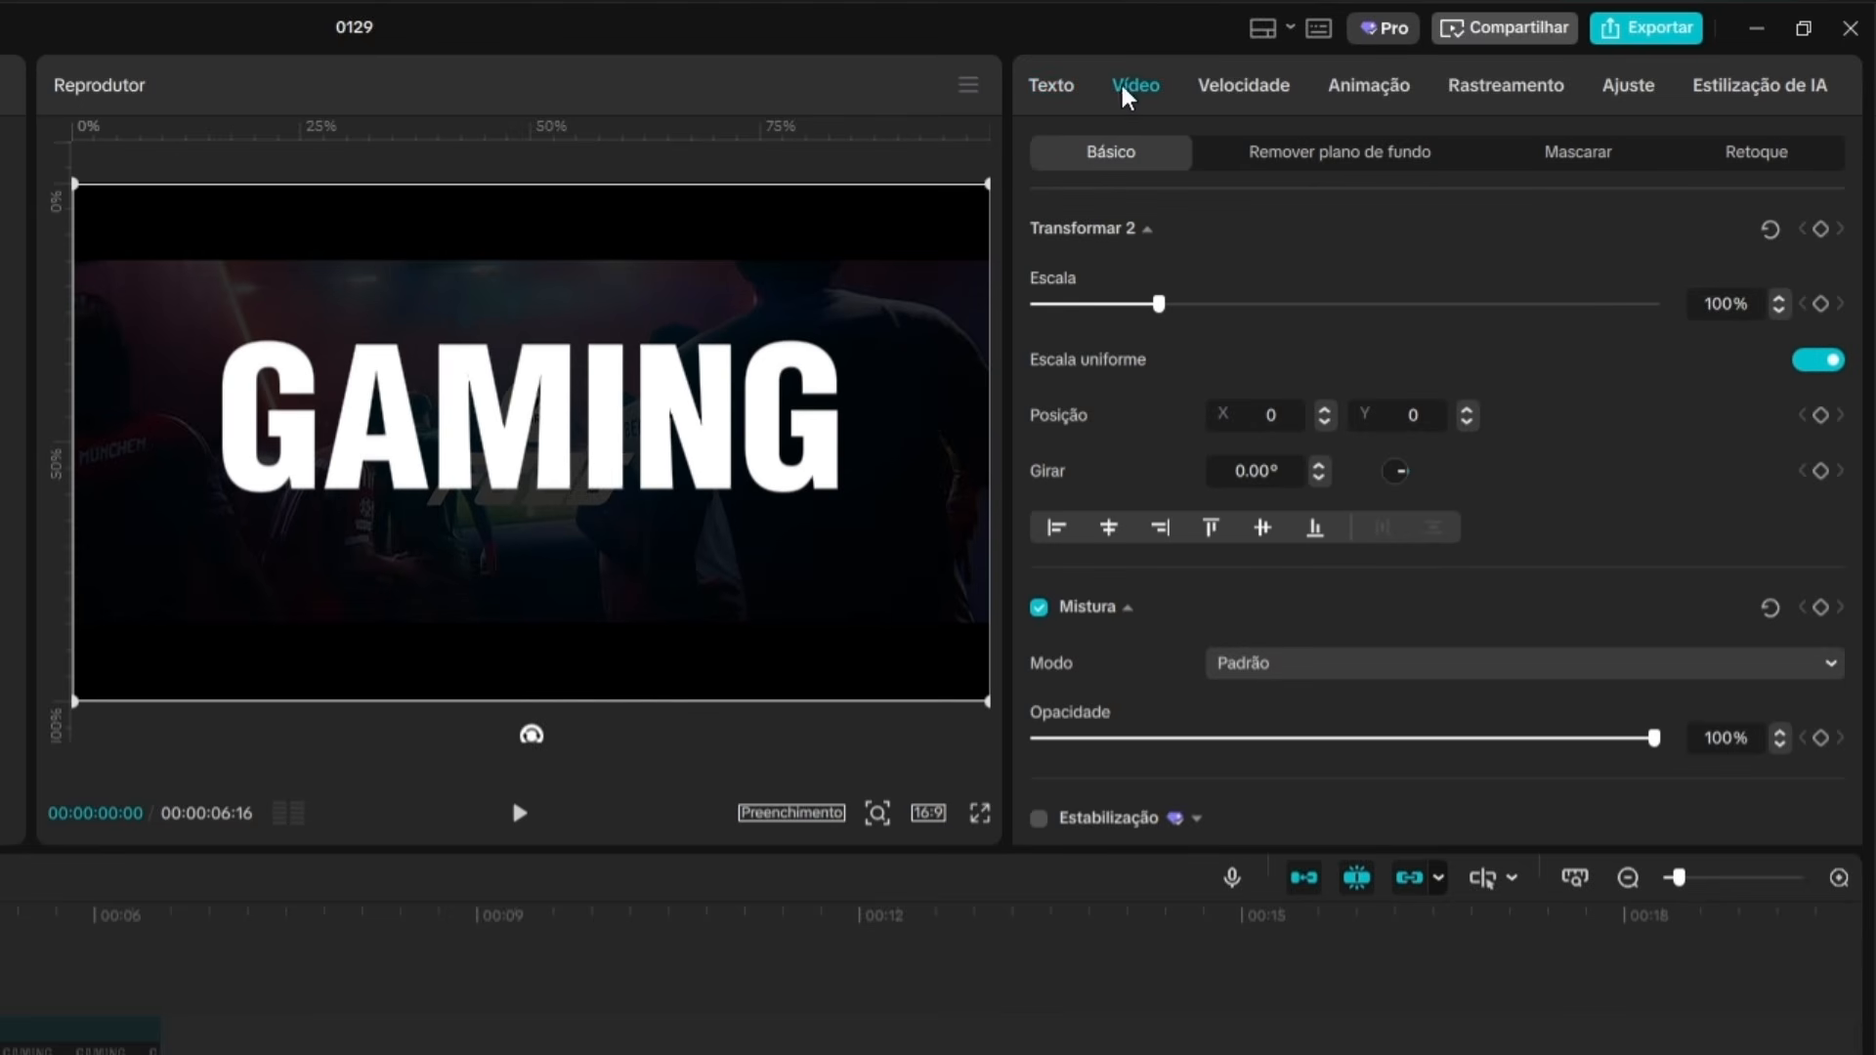
{"action": "left_click", "coordinate": [1603, 159]}
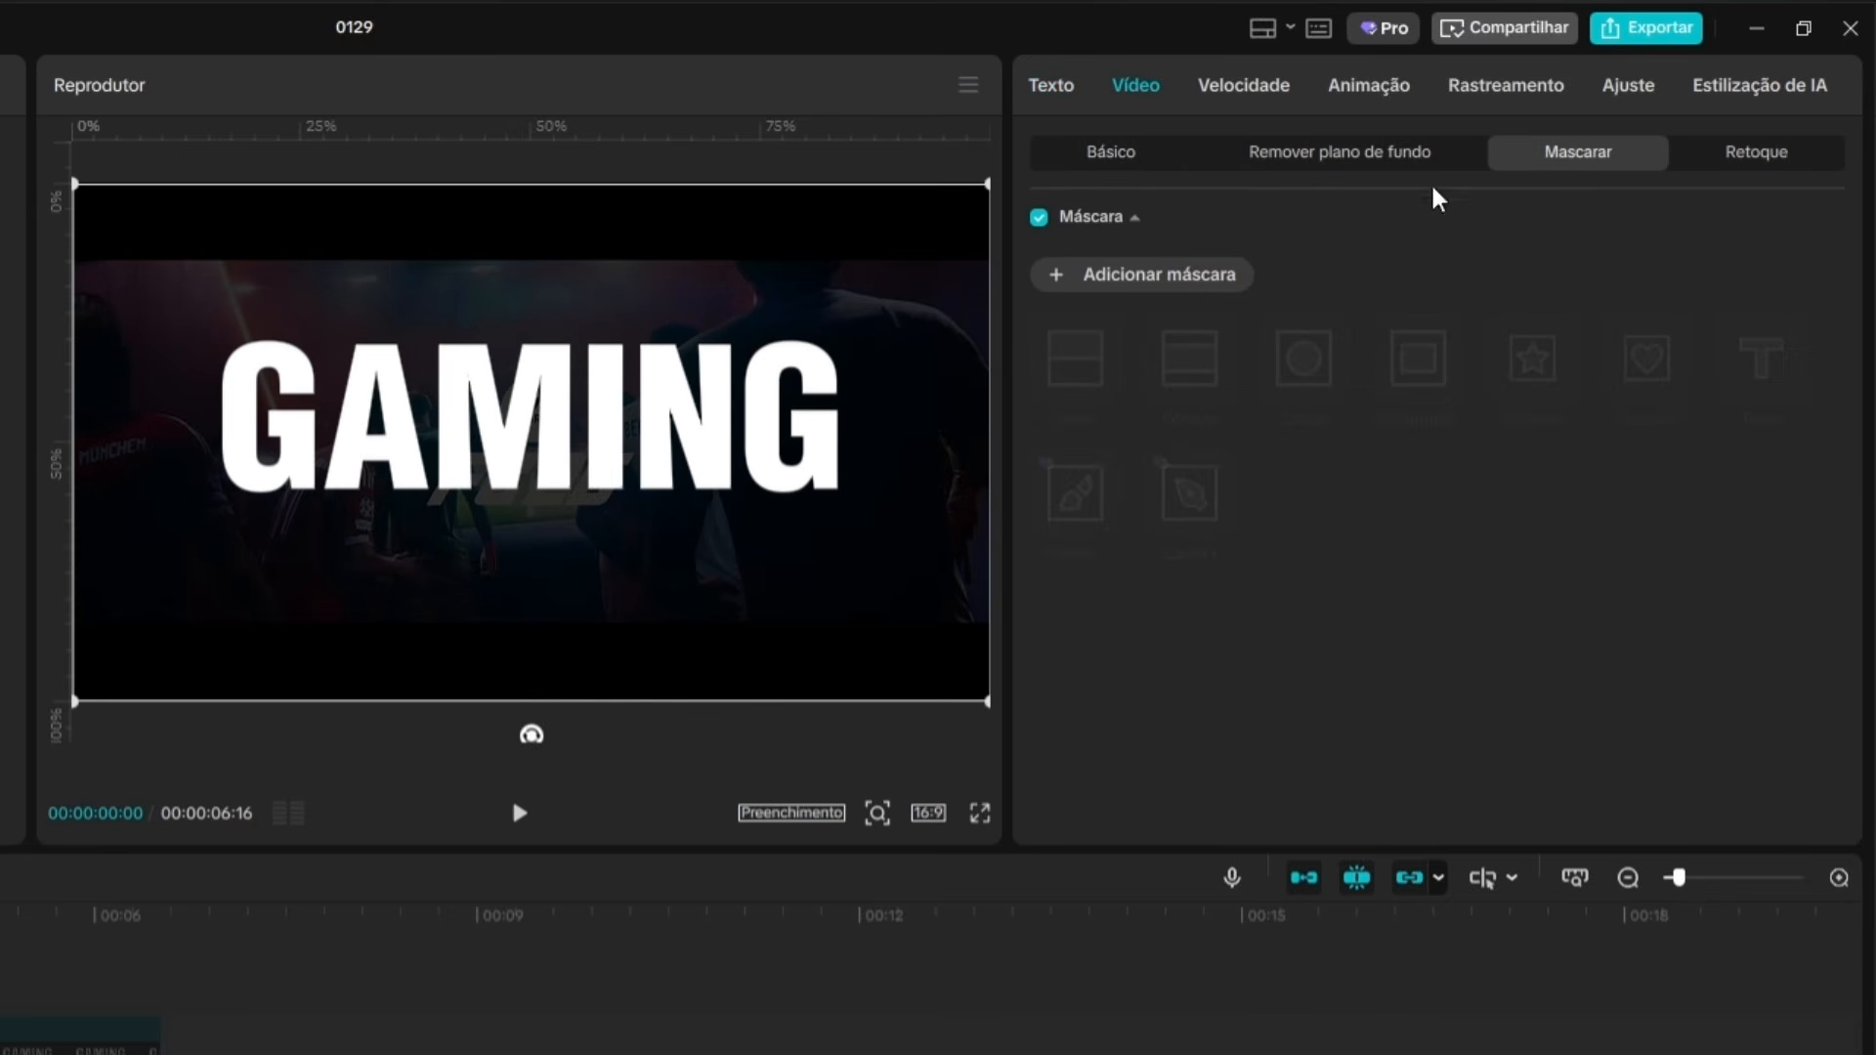
{"action": "left_click", "coordinate": [1058, 286]}
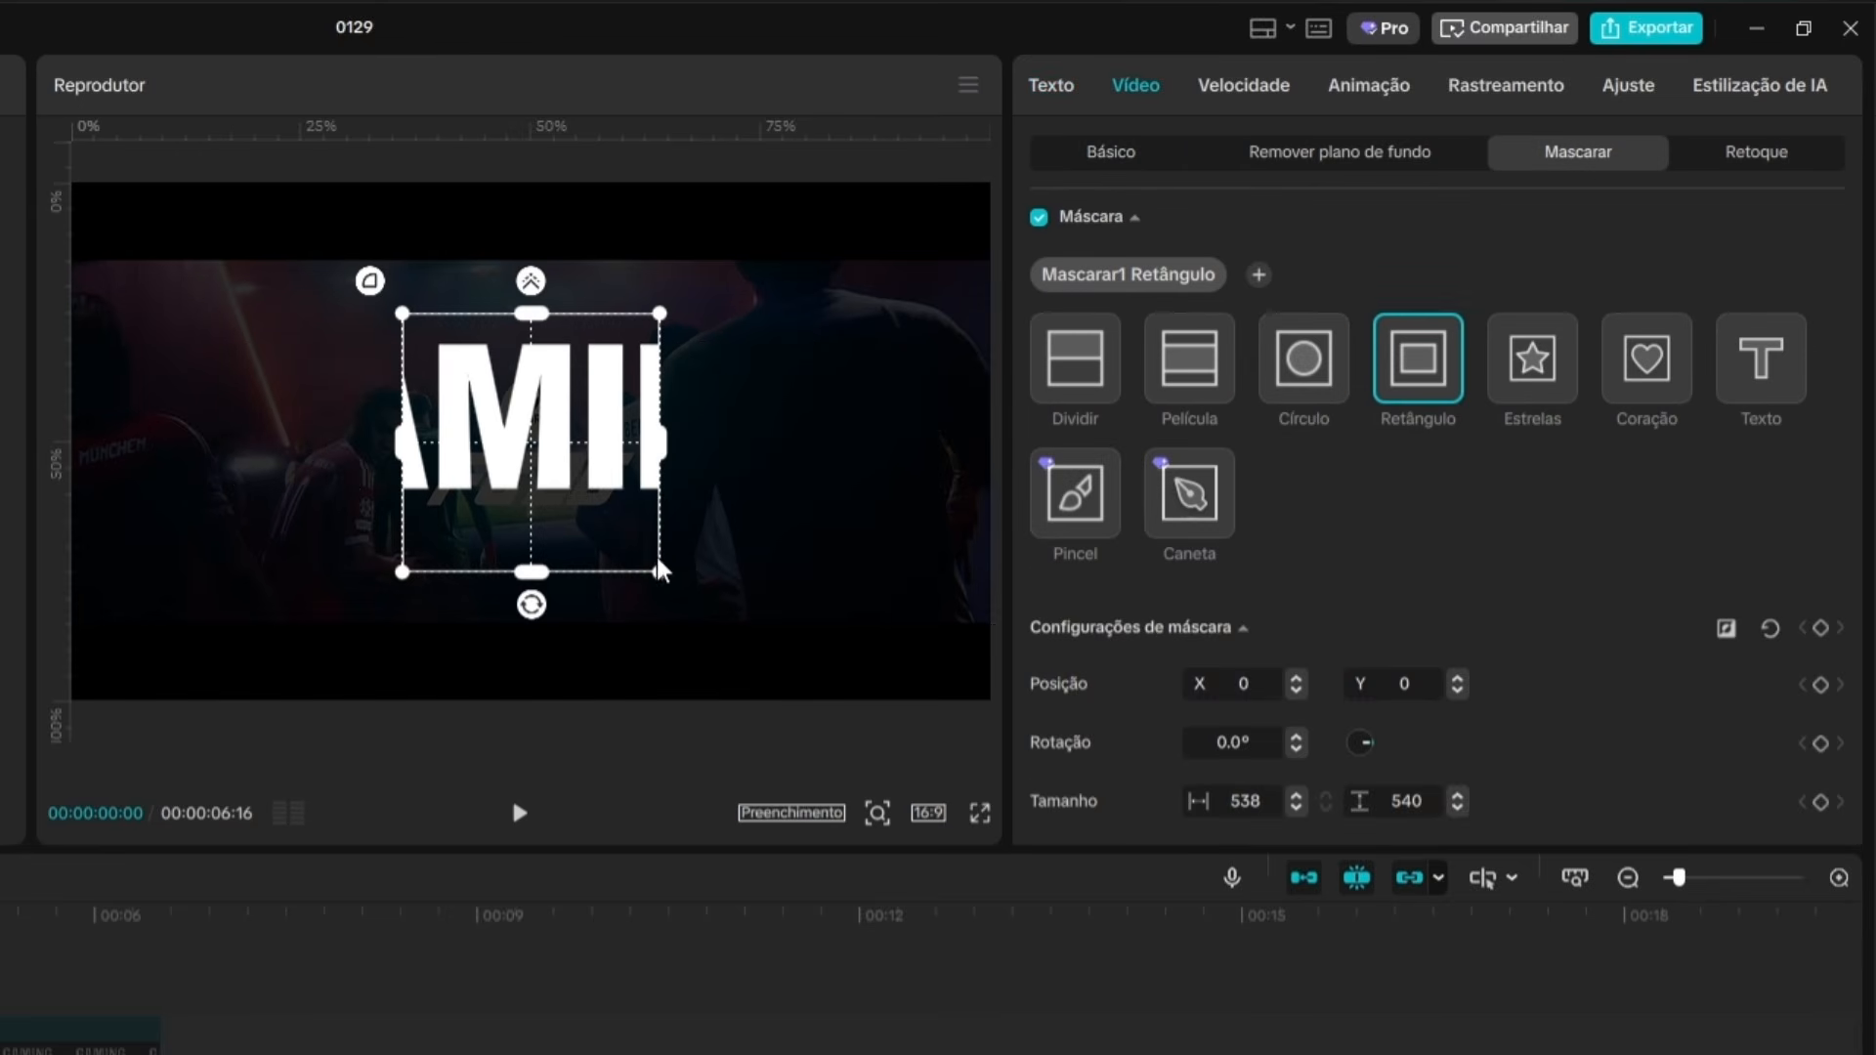
{"action": "left_click", "coordinate": [1076, 384]}
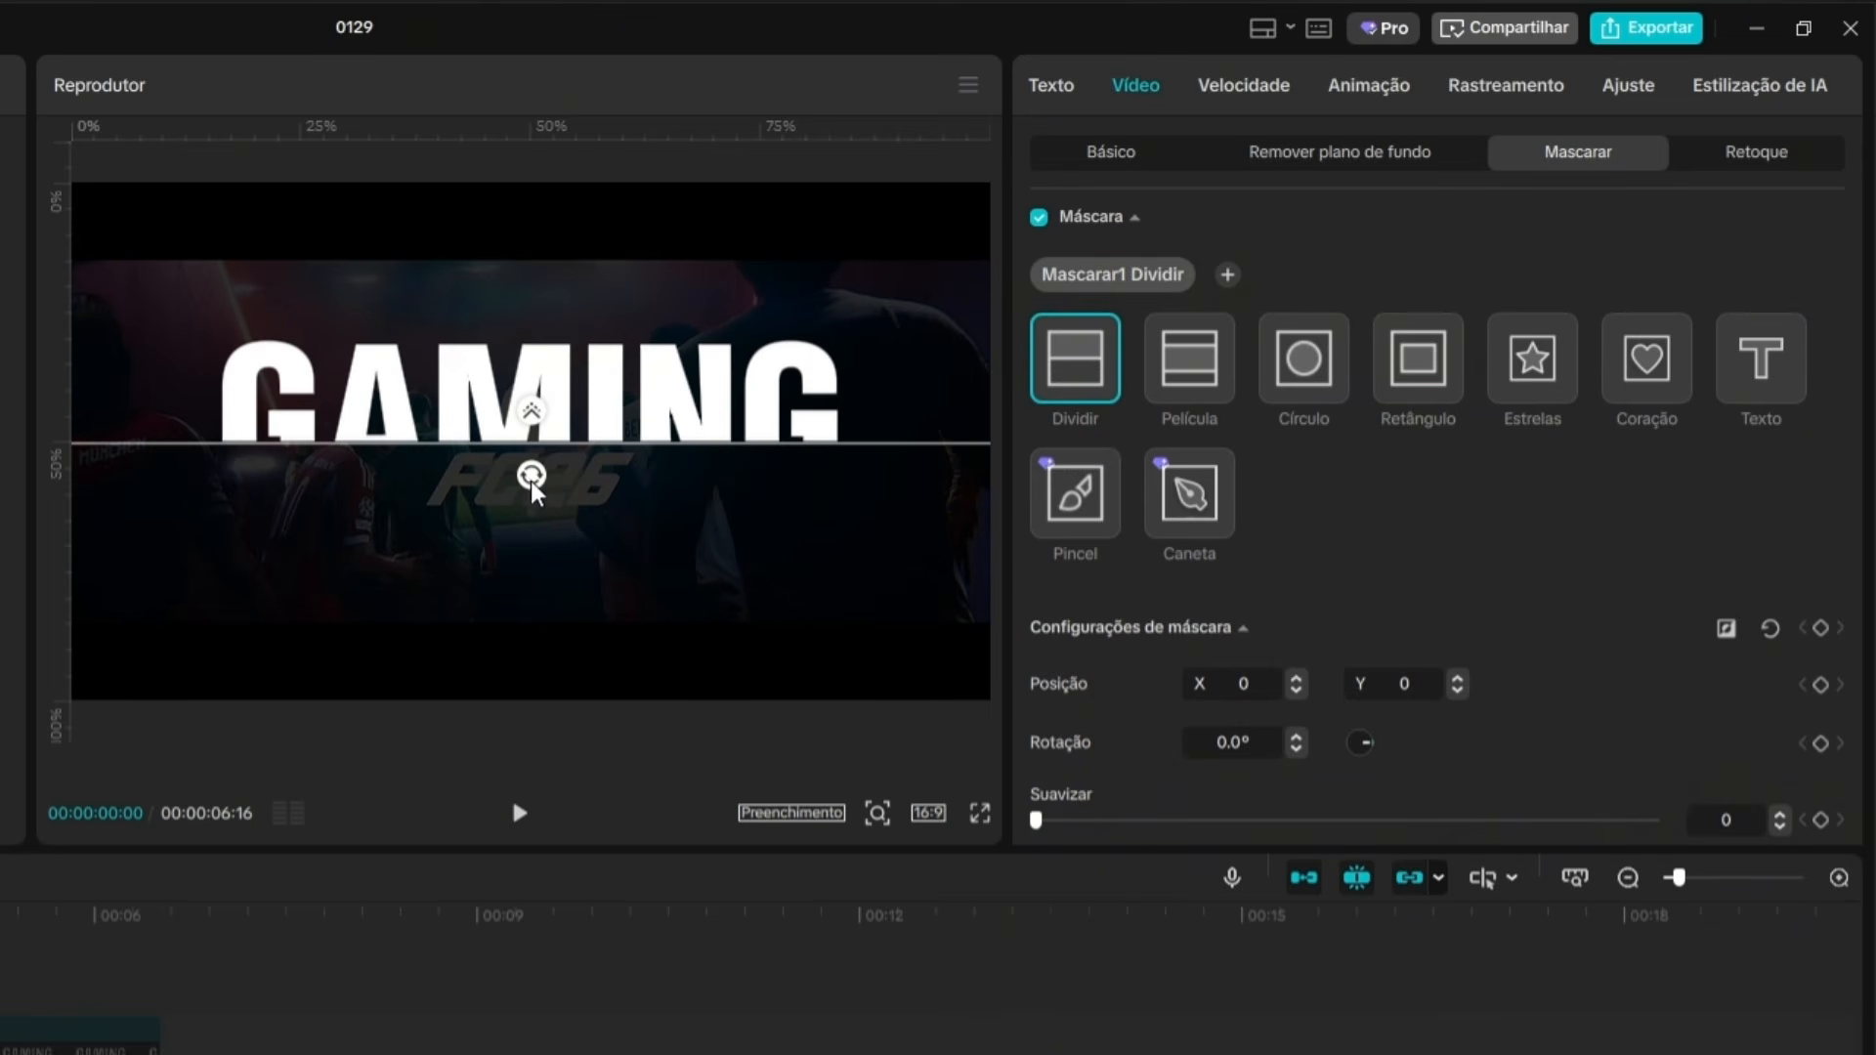
{"action": "left_click_drag", "start_coordinate": [532, 476], "coordinate": [606, 451]}
{"action": "left_click_drag", "start_coordinate": [607, 452], "coordinate": [607, 505]}
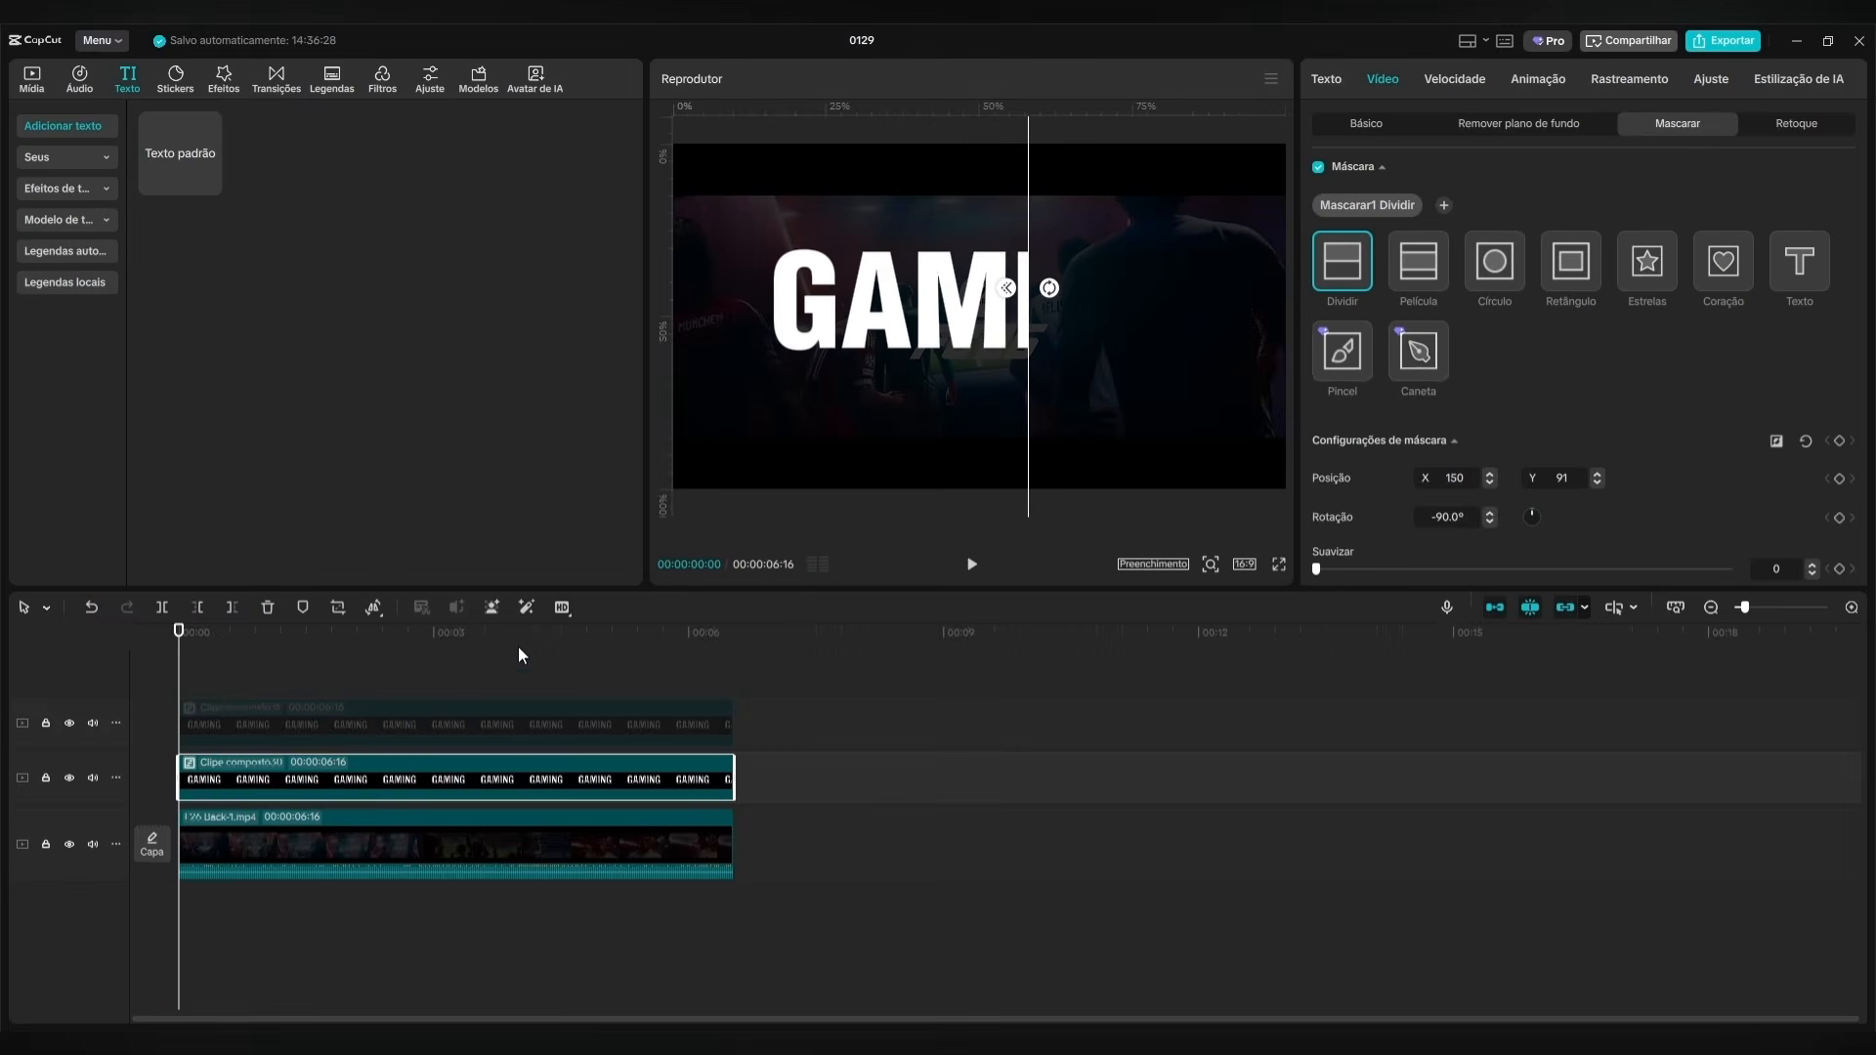
Re-enable the upper GAMING compound clip and lower its opacity to 40%.
{"action": "left_click", "coordinate": [252, 719]}
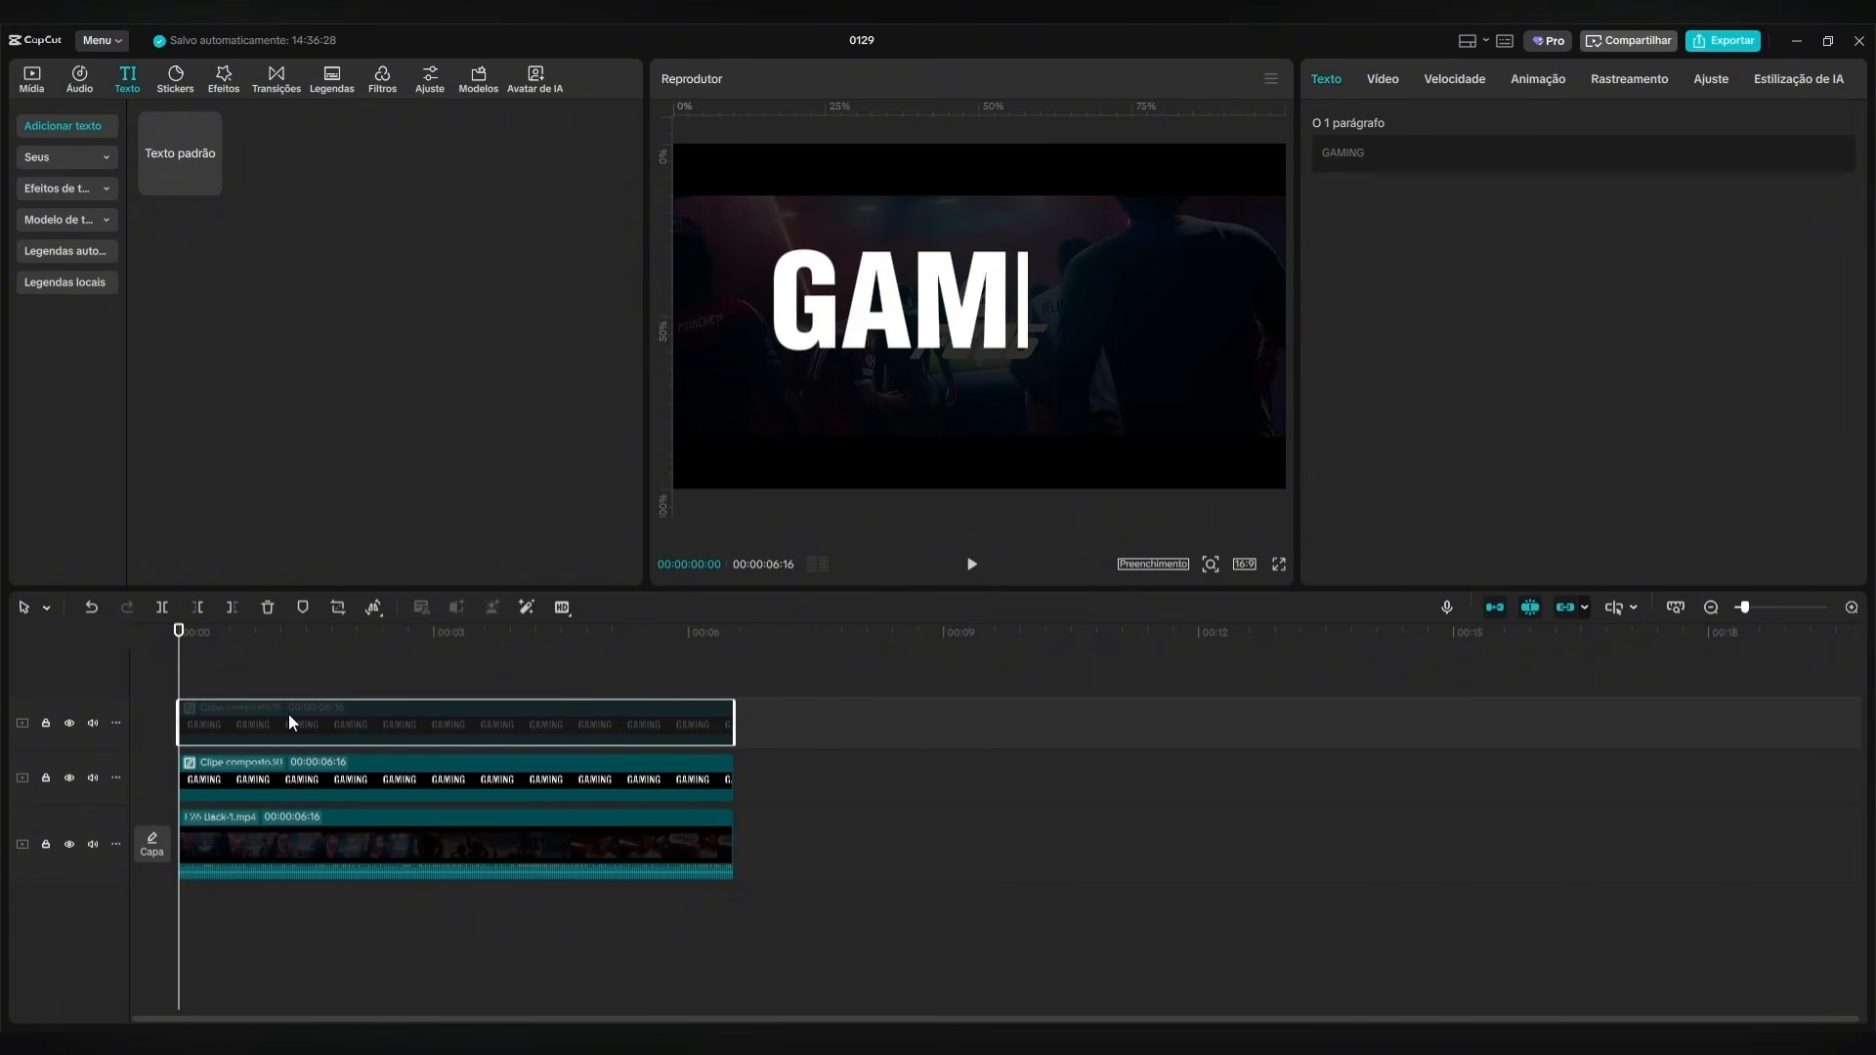
{"action": "key", "text": "v"}
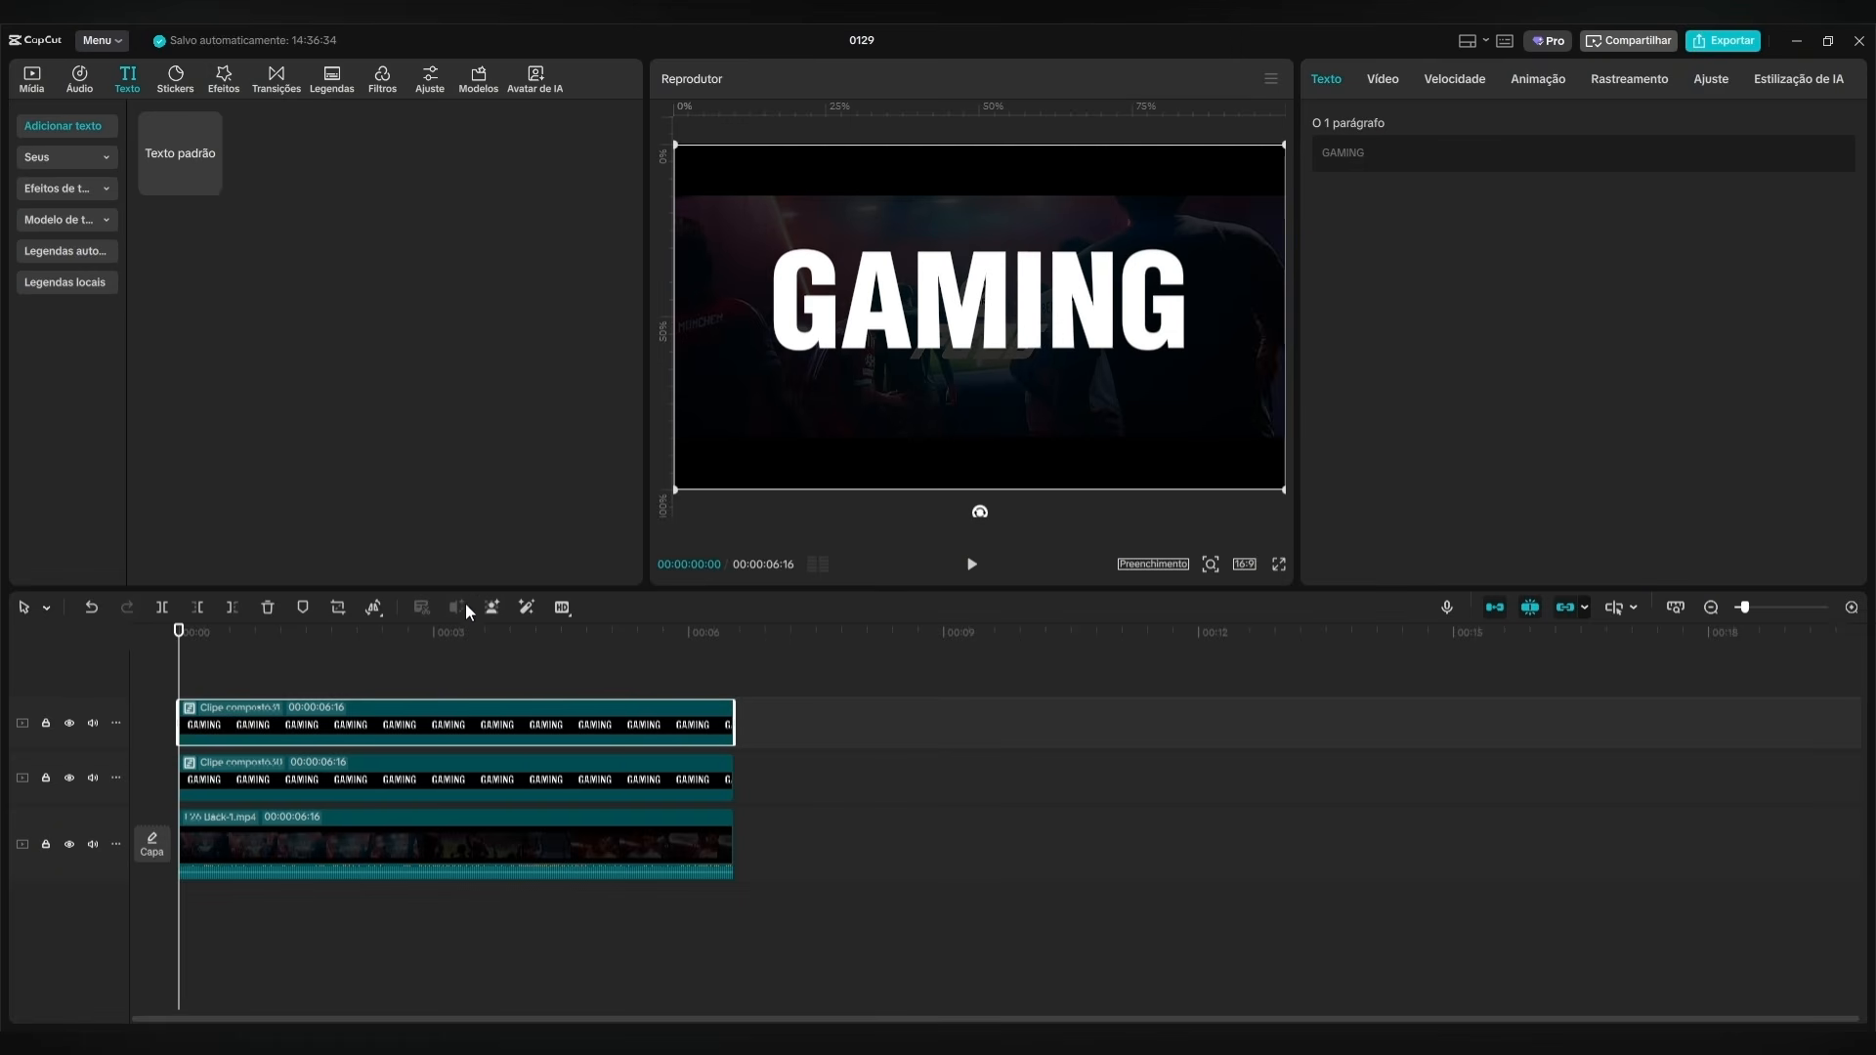
{"action": "left_click", "coordinate": [1391, 78]}
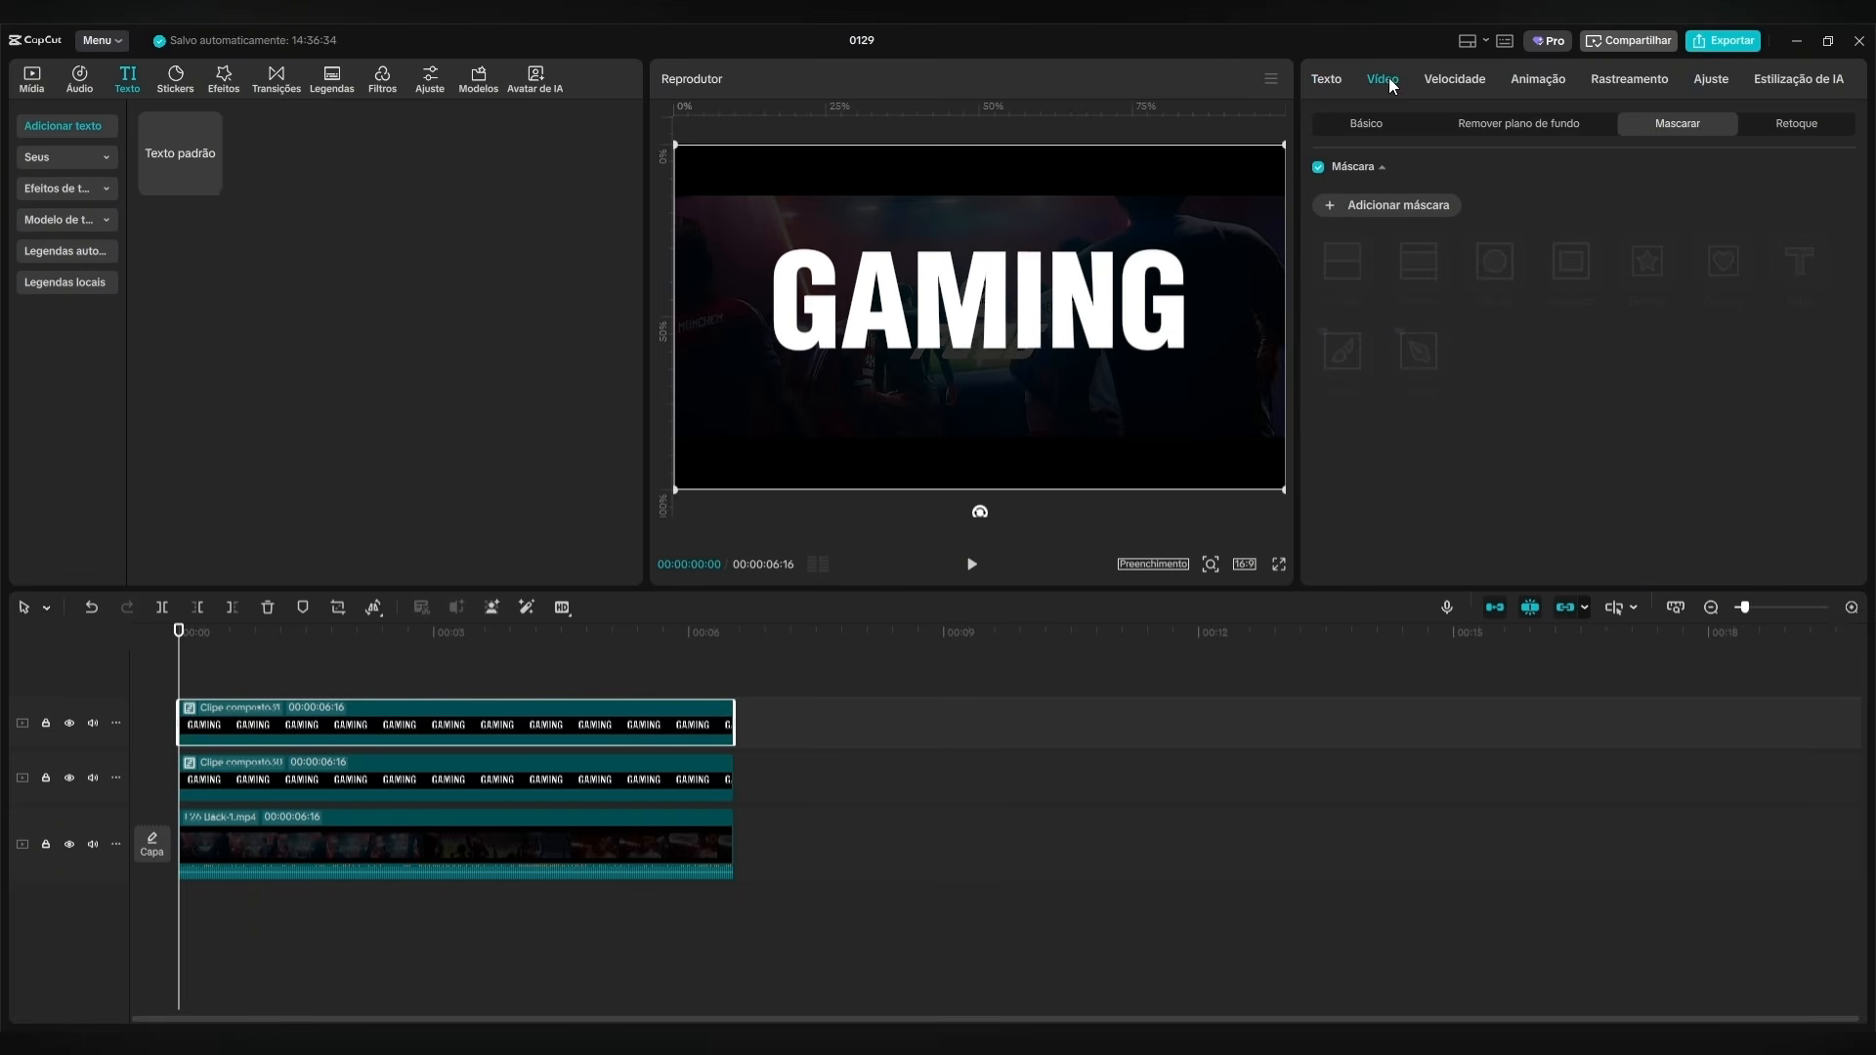
{"action": "left_click", "coordinate": [1368, 125]}
{"action": "scroll", "coordinate": [1583, 440], "scroll_direction": "down", "scroll_amount": 2}
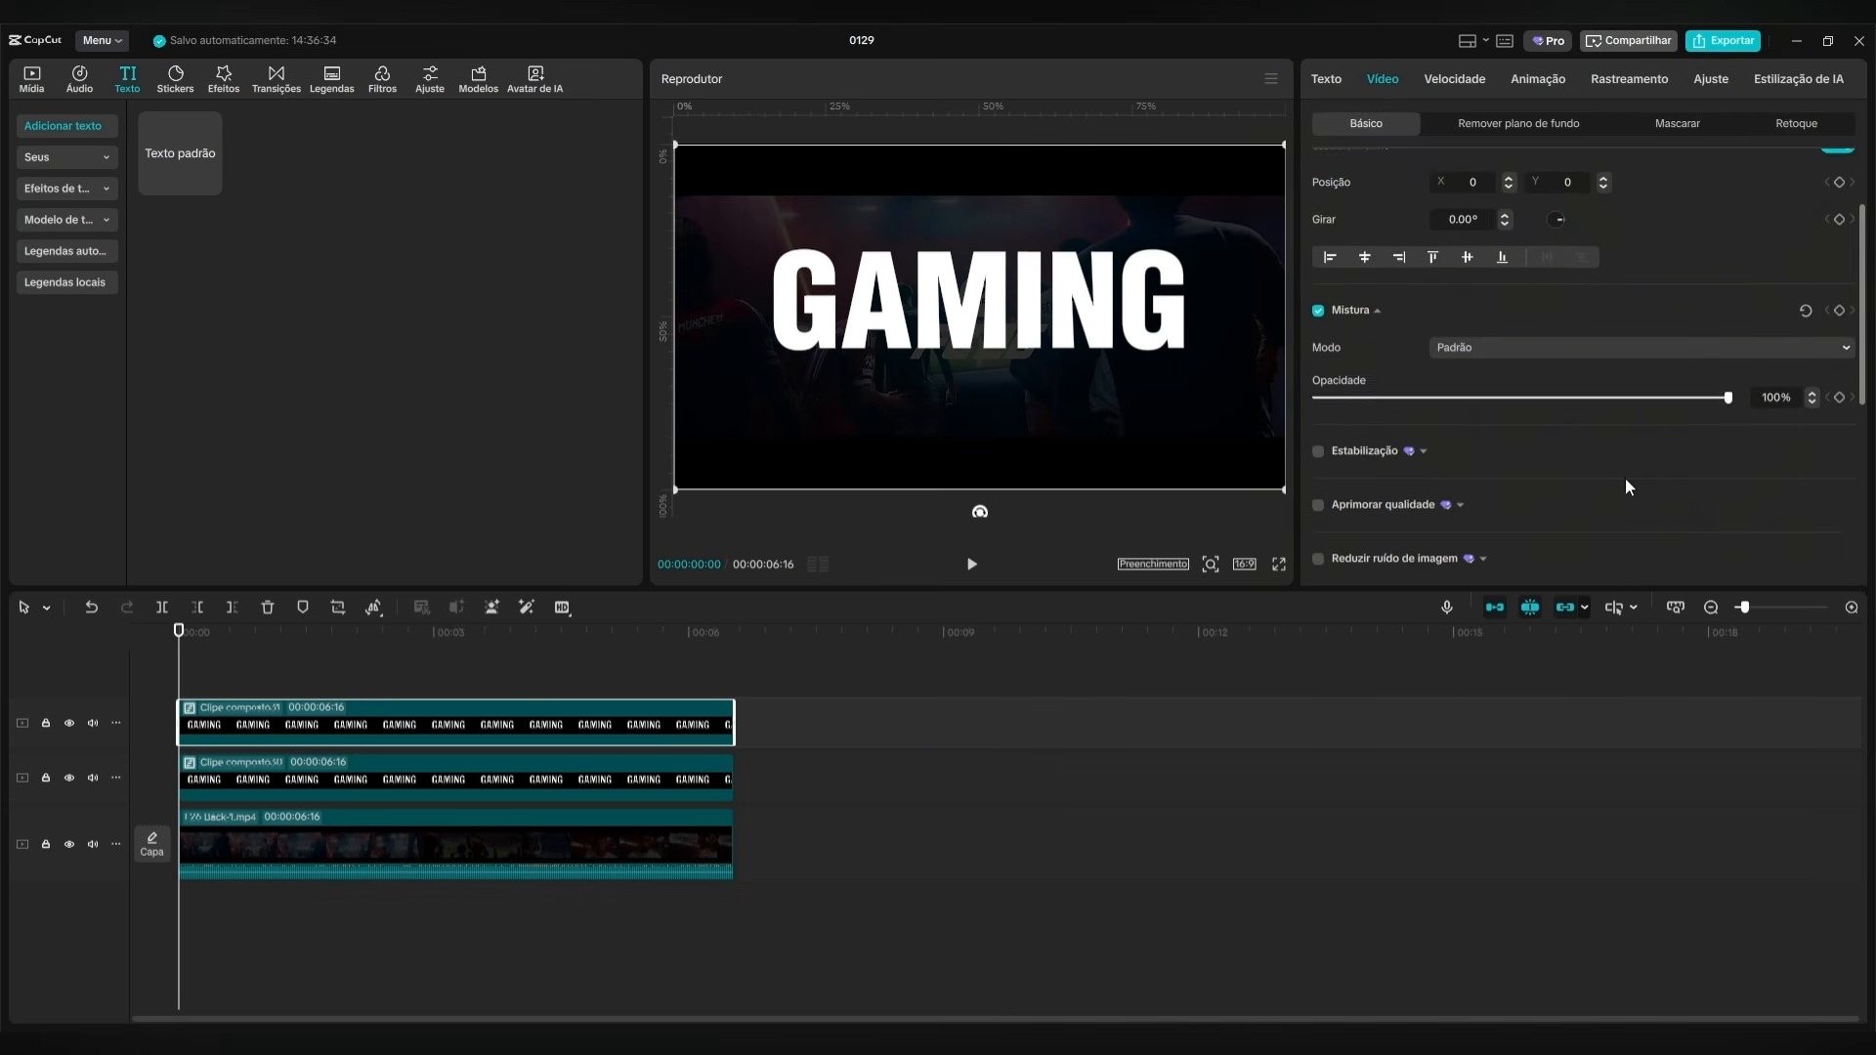
{"action": "left_click_drag", "start_coordinate": [1729, 397], "coordinate": [1480, 399]}
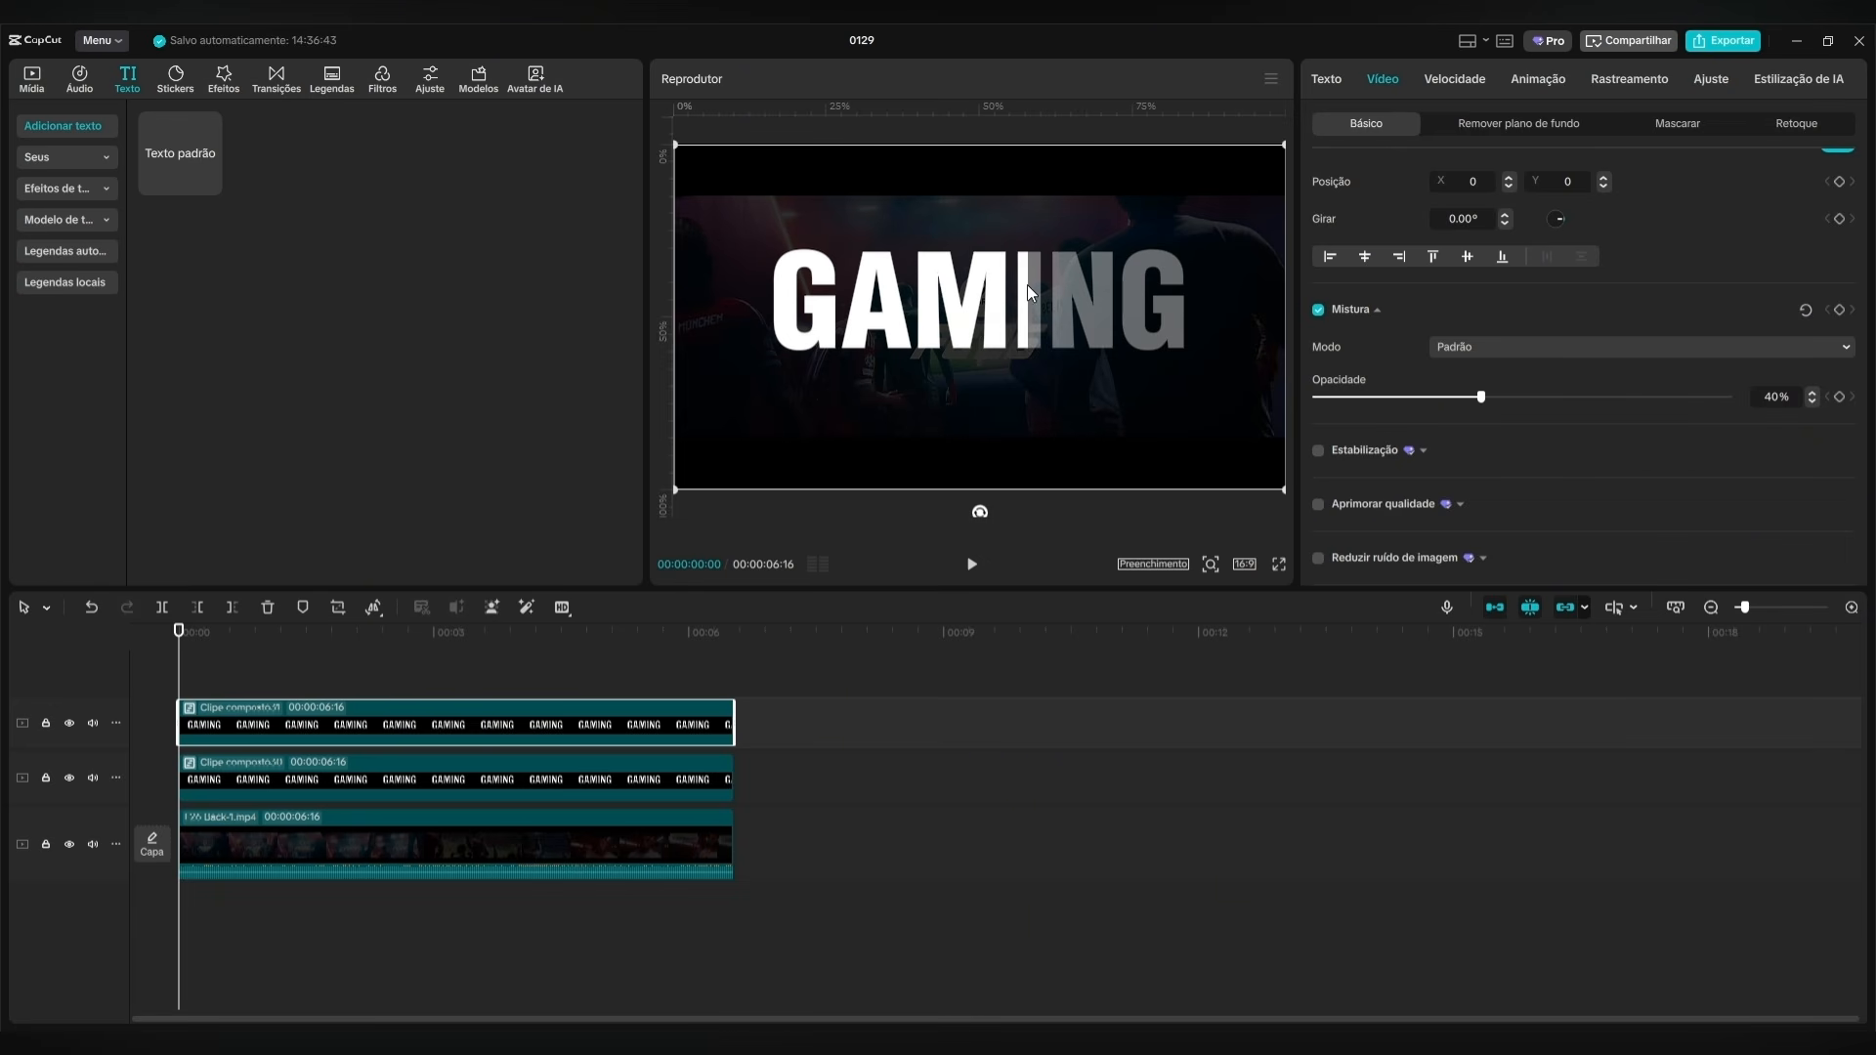
Convert the masked lower GAMING clip into a new compound clip.
{"action": "left_click", "coordinate": [451, 779]}
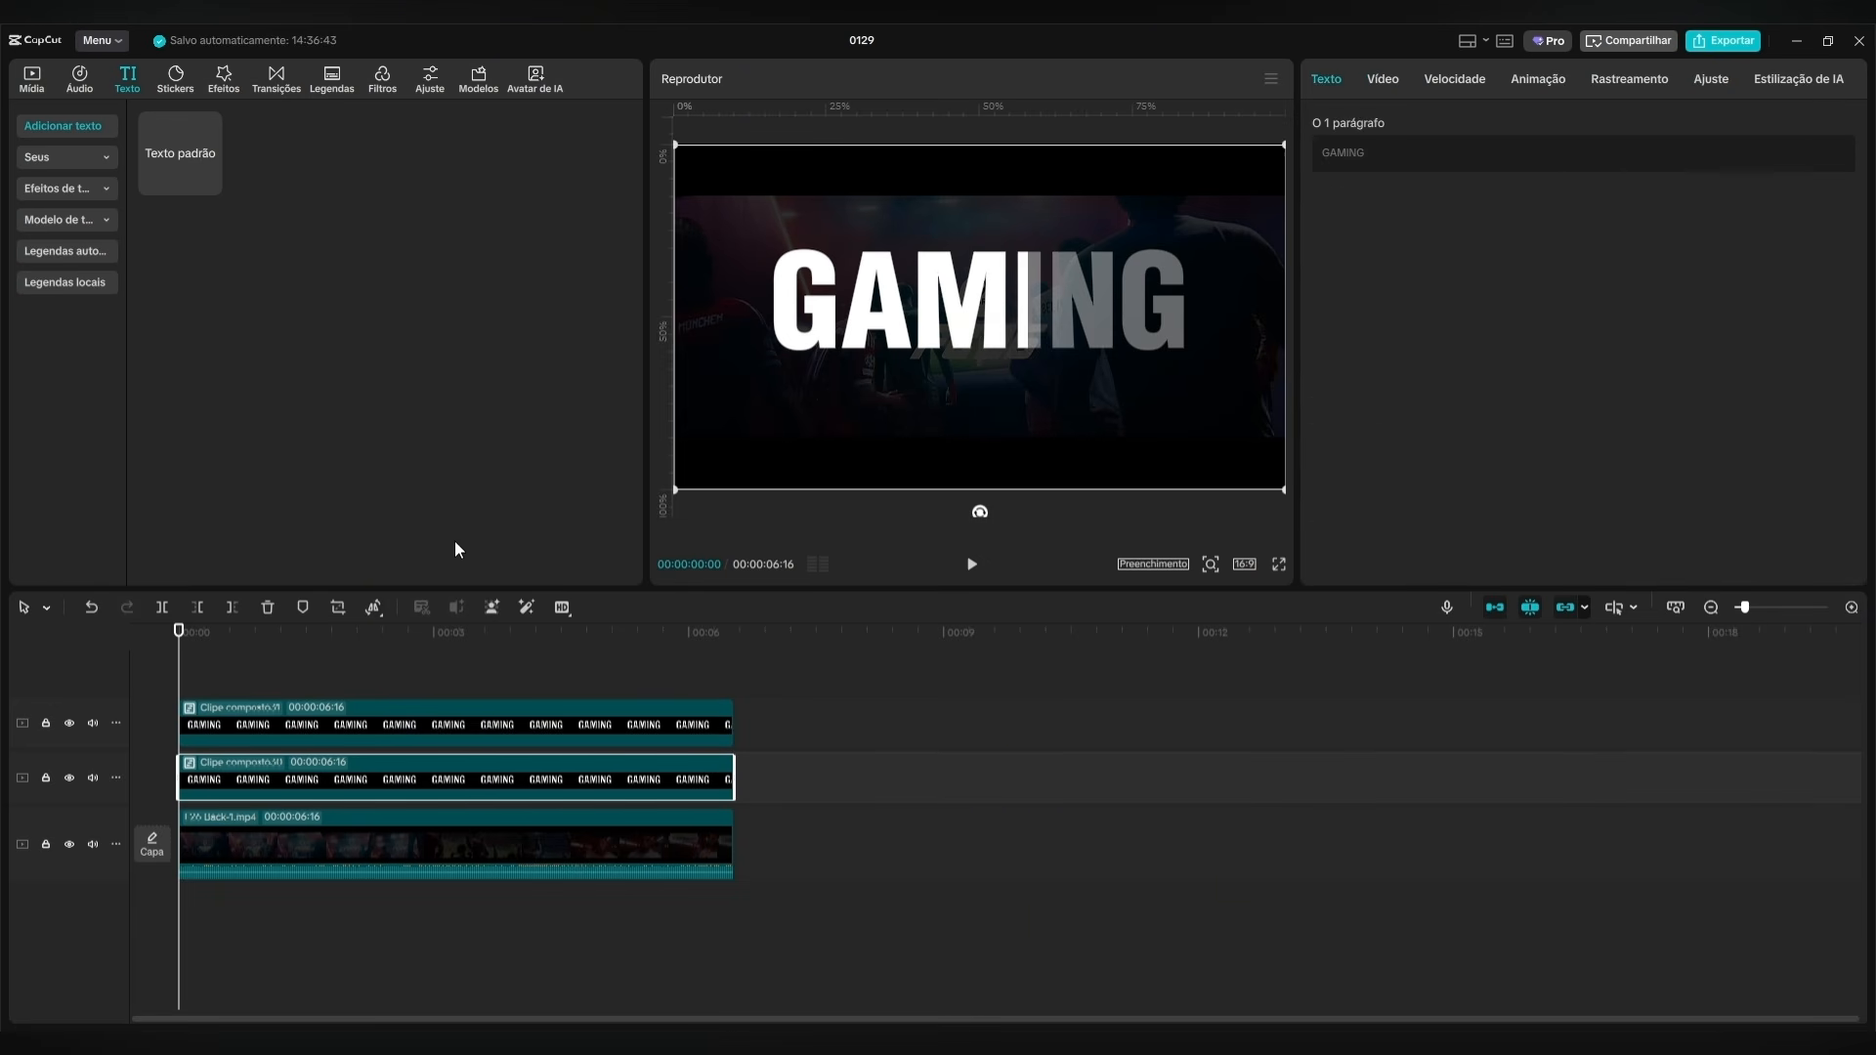
{"action": "left_click", "coordinate": [1395, 80]}
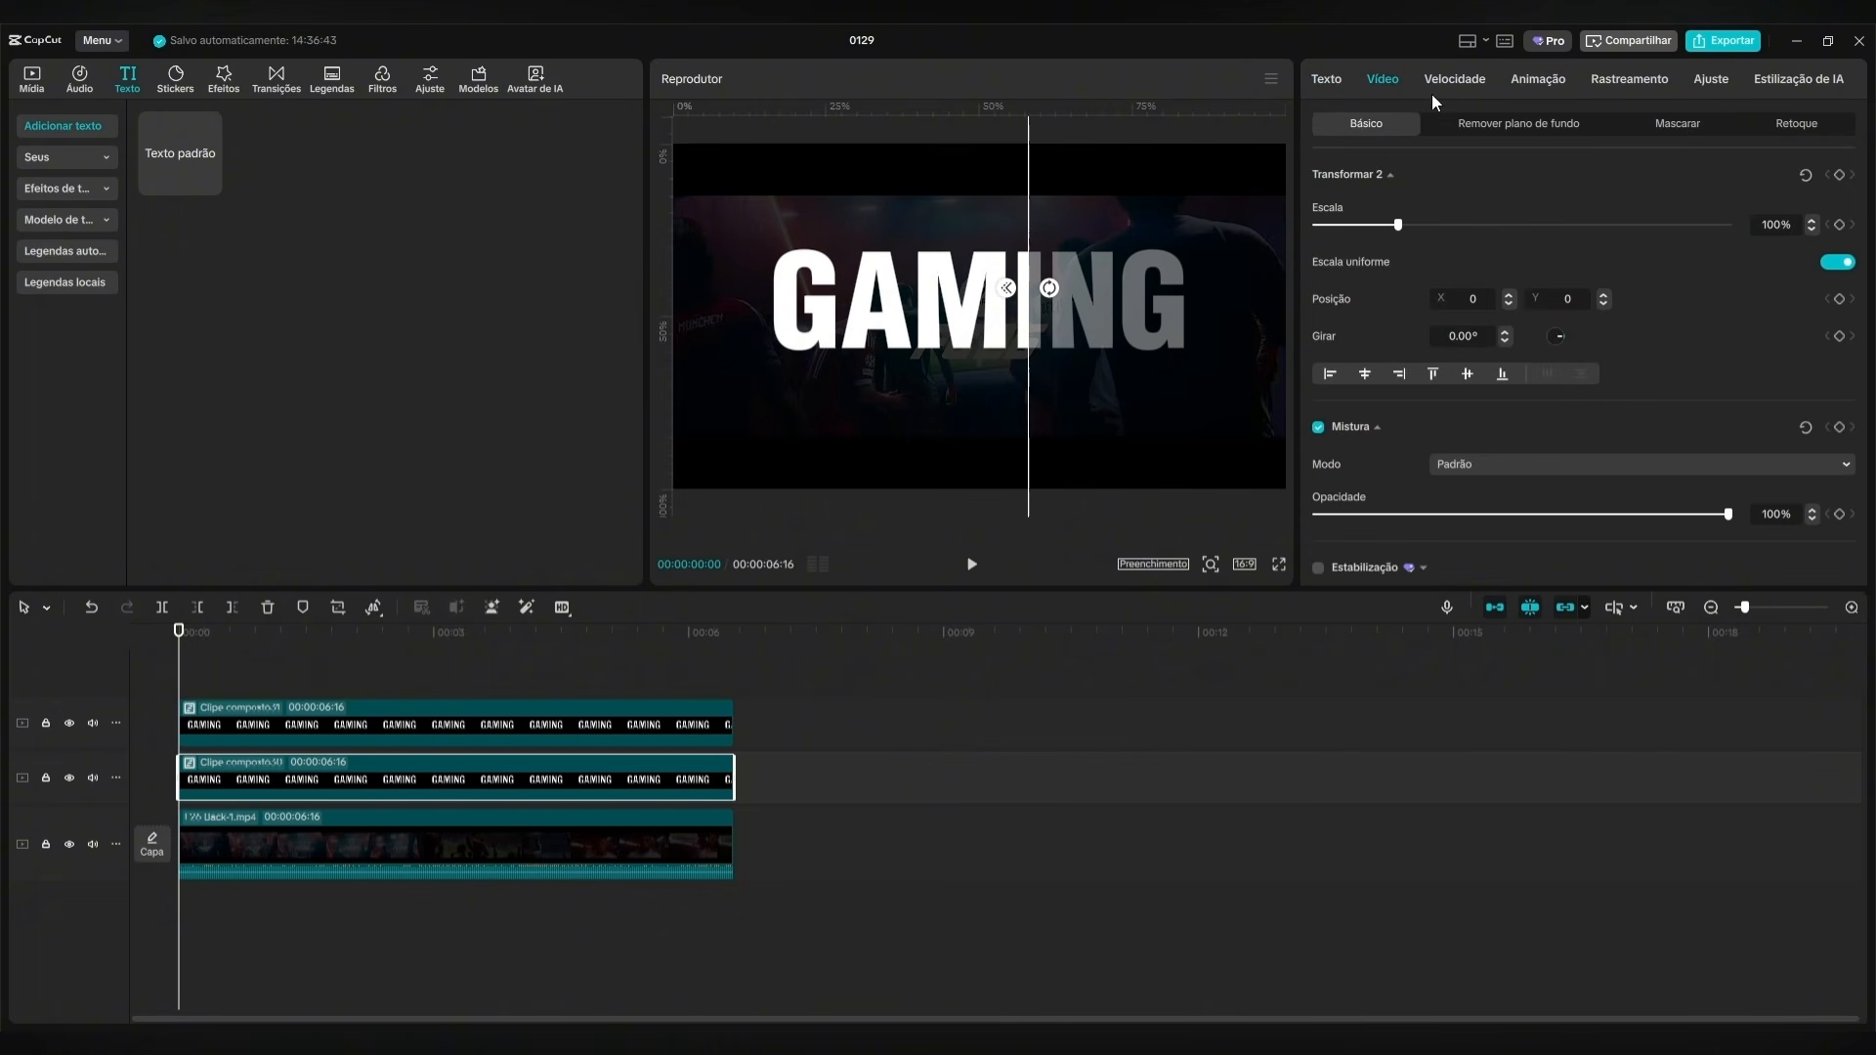
{"action": "left_click", "coordinate": [1694, 132]}
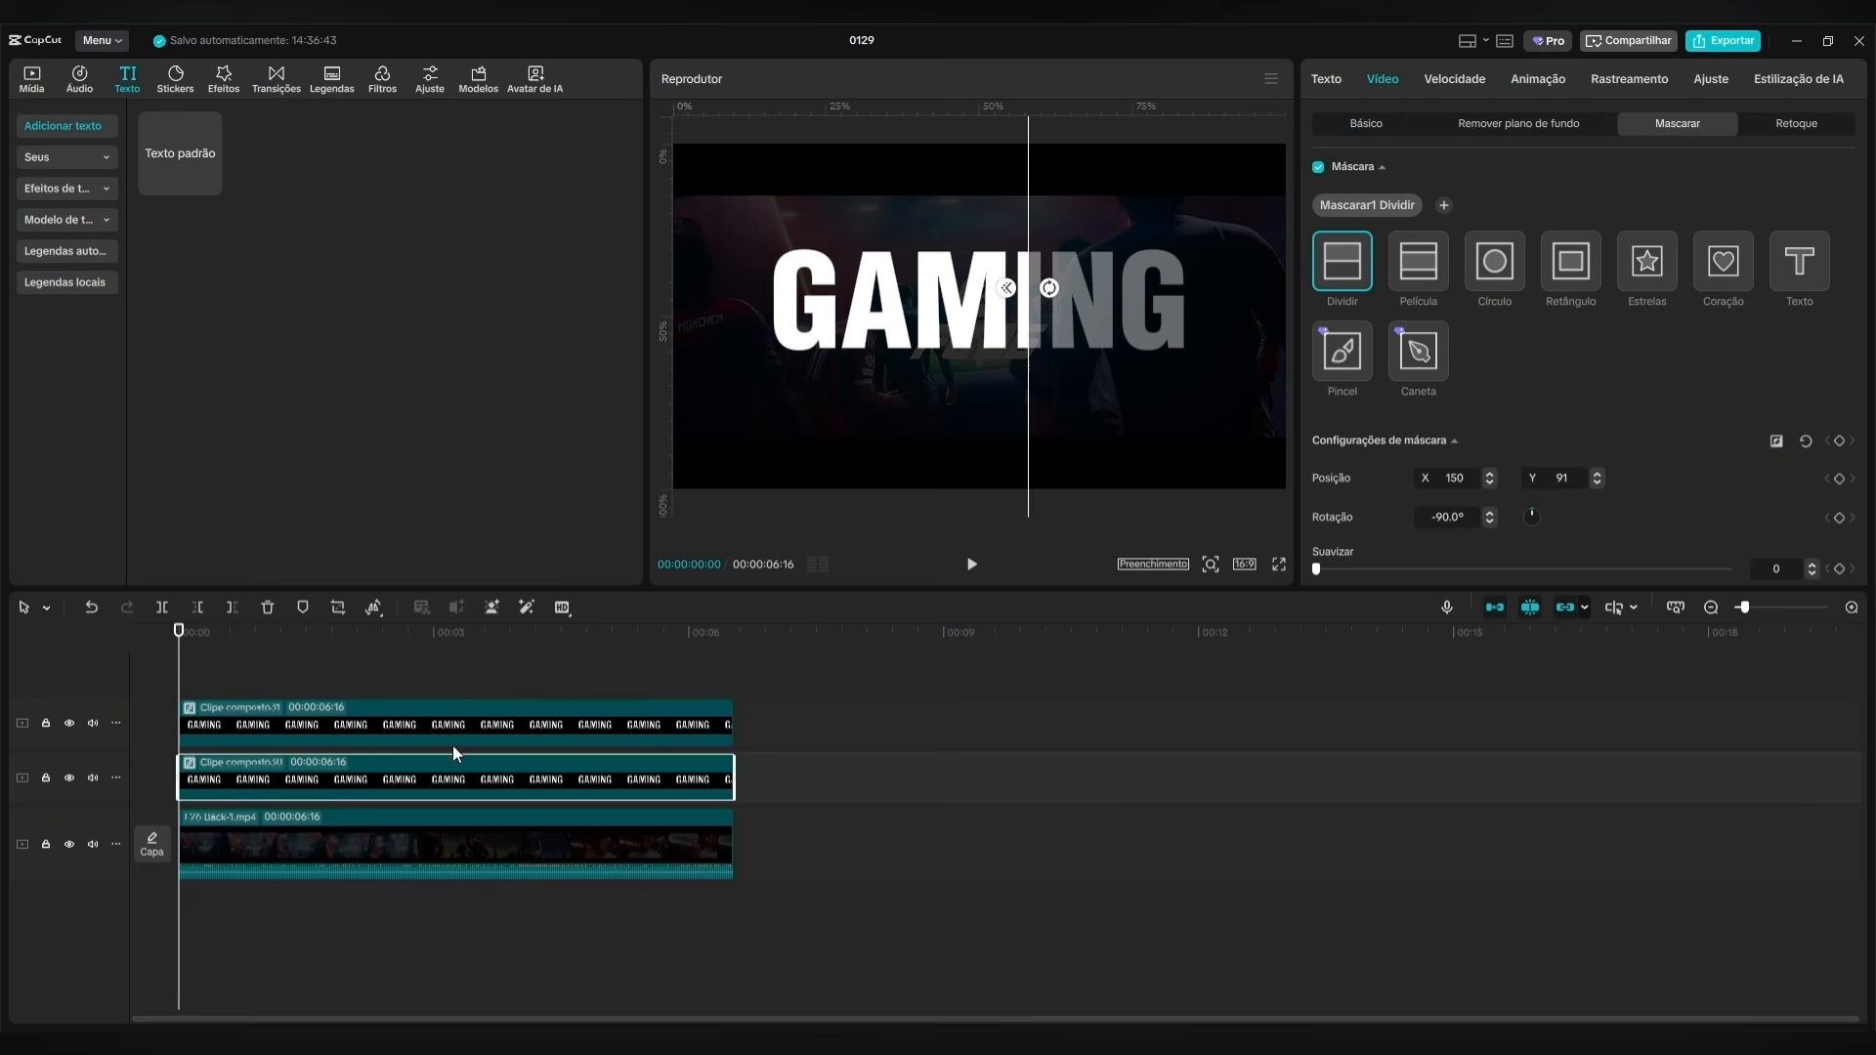
{"action": "left_click", "coordinate": [1396, 131]}
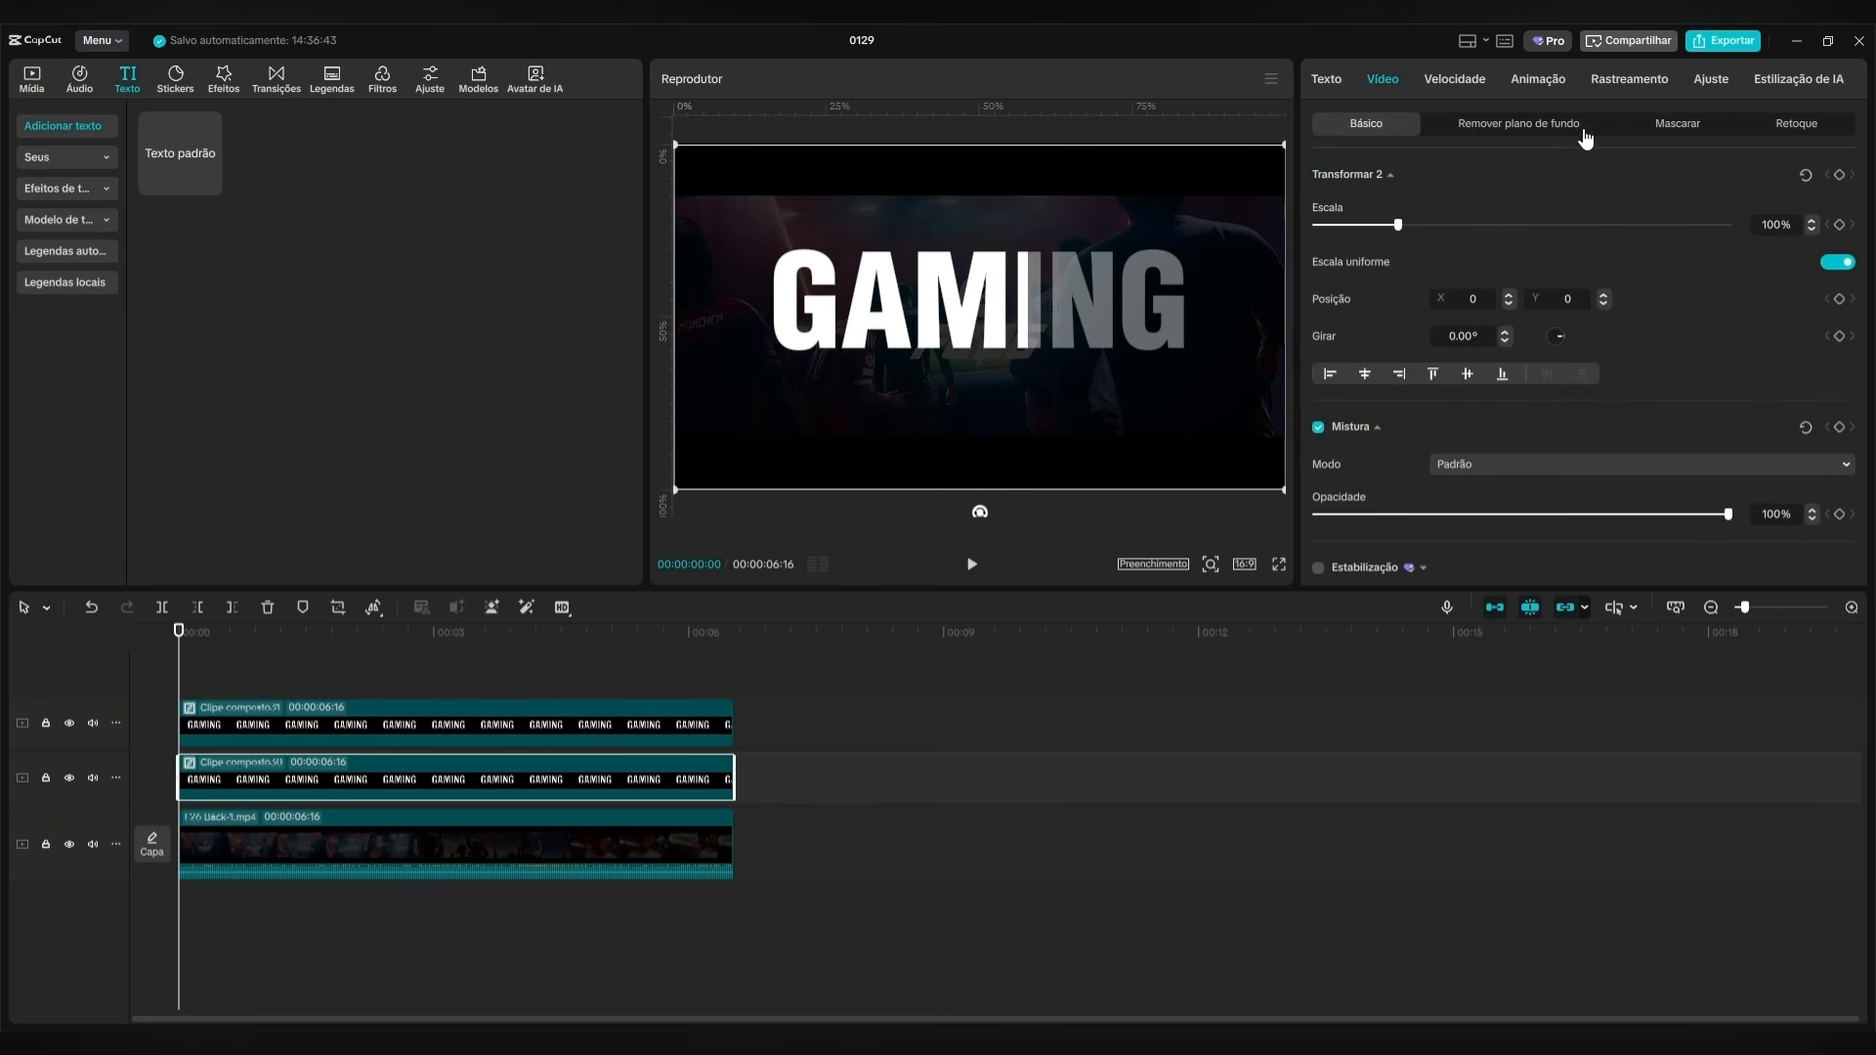
{"action": "left_click", "coordinate": [1676, 129]}
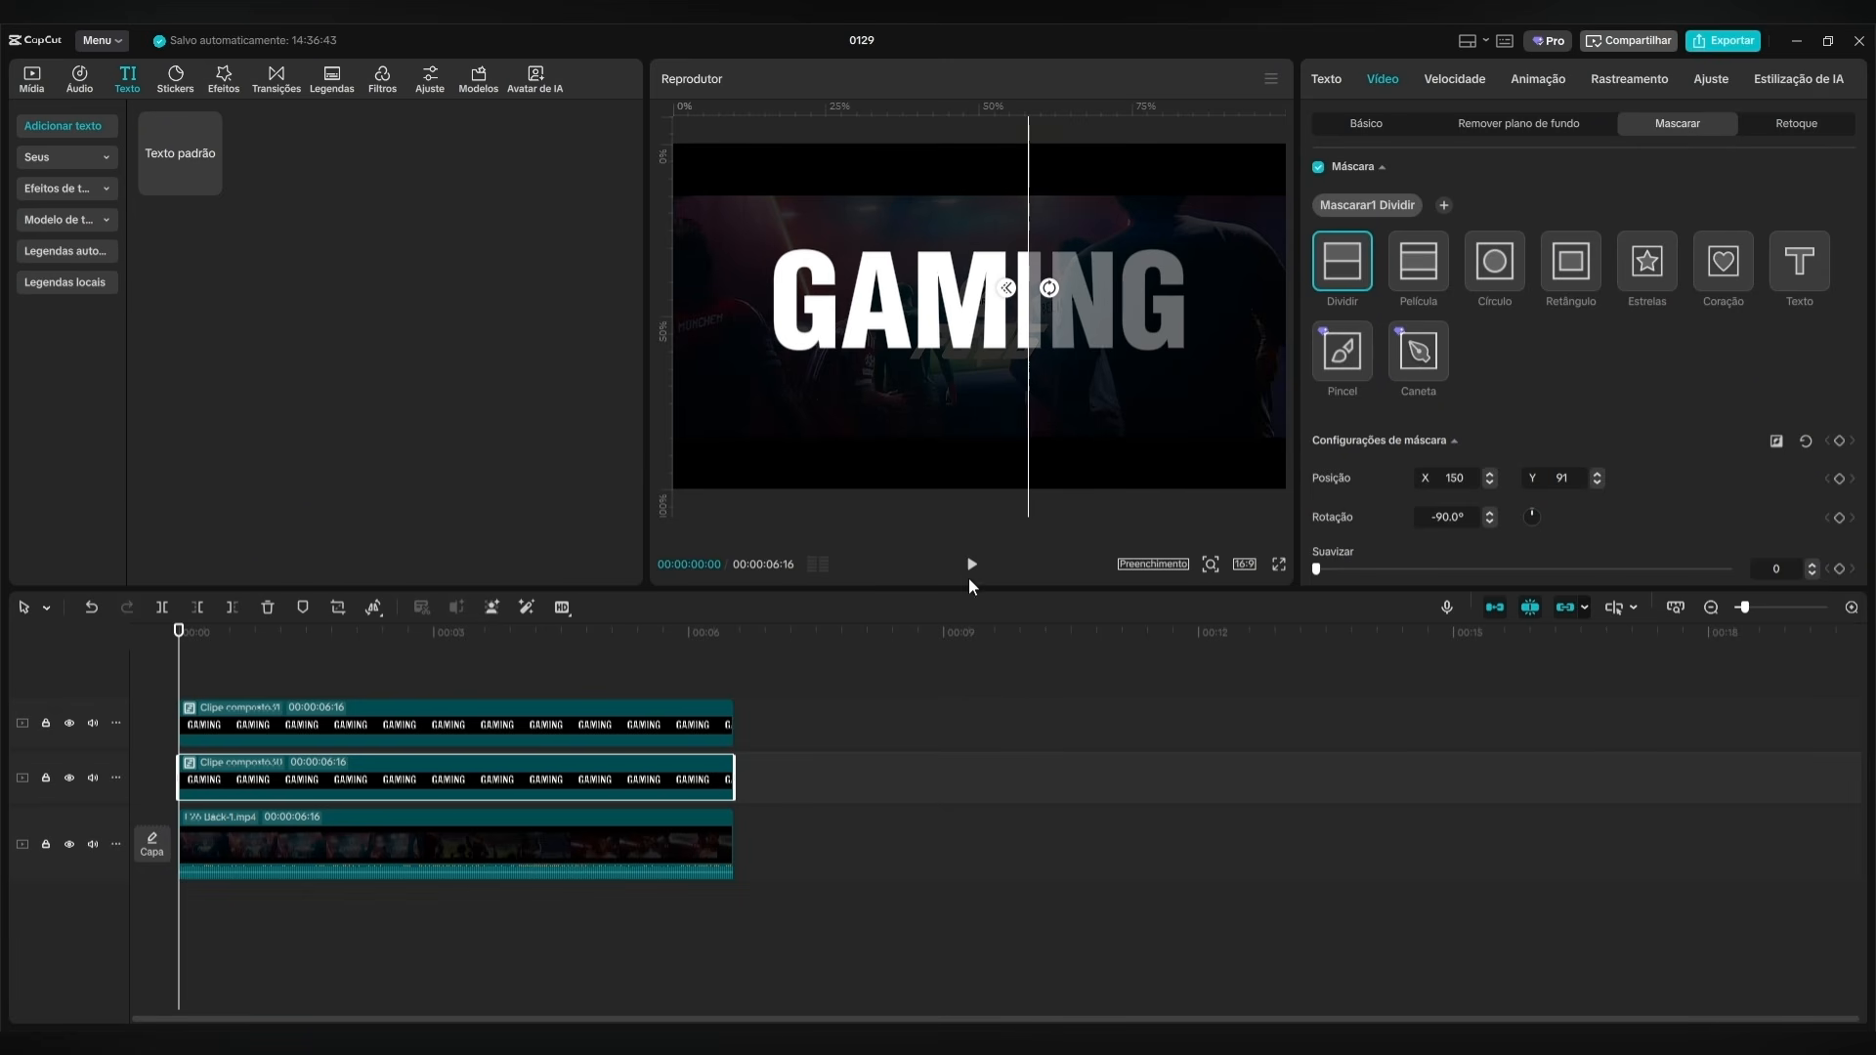
{"action": "right_click", "coordinate": [426, 784]}
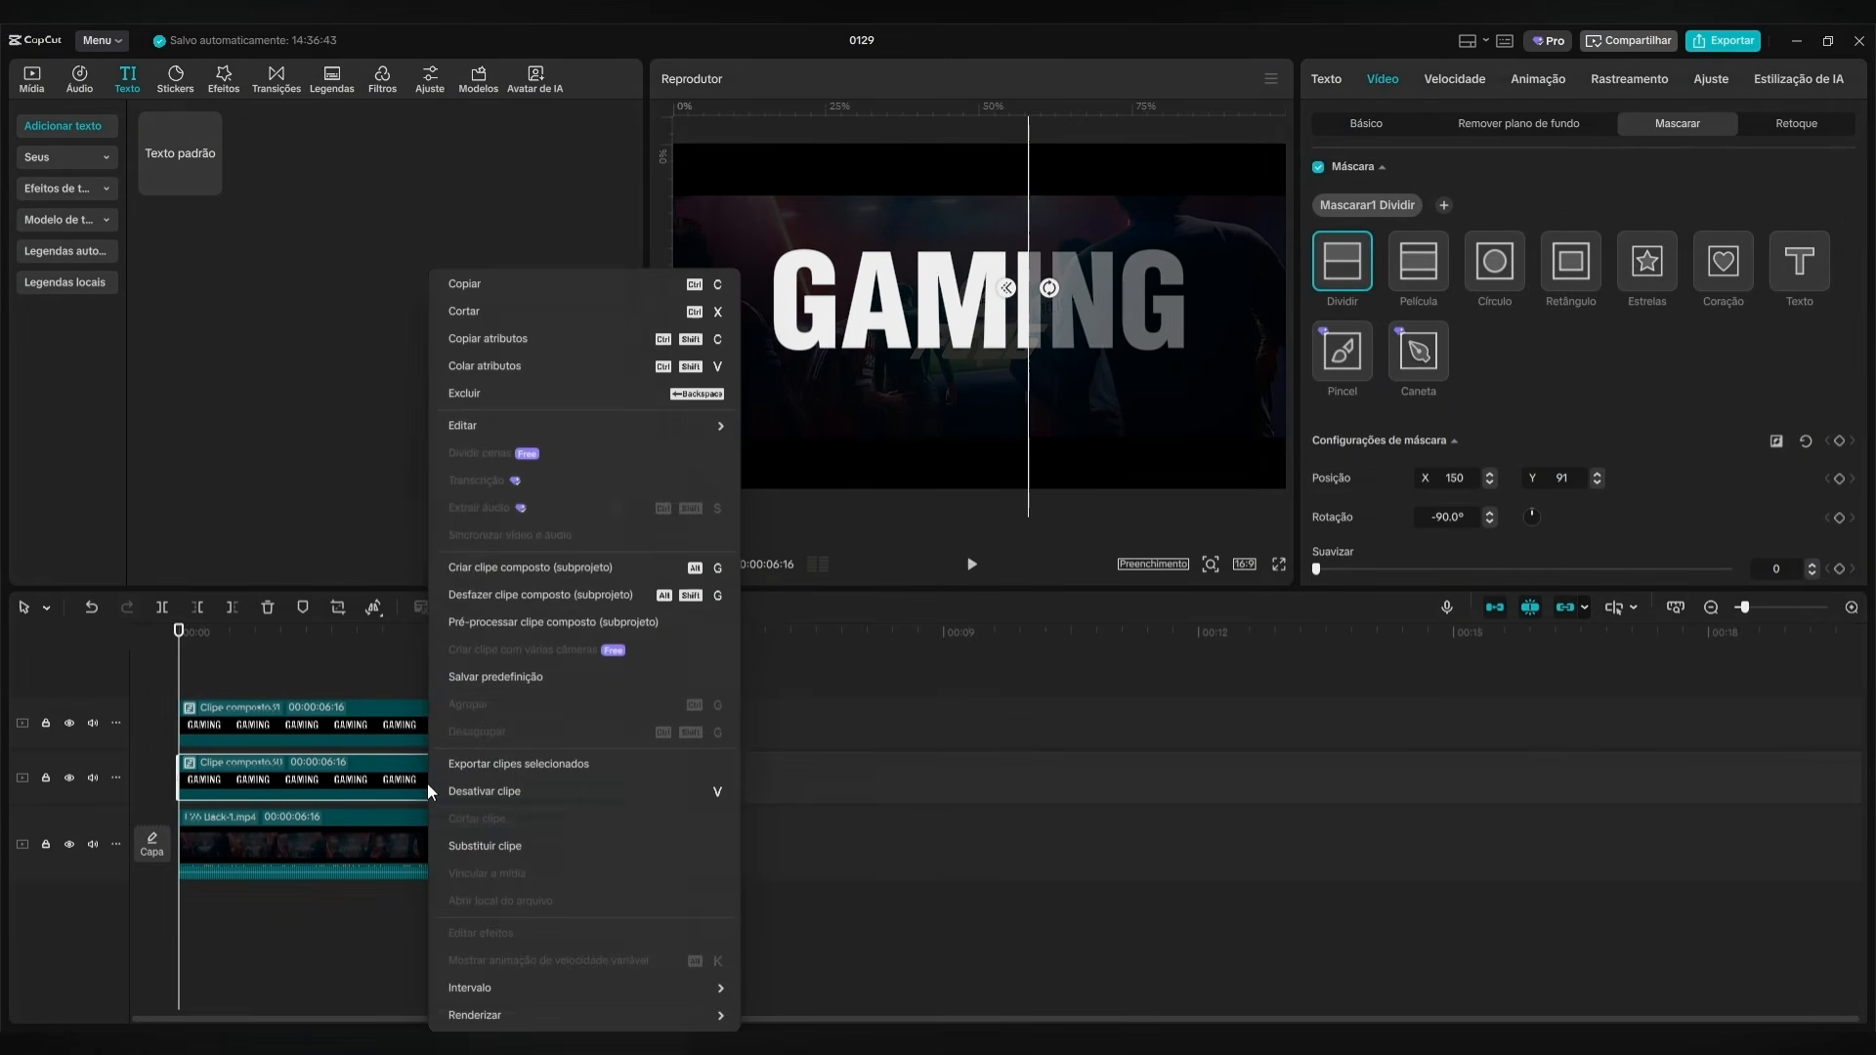
{"action": "left_click", "coordinate": [527, 570]}
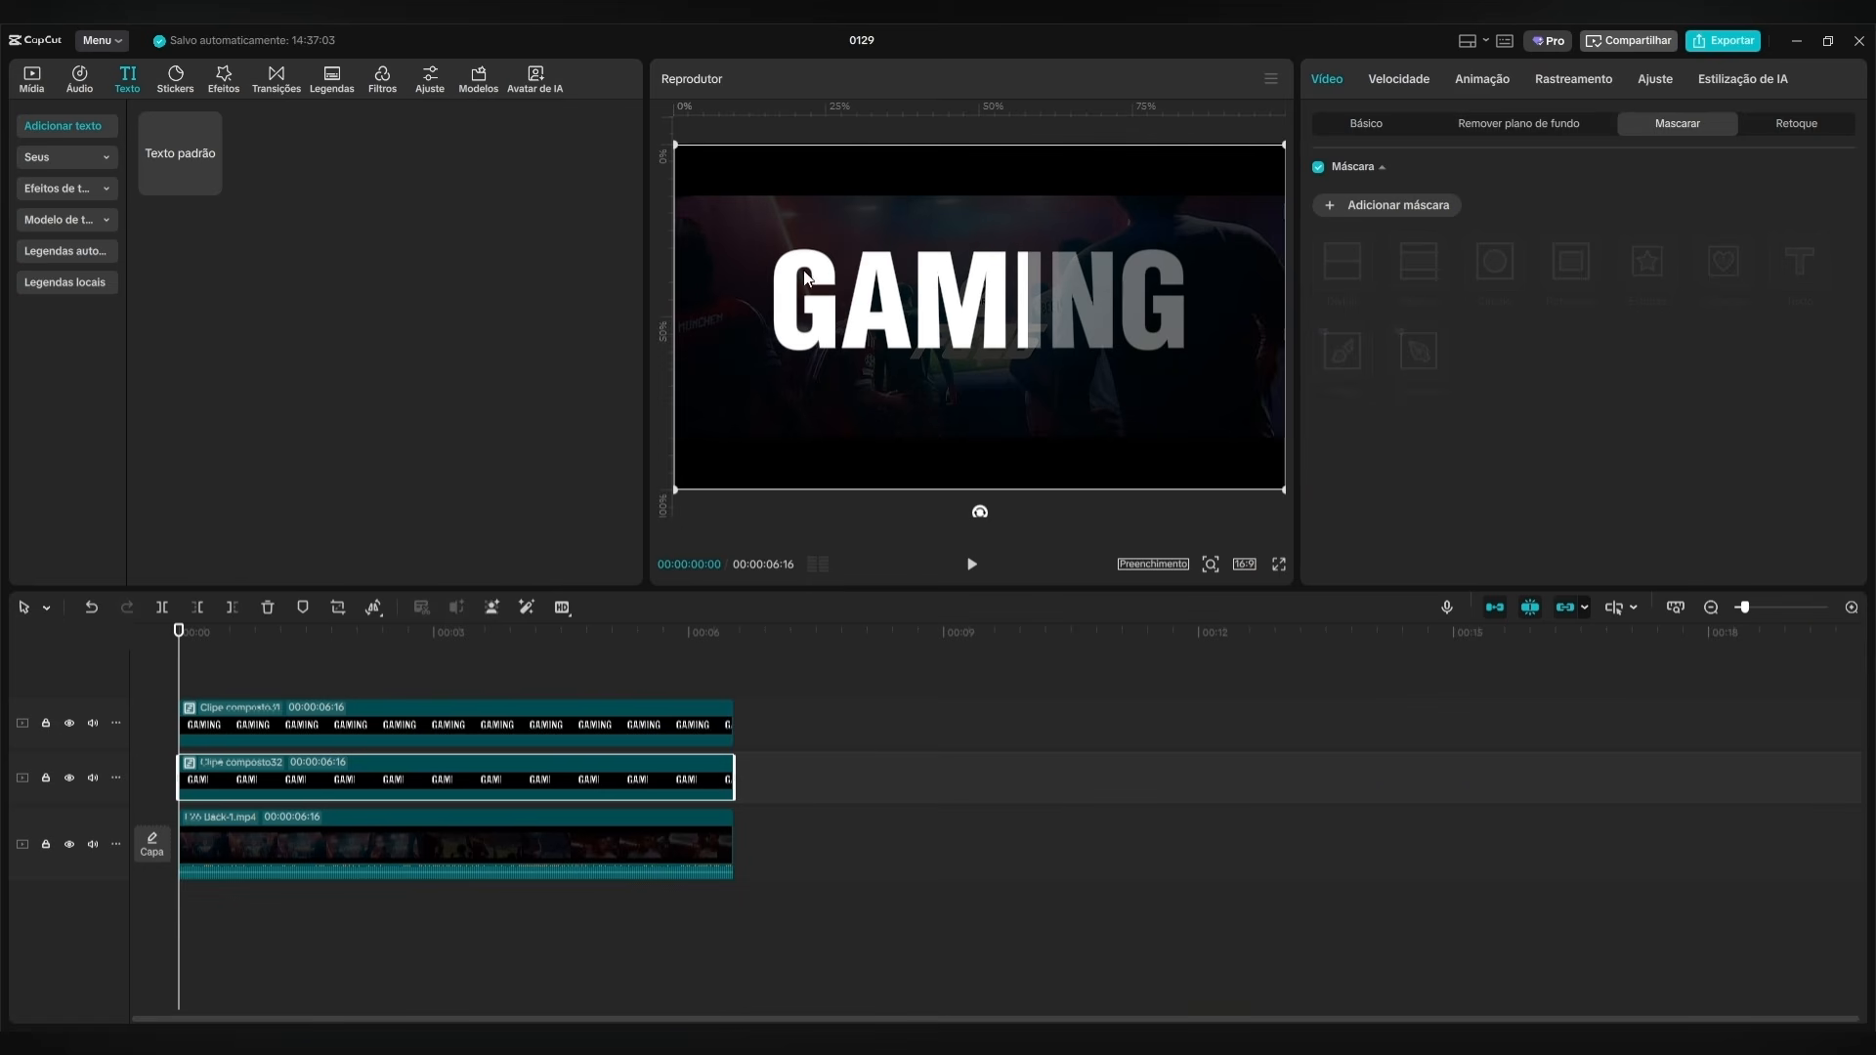
Add a Dividir mask to the upper GAMING clip, rotated to 90° and positioned at X 150, Y 0.
{"action": "left_click", "coordinate": [441, 725]}
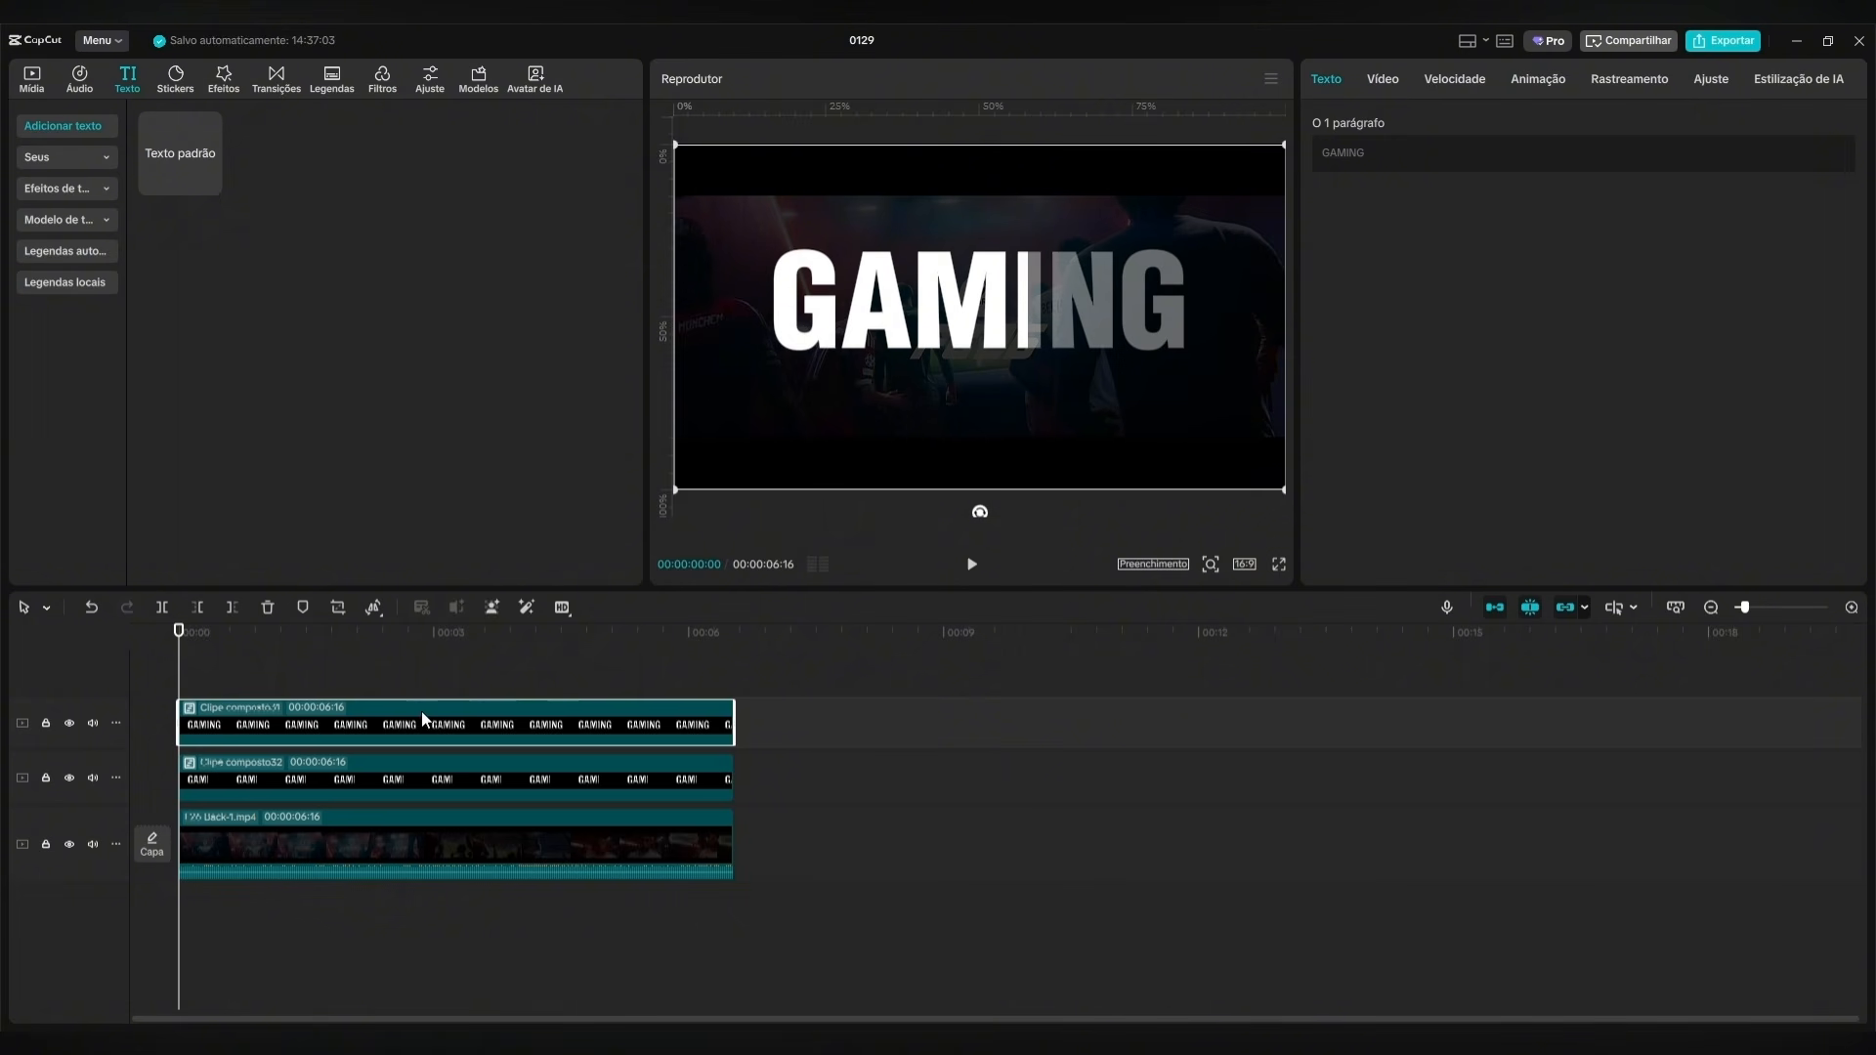
{"action": "left_click", "coordinate": [1392, 79]}
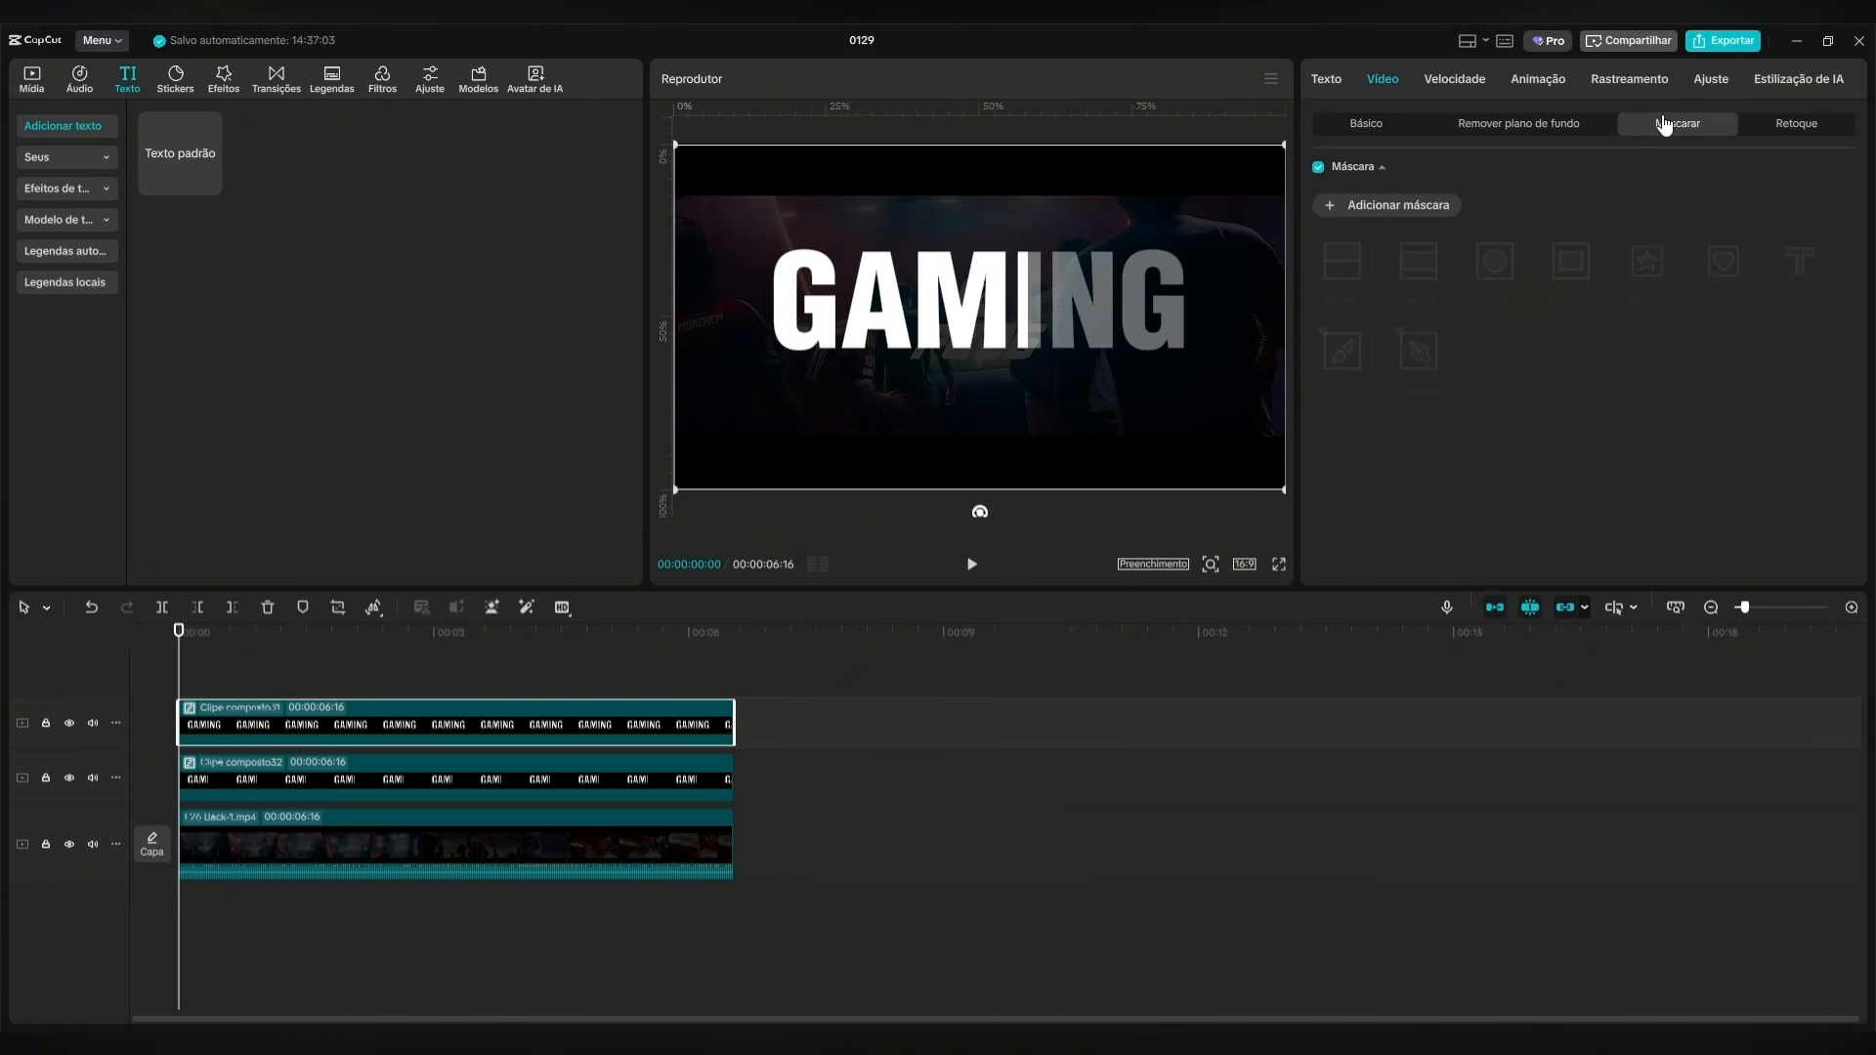
{"action": "left_click", "coordinate": [1331, 207]}
{"action": "left_click", "coordinate": [1357, 262]}
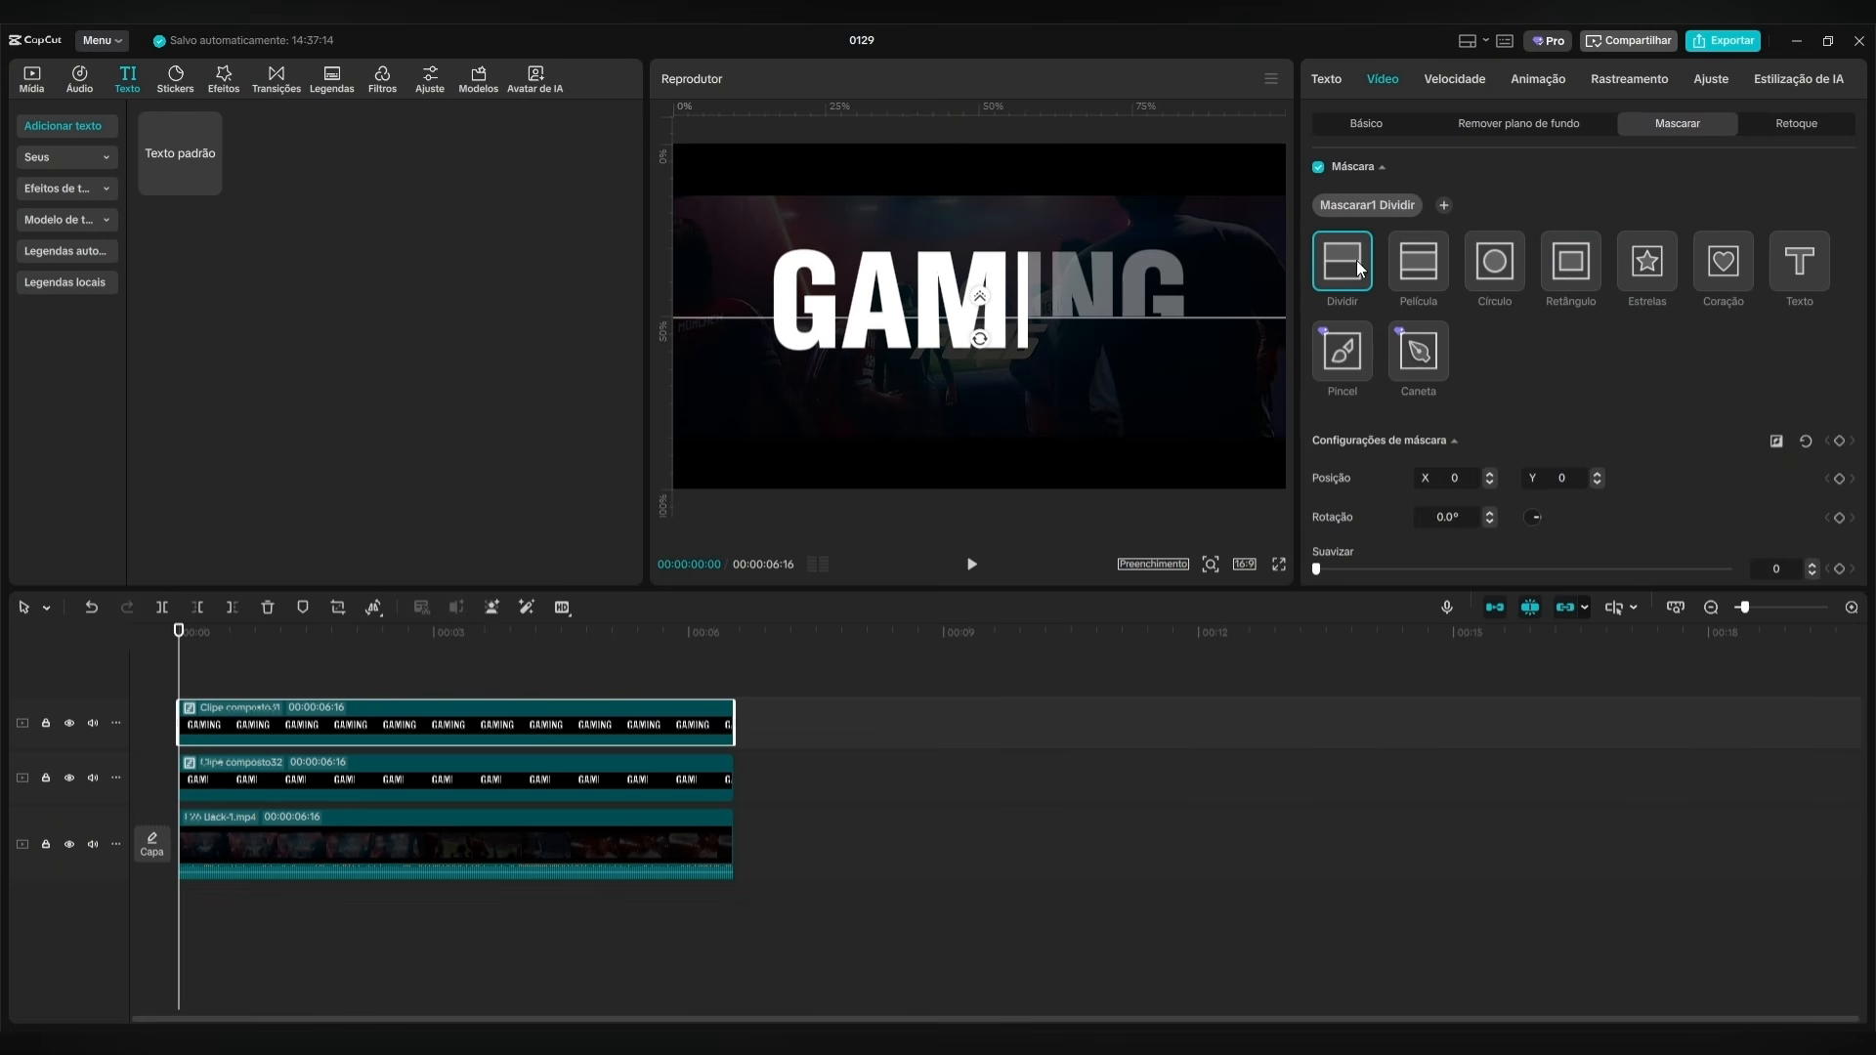
{"action": "left_click_drag", "start_coordinate": [980, 338], "coordinate": [905, 305]}
{"action": "left_click_drag", "start_coordinate": [985, 396], "coordinate": [1030, 391]}
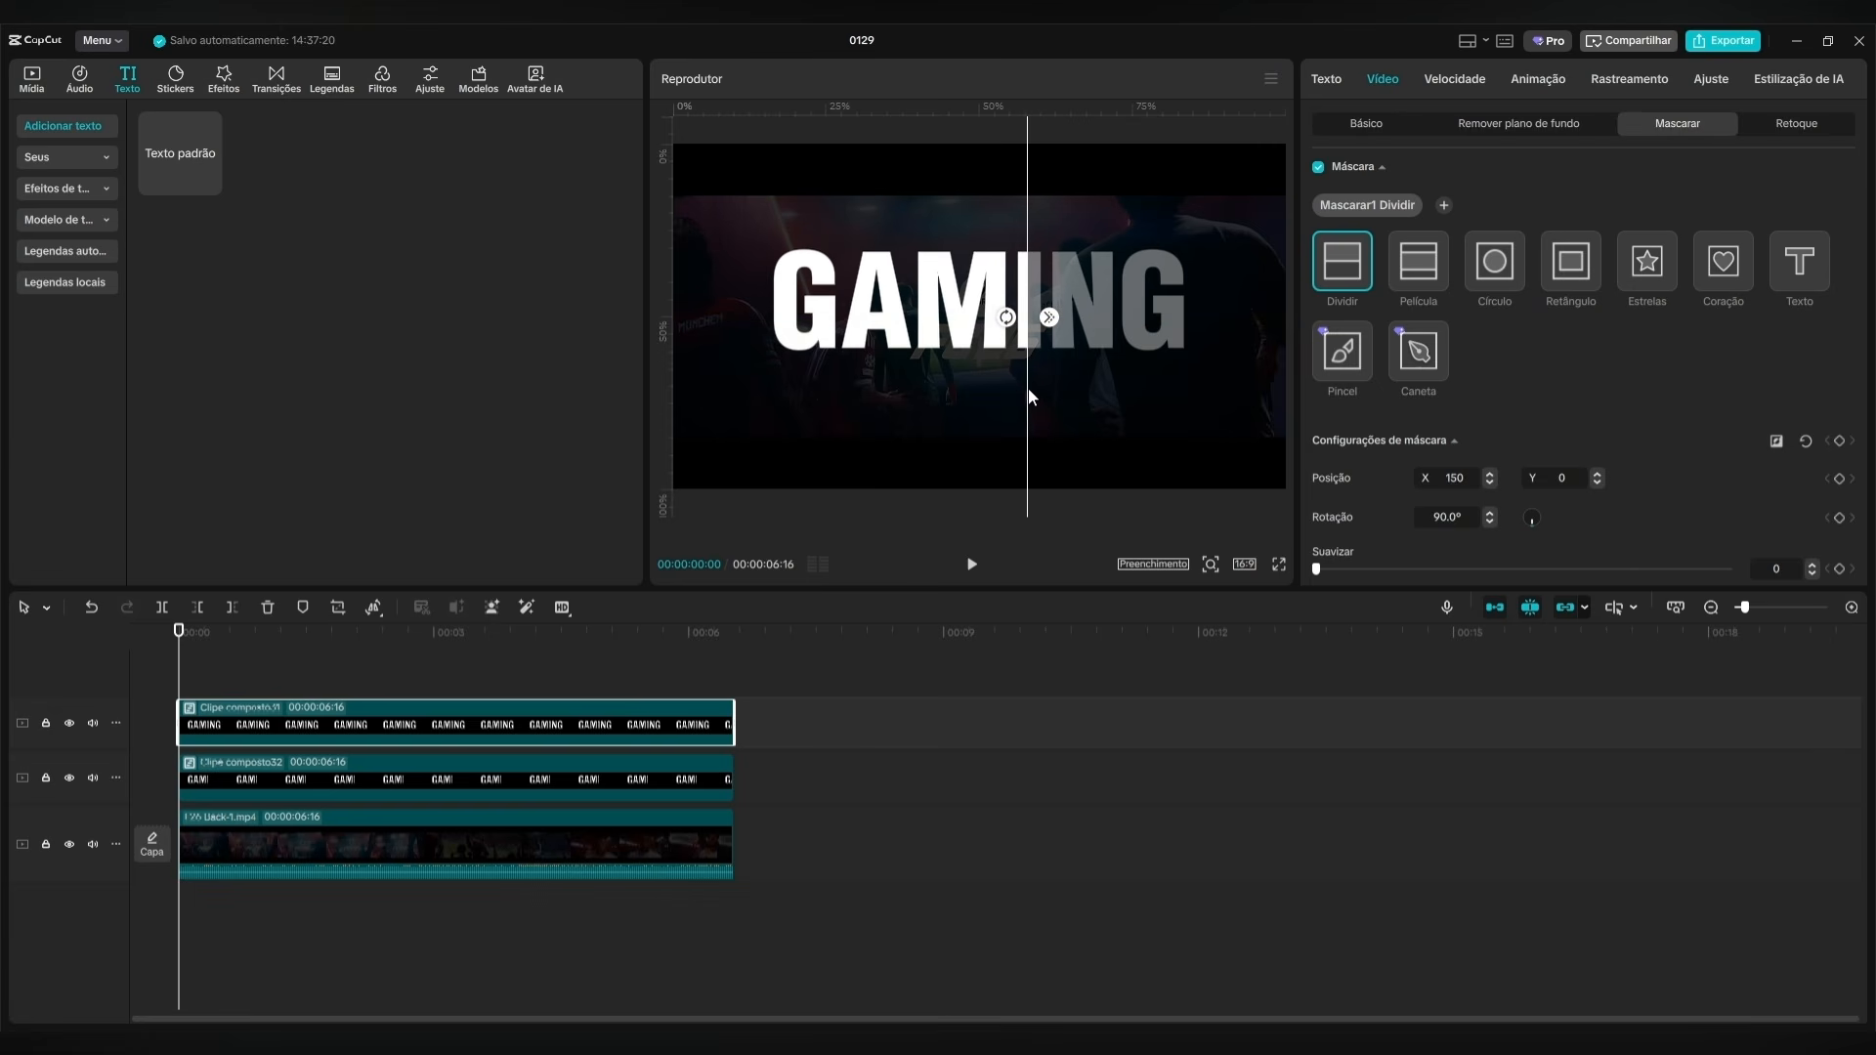
Temporarily disable the lower GAM compound clip to check the masked upper half alone, and re-enable it.
{"action": "left_click", "coordinate": [285, 775]}
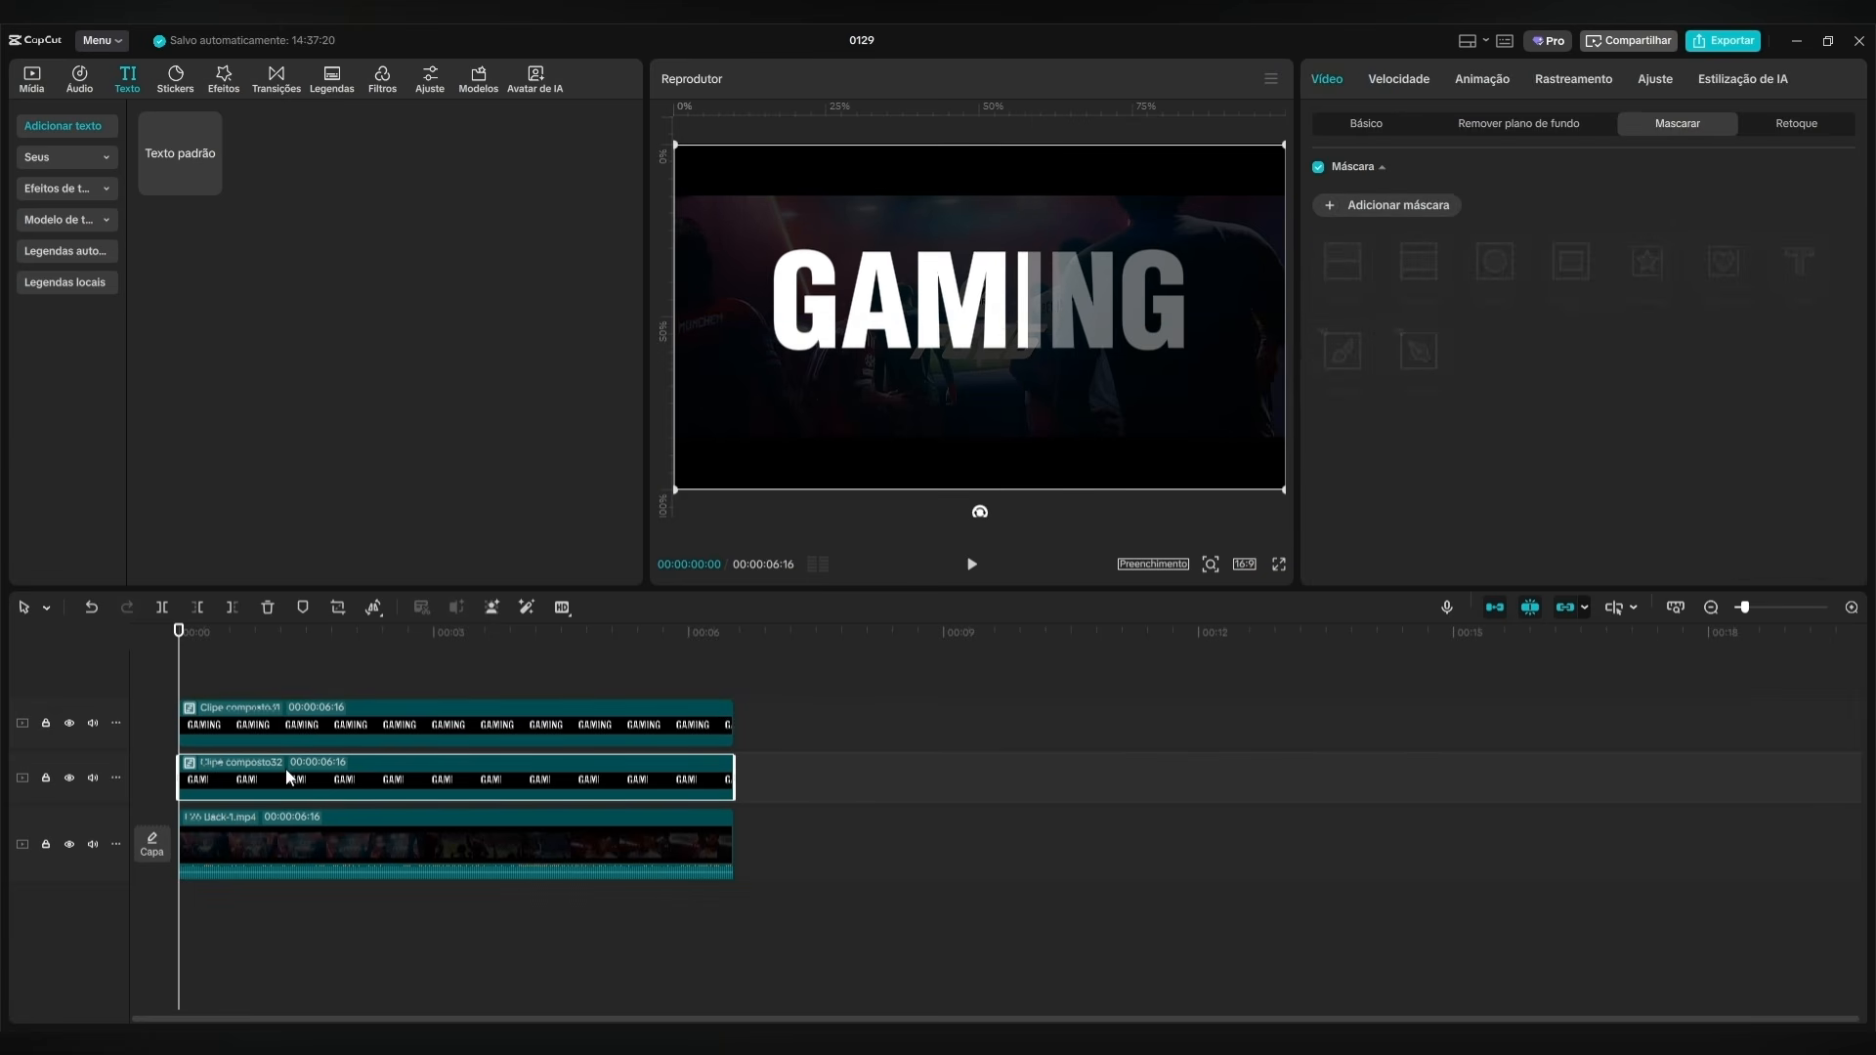
{"action": "key", "text": "v"}
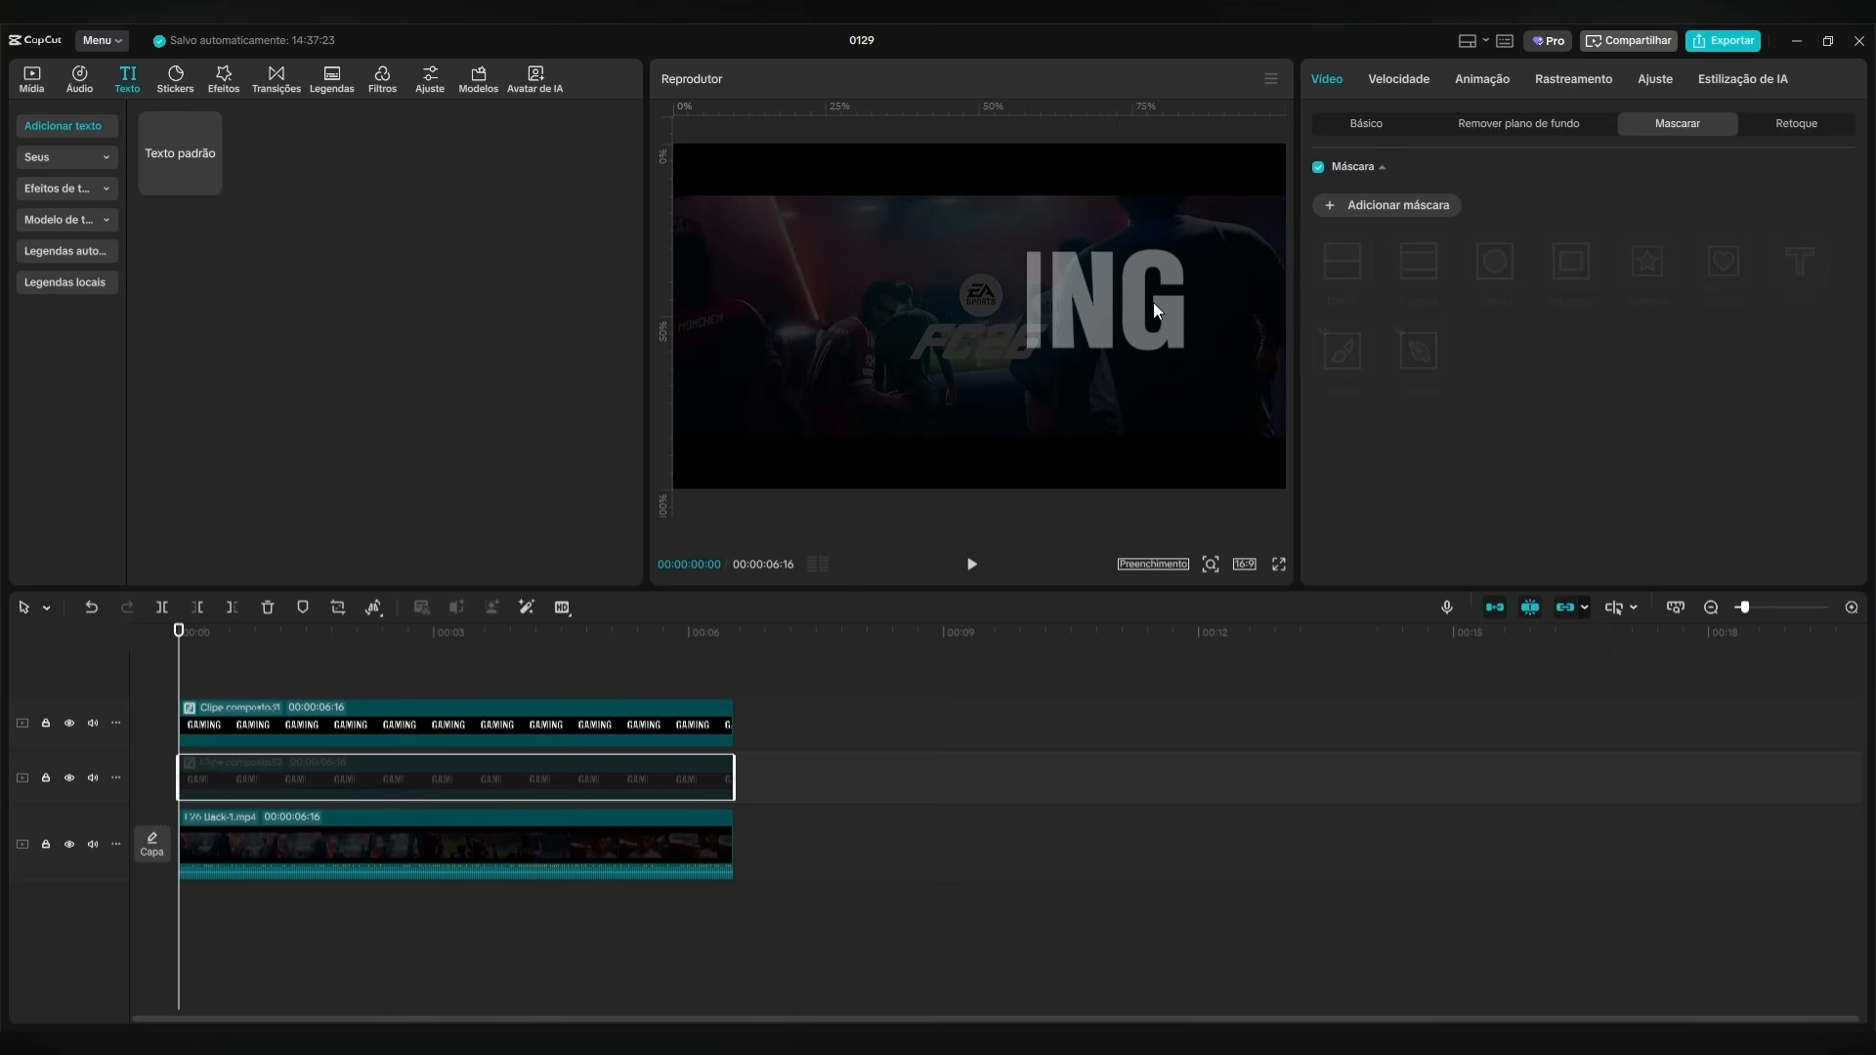
{"action": "key", "text": "v"}
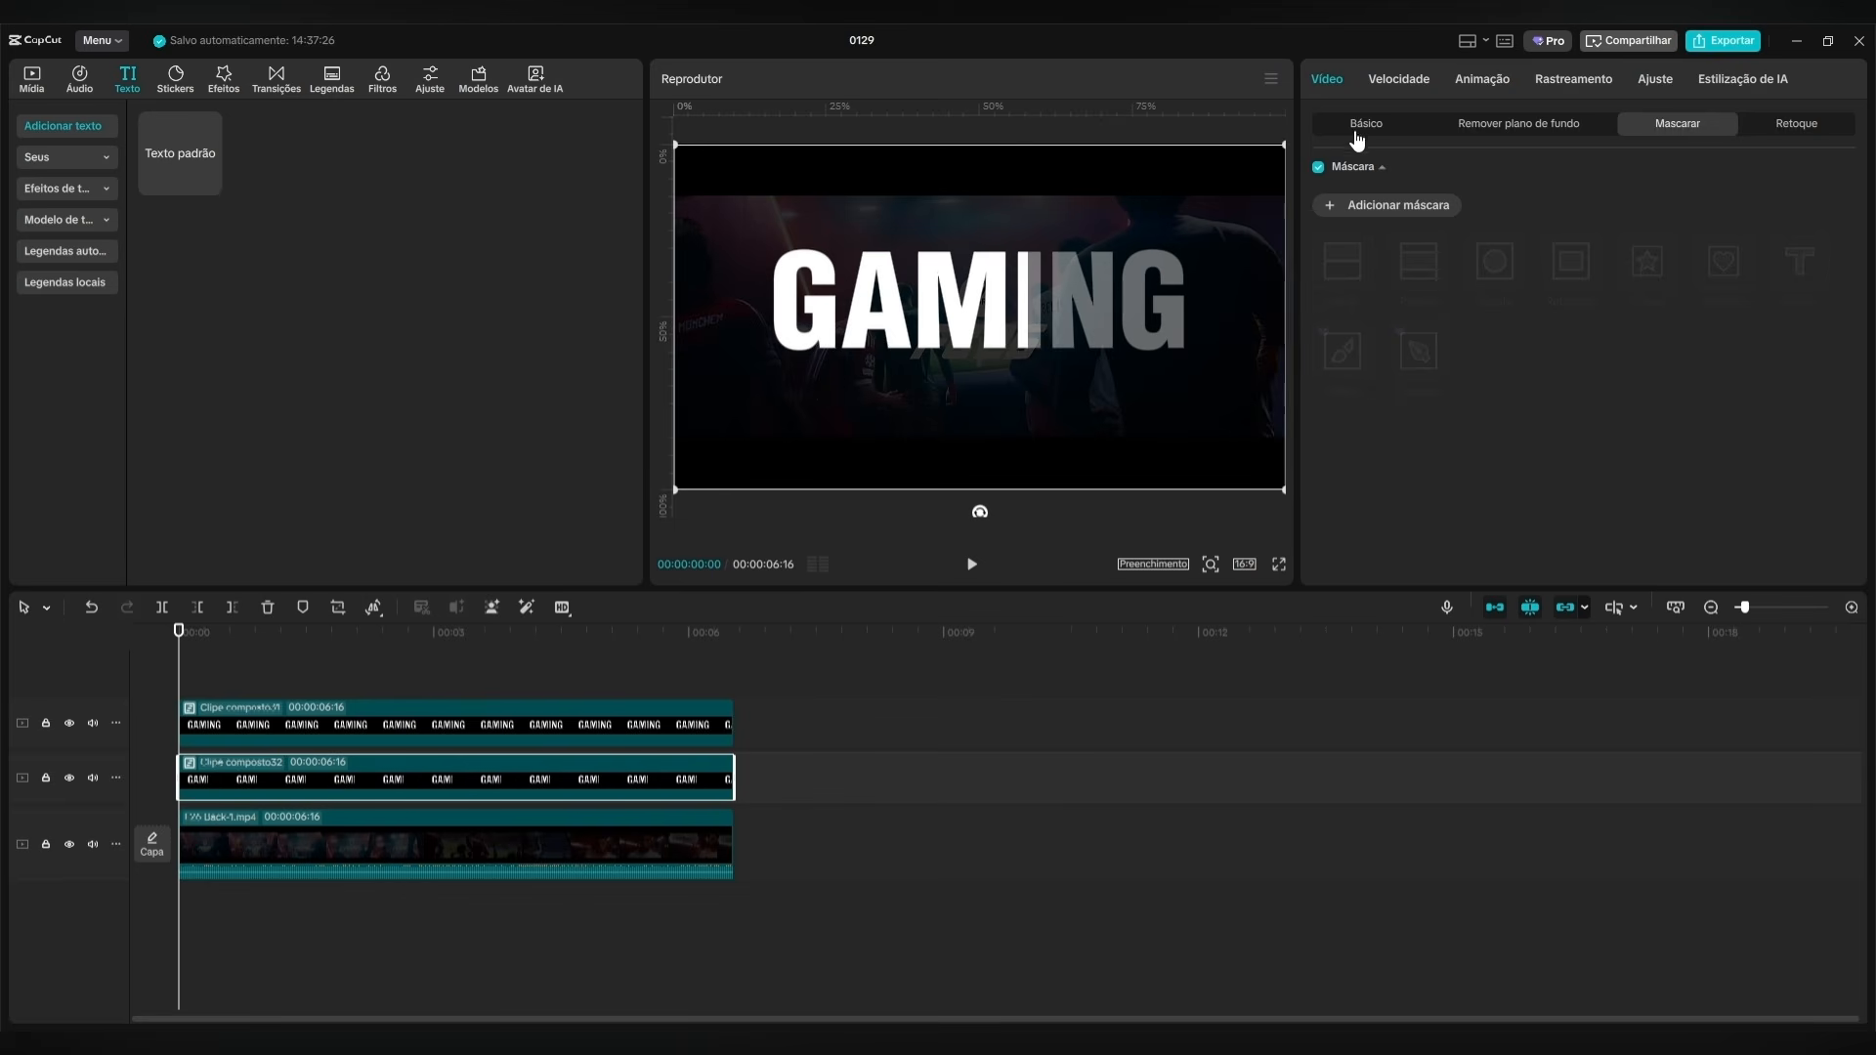
Set the upper masked GAMING clip's opacity to 100% and convert it into a compound clip.
{"action": "left_click", "coordinate": [533, 728]}
{"action": "left_click", "coordinate": [1383, 79]}
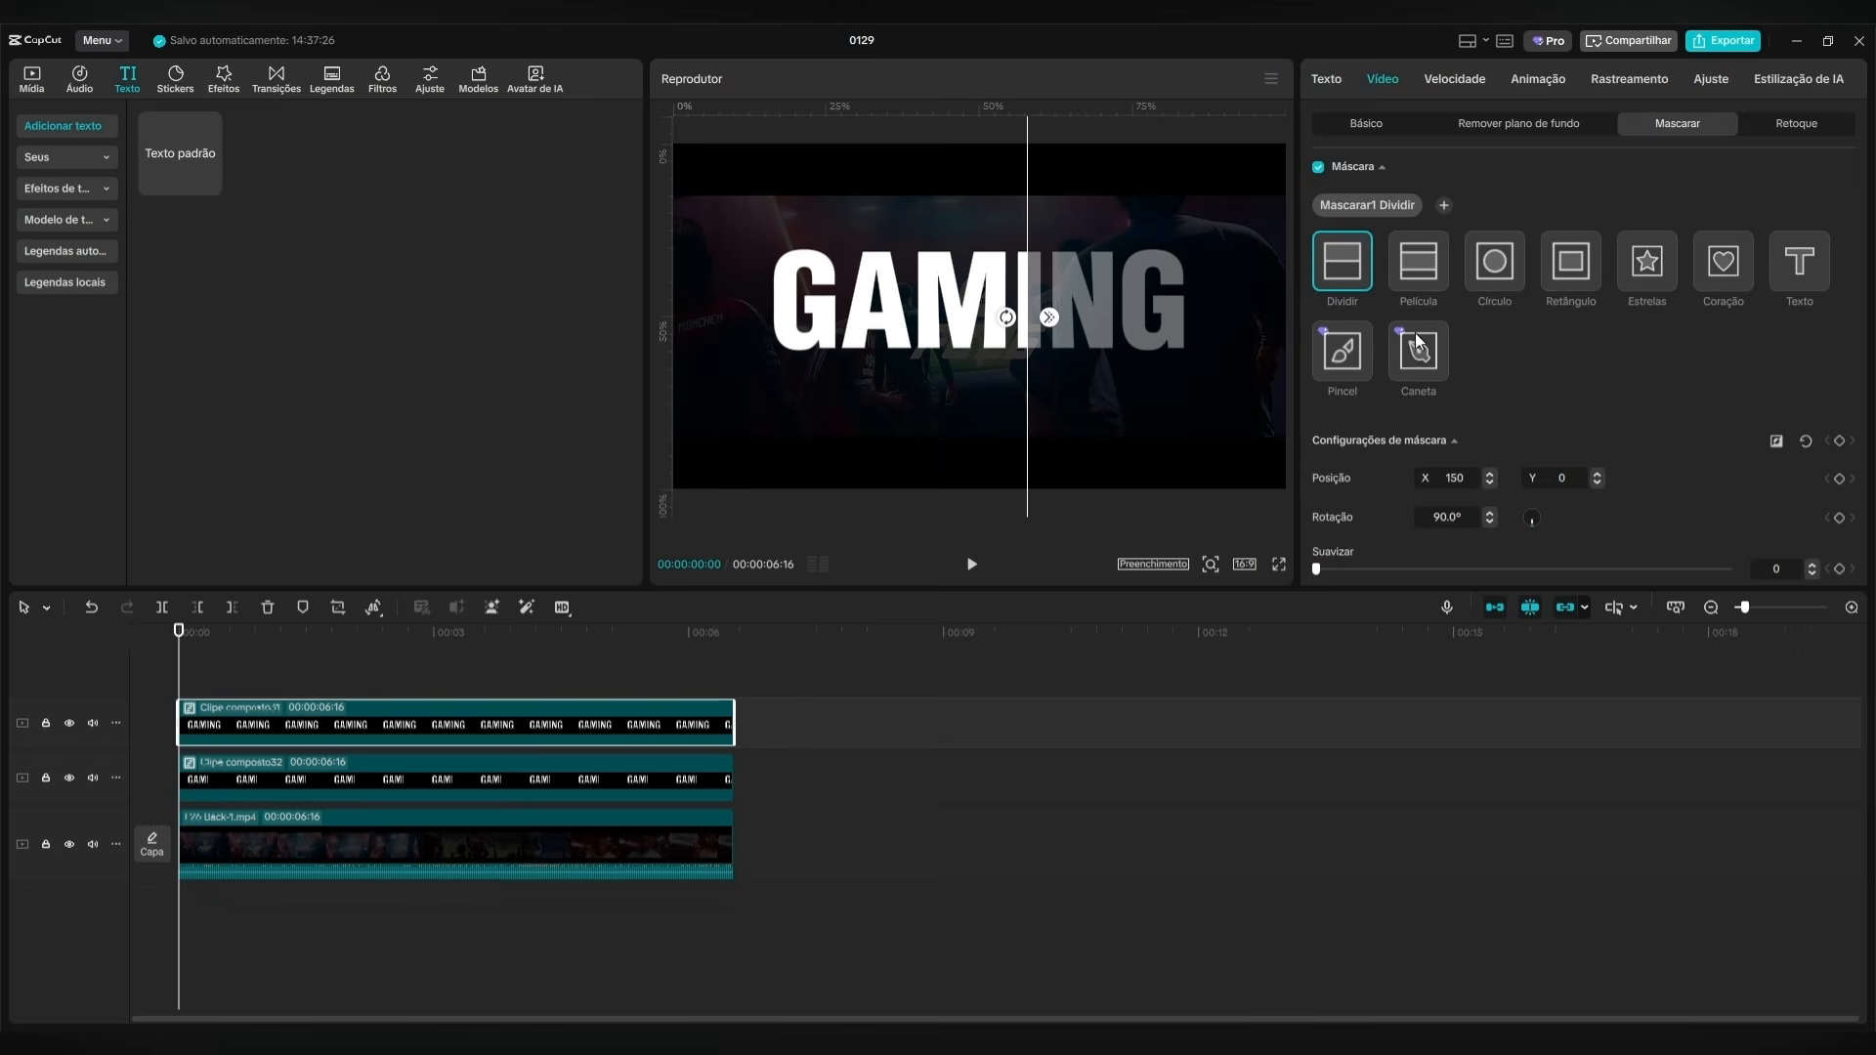
{"action": "left_click", "coordinate": [1366, 124]}
{"action": "left_click_drag", "start_coordinate": [1484, 514], "coordinate": [1727, 514]}
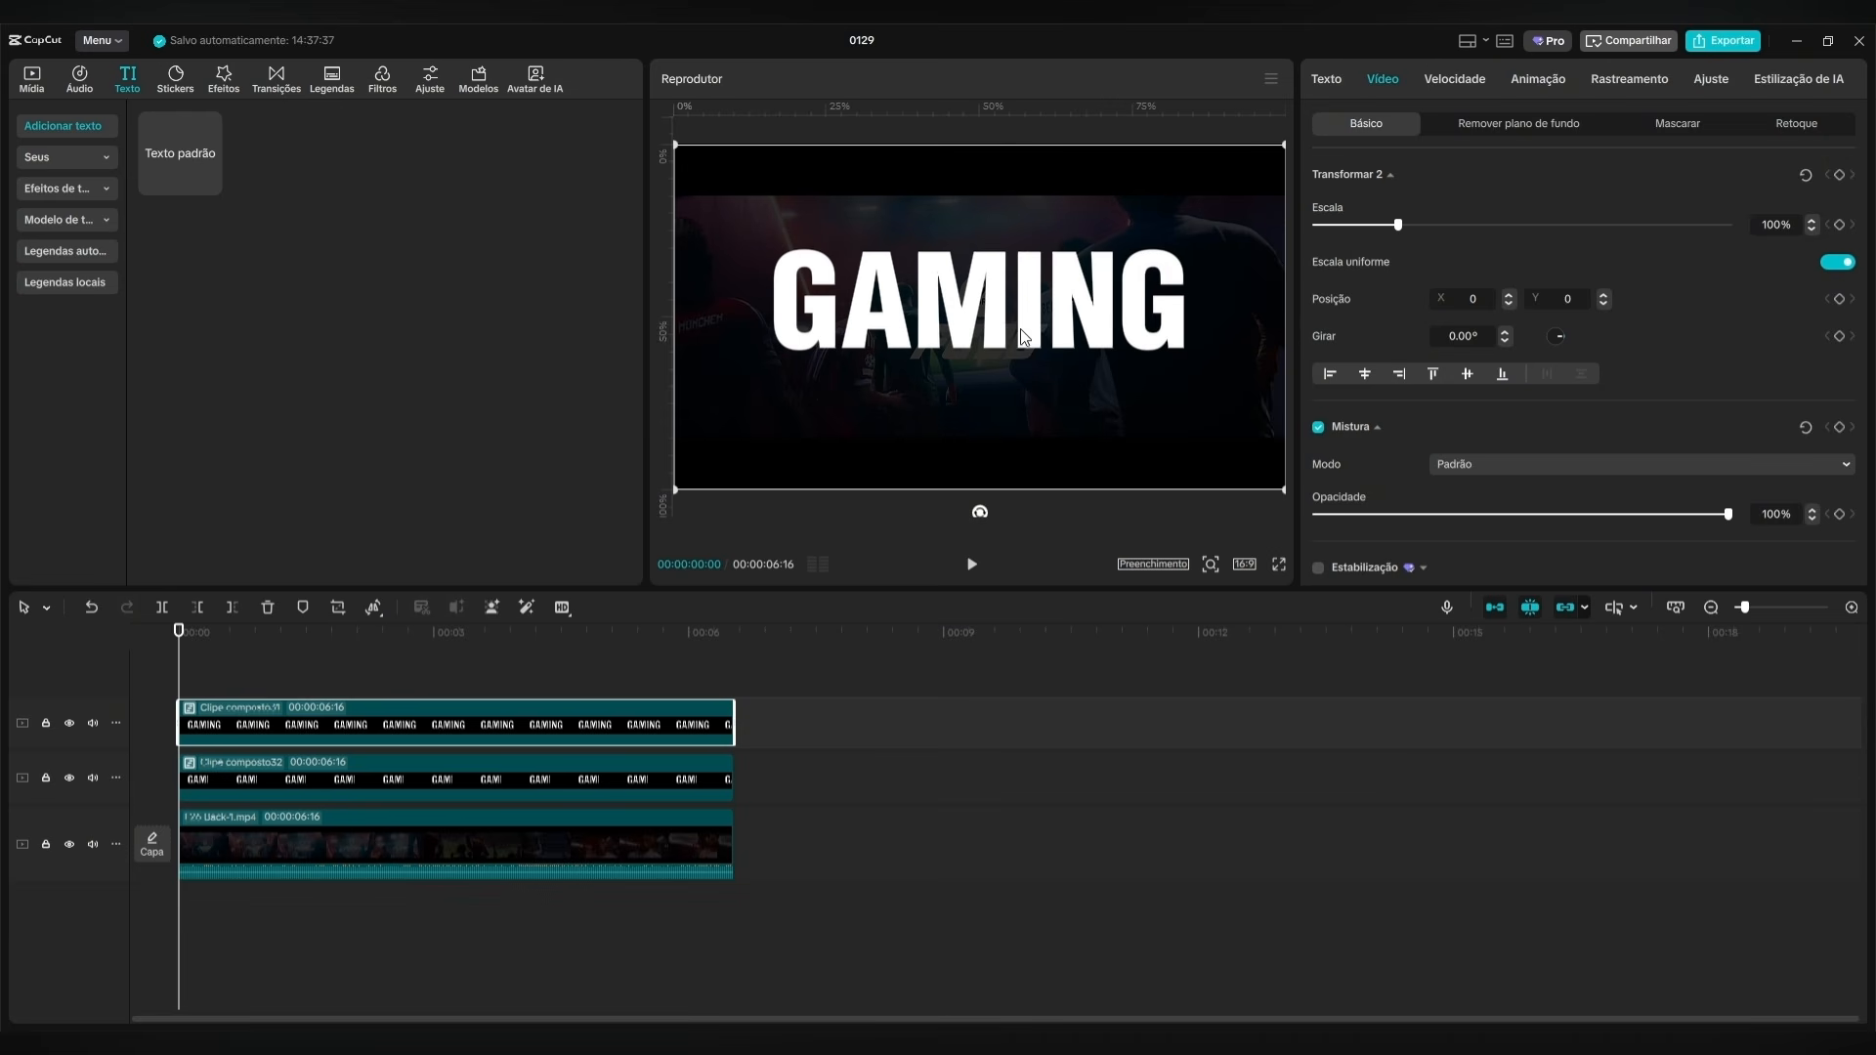
{"action": "right_click", "coordinate": [330, 725]}
{"action": "left_click", "coordinate": [450, 569]}
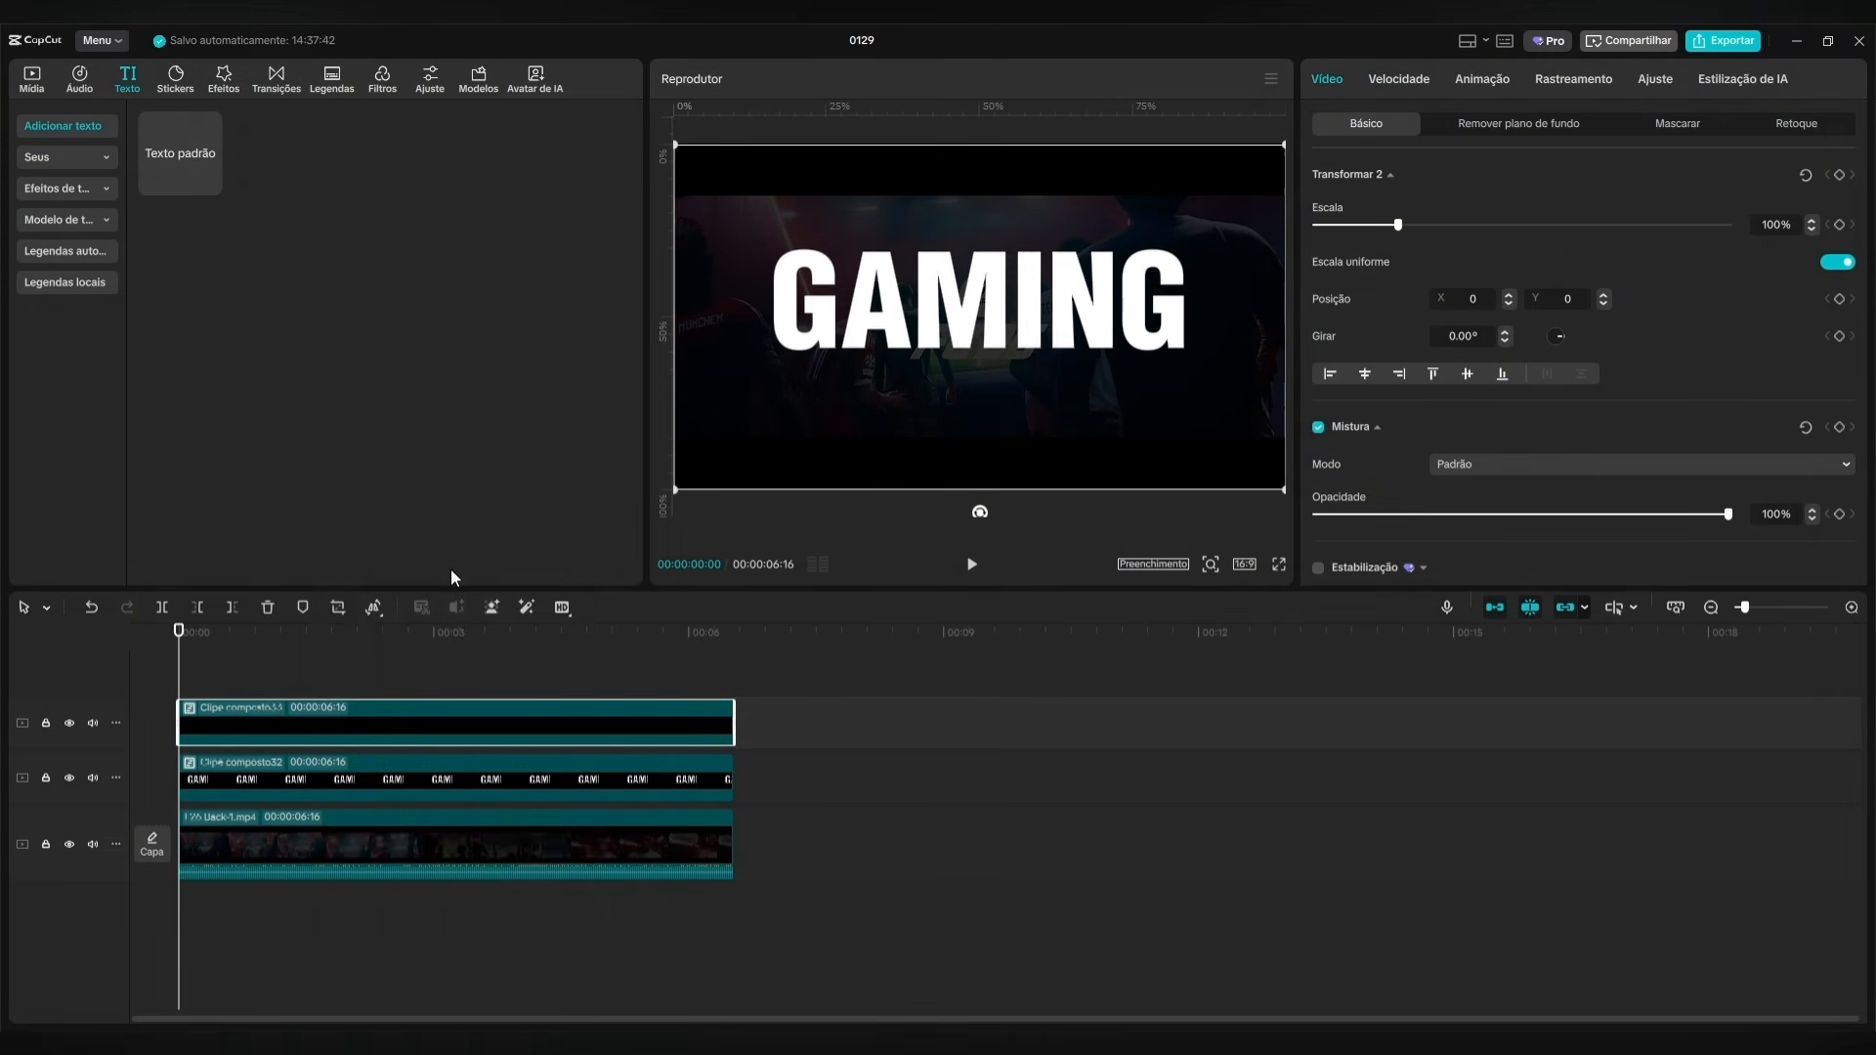
Shift the upper ING compound clip along its track to view the GAM half alone, and return it to the timeline start.
{"action": "left_click", "coordinate": [366, 661]}
{"action": "left_click_drag", "start_coordinate": [368, 647], "coordinate": [264, 662]}
{"action": "left_click", "coordinate": [448, 721]}
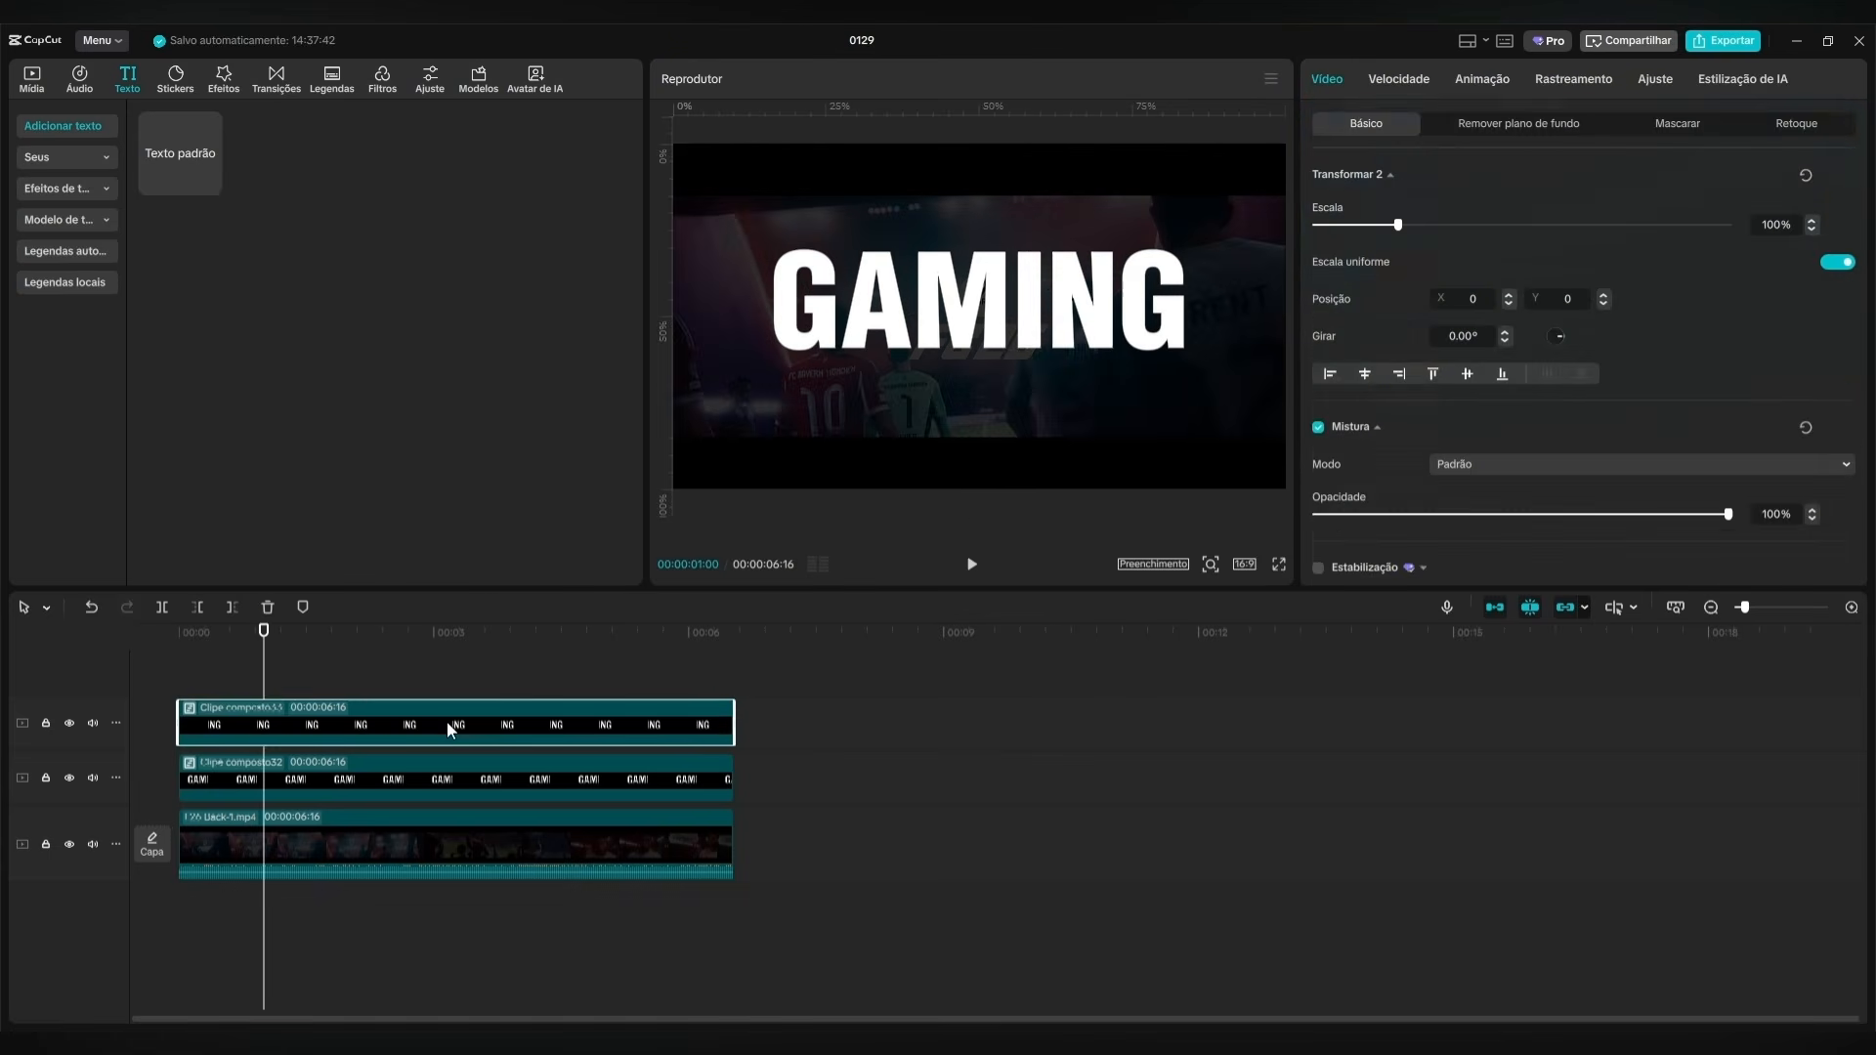
{"action": "left_click_drag", "start_coordinate": [447, 721], "coordinate": [590, 723]}
{"action": "left_click_drag", "start_coordinate": [275, 655], "coordinate": [125, 699]}
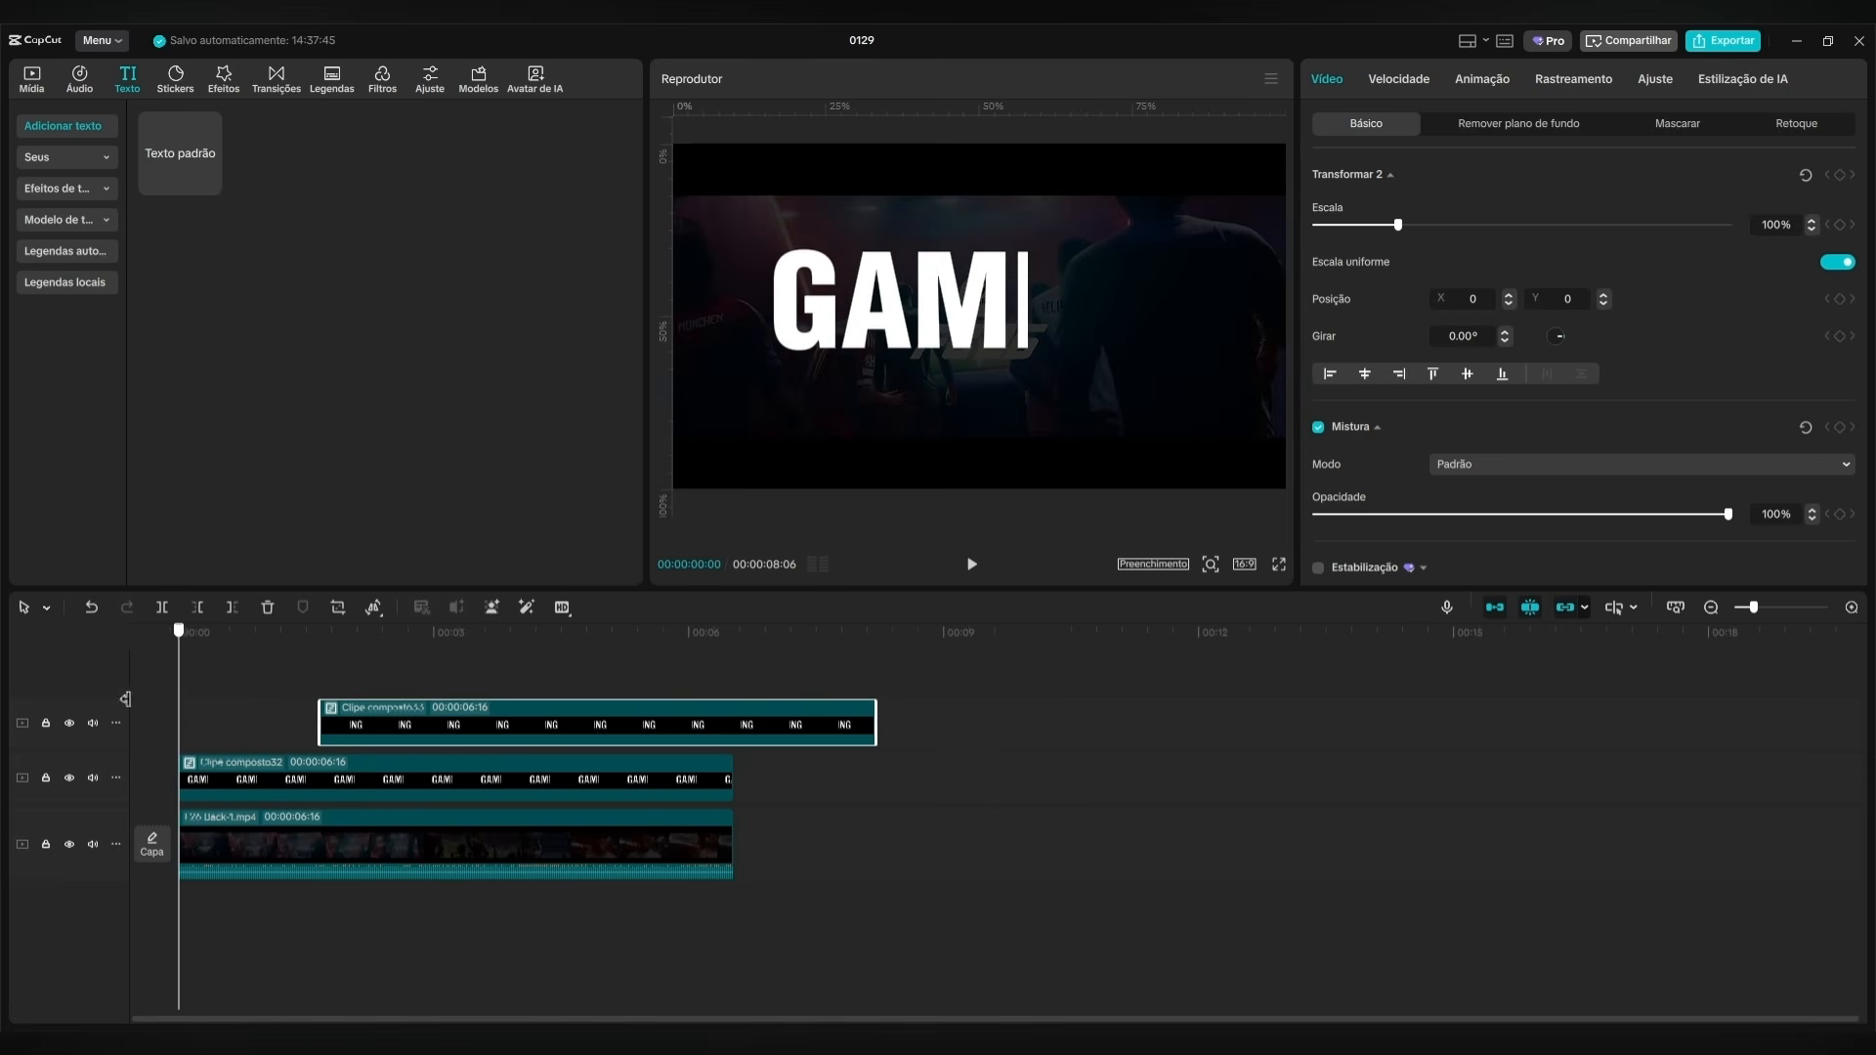
{"action": "left_click_drag", "start_coordinate": [471, 735], "coordinate": [332, 739]}
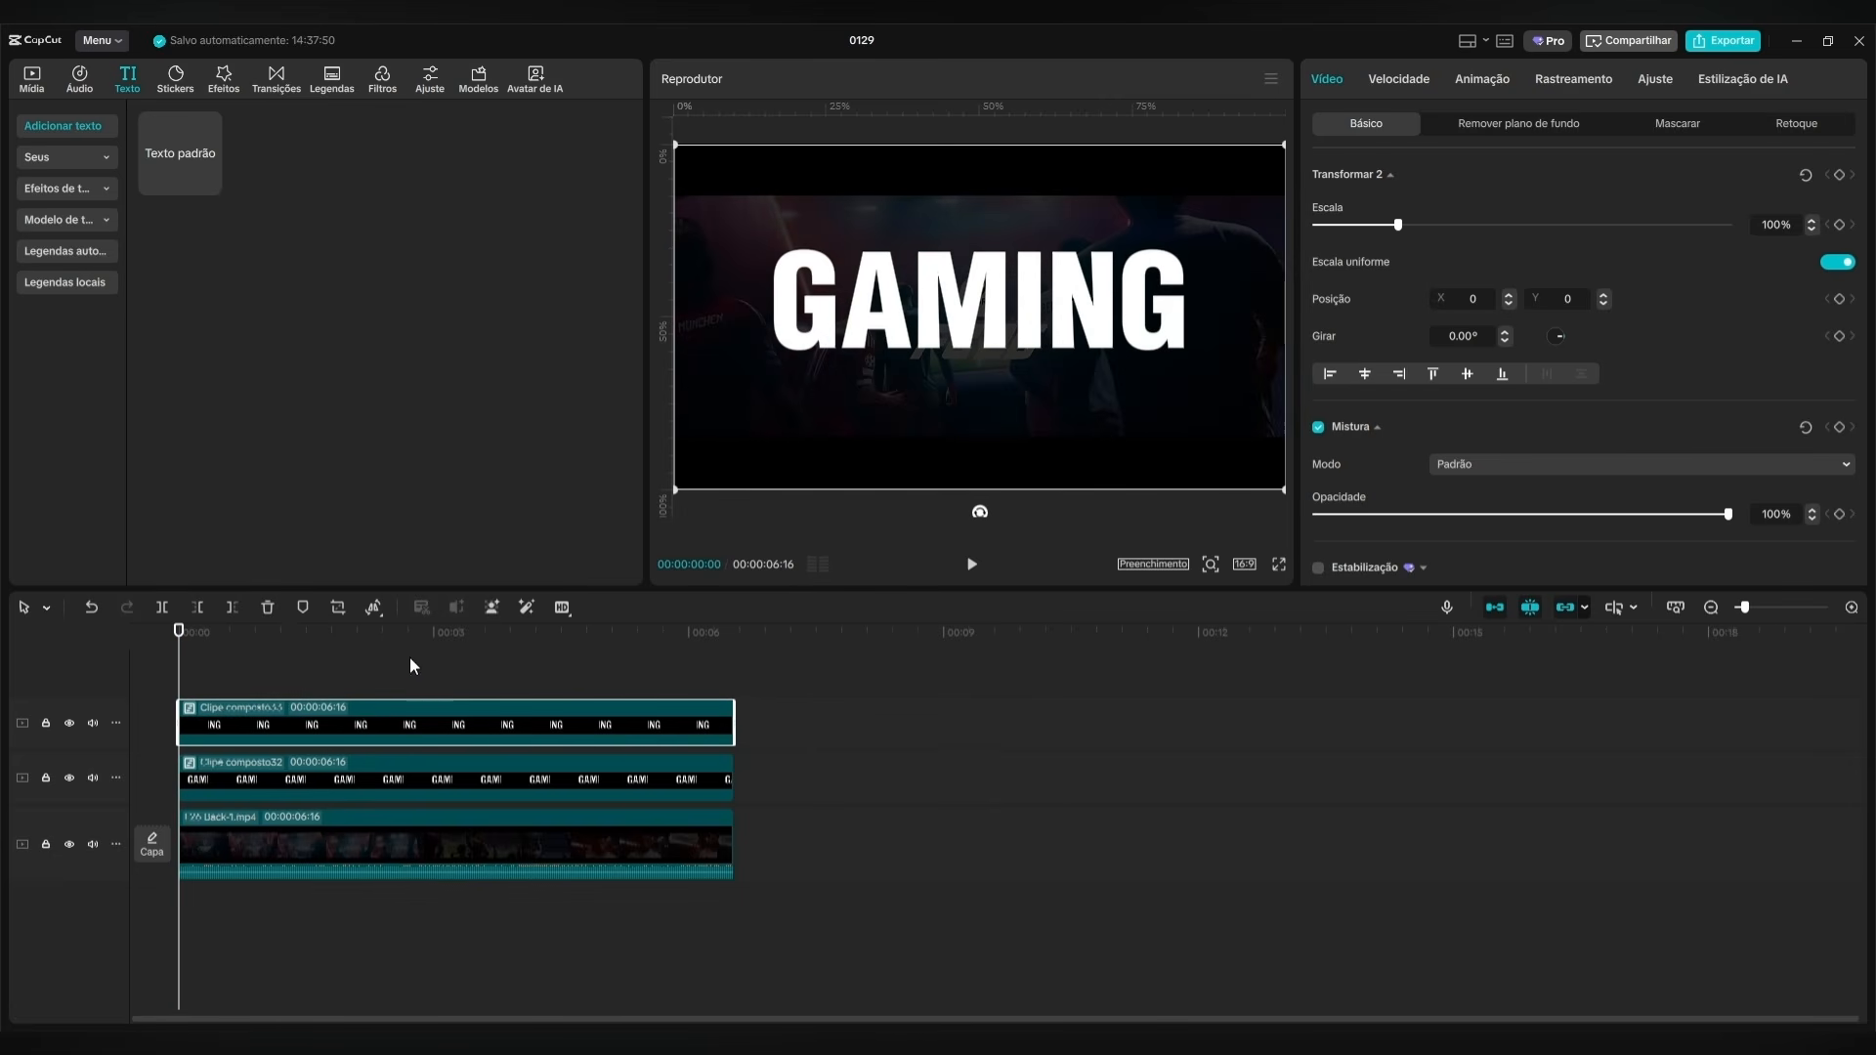
Place the F26 trailer-1.mp4 video on a new track above the GAMING clips, starting at 00:00:01:00.
{"action": "left_click", "coordinate": [34, 95]}
{"action": "left_click_drag", "start_coordinate": [160, 199], "coordinate": [332, 672]}
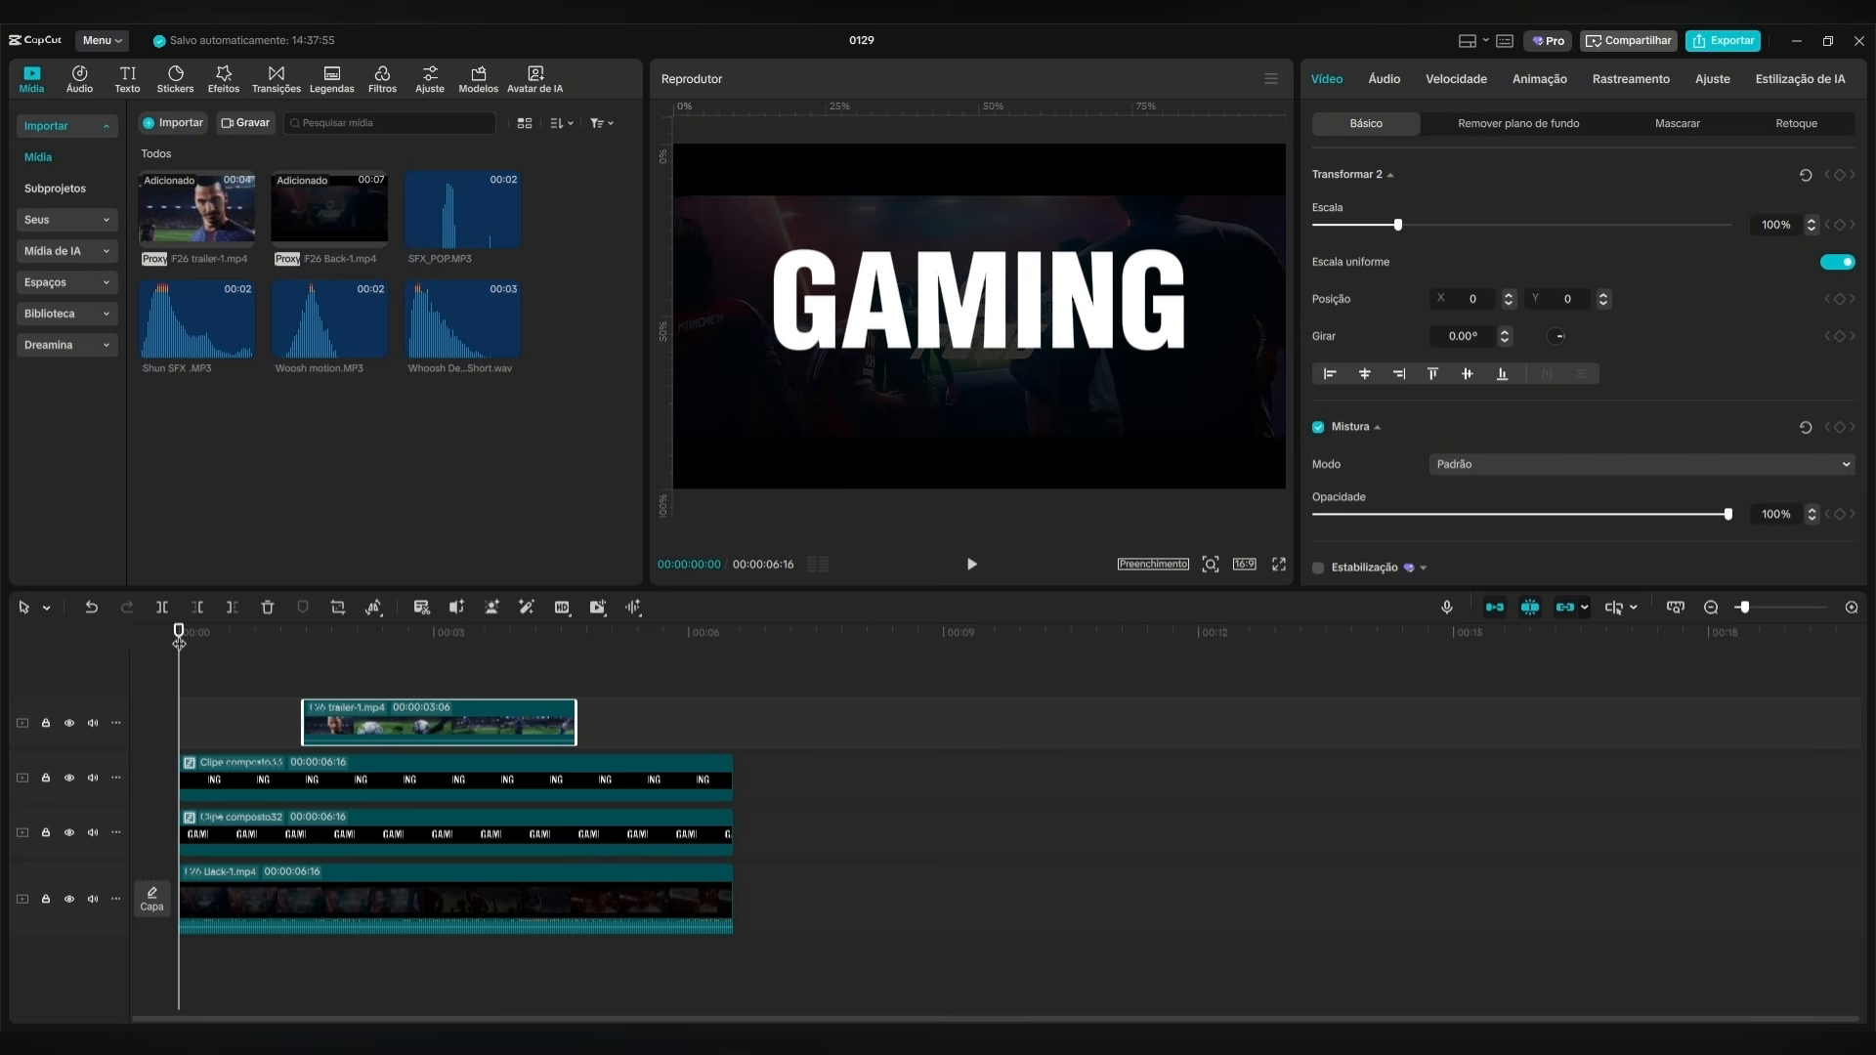
{"action": "key", "text": "shift+Right"}
{"action": "key", "text": "shift+Right"}
{"action": "key", "text": "shift+Right"}
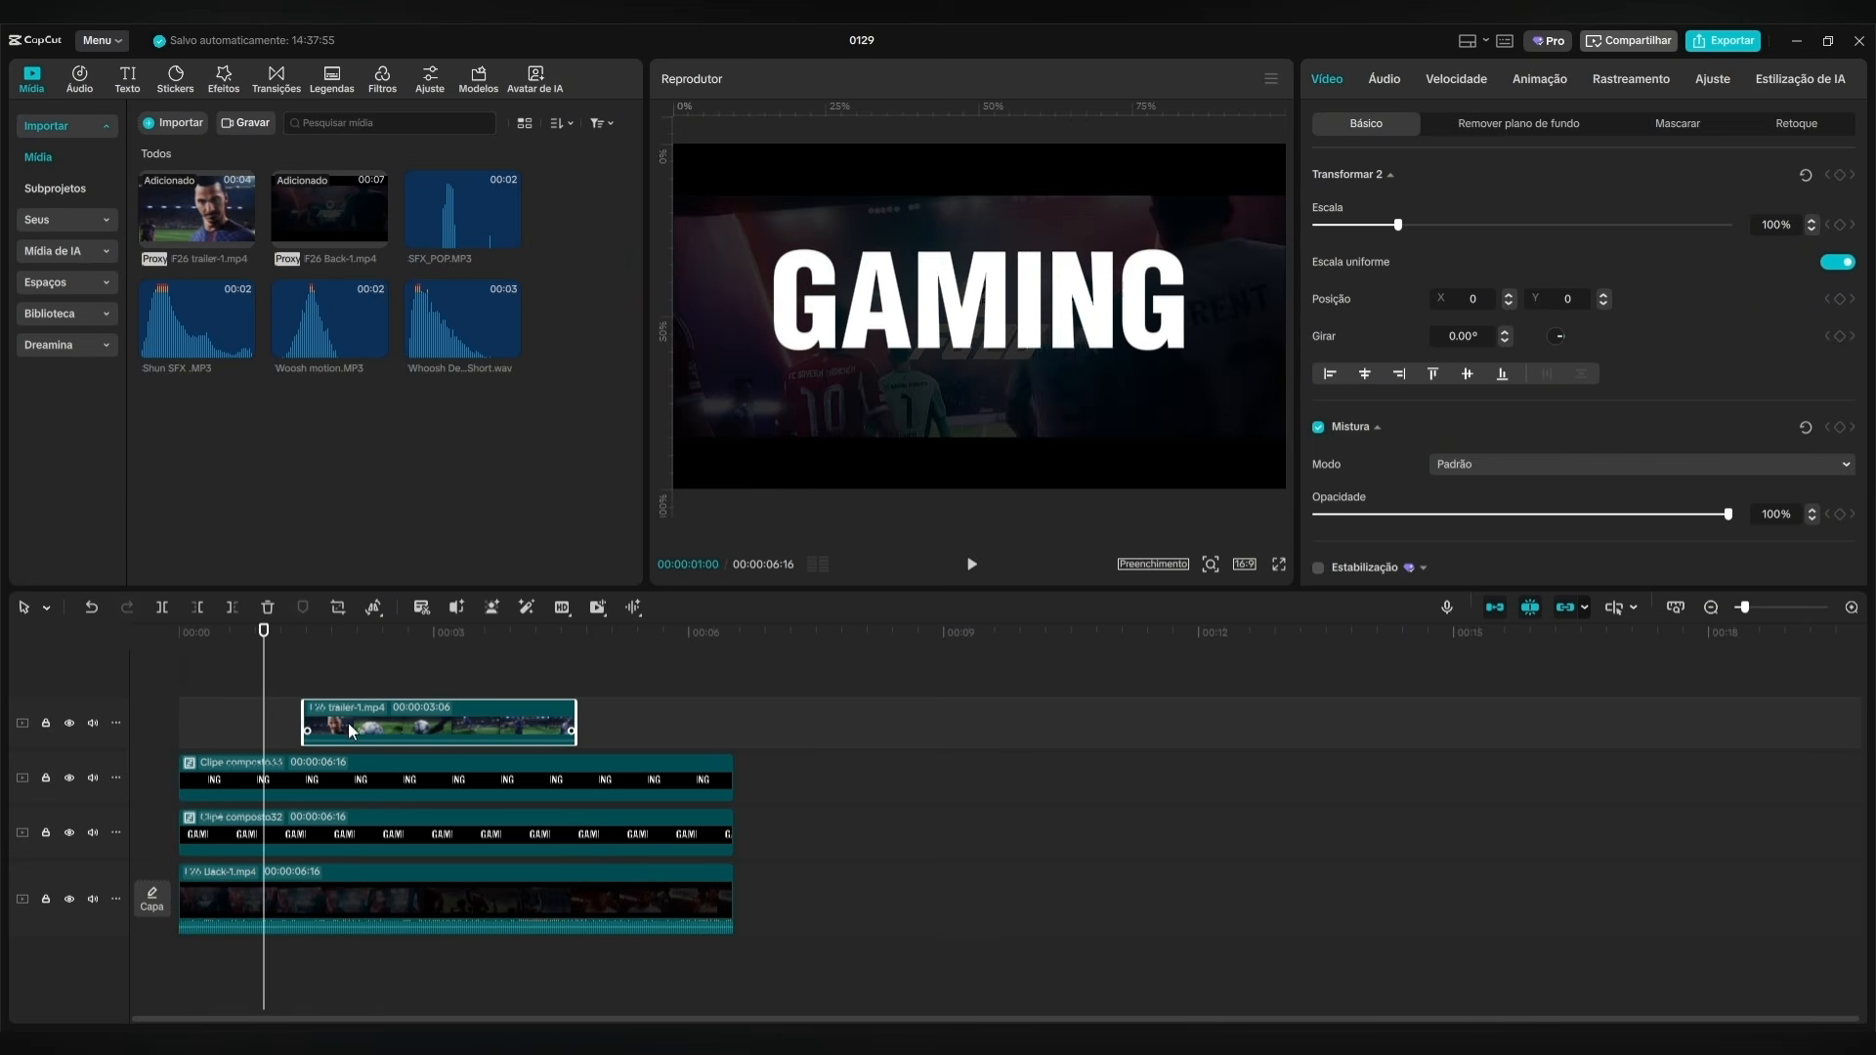
{"action": "left_click_drag", "start_coordinate": [364, 723], "coordinate": [323, 721]}
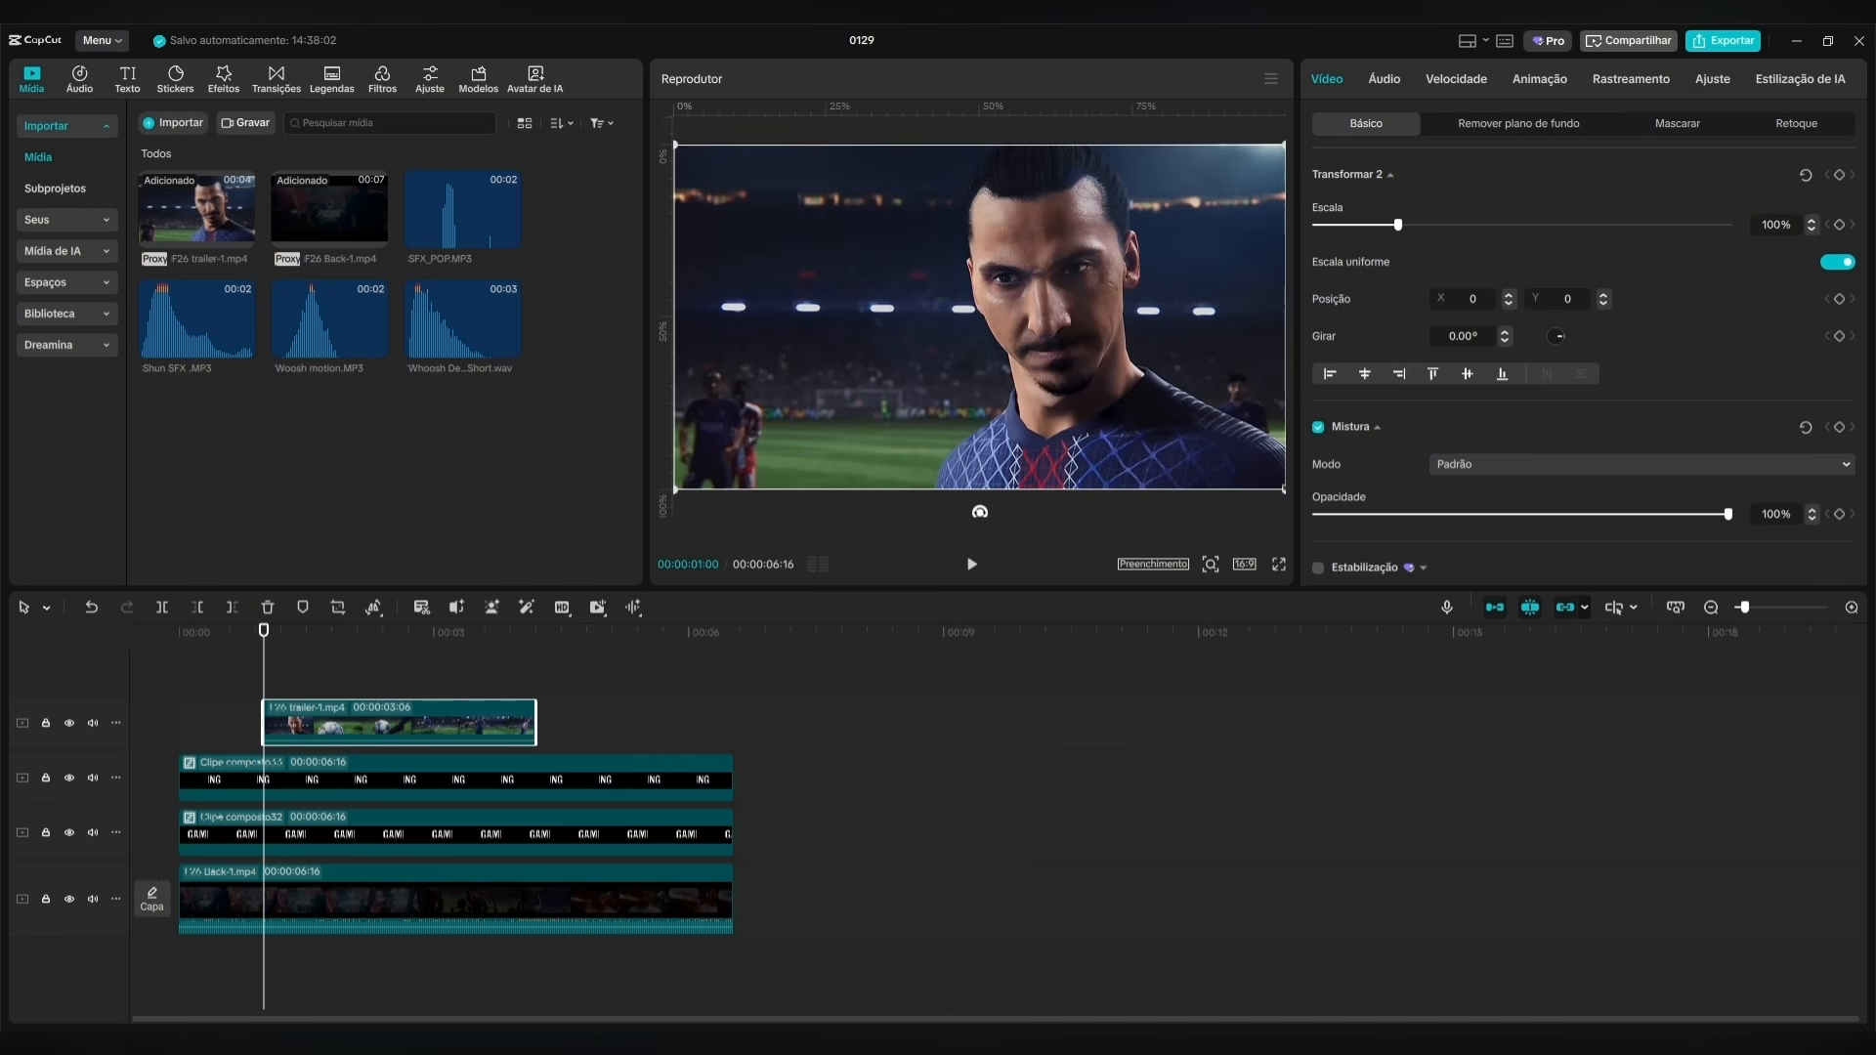
Scale the F26 trailer clip to 28% and align it vertically with the height of the GAMING letters.
{"action": "left_click_drag", "start_coordinate": [1284, 490], "coordinate": [1001, 314]}
{"action": "scroll", "coordinate": [1000, 315], "scroll_direction": "up", "scroll_amount": 2}
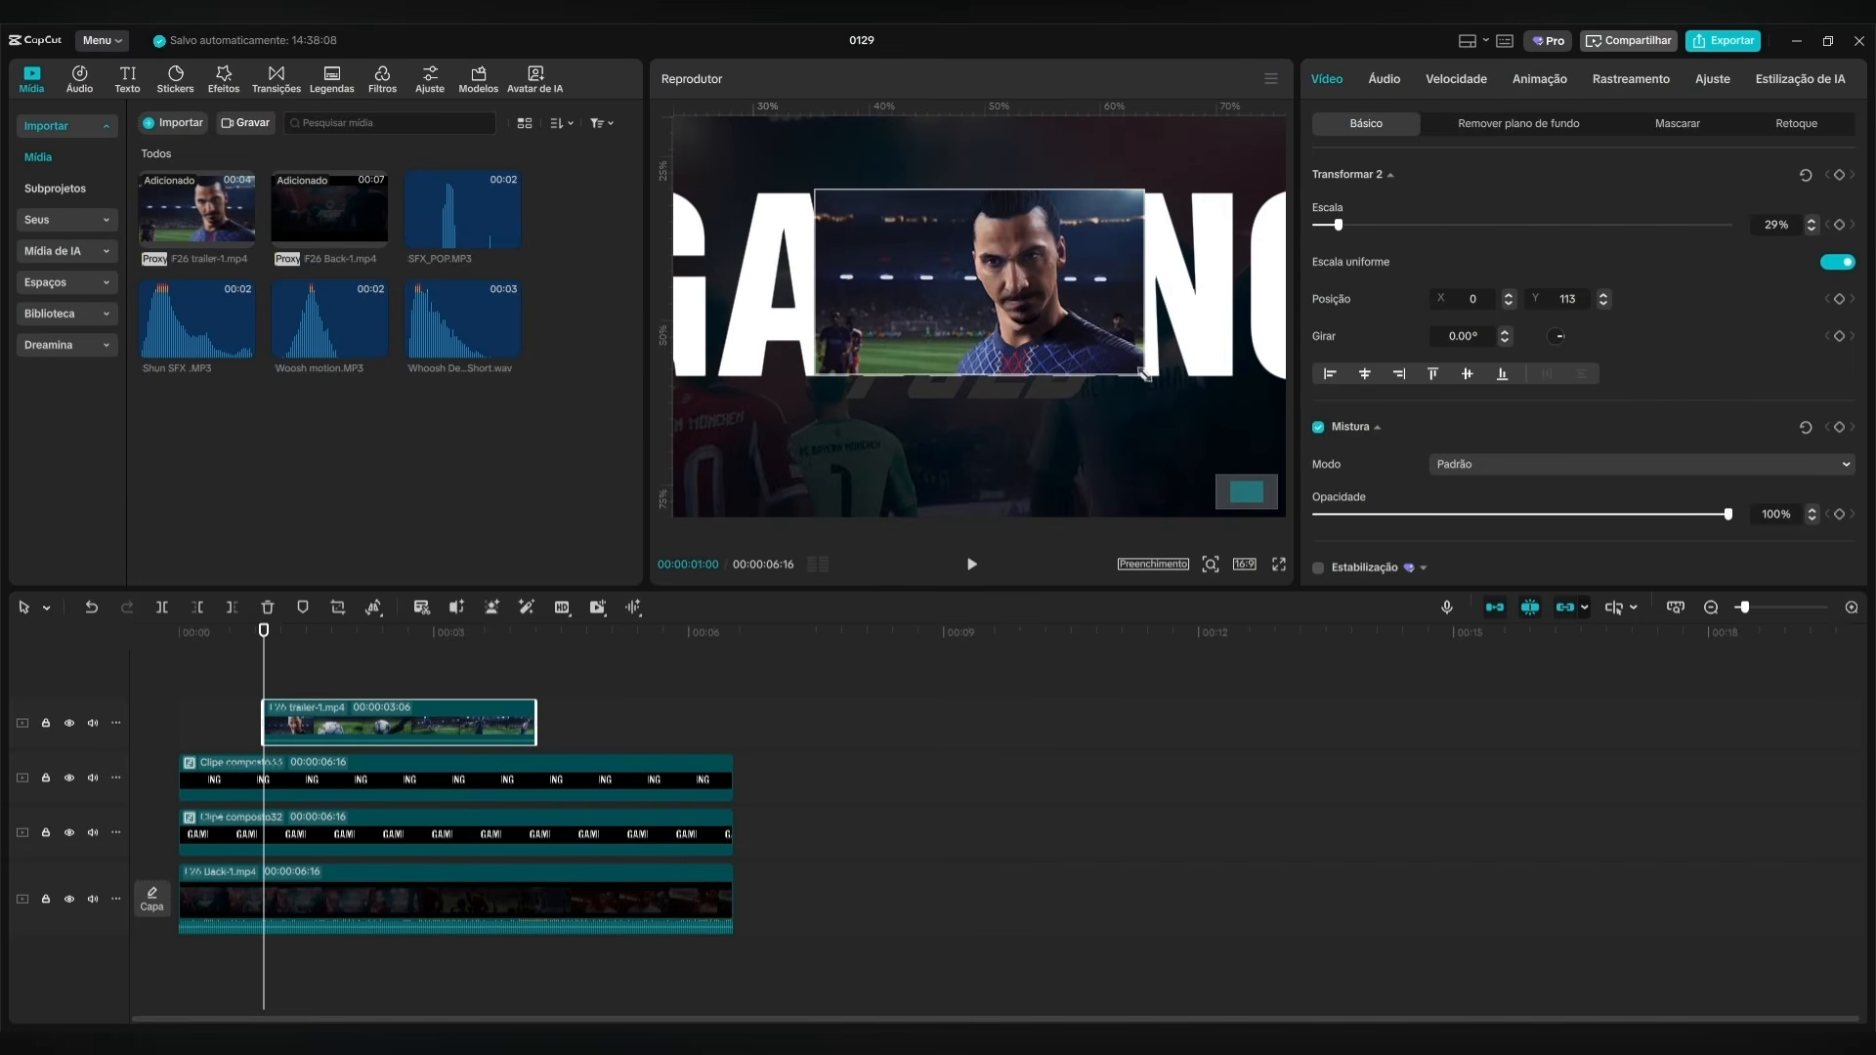
{"action": "left_click_drag", "start_coordinate": [1145, 374], "coordinate": [1143, 374]}
{"action": "left_click_drag", "start_coordinate": [1054, 319], "coordinate": [1058, 318]}
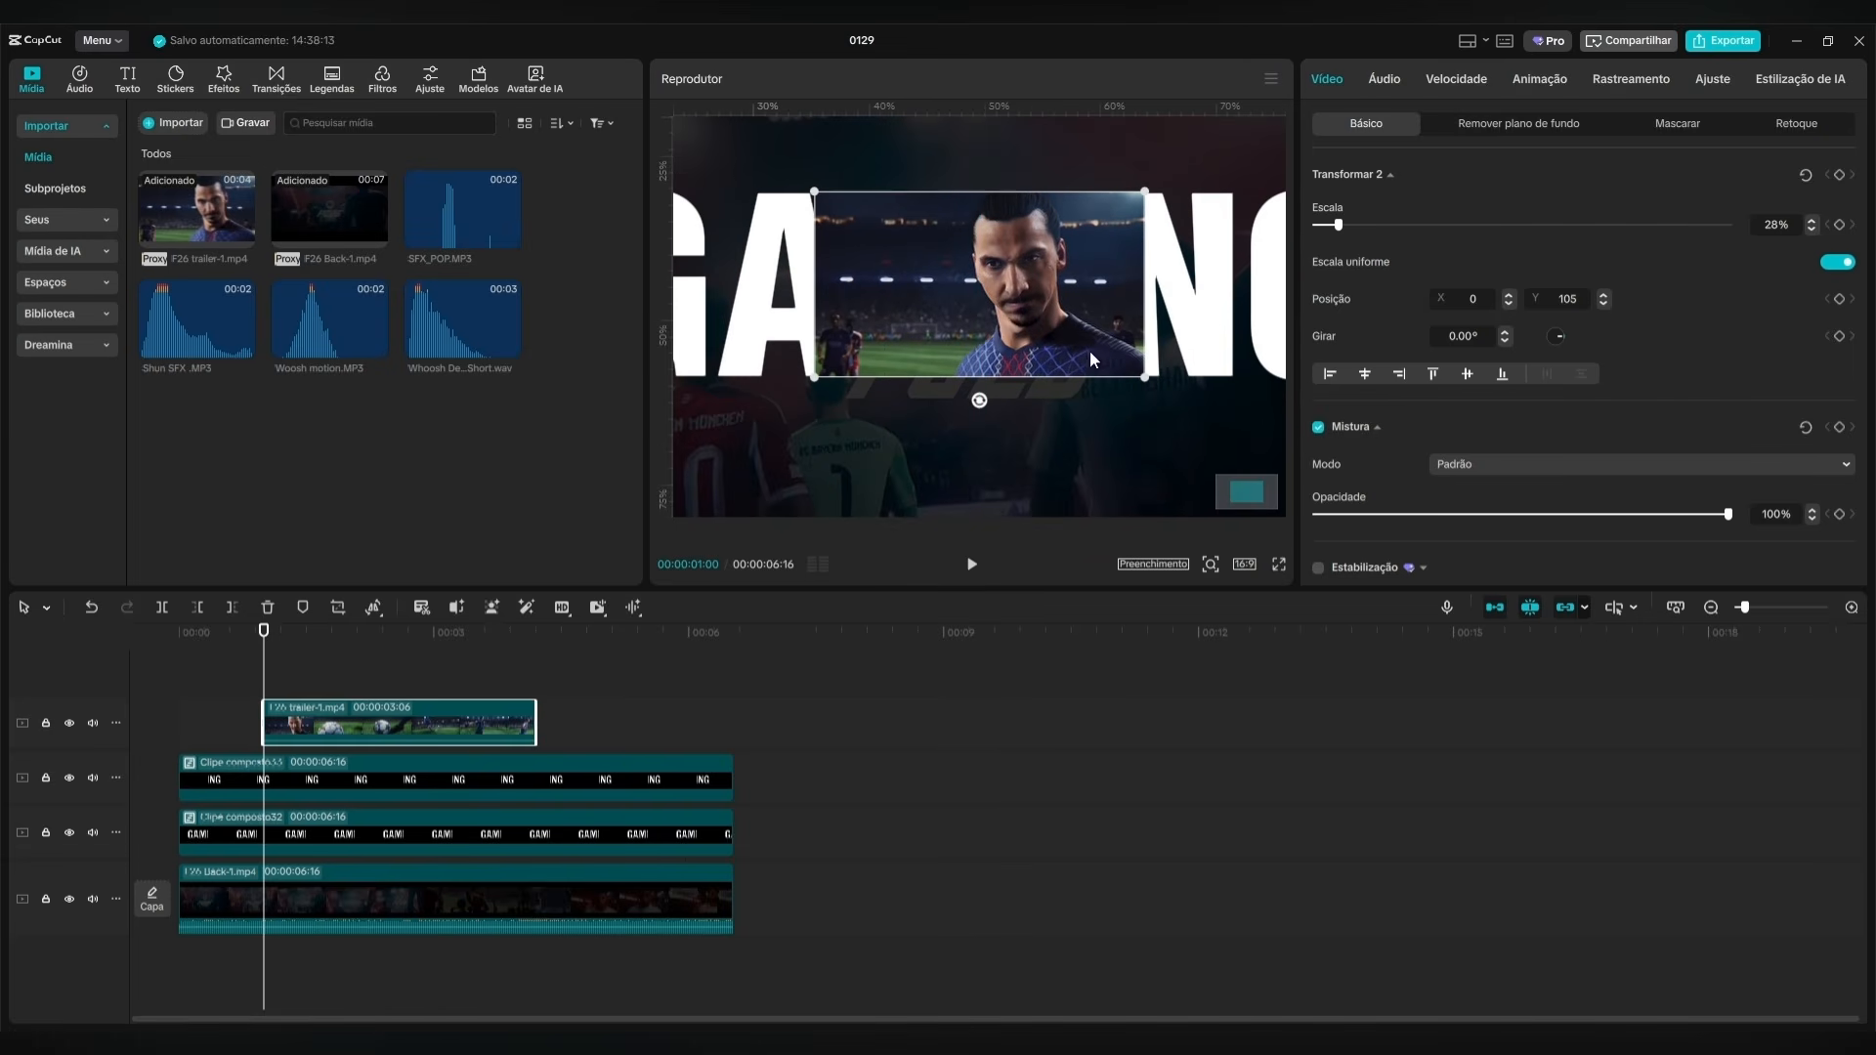
{"action": "left_click_drag", "start_coordinate": [997, 297], "coordinate": [994, 301]}
{"action": "left_click", "coordinate": [1172, 373]}
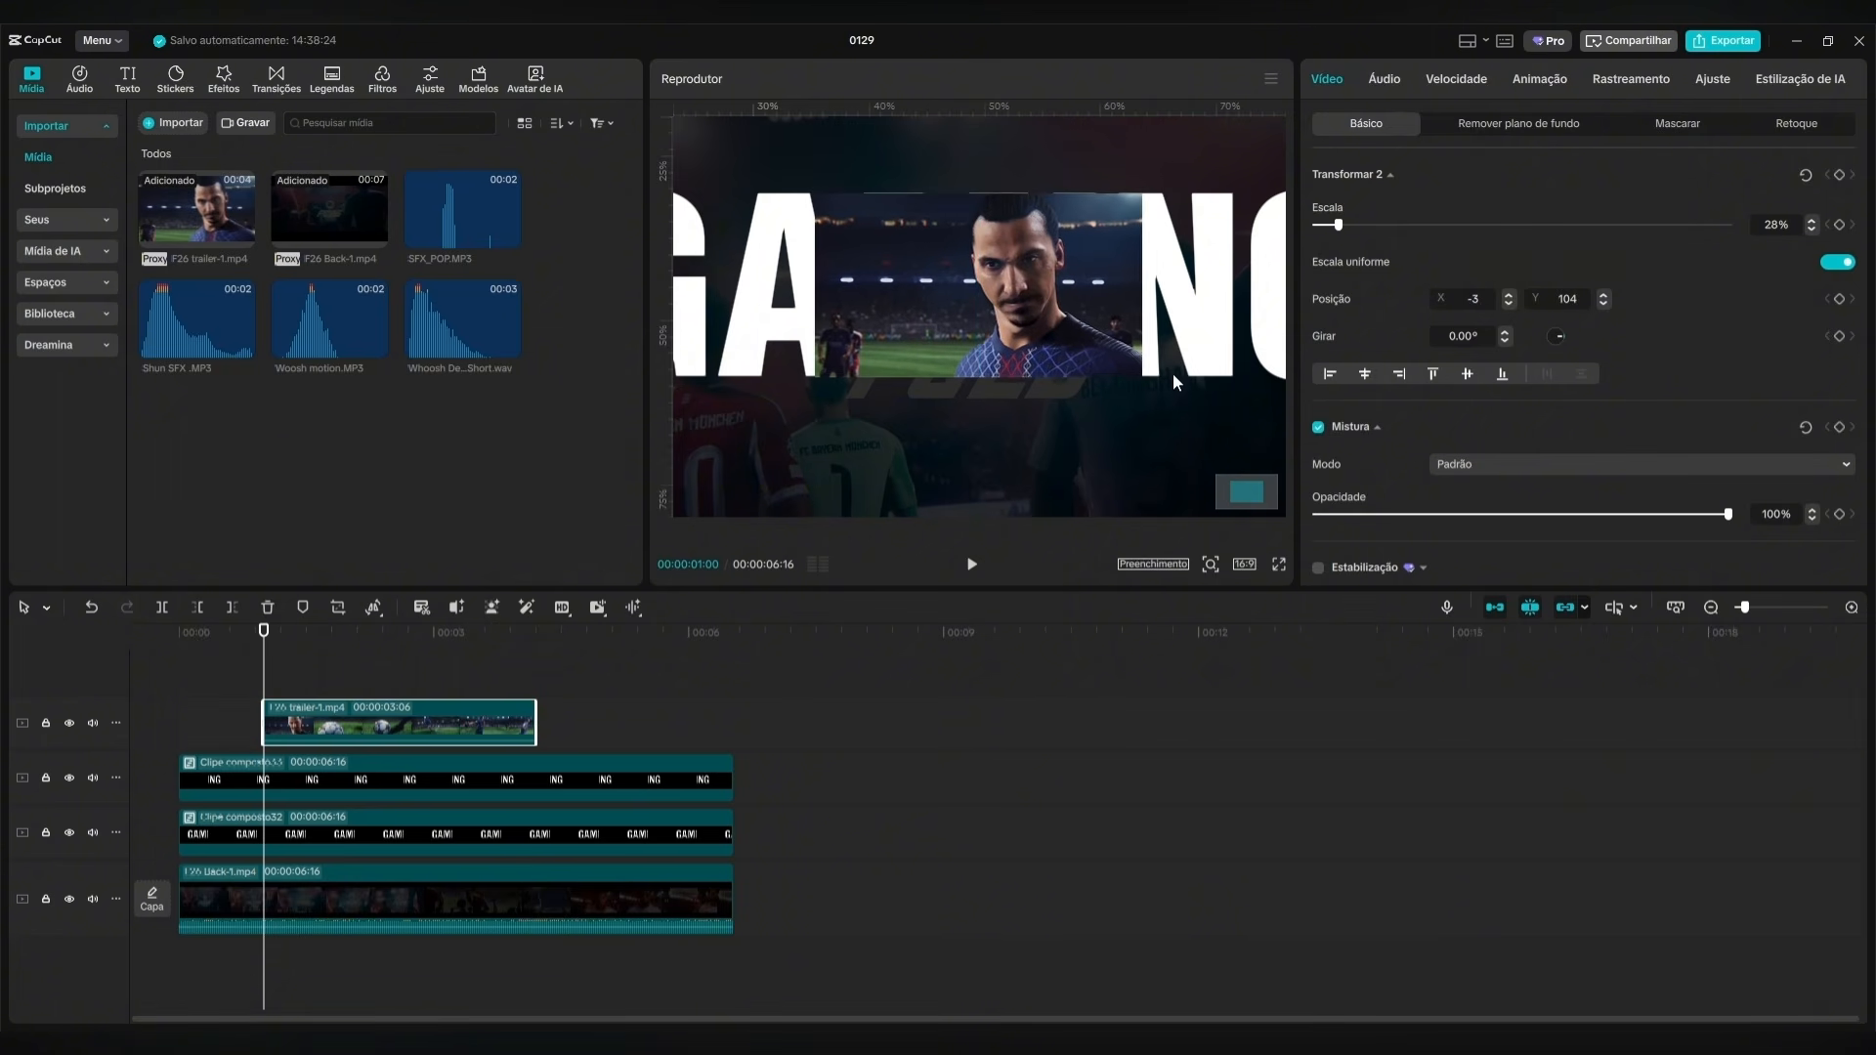
Fit the preview to the whole frame and reposition the trailer clip over the gap before the G, at X 318, Y 107.
{"action": "left_click", "coordinate": [1059, 322]}
{"action": "left_click", "coordinate": [1211, 565]}
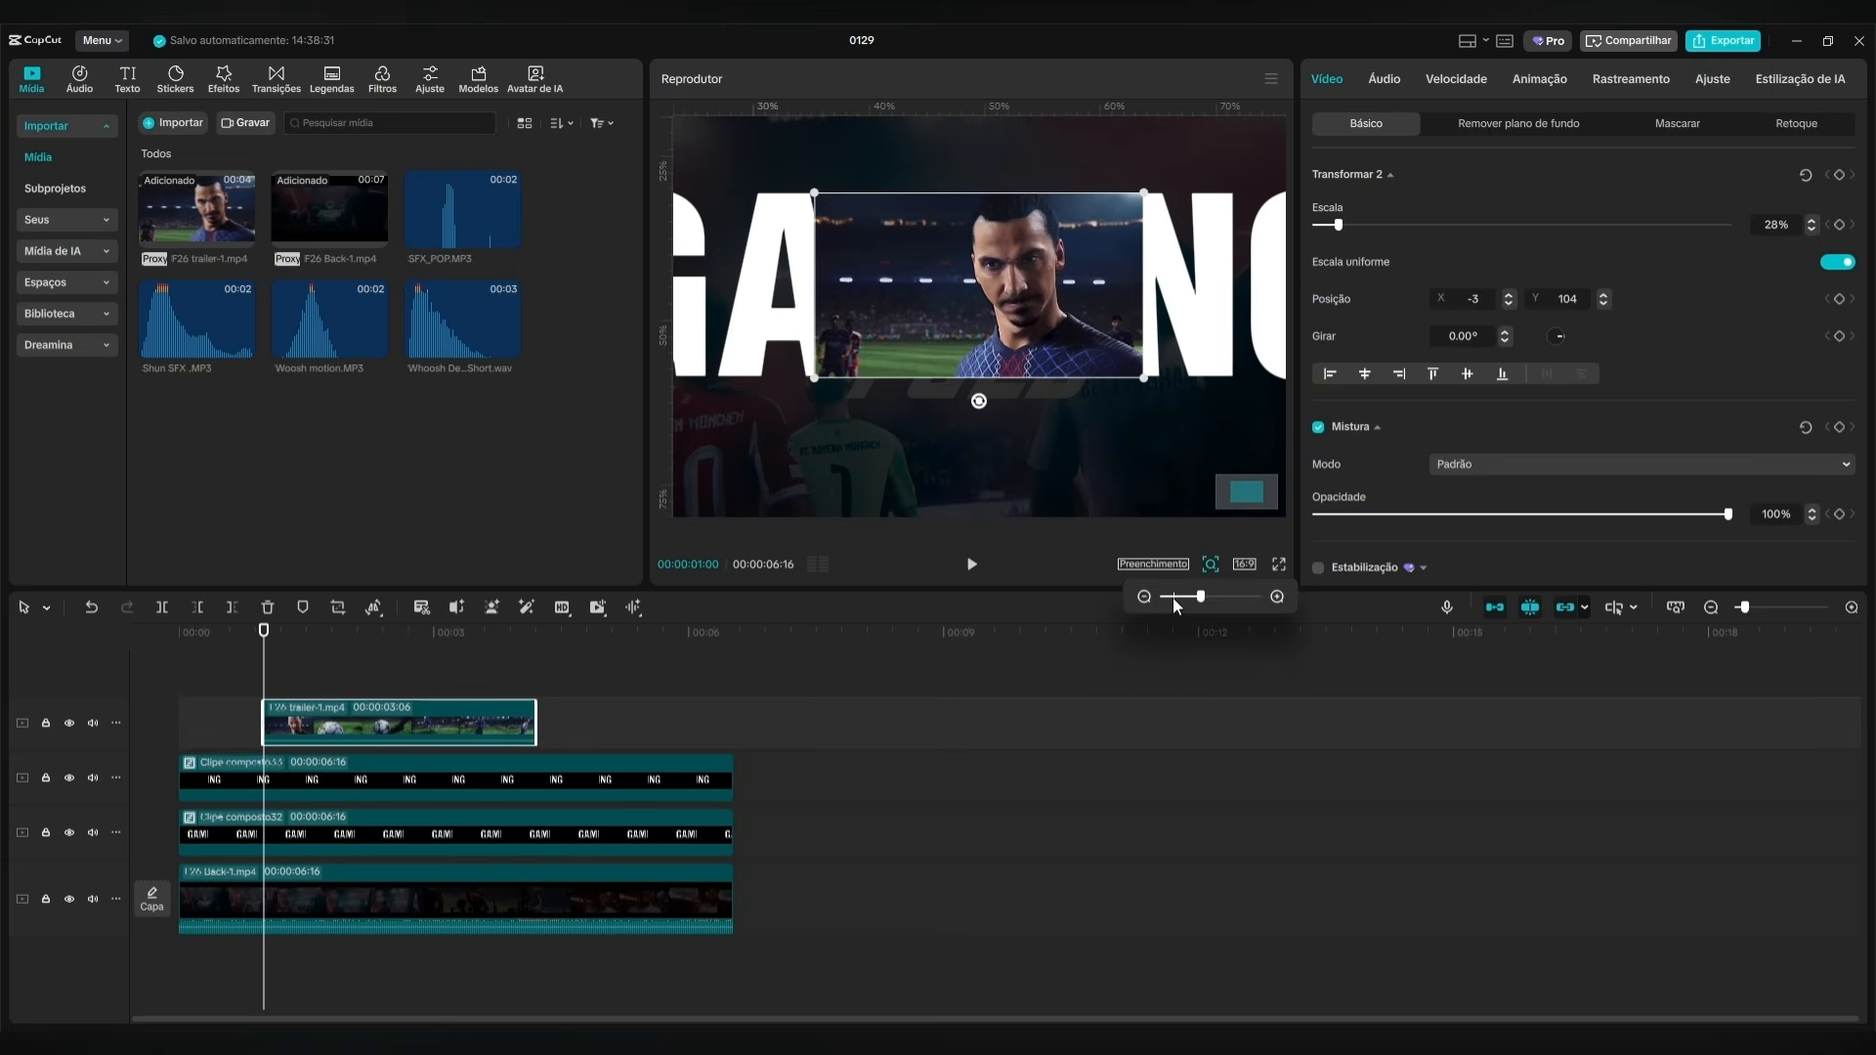
{"action": "left_click", "coordinate": [1173, 596]}
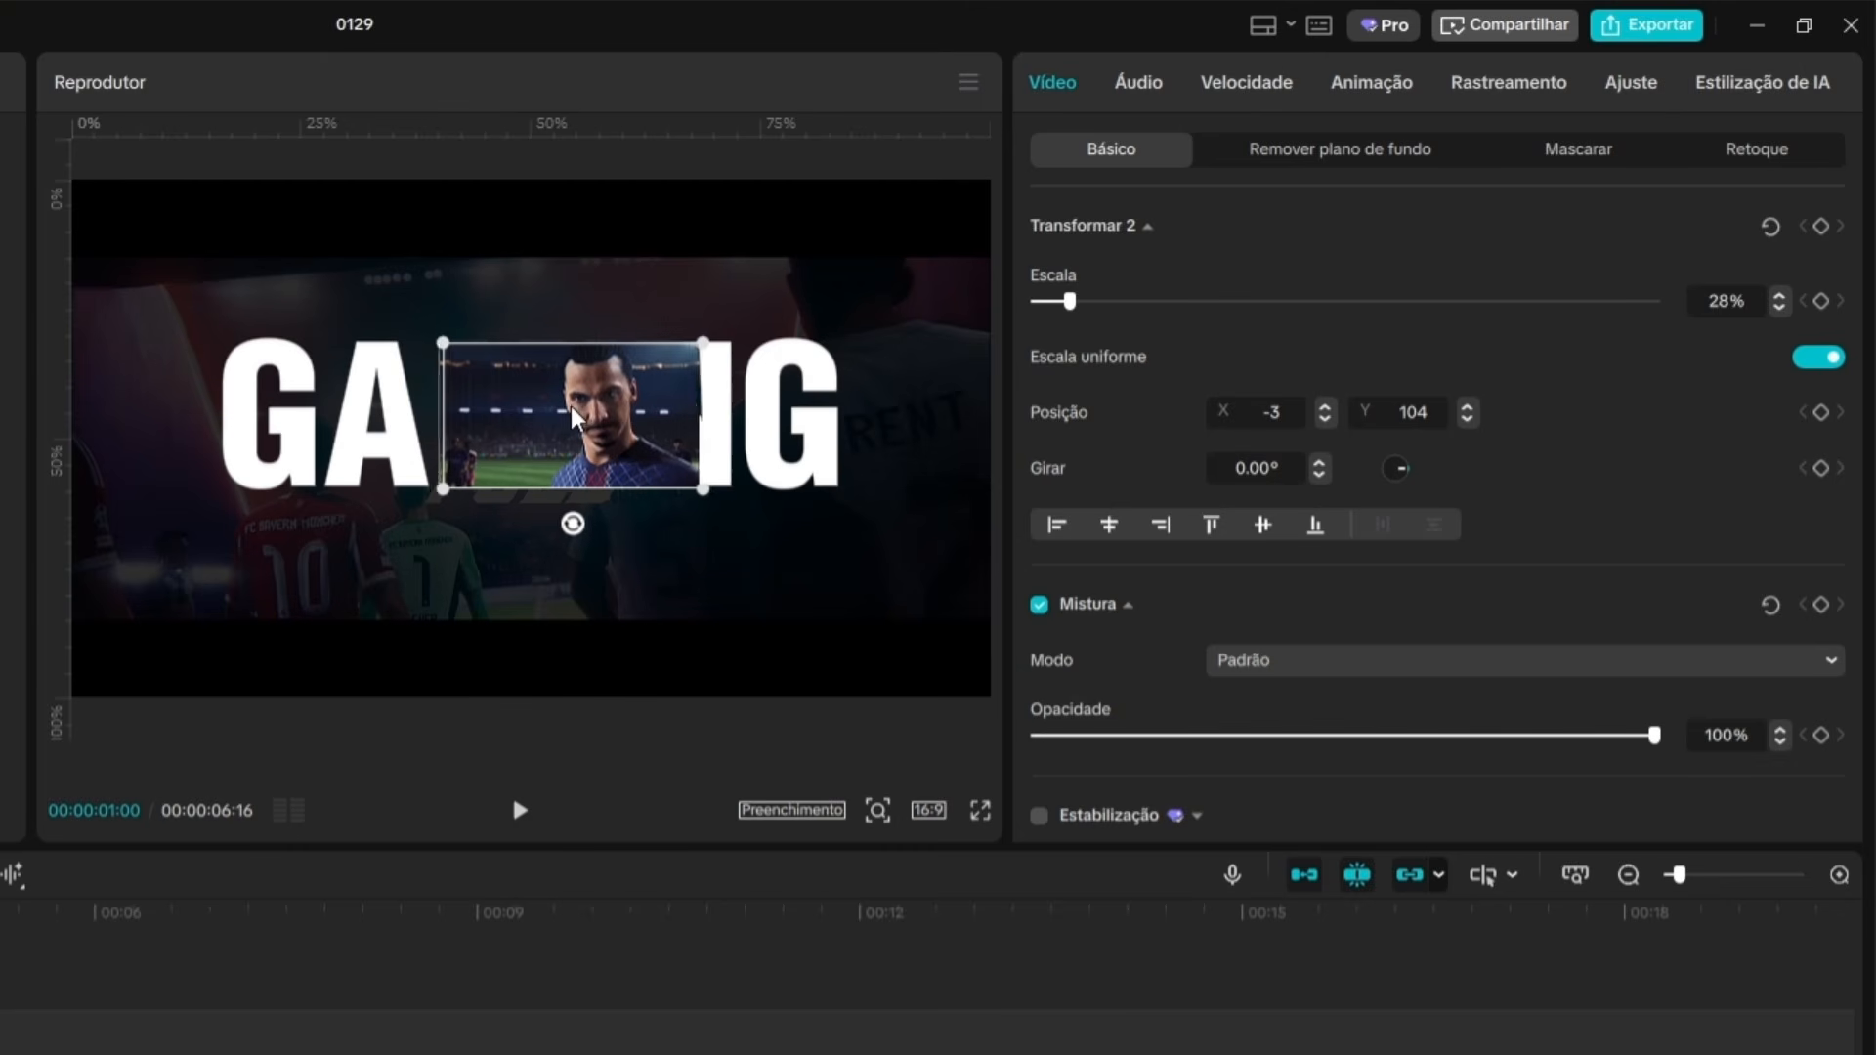
{"action": "left_click_drag", "start_coordinate": [575, 418], "coordinate": [629, 435]}
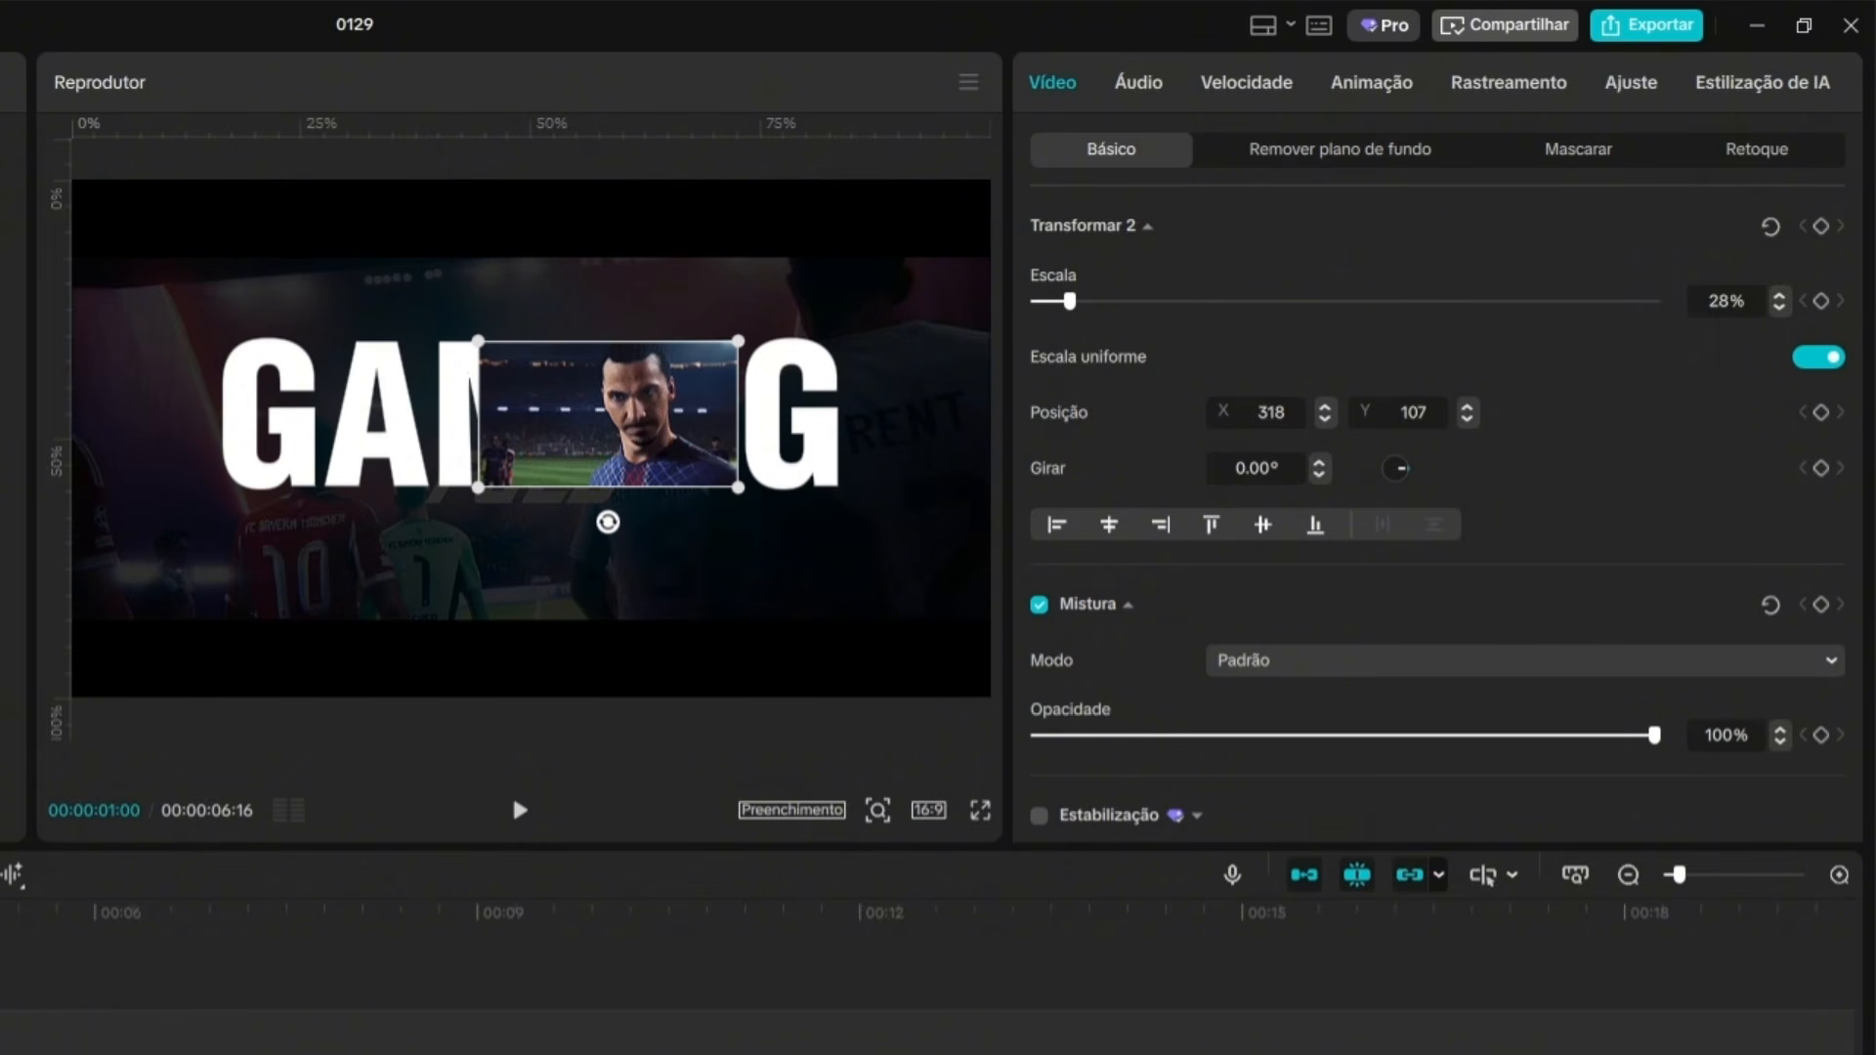
Add a Película mask to the trailer clip, rotated to -90° and widened to a size of 2688 around the video.
{"action": "left_click", "coordinate": [164, 918]}
{"action": "key", "text": "space"}
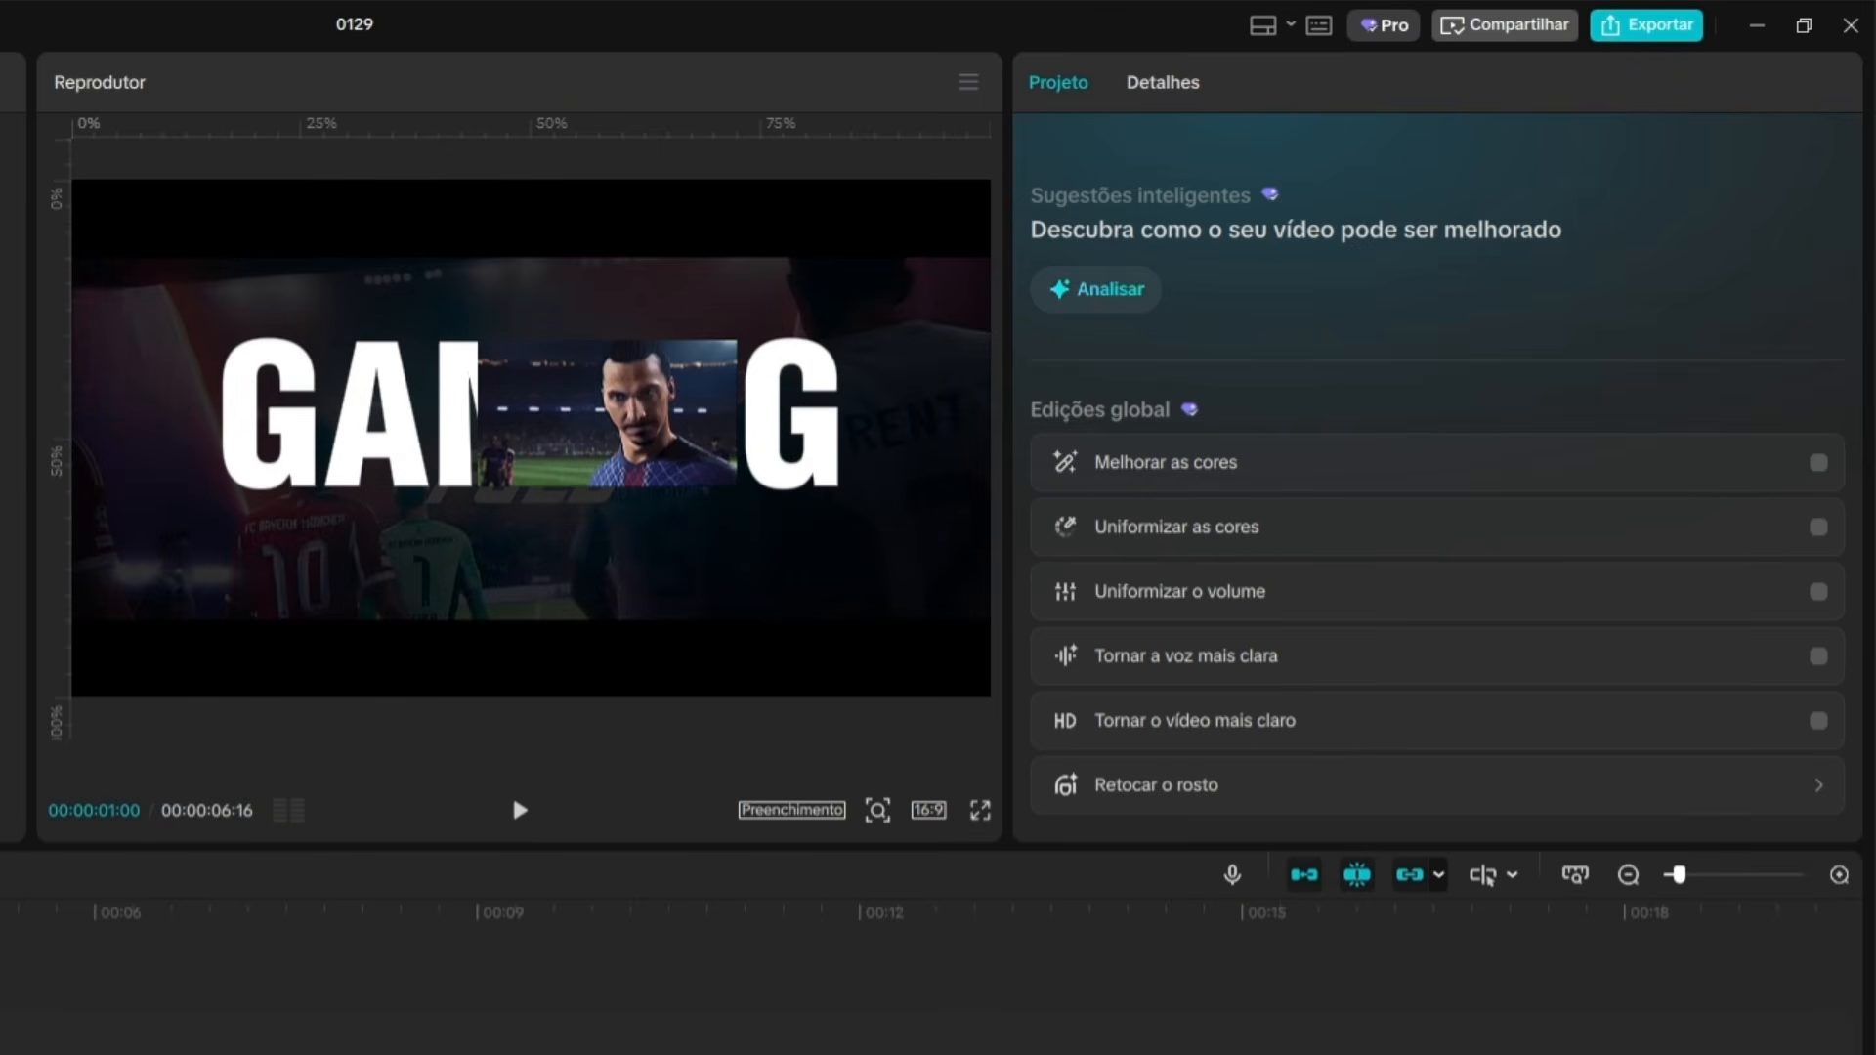
{"action": "left_click", "coordinate": [4, 1034]}
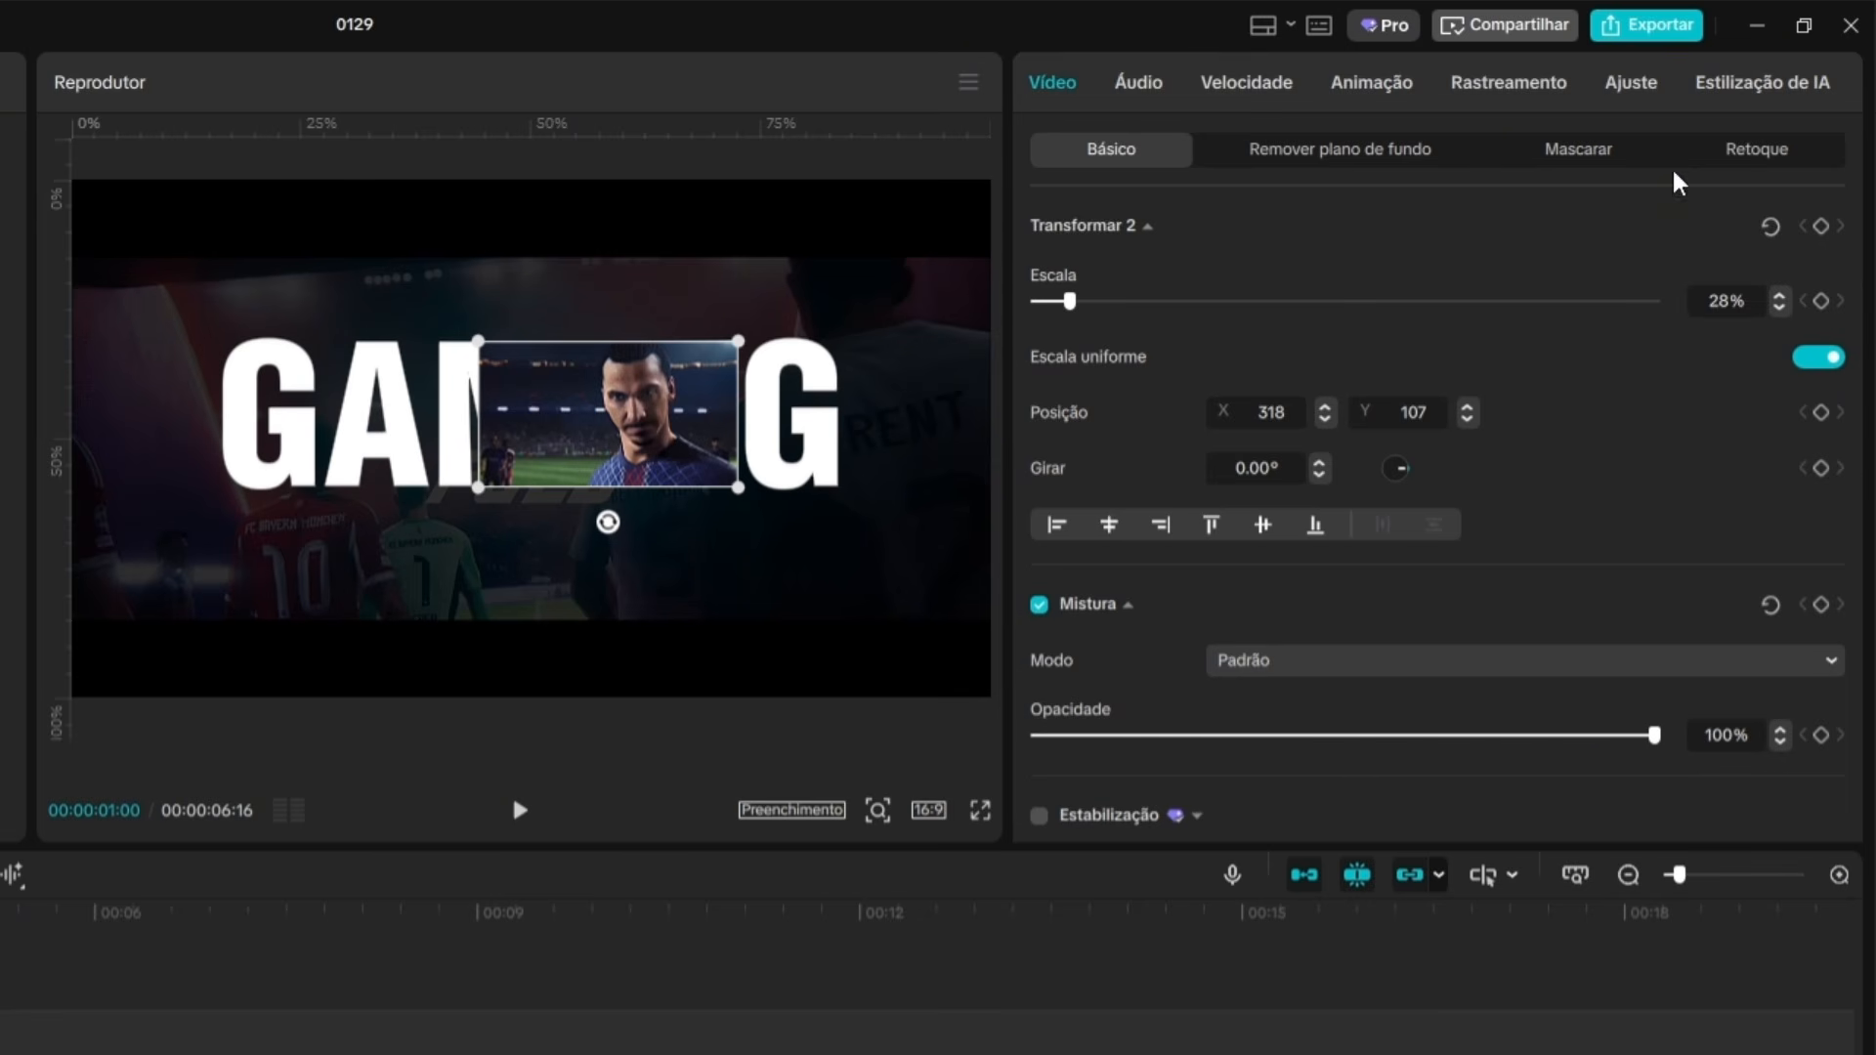
{"action": "left_click", "coordinate": [1608, 155]}
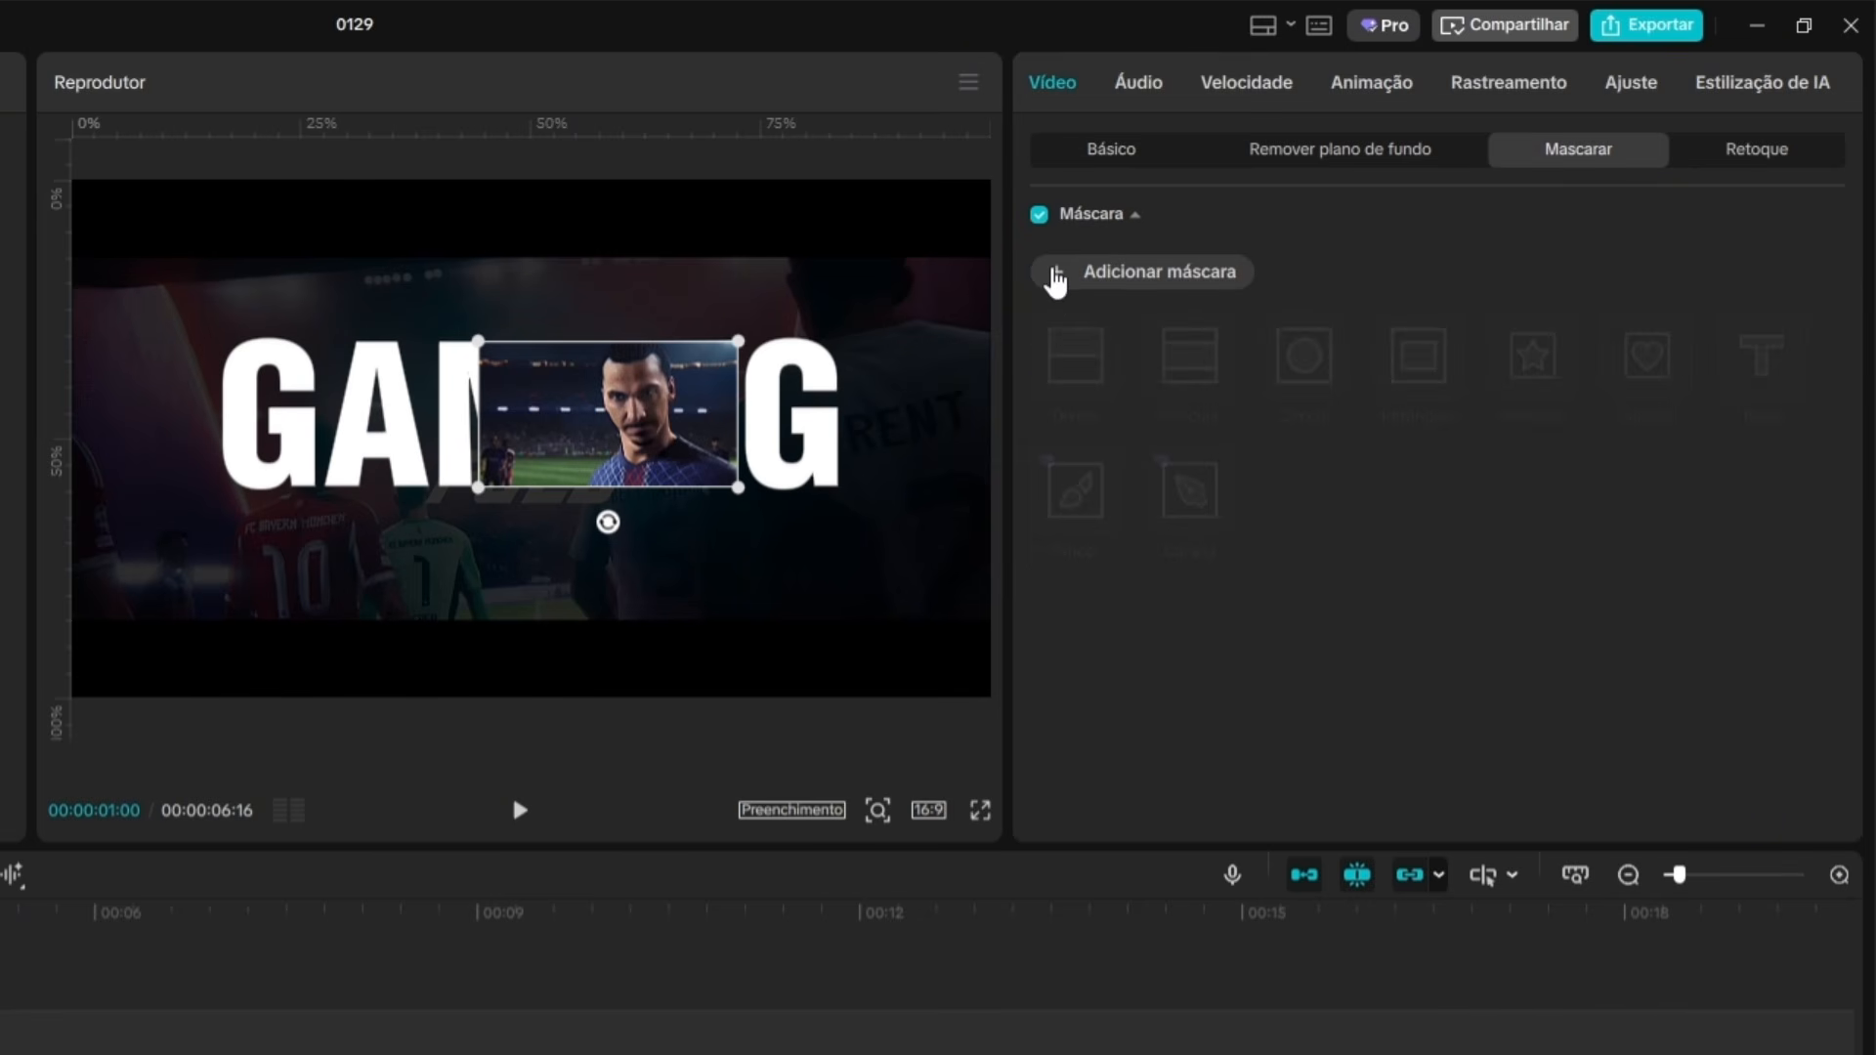
{"action": "left_click", "coordinate": [1054, 276]}
{"action": "left_click", "coordinate": [1196, 399]}
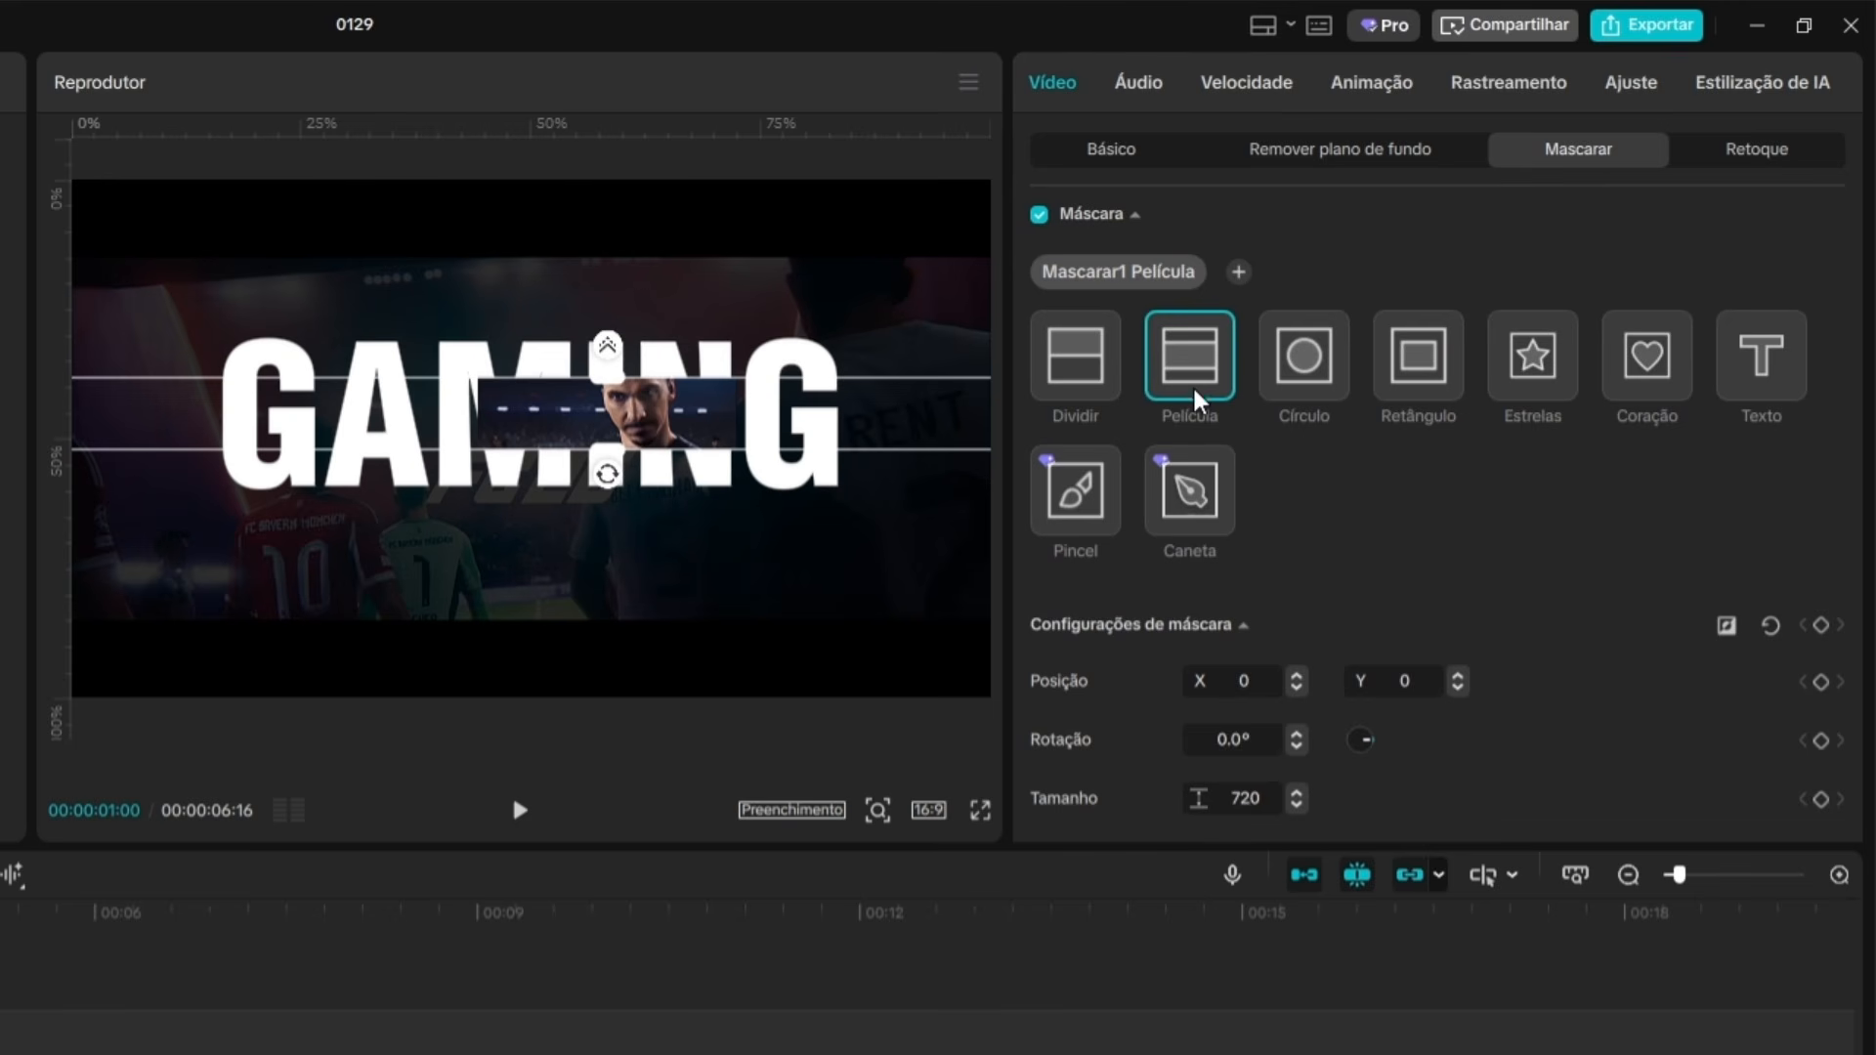
{"action": "left_click_drag", "start_coordinate": [607, 486], "coordinate": [769, 440]}
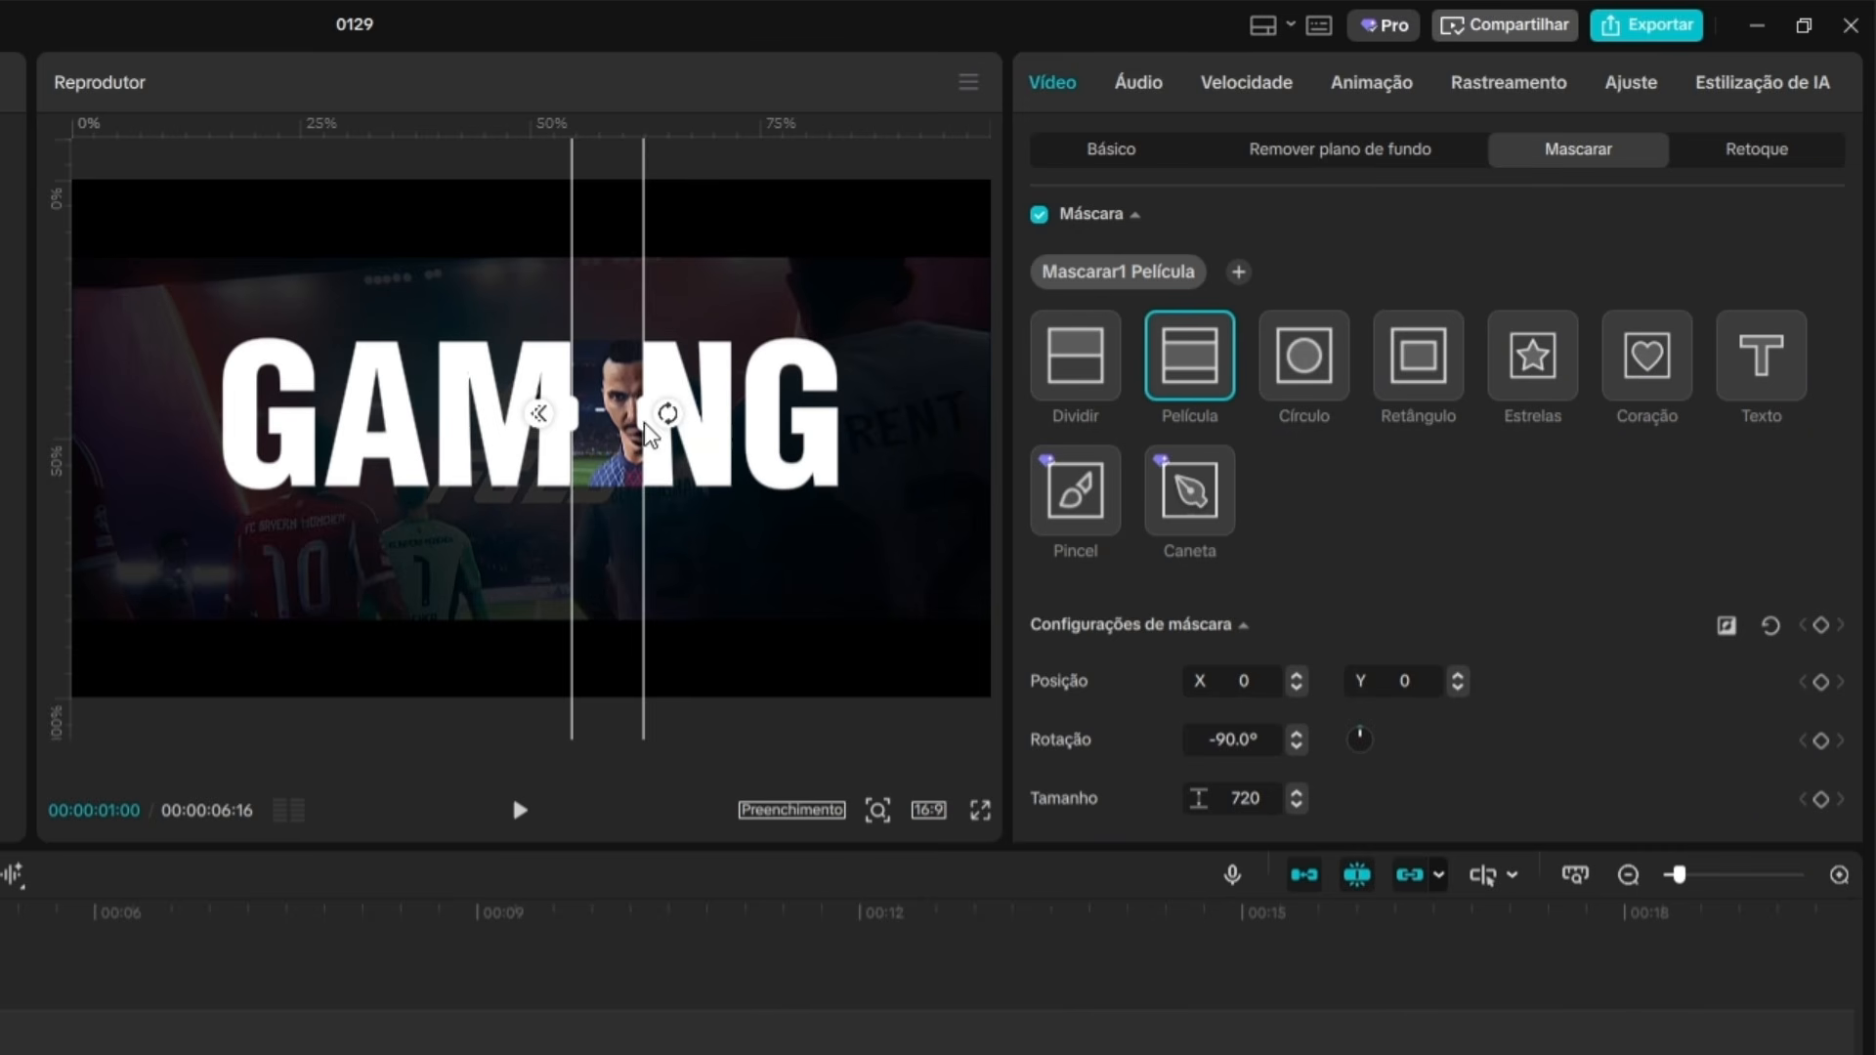
{"action": "left_click_drag", "start_coordinate": [643, 421], "coordinate": [1001, 418]}
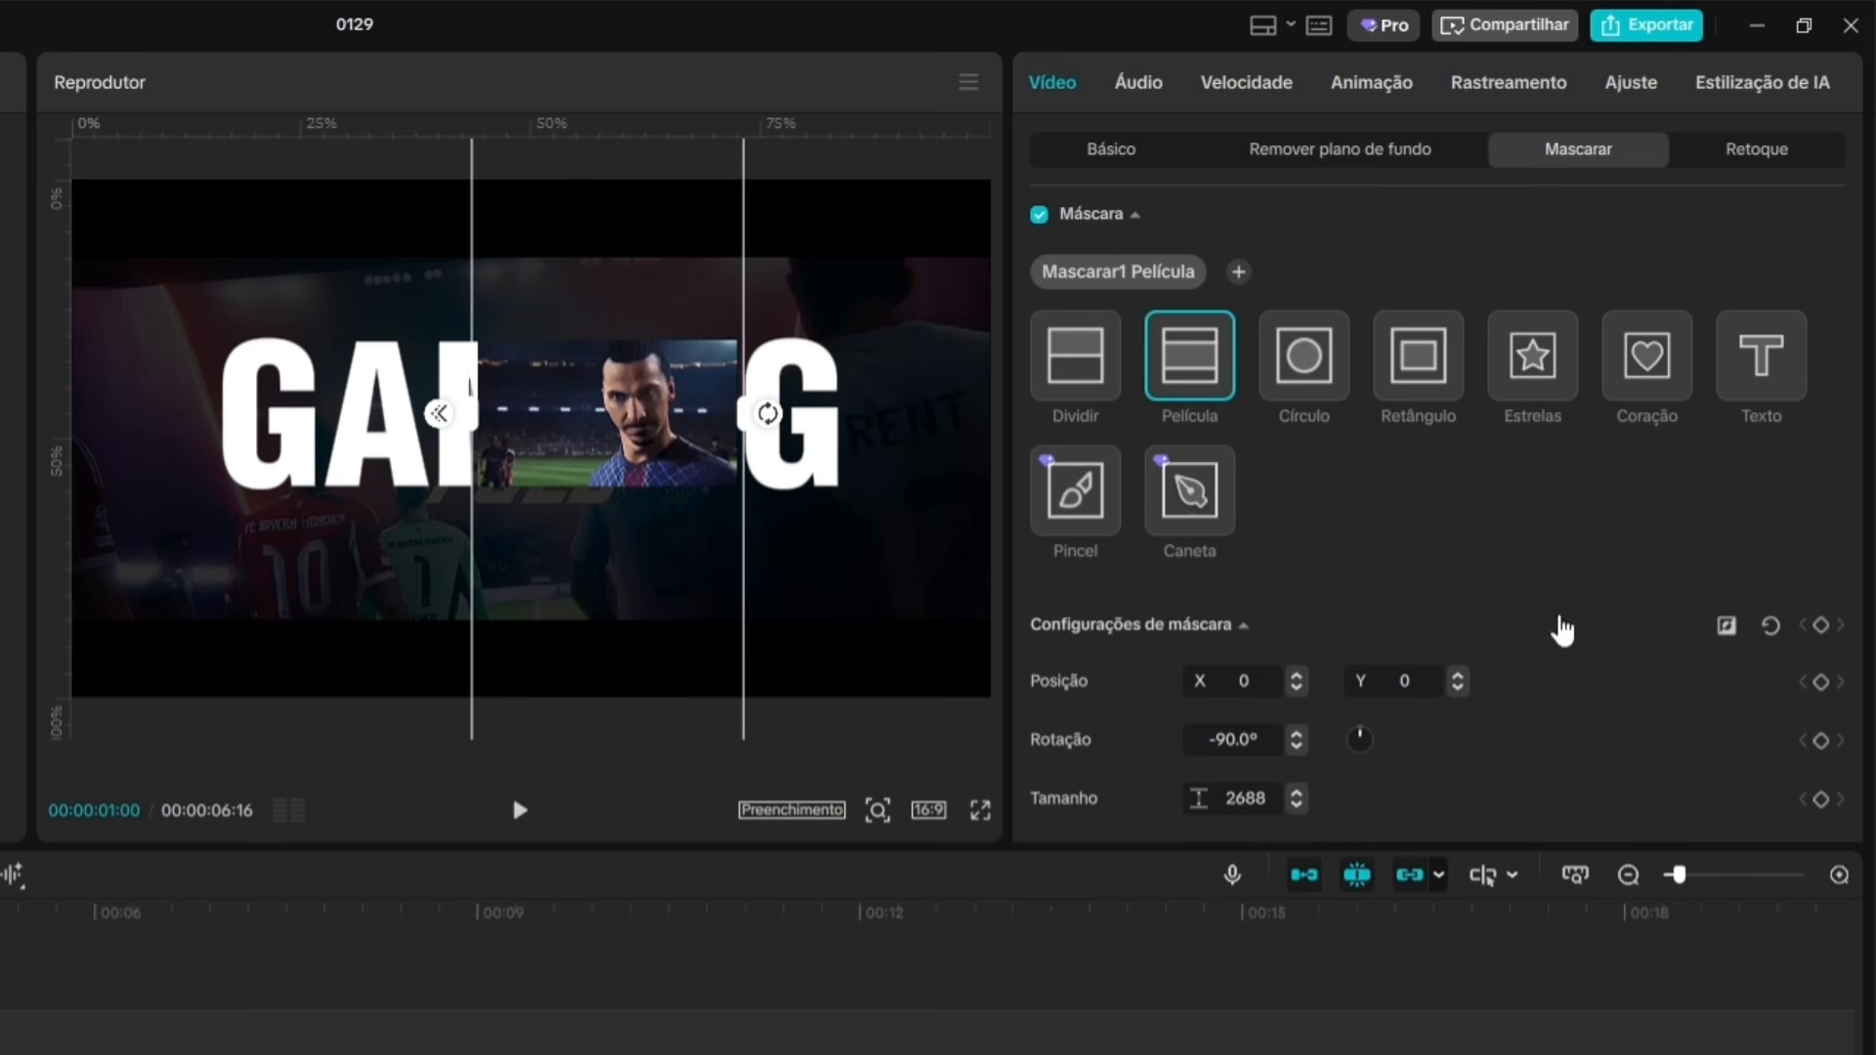
Add keyframes for all the trailer's mask settings at 00:00:01:00, 00:00:02:00 and 00:00:02:20.
{"action": "scroll", "coordinate": [1602, 586], "scroll_direction": "down", "scroll_amount": 1}
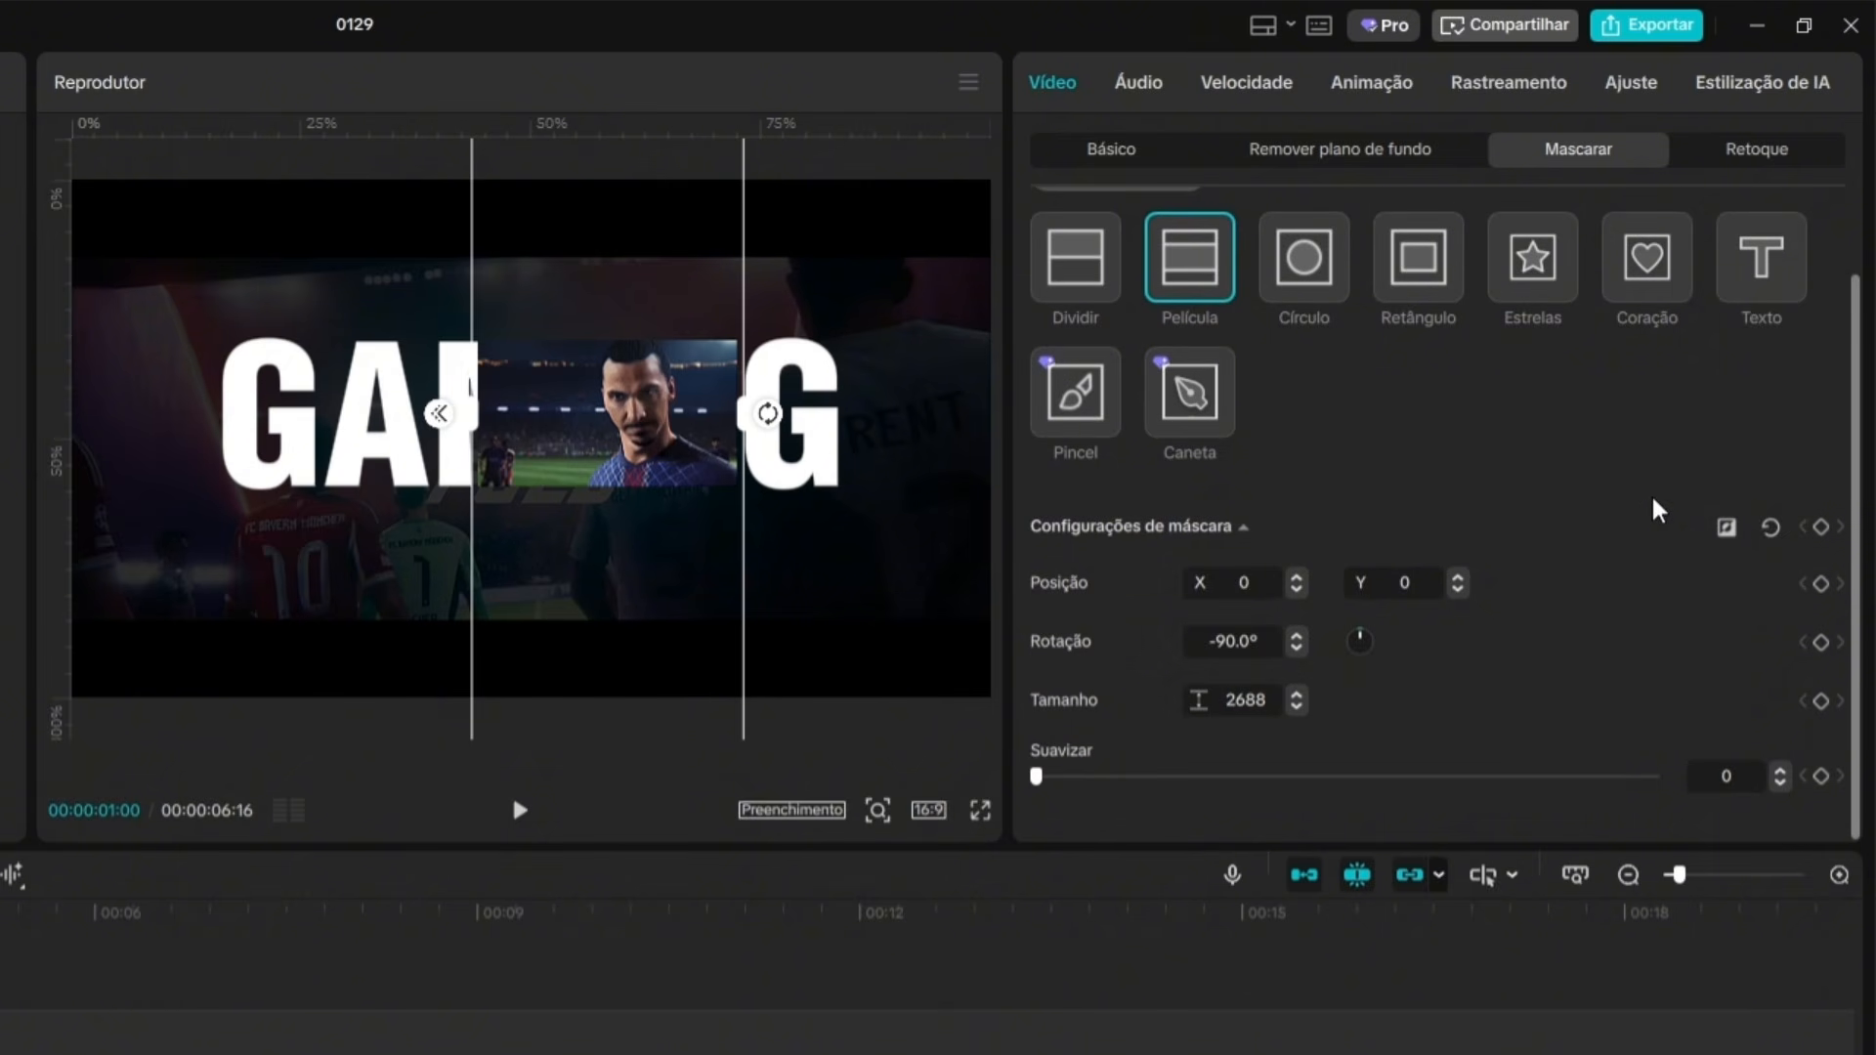
{"action": "left_click", "coordinate": [1821, 527]}
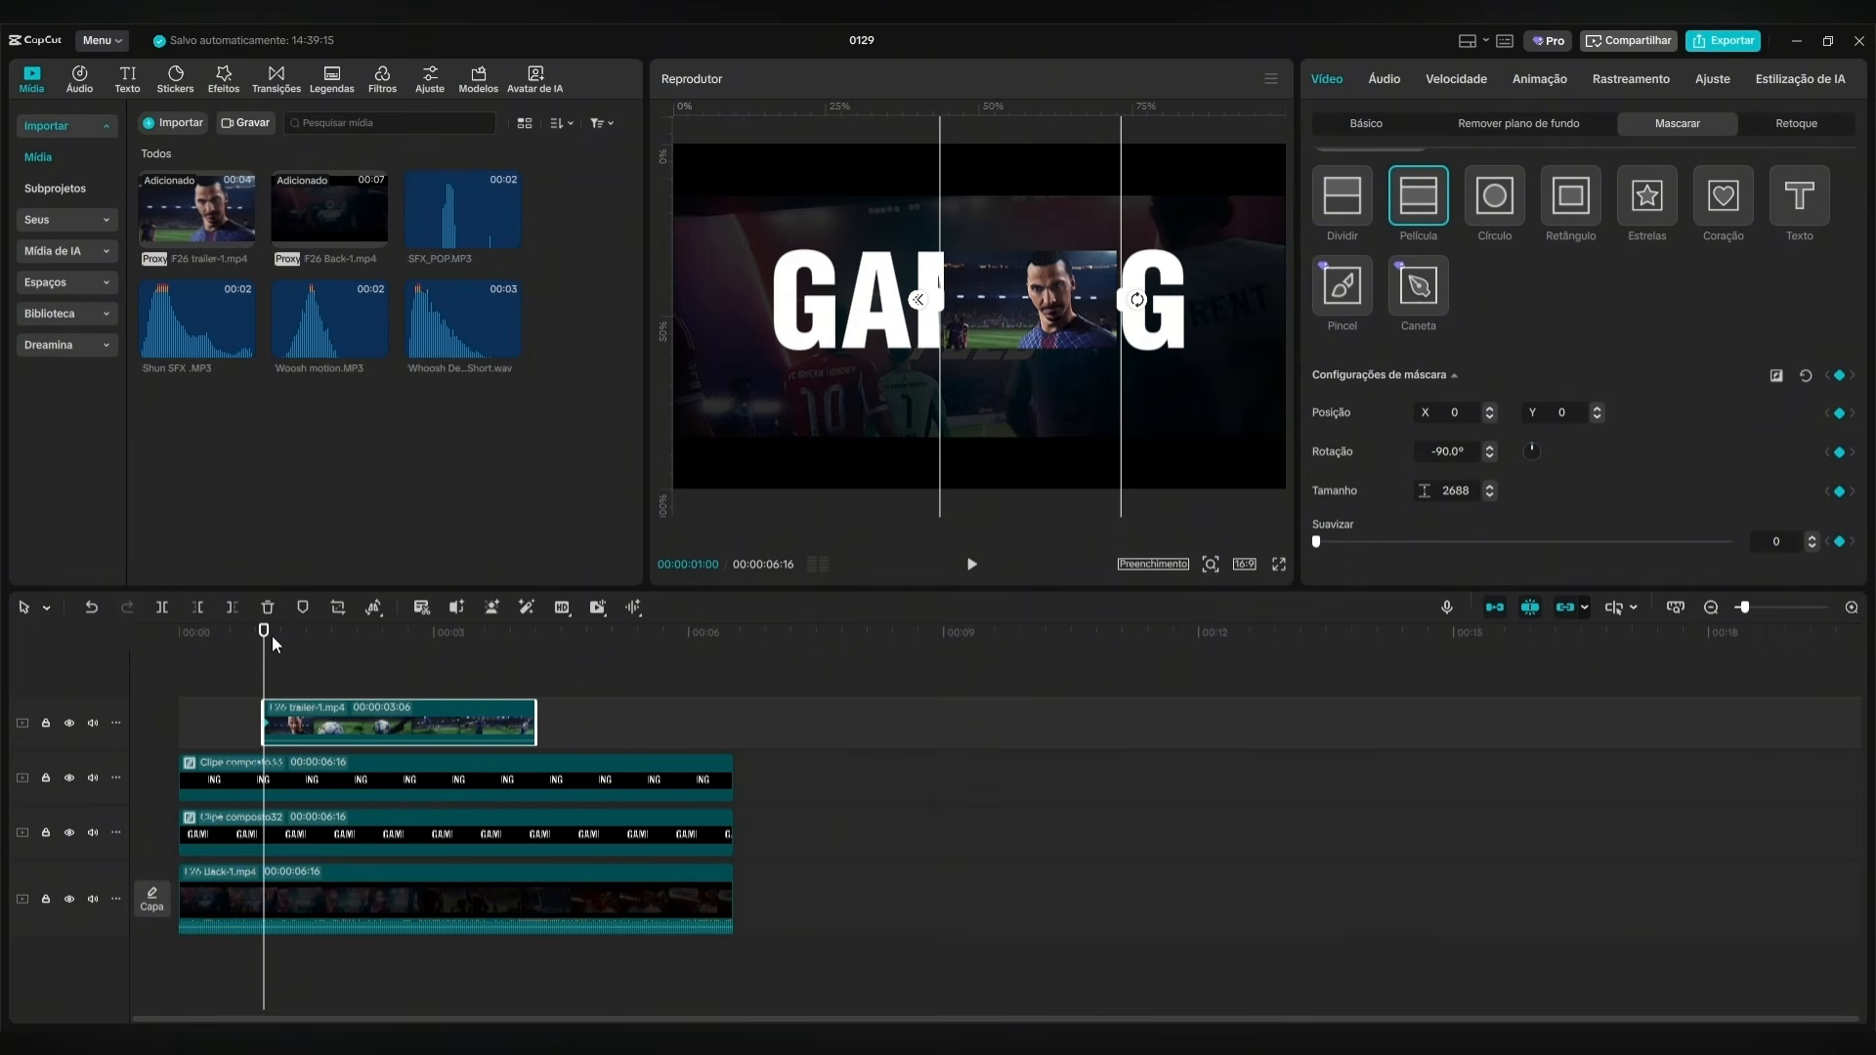
{"action": "key", "text": "space"}
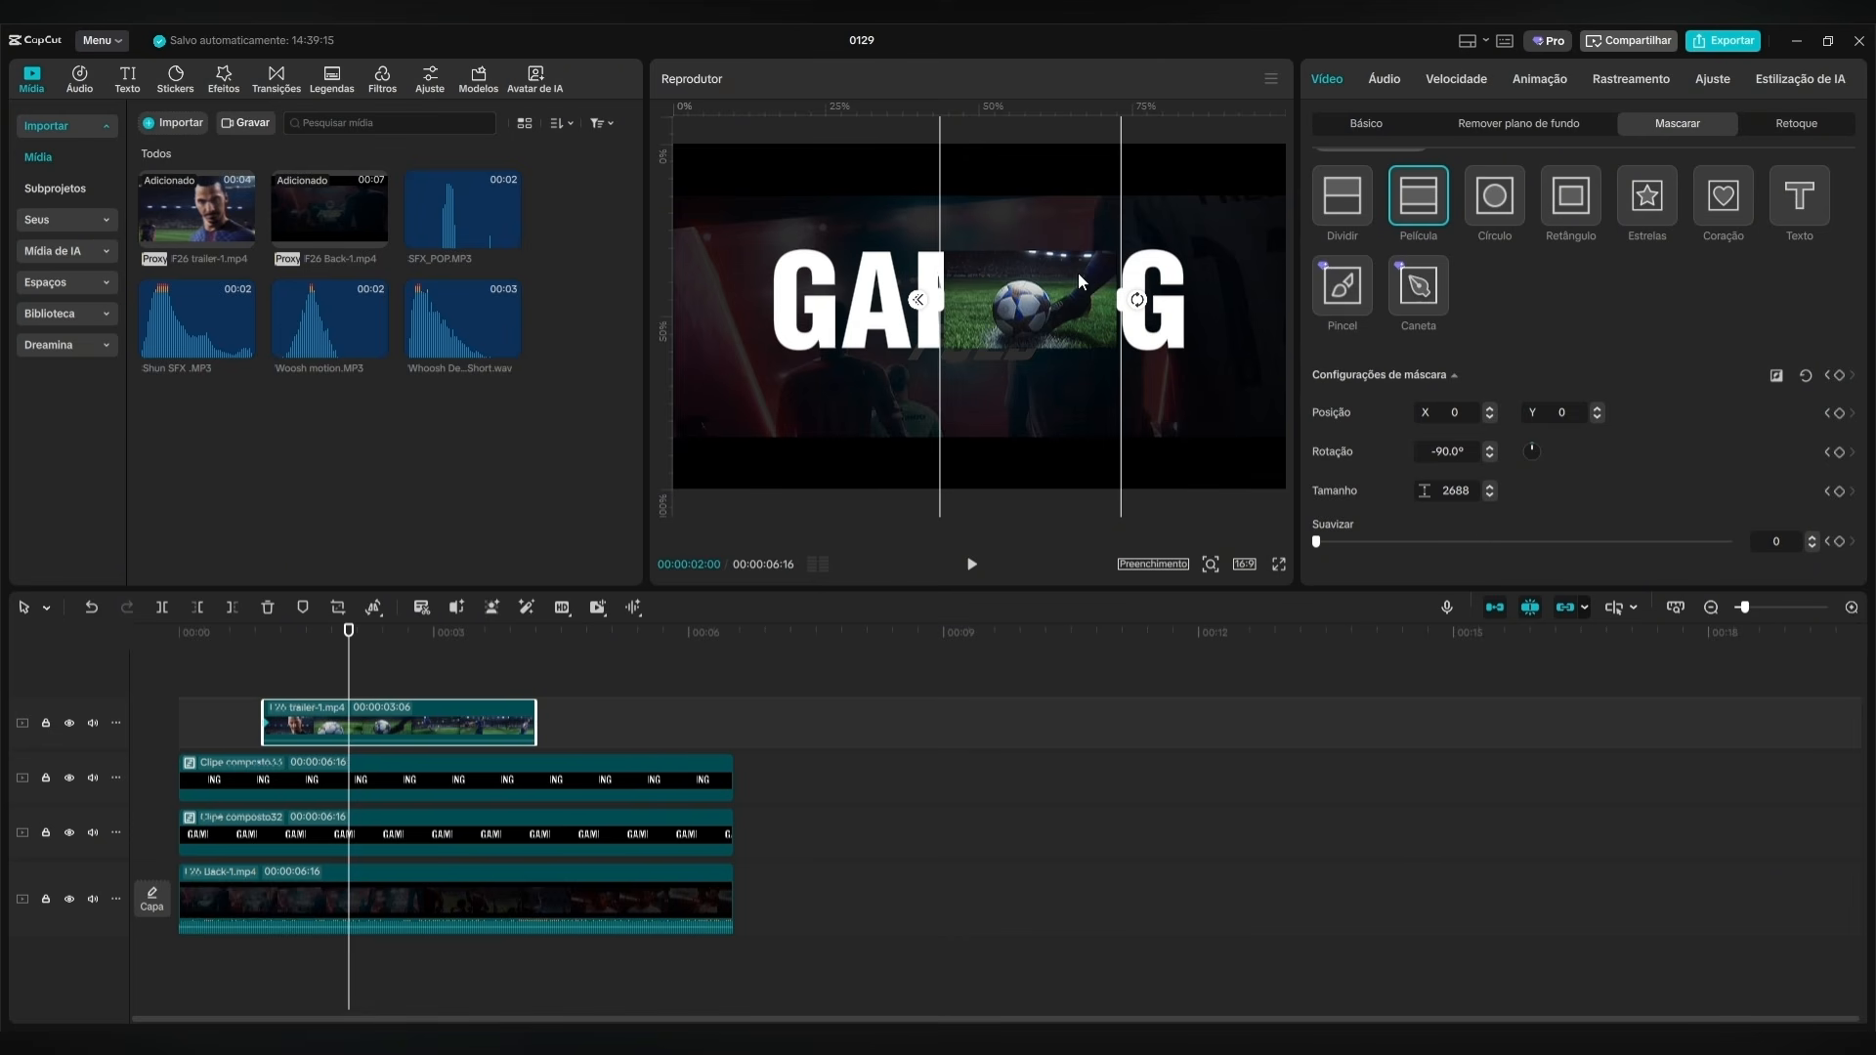
{"action": "left_click", "coordinate": [1840, 375]}
{"action": "key", "text": "shift+Right"}
{"action": "key", "text": "shift+Right"}
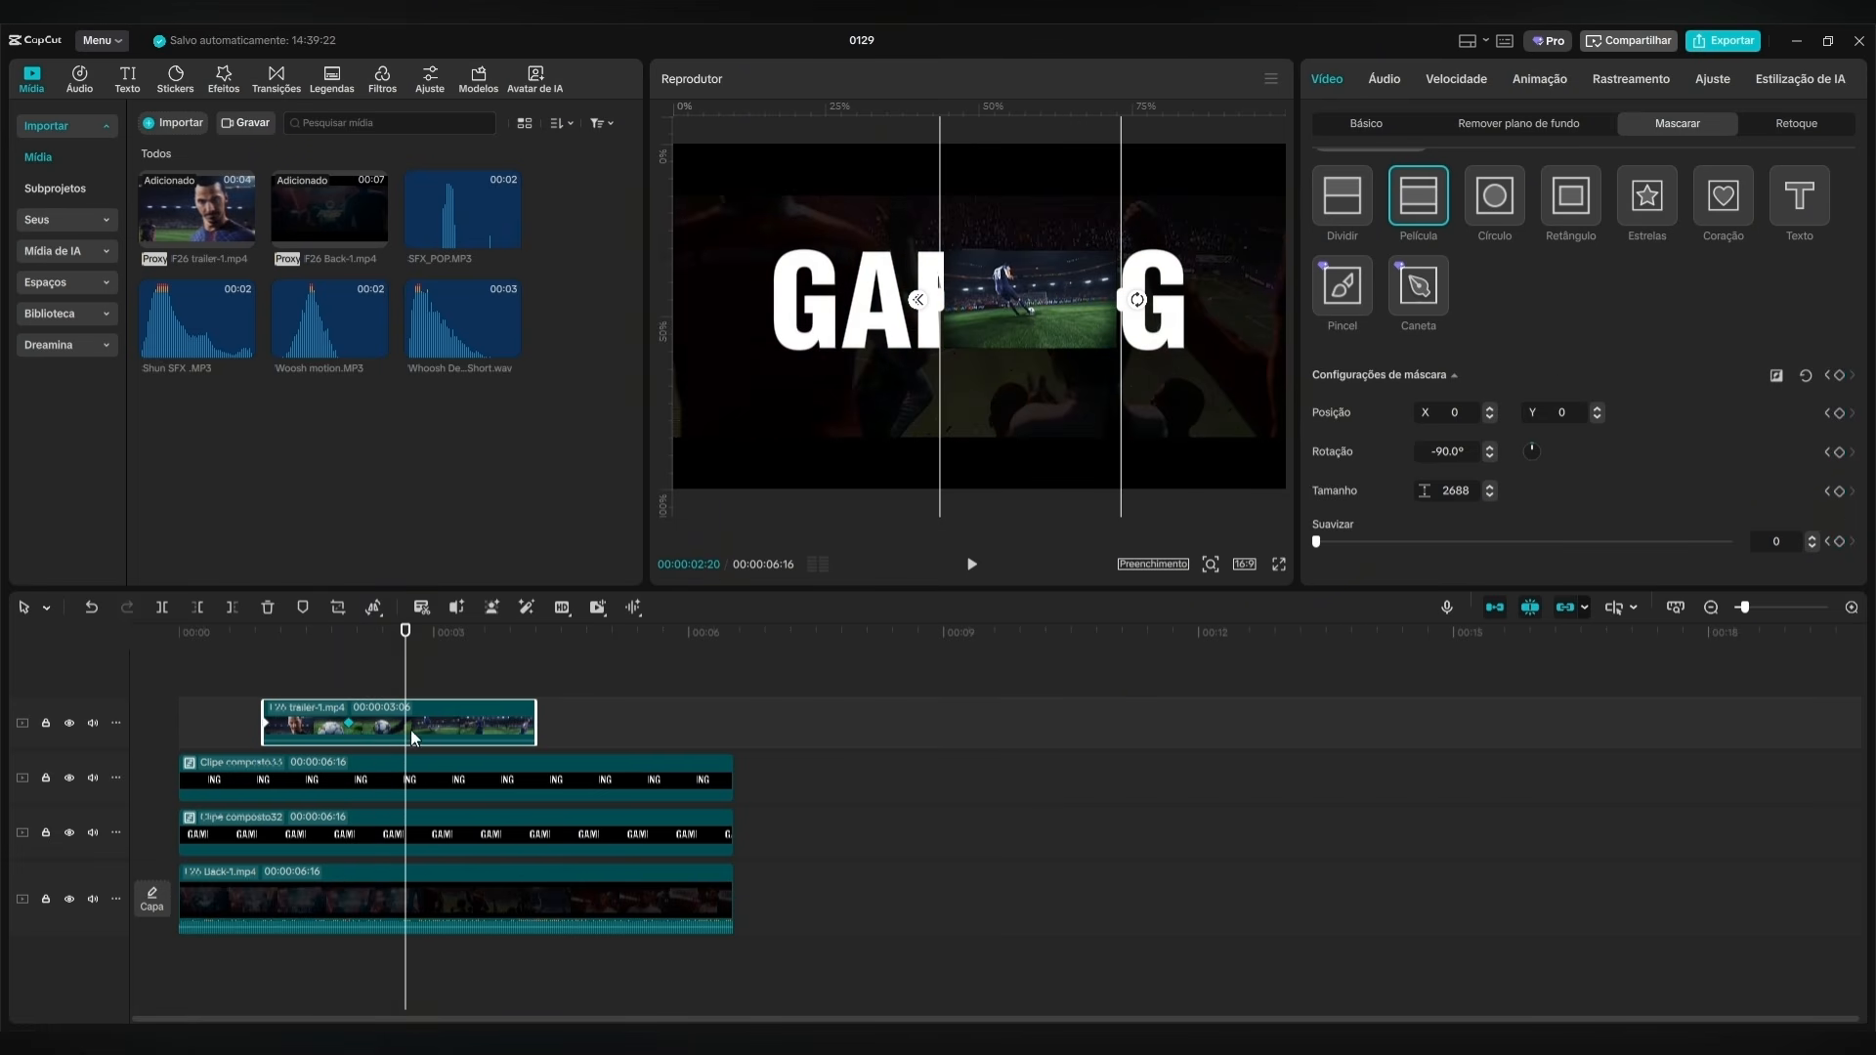
{"action": "left_click", "coordinate": [1840, 376]}
Check the trailer's mask at its first and last keyframes and place the playhead at 00:00:03:00.
{"action": "left_click_drag", "start_coordinate": [406, 652], "coordinate": [264, 665]}
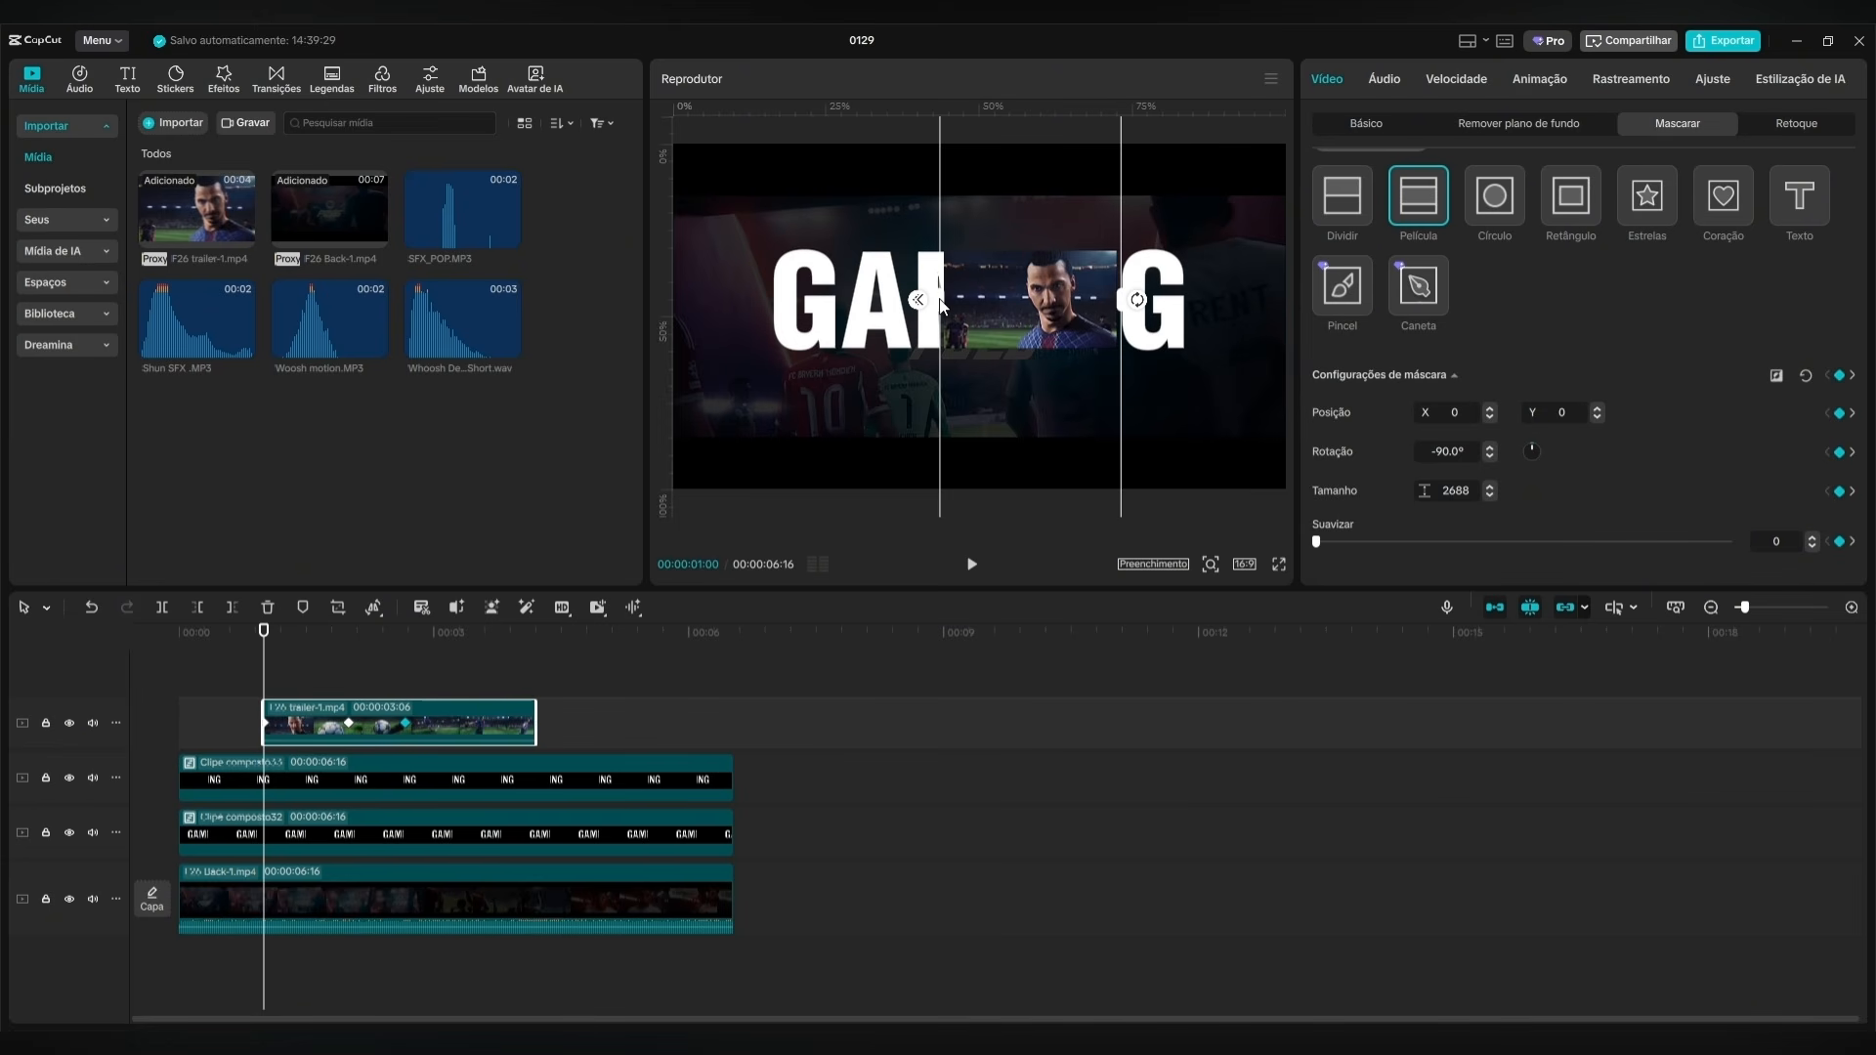
{"action": "left_click_drag", "start_coordinate": [944, 306], "coordinate": [1016, 351]}
{"action": "left_click_drag", "start_coordinate": [264, 643], "coordinate": [406, 645]}
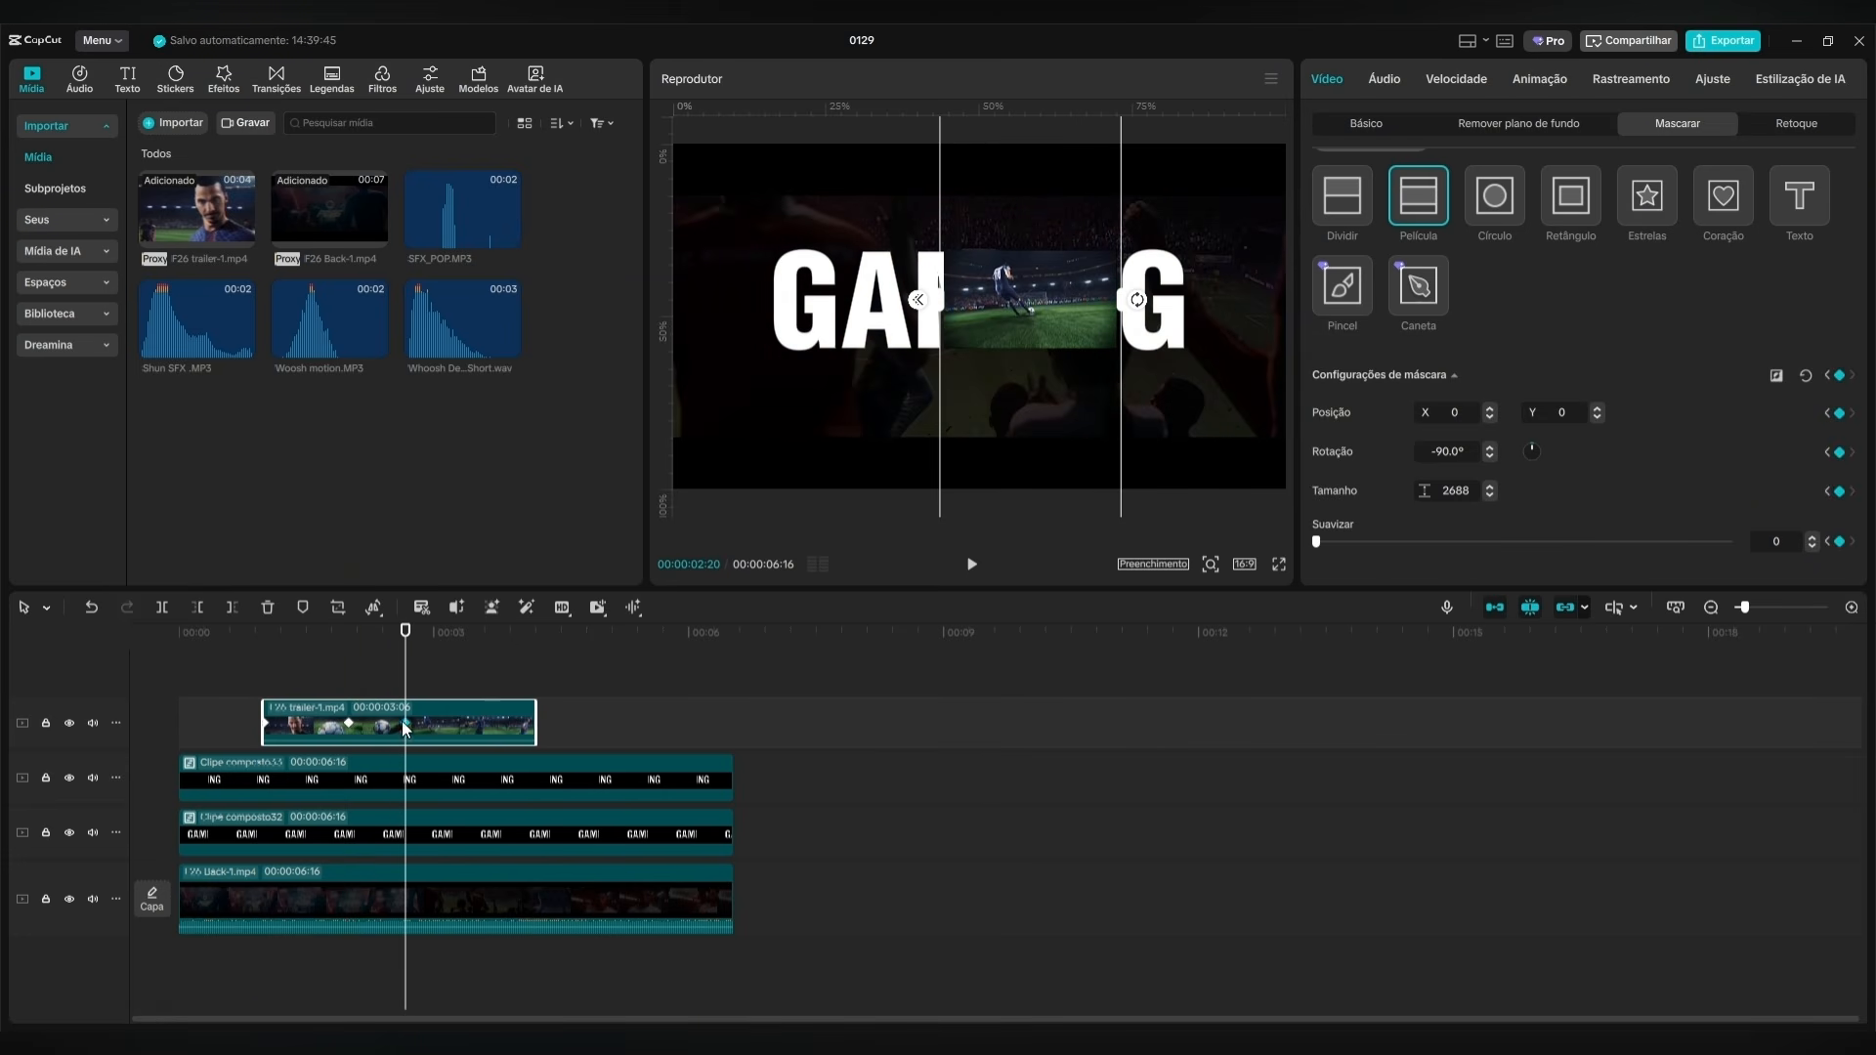
{"action": "key", "text": "shift+Right"}
{"action": "key", "text": "shift+Right"}
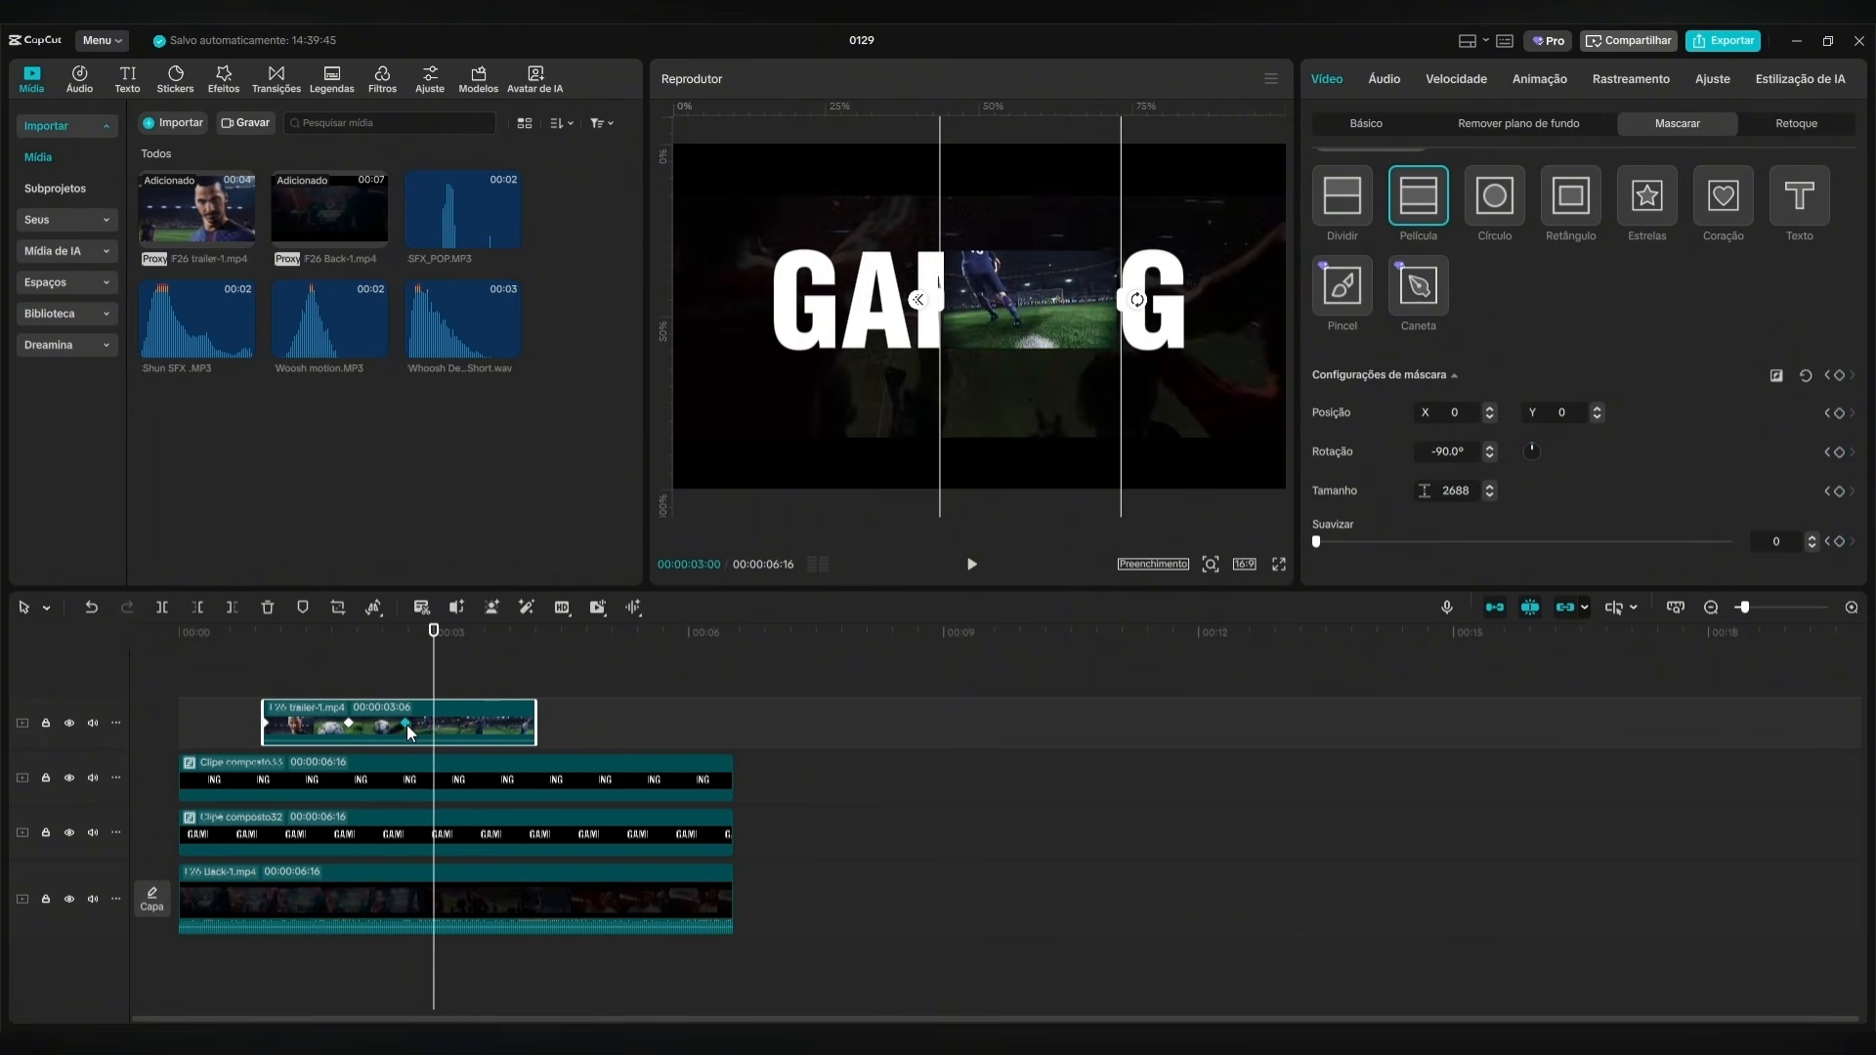
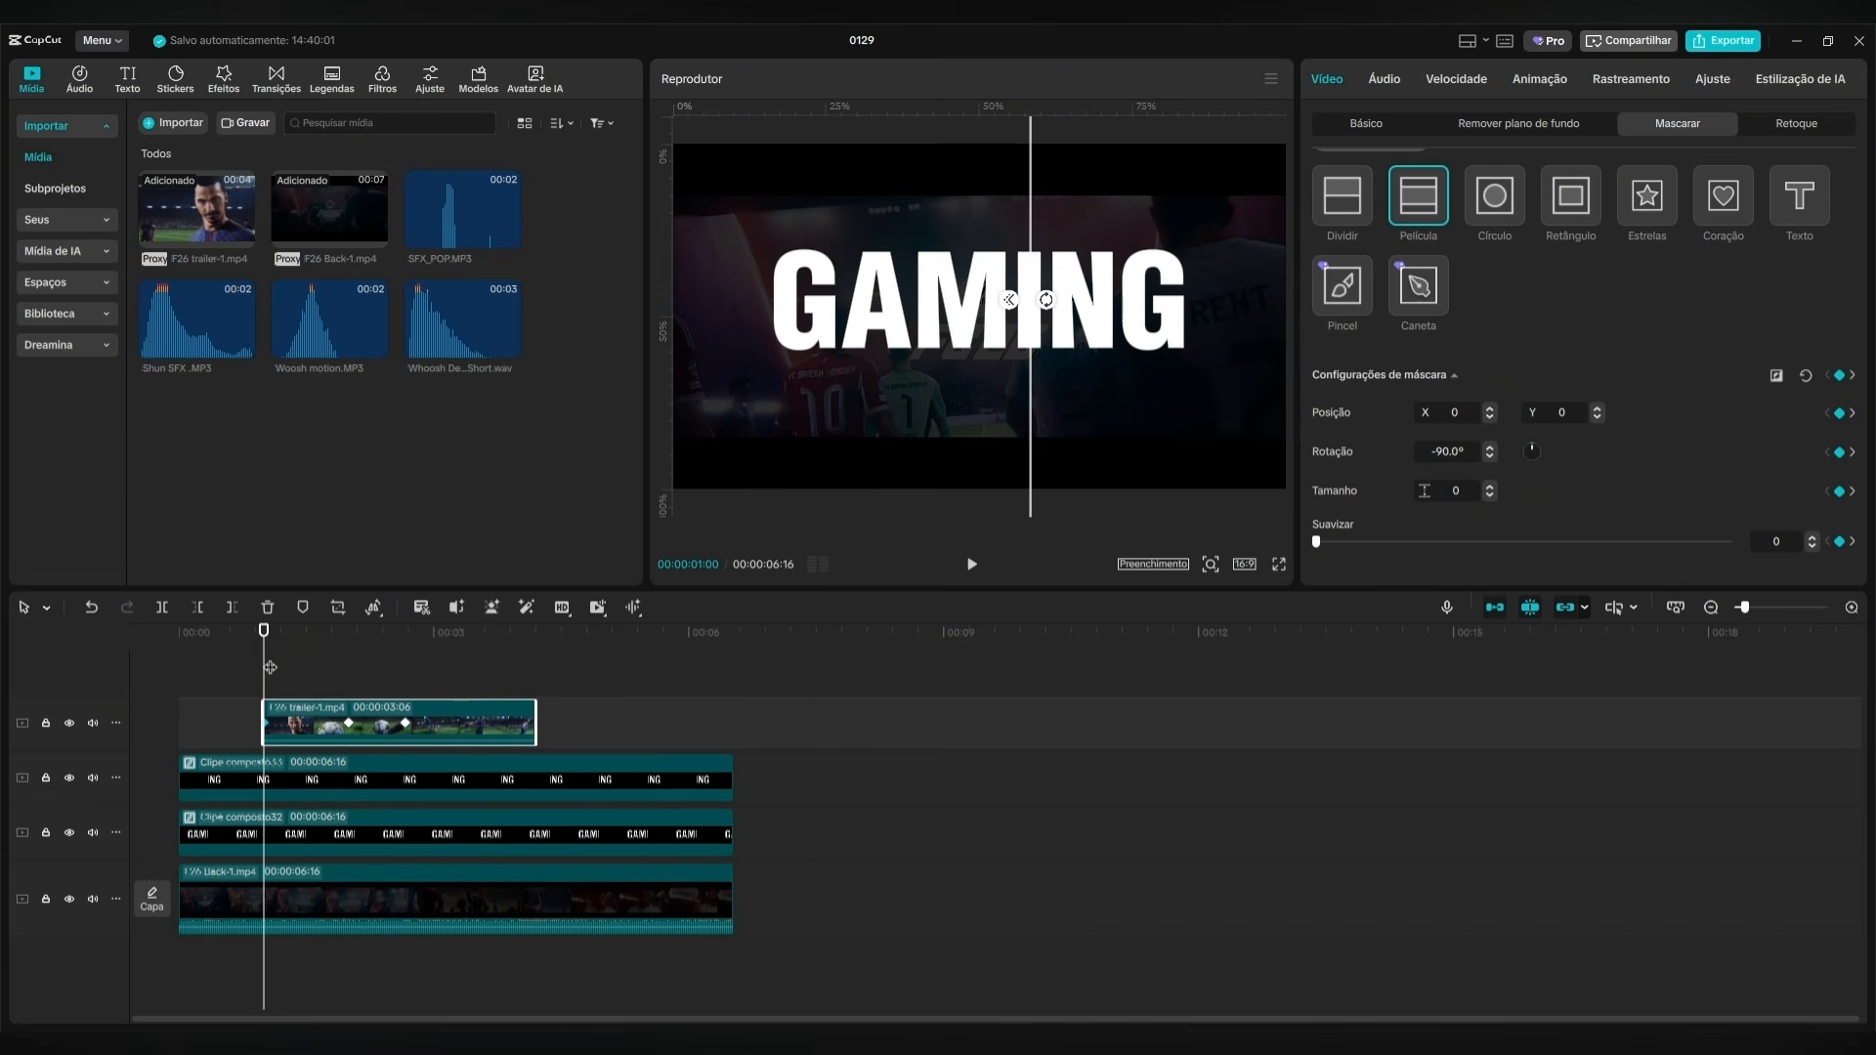
Close the trailer's mask to size 0 with a keyframe at 00:00:03:20.
{"action": "left_click", "coordinate": [405, 635]}
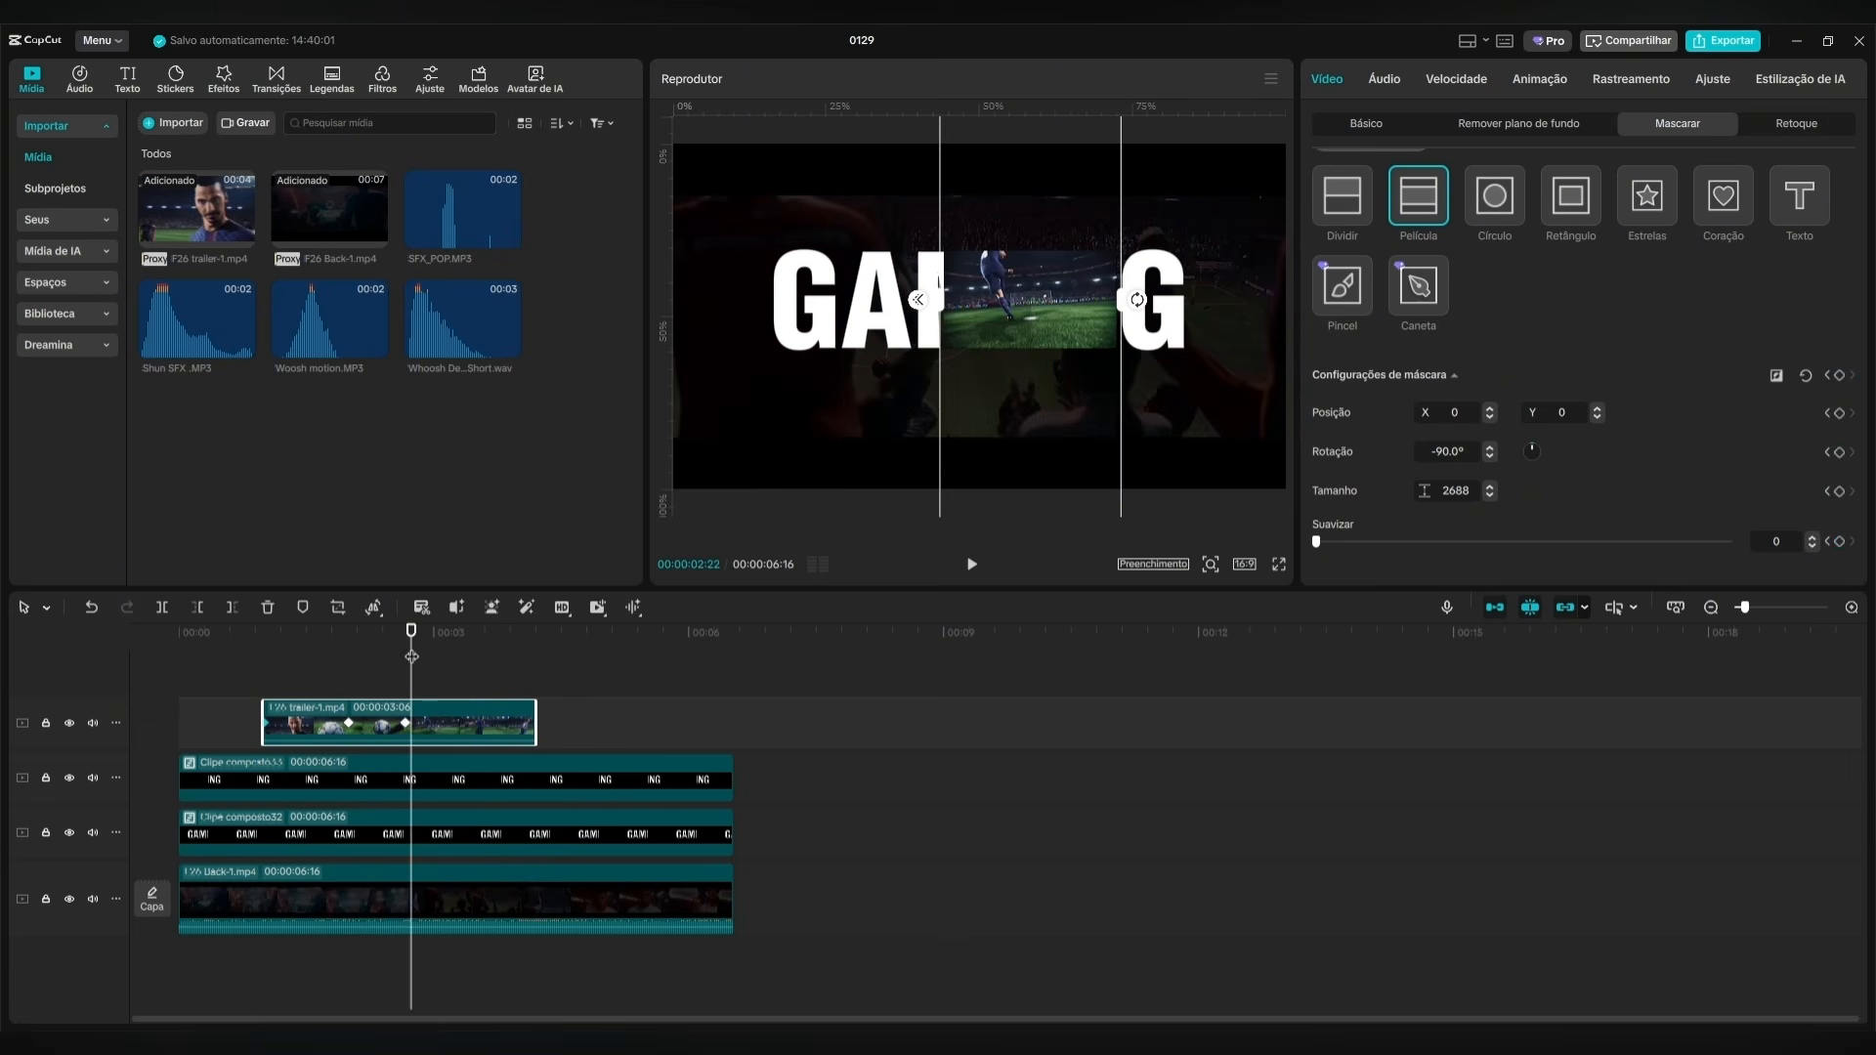
{"action": "key", "text": "space"}
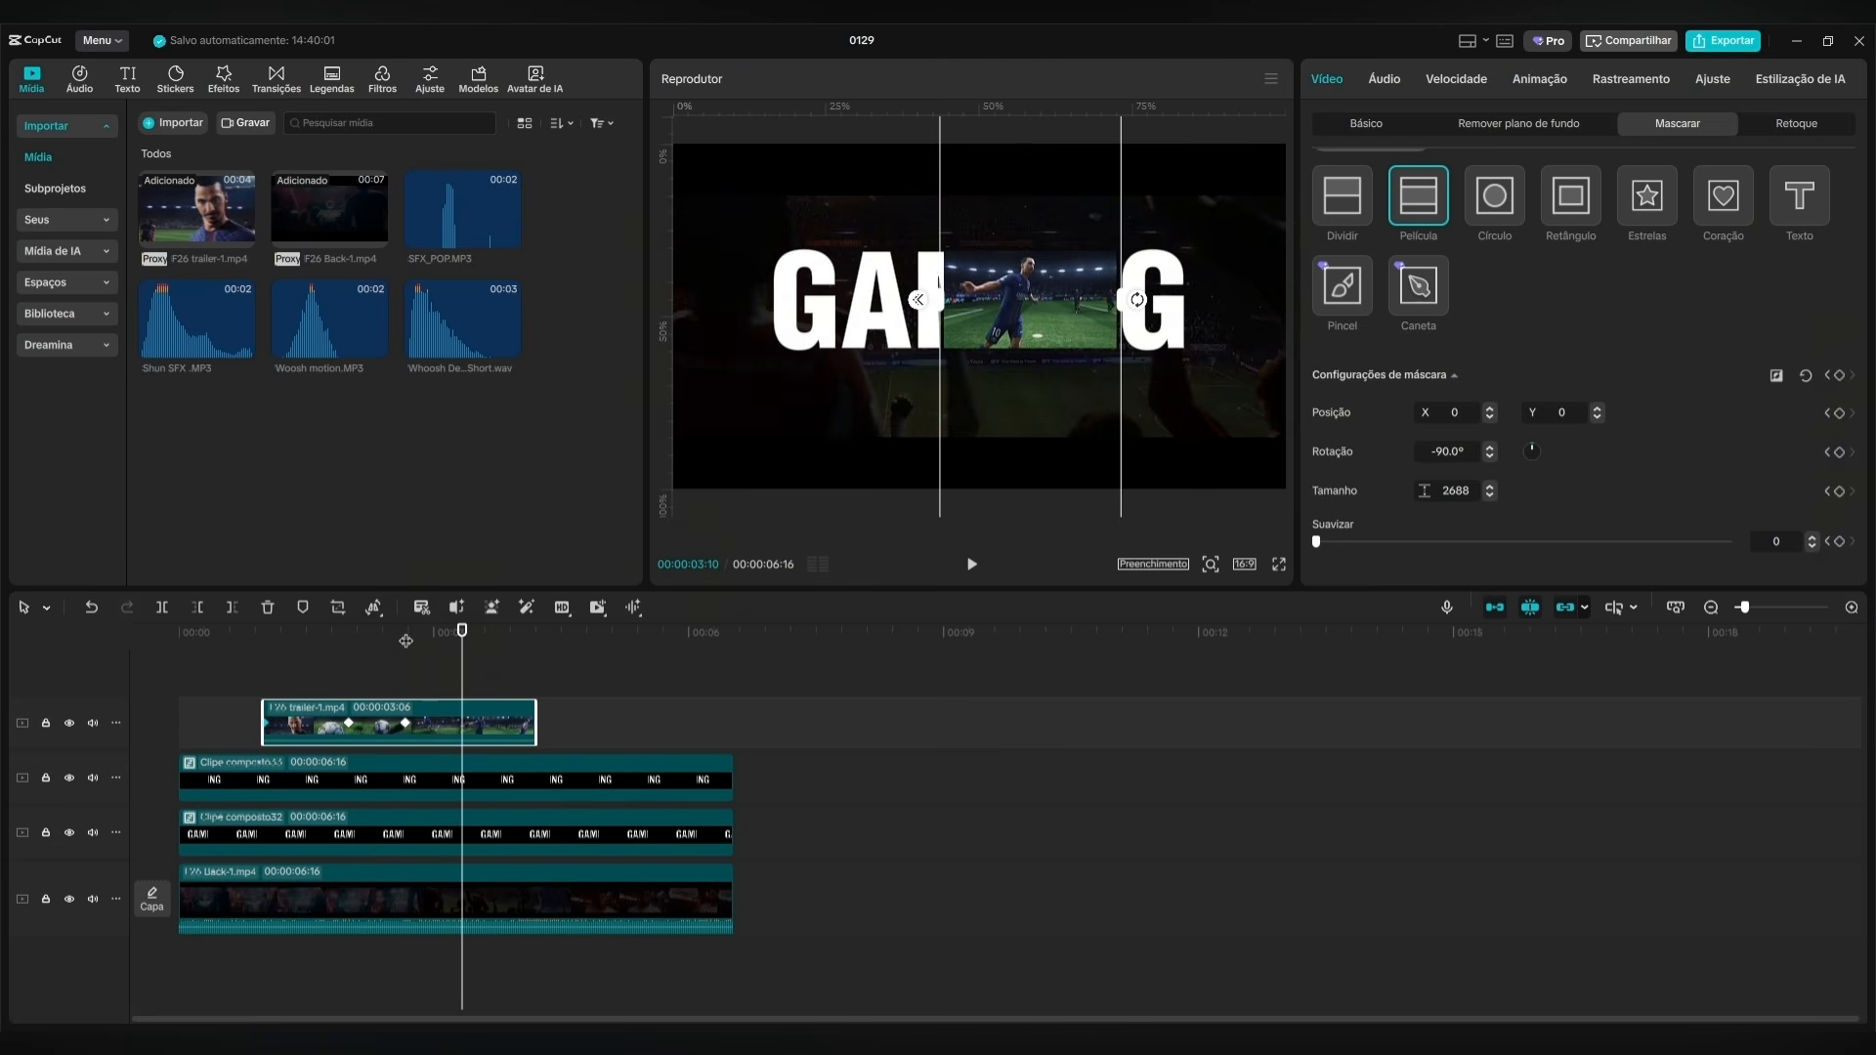
{"action": "key", "text": "space"}
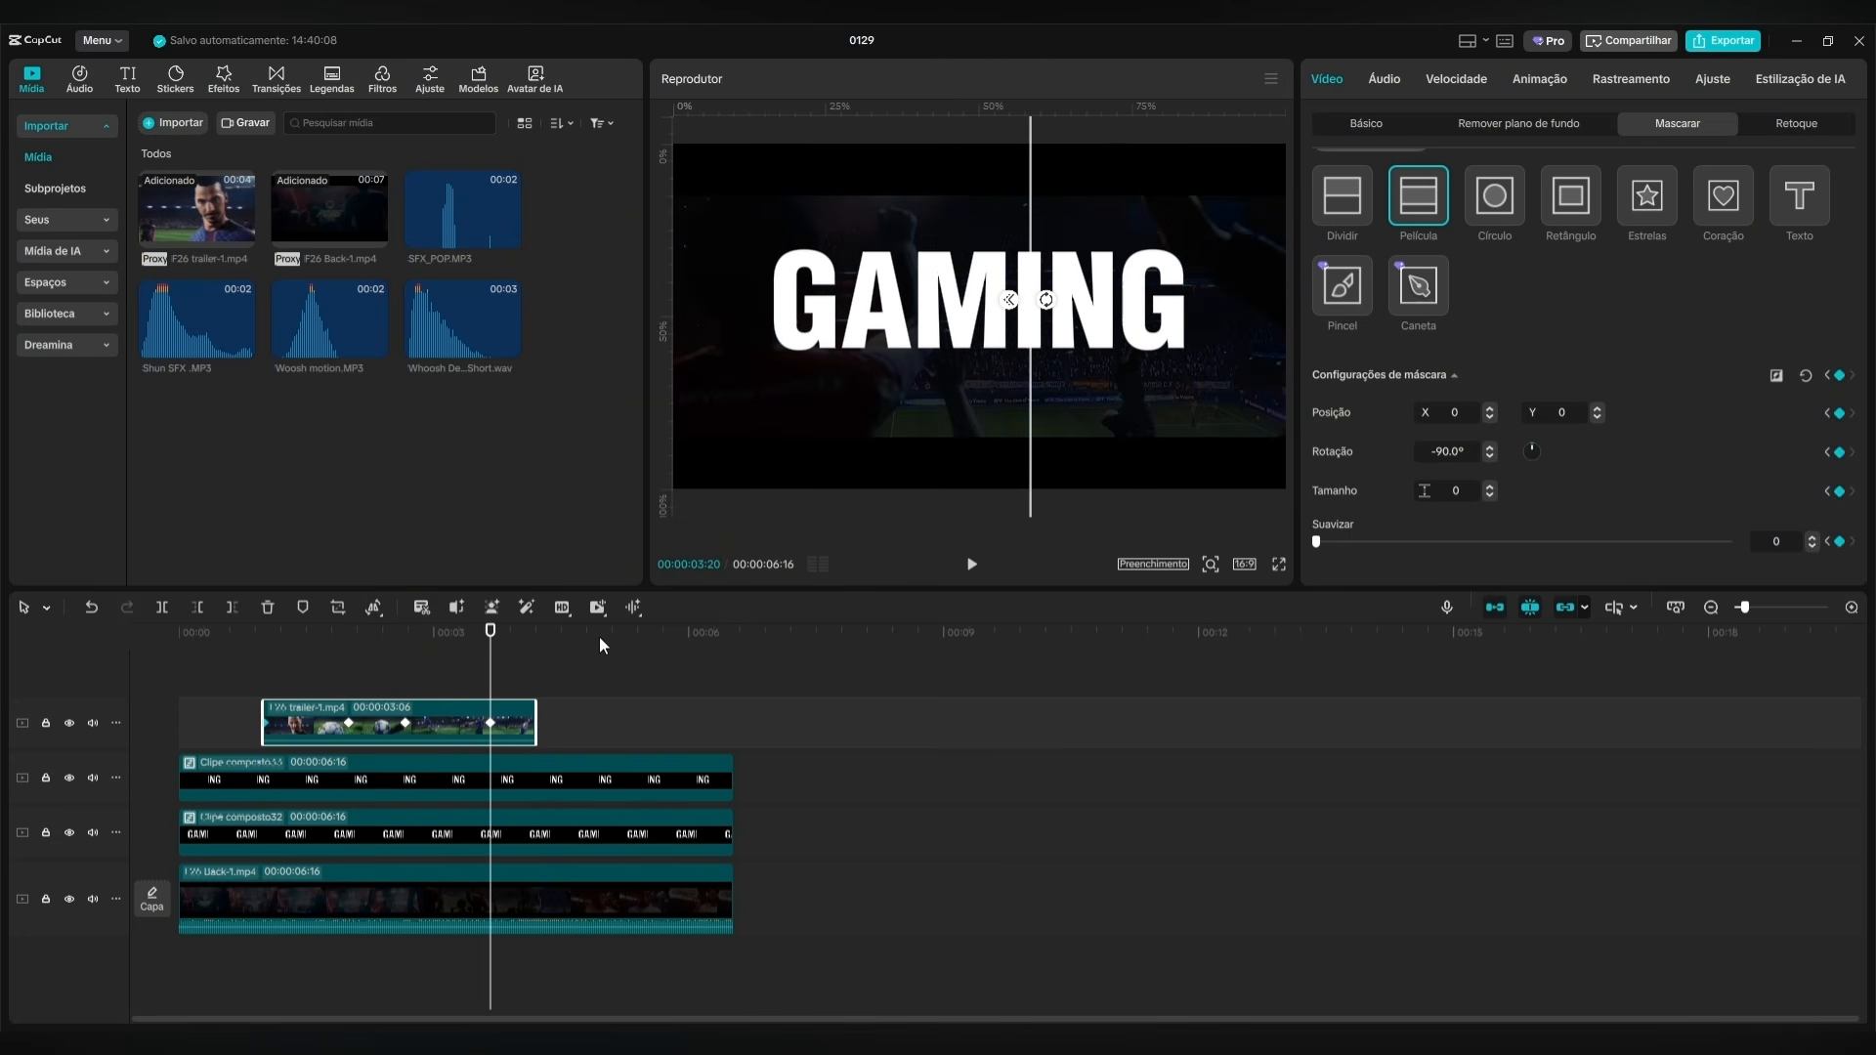
Preview the trailer's mask animation from 00:00:01:00 and return the playhead to that time.
{"action": "left_click_drag", "start_coordinate": [485, 652], "coordinate": [264, 652]}
{"action": "left_click", "coordinate": [967, 569]}
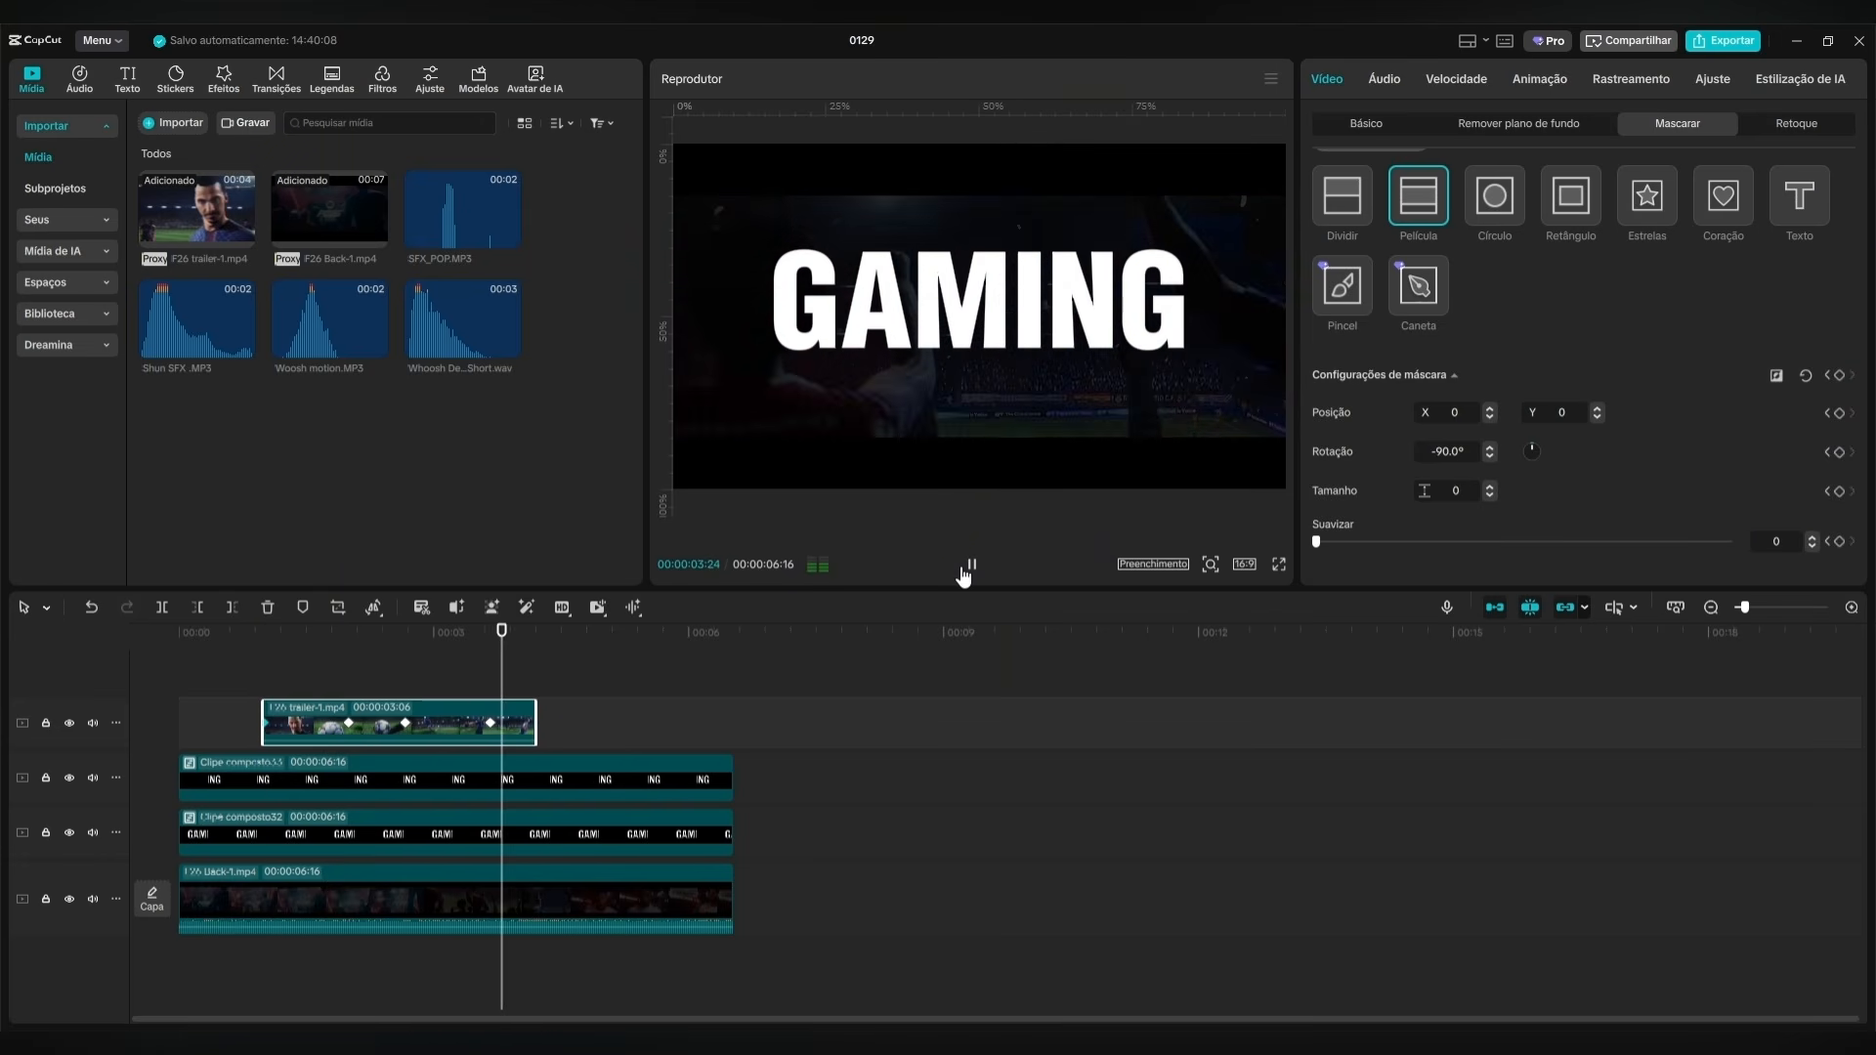
{"action": "left_click", "coordinate": [964, 570]}
{"action": "left_click_drag", "start_coordinate": [501, 649], "coordinate": [316, 664]}
{"action": "left_click", "coordinate": [265, 670]}
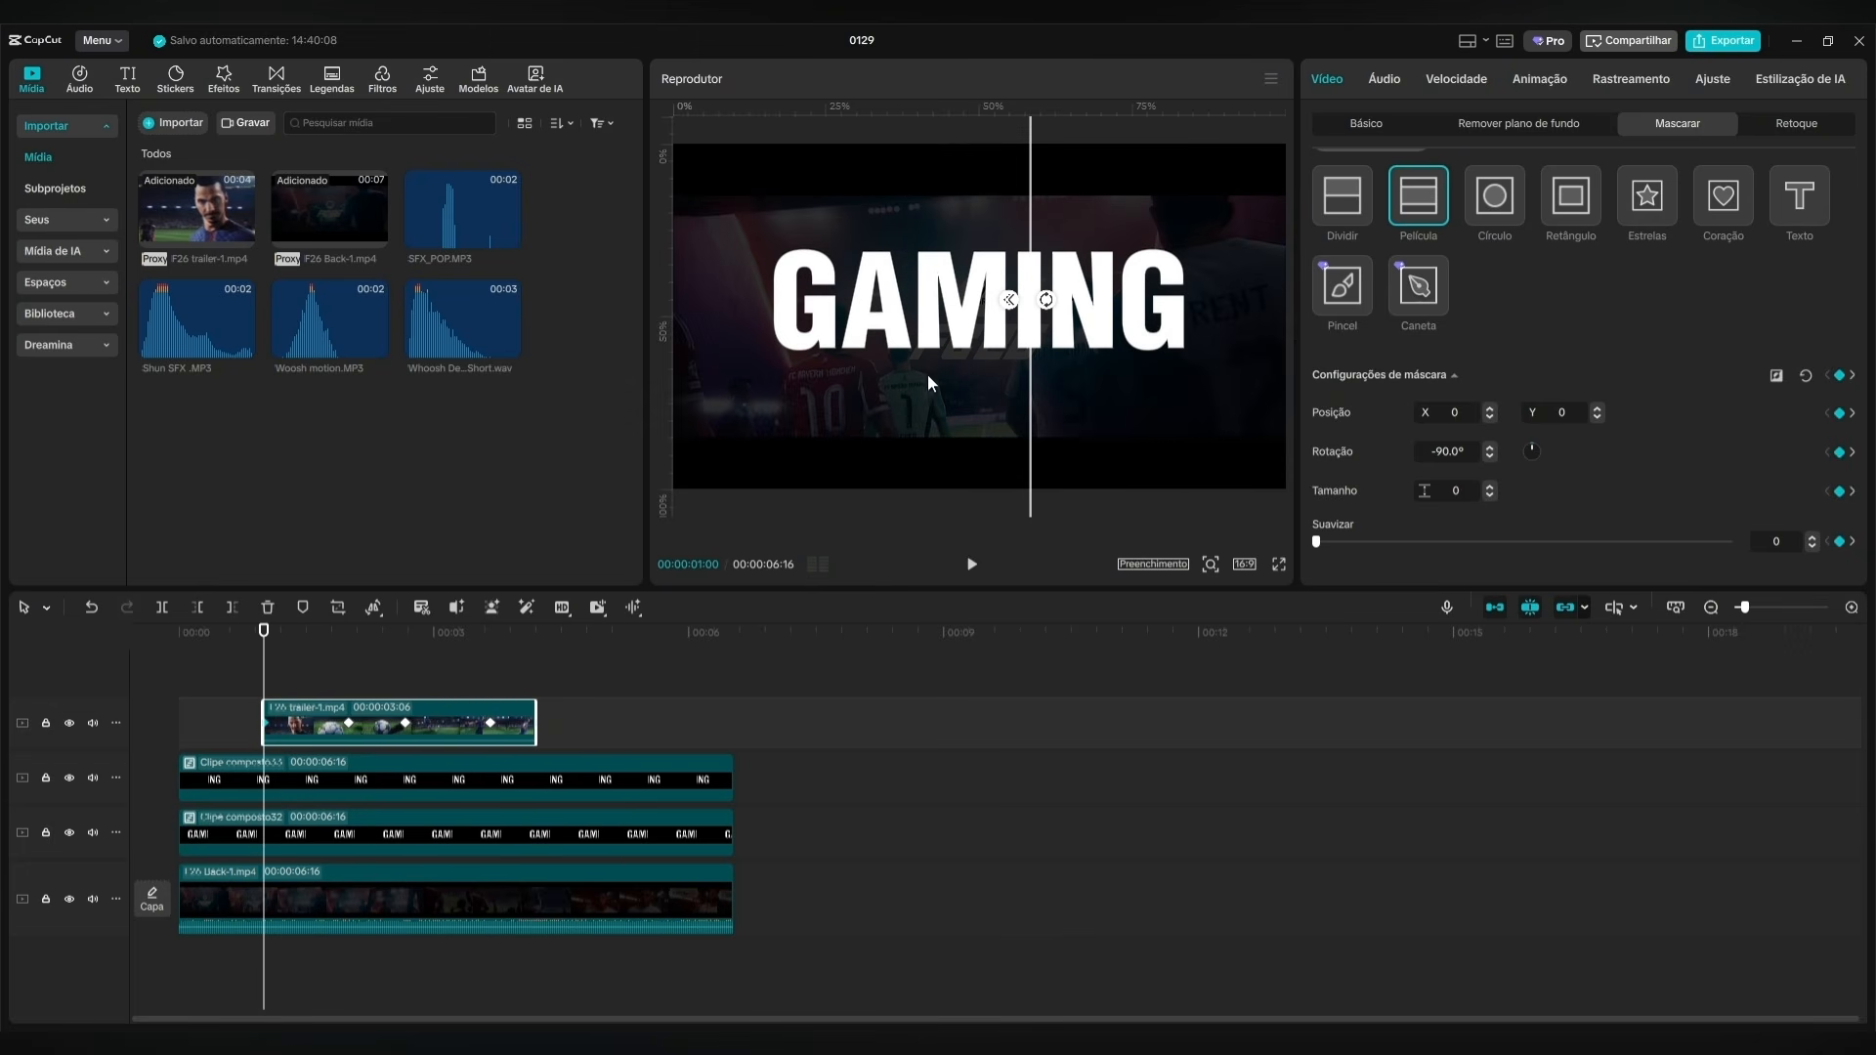
Add a Transformar keyframe to the ING compound clip at 00:00:01:00.
{"action": "left_click", "coordinate": [372, 781]}
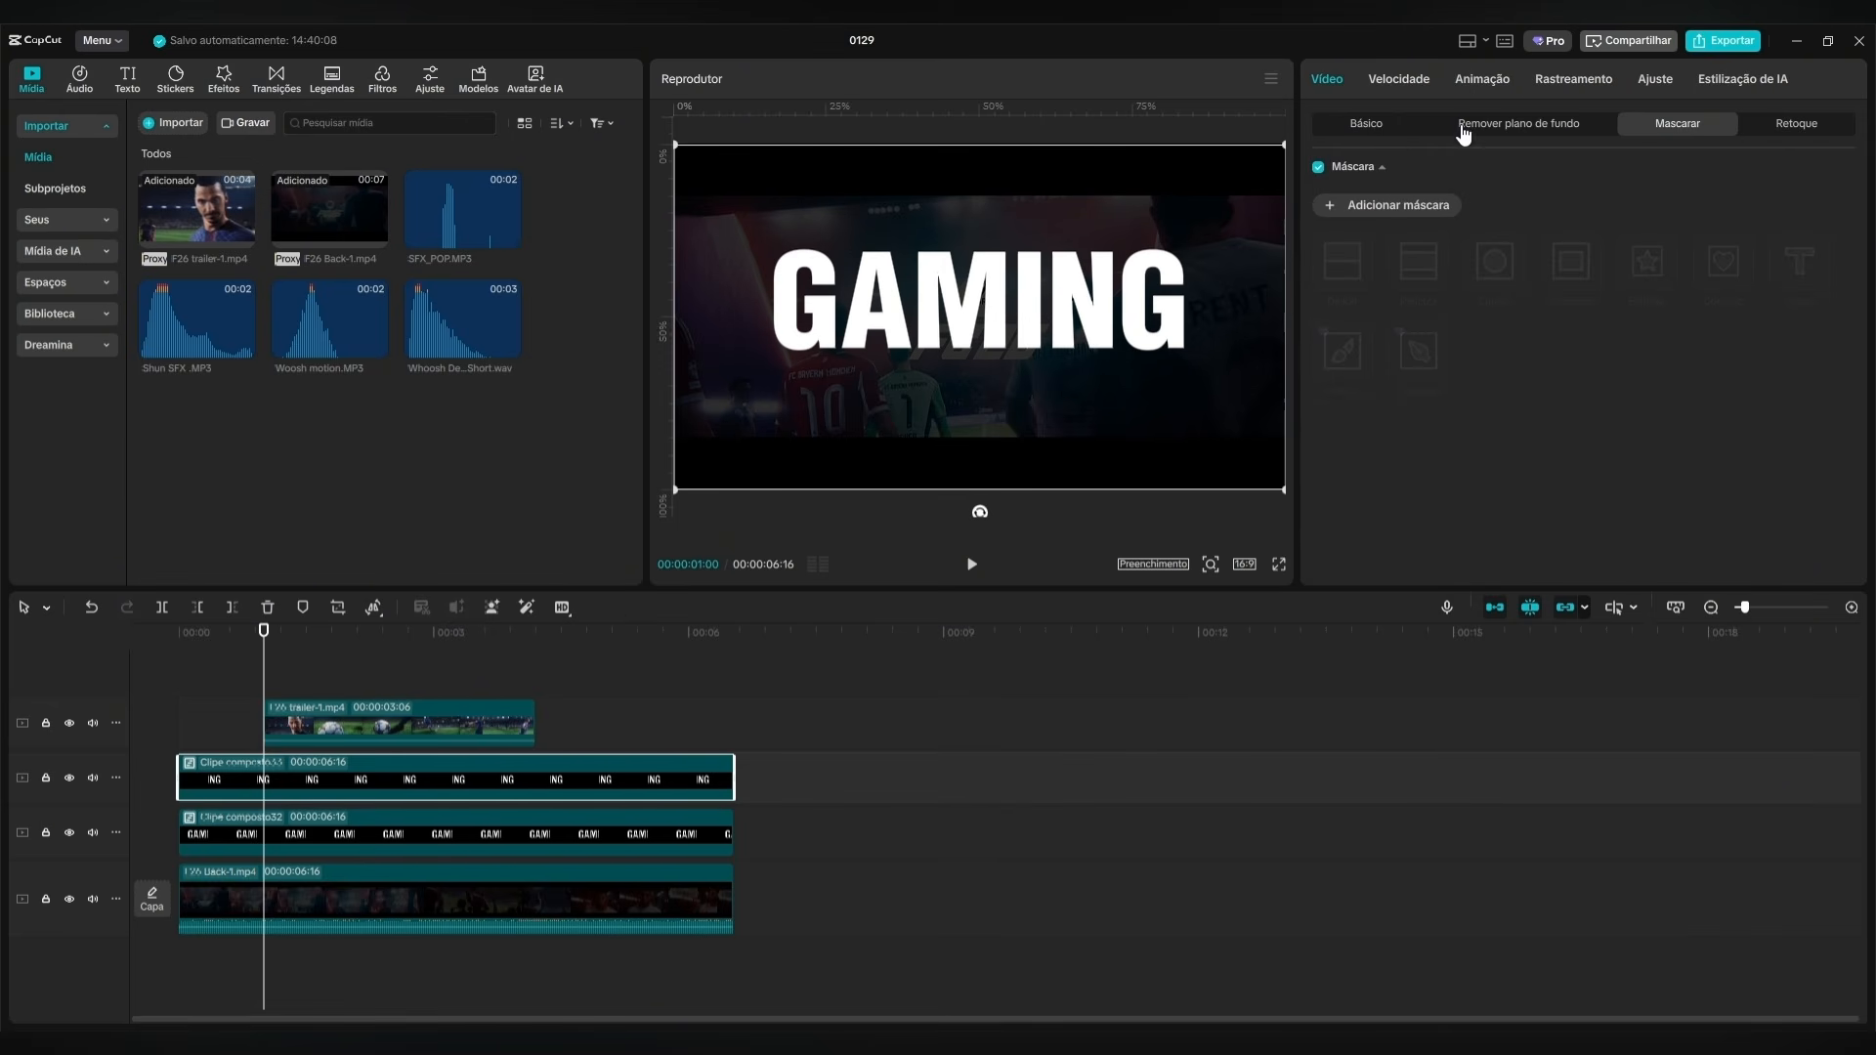
{"action": "left_click", "coordinate": [1380, 134]}
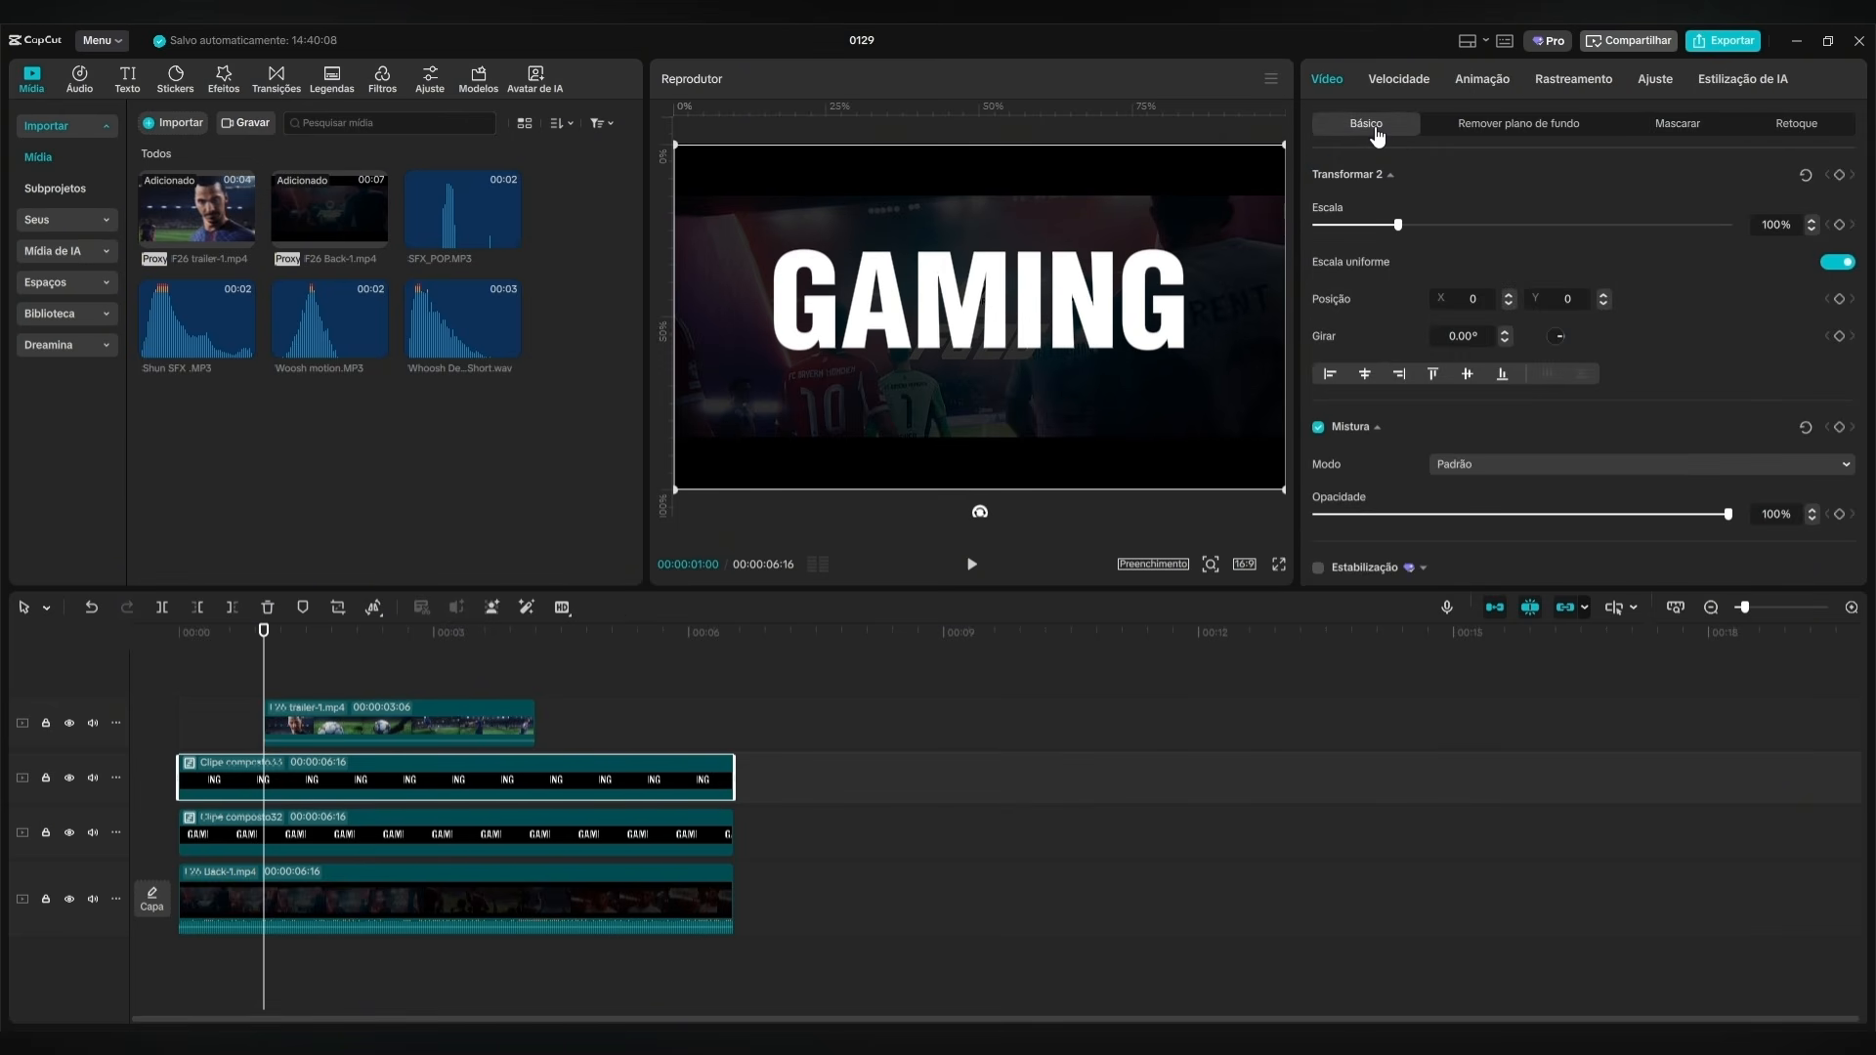
{"action": "left_click", "coordinate": [1839, 175]}
At the trailer's second keyframe, 00:00:02:00, shift the ING clip right to X 573, Y 0.
{"action": "left_click", "coordinate": [346, 728]}
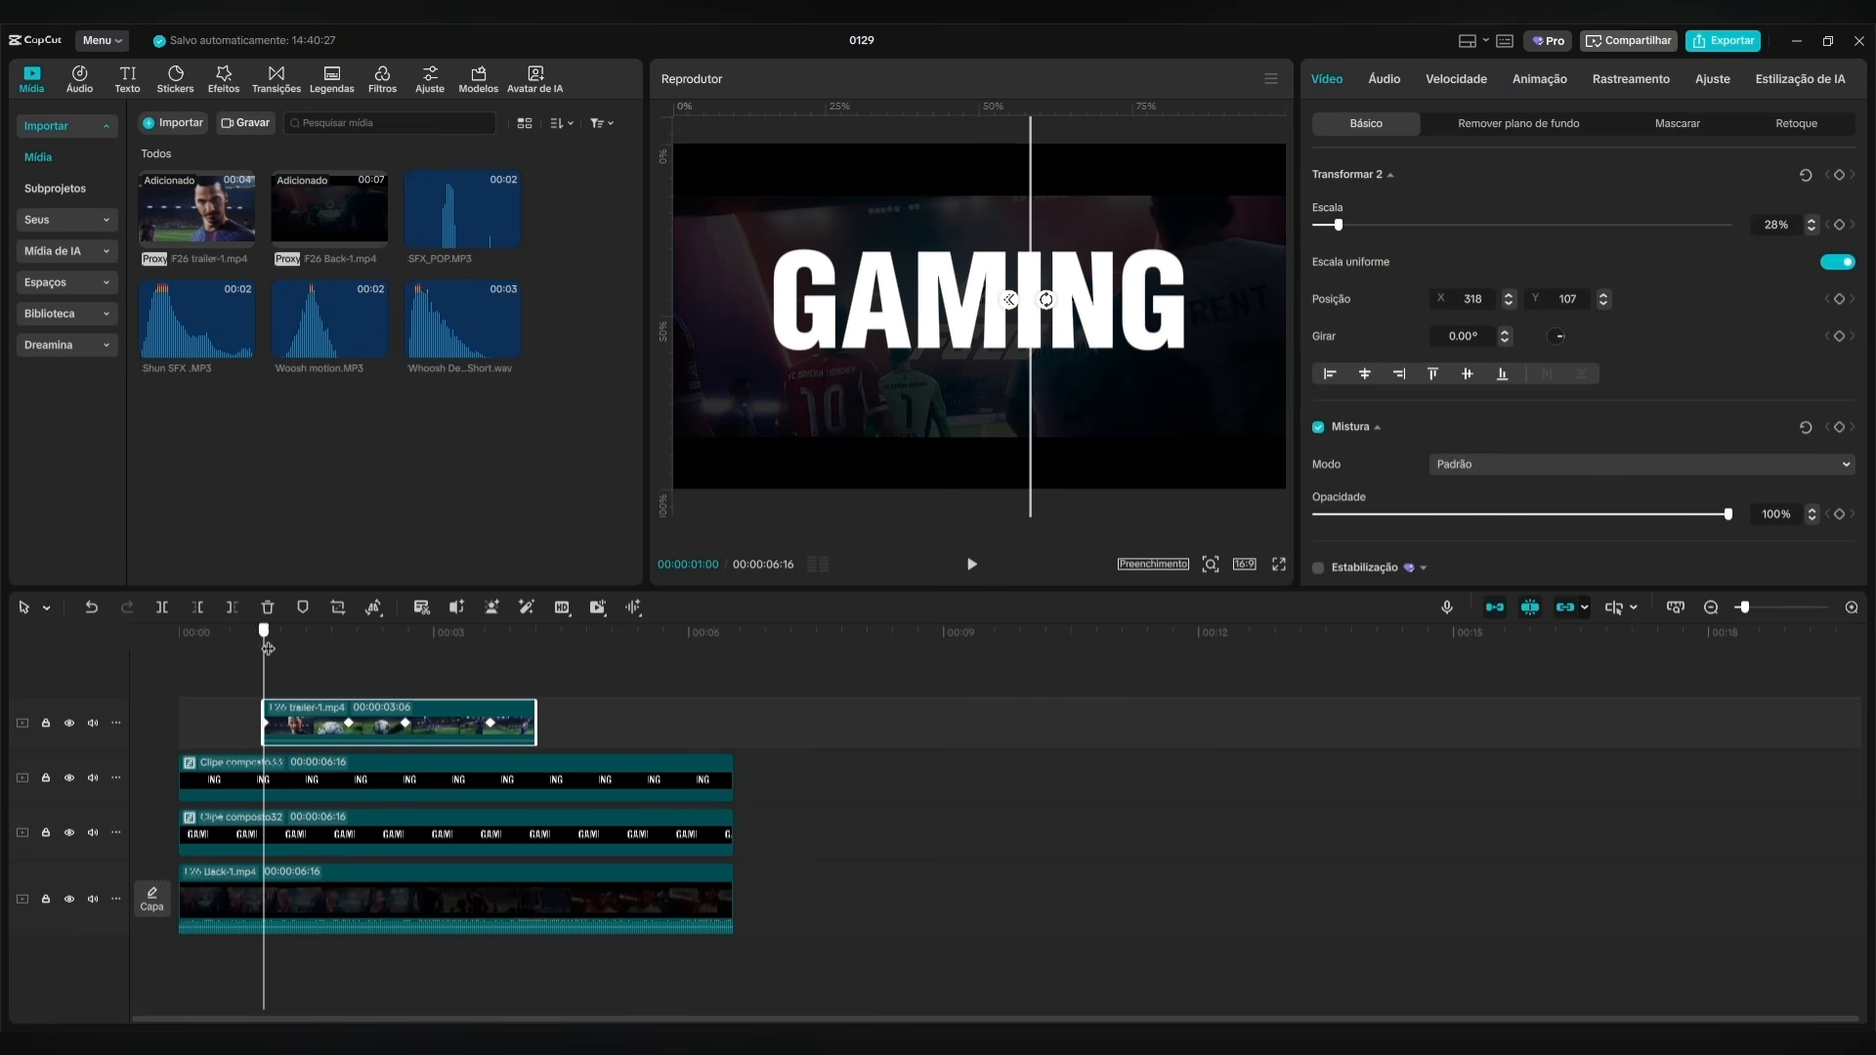
{"action": "left_click_drag", "start_coordinate": [267, 648], "coordinate": [349, 648]}
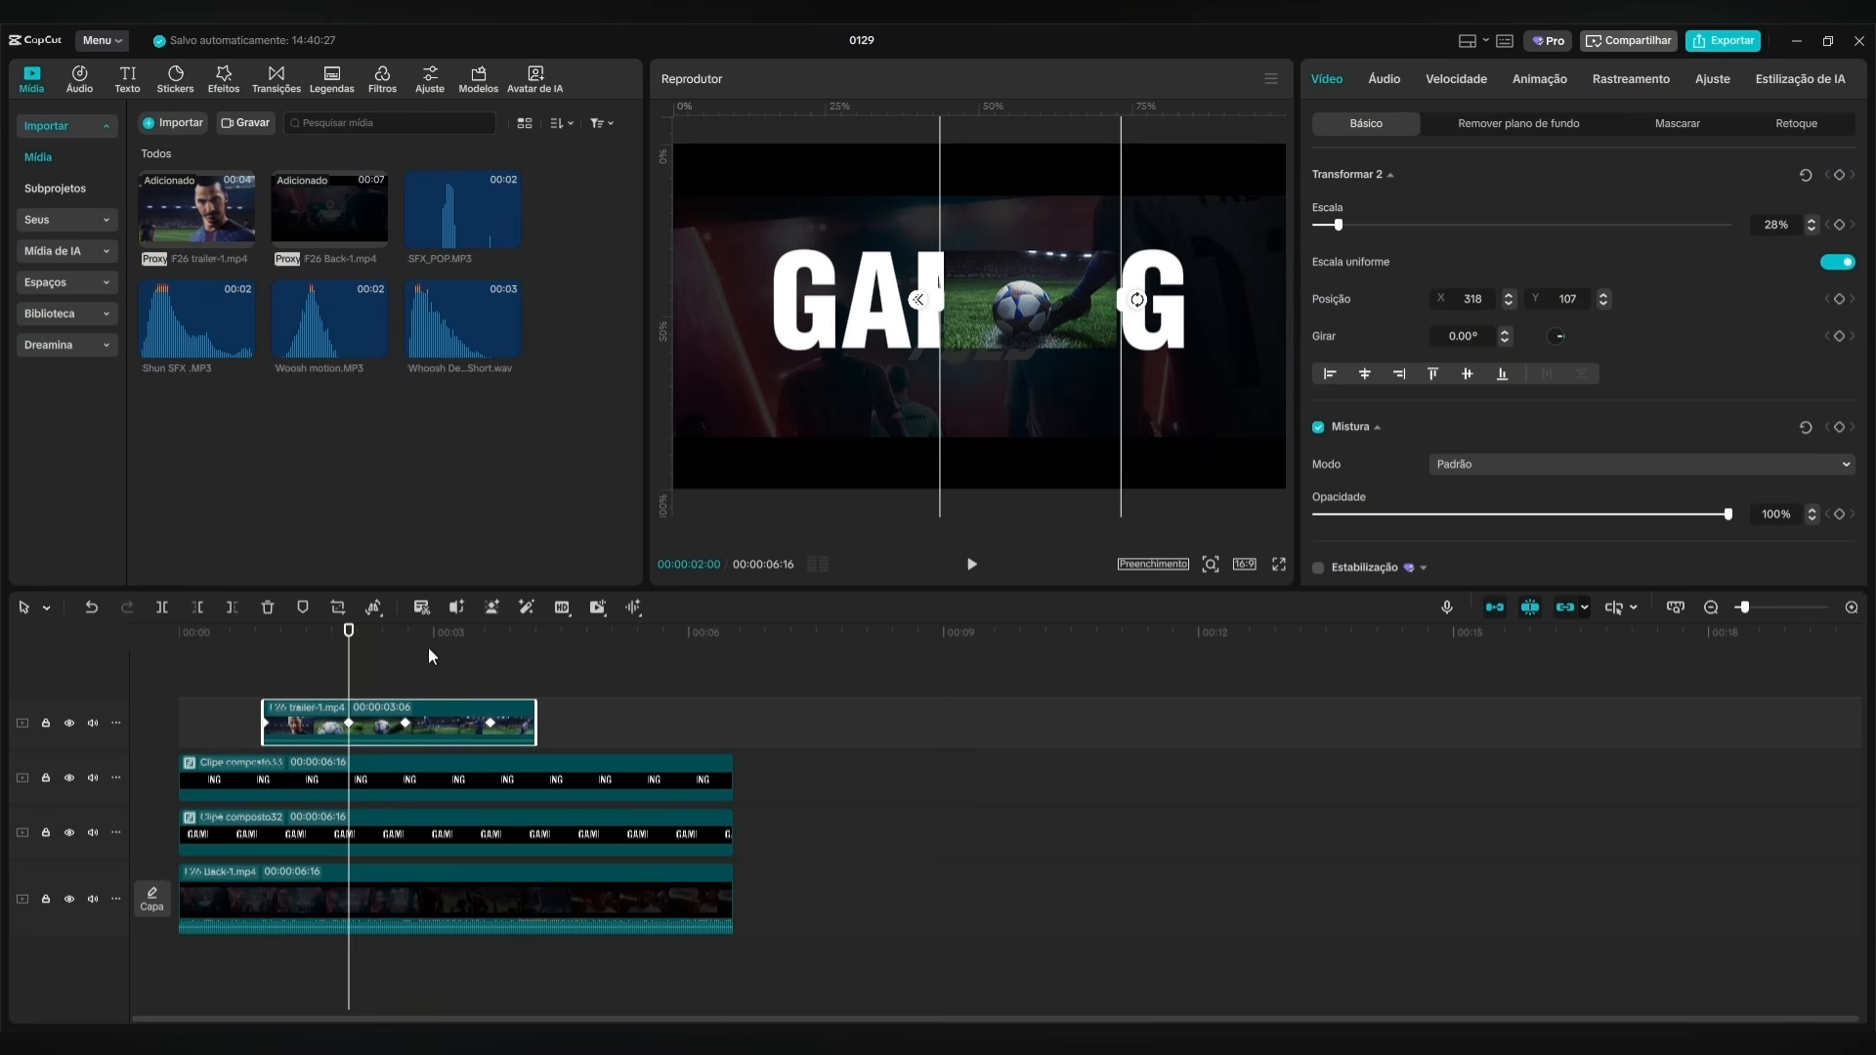
{"action": "left_click", "coordinate": [365, 777]}
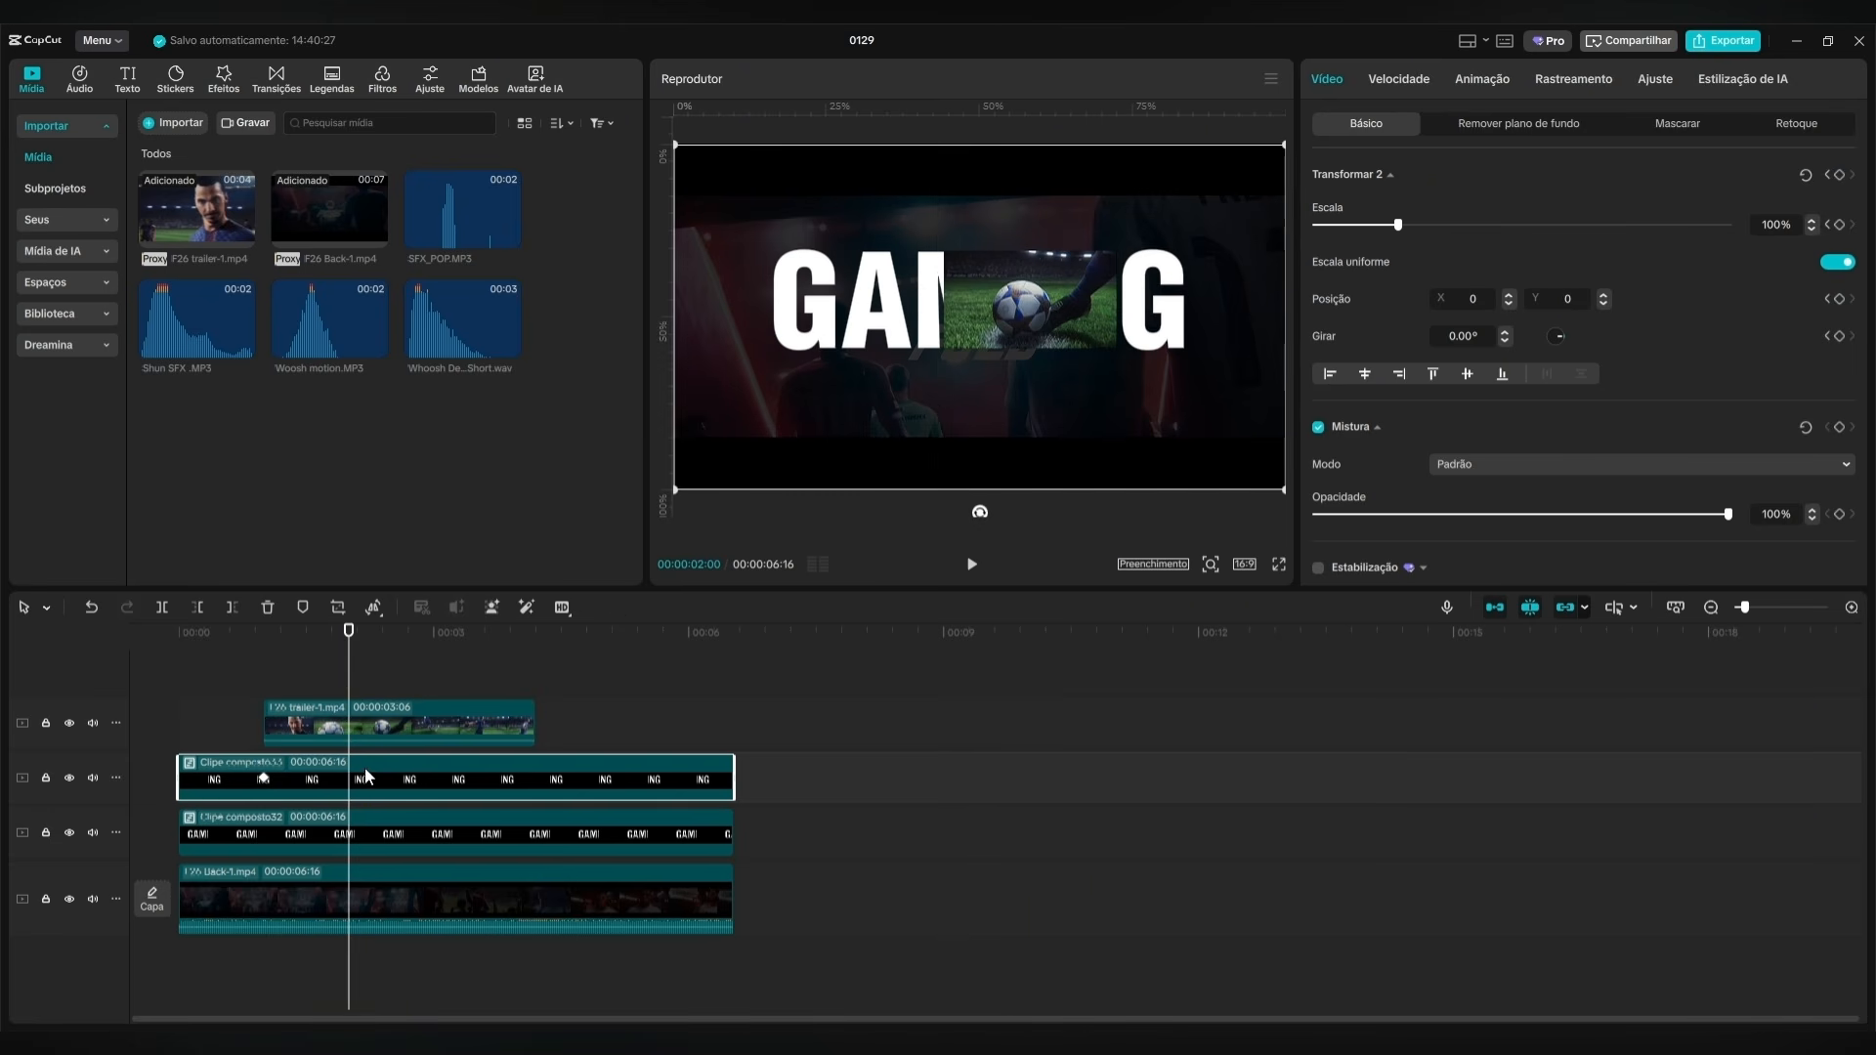
{"action": "left_click_drag", "start_coordinate": [948, 416], "coordinate": [1098, 408]}
{"action": "key", "text": "ctrl+z"}
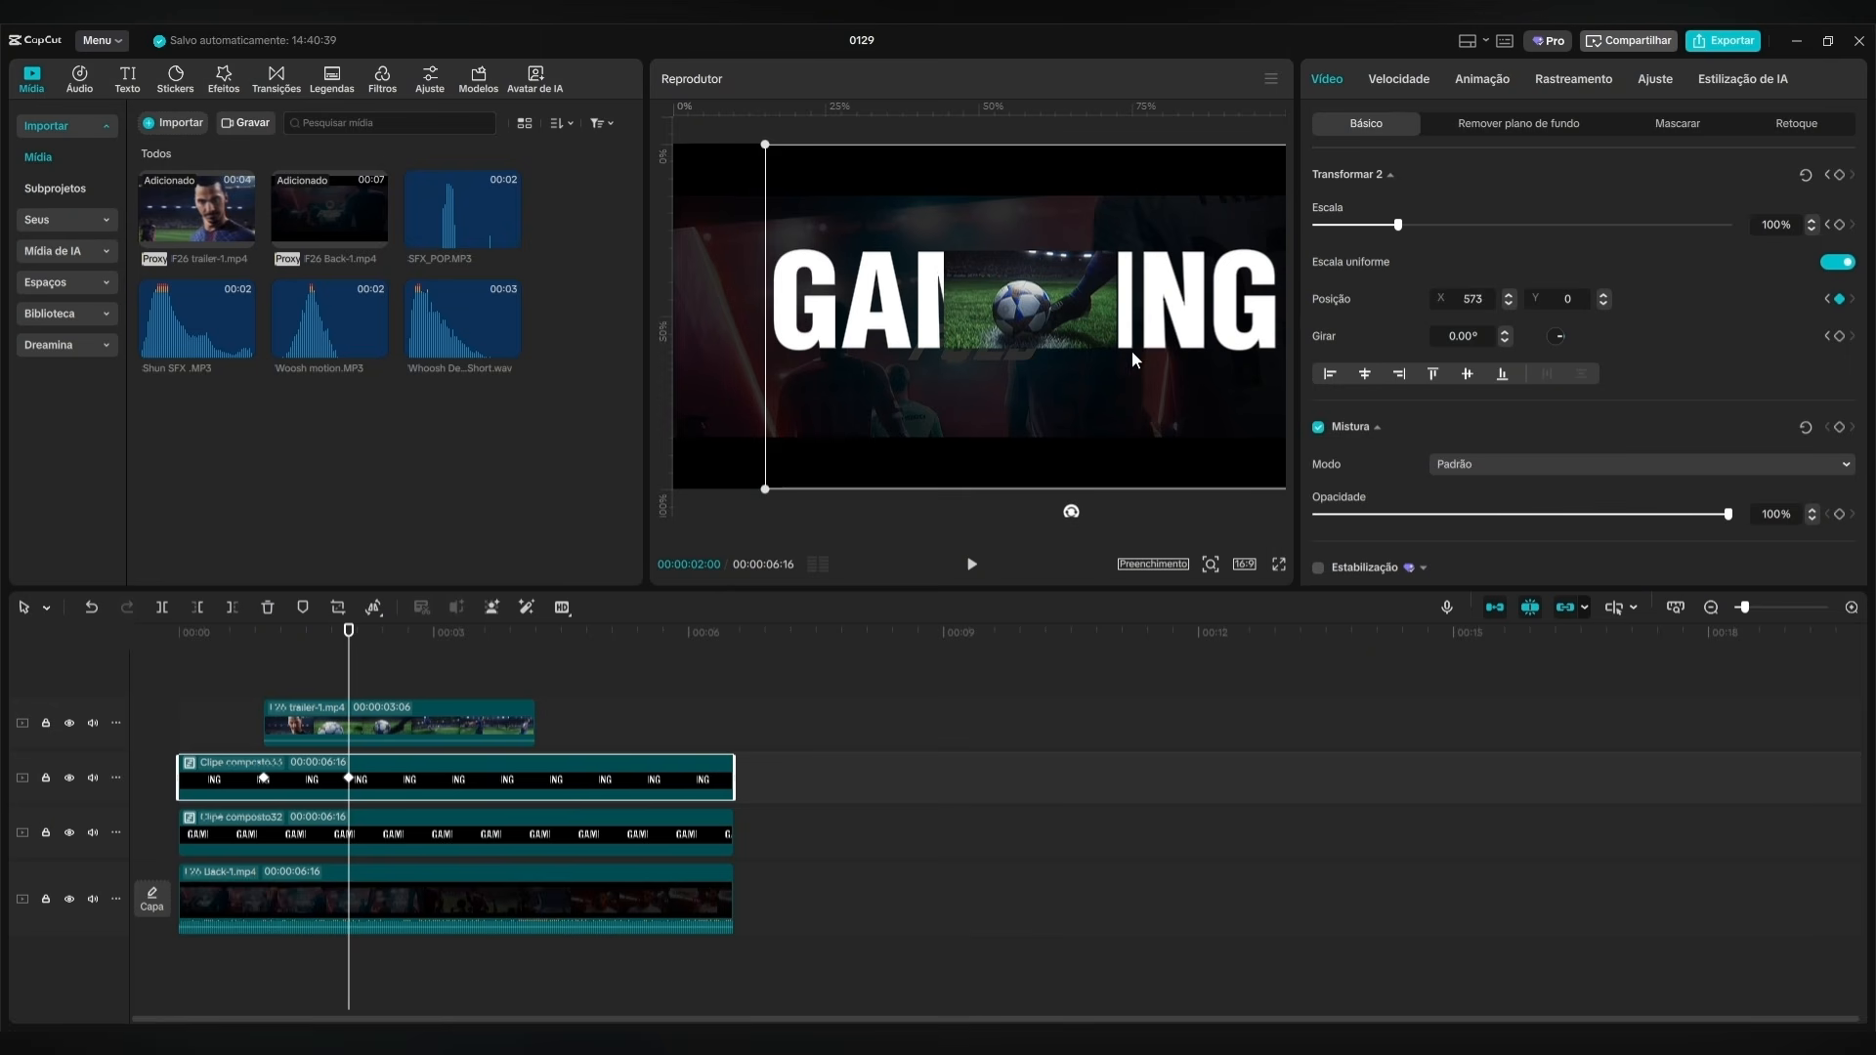
Add a keyframe holding the ING clip at X 573 at the trailer's 00:00:02:20 keyframe.
{"action": "mouse_move", "coordinate": [342, 676]}
{"action": "left_mouse_down"}
{"action": "mouse_move", "coordinate": [264, 681]}
{"action": "mouse_move", "coordinate": [349, 677]}
{"action": "left_mouse_up"}
{"action": "left_click", "coordinate": [390, 727]}
{"action": "left_click", "coordinate": [399, 647]}
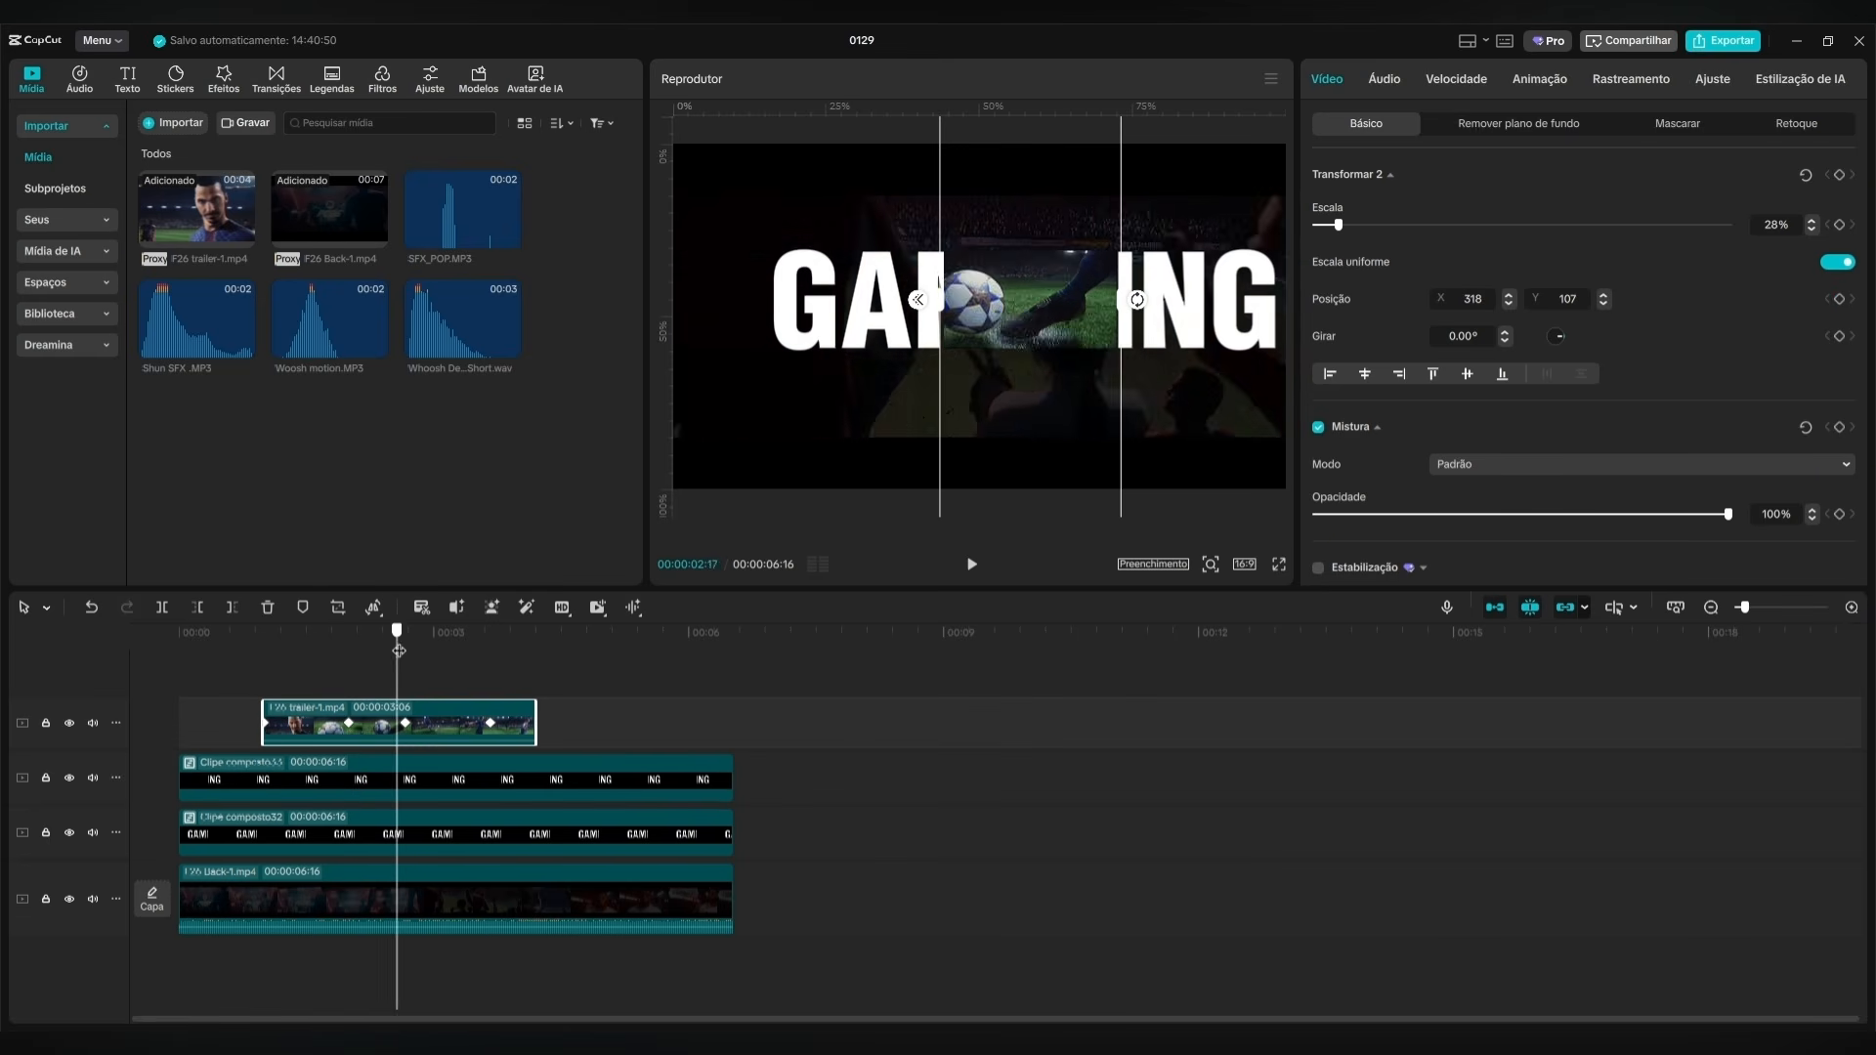
{"action": "left_click_drag", "start_coordinate": [399, 650], "coordinate": [405, 653]}
{"action": "left_click", "coordinate": [418, 770]}
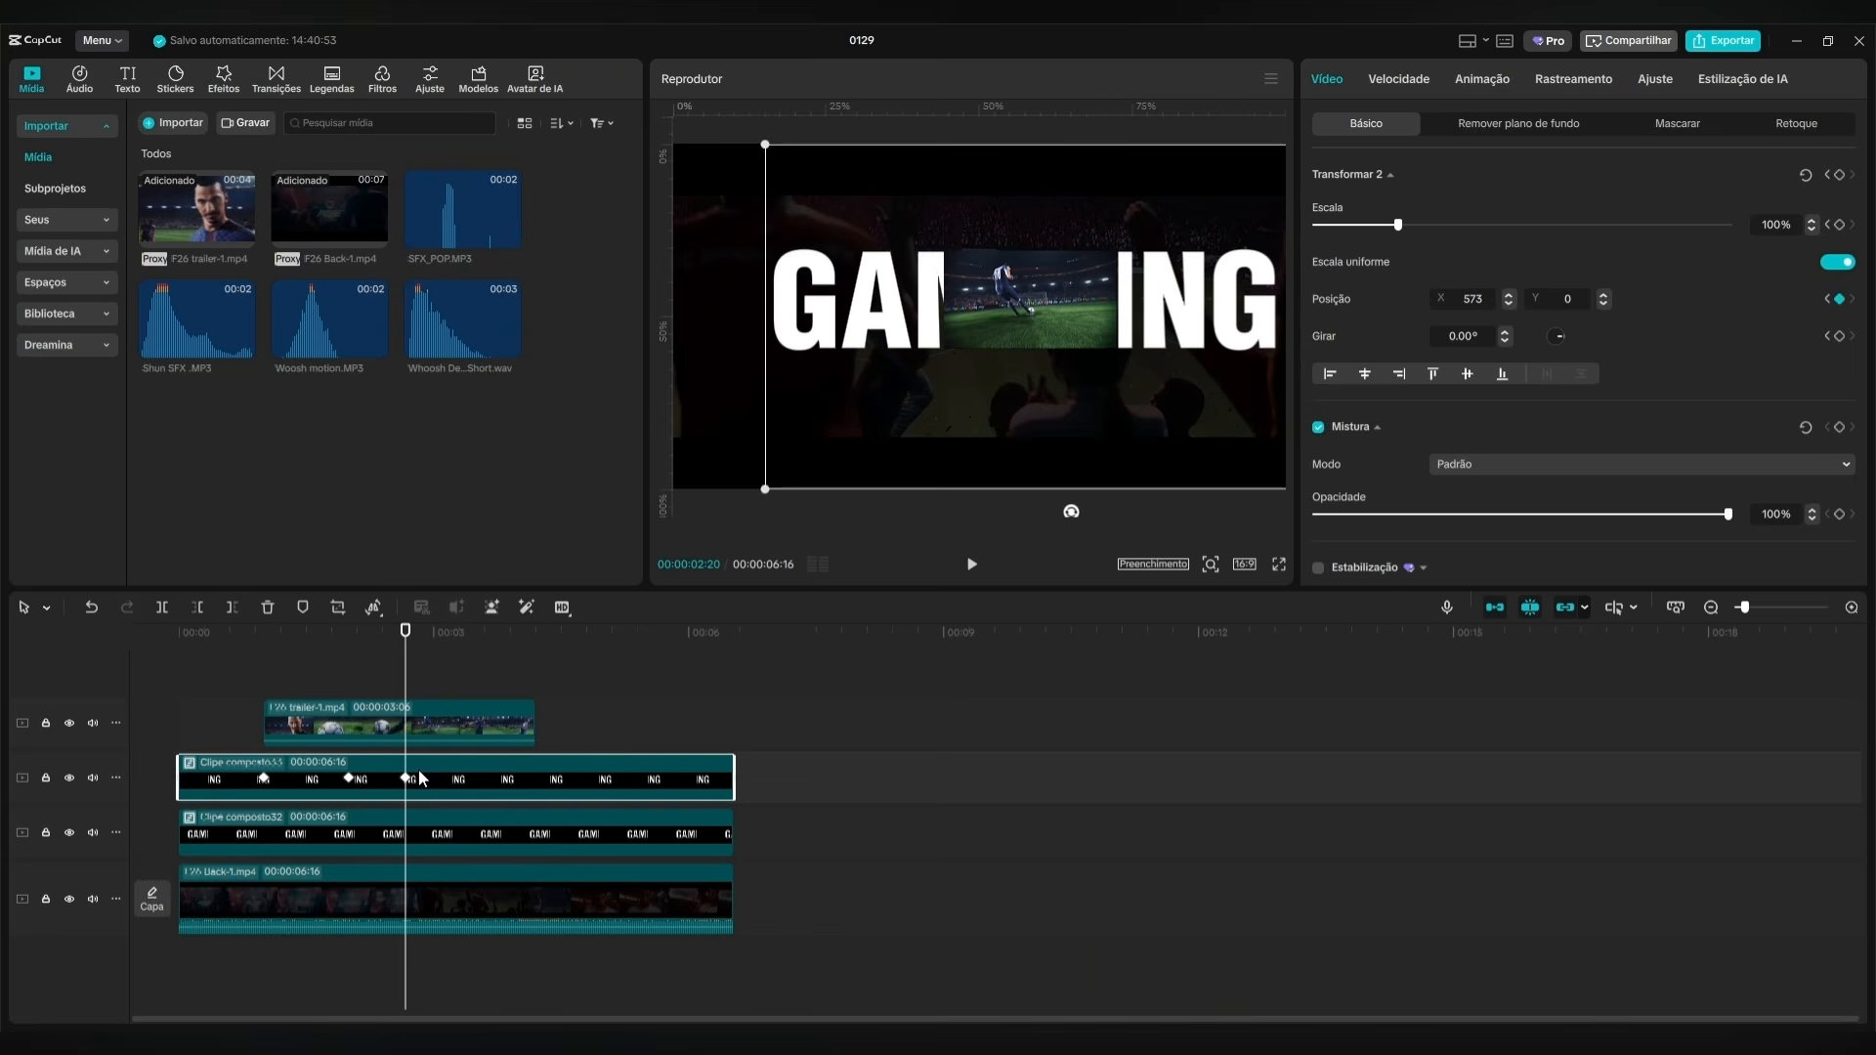
Repeat the ING clip's first keyframe at 00:00:03:20, returning it to X 0, Y 0.
{"action": "left_click", "coordinate": [263, 779]}
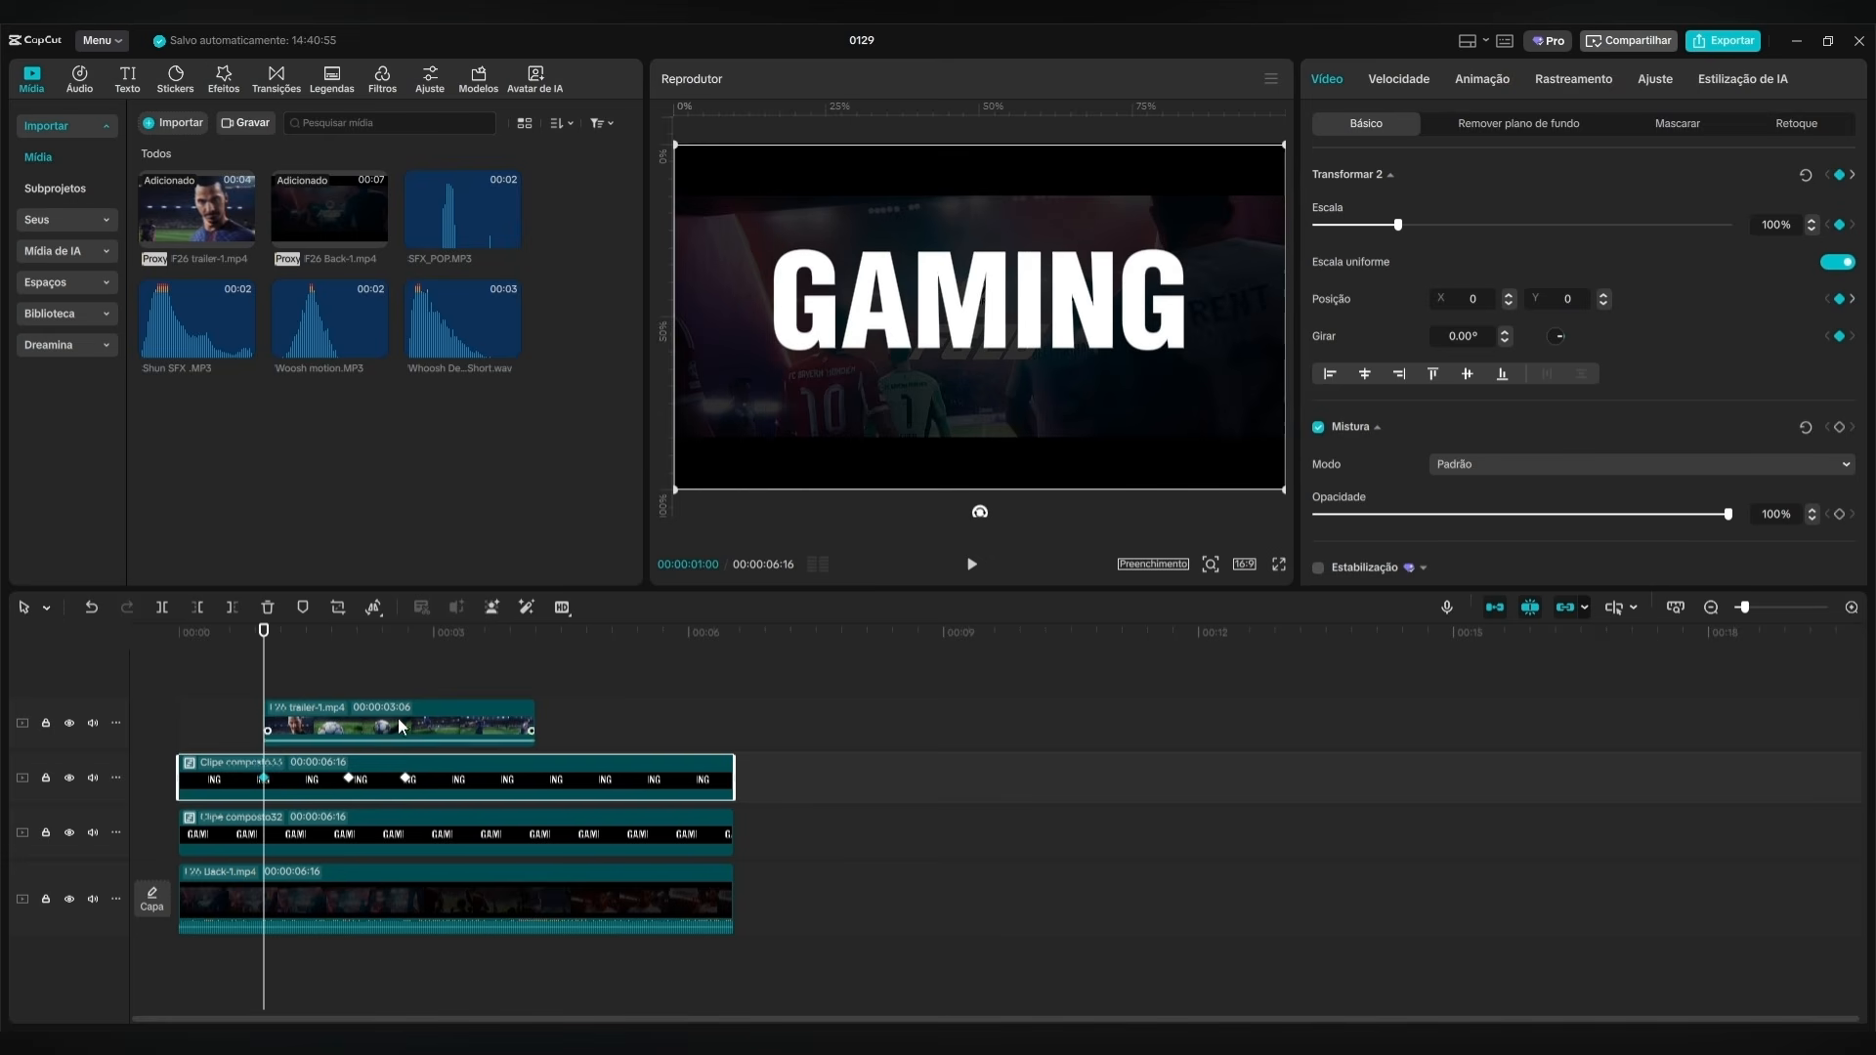
{"action": "left_click", "coordinate": [478, 702]}
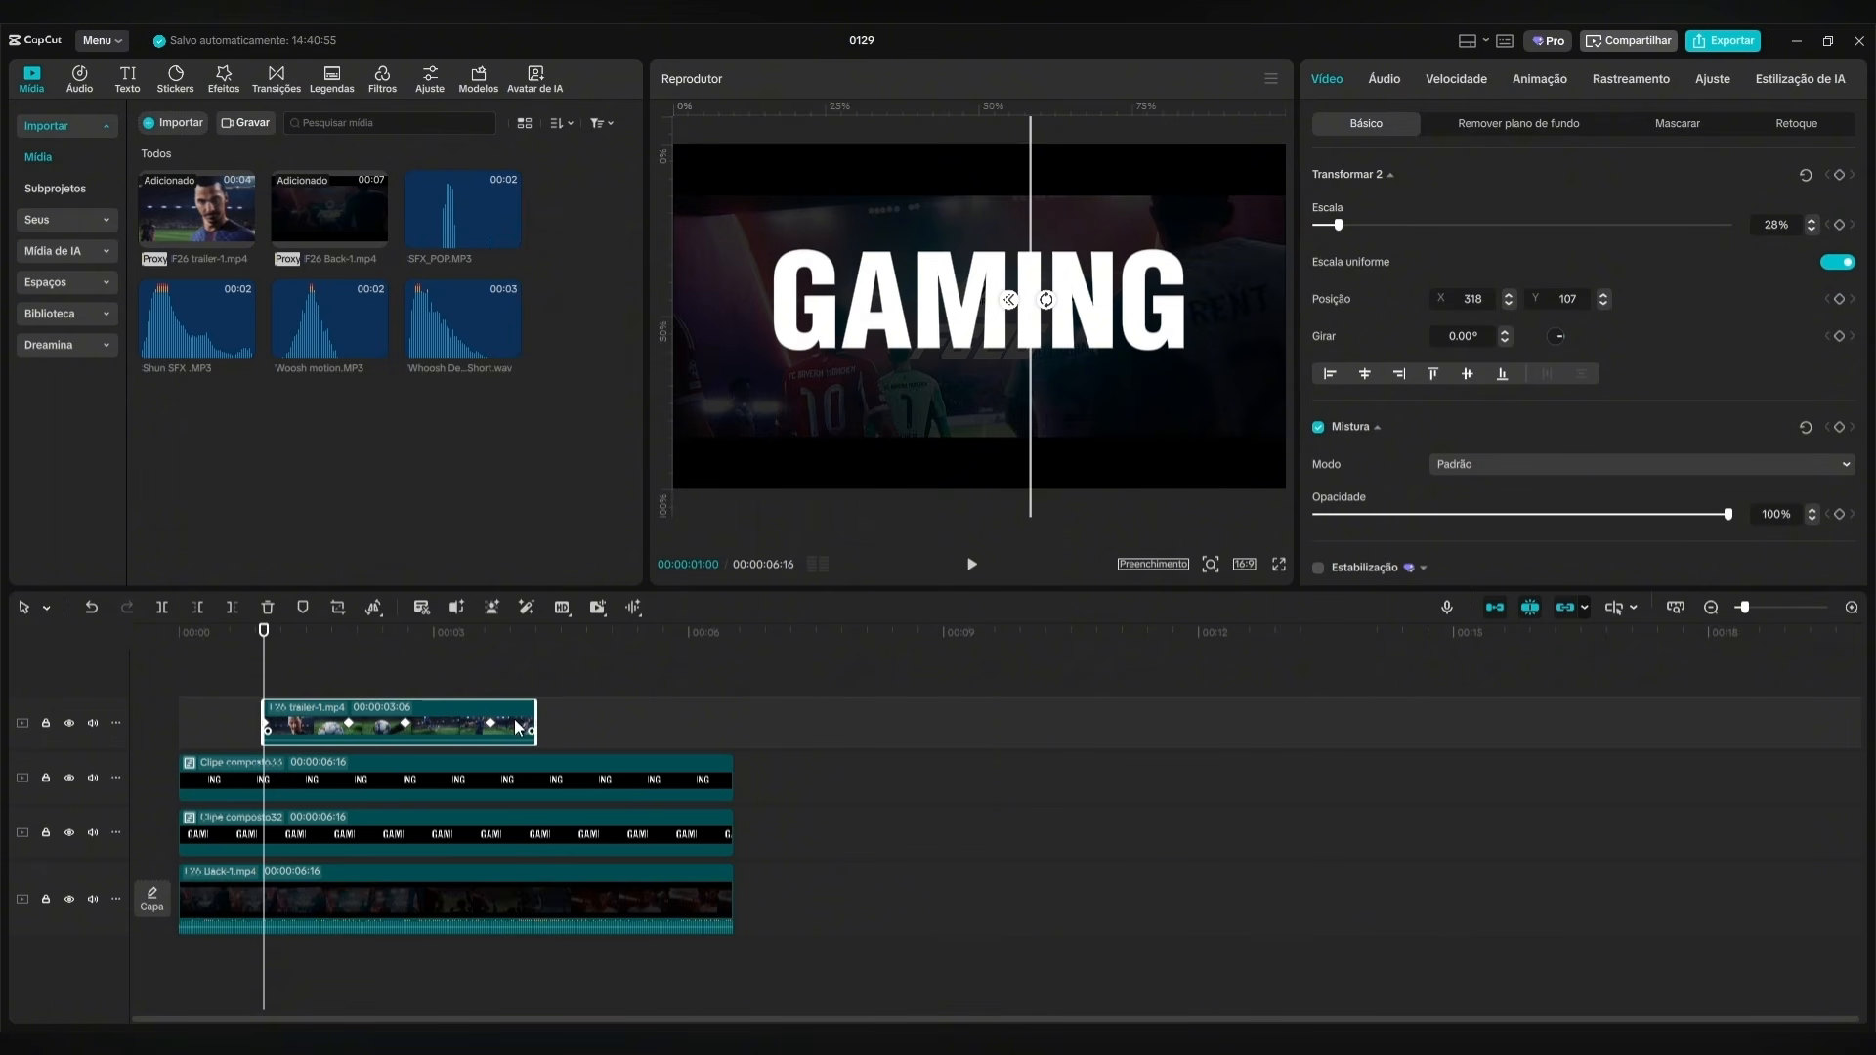
{"action": "left_click_drag", "start_coordinate": [264, 657], "coordinate": [491, 674]}
{"action": "left_click", "coordinate": [508, 770]}
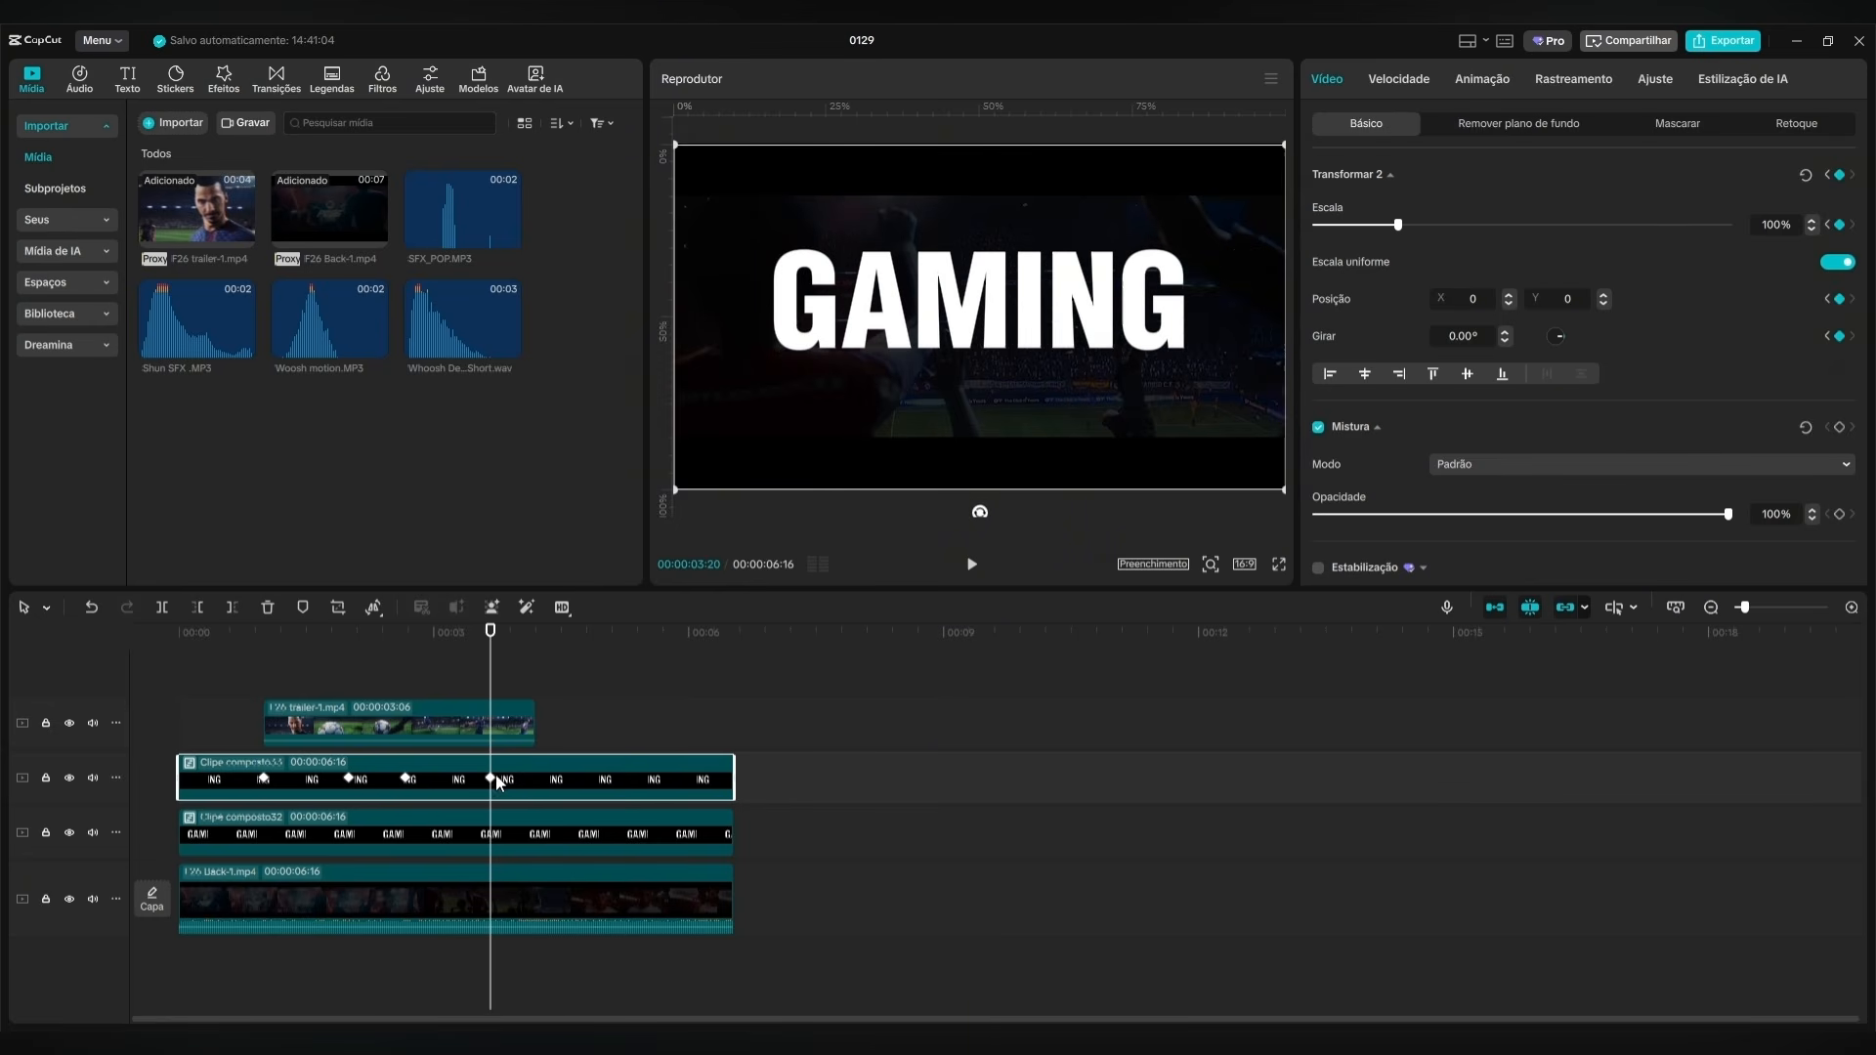
Add a Transformar keyframe to the GAMI compound clip at 00:00:01:00.
{"action": "left_click_drag", "start_coordinate": [490, 675], "coordinate": [266, 705]}
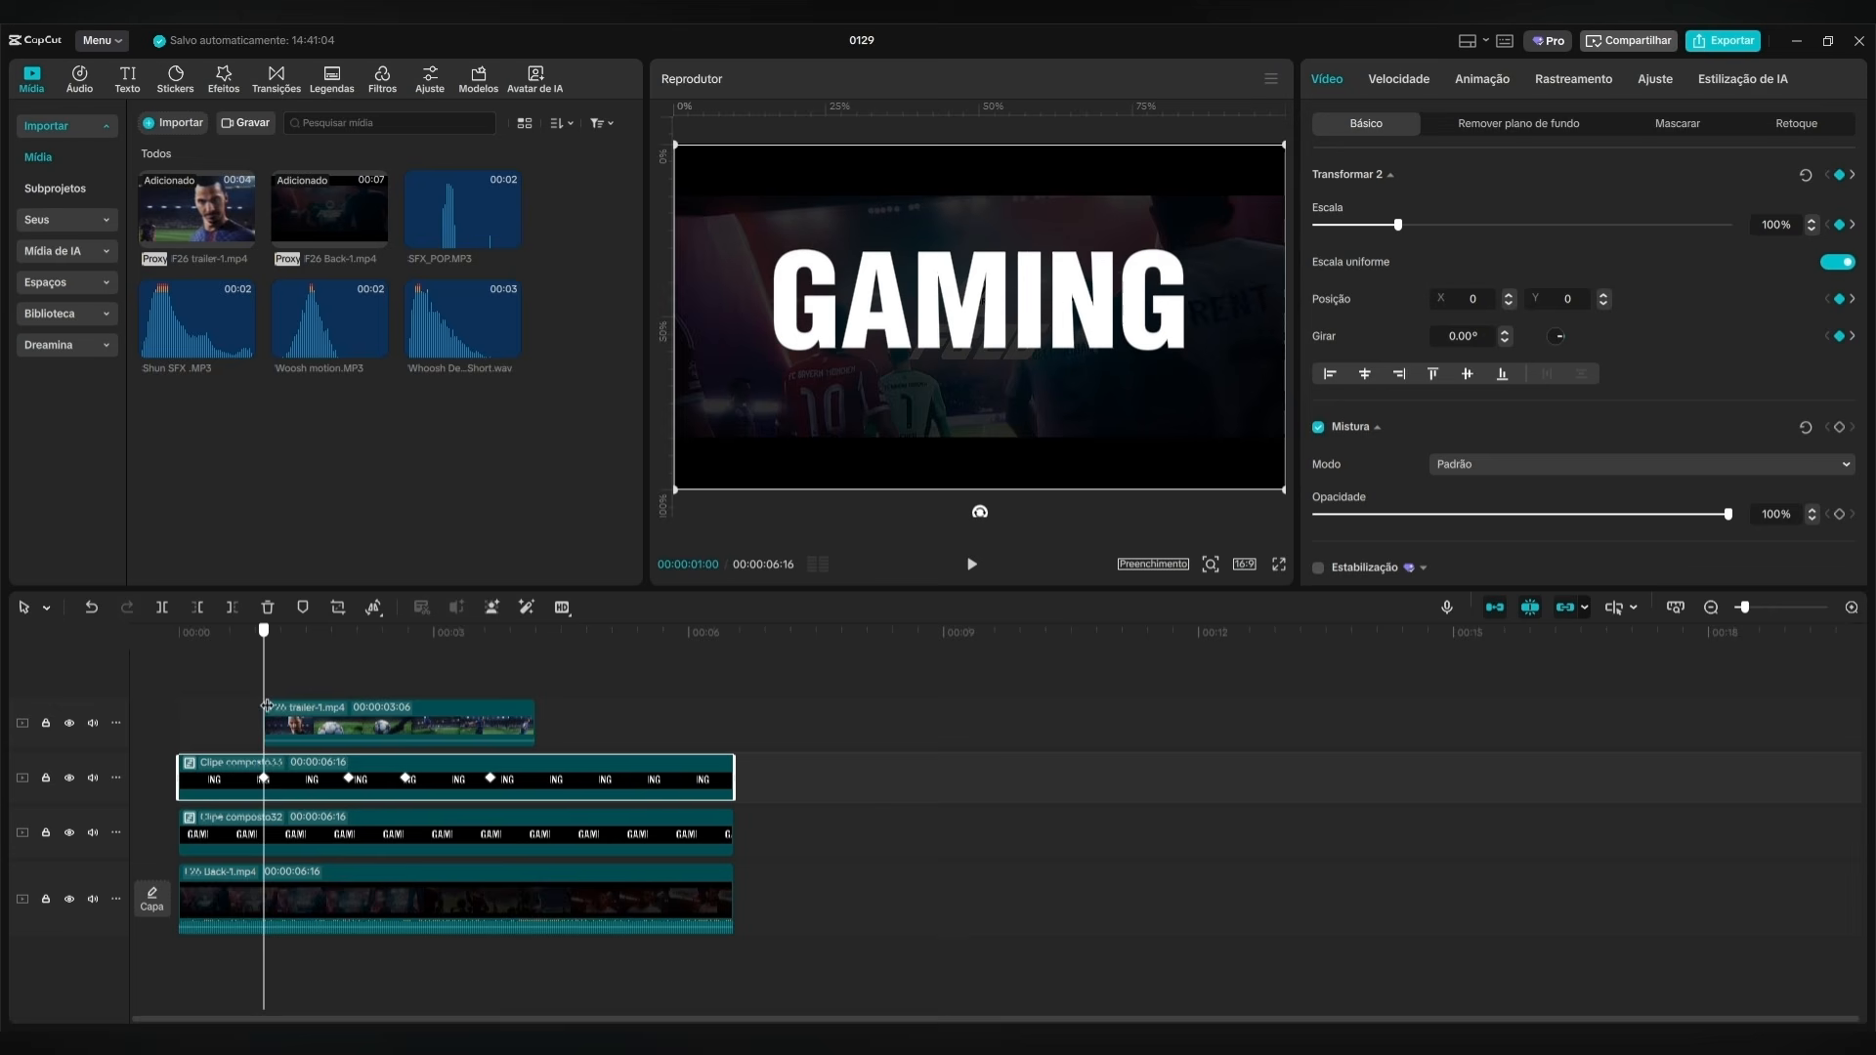
{"action": "left_click", "coordinate": [280, 845]}
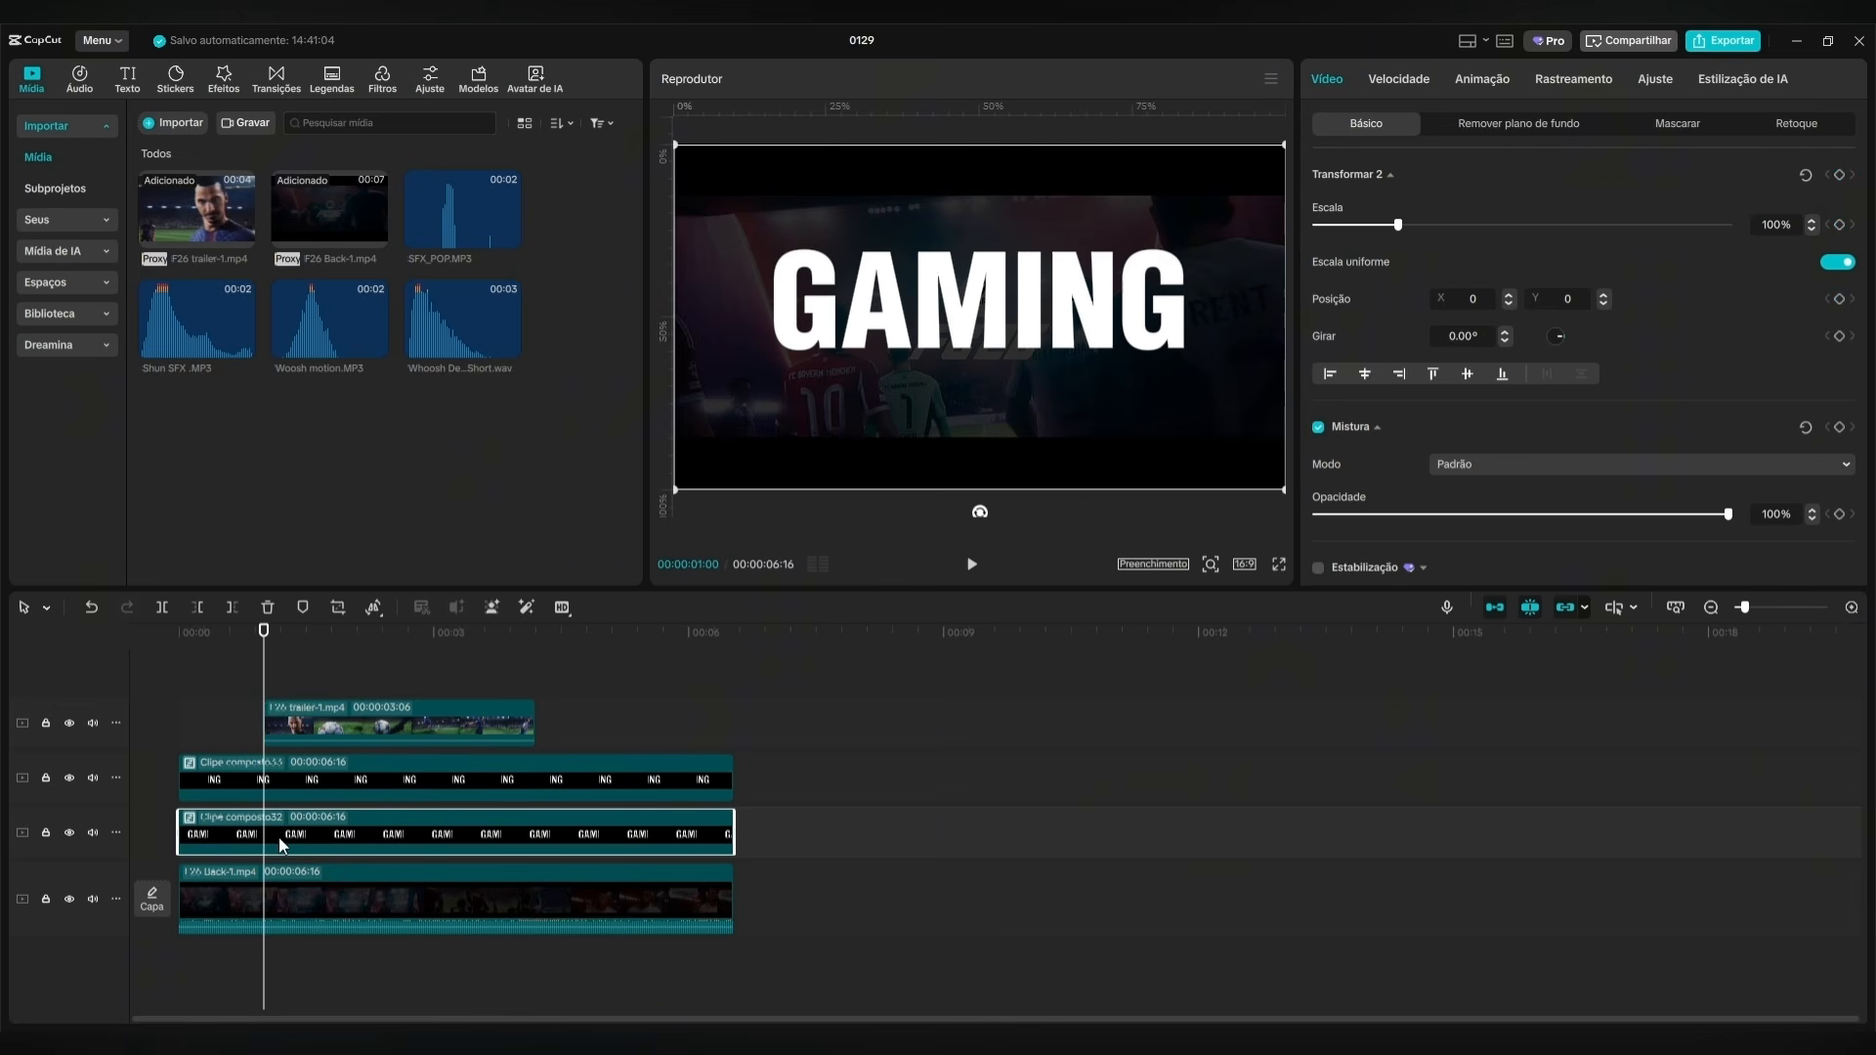
{"action": "left_click", "coordinate": [1839, 174]}
At 00:00:02:00, shift the GAMI clip left to X -524, Y 0, clear of the trailer.
{"action": "left_click", "coordinate": [302, 795]}
{"action": "left_click_drag", "start_coordinate": [275, 634], "coordinate": [343, 647]}
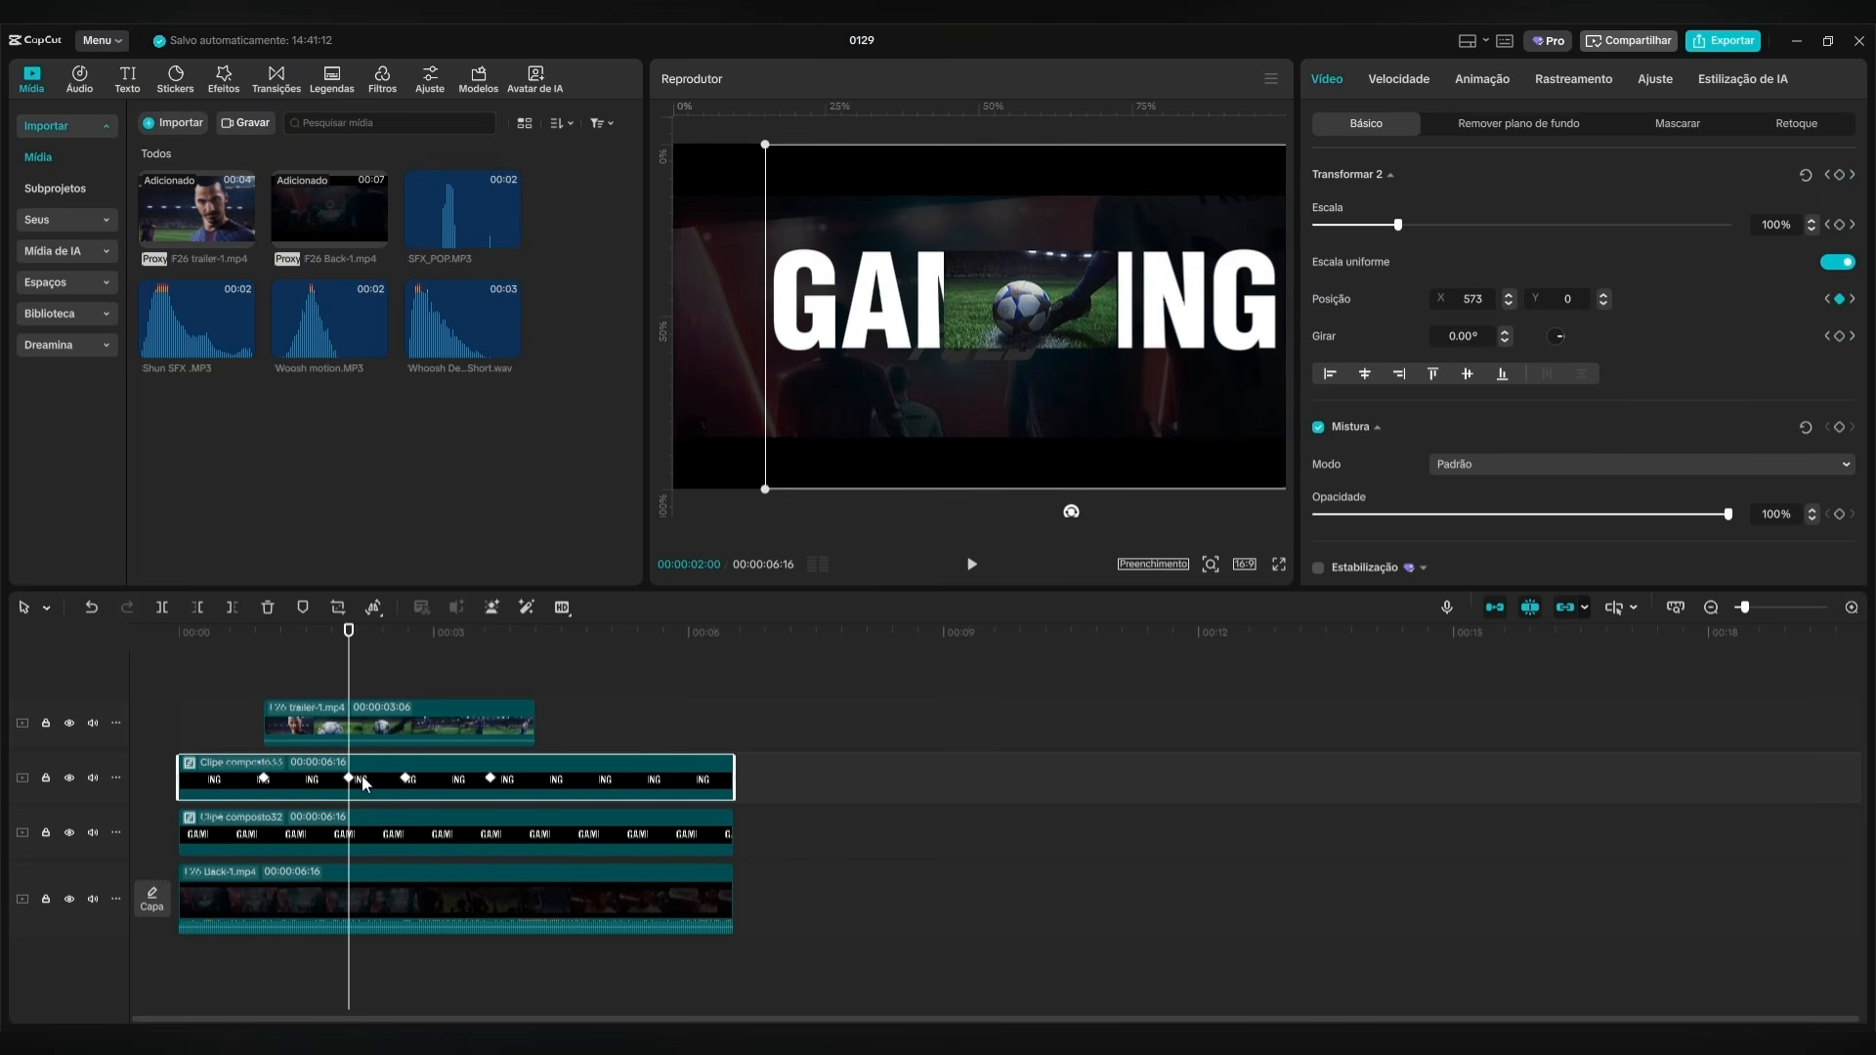
{"action": "left_click", "coordinate": [360, 842]}
{"action": "left_click_drag", "start_coordinate": [1049, 386], "coordinate": [963, 384]}
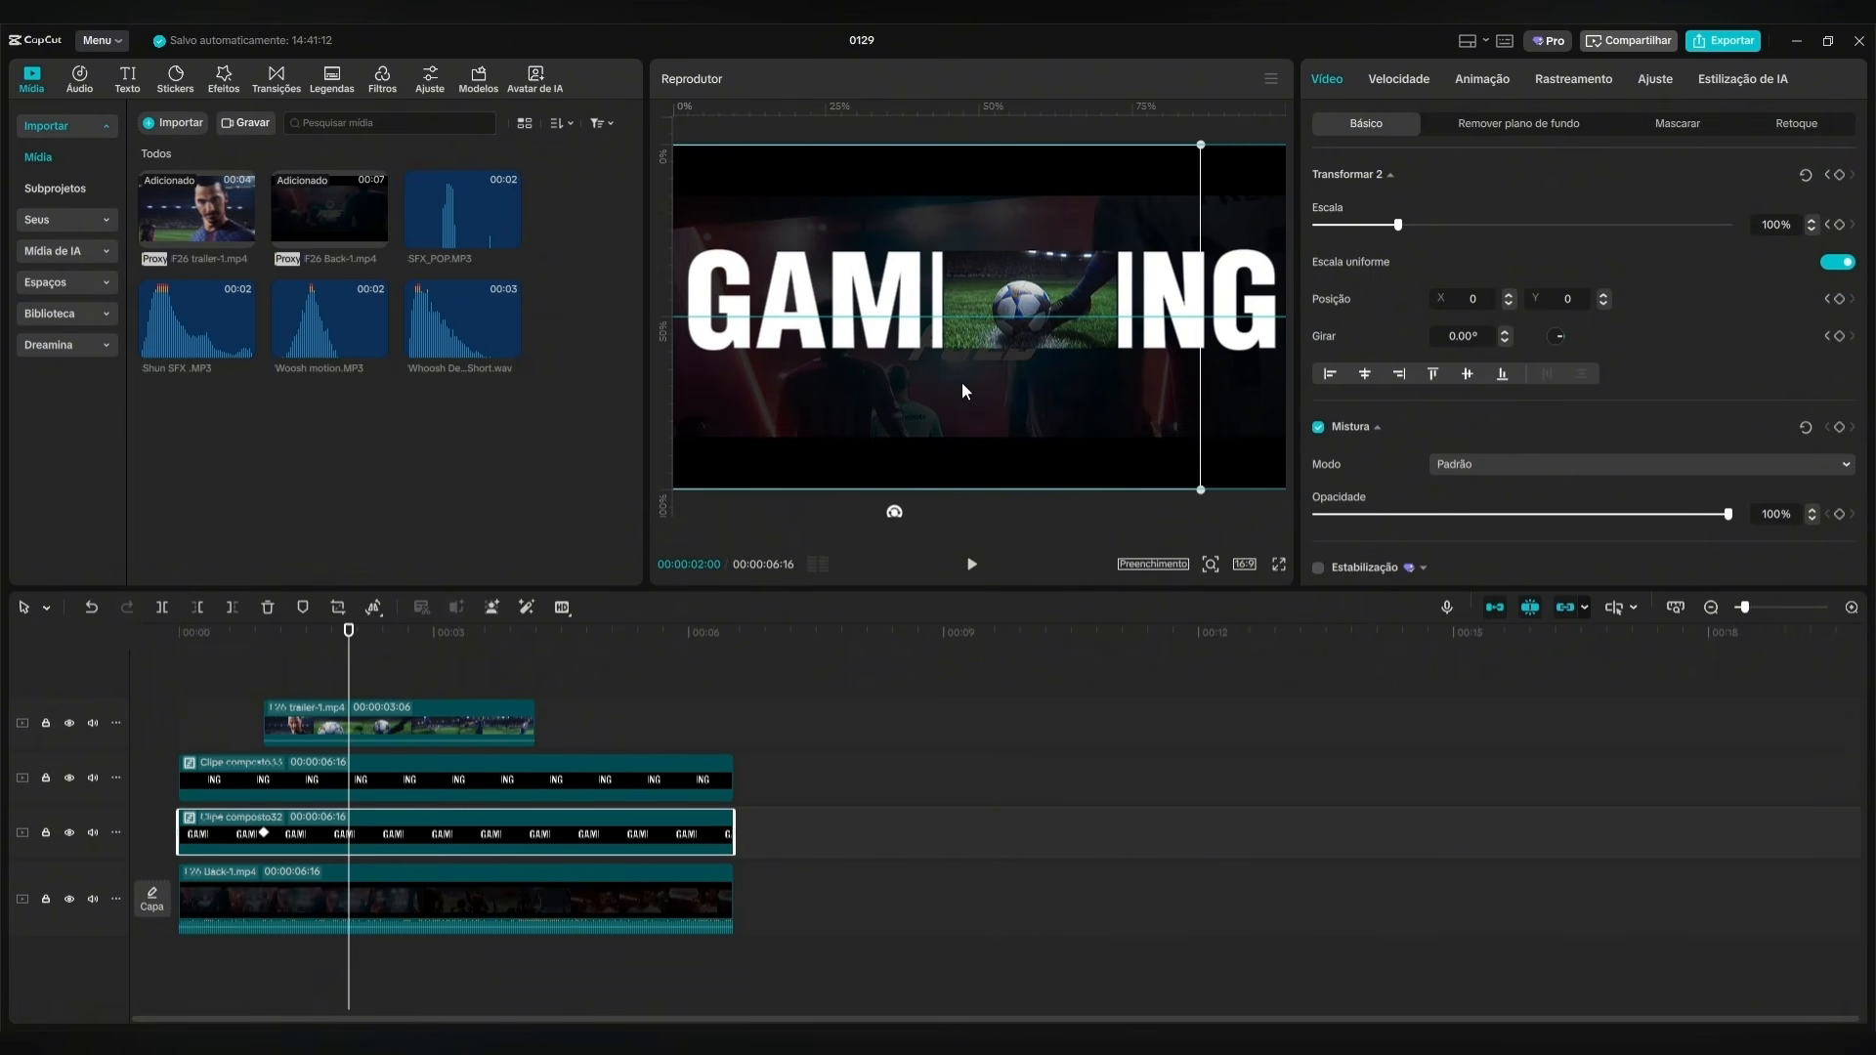
{"action": "left_click_drag", "start_coordinate": [961, 384], "coordinate": [963, 384]}
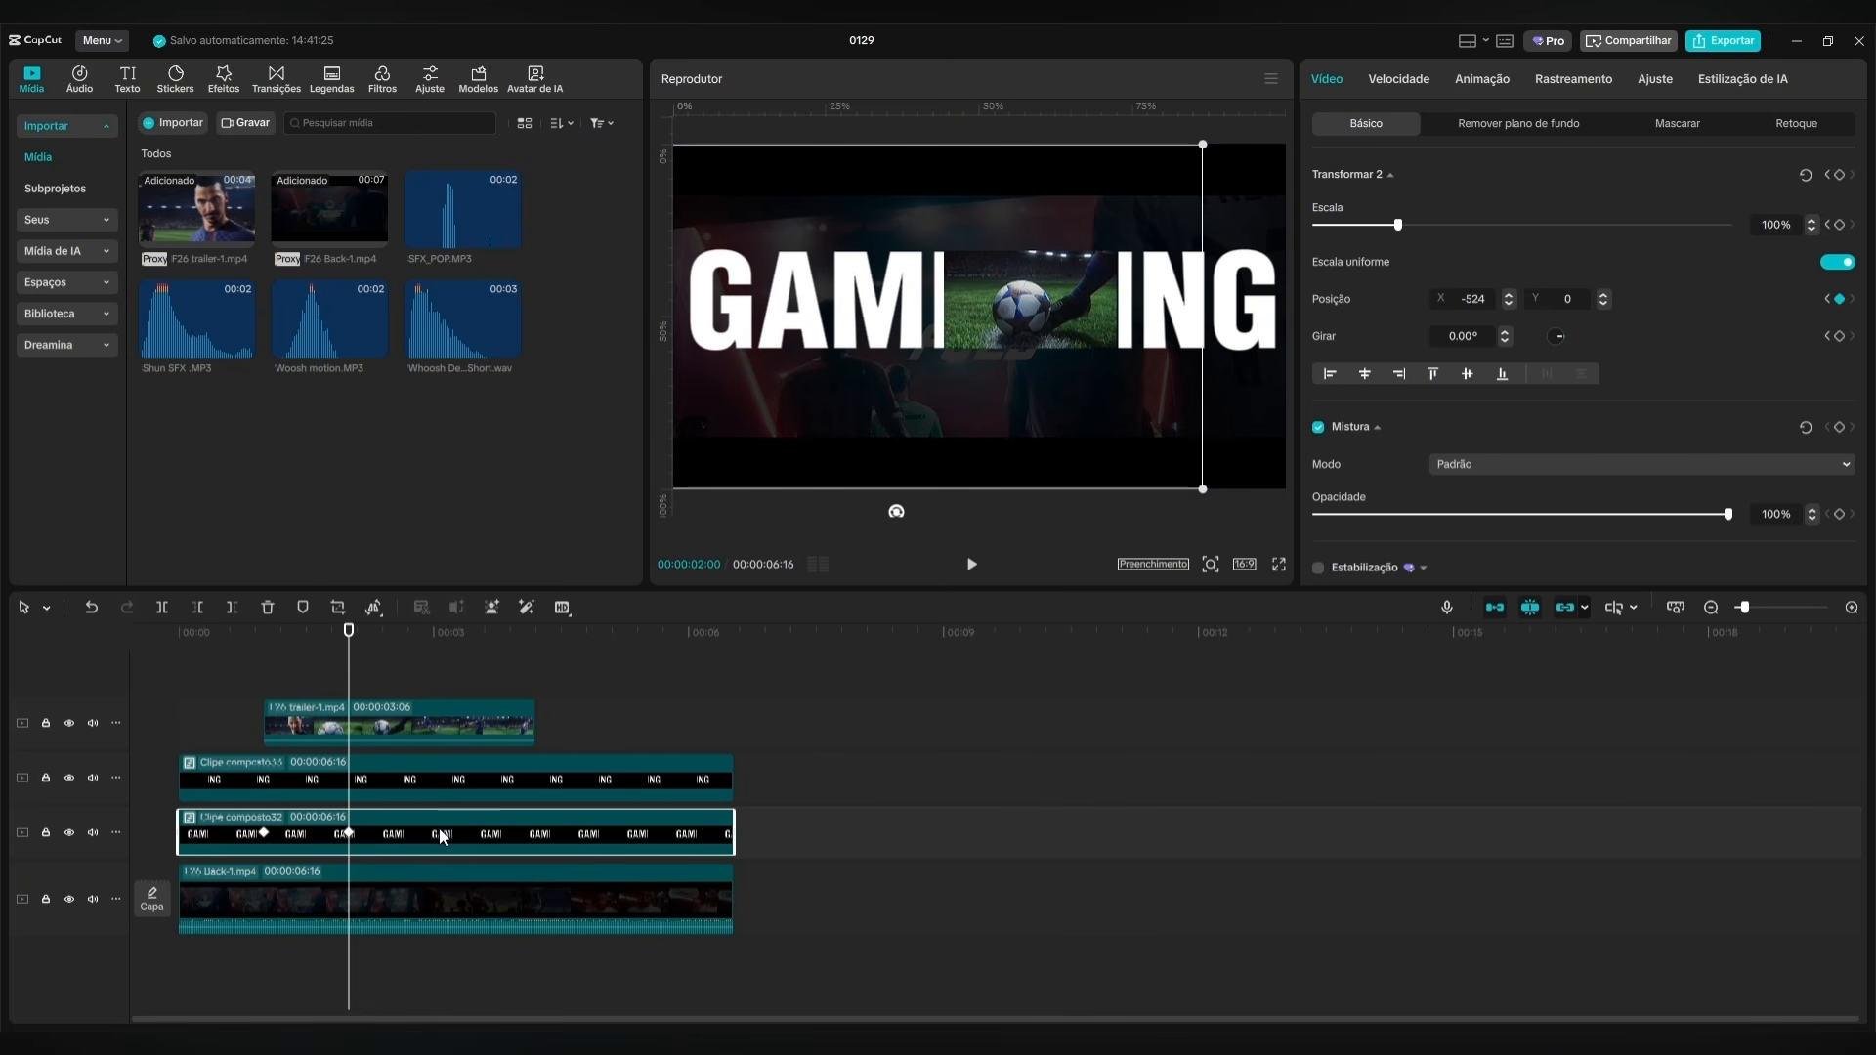
Add a keyframe holding the GAMI clip at X -524 at 00:00:02:20.
{"action": "left_click", "coordinate": [379, 794]}
{"action": "left_click", "coordinate": [346, 834]}
{"action": "left_click", "coordinate": [383, 788]}
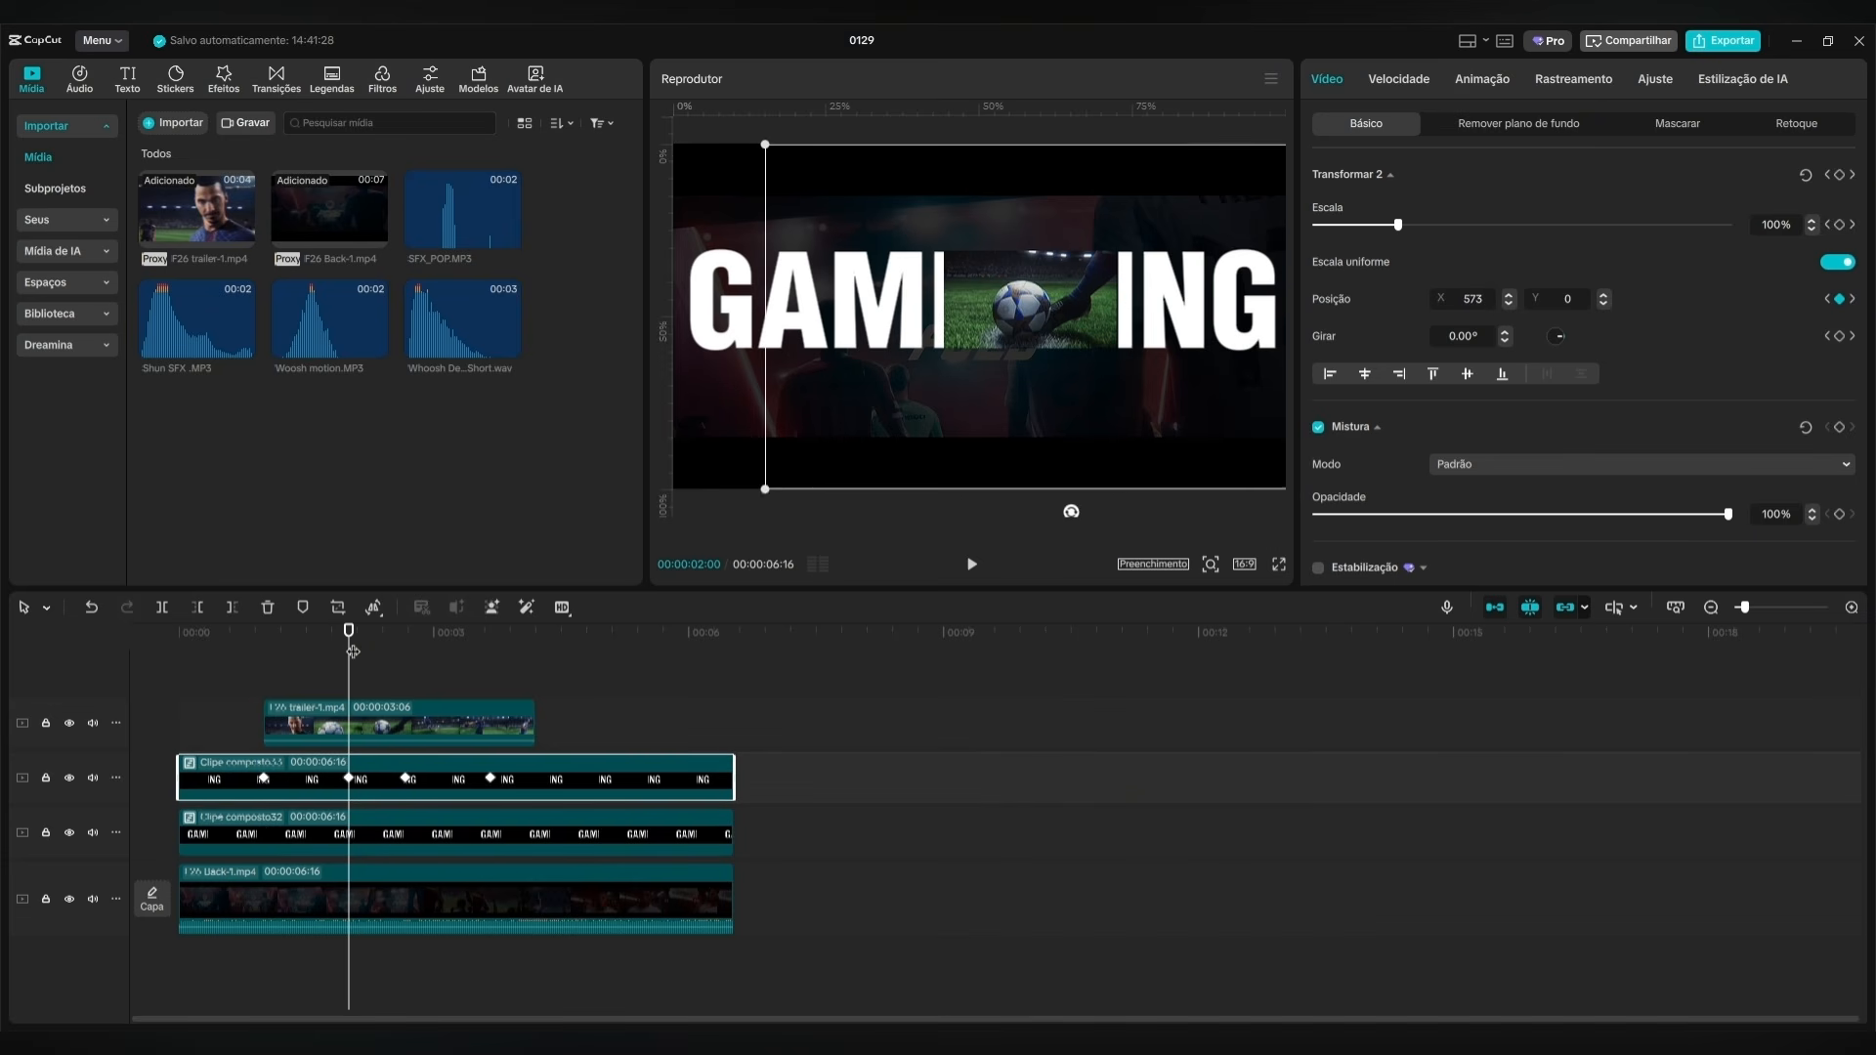
{"action": "left_click_drag", "start_coordinate": [352, 651], "coordinate": [407, 651]}
{"action": "left_click", "coordinate": [425, 830]}
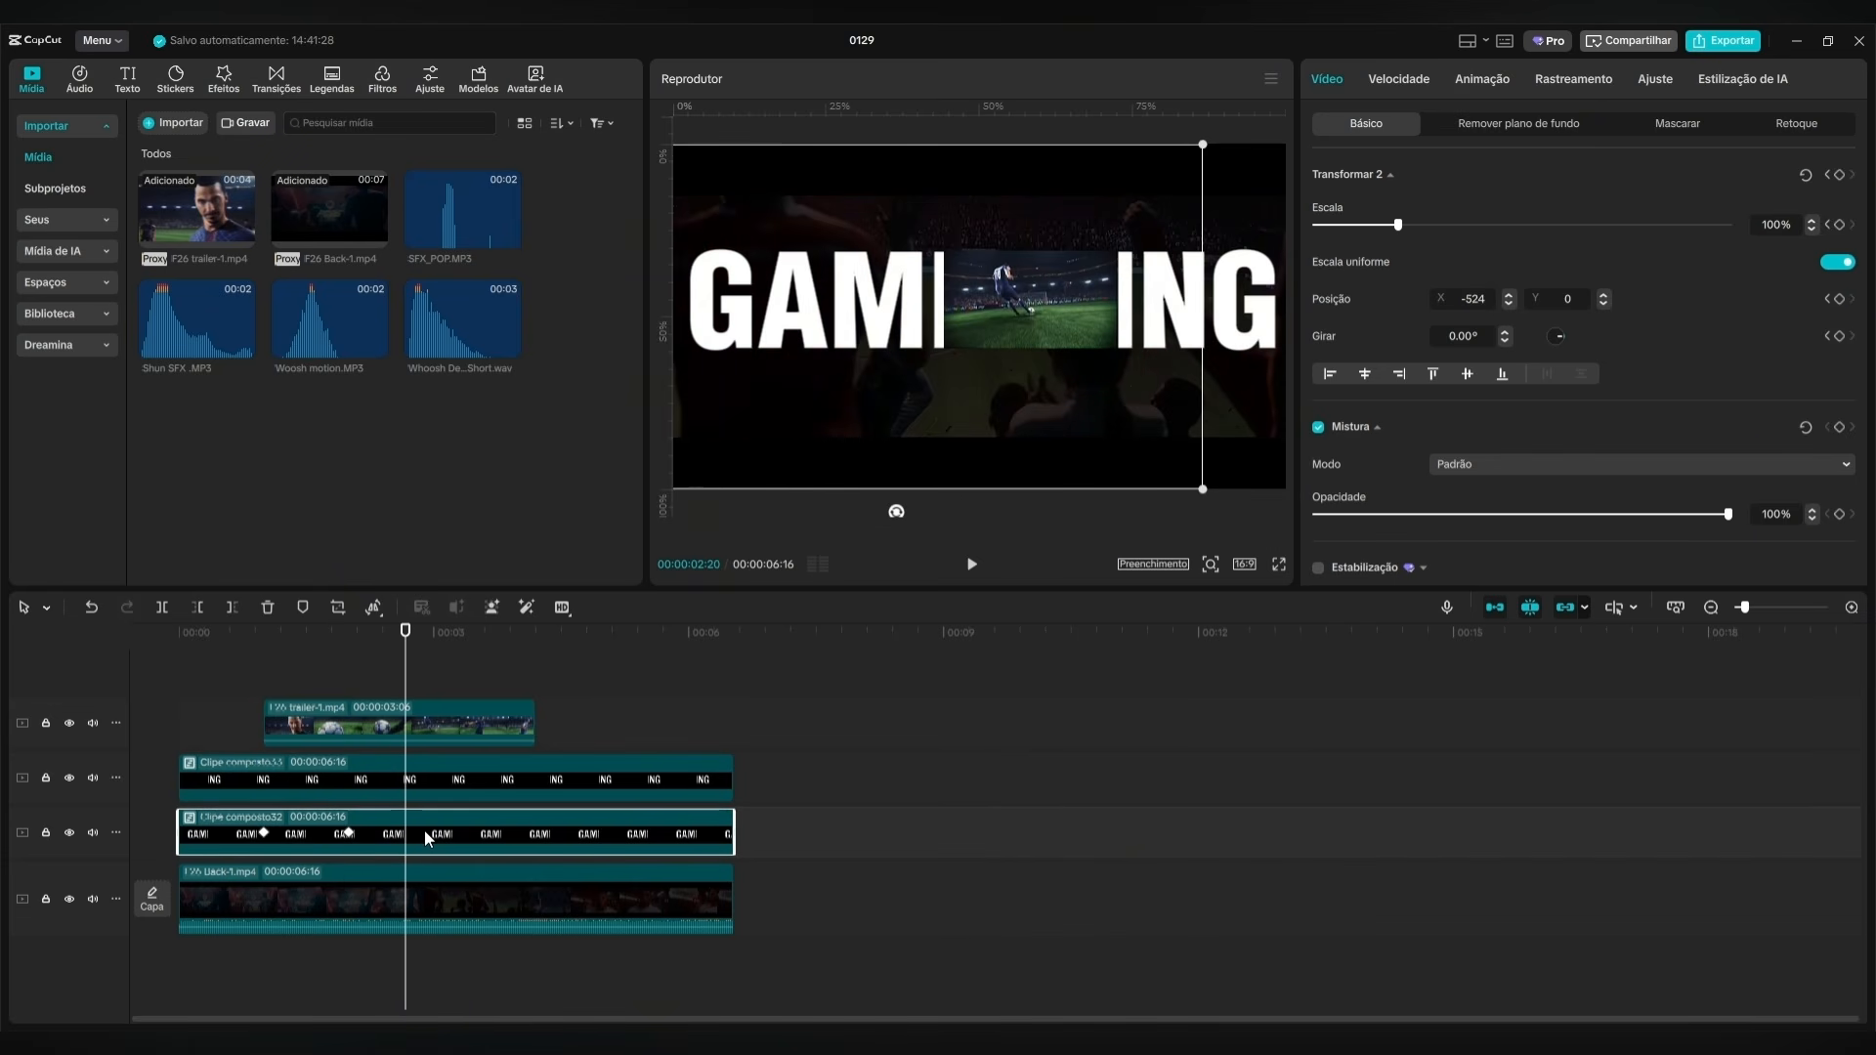
Repeat the GAMI clip's first keyframe at 00:00:03:20, returning it to X 0, Y 0.
{"action": "left_click", "coordinate": [266, 833]}
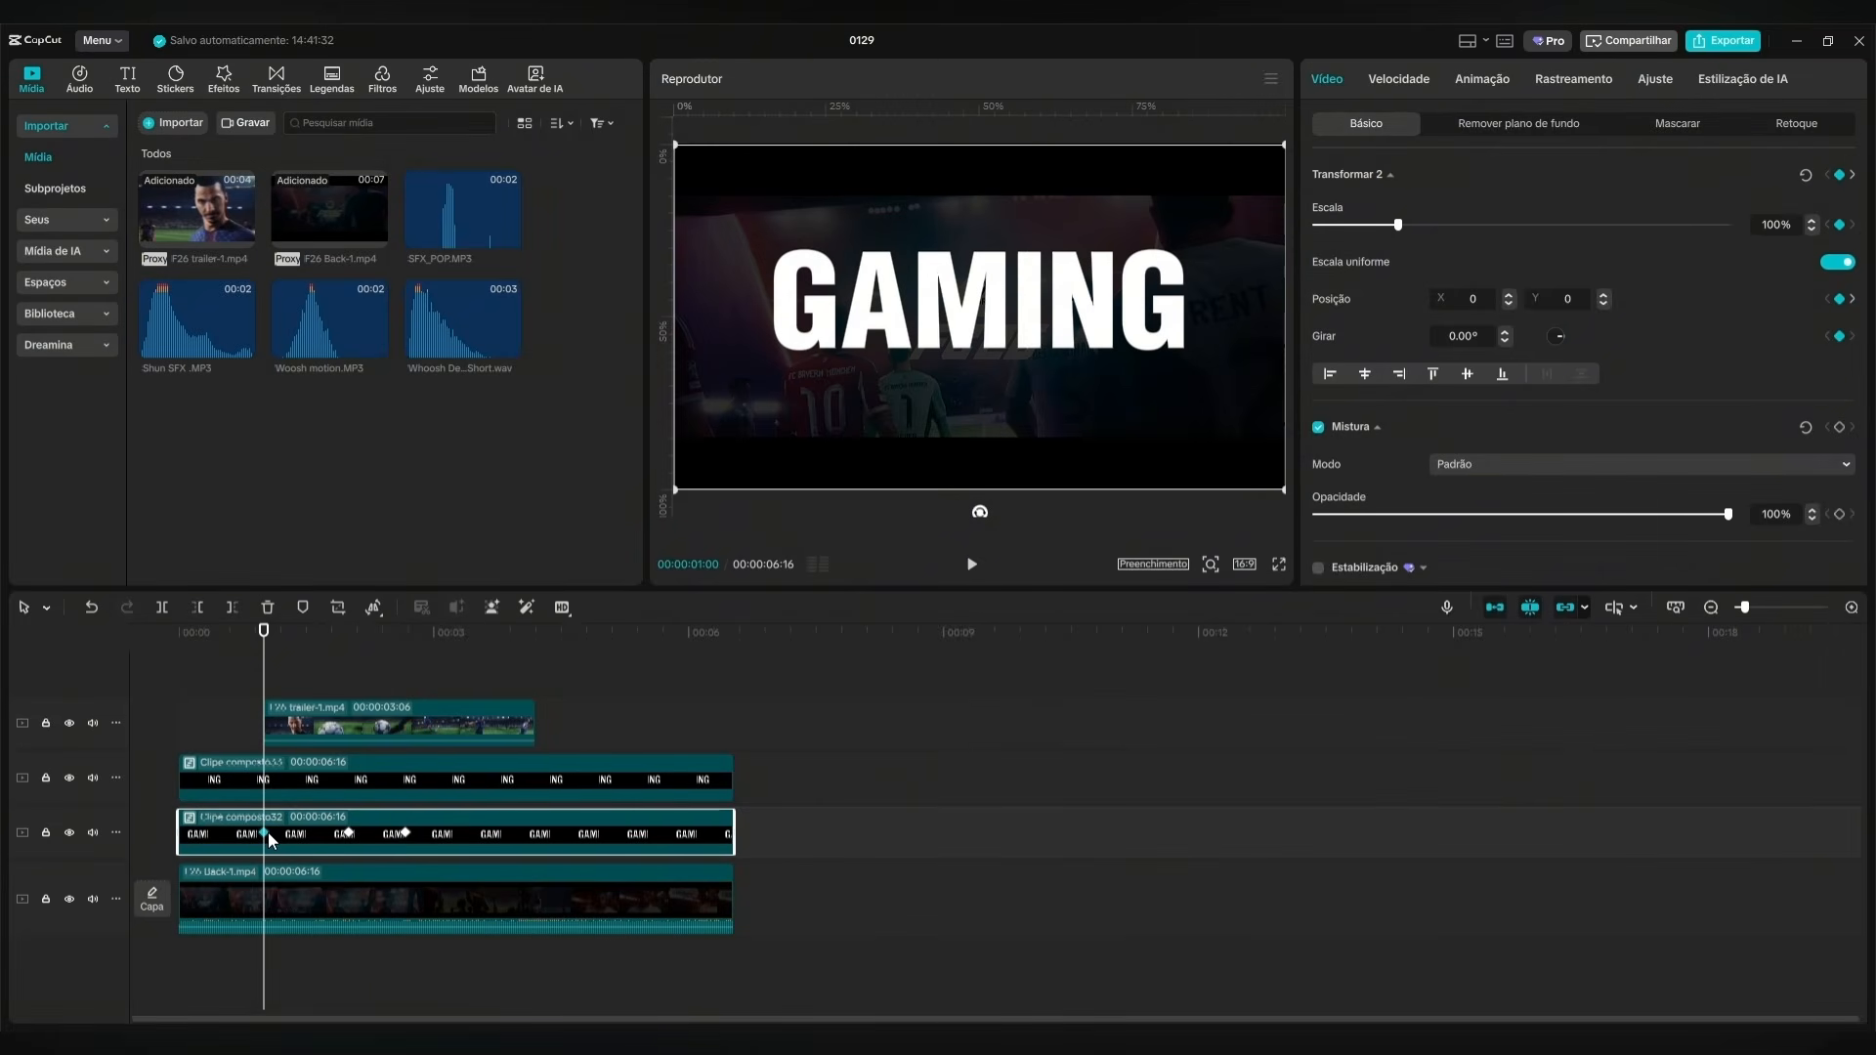
{"action": "left_click_drag", "start_coordinate": [264, 665], "coordinate": [487, 660]}
{"action": "left_click", "coordinate": [512, 789]}
{"action": "left_click", "coordinate": [507, 825]}
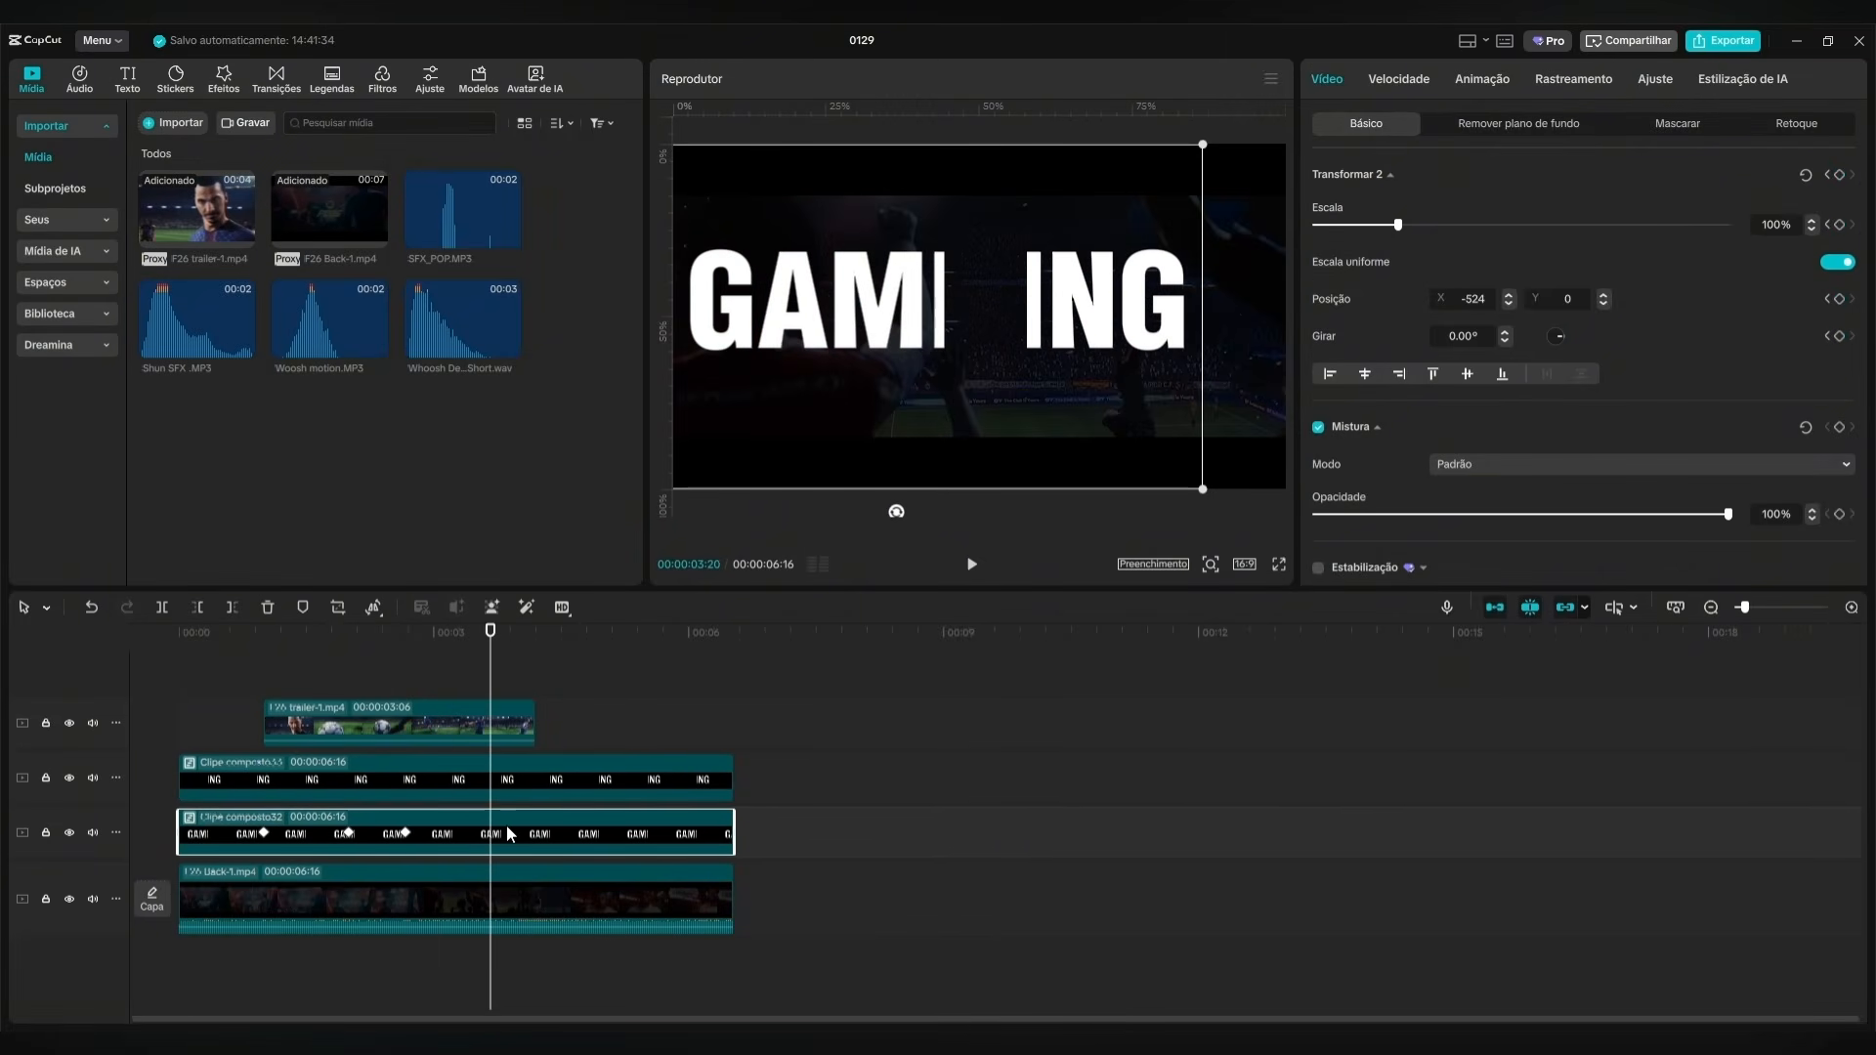
Play the title from the beginning to check how it opens and closes around the trailer.
{"action": "key", "text": "Home"}
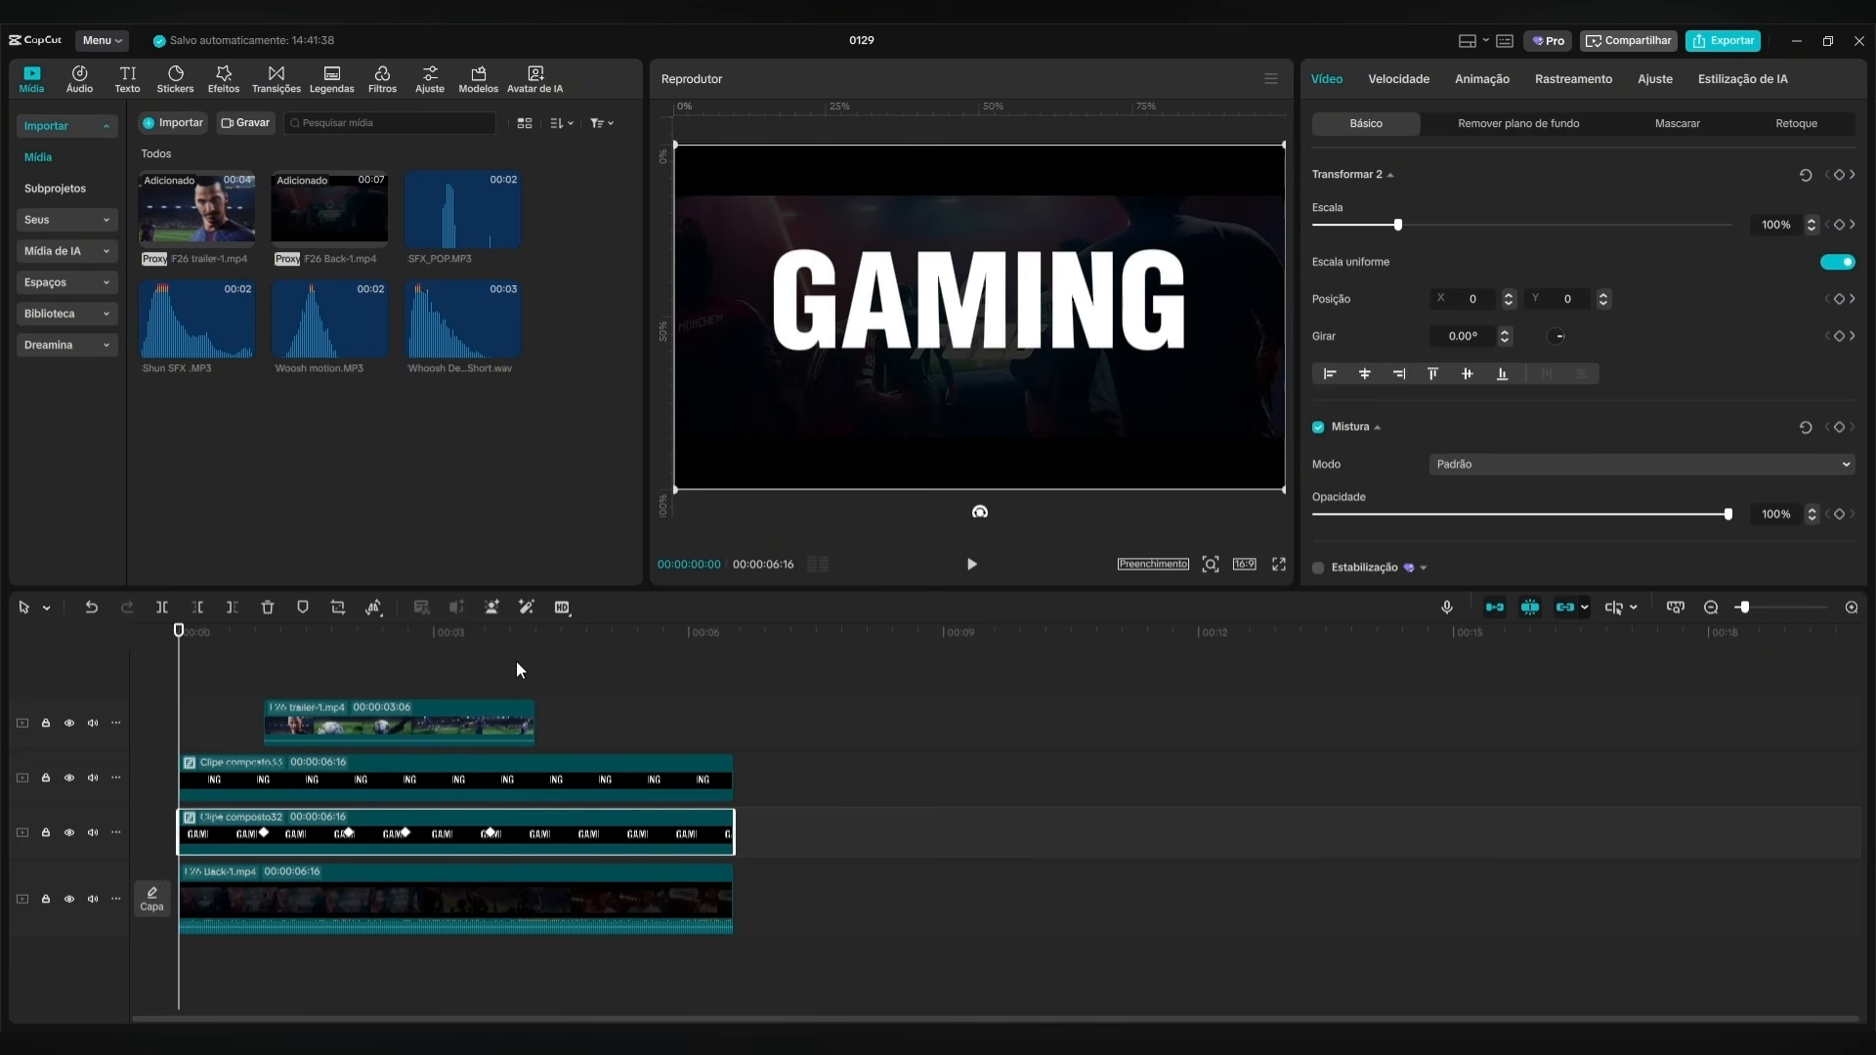
{"action": "left_click", "coordinate": [970, 567]}
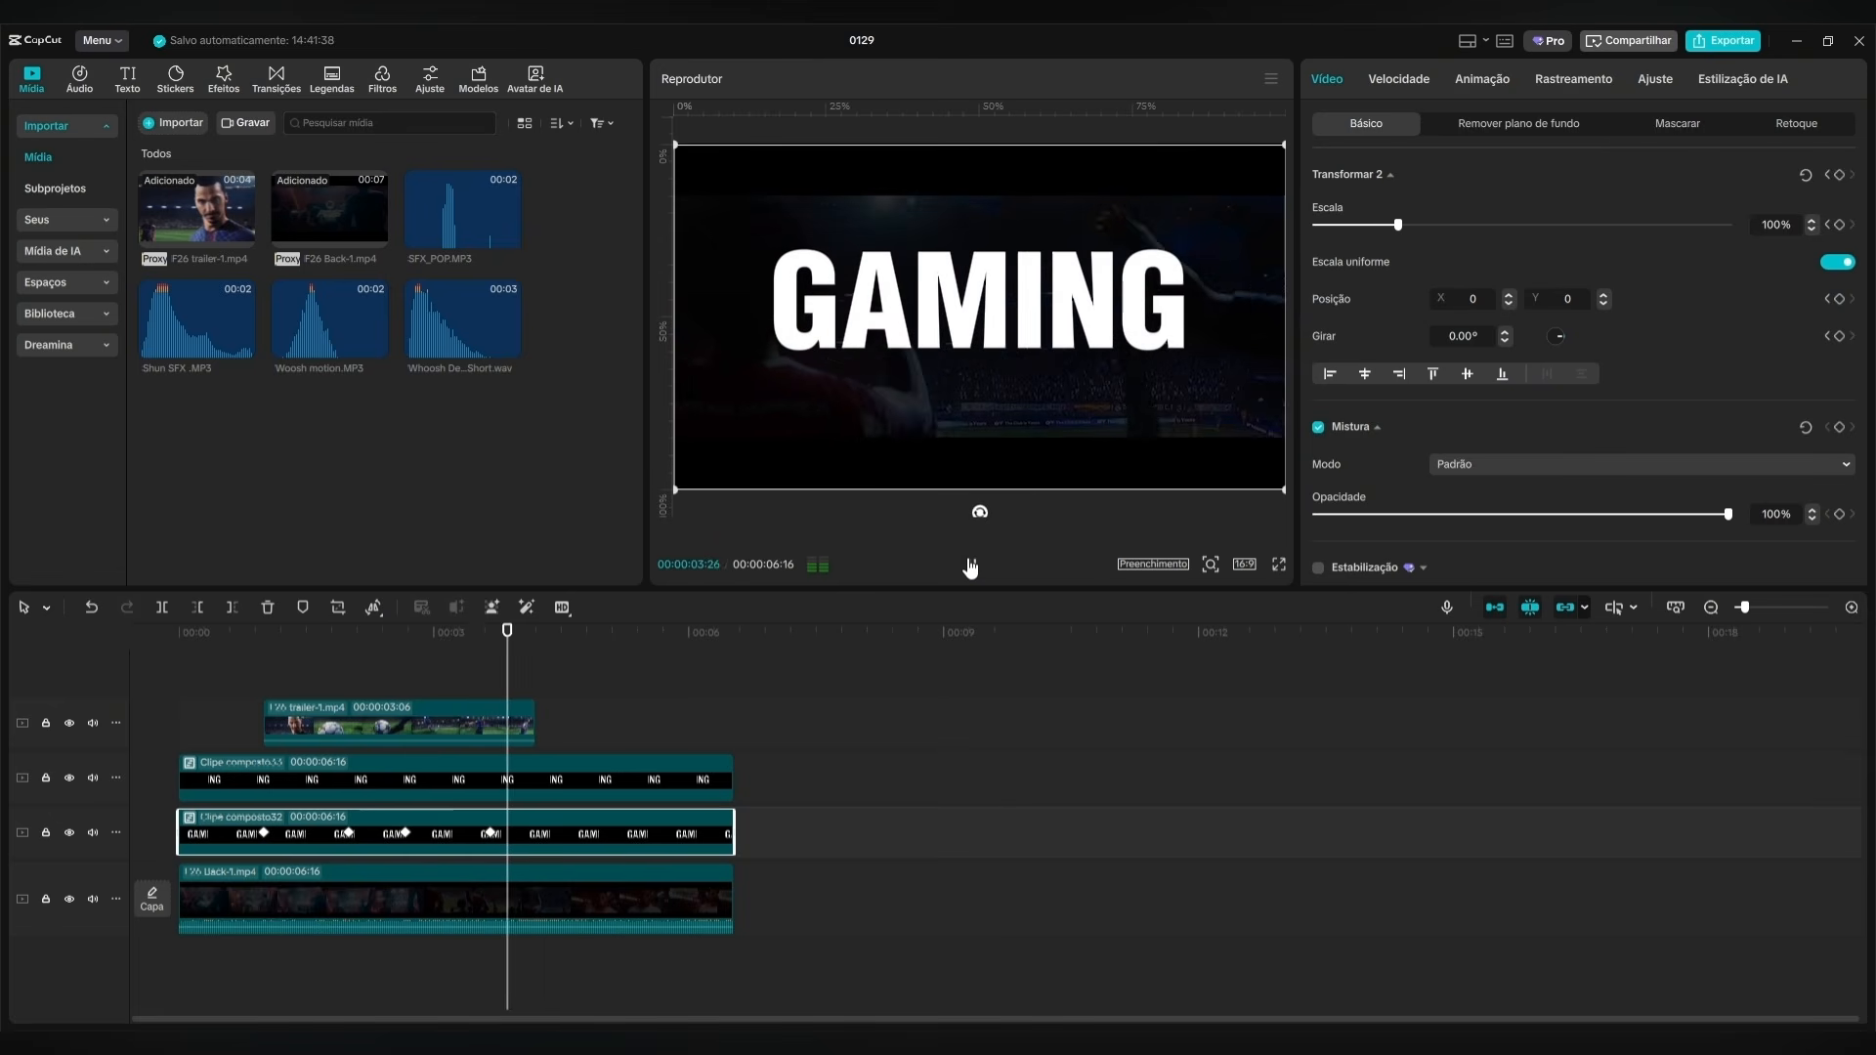
{"action": "left_click", "coordinate": [970, 567]}
Show the variable speed animation graphs for the trailer clip's mask keyframes.
{"action": "left_click", "coordinate": [472, 731]}
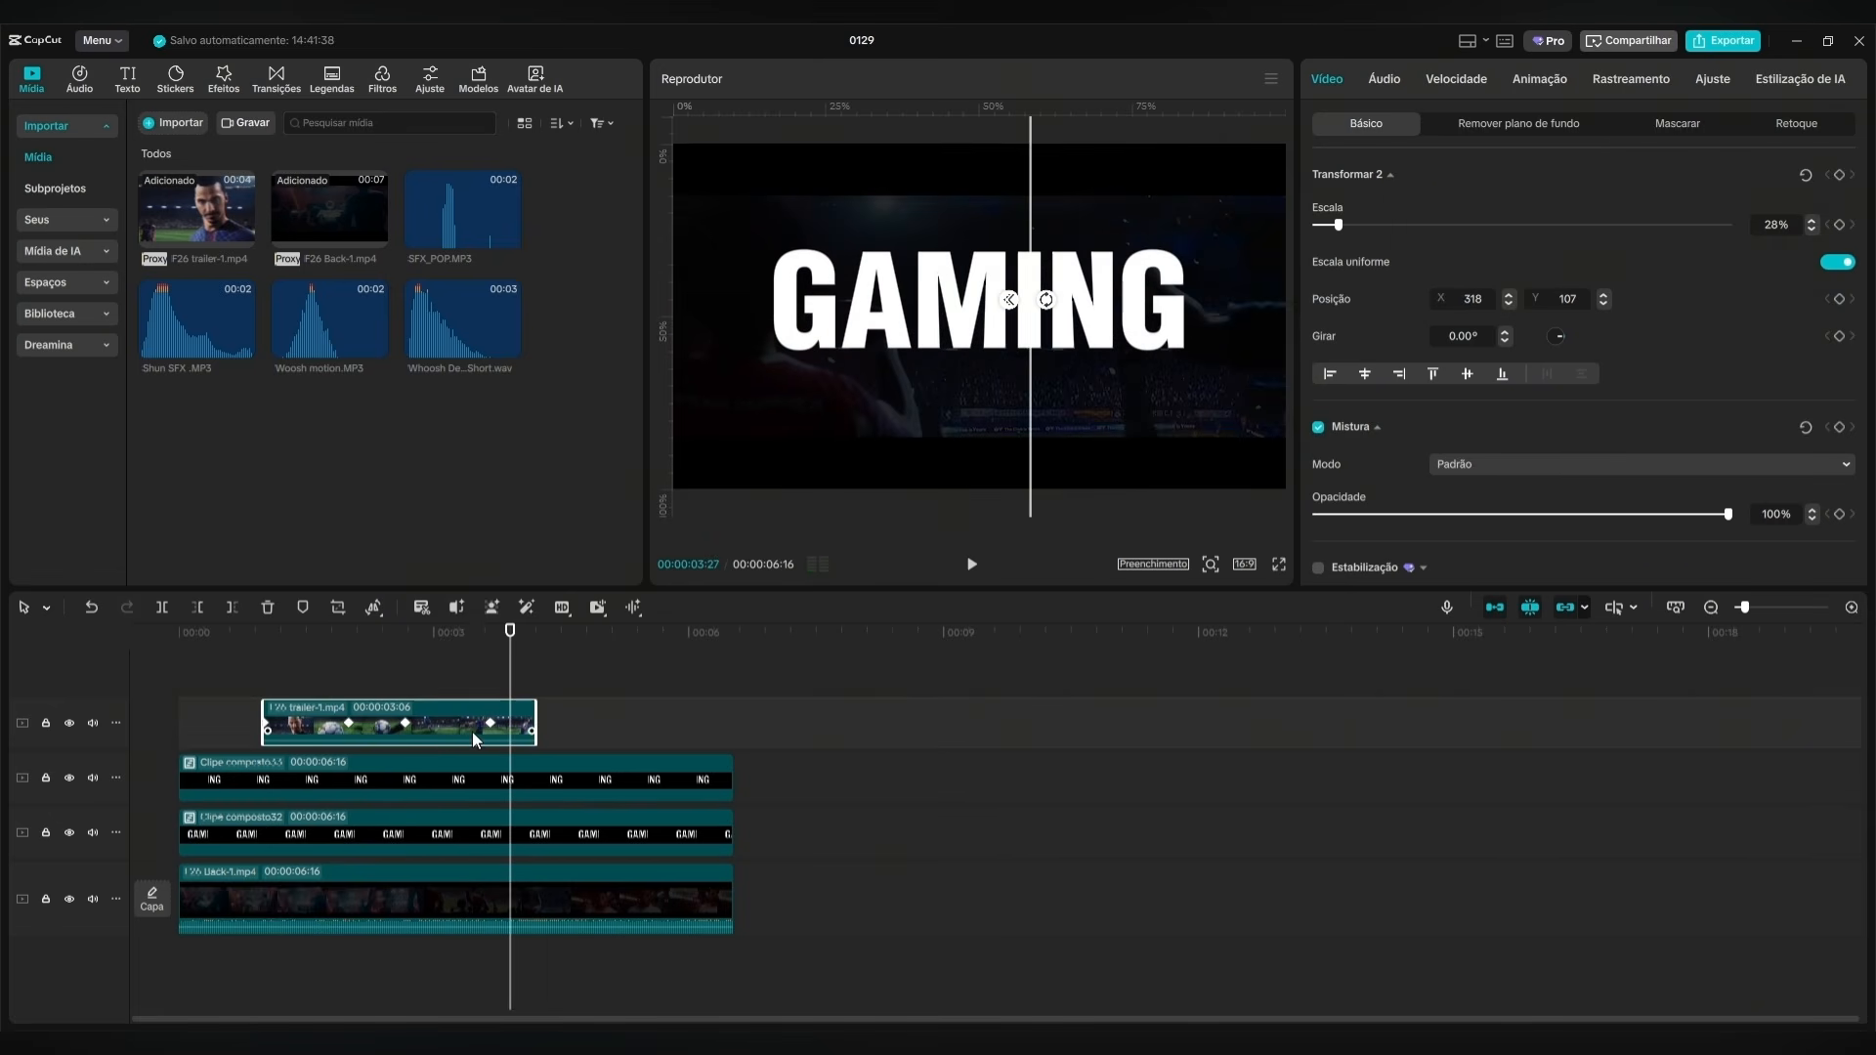
{"action": "right_click", "coordinate": [448, 719]}
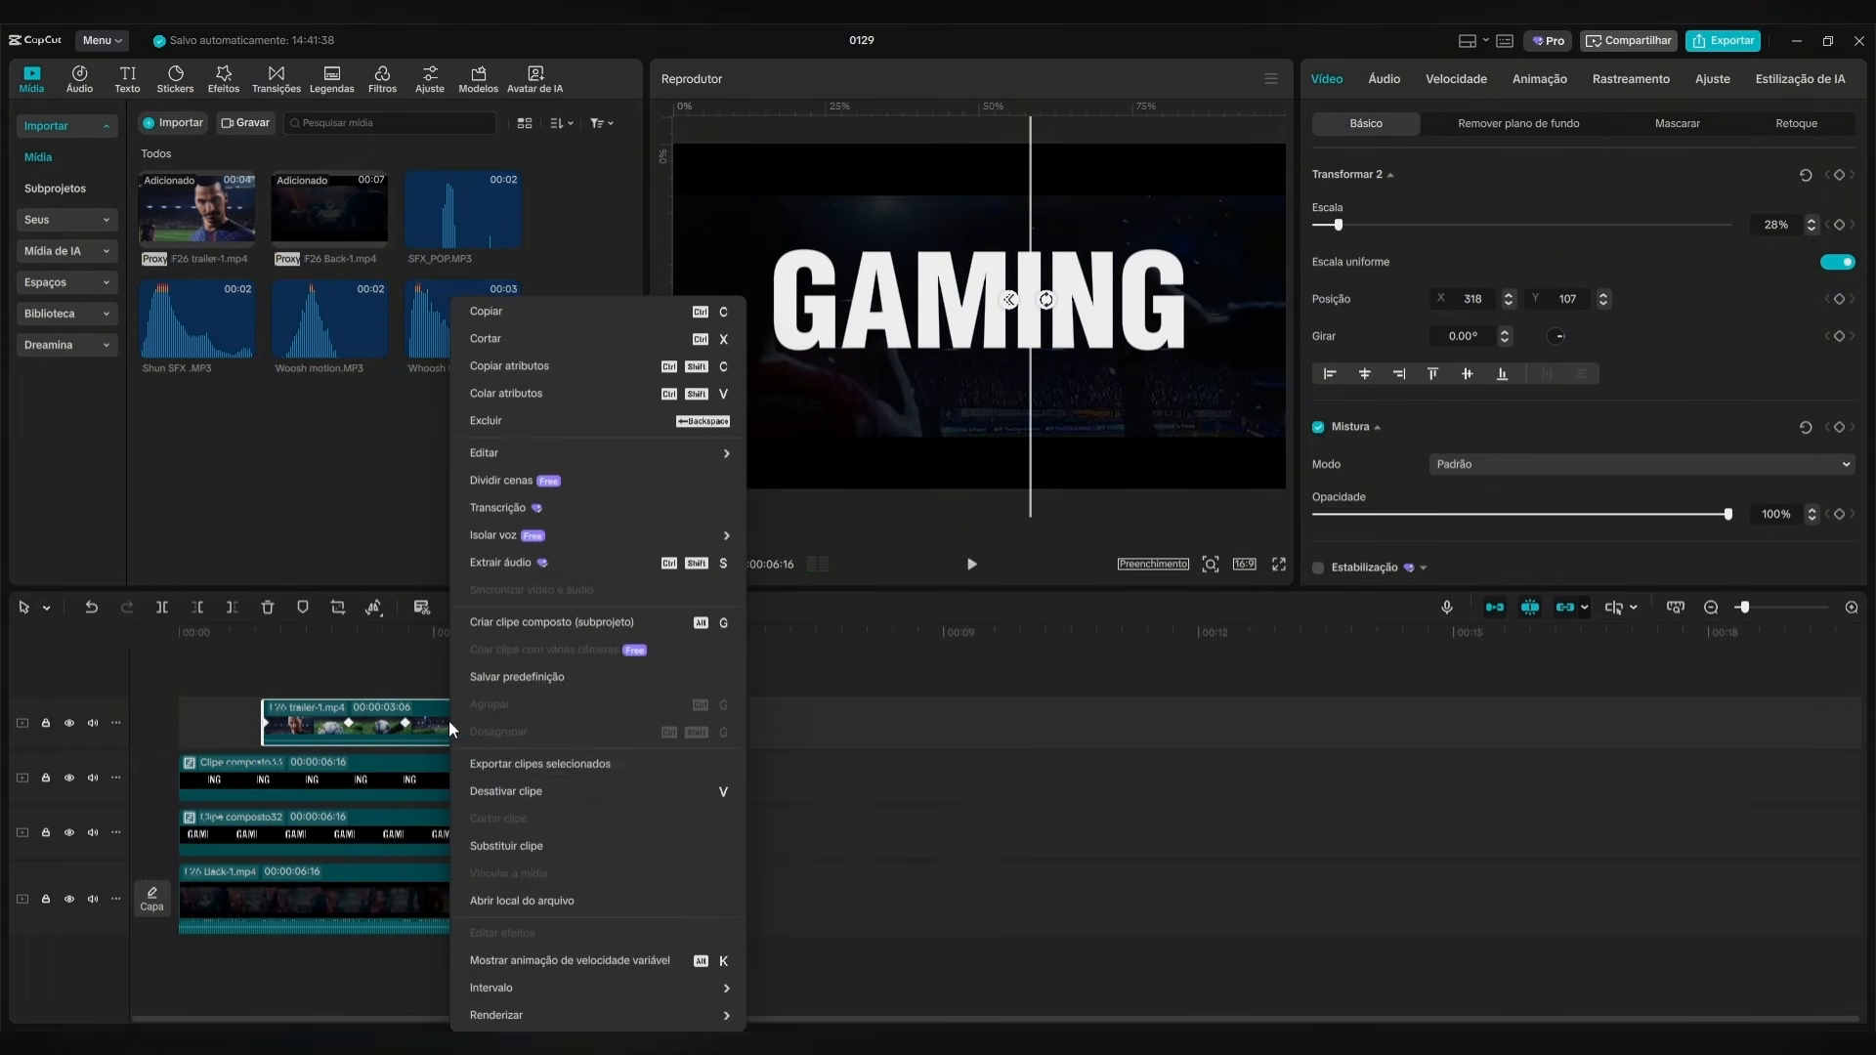
{"action": "left_click", "coordinate": [584, 963]}
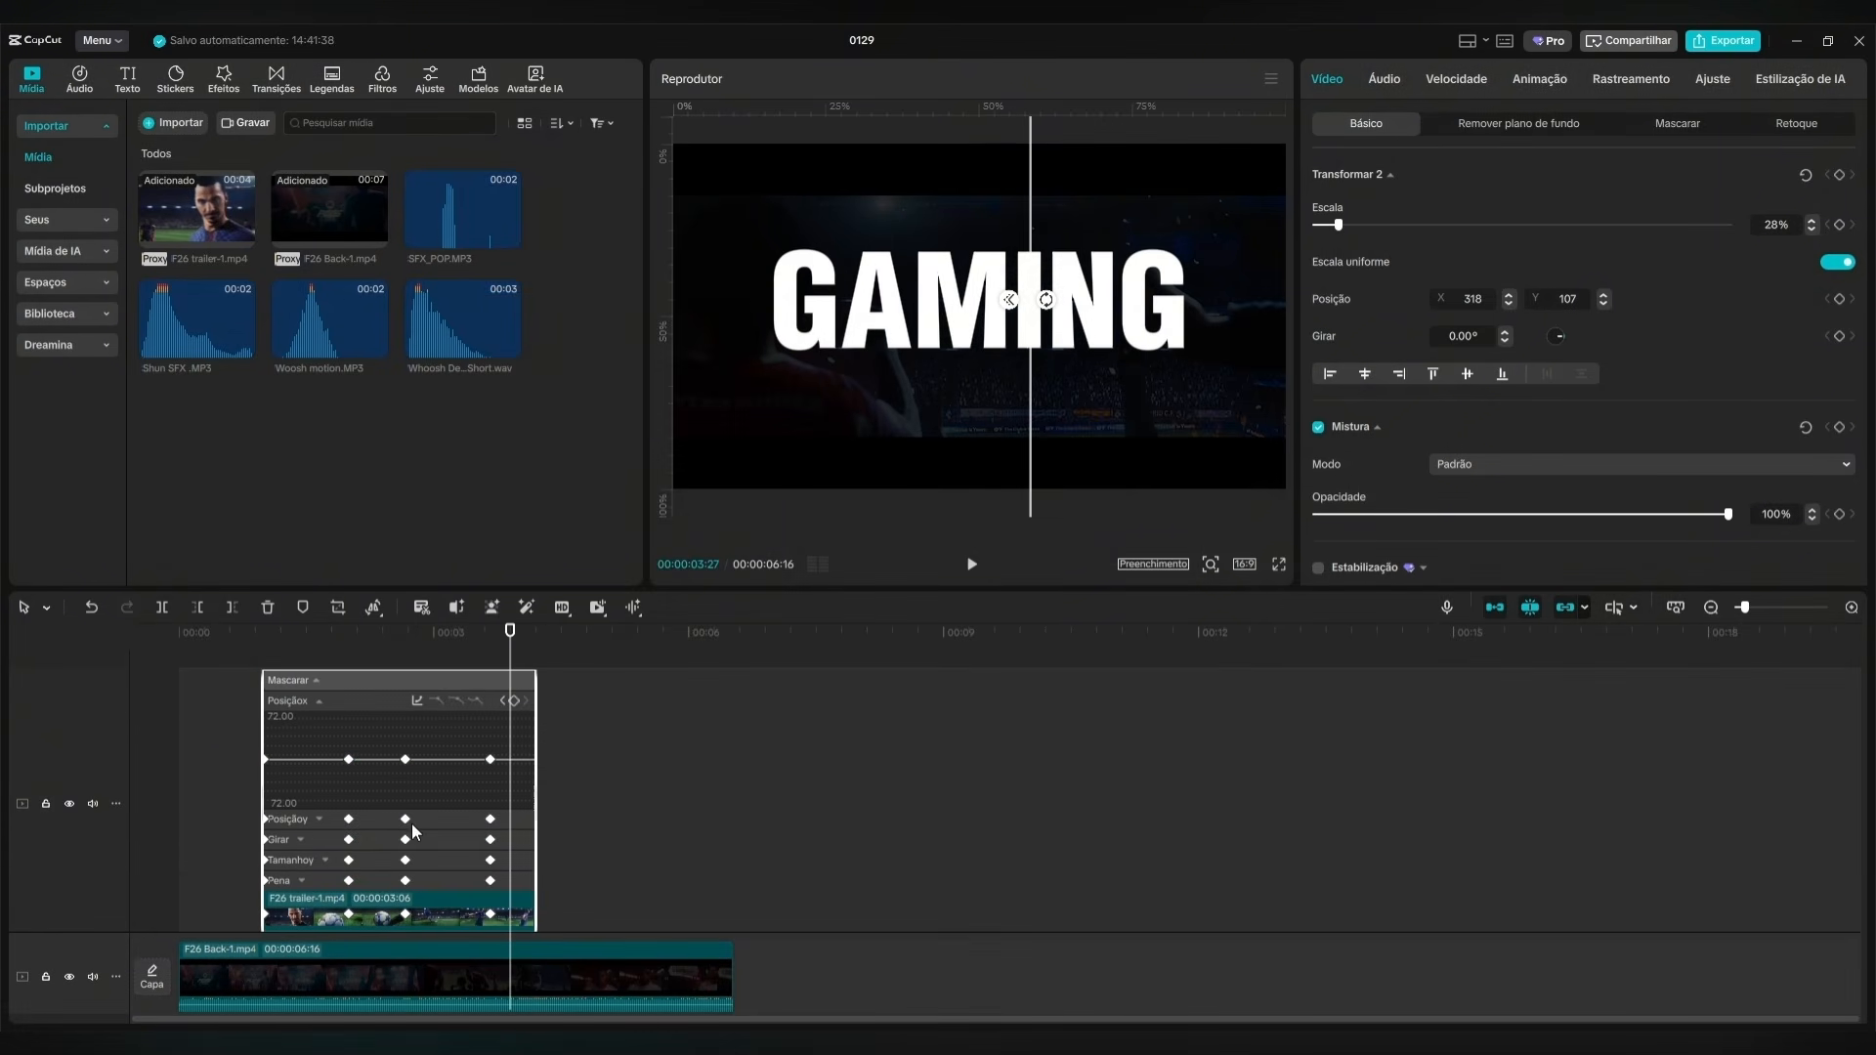
{"action": "scroll", "coordinate": [391, 796], "scroll_direction": "down", "scroll_amount": 1}
Select all the trailer mask's Tamanho keyframes and apply the S-shaped Desac...ração preset curve to them.
{"action": "left_click", "coordinate": [366, 797]}
{"action": "left_click_drag", "start_coordinate": [371, 788], "coordinate": [610, 805]}
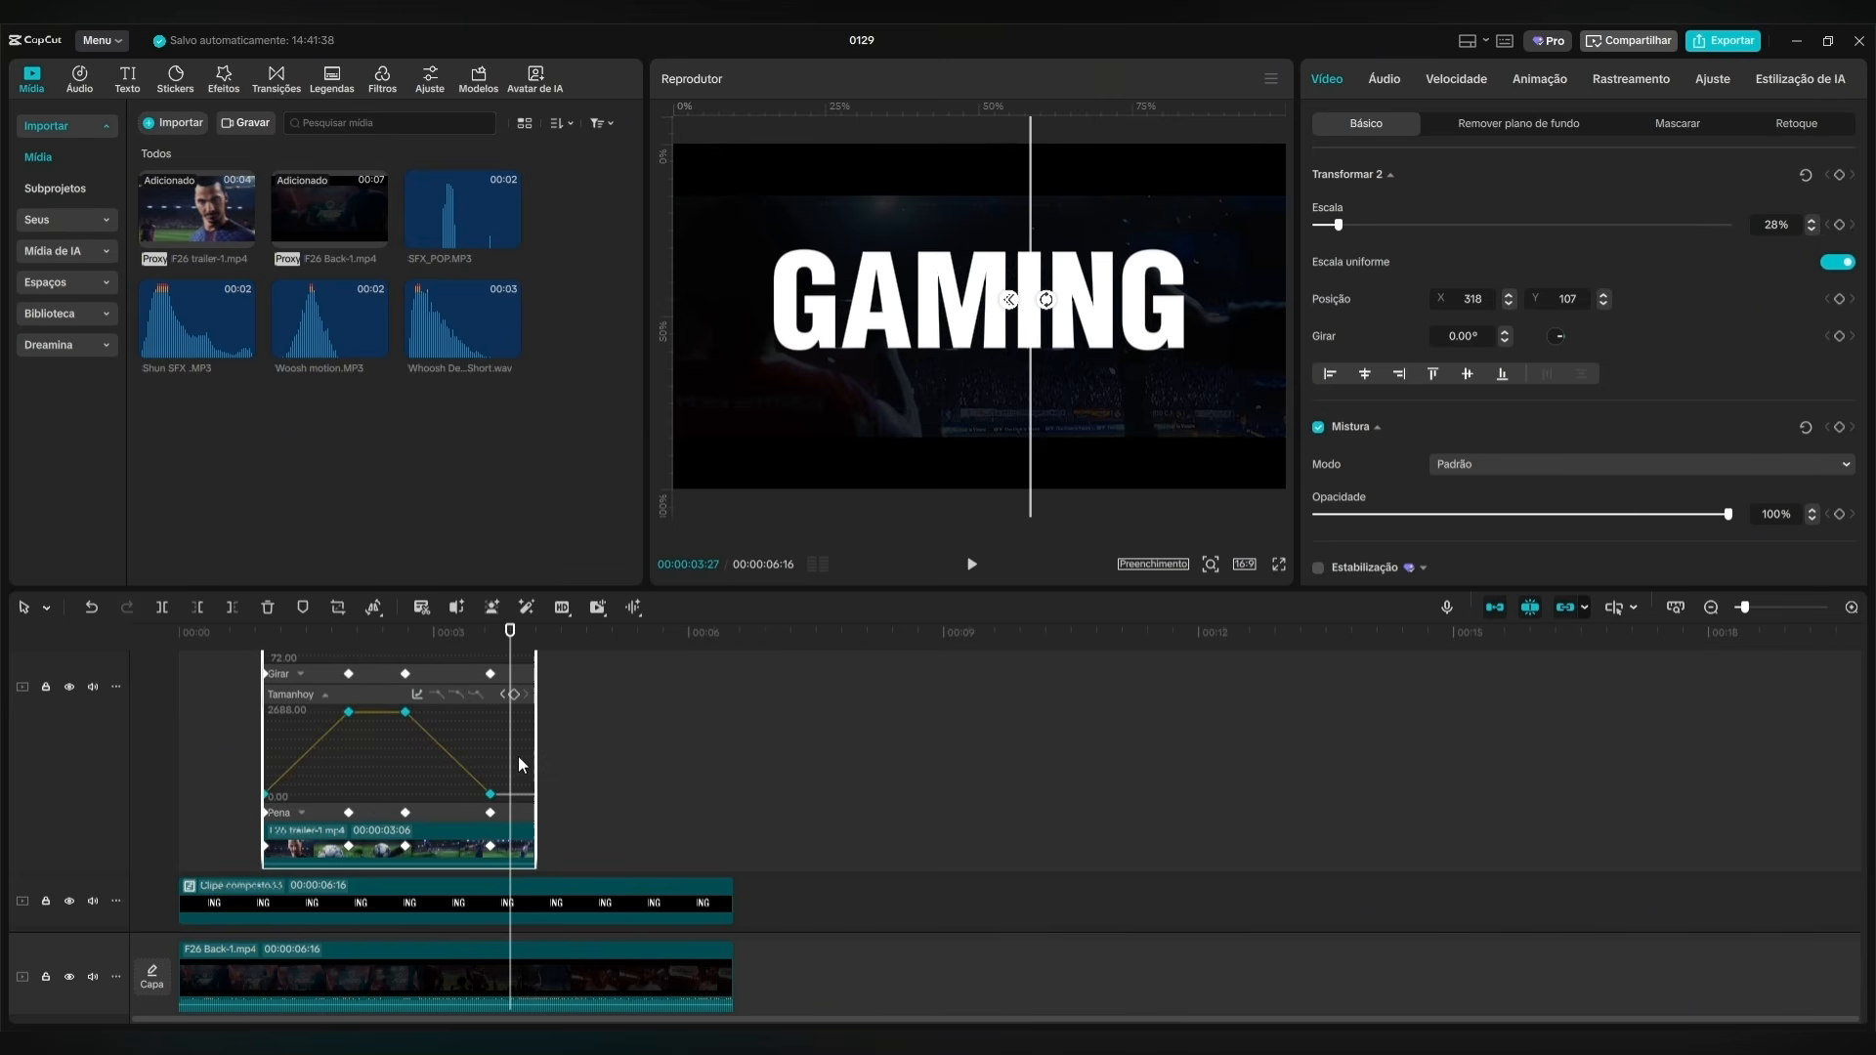
{"action": "left_click", "coordinate": [416, 697]}
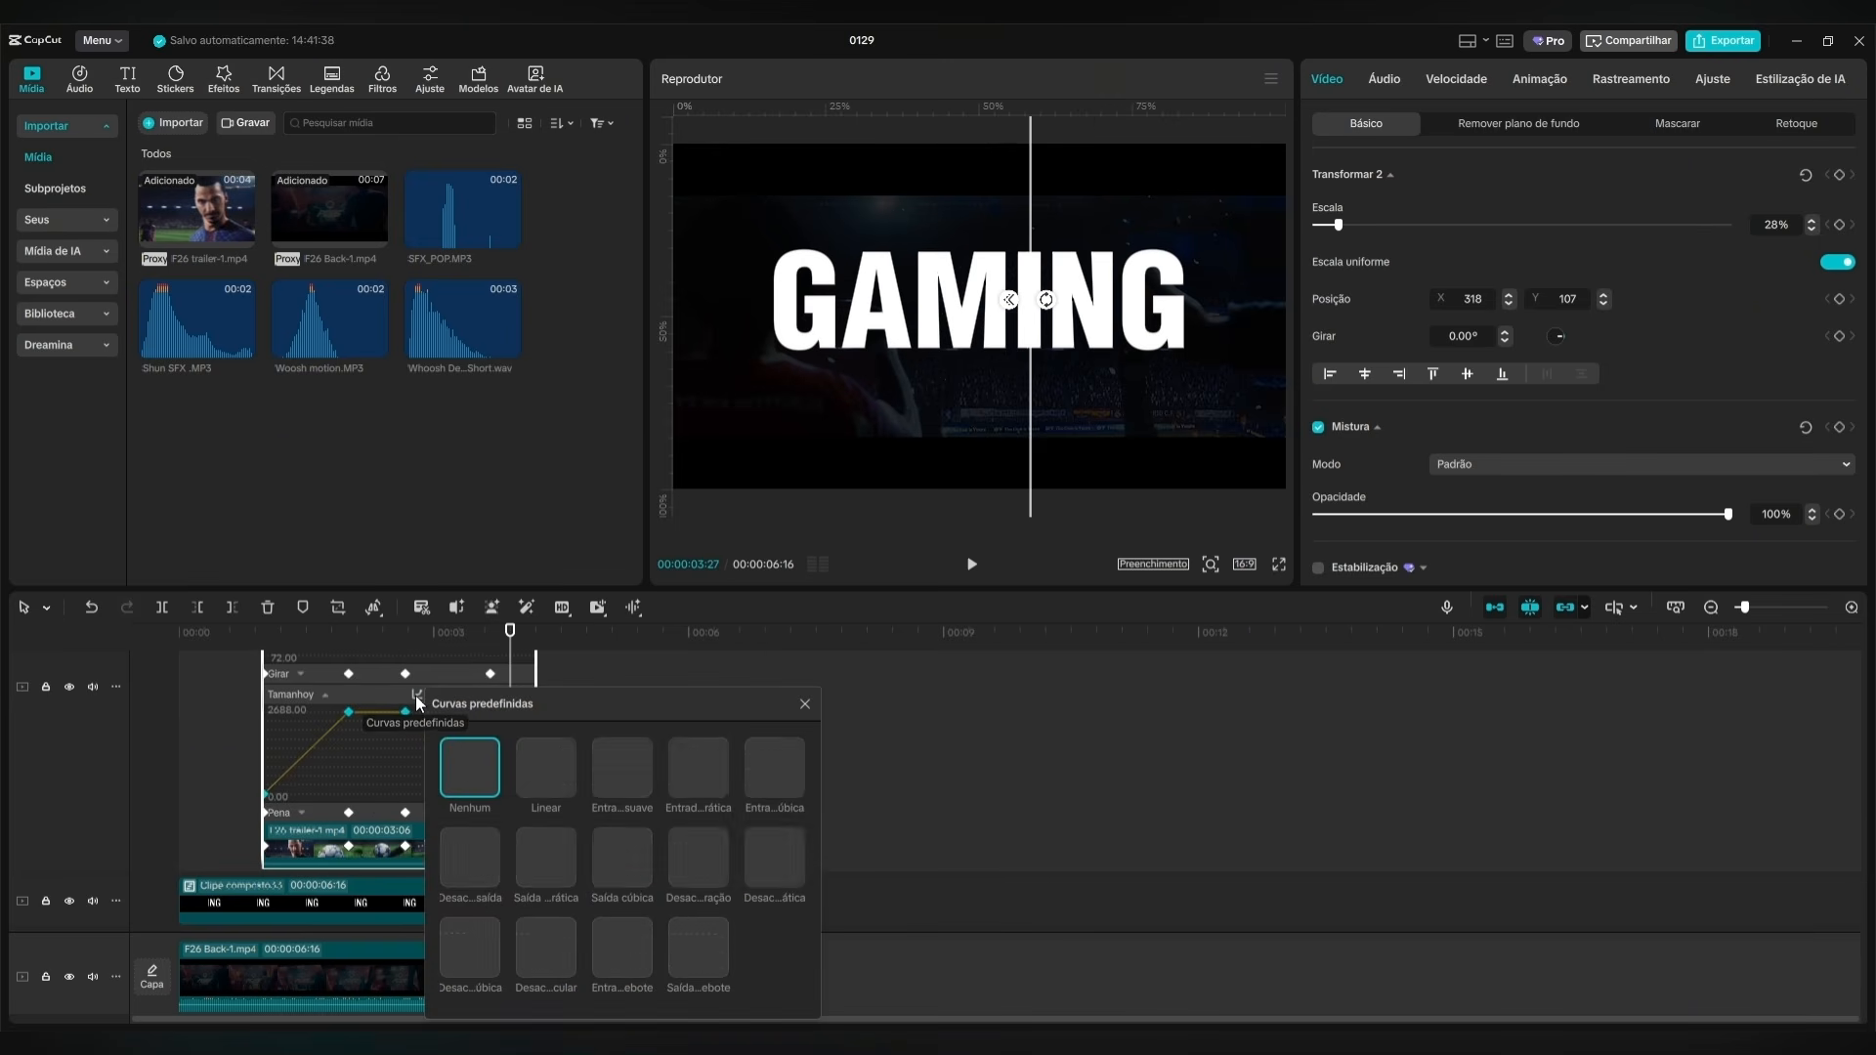
{"action": "left_click", "coordinate": [692, 880]}
Preview the eased mask and examine its Pena, Tamanho and Girar animation graphs.
{"action": "left_click", "coordinate": [422, 776]}
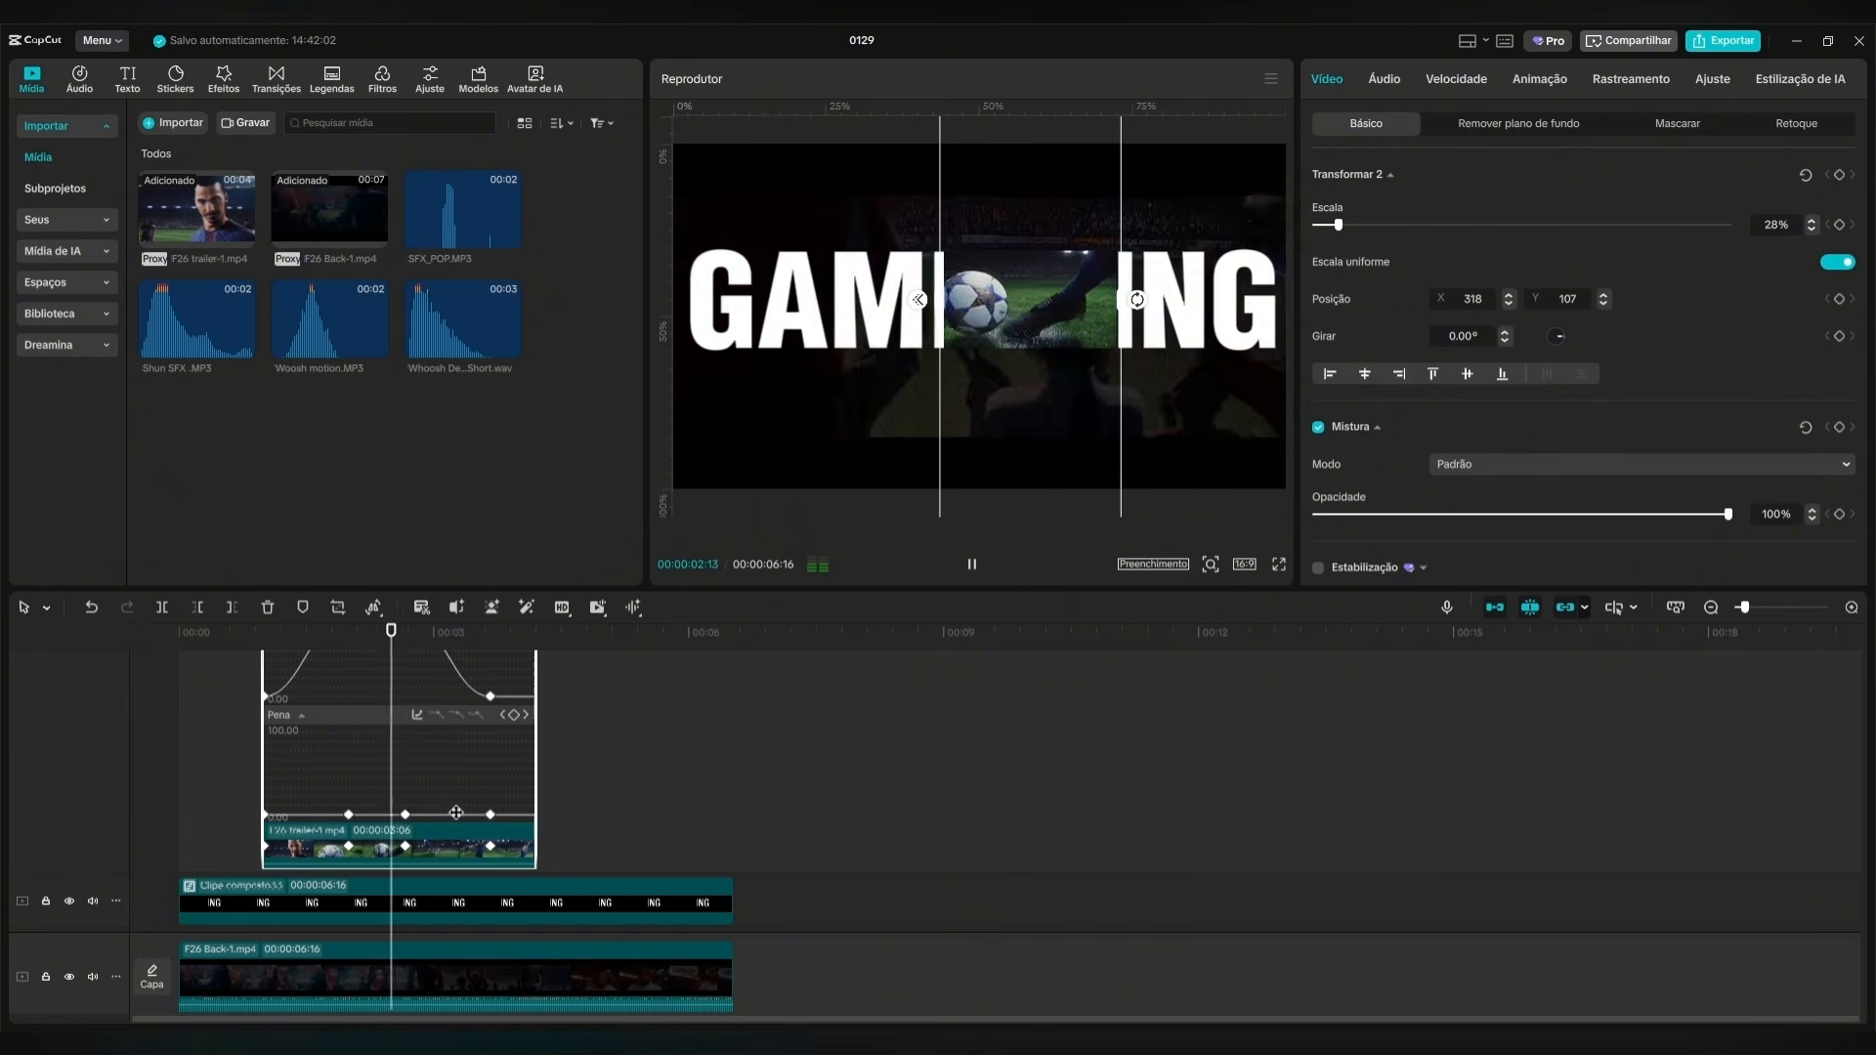
{"action": "left_click", "coordinate": [383, 718]}
{"action": "scroll", "coordinate": [381, 728], "scroll_direction": "up", "scroll_amount": 1}
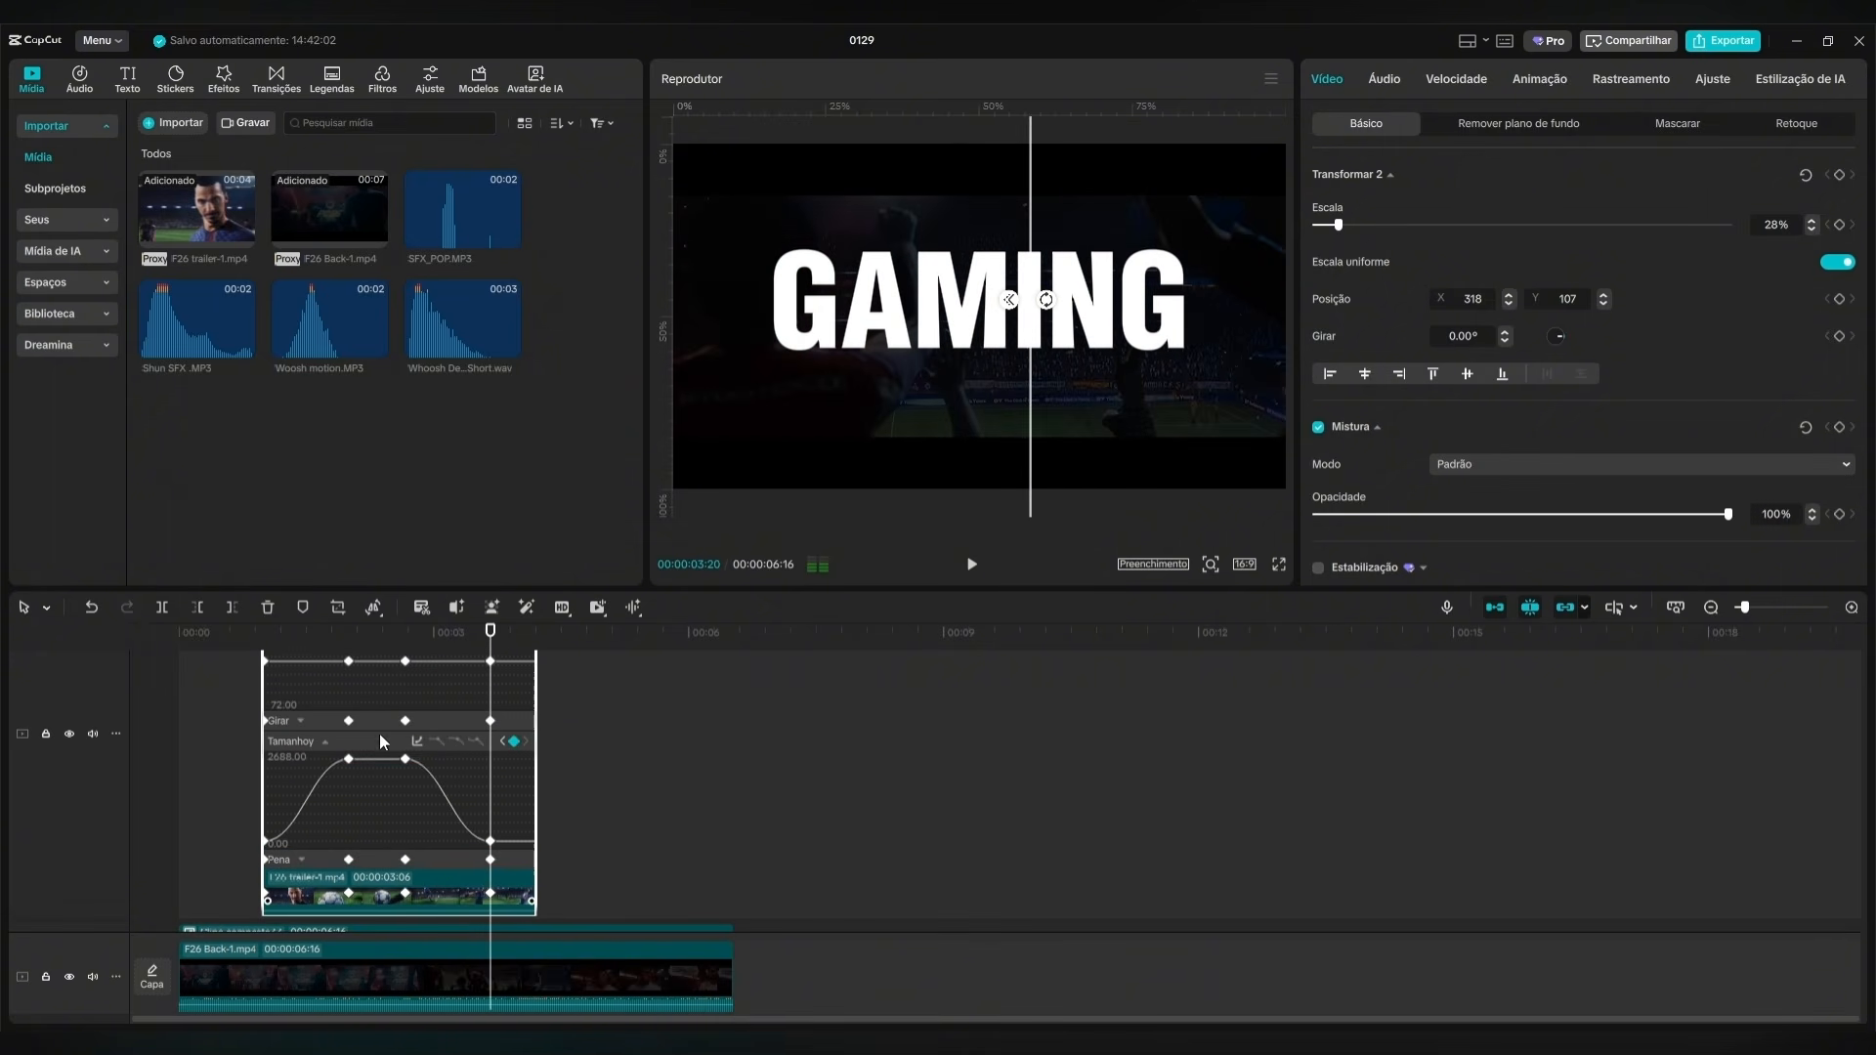
{"action": "left_click", "coordinate": [380, 740]}
{"action": "left_click", "coordinate": [376, 819]}
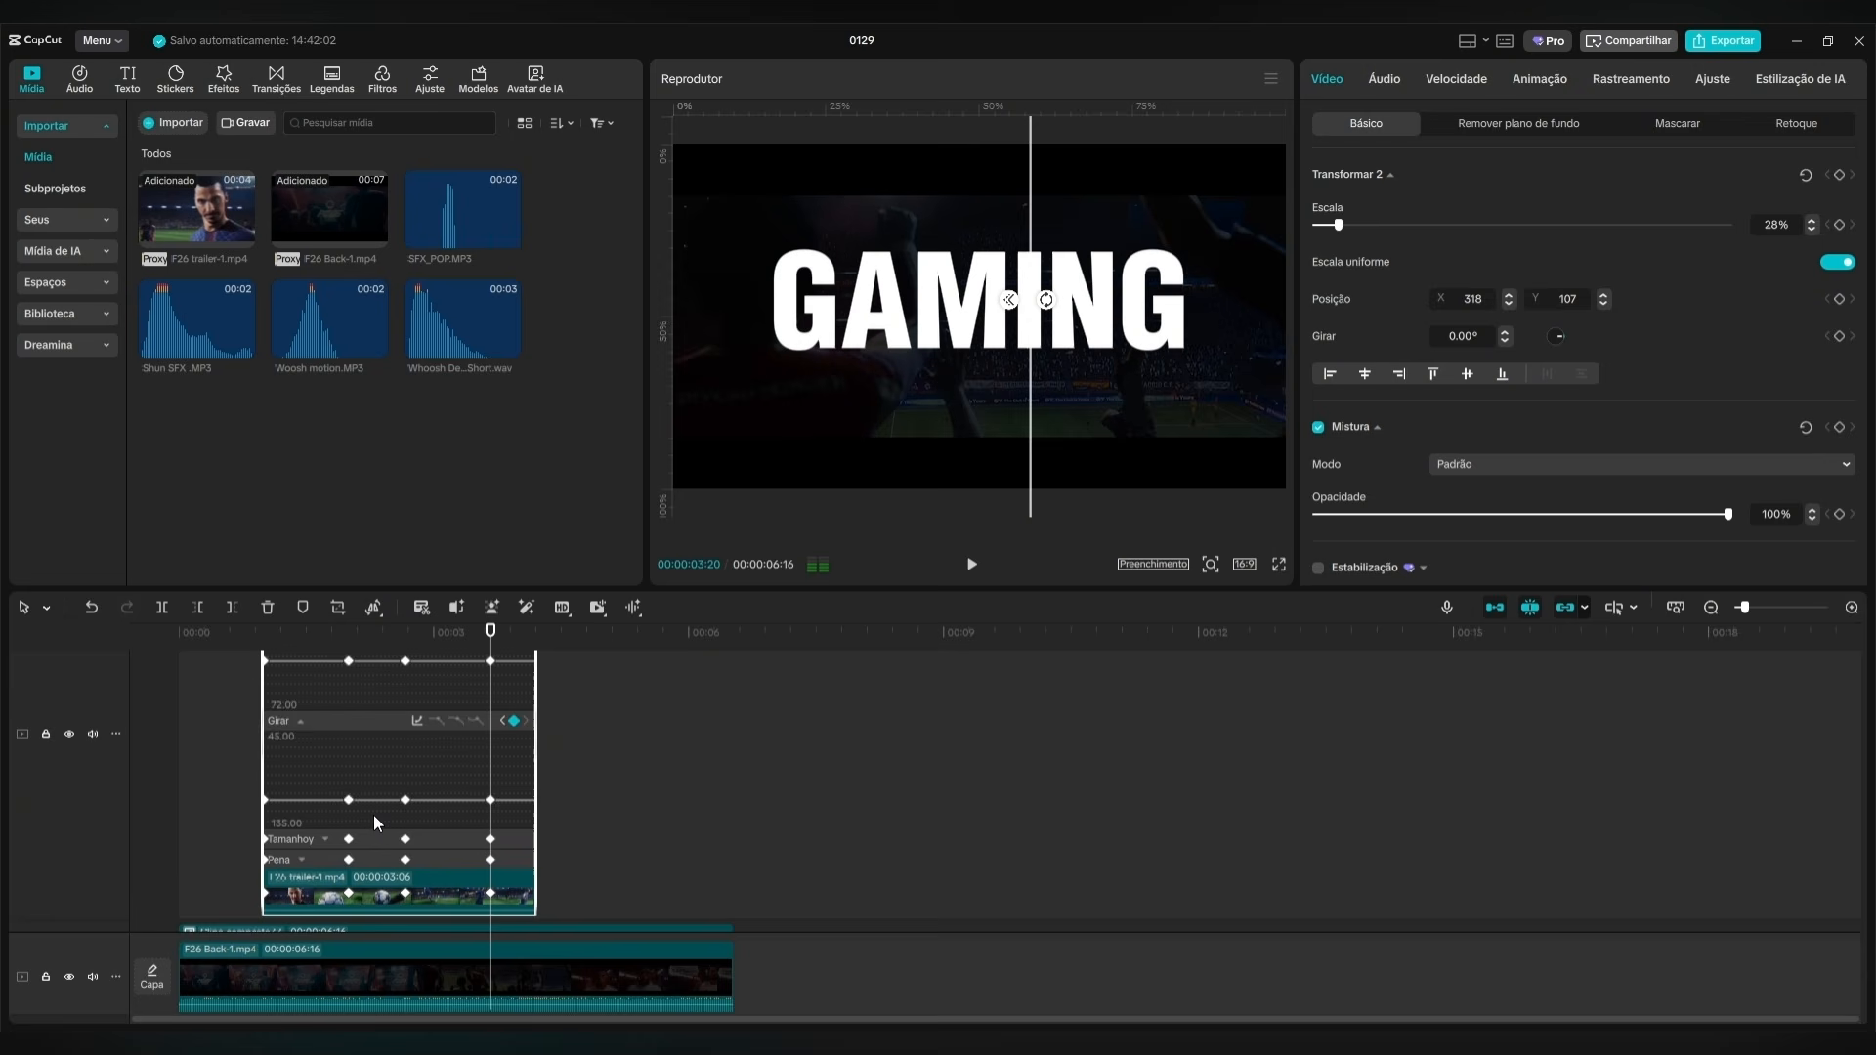
Collapse the trailer clip's mask animation graphs and hide its variable speed animation.
{"action": "left_click", "coordinate": [379, 723]}
{"action": "left_click", "coordinate": [355, 700]}
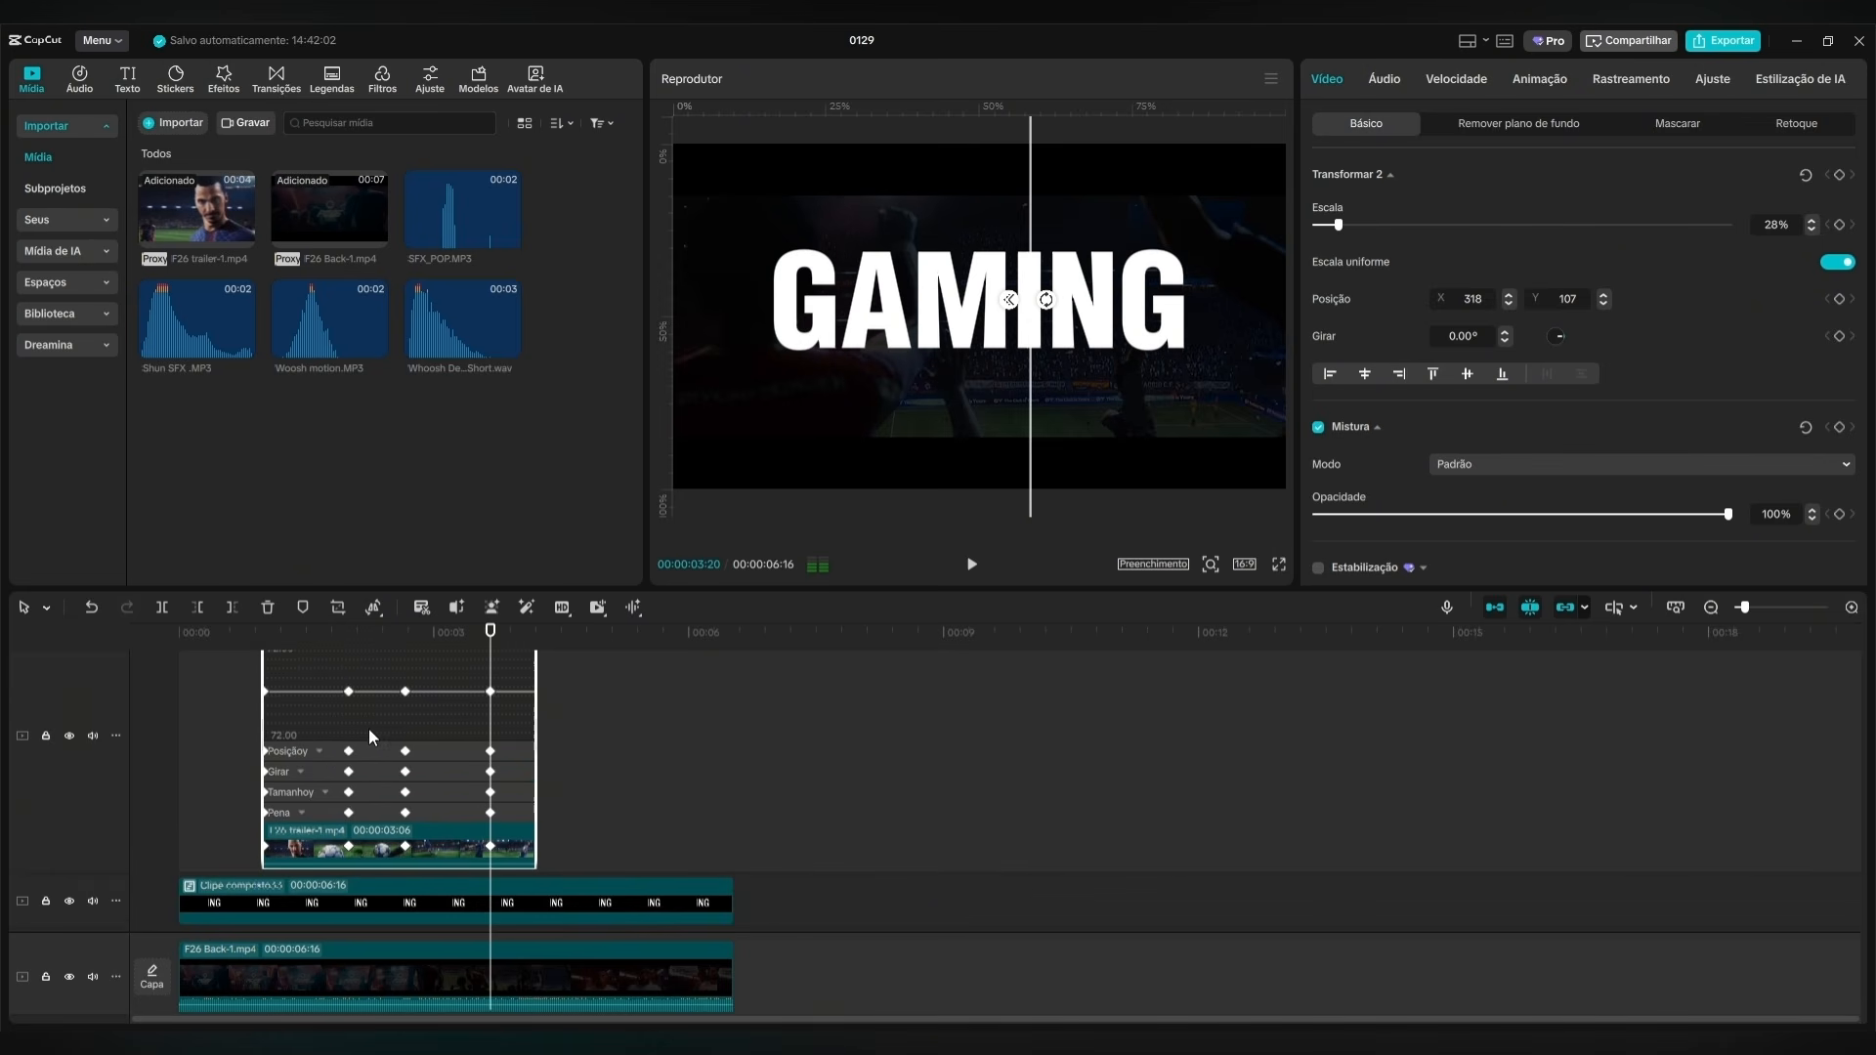
{"action": "scroll", "coordinate": [401, 782], "scroll_direction": "down", "scroll_amount": 1}
{"action": "right_click", "coordinate": [443, 805]}
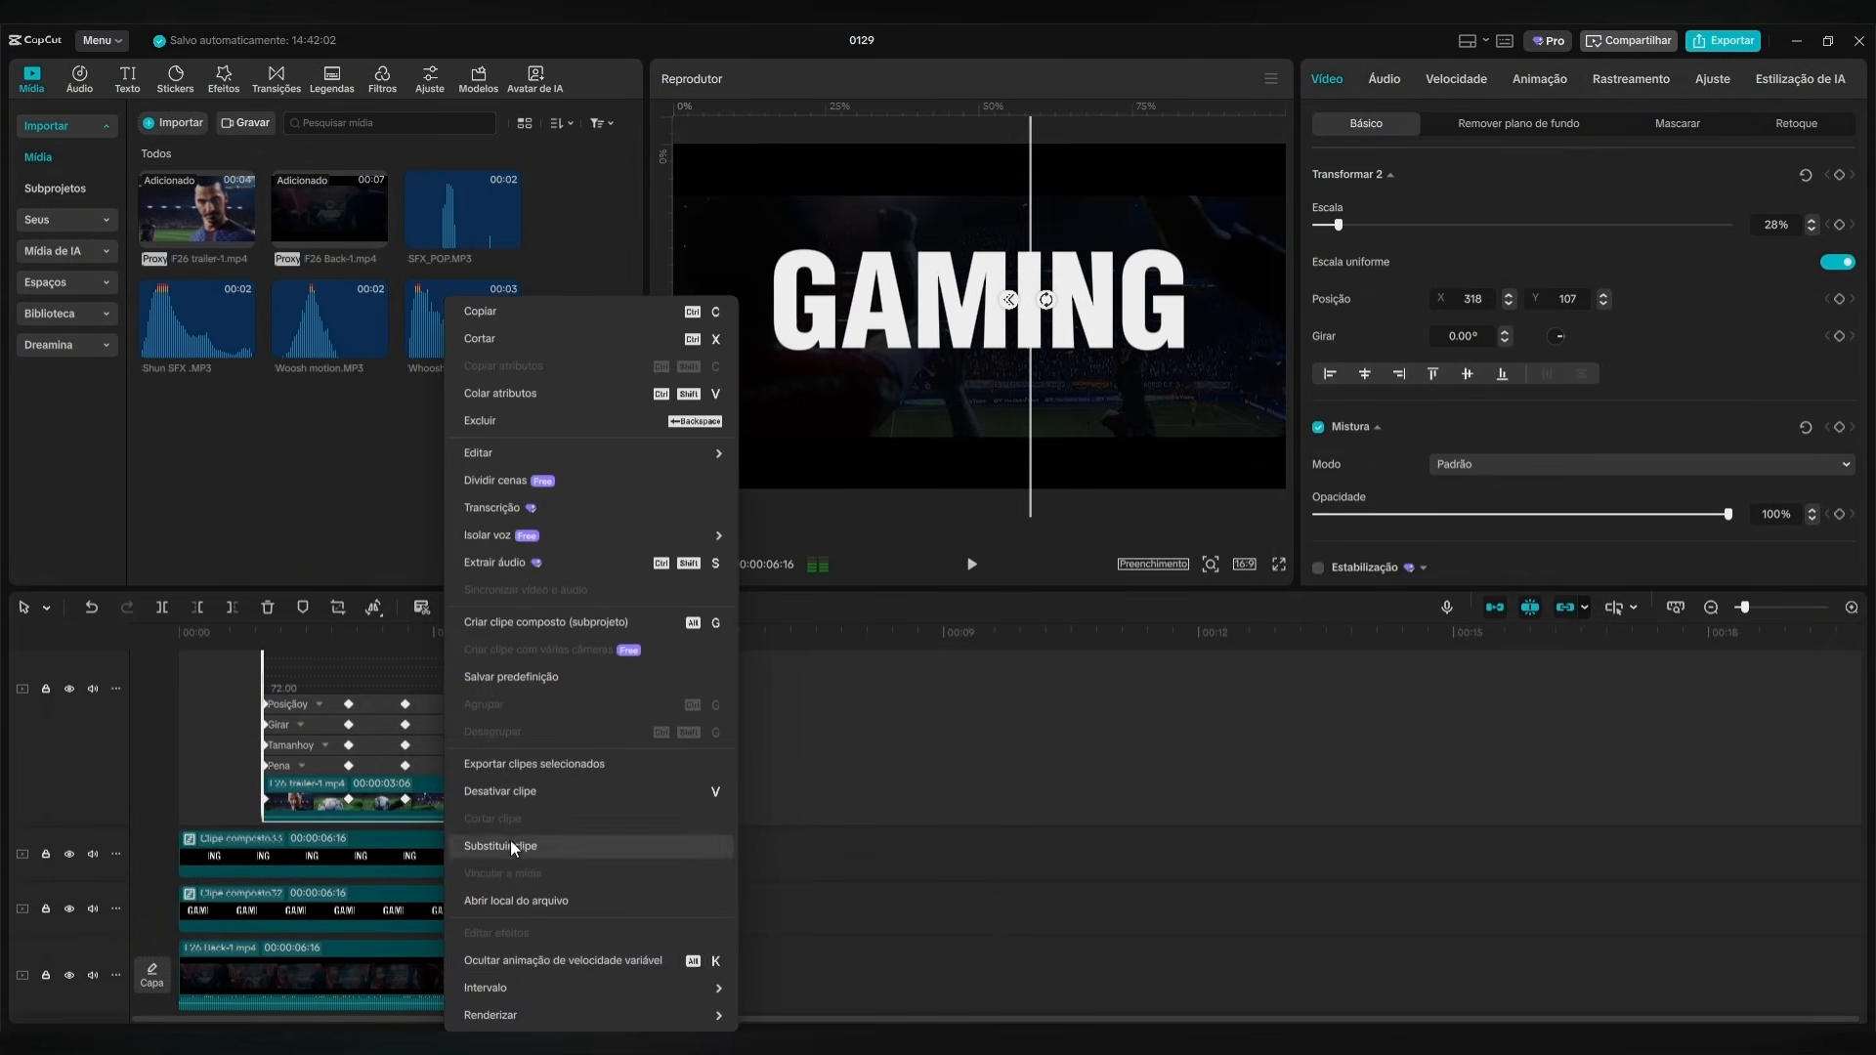
{"action": "left_click", "coordinate": [520, 954]}
Apply the S-shaped Desac...ração preset curve to the ING compound clip's X position keyframes and hide its variable speed animation.
{"action": "left_click", "coordinate": [438, 784]}
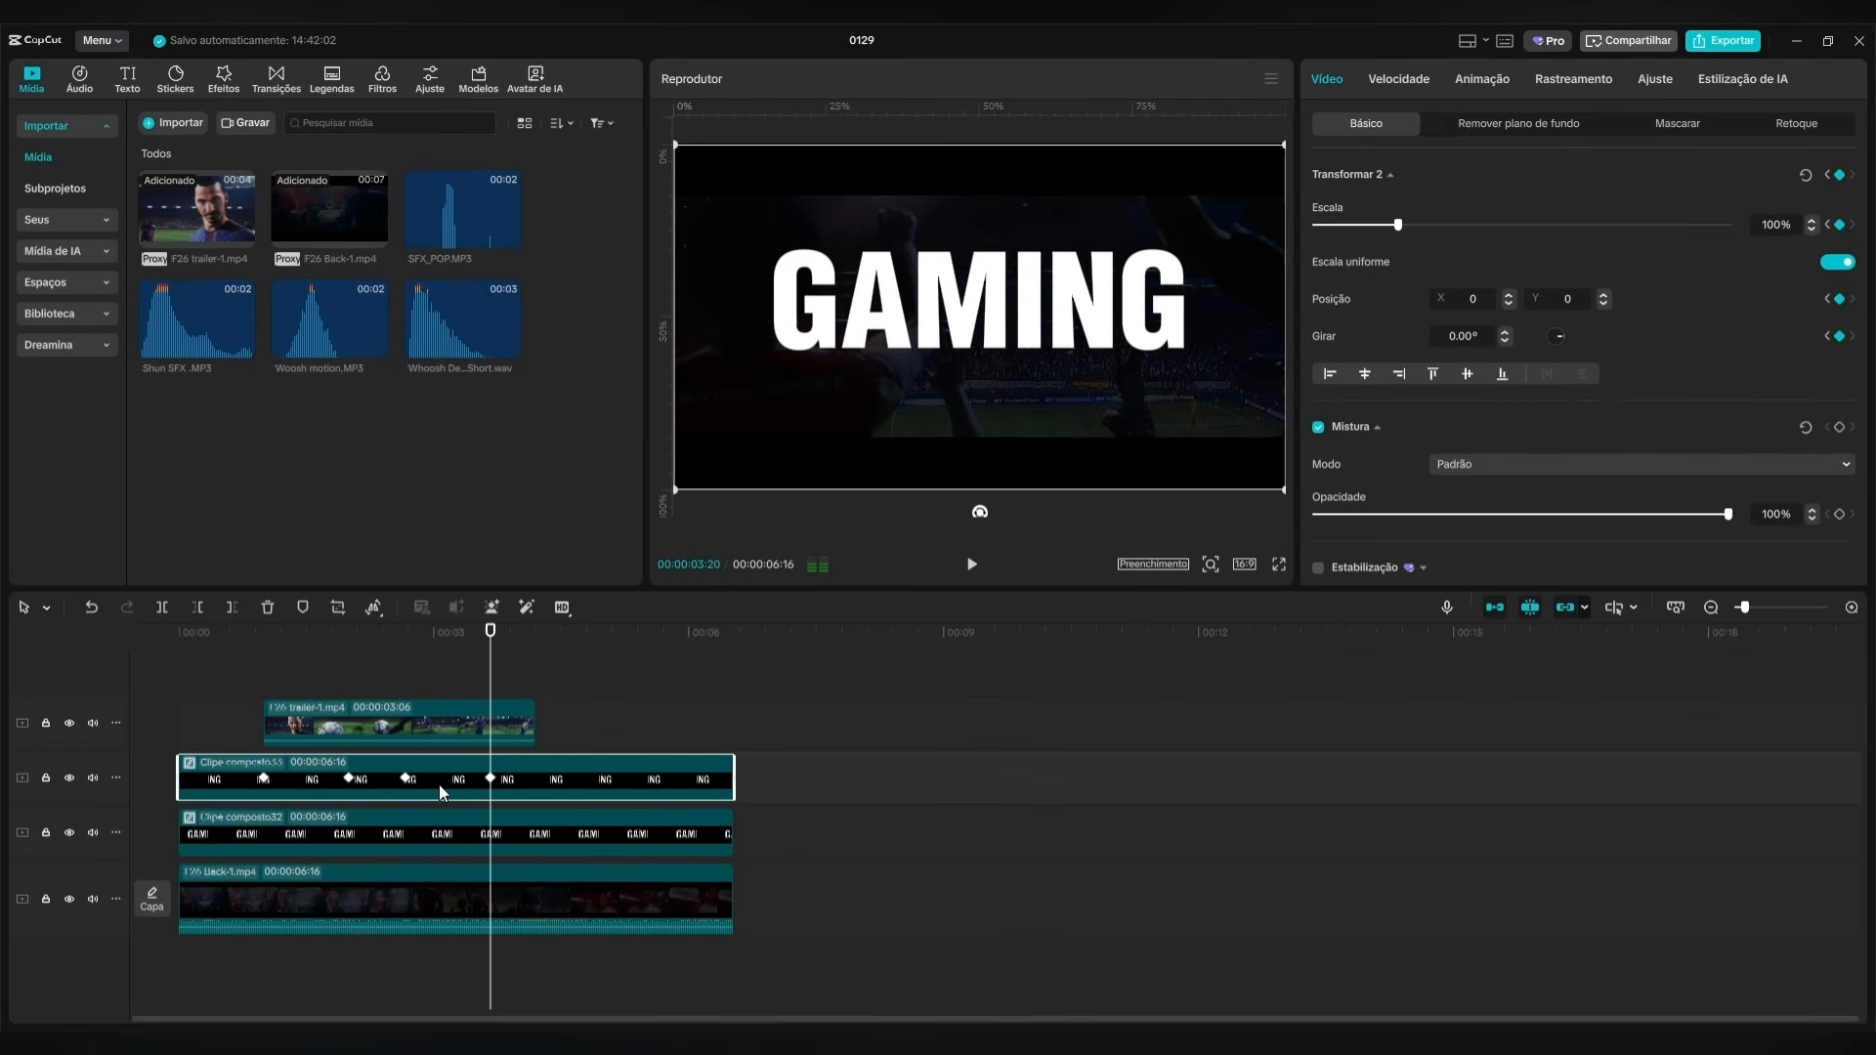
{"action": "right_click", "coordinate": [555, 776]}
{"action": "left_click", "coordinate": [660, 958]}
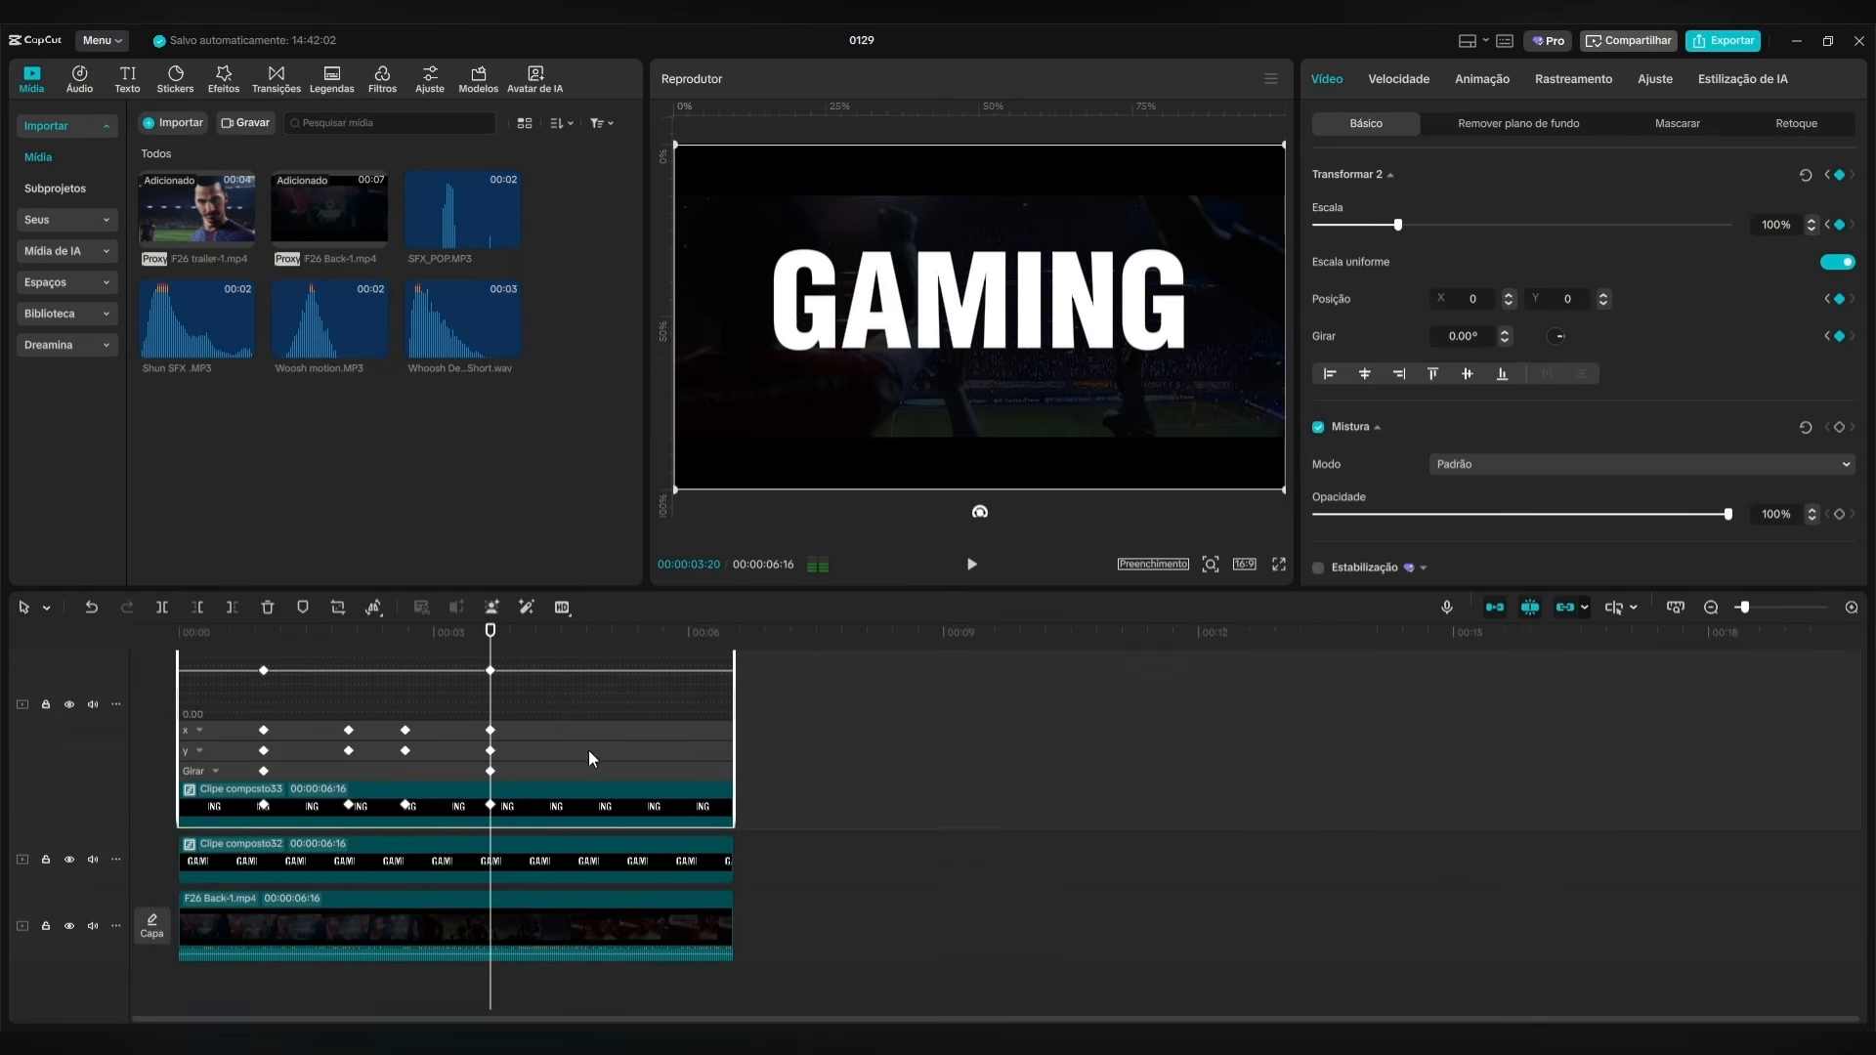
{"action": "left_click", "coordinate": [519, 802]}
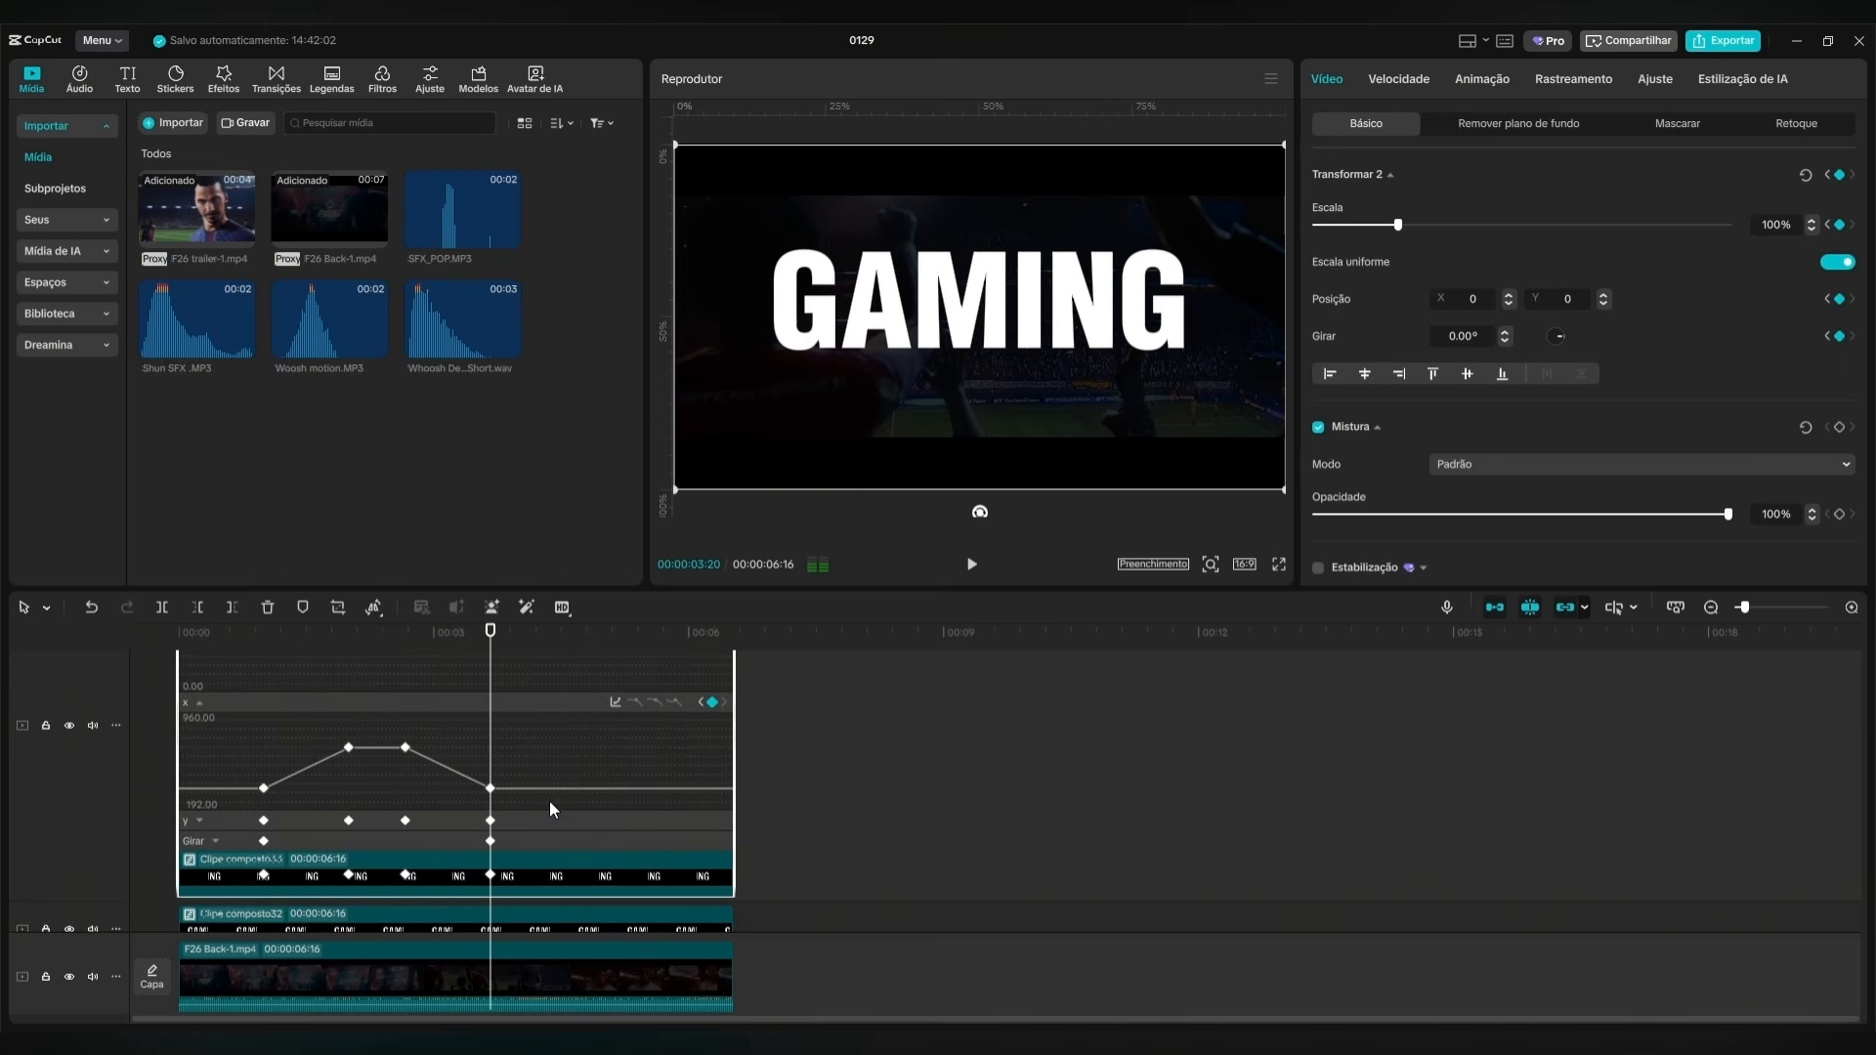
{"action": "left_click", "coordinate": [616, 702]}
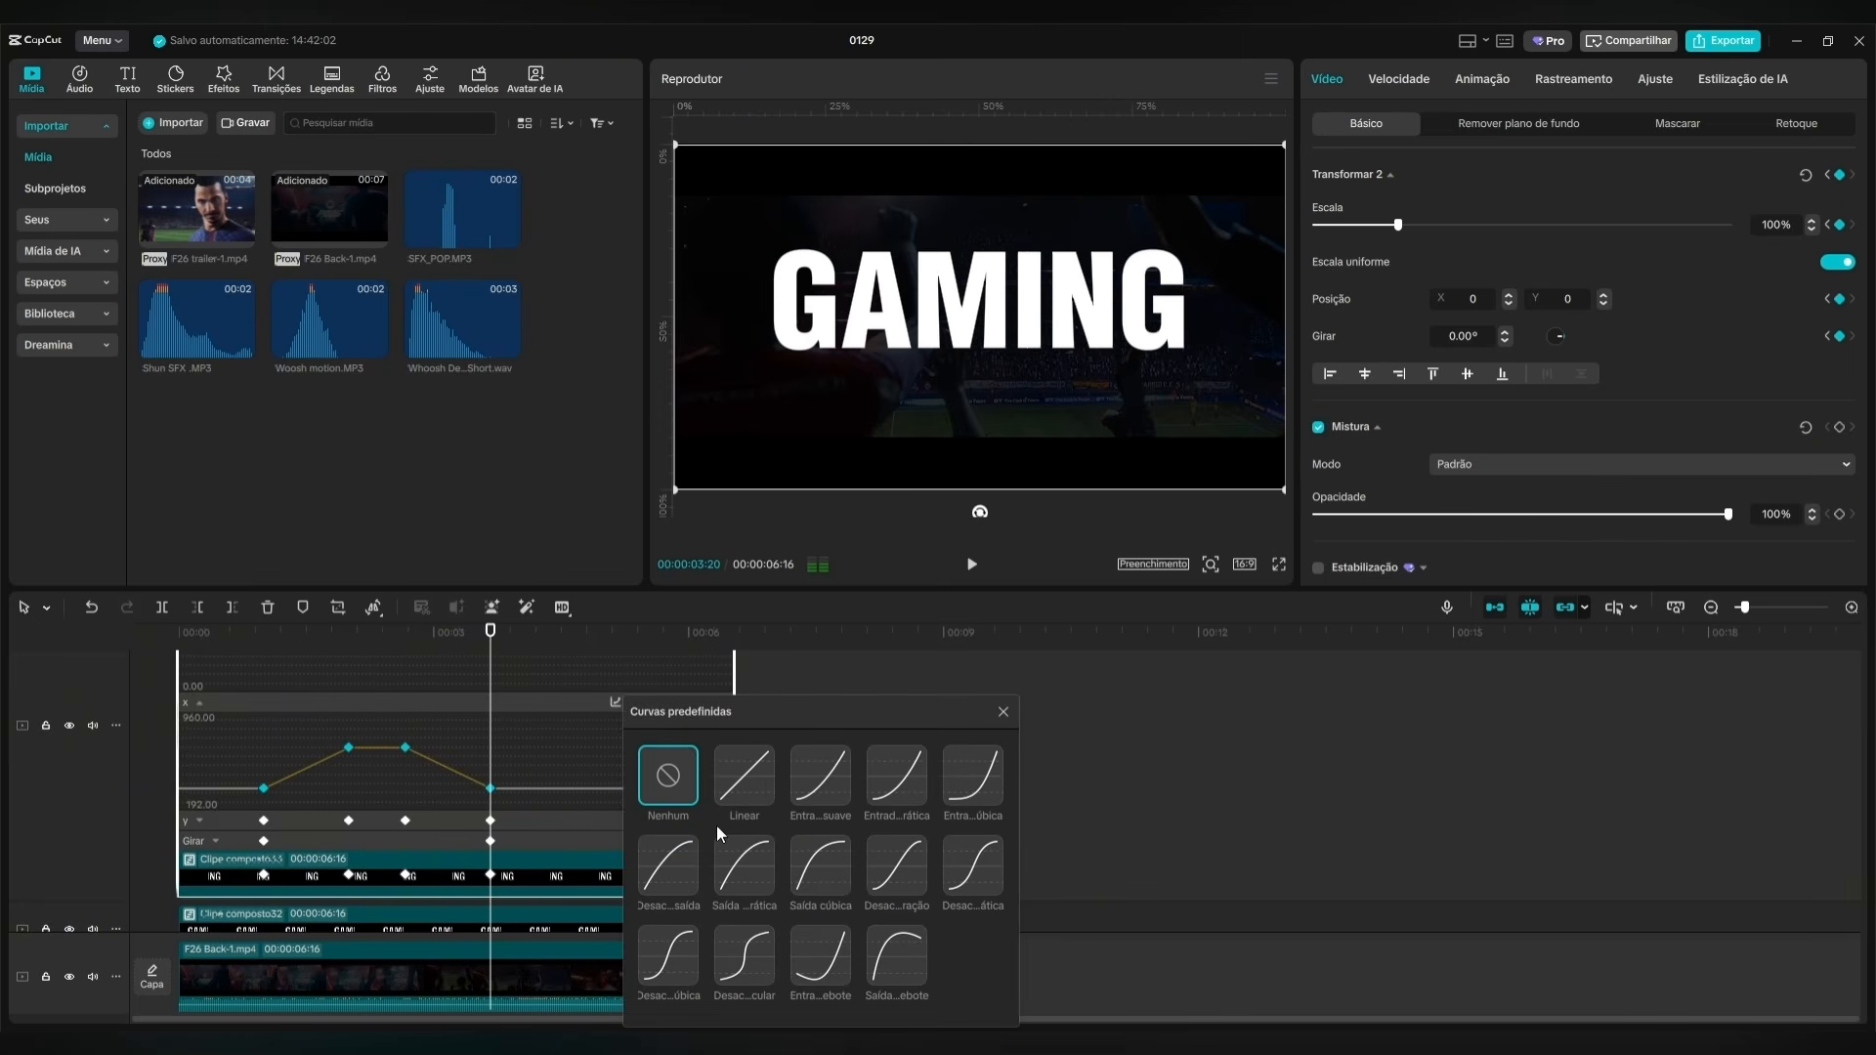
{"action": "left_click", "coordinate": [894, 897]}
{"action": "left_click", "coordinate": [1002, 712]}
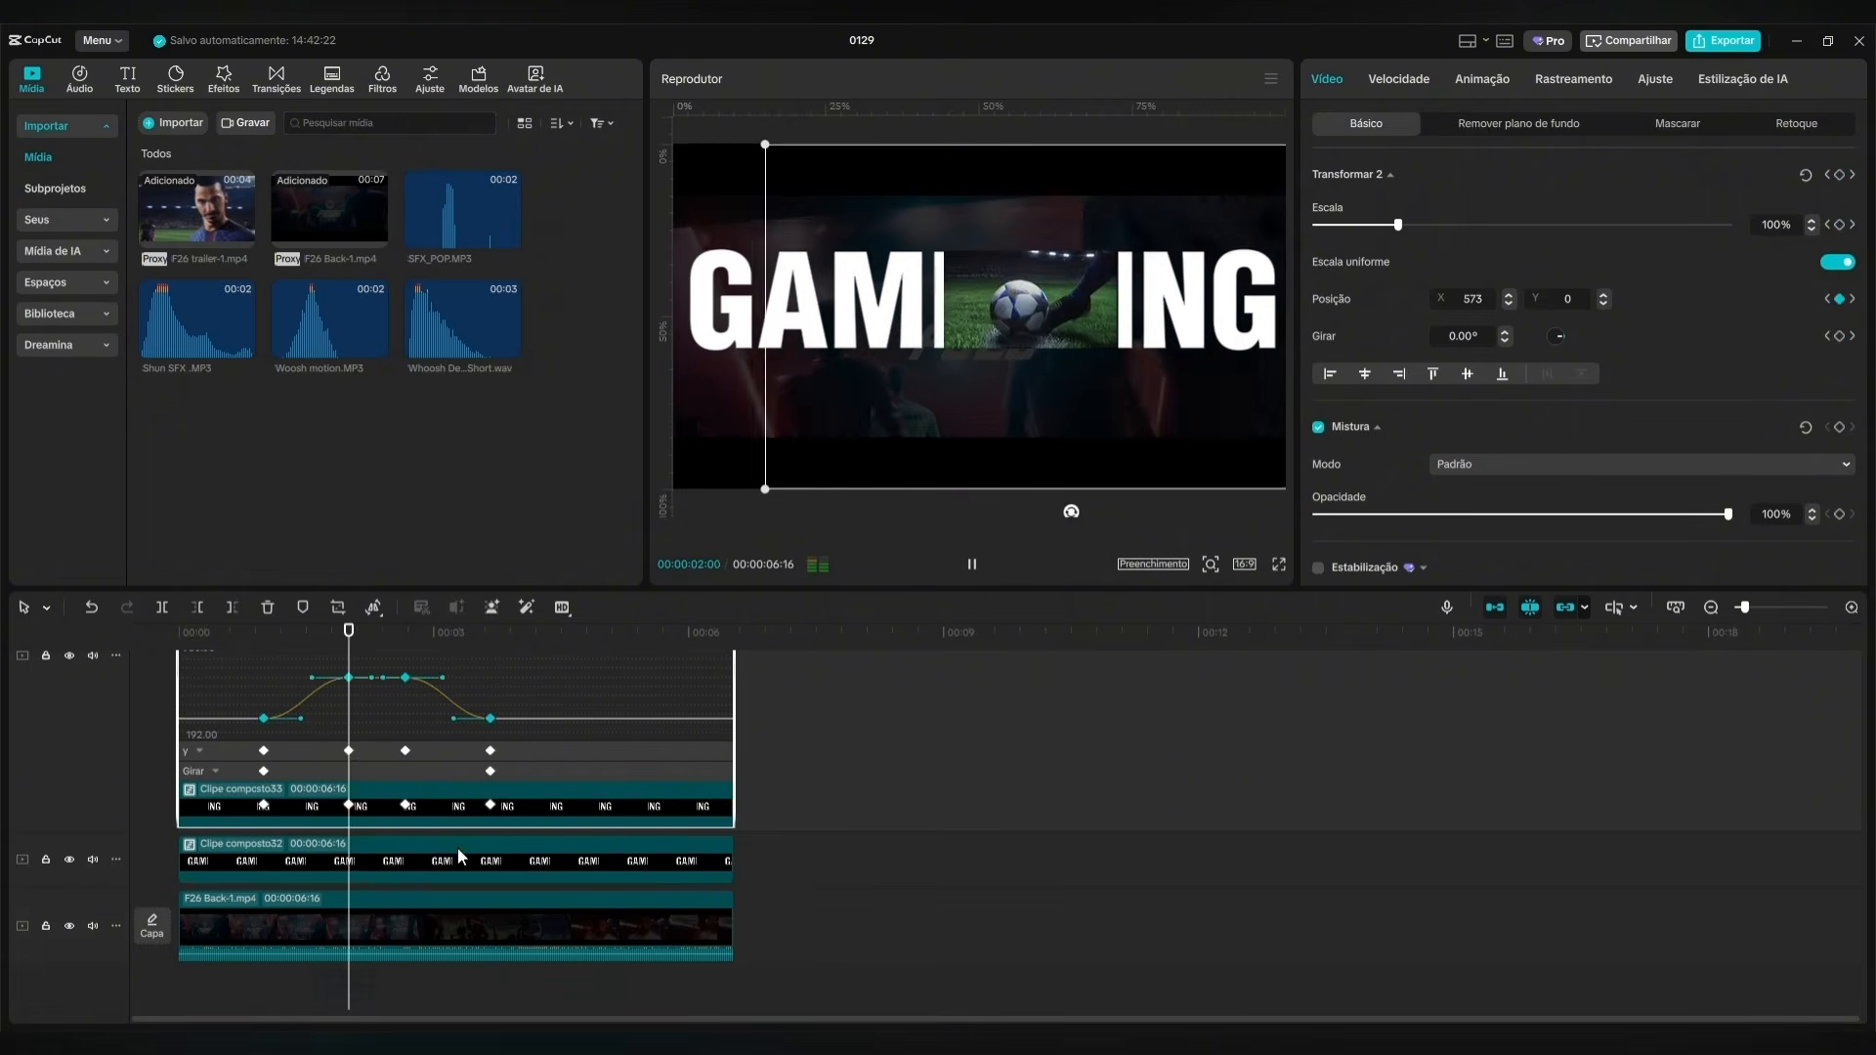
{"action": "right_click", "coordinate": [573, 812]}
{"action": "left_click", "coordinate": [656, 958]}
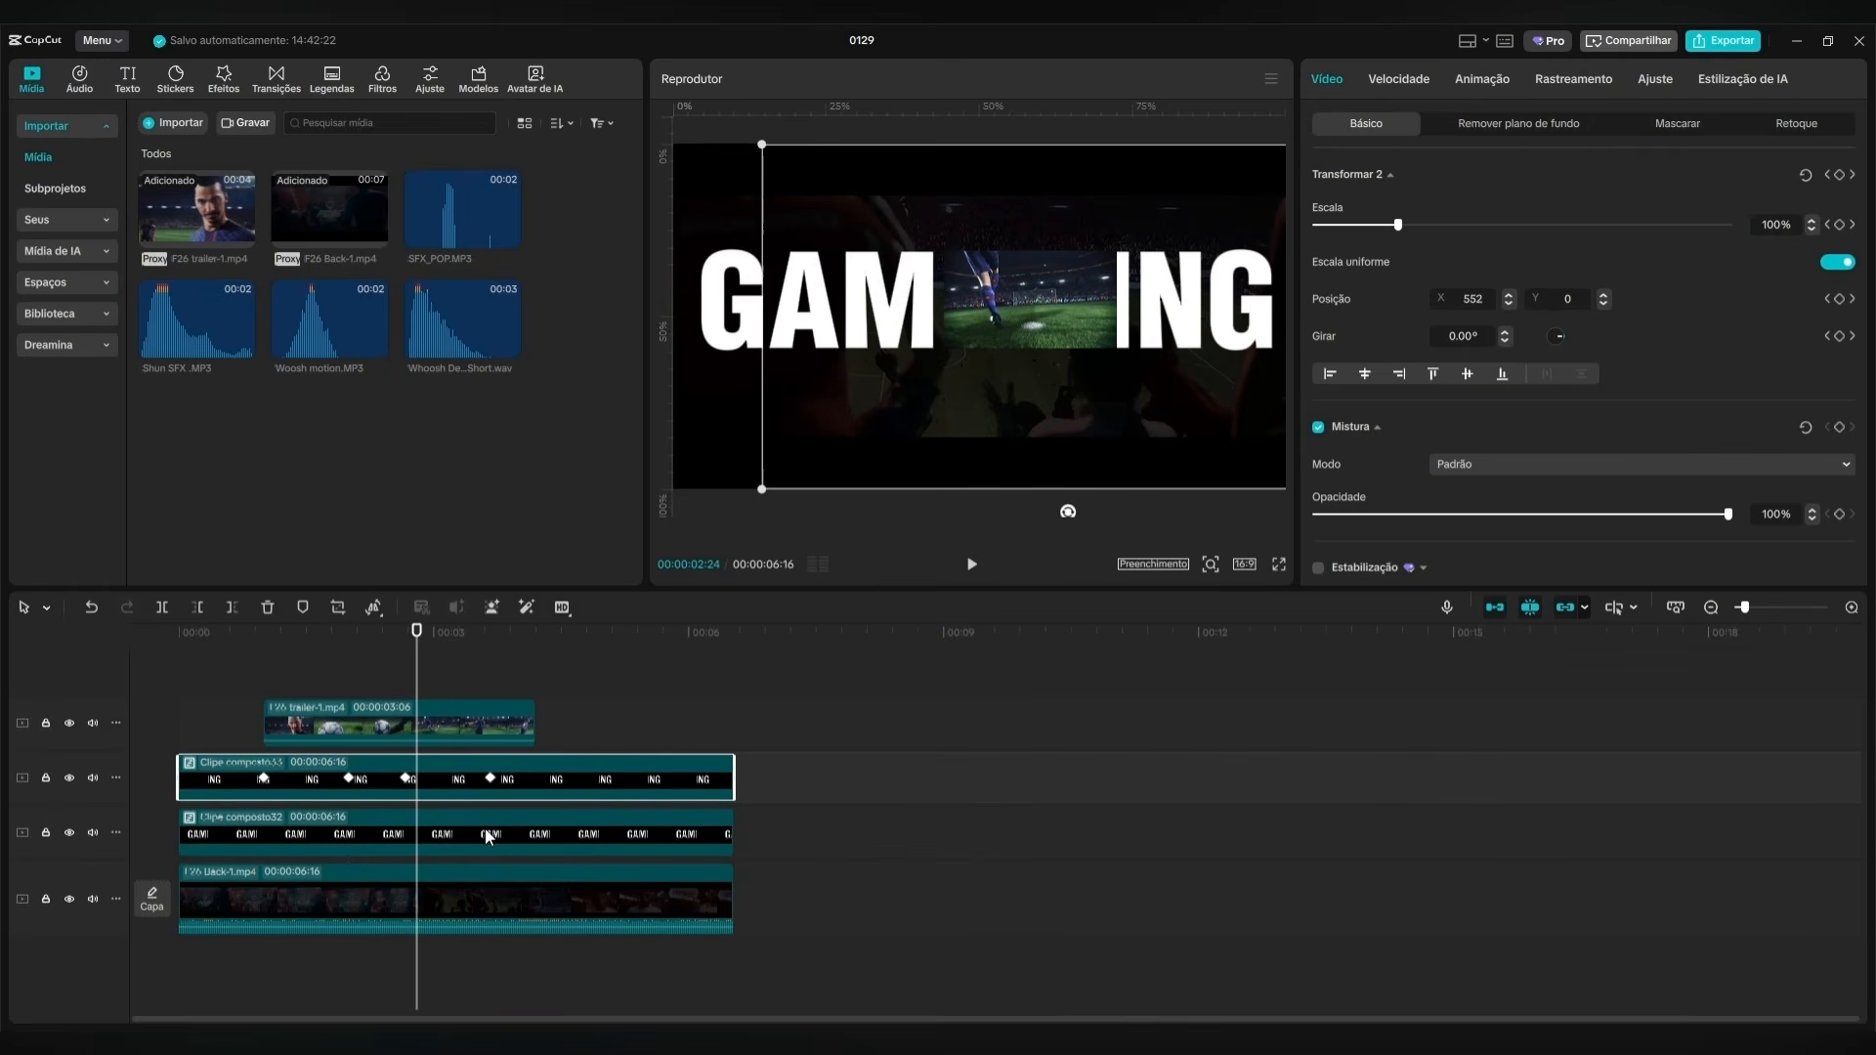
Ease the GAM compound clip's X position keyframes with the S-shaped Desac...ração preset curve, and hide its variable speed animation.
{"action": "left_click", "coordinate": [512, 825]}
{"action": "right_click", "coordinate": [515, 827]}
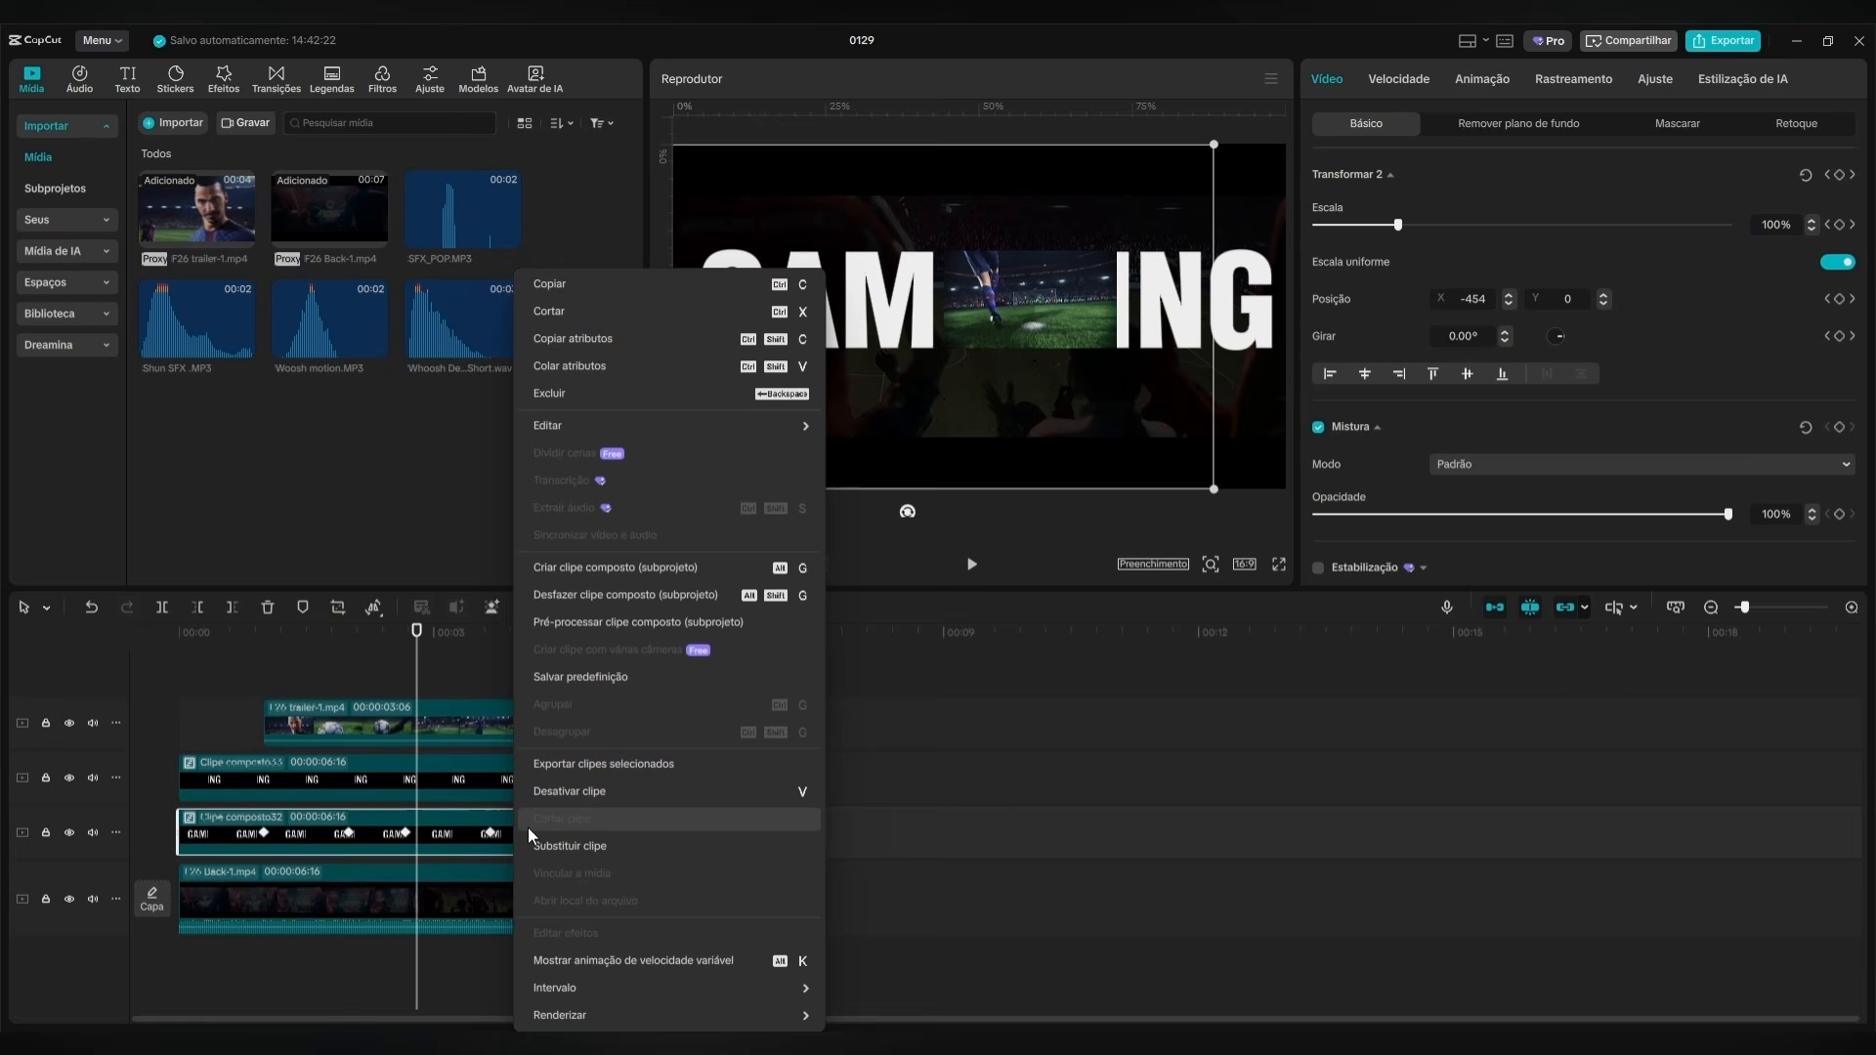
{"action": "left_click", "coordinate": [602, 958]}
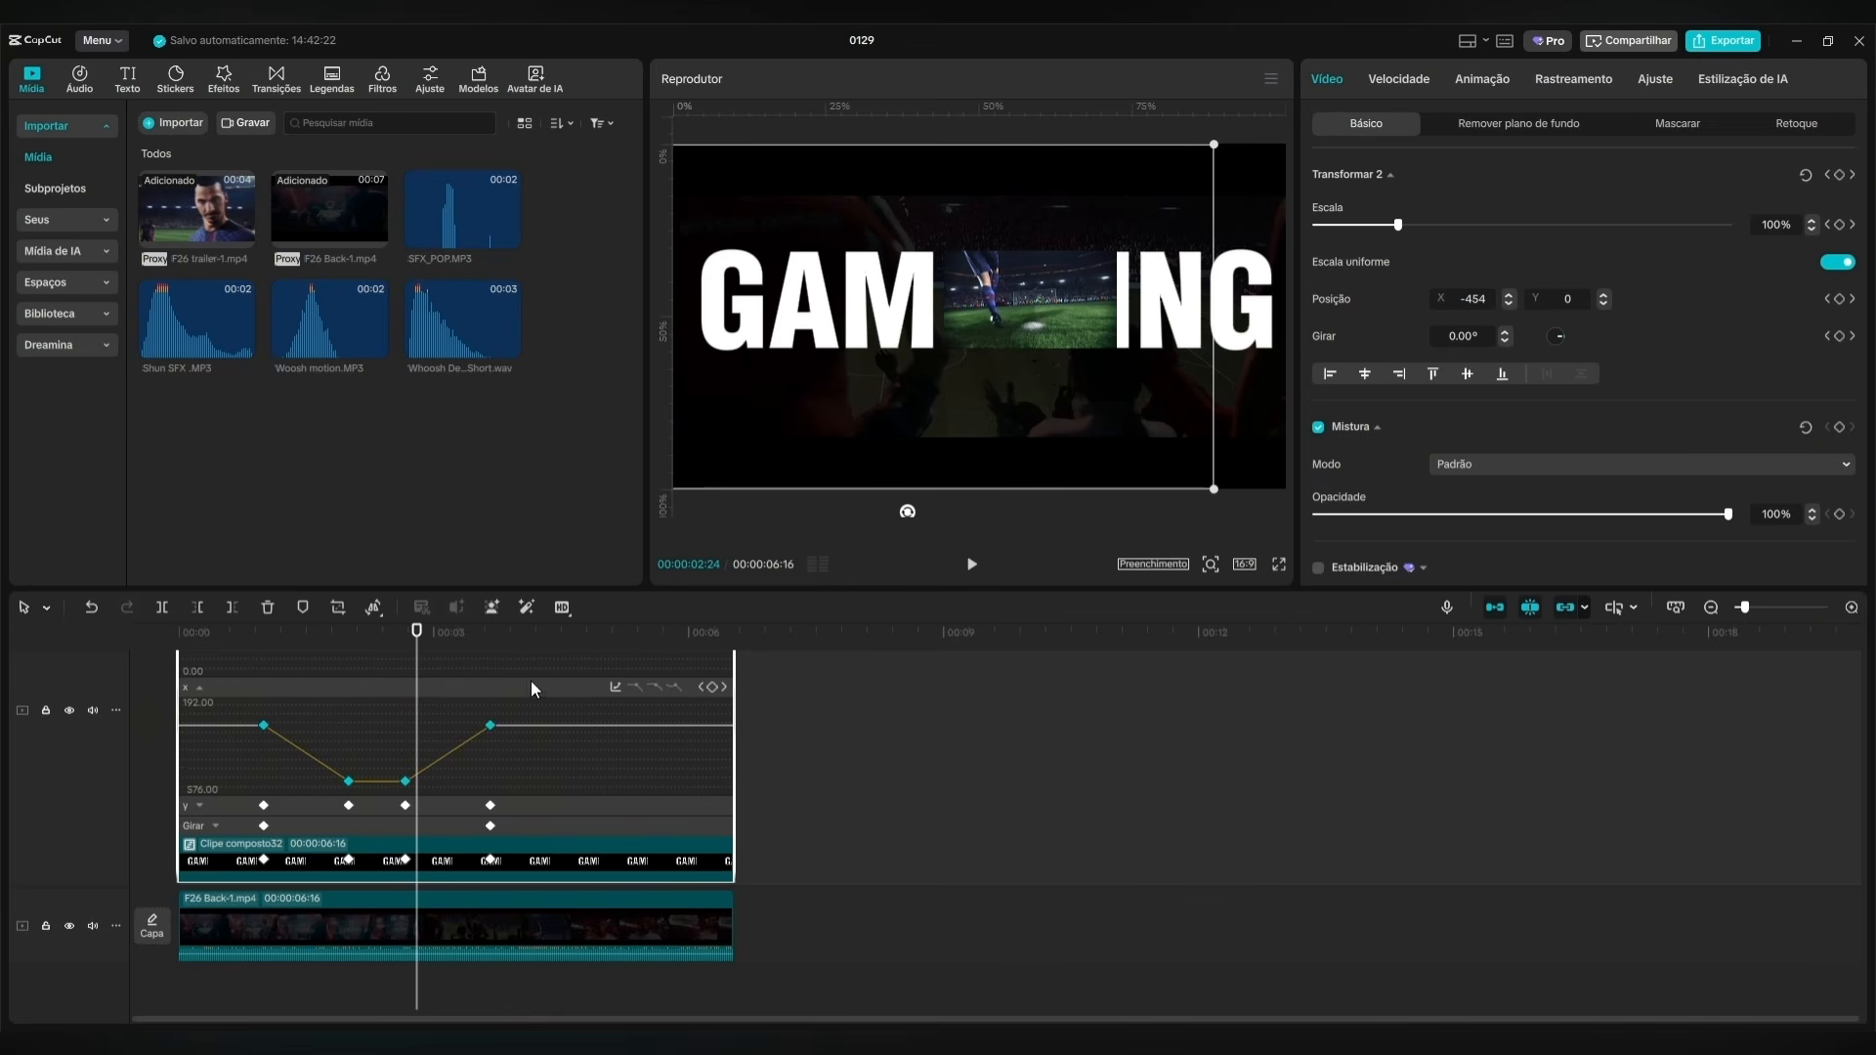
{"action": "left_click", "coordinate": [615, 687]}
{"action": "left_click", "coordinate": [901, 866]}
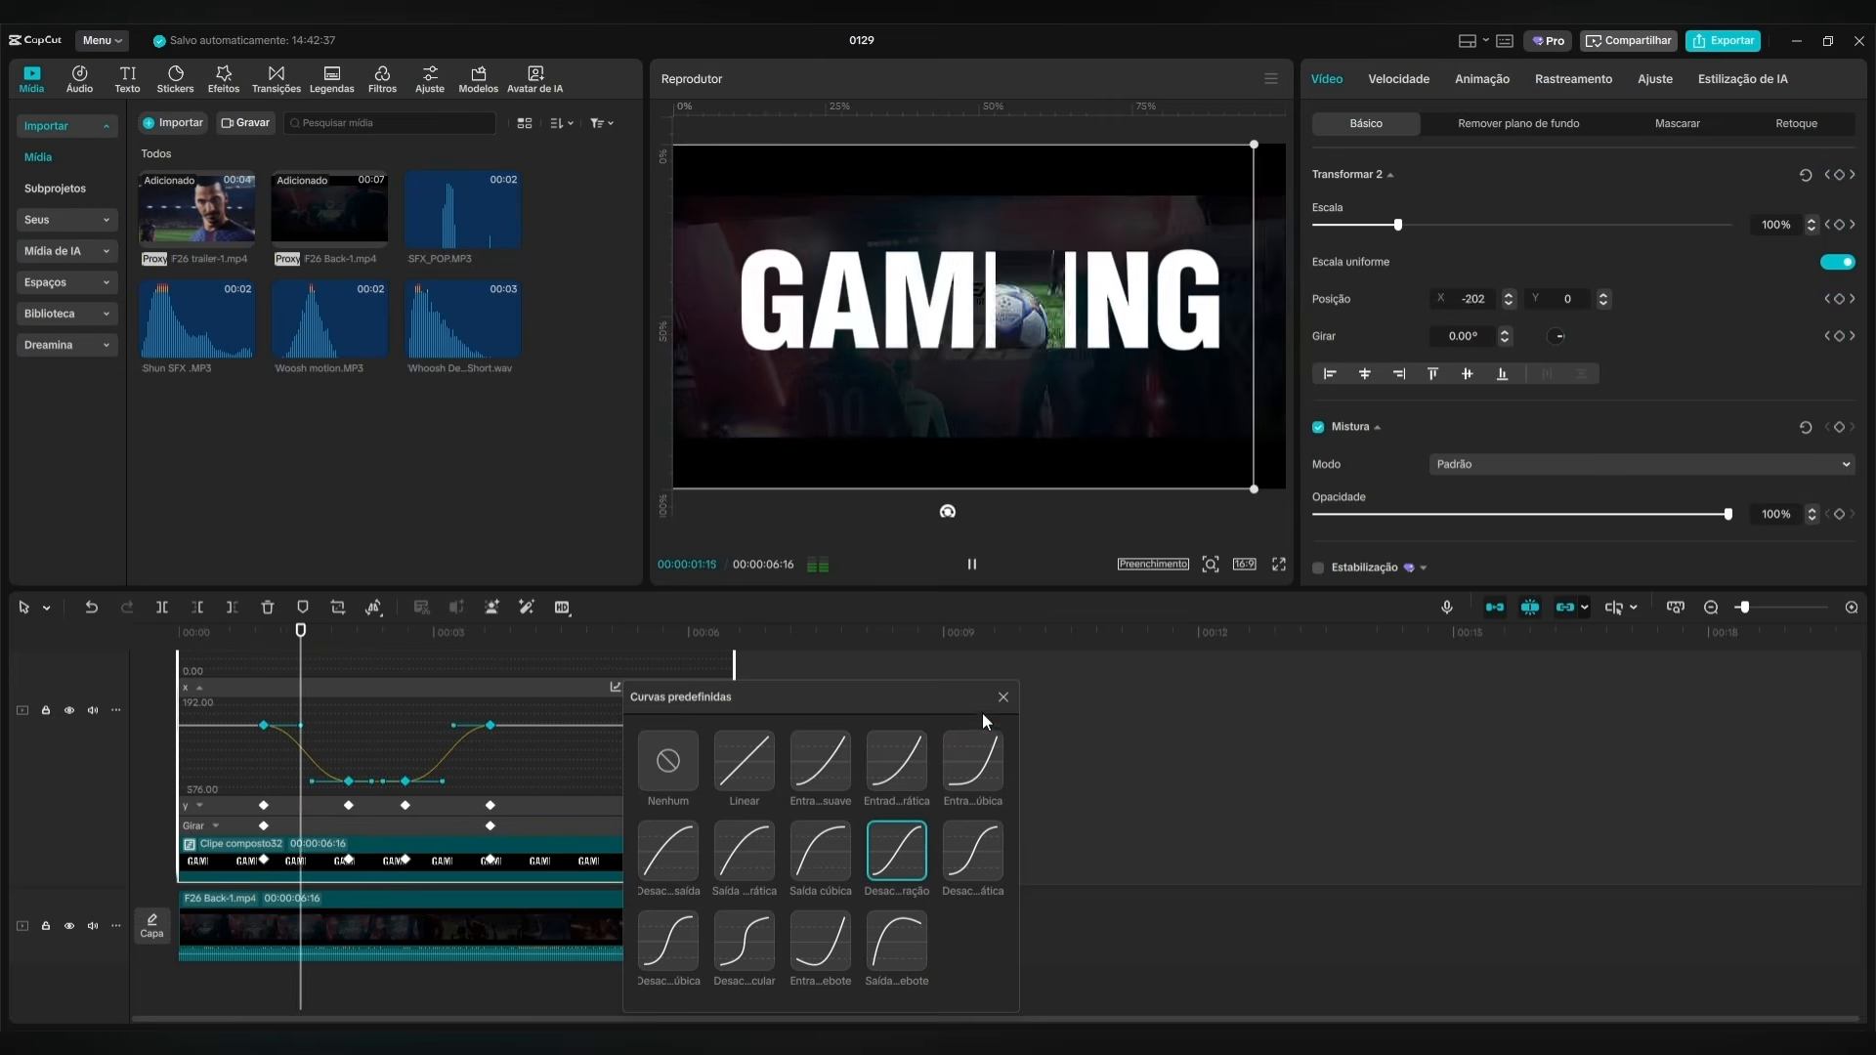
{"action": "left_click", "coordinate": [1003, 696]}
{"action": "right_click", "coordinate": [547, 864]}
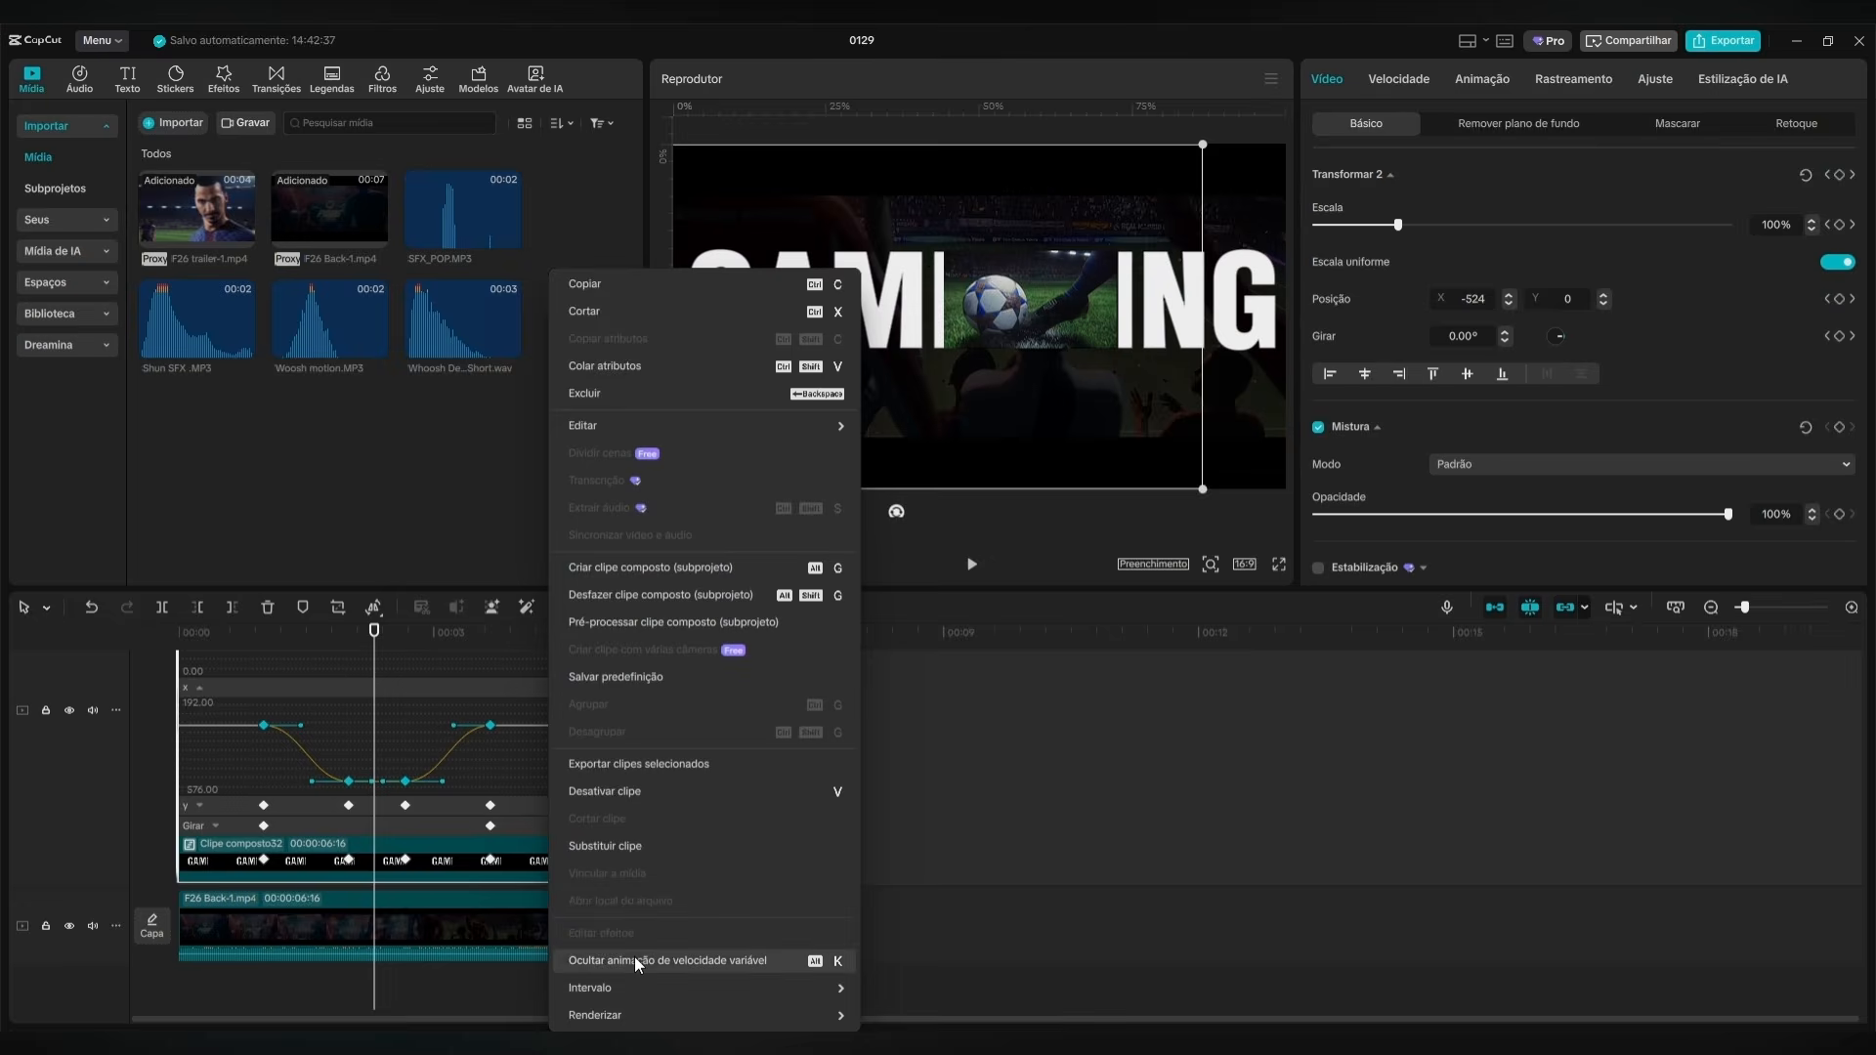
{"action": "left_click", "coordinate": [635, 958]}
Play and scrub the title from the beginning to check how smoothly the eased halves open and close.
{"action": "left_click_drag", "start_coordinate": [375, 633], "coordinate": [132, 669]}
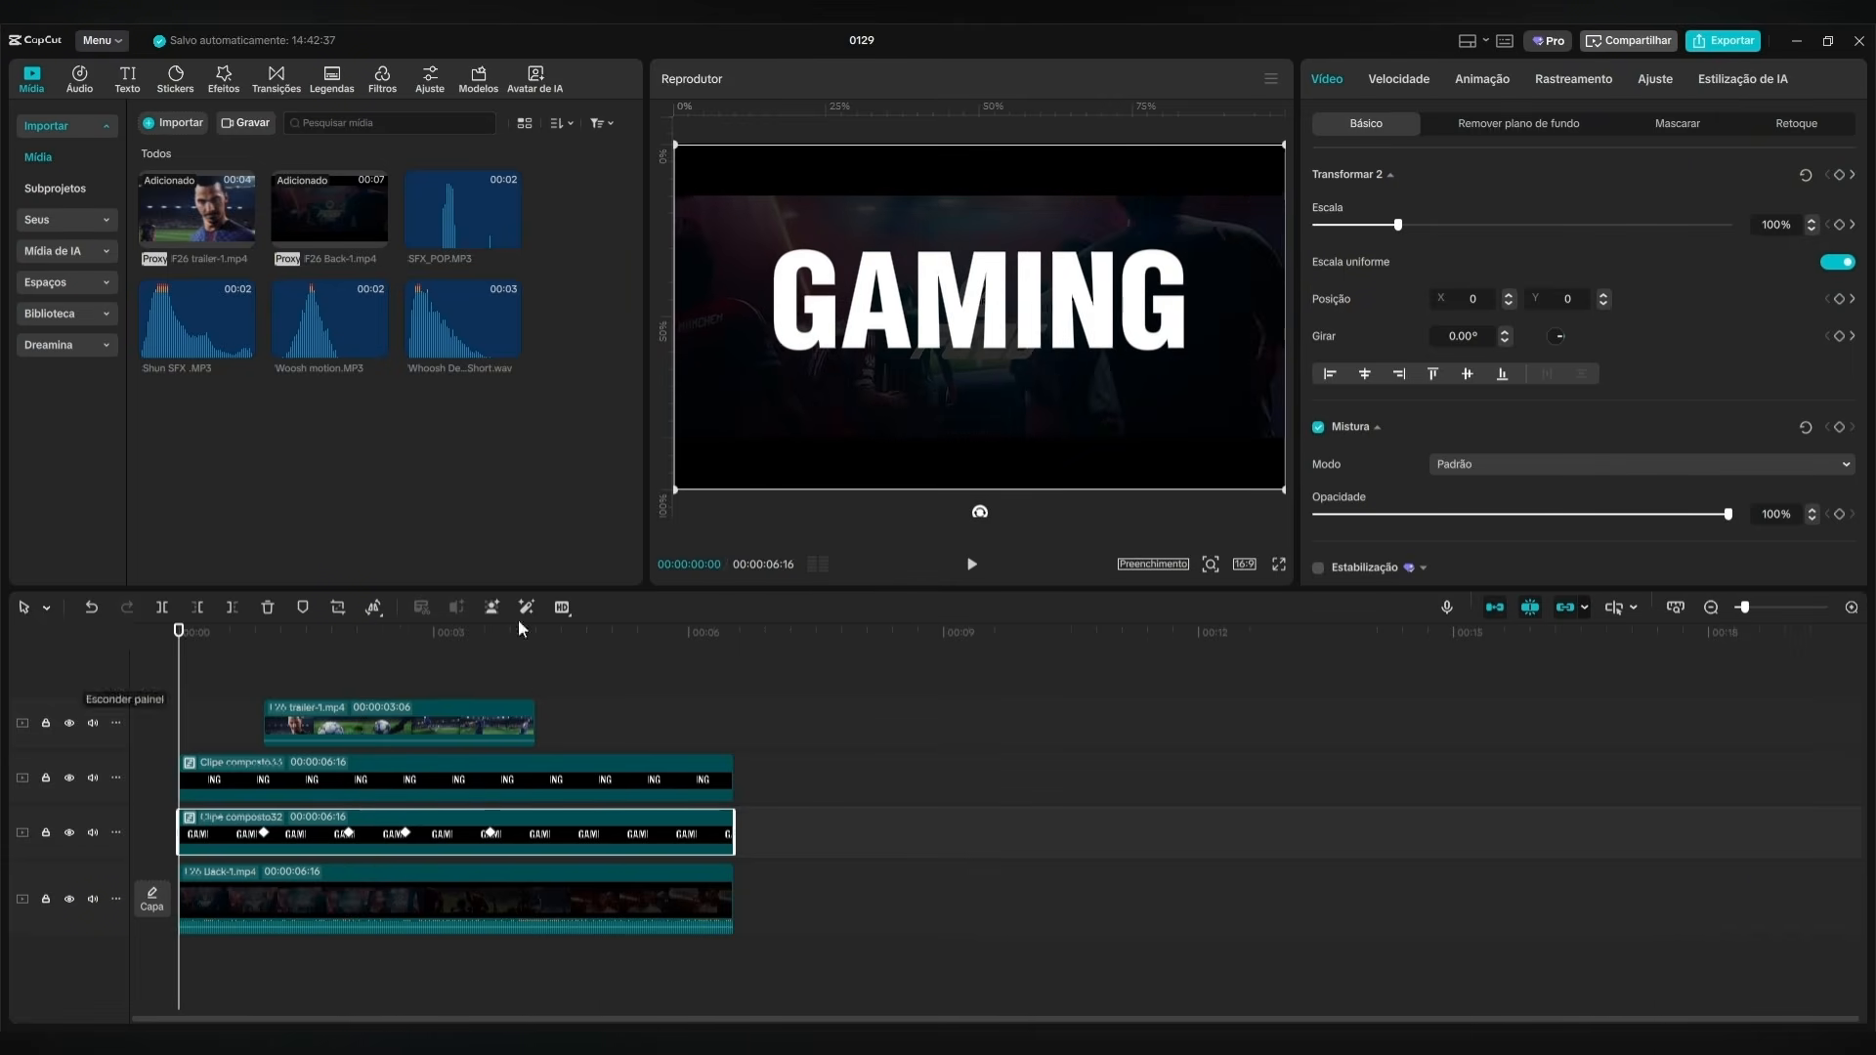
{"action": "left_click", "coordinate": [973, 564]}
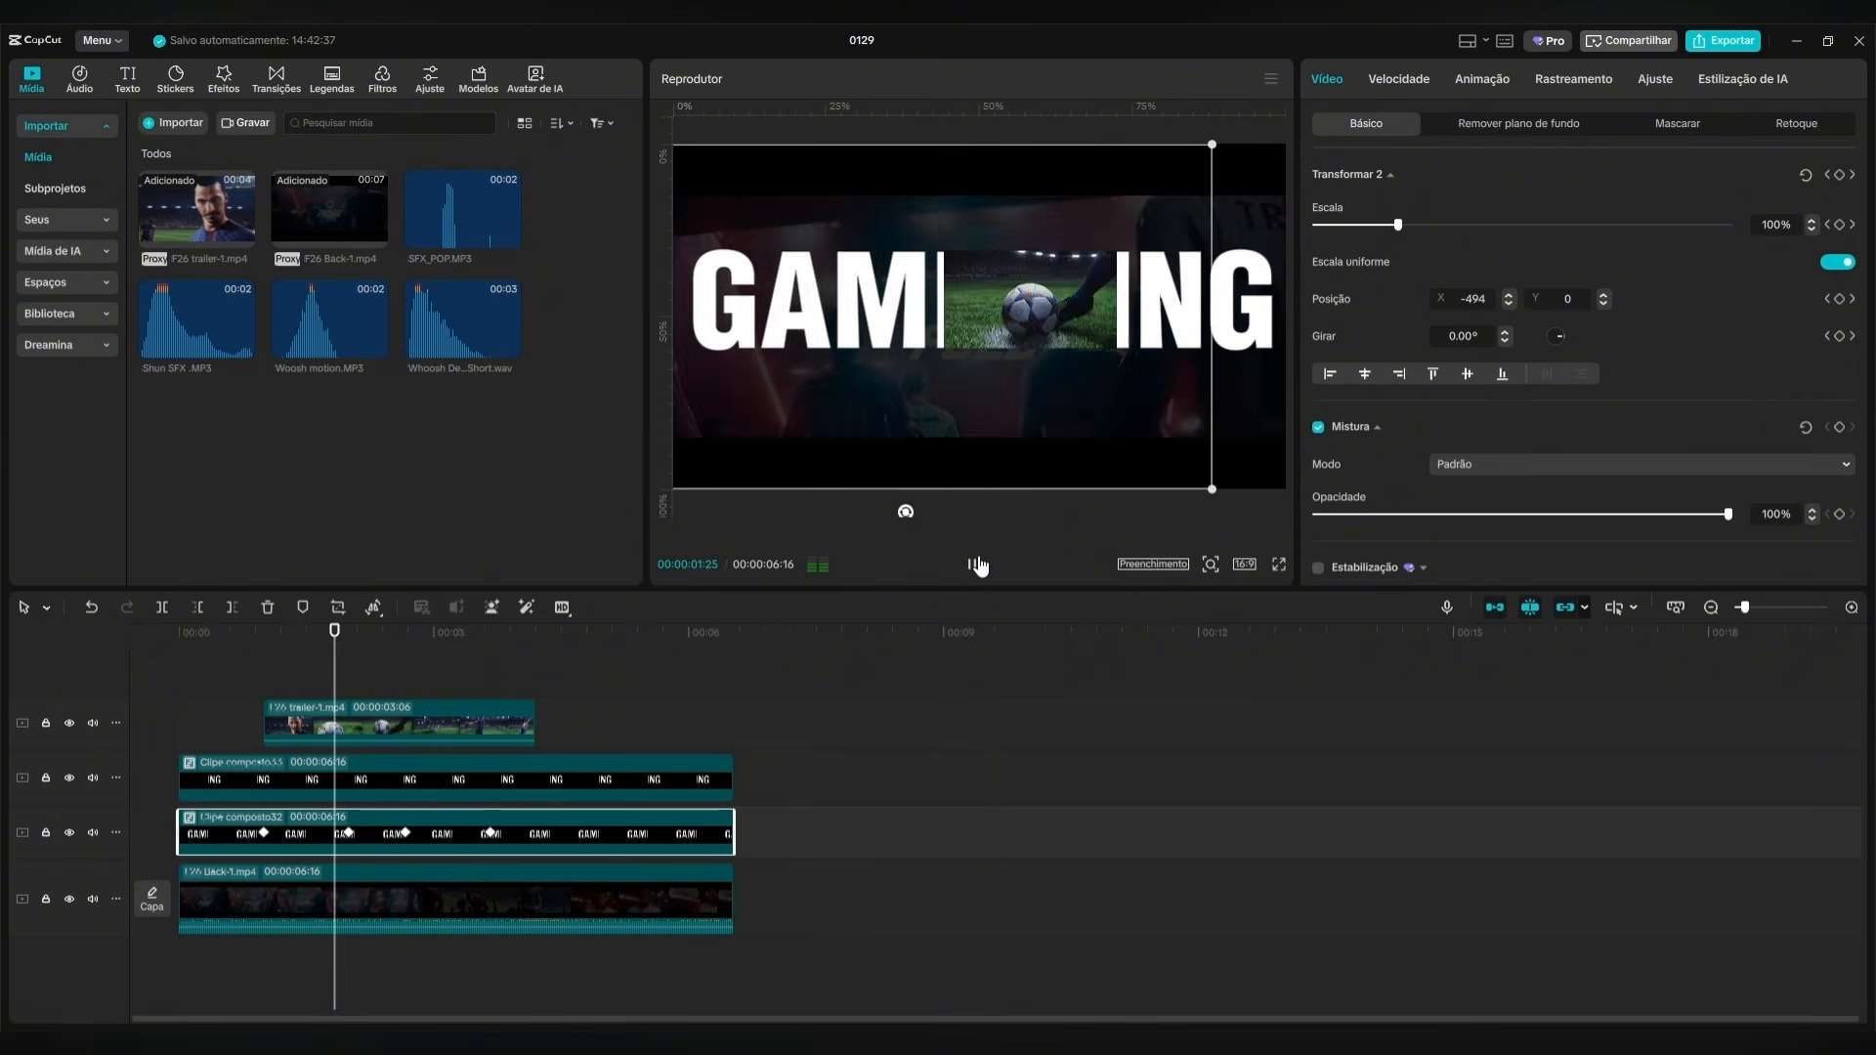
{"action": "left_click", "coordinate": [979, 565]}
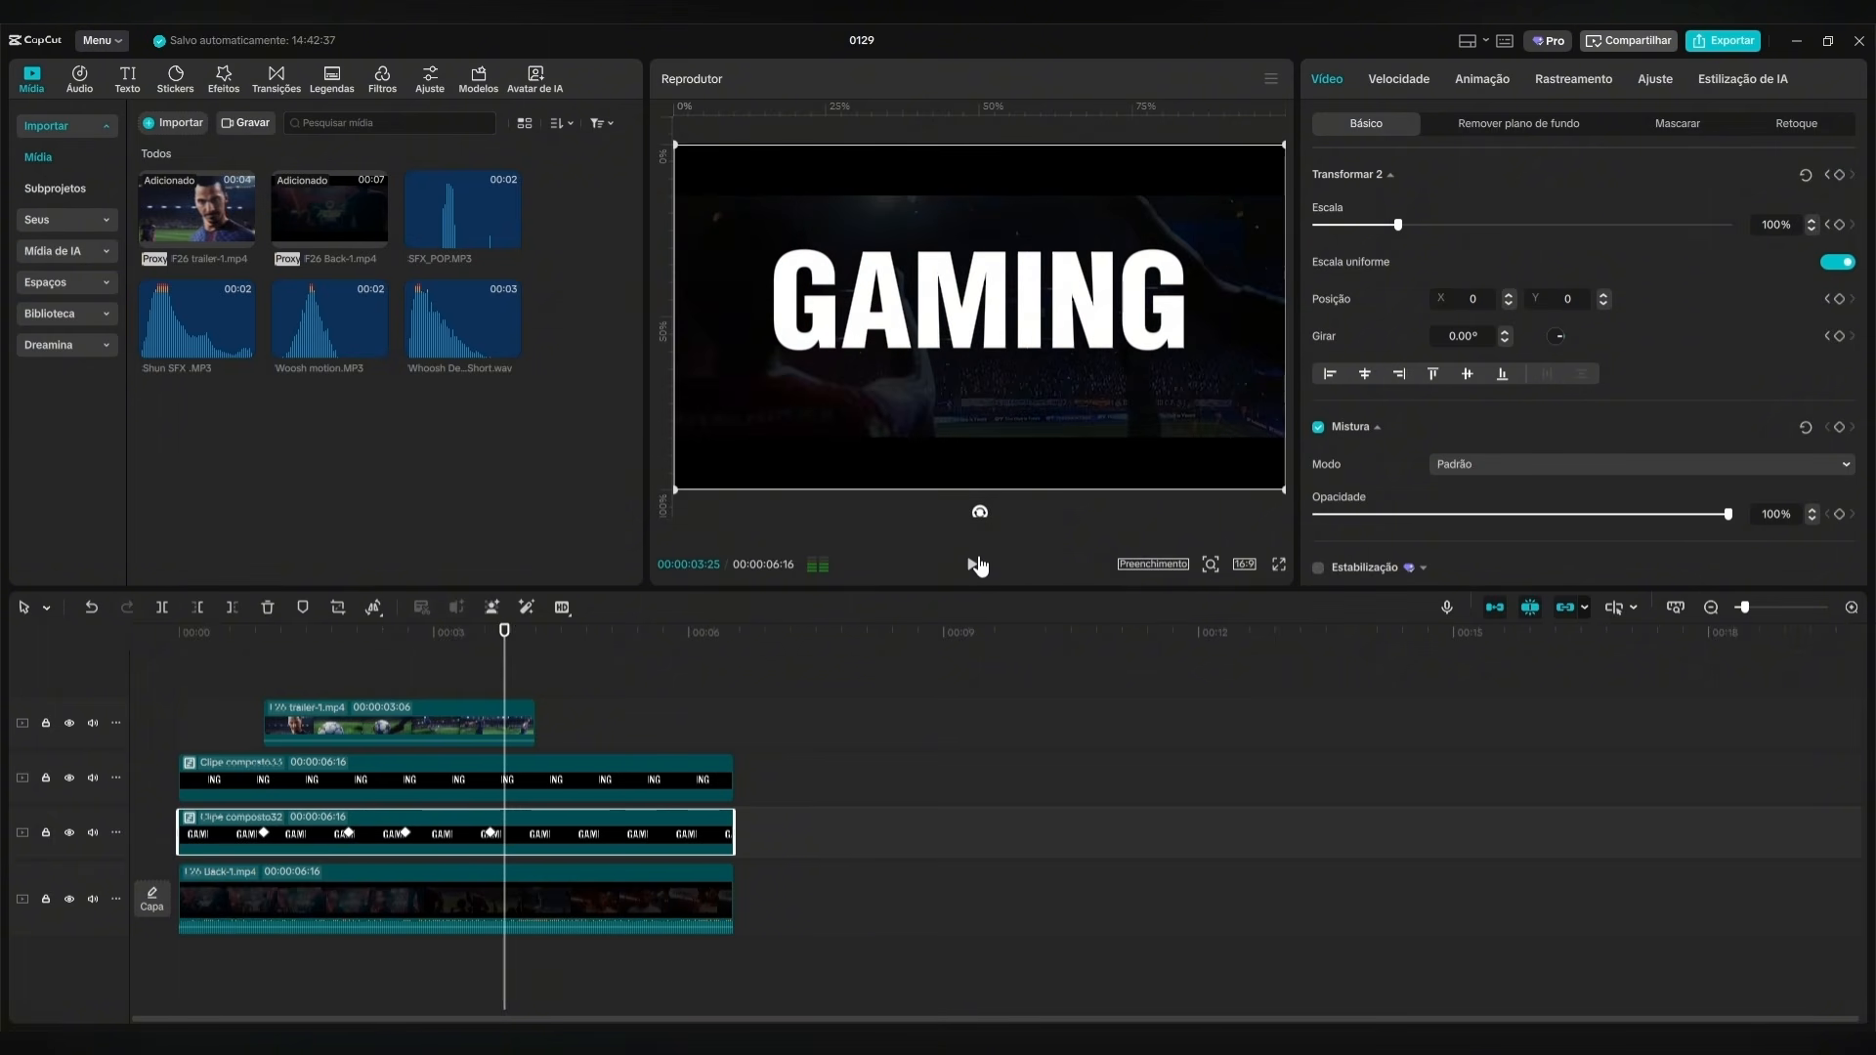
{"action": "left_click", "coordinate": [535, 656]}
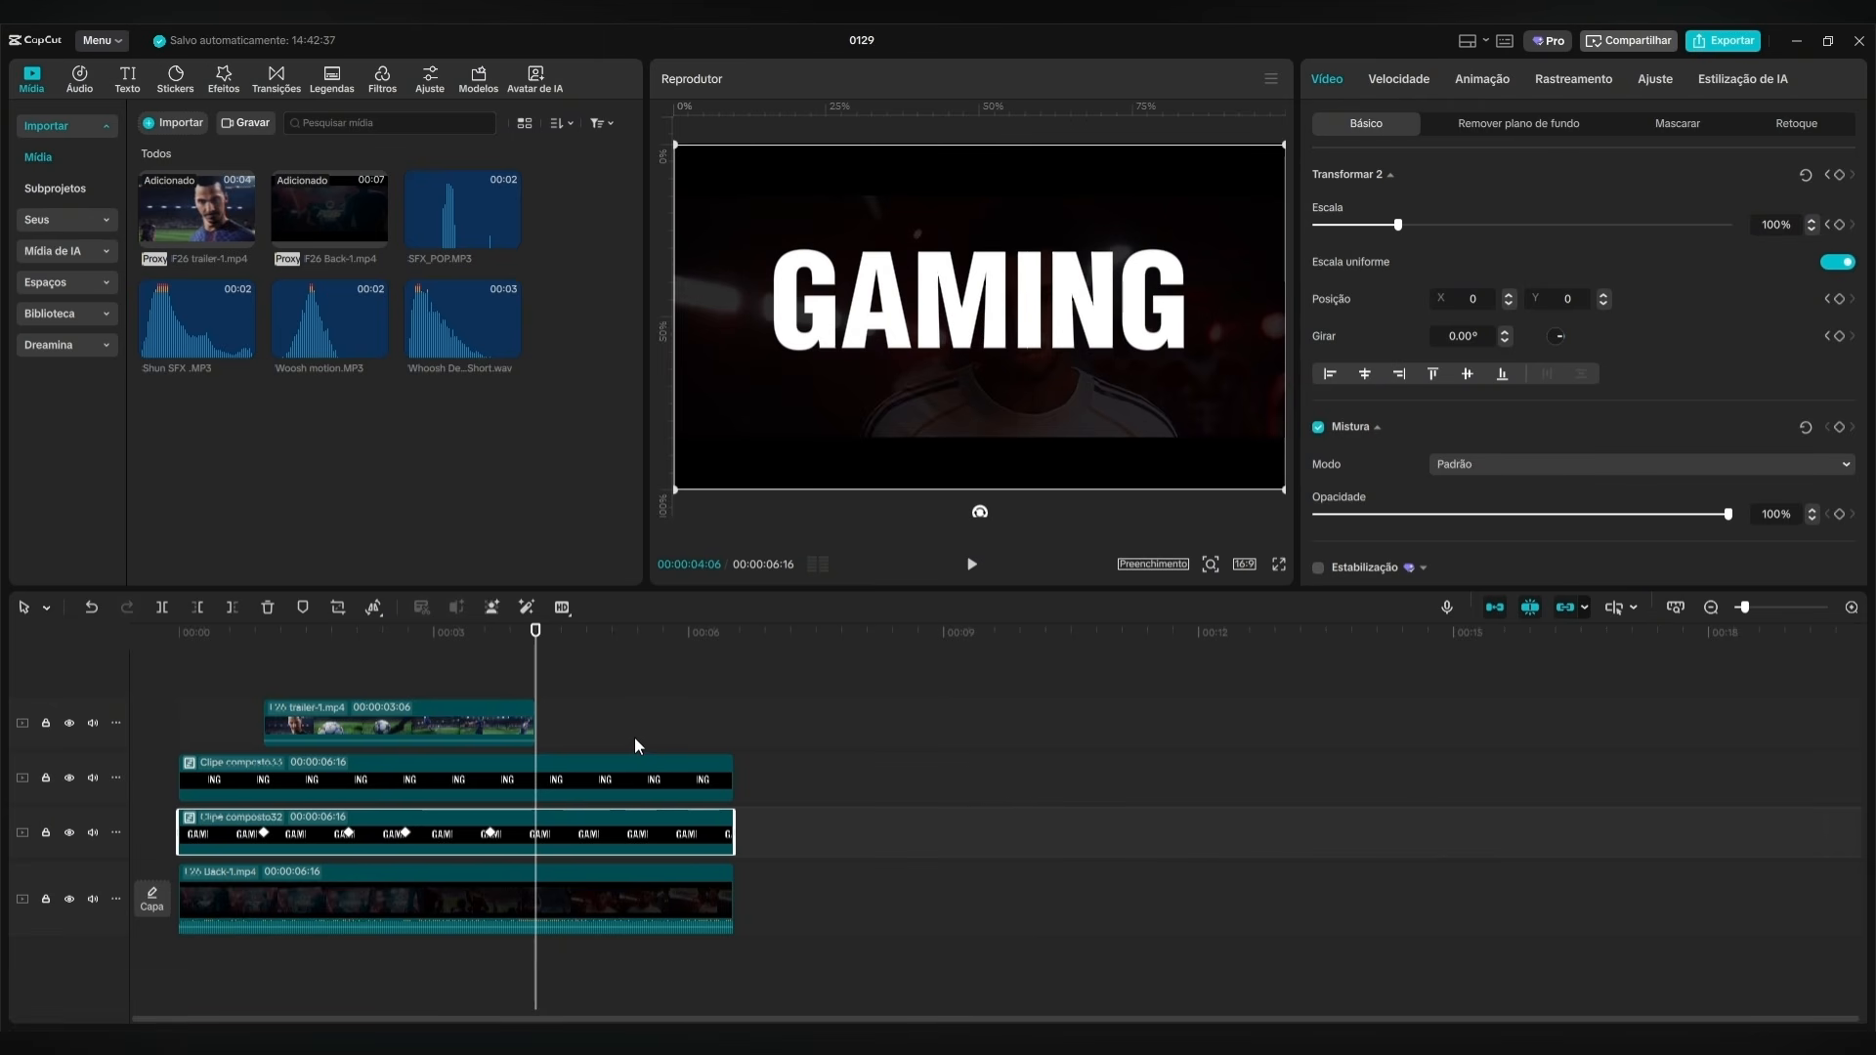
{"action": "left_click_drag", "start_coordinate": [539, 657], "coordinate": [191, 655]}
{"action": "left_click", "coordinate": [335, 668]}
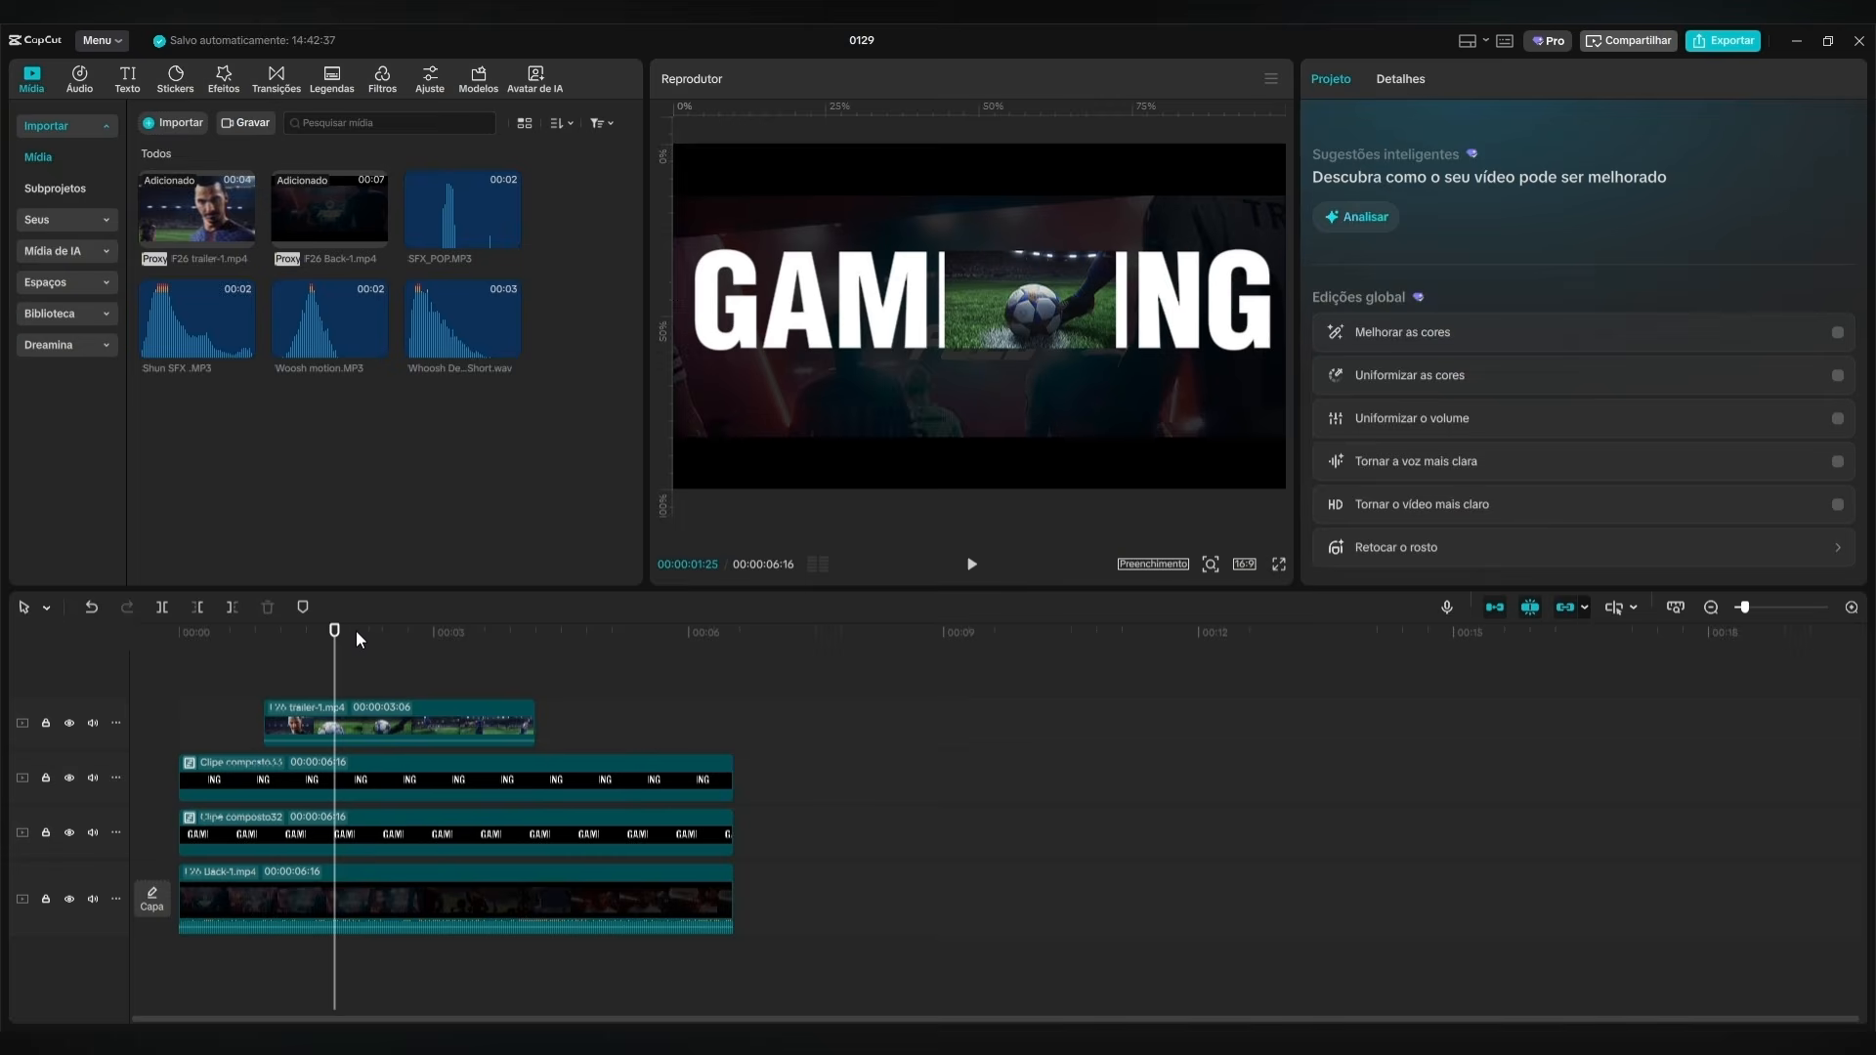
Place the playhead at 00:00:01:00 and search the video effects for GLOW.
{"action": "left_click_drag", "start_coordinate": [337, 635], "coordinate": [263, 660]}
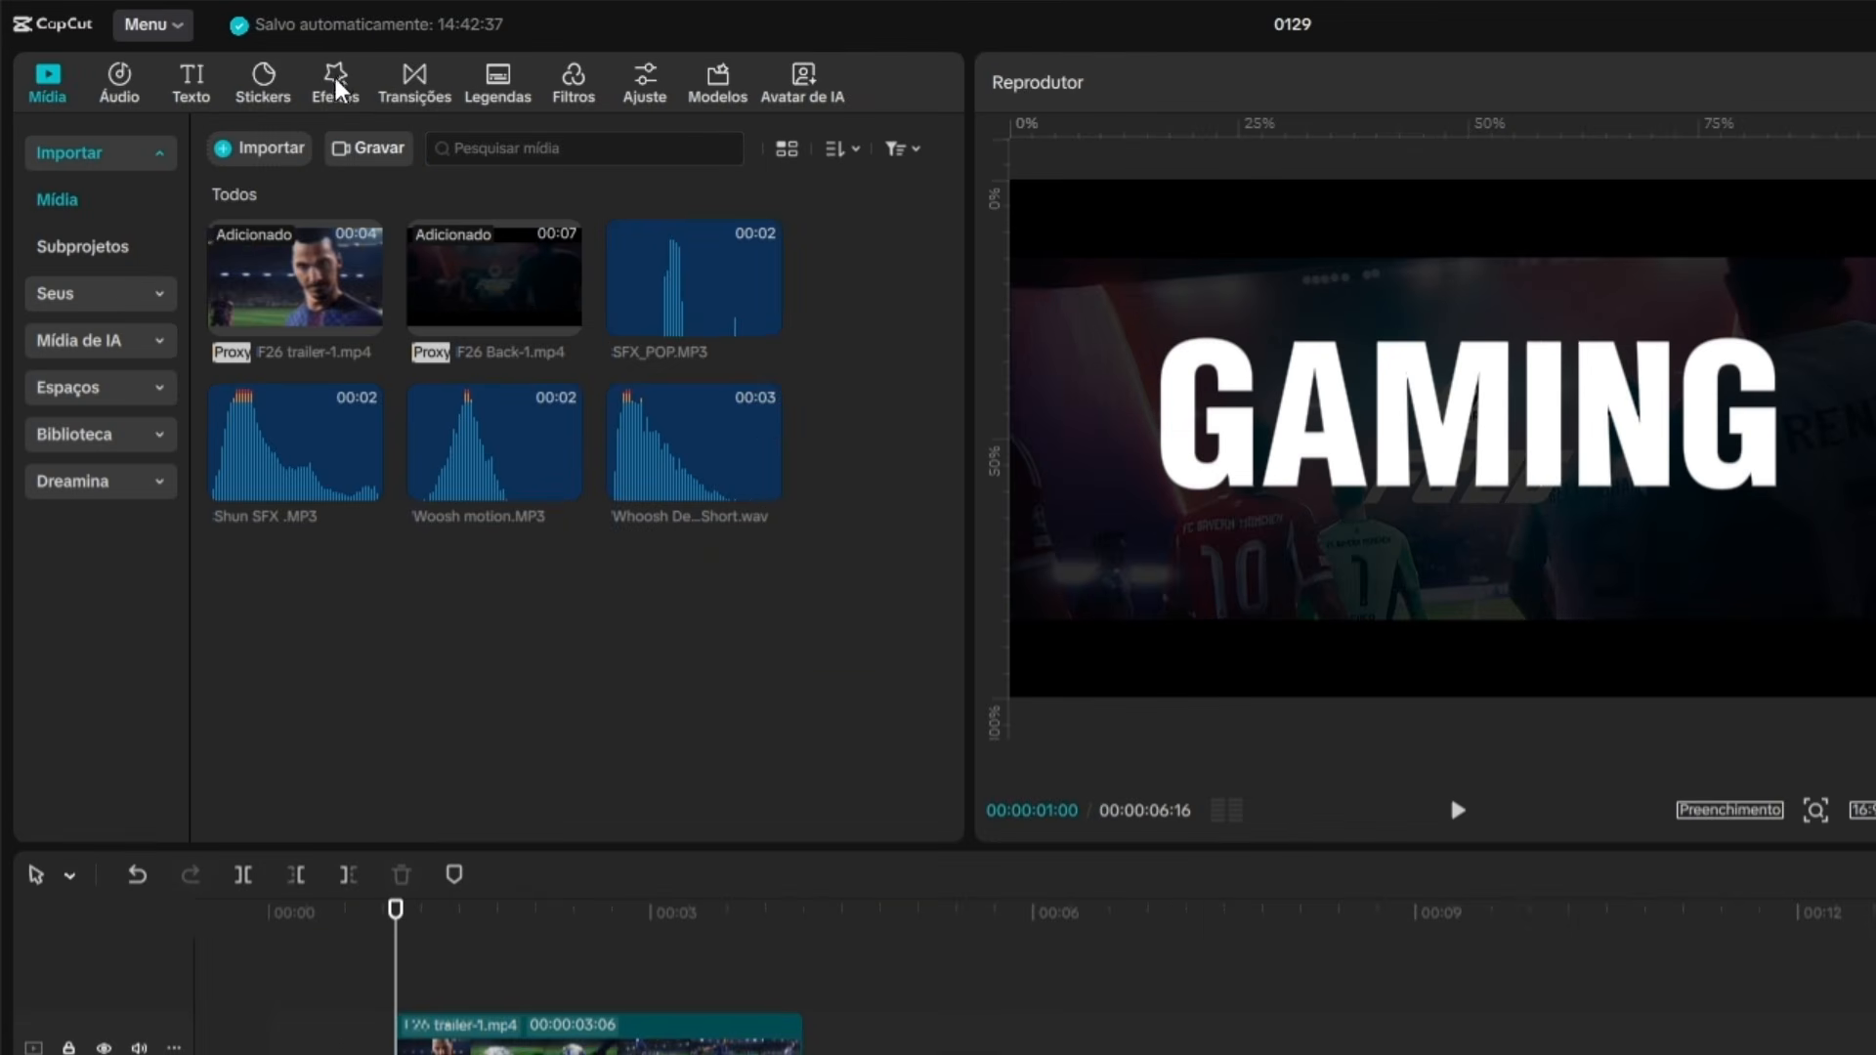
{"action": "left_click", "coordinate": [224, 76]}
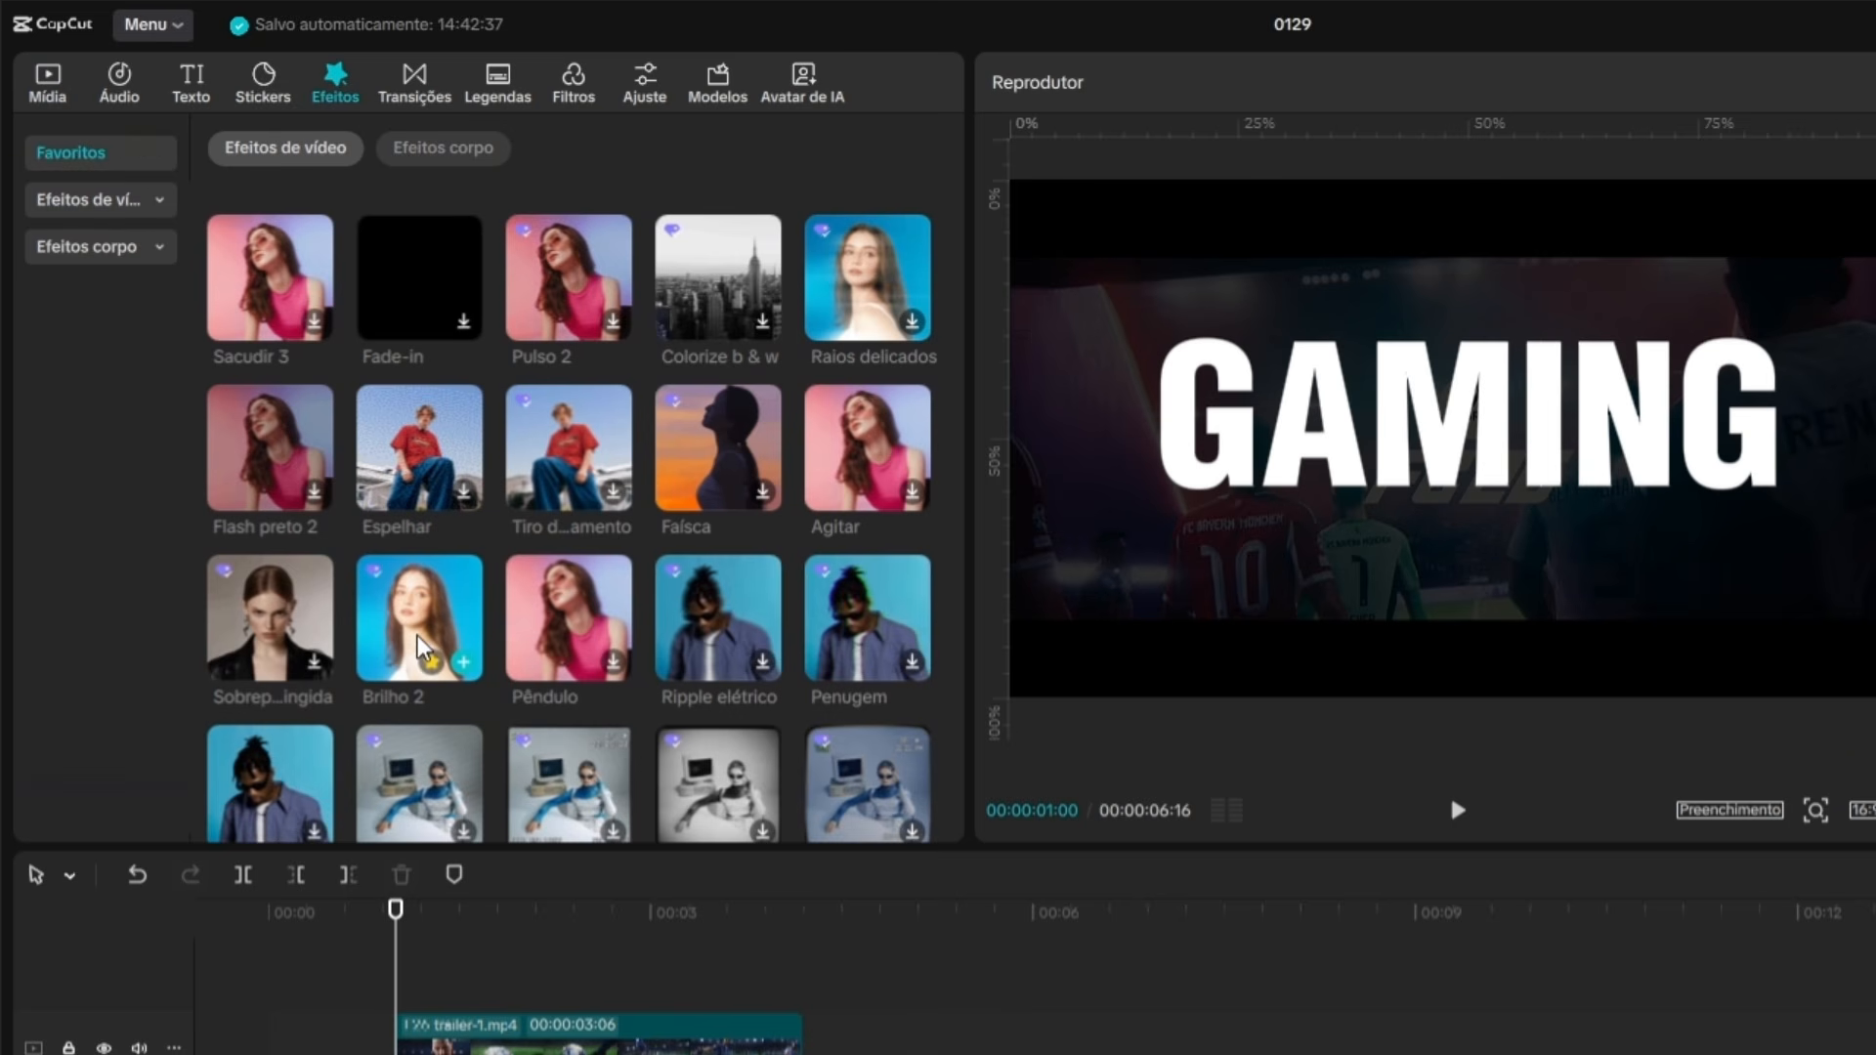
{"action": "left_click", "coordinate": [61, 201]}
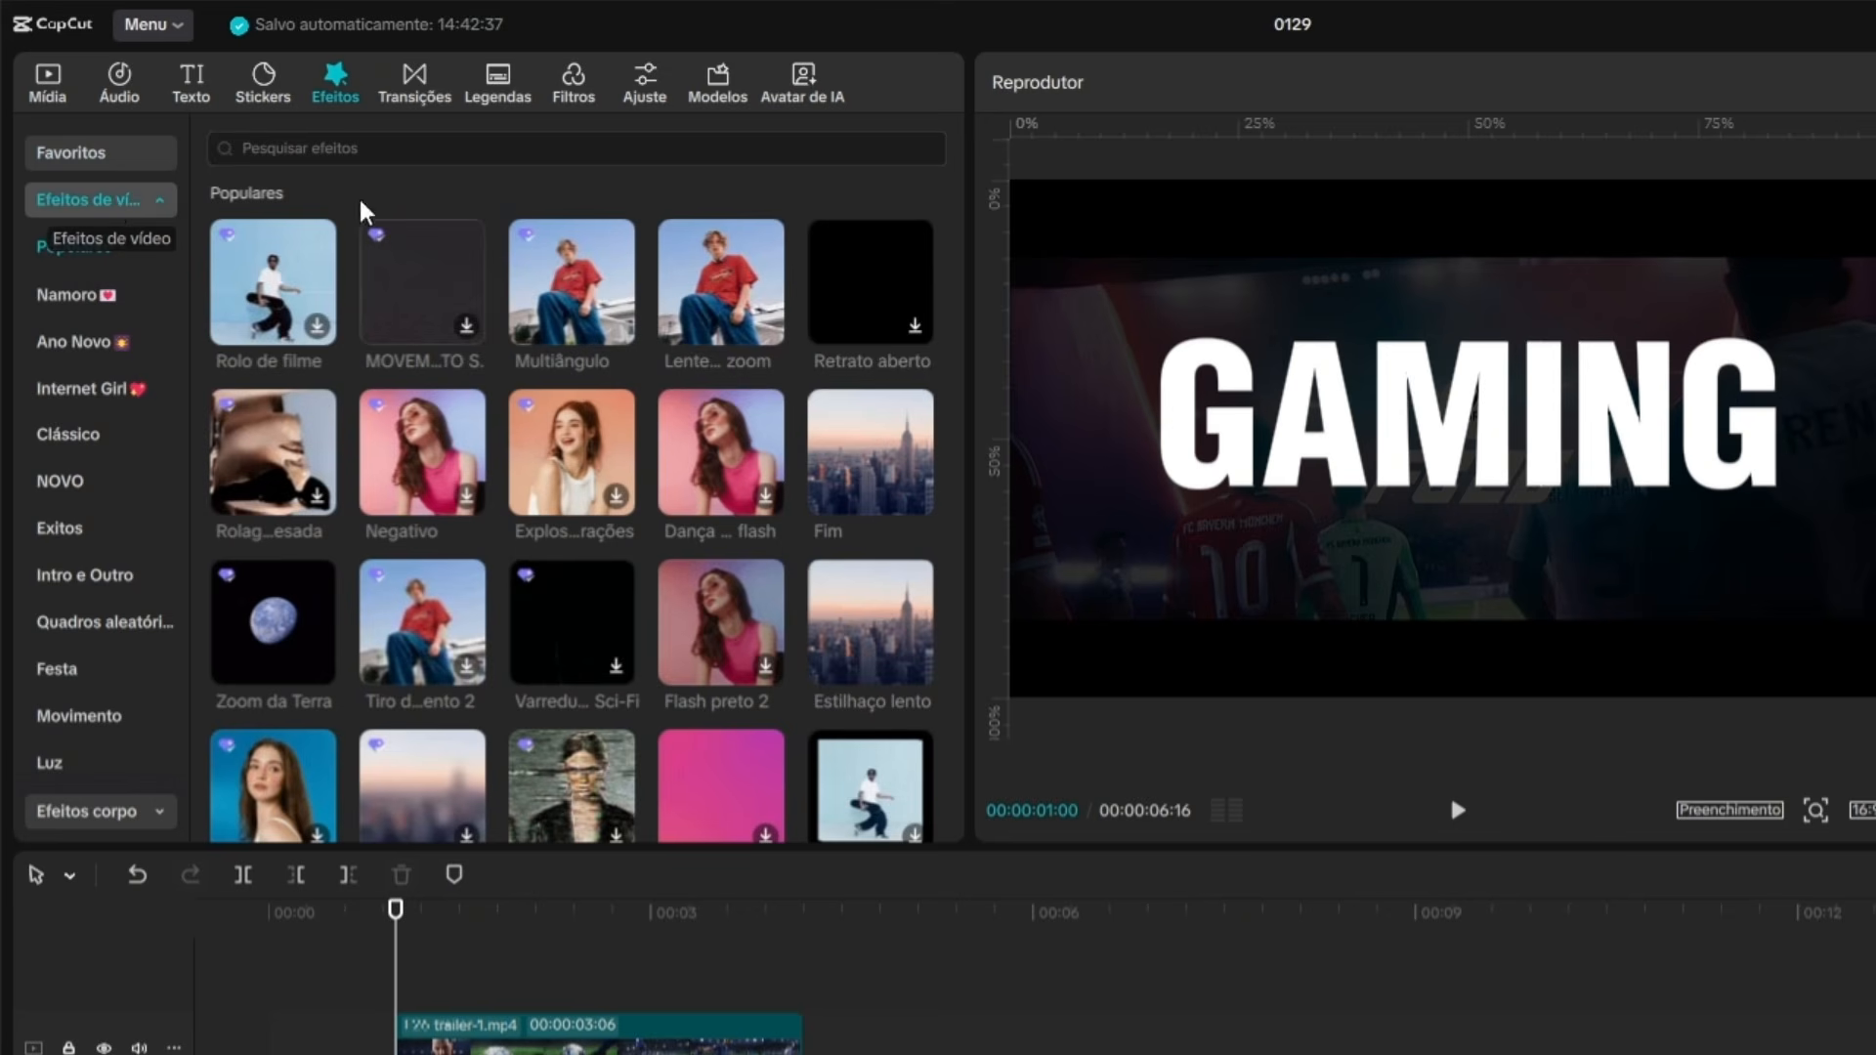
{"action": "left_click", "coordinate": [397, 134]}
{"action": "type", "text": "GLOW"}
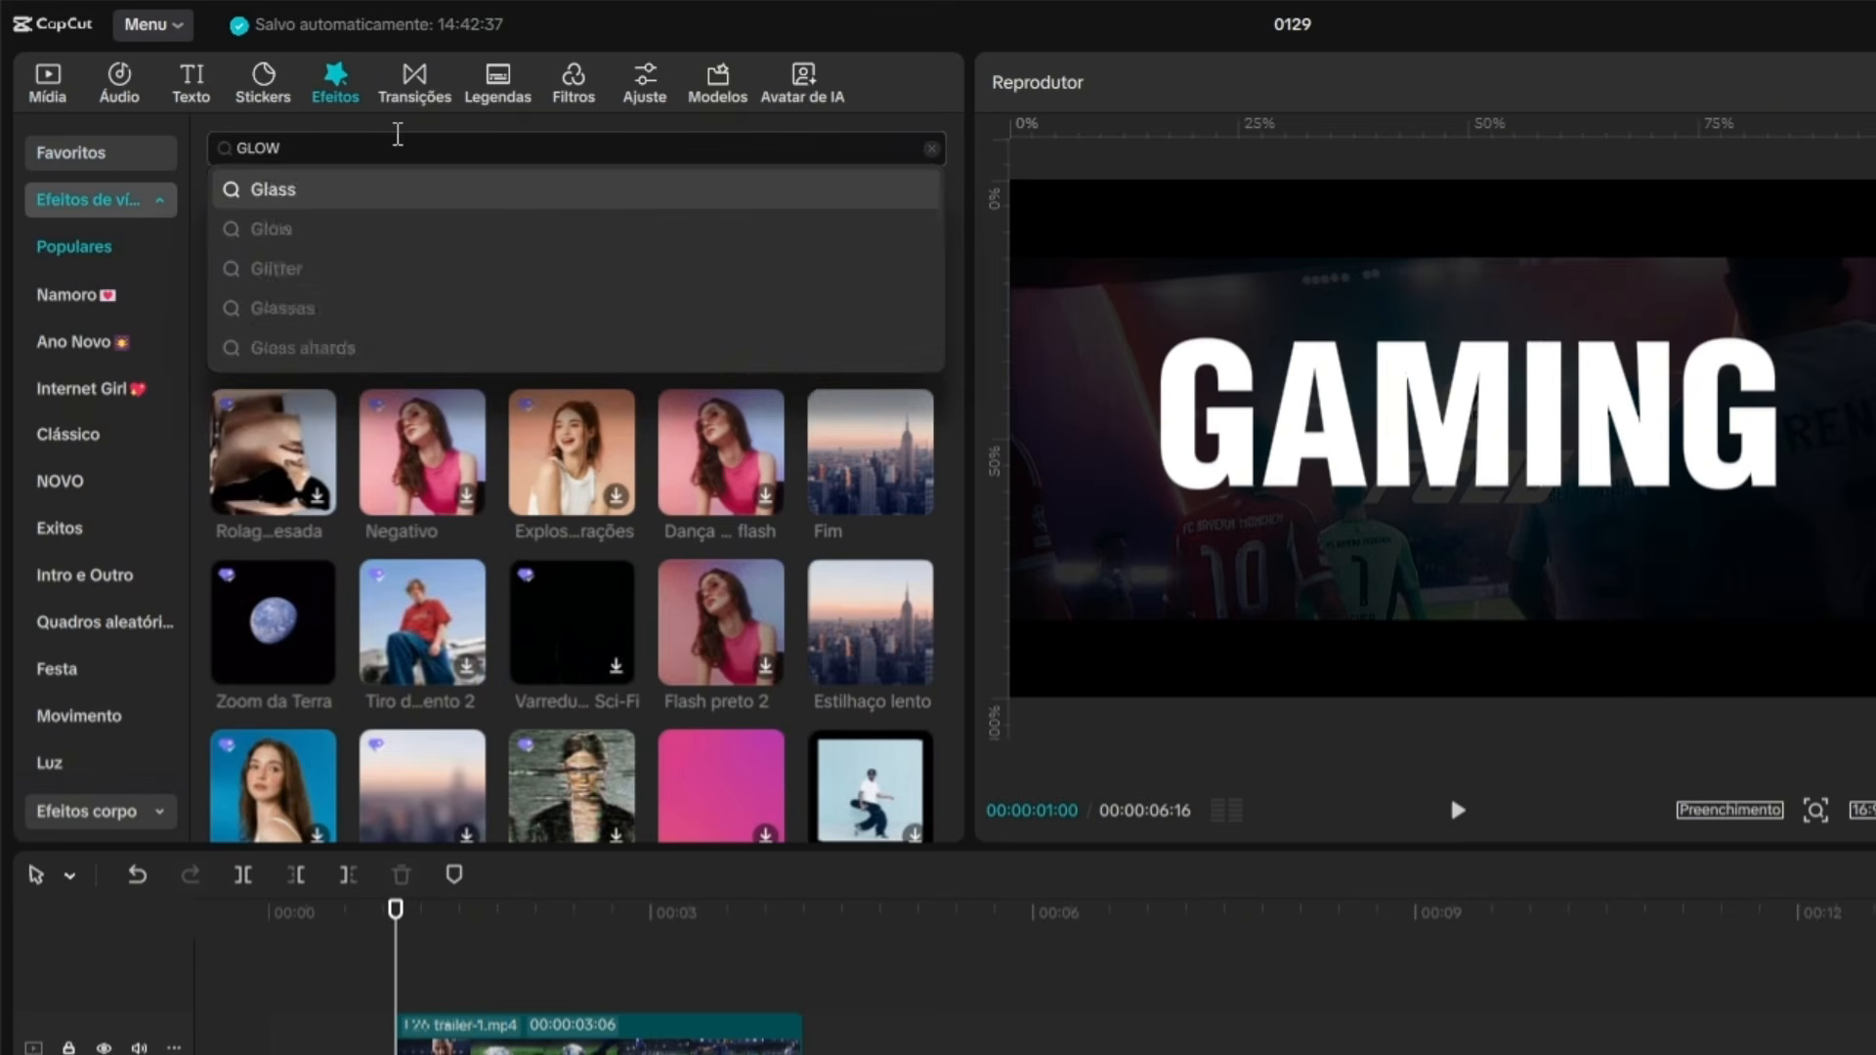
{"action": "key", "text": "Return"}
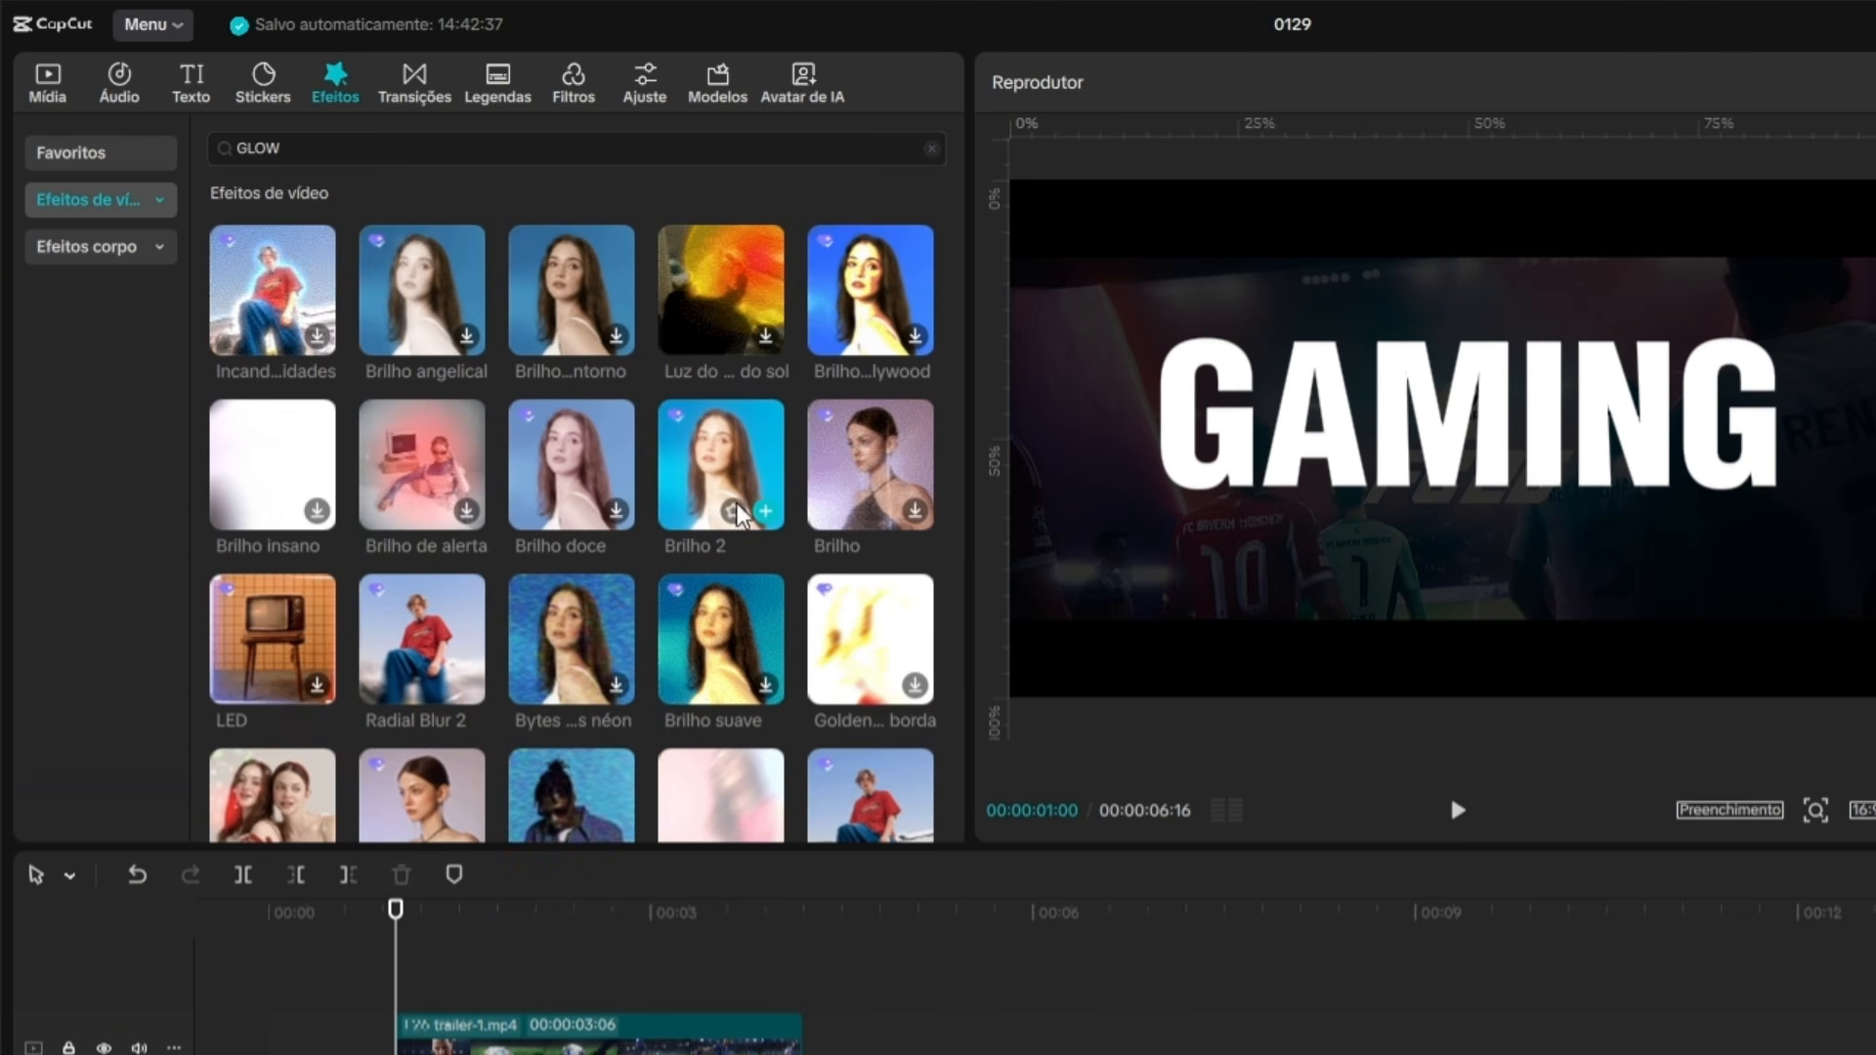
Add the Brilho 2 effect on a track between the trailer and the ING clip, matching the trailer's start and end.
{"action": "left_click_drag", "start_coordinate": [740, 513], "coordinate": [505, 972]}
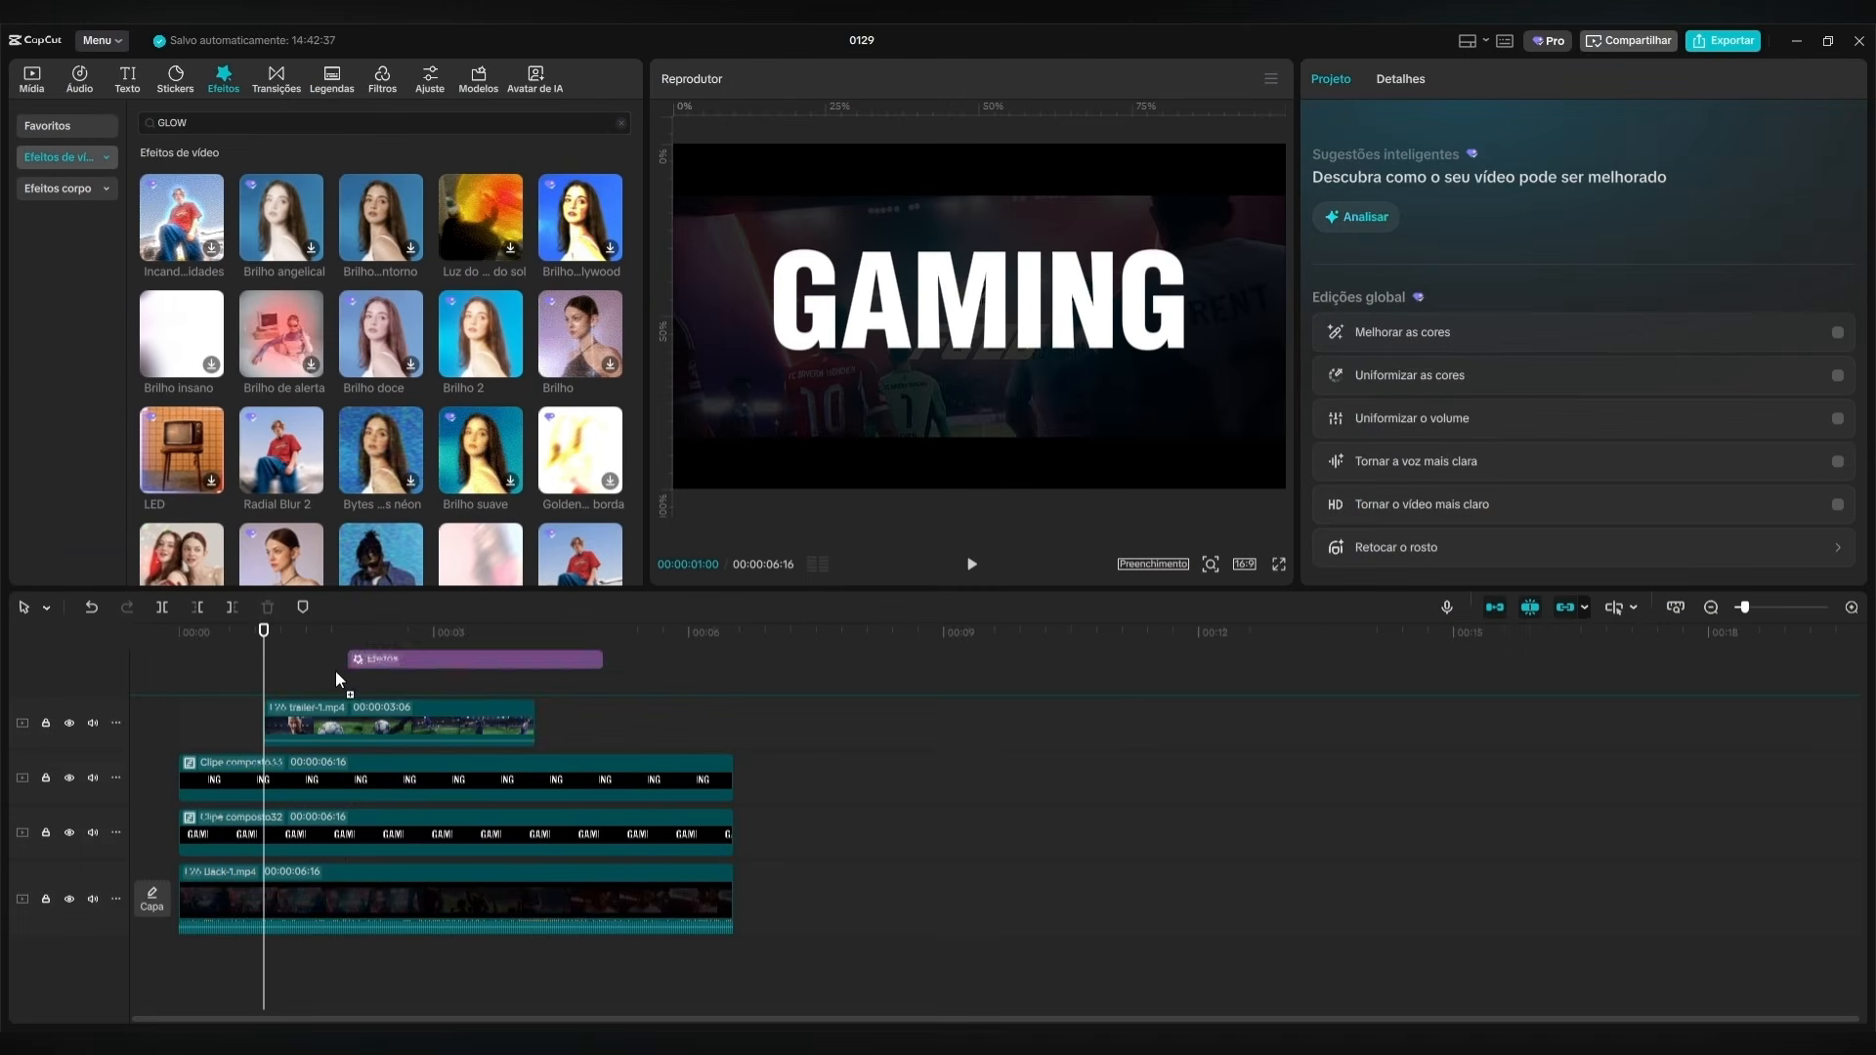
{"action": "left_click_drag", "start_coordinate": [336, 670], "coordinate": [270, 747]}
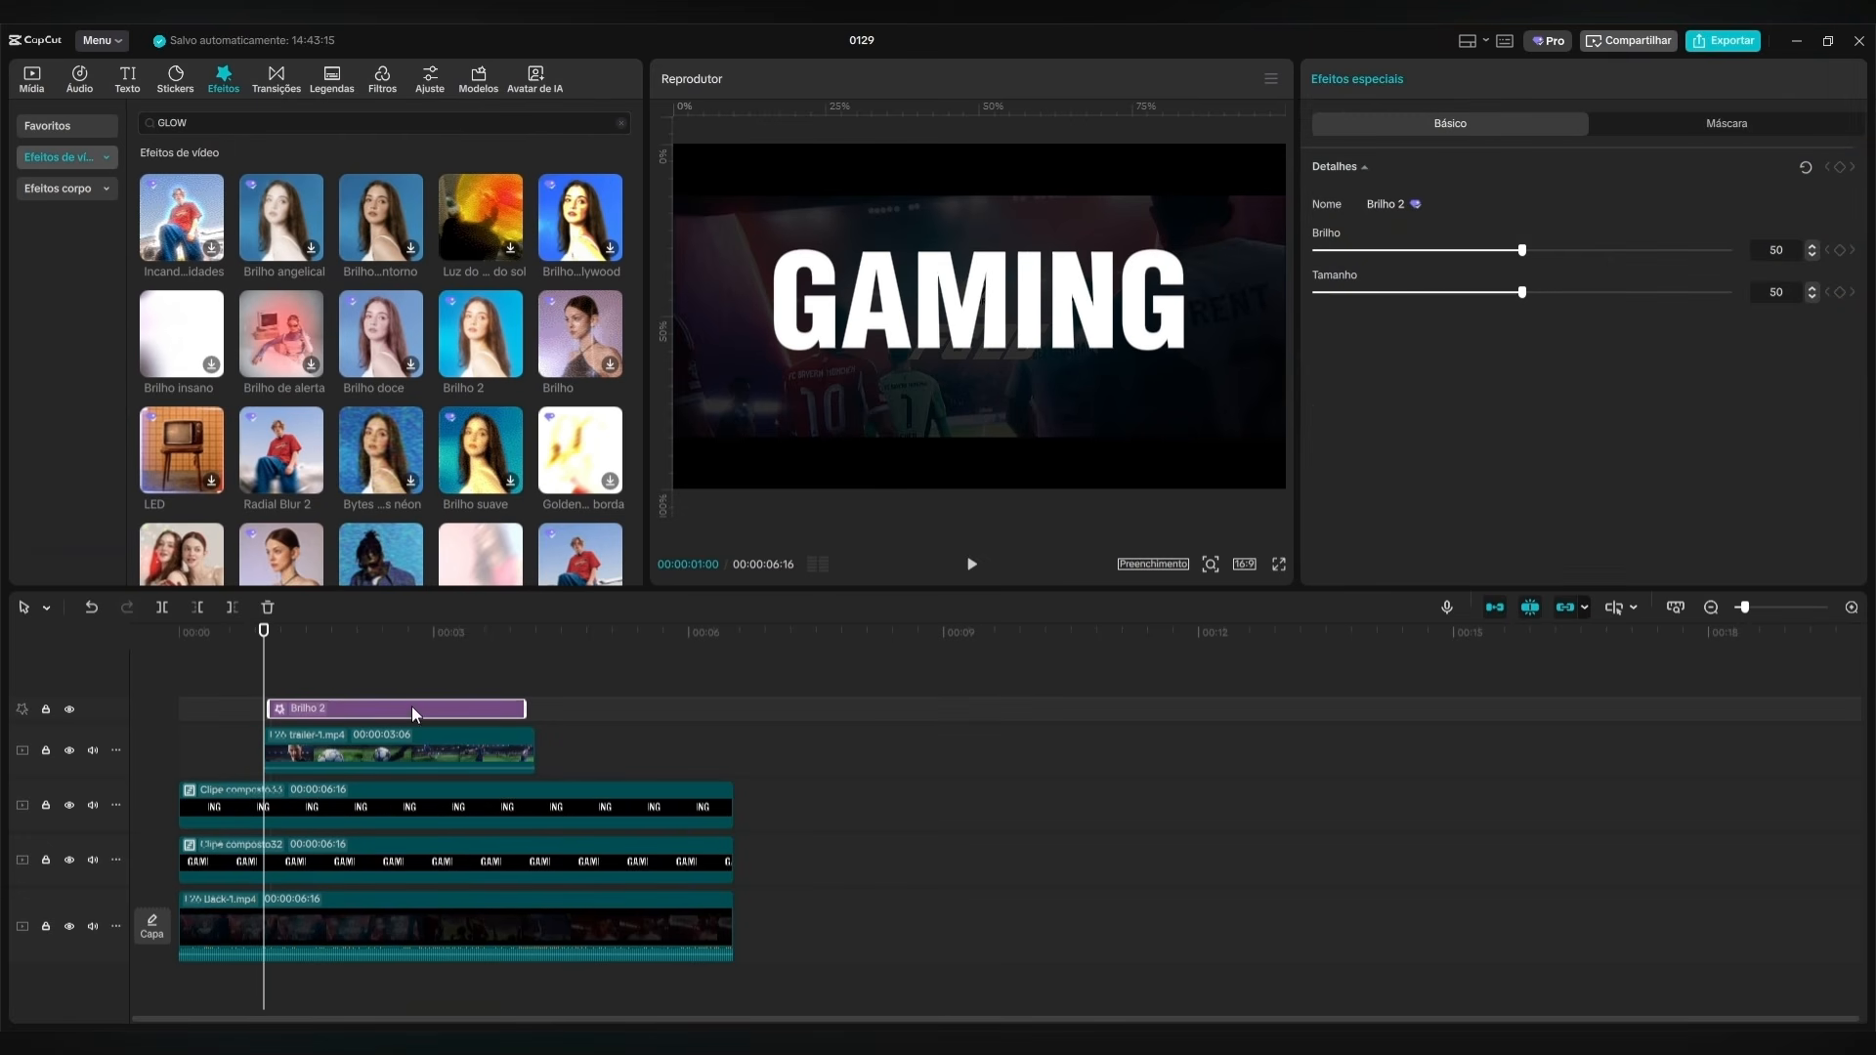
{"action": "left_click_drag", "start_coordinate": [413, 709], "coordinate": [398, 792]}
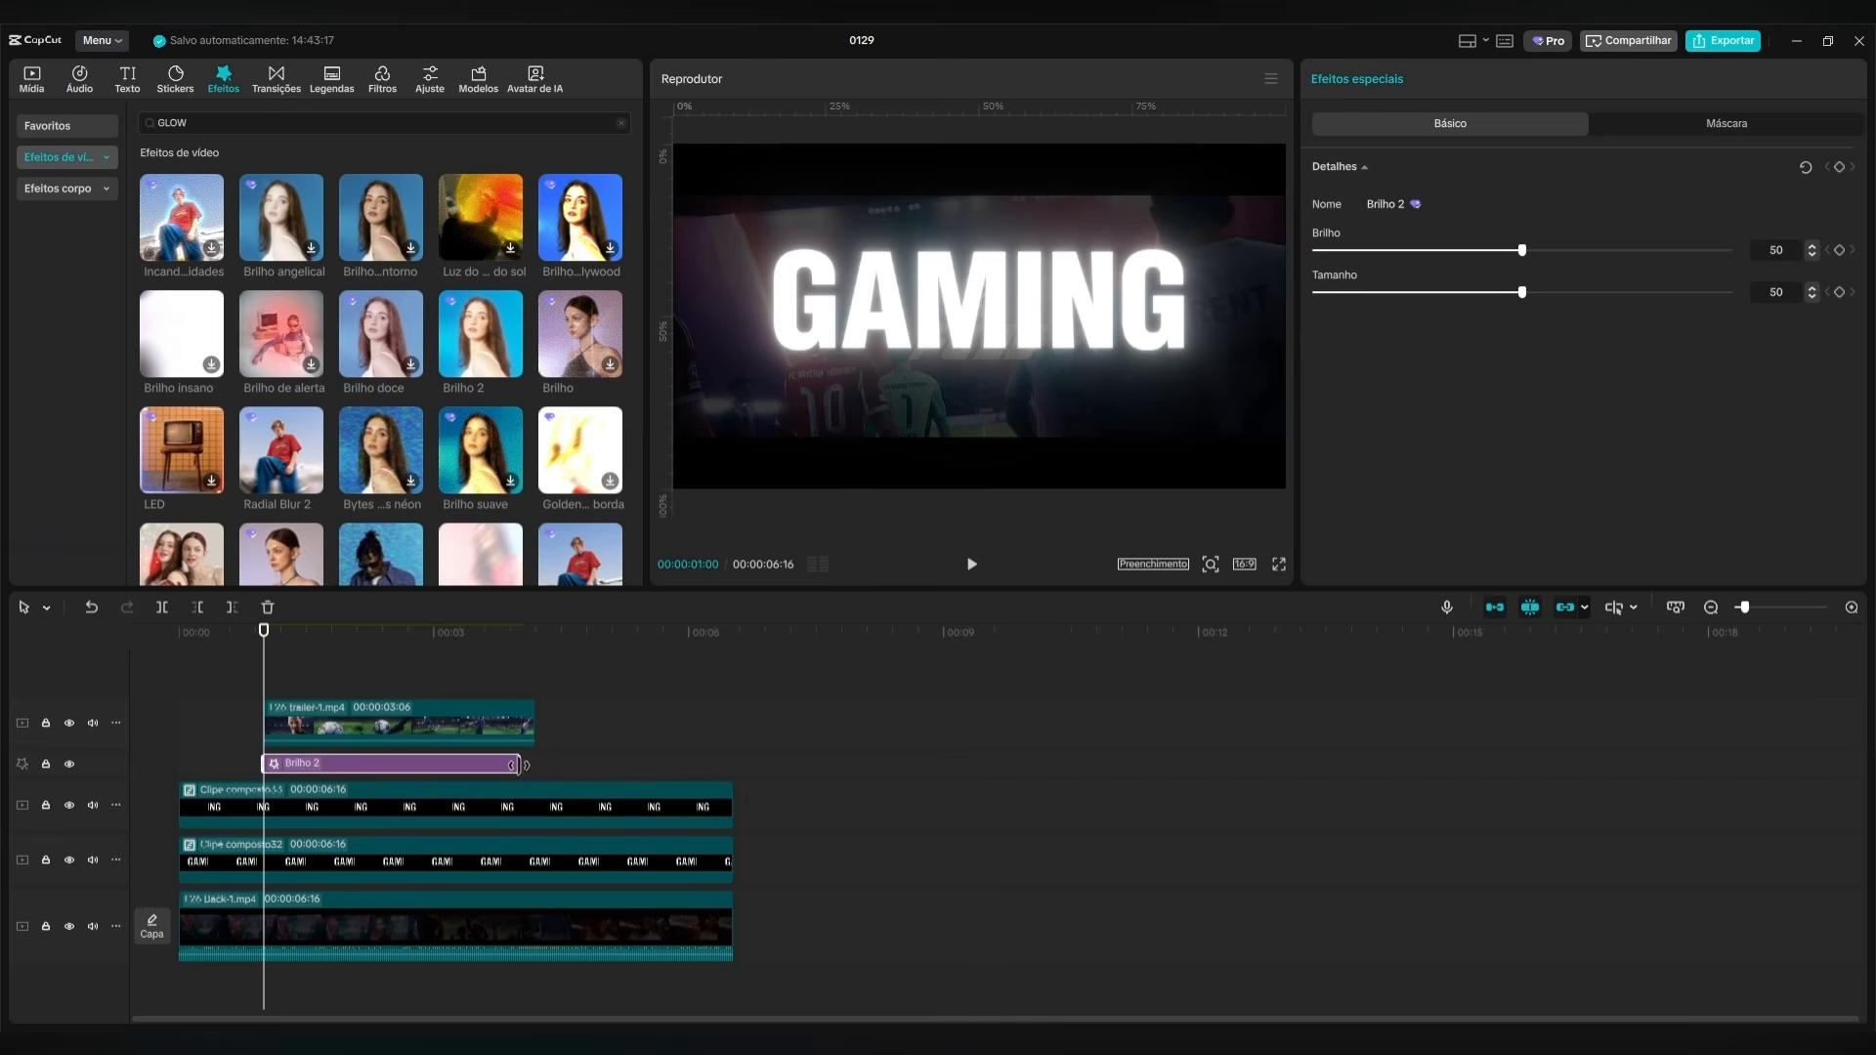
{"action": "left_click_drag", "start_coordinate": [520, 764], "coordinate": [536, 765]}
Add keyframes for all Brilho 2 parameters at 00:00:01:00, 00:00:01:16 and 00:00:03:07.
{"action": "left_click", "coordinate": [1841, 169]}
{"action": "key", "text": "shift+Right"}
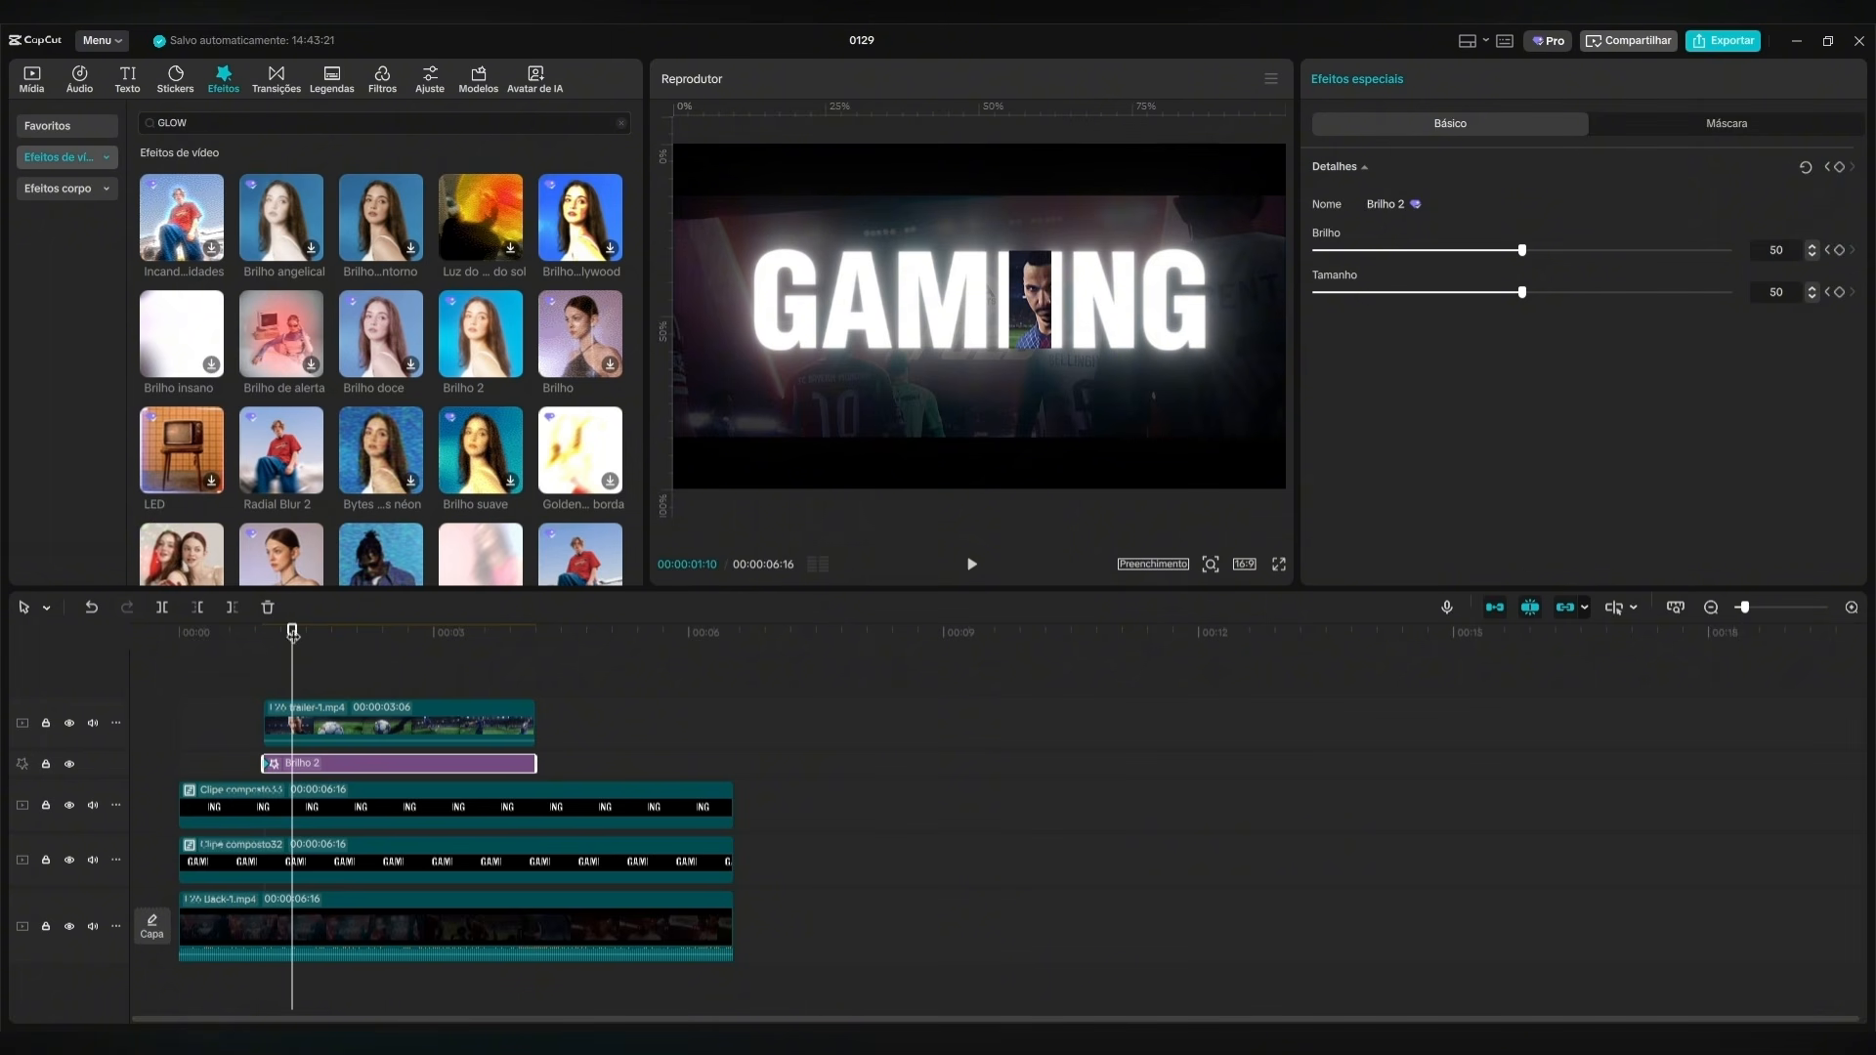
{"action": "left_click_drag", "start_coordinate": [293, 633], "coordinate": [309, 633]}
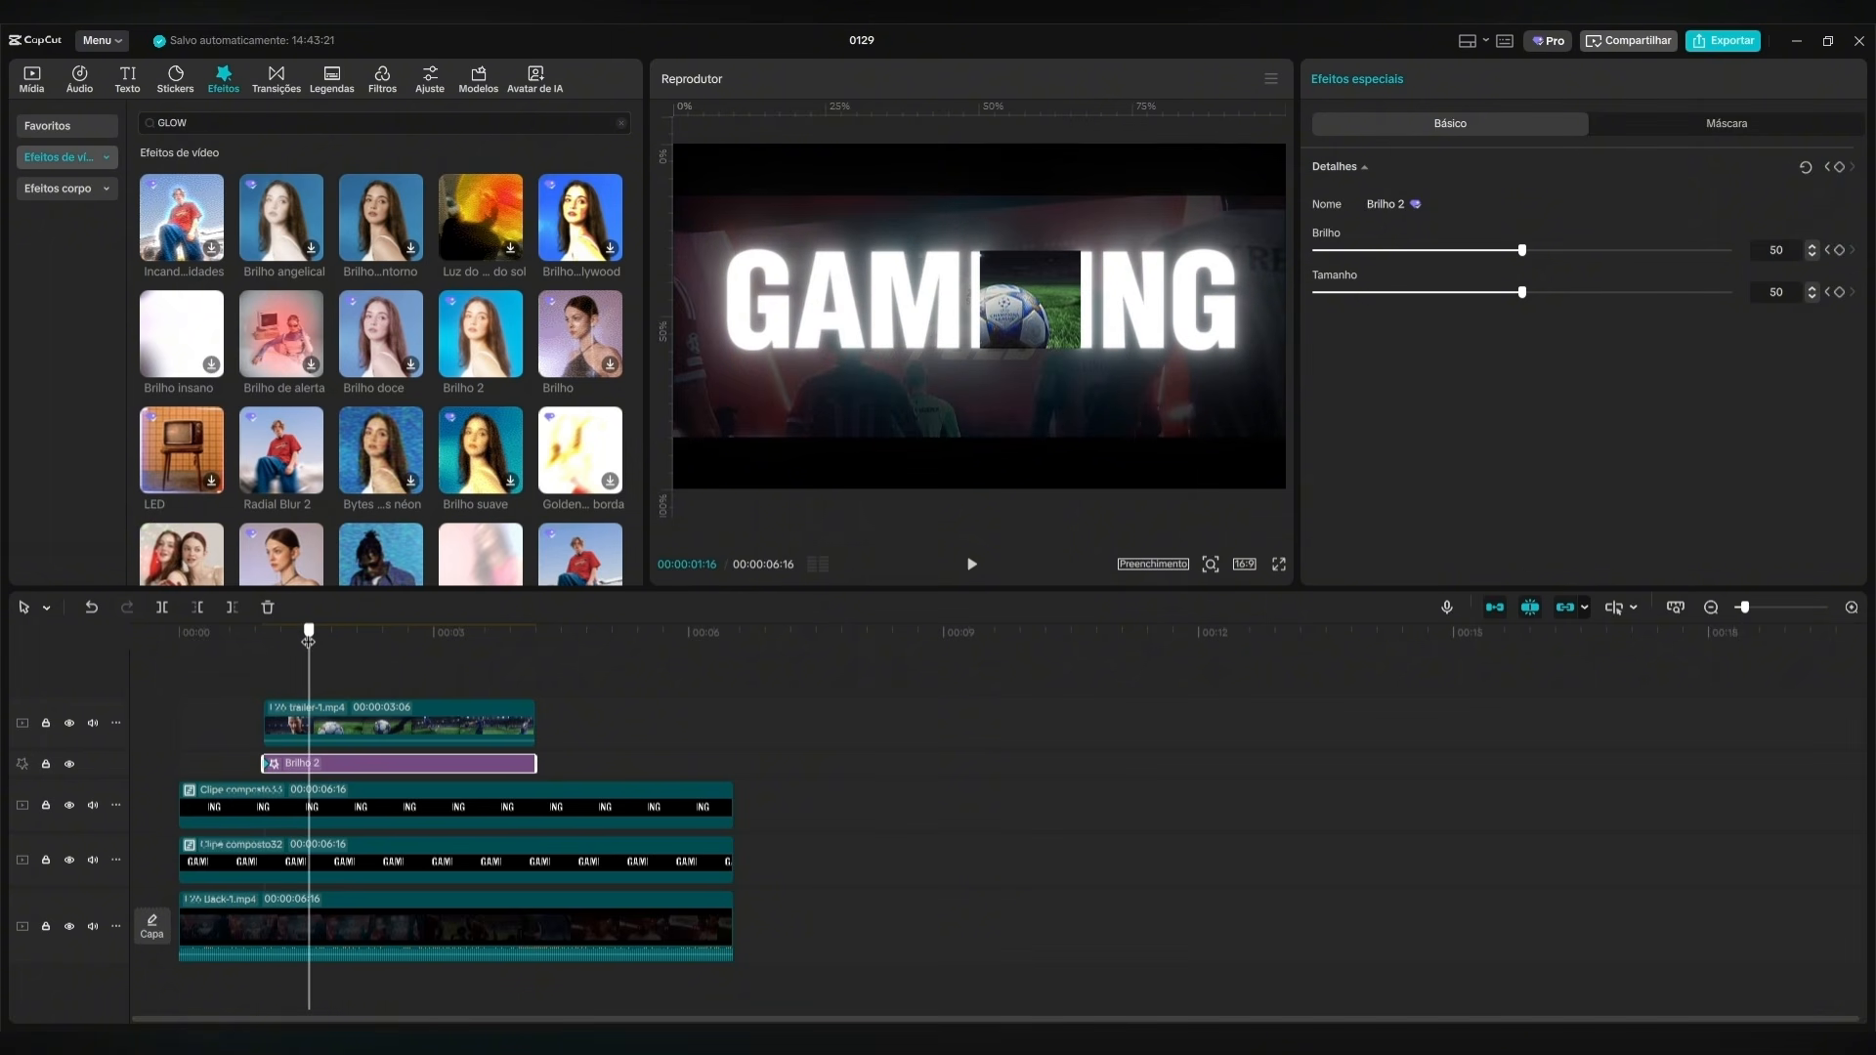
{"action": "left_click", "coordinate": [1838, 170]}
{"action": "left_click", "coordinate": [344, 701]}
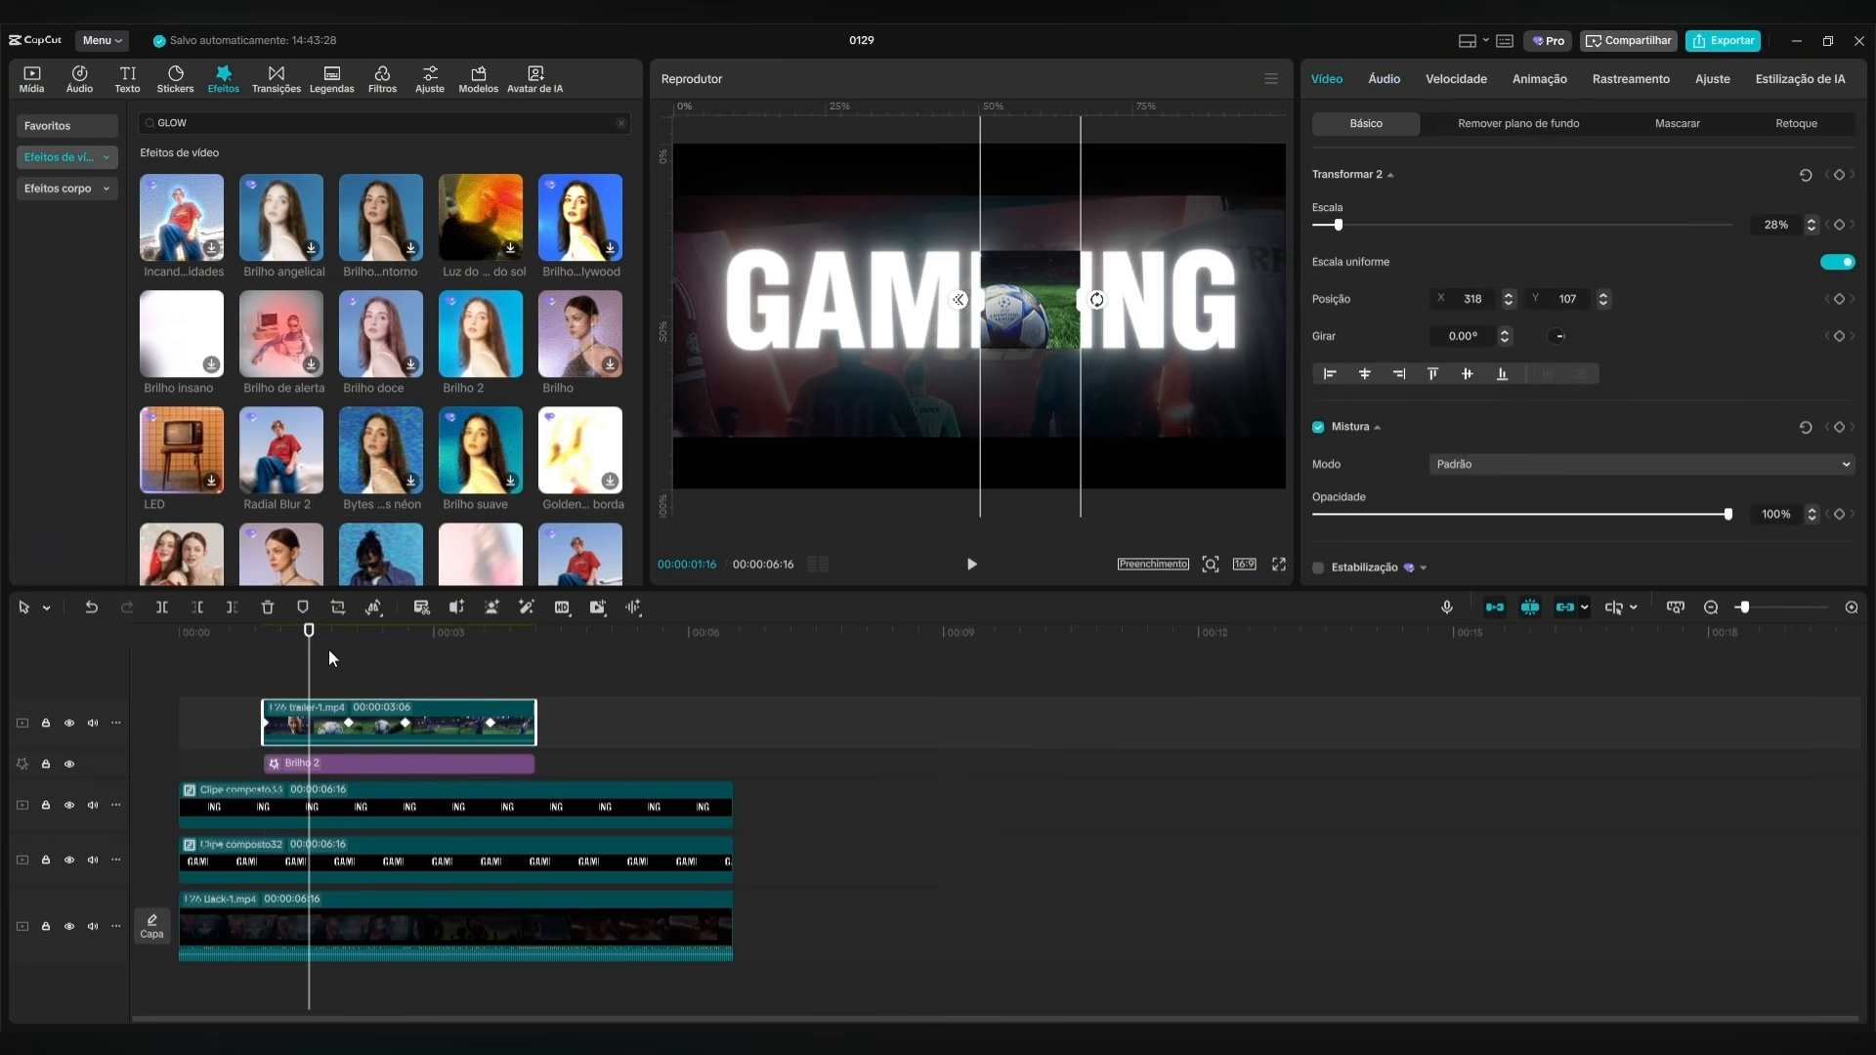
{"action": "left_click_drag", "start_coordinate": [327, 649], "coordinate": [454, 653]}
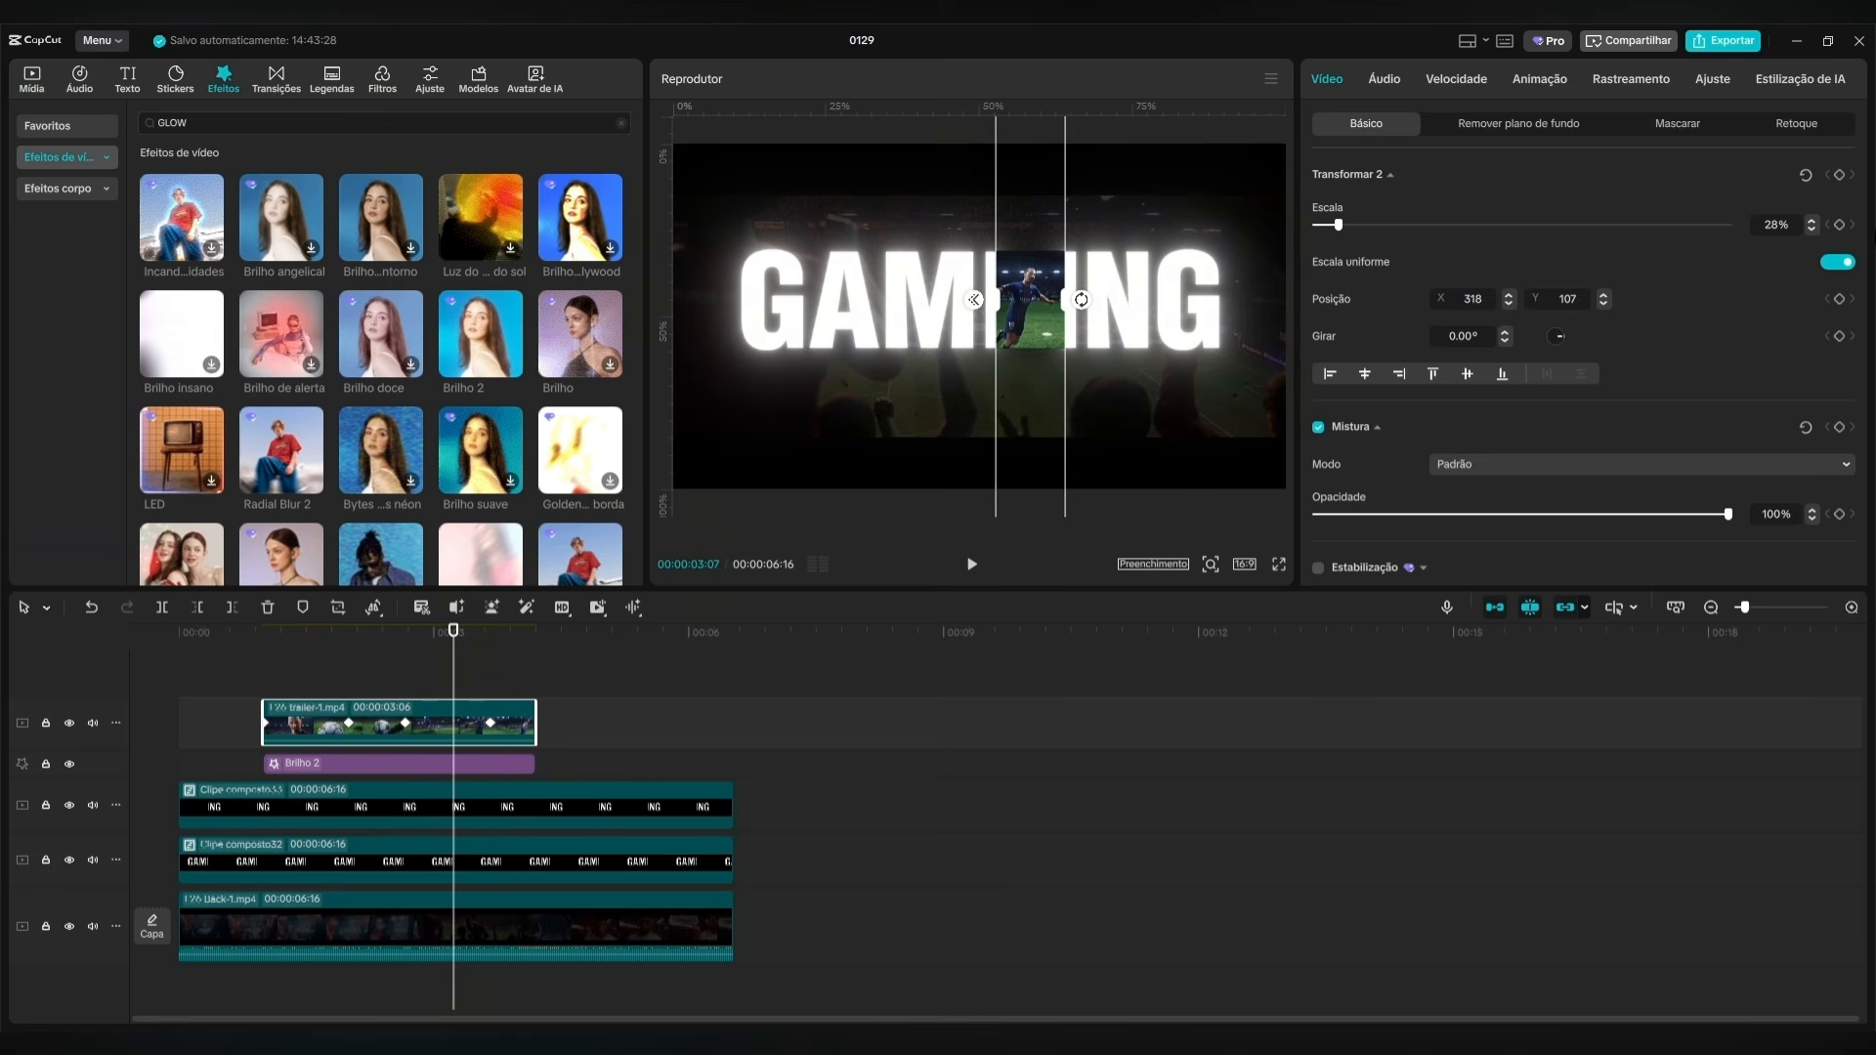
{"action": "left_click", "coordinate": [484, 773]}
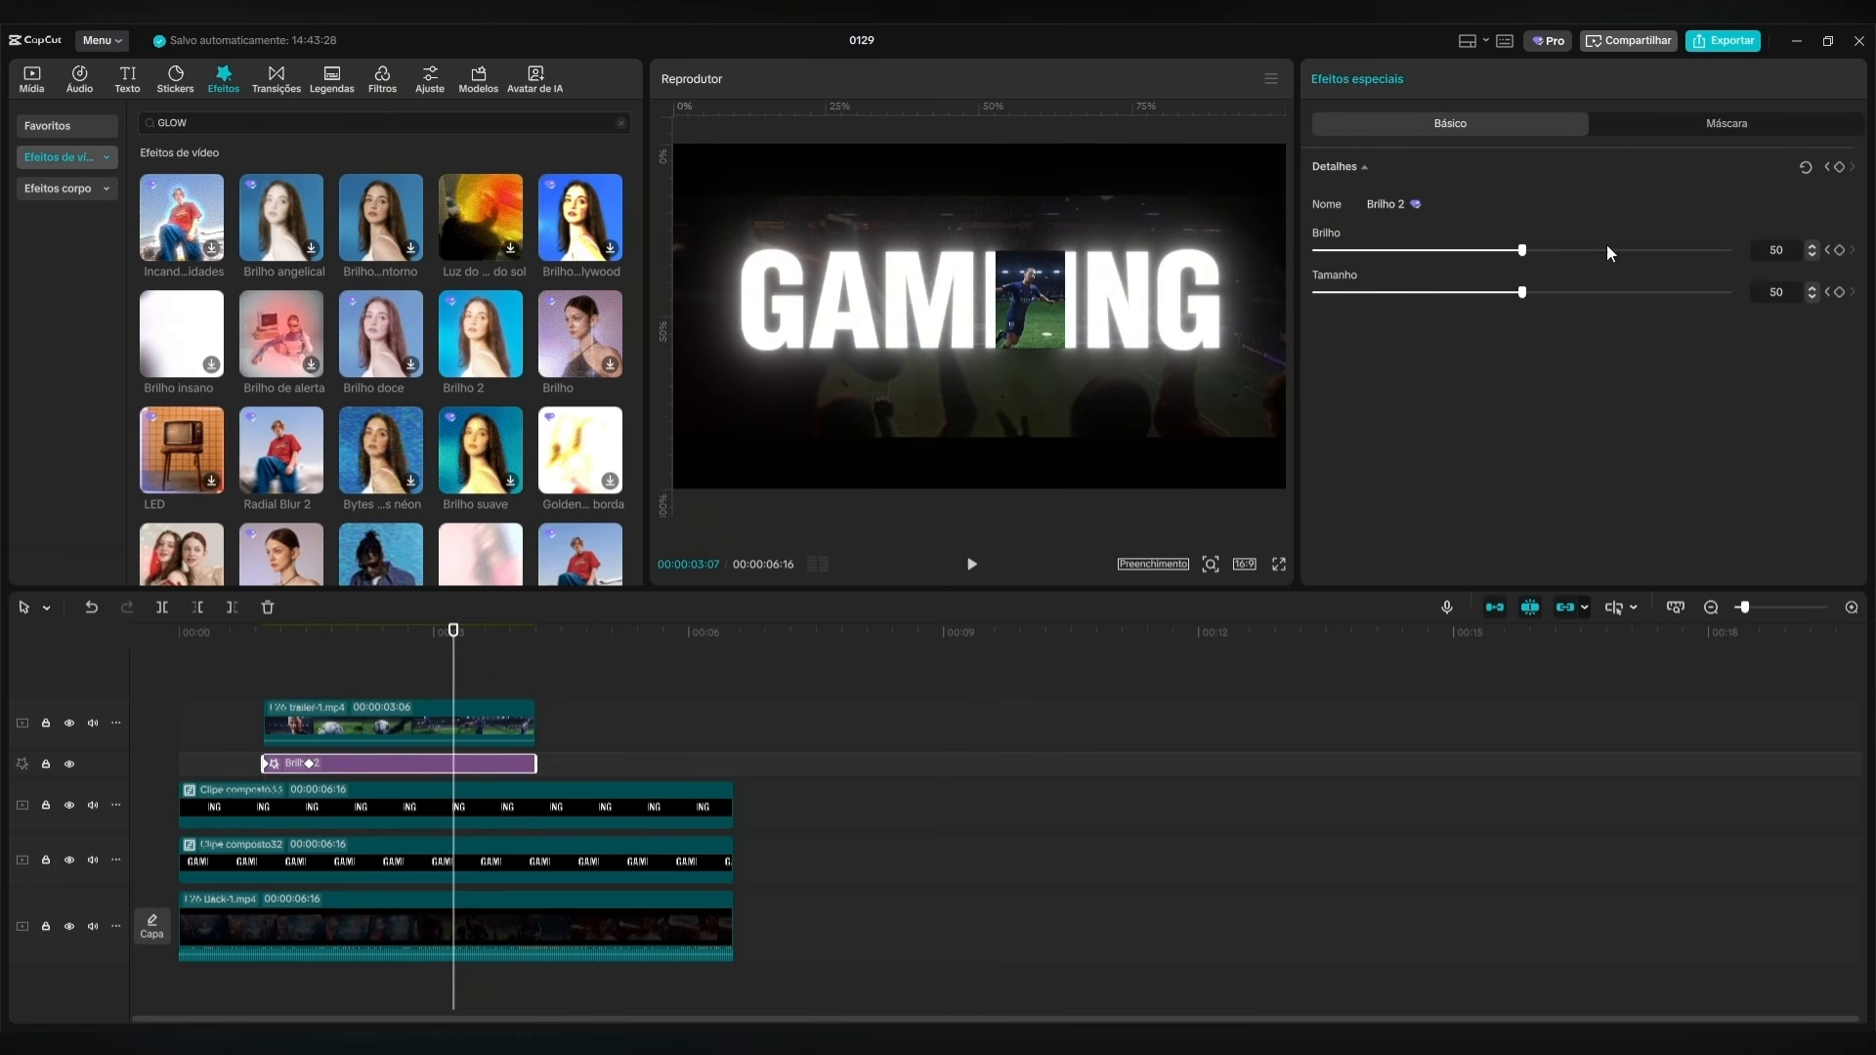
{"action": "left_click", "coordinate": [1839, 168]}
Set the Brilho 2 effect's Tamanho and Brilho to 0 at the first keyframe, 00:00:01:00.
{"action": "left_click_drag", "start_coordinate": [455, 653], "coordinate": [269, 677]}
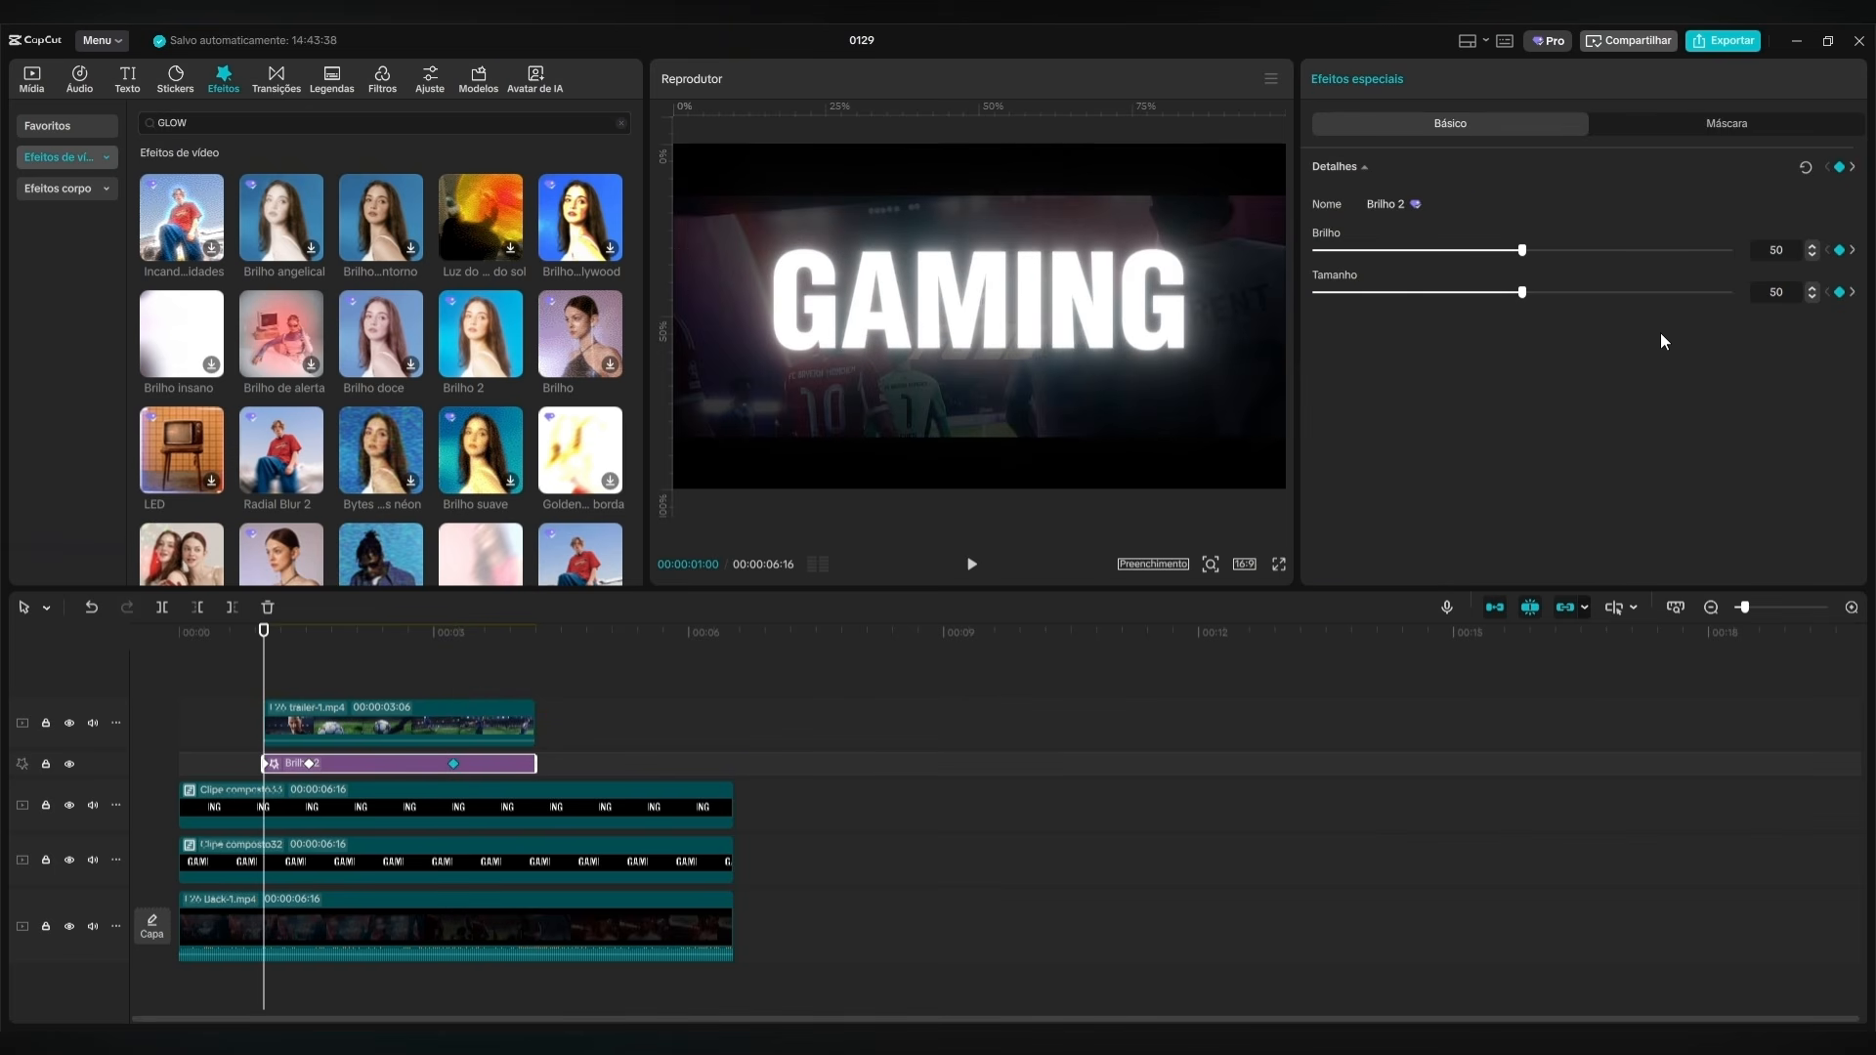
{"action": "left_click_drag", "start_coordinate": [1522, 292], "coordinate": [1316, 292]}
{"action": "left_click_drag", "start_coordinate": [1522, 251], "coordinate": [1316, 251]}
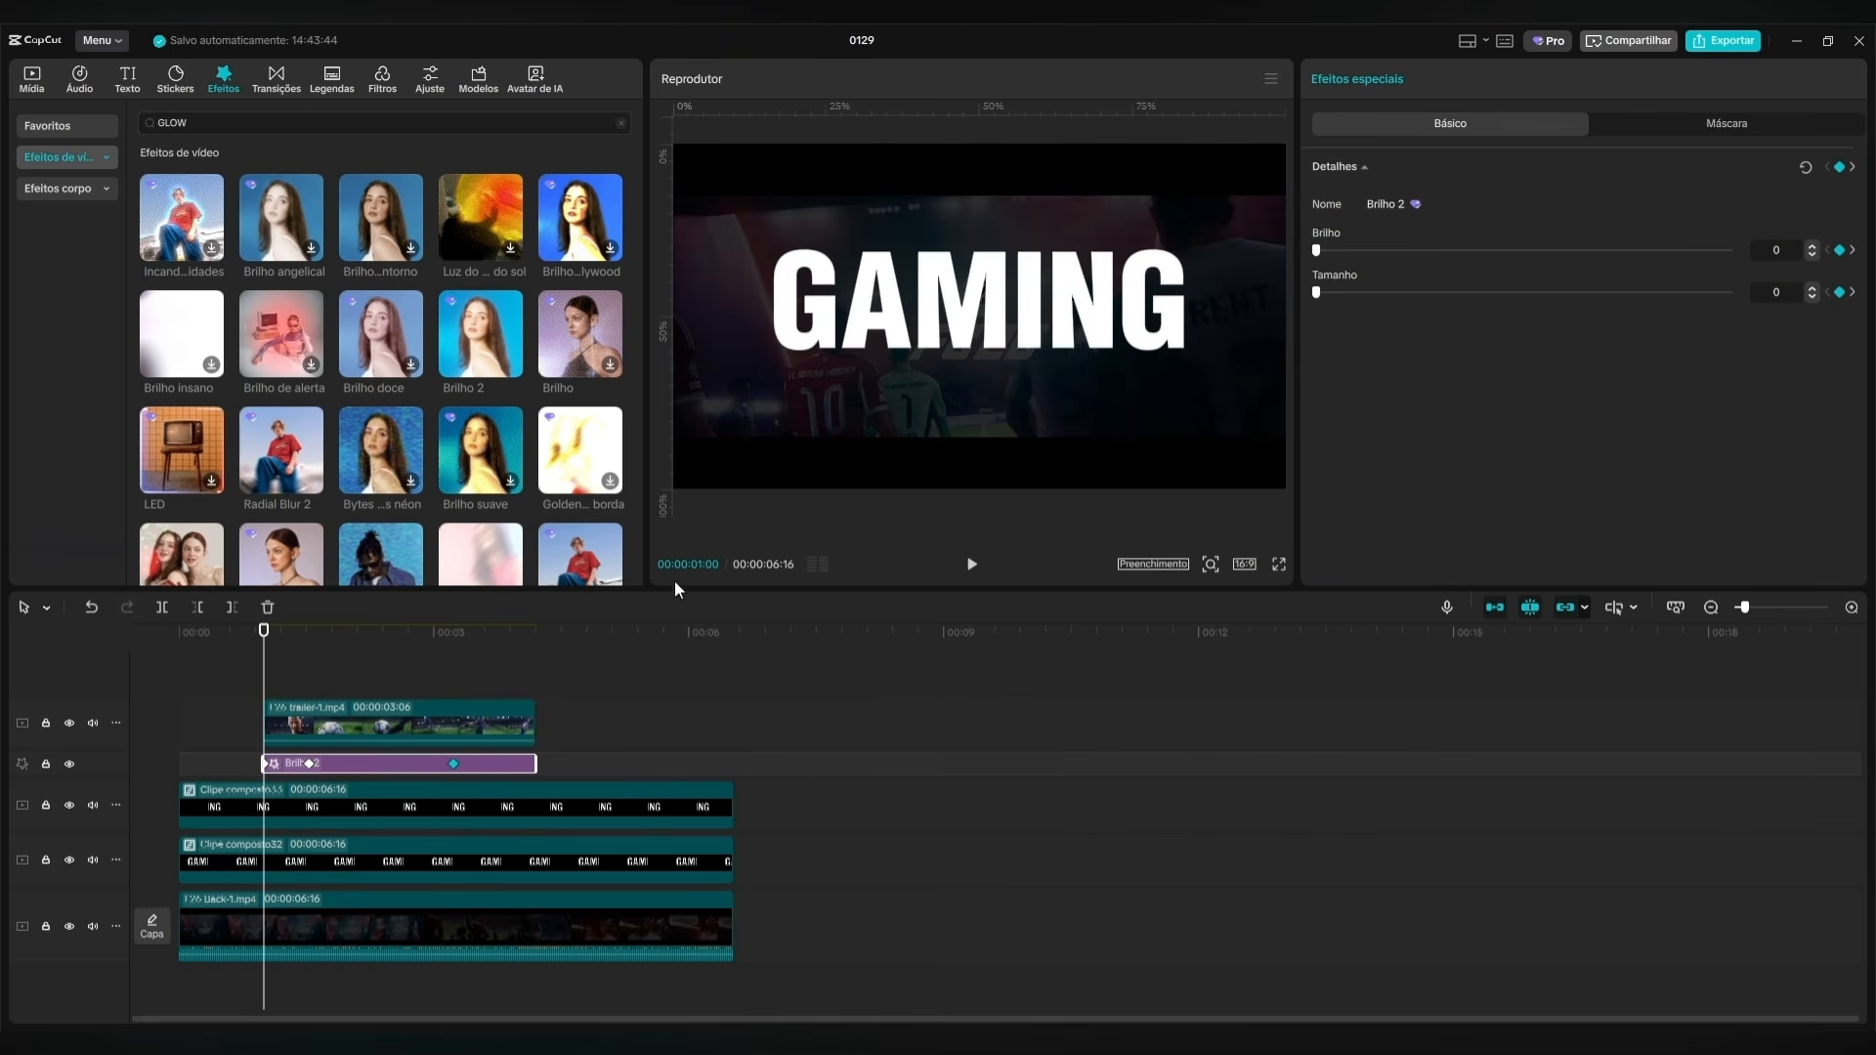
Set the Brilho 2 effect's Brilho and Tamanho to 30 at the second keyframe, 00:00:01:16.
{"action": "left_click_drag", "start_coordinate": [268, 670], "coordinate": [308, 658]}
{"action": "left_click", "coordinate": [1773, 249]}
{"action": "type", "text": "30"}
{"action": "key", "text": "Return"}
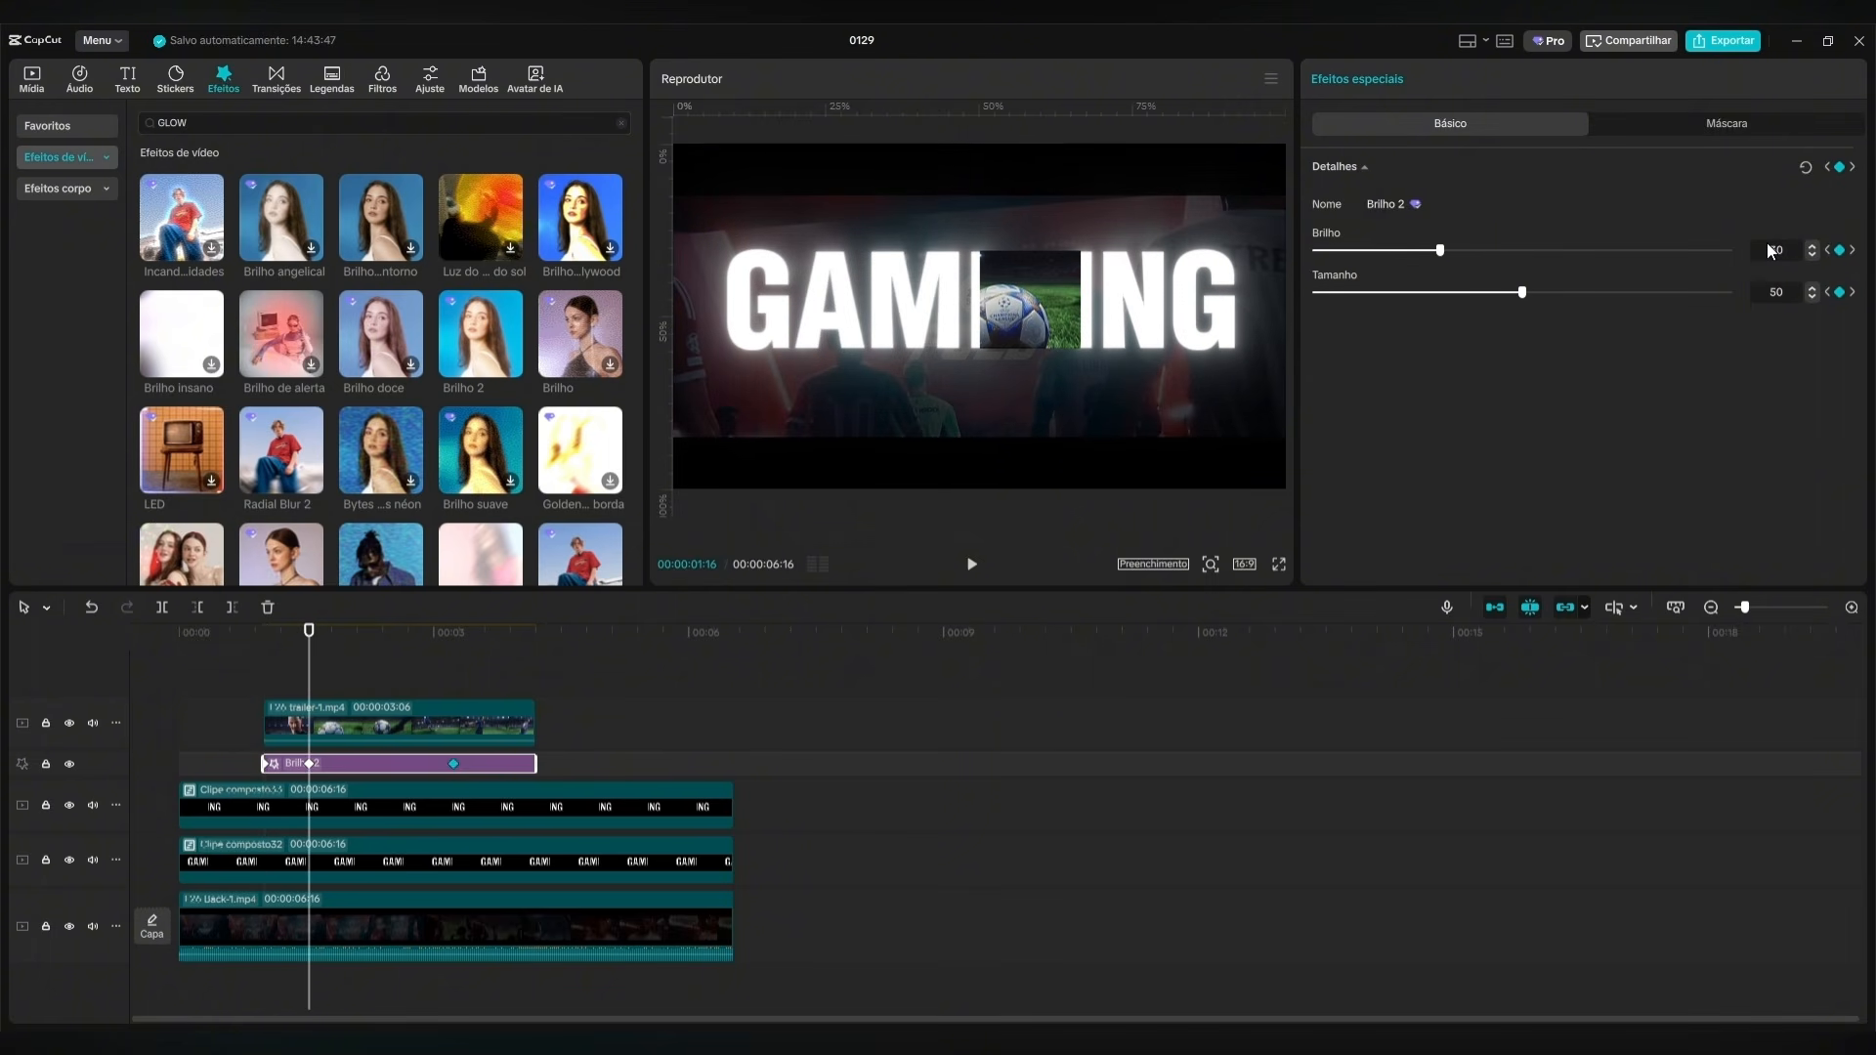
{"action": "left_click", "coordinate": [1788, 292]}
{"action": "type", "text": "30"}
{"action": "key", "text": "Return"}
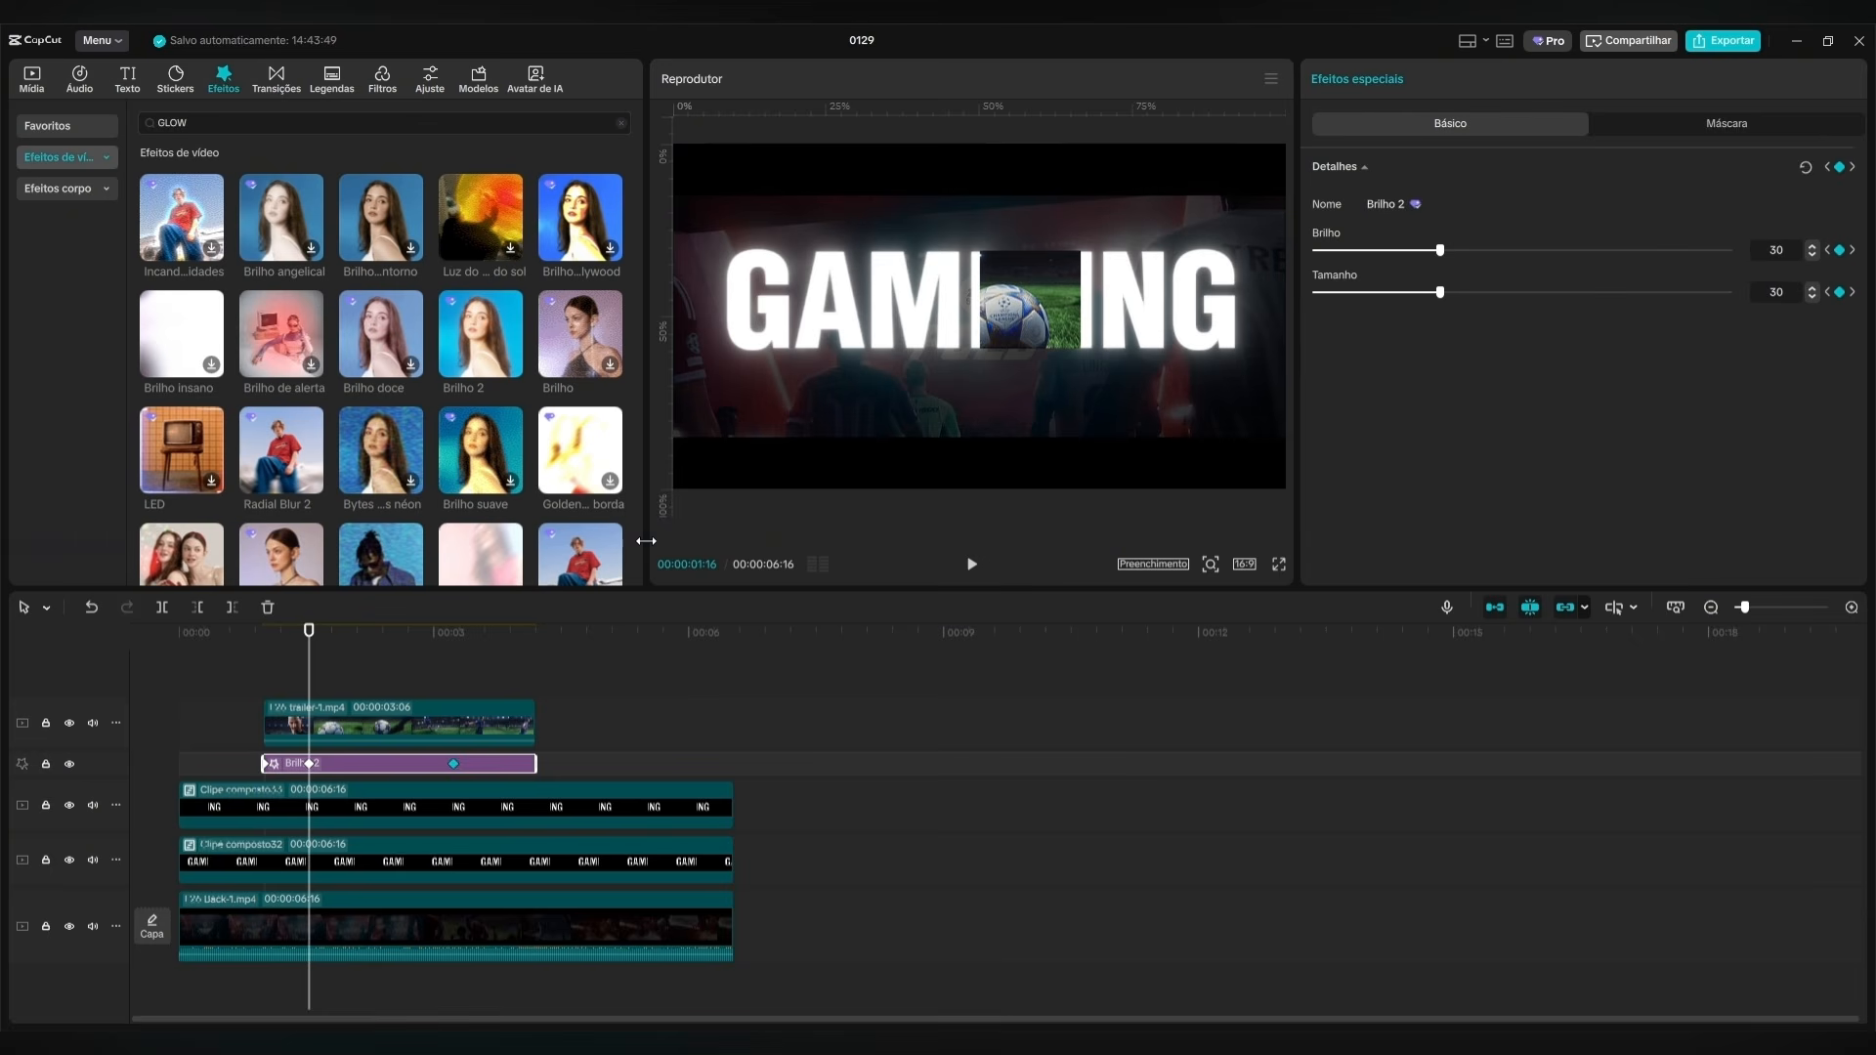
Set the Brilho 2 effect's Brilho and Tamanho to 30 at the third keyframe, 00:00:03:07.
{"action": "left_click_drag", "start_coordinate": [313, 653], "coordinate": [448, 654]}
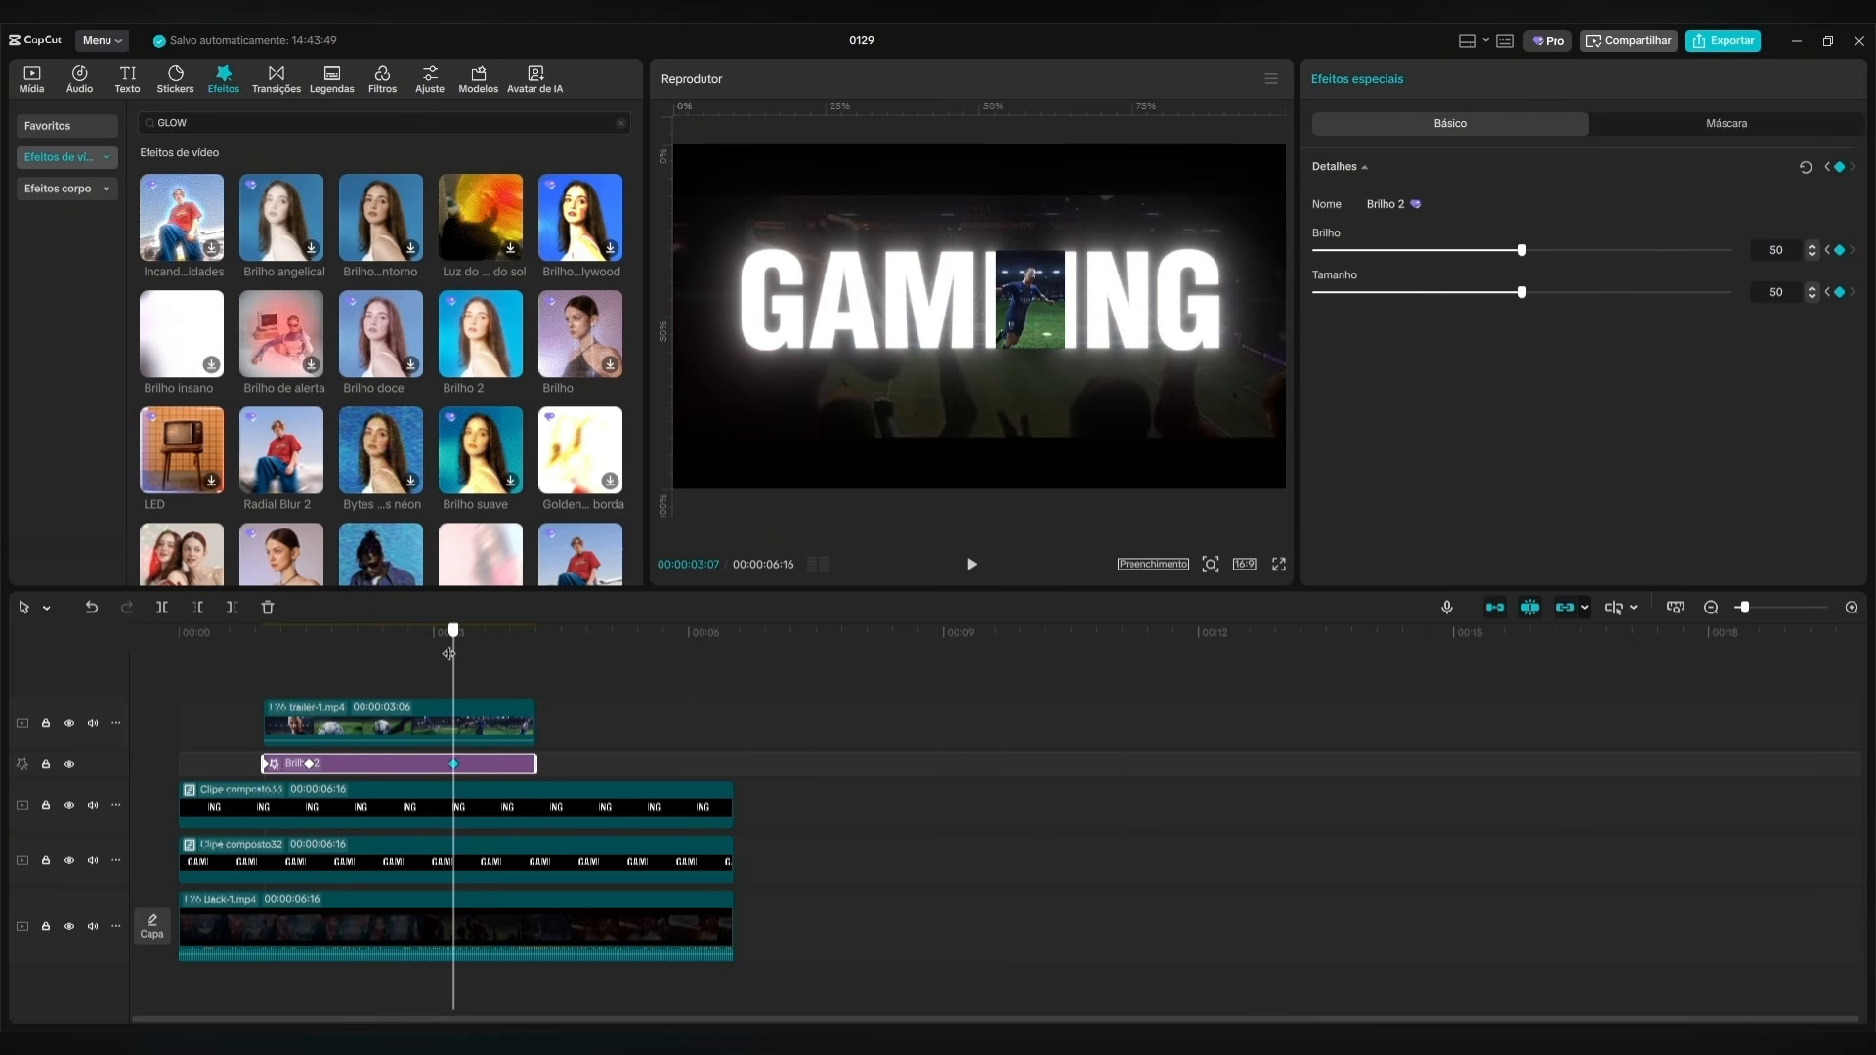
{"action": "type", "text": "30"}
{"action": "key", "text": "Return"}
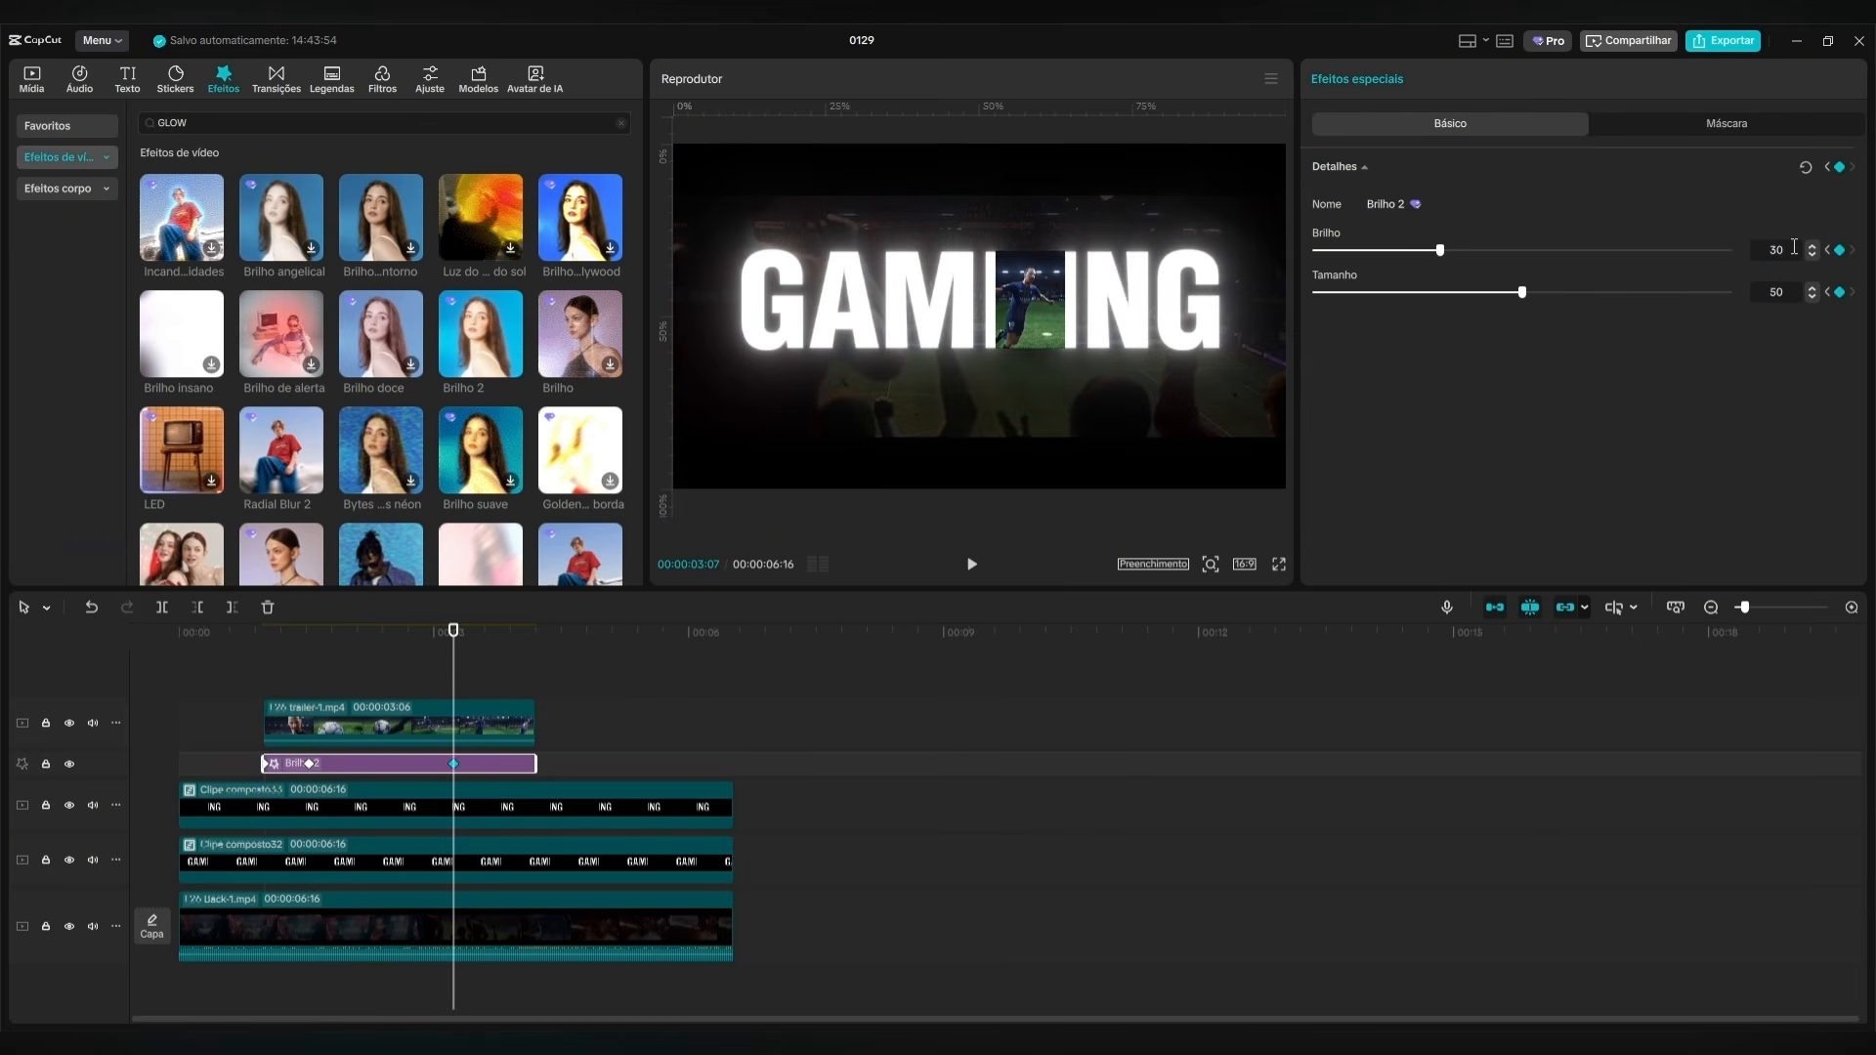
{"action": "type", "text": "30"}
{"action": "key", "text": "Return"}
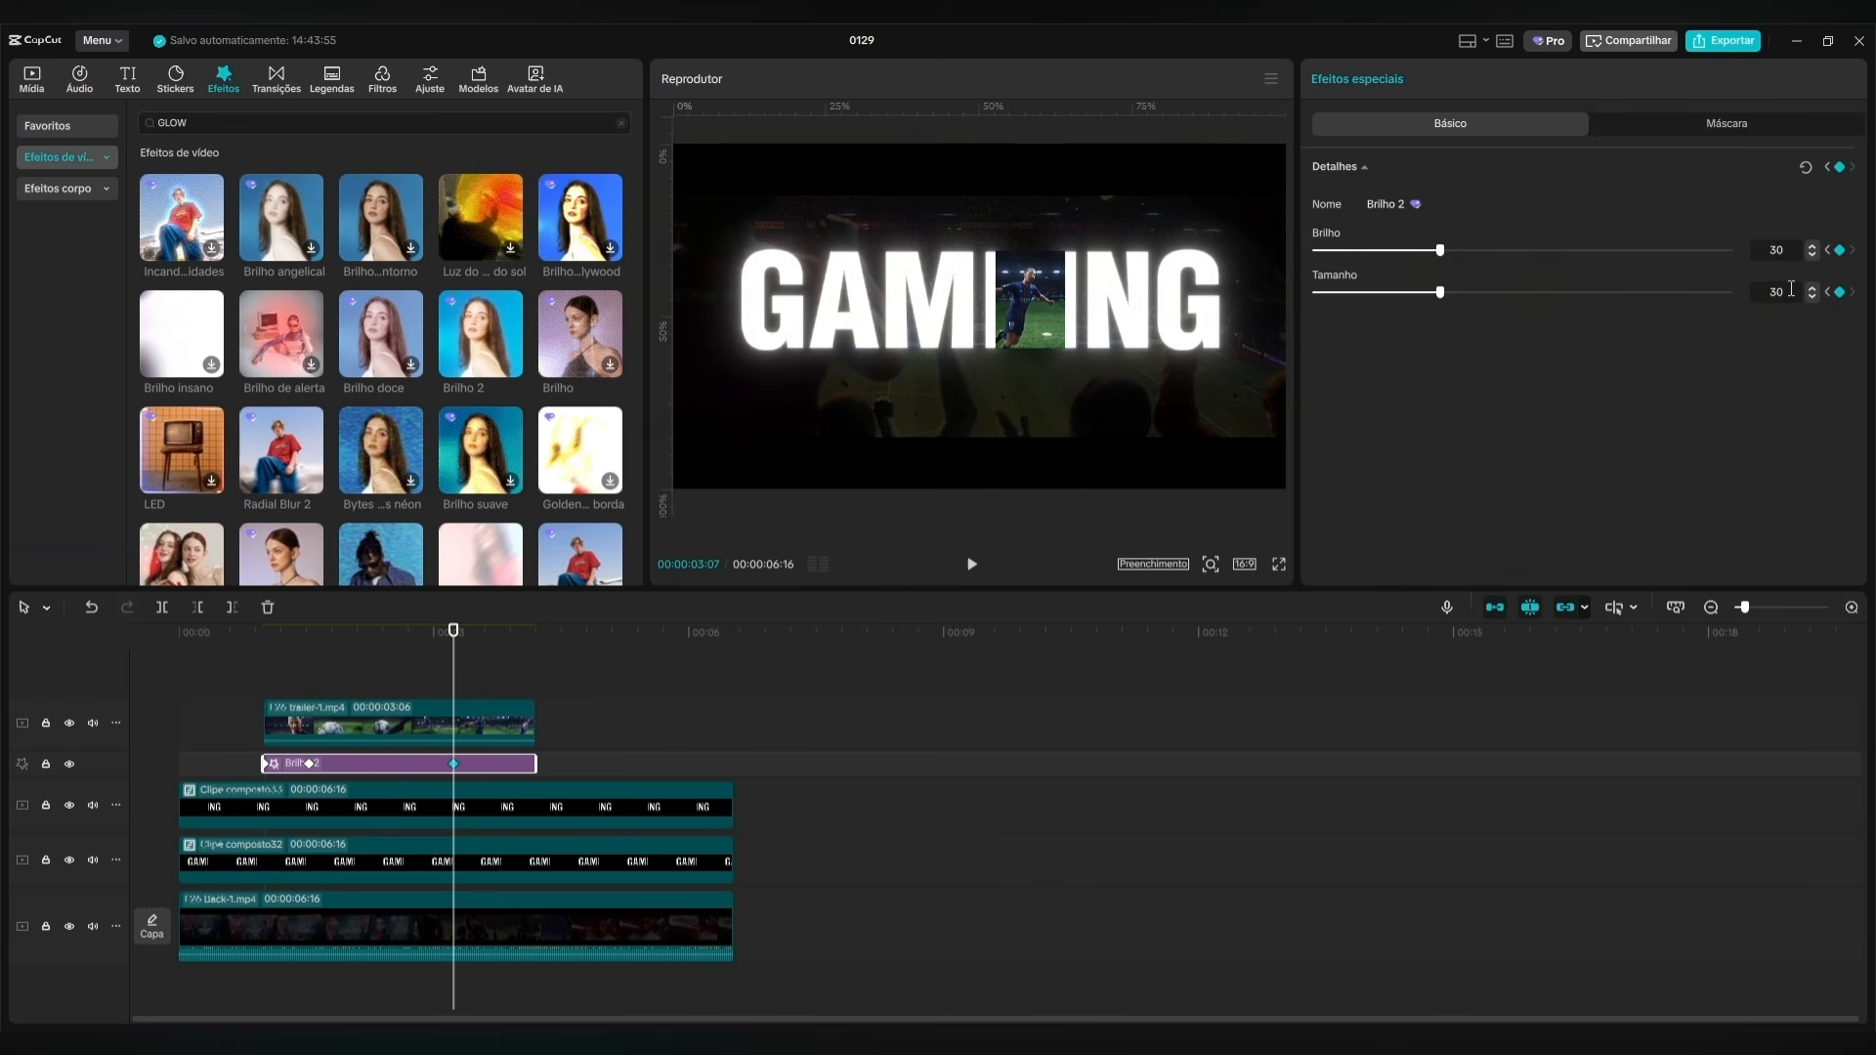
Add a closing keyframe to the Brilho 2 effect at its end point, aligned with the trailer's end.
{"action": "left_click", "coordinate": [265, 770]}
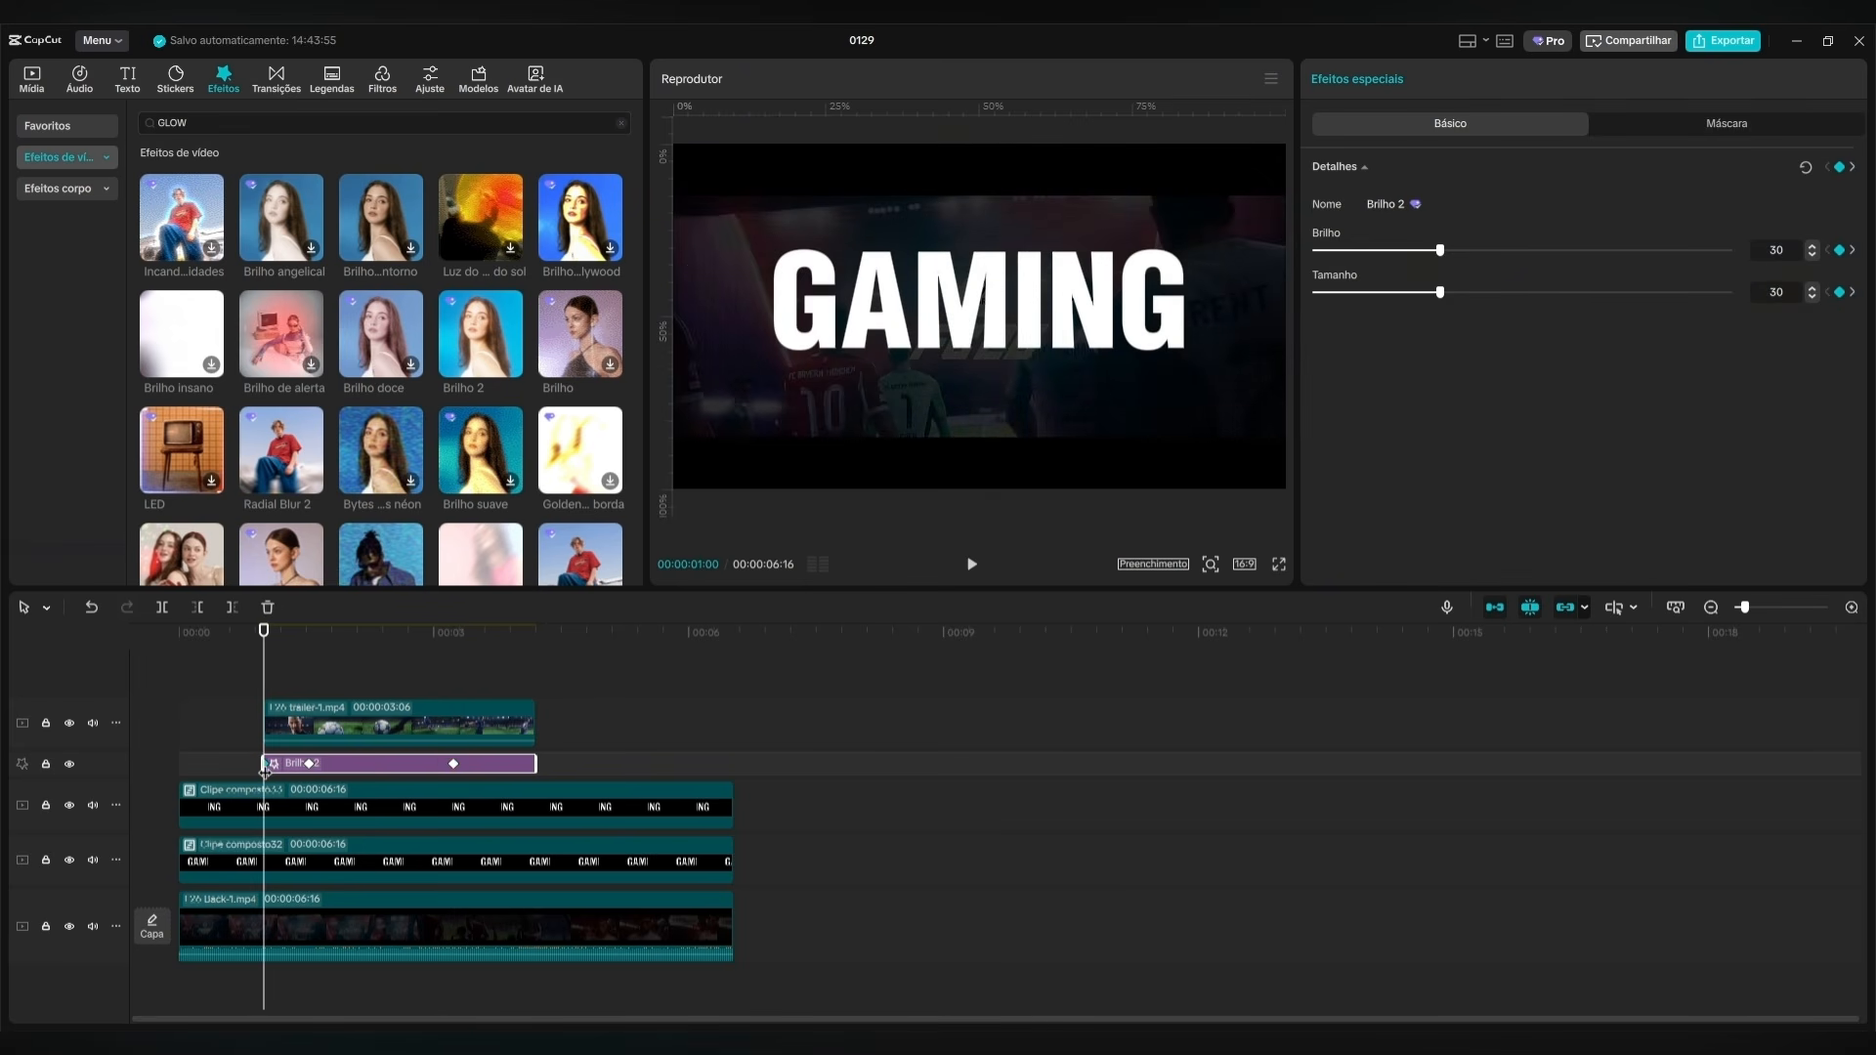
{"action": "left_click", "coordinate": [536, 705]}
{"action": "left_click", "coordinate": [528, 706]}
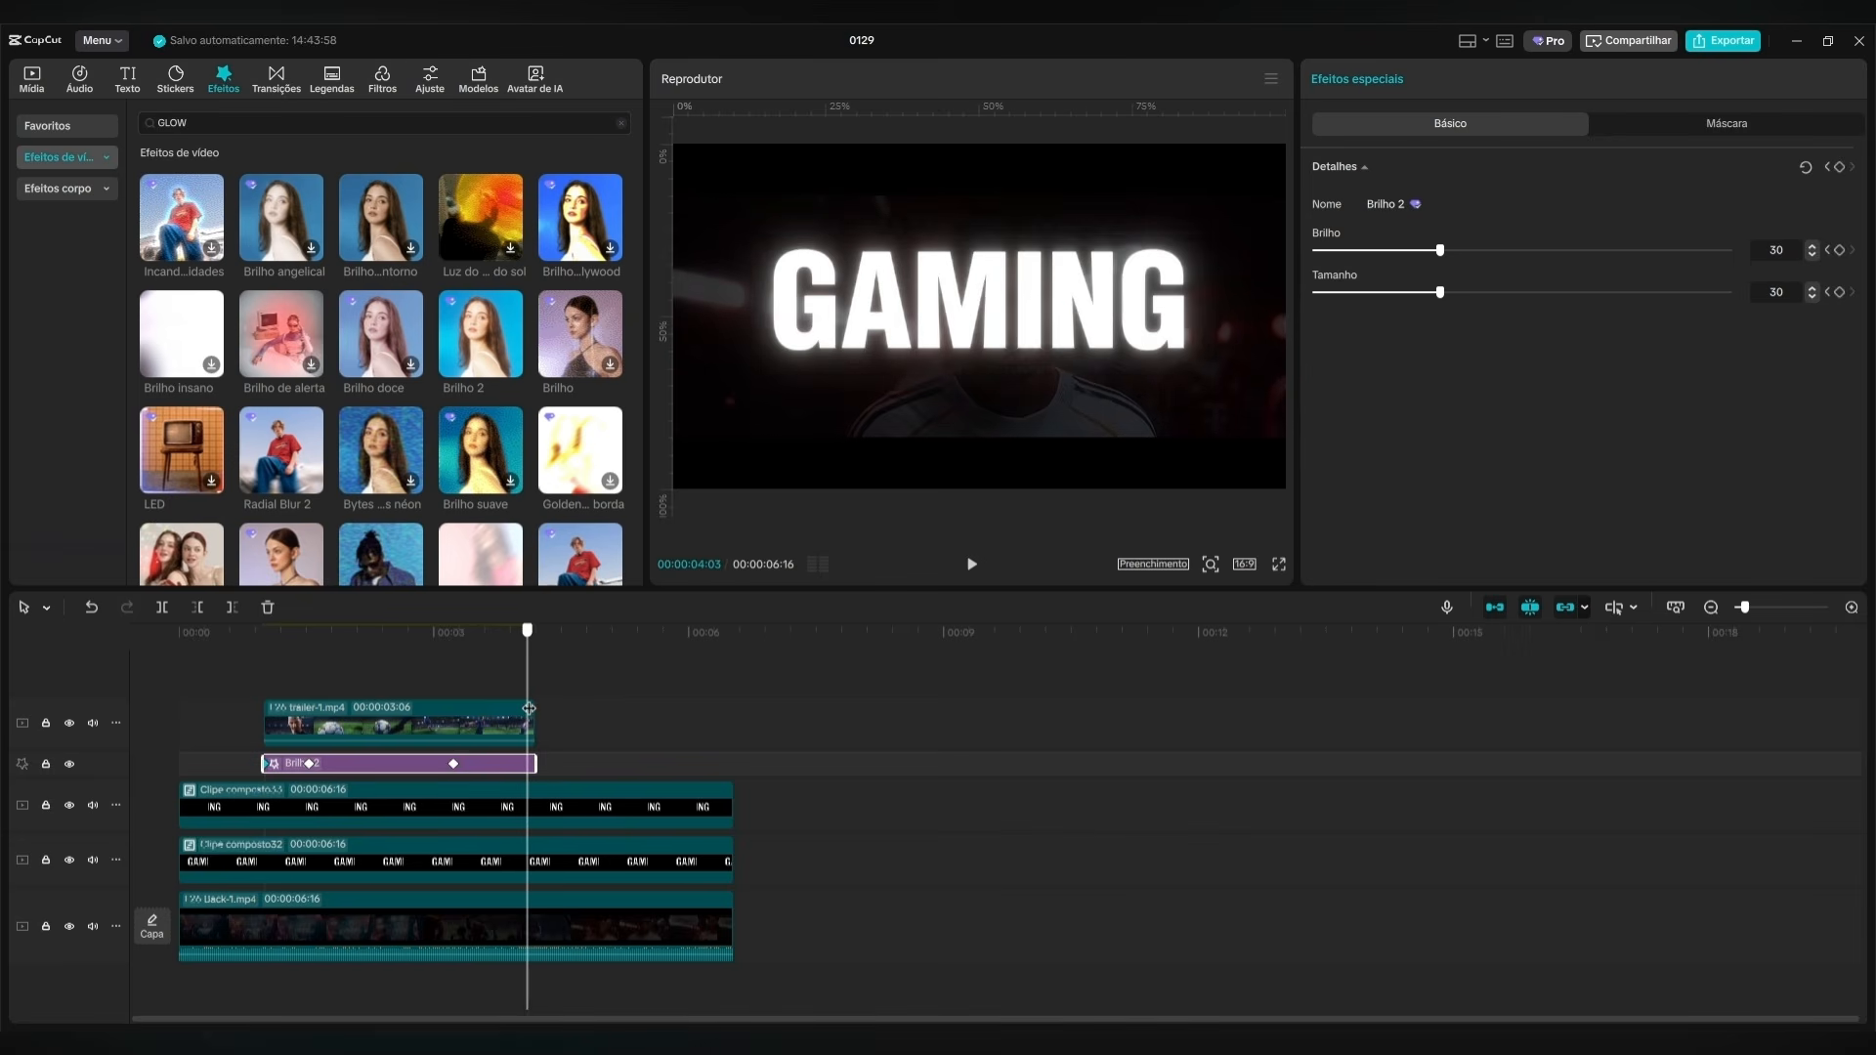
{"action": "left_click", "coordinate": [532, 766]}
Play the GAMING title from the start to check the glow as the halves part and close.
{"action": "left_click_drag", "start_coordinate": [529, 683], "coordinate": [58, 683]}
{"action": "left_click", "coordinate": [972, 567]}
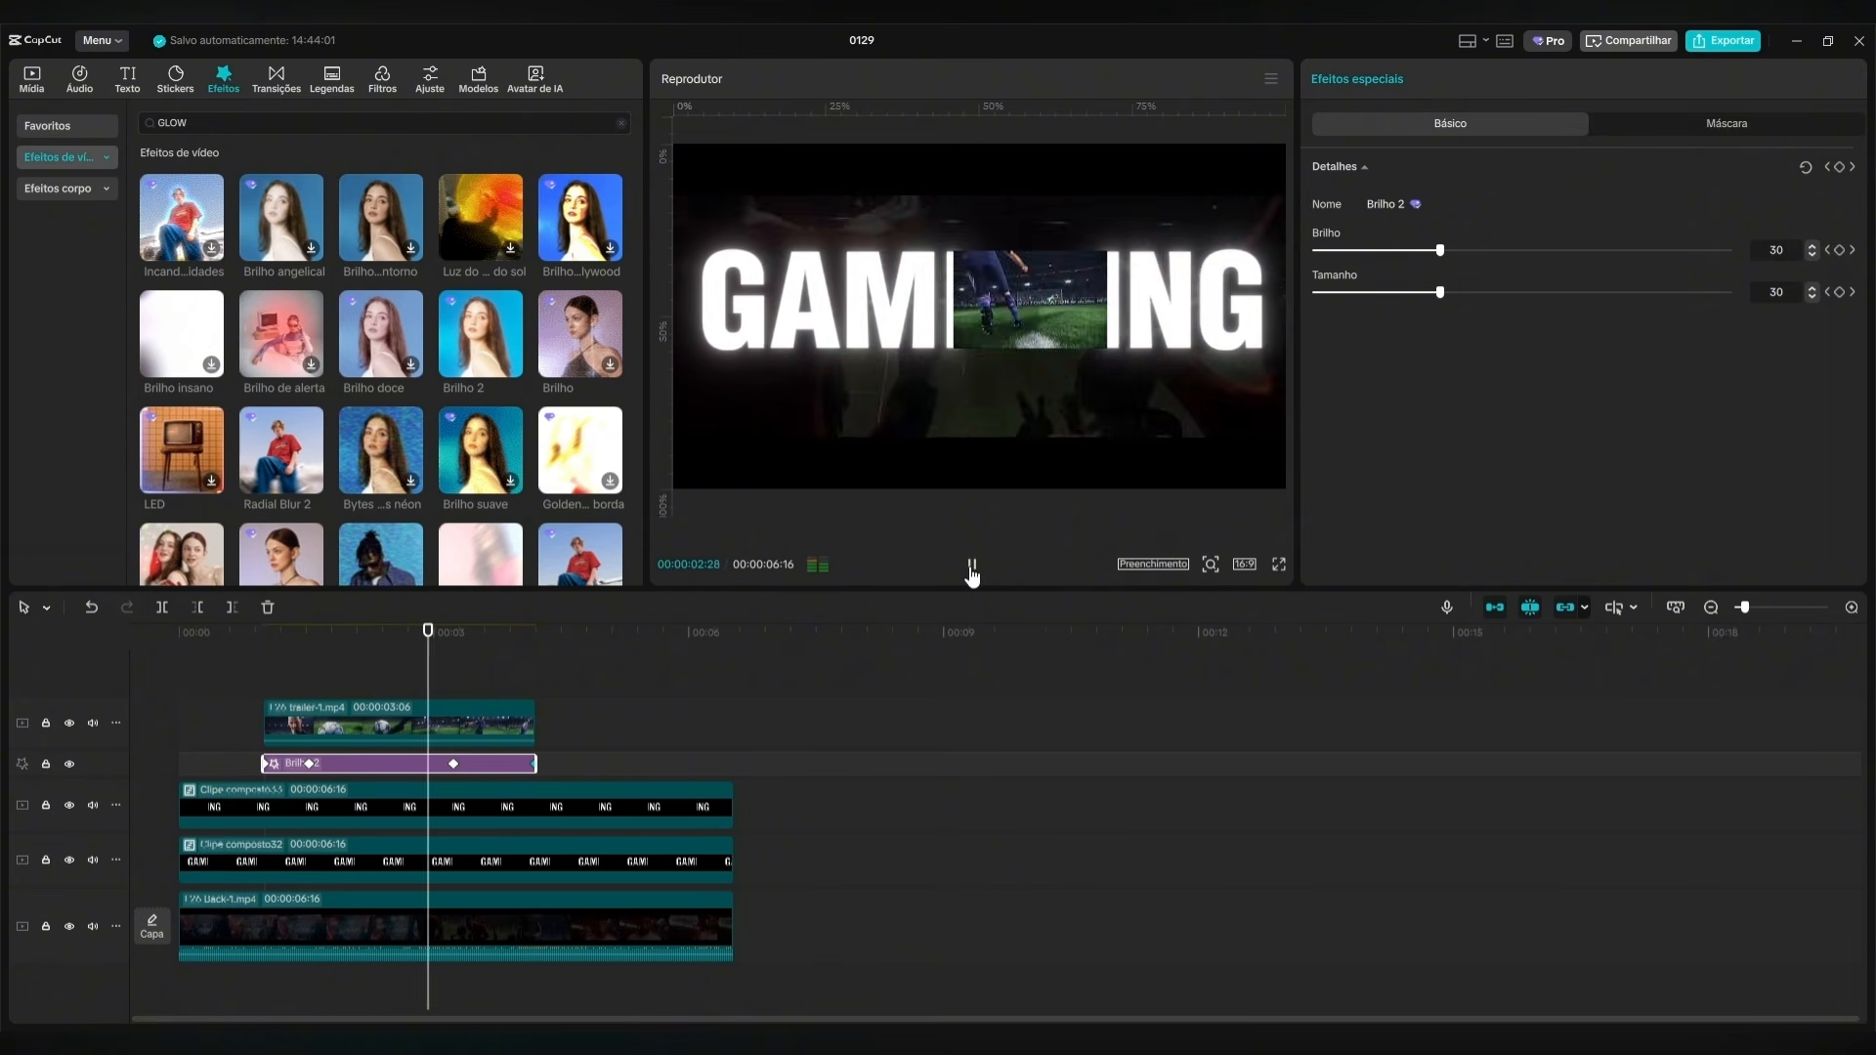
{"action": "left_click", "coordinate": [970, 567]}
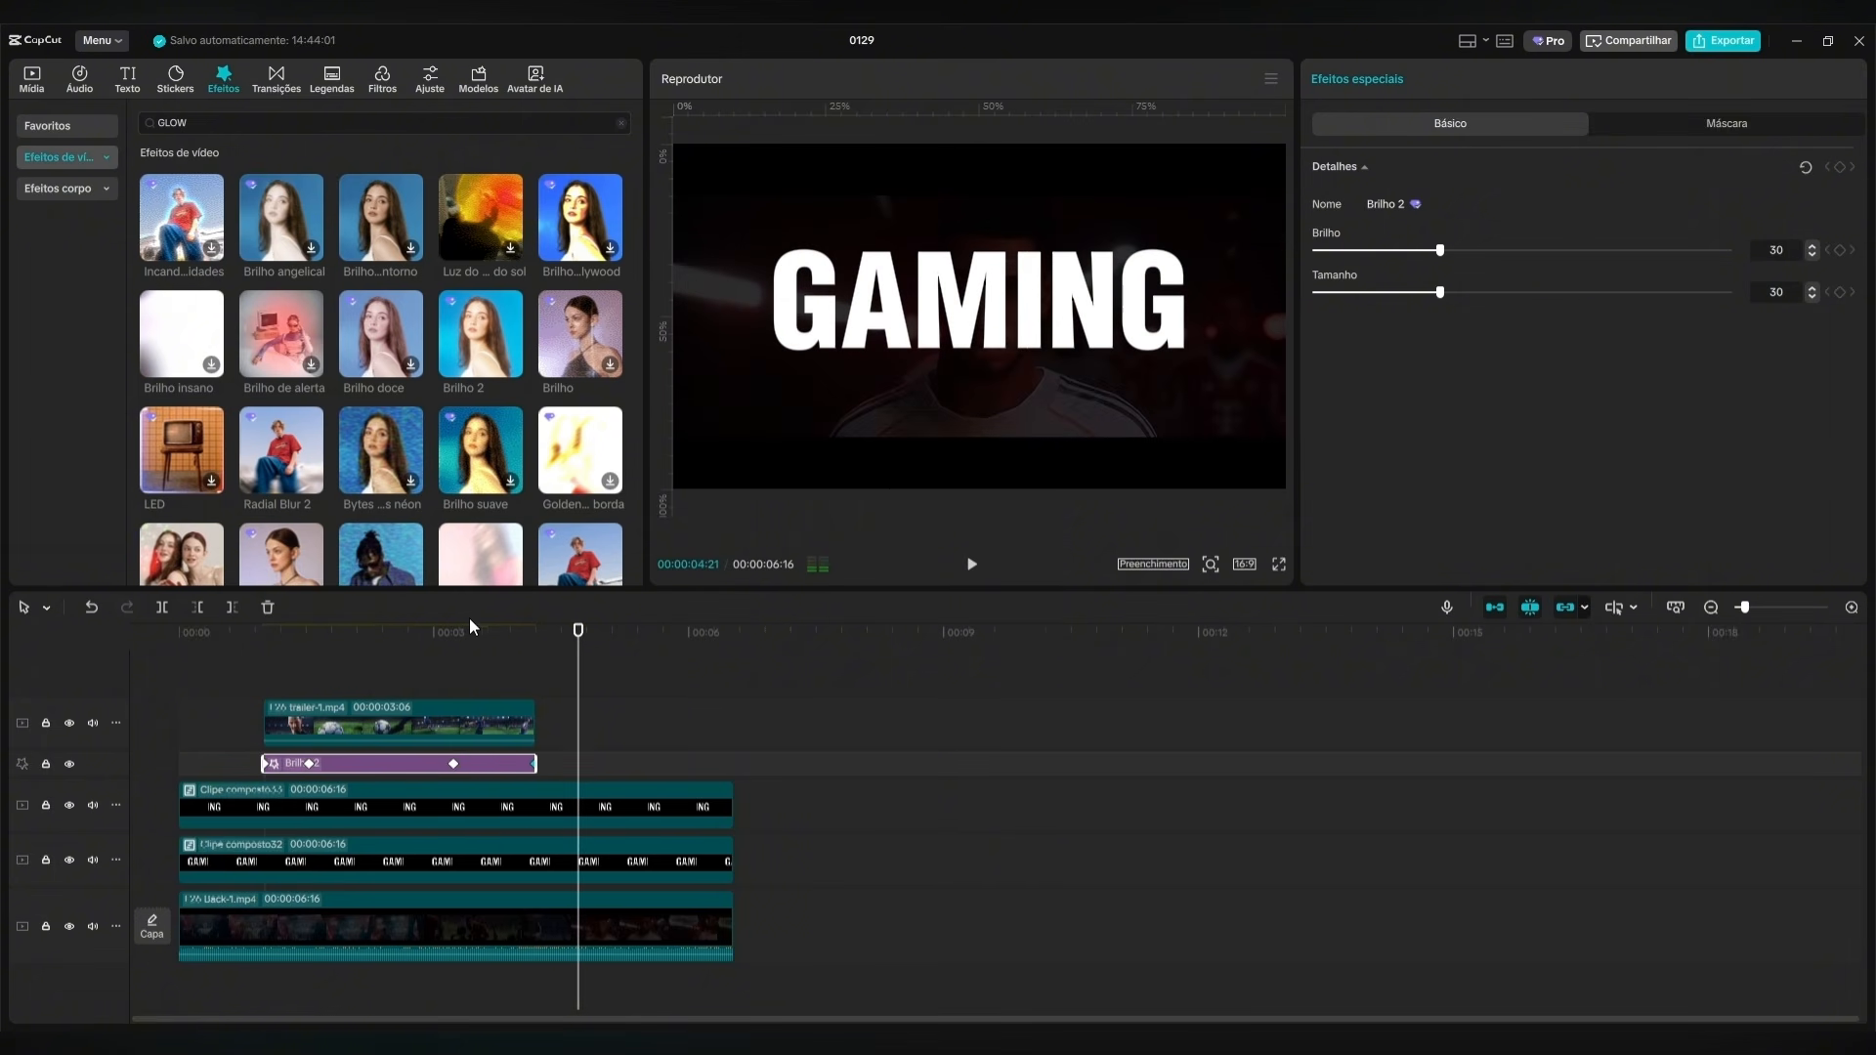
Set the Brilho 2 effect's Brilho and Tamanho to 50 at the second keyframe, 00:00:01:16.
{"action": "left_click_drag", "start_coordinate": [575, 640], "coordinate": [309, 635]}
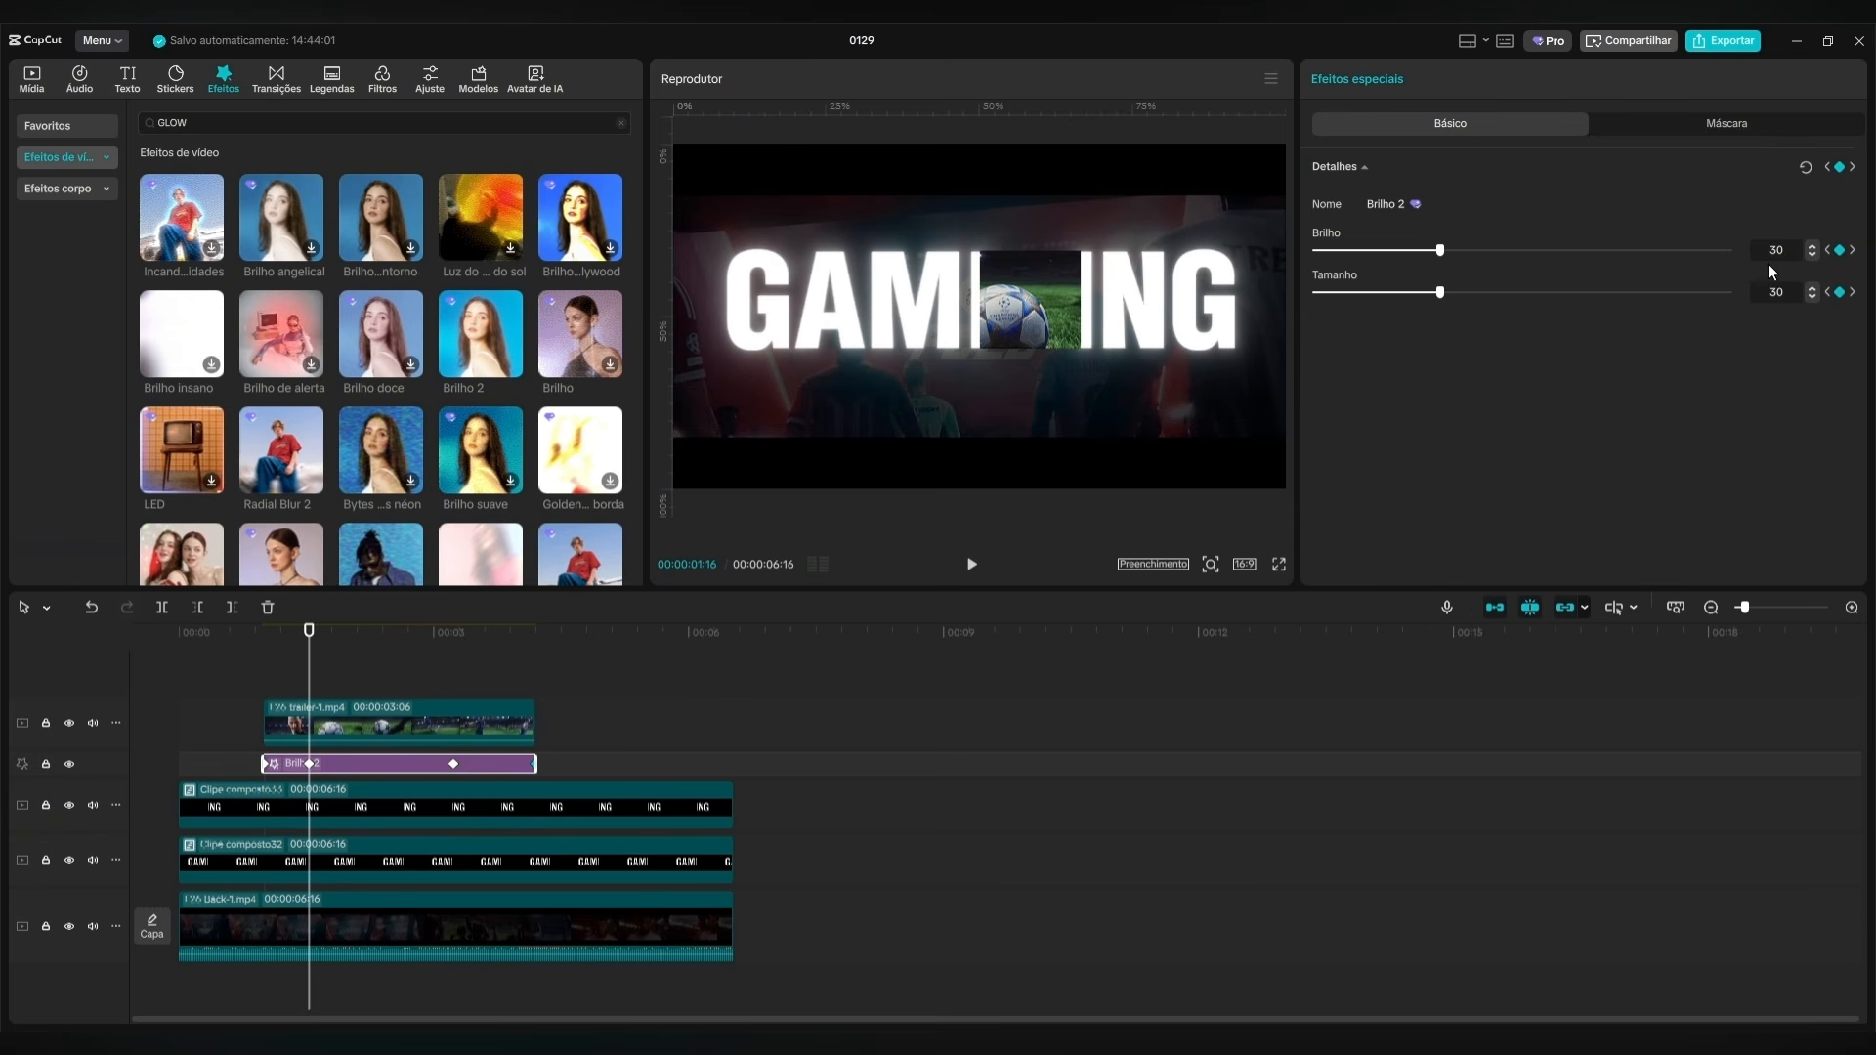
{"action": "type", "text": "50"}
{"action": "key", "text": "Return"}
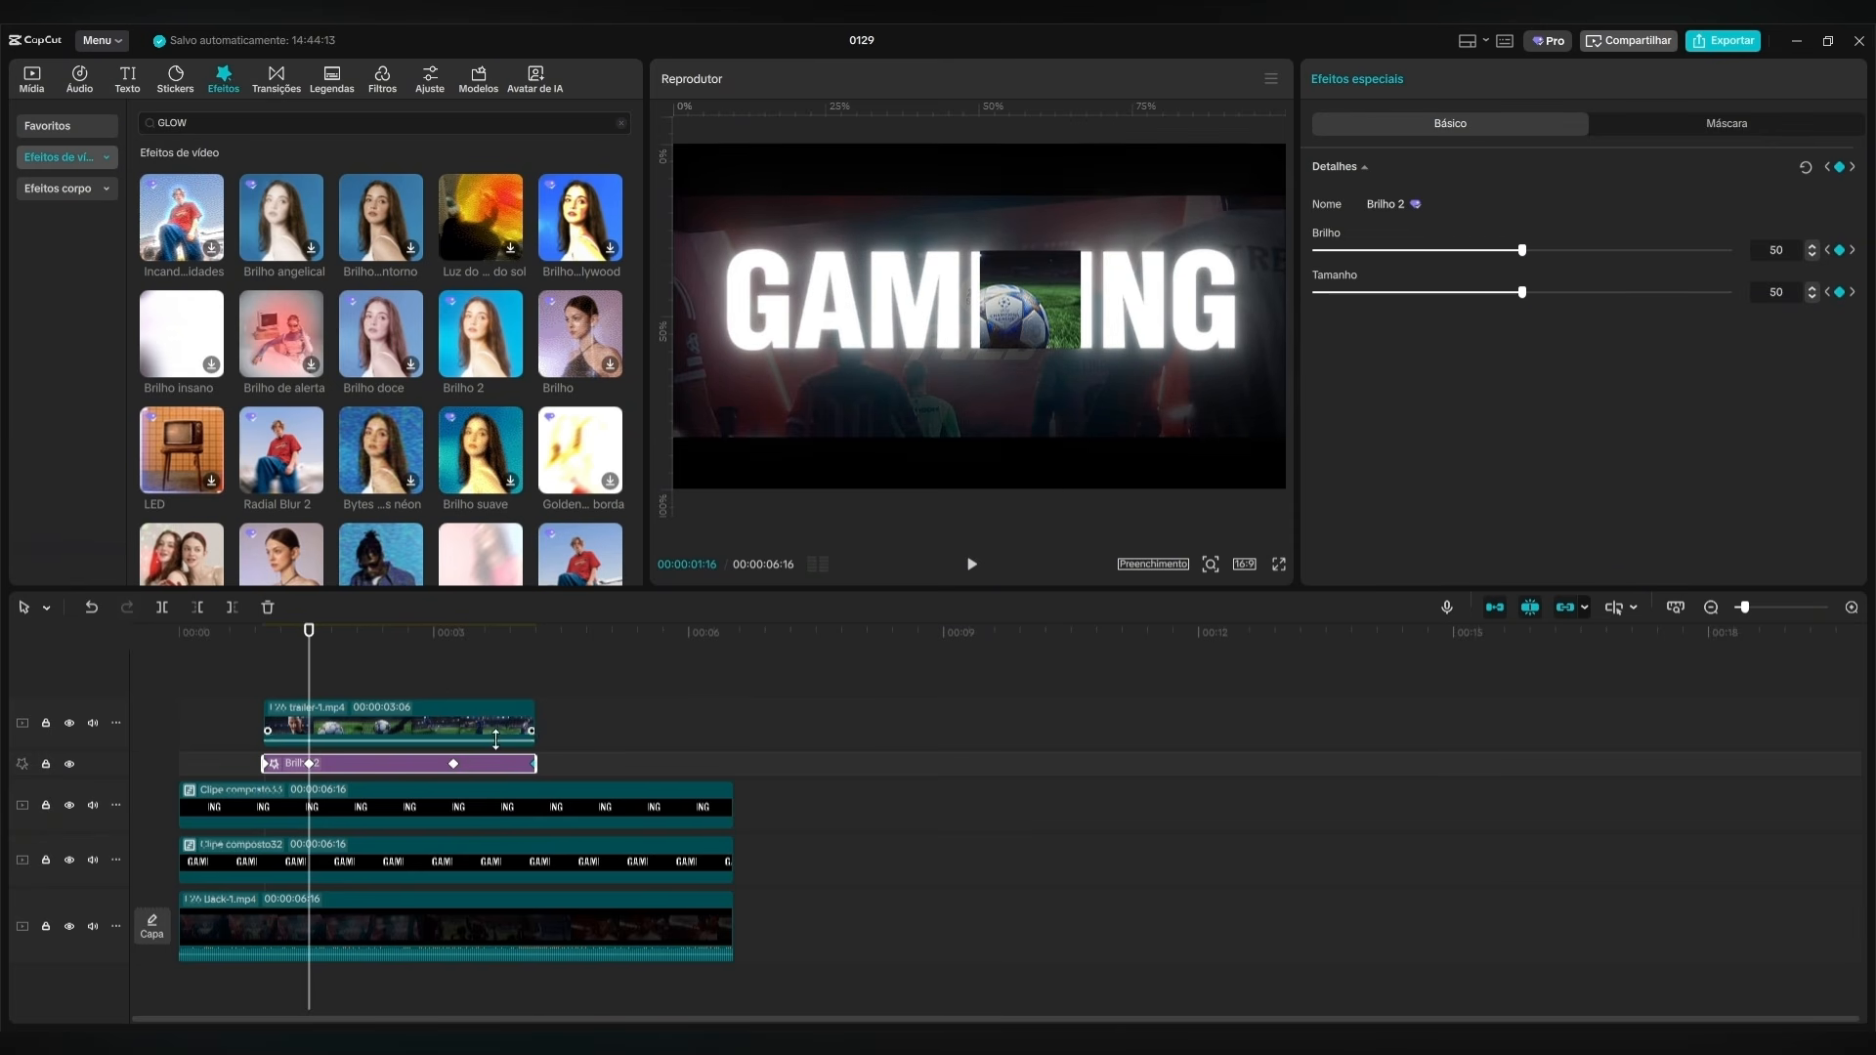
Set the Brilho 2 effect's Brilho and Tamanho to 50 at the third keyframe, 00:00:03:07.
{"action": "left_click", "coordinate": [455, 763]}
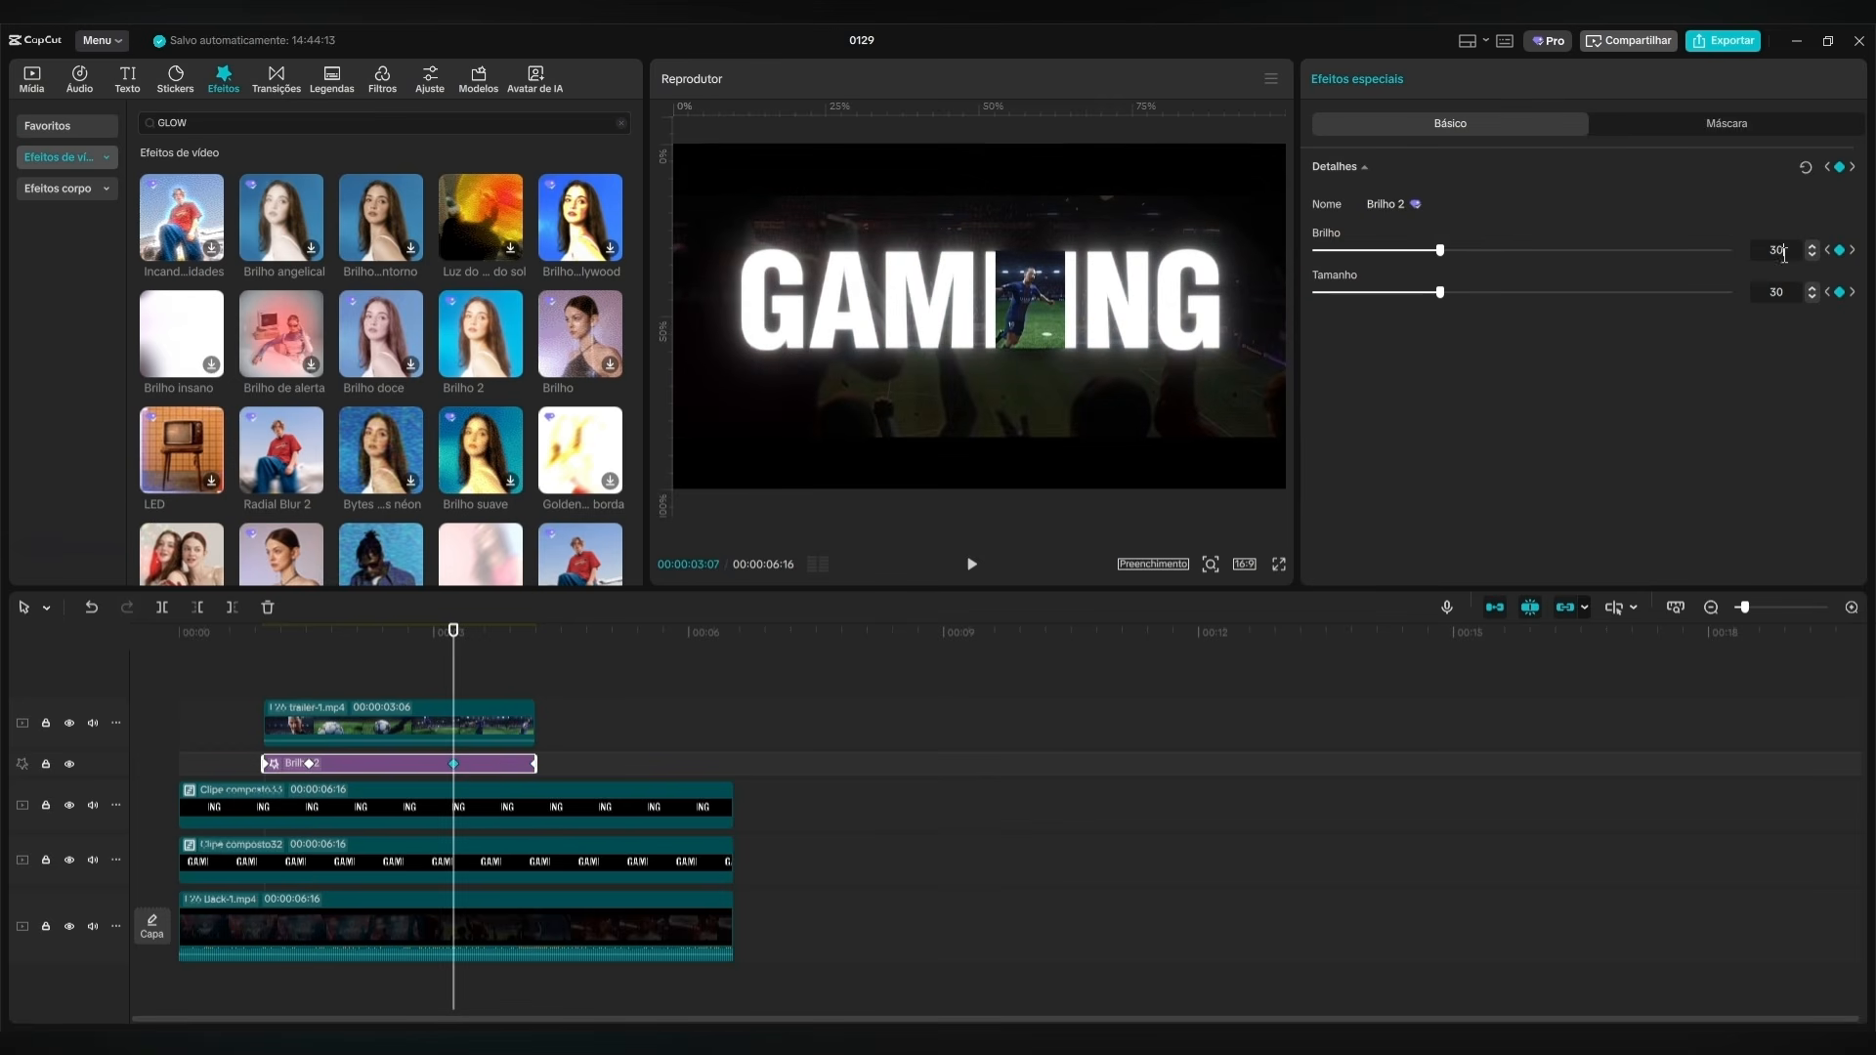
{"action": "type", "text": "50"}
{"action": "key", "text": "Return"}
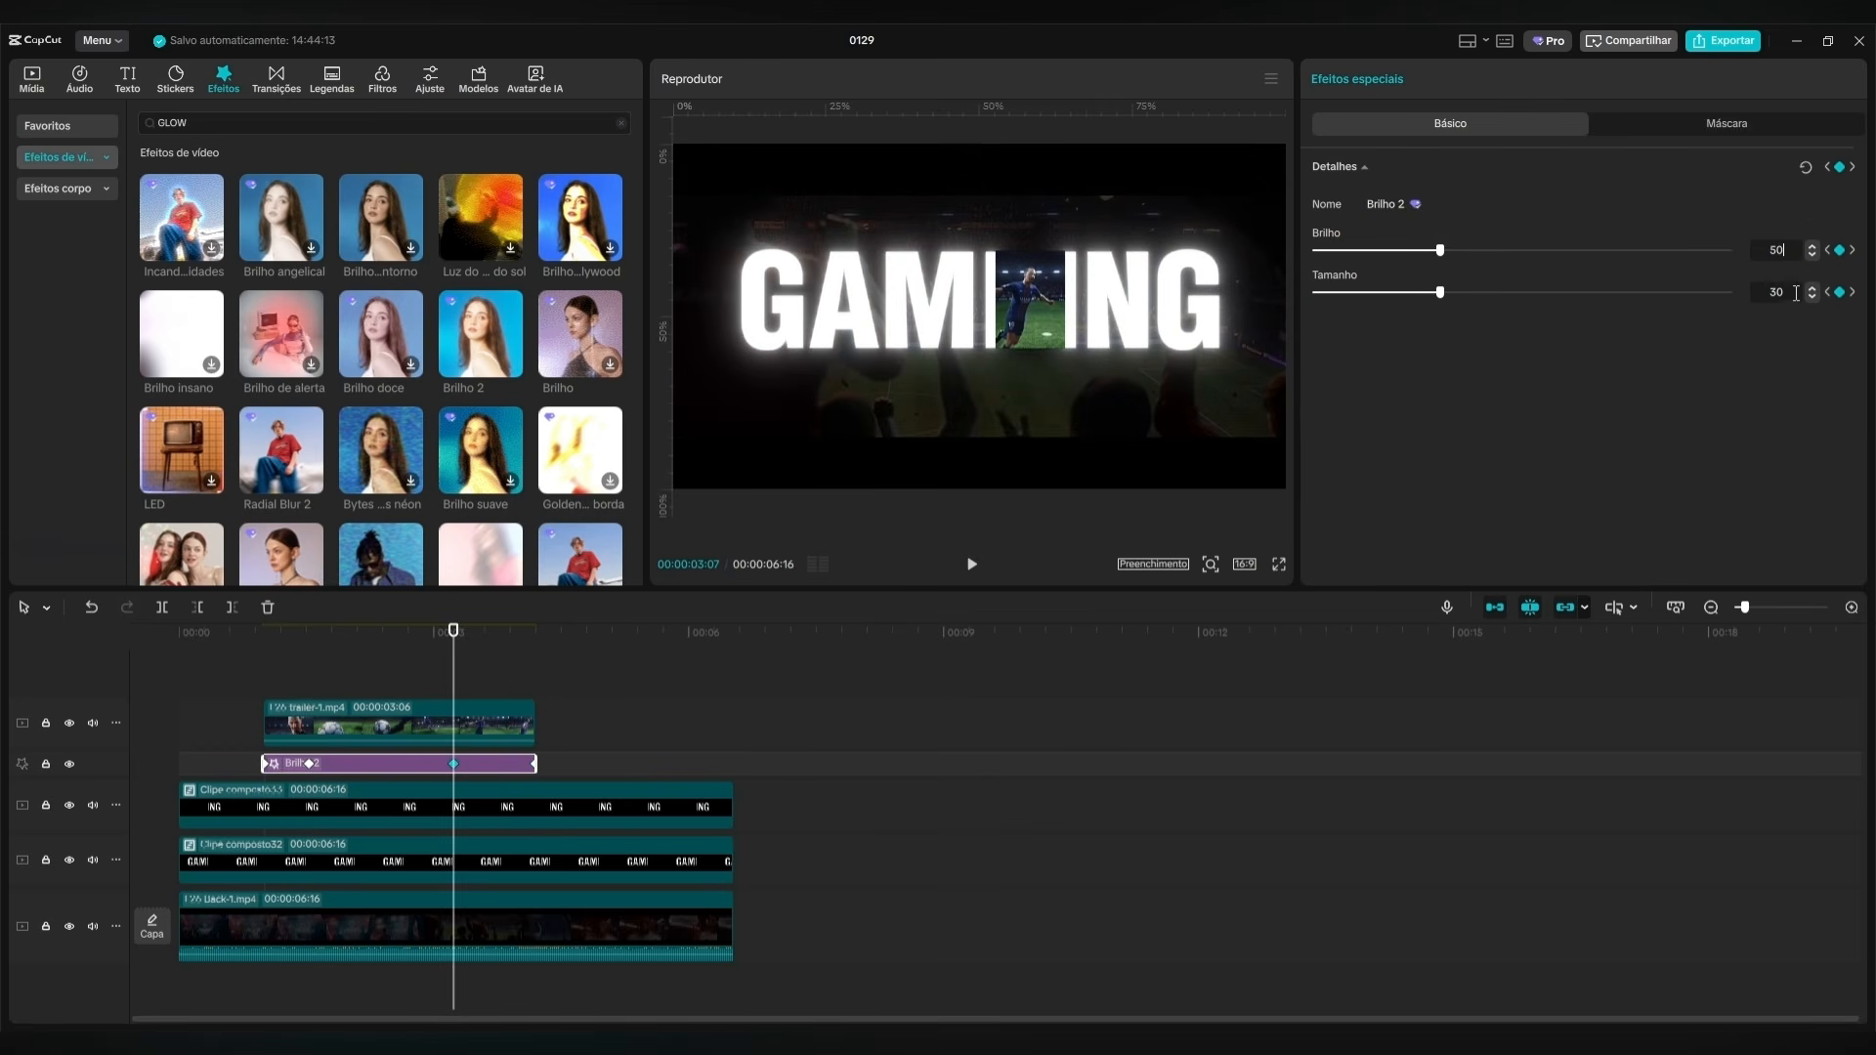
{"action": "left_click", "coordinate": [1795, 293]}
{"action": "type", "text": "50"}
{"action": "key", "text": "Return"}
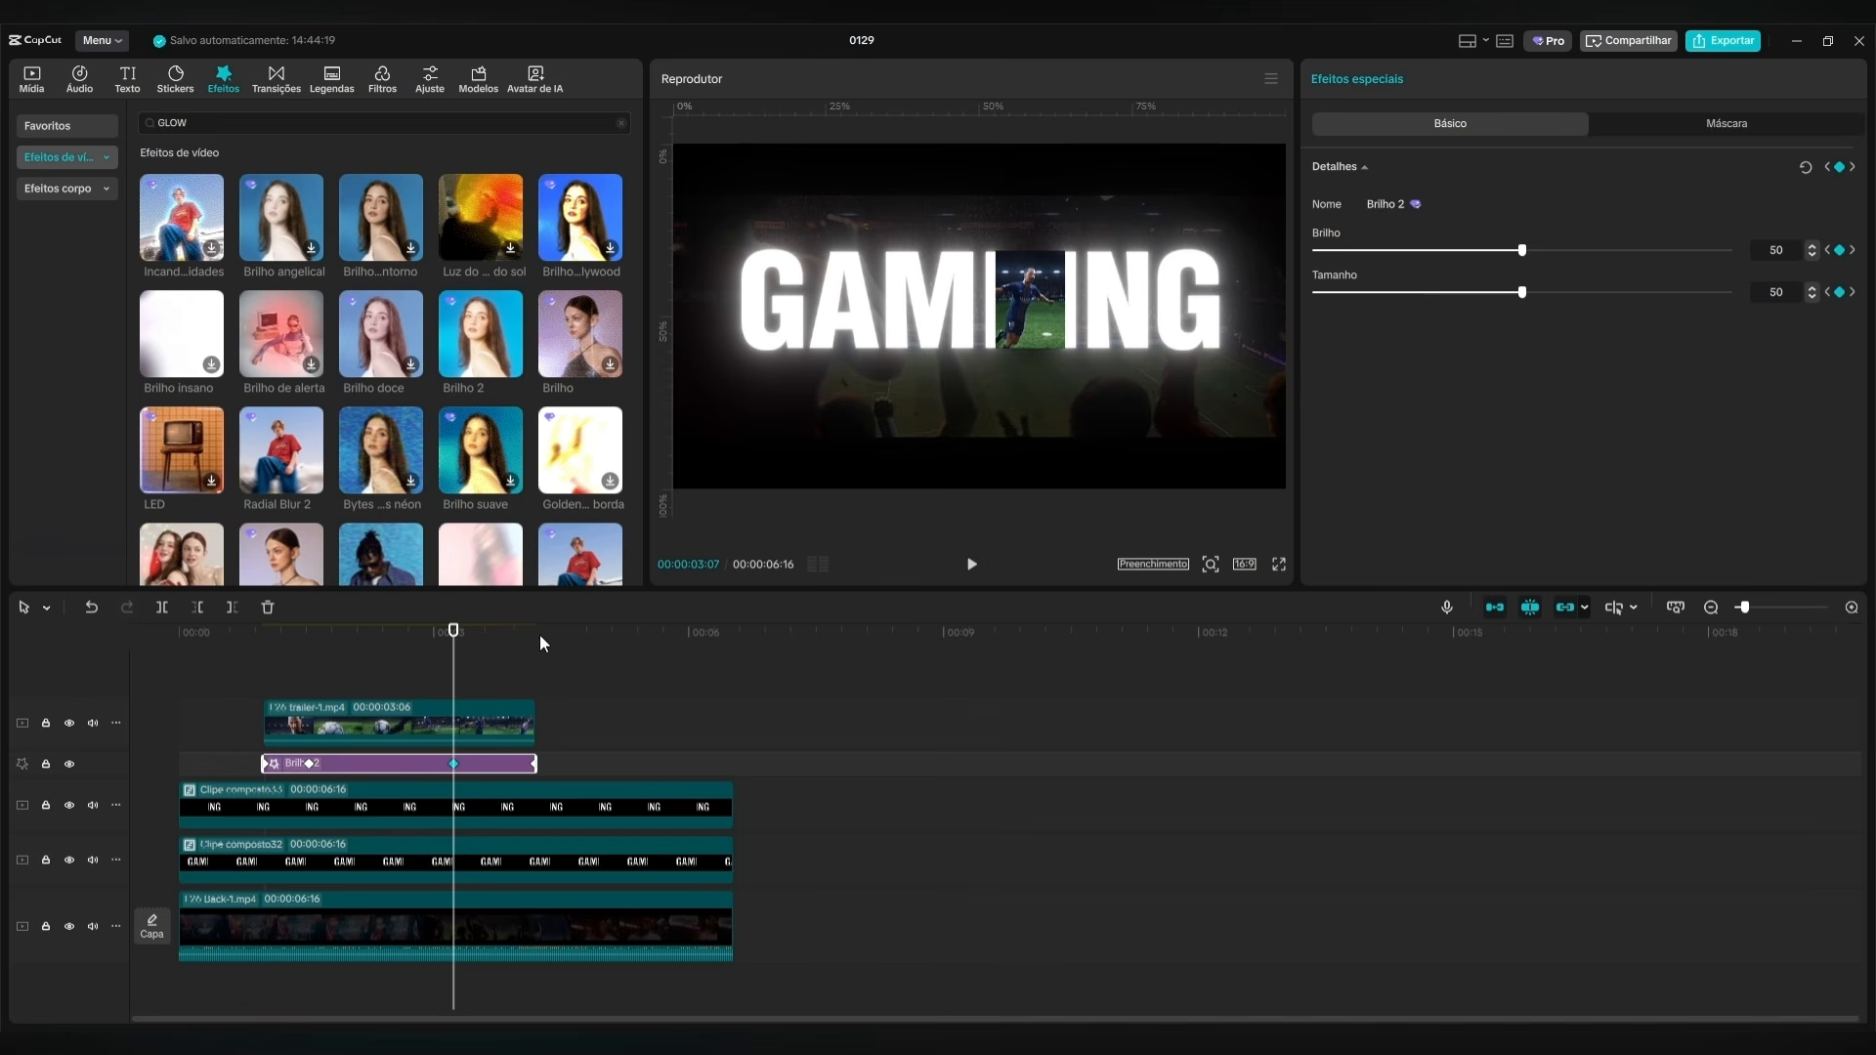
Play the GAMING title again from the start to review the stronger glow.
{"action": "key", "text": "Home"}
{"action": "left_click", "coordinate": [972, 564]}
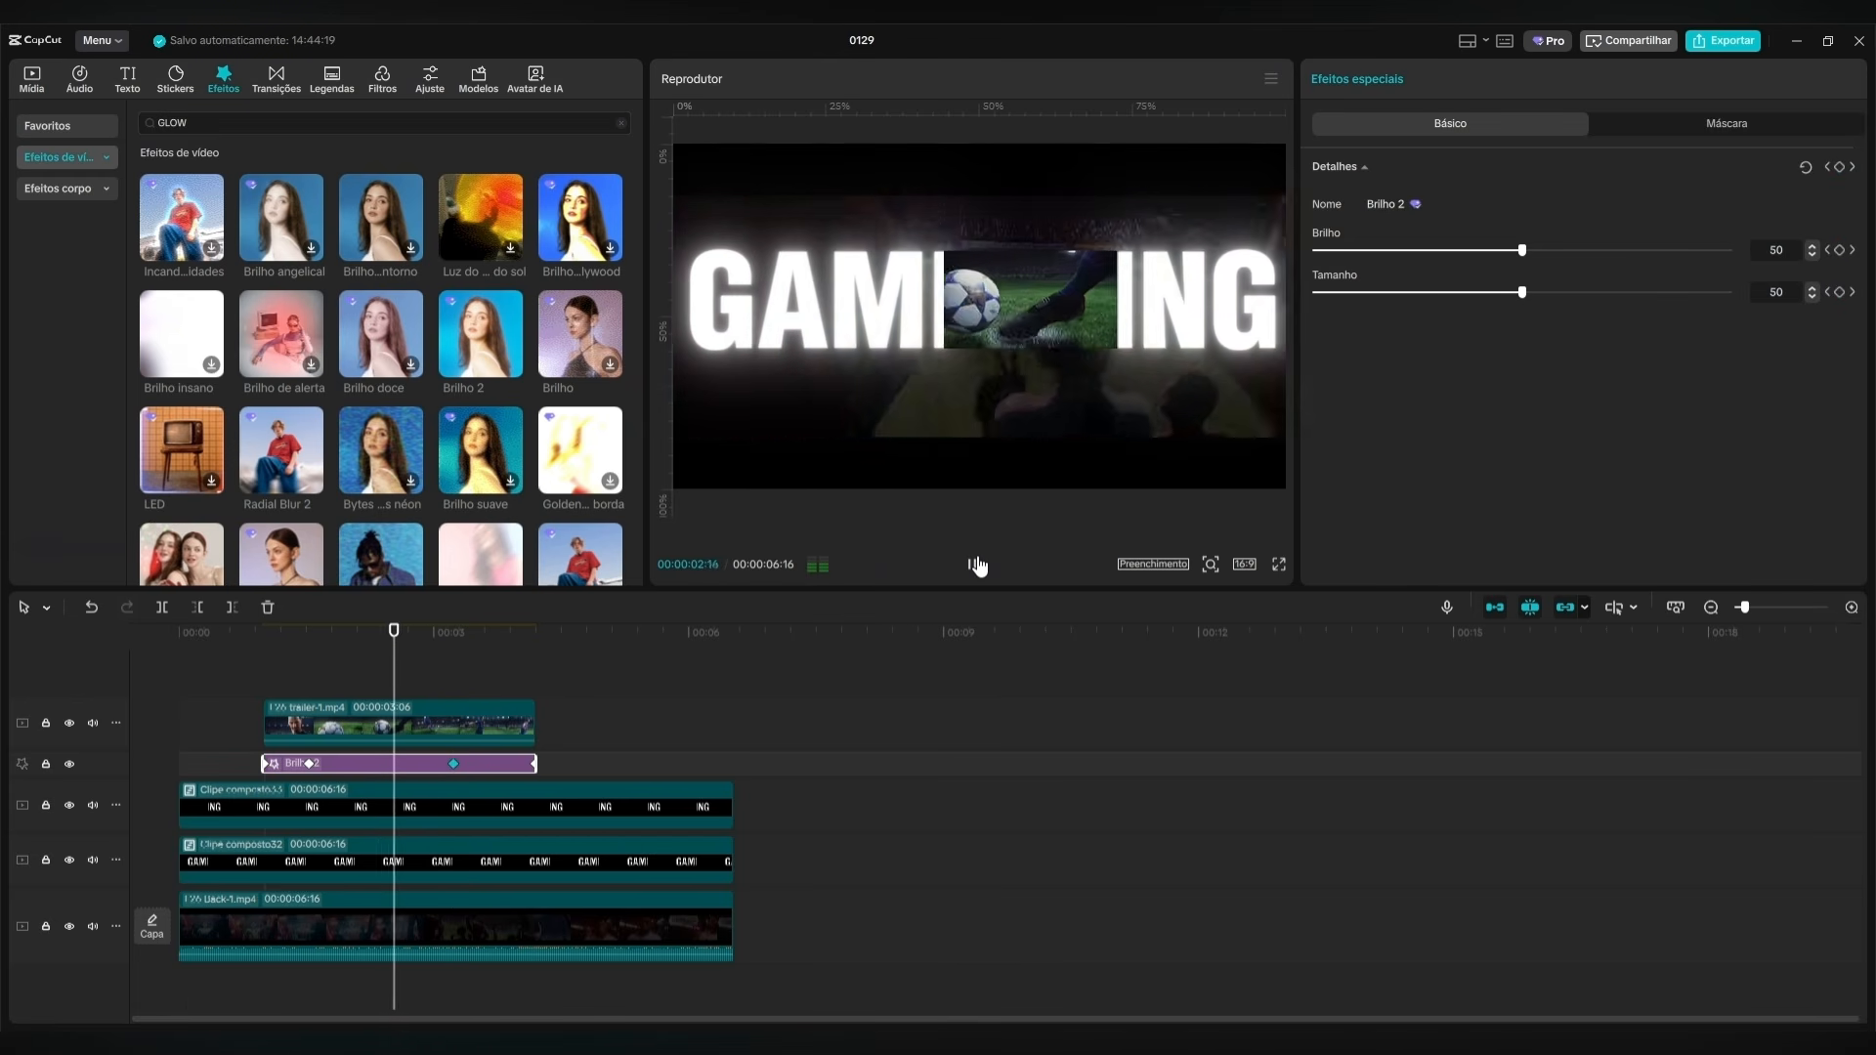
{"action": "left_click", "coordinate": [977, 565]}
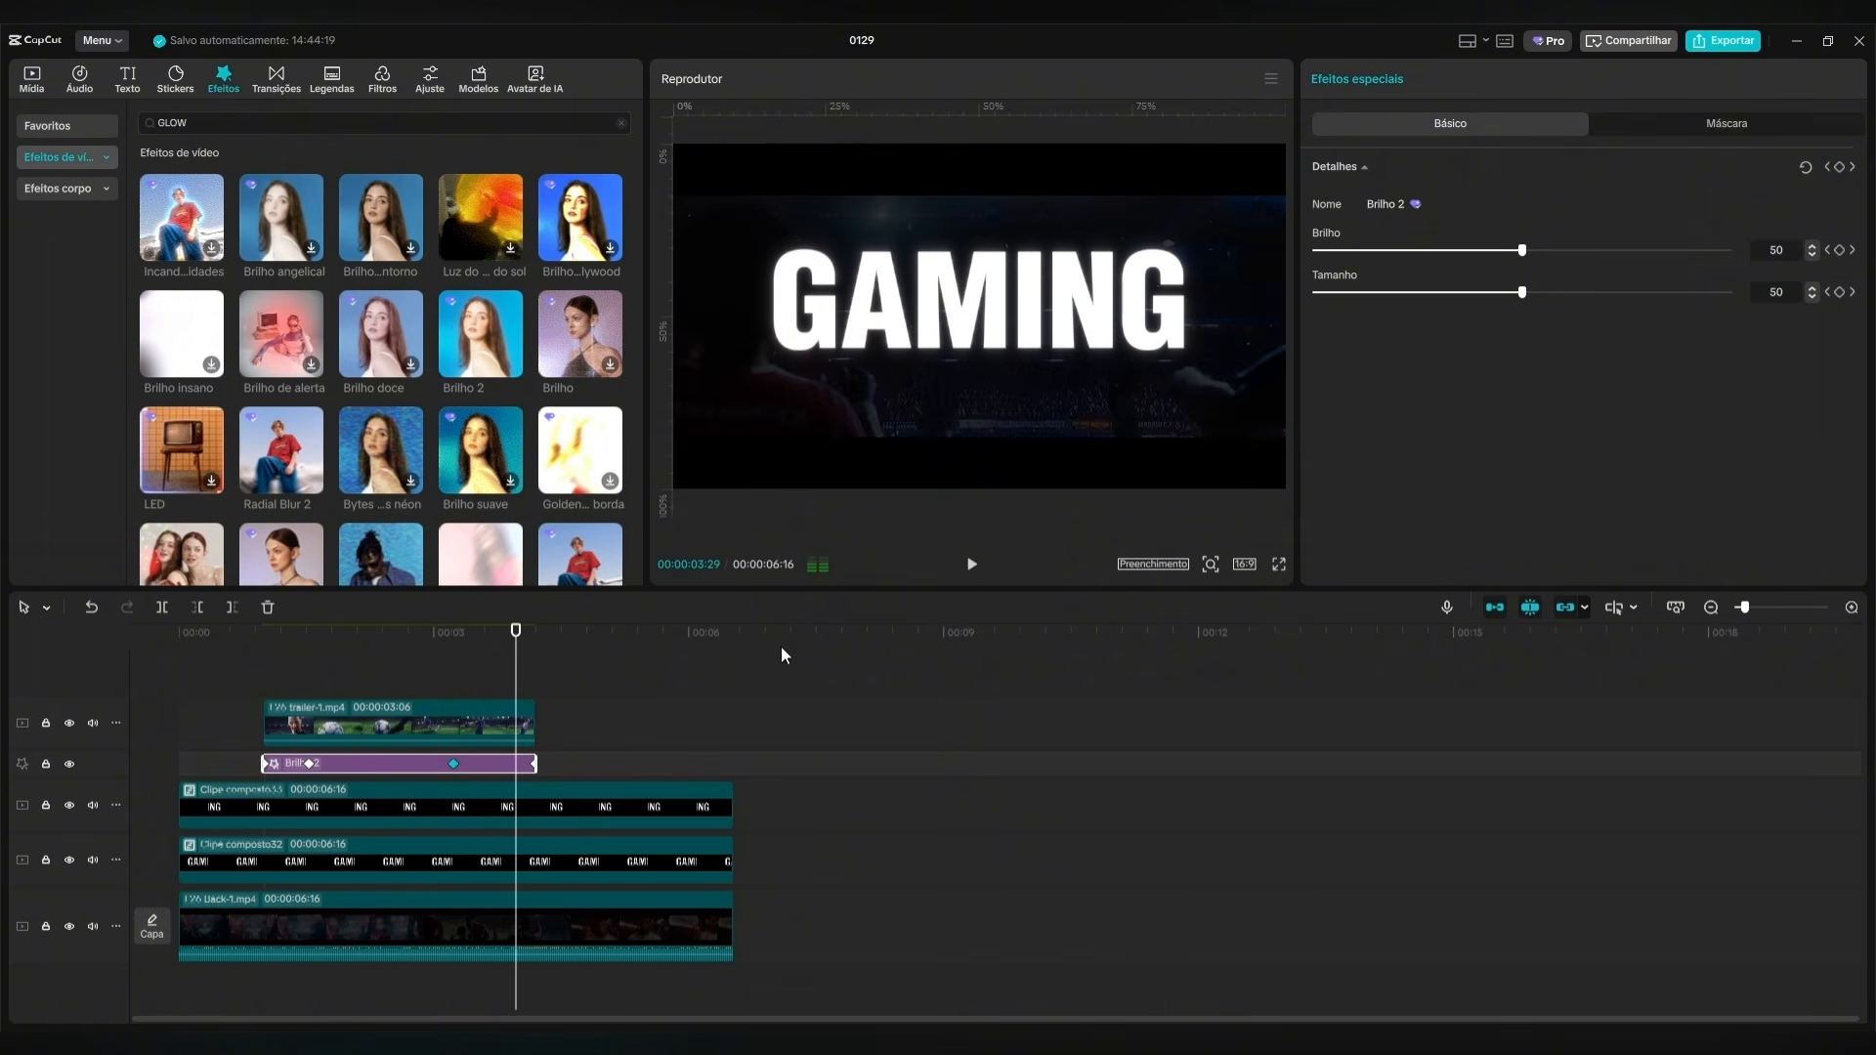
Combine all the video clips and the Brilho 2 effect on the timeline into one compound clip.
{"action": "left_click", "coordinate": [535, 660]}
{"action": "left_click", "coordinate": [794, 707]}
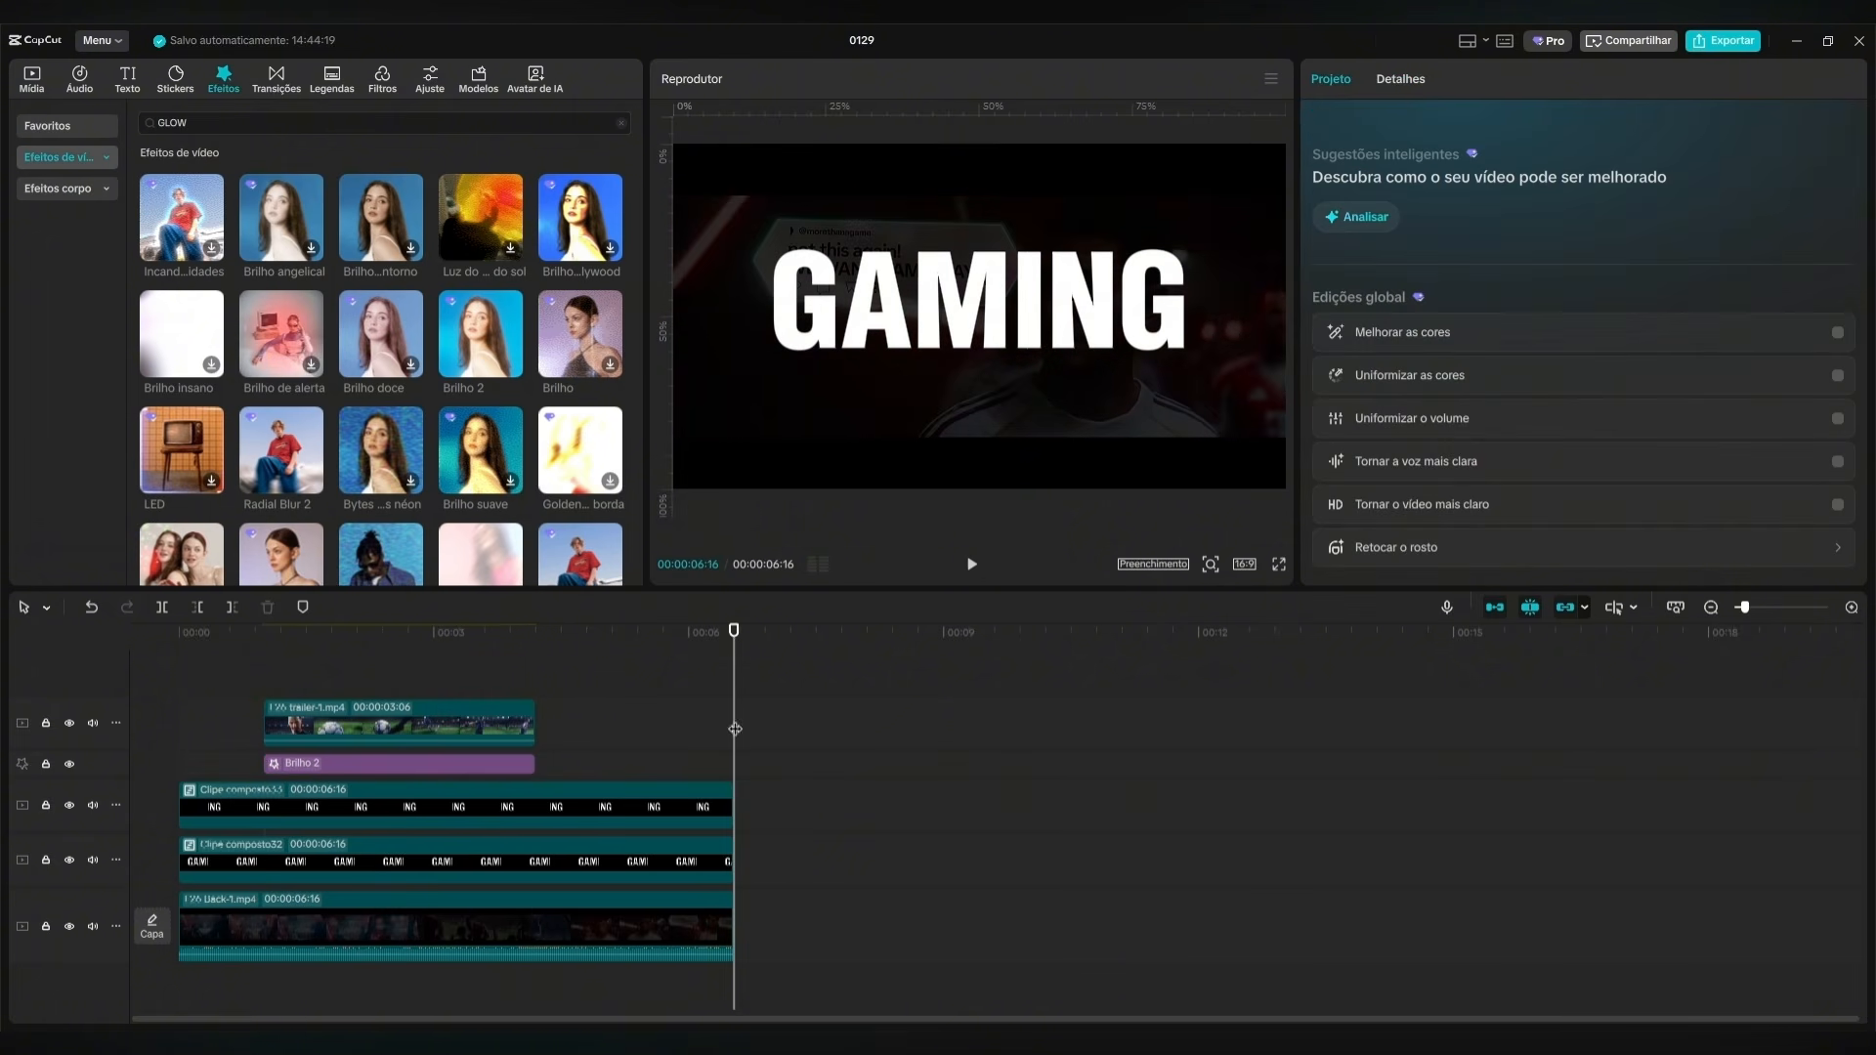
{"action": "left_click_drag", "start_coordinate": [735, 660], "coordinate": [715, 732]}
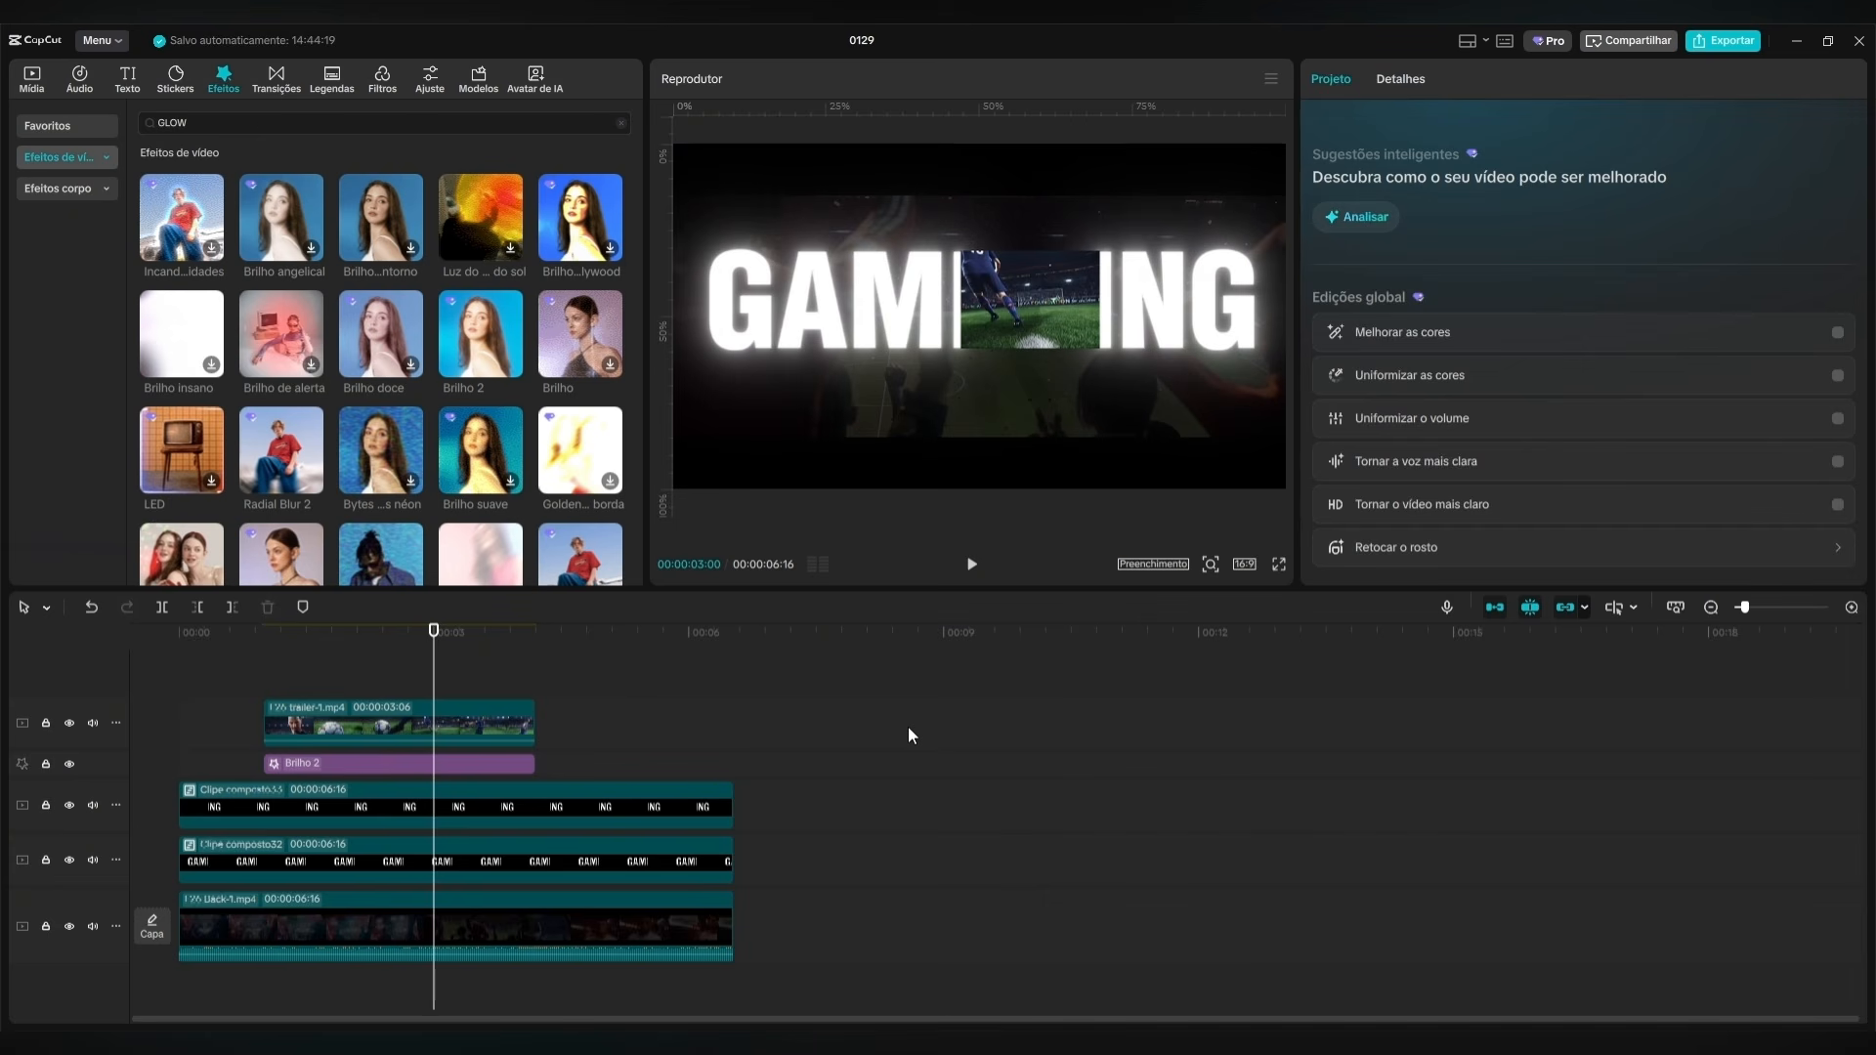
{"action": "left_click_drag", "start_coordinate": [908, 723], "coordinate": [225, 937]}
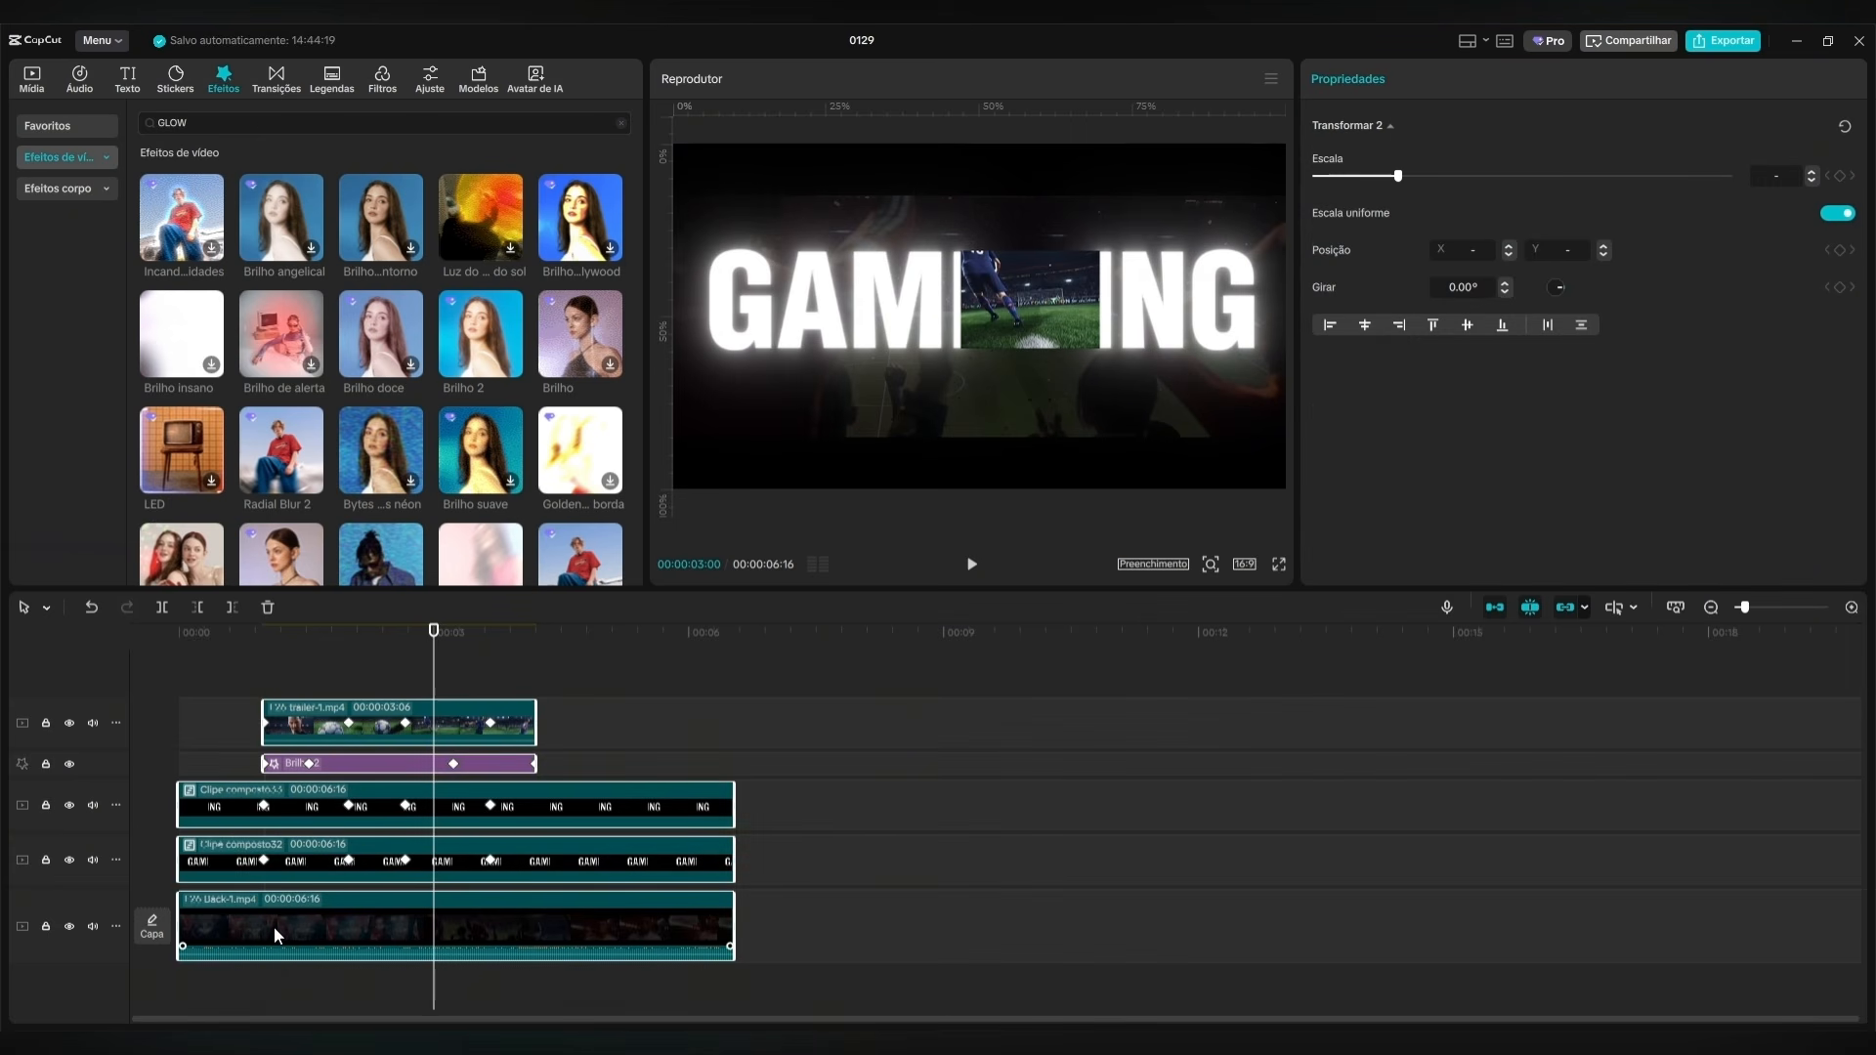
{"action": "key", "text": "alt+g"}
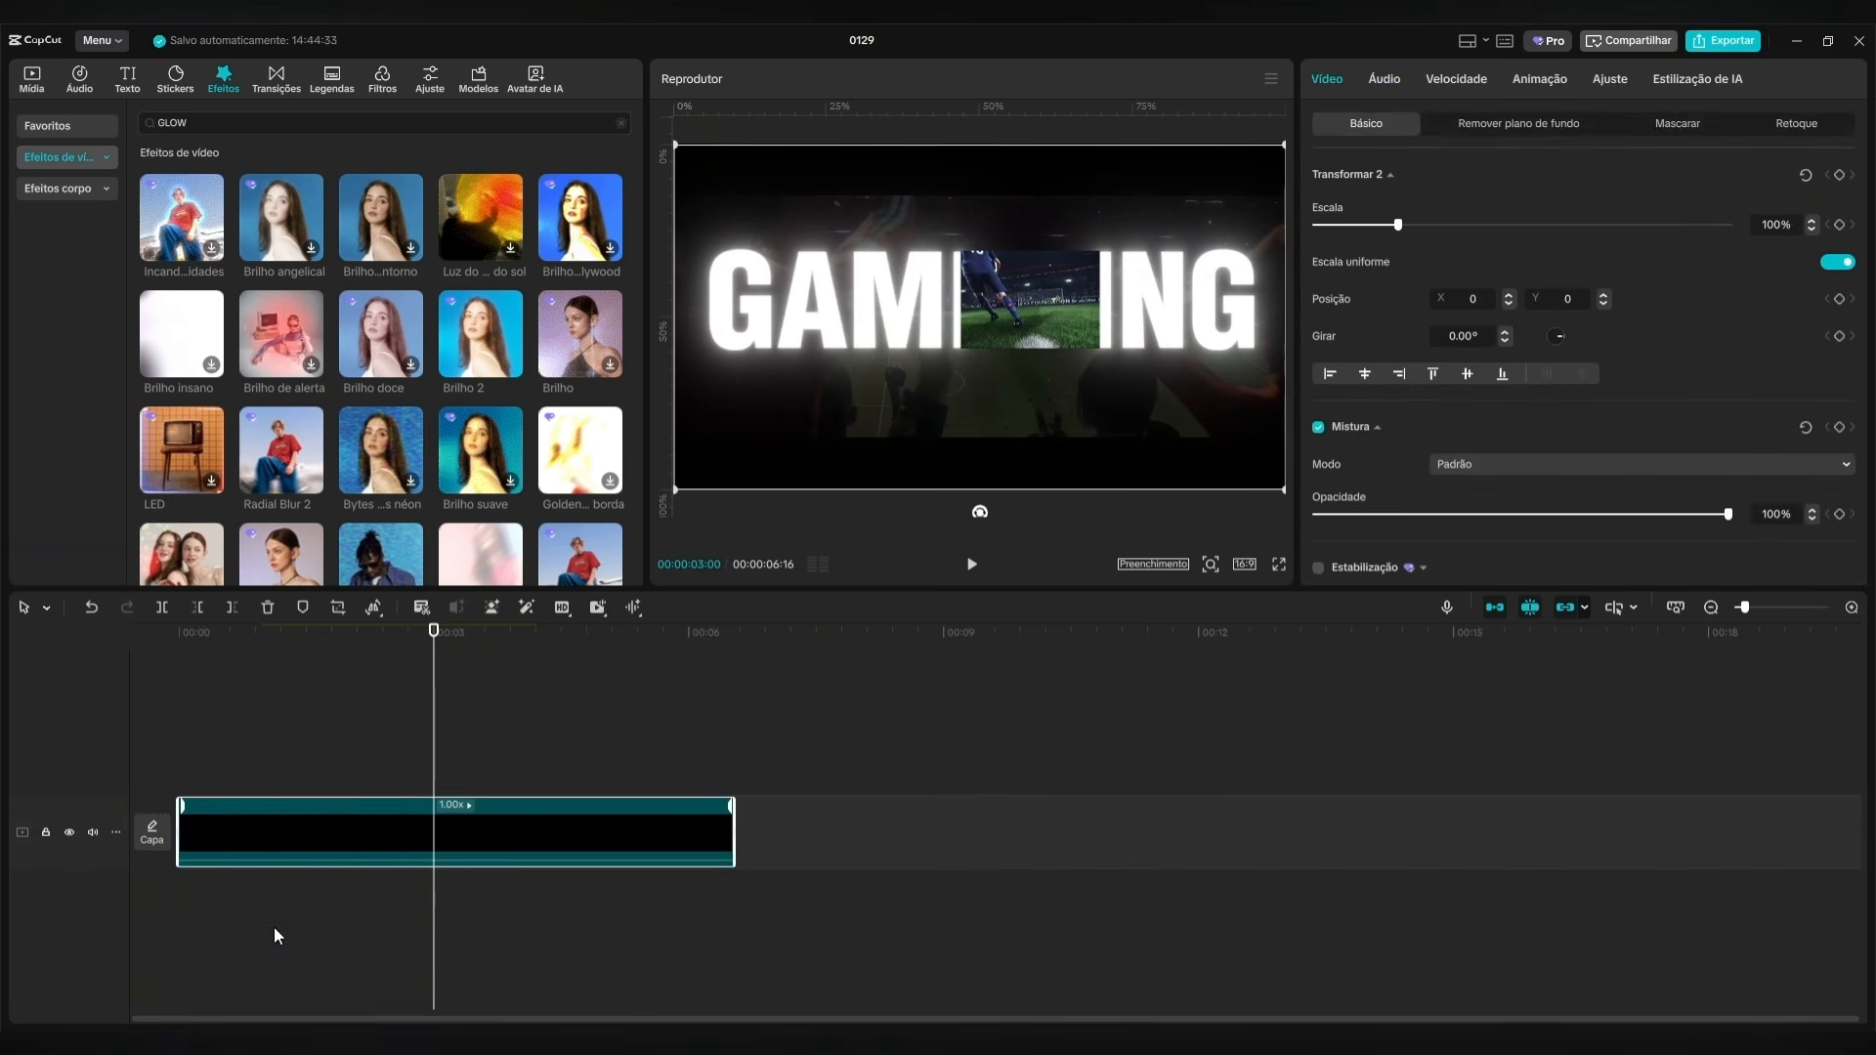
Apply the "Dimin... zoom" entrance animation to the GAMING compound clip.
{"action": "left_click", "coordinate": [318, 657]}
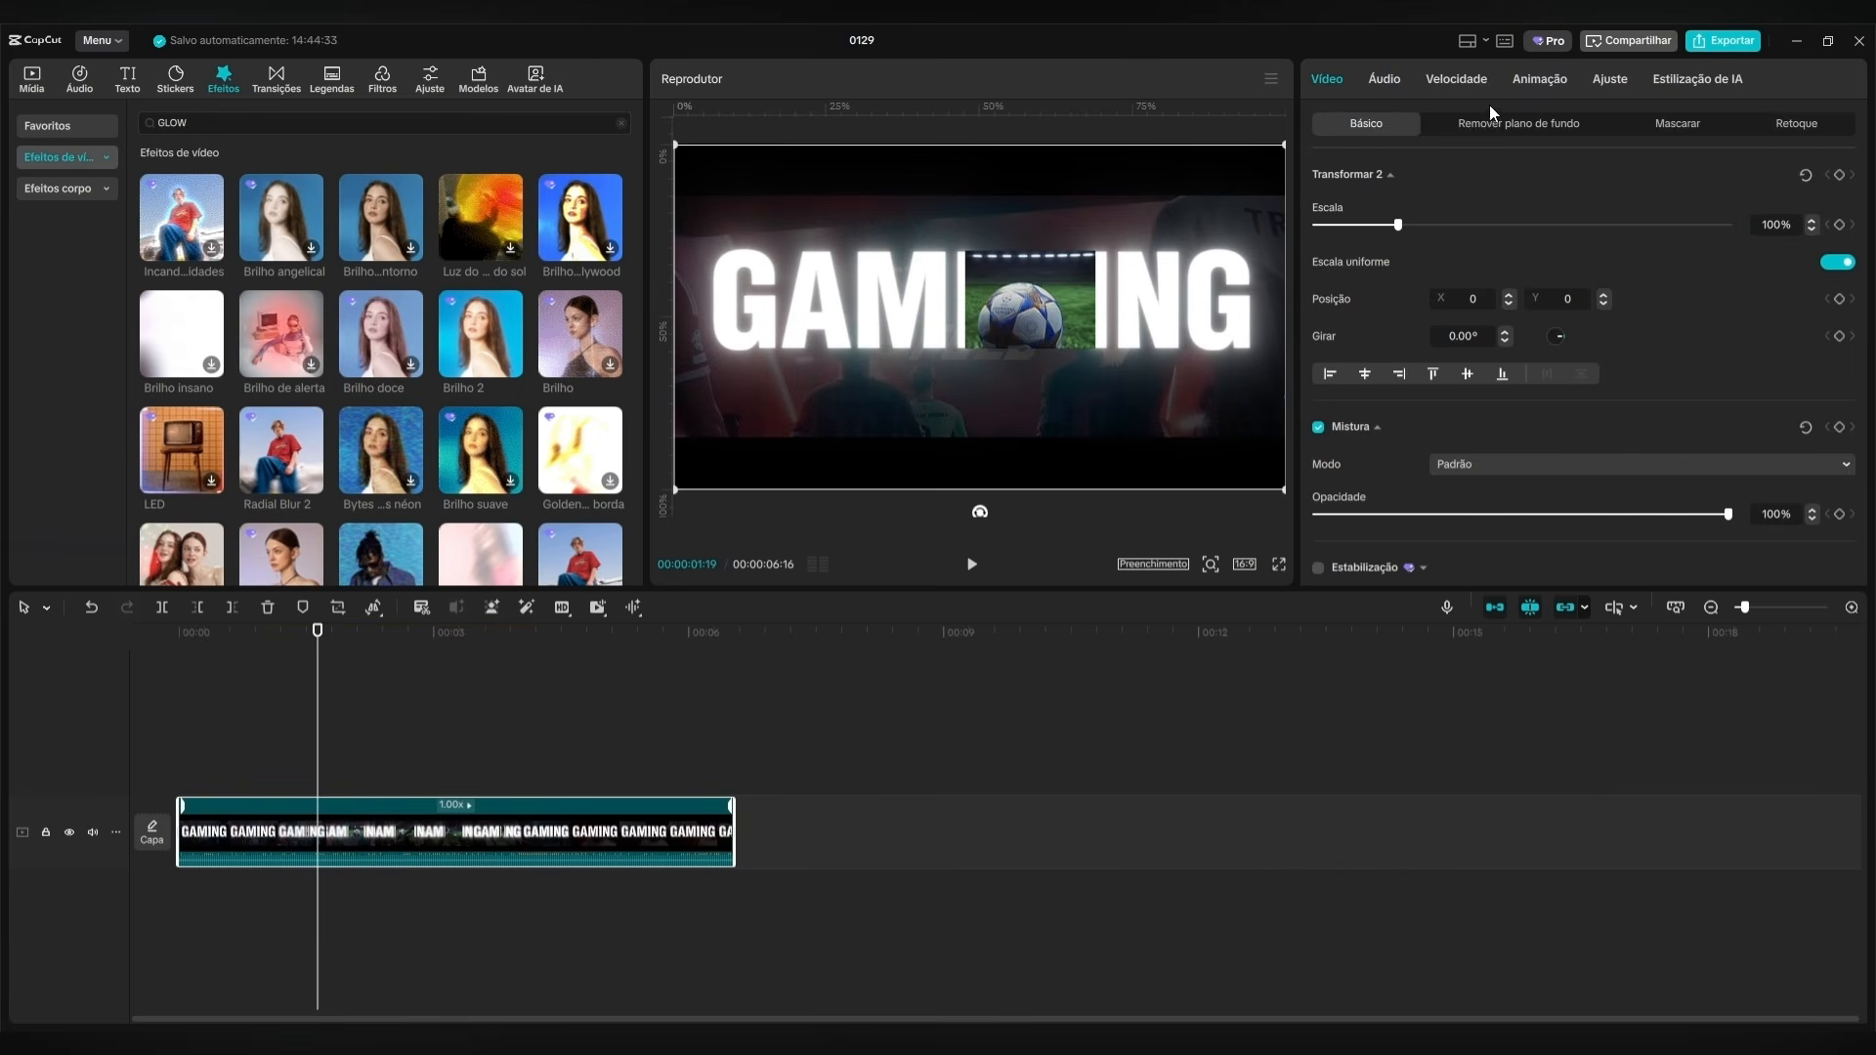
{"action": "left_click", "coordinate": [1547, 81]}
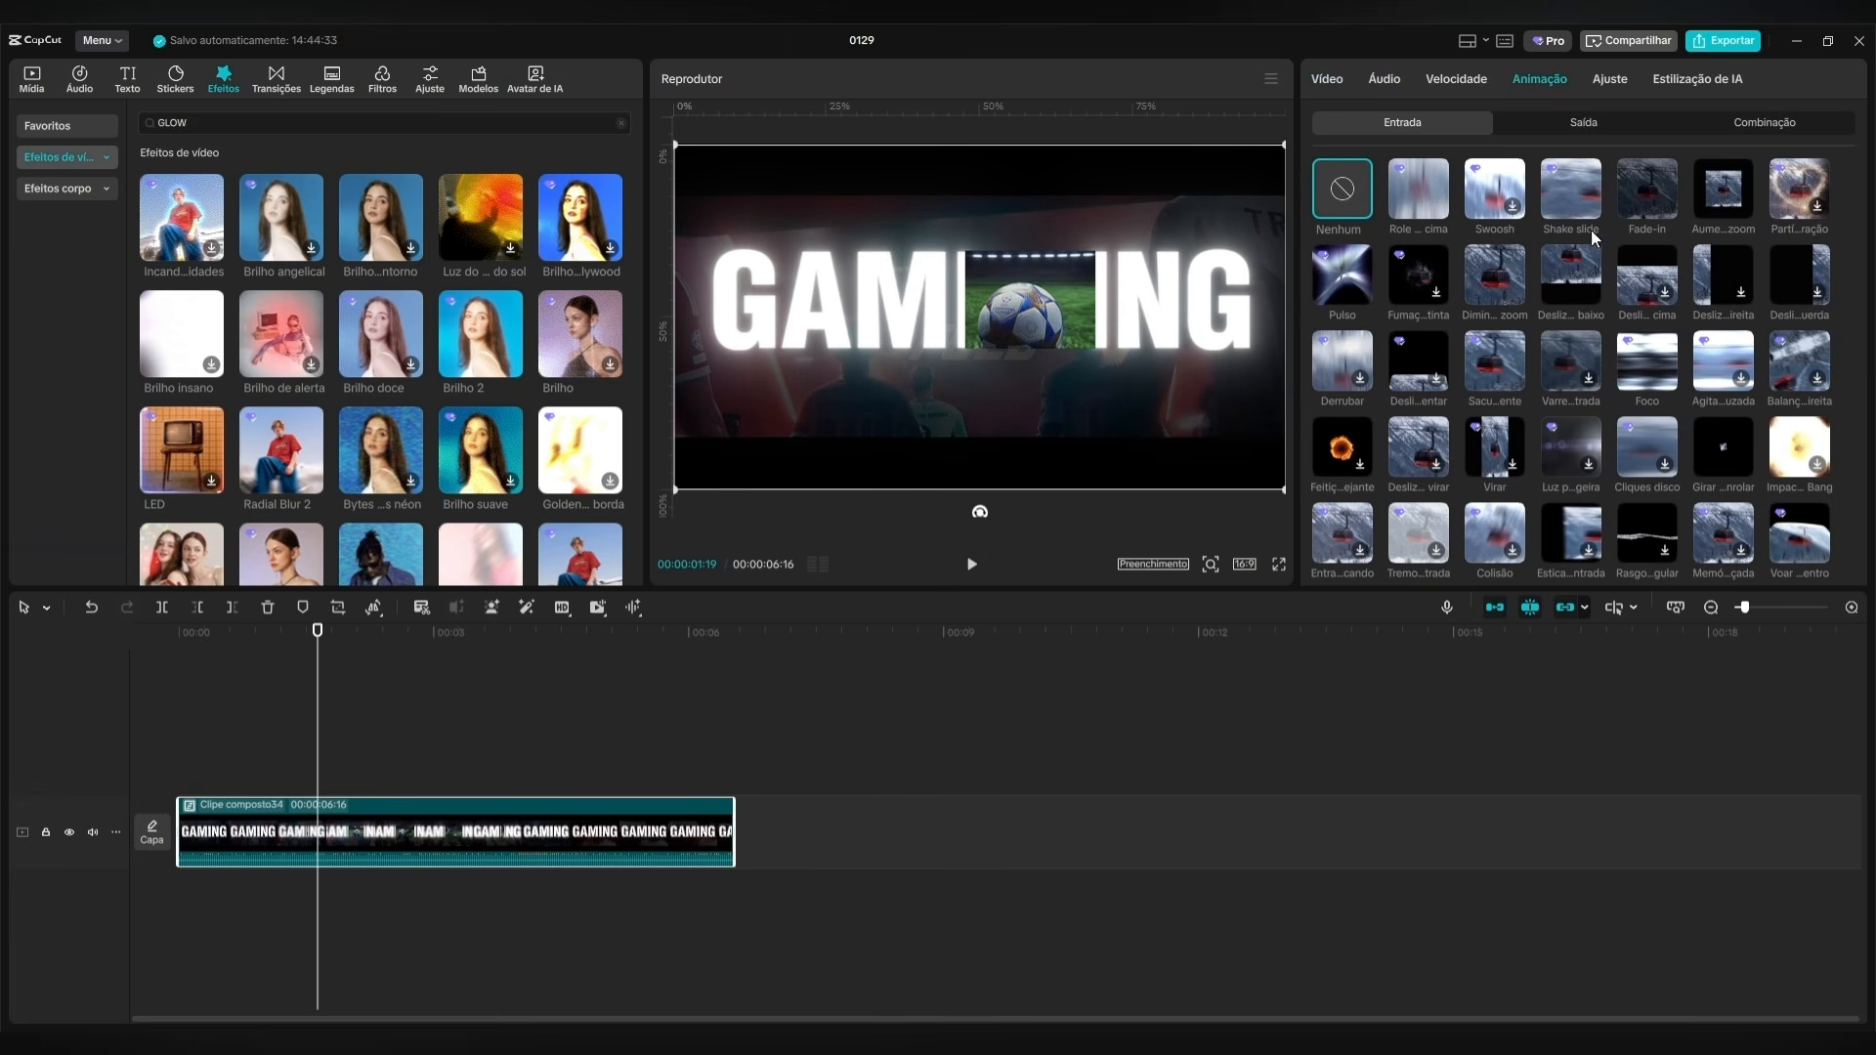
{"action": "left_click", "coordinate": [1487, 280]}
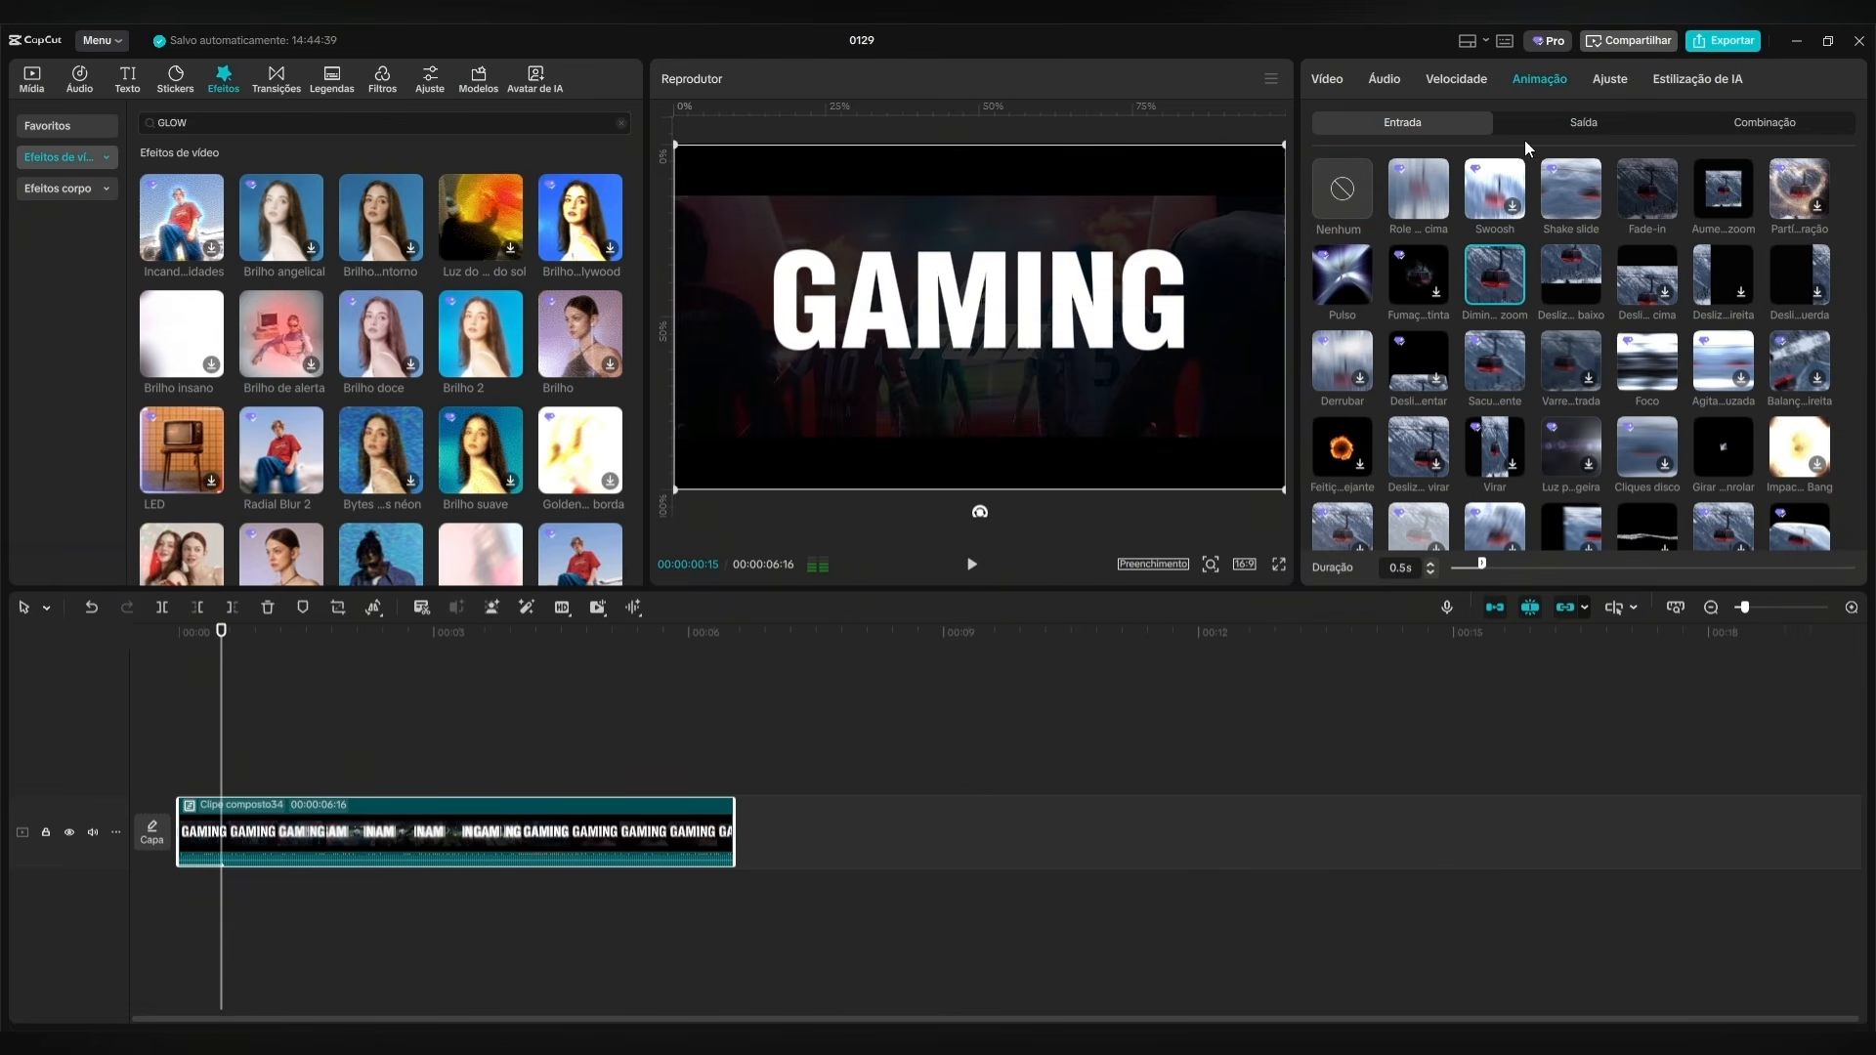
Trim the end of the GAMING compound clip to a duration of 00:00:05:10 and give it the Buraco negro exit animation.
{"action": "left_click_drag", "start_coordinate": [234, 641], "coordinate": [568, 643]}
{"action": "left_click_drag", "start_coordinate": [728, 838], "coordinate": [634, 838]}
{"action": "left_click", "coordinate": [1579, 123]}
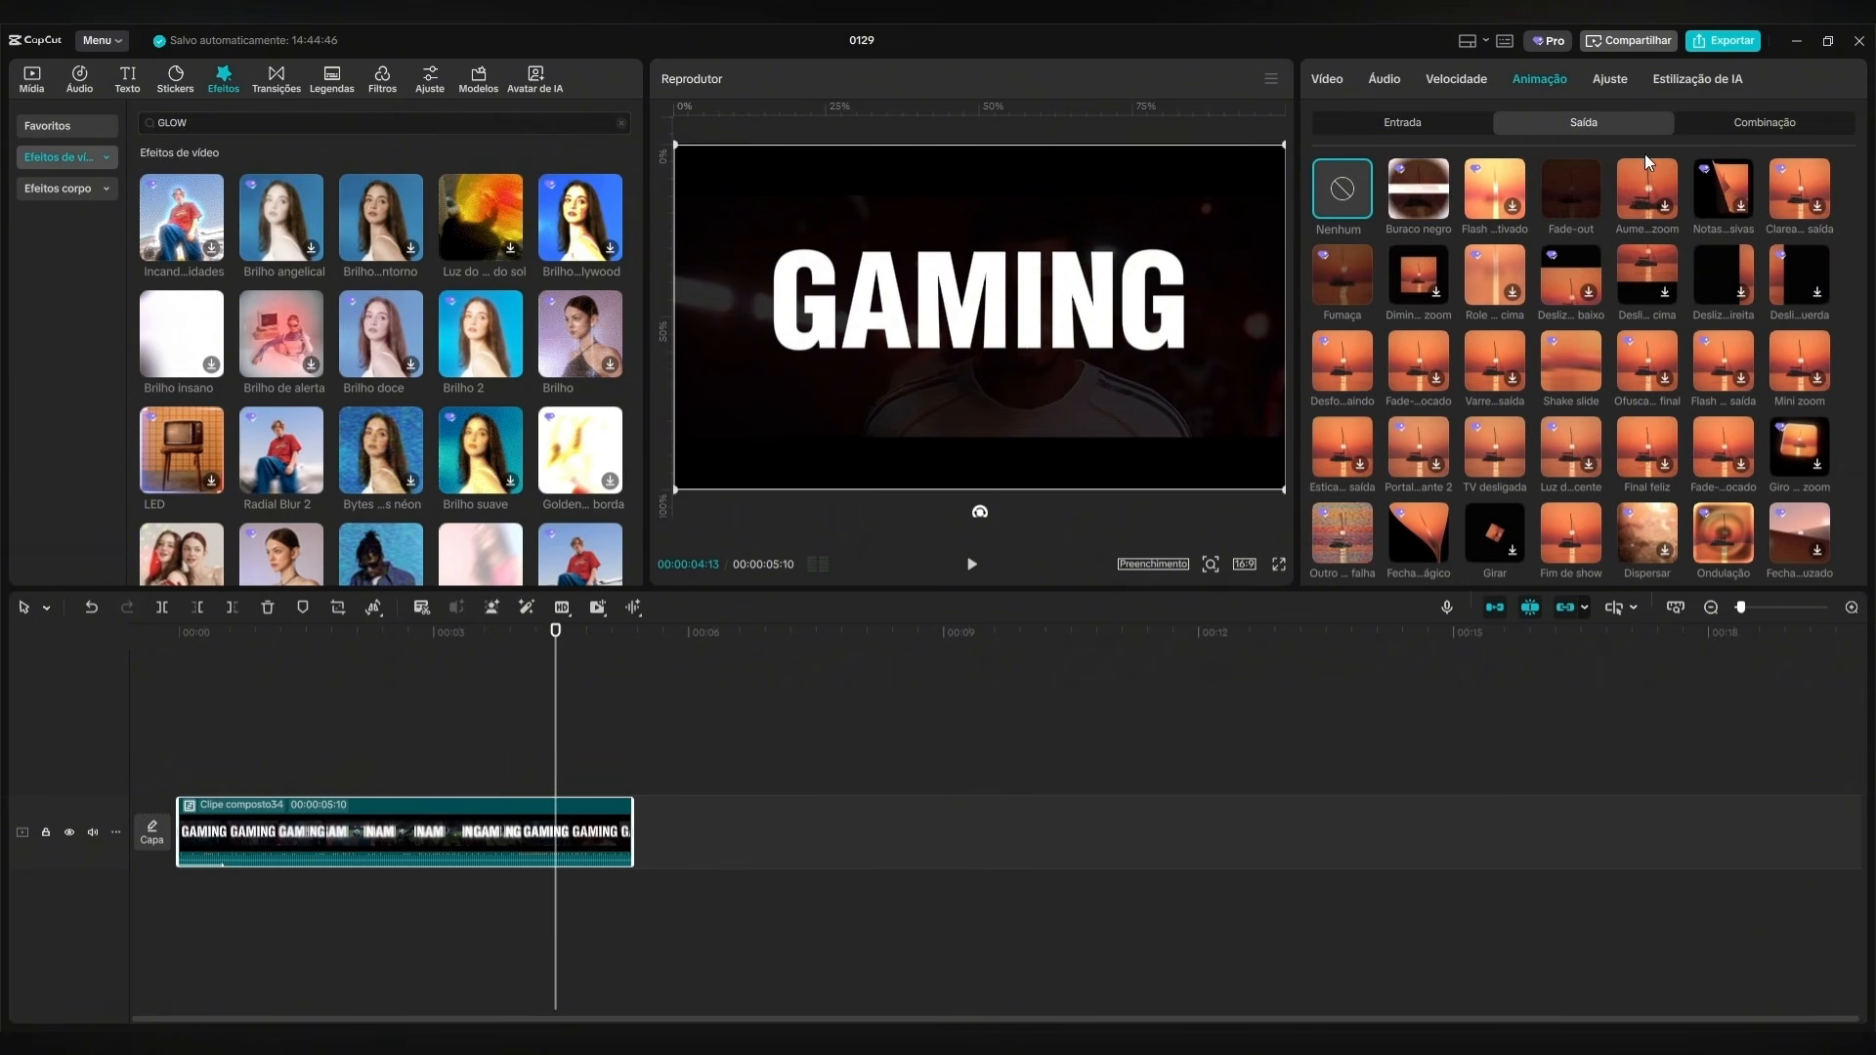
{"action": "left_click", "coordinate": [1416, 186]}
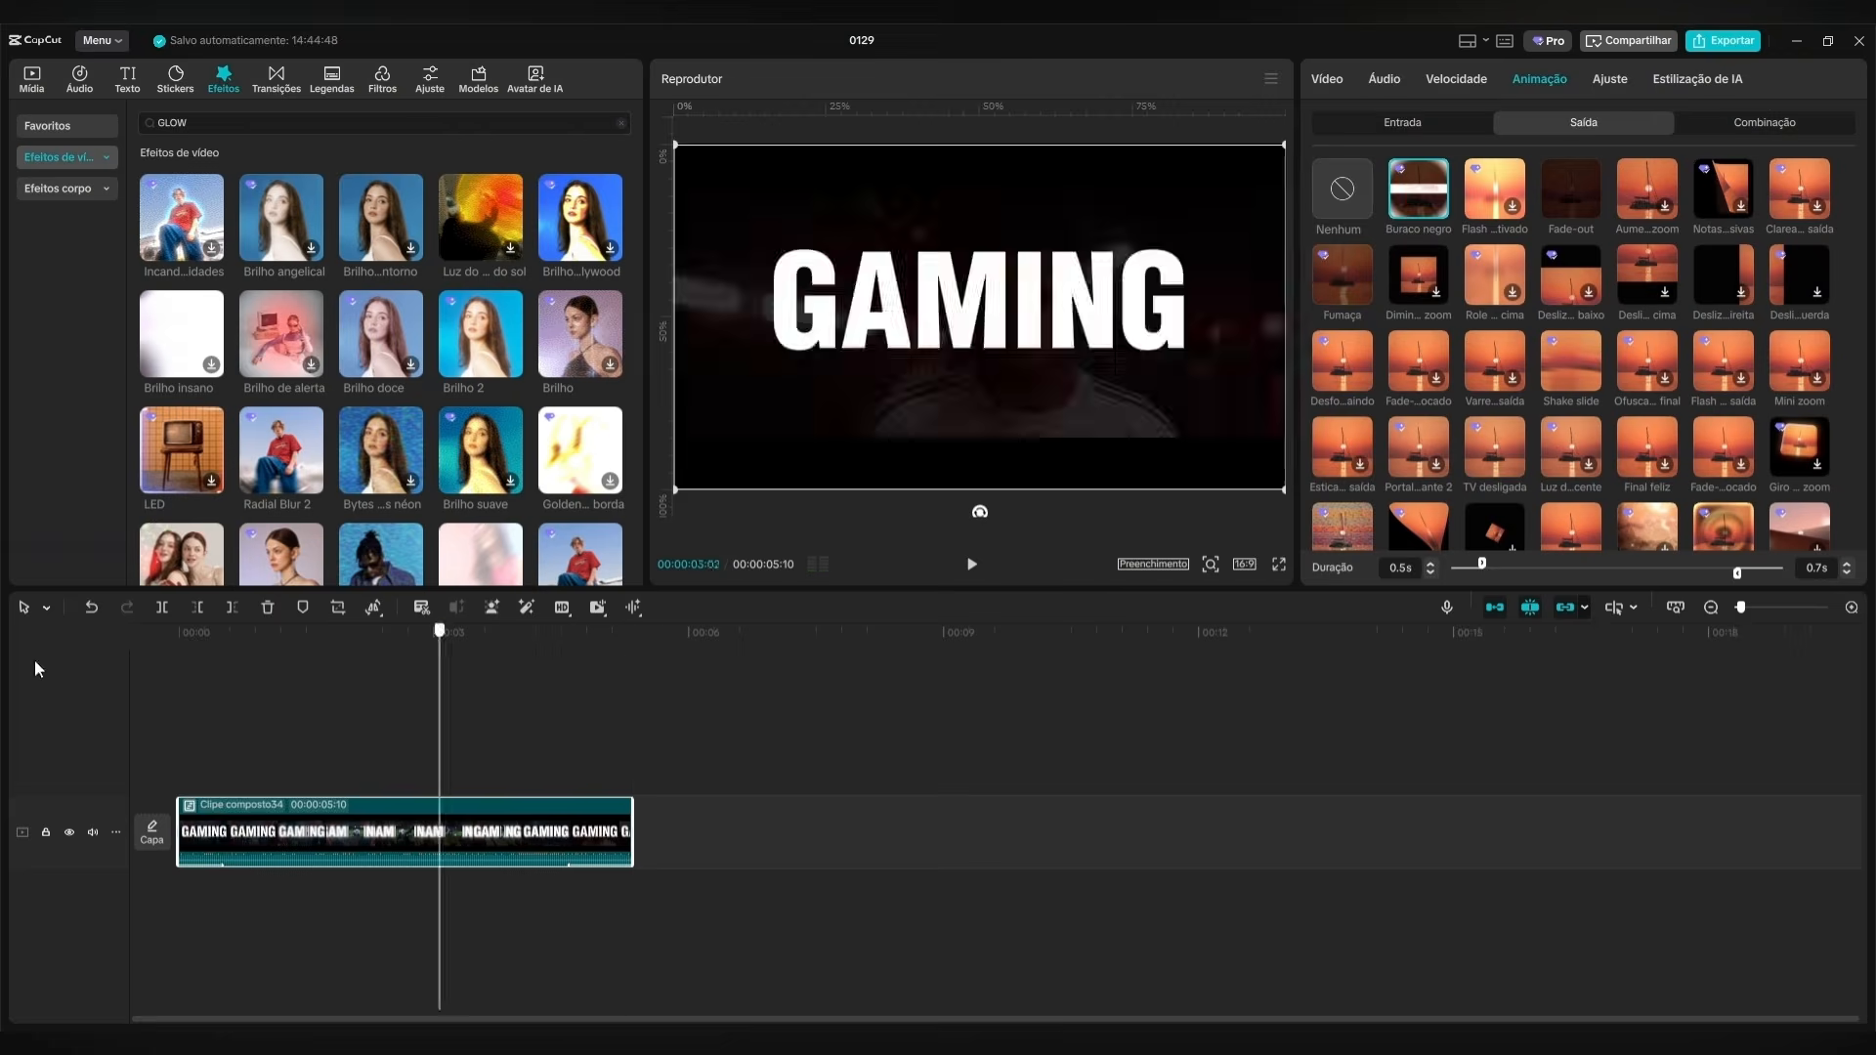
Place the Whoosh Deep Short, Swoosh, Shun SFX and SFX_POP sounds on audio tracks beneath the GAMING clip.
{"action": "left_click", "coordinate": [33, 80]}
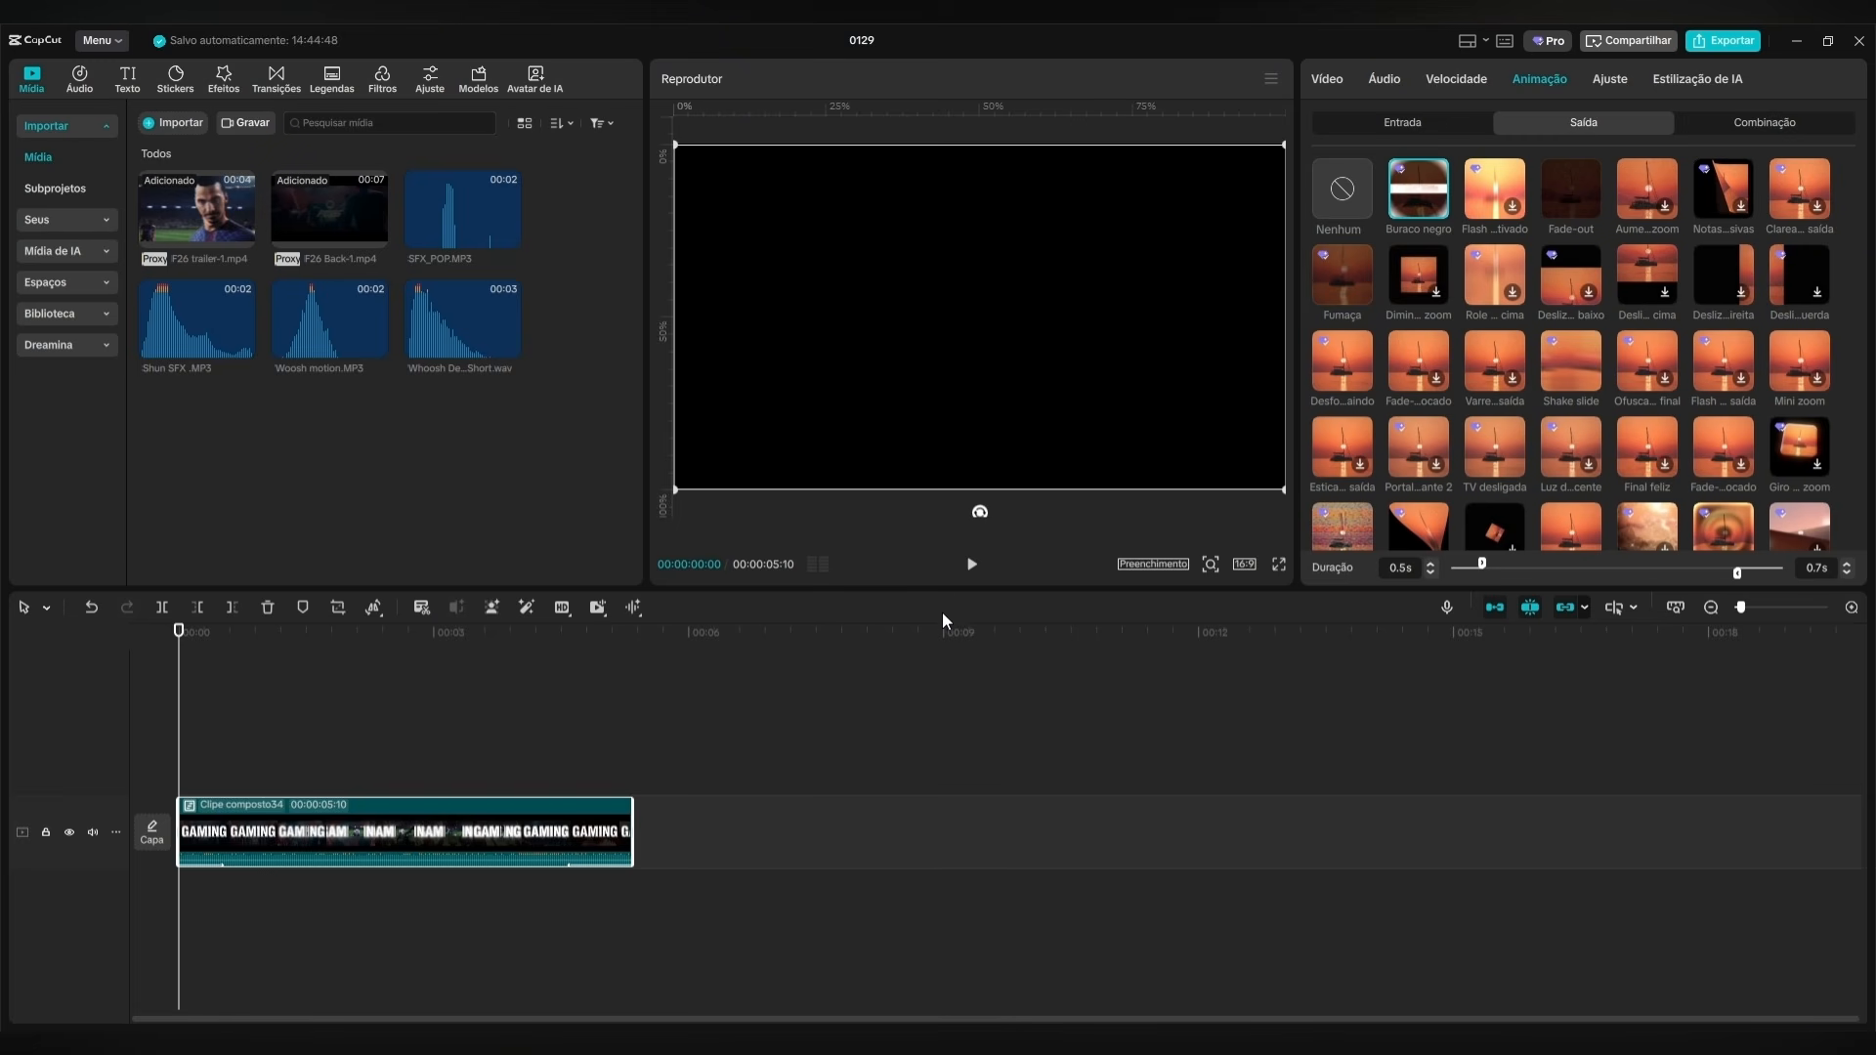
{"action": "left_click_drag", "start_coordinate": [179, 684], "coordinate": [234, 662]}
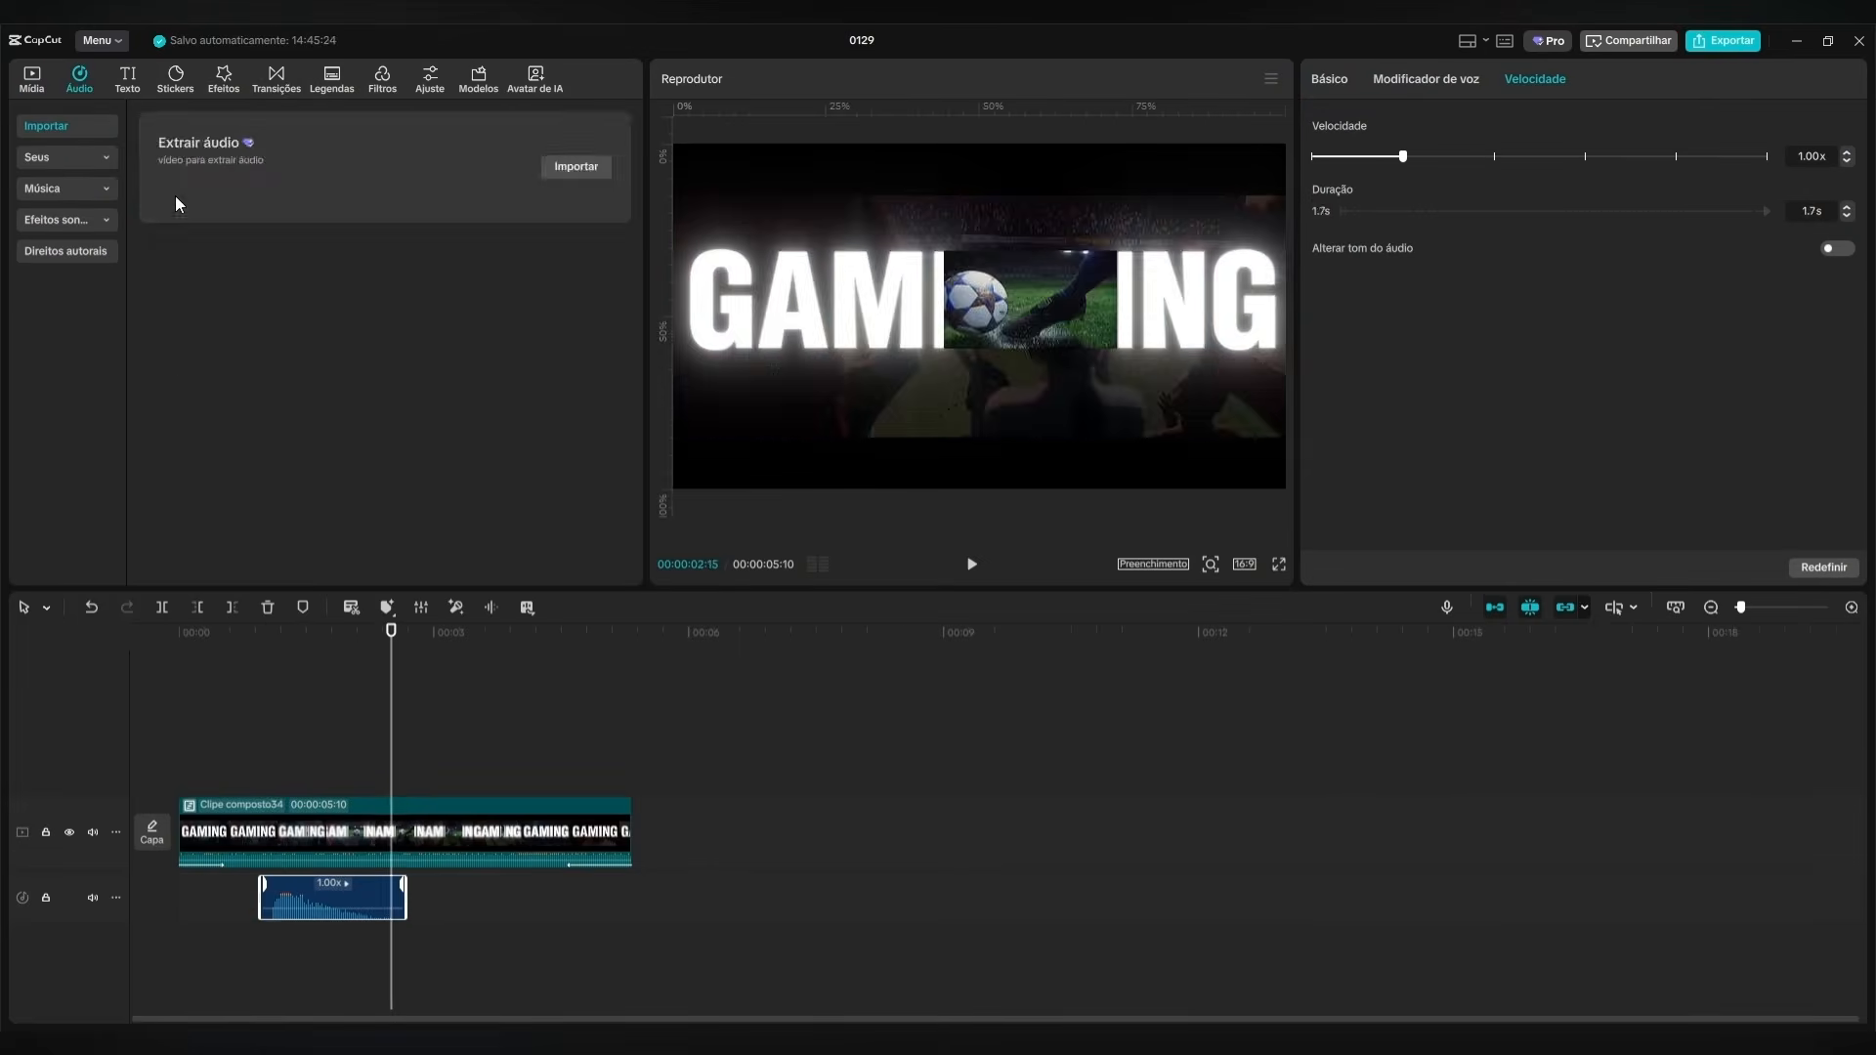
{"action": "left_click_drag", "start_coordinate": [197, 319], "coordinate": [521, 884]}
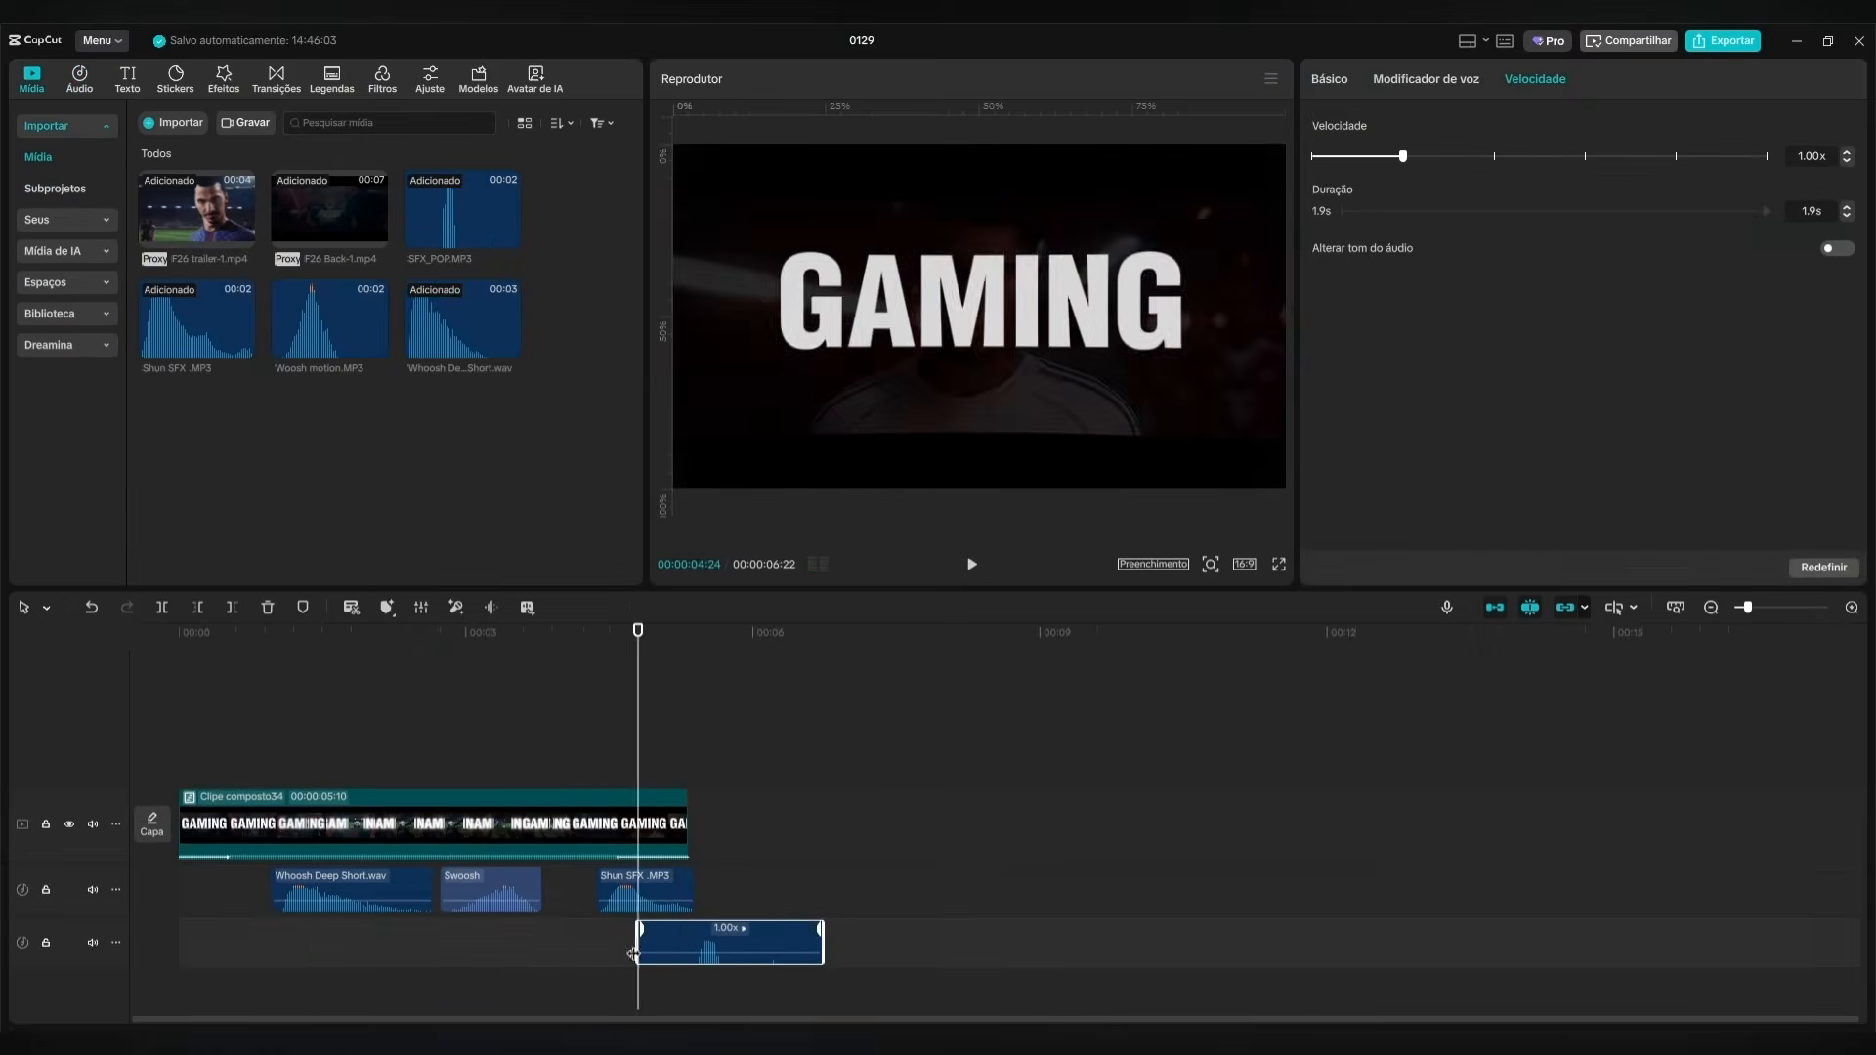
Play the finished GAMING title from the start with its sound effects.
{"action": "left_click", "coordinate": [226, 625]}
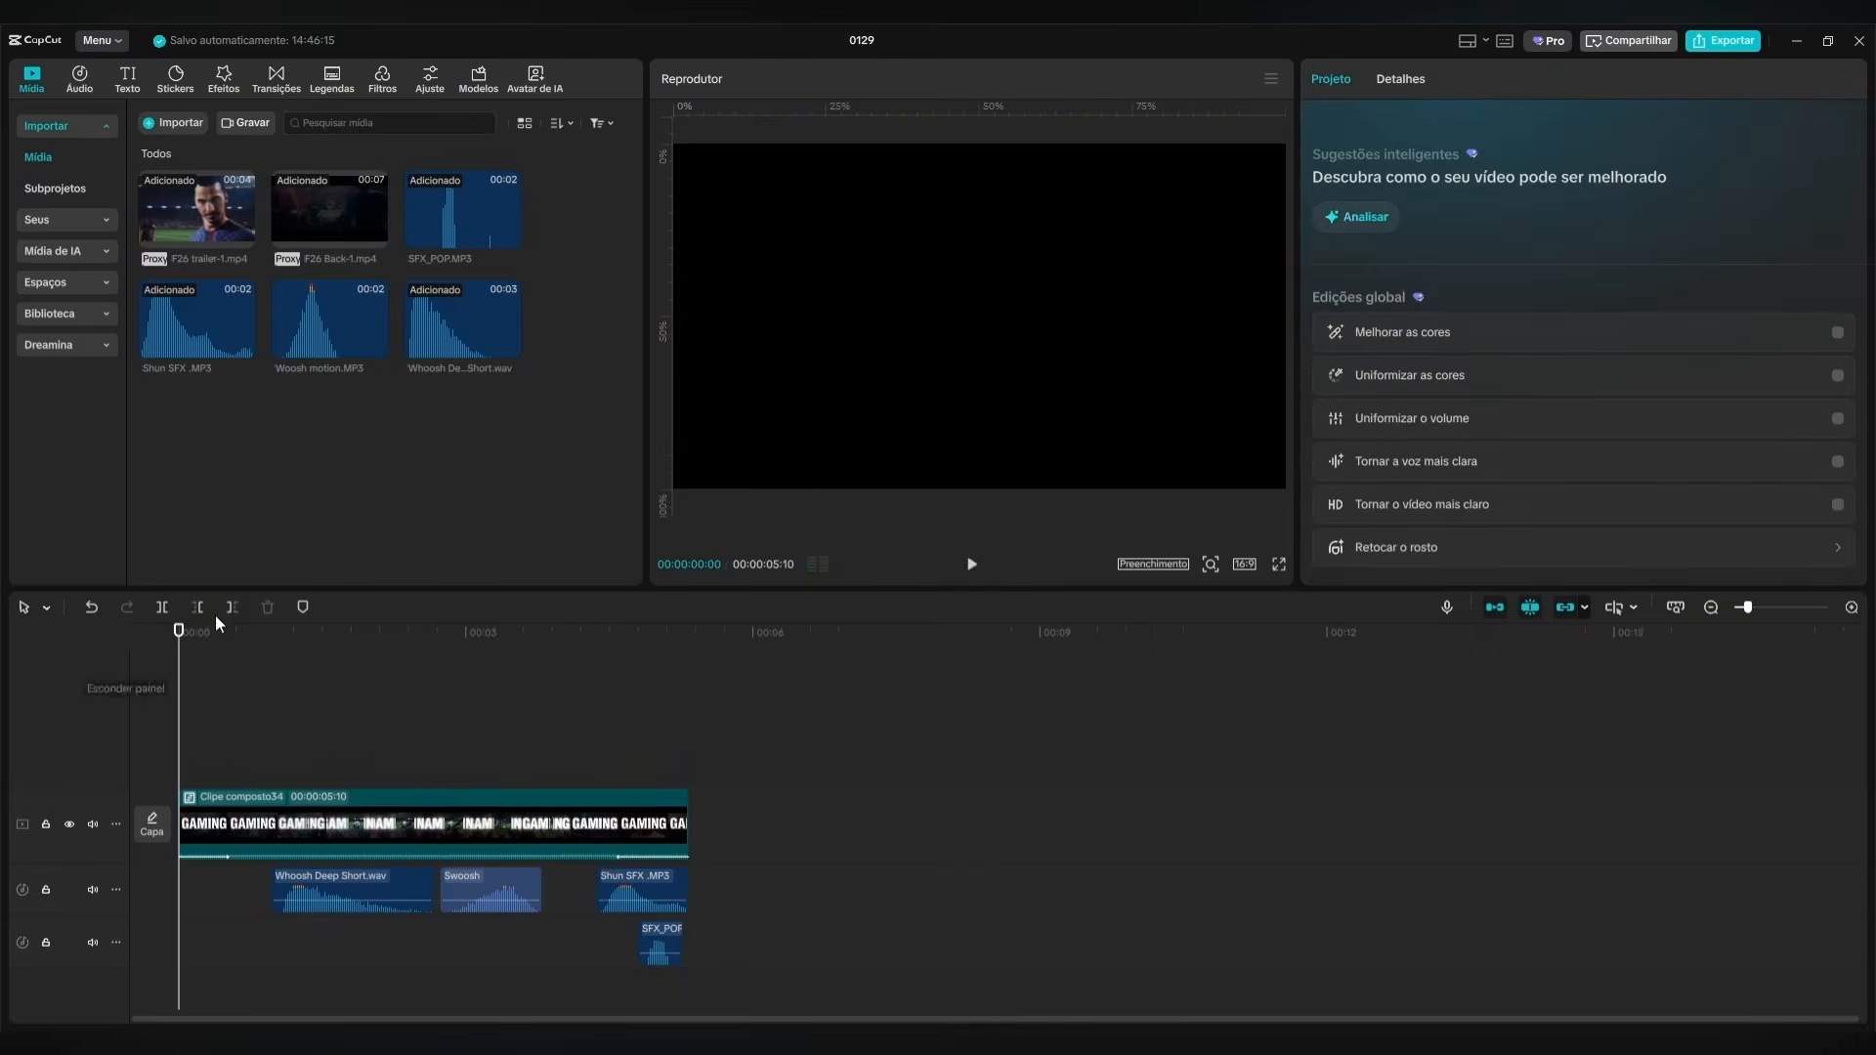
{"action": "left_click", "coordinate": [972, 566]}
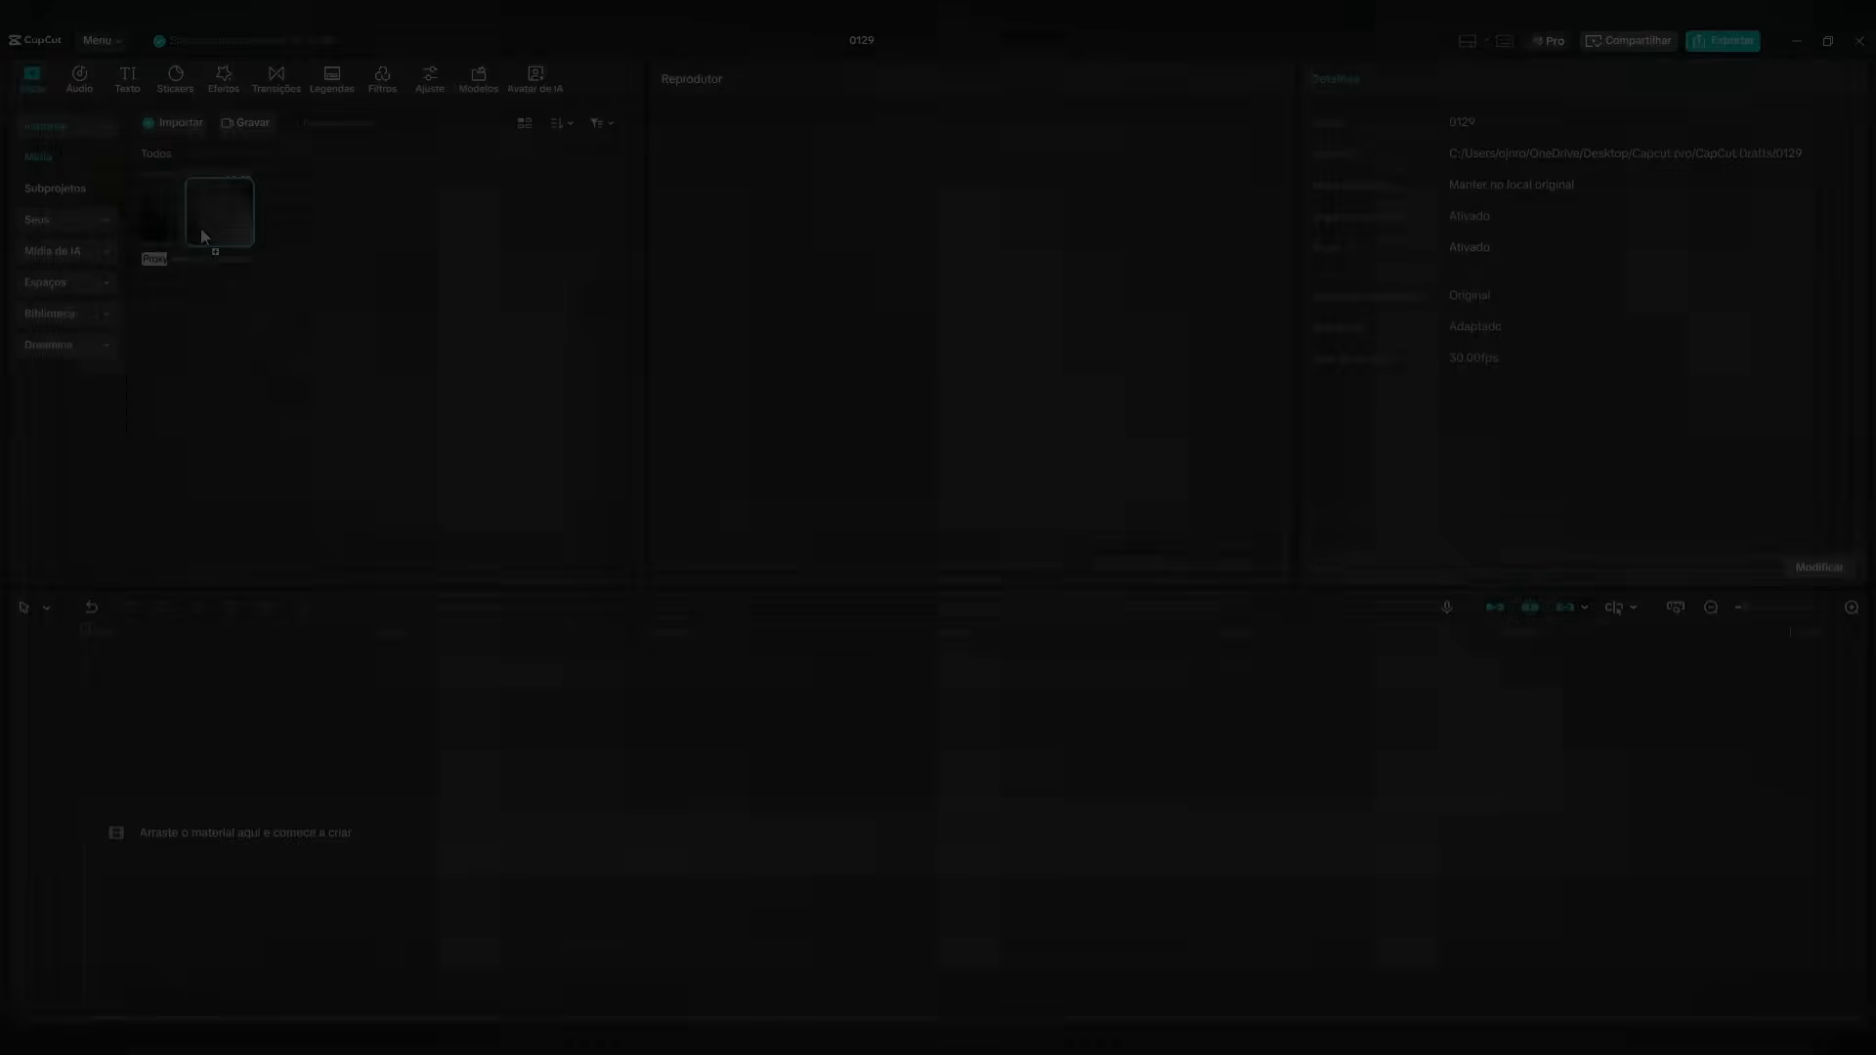
Place the grey turbulent motion background video on the main track and trim its end to 00:00:19:15.
{"action": "left_click_drag", "start_coordinate": [201, 227], "coordinate": [184, 807]}
{"action": "left_click_drag", "start_coordinate": [183, 633], "coordinate": [364, 635]}
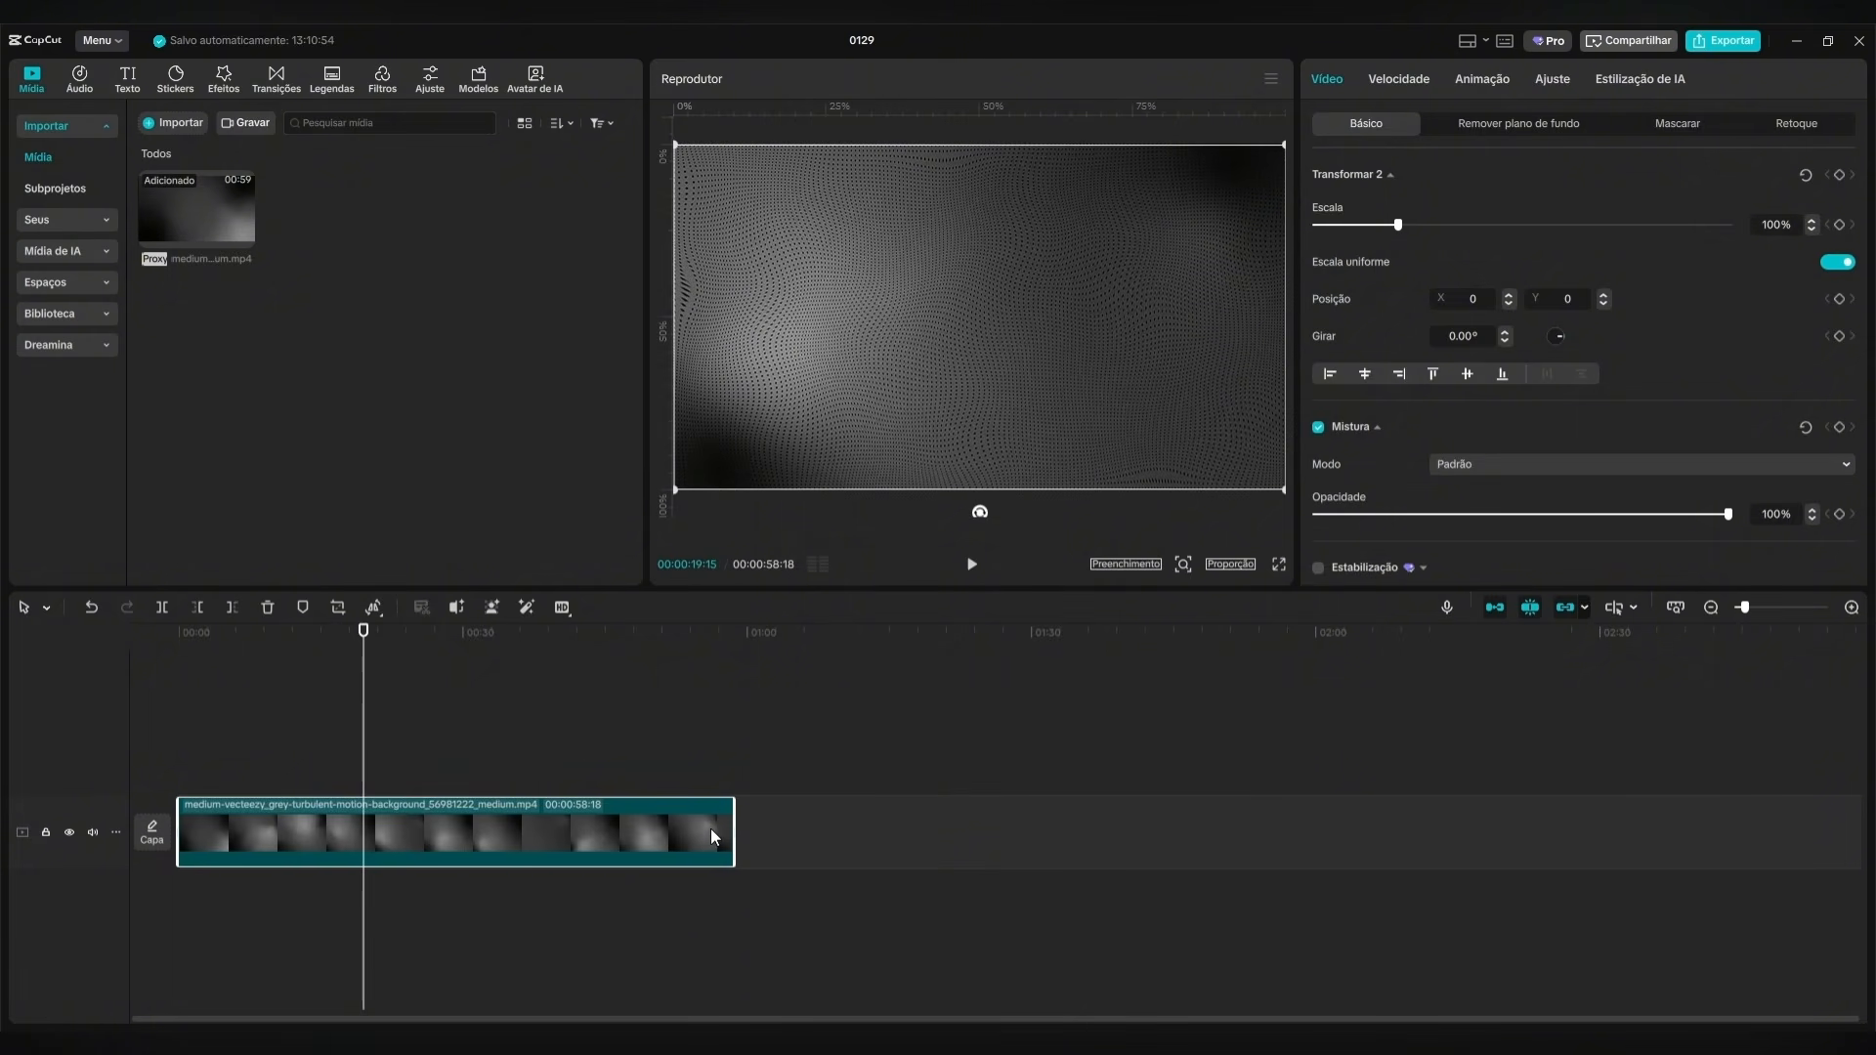
{"action": "key", "text": "w"}
{"action": "key", "text": "Home"}
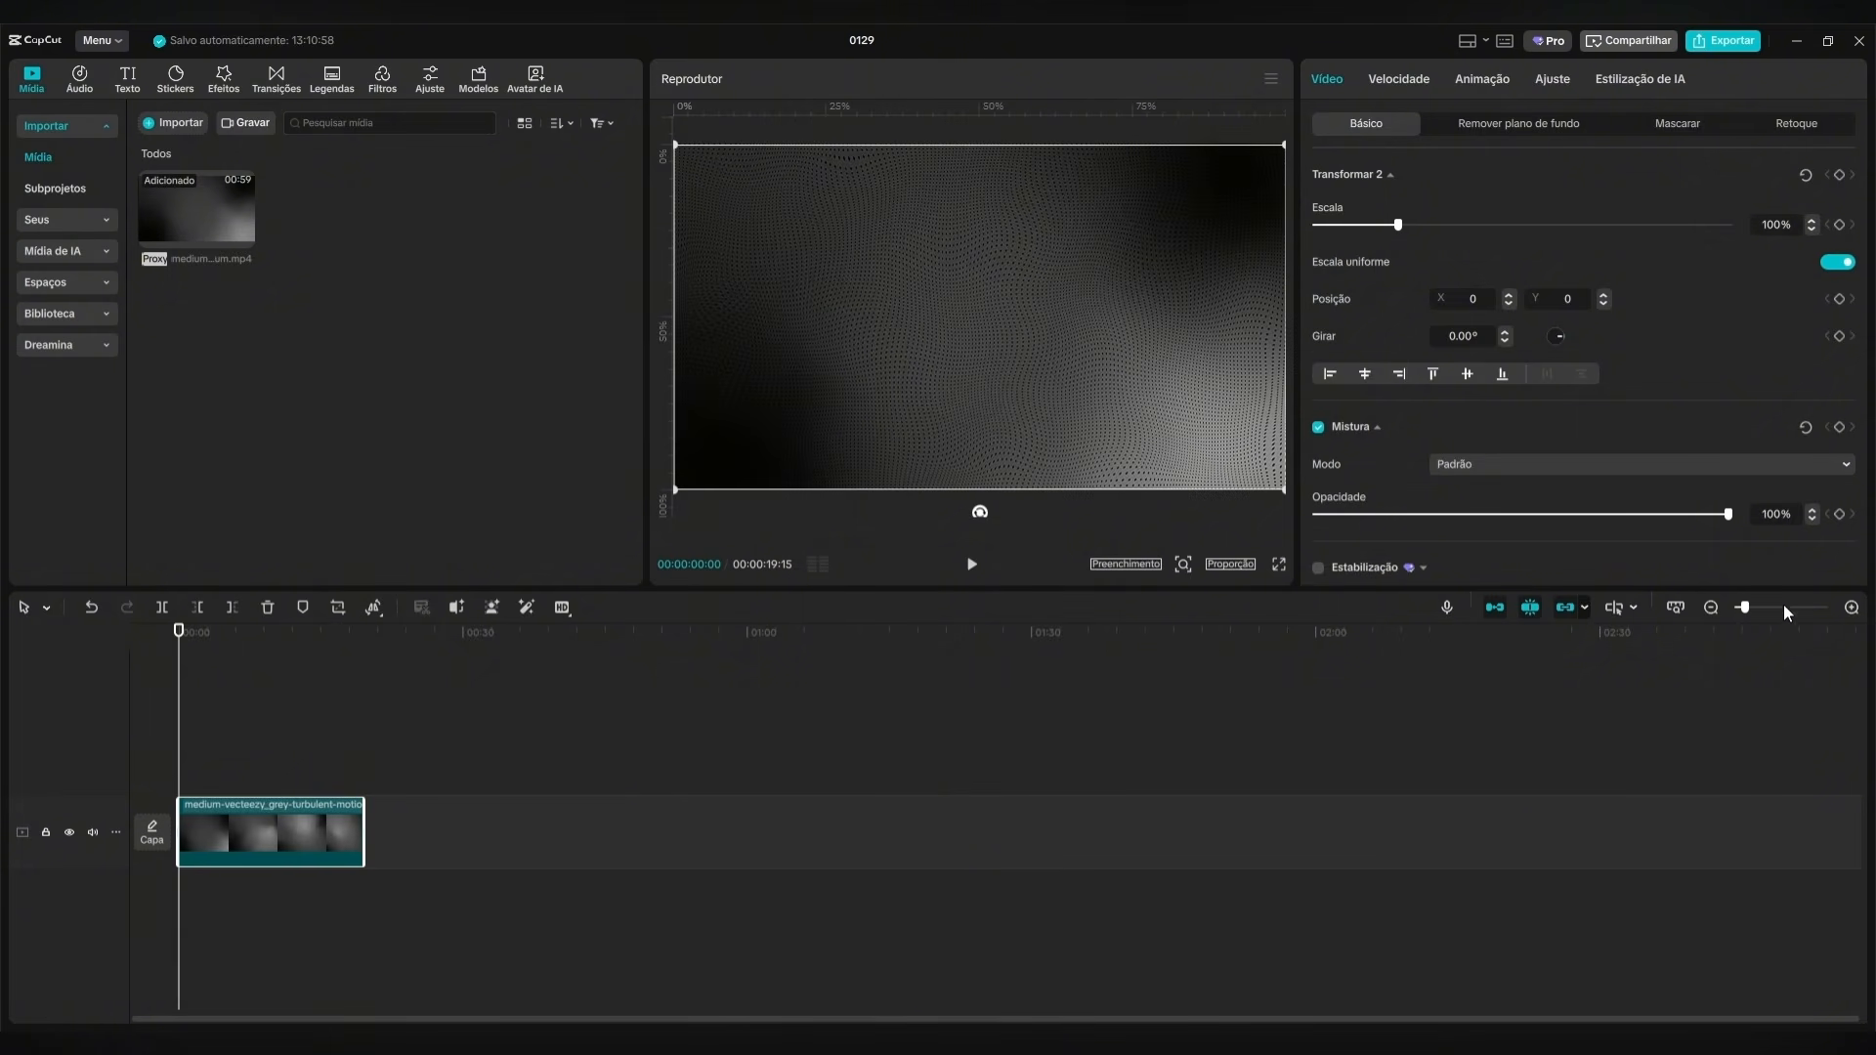
Duplicate the grey background clip onto the track directly above, aligned with the original.
{"action": "left_click", "coordinate": [1852, 608]}
{"action": "left_click", "coordinate": [1852, 609]}
{"action": "left_click", "coordinate": [246, 633]}
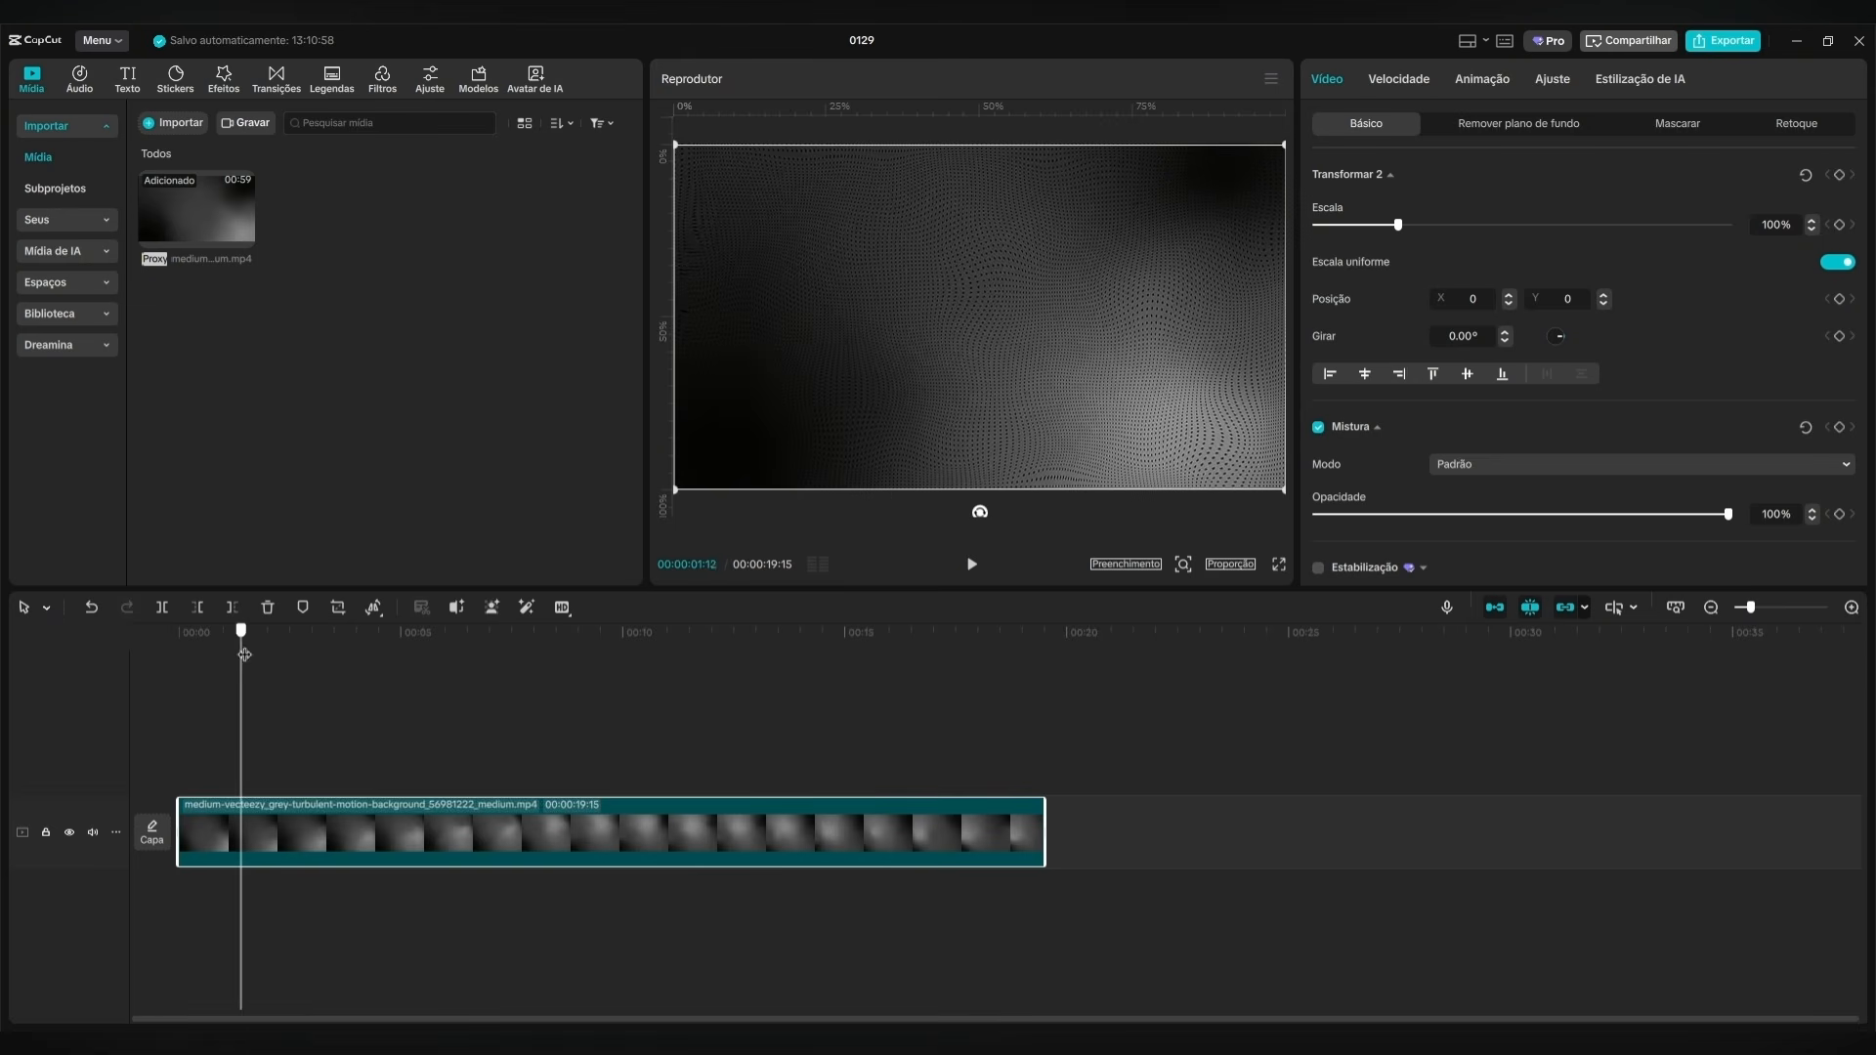
{"action": "left_click_drag", "start_coordinate": [361, 858], "coordinate": [367, 770]}
{"action": "left_click", "coordinate": [367, 770]}
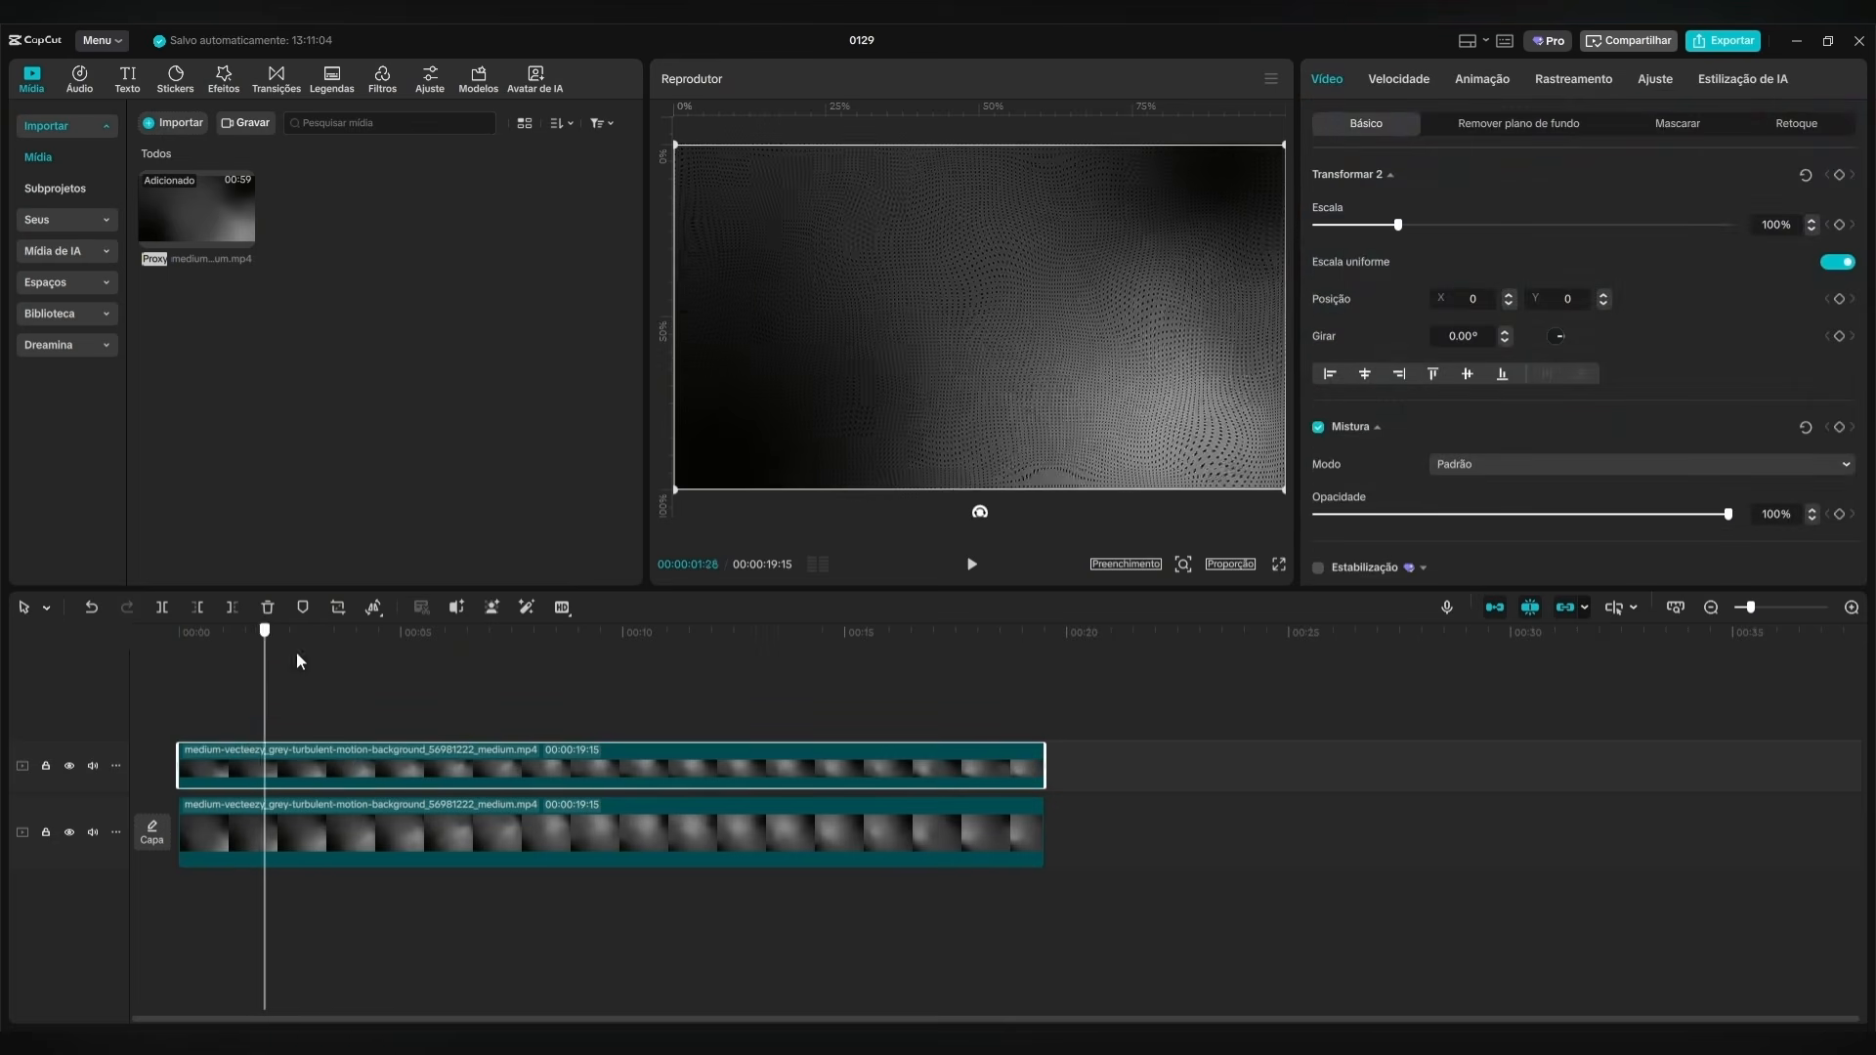
Lower the opacity of the original grey background clip on the main track.
{"action": "left_click", "coordinate": [373, 634]}
{"action": "left_click", "coordinate": [561, 829]}
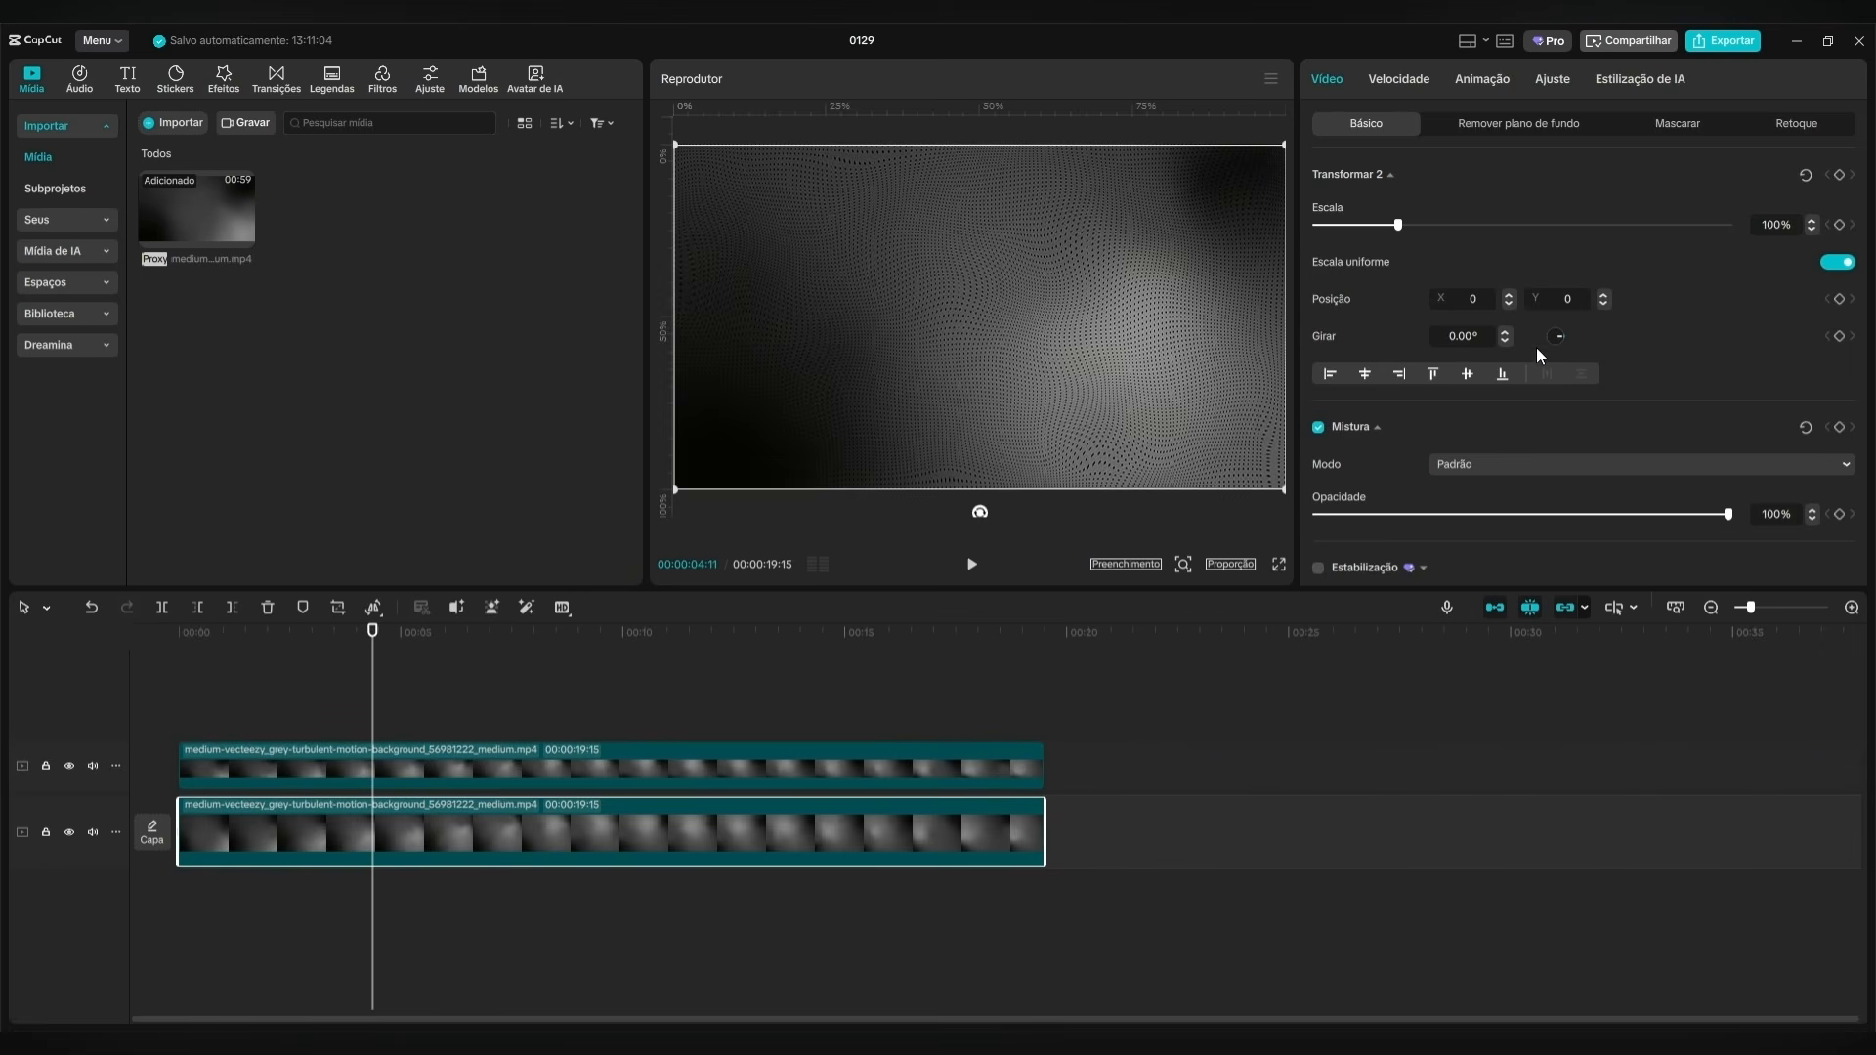
{"action": "scroll", "coordinate": [1532, 338], "scroll_direction": "down", "scroll_amount": 2}
{"action": "scroll", "coordinate": [1378, 322], "scroll_direction": "up", "scroll_amount": 2}
{"action": "scroll", "coordinate": [1388, 350], "scroll_direction": "down", "scroll_amount": 2}
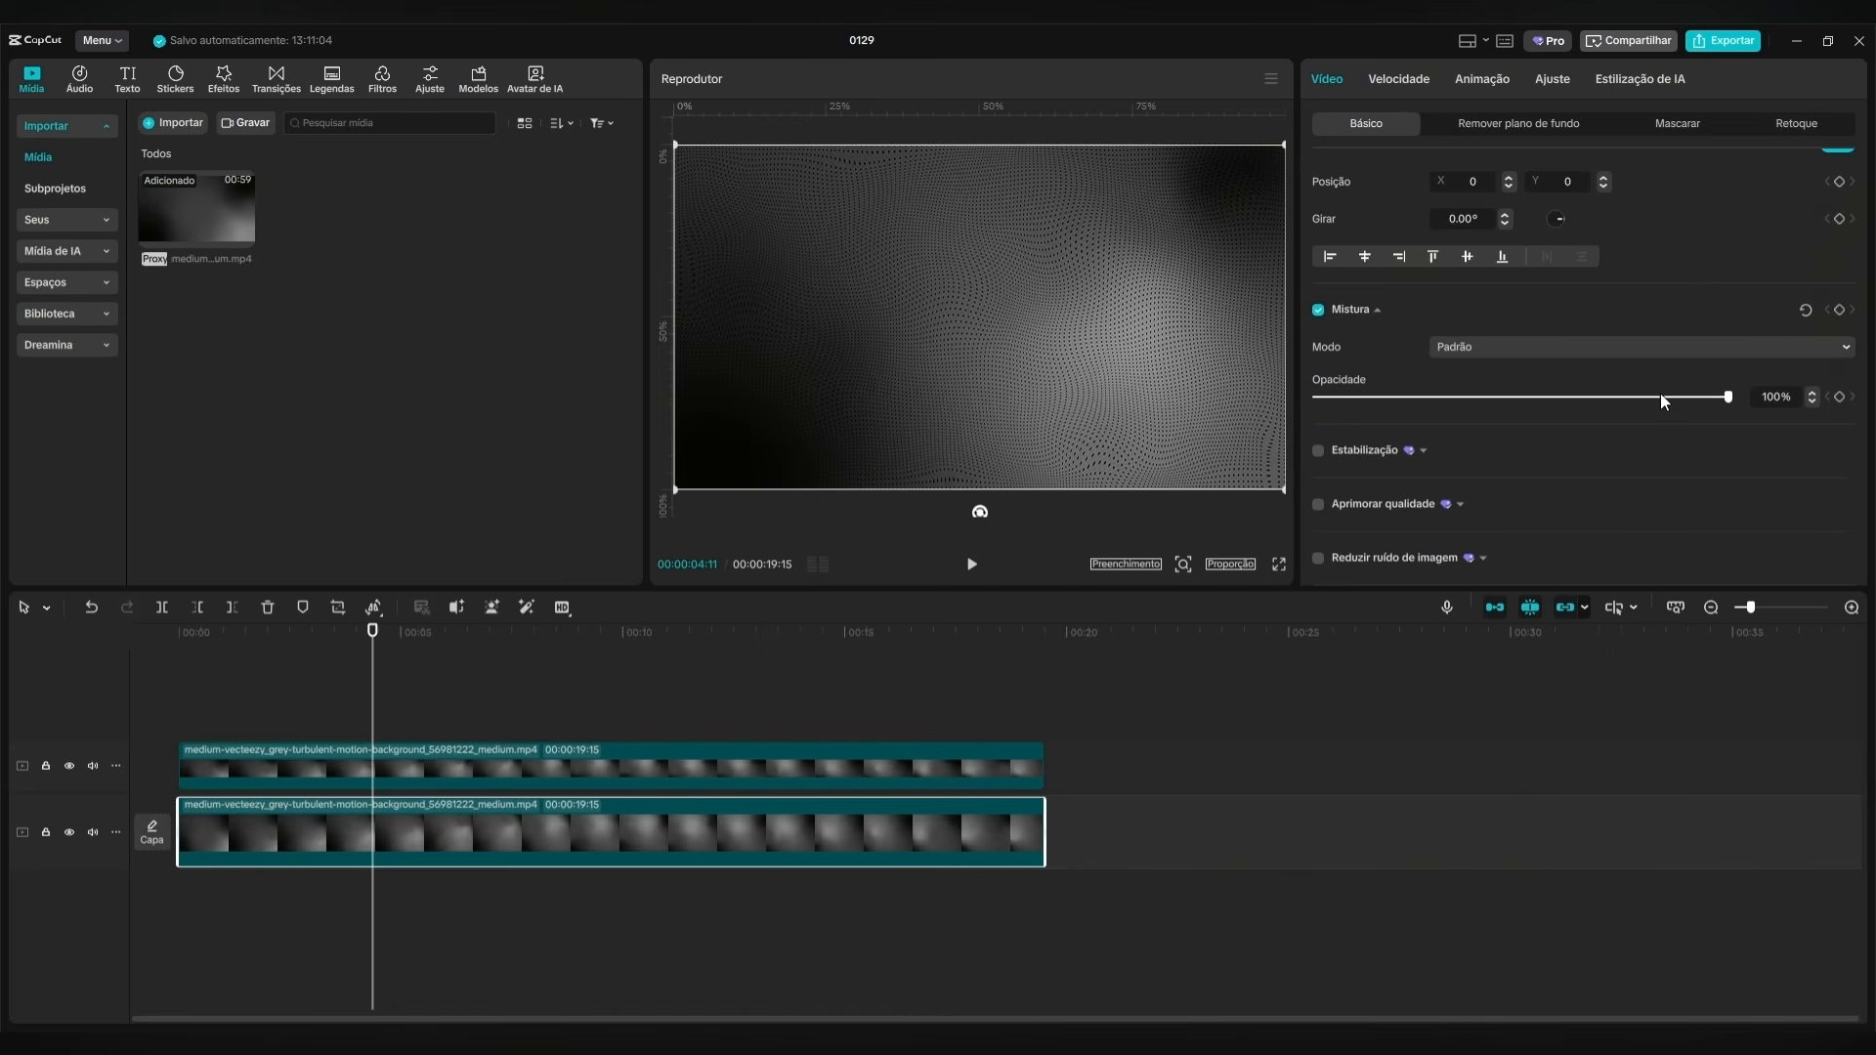
{"action": "left_click_drag", "start_coordinate": [1727, 398], "coordinate": [1525, 398]}
Add a text-shaped mask to the grey background clip on the upper track.
{"action": "left_click", "coordinate": [420, 769]}
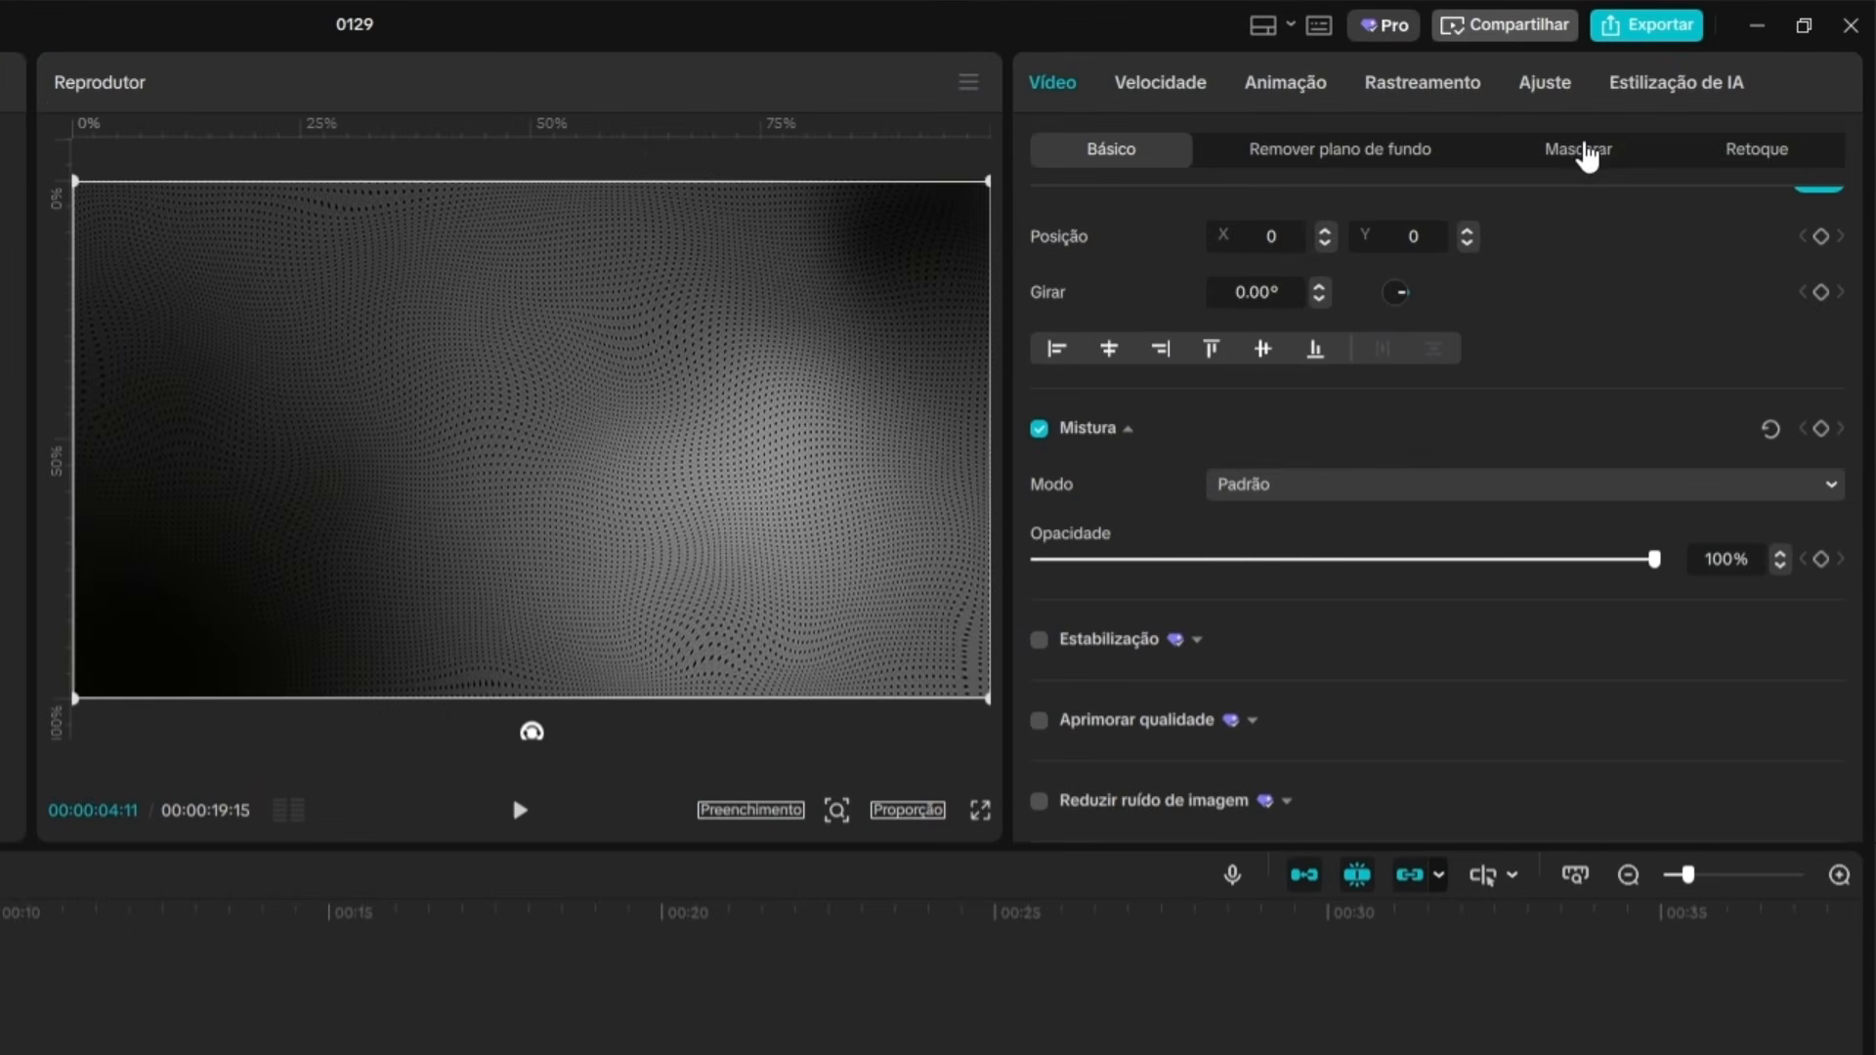
{"action": "left_click", "coordinate": [1683, 126]}
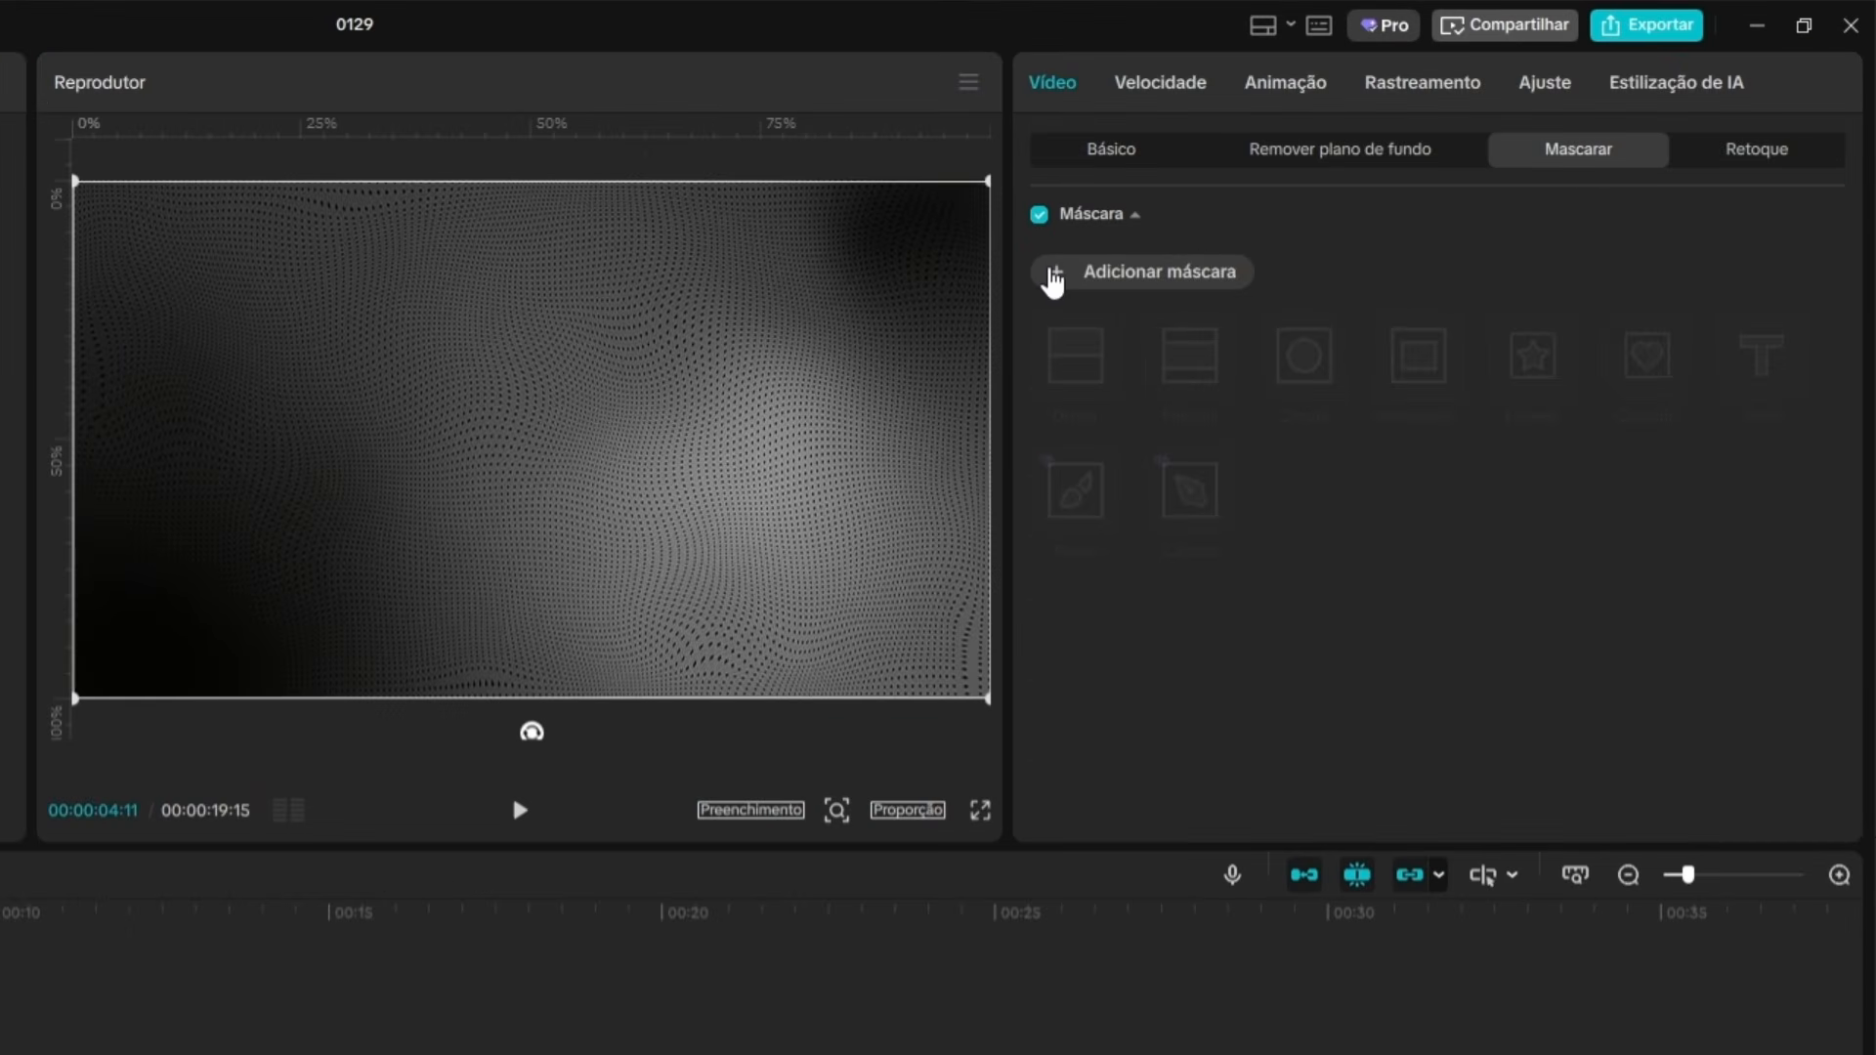
{"action": "left_click", "coordinate": [1055, 281]}
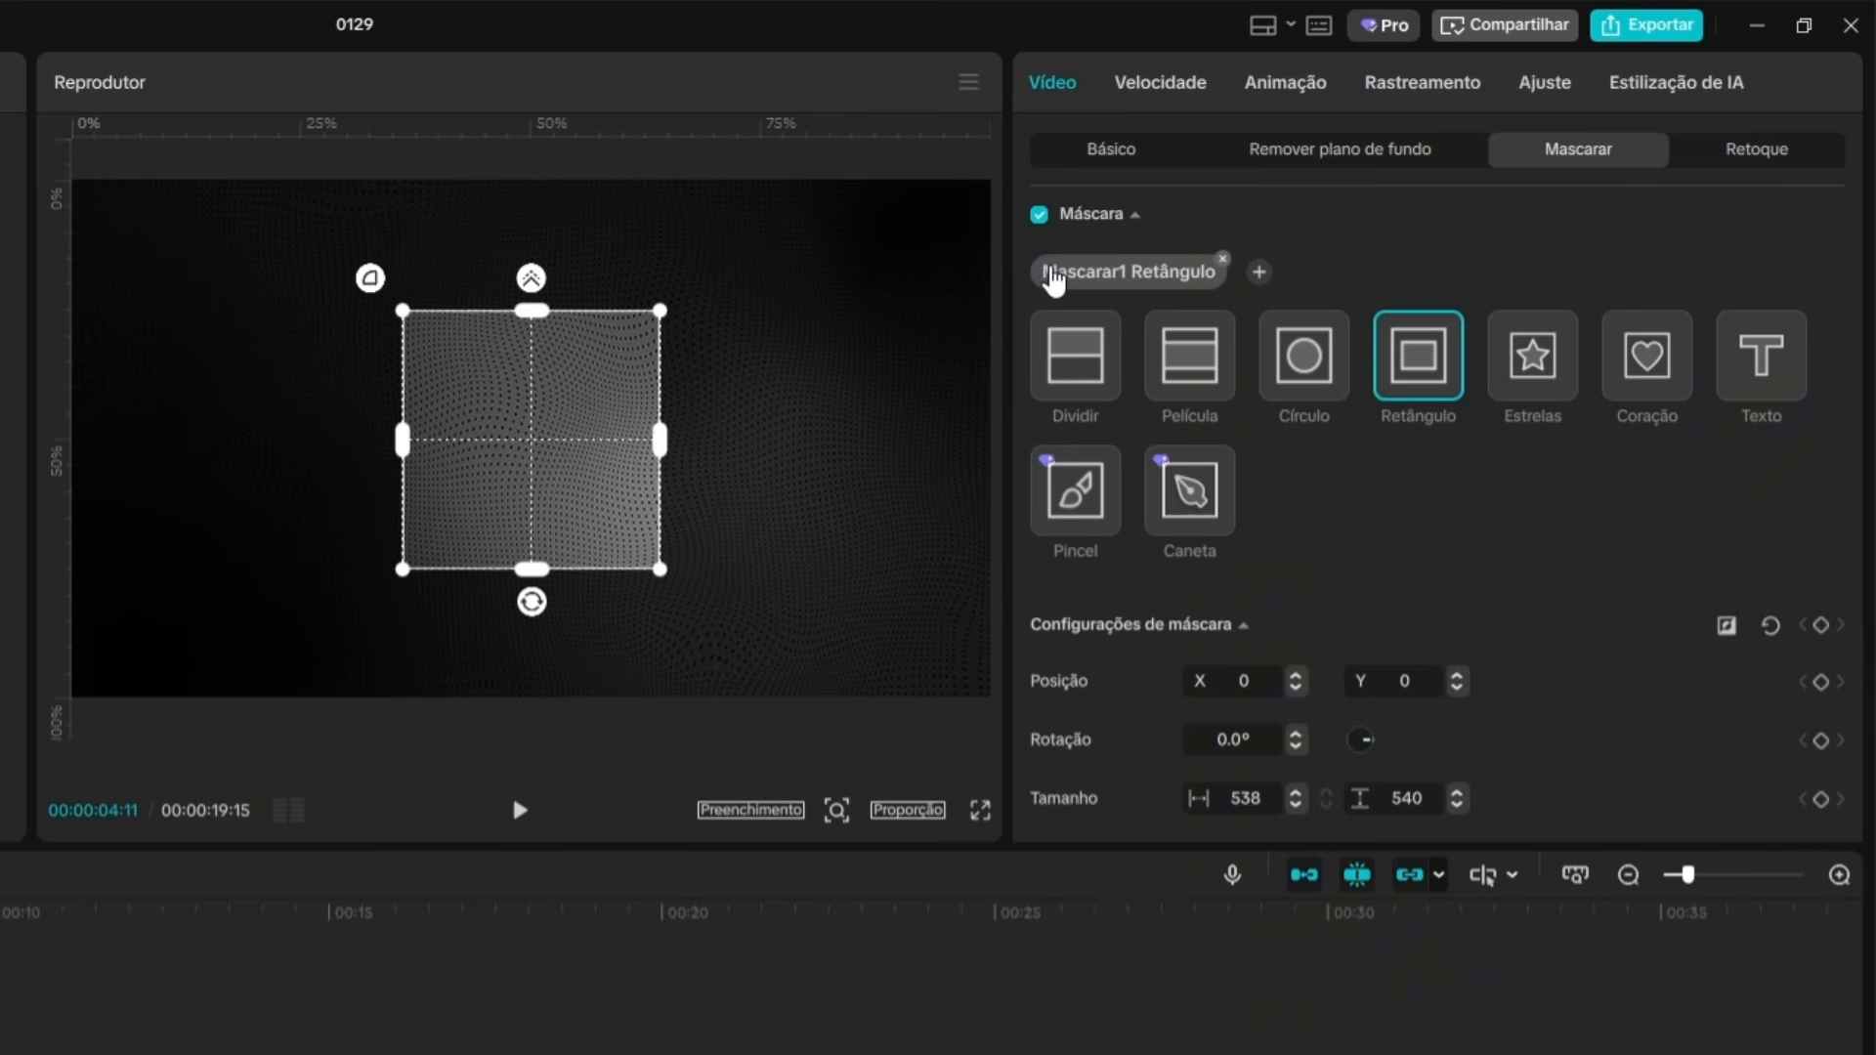
{"action": "left_click", "coordinate": [1767, 387]}
Replace the mask's default text with GRADIENTE.
{"action": "scroll", "coordinate": [1141, 485], "scroll_direction": "down", "scroll_amount": 2}
{"action": "left_click", "coordinate": [1141, 485]}
{"action": "key", "text": "ctrl+a"}
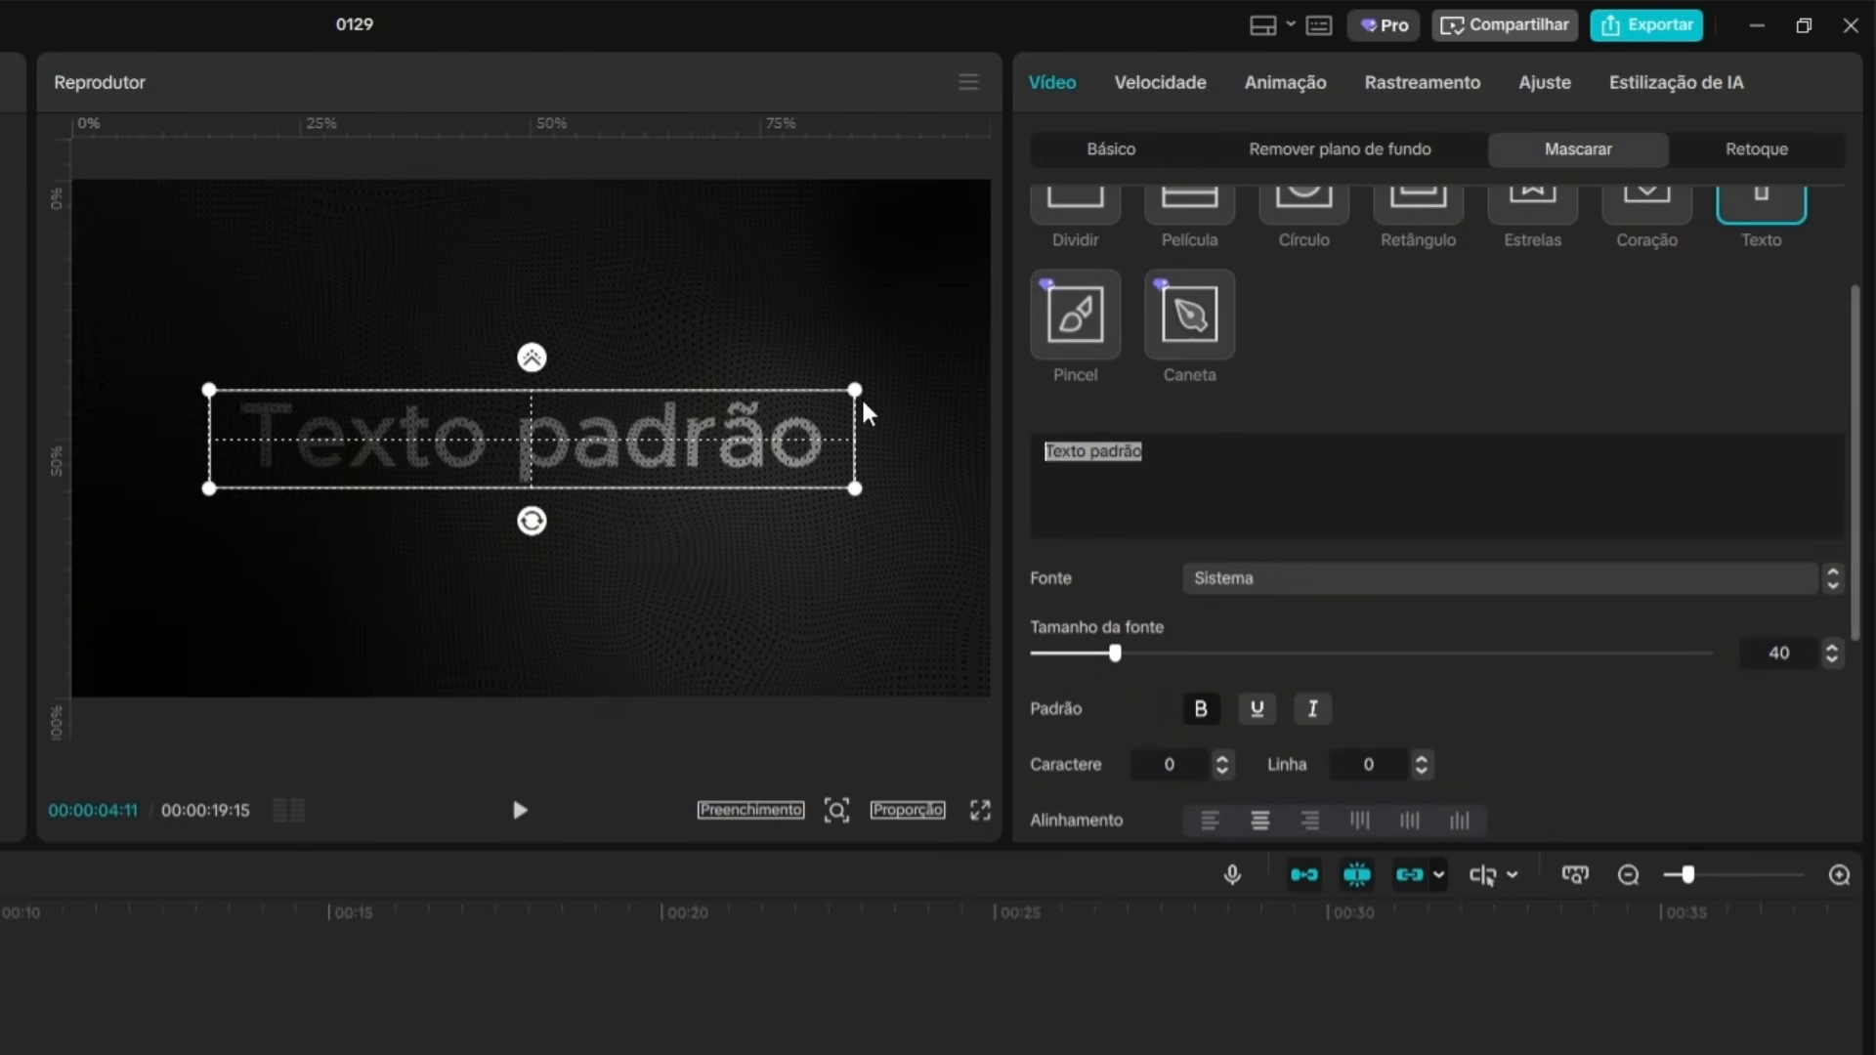
{"action": "type", "text": "GRADIETNE"}
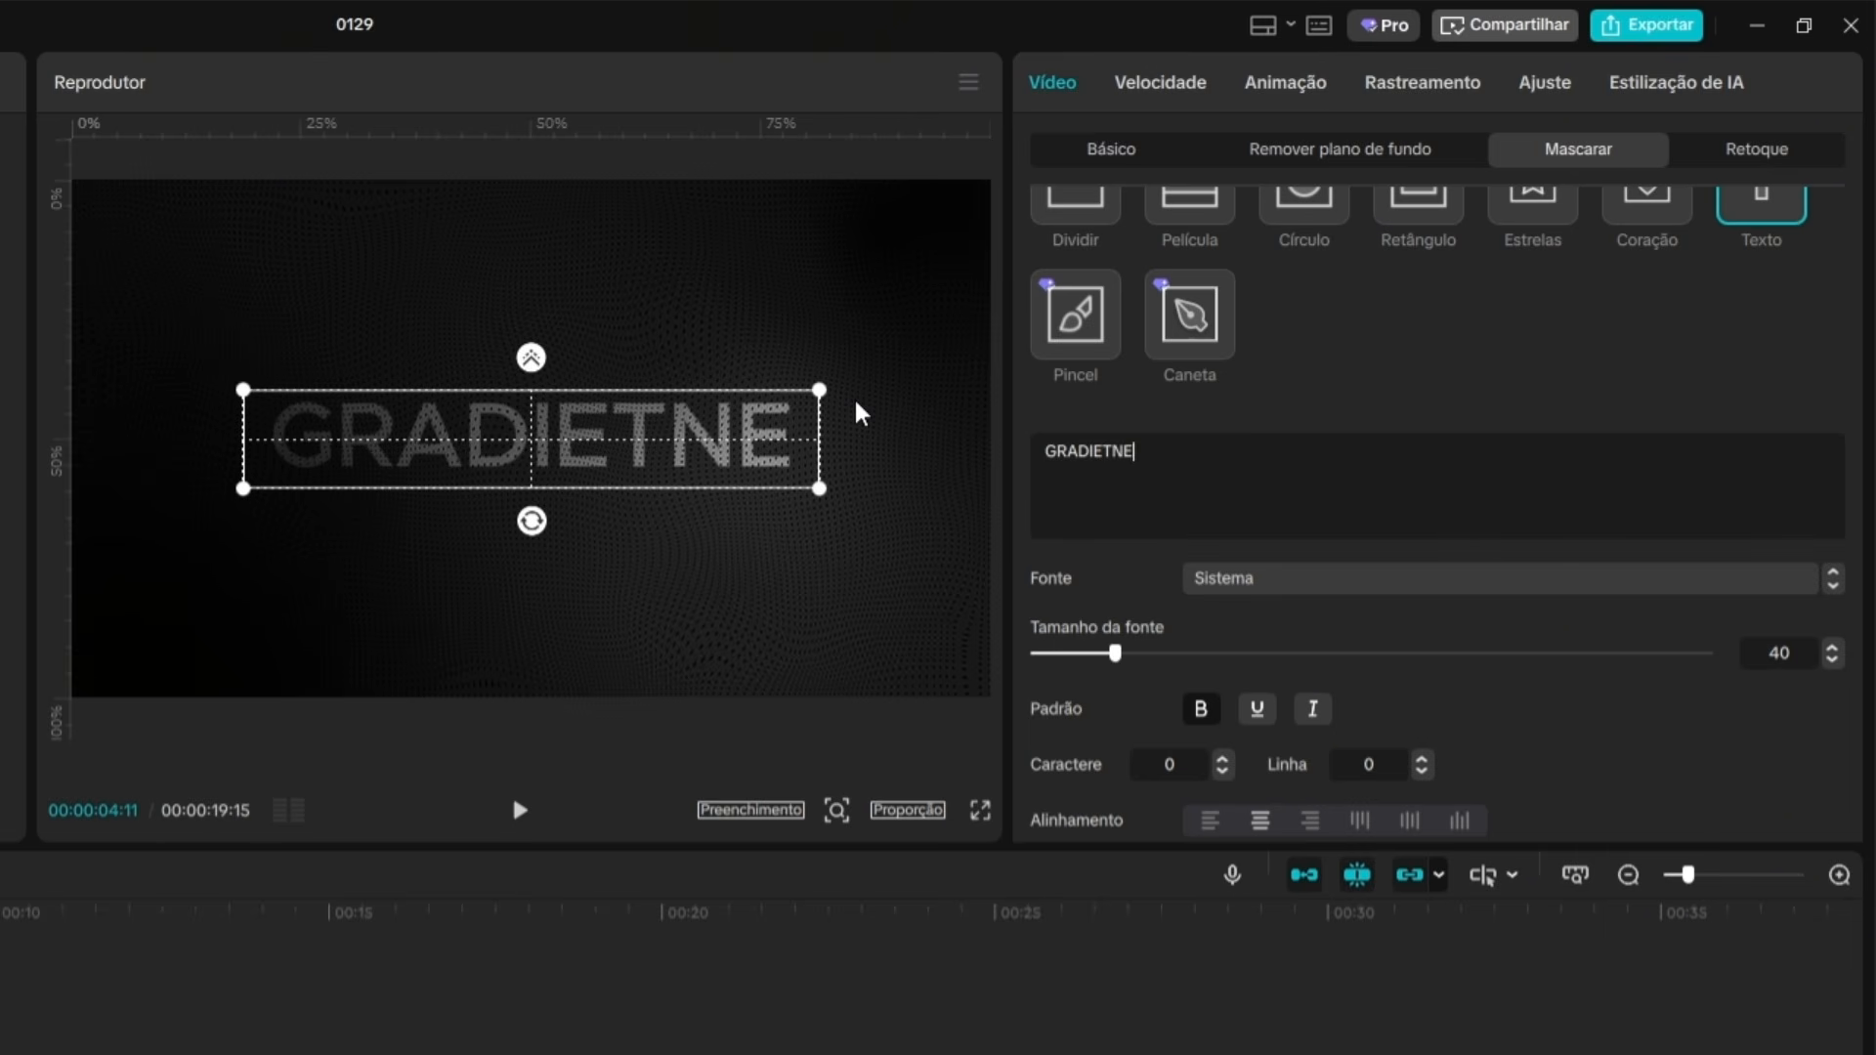
{"action": "key", "text": "BackSpace"}
{"action": "key", "text": "BackSpace"}
{"action": "key", "text": "BackSpace"}
{"action": "key", "text": "BackSpace"}
{"action": "type", "text": "ENTE"}
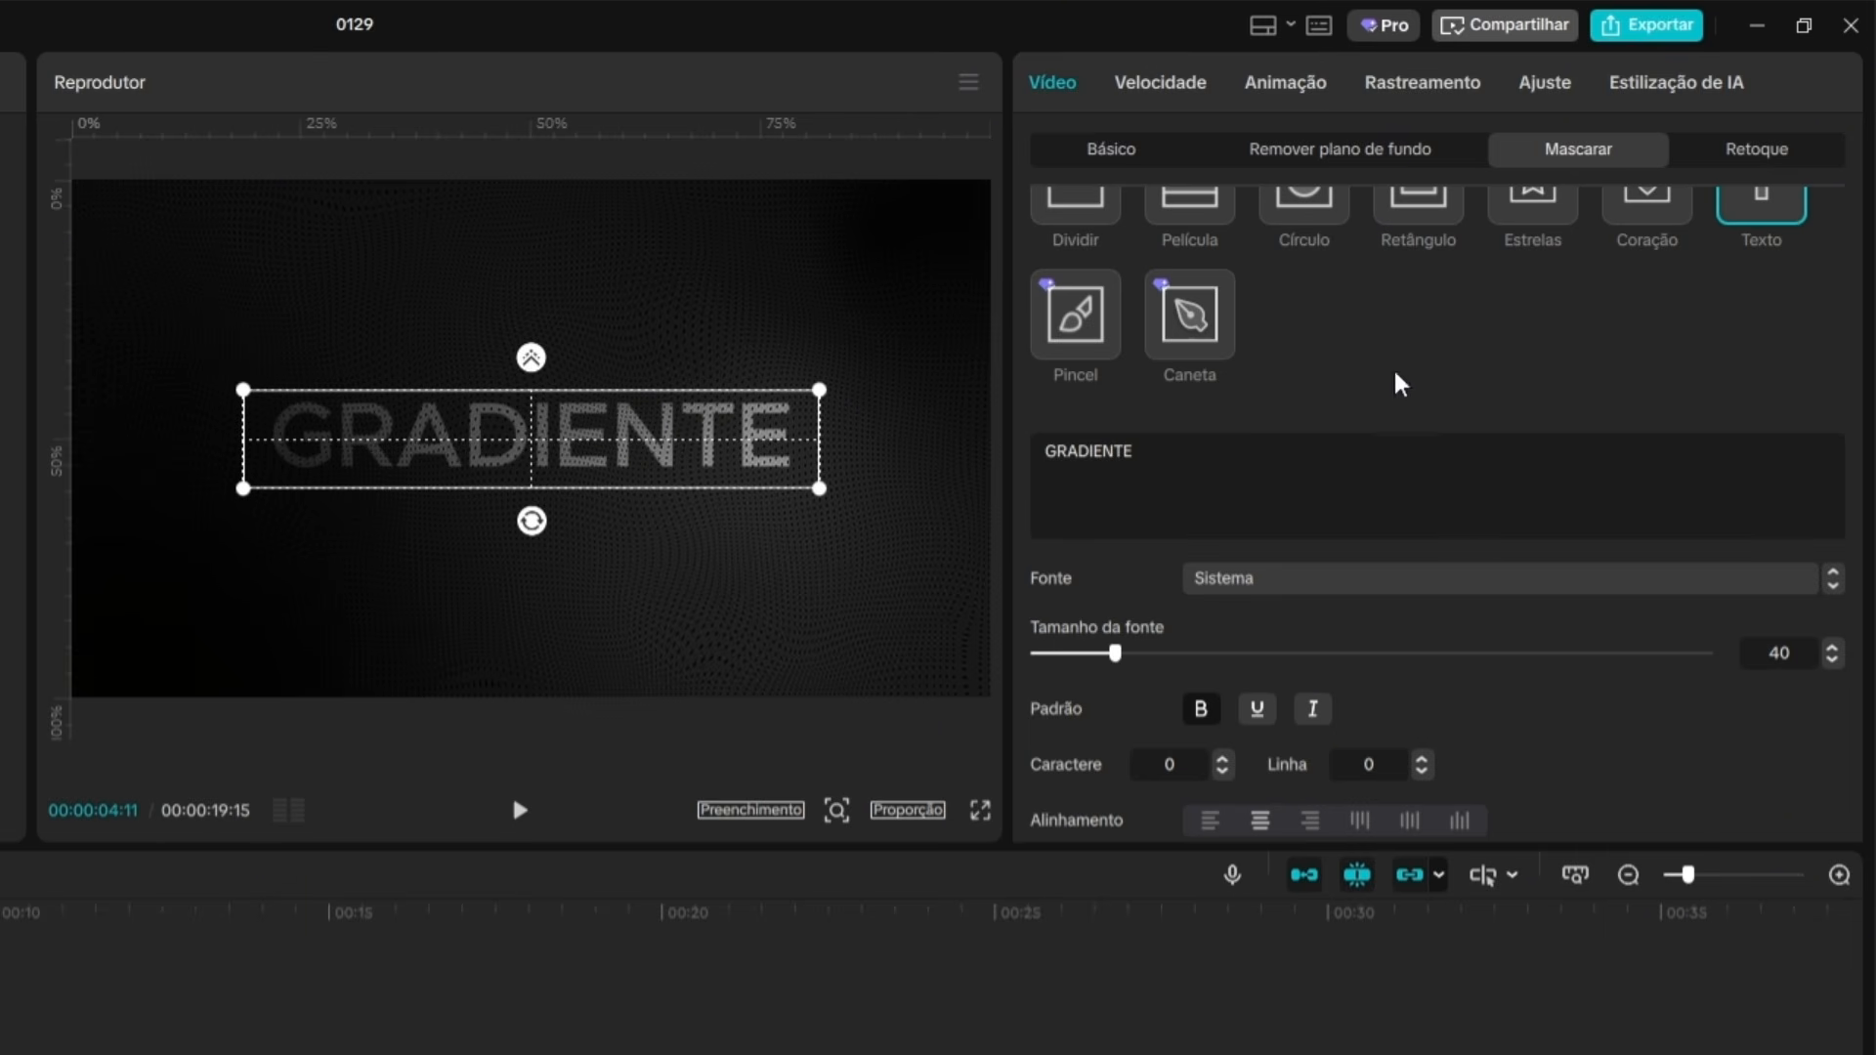
Change the font of the GRADIENTE text mask to Impact.
{"action": "left_click", "coordinate": [1349, 578]}
{"action": "scroll", "coordinate": [1436, 862], "scroll_direction": "up", "scroll_amount": 1}
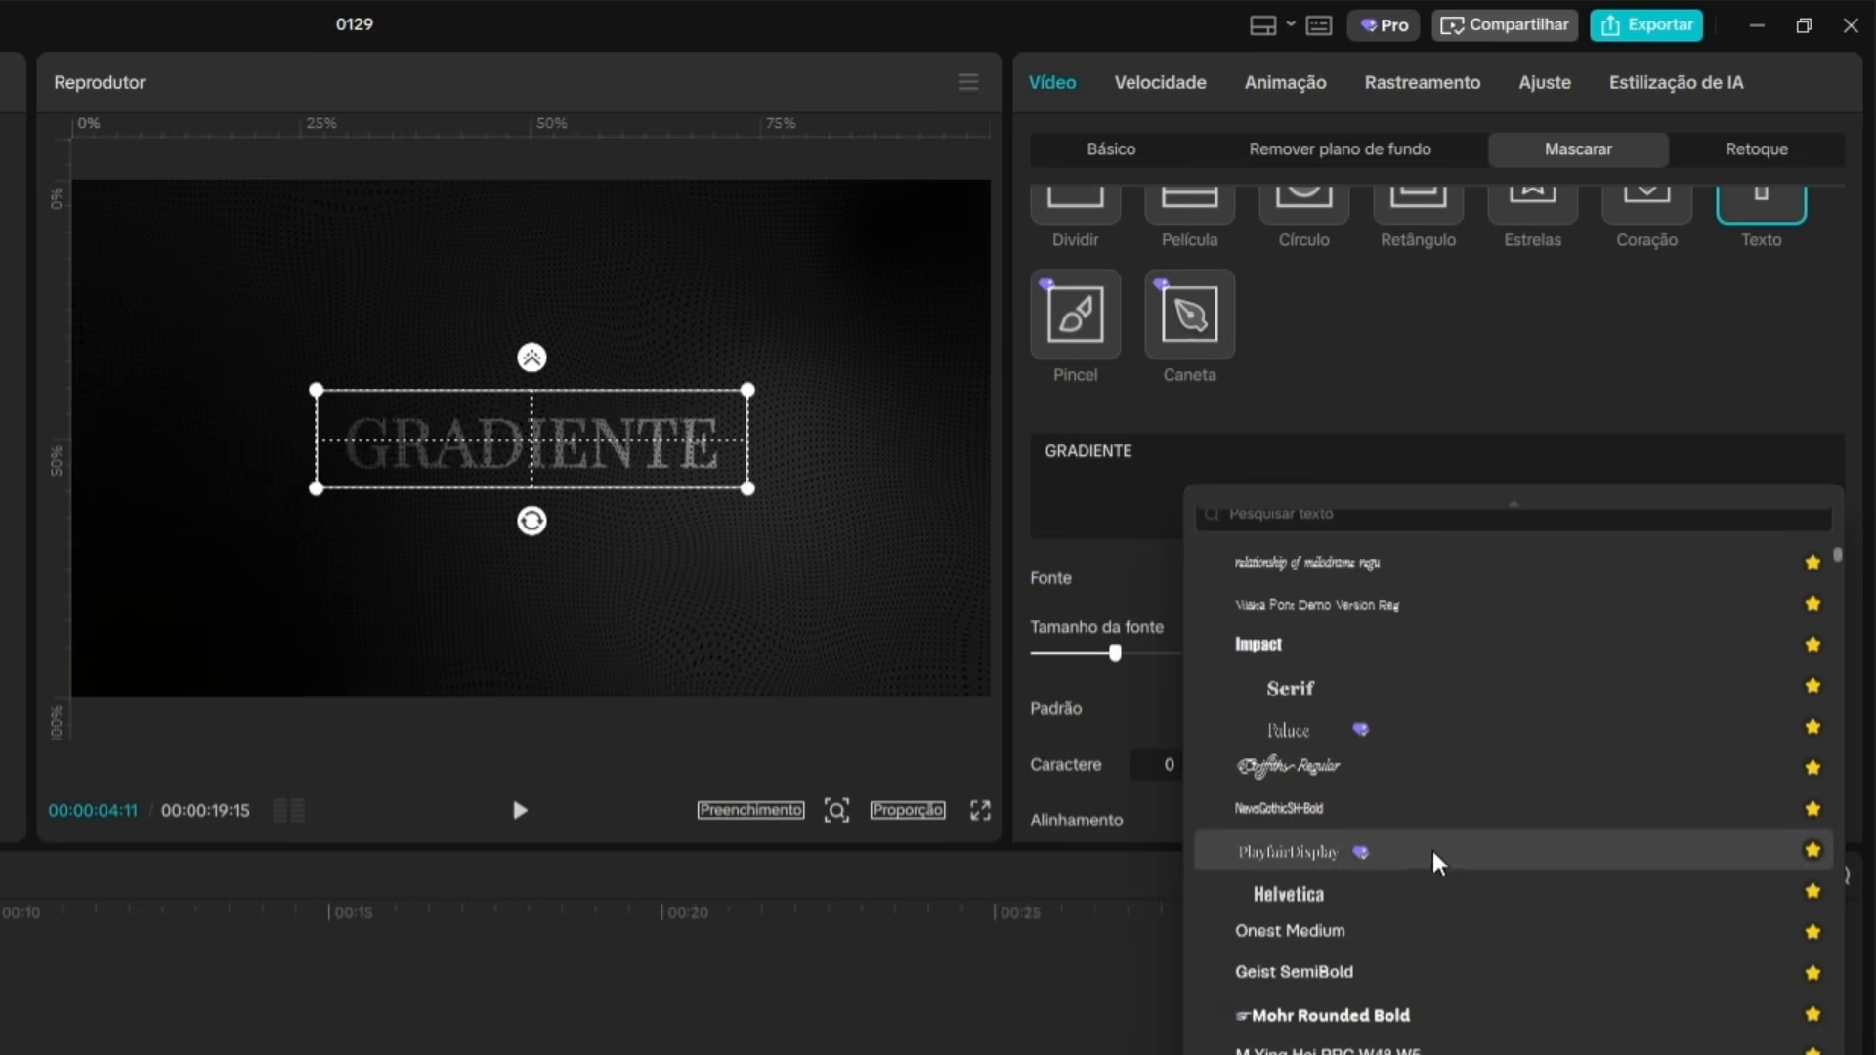
{"action": "scroll", "coordinate": [1466, 870], "scroll_direction": "up", "scroll_amount": 2}
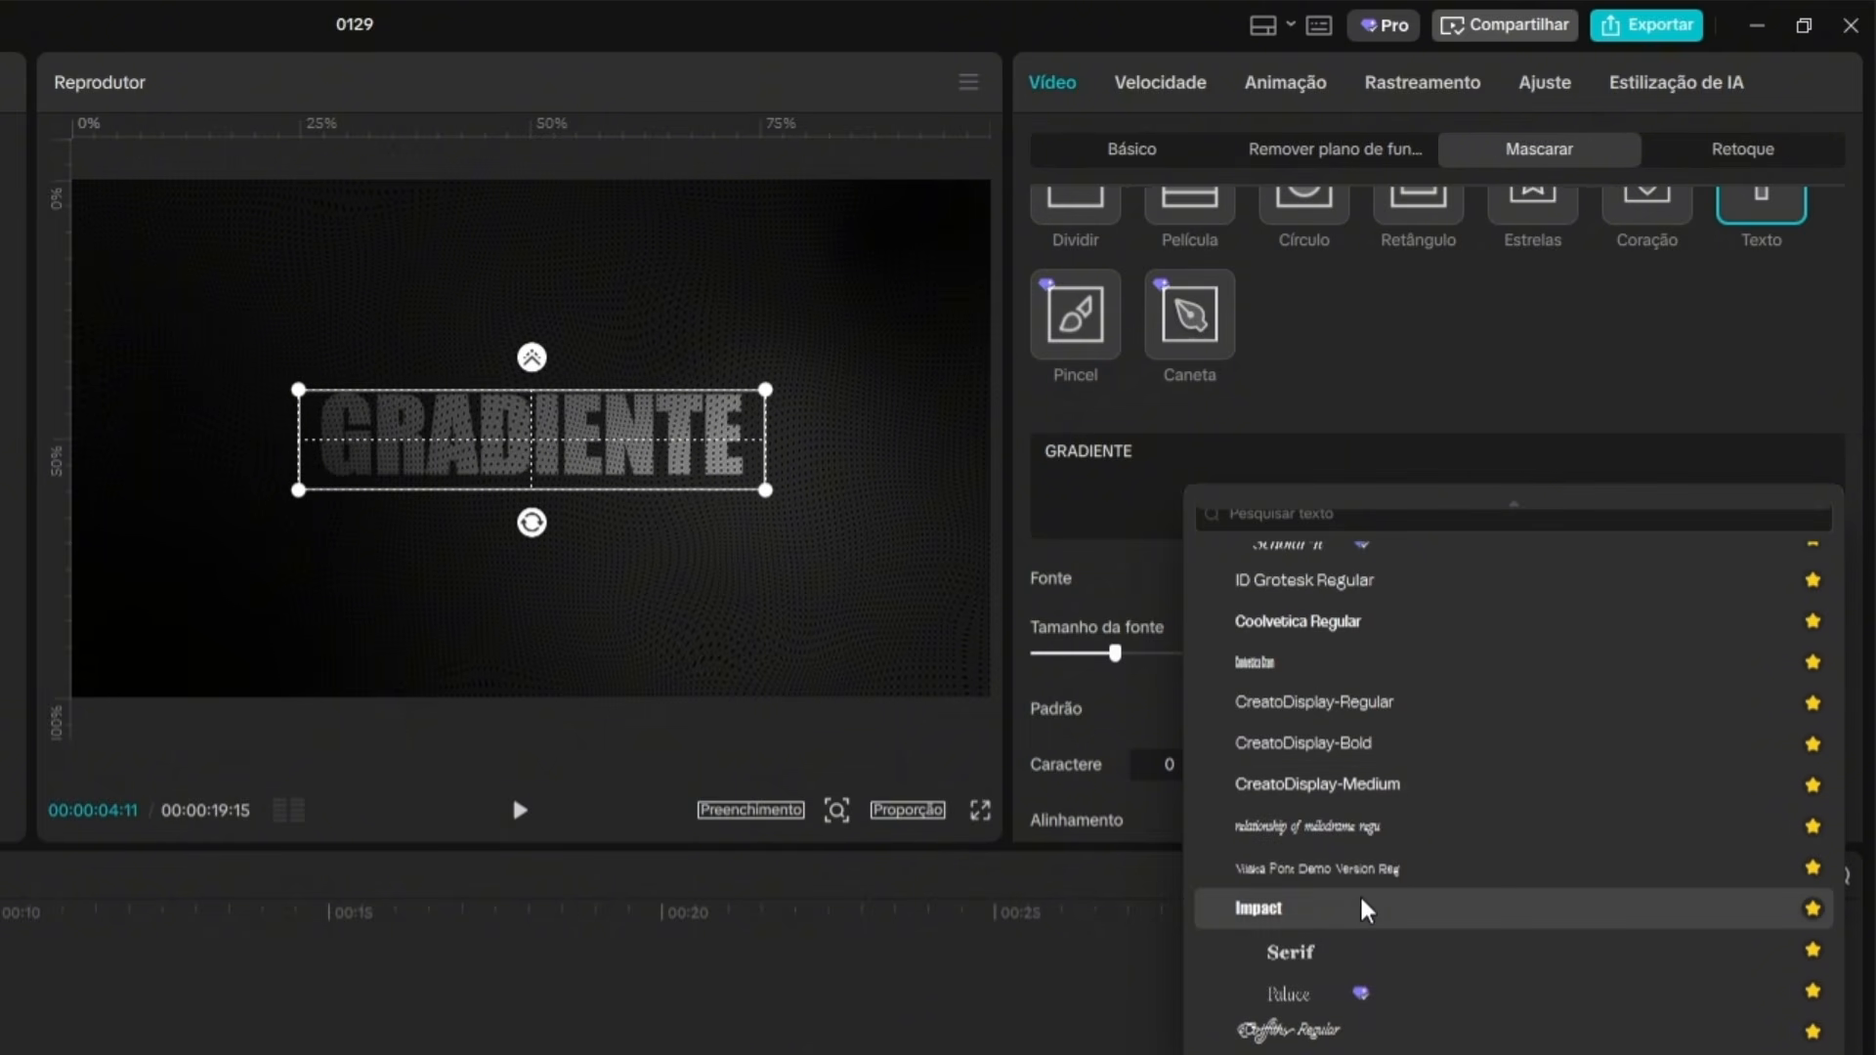
{"action": "left_click", "coordinate": [1312, 911]}
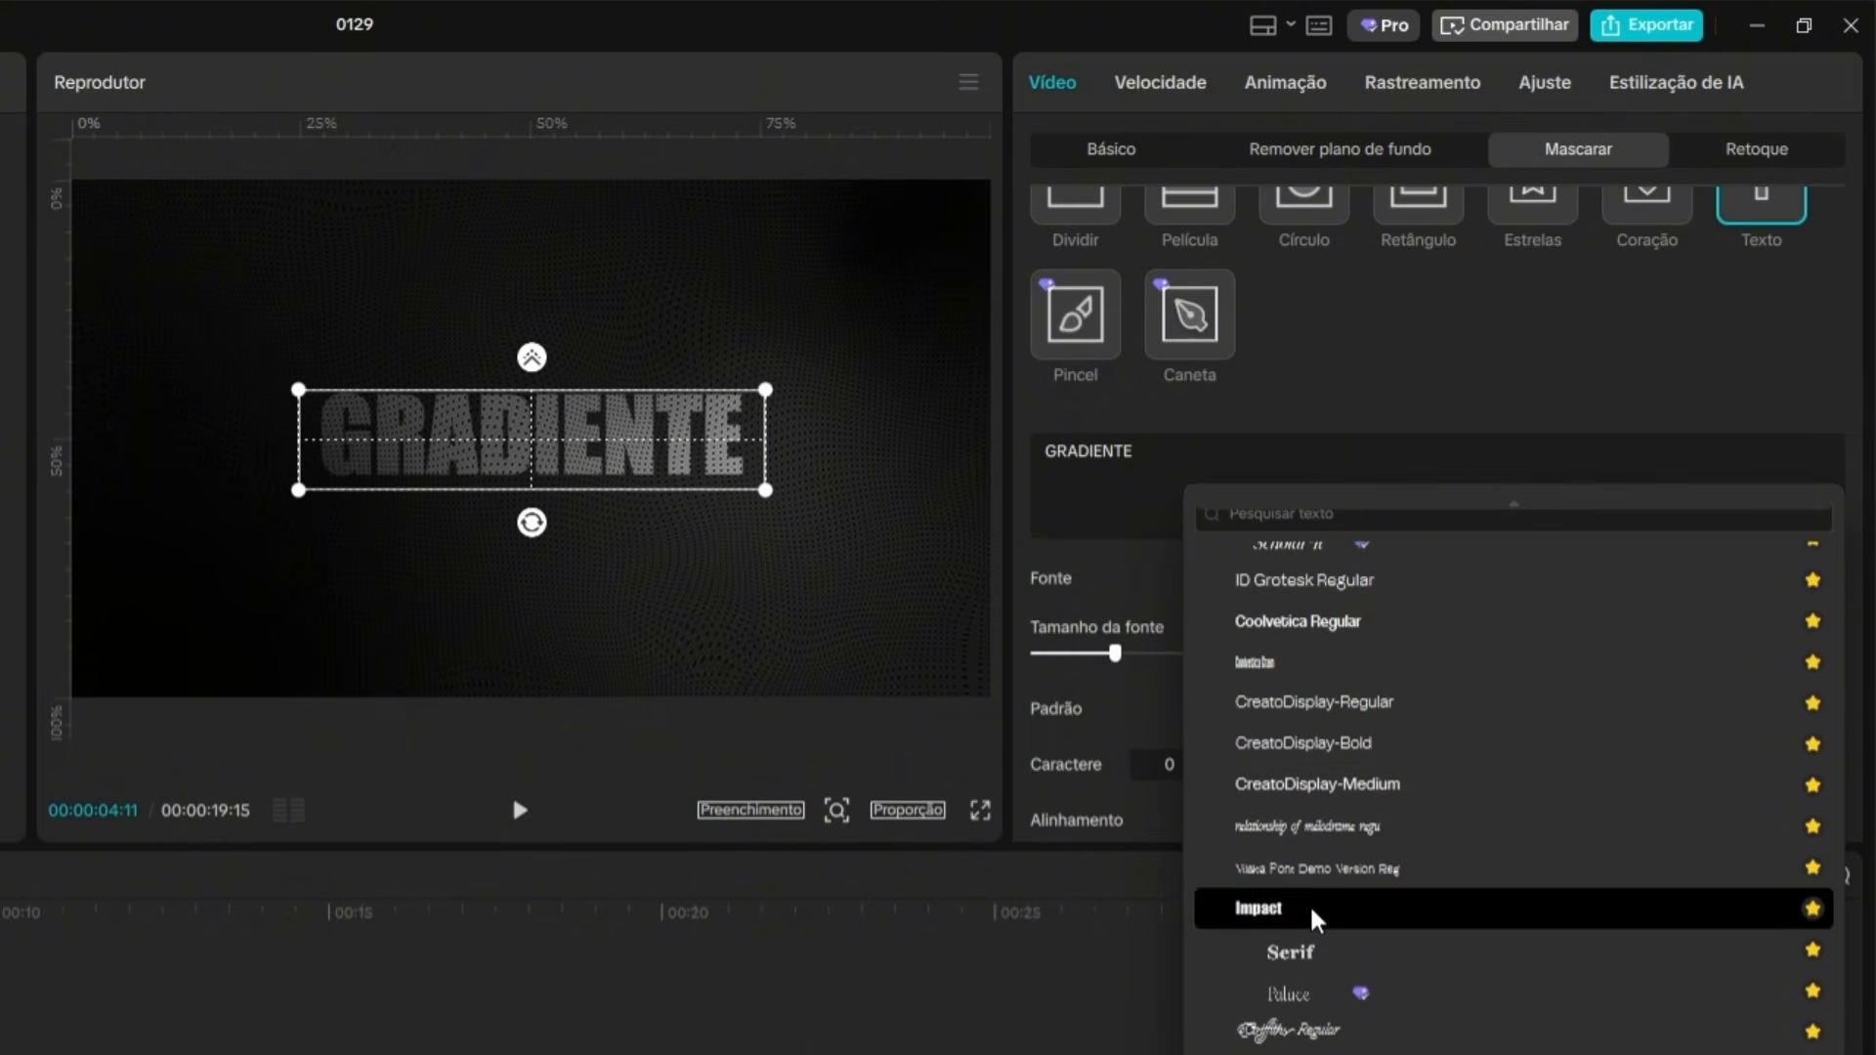
Enlarge the GRADIENTE mask text to font size 65.
{"action": "scroll", "coordinate": [1759, 629], "scroll_direction": "down", "scroll_amount": 2}
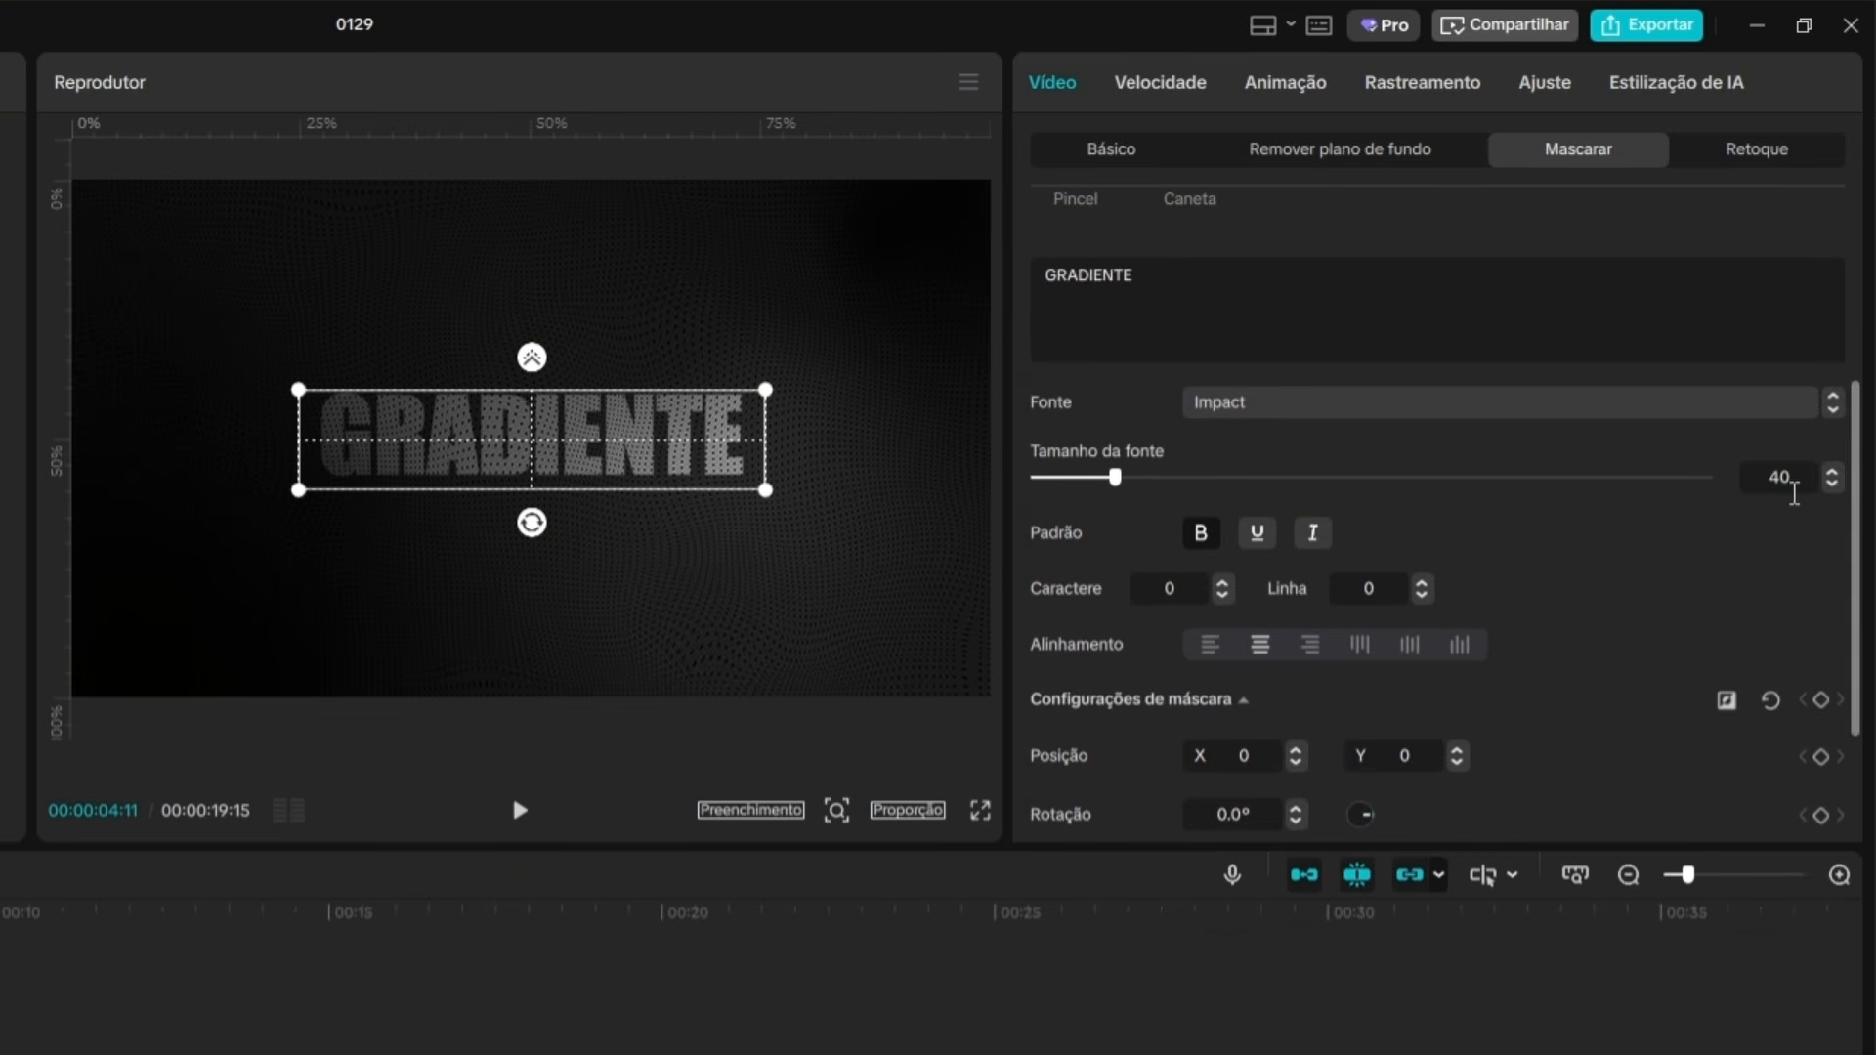
{"action": "left_click", "coordinate": [1800, 487]}
{"action": "type", "text": "70"}
{"action": "key", "text": "Return"}
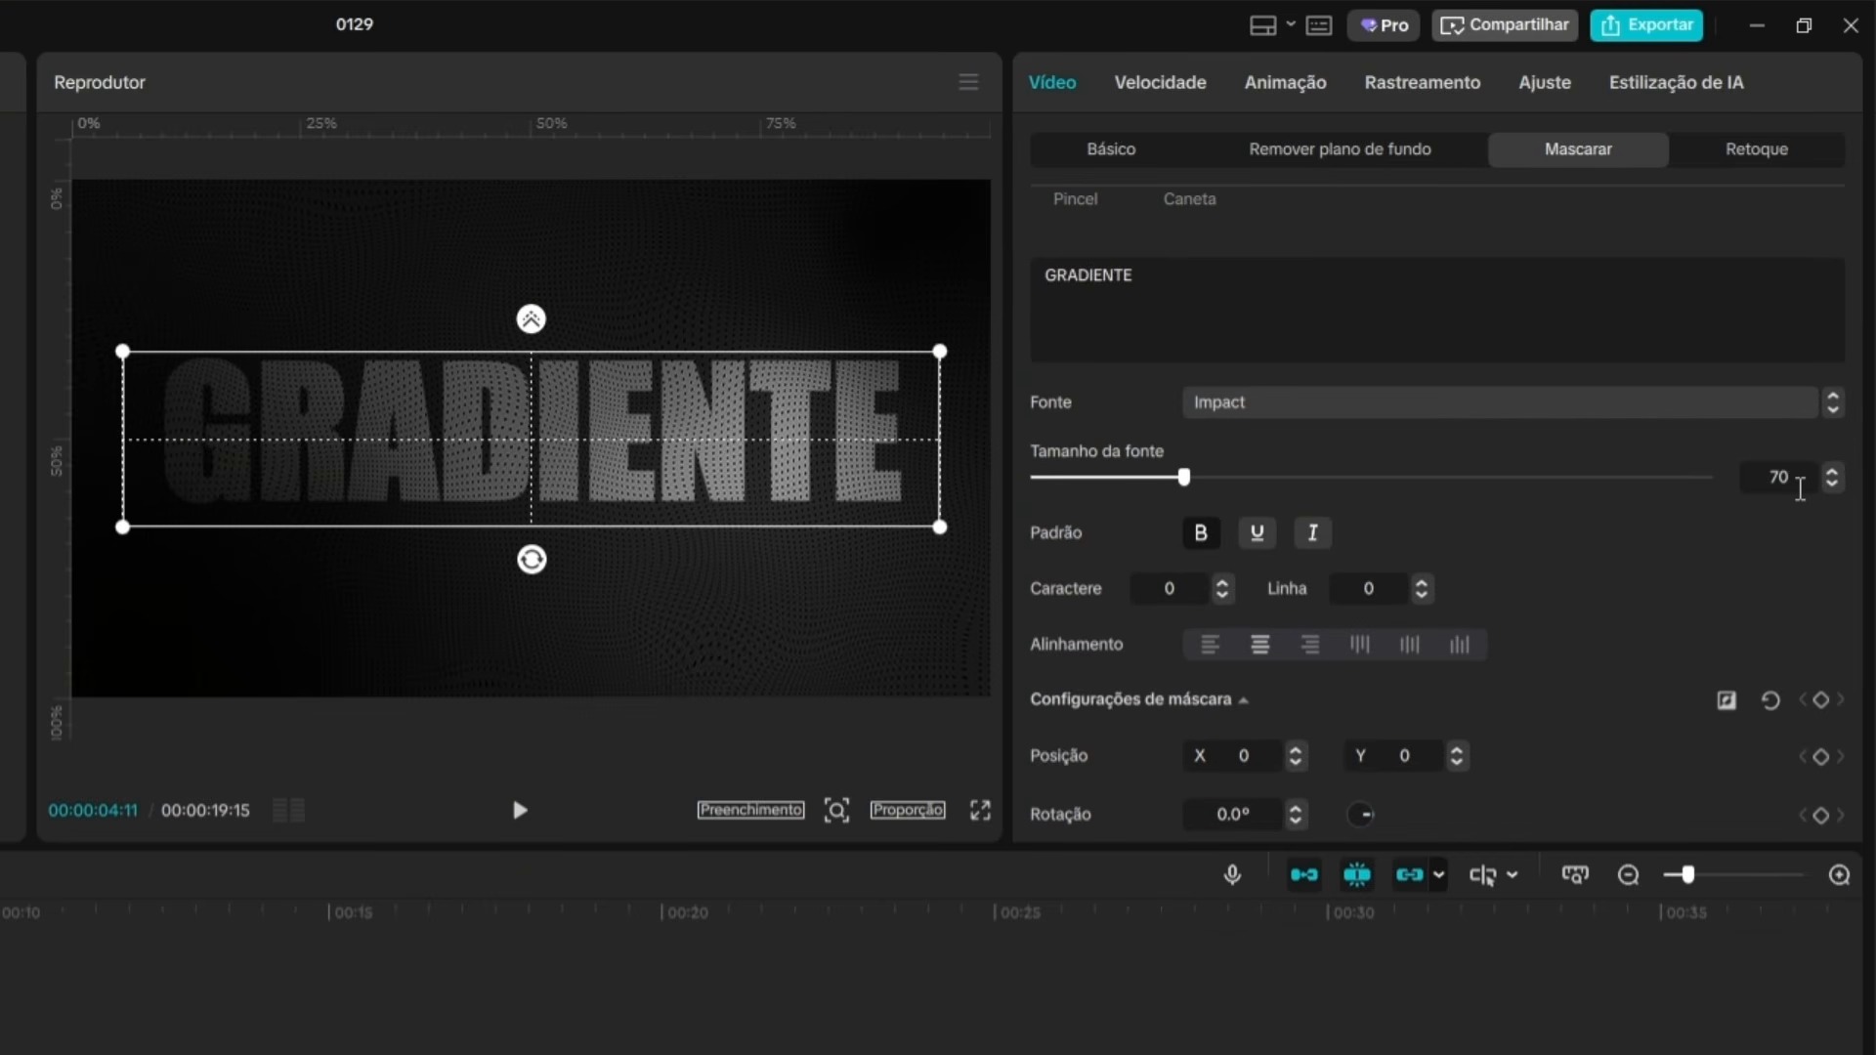
{"action": "left_click", "coordinate": [1801, 487]}
{"action": "type", "text": "65"}
{"action": "key", "text": "Return"}
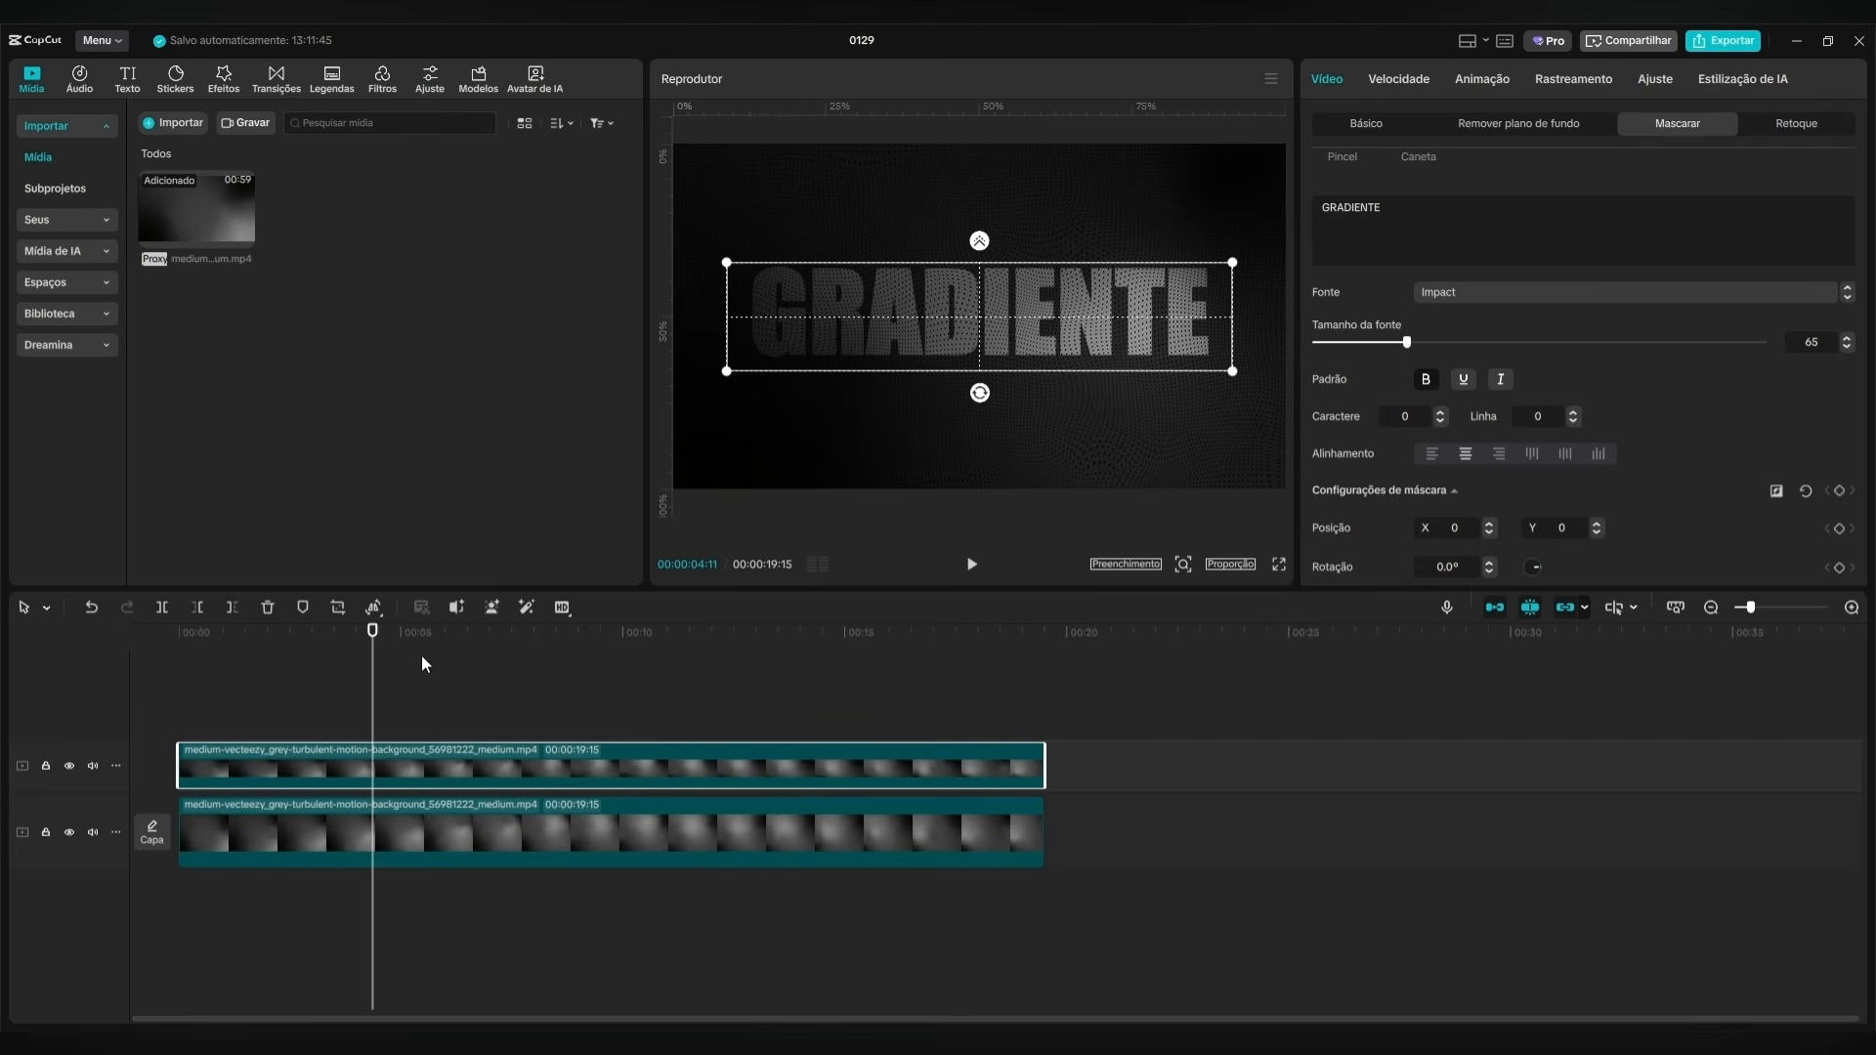
Lower the opacity of the grey background clip on the main track further to darken it behind the masked text.
{"action": "mouse_move", "coordinate": [373, 655]}
{"action": "left_mouse_down"}
{"action": "mouse_move", "coordinate": [88, 649]}
{"action": "mouse_move", "coordinate": [399, 655]}
{"action": "left_mouse_up"}
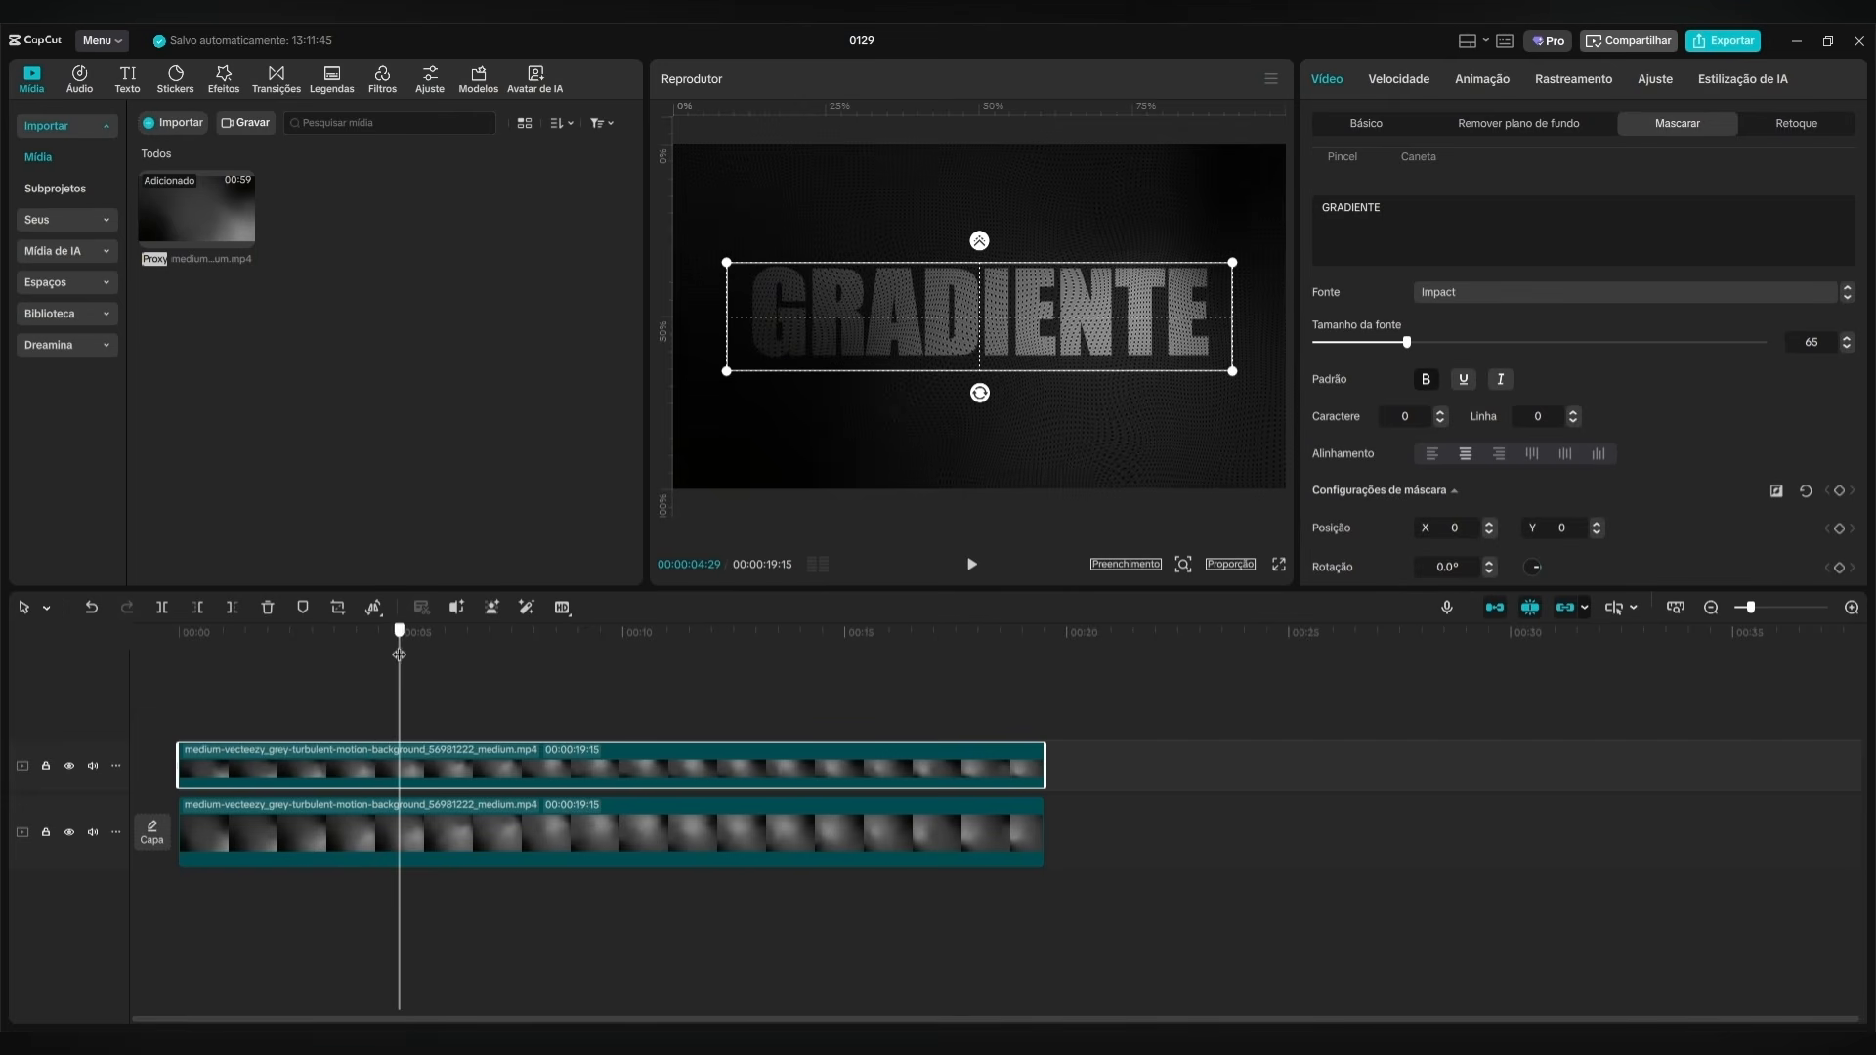
{"action": "left_click", "coordinate": [637, 834]}
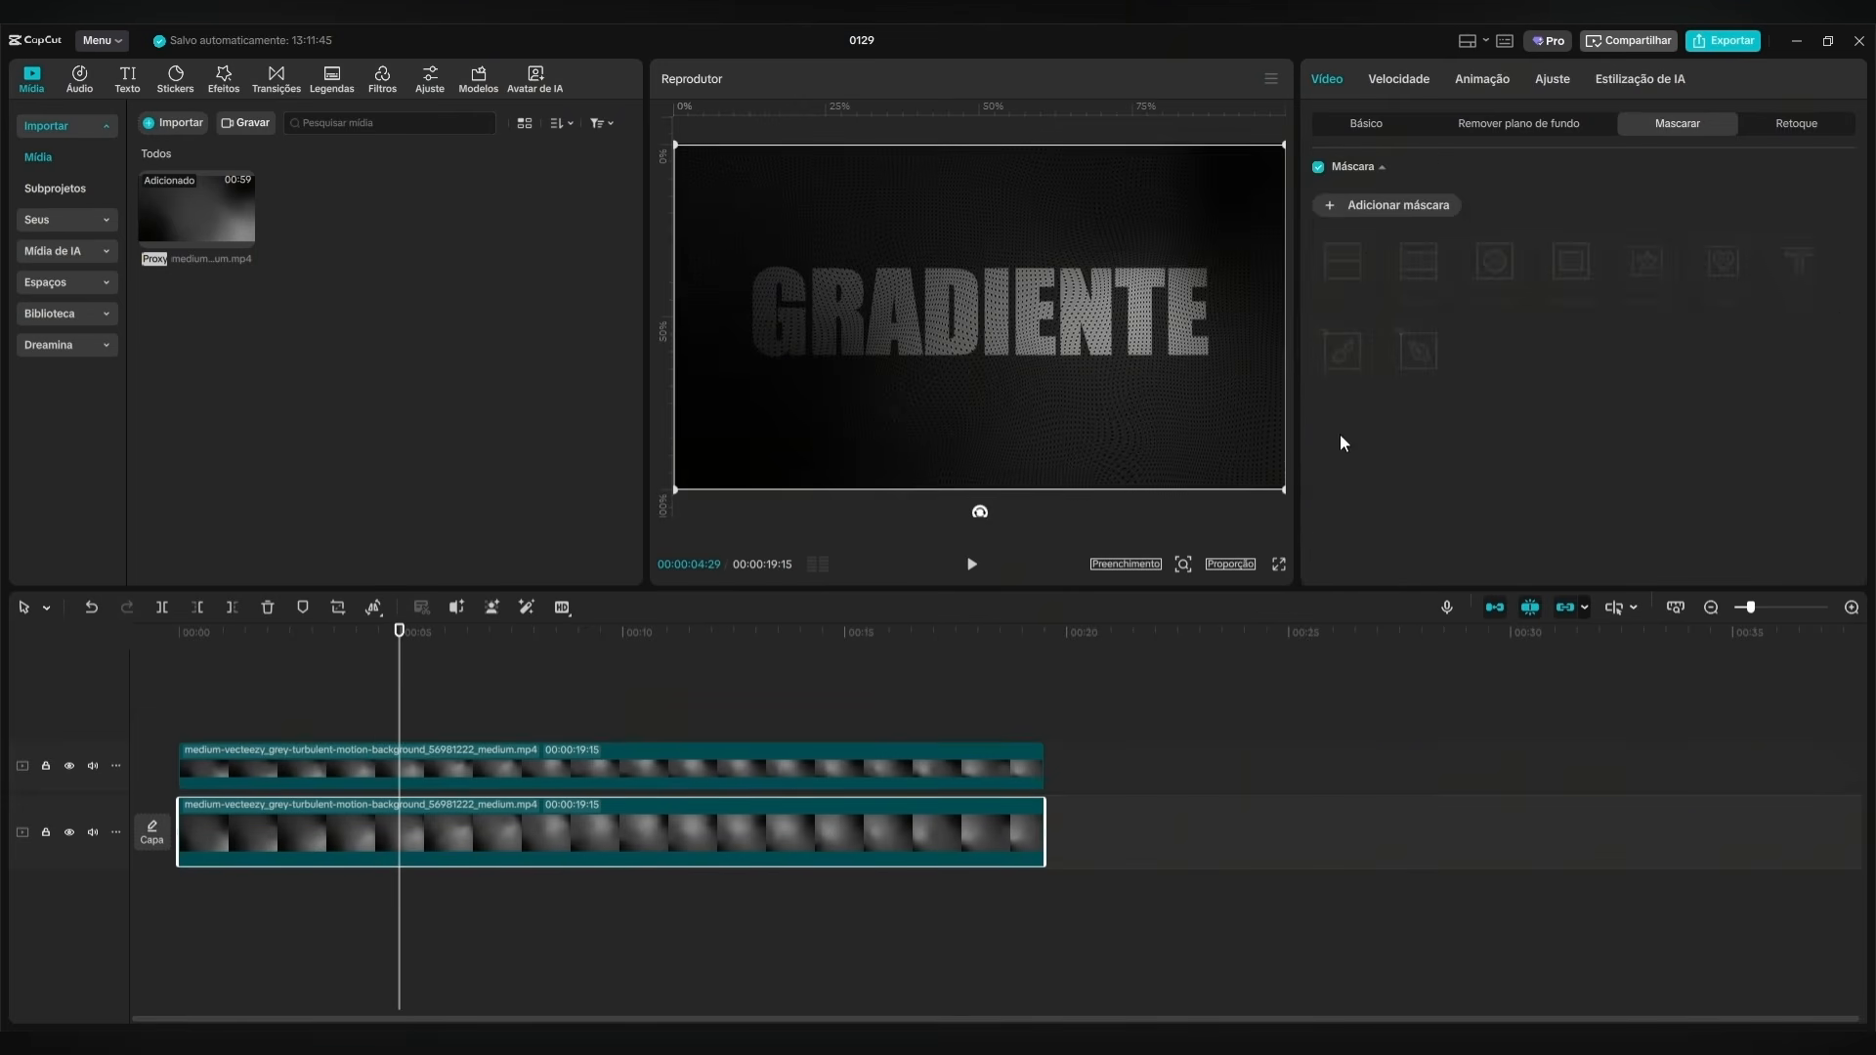
{"action": "left_click", "coordinate": [1378, 125]}
{"action": "scroll", "coordinate": [1542, 440], "scroll_direction": "down", "scroll_amount": 3}
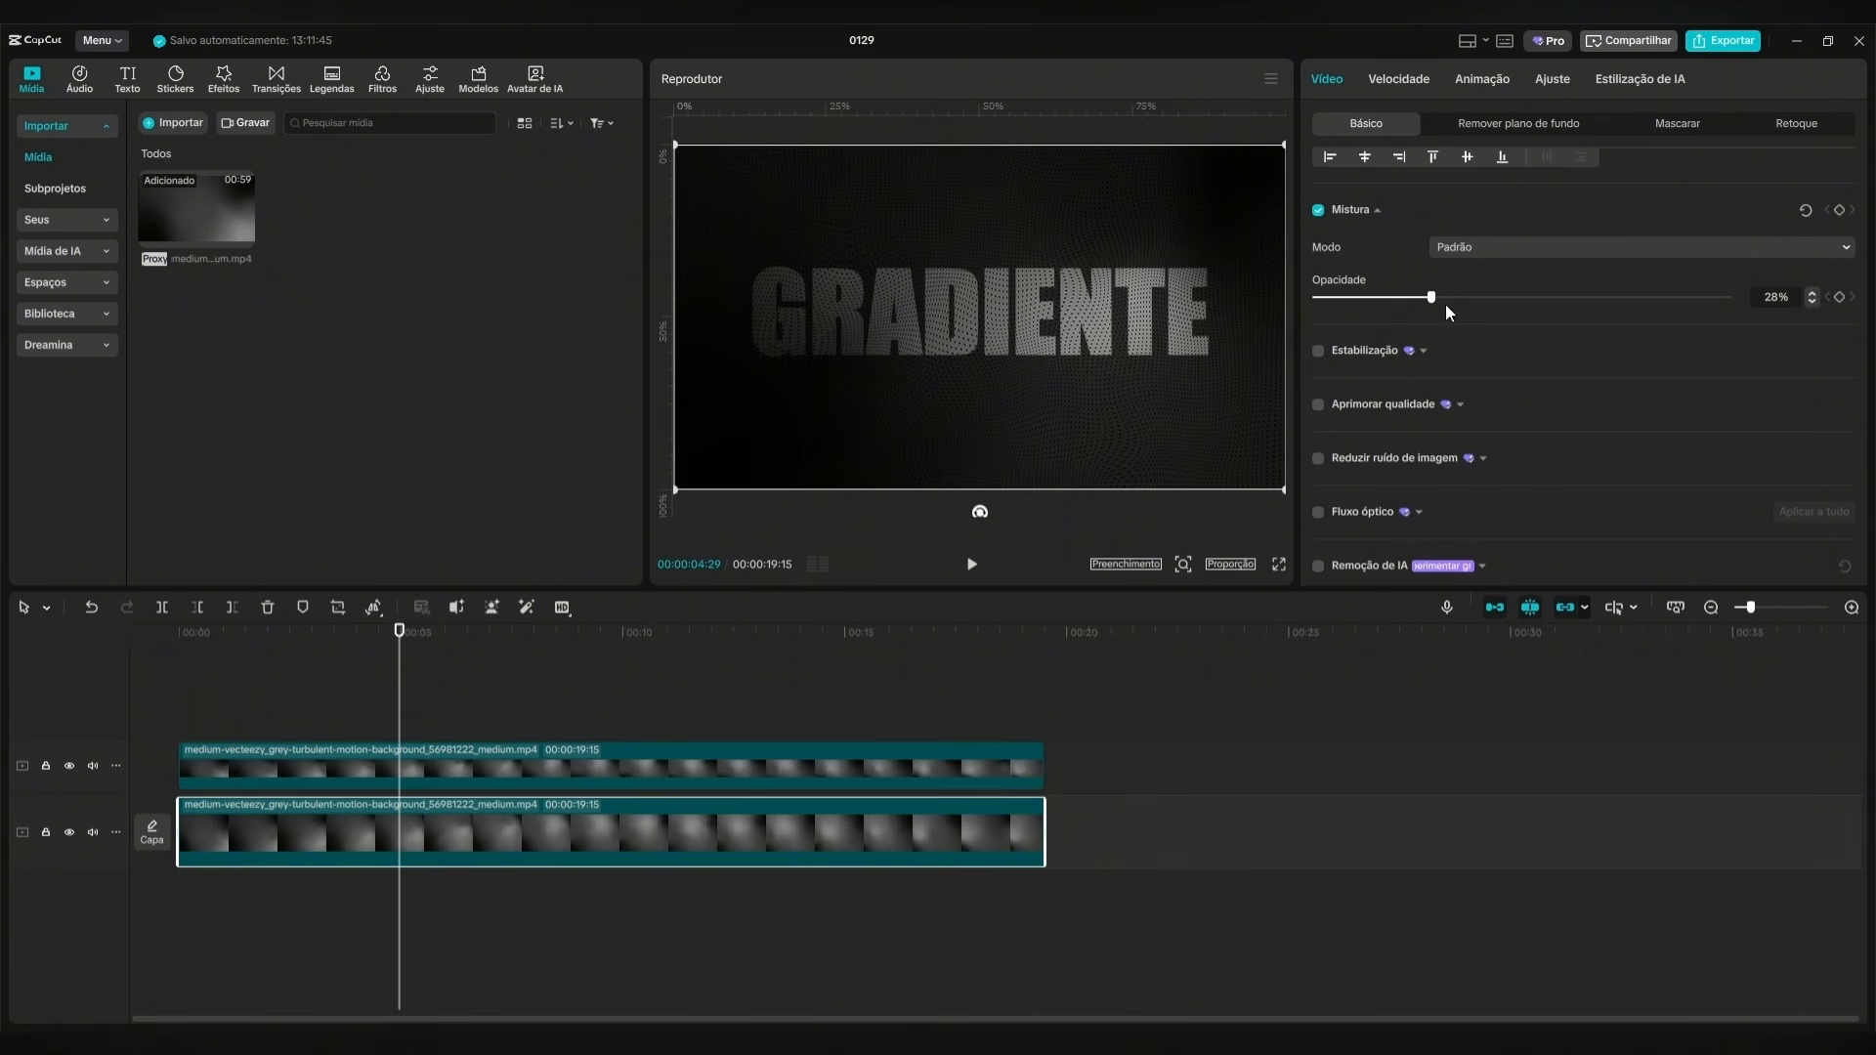
{"action": "left_click_drag", "start_coordinate": [1445, 303], "coordinate": [1393, 320]}
Duplicate the GRADIENTE-masked clip twice onto tracks above it, and disable the lowest and topmost masked clips.
{"action": "left_click", "coordinate": [561, 780]}
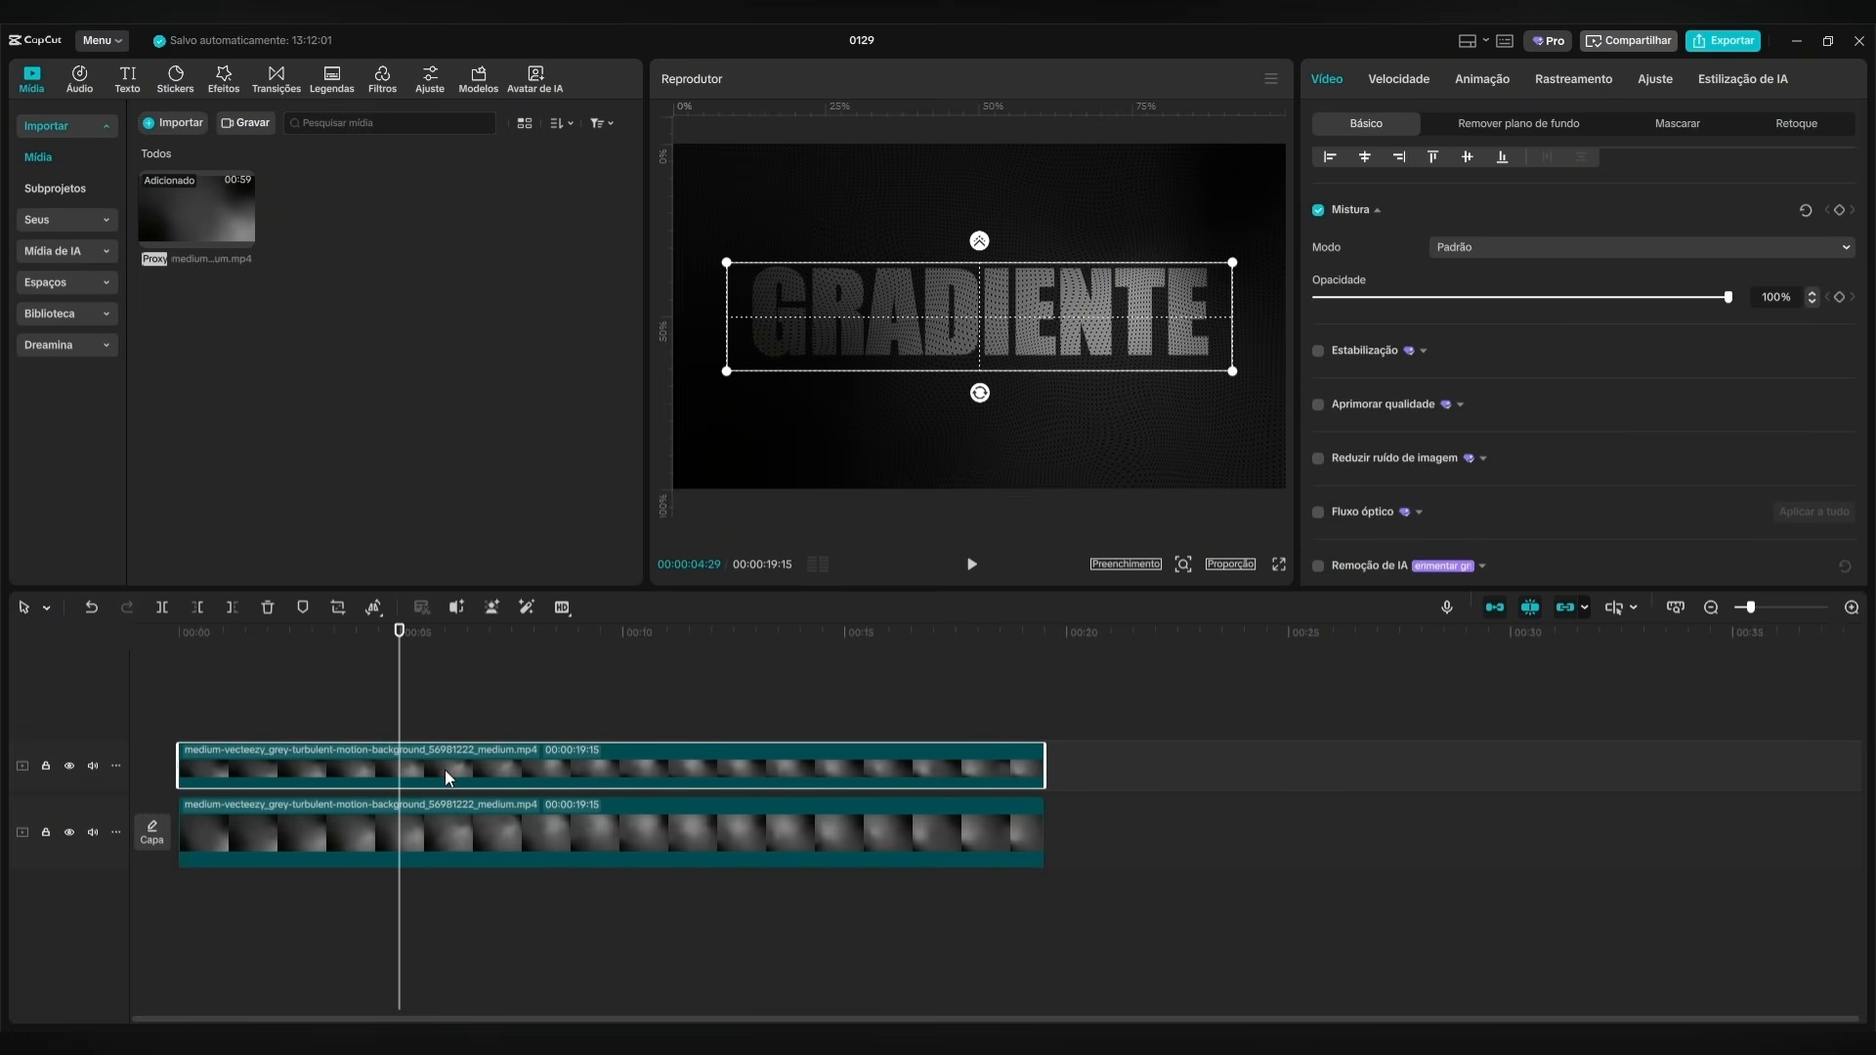
{"action": "left_click_drag", "start_coordinate": [444, 768], "coordinate": [341, 647]}
{"action": "left_click", "coordinate": [434, 832]}
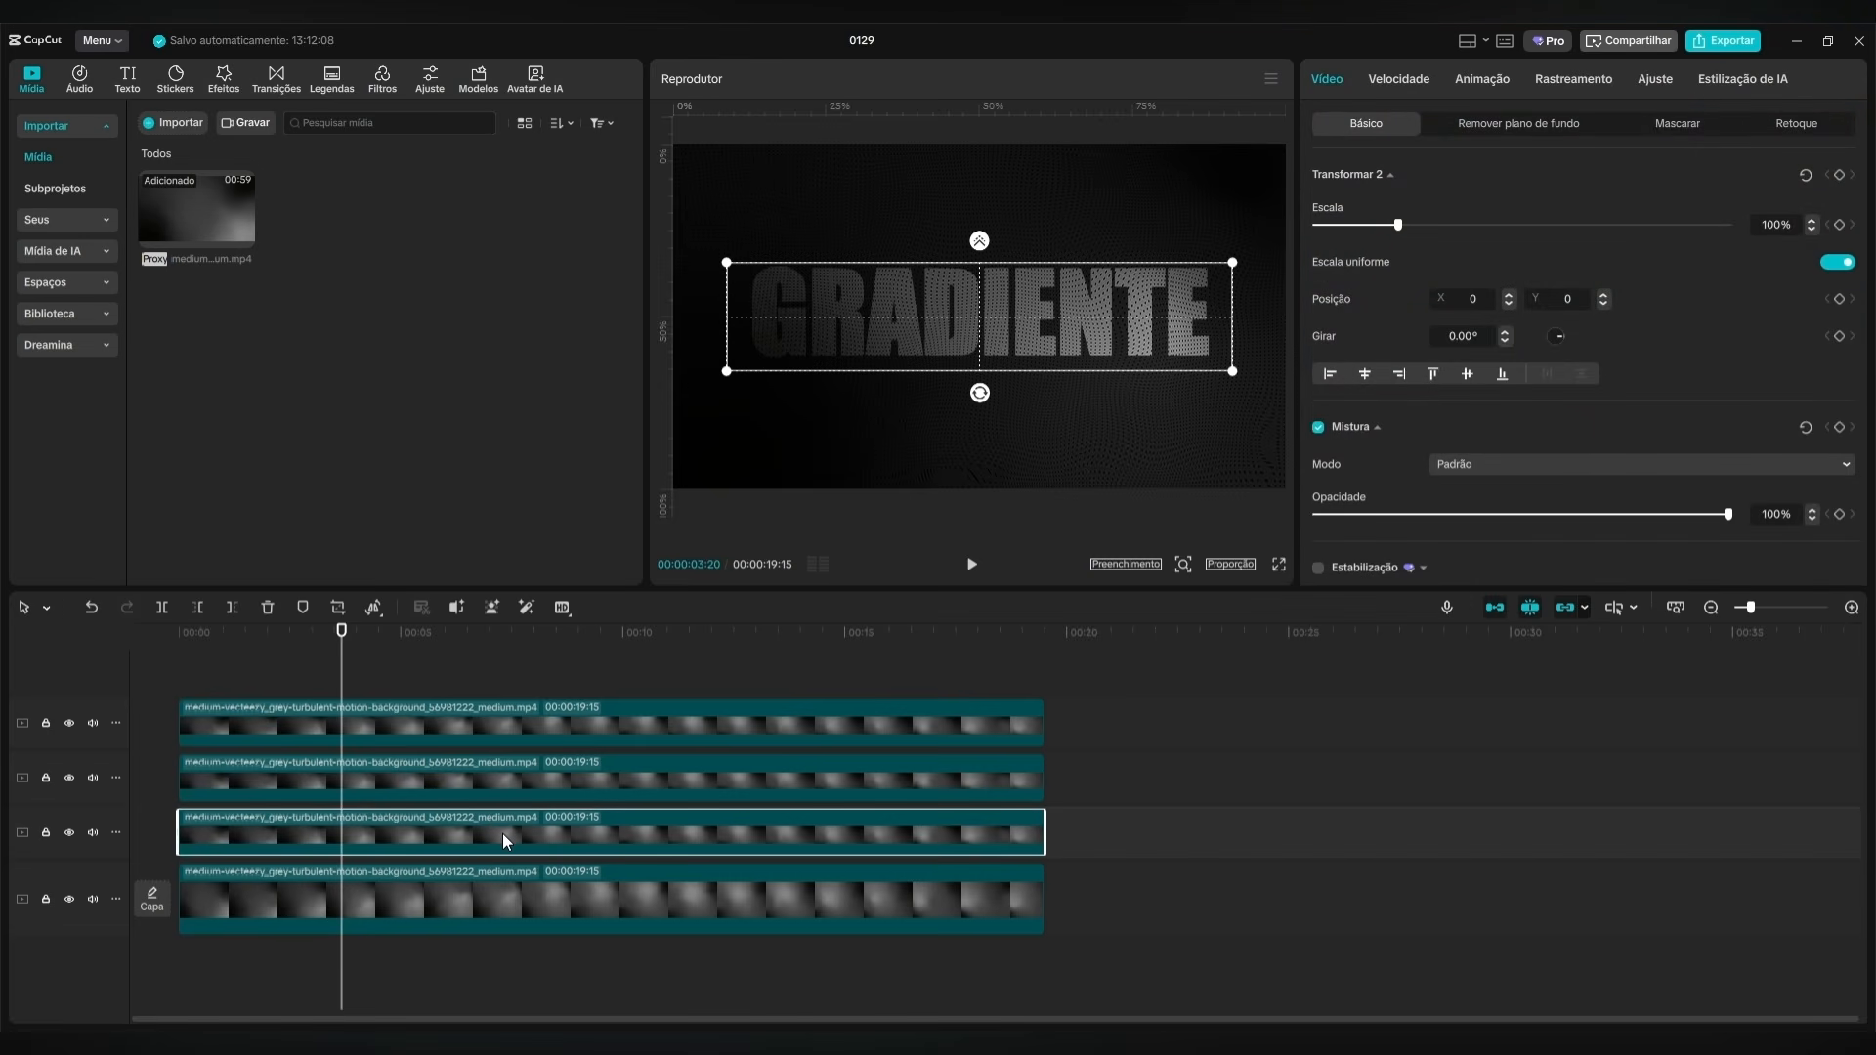
{"action": "key", "text": "v"}
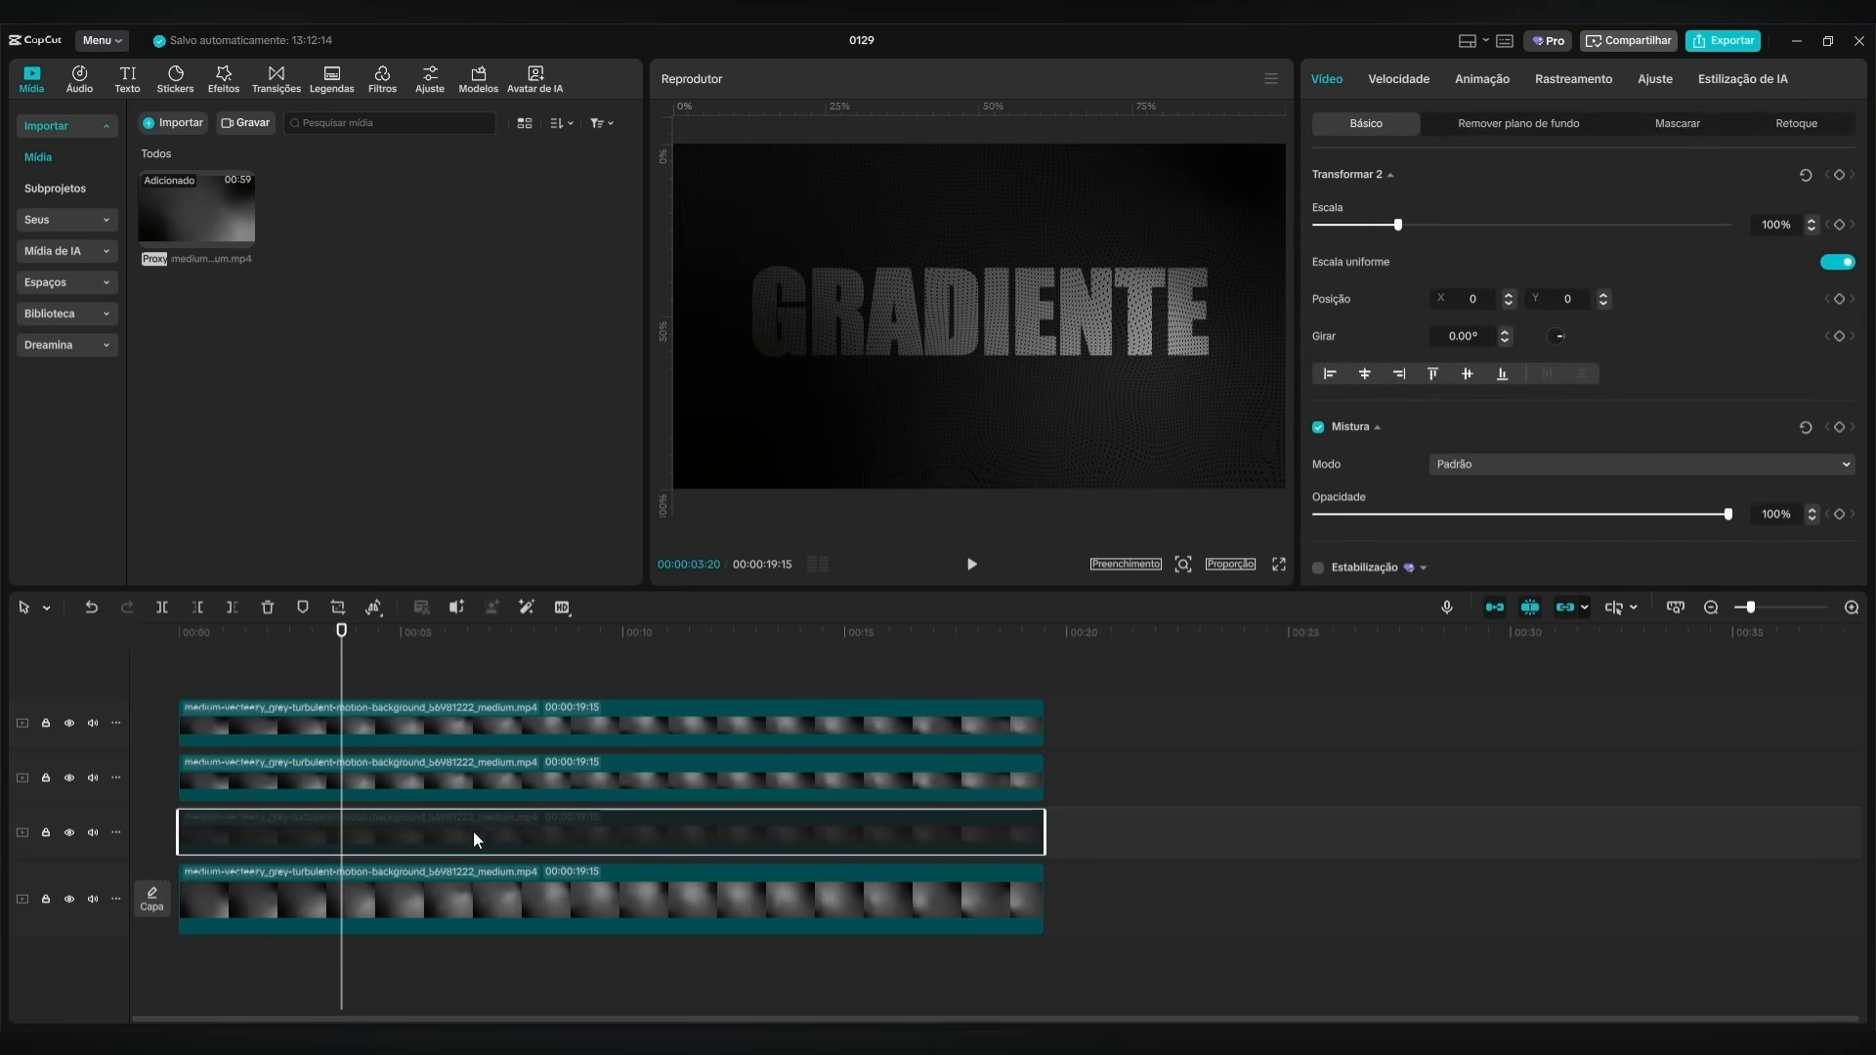
{"action": "left_click", "coordinate": [465, 711]}
{"action": "key", "text": "v"}
Flatten the Luma curve of the middle masked clip by lowering its highlight point to zero.
{"action": "left_click", "coordinate": [523, 777]}
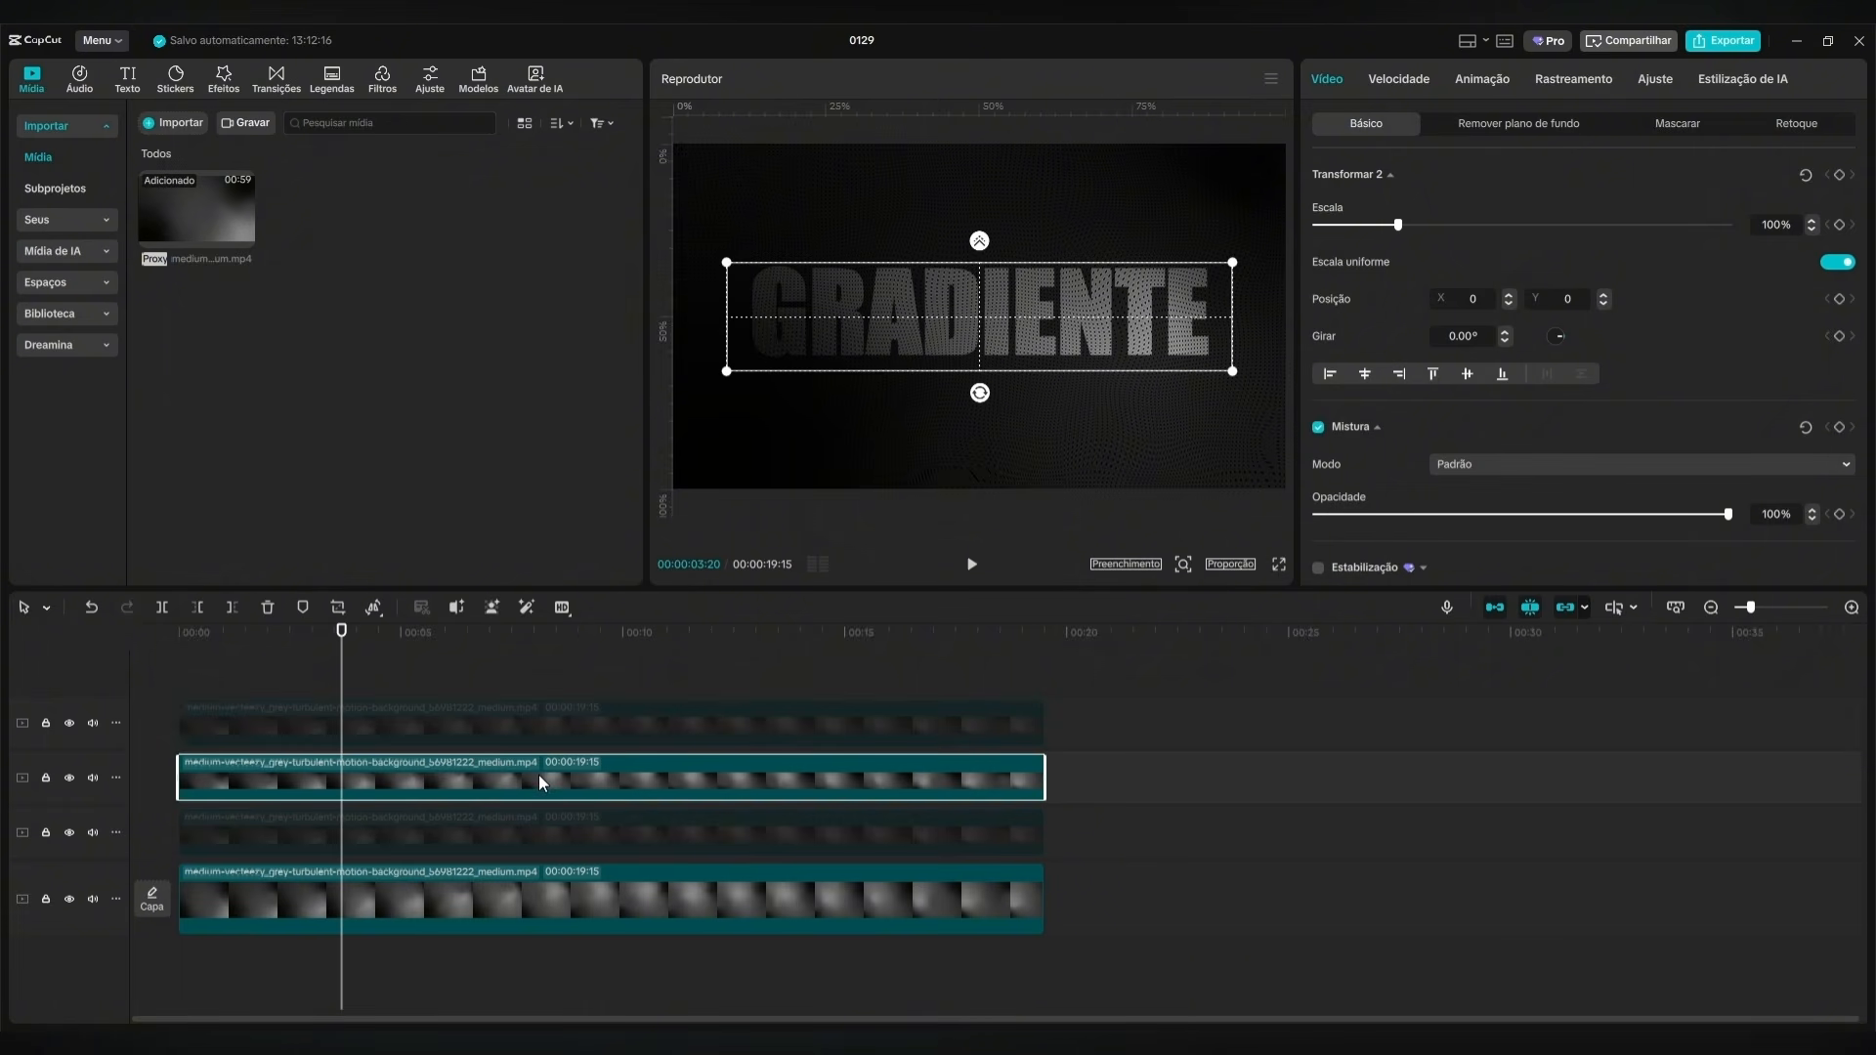
{"action": "left_click_drag", "start_coordinate": [320, 645], "coordinate": [297, 643]}
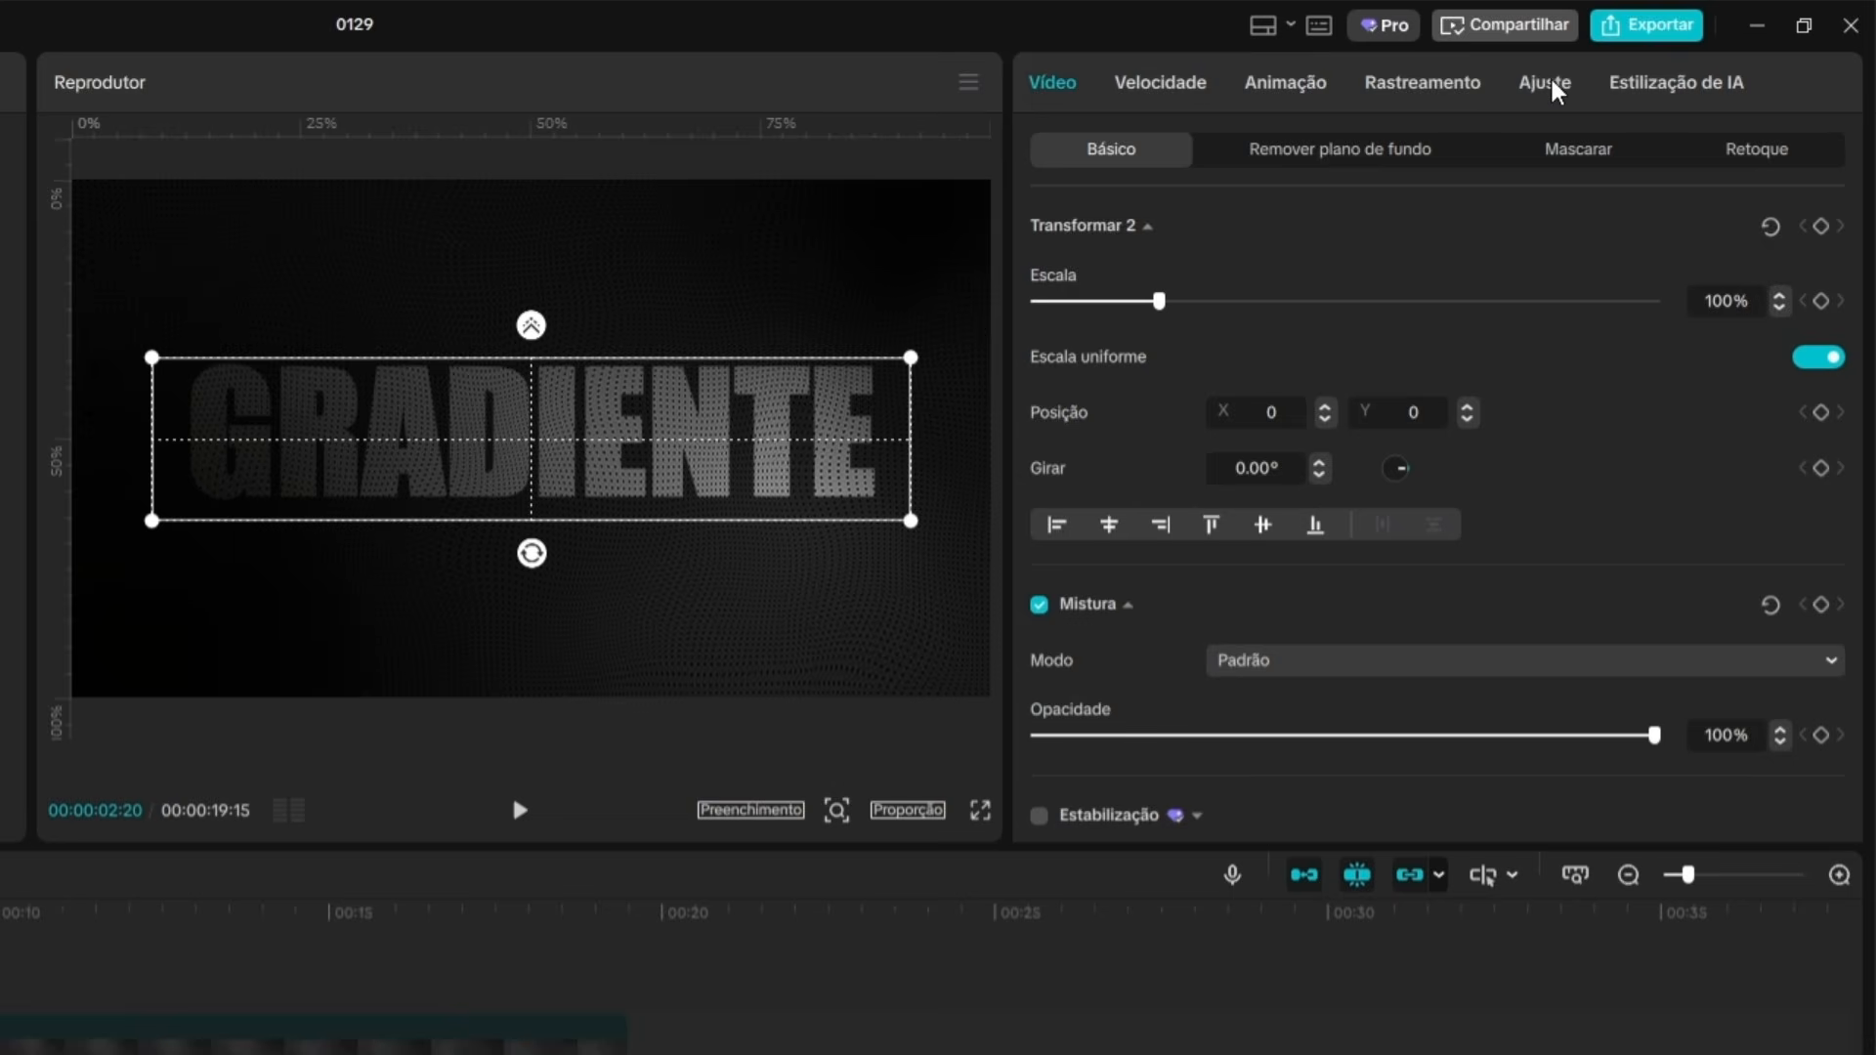
{"action": "left_click", "coordinate": [1554, 86]}
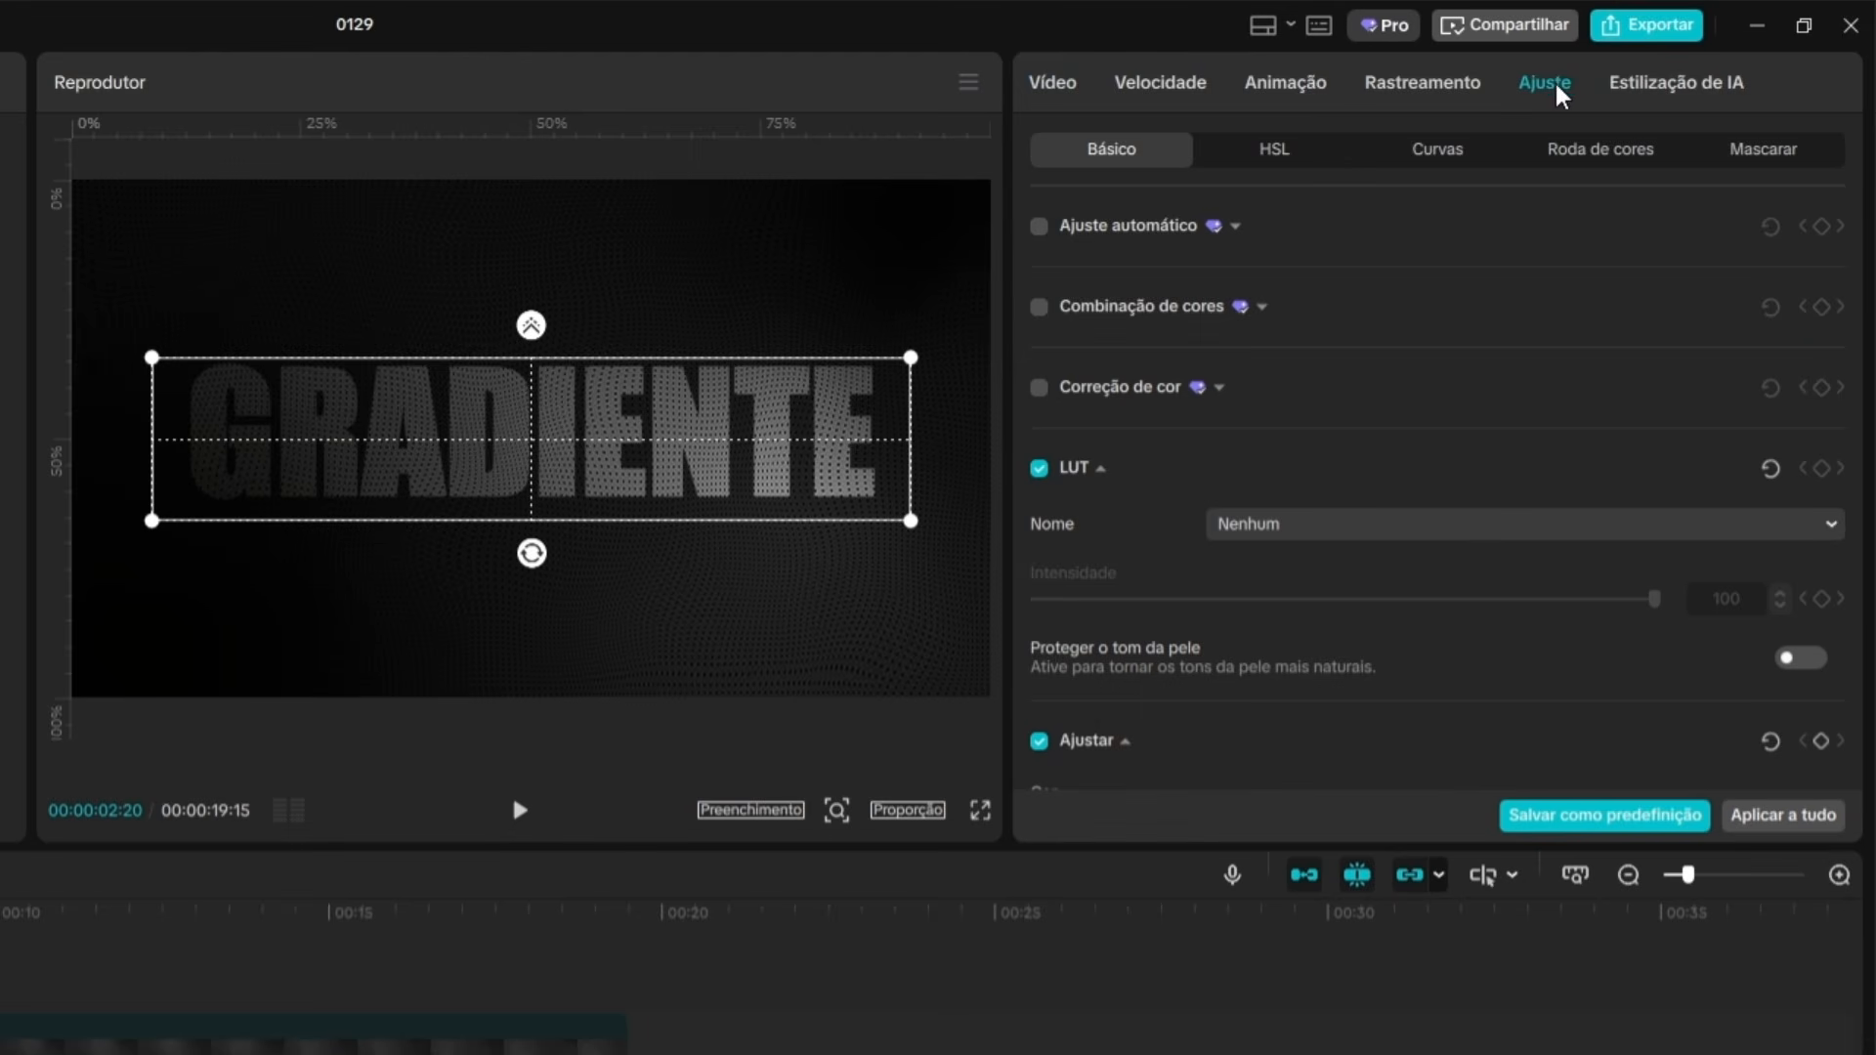
{"action": "left_click", "coordinate": [1439, 157]}
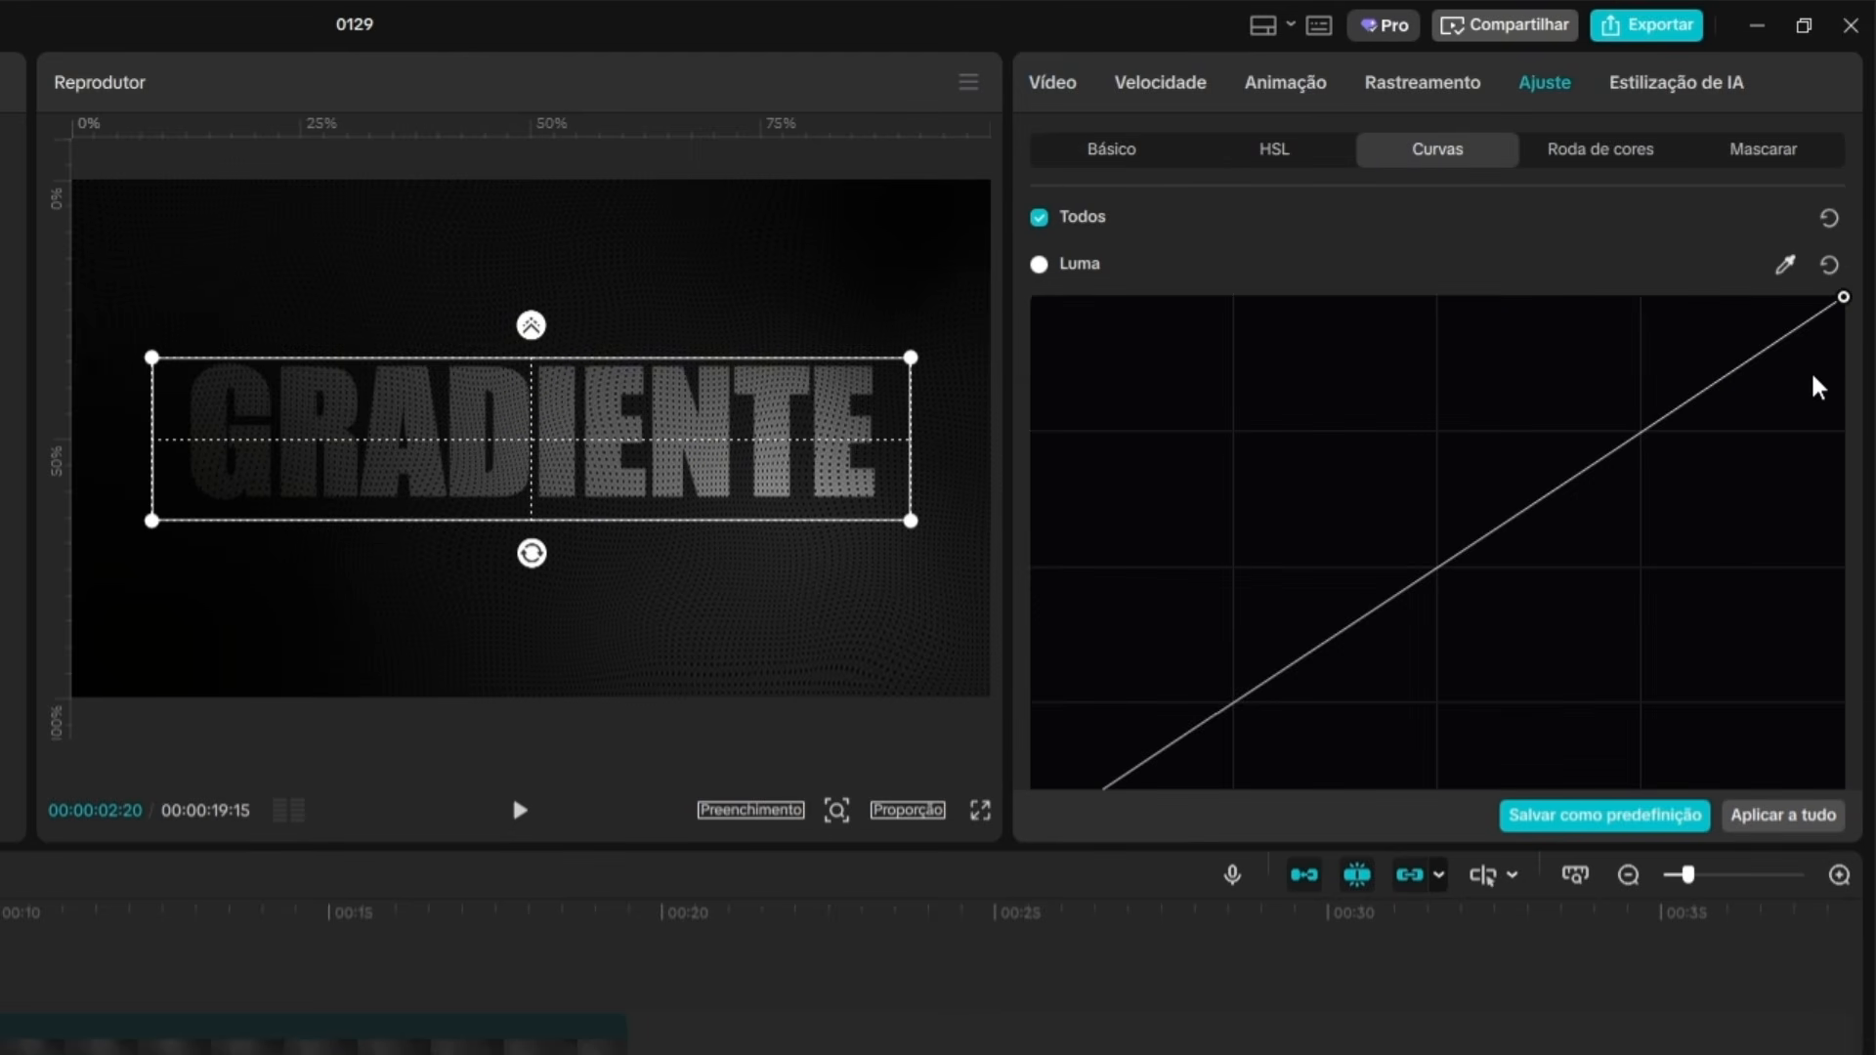
{"action": "scroll", "coordinate": [1816, 371], "scroll_direction": "down", "scroll_amount": 2}
{"action": "scroll", "coordinate": [1817, 339], "scroll_direction": "up", "scroll_amount": 2}
{"action": "left_click_drag", "start_coordinate": [1833, 331], "coordinate": [1842, 787]}
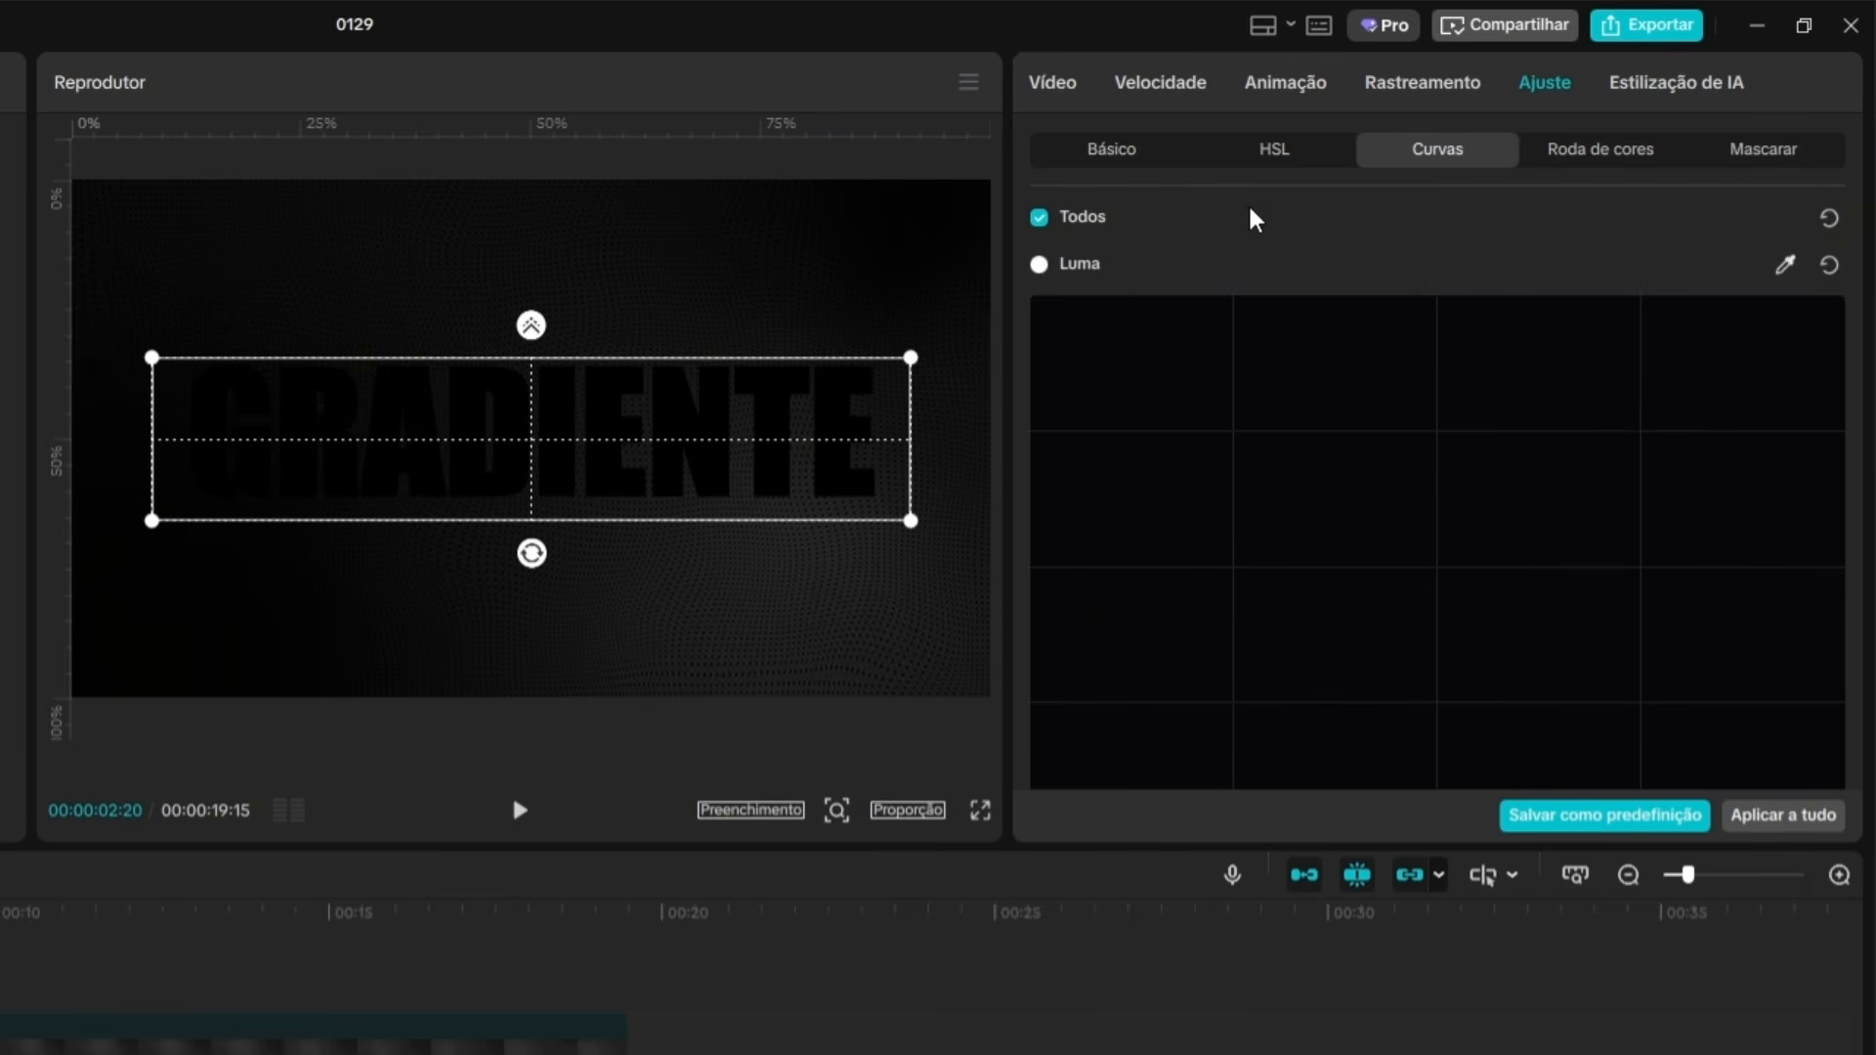
Flatten the green and blue curves of the middle masked clip to zero, leaving the red curve unaltered.
{"action": "scroll", "coordinate": [1358, 264], "scroll_direction": "down", "scroll_amount": 2}
{"action": "scroll", "coordinate": [1659, 444], "scroll_direction": "down", "scroll_amount": 5}
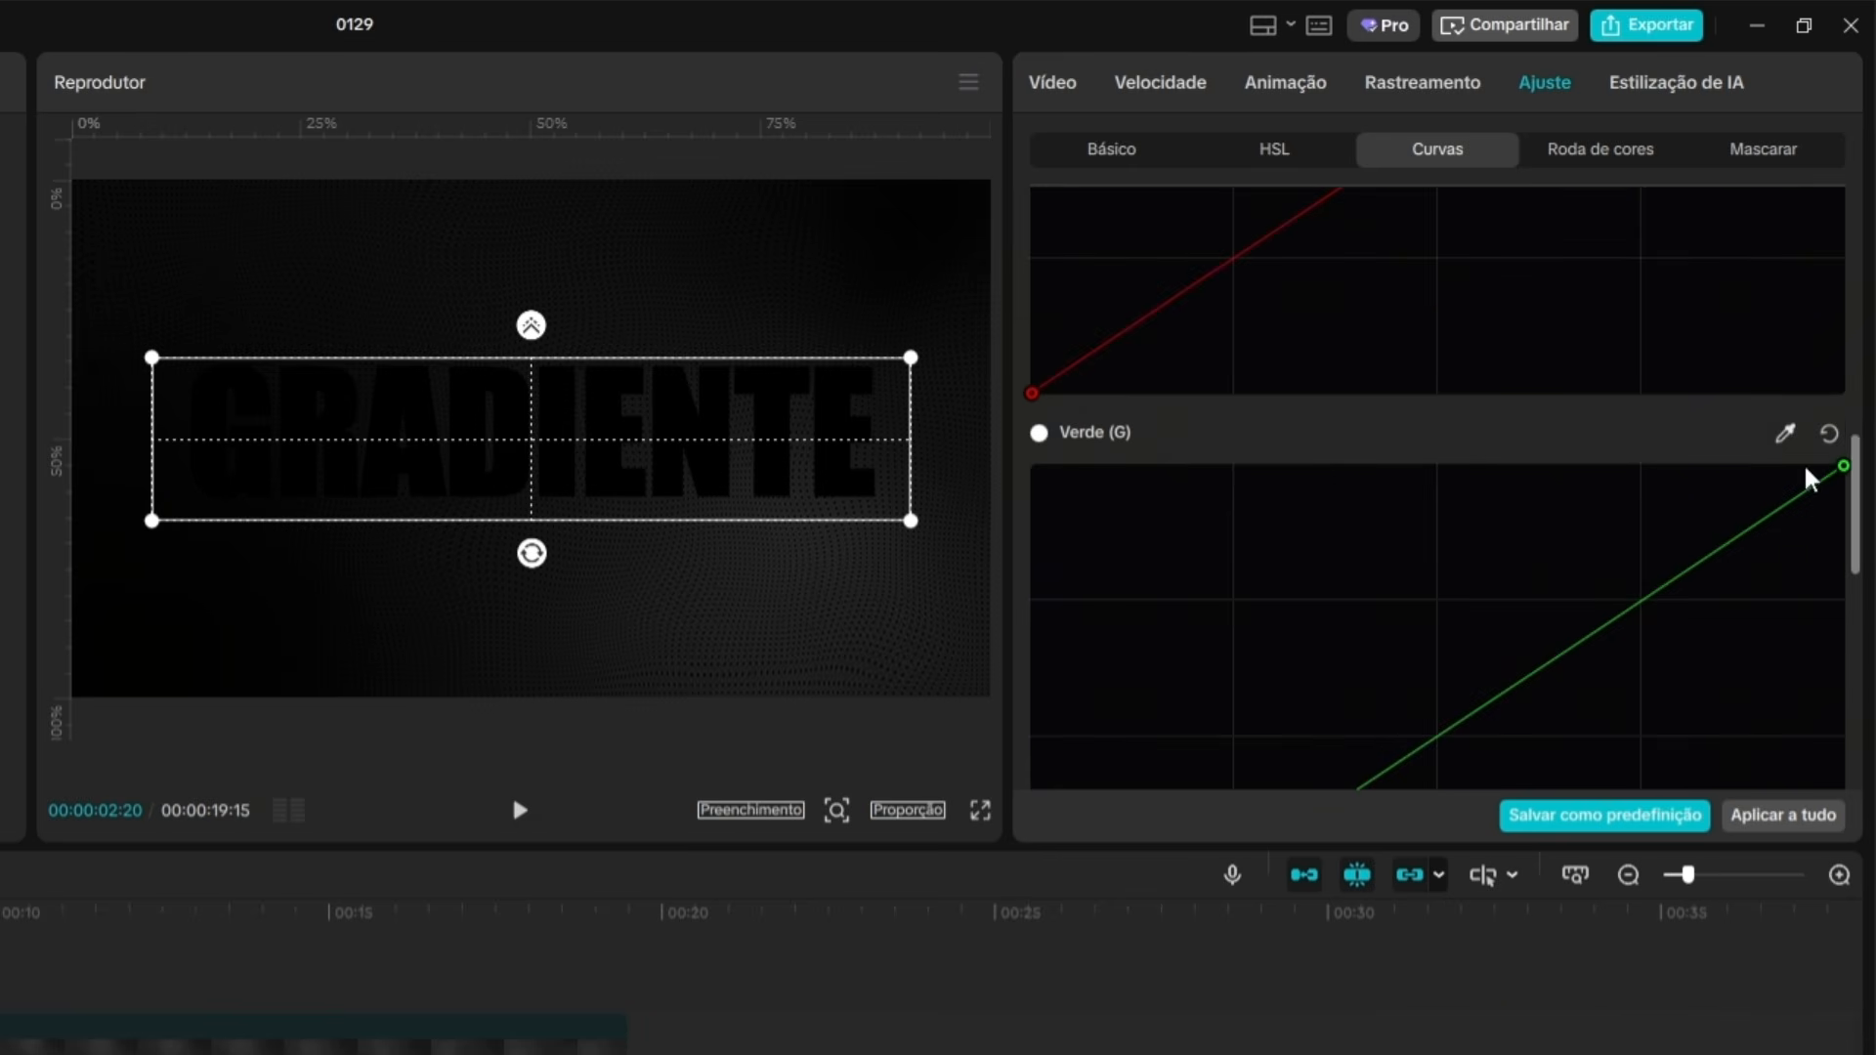
{"action": "left_click_drag", "start_coordinate": [1839, 467], "coordinate": [1841, 787]}
{"action": "scroll", "coordinate": [1680, 590], "scroll_direction": "down", "scroll_amount": 5}
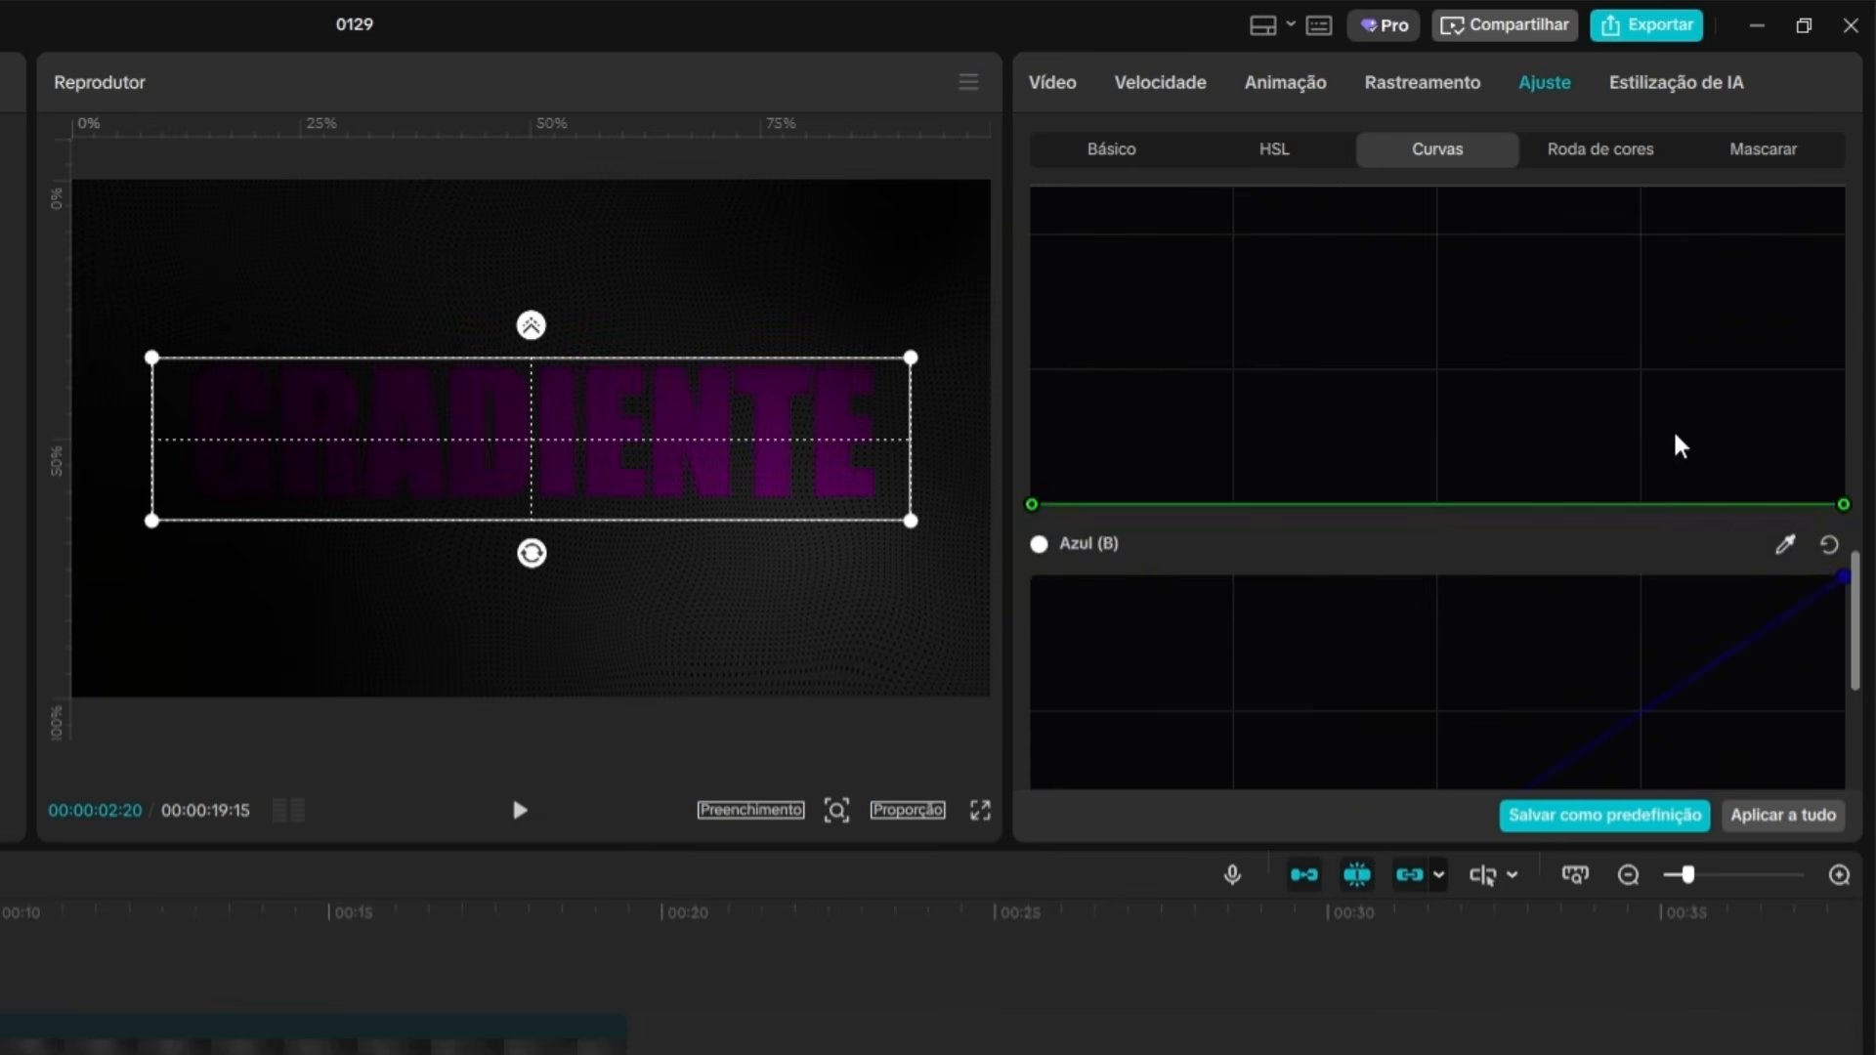
{"action": "left_click_drag", "start_coordinate": [1831, 190], "coordinate": [1842, 782]}
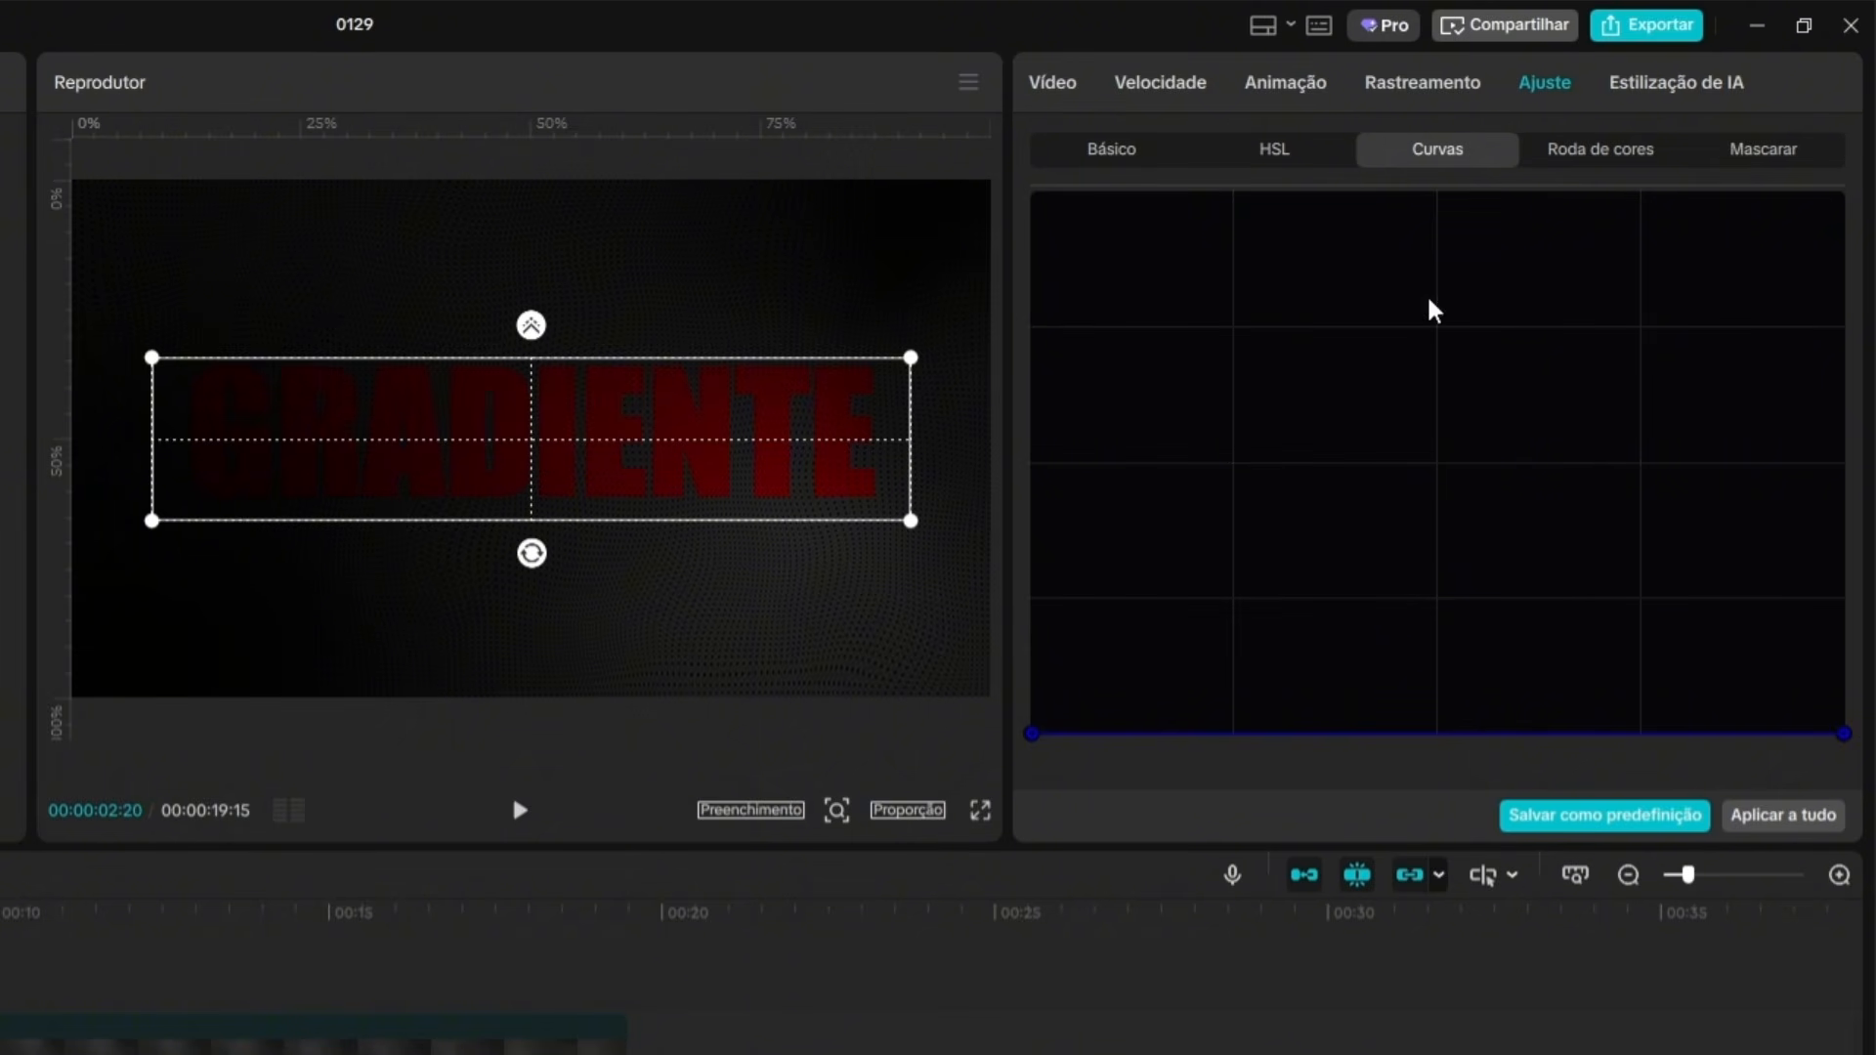
Set the middle masked clip's Brilho adjustment under Claridade to 30.
{"action": "left_click", "coordinate": [1132, 155]}
{"action": "scroll", "coordinate": [1270, 401], "scroll_direction": "down", "scroll_amount": 8}
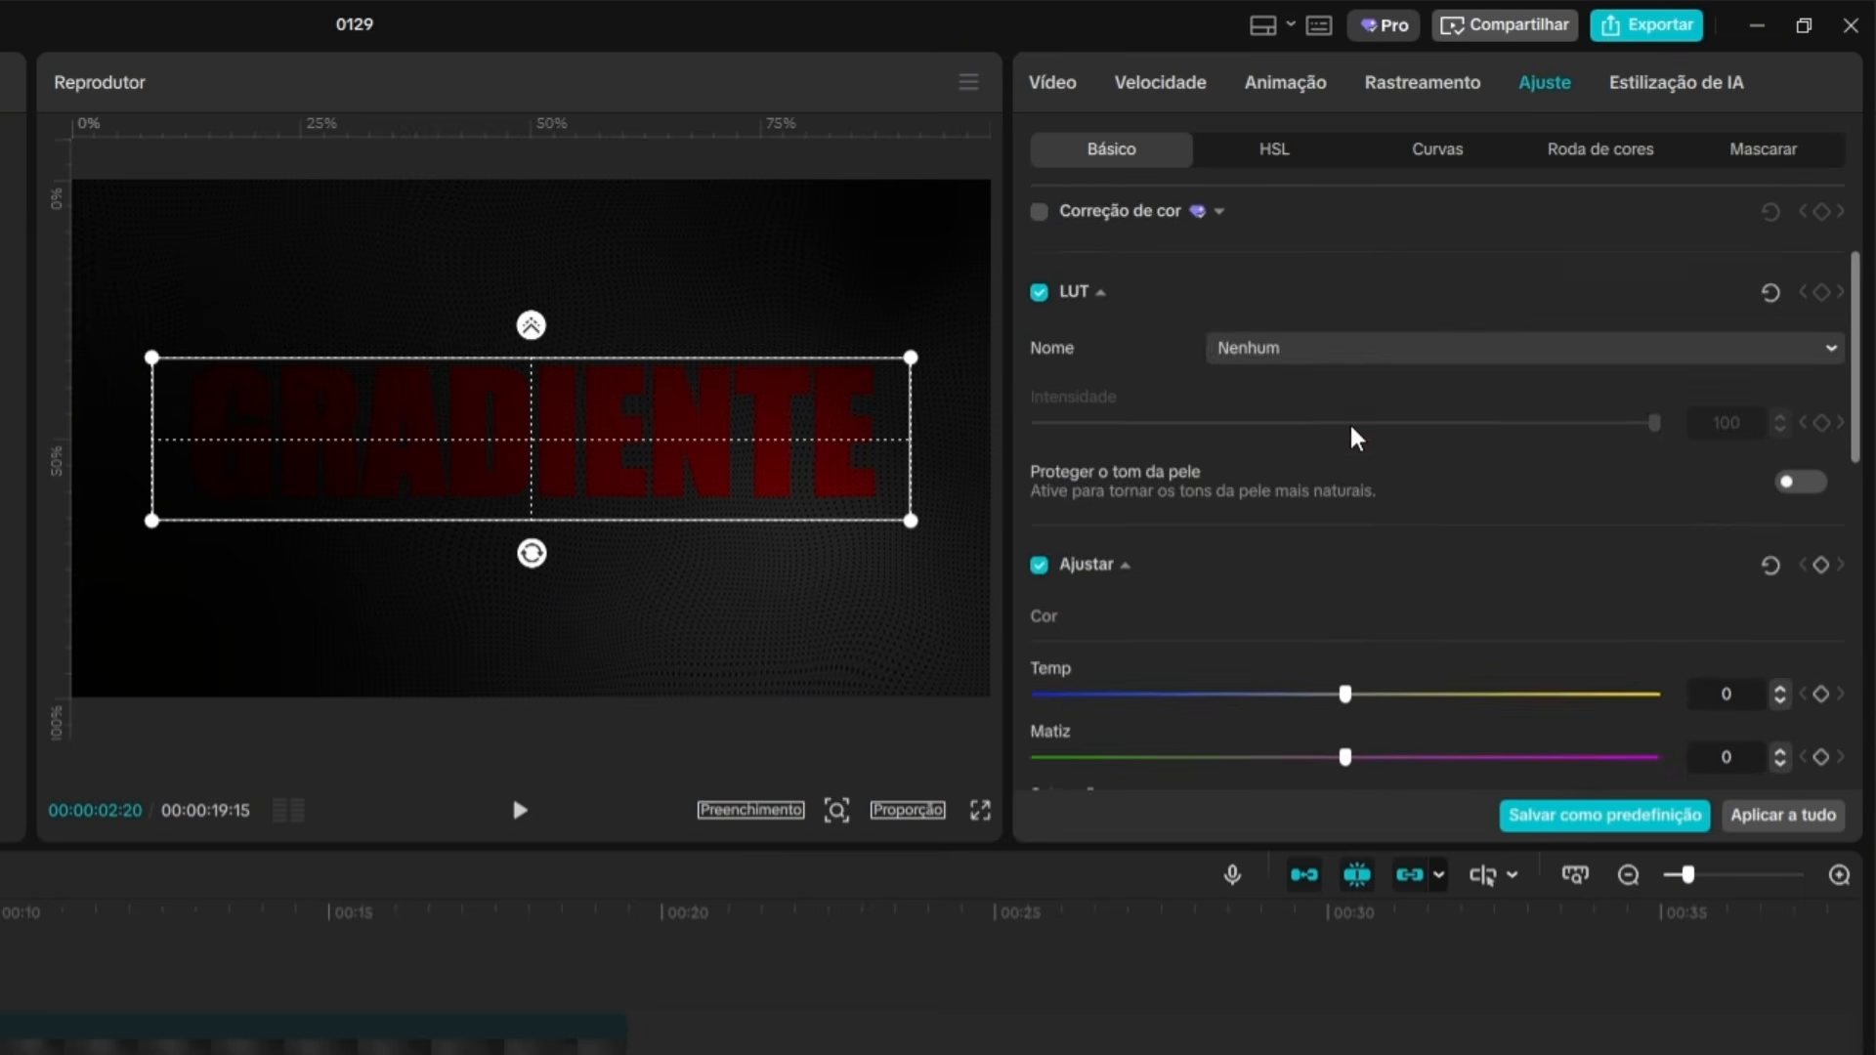
{"action": "scroll", "coordinate": [1360, 439], "scroll_direction": "down", "scroll_amount": 5}
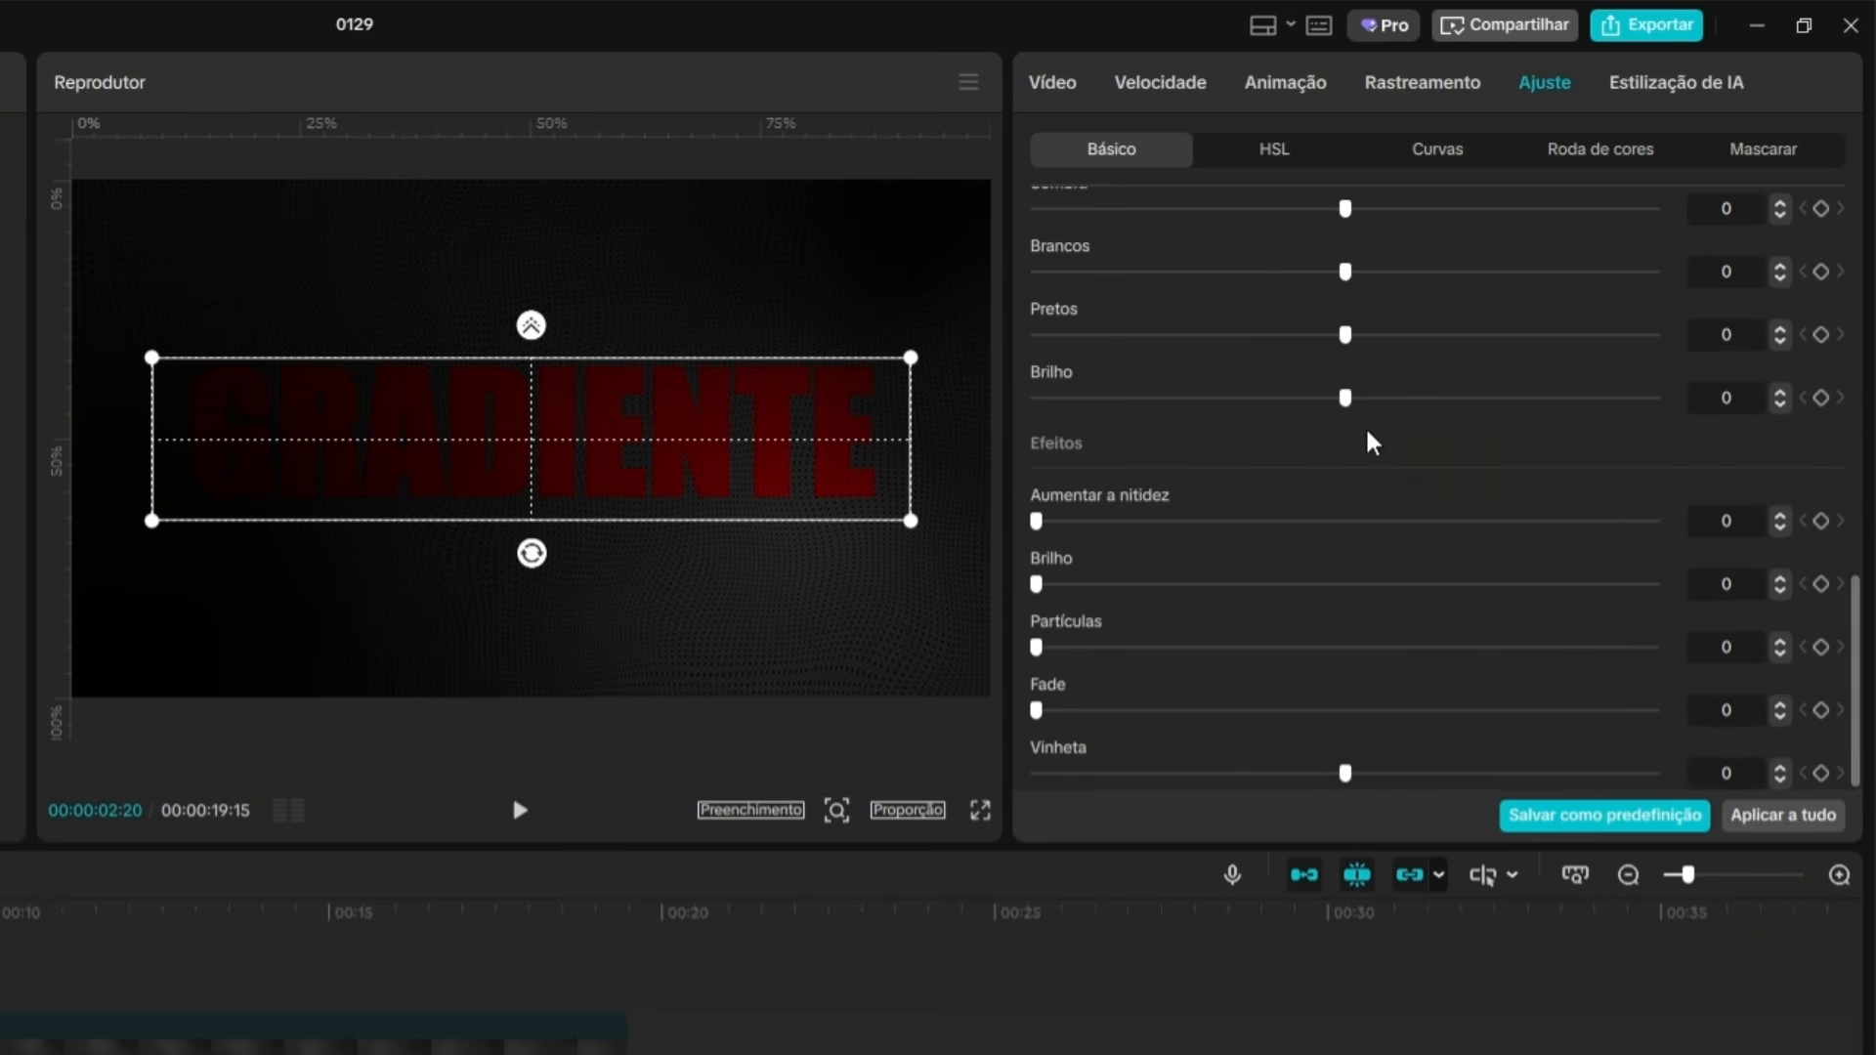
{"action": "left_click_drag", "start_coordinate": [1359, 406], "coordinate": [1528, 409]}
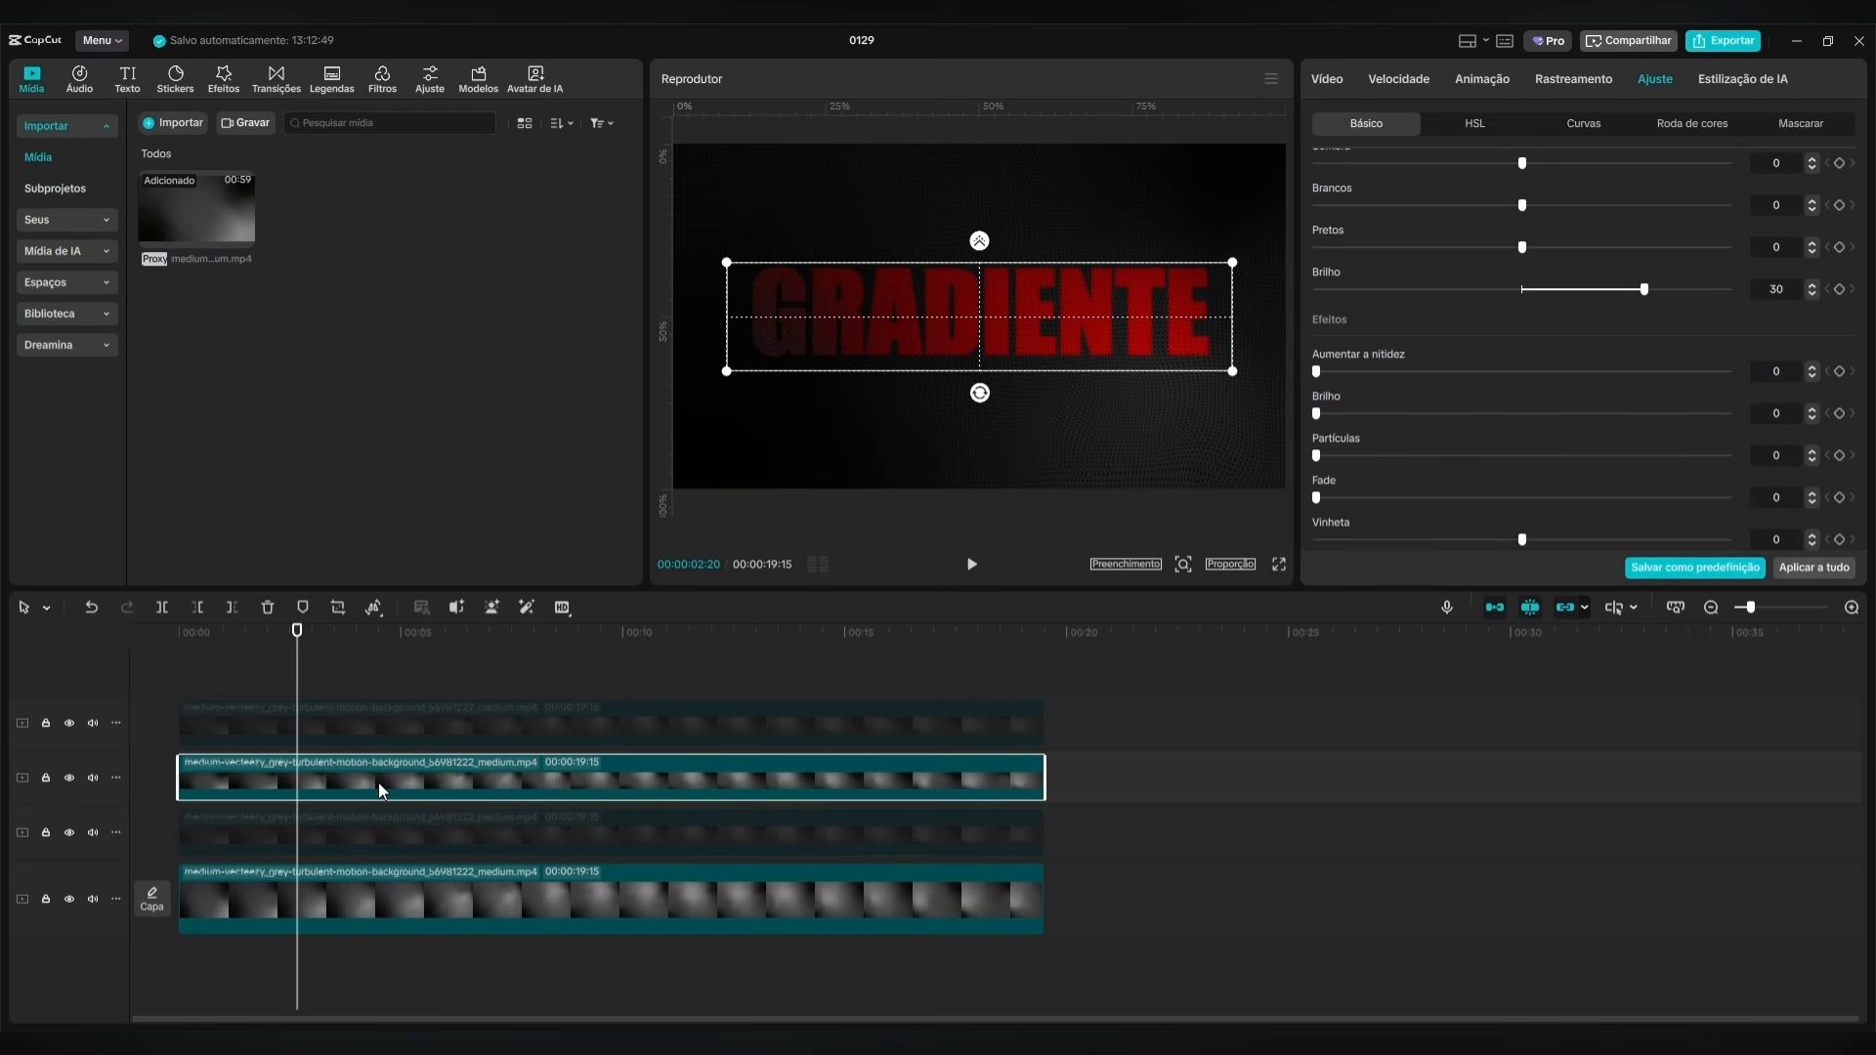
Disable the red middle masked clip and enable the topmost masked clip.
{"action": "key", "text": "v"}
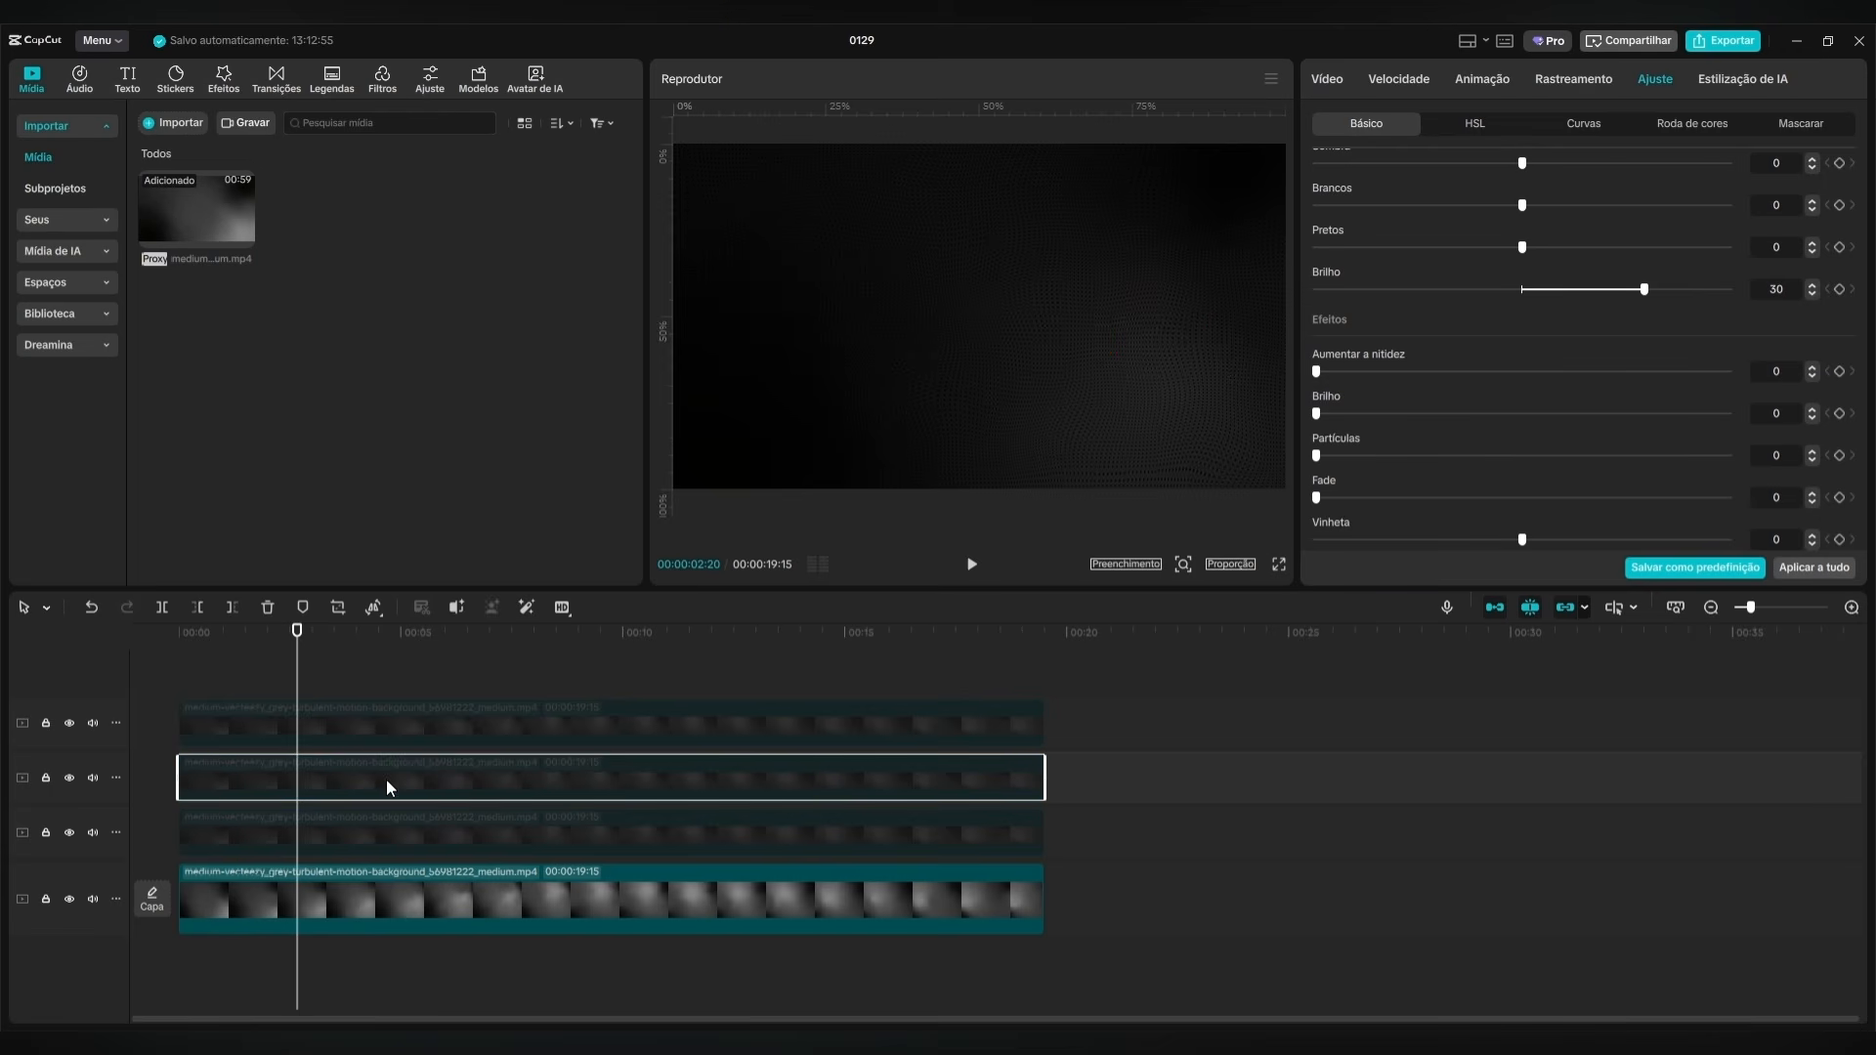
{"action": "left_click", "coordinate": [372, 724]}
{"action": "key", "text": "v"}
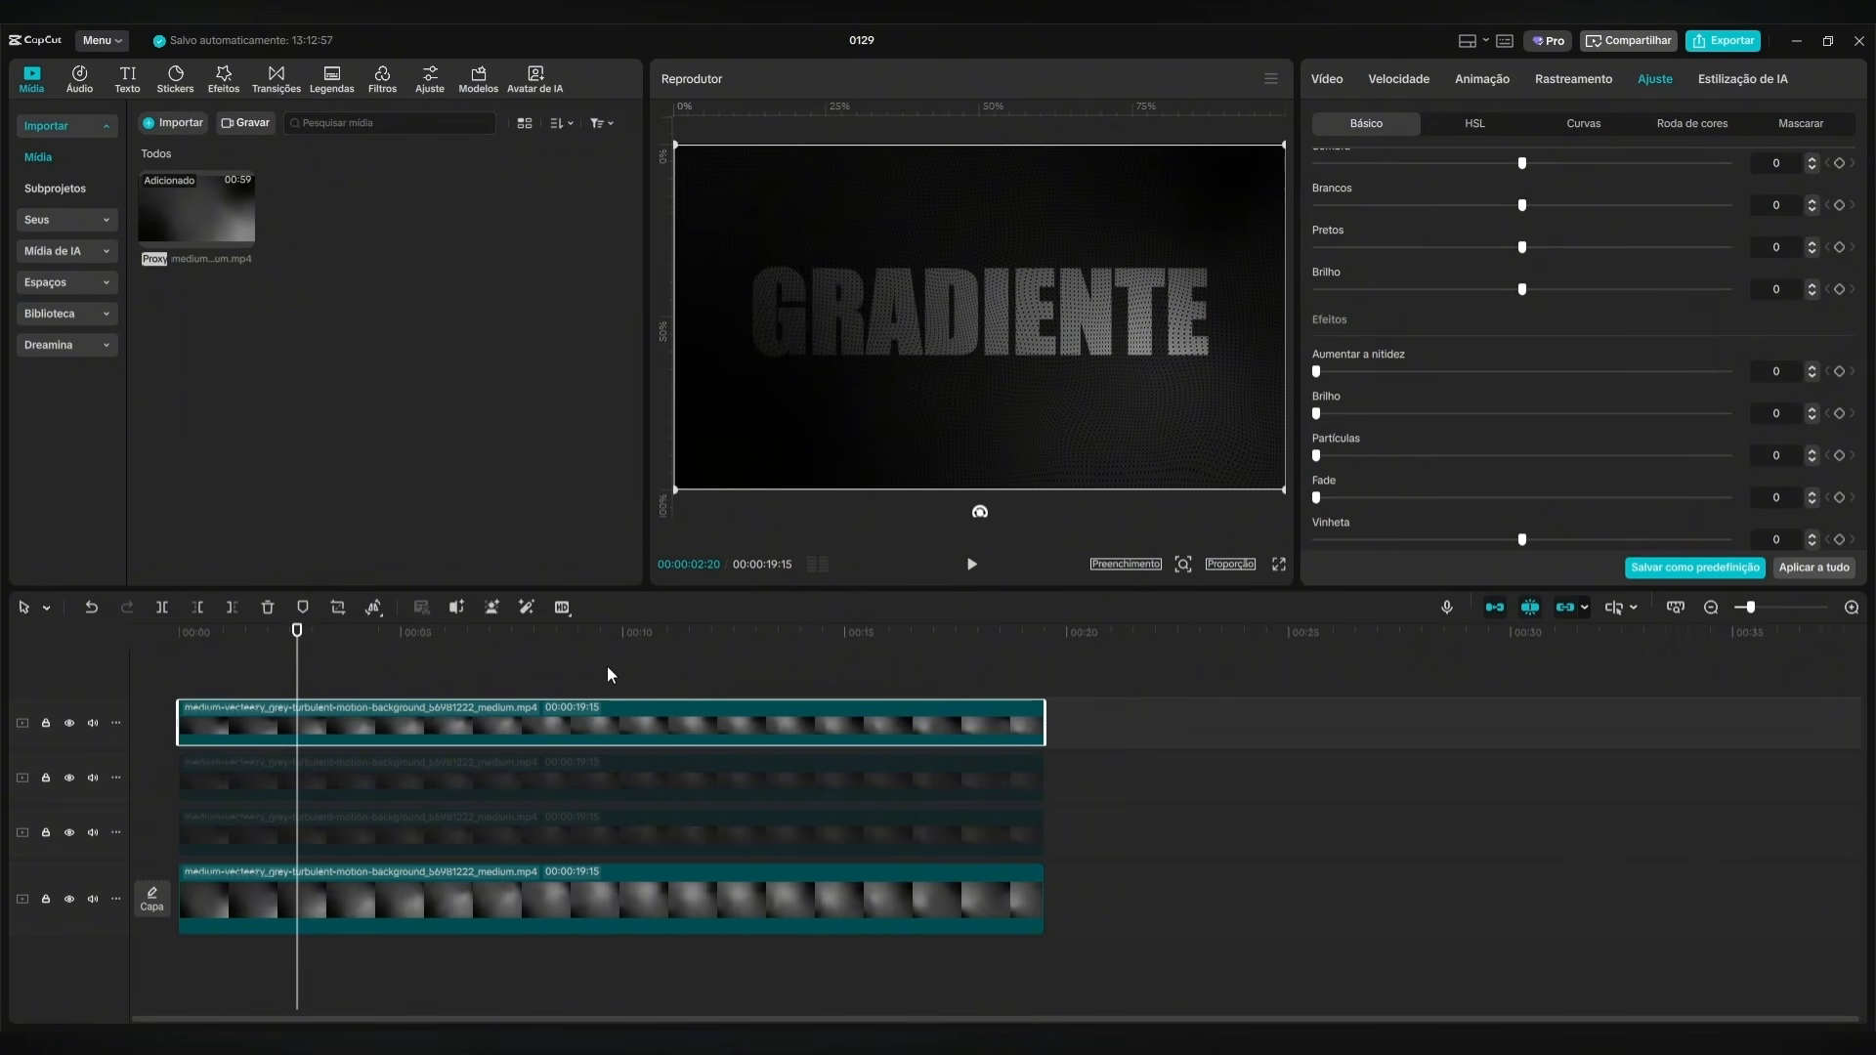
Flatten the Luma and red curves of the topmost masked clip by lowering their highlight points to zero.
{"action": "scroll", "coordinate": [1699, 261], "scroll_direction": "up", "scroll_amount": 5}
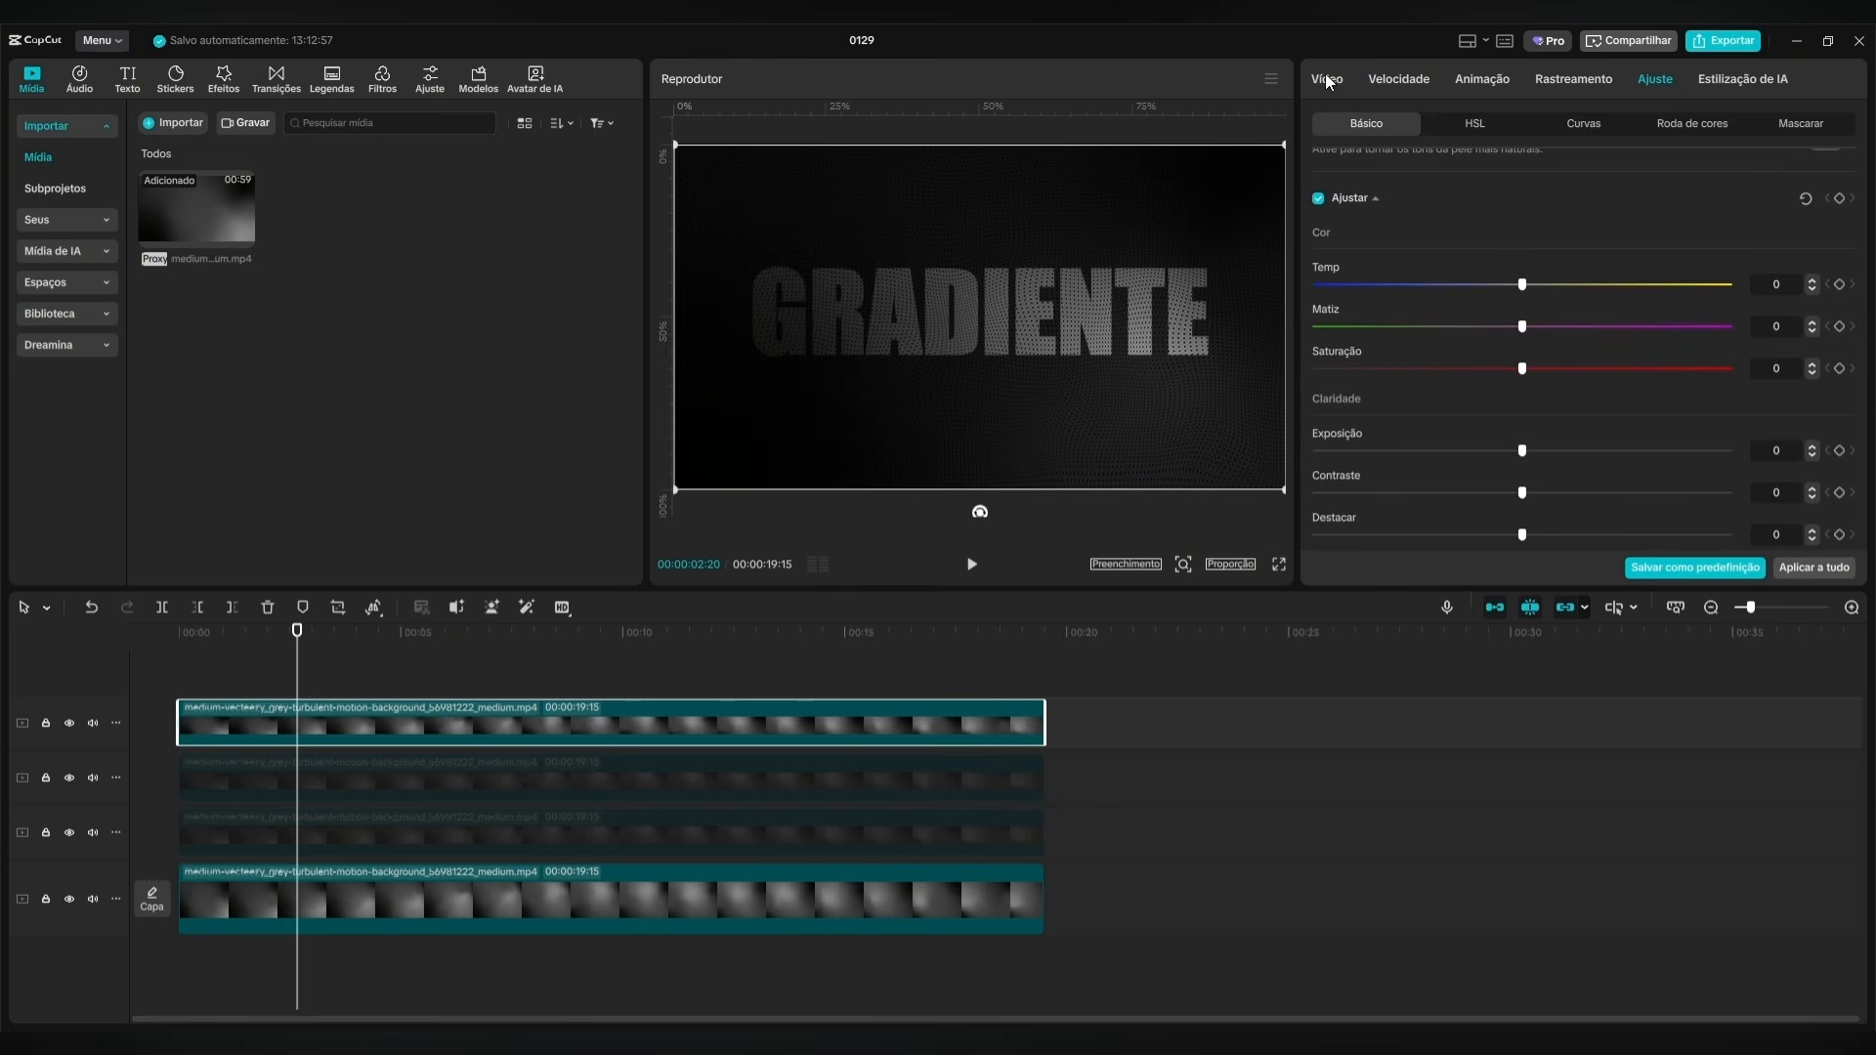
{"action": "left_click", "coordinate": [1587, 125]}
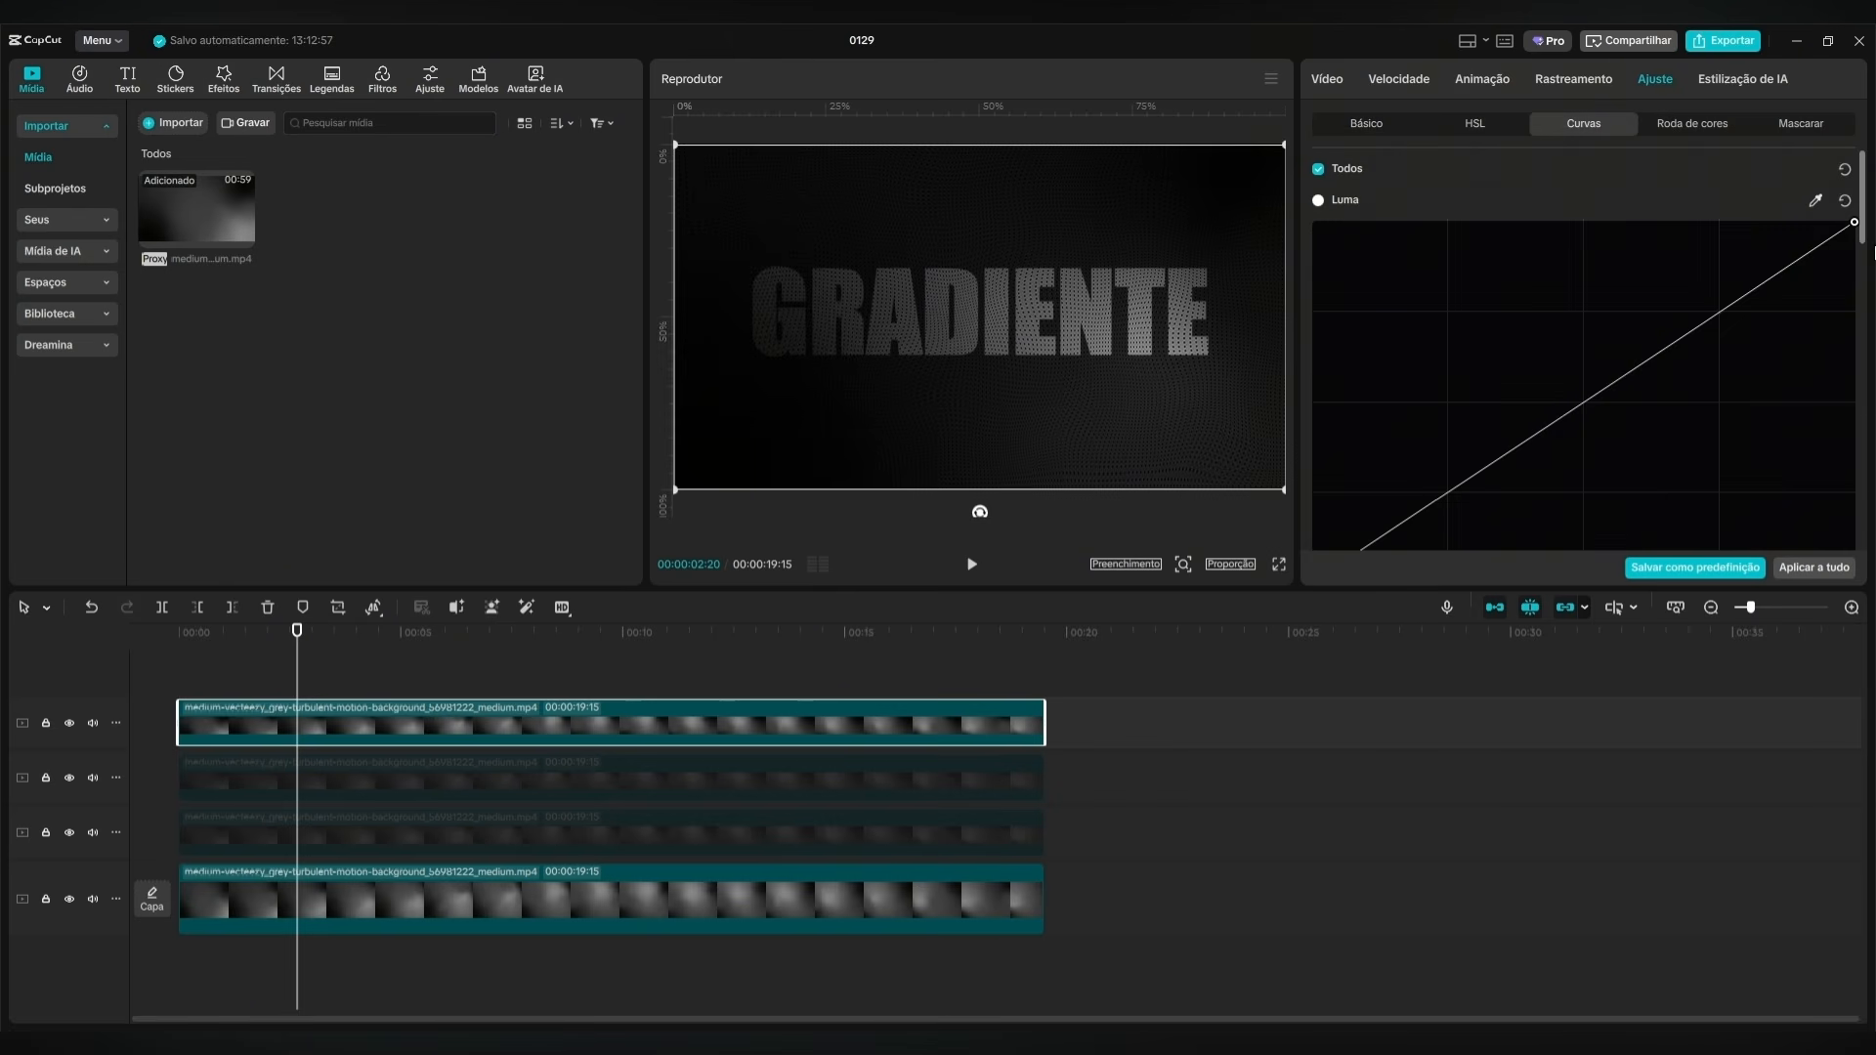
{"action": "left_click_drag", "start_coordinate": [1850, 227], "coordinate": [1820, 533]}
{"action": "scroll", "coordinate": [1798, 396], "scroll_direction": "down", "scroll_amount": 3}
{"action": "scroll", "coordinate": [1798, 396], "scroll_direction": "down", "scroll_amount": 2}
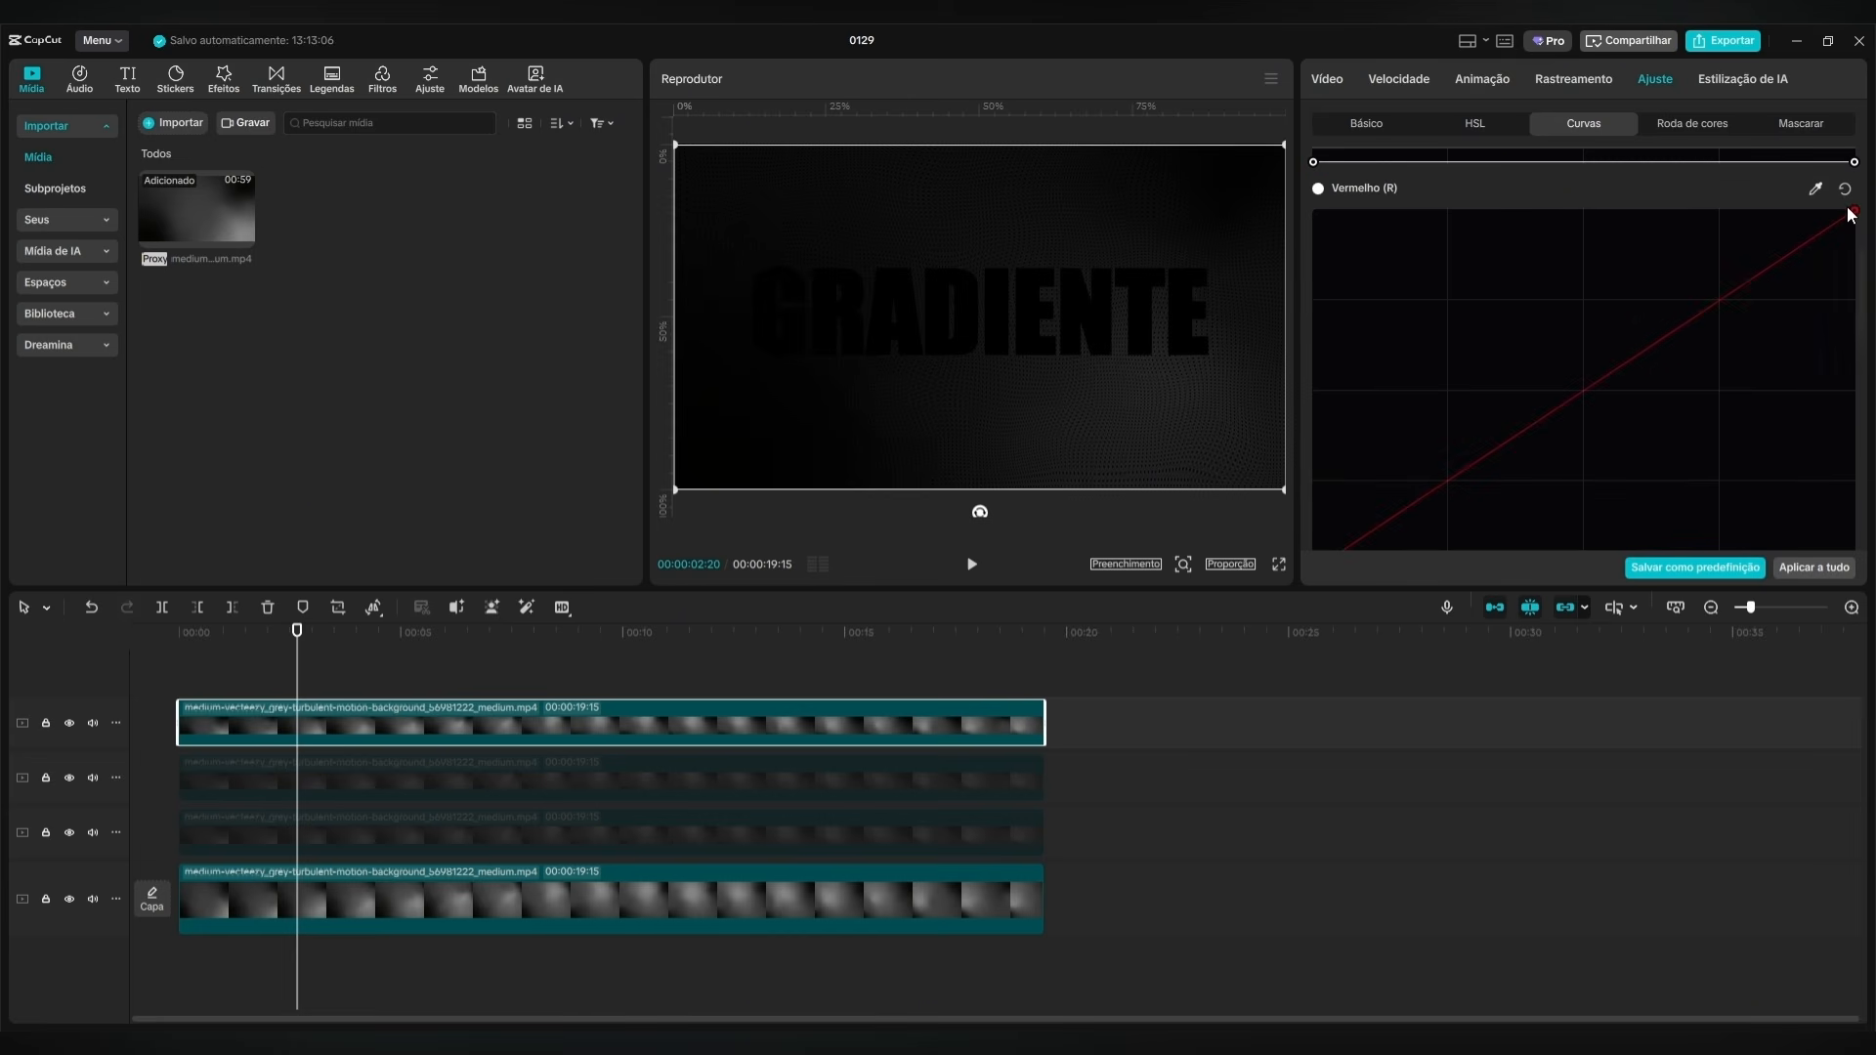
{"action": "left_click_drag", "start_coordinate": [1852, 209], "coordinate": [1854, 478]}
{"action": "scroll", "coordinate": [1803, 368], "scroll_direction": "down", "scroll_amount": 10}
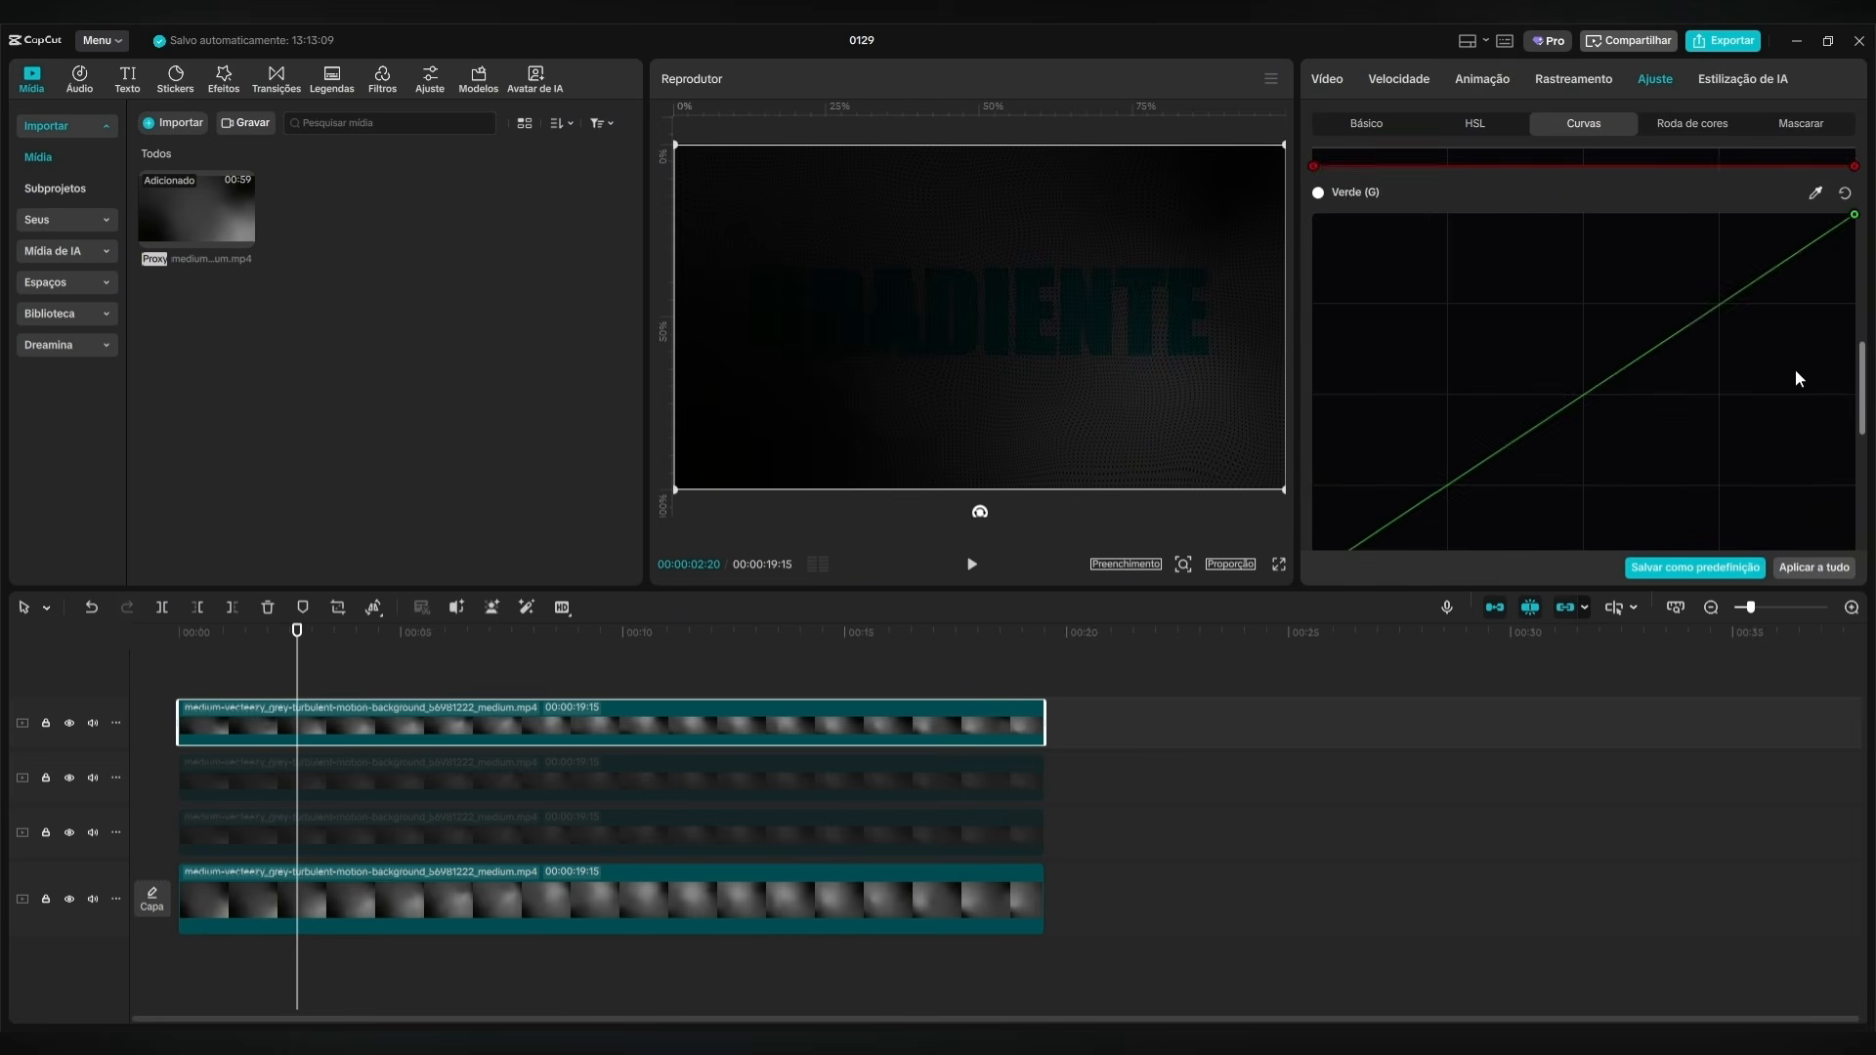
Flatten the blue curve of the topmost masked clip to zero and set its Brilho adjustment under Claridade to 50.
{"action": "left_click_drag", "start_coordinate": [1853, 265], "coordinate": [1856, 344]}
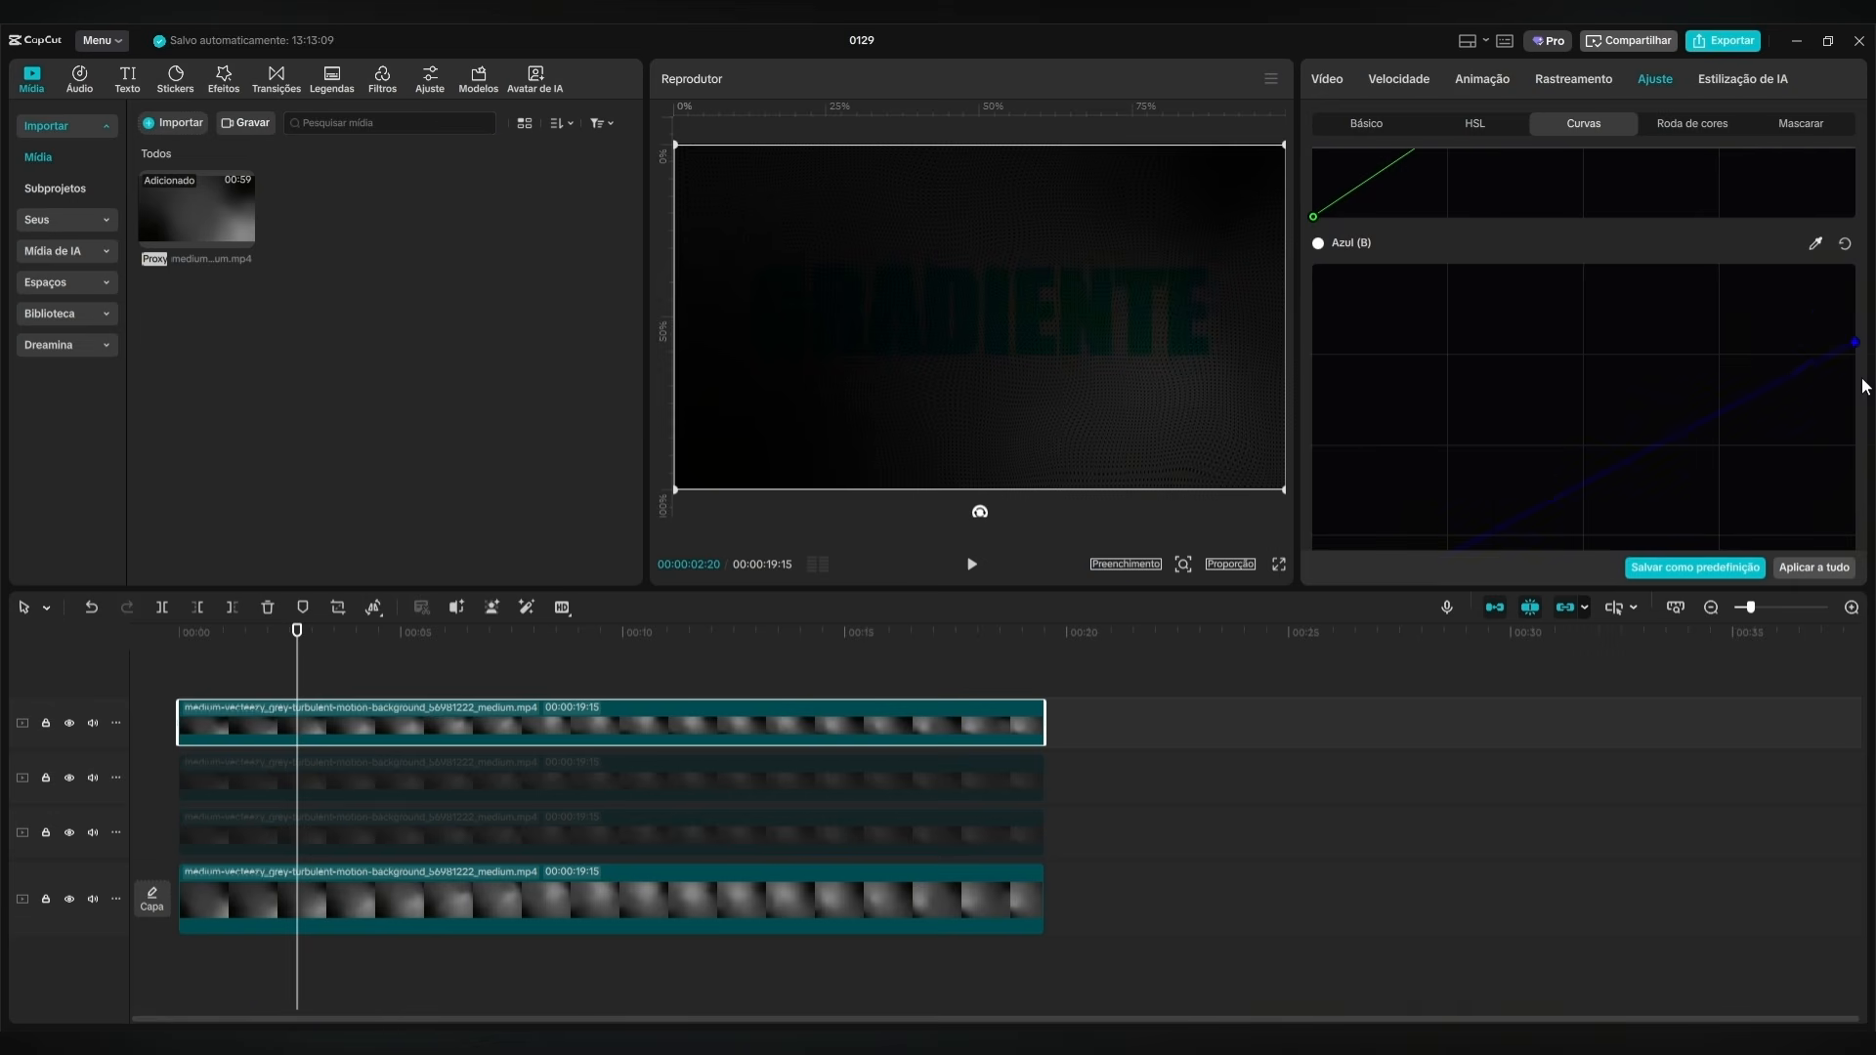
{"action": "left_click_drag", "start_coordinate": [299, 638], "coordinate": [531, 638]}
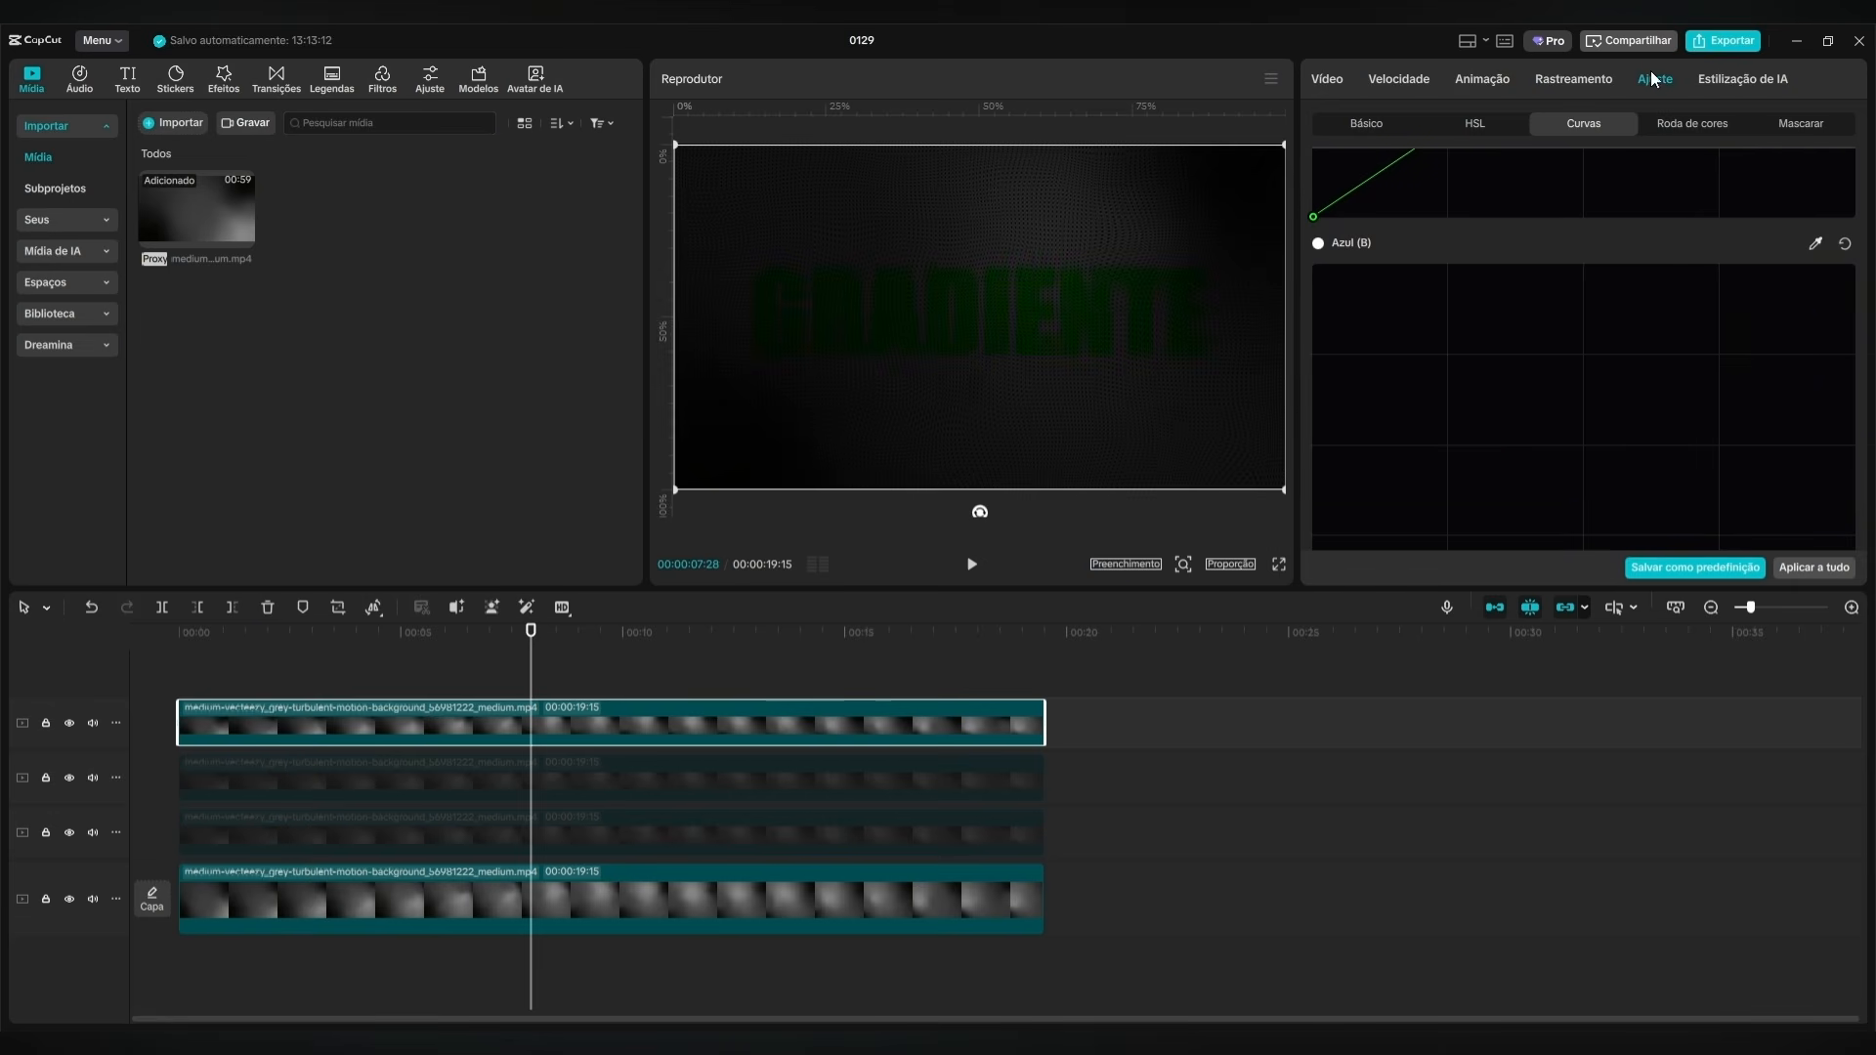
{"action": "left_click", "coordinate": [1371, 134]}
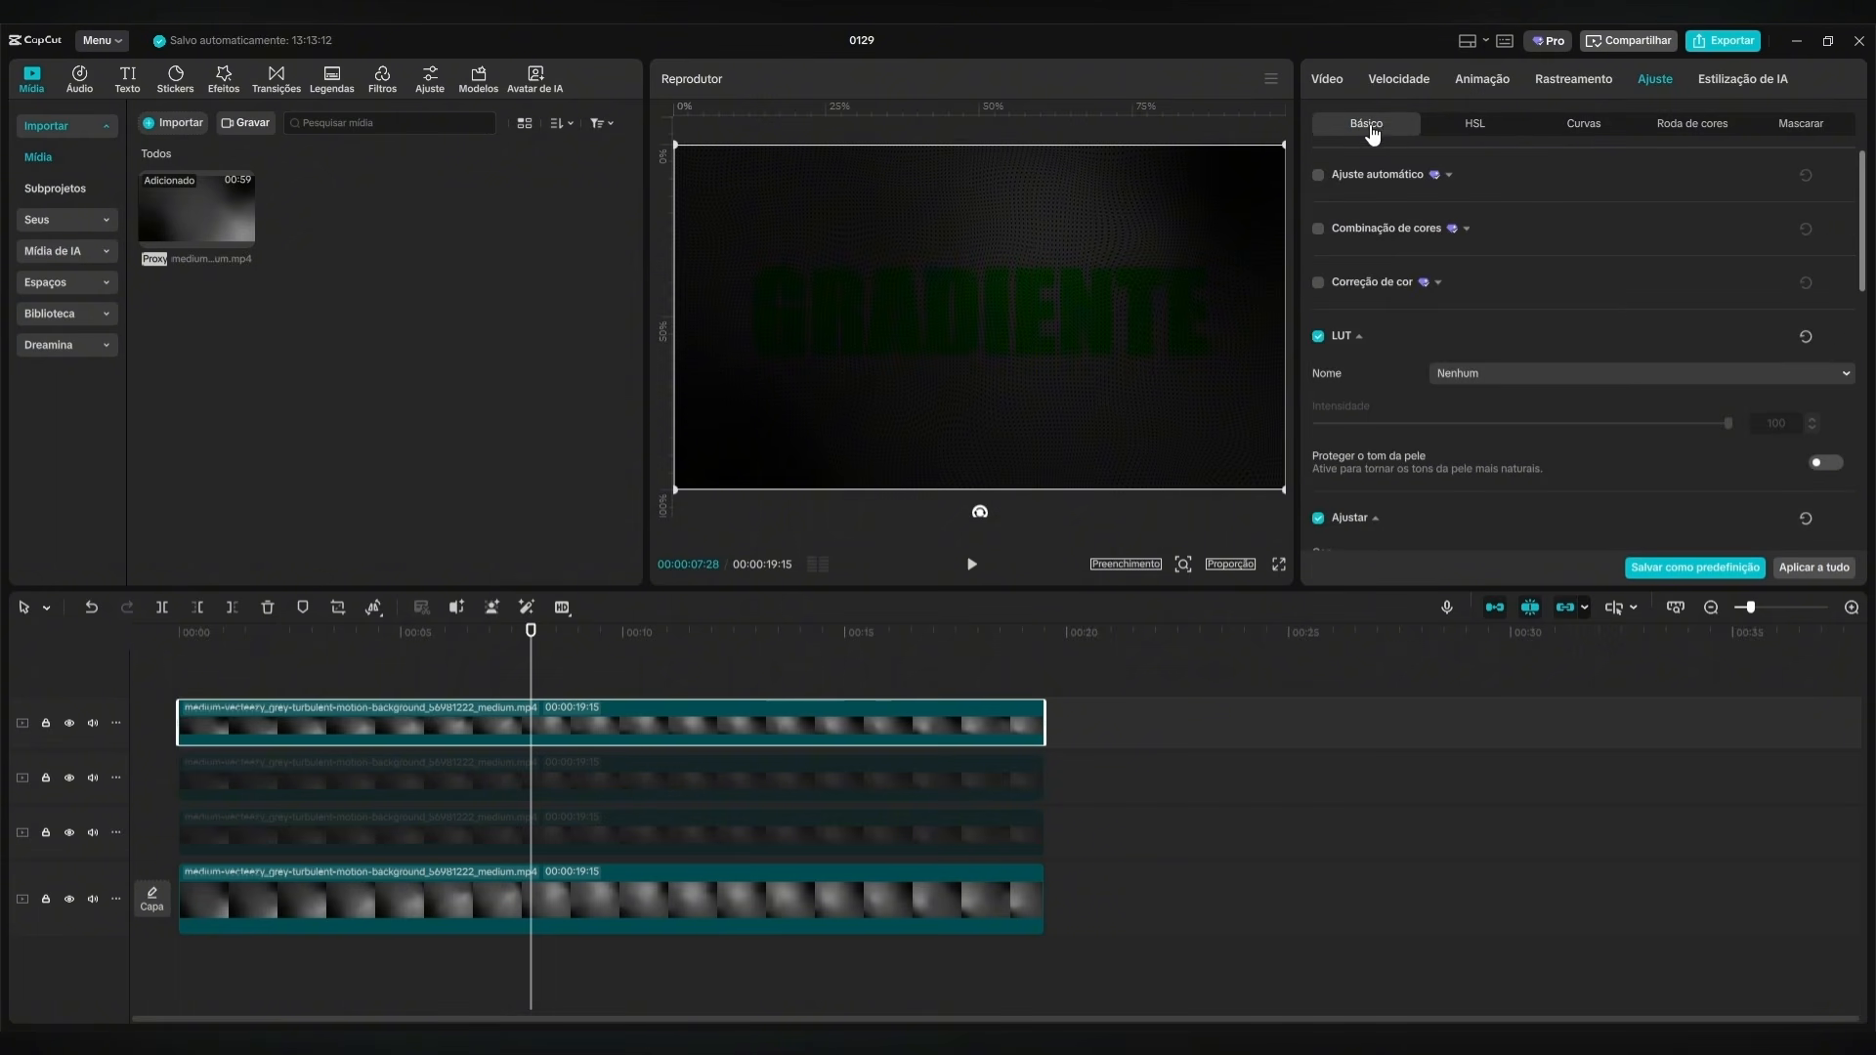
{"action": "scroll", "coordinate": [1604, 299], "scroll_direction": "down", "scroll_amount": 6}
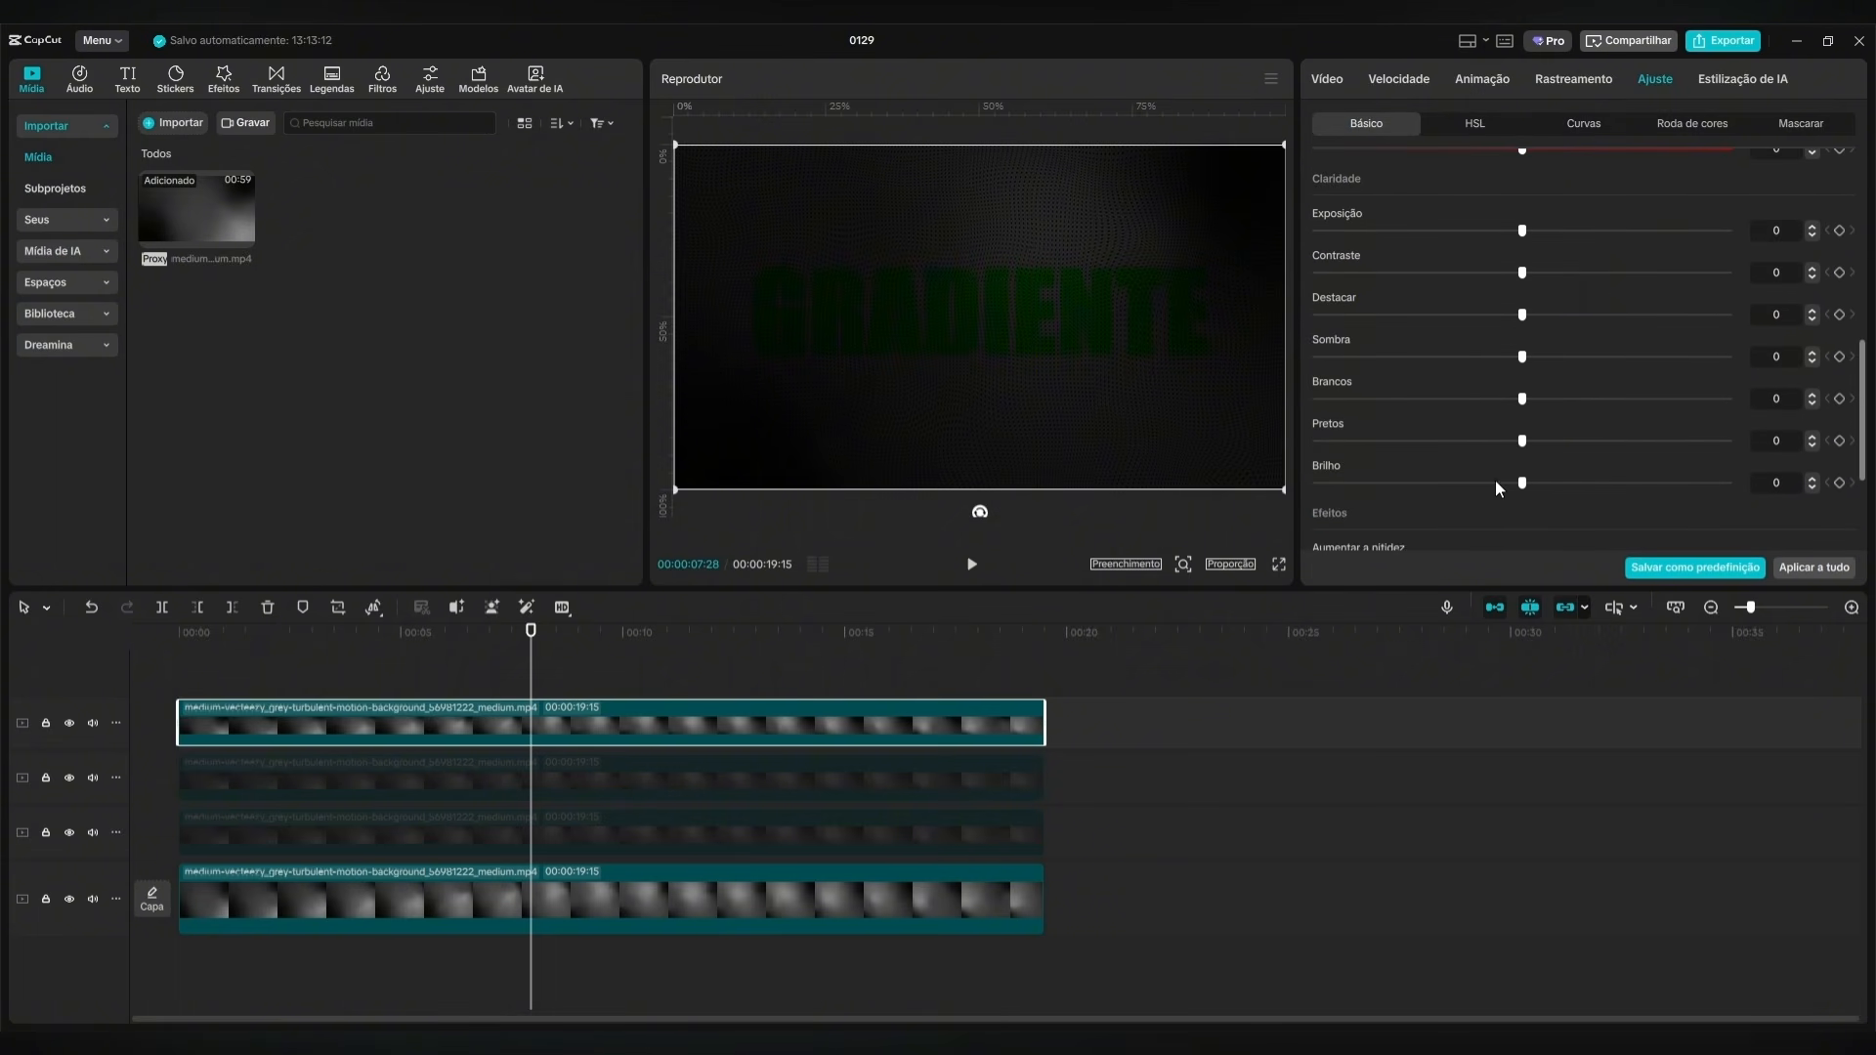
{"action": "left_click_drag", "start_coordinate": [1525, 483], "coordinate": [1738, 492]}
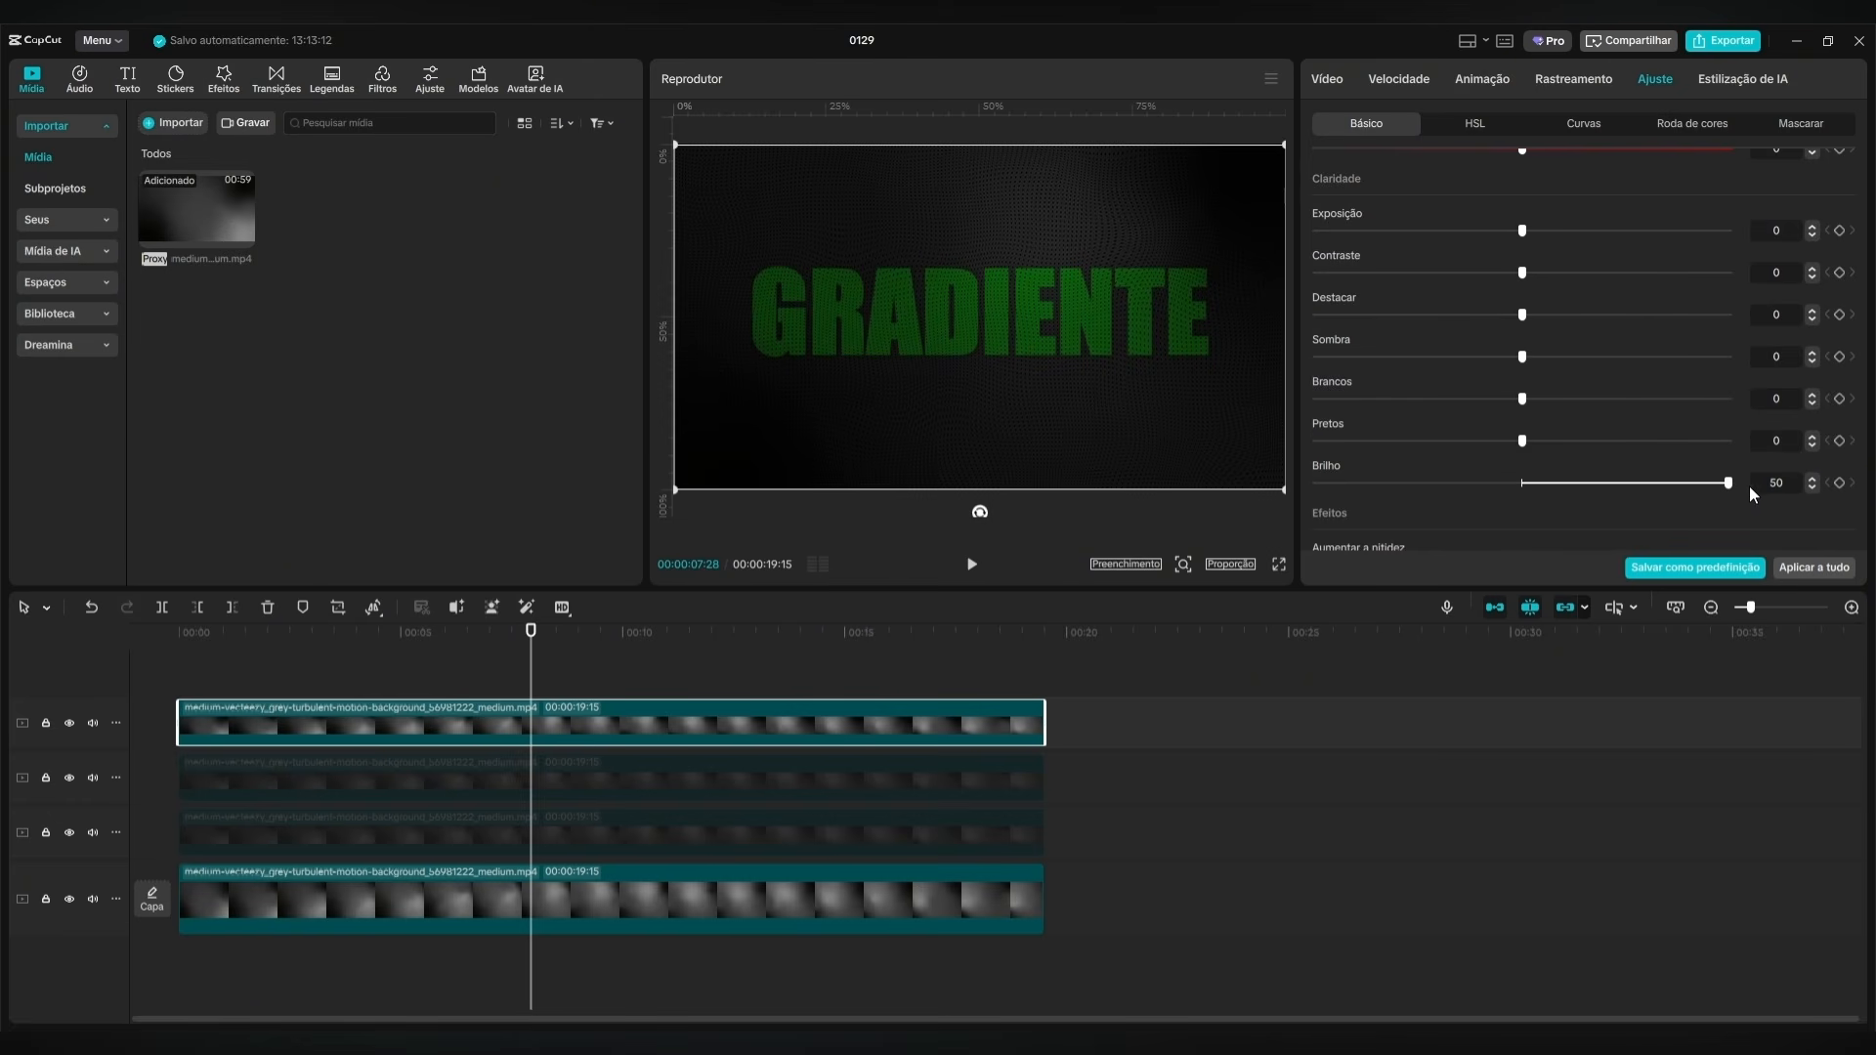
{"action": "left_click", "coordinate": [718, 641]}
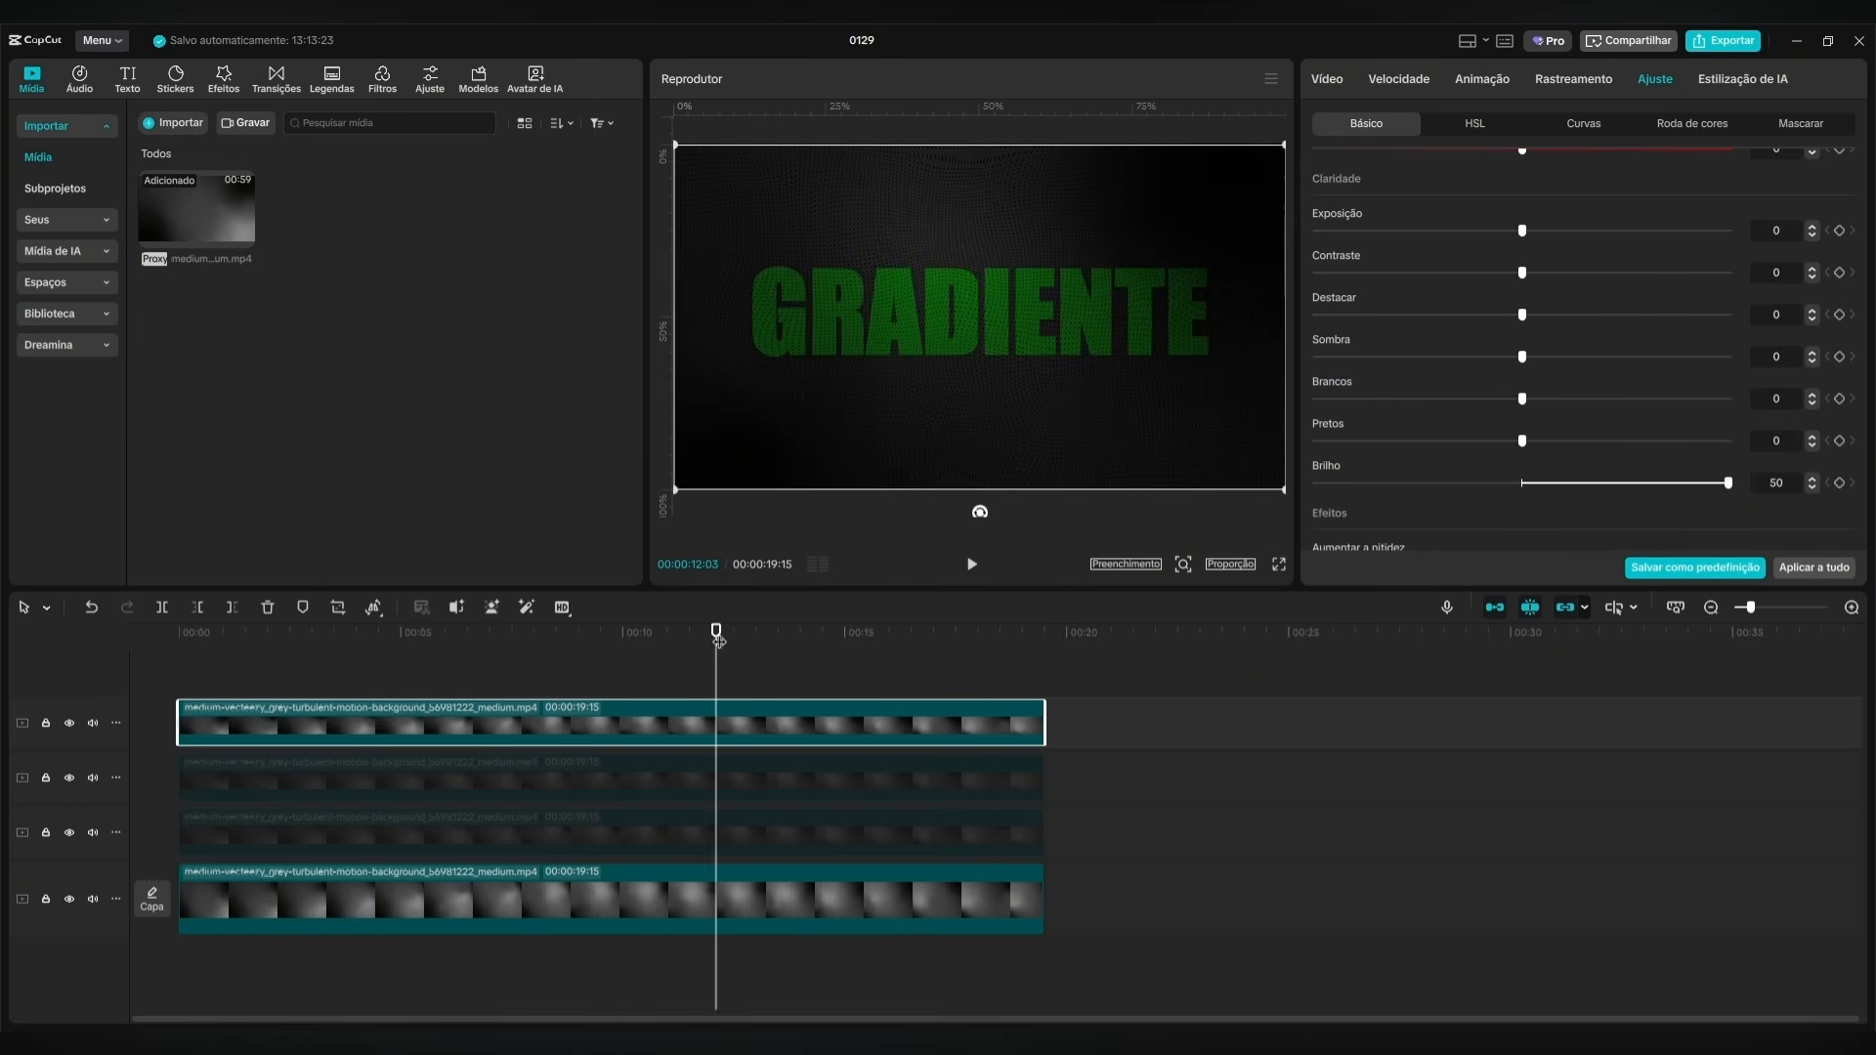
{"action": "left_click_drag", "start_coordinate": [729, 637], "coordinate": [214, 677]}
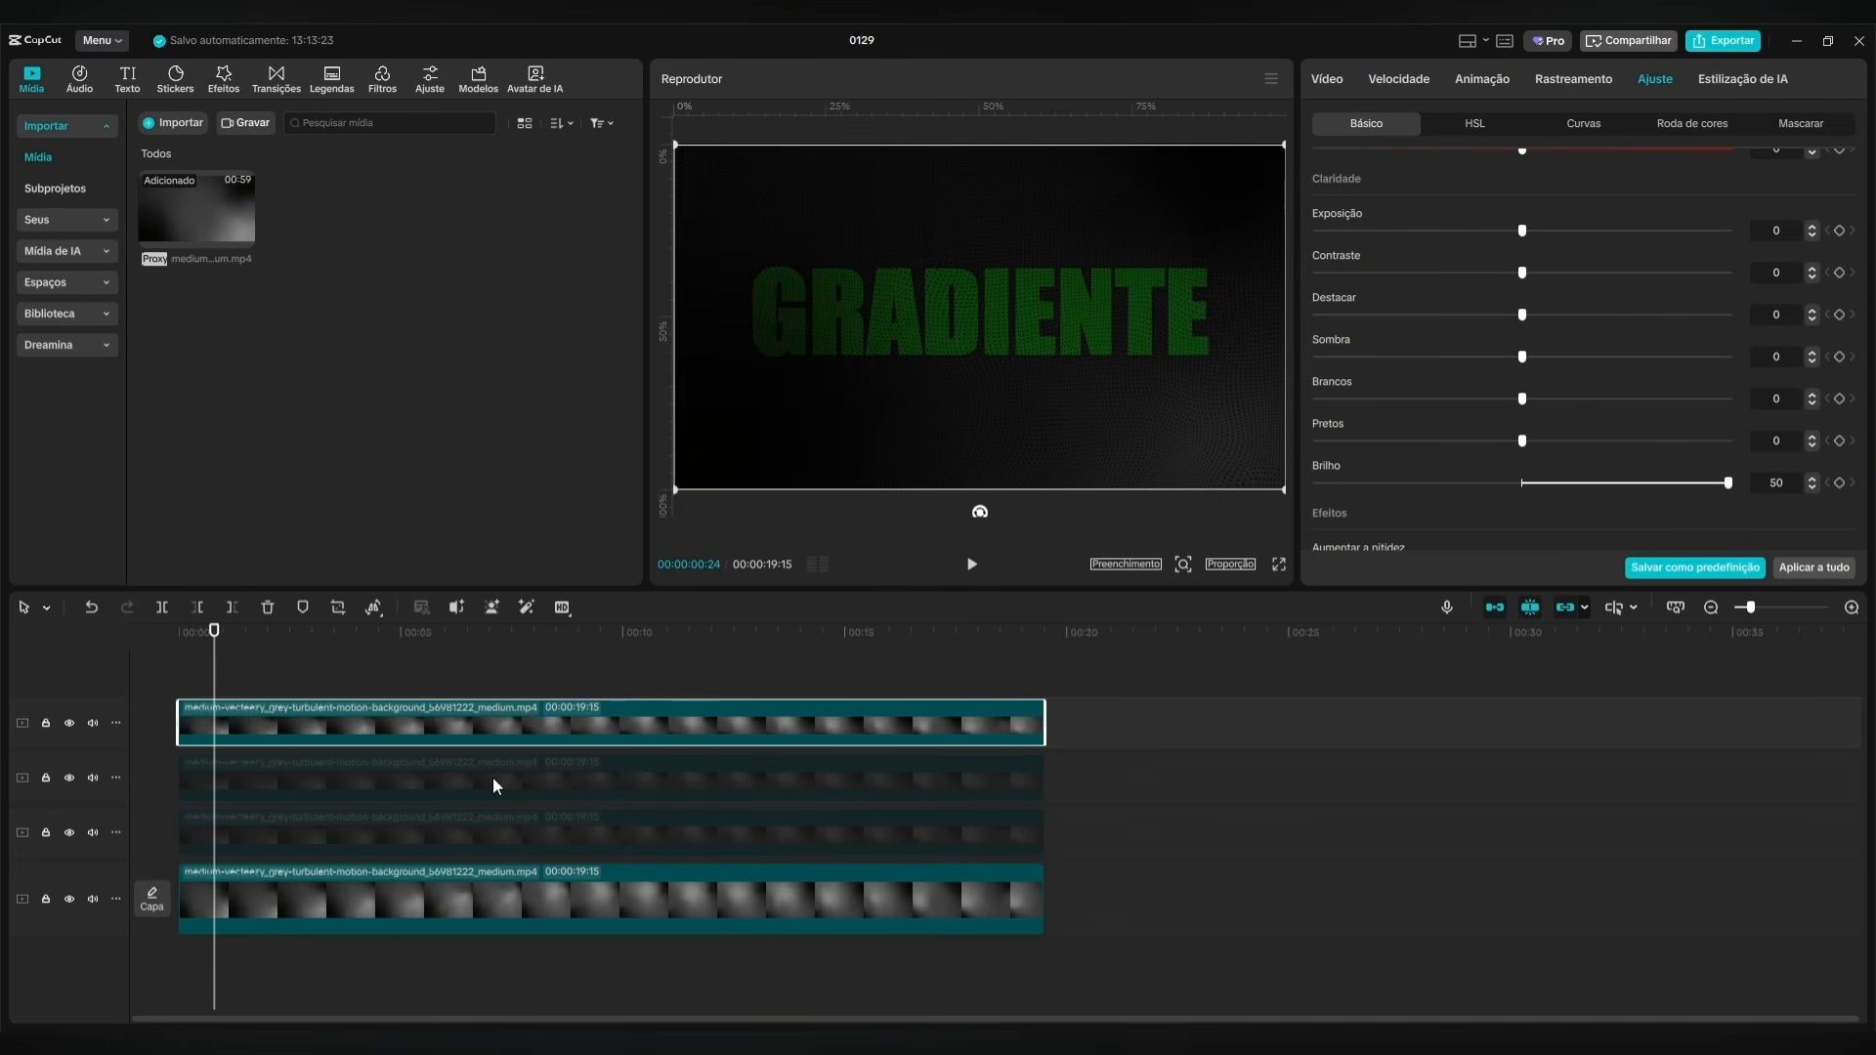
Enable the middle and lower masked clips and return the playhead to the start of the timeline.
{"action": "left_click", "coordinate": [493, 786]}
{"action": "key", "text": "v"}
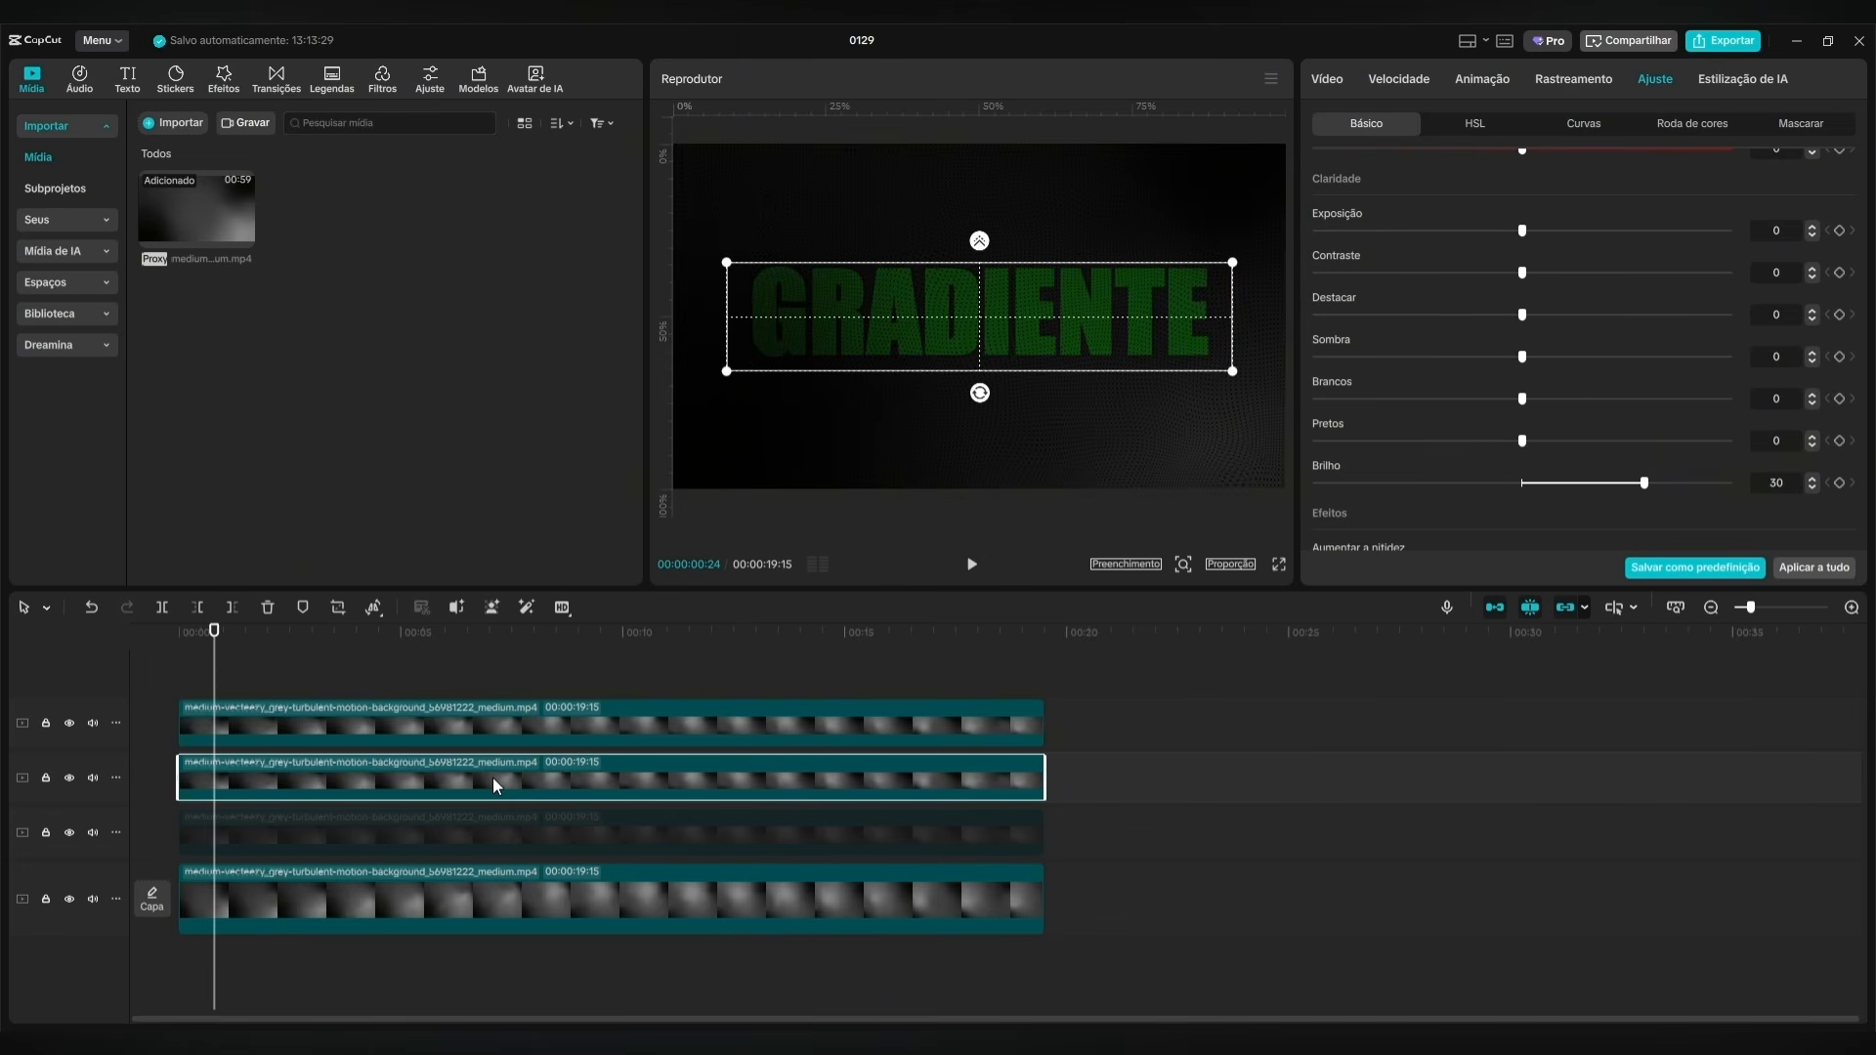
{"action": "left_click", "coordinate": [535, 828]}
{"action": "key", "text": "v"}
{"action": "left_click_drag", "start_coordinate": [210, 663], "coordinate": [133, 641]}
Slide the green and red masked clips along the timeline to compare the layers beneath, and return both to the start.
{"action": "left_click", "coordinate": [507, 712]}
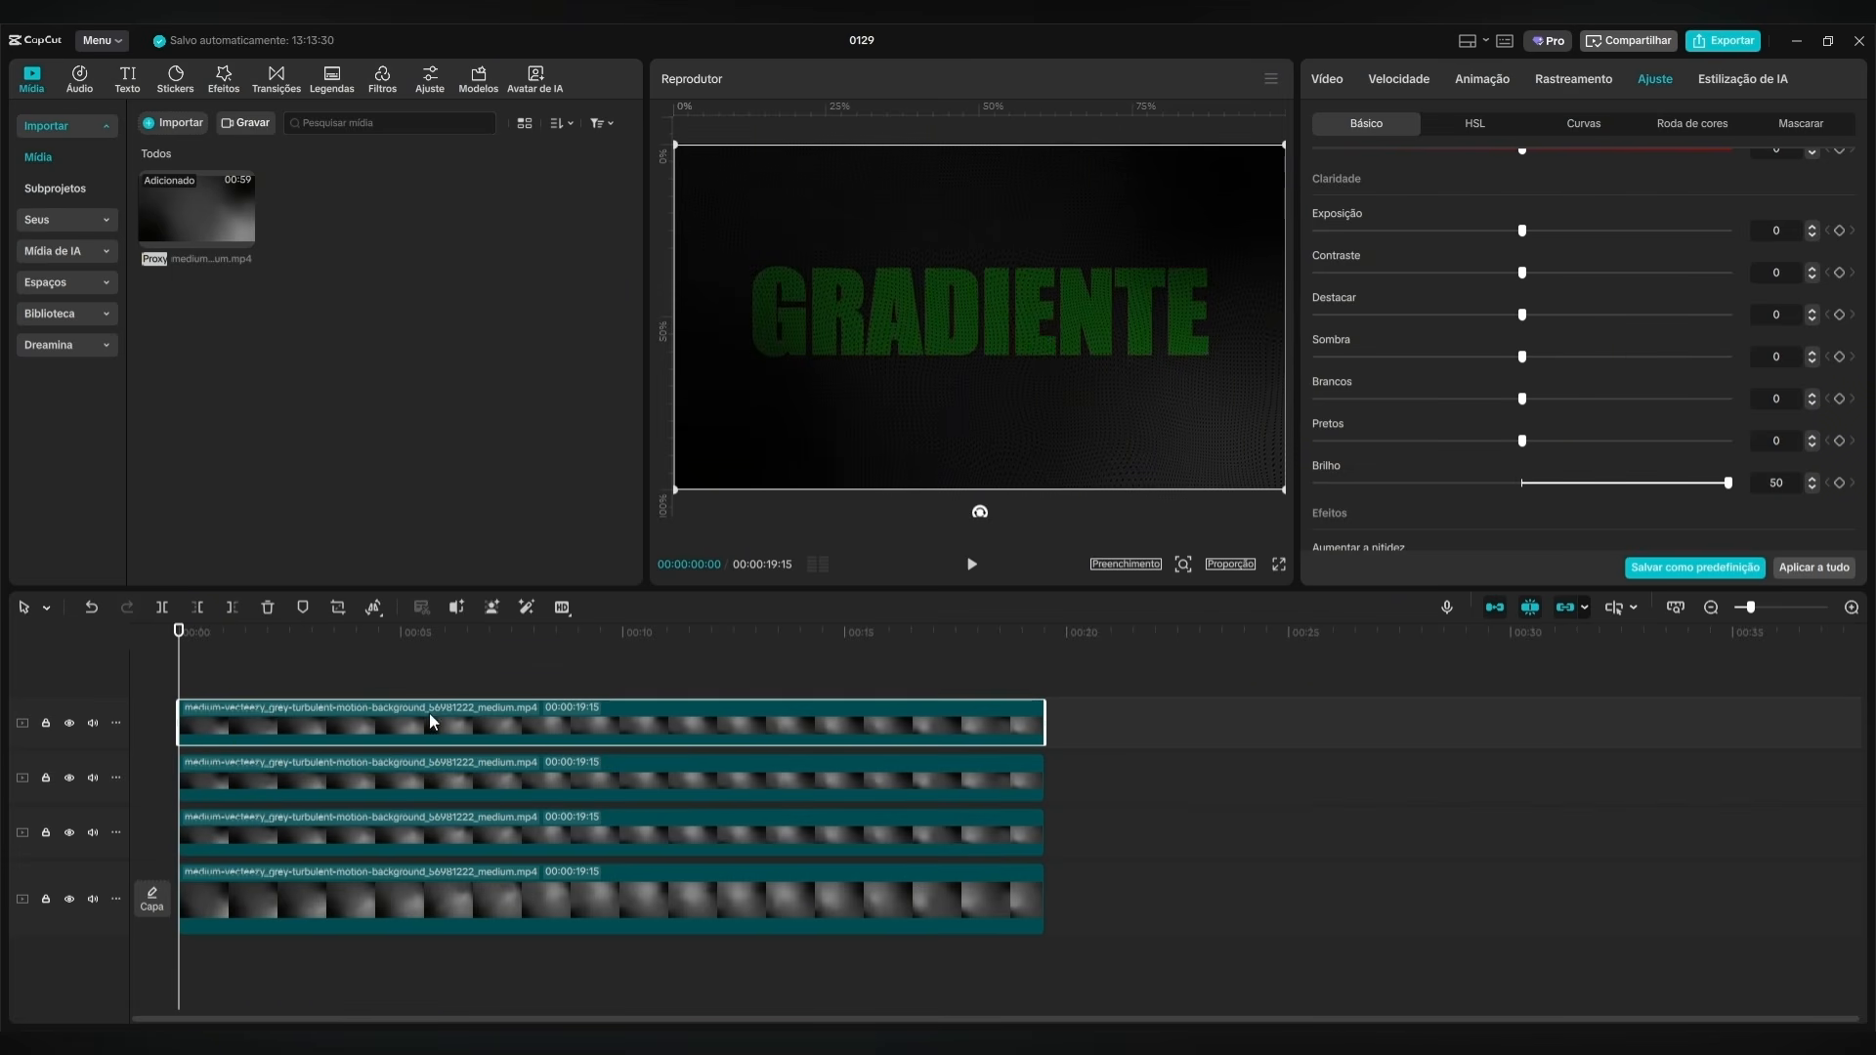
{"action": "left_click_drag", "start_coordinate": [363, 746], "coordinate": [574, 788]}
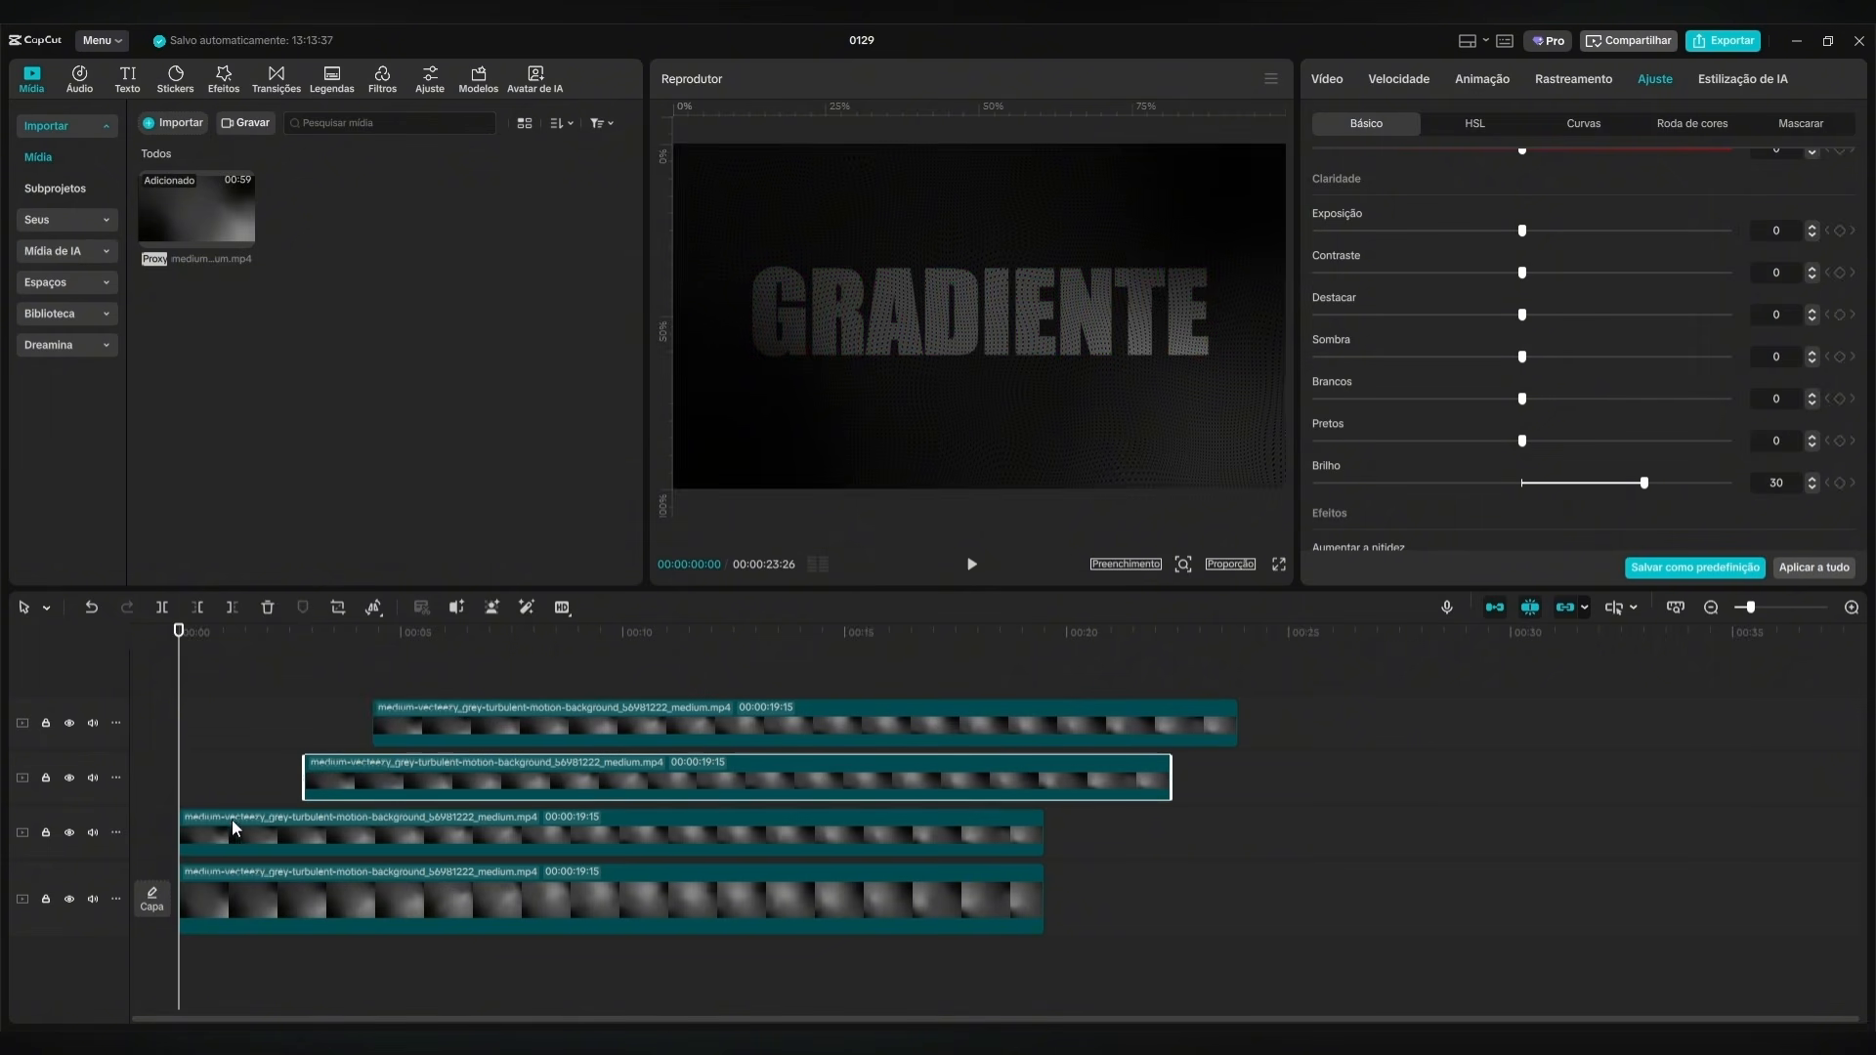
{"action": "left_click", "coordinate": [256, 829]}
{"action": "mouse_move", "coordinate": [174, 661]}
{"action": "left_mouse_down"}
{"action": "mouse_move", "coordinate": [616, 662]}
{"action": "mouse_move", "coordinate": [178, 661]}
{"action": "left_mouse_up"}
{"action": "left_click", "coordinate": [455, 777]}
{"action": "left_click_drag", "start_coordinate": [456, 777], "coordinate": [362, 777]}
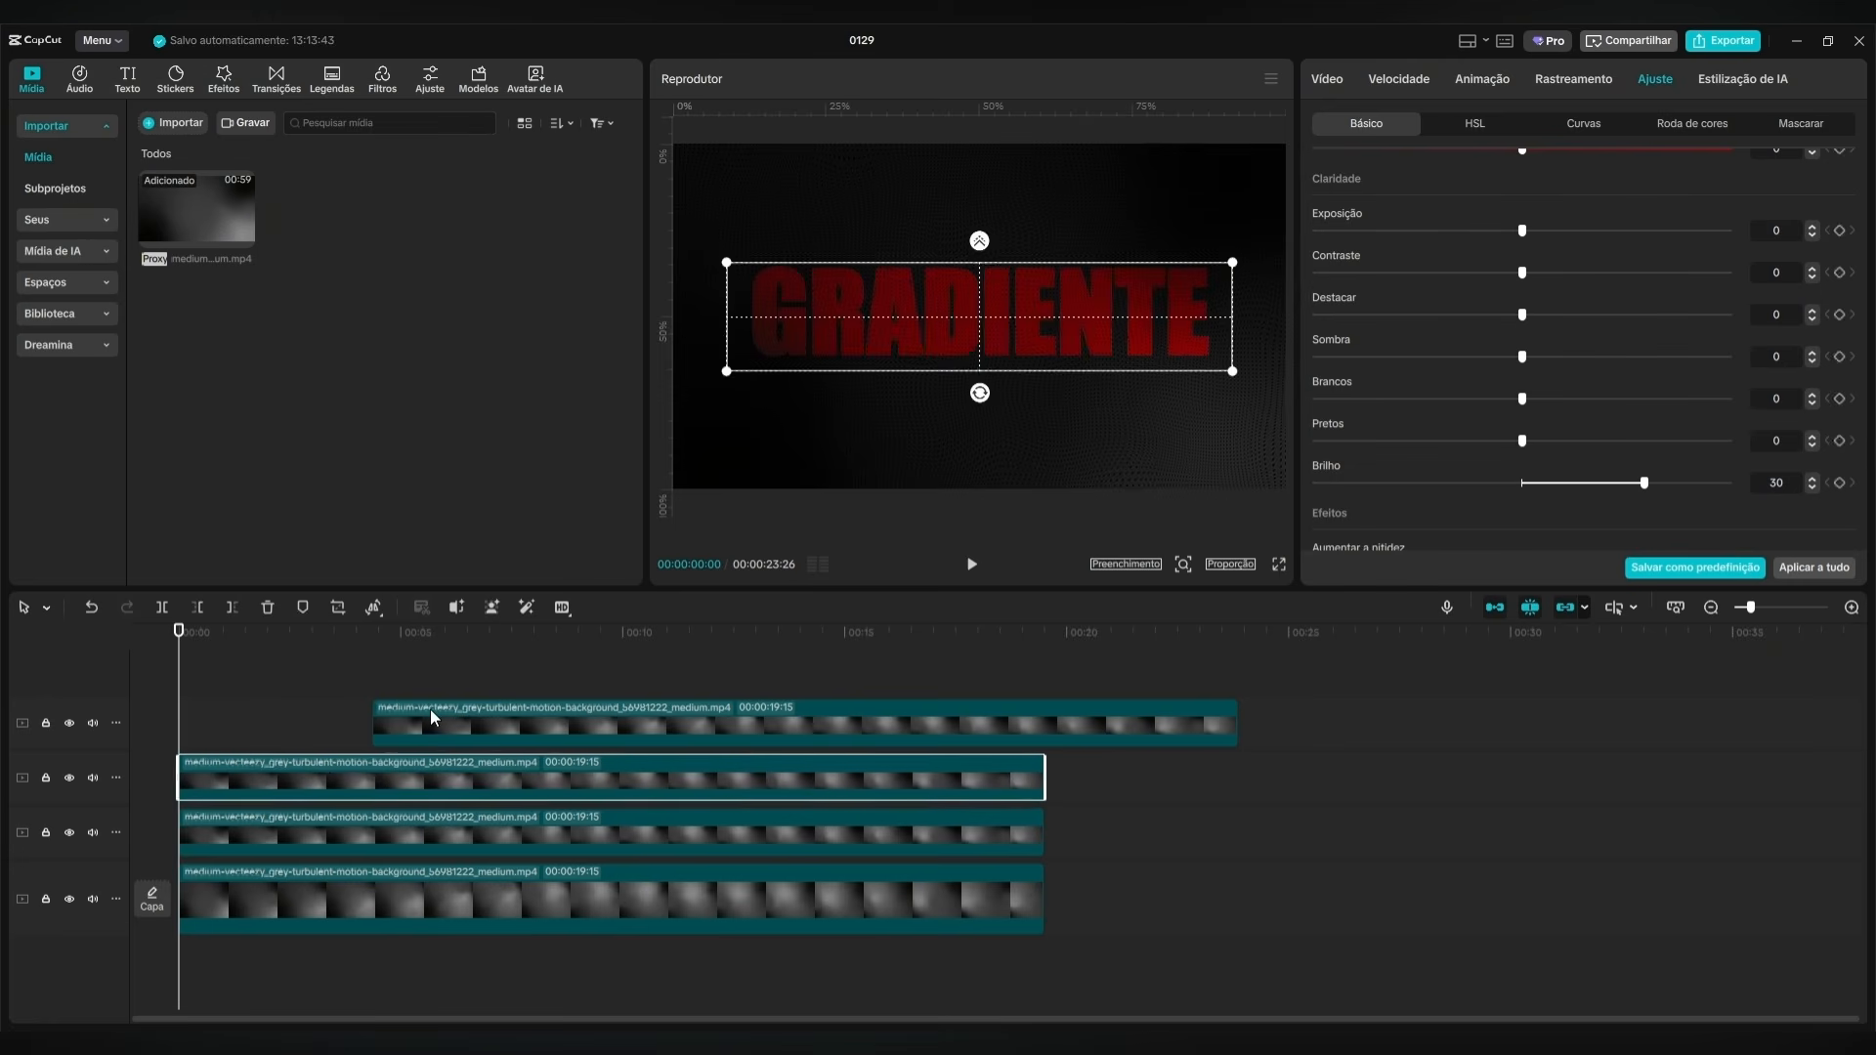
{"action": "left_click_drag", "start_coordinate": [430, 708], "coordinate": [279, 725]}
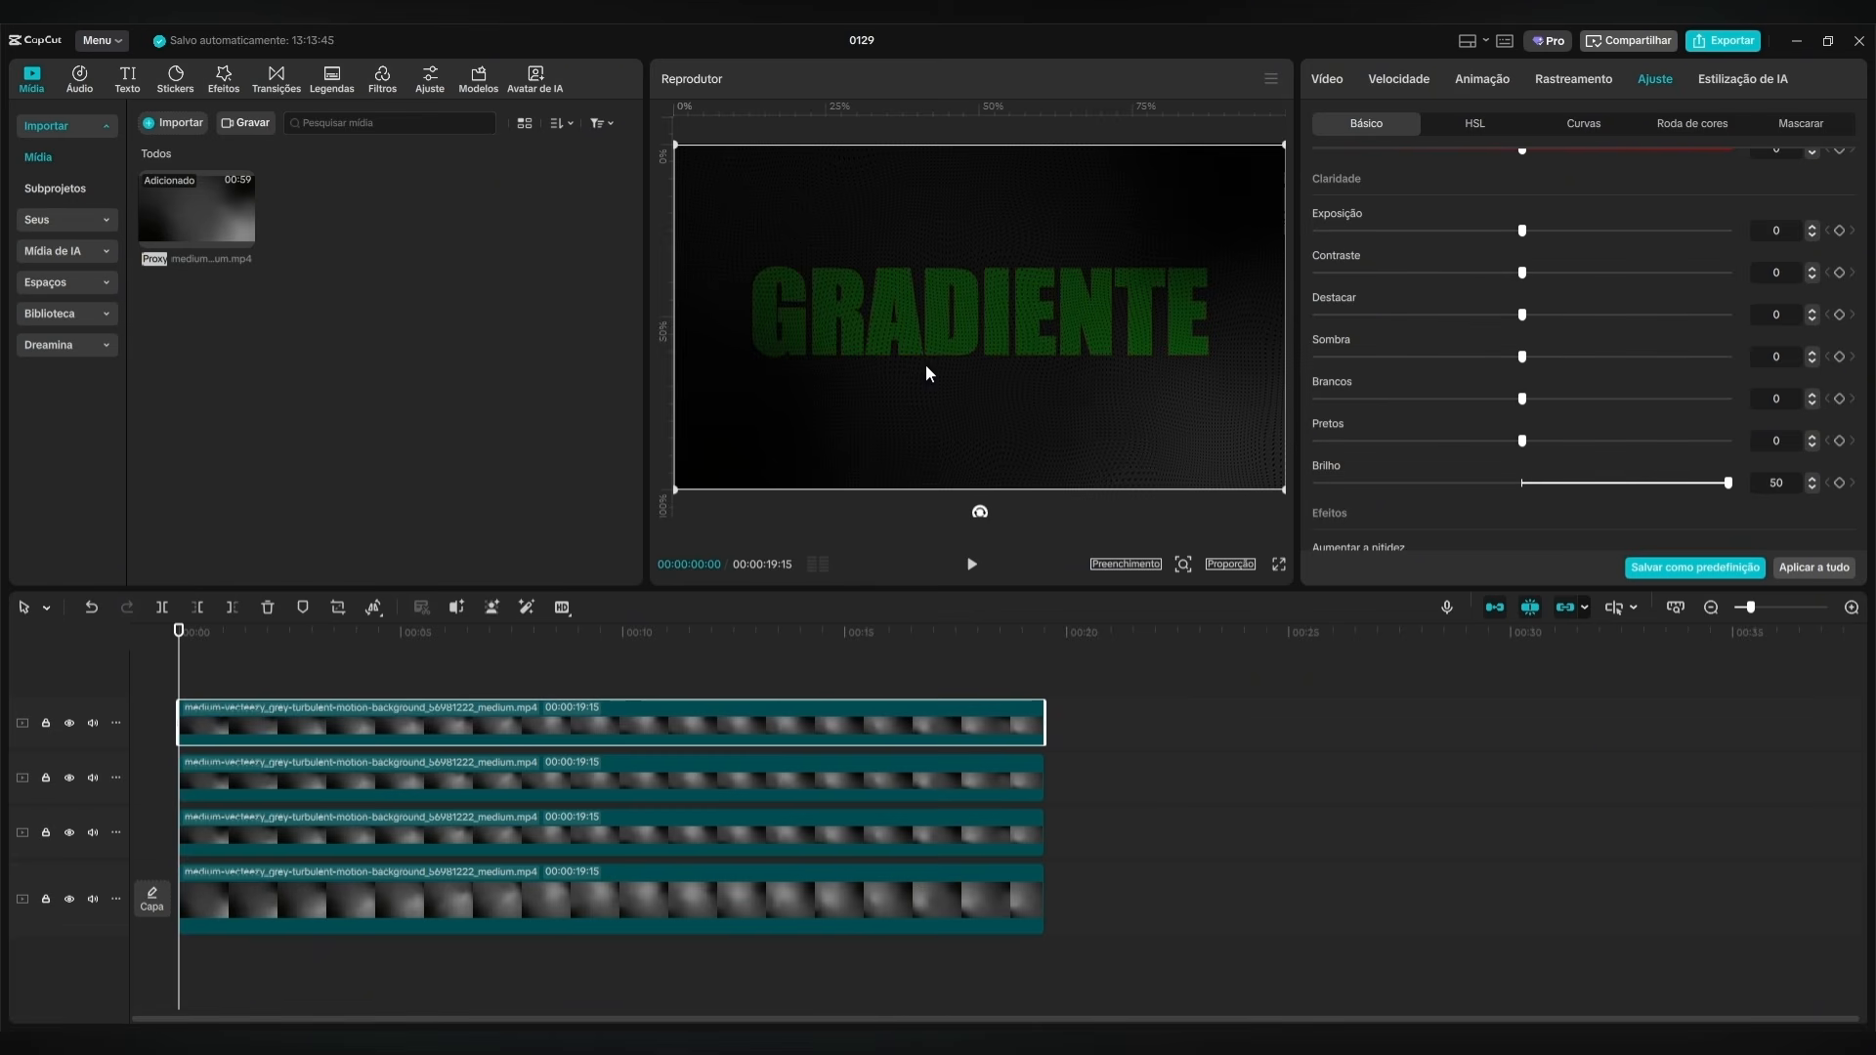
Disable the topmost green masked clip and convert the red middle masked clip into a compound clip.
{"action": "key", "text": "v"}
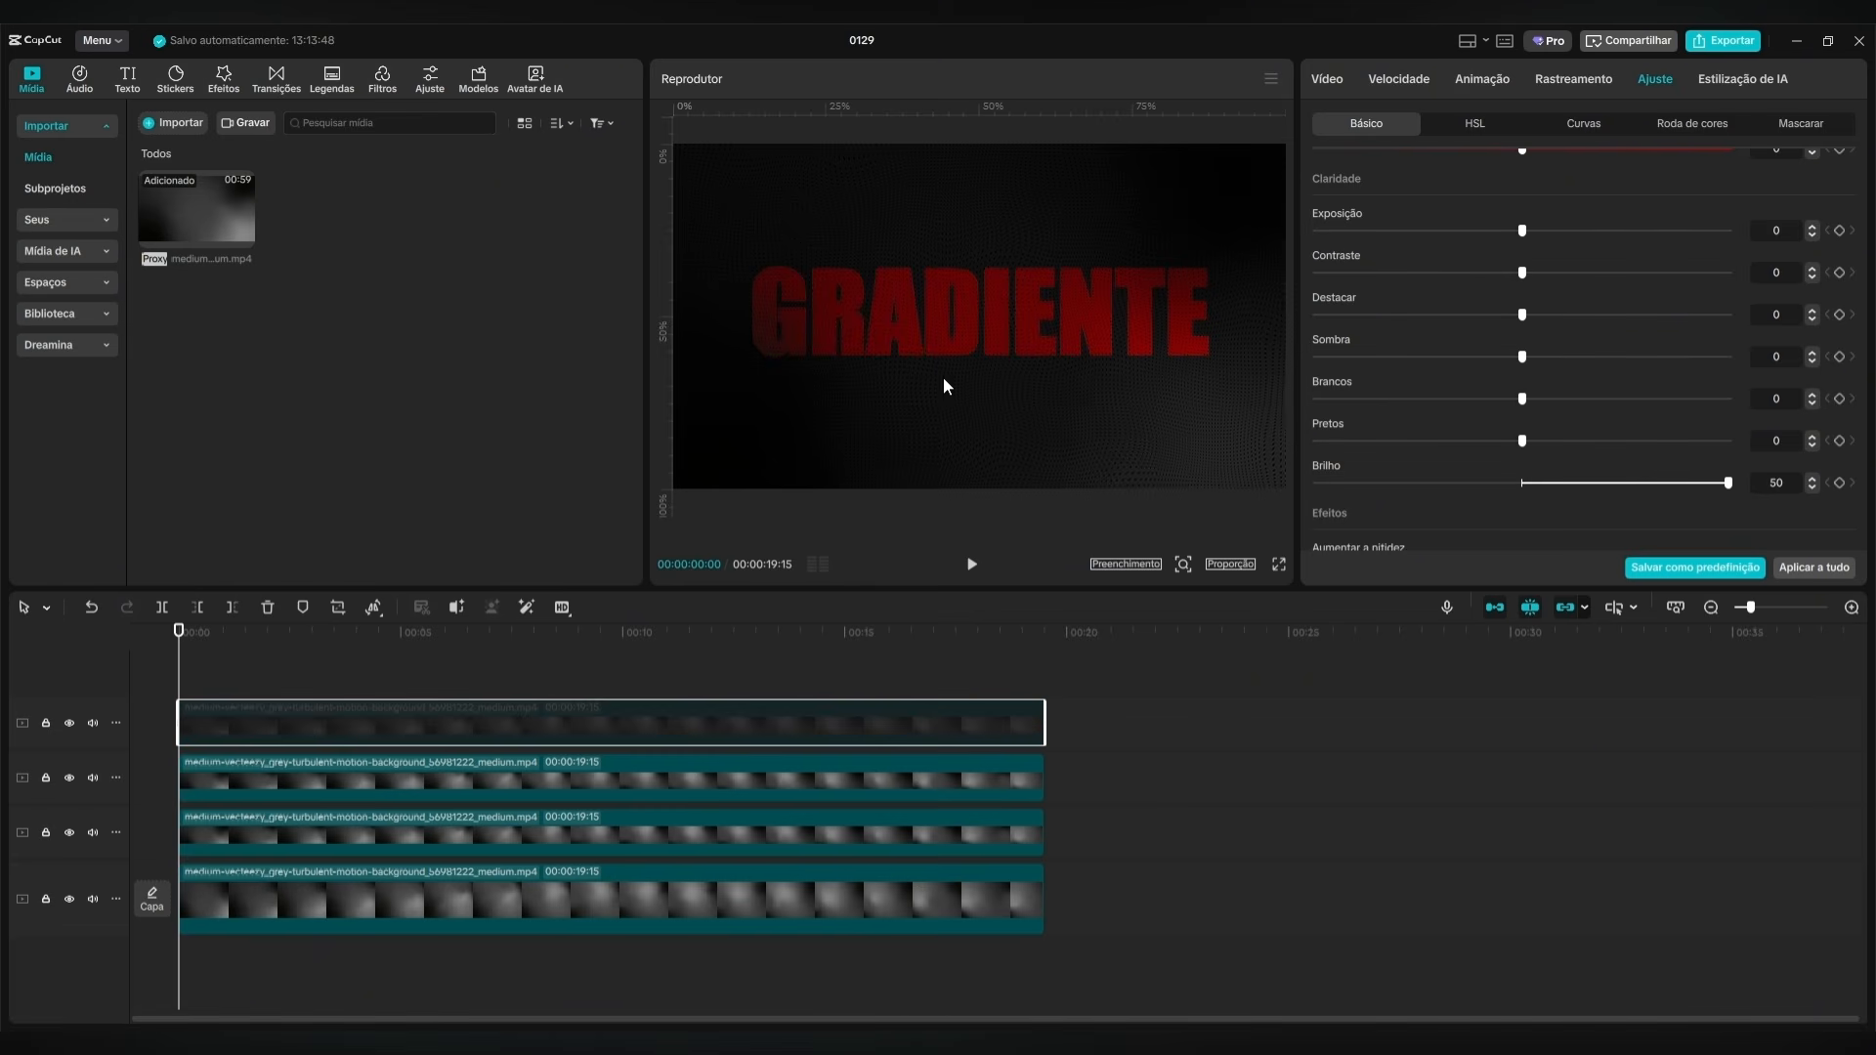
{"action": "left_click", "coordinate": [260, 784]}
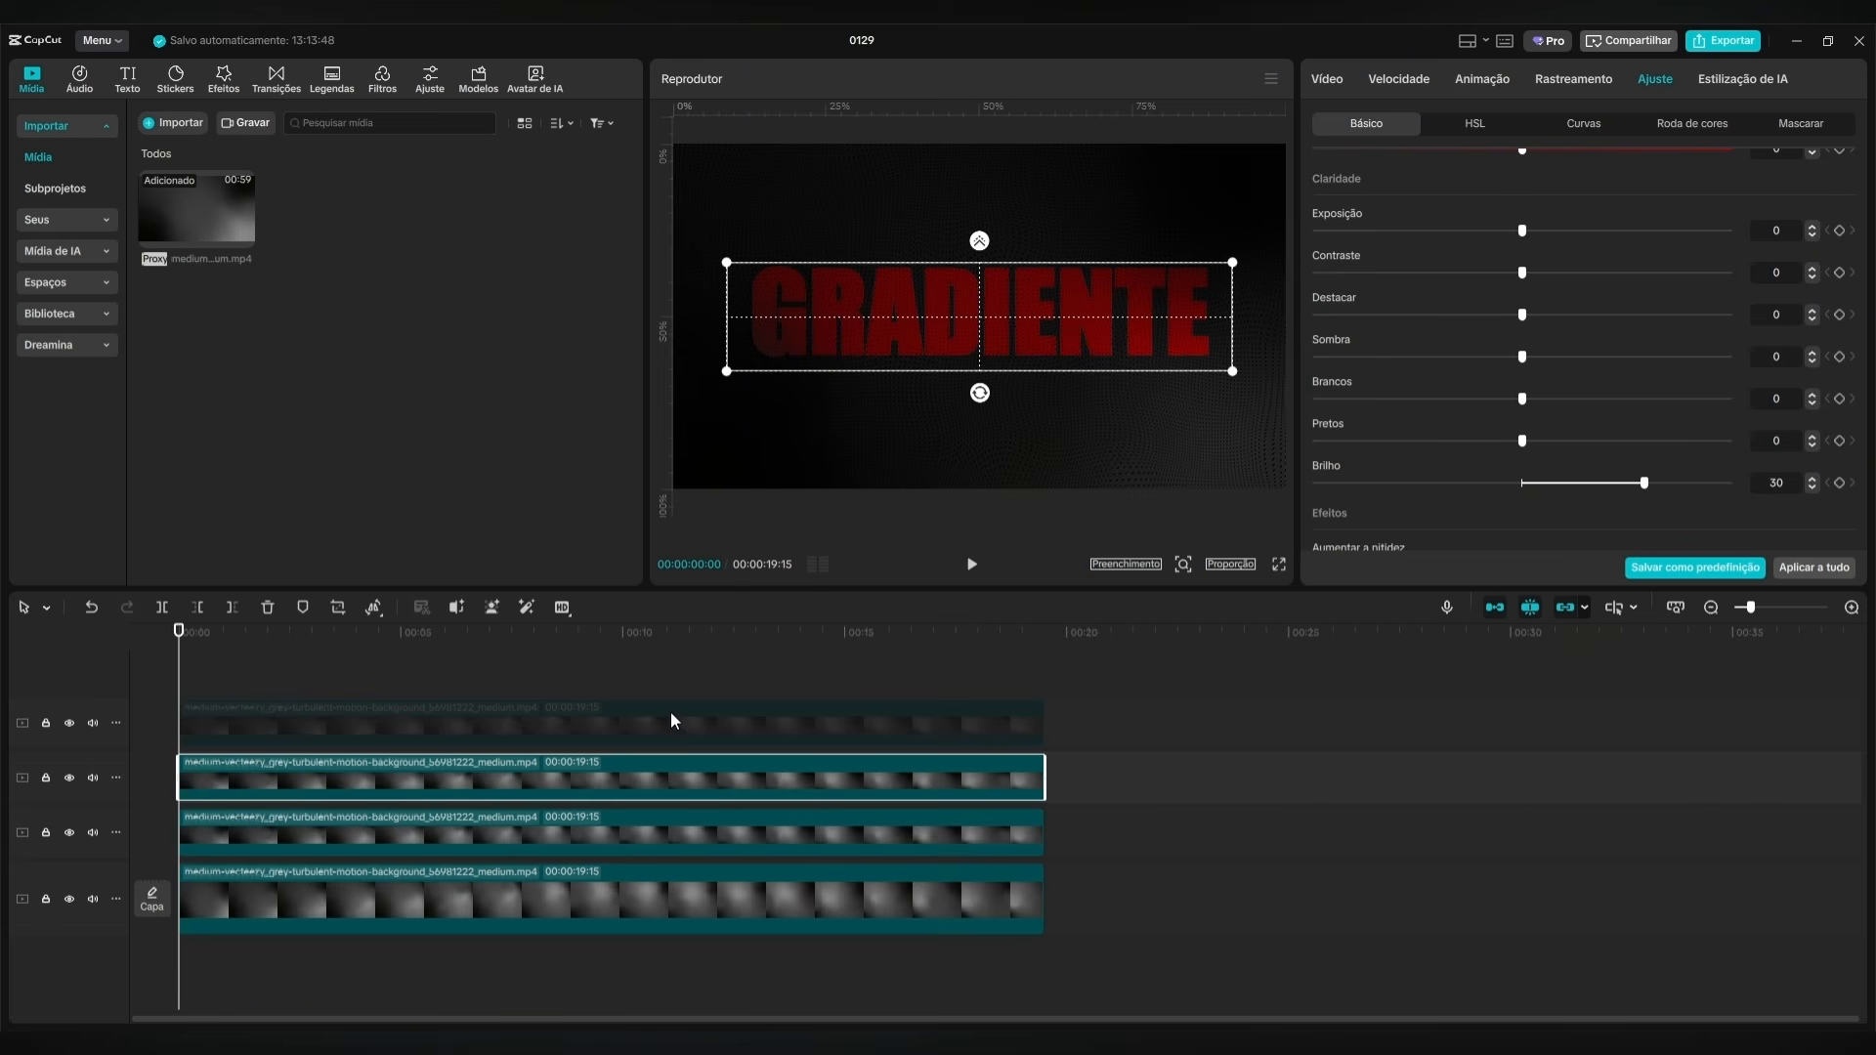
{"action": "right_click", "coordinate": [426, 778]}
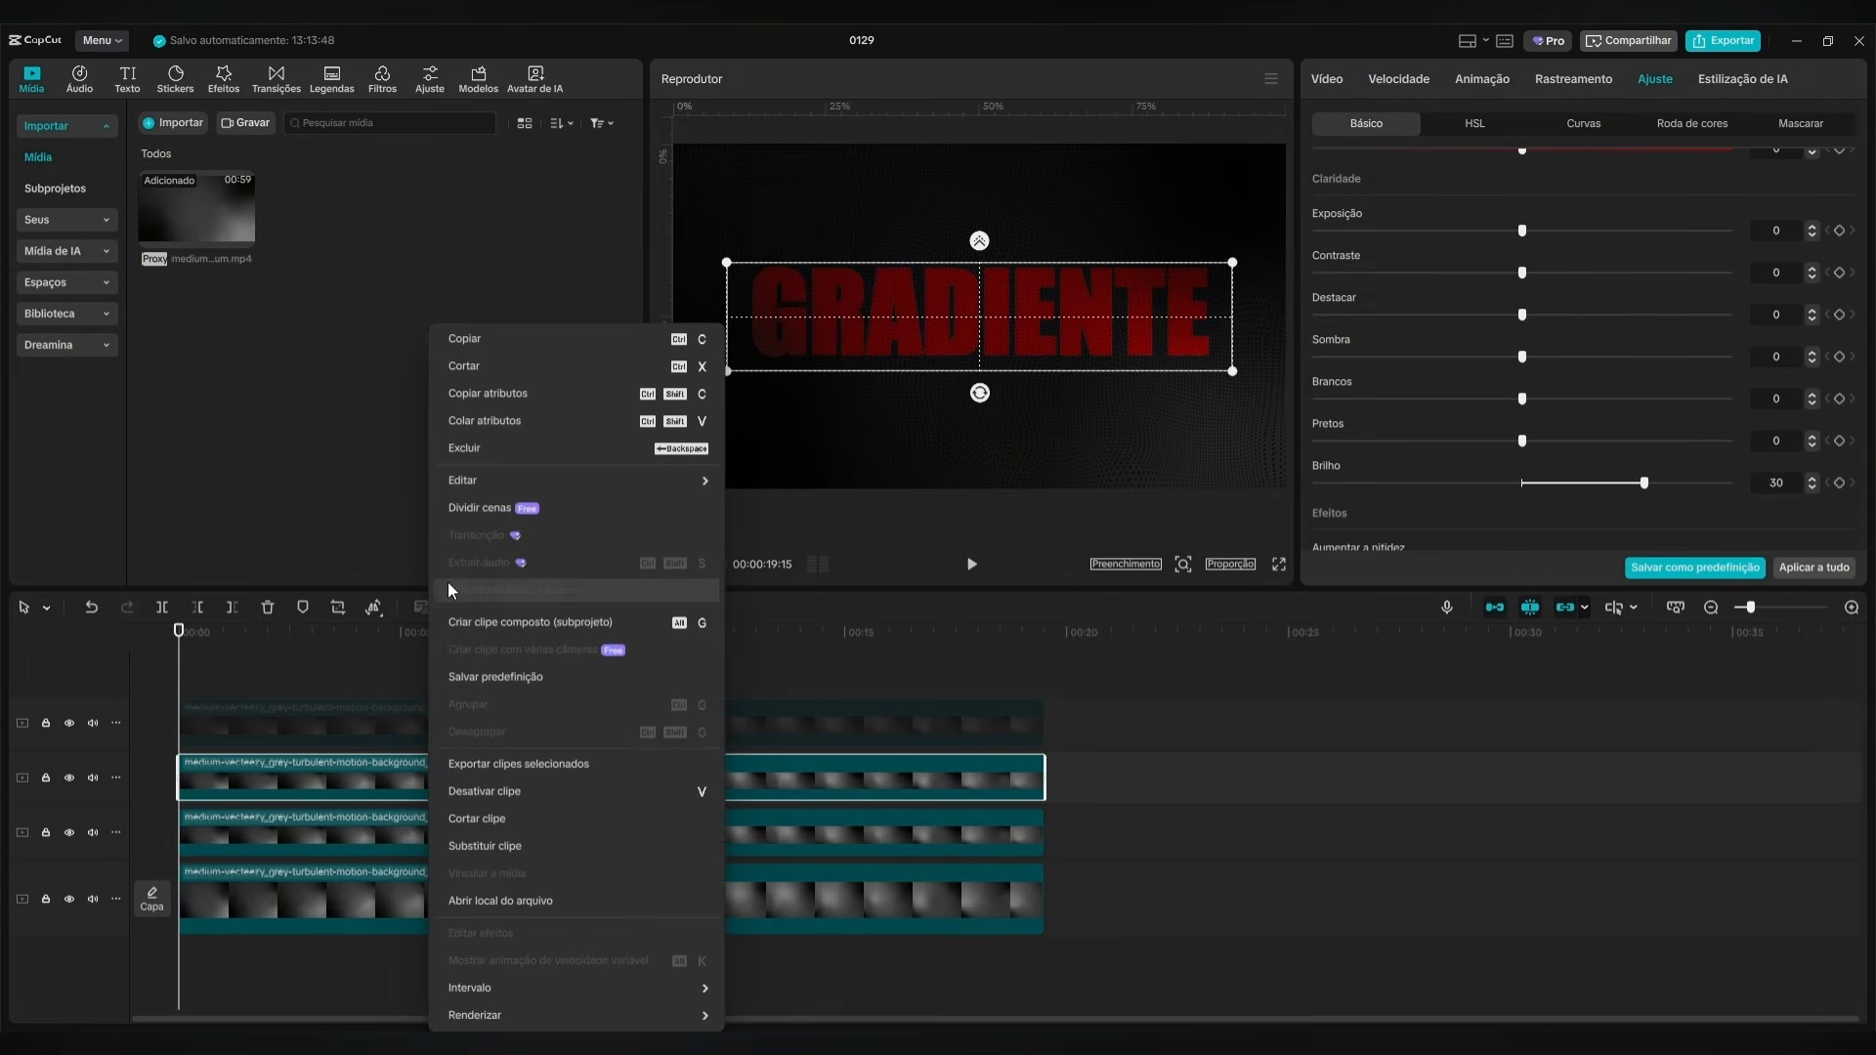
{"action": "left_click", "coordinate": [493, 624]}
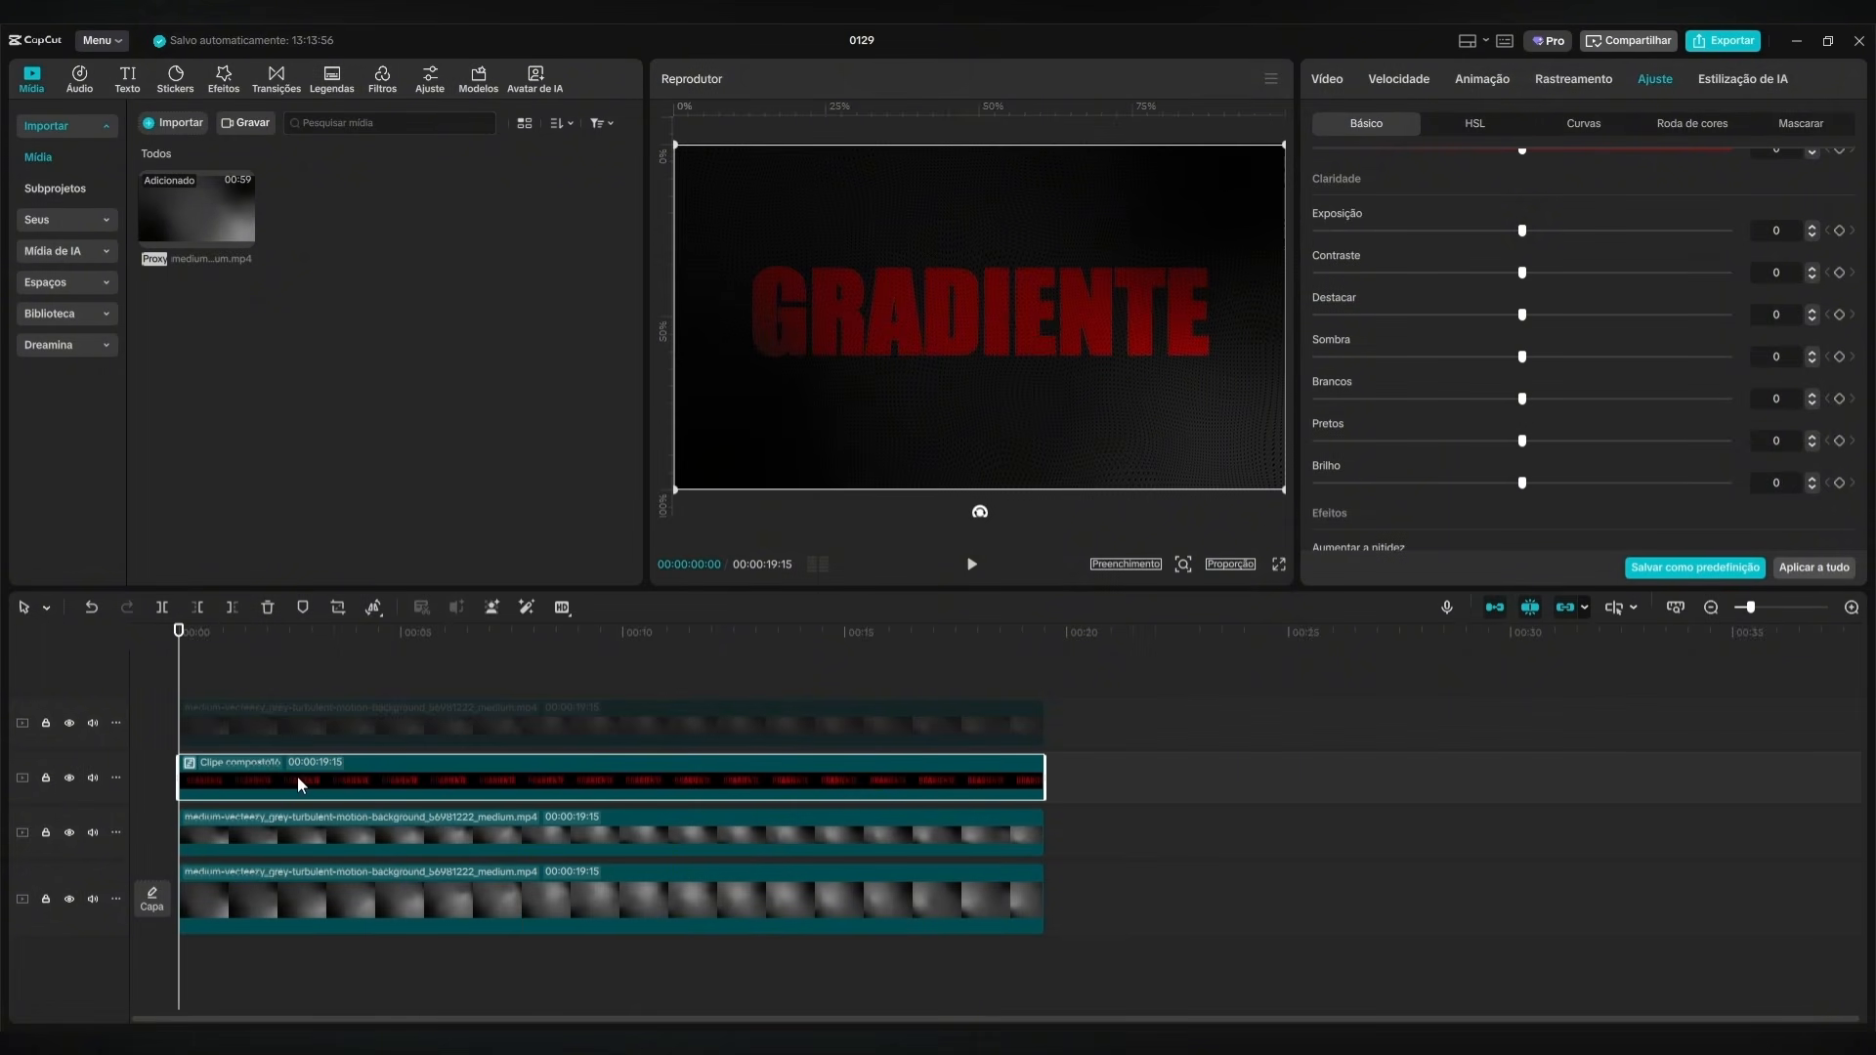
Add a Círculo mask to the red compound clip, sized about 366 × 368, with Suavizar set to 35.
{"action": "left_click", "coordinate": [1331, 82]}
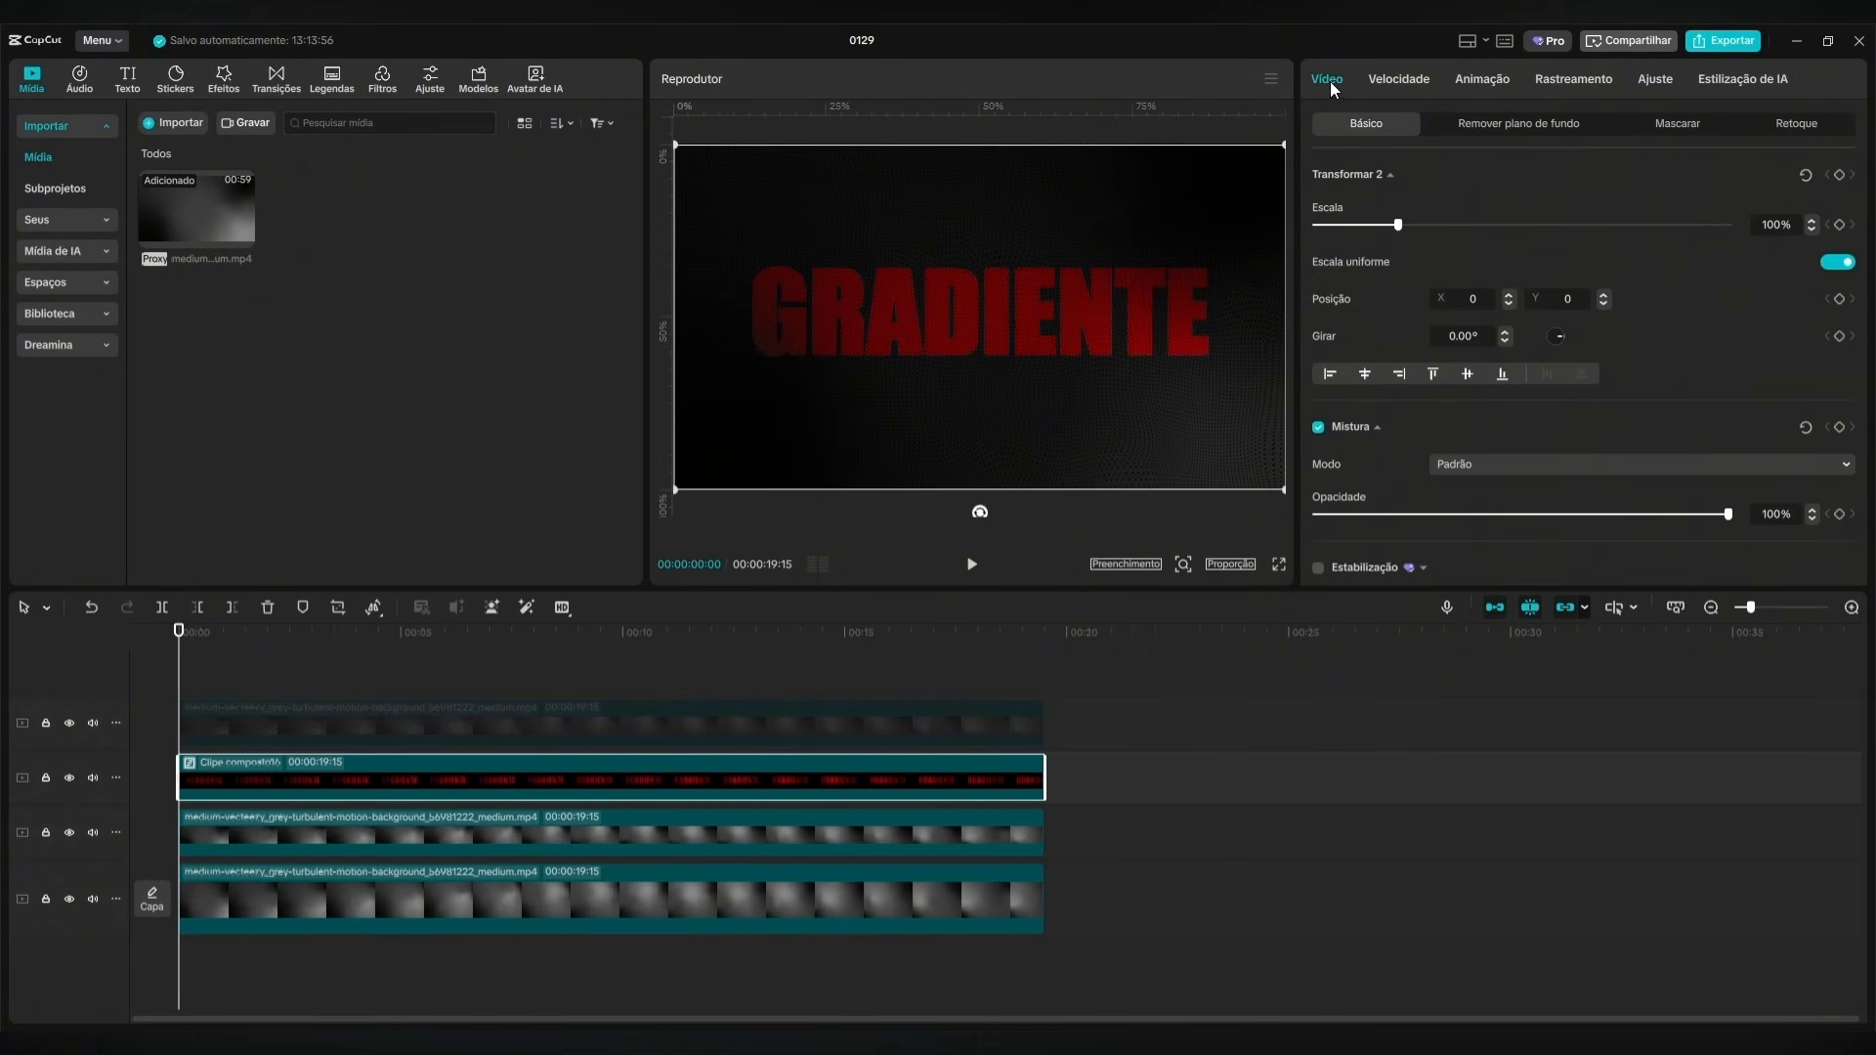
{"action": "left_click", "coordinate": [1675, 124]}
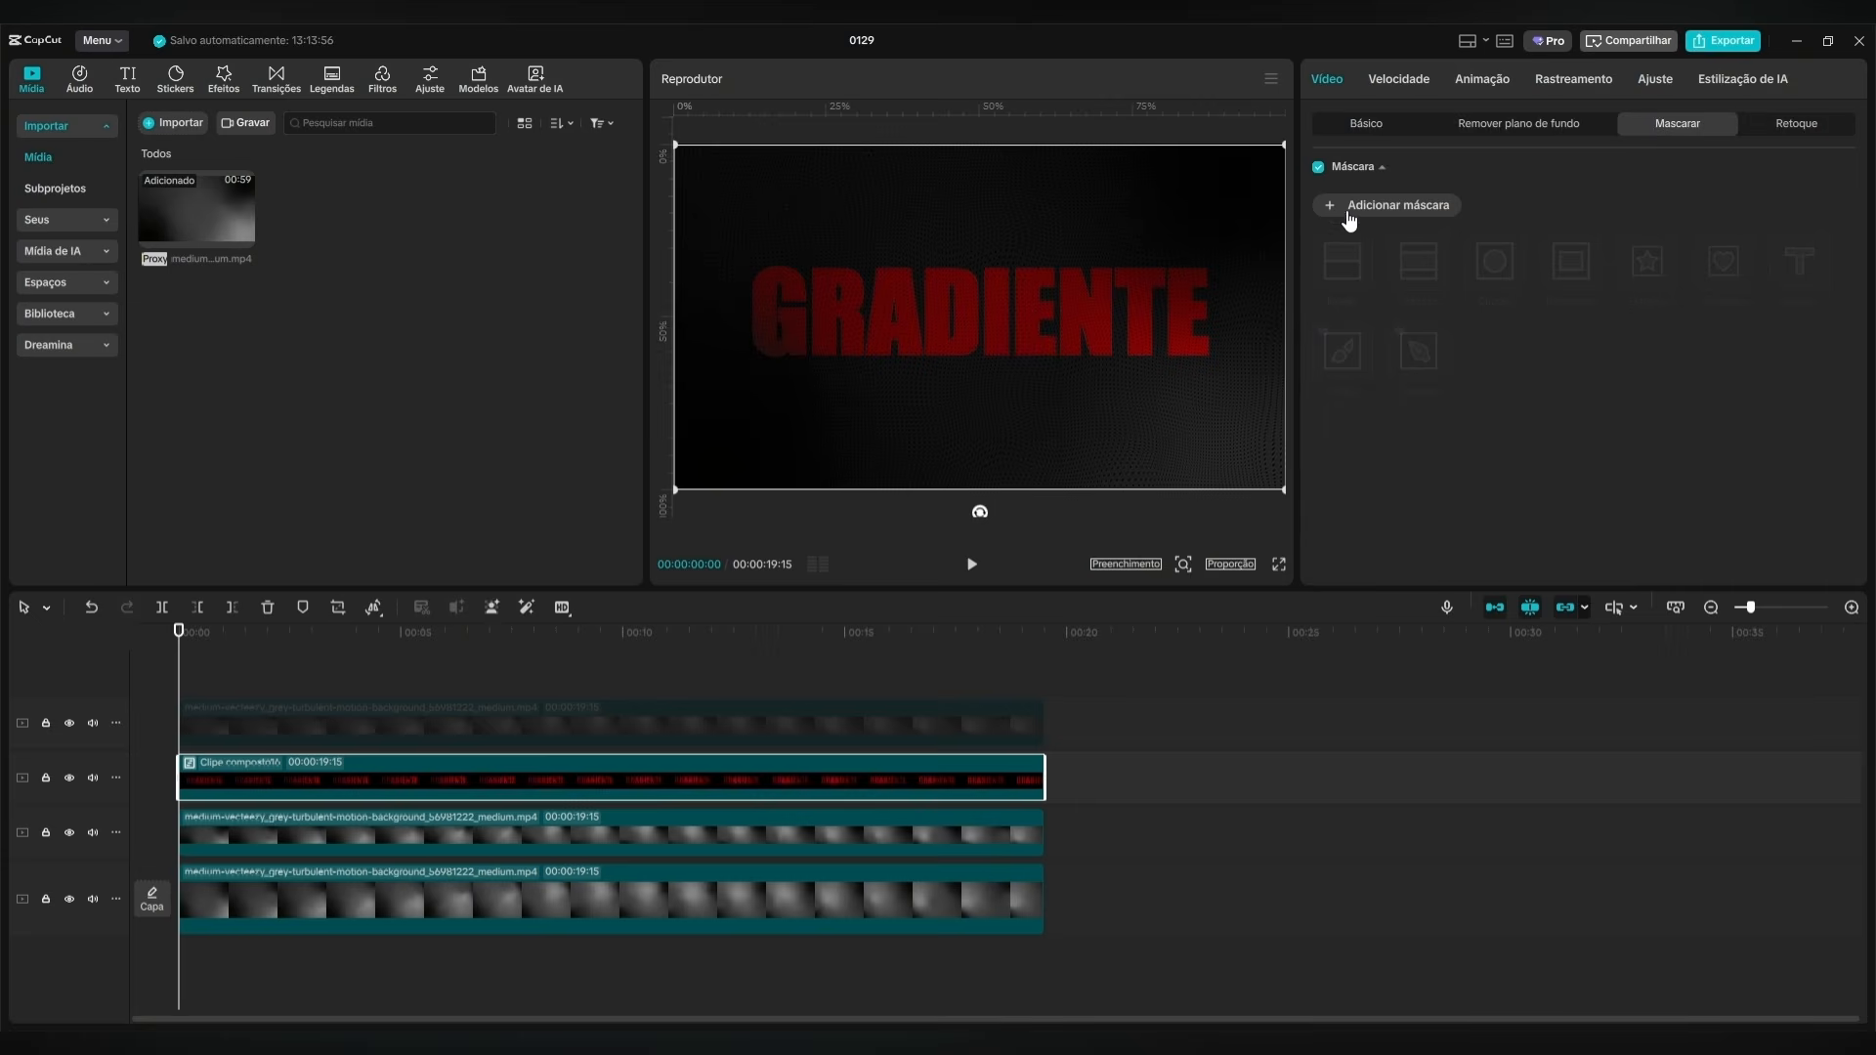
{"action": "left_click", "coordinate": [1337, 208]}
{"action": "left_click", "coordinate": [1495, 262]}
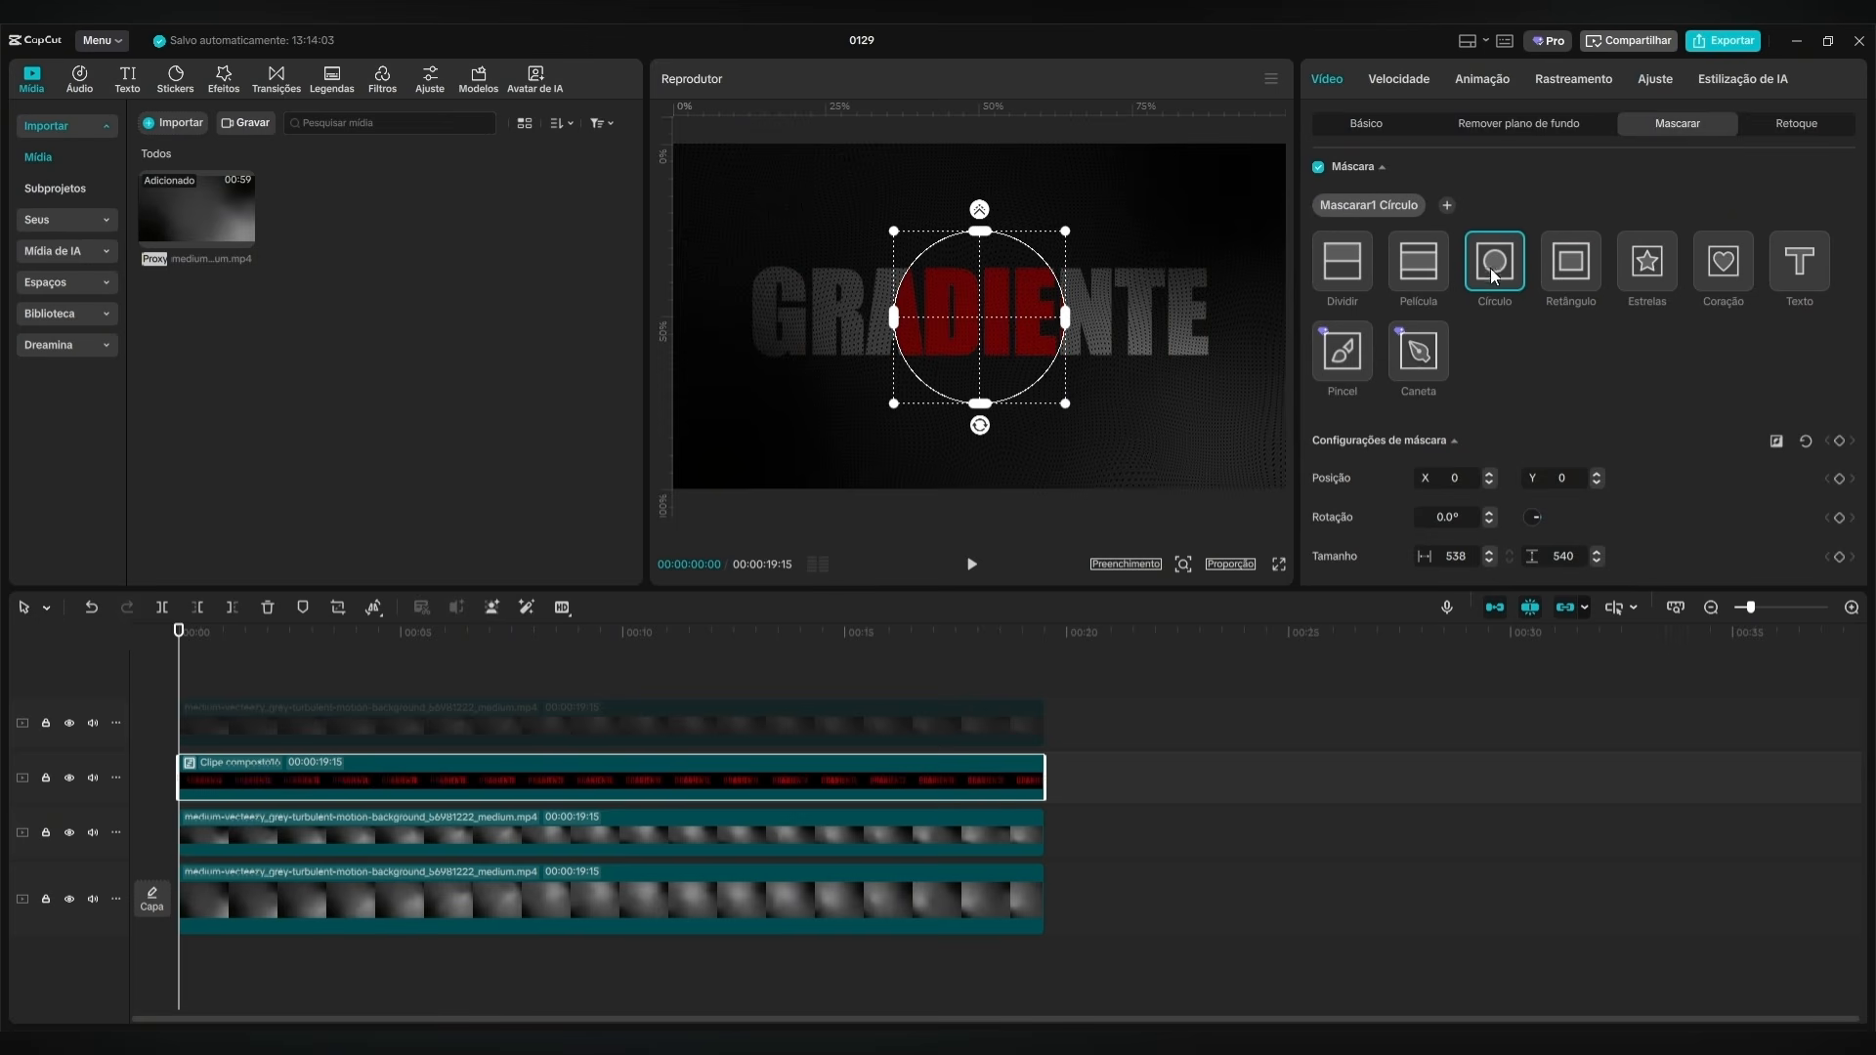
{"action": "left_click_drag", "start_coordinate": [1067, 404], "coordinate": [1038, 375]}
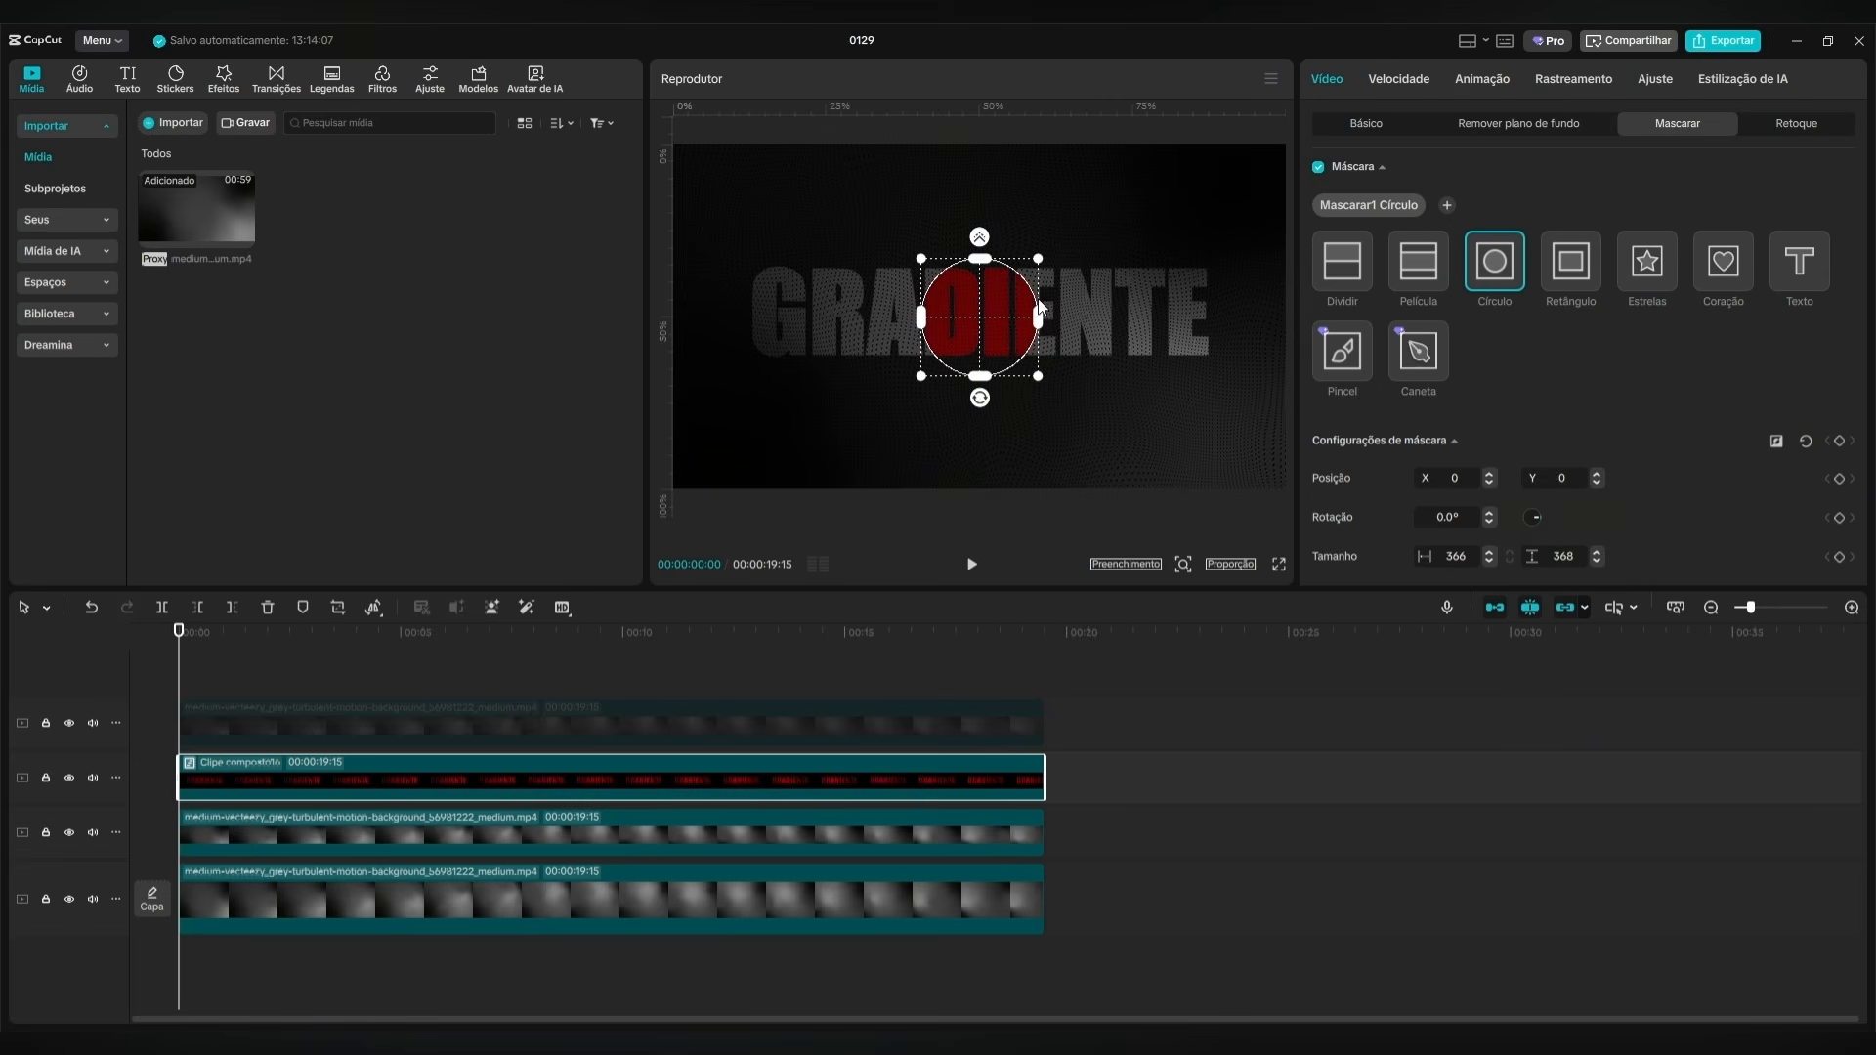
{"action": "scroll", "coordinate": [1661, 450], "scroll_direction": "down", "scroll_amount": 2}
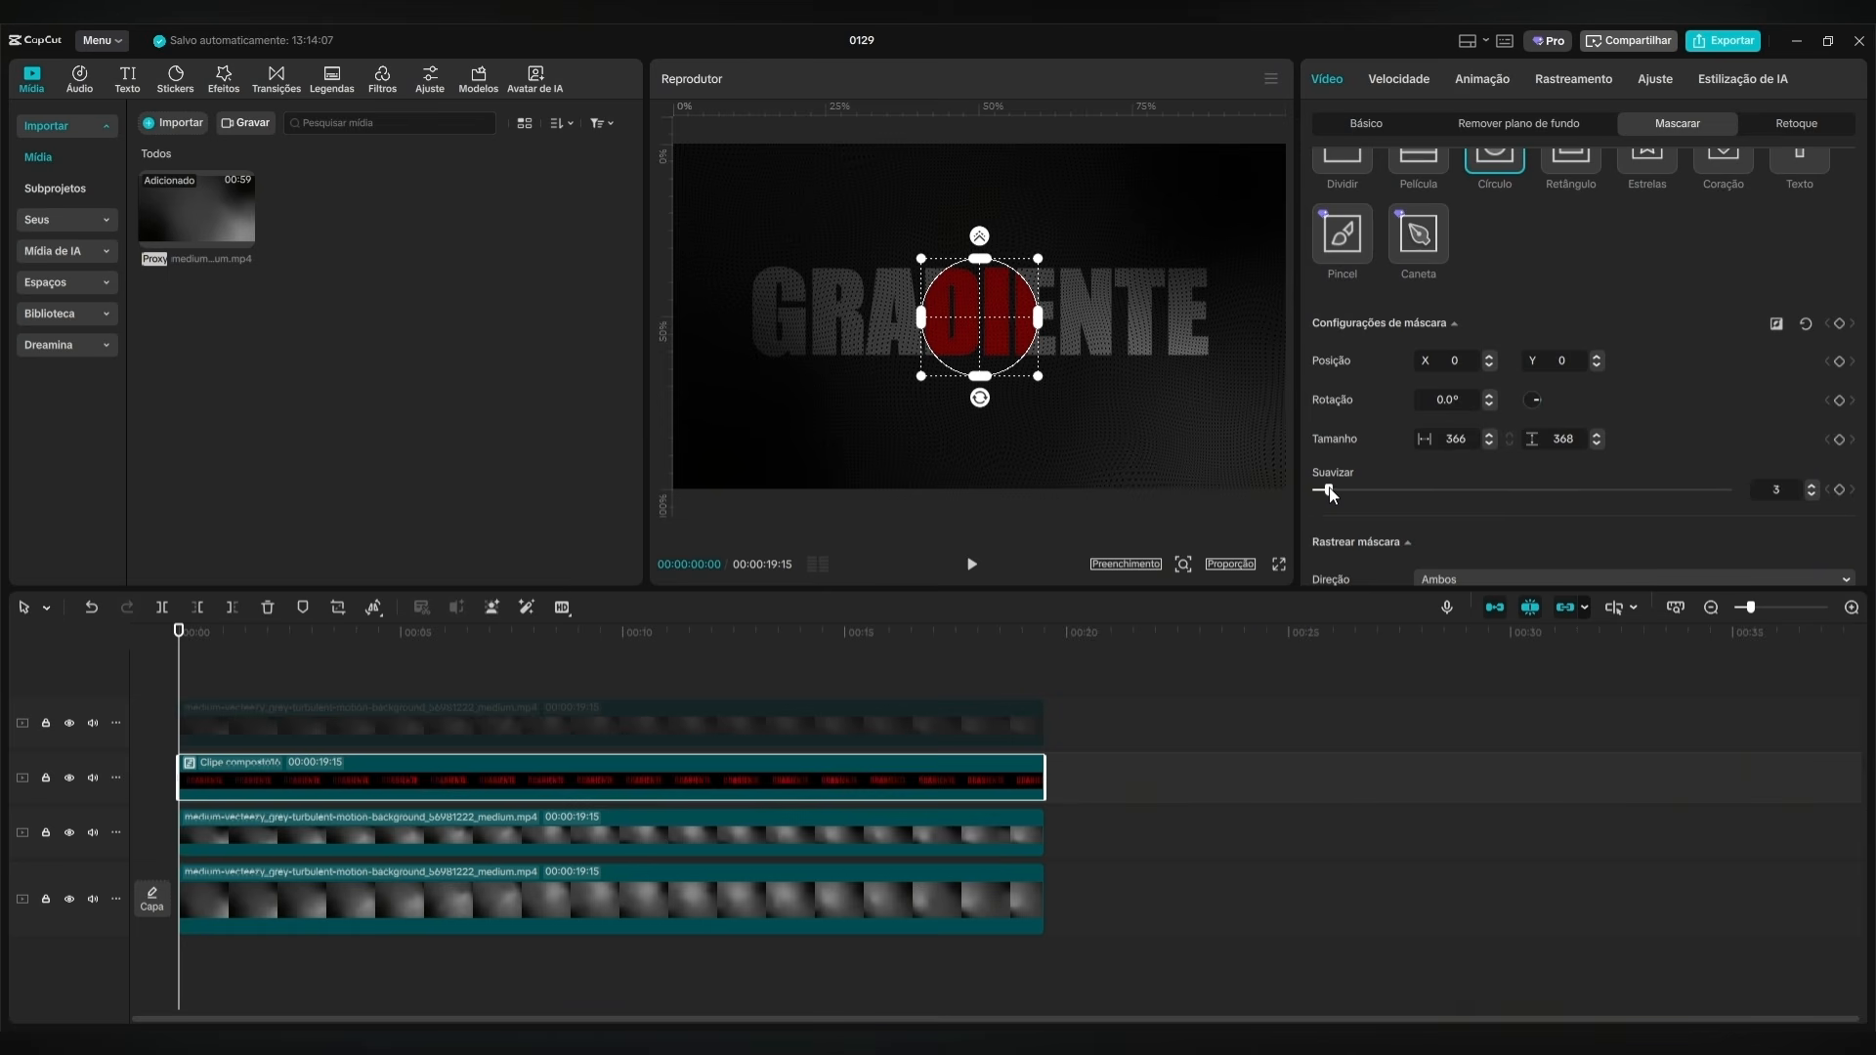
{"action": "left_click_drag", "start_coordinate": [1321, 488], "coordinate": [1464, 500]}
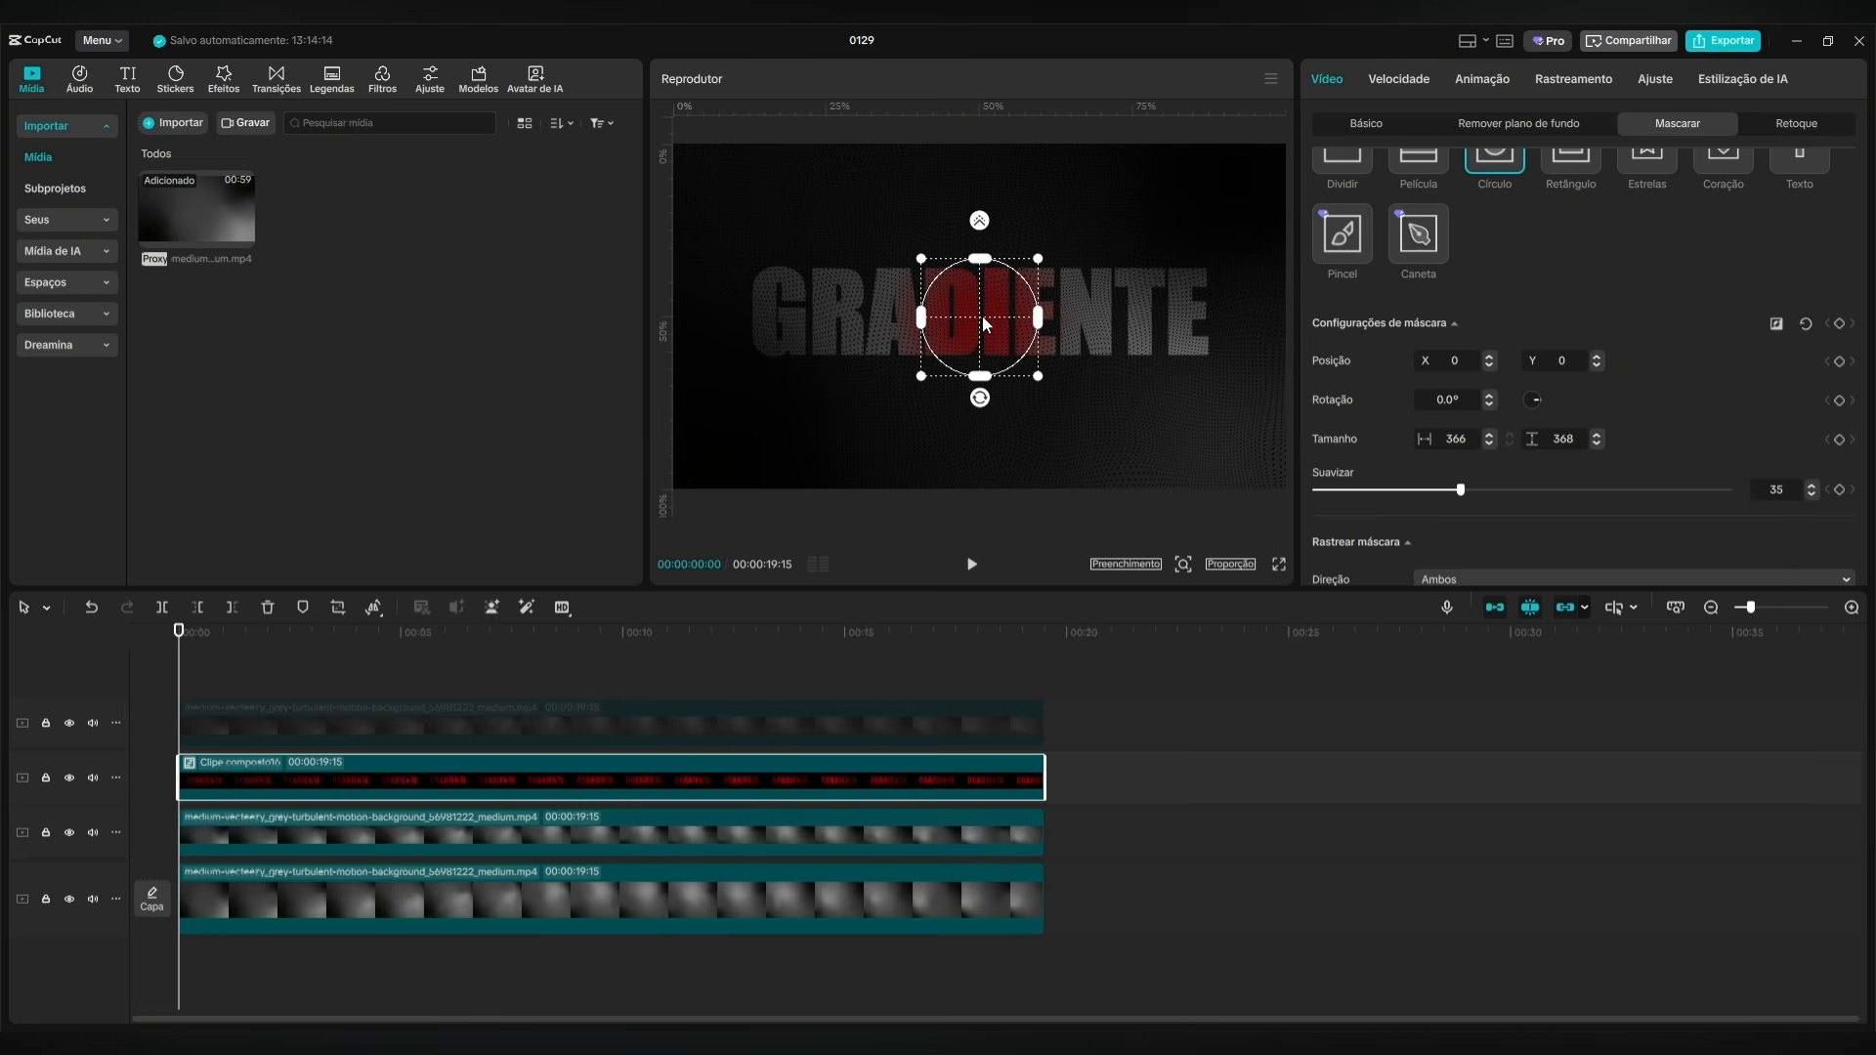
Position the circle mask at X -700, Y -250 and keyframe all its mask settings at 00:00:00:00.
{"action": "left_click_drag", "start_coordinate": [983, 315], "coordinate": [735, 402]}
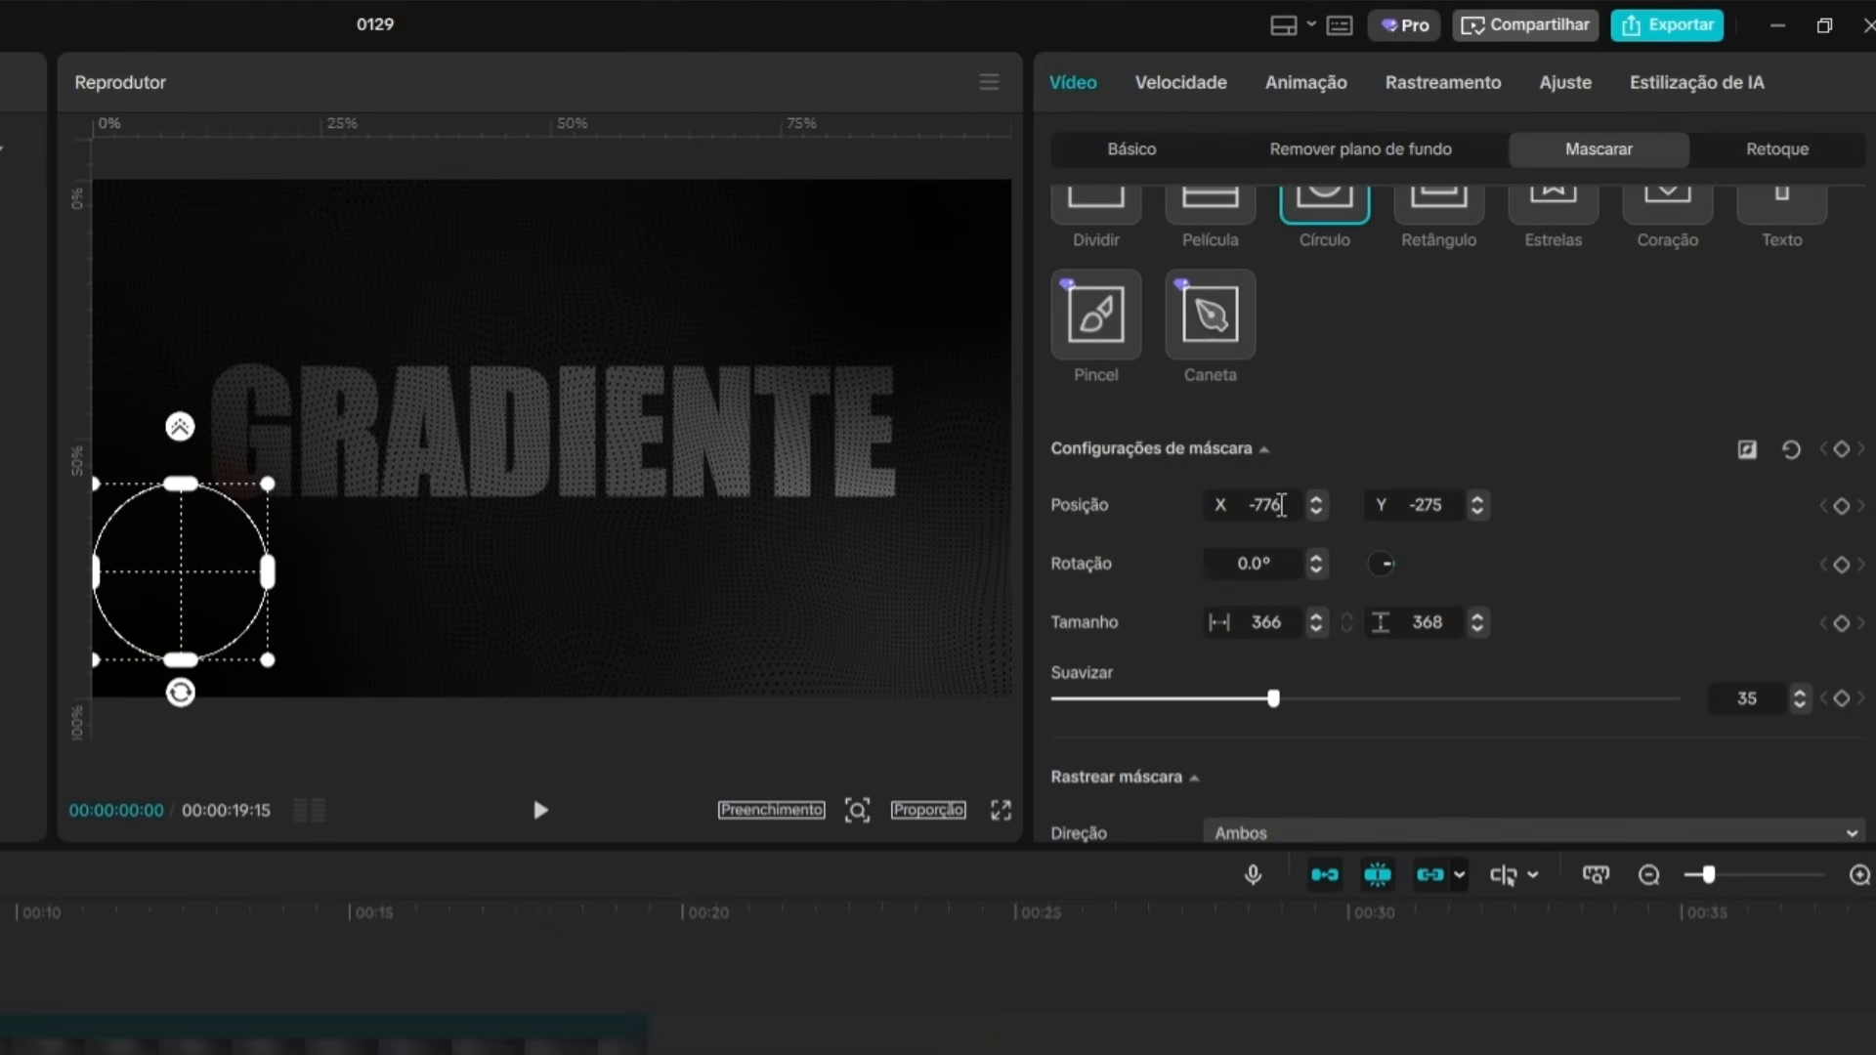
{"action": "left_click_drag", "start_coordinate": [1281, 504], "coordinate": [1260, 499]}
{"action": "type", "text": "700"}
{"action": "key", "text": "Return"}
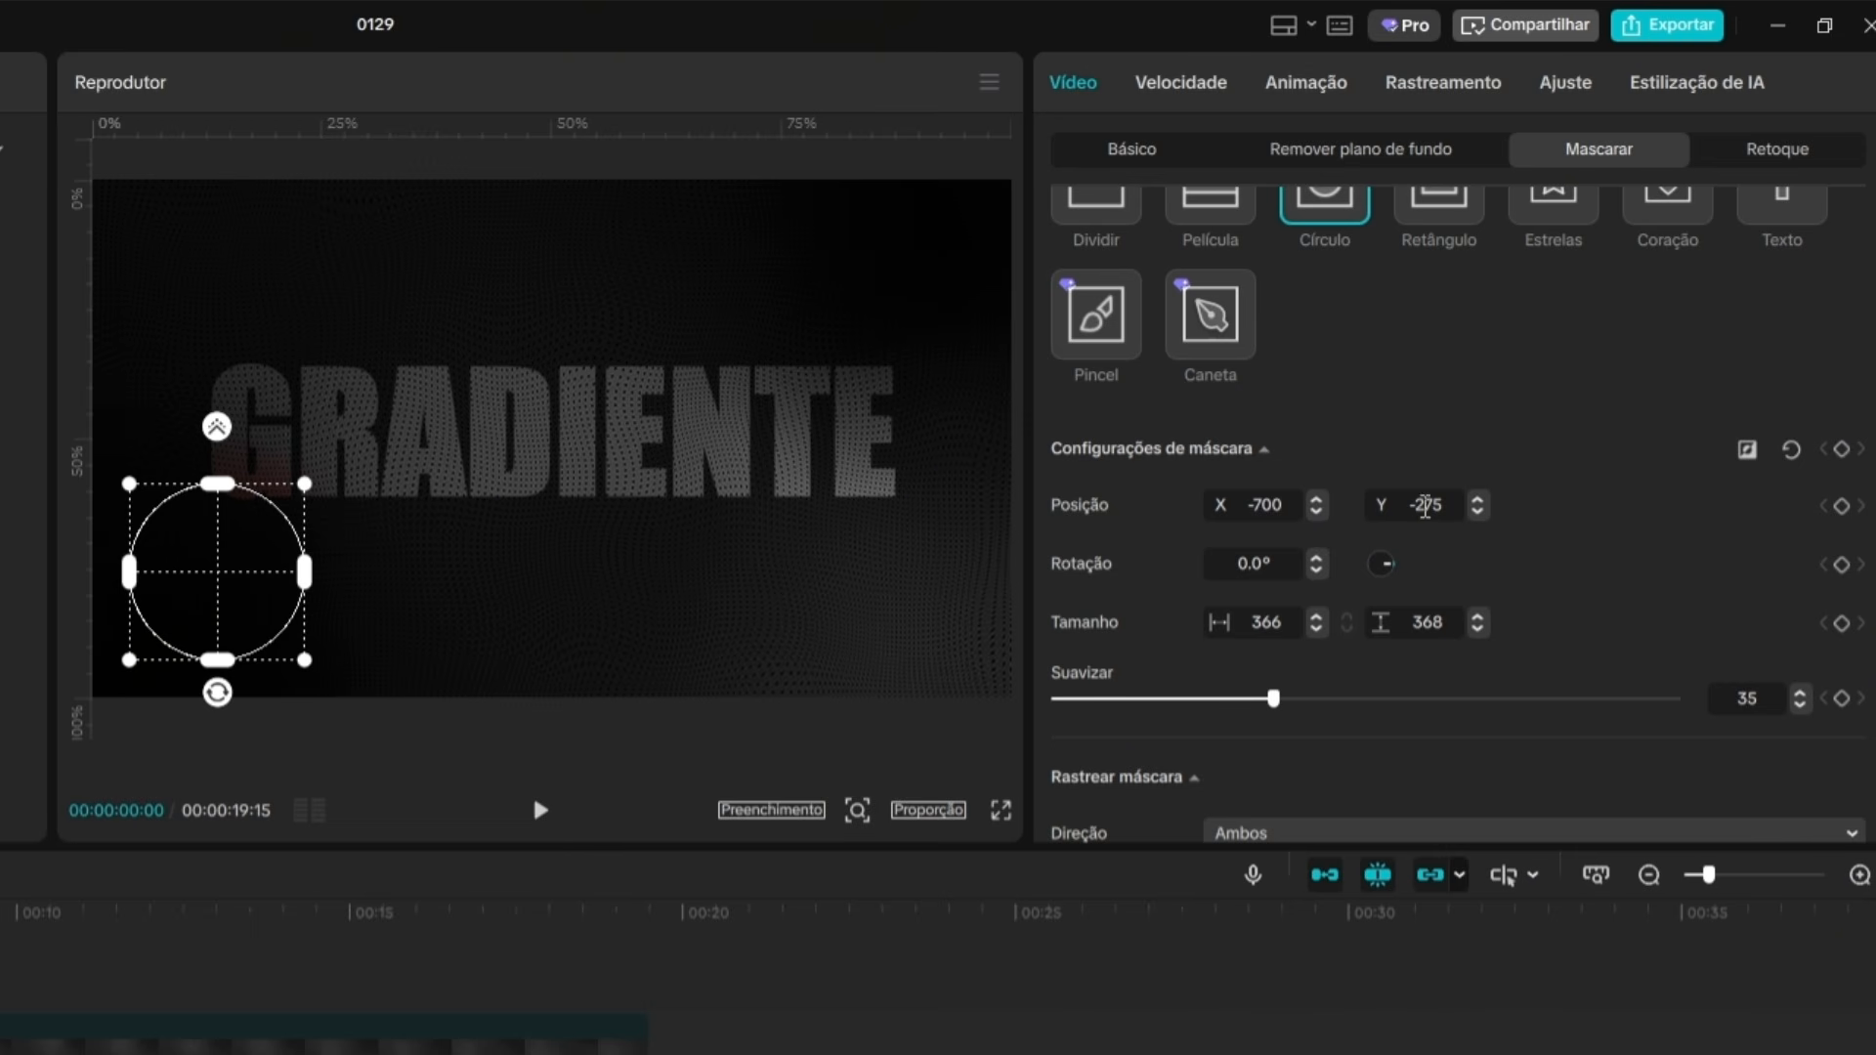
{"action": "double_click", "coordinate": [1446, 507]}
{"action": "type", "text": "250"}
{"action": "key", "text": "Return"}
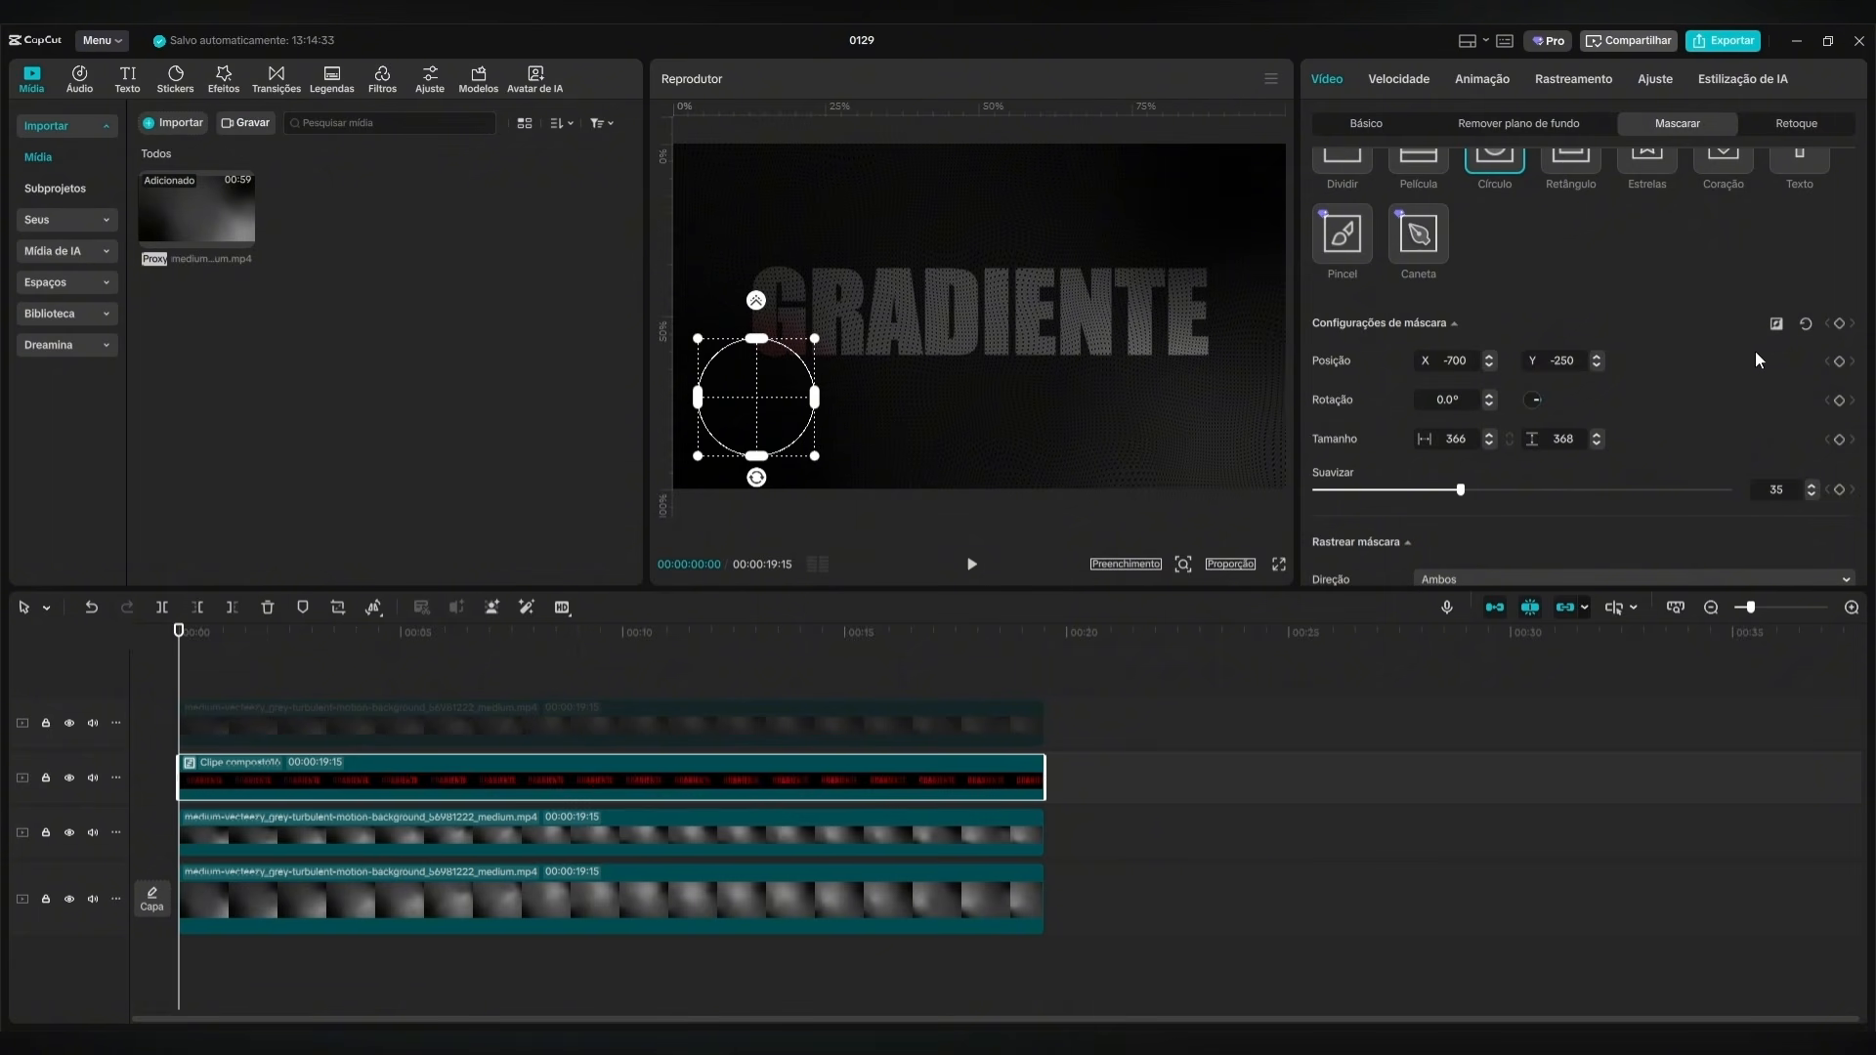
{"action": "left_click", "coordinate": [1839, 325]}
Keyframe the circle mask's position at X 0, Y 350, above the title, at 00:00:02:00.
{"action": "key", "text": "space"}
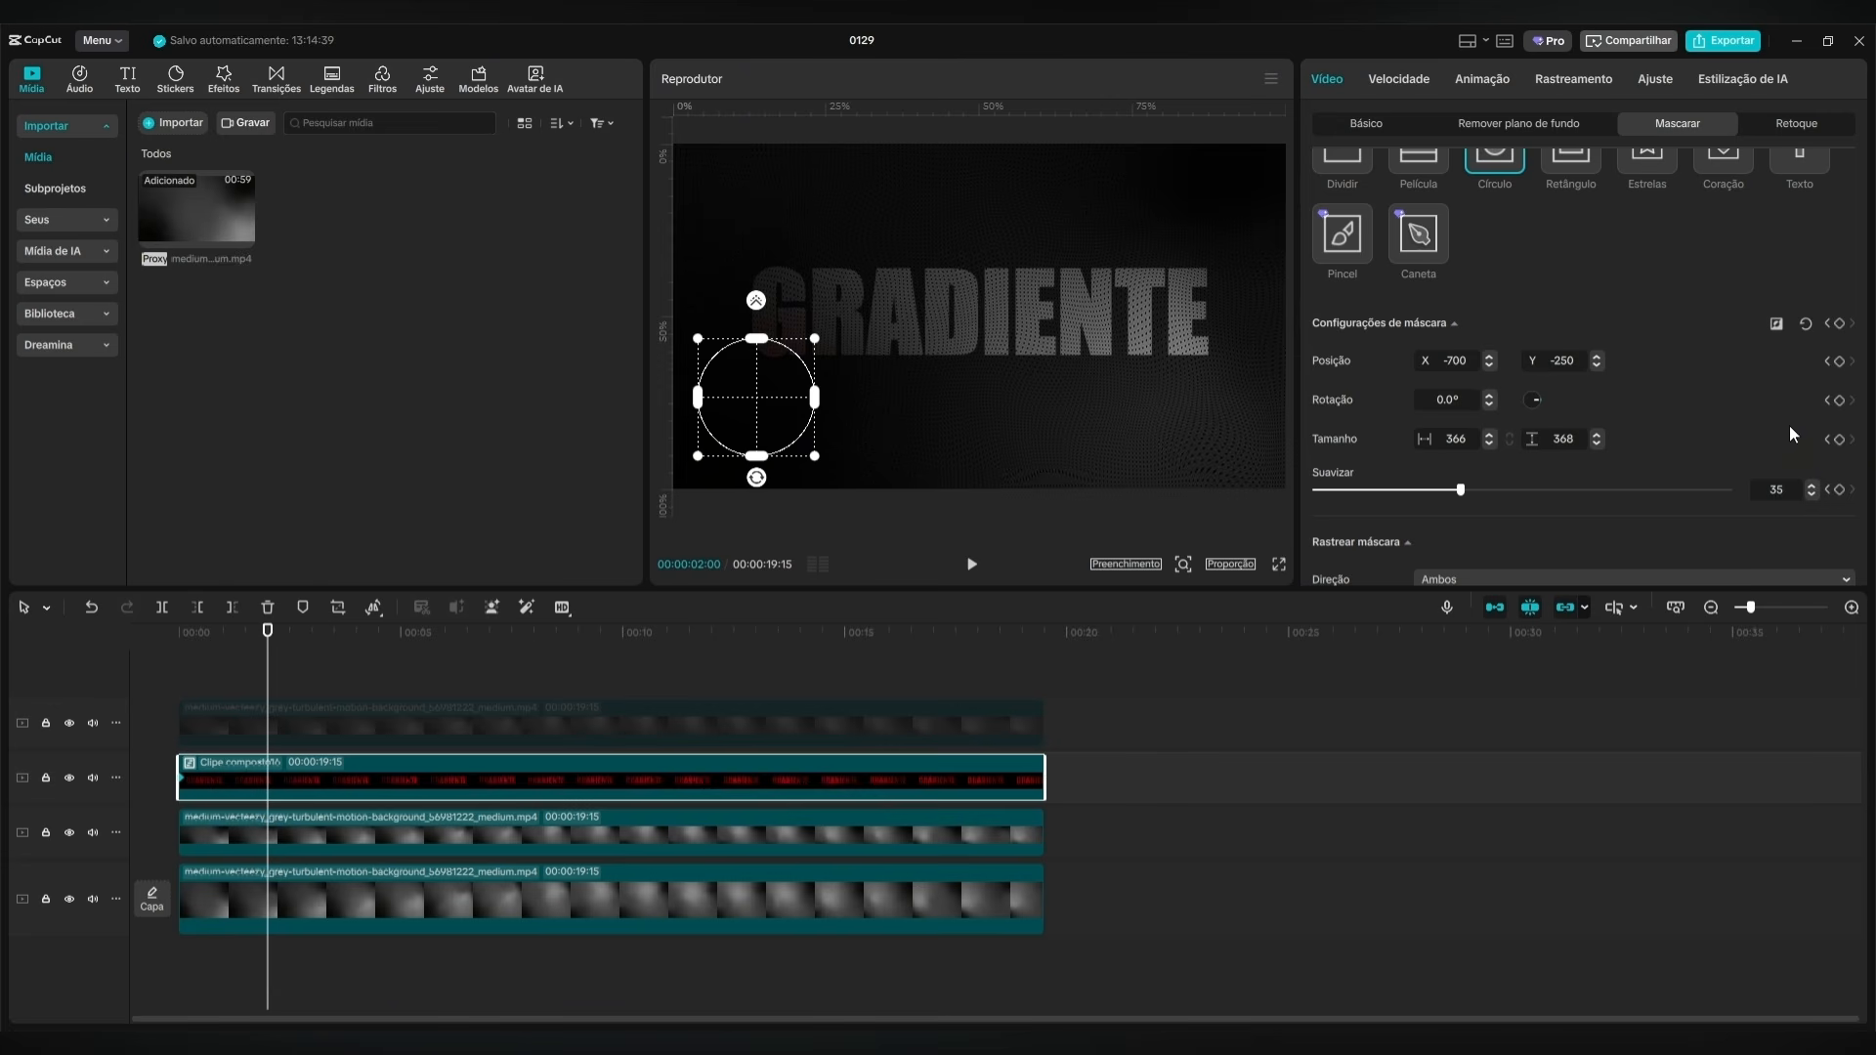
{"action": "left_click_drag", "start_coordinate": [737, 414], "coordinate": [960, 224]}
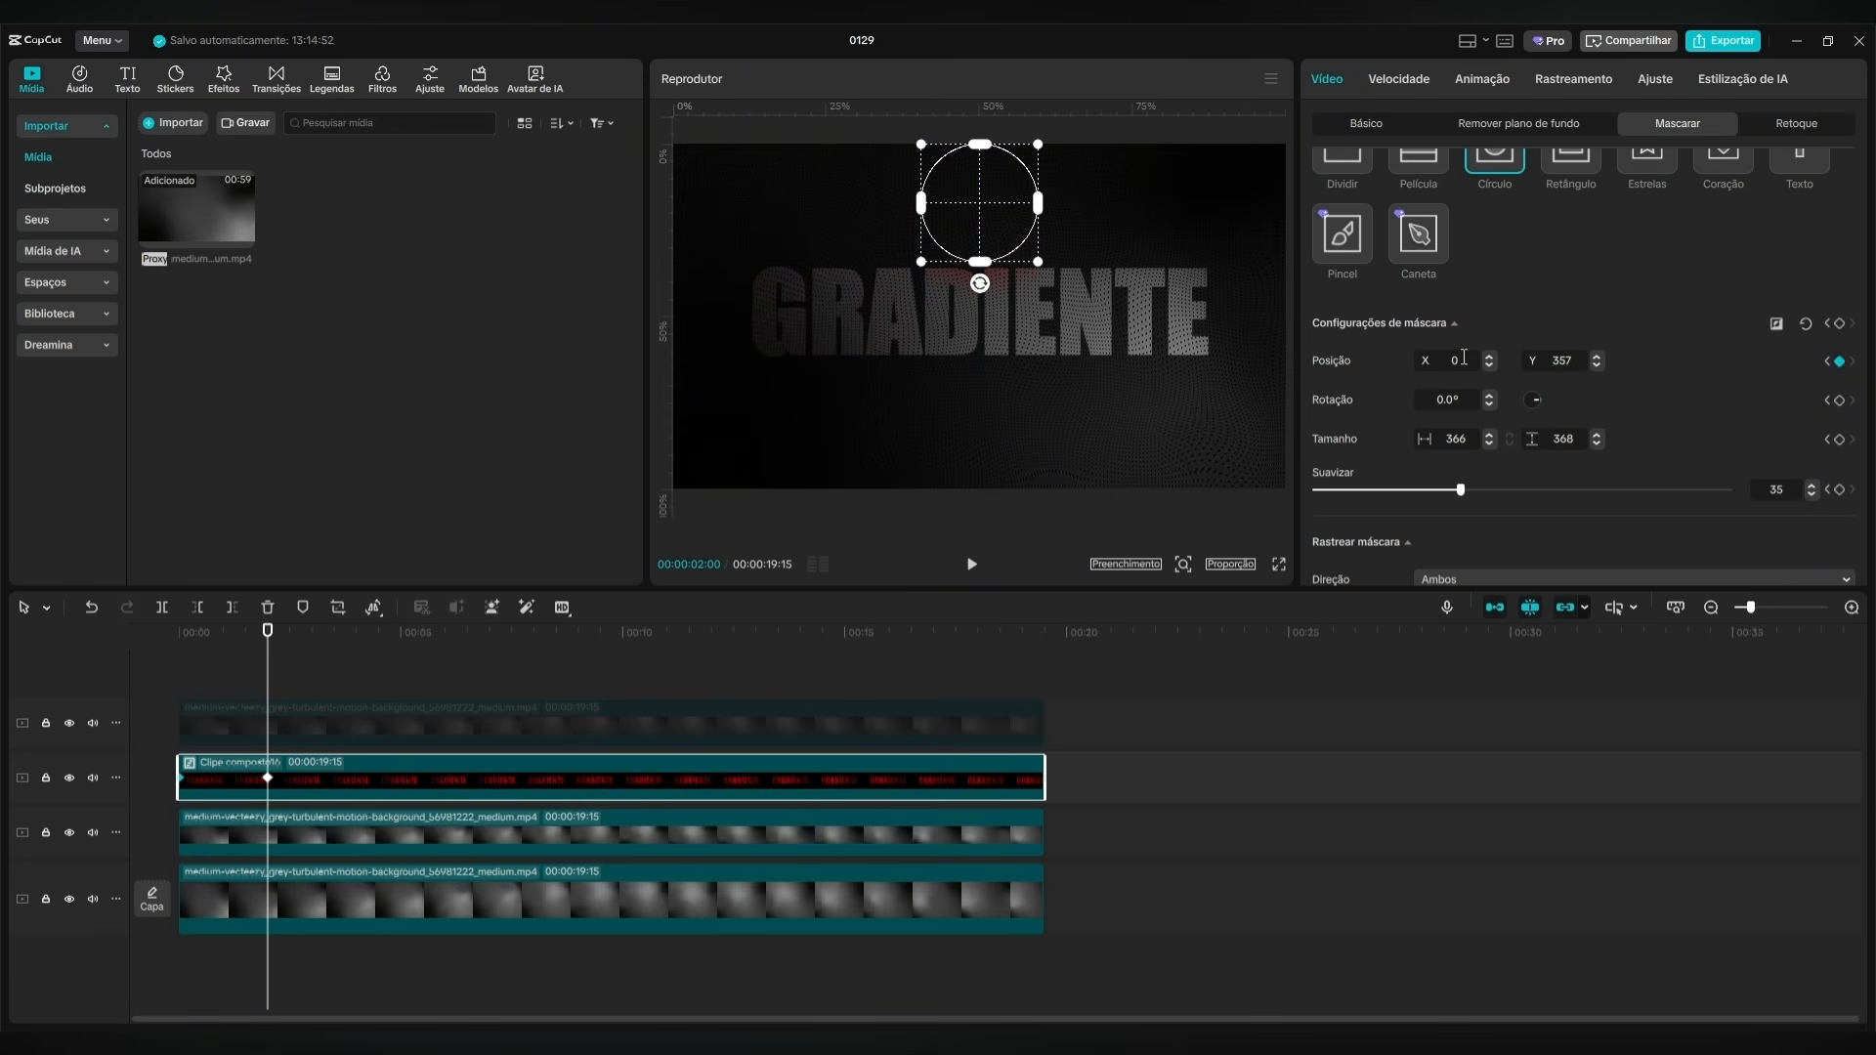
{"action": "left_click", "coordinate": [1556, 361]}
{"action": "type", "text": "350"}
{"action": "key", "text": "Return"}
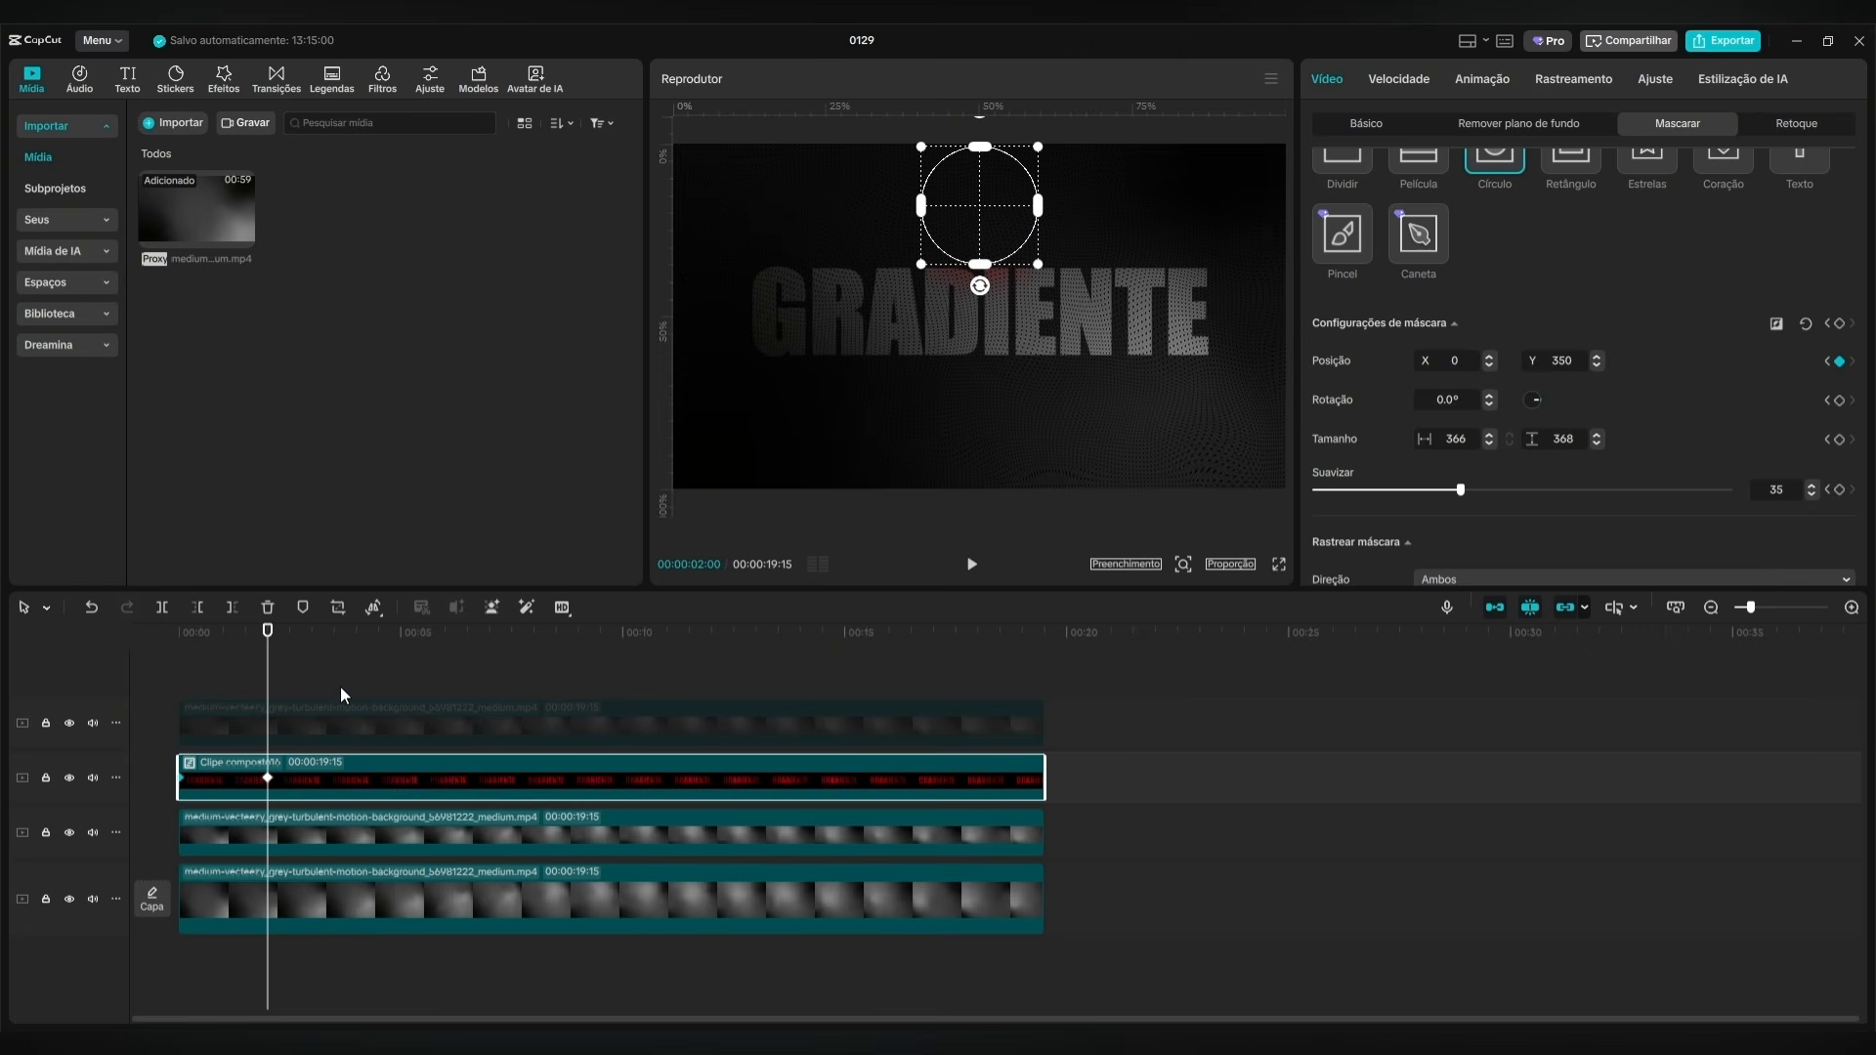
Keyframe the circle mask's position at X 700, Y -250 at 00:00:04:00.
{"action": "key", "text": "space"}
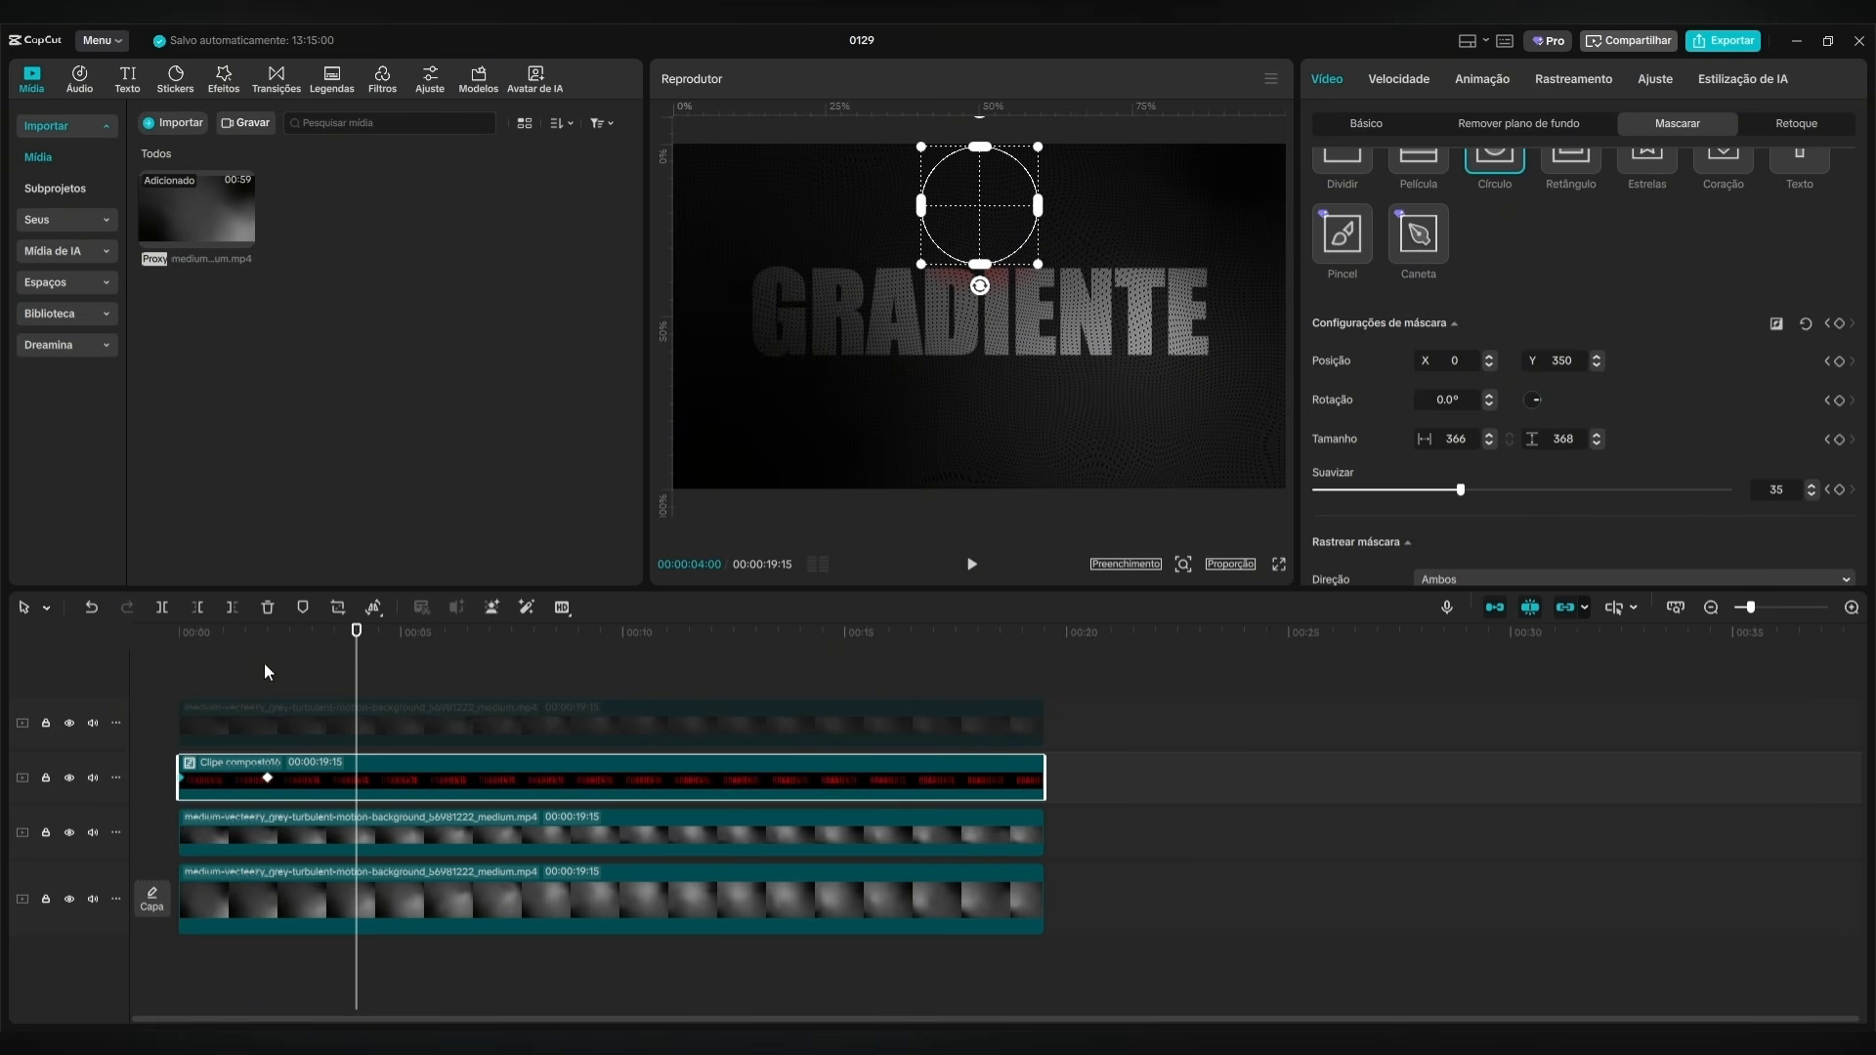
{"action": "left_click_drag", "start_coordinate": [977, 212], "coordinate": [1218, 413]}
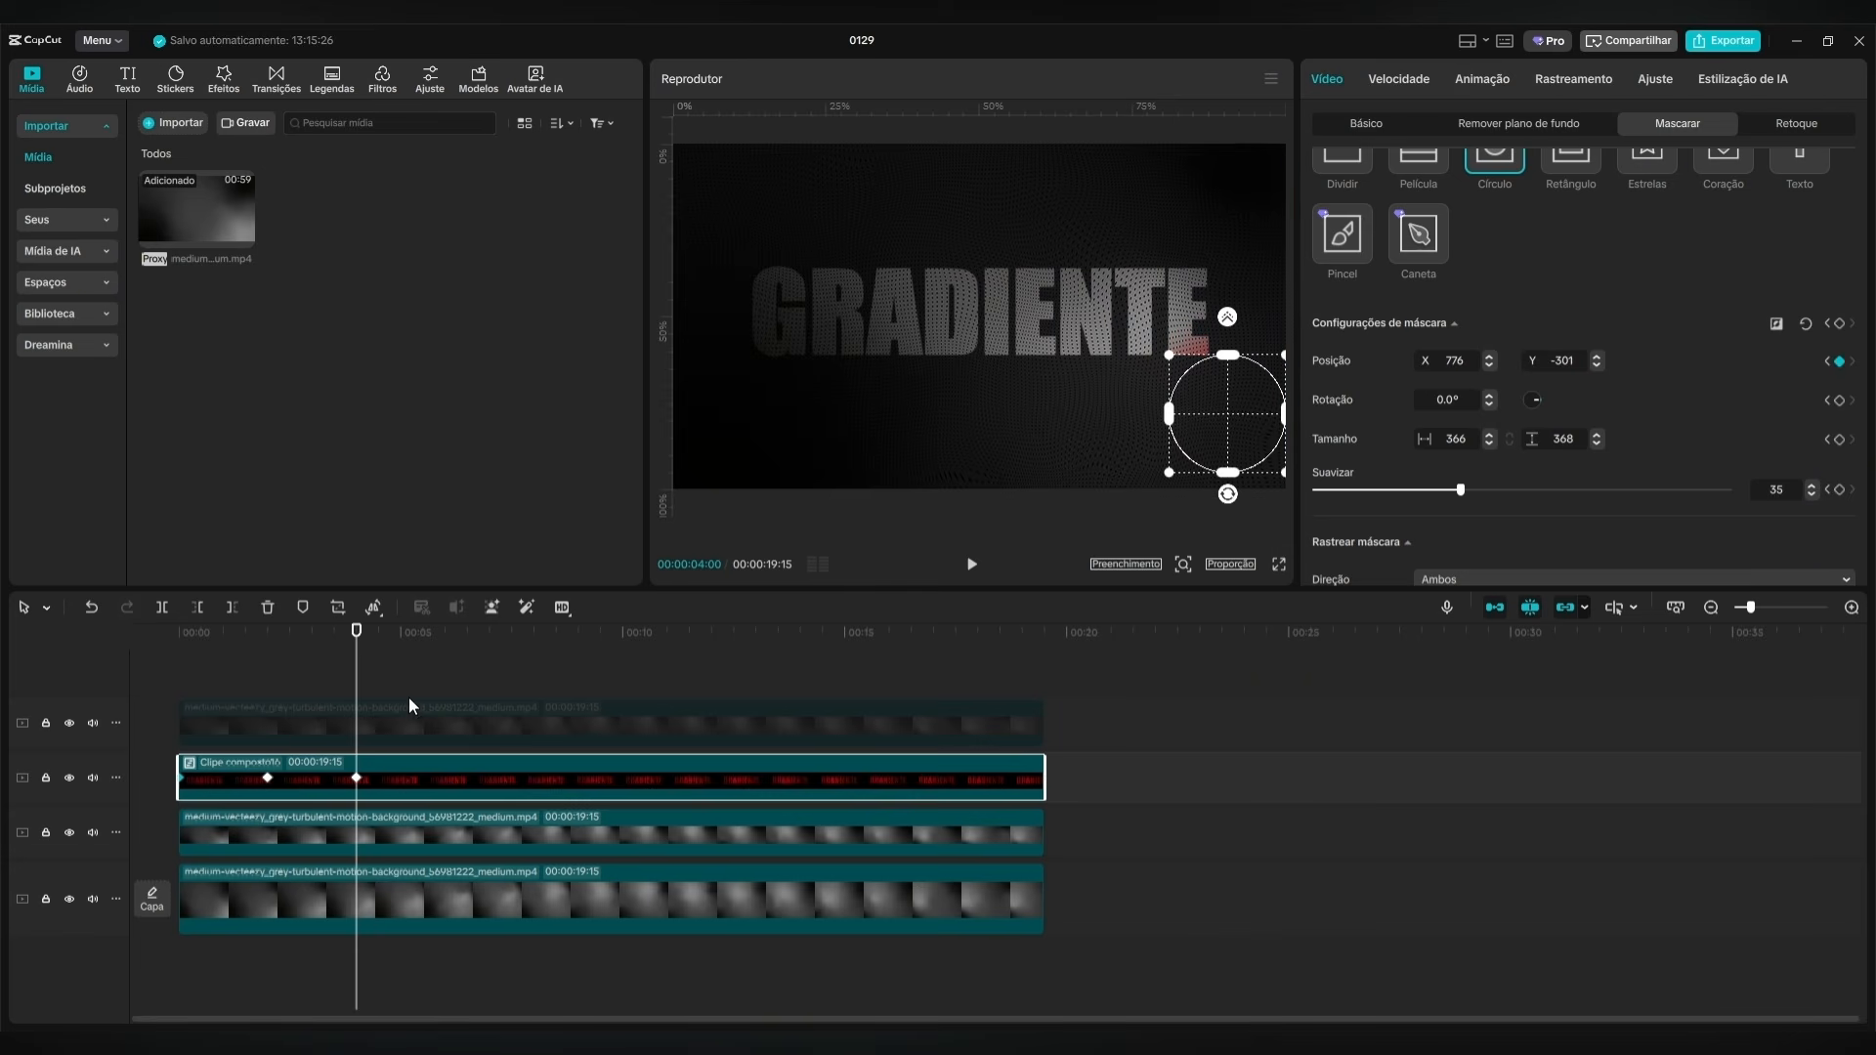
{"action": "double_click", "coordinate": [1574, 365]}
{"action": "type", "text": "250"}
{"action": "key", "text": "Return"}
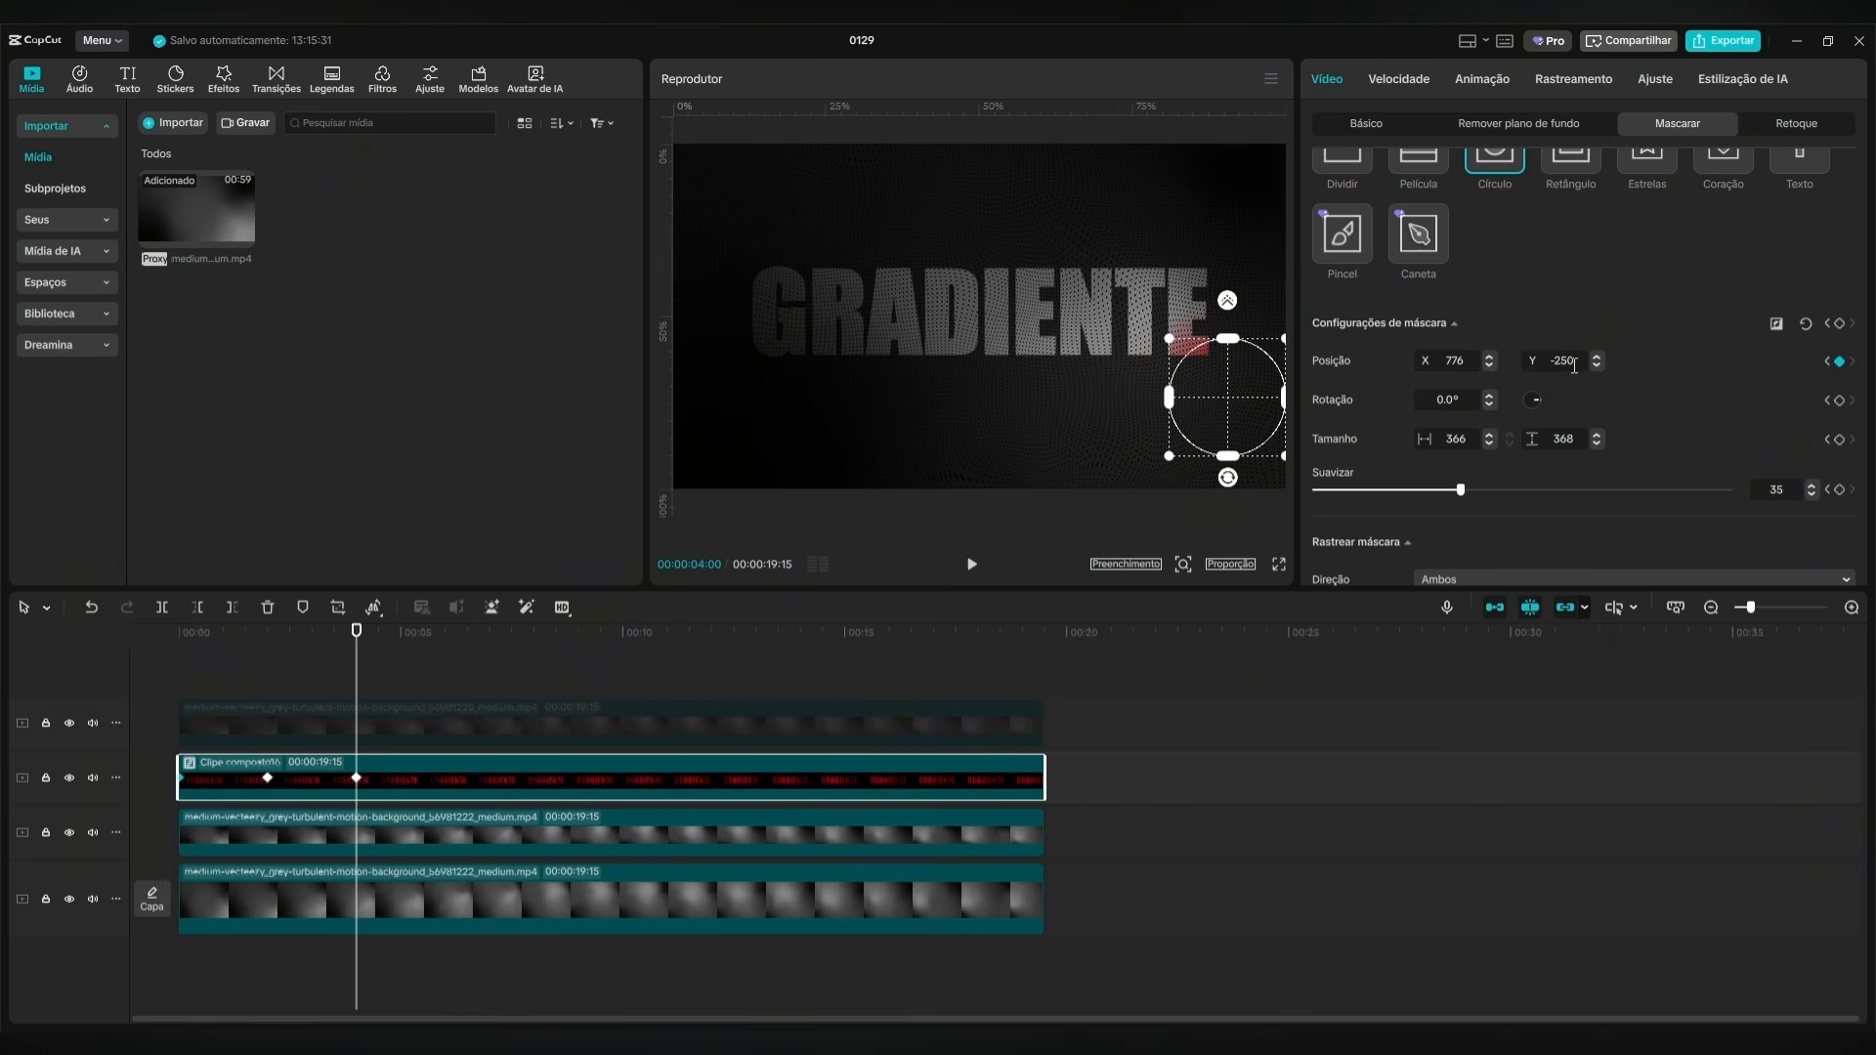
{"action": "double_click", "coordinate": [1471, 361]}
{"action": "type", "text": "350"}
{"action": "key", "text": "Return"}
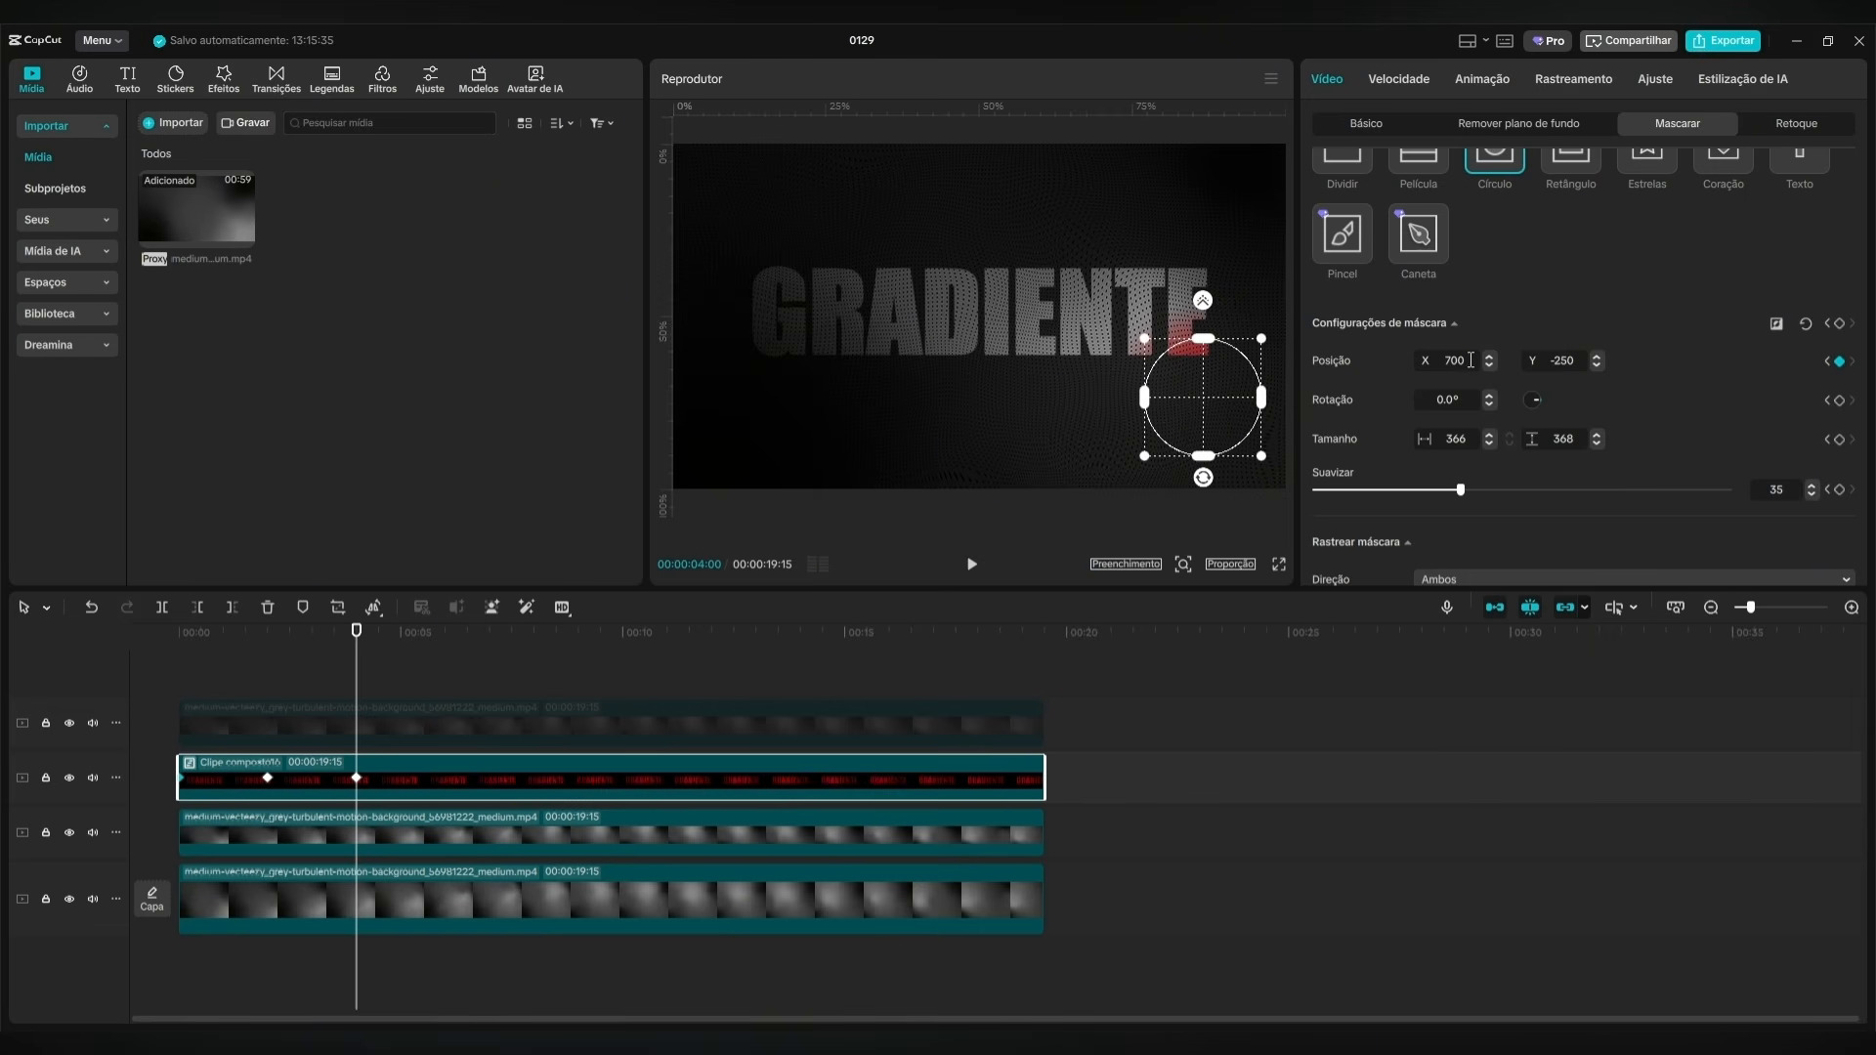
Preview the circle mask's movement across the GRADIENTE title from the first keyframe to the last.
{"action": "left_click", "coordinate": [311, 669]}
{"action": "left_click", "coordinate": [180, 702]}
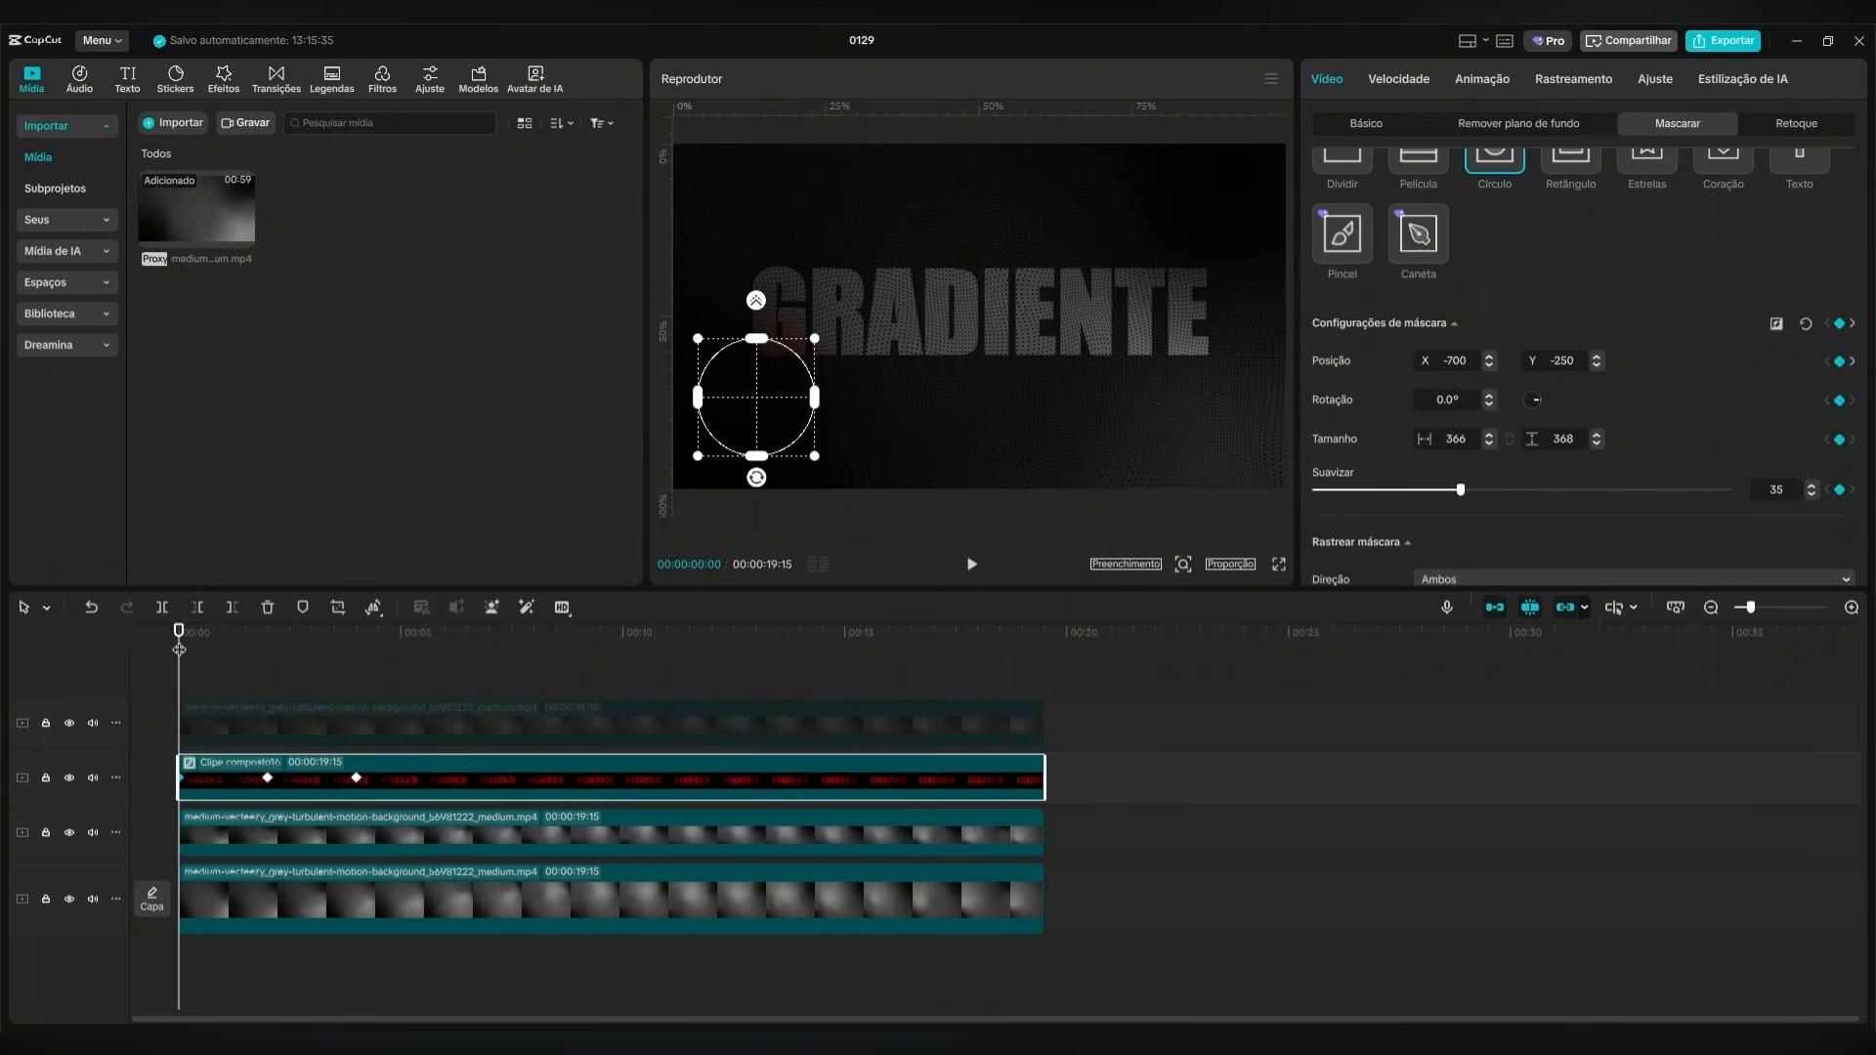
{"action": "left_click_drag", "start_coordinate": [179, 651], "coordinate": [357, 656]}
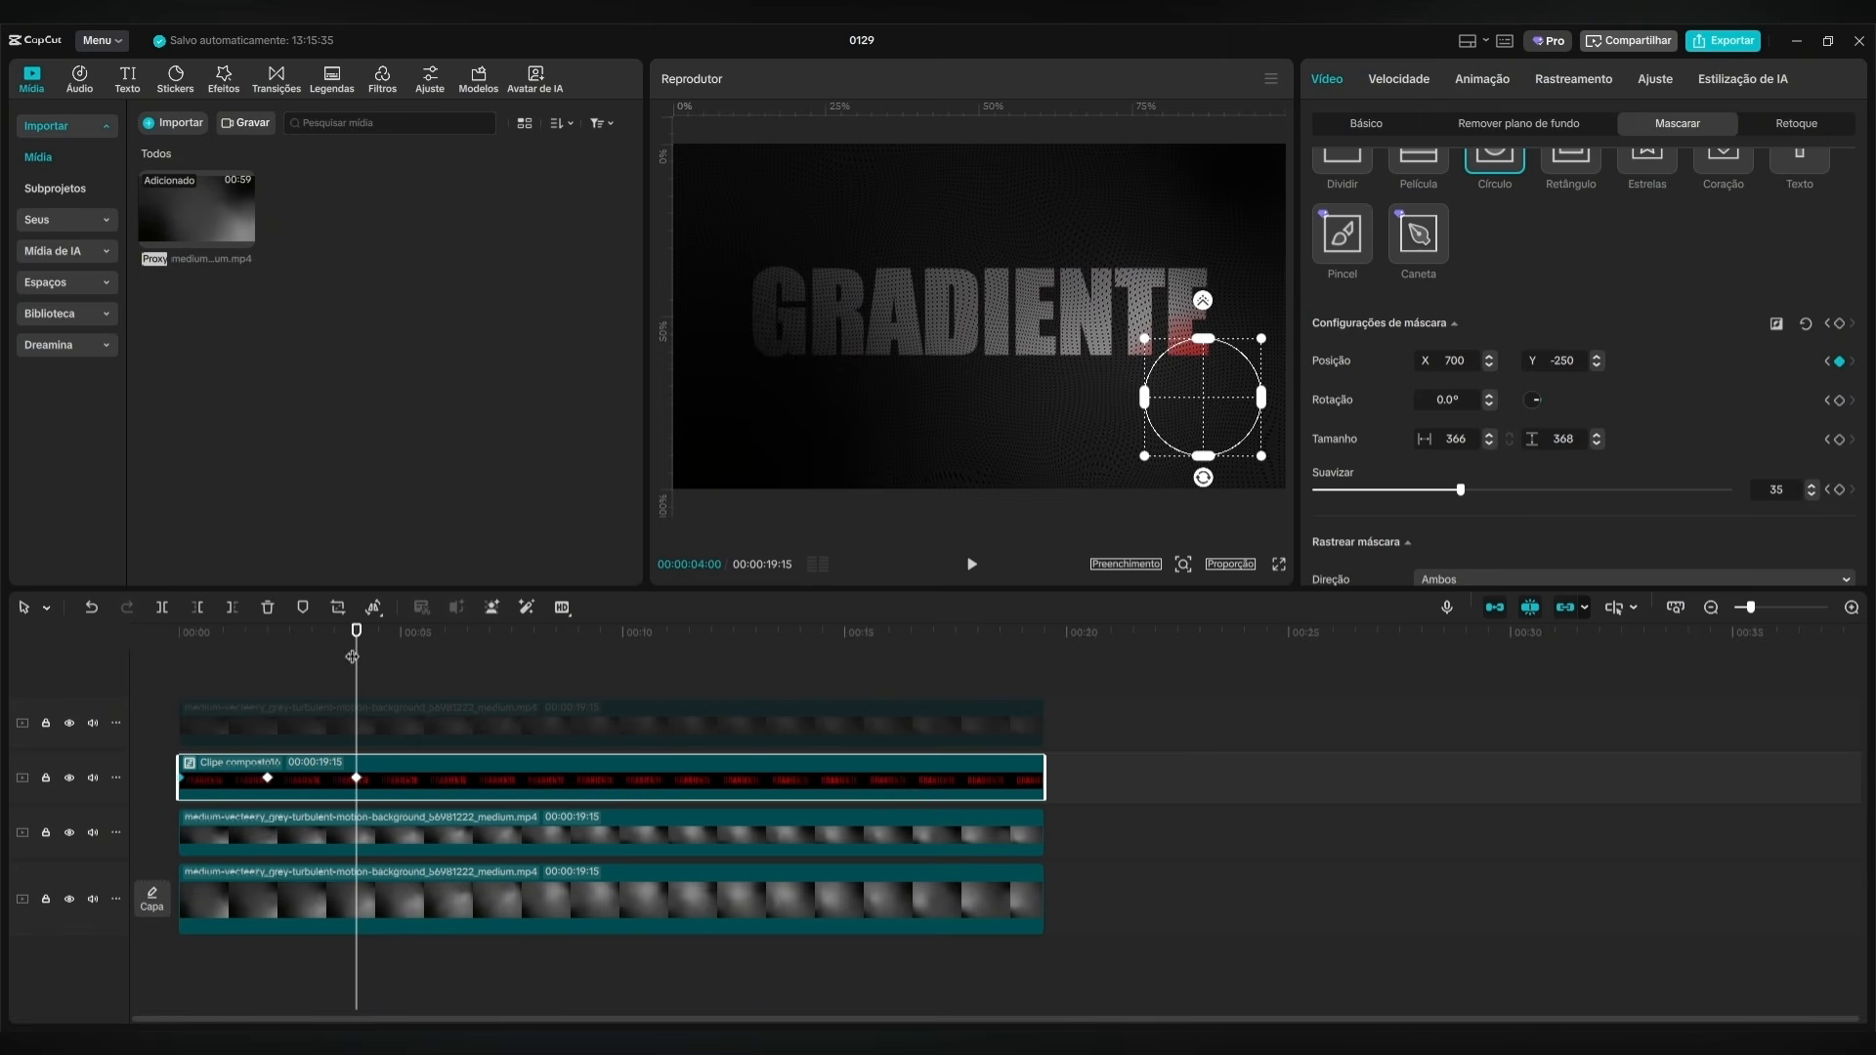
{"action": "left_click_drag", "start_coordinate": [353, 657], "coordinate": [180, 674]}
{"action": "left_click", "coordinate": [972, 565]}
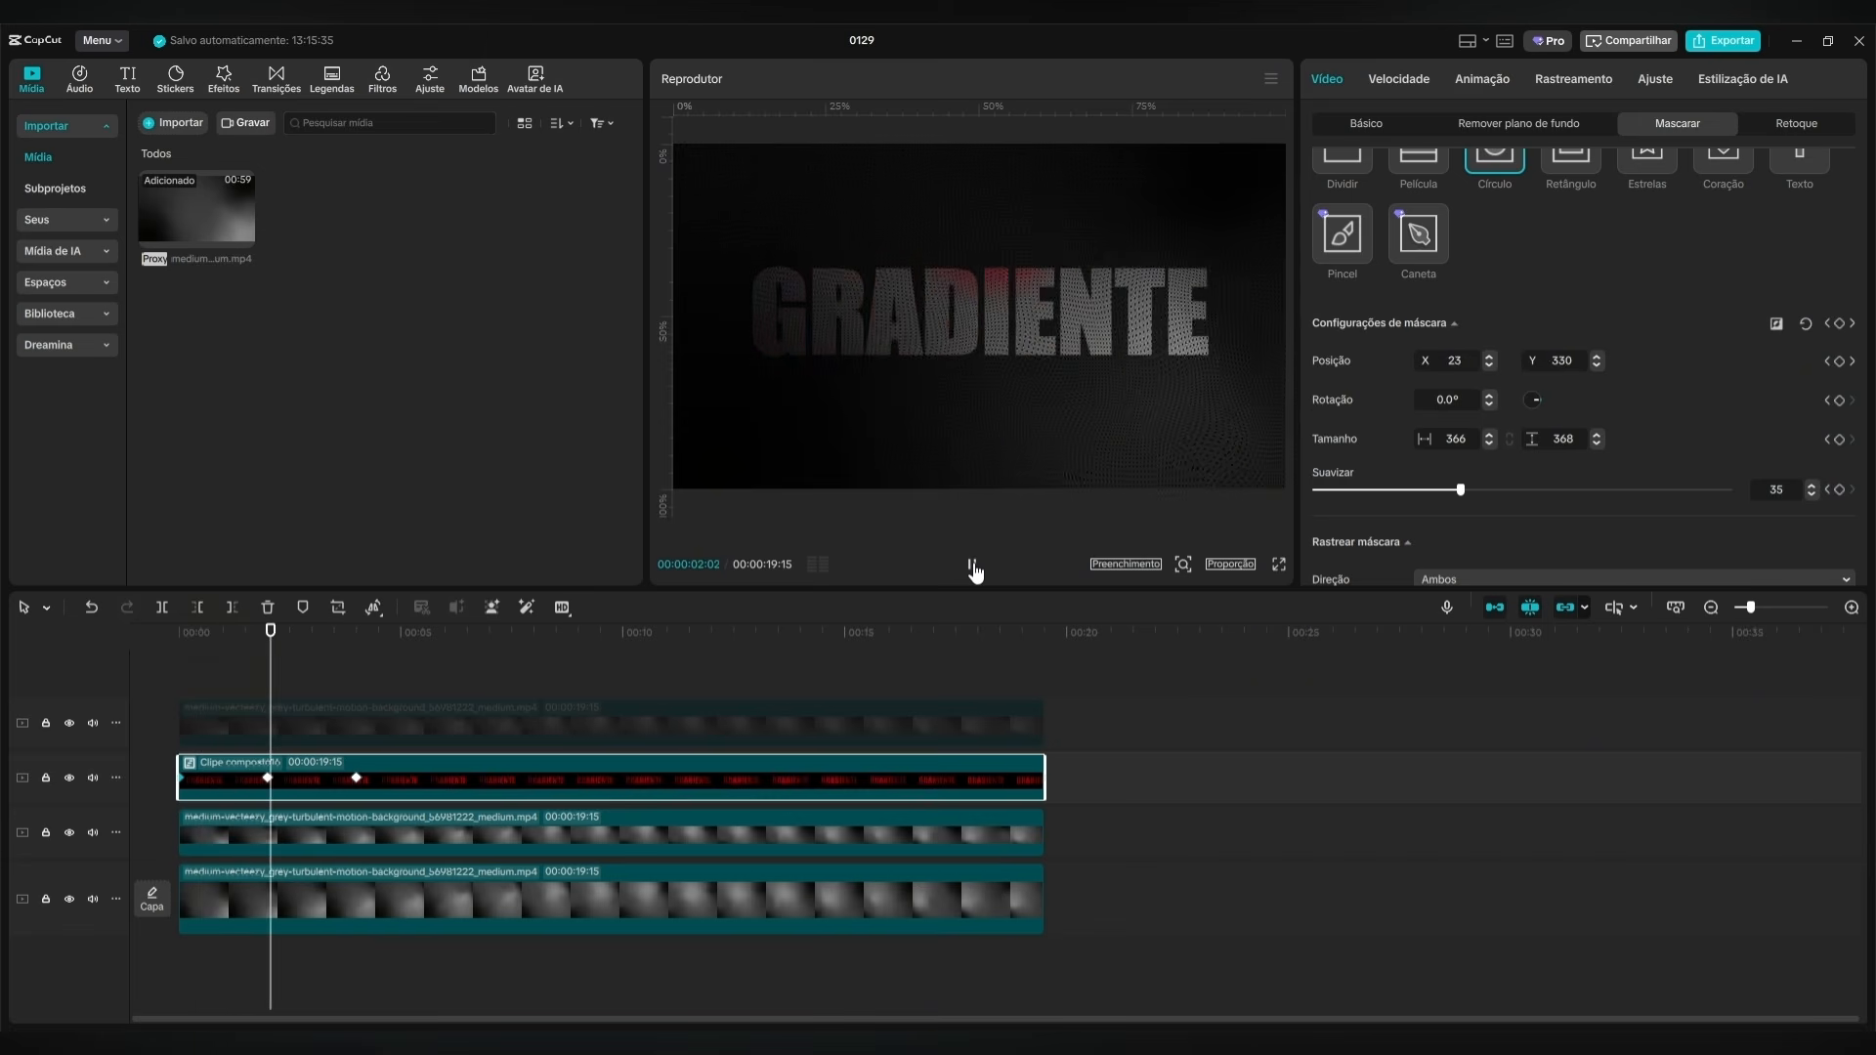
Apply the Desac…ração preset curve to the red clip's mask keyframe at 00:00:04:00.
{"action": "left_click", "coordinate": [973, 564]}
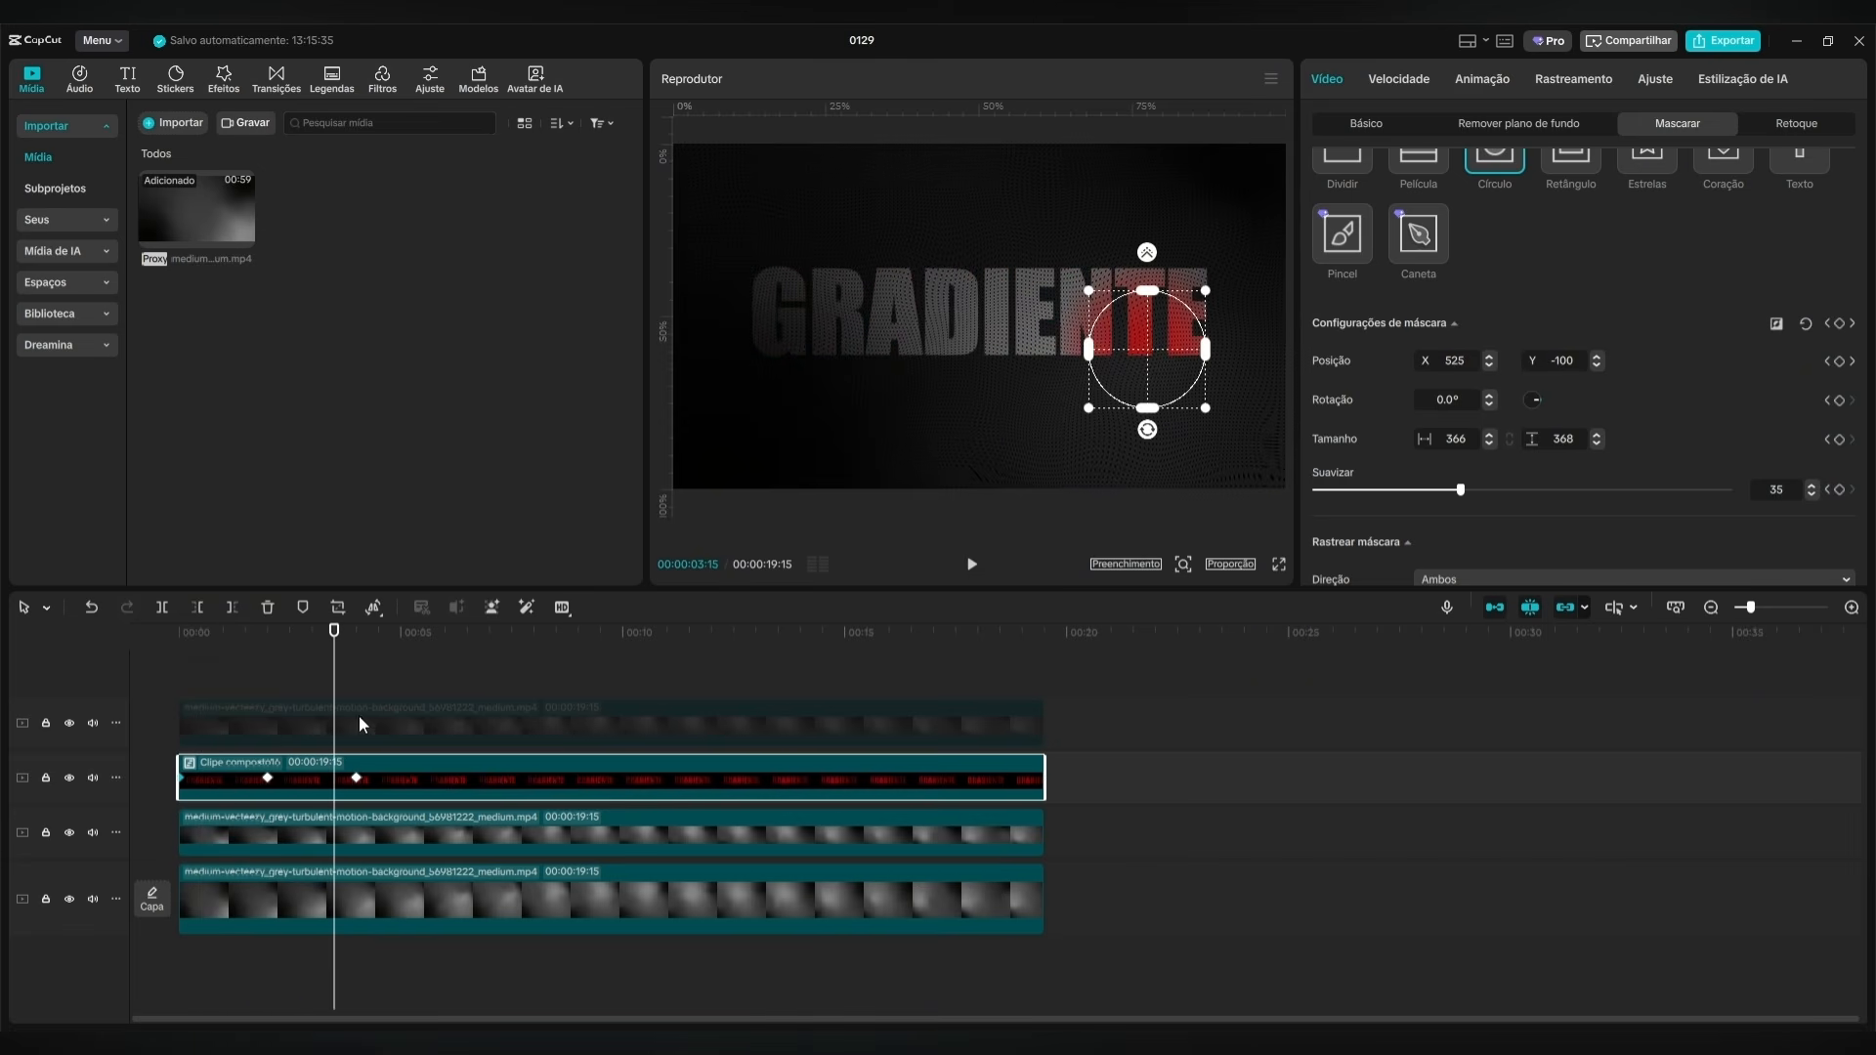
{"action": "left_click", "coordinate": [353, 779]}
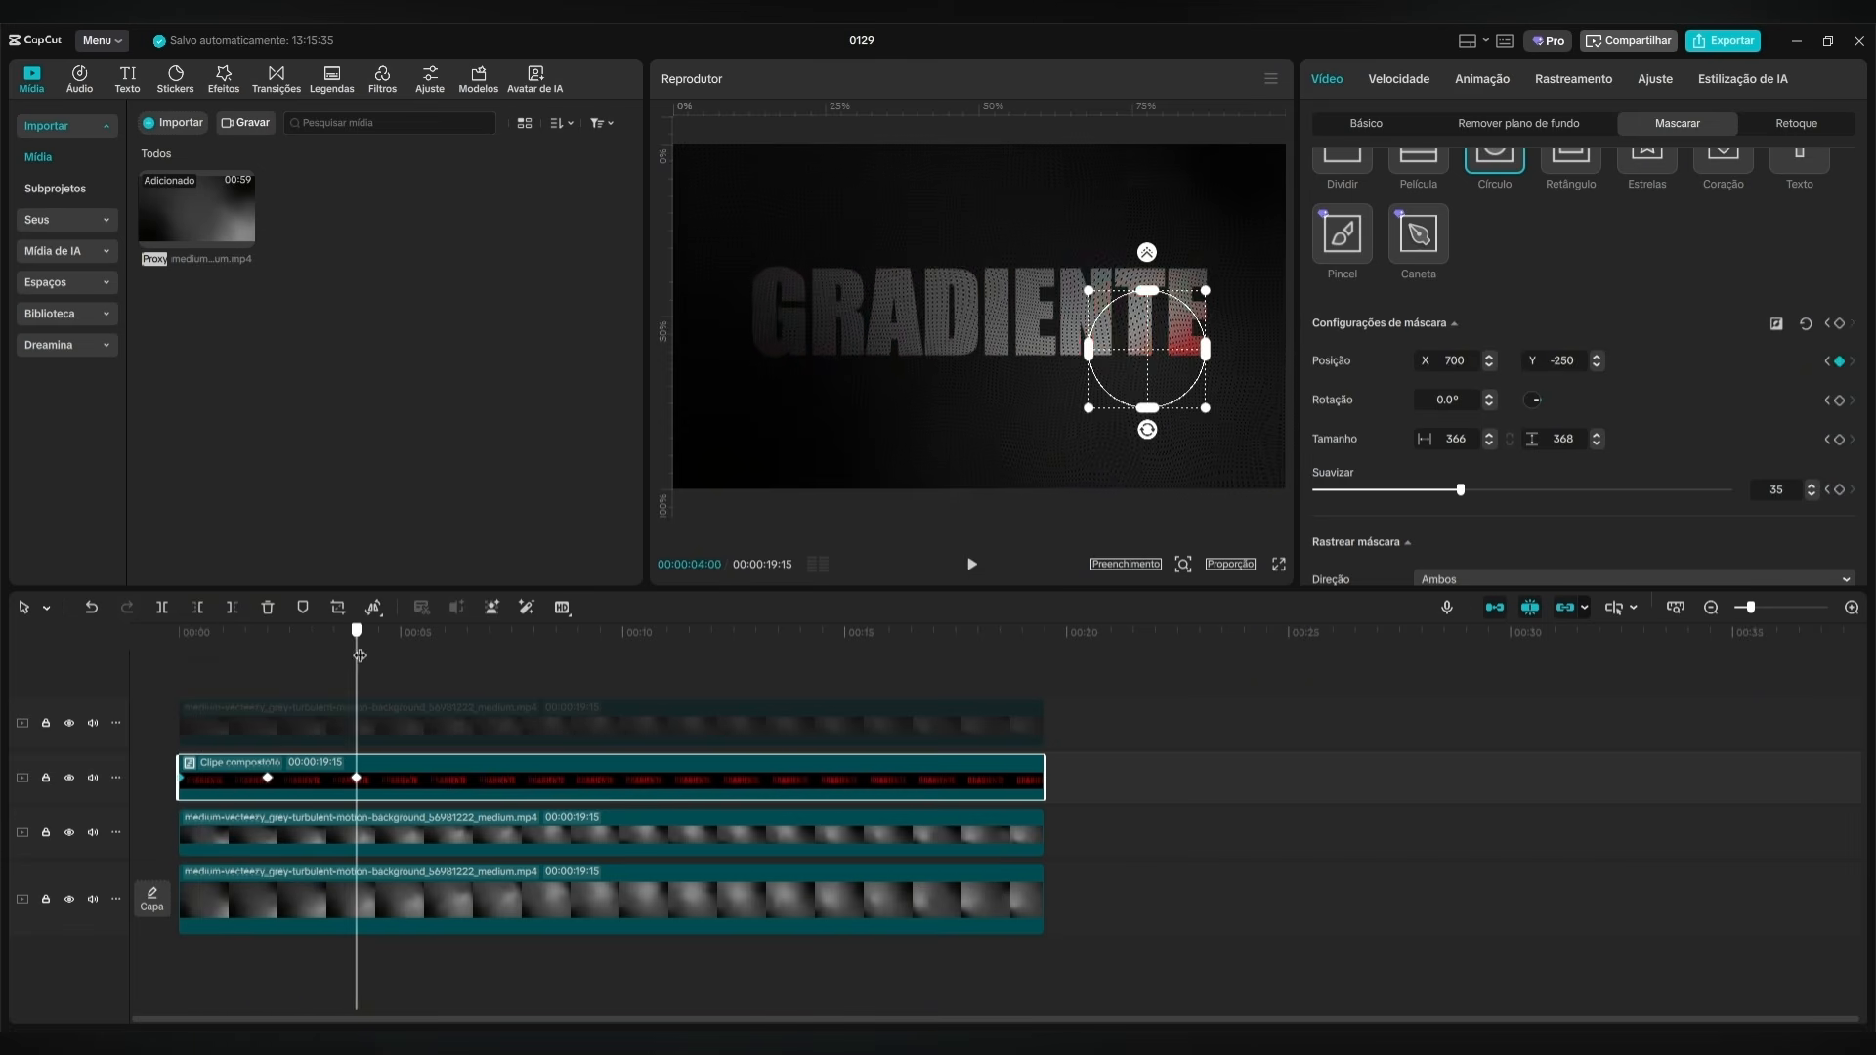
{"action": "right_click", "coordinate": [355, 778]}
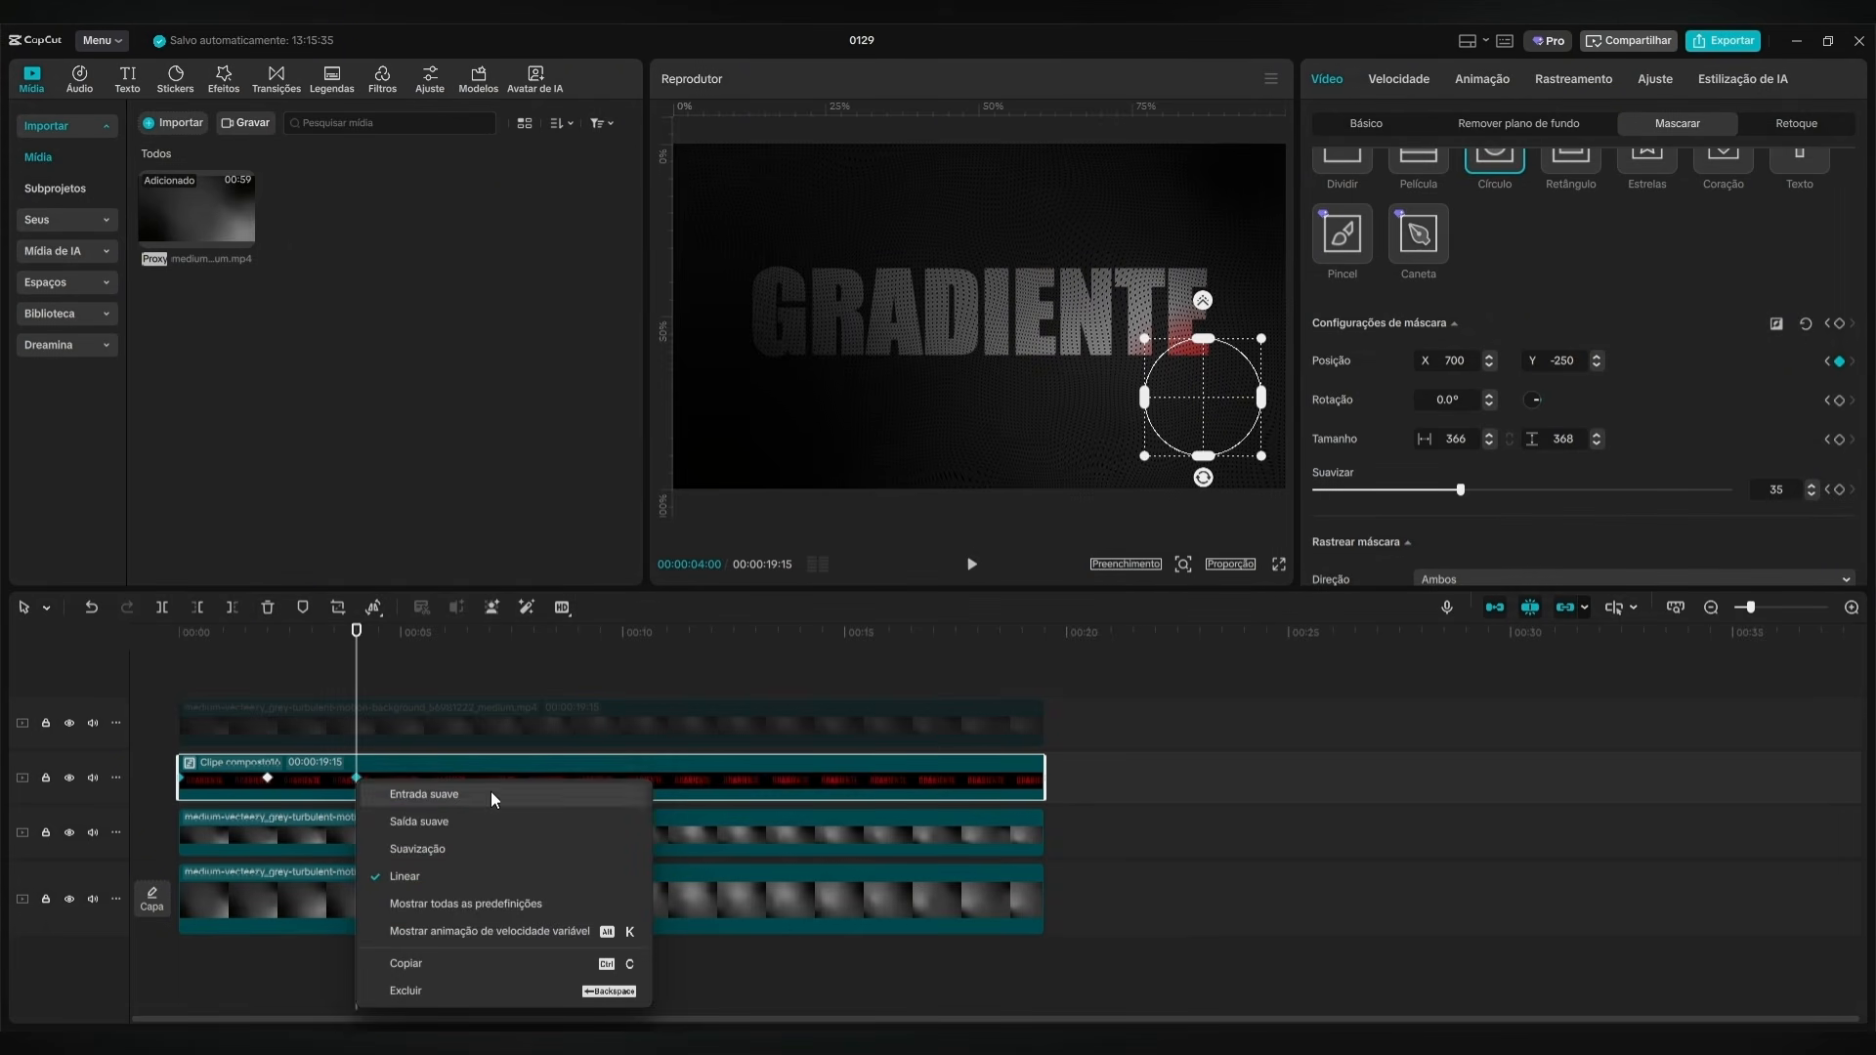
{"action": "left_click", "coordinate": [482, 905]}
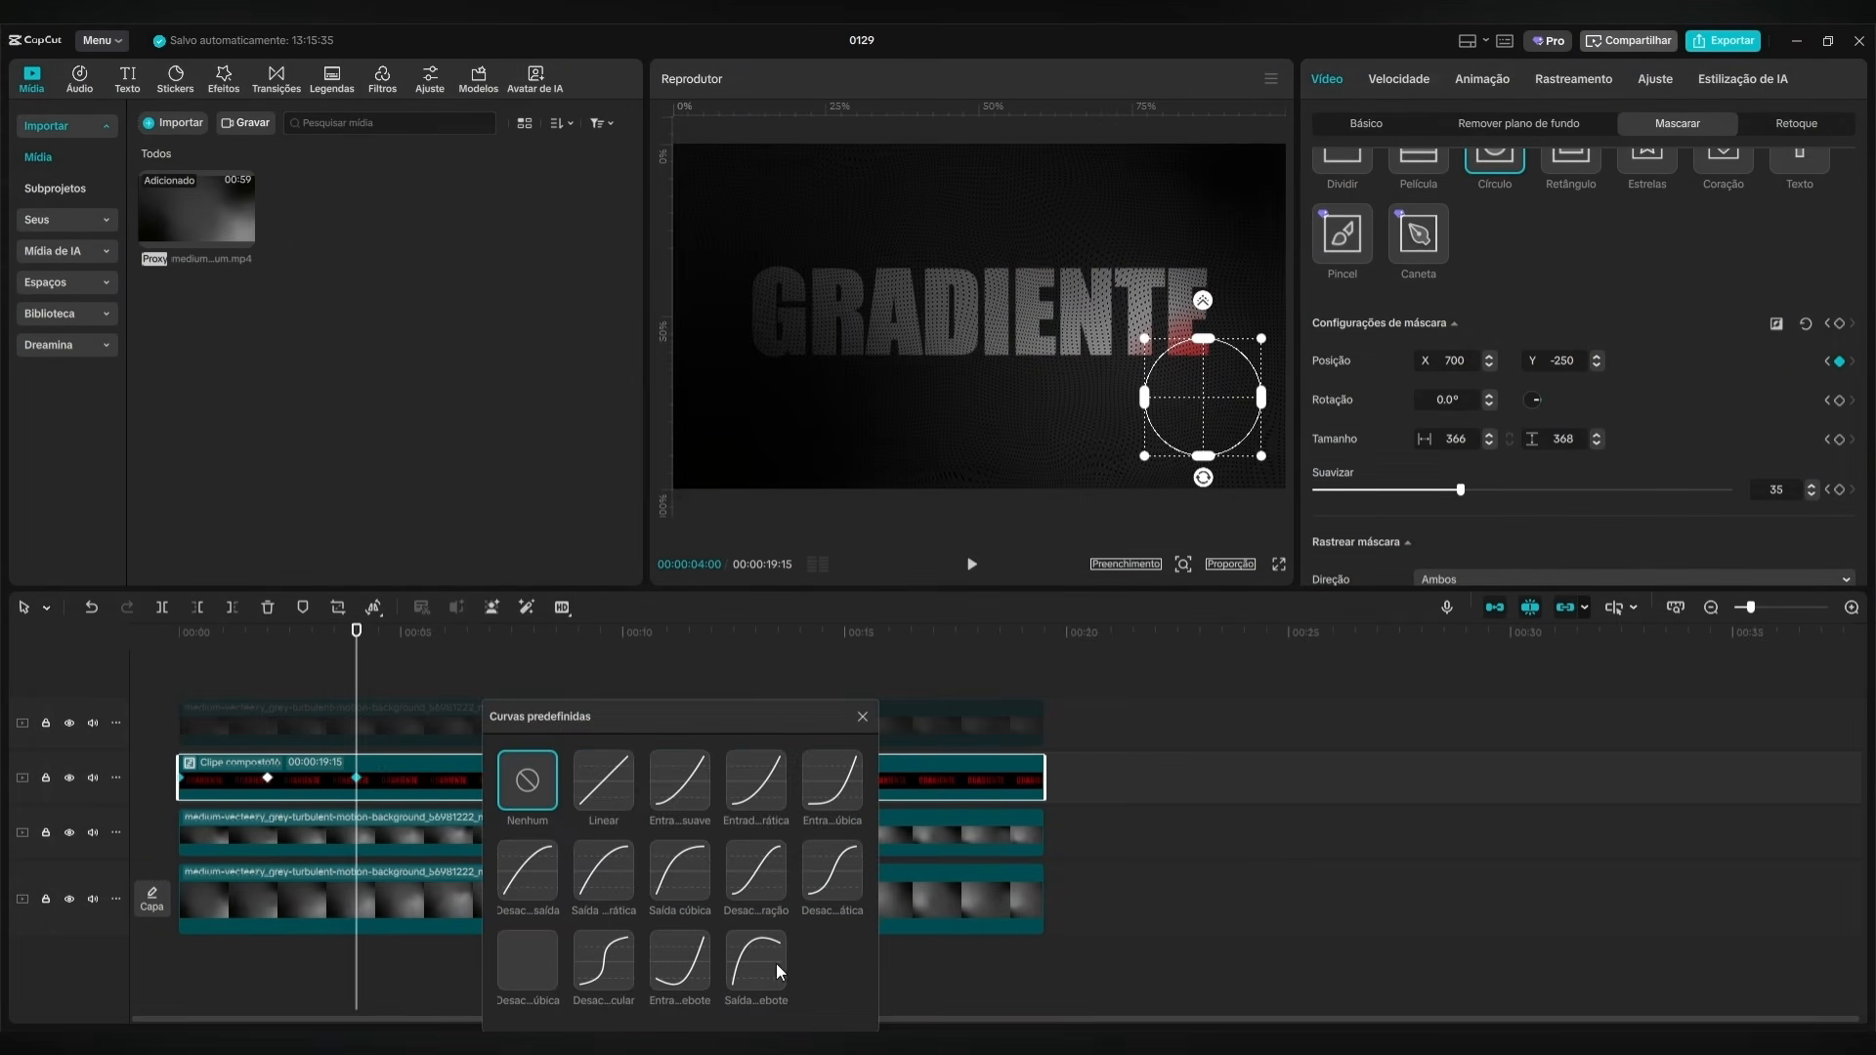
{"action": "left_click", "coordinate": [756, 859]}
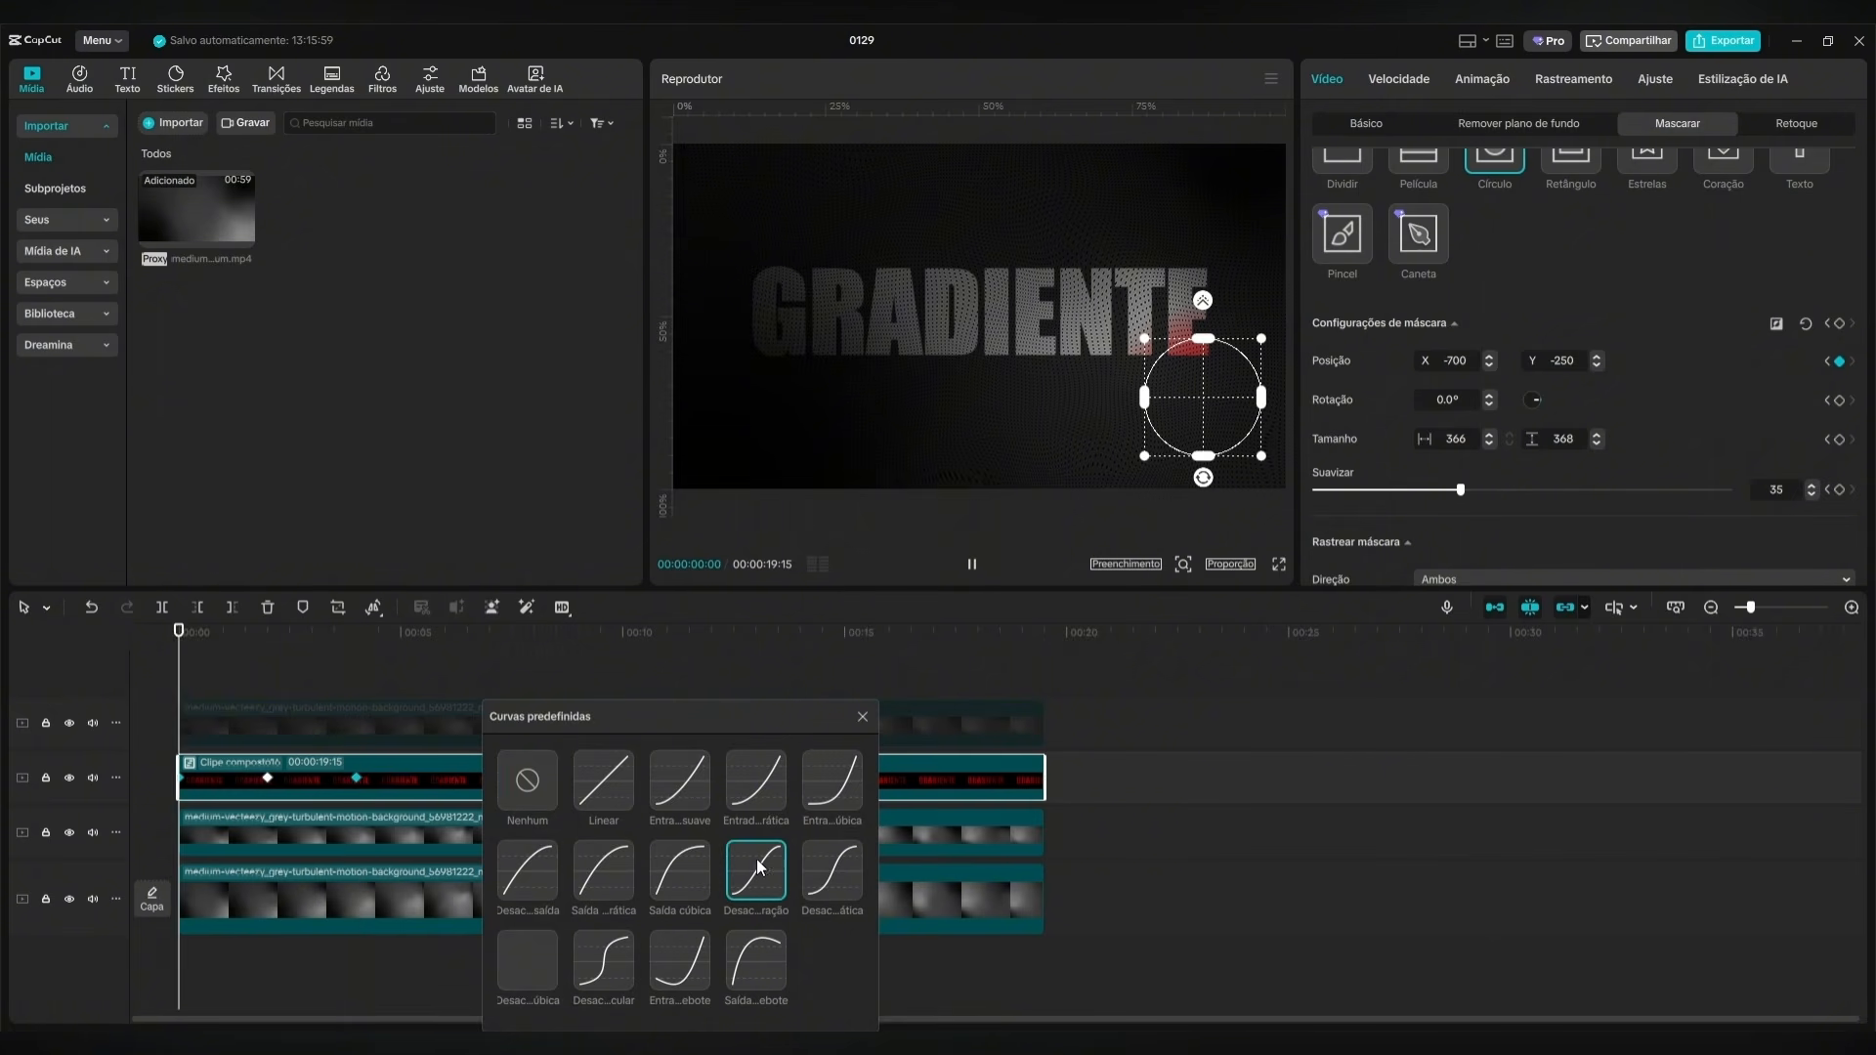
{"action": "left_click", "coordinate": [863, 716]}
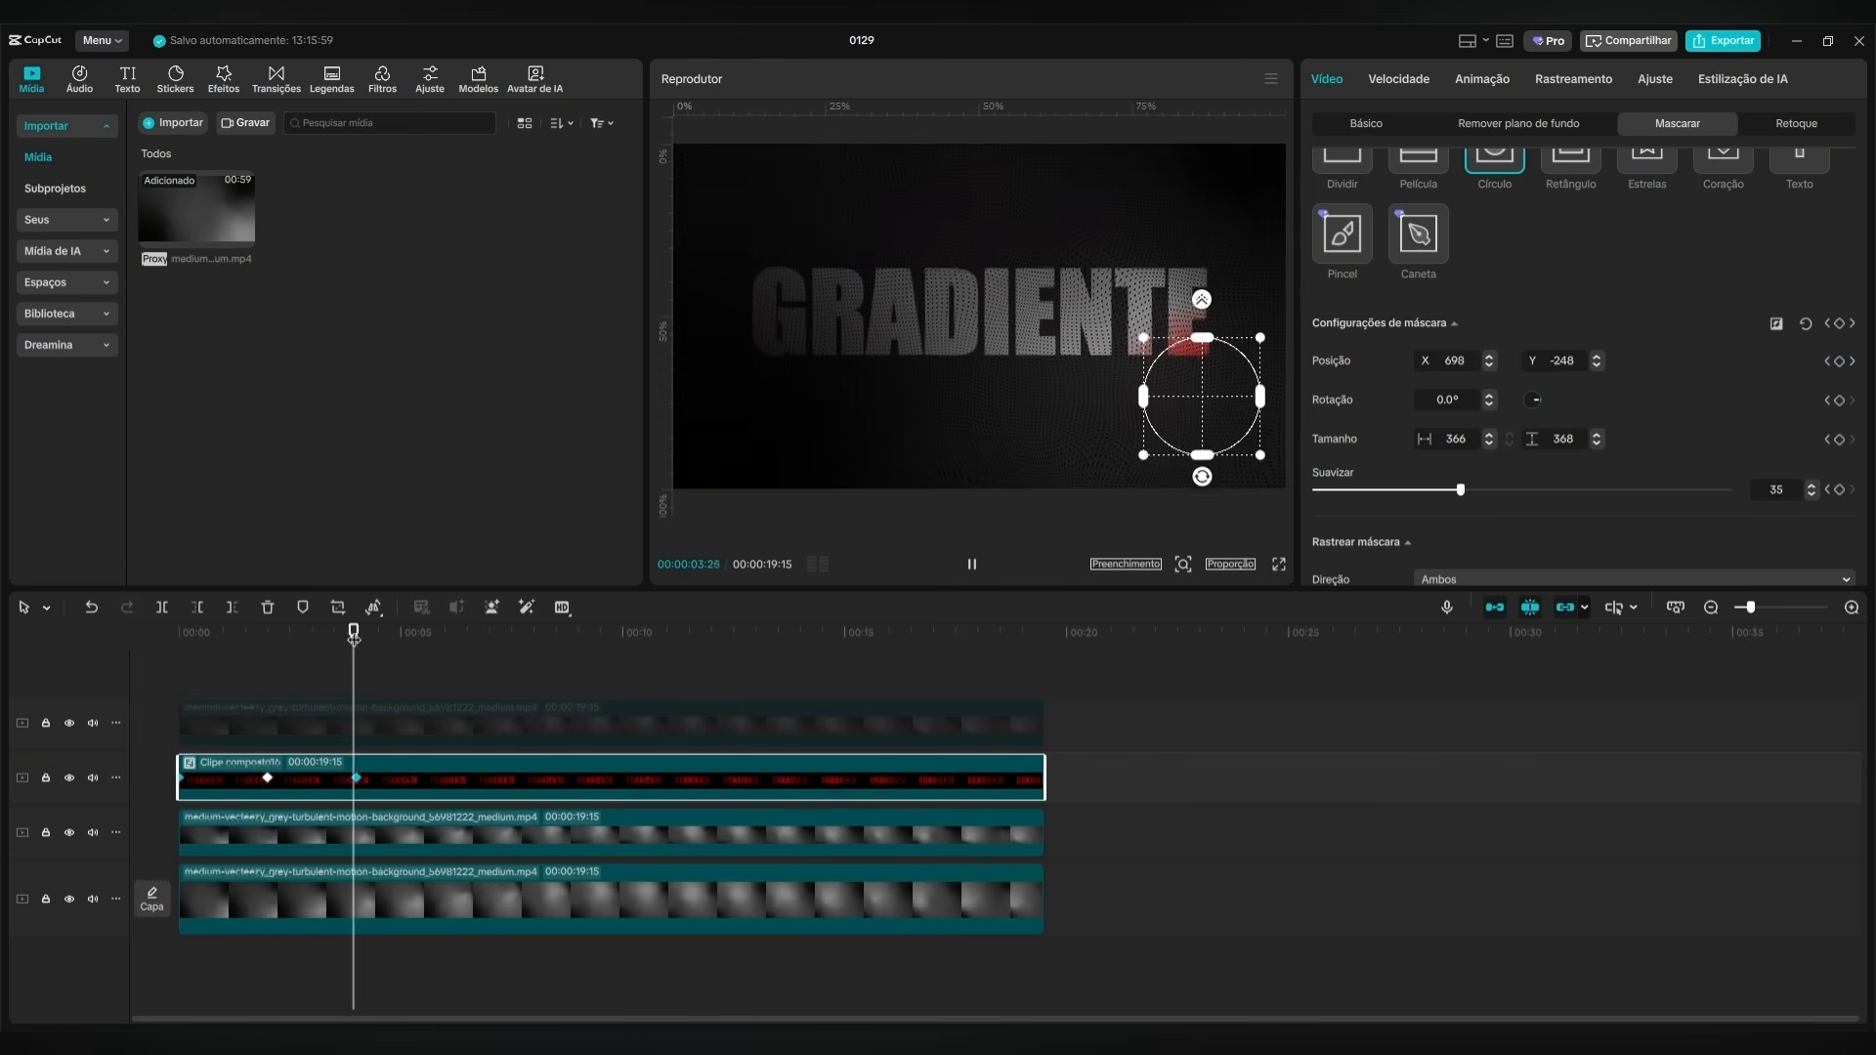
Apply the same Desac…ração preset curve to the red clip's first mask keyframe at 00:00:00:00.
{"action": "right_click", "coordinate": [182, 778]}
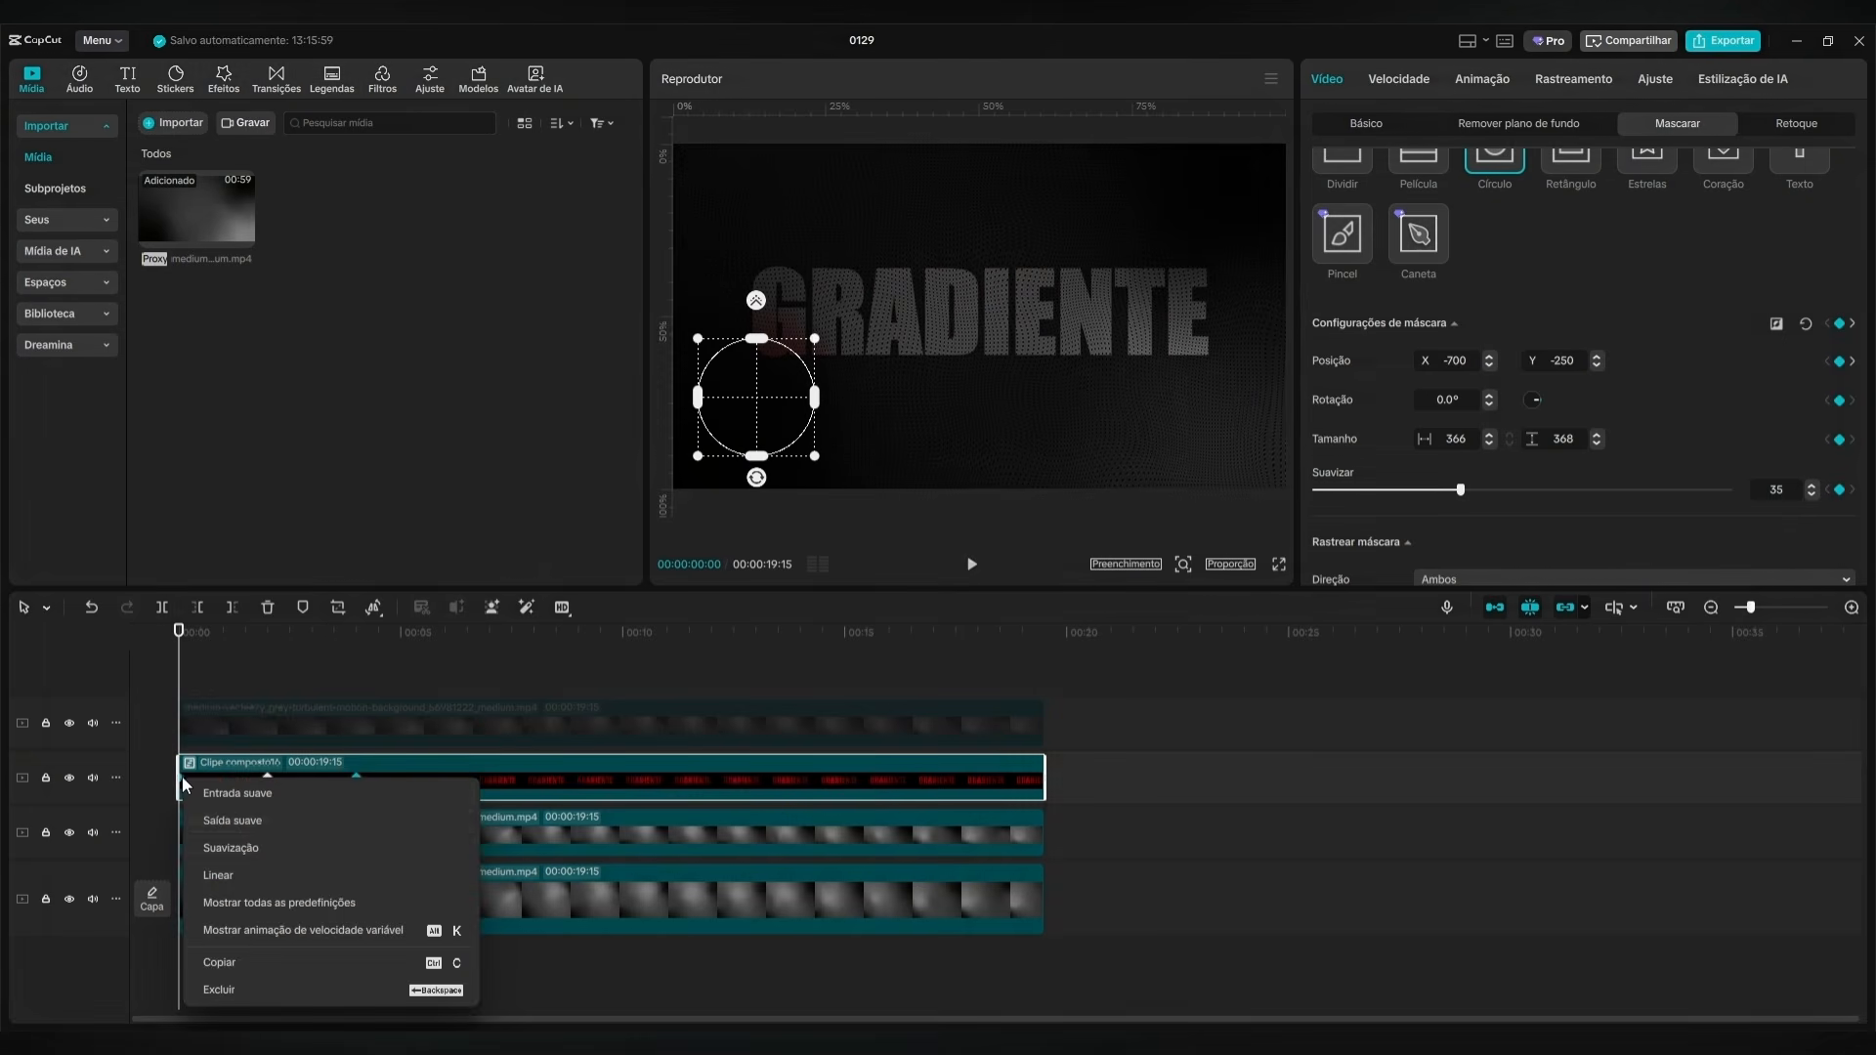
{"action": "left_click", "coordinate": [326, 903]}
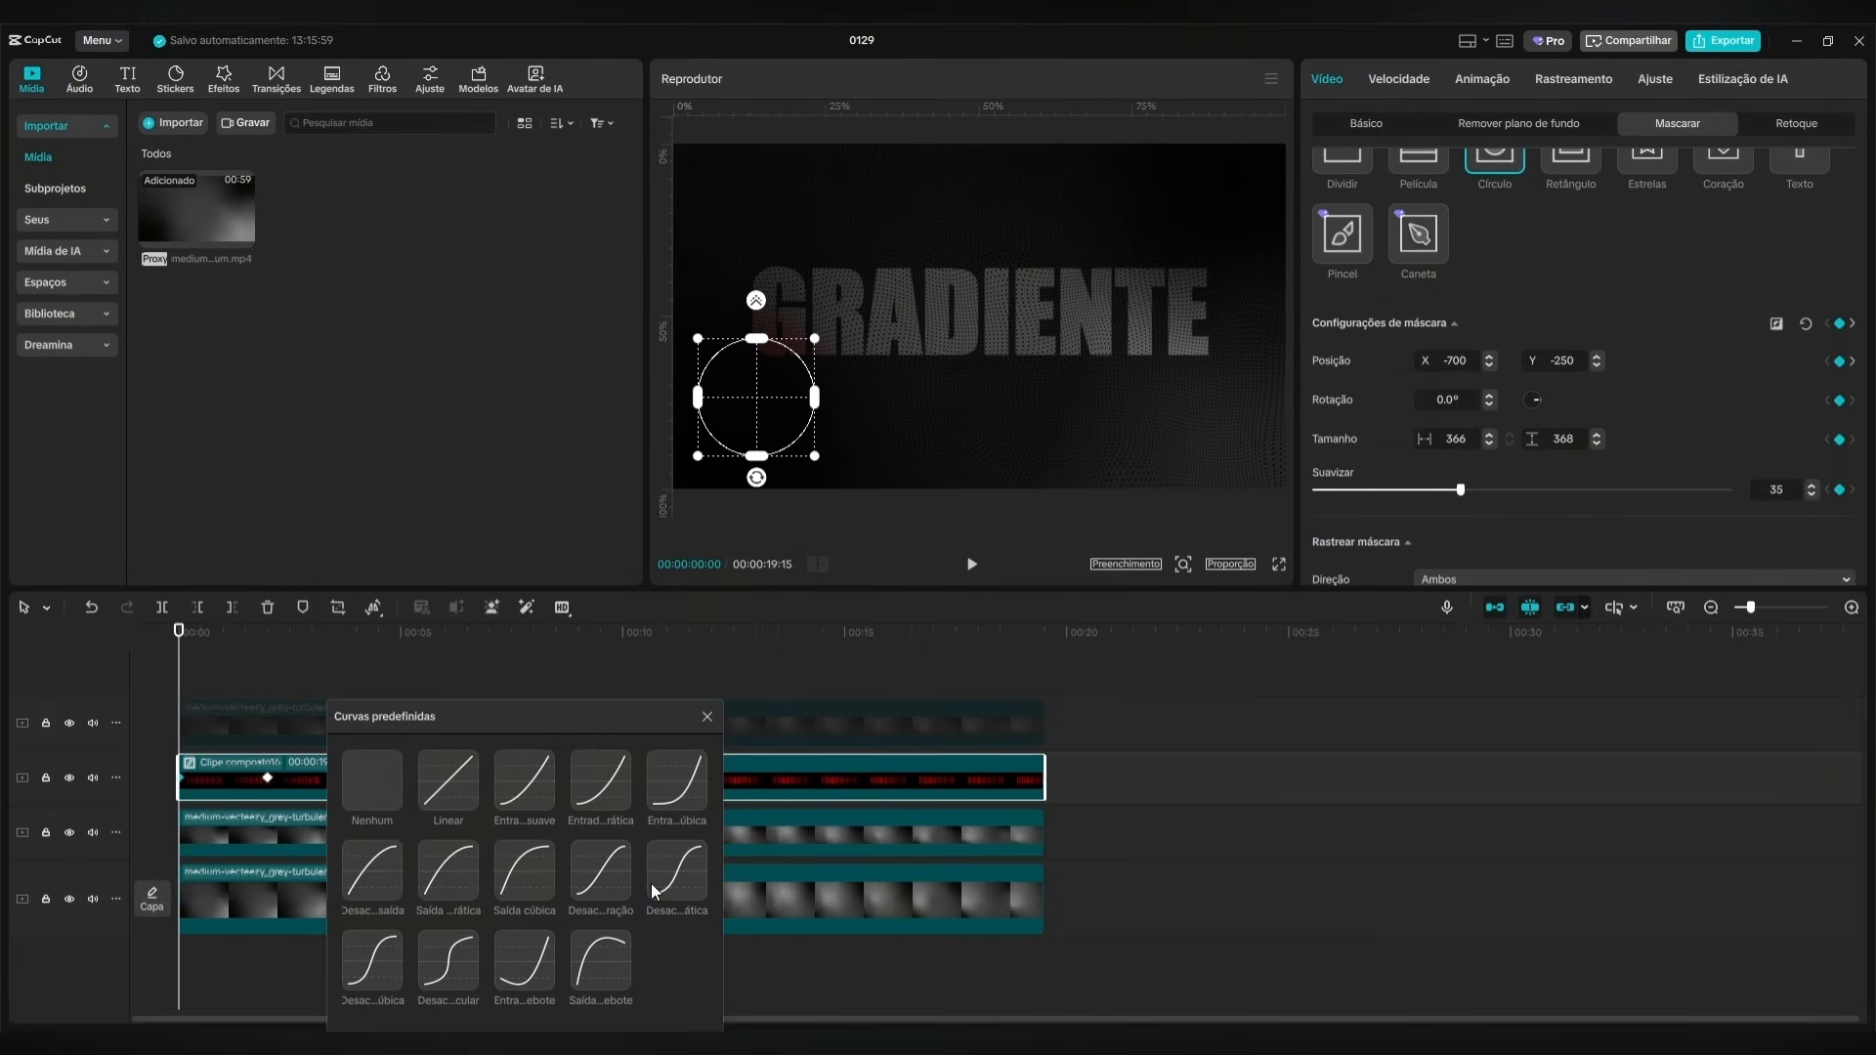
{"action": "left_click", "coordinate": [602, 880]}
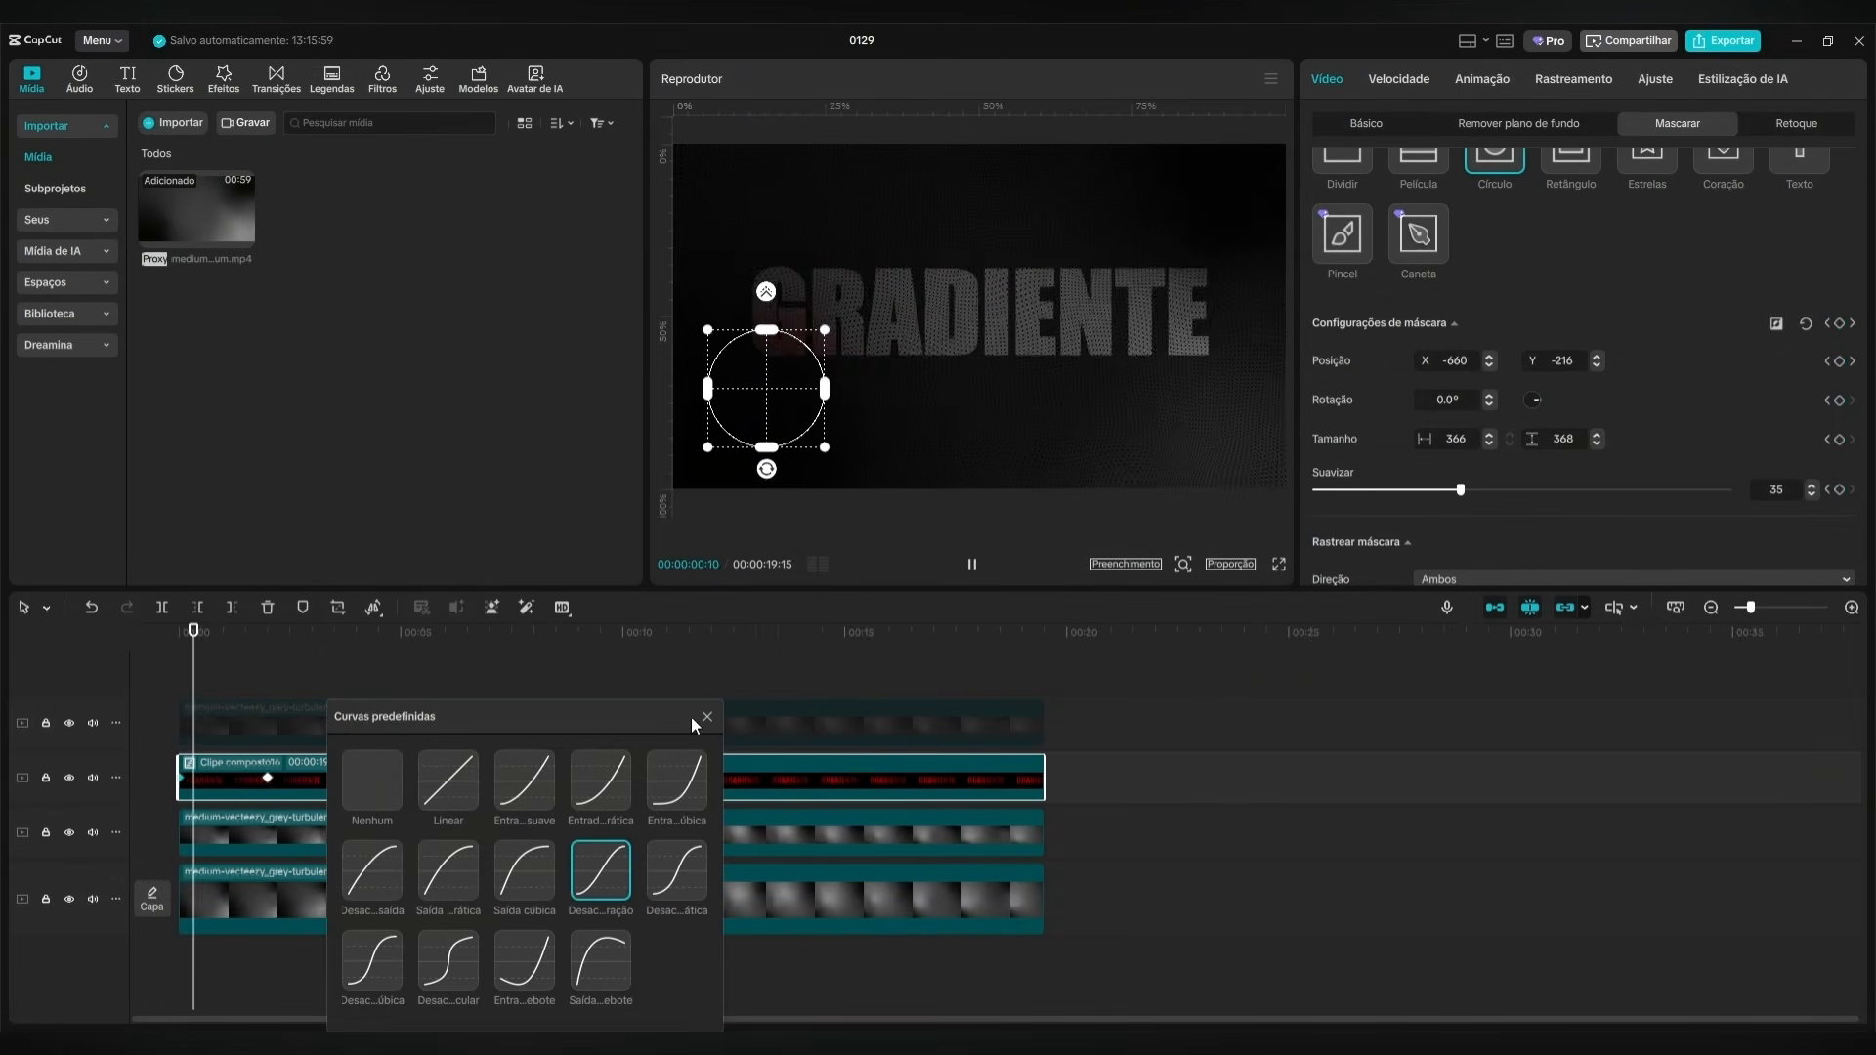
{"action": "left_click", "coordinate": [707, 716]}
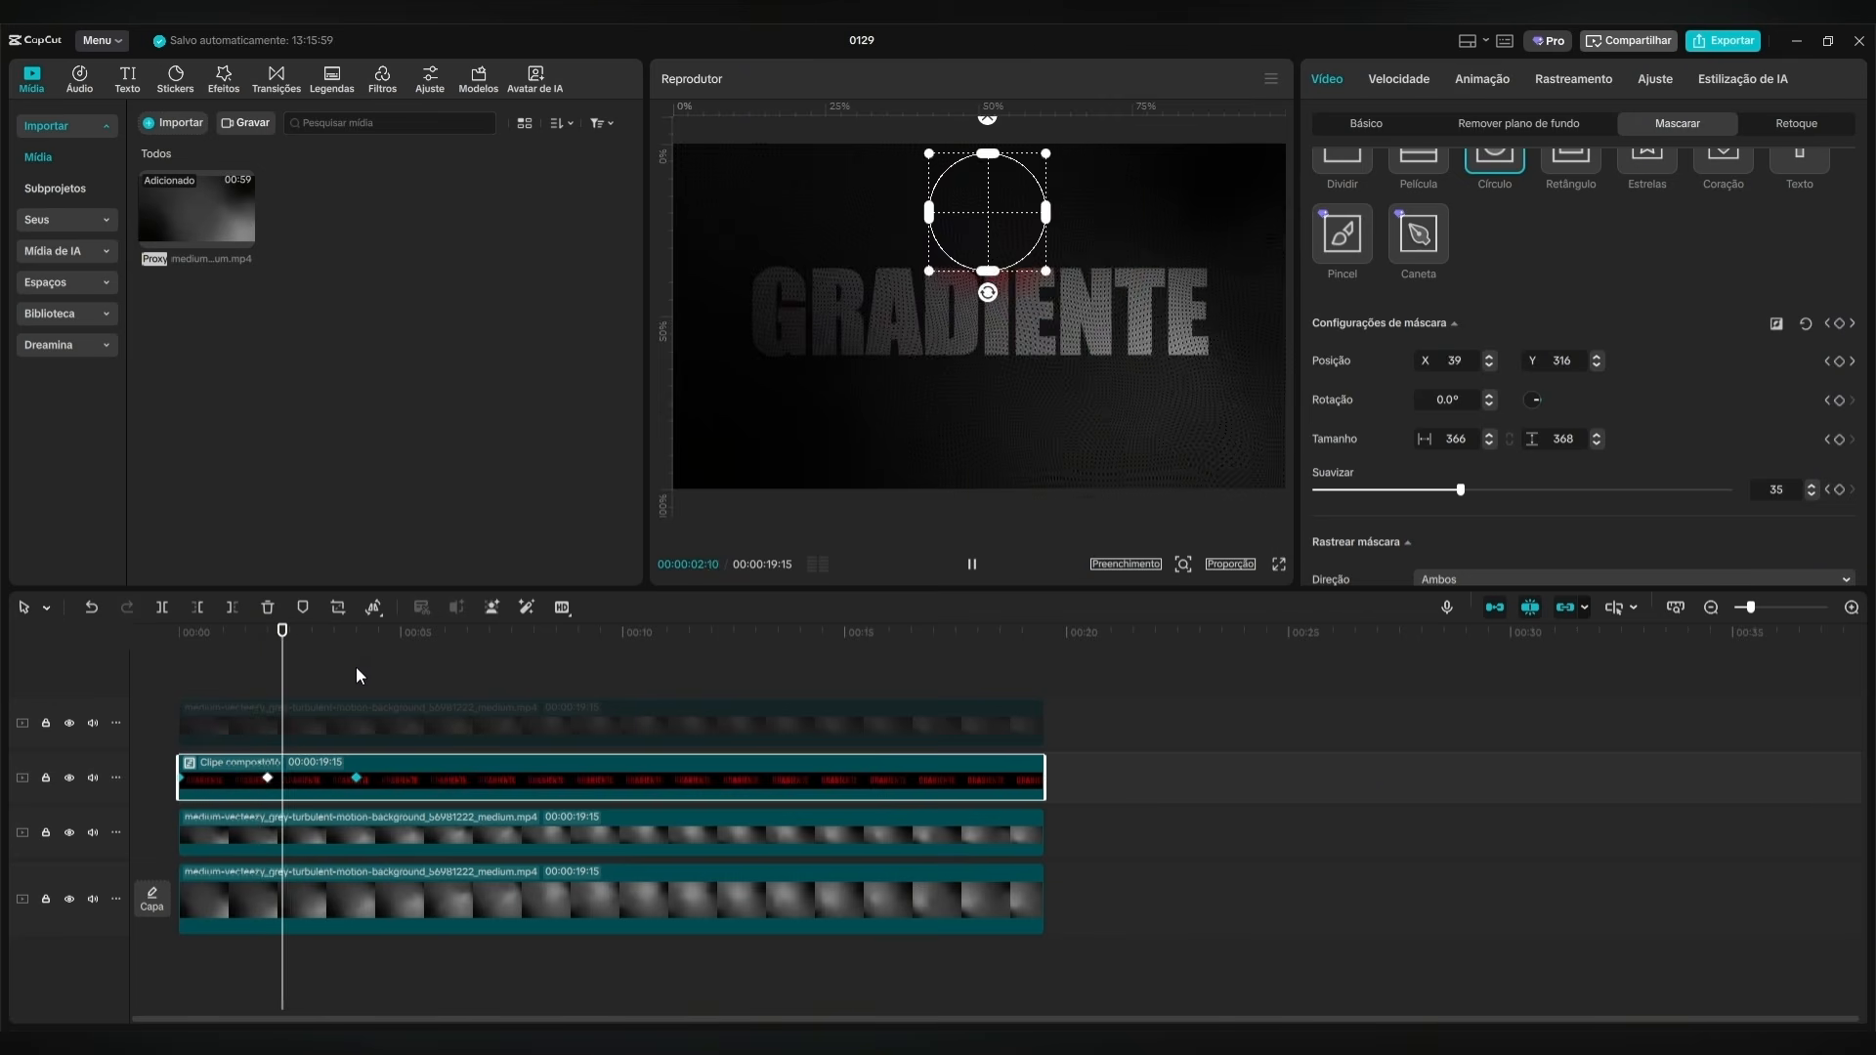
Reactivate the disabled green GRADIENTE clip on the uppermost track and turn it into a compound clip.
{"action": "left_click_drag", "start_coordinate": [313, 639], "coordinate": [170, 672]}
{"action": "left_click", "coordinate": [607, 729]}
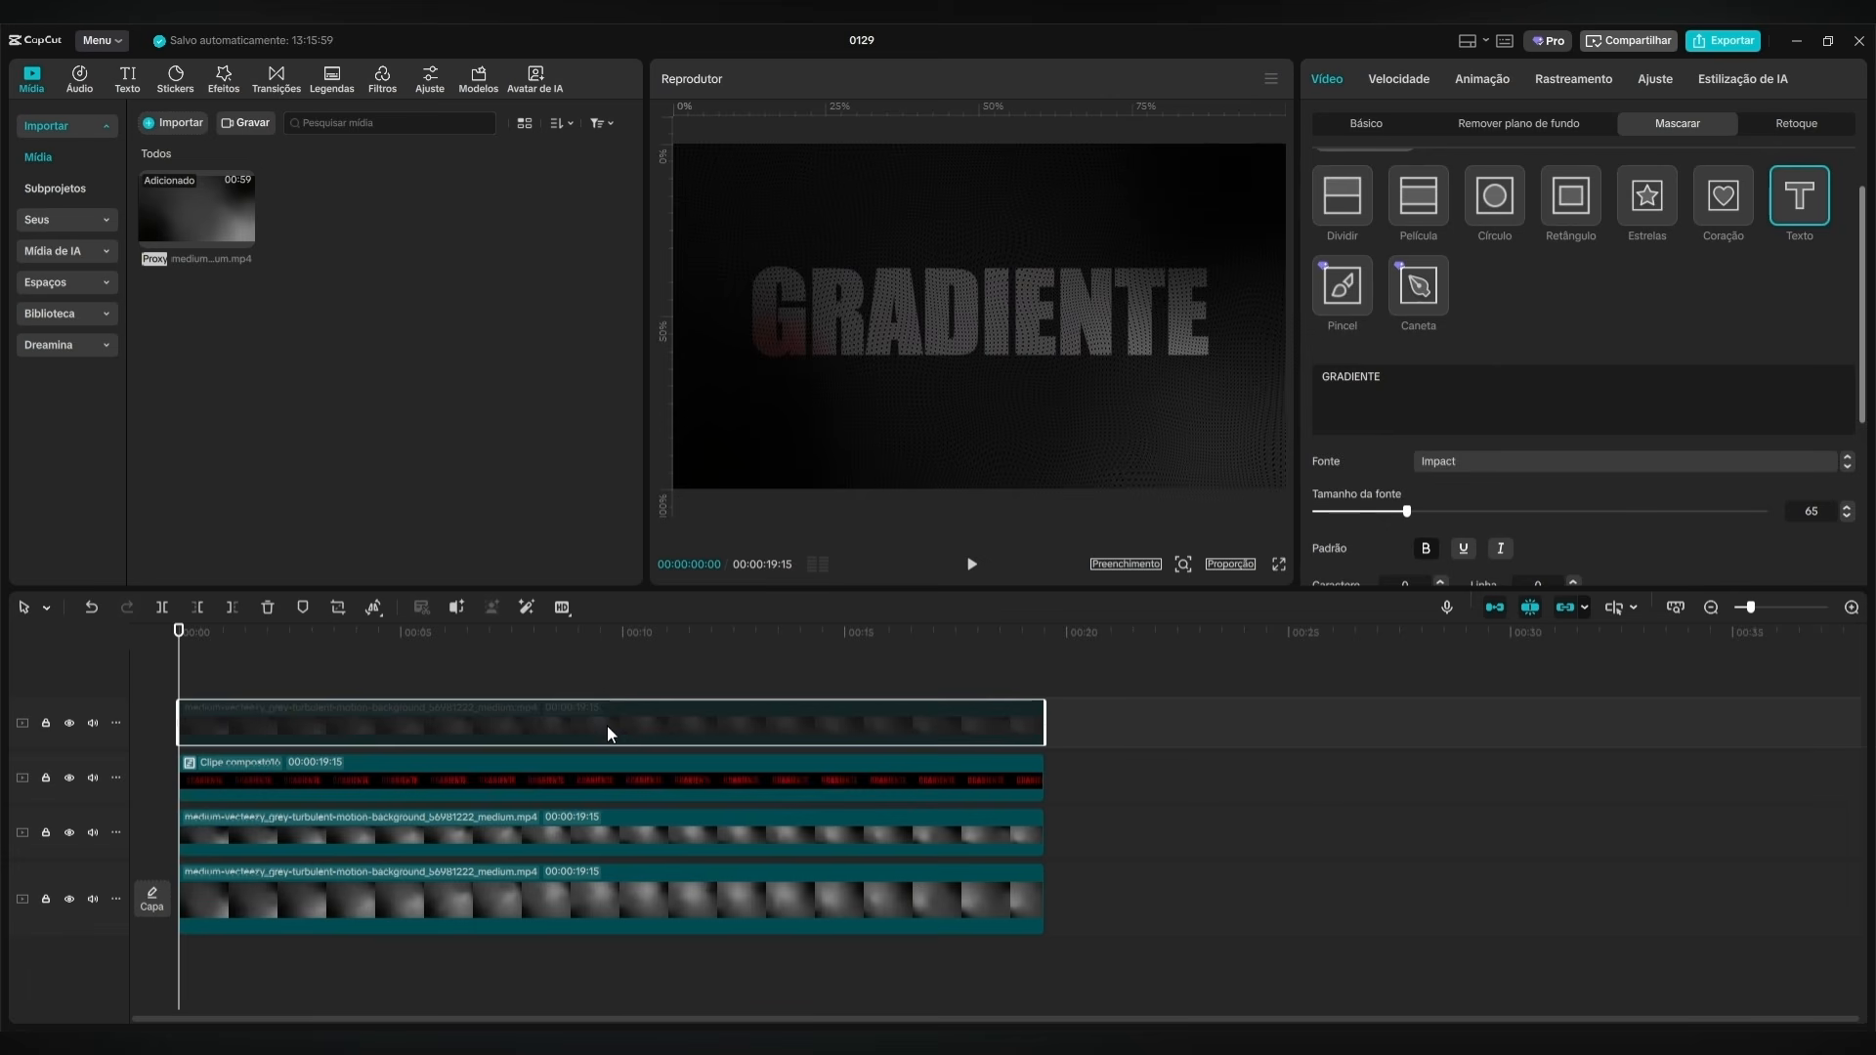
{"action": "left_click", "coordinate": [316, 714]}
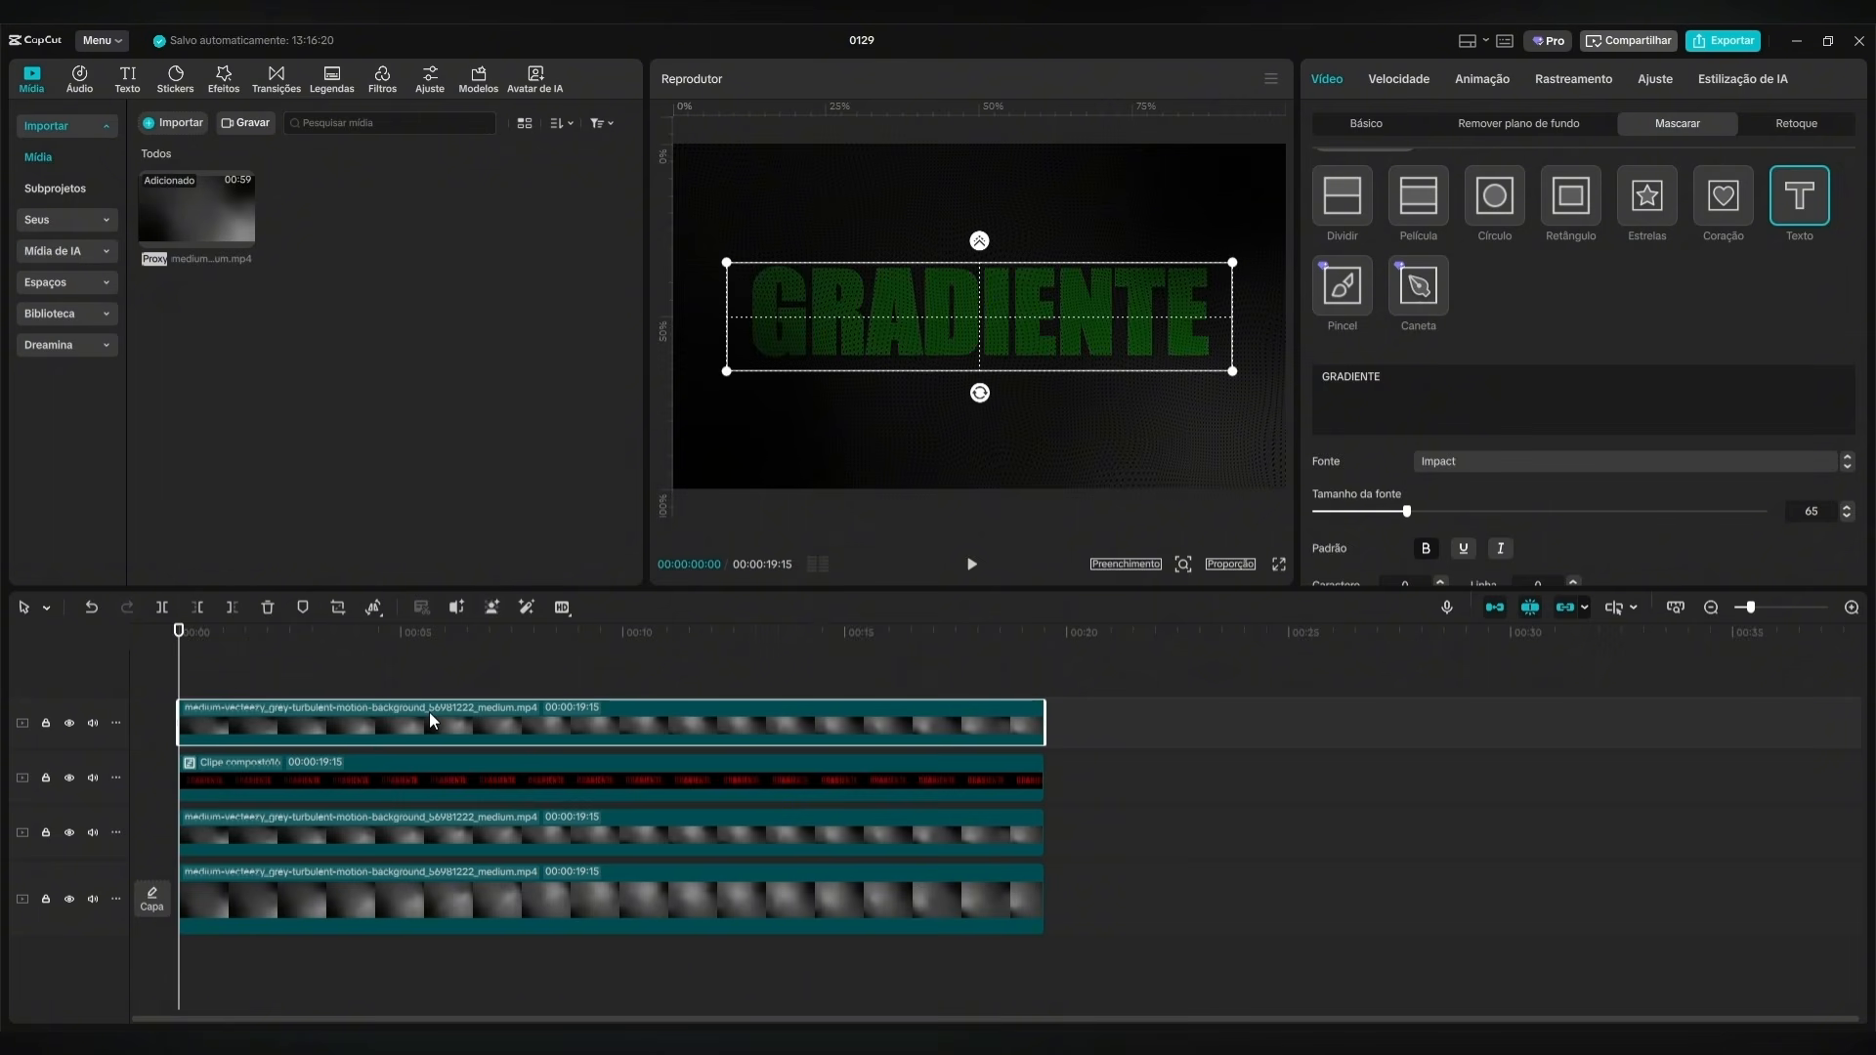
{"action": "right_click", "coordinate": [430, 712]}
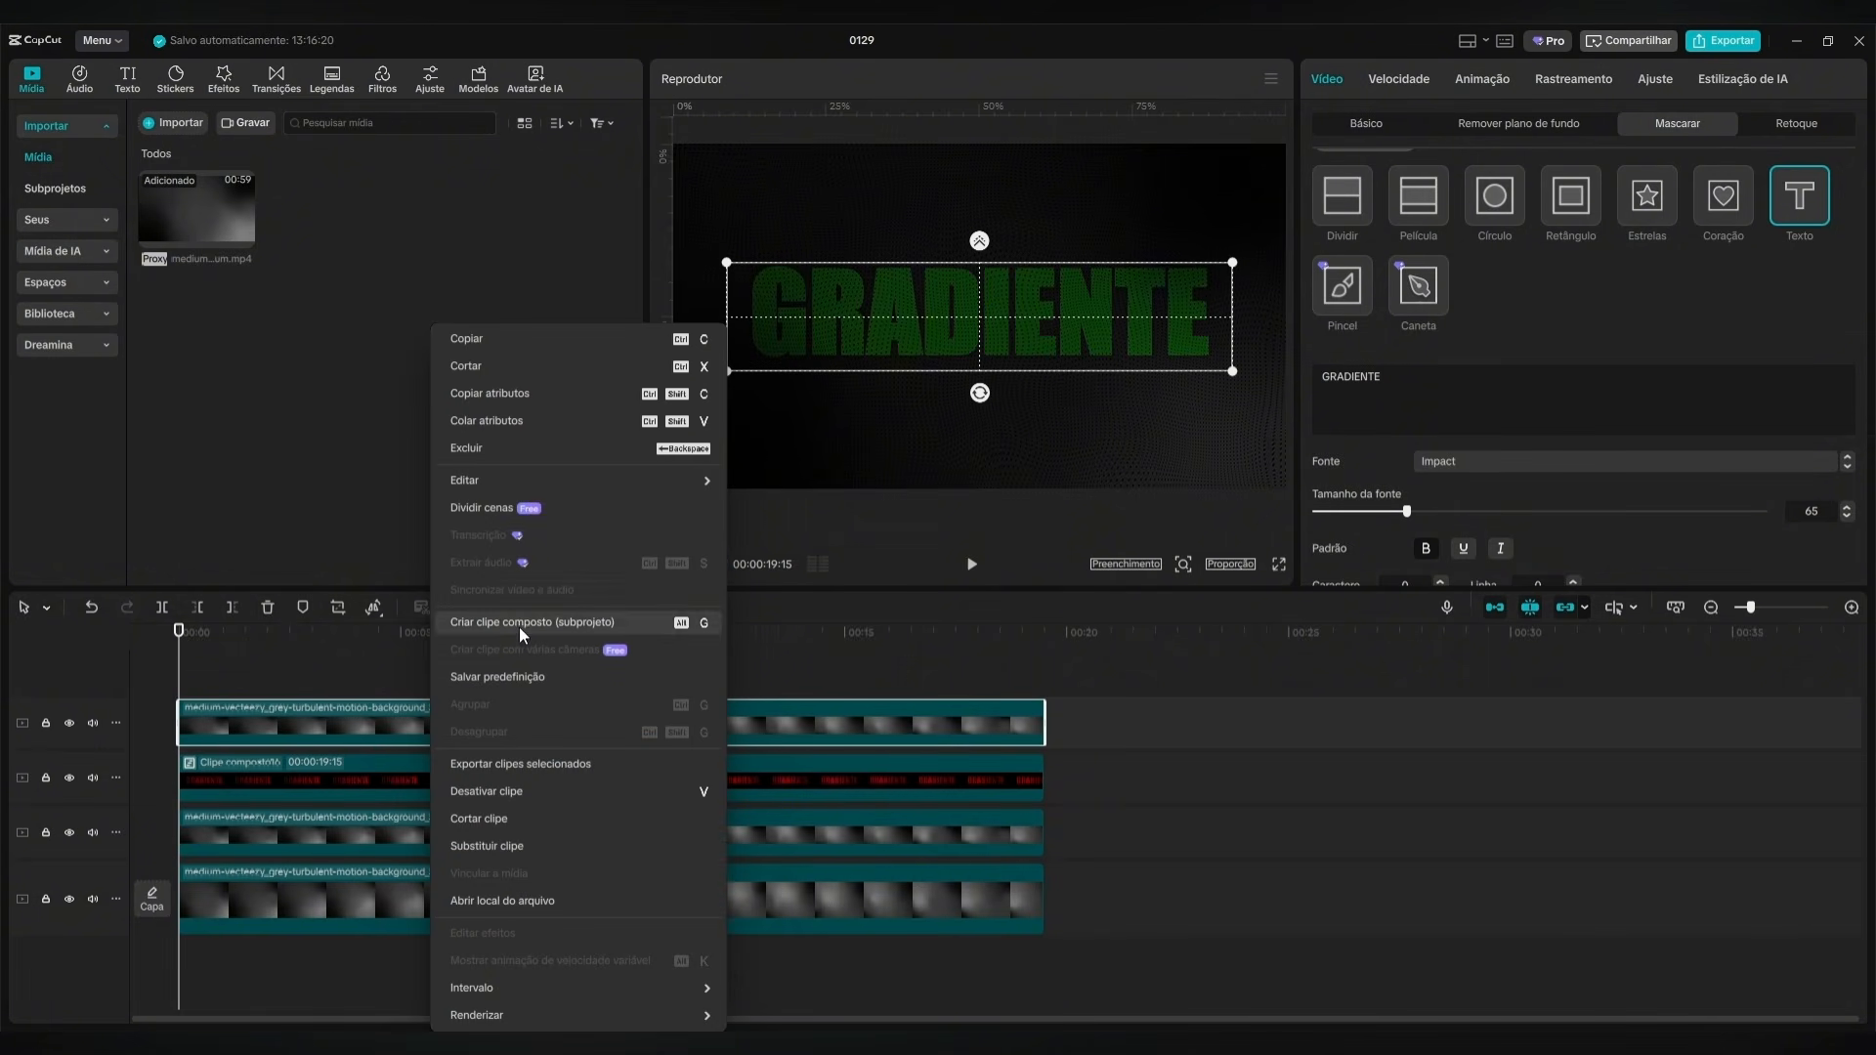
{"action": "left_click", "coordinate": [492, 621]}
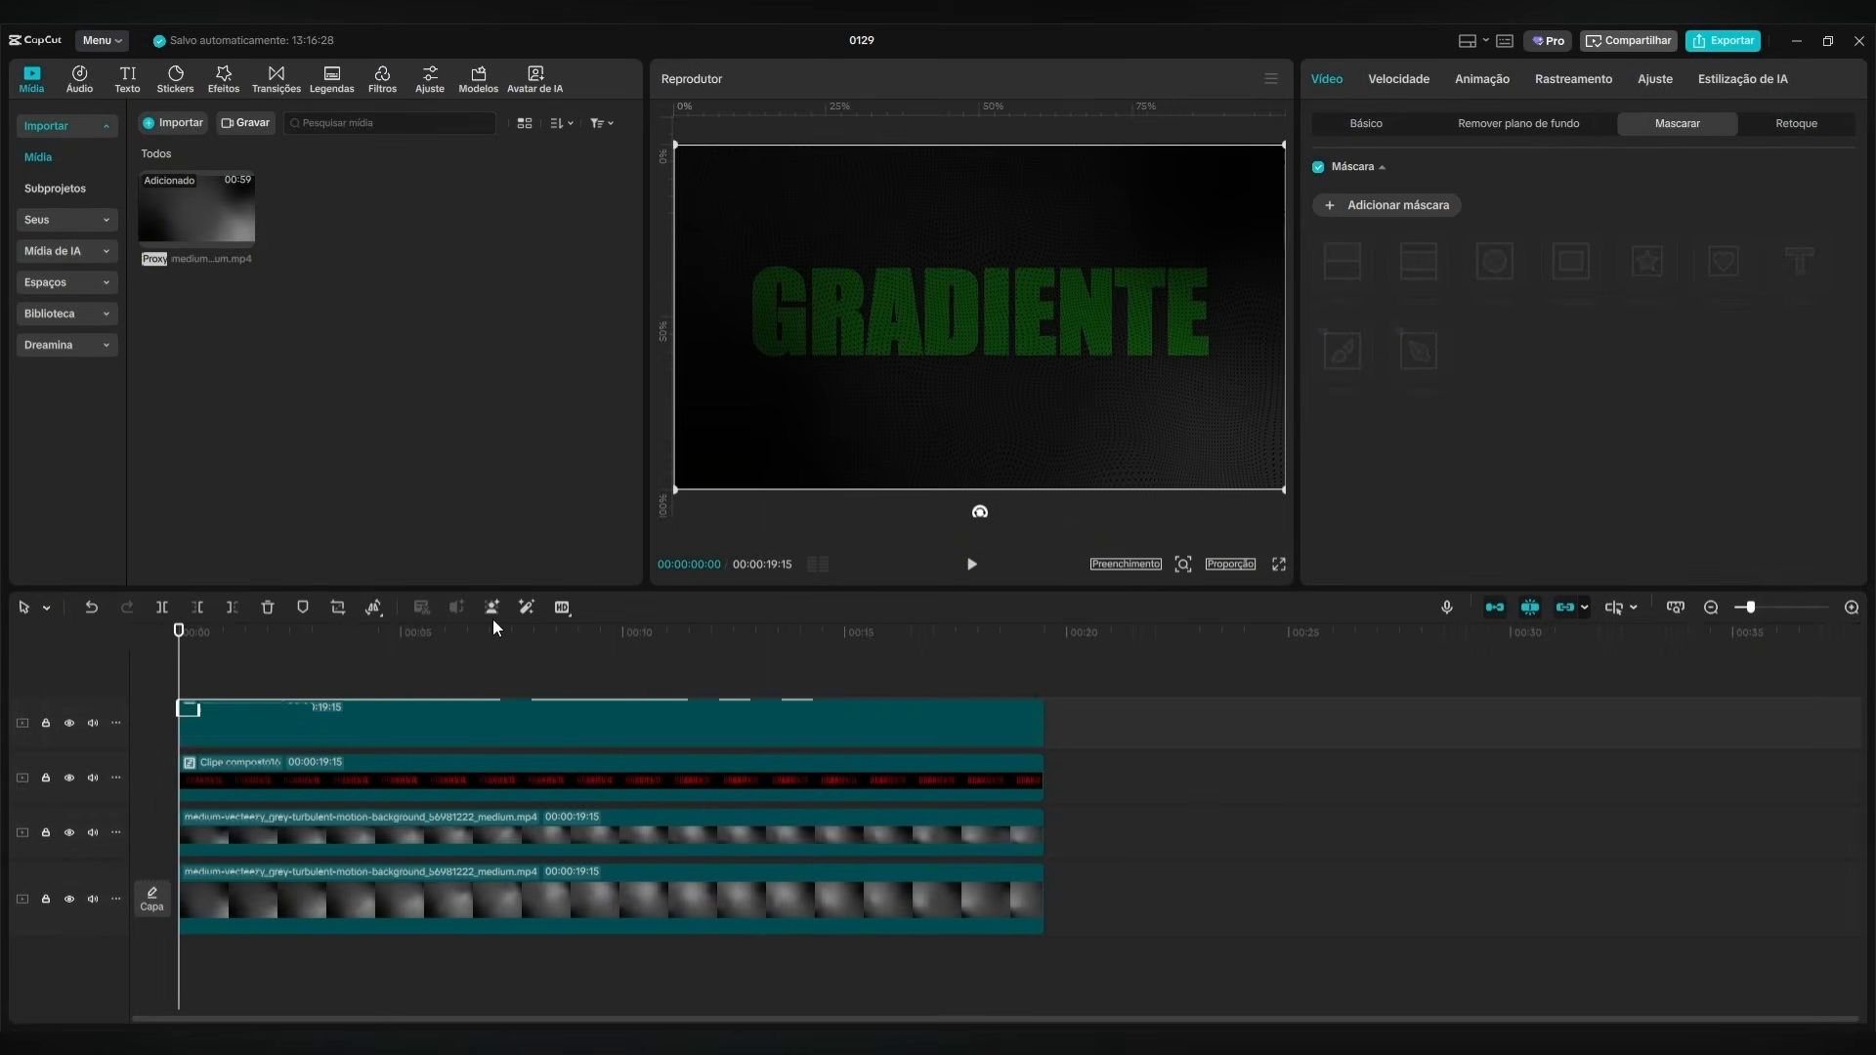
Copy the red compound clip's attributes and paste them all onto the green compound clip, keeping the keyframe timing.
{"action": "left_click", "coordinate": [430, 779]}
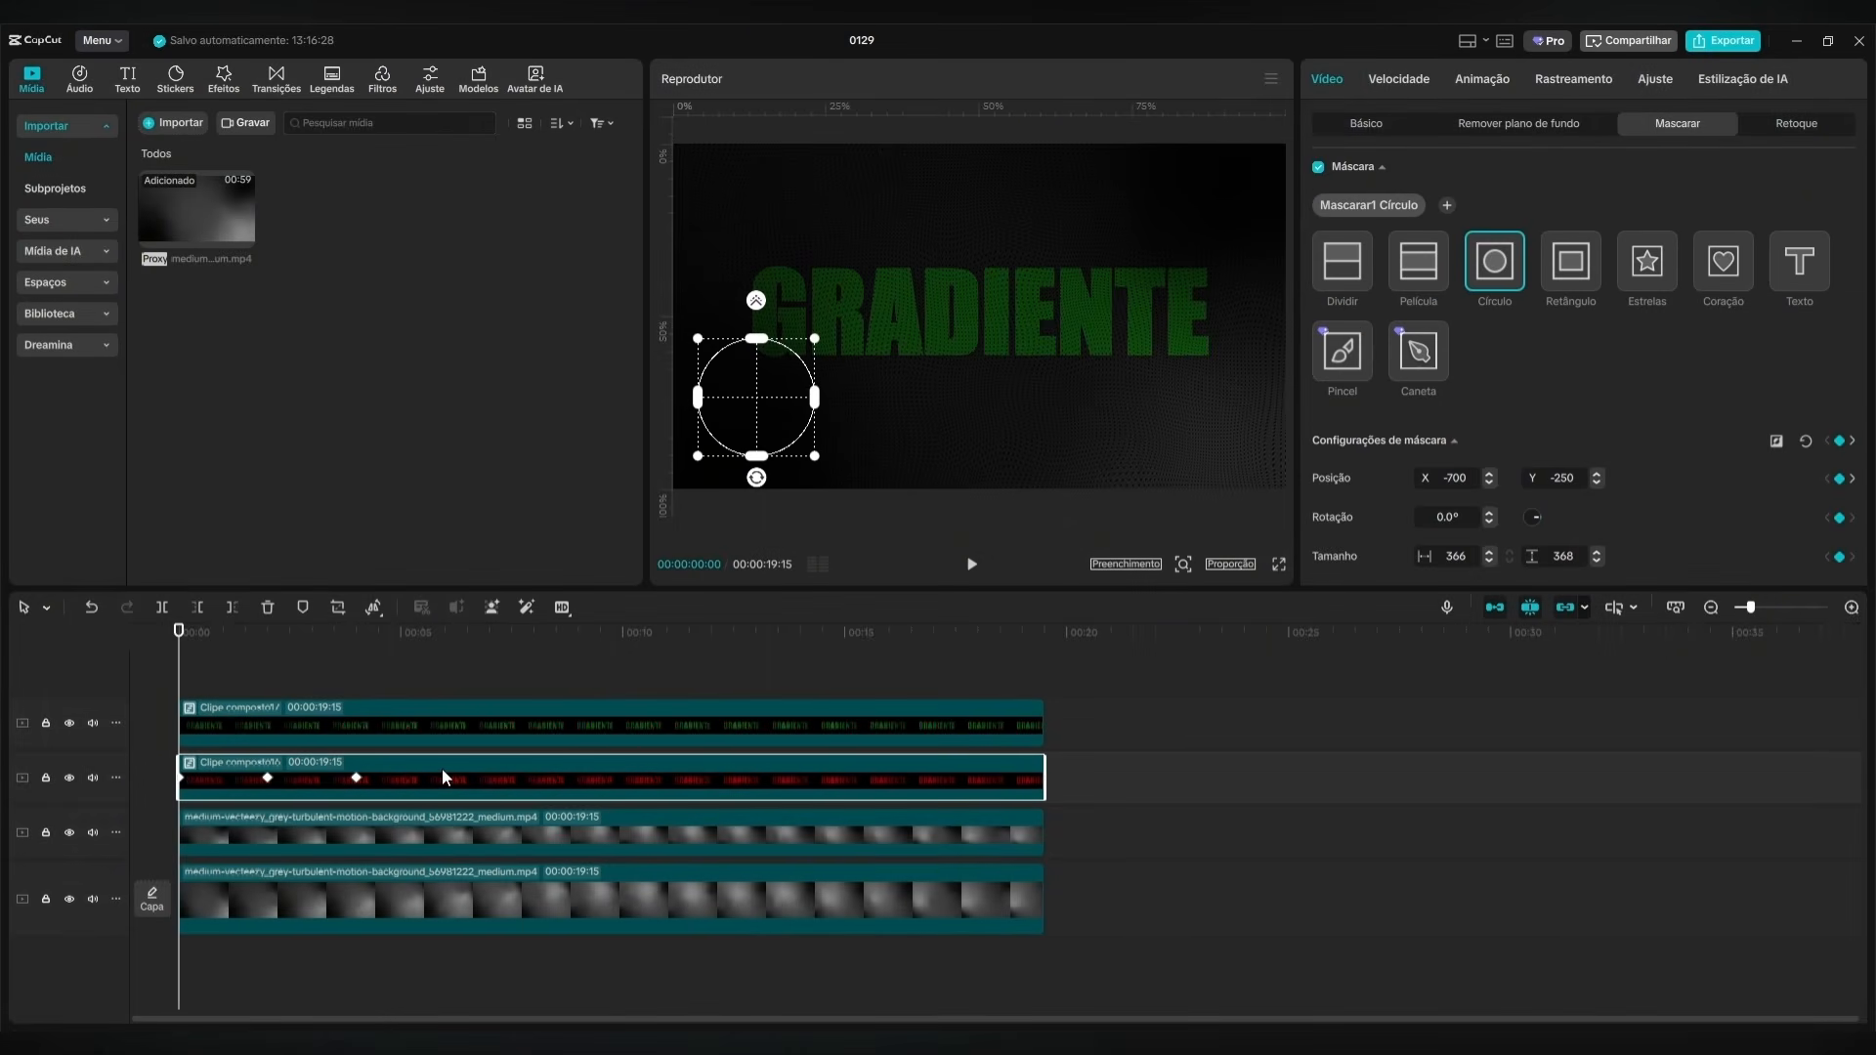
{"action": "right_click", "coordinate": [442, 768]}
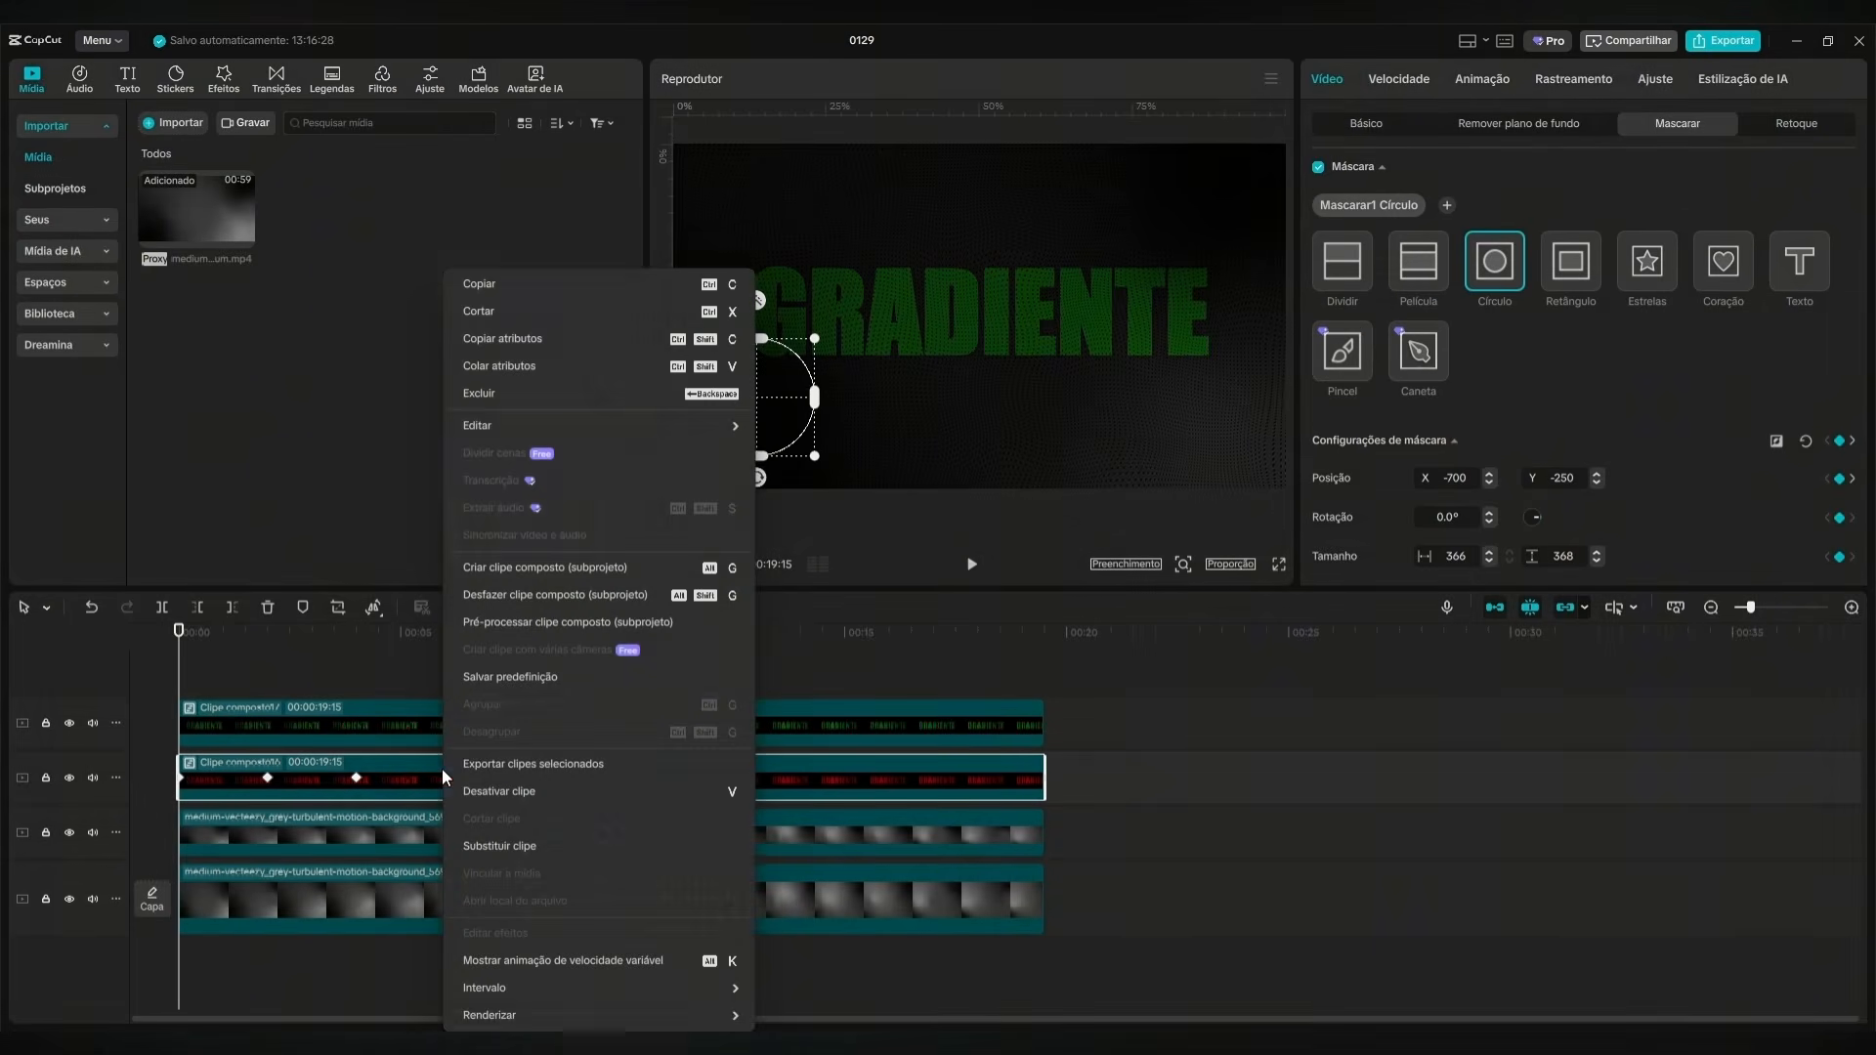
{"action": "left_click", "coordinate": [533, 338]}
{"action": "left_click", "coordinate": [395, 706]}
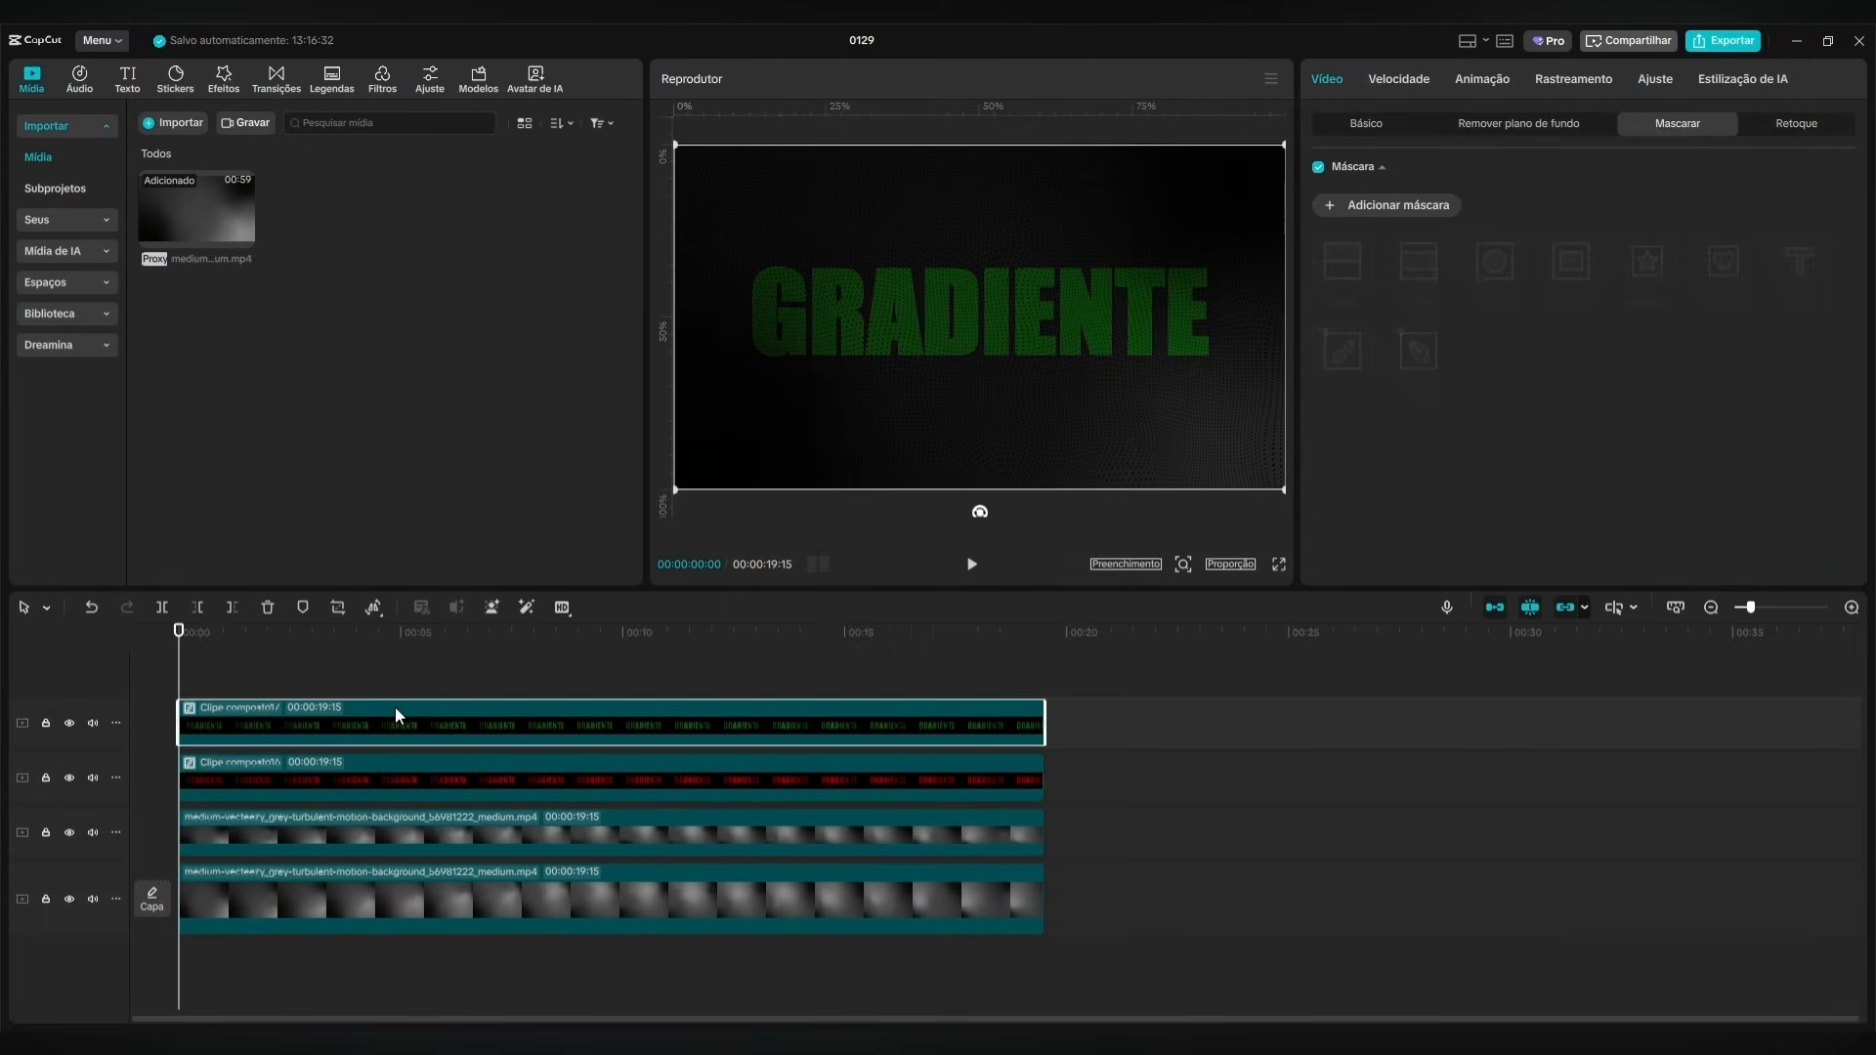
{"action": "right_click", "coordinate": [407, 724]}
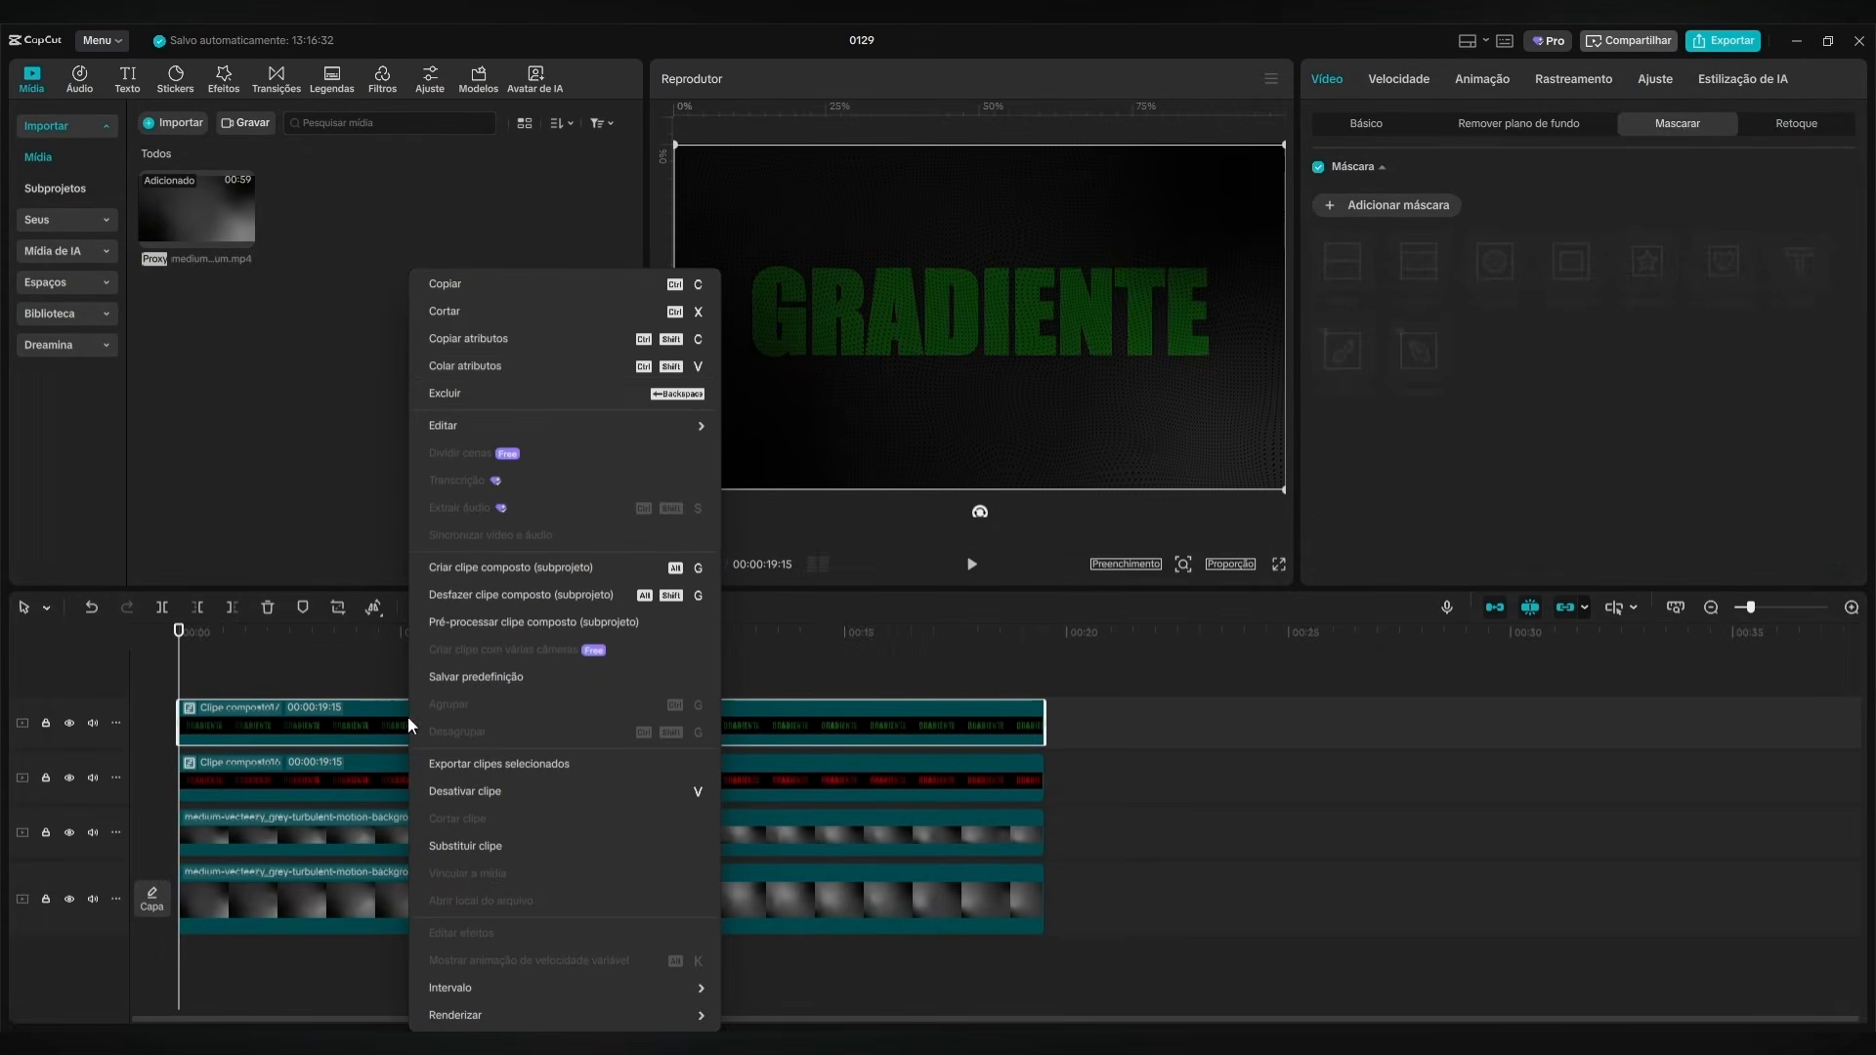
{"action": "left_click", "coordinate": [542, 374]}
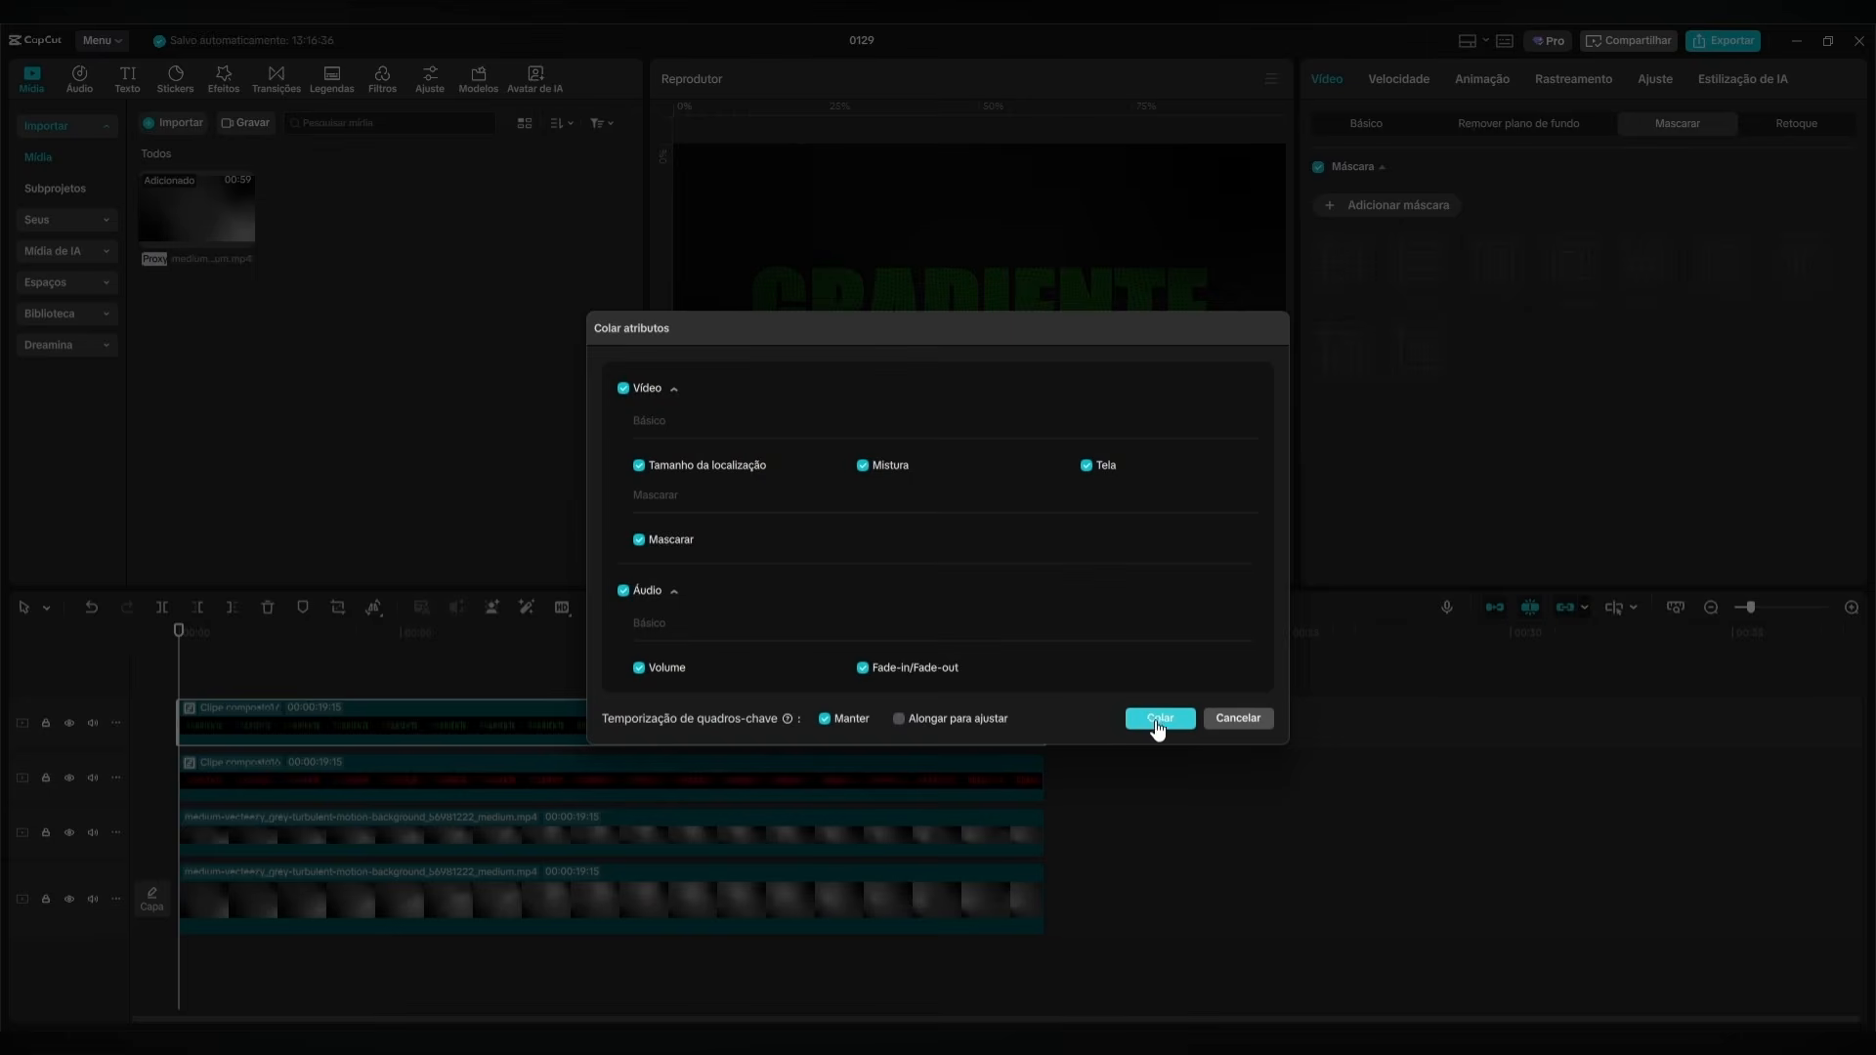
{"action": "left_click", "coordinate": [1159, 719]}
Reverse the green clip's mask path by setting its X position to 700 at 00:00:00:00 and -700 at 00:00:04:00.
{"action": "mouse_move", "coordinate": [192, 630]}
{"action": "left_mouse_down"}
{"action": "mouse_move", "coordinate": [374, 636]}
{"action": "mouse_move", "coordinate": [174, 654]}
{"action": "left_mouse_up"}
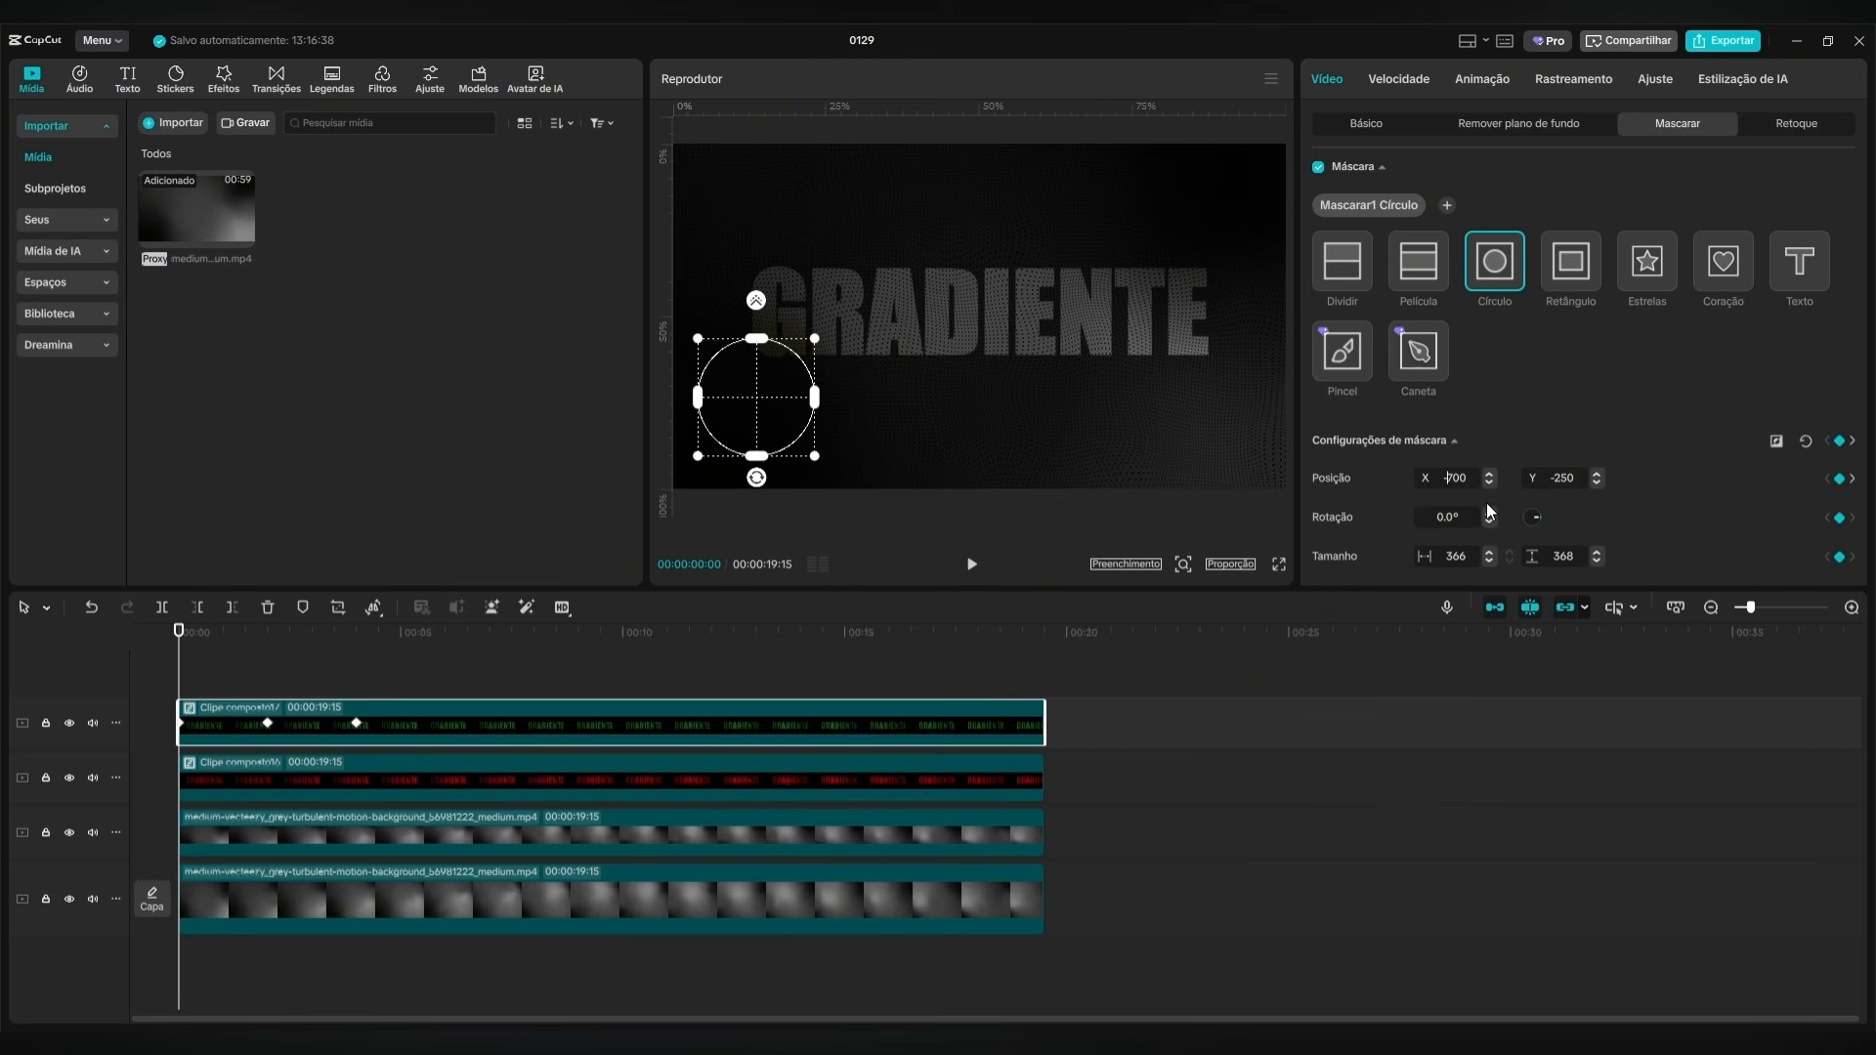
{"action": "key", "text": "Return"}
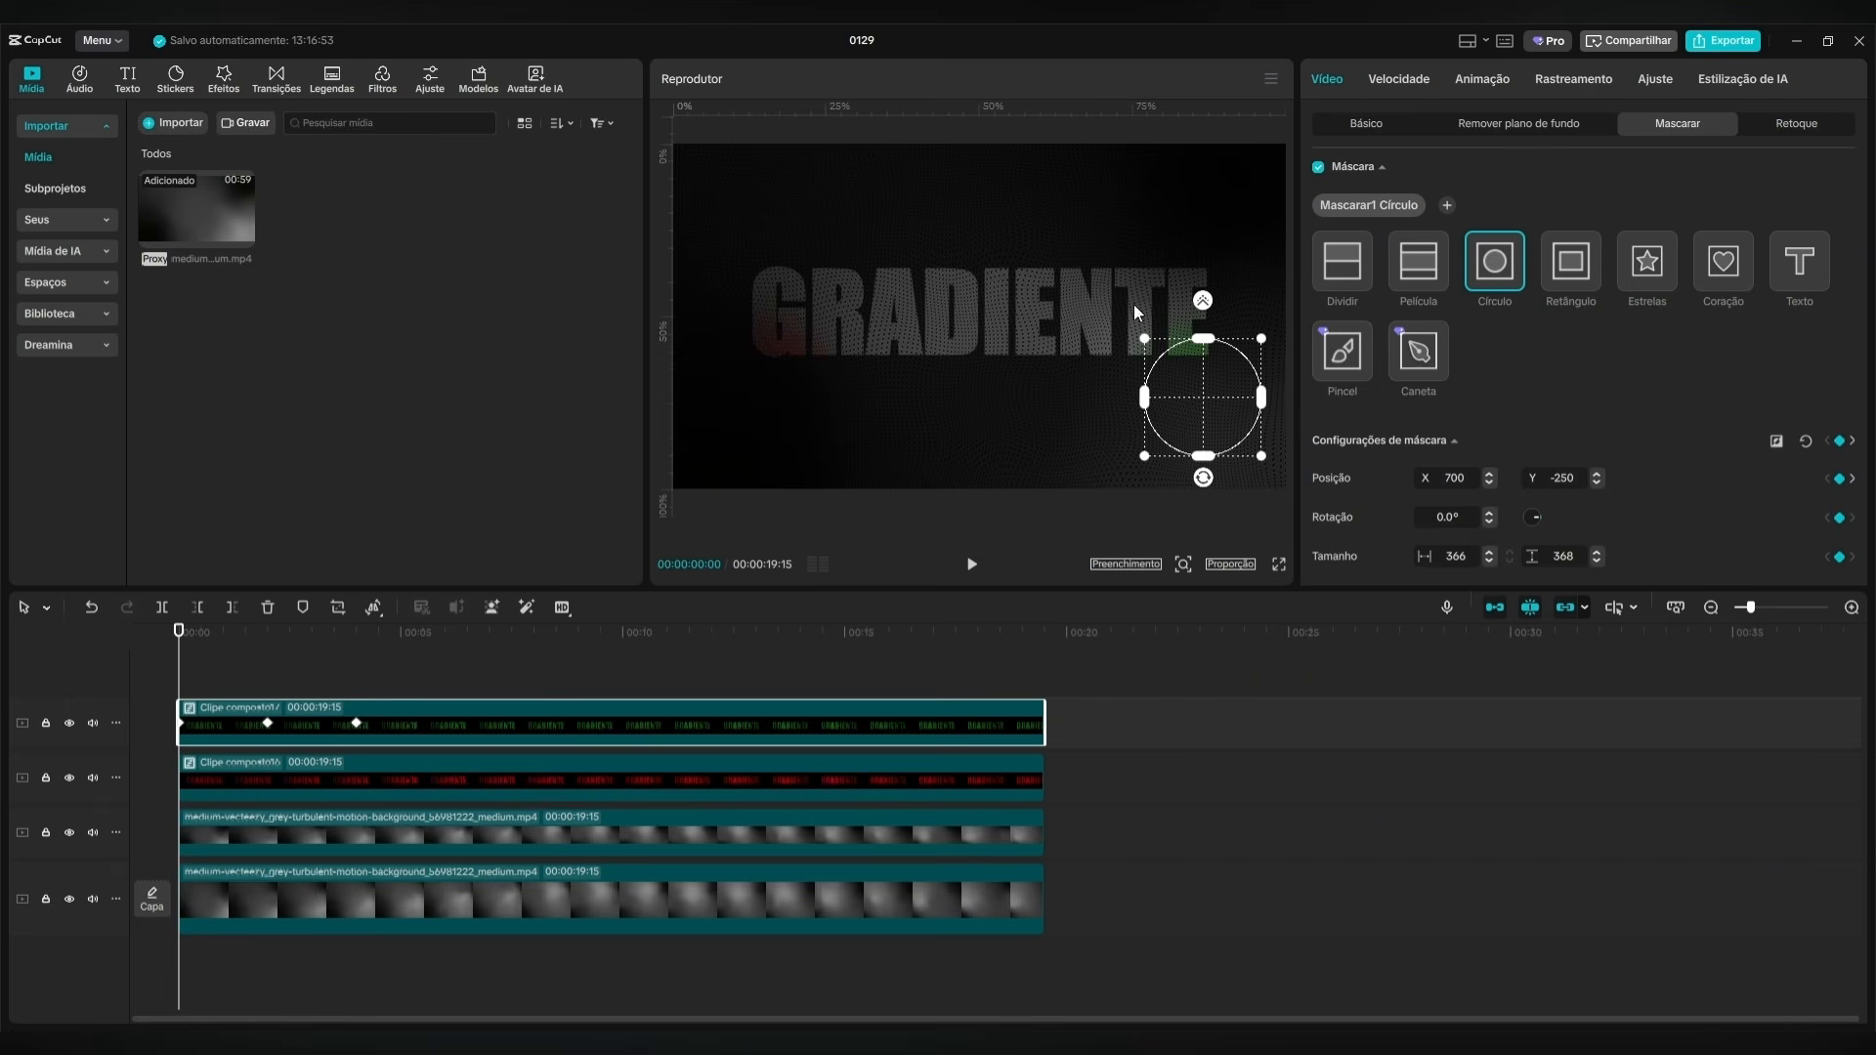
{"action": "left_click_drag", "start_coordinate": [181, 649], "coordinate": [354, 651]}
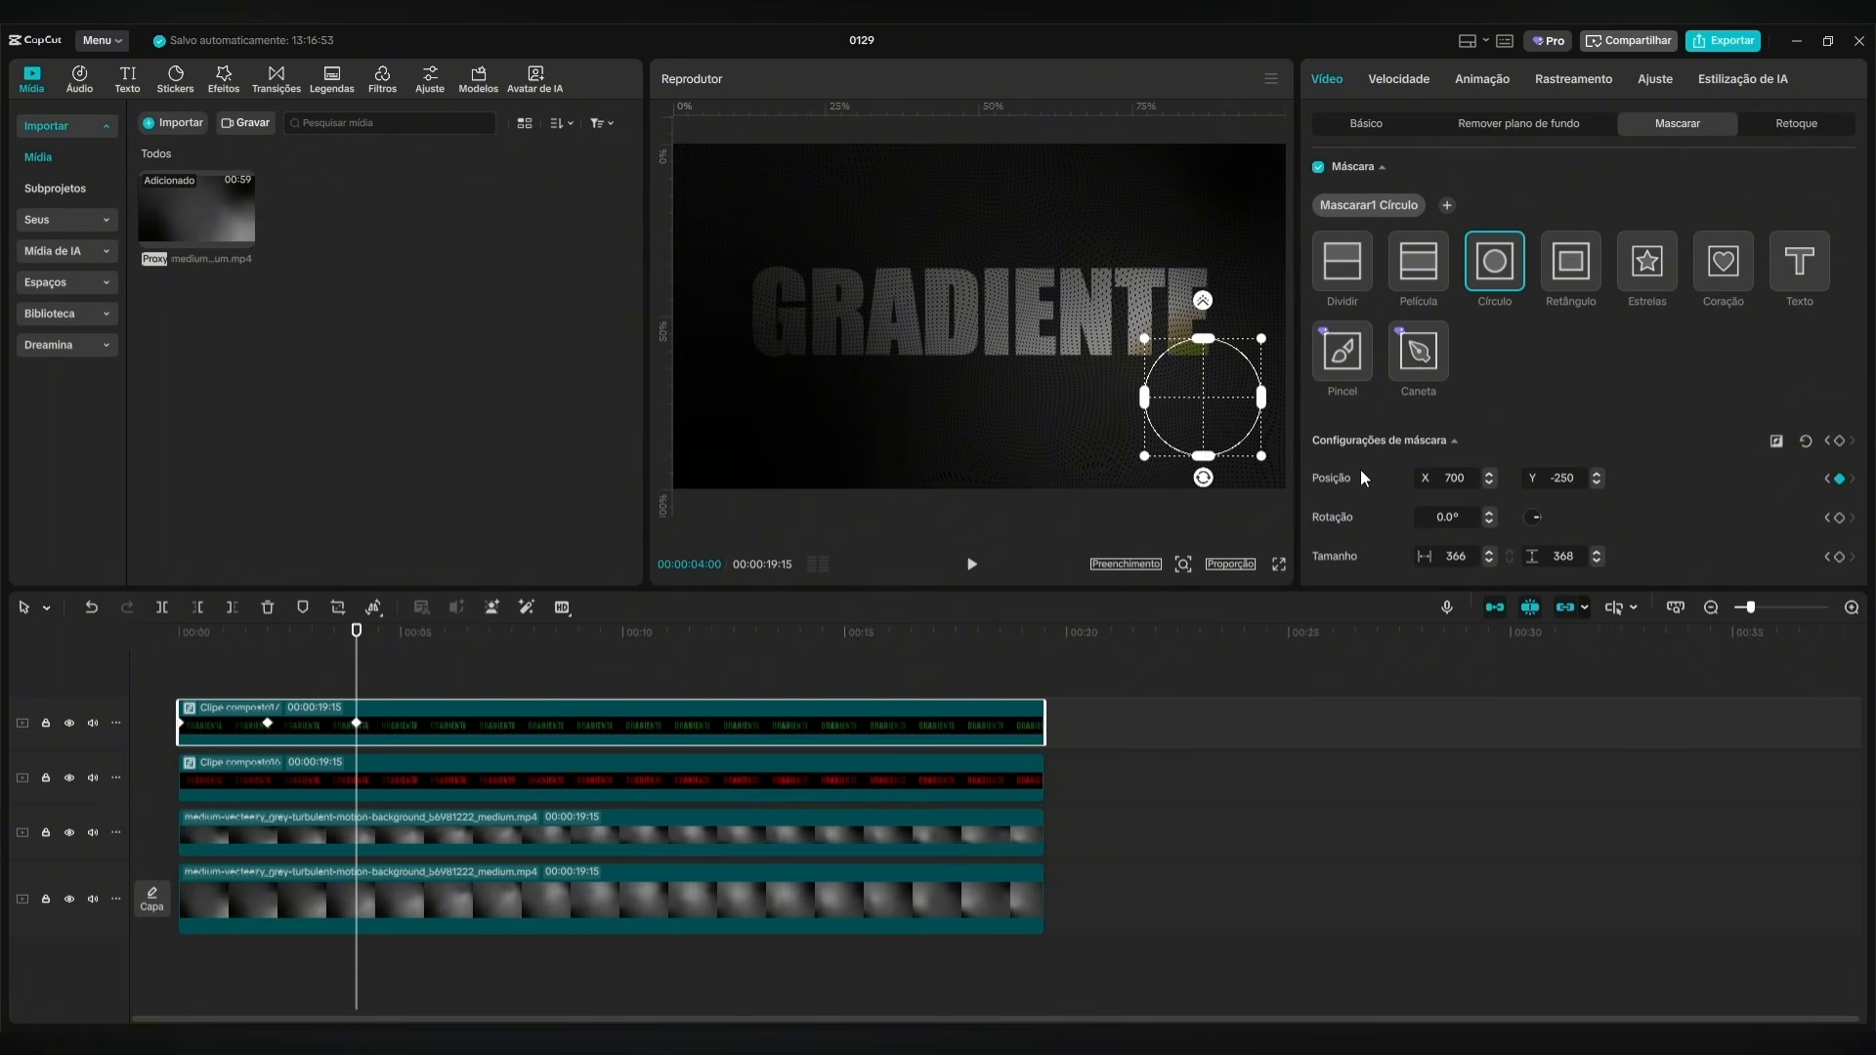
{"action": "type", "text": "-"}
{"action": "key", "text": "Return"}
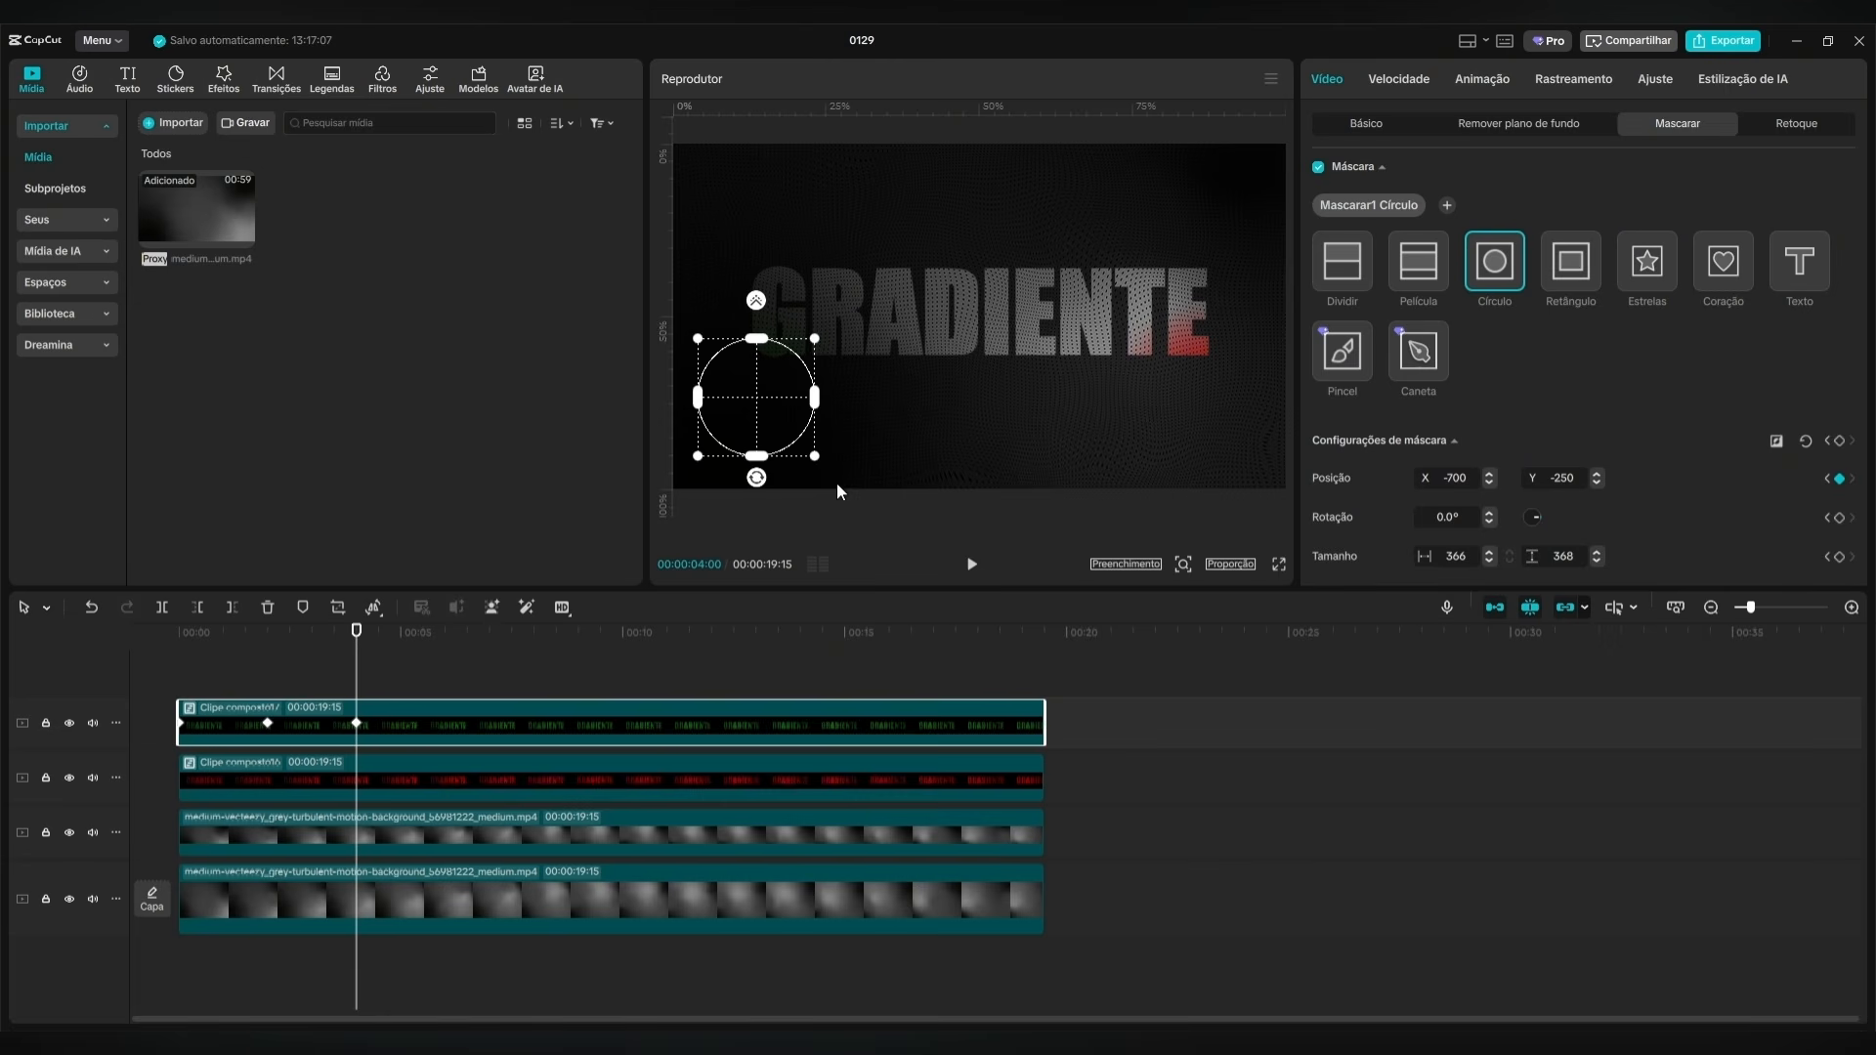
Preview the red and green circle masks crossing the GRADIENTE title from the start.
{"action": "left_click", "coordinate": [160, 653]}
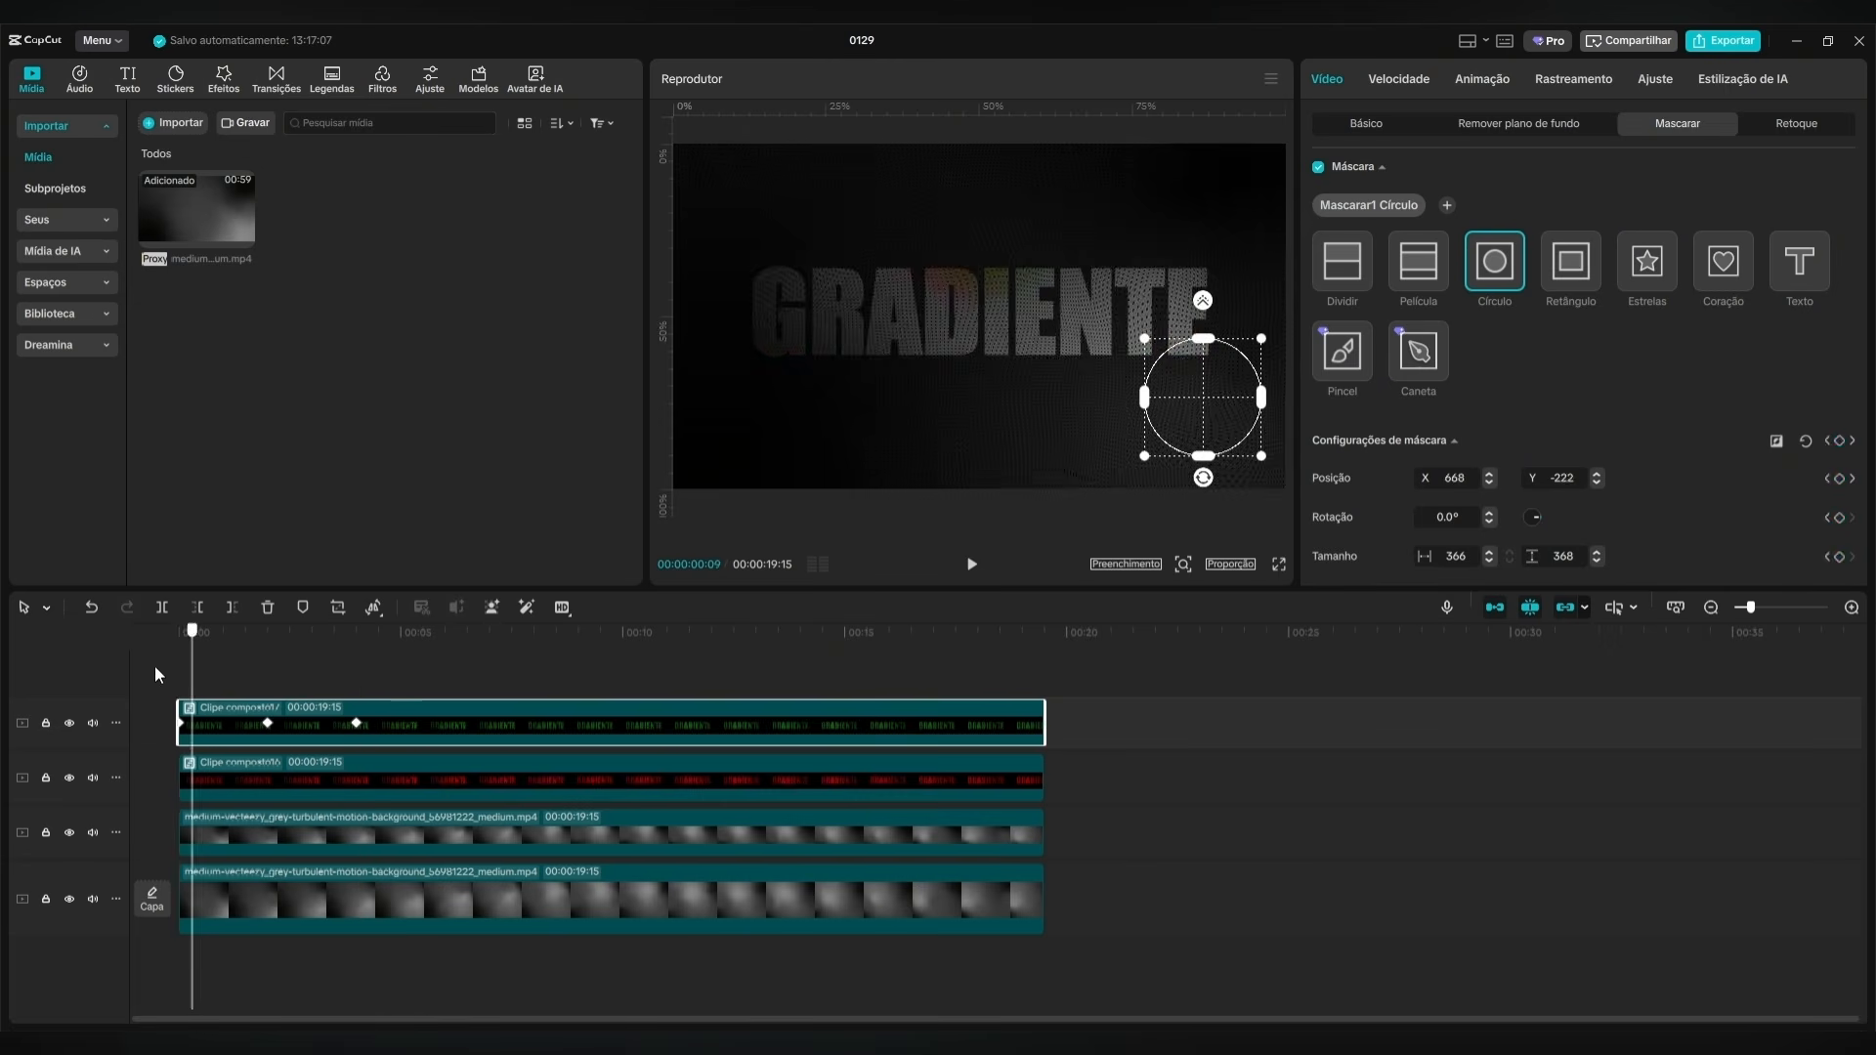
{"action": "left_click", "coordinate": [979, 565]}
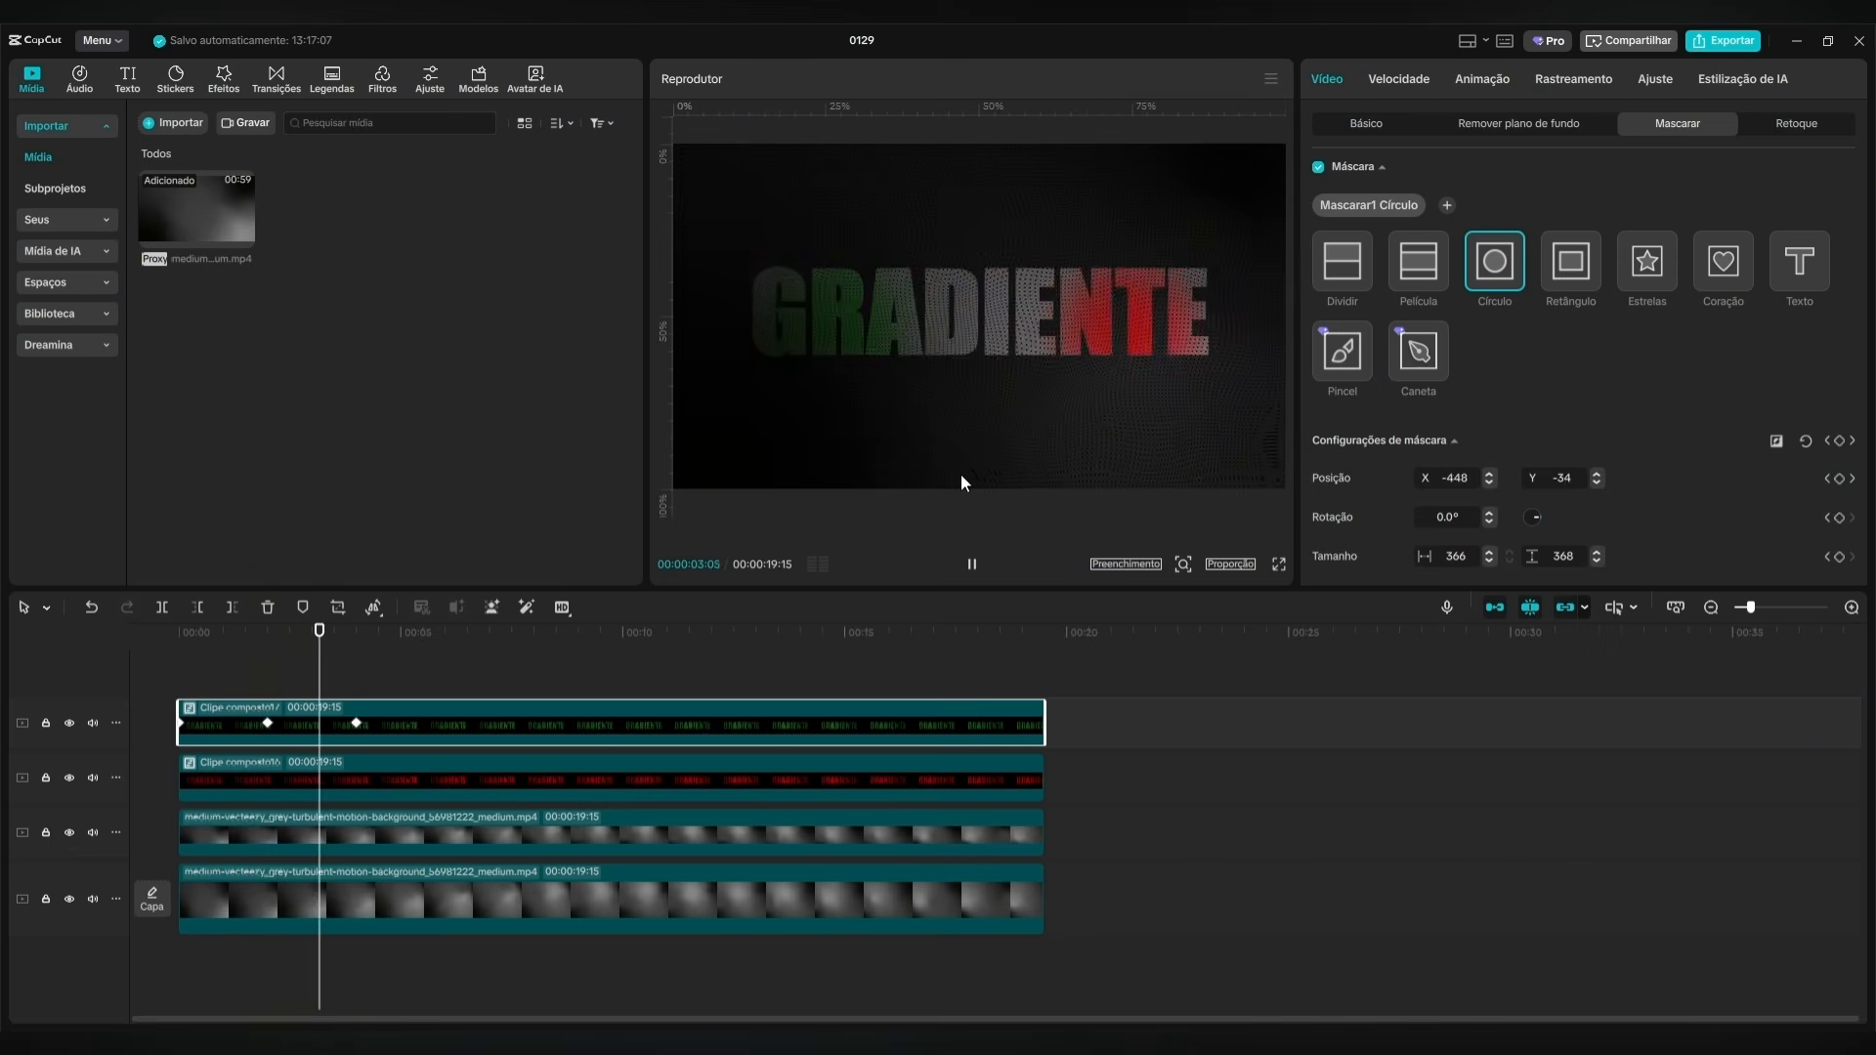
{"action": "left_click", "coordinate": [971, 564]}
Set the opacity of the background video clip on the main track to 100%.
{"action": "left_click_drag", "start_coordinate": [237, 678], "coordinate": [357, 680]}
{"action": "left_click", "coordinate": [436, 831]}
{"action": "left_click", "coordinate": [459, 877]}
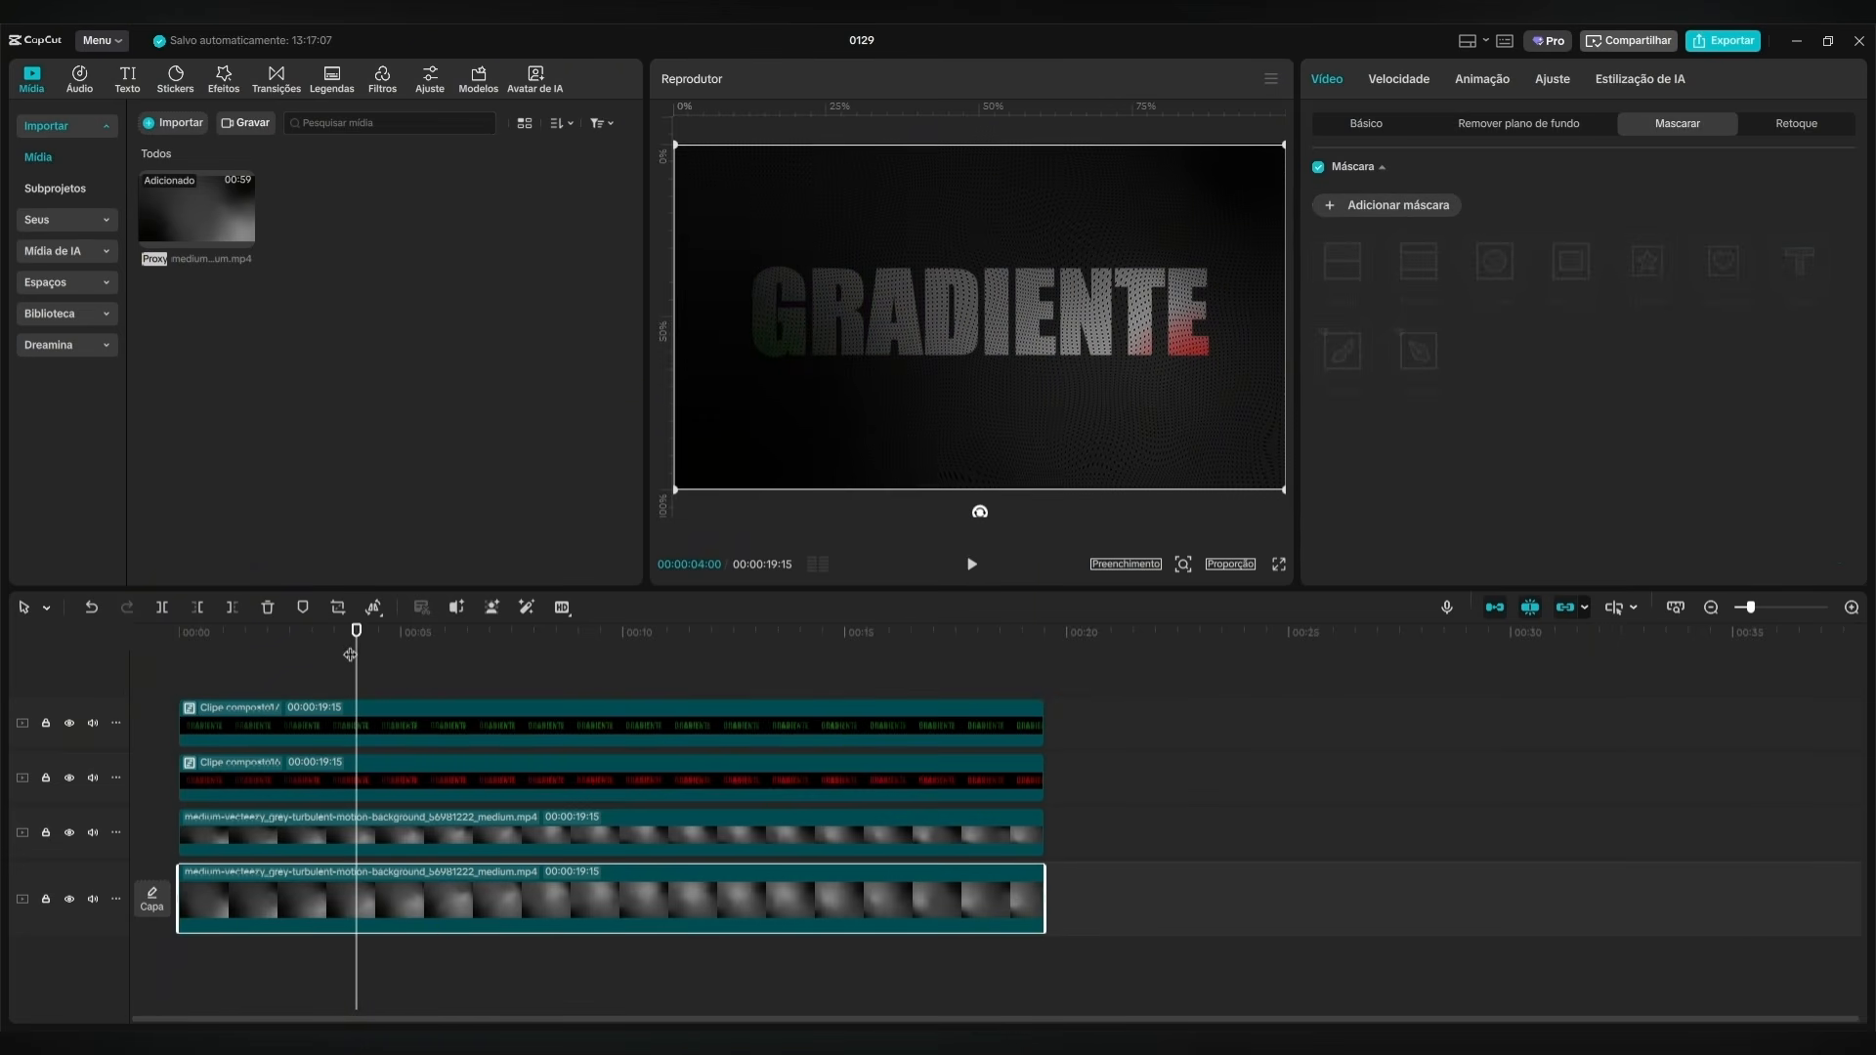
{"action": "mouse_move", "coordinate": [357, 655]}
{"action": "left_mouse_down"}
{"action": "mouse_move", "coordinate": [294, 664]}
{"action": "mouse_move", "coordinate": [364, 664]}
{"action": "left_mouse_up"}
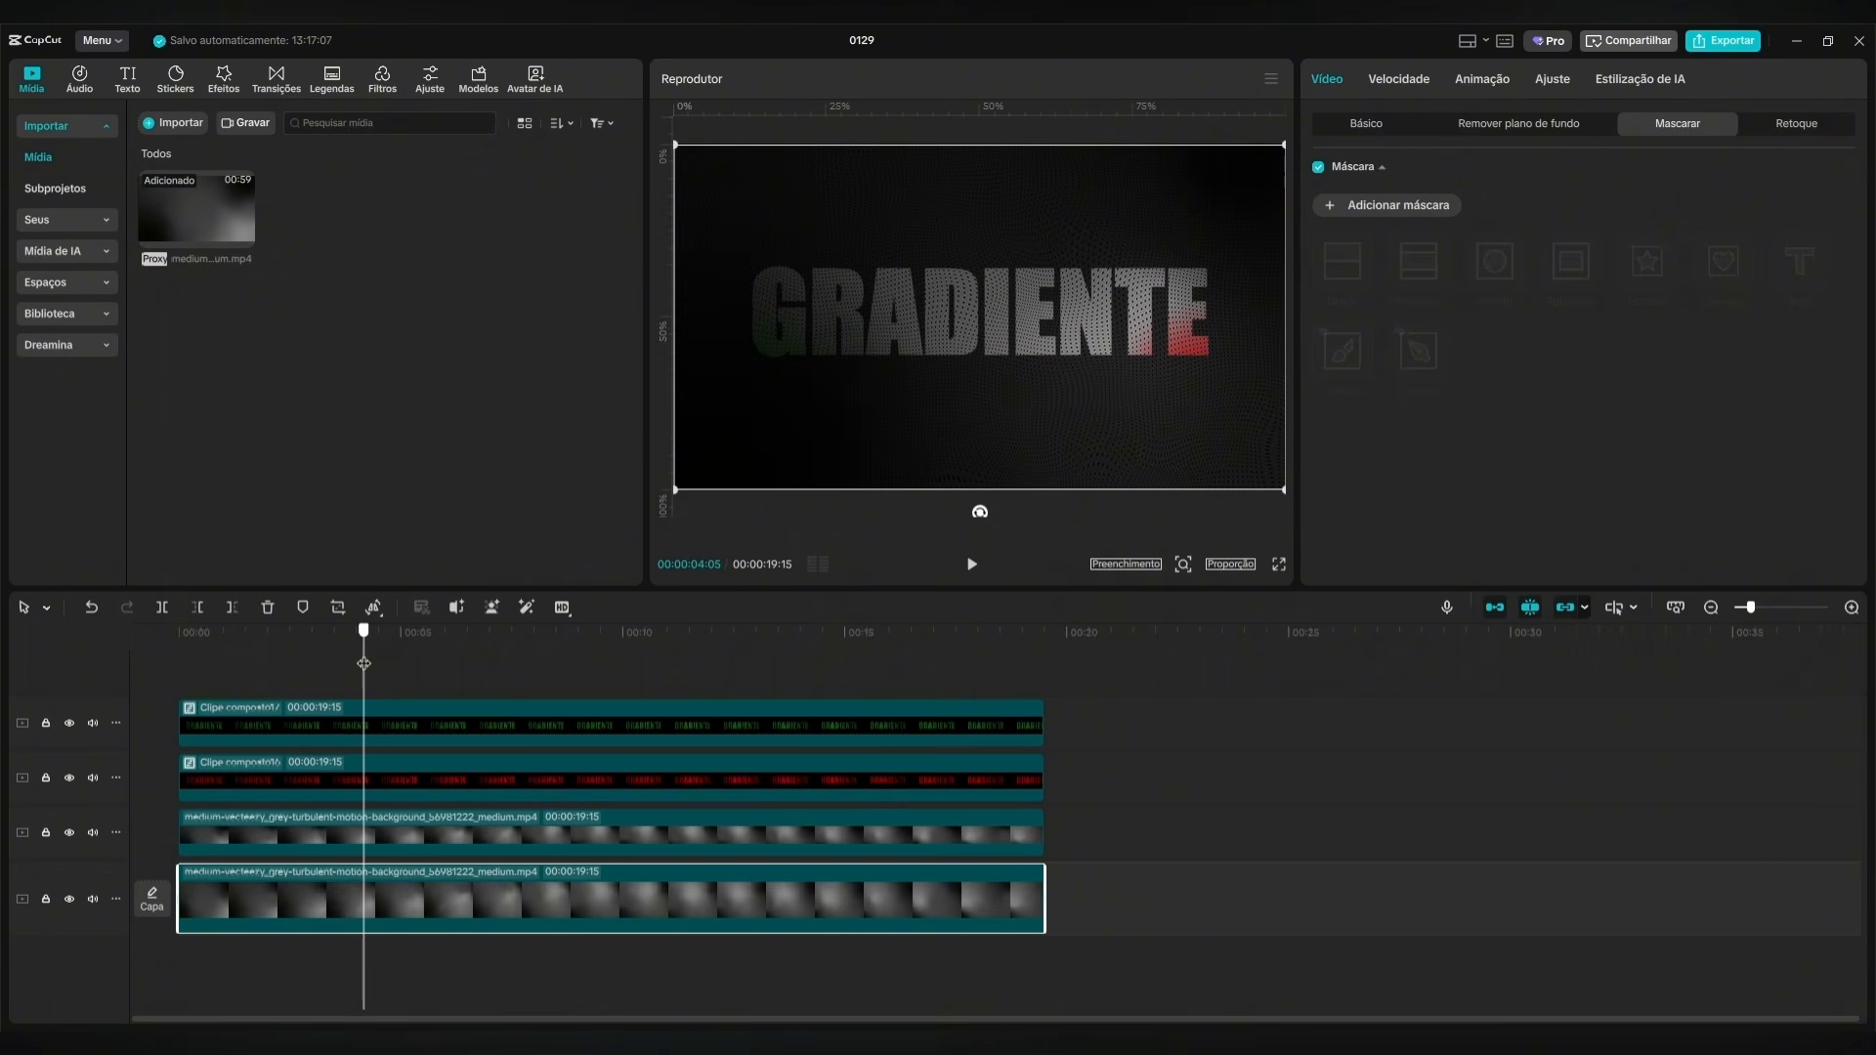
{"action": "left_click", "coordinate": [1364, 127]}
{"action": "left_click_drag", "start_coordinate": [1409, 513], "coordinate": [1728, 514]}
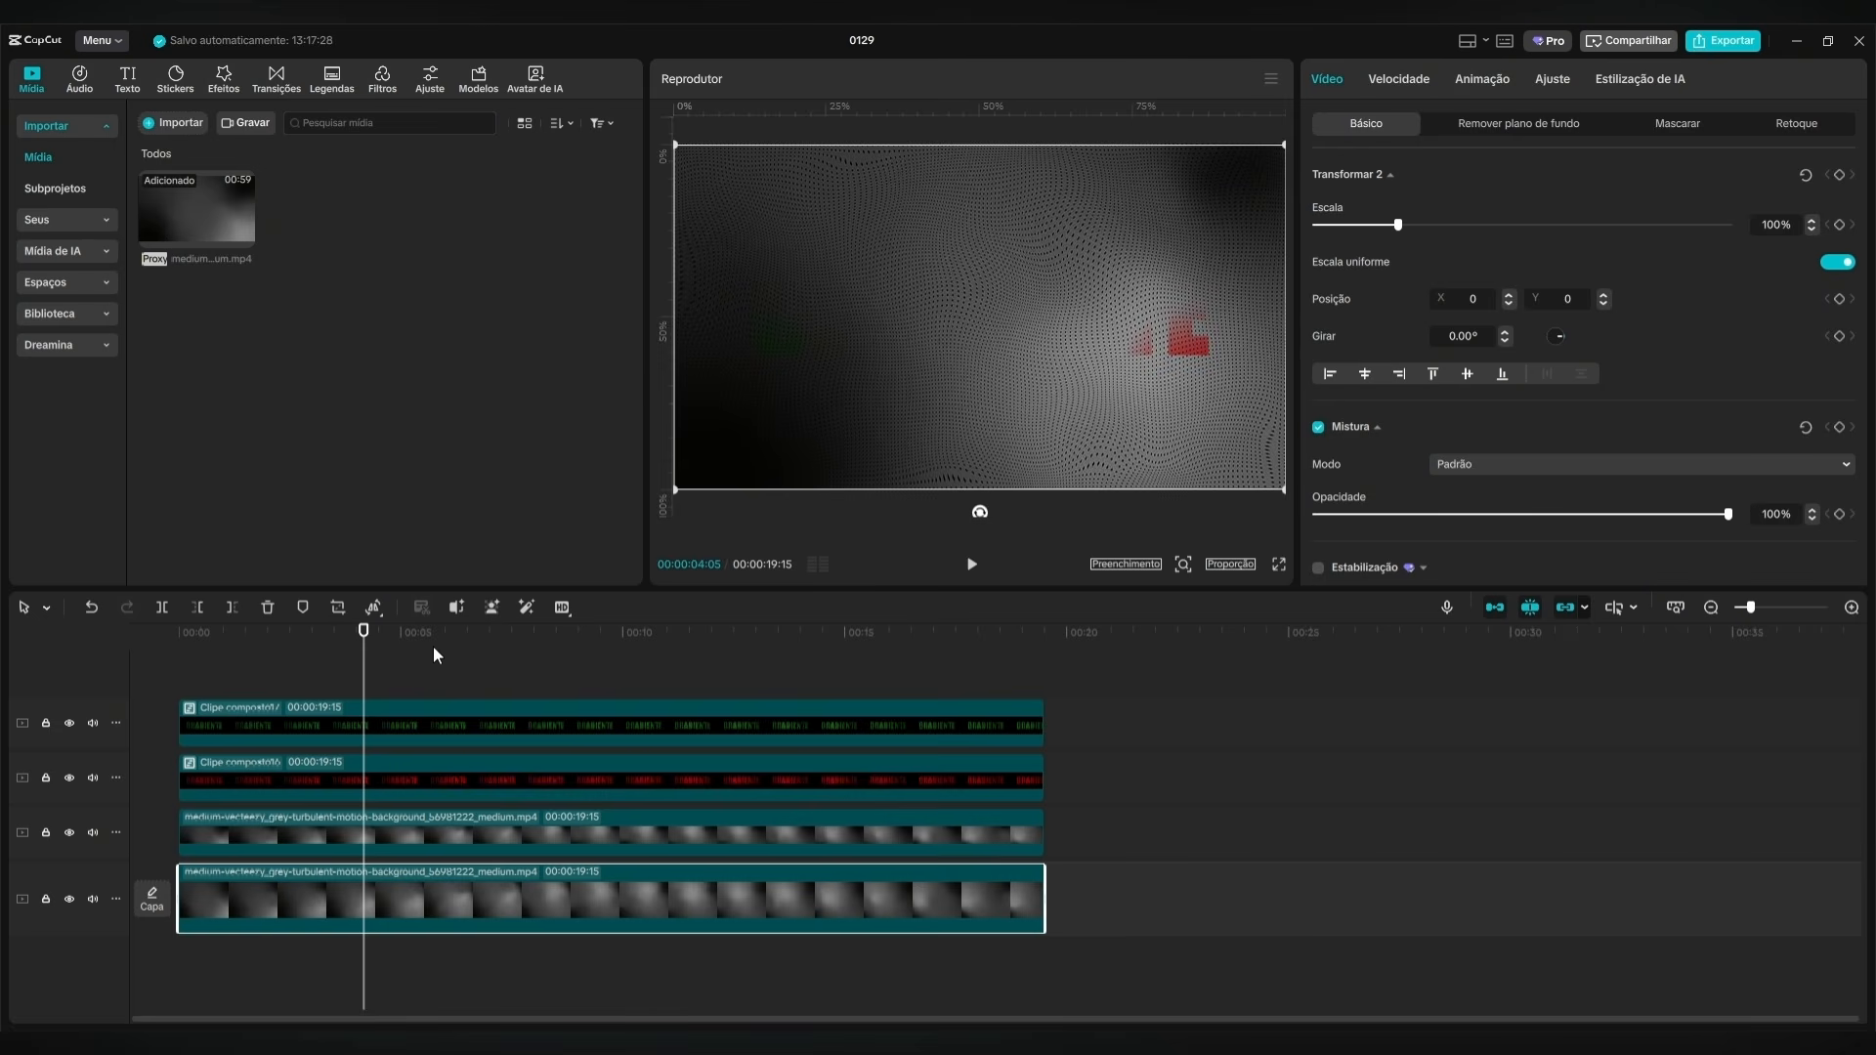
Play the animation from the start to check the colour sweeps against the fully opaque background.
{"action": "mouse_move", "coordinate": [210, 655]}
{"action": "left_mouse_down"}
{"action": "mouse_move", "coordinate": [355, 670]}
{"action": "mouse_move", "coordinate": [178, 670]}
{"action": "left_mouse_up"}
{"action": "left_click", "coordinate": [979, 566]}
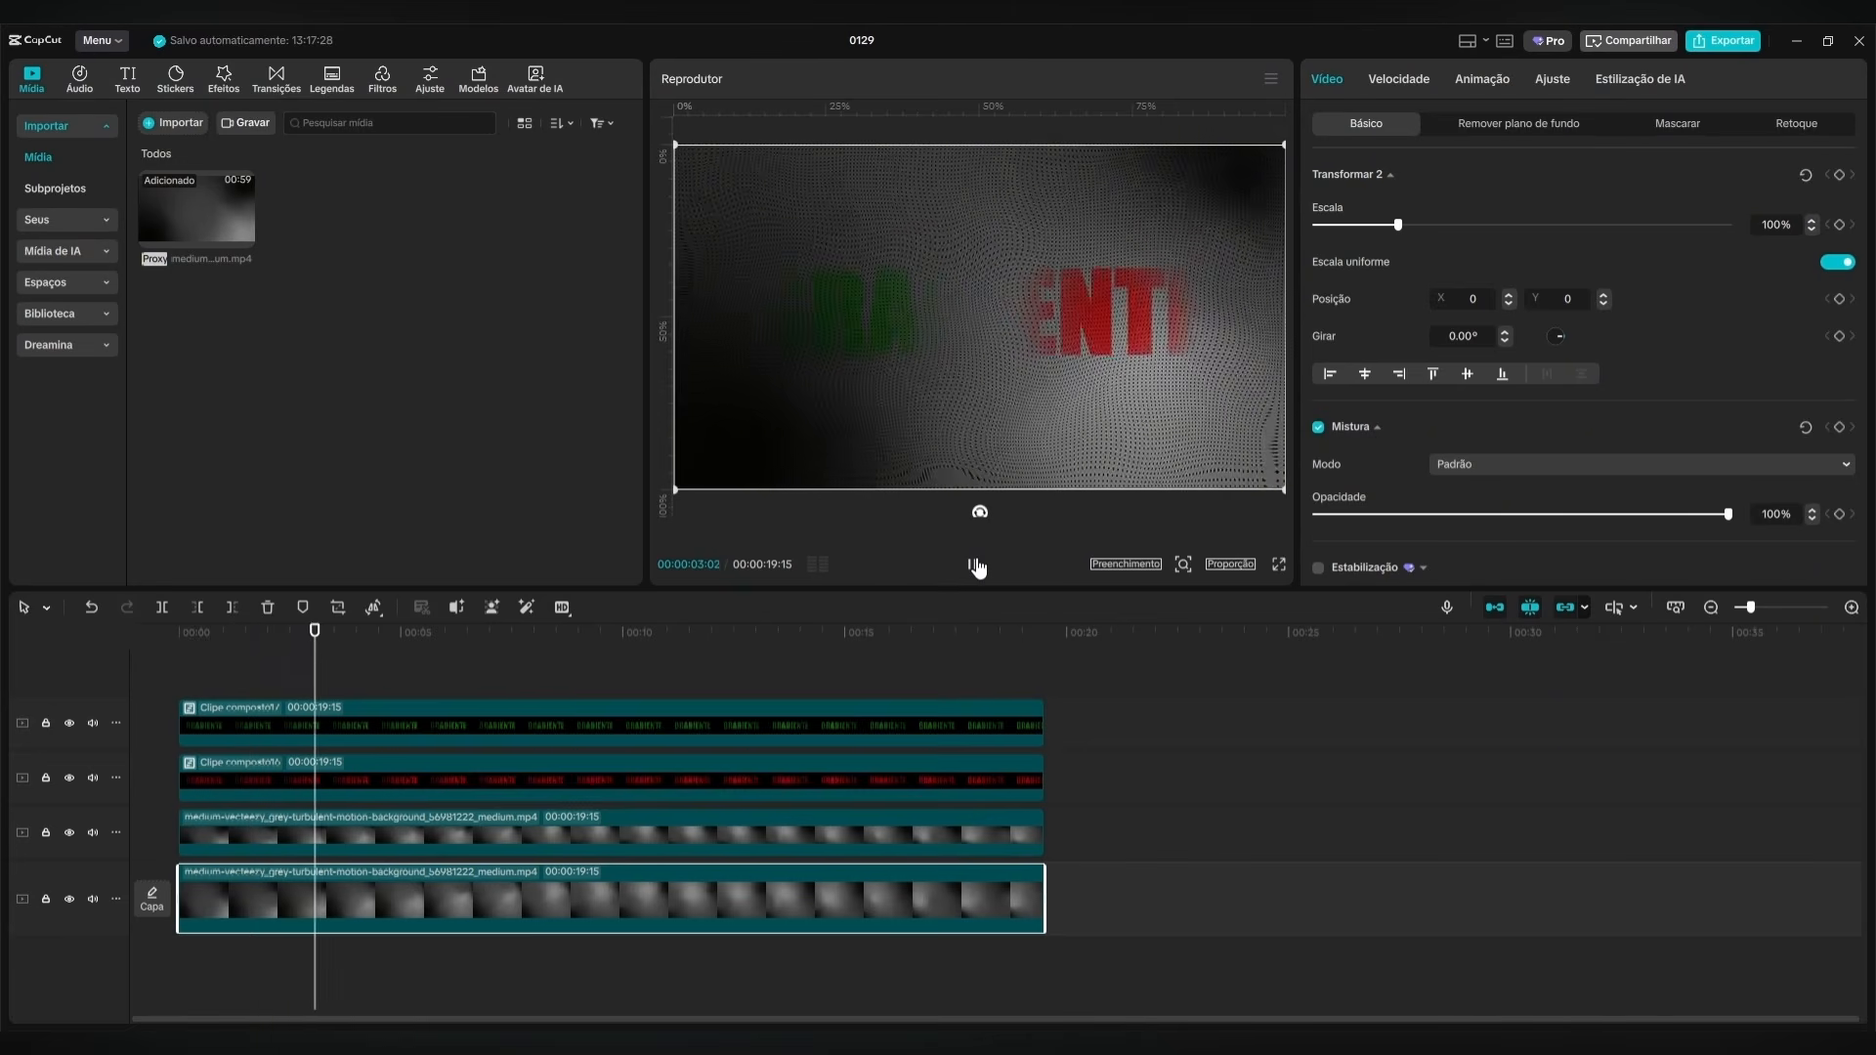
{"action": "left_click", "coordinate": [979, 568]}
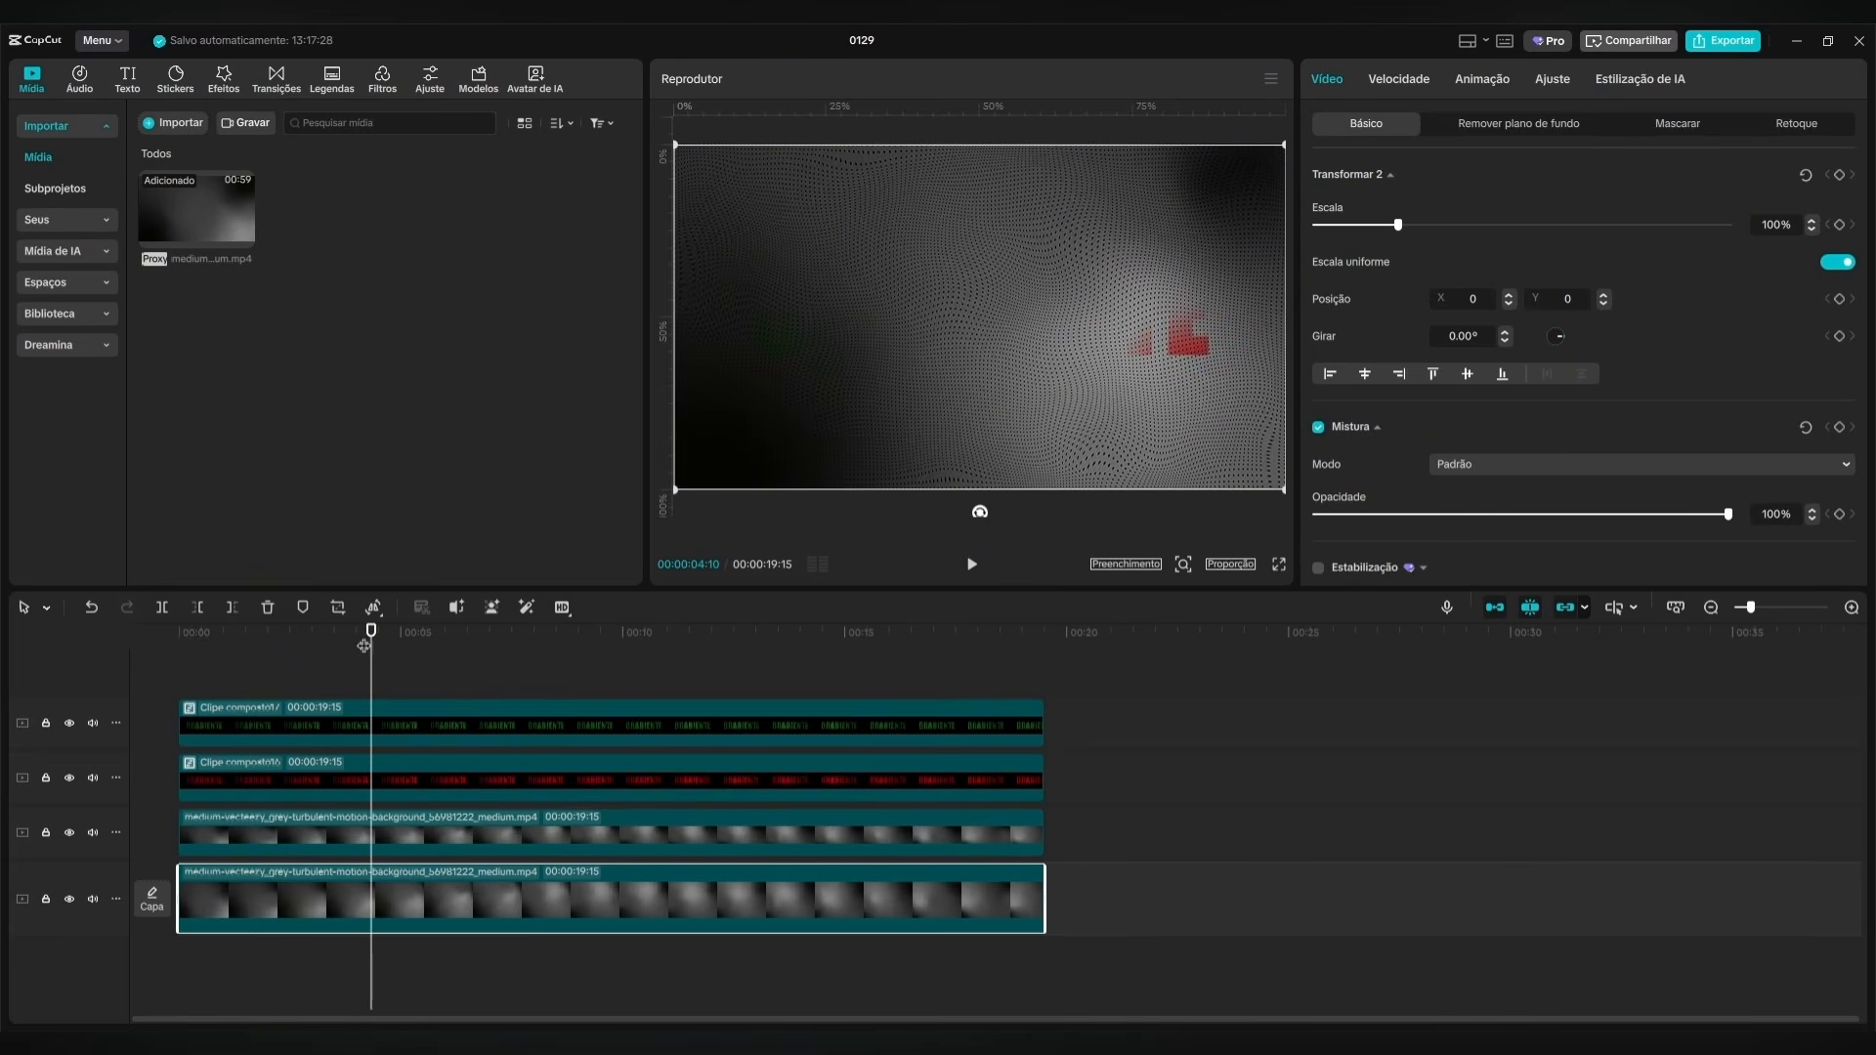
Add a circle mask to the main track's background clip at 00:00:00:00 and set its Suavizar (feather) to 35.
{"action": "left_click_drag", "start_coordinate": [363, 645], "coordinate": [138, 682]}
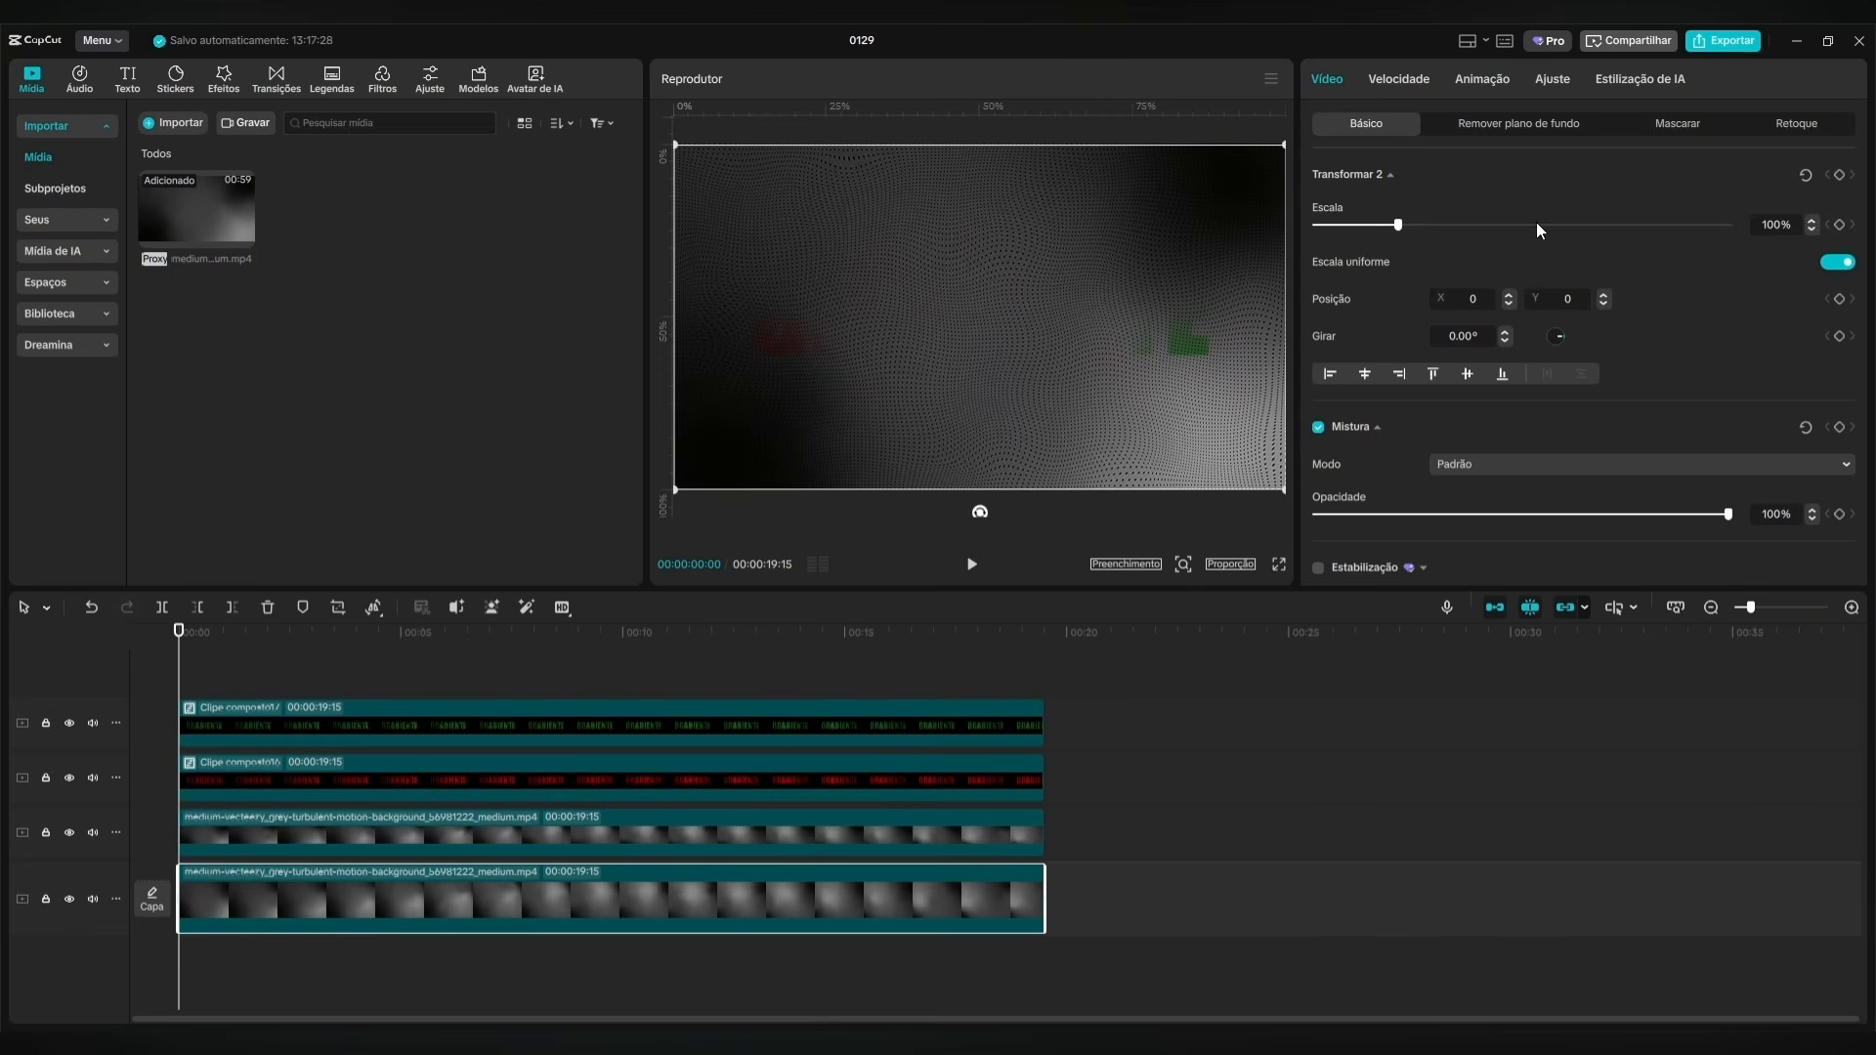
{"action": "left_click", "coordinate": [1671, 128]}
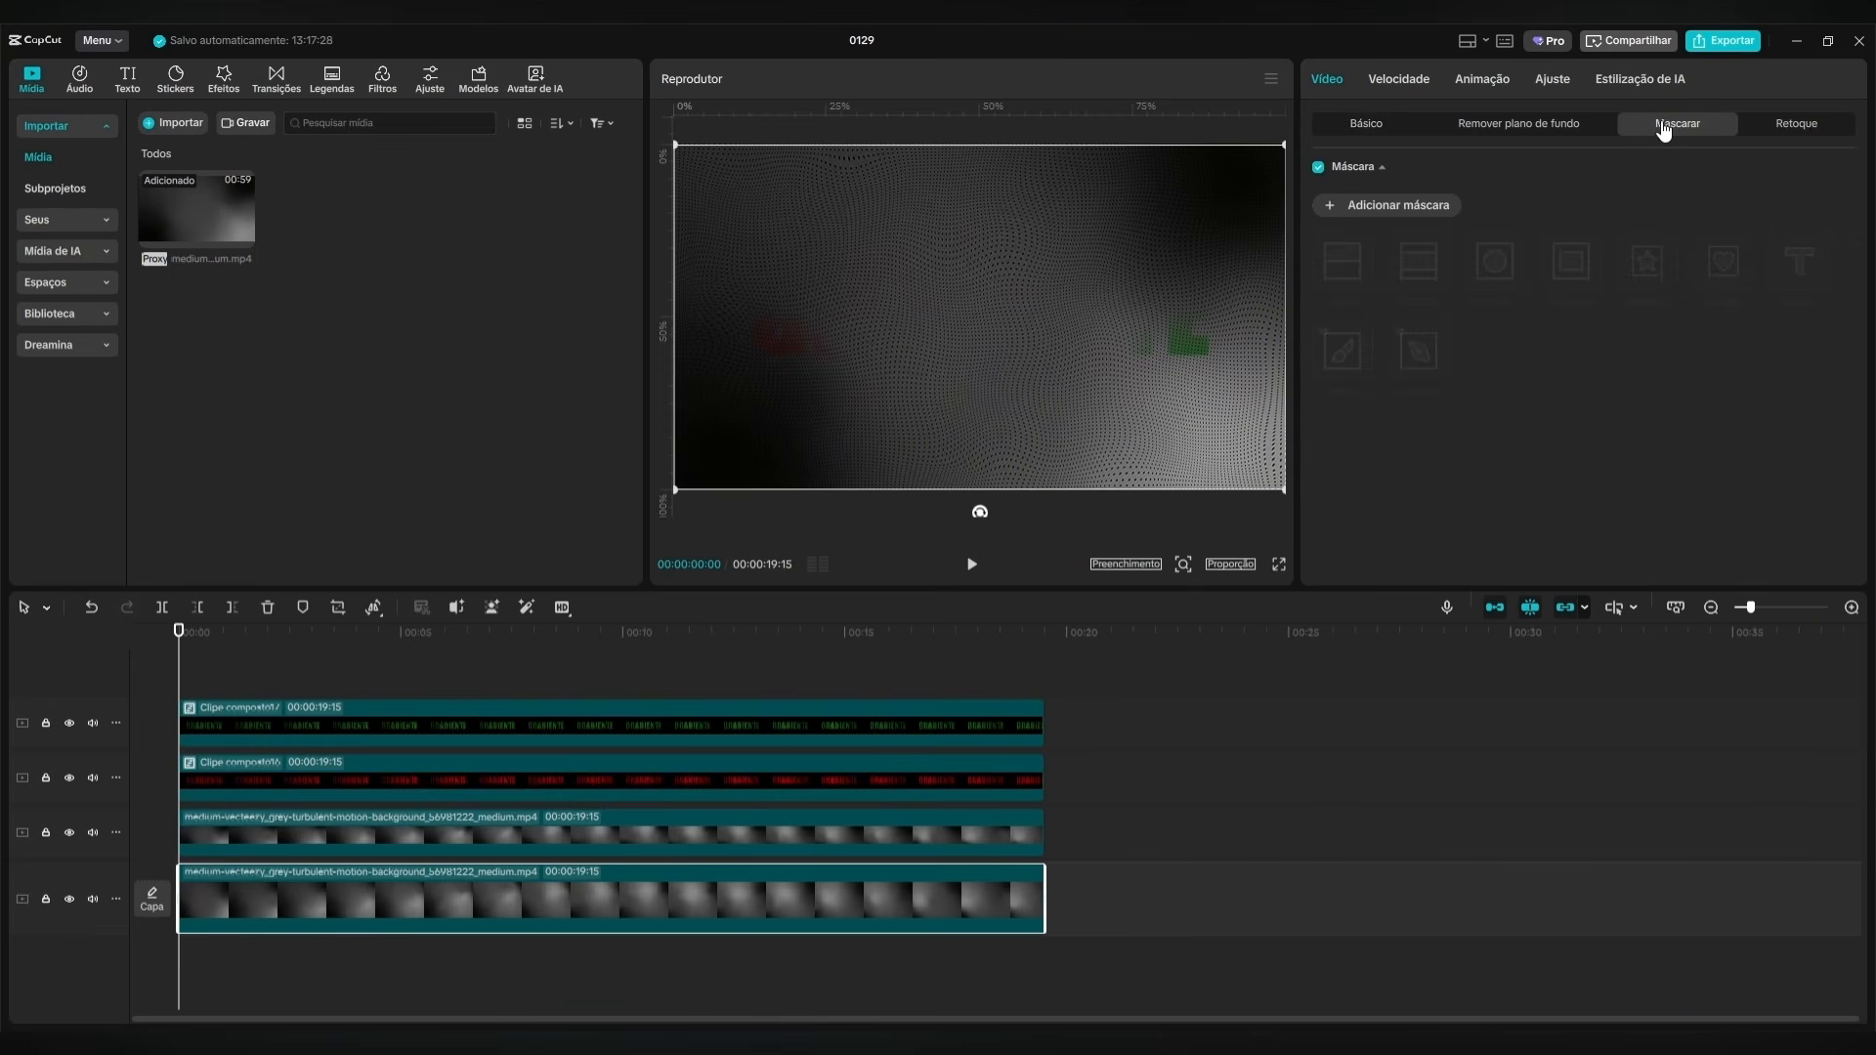
{"action": "left_click", "coordinate": [1332, 210]}
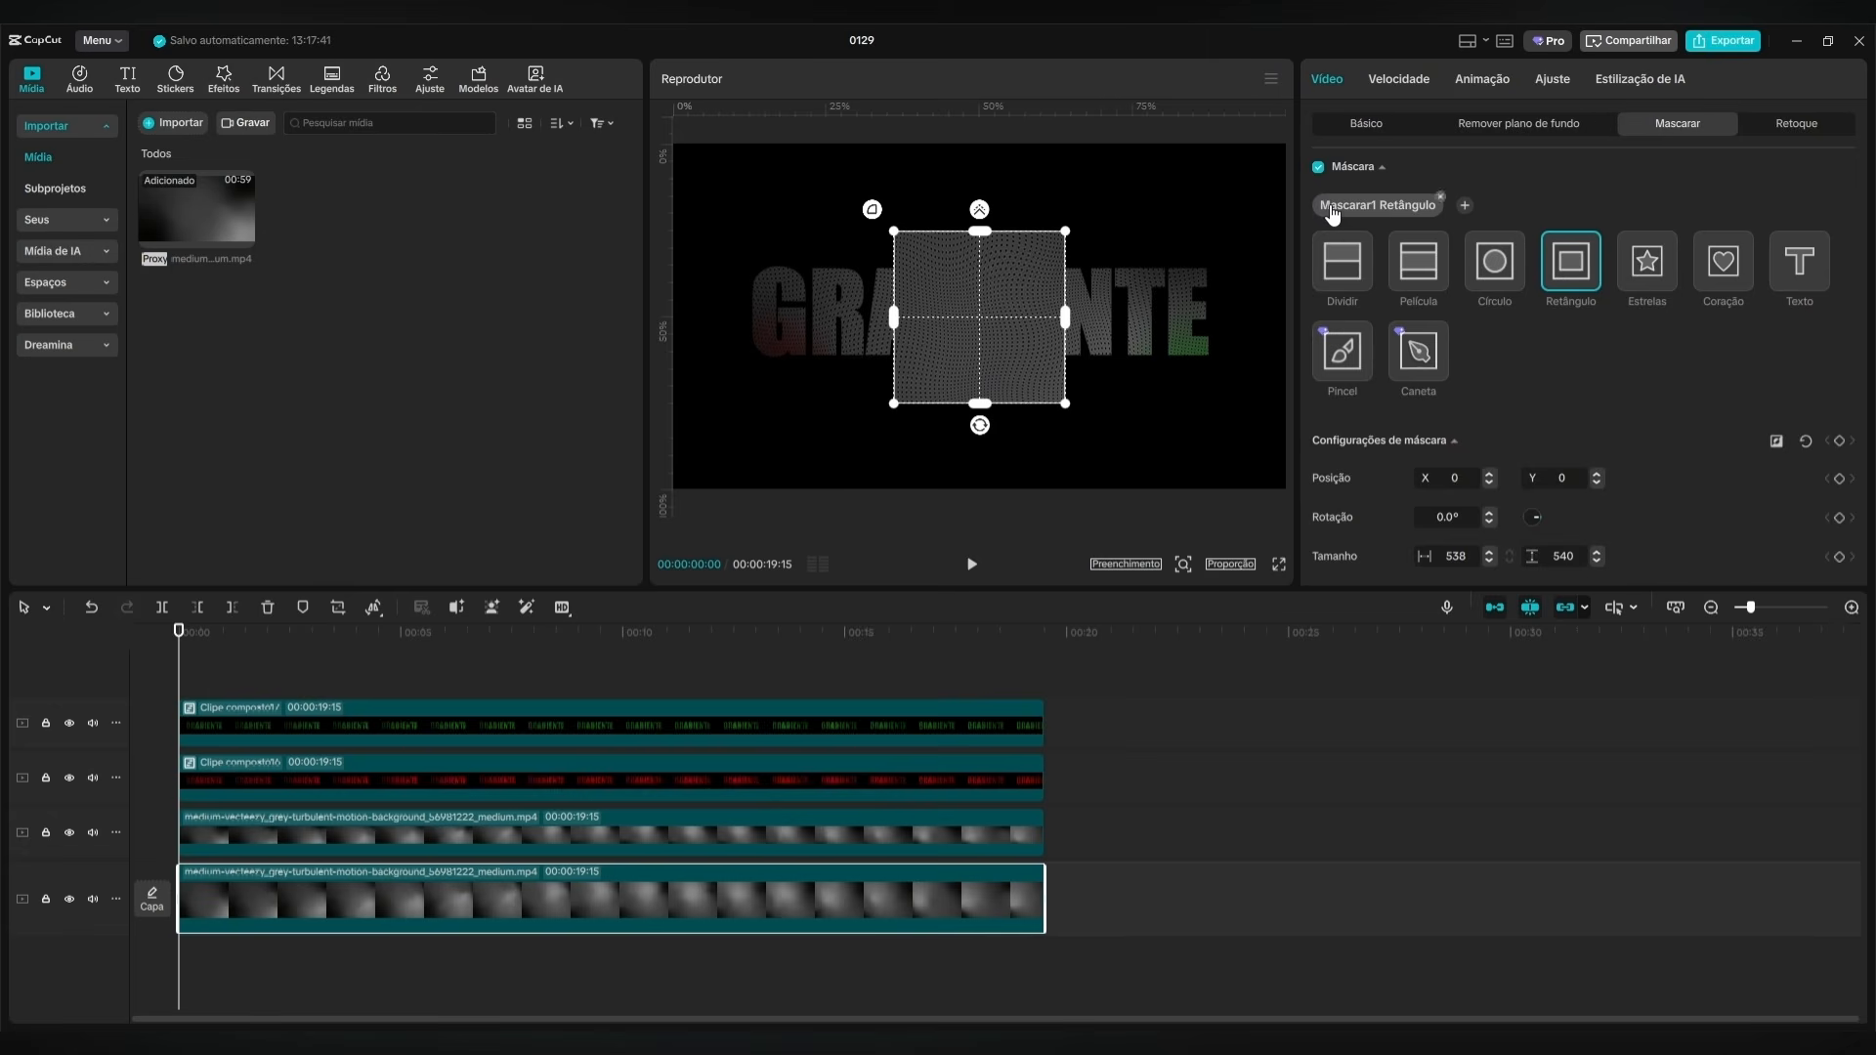
{"action": "left_click", "coordinate": [1495, 268]}
{"action": "scroll", "coordinate": [1554, 458], "scroll_direction": "down", "scroll_amount": 2}
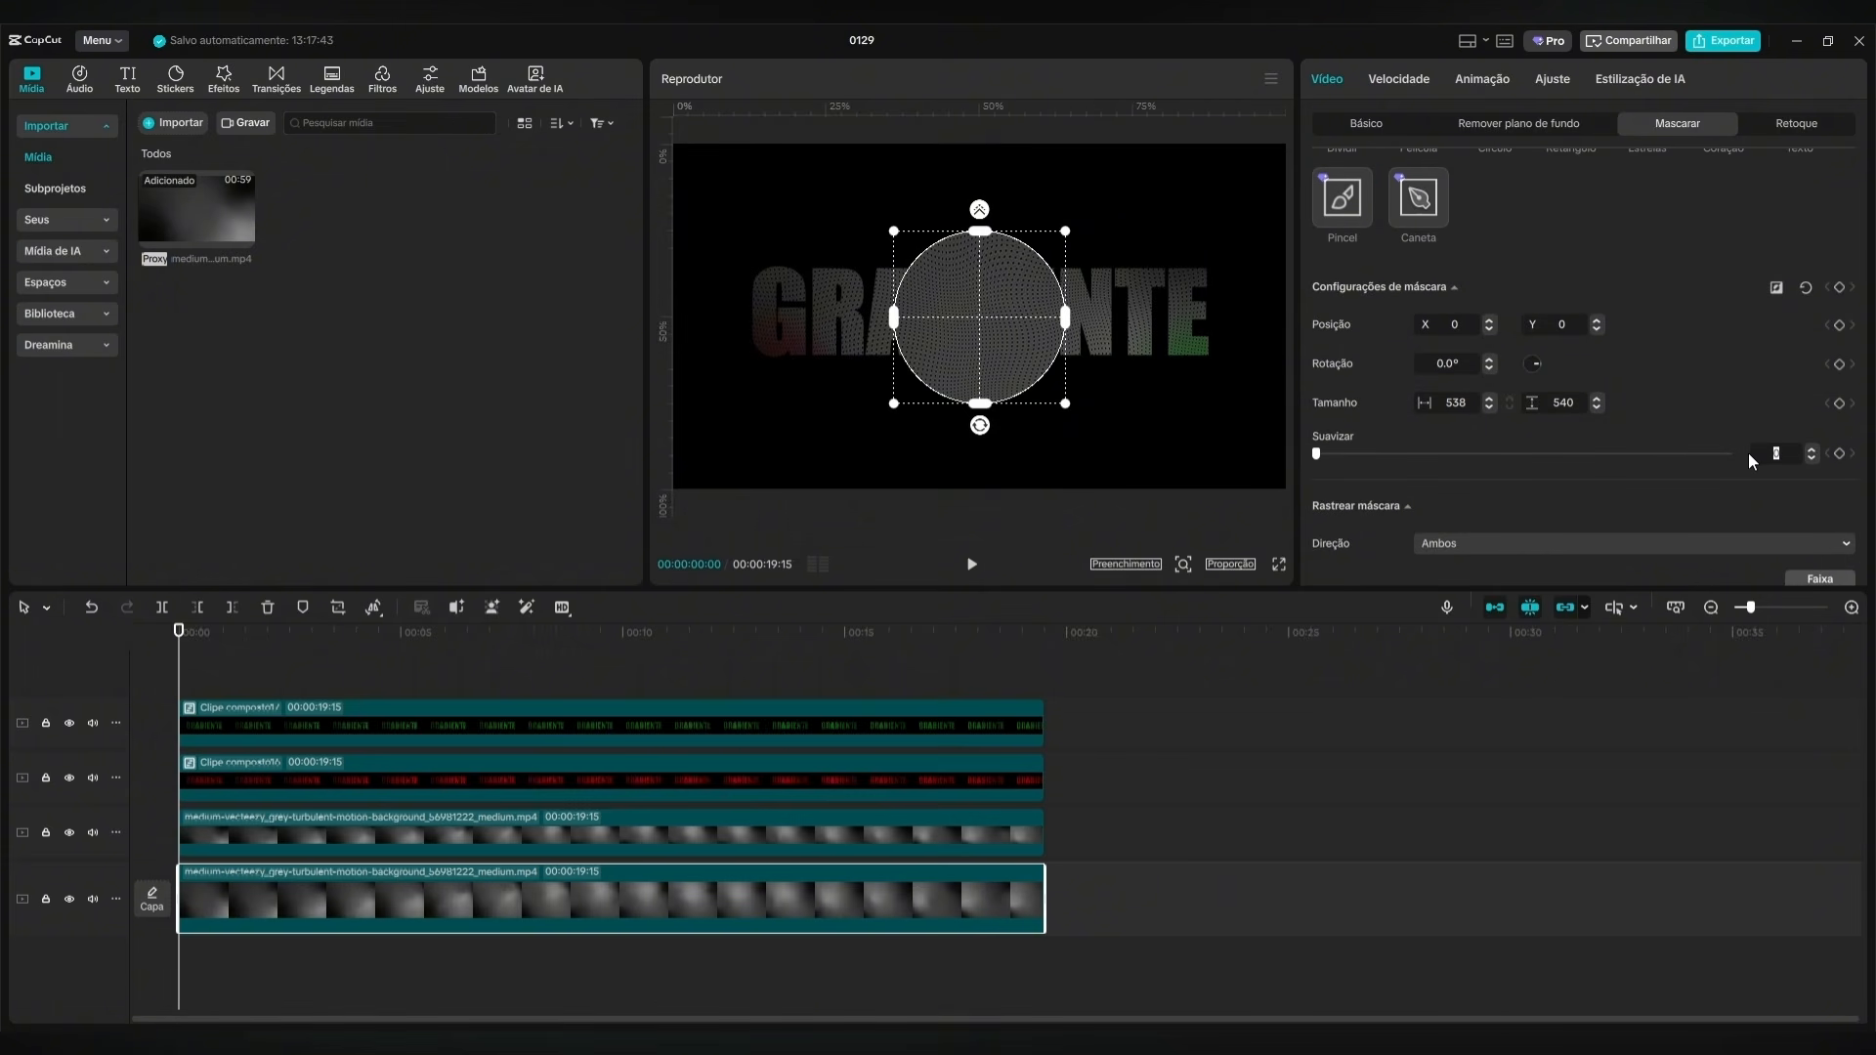
{"action": "type", "text": "35"}
{"action": "key", "text": "Return"}
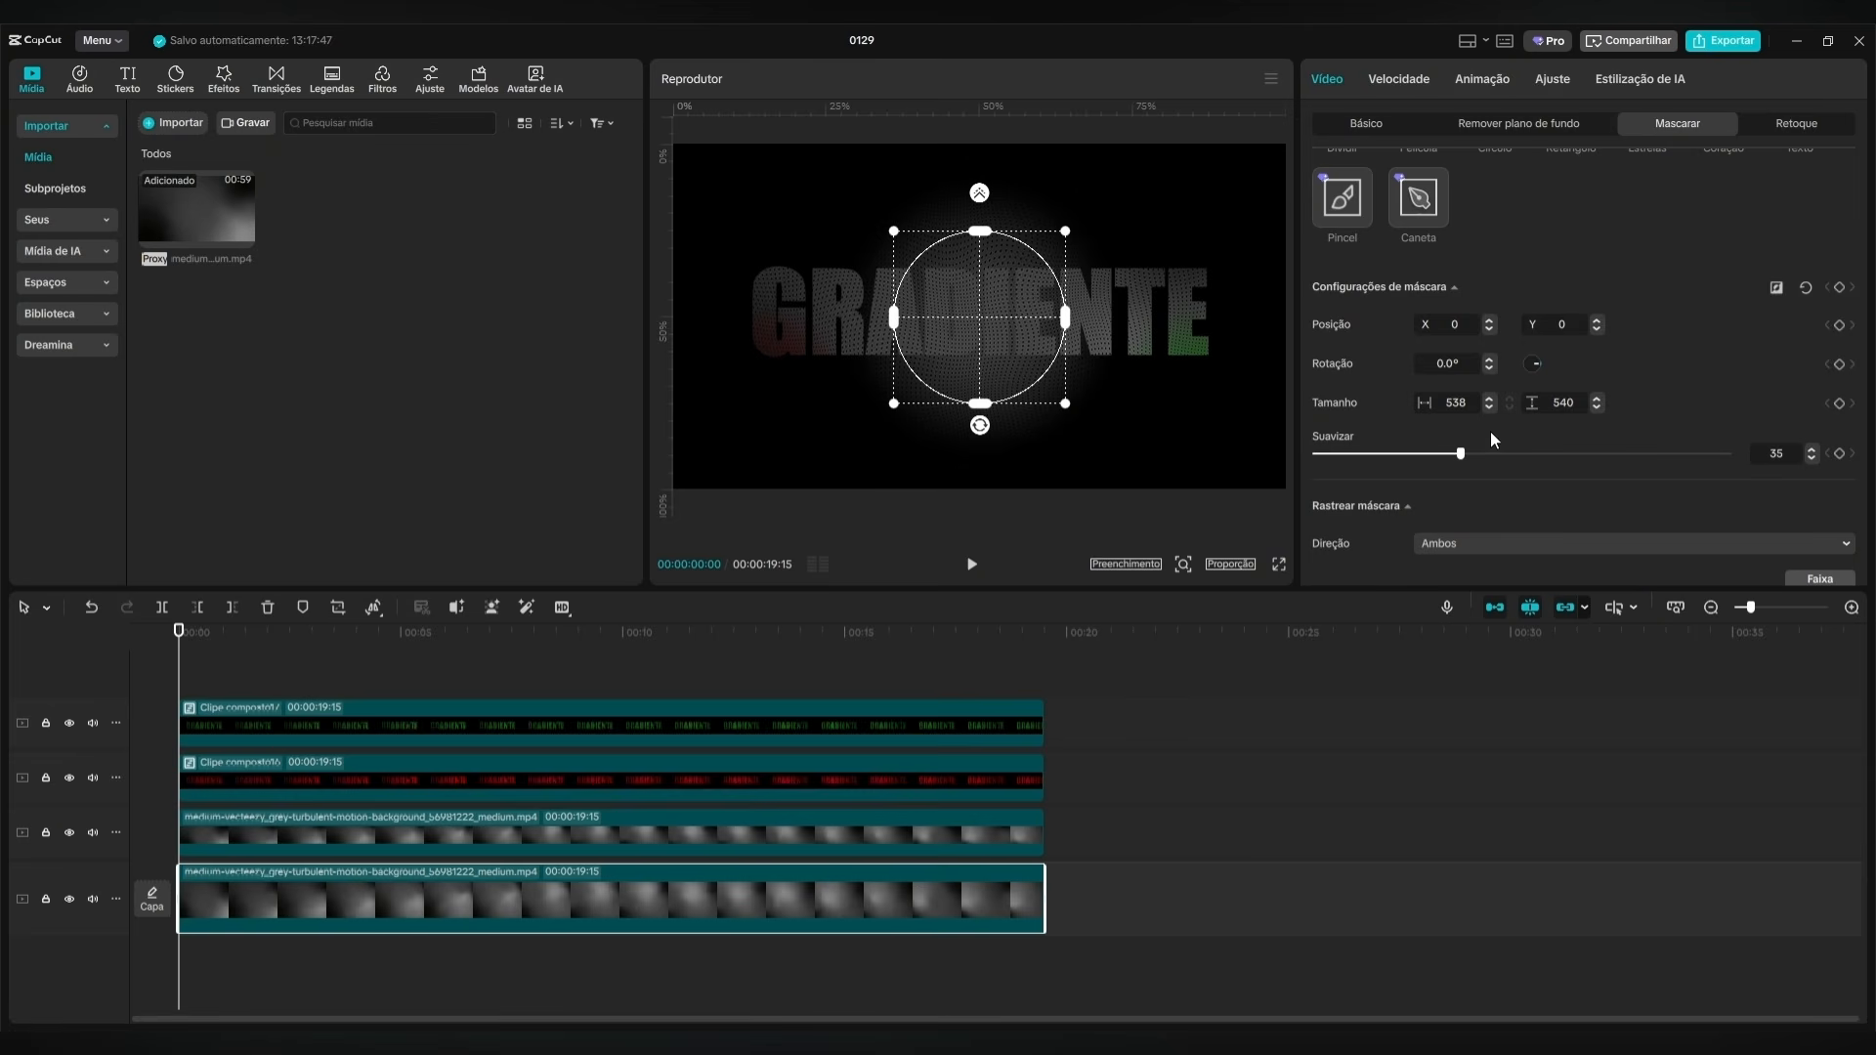
Set the background circle mask's Suavizar (feather) to 25 and enlarge the circle to about 923 by 928.
{"action": "left_click_drag", "start_coordinate": [1461, 454], "coordinate": [1422, 458]}
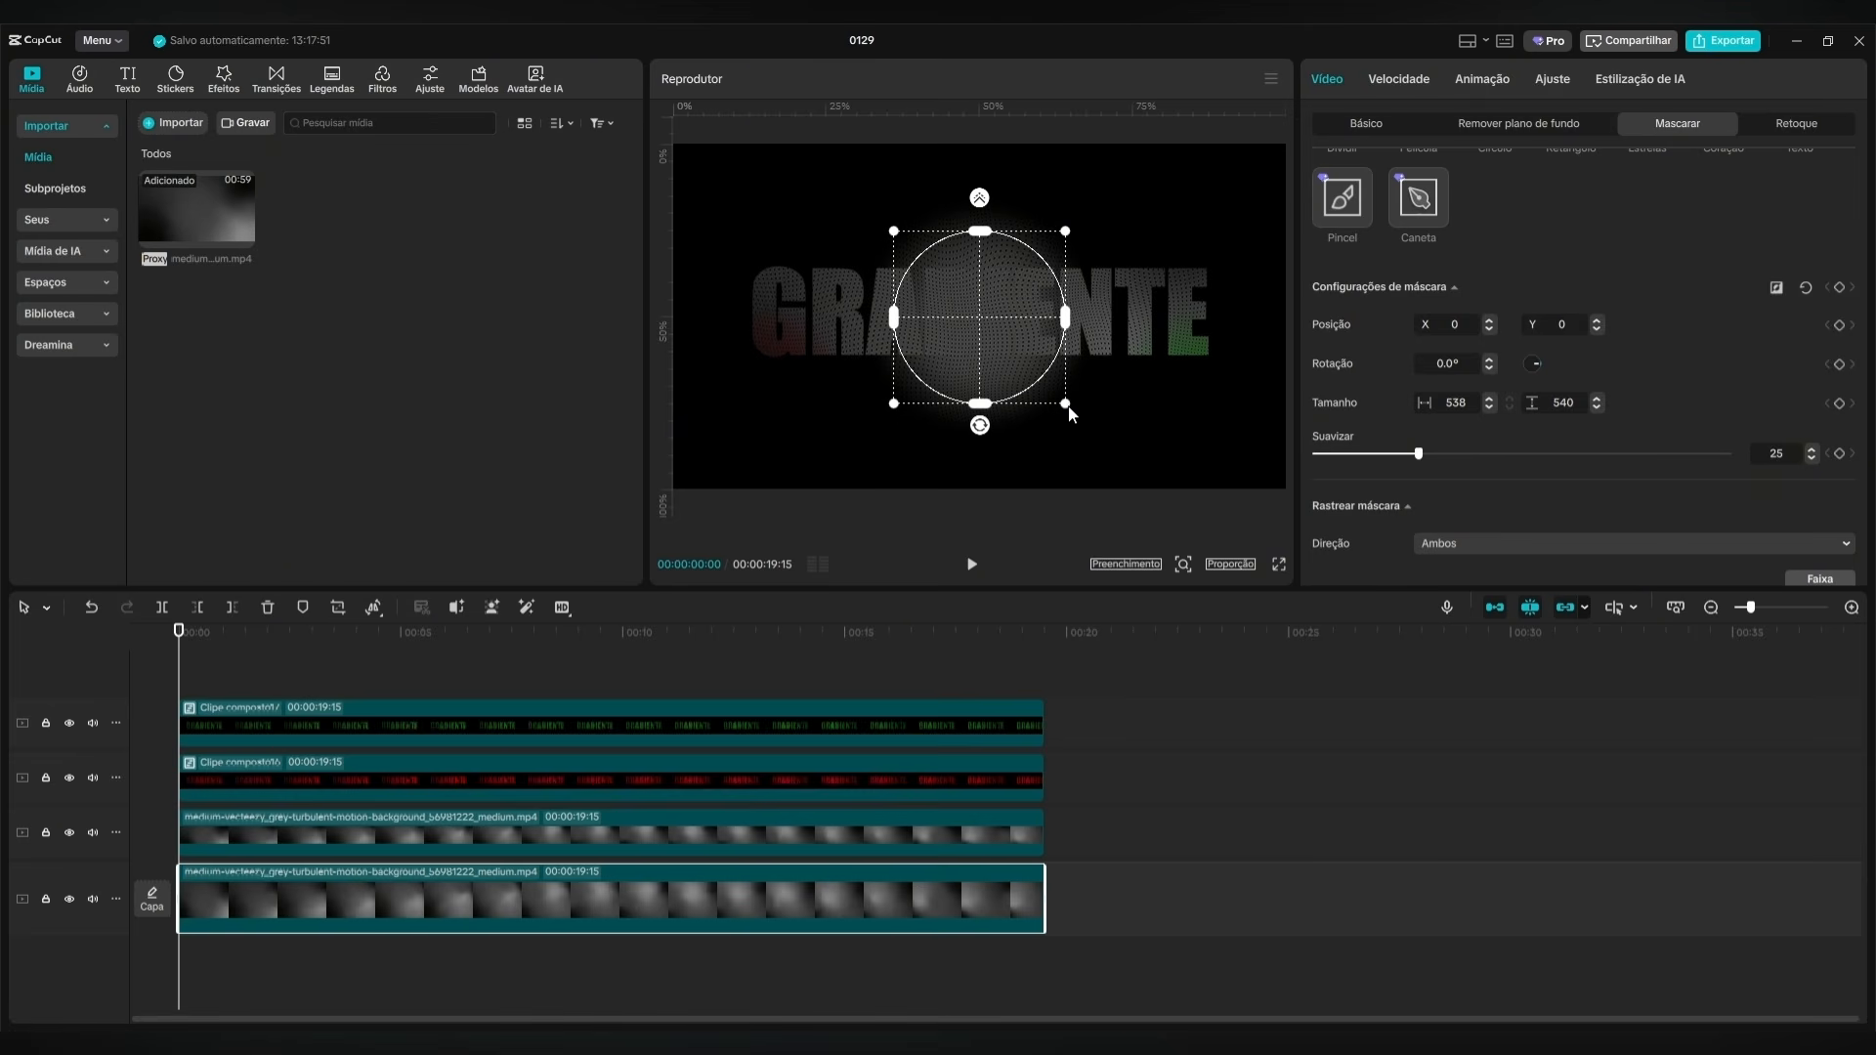
{"action": "left_click_drag", "start_coordinate": [1069, 407], "coordinate": [1122, 442]}
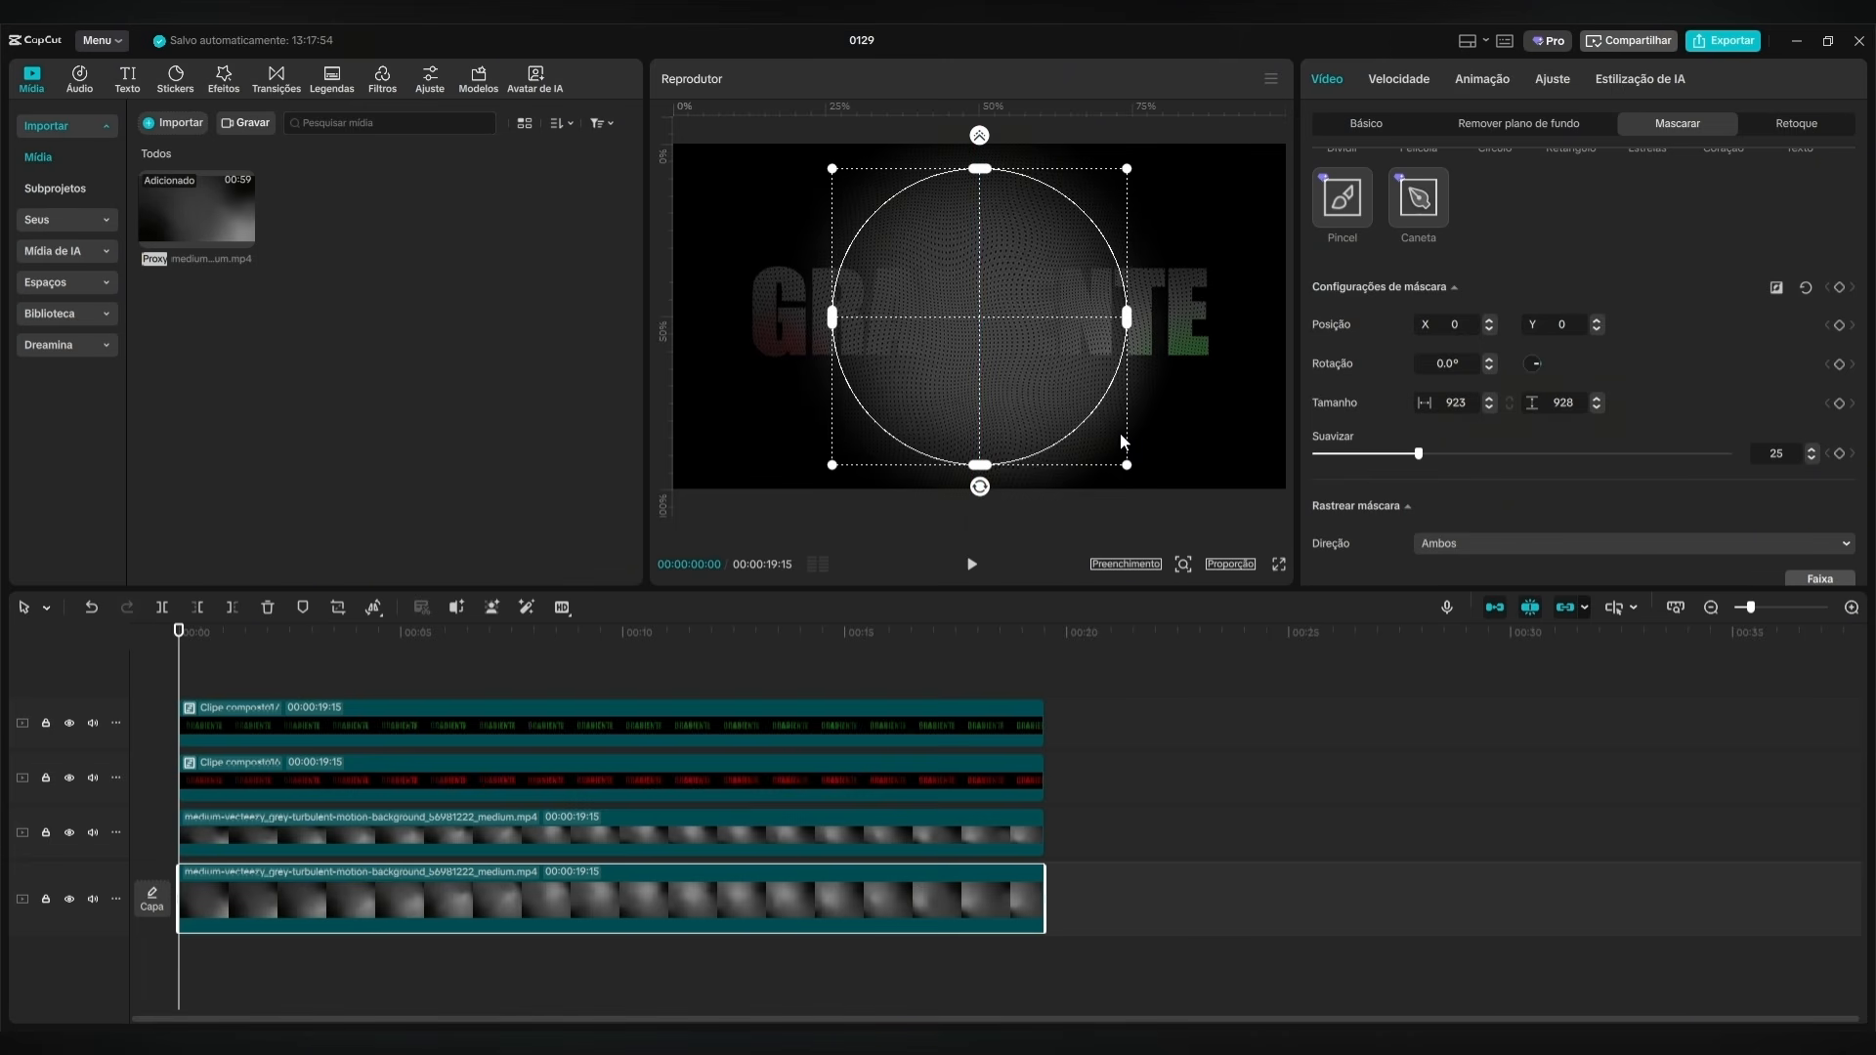
Place the background circle mask at X 700, Y -150 and keyframe all its mask settings at 00:00:00:00.
{"action": "left_click_drag", "start_coordinate": [985, 370], "coordinate": [1186, 407]}
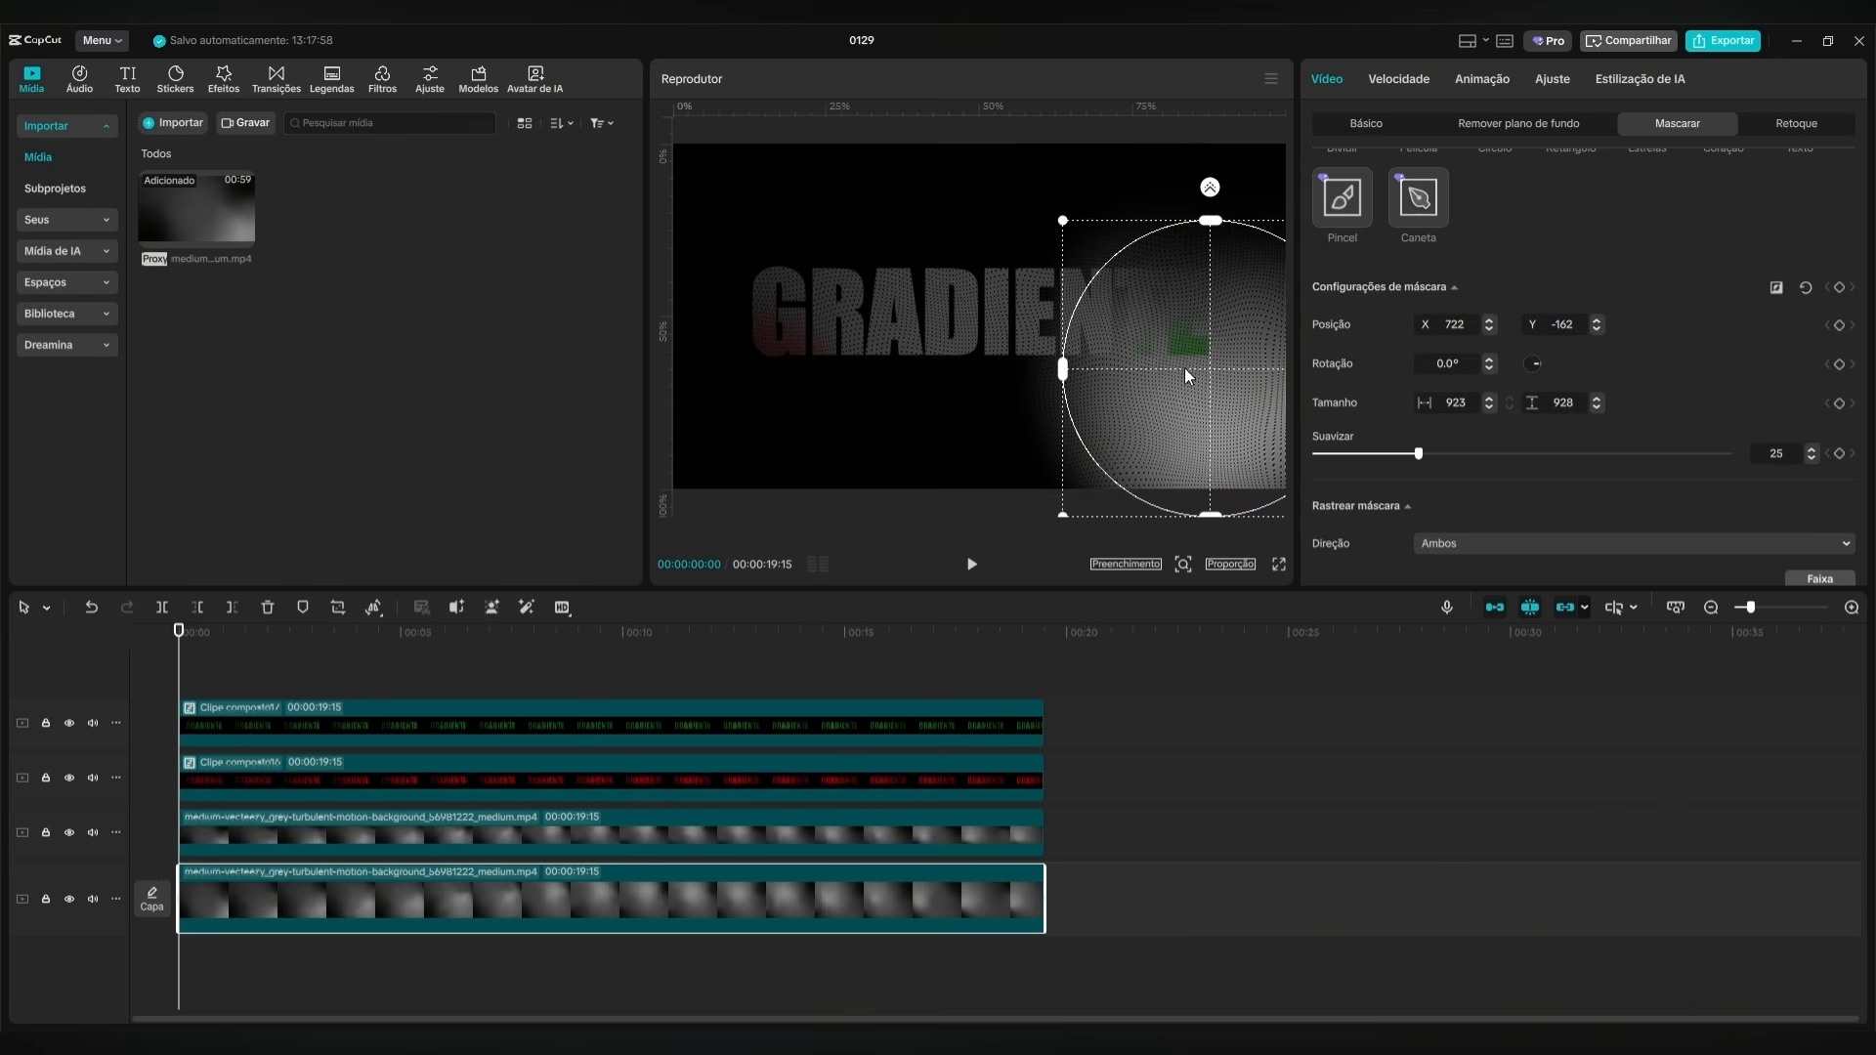
{"action": "left_click", "coordinate": [1467, 328]}
{"action": "type", "text": "700"}
{"action": "key", "text": "Return"}
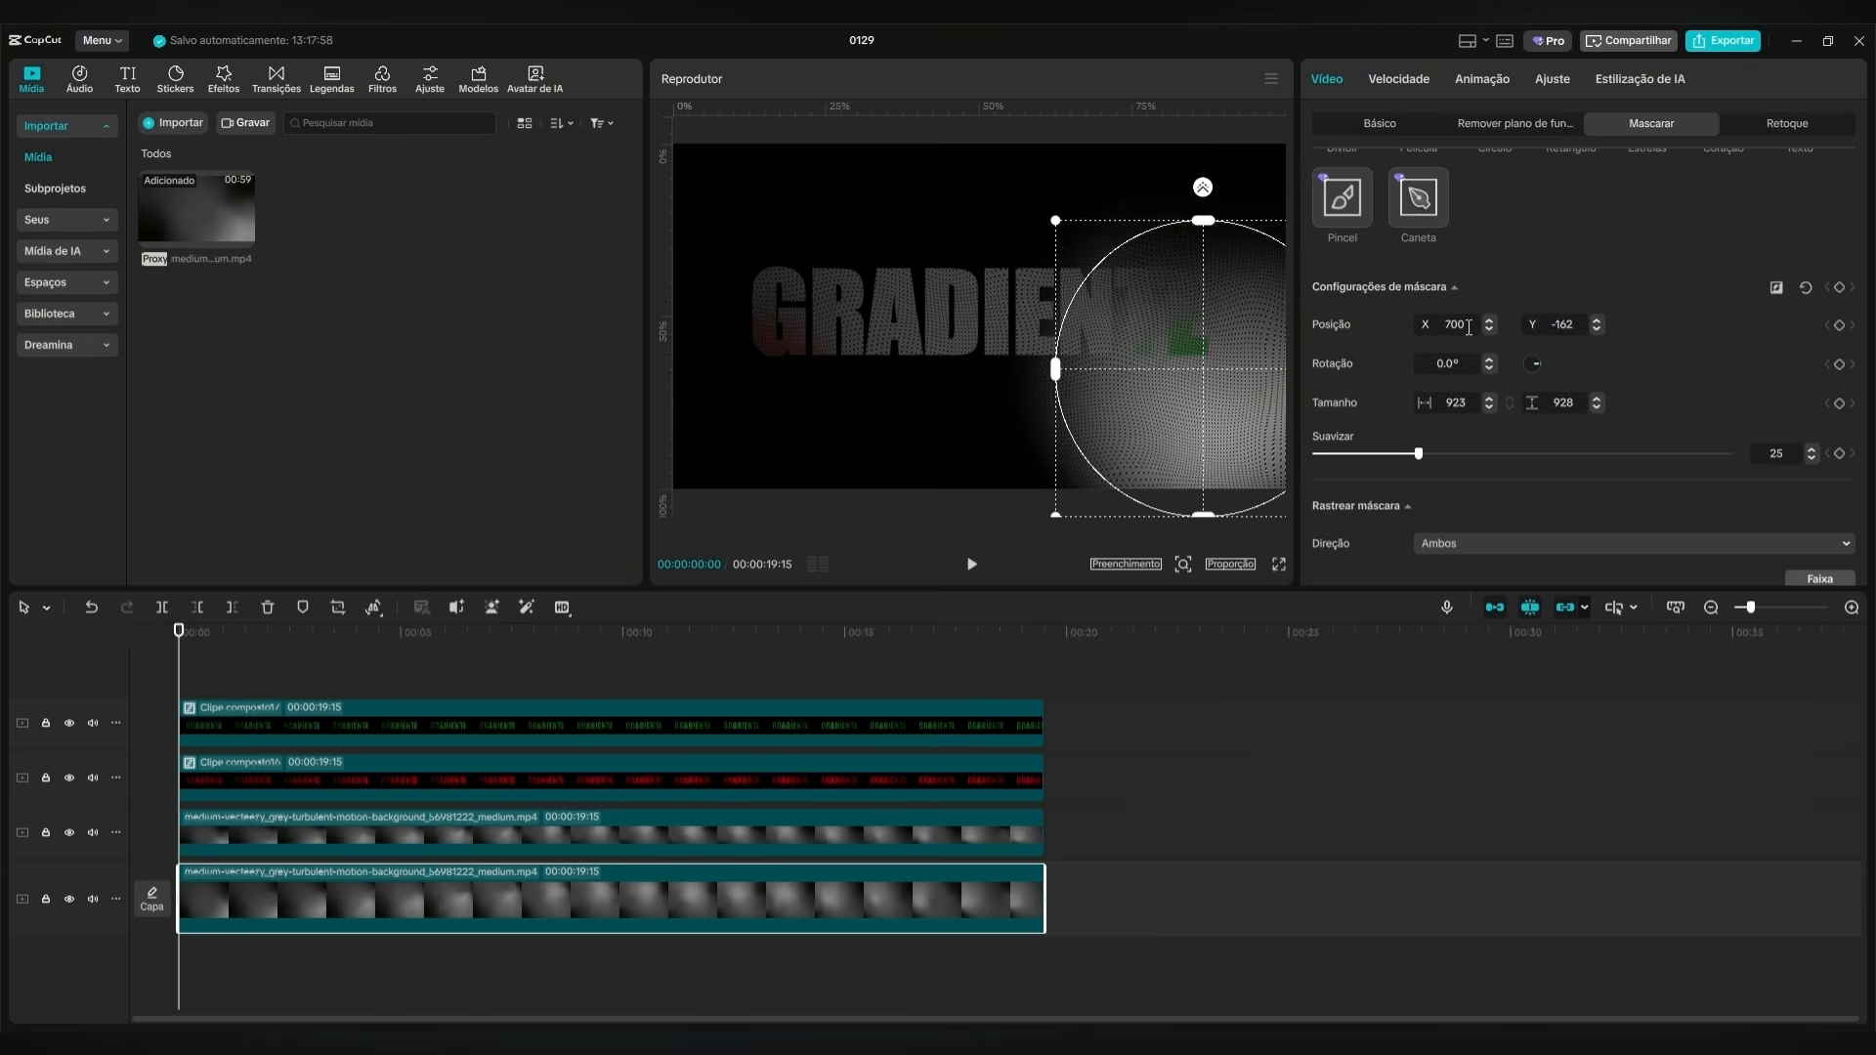
{"action": "double_click", "coordinate": [1581, 321]}
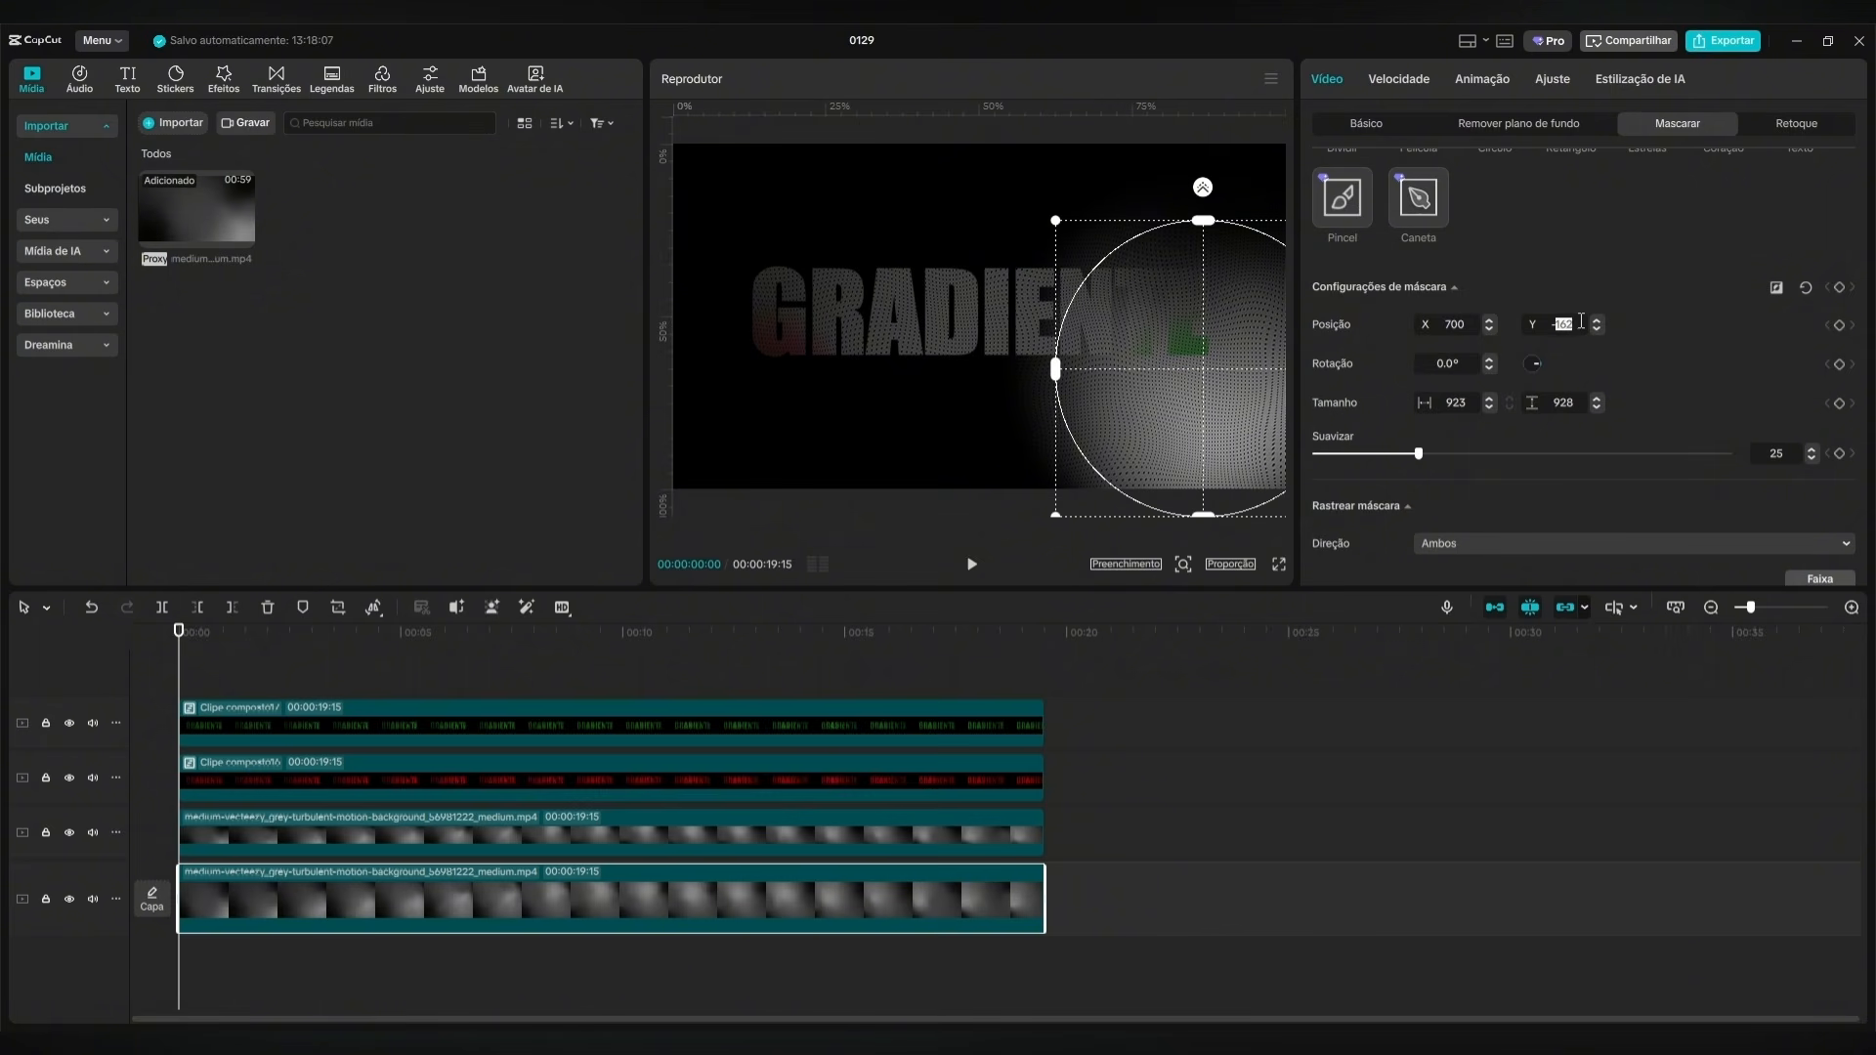
{"action": "type", "text": "150"}
{"action": "key", "text": "Return"}
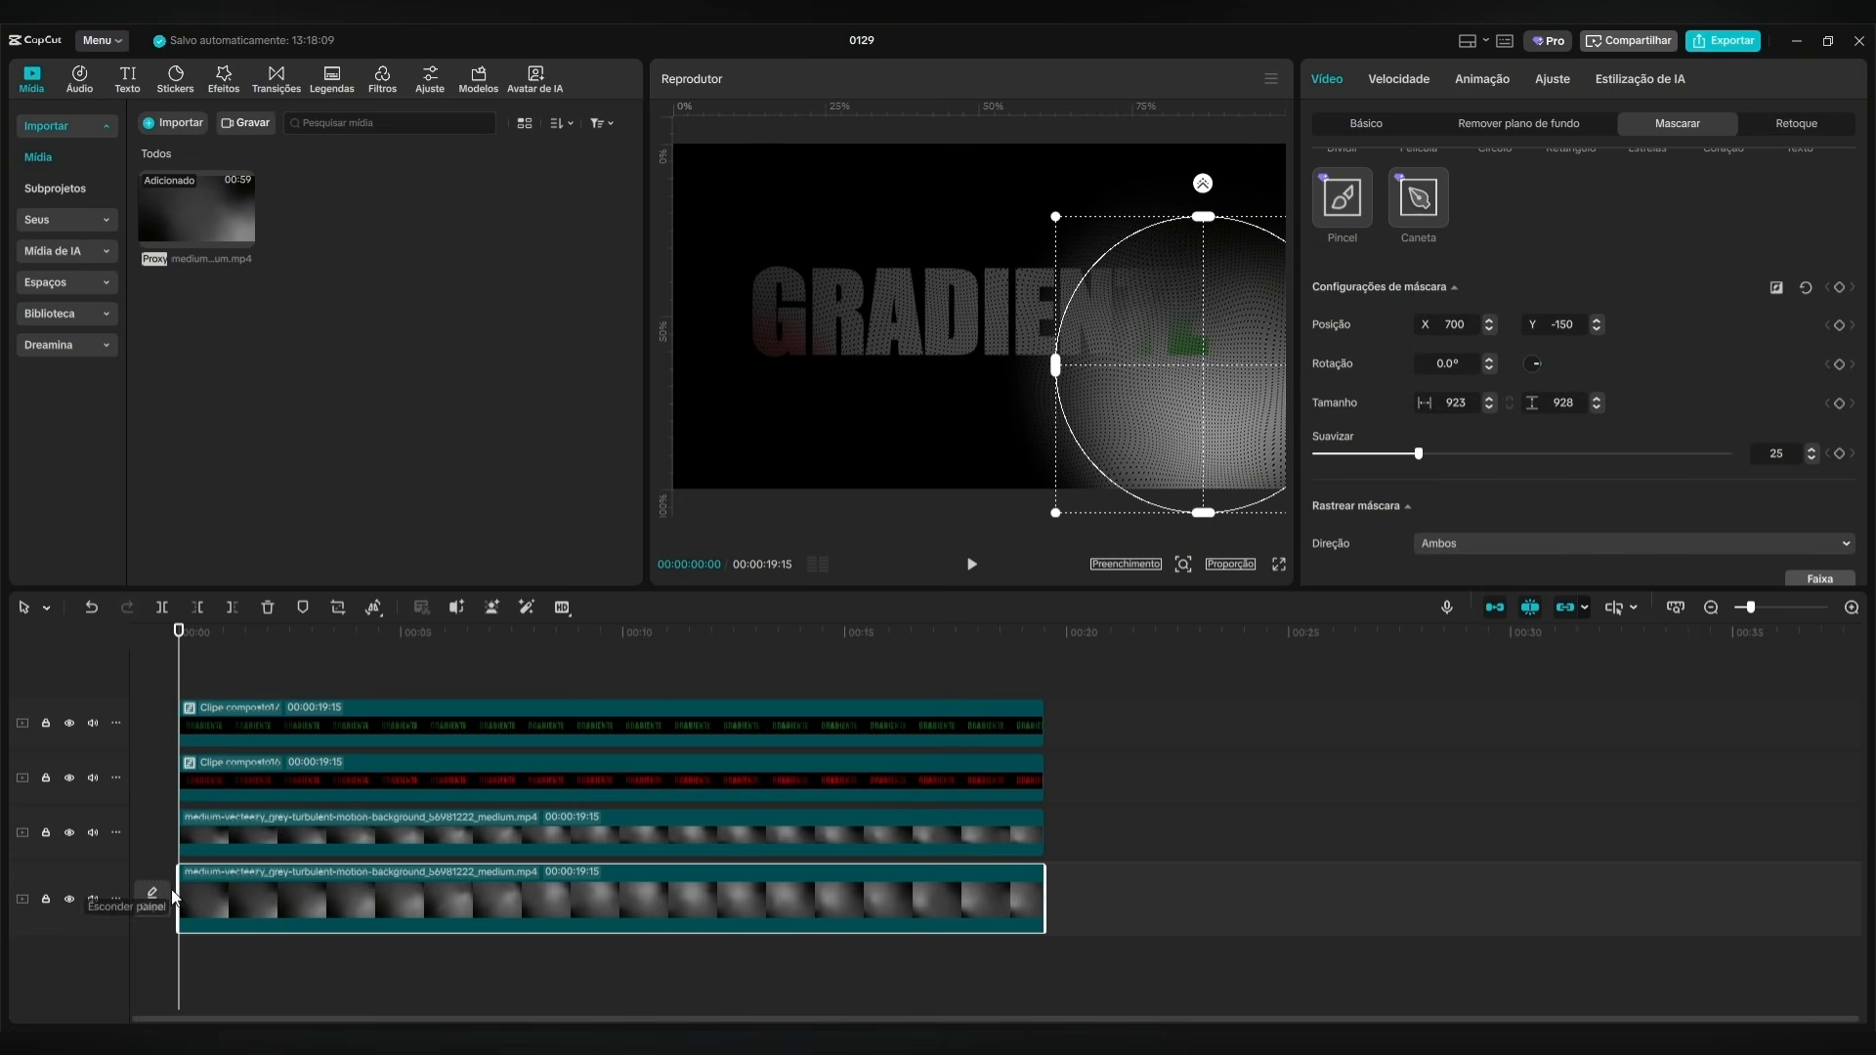
{"action": "left_click", "coordinate": [1840, 289]}
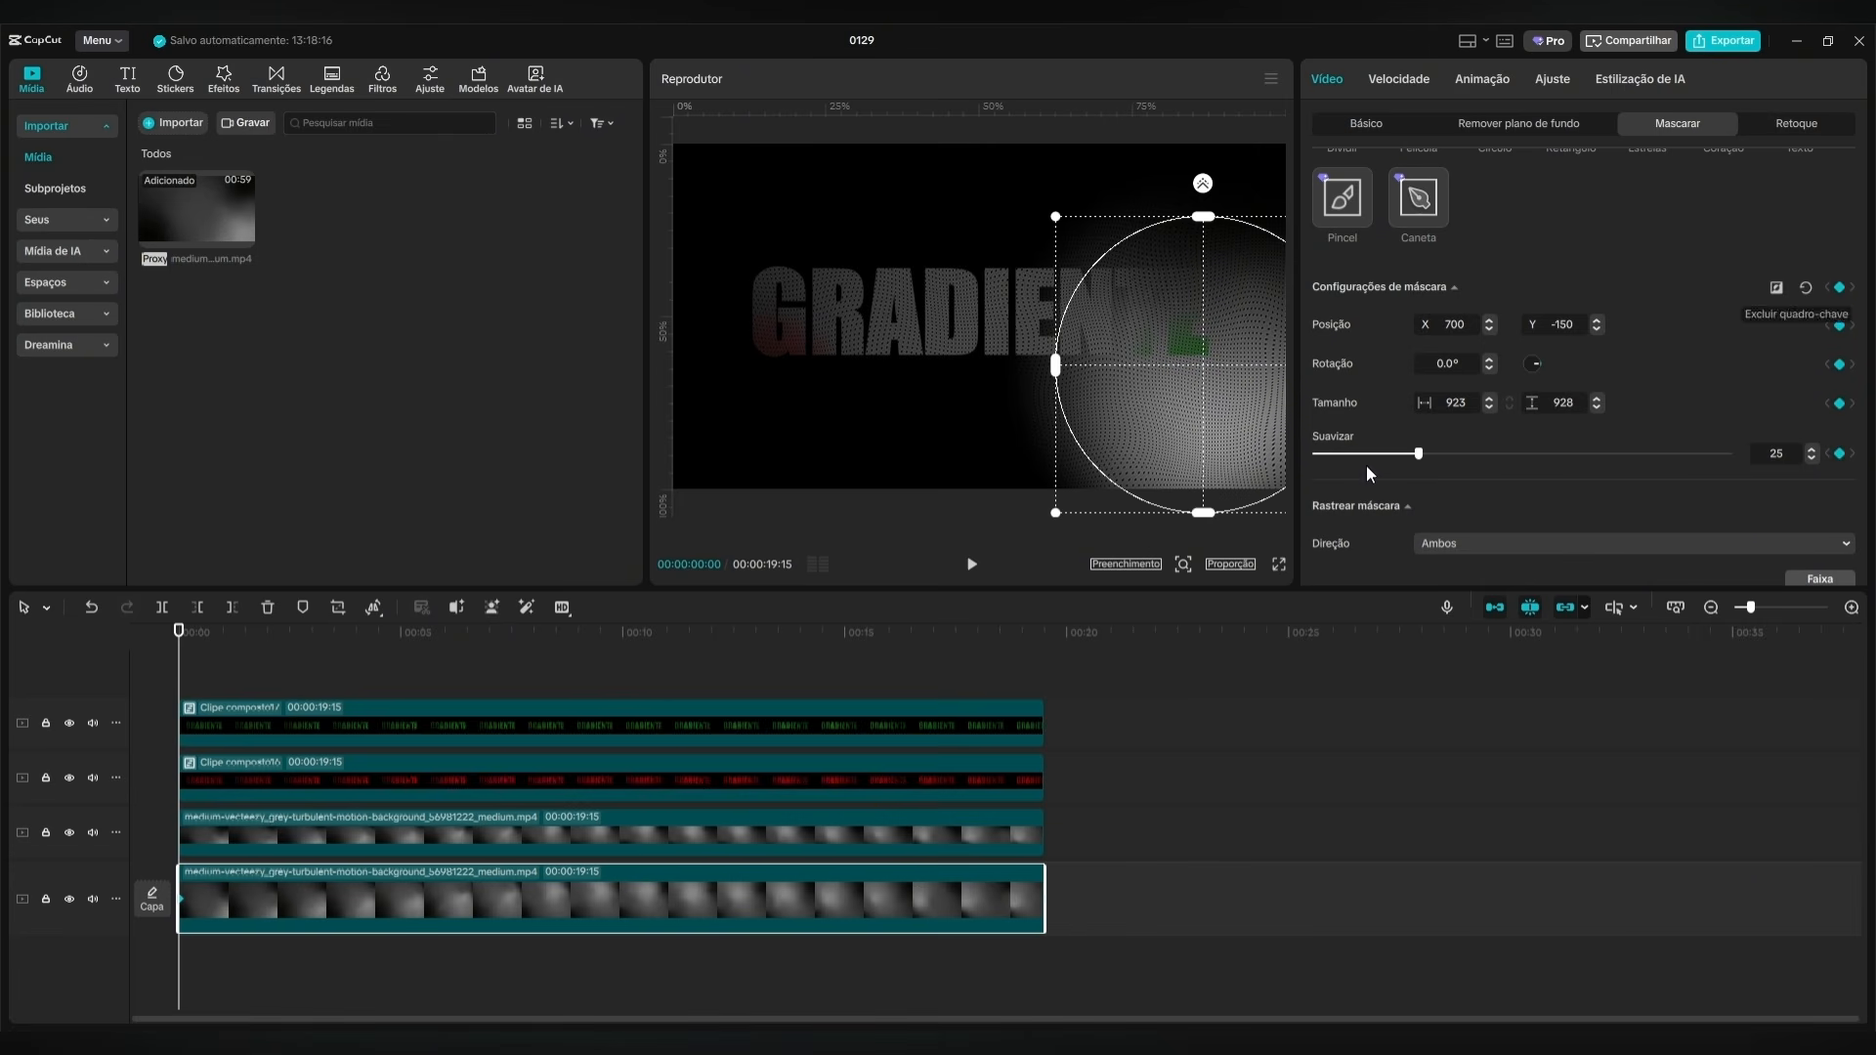
At 00:00:02:00, move the main track clip's circle mask to position X 0, Y 150.
{"action": "left_click", "coordinate": [217, 724]}
{"action": "left_click_drag", "start_coordinate": [179, 651], "coordinate": [266, 655]}
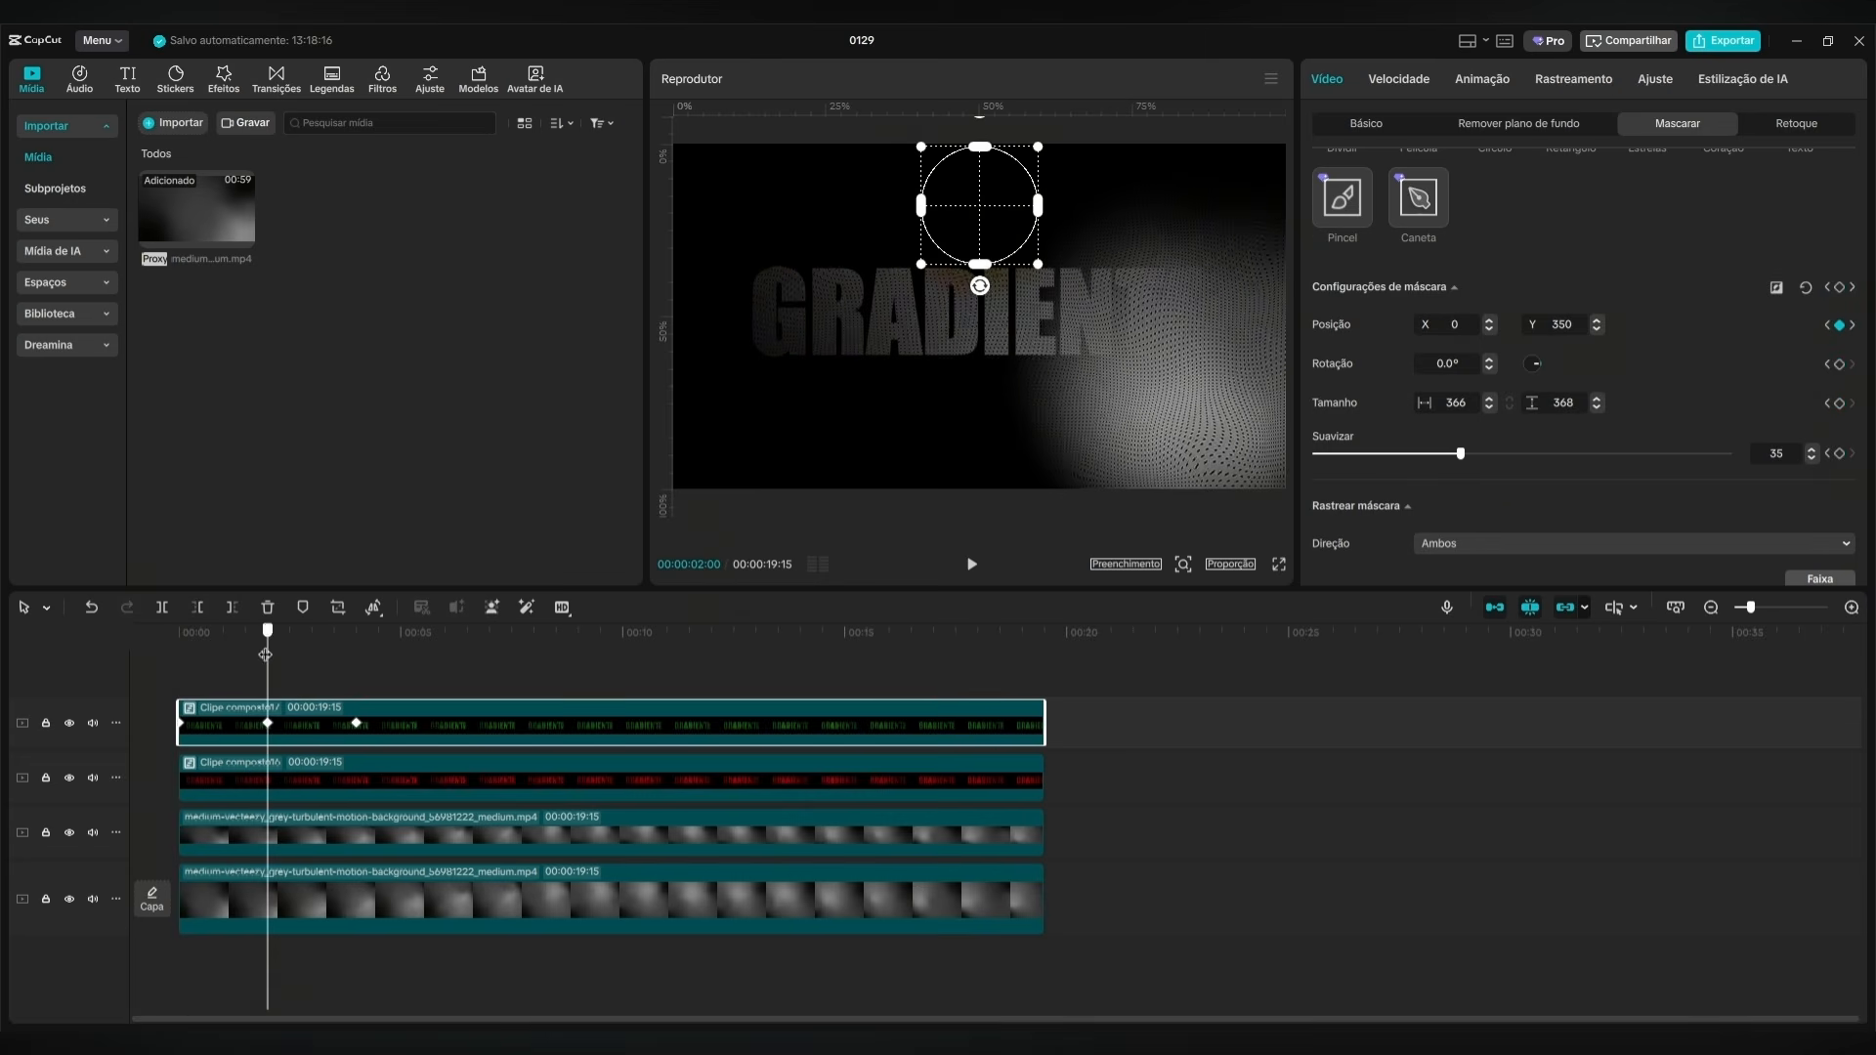
{"action": "left_click", "coordinate": [303, 909]}
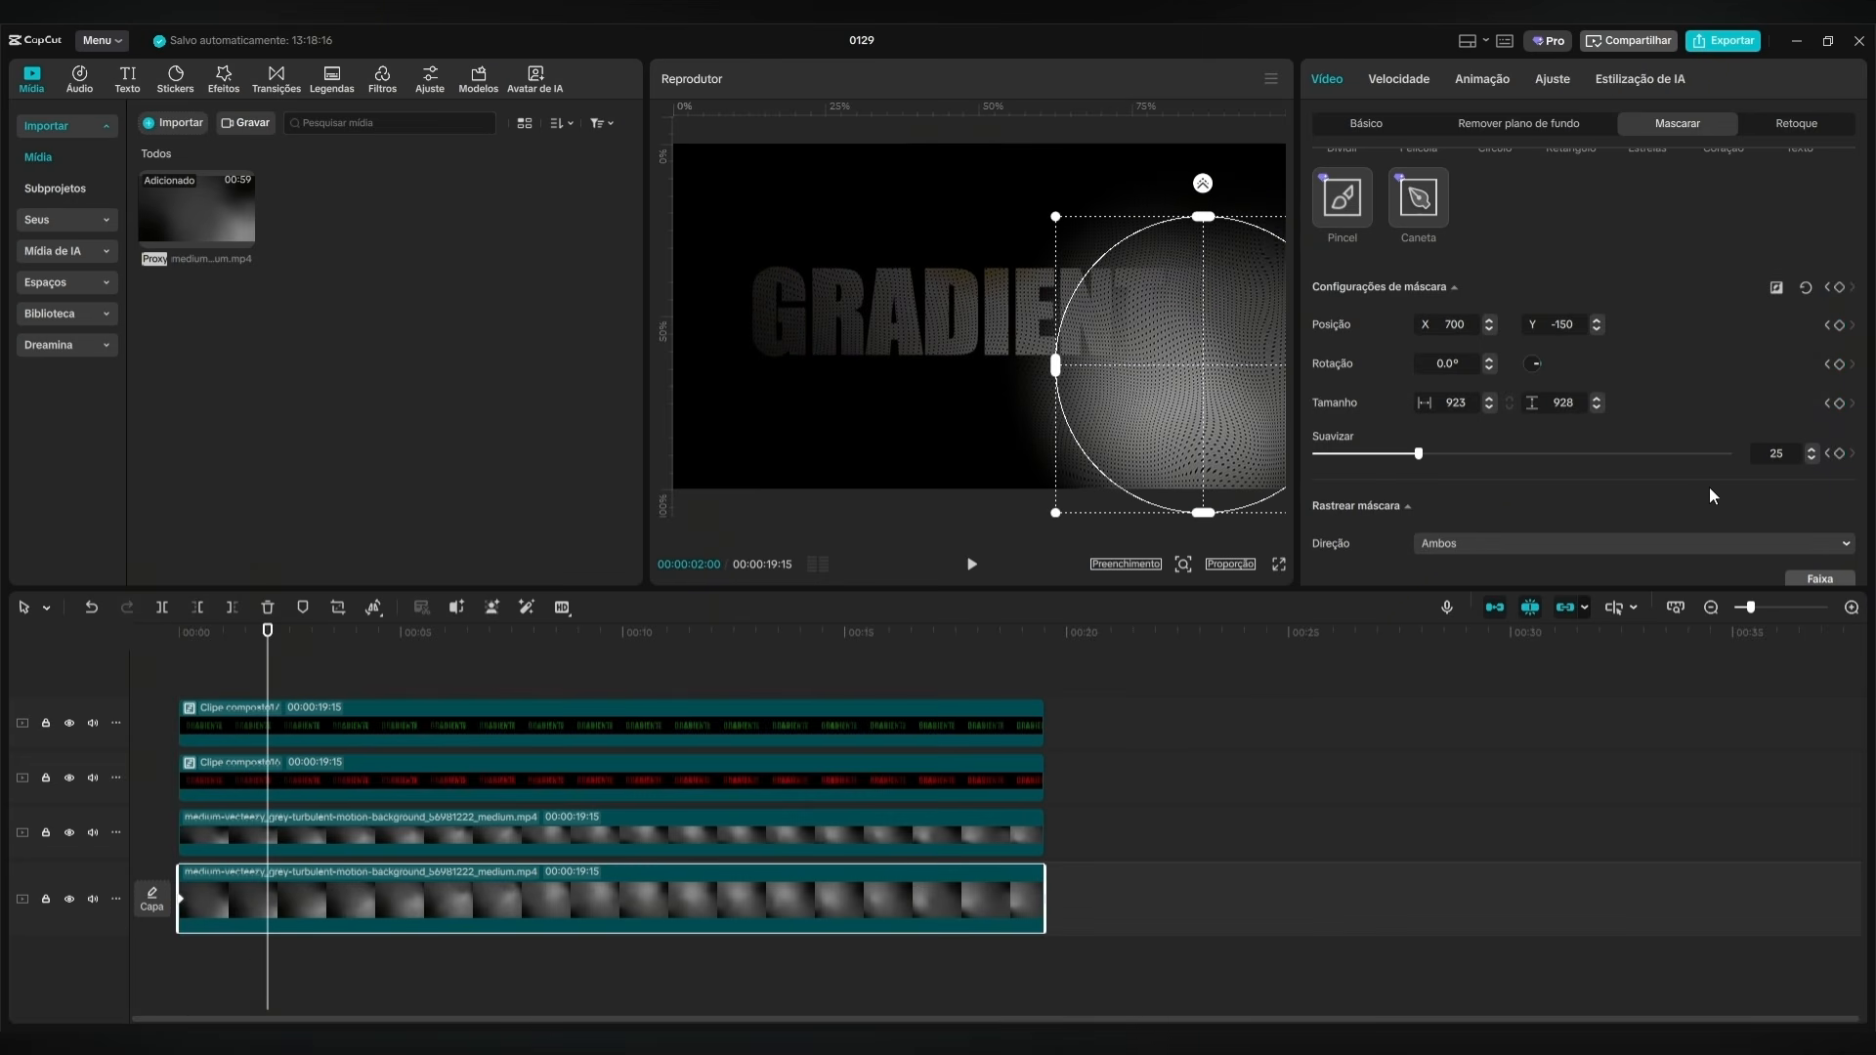
{"action": "left_click_drag", "start_coordinate": [1262, 401], "coordinate": [1030, 303]}
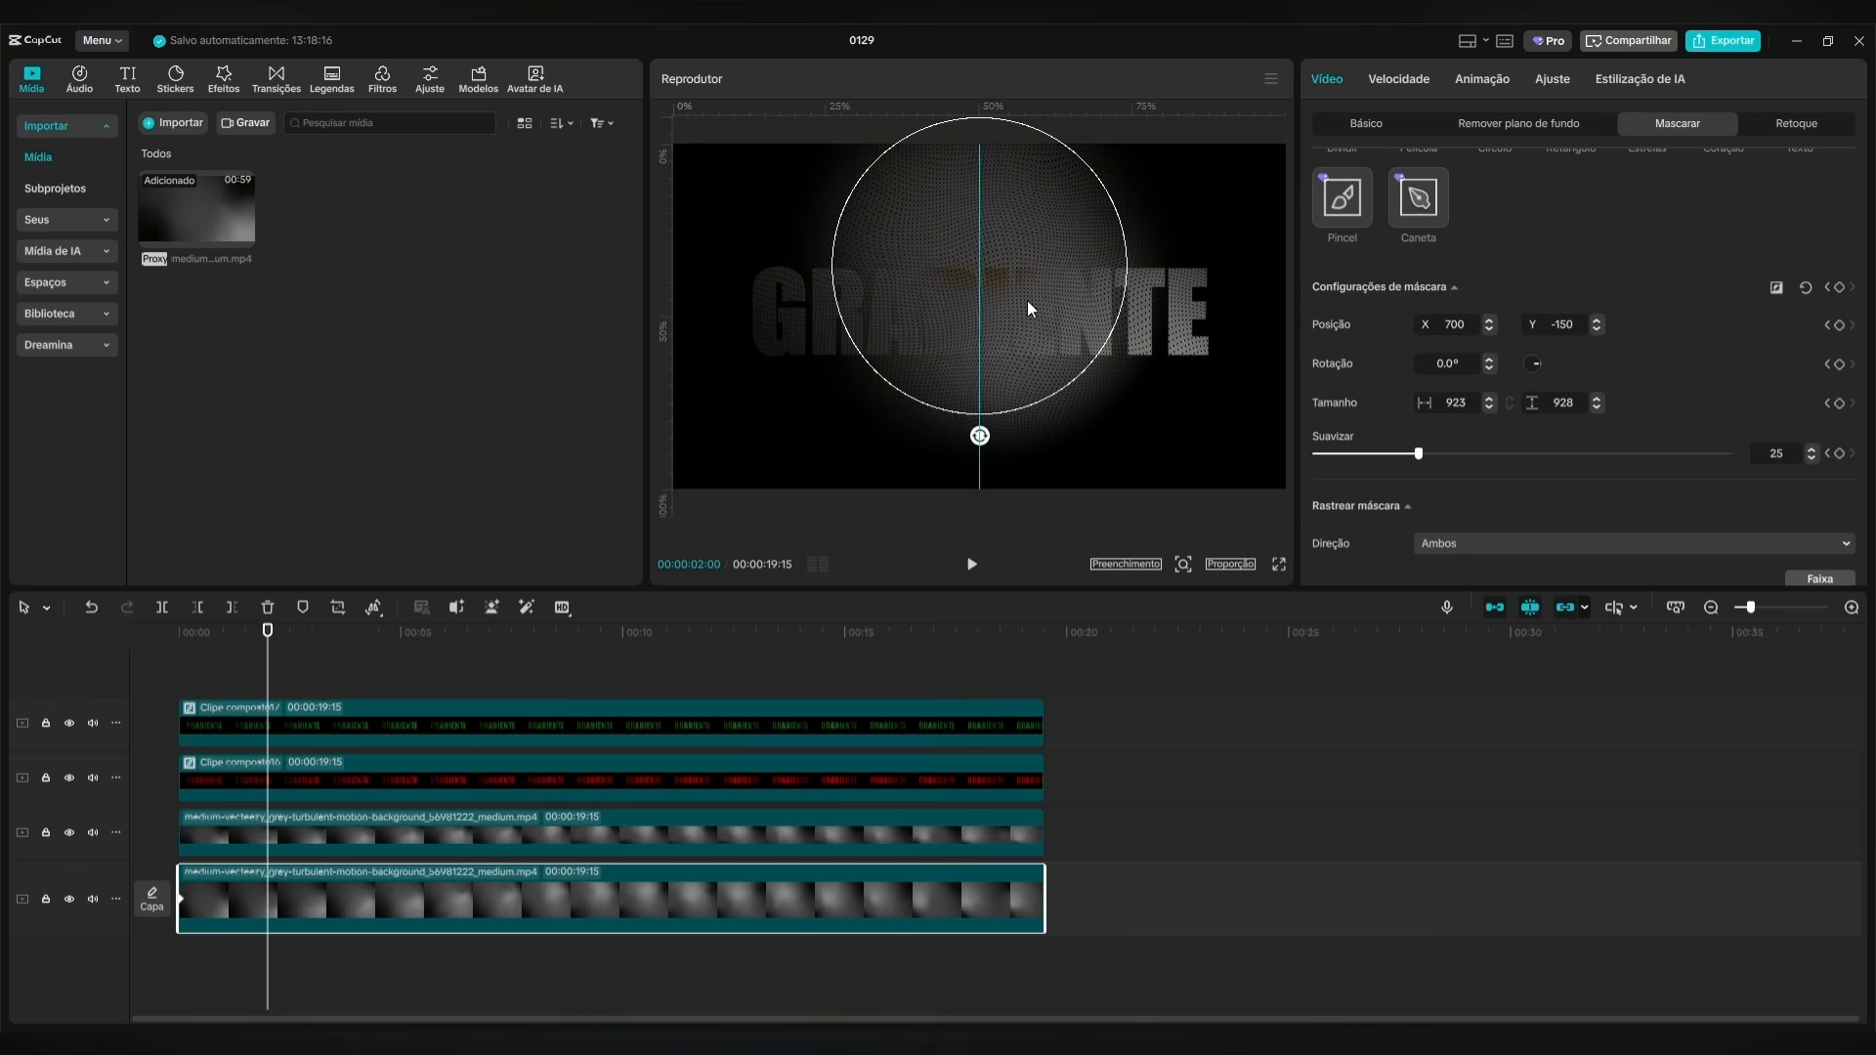
{"action": "left_click_drag", "start_coordinate": [1555, 325], "coordinate": [1574, 325]}
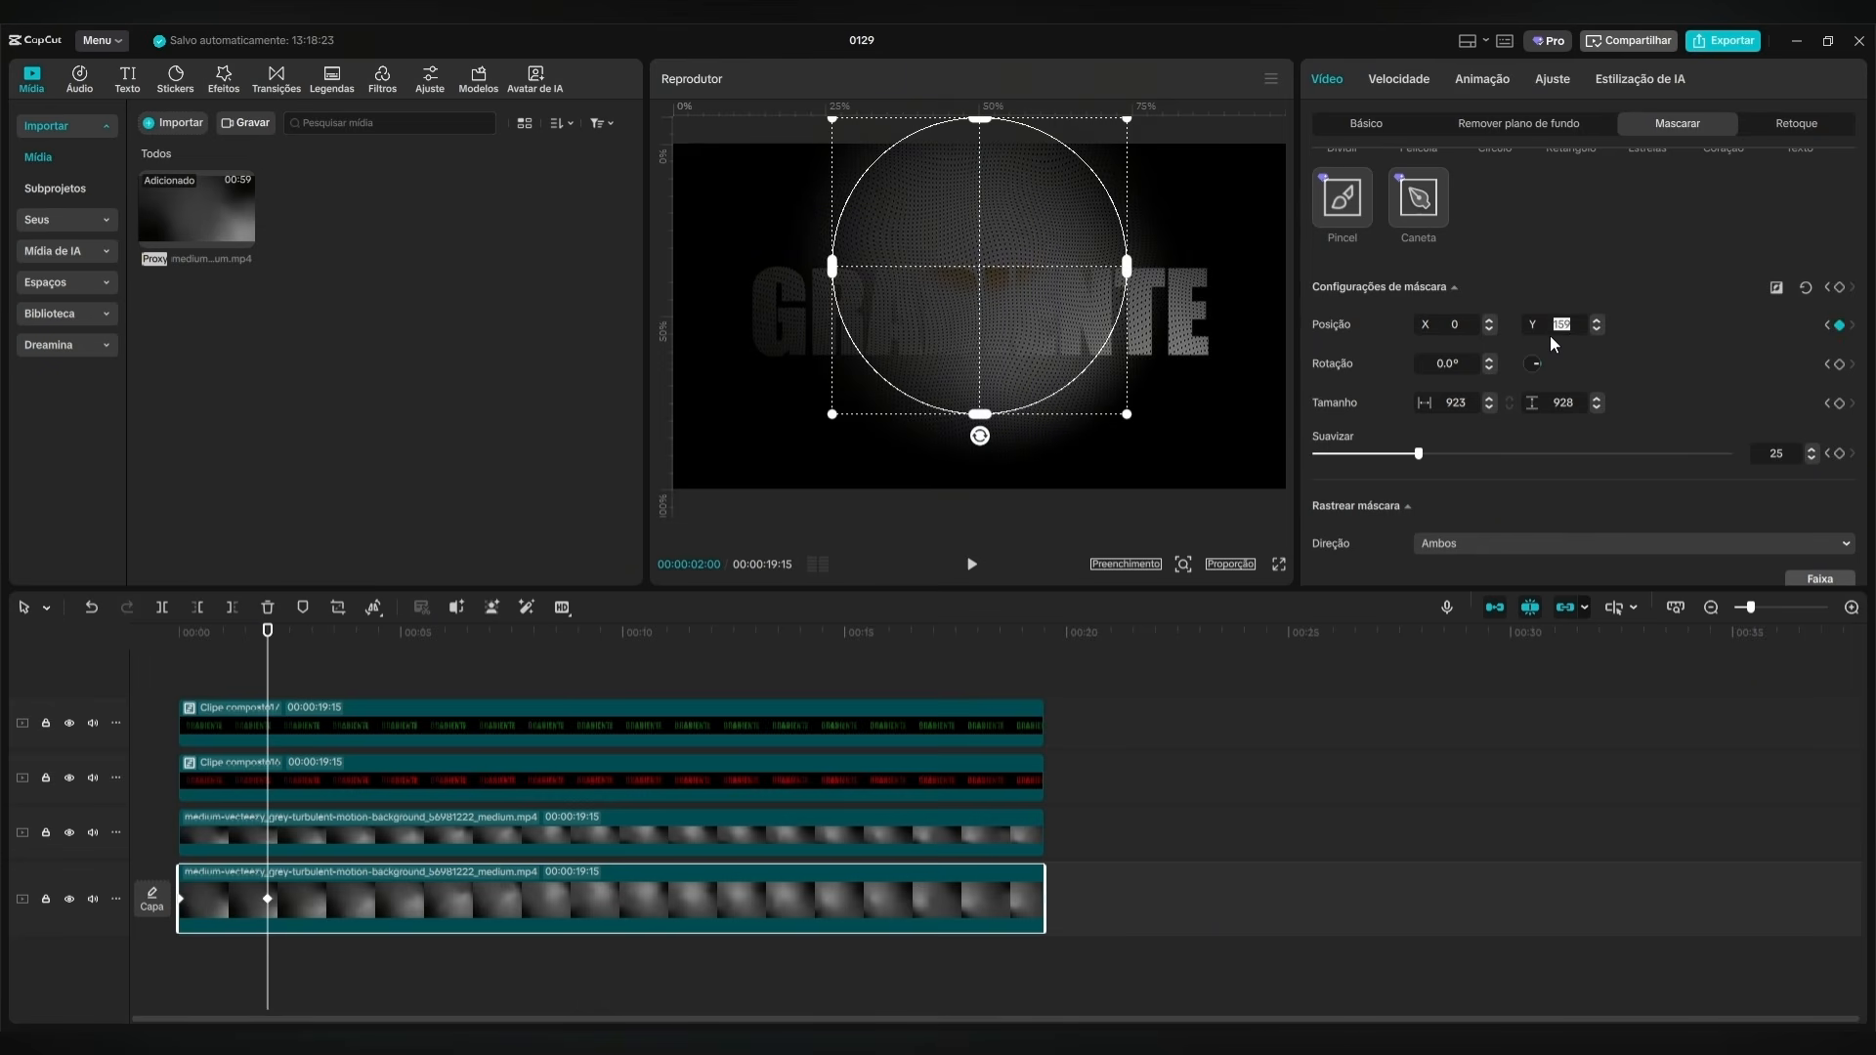
{"action": "type", "text": "150"}
{"action": "key", "text": "Return"}
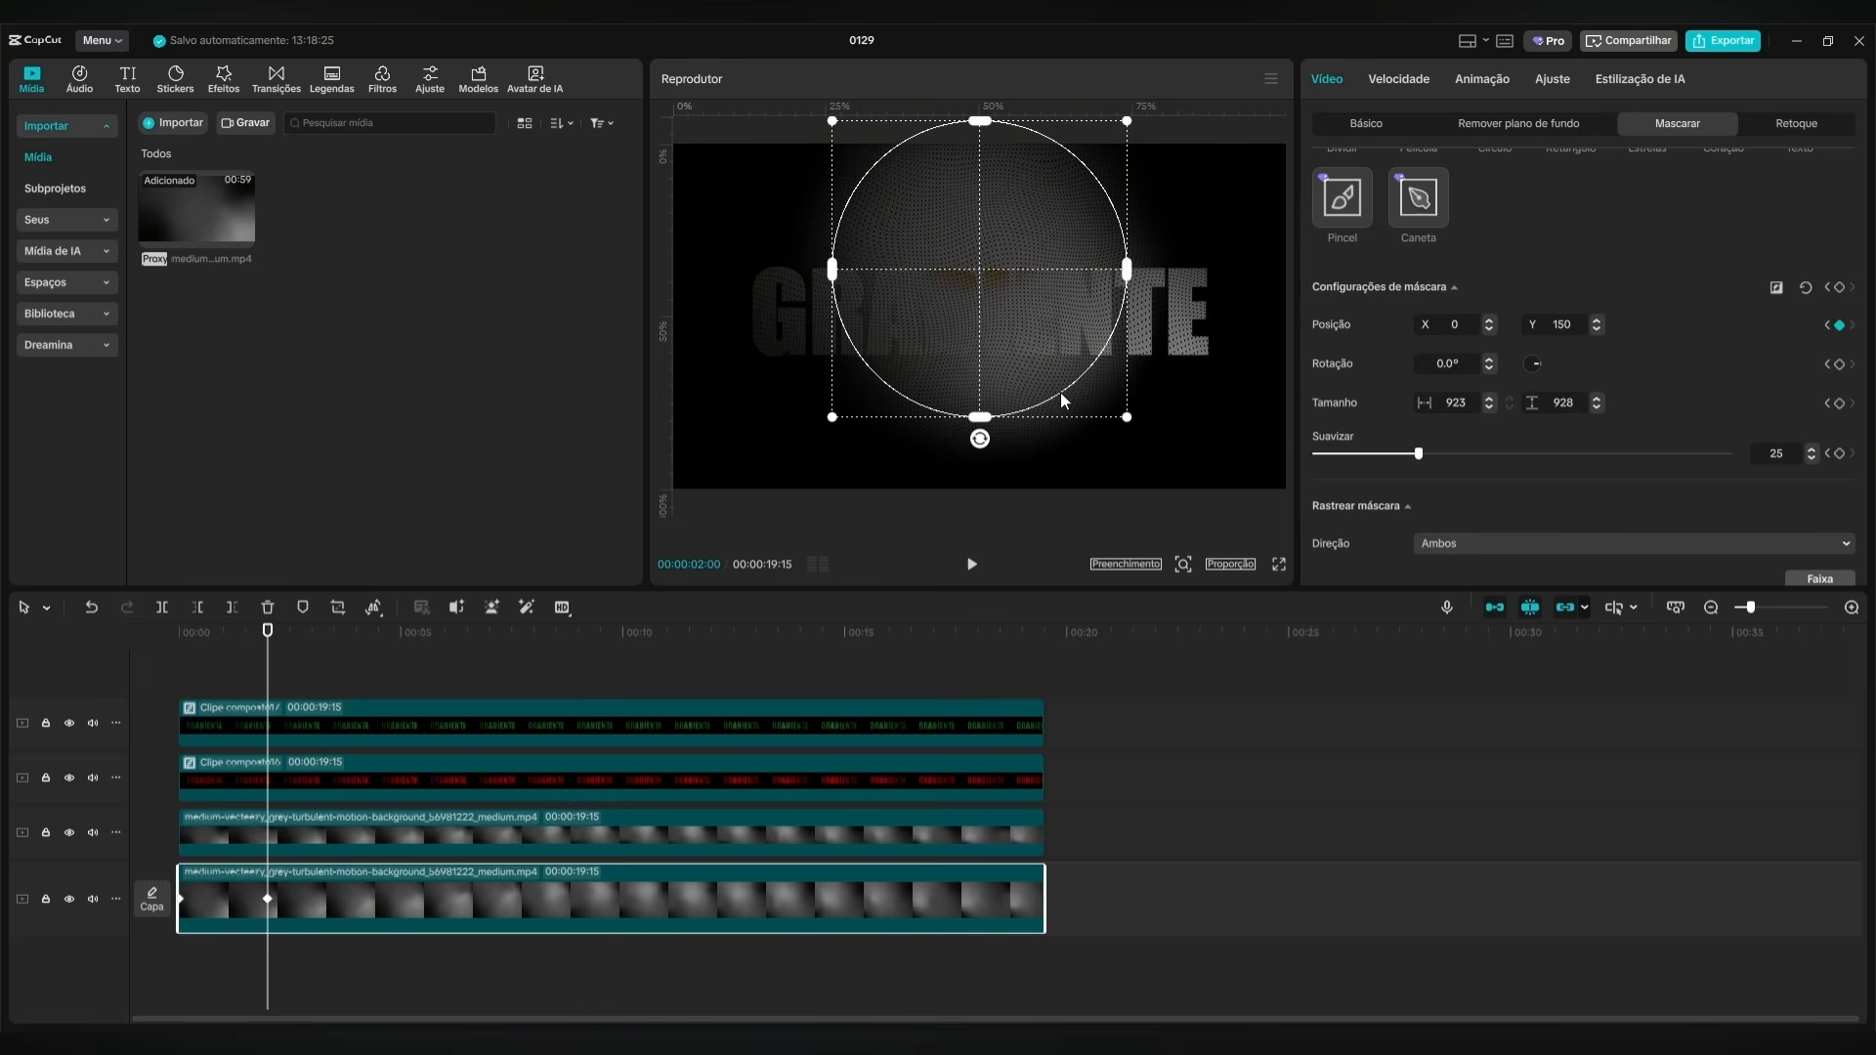
Raise the background circle mask at 00:00:02:00 so its Y position is 350.
{"action": "left_click_drag", "start_coordinate": [1061, 395], "coordinate": [1056, 331]}
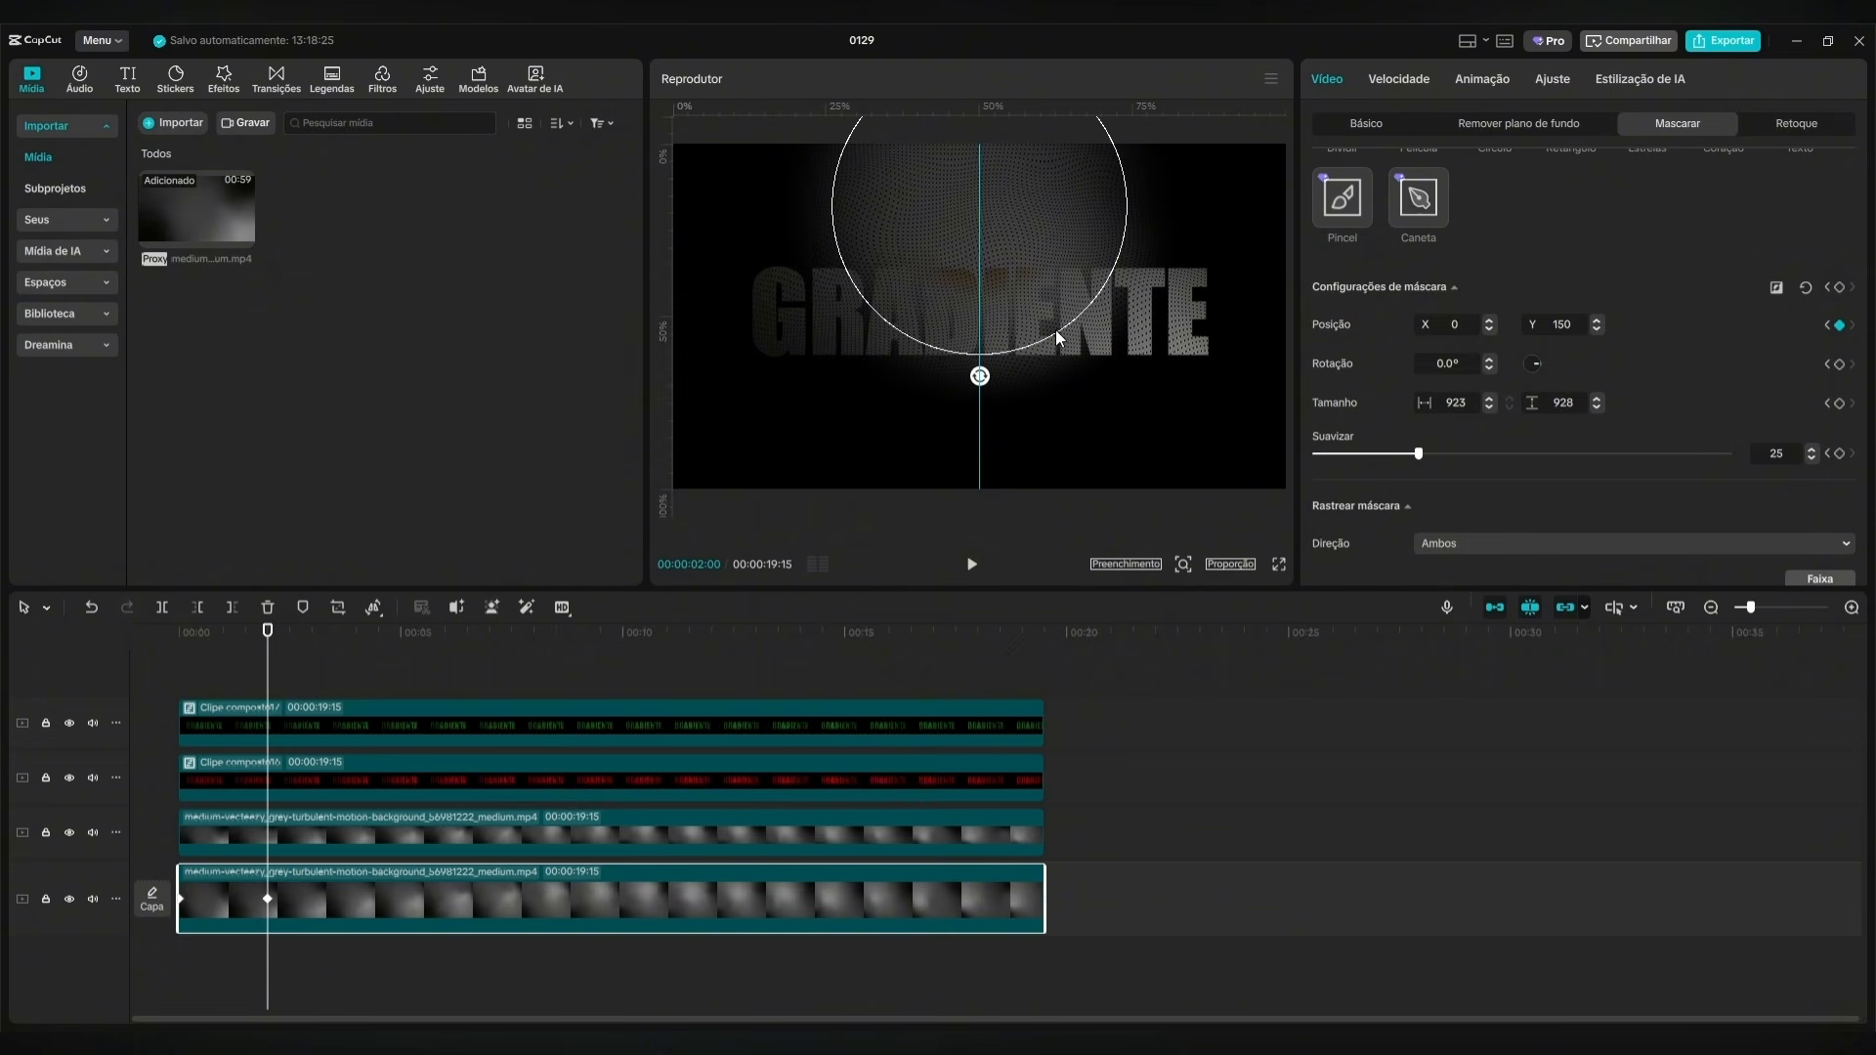
{"action": "left_click", "coordinate": [1569, 327]}
{"action": "type", "text": "350"}
{"action": "key", "text": "Return"}
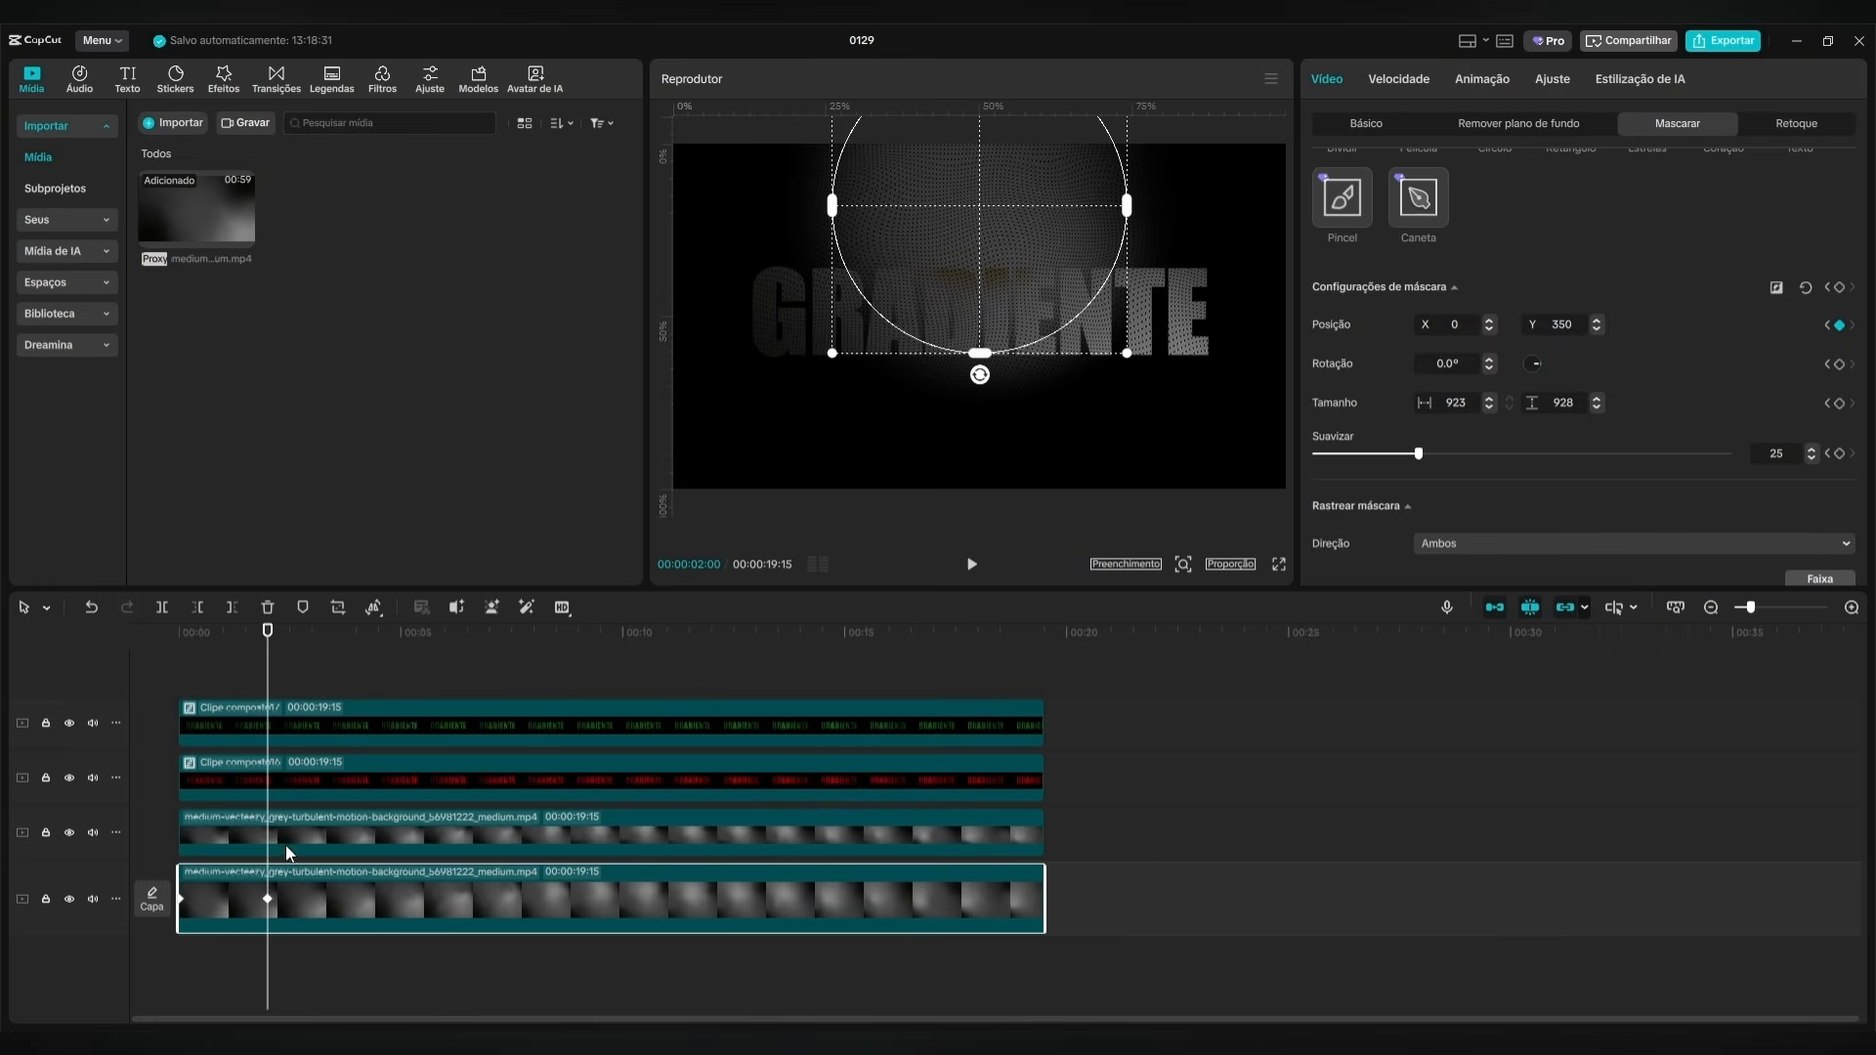
At 00:00:04:00, move the main track clip's circle mask to position X -700, Y -150.
{"action": "left_click", "coordinate": [332, 834]}
{"action": "left_click", "coordinate": [300, 774]}
{"action": "left_click_drag", "start_coordinate": [266, 657], "coordinate": [358, 664]}
{"action": "left_click", "coordinate": [409, 907]}
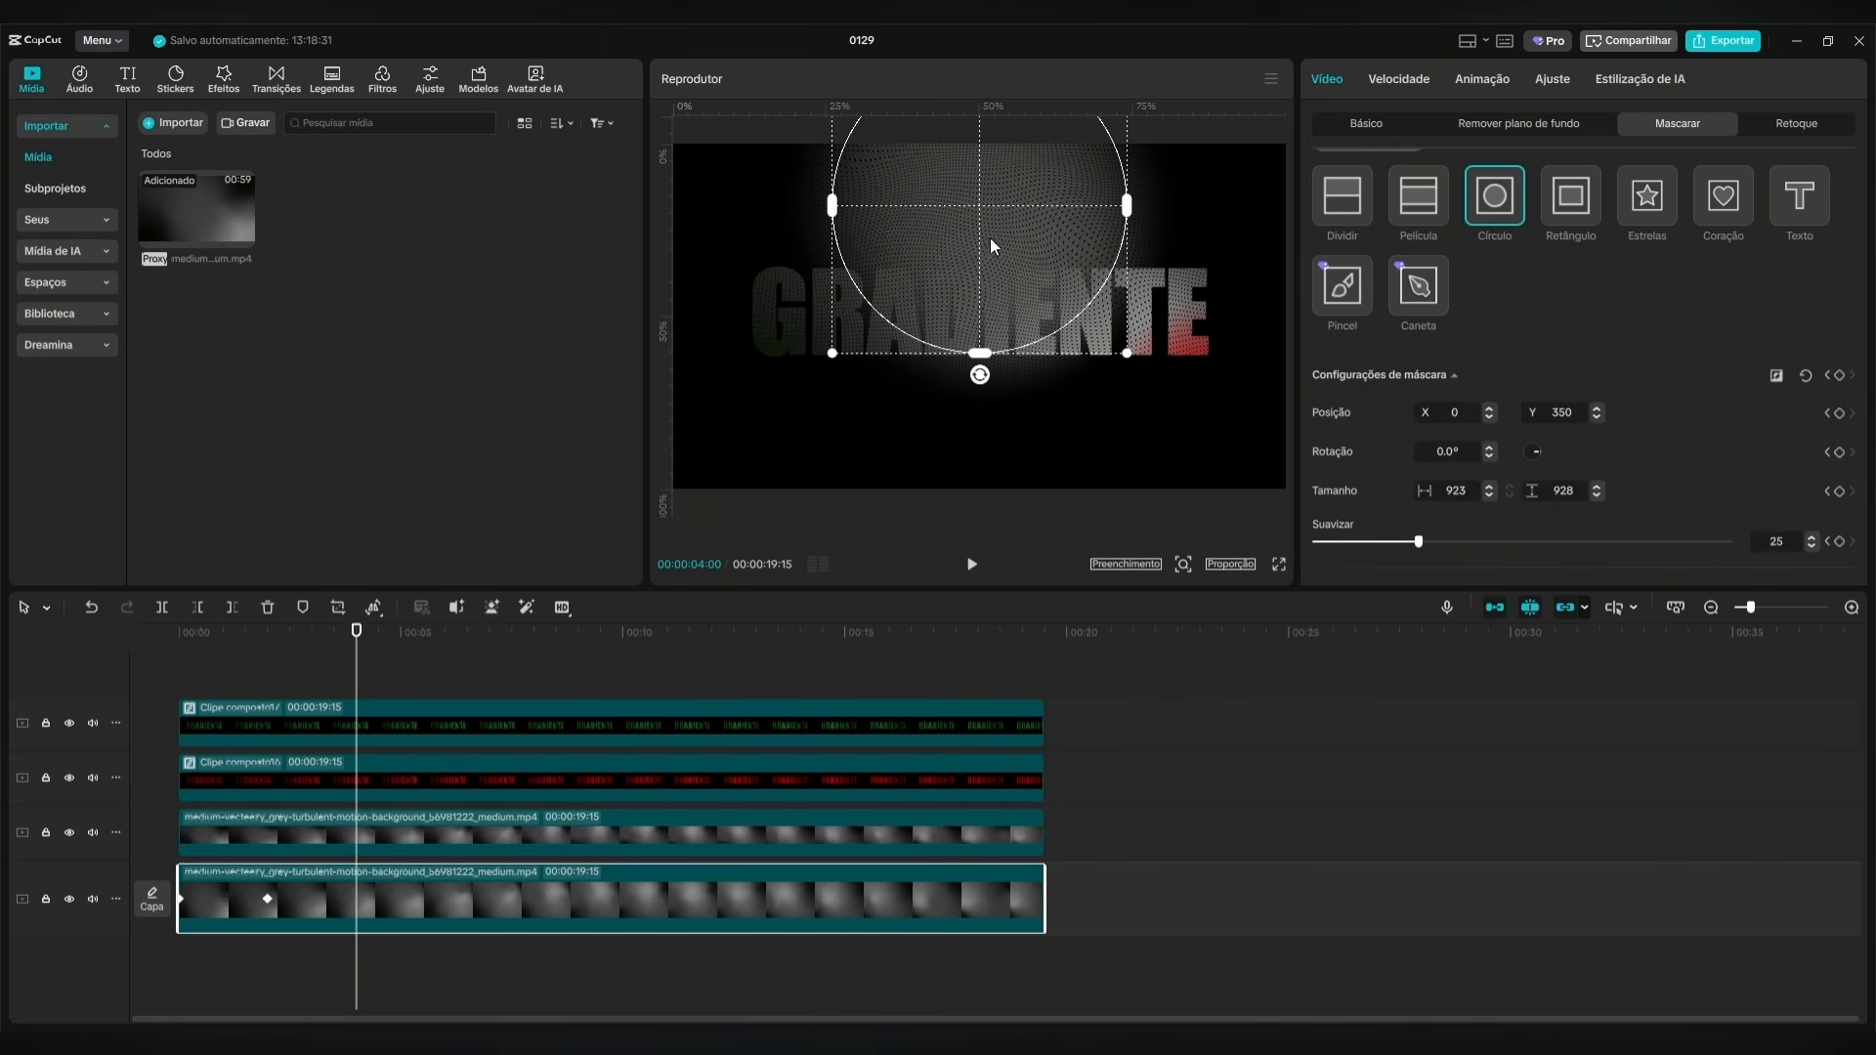
{"action": "left_click_drag", "start_coordinate": [989, 238], "coordinate": [747, 448]}
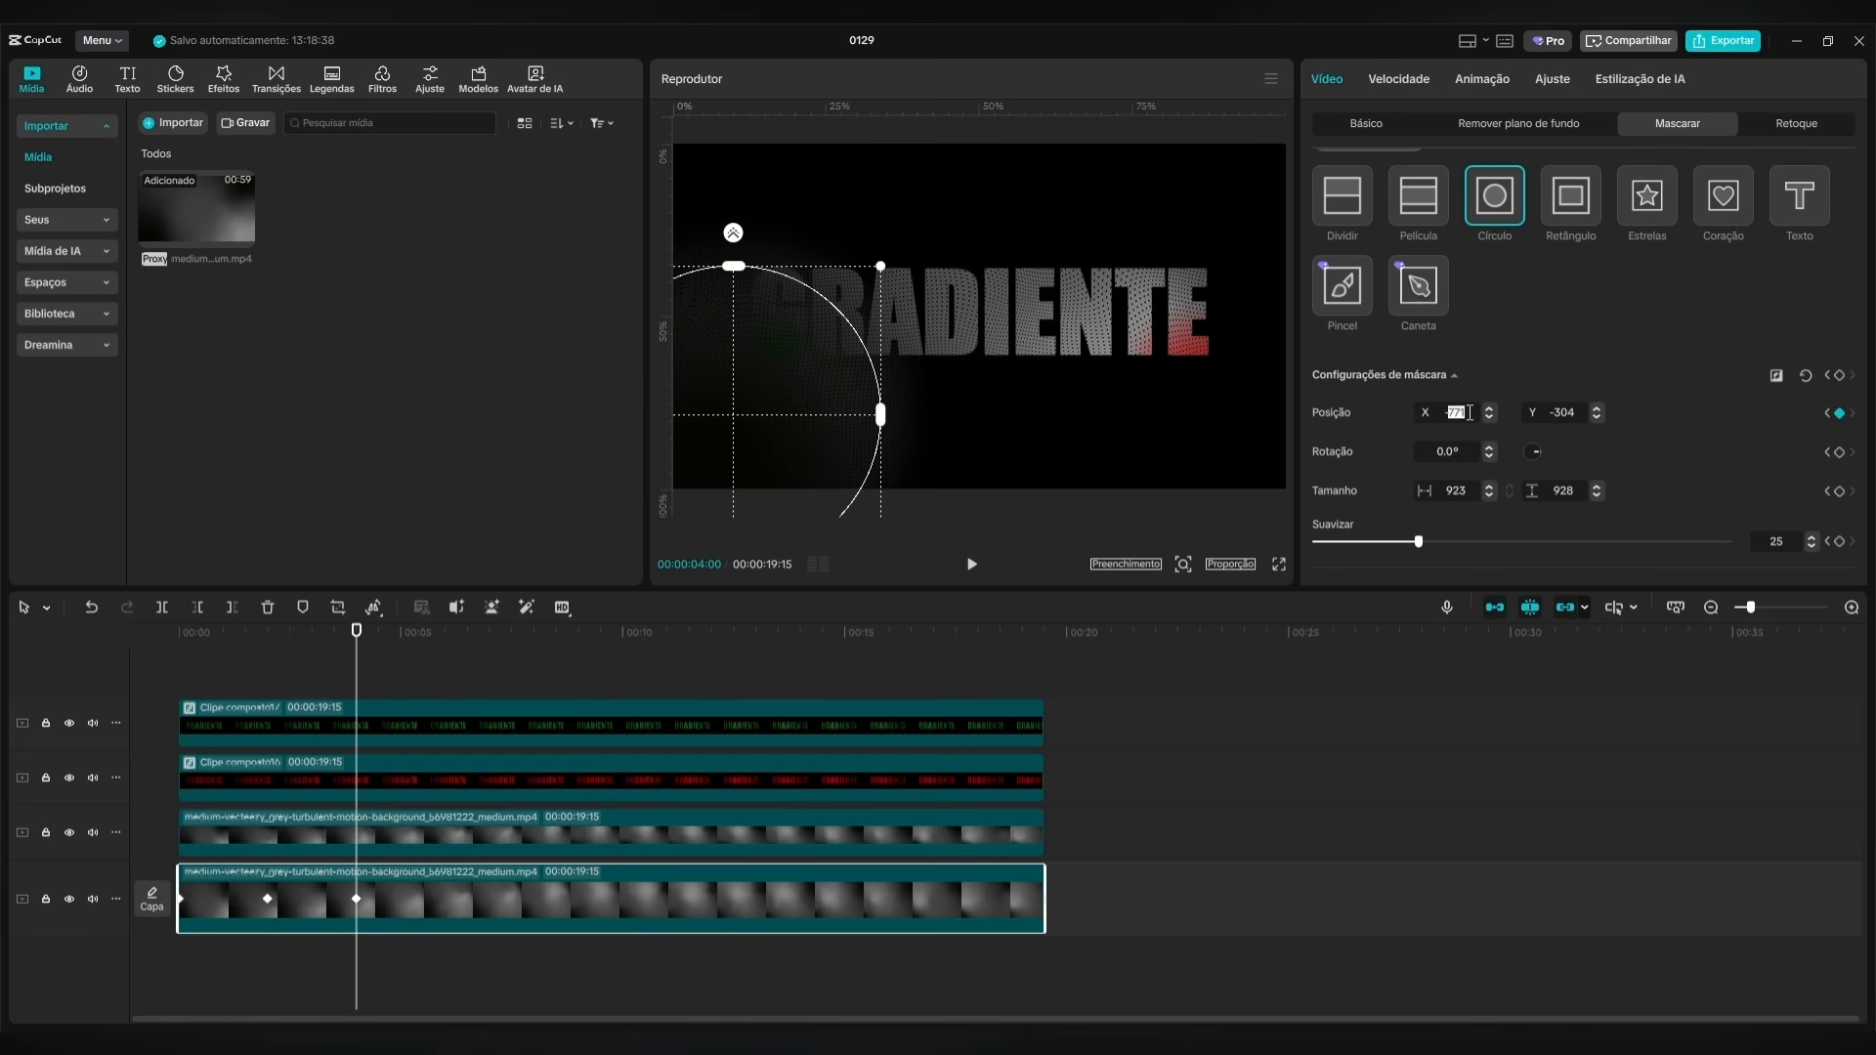
{"action": "key", "text": "Return"}
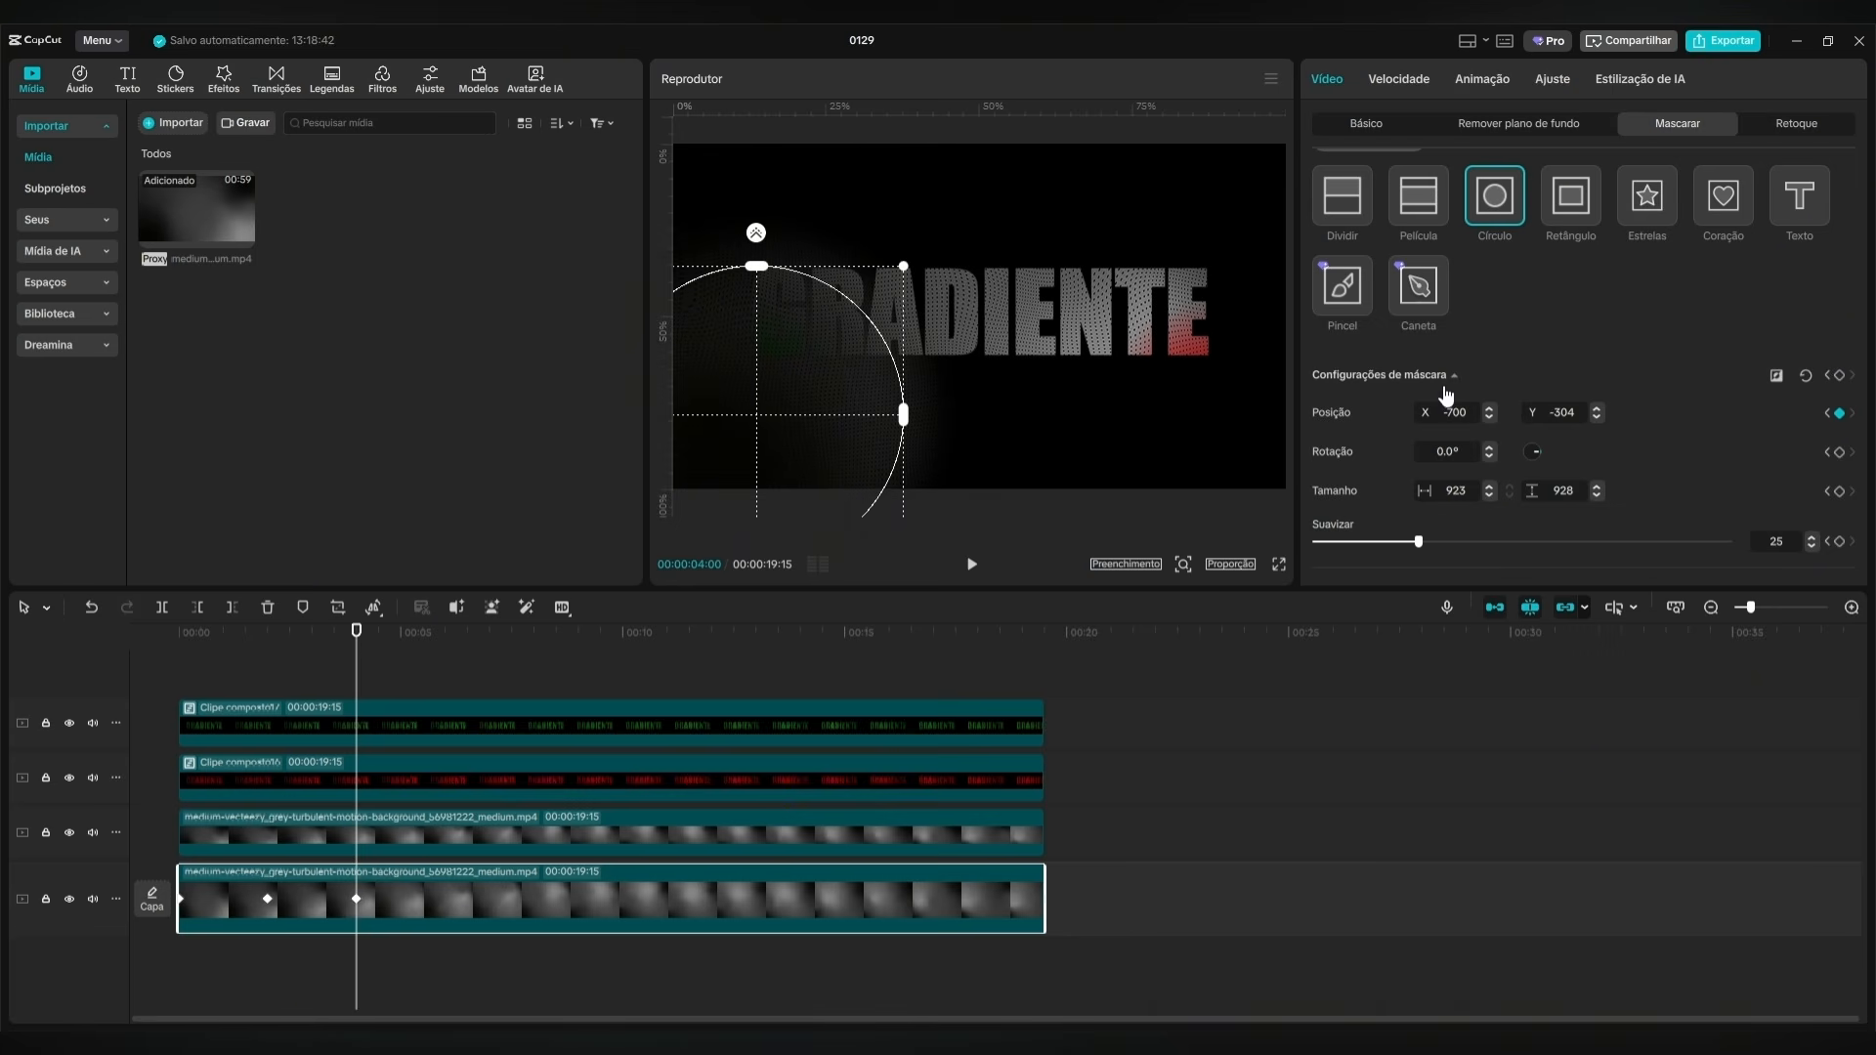
{"action": "double_click", "coordinate": [1576, 411]}
{"action": "type", "text": "3150"}
{"action": "key", "text": "Return"}
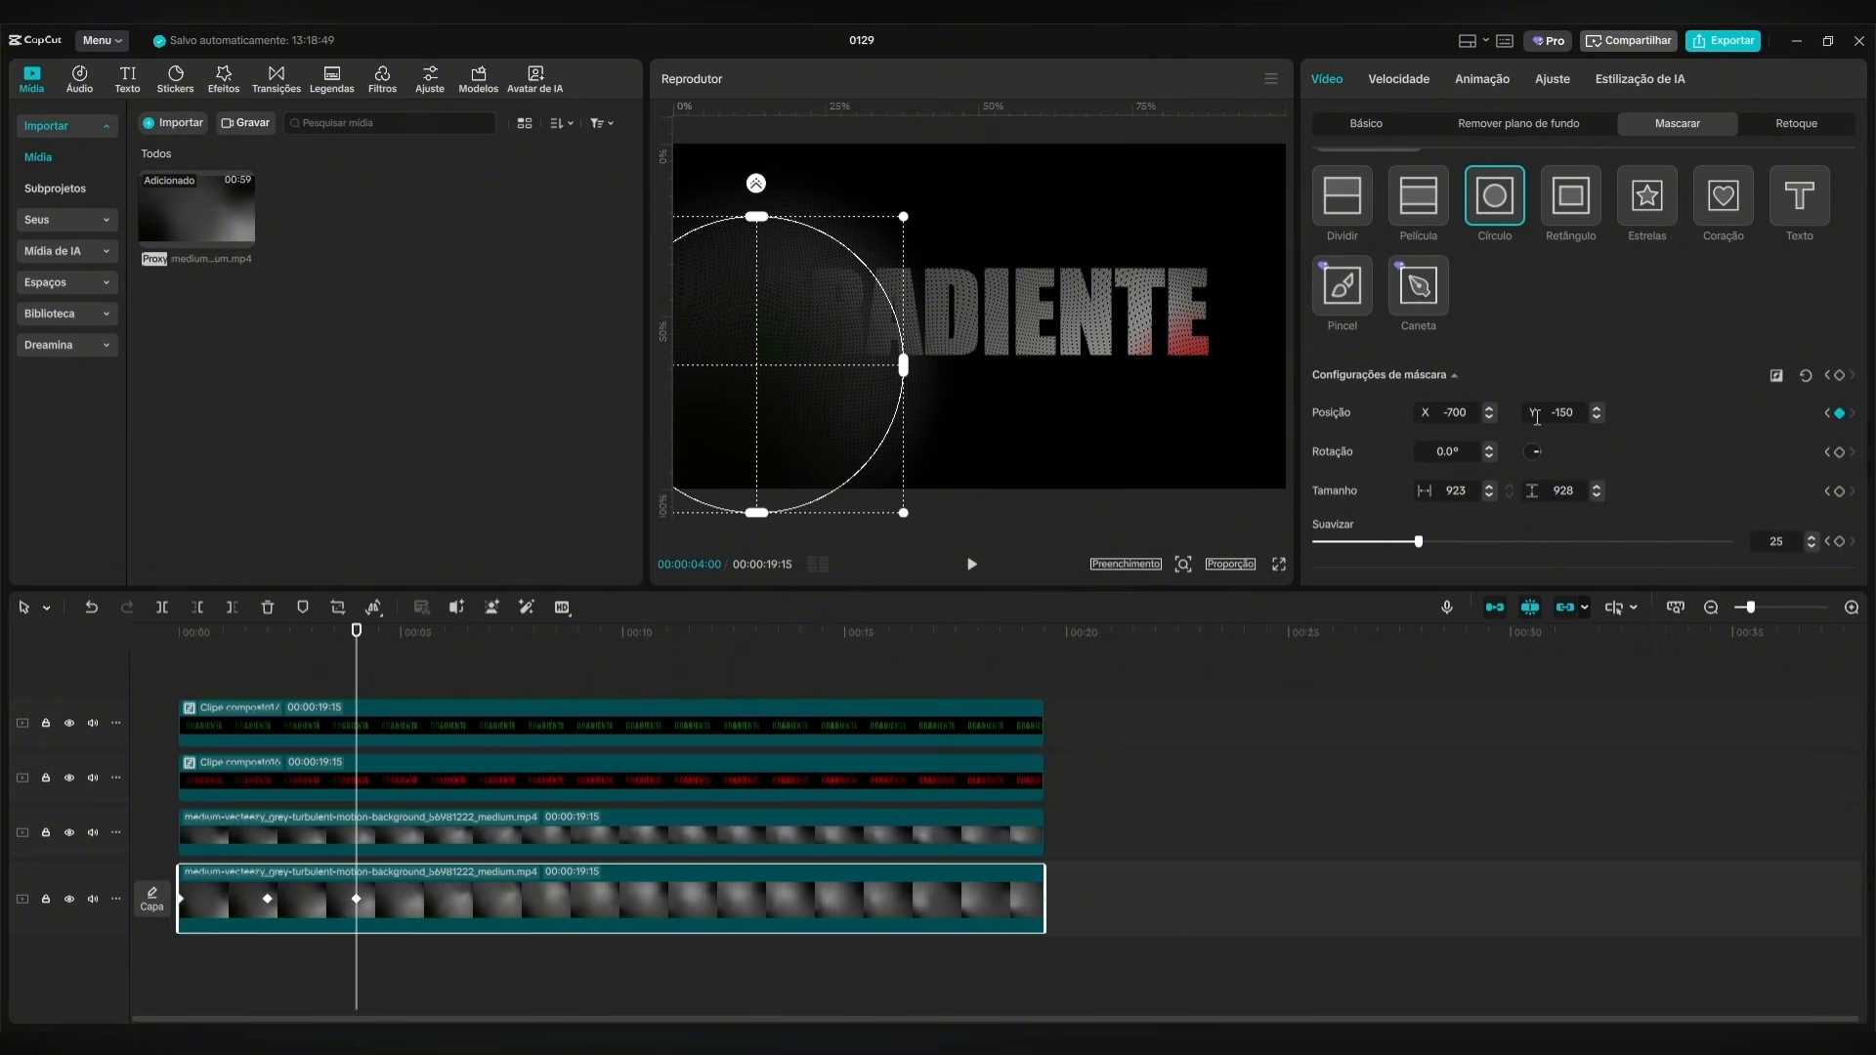
Play the animation from the start to check the background light crossing behind the title, then stop playback.
{"action": "left_click_drag", "start_coordinate": [357, 630], "coordinate": [178, 657]}
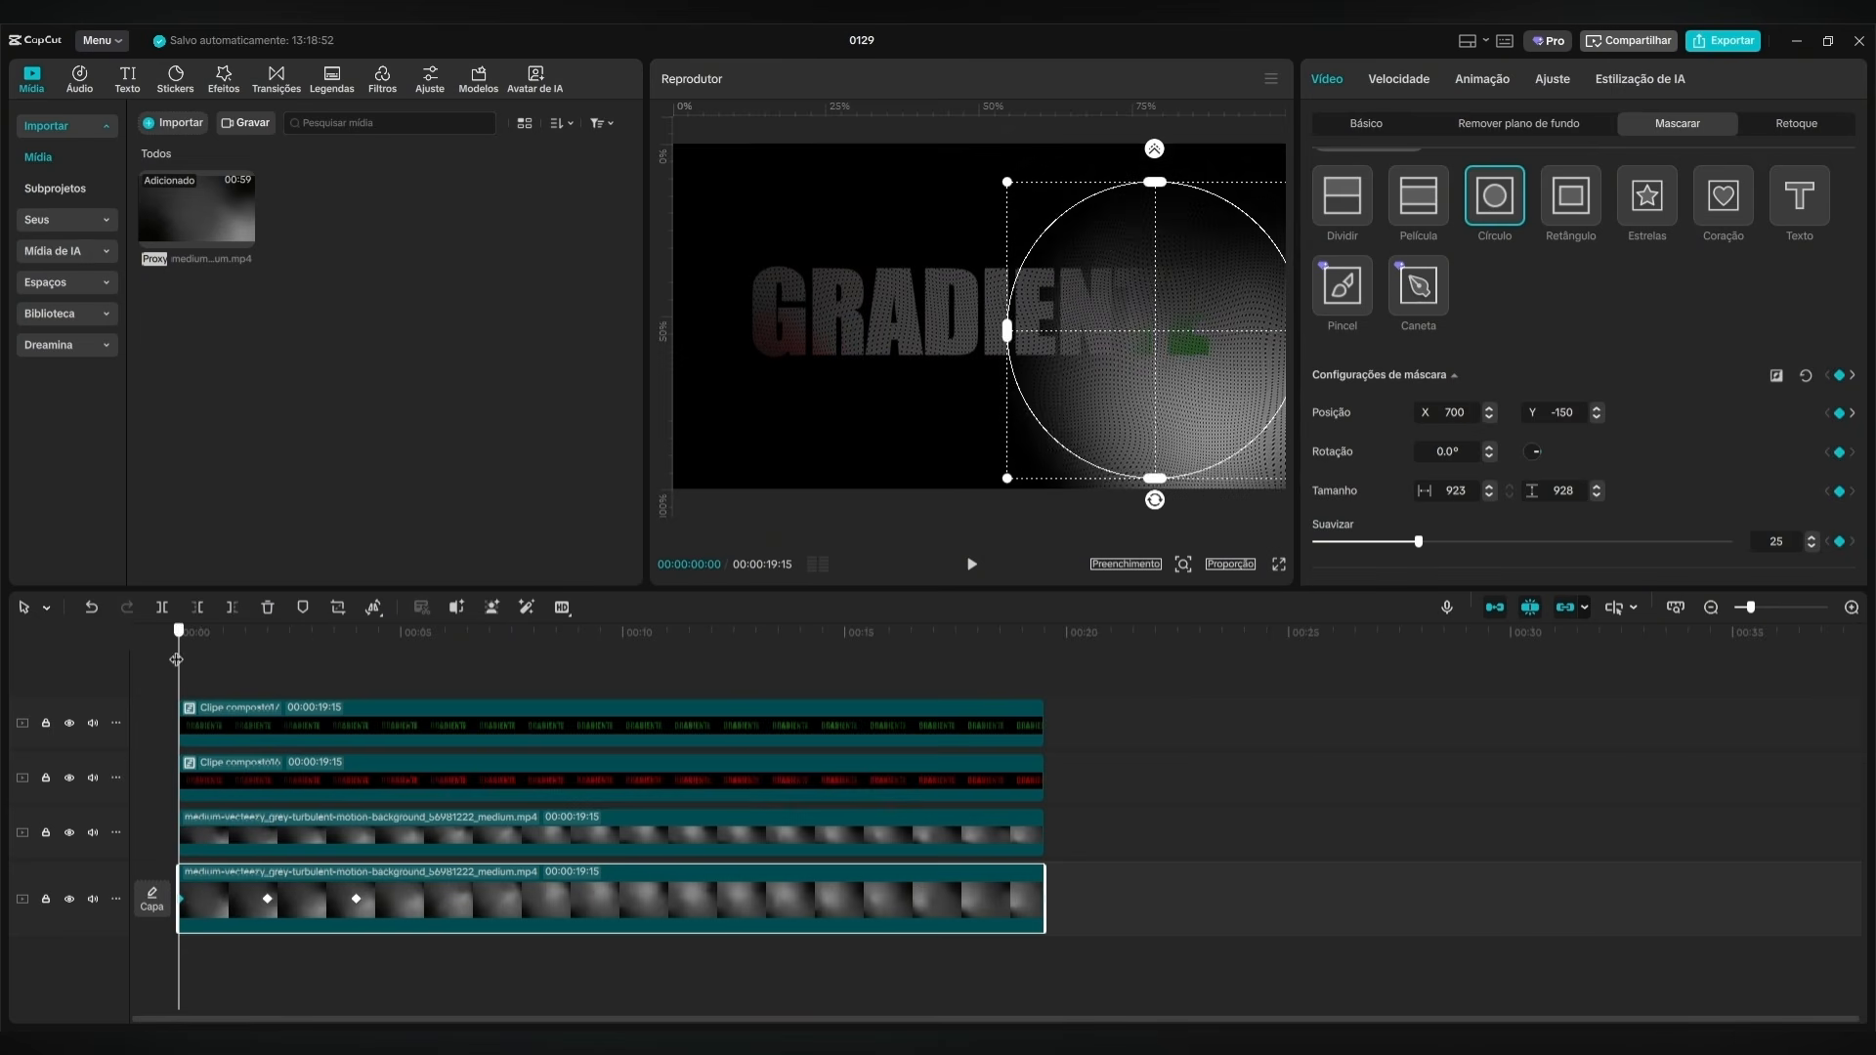
{"action": "left_click", "coordinate": [876, 664]}
{"action": "left_click", "coordinate": [972, 566]}
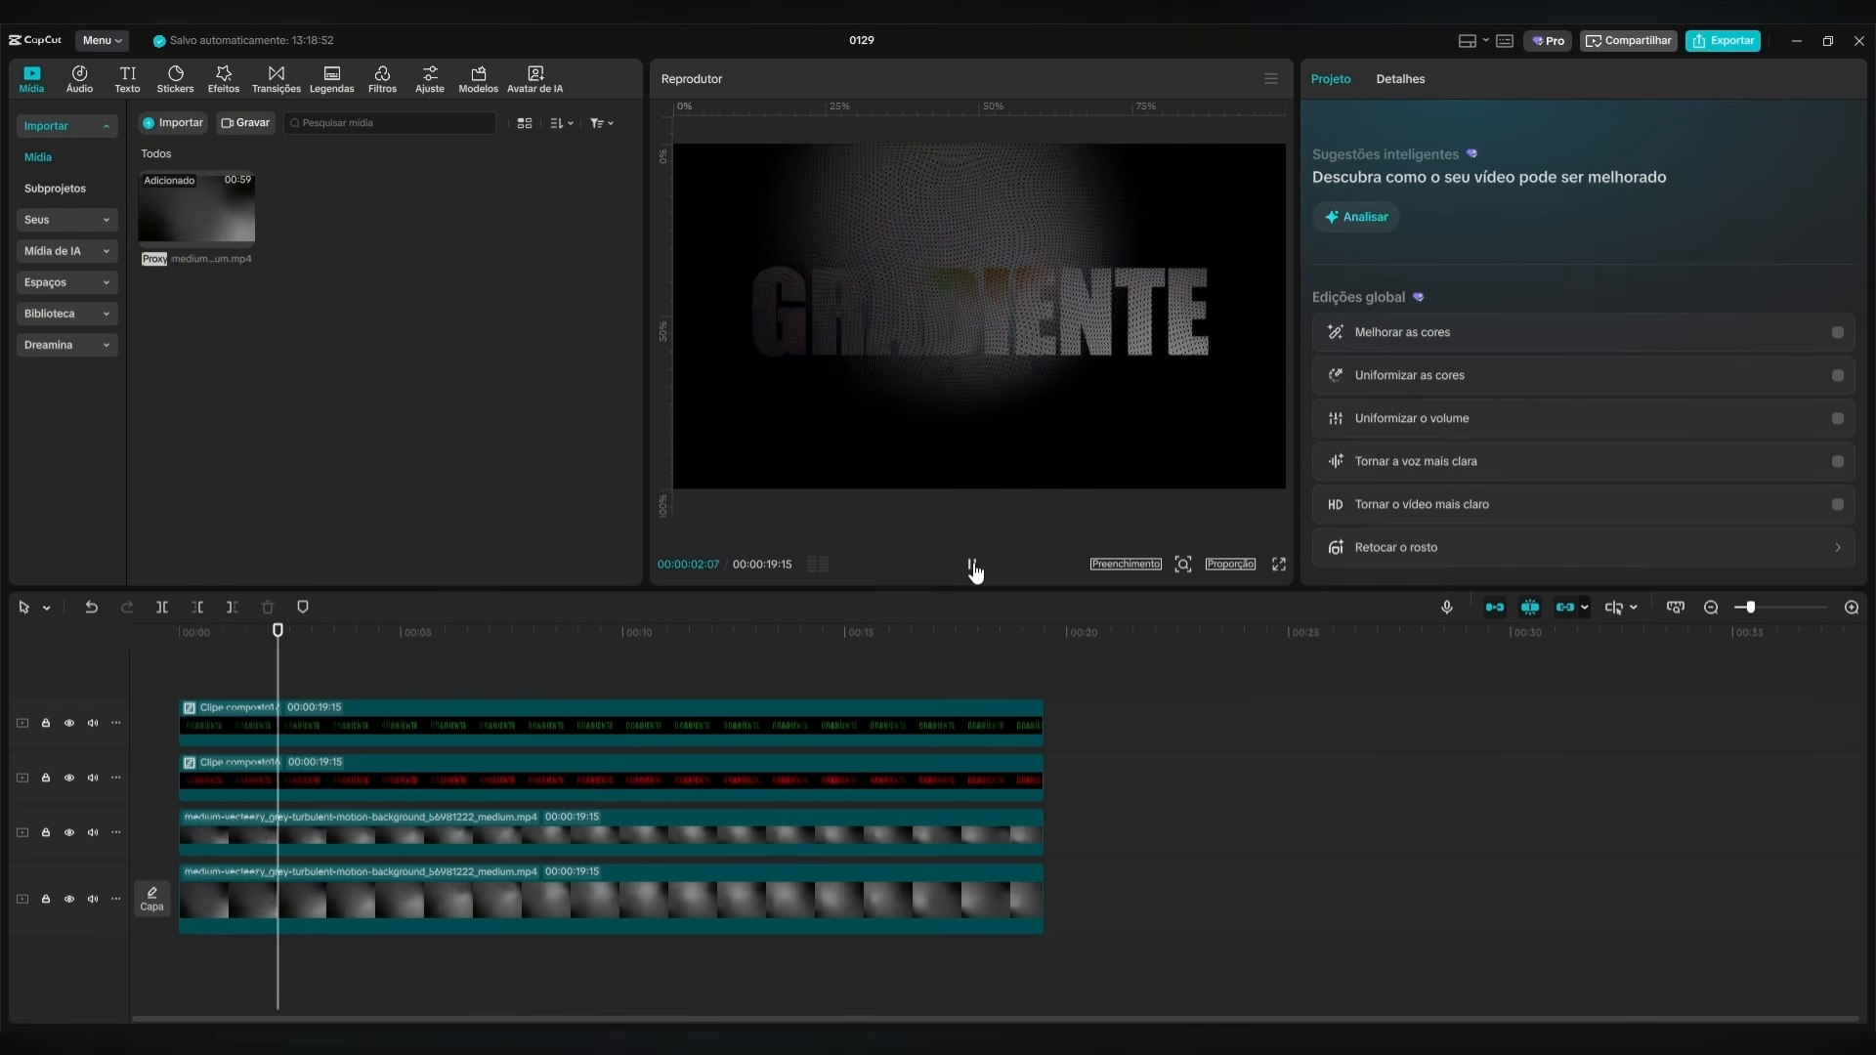
{"action": "left_click", "coordinate": [973, 564]}
Apply the S-shaped "Desac...ração" preset curve to the background mask's keyframe at 00:00:04:00.
{"action": "left_click", "coordinate": [399, 901]}
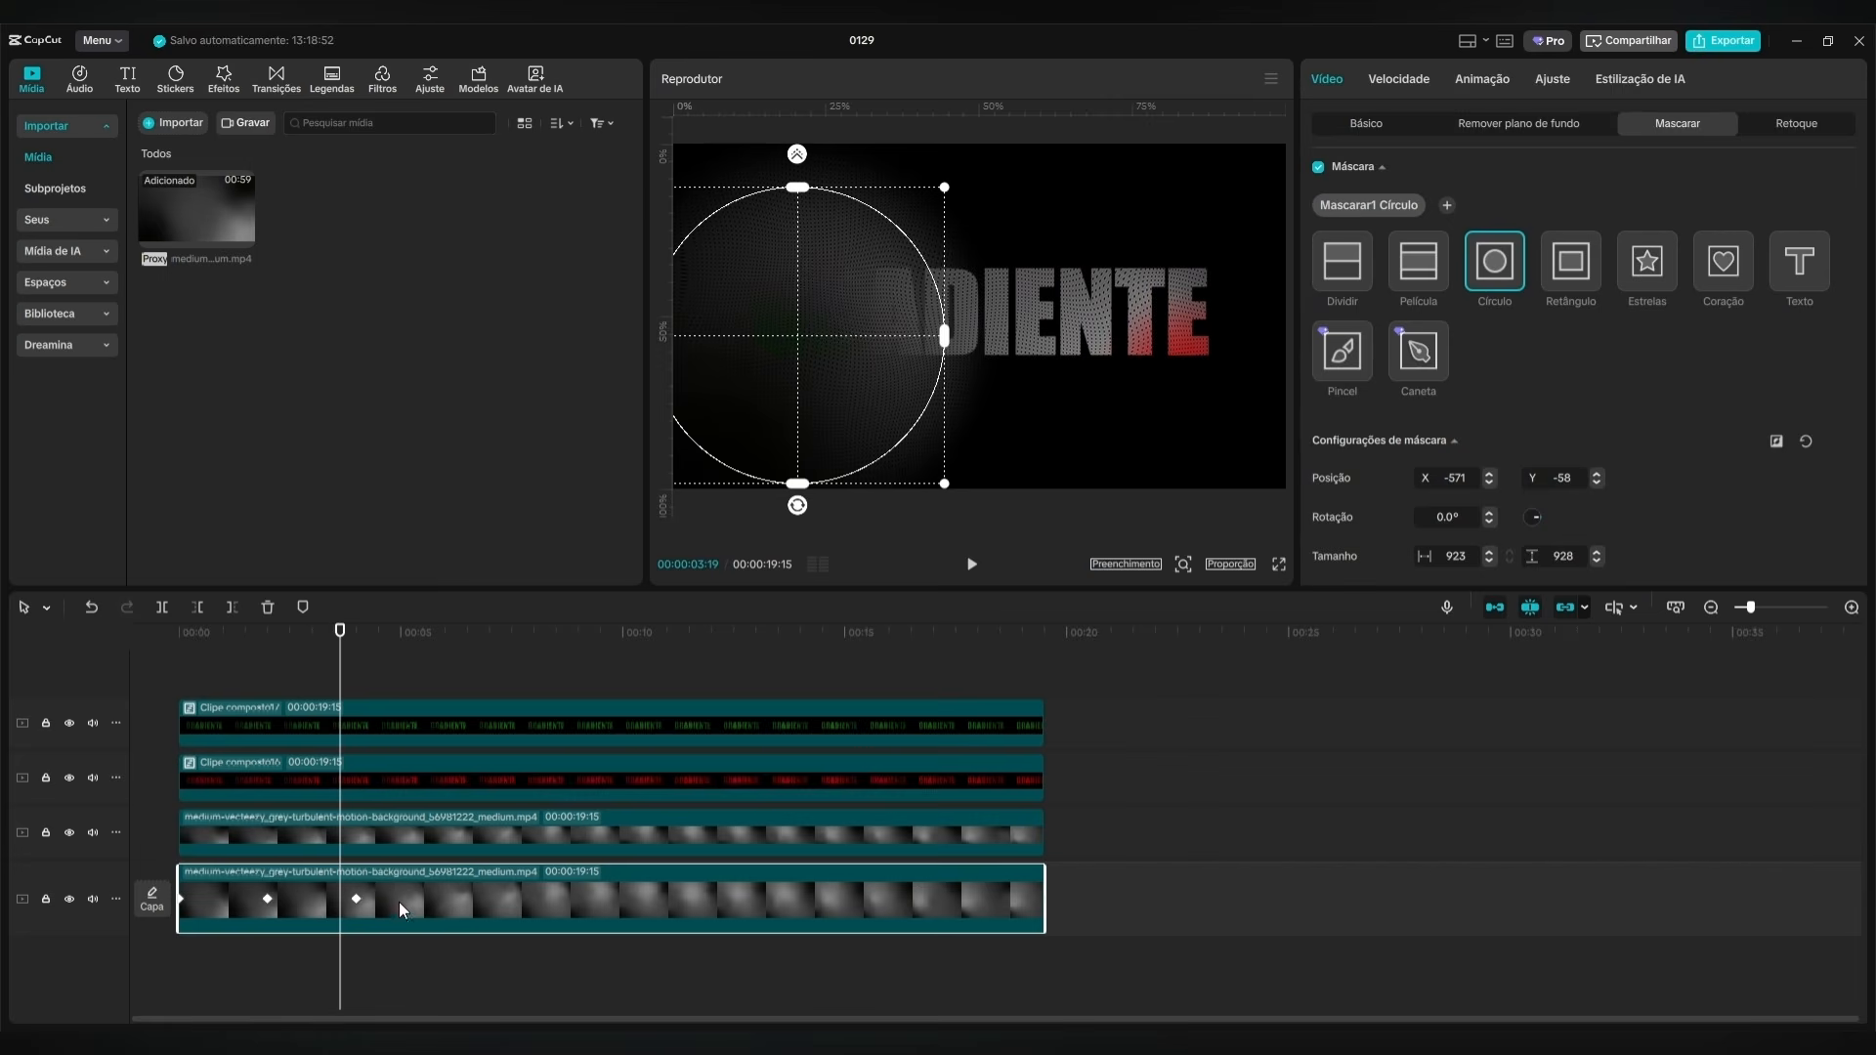
{"action": "left_click_drag", "start_coordinate": [350, 669], "coordinate": [335, 830]}
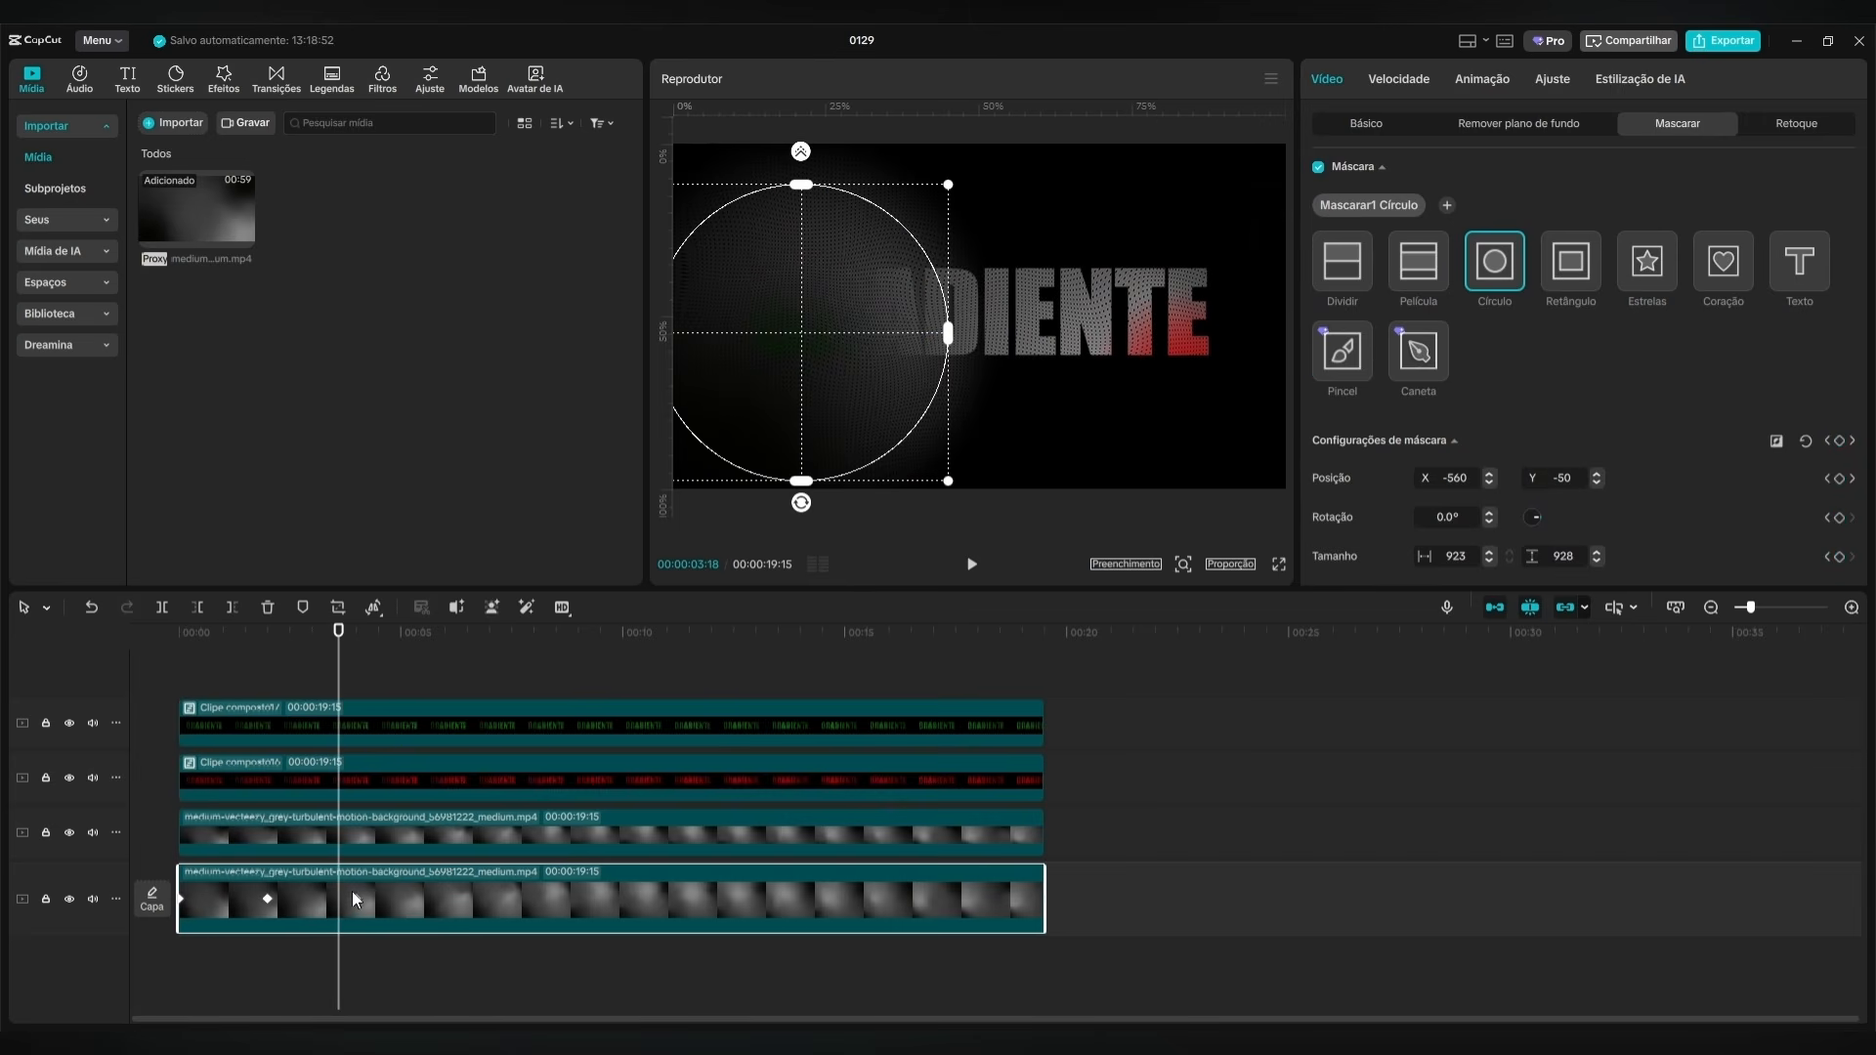
{"action": "left_click", "coordinate": [357, 898]}
{"action": "right_click", "coordinate": [349, 904]}
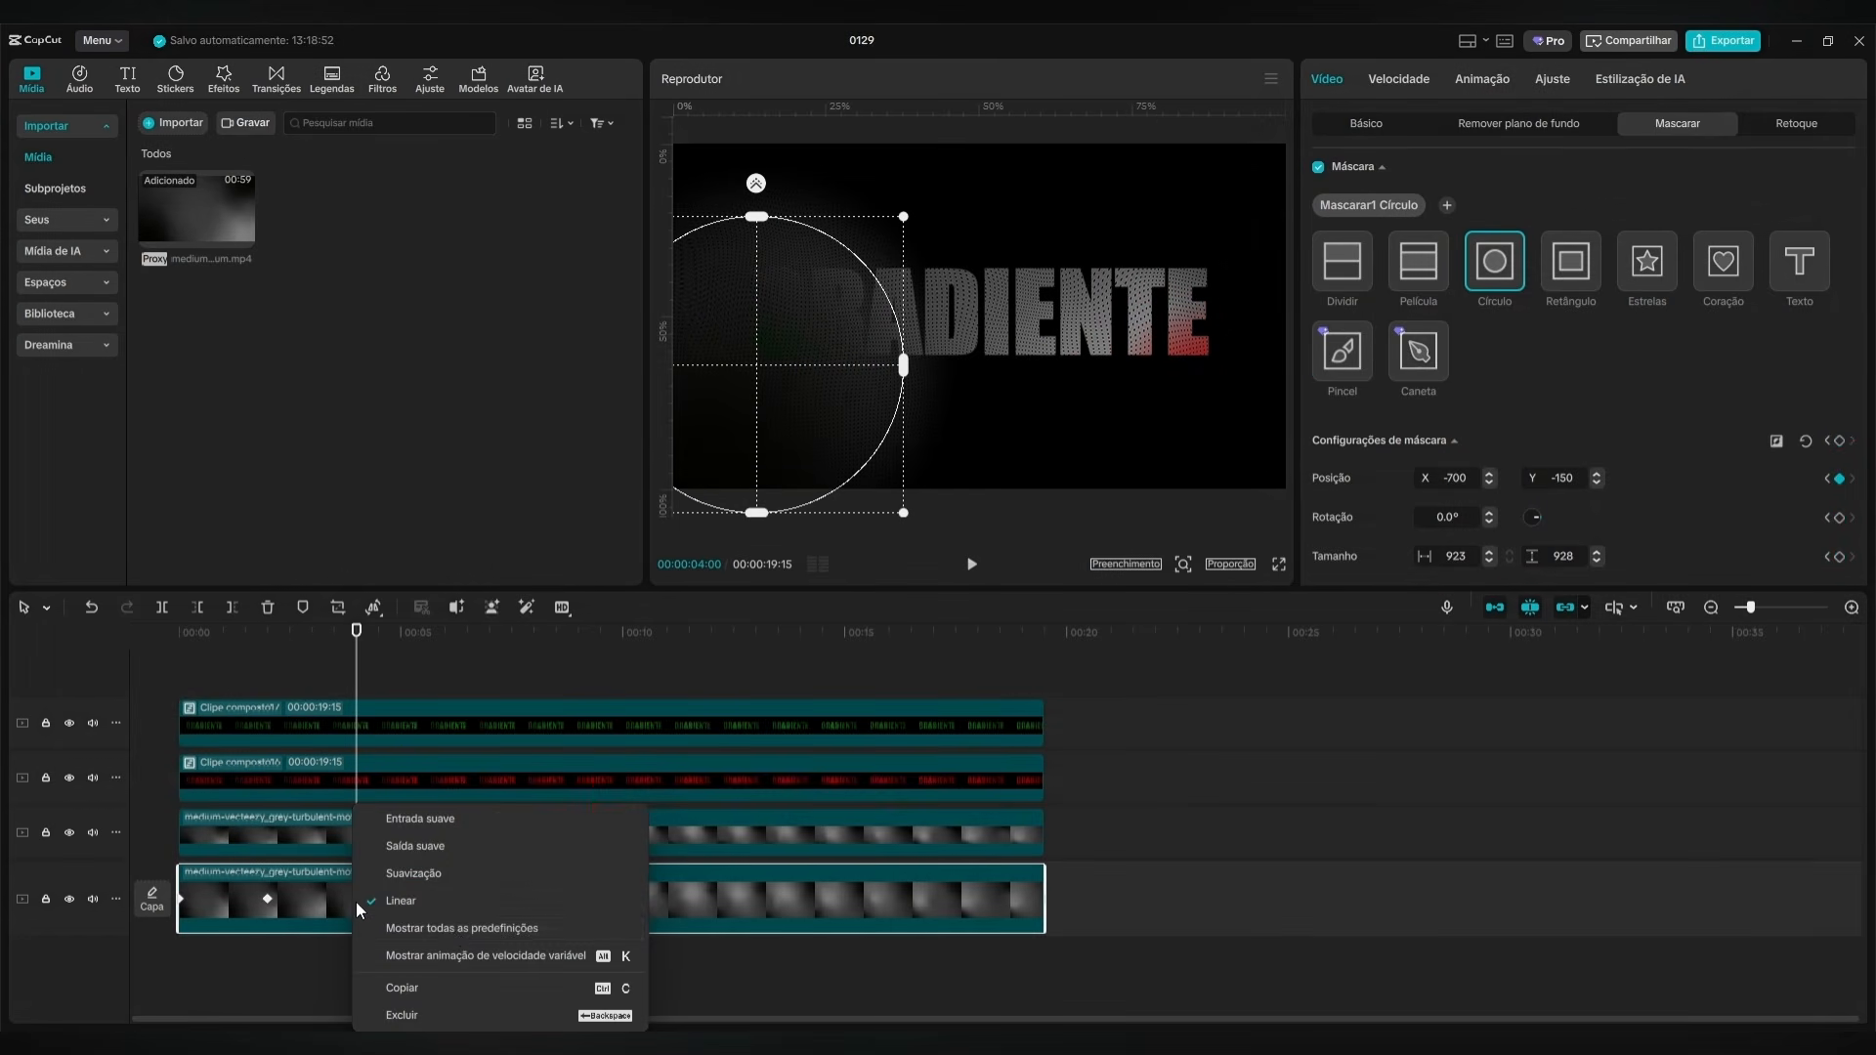
{"action": "left_click", "coordinate": [453, 929]}
{"action": "left_click", "coordinate": [729, 885]}
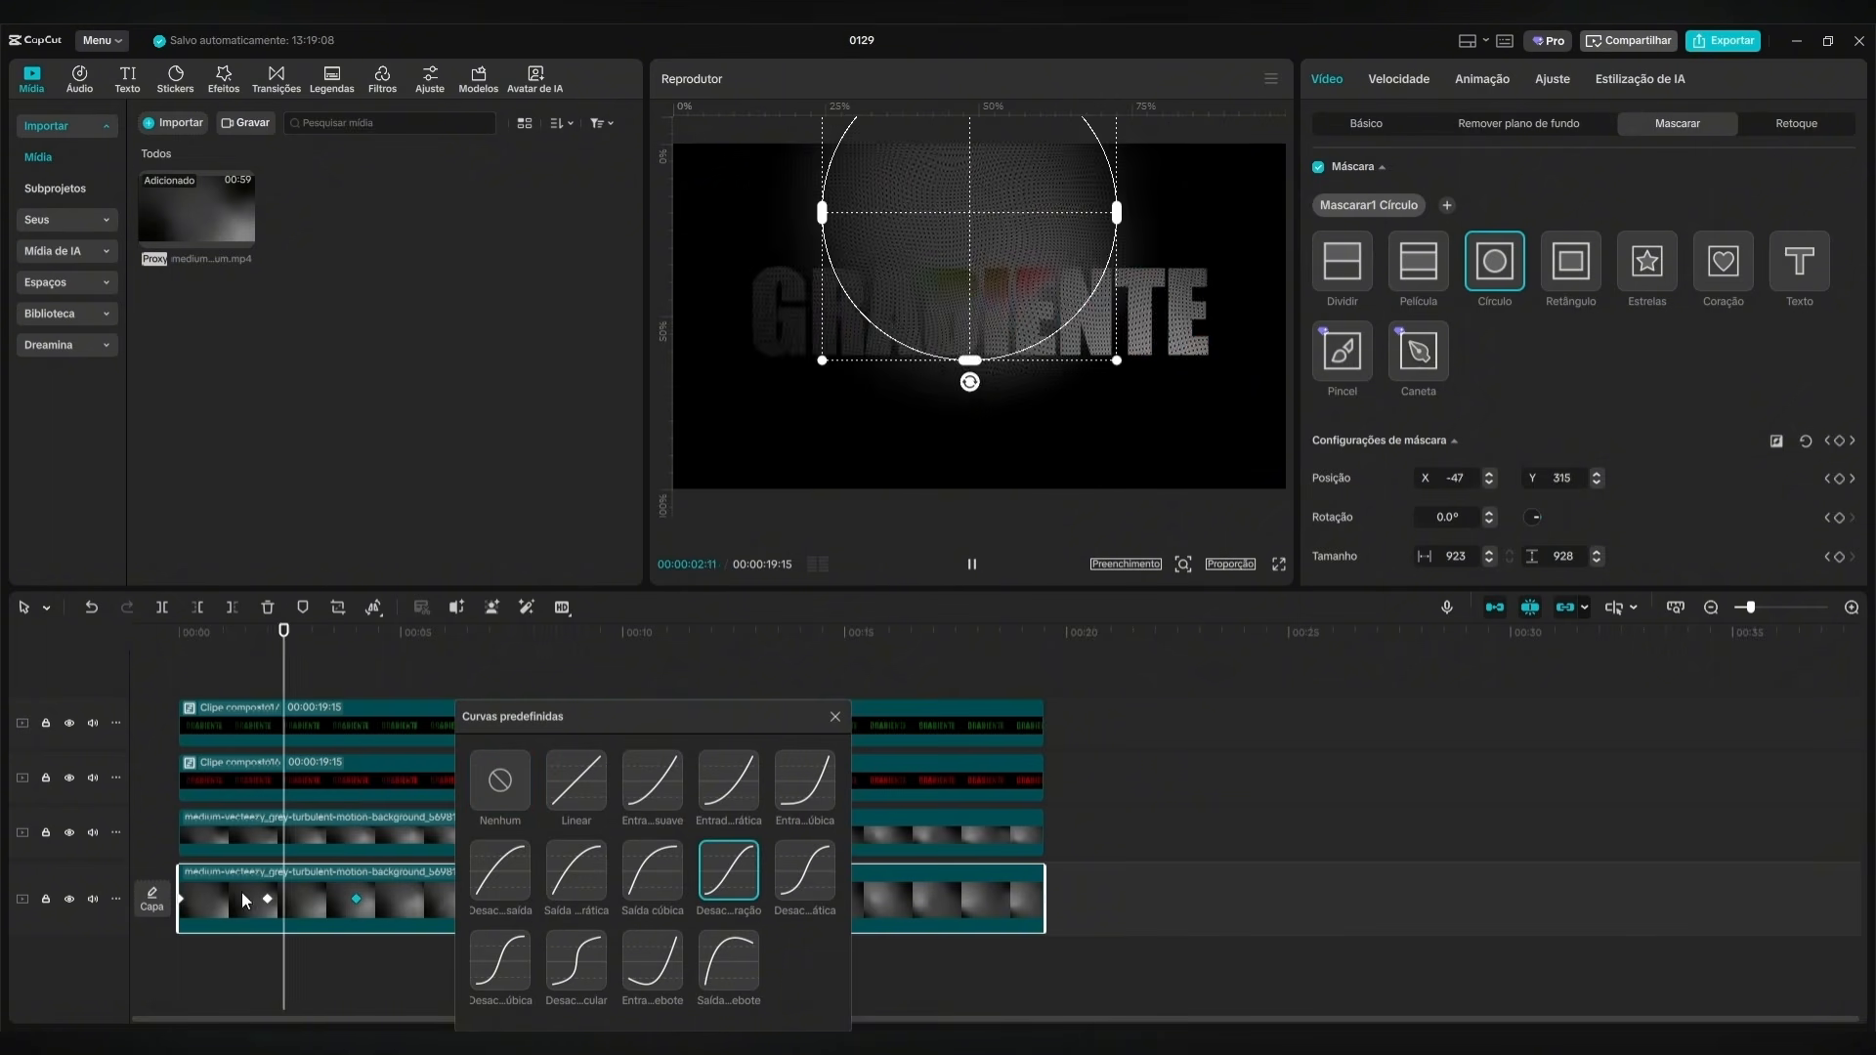
{"action": "left_click", "coordinate": [835, 717]}
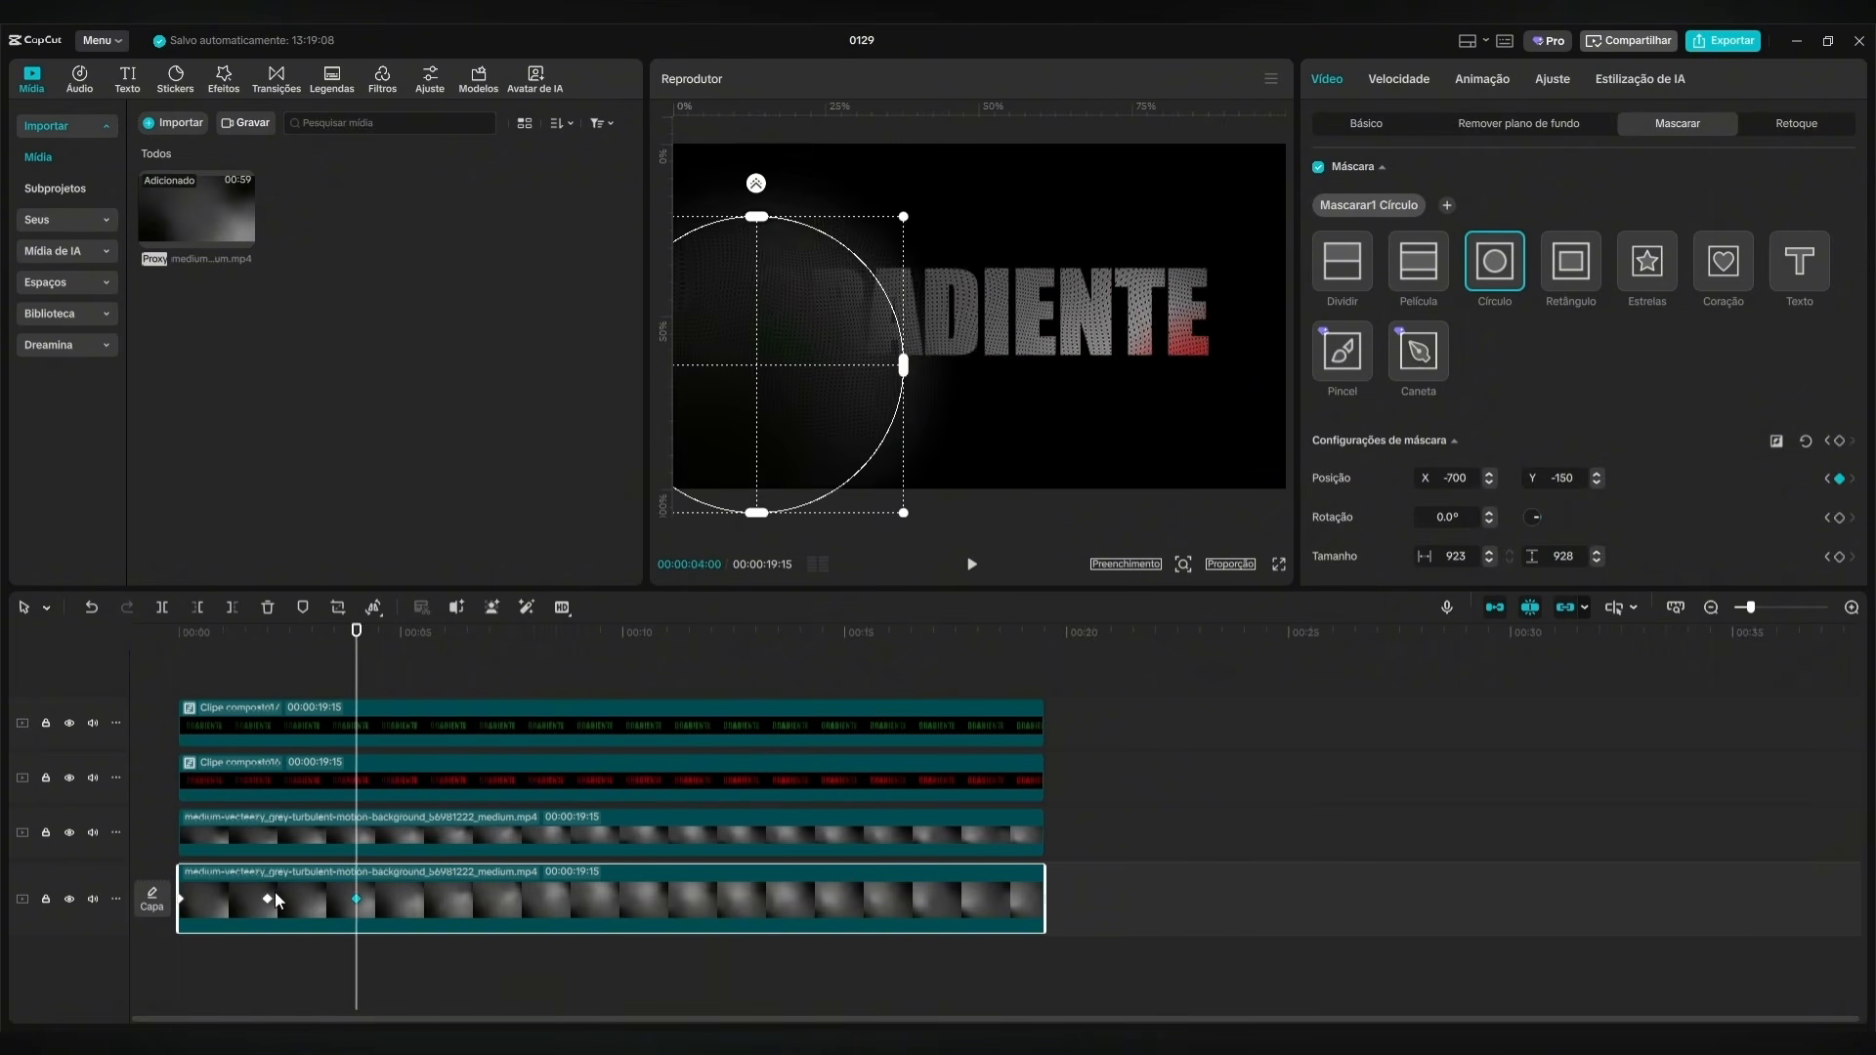
Apply the same S-shaped "Desac...ração" preset curve to the background mask's first keyframe at 00:00:00:00.
{"action": "left_click", "coordinate": [267, 899]}
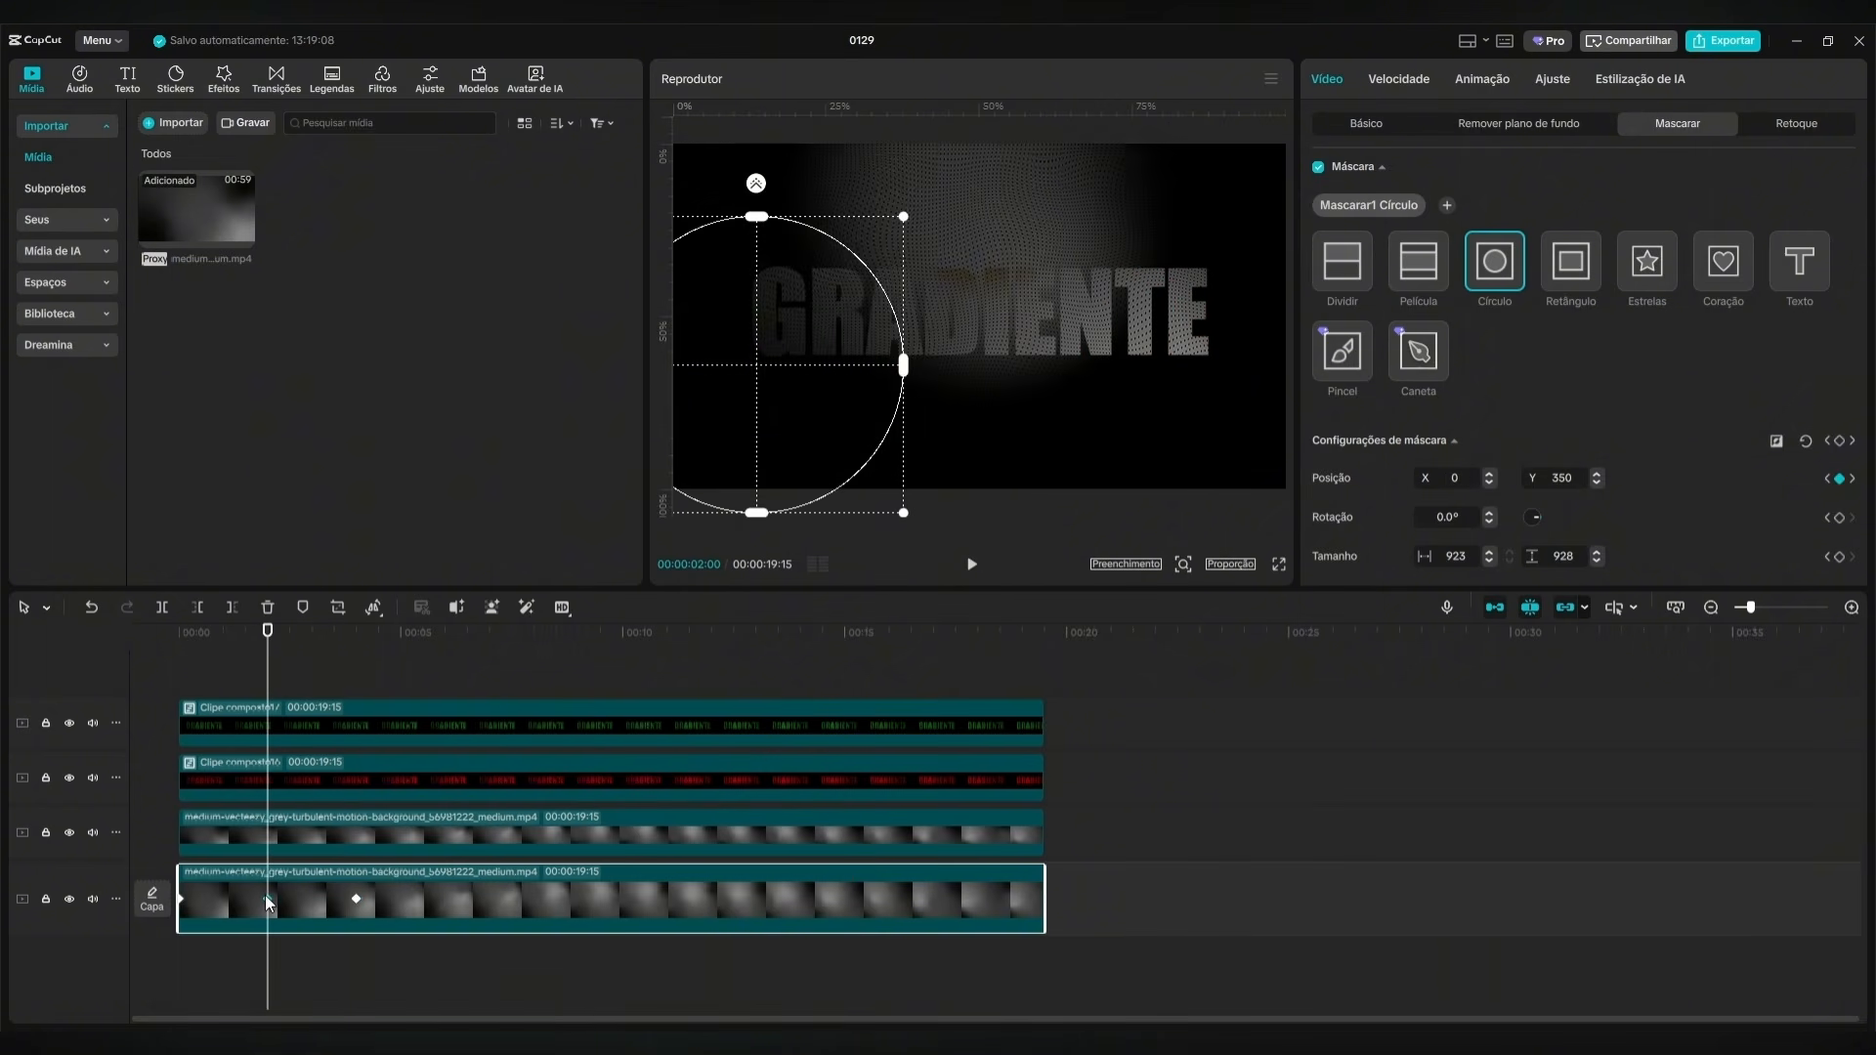
{"action": "right_click", "coordinate": [182, 899]}
{"action": "left_click", "coordinate": [314, 931]}
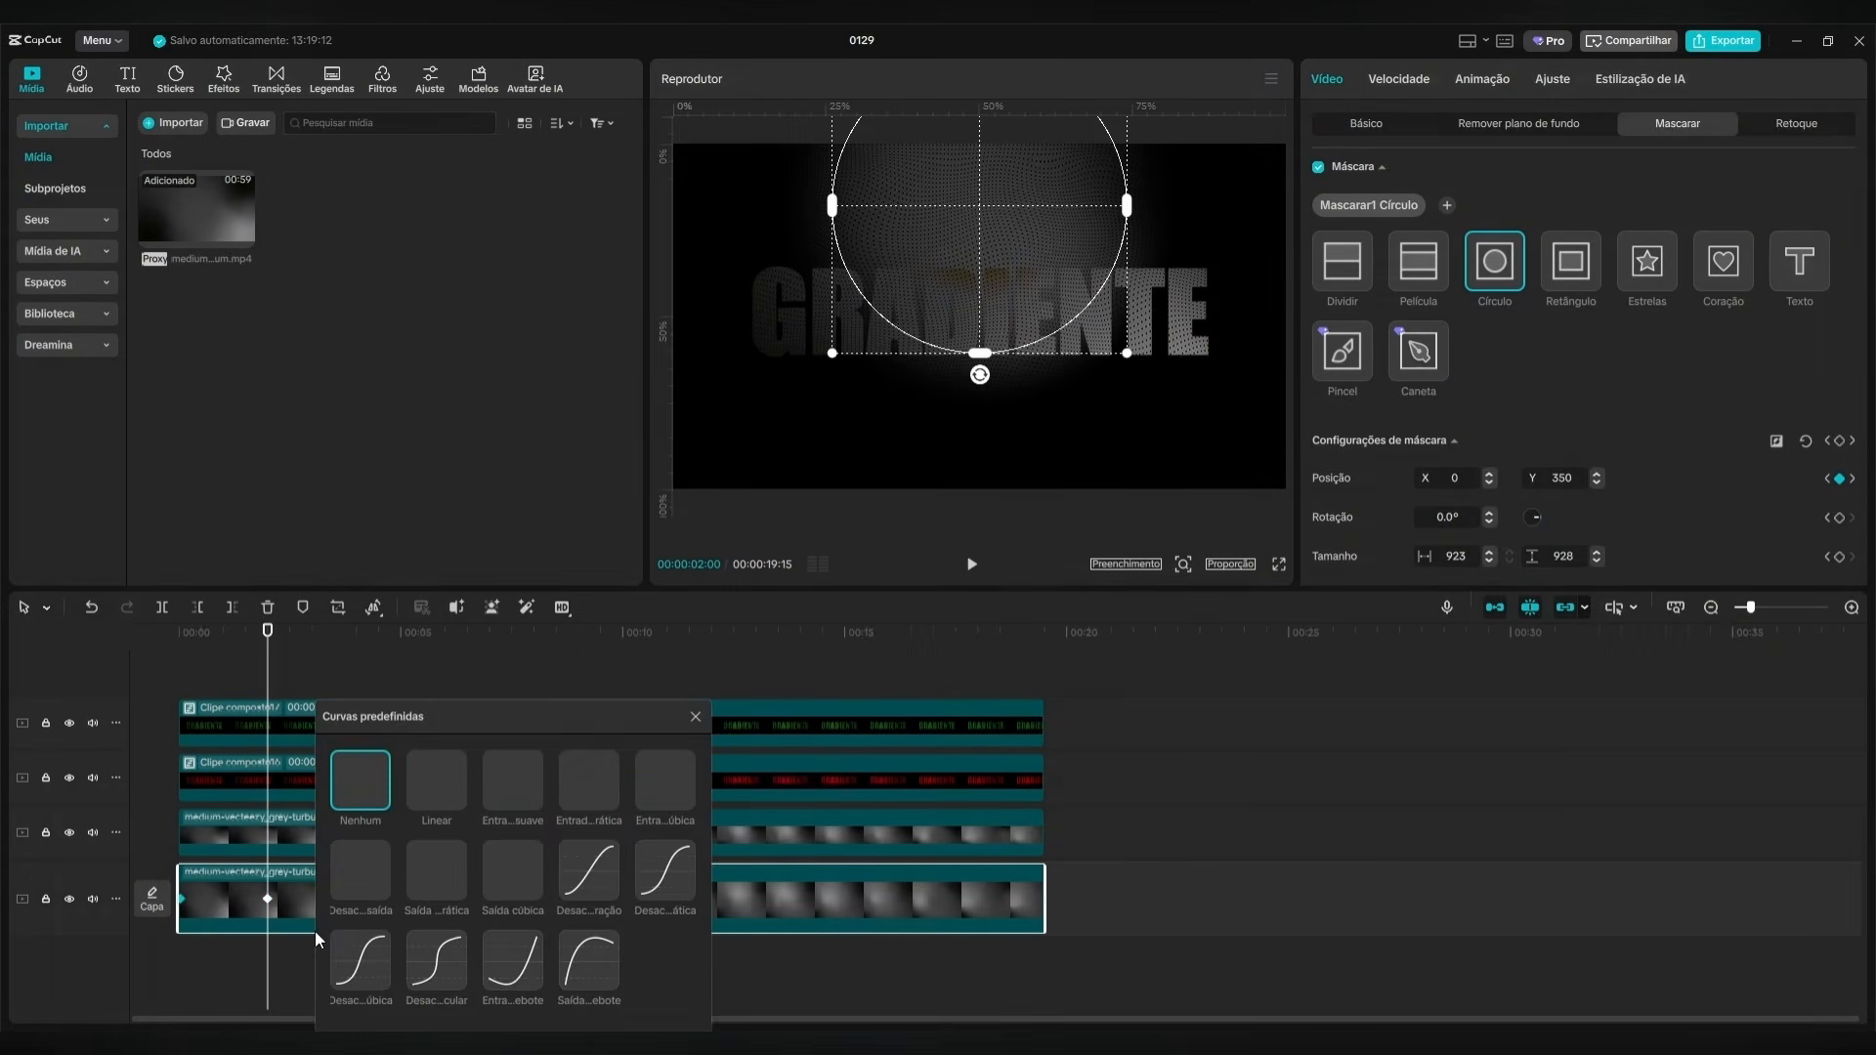
{"action": "left_click", "coordinate": [597, 879]}
{"action": "left_click", "coordinate": [695, 717]}
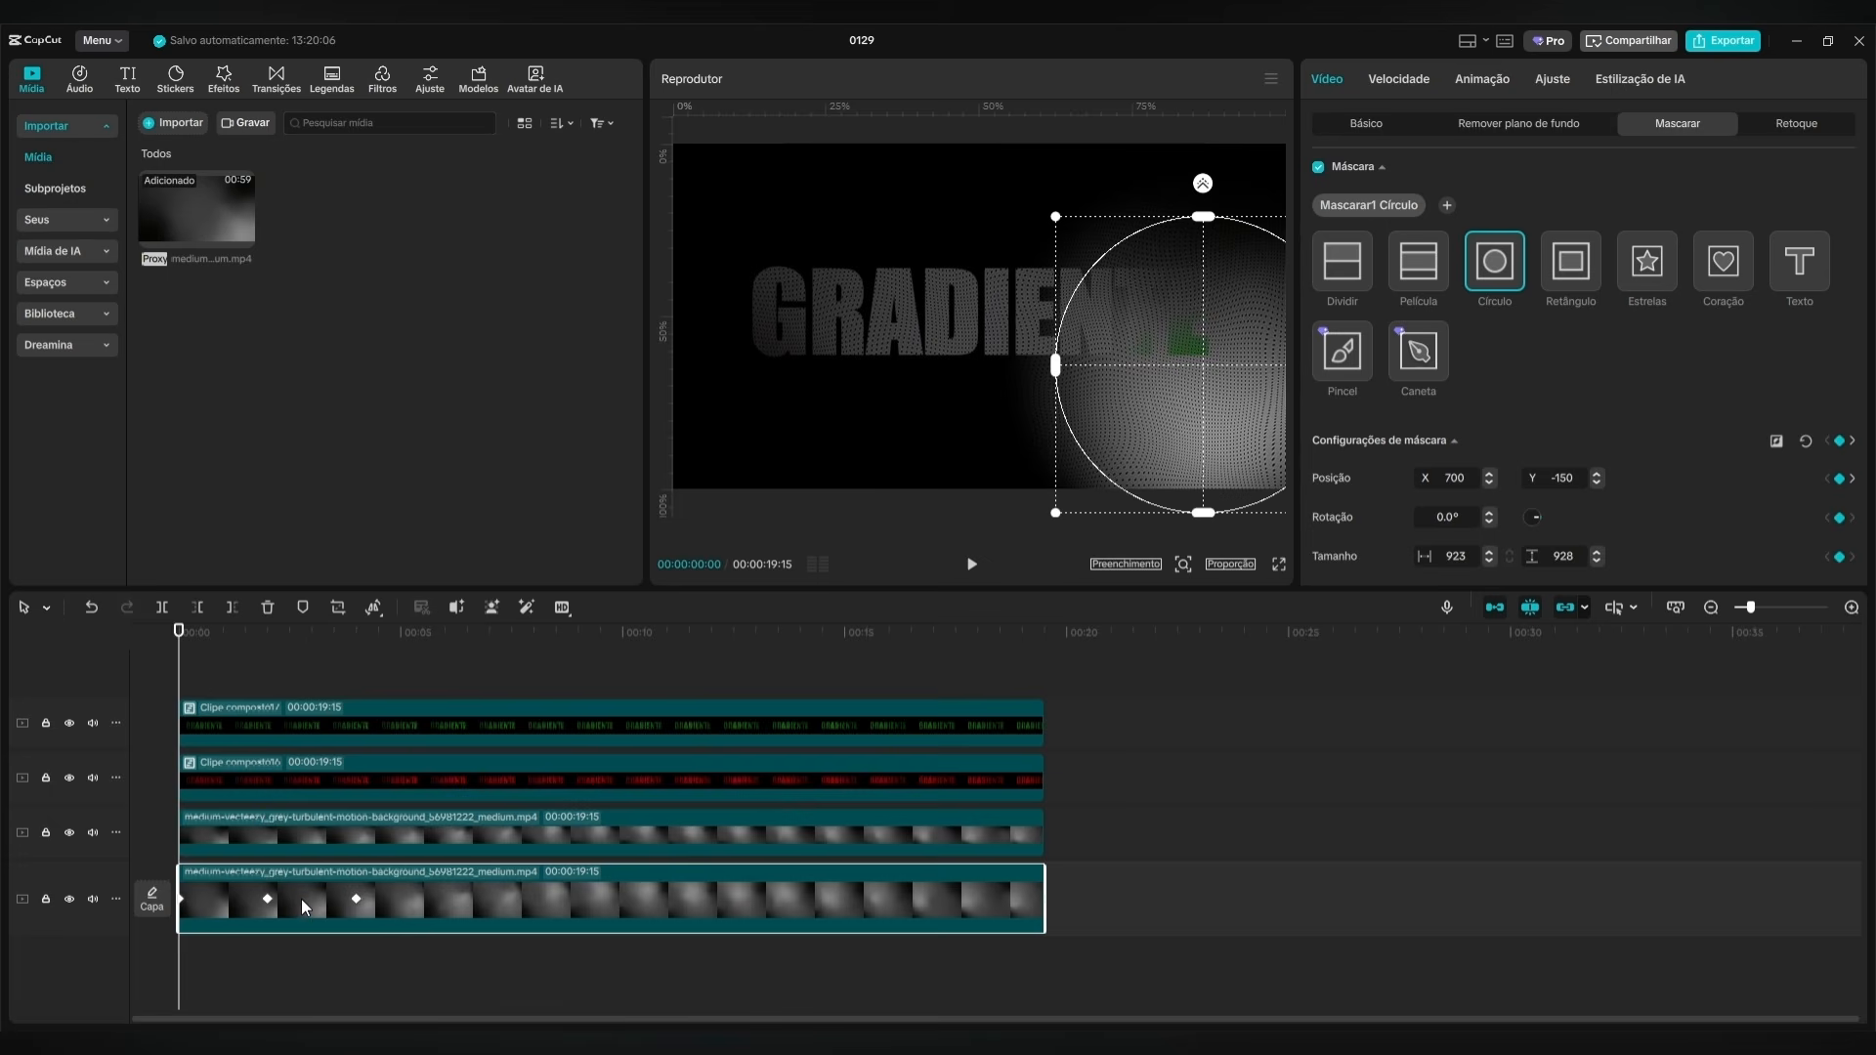
Duplicate the masked main-track background clip onto a new track directly above it, aligned to the start.
{"action": "left_click_drag", "start_coordinate": [301, 899], "coordinate": [304, 858]}
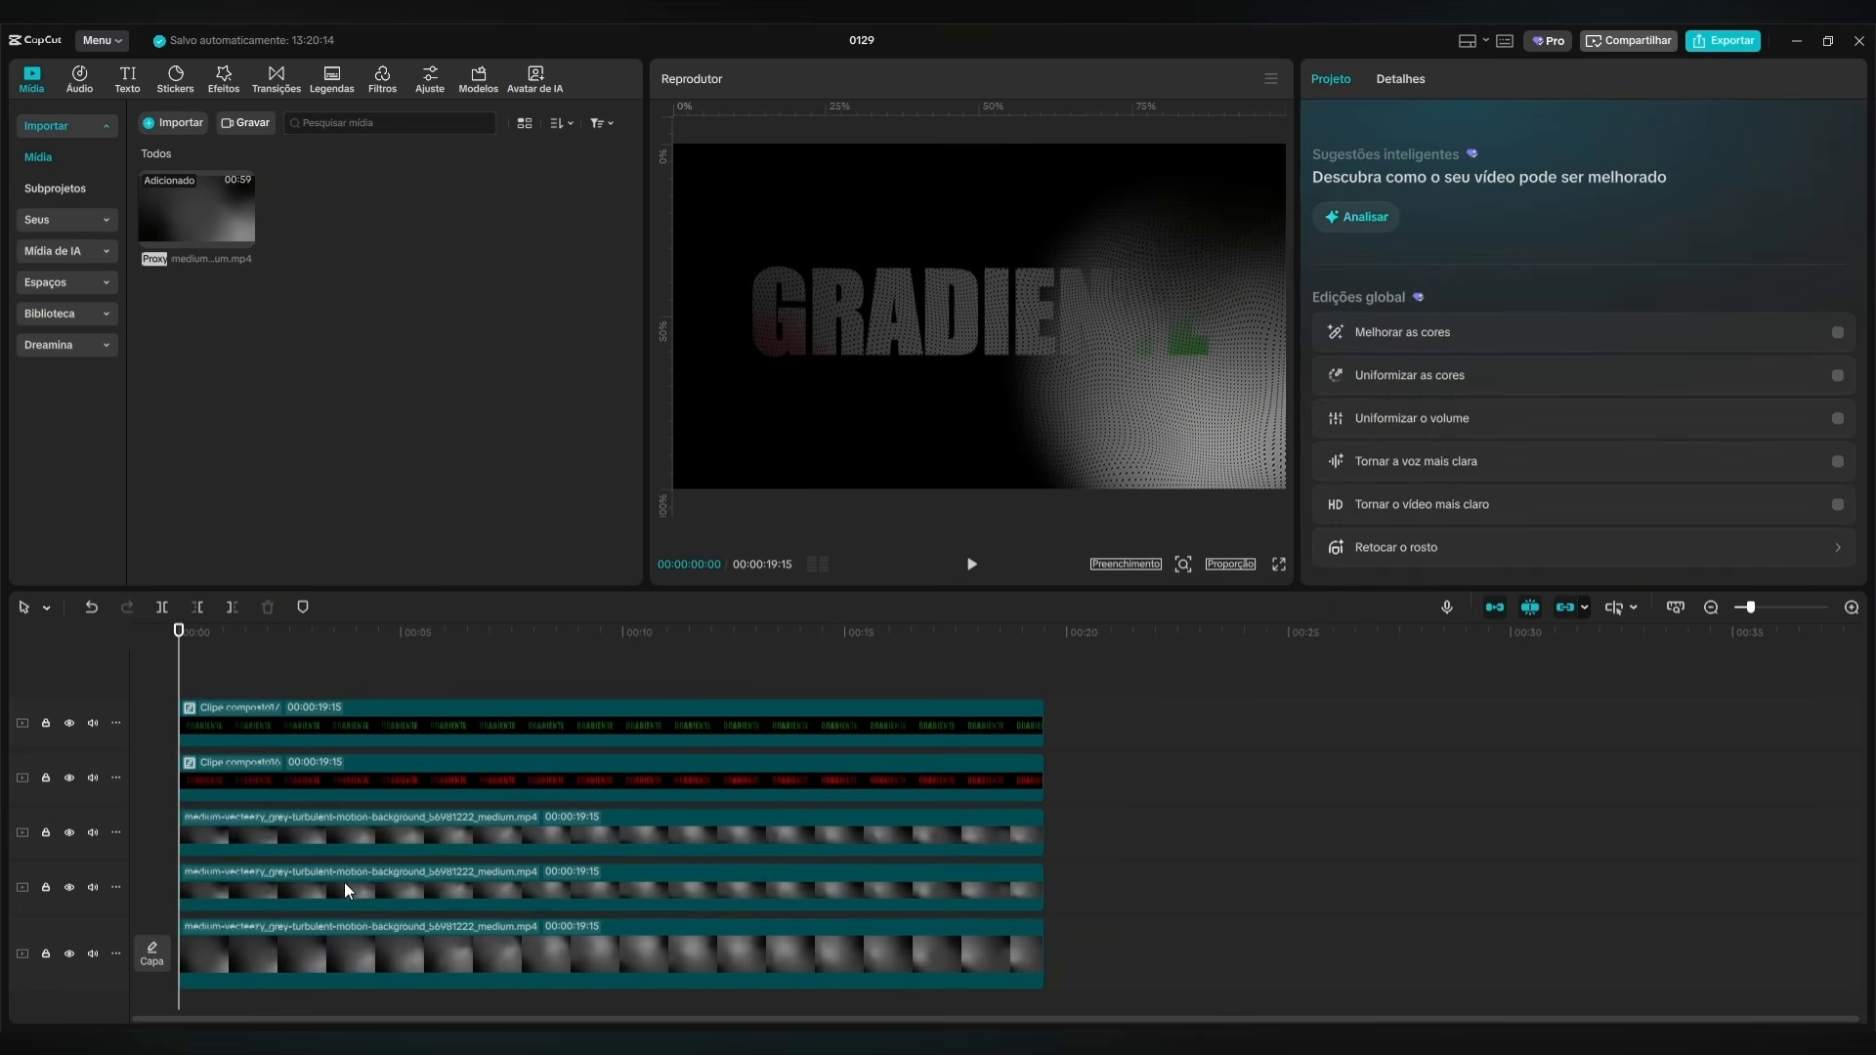
{"action": "left_click", "coordinate": [344, 889]}
{"action": "left_click", "coordinate": [284, 955]}
{"action": "left_click", "coordinate": [278, 894]}
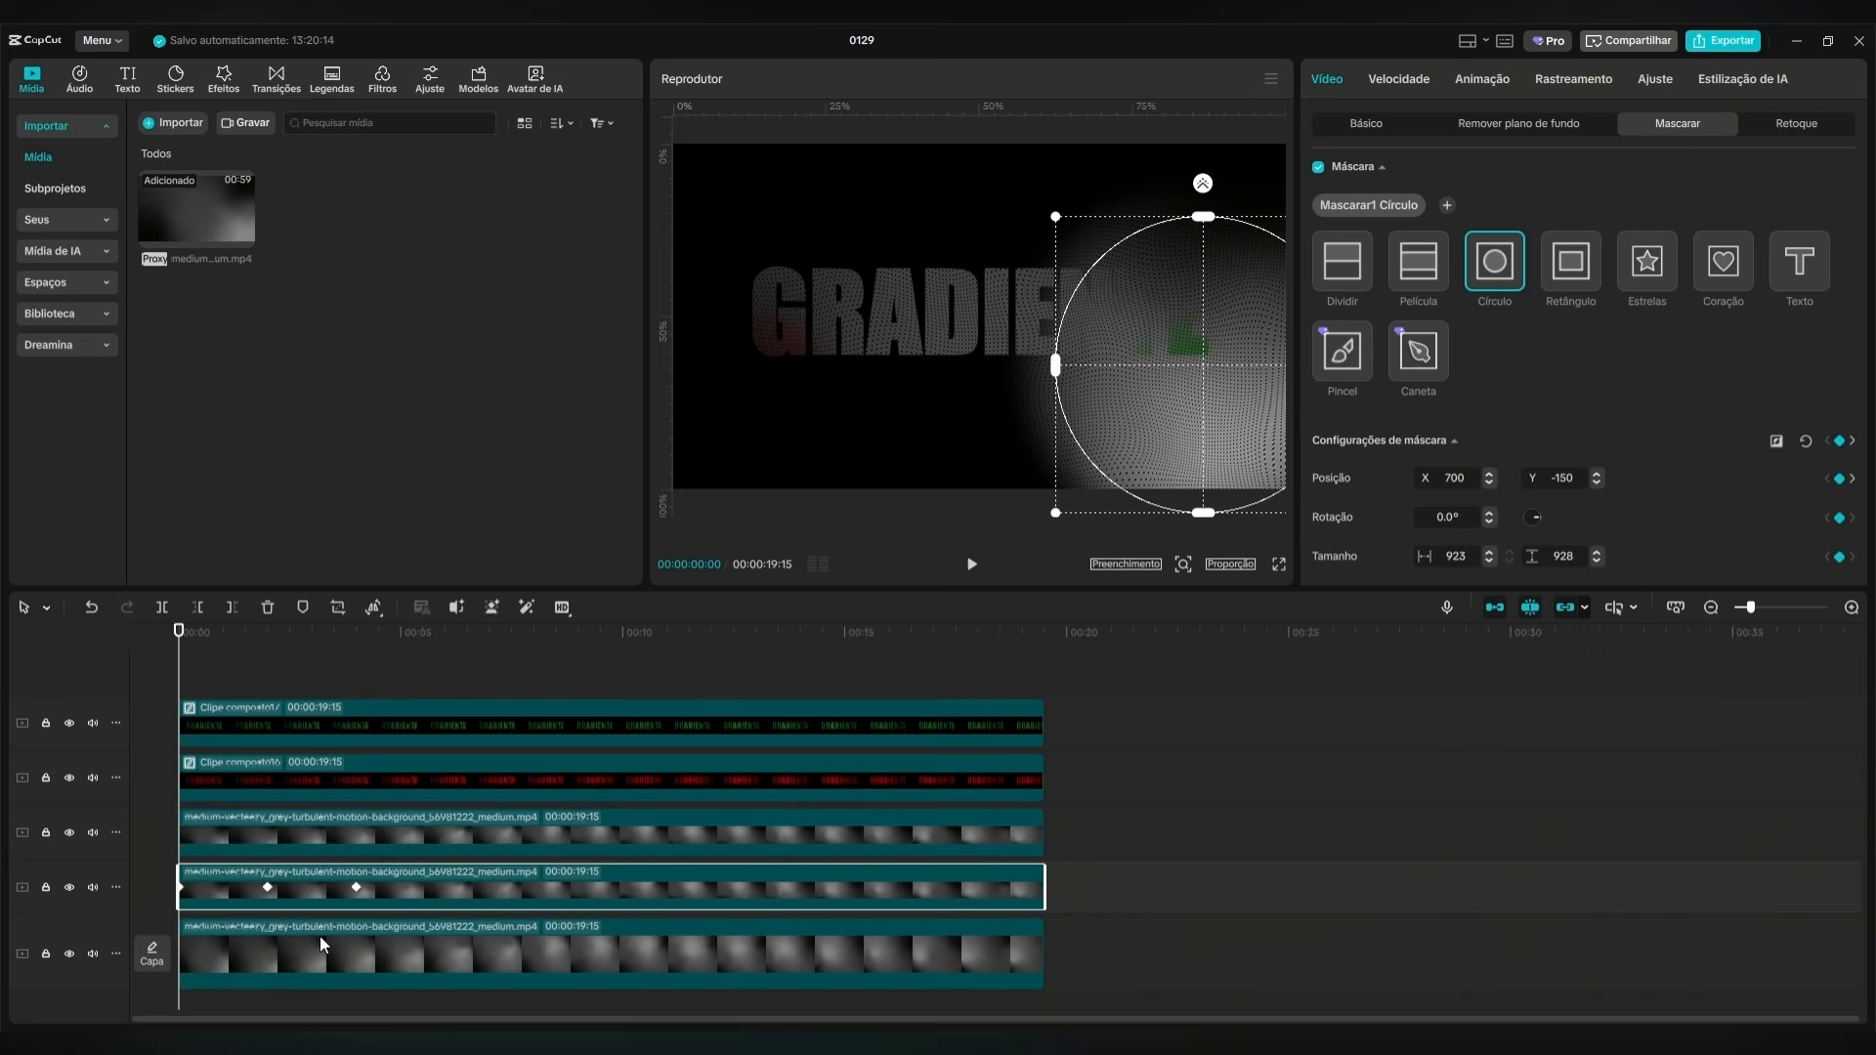
{"action": "left_click", "coordinate": [536, 788]}
{"action": "left_click", "coordinate": [337, 865]}
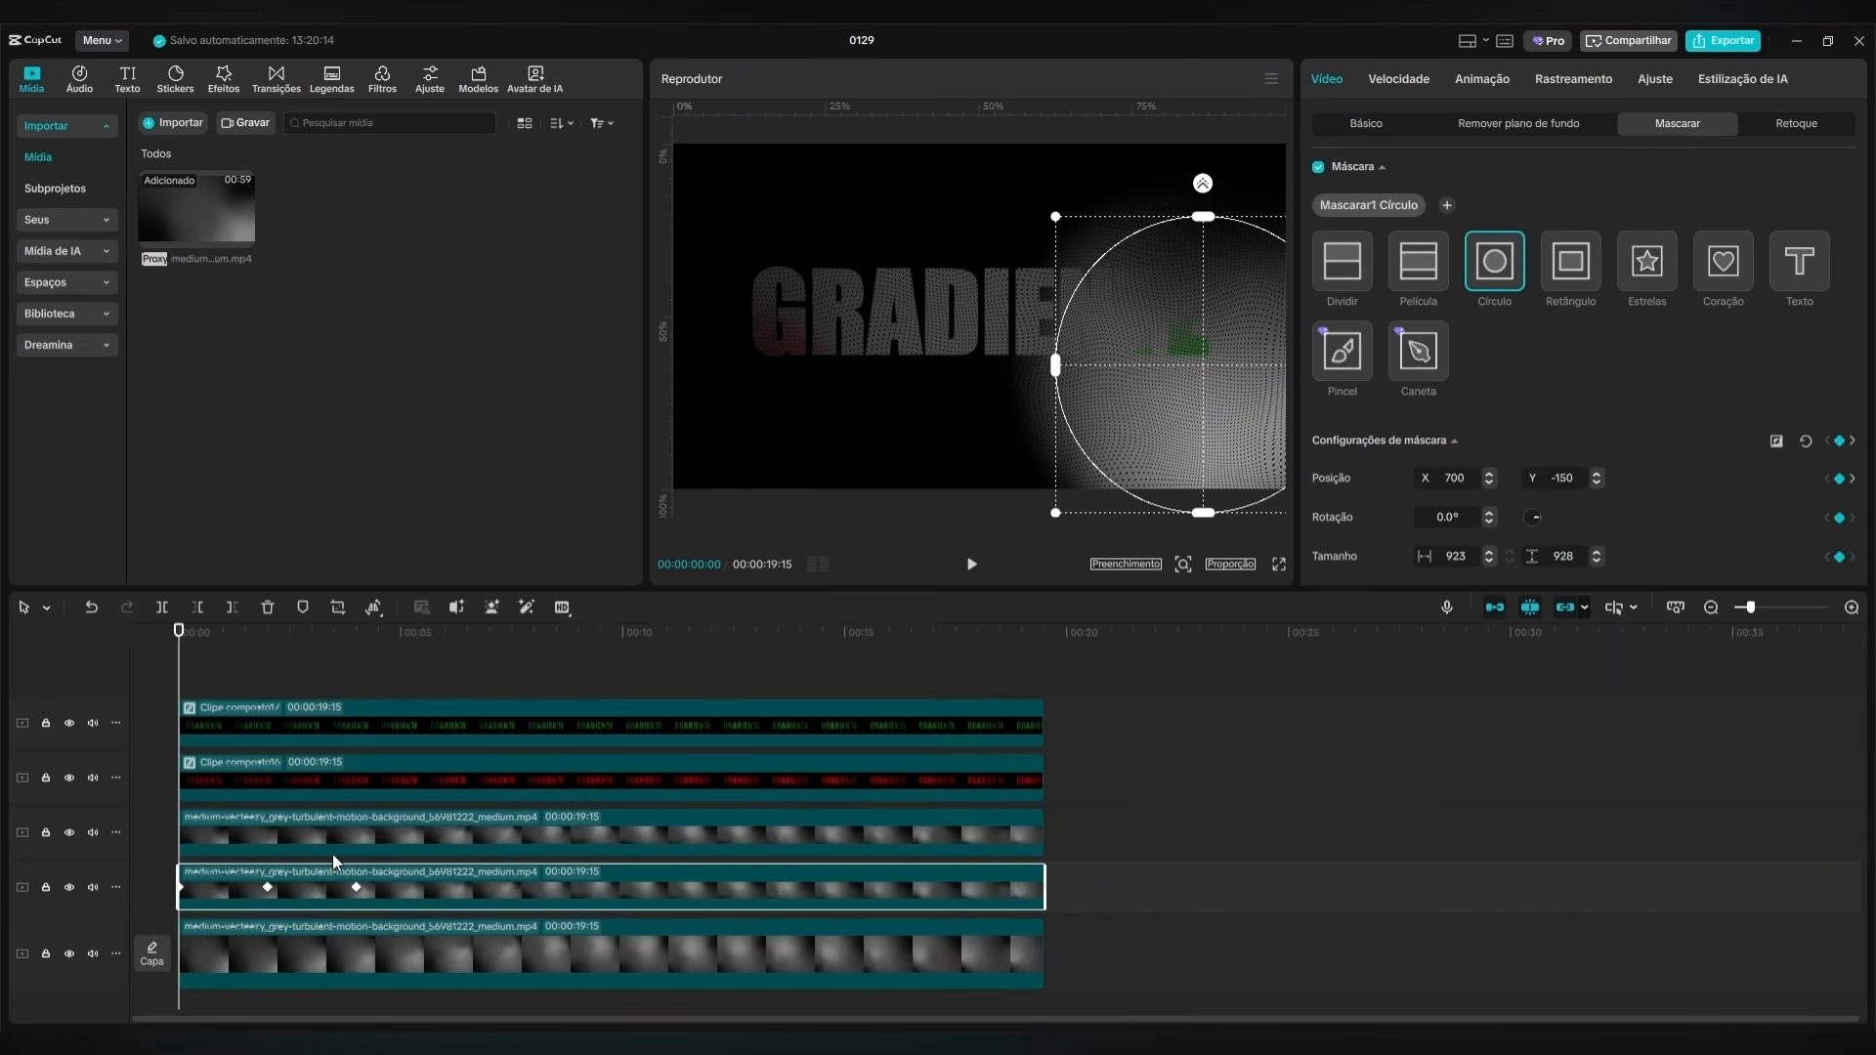
{"action": "left_click", "coordinate": [255, 953]}
At 00:00:00:00, move the duplicate background clip's circle mask to the opposite side and set its X position to -700.
{"action": "mouse_move", "coordinate": [182, 652]}
{"action": "left_mouse_down"}
{"action": "mouse_move", "coordinate": [361, 651]}
{"action": "mouse_move", "coordinate": [179, 651]}
{"action": "left_mouse_up"}
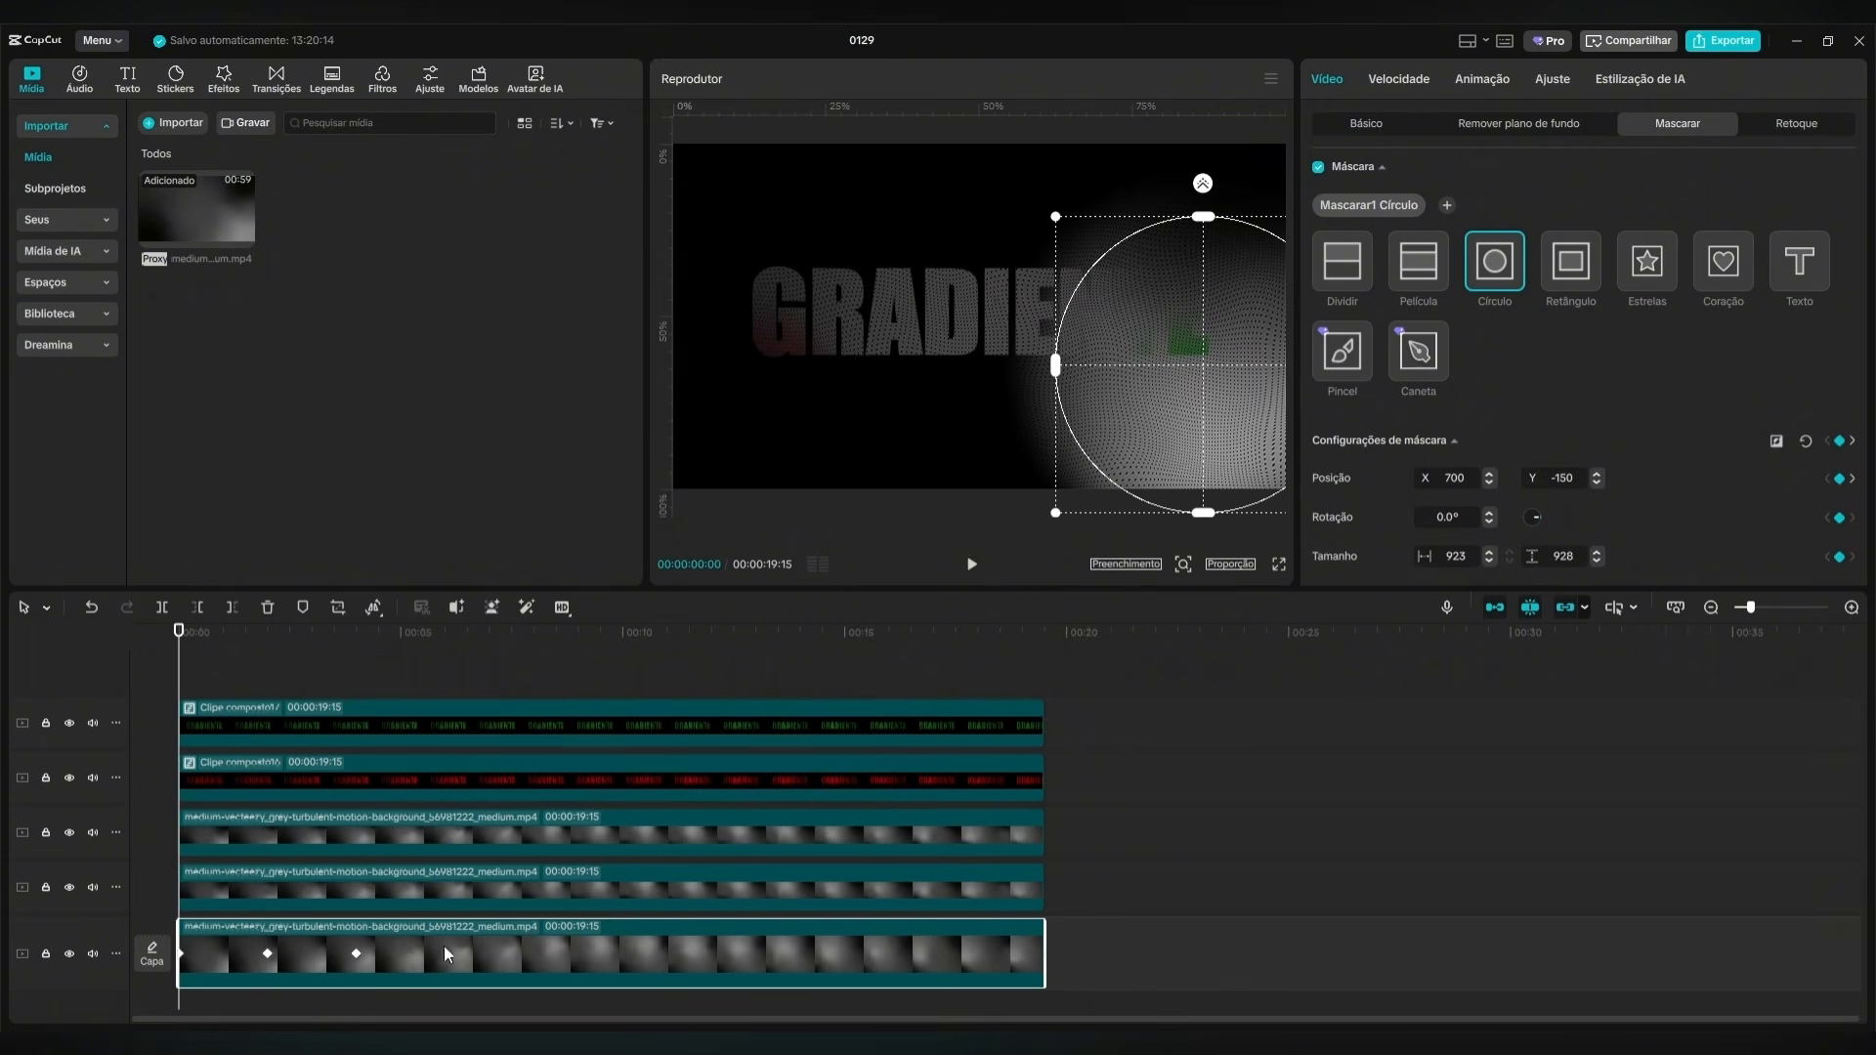
{"action": "left_click", "coordinate": [425, 905]}
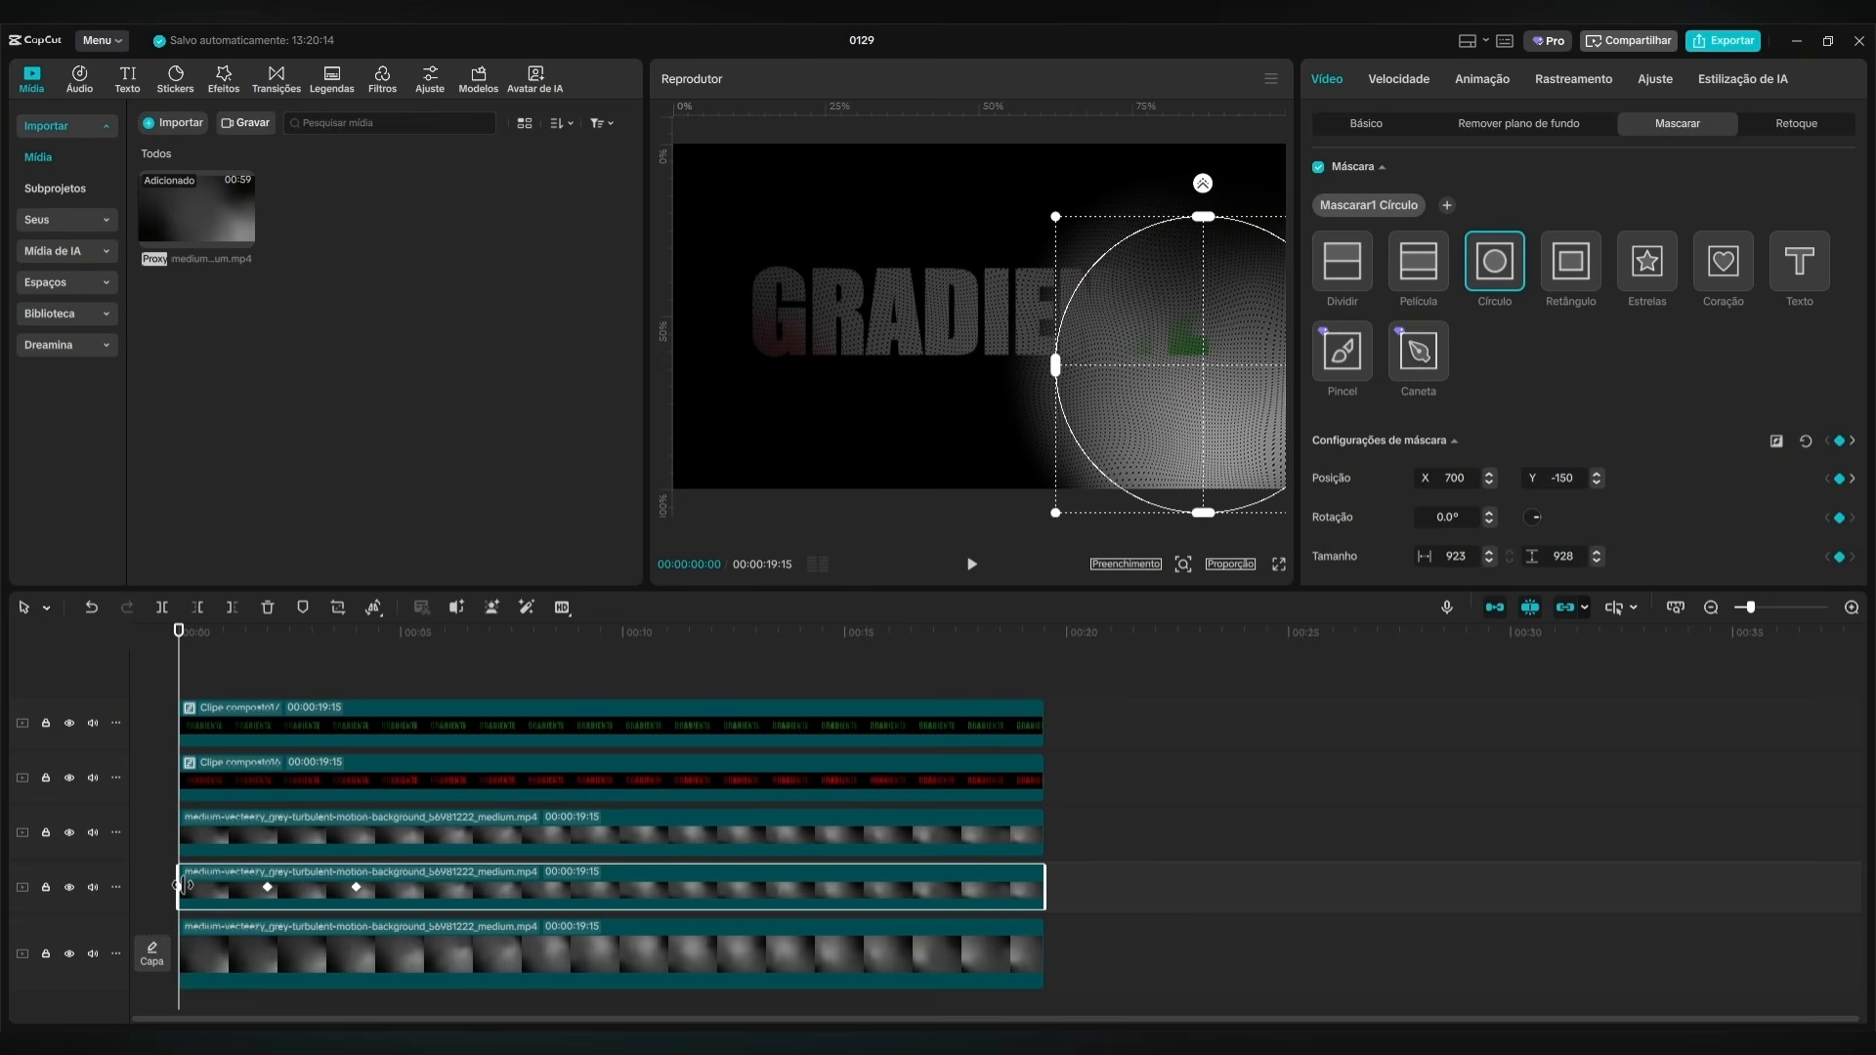
{"action": "left_click_drag", "start_coordinate": [1187, 385], "coordinate": [741, 391]}
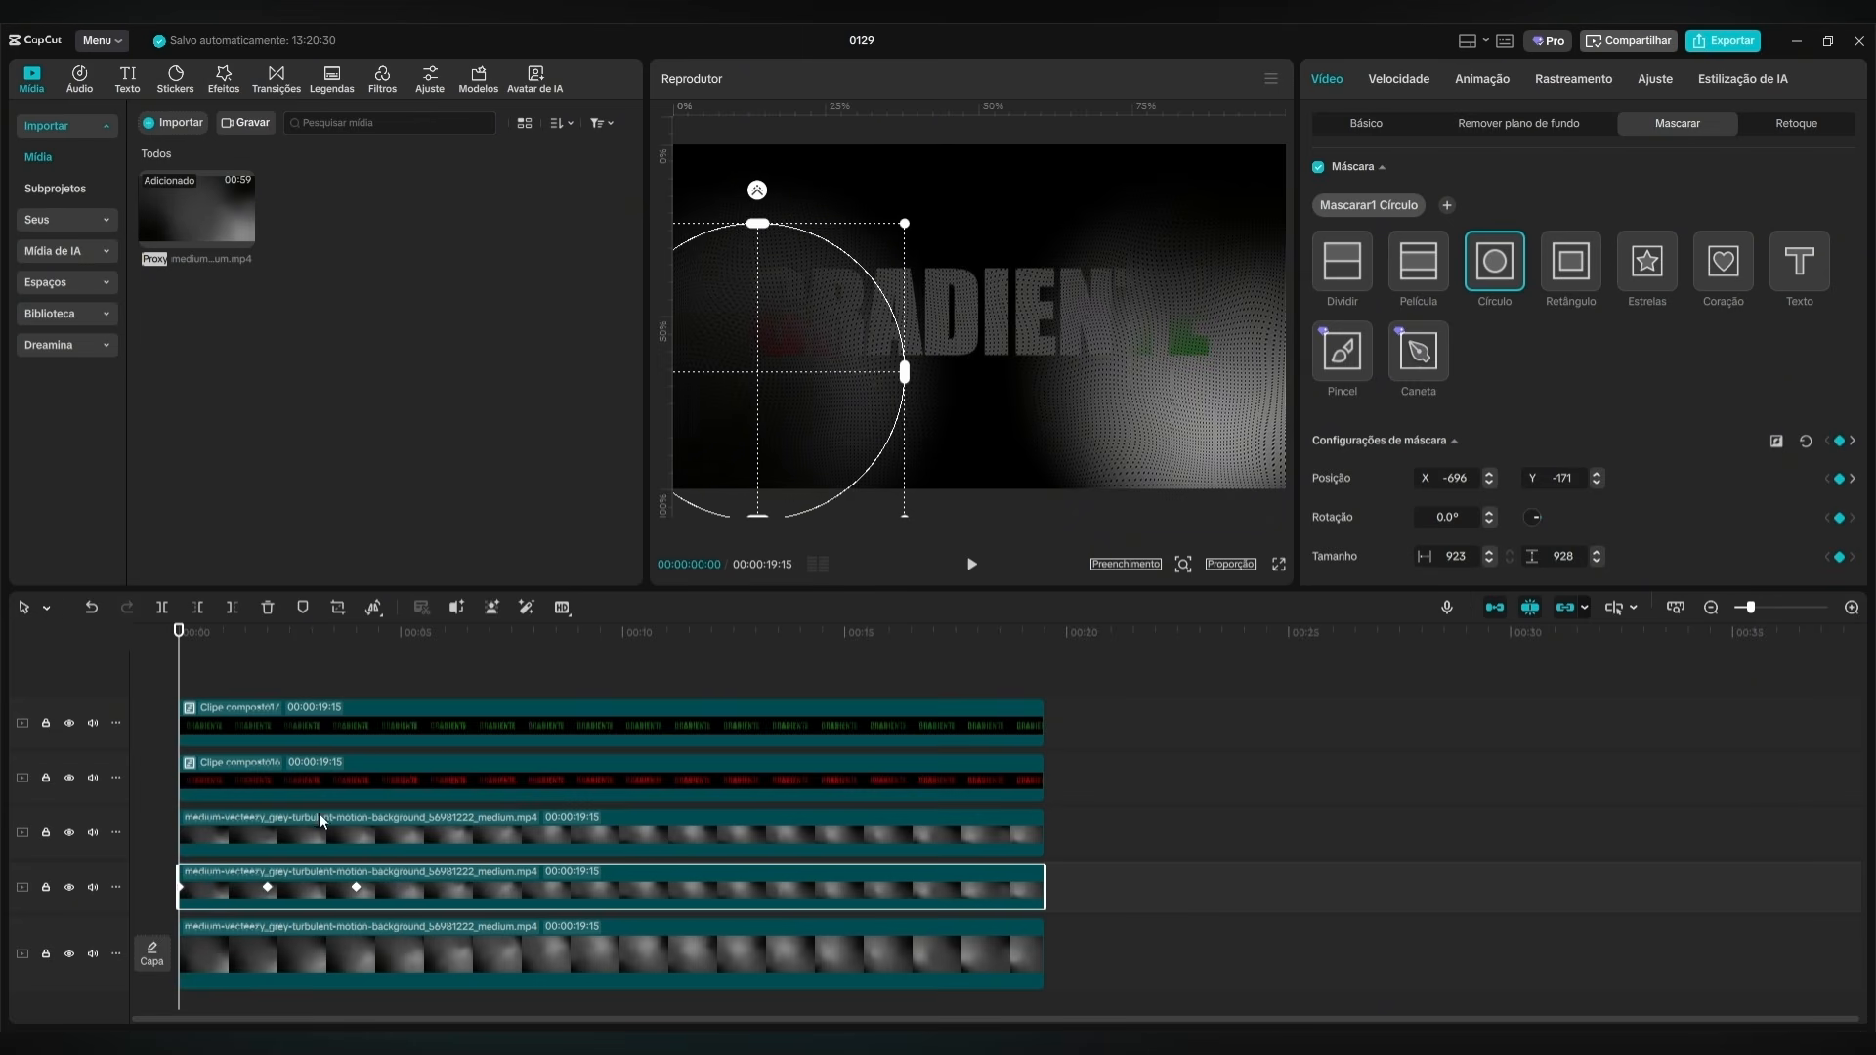
{"action": "double_click", "coordinate": [1472, 473]}
{"action": "type", "text": "700"}
{"action": "key", "text": "Return"}
At 00:00:04:00, set the duplicate background clip's circle mask X position to 700.
{"action": "left_click_drag", "start_coordinate": [176, 648], "coordinate": [357, 647]}
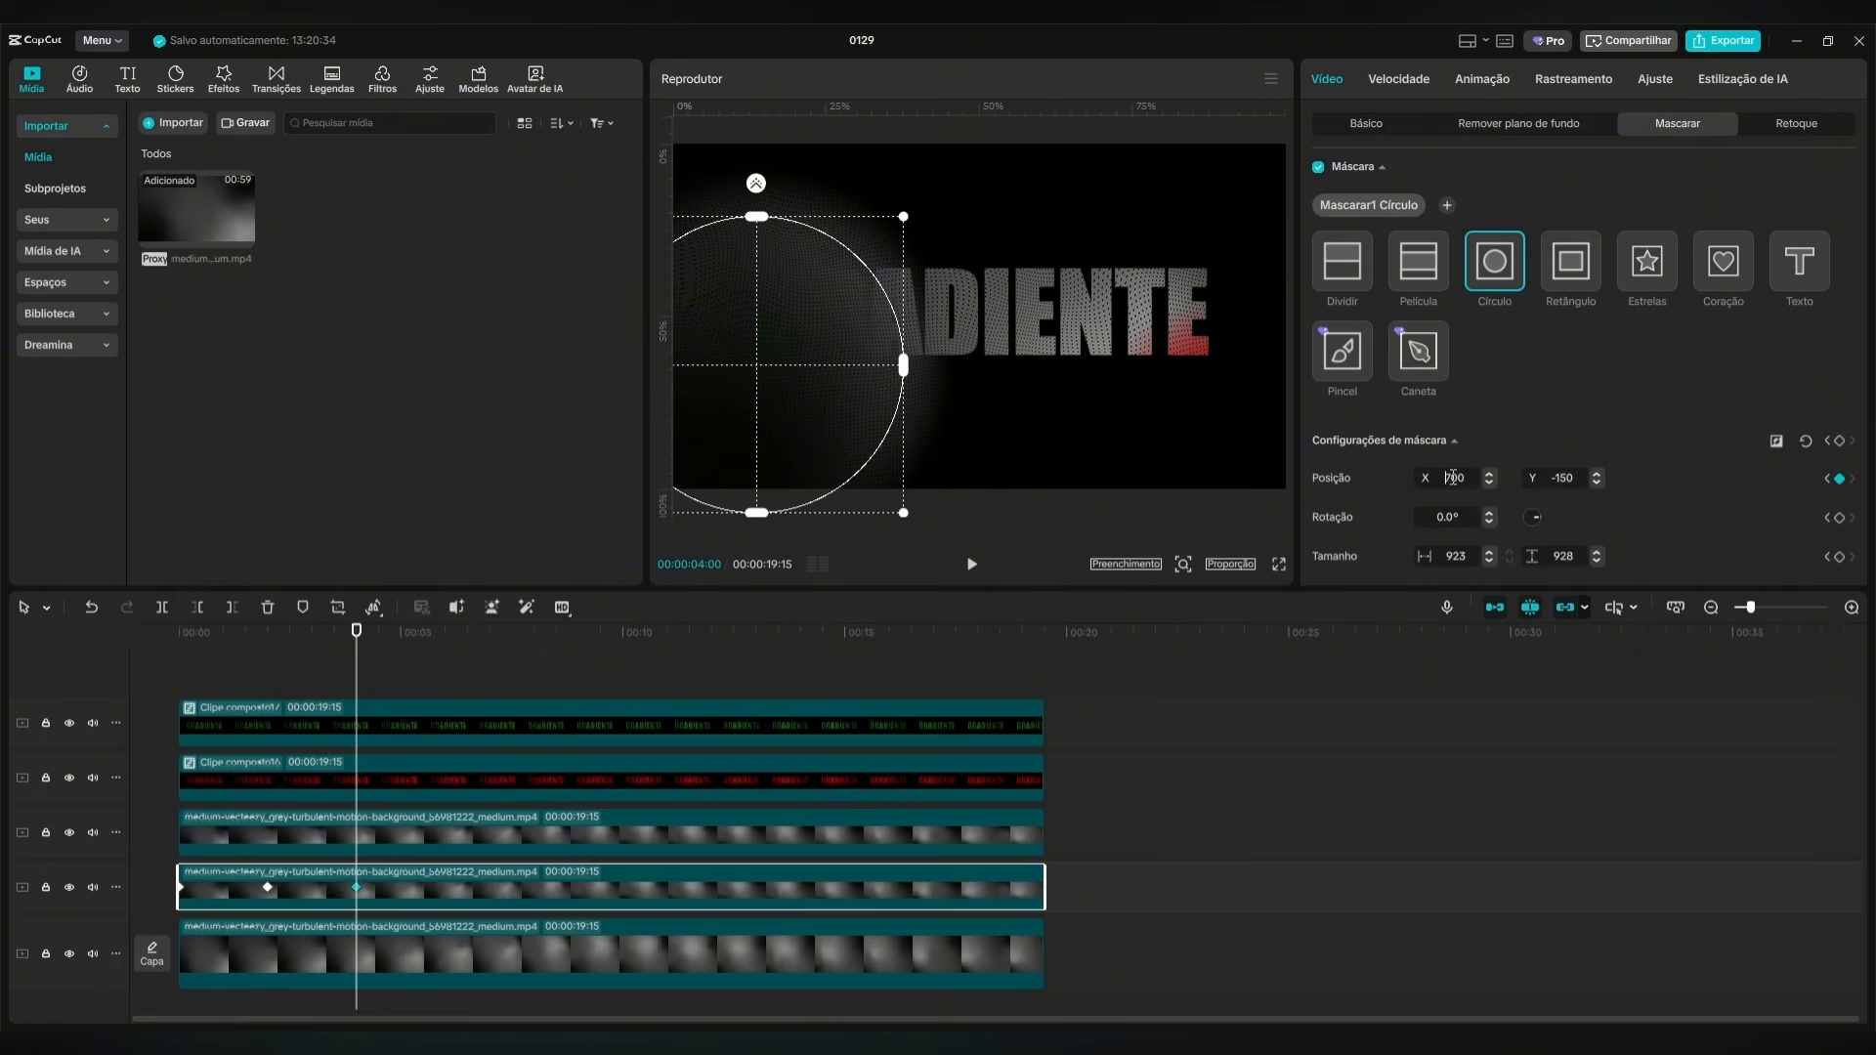
{"action": "key", "text": "Return"}
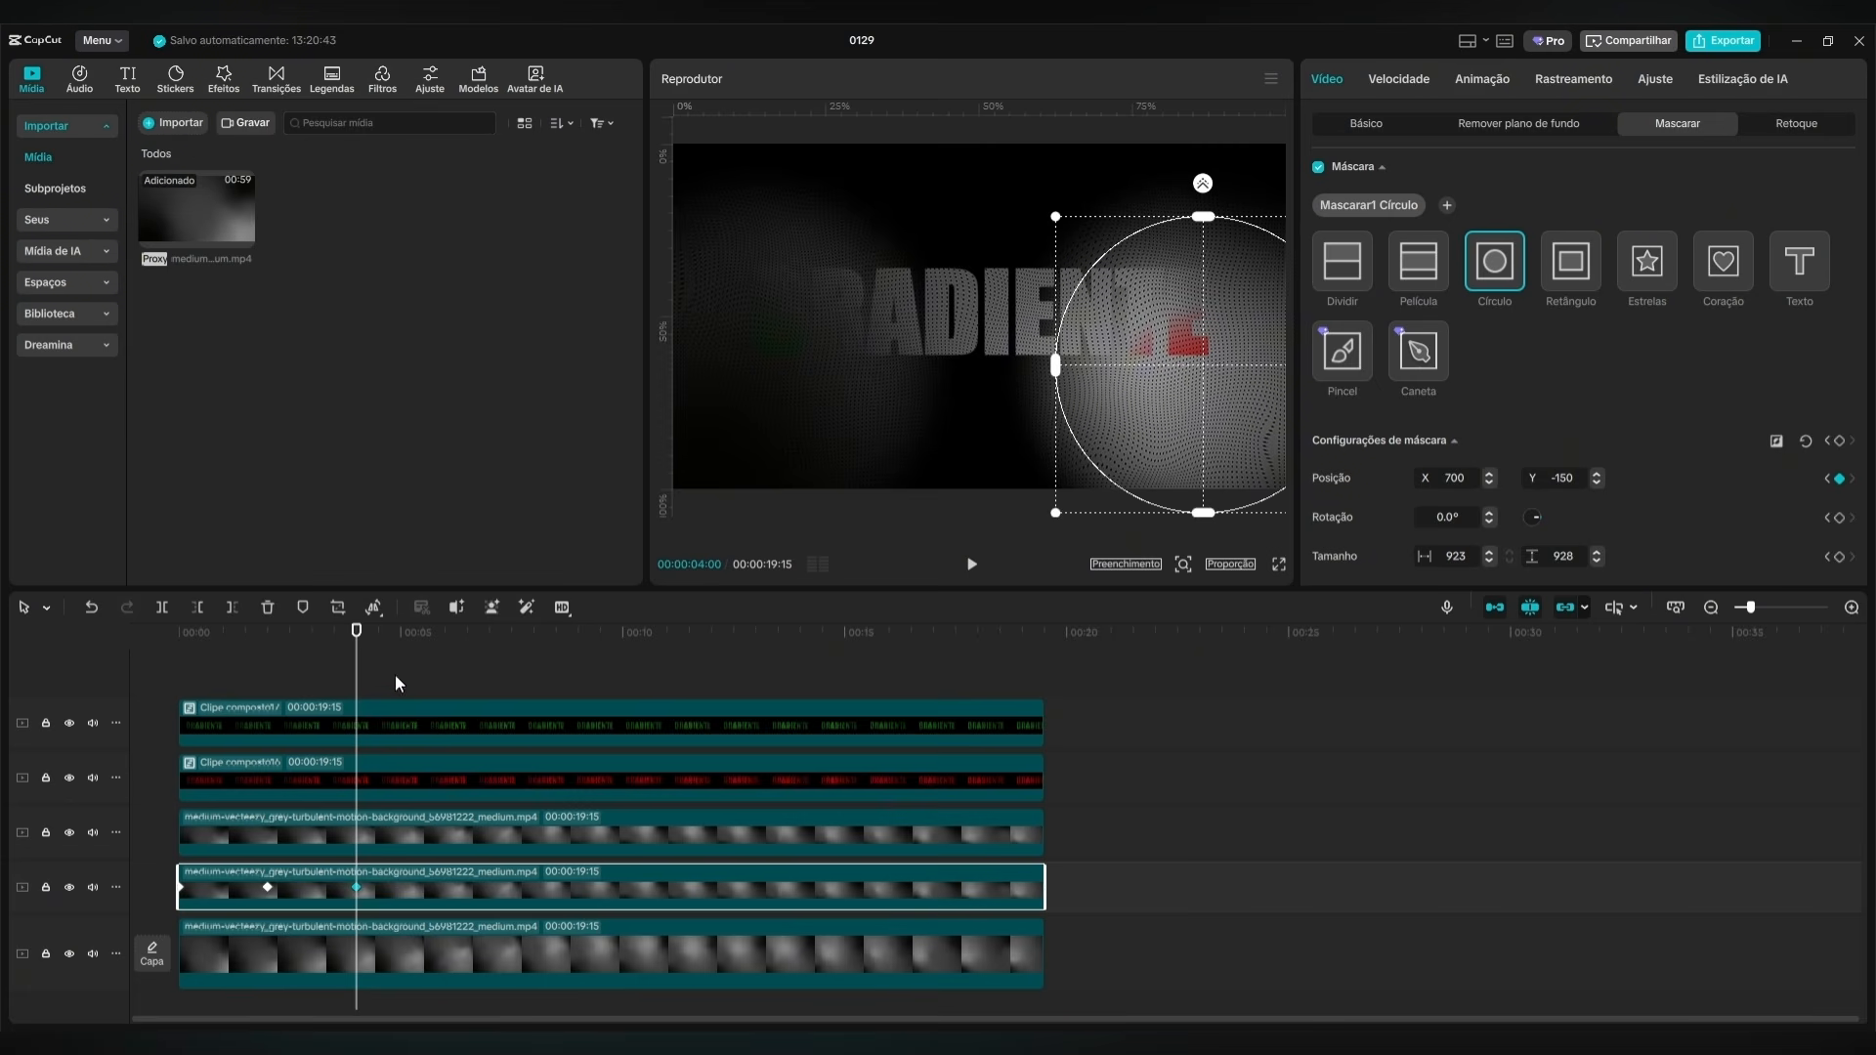
{"action": "left_click", "coordinate": [194, 680]}
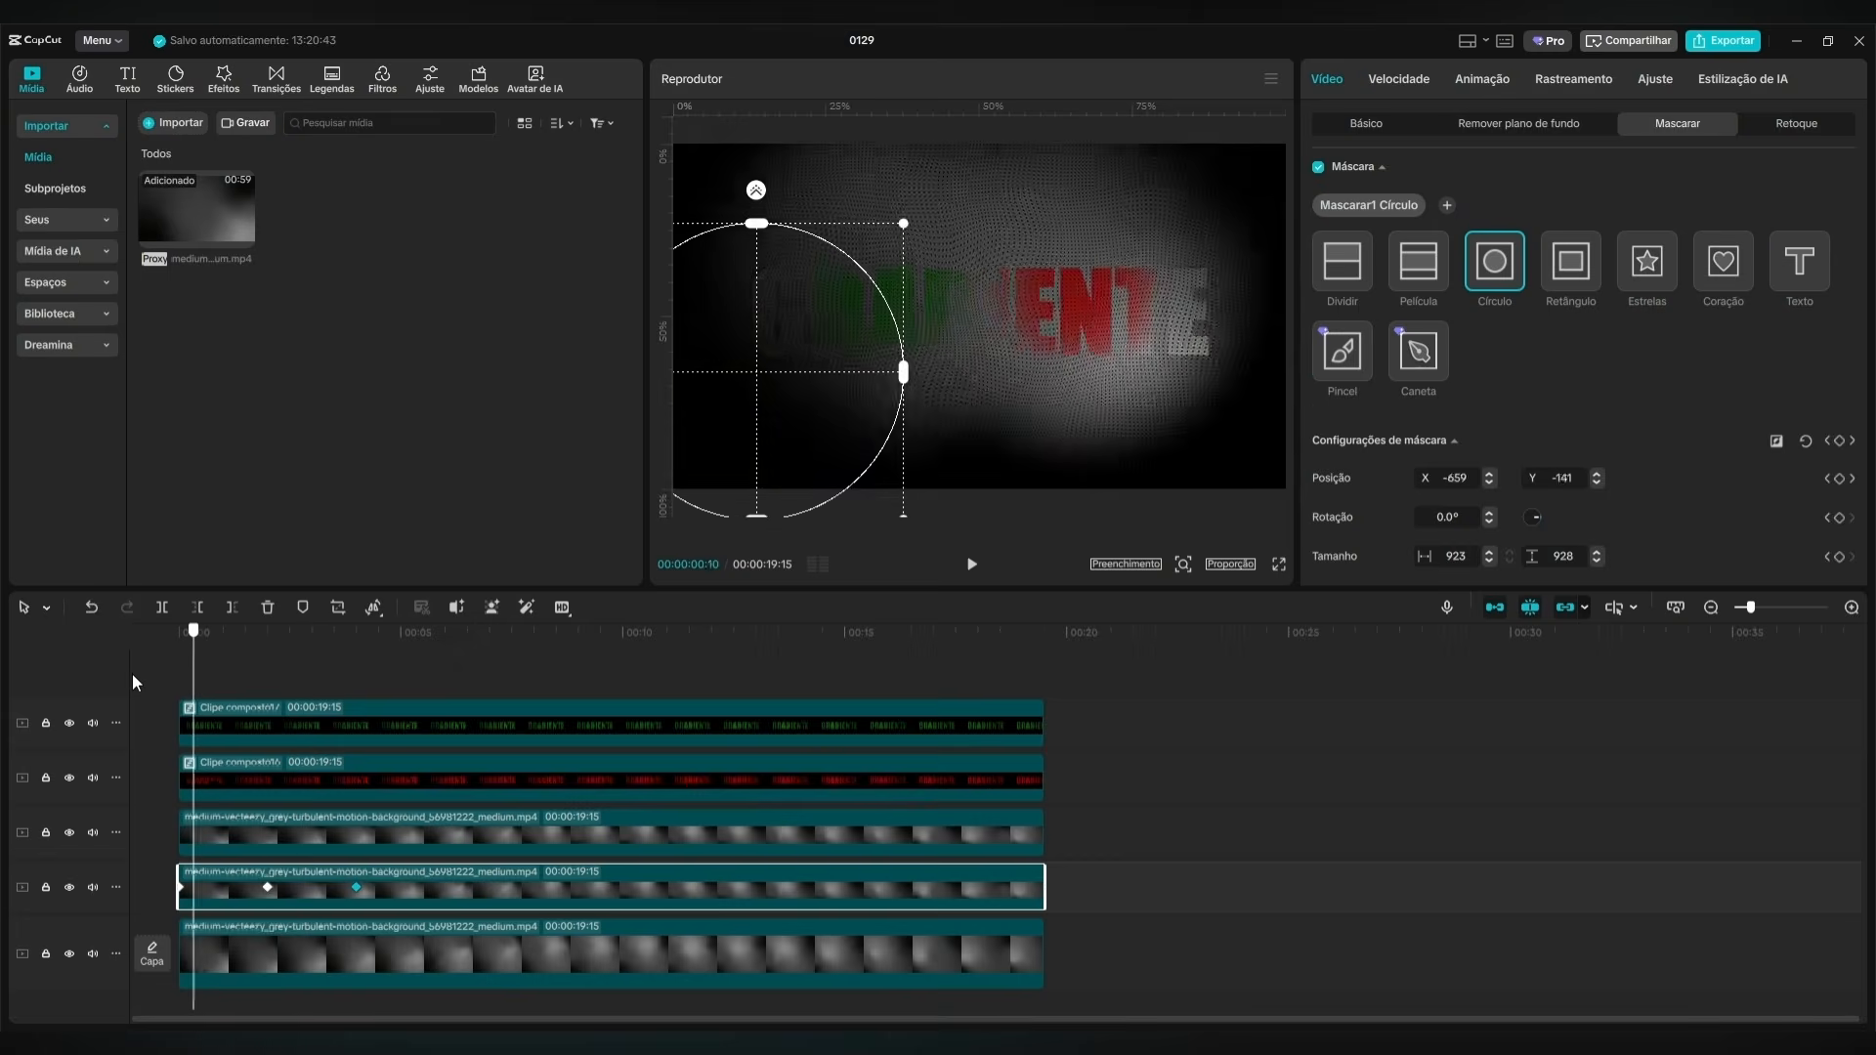
Play back the first four seconds of the composition to check the mirrored background lights.
{"action": "left_click", "coordinate": [135, 682]}
{"action": "left_click", "coordinate": [981, 564]}
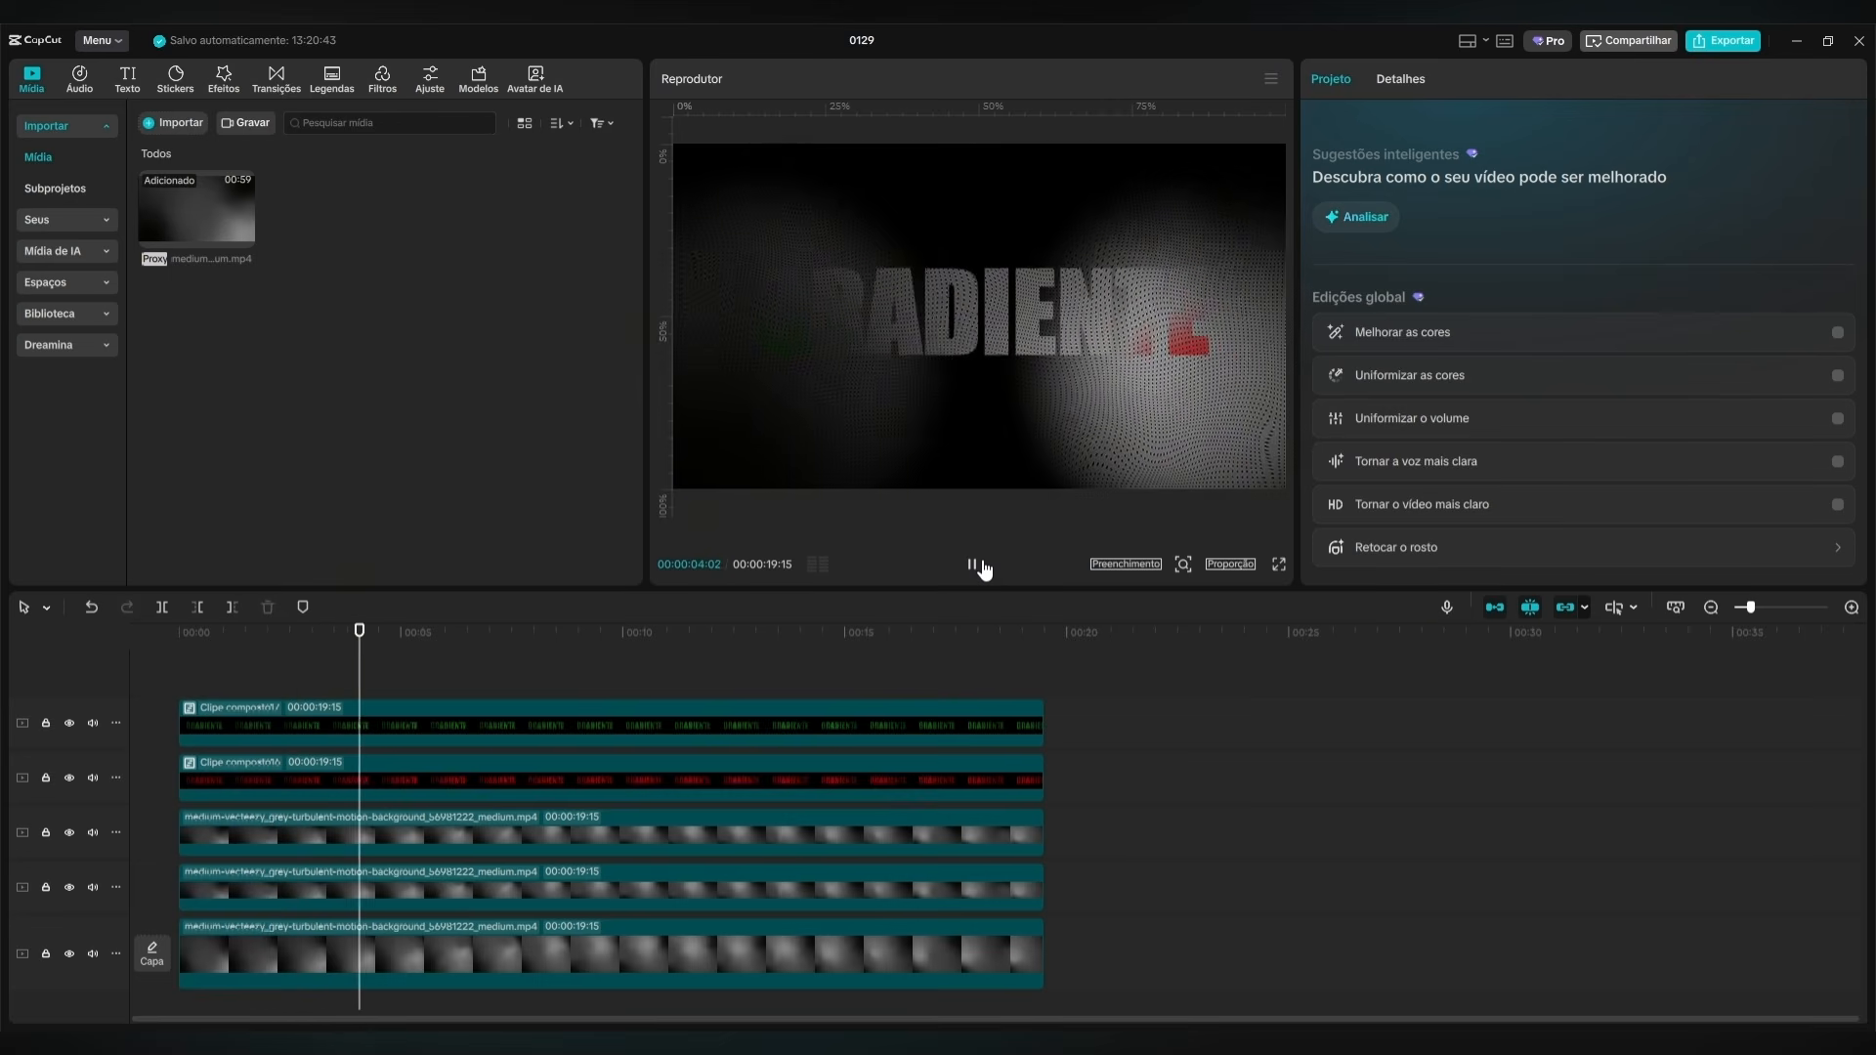
{"action": "left_click", "coordinate": [981, 565]}
Trim the end of all five stacked clips to the last mask keyframe at 00:00:04:00.
{"action": "left_click", "coordinate": [406, 943]}
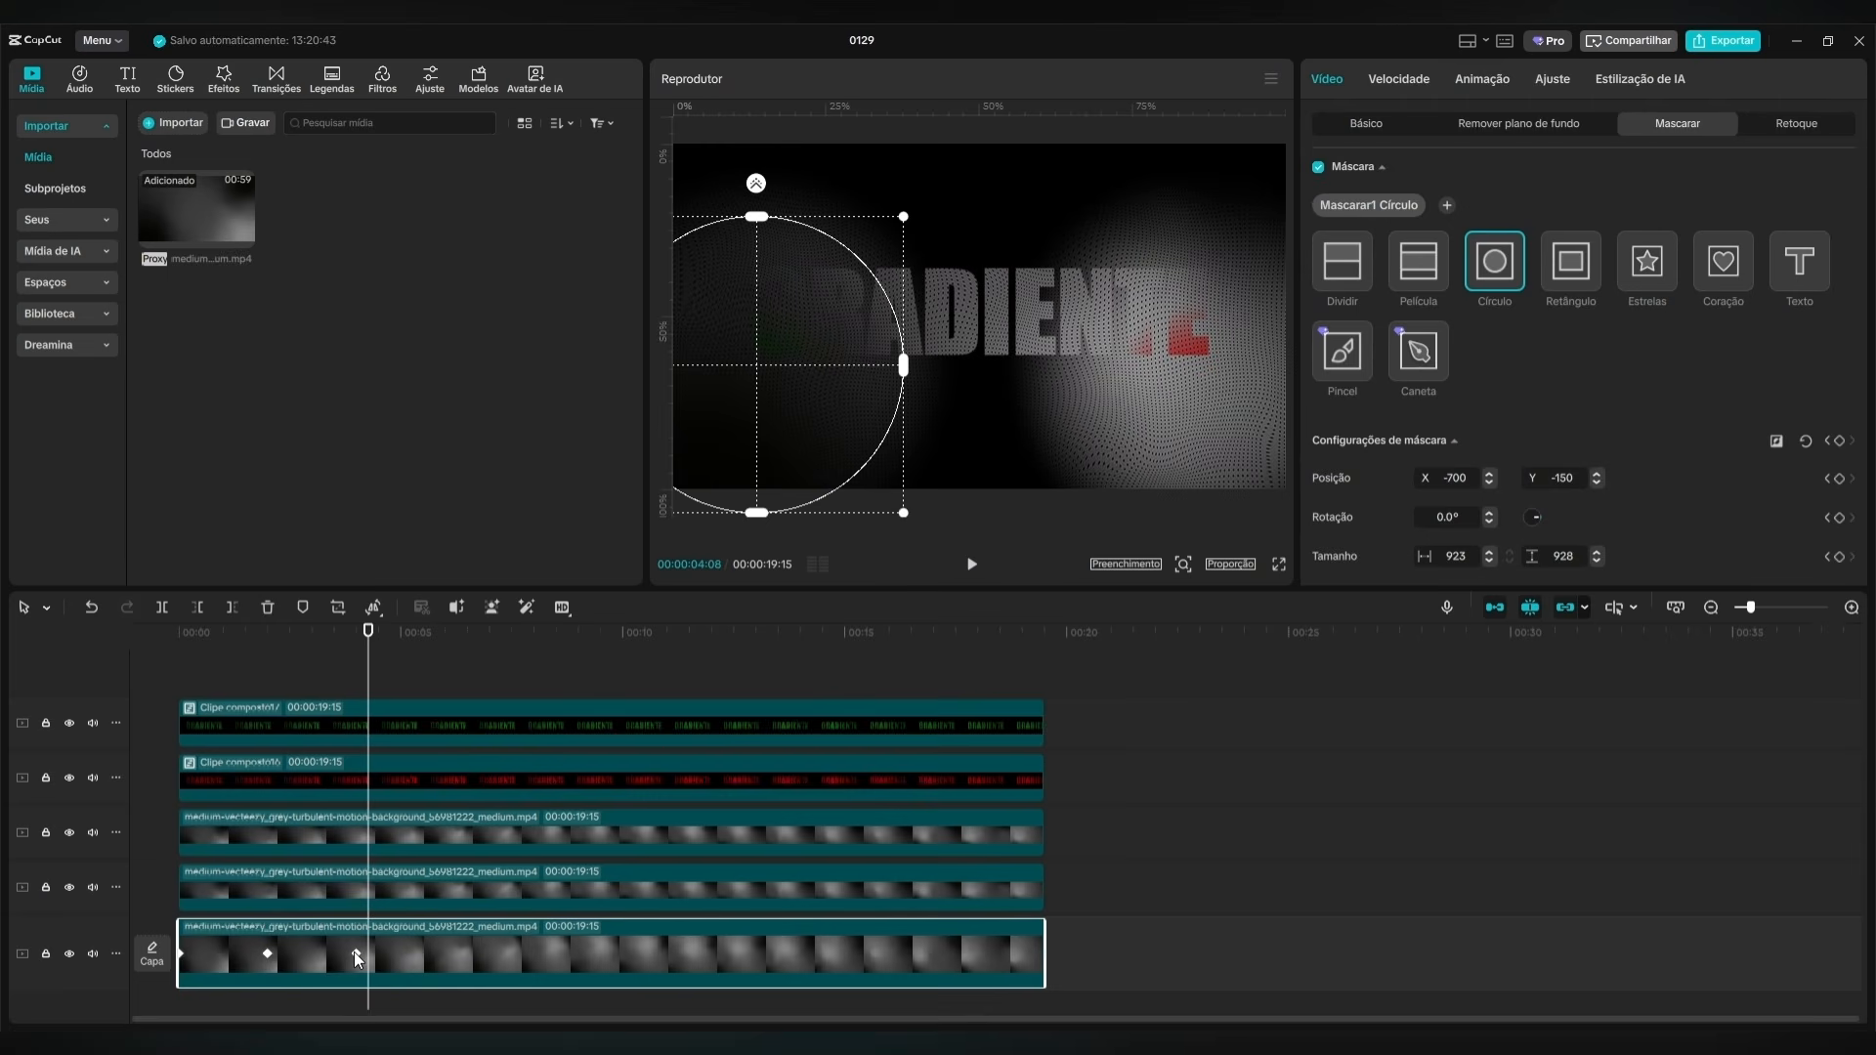
{"action": "left_click_drag", "start_coordinate": [383, 636], "coordinate": [362, 662]}
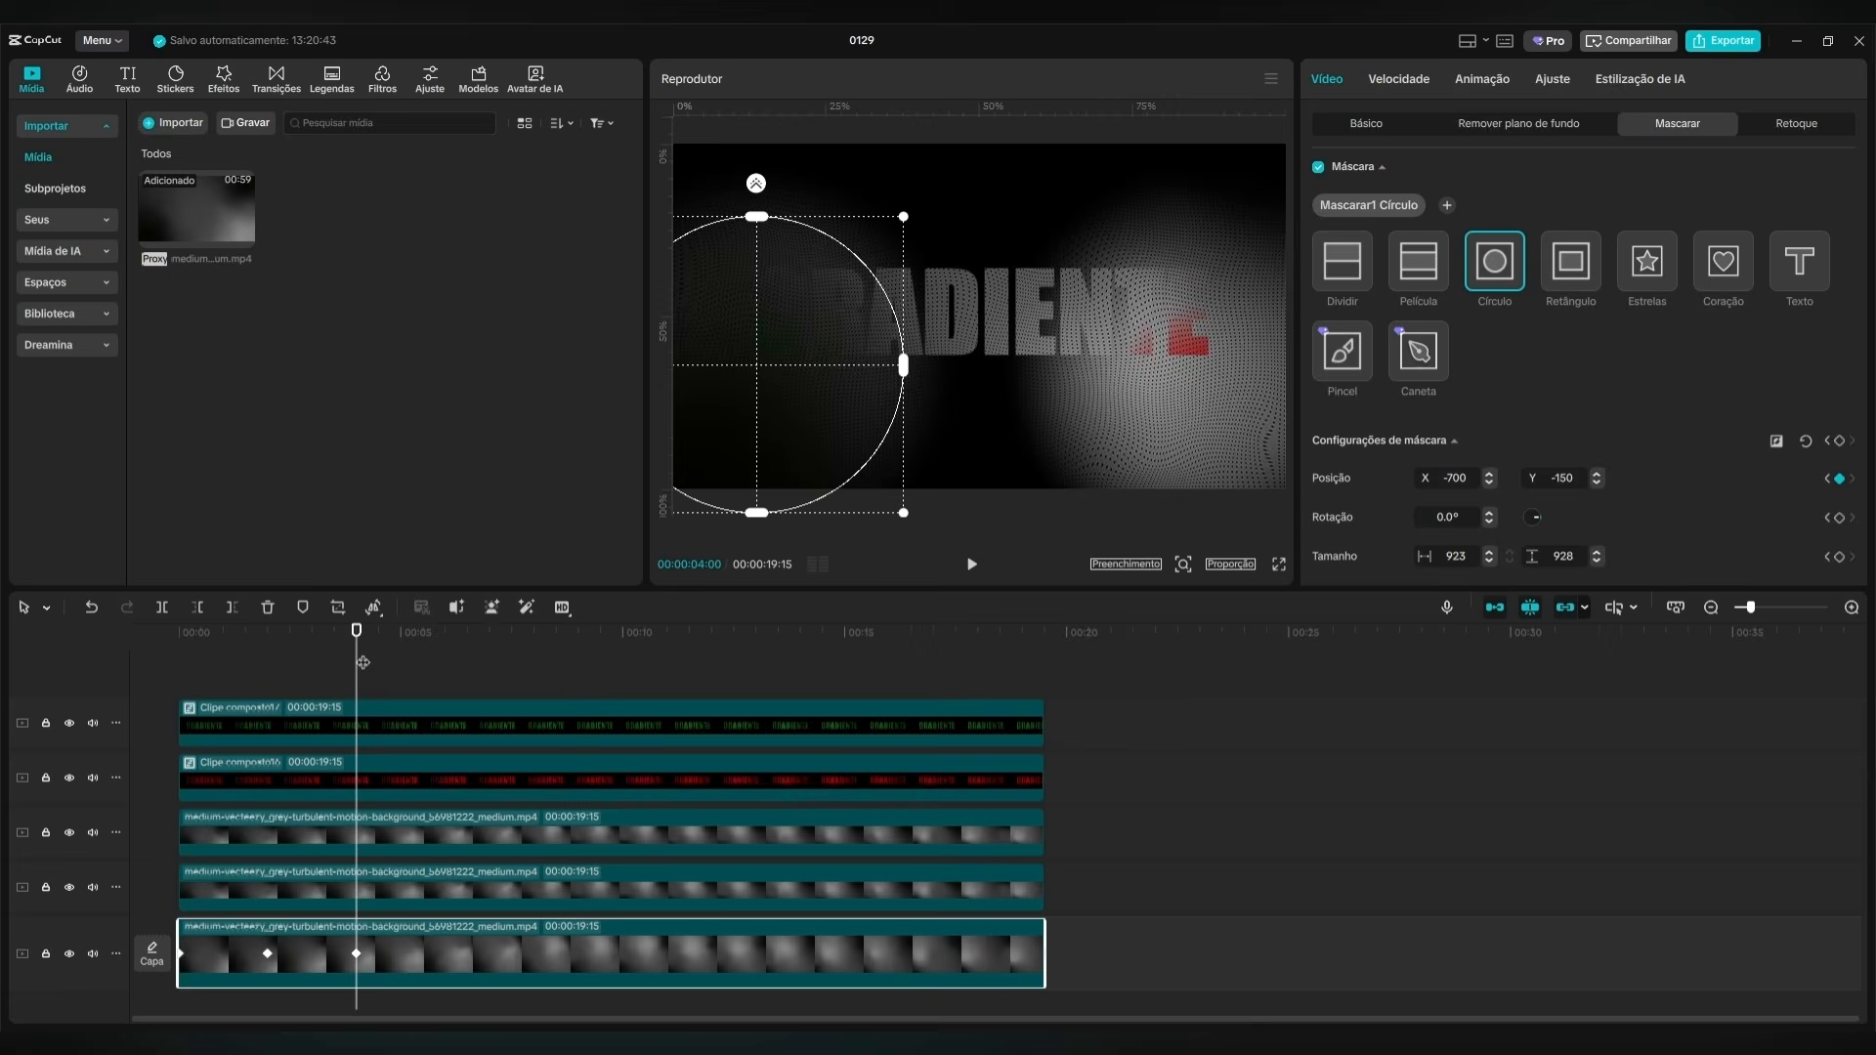
{"action": "left_click", "coordinate": [1235, 725]}
{"action": "left_click_drag", "start_coordinate": [1043, 633], "coordinate": [357, 684]}
{"action": "left_click", "coordinate": [371, 762]}
{"action": "left_click_drag", "start_coordinate": [721, 654], "coordinate": [407, 953]}
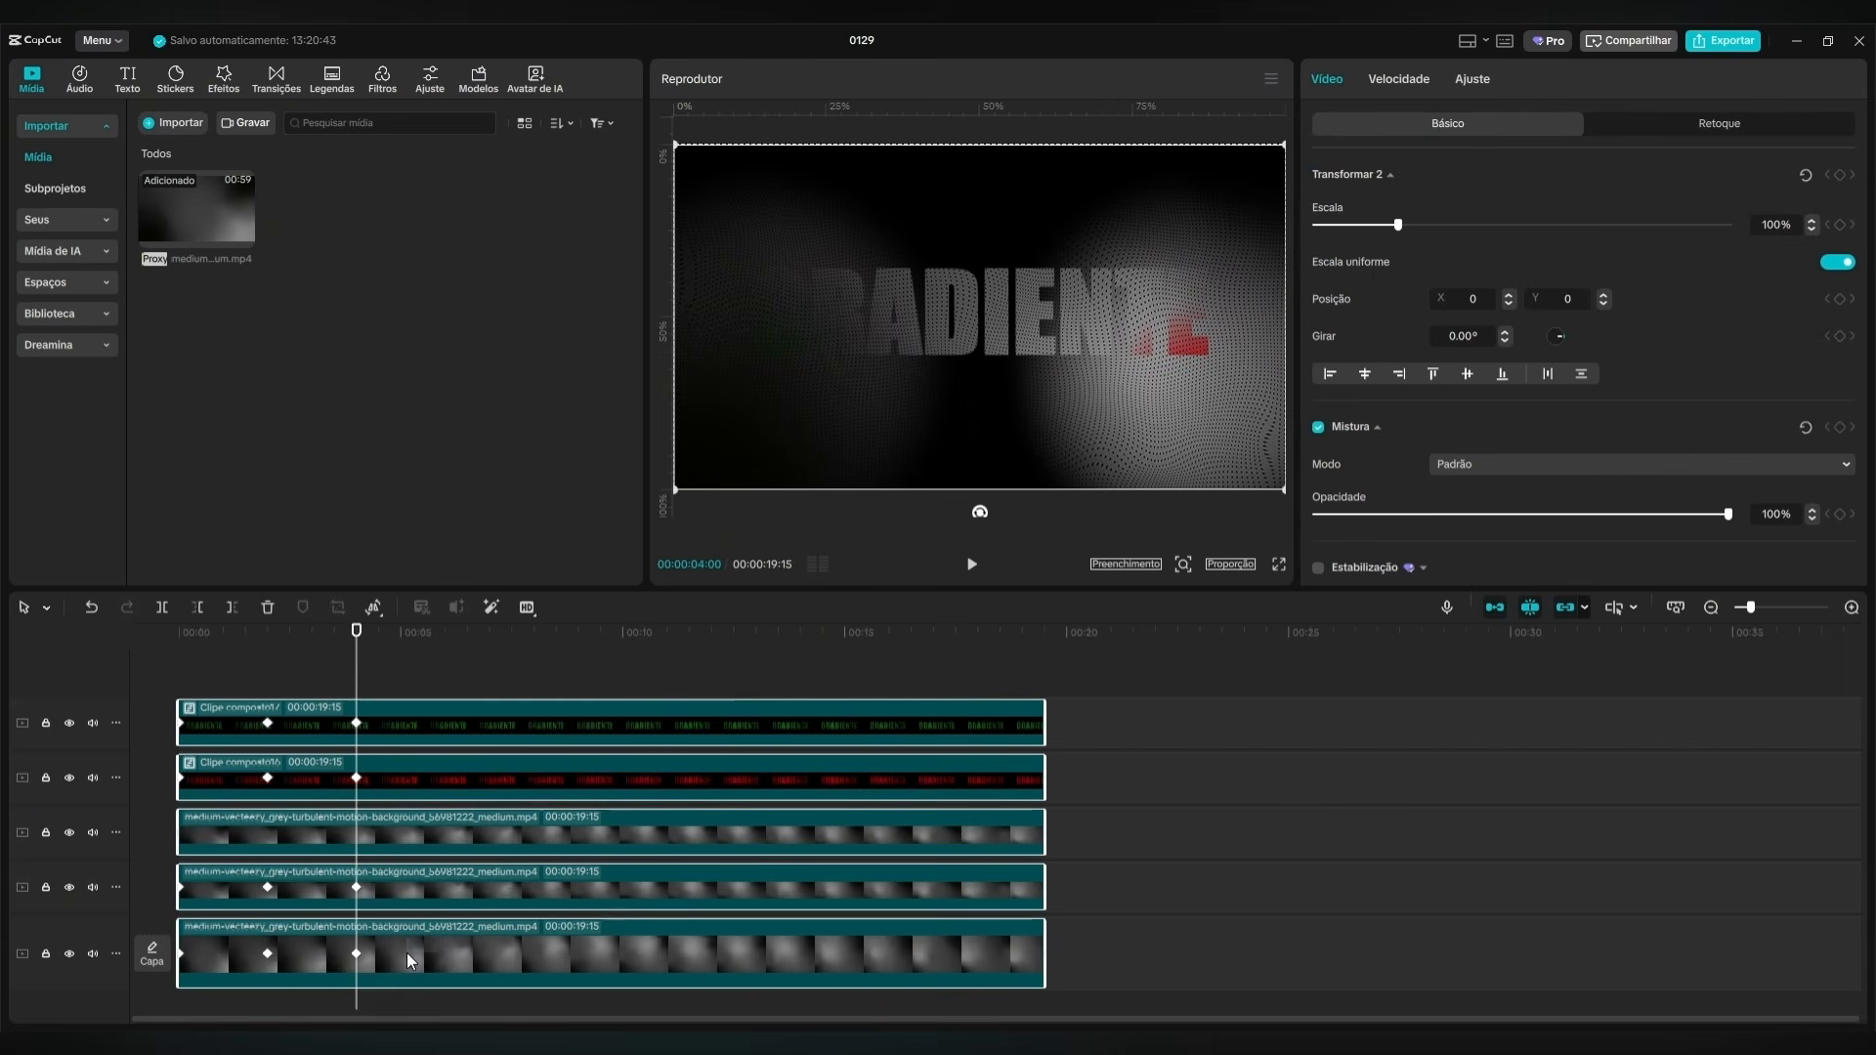
{"action": "key", "text": "w"}
{"action": "left_click", "coordinate": [243, 666]}
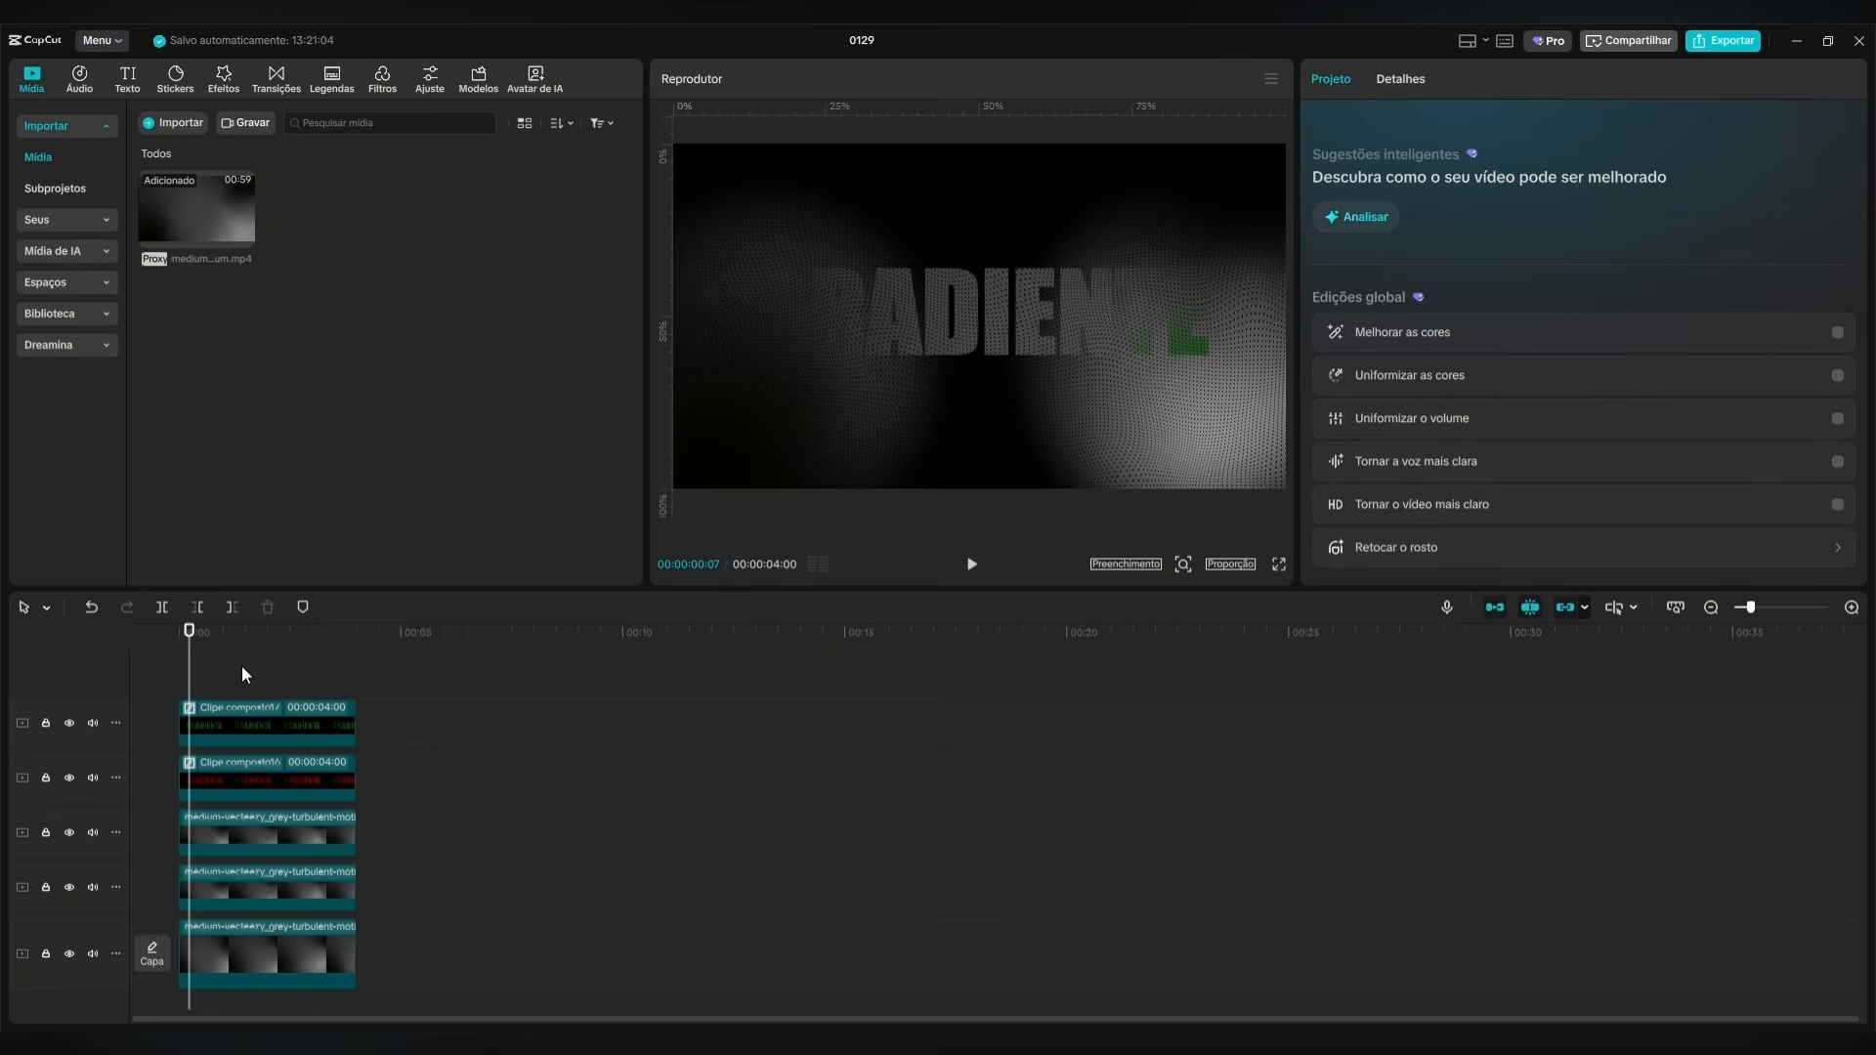
Combine all the timeline clips into one compound clip and place a duplicate directly after it on the same track.
{"action": "key", "text": "ctrl+a"}
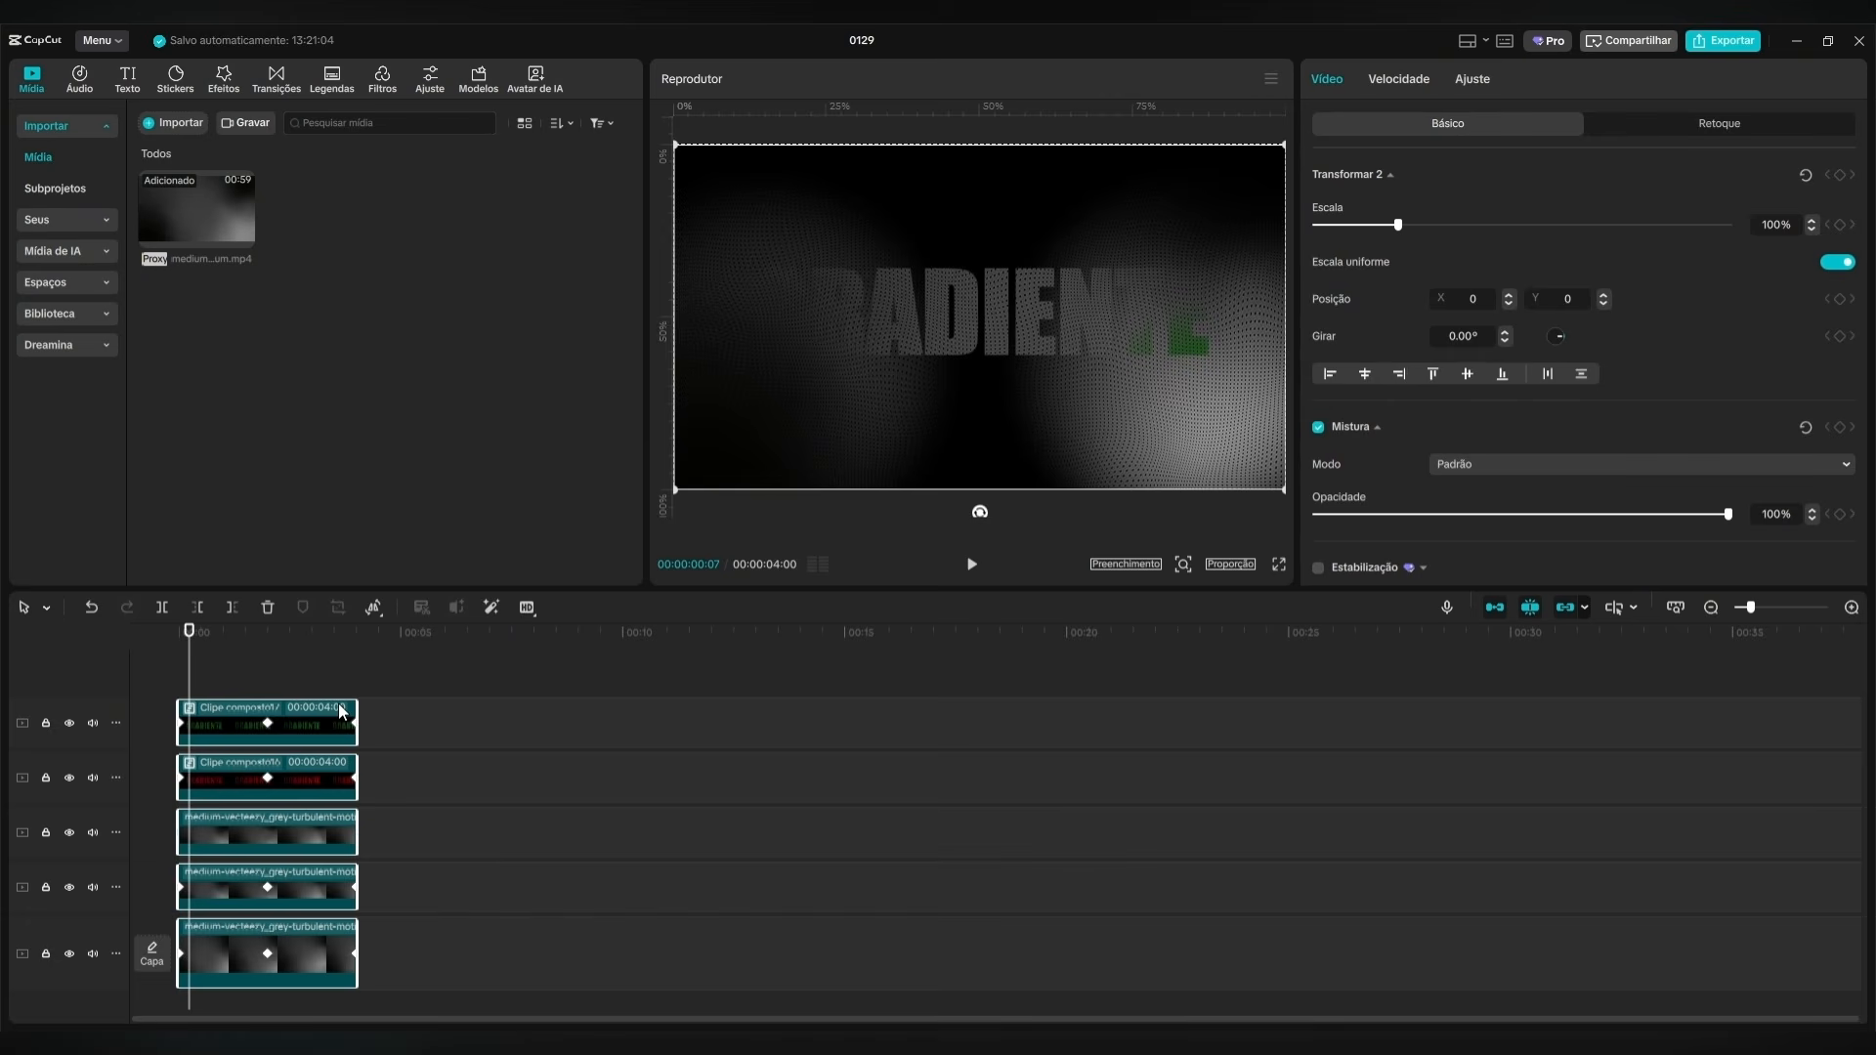
{"action": "key", "text": "alt+g"}
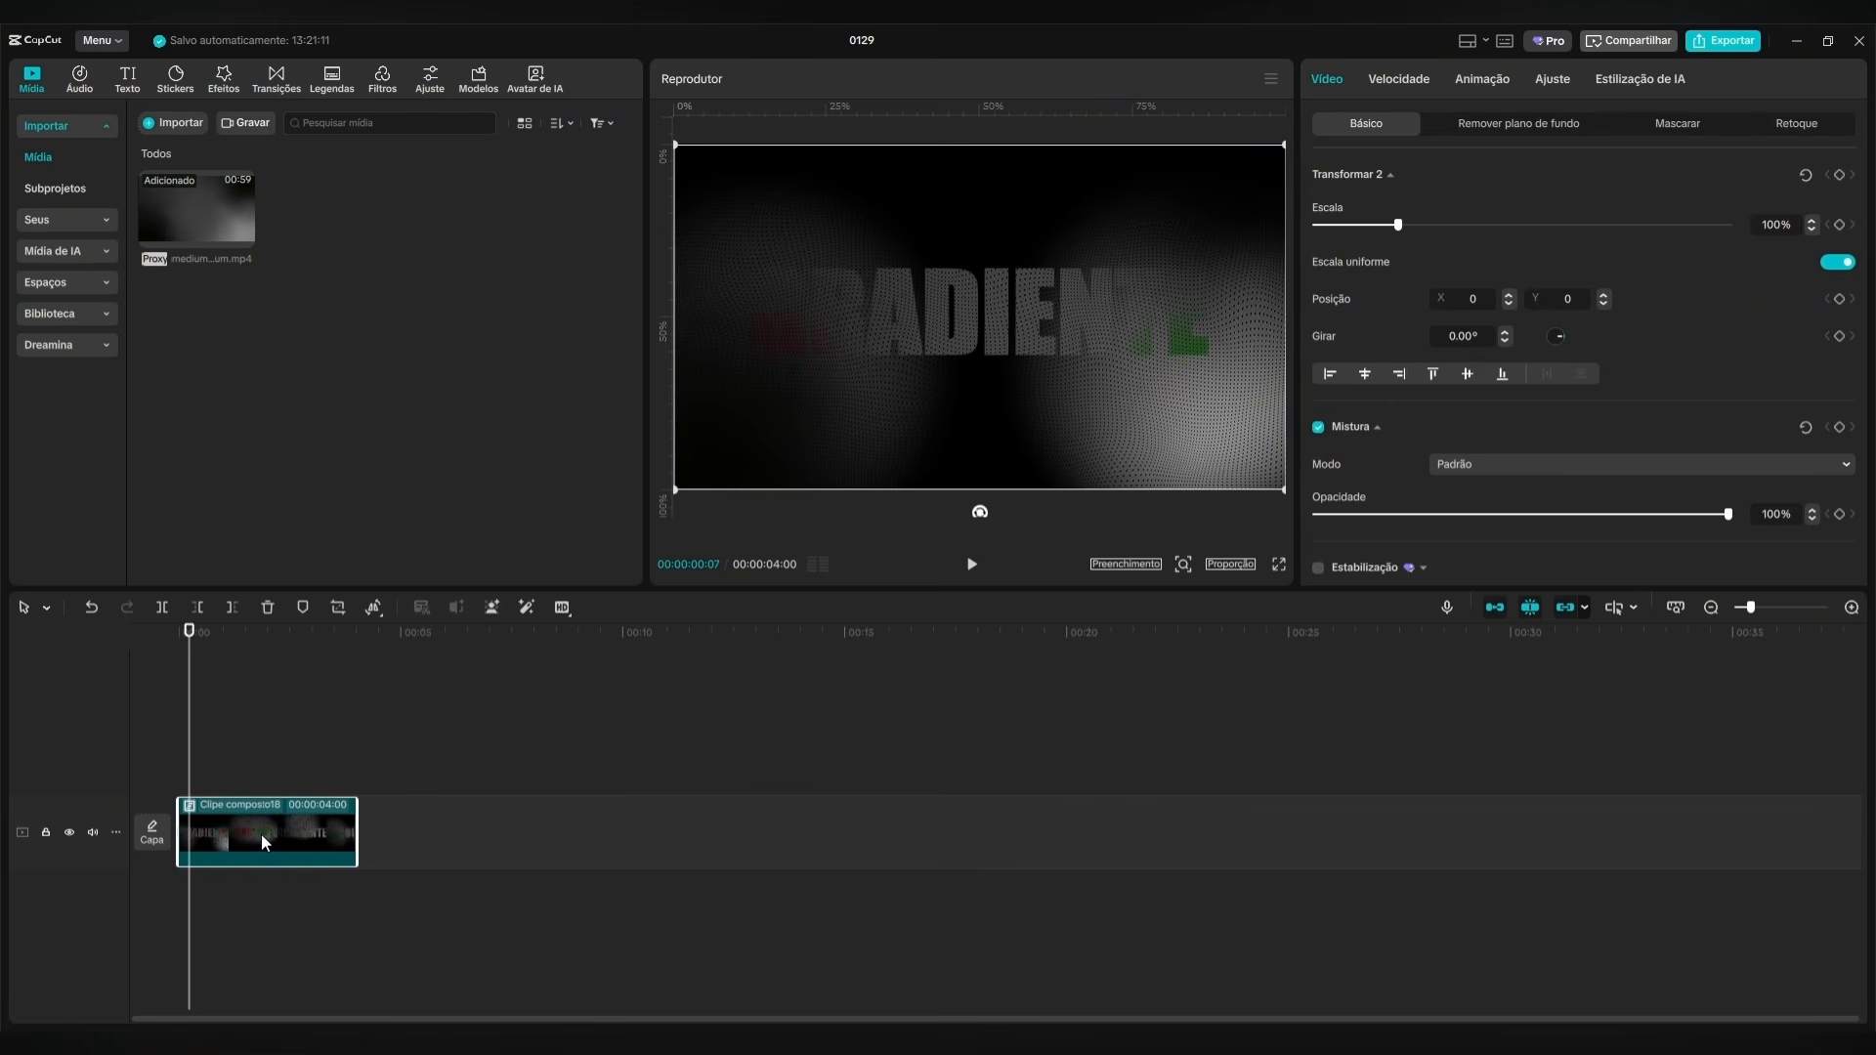
{"action": "left_click_drag", "start_coordinate": [261, 834], "coordinate": [414, 836]}
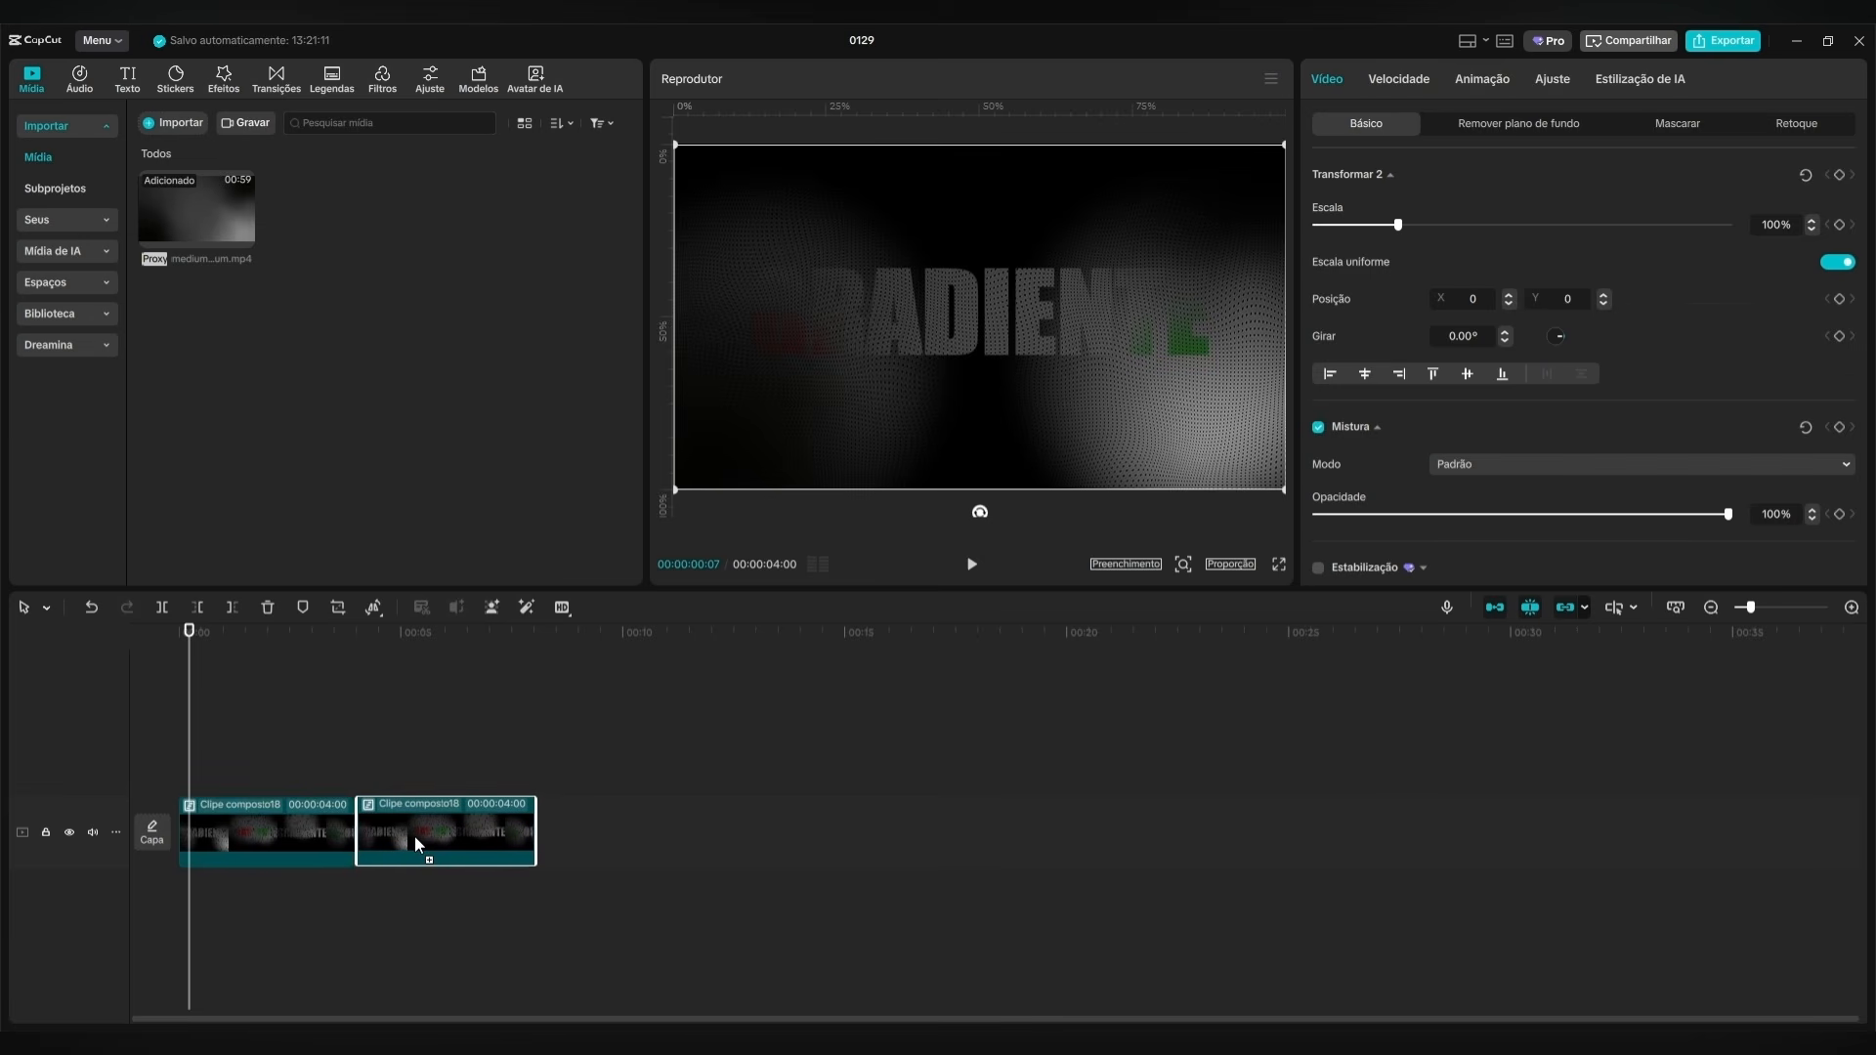
Reverse the playback of the second compound clip.
{"action": "left_click", "coordinate": [374, 608]}
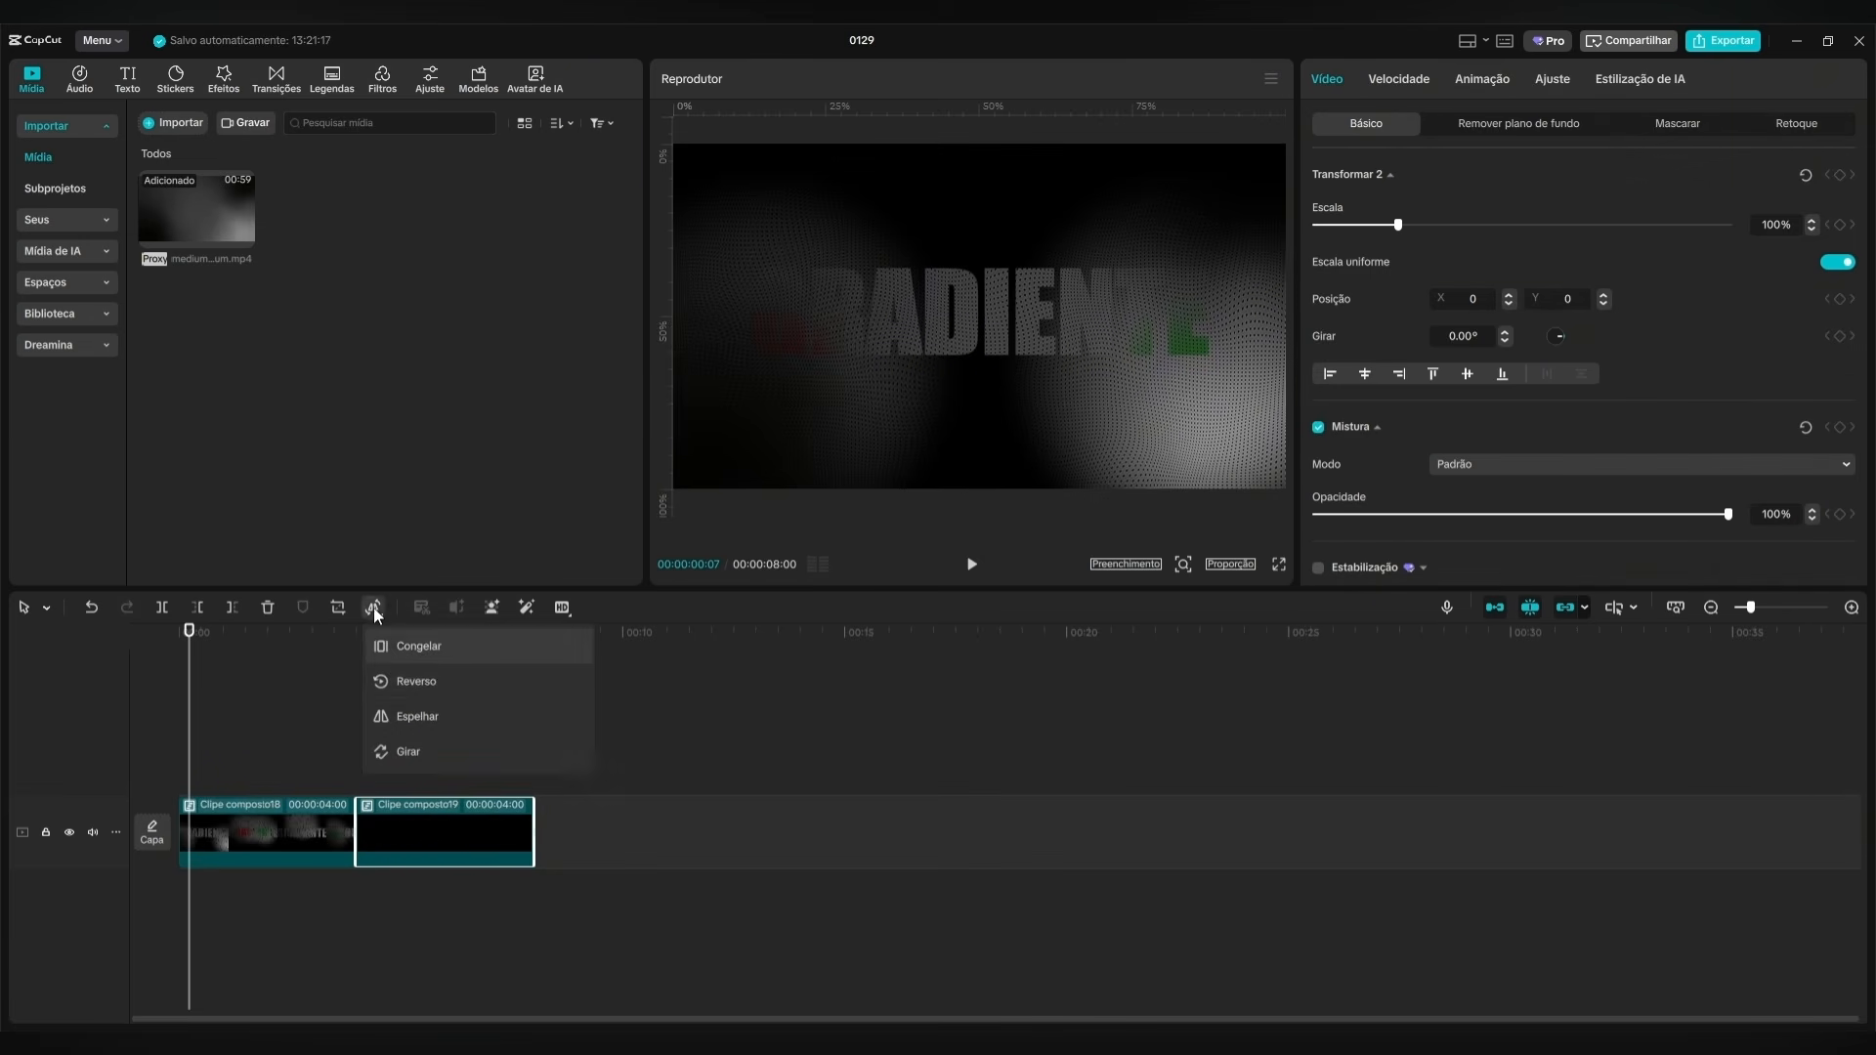
{"action": "left_click", "coordinate": [437, 678]}
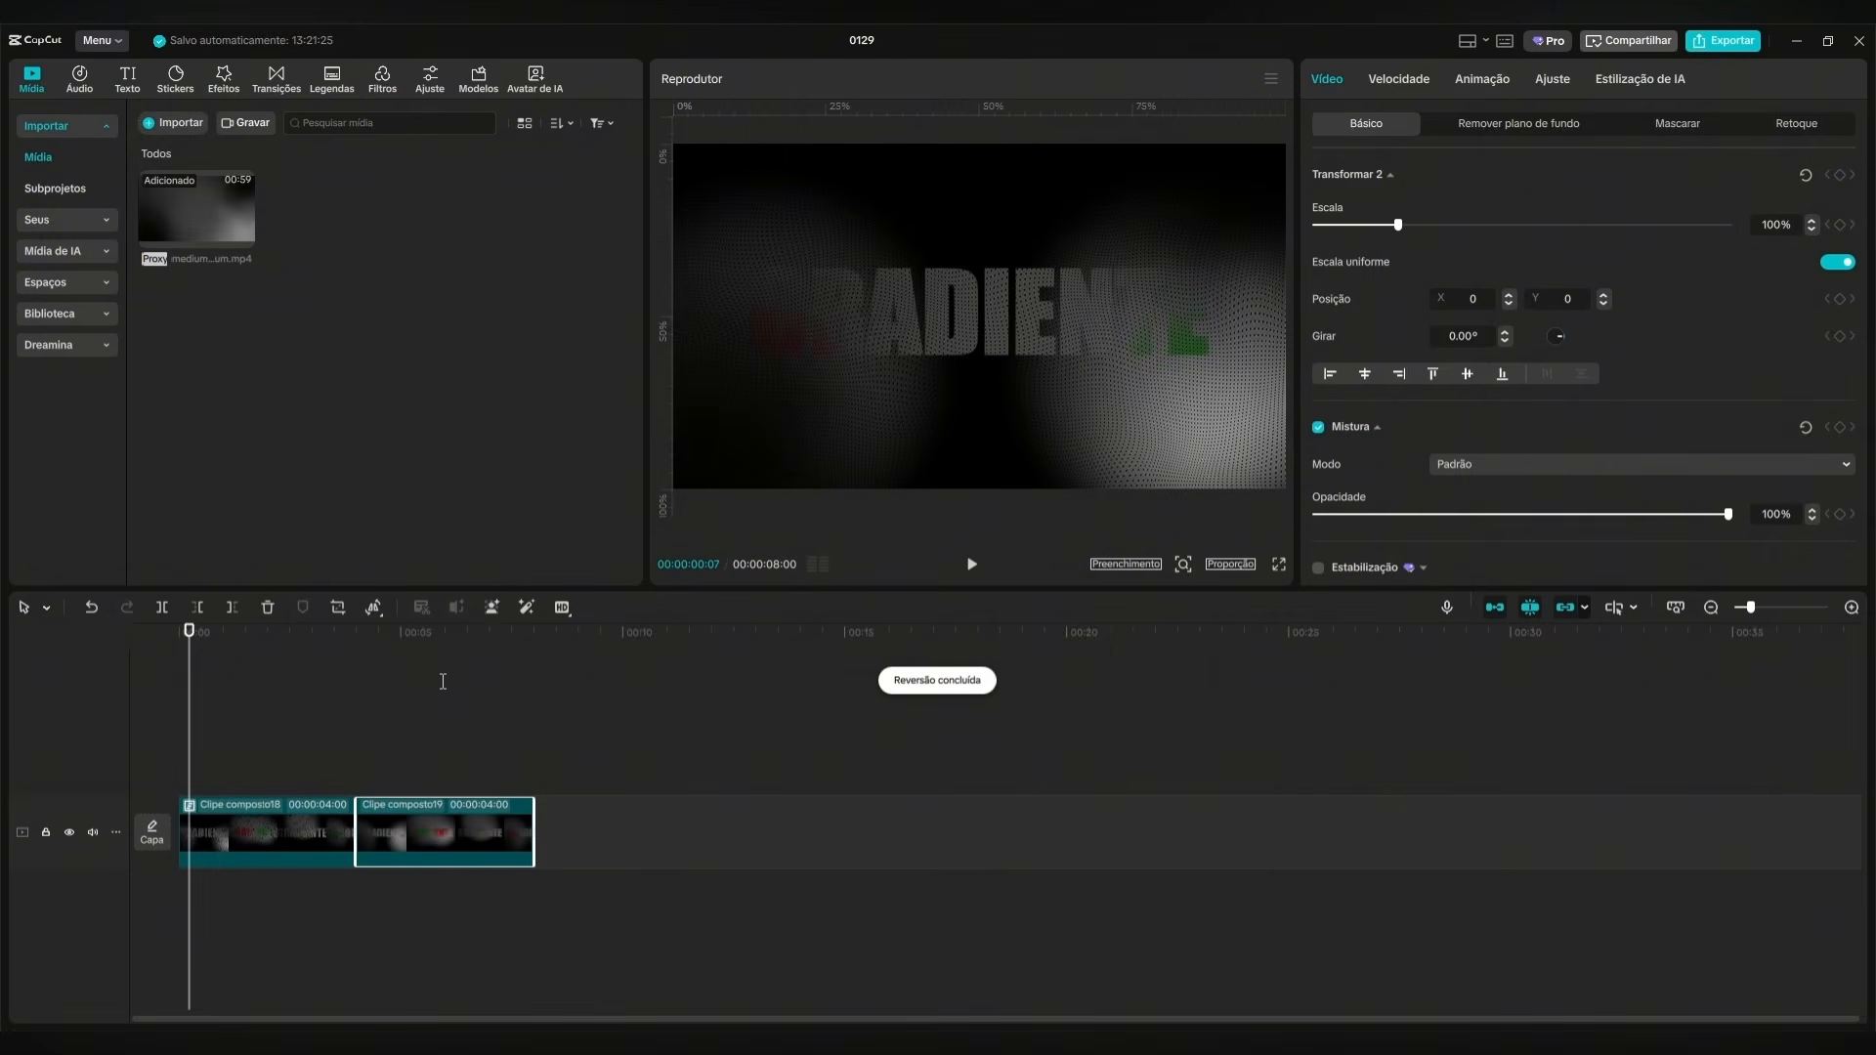
{"action": "left_click", "coordinate": [320, 681]}
Add the "Combinar" transition between the two compound clips, accepting duplicated frames and turning off further reminders.
{"action": "left_click", "coordinate": [278, 78]}
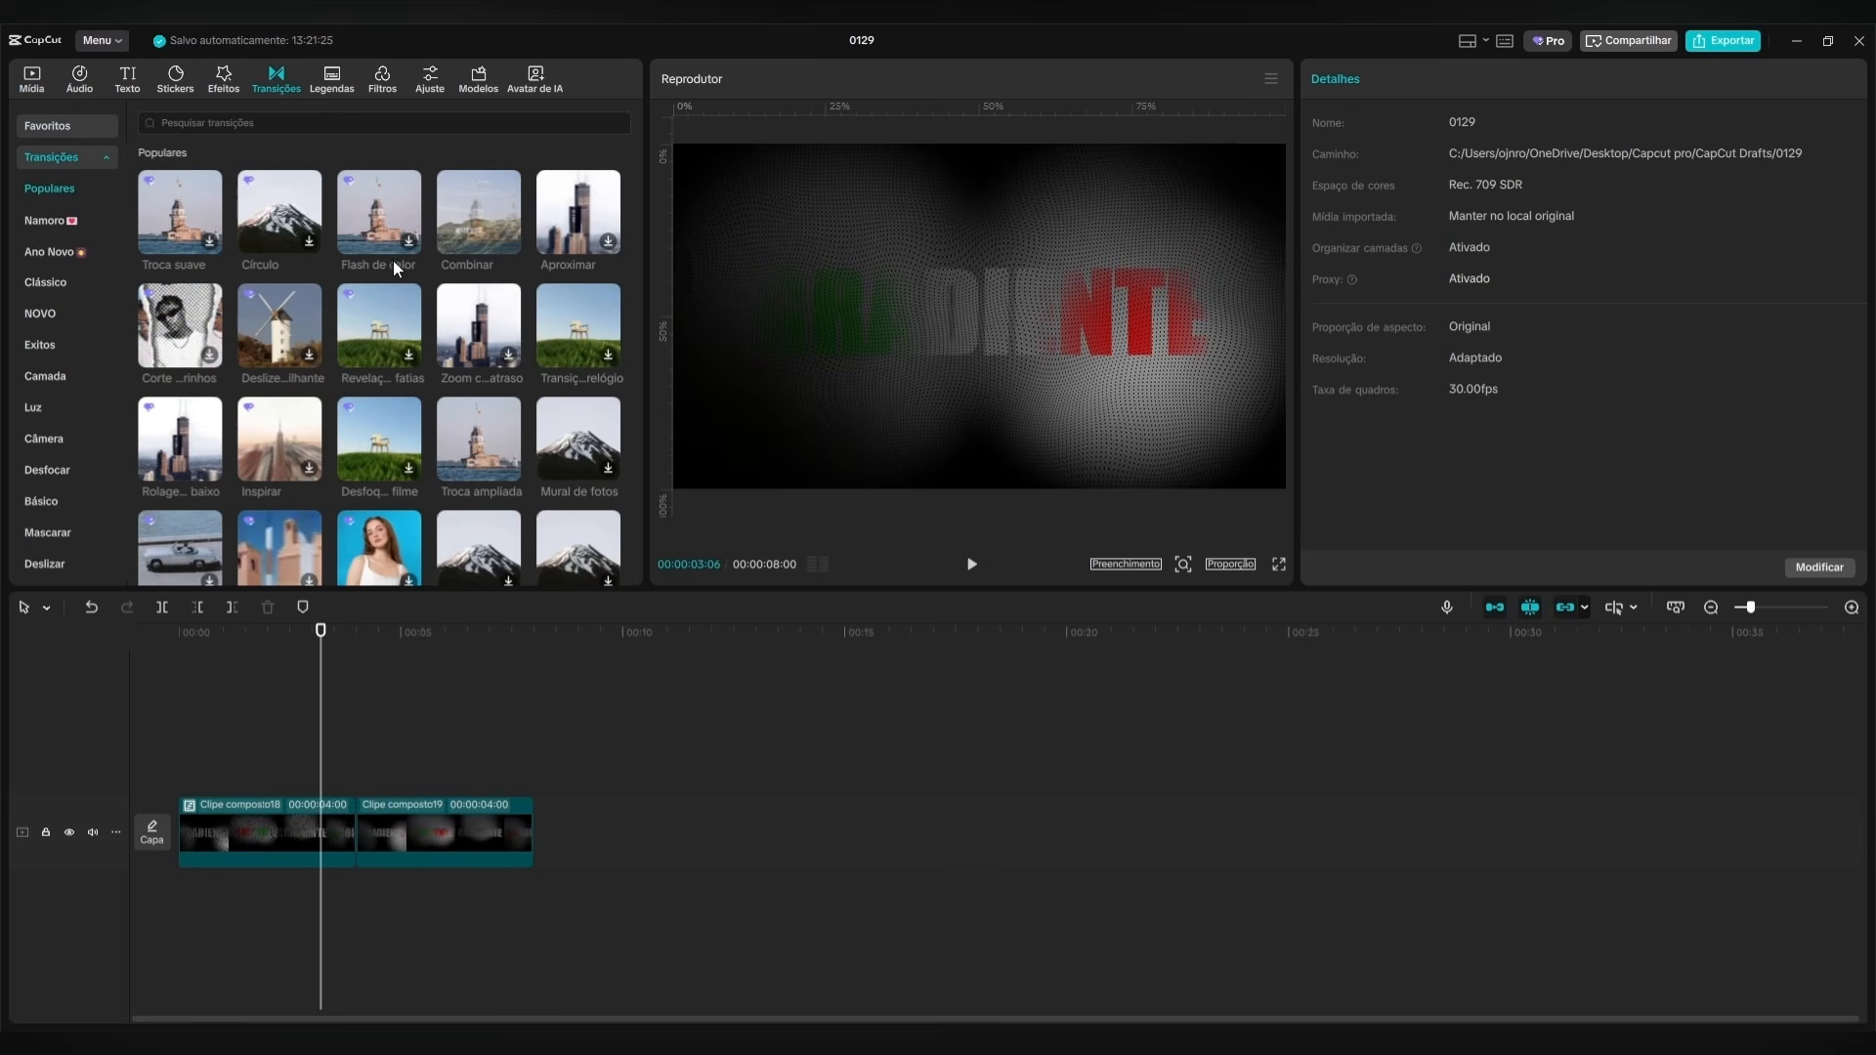
{"action": "left_click_drag", "start_coordinate": [479, 213], "coordinate": [344, 829]}
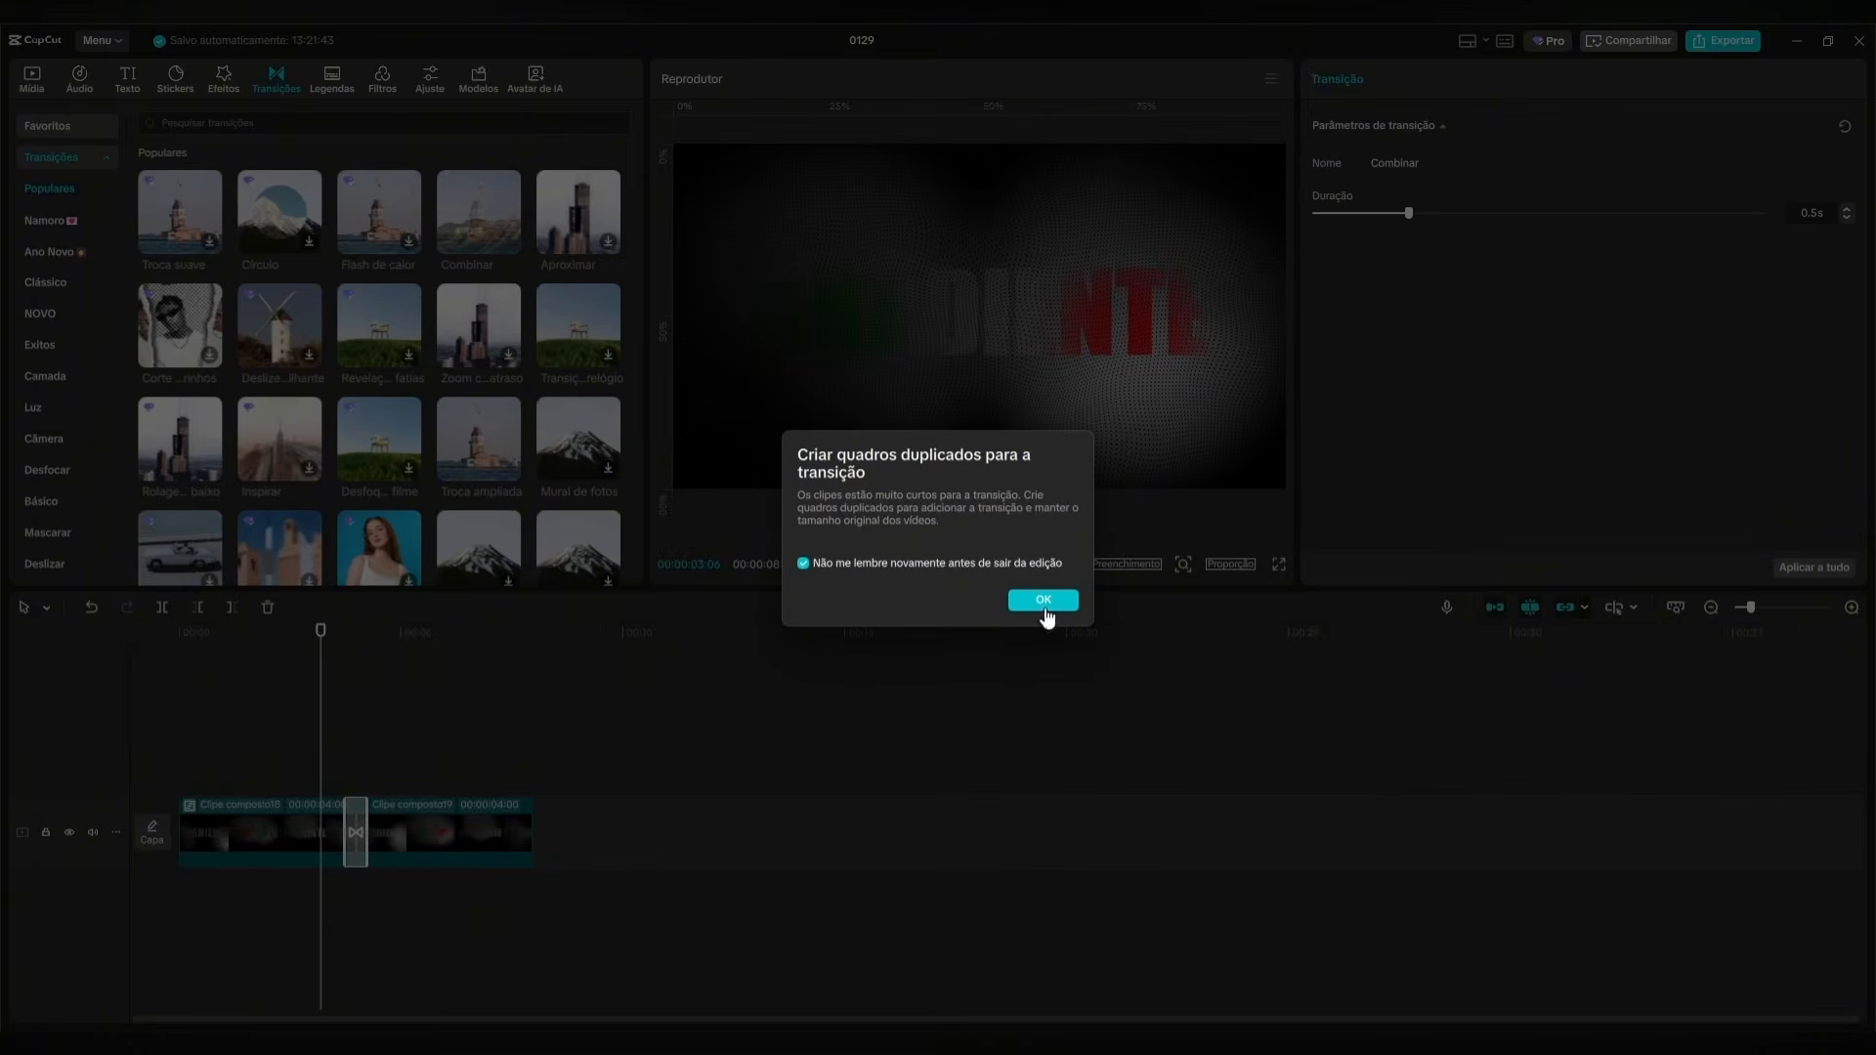
{"action": "left_click", "coordinate": [1043, 600]}
Play the timeline from the start to check the animation with its transition.
{"action": "left_click_drag", "start_coordinate": [315, 635], "coordinate": [140, 660]}
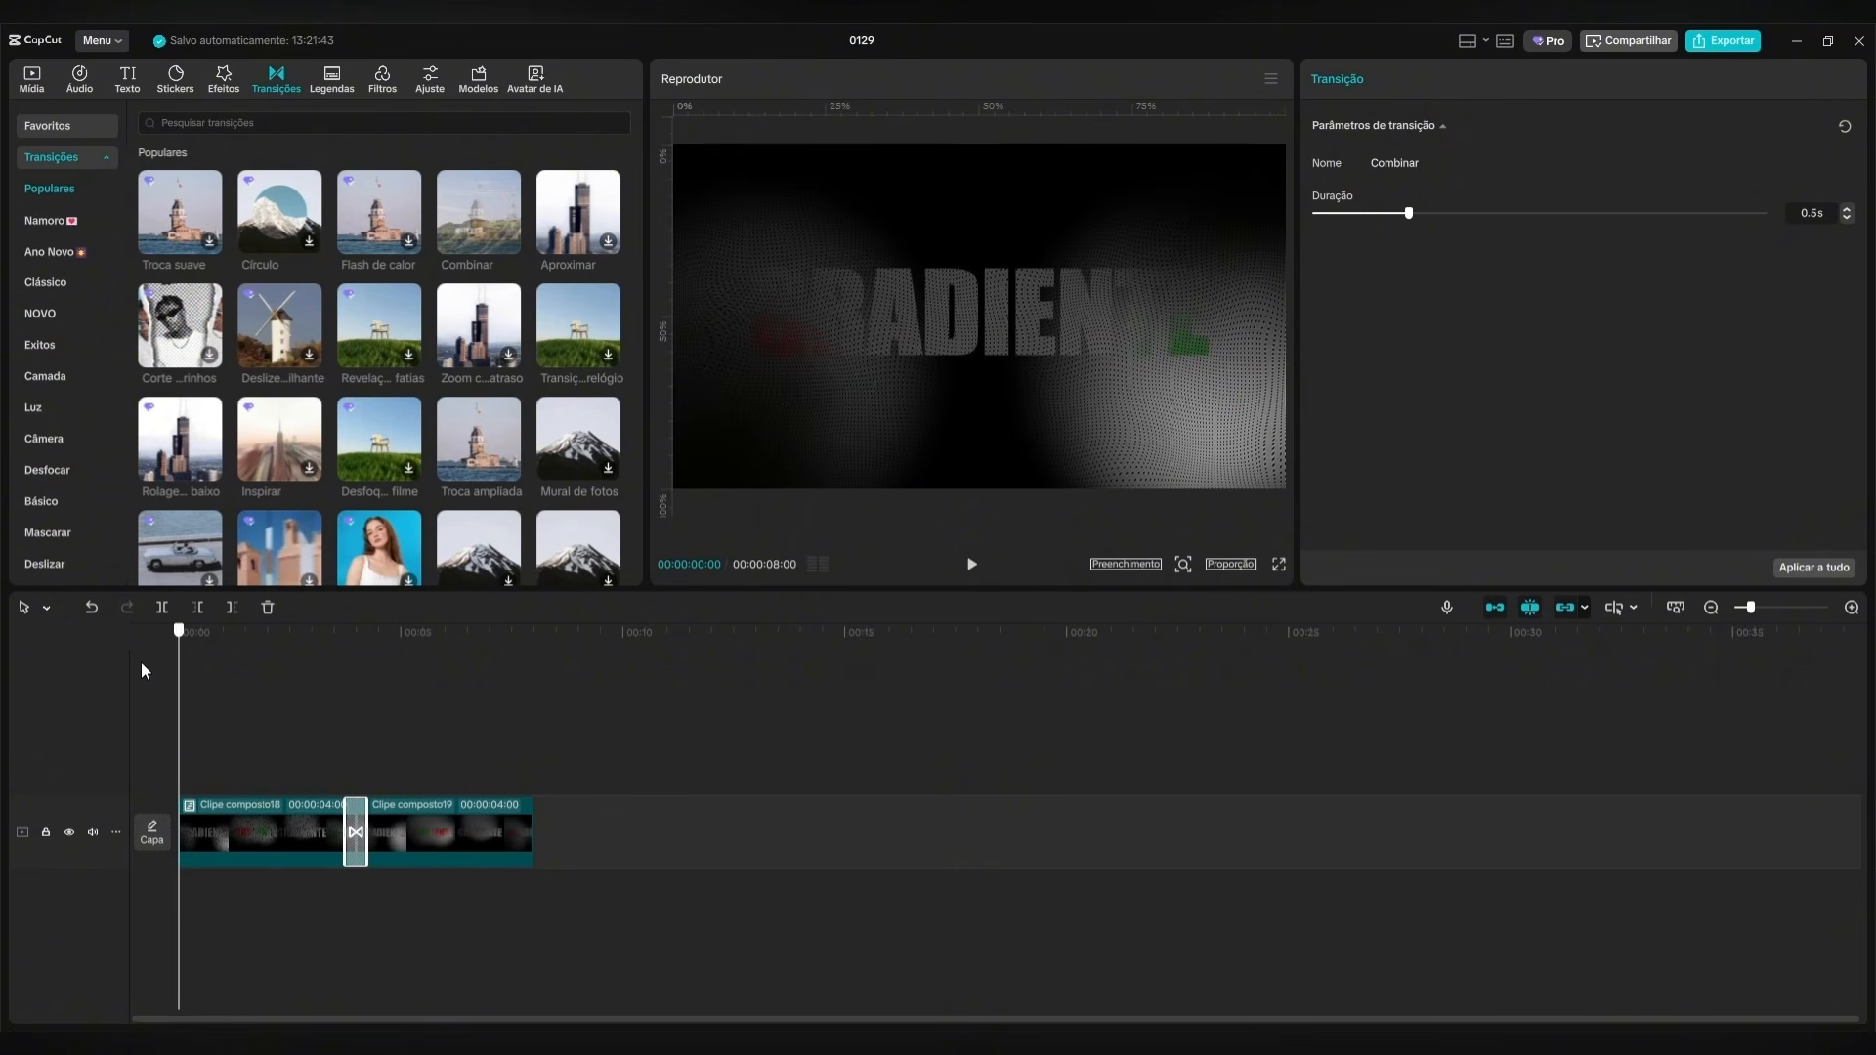
{"action": "left_click", "coordinate": [884, 691]}
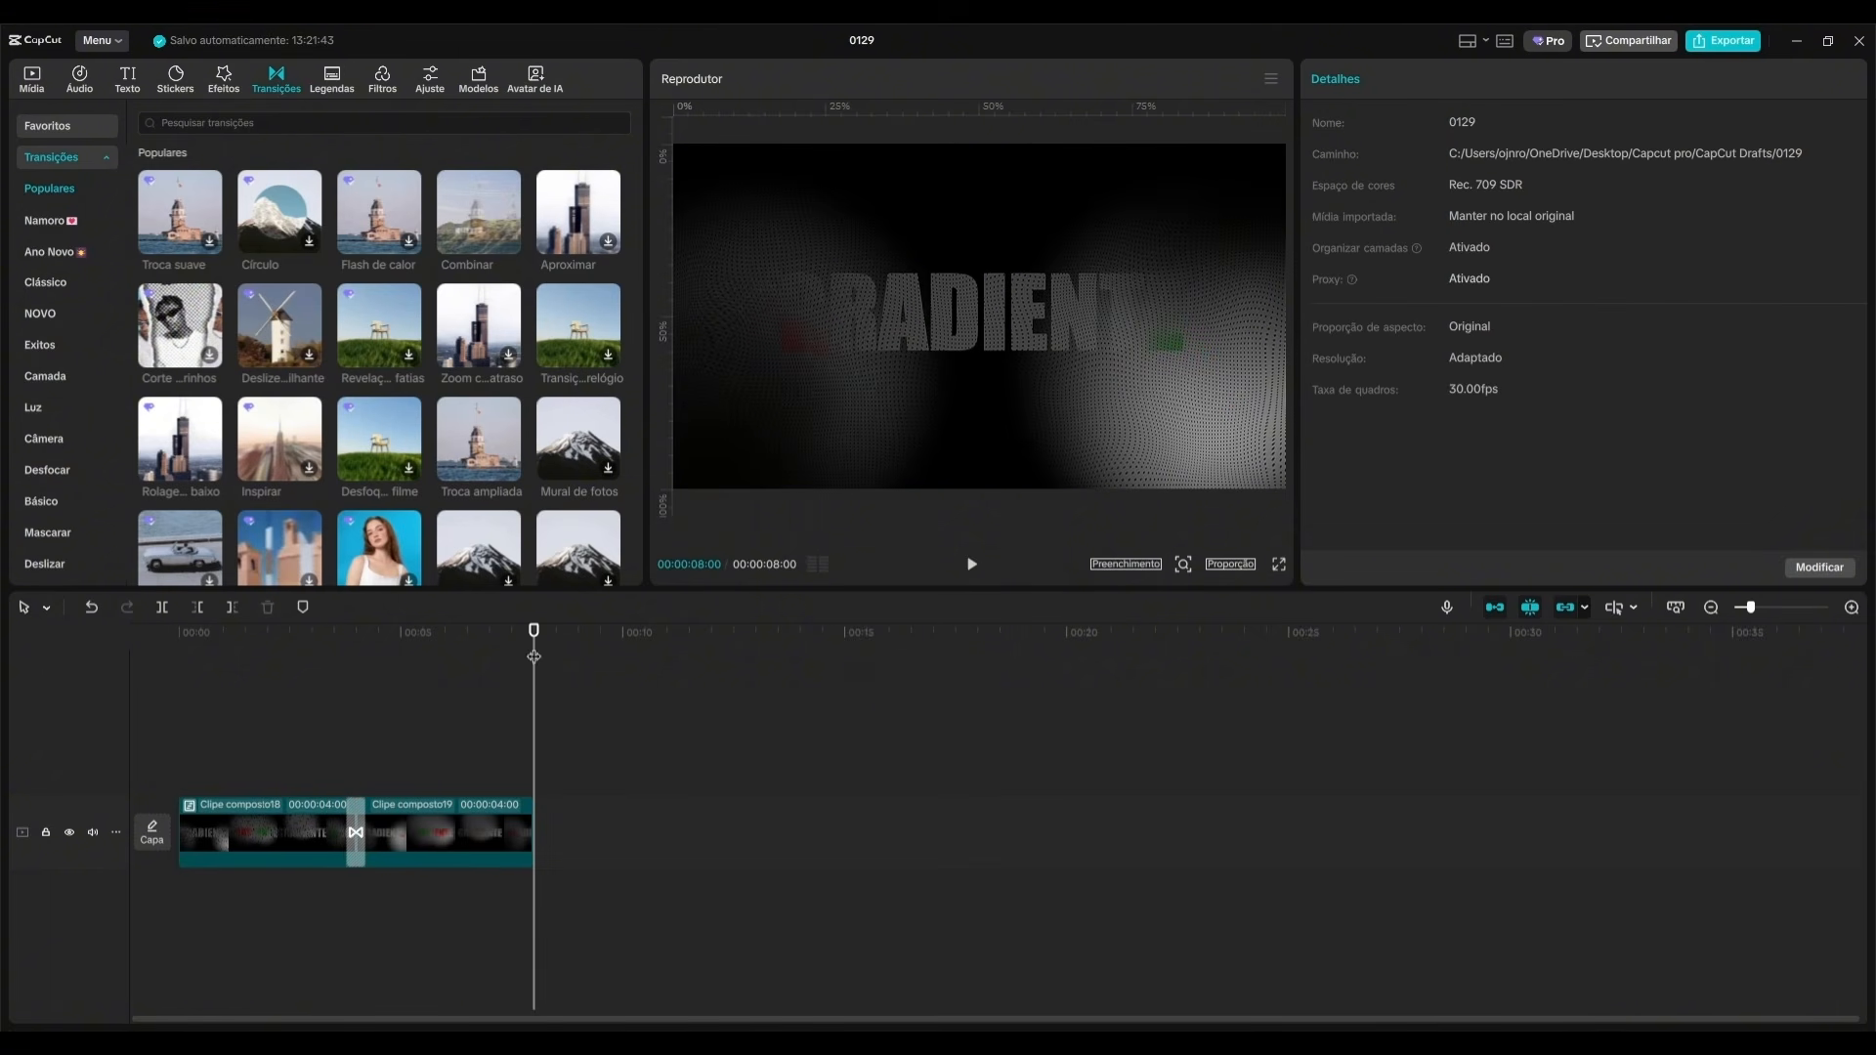
{"action": "key", "text": "Home"}
{"action": "left_click", "coordinate": [972, 564]}
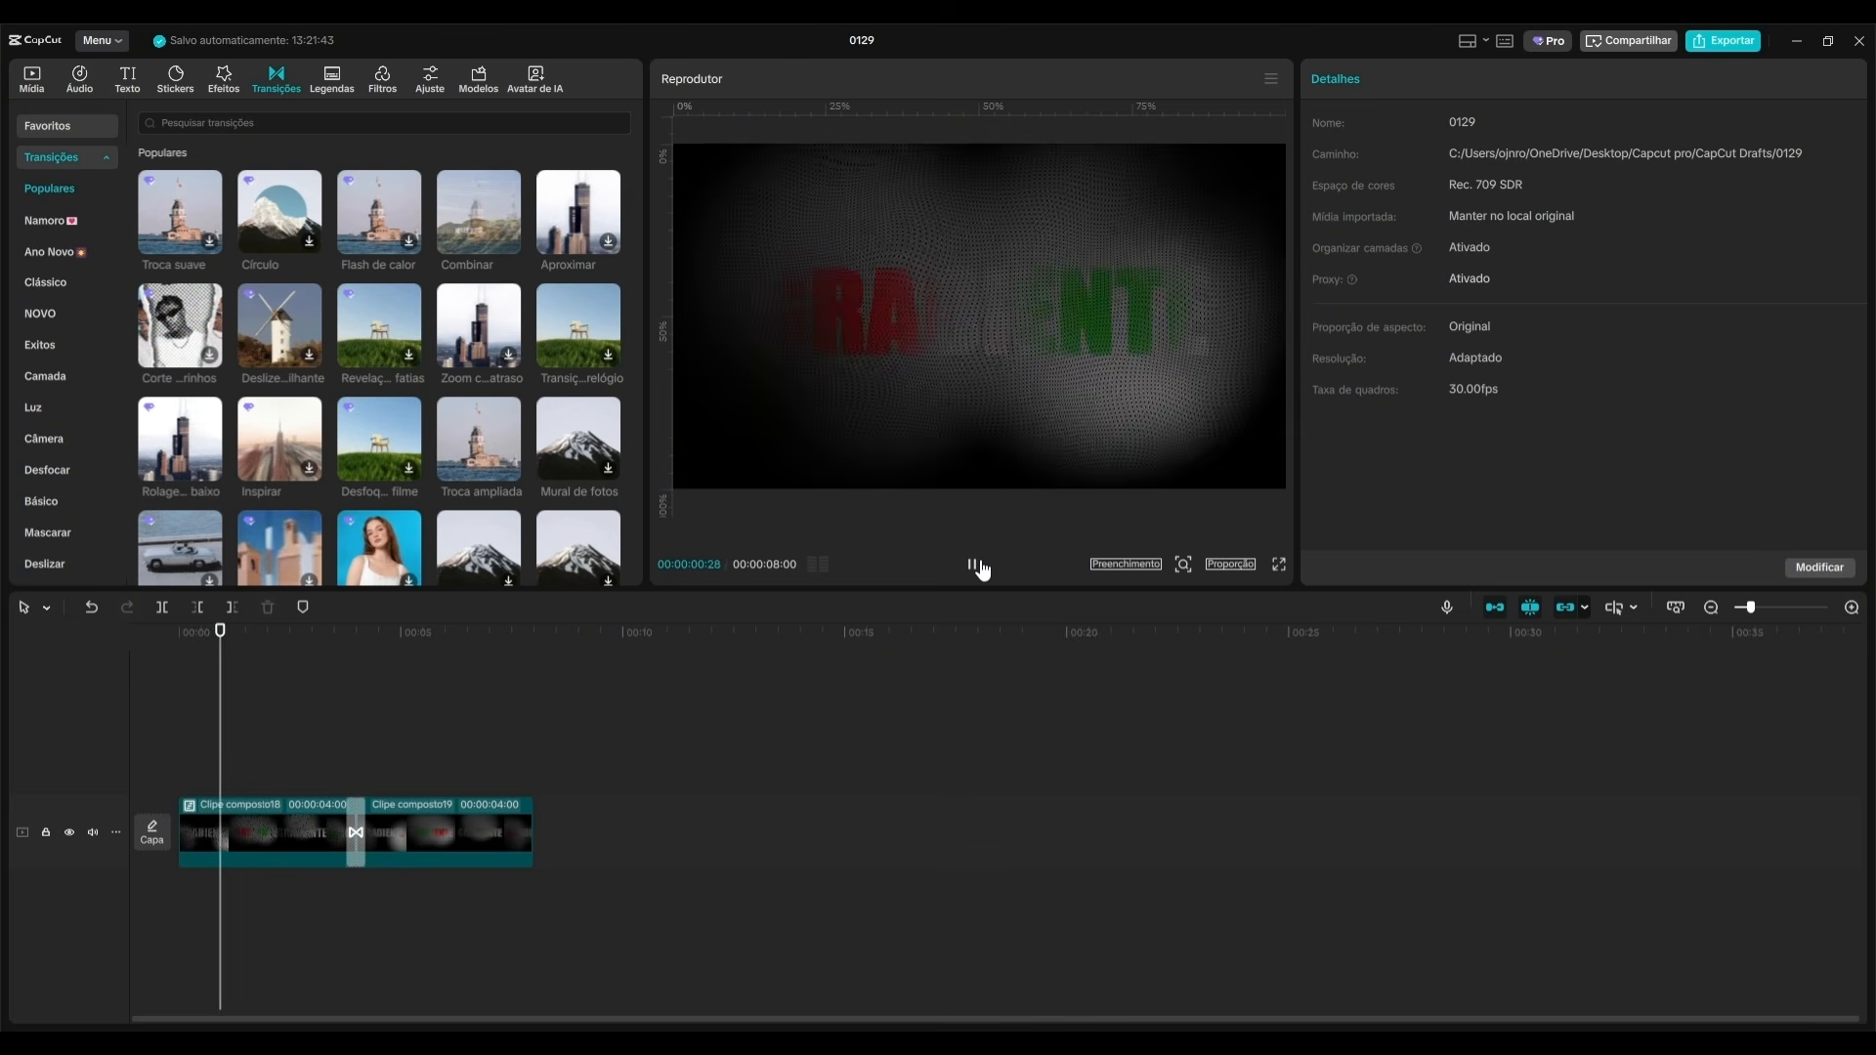
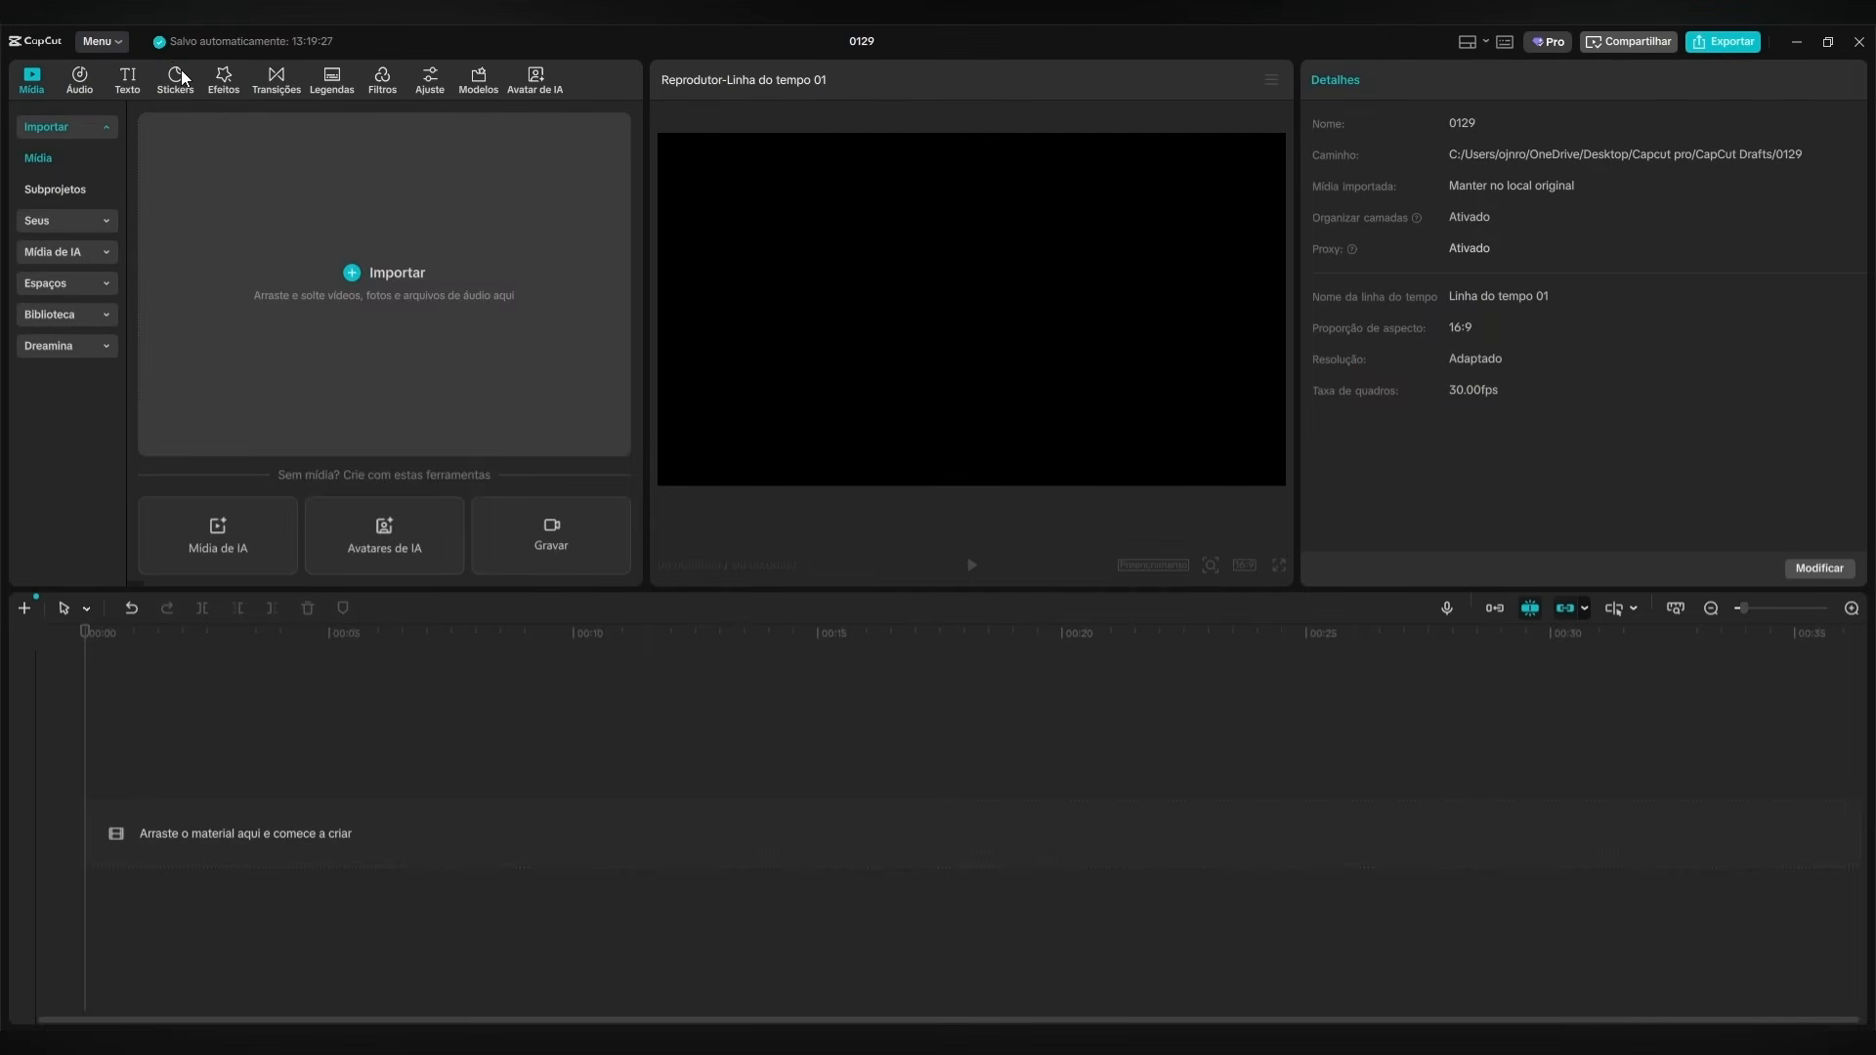
Add a square vector shape to the timeline and extend its clip to 10 seconds and 10 frames.
{"action": "left_click", "coordinate": [180, 74]}
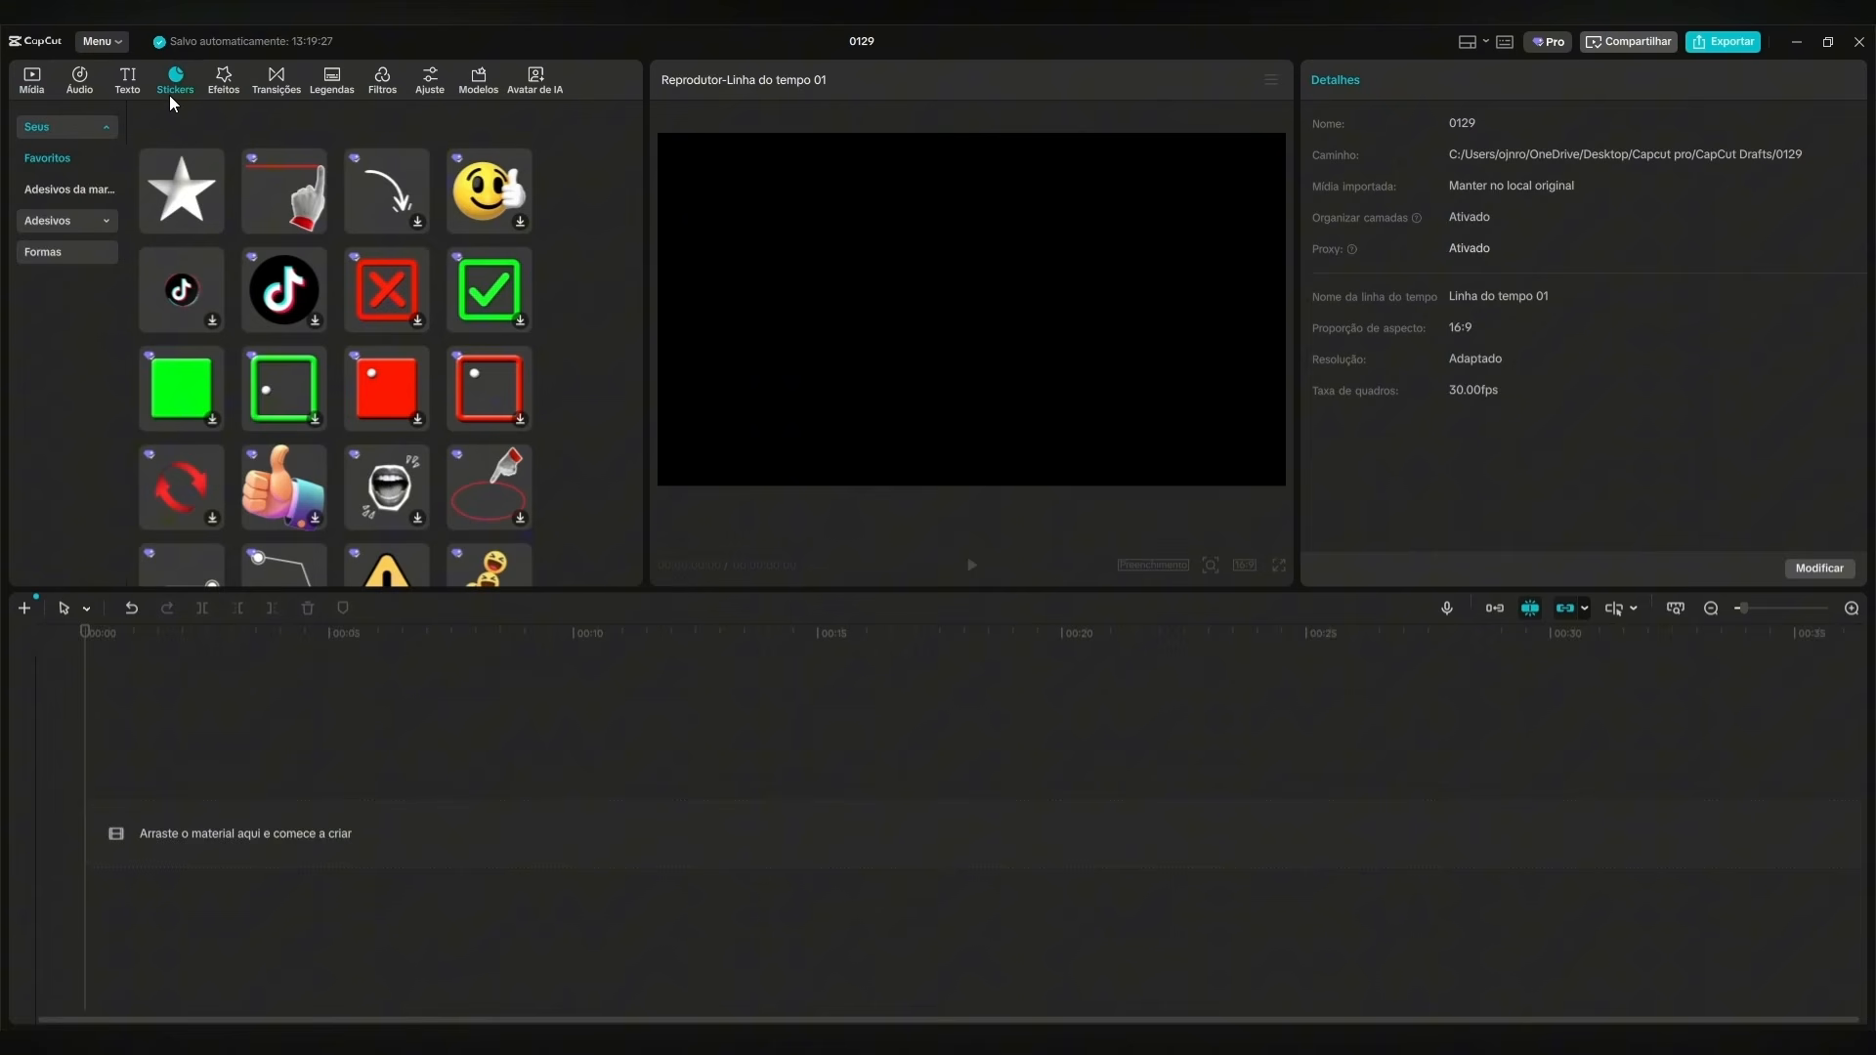
{"action": "left_click", "coordinate": [70, 256]}
{"action": "left_click", "coordinate": [210, 188]}
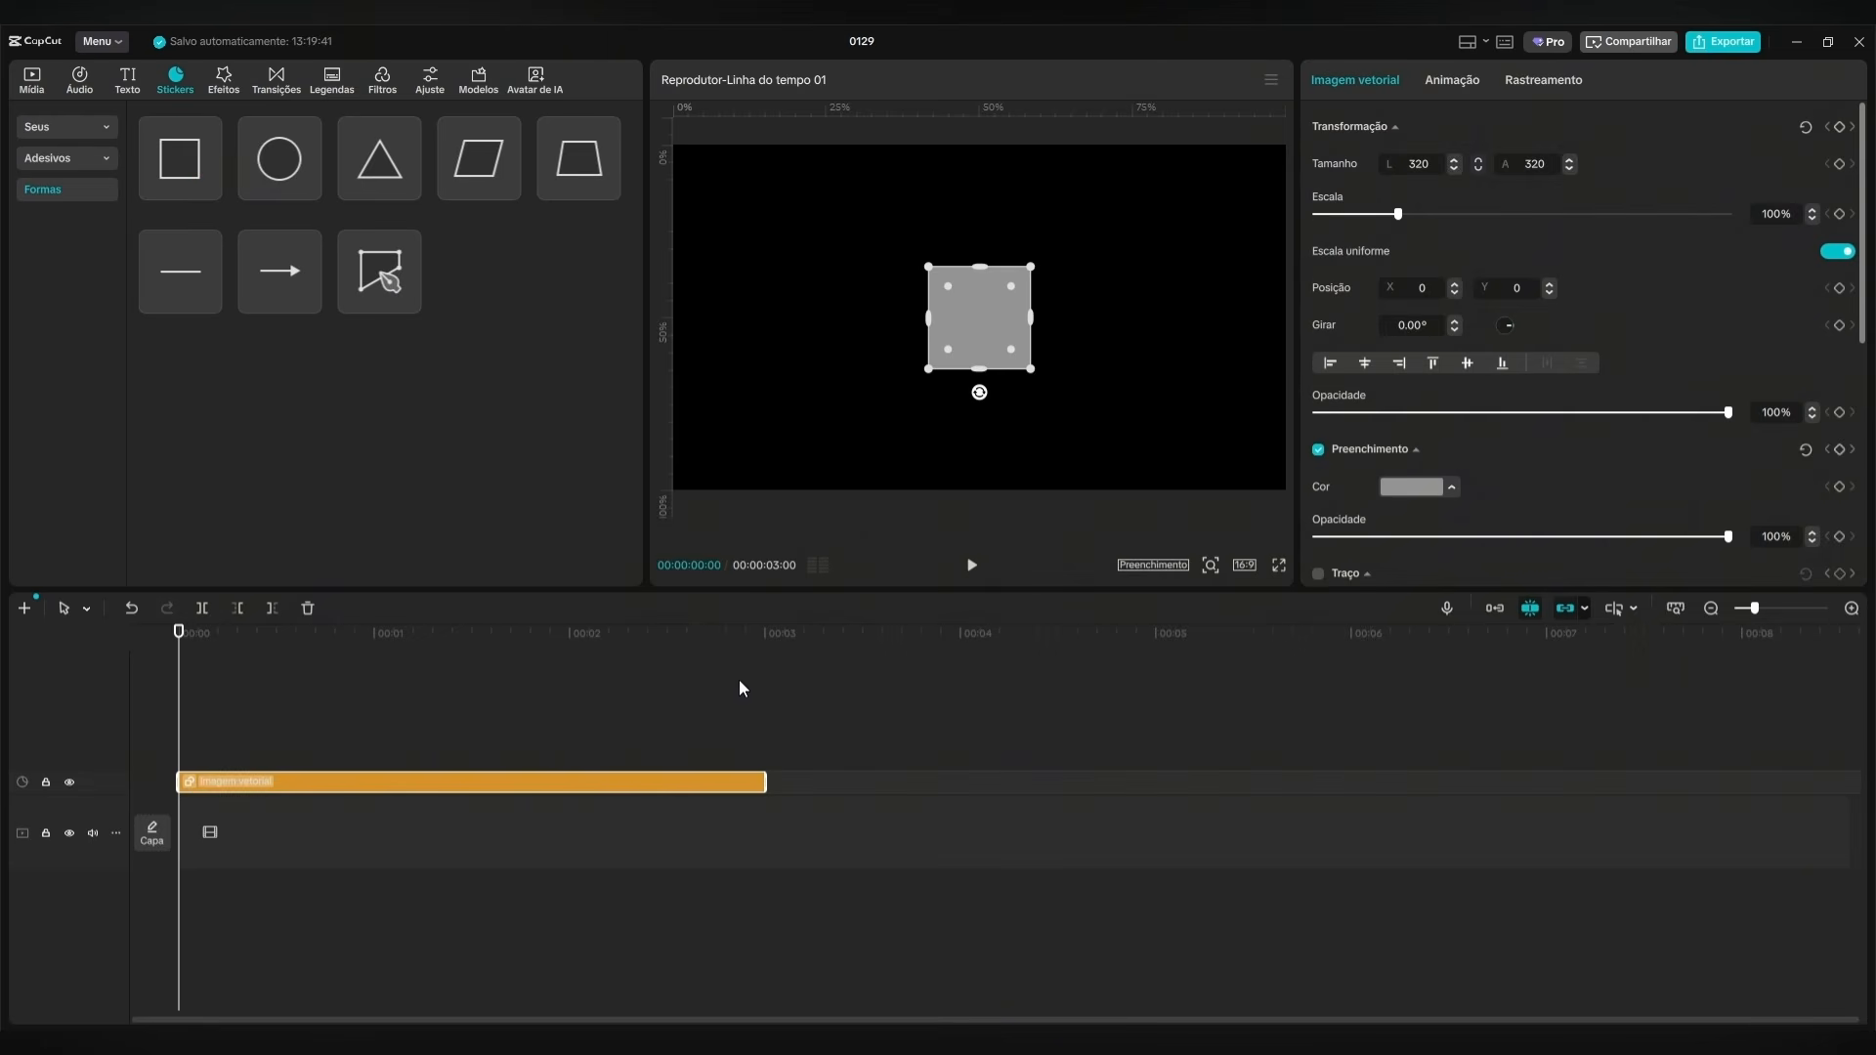
{"action": "left_click", "coordinate": [1710, 607]}
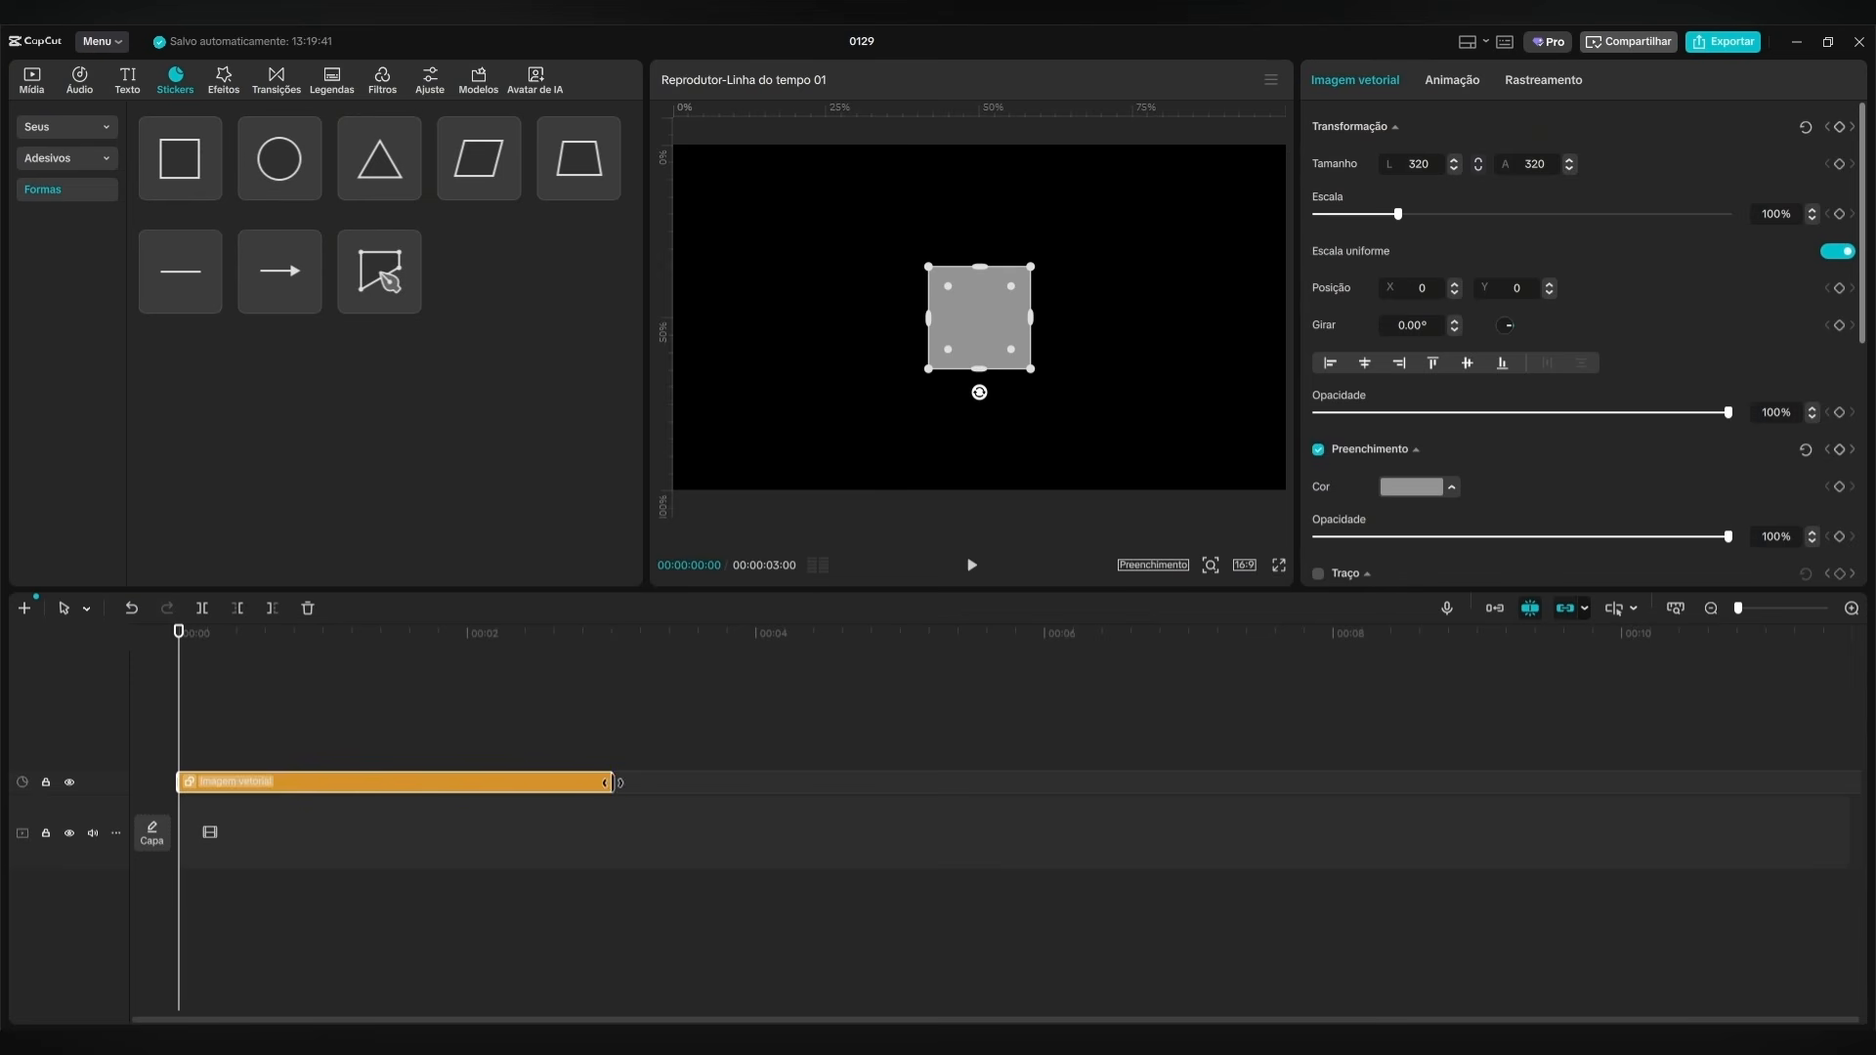
{"action": "left_click_drag", "start_coordinate": [609, 772], "coordinate": [1667, 742]}
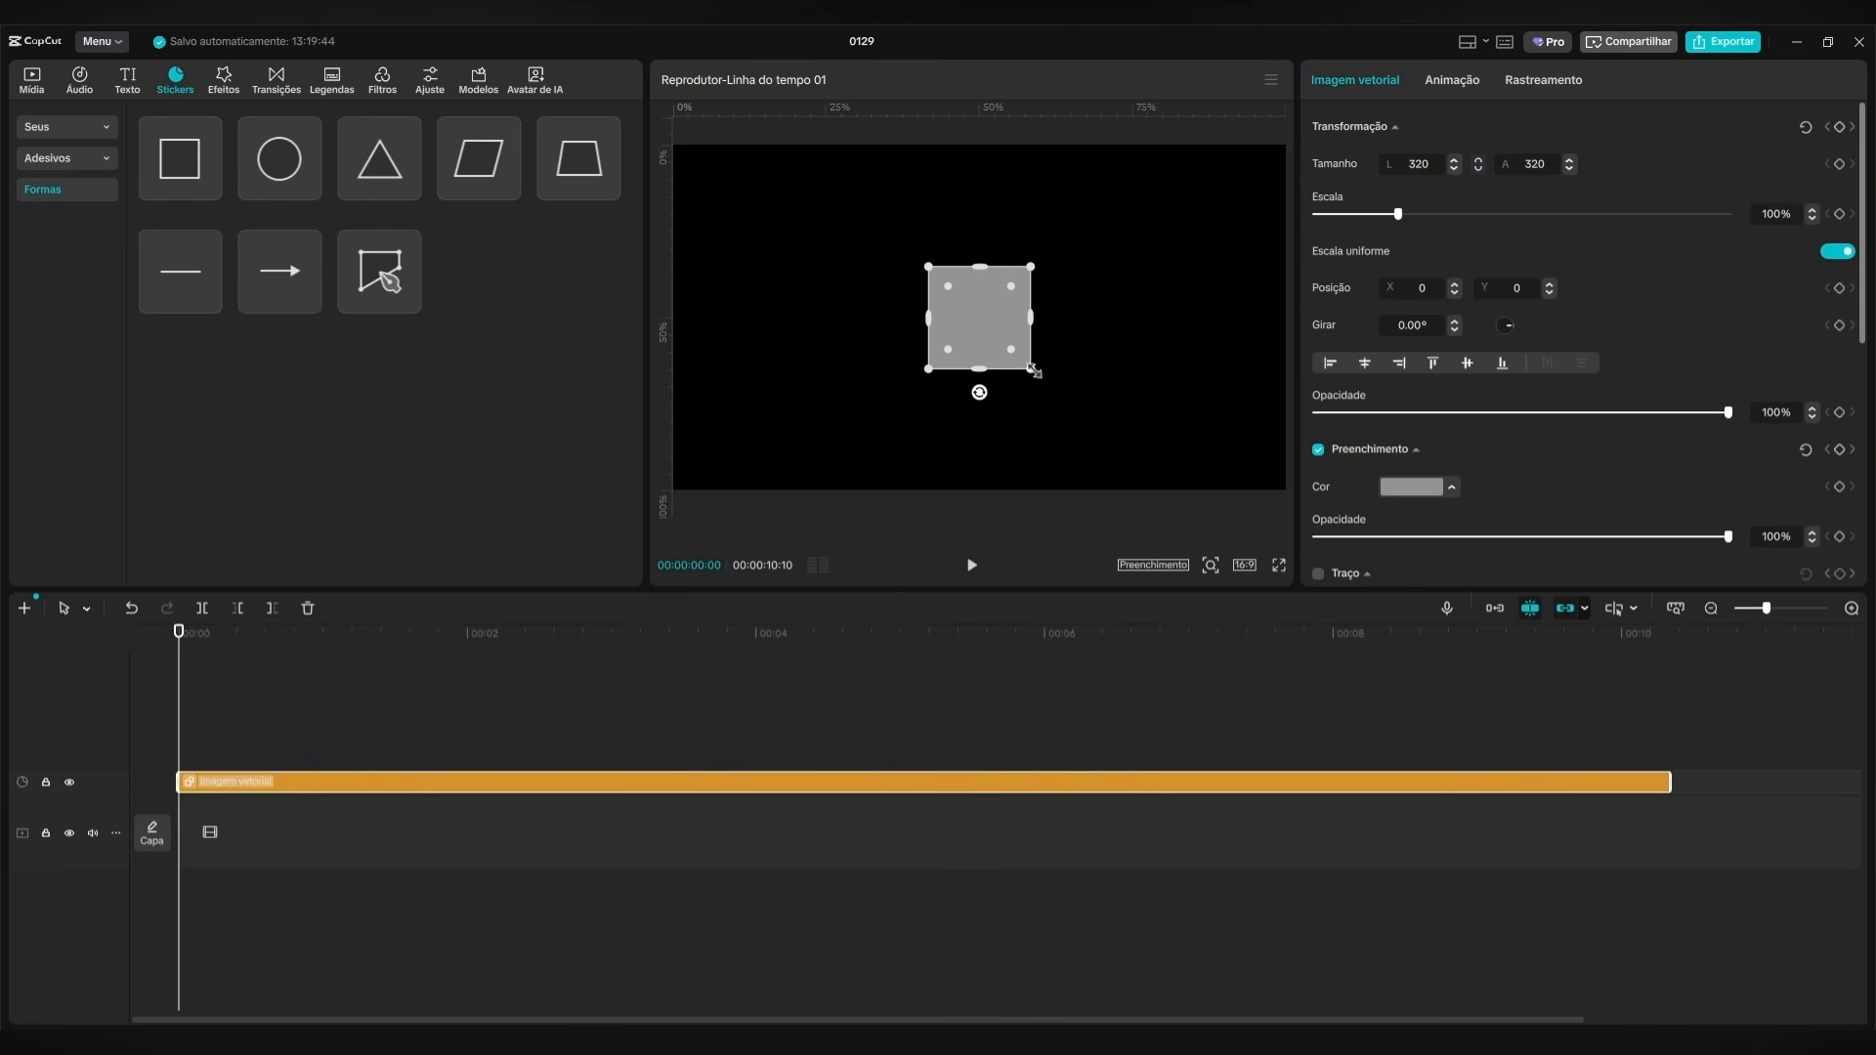
Enlarge the square to 2704 by 1341 so it covers the frame, and fill it with solid red DE1B34.
{"action": "left_click_drag", "start_coordinate": [1034, 371], "coordinate": [1411, 532]}
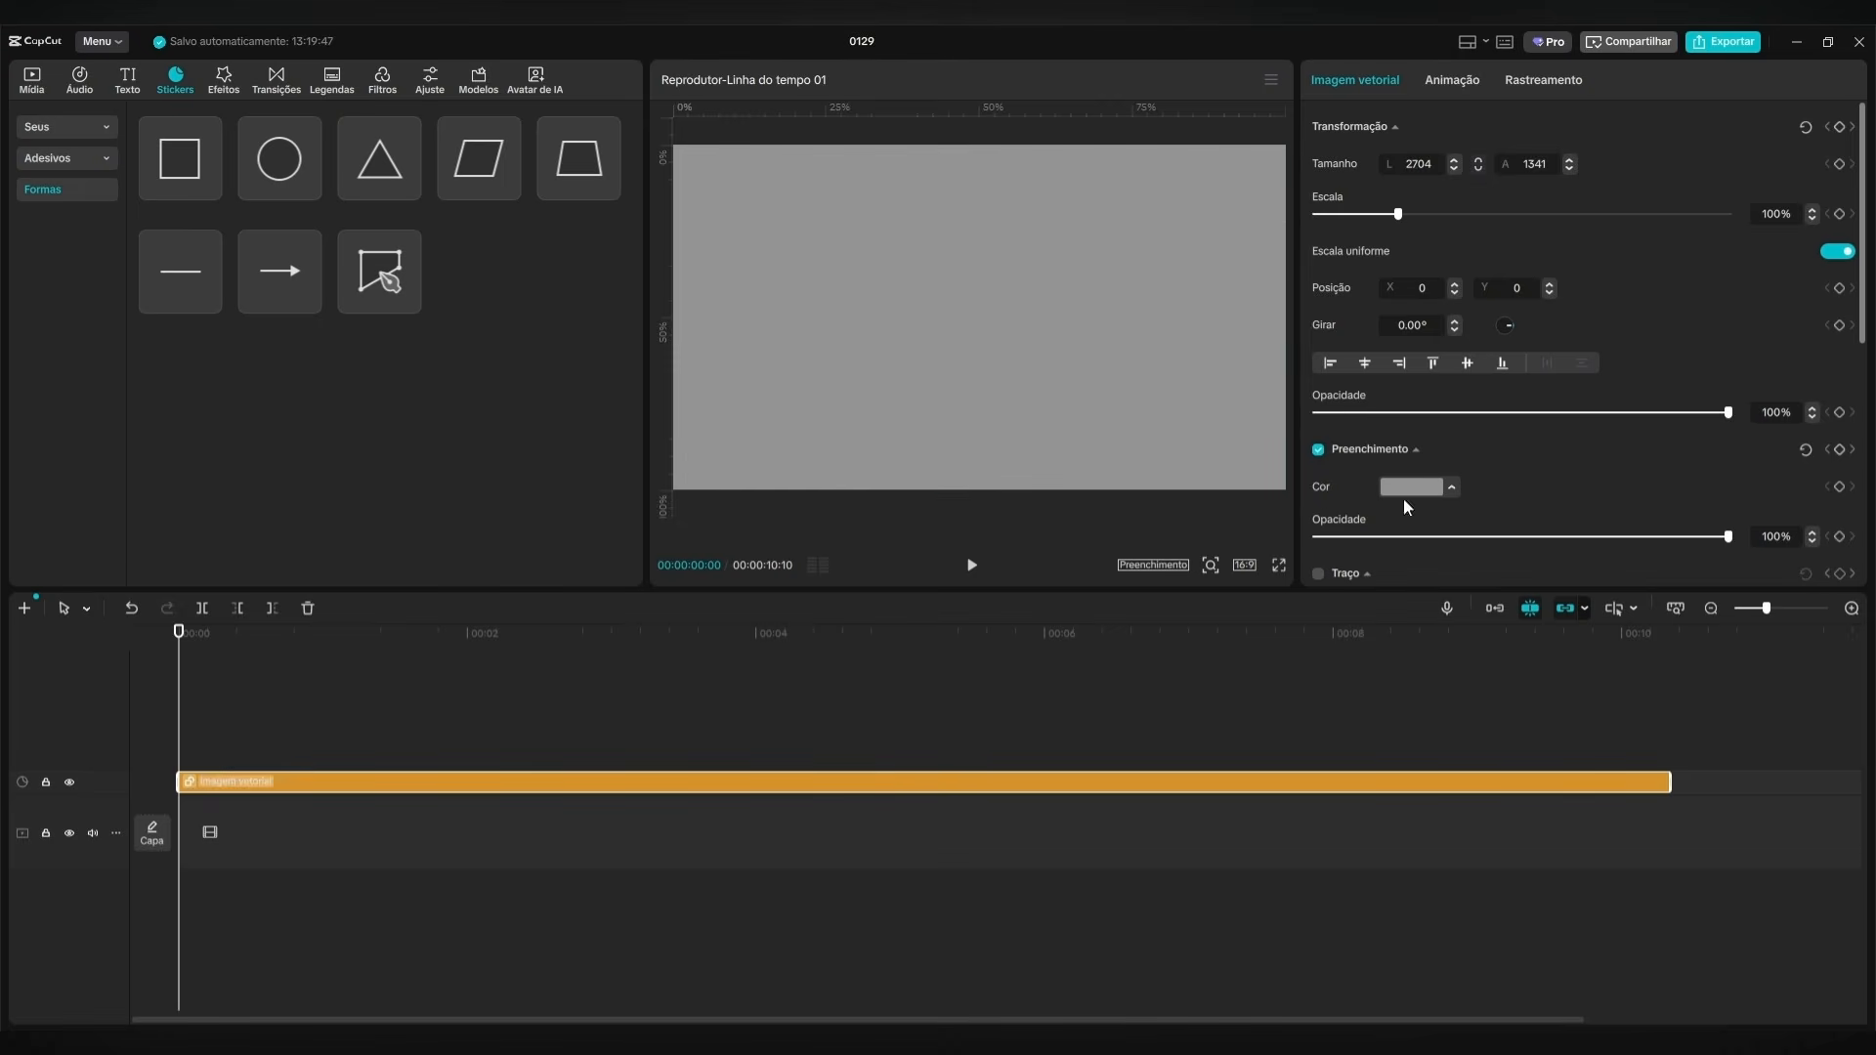
{"action": "left_click", "coordinate": [1400, 488]}
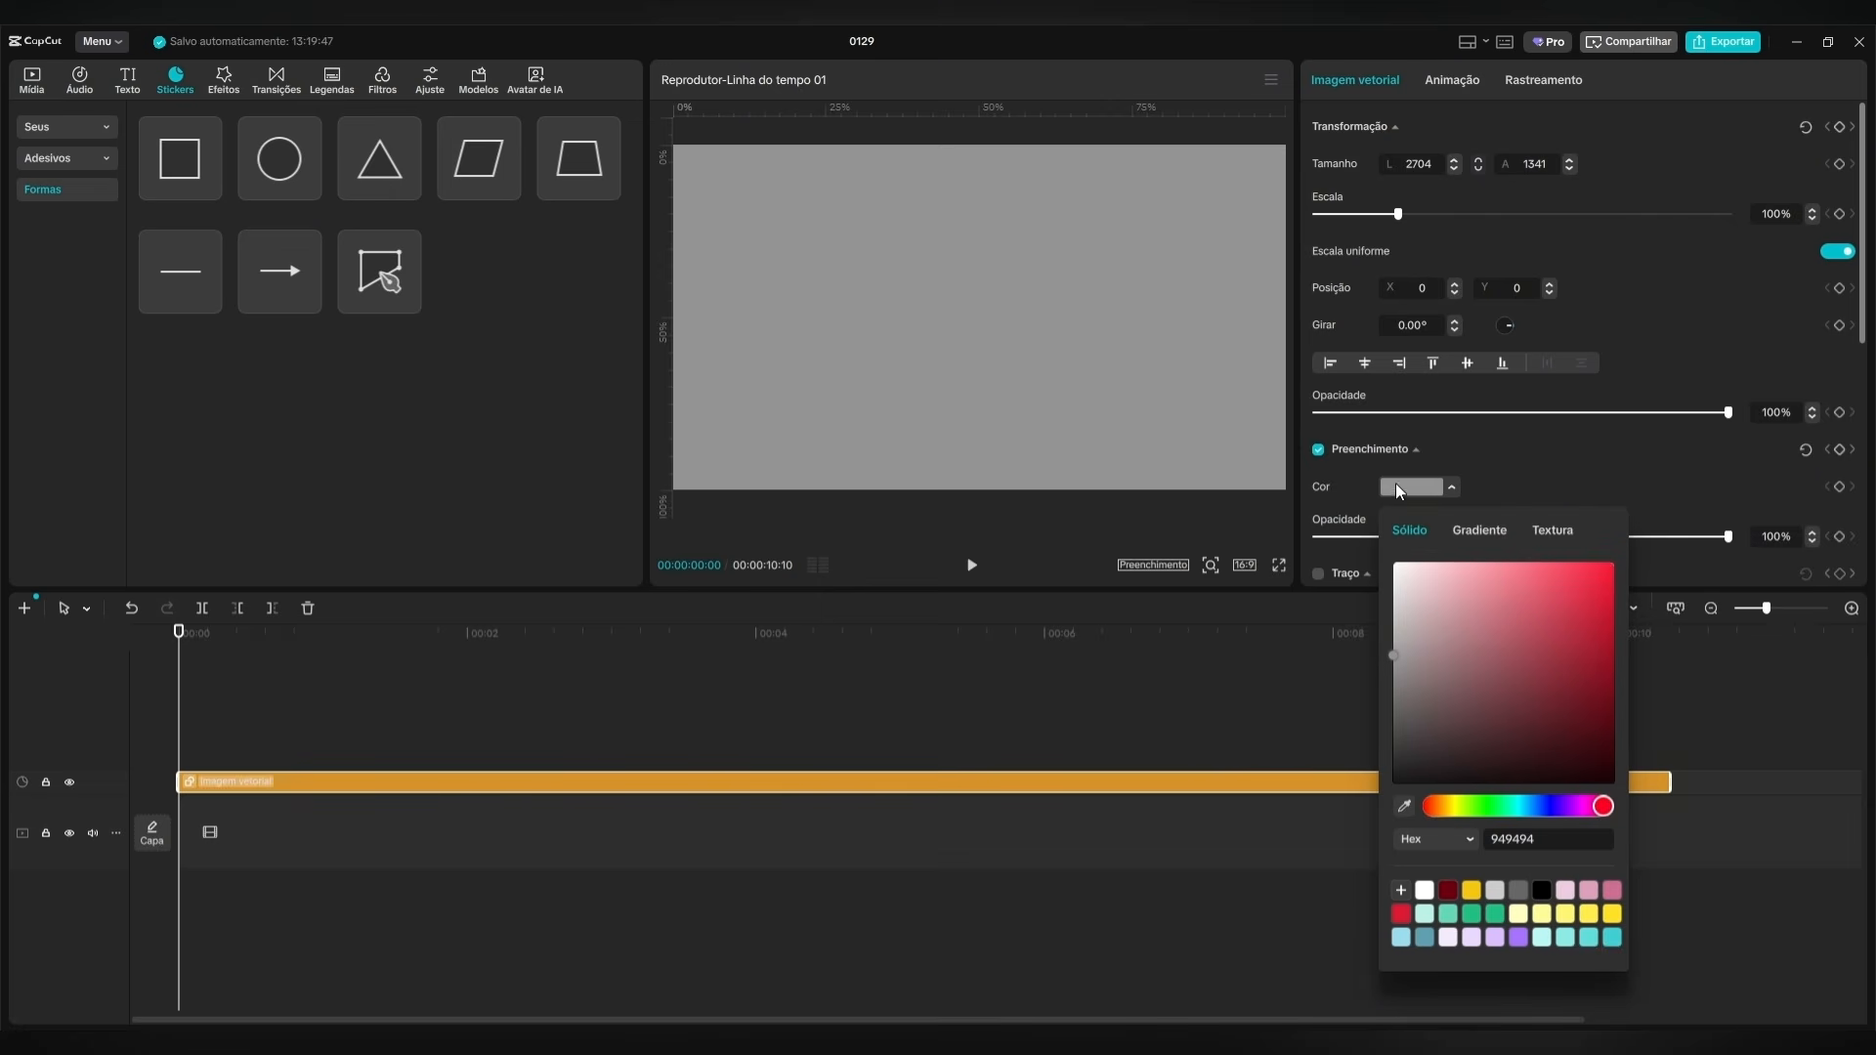
{"action": "left_click", "coordinate": [1401, 915]}
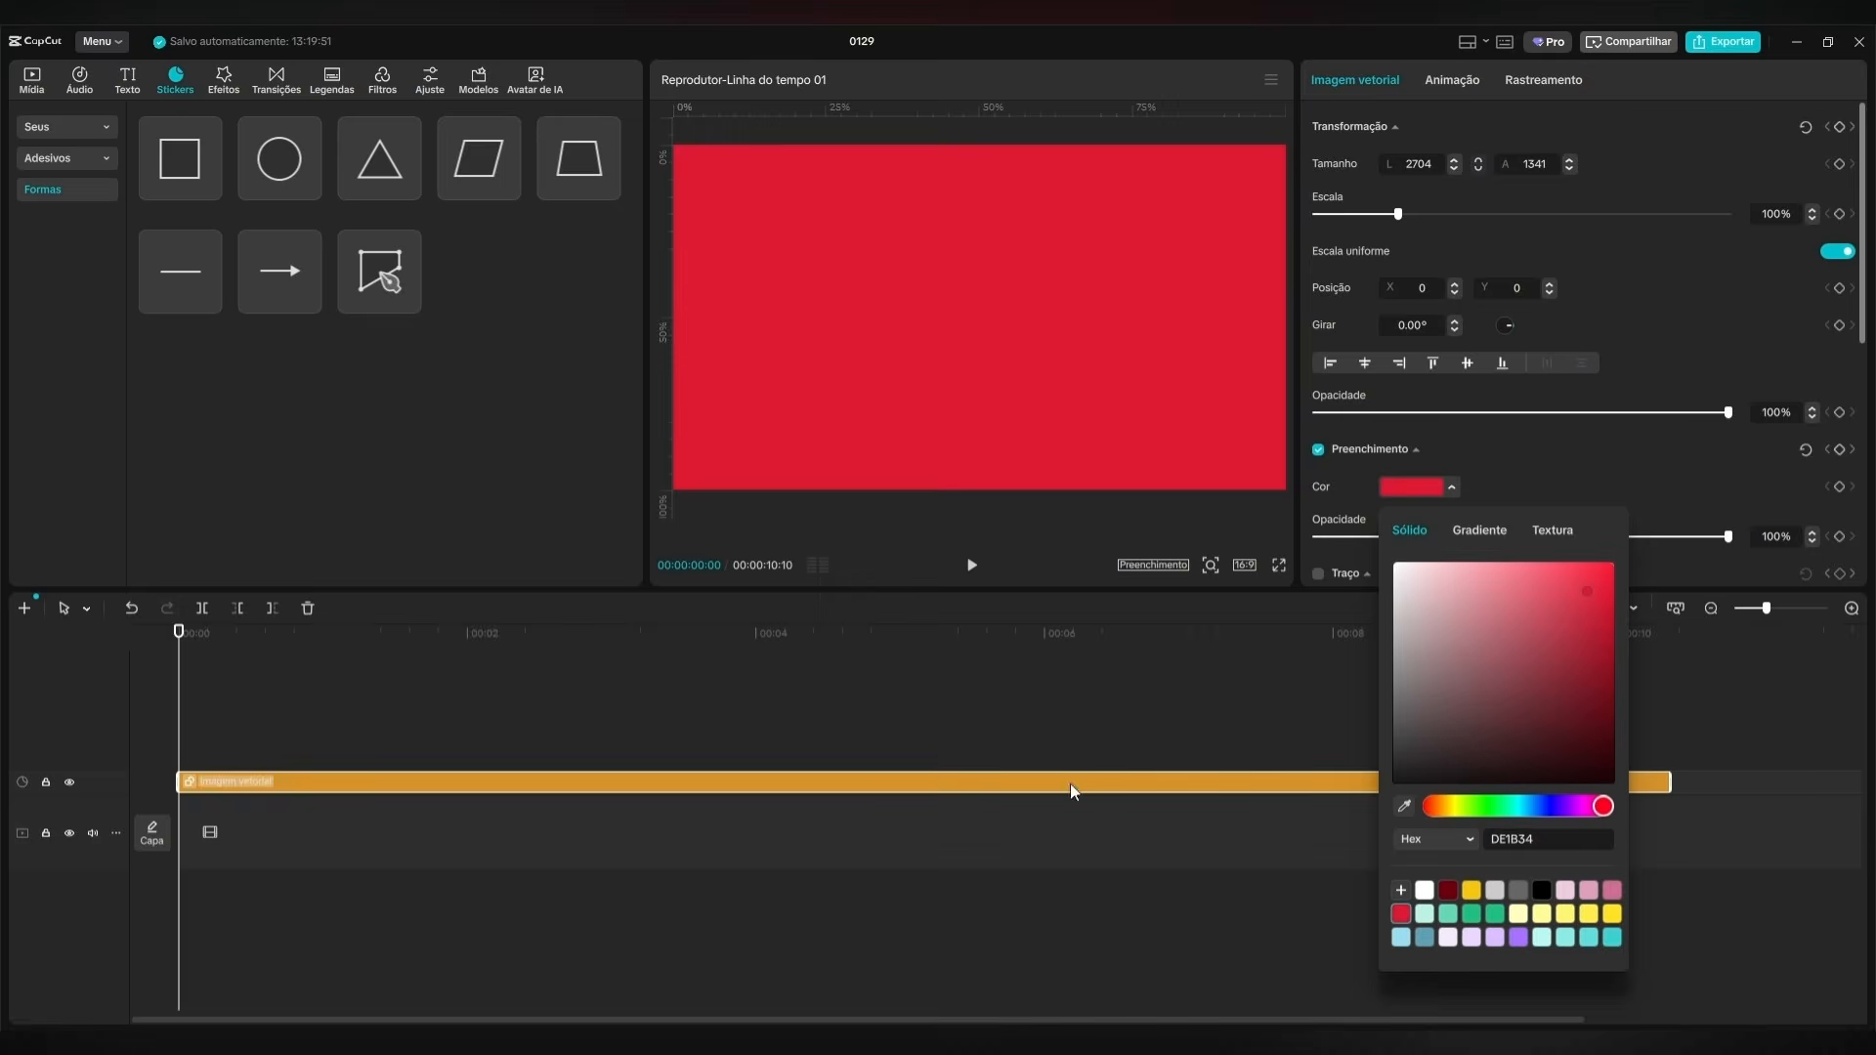
{"action": "left_click", "coordinate": [811, 675]}
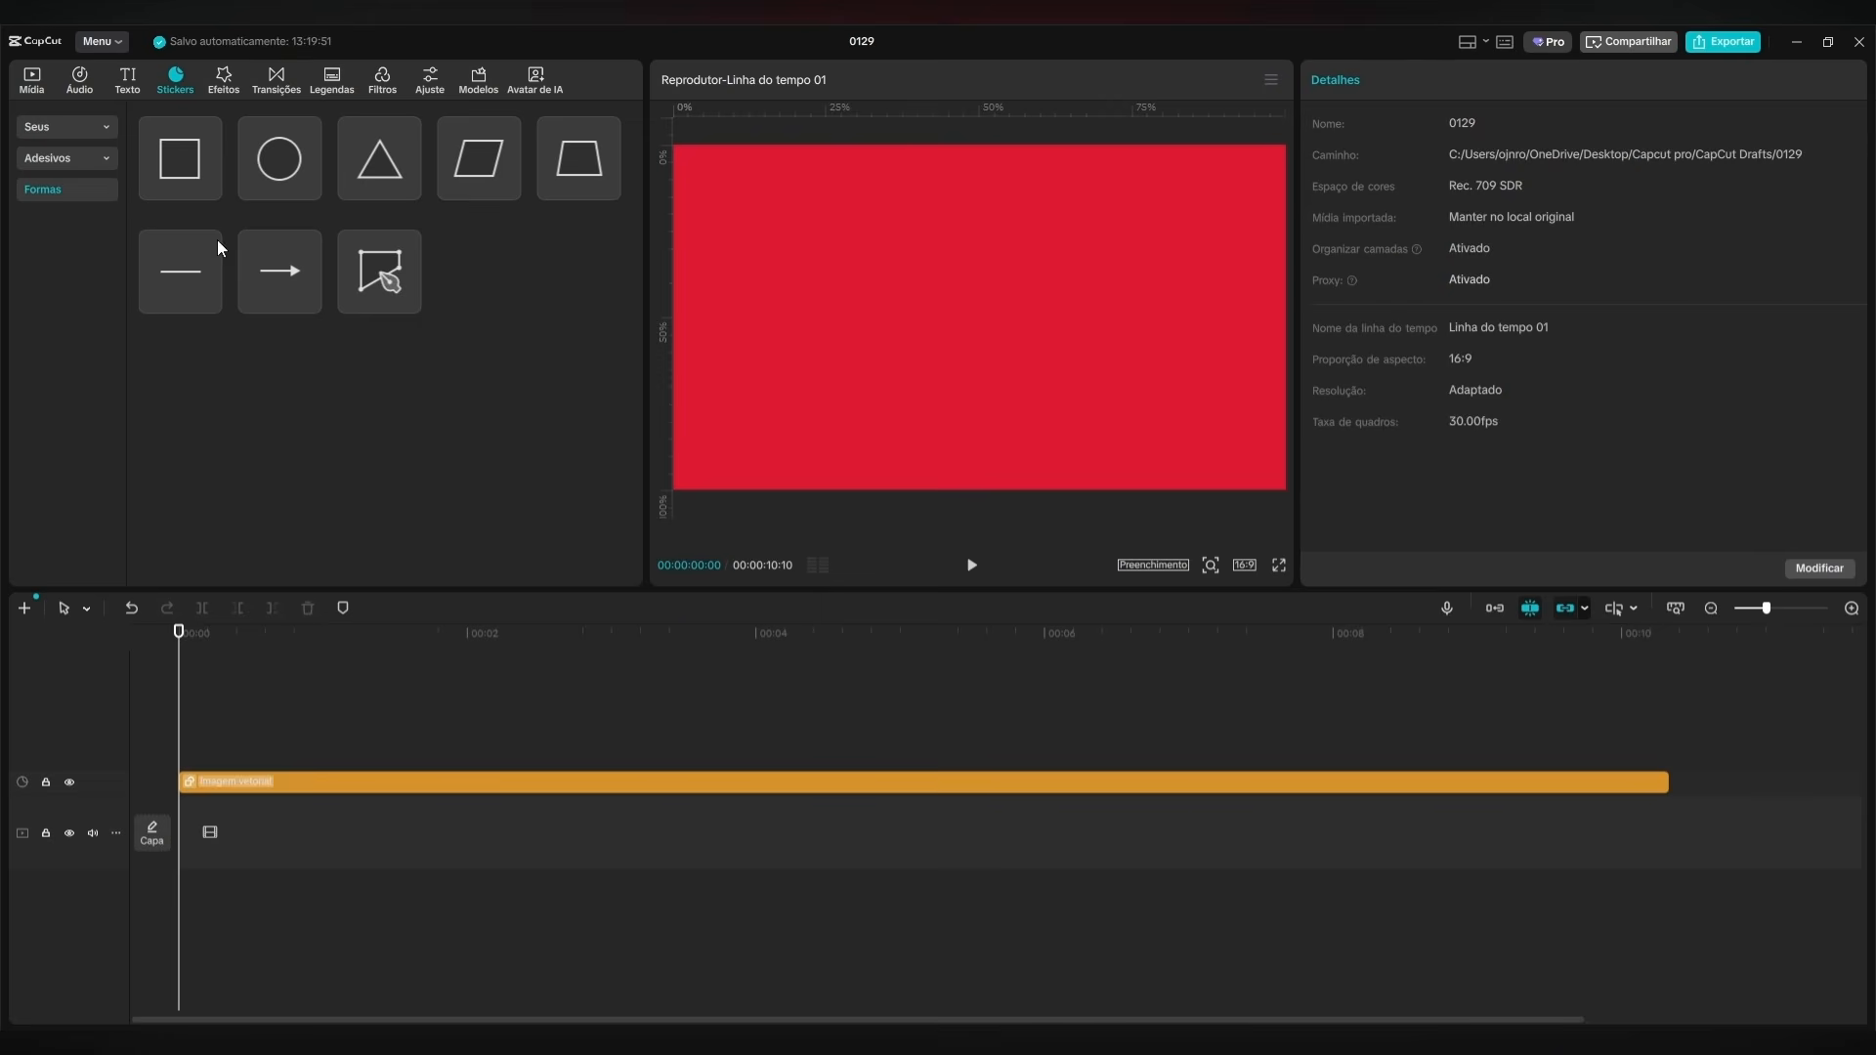
Add a default text clip as long as the red background, reading "Frame Hub não ensina edição, constrói criadores profissionais.".
{"action": "left_click", "coordinate": [33, 84]}
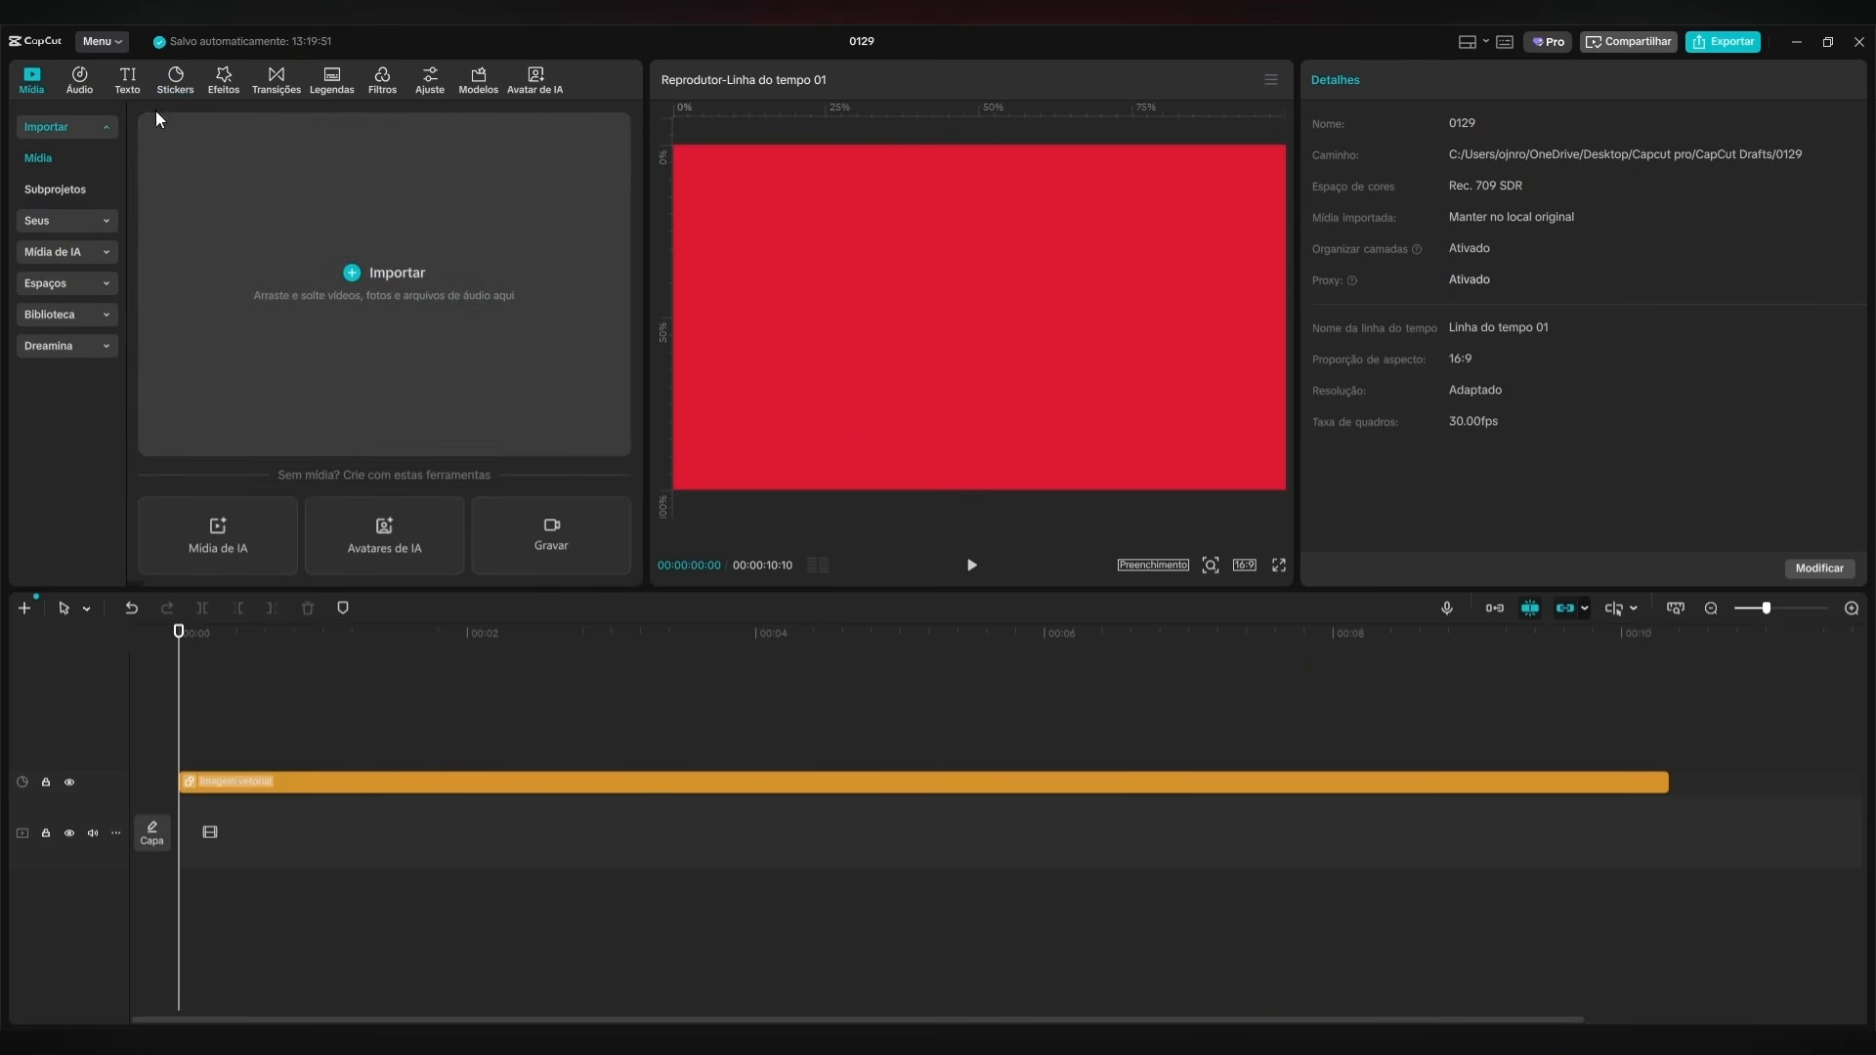
{"action": "left_click", "coordinate": [125, 77]}
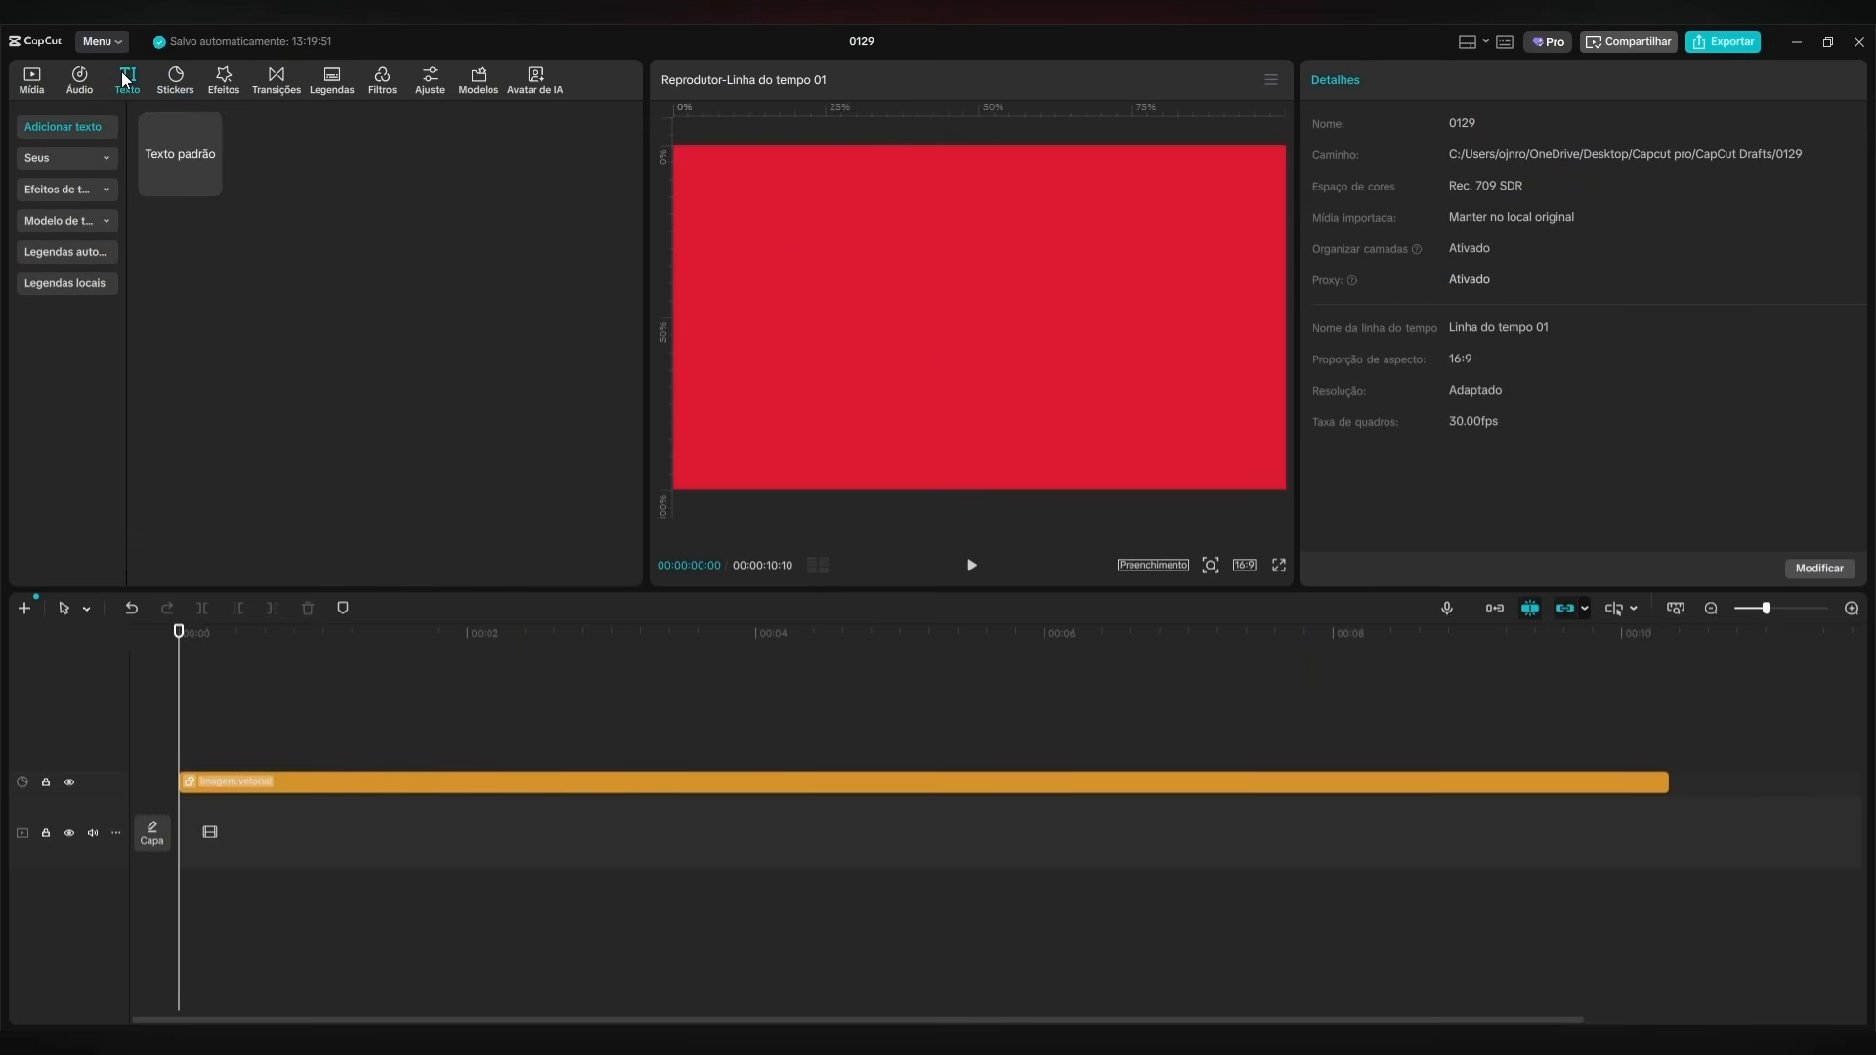
{"action": "left_click", "coordinate": [209, 185]}
{"action": "left_click_drag", "start_coordinate": [614, 758], "coordinate": [1670, 748]}
{"action": "left_click_drag", "start_coordinate": [1407, 174], "coordinate": [1142, 121]}
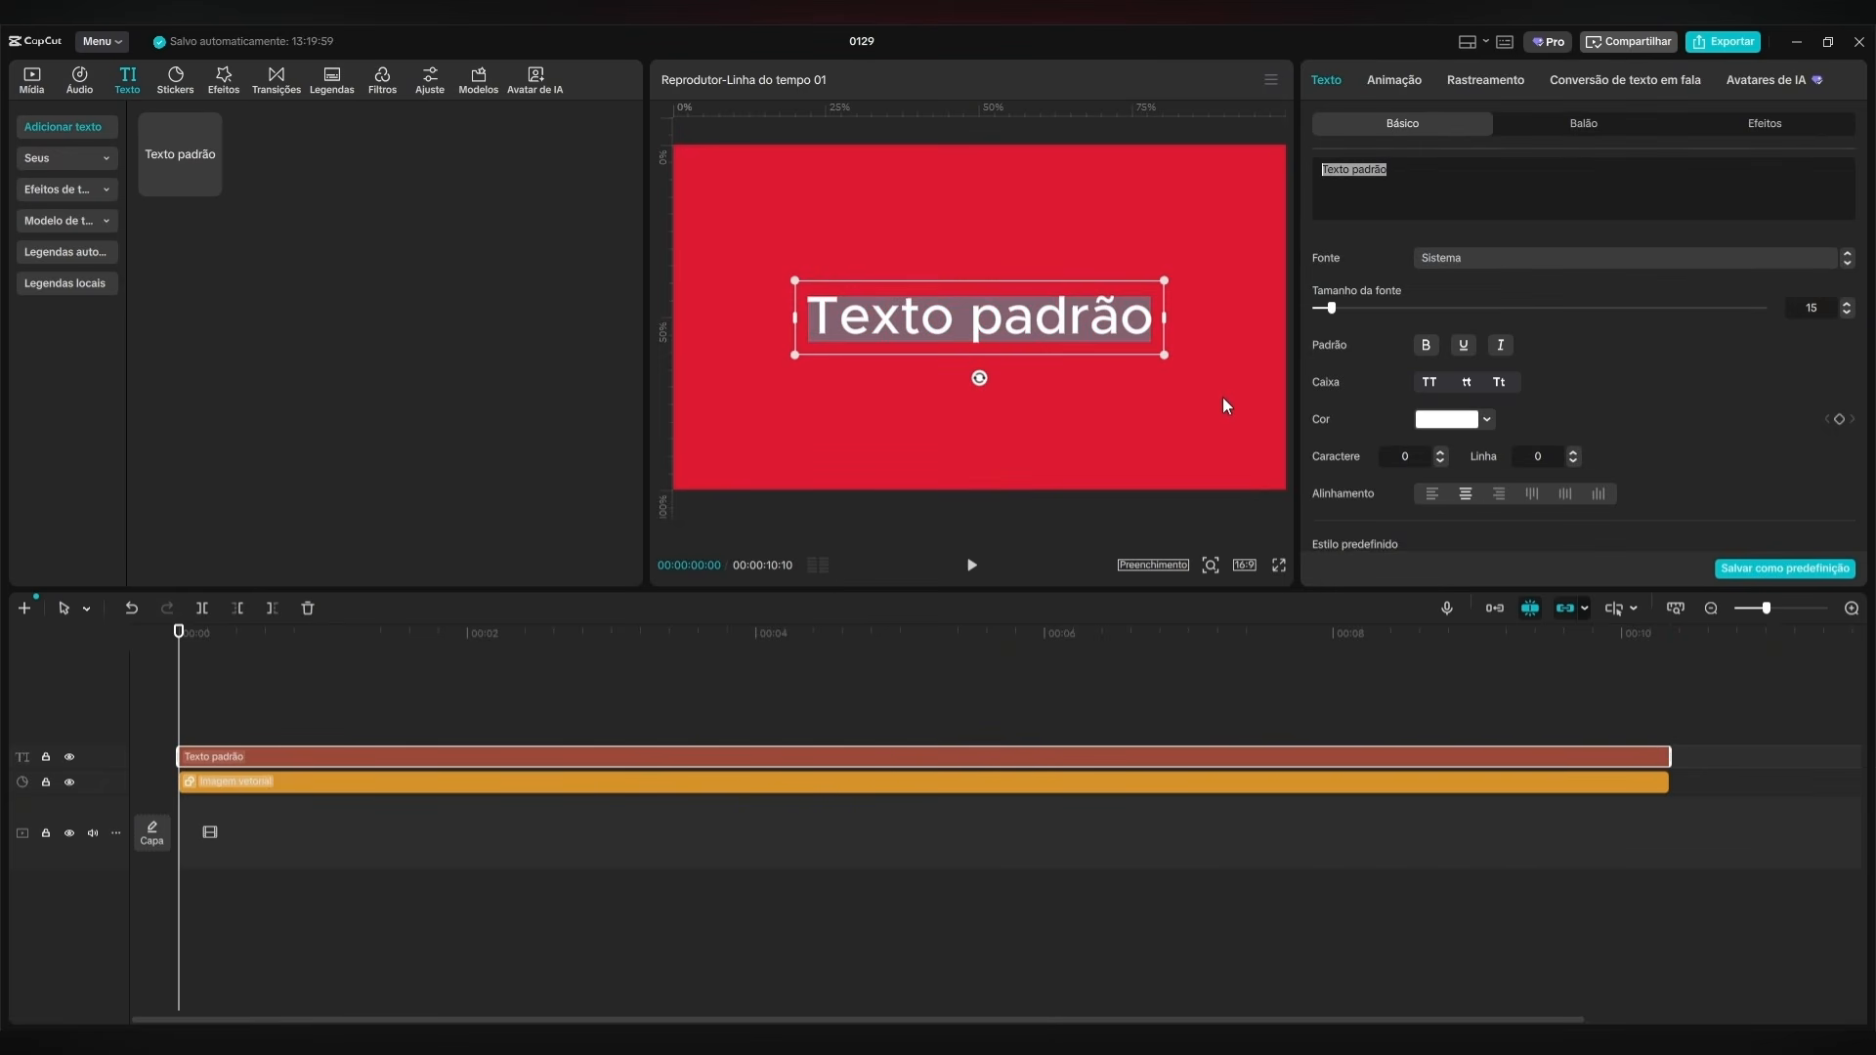
{"action": "type", "text": "Frame Hub não ensina edição, constrói criadores profissionais."}
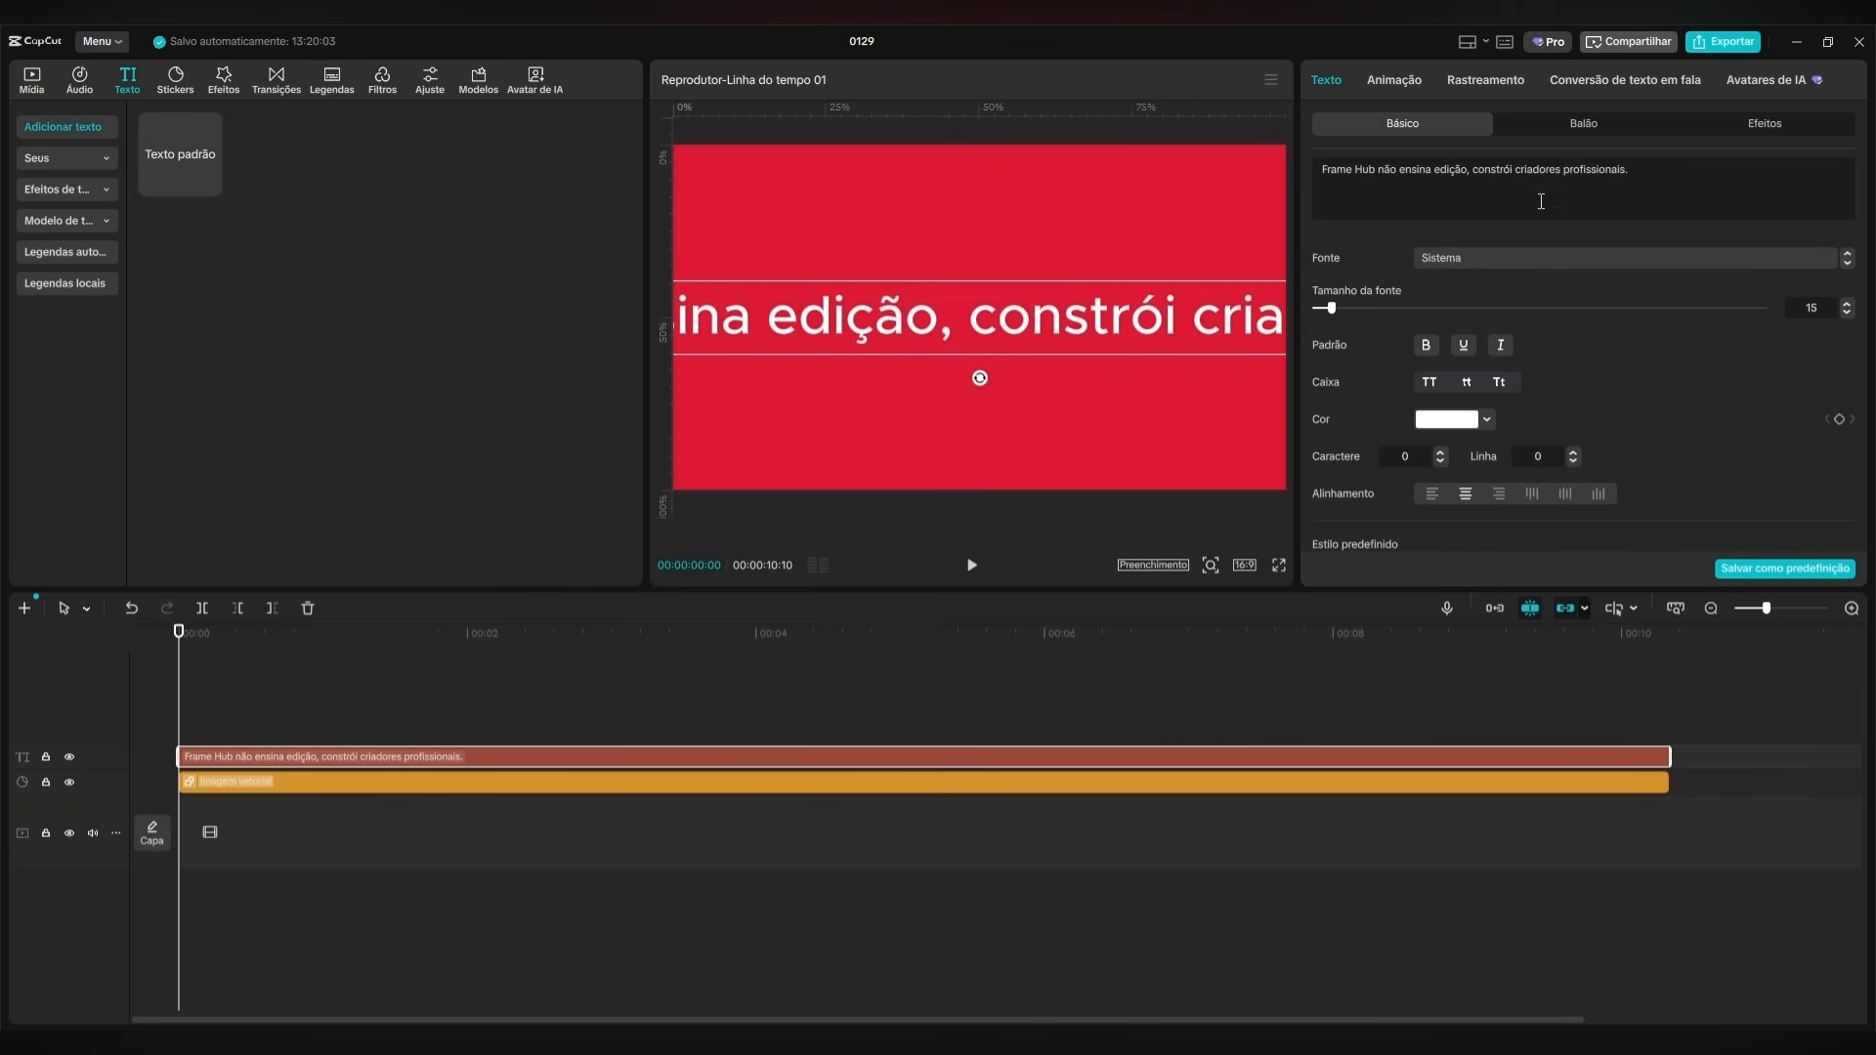
Set the phrase's font to CreatoDisplay-Bold.
{"action": "left_click", "coordinate": [1485, 258]}
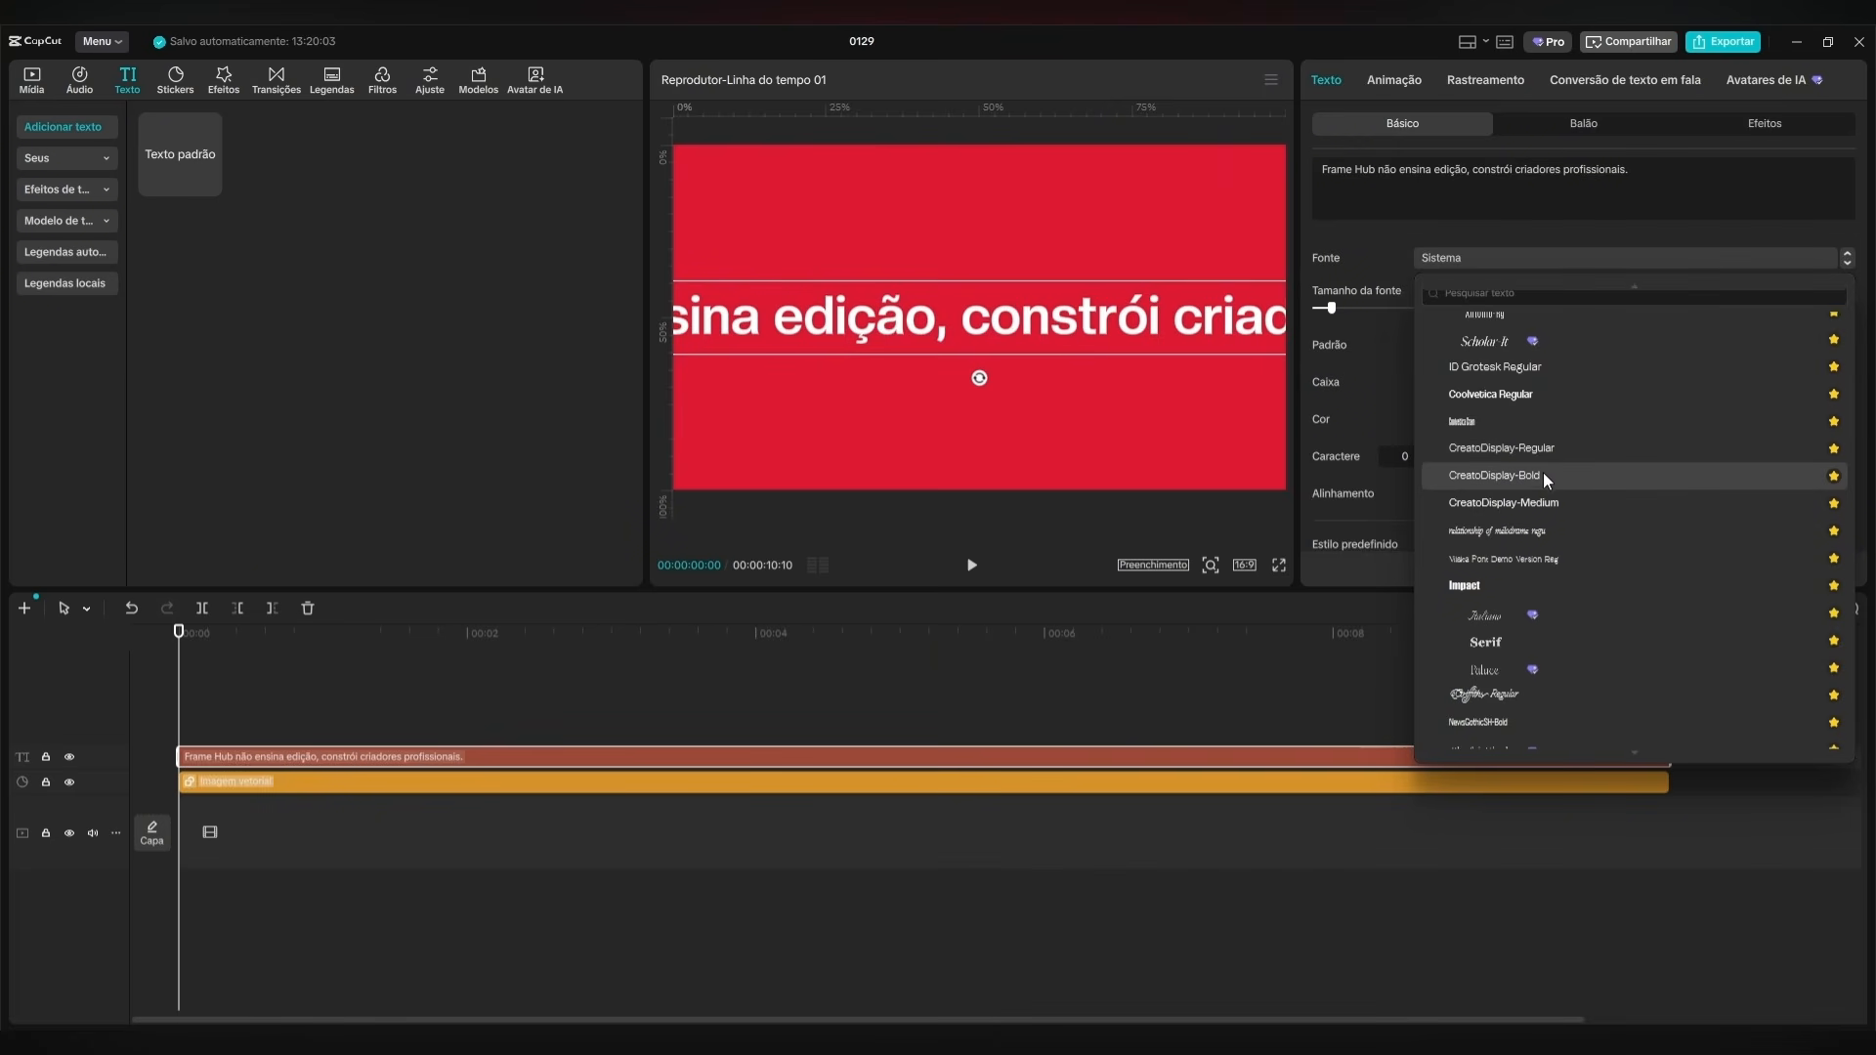
{"action": "left_click", "coordinate": [1545, 475]}
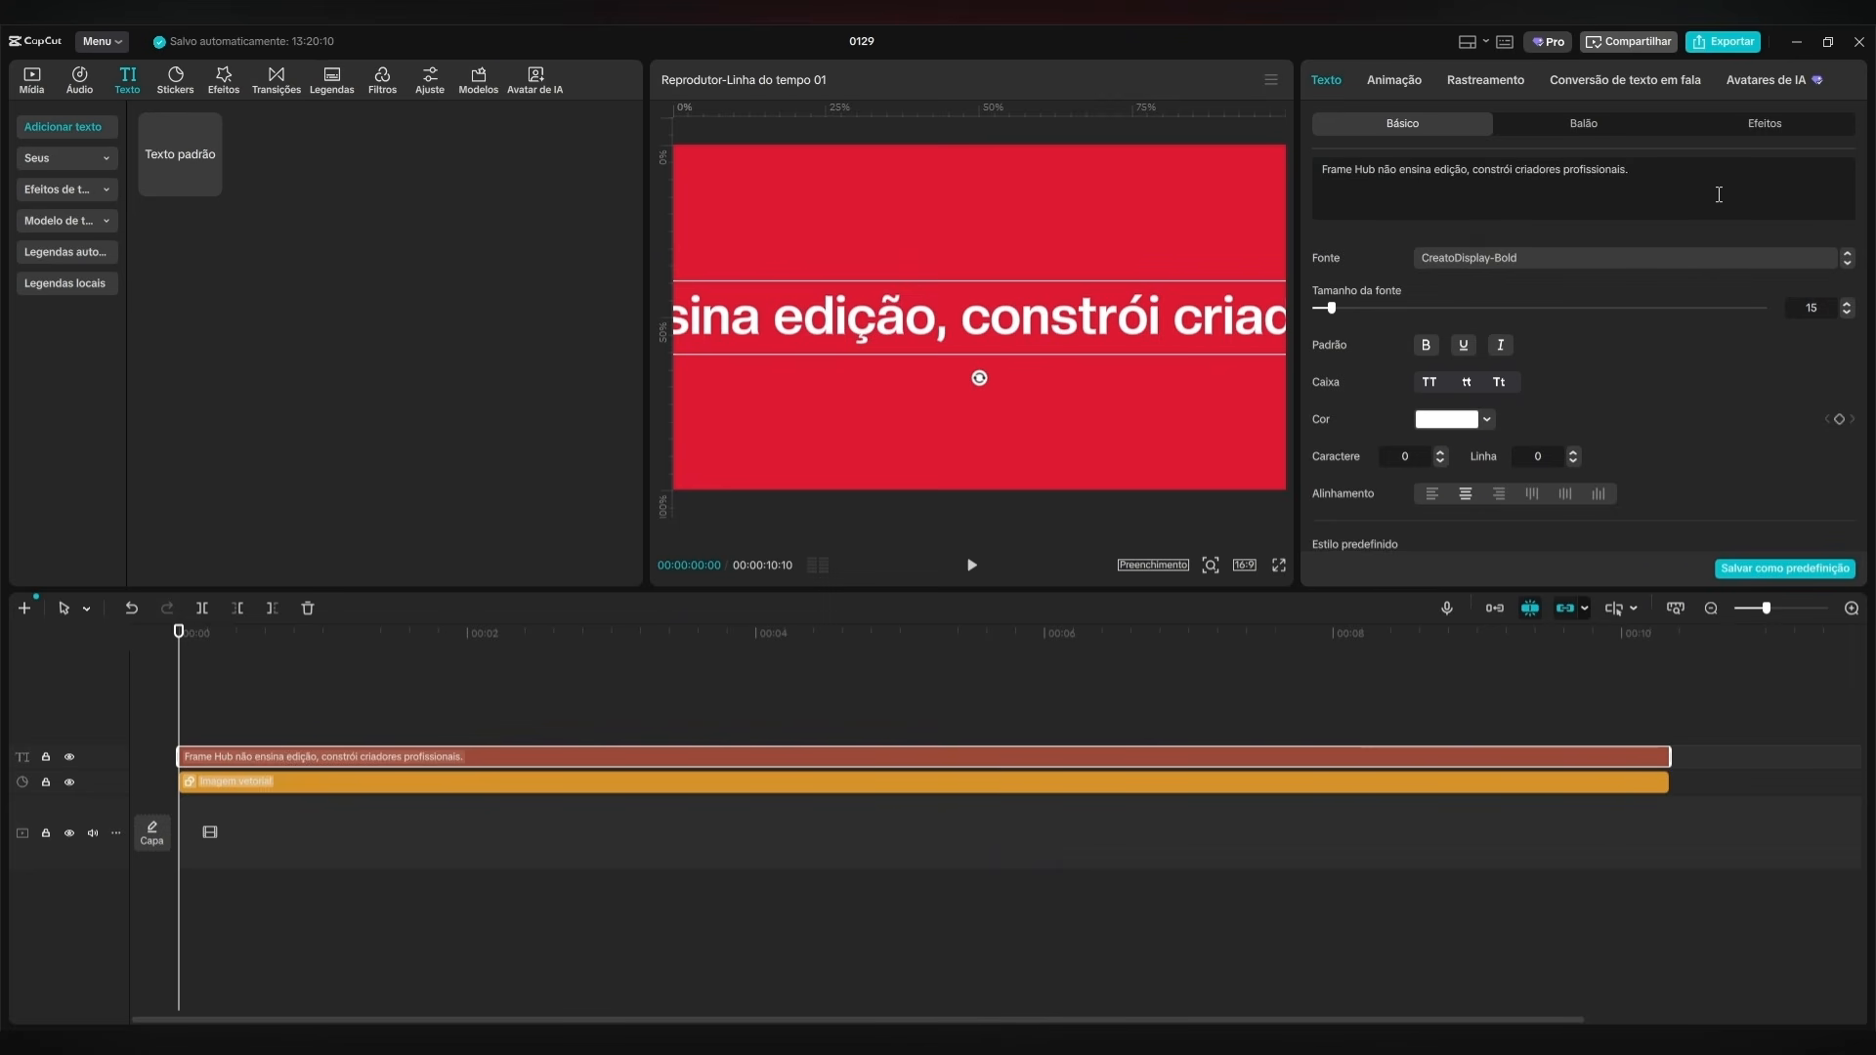
{"action": "left_click_drag", "start_coordinate": [1320, 166], "coordinate": [1641, 169]}
{"action": "left_click", "coordinate": [1345, 188]}
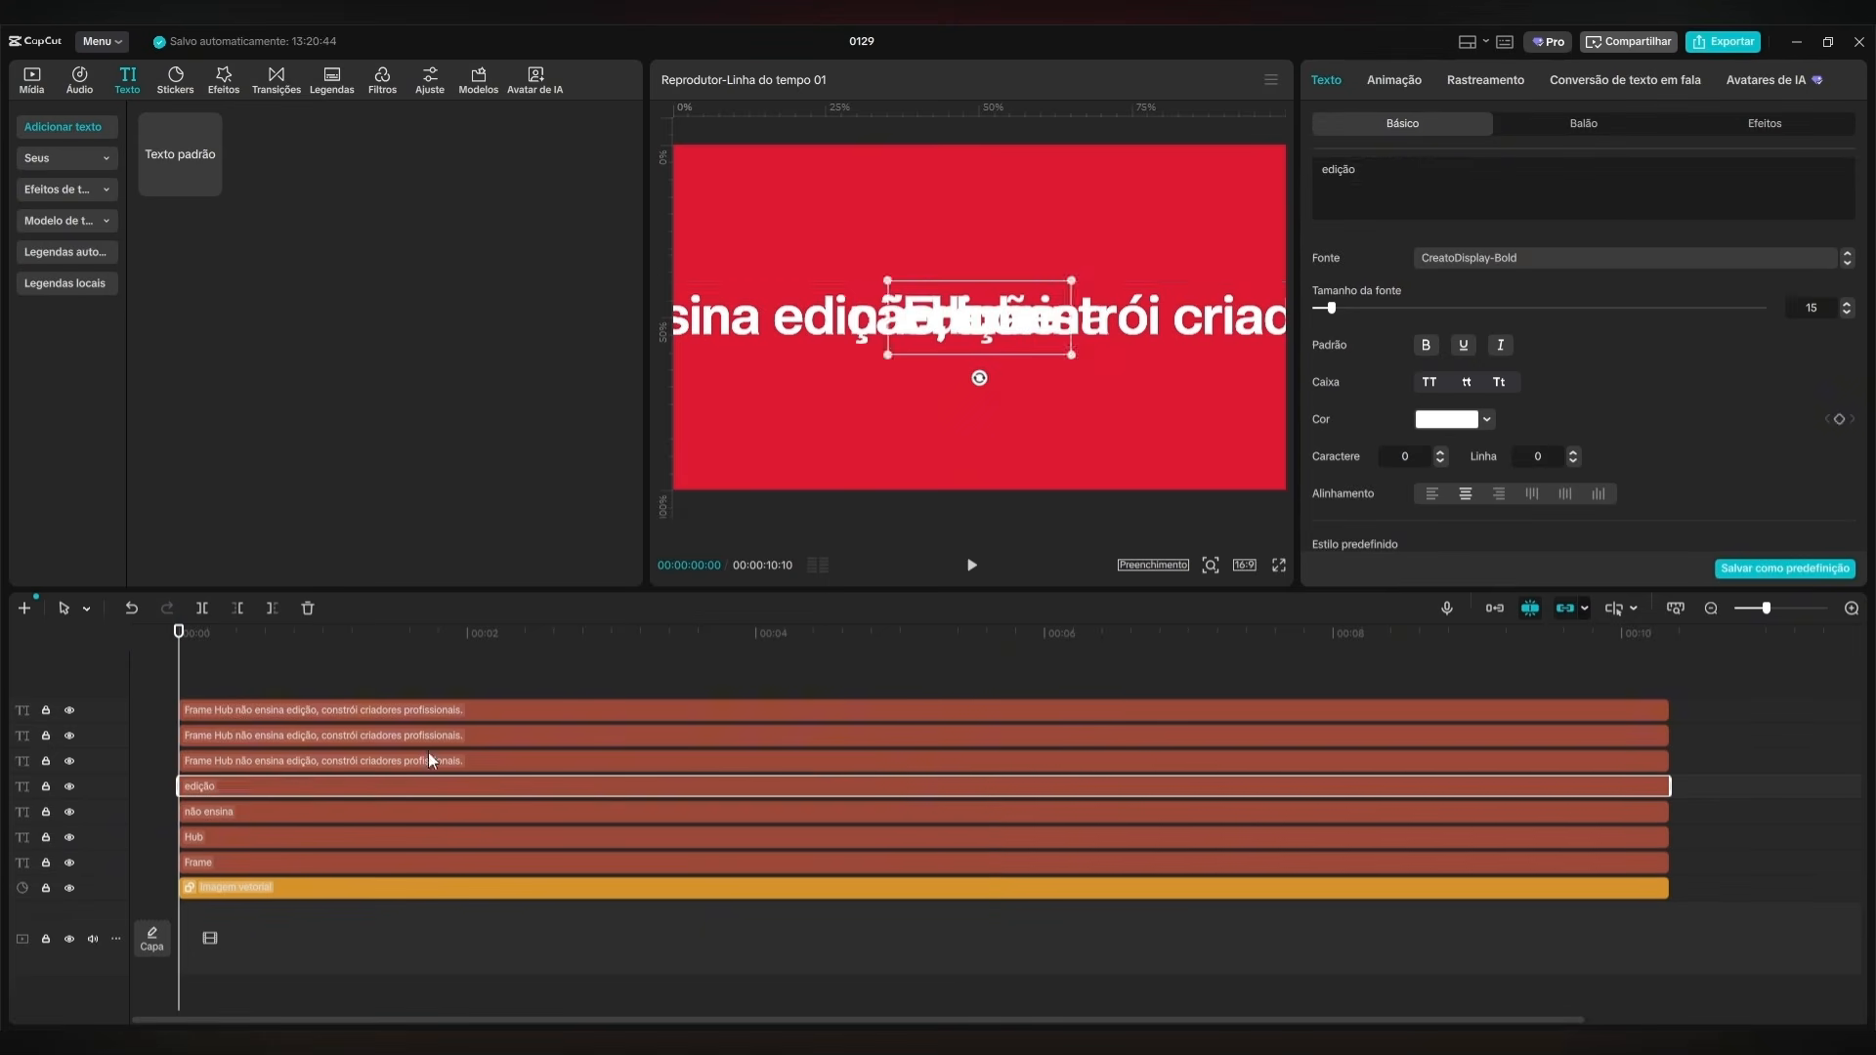
Duplicate the text layer and reduce each copy to one part: "Frame", "Hub", "não ensina", "edição", "constrói", "criadores" and "profissionais.".
{"action": "left_click", "coordinate": [431, 761]}
{"action": "key", "text": "BackSpace"}
{"action": "left_click", "coordinate": [456, 736]}
{"action": "left_click", "coordinate": [449, 761]}
{"action": "left_click_drag", "start_coordinate": [1362, 169], "coordinate": [1579, 169]}
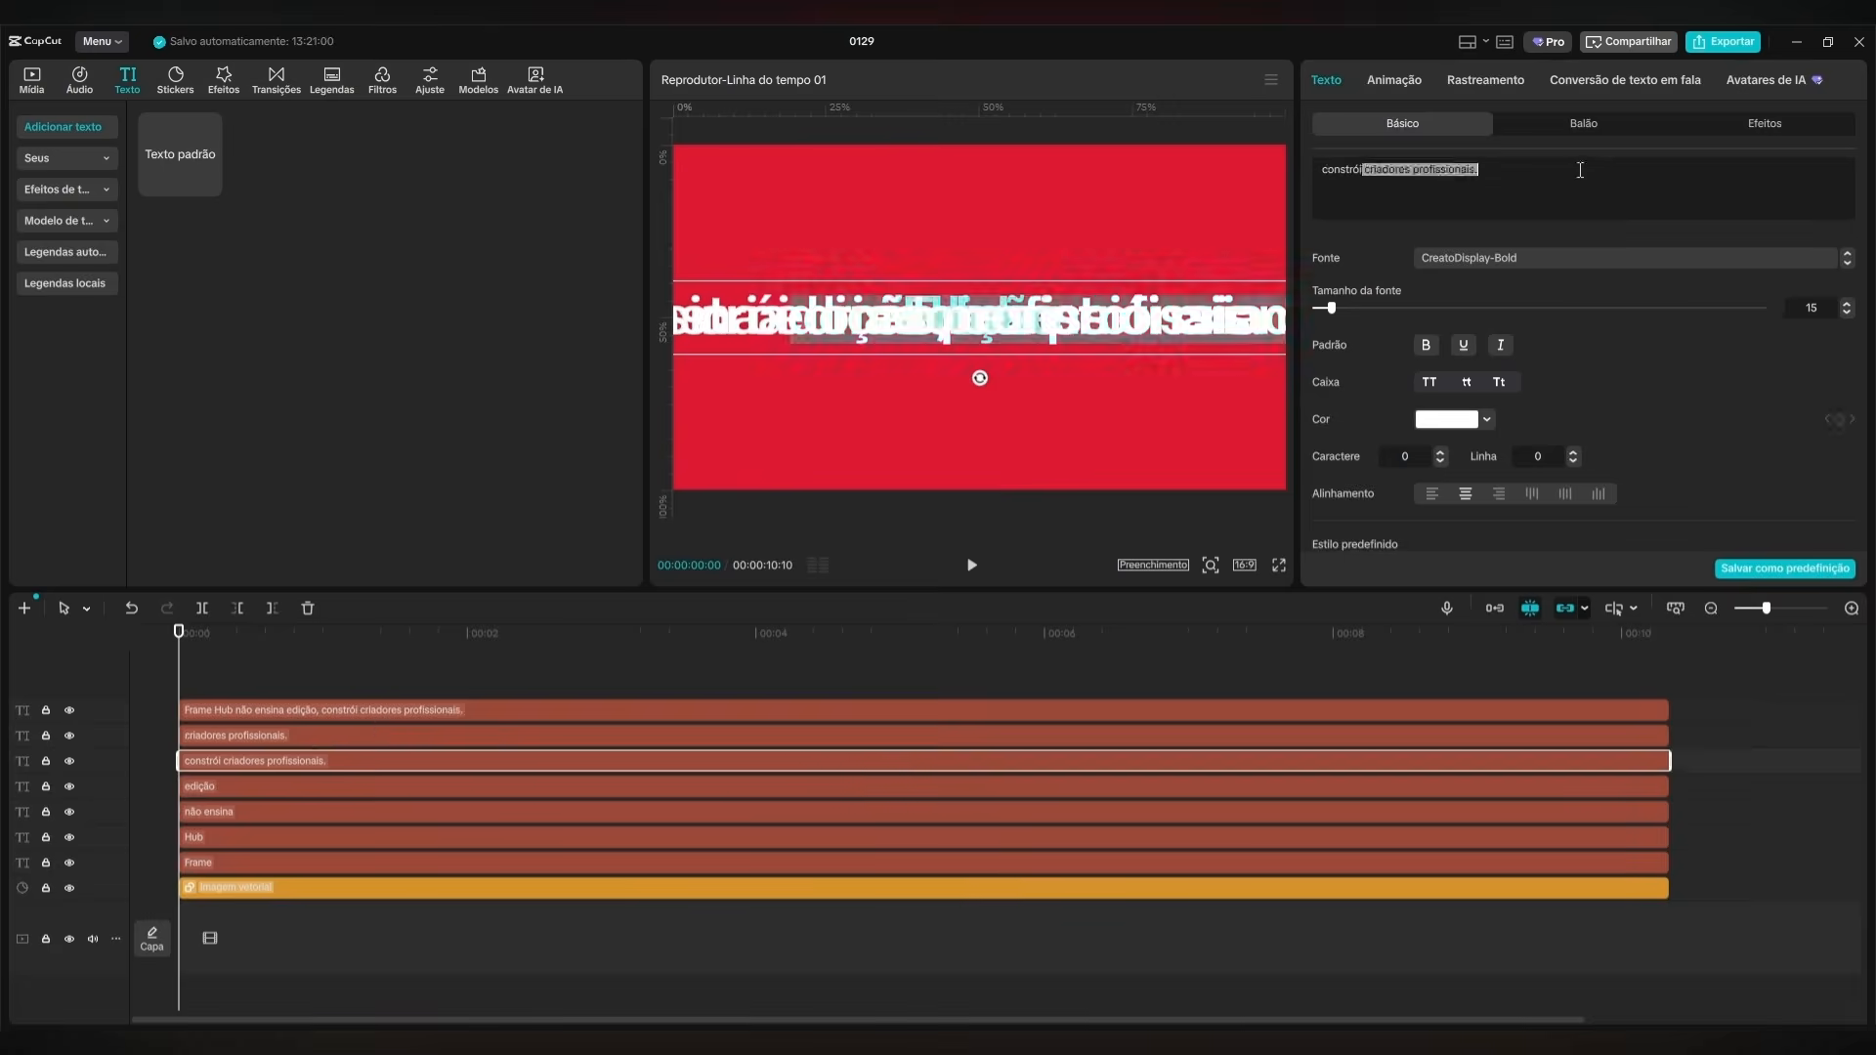
{"action": "key", "text": "BackSpace"}
{"action": "left_click", "coordinate": [449, 736]}
{"action": "left_click", "coordinate": [455, 710]}
{"action": "left_click_drag", "start_coordinate": [430, 643], "coordinate": [146, 682]}
{"action": "left_click", "coordinate": [309, 718]}
{"action": "left_click", "coordinate": [312, 762]}
{"action": "left_click", "coordinate": [321, 838]}
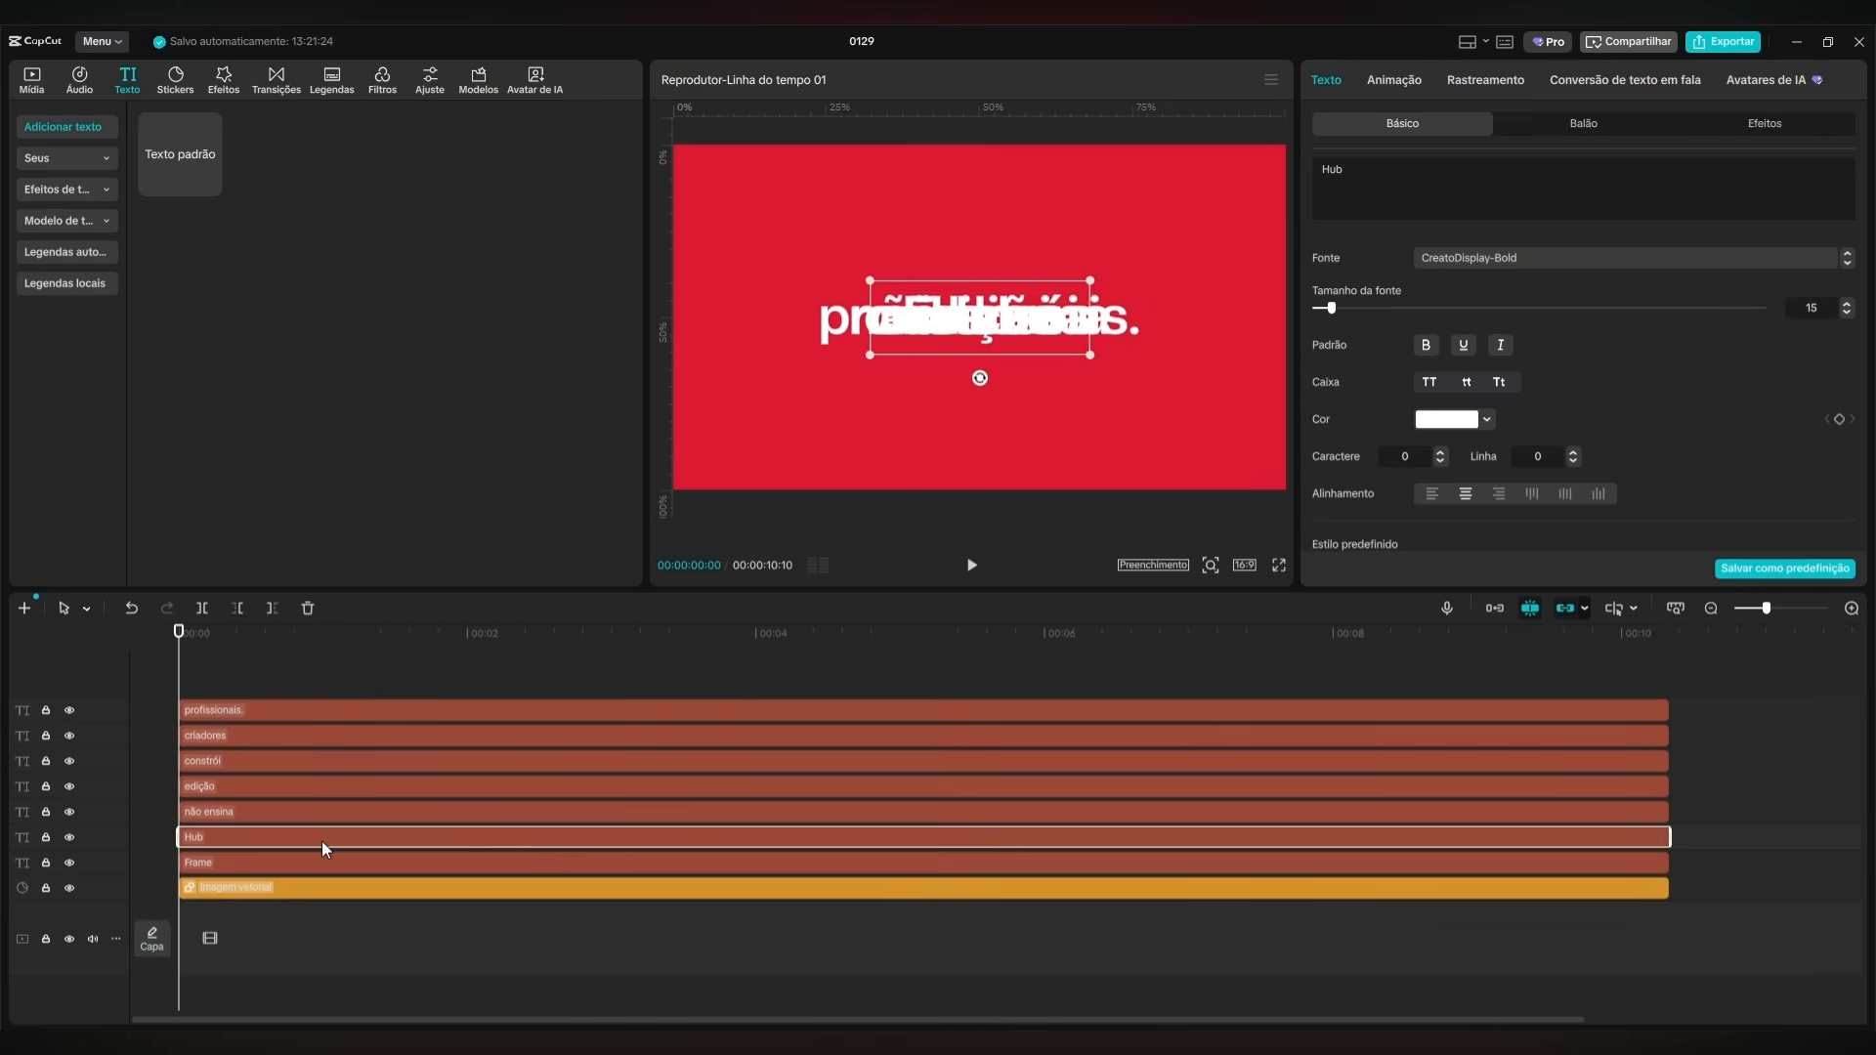
Spread "Frame", "Hub", "não ensina" and "edição" around the canvas, away from the overlapping words in the centre.
{"action": "left_click", "coordinate": [327, 684]}
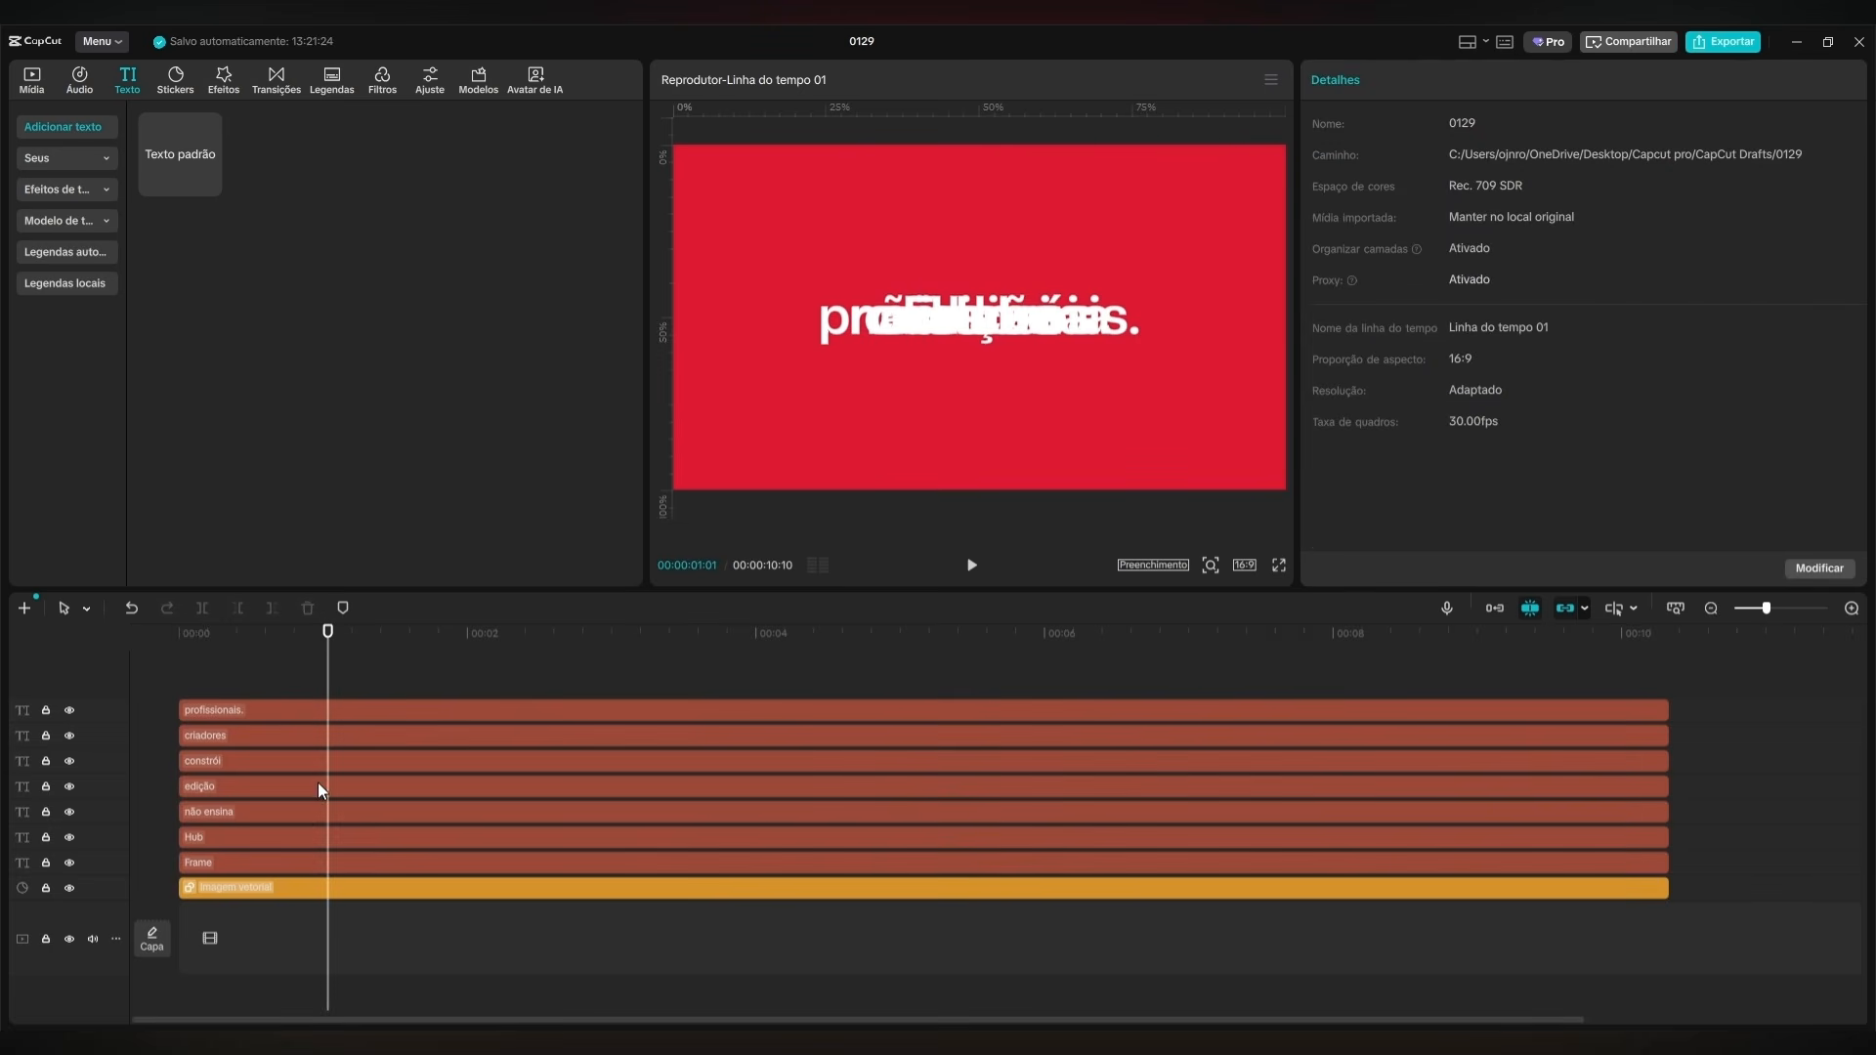
{"action": "left_click", "coordinate": [402, 860]}
{"action": "left_click_drag", "start_coordinate": [1089, 337], "coordinate": [851, 241]}
{"action": "left_click", "coordinate": [484, 842]}
{"action": "left_click", "coordinate": [381, 812]}
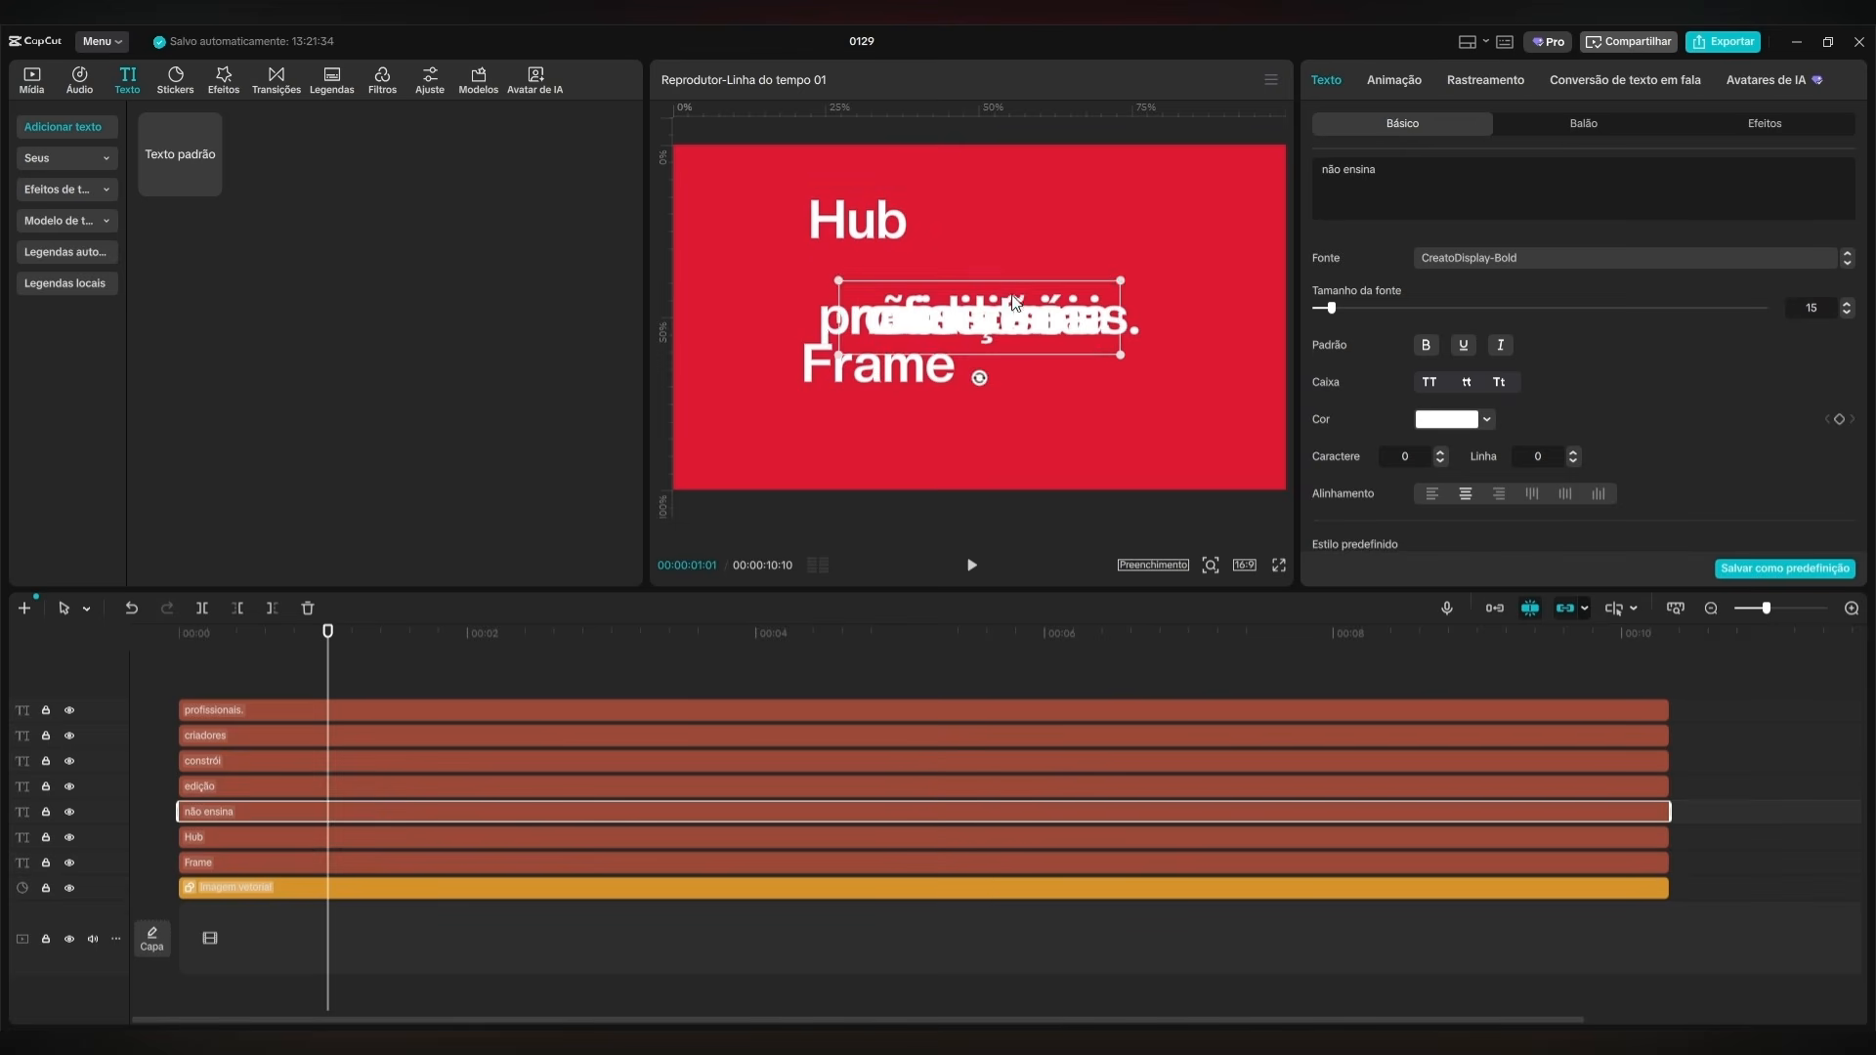
{"action": "left_click_drag", "start_coordinate": [981, 330], "coordinate": [1065, 236]}
{"action": "left_click", "coordinate": [426, 792]}
{"action": "left_click_drag", "start_coordinate": [1003, 317], "coordinate": [1118, 383]}
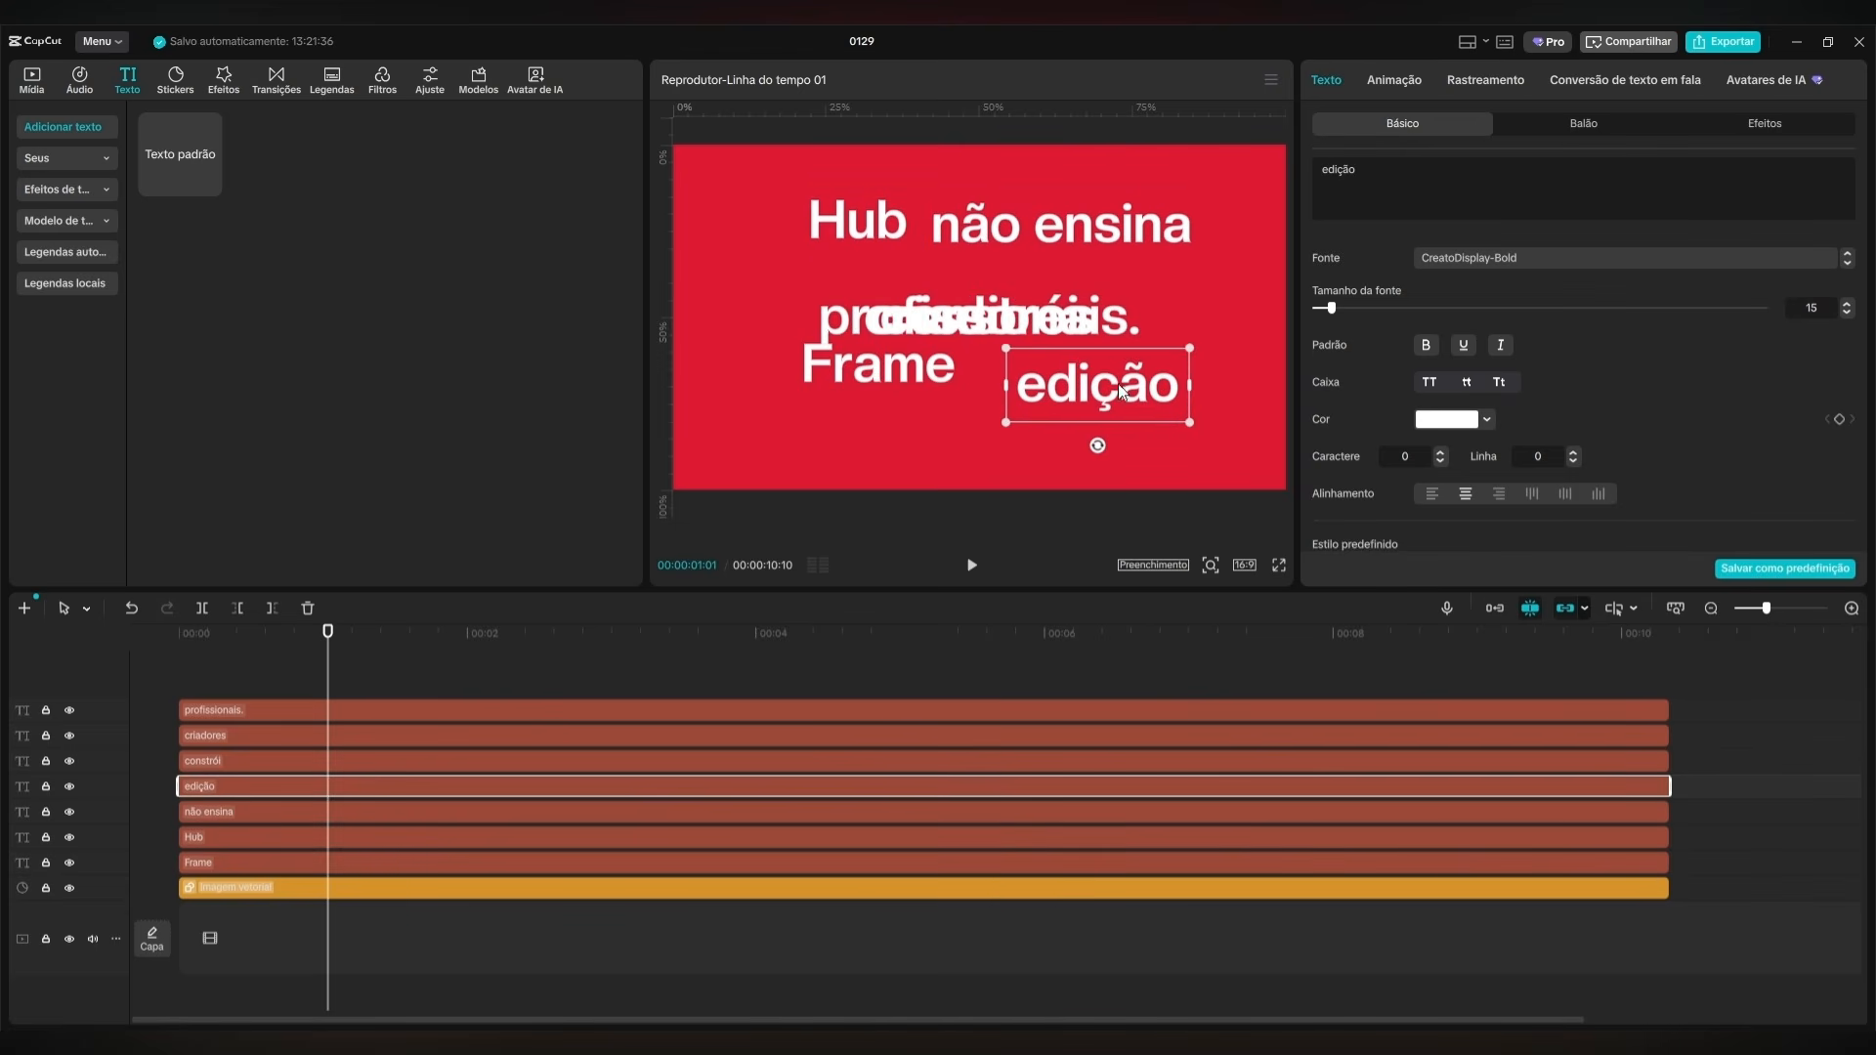
Place "constrói" below "Hub" and "criadores" below "não ensina", keeping both clear of the centred "profissionais.".
{"action": "left_click", "coordinate": [450, 762]}
{"action": "left_click_drag", "start_coordinate": [965, 328], "coordinate": [800, 275]}
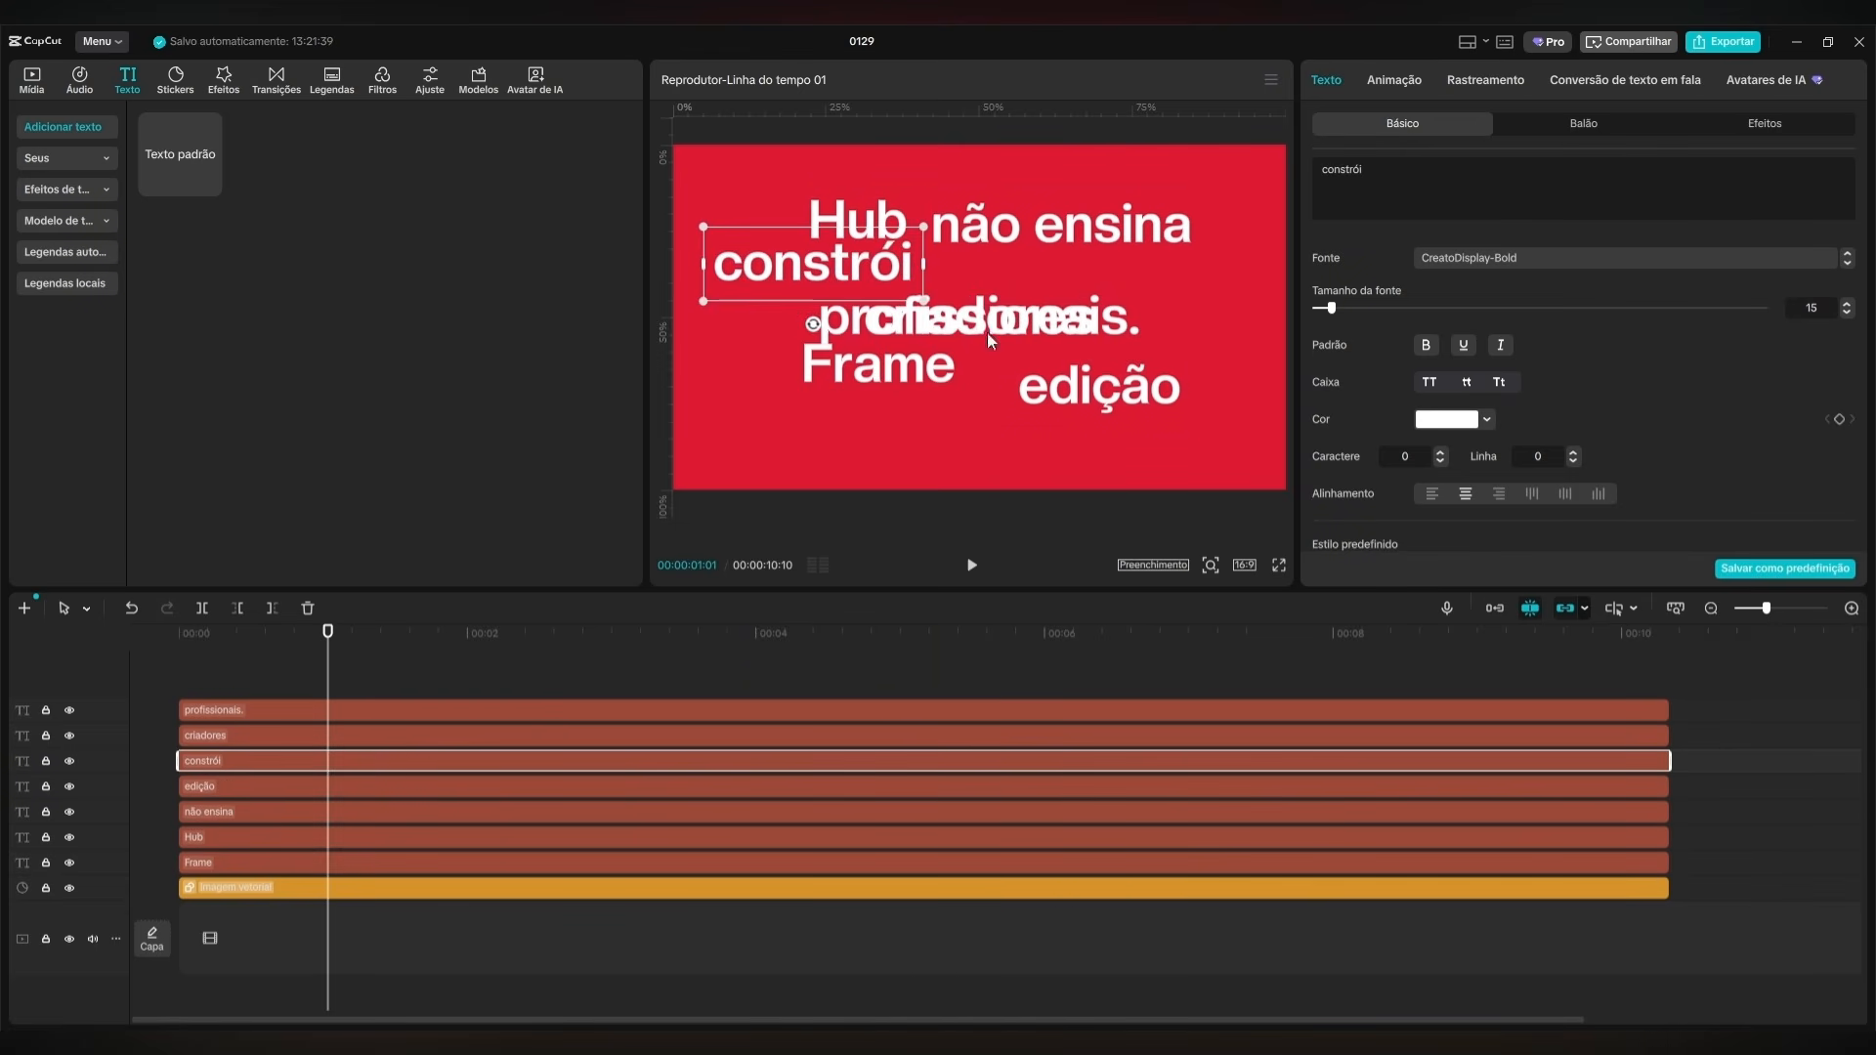
{"action": "left_click", "coordinate": [437, 743]}
{"action": "left_click_drag", "start_coordinate": [972, 320], "coordinate": [1073, 270]}
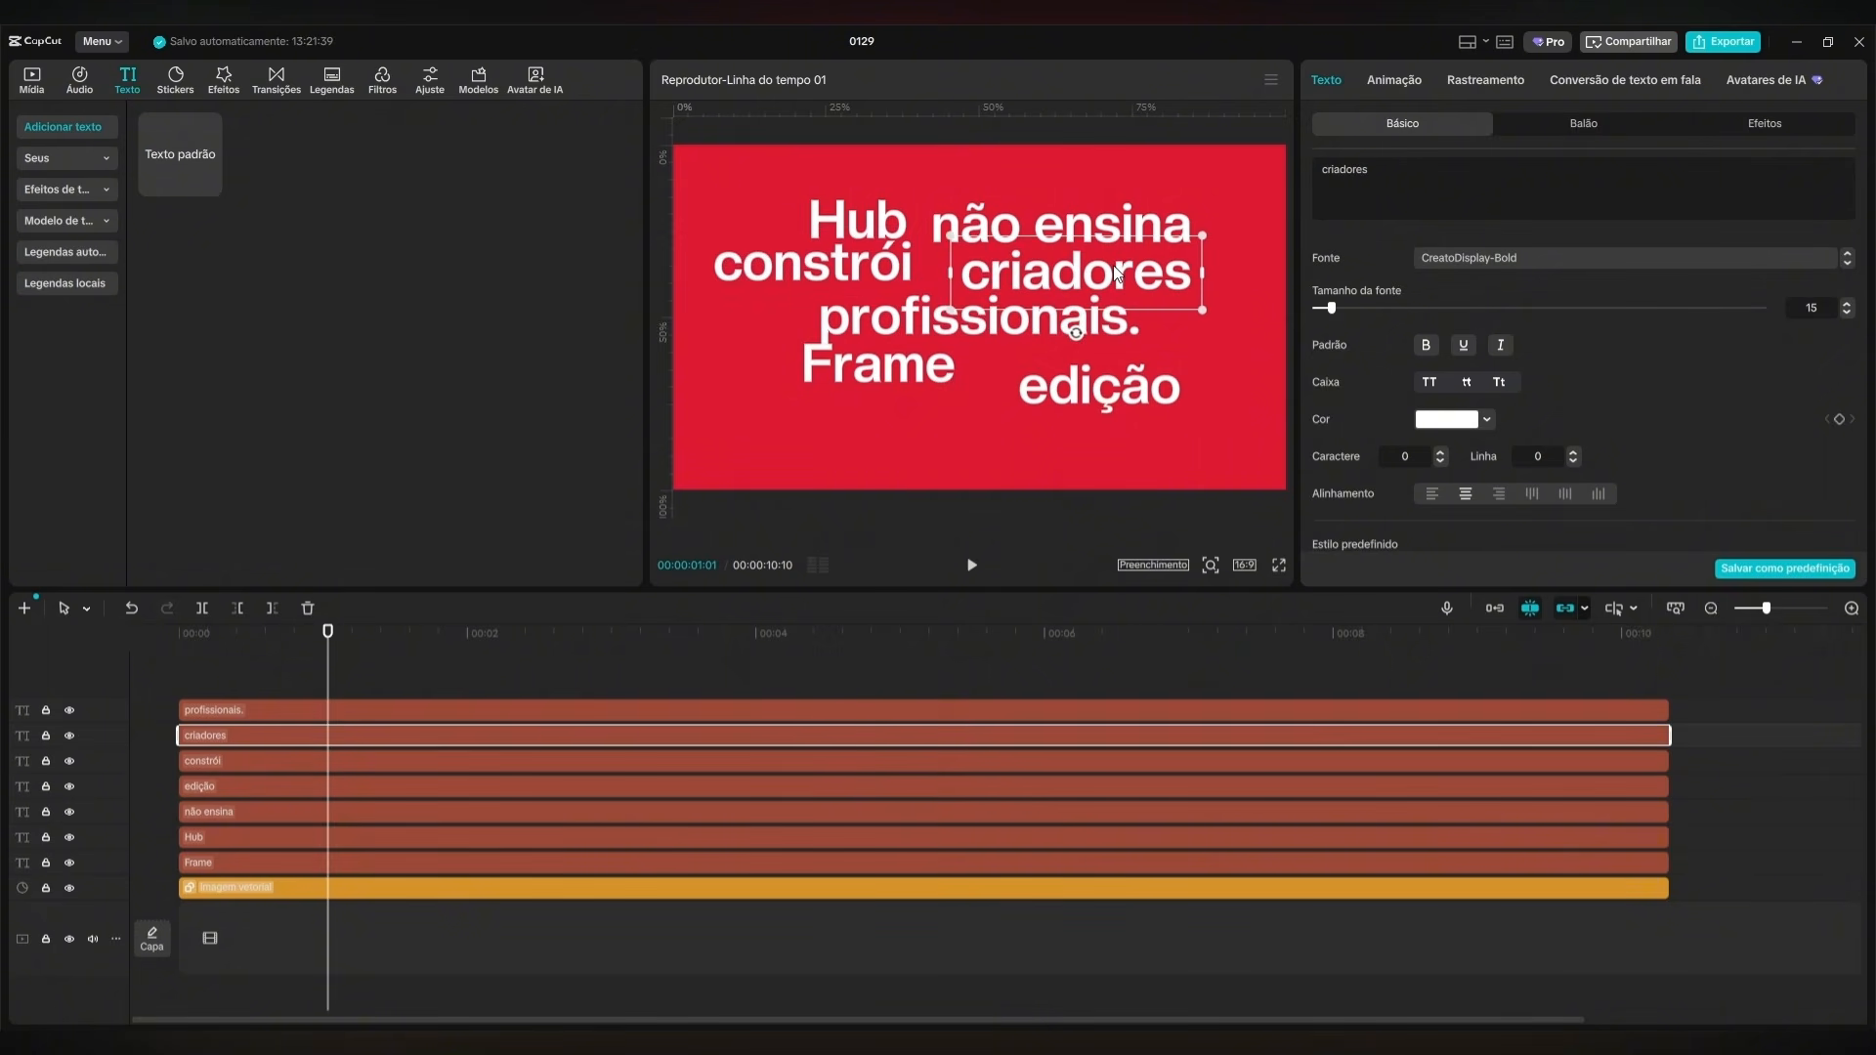
{"action": "left_click", "coordinate": [936, 330]}
{"action": "left_click", "coordinate": [956, 364]}
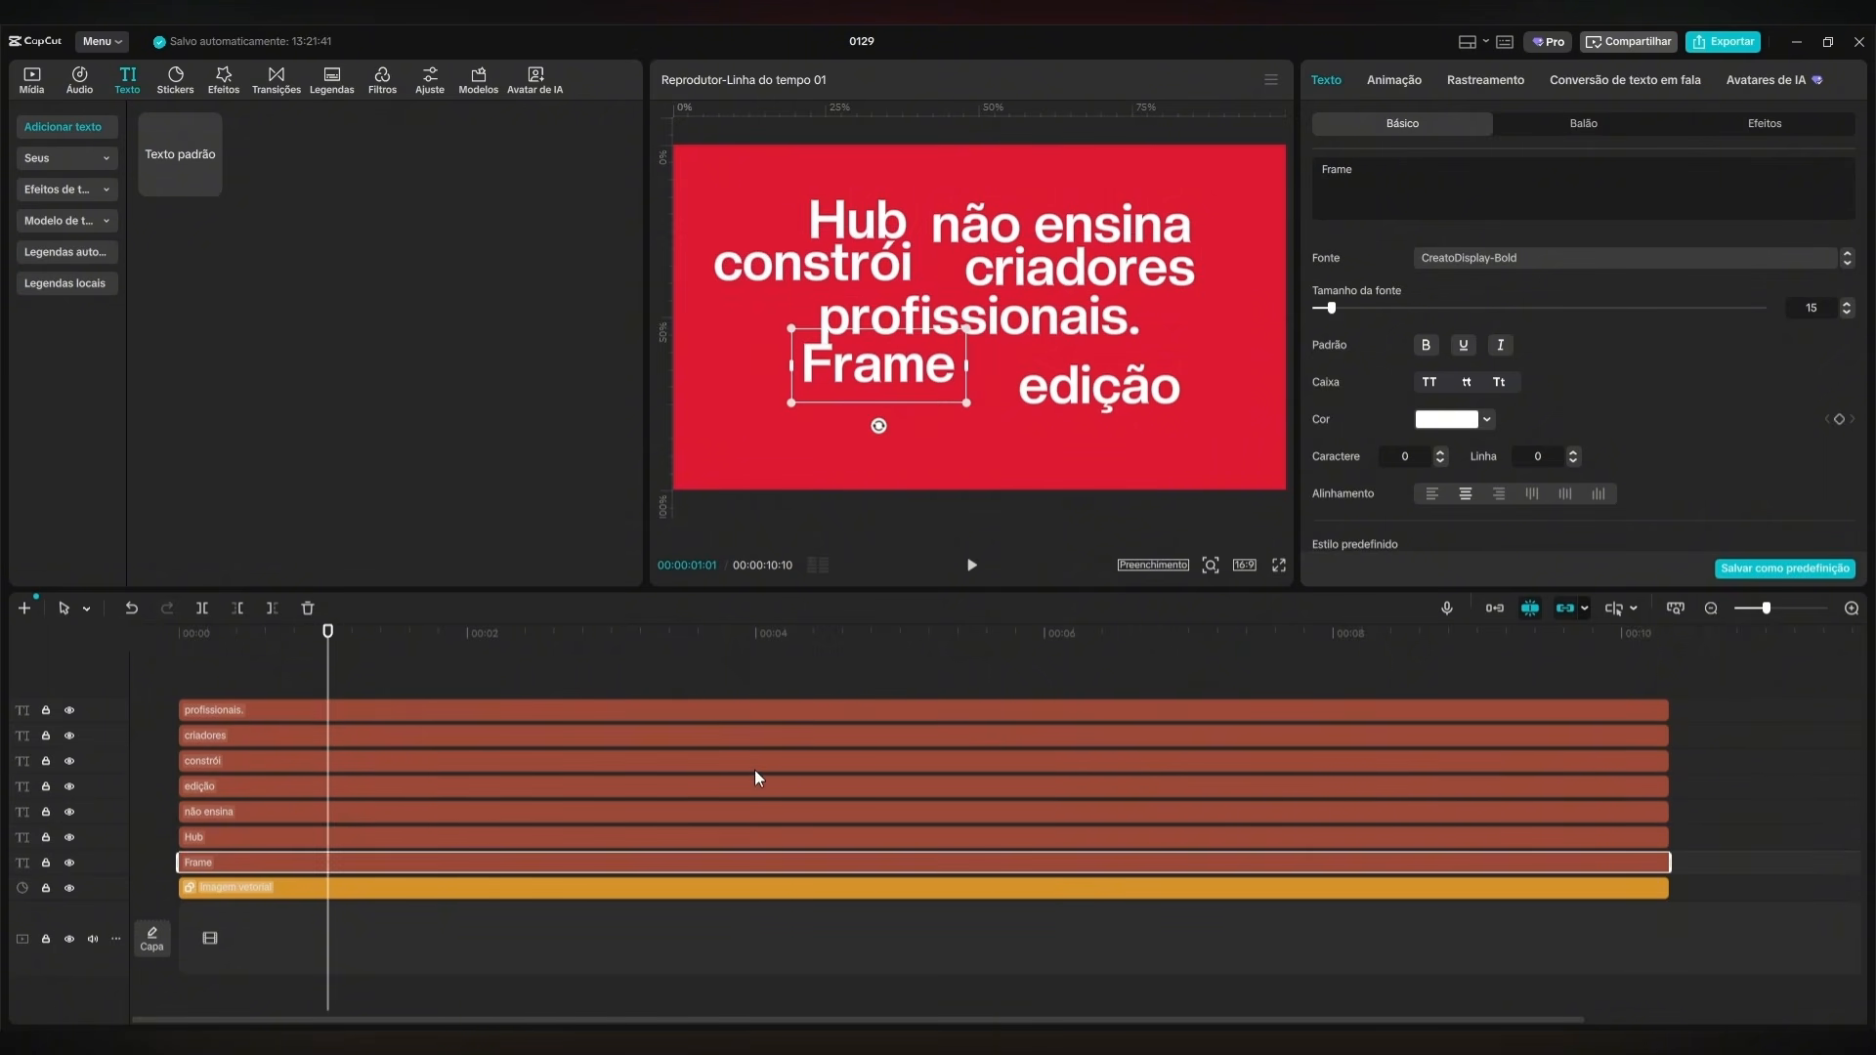
Enable the Curvo option on all seven text layers at once.
{"action": "left_click_drag", "start_coordinate": [1721, 679], "coordinate": [376, 864]}
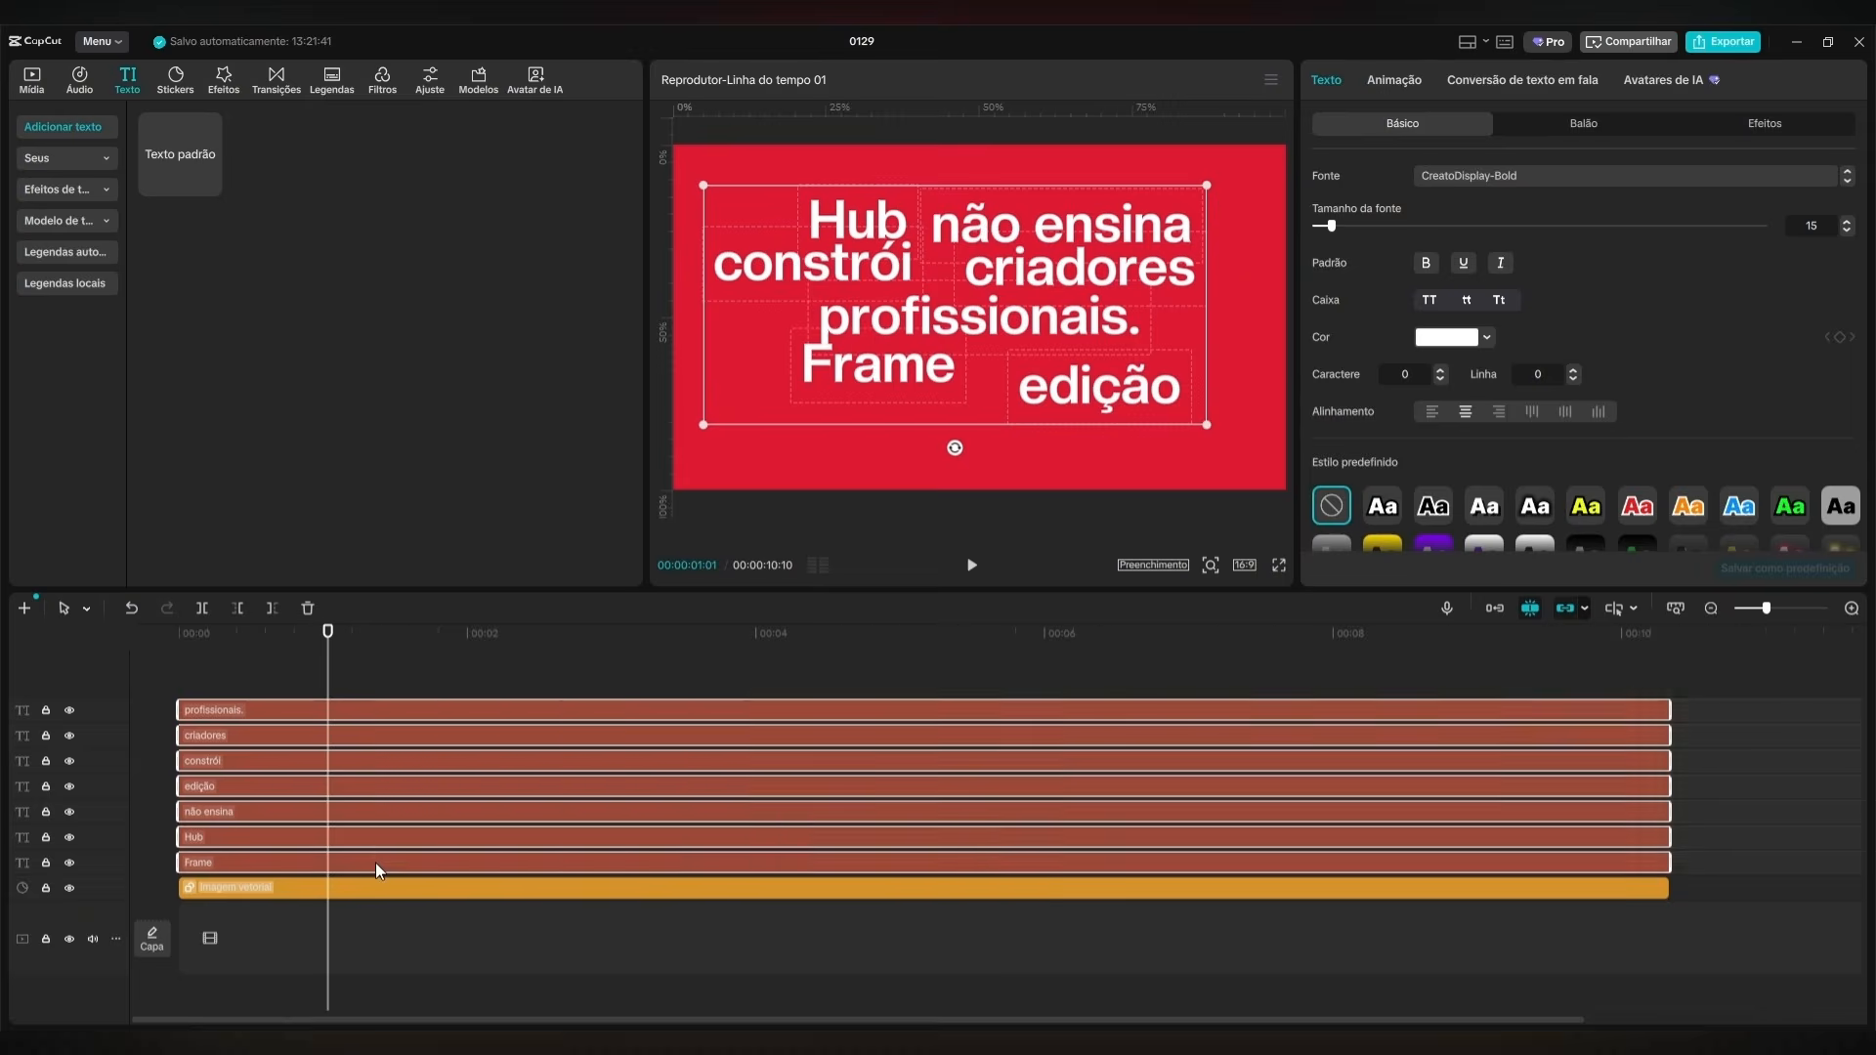
{"action": "scroll", "coordinate": [1314, 444], "scroll_direction": "down", "scroll_amount": 10}
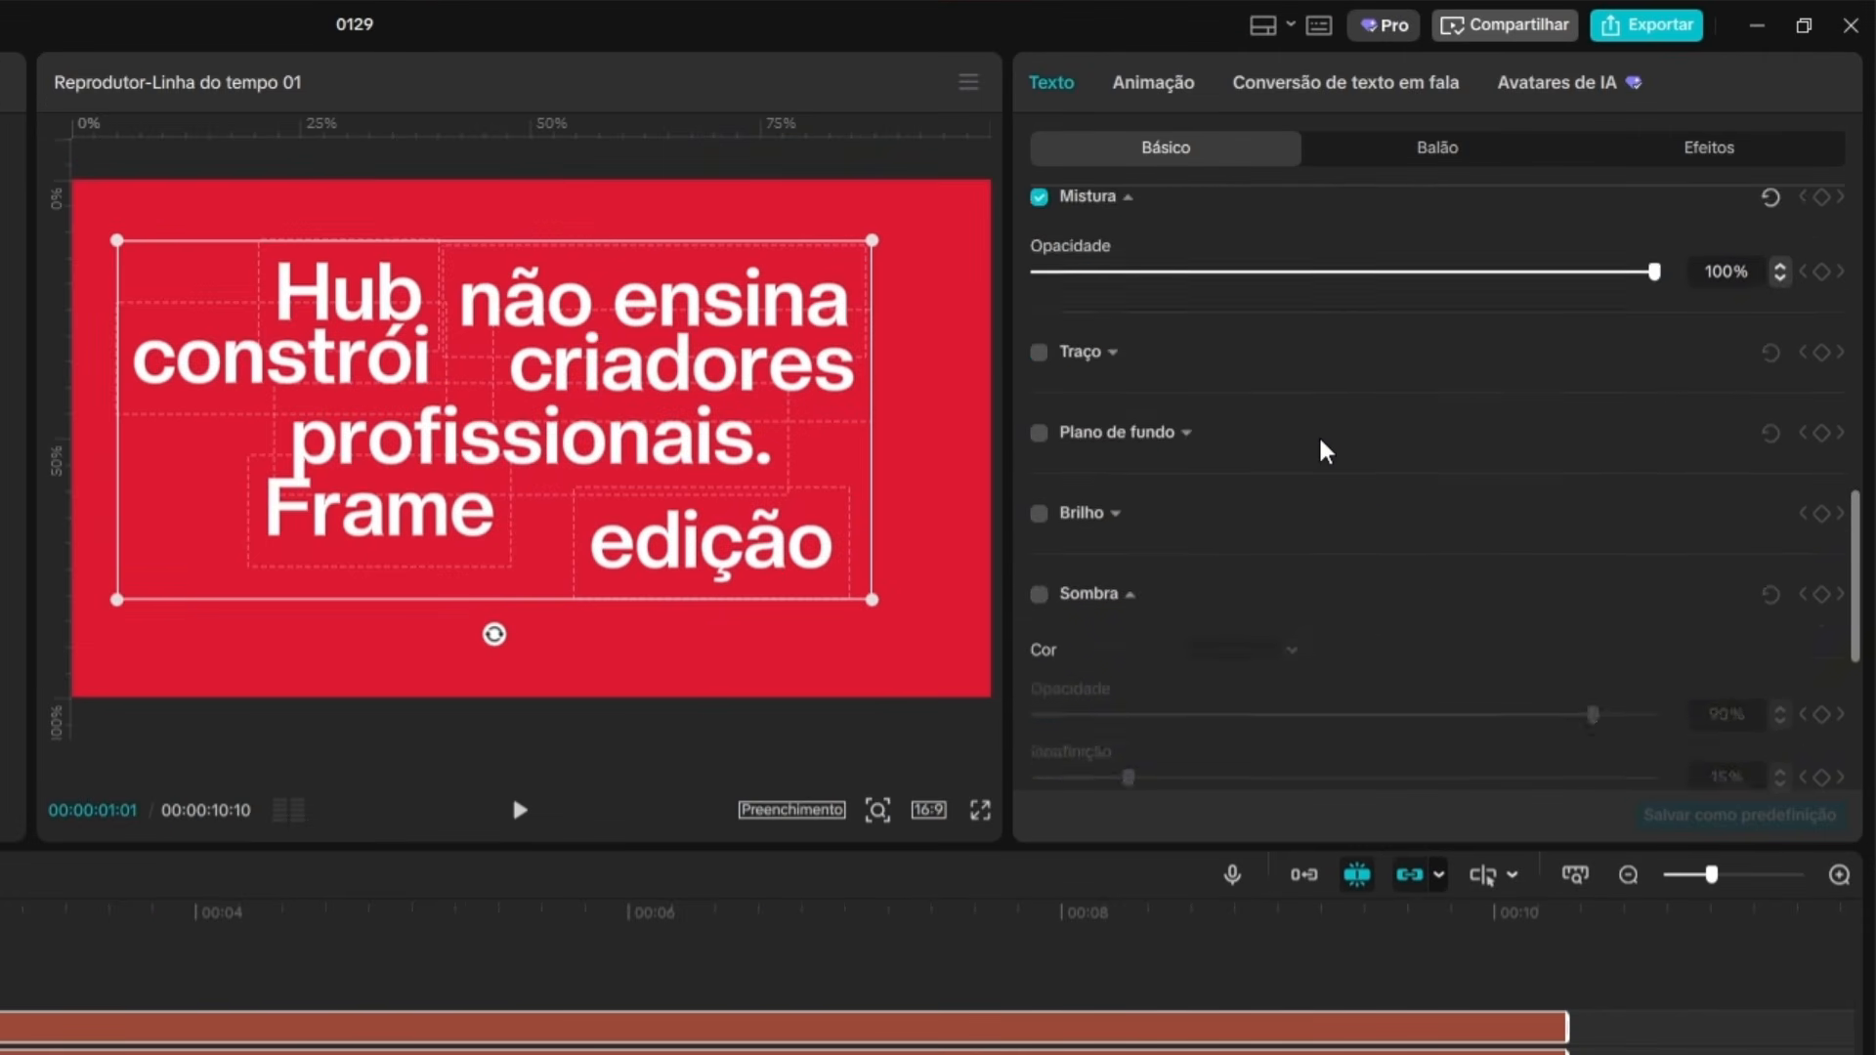
{"action": "scroll", "coordinate": [1403, 531], "scroll_direction": "down", "scroll_amount": 2}
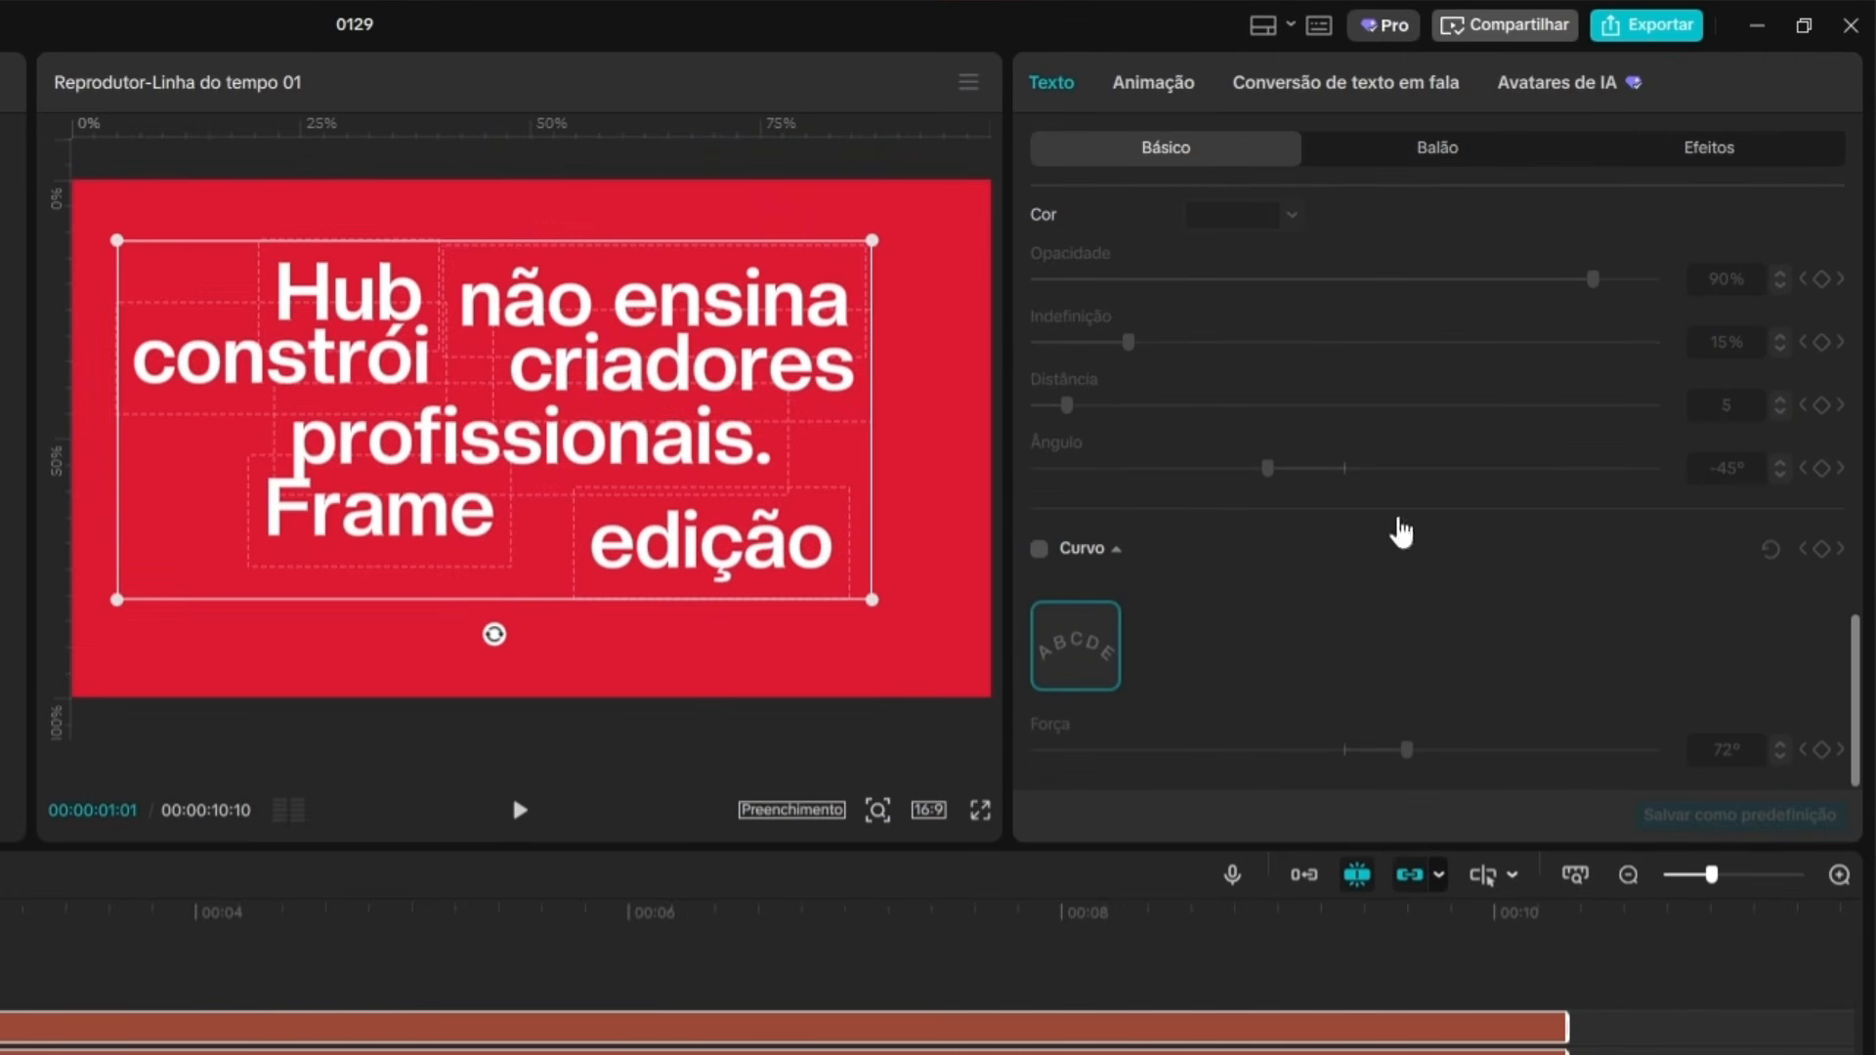
{"action": "left_click", "coordinate": [1039, 548]}
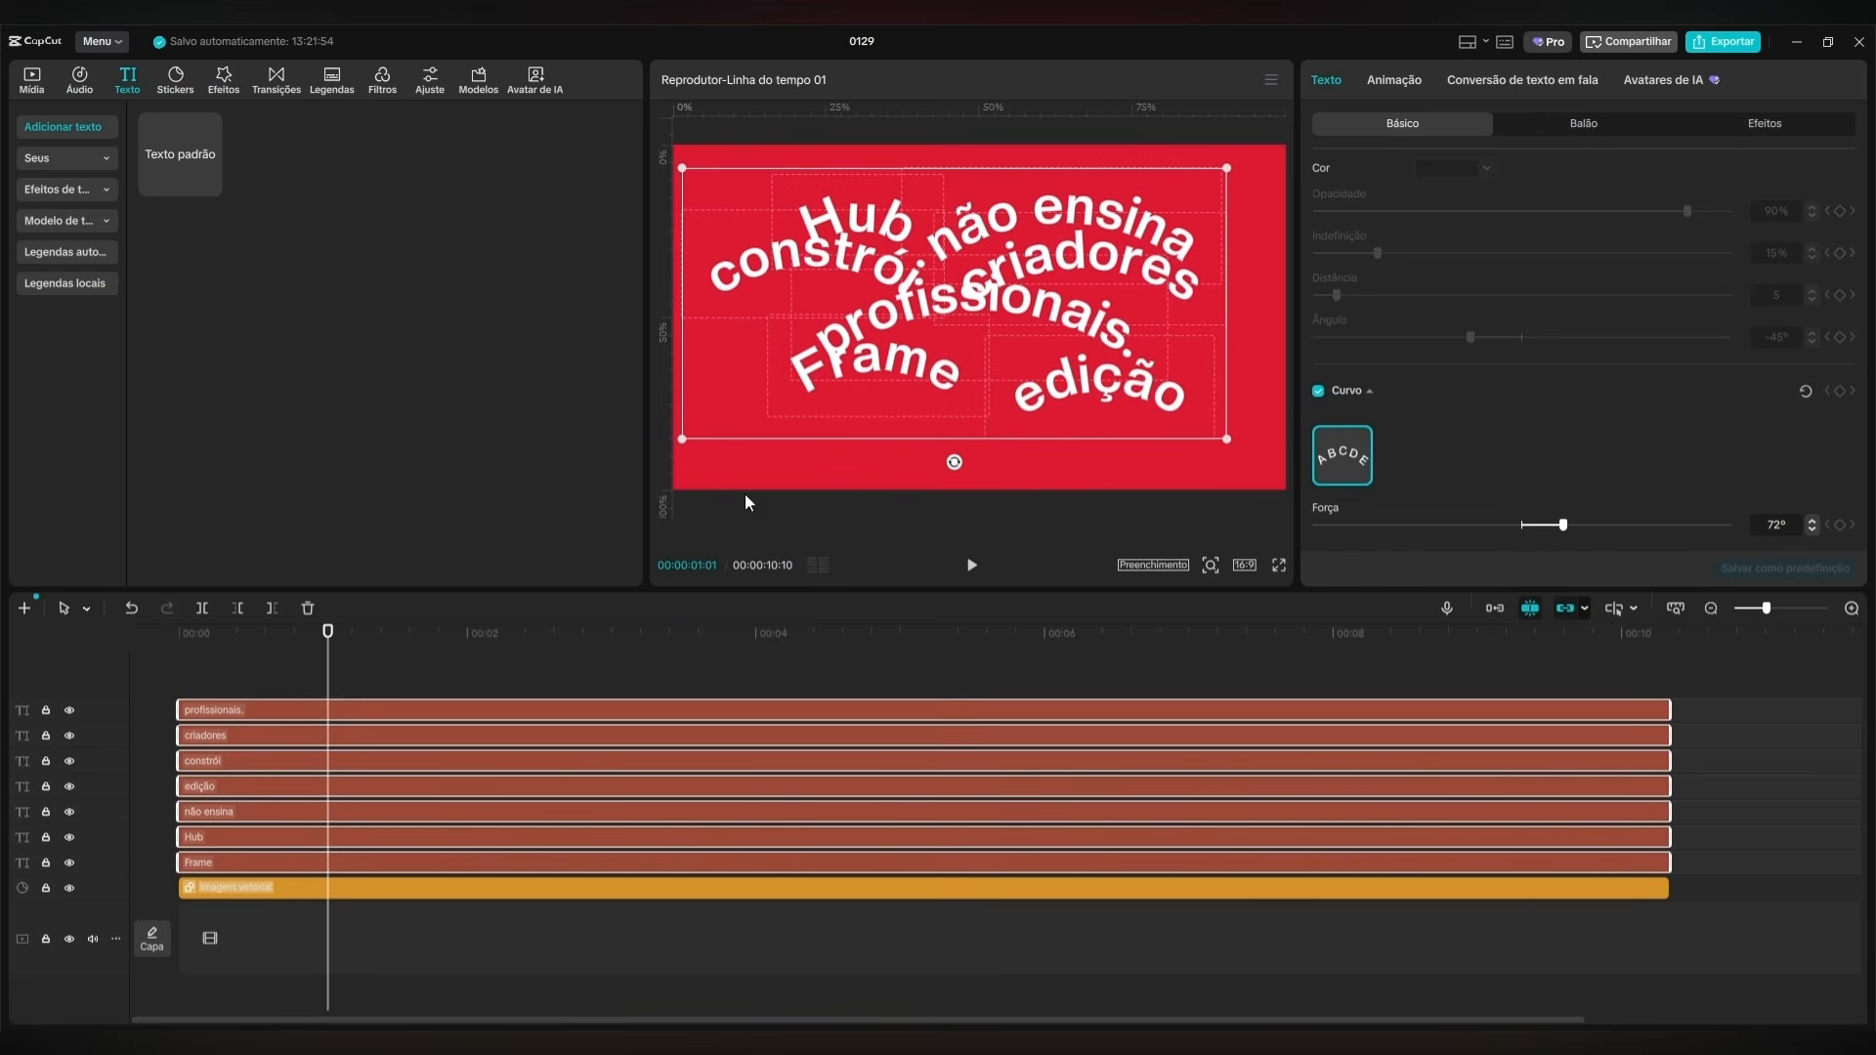
Return the playhead to the start and rotate "Frame" counterclockwise until it reads upward along the left half of the canvas.
{"action": "left_click_drag", "start_coordinate": [348, 636], "coordinate": [179, 653]}
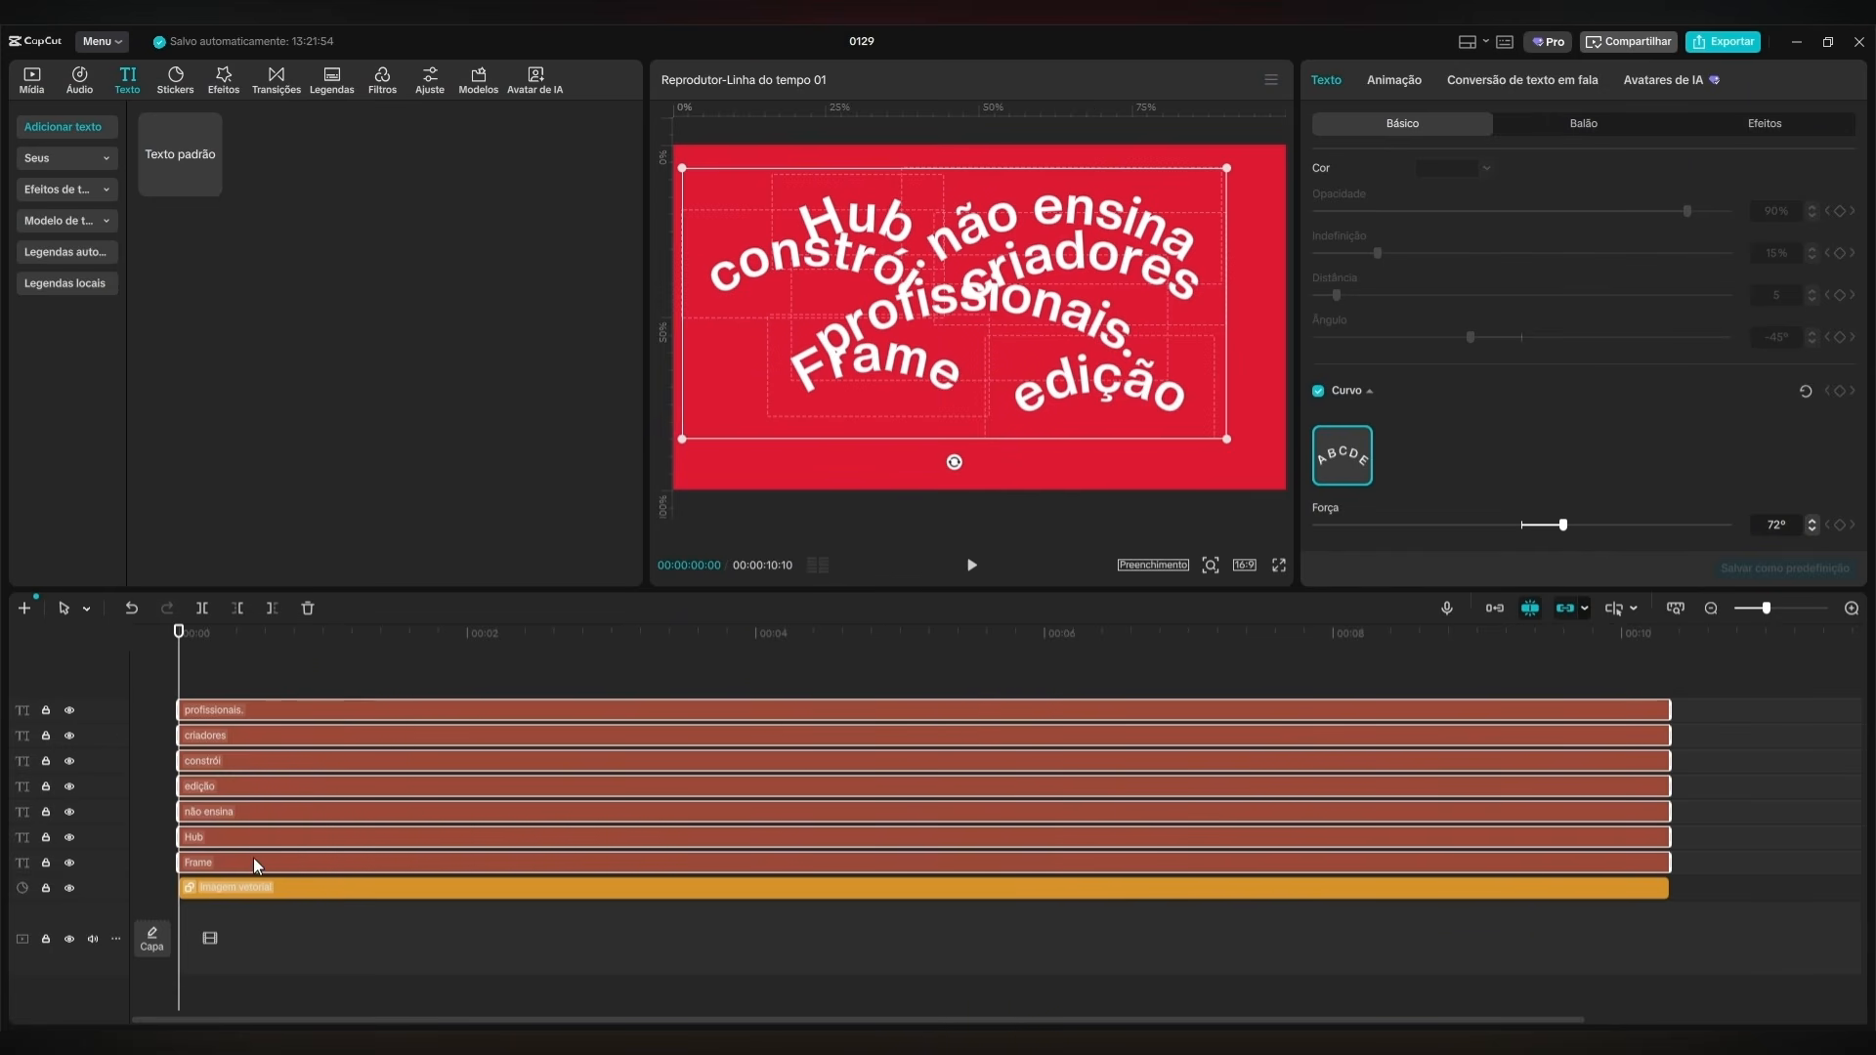
{"action": "left_click", "coordinate": [254, 858]}
{"action": "left_click_drag", "start_coordinate": [878, 440], "coordinate": [835, 376]}
{"action": "scroll", "coordinate": [1409, 471], "scroll_direction": "down", "scroll_amount": 1}
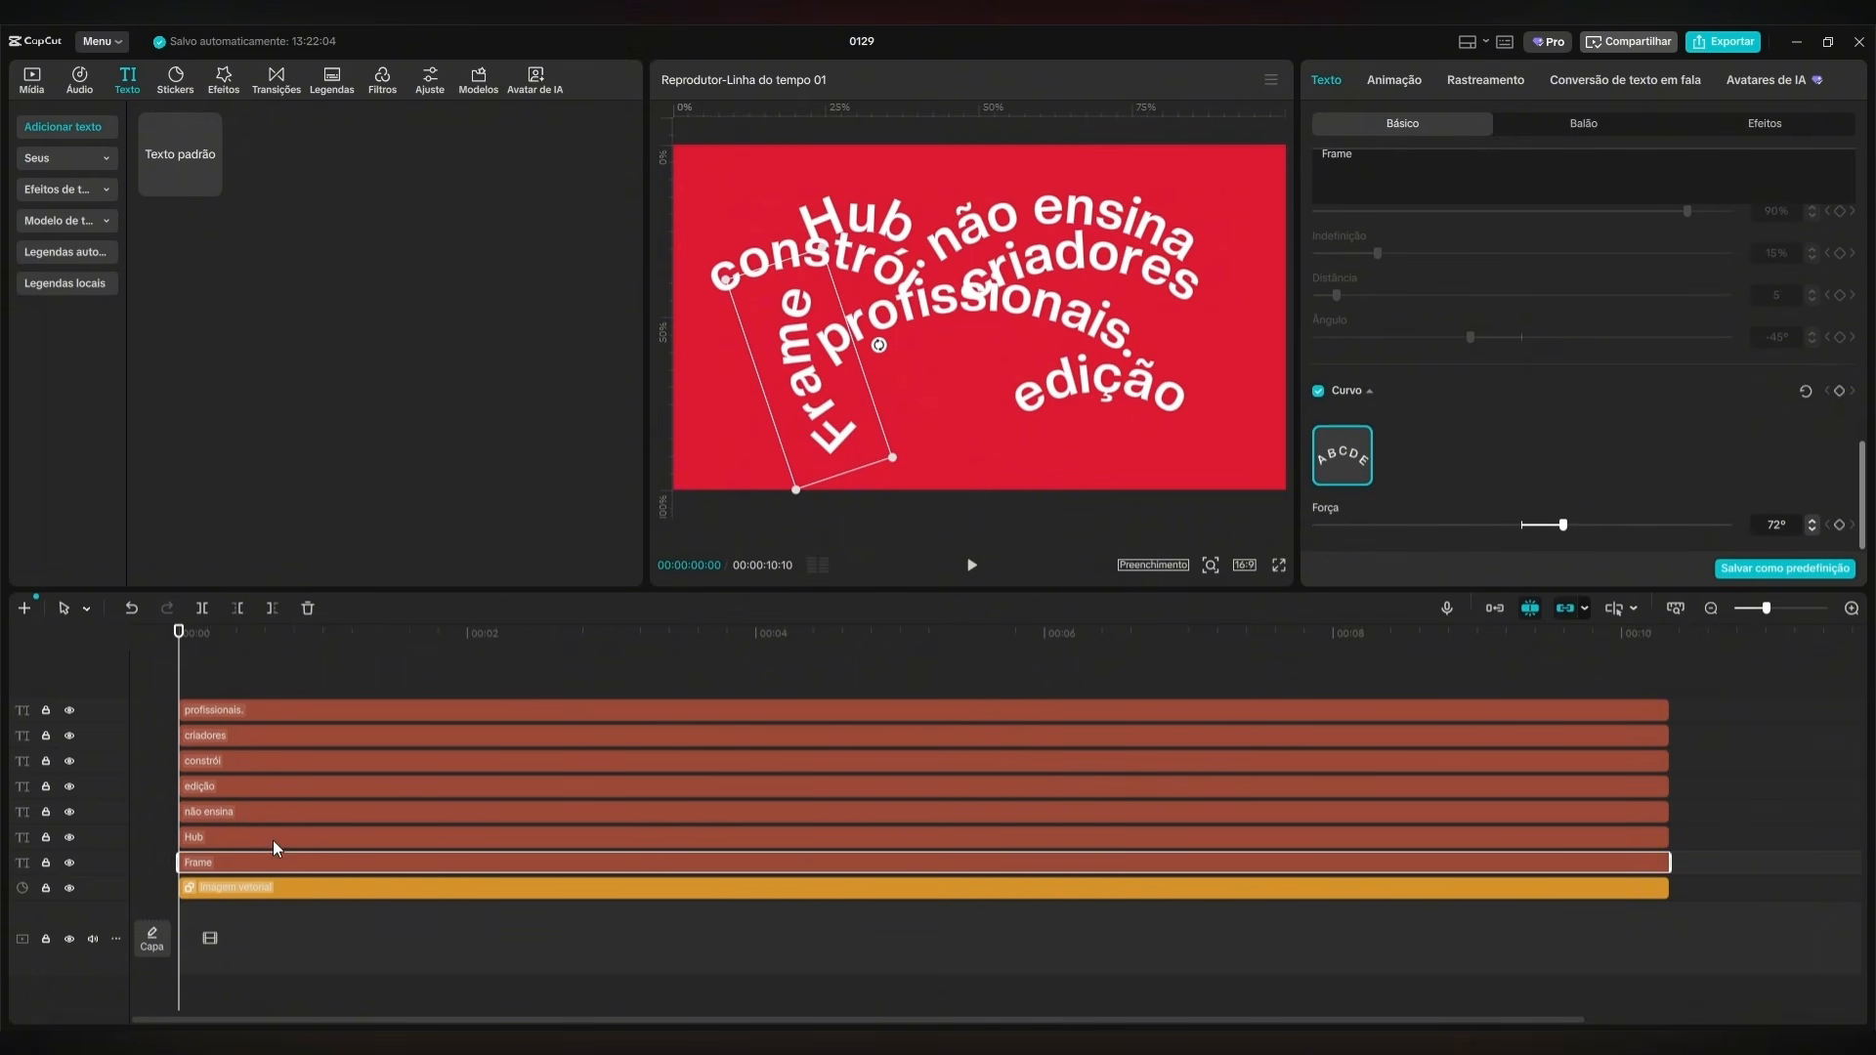
{"action": "left_click", "coordinate": [269, 812]}
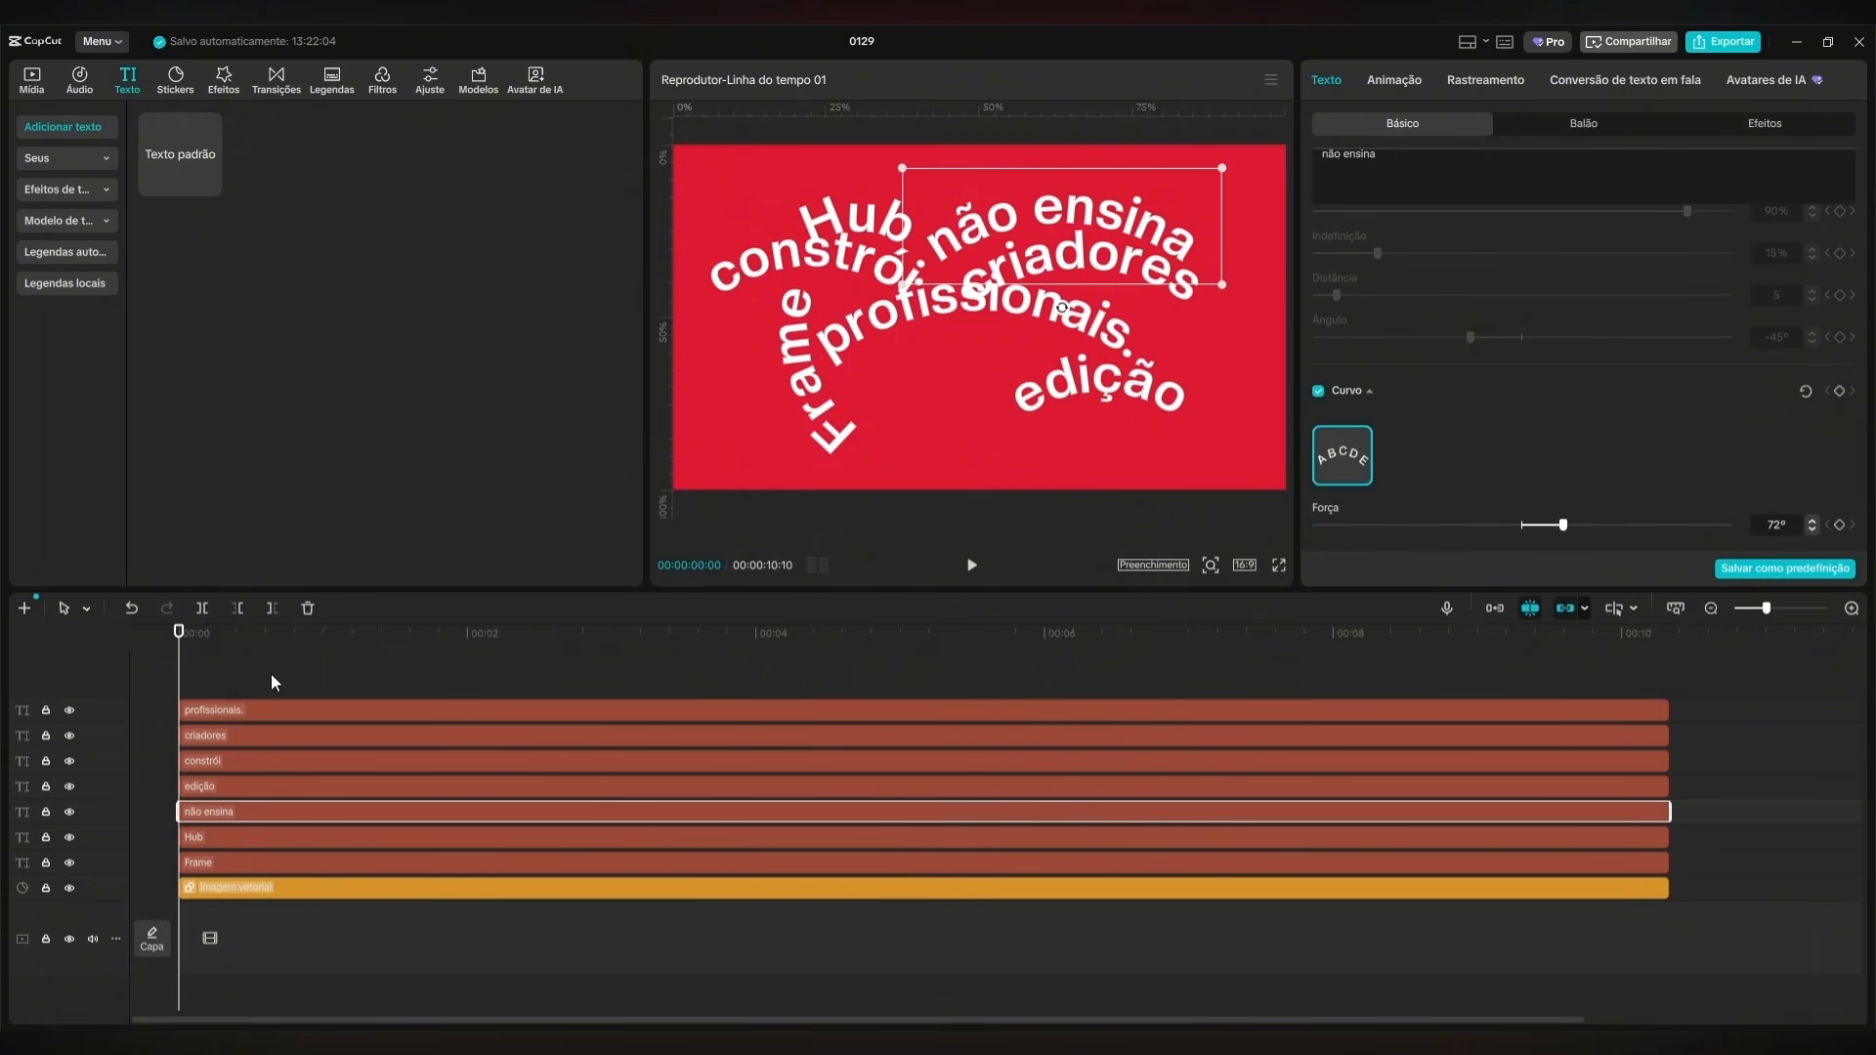
{"action": "left_click", "coordinate": [796, 386]}
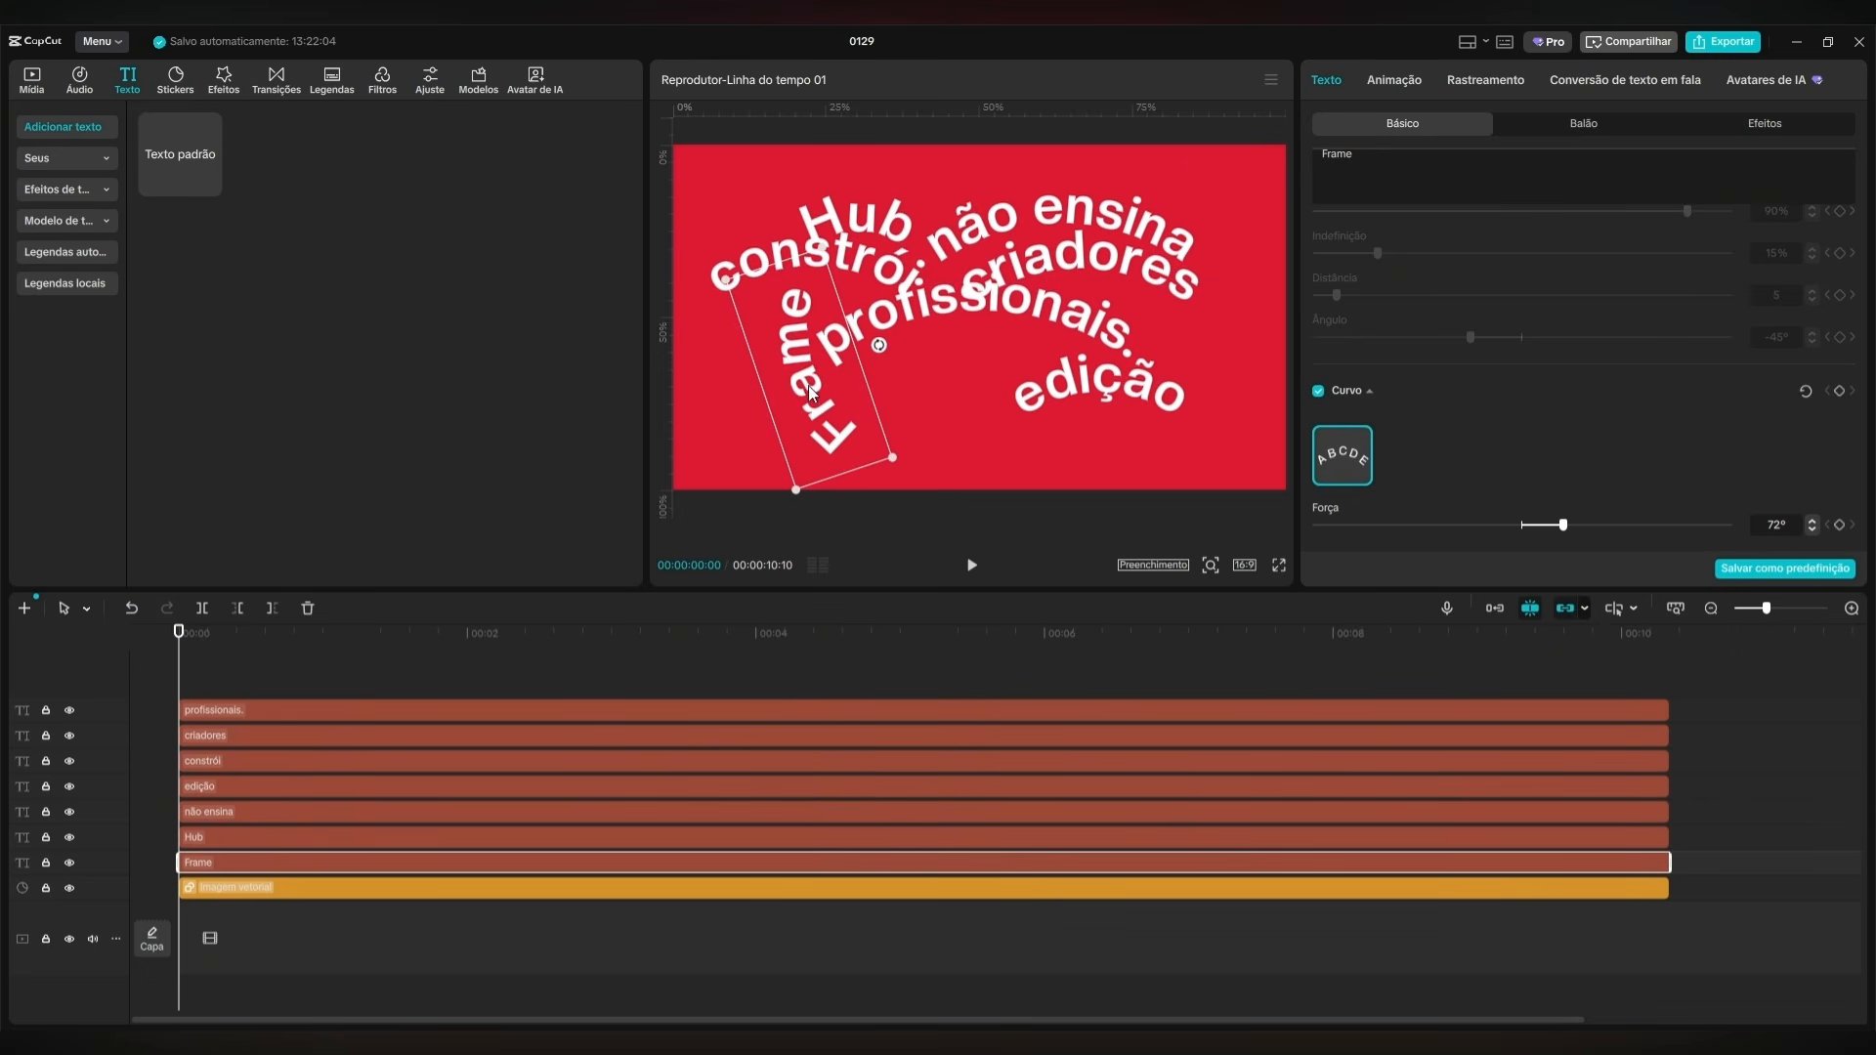
Shrink all the words except "Frame" together and move them to the right half of the canvas.
{"action": "left_click_drag", "start_coordinate": [1589, 639], "coordinate": [1079, 846]}
{"action": "left_click_drag", "start_coordinate": [1159, 363], "coordinate": [1100, 361]}
{"action": "left_click_drag", "start_coordinate": [998, 277], "coordinate": [1124, 329]}
Move "Frame" slightly up and to the right, and increase its curve strength (Força) to 99°.
{"action": "left_click", "coordinate": [308, 864]}
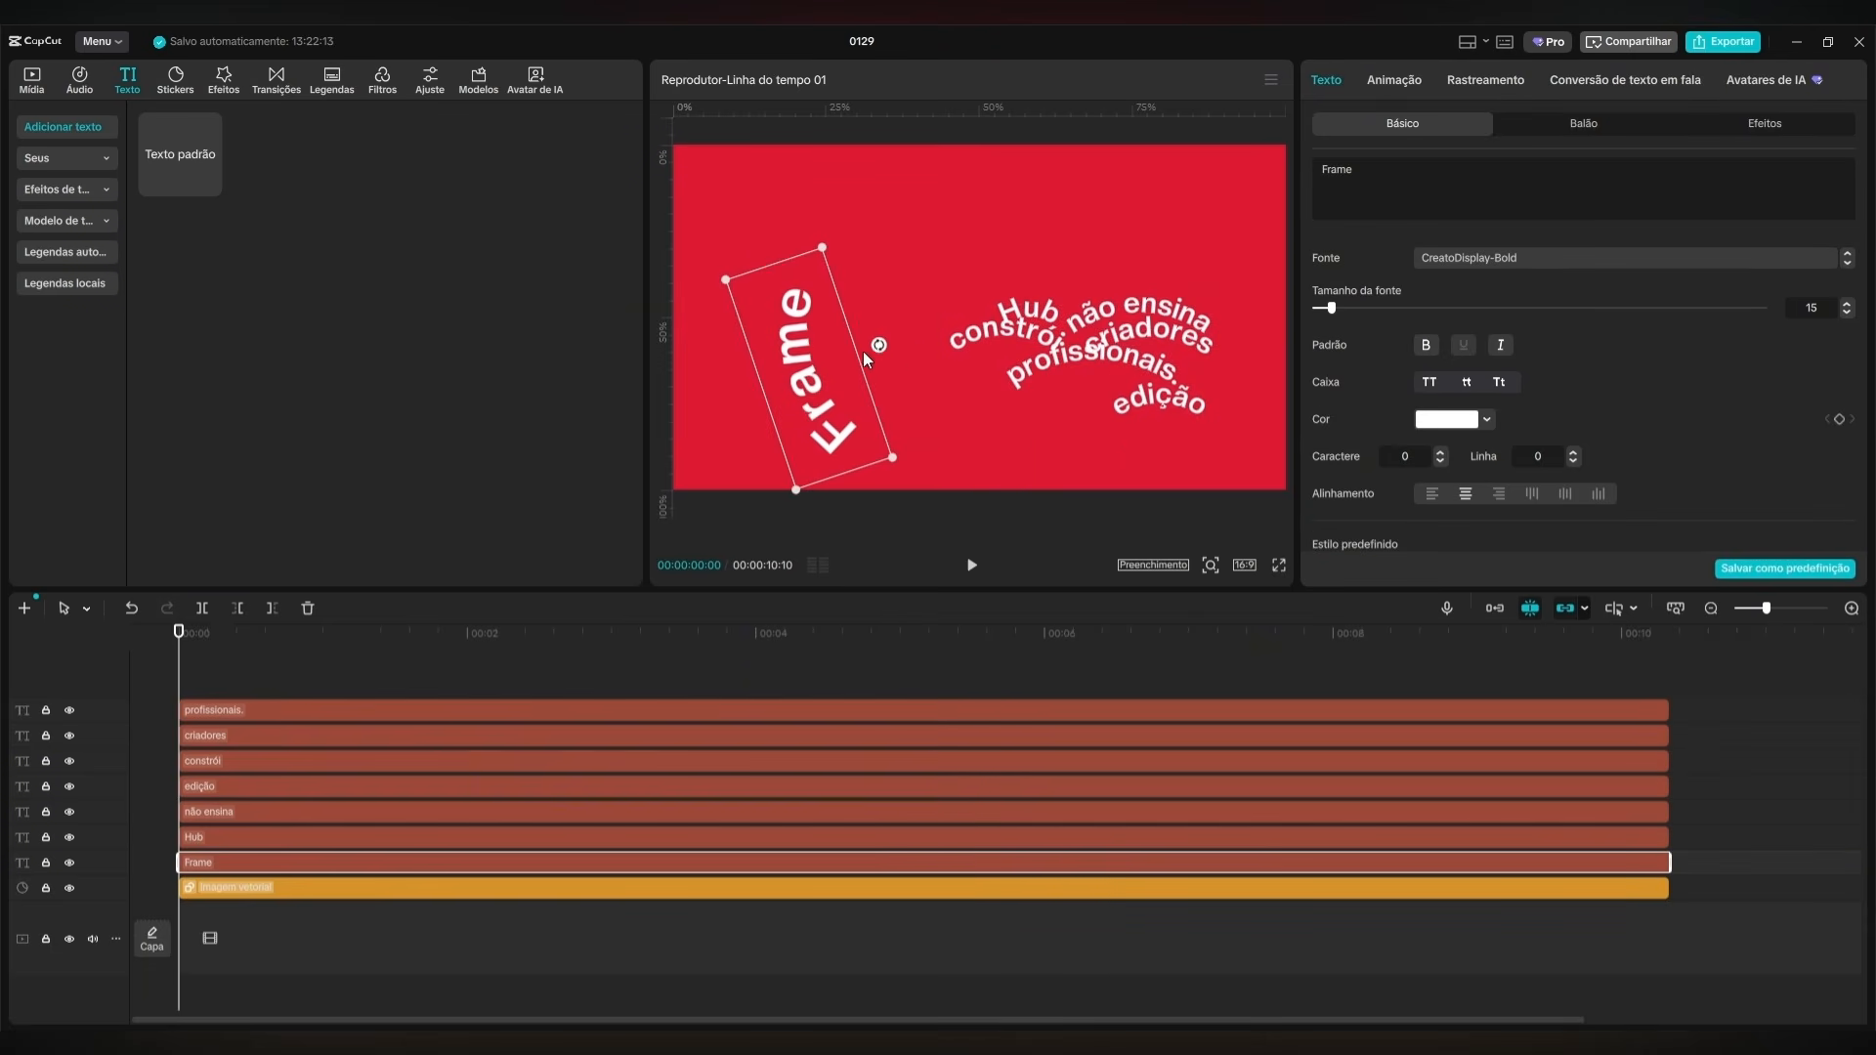
{"action": "scroll", "coordinate": [1627, 407], "scroll_direction": "down", "scroll_amount": 10}
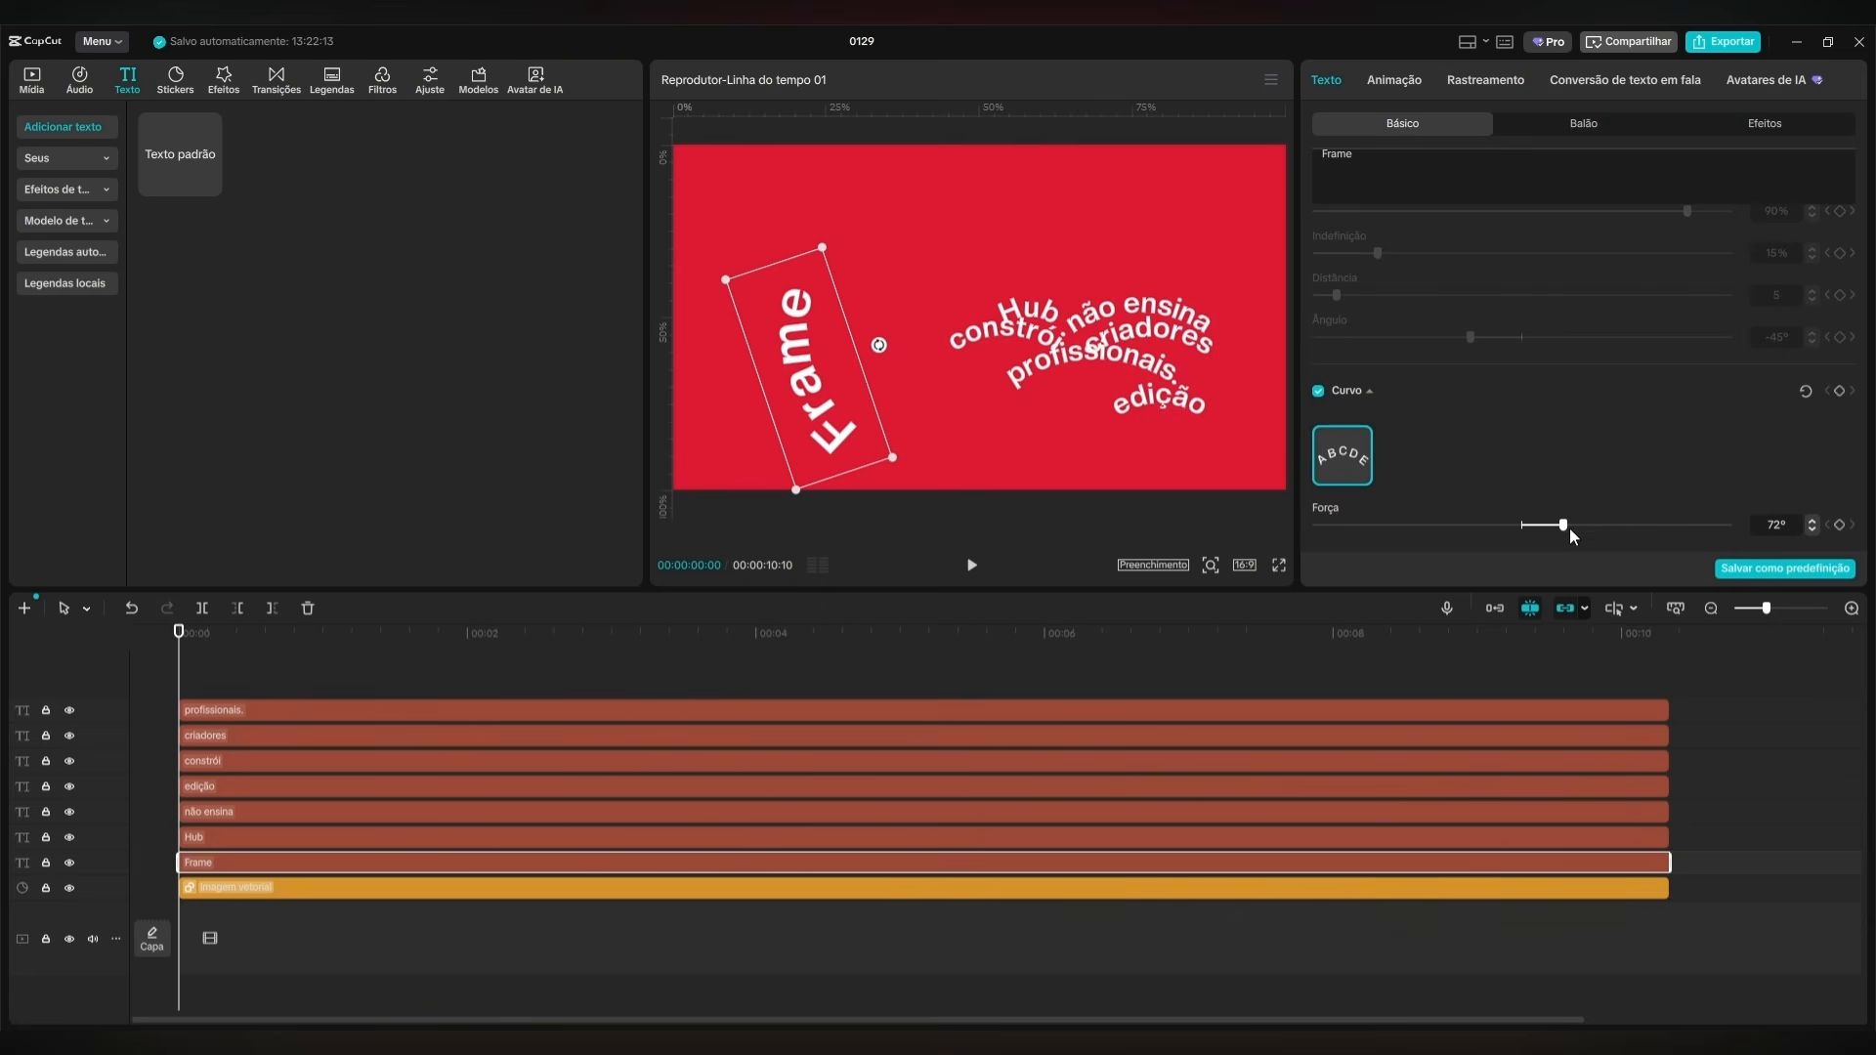
{"action": "left_click_drag", "start_coordinate": [819, 258], "coordinate": [841, 239]}
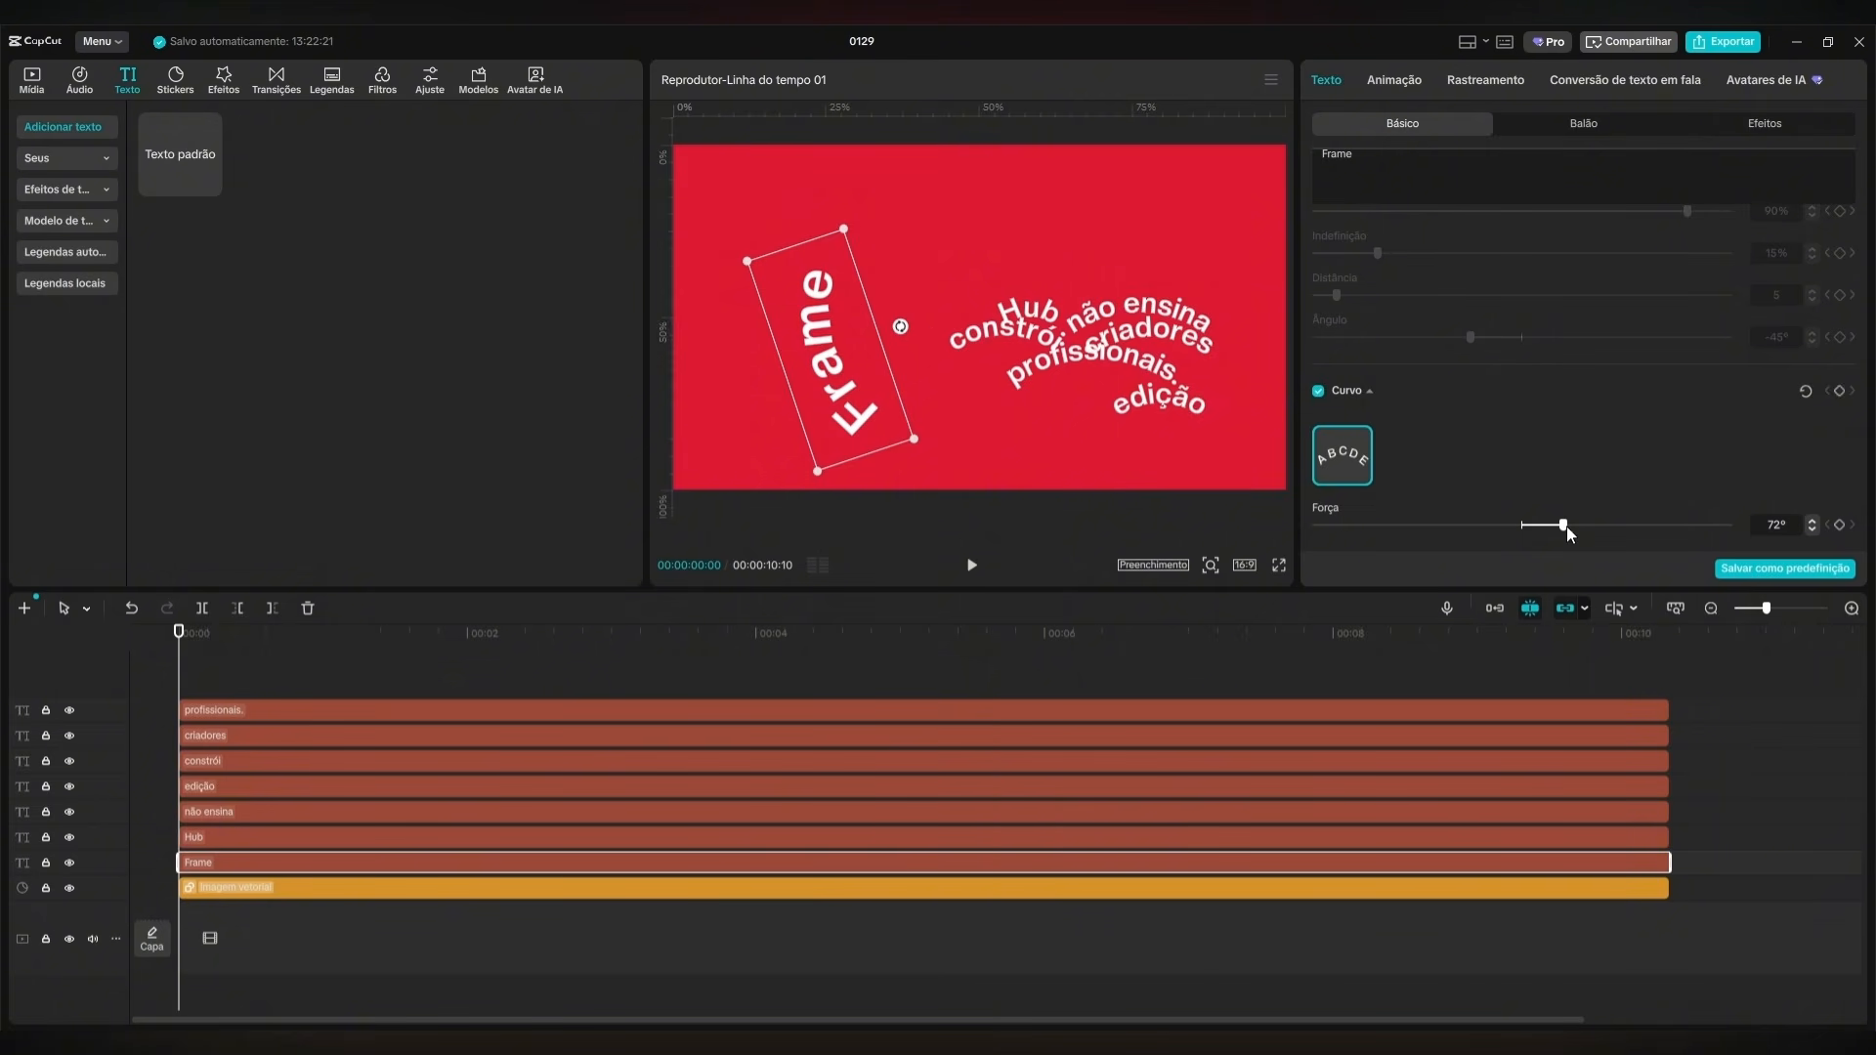
{"action": "left_click_drag", "start_coordinate": [1568, 527], "coordinate": [1575, 527]}
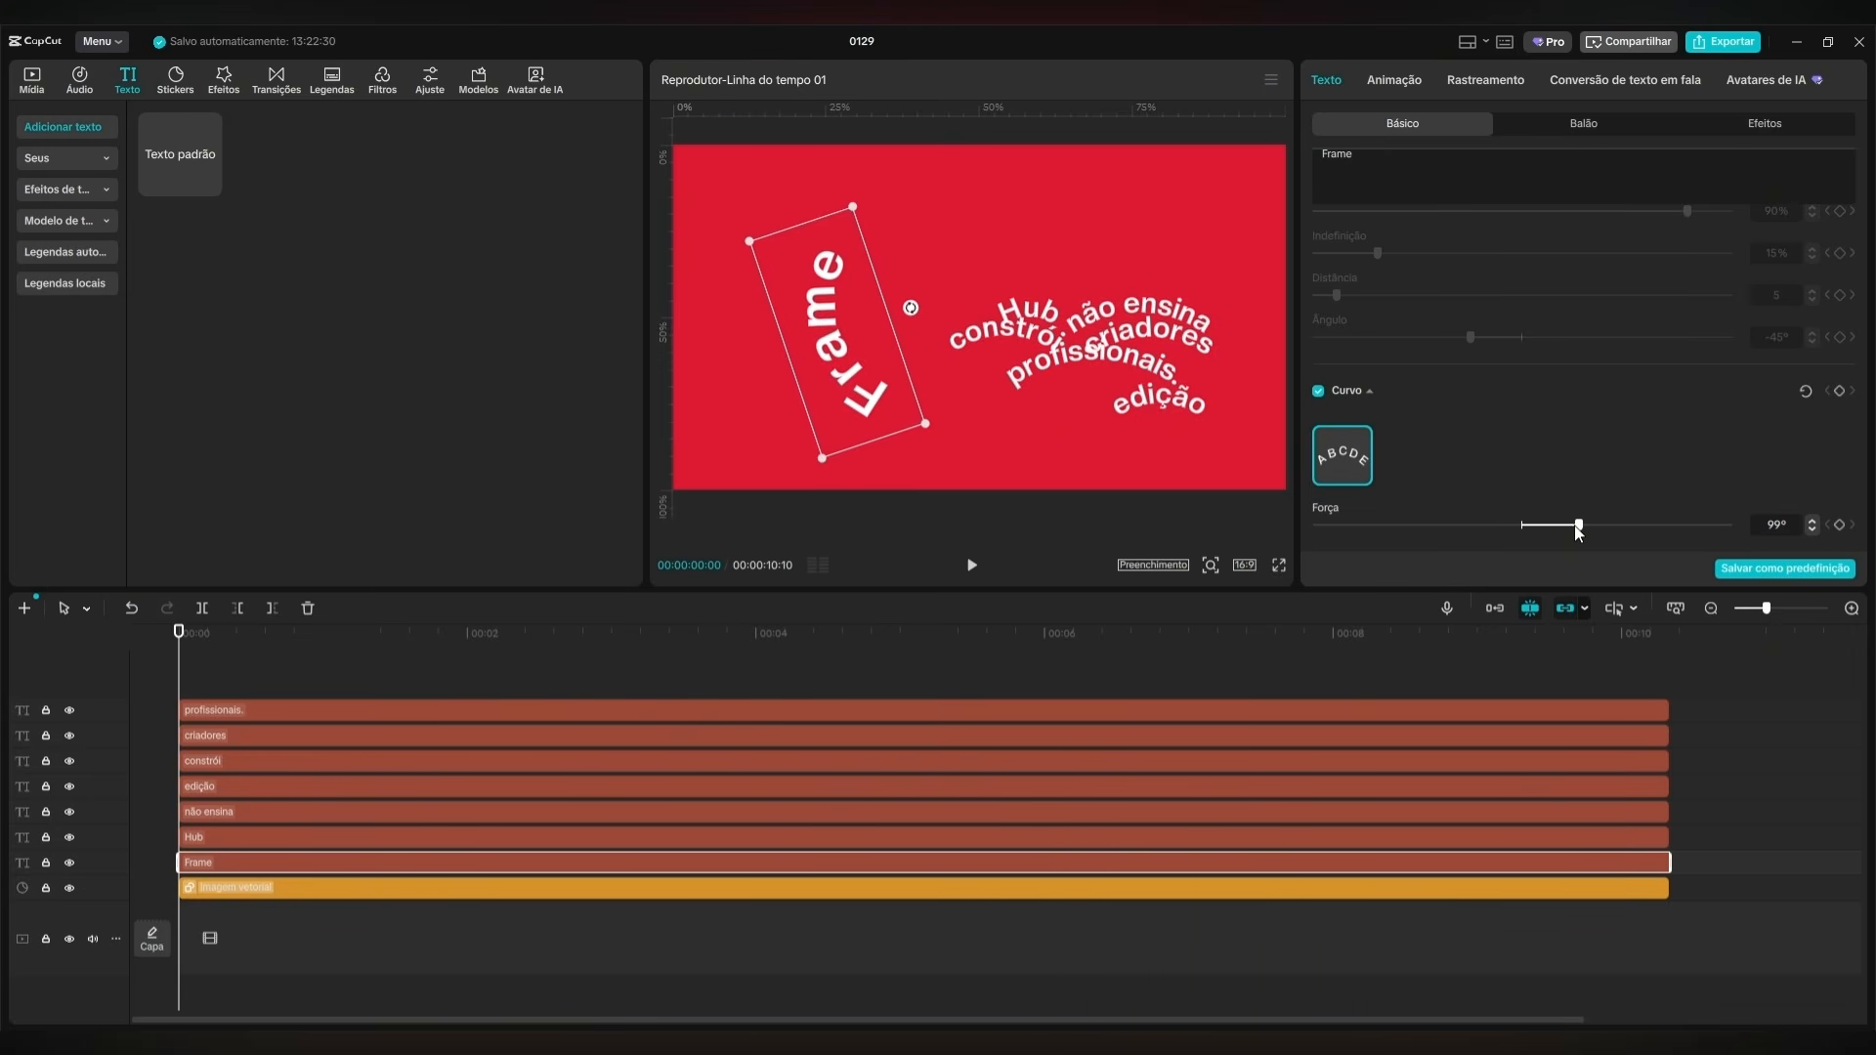
Increase the curve strength (Força) of "Frame" to 107° and rotate the word slightly clockwise.
{"action": "left_click_drag", "start_coordinate": [1577, 527], "coordinate": [1583, 527]}
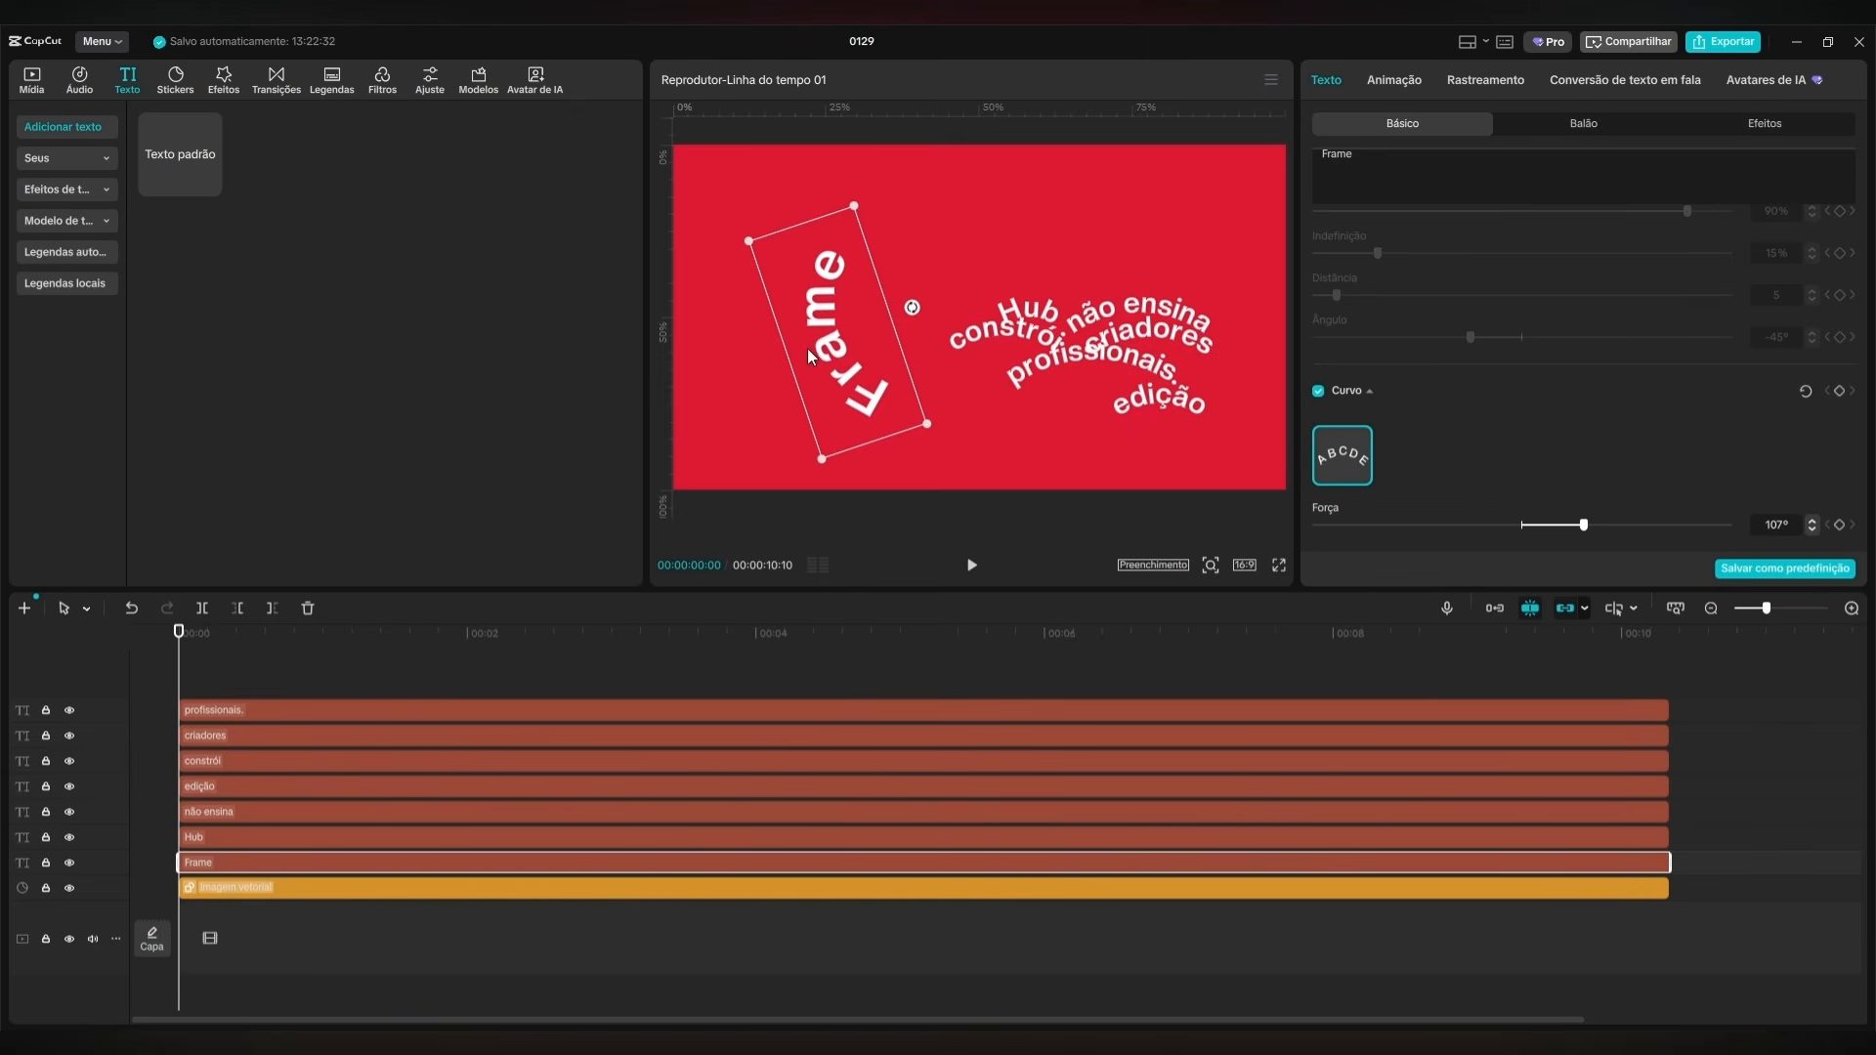
{"action": "left_click_drag", "start_coordinate": [911, 309], "coordinate": [954, 242]}
{"action": "left_click", "coordinate": [1032, 306]}
{"action": "left_click", "coordinate": [959, 264]}
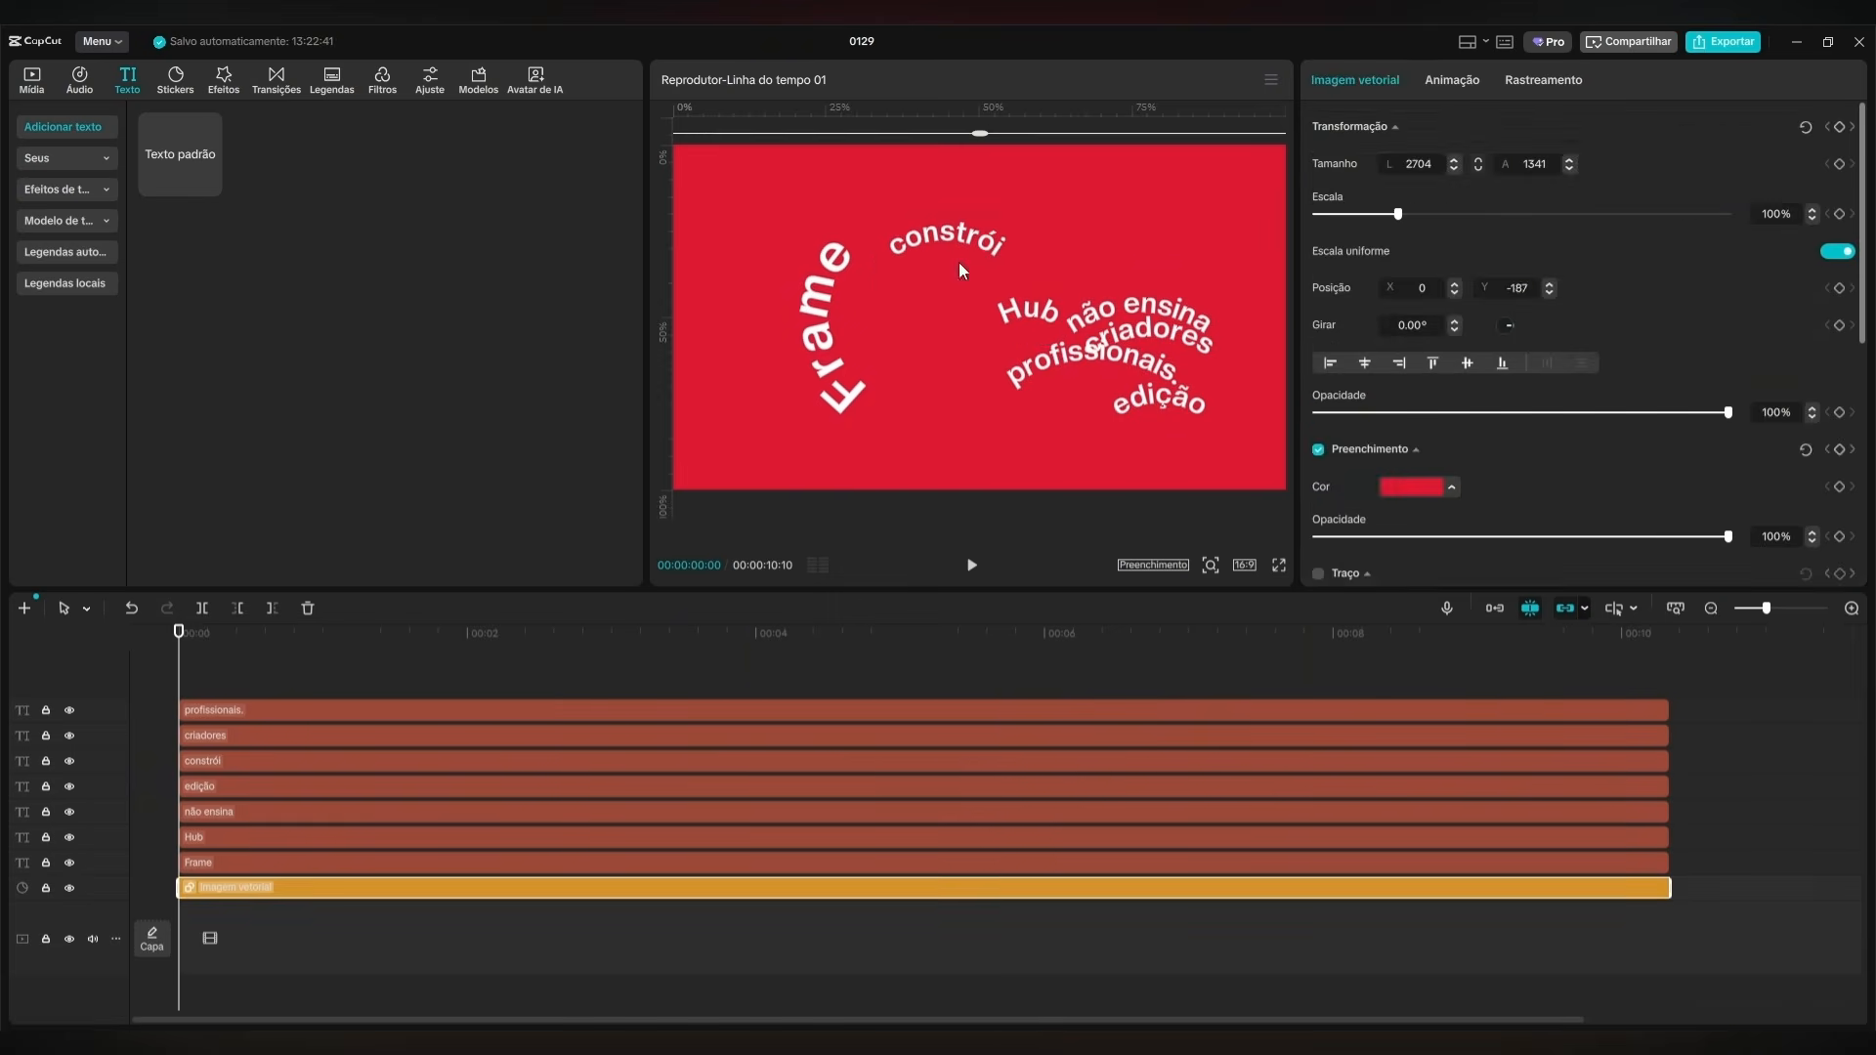
Place "Hub" right after the end of "Frame" at the top of the arc and set its curve strength to 75°.
{"action": "left_click", "coordinate": [1041, 298]}
{"action": "left_click_drag", "start_coordinate": [1041, 295], "coordinate": [965, 347]}
{"action": "left_click", "coordinate": [916, 281]}
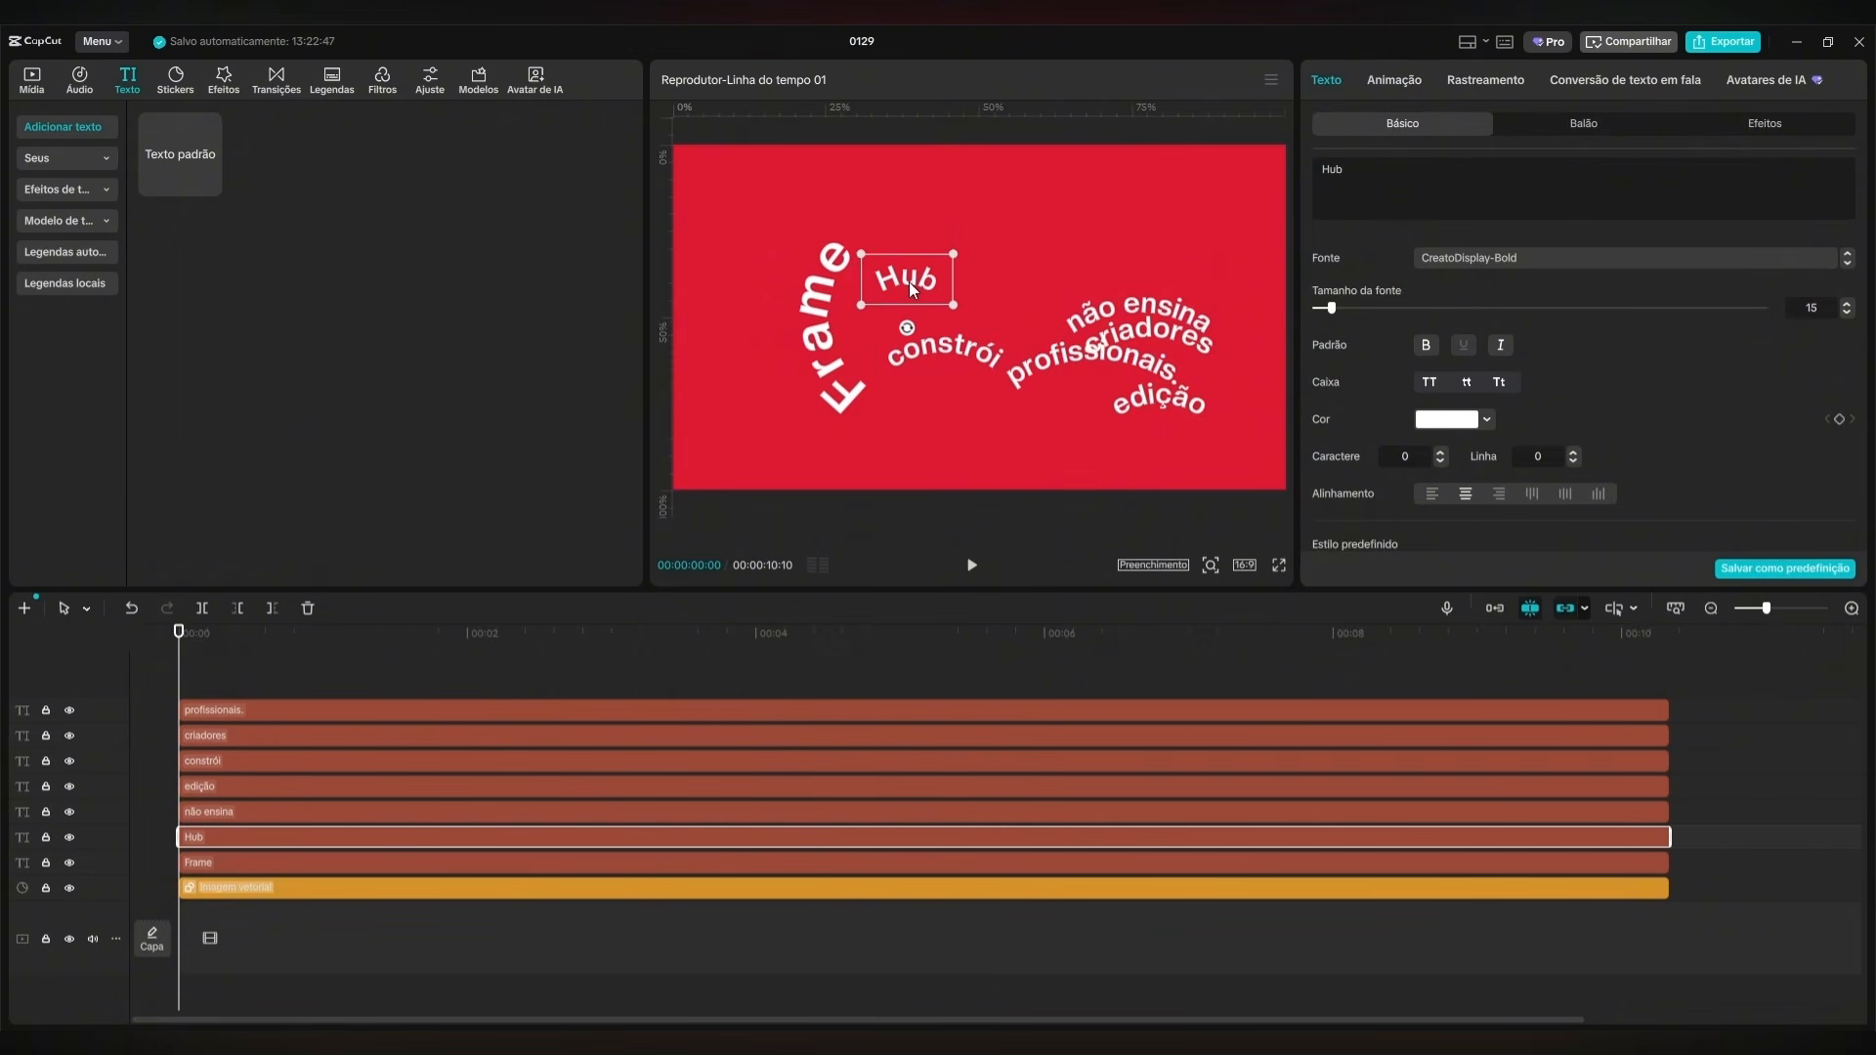
{"action": "left_click_drag", "start_coordinate": [909, 282], "coordinate": [956, 260]}
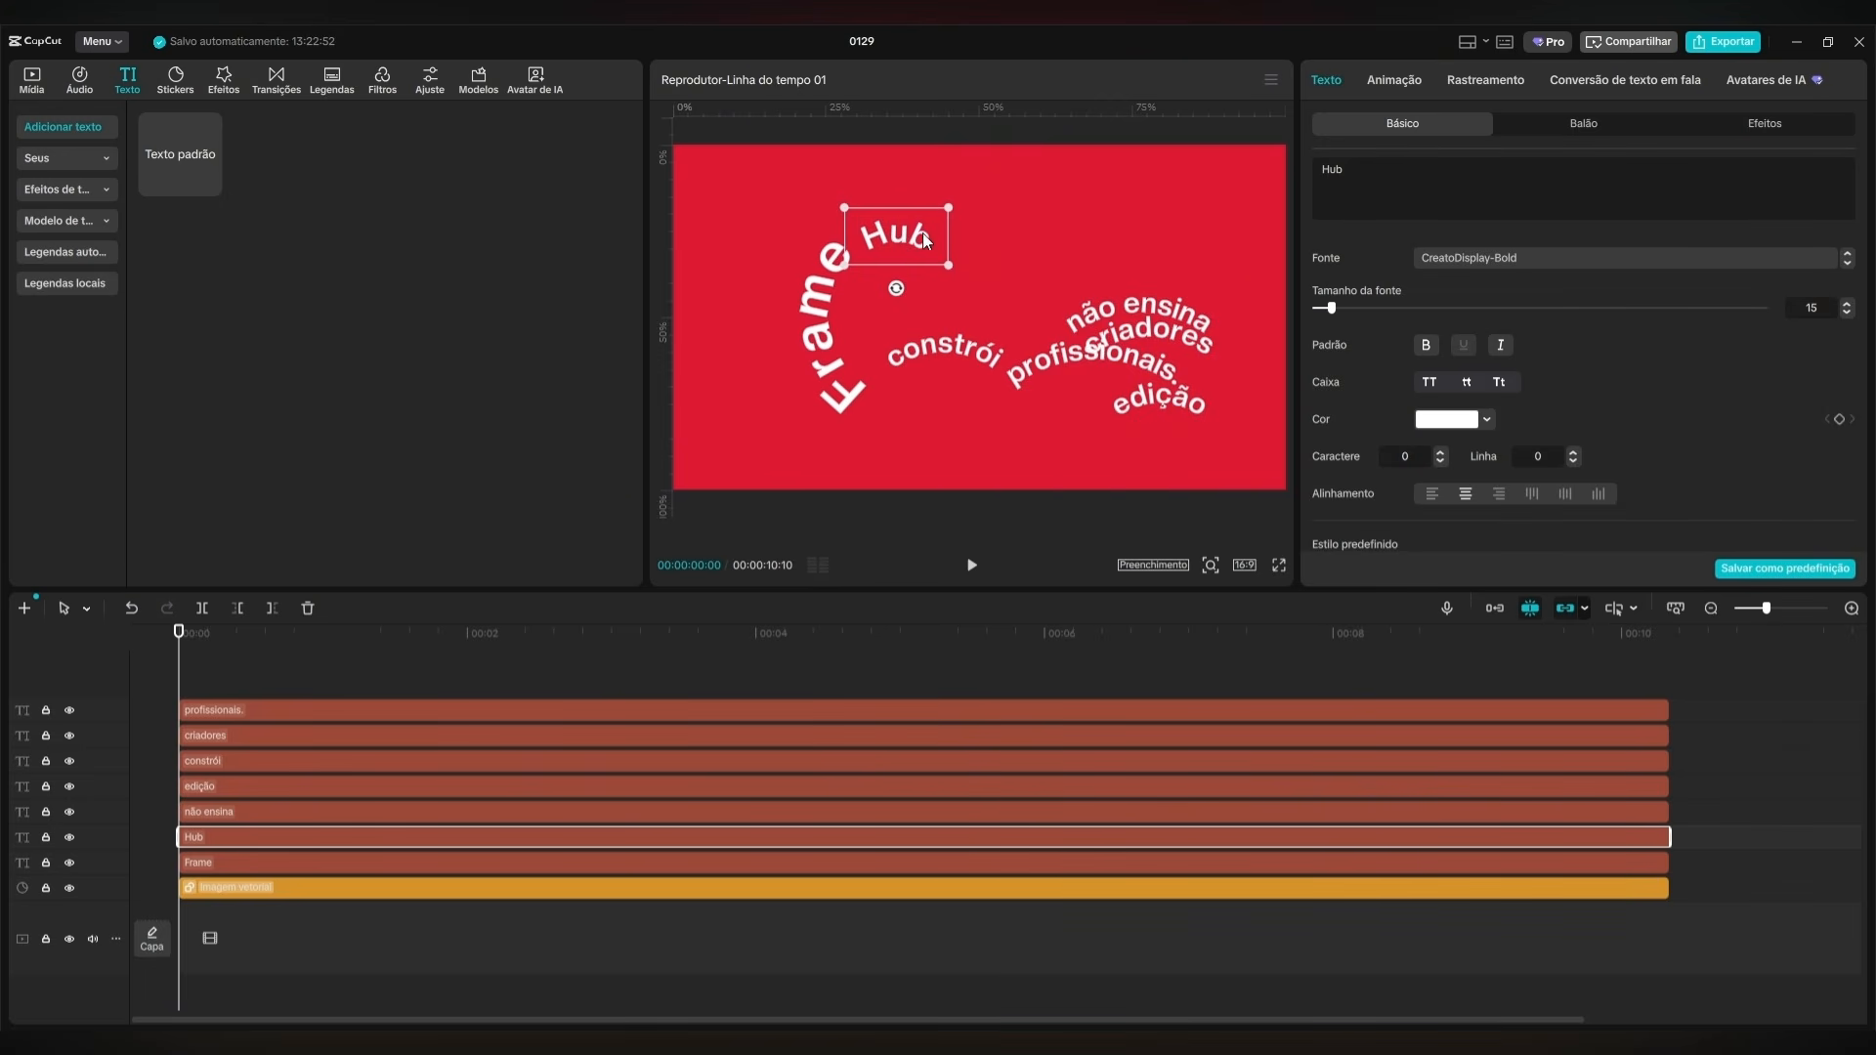
{"action": "scroll", "coordinate": [1713, 481], "scroll_direction": "down", "scroll_amount": 10}
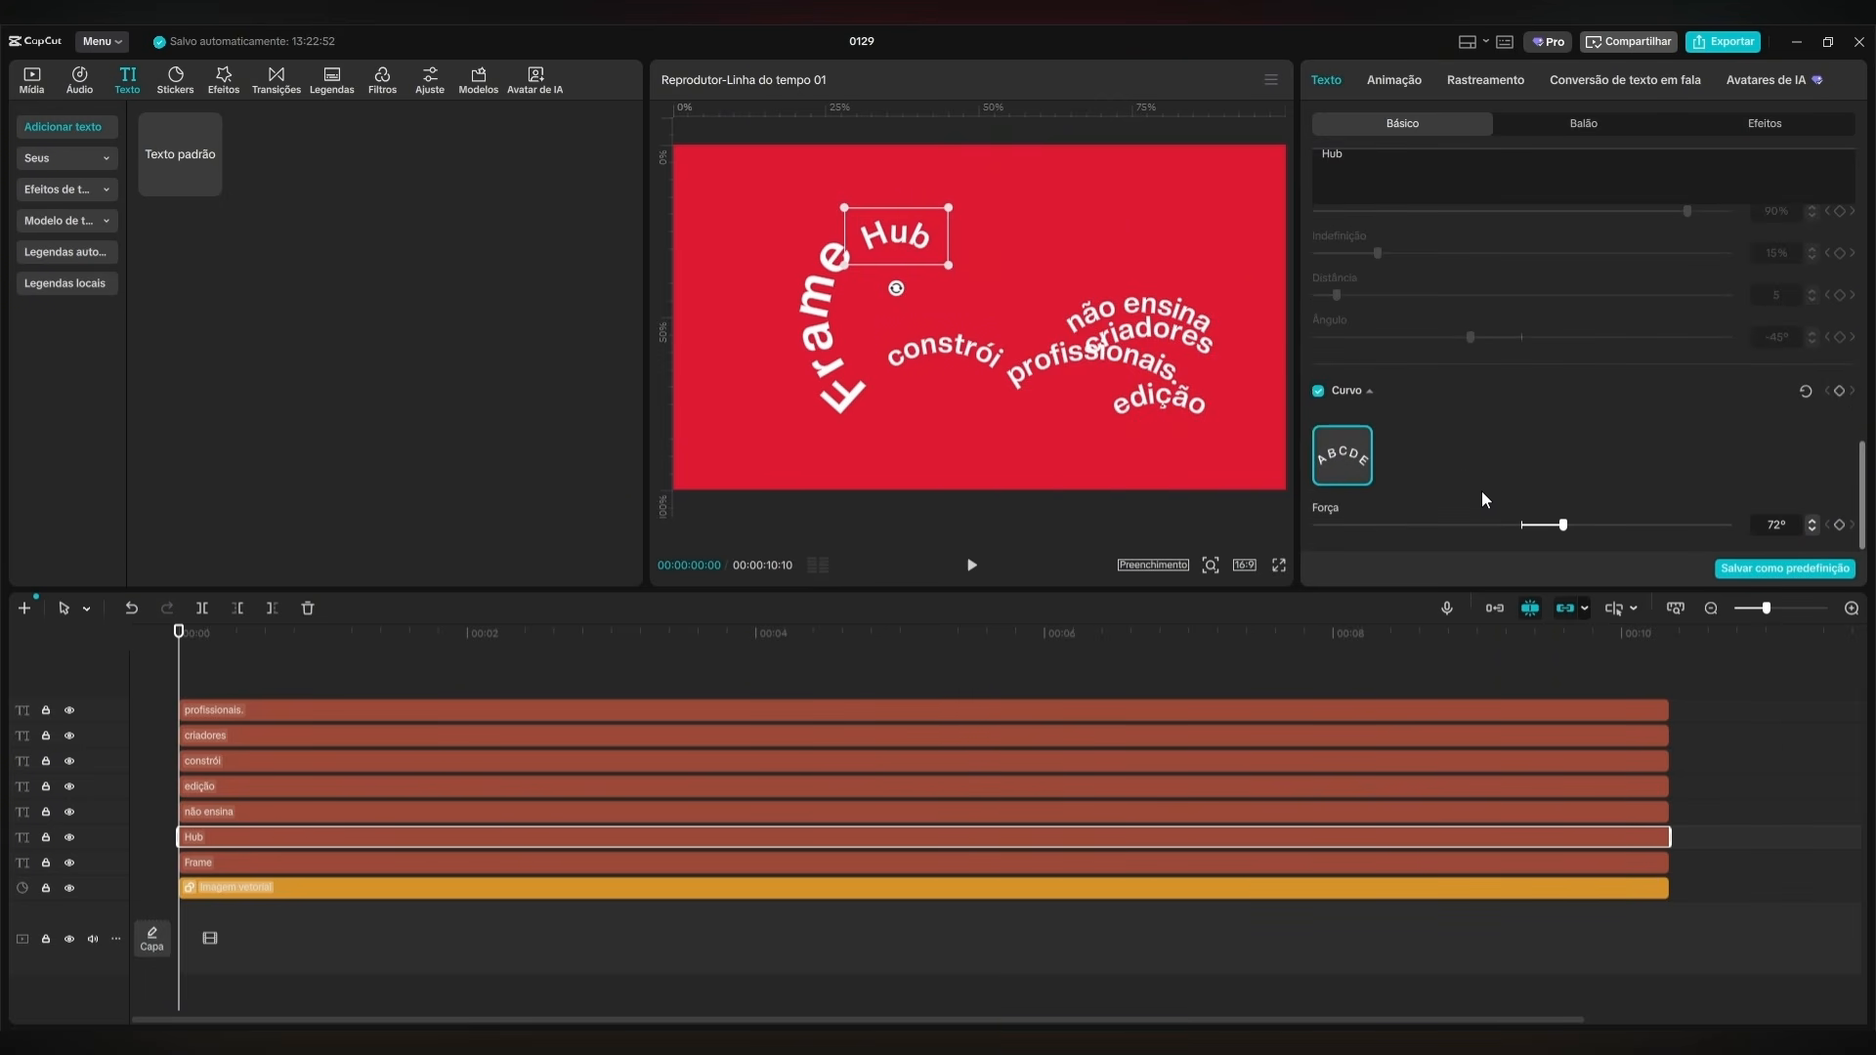
{"action": "left_click_drag", "start_coordinate": [1563, 525], "coordinate": [1565, 526]}
{"action": "left_click_drag", "start_coordinate": [907, 232], "coordinate": [904, 229]}
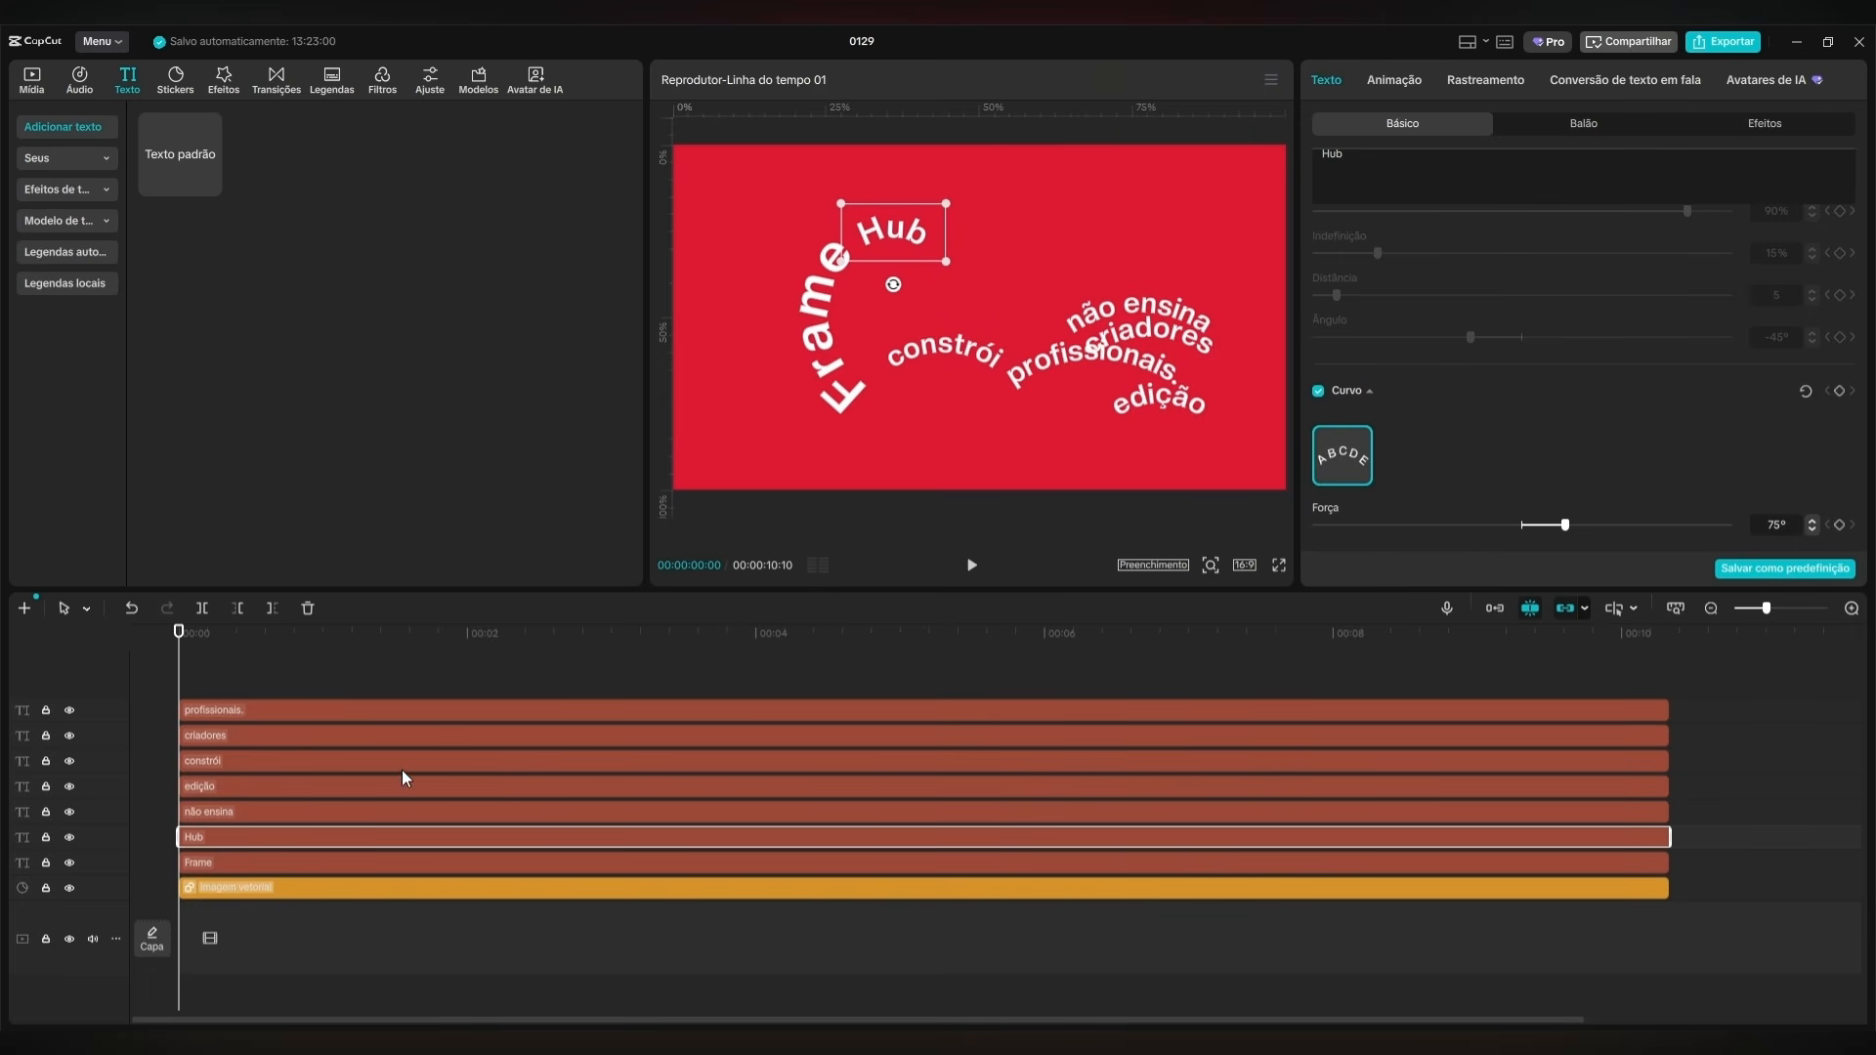
Rotate "não ensina" to read downward, place it after "Hub" along the arc, and tilt "Hub" slightly counterclockwise.
{"action": "left_click", "coordinate": [400, 809]}
{"action": "left_click_drag", "start_coordinate": [1093, 315], "coordinate": [917, 238]}
{"action": "left_click", "coordinate": [901, 236]}
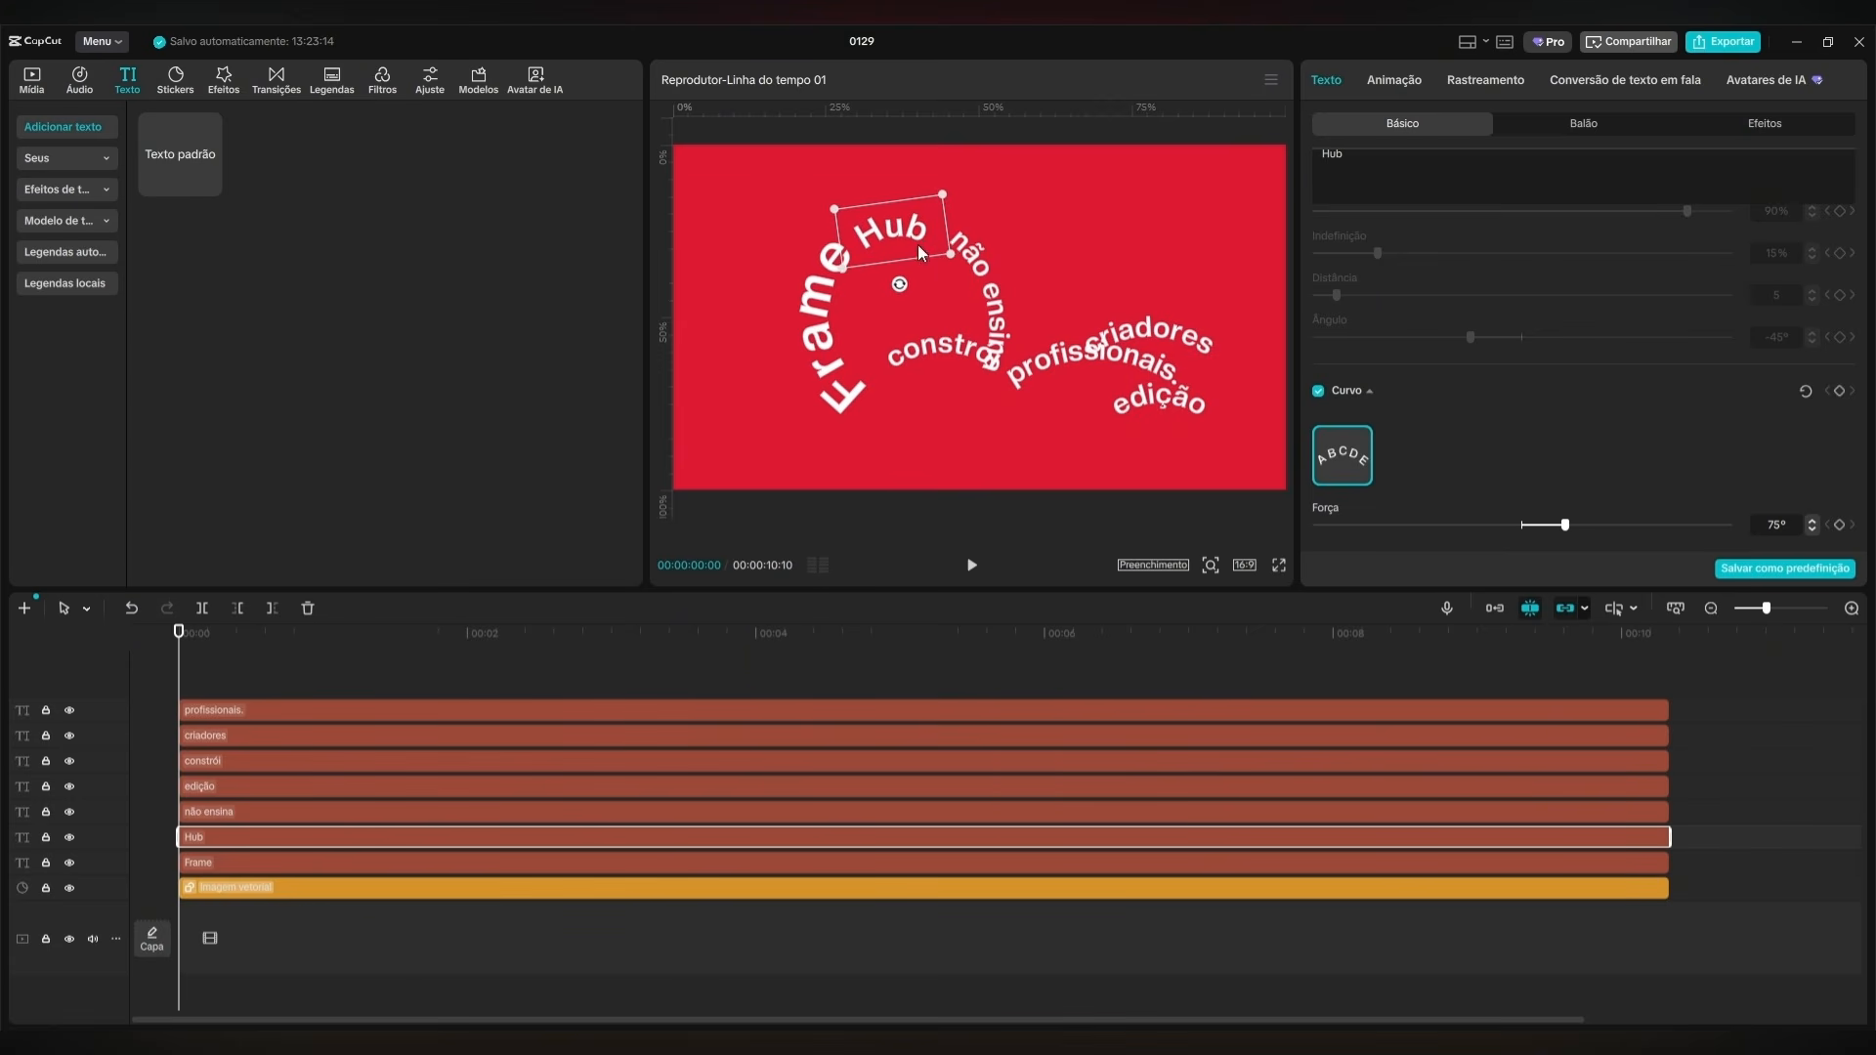
{"action": "double_click", "coordinate": [981, 278]}
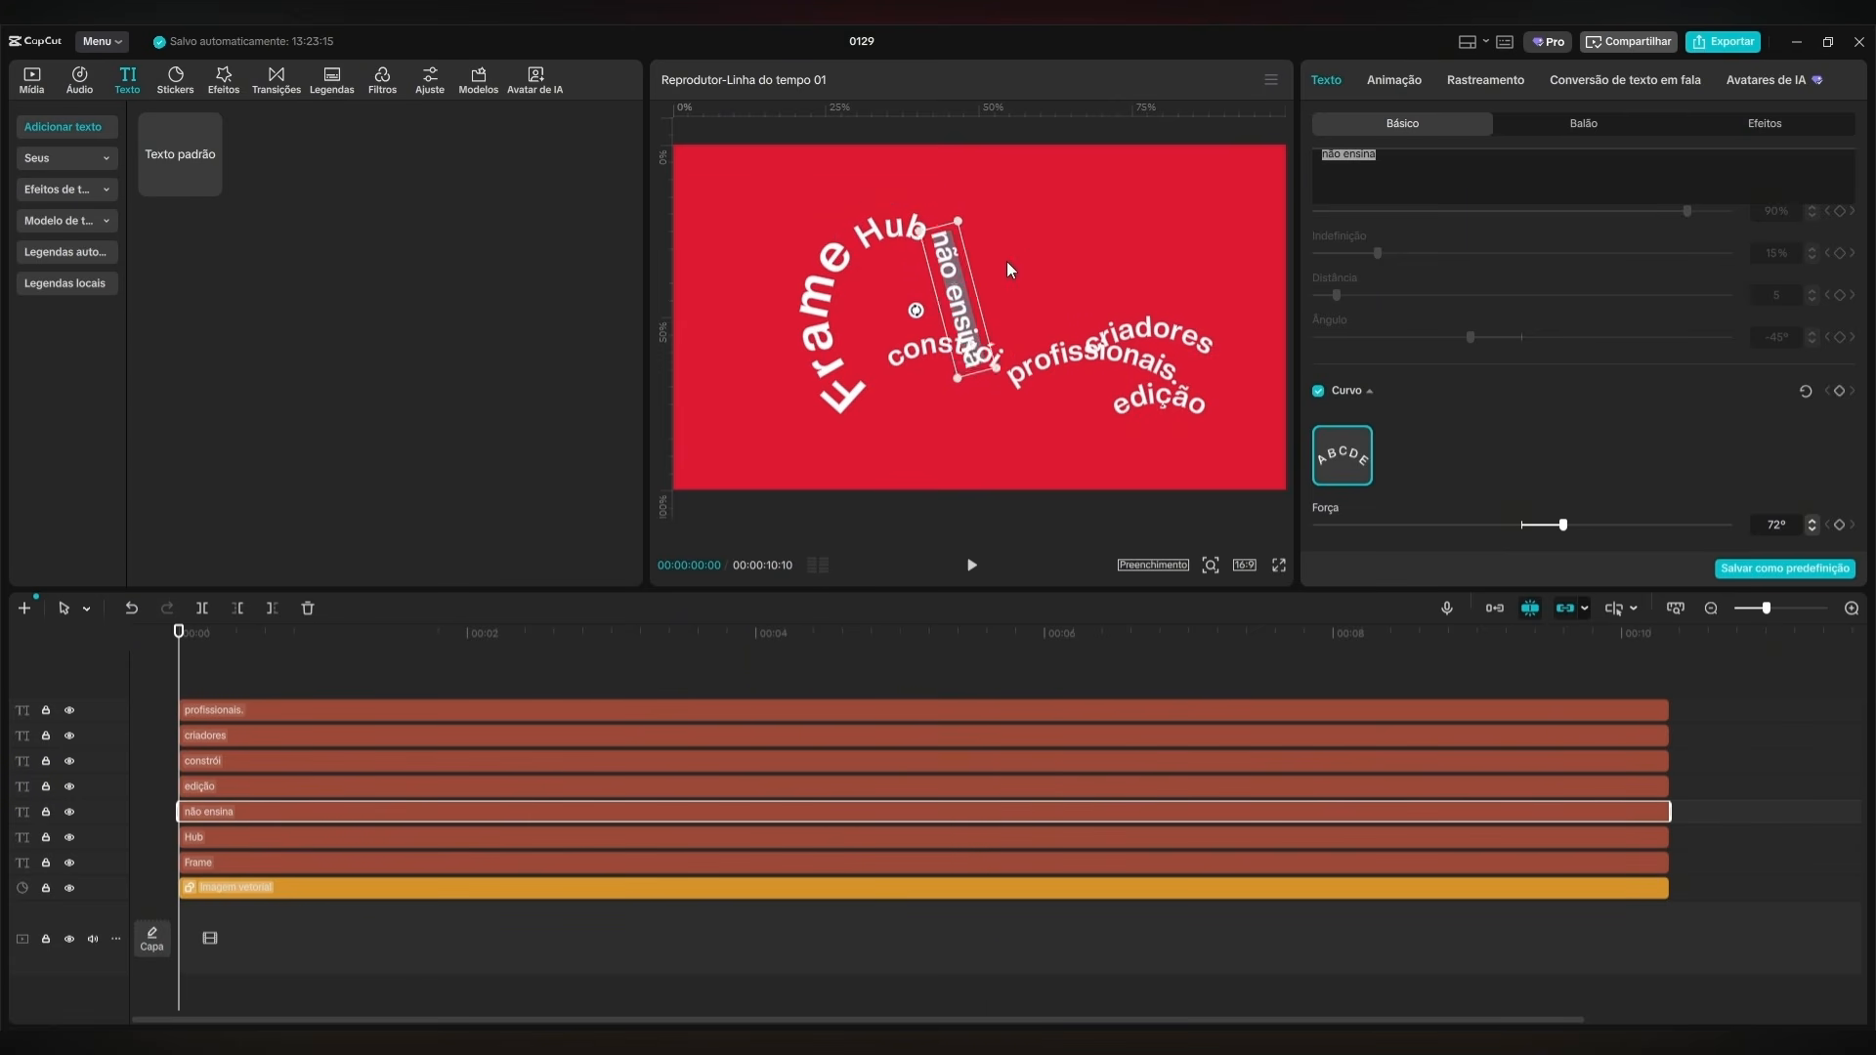
{"action": "left_click", "coordinate": [1009, 270]}
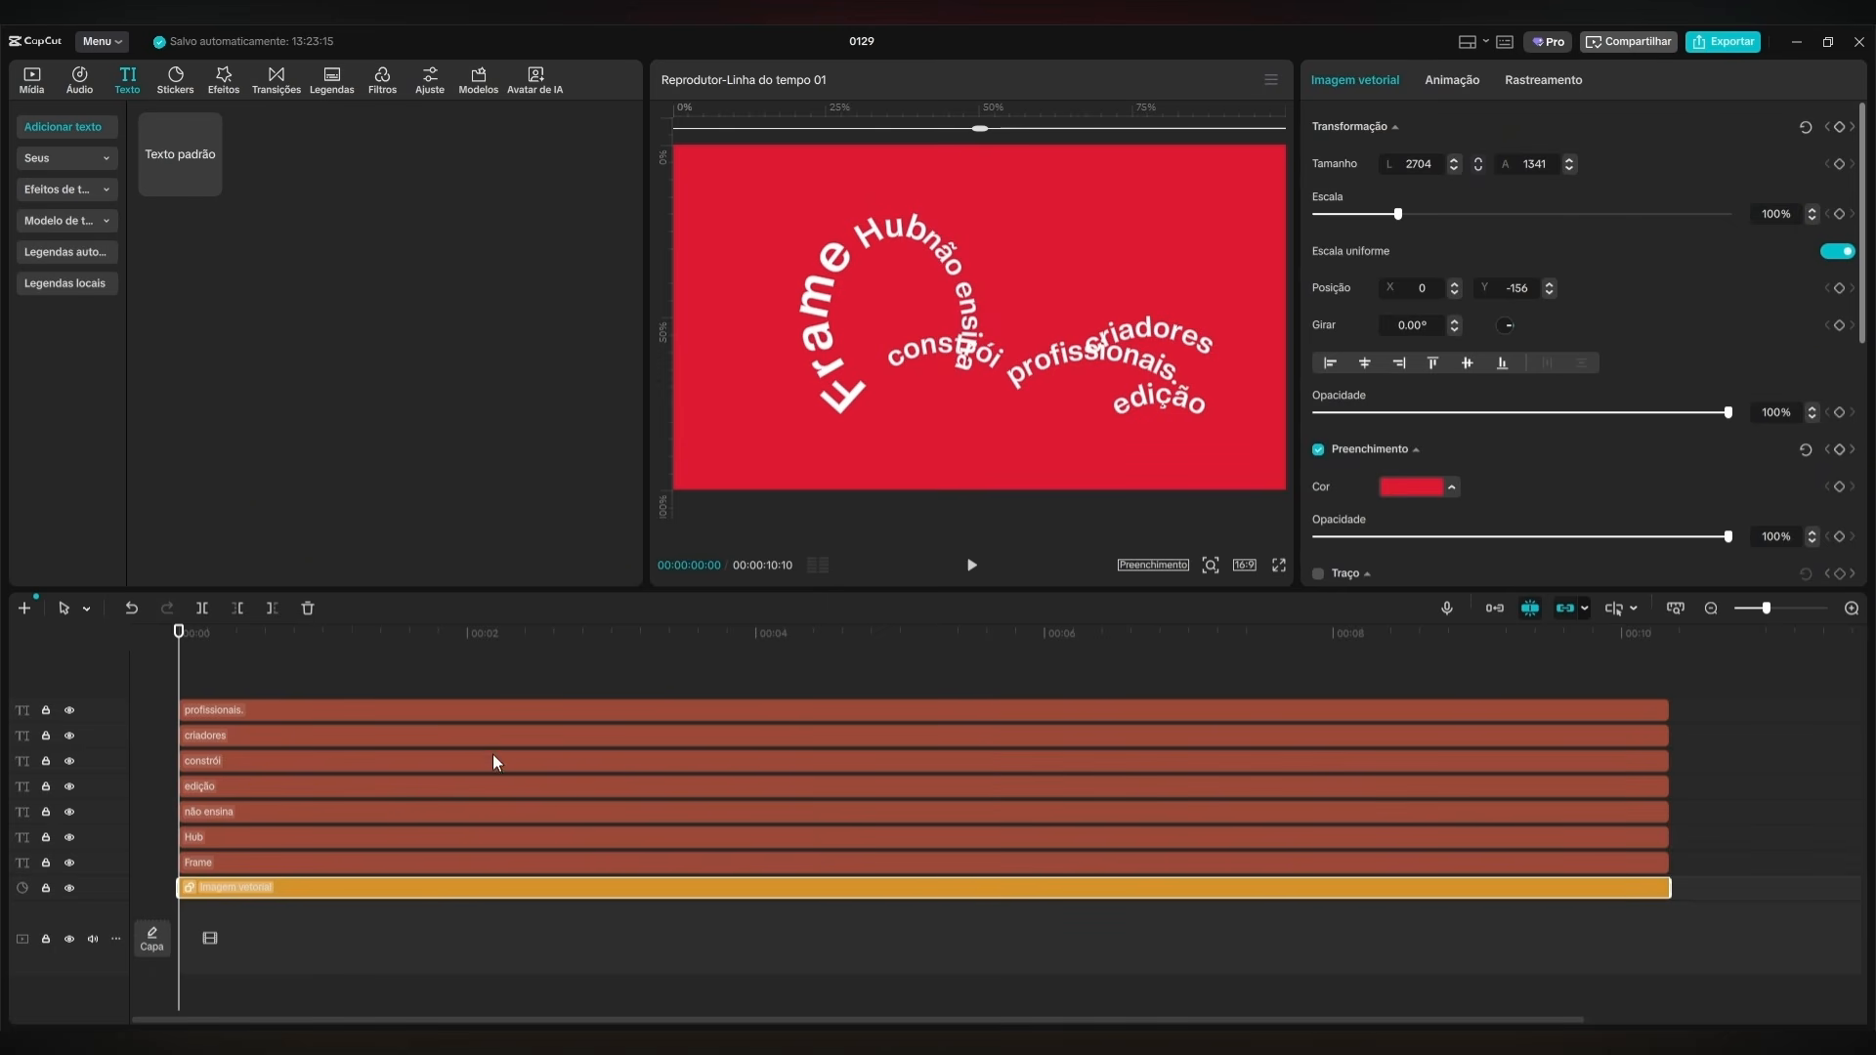
{"action": "left_click", "coordinate": [398, 818]}
{"action": "left_click_drag", "start_coordinate": [984, 285], "coordinate": [985, 282]}
Raise the curve strength of "não ensina" to about 109° and rotate it to about 86° to continue the circle.
{"action": "scroll", "coordinate": [1620, 496], "scroll_direction": "down", "scroll_amount": 10}
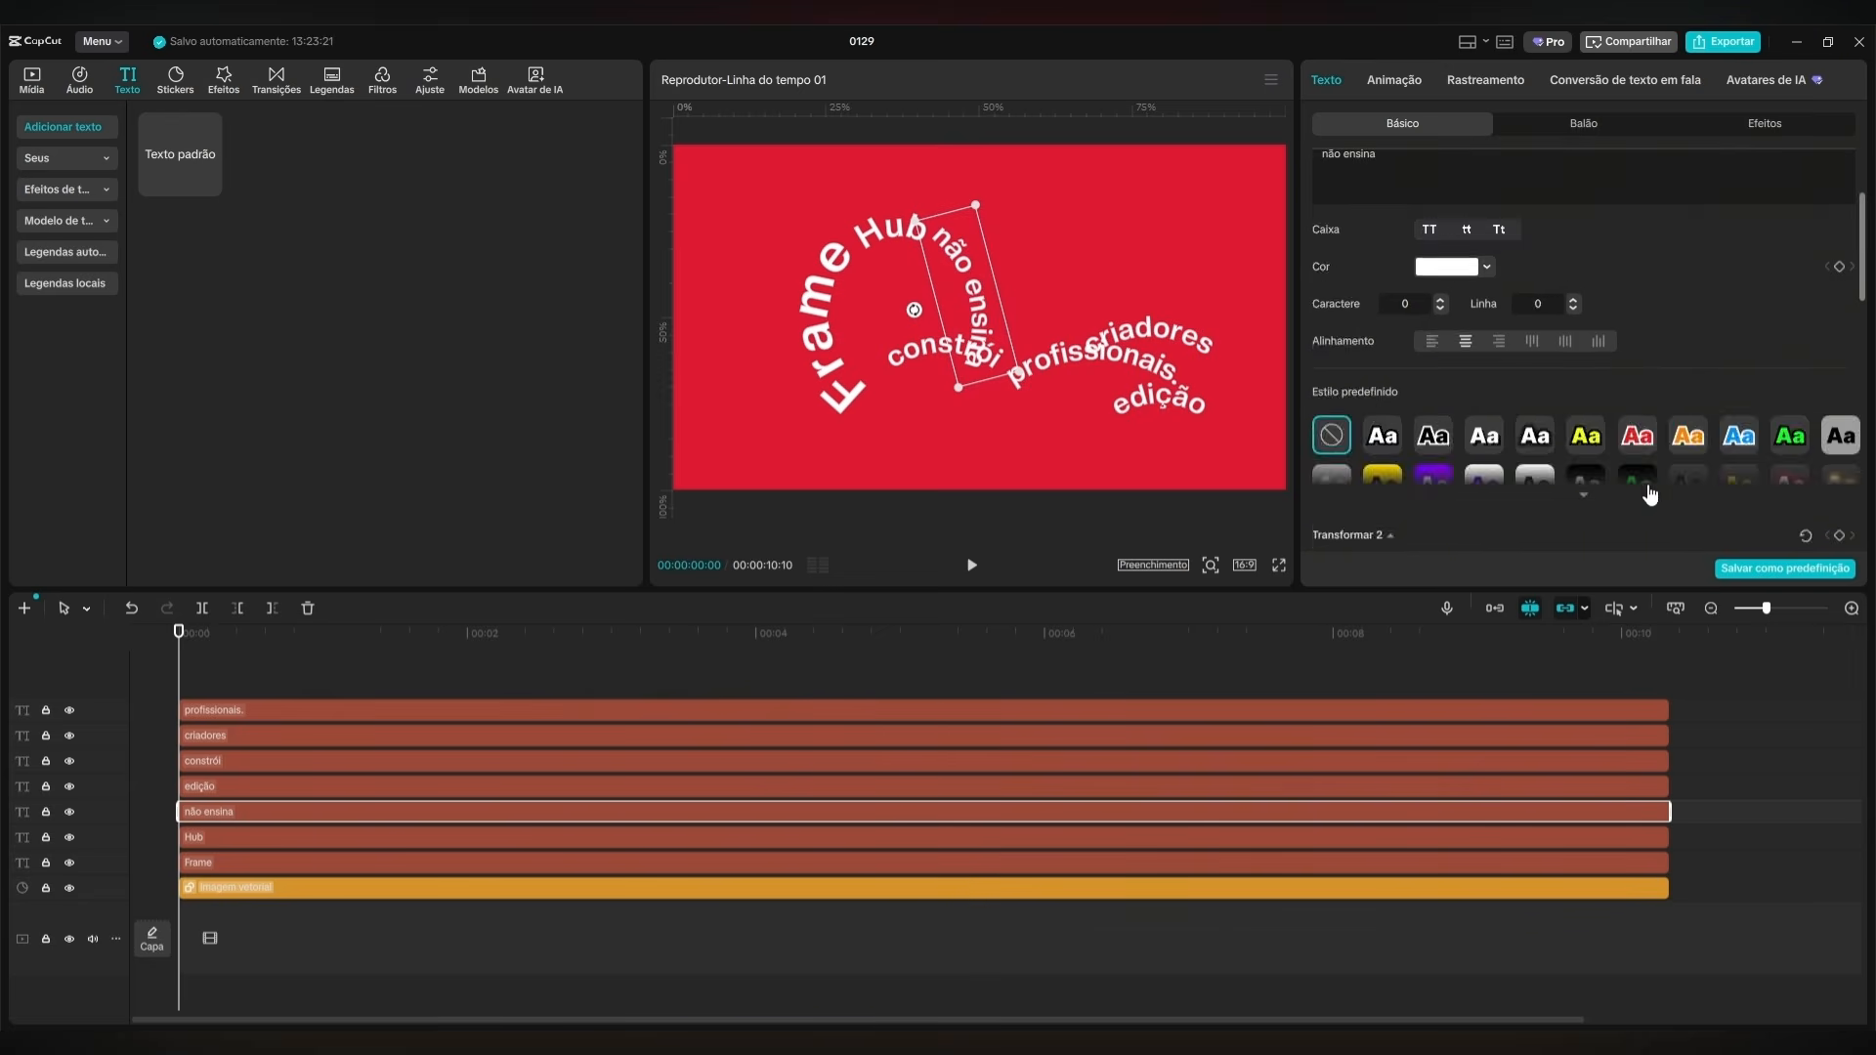
{"action": "scroll", "coordinate": [1422, 486], "scroll_direction": "down", "scroll_amount": 1}
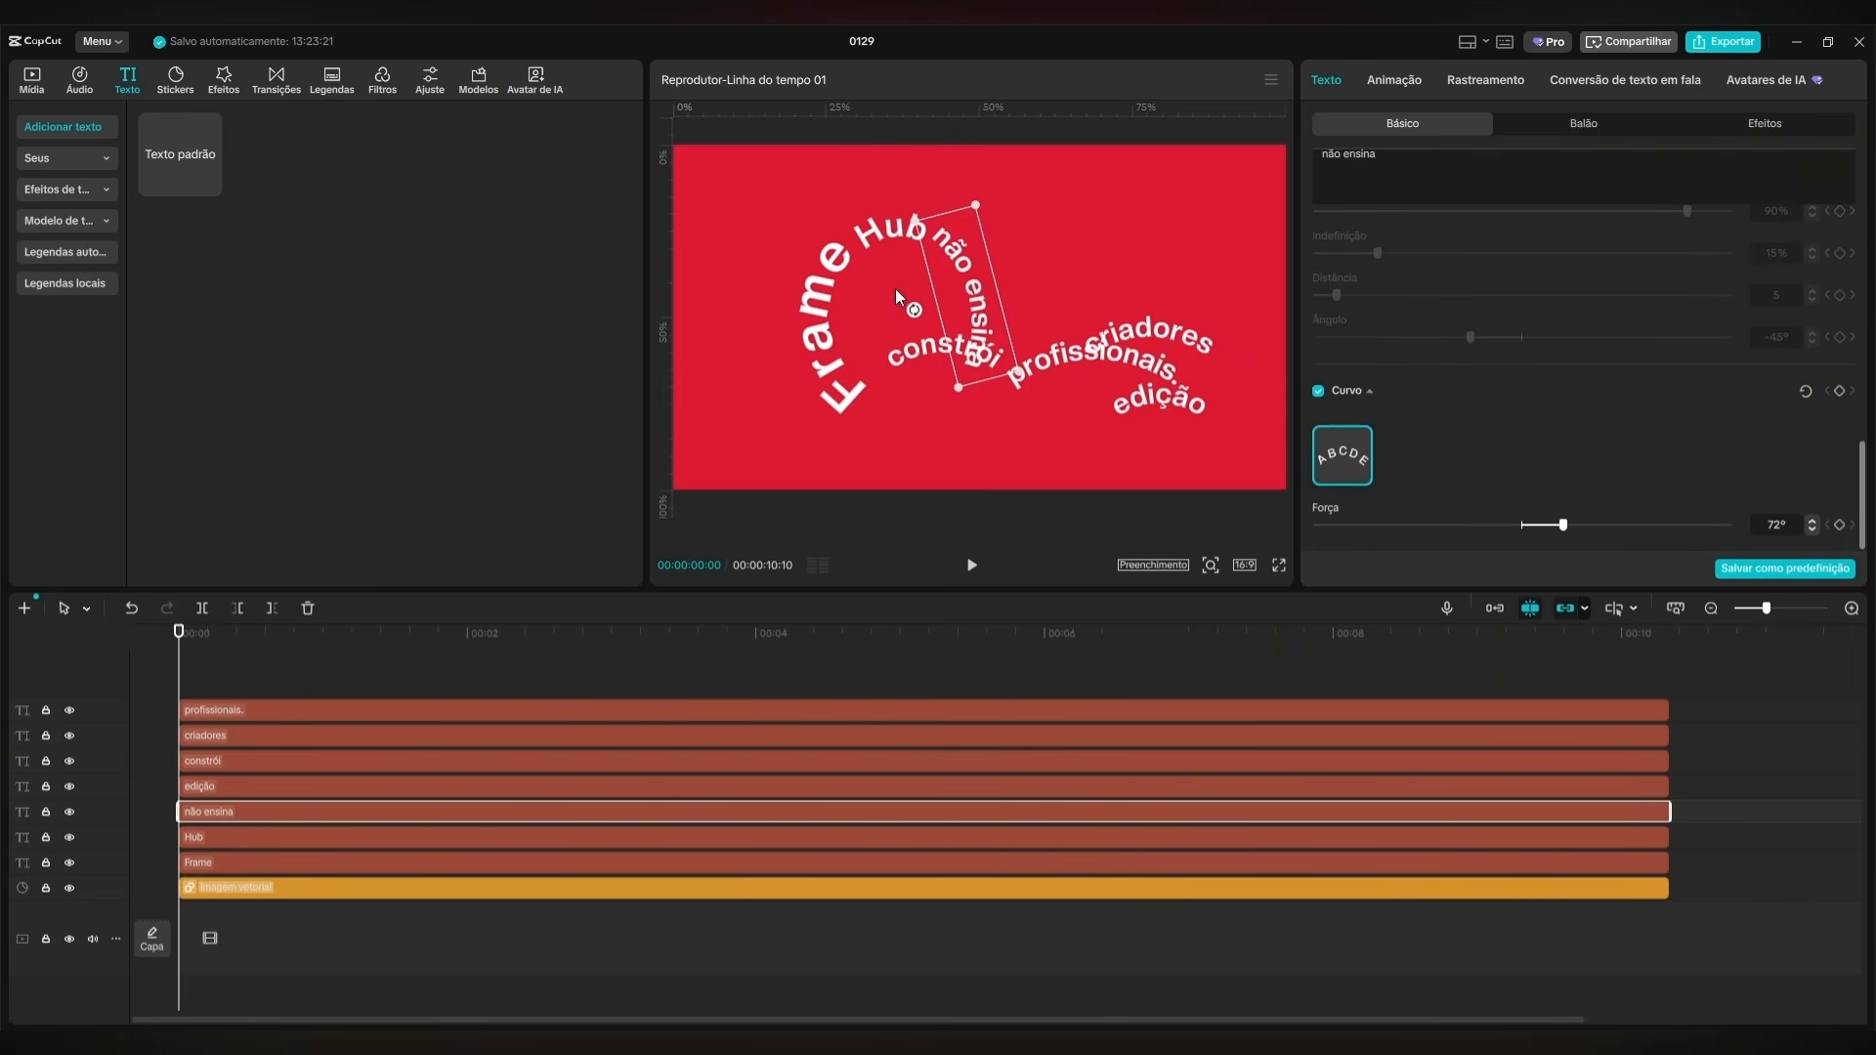
{"action": "left_click_drag", "start_coordinate": [1568, 525], "coordinate": [1583, 527]}
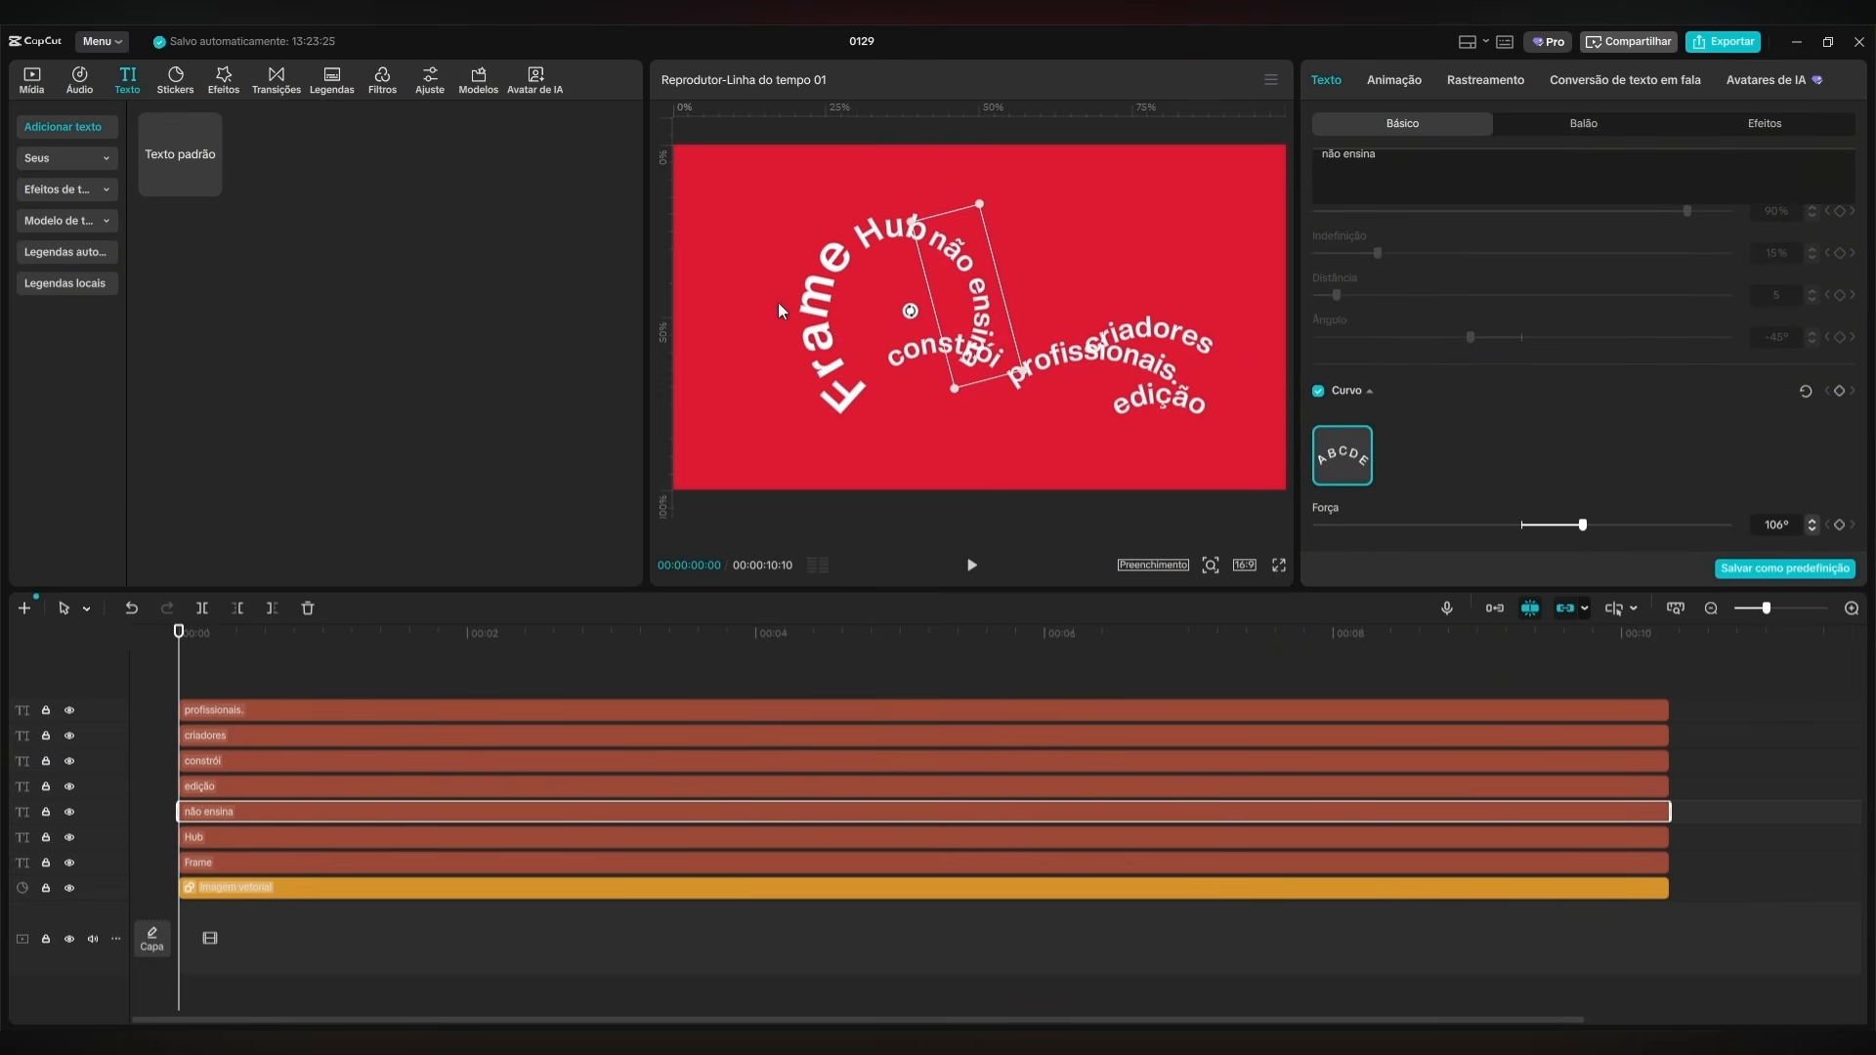
{"action": "mouse_move", "coordinate": [907, 313]}
{"action": "left_mouse_down"}
{"action": "mouse_move", "coordinate": [986, 309]}
{"action": "mouse_move", "coordinate": [901, 309]}
{"action": "left_mouse_up"}
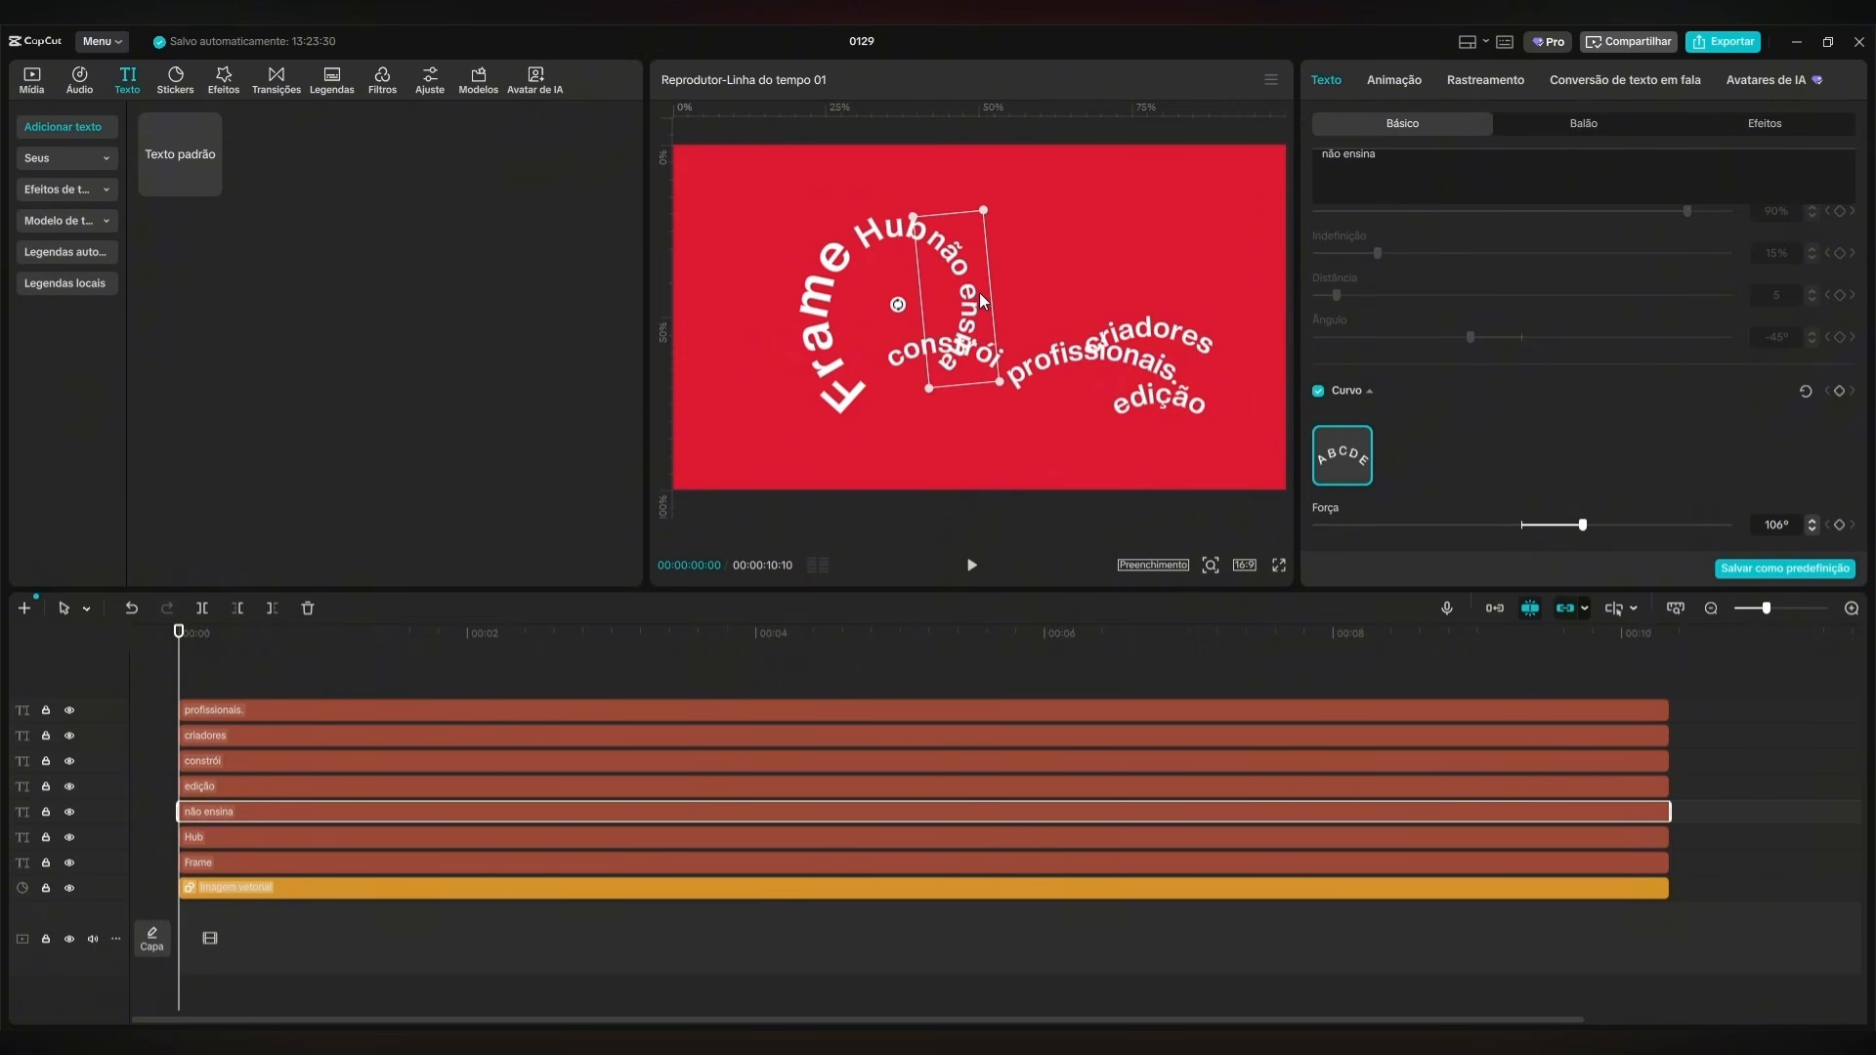
{"action": "left_click", "coordinate": [1600, 525]}
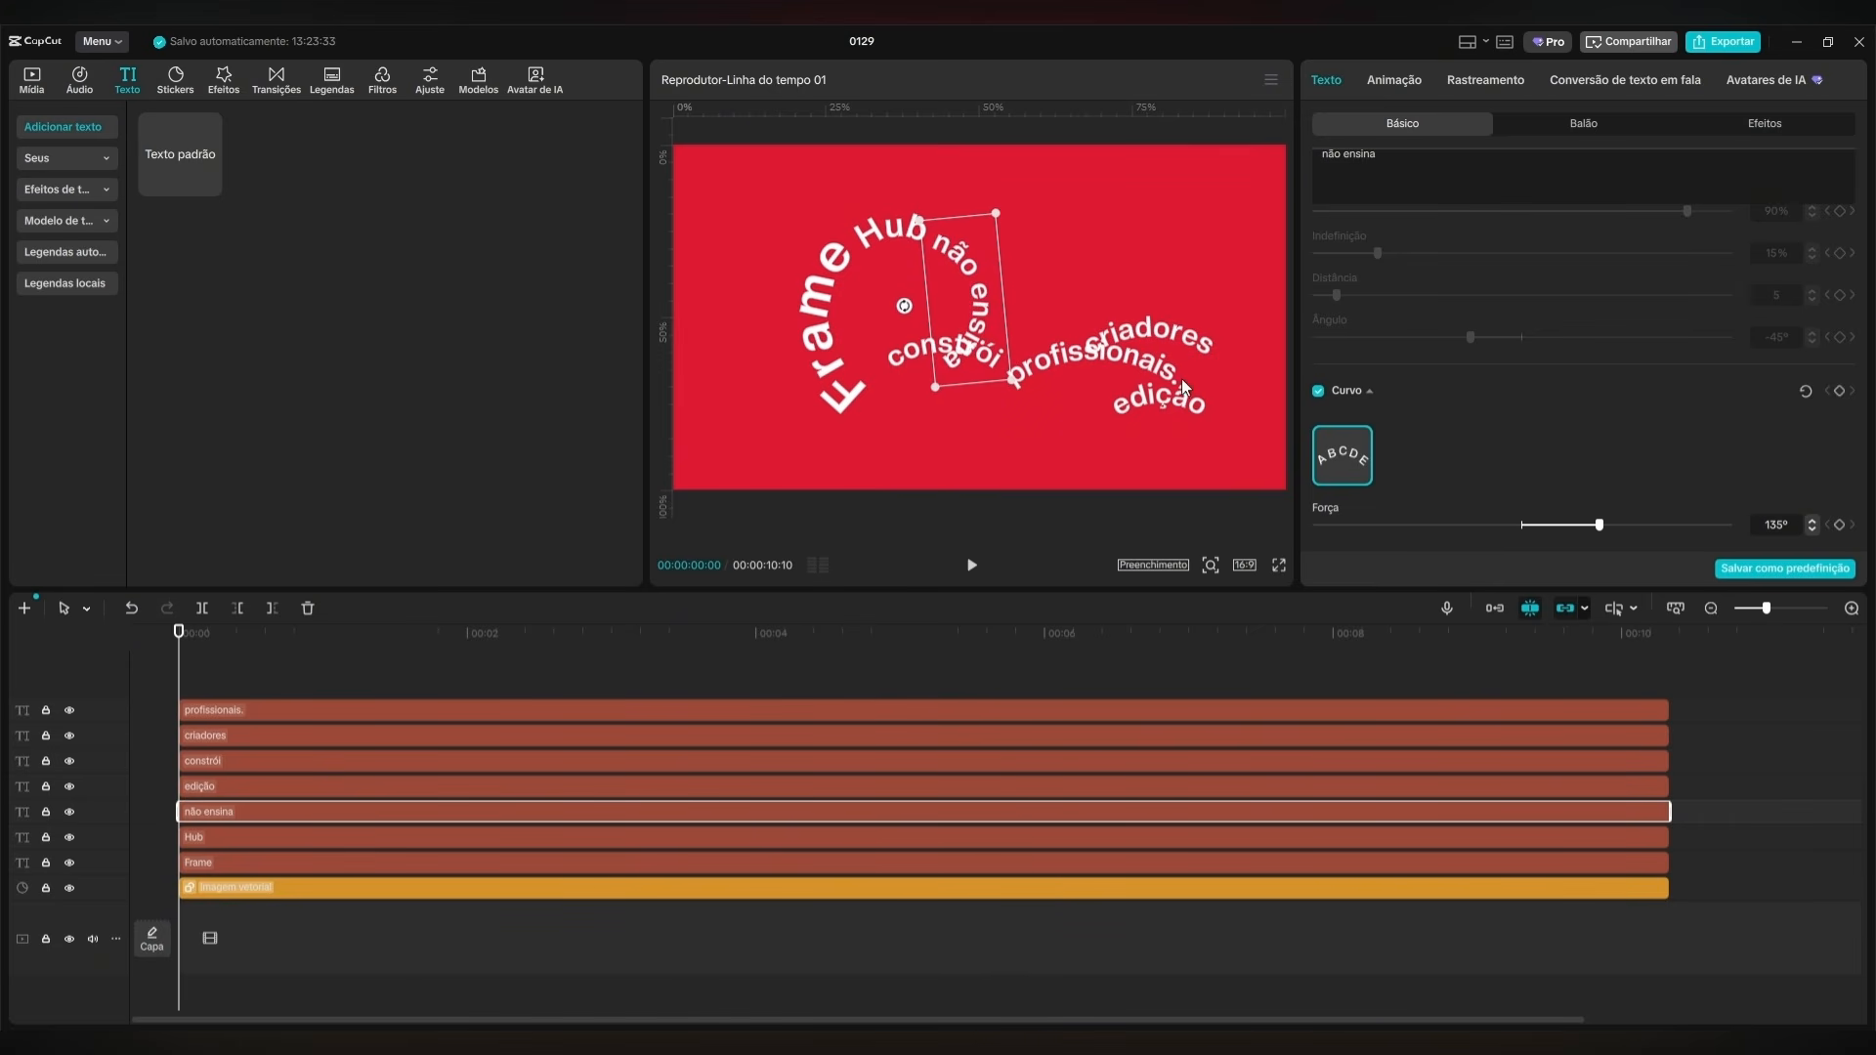
{"action": "left_click_drag", "start_coordinate": [1600, 528], "coordinate": [1588, 528]}
{"action": "left_click_drag", "start_coordinate": [904, 306], "coordinate": [961, 296]}
{"action": "left_click_drag", "start_coordinate": [1590, 526], "coordinate": [1595, 526]}
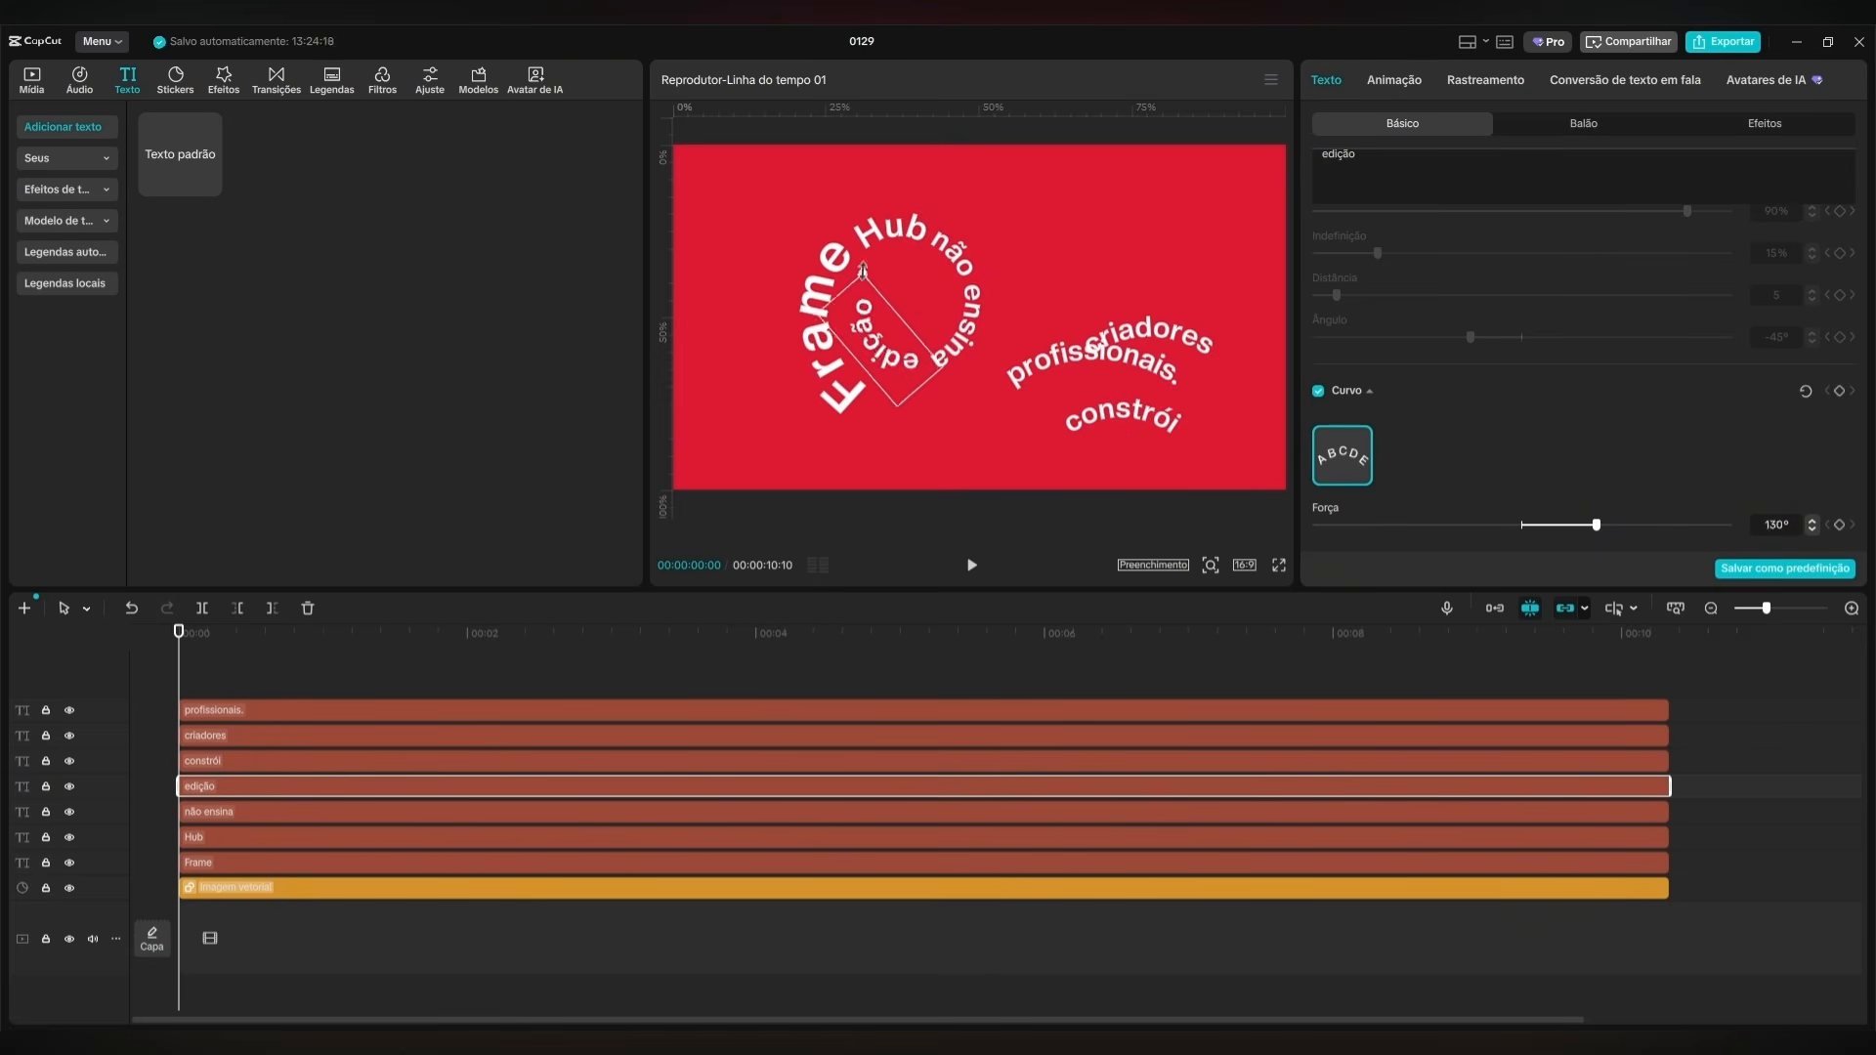
Shrink, rotate and fit "edição", "constrói", "criadores" and "profissionais." inside the arc to form an inward spiral.
{"action": "left_click", "coordinate": [1027, 286]}
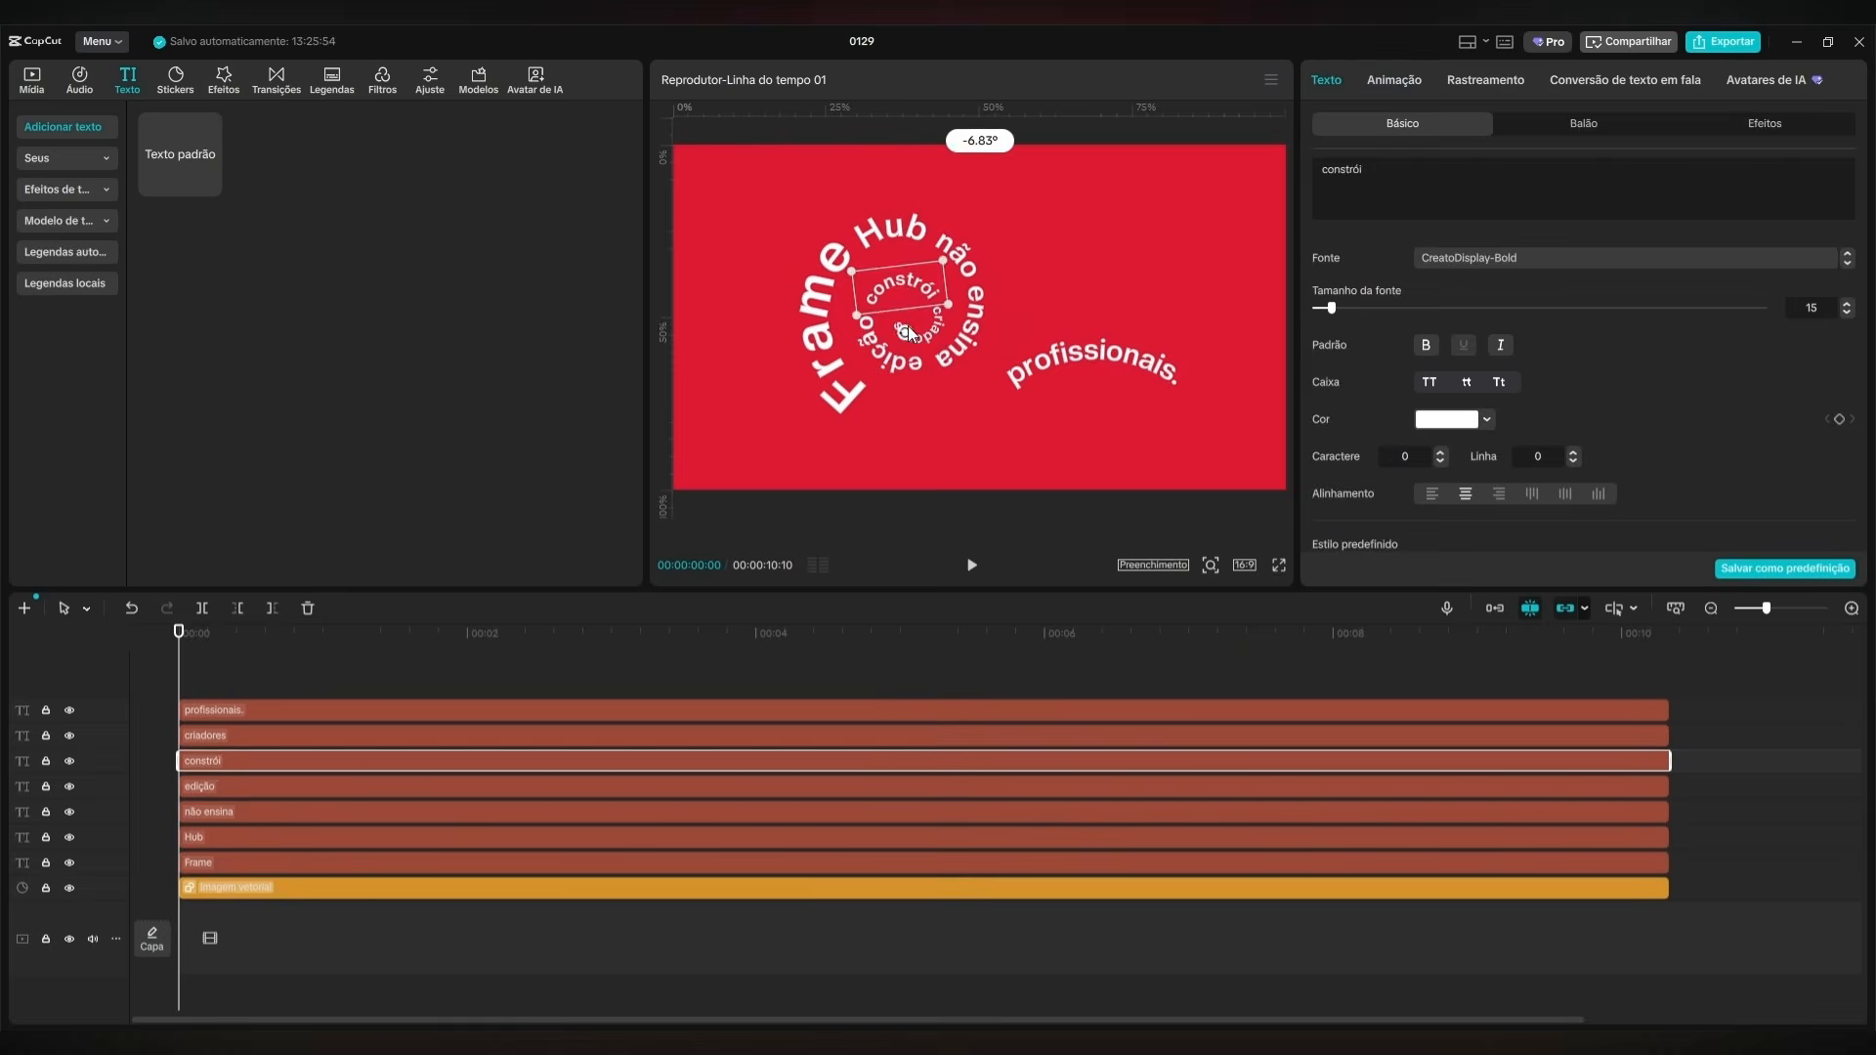
{"action": "left_click_drag", "start_coordinate": [909, 348], "coordinate": [929, 353]}
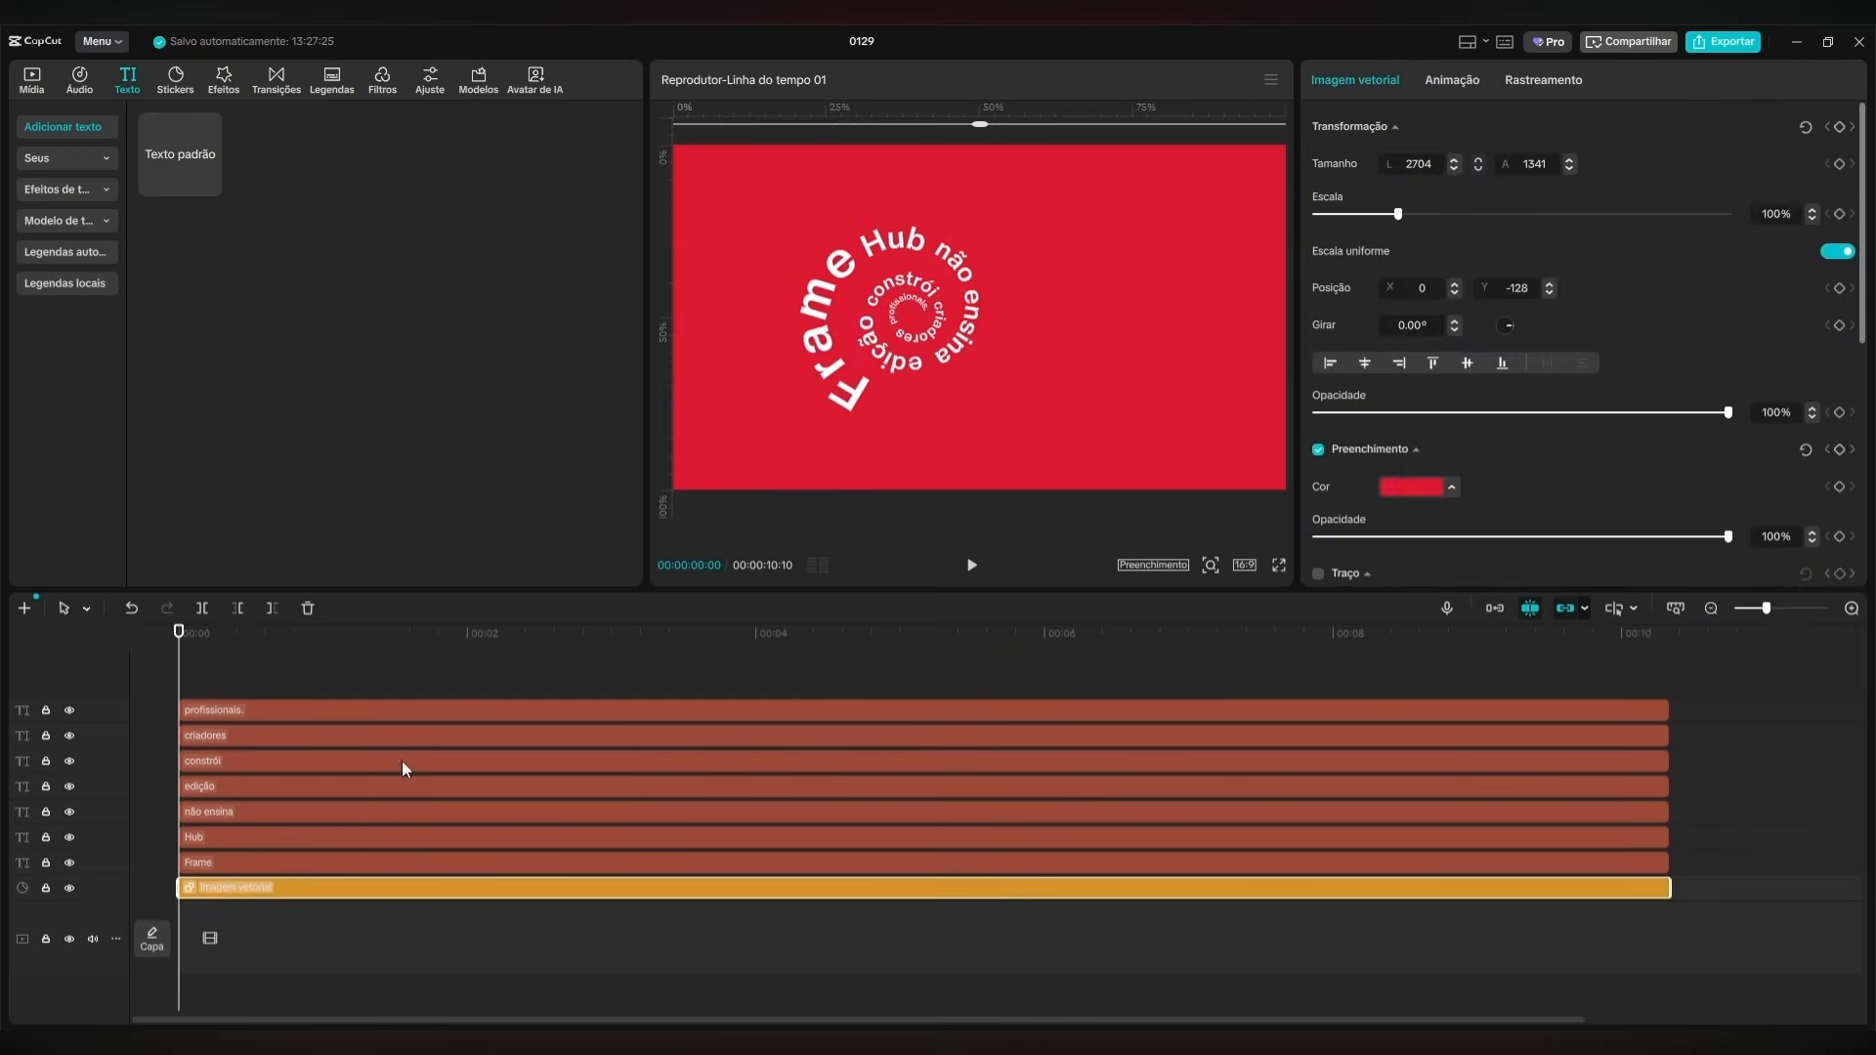
{"action": "left_click", "coordinate": [897, 288]}
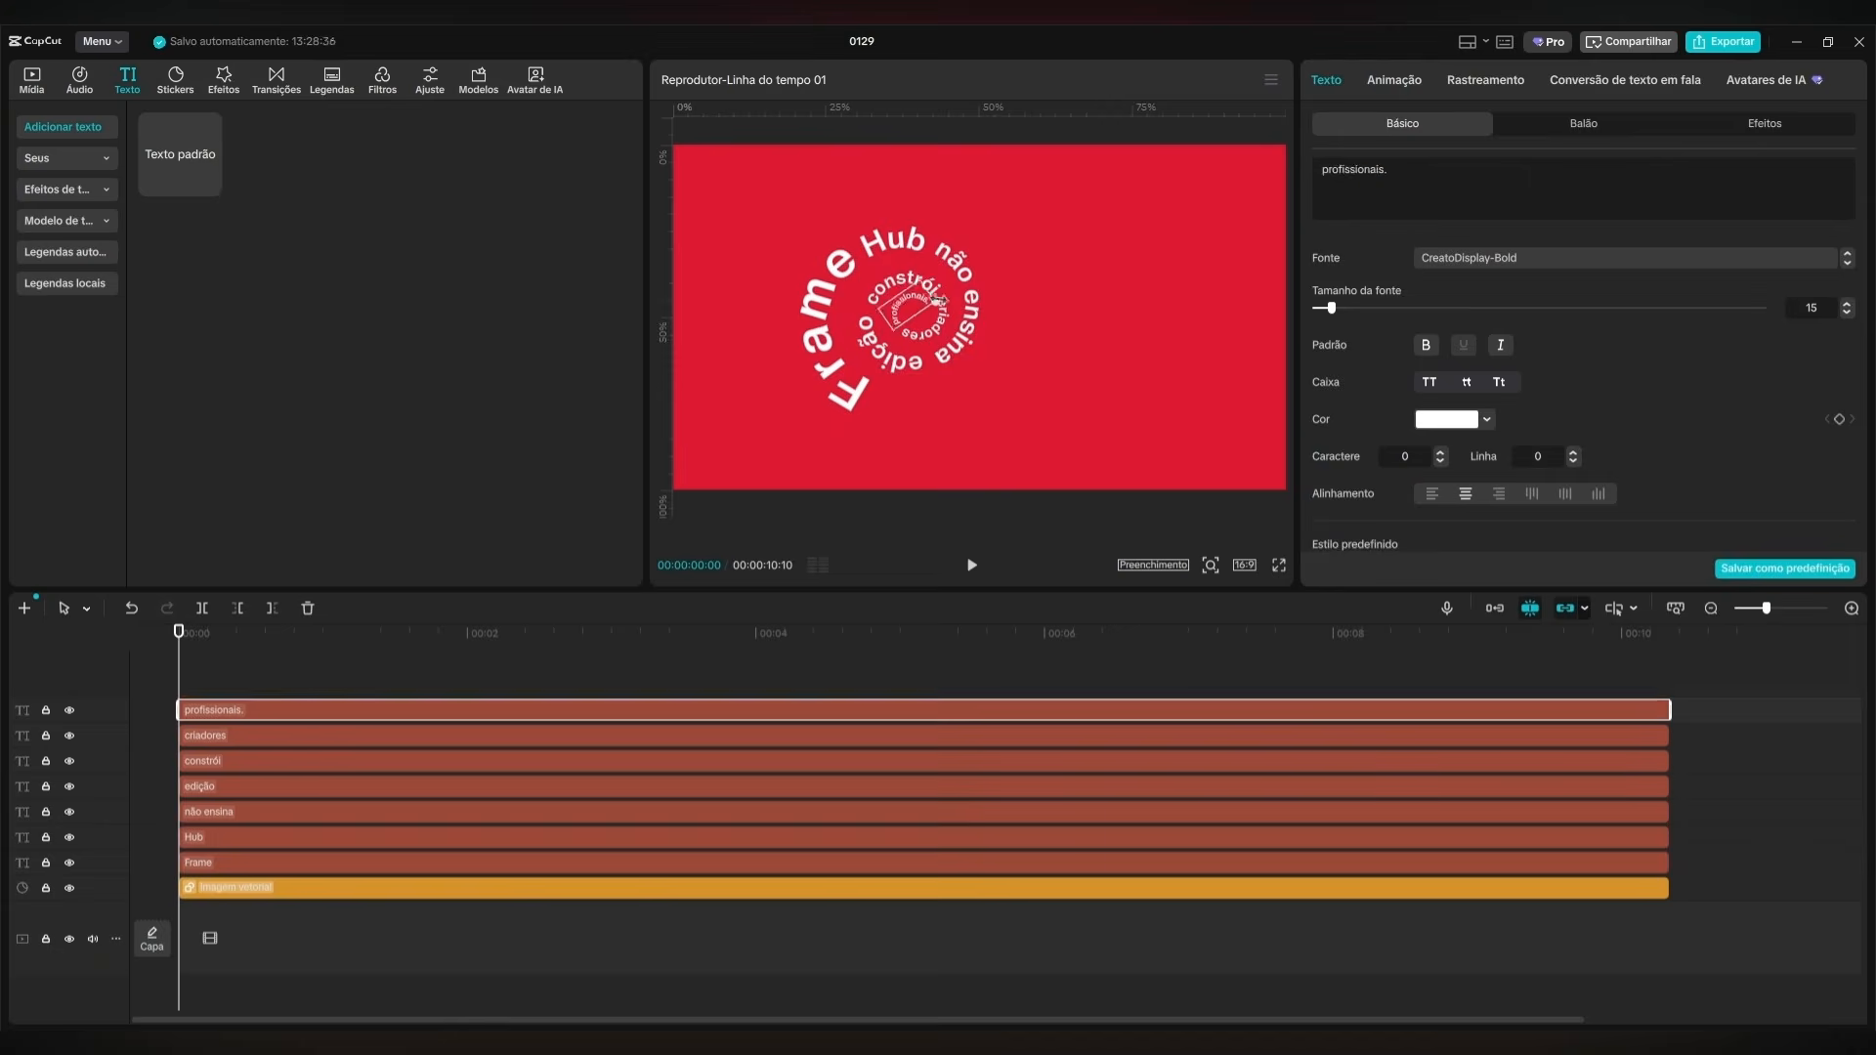
{"action": "left_click", "coordinate": [956, 345]}
{"action": "left_click", "coordinate": [928, 420]}
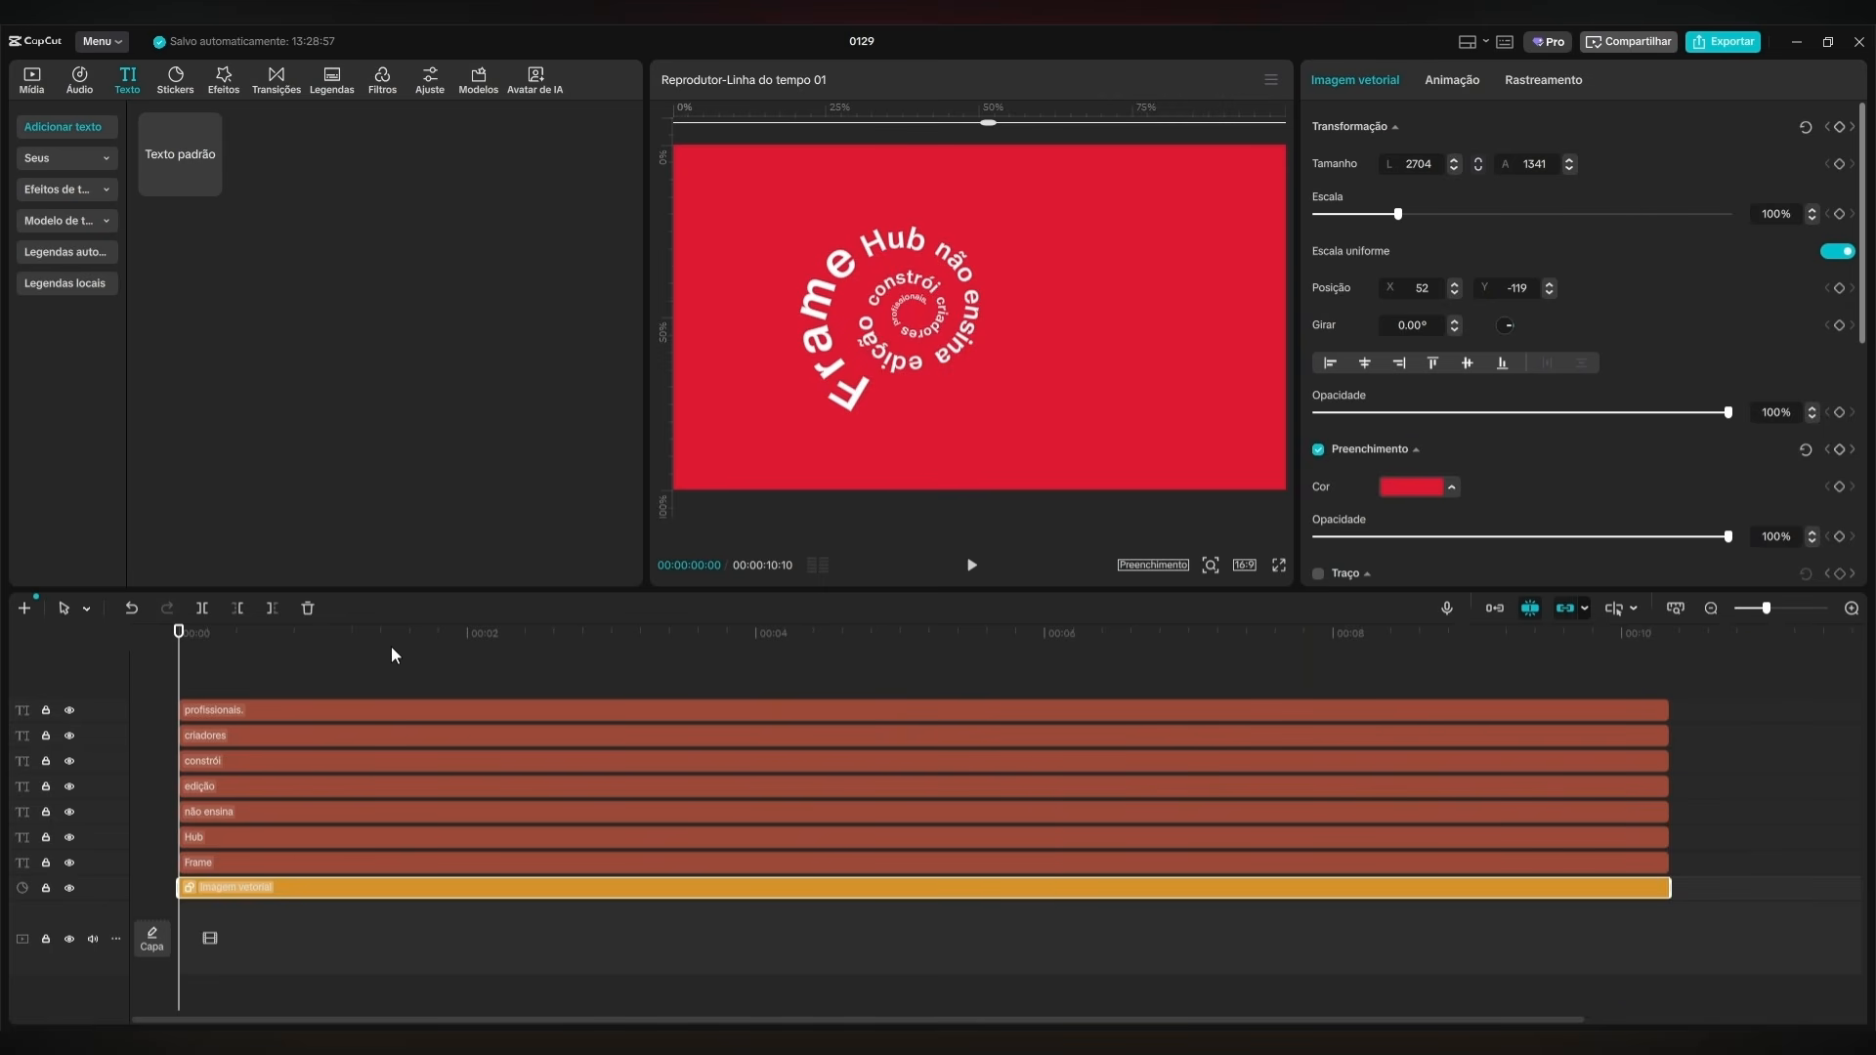
Scale "edição" down slightly to refine its fit within the spiral.
{"action": "left_click", "coordinate": [266, 780]}
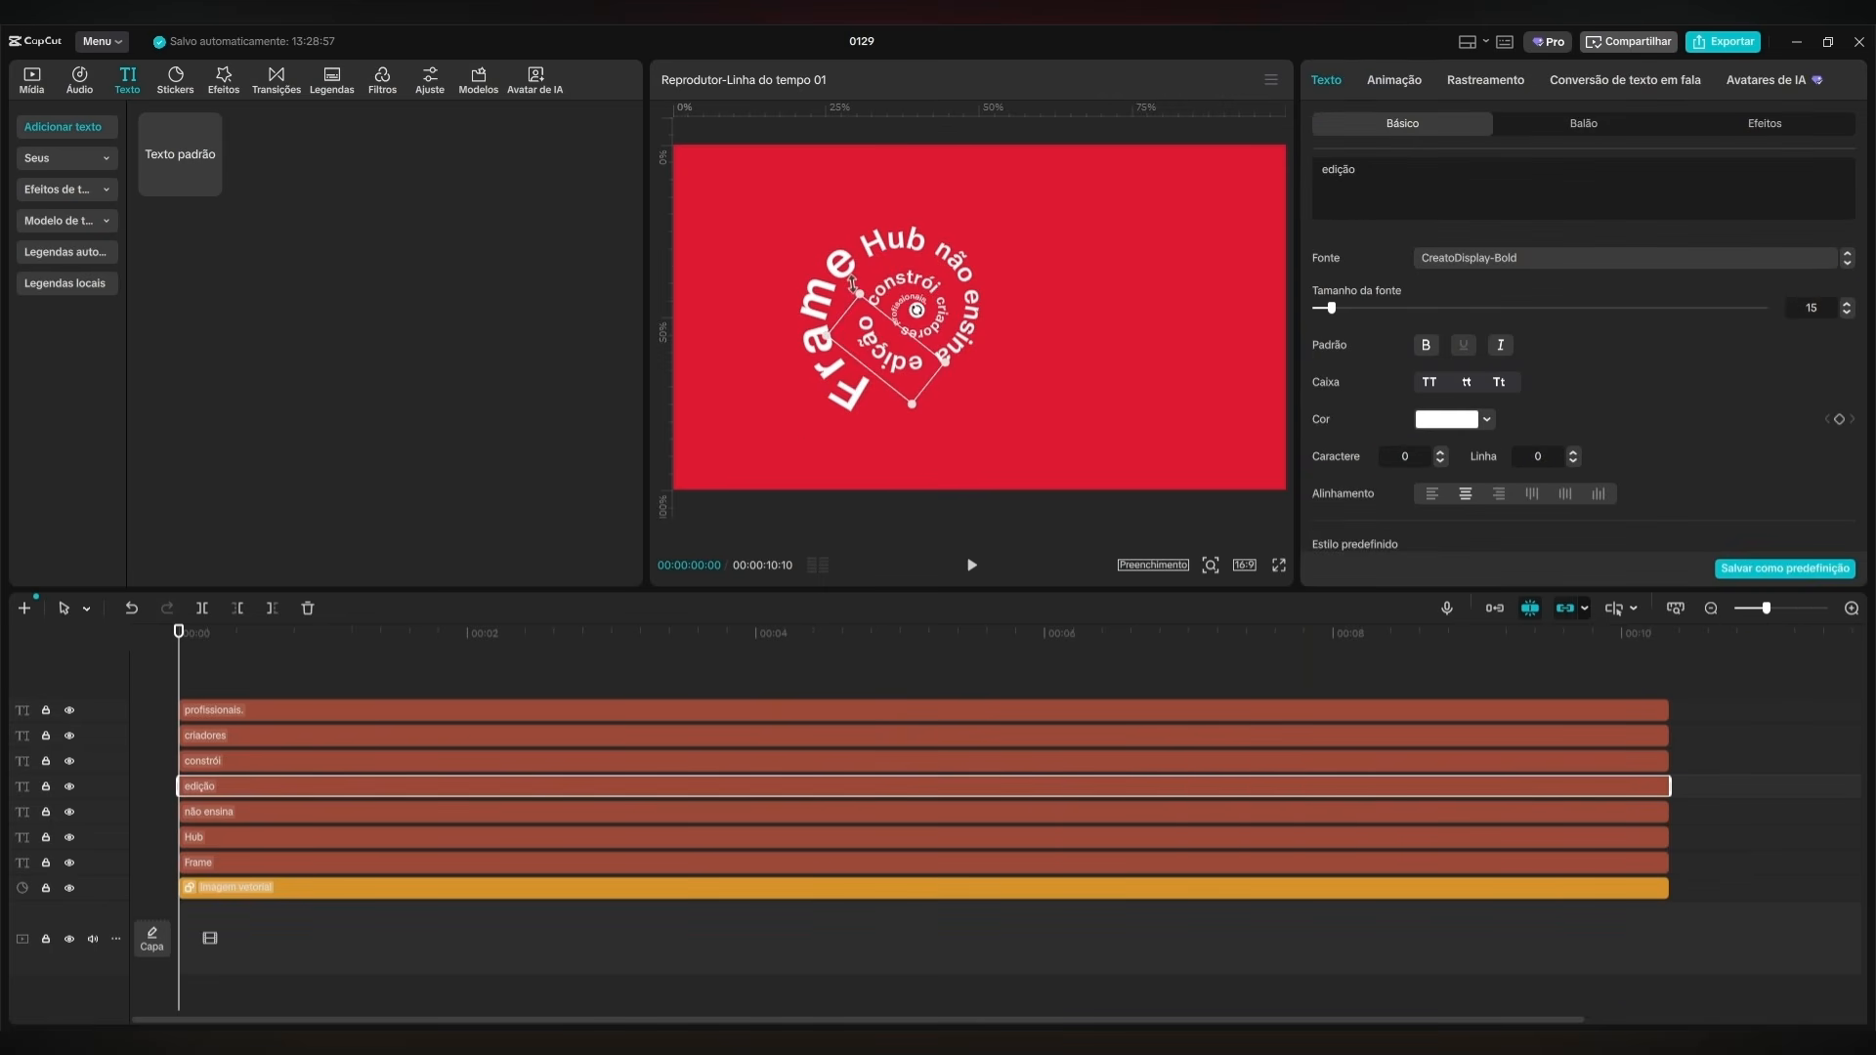
{"action": "left_click_drag", "start_coordinate": [860, 293], "coordinate": [862, 297]}
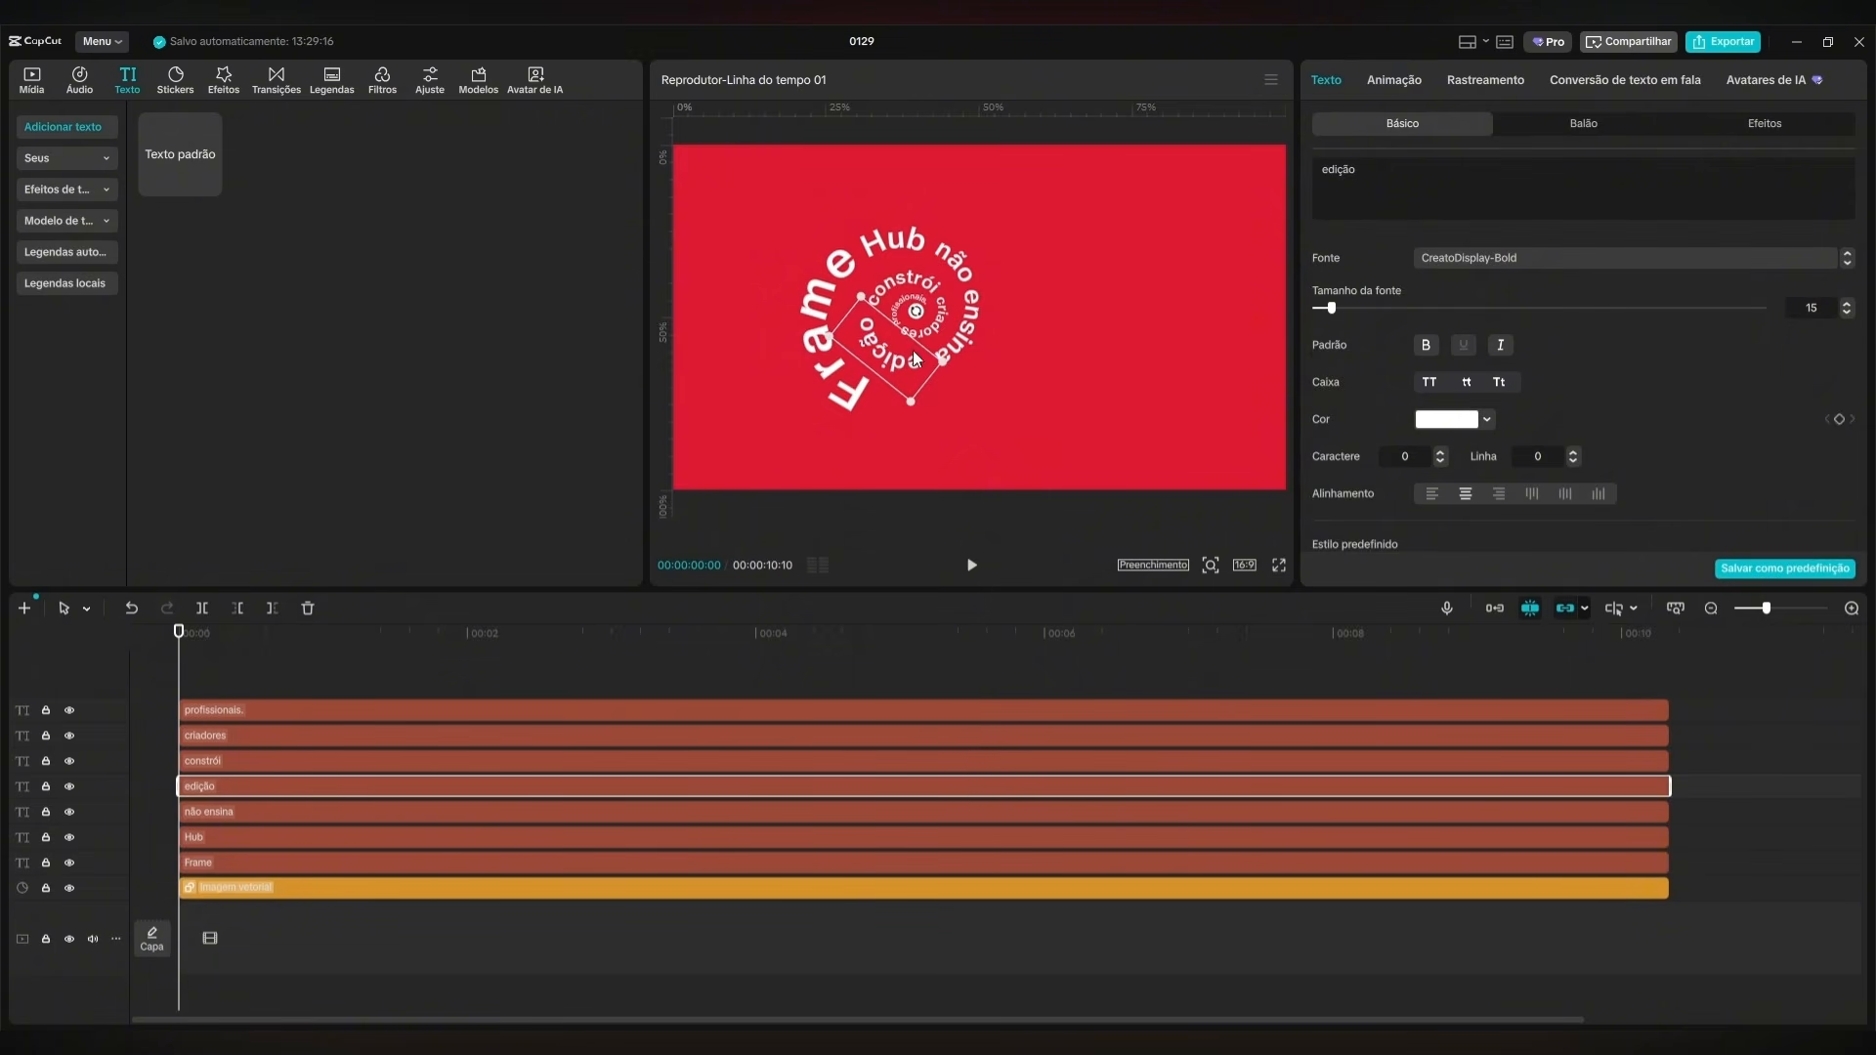
{"action": "left_click", "coordinate": [962, 284]}
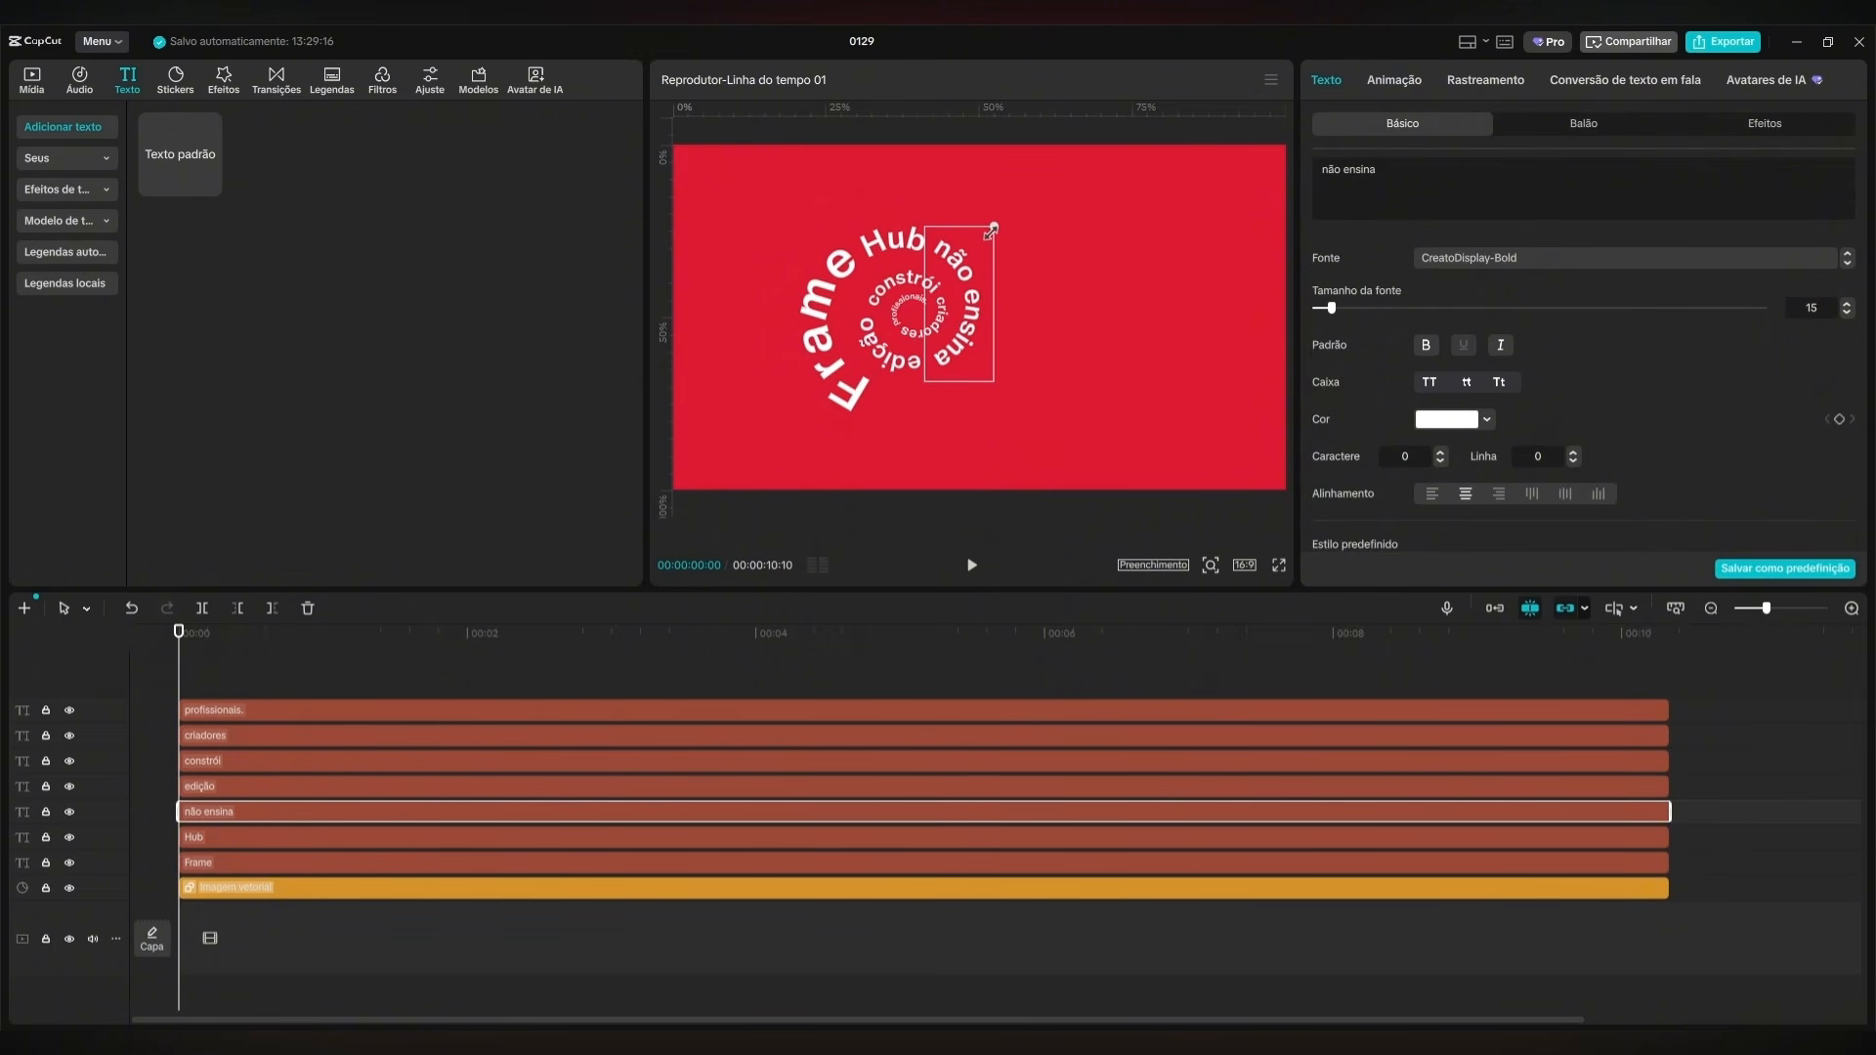
{"action": "left_click", "coordinate": [870, 351]}
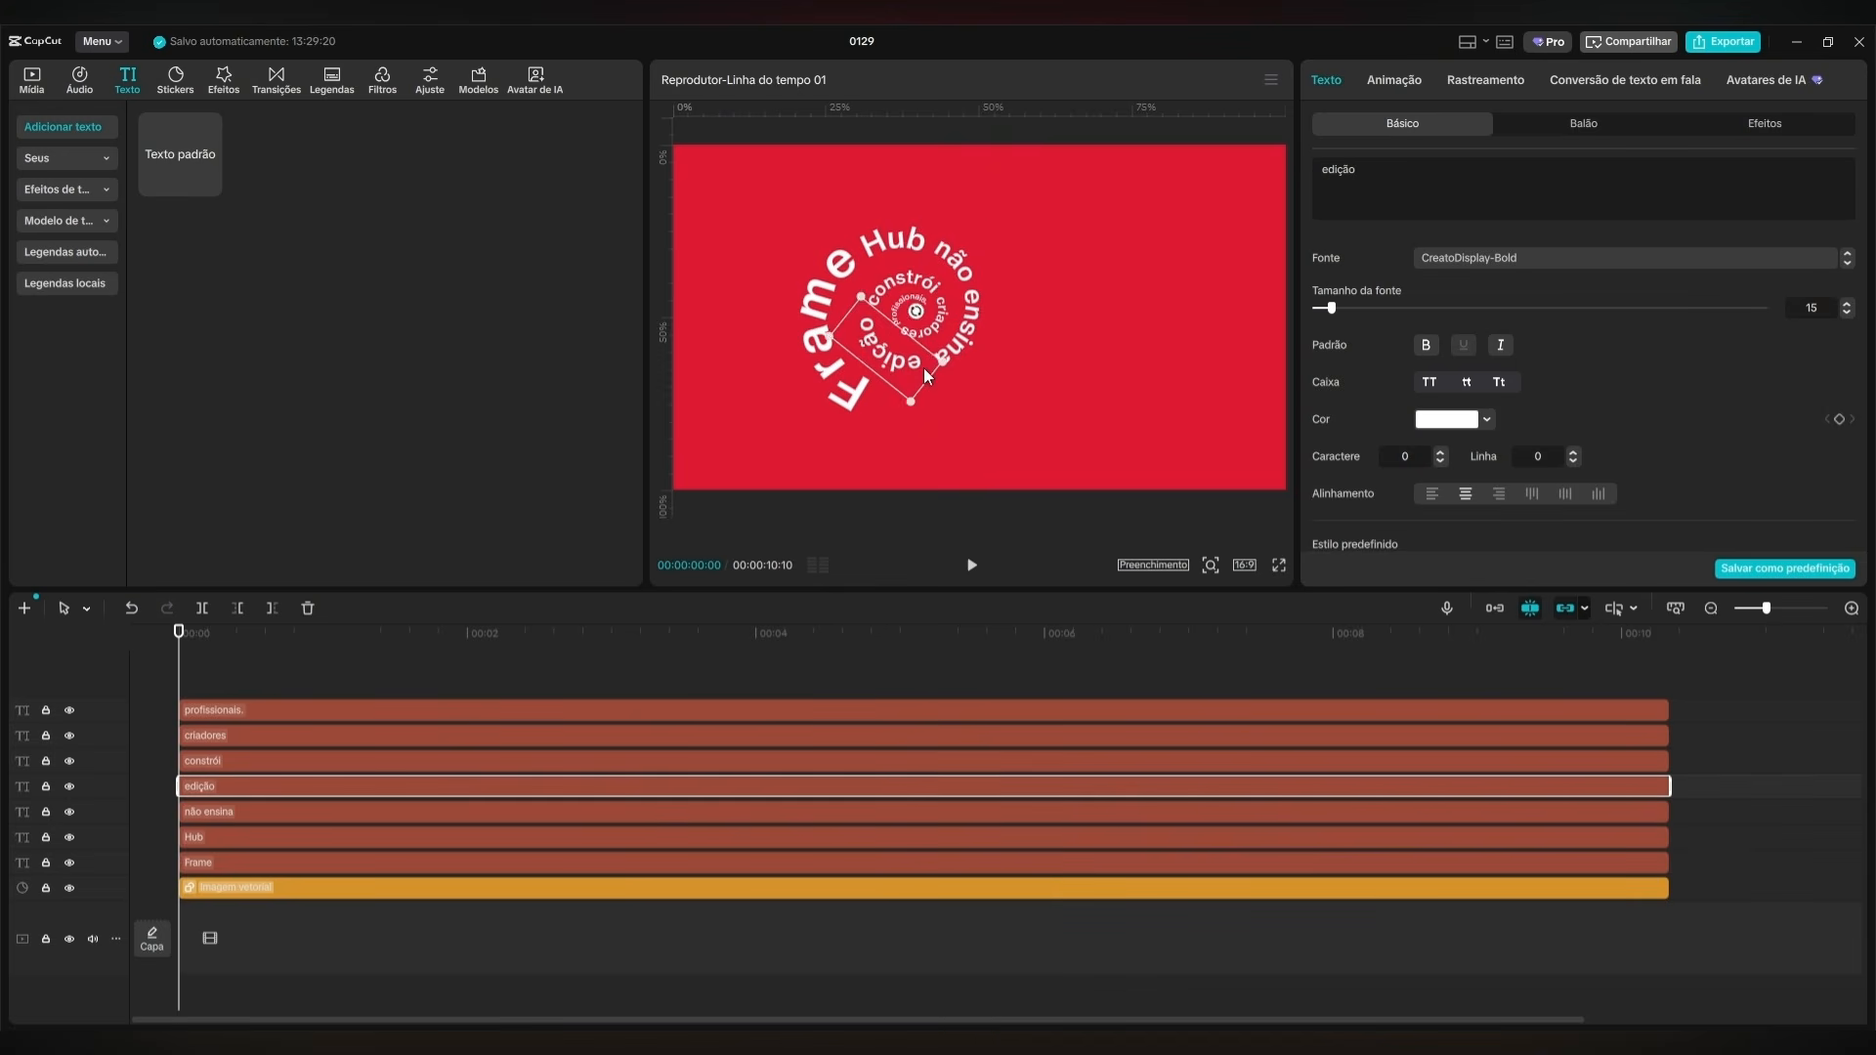
{"action": "left_click", "coordinate": [1057, 366]}
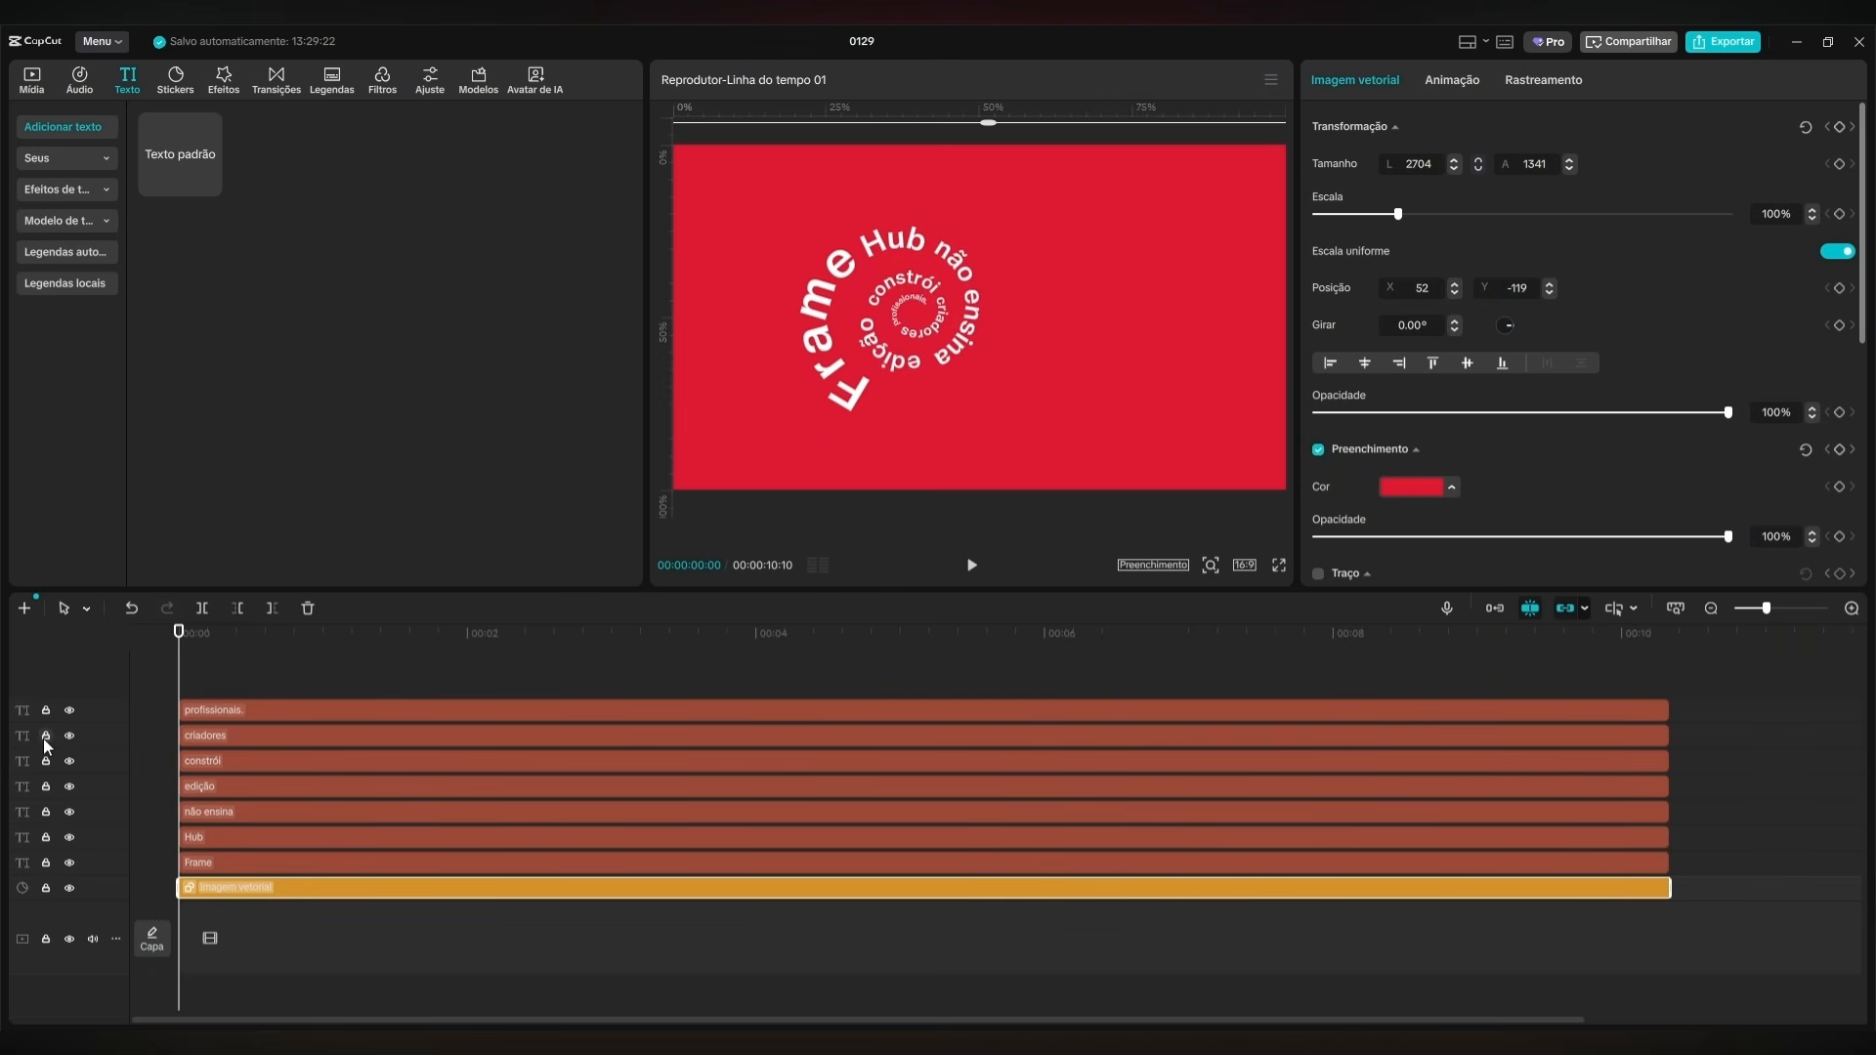
Trim the start of the "Hub" layer to 00:00:00:10 and the start of "não ensina" to 00:00:00:20.
{"action": "left_click", "coordinate": [197, 665]}
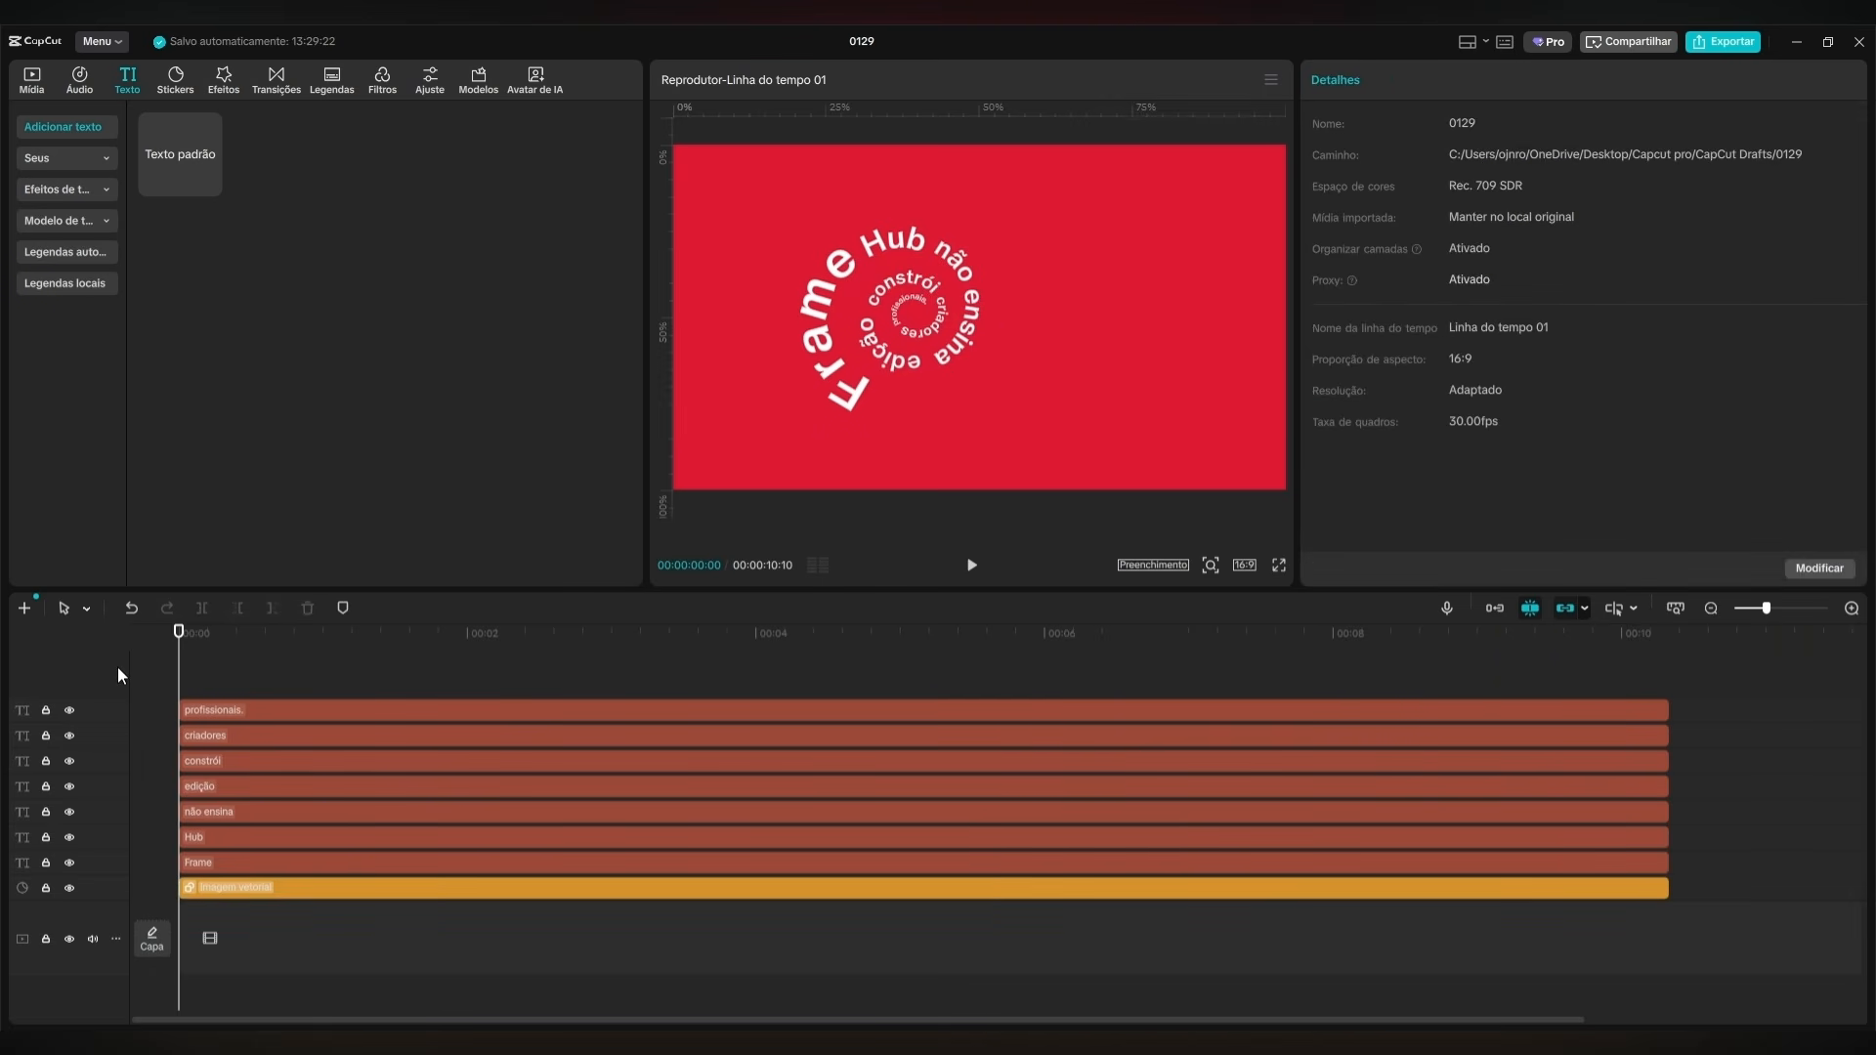
{"action": "key", "text": "space"}
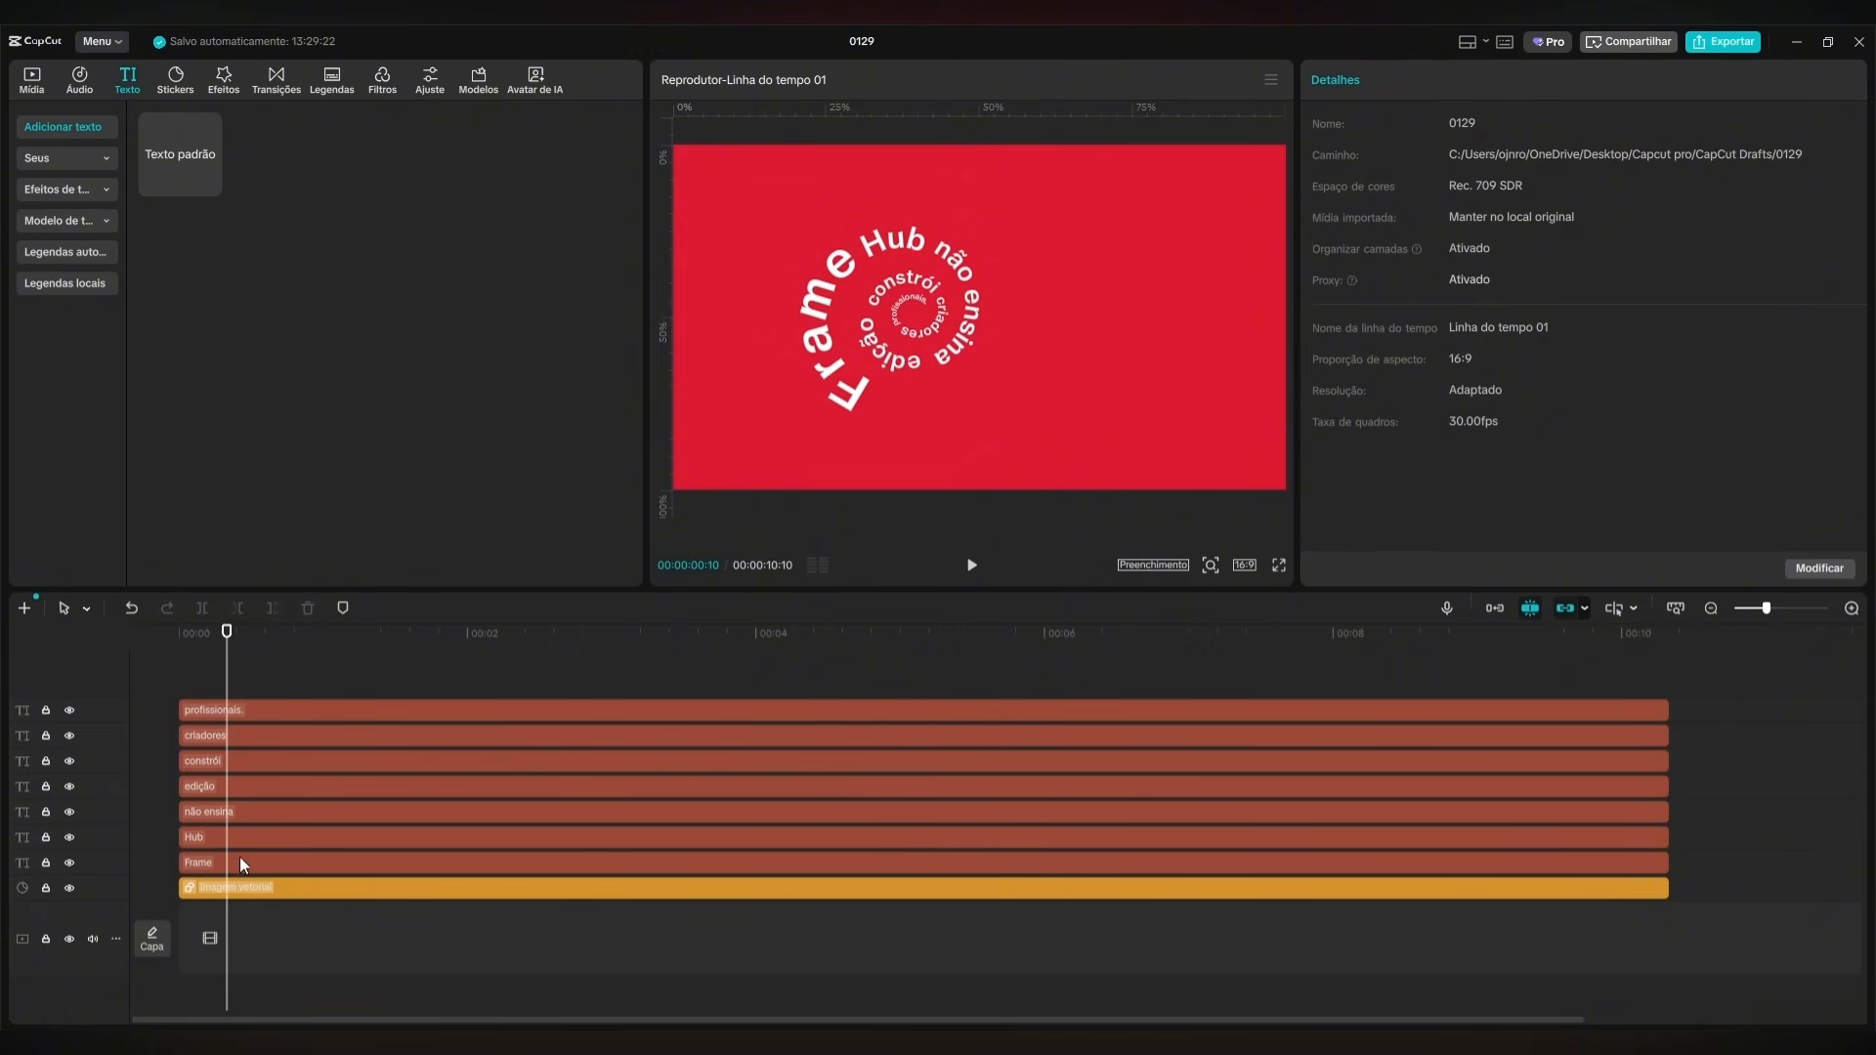
{"action": "left_click_drag", "start_coordinate": [391, 630], "coordinate": [119, 760]}
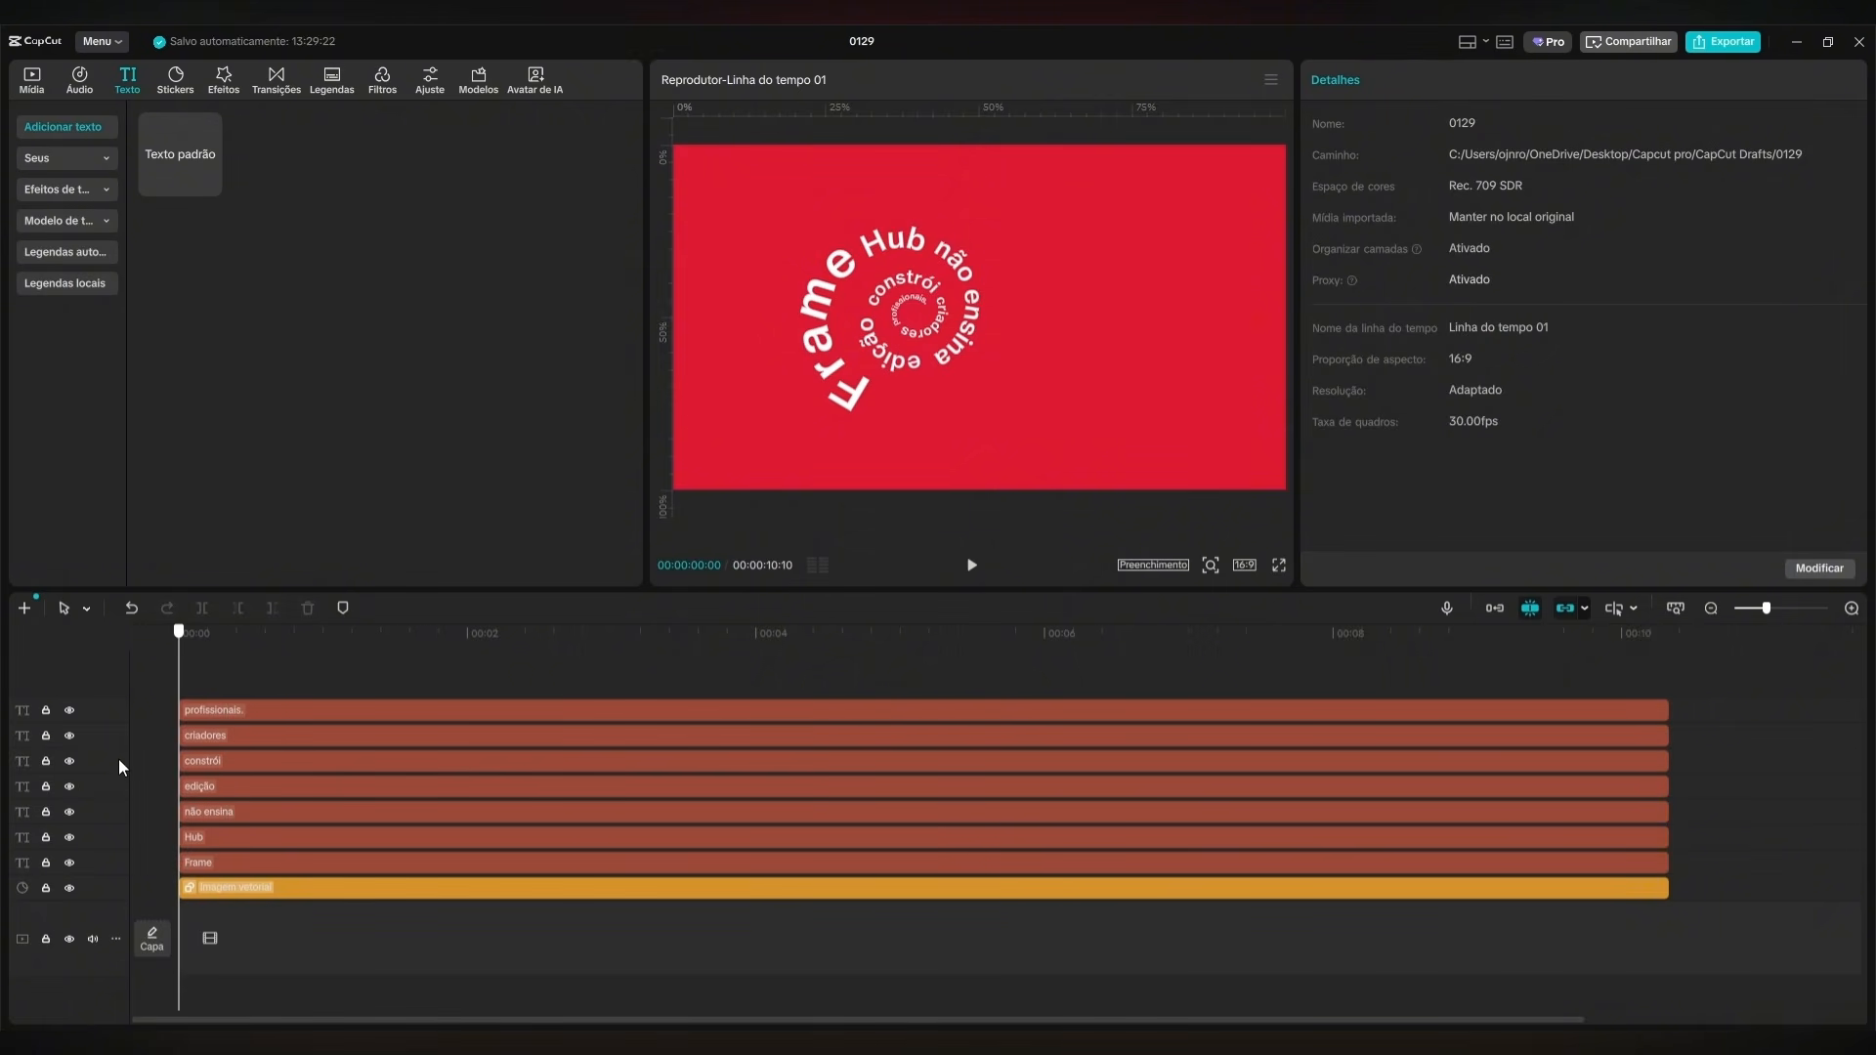
{"action": "left_click", "coordinate": [232, 838]}
{"action": "key", "text": "shift+Right"}
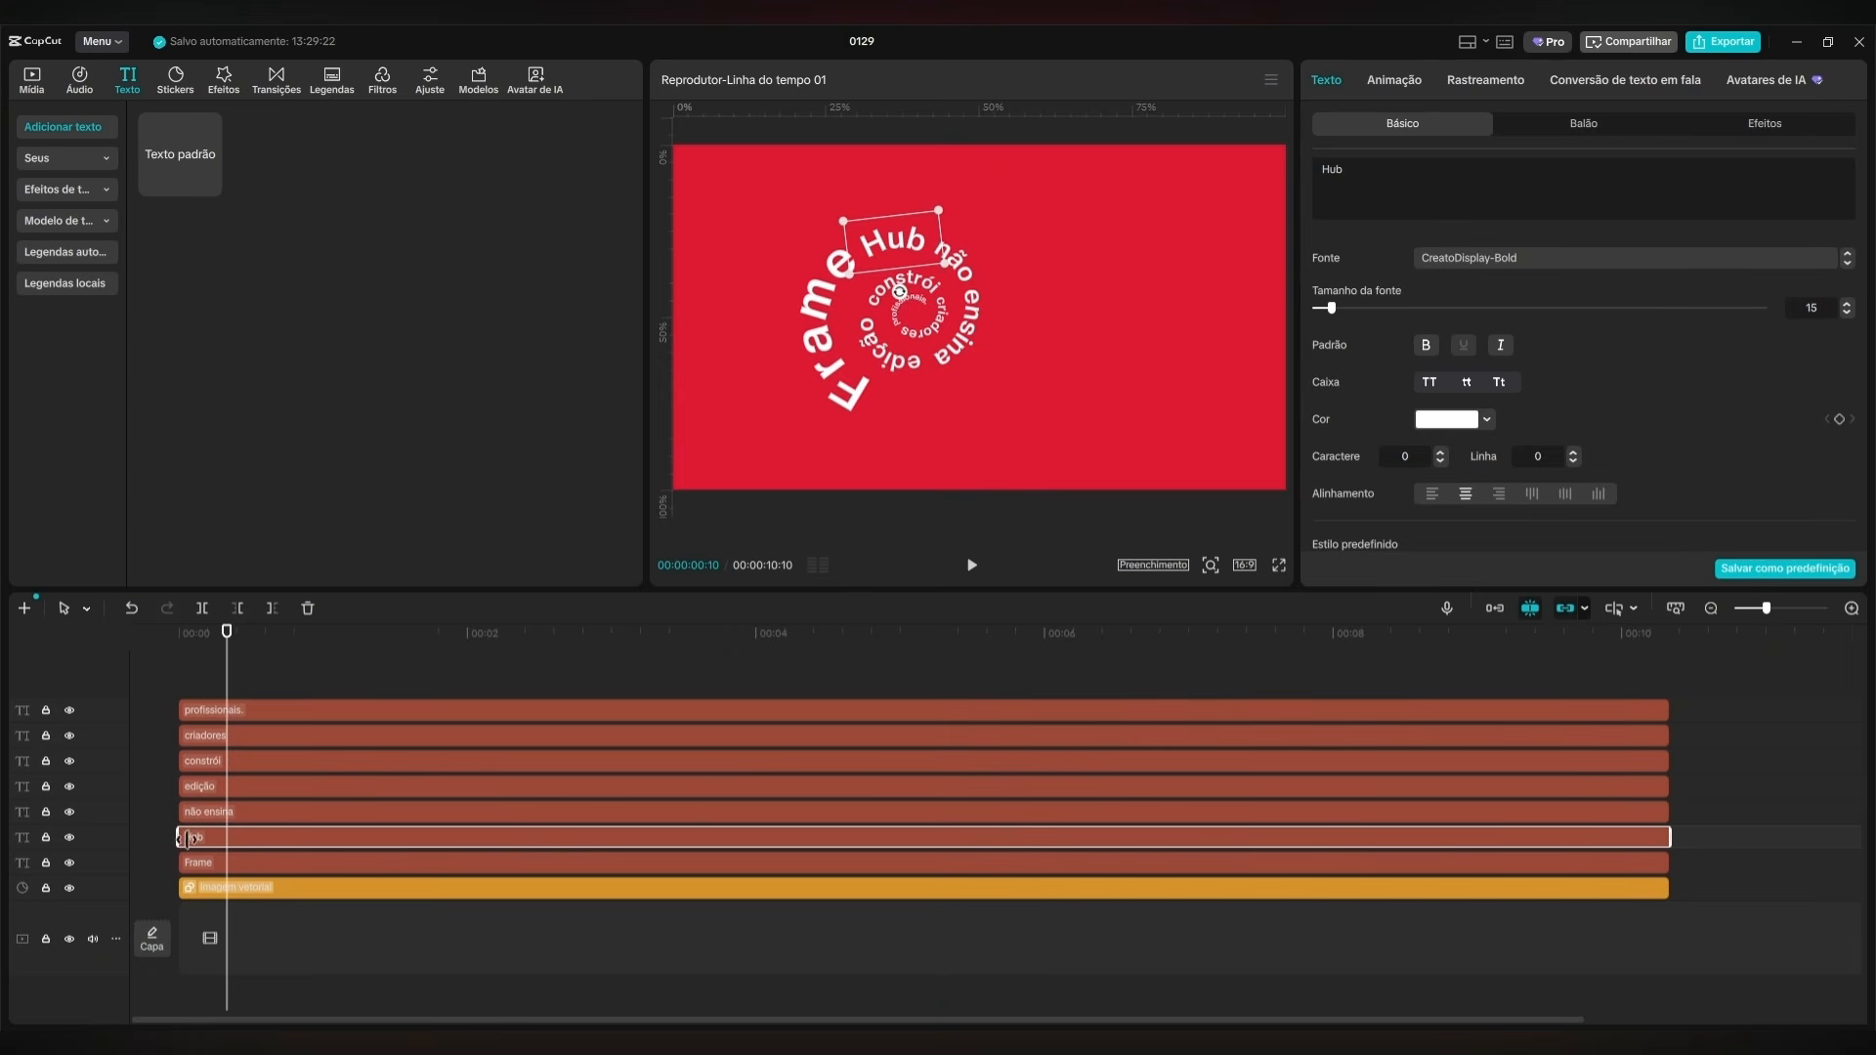
{"action": "left_click_drag", "start_coordinate": [184, 839], "coordinate": [226, 839]}
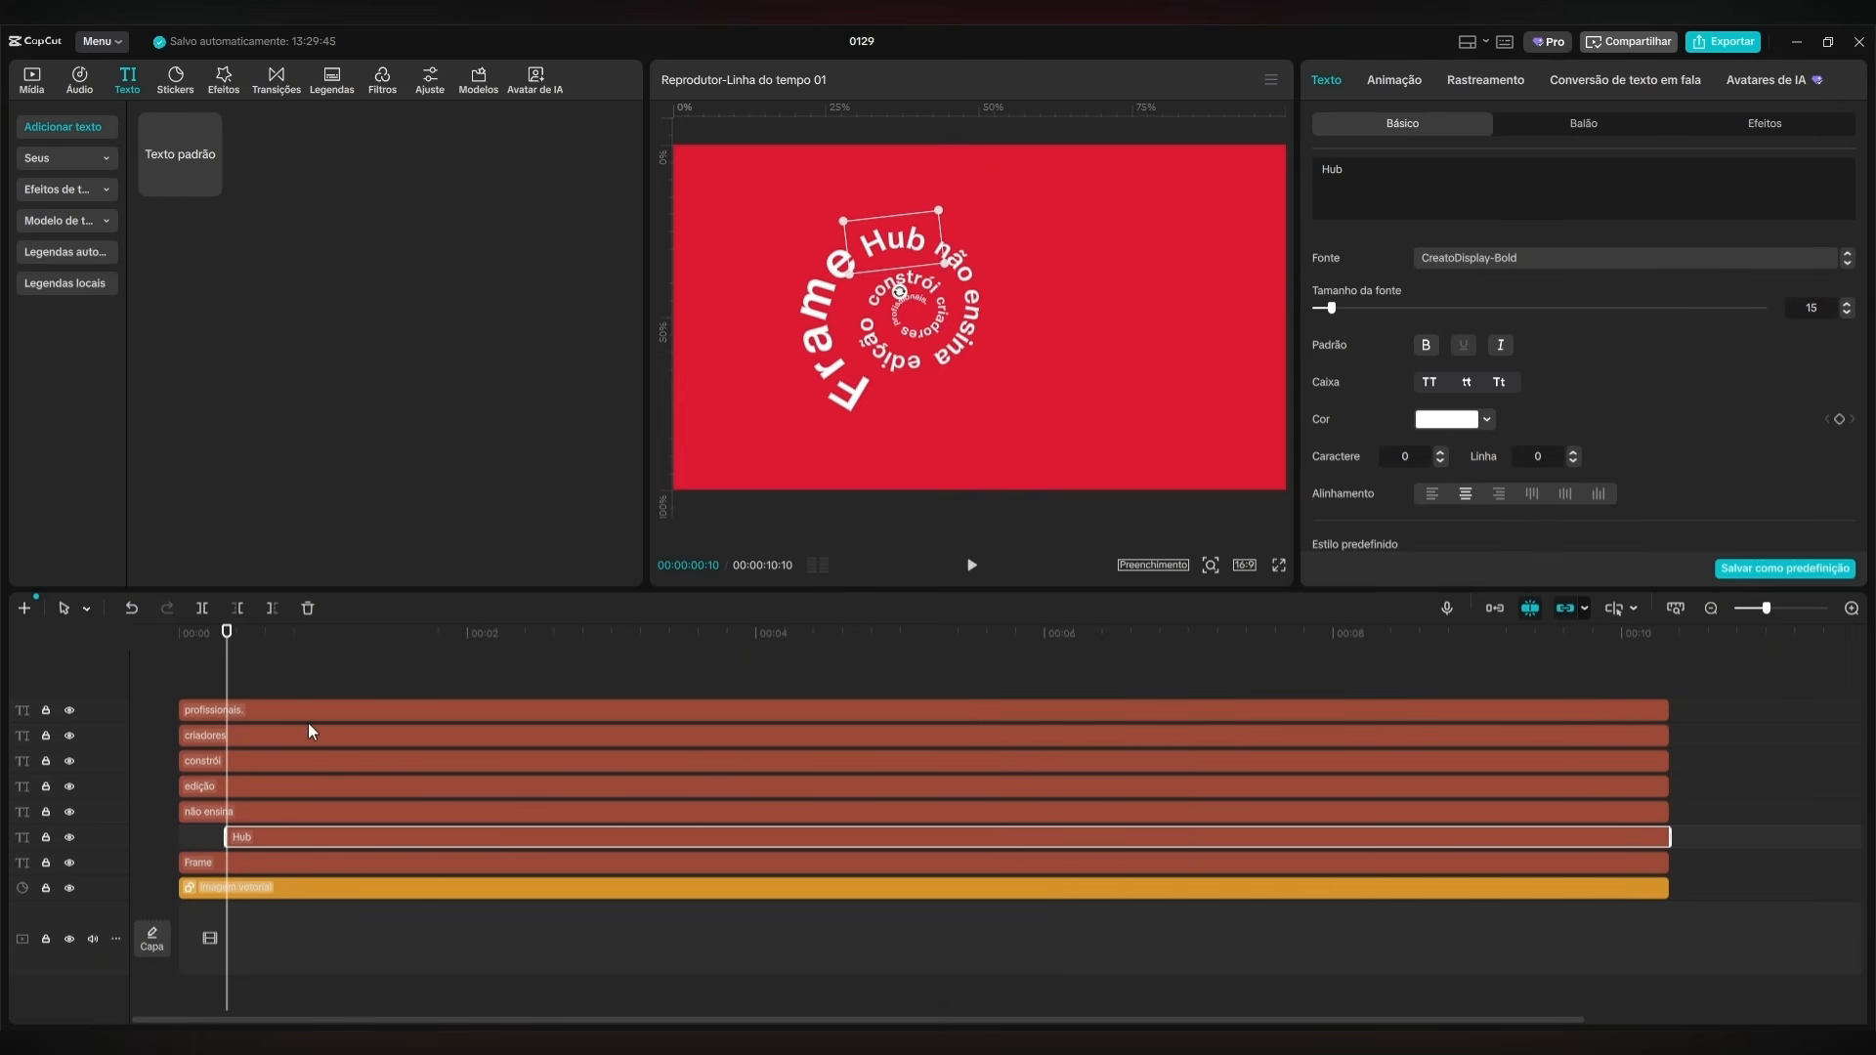
{"action": "left_click", "coordinate": [250, 817]}
{"action": "key", "text": "shift+Right"}
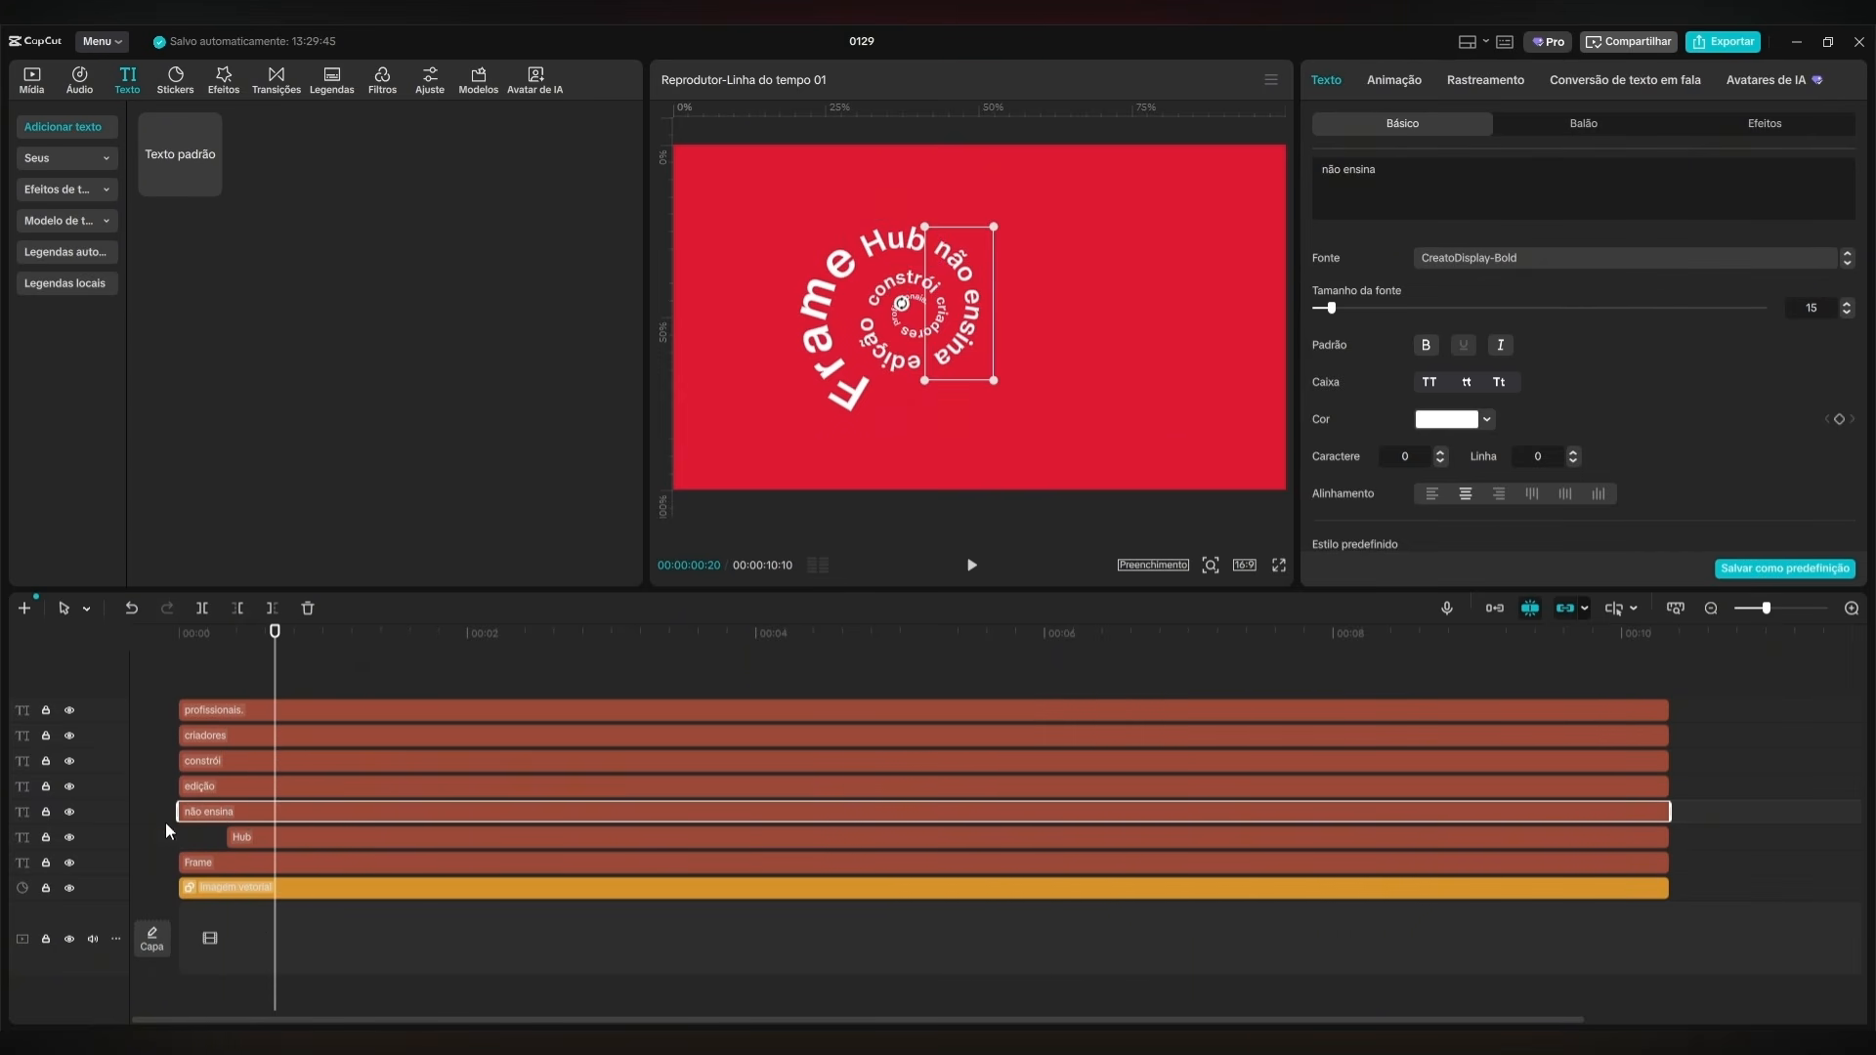
{"action": "left_click_drag", "start_coordinate": [179, 812], "coordinate": [323, 787]}
Trim the starts of "edição", "constrói", "criadores" and "profissionais." at successive 10-frame intervals, beginning with "edição" at 00:00:01:00.
{"action": "key", "text": "shift+Right"}
{"action": "left_click", "coordinate": [182, 787]}
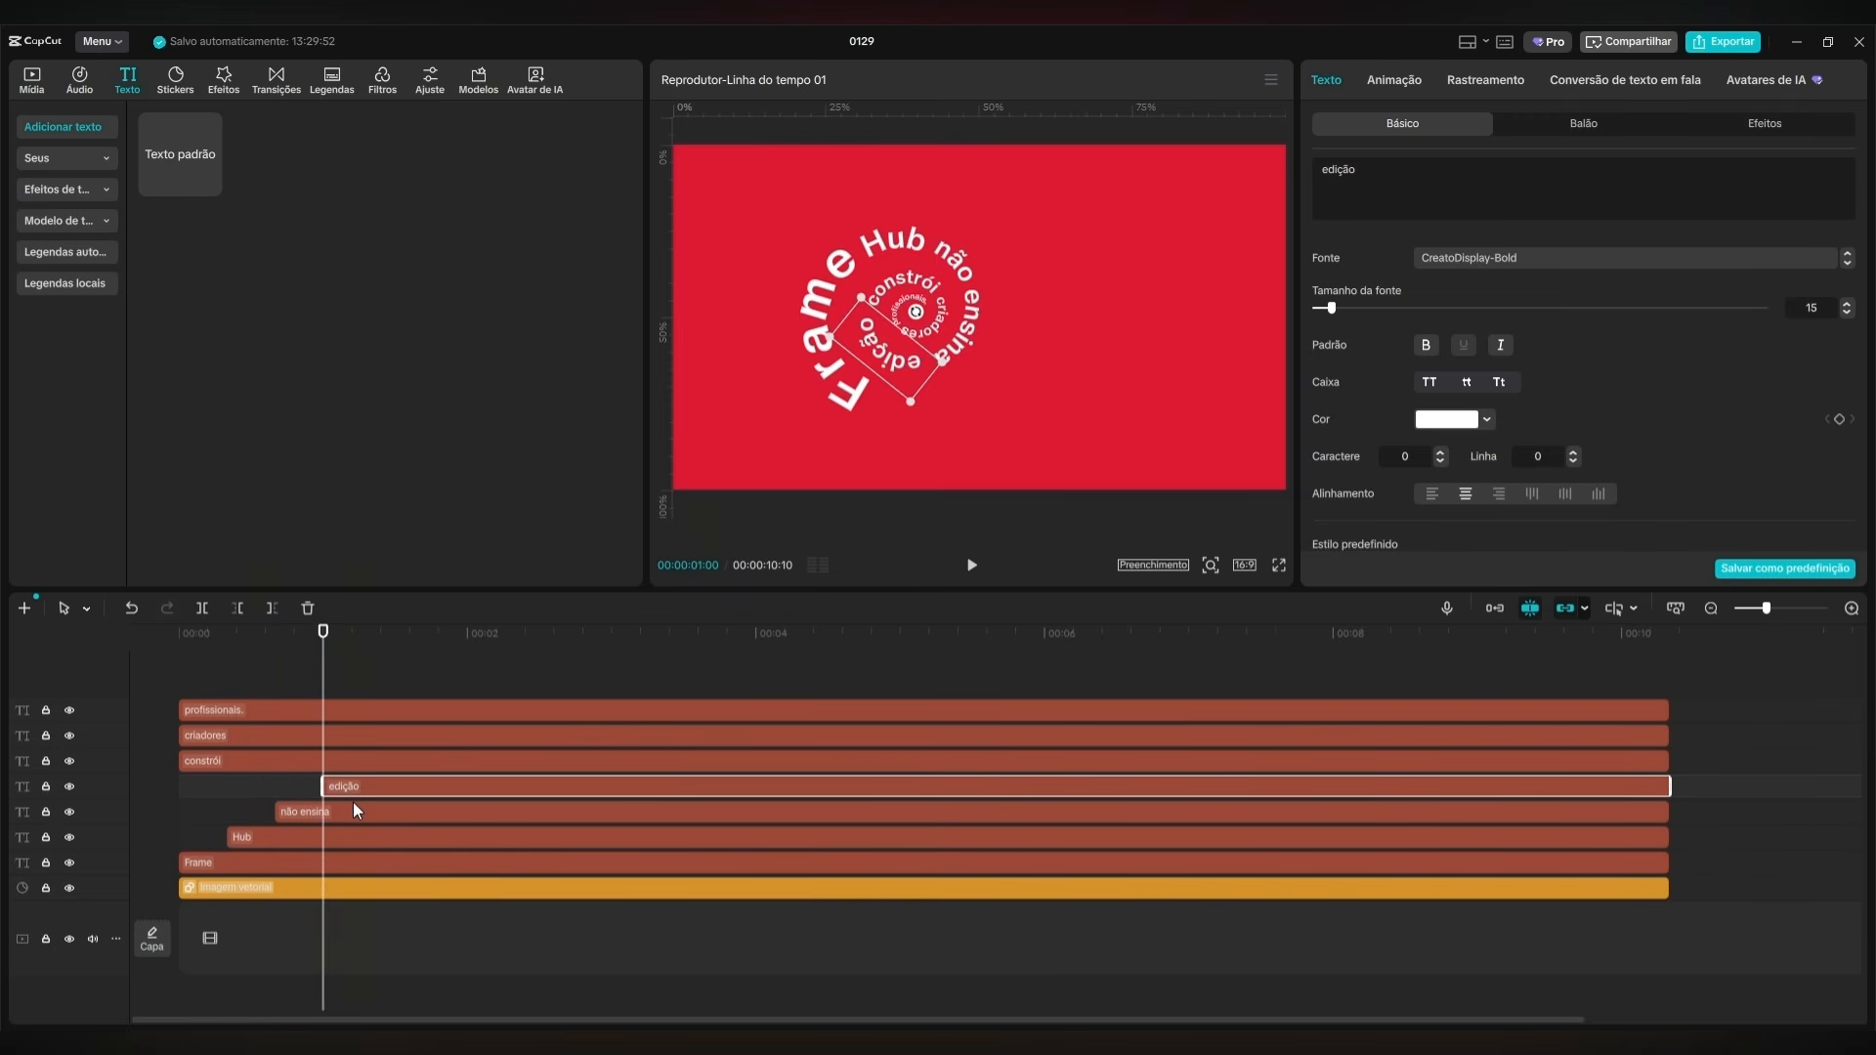
{"action": "key", "text": "shift+Right"}
{"action": "left_click", "coordinate": [375, 733]}
{"action": "left_click_drag", "start_coordinate": [180, 761], "coordinate": [419, 735]}
{"action": "key", "text": "shift+Right"}
{"action": "key", "text": "shift+Right"}
{"action": "left_click_drag", "start_coordinate": [180, 711], "coordinate": [467, 711]}
Play the animation from the beginning to check the staggered appearance of the words.
{"action": "key", "text": "Home"}
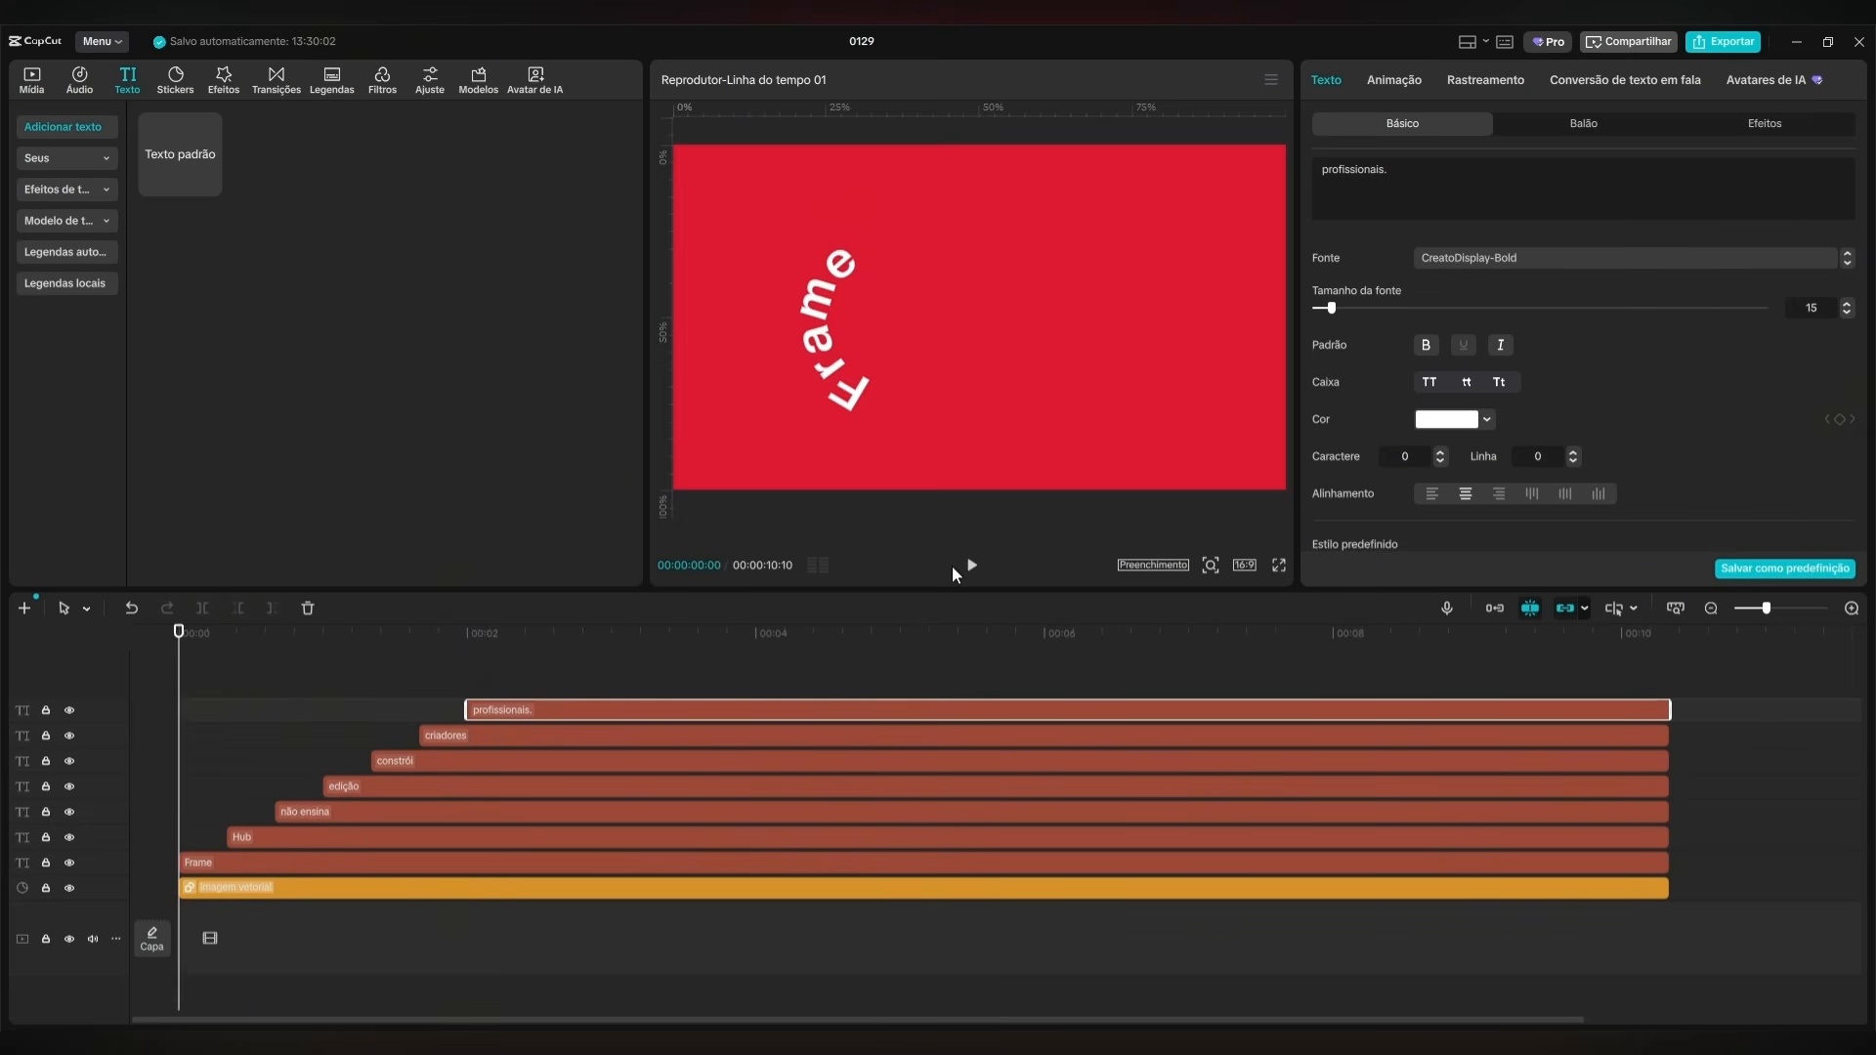
{"action": "left_click", "coordinate": [973, 566]}
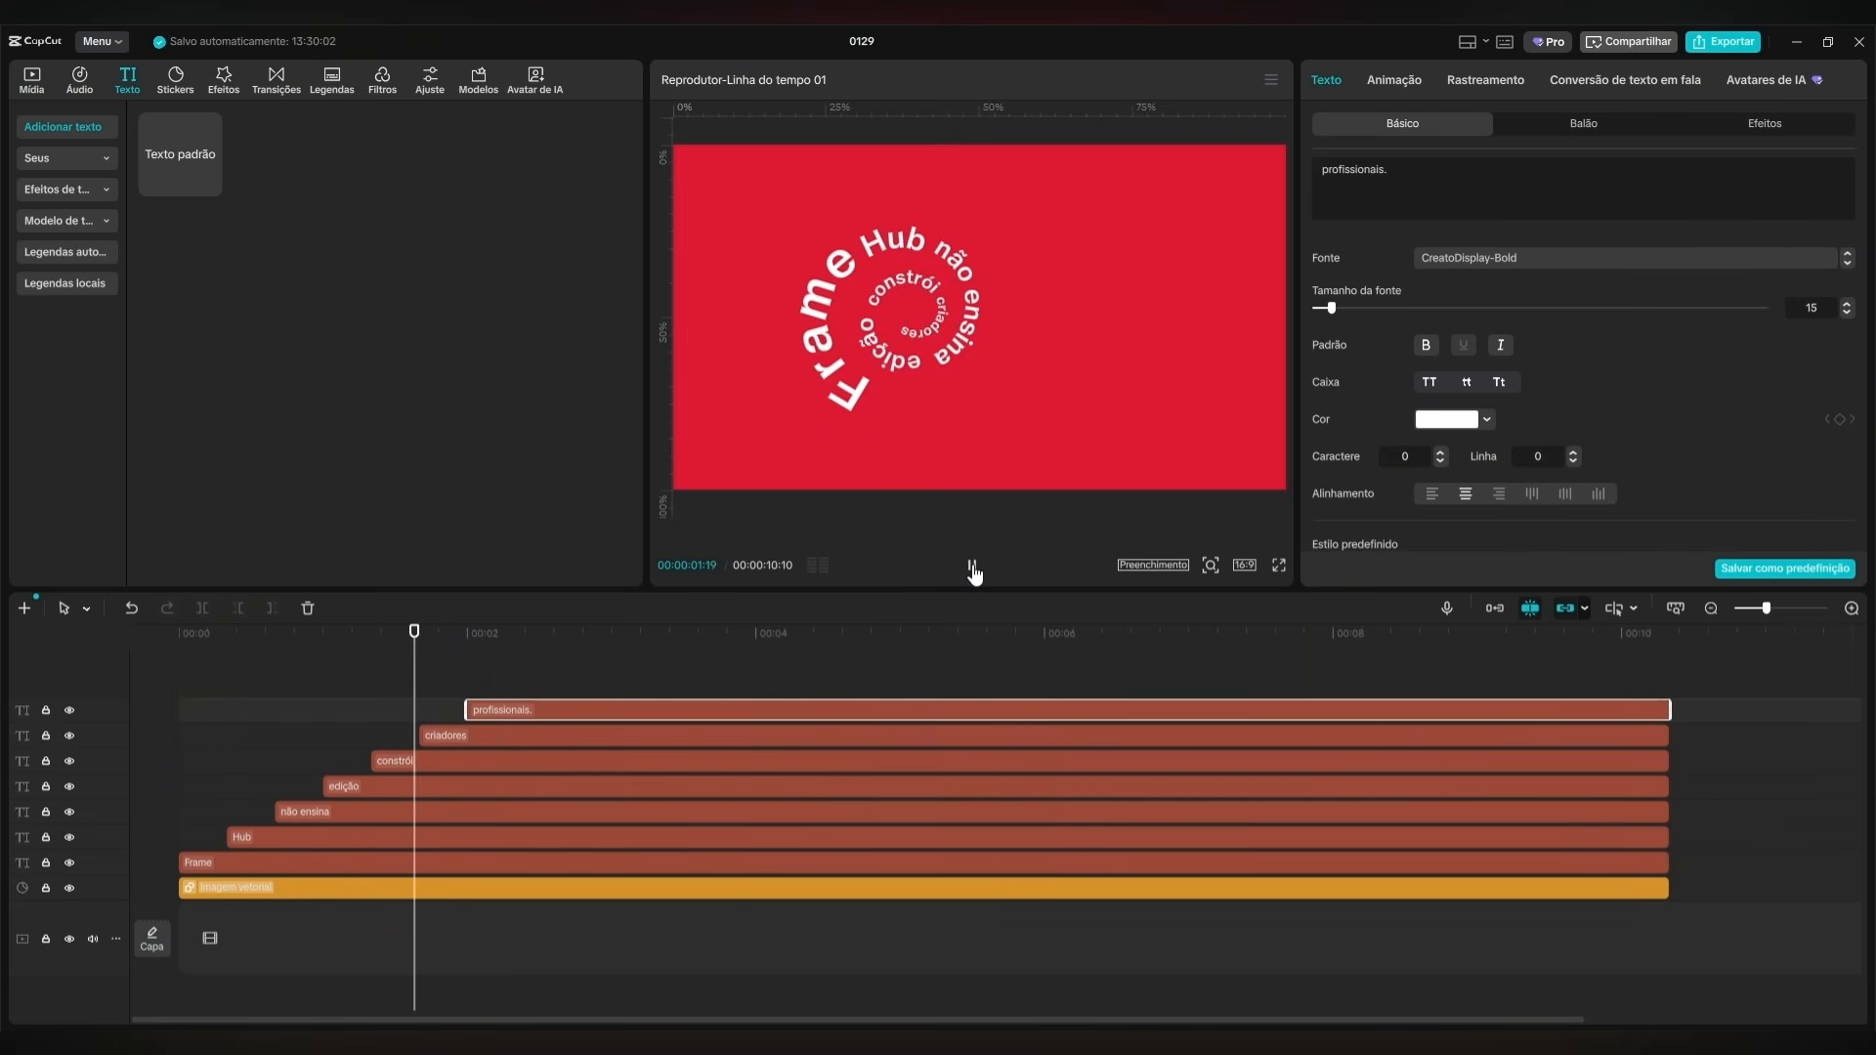
{"action": "left_click", "coordinate": [974, 574]}
Apply the "Tipo 2" entrance animation to all seven word layers and preview it.
{"action": "left_click", "coordinate": [645, 684]}
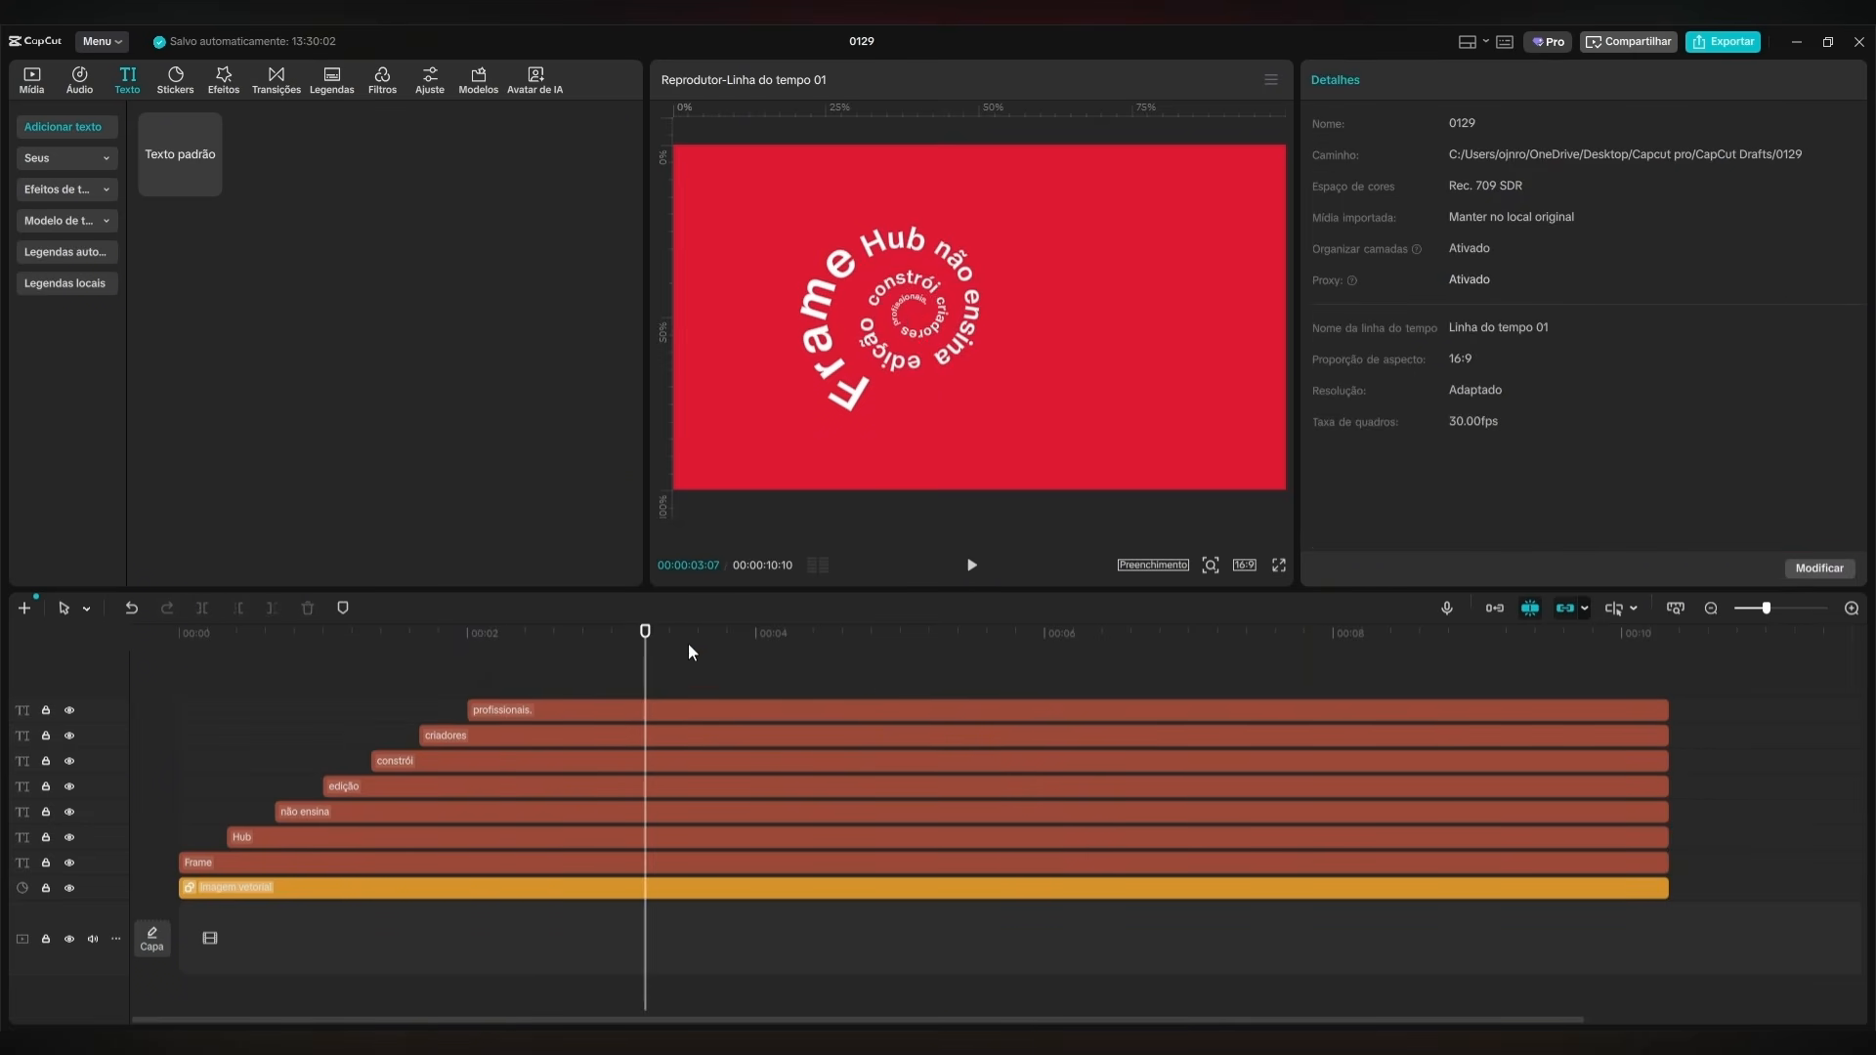
{"action": "left_click_drag", "start_coordinate": [923, 666], "coordinate": [232, 854]}
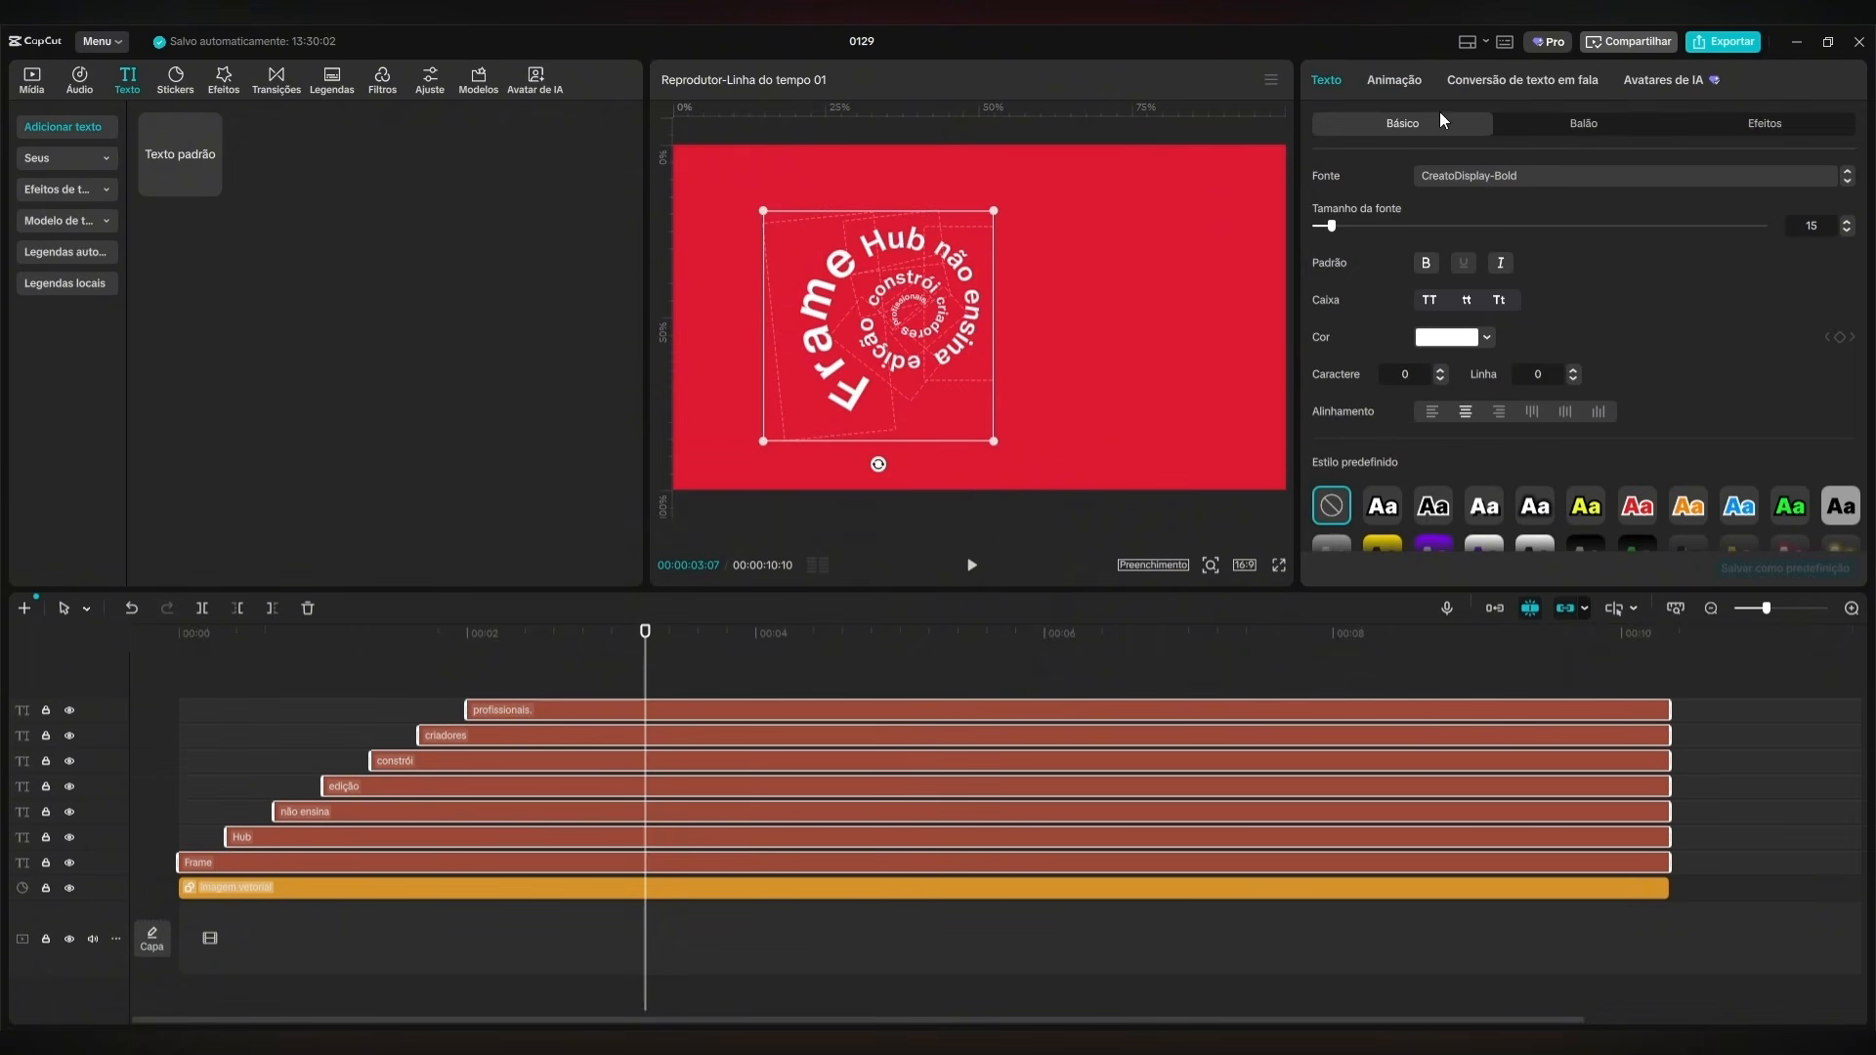
{"action": "left_click", "coordinate": [1407, 81]}
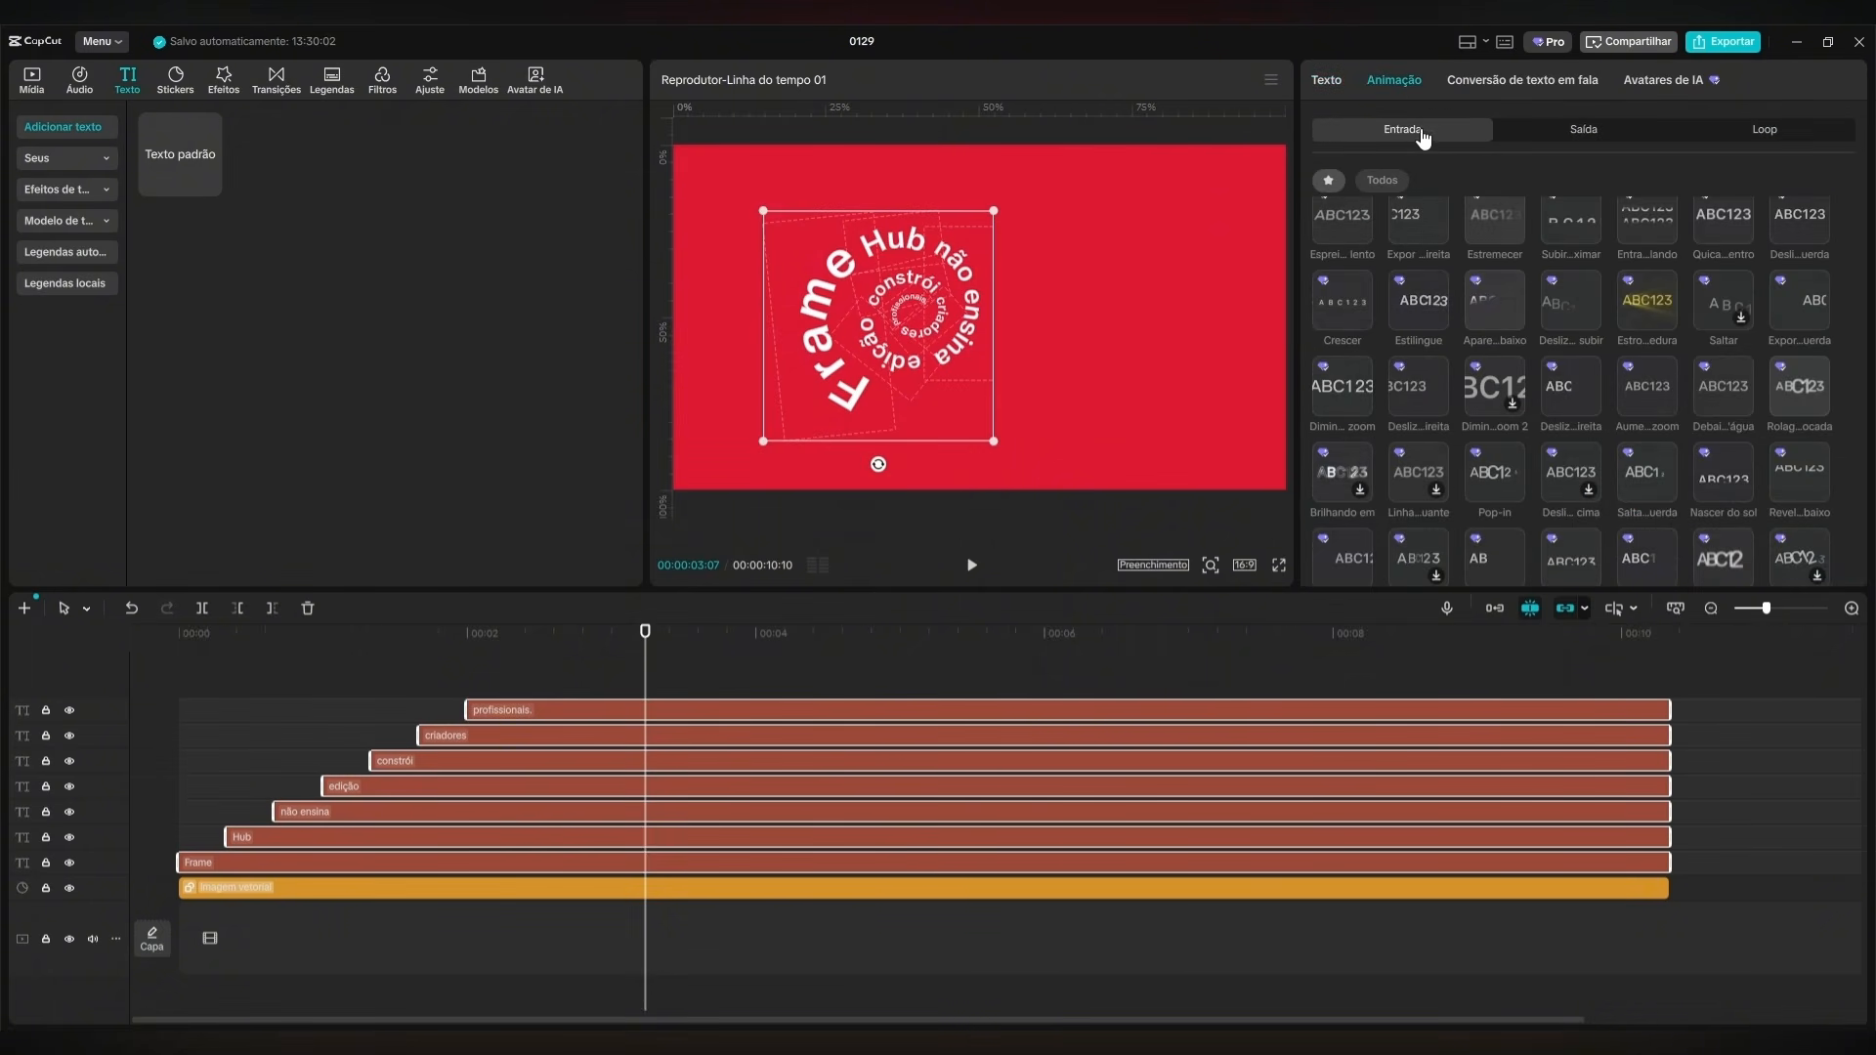
{"action": "scroll", "coordinate": [1476, 245], "scroll_direction": "down", "scroll_amount": 1}
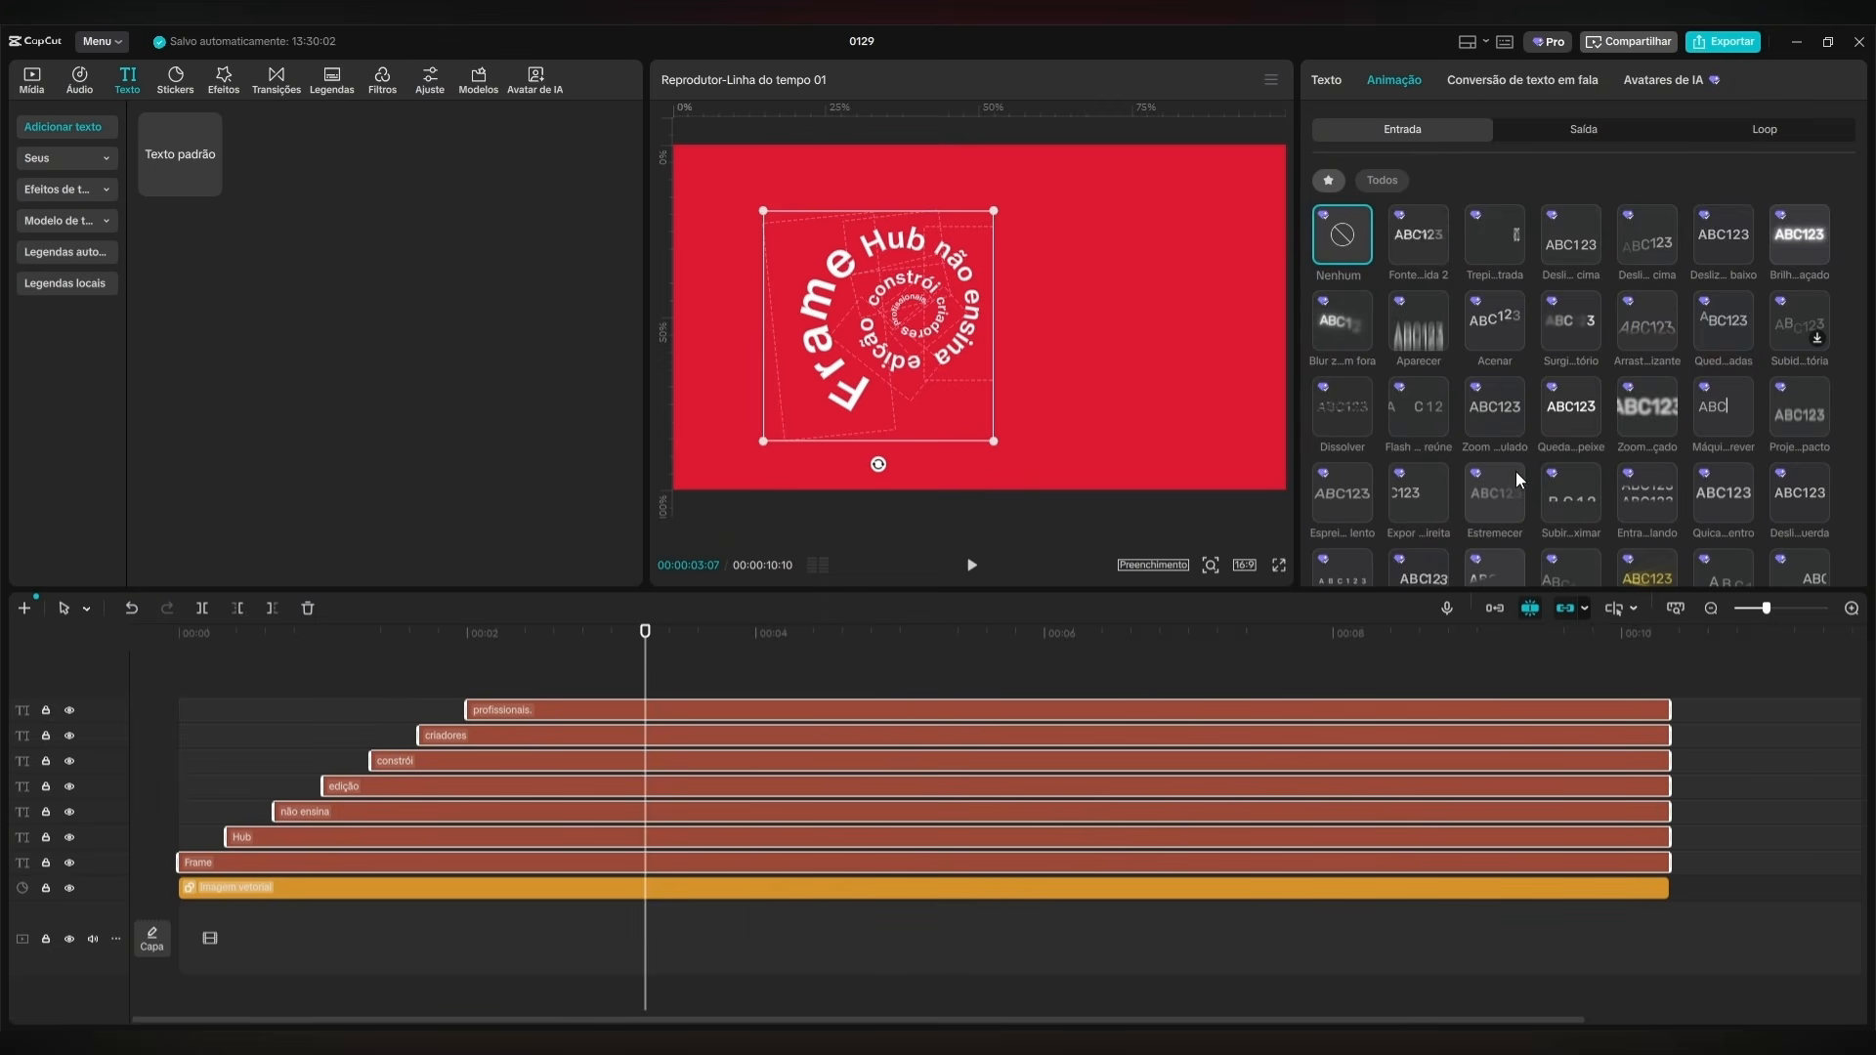
{"action": "scroll", "coordinate": [1539, 416], "scroll_direction": "down", "scroll_amount": 1}
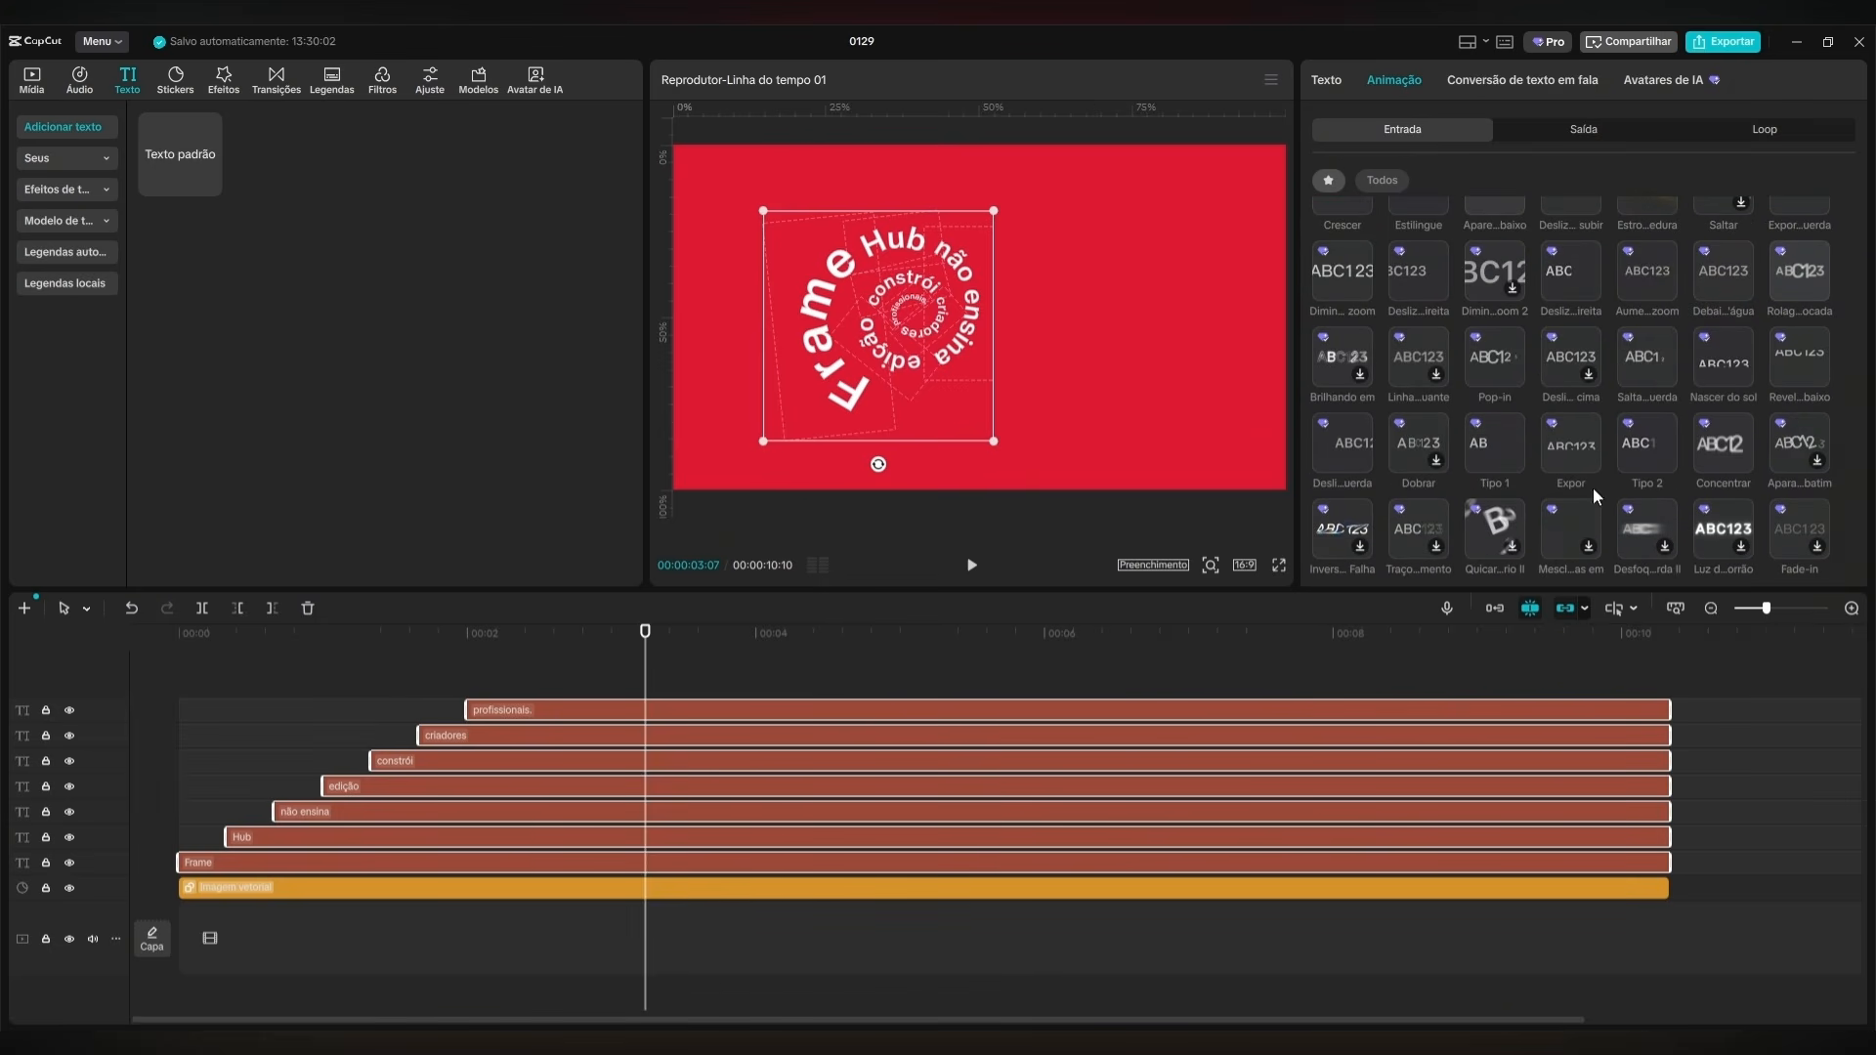
{"action": "left_click", "coordinate": [1641, 456]}
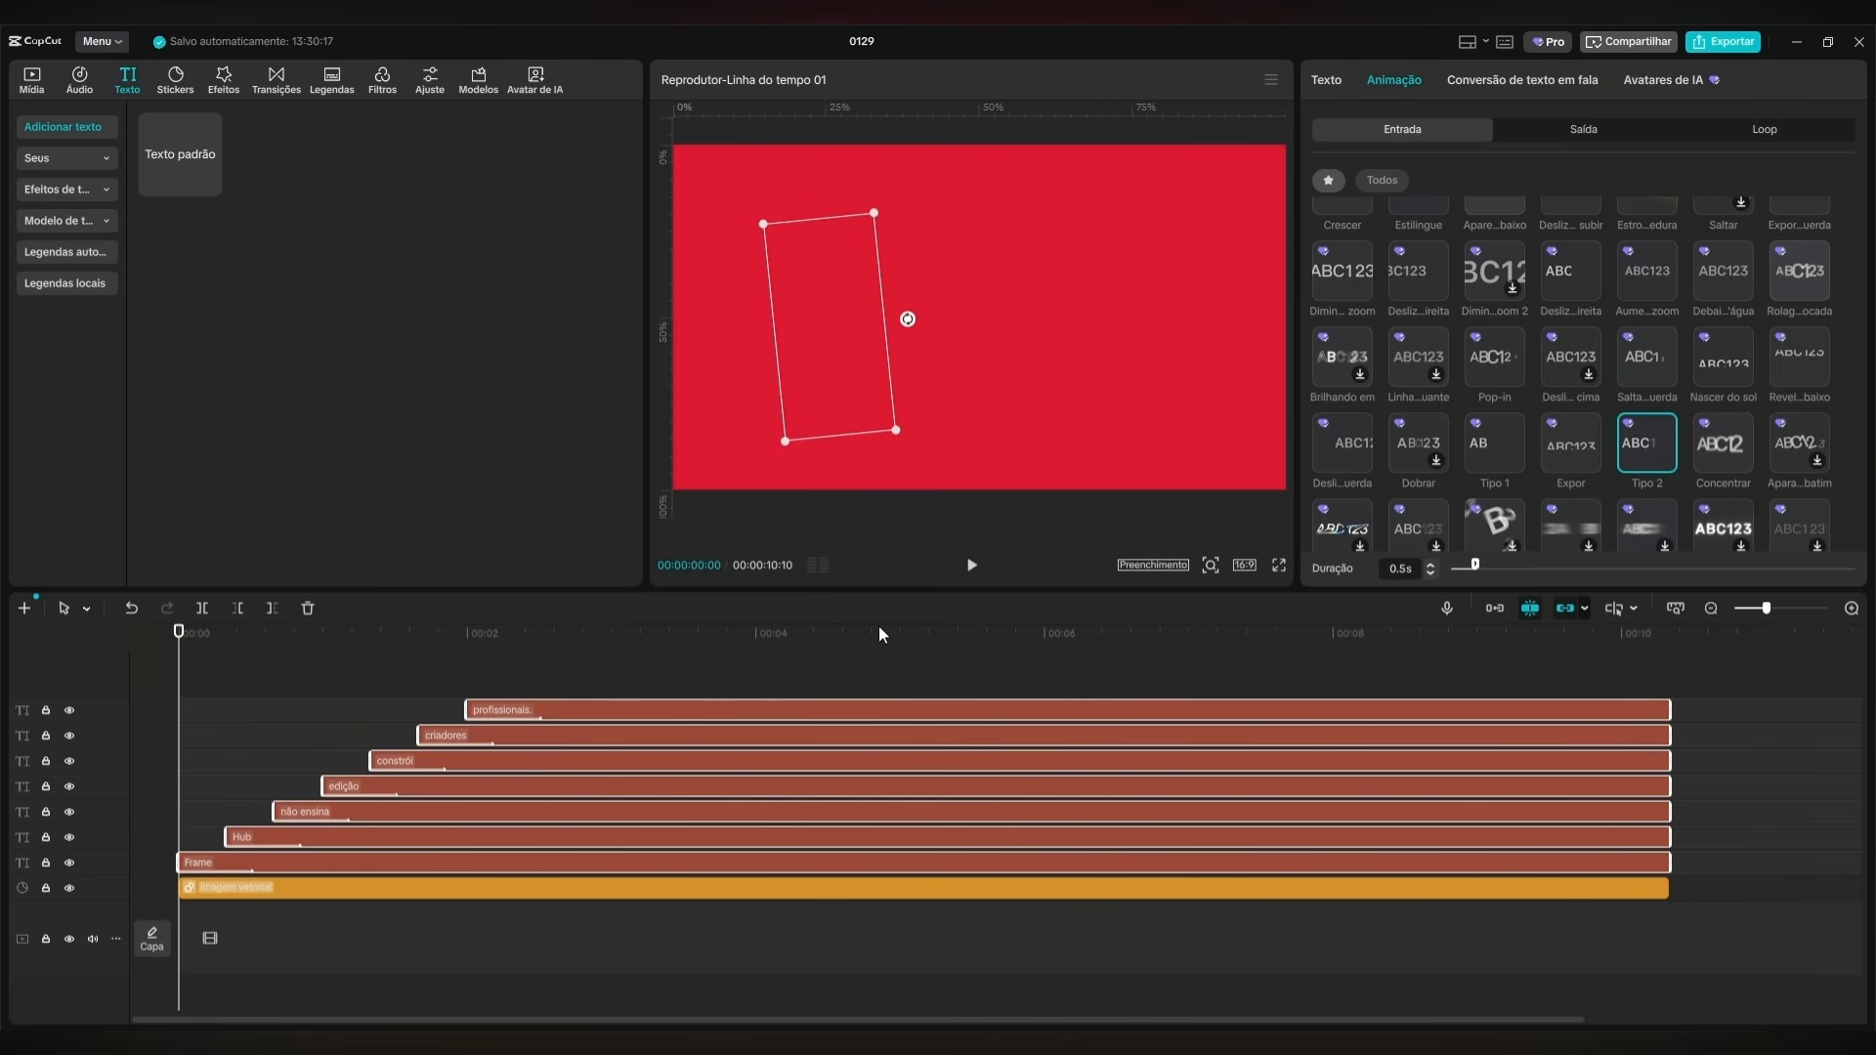
{"action": "left_click", "coordinate": [973, 565]}
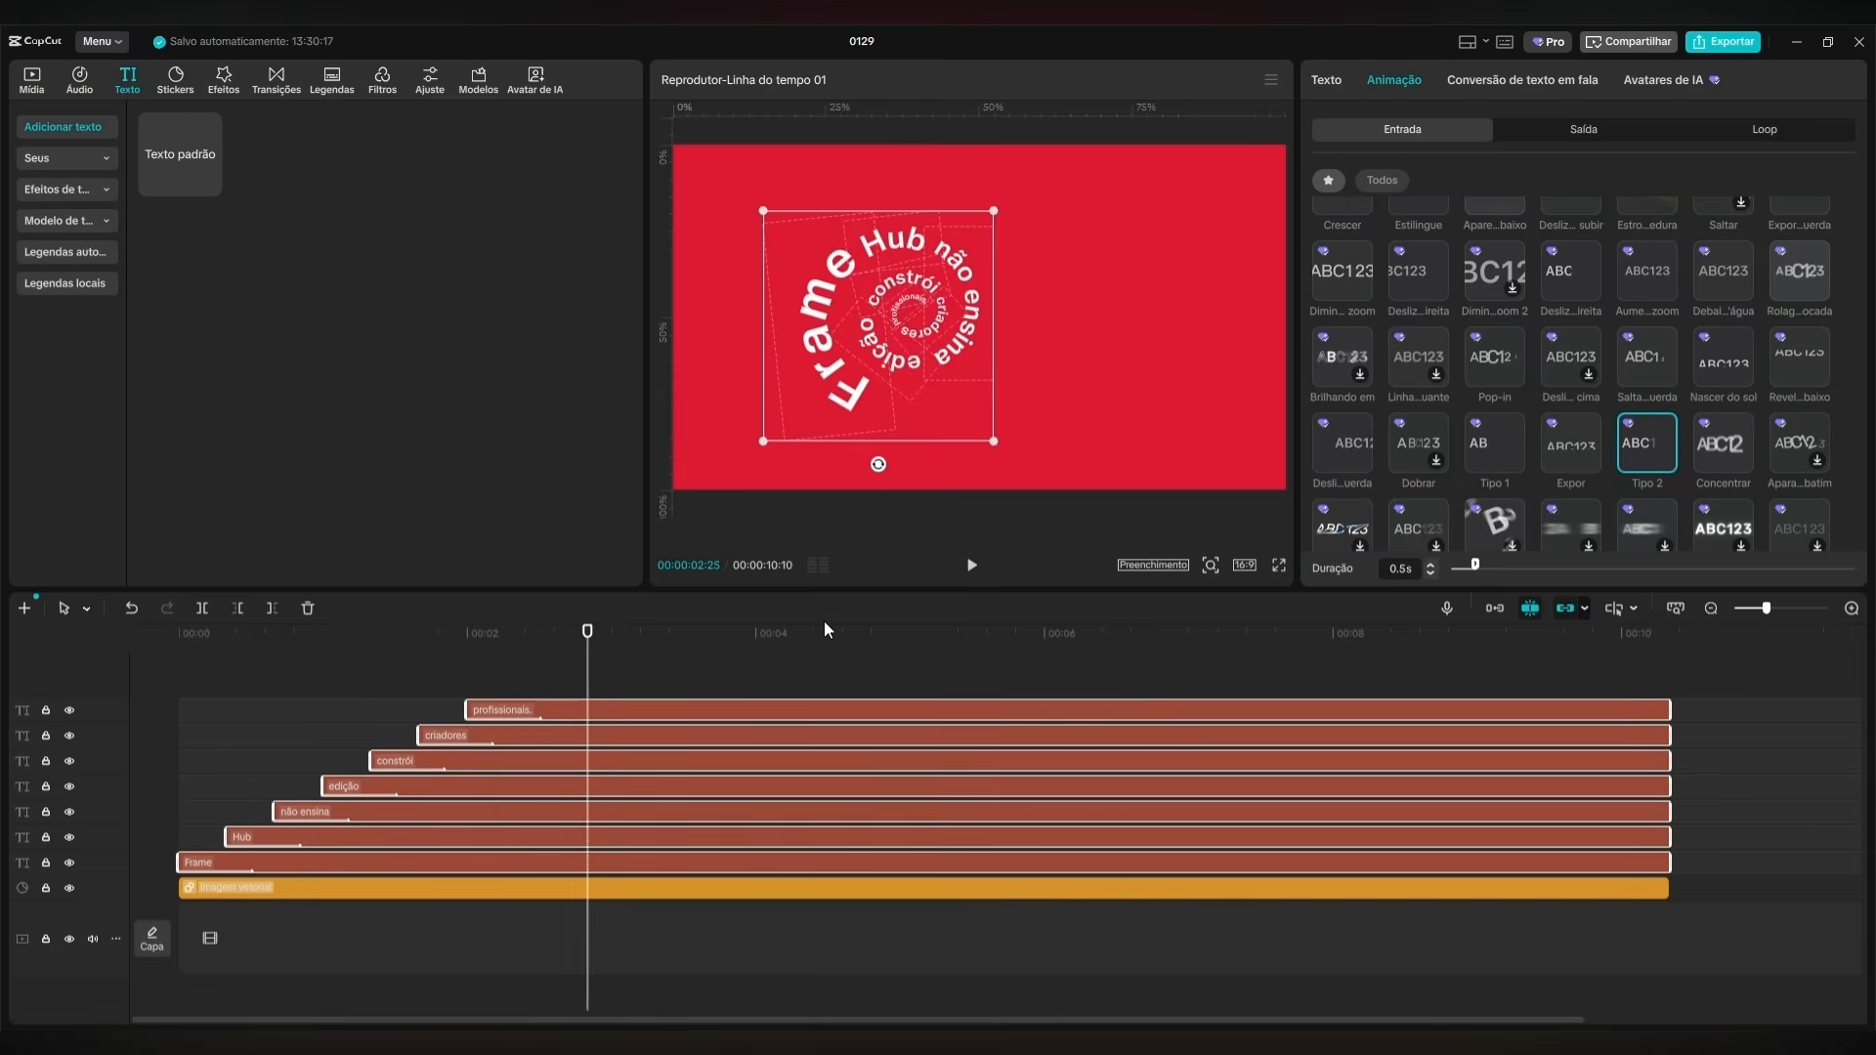
Move the whole spiral of words together to the center of the frame.
{"action": "left_click", "coordinate": [842, 666]}
{"action": "left_click_drag", "start_coordinate": [760, 679], "coordinate": [356, 860]}
{"action": "left_click_drag", "start_coordinate": [882, 369], "coordinate": [977, 352]}
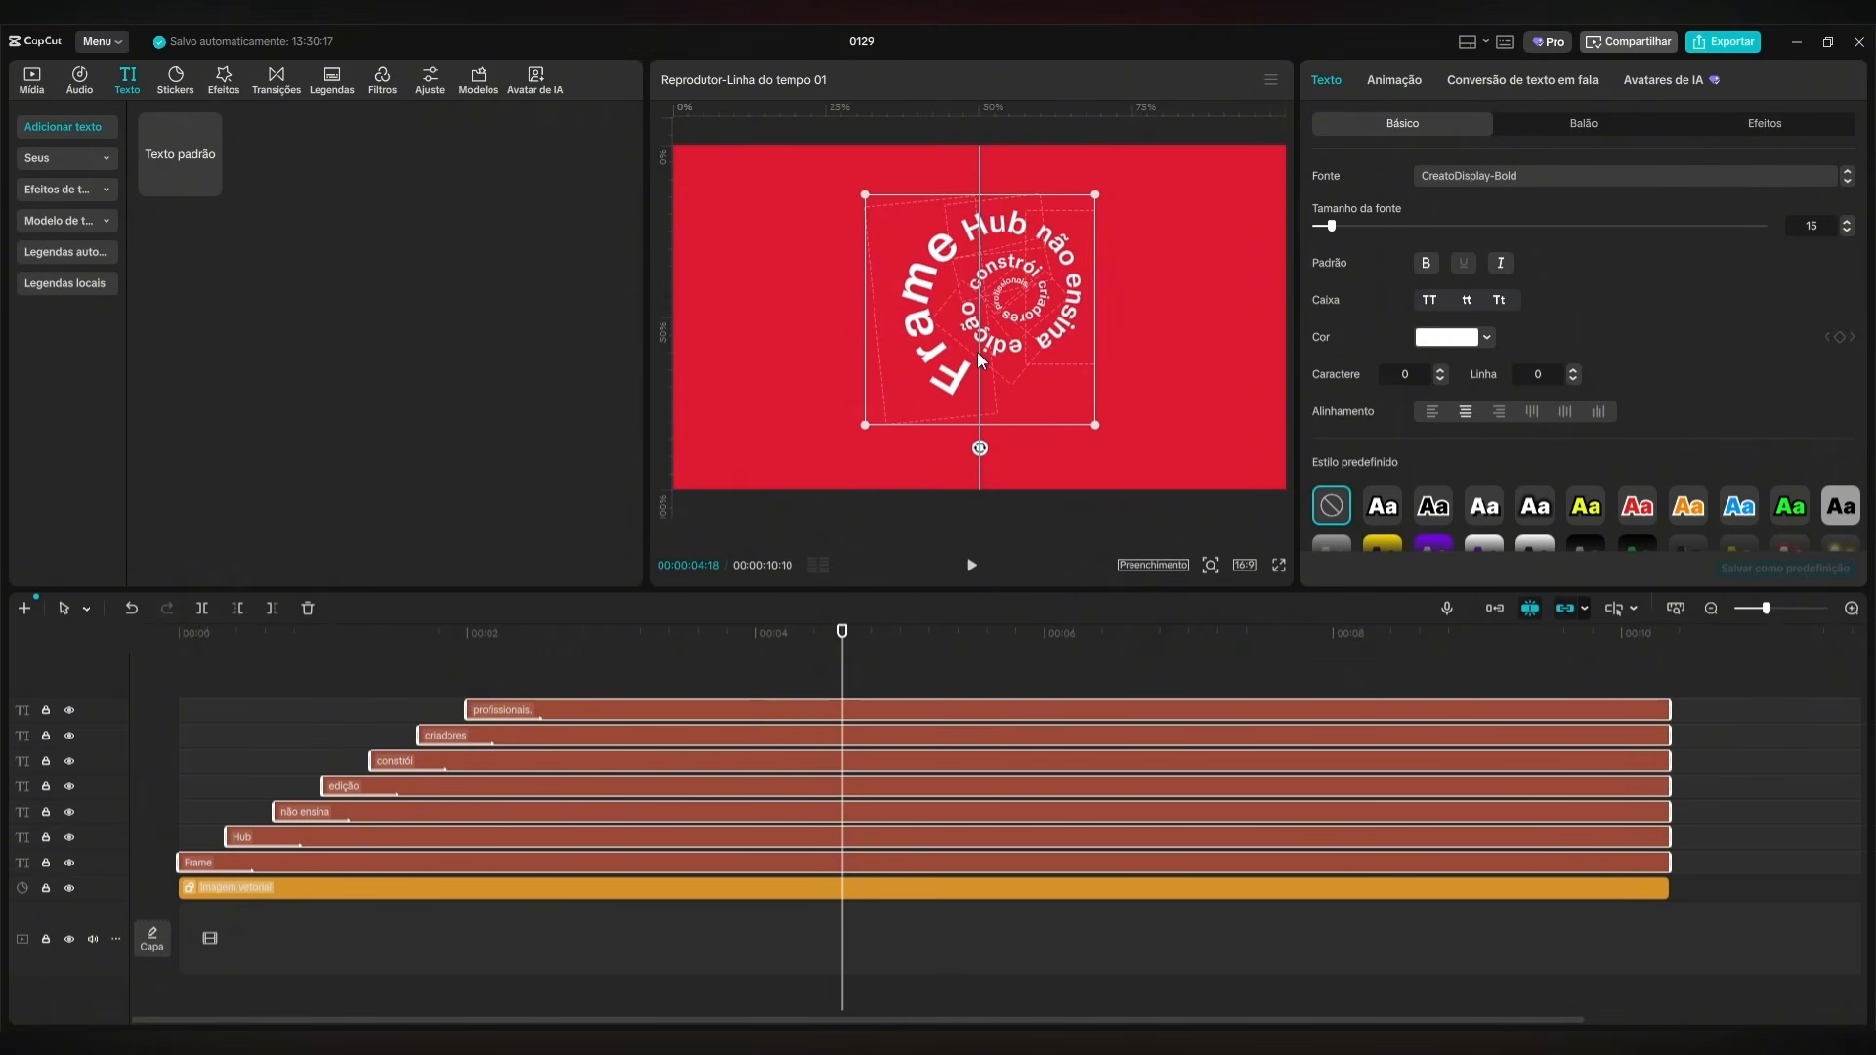
{"action": "left_click", "coordinate": [924, 649]}
{"action": "left_click_drag", "start_coordinate": [926, 652], "coordinate": [181, 683]}
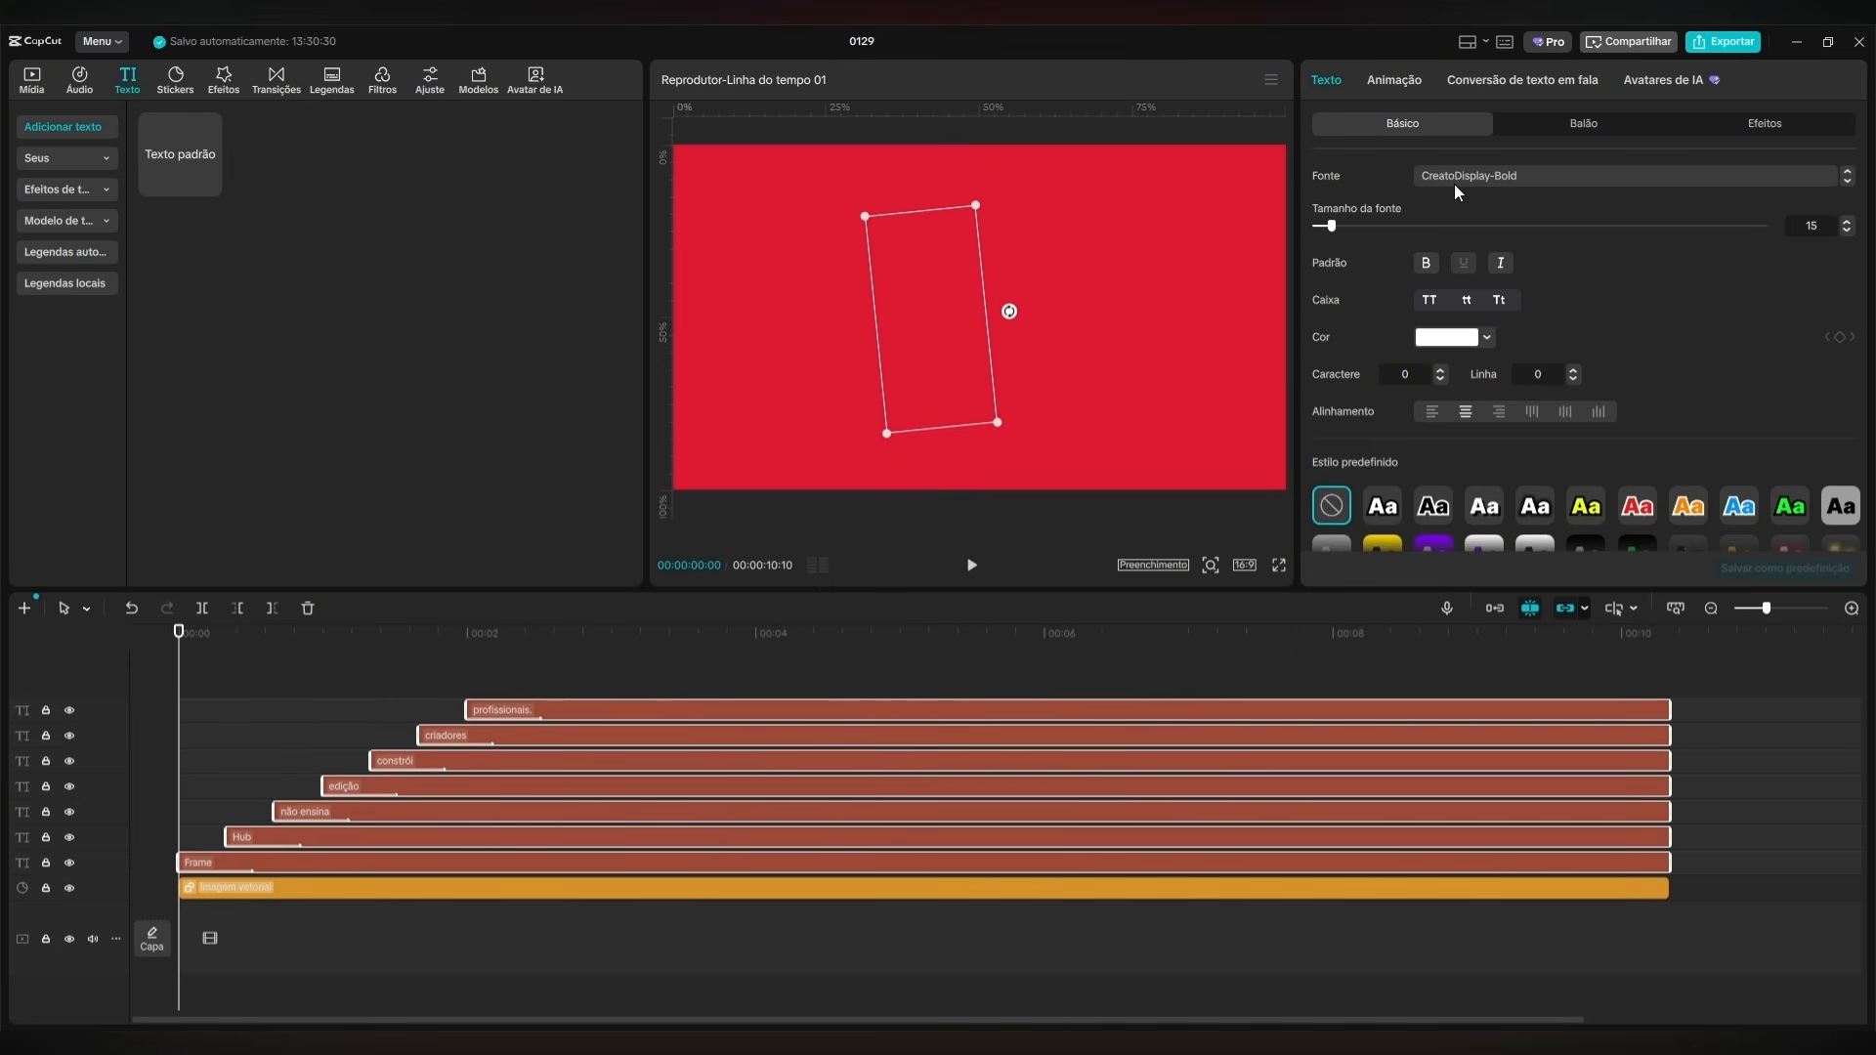
Enable a black shadow on all the words with 59% opacity, 50% blur, distance 35 and a -60° angle.
{"action": "scroll", "coordinate": [1525, 339], "scroll_direction": "down", "scroll_amount": 10}
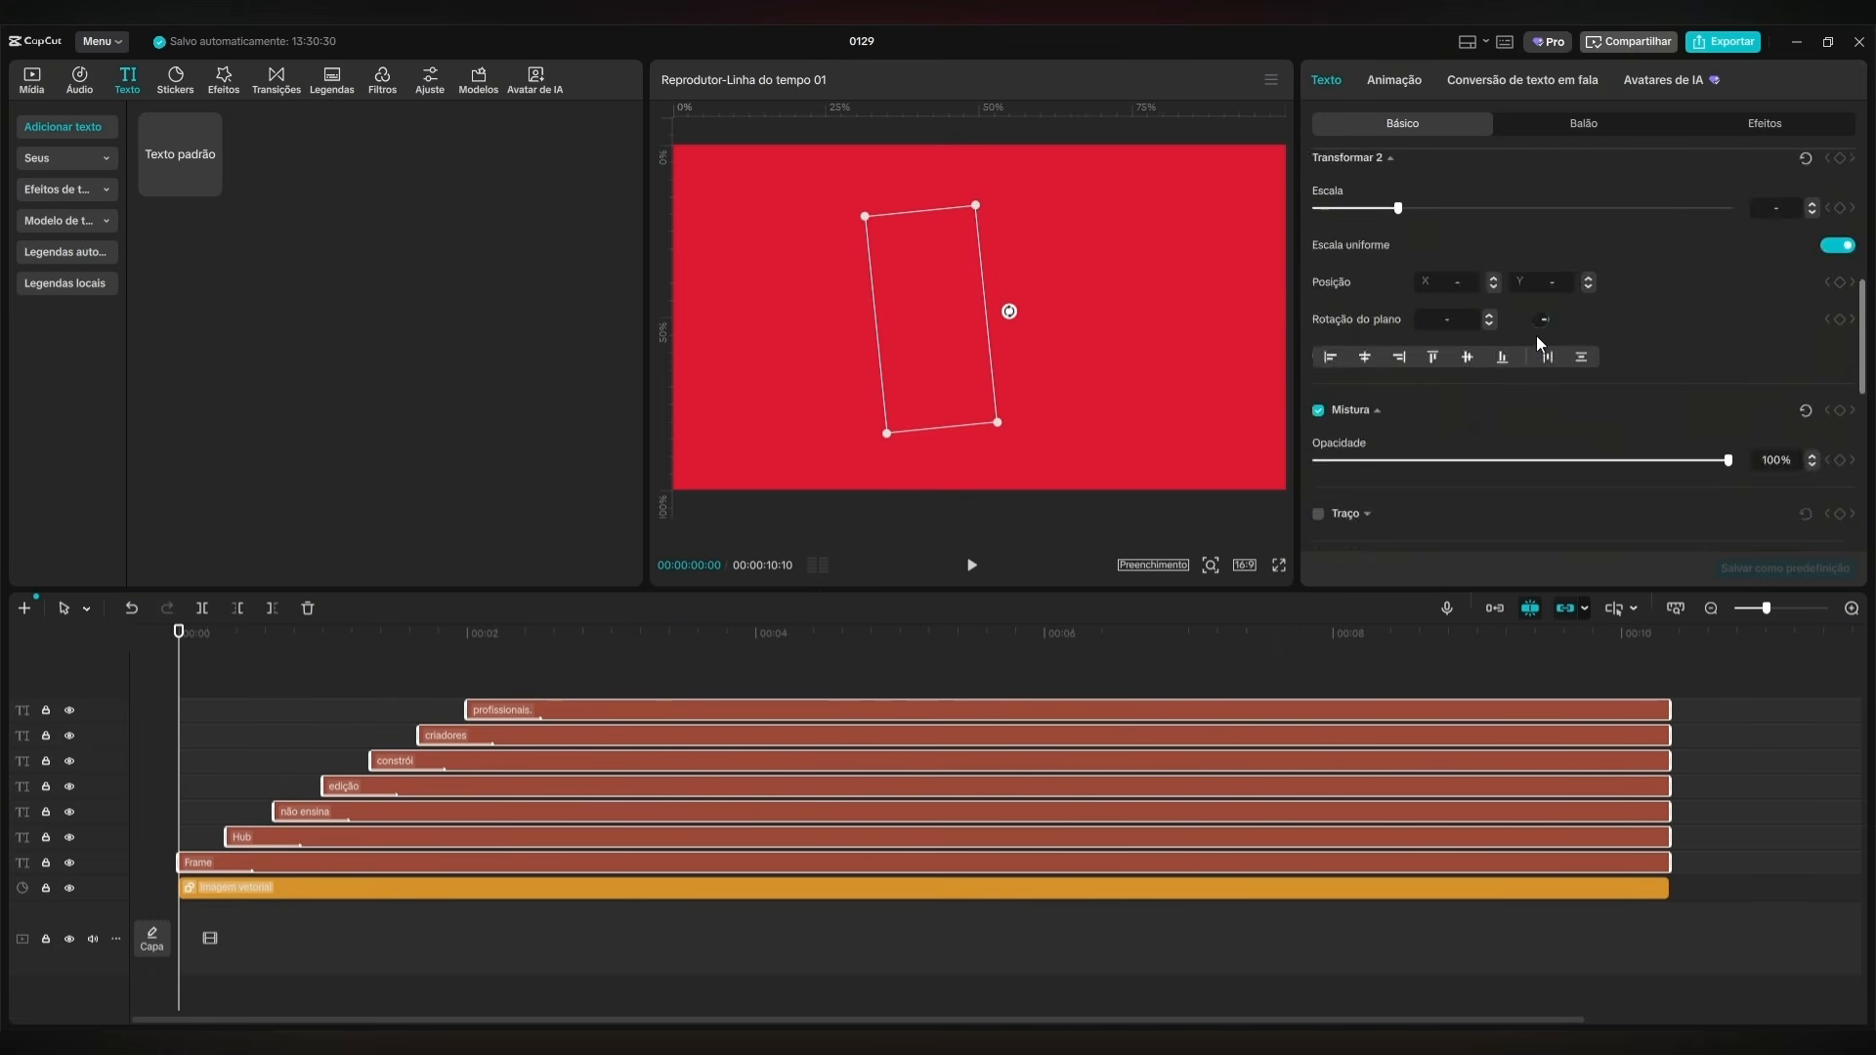
{"action": "left_click", "coordinate": [1319, 399]}
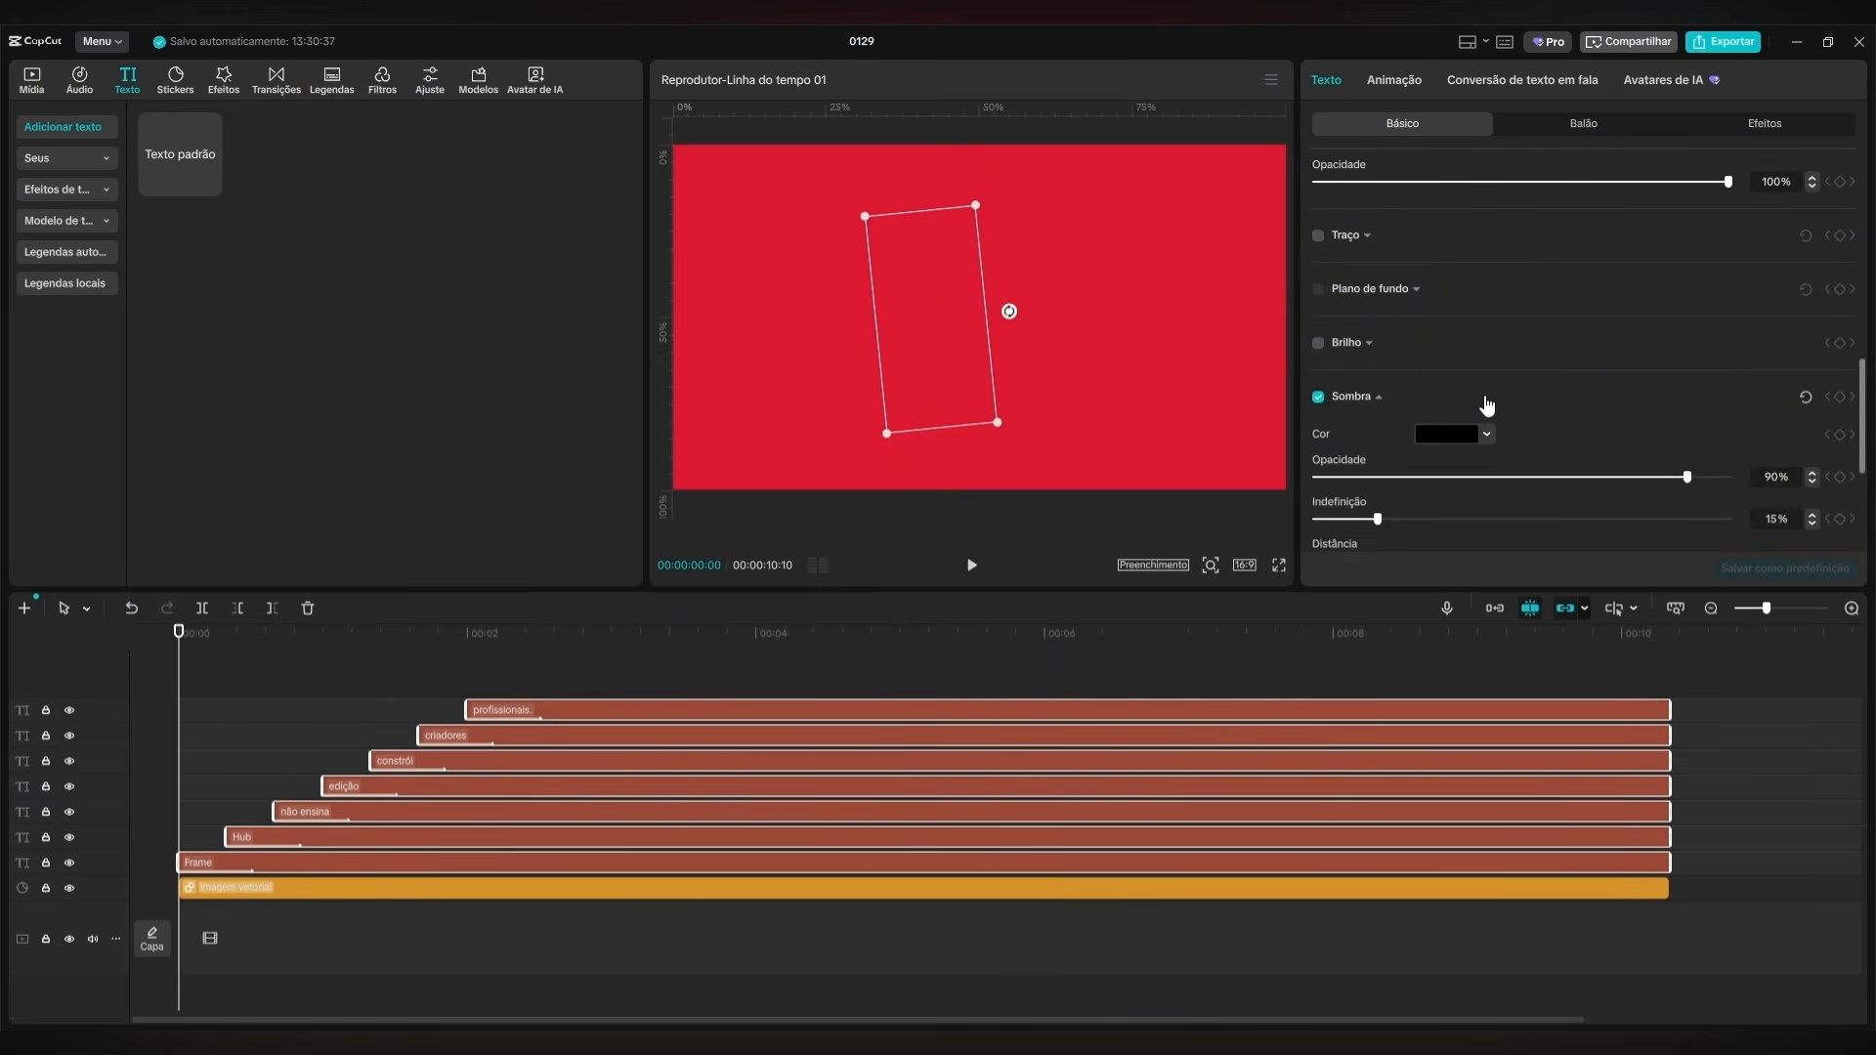
{"action": "scroll", "coordinate": [1485, 411], "scroll_direction": "down", "scroll_amount": 5}
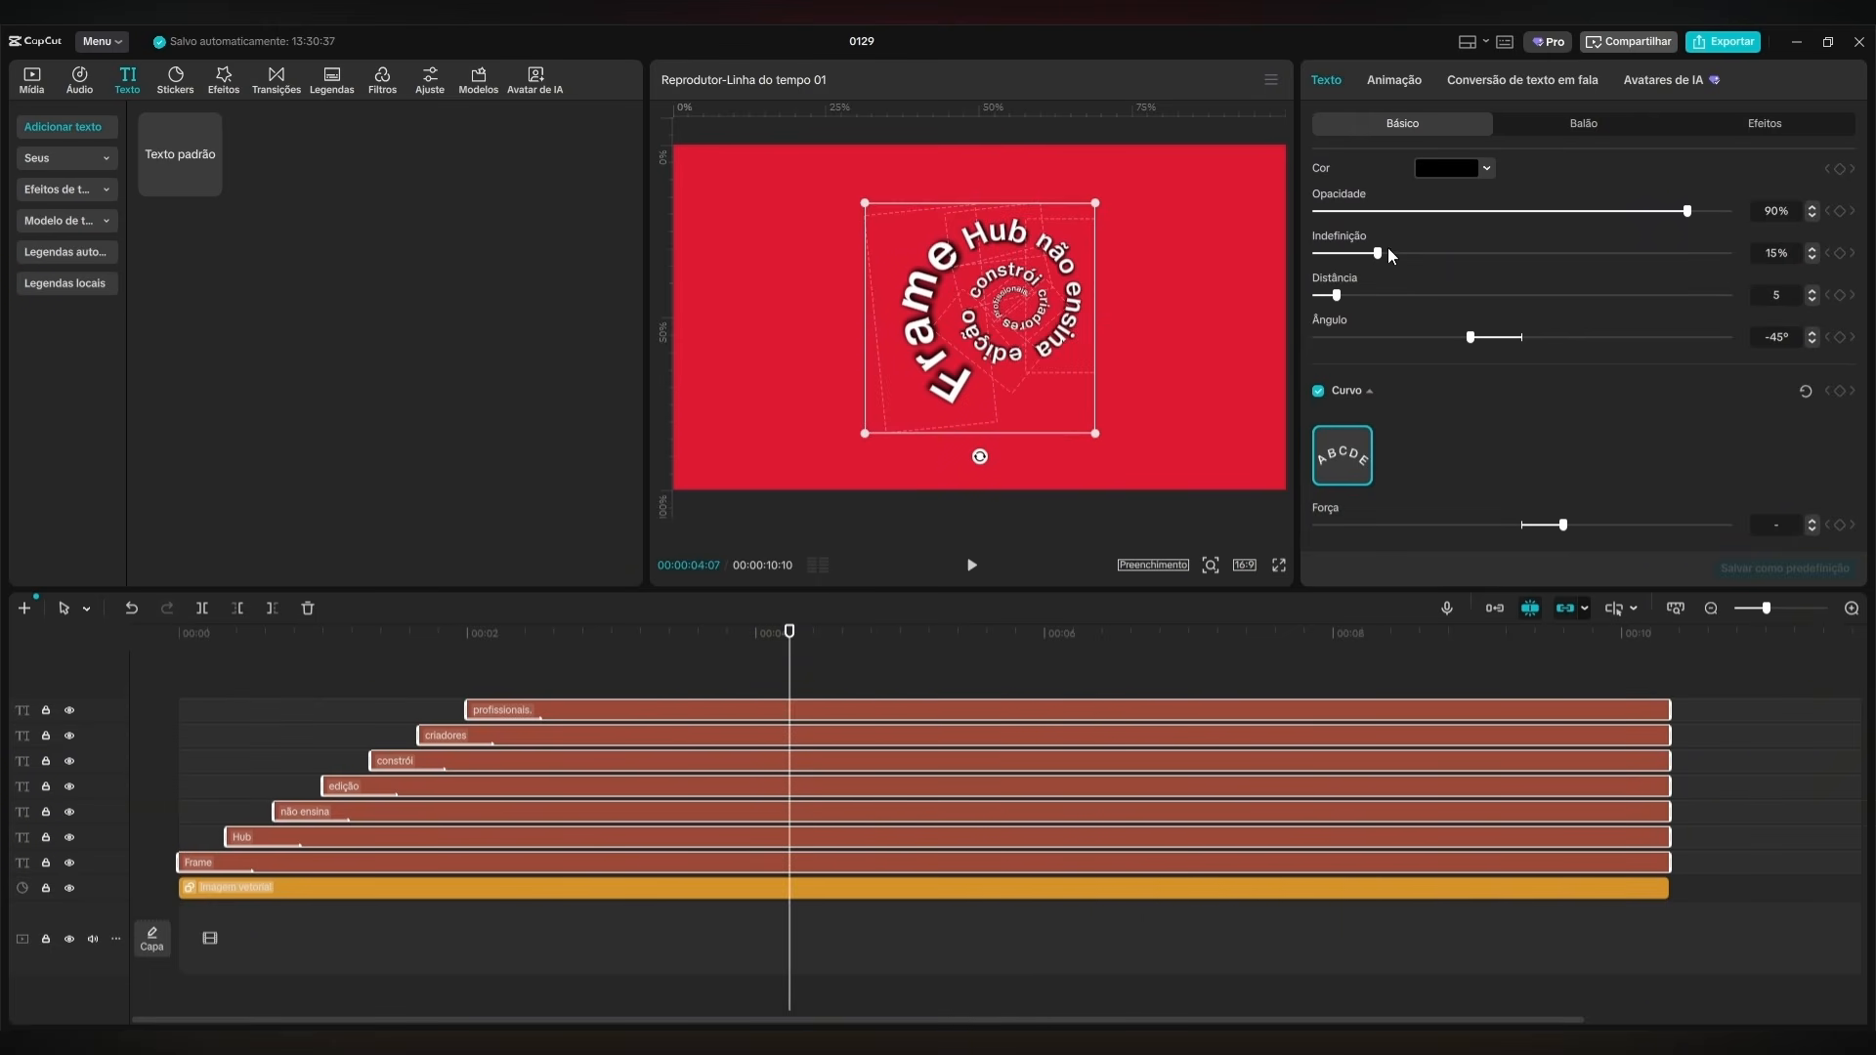
{"action": "left_click_drag", "start_coordinate": [1379, 253], "coordinate": [1522, 264]}
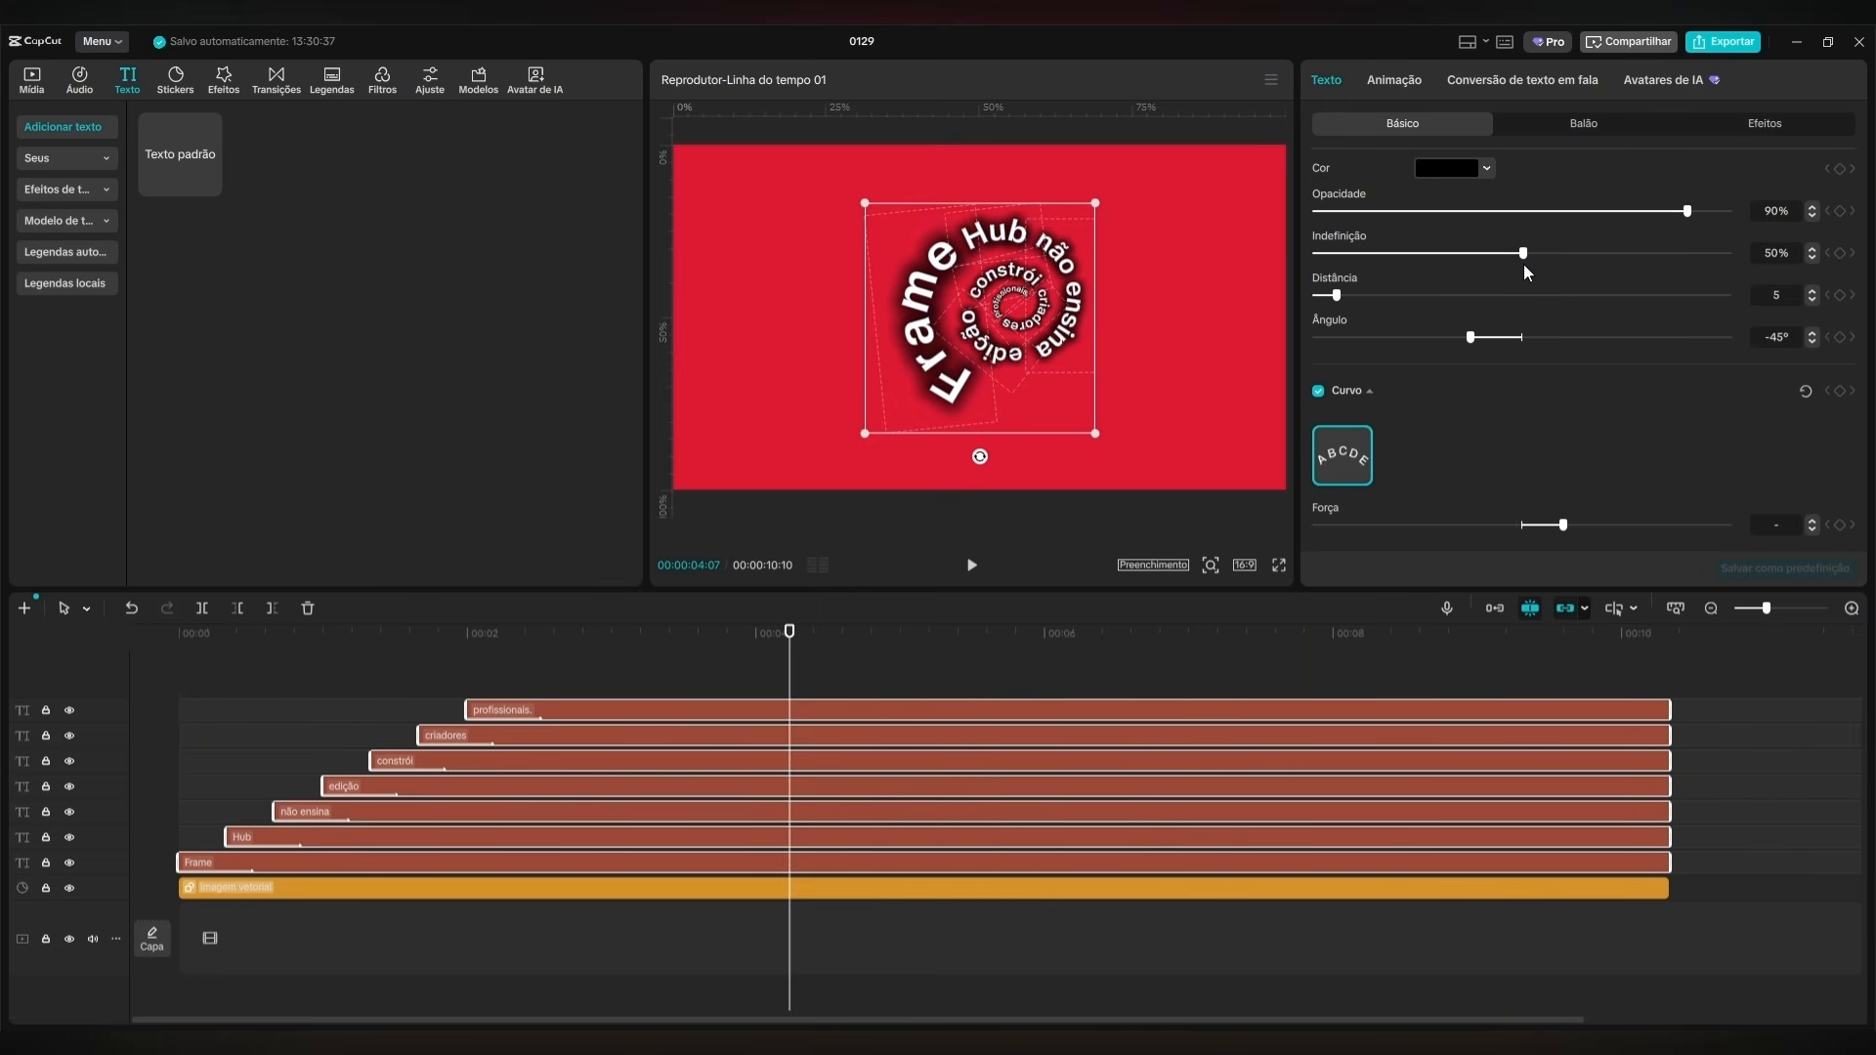
{"action": "left_click_drag", "start_coordinate": [1342, 290], "coordinate": [1462, 299]}
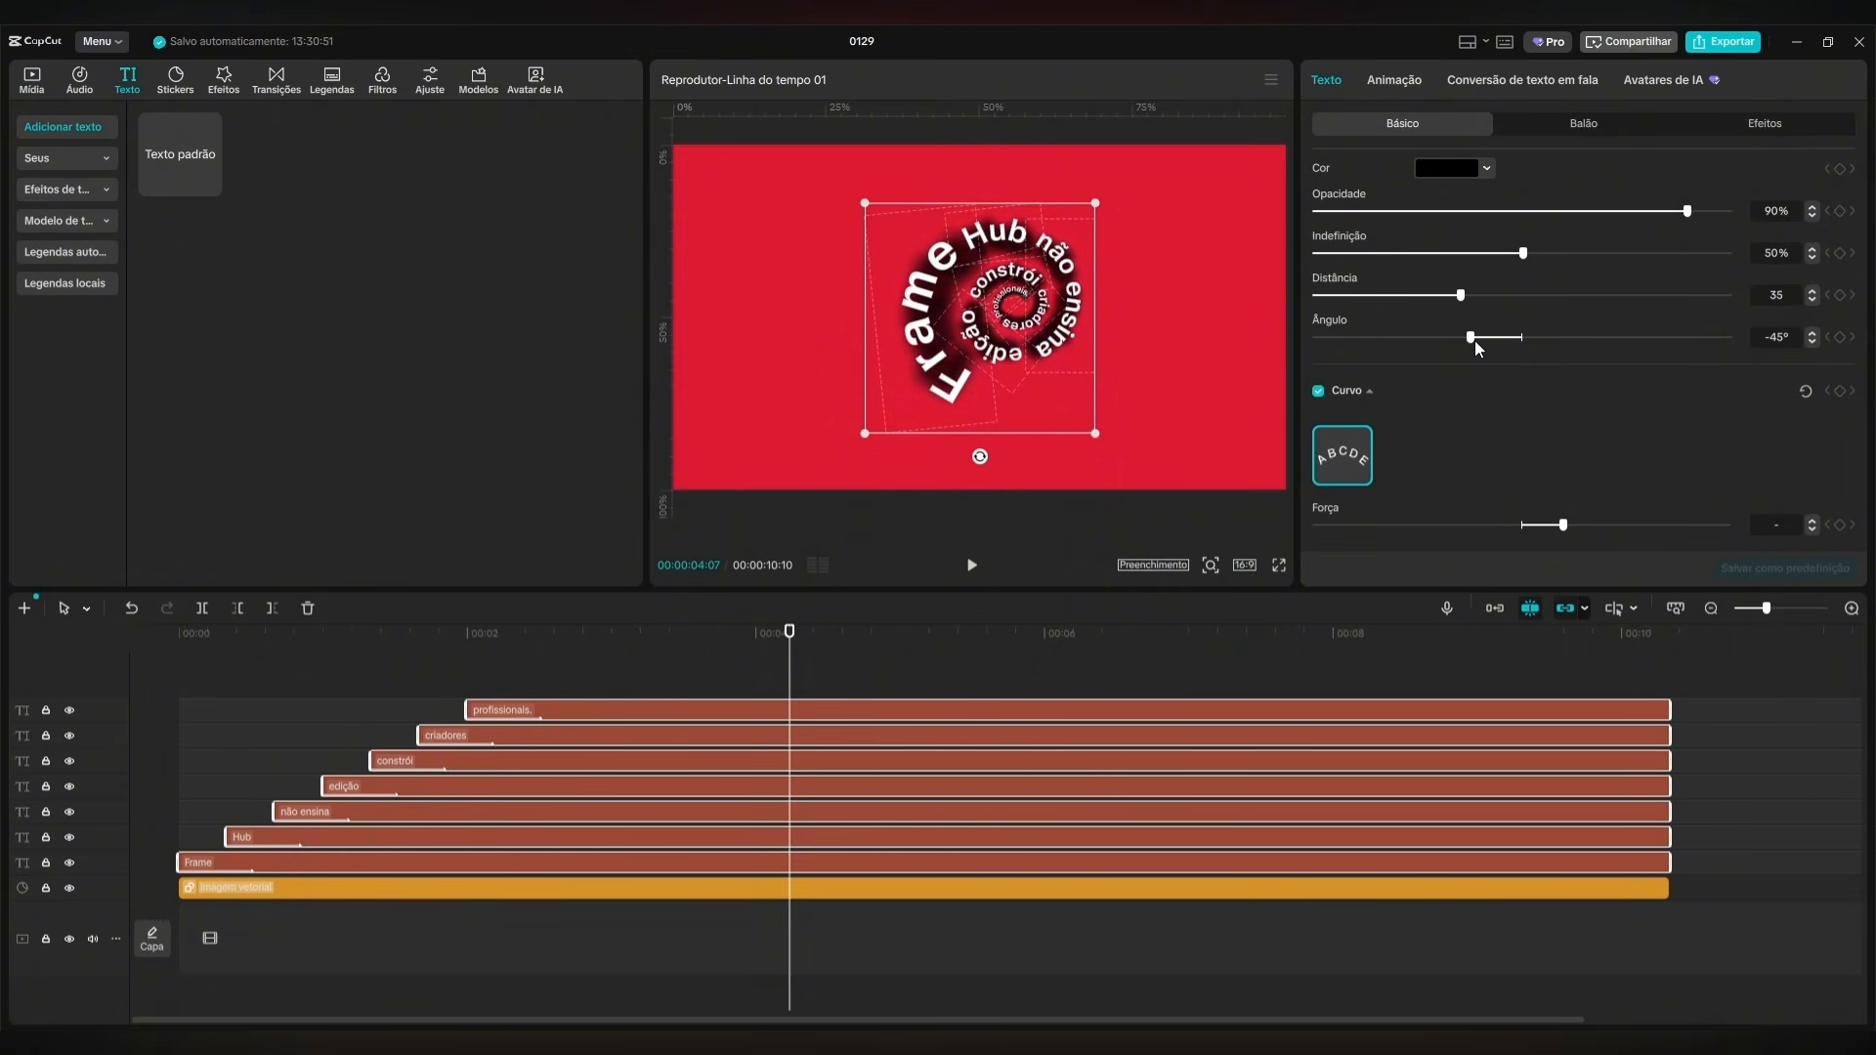
{"action": "left_click_drag", "start_coordinate": [1476, 342], "coordinate": [1454, 342]}
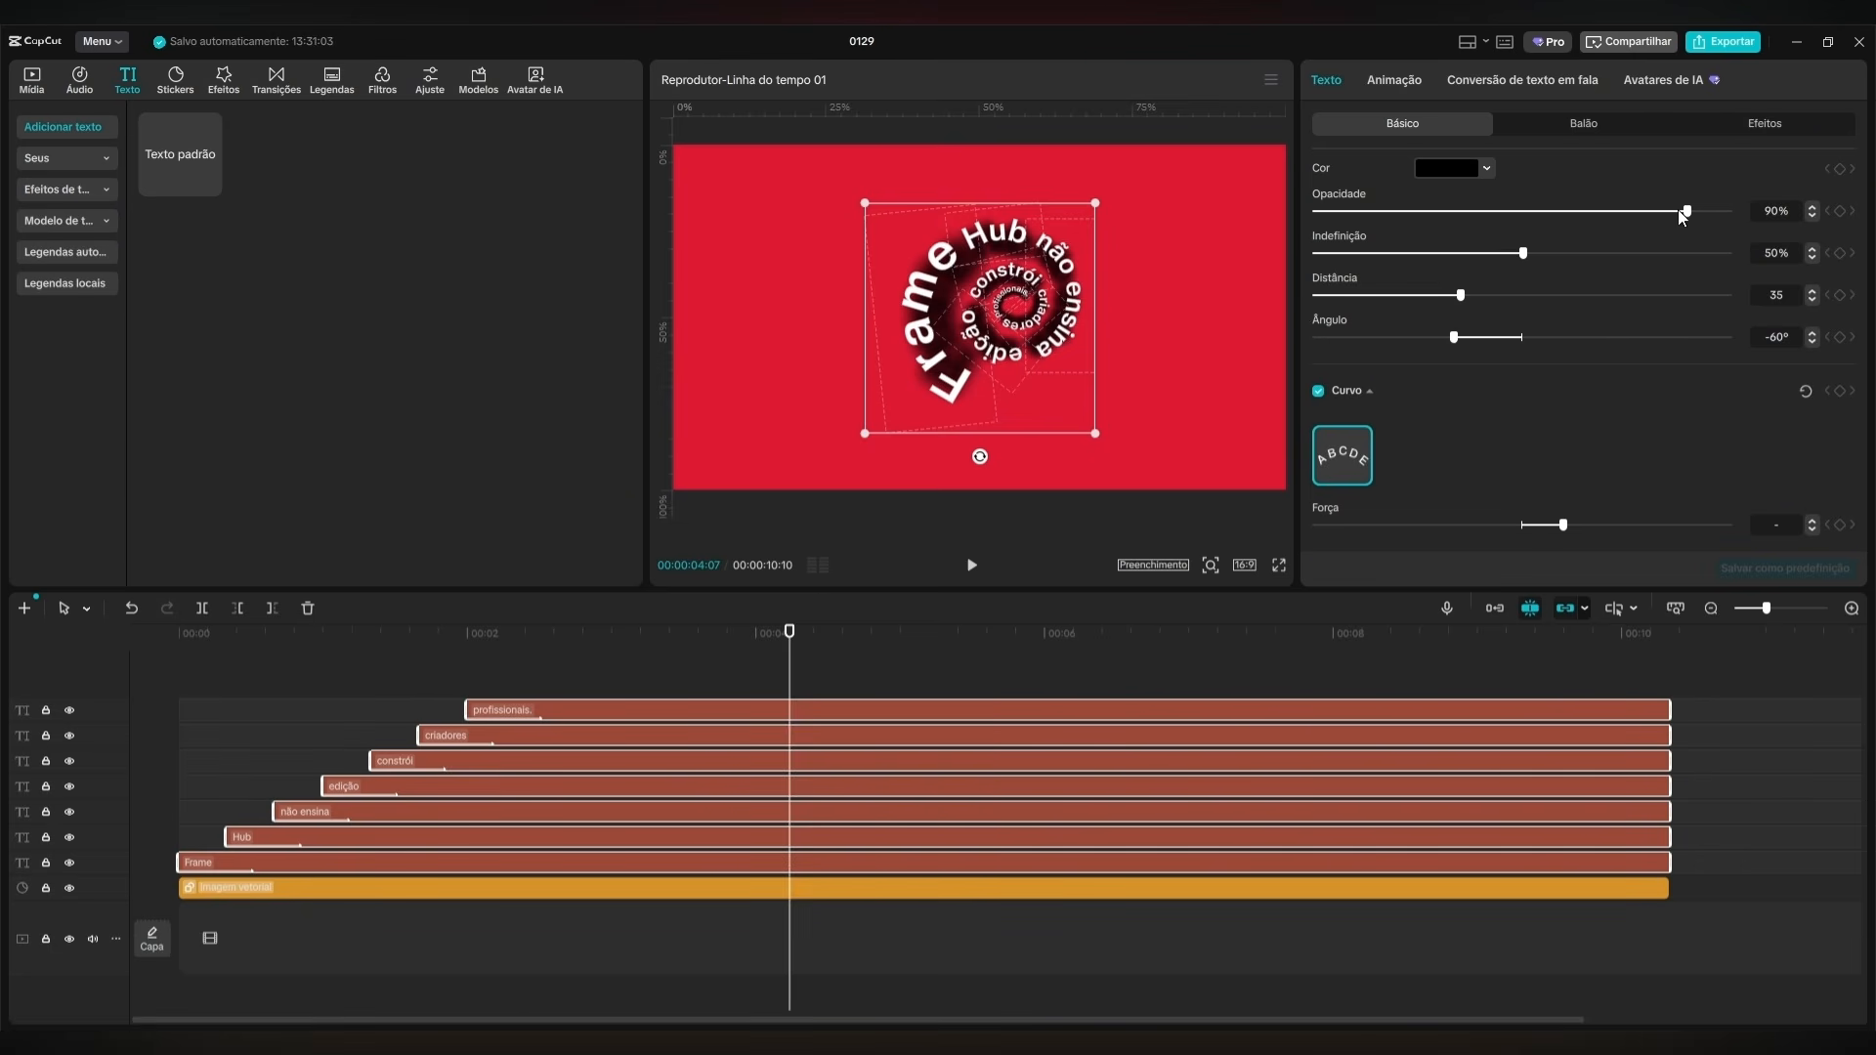
{"action": "left_click_drag", "start_coordinate": [1681, 213], "coordinate": [1561, 213]}
Scale all the words up together so the spiral nearly fills the frame's height.
{"action": "left_click", "coordinate": [942, 637]}
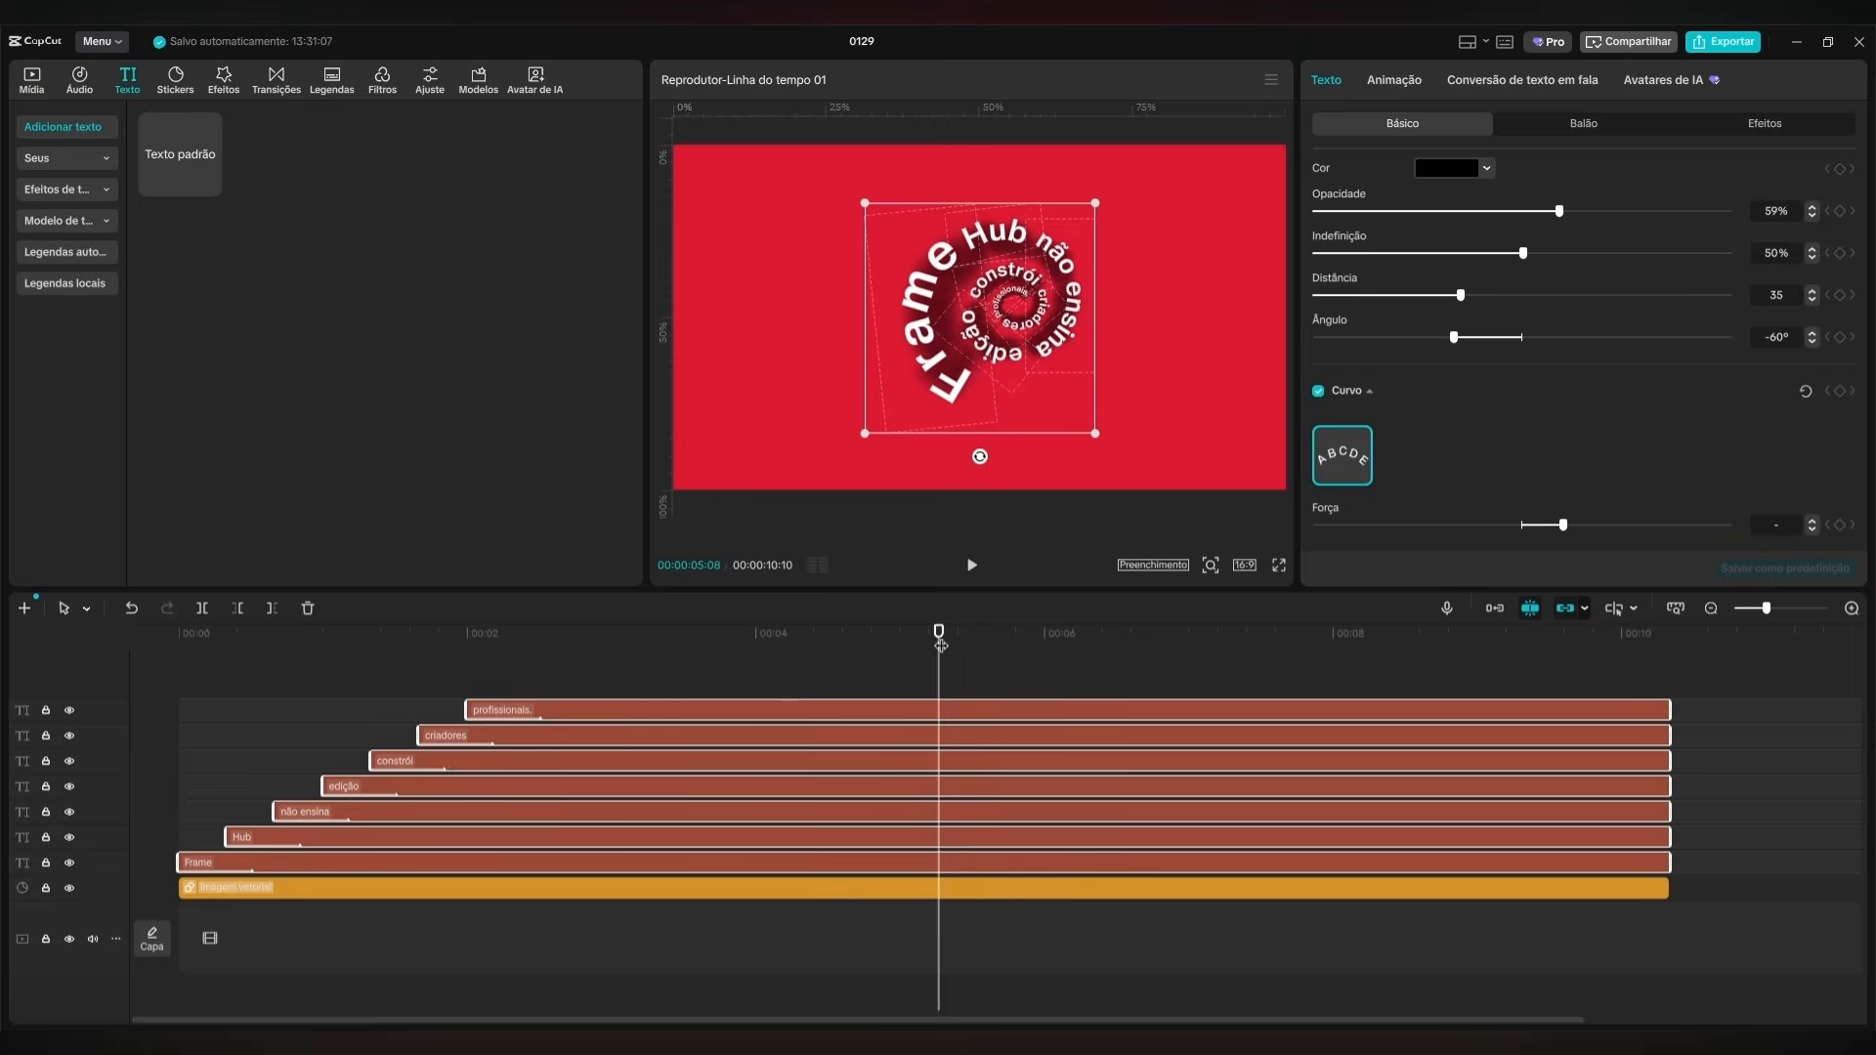
{"action": "left_click", "coordinate": [1015, 661]}
{"action": "left_click_drag", "start_coordinate": [1017, 656], "coordinate": [881, 645]}
{"action": "left_click_drag", "start_coordinate": [771, 675], "coordinate": [696, 691]}
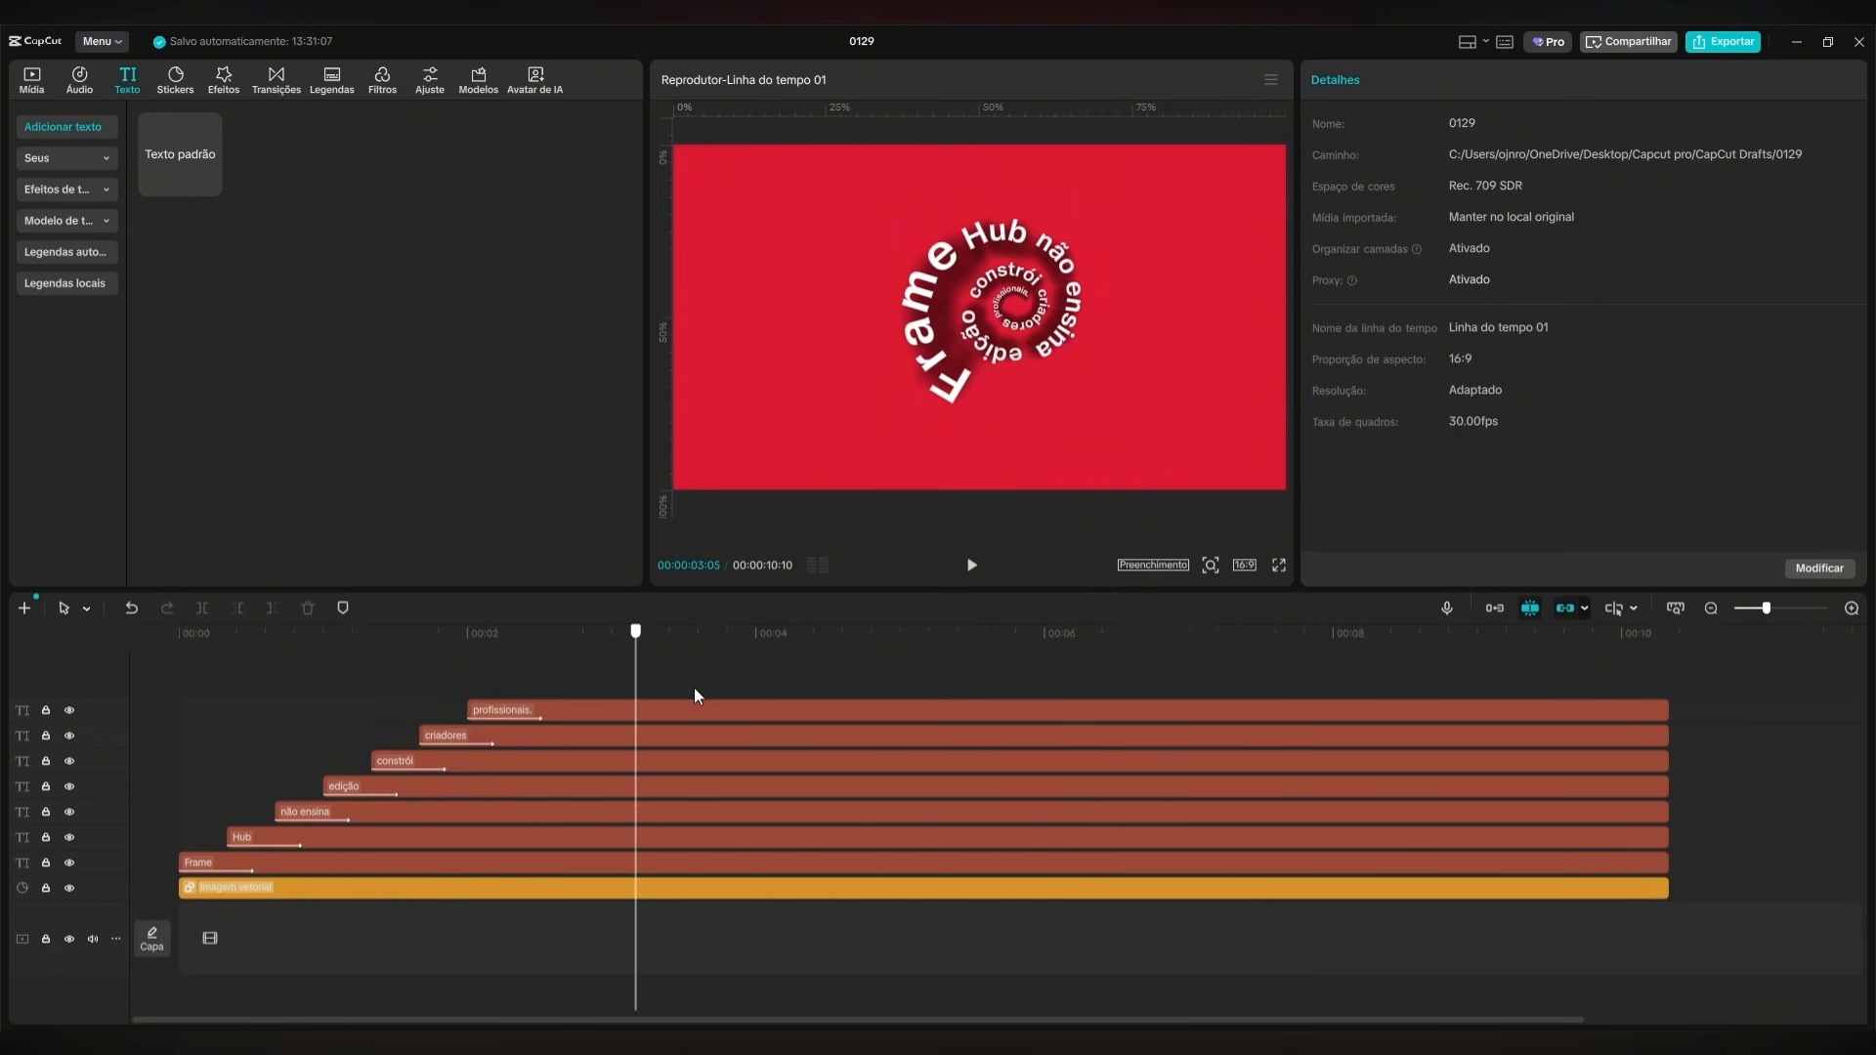
{"action": "left_click_drag", "start_coordinate": [1747, 703], "coordinate": [322, 860]}
{"action": "left_click_drag", "start_coordinate": [1123, 448], "coordinate": [1181, 466]}
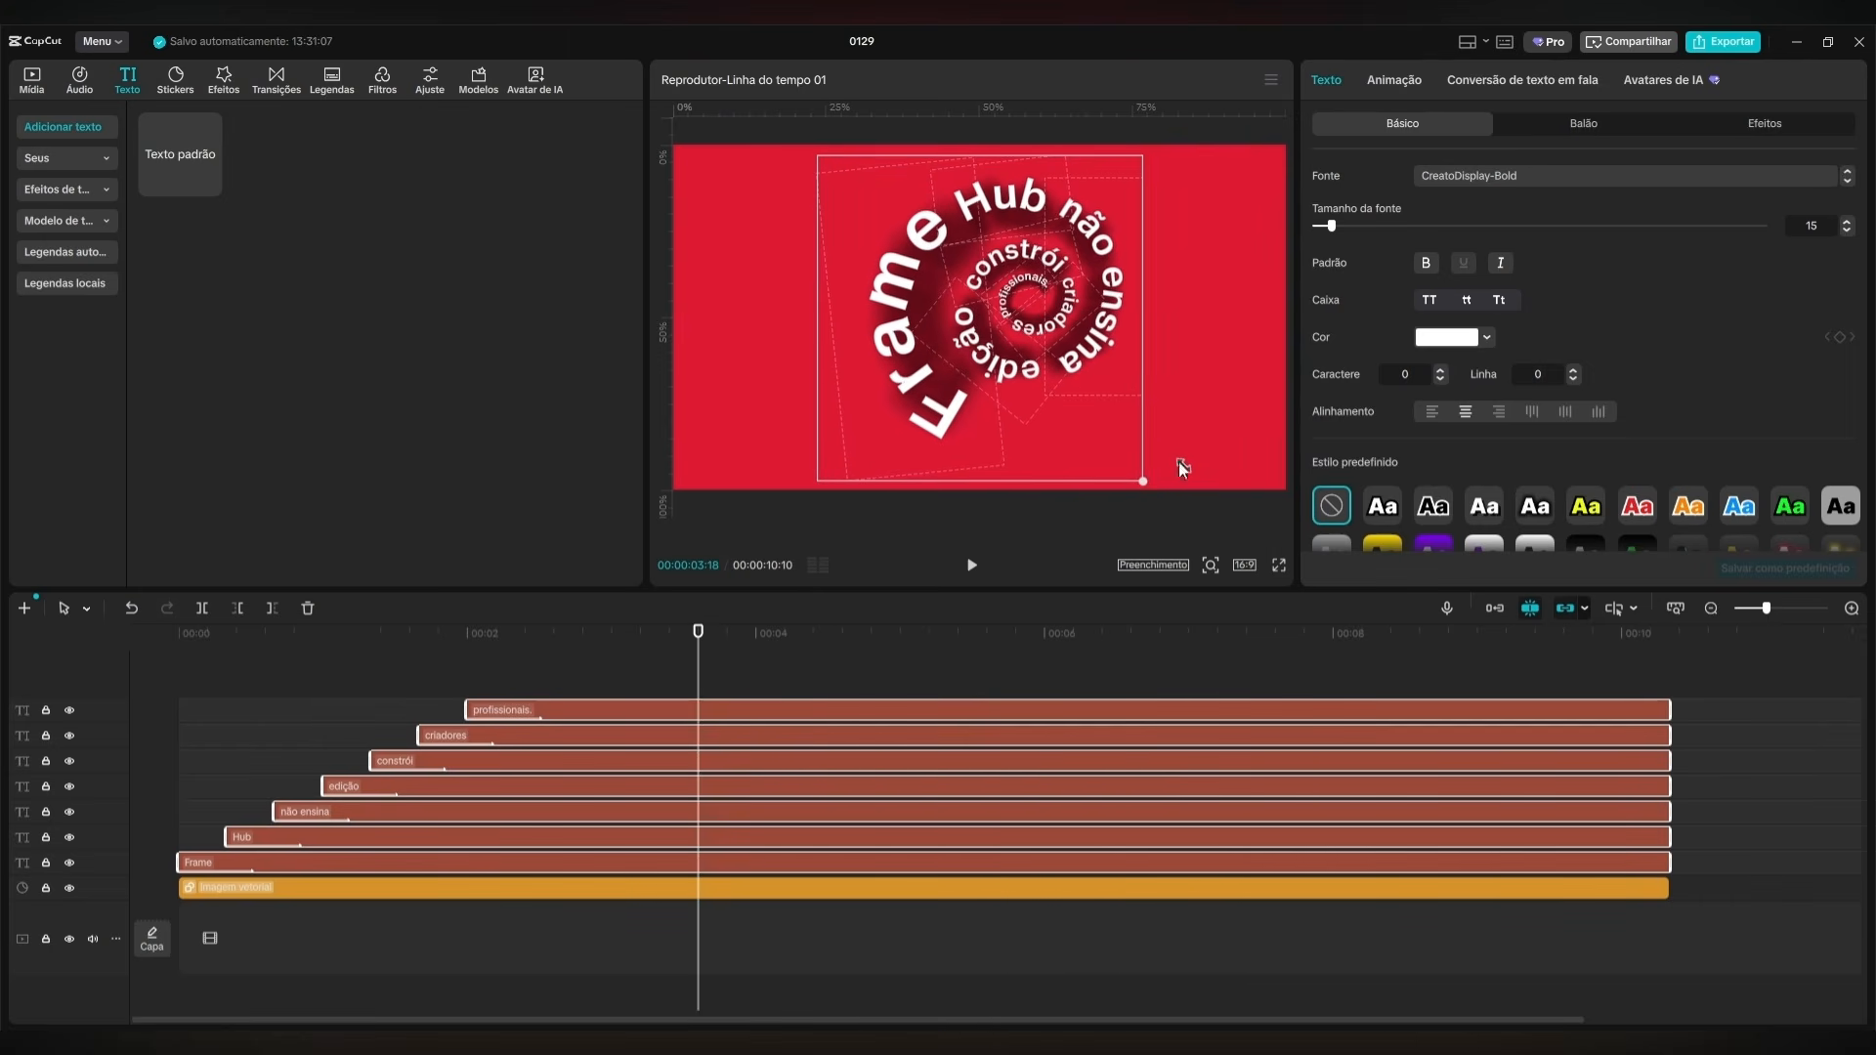
Combine the seven word layers into one compound clip, leaving out the red background layer.
{"action": "left_click_drag", "start_coordinate": [1811, 653], "coordinate": [498, 861]}
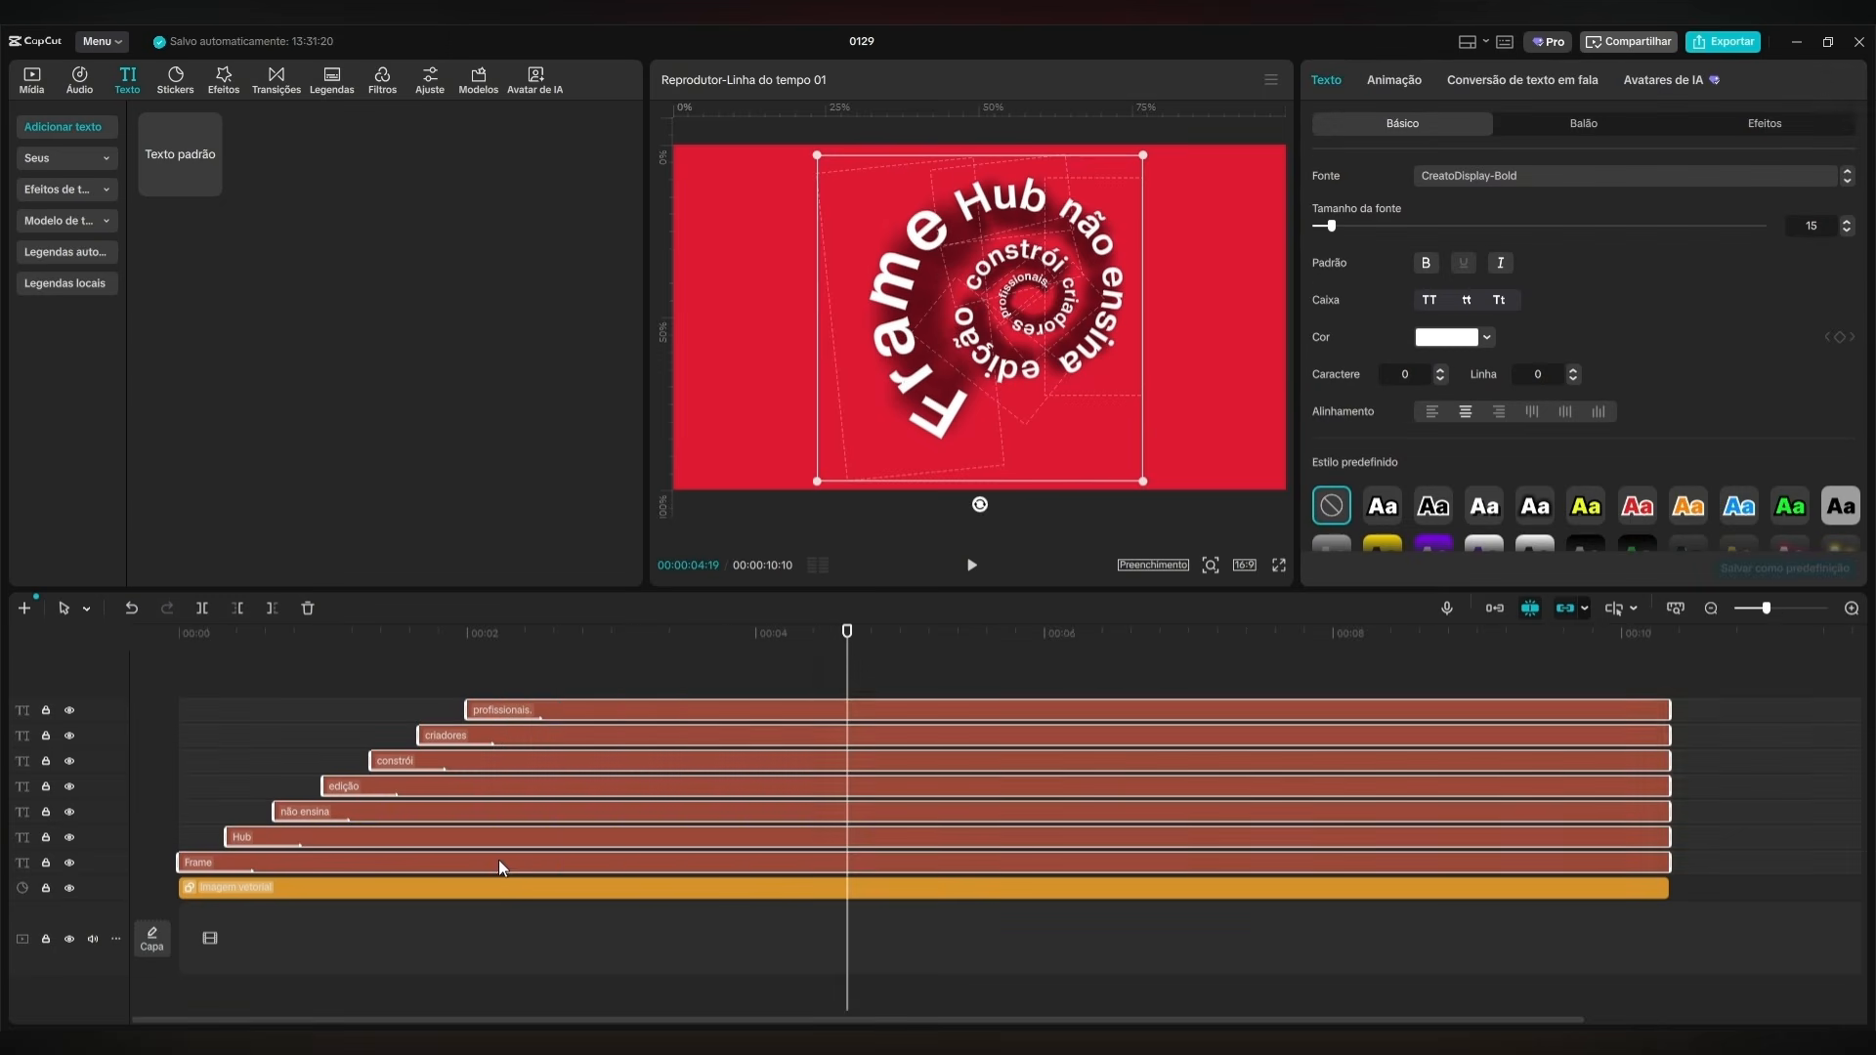
{"action": "right_click", "coordinate": [498, 860]}
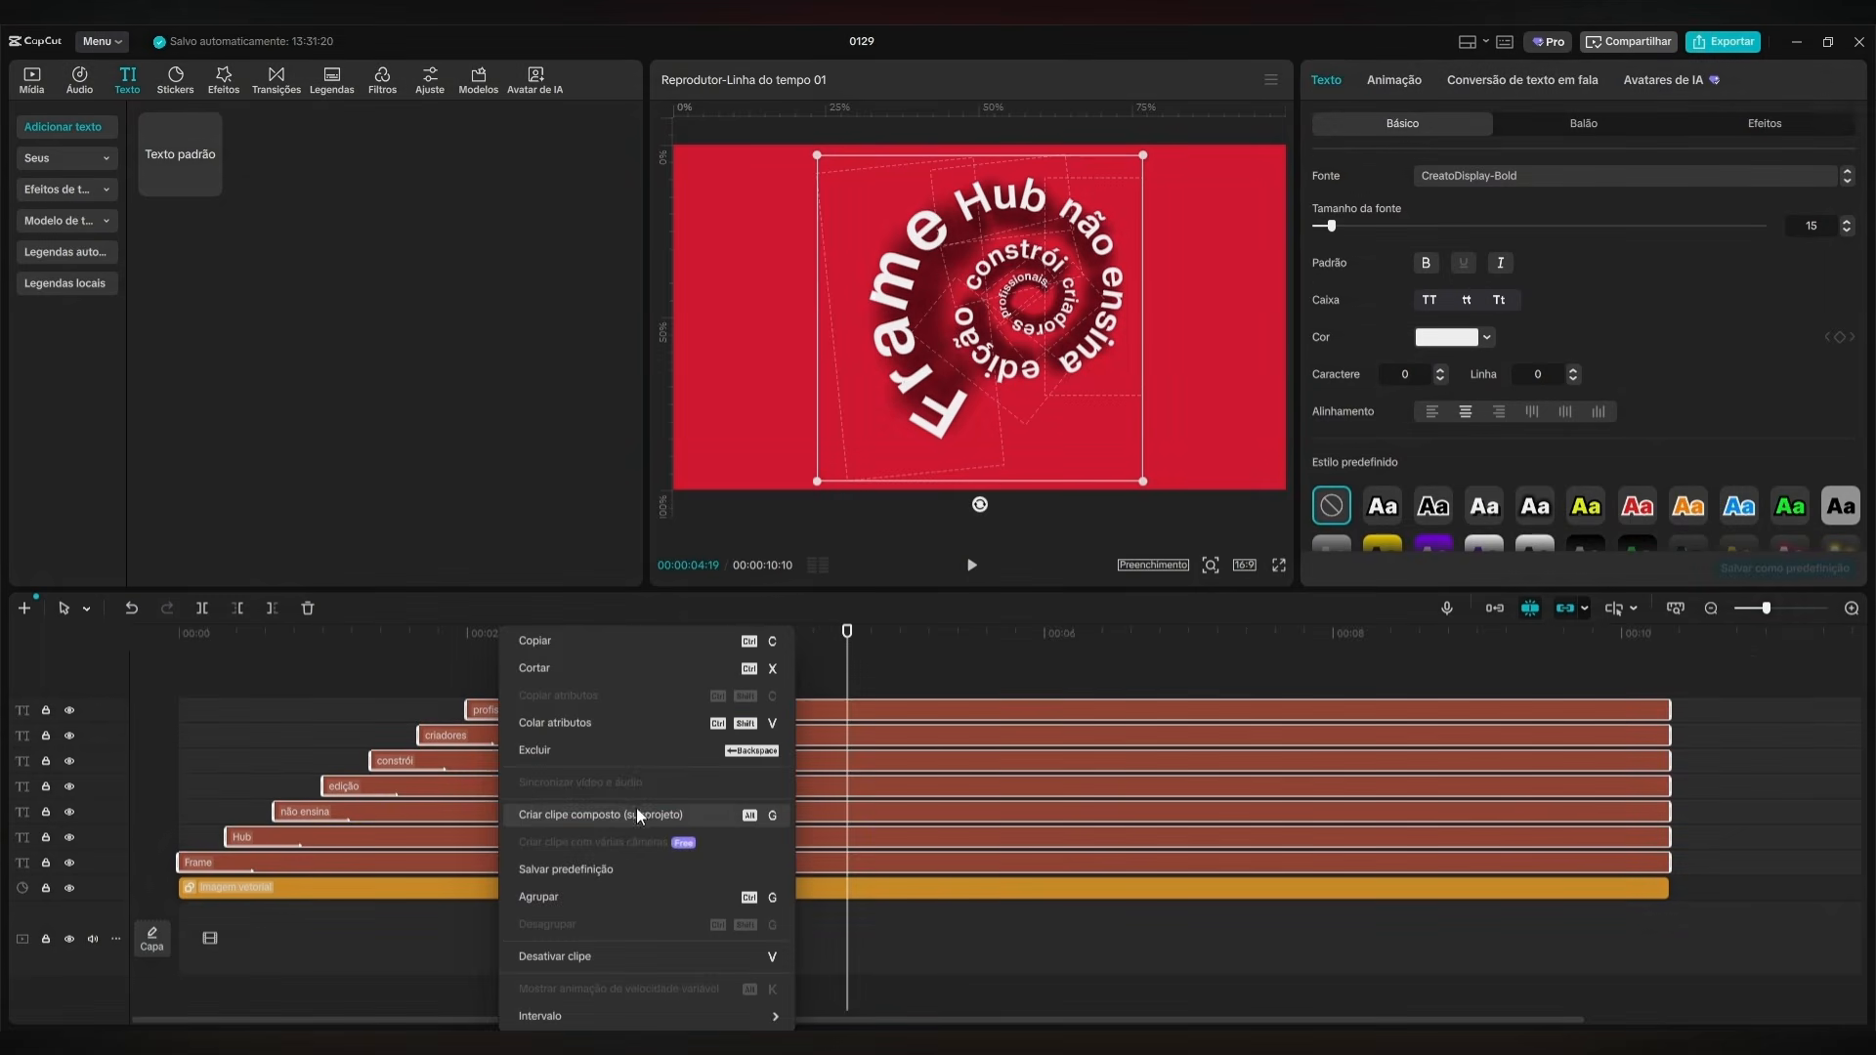
{"action": "left_click", "coordinate": [588, 816]}
Keyframe the compound clip's transform to shrink from 150% scale at the start to 100% at 00:00:02:10.
{"action": "left_click_drag", "start_coordinate": [864, 635], "coordinate": [143, 663]}
{"action": "left_click", "coordinate": [1382, 81]}
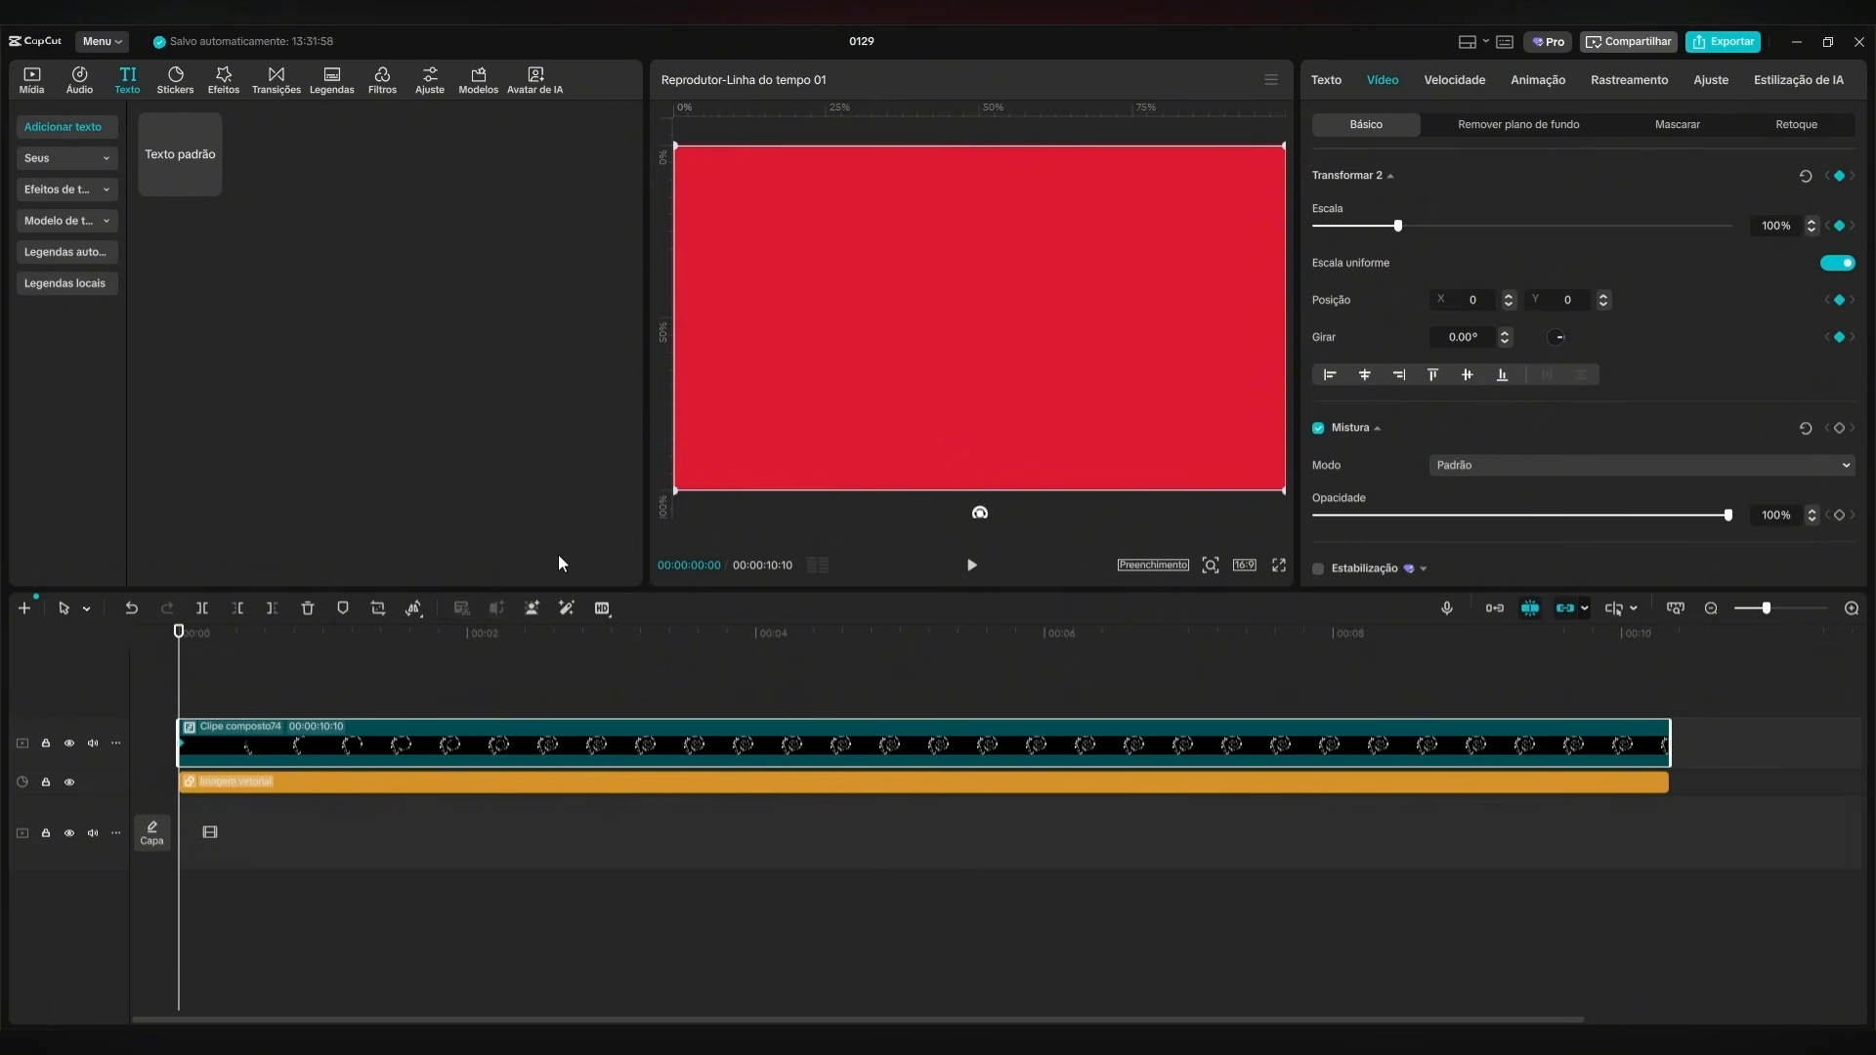
{"action": "key", "text": "space"}
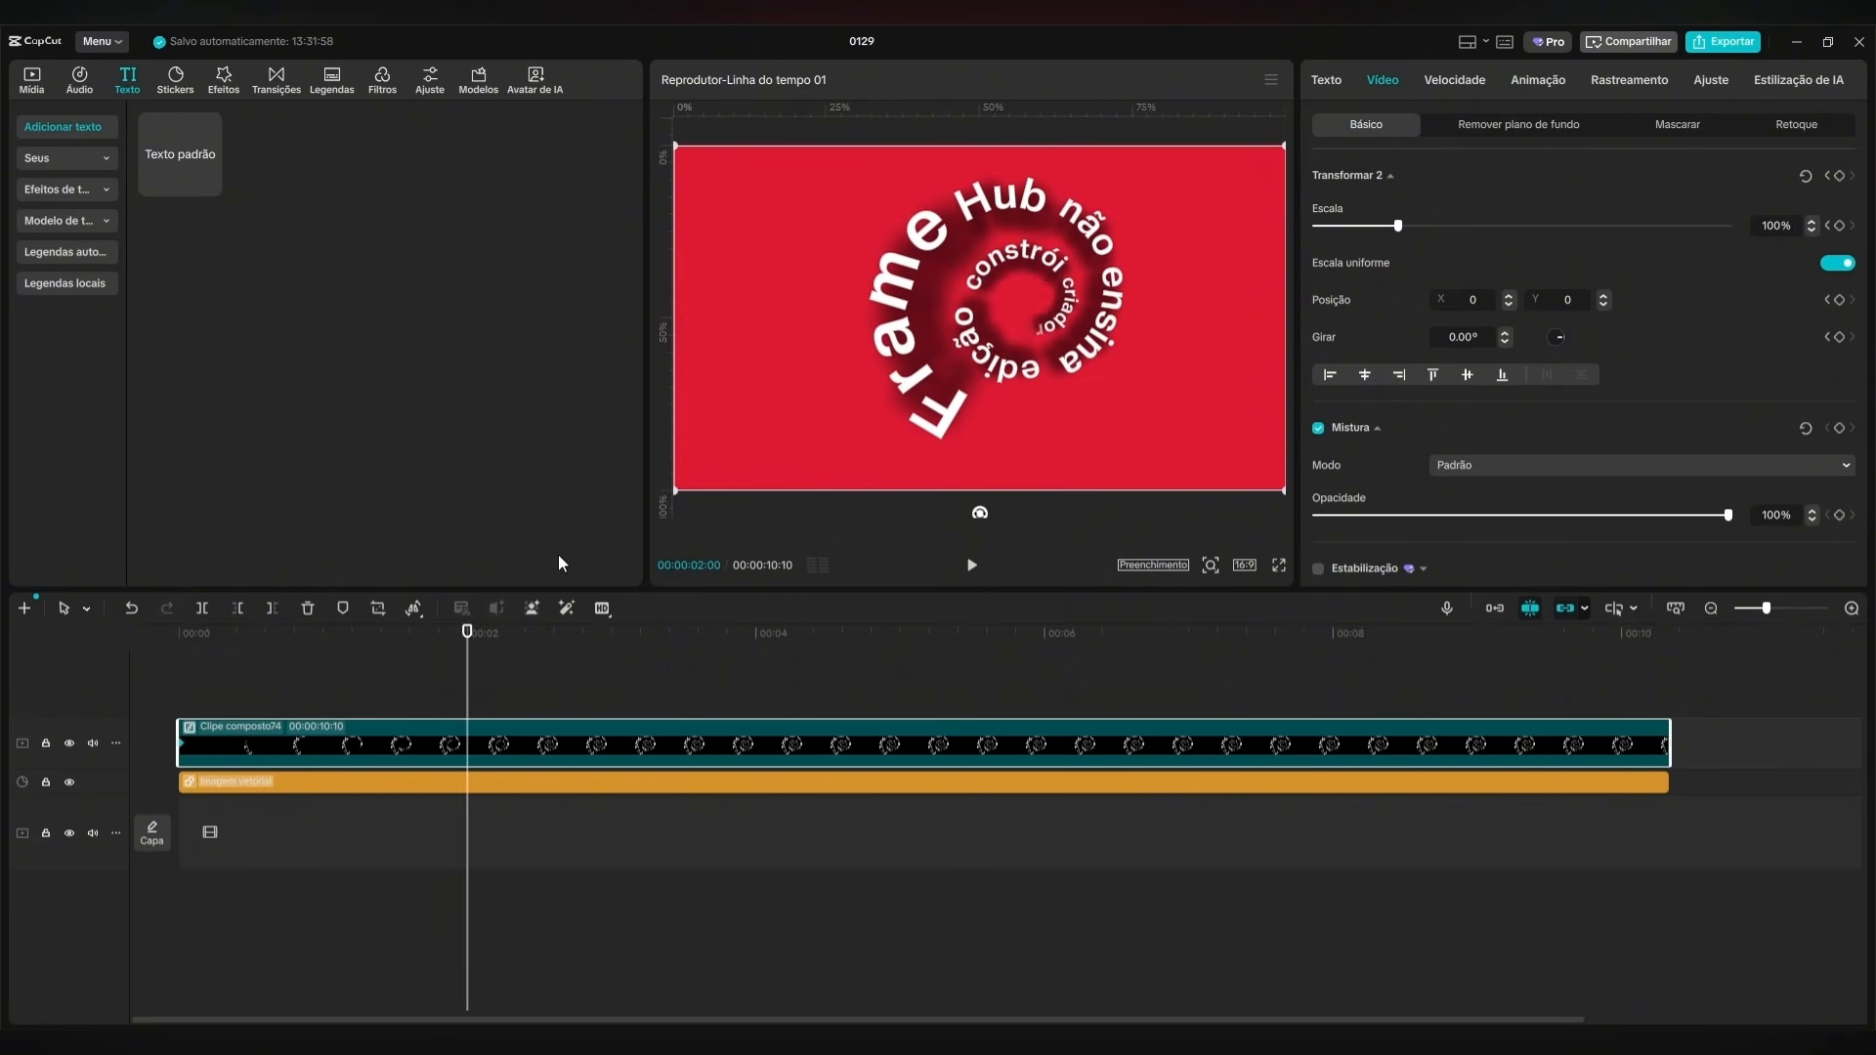
{"action": "left_click", "coordinate": [1840, 176]}
{"action": "left_click_drag", "start_coordinate": [548, 662], "coordinate": [182, 681]}
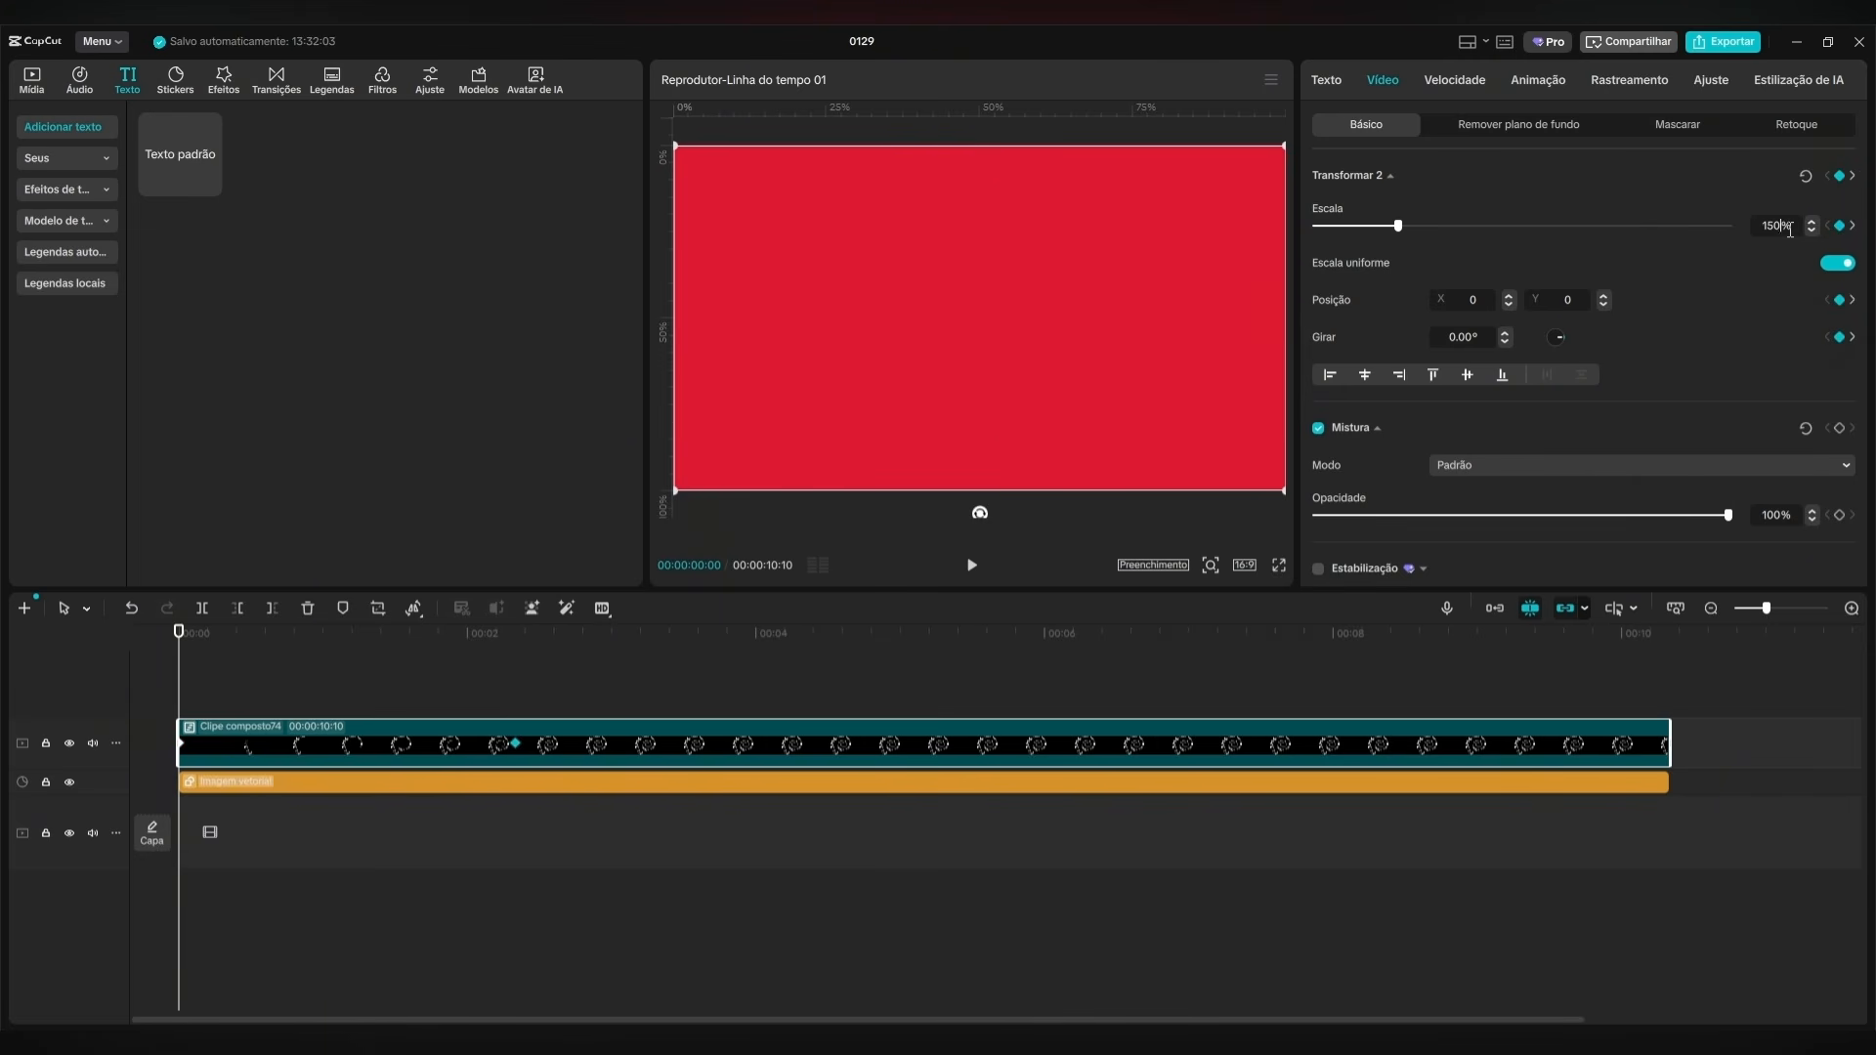
{"action": "key", "text": "Return"}
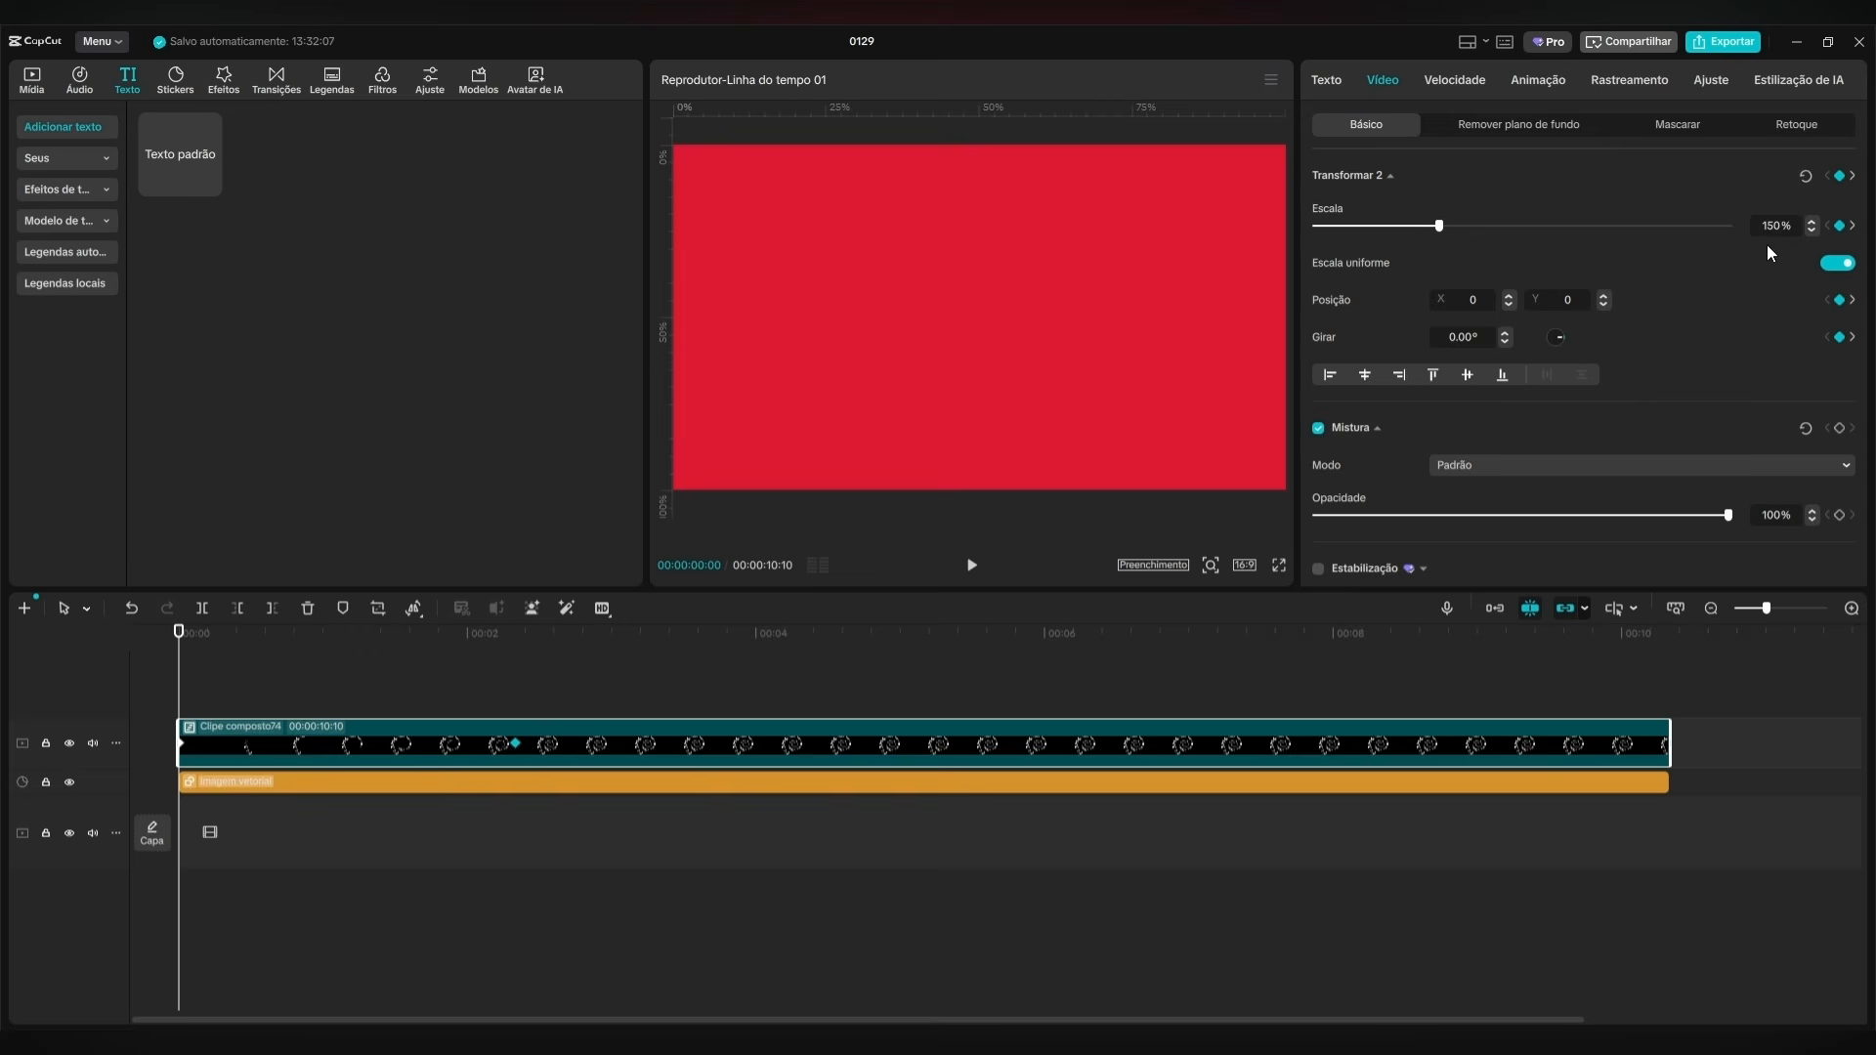
Play the spiral animation from the beginning several times to check the zoom-out and the word entrances.
{"action": "left_click", "coordinate": [971, 565]}
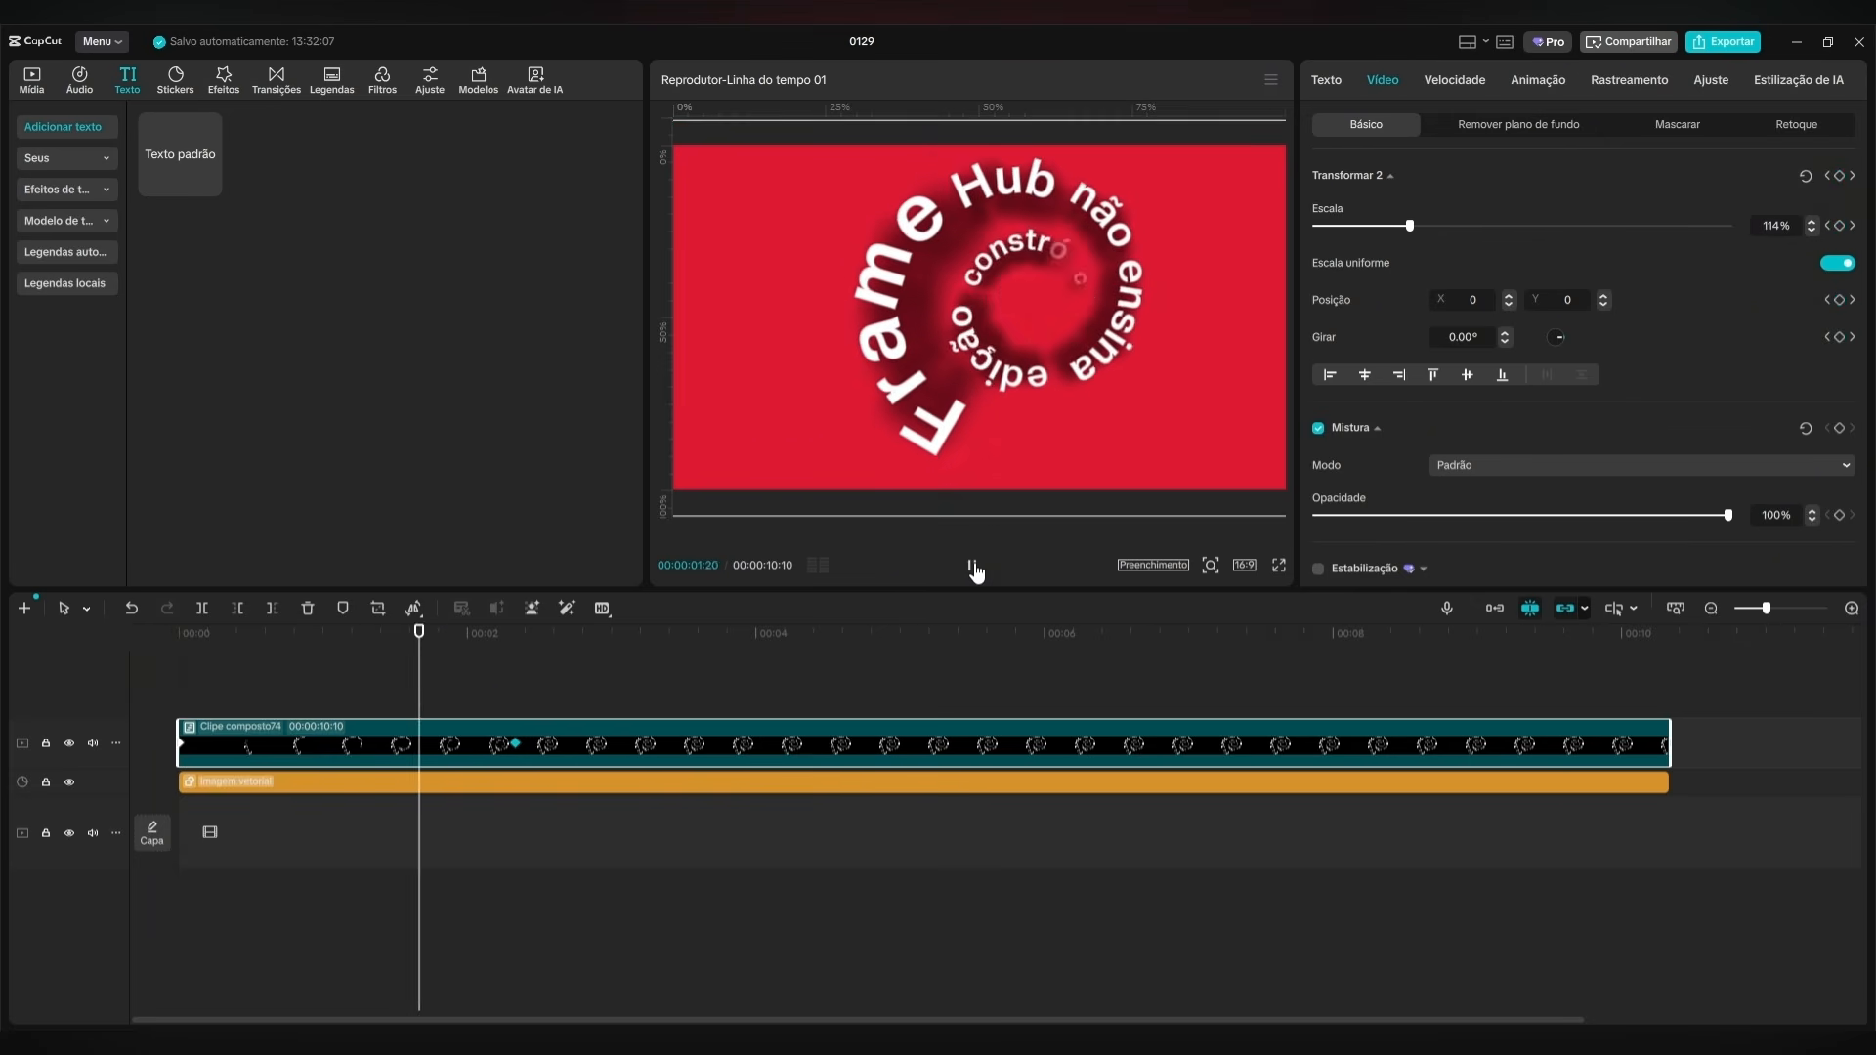
{"action": "left_click", "coordinate": [972, 565]}
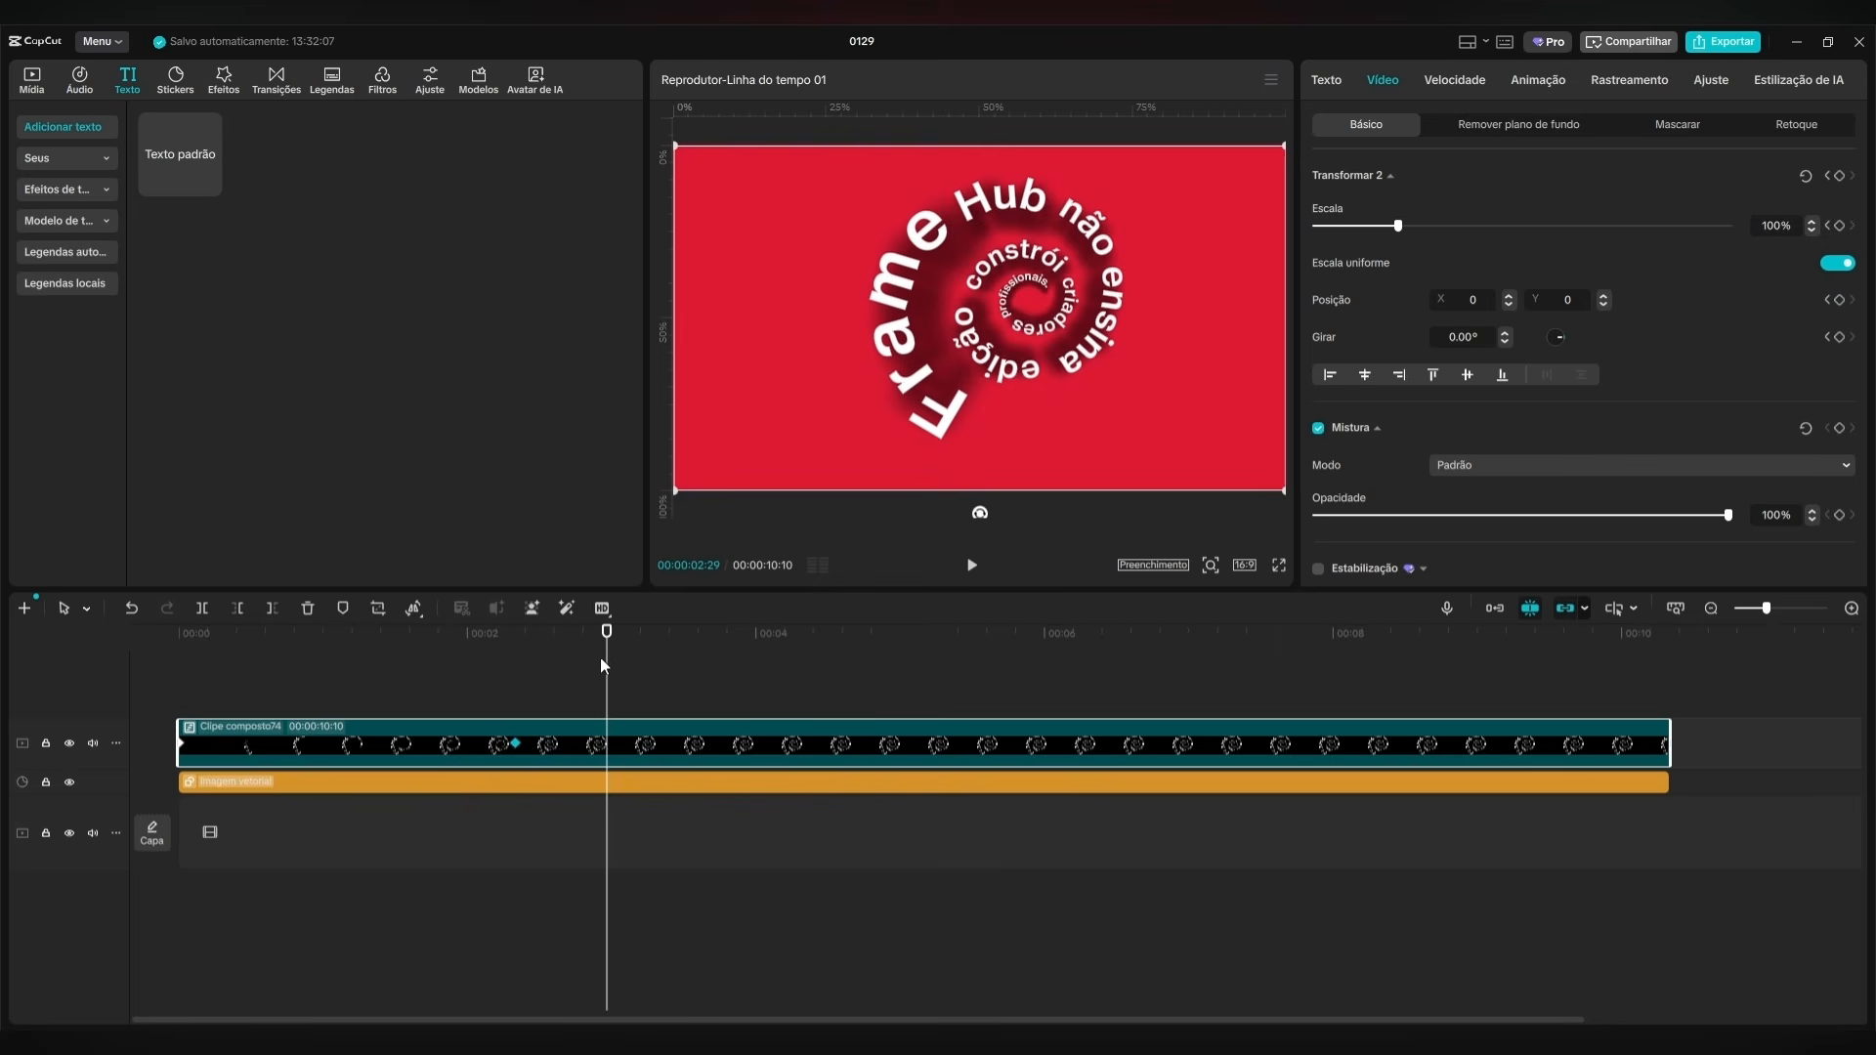
{"action": "left_click_drag", "start_coordinate": [603, 666], "coordinate": [112, 688]}
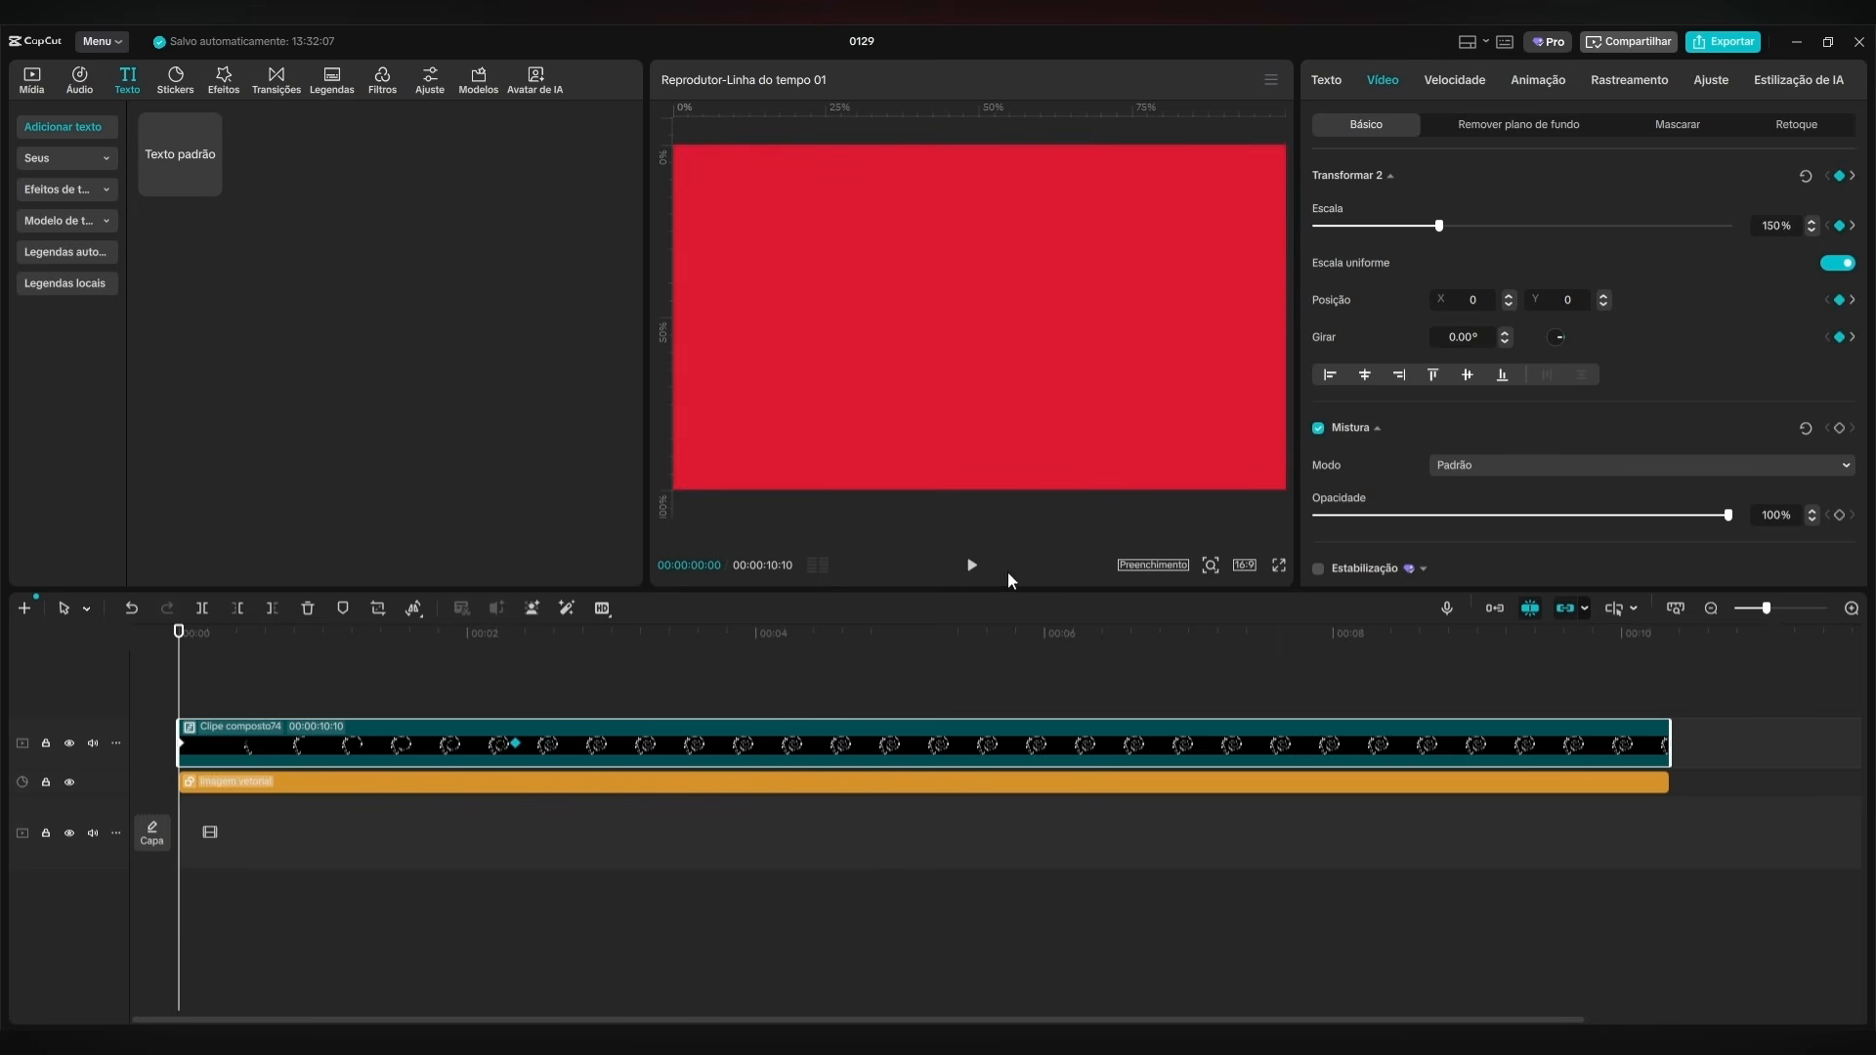
{"action": "left_click", "coordinate": [970, 578]}
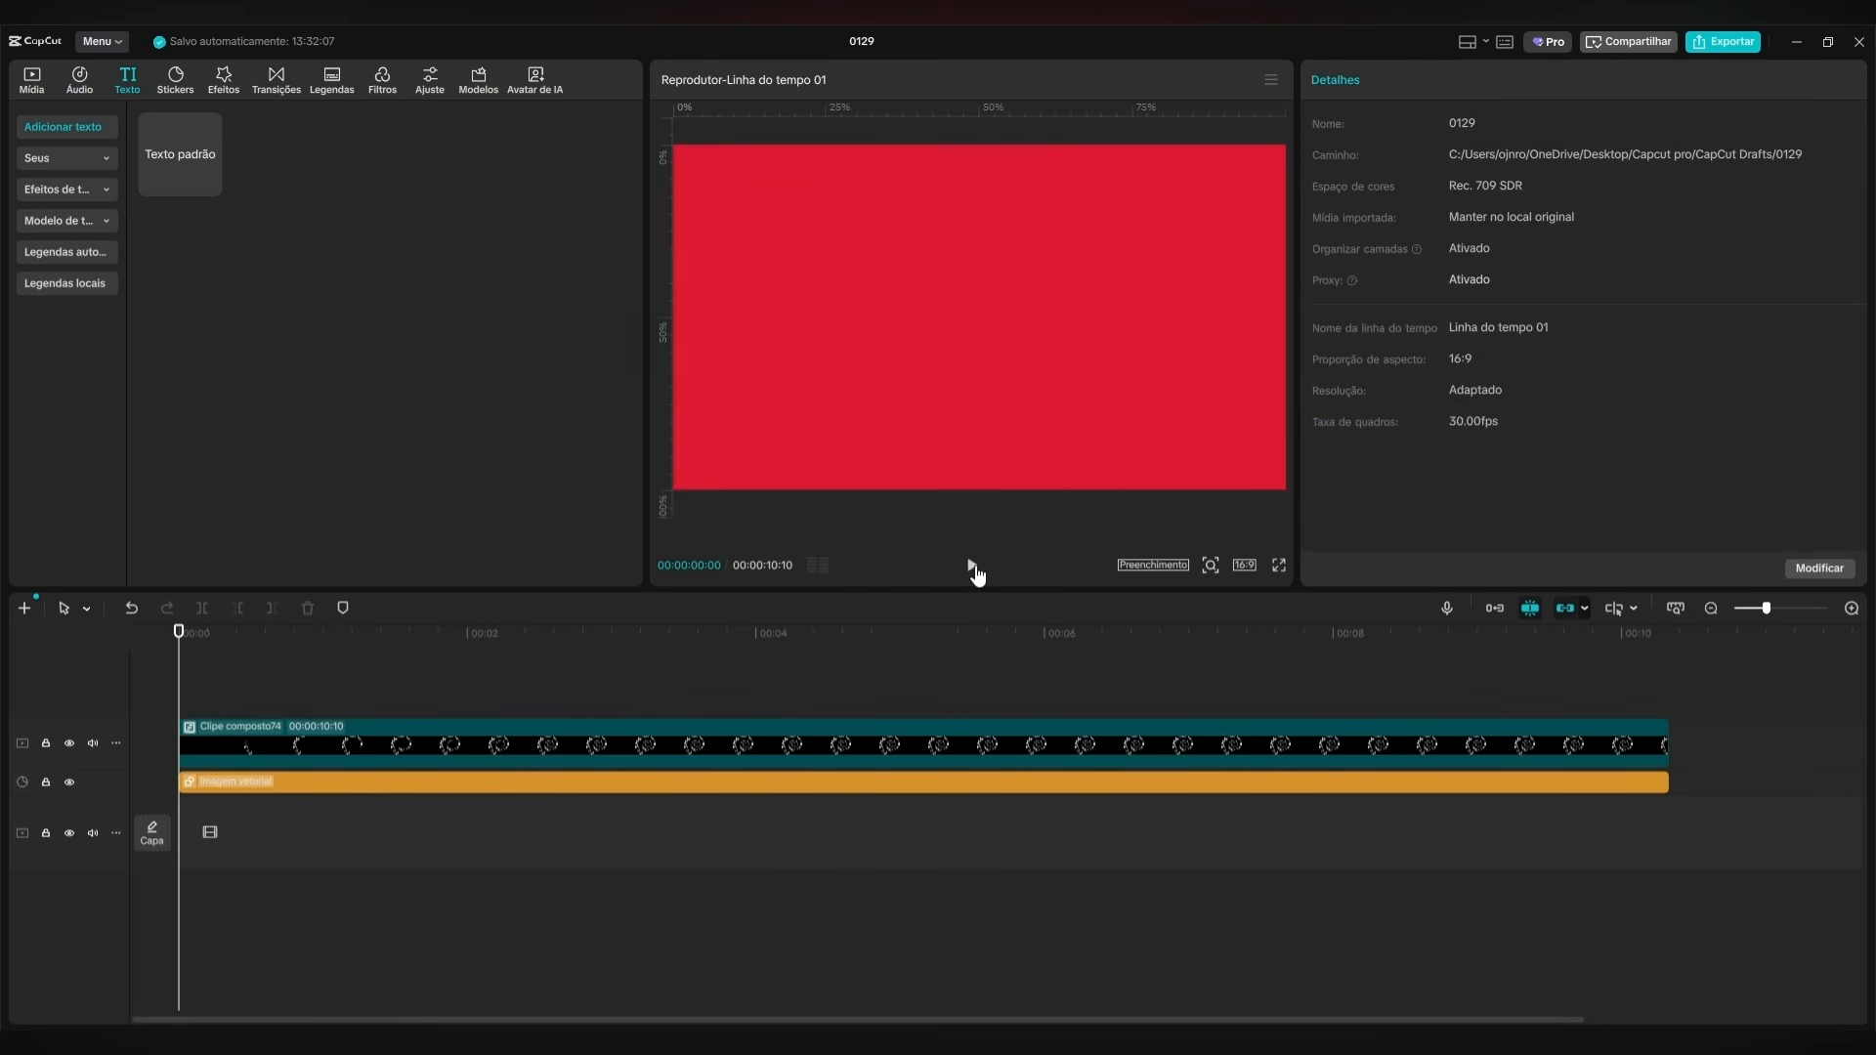
{"action": "left_click", "coordinate": [972, 566]}
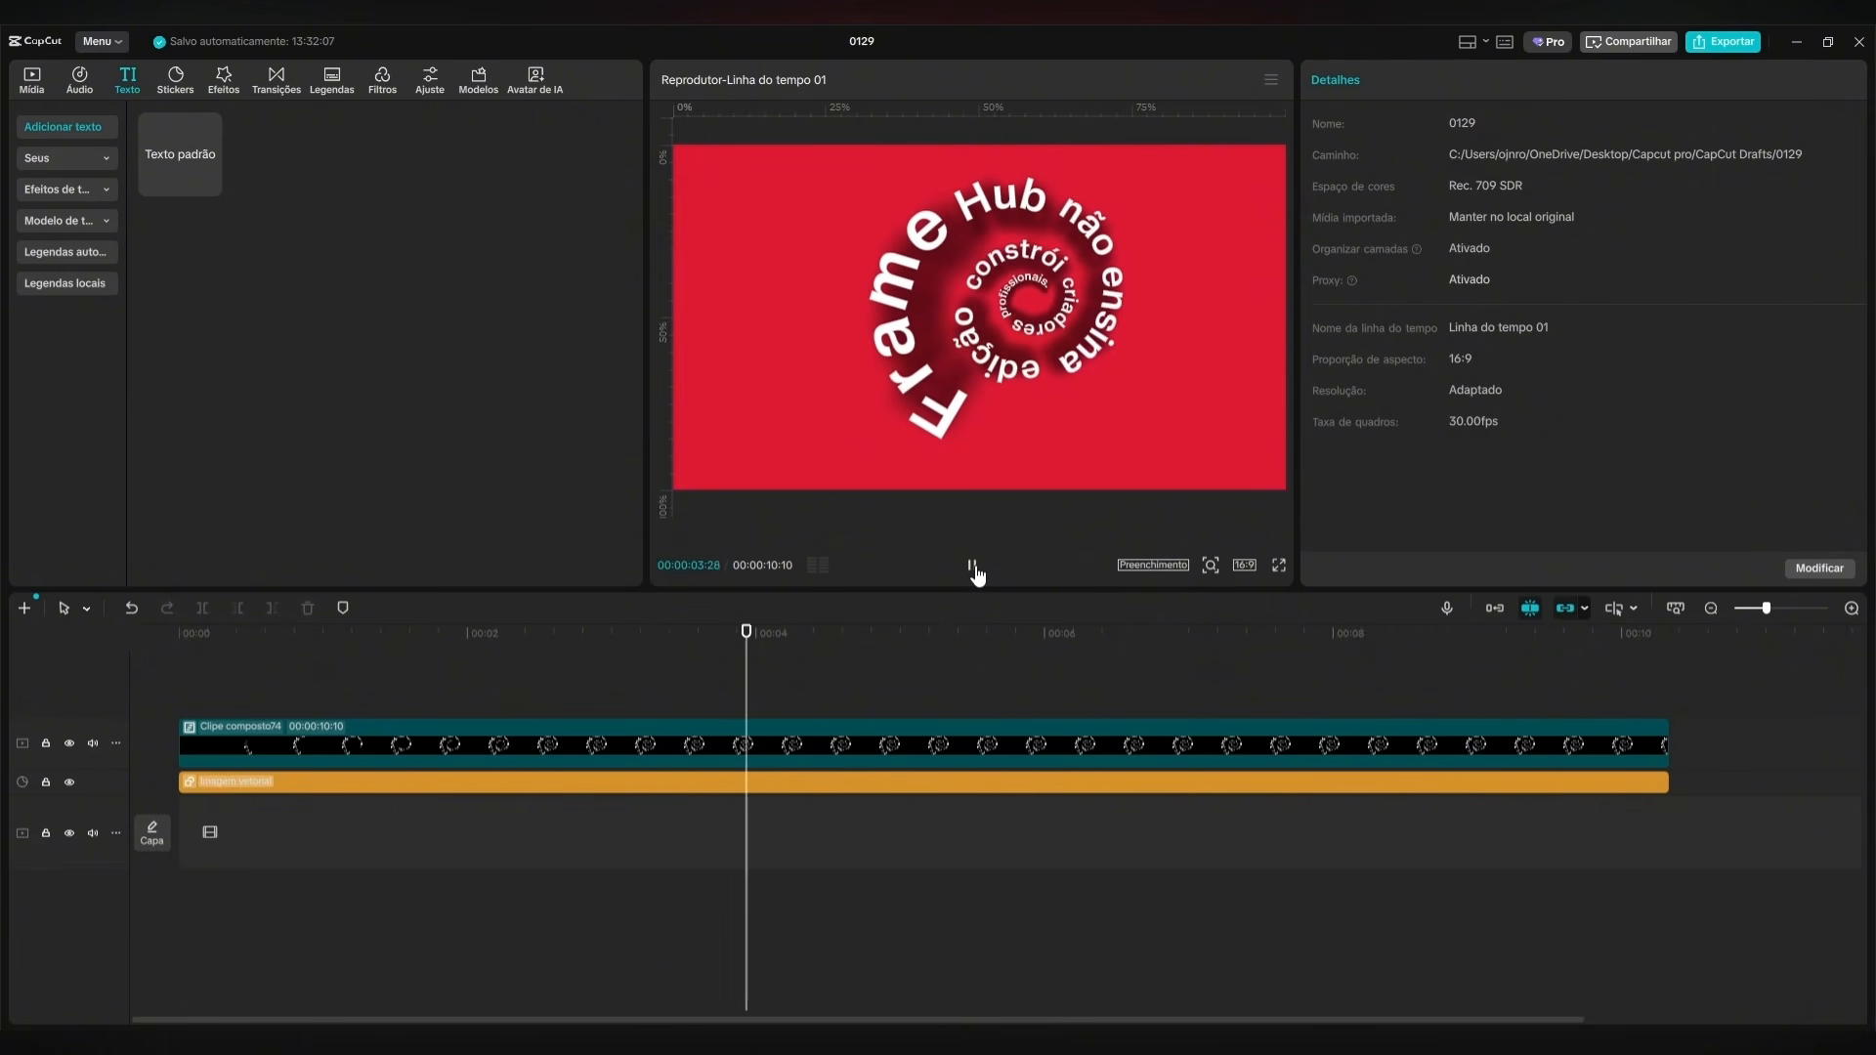
{"action": "left_click_drag", "start_coordinate": [817, 636], "coordinate": [114, 639]}
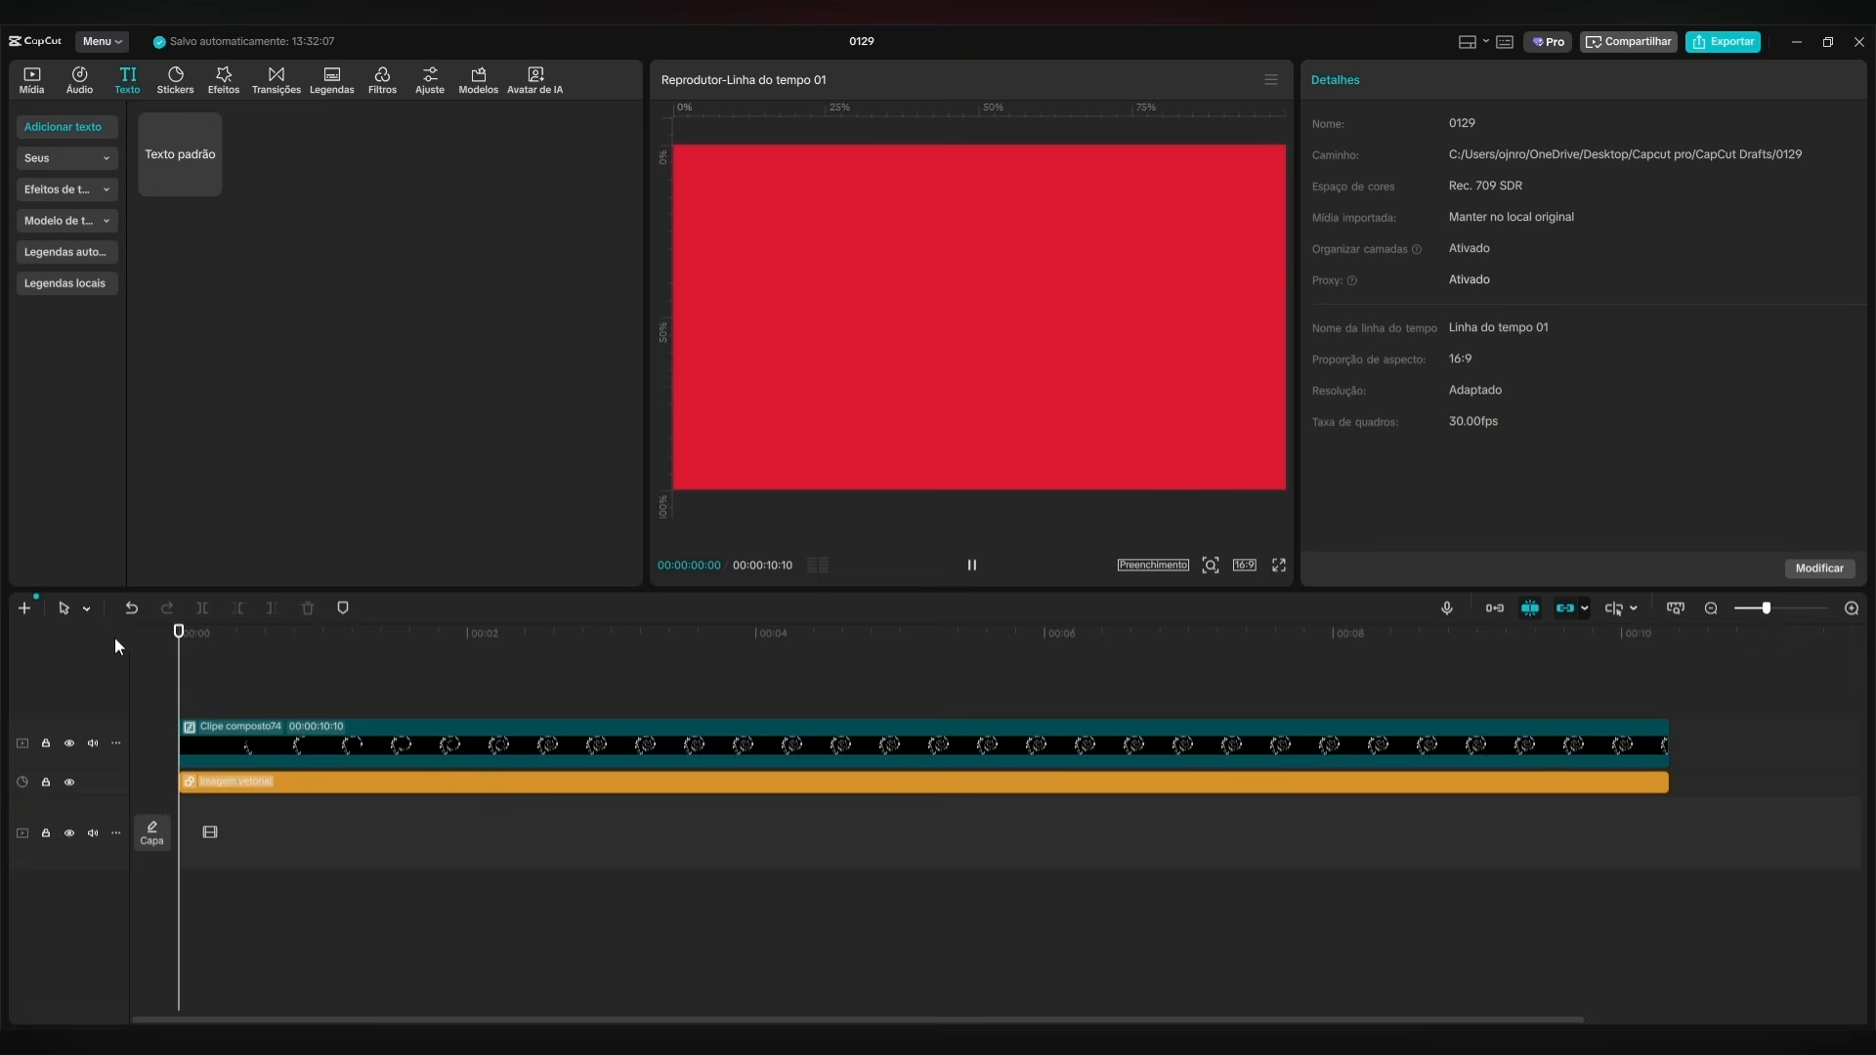
{"action": "left_click", "coordinate": [972, 571]}
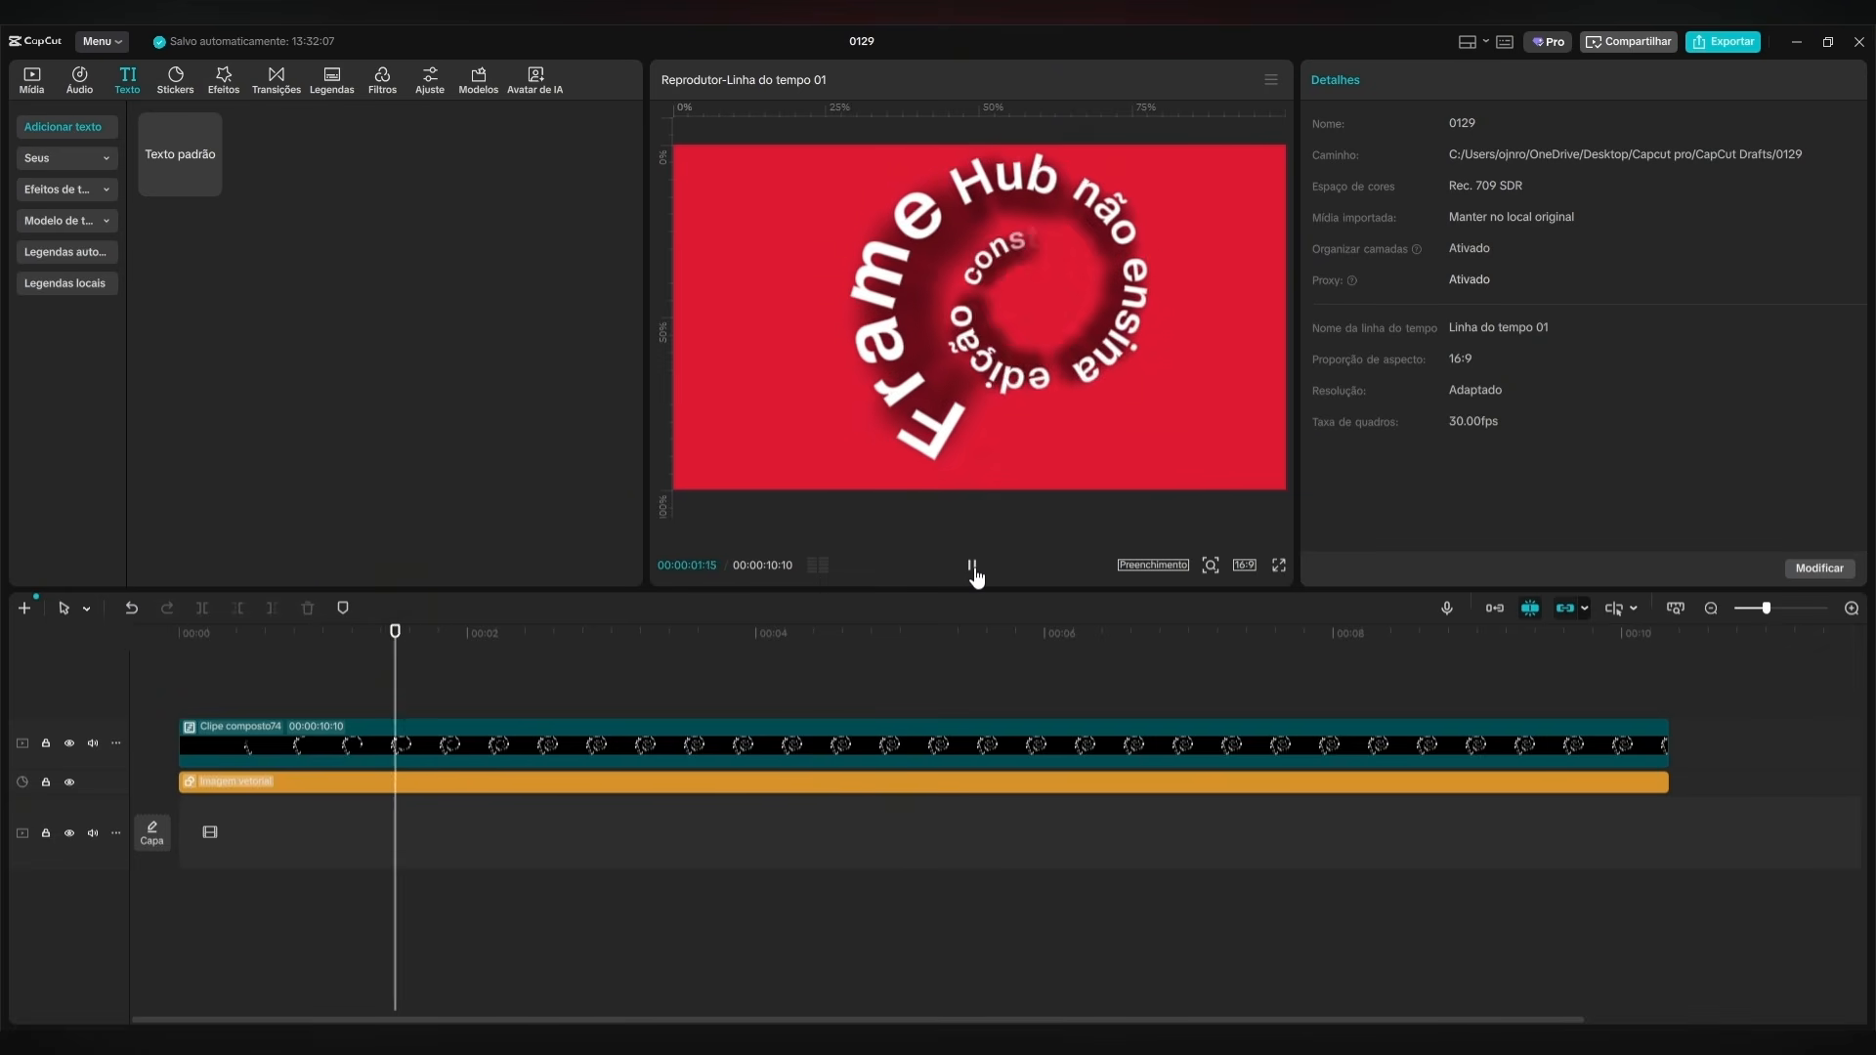
{"action": "left_click", "coordinate": [973, 571]}
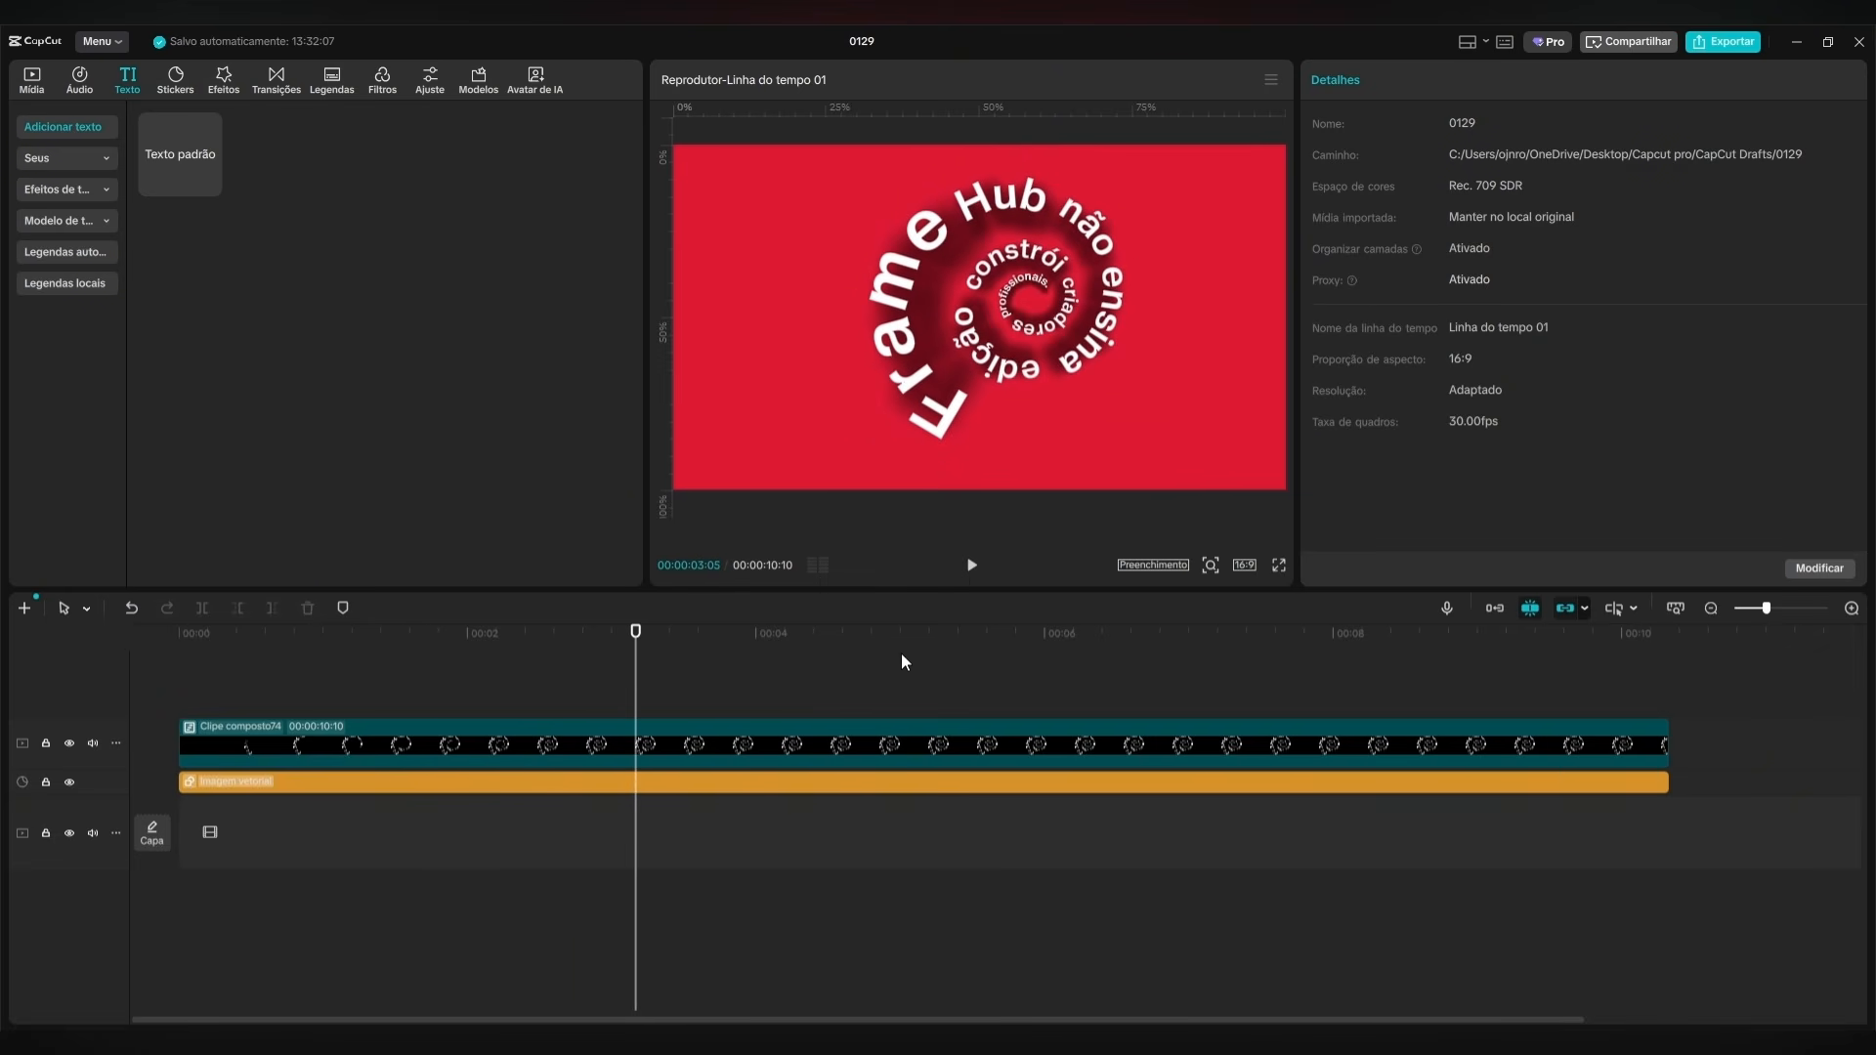